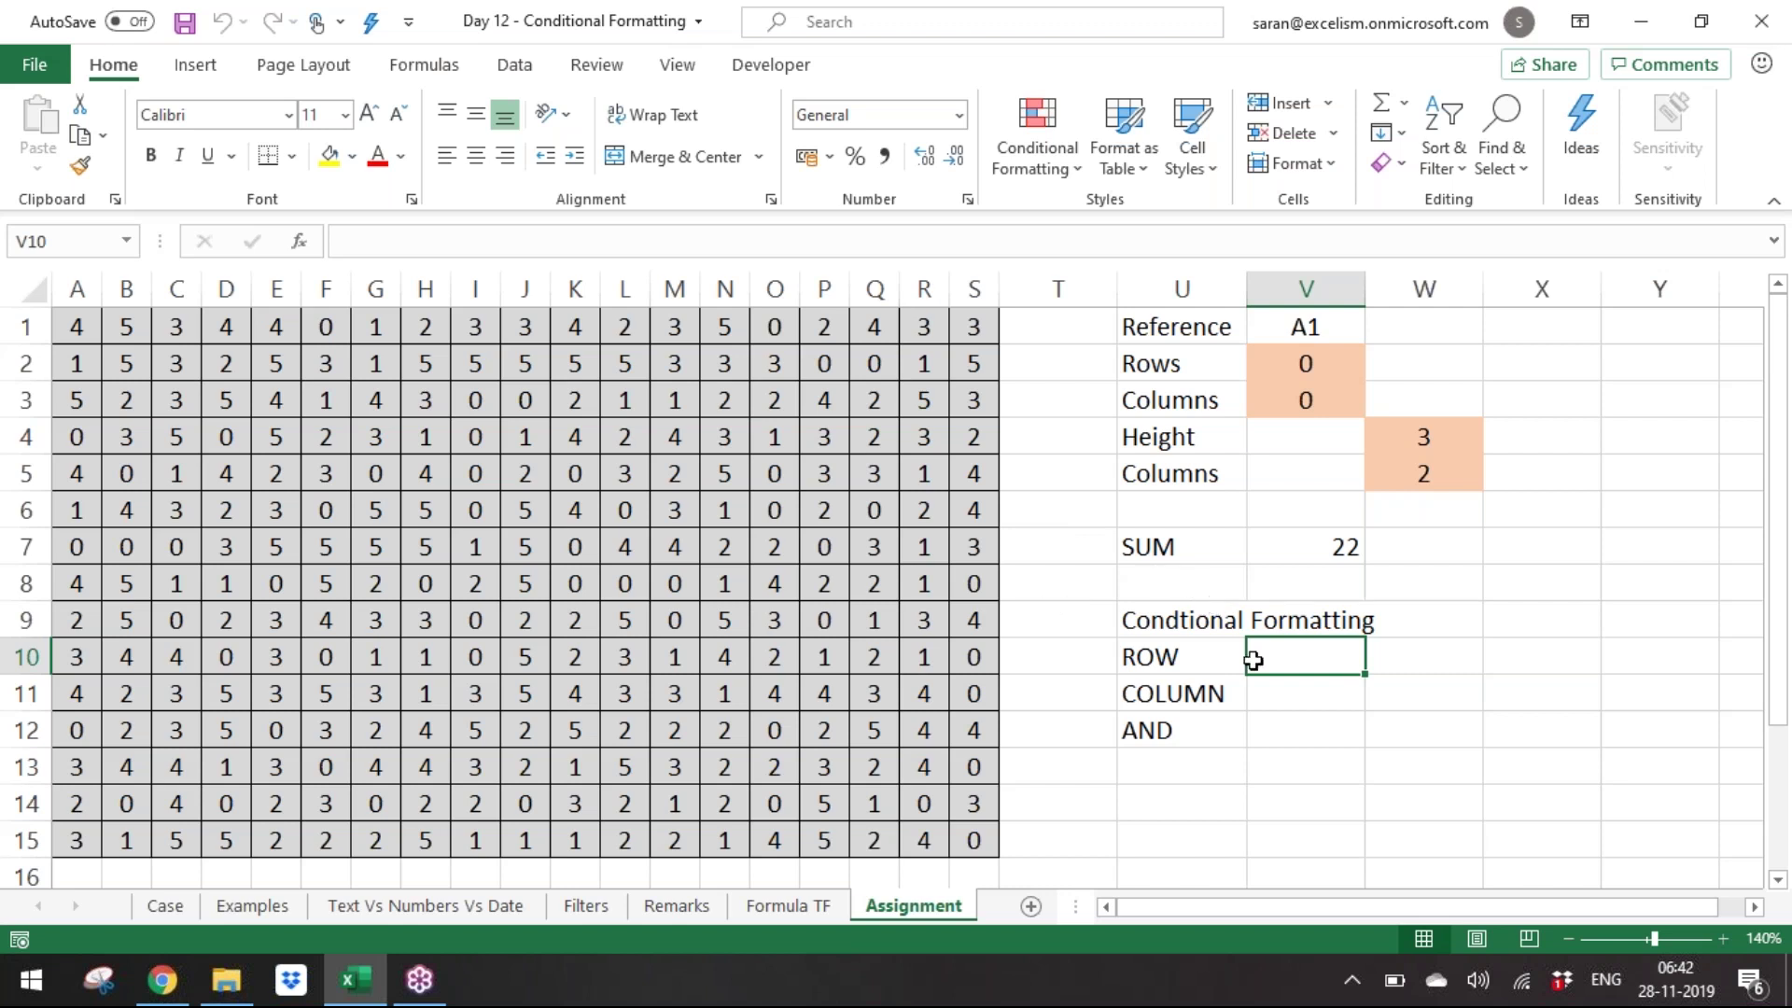
Inspect the RANDBETWEEN formulas behind the Rows, Columns and Height values and the number grid.
{"action": "left_click_drag", "start_coordinate": [1273, 376], "coordinate": [1292, 399]}
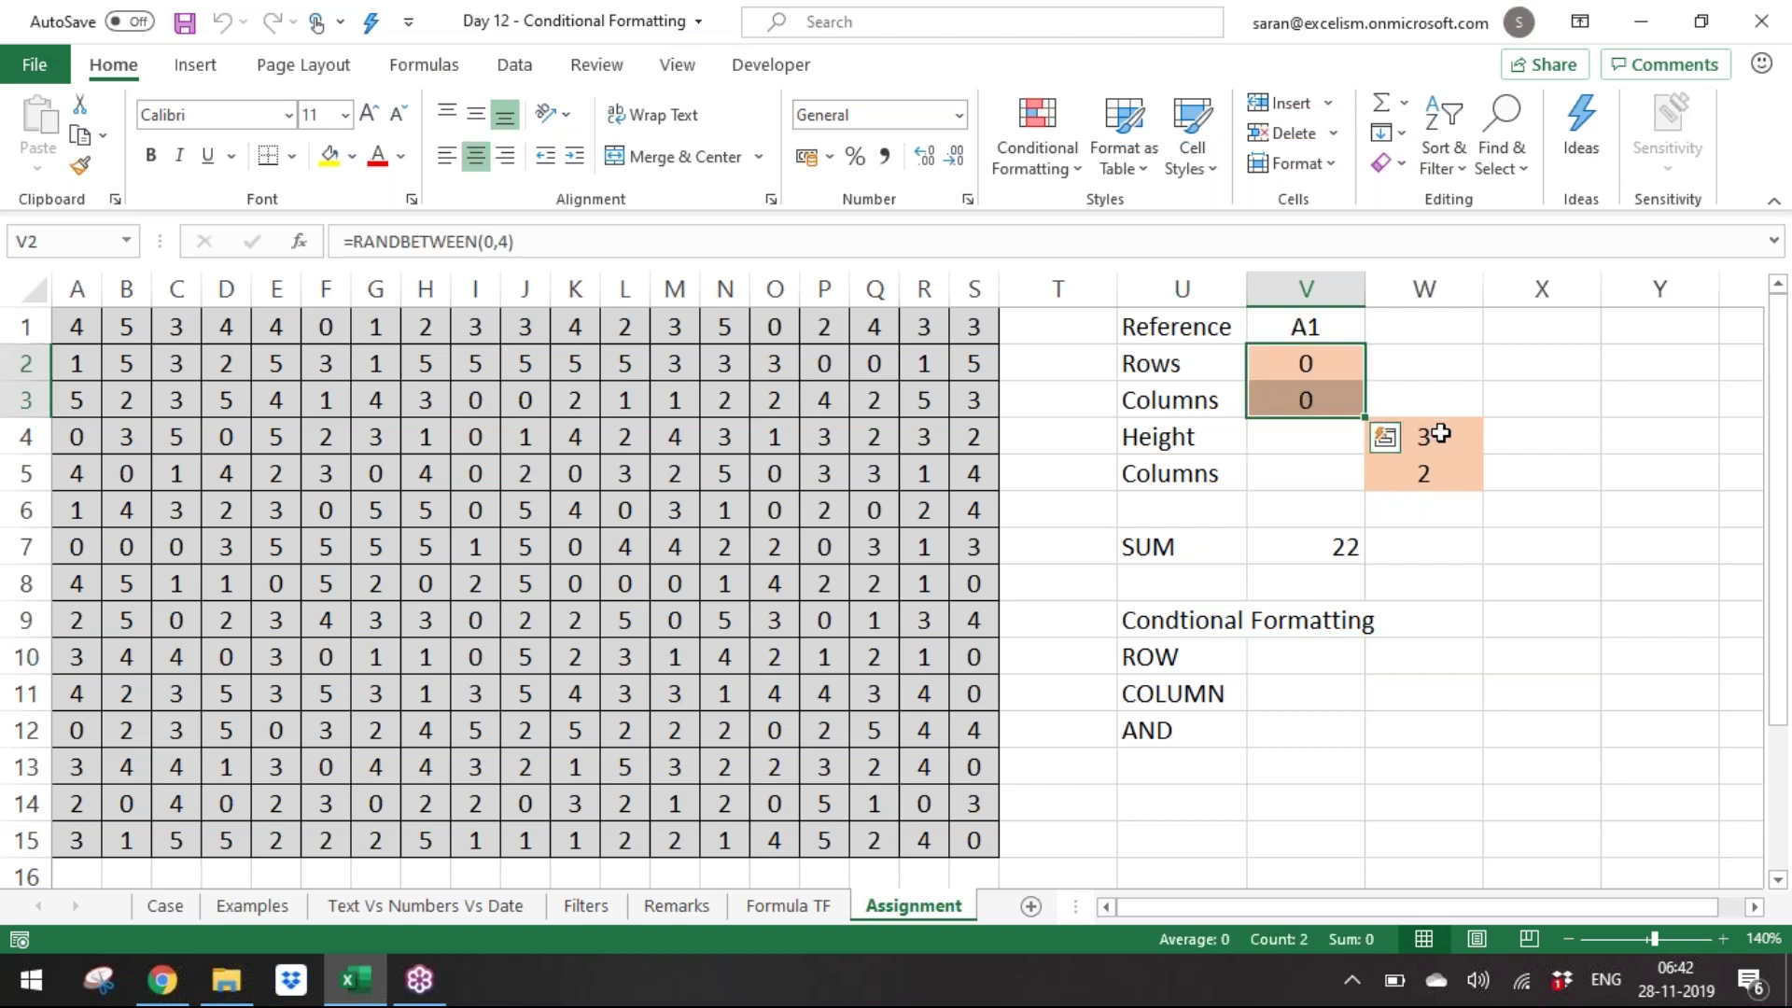
{"action": "left_click_drag", "start_coordinate": [1434, 436], "coordinate": [1432, 468]}
{"action": "left_click", "coordinate": [1303, 656]}
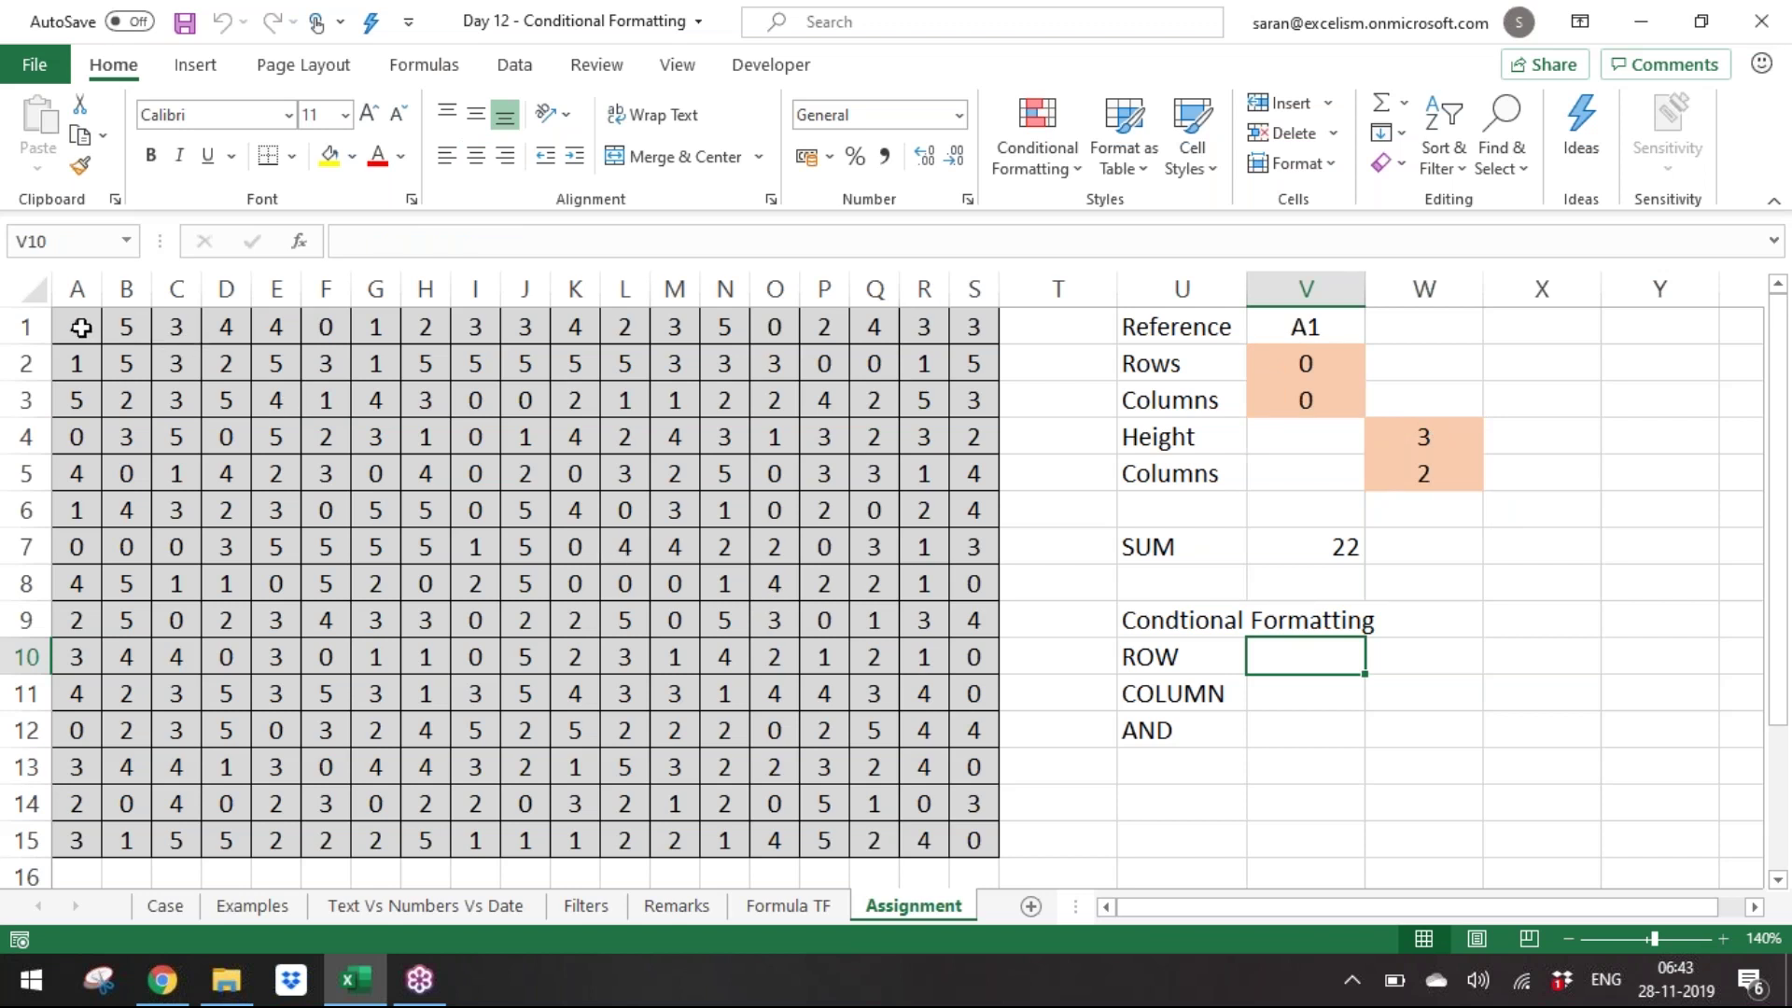
{"action": "left_click_drag", "start_coordinate": [76, 327], "coordinate": [979, 847]}
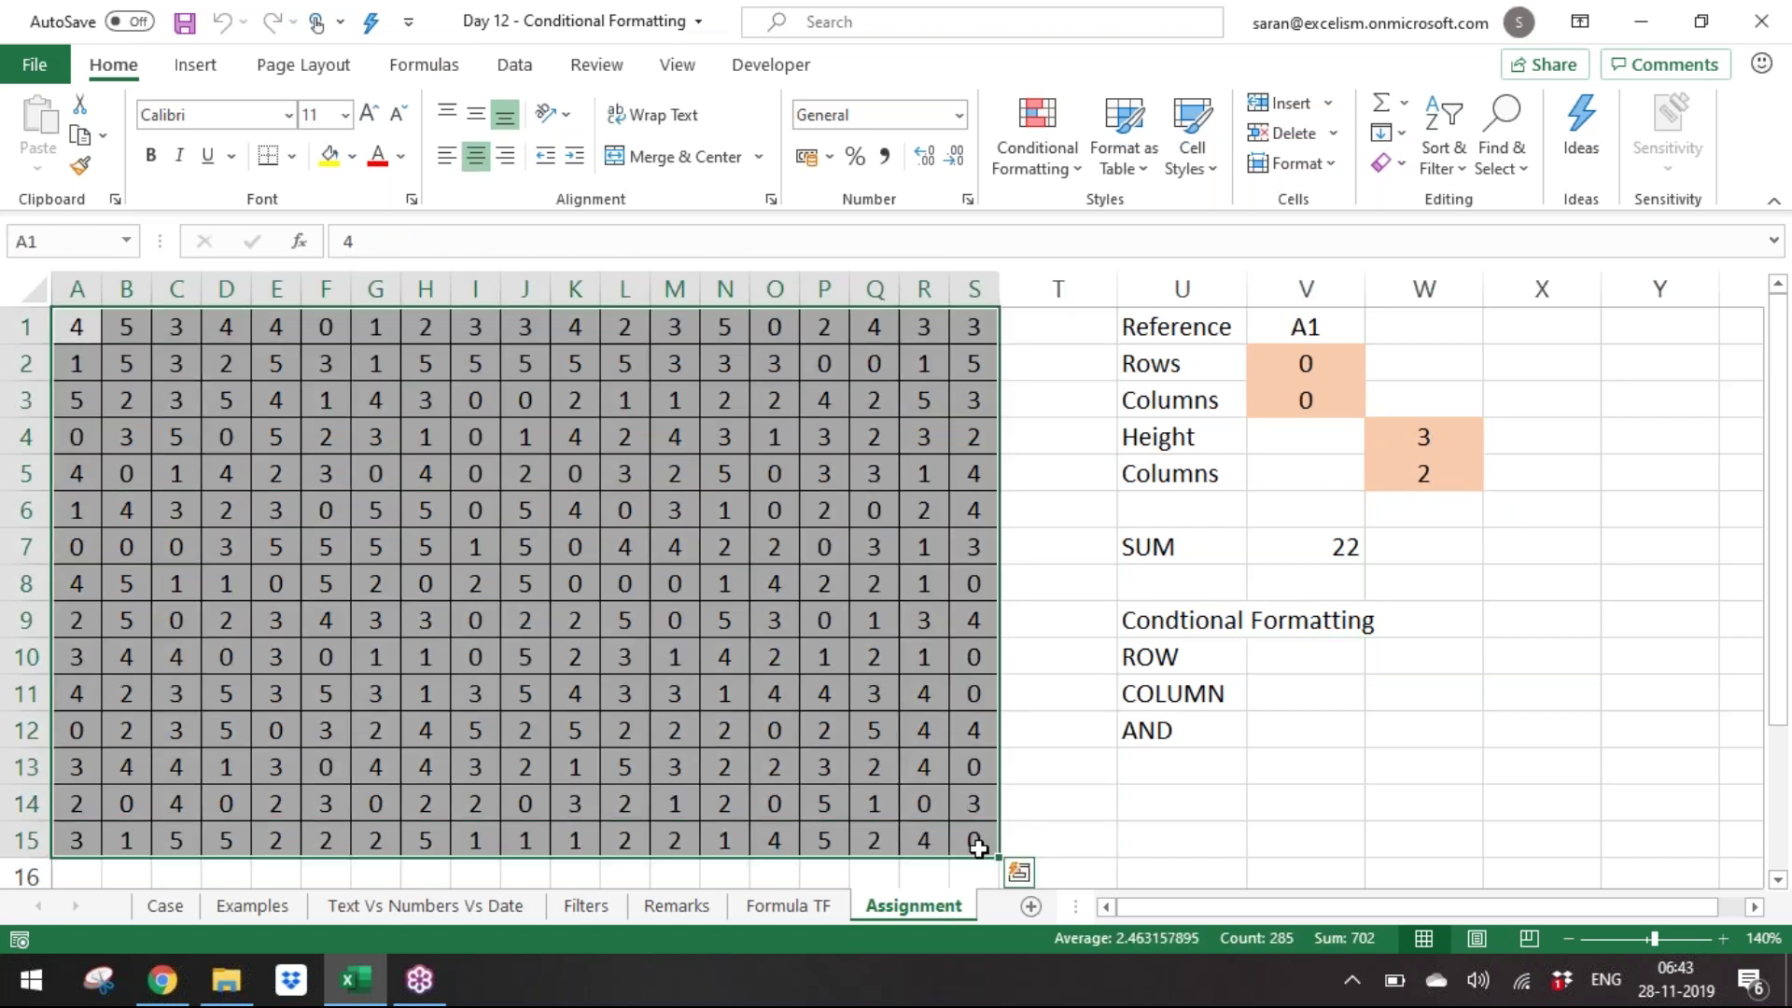
{"action": "left_click", "coordinate": [1325, 644]}
{"action": "left_click", "coordinate": [1318, 687]}
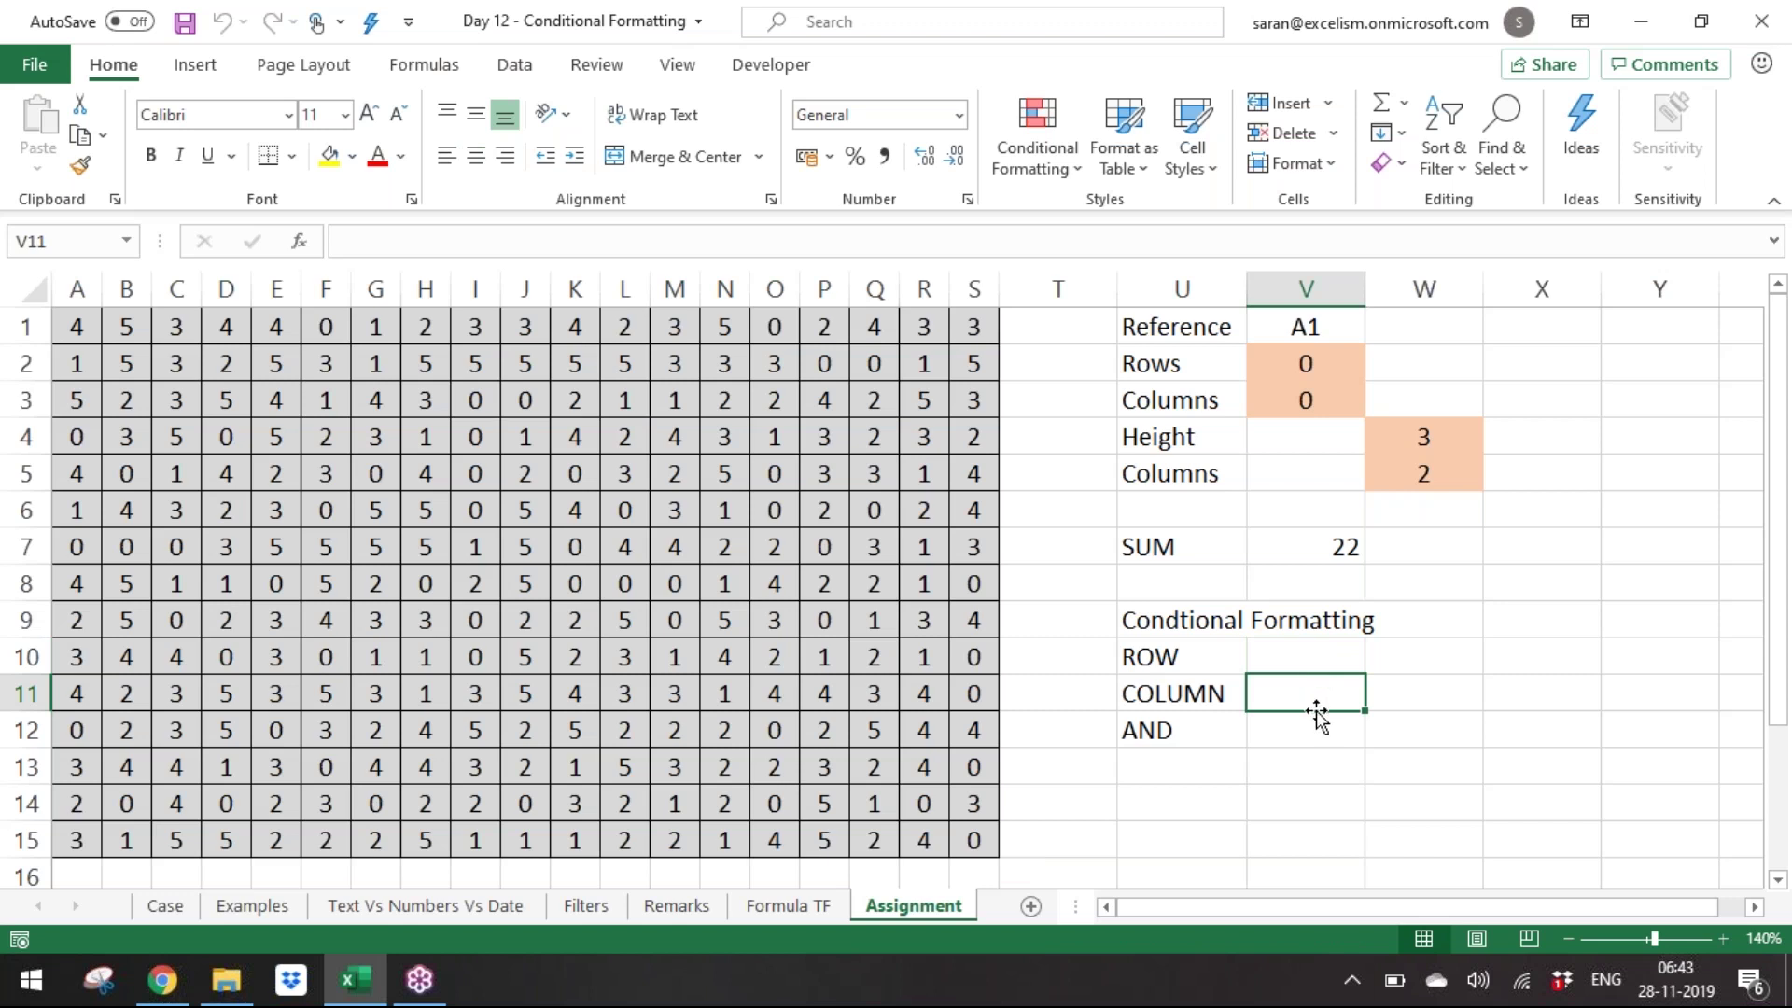
{"action": "left_click", "coordinate": [1320, 729]}
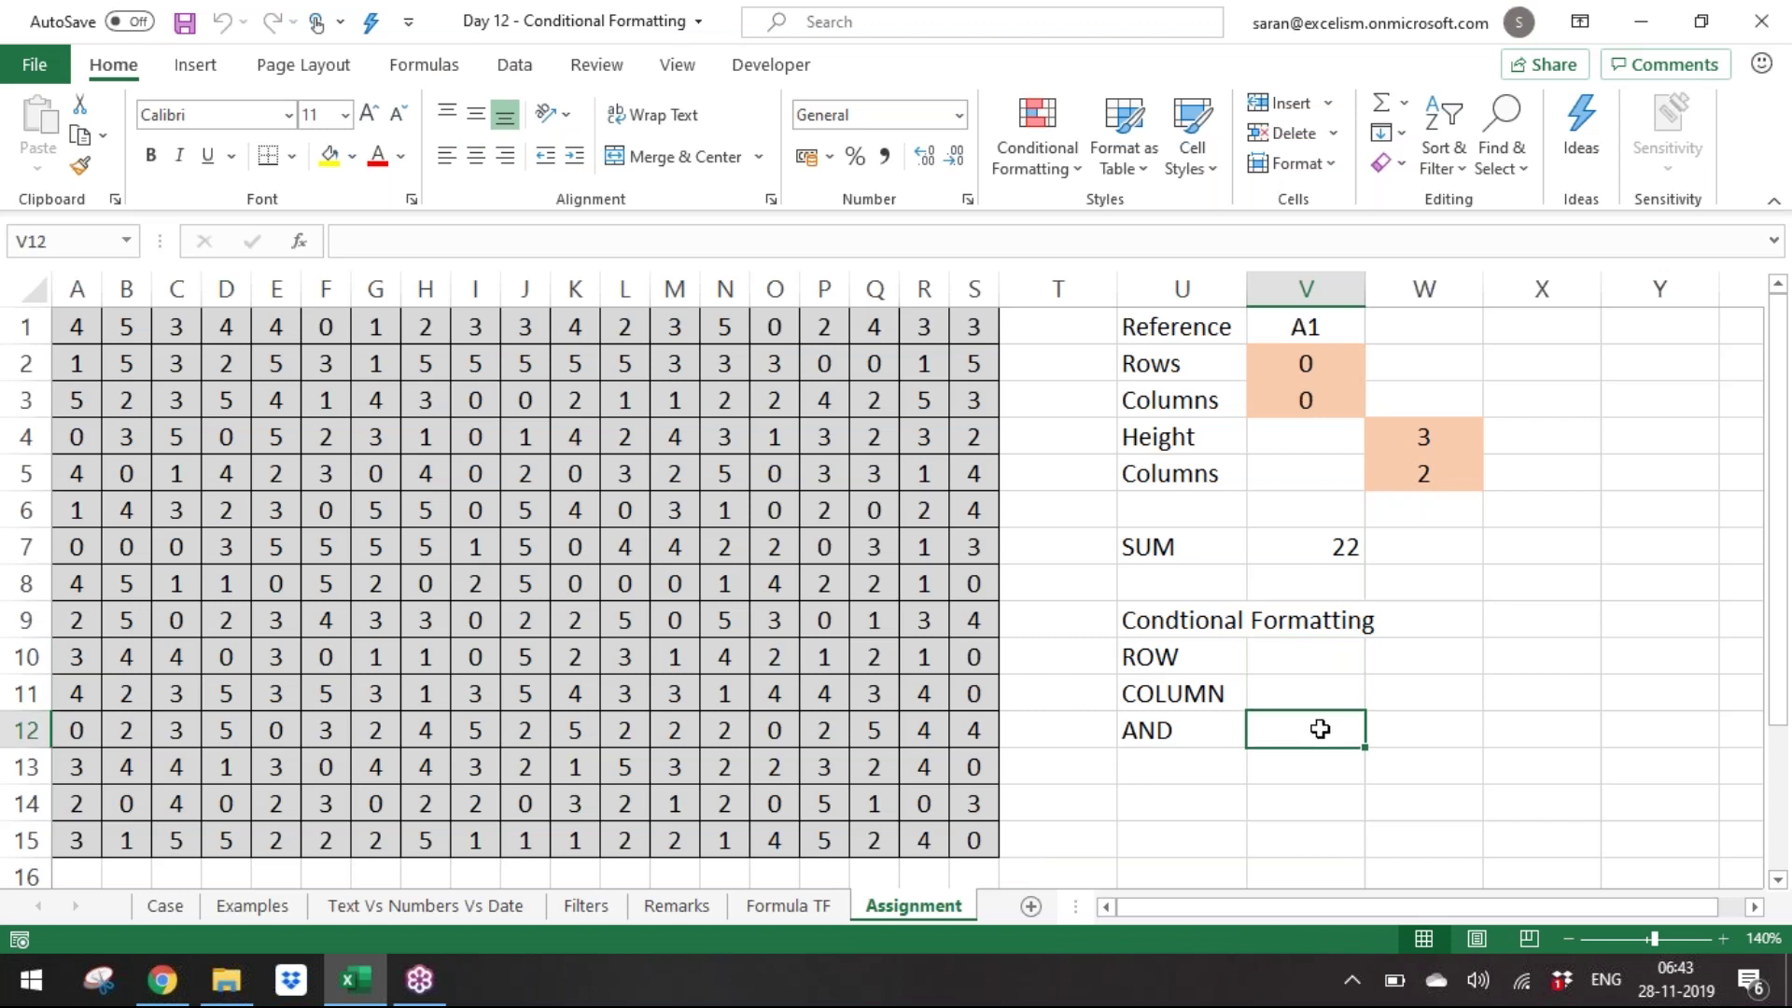
Select U9:U12 and delete the heading and the ROW, COLUMN and AND labels.
{"action": "left_click", "coordinate": [1216, 619]}
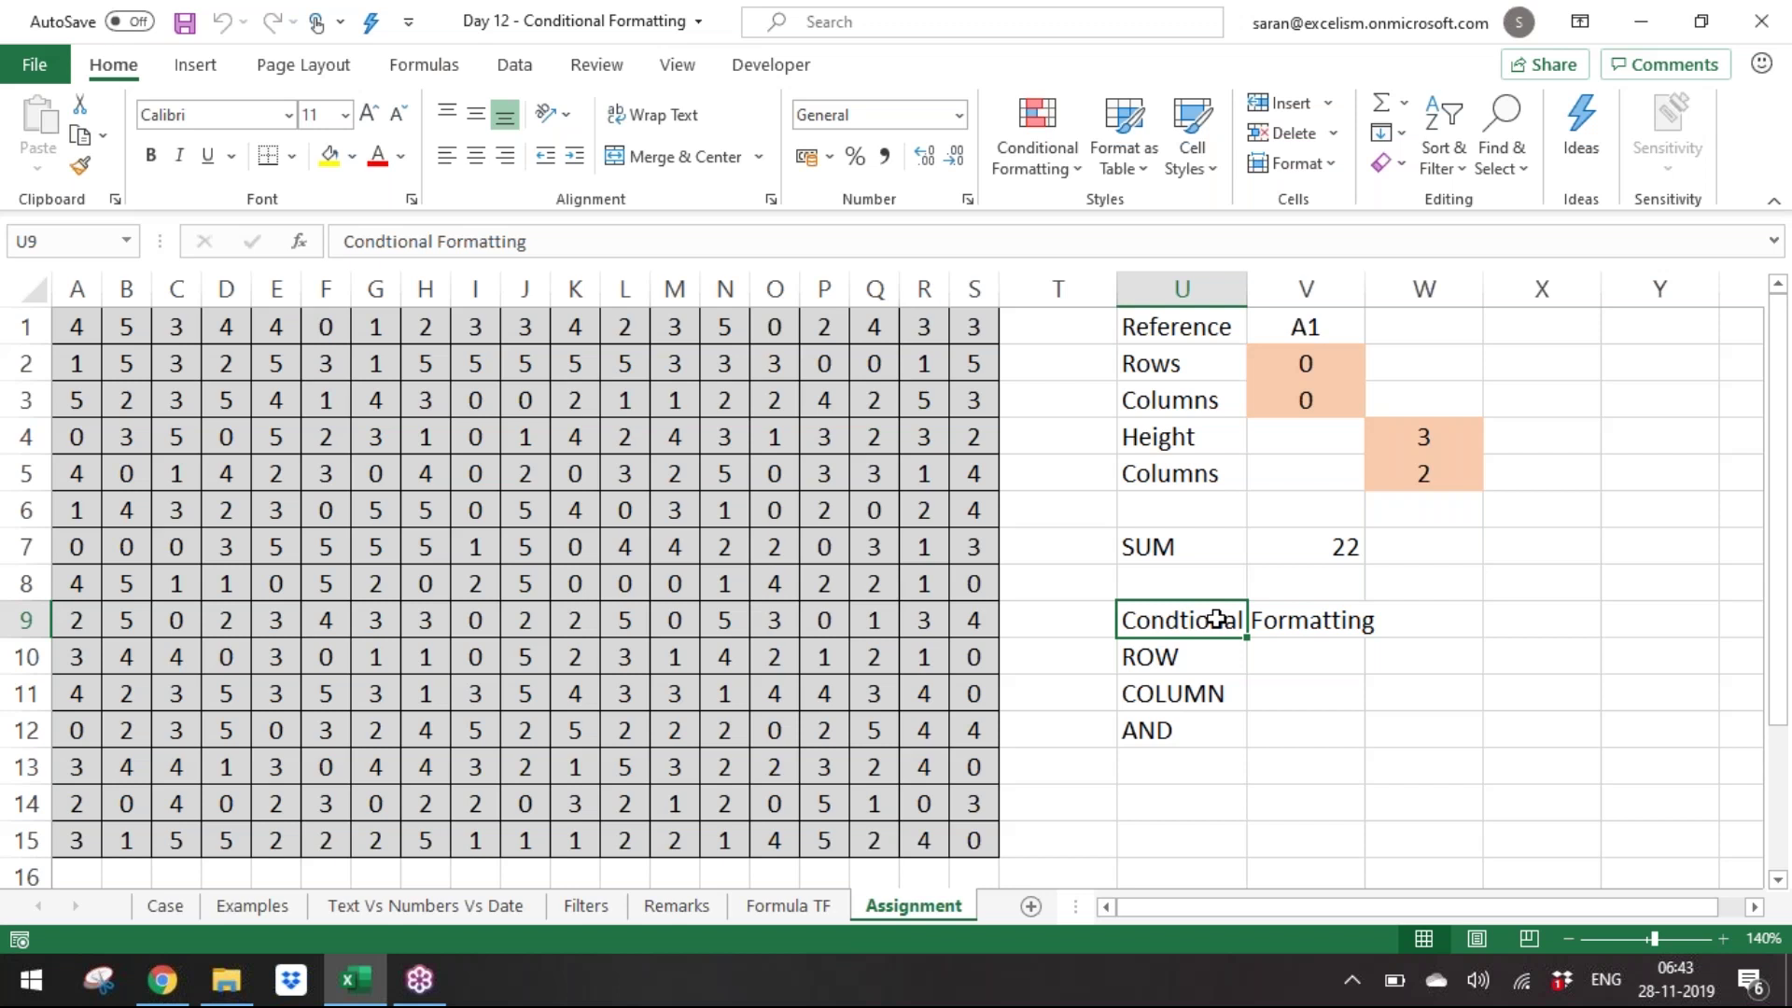
{"action": "key", "text": "ctrl+shift+Down"}
{"action": "key", "text": "Delete"}
{"action": "left_click", "coordinate": [1216, 619]}
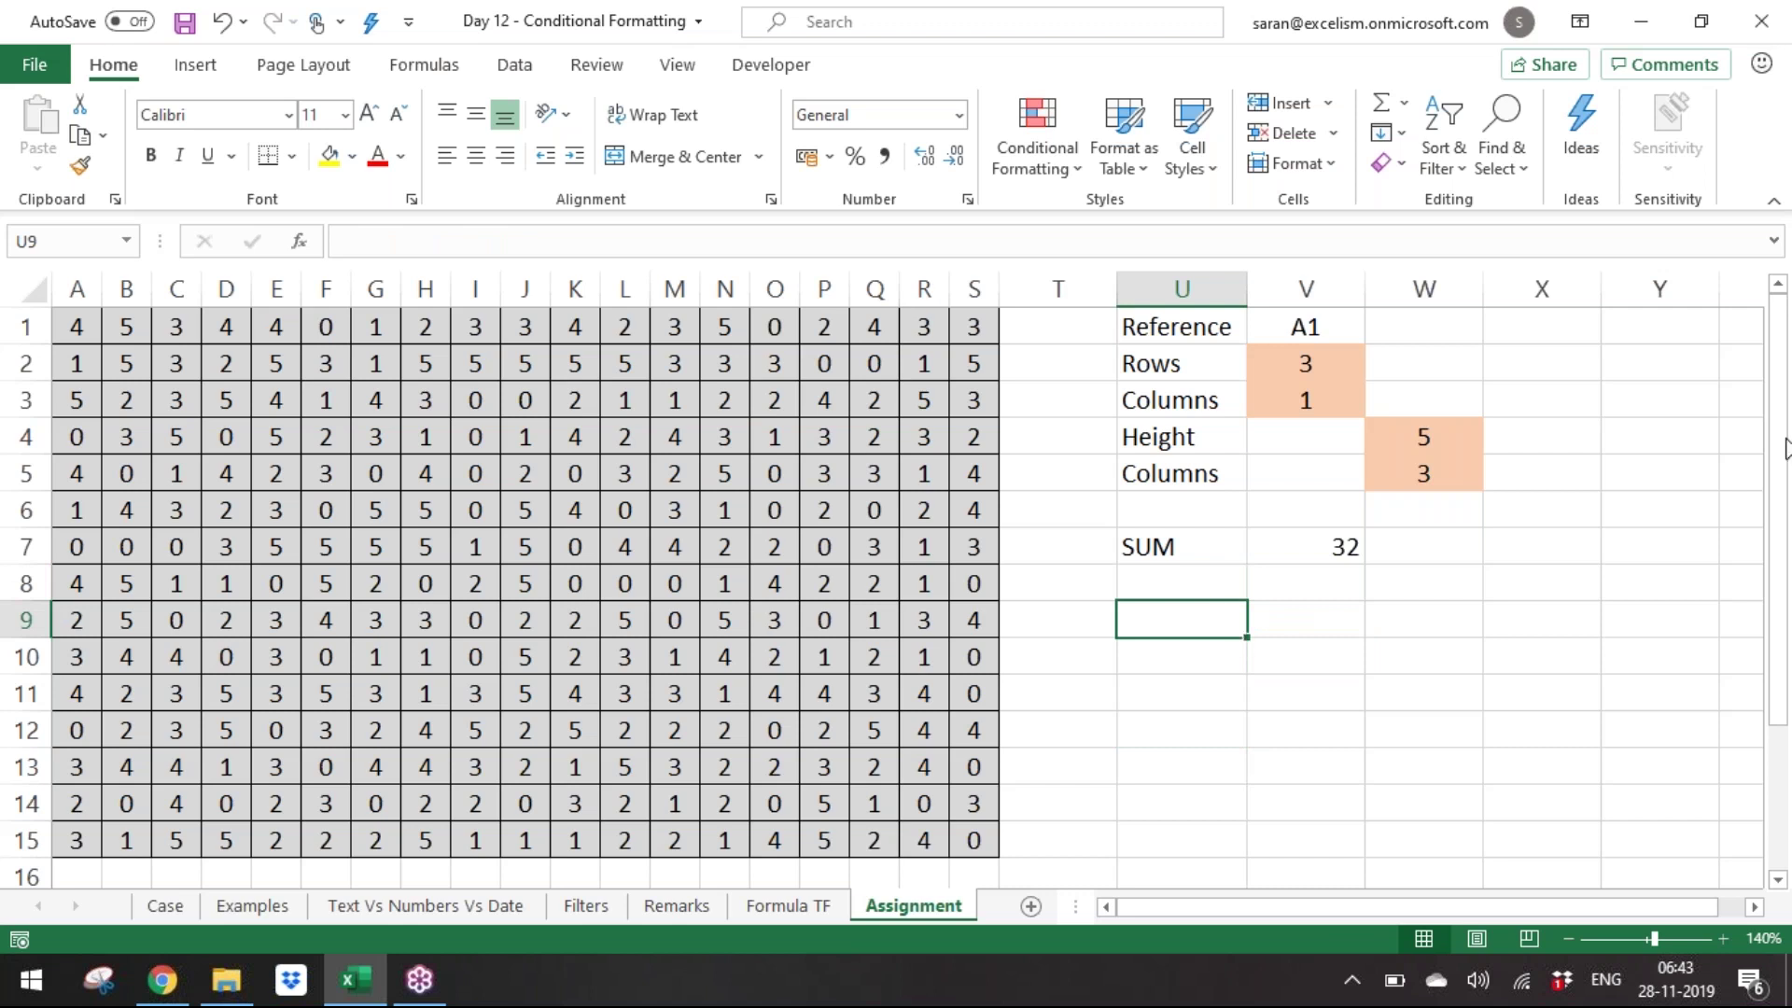
{"action": "left_click", "coordinate": [1776, 333]}
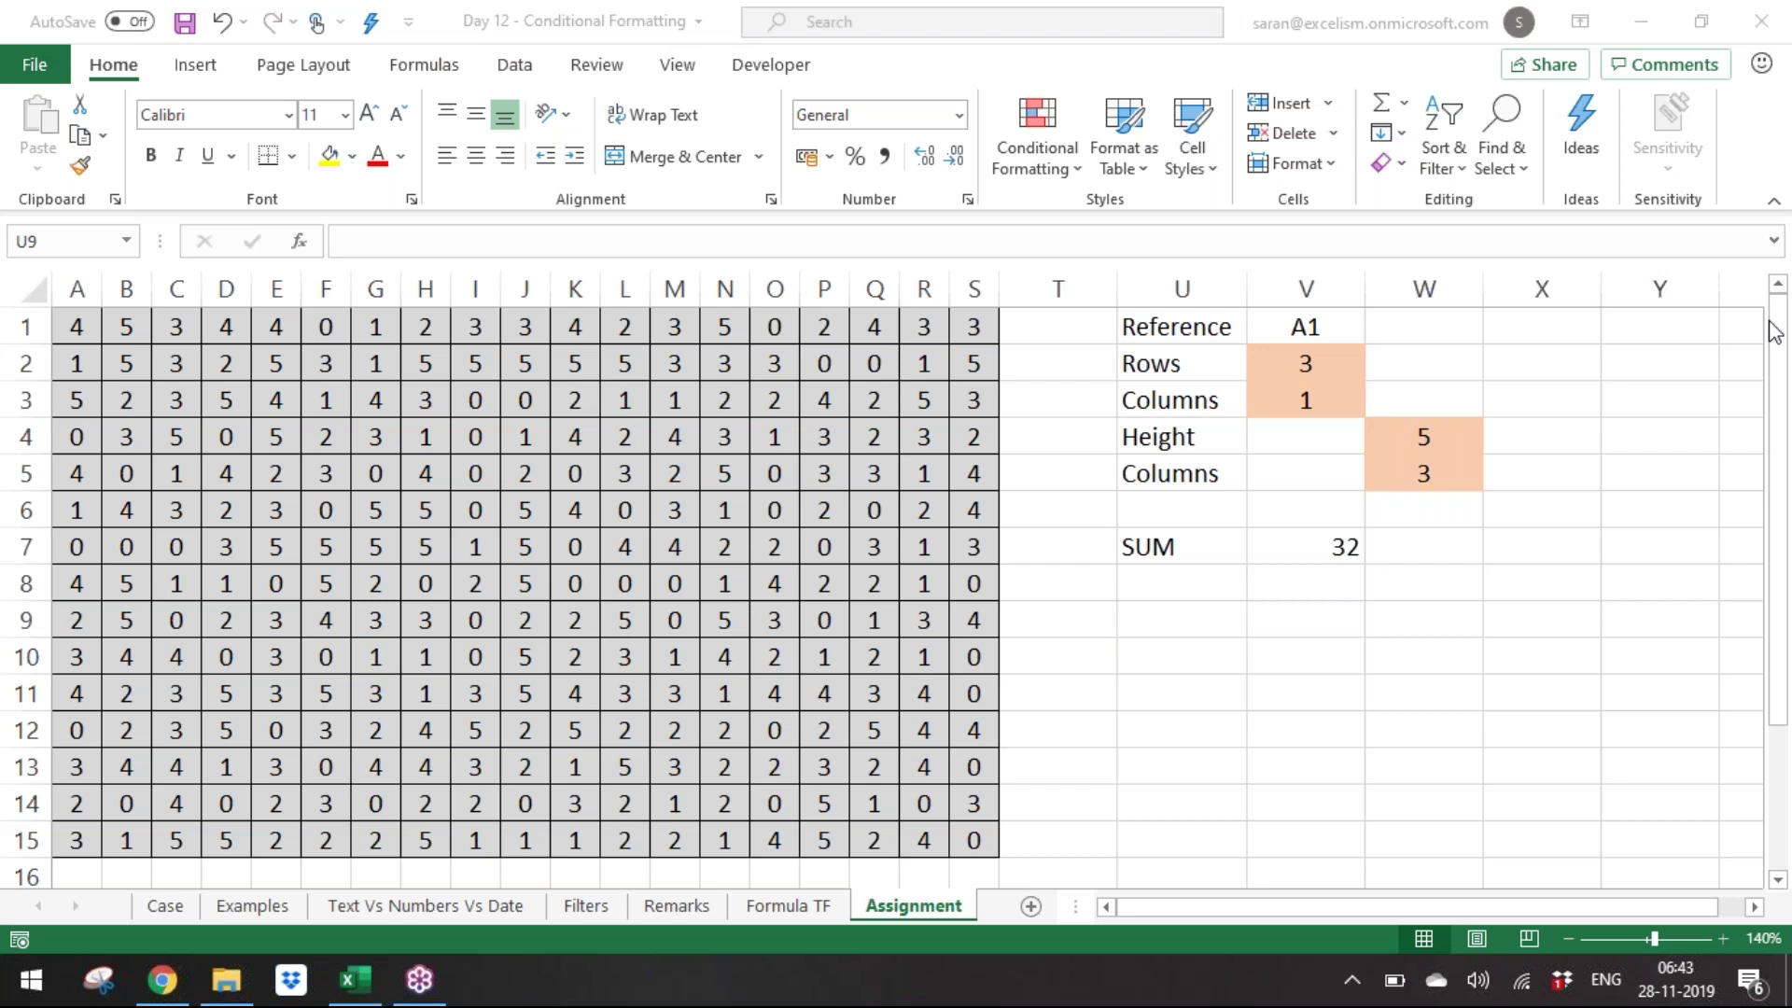
{"action": "left_click", "coordinate": [1299, 721]}
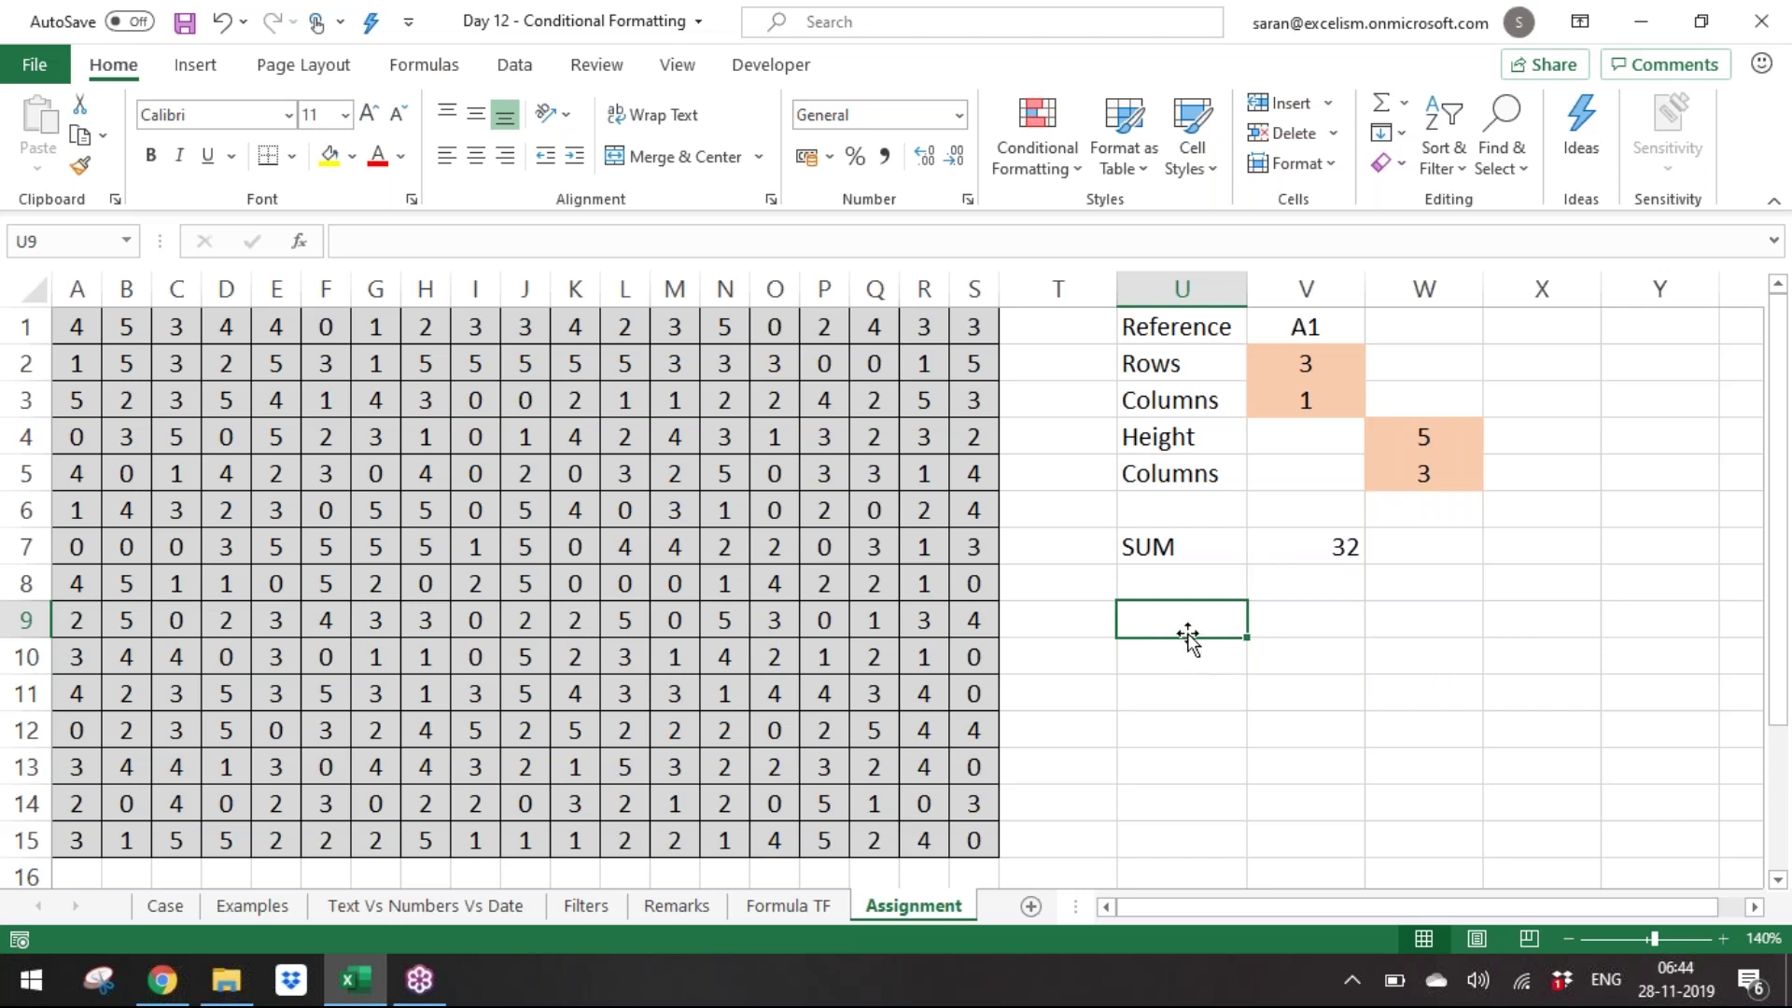
{"action": "left_click_drag", "start_coordinate": [1190, 614], "coordinate": [1392, 666]}
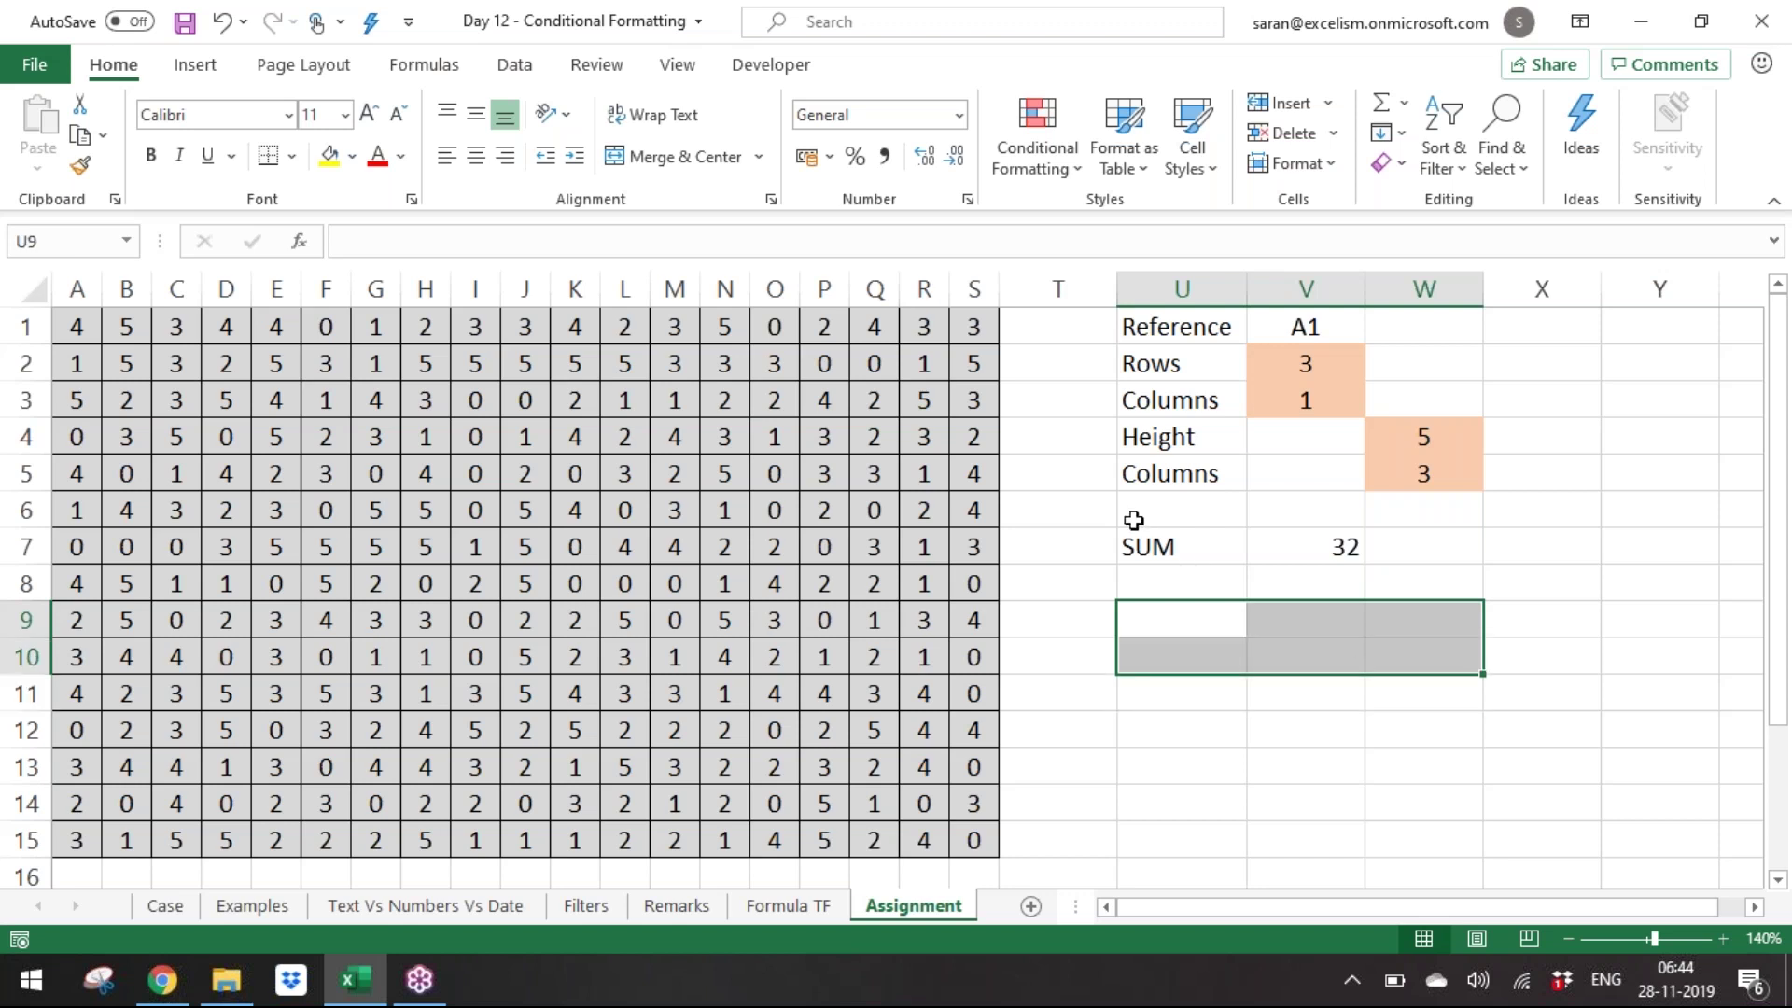
{"action": "left_click", "coordinate": [1084, 513]}
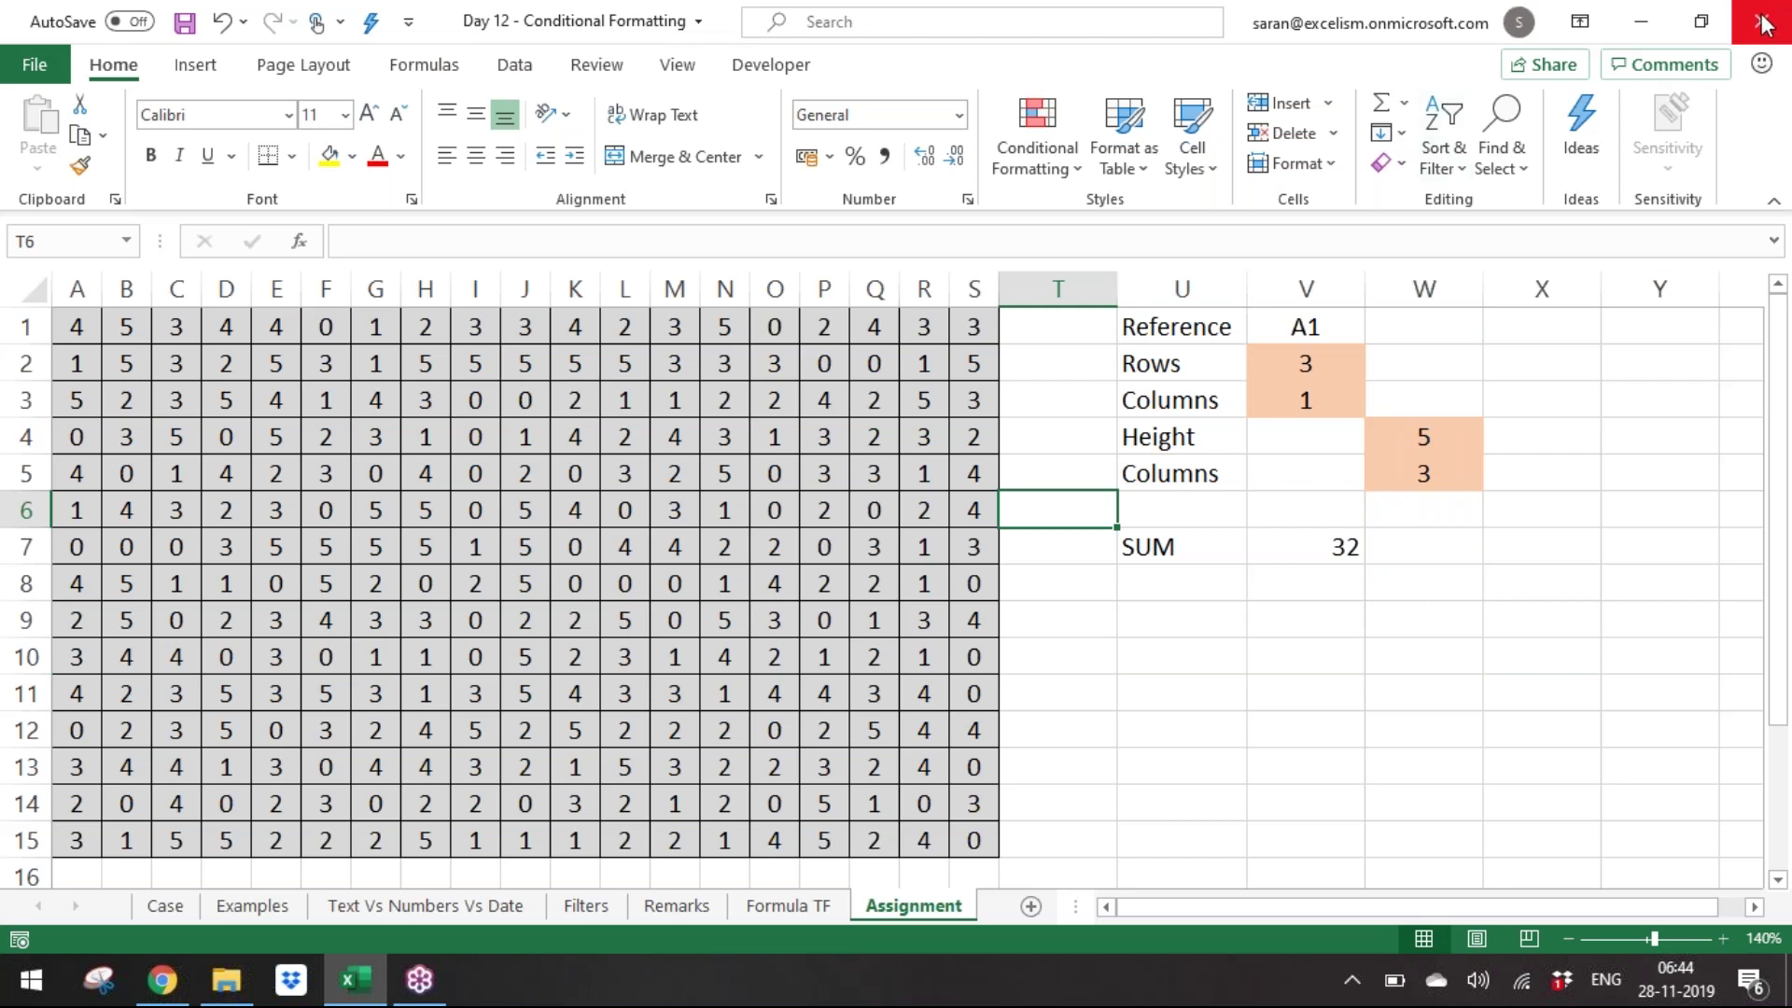
Close the Day 12 - Conditional Formatting workbook without saving.
{"action": "left_click", "coordinate": [823, 586]}
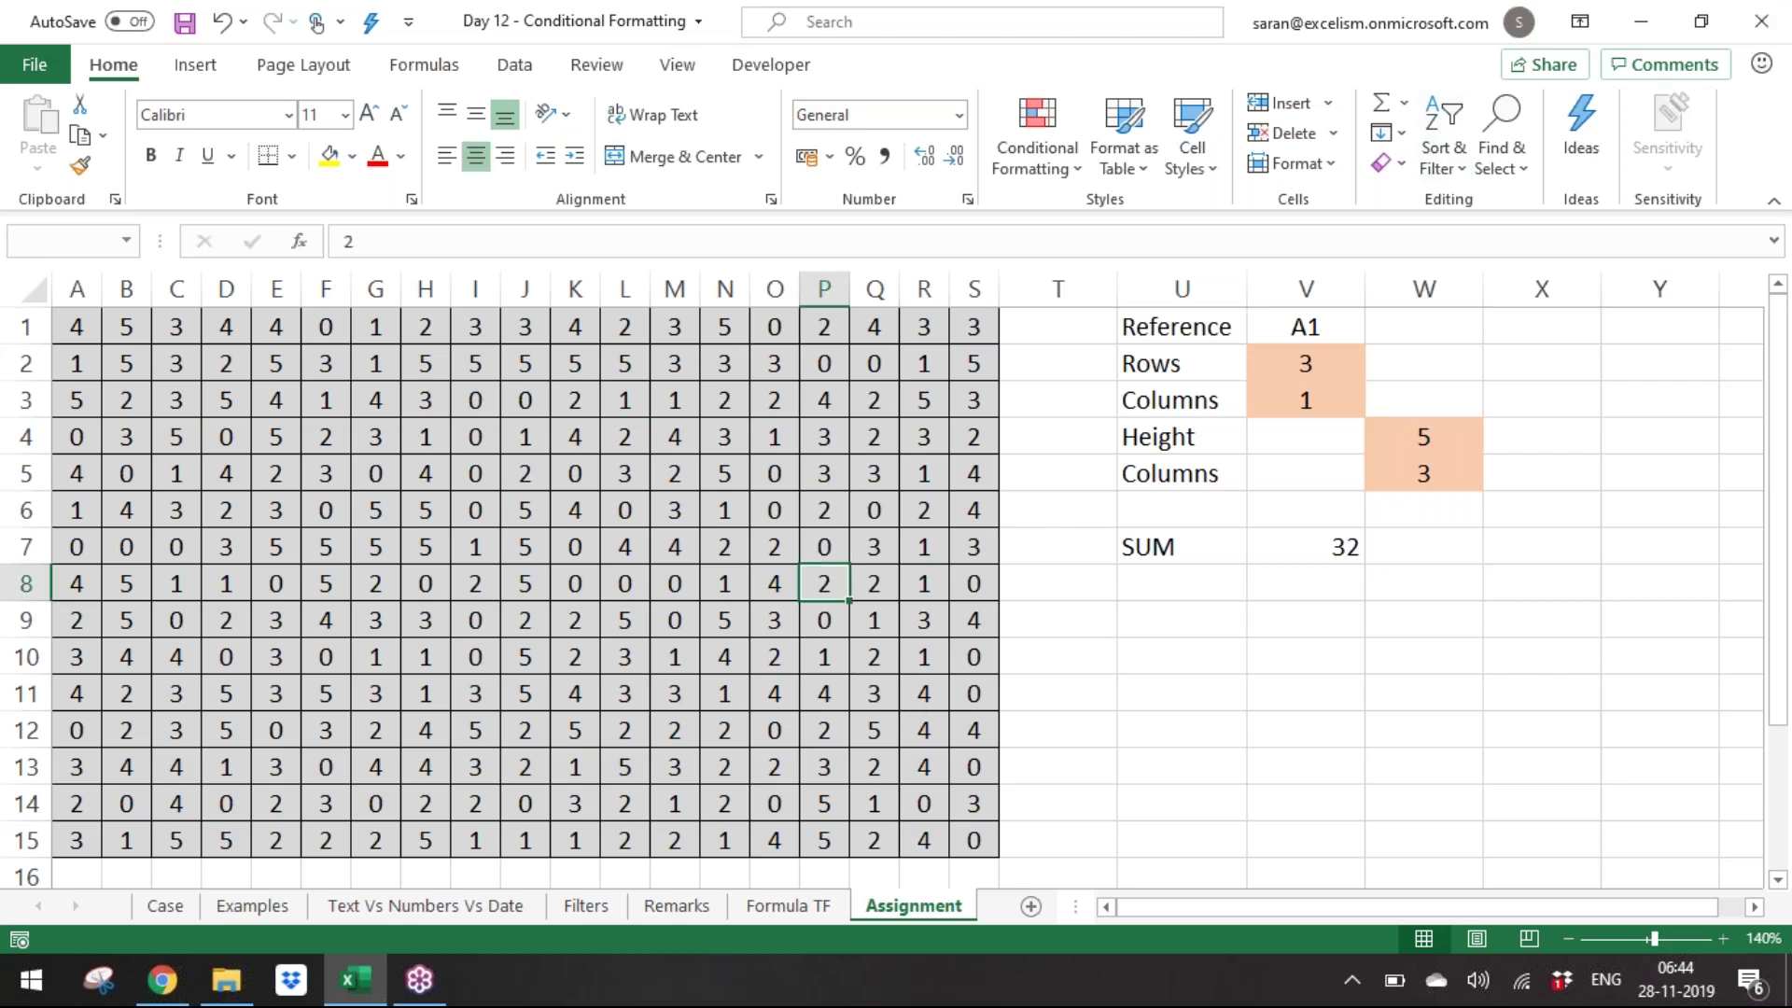
{"action": "key", "text": "ctrl+w"}
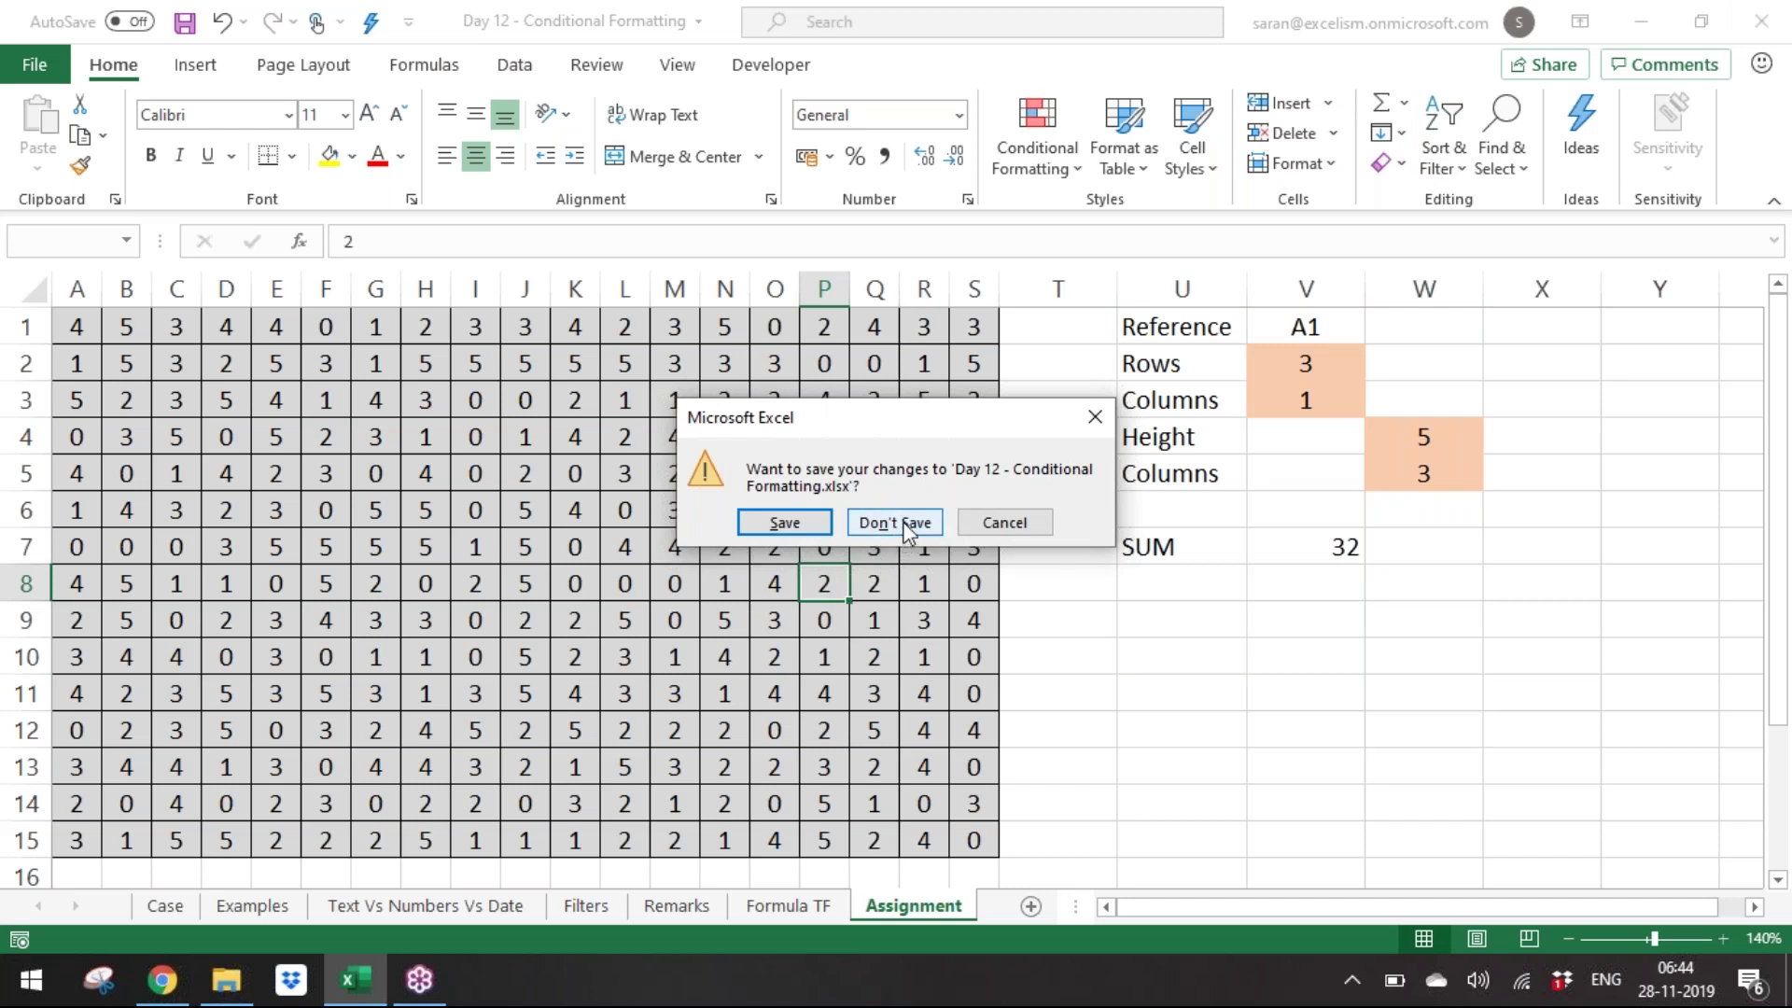
{"action": "left_click", "coordinate": [1034, 528]}
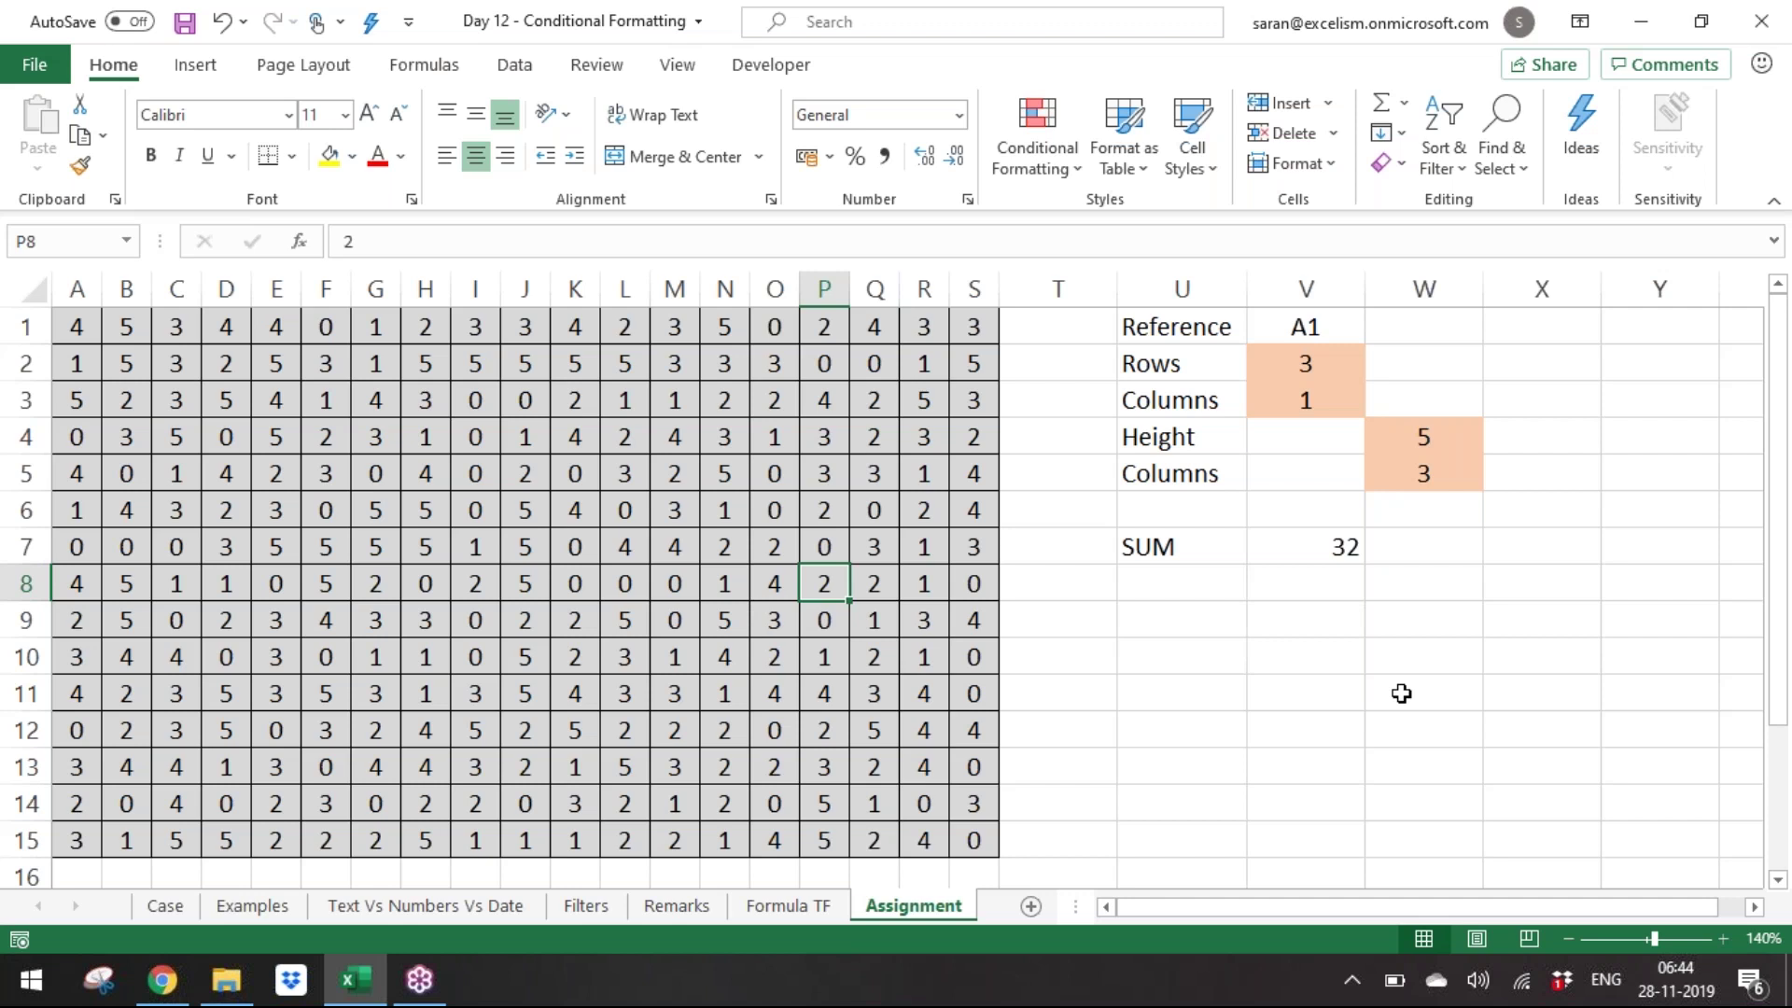
{"action": "key", "text": "alt+F4"}
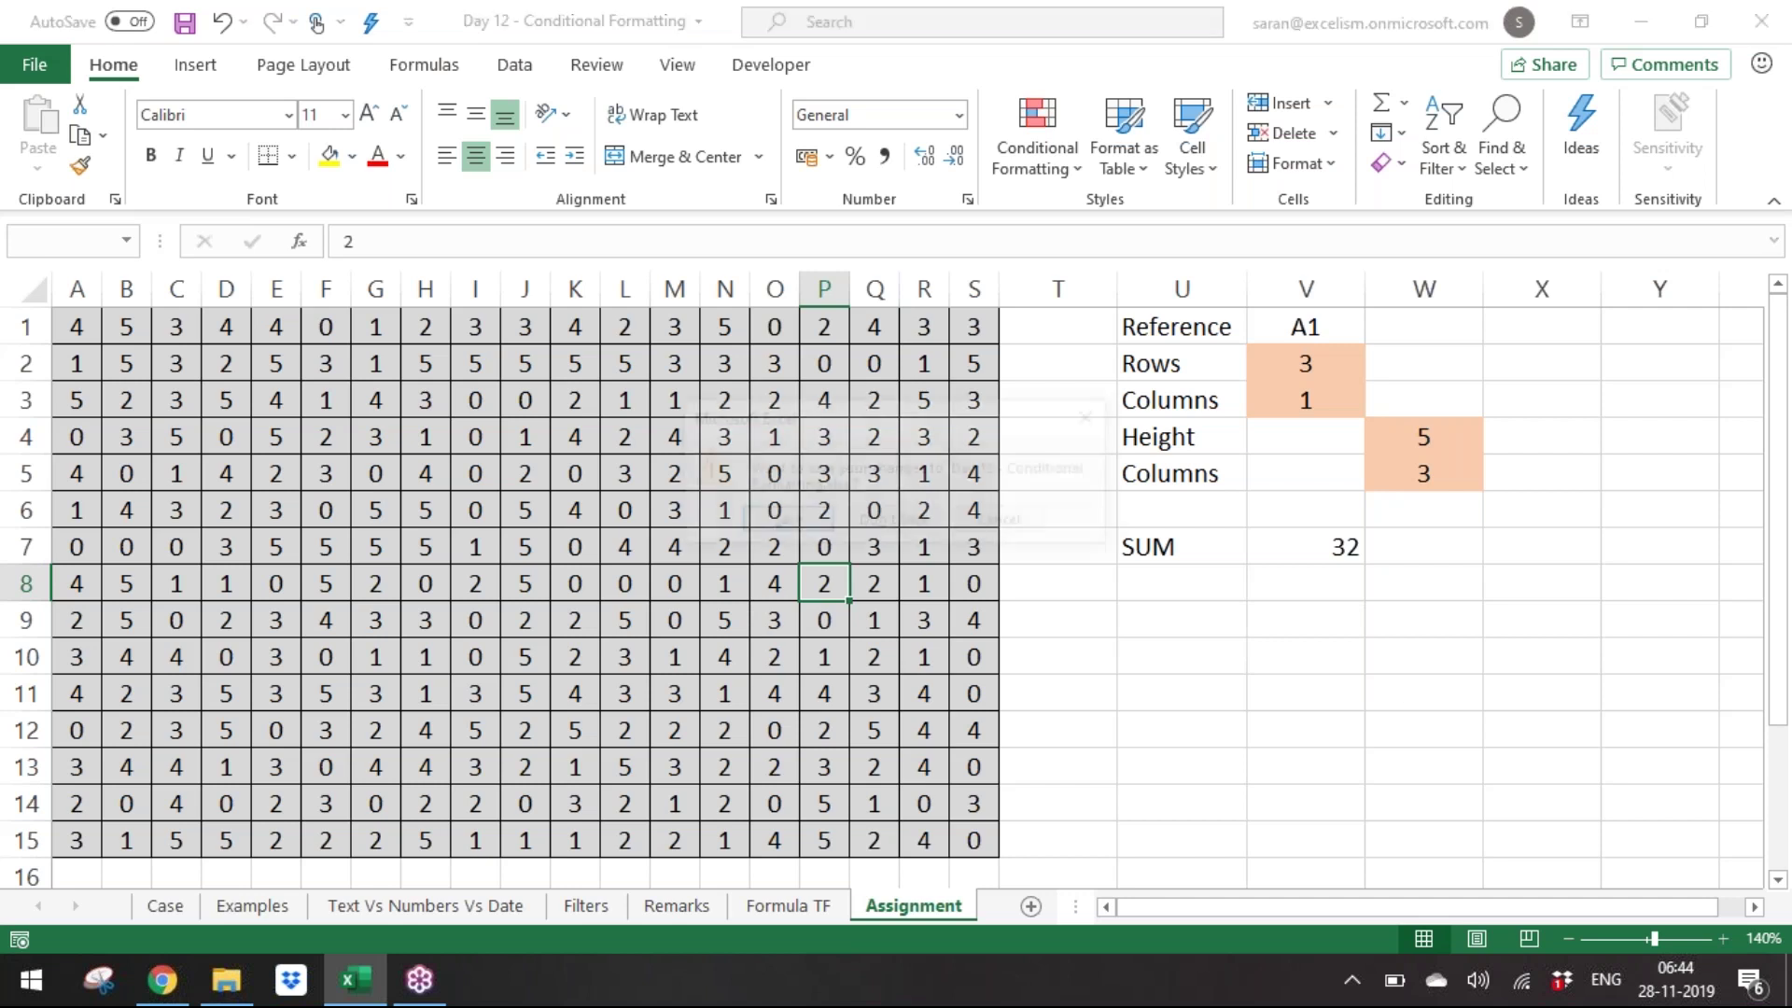
{"action": "left_click", "coordinate": [894, 523]}
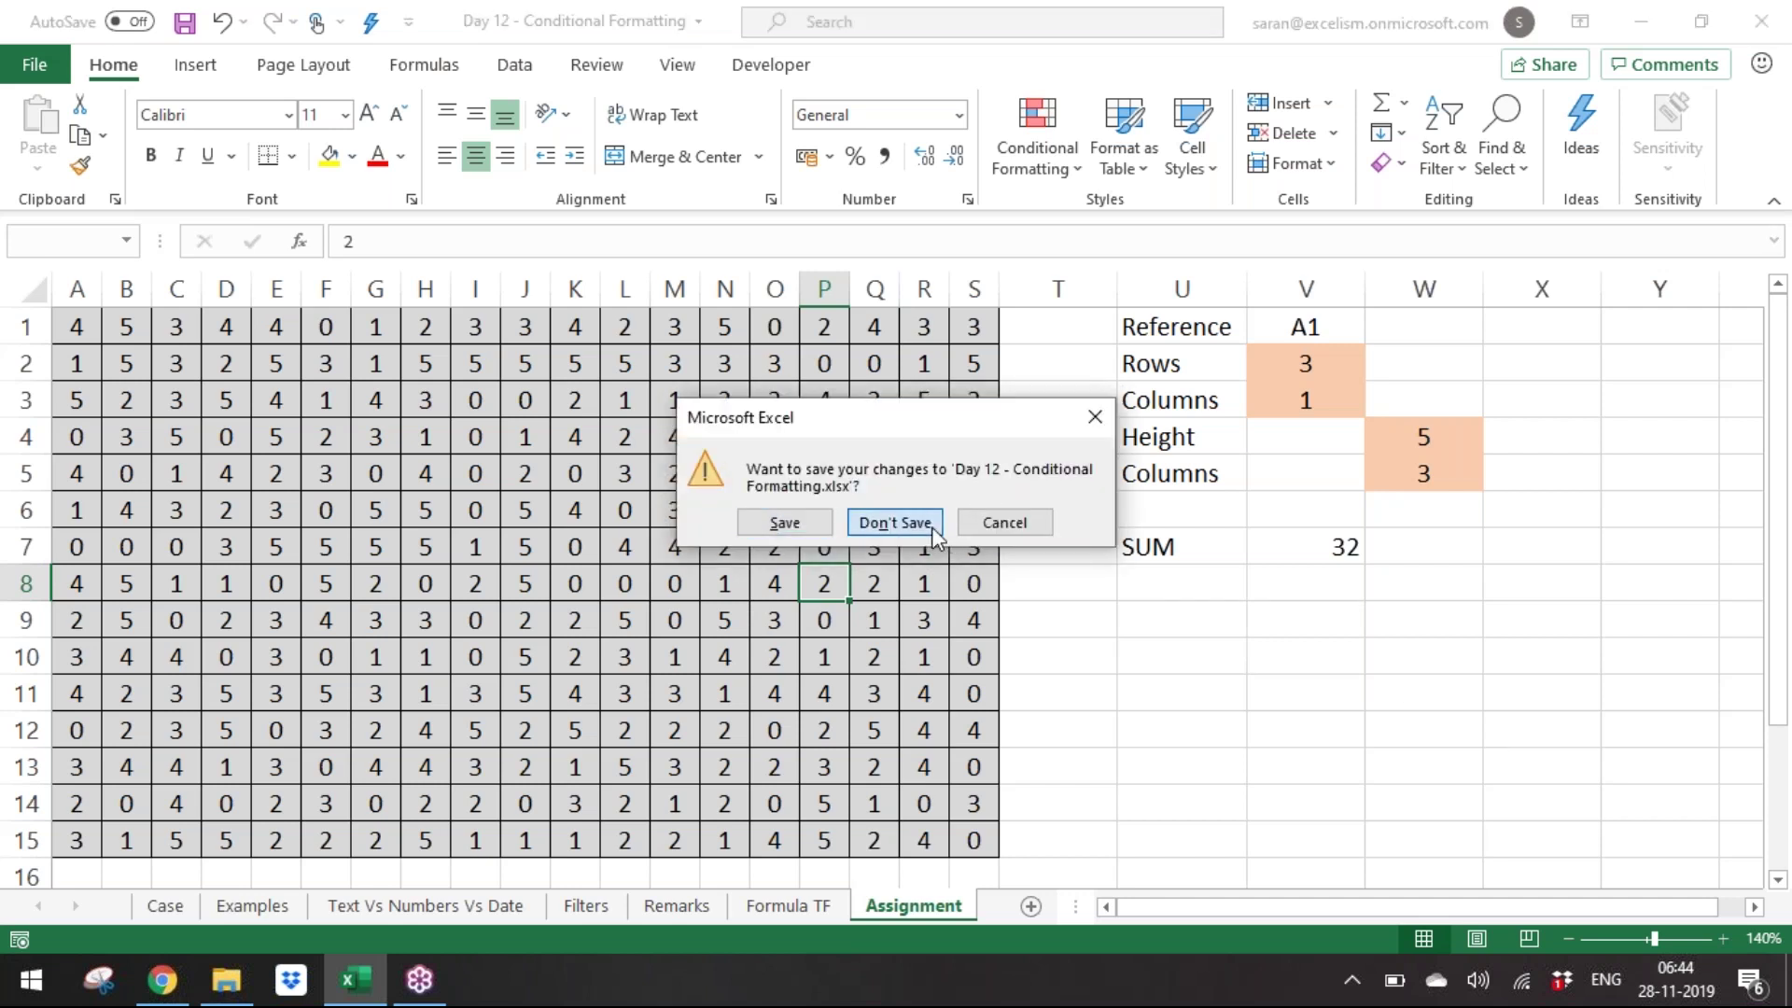
Open Day 13 - Lookup Functions from the Batch 9 folder and hide the Dropbox badge.
{"action": "key", "text": "alt+space"}
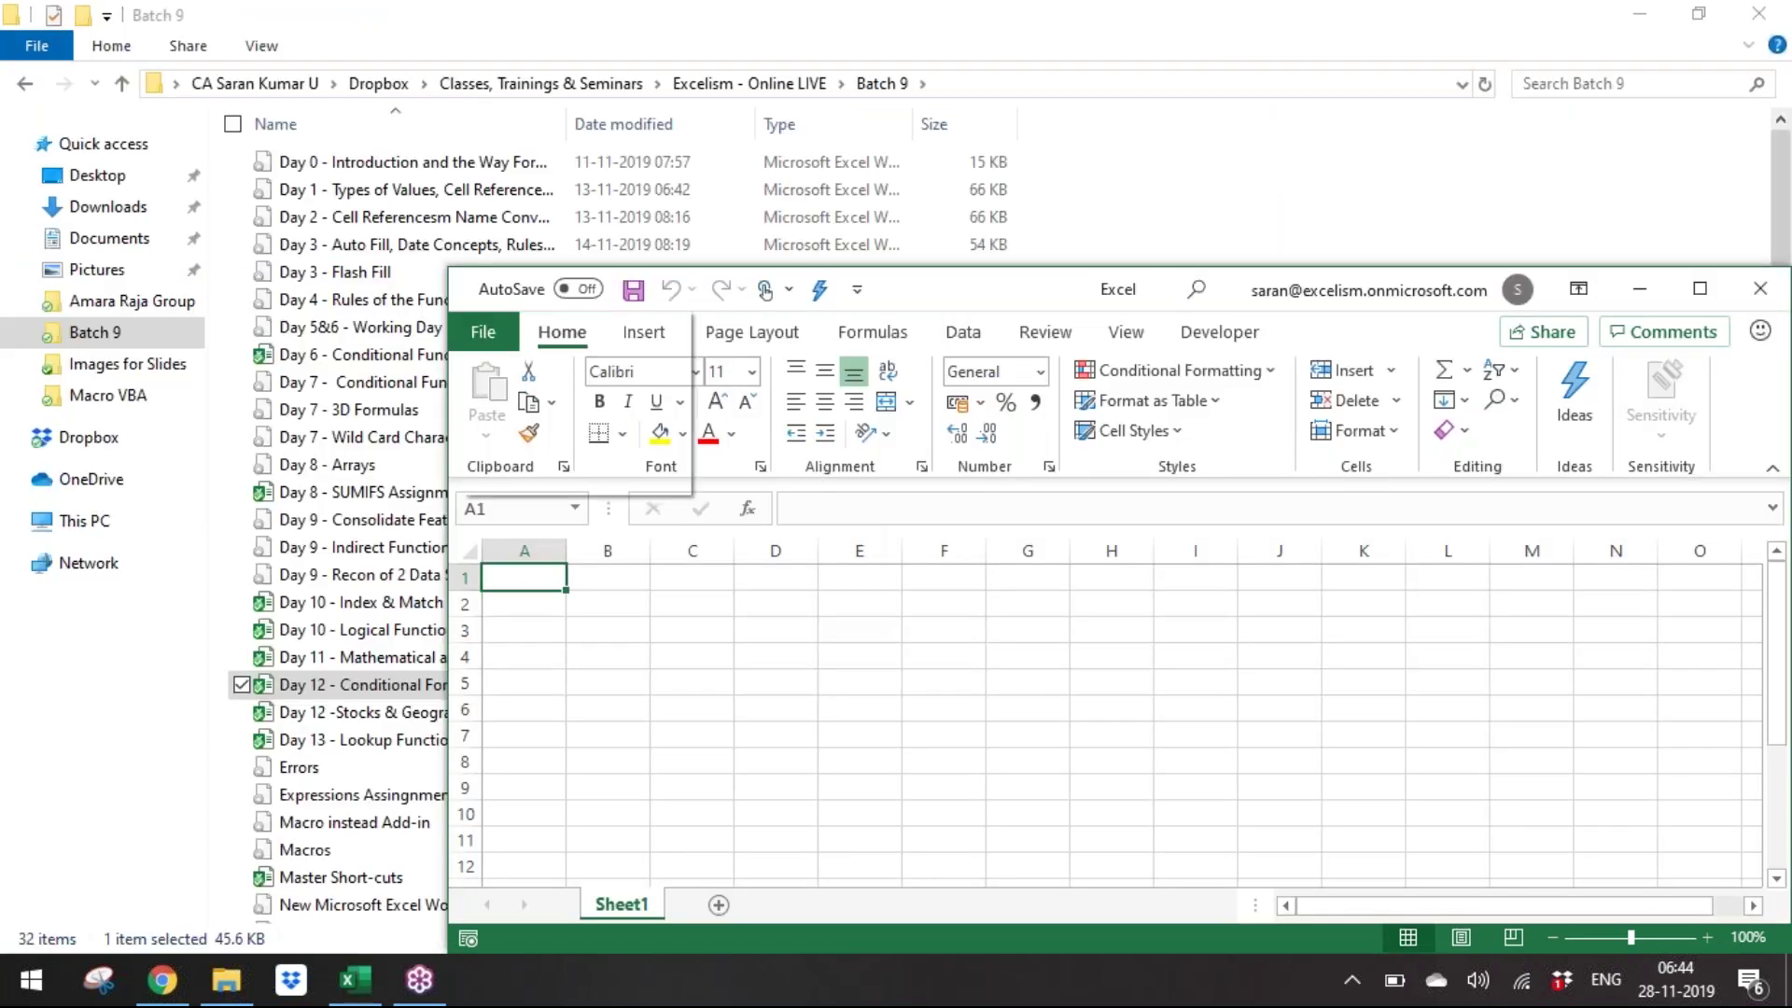
{"action": "key", "text": "x"}
{"action": "key", "text": "alt+Tab"}
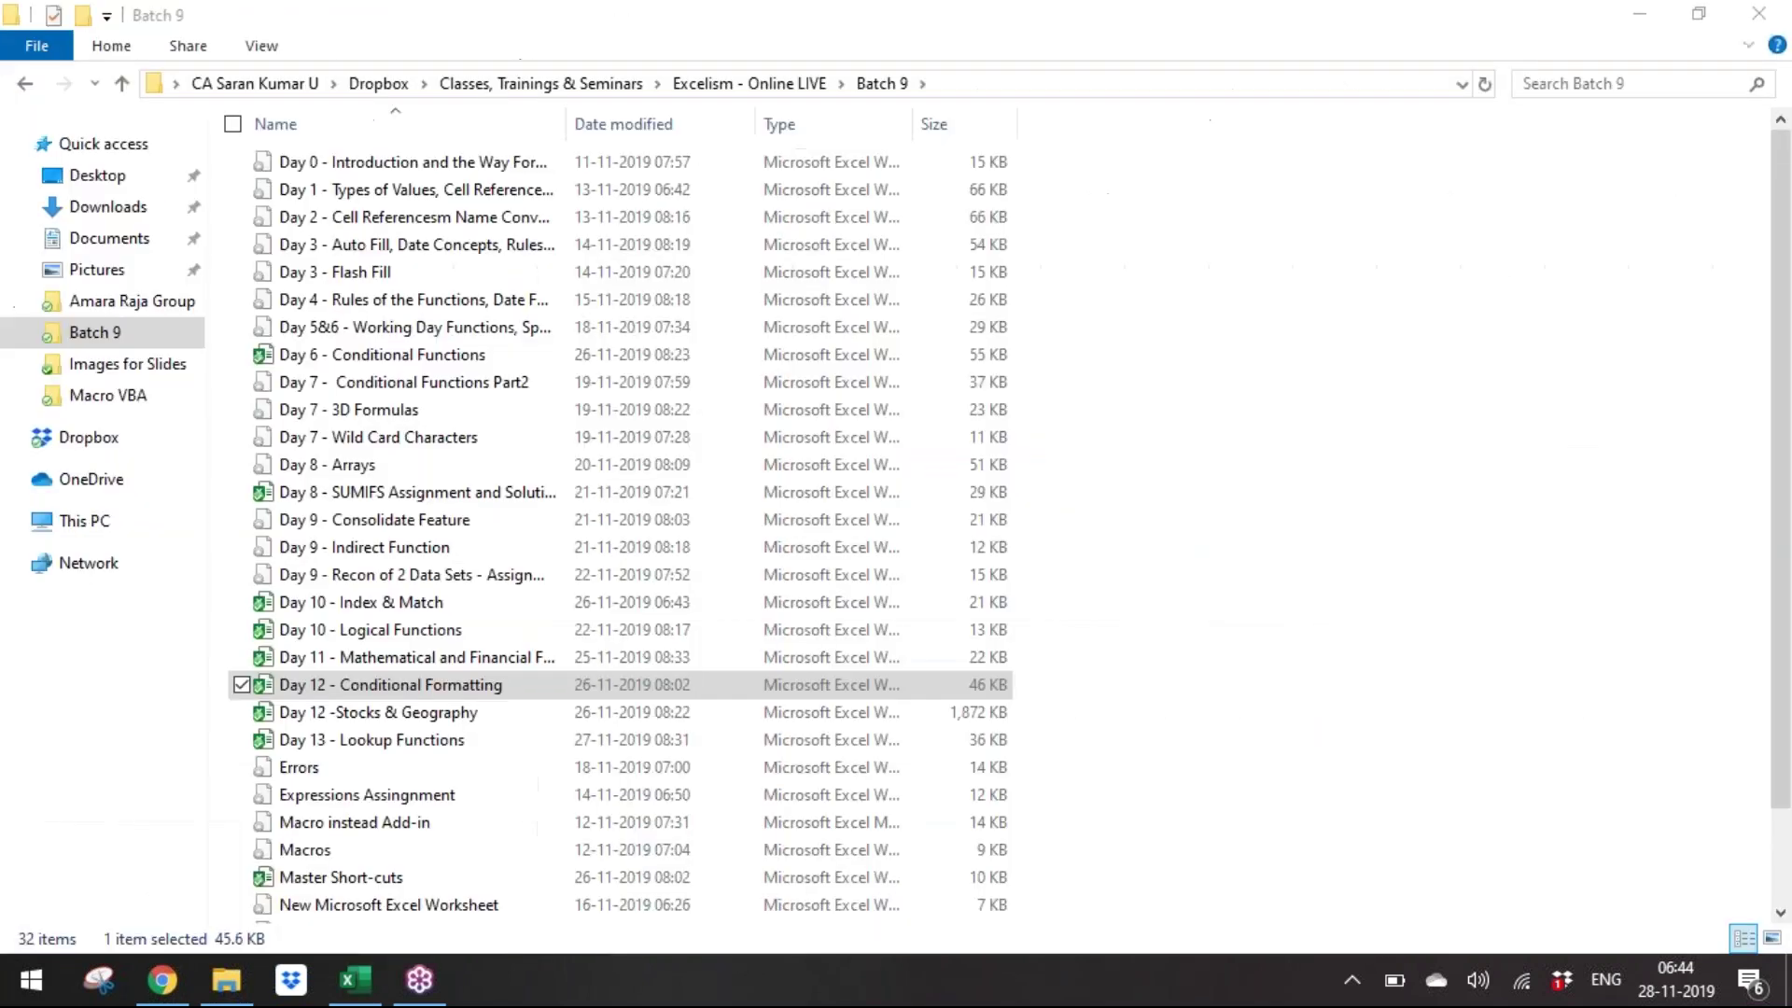
{"action": "key", "text": "Down"}
{"action": "key", "text": "Down"}
{"action": "key", "text": "Return"}
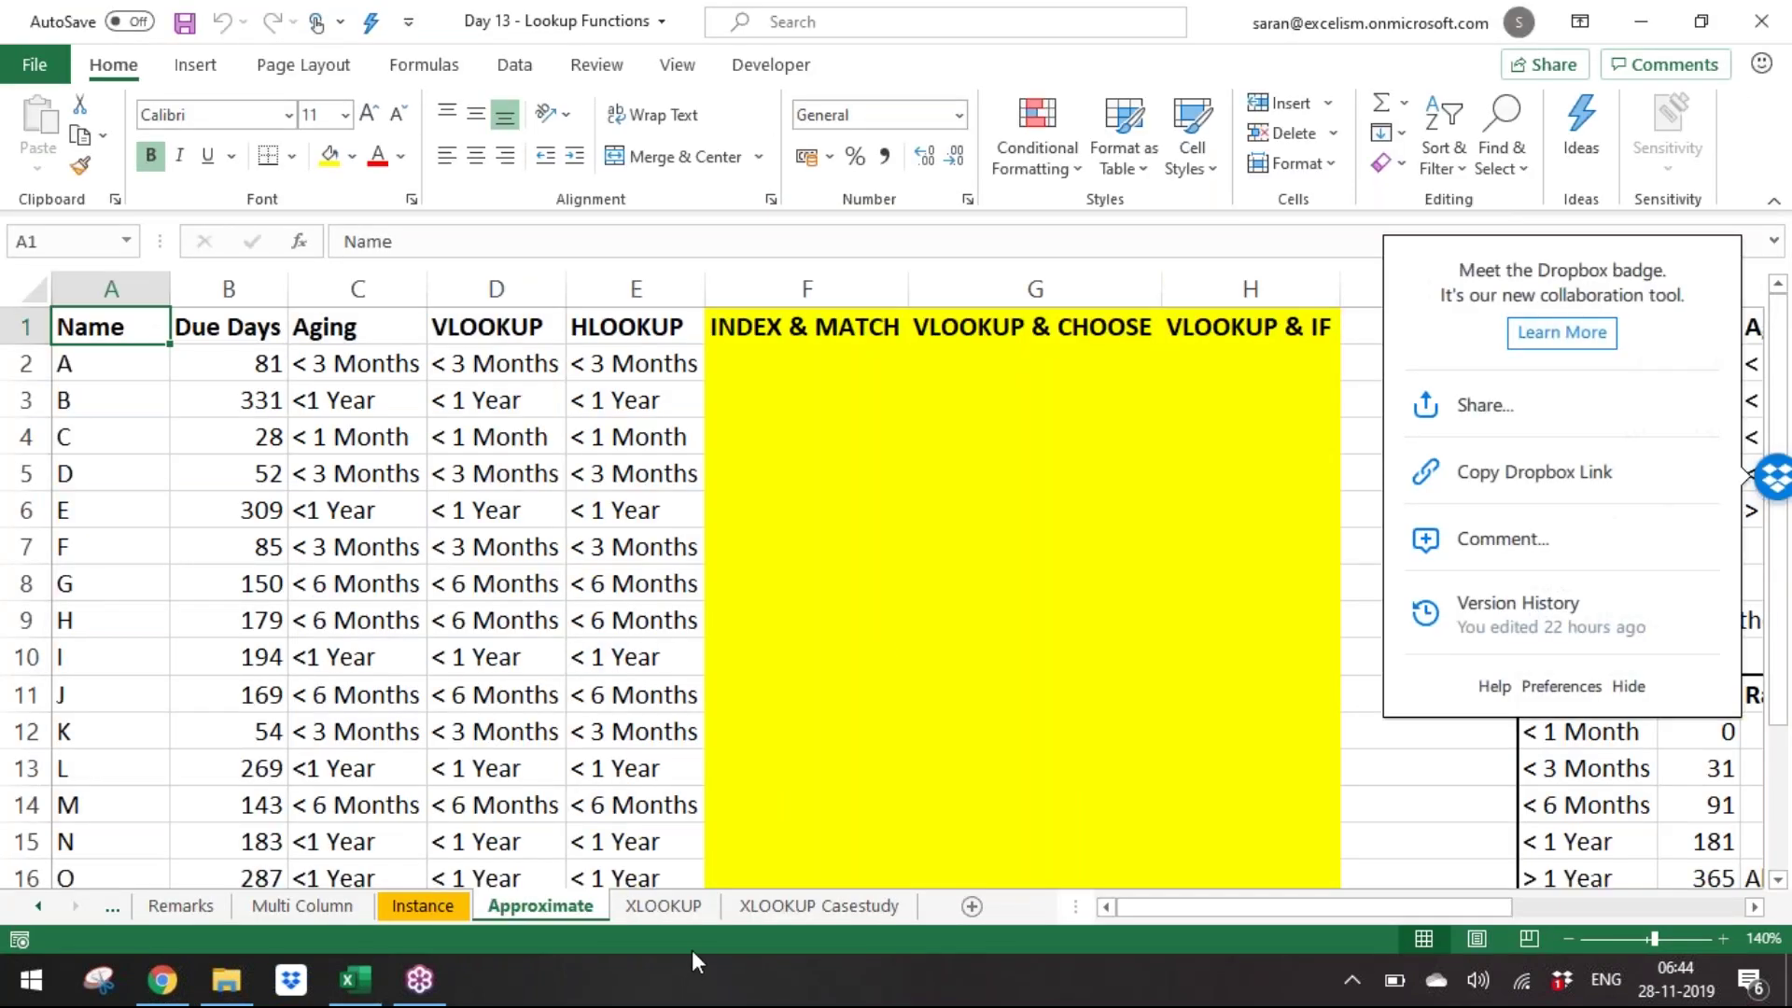
{"action": "left_click", "coordinate": [852, 674]}
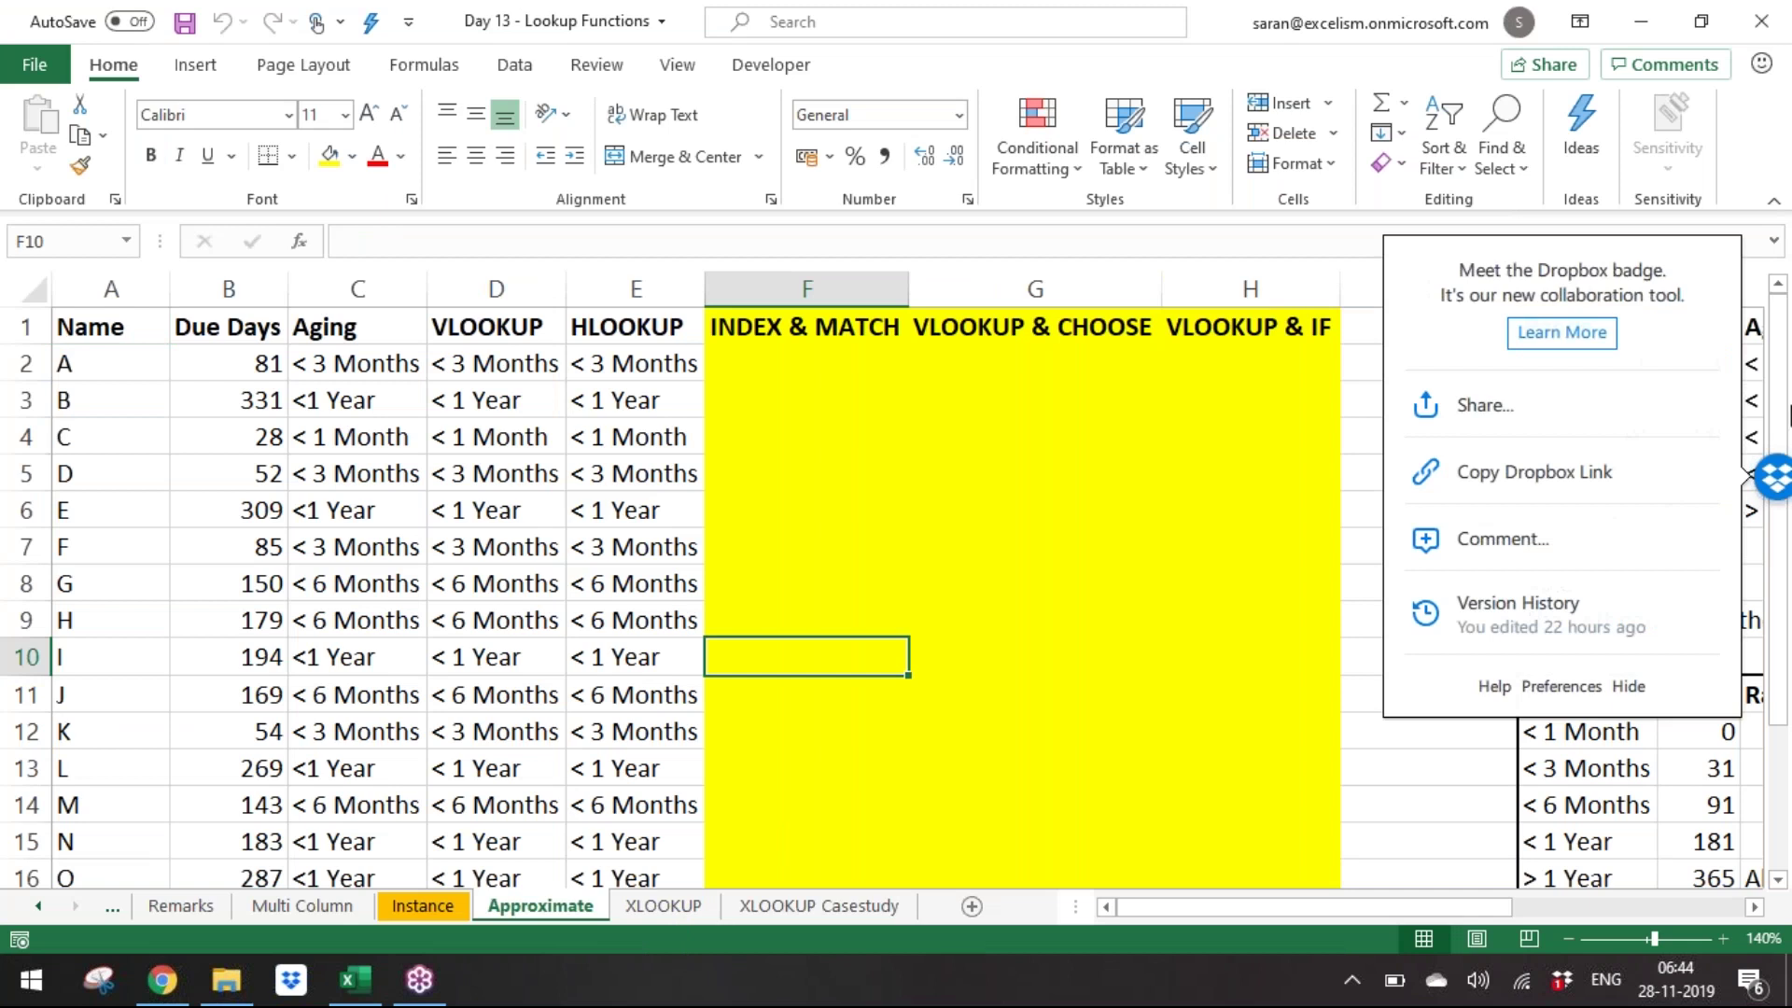
{"action": "left_click", "coordinate": [1637, 688]}
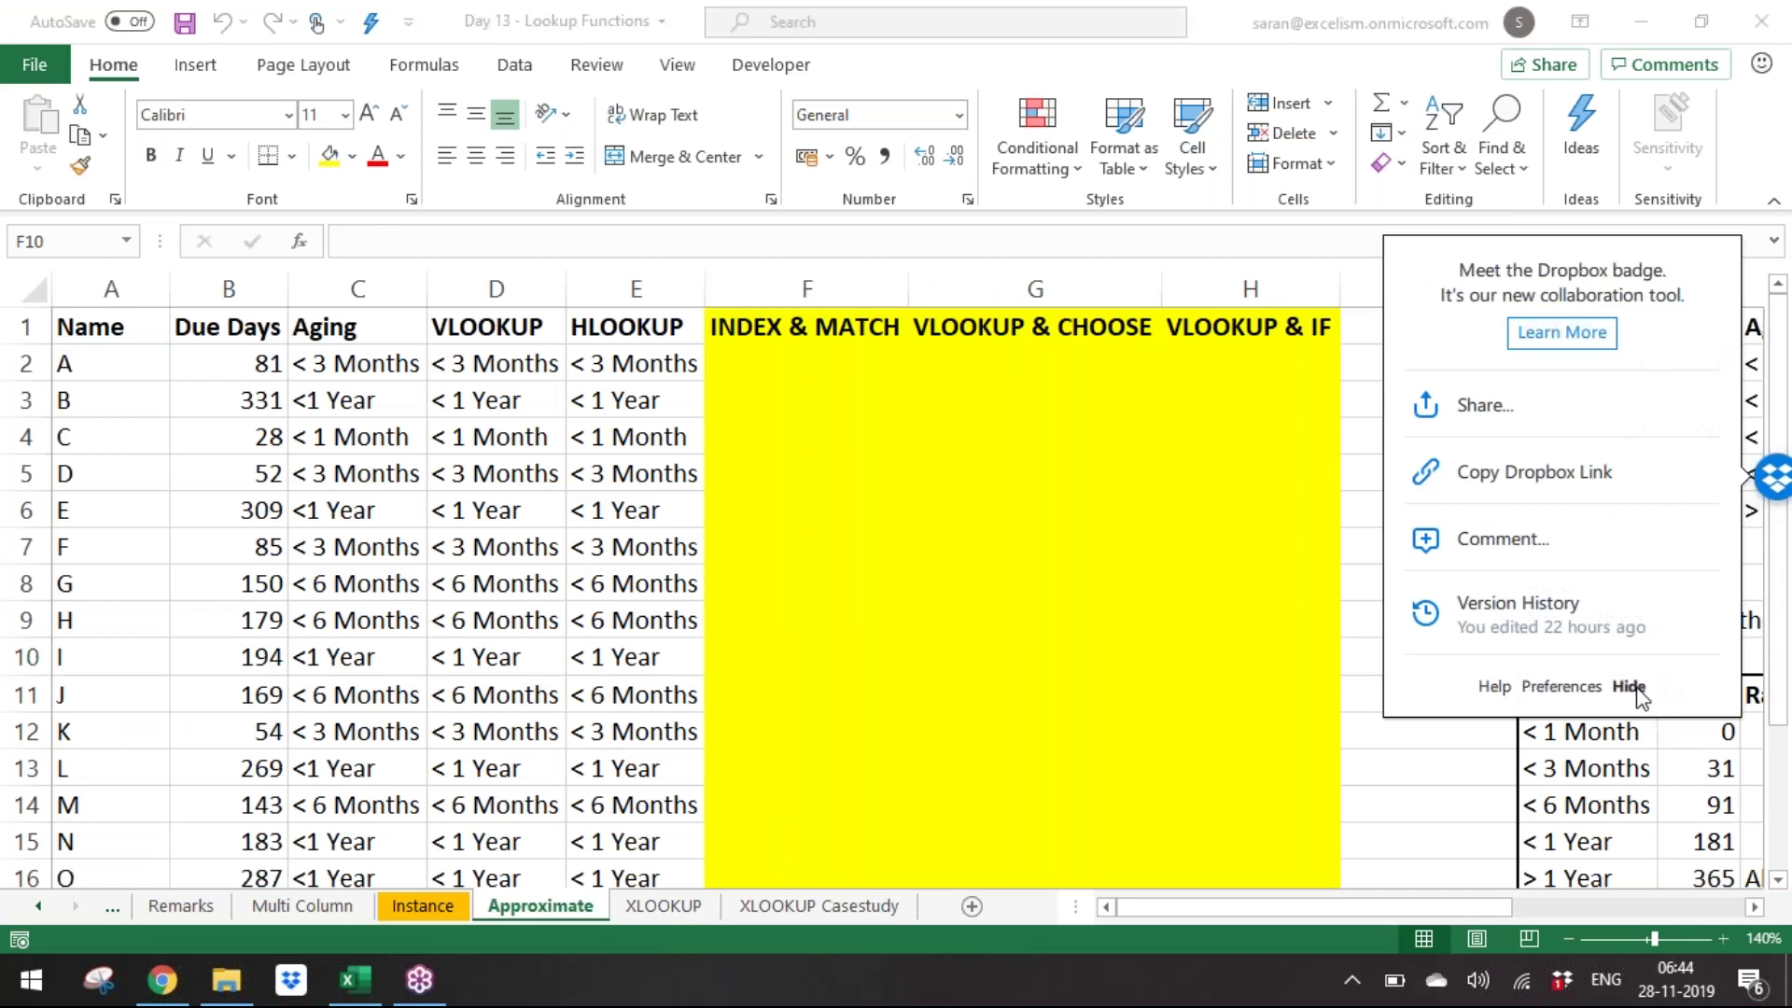
Zoom the sheet to 130% and review the Aging table before returning to F2.
{"action": "left_click", "coordinate": [1570, 938]}
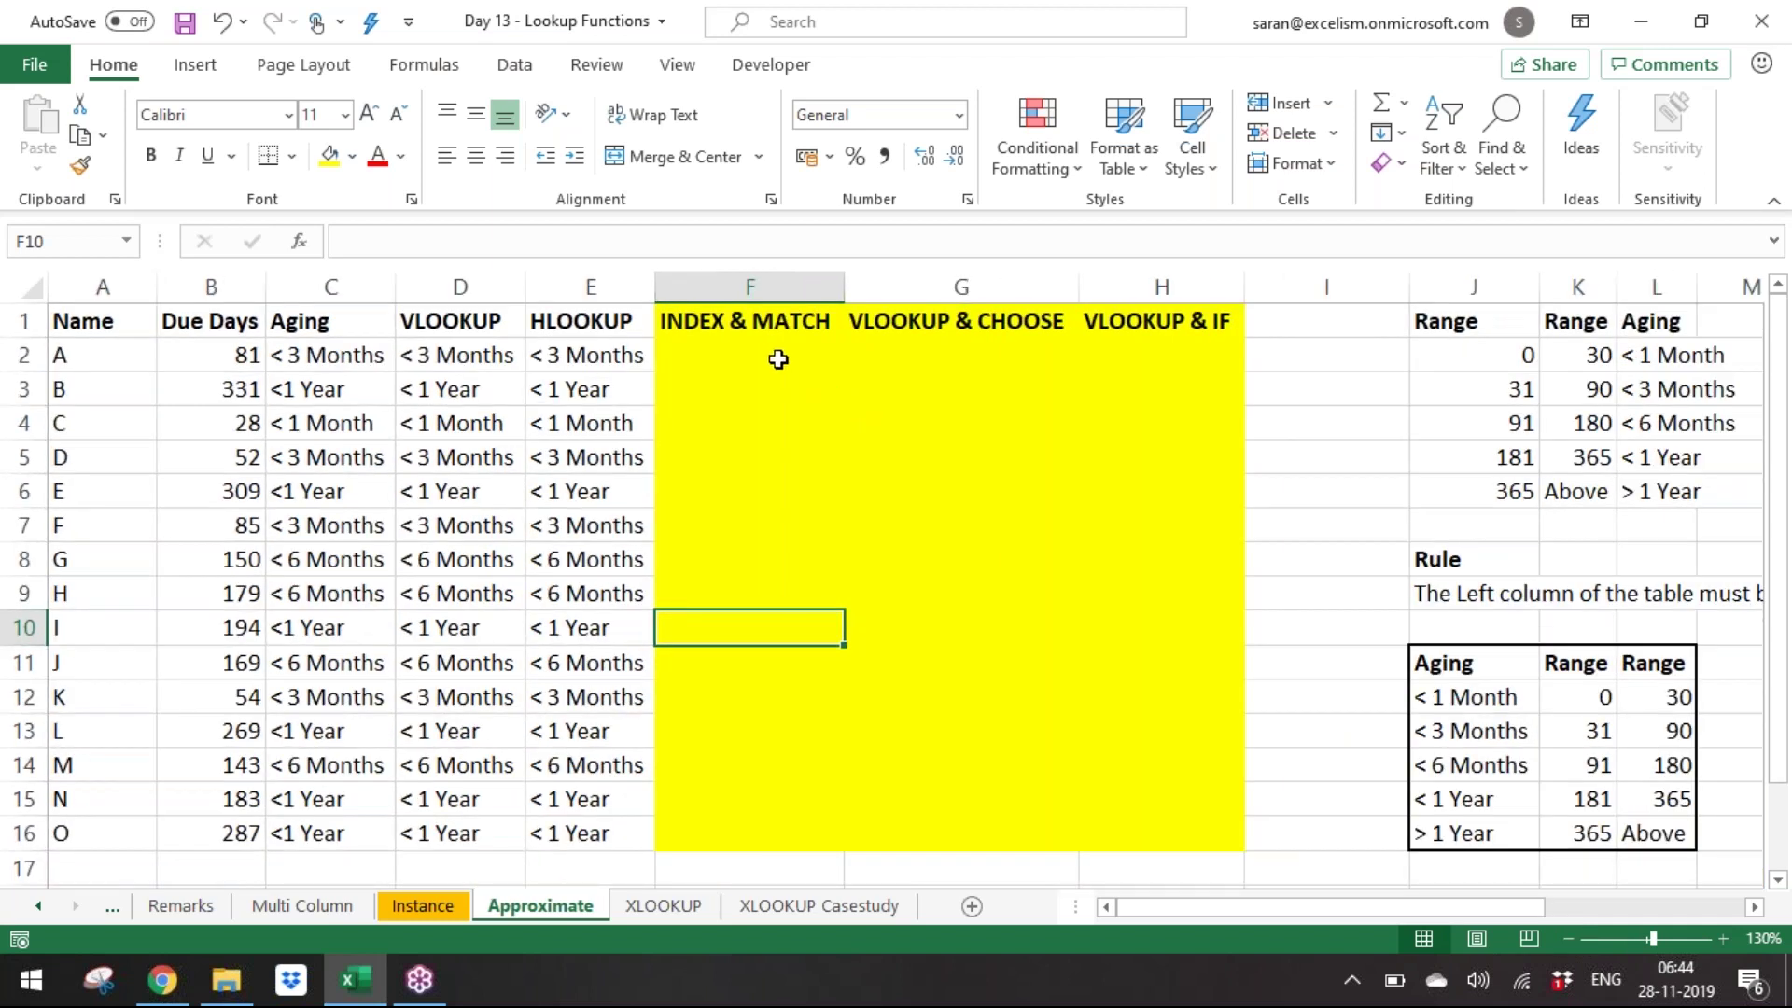
{"action": "left_click", "coordinate": [763, 355]}
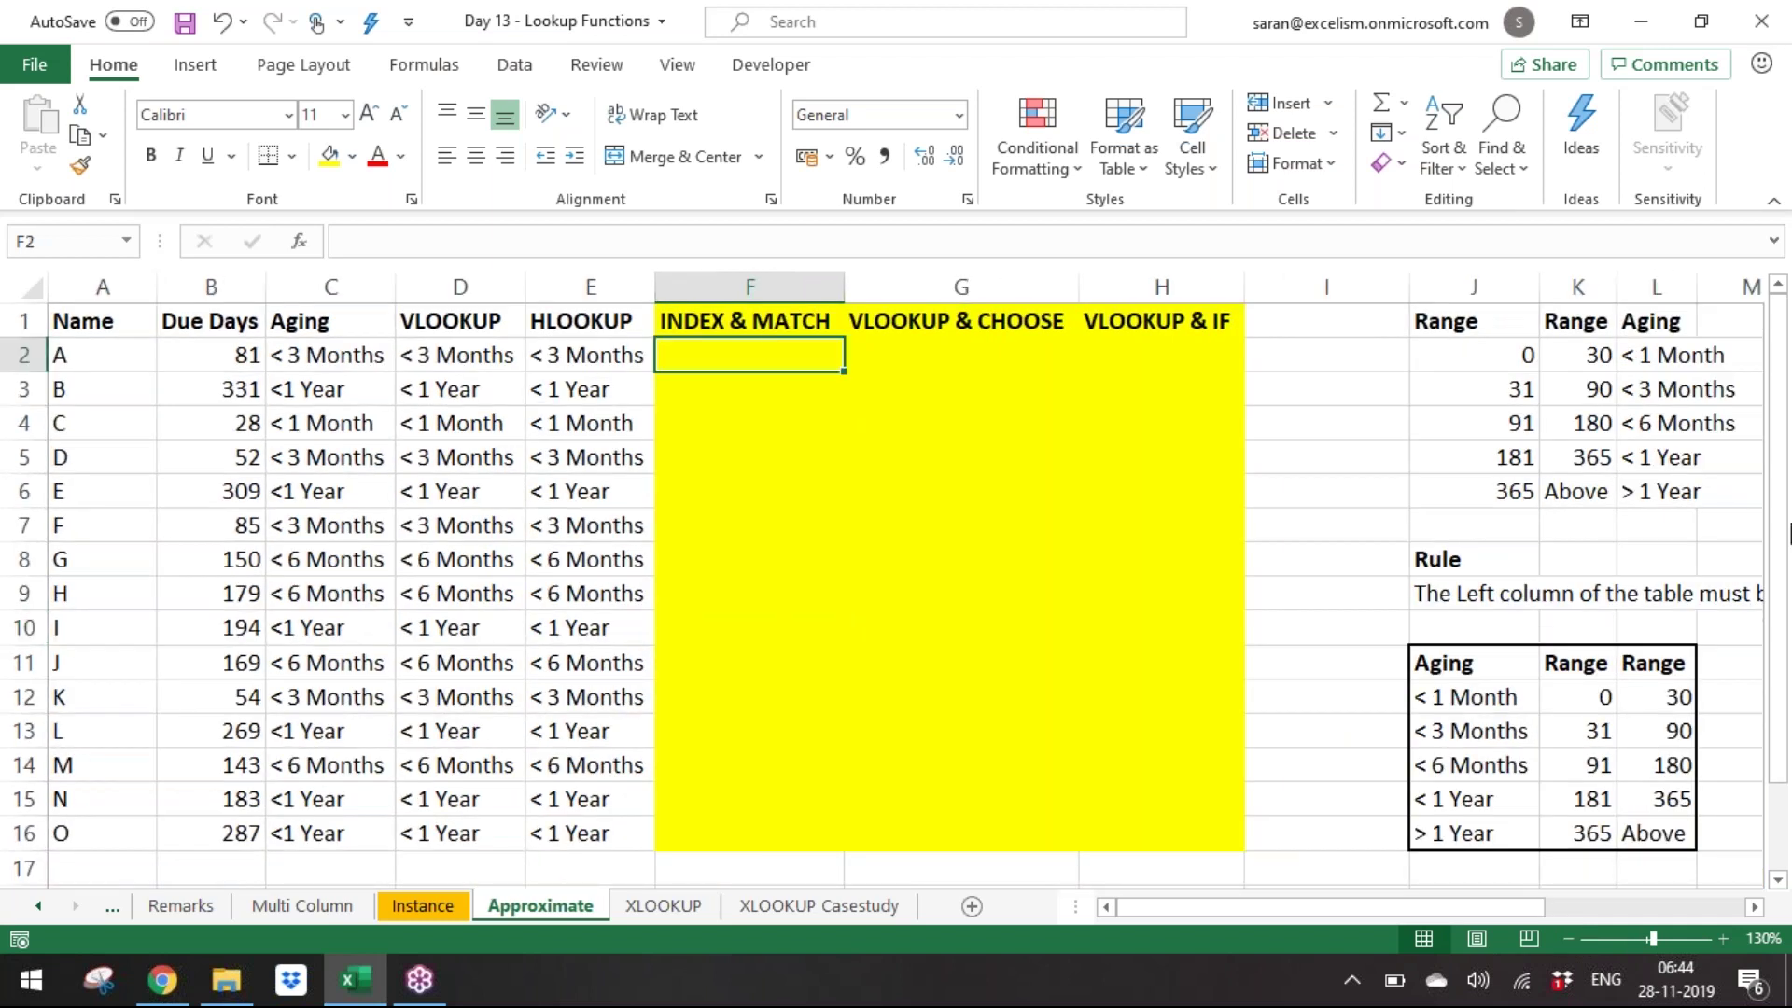
{"action": "key", "text": "Right"}
{"action": "key", "text": "Right"}
{"action": "key", "text": "Down"}
{"action": "key", "text": "Down"}
{"action": "key", "text": "Down"}
{"action": "key", "text": "Down"}
{"action": "key", "text": "Down"}
{"action": "key", "text": "Down"}
{"action": "key", "text": "Down"}
{"action": "key", "text": "Down"}
{"action": "key", "text": "Down"}
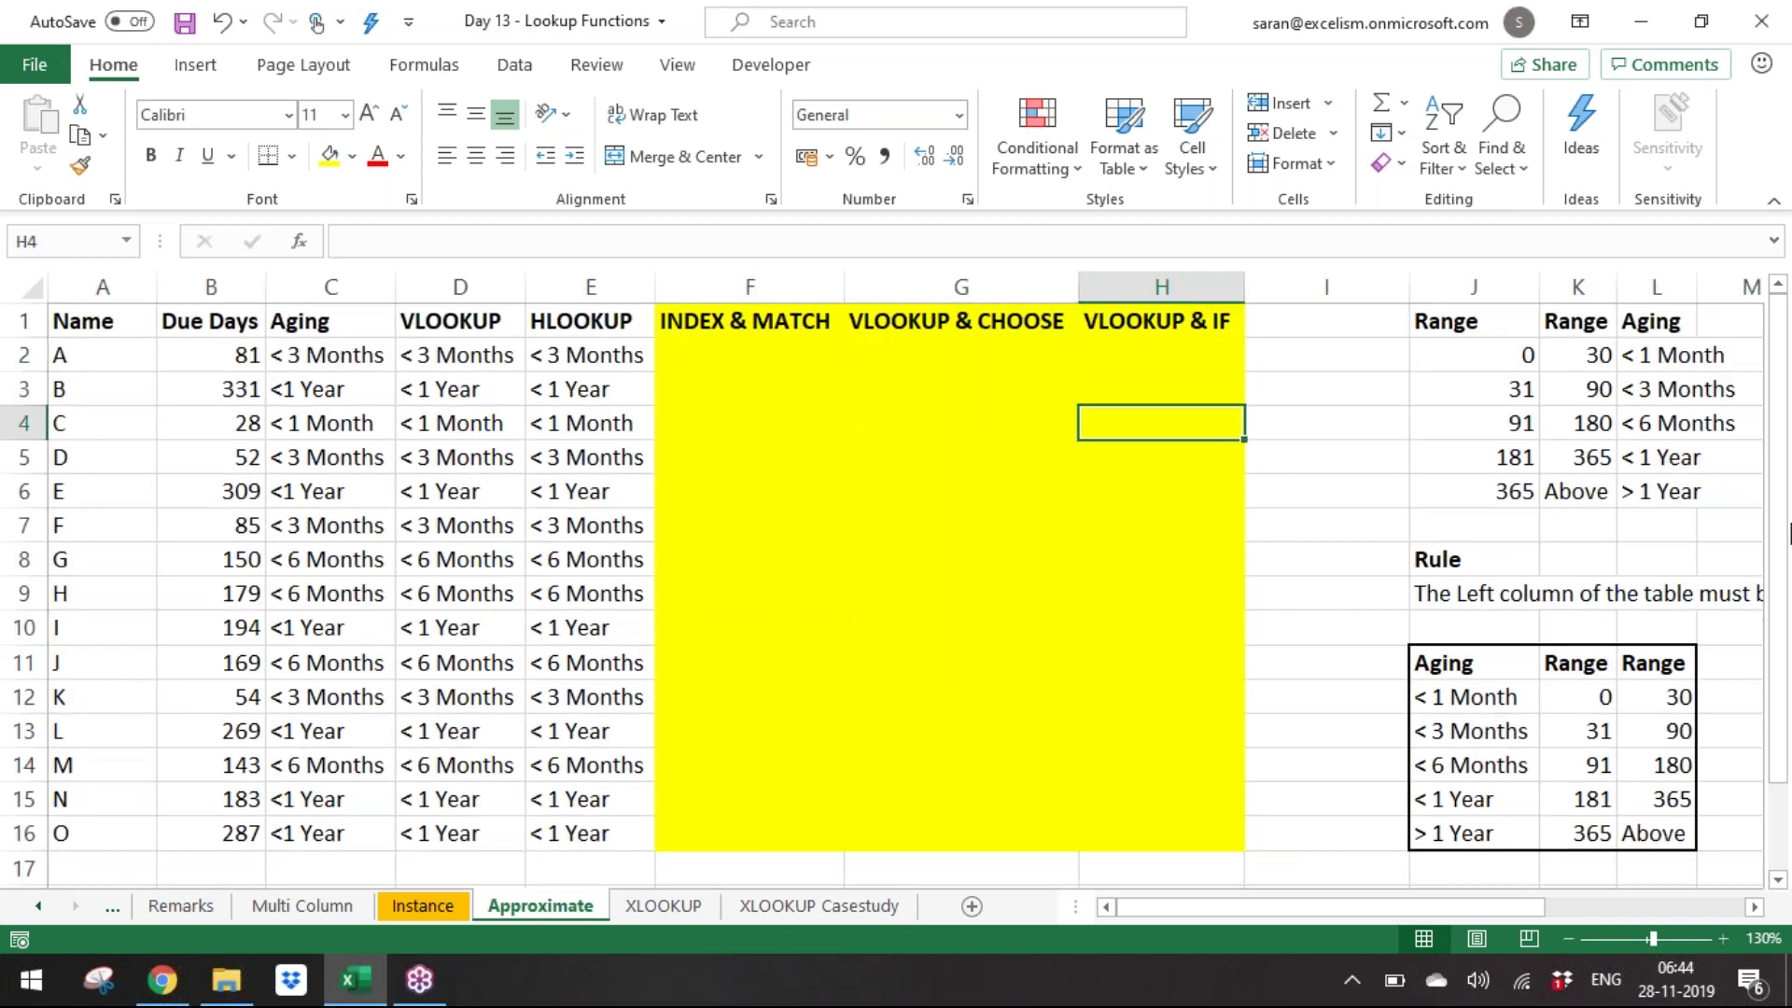
{"action": "key", "text": "Right"}
{"action": "key", "text": "Right"}
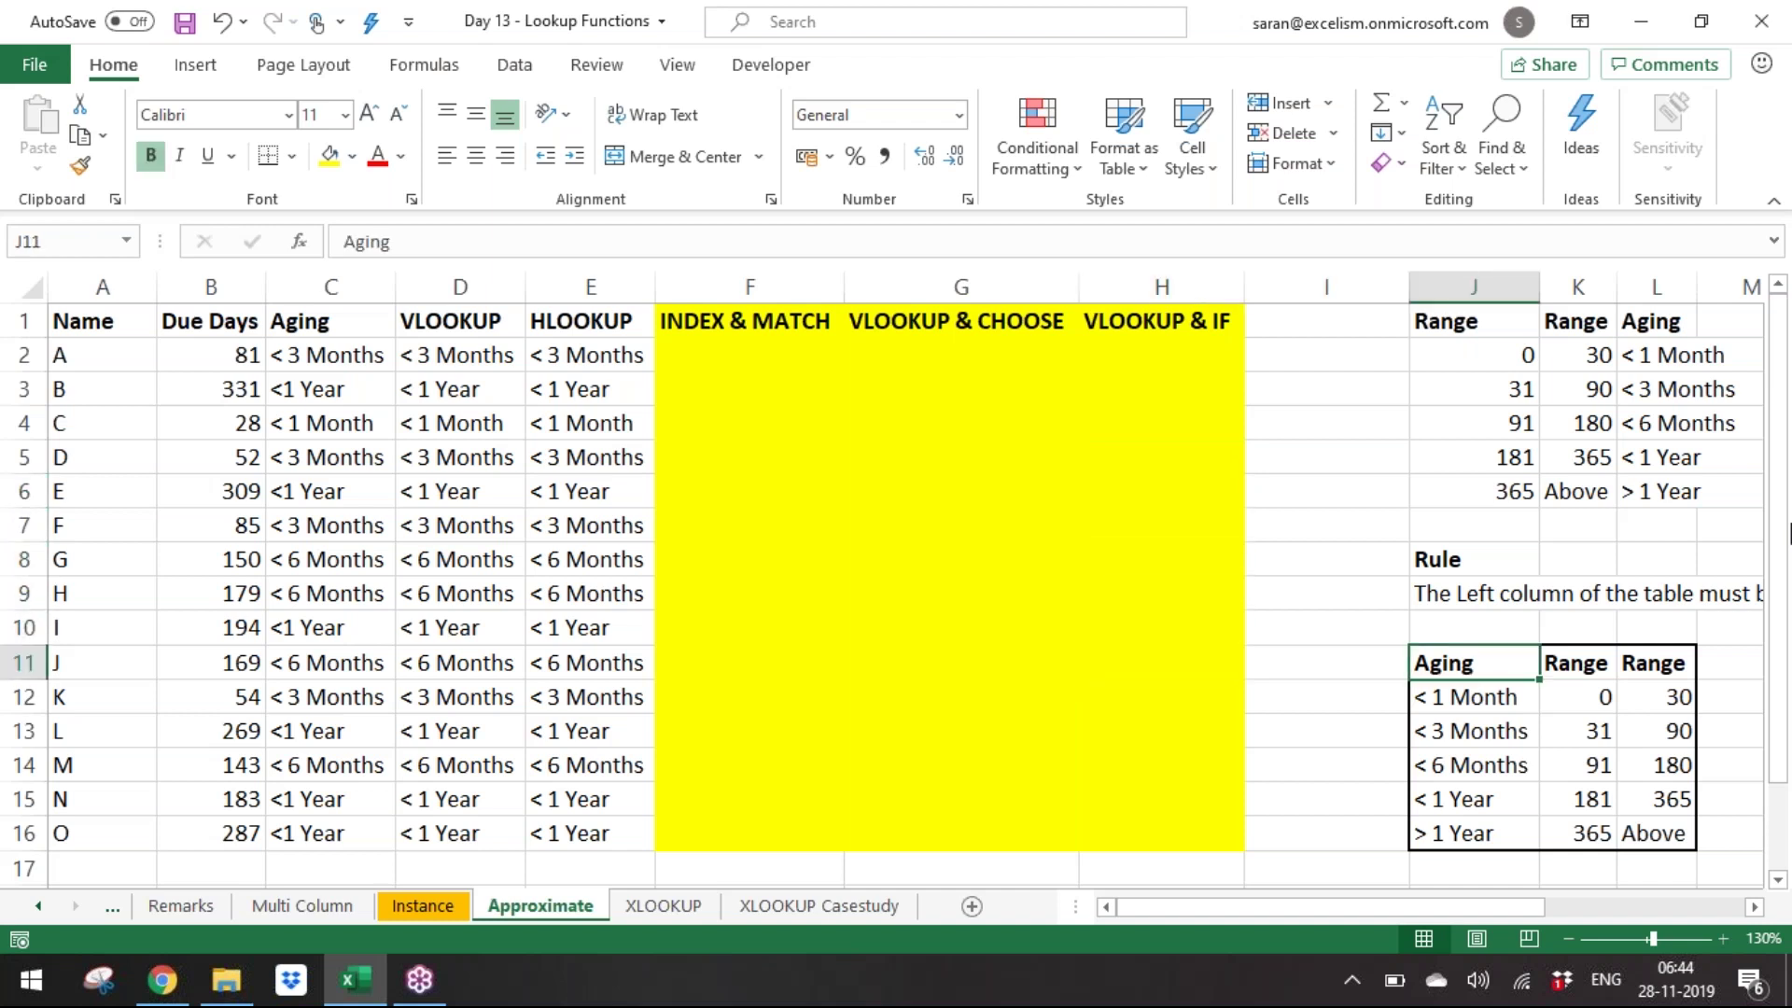
{"action": "key", "text": "shift+Right"}
{"action": "key", "text": "shift+Right"}
{"action": "key", "text": "shift+Down"}
{"action": "key", "text": "shift+Down"}
{"action": "key", "text": "shift+Down"}
{"action": "key", "text": "Left"}
{"action": "key", "text": "Left"}
{"action": "key", "text": "Left"}
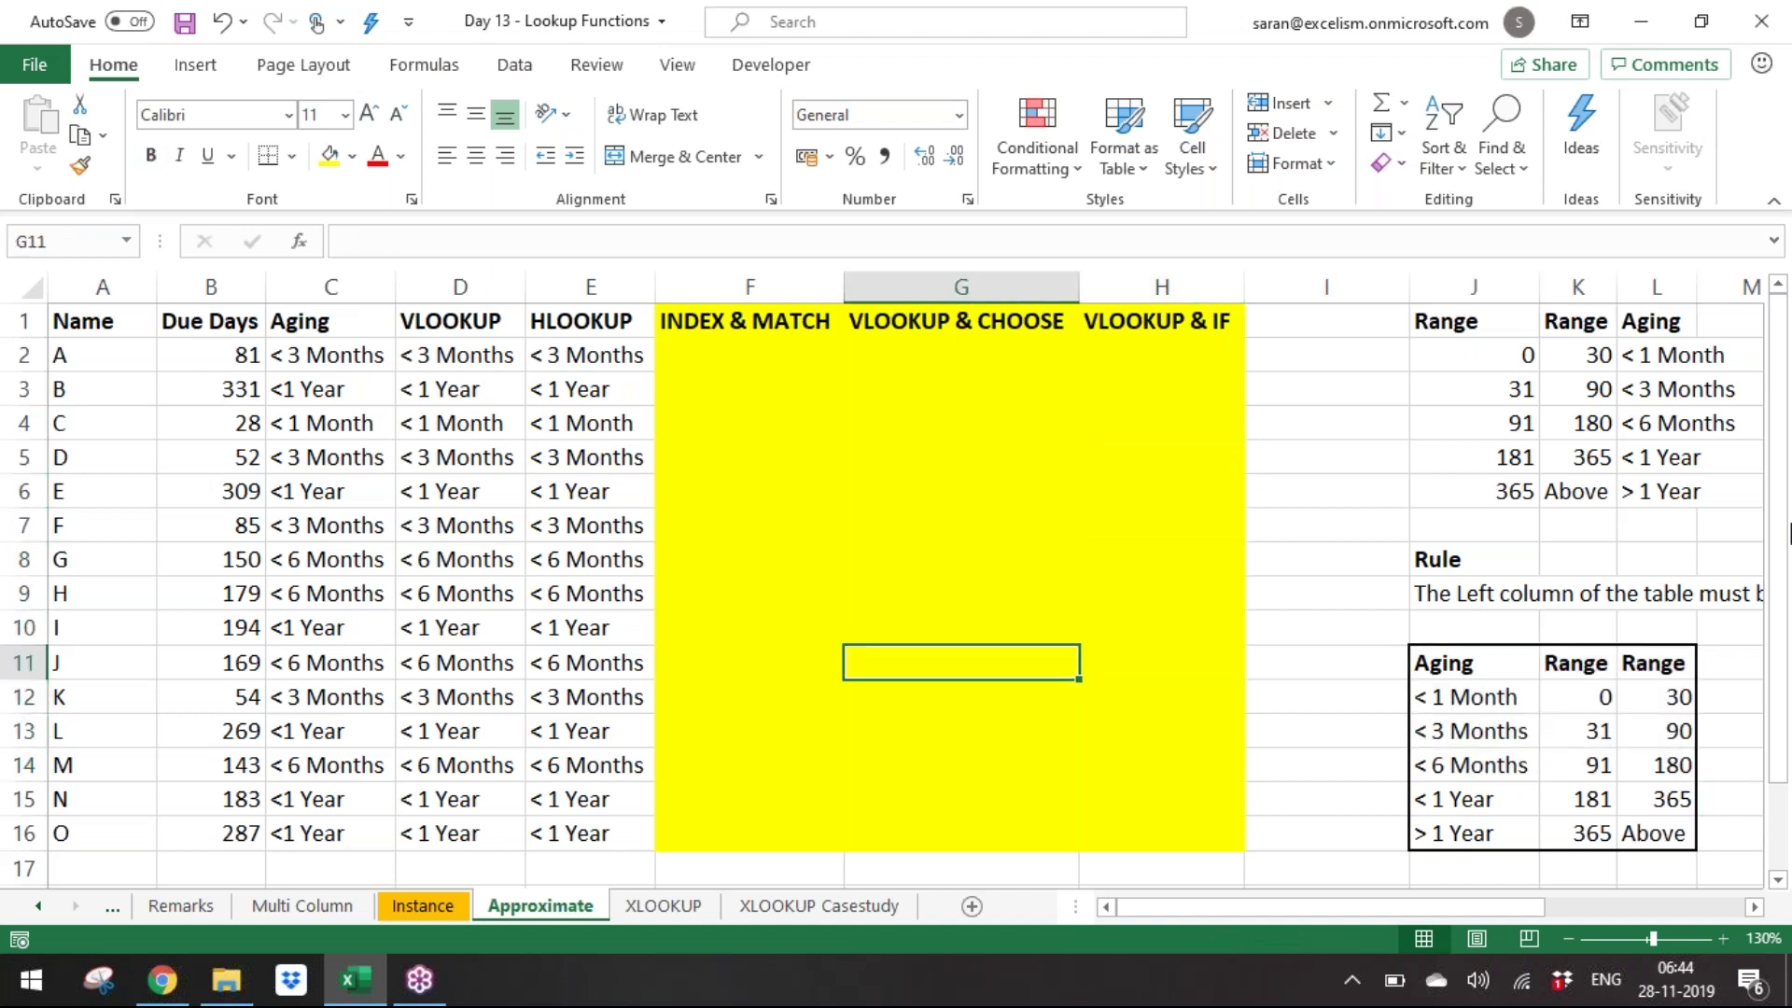
{"action": "key", "text": "Left"}
{"action": "key", "text": "Up"}
{"action": "key", "text": "Up"}
{"action": "key", "text": "Up"}
{"action": "key", "text": "Up"}
{"action": "key", "text": "Up"}
{"action": "key", "text": "Up"}
{"action": "key", "text": "Up"}
{"action": "key", "text": "Up"}
{"action": "key", "text": "Up"}
In F2, start an INDEX formula over $J$12:$J$16 and insert MATCH.
{"action": "type", "text": "=in"}
{"action": "key", "text": "Tab"}
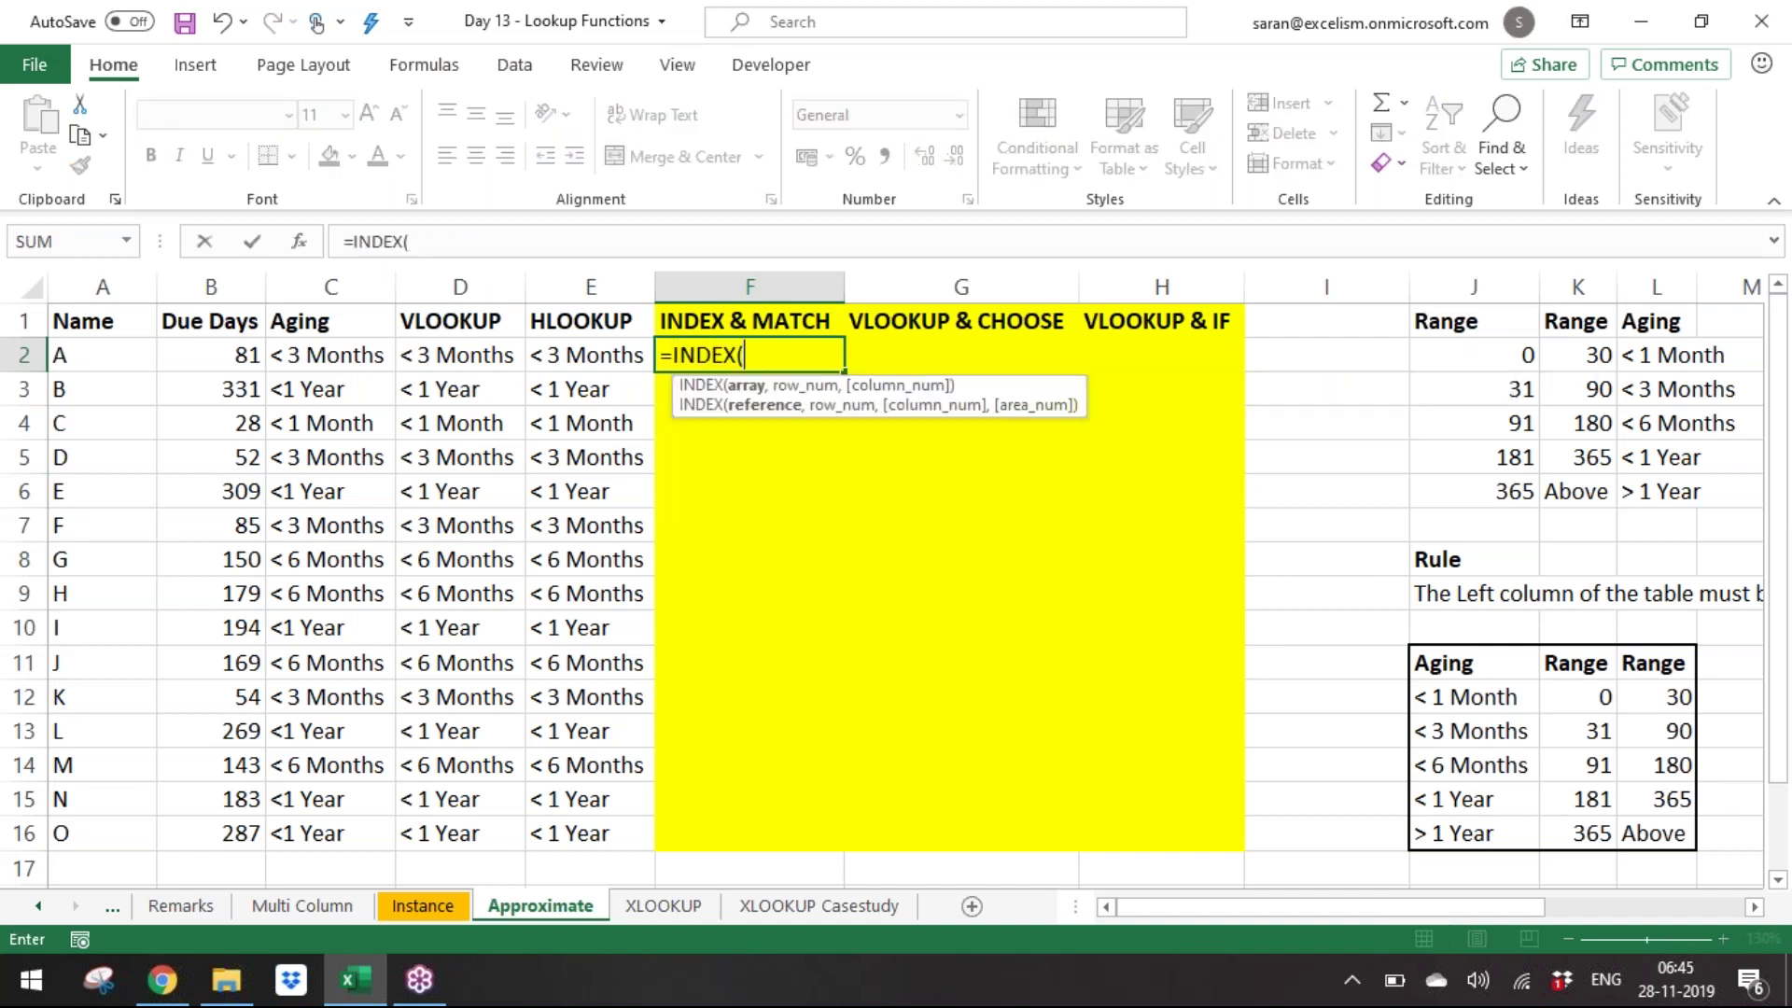
{"action": "key", "text": "Down"}
{"action": "key", "text": "Down"}
{"action": "key", "text": "Down"}
{"action": "key", "text": "Down"}
{"action": "key", "text": "Down"}
{"action": "key", "text": "Down"}
{"action": "key", "text": "Down"}
{"action": "key", "text": "Down"}
{"action": "key", "text": "Down"}
{"action": "key", "text": "Right"}
{"action": "key", "text": "Right"}
{"action": "key", "text": "Right"}
{"action": "key", "text": "Right"}
{"action": "key", "text": "Down"}
{"action": "key", "text": "shift+Down"}
{"action": "key", "text": "shift+Down"}
{"action": "key", "text": "shift+Down"}
{"action": "key", "text": "shift+Down"}
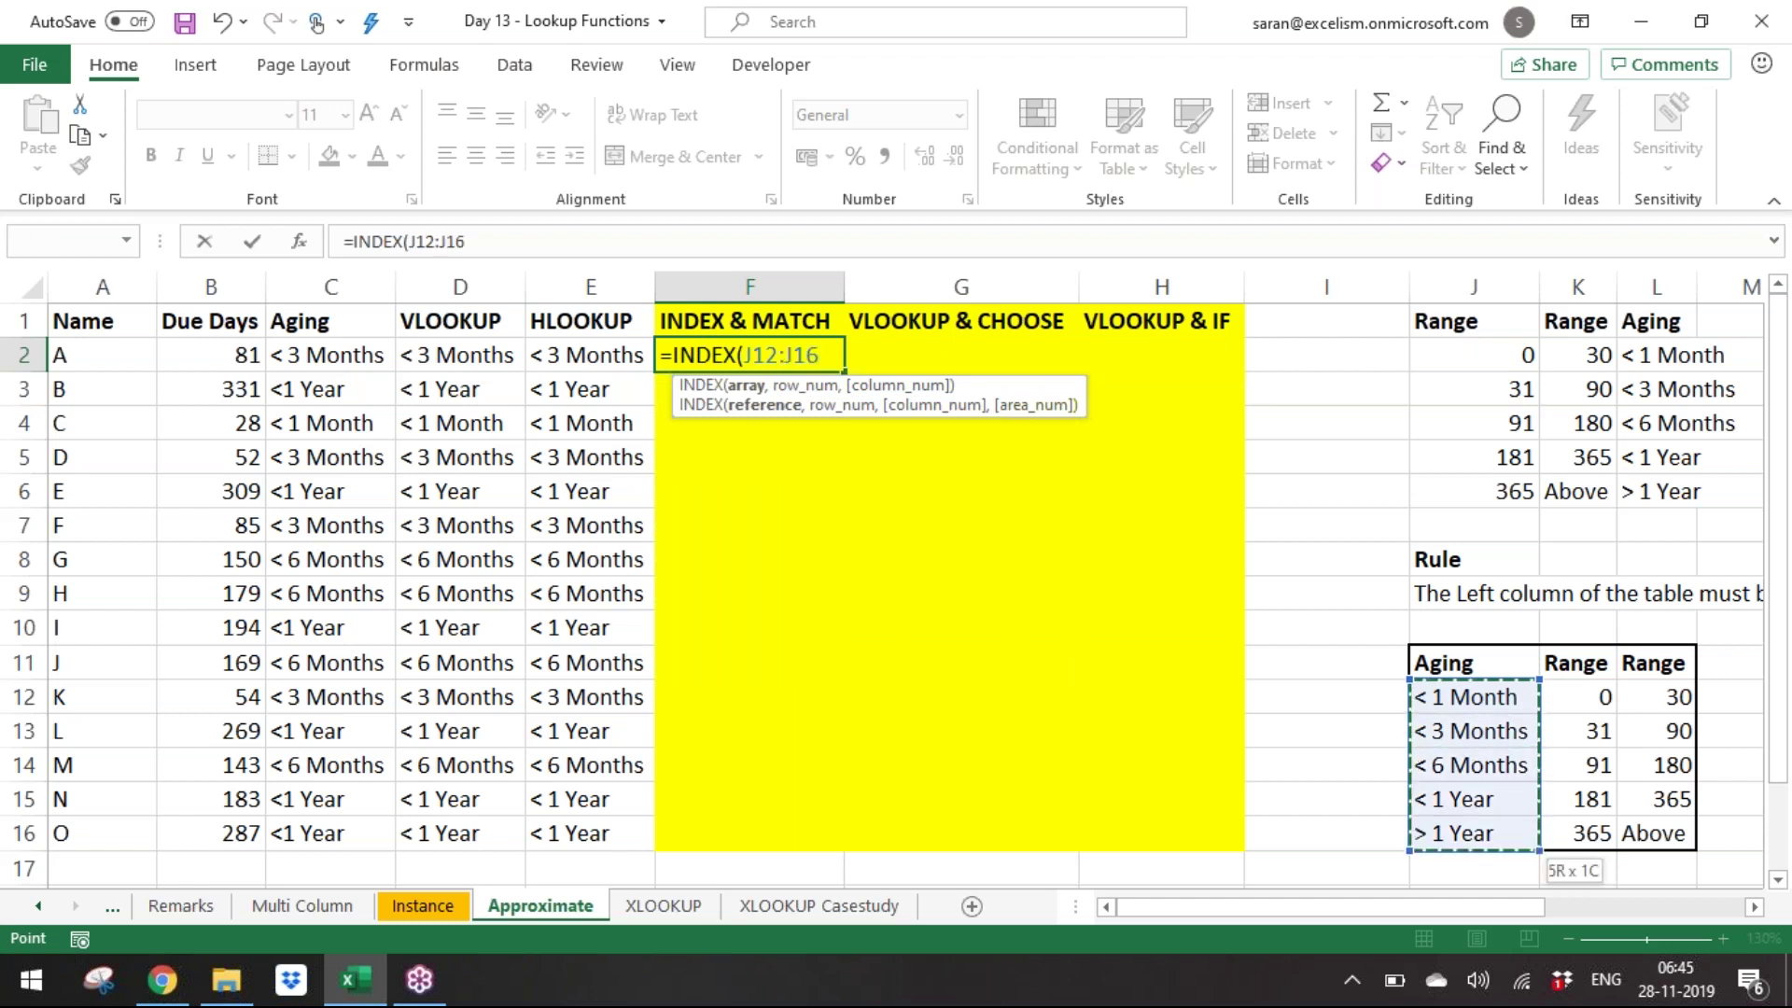
{"action": "key", "text": "F4"}
{"action": "type", "text": ","}
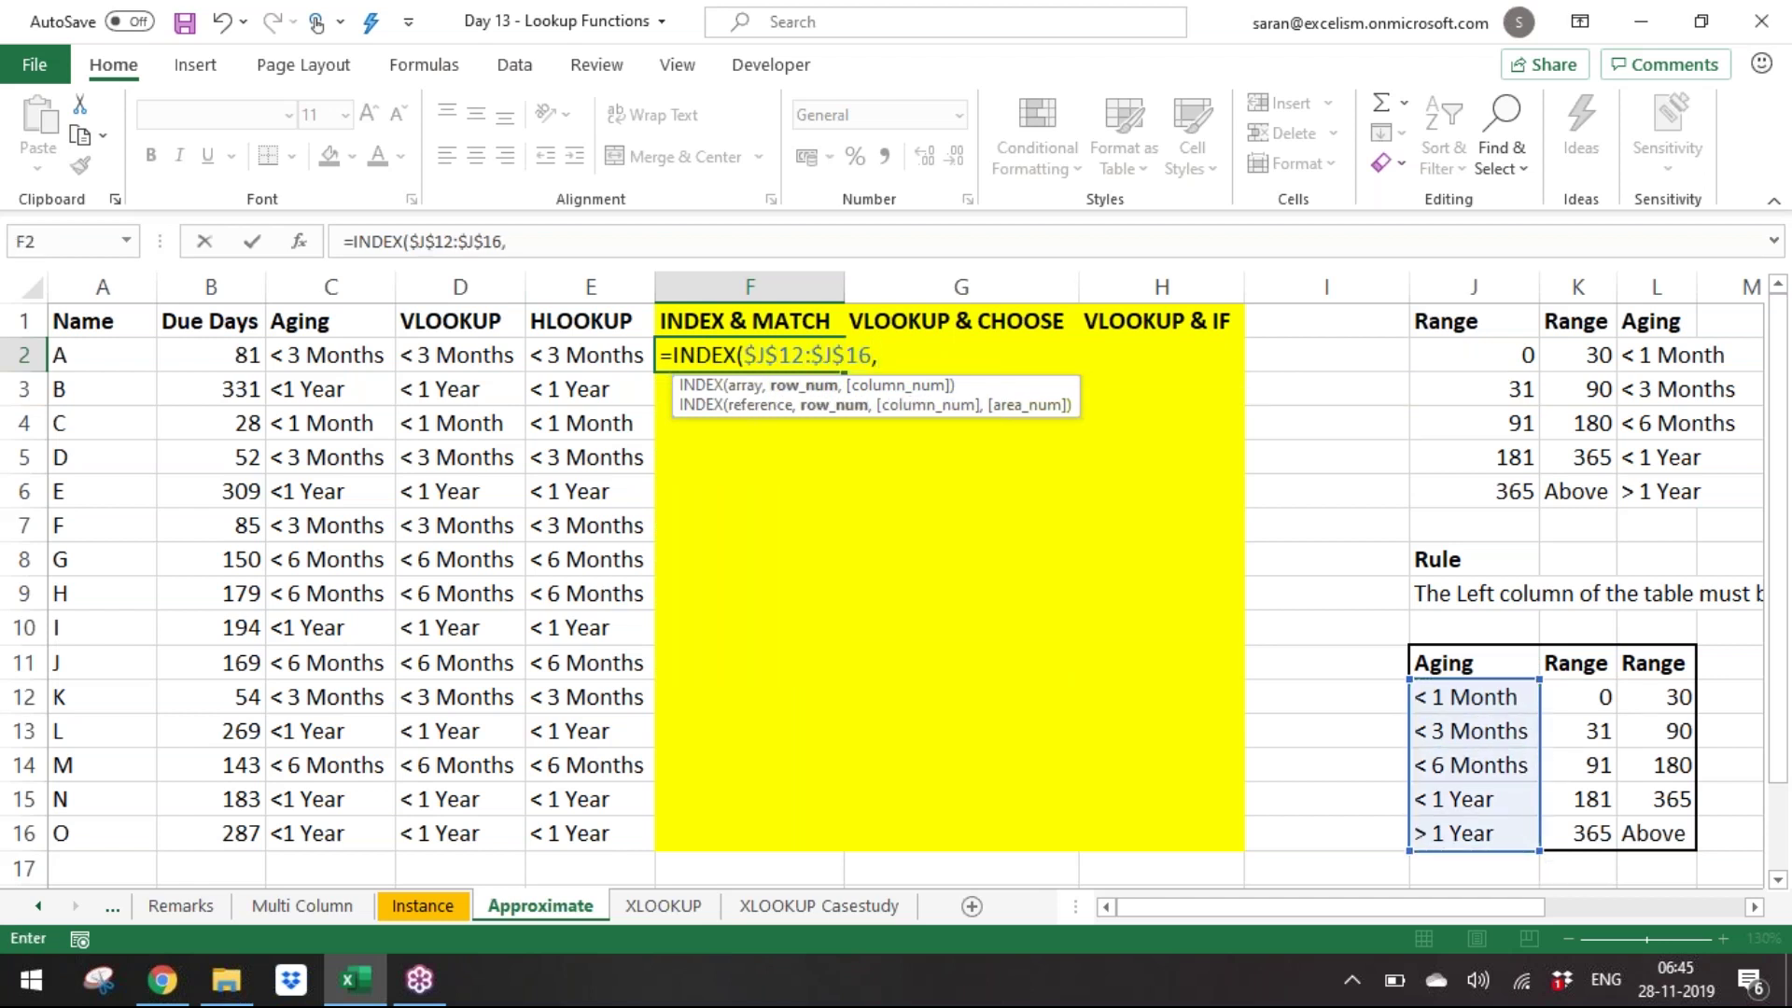
{"action": "type", "text": "ma"}
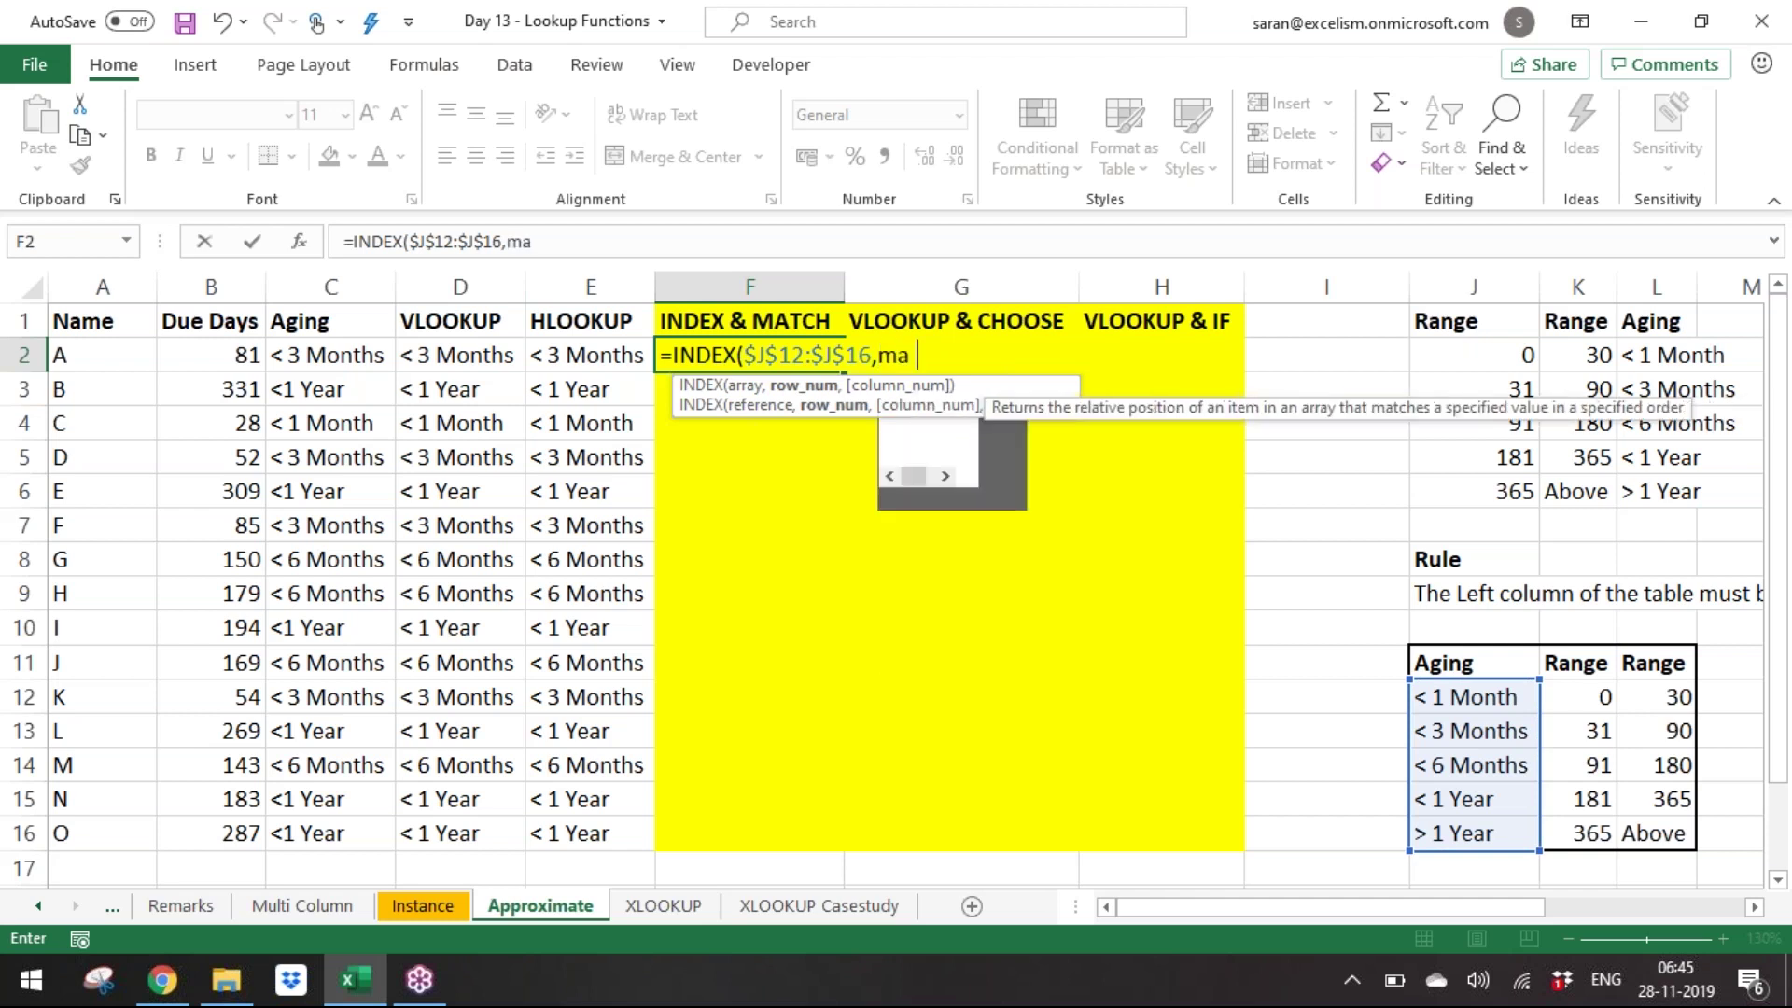
{"action": "key", "text": "Tab"}
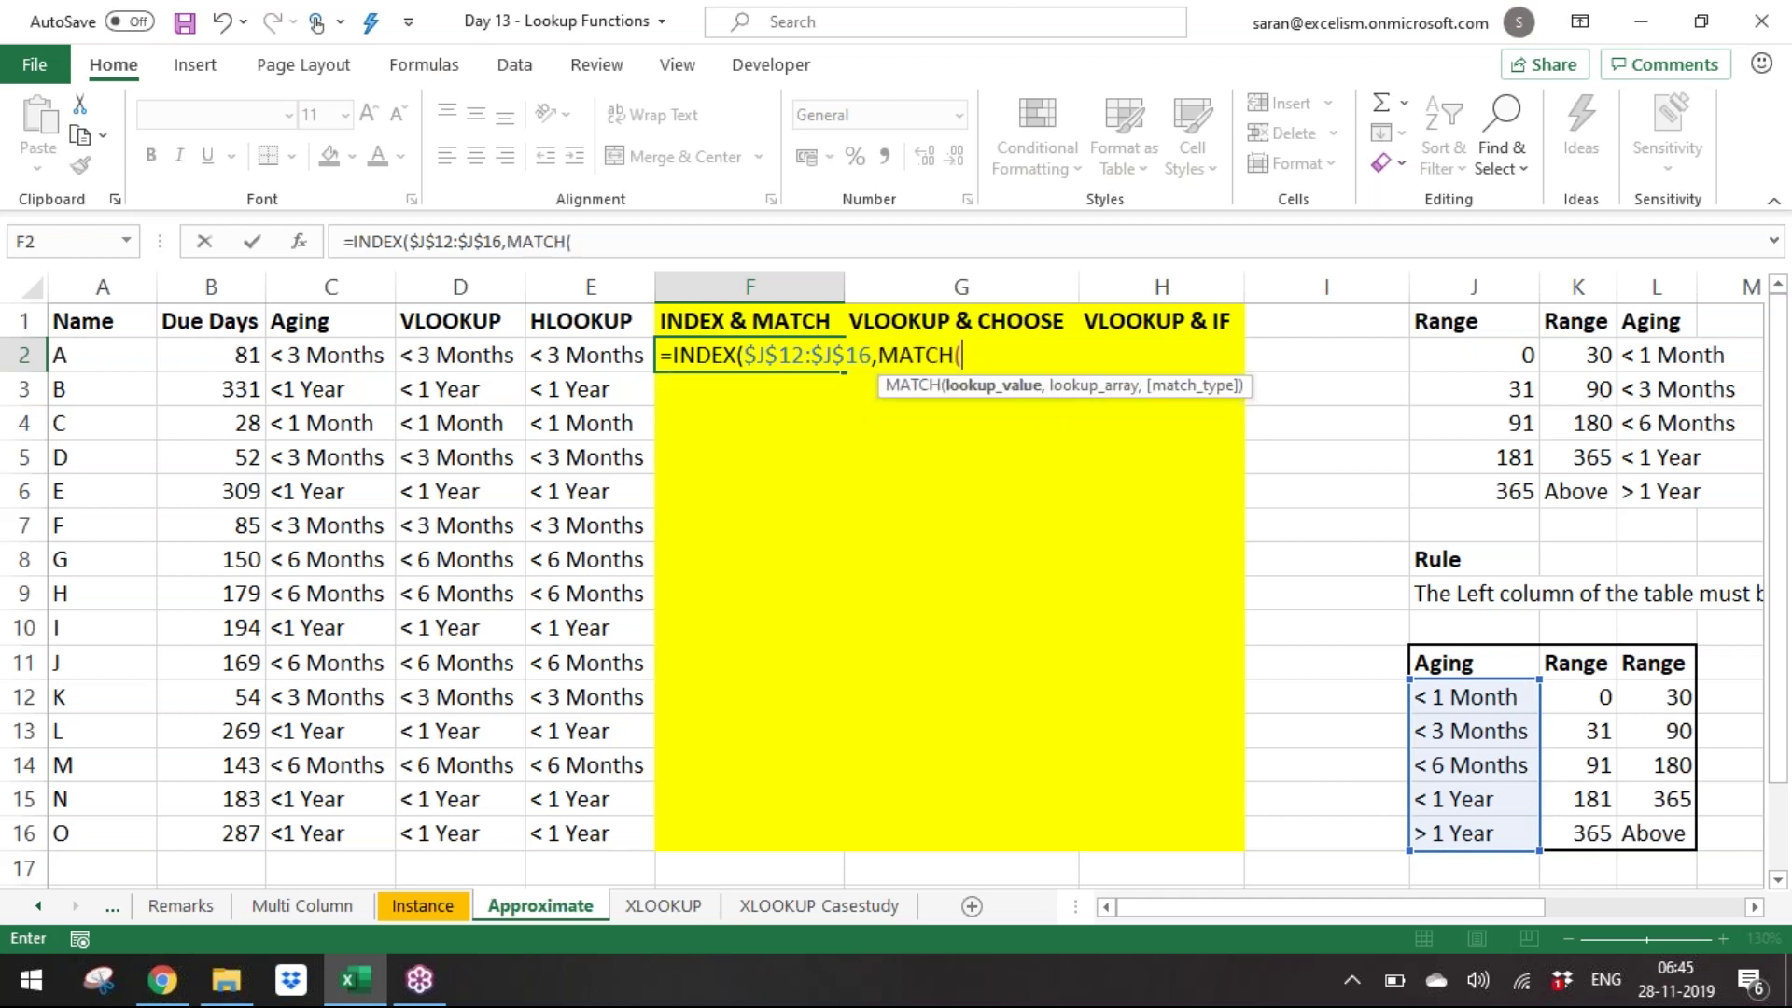
Complete MATCH with lookup value B2 over $K$12:$K$16 and commit the F2 formula.
{"action": "key", "text": "Left"}
{"action": "key", "text": "Left"}
{"action": "key", "text": "Left"}
{"action": "key", "text": "Left"}
{"action": "type", "text": ","}
{"action": "key", "text": "Down"}
{"action": "key", "text": "Down"}
{"action": "key", "text": "Down"}
{"action": "key", "text": "Down"}
{"action": "key", "text": "Down"}
{"action": "key", "text": "Down"}
{"action": "key", "text": "Down"}
{"action": "key", "text": "Down"}
{"action": "key", "text": "Right"}
{"action": "key", "text": "Right"}
{"action": "key", "text": "Right"}
{"action": "key", "text": "Right"}
{"action": "key", "text": "Down"}
{"action": "key", "text": "Down"}
{"action": "key", "text": "Right"}
{"action": "key", "text": "ctrl+shift+Down"}
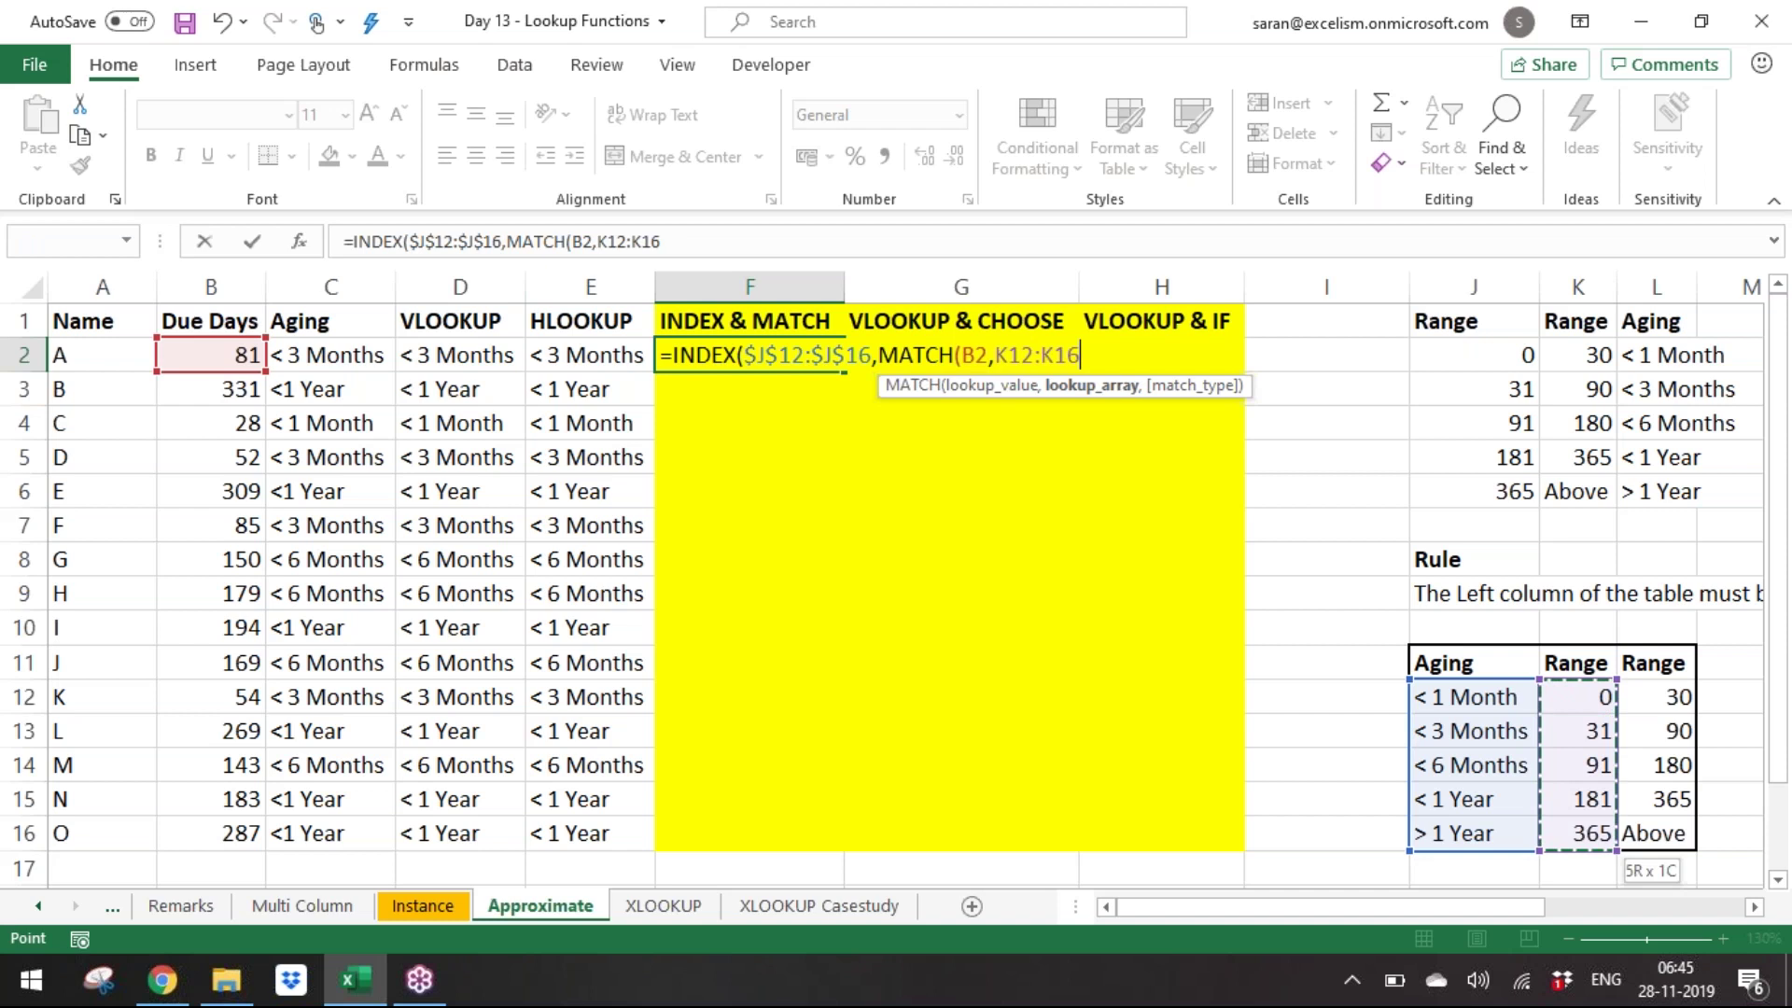
{"action": "key", "text": "F4"}
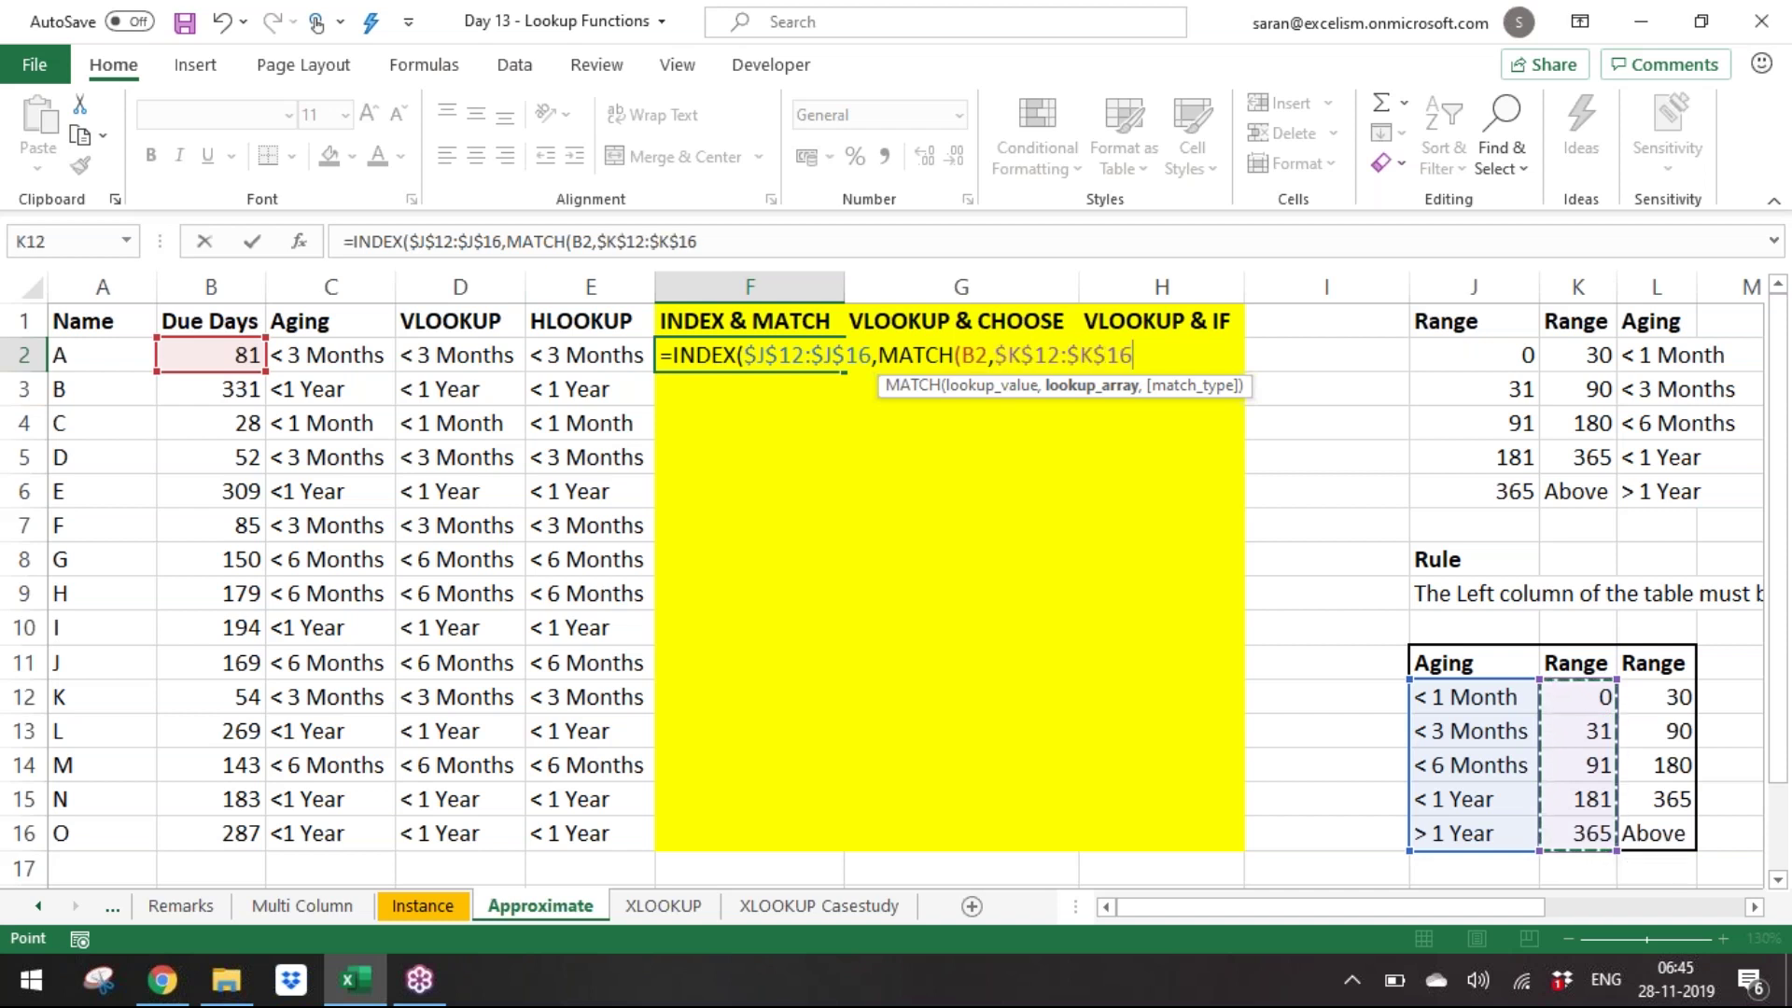
{"action": "type", "text": ",0"}
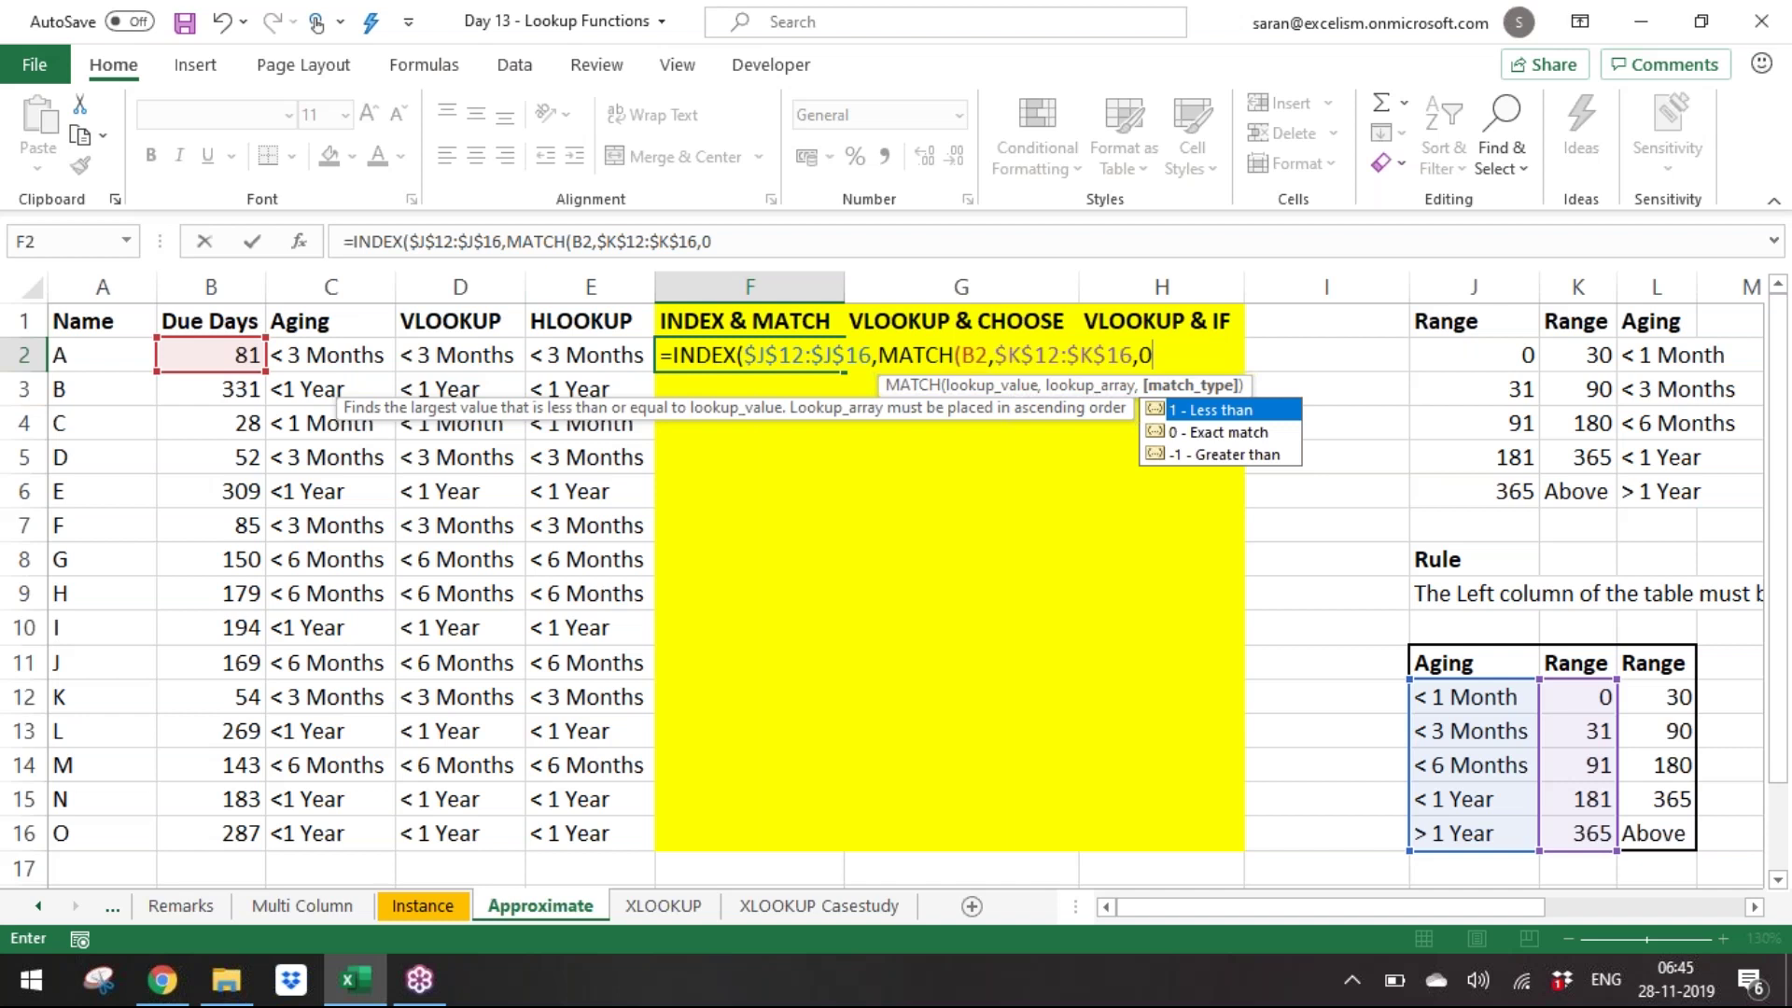
{"action": "key", "text": "BackSpace"}
{"action": "type", "text": "1)"}
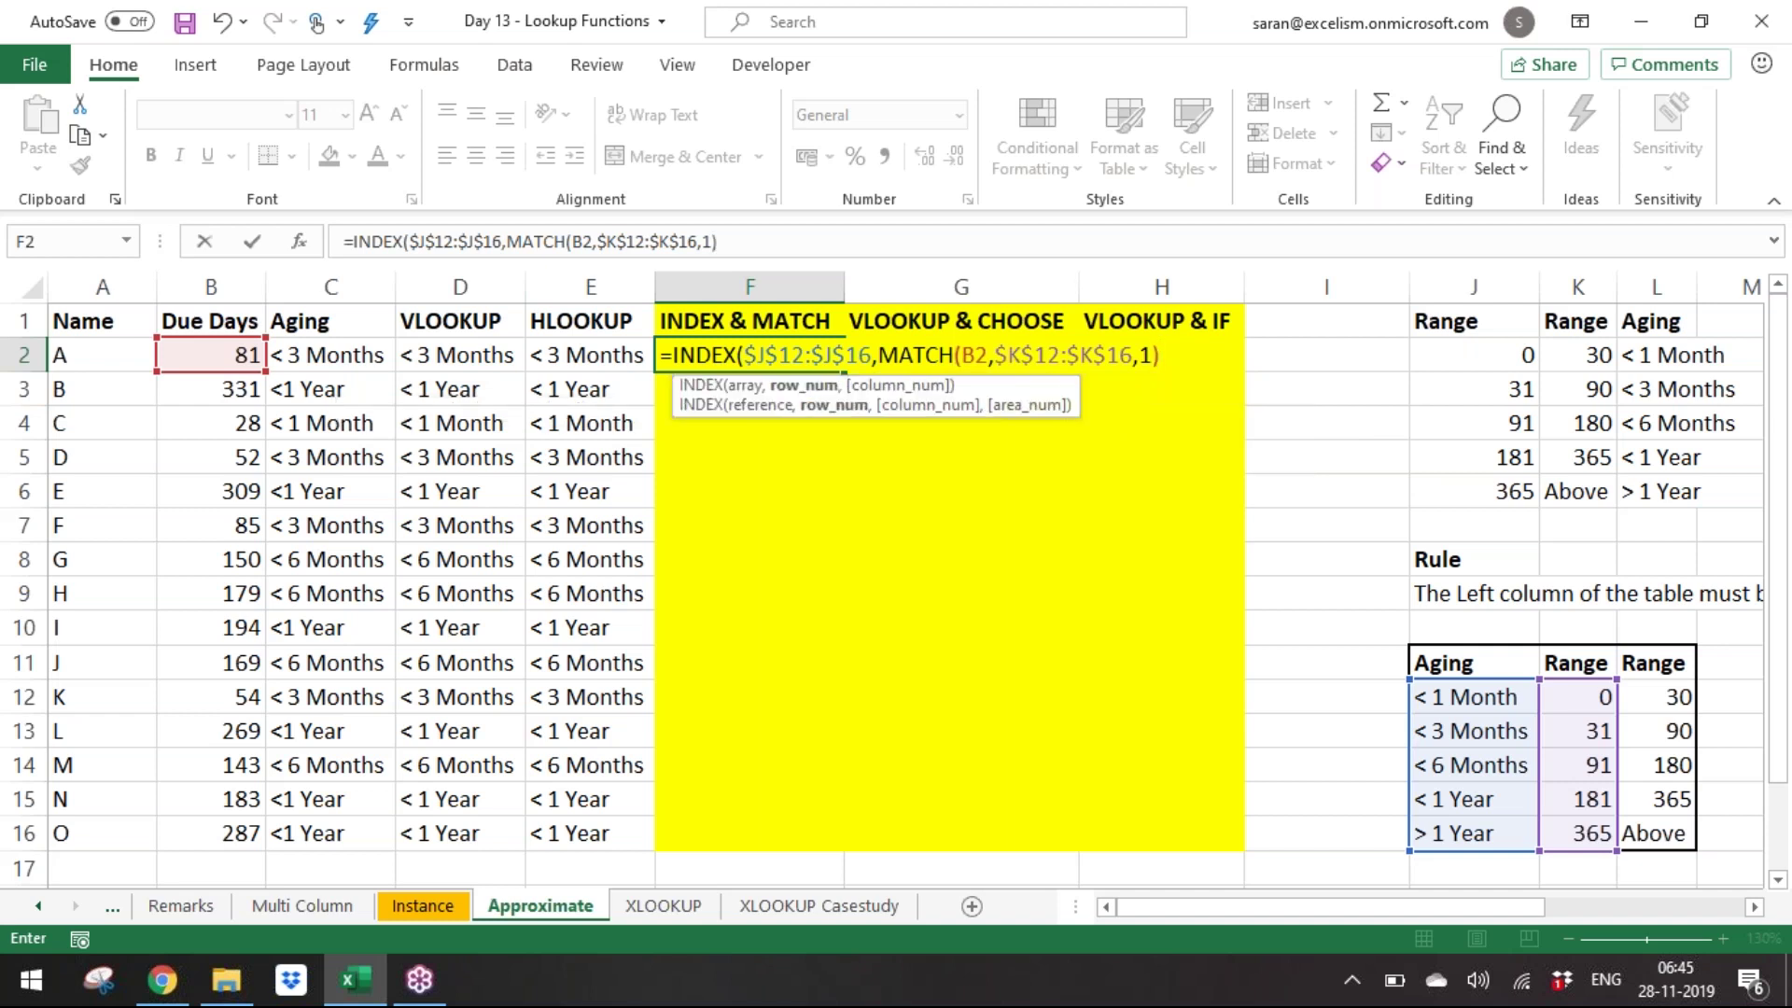
{"action": "left_click", "coordinate": [823, 358]}
{"action": "left_click", "coordinate": [943, 356]}
{"action": "left_click", "coordinate": [1181, 360]}
{"action": "type", "text": ")"}
{"action": "key", "text": "ctrl+Return"}
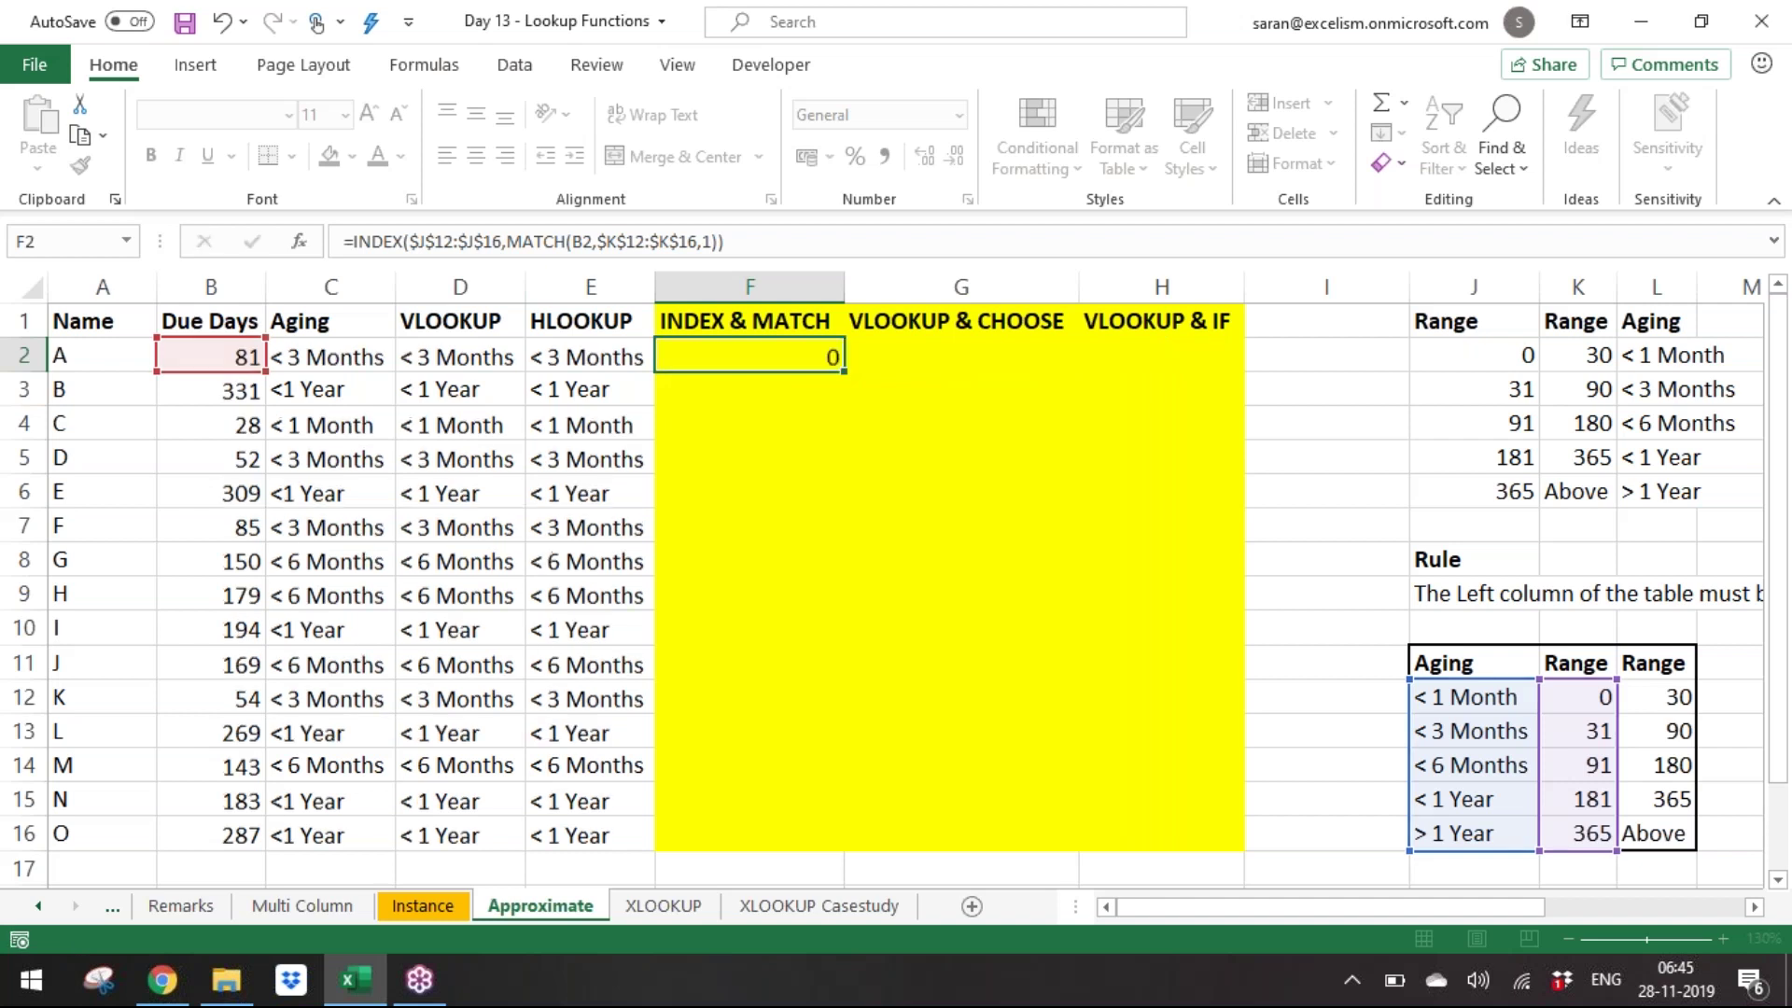
Copy the F2 formula into F3:F16.
{"action": "key", "text": "ctrl+c"}
{"action": "key", "text": "Left"}
{"action": "key", "text": "ctrl+Down"}
{"action": "key", "text": "Right"}
{"action": "key", "text": "ctrl+shift+Up"}
{"action": "key", "text": "ctrl+v"}
{"action": "key", "text": "Escape"}
{"action": "key", "text": "ctrl+Up"}
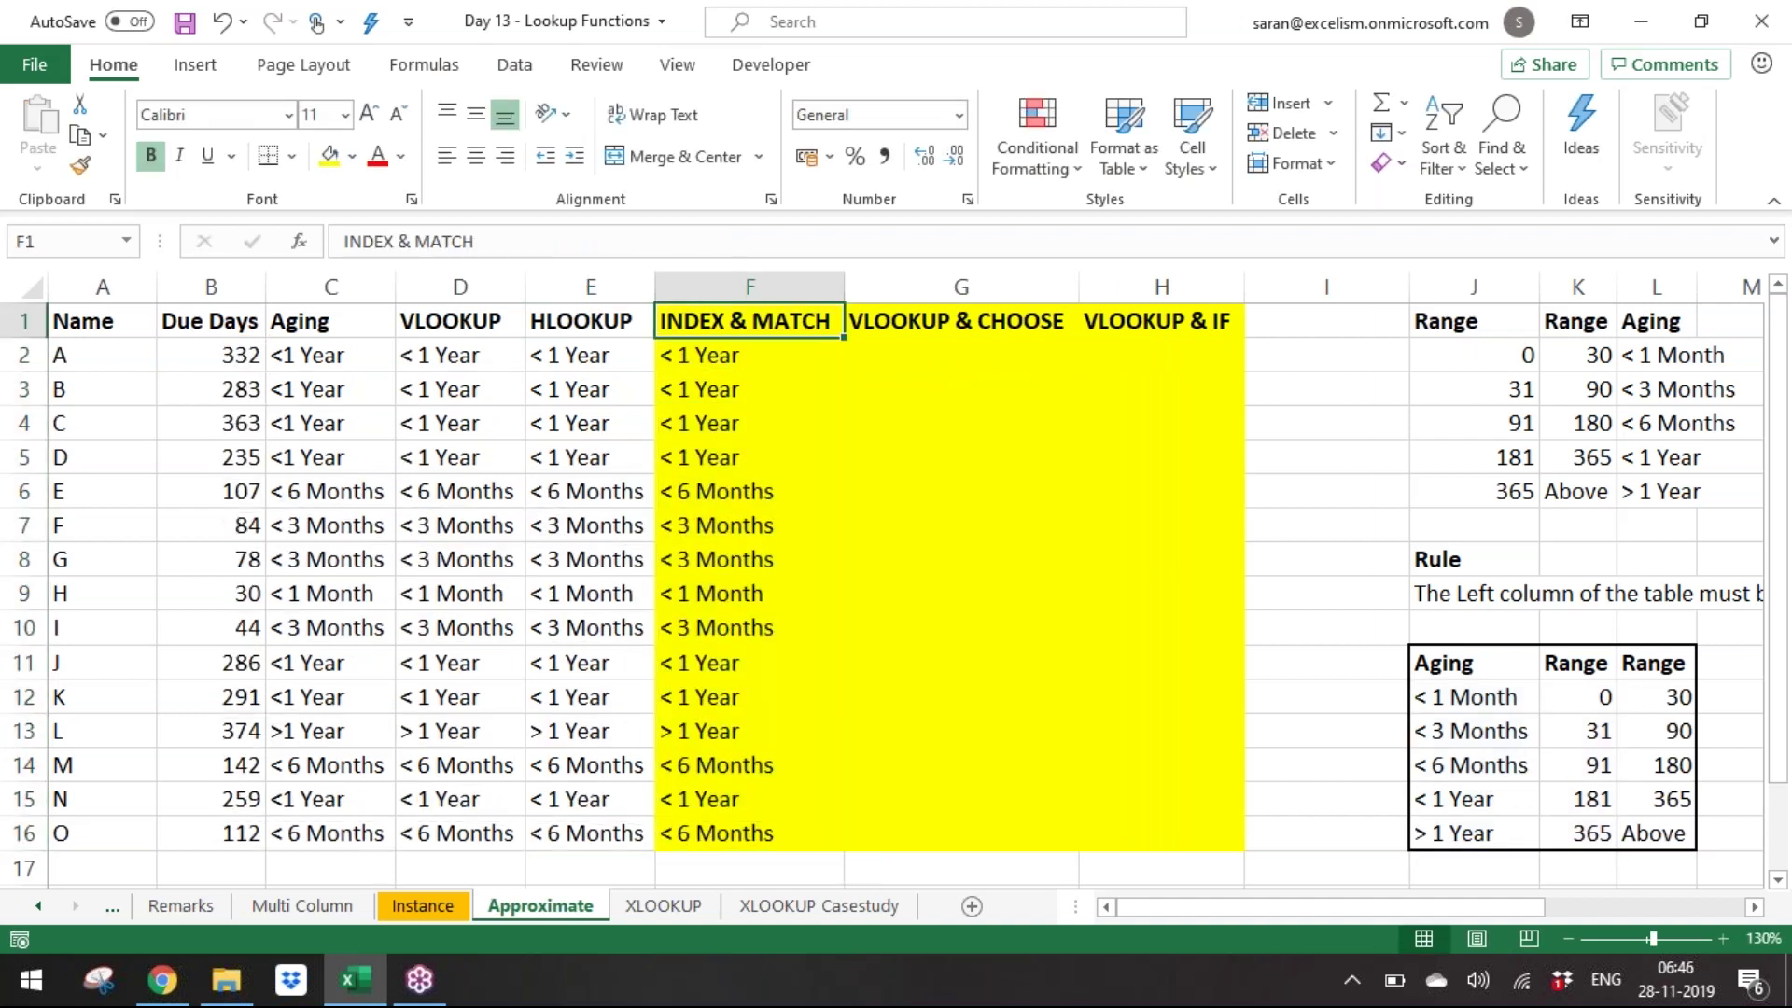
{"action": "key", "text": "Right"}
{"action": "key", "text": "Down"}
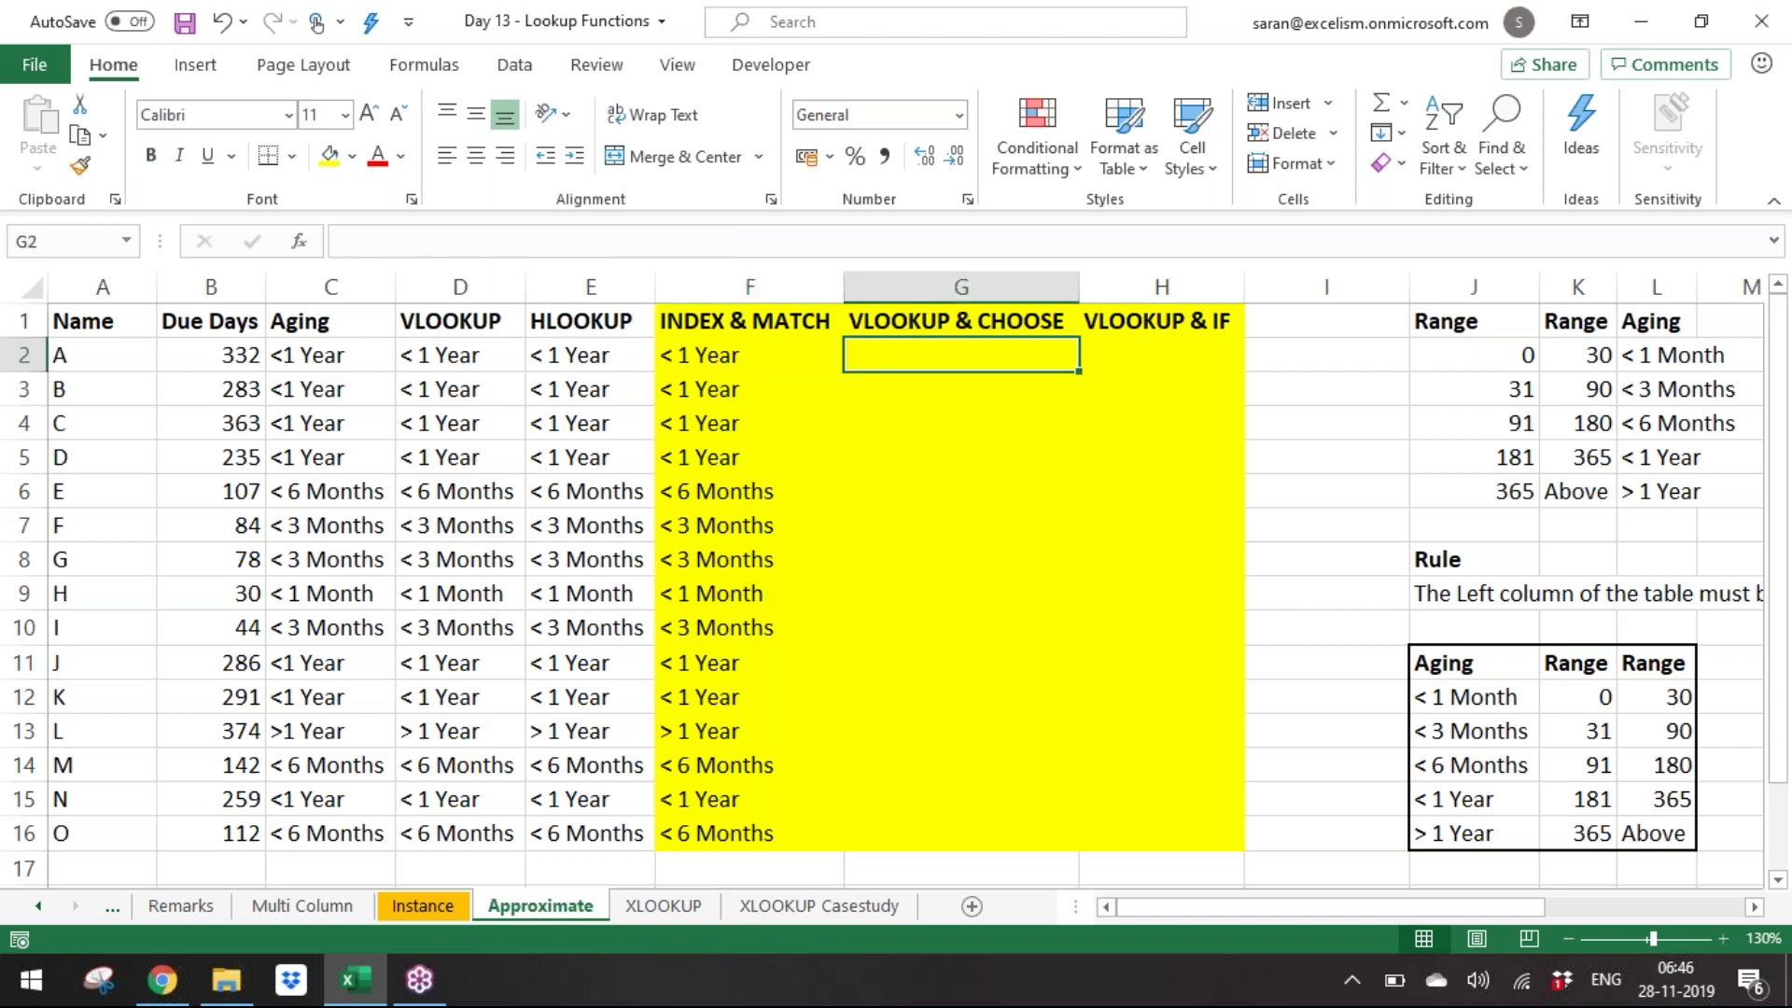
Enter =VLOOKUP(B2,CHOOSE({1,2},$K$12:$K$16,$J$12:$J$16),2,0) in G2.
{"action": "type", "text": "=vlo"}
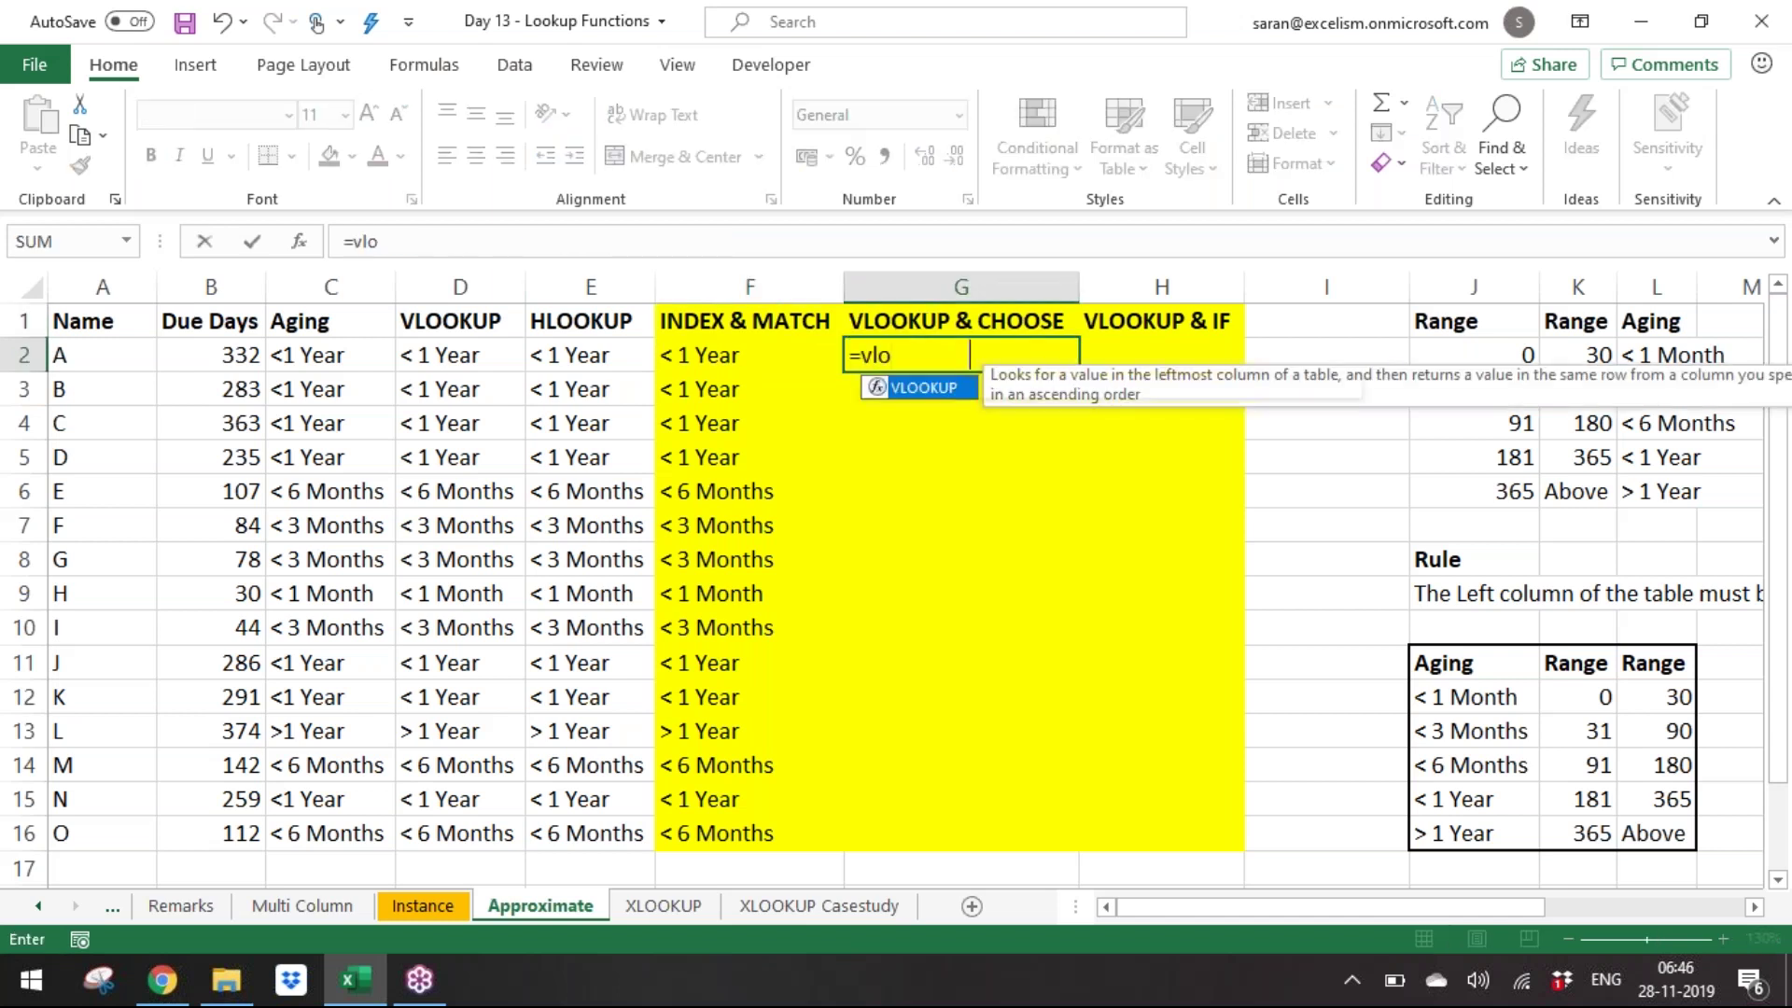
{"action": "key", "text": "Tab"}
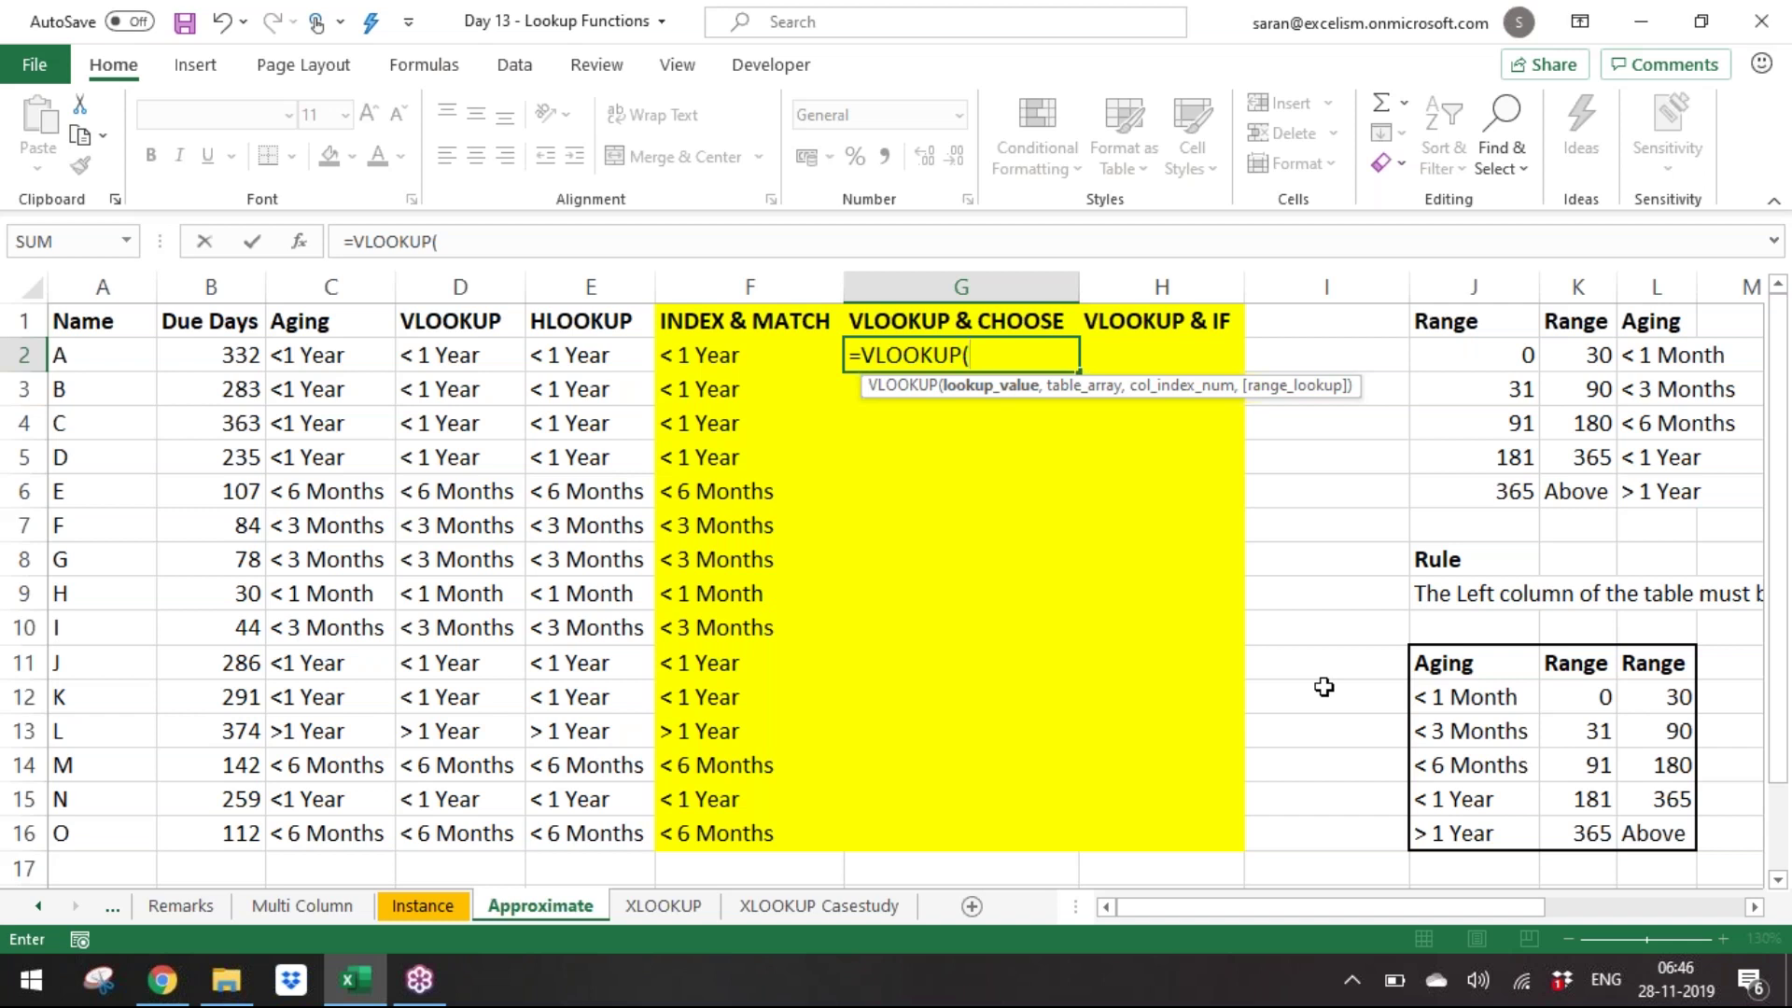
{"action": "key", "text": "Down"}
{"action": "key", "text": "Down"}
{"action": "key", "text": "Down"}
{"action": "key", "text": "Left"}
{"action": "key", "text": "Left"}
{"action": "key", "text": "Left"}
{"action": "key", "text": "Left"}
{"action": "key", "text": "Left"}
{"action": "key", "text": "Up"}
{"action": "key", "text": "Up"}
{"action": "key", "text": "Up"}
{"action": "type", "text": ",CHOOSE("}
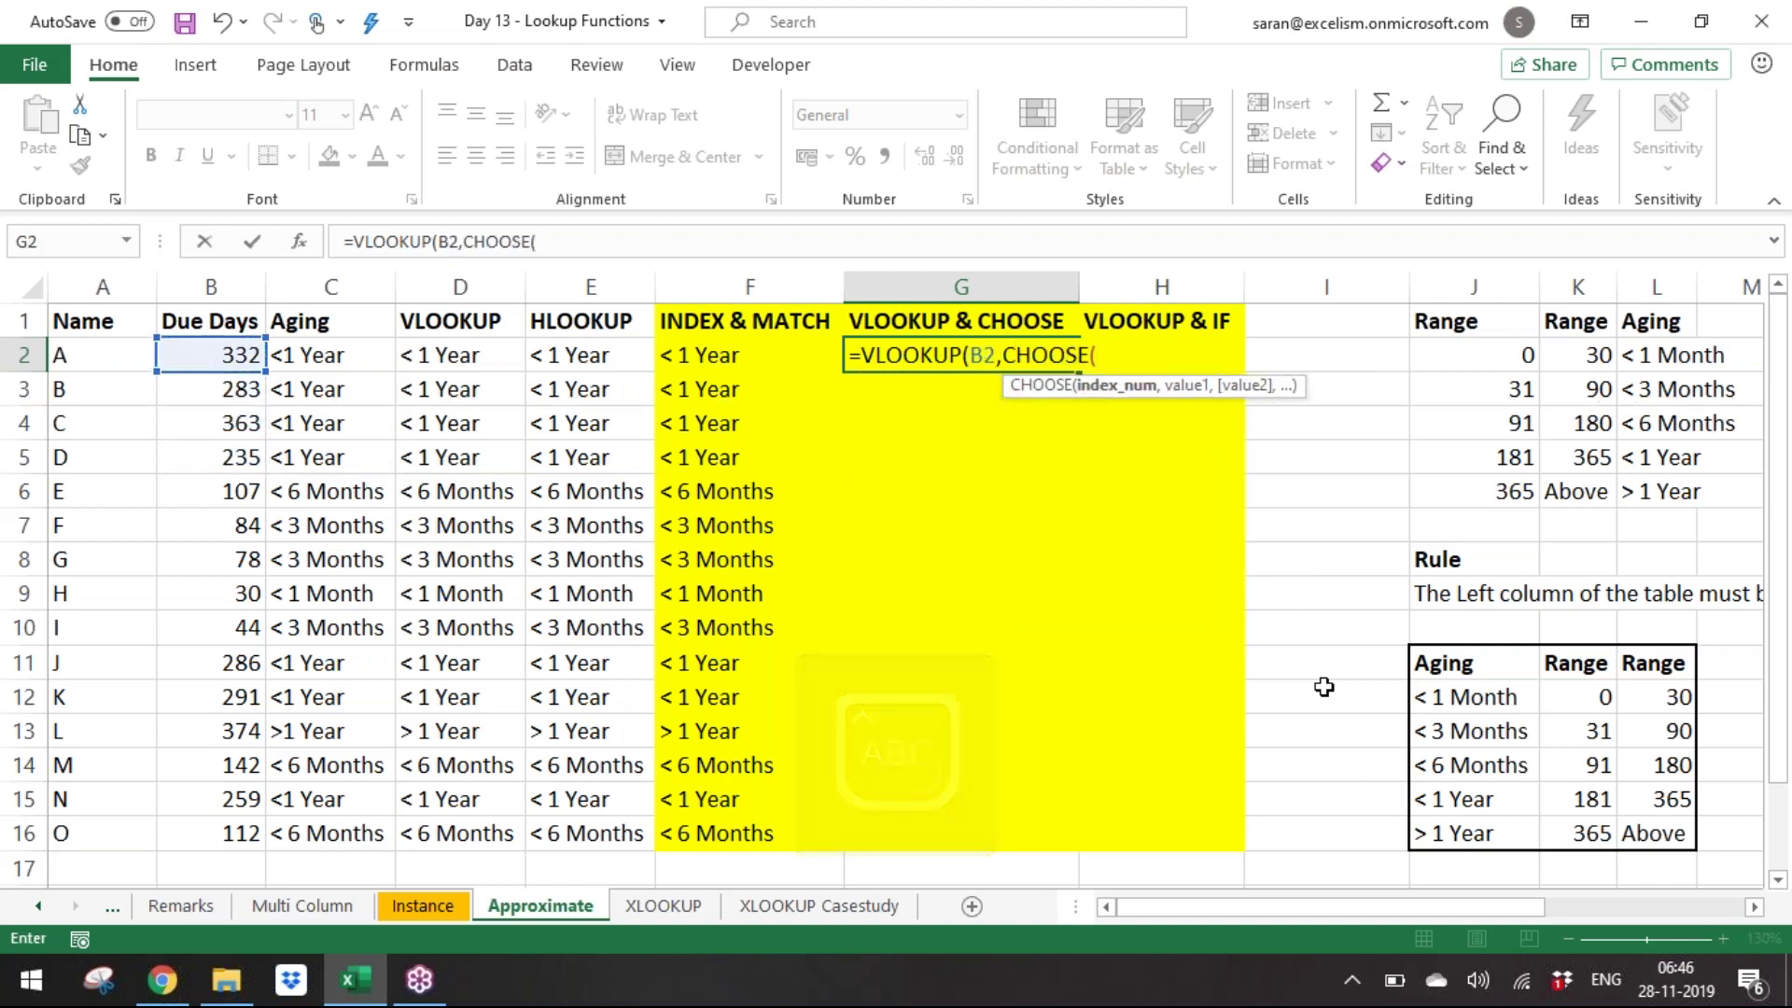
{"action": "type", "text": "{1,2},"}
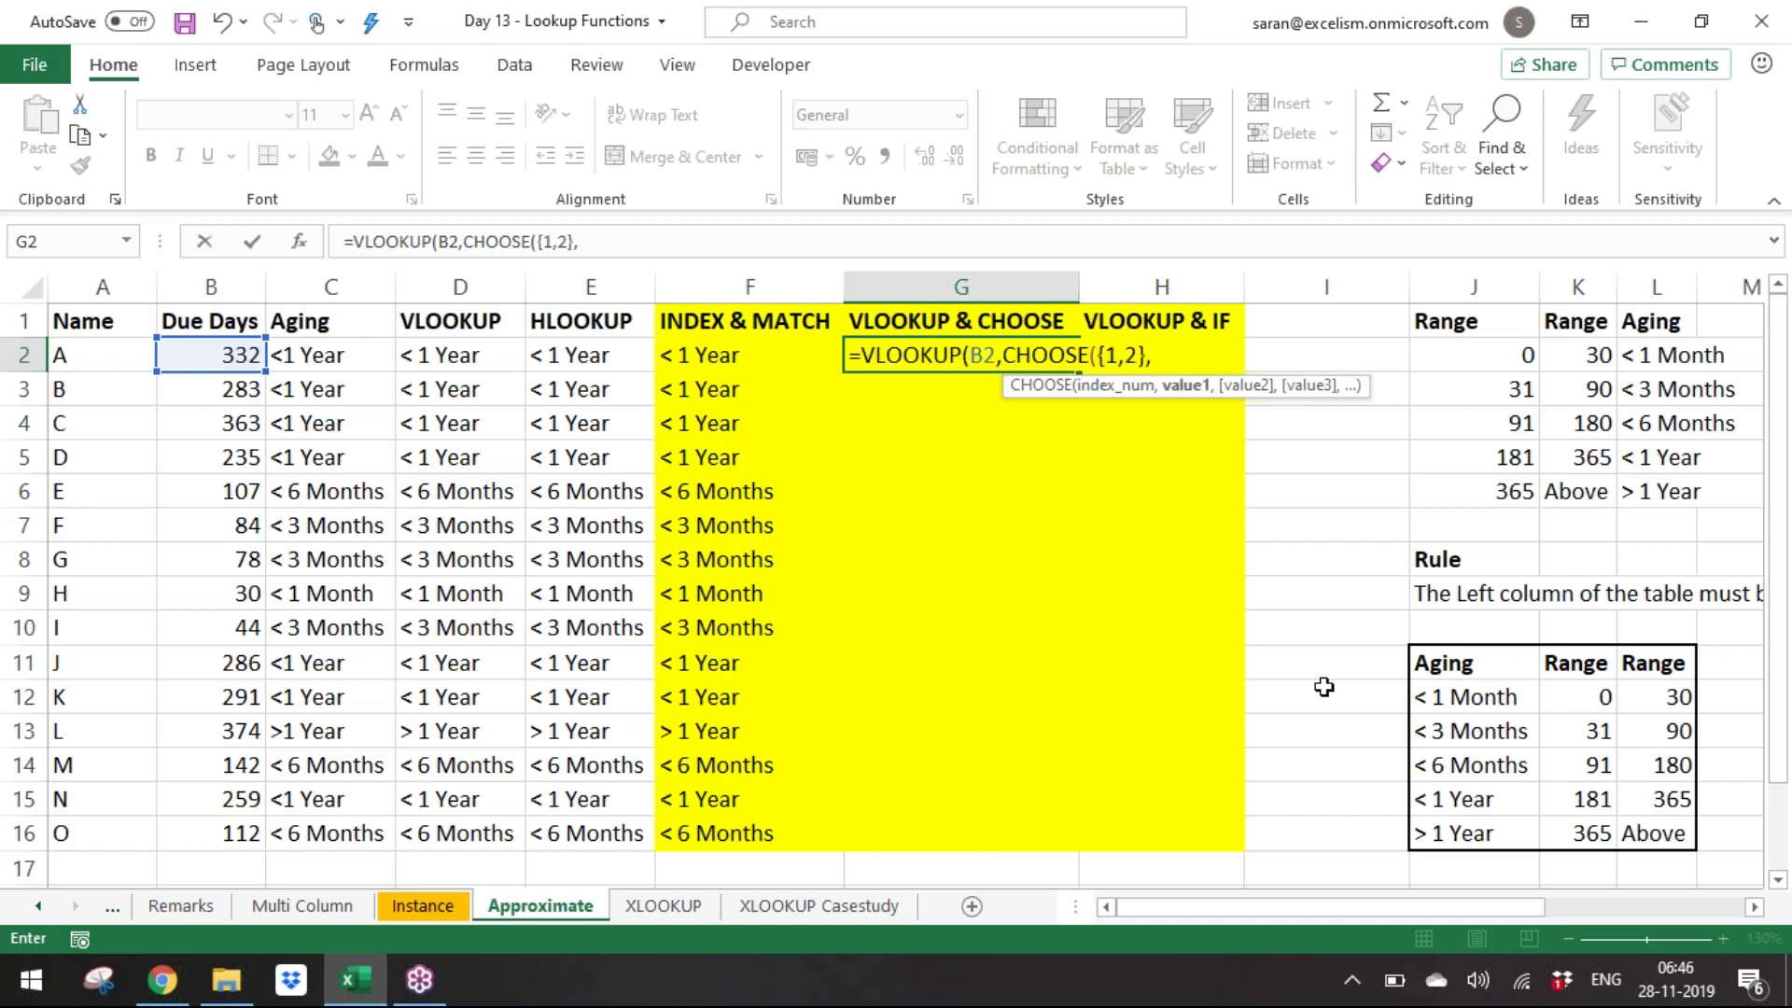
{"action": "left_click_drag", "start_coordinate": [1601, 700], "coordinate": [1605, 828]}
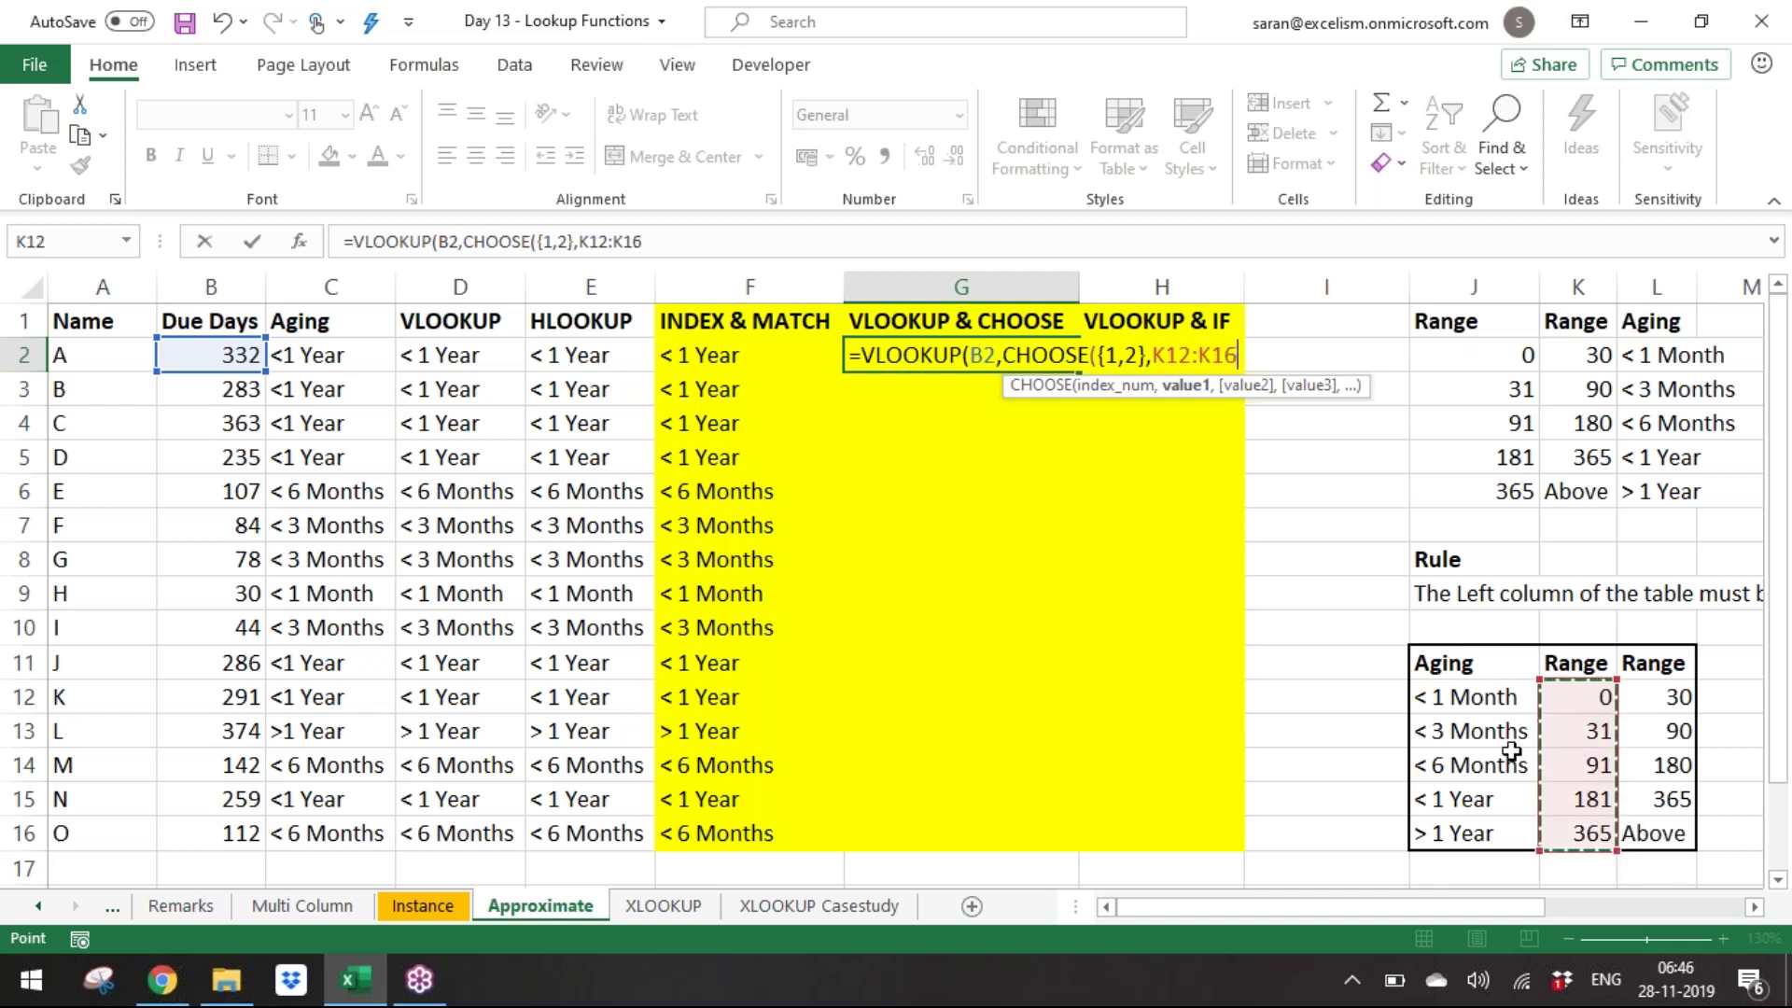
{"action": "key", "text": "F4"}
{"action": "type", "text": ","}
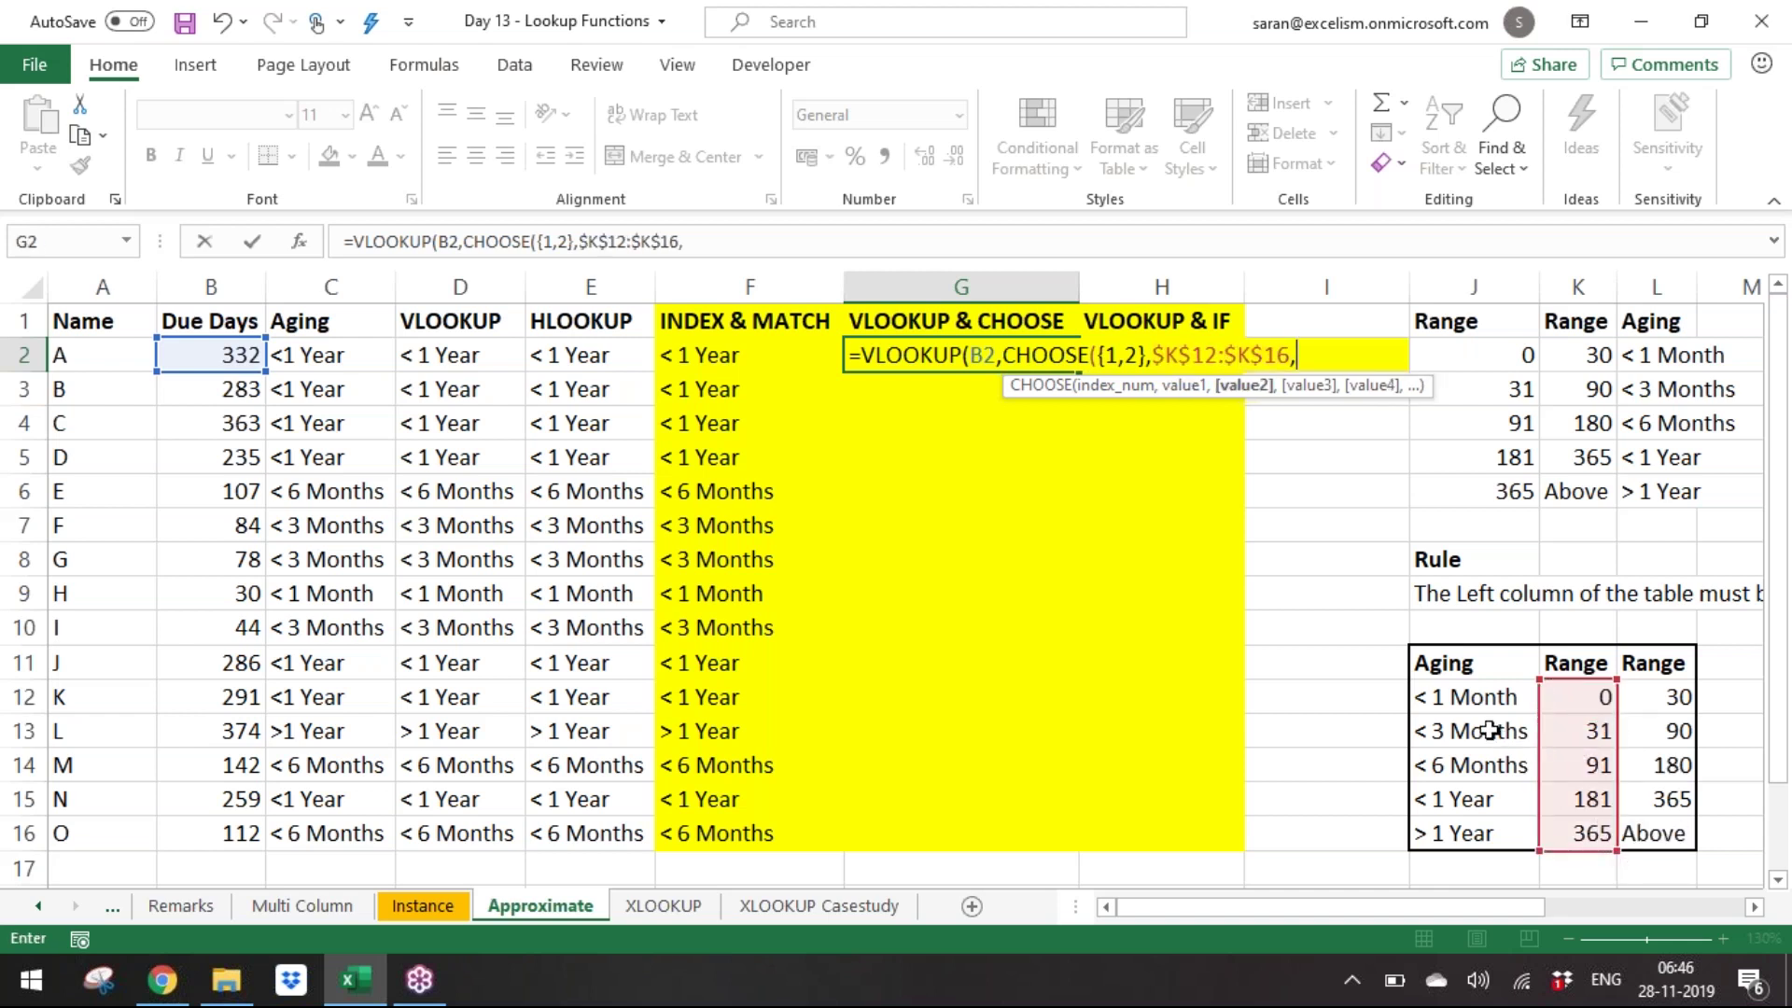
{"action": "left_click_drag", "start_coordinate": [1473, 700], "coordinate": [1475, 834]}
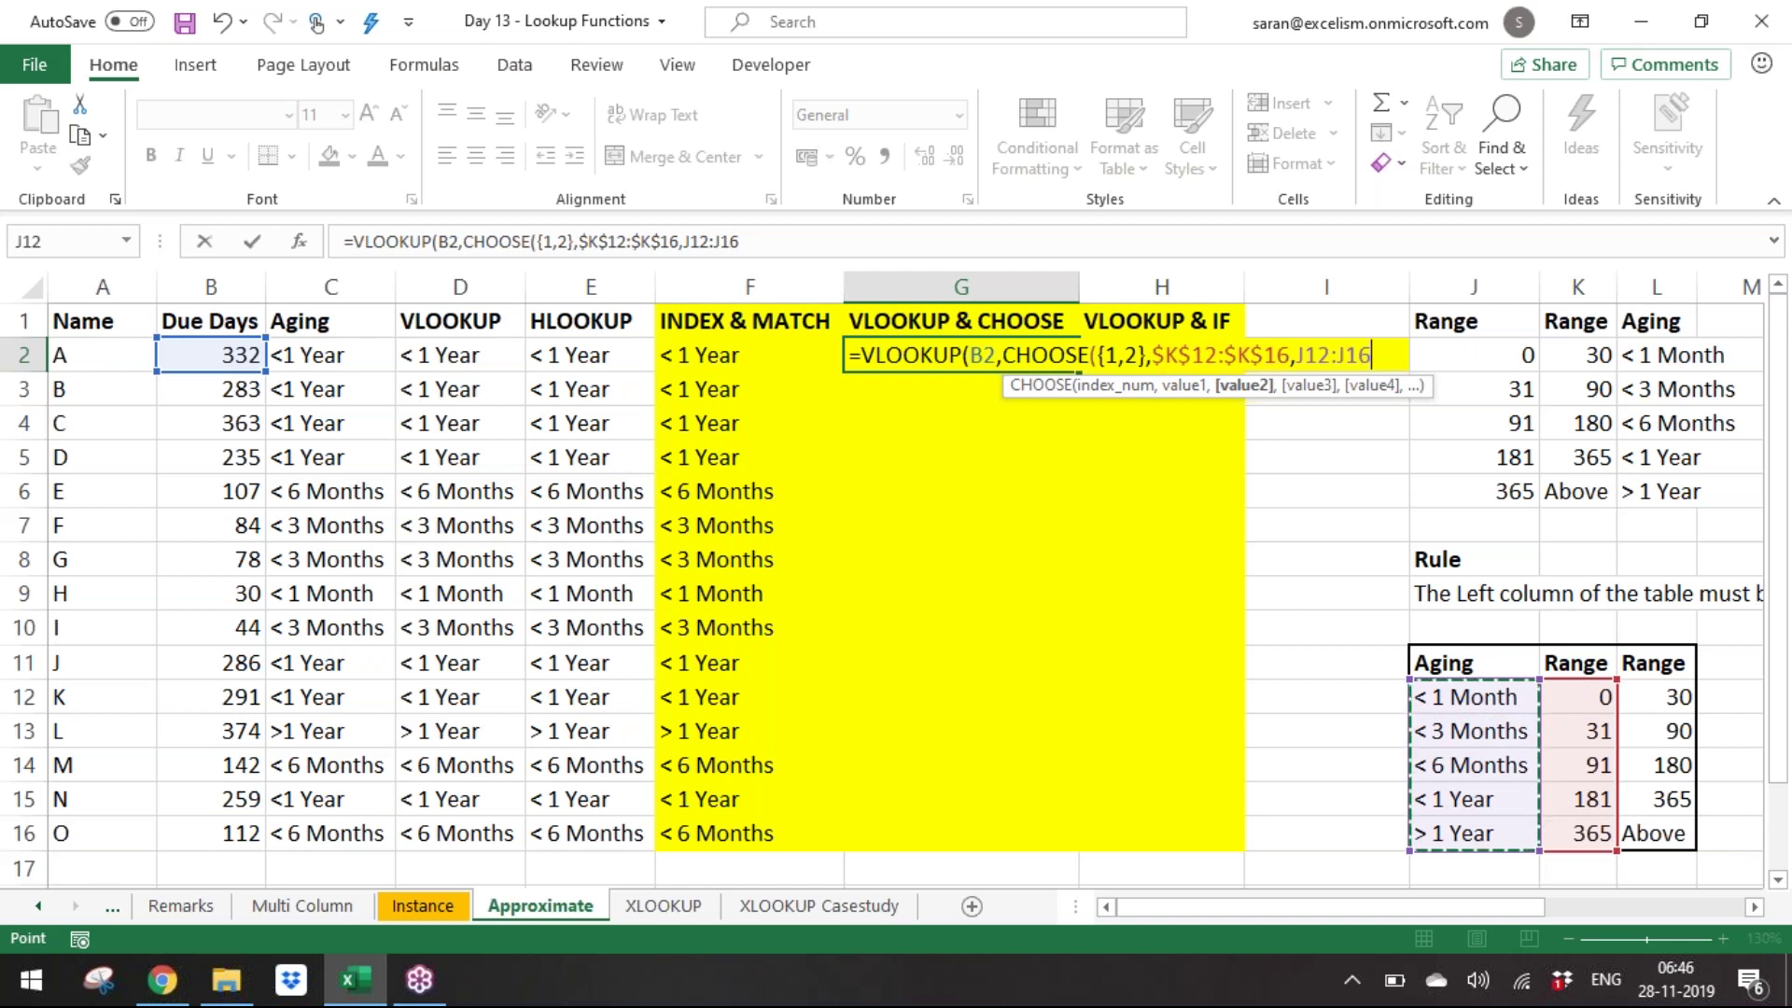
{"action": "key", "text": "F4"}
{"action": "type", "text": ")"}
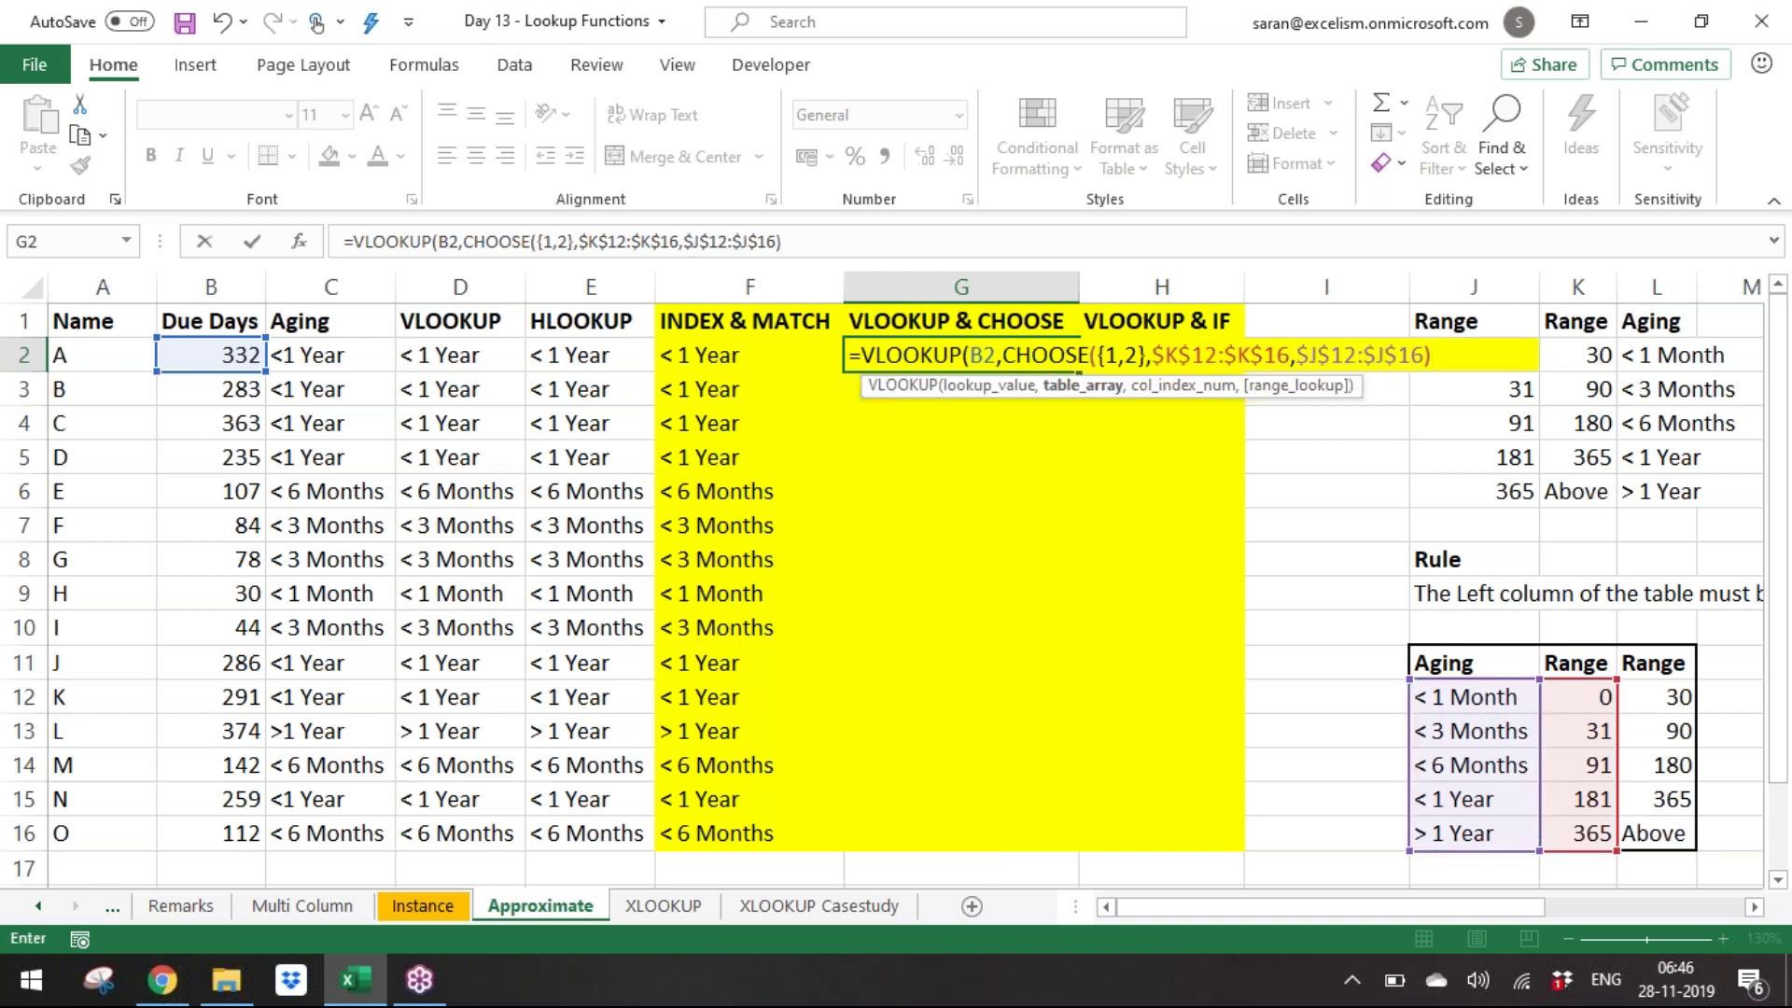
{"action": "type", "text": ","}
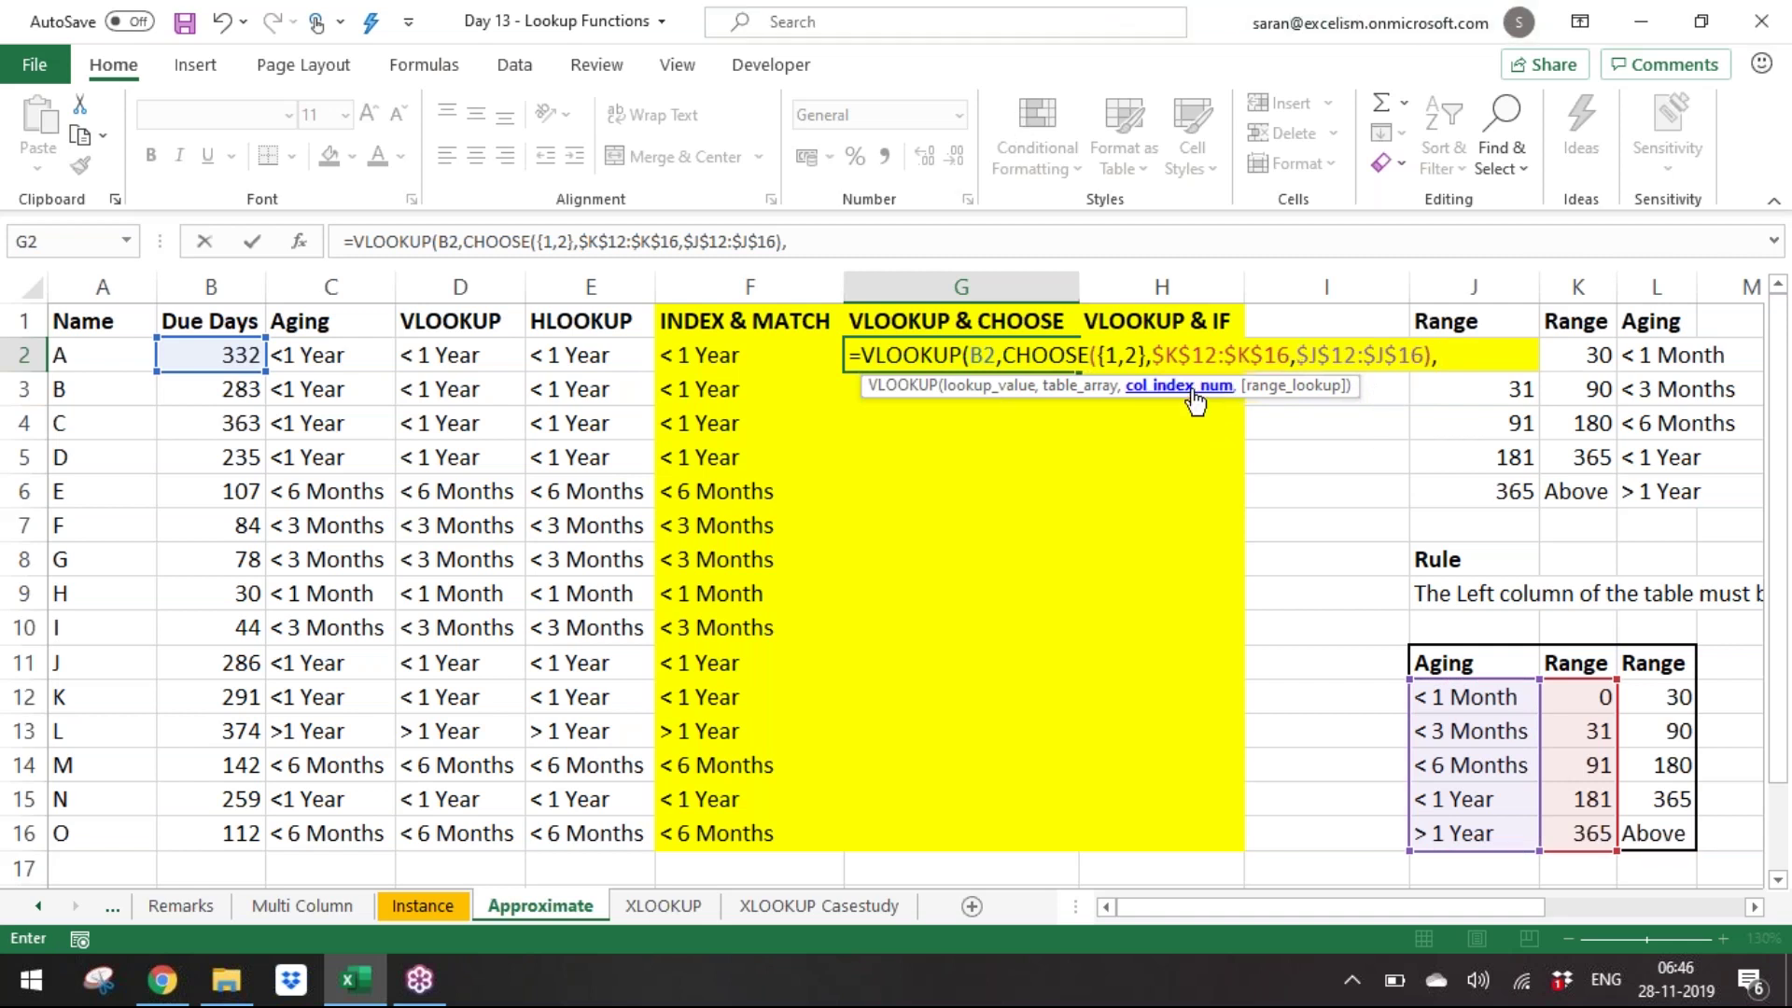
{"action": "type", "text": "2,0)"}
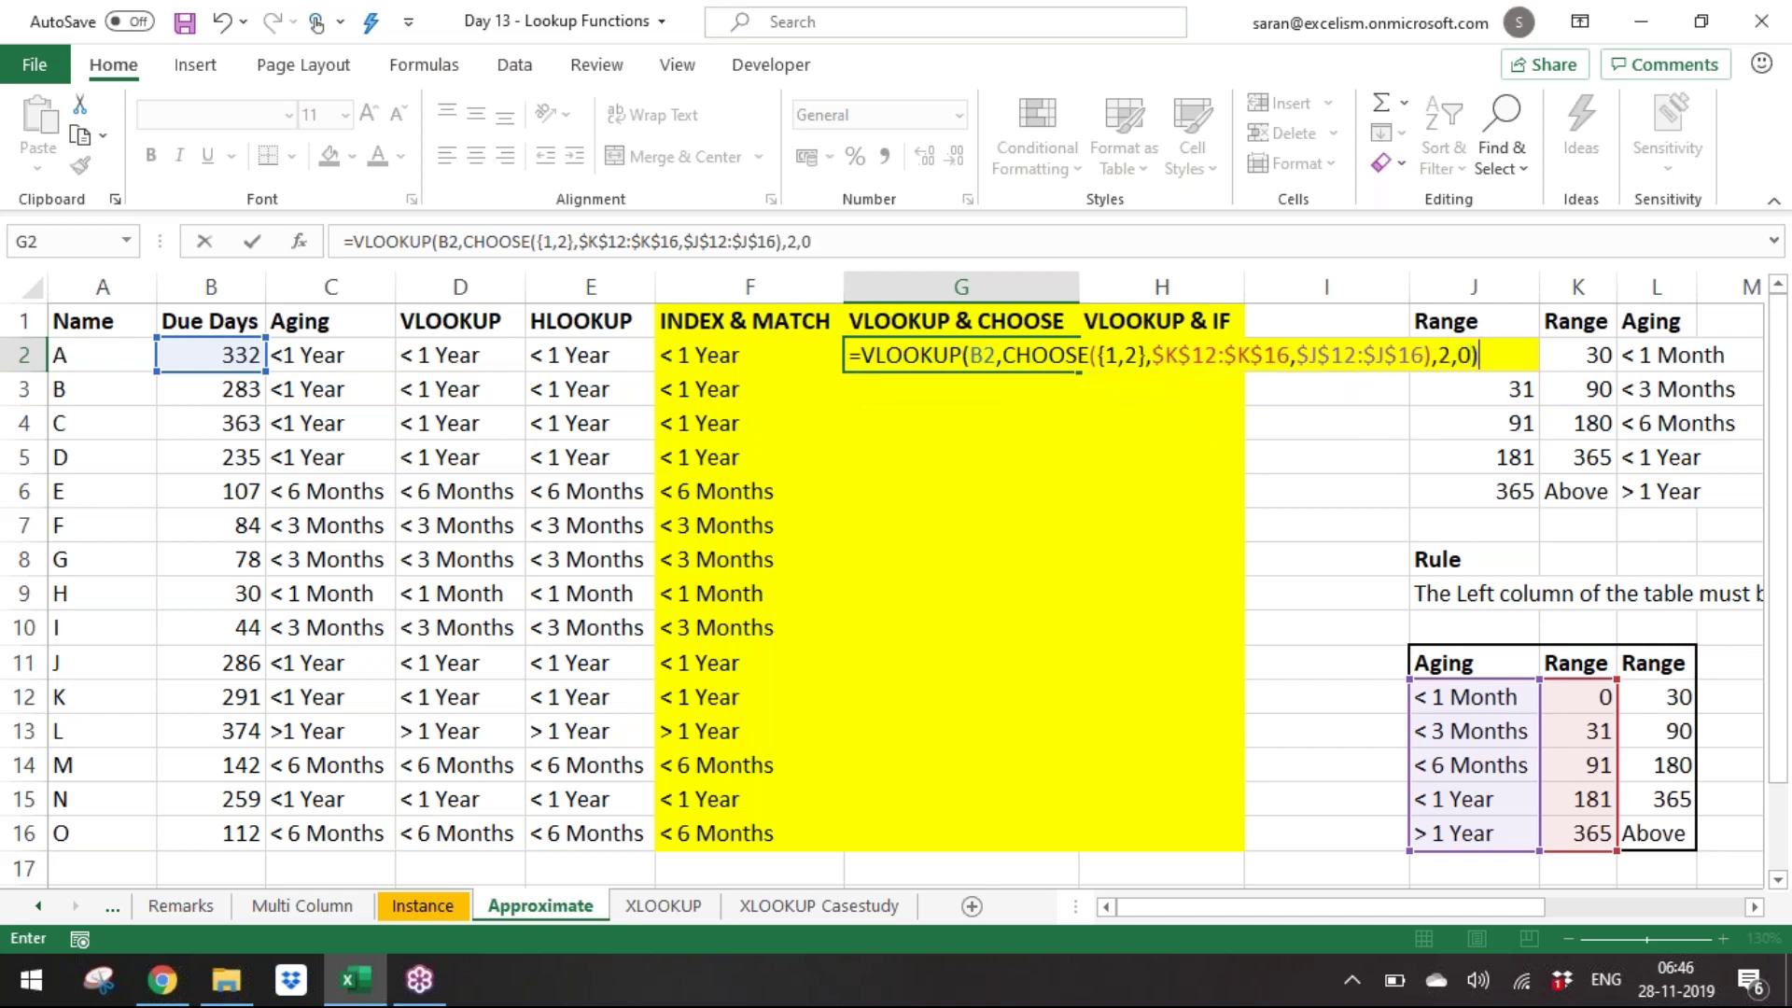
{"action": "key", "text": "ctrl+Return"}
Copy the G2 formula into G3:G16.
{"action": "key", "text": "ctrl+c"}
{"action": "key", "text": "Left"}
{"action": "key", "text": "ctrl+Down"}
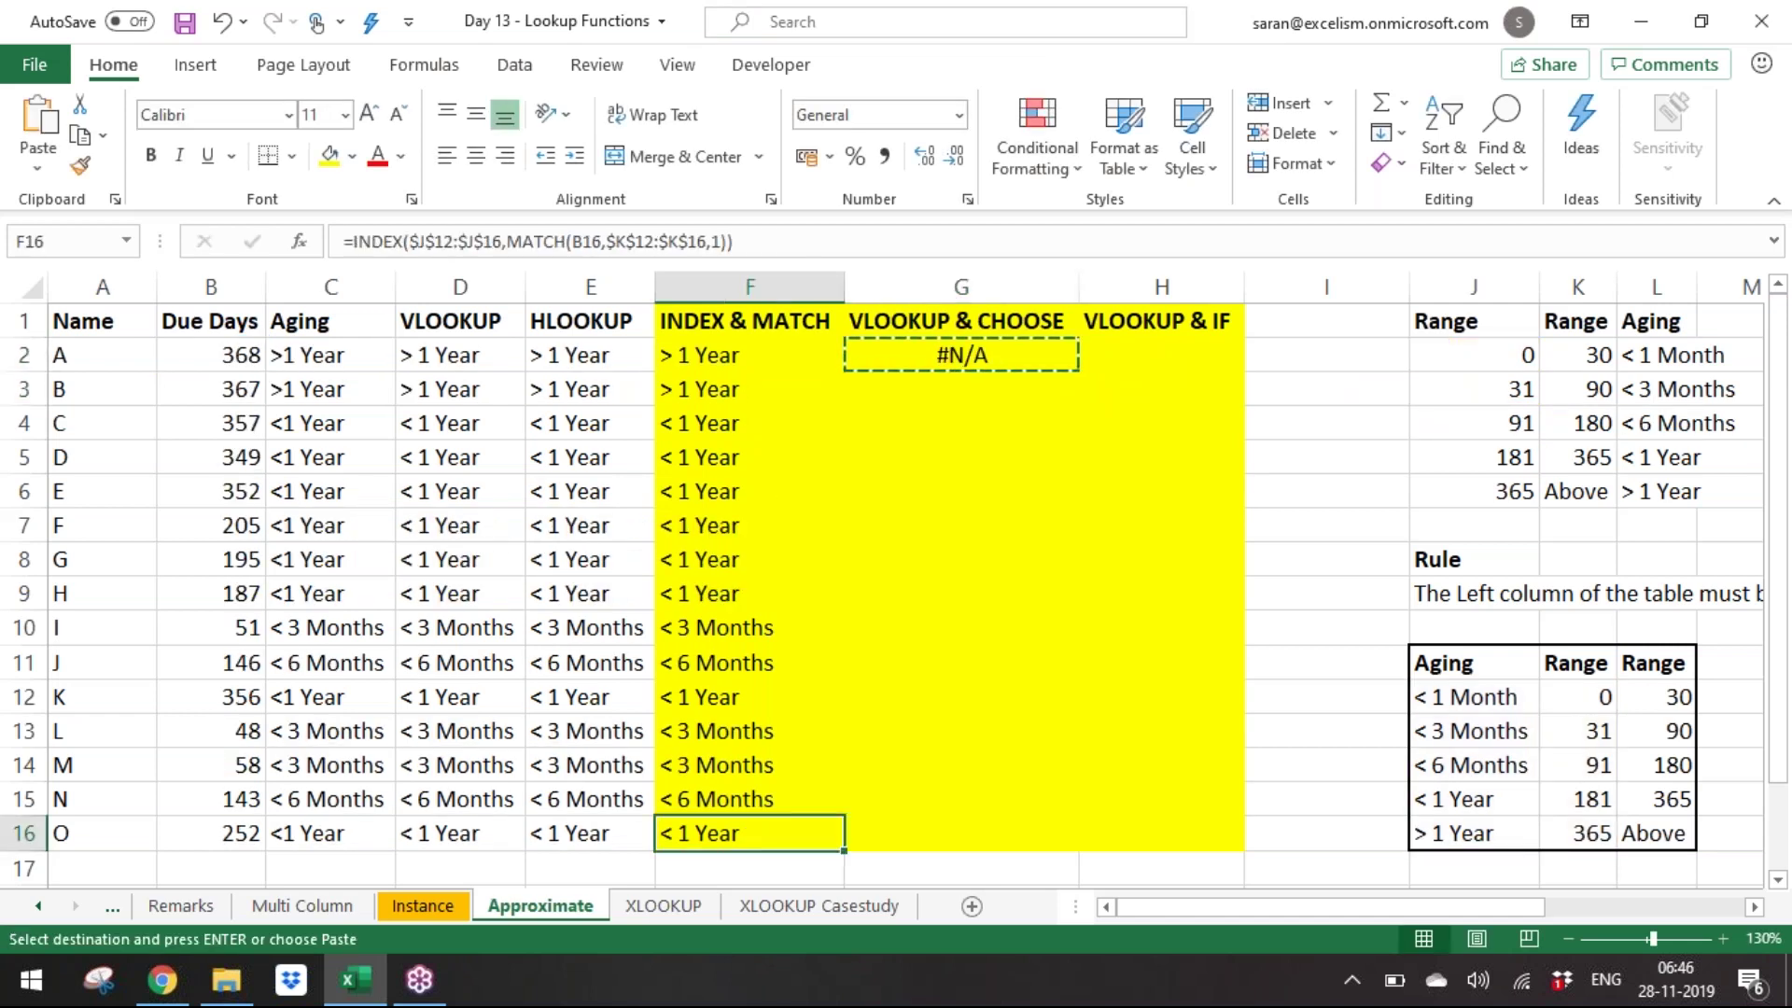
{"action": "key", "text": "Right"}
{"action": "key", "text": "ctrl+shift+Up"}
{"action": "key", "text": "shift+Down"}
{"action": "key", "text": "Return"}
{"action": "key", "text": "ctrl+Up"}
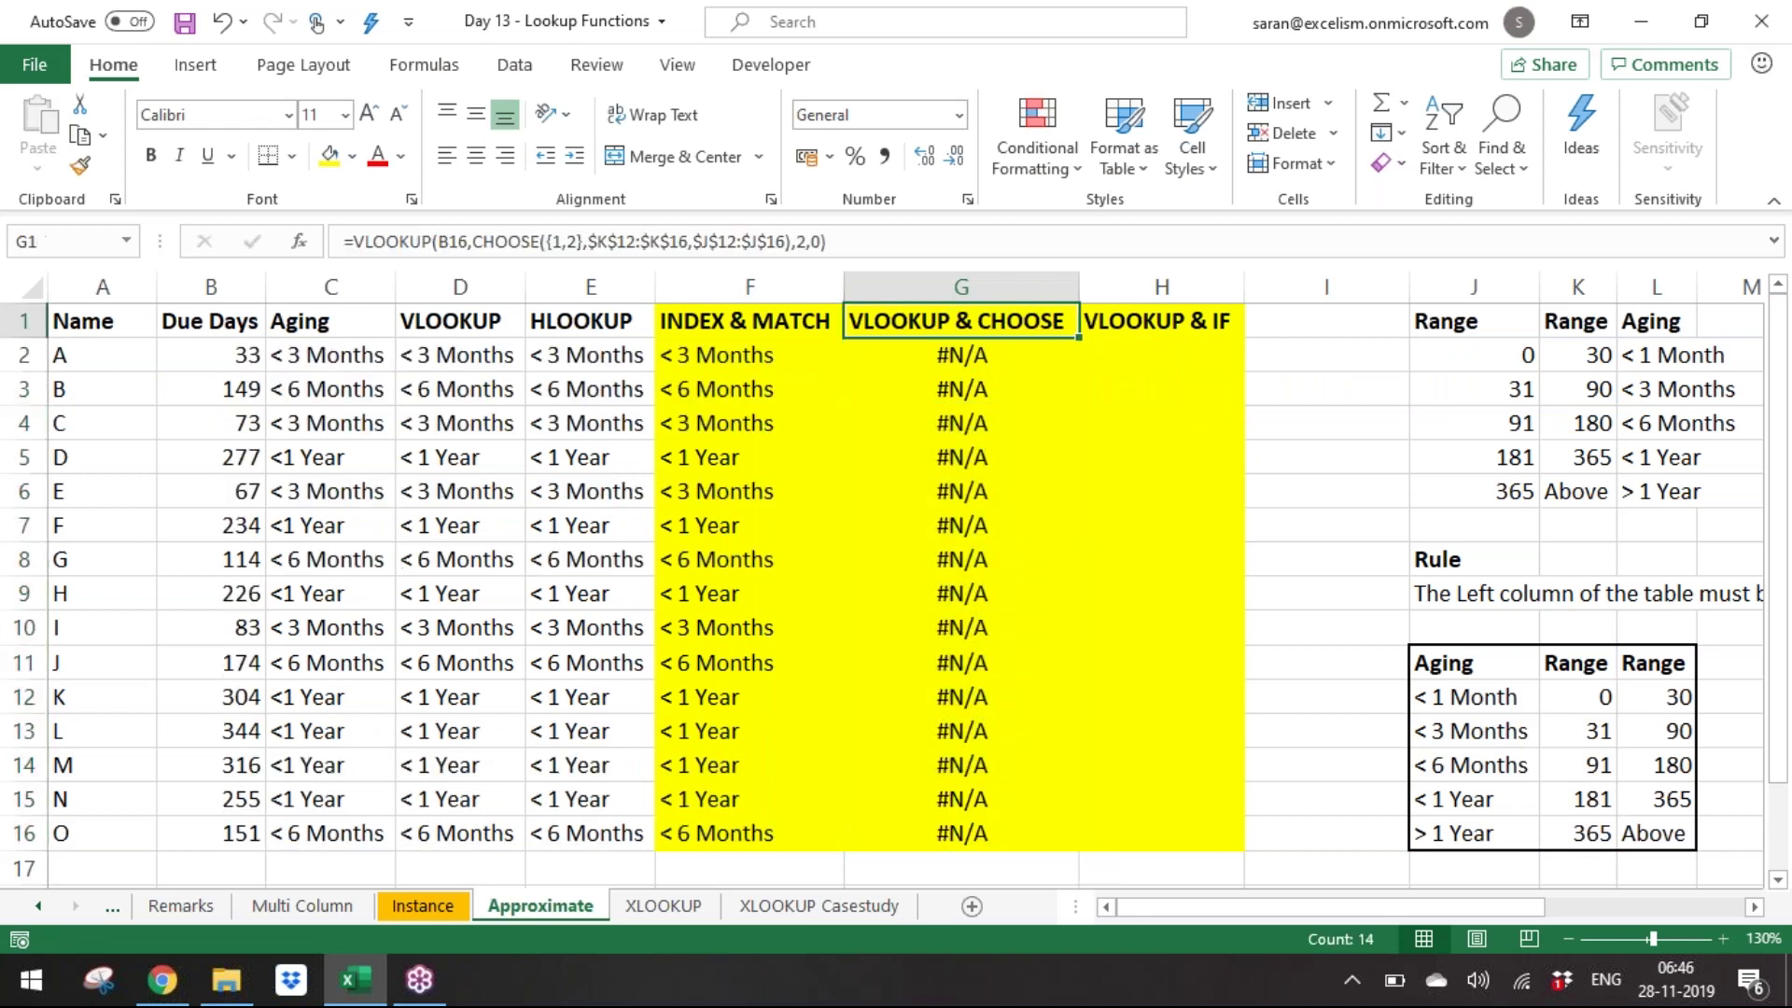
{"action": "key", "text": "Down"}
Change the VLOOKUP match argument from 0 to 1 across G2:G16.
{"action": "key", "text": "ctrl+shift+Down"}
{"action": "key", "text": "F2"}
{"action": "key", "text": "Left"}
{"action": "key", "text": "shift+Left"}
{"action": "type", "text": "1"}
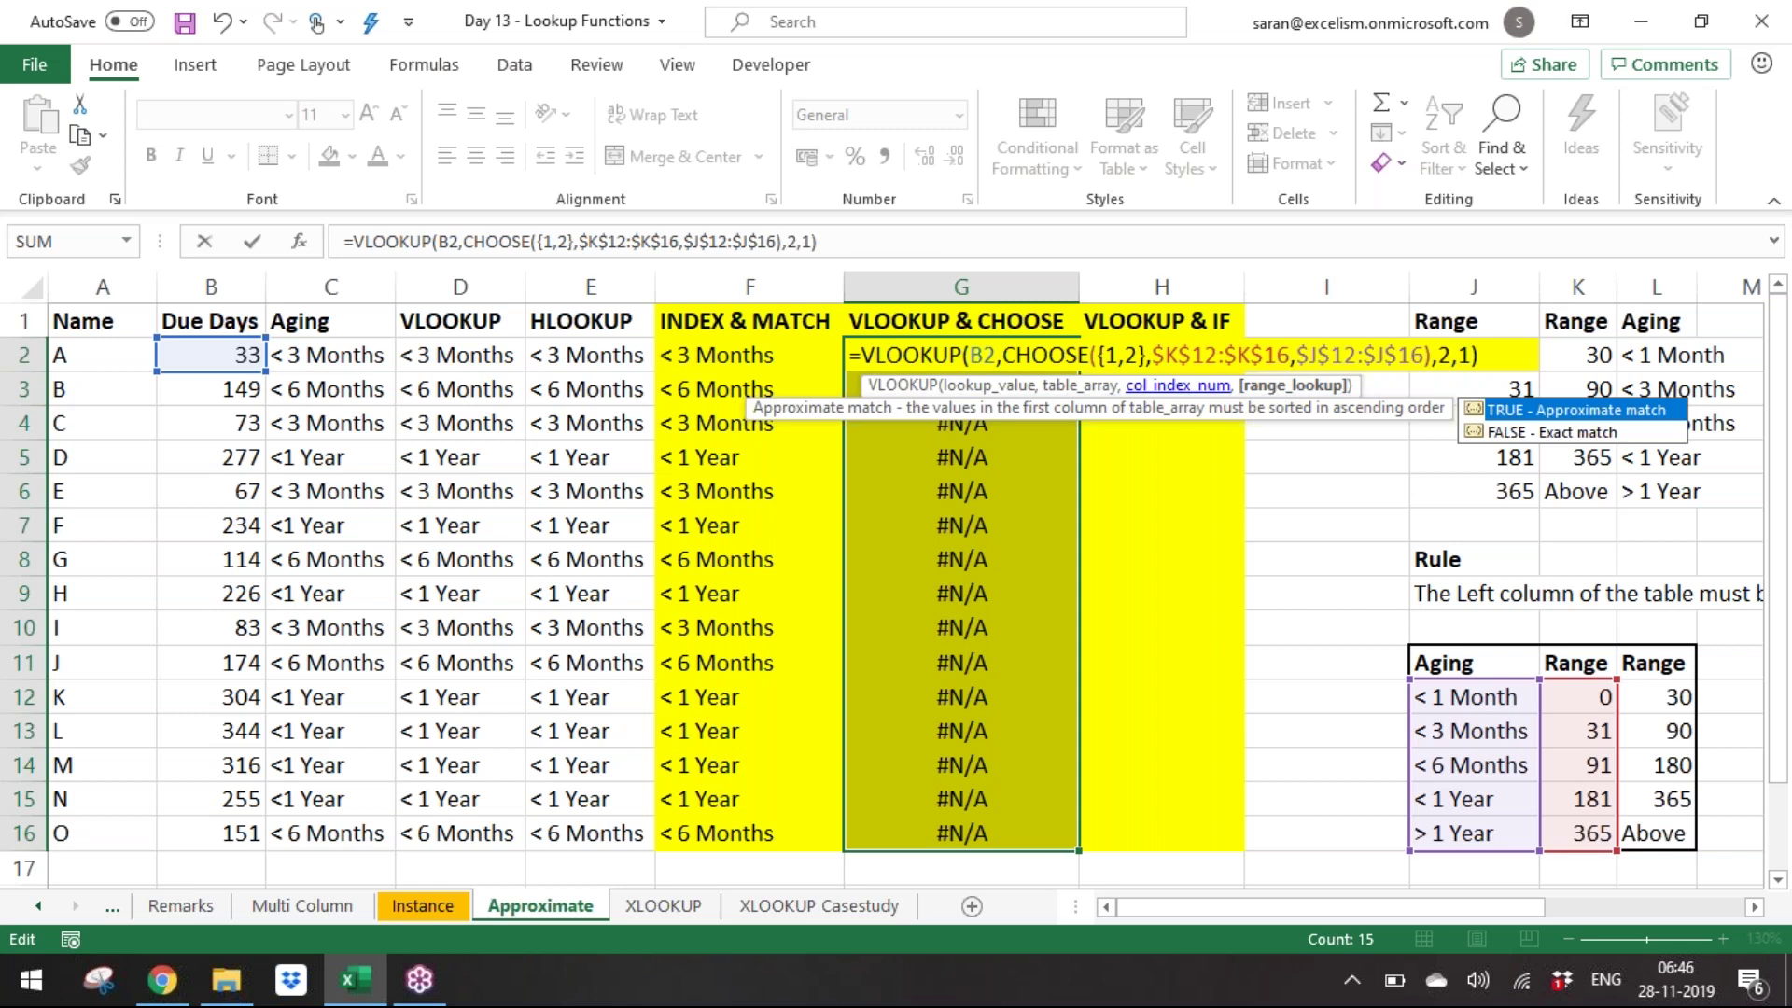
{"action": "key", "text": "ctrl+Return"}
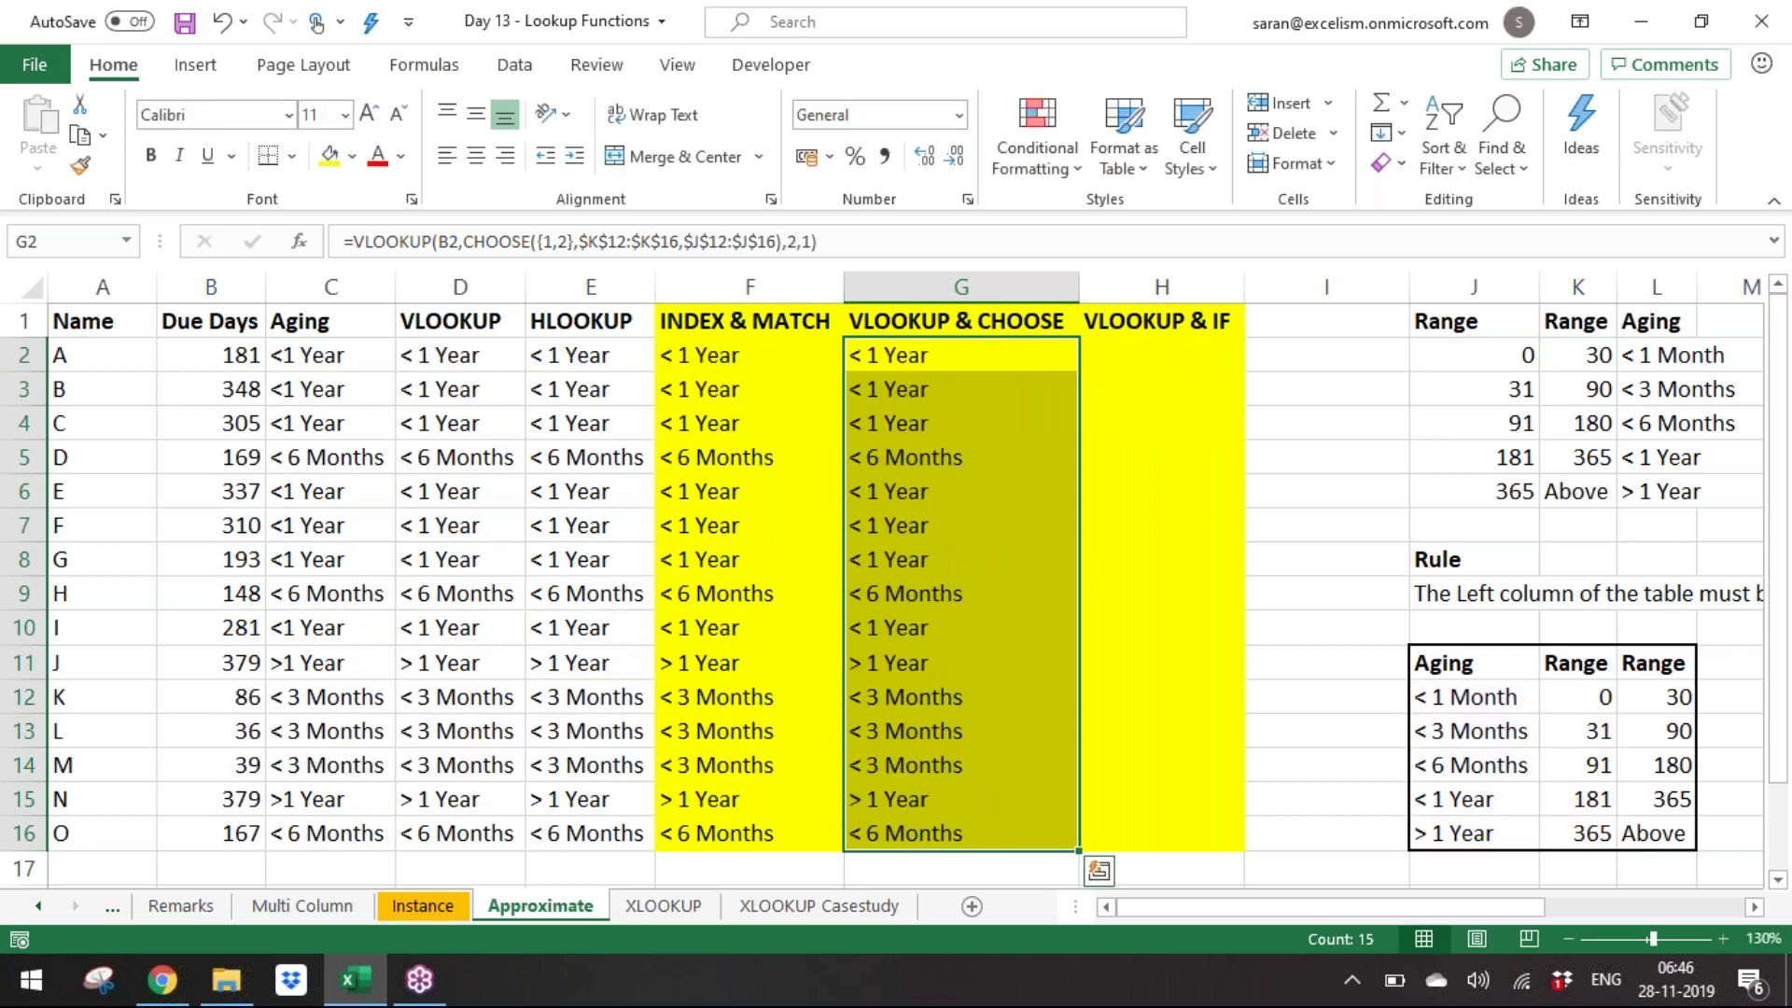
{"action": "key", "text": "Right"}
In H2, start VLOOKUP with lookup value B2 and IF({1,0},$K$12:$K$16.
{"action": "type", "text": "=VLOO"}
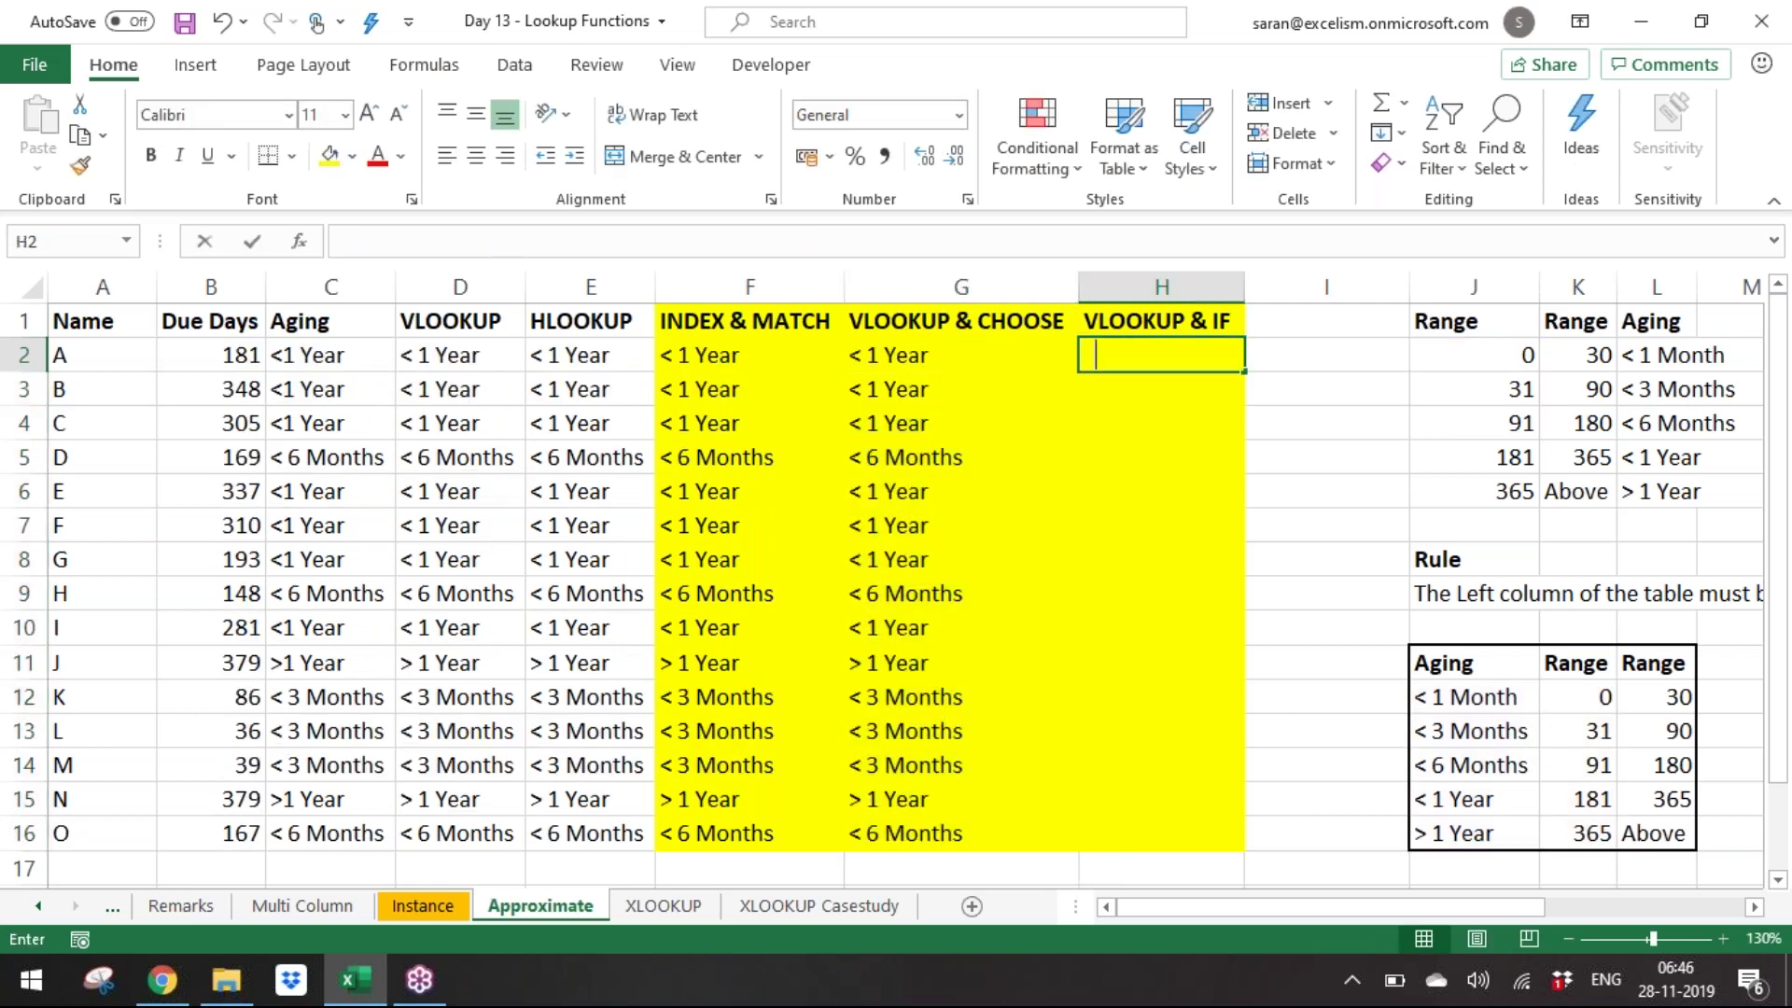
{"action": "key", "text": "Tab"}
{"action": "key", "text": "Left"}
{"action": "key", "text": "Left"}
{"action": "key", "text": "Left"}
{"action": "key", "text": "Left"}
{"action": "key", "text": "Left"}
{"action": "key", "text": "Left"}
{"action": "type", "text": ","}
{"action": "key", "text": "Down"}
{"action": "key", "text": "Down"}
{"action": "type", "text": "IF({"}
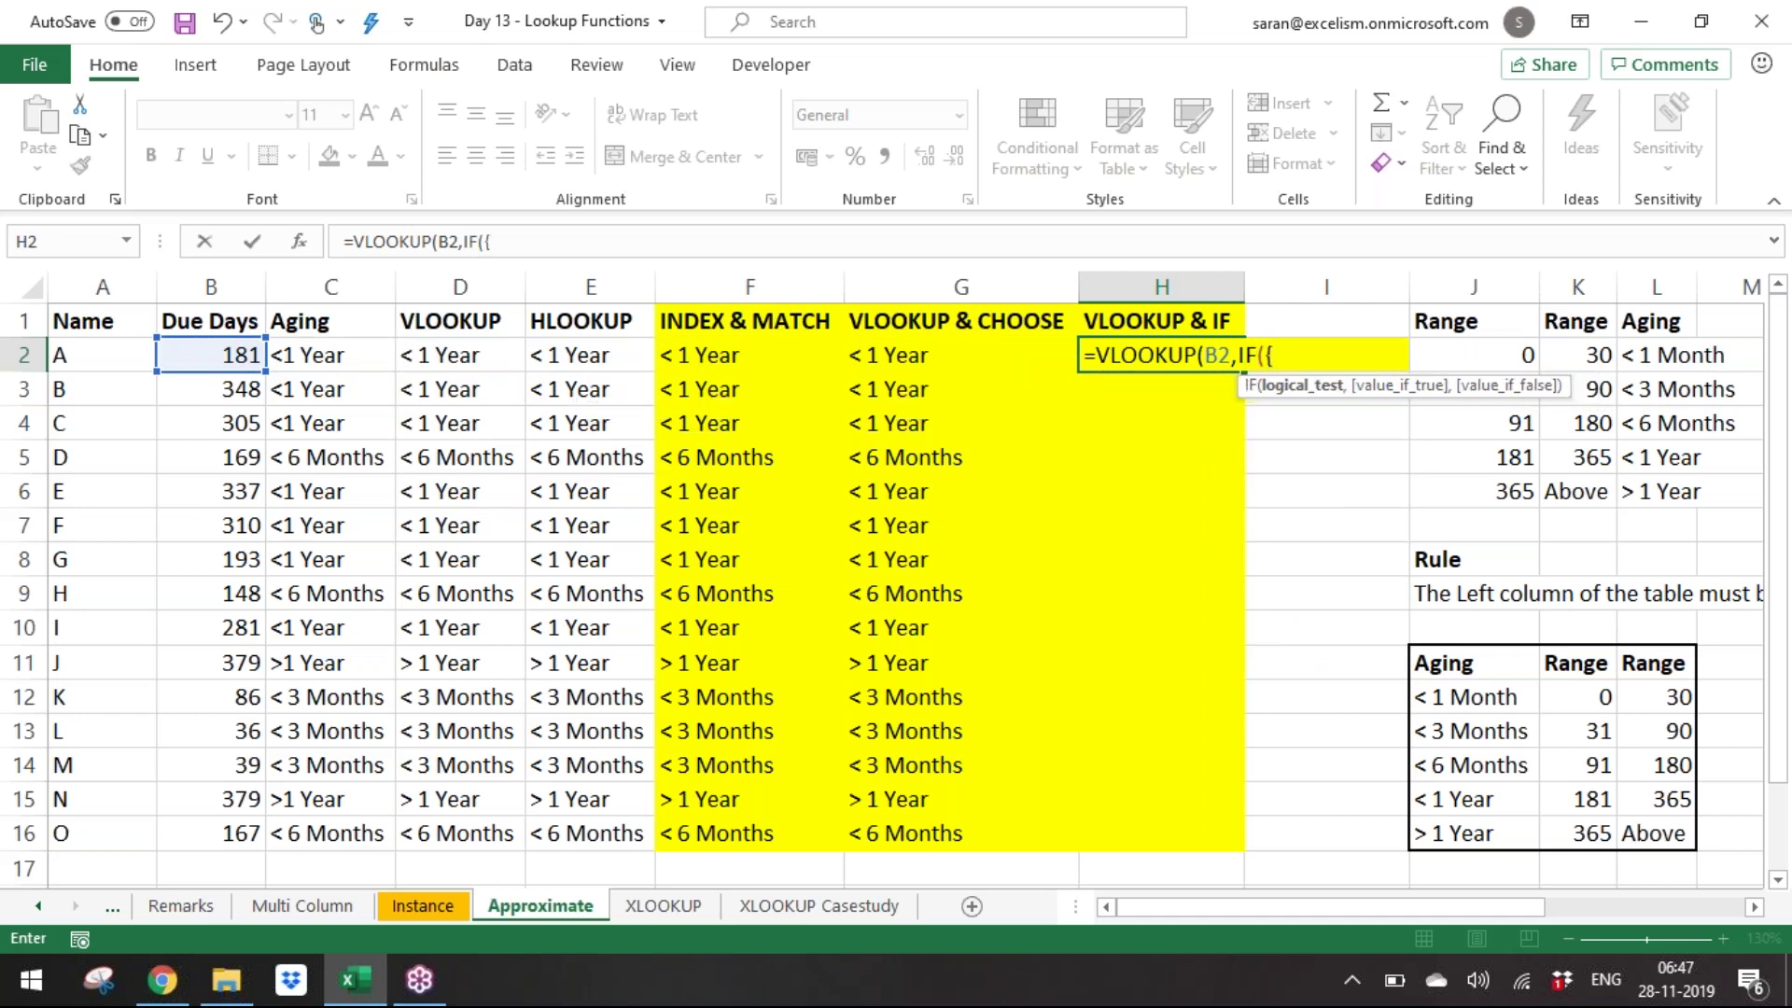
{"action": "type", "text": "1,0},"}
{"action": "key", "text": "Down"}
{"action": "key", "text": "Down"}
{"action": "key", "text": "Down"}
{"action": "key", "text": "Down"}
{"action": "key", "text": "Down"}
{"action": "key", "text": "Down"}
{"action": "key", "text": "Down"}
{"action": "key", "text": "Down"}
{"action": "key", "text": "Down"}
{"action": "key", "text": "Down"}
{"action": "key", "text": "Down"}
{"action": "key", "text": "Down"}
{"action": "key", "text": "Right"}
{"action": "key", "text": "Right"}
{"action": "key", "text": "Right"}
{"action": "key", "text": "Up"}
{"action": "key", "text": "Up"}
{"action": "key", "text": "shift+Down"}
{"action": "key", "text": "shift+Down"}
{"action": "key", "text": "shift+Down"}
{"action": "key", "text": "shift+Down"}
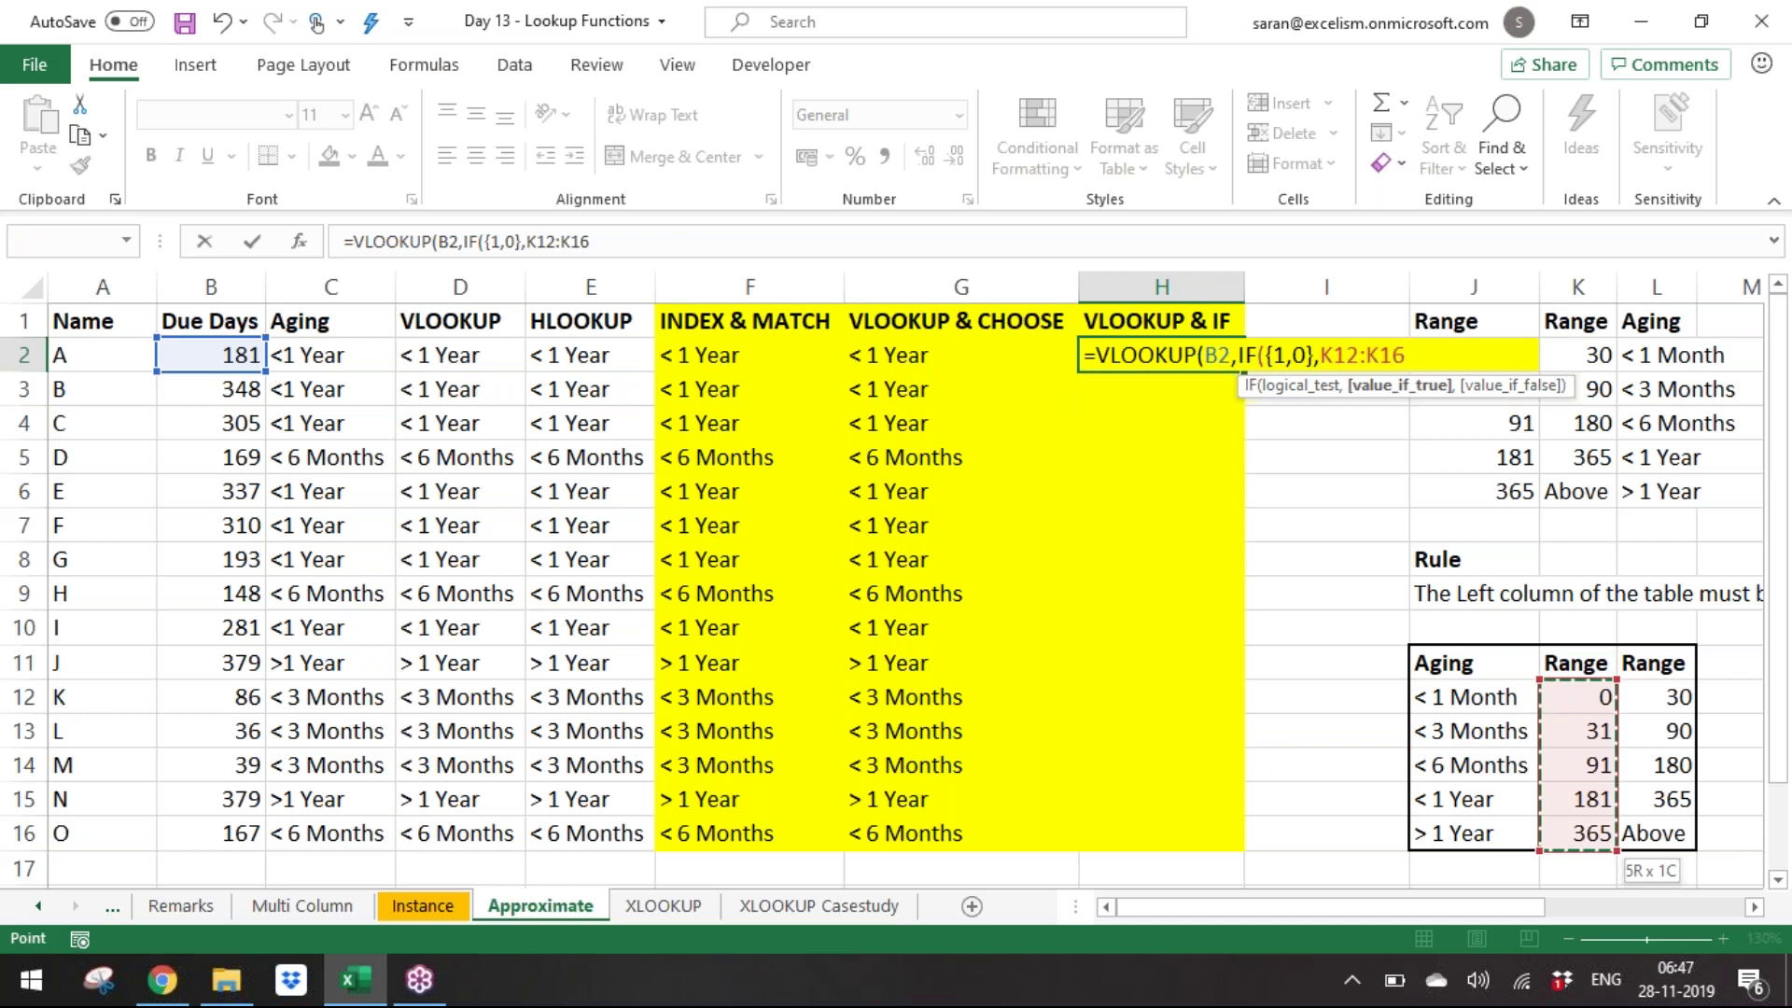
{"action": "key", "text": "F4"}
Add $J$12:$J$16, column 2 and match type 0, then commit the H2 formula.
{"action": "type", "text": ","}
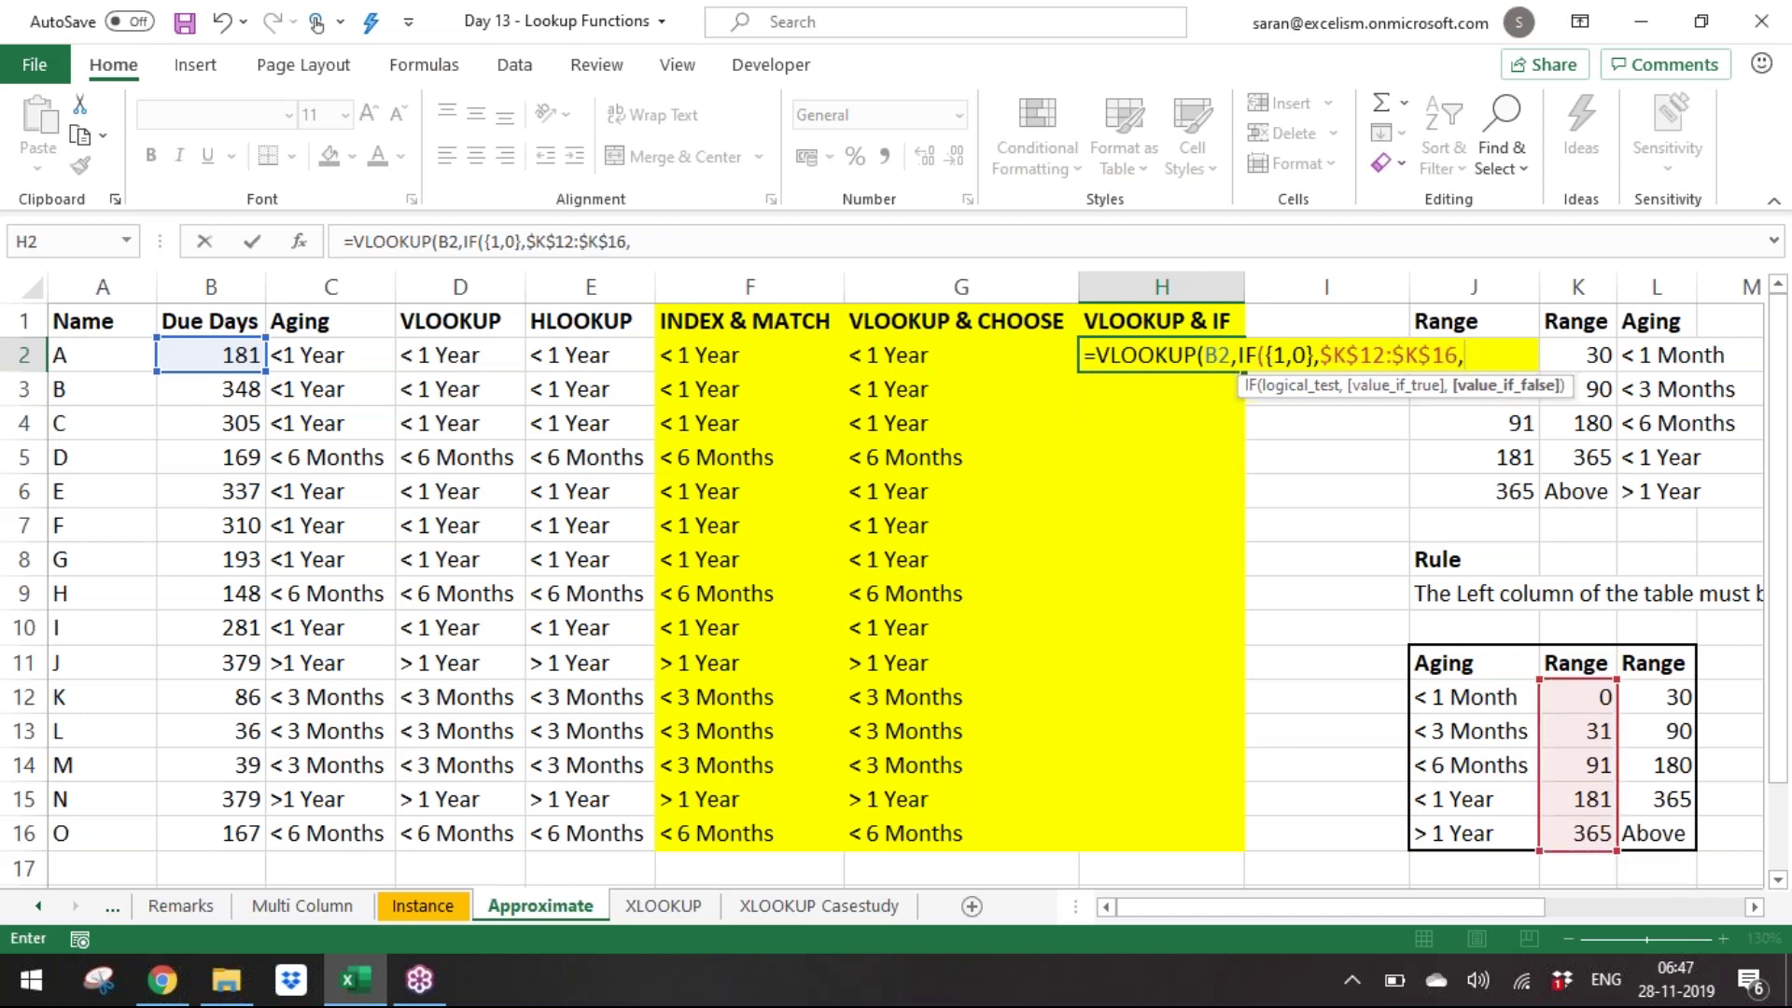
{"action": "key", "text": "Down"}
{"action": "key", "text": "Down"}
{"action": "key", "text": "Down"}
{"action": "key", "text": "Down"}
{"action": "key", "text": "Down"}
{"action": "key", "text": "Down"}
{"action": "key", "text": "Down"}
{"action": "key", "text": "Down"}
{"action": "key", "text": "Down"}
{"action": "key", "text": "Down"}
{"action": "key", "text": "Down"}
{"action": "key", "text": "Right"}
{"action": "key", "text": "Right"}
{"action": "key", "text": "Up"}
{"action": "key", "text": "shift+Down"}
{"action": "key", "text": "shift+Down"}
{"action": "key", "text": "shift+Down"}
{"action": "key", "text": "shift+Down"}
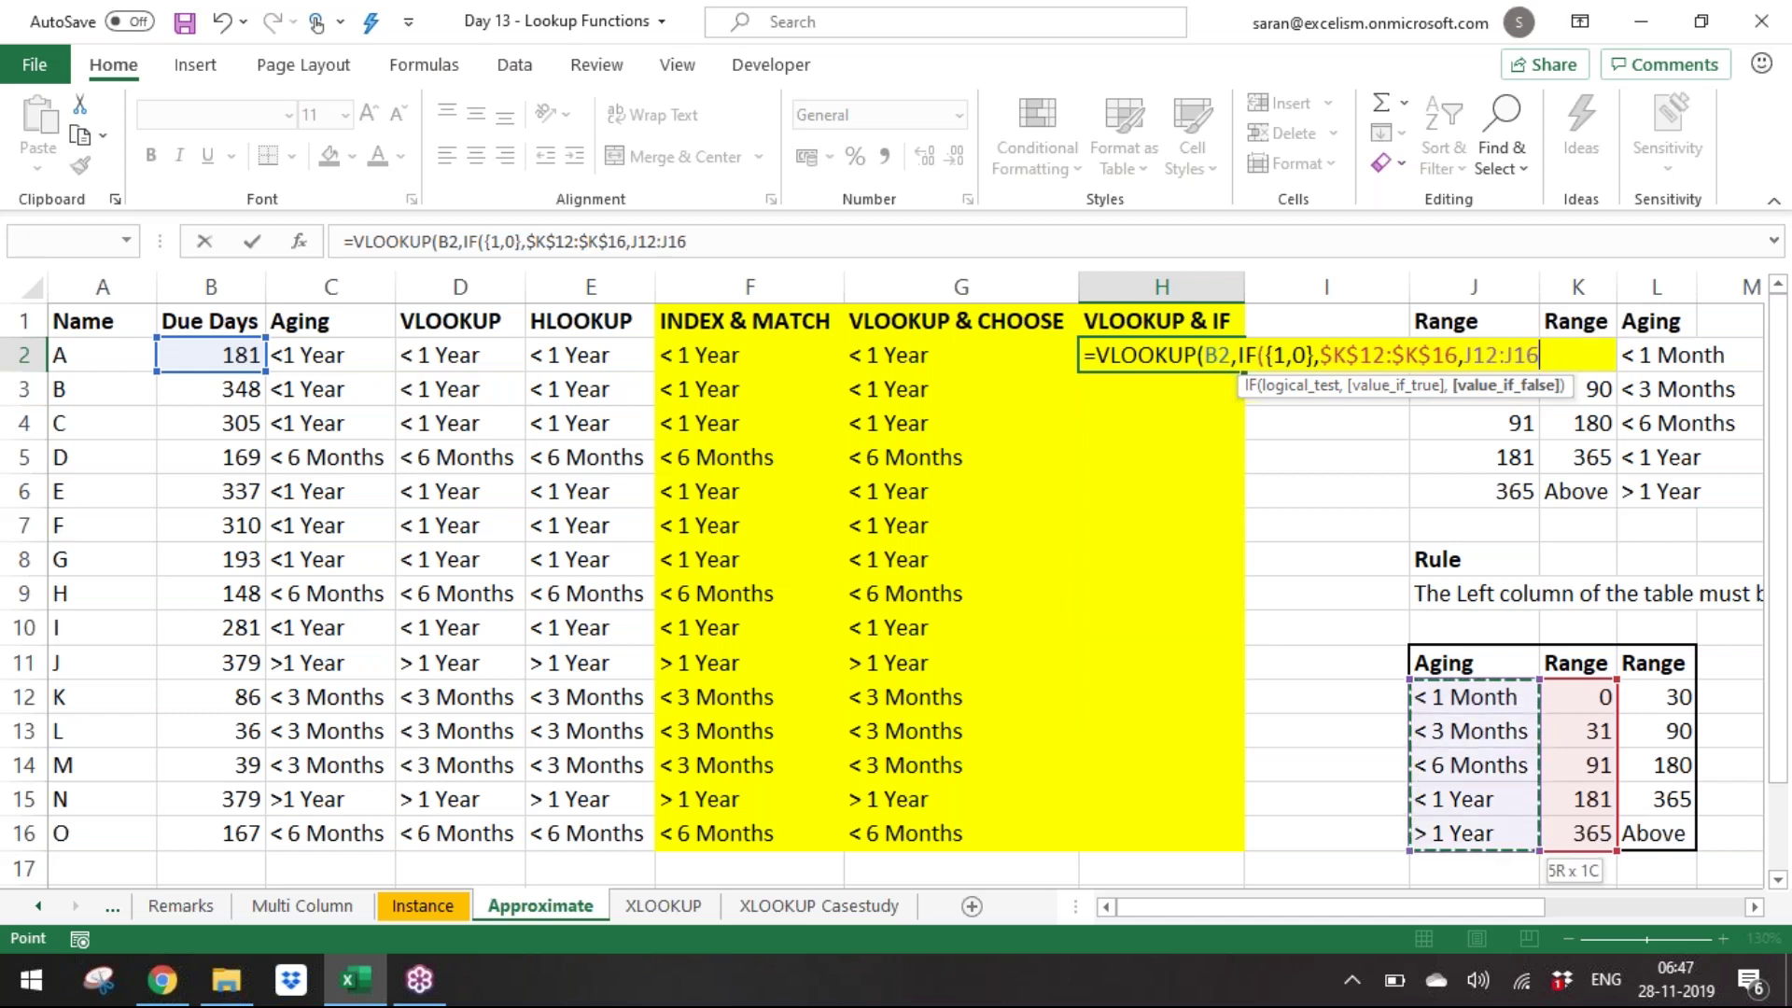
{"action": "key", "text": "F4"}
{"action": "type", "text": ")"}
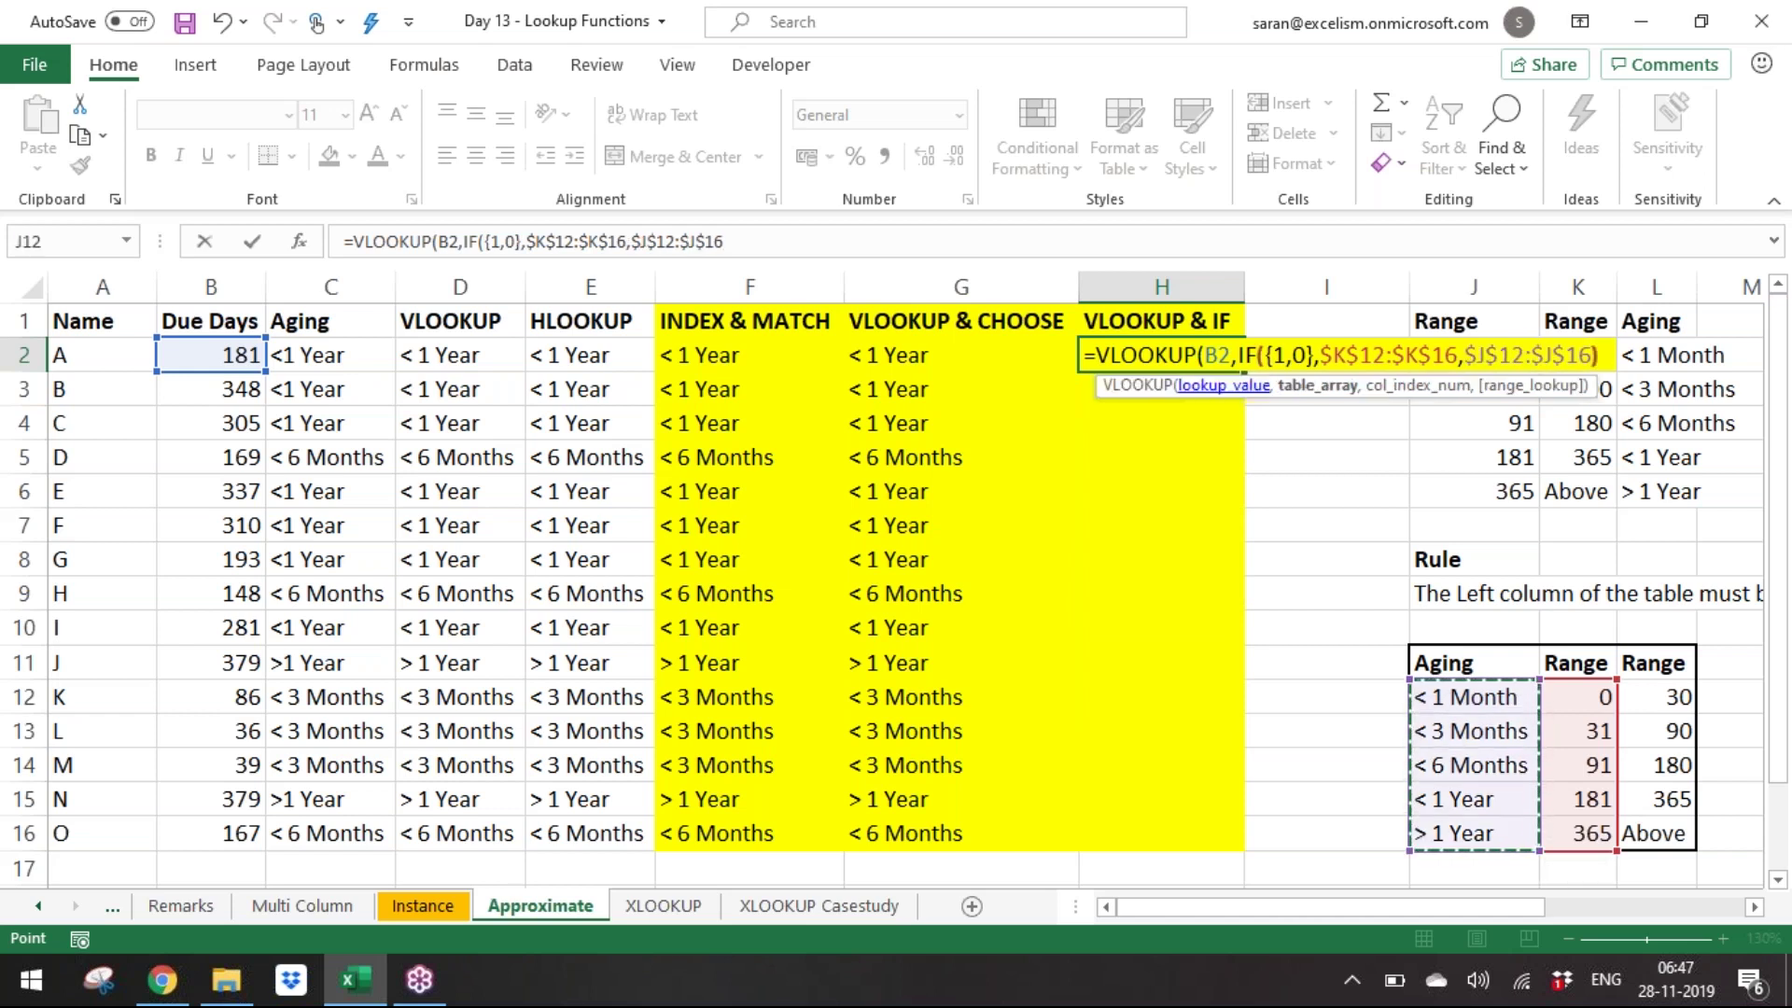
{"action": "type", "text": ",2,0)"}
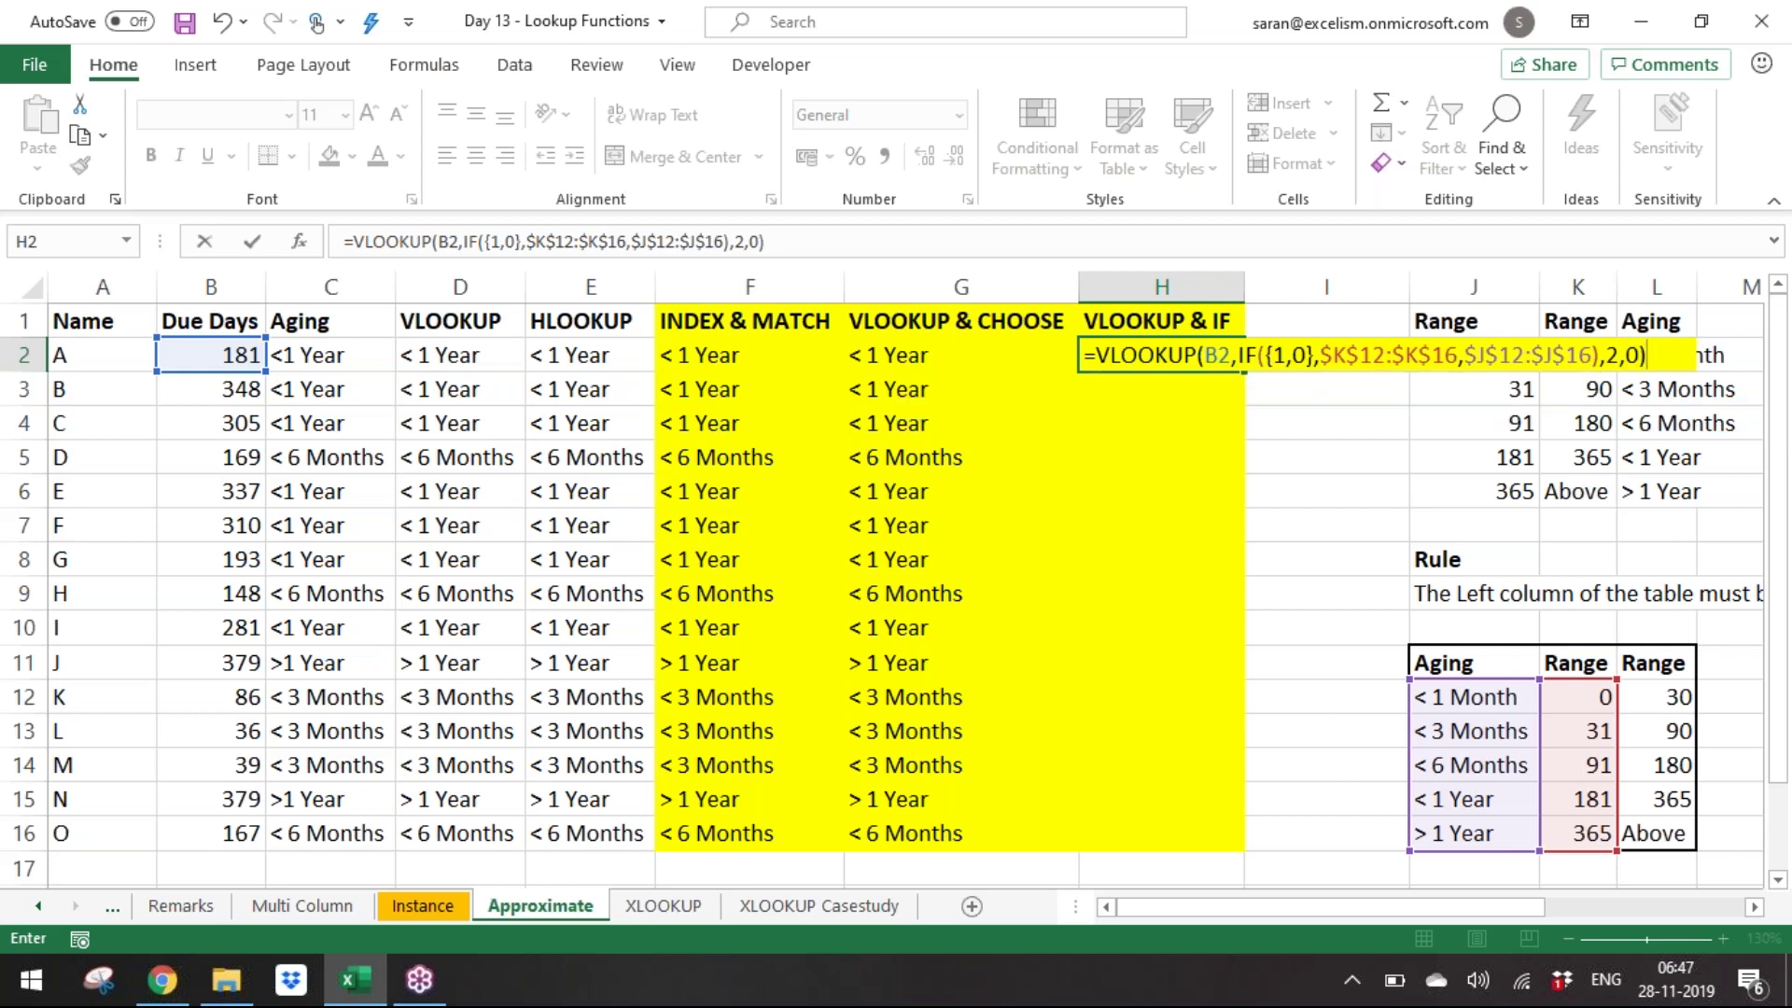
{"action": "key", "text": "Return"}
Copy the H2 formula into H3:H16.
{"action": "key", "text": "Up"}
{"action": "key", "text": "ctrl+c"}
{"action": "key", "text": "Left"}
{"action": "key", "text": "ctrl+Down"}
{"action": "key", "text": "Right"}
{"action": "key", "text": "ctrl+shift+Up"}
{"action": "key", "text": "shift+Down"}
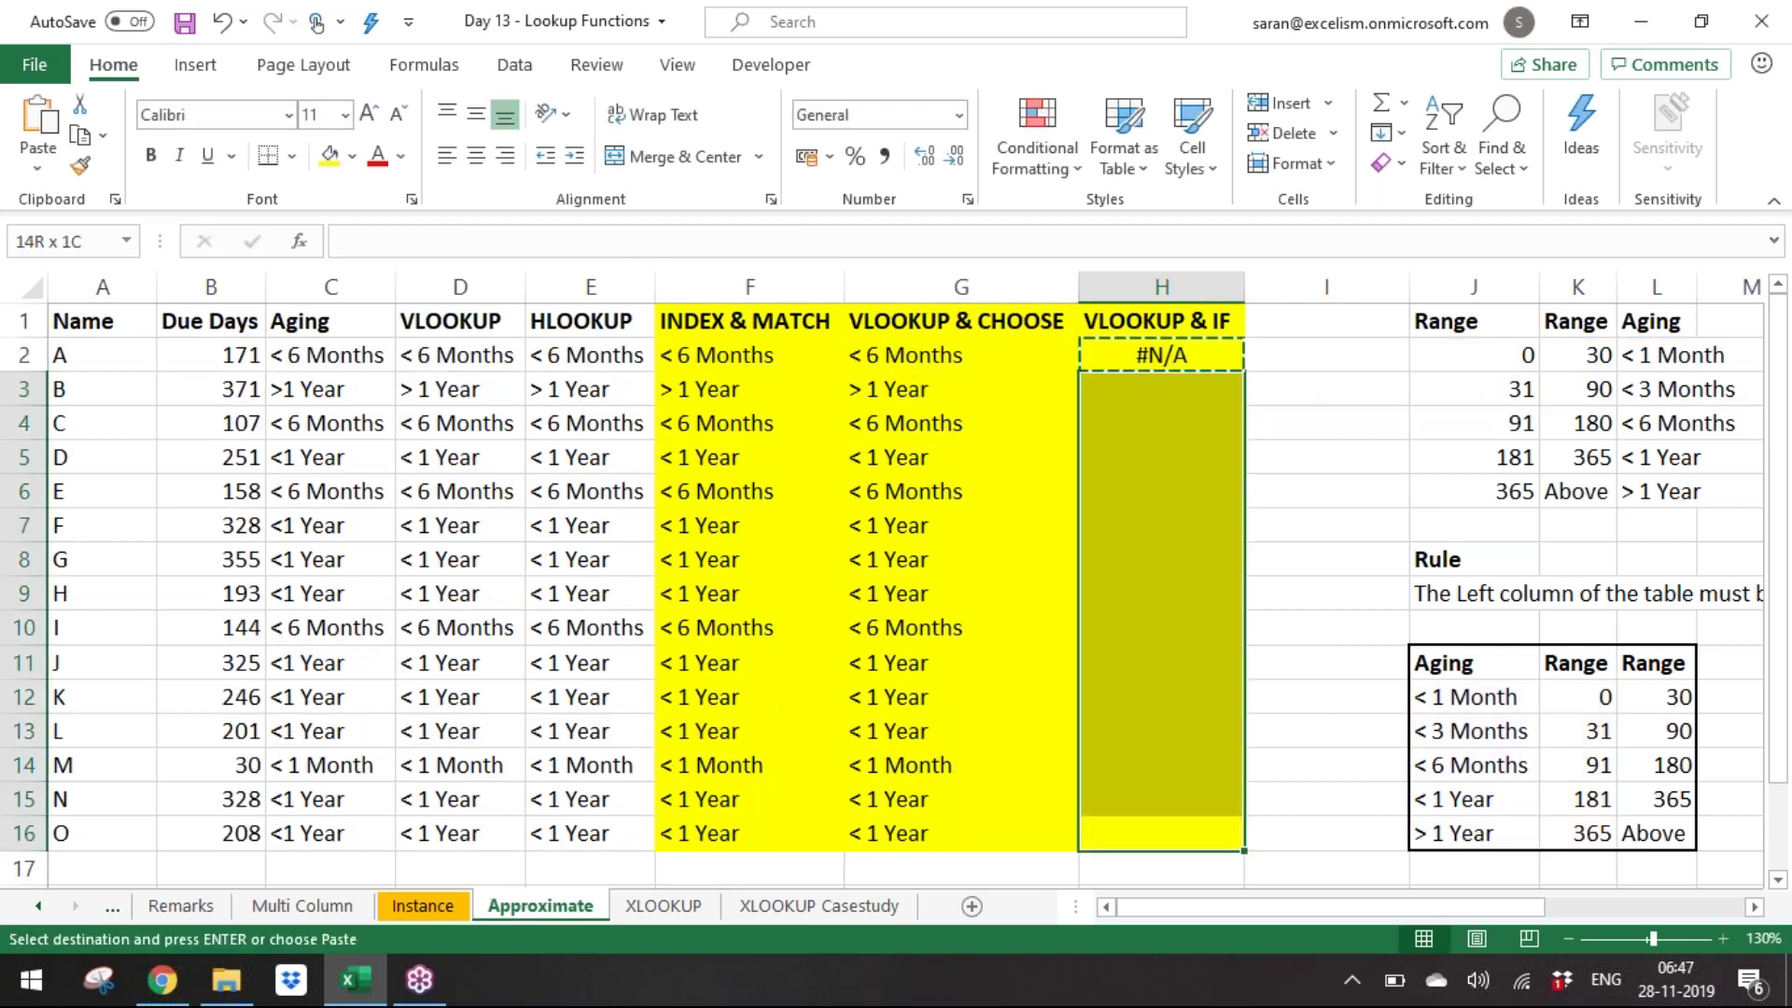
{"action": "key", "text": "Return"}
Change the final match argument to 1 across H2:H16 for approximate matching.
{"action": "key", "text": "shift+Up"}
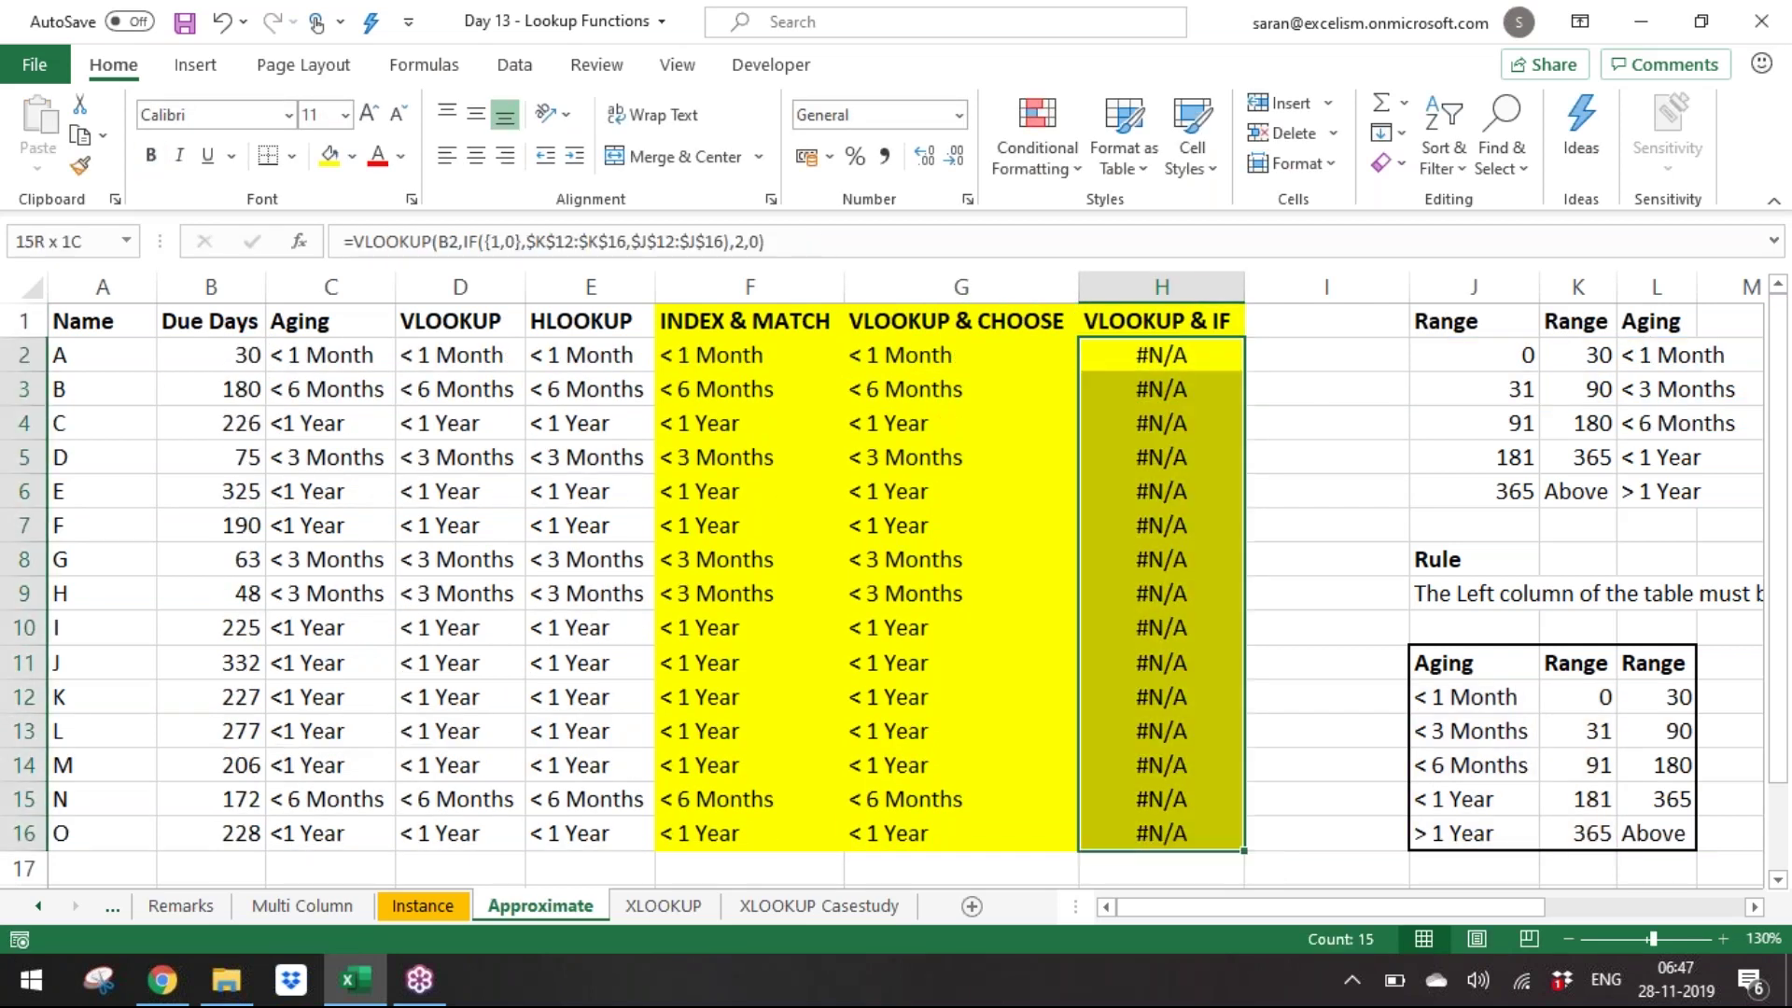
{"action": "key", "text": "XF86AudioLowerVolume"}
{"action": "key", "text": "F2"}
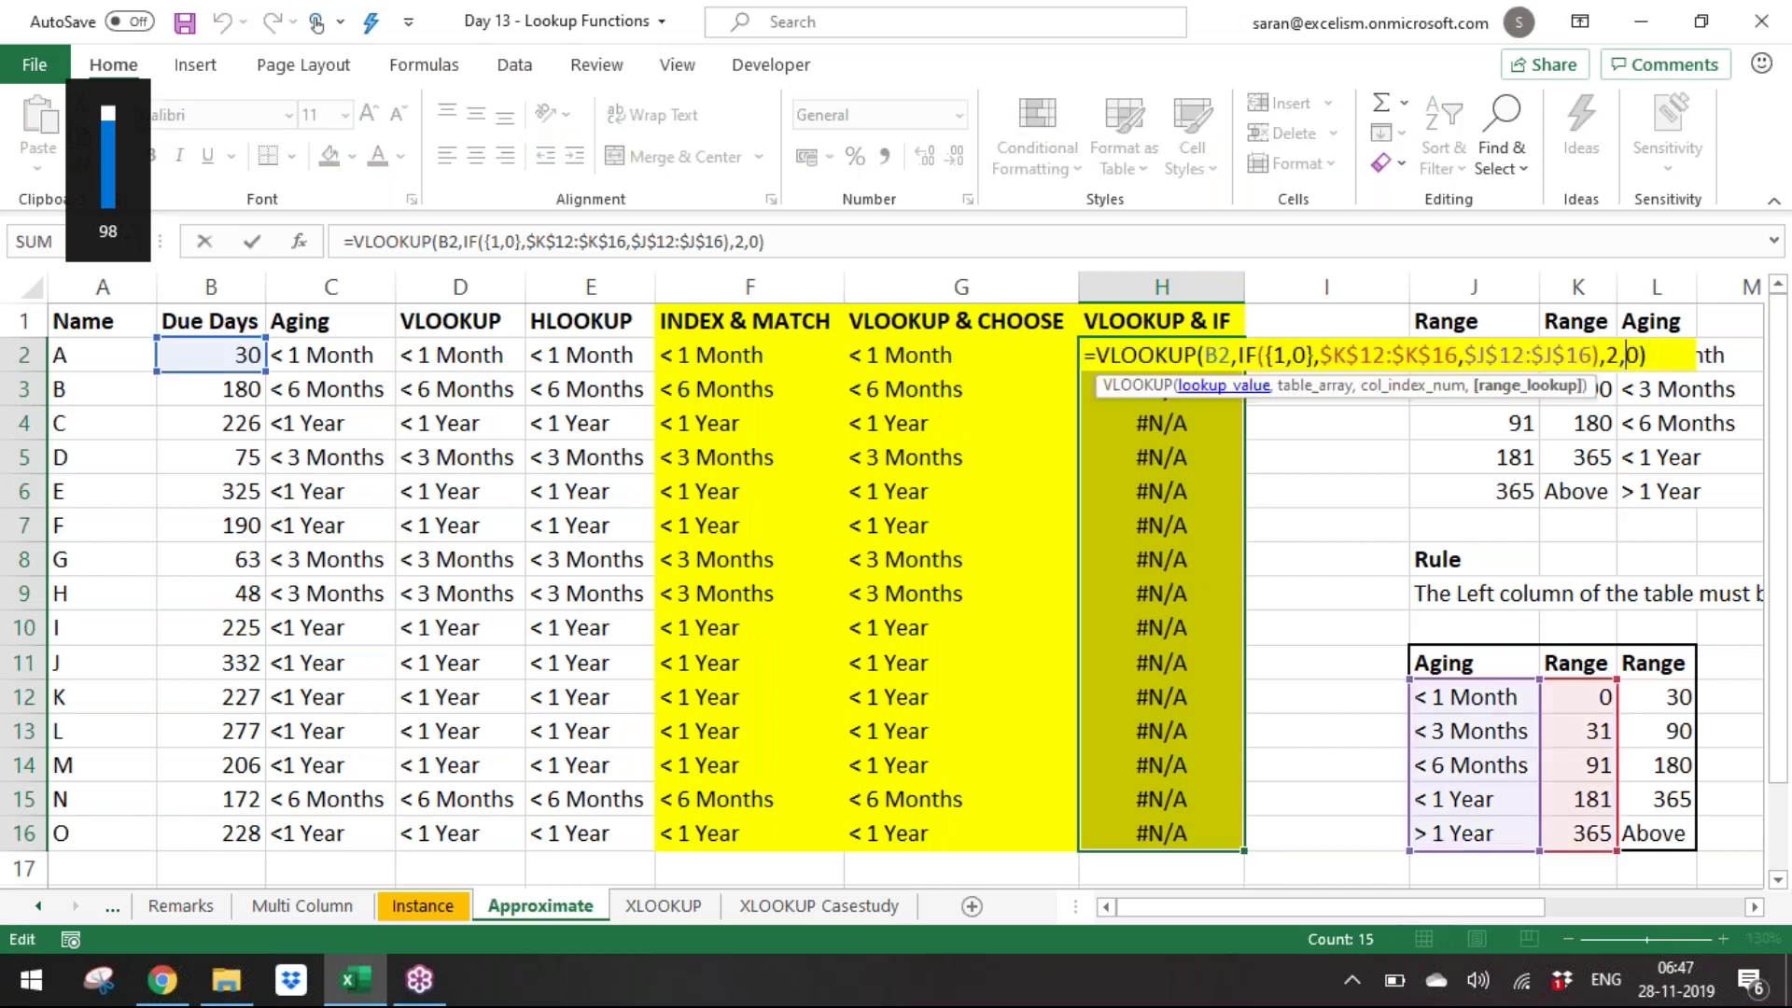
{"action": "type", "text": "1"}
{"action": "key", "text": "ctrl+Return"}
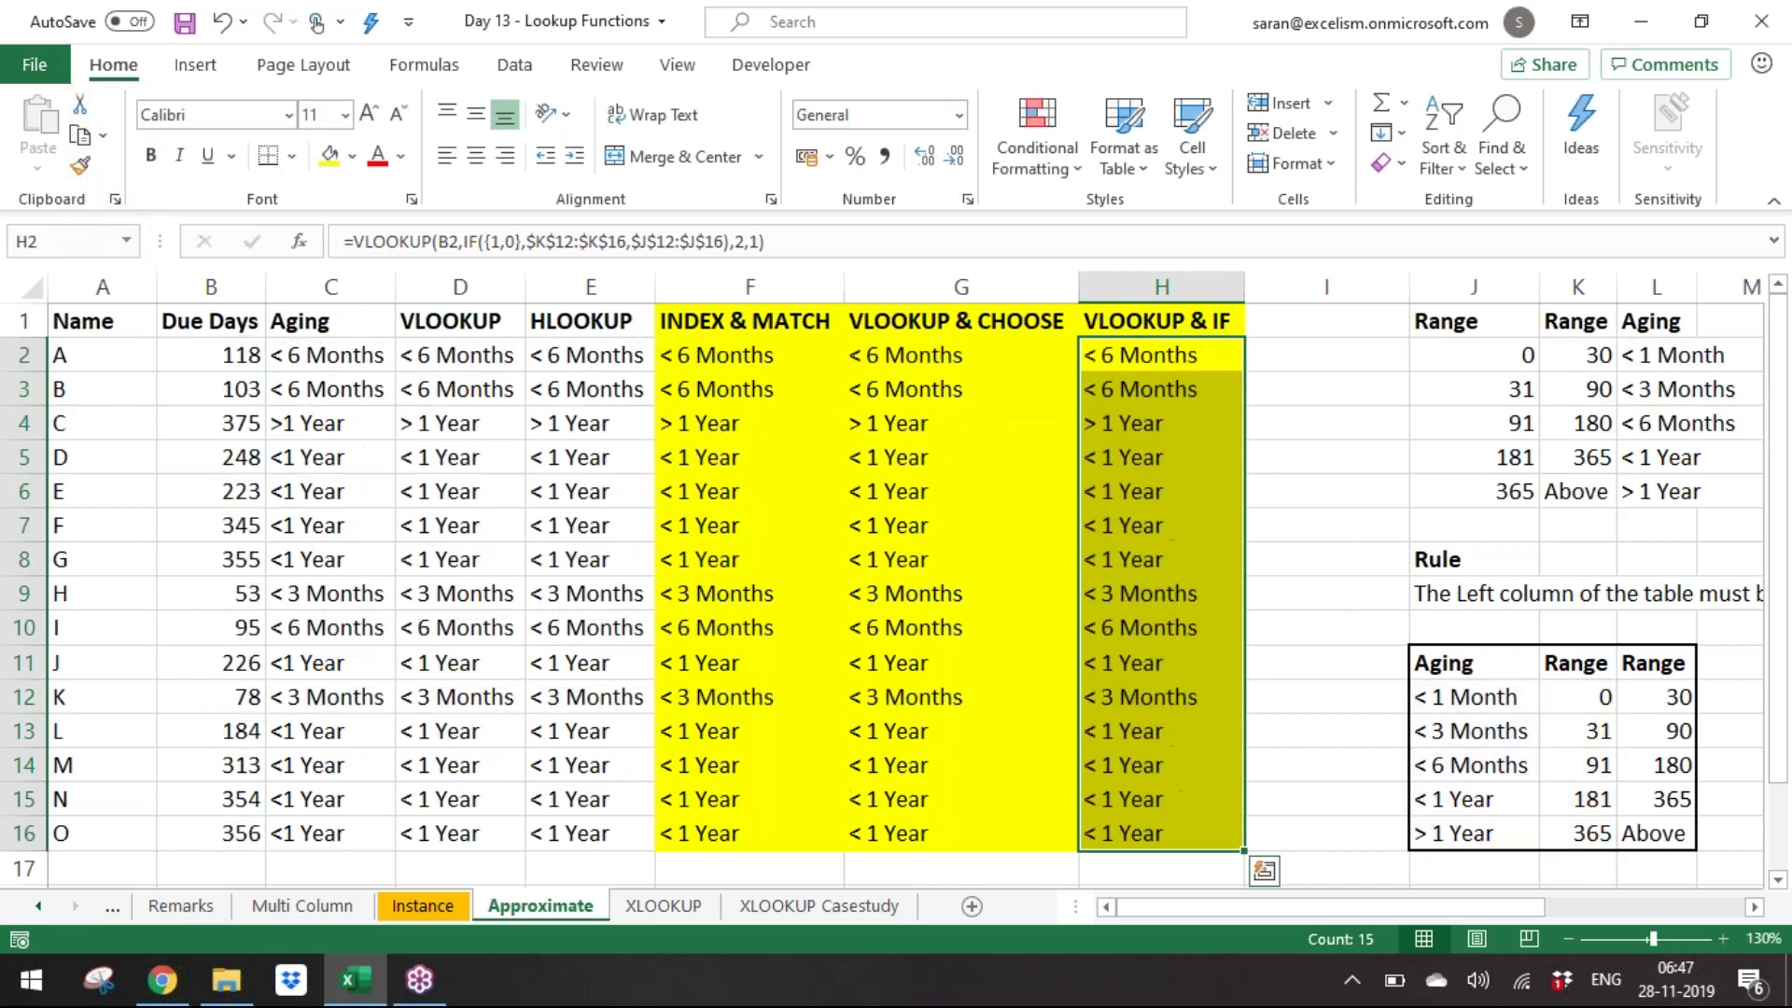
{"action": "left_click", "coordinate": [530, 674]}
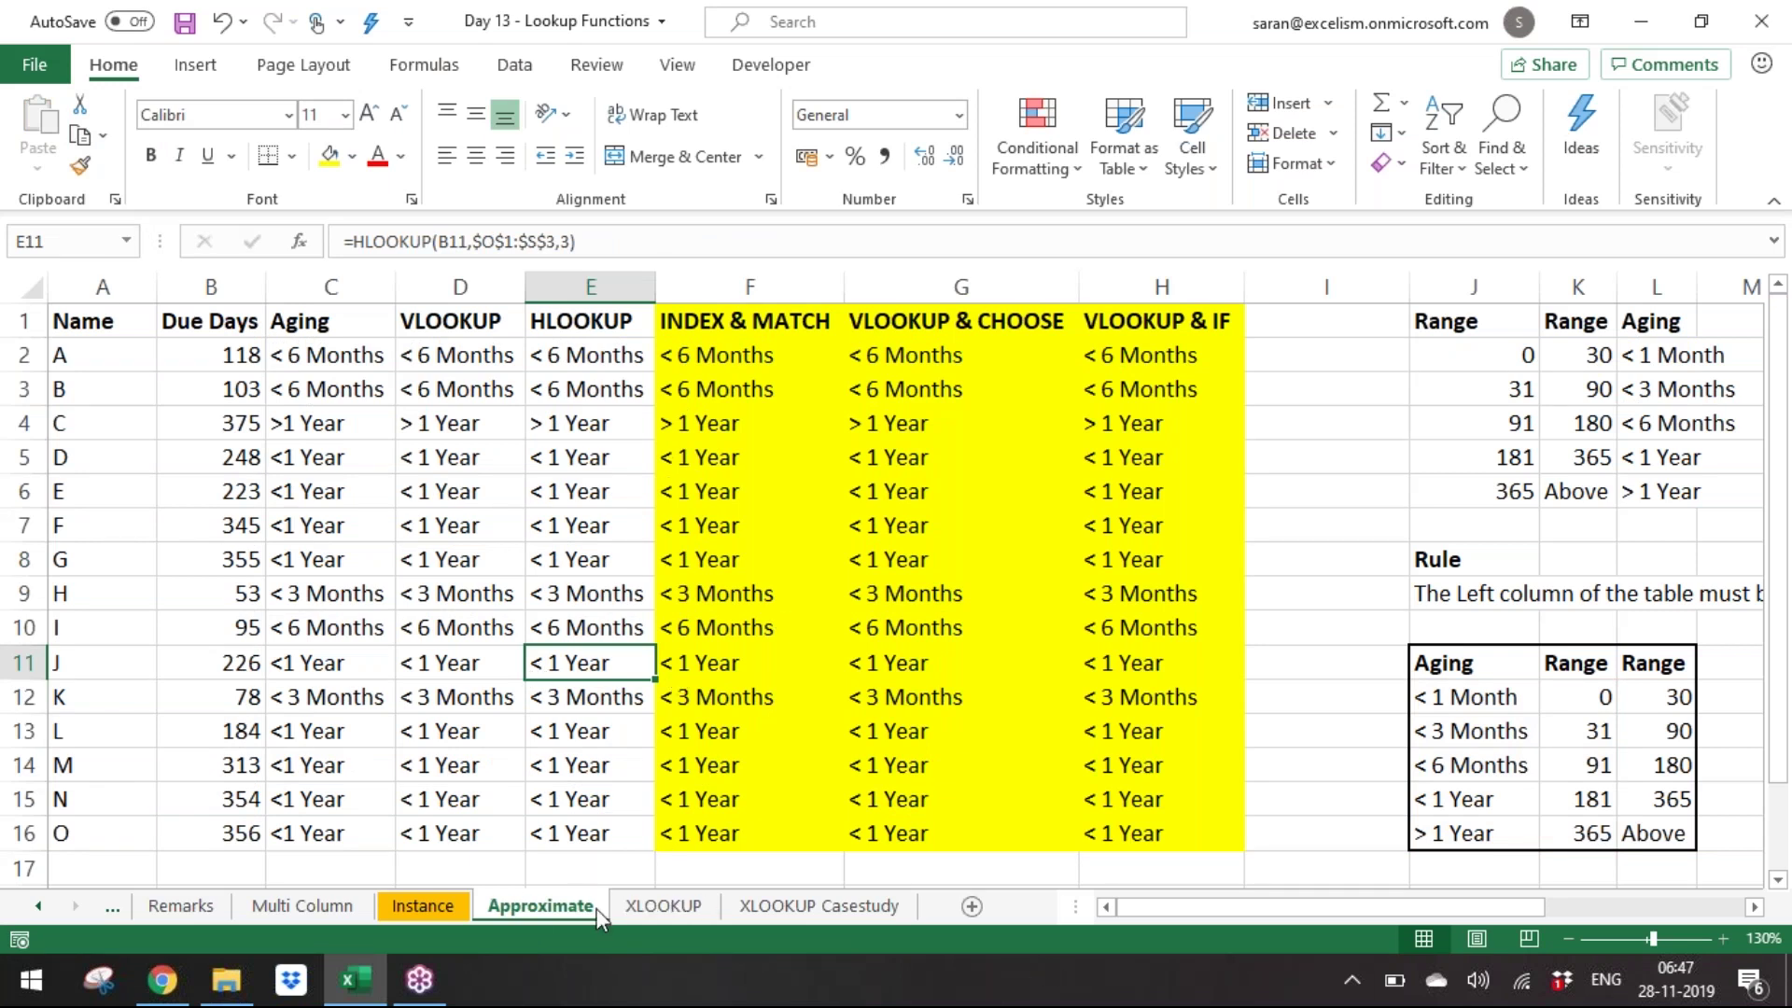
On the Instance sheet, go to the Name header in A1 and select the Amount column.
{"action": "left_click", "coordinate": [417, 906]}
{"action": "key", "text": "ctrl+Left"}
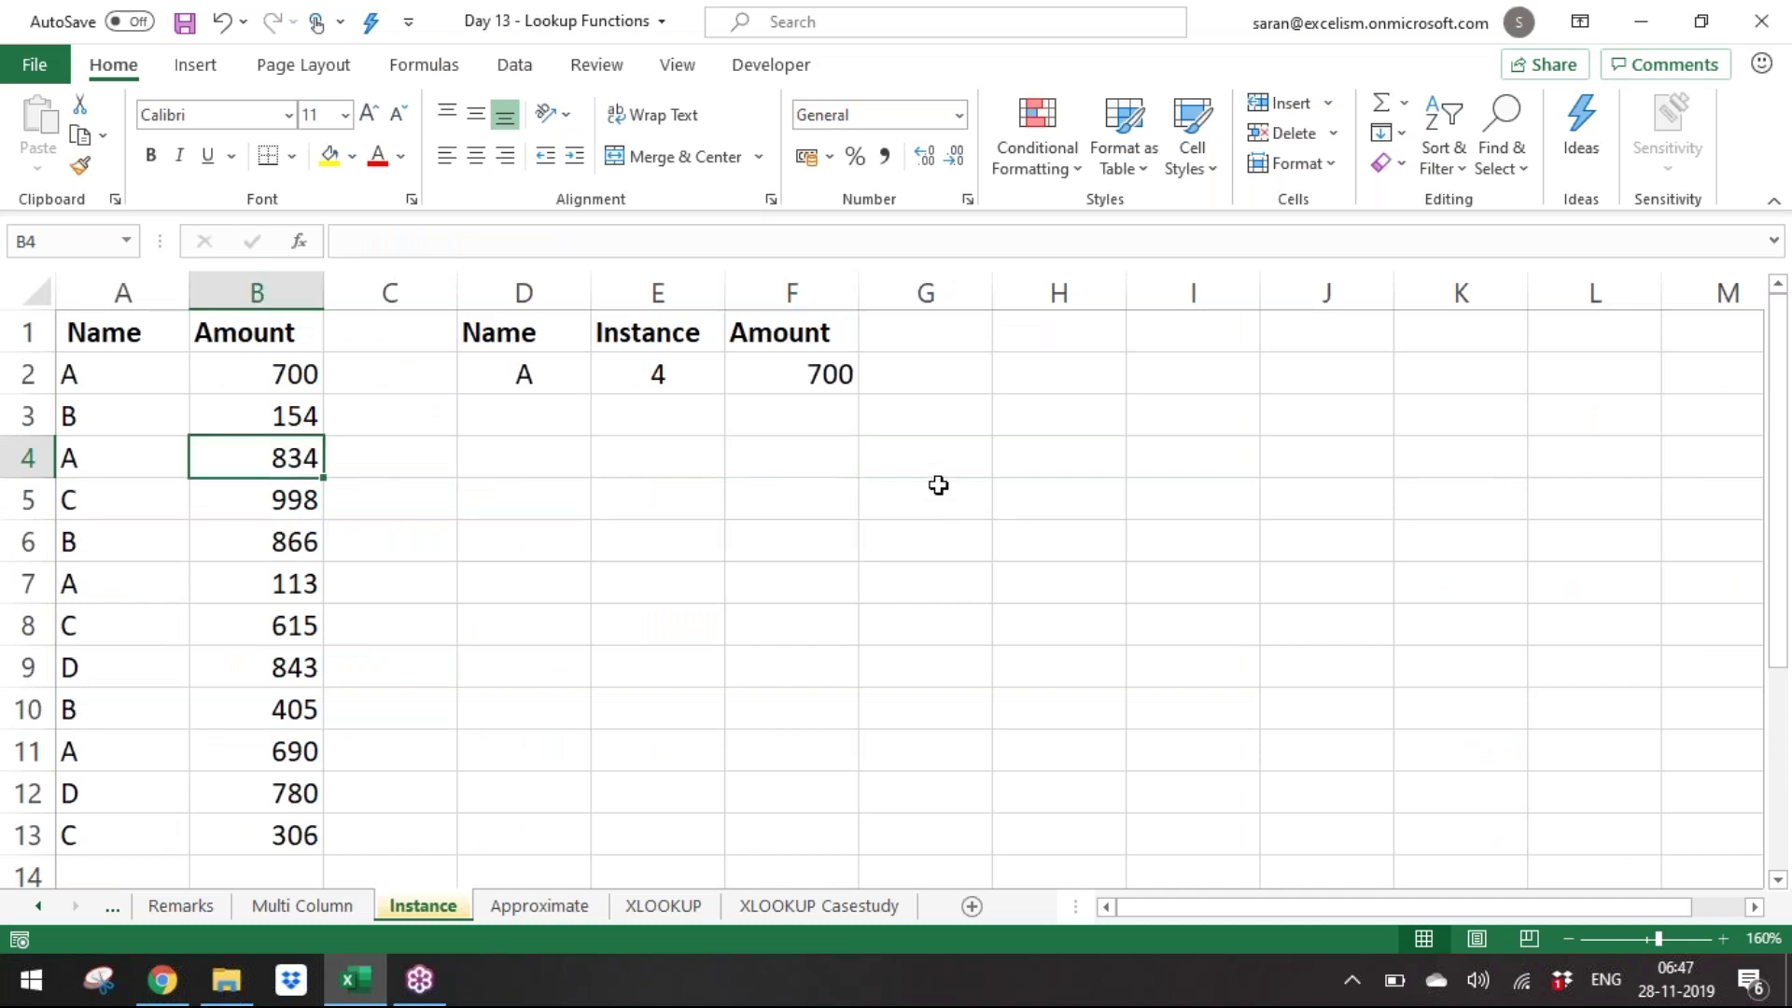
{"action": "key", "text": "ctrl+Left"}
{"action": "key", "text": "ctrl+Up"}
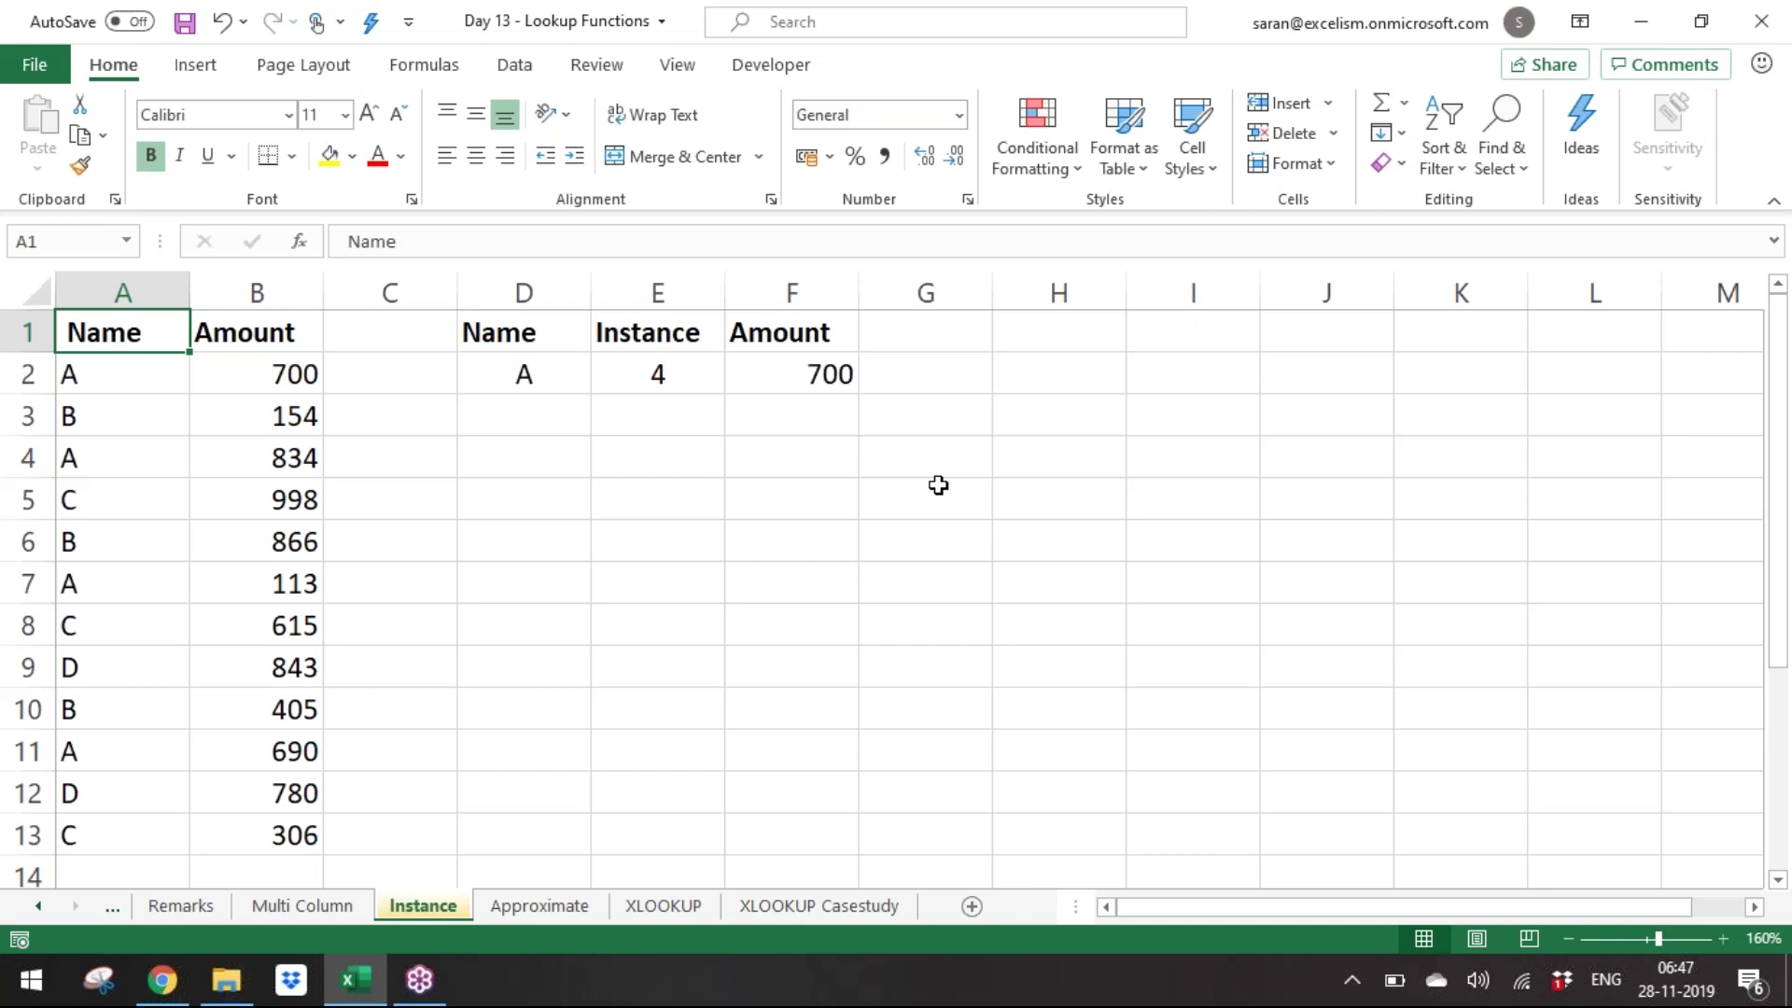
{"action": "key", "text": "Right"}
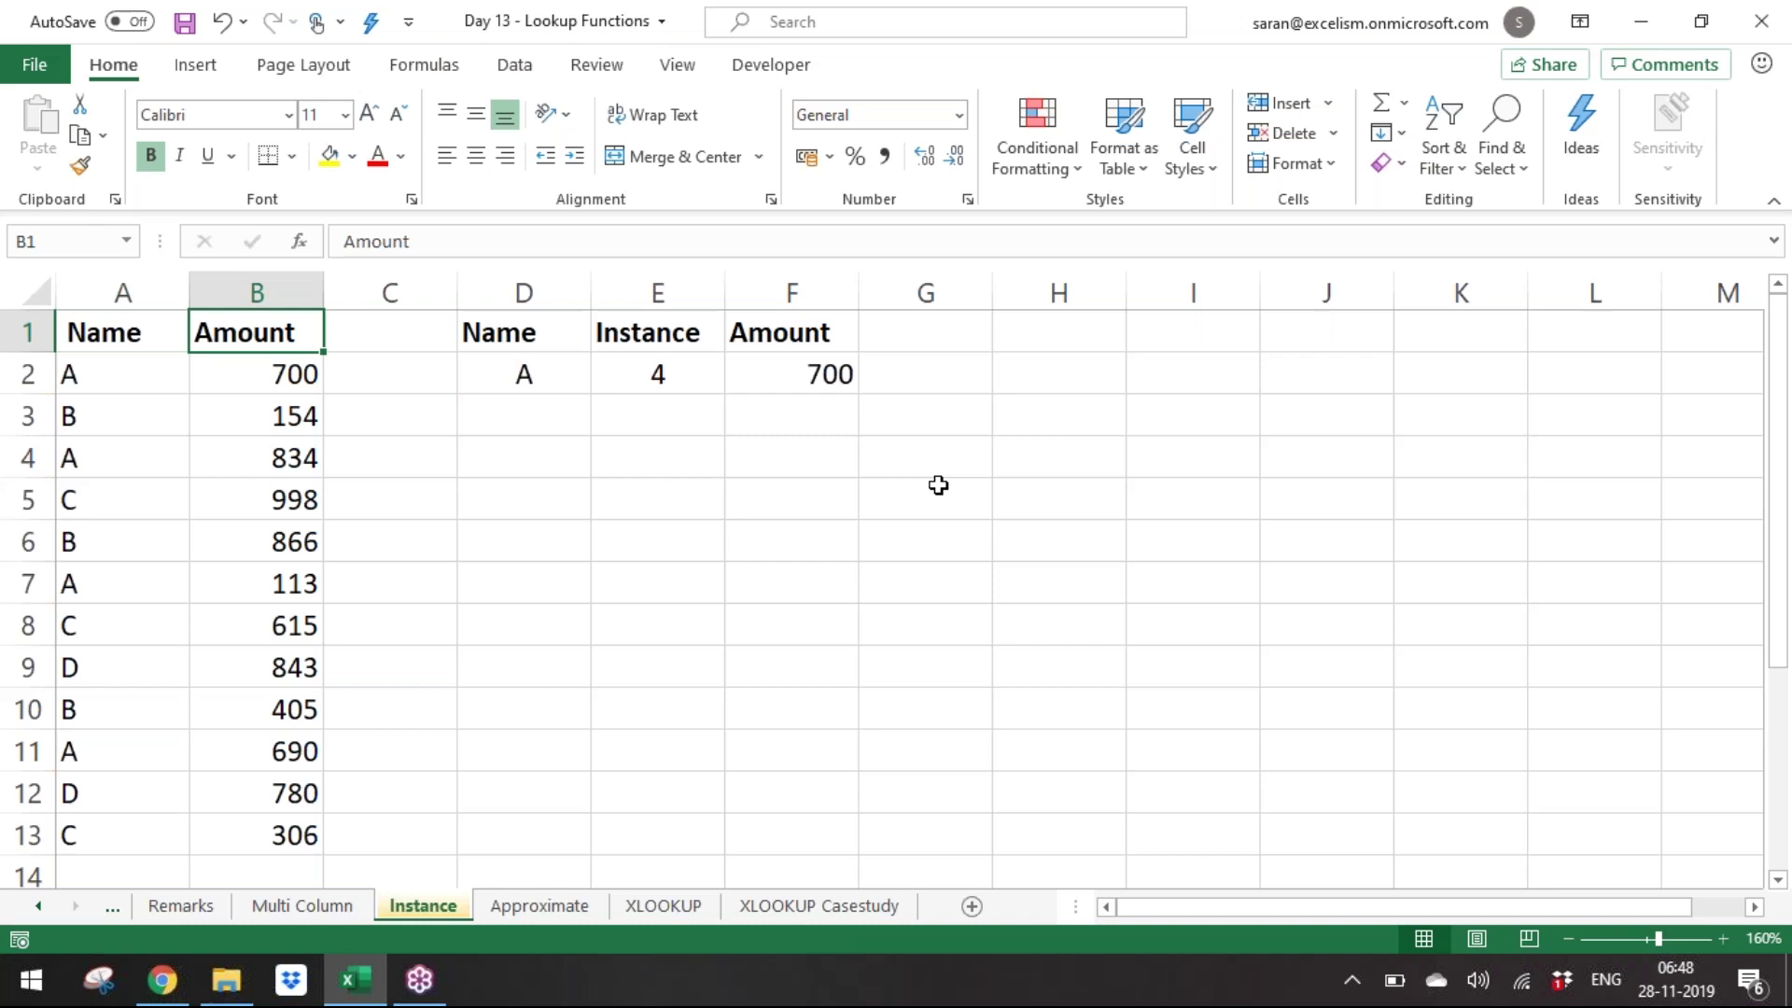
{"action": "key", "text": "ctrl+space"}
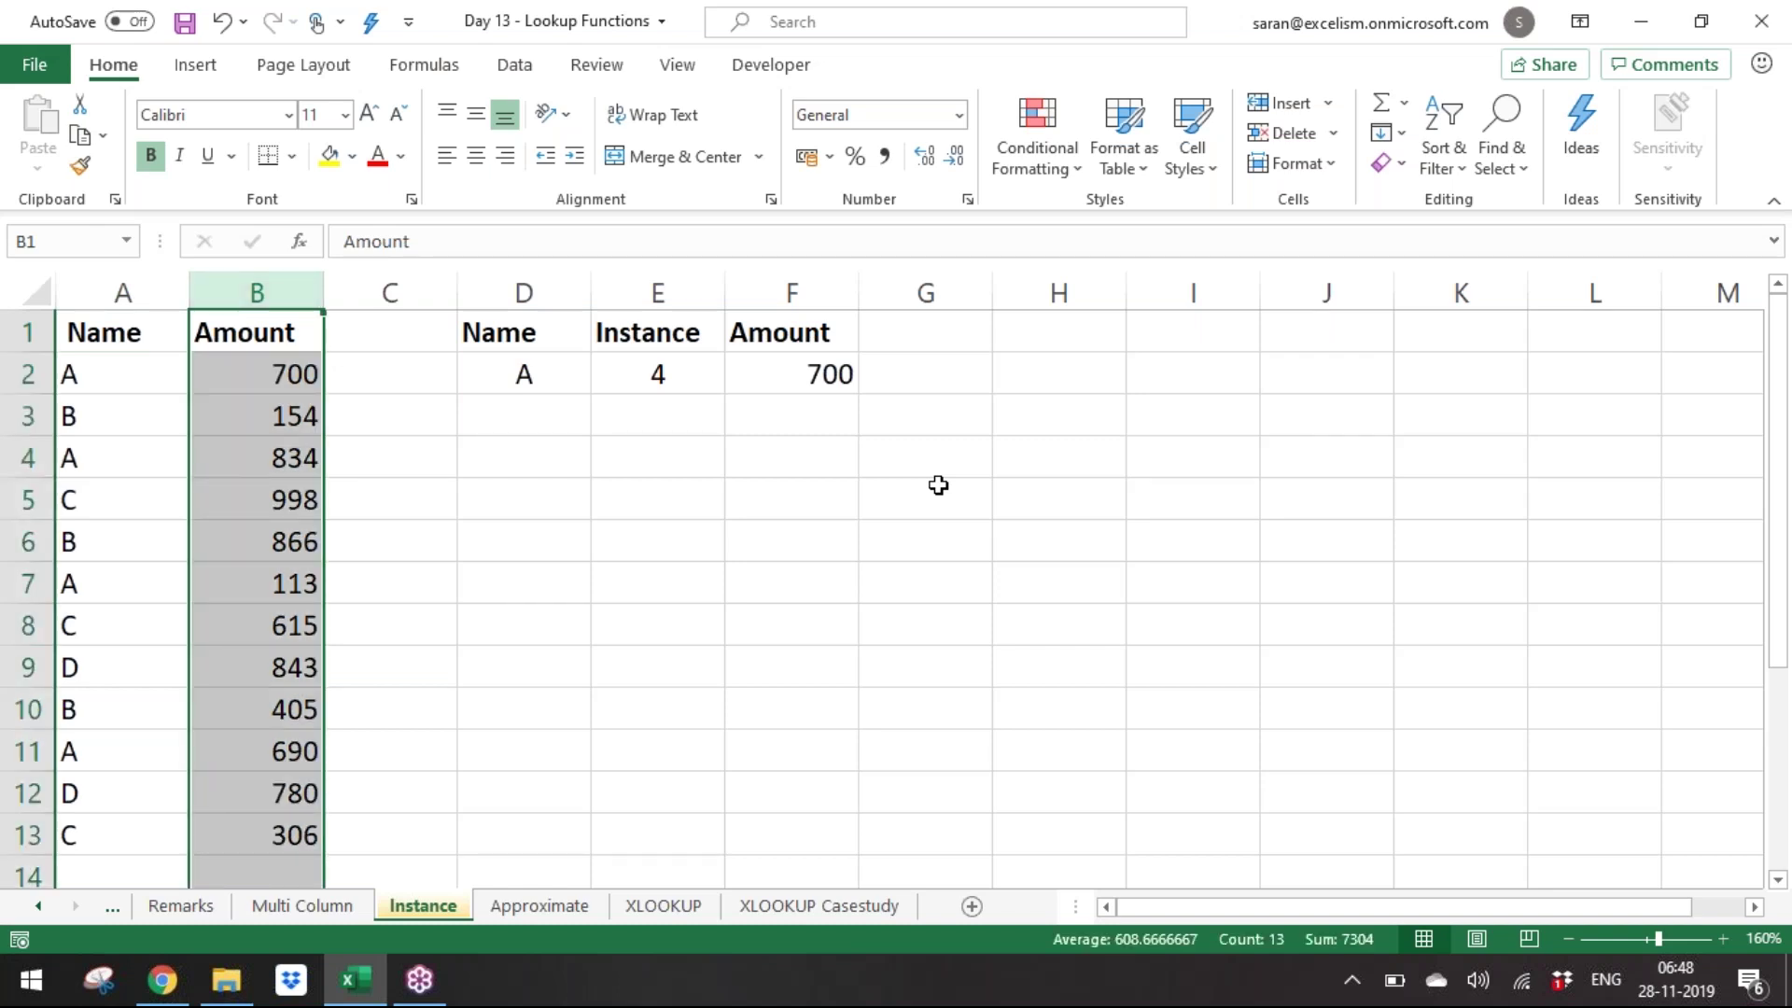
Highlight the Instance lookup input header and its value.
{"action": "key", "text": "Right"}
{"action": "key", "text": "Right"}
{"action": "key", "text": "Down"}
{"action": "key", "text": "Right"}
{"action": "key", "text": "Up"}
{"action": "key", "text": "shift+Down"}
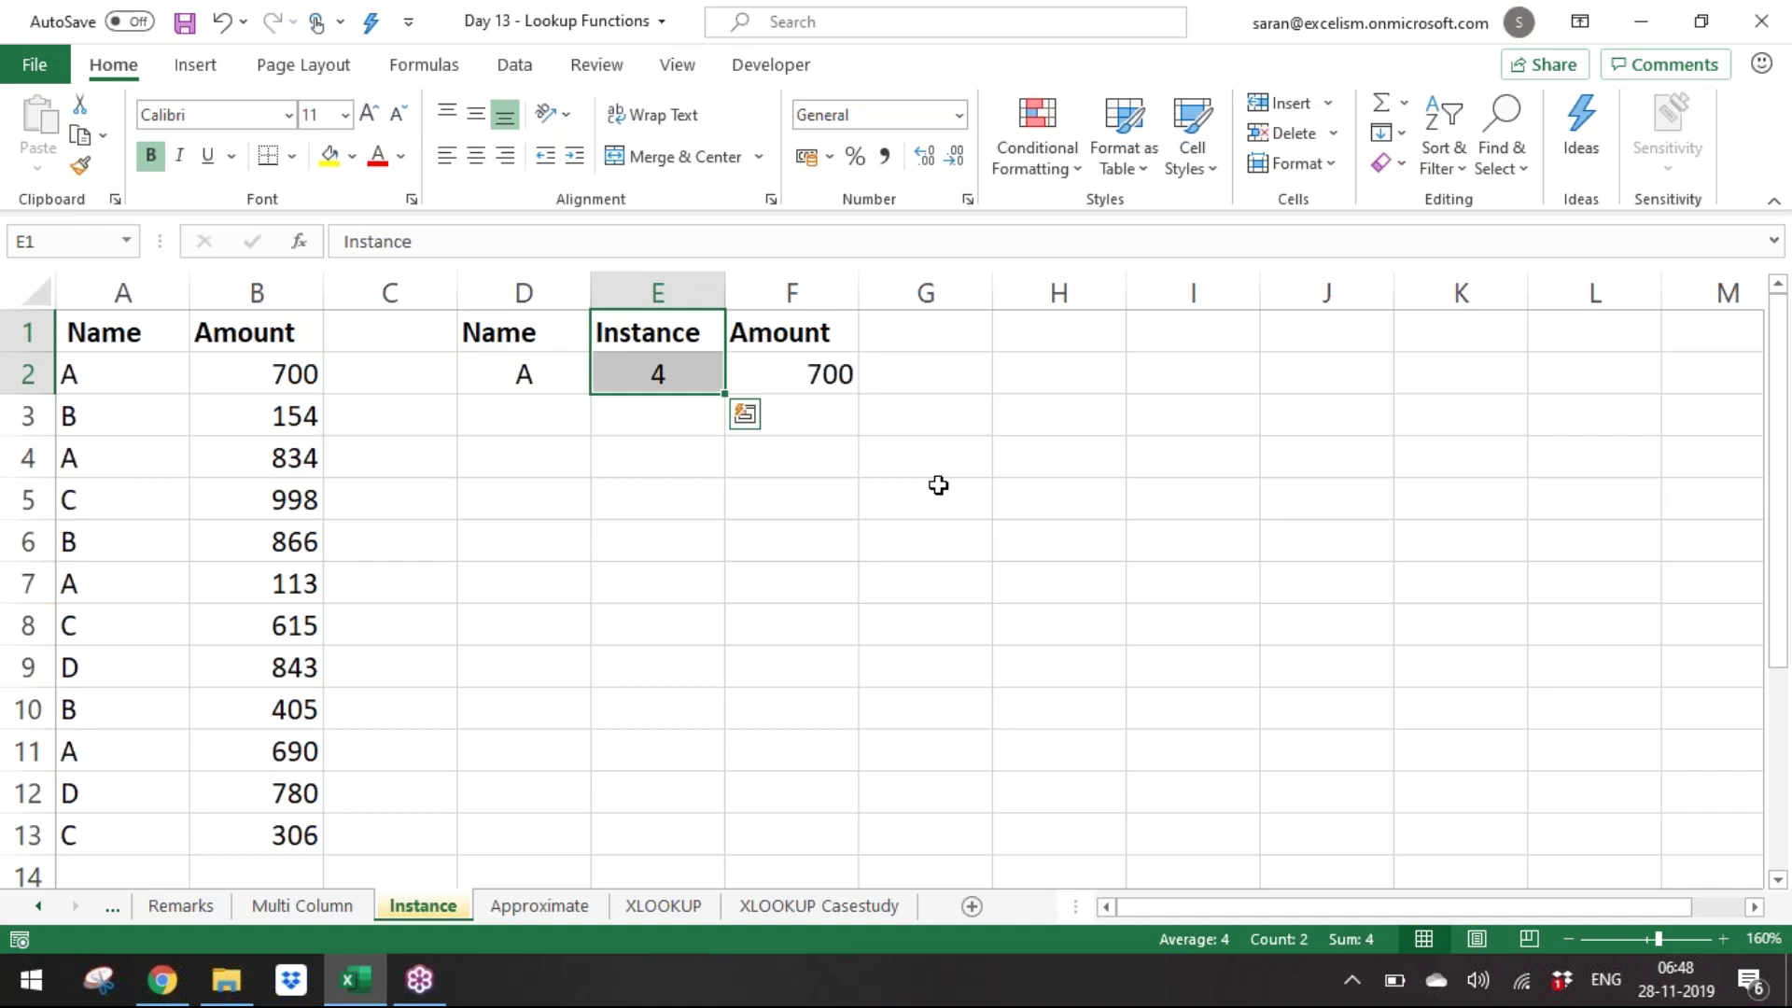
{"action": "key", "text": "Down"}
{"action": "key", "text": "Left"}
{"action": "key", "text": "Right"}
{"action": "key", "text": "Up"}
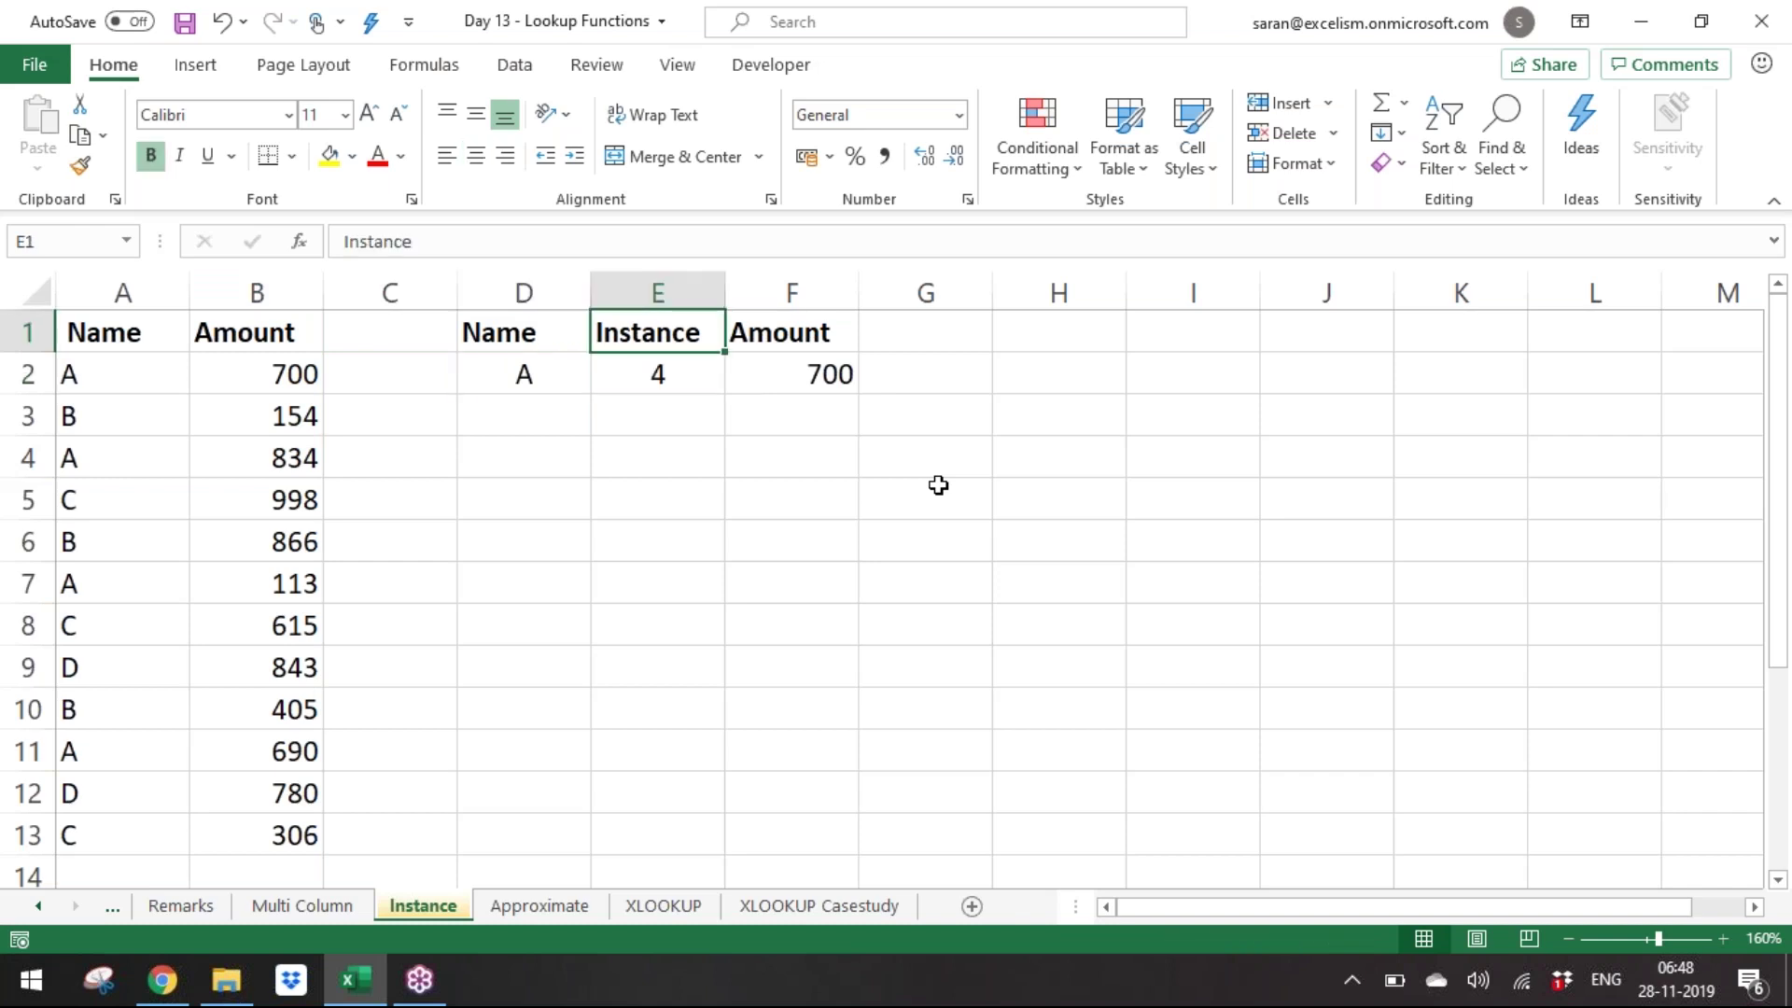
{"action": "key", "text": "shift+Down"}
{"action": "key", "text": "Down"}
{"action": "key", "text": "Up"}
{"action": "key", "text": "shift+Down"}
{"action": "key", "text": "Down"}
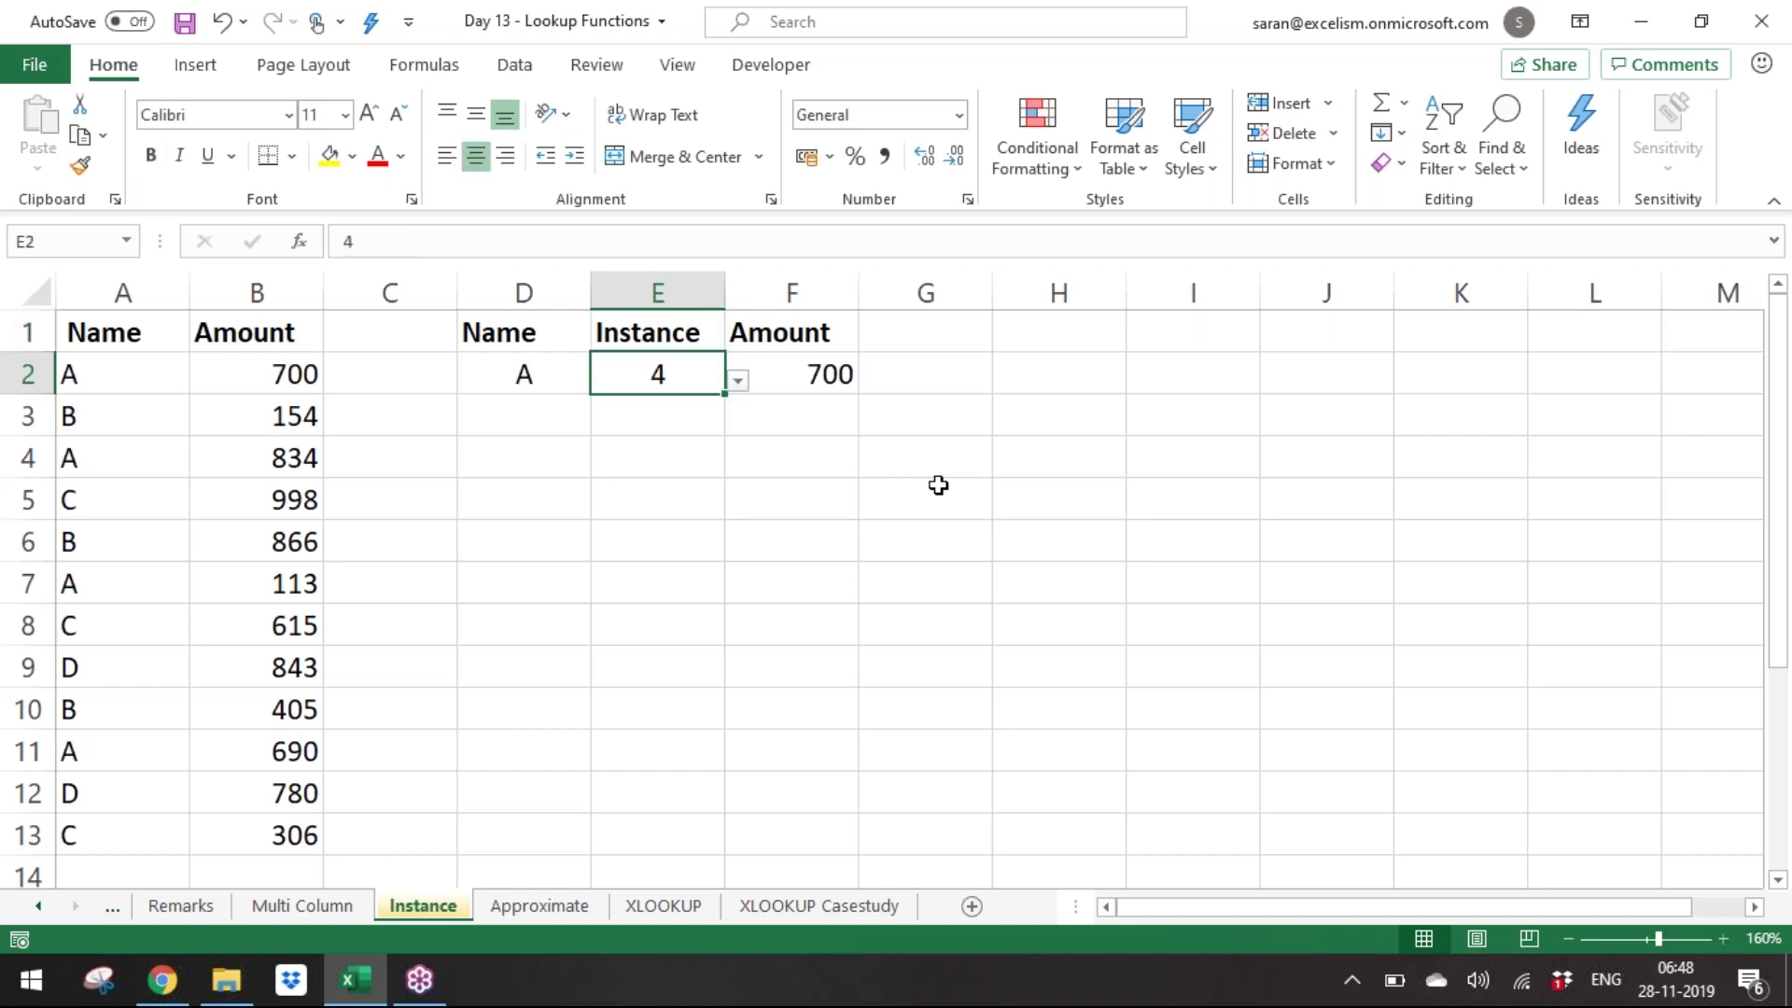
Insert a blank column B between Name and Amount.
{"action": "key", "text": "Left"}
{"action": "key", "text": "Left"}
{"action": "key", "text": "Left"}
{"action": "key", "text": "ctrl+space"}
{"action": "key", "text": "ctrl+shift+plus"}
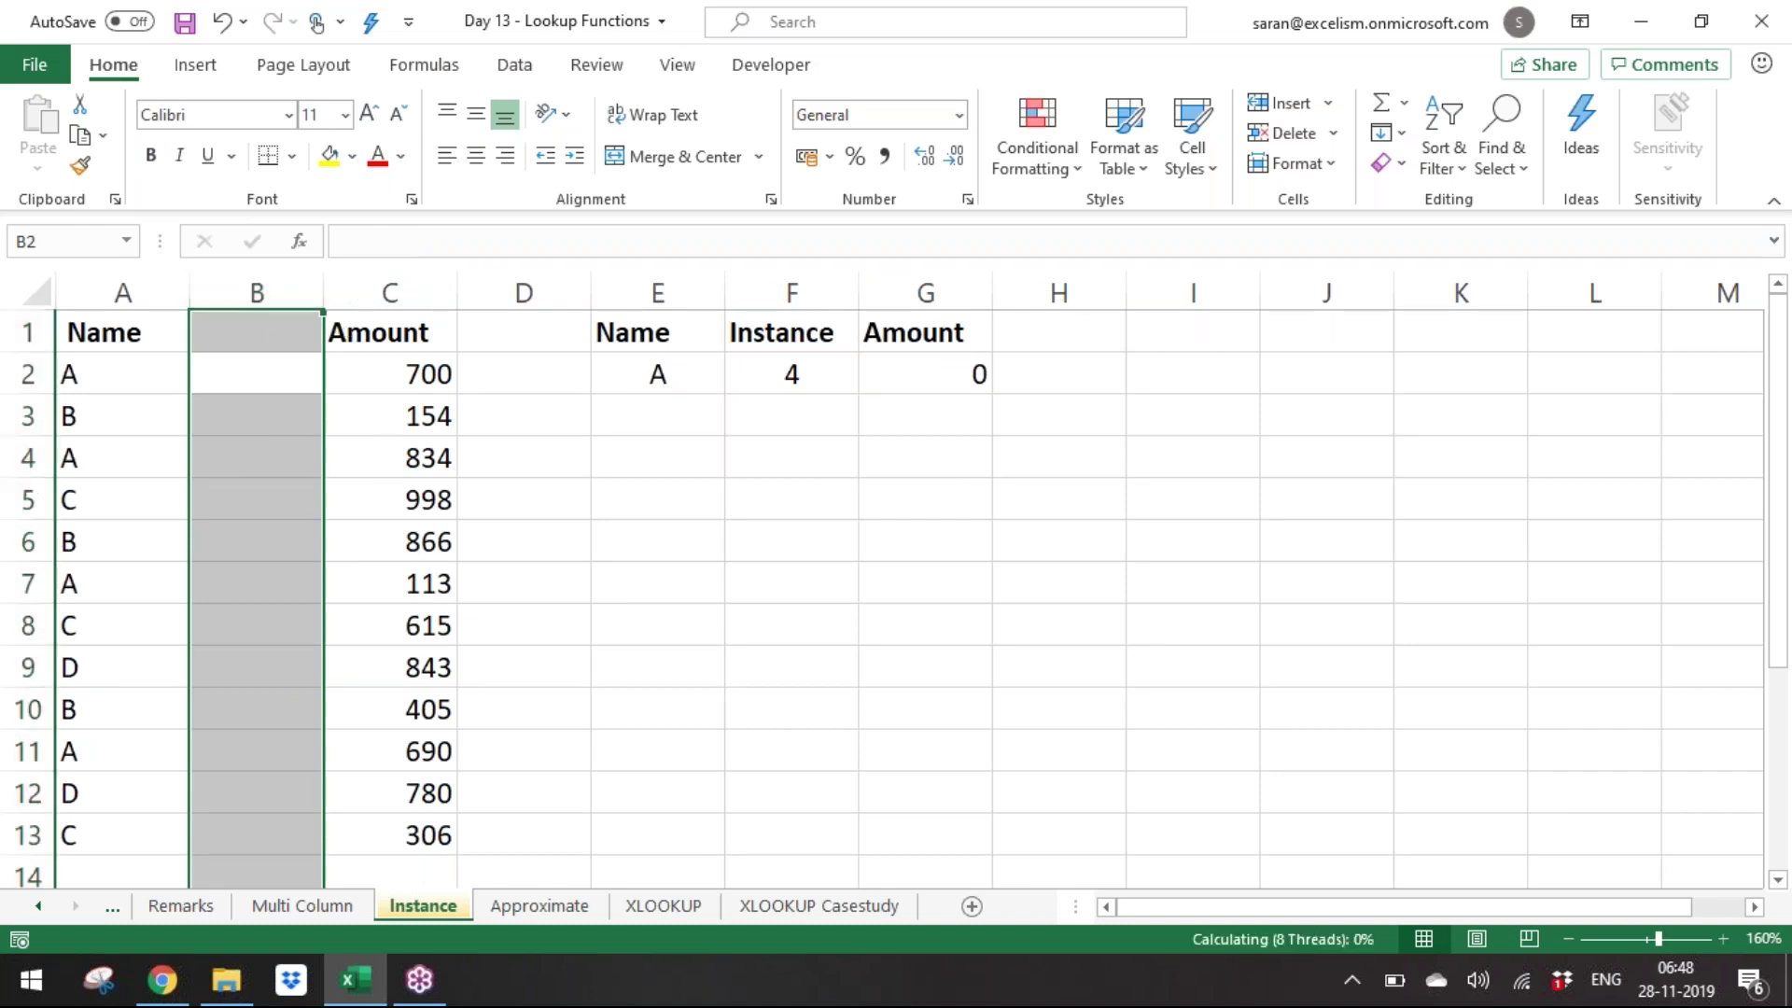
Undo the insert and inspect the VLOOKUP's column index 2 and $A$2:$B$13 table range.
{"action": "key", "text": "ctrl+z"}
{"action": "key", "text": "Right"}
{"action": "key", "text": "Right"}
{"action": "key", "text": "Right"}
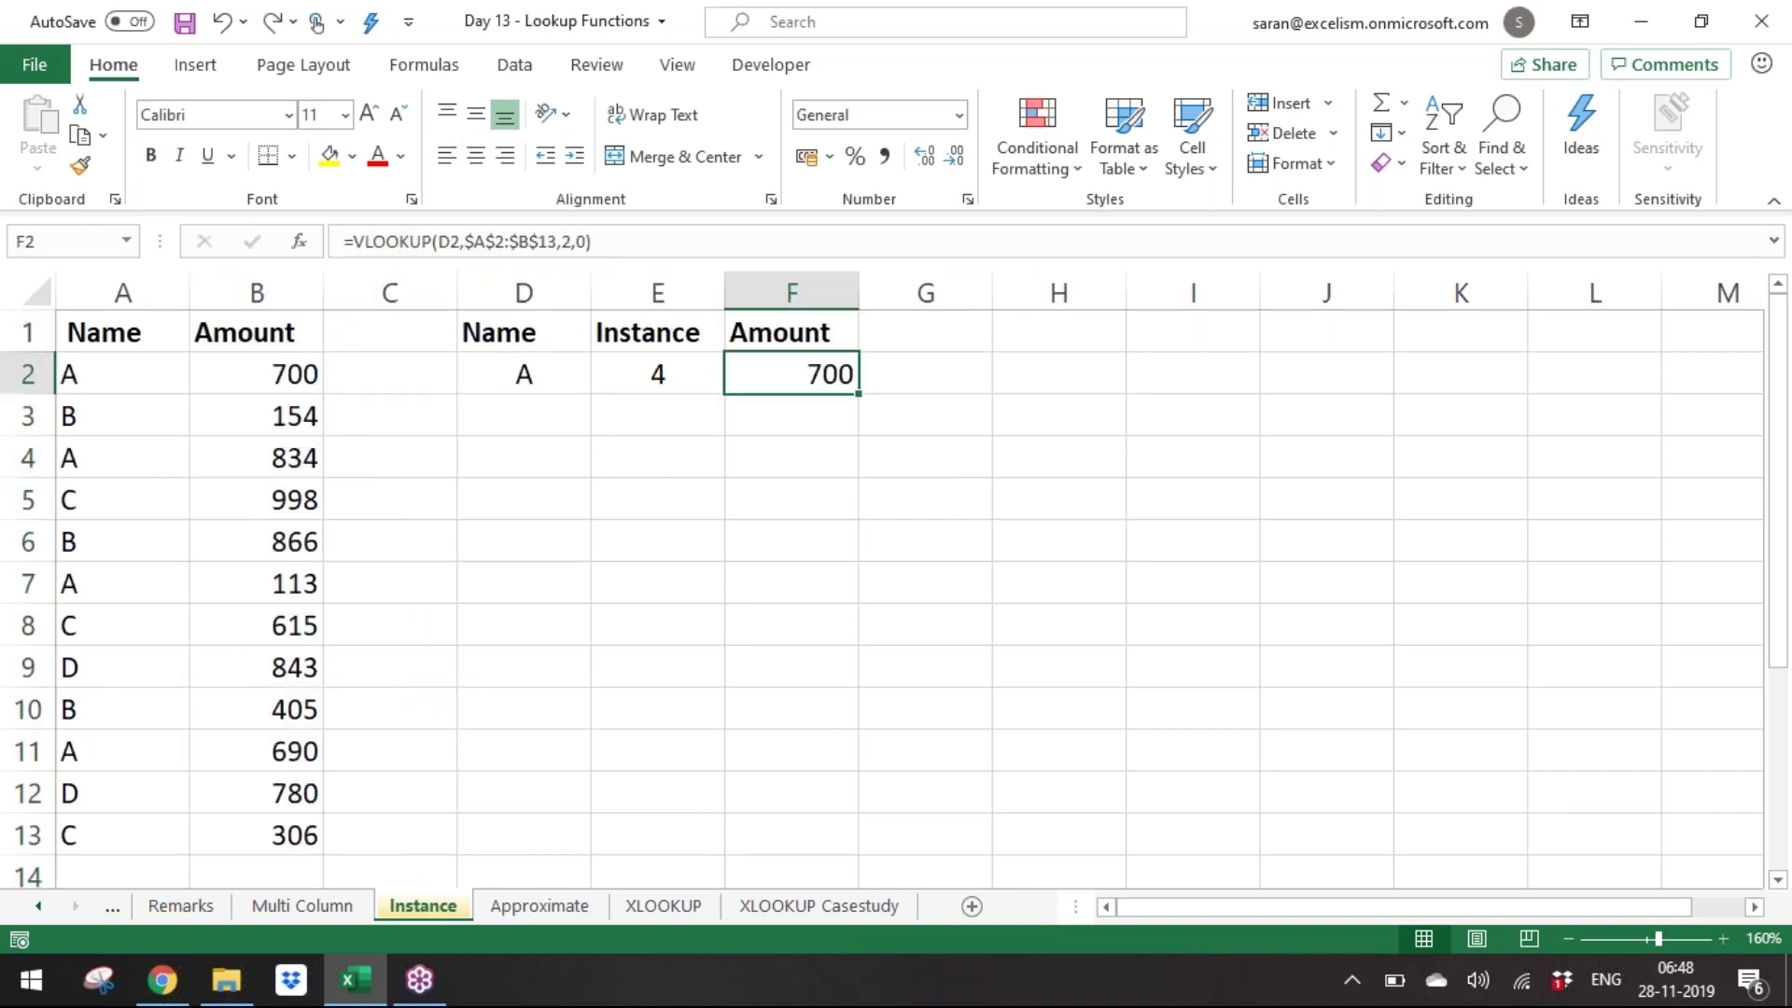
{"action": "key", "text": "F2"}
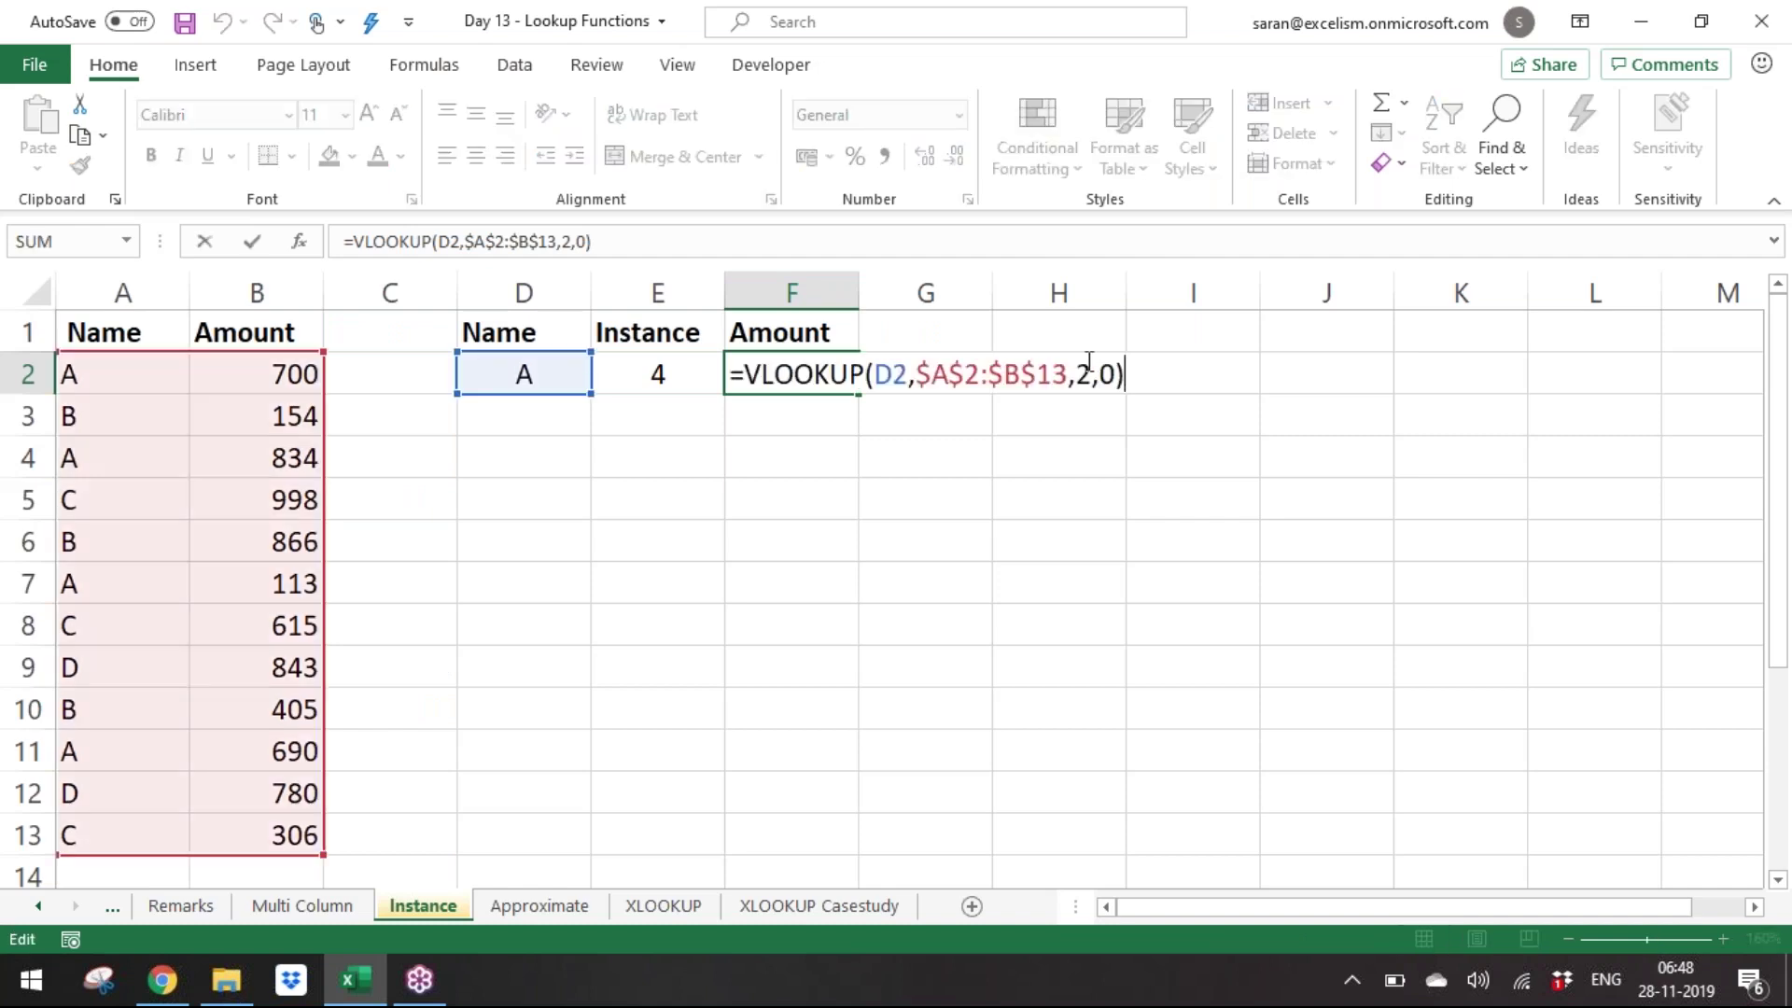
{"action": "left_click_drag", "start_coordinate": [1080, 371], "coordinate": [1093, 360]}
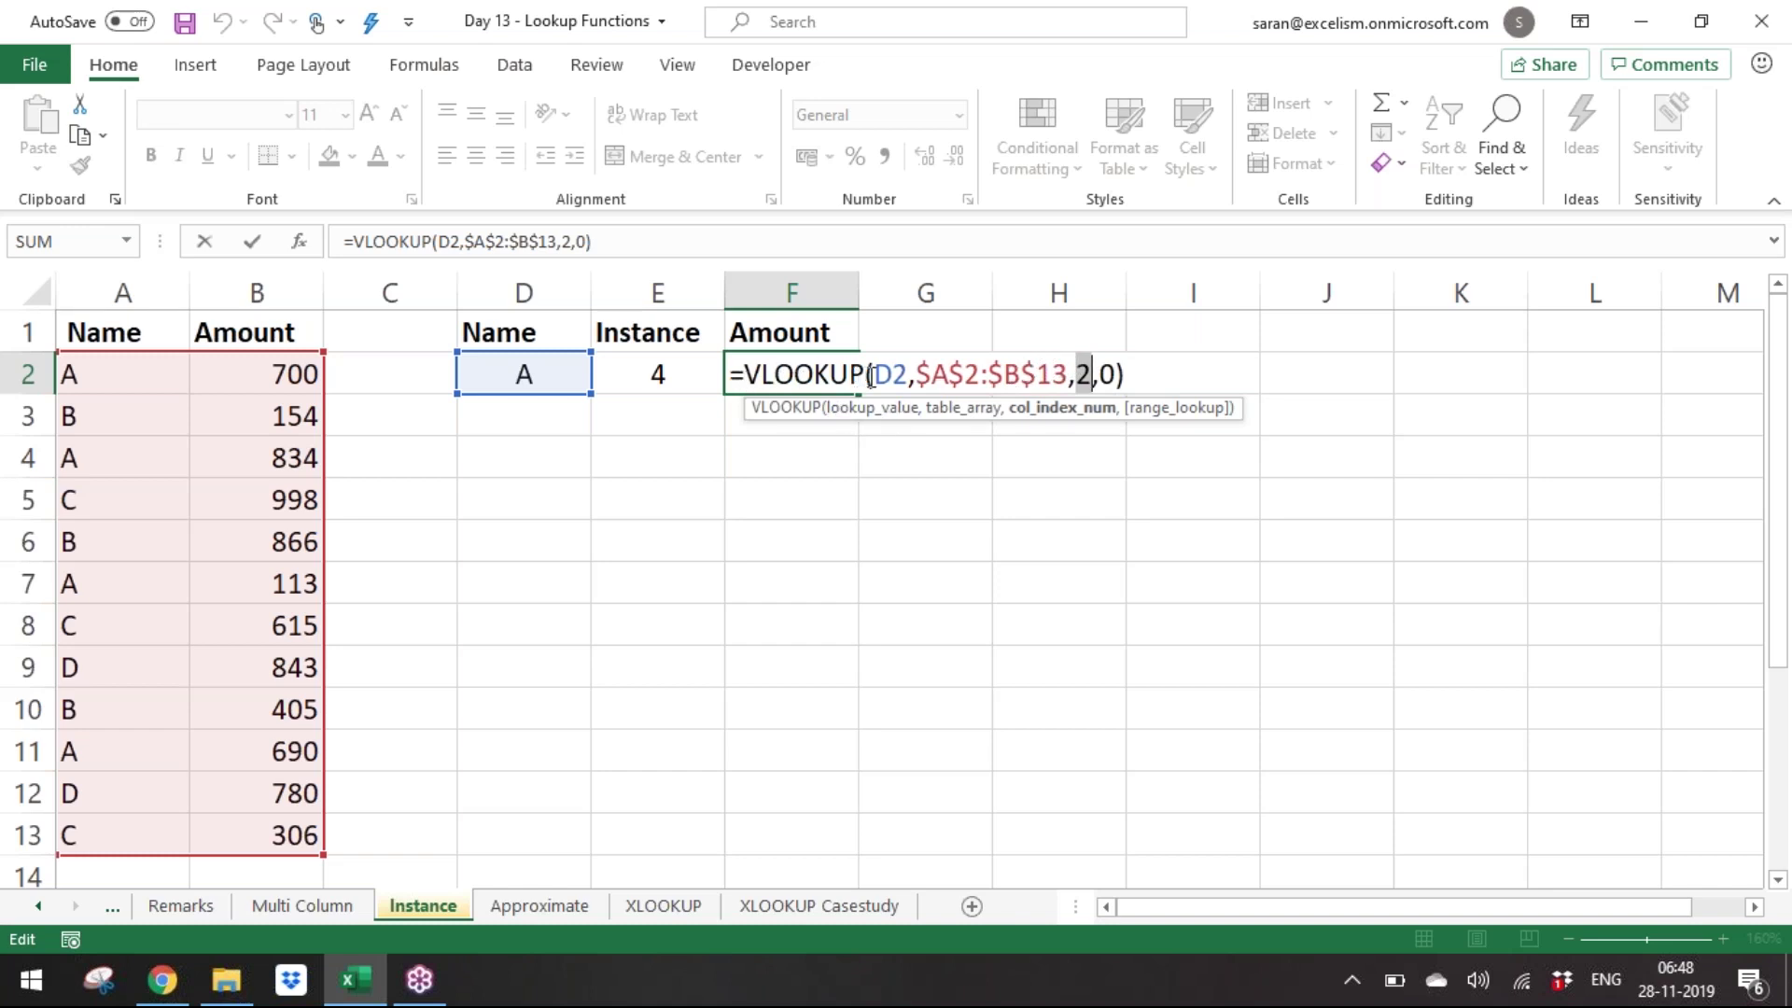
{"action": "left_click_drag", "start_coordinate": [915, 374], "coordinate": [1066, 375]}
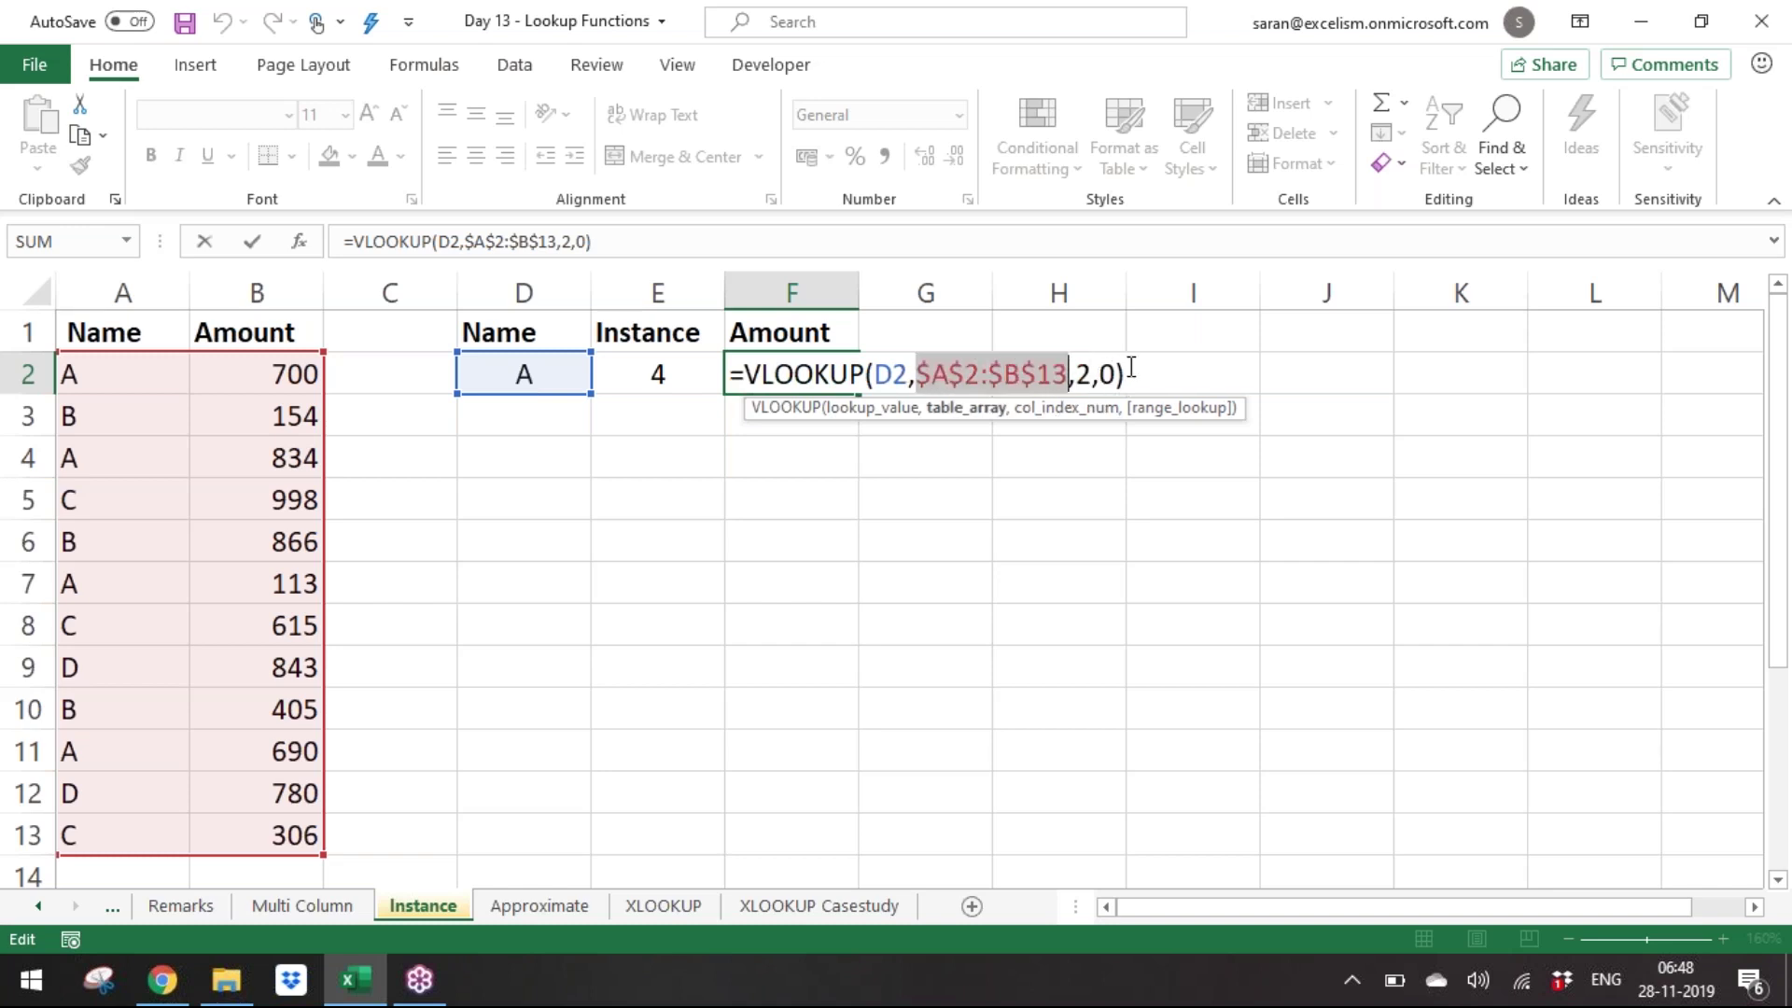
{"action": "key", "text": "Return"}
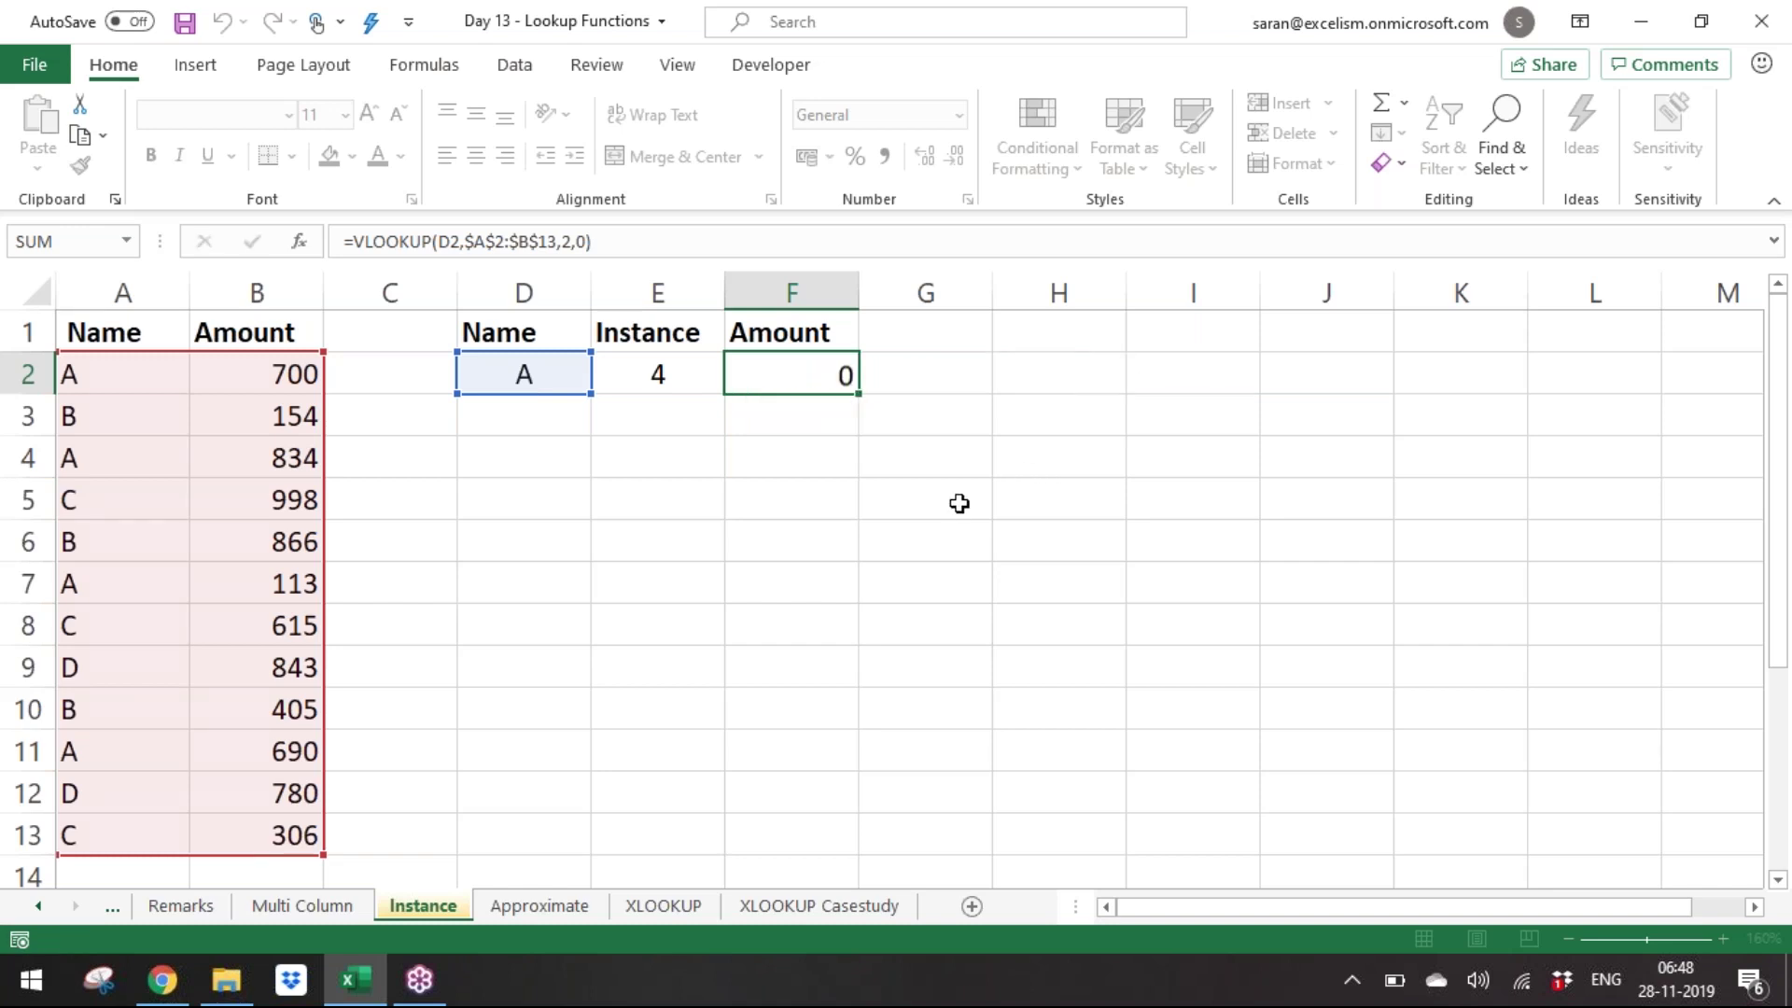
Reinsert blank column B, recheck the lookup's column index, and select header cell B1.
{"action": "left_click", "coordinate": [270, 295]}
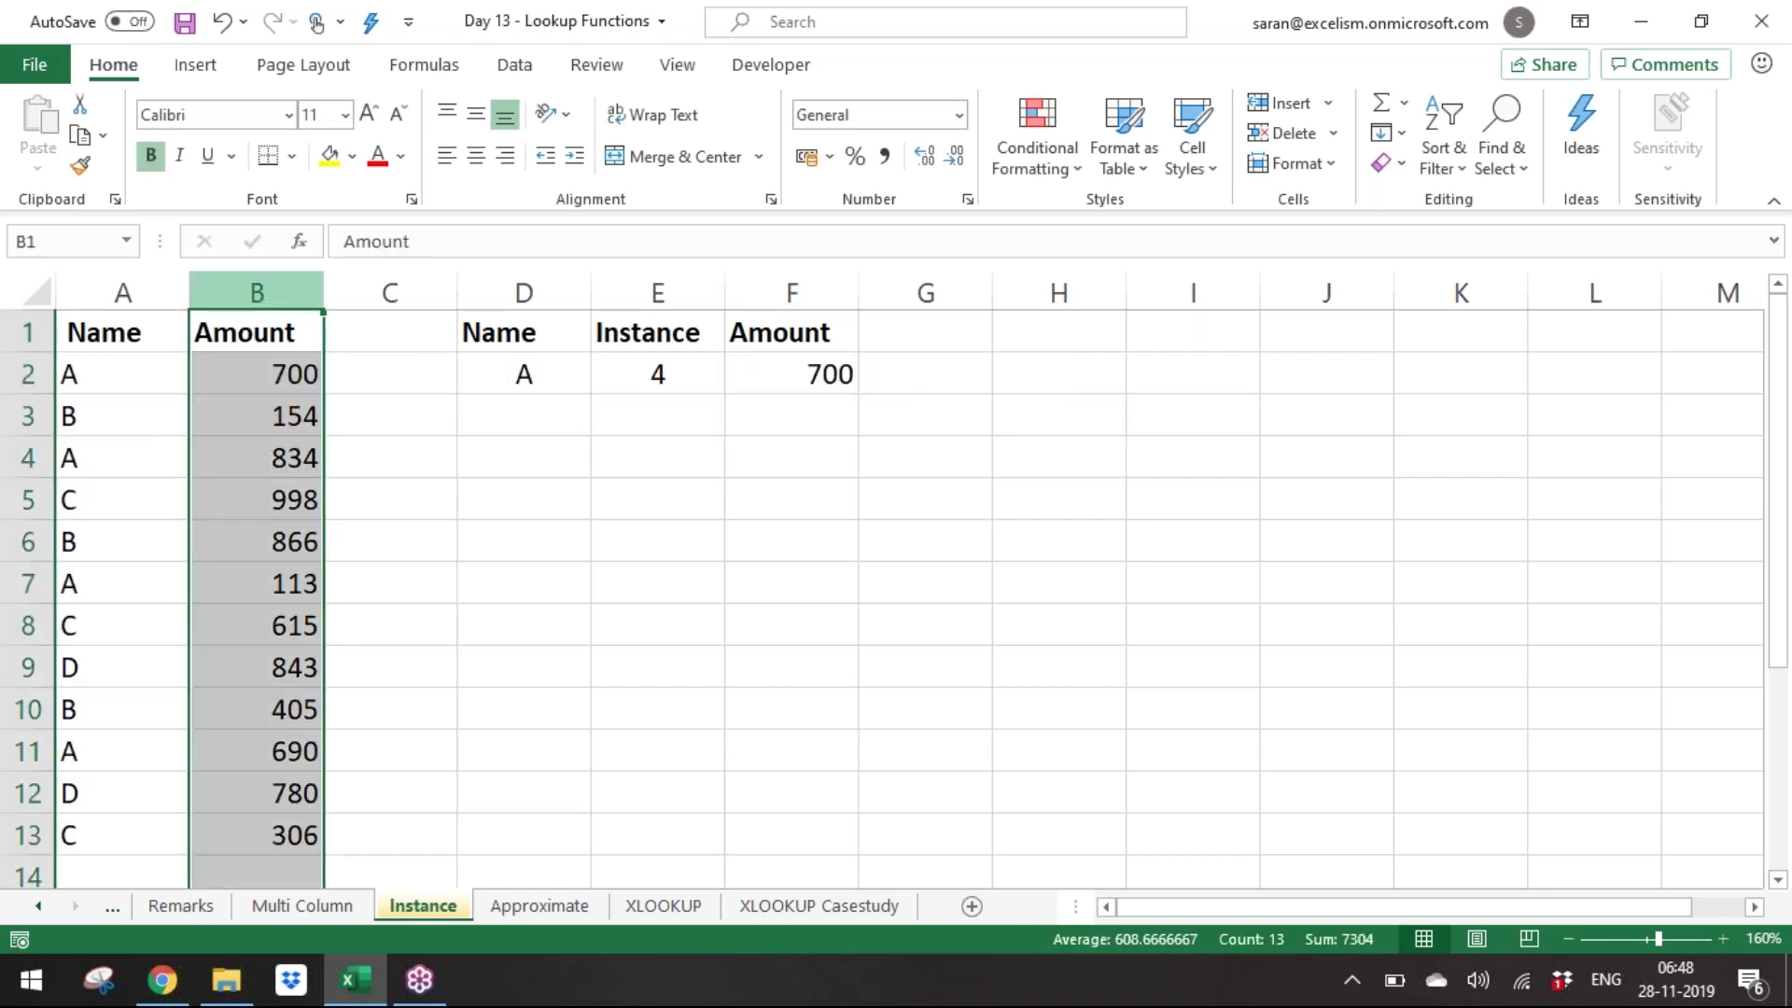
{"action": "key", "text": "ctrl+shift+plus"}
{"action": "left_click", "coordinate": [973, 372]}
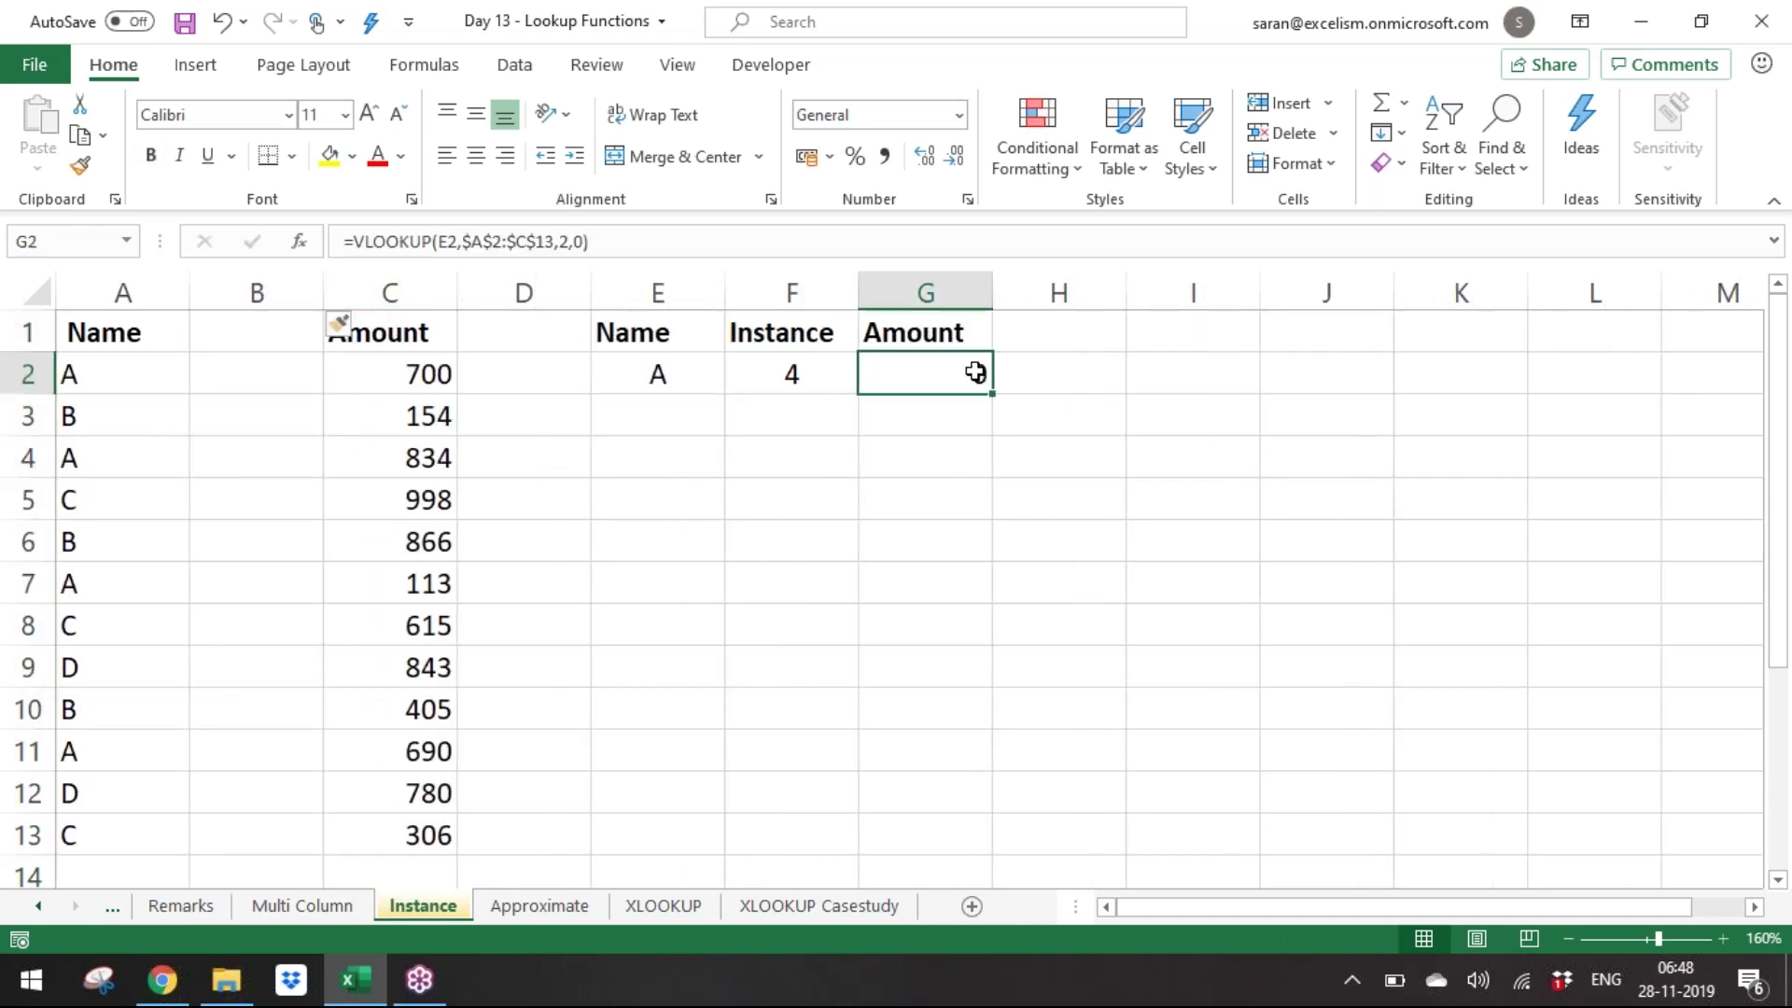
{"action": "double_click", "coordinate": [975, 372]}
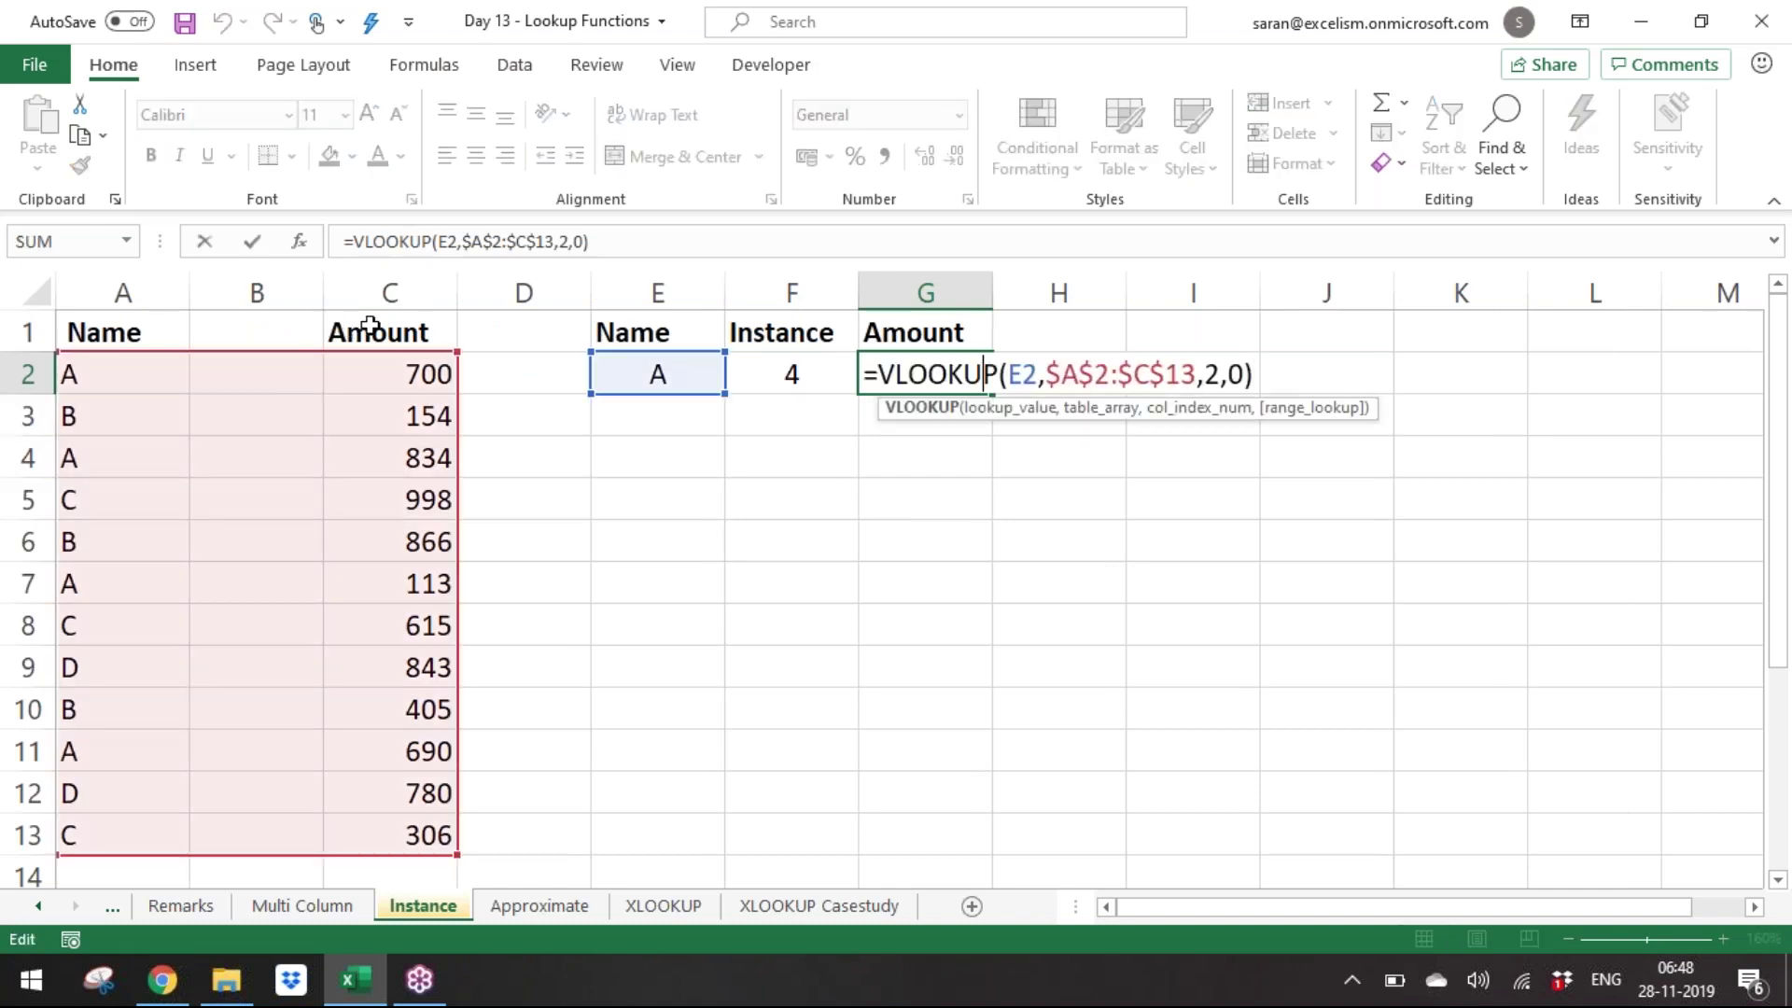
{"action": "double_click", "coordinate": [1212, 373]}
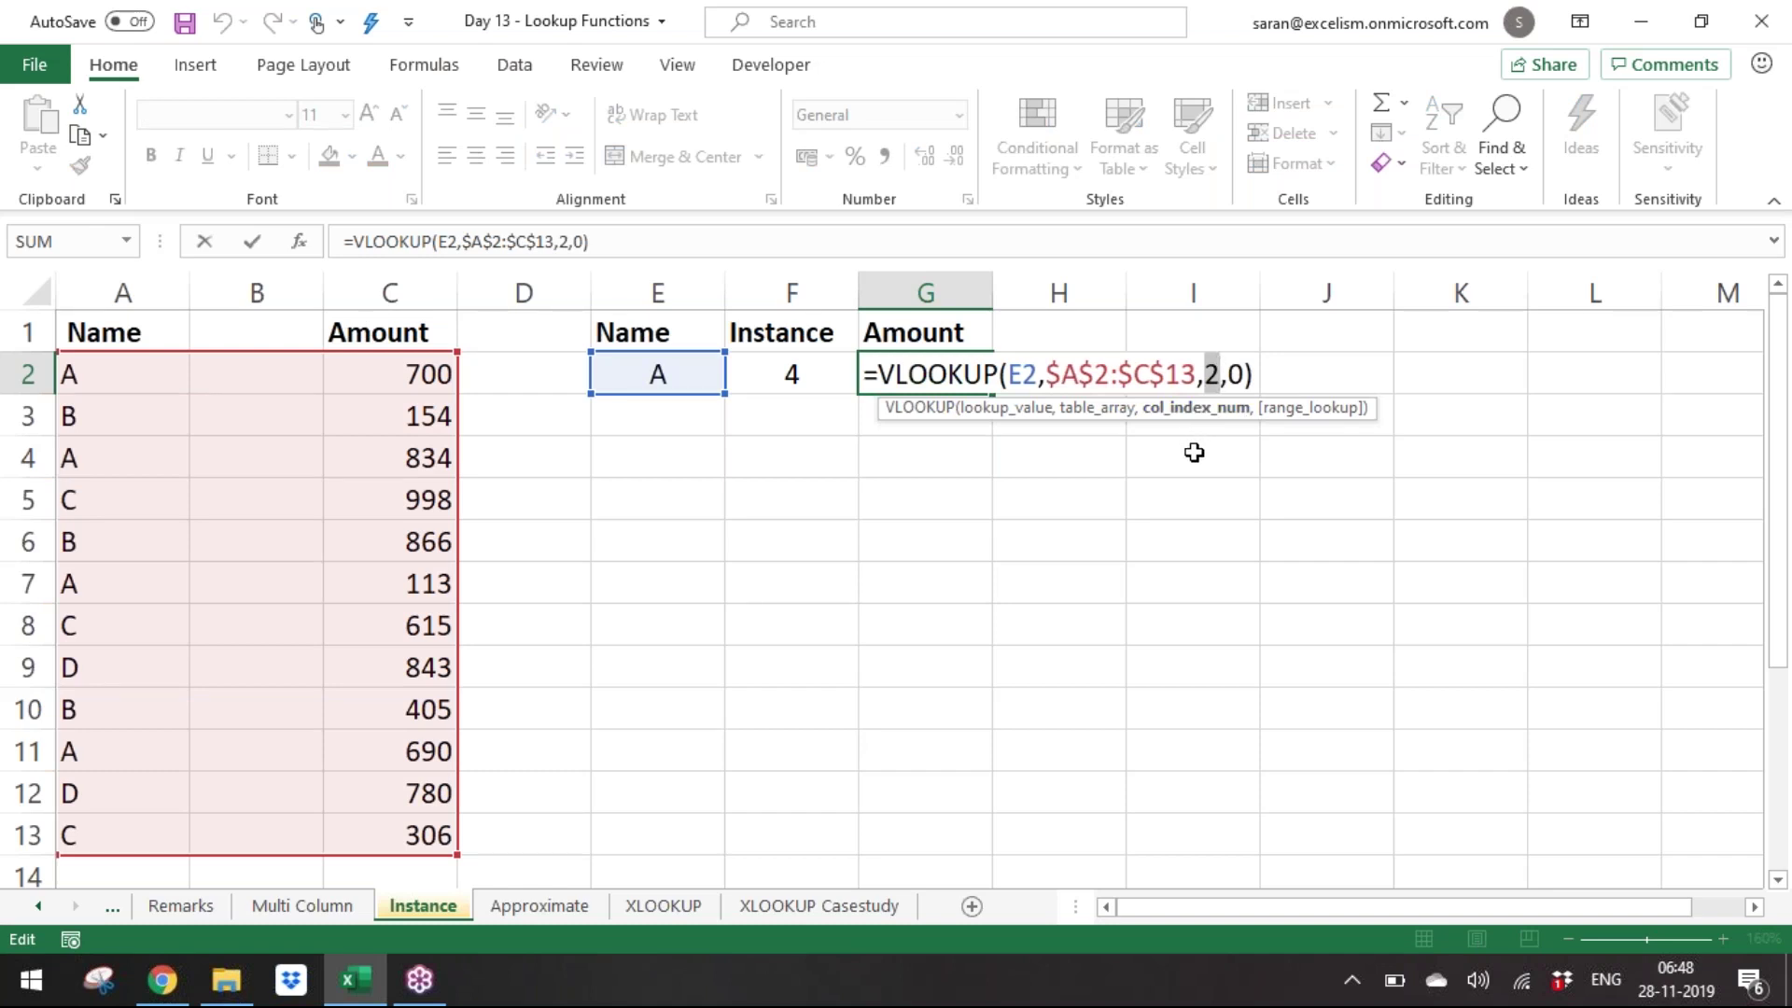
{"action": "key", "text": "Escape"}
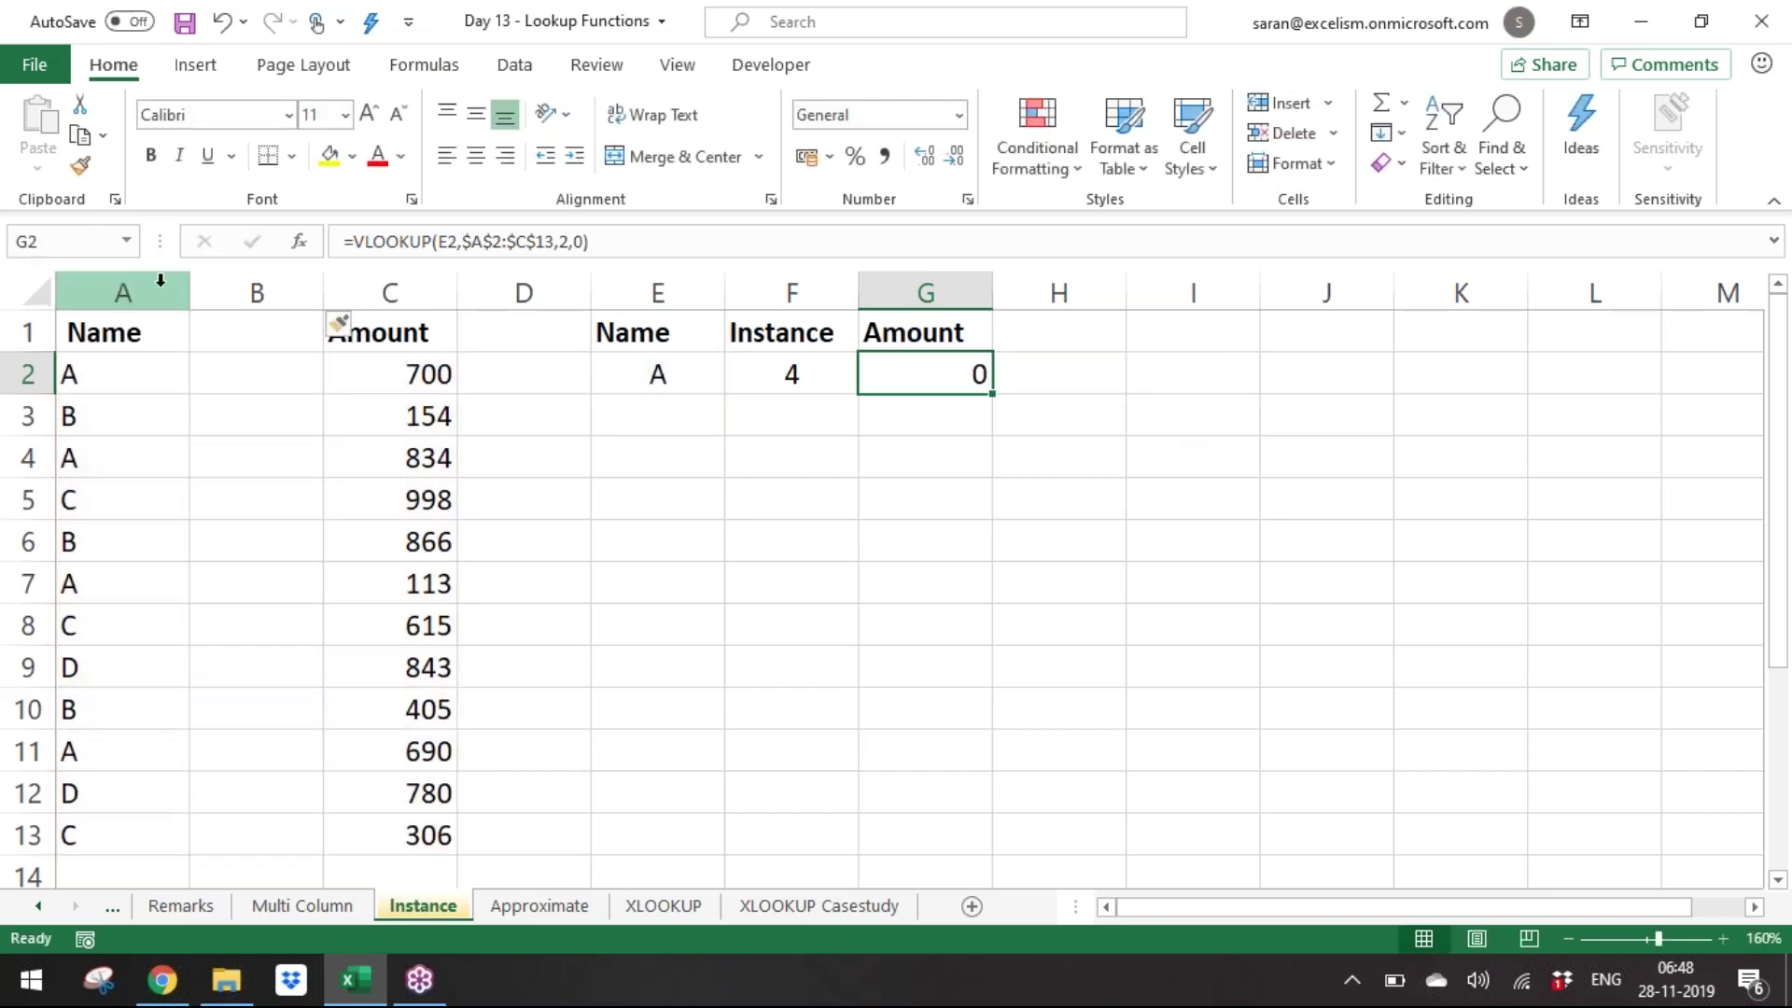
{"action": "left_click", "coordinate": [262, 332]}
Type the column B header and correct its spelling to Instance.
{"action": "type", "text": "iNS"}
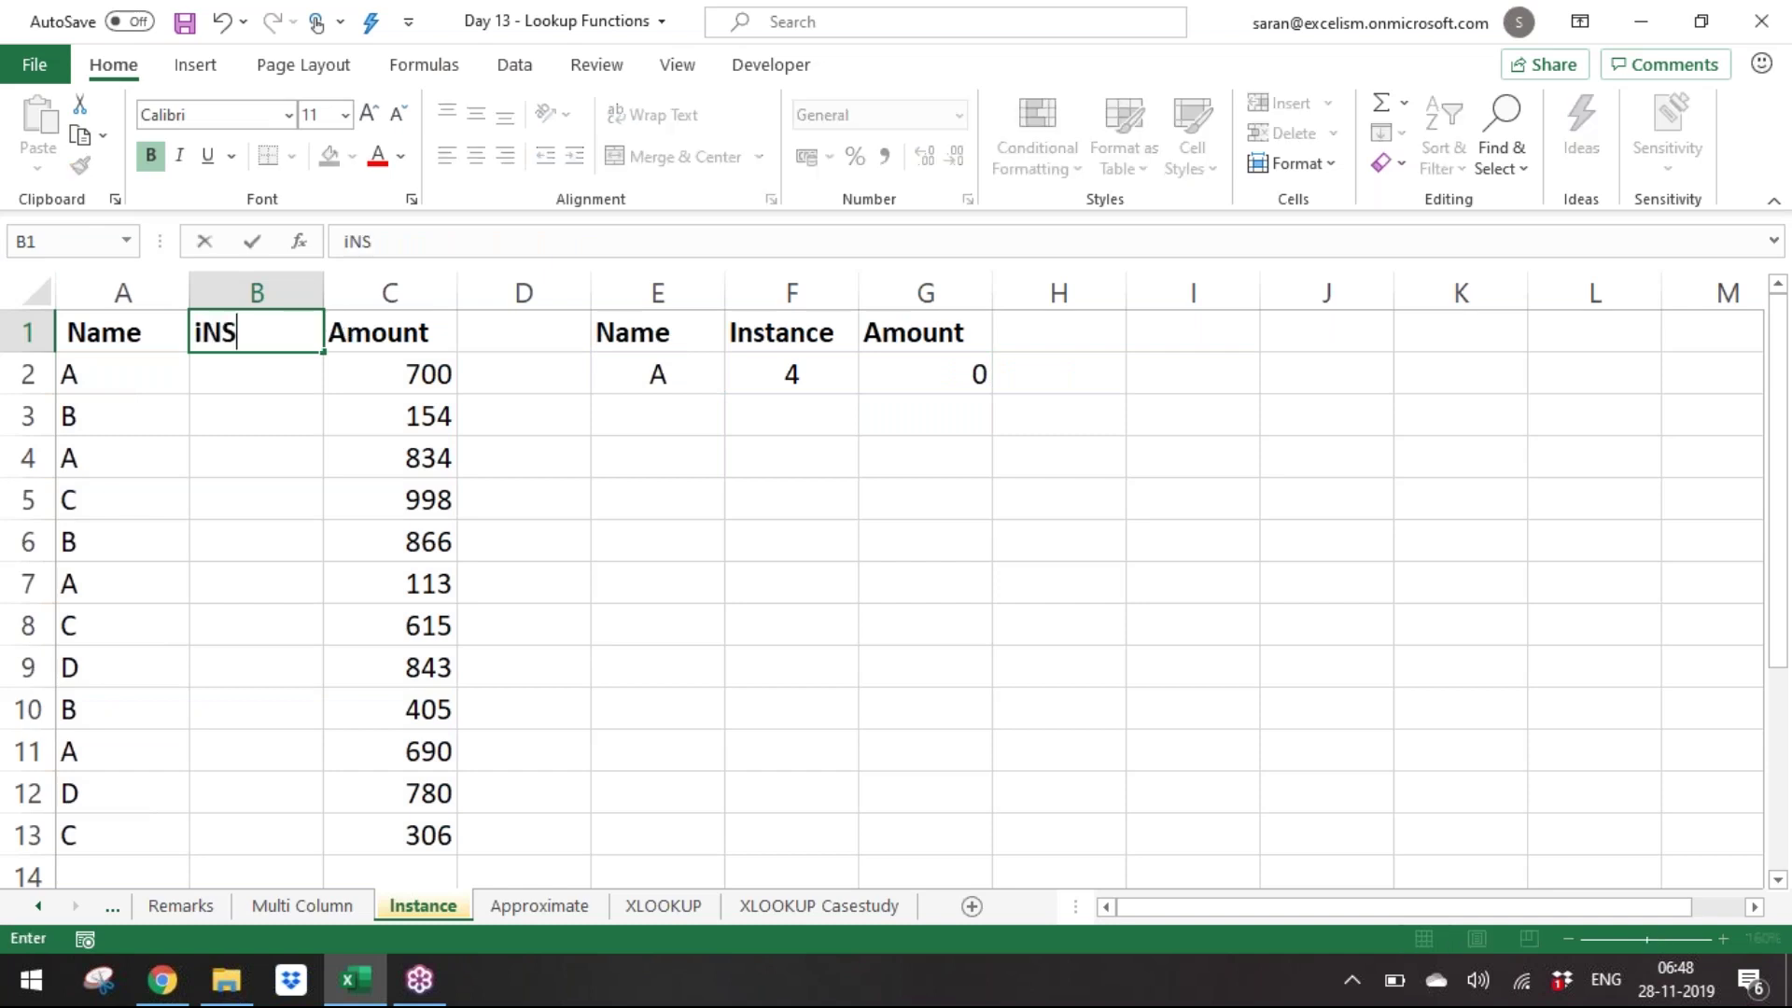
{"action": "type", "text": "TACE"}
{"action": "key", "text": "Return"}
{"action": "key", "text": "Up"}
{"action": "key", "text": "F2"}
{"action": "key", "text": "Left"}
{"action": "key", "text": "Left"}
{"action": "type", "text": "n"}
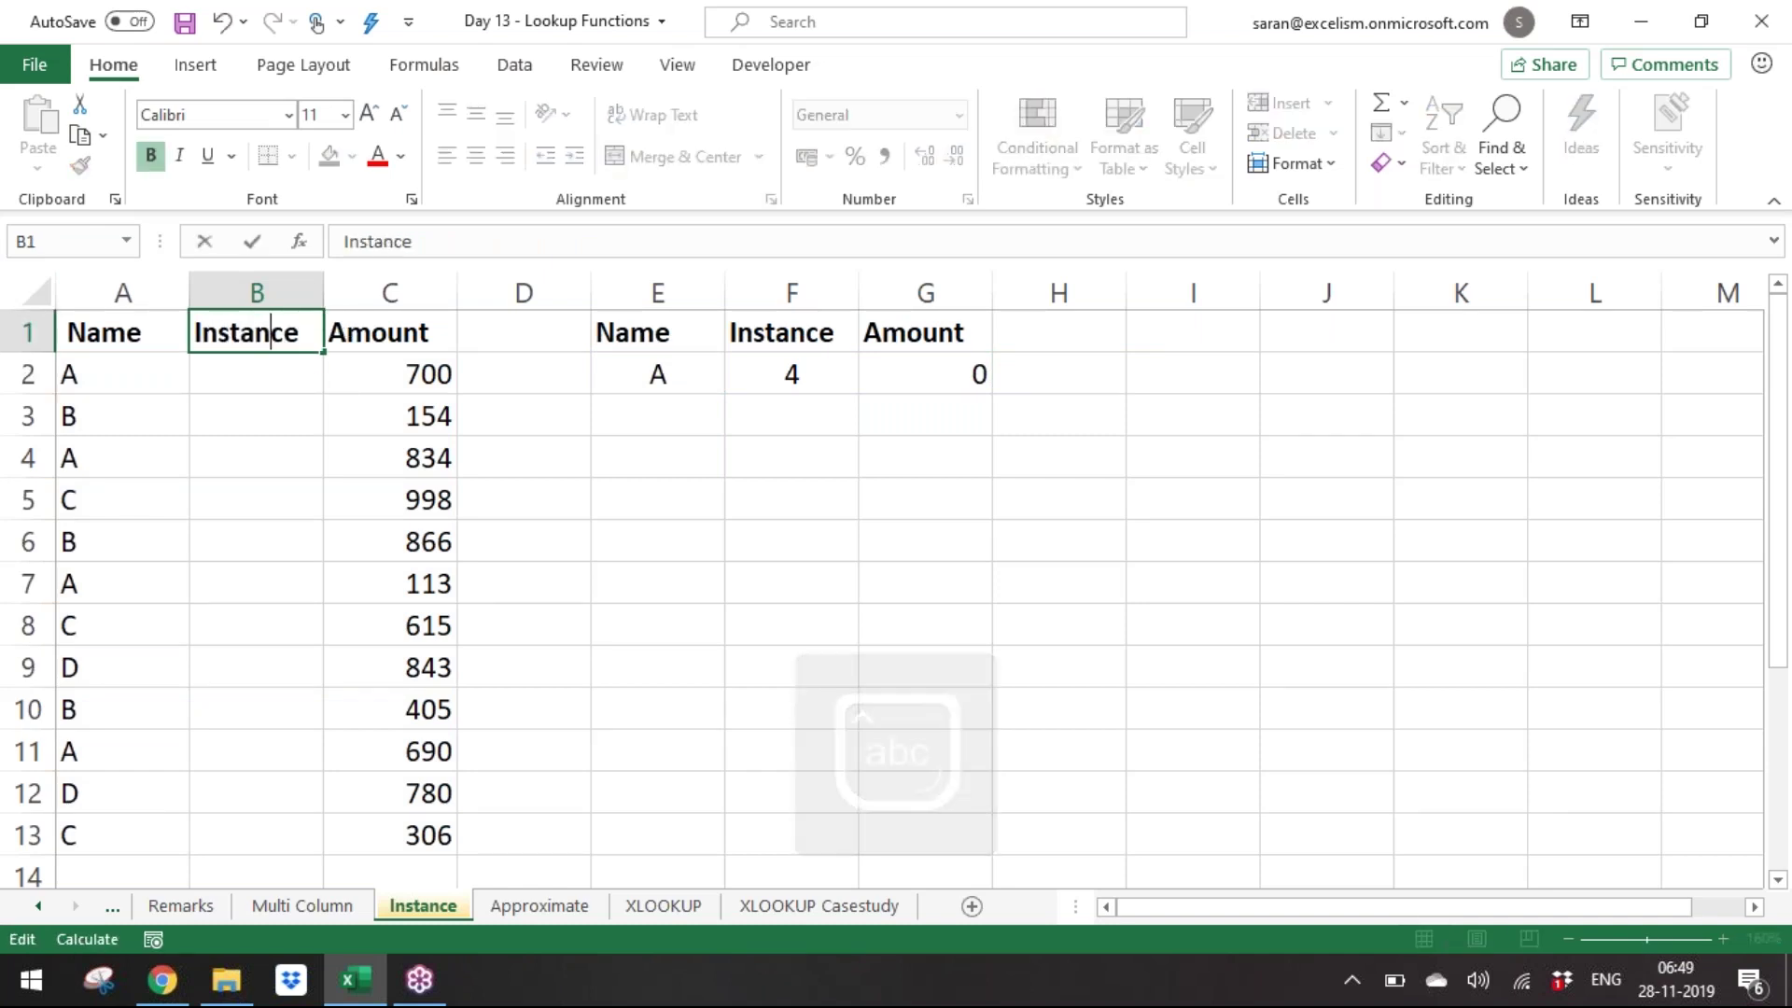
{"action": "key", "text": "Return"}
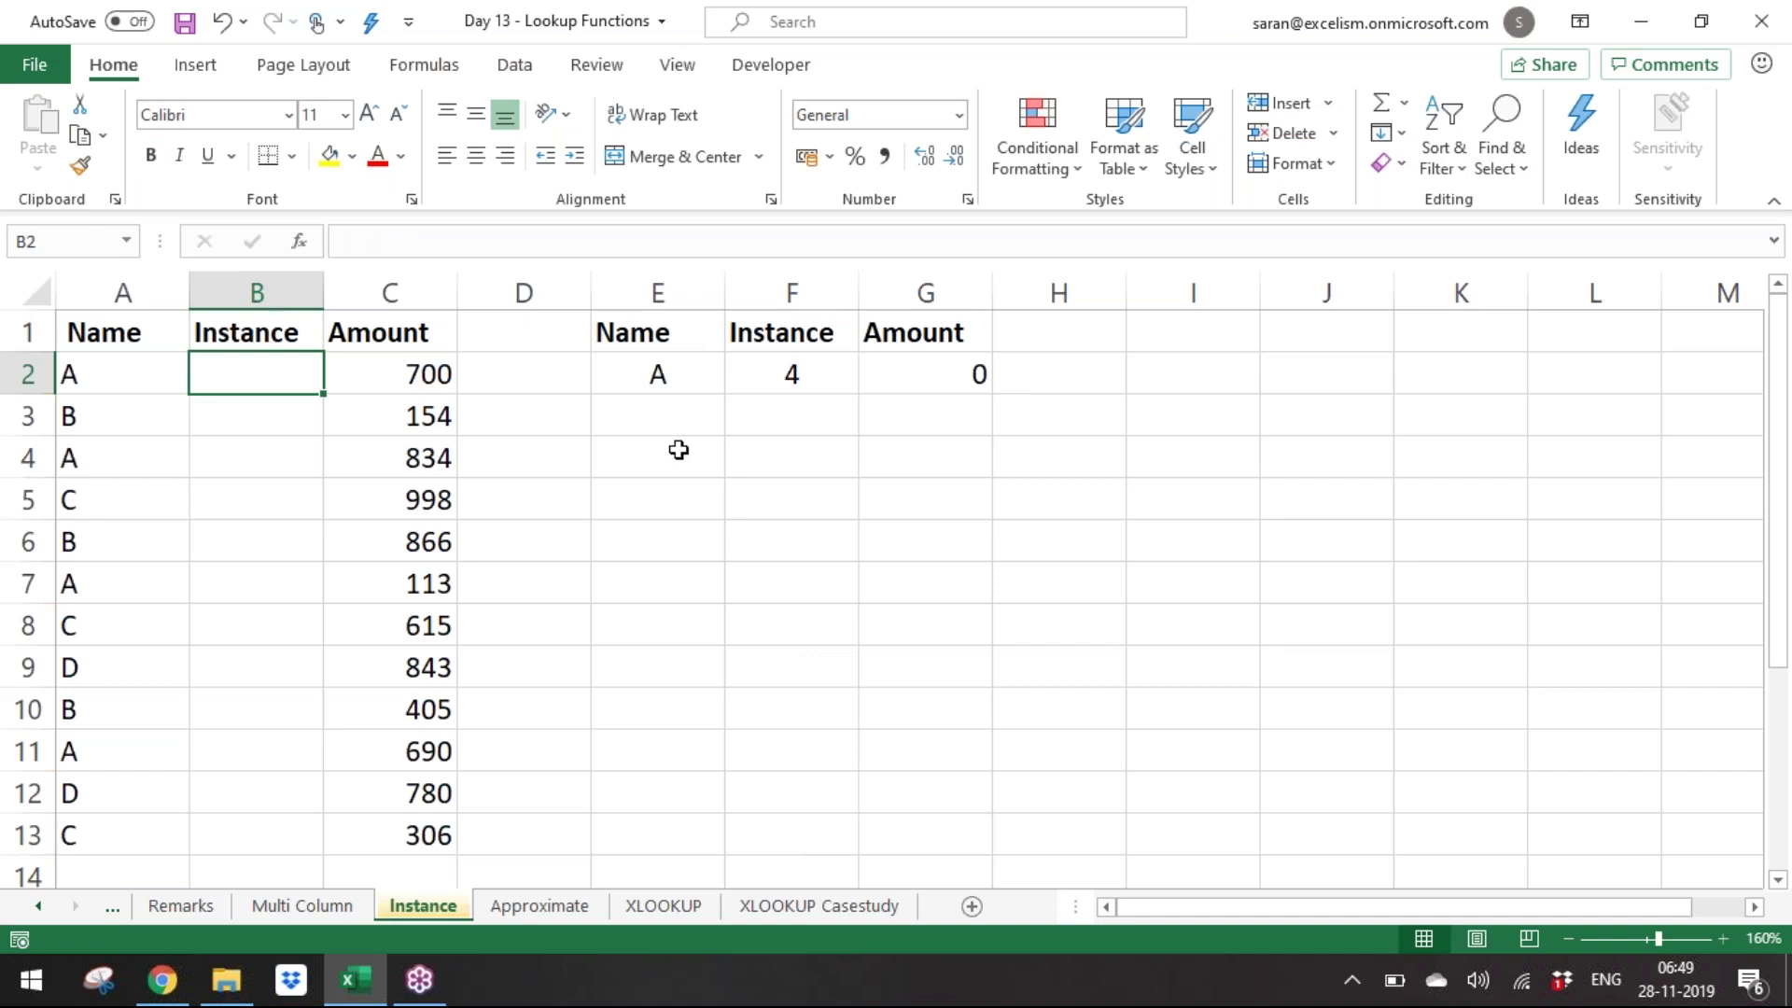
Enter instance counts 1, 1, 2, 1, 2, 3, 2, 1 into B2:B9, fixing typos.
{"action": "type", "text": "1"}
{"action": "key", "text": "Return"}
{"action": "type", "text": "1"}
{"action": "key", "text": "Return"}
{"action": "type", "text": "2"}
{"action": "key", "text": "Return"}
{"action": "type", "text": "1"}
{"action": "key", "text": "Return"}
{"action": "type", "text": "1"}
{"action": "key", "text": "Return"}
{"action": "type", "text": "1"}
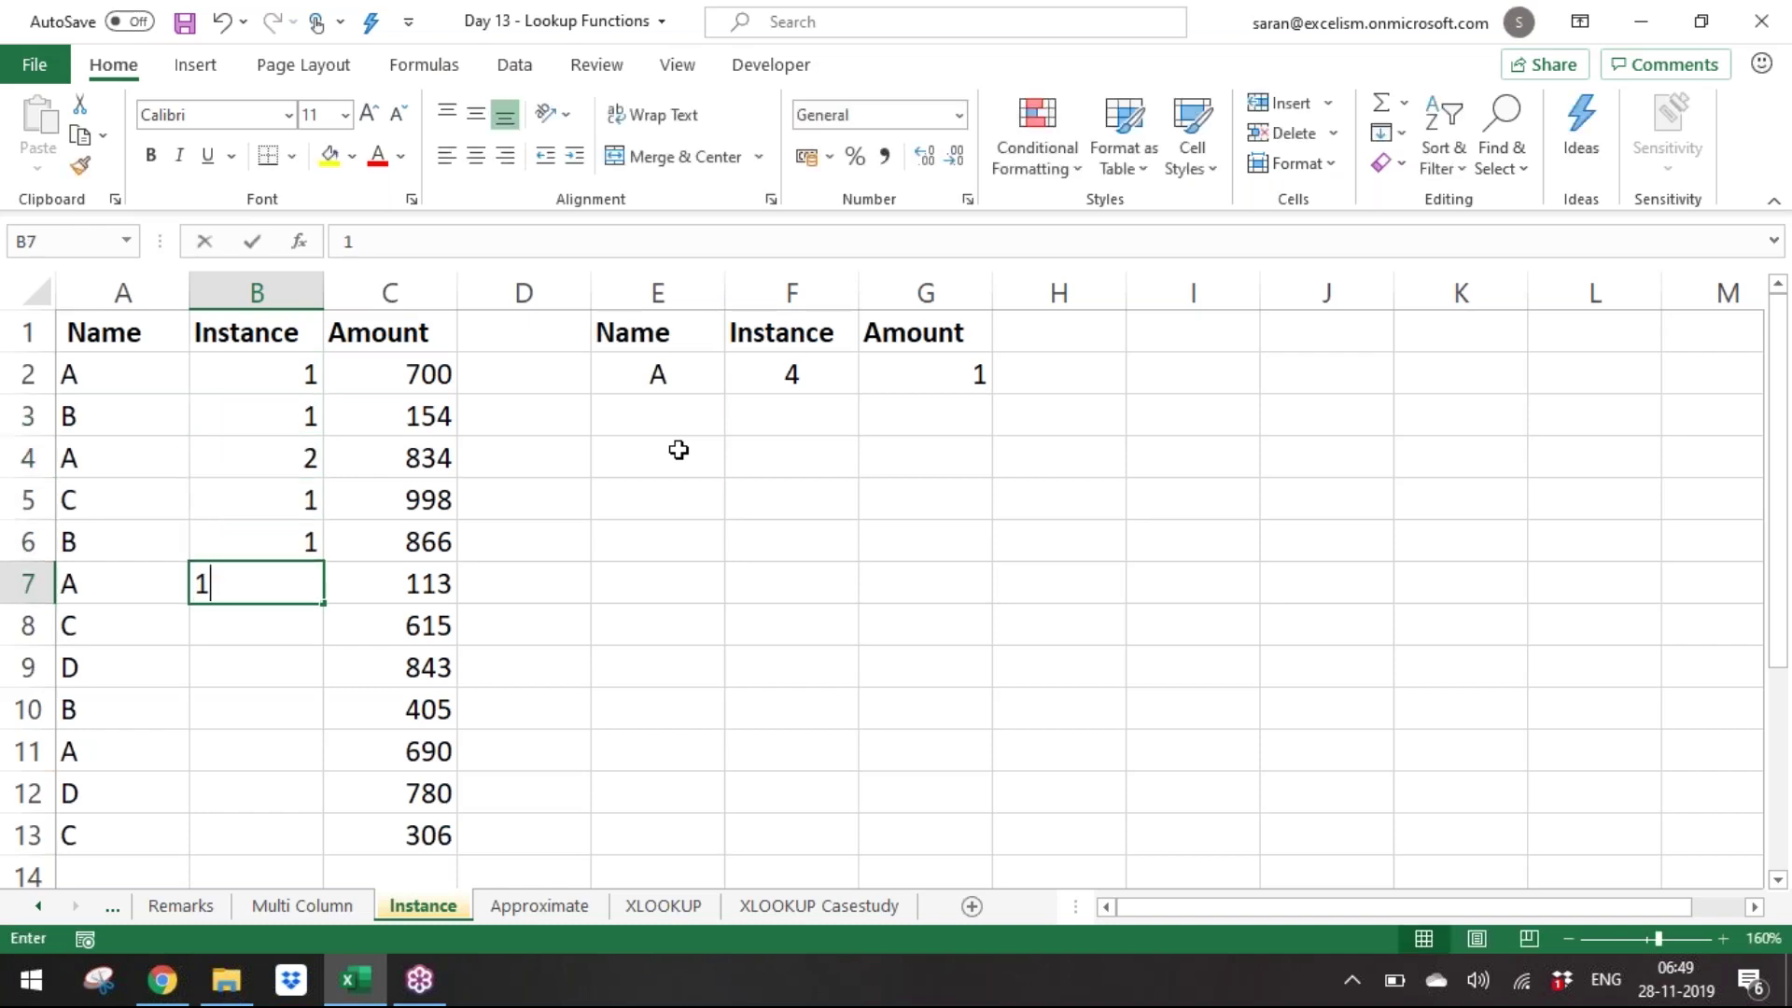
{"action": "key", "text": "BackSpace"}
{"action": "key", "text": "Escape"}
{"action": "key", "text": "Up"}
{"action": "type", "text": "2"}
{"action": "key", "text": "Return"}
{"action": "type", "text": "3"}
{"action": "key", "text": "Return"}
{"action": "type", "text": "1"}
{"action": "key", "text": "BackSpace"}
{"action": "type", "text": "2"}
{"action": "key", "text": "Return"}
{"action": "type", "text": "1"}
{"action": "key", "text": "Return"}
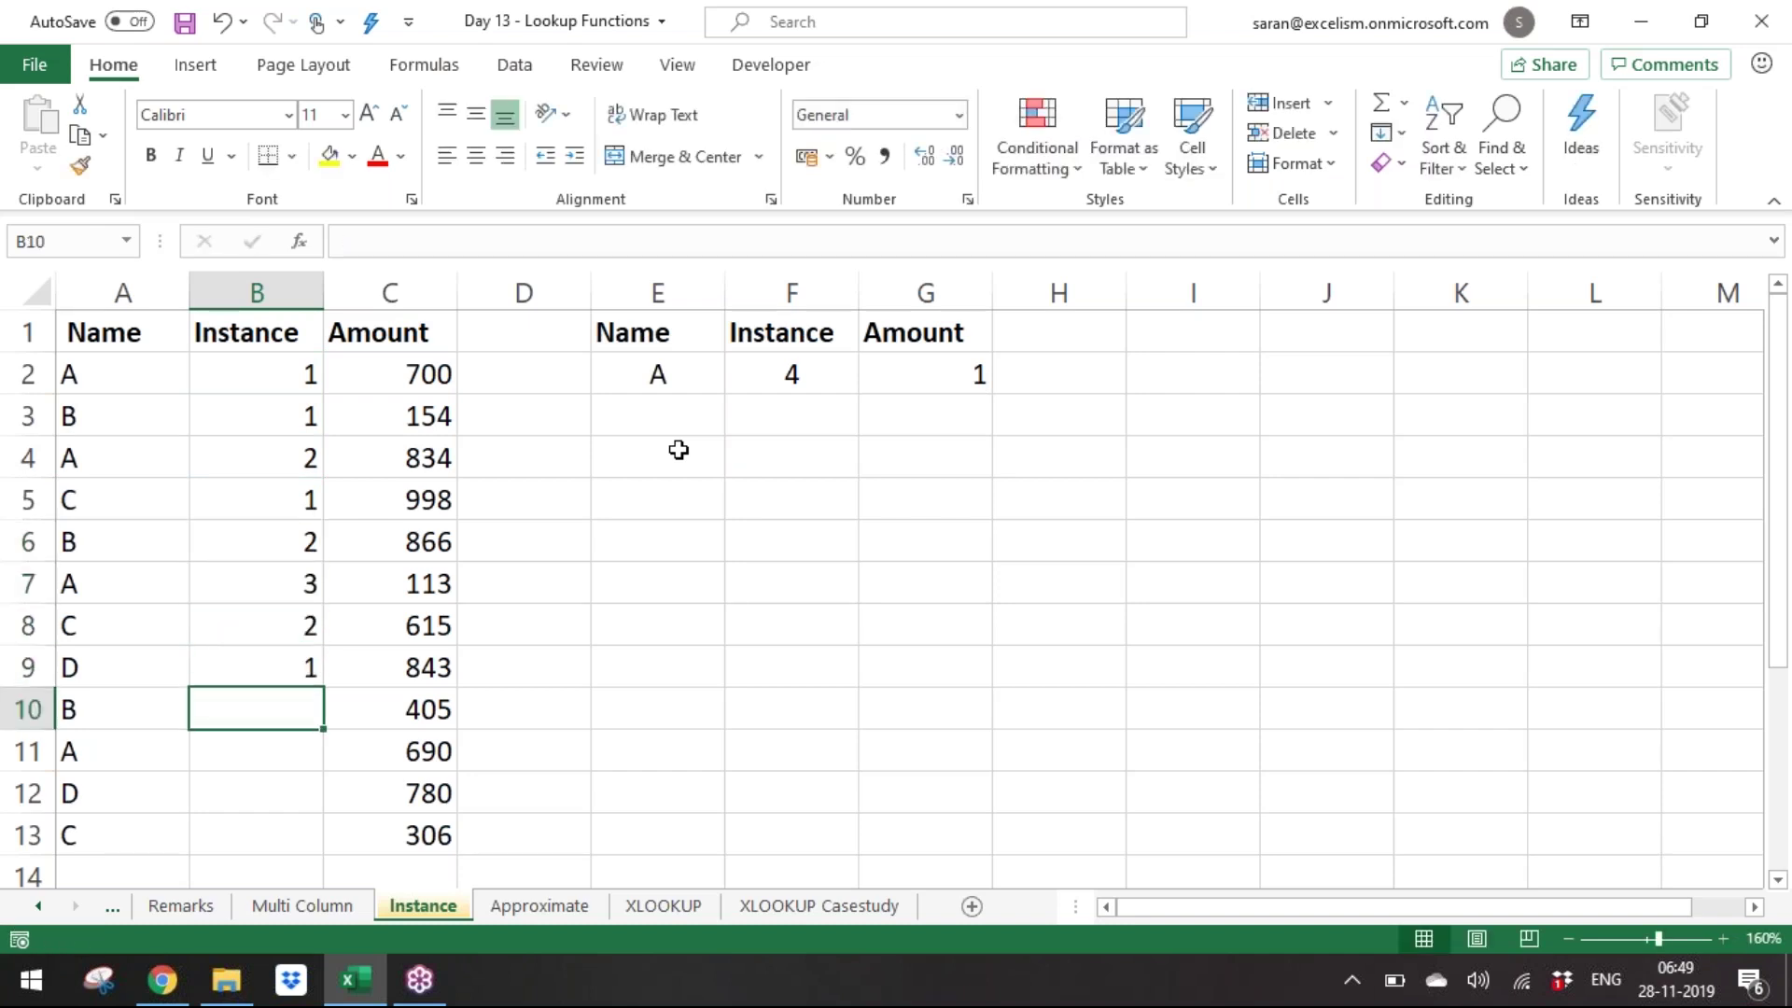
Enter instance counts 3, 4, 2, 3 into B10:B13.
{"action": "type", "text": "3"}
{"action": "key", "text": "Return"}
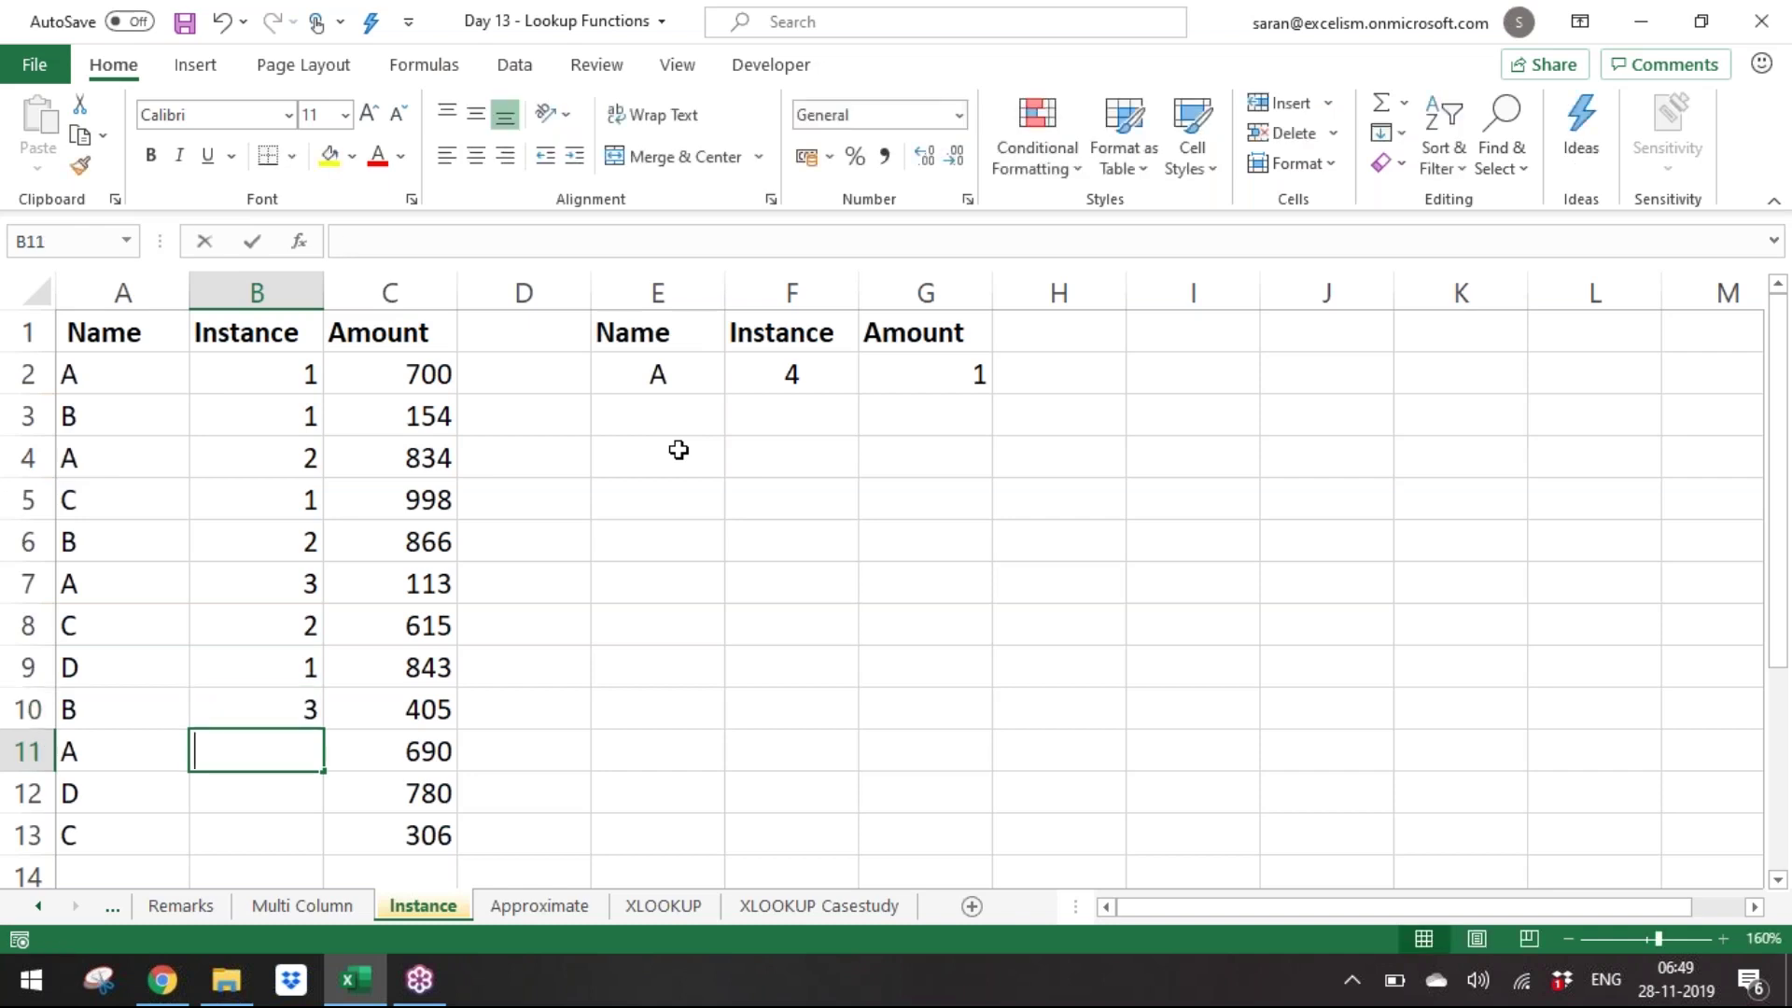
{"action": "type", "text": "4"}
{"action": "key", "text": "Return"}
{"action": "type", "text": "2"}
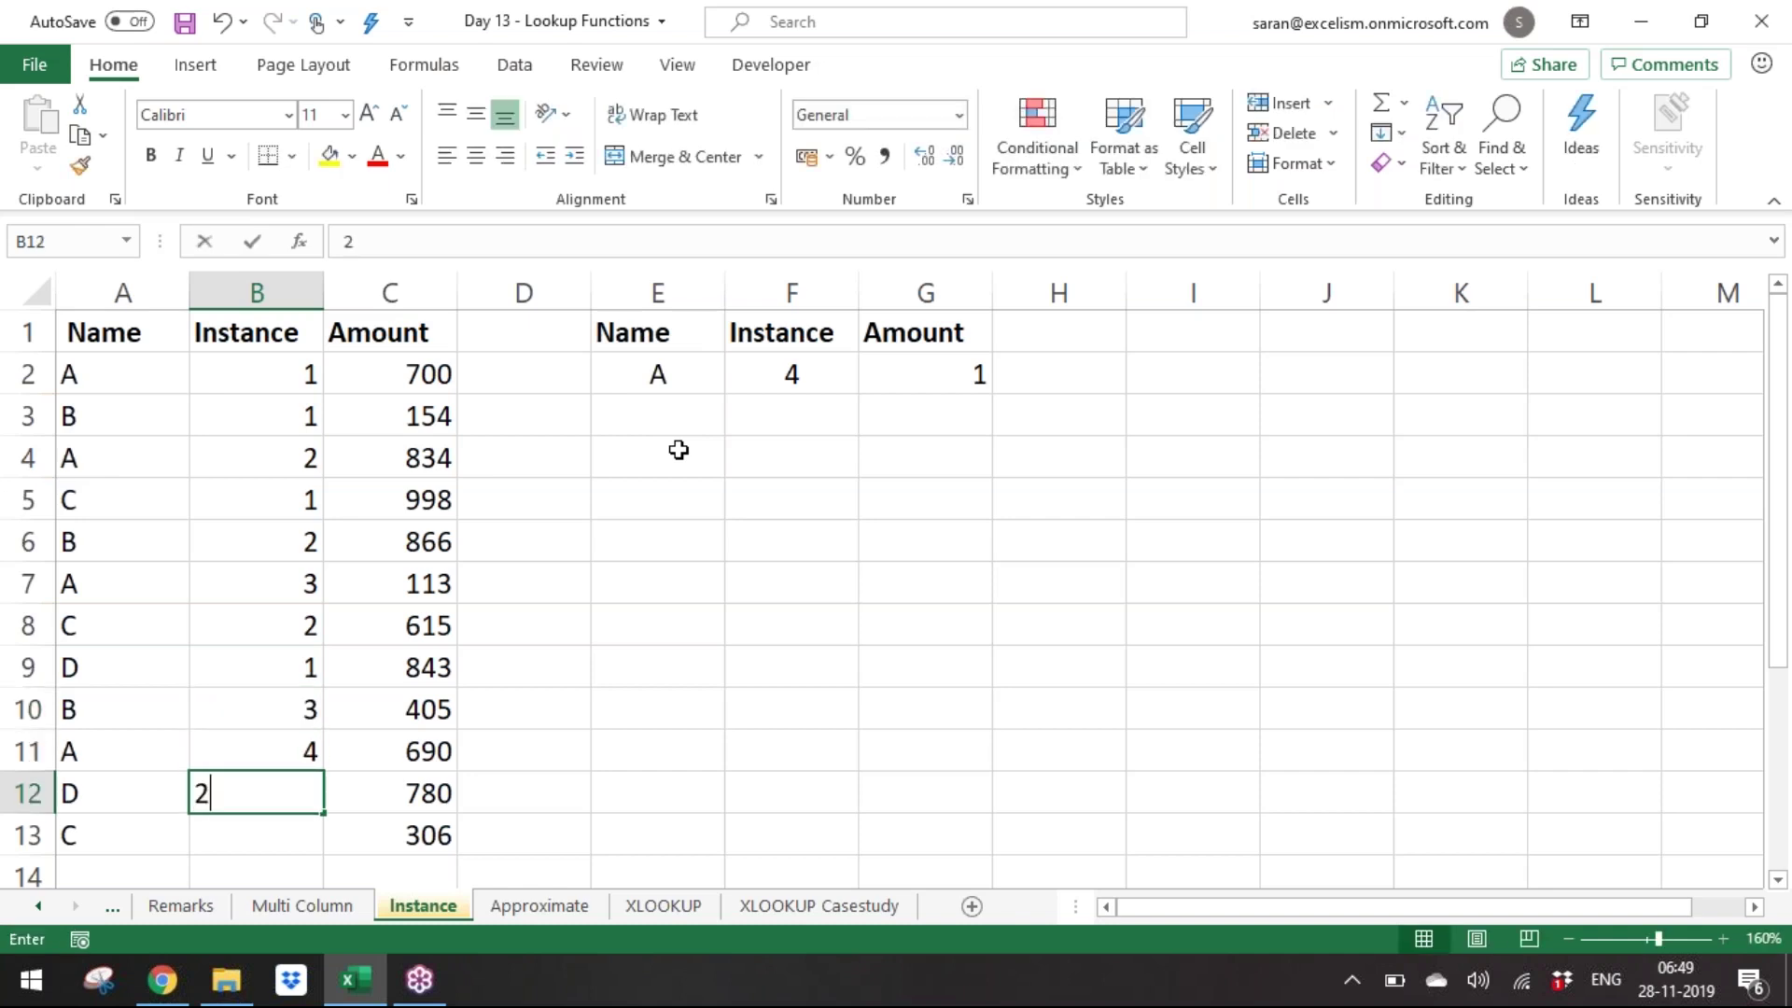
{"action": "key", "text": "Return"}
{"action": "type", "text": "4"}
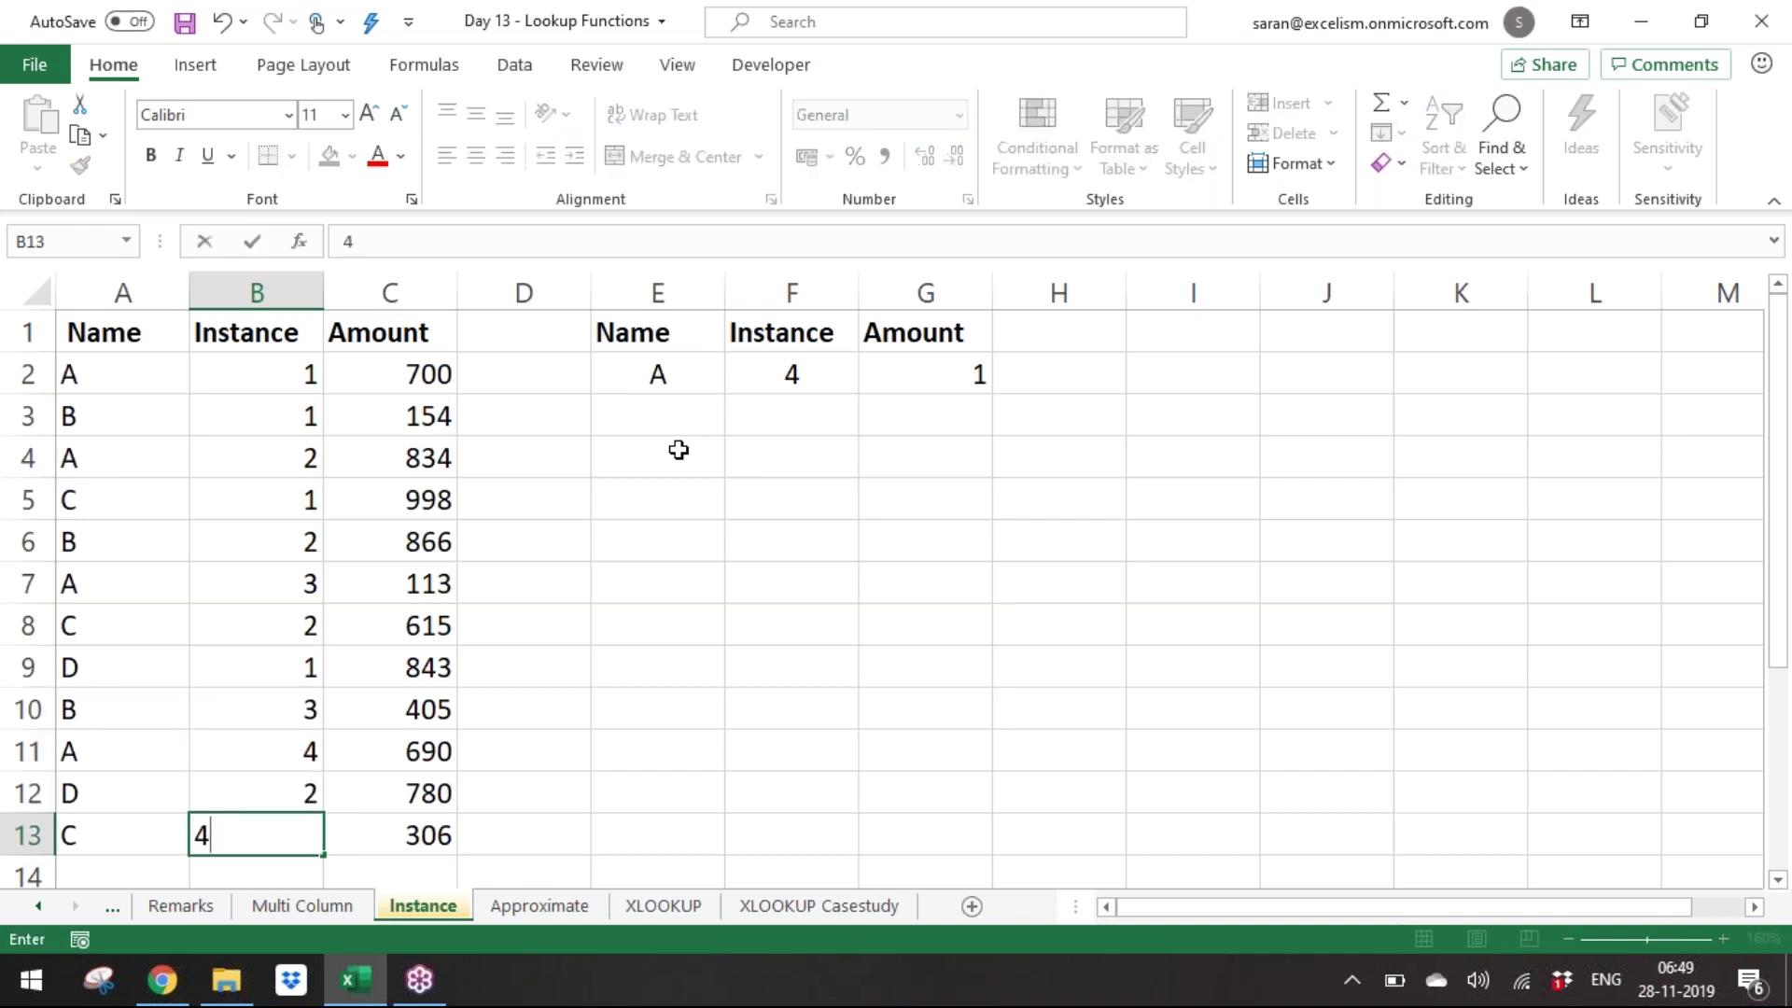
{"action": "key", "text": "BackSpace"}
{"action": "type", "text": "3"}
{"action": "key", "text": "Return"}
Select B2:B13 and delete the typed instance numbers.
{"action": "key", "text": "ctrl+Up"}
{"action": "key", "text": "Down"}
{"action": "key", "text": "ctrl+shift+Down"}
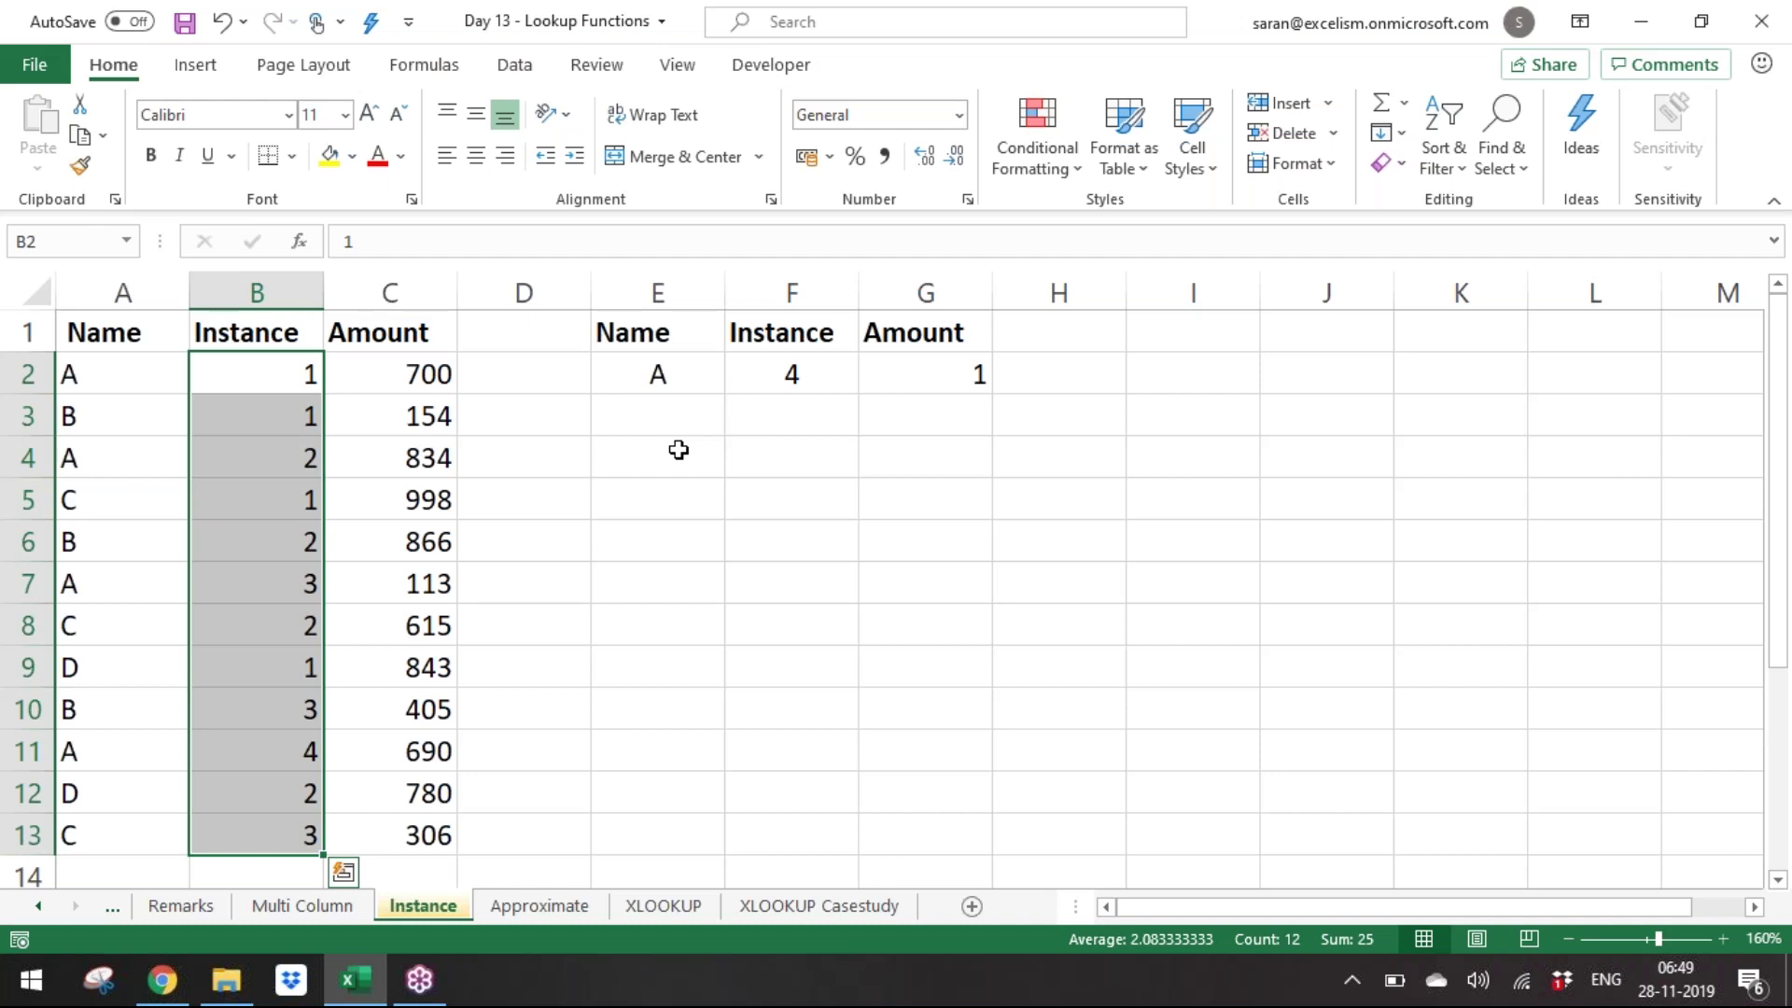
{"action": "key", "text": "Delete"}
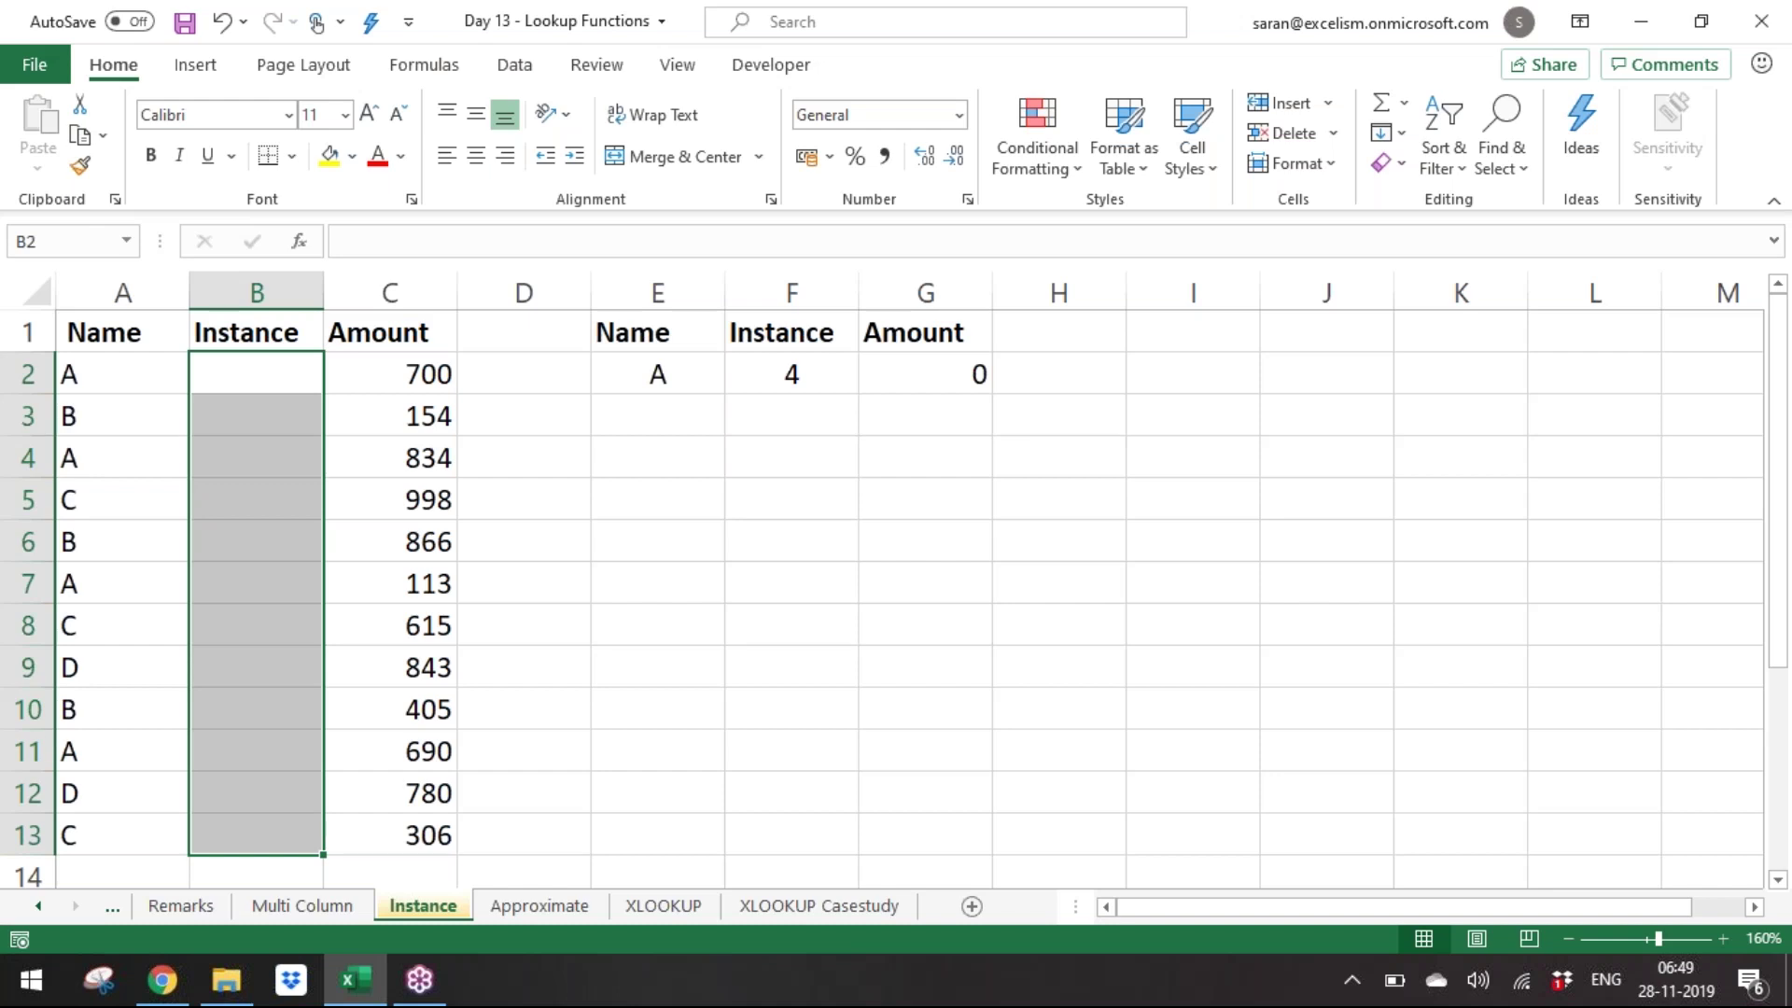
Enter =COUNTIF(A2:A2,A2) in B2 and highlight its range argument.
{"action": "key", "text": "Up"}
{"action": "key", "text": "Down"}
{"action": "type", "text": "=counti"}
{"action": "key", "text": "Tab"}
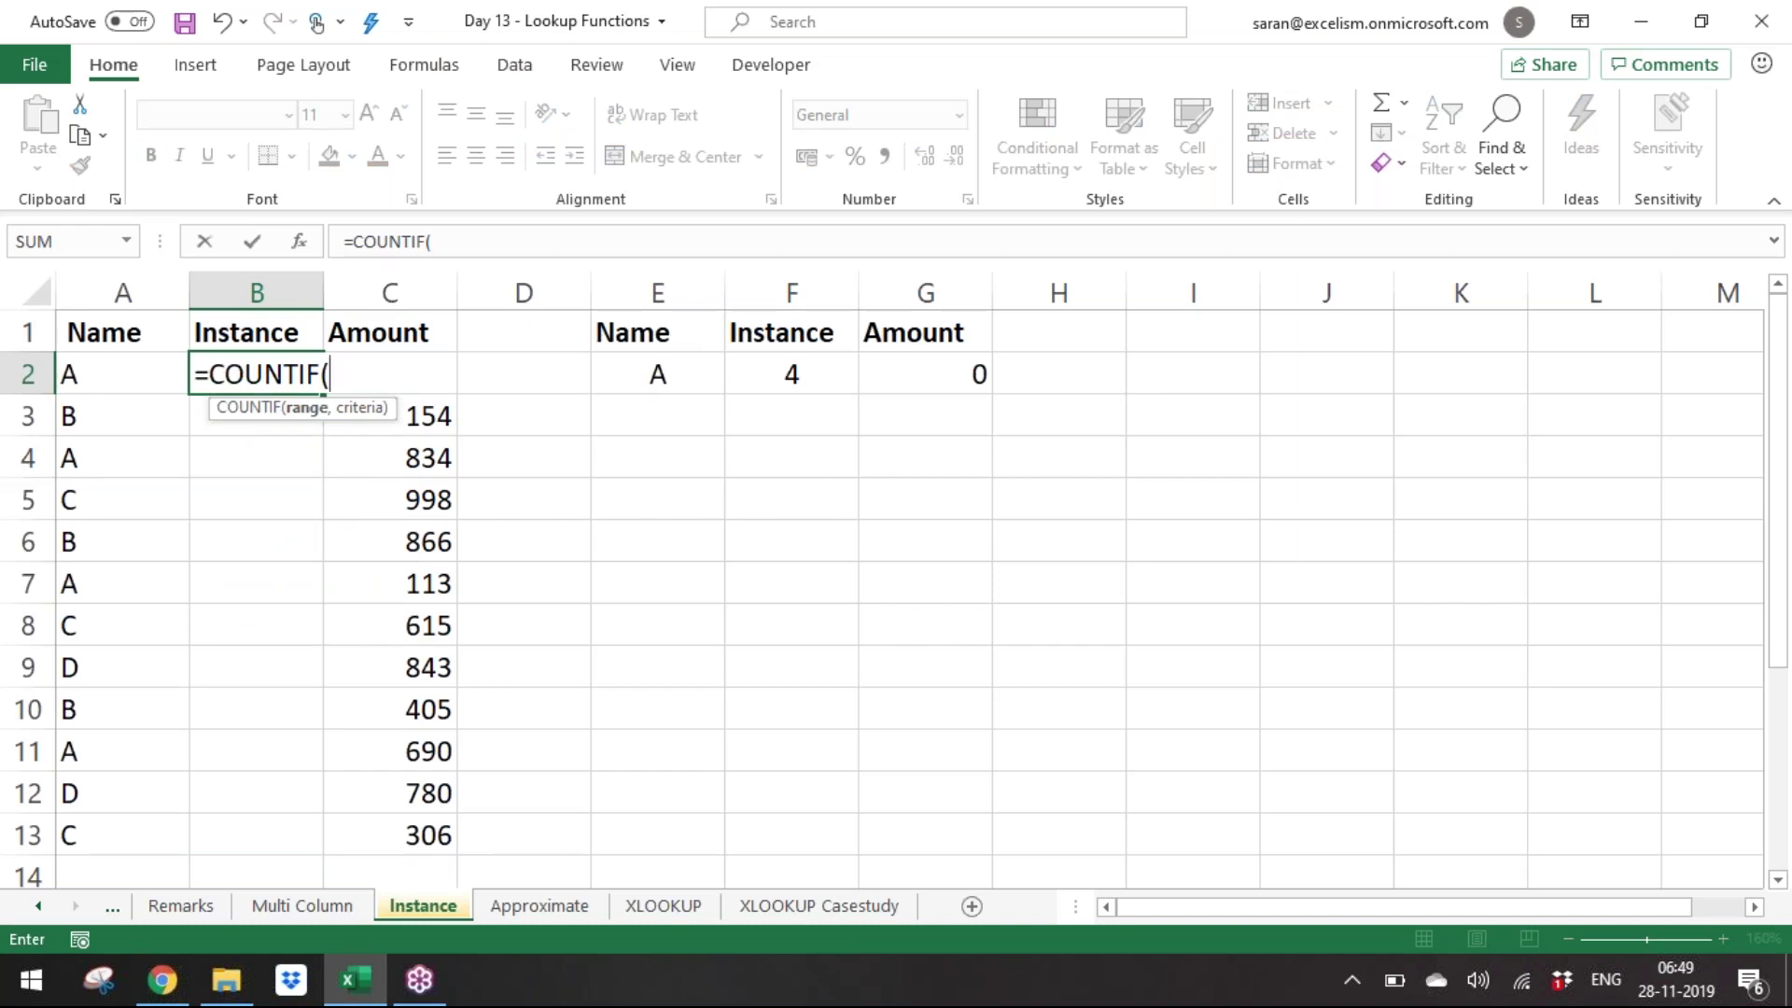
{"action": "key", "text": "Left"}
{"action": "key", "text": "F8"}
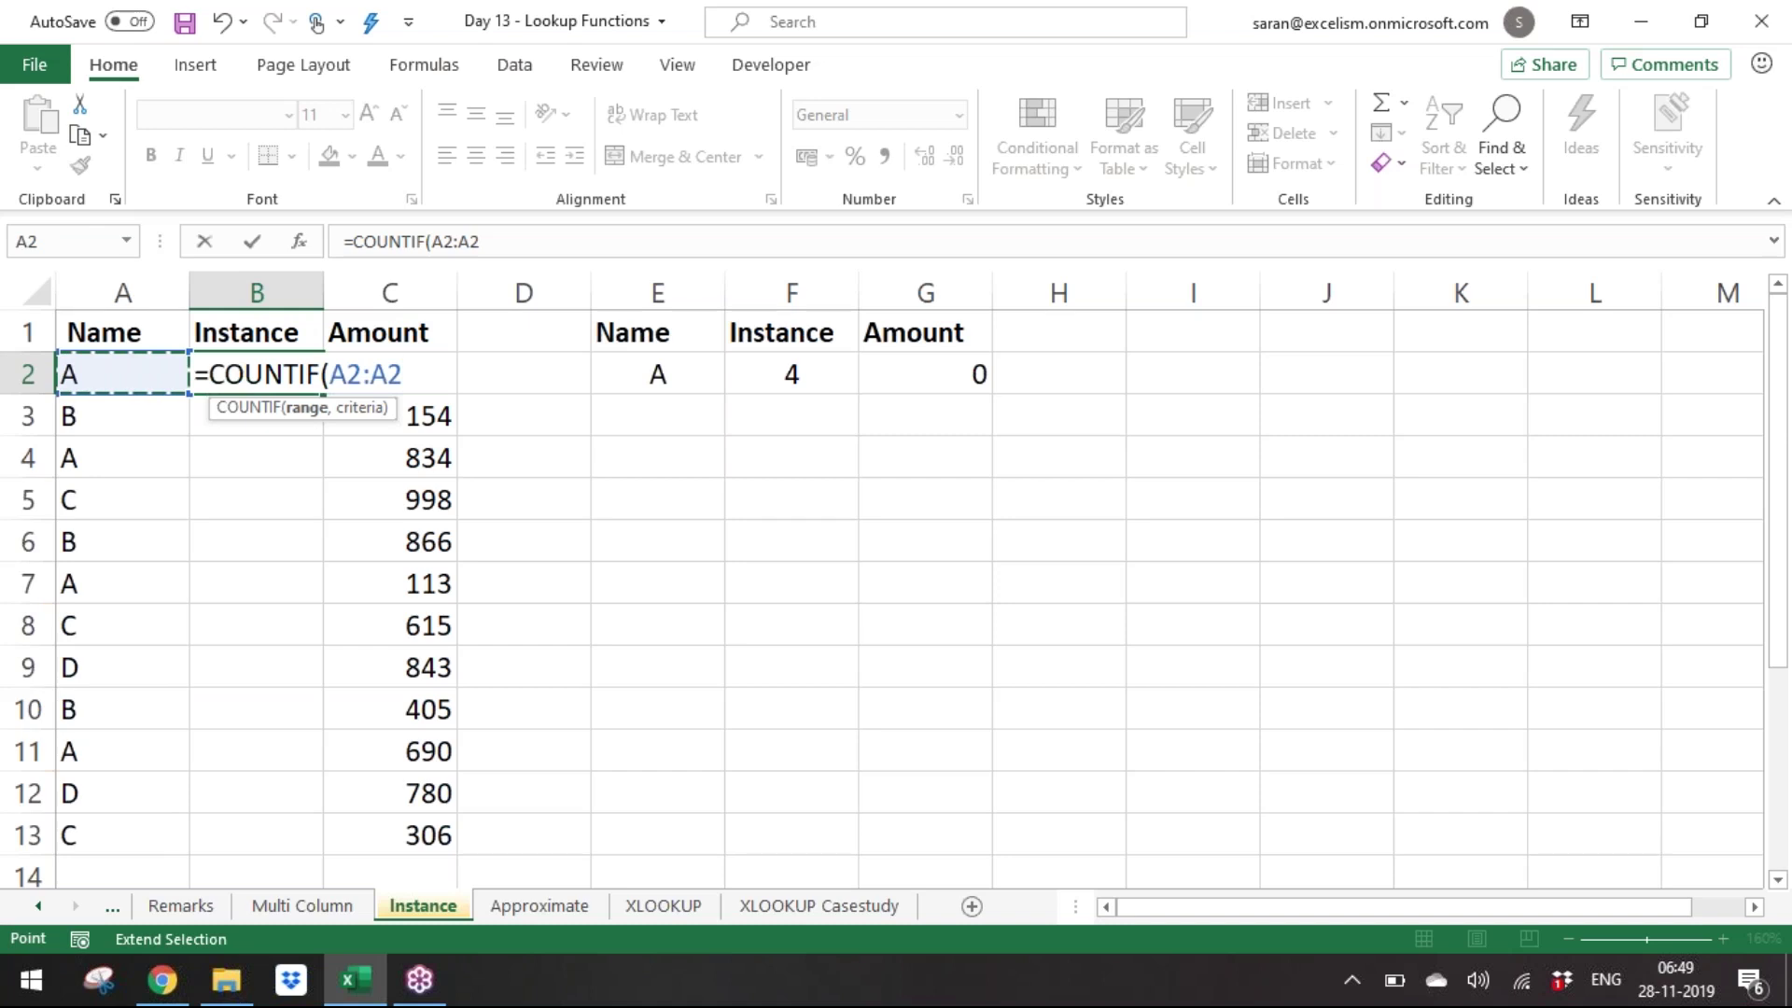
{"action": "type", "text": ","}
{"action": "key", "text": "Left"}
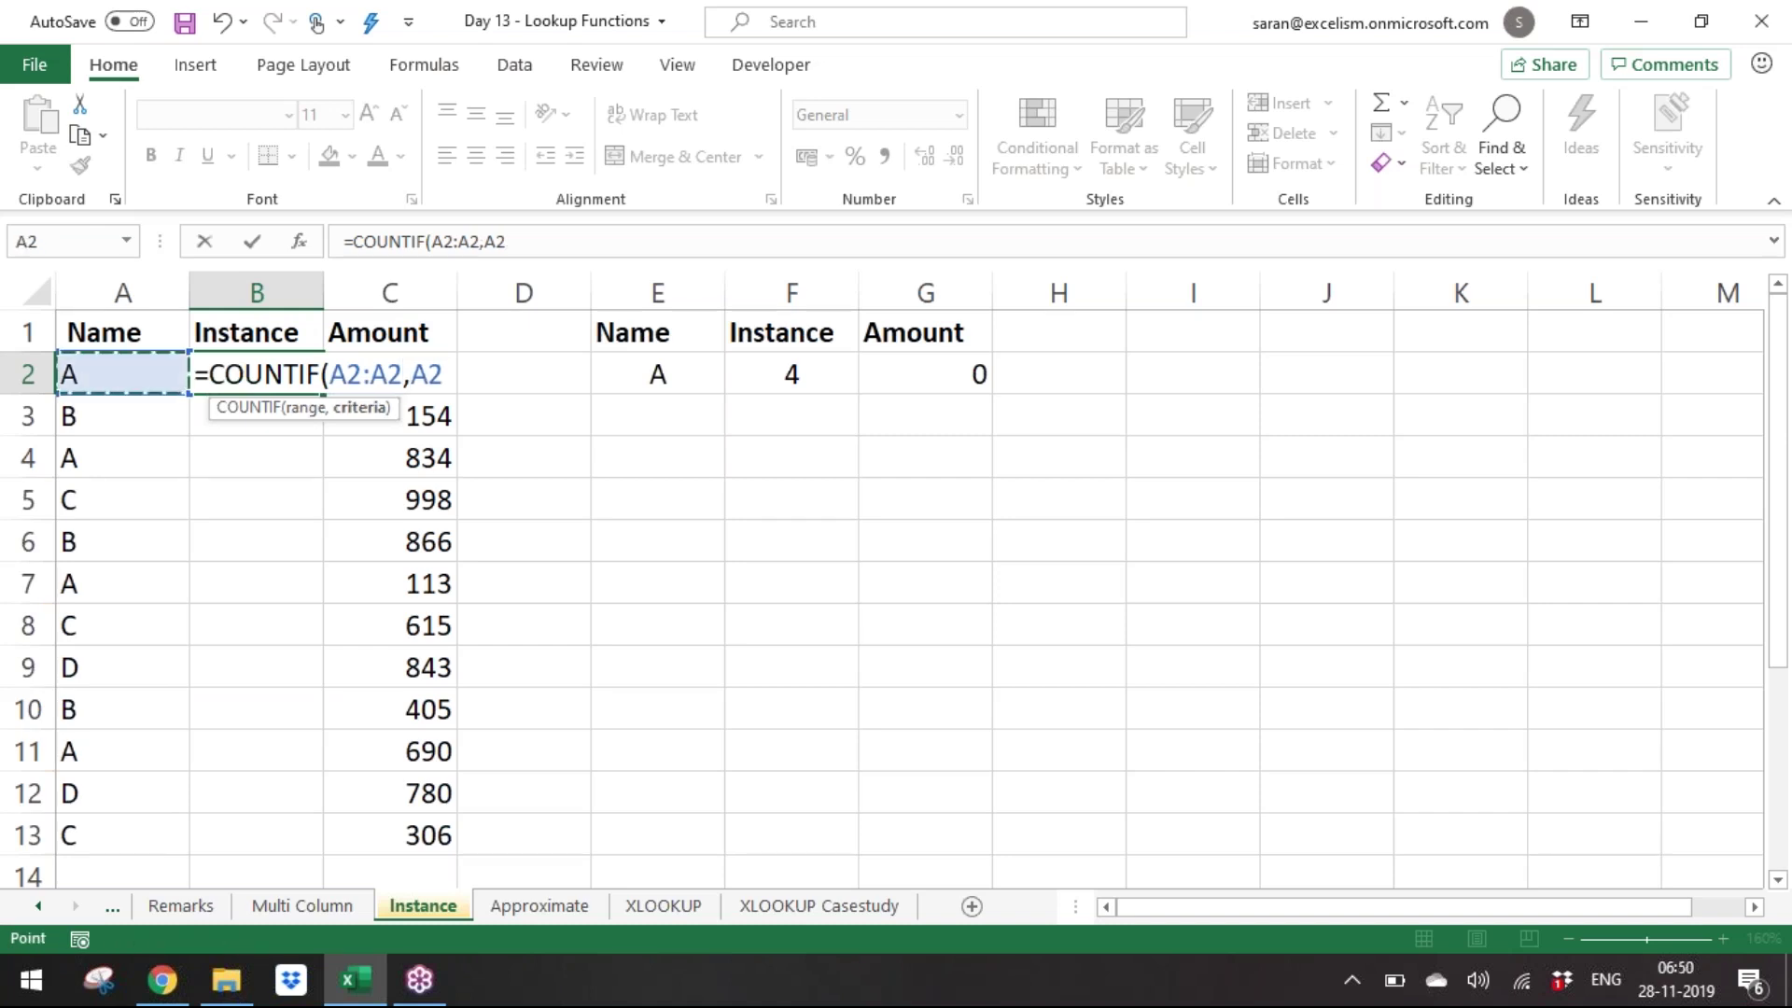
{"action": "type", "text": ")"}
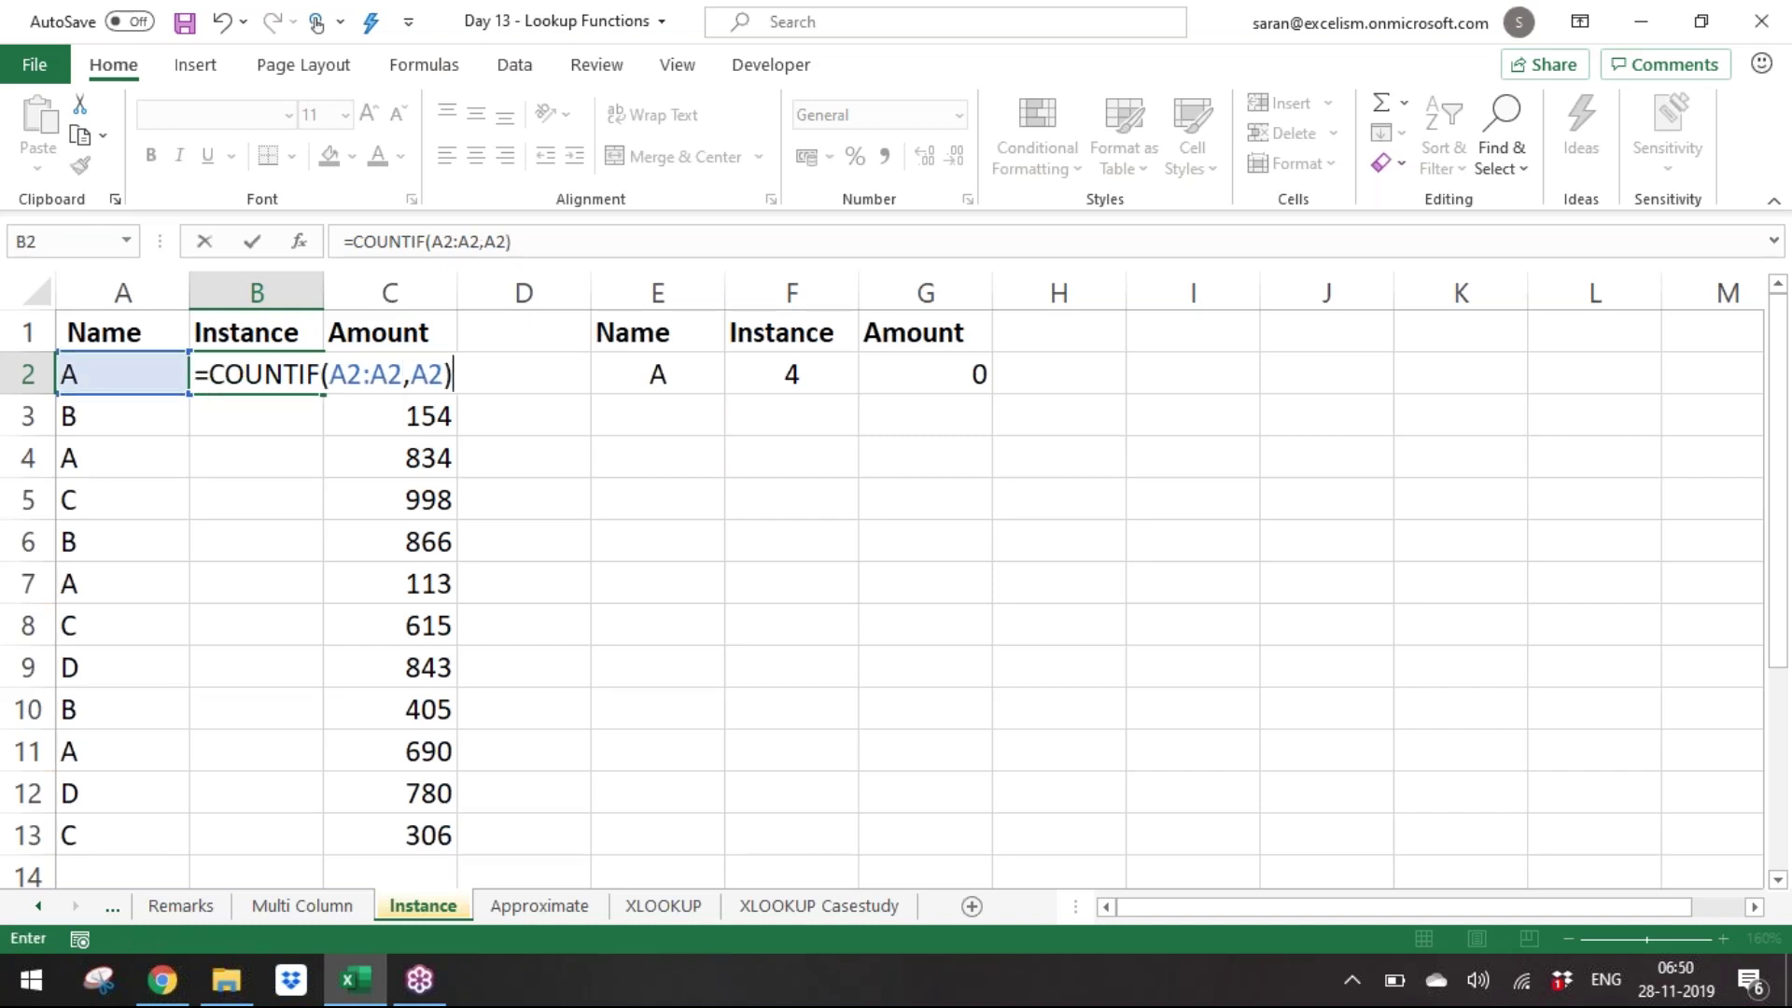
{"action": "left_click", "coordinate": [1772, 89]}
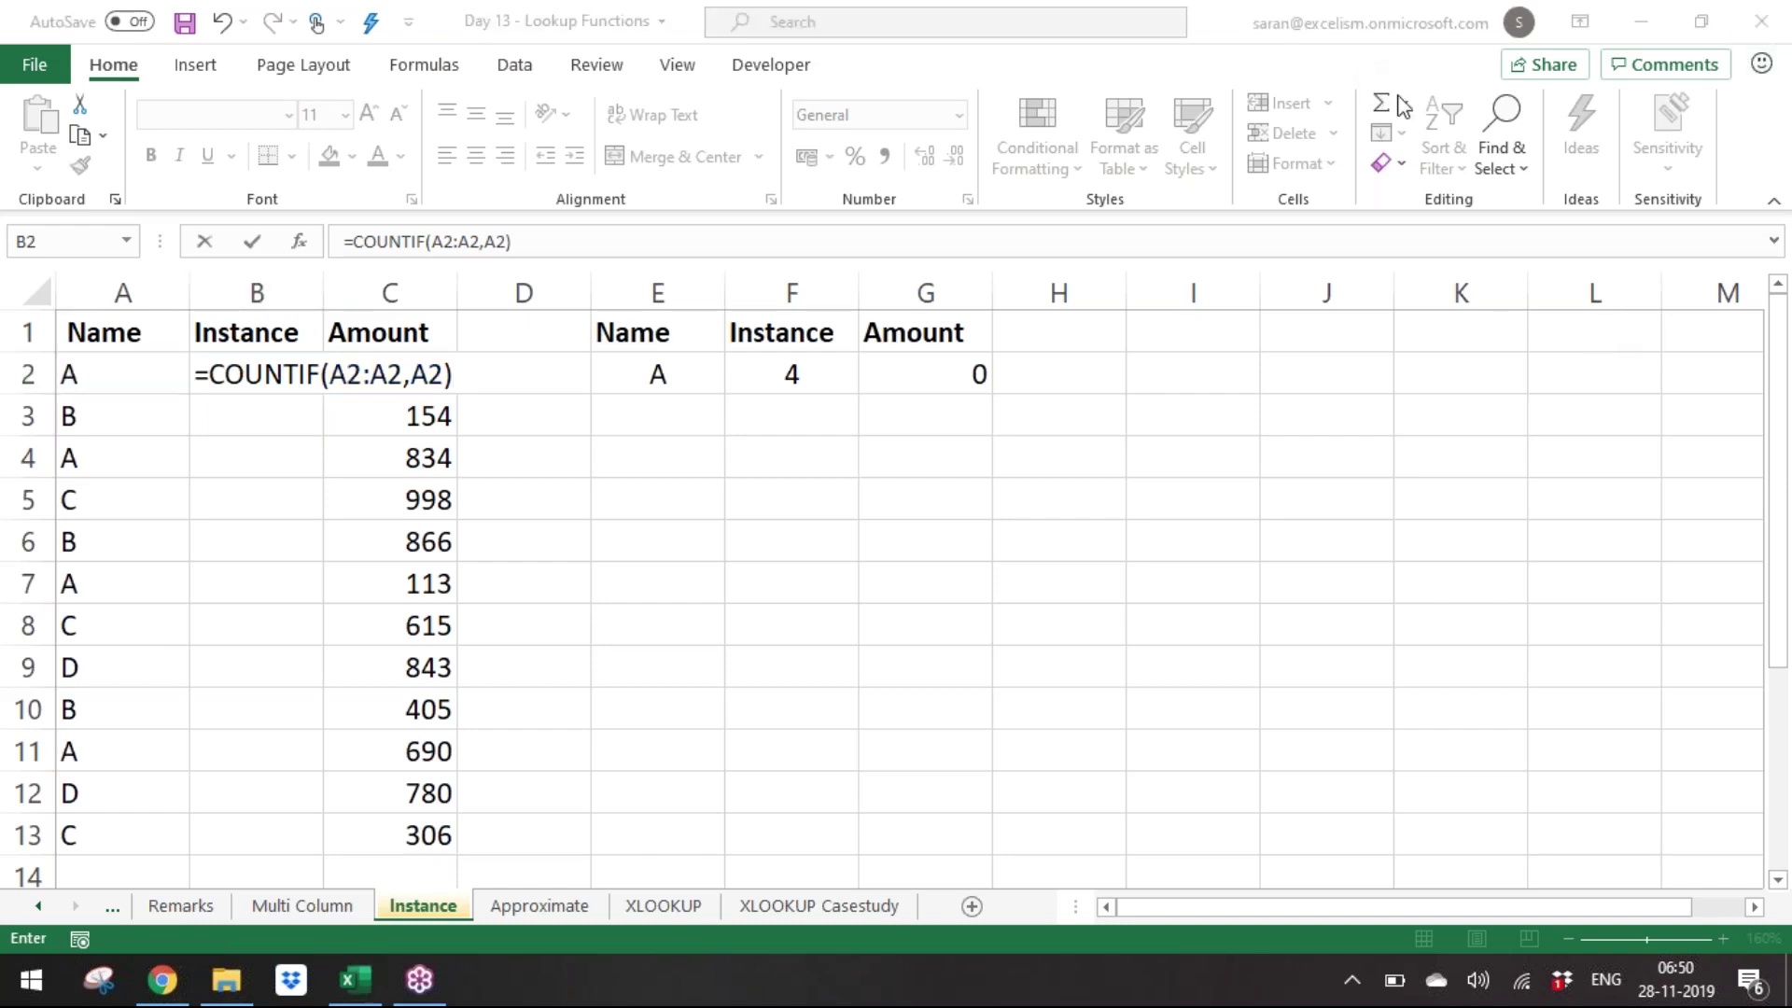
{"action": "left_click", "coordinate": [736, 579]}
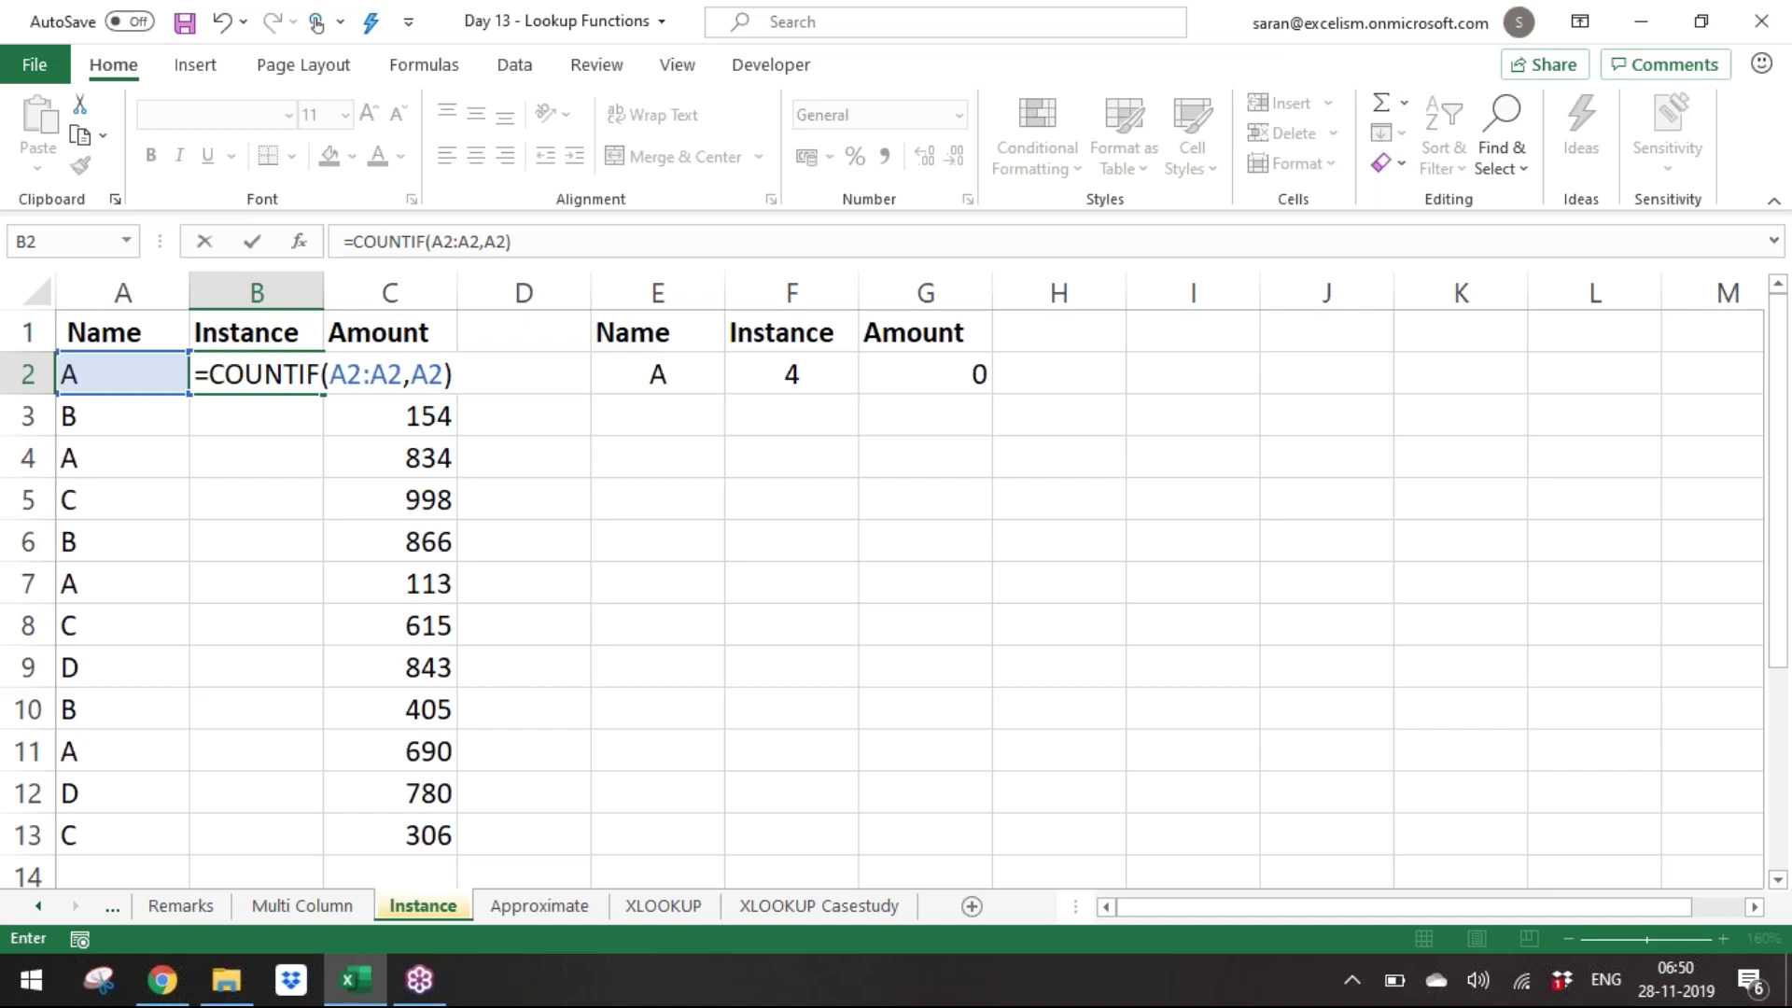
{"action": "left_click_drag", "start_coordinate": [329, 366], "coordinate": [445, 377]}
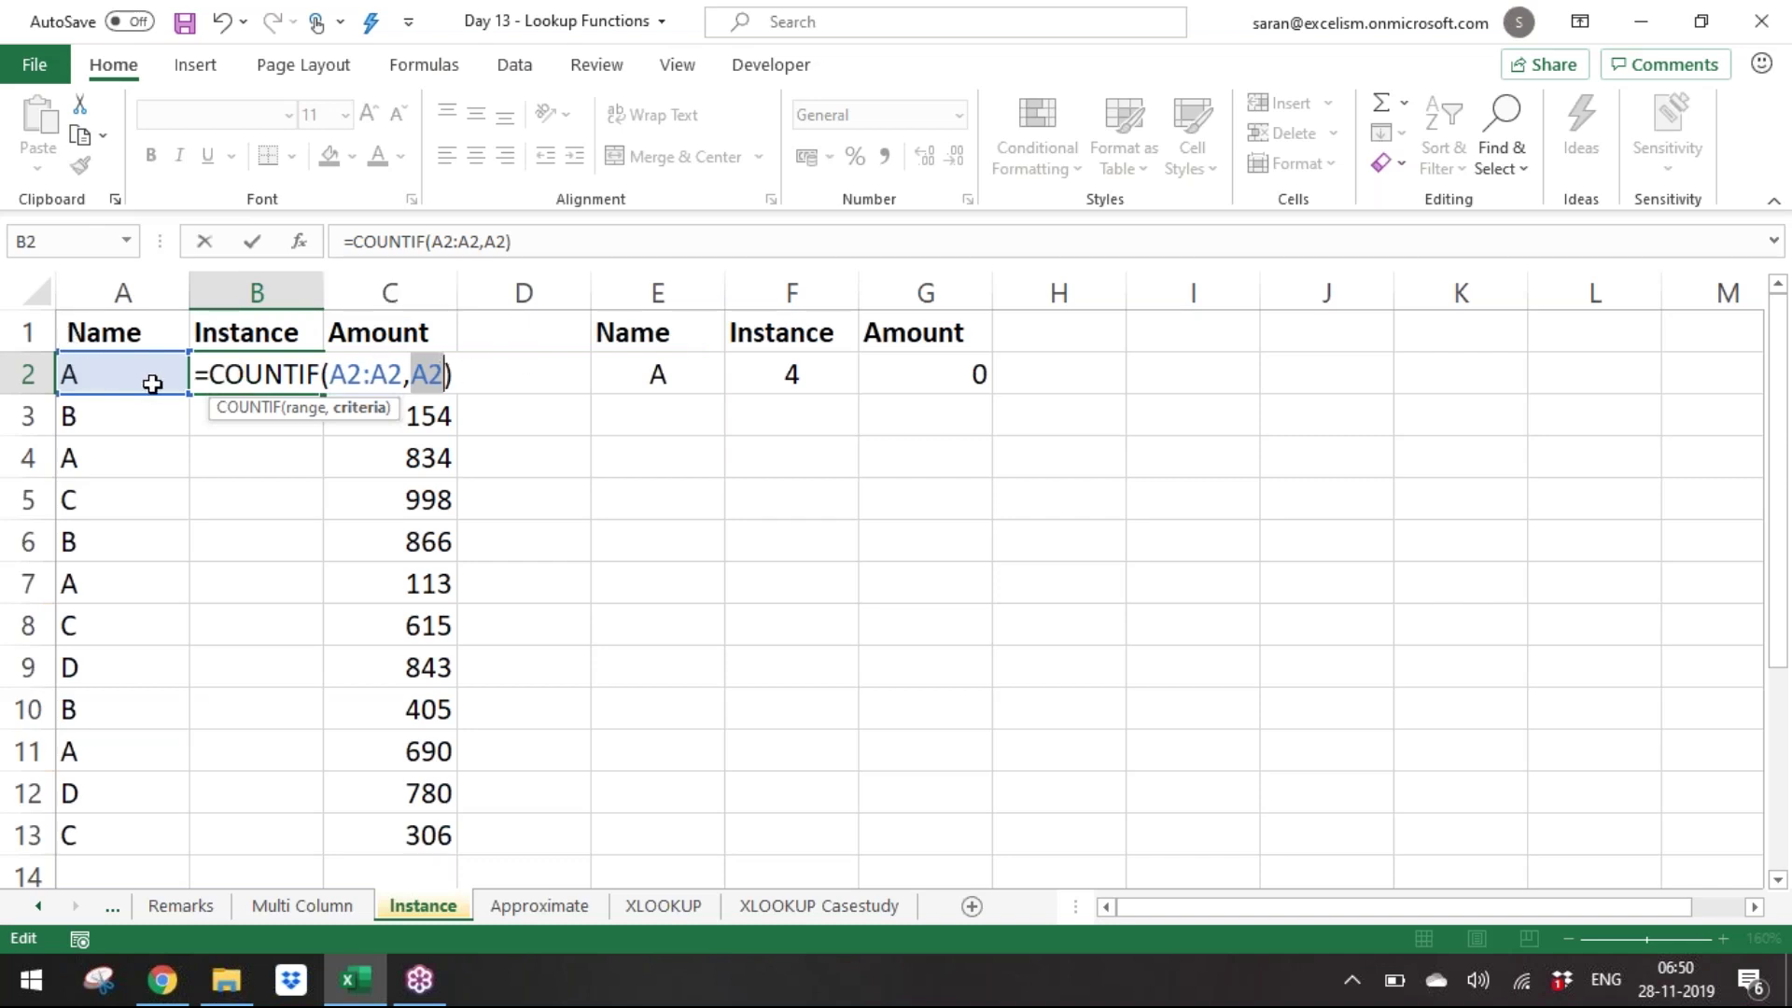
Commit B2's COUNTIF, copy it into B3, and inspect its A3:A3 range and A3 criteria.
{"action": "key", "text": "Return"}
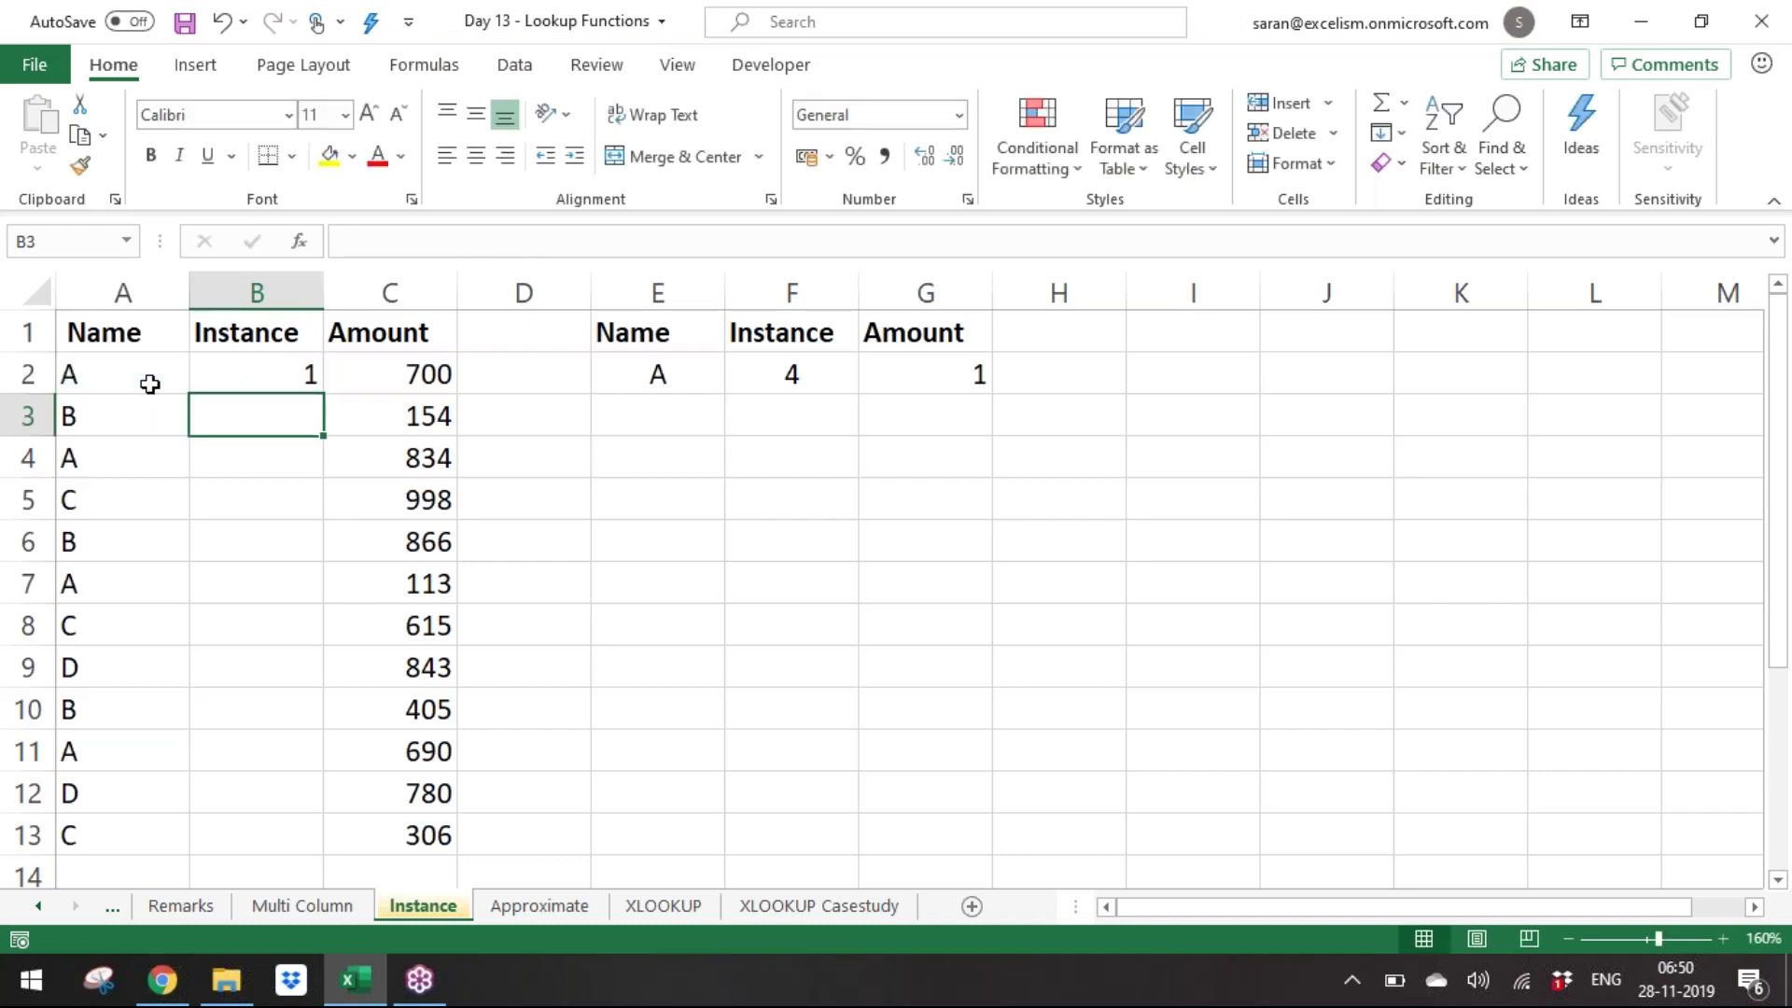
{"action": "key", "text": "Up"}
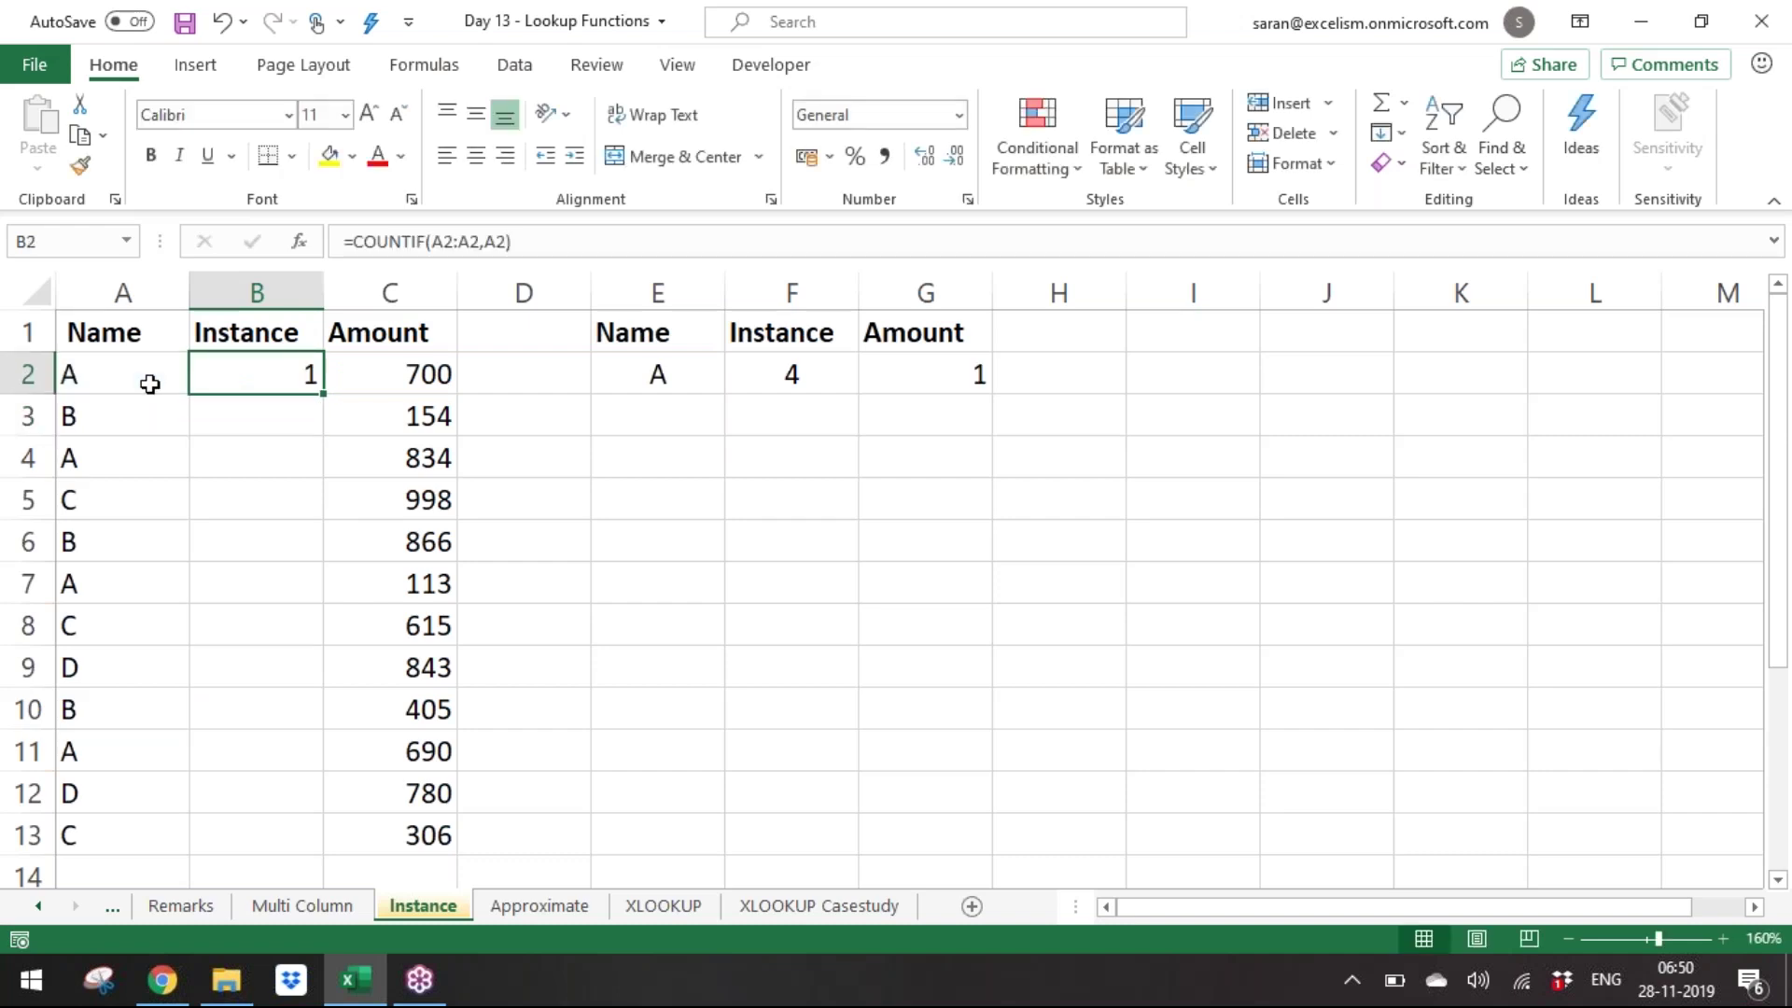
{"action": "key", "text": "ctrl+c"}
{"action": "key", "text": "Down"}
{"action": "key", "text": "Return"}
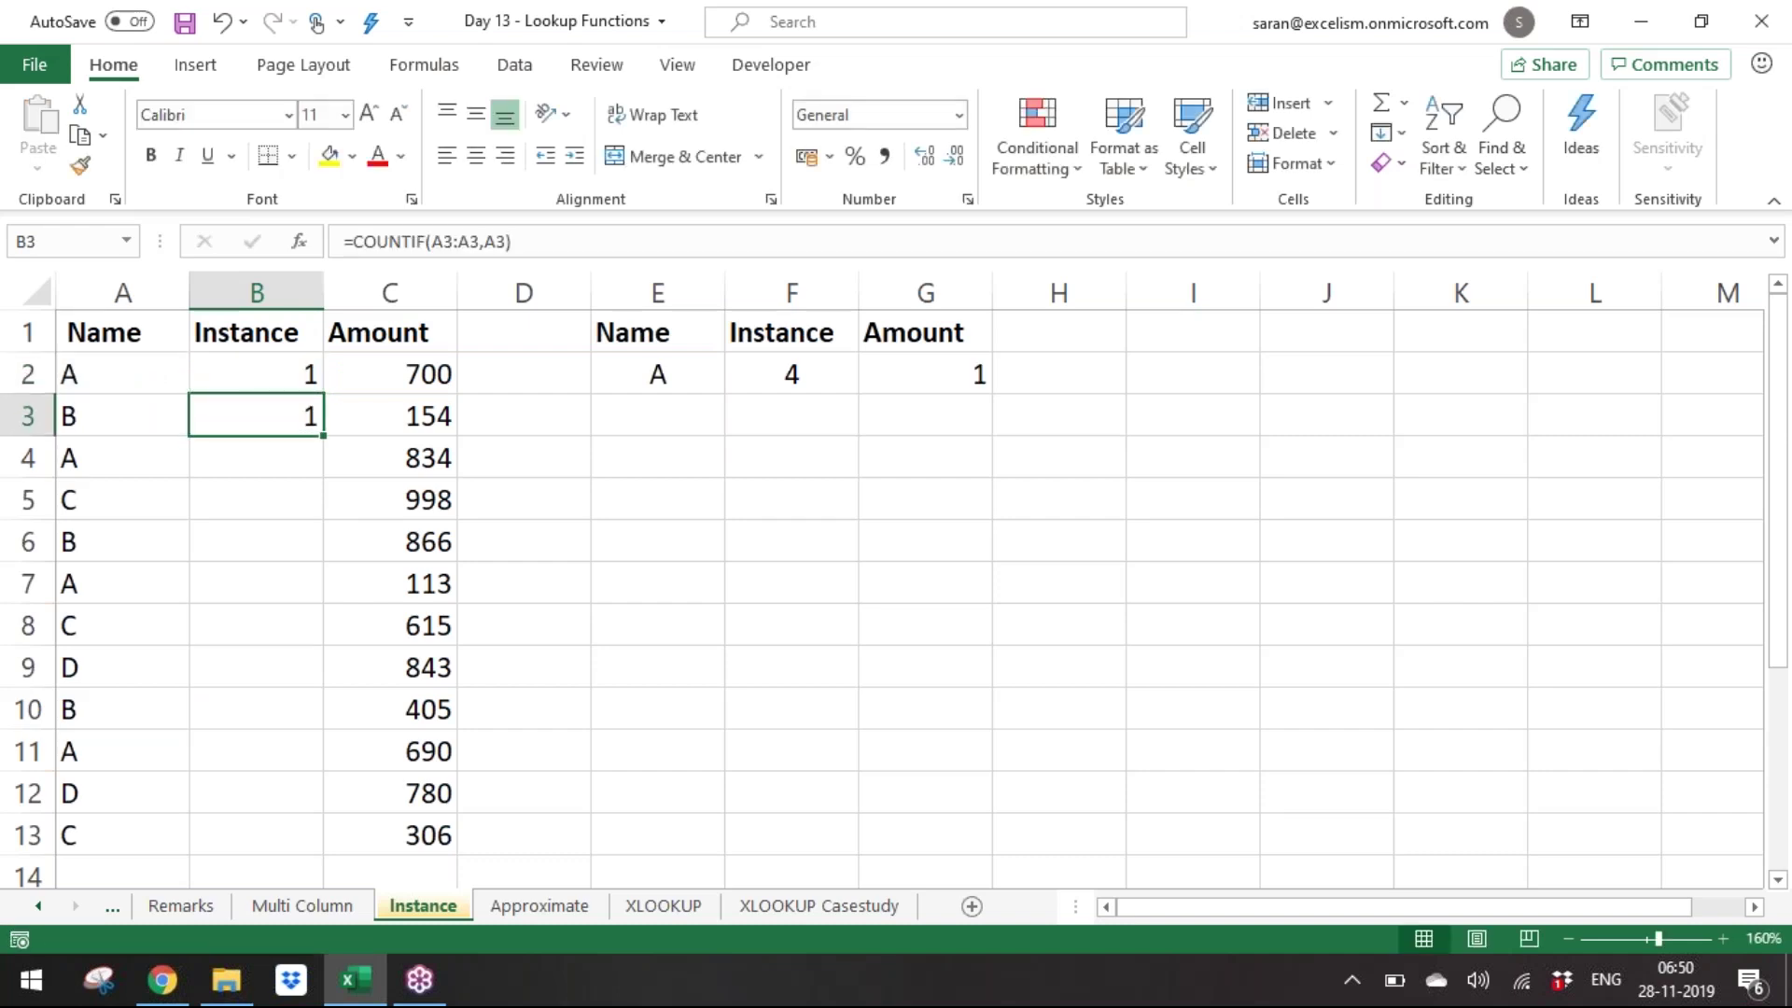
{"action": "key", "text": "F2"}
{"action": "key", "text": "Left"}
{"action": "key", "text": "Left"}
{"action": "key", "text": "Left"}
{"action": "key", "text": "Left"}
{"action": "key", "text": "Left"}
{"action": "key", "text": "Left"}
{"action": "key", "text": "Left"}
{"action": "key", "text": "Left"}
{"action": "key", "text": "Left"}
{"action": "key", "text": "Left"}
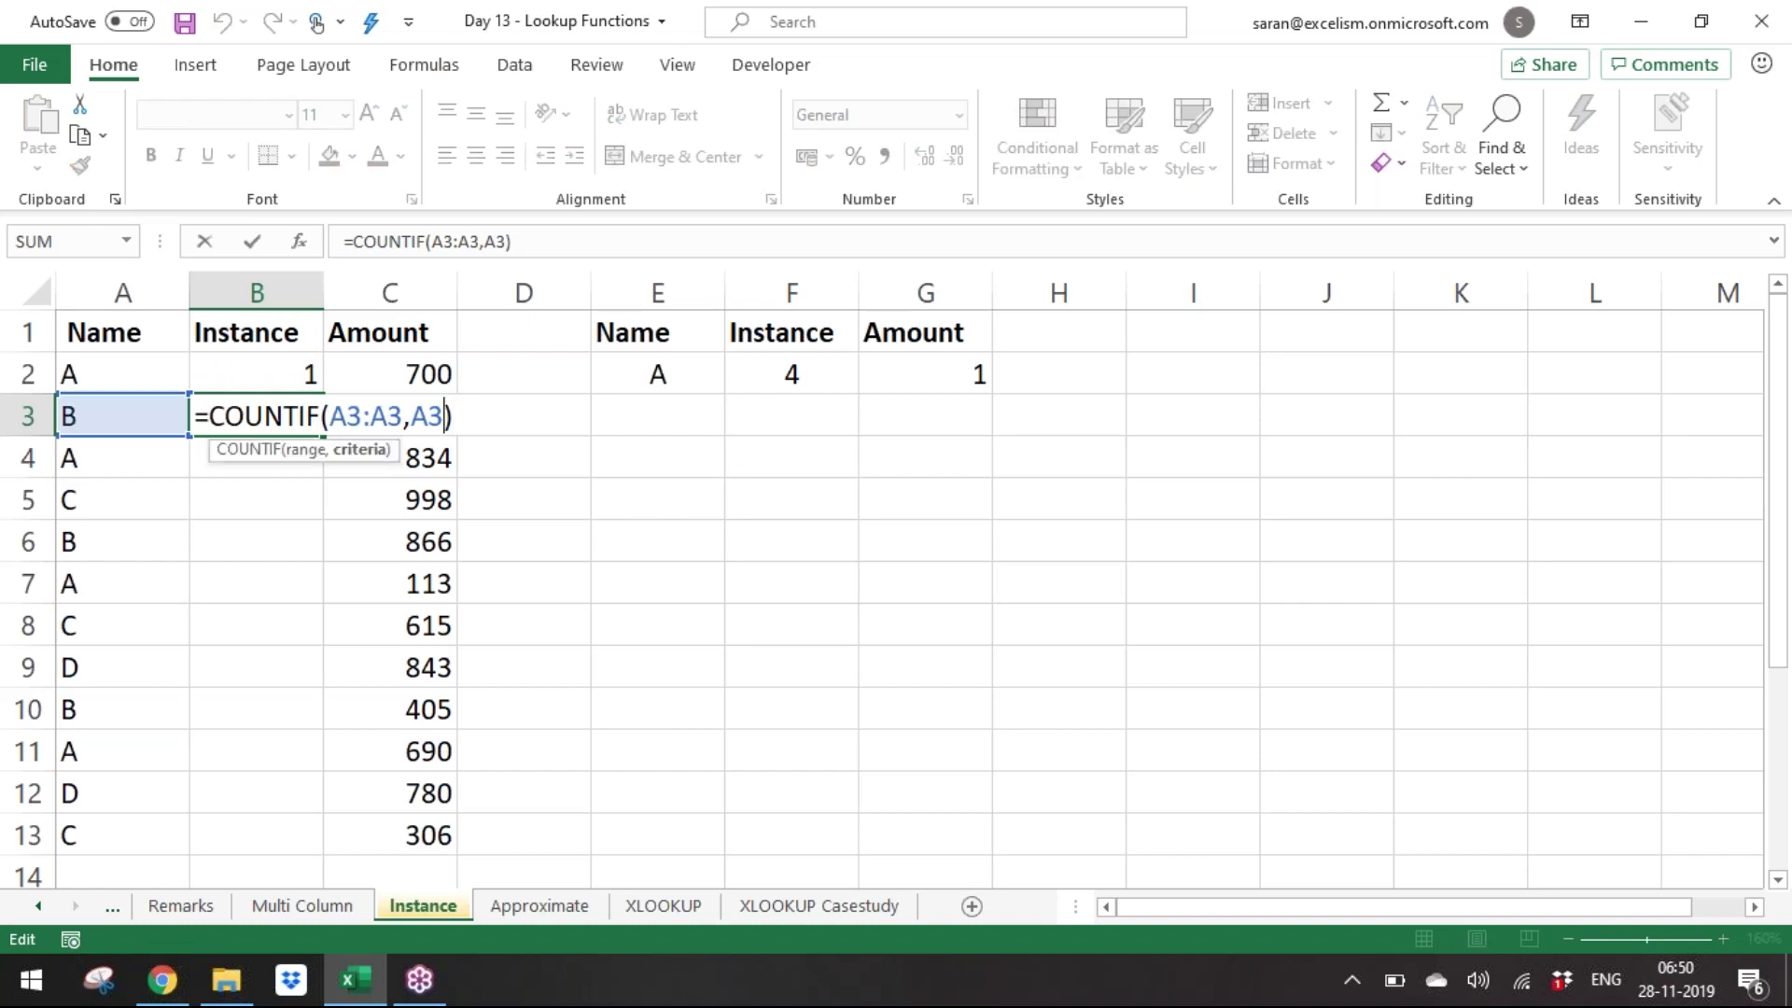
{"action": "key", "text": "Right"}
{"action": "key", "text": "shift+Right"}
{"action": "key", "text": "shift+Right"}
{"action": "key", "text": "shift+Right"}
{"action": "key", "text": "shift+Right"}
{"action": "key", "text": "shift+Right"}
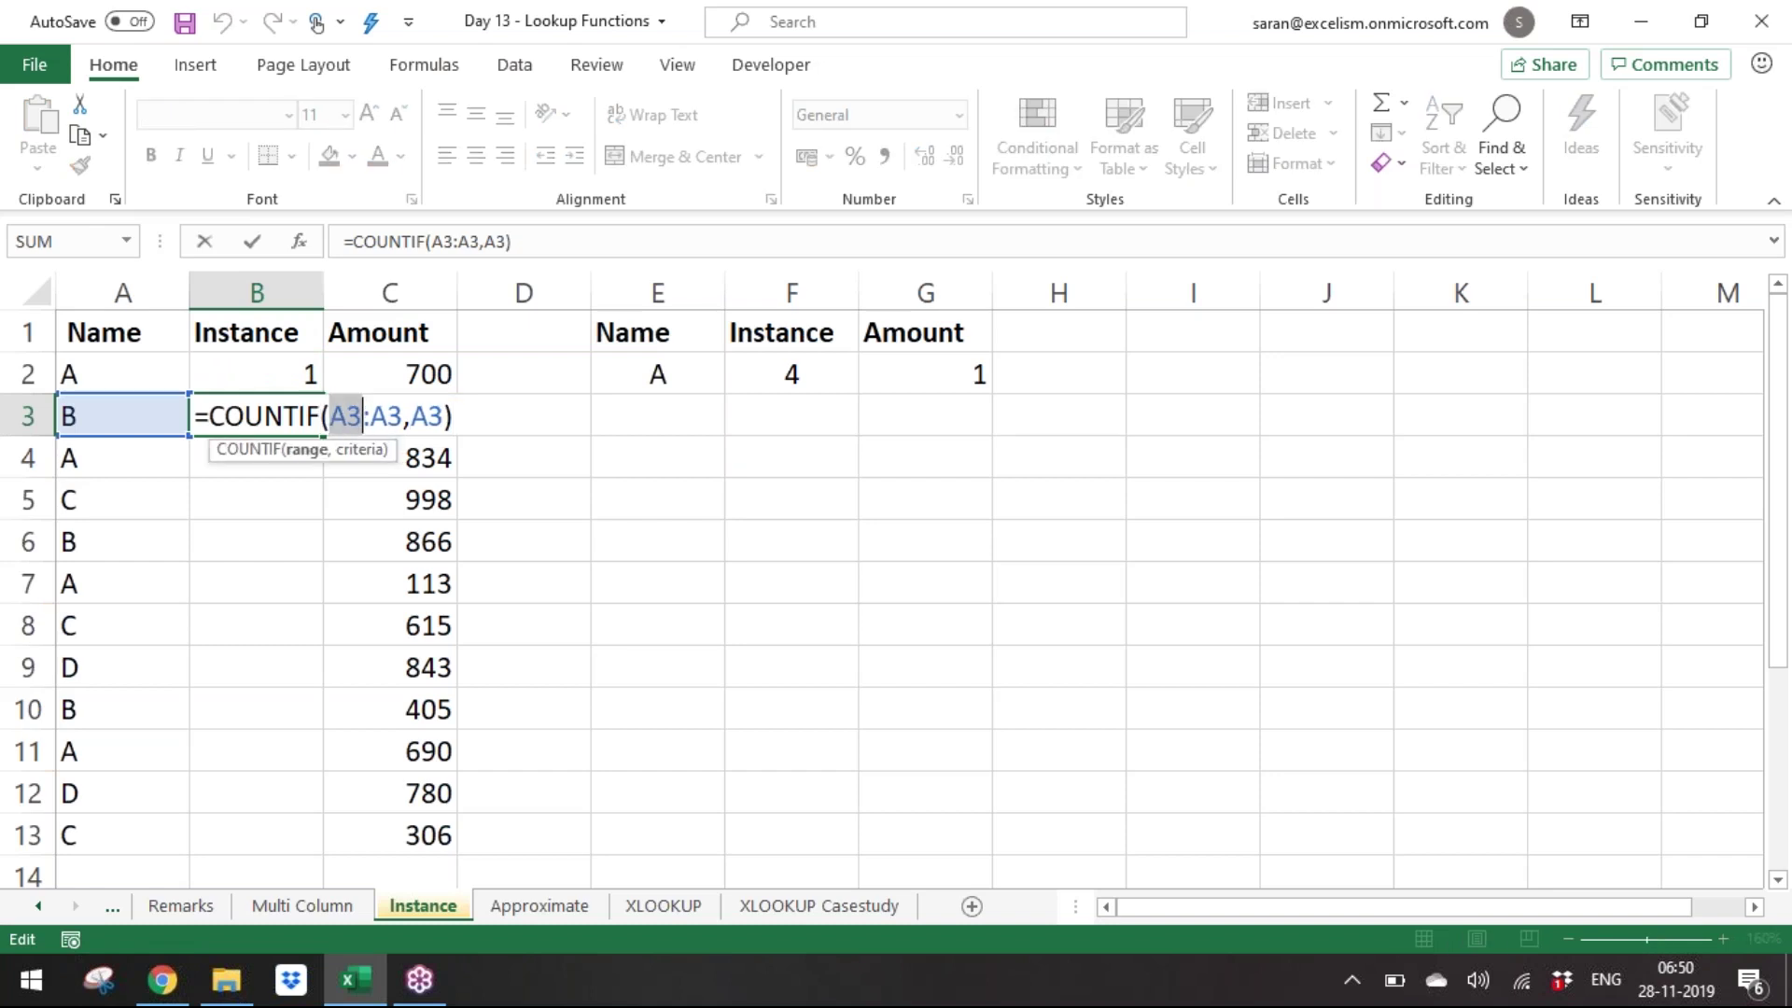
{"action": "key", "text": "Right"}
{"action": "key", "text": "Right"}
{"action": "key", "text": "shift+Right"}
{"action": "key", "text": "shift+Right"}
{"action": "key", "text": "ctrl+Return"}
Copy the formula into B4 and inspect its A4:A4 range and A4 criteria.
{"action": "key", "text": "Down"}
{"action": "key", "text": "Up"}
{"action": "key", "text": "ctrl+c"}
{"action": "key", "text": "Down"}
{"action": "key", "text": "Return"}
{"action": "key", "text": "F2"}
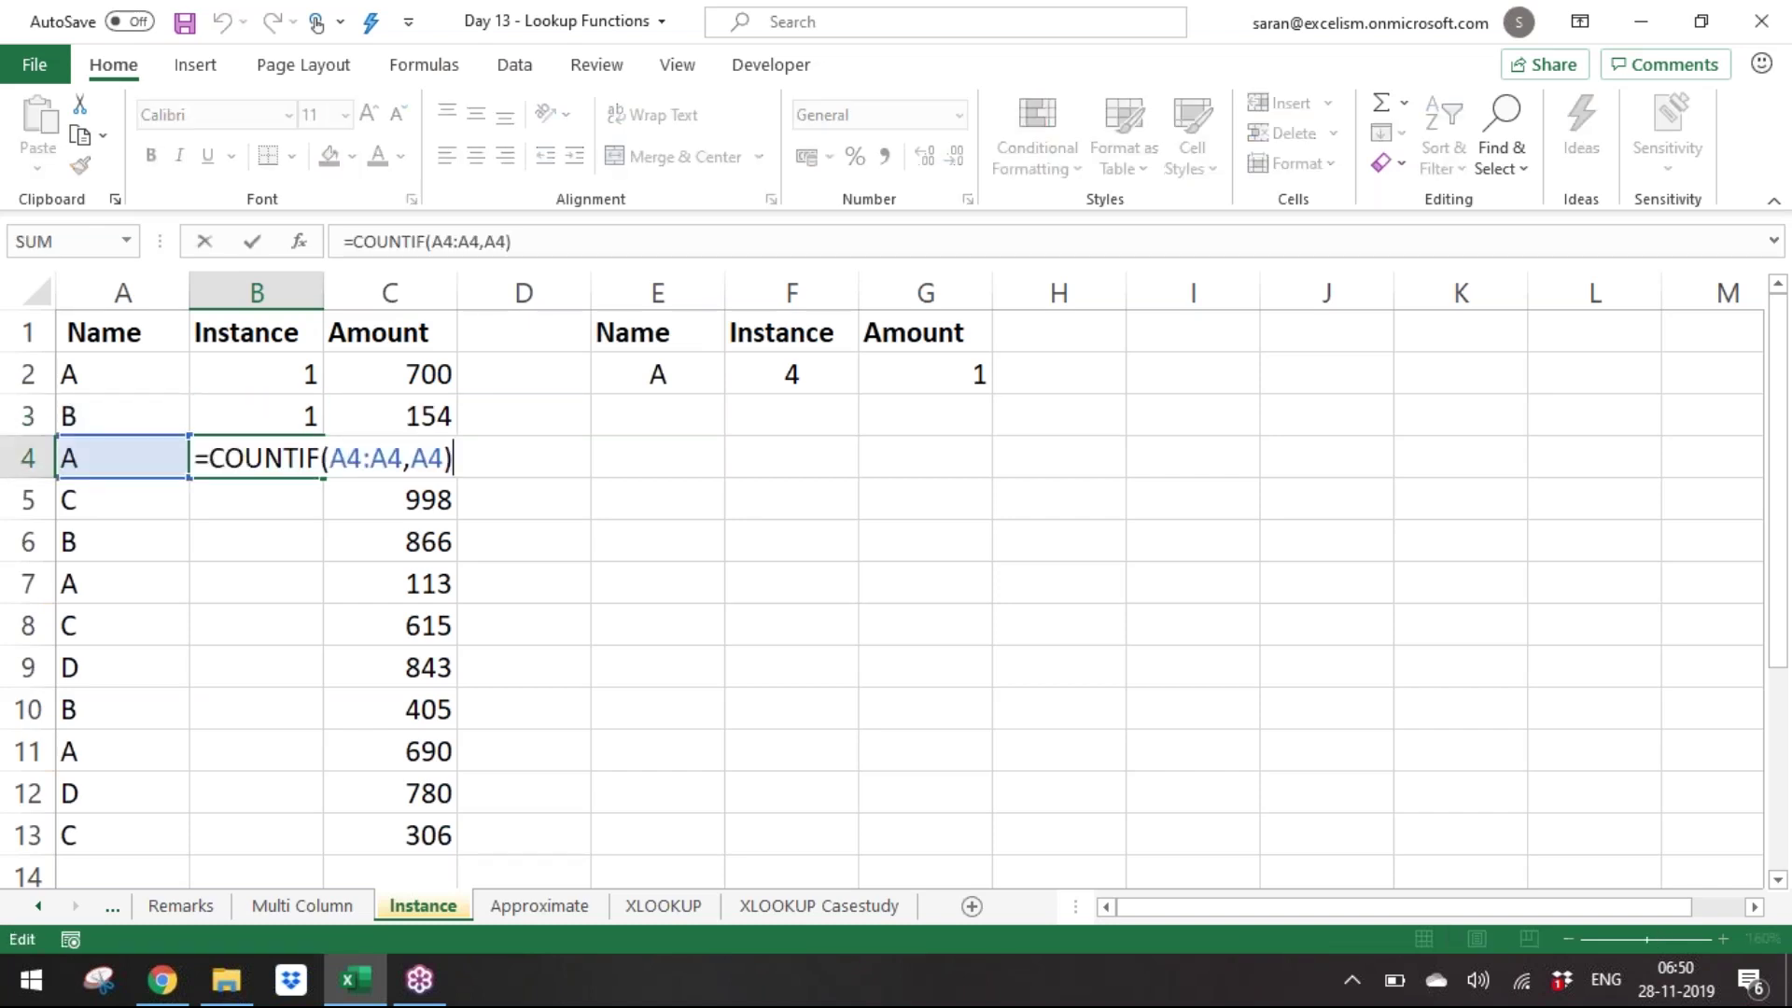
{"action": "key", "text": "Left"}
{"action": "key", "text": "Left"}
{"action": "key", "text": "Left"}
{"action": "key", "text": "Left"}
{"action": "key", "text": "Left"}
{"action": "key", "text": "Left"}
{"action": "key", "text": "Left"}
{"action": "key", "text": "Left"}
{"action": "key", "text": "Left"}
{"action": "key", "text": "shift+Right"}
{"action": "key", "text": "shift+Right"}
{"action": "key", "text": "Right"}
{"action": "key", "text": "Right"}
{"action": "key", "text": "shift+Right"}
{"action": "key", "text": "shift+Right"}
{"action": "key", "text": "Right"}
{"action": "key", "text": "Right"}
{"action": "key", "text": "shift+Right"}
{"action": "key", "text": "shift+Right"}
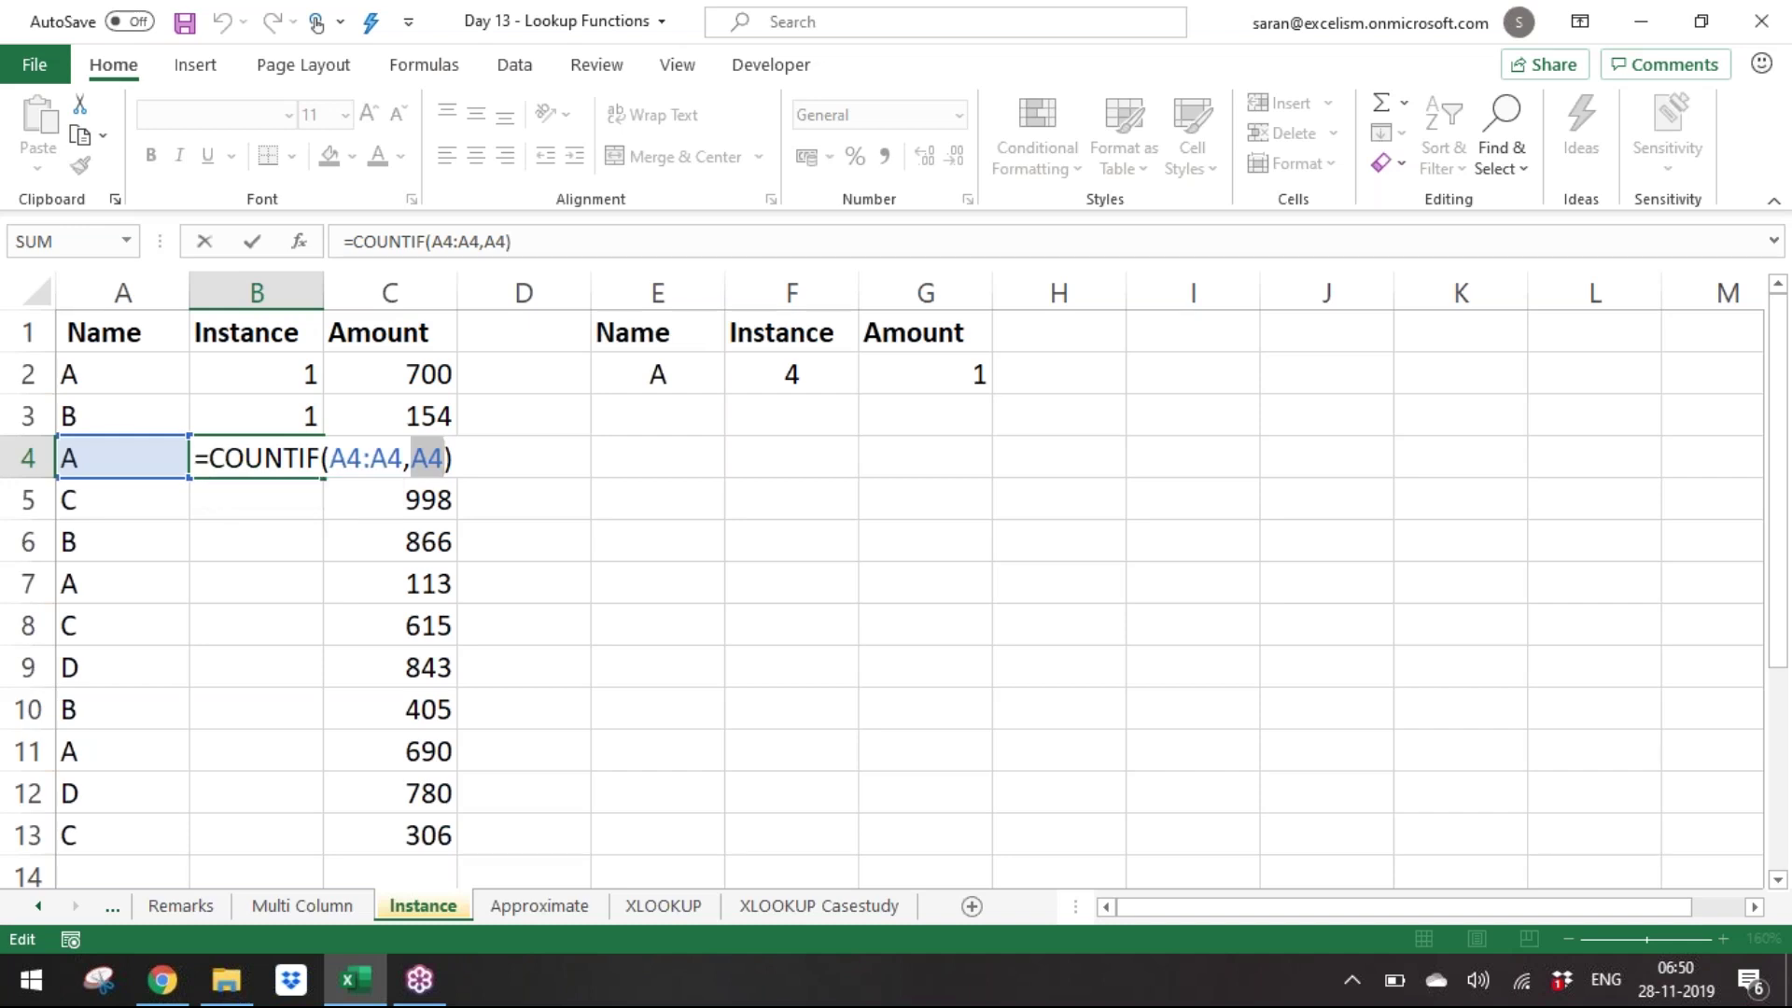
{"action": "key", "text": "Return"}
Edit B2 to anchor the range start, giving =COUNTIF($A$2:A2,A2).
{"action": "key", "text": "Up"}
{"action": "key", "text": "Up"}
{"action": "key", "text": "Up"}
{"action": "key", "text": "Down"}
{"action": "key", "text": "Down"}
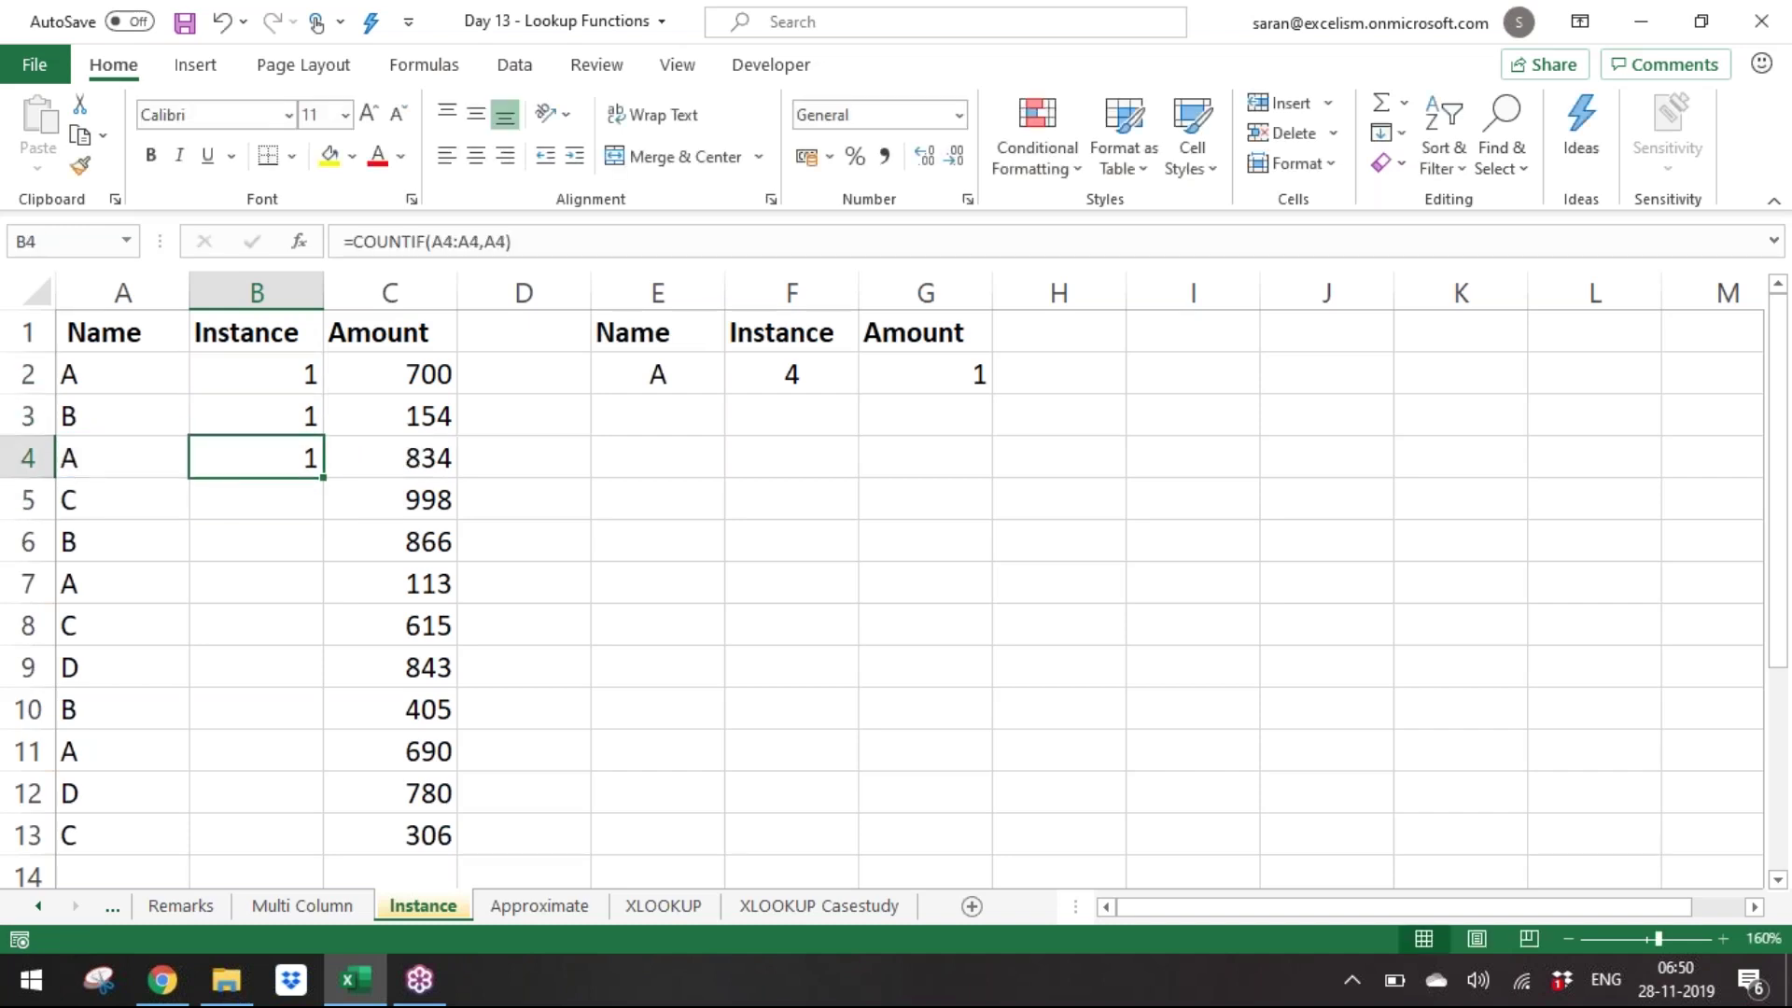
{"action": "key", "text": "Up"}
{"action": "key", "text": "Up"}
{"action": "key", "text": "F2"}
{"action": "key", "text": "Left"}
{"action": "key", "text": "Left"}
{"action": "key", "text": "Left"}
{"action": "key", "text": "Left"}
{"action": "key", "text": "Left"}
{"action": "key", "text": "Left"}
{"action": "key", "text": "Left"}
{"action": "key", "text": "Left"}
{"action": "key", "text": "Left"}
{"action": "key", "text": "Left"}
{"action": "key", "text": "Right"}
{"action": "key", "text": "Right"}
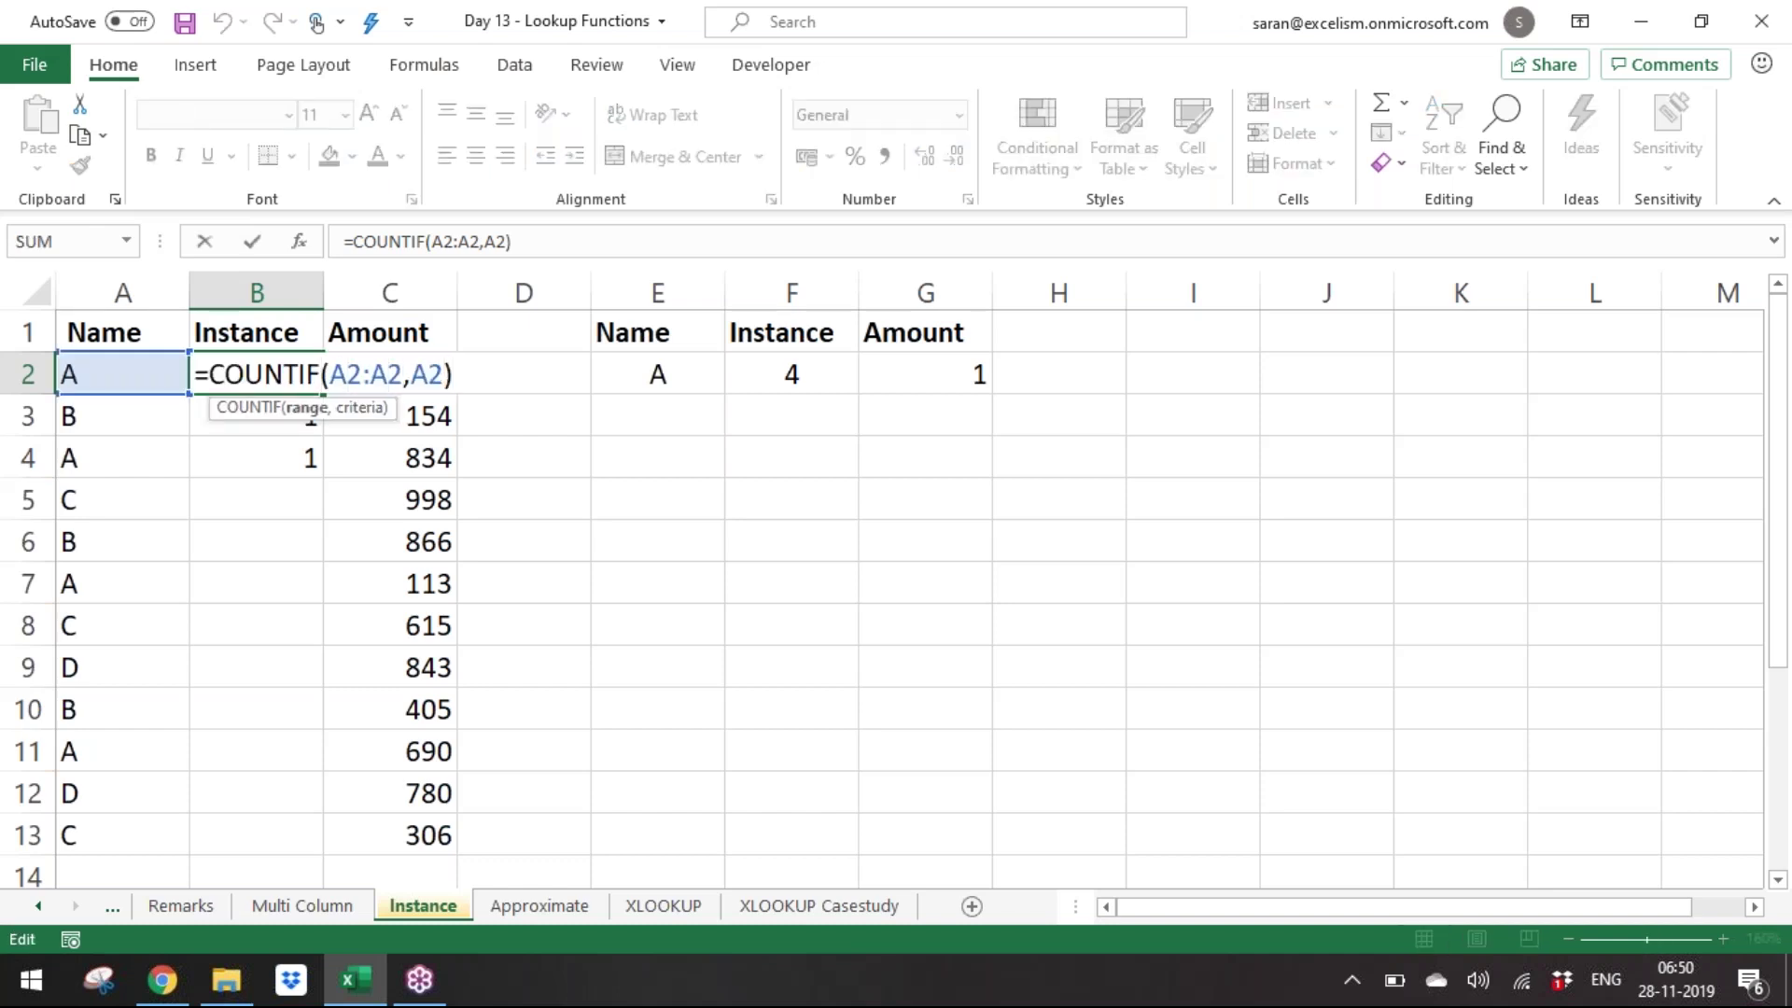
{"action": "key", "text": "F4"}
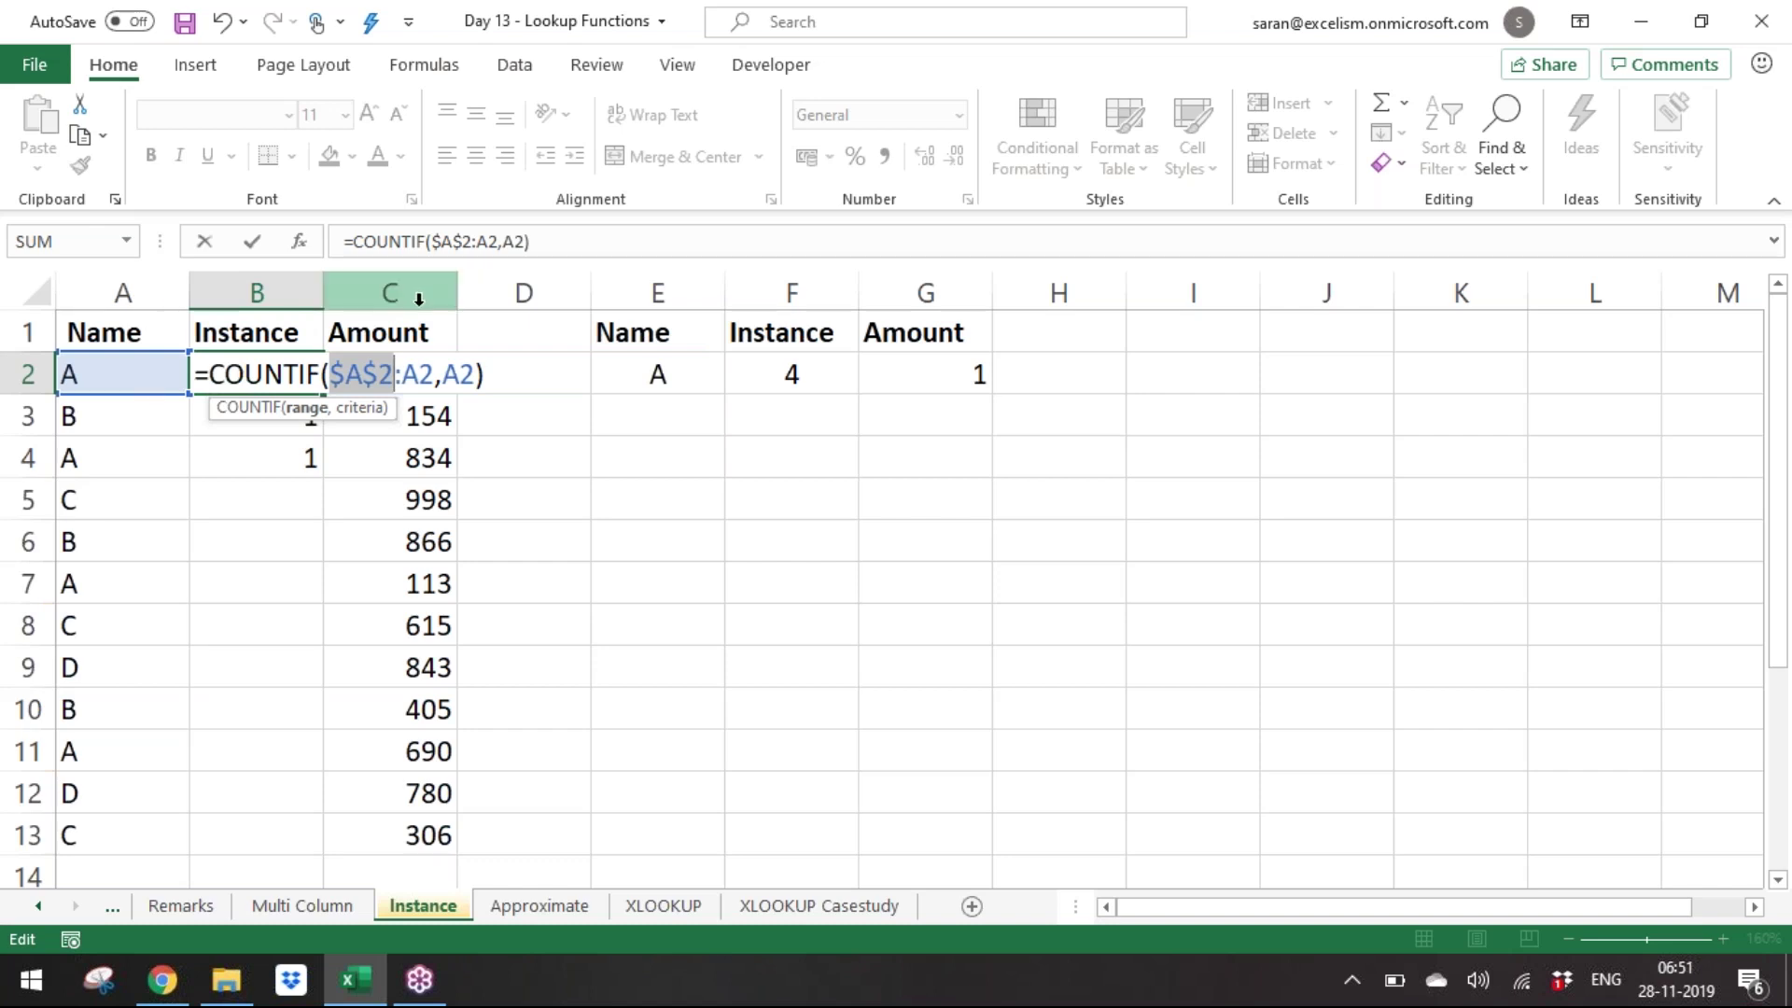
Commit the running-count =COUNTIF($A$2:A2,A2) in B2 and copy it into B3.
{"action": "left_click", "coordinate": [435, 378]}
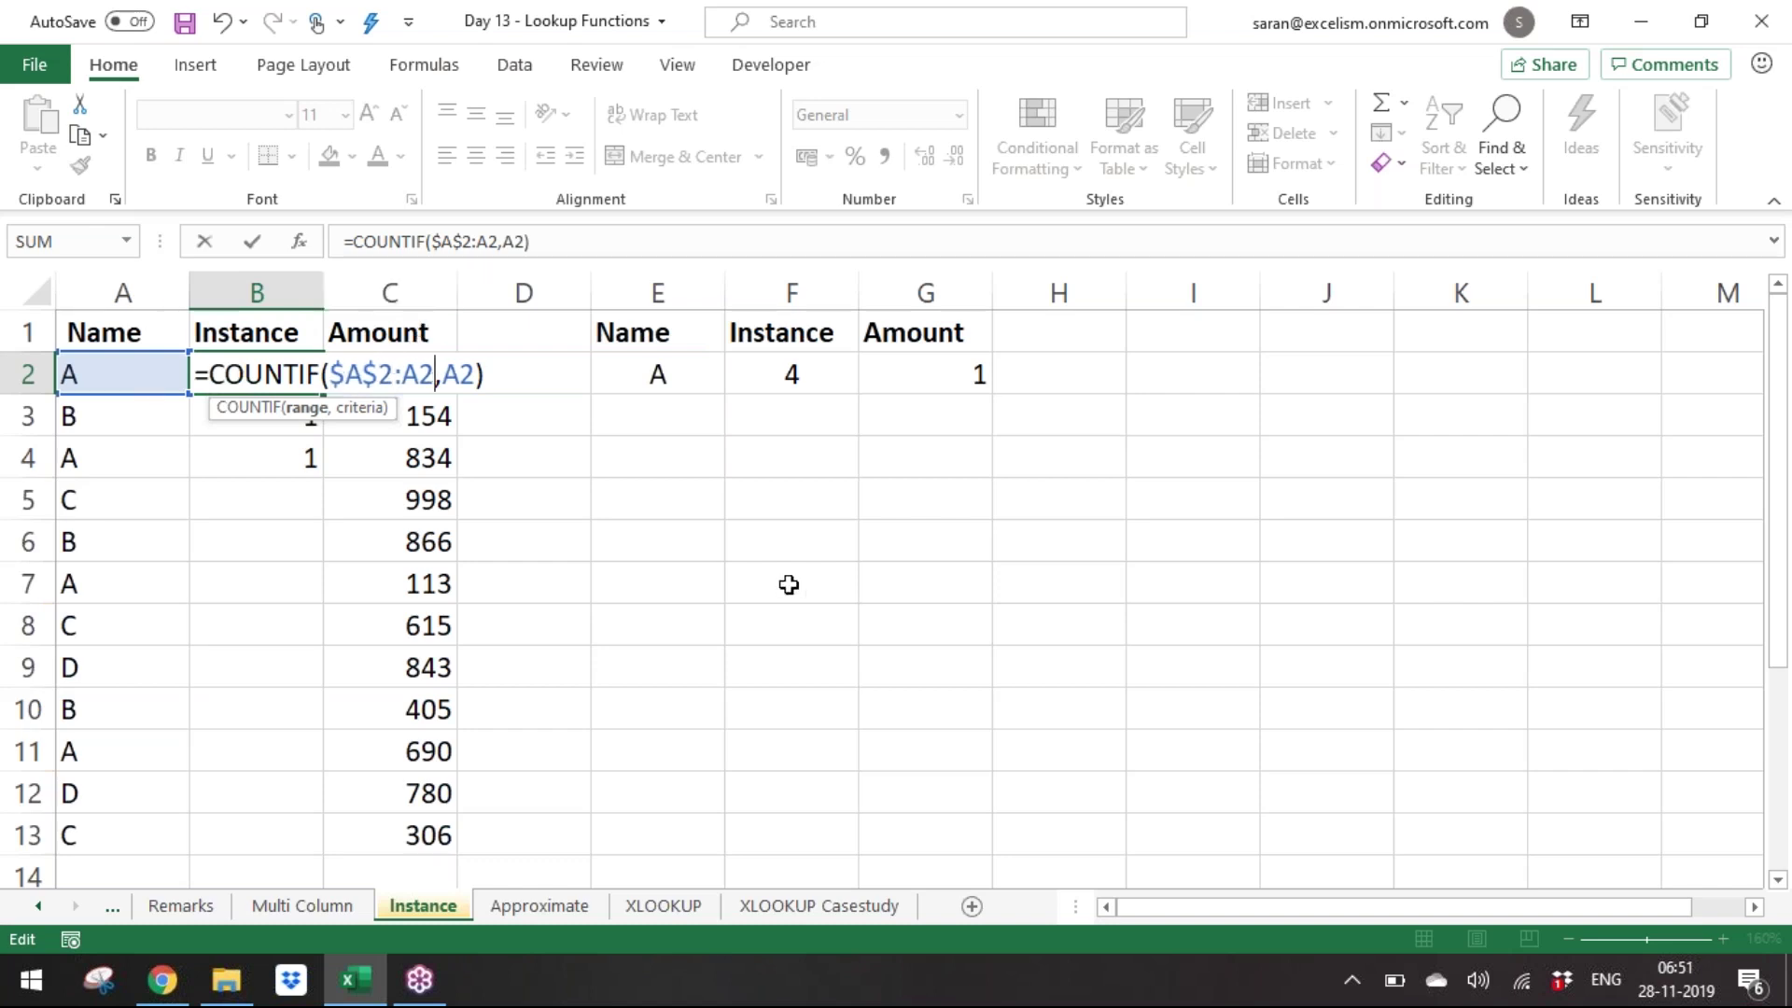
{"action": "key", "text": "Return"}
{"action": "key", "text": "Up"}
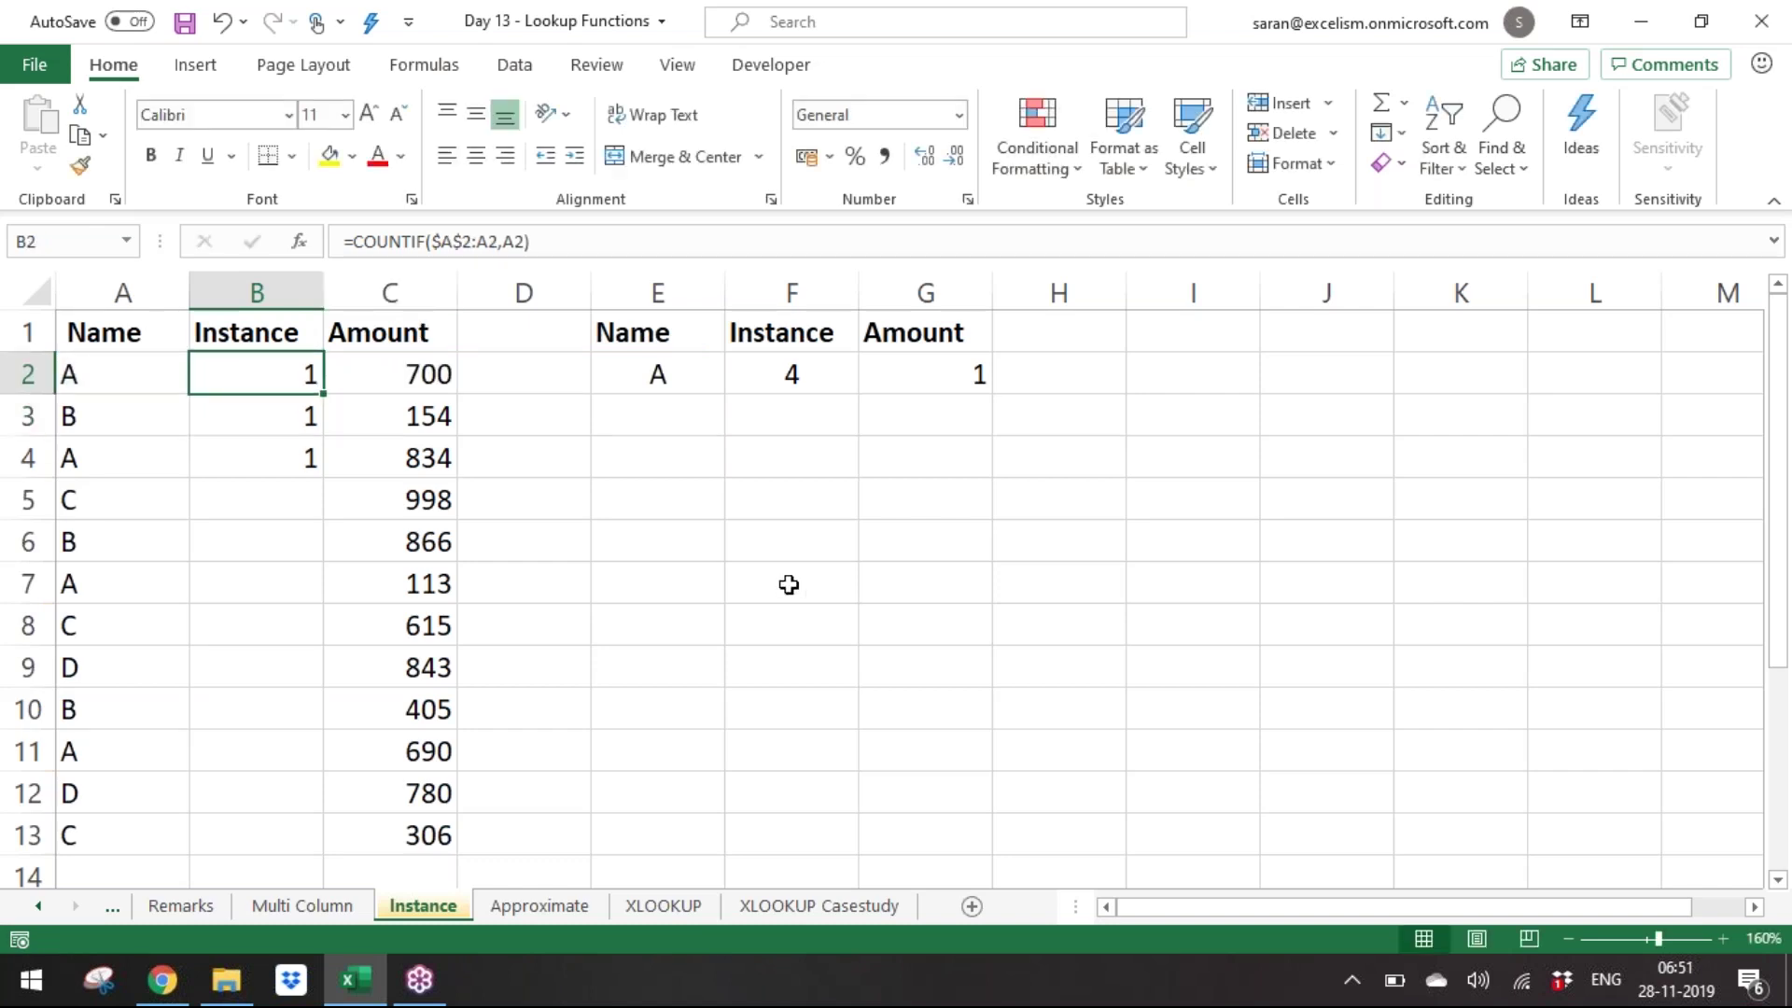
{"action": "key", "text": "ctrl+c"}
{"action": "key", "text": "Down"}
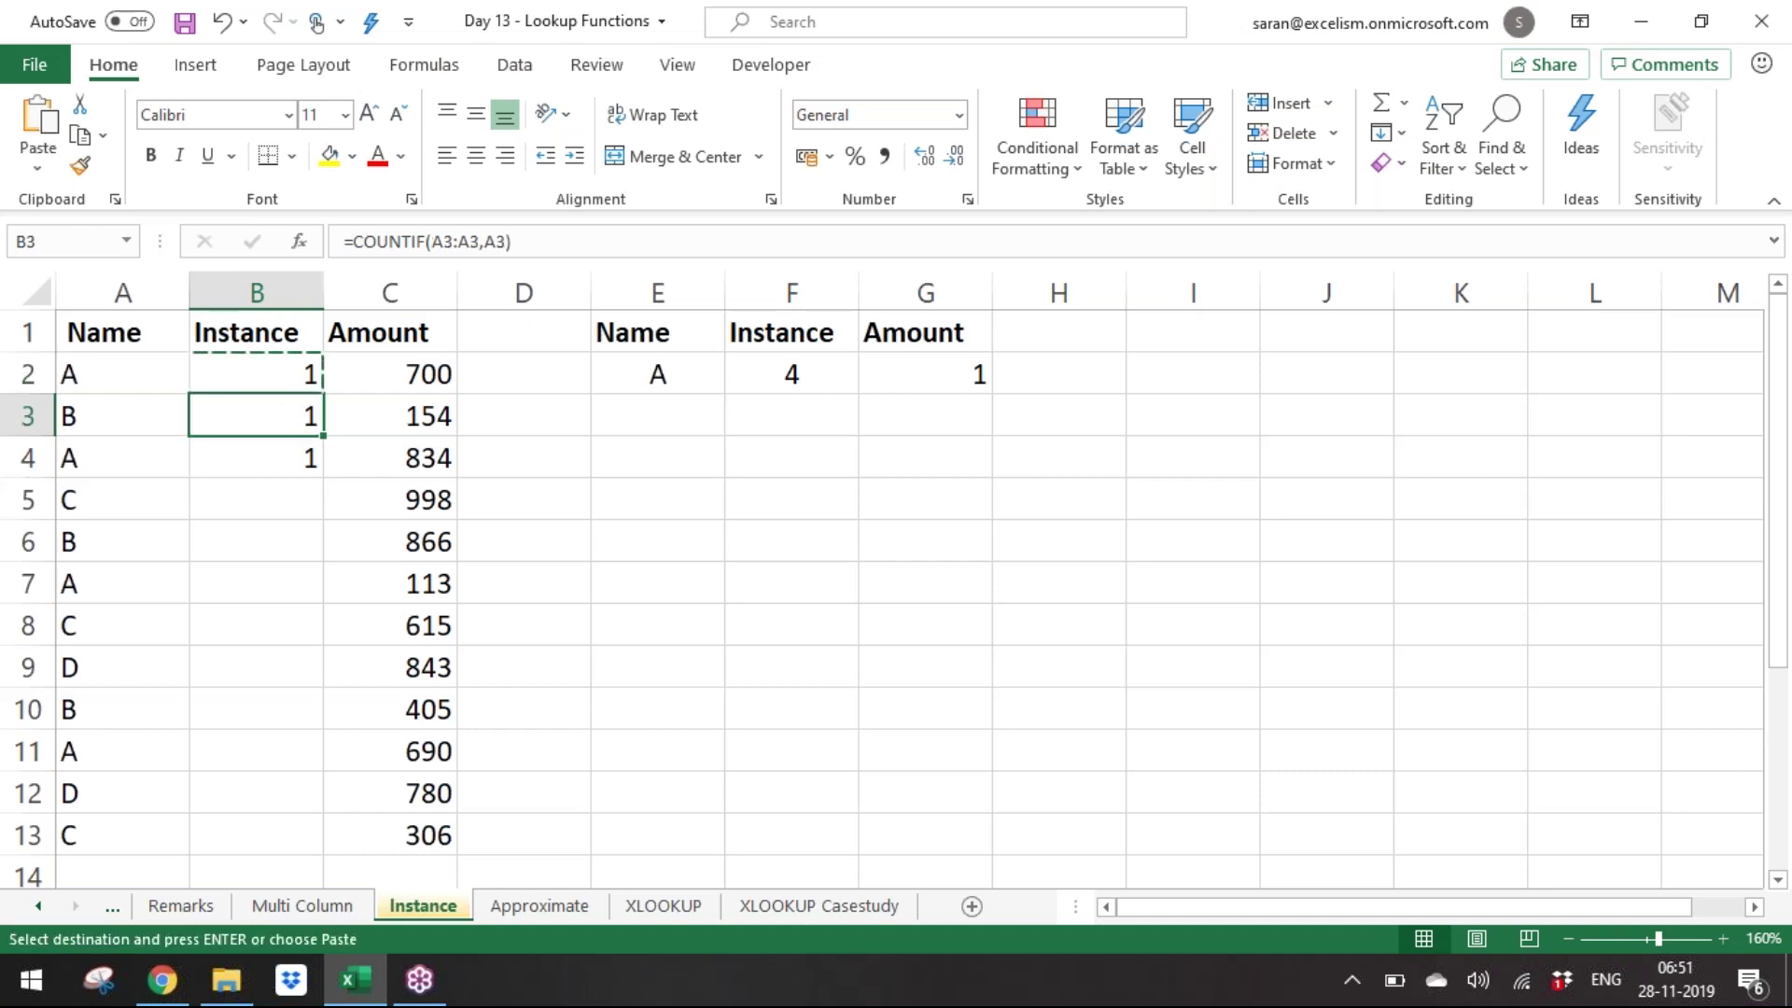
{"action": "key", "text": "ctrl+v"}
{"action": "key", "text": "F2"}
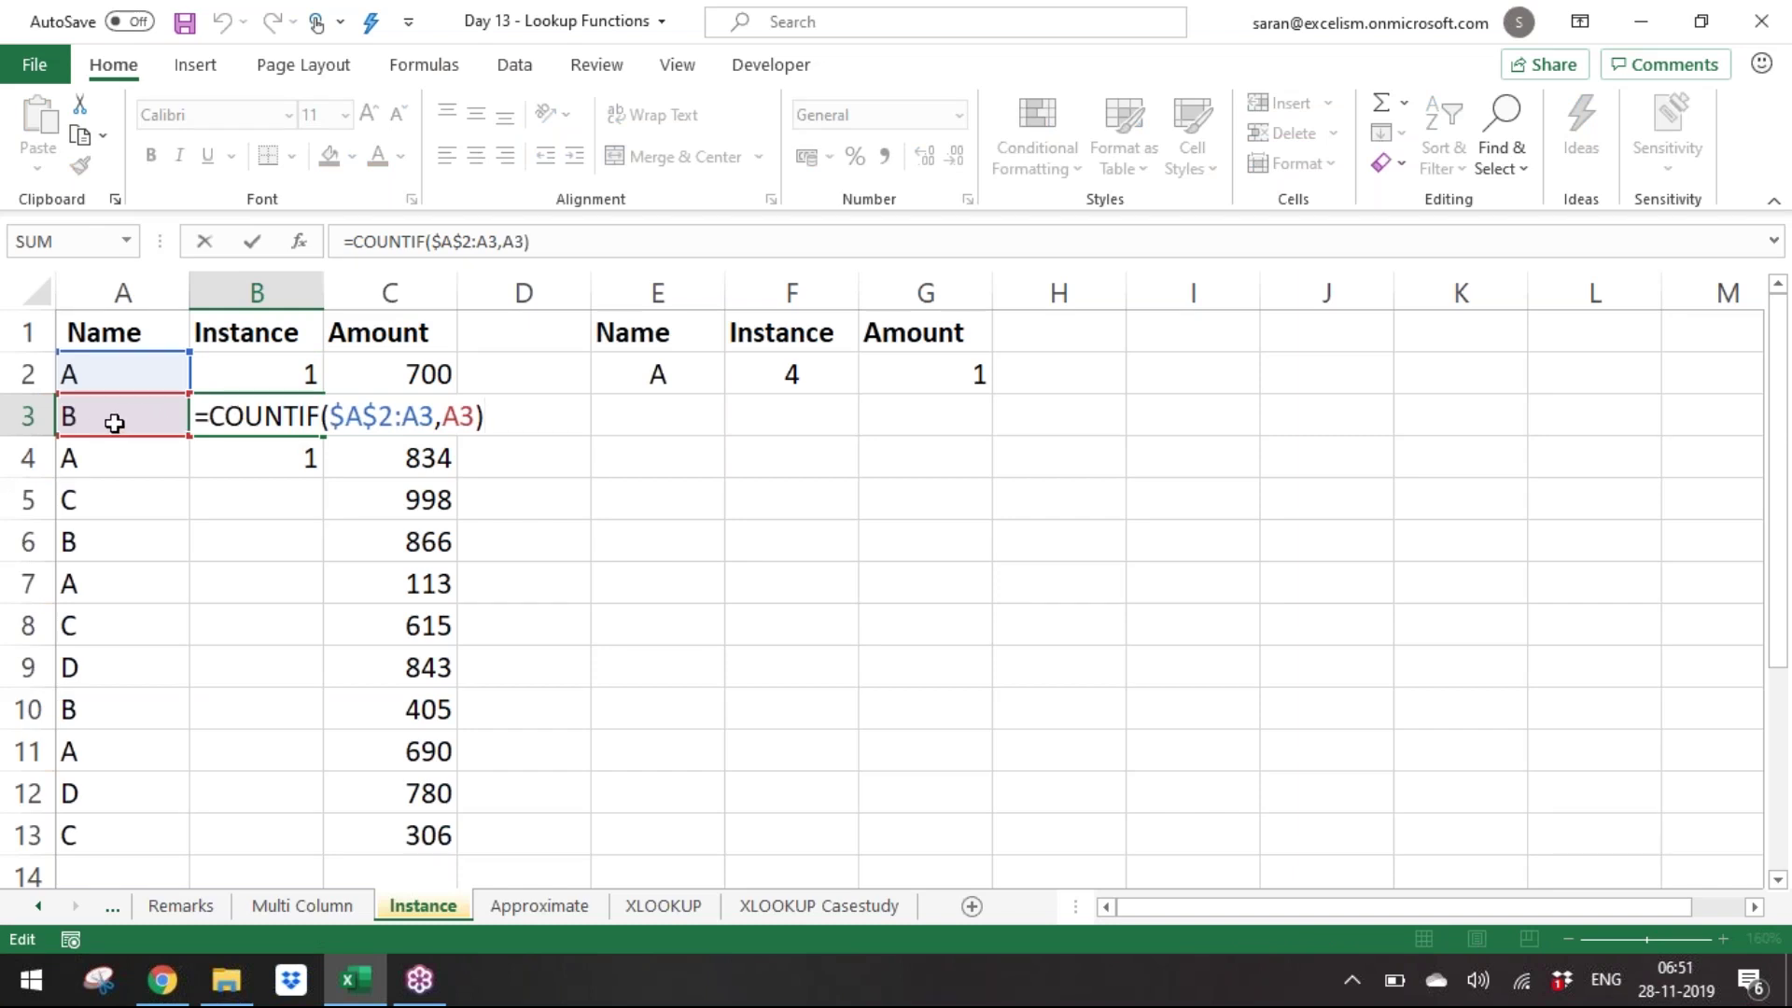
{"action": "key", "text": "Return"}
Copy the running-count formula into B4 and check its expanding range.
{"action": "key", "text": "Return"}
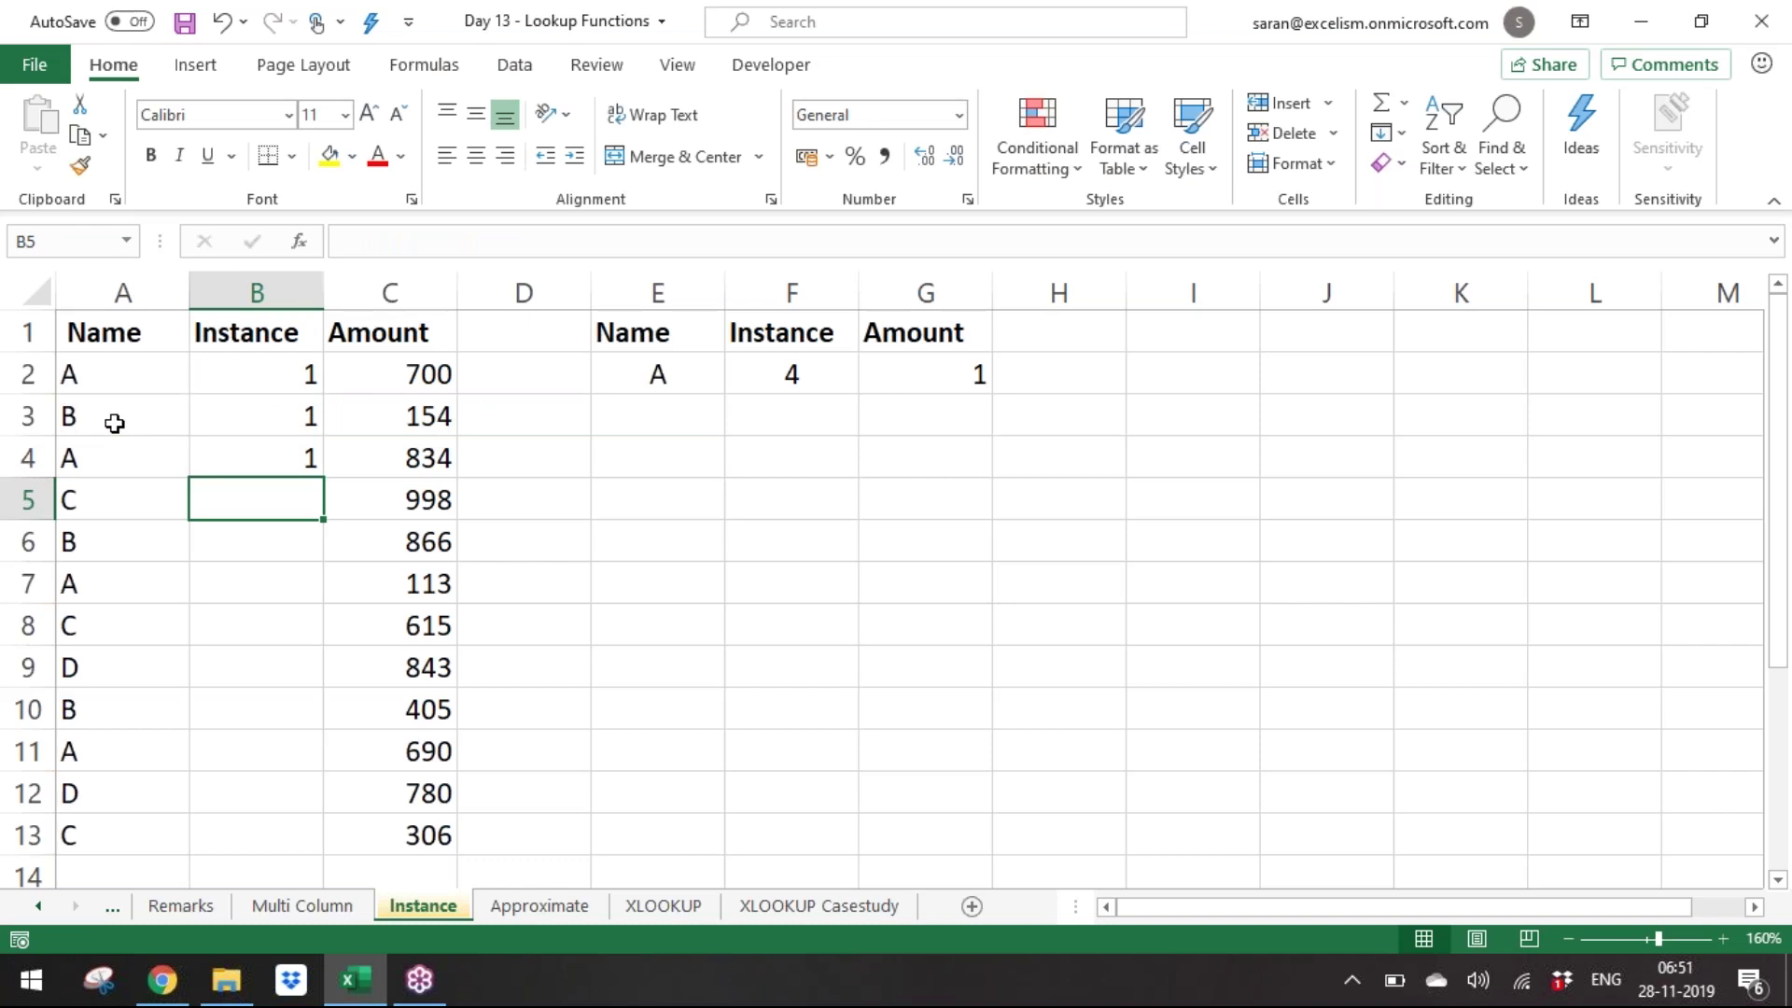
{"action": "key", "text": "Up"}
{"action": "key", "text": "Up"}
{"action": "key", "text": "ctrl+c"}
{"action": "key", "text": "Down"}
{"action": "key", "text": "Return"}
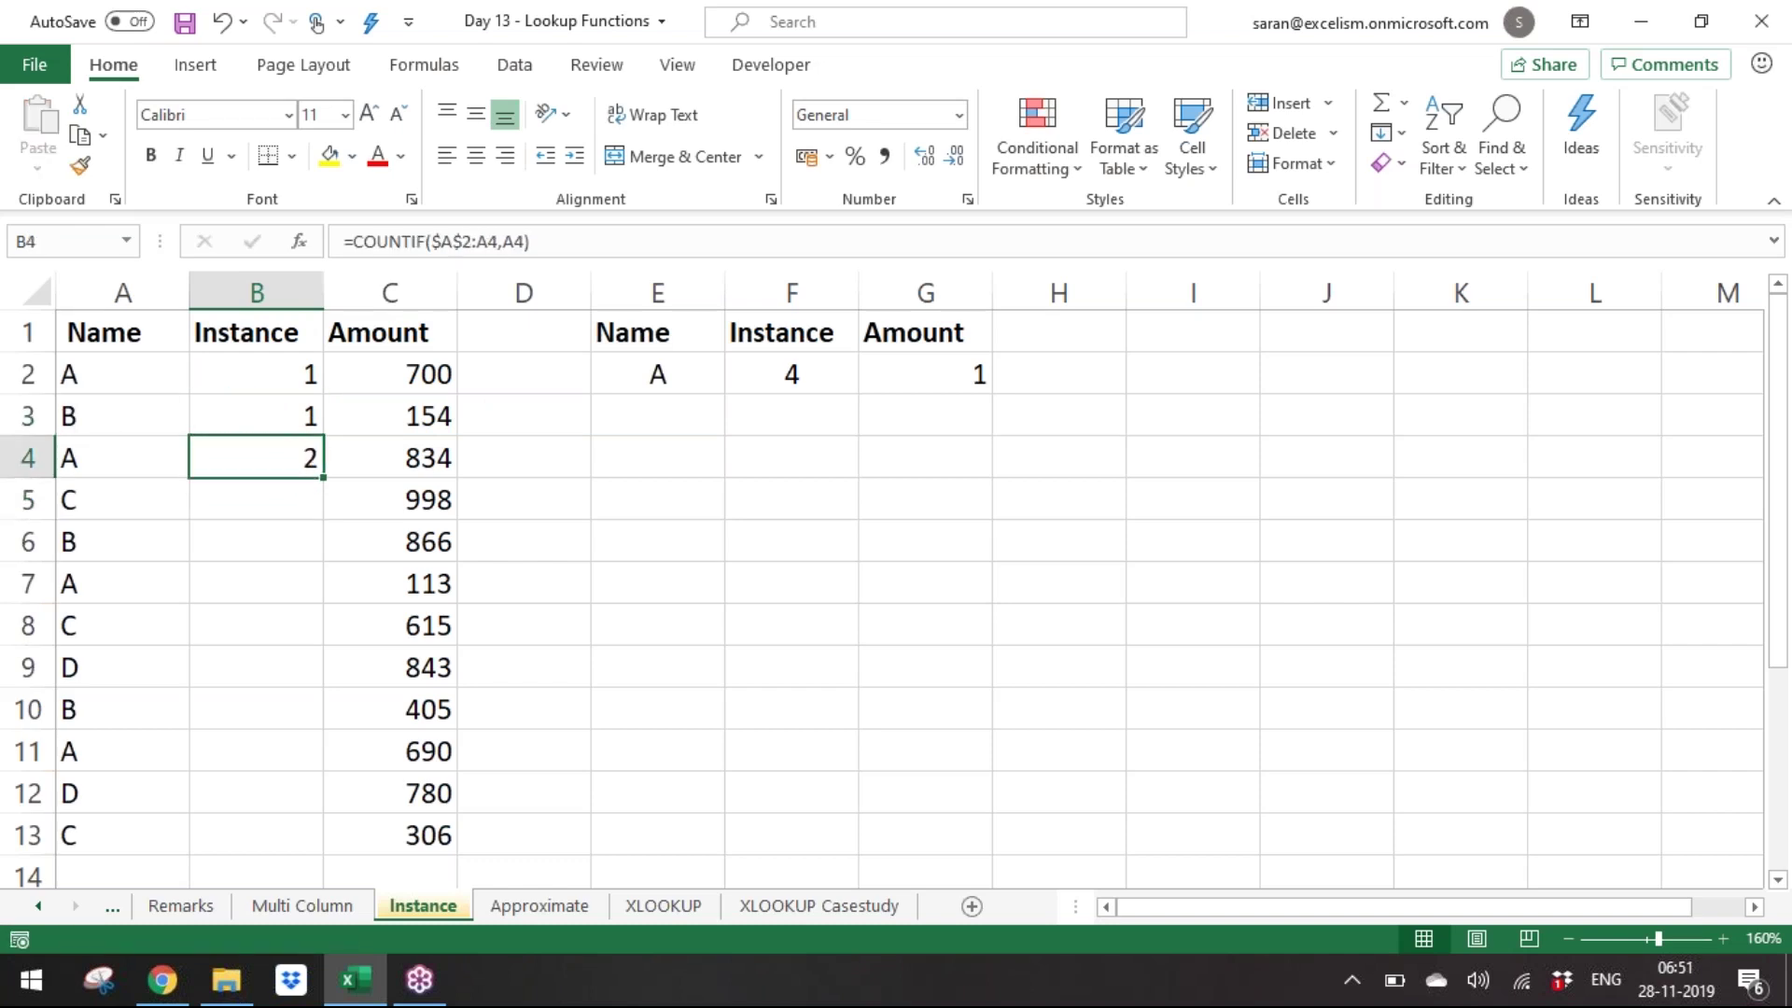
{"action": "double_click", "coordinate": [271, 460]}
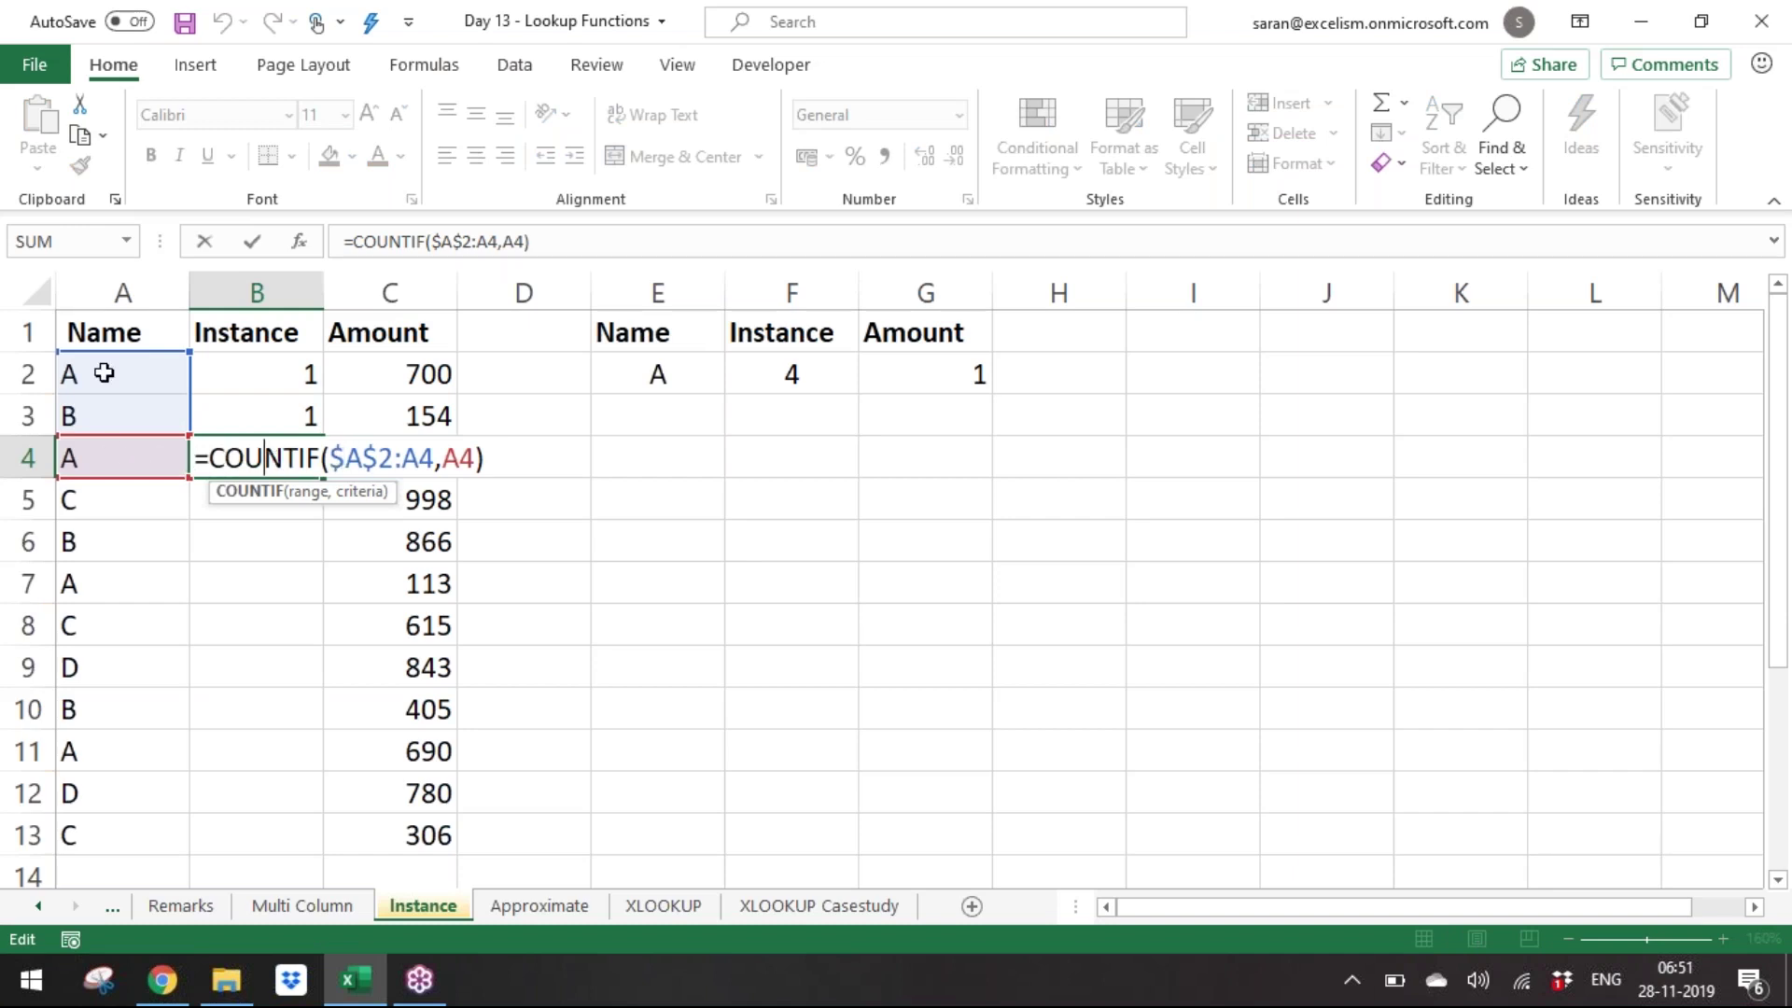
{"action": "key", "text": "Return"}
Fill the running-count formula down B5:B13, then select the counts B2:B13.
{"action": "key", "text": "Up"}
{"action": "key", "text": "ctrl+c"}
{"action": "key", "text": "Left"}
{"action": "key", "text": "ctrl+Down"}
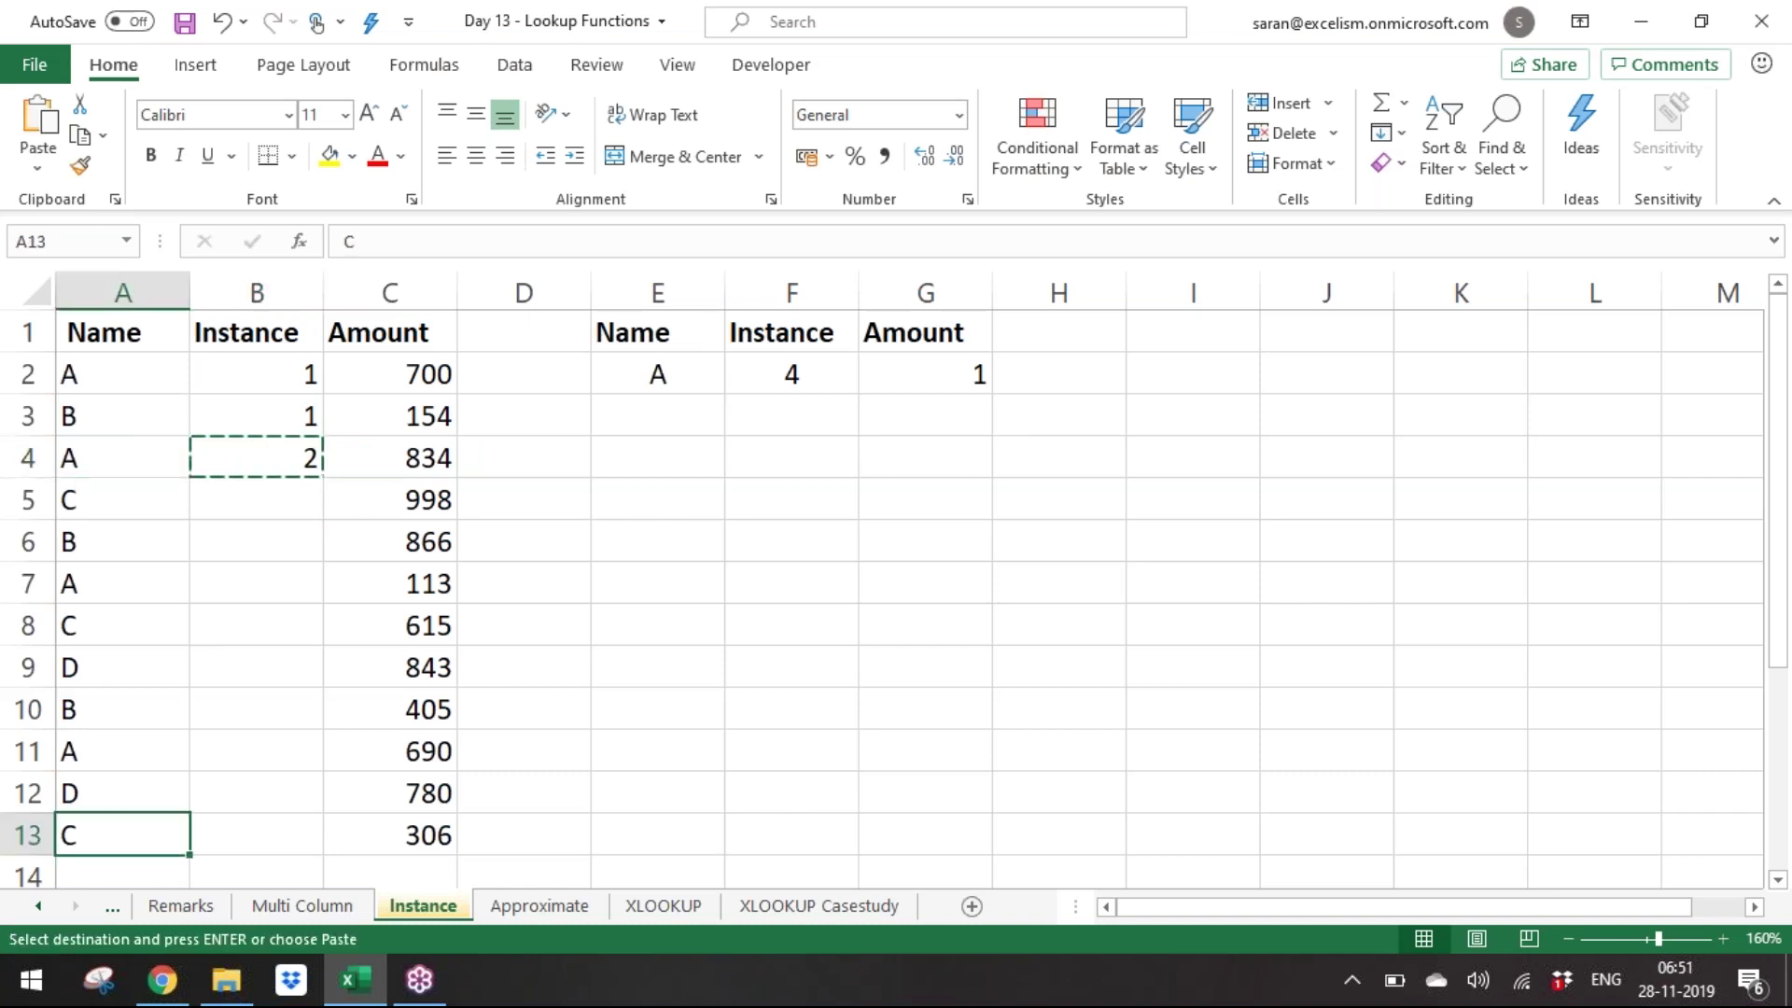
{"action": "key", "text": "Right"}
{"action": "key", "text": "ctrl+shift+Up"}
{"action": "key", "text": "shift+Down"}
{"action": "key", "text": "Return"}
{"action": "key", "text": "ctrl+Up"}
{"action": "key", "text": "Down"}
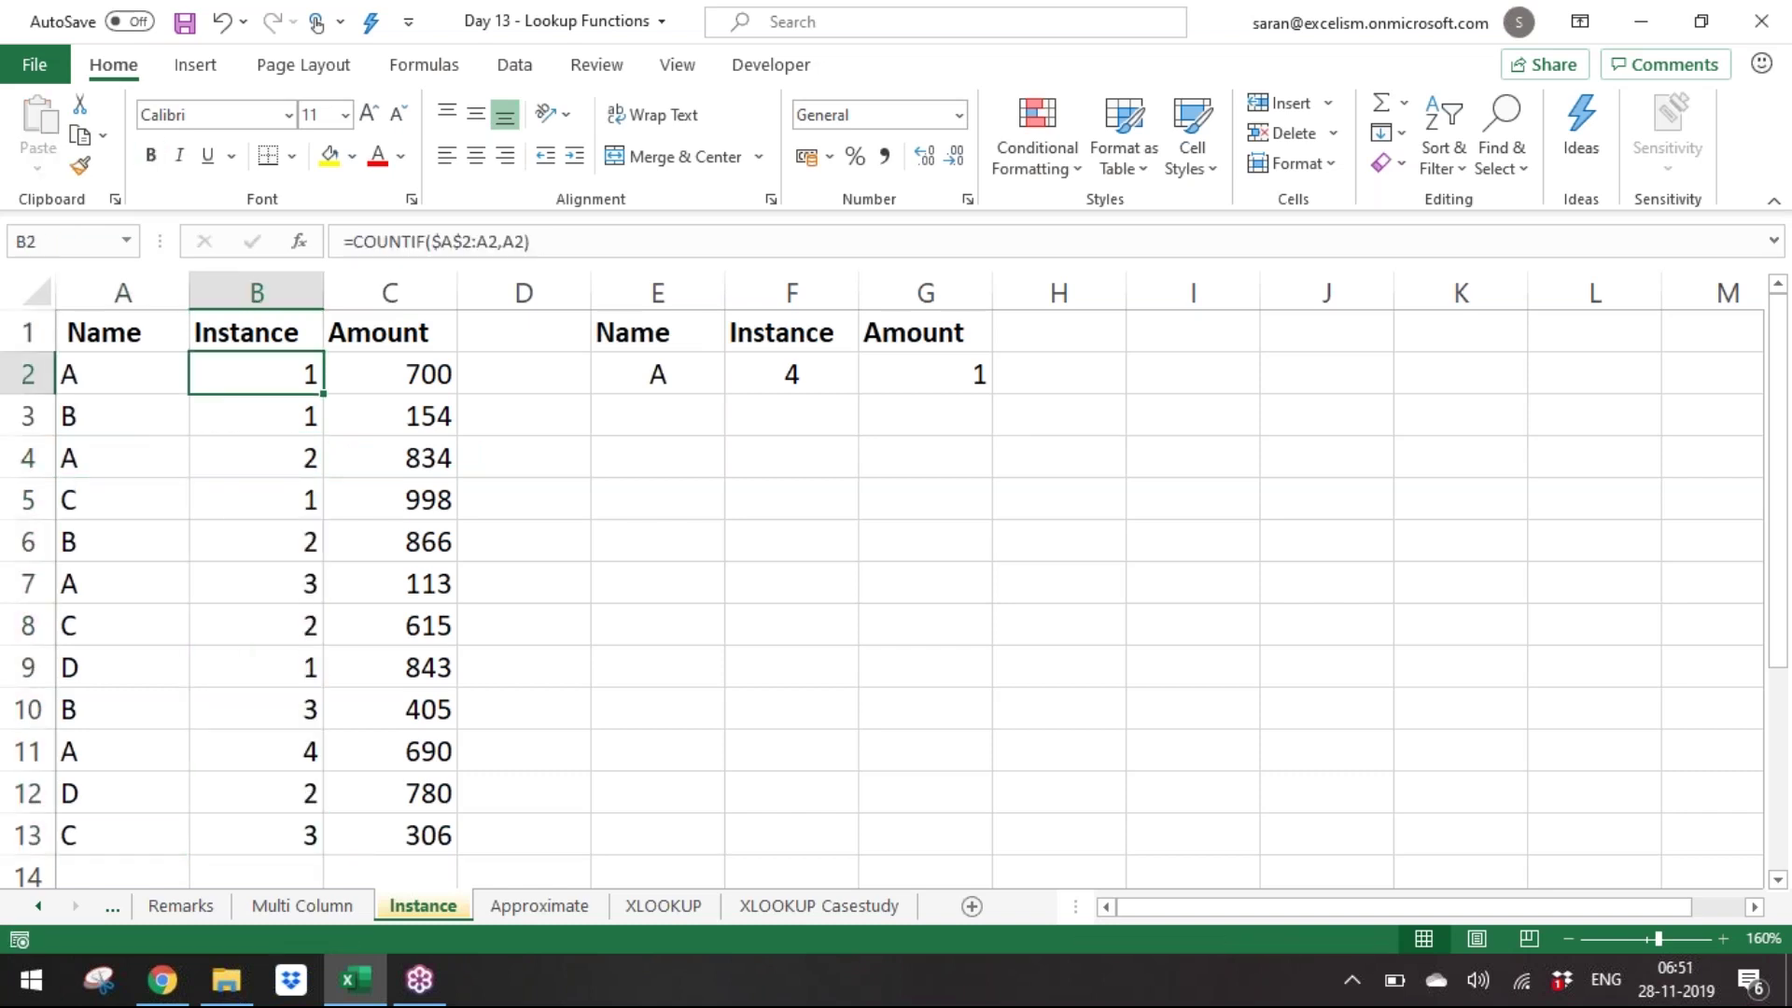
{"action": "key", "text": "ctrl+shift+Down"}
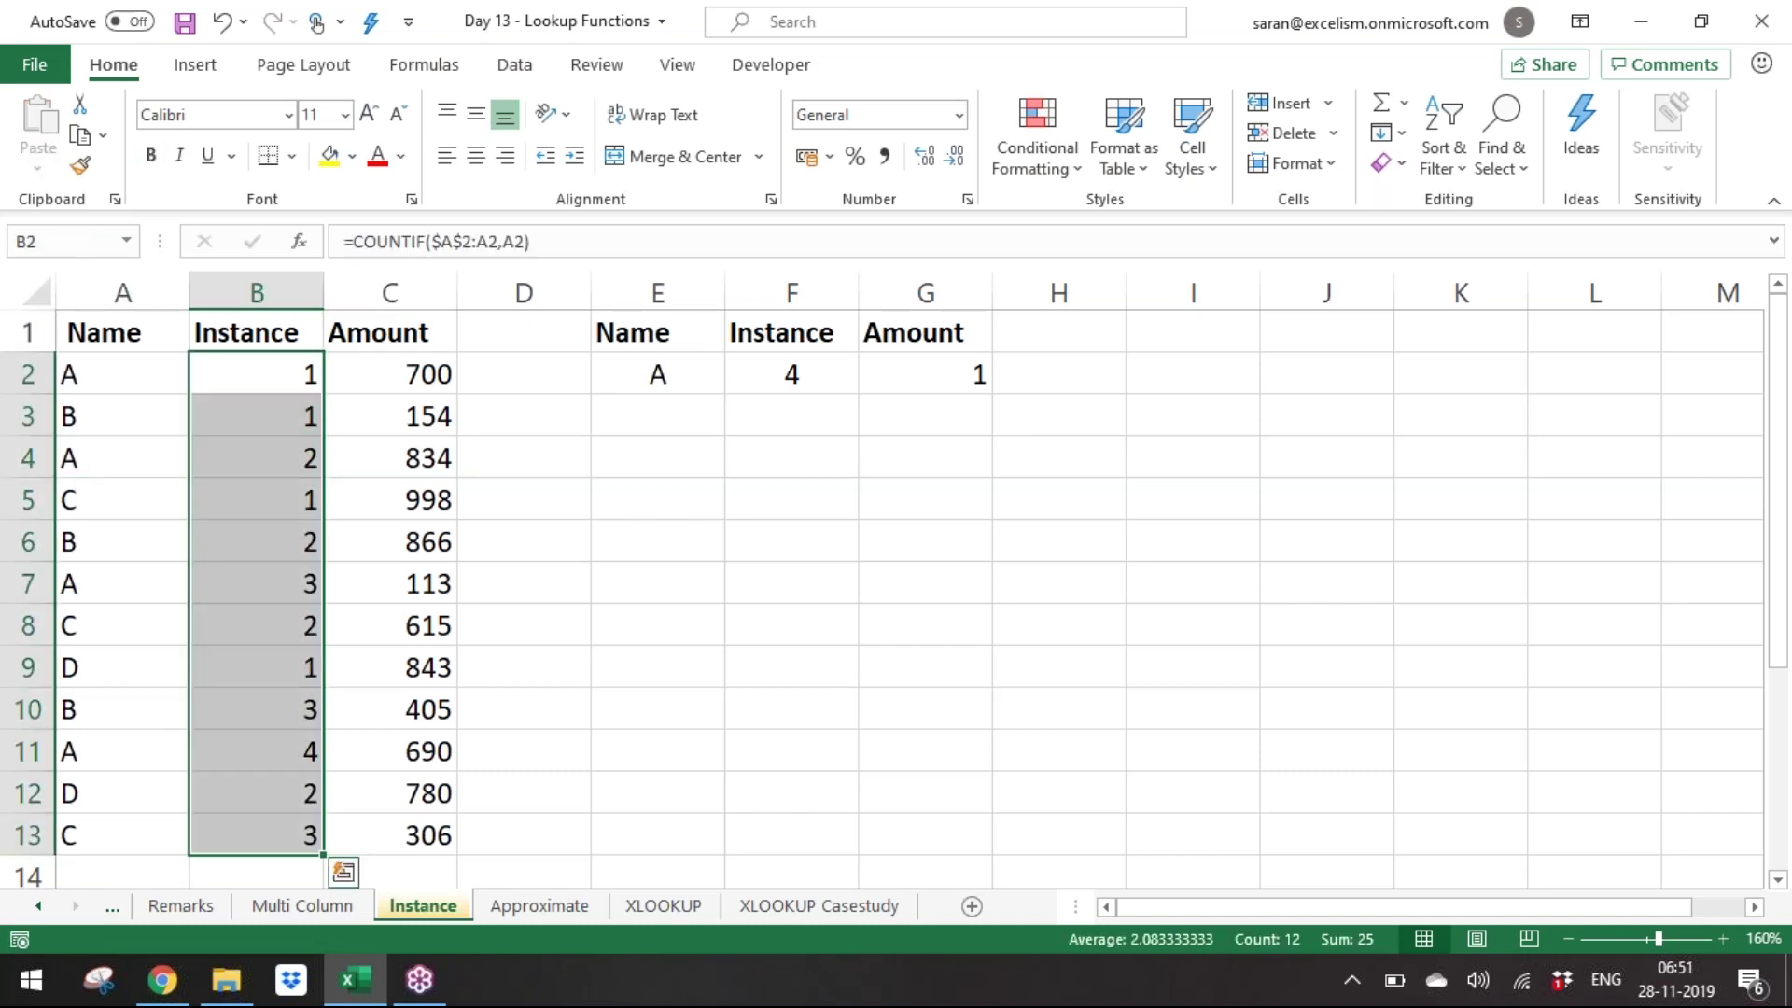
Insert a blank column C before the Amount column.
{"action": "key", "text": "Right"}
{"action": "key", "text": "Right"}
{"action": "key", "text": "Left"}
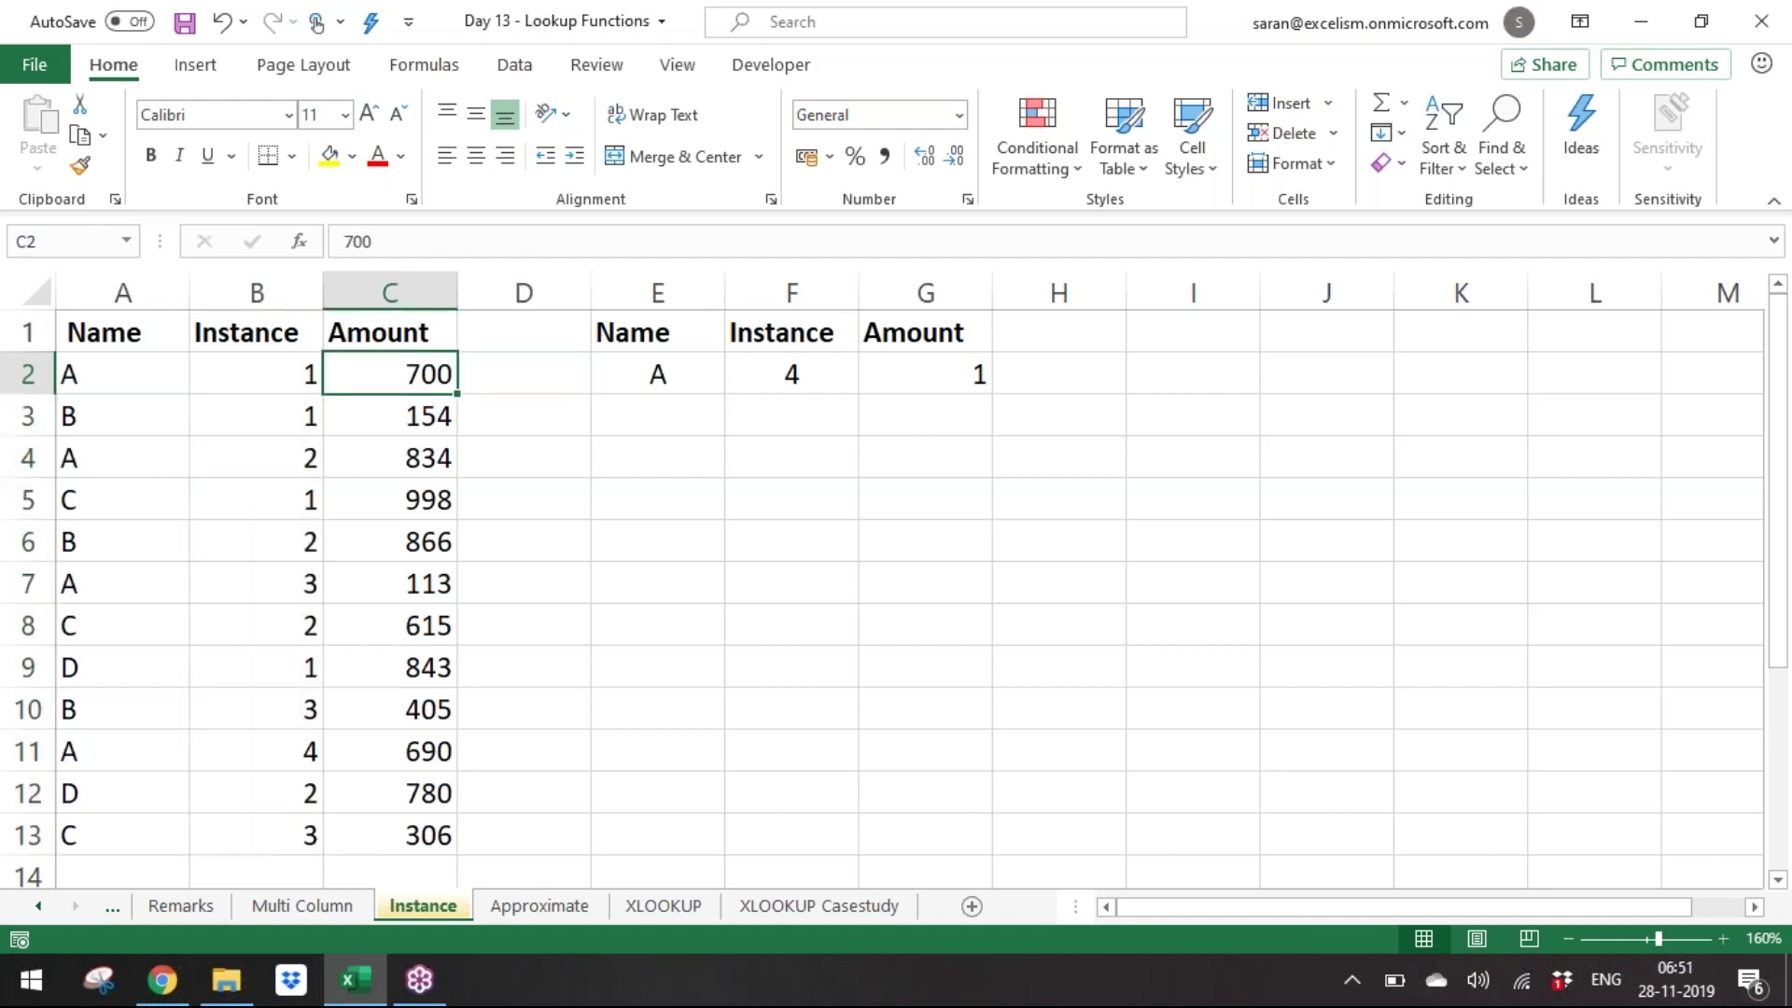
{"action": "key", "text": "ctrl+space"}
{"action": "key", "text": "ctrl+shift+plus"}
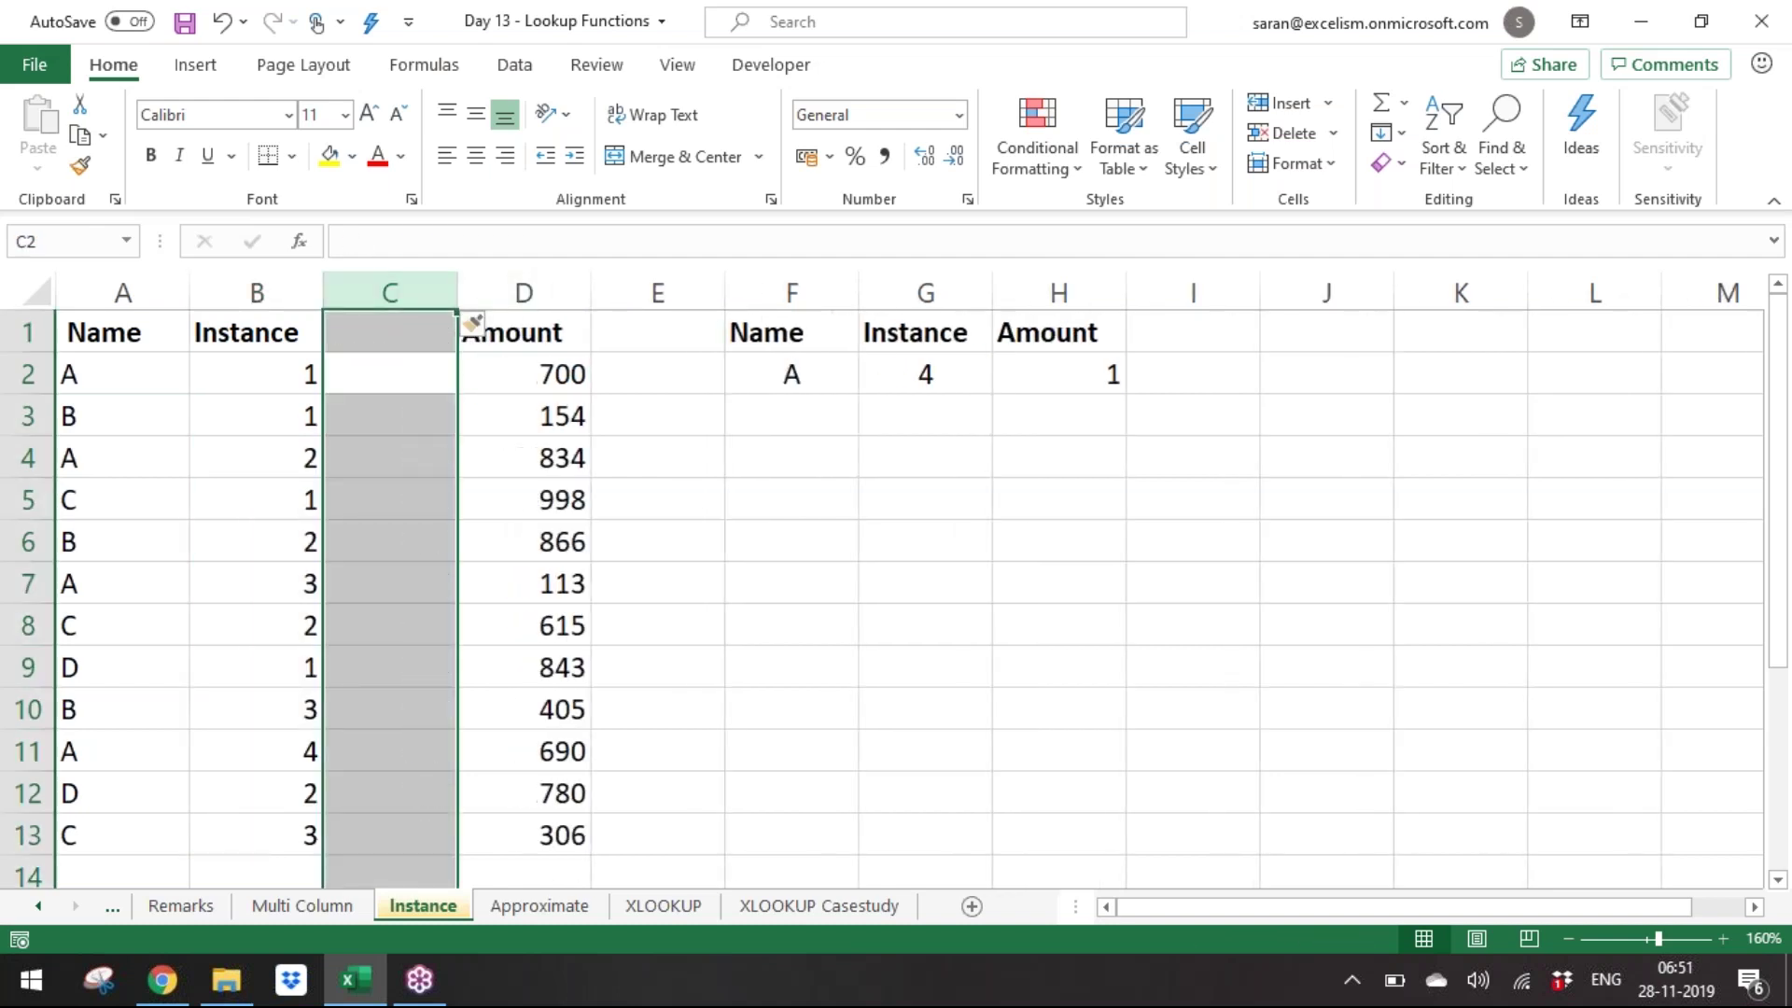
{"action": "key", "text": "Up"}
{"action": "key", "text": "Down"}
Enter the key formula =A2&B2 in C2, giving A1.
{"action": "type", "text": "="}
{"action": "key", "text": "Left"}
{"action": "key", "text": "Left"}
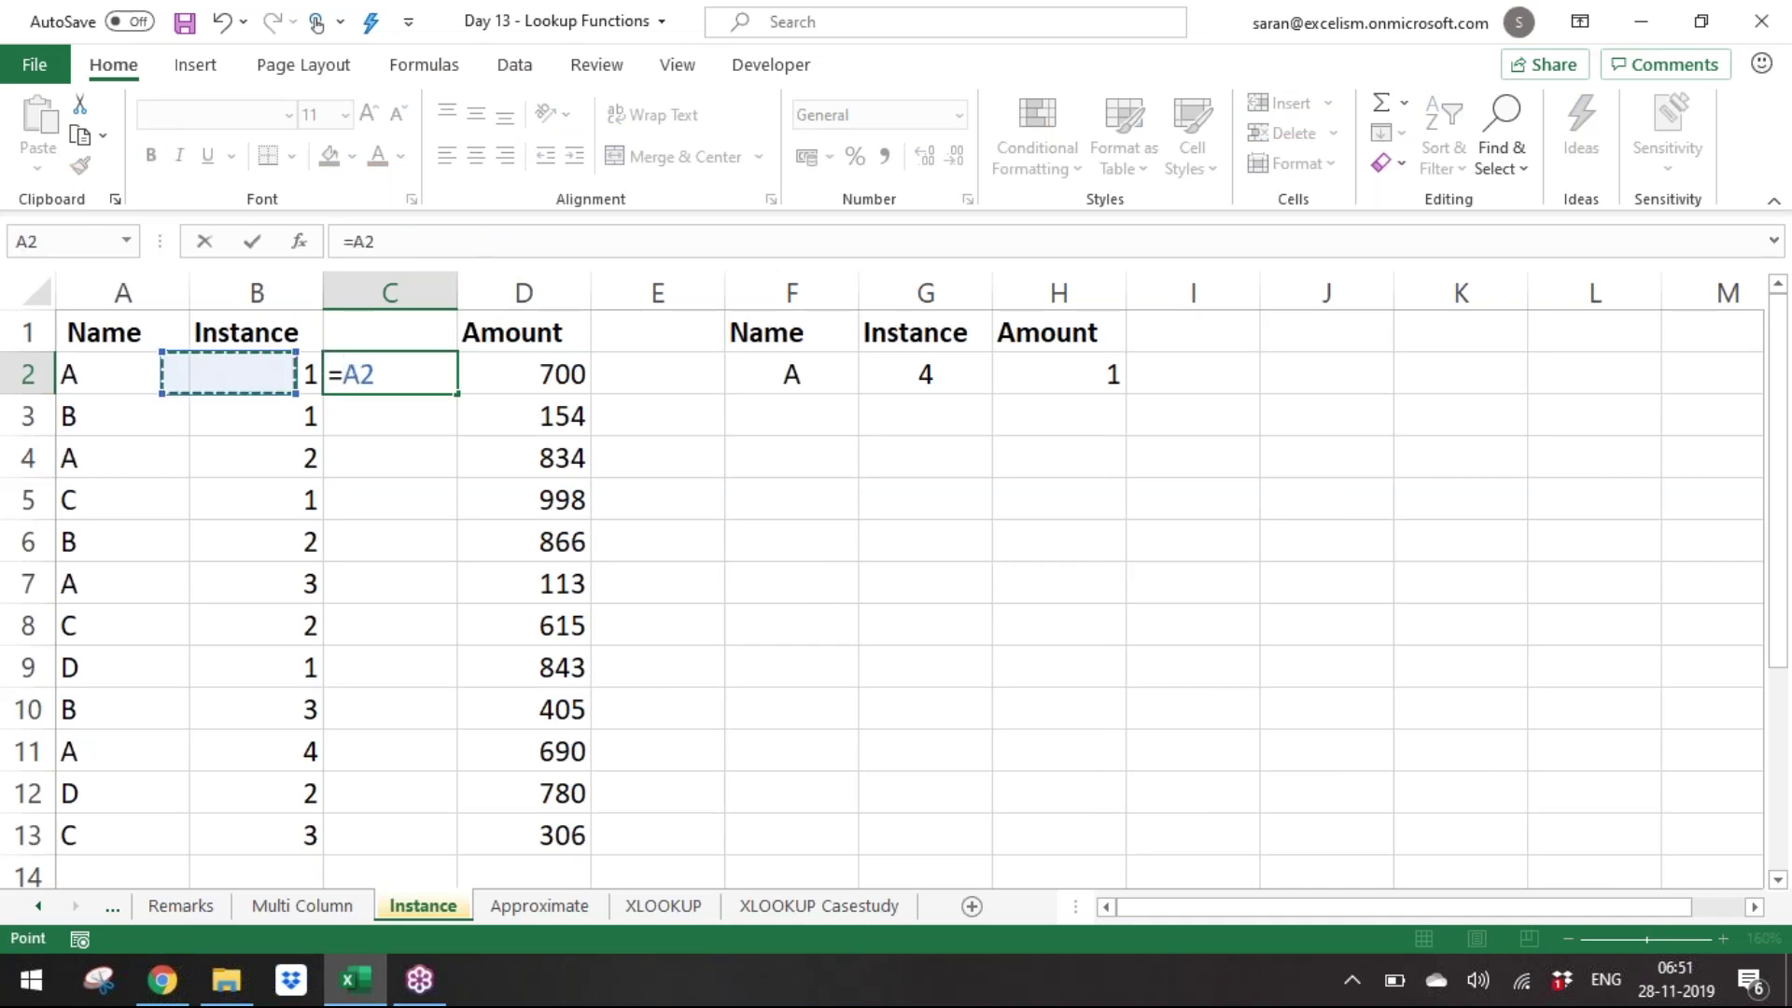
{"action": "type", "text": "&"}
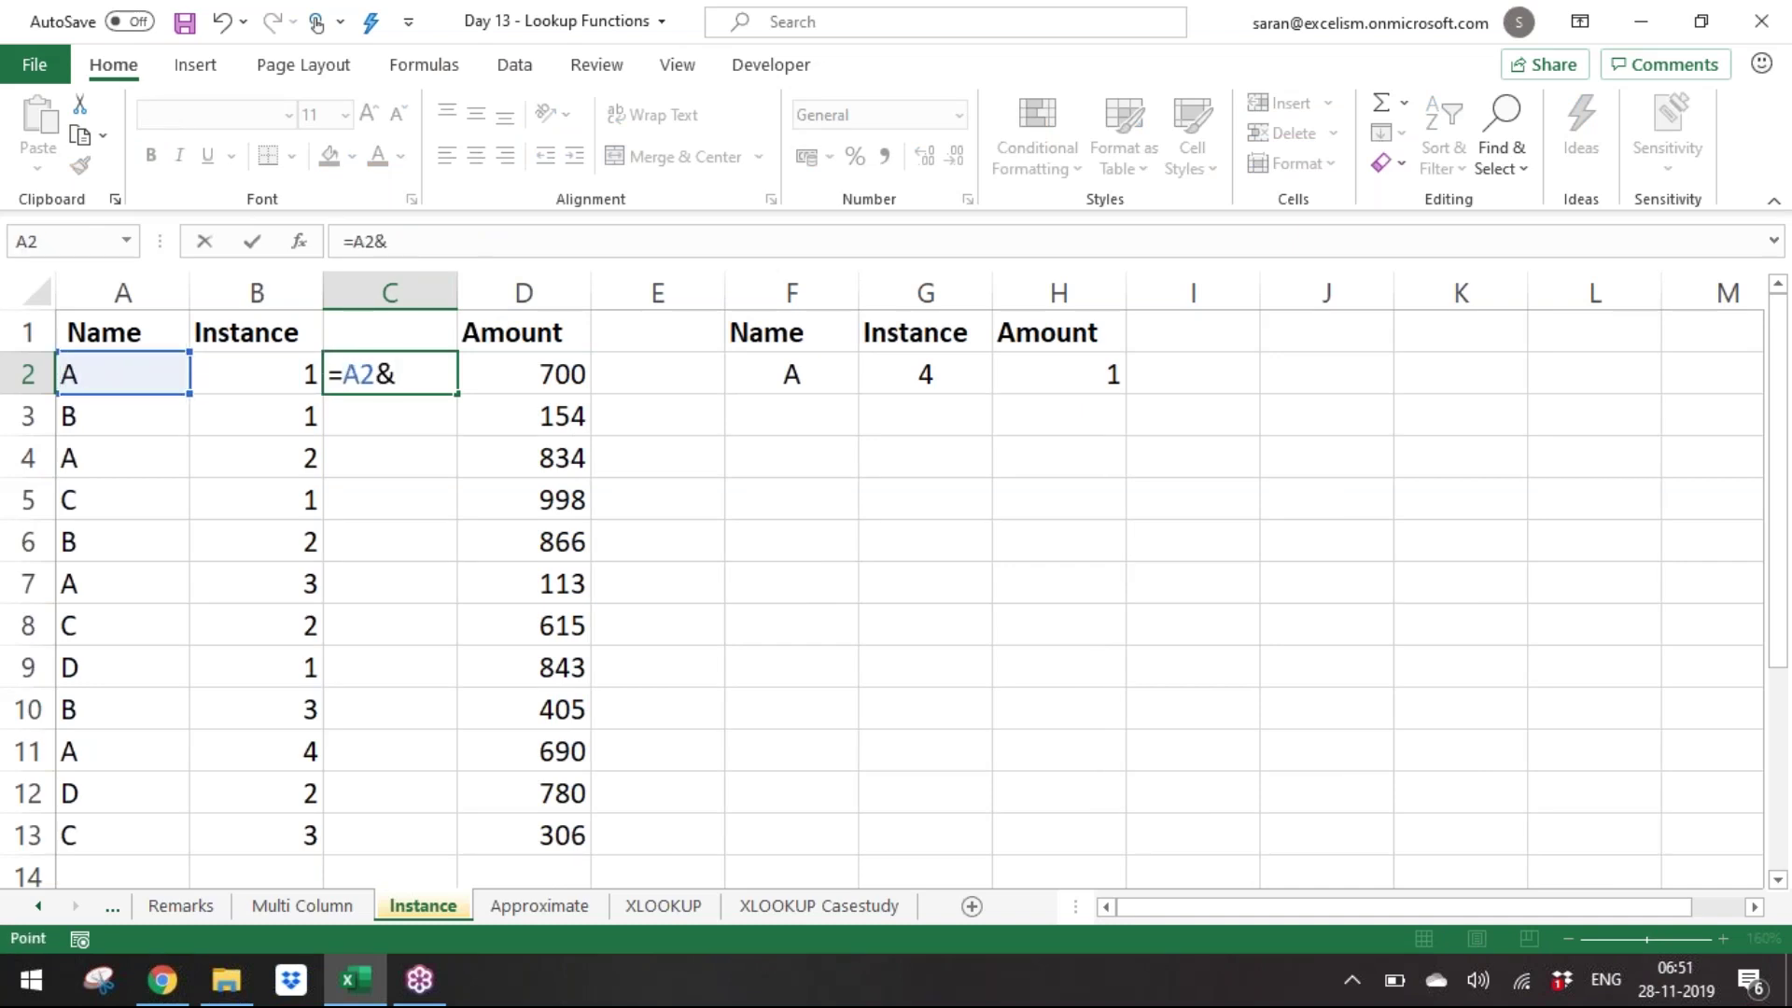
{"action": "key", "text": "Left"}
{"action": "key", "text": "Return"}
{"action": "key", "text": "Right"}
{"action": "key", "text": "Left"}
{"action": "key", "text": "Up"}
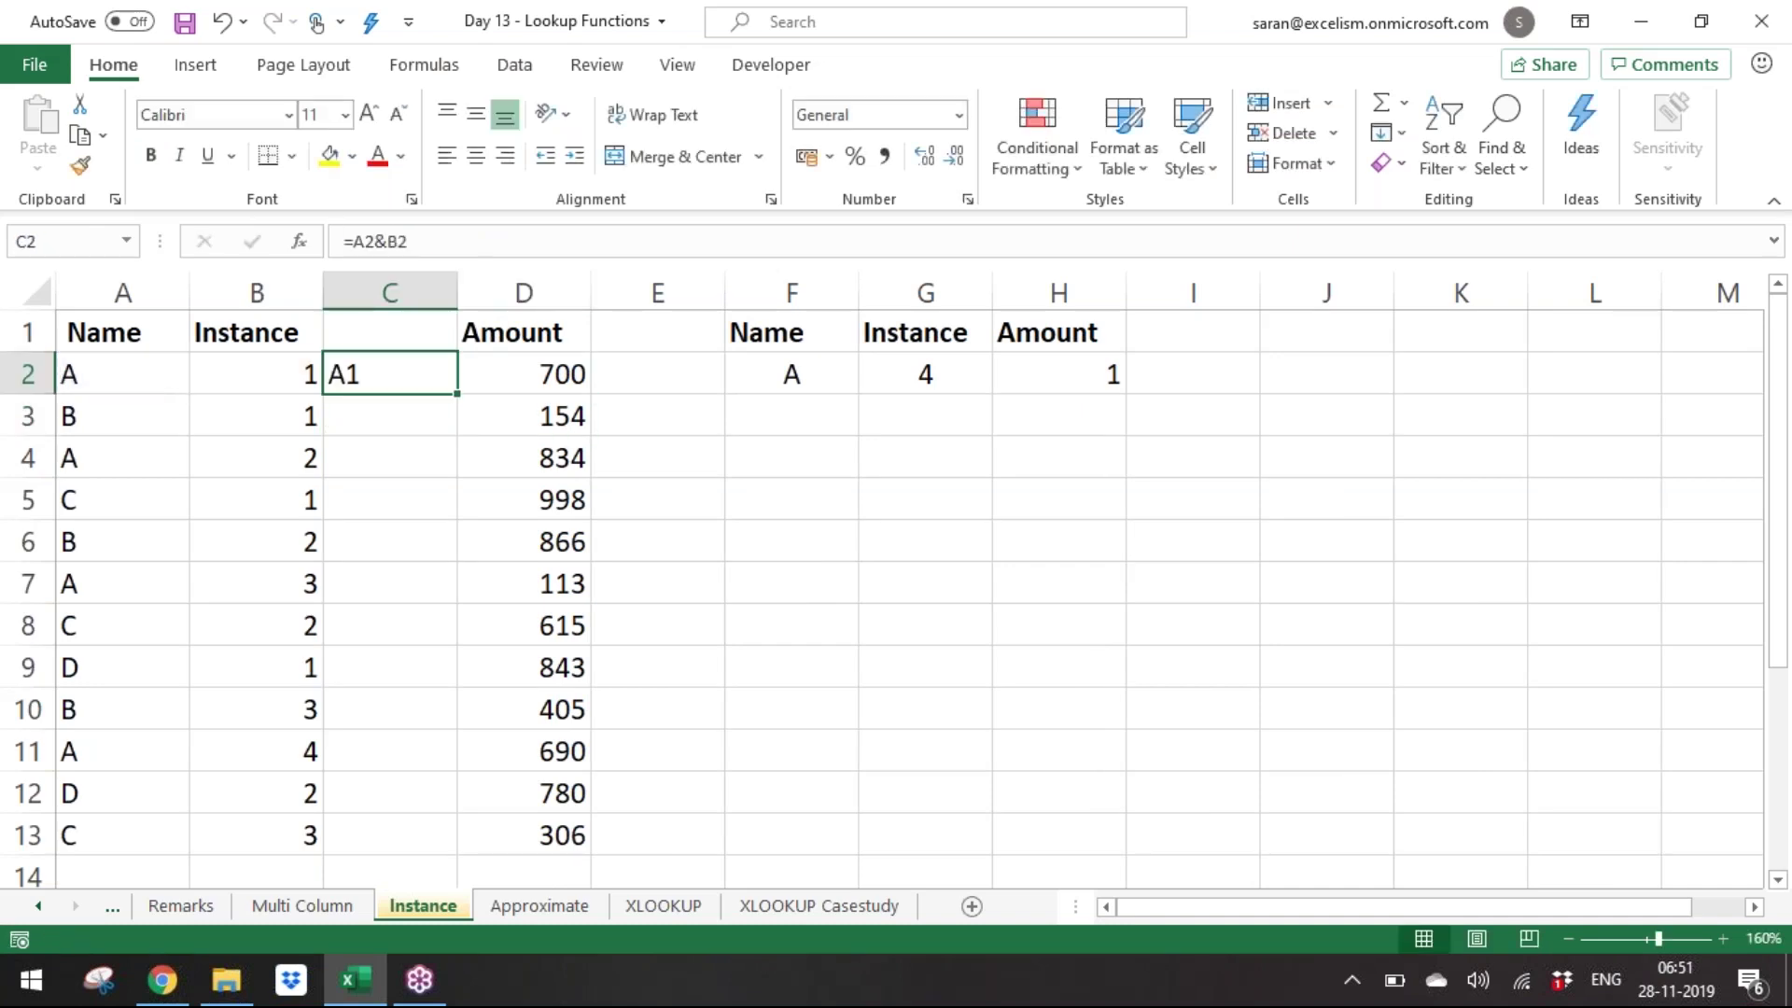
{"action": "type", "text": "c"}
{"action": "key", "text": "Escape"}
Copy the key formula down into C3:C13.
{"action": "key", "text": "ctrl+c"}
{"action": "key", "text": "Left"}
{"action": "key", "text": "ctrl+Down"}
{"action": "key", "text": "Right"}
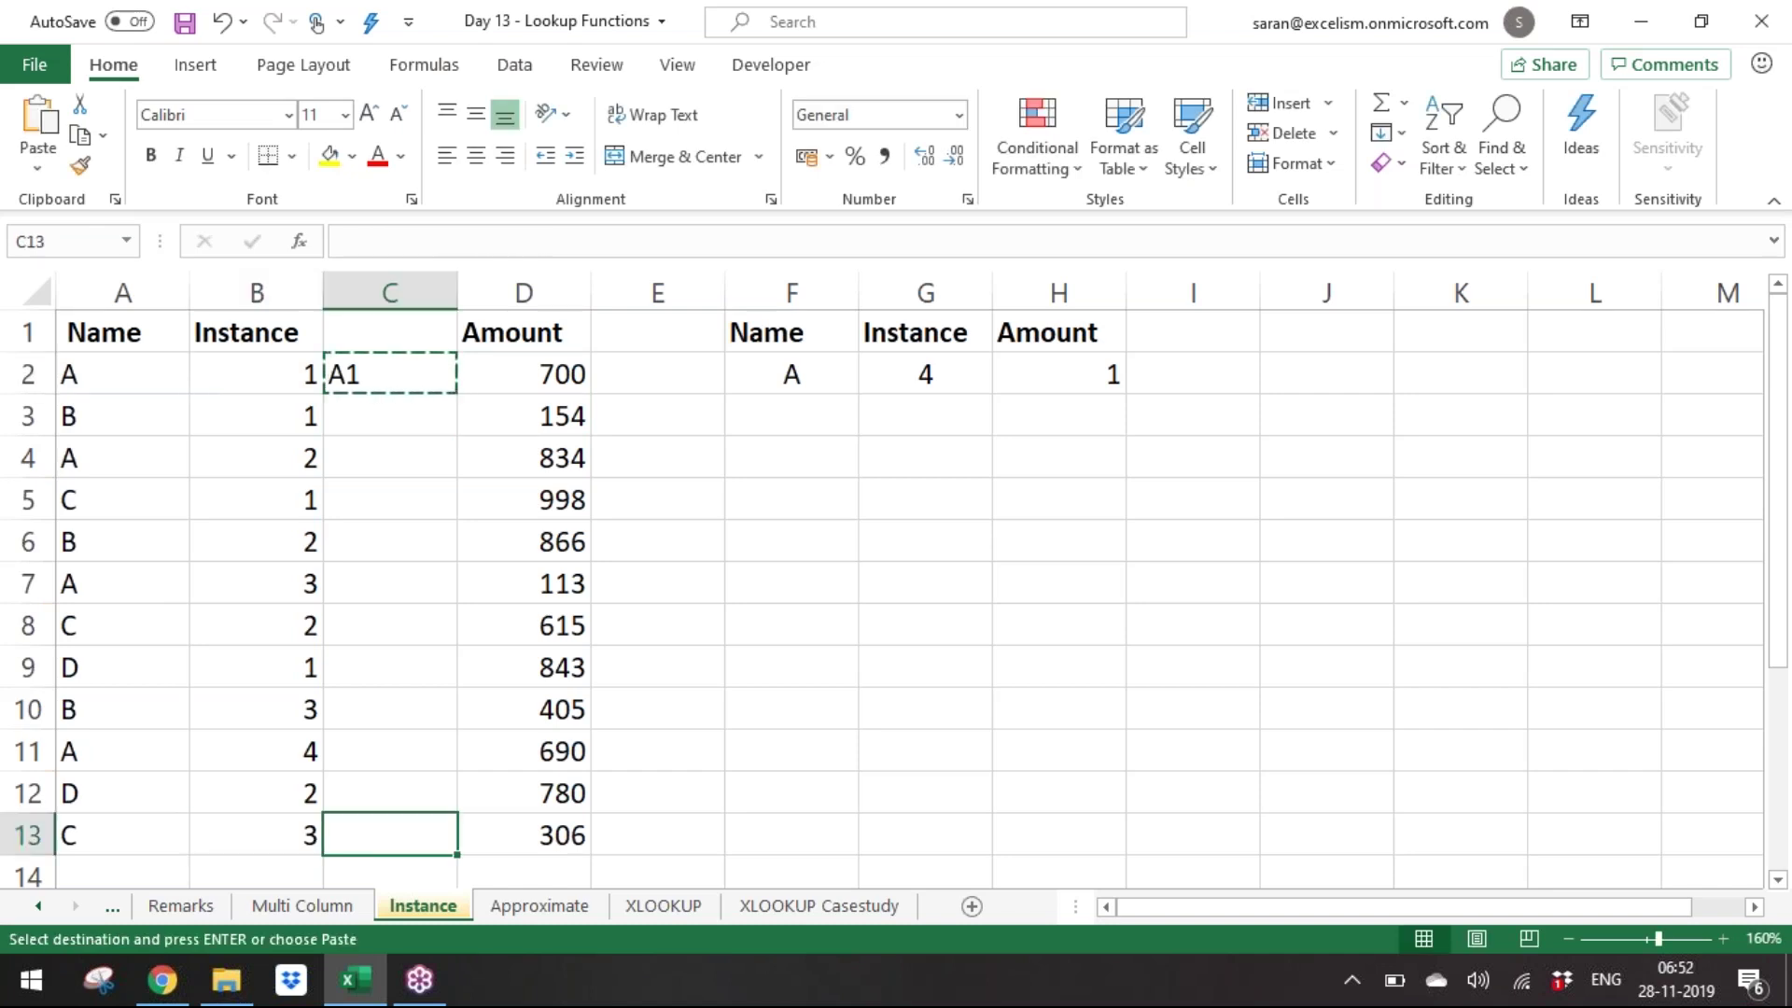
{"action": "key", "text": "ctrl+shift+Up"}
{"action": "key", "text": "shift+Down"}
{"action": "key", "text": "Return"}
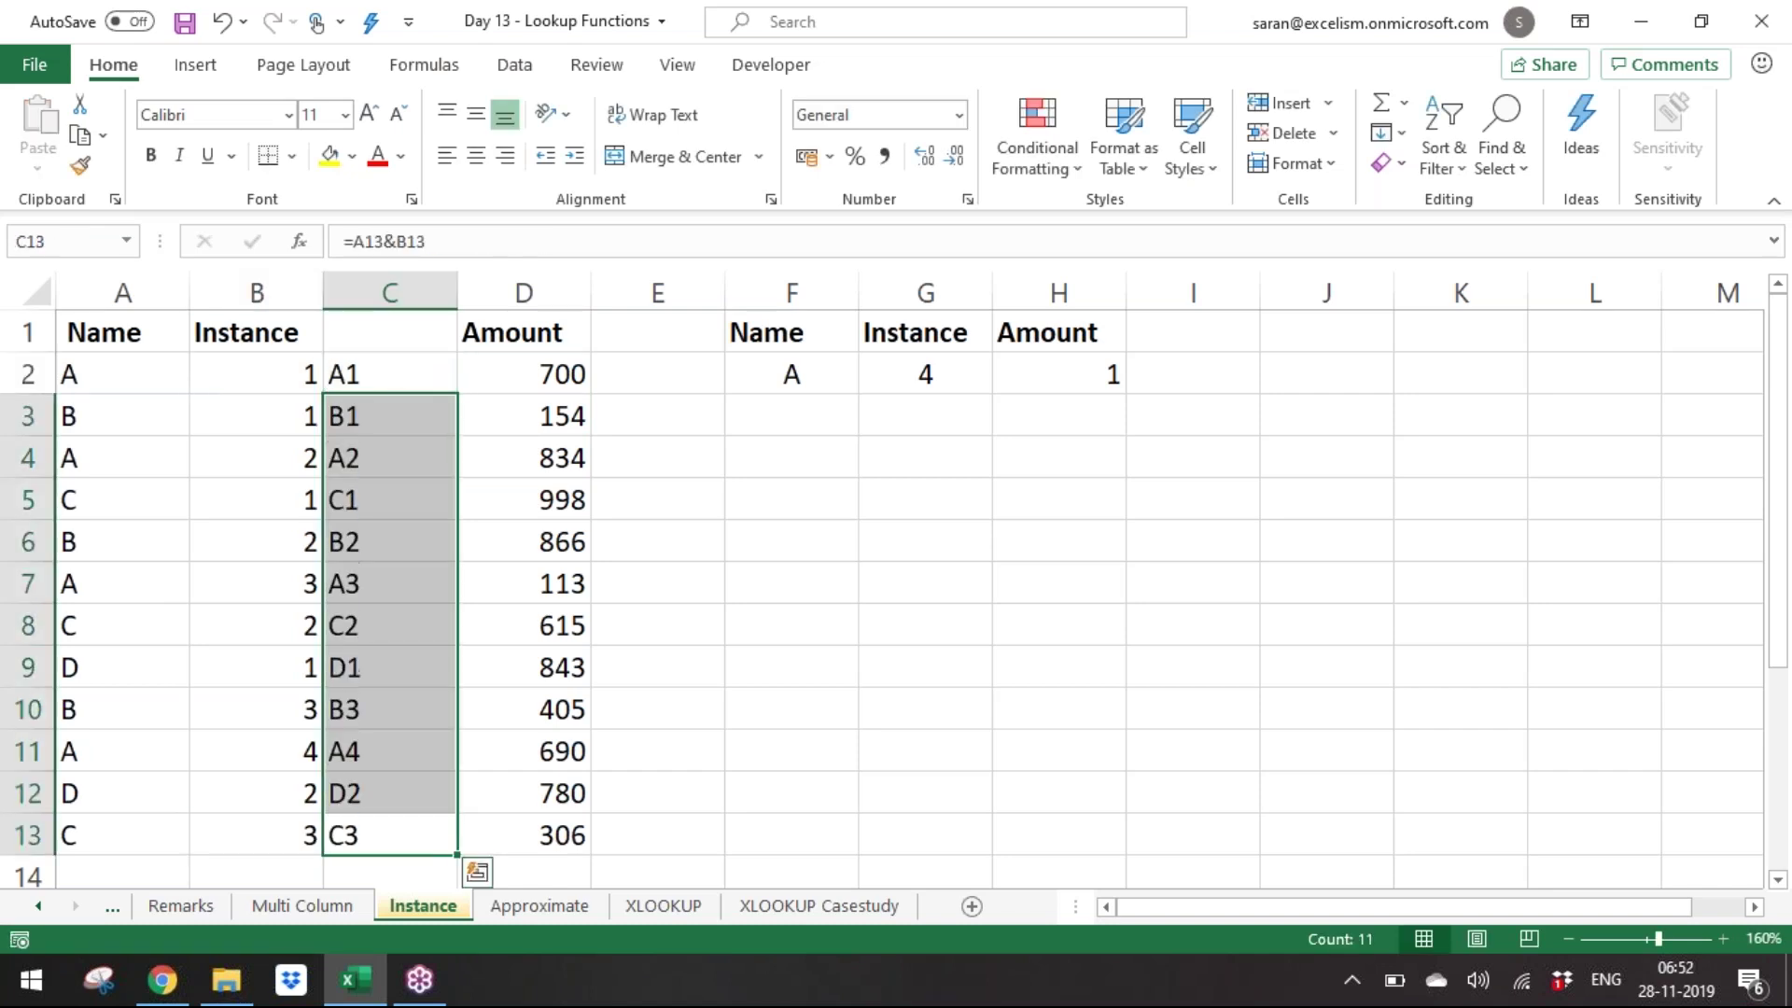
{"action": "key", "text": "ctrl+Up"}
Clear the old Amount formula in H2.
{"action": "key", "text": "Down"}
{"action": "key", "text": "Right"}
{"action": "key", "text": "Right"}
{"action": "key", "text": "Right"}
{"action": "key", "text": "Right"}
{"action": "key", "text": "Right"}
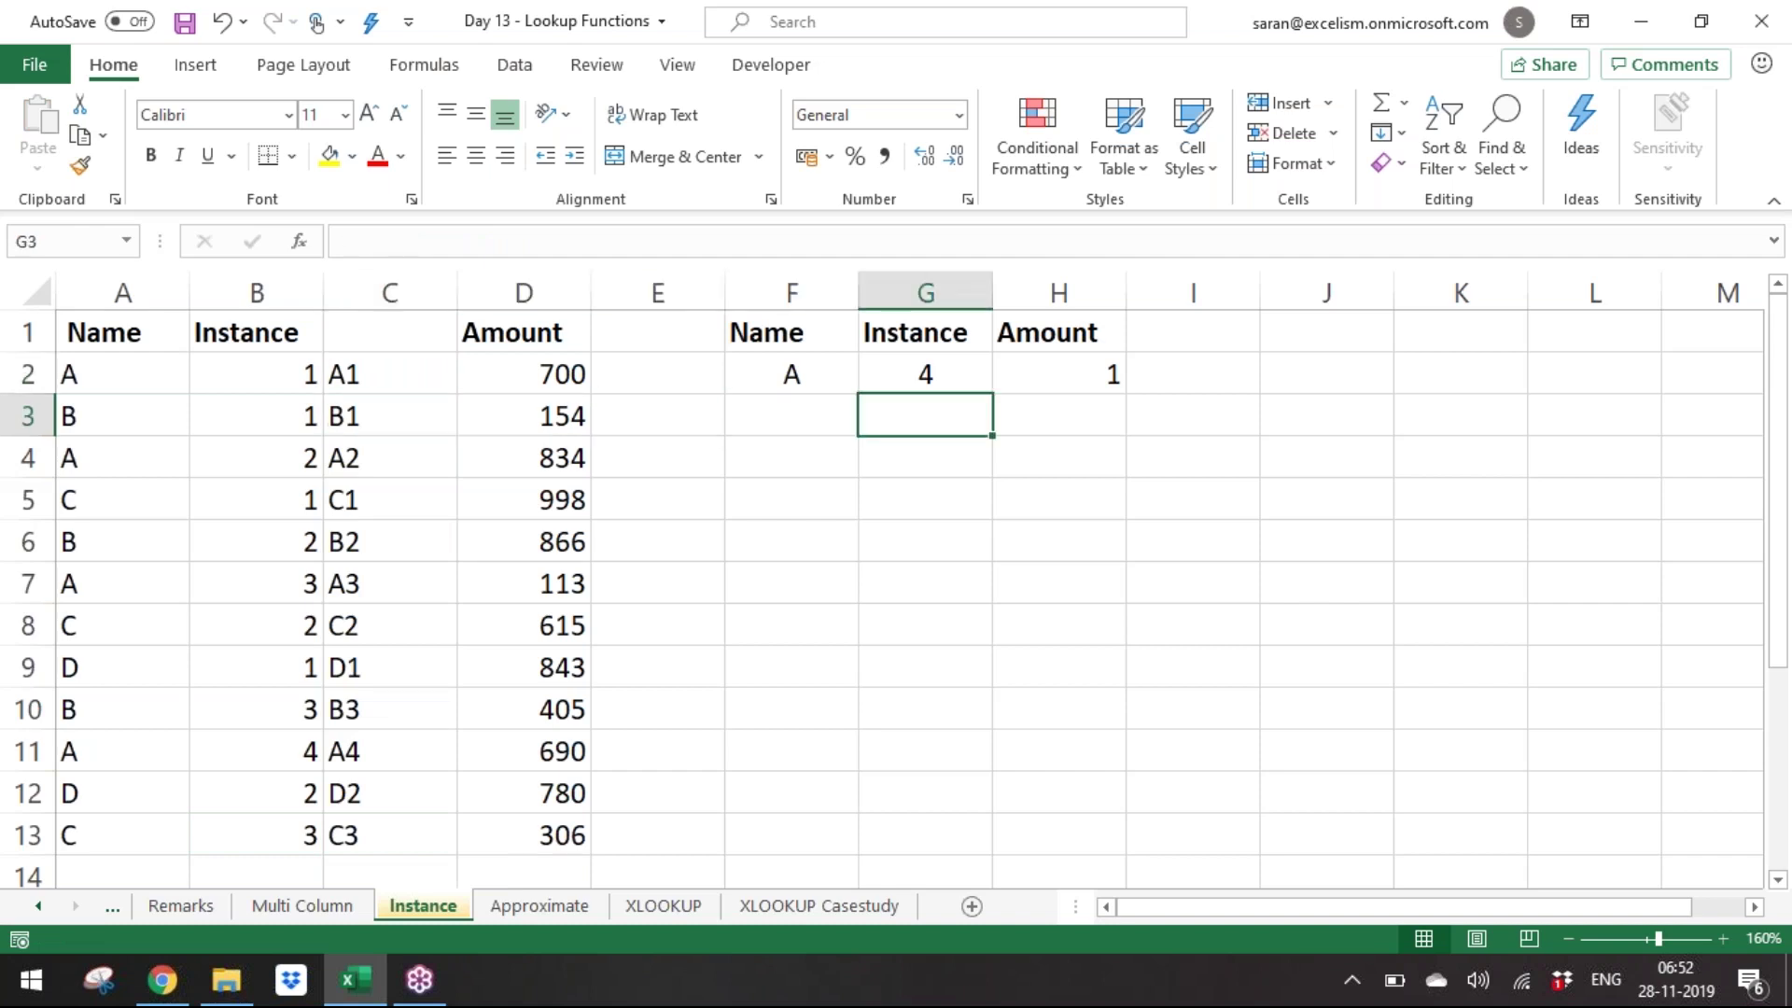
{"action": "key", "text": "Up"}
{"action": "key", "text": "Delete"}
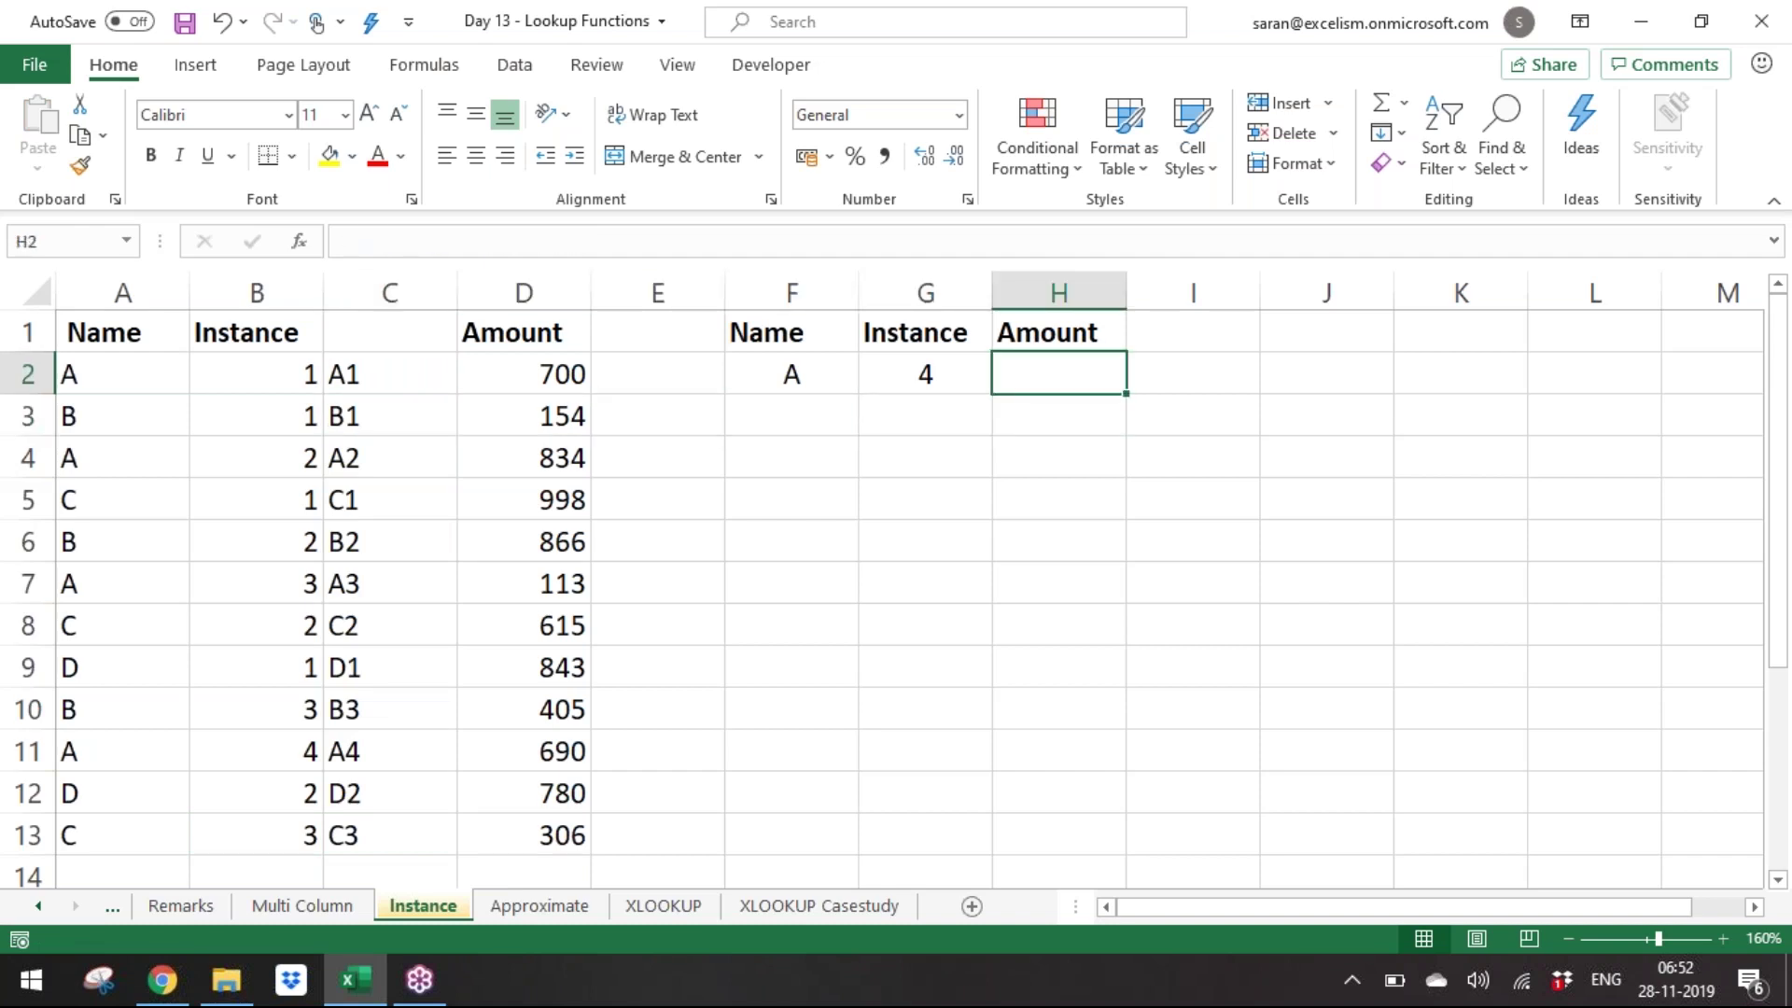
Enter =VLOOKUP(F2&G2,$C$2:$D$13,2,0) in the Amount cell H2.
{"action": "type", "text": "=VLOOKUP("}
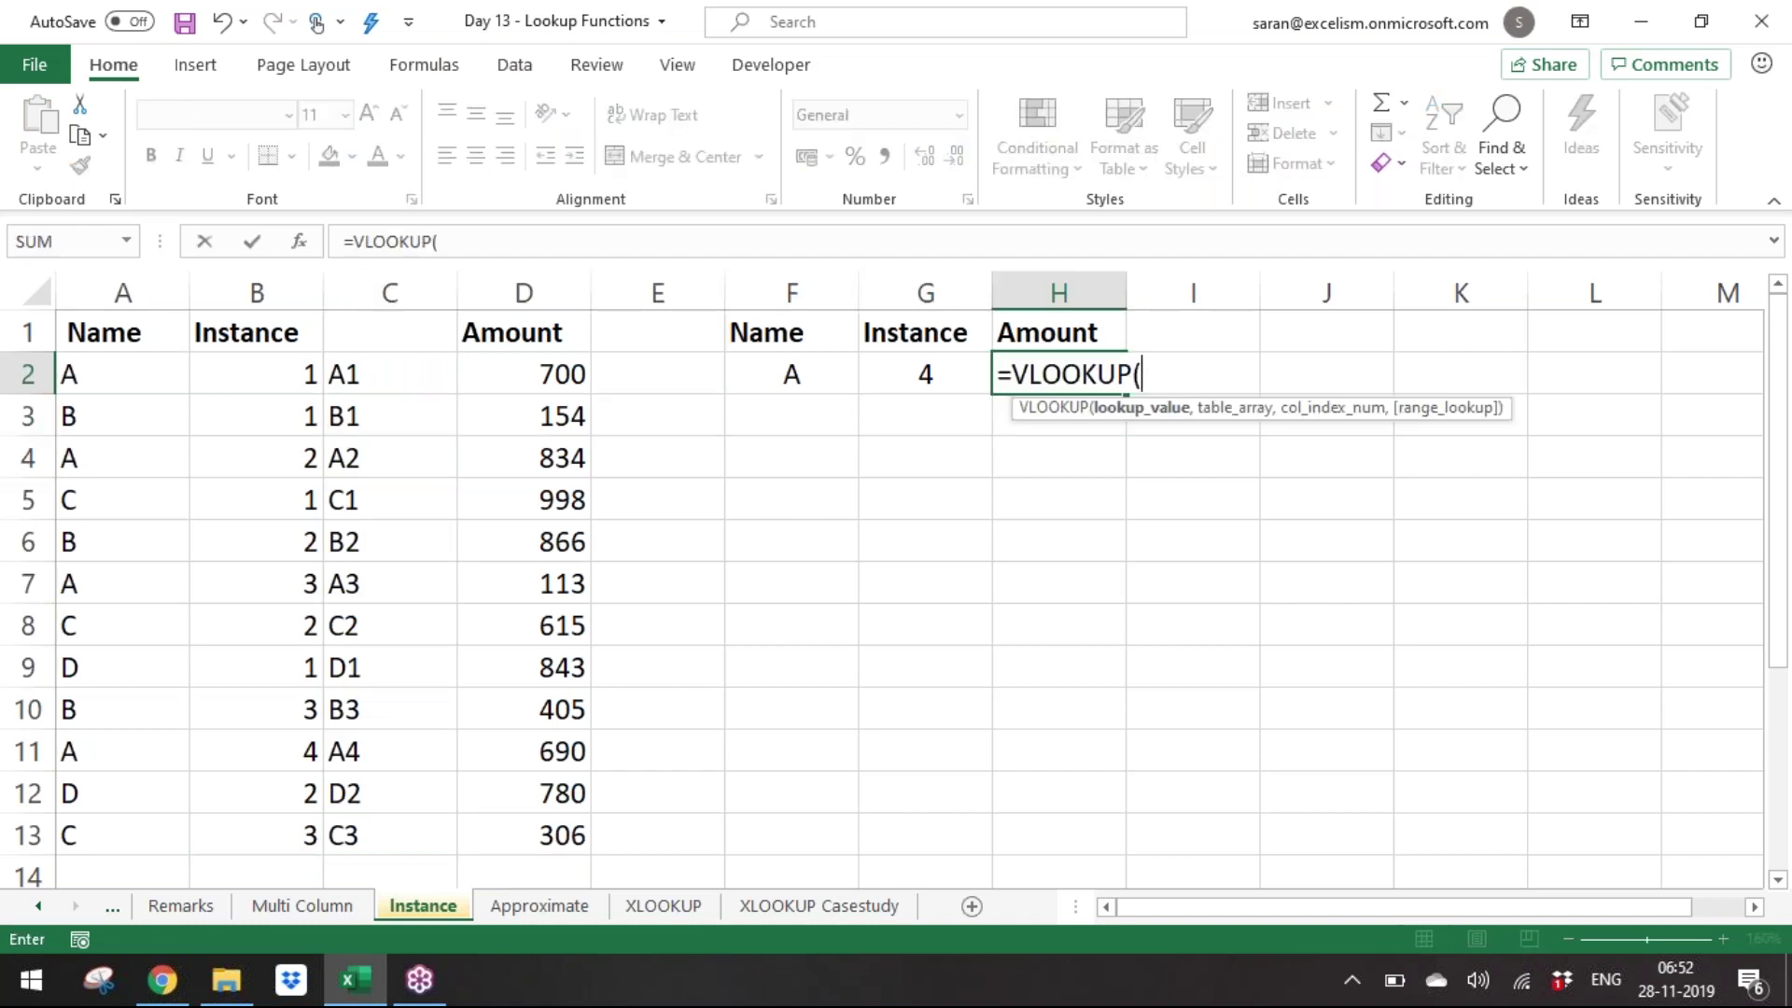
{"action": "key", "text": "Left"}
{"action": "key", "text": "Left"}
{"action": "key", "text": "Left"}
{"action": "key", "text": "Right"}
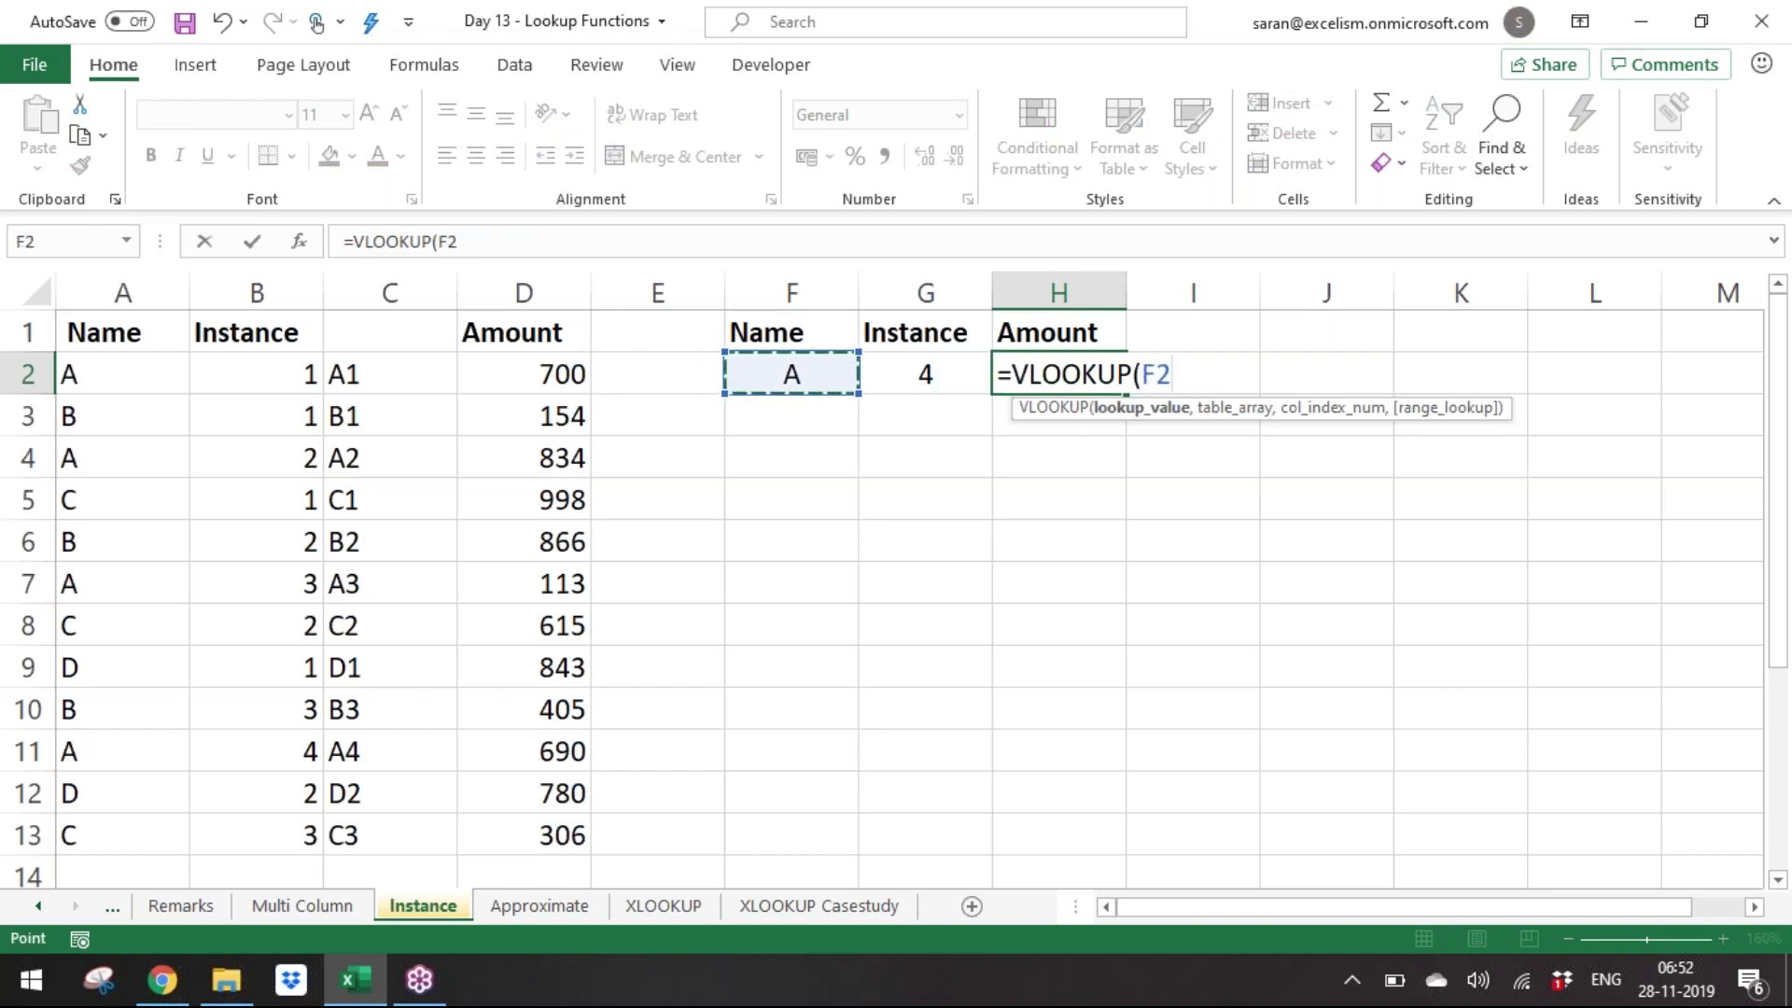
{"action": "key", "text": "Right"}
{"action": "key", "text": "Left"}
{"action": "type", "text": "&"}
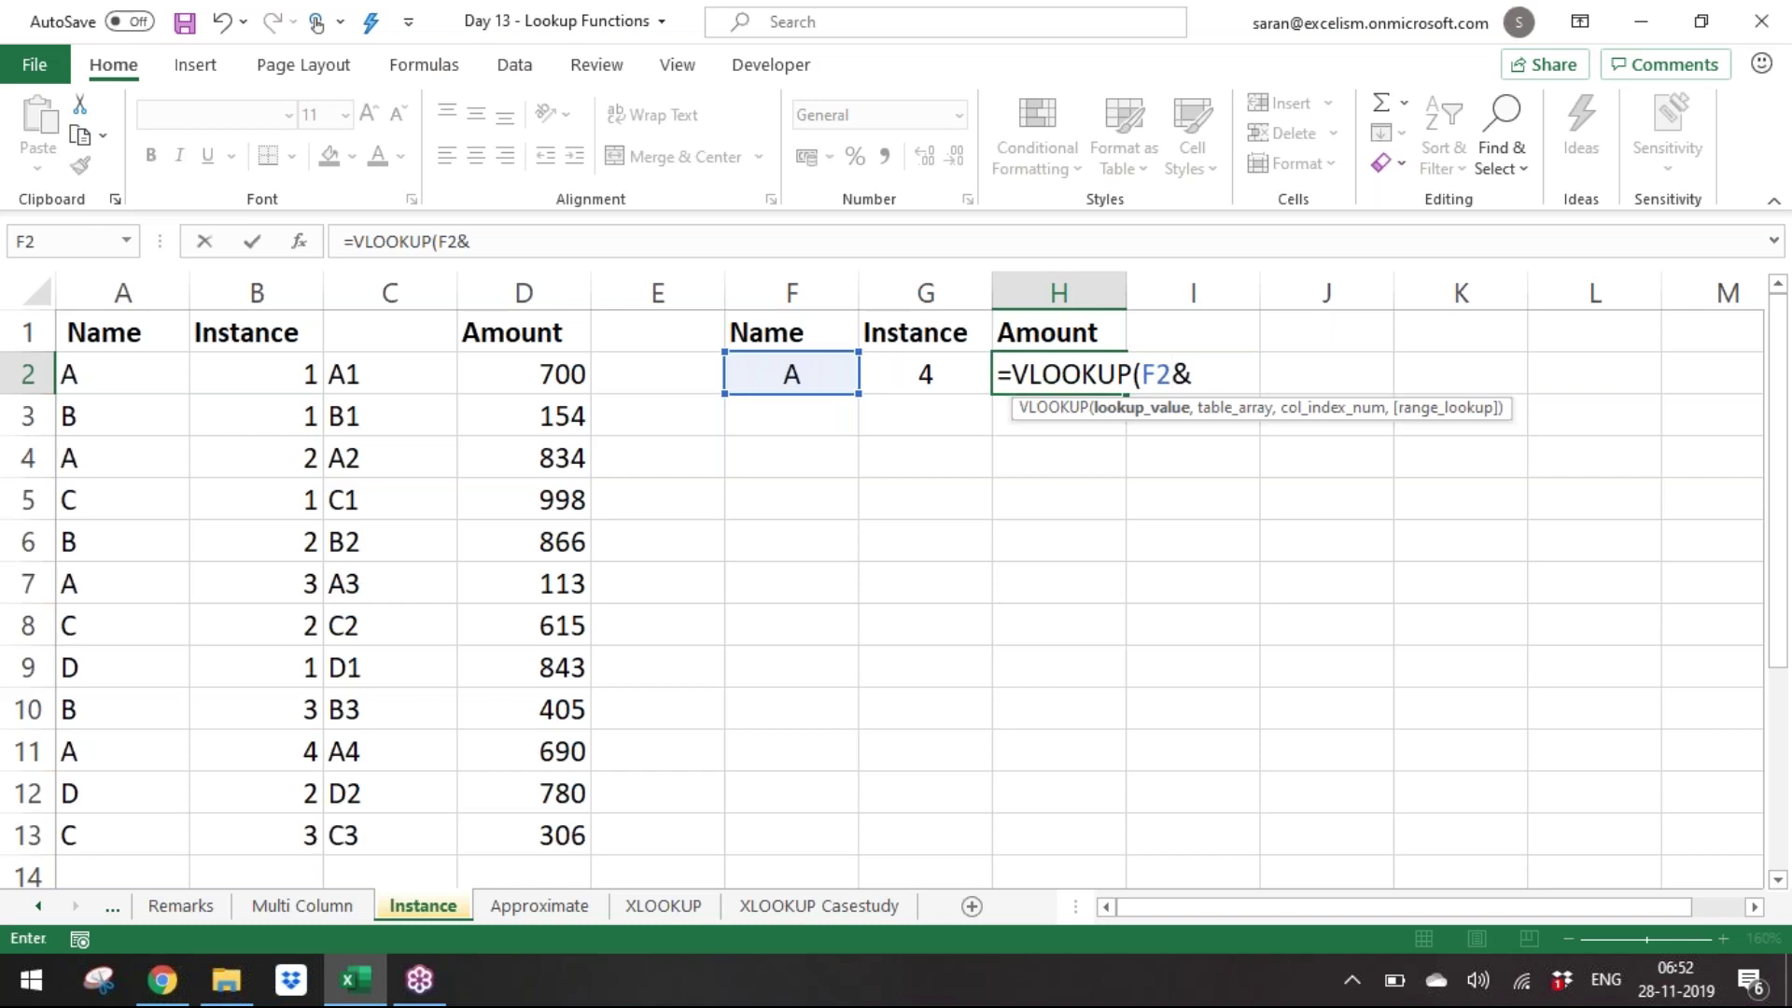
{"action": "key", "text": "Left"}
{"action": "type", "text": ","}
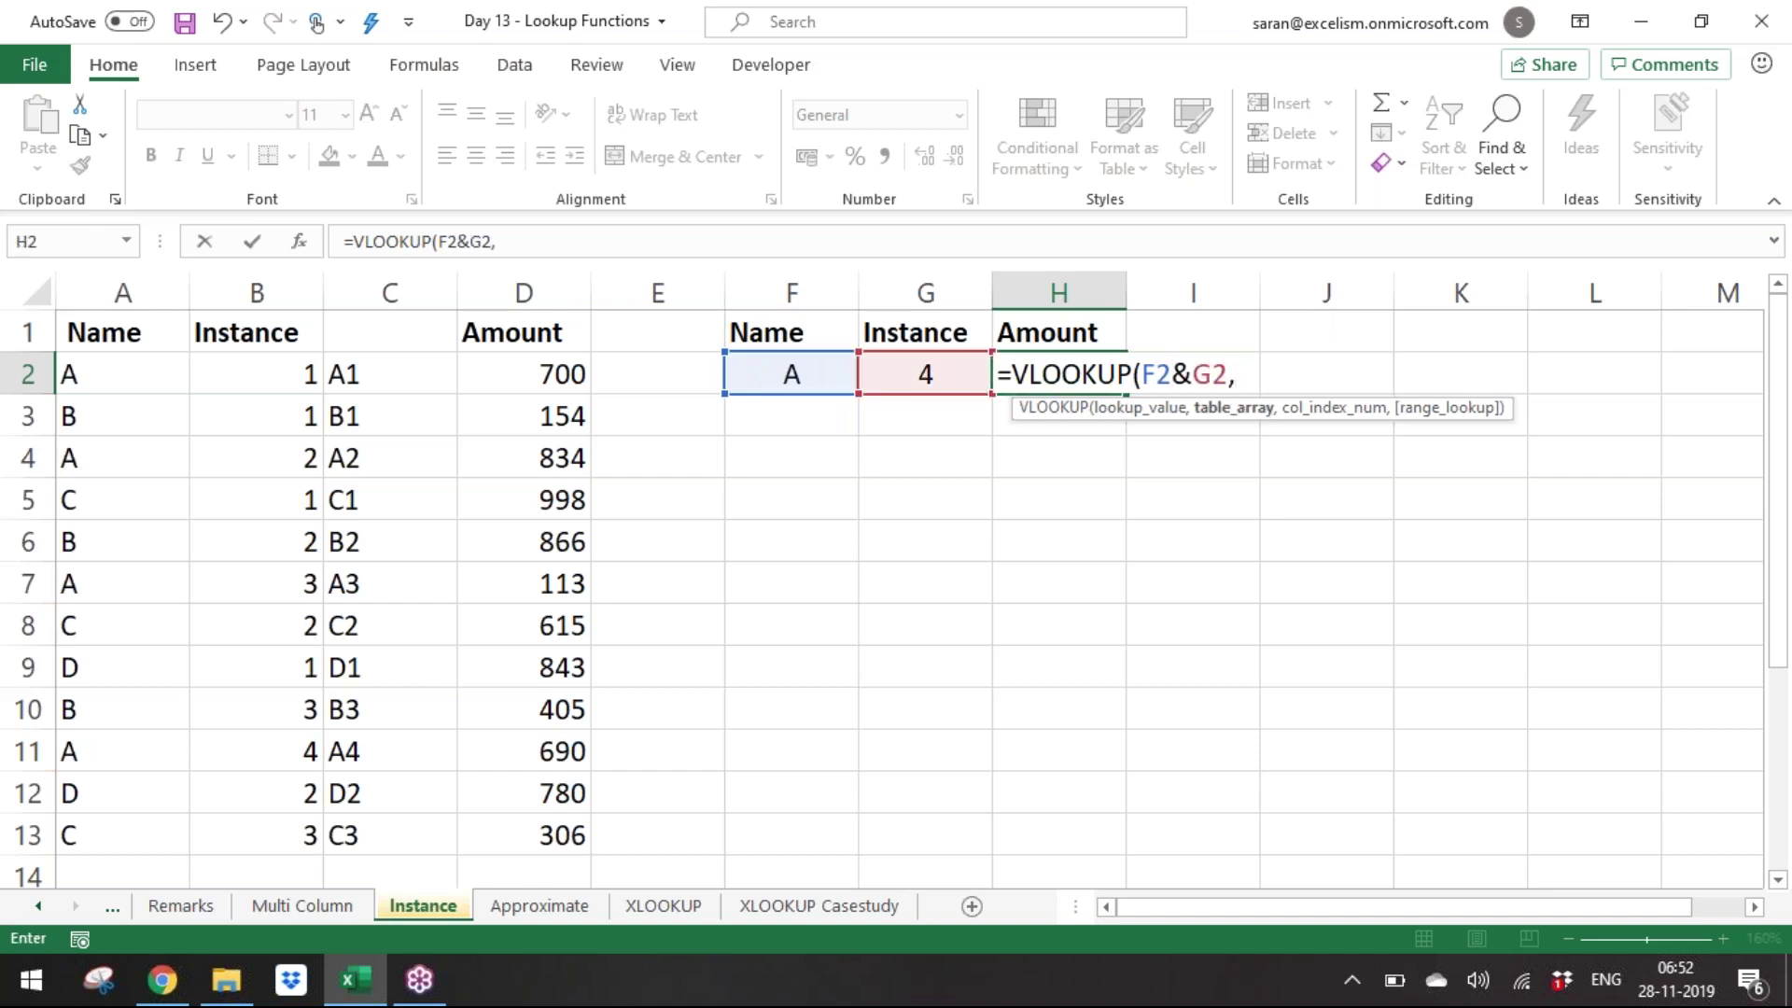
{"action": "left_click_drag", "start_coordinate": [1141, 368], "coordinate": [1232, 362]}
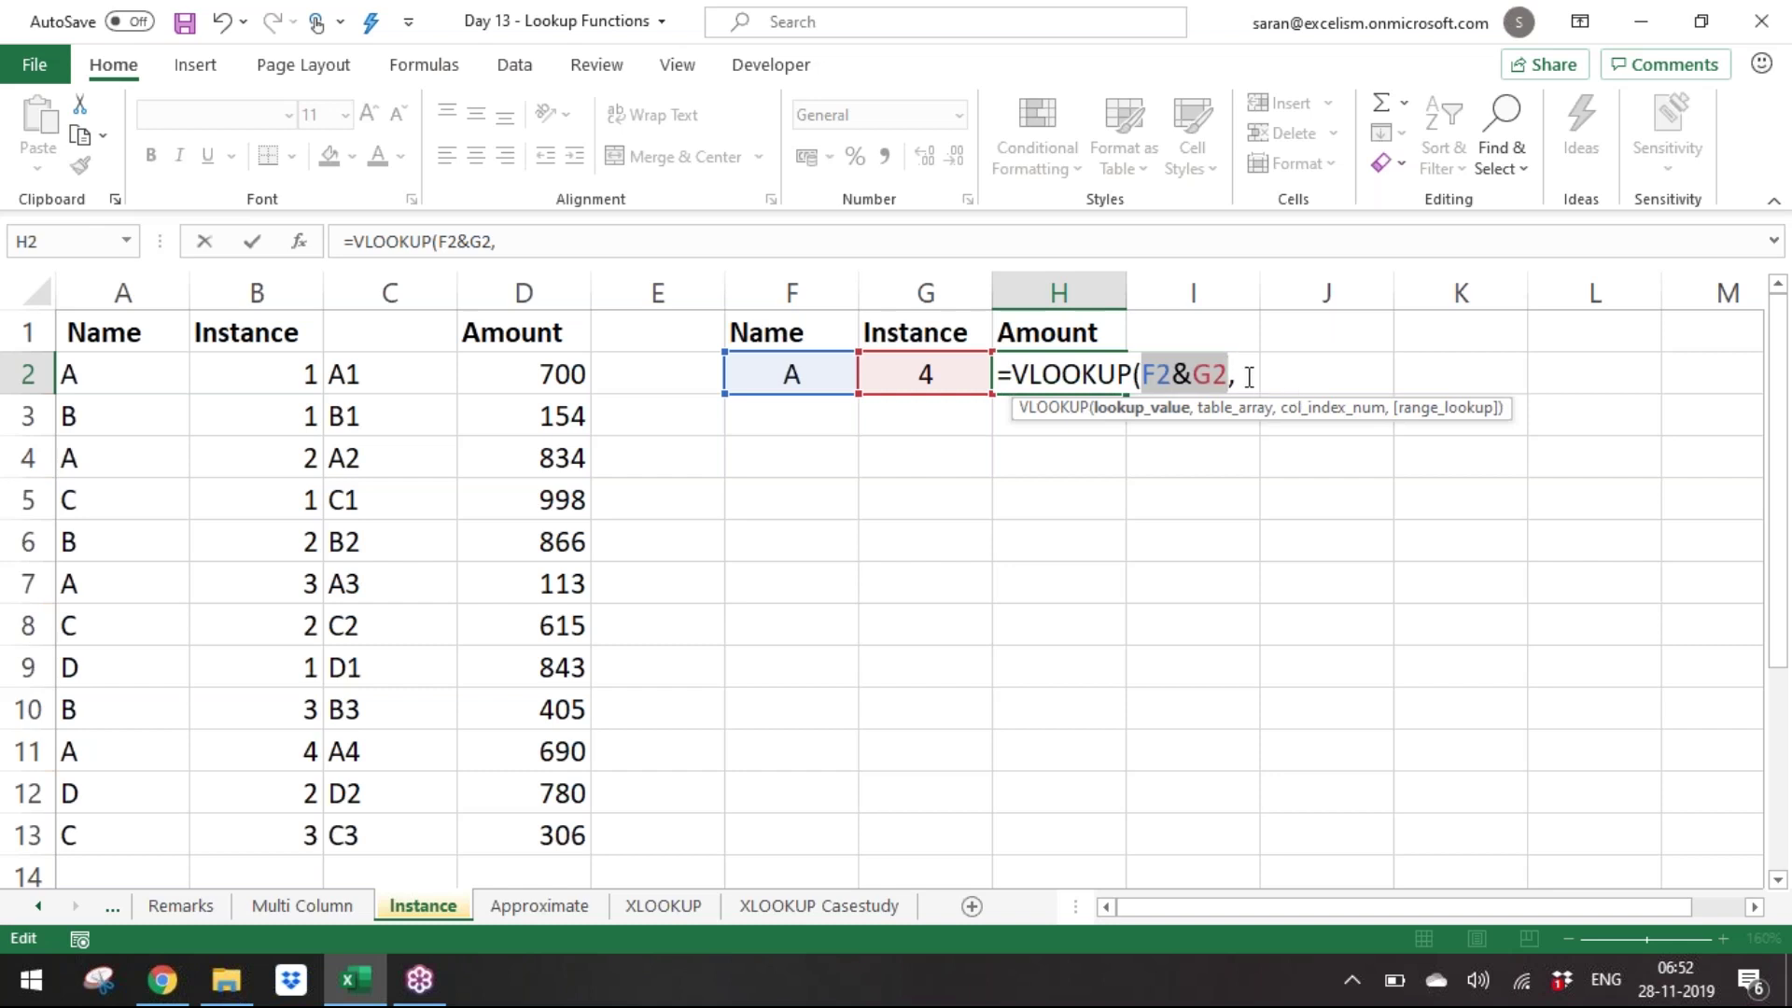
{"action": "left_click", "coordinate": [1248, 376]}
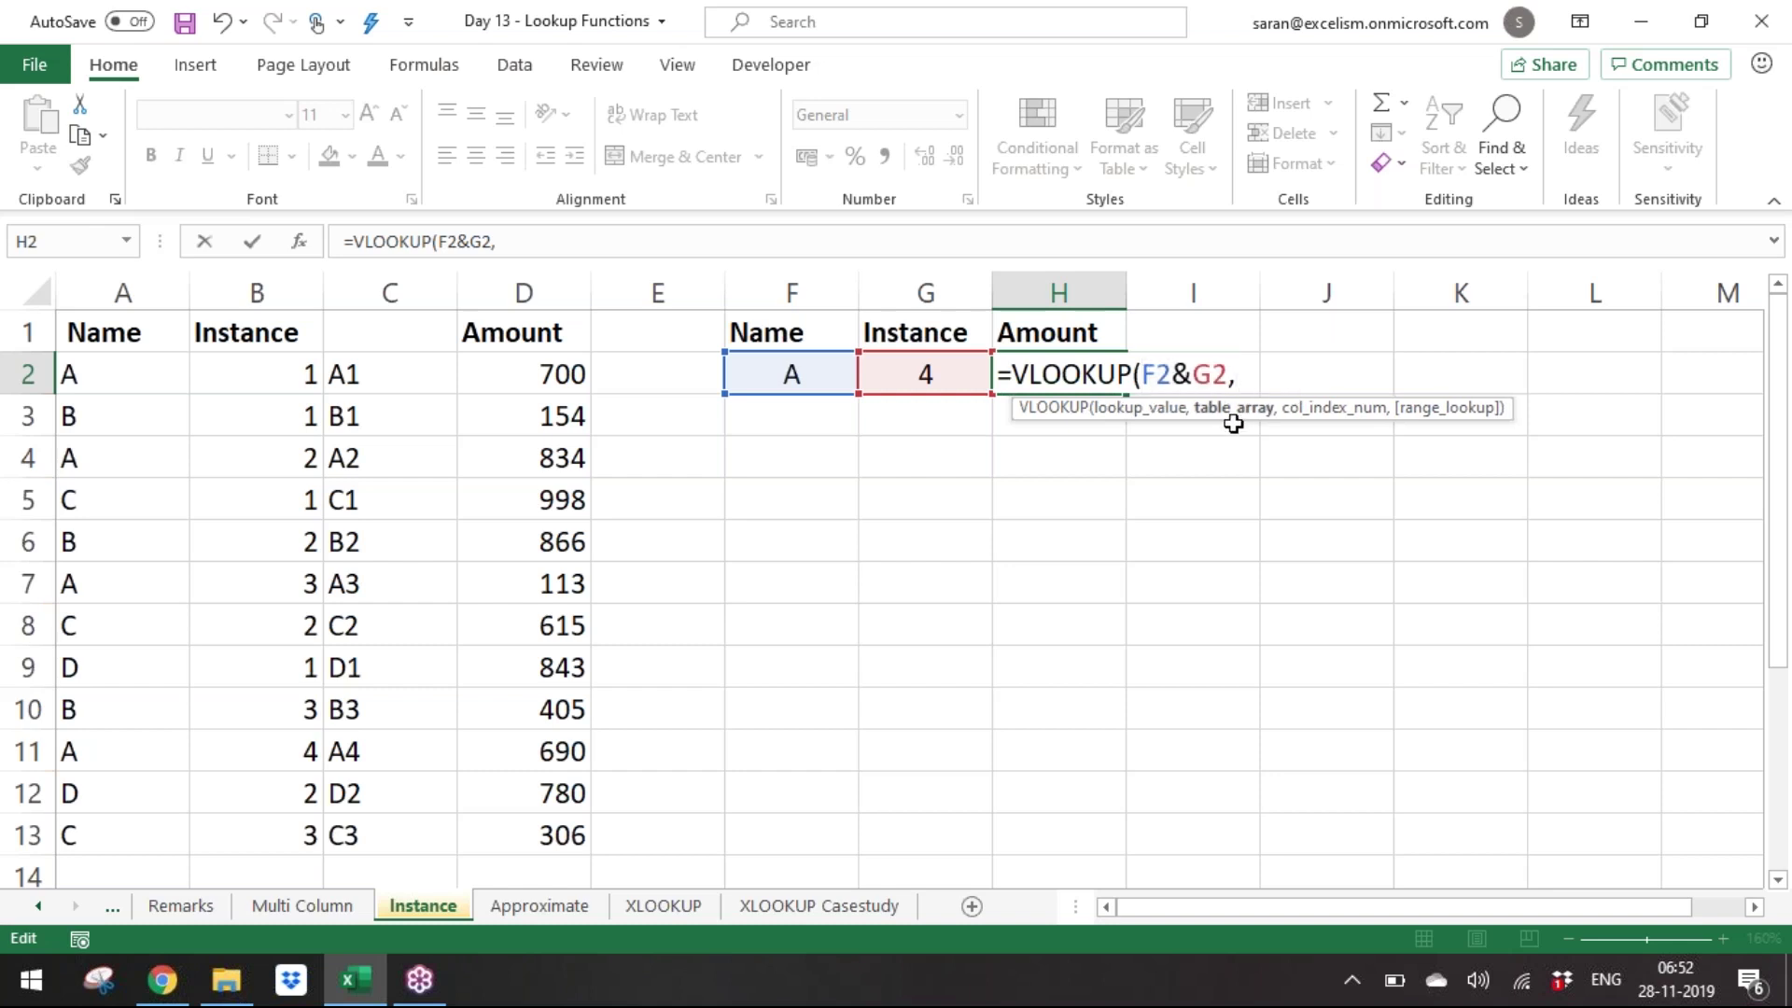
{"action": "left_click_drag", "start_coordinate": [417, 373], "coordinate": [573, 836]}
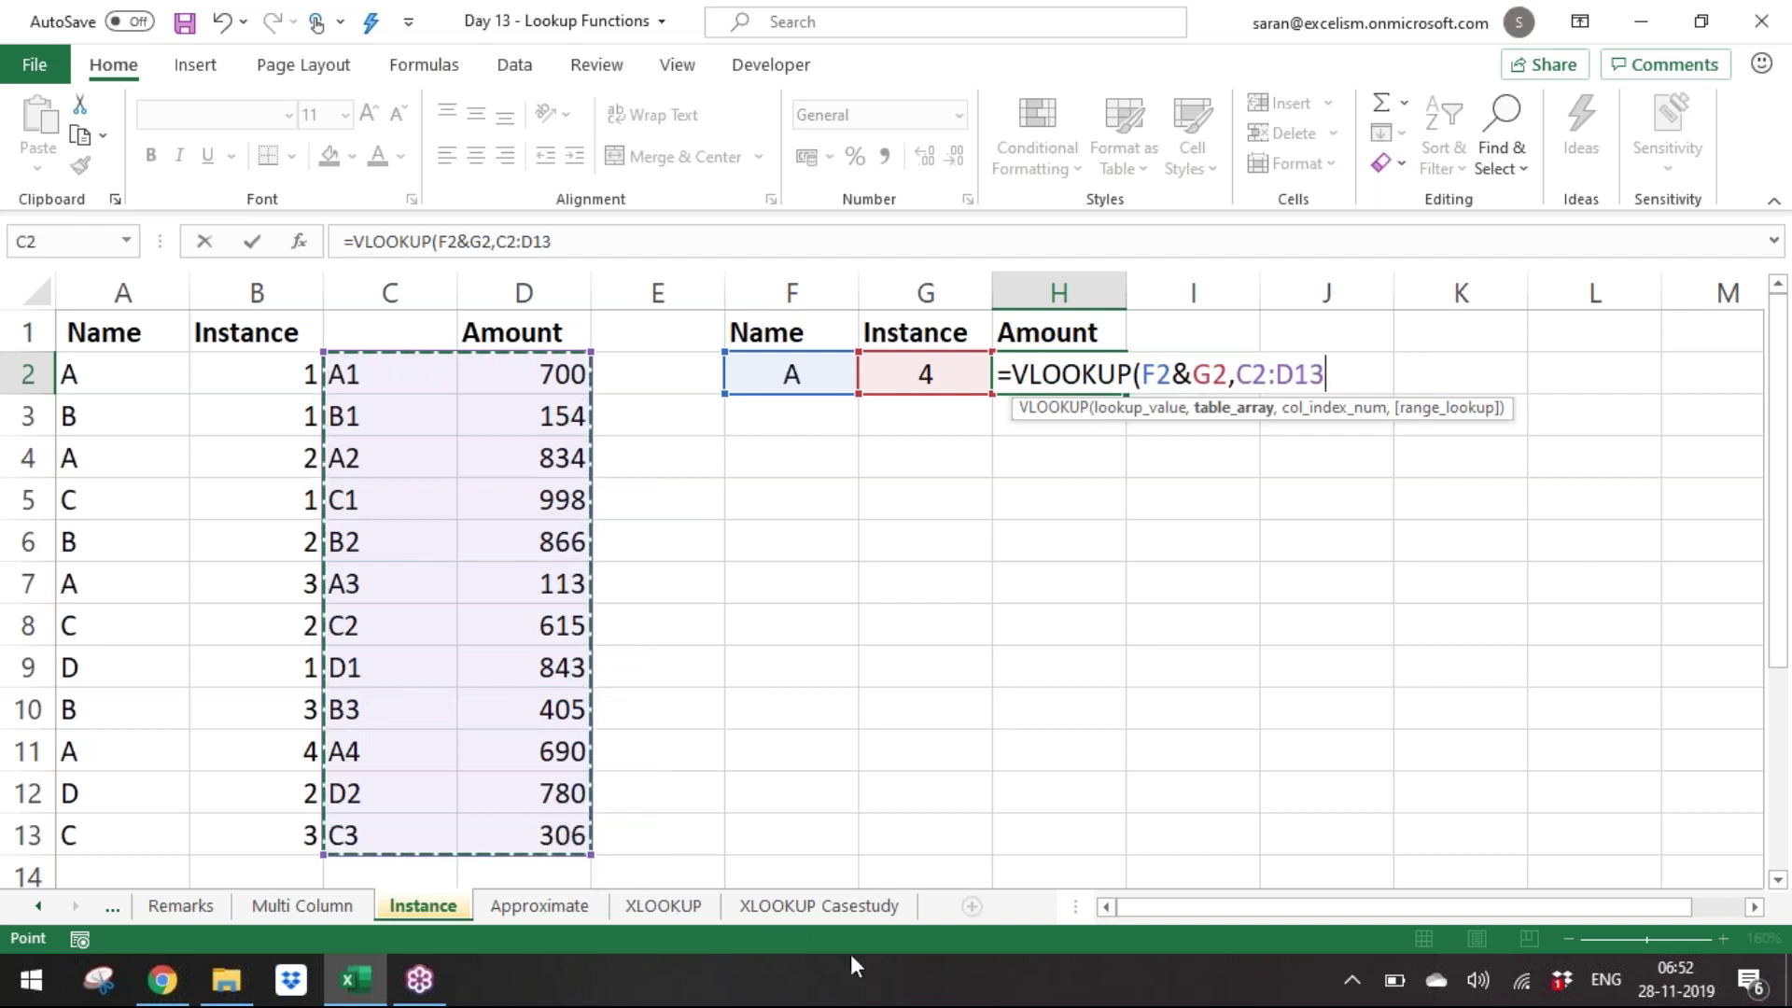
{"action": "key", "text": "F4"}
{"action": "type", "text": ","}
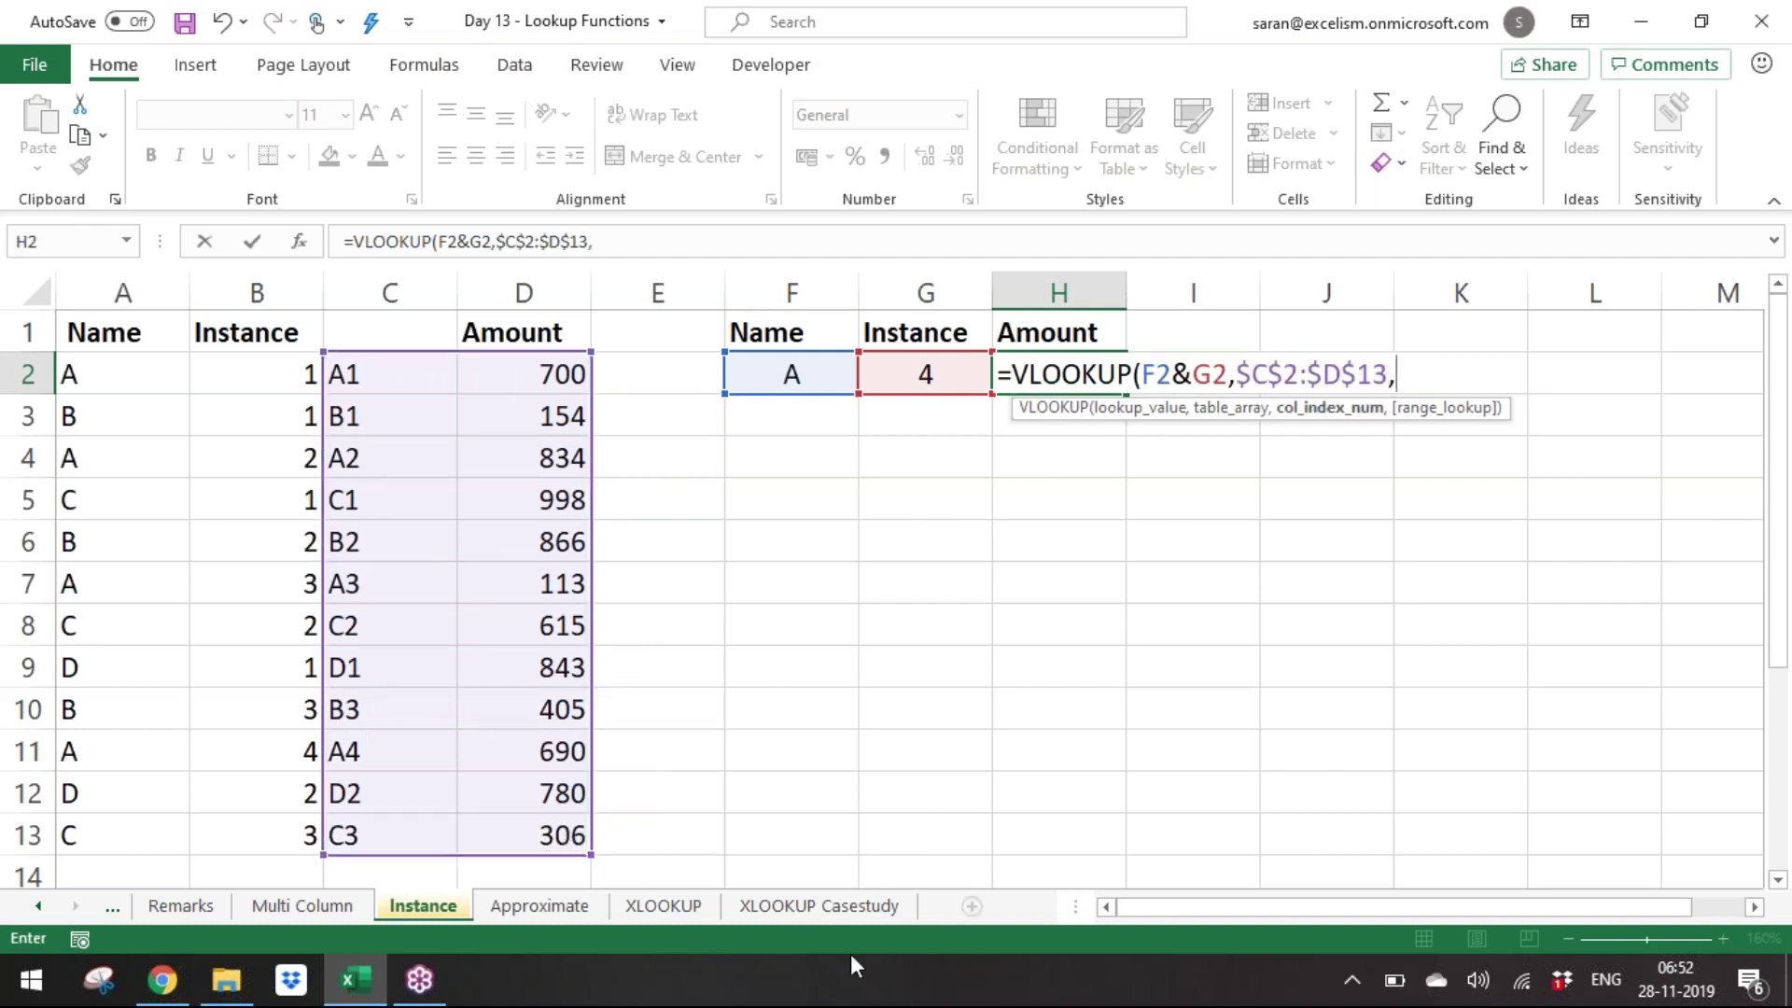
{"action": "type", "text": "2,"}
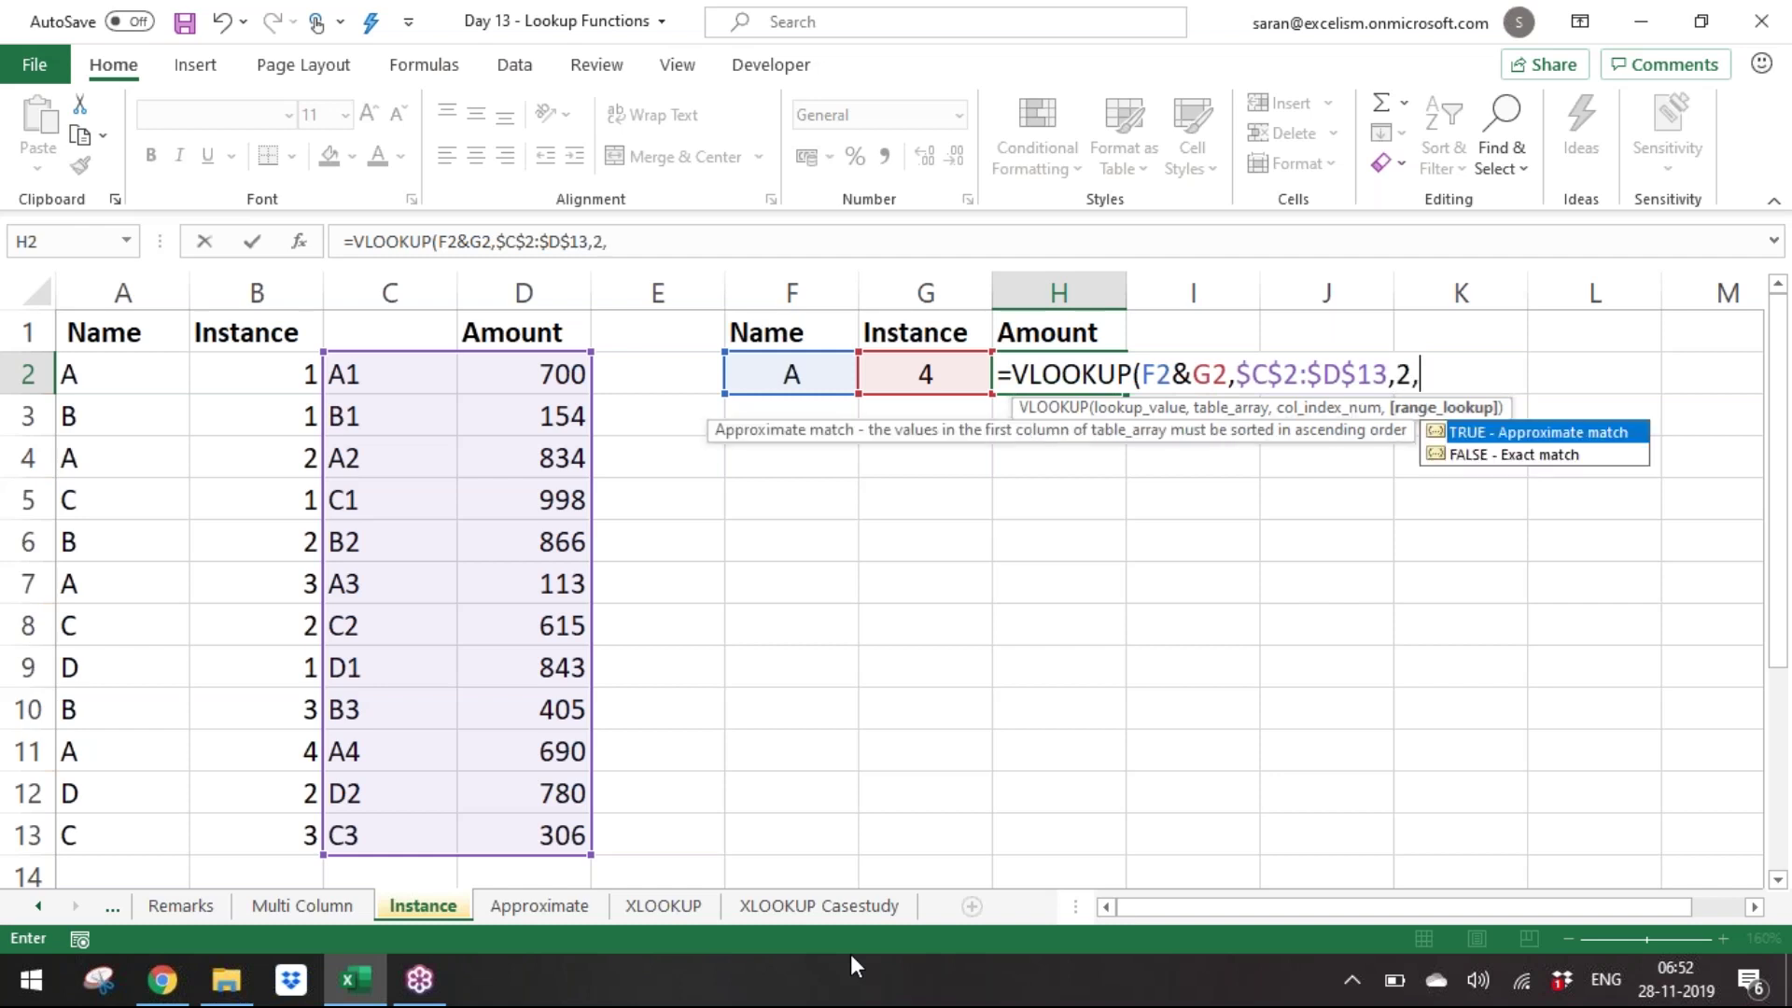
{"action": "type", "text": "0)"}
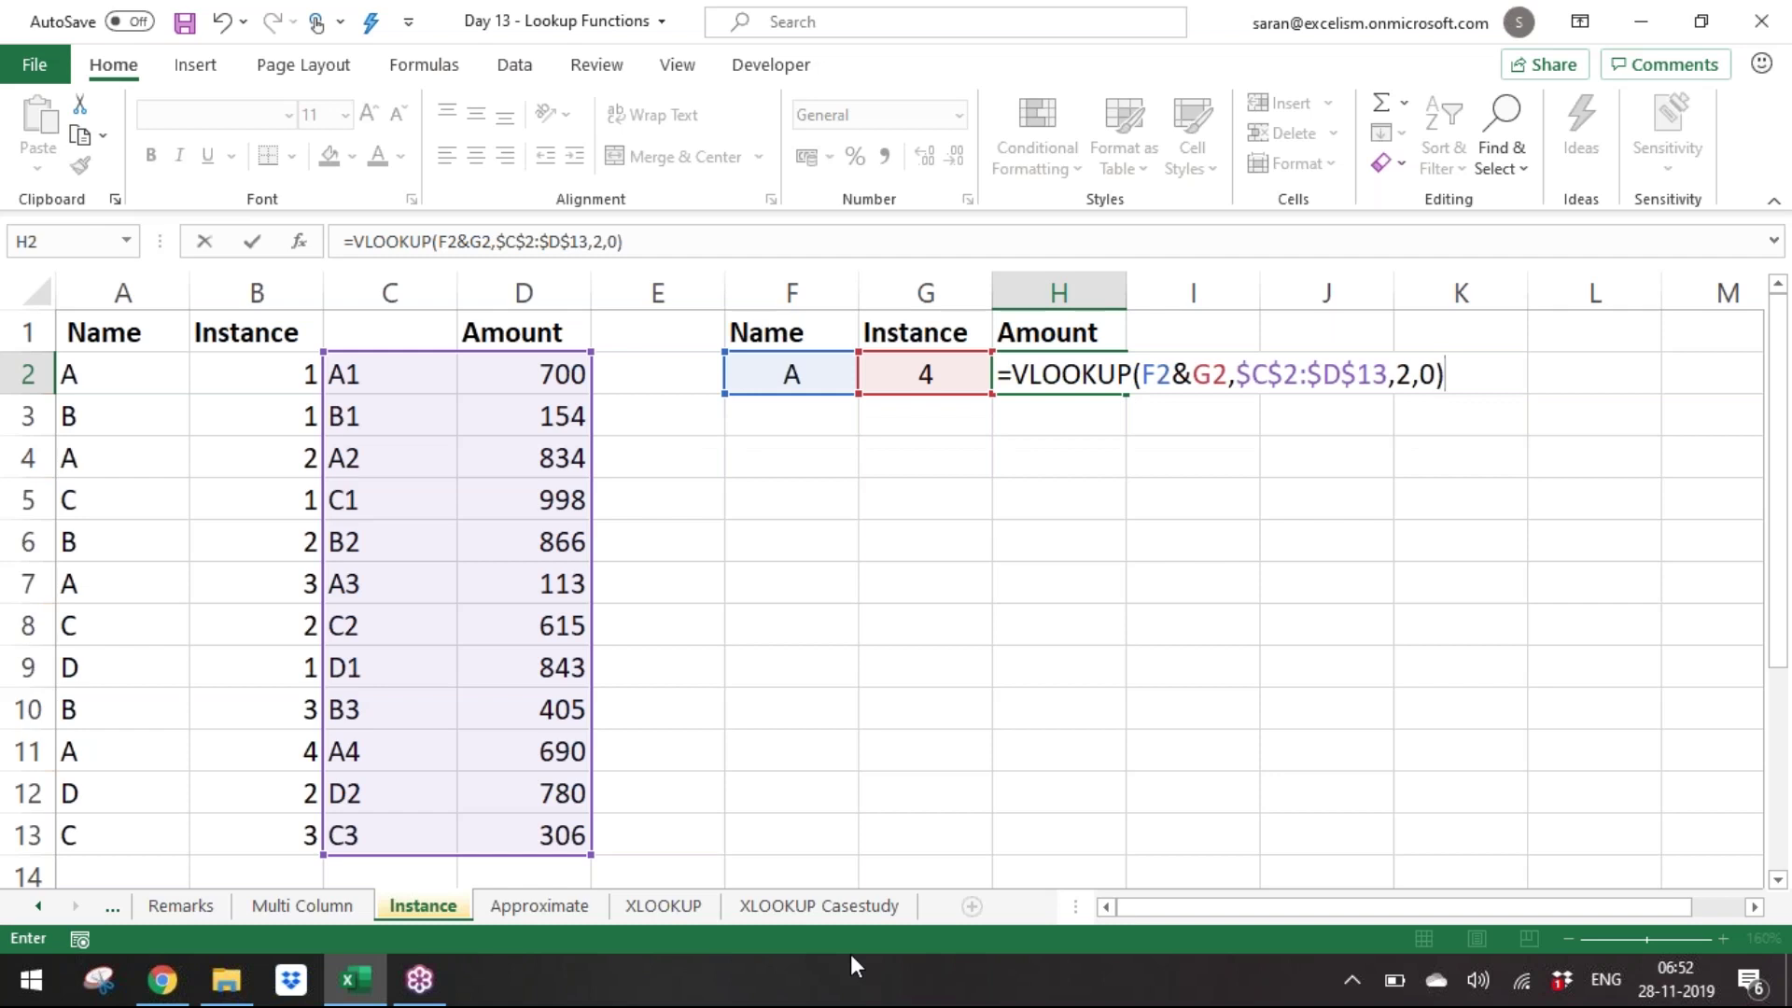
{"action": "key", "text": "Return"}
Test the lookup by choosing instances 3, 2 and 1 in G2, ending at 700.
{"action": "key", "text": "Up"}
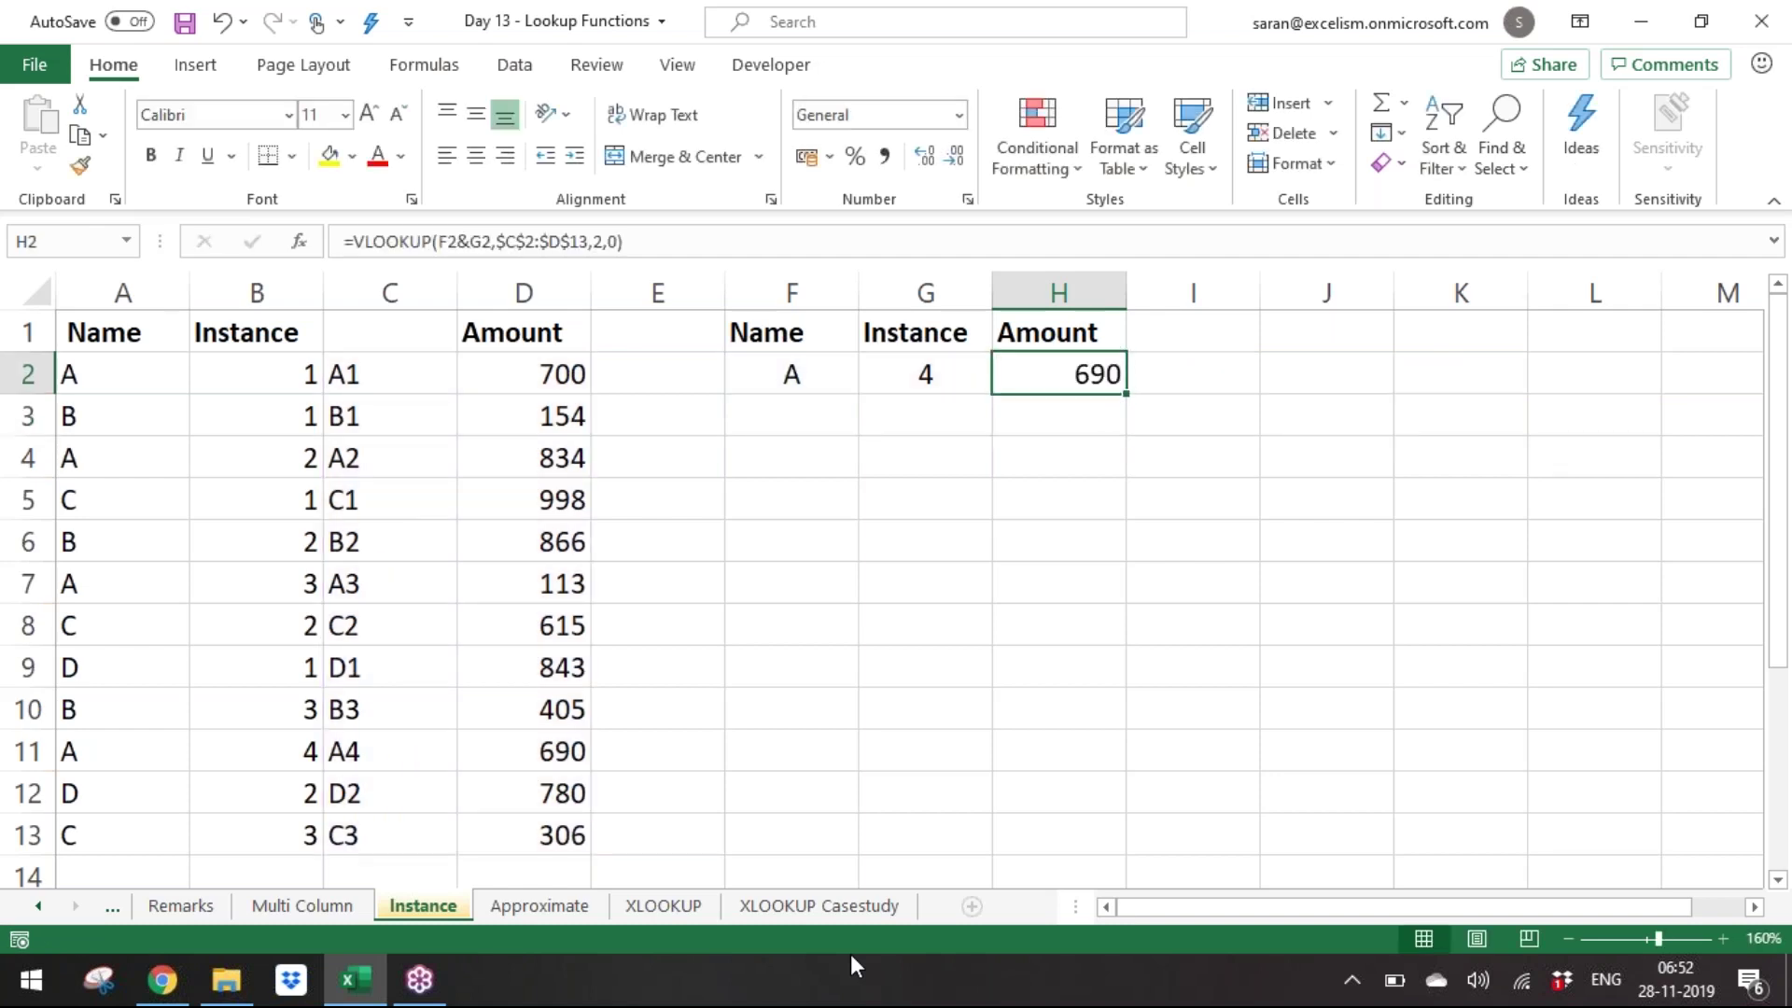
{"action": "key", "text": "Left"}
{"action": "key", "text": "alt+Down"}
{"action": "key", "text": "Up"}
{"action": "key", "text": "Return"}
{"action": "key", "text": "alt+Down"}
{"action": "key", "text": "Up"}
{"action": "key", "text": "Return"}
{"action": "key", "text": "alt+Down"}
{"action": "key", "text": "Up"}
{"action": "key", "text": "Return"}
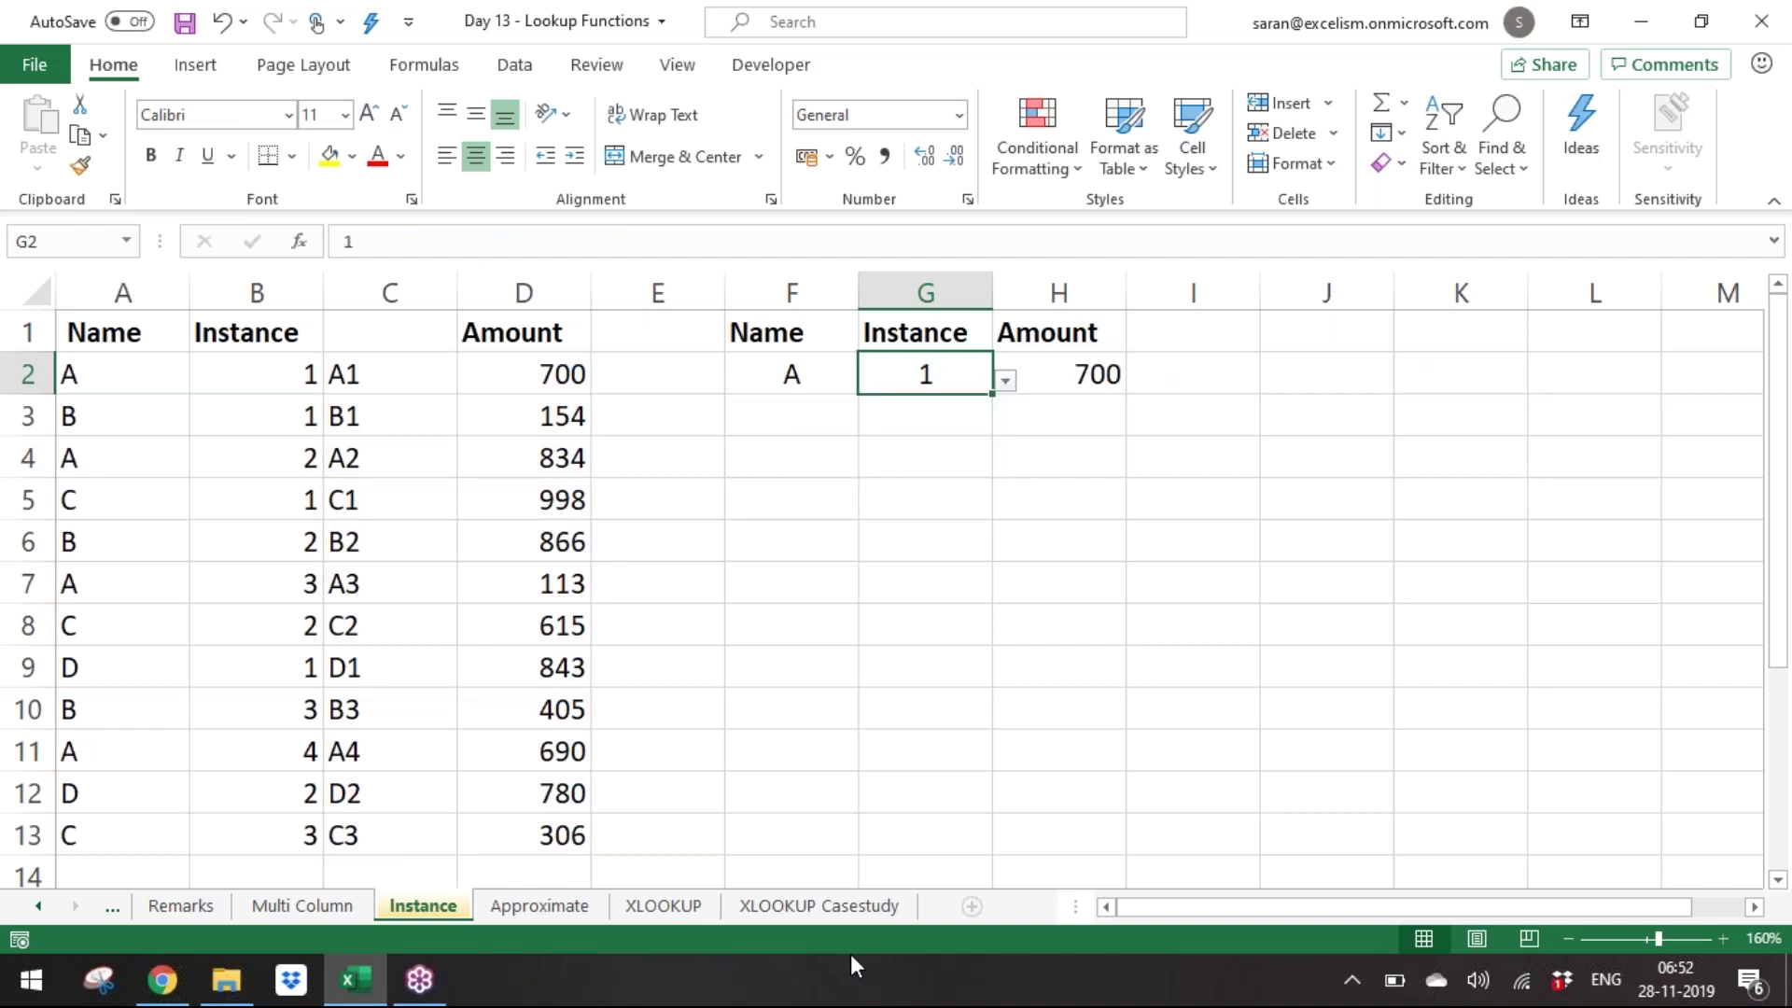
{"action": "key", "text": "Down"}
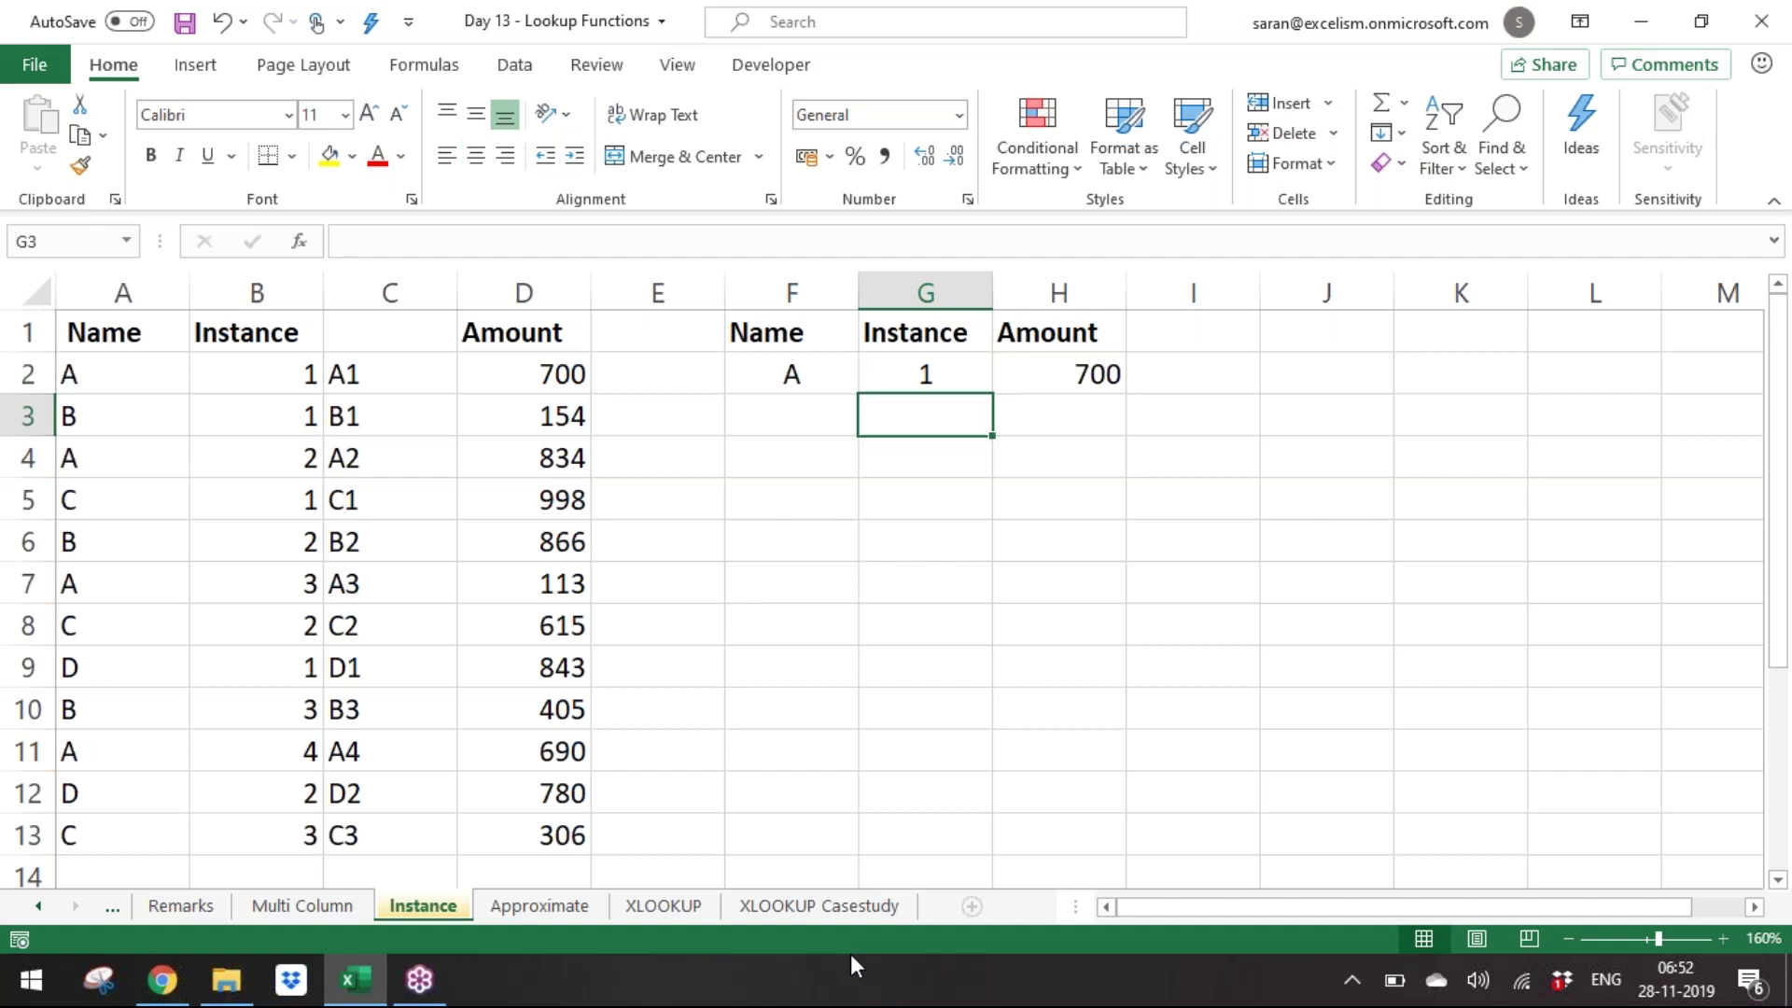
{"action": "key", "text": "Right"}
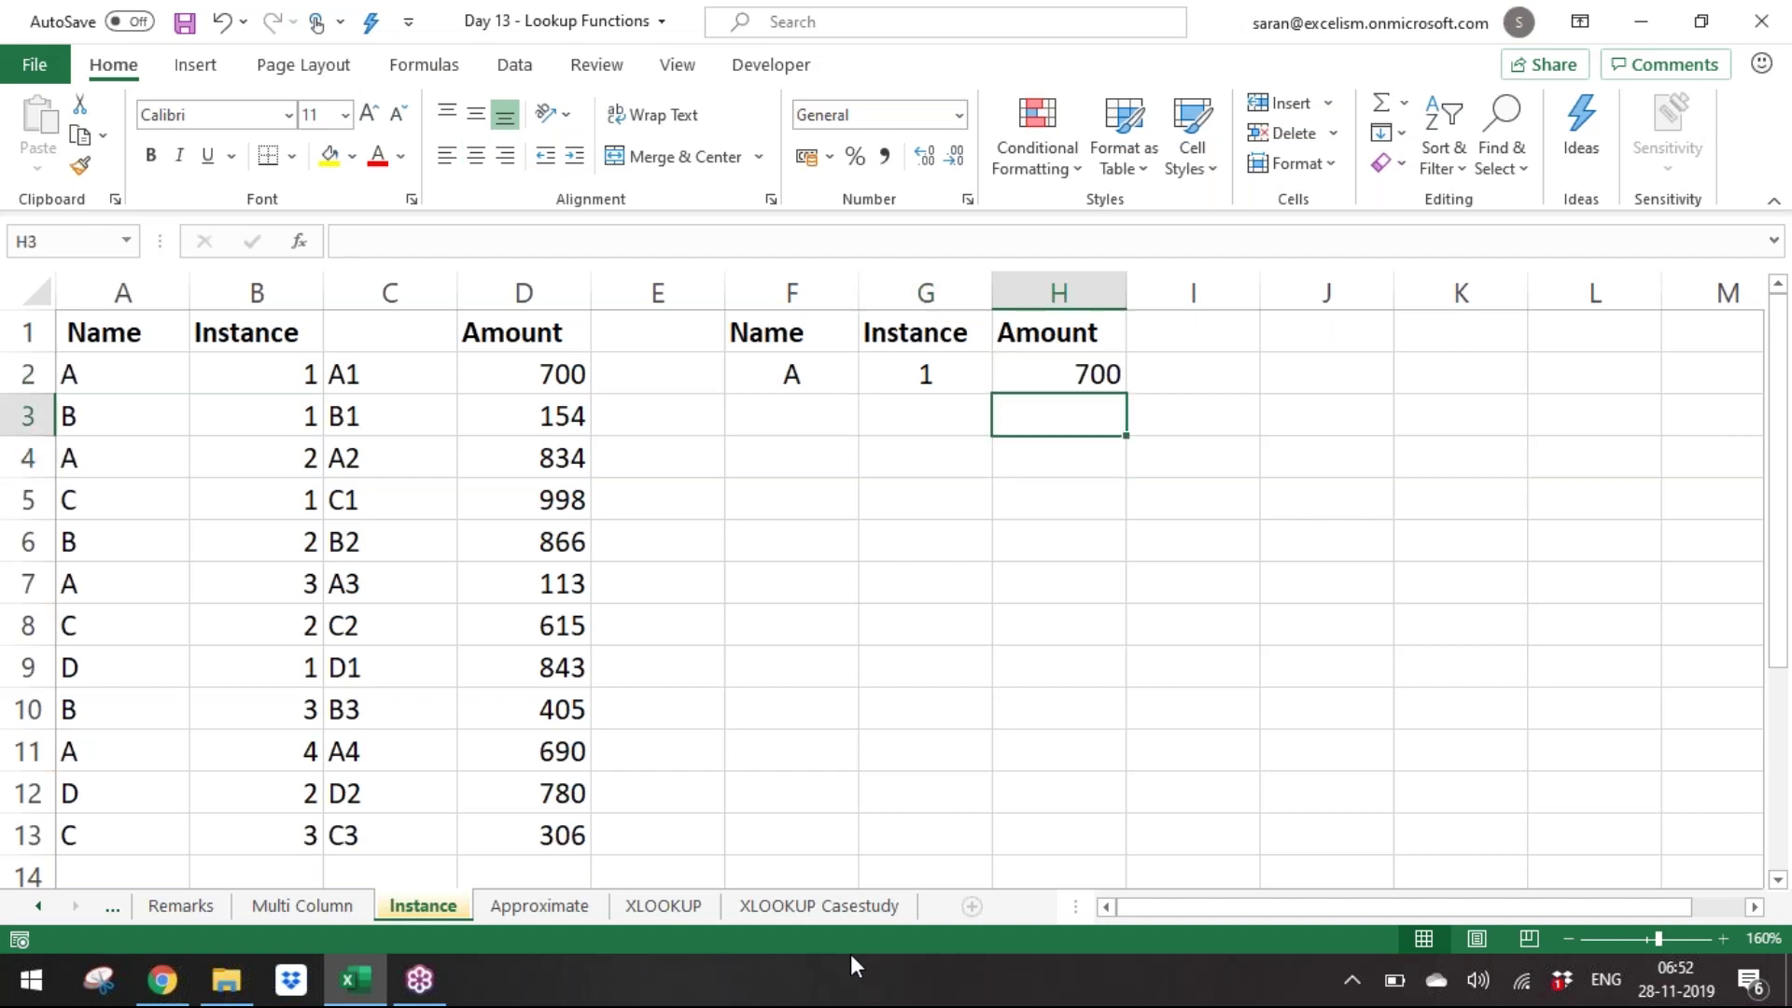
{"action": "key", "text": "Up"}
Show H2's VLOOKUP formula as text in H4 with =FORMULATEXT(H2) and save.
{"action": "key", "text": "Down"}
{"action": "key", "text": "Down"}
{"action": "type", "text": "=form"}
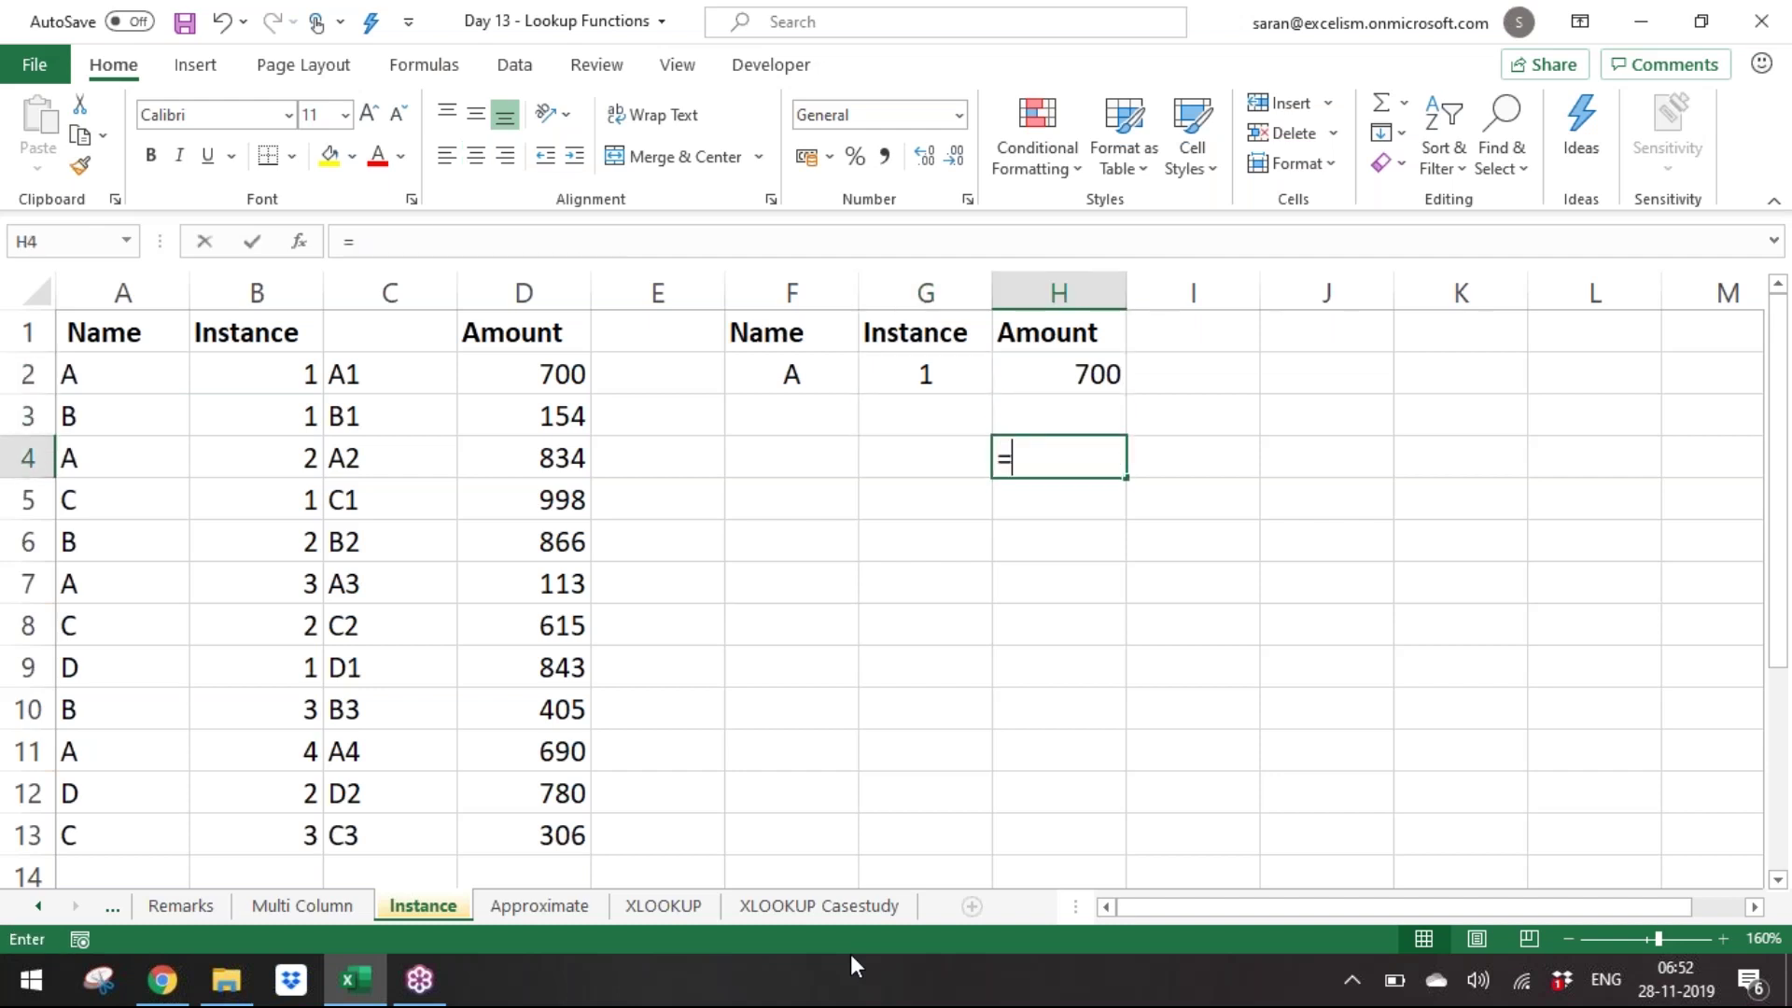
{"action": "key", "text": "Tab"}
{"action": "key", "text": "Up"}
{"action": "key", "text": "Up"}
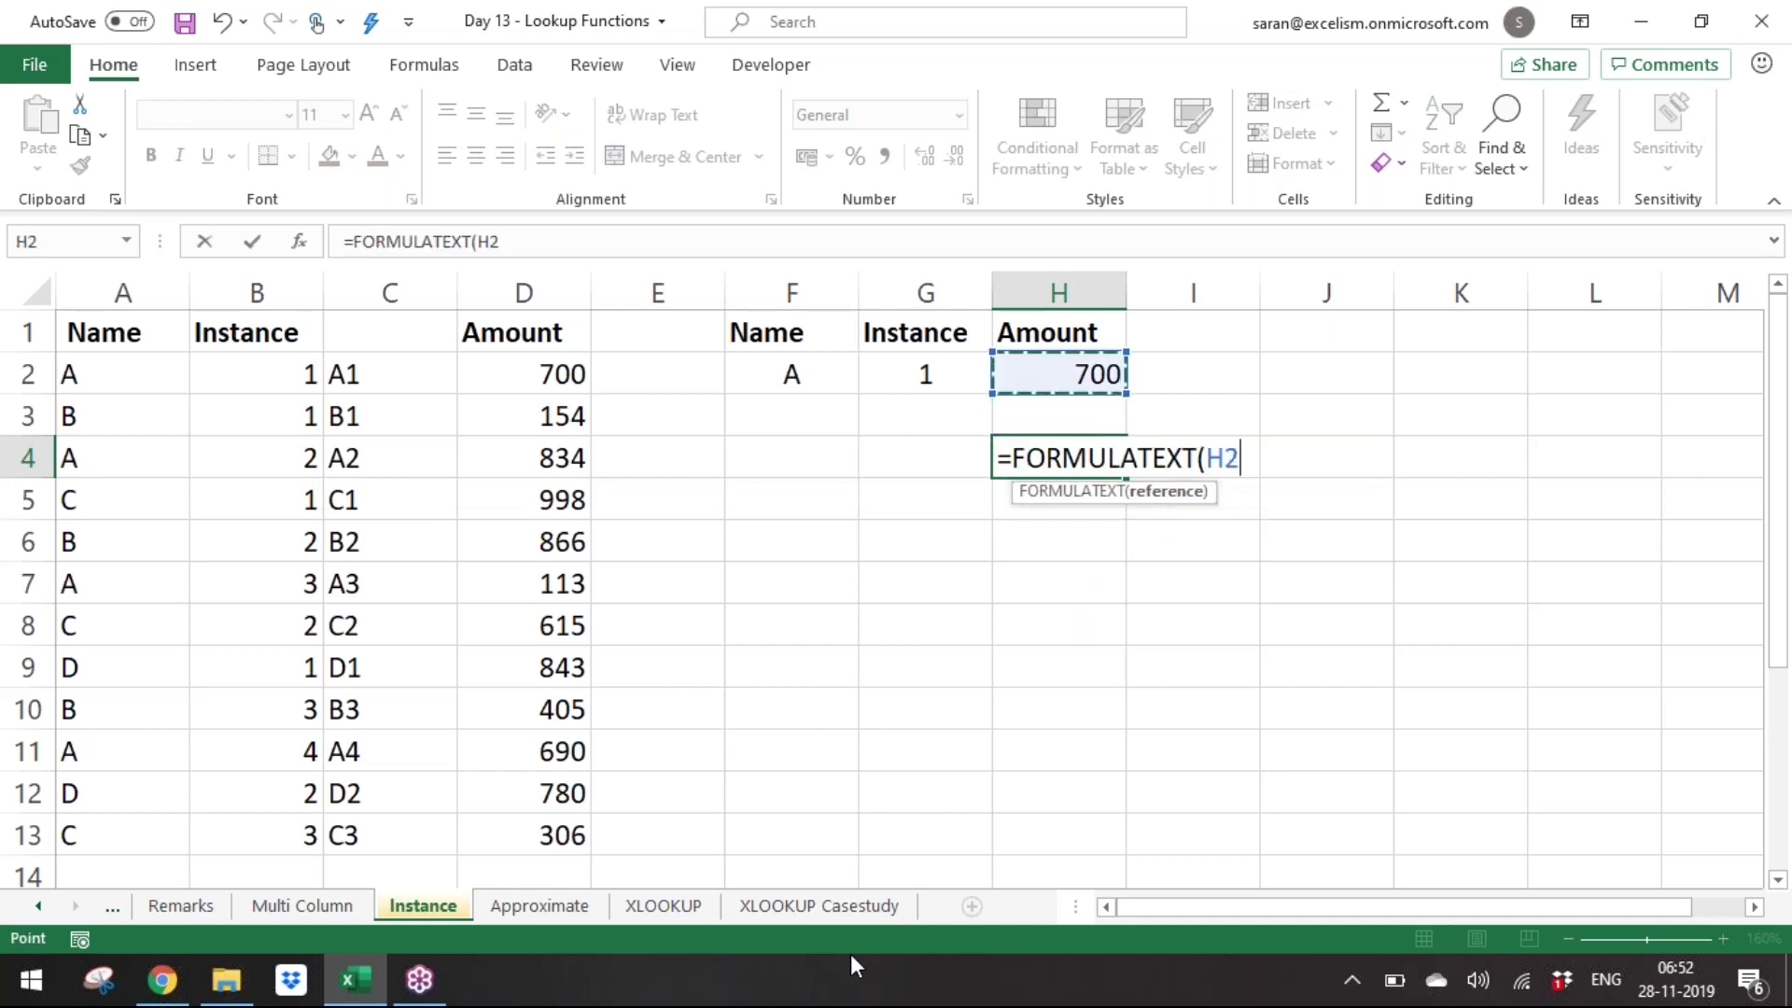
{"action": "type", "text": ")"}
{"action": "key", "text": "ctrl+Return"}
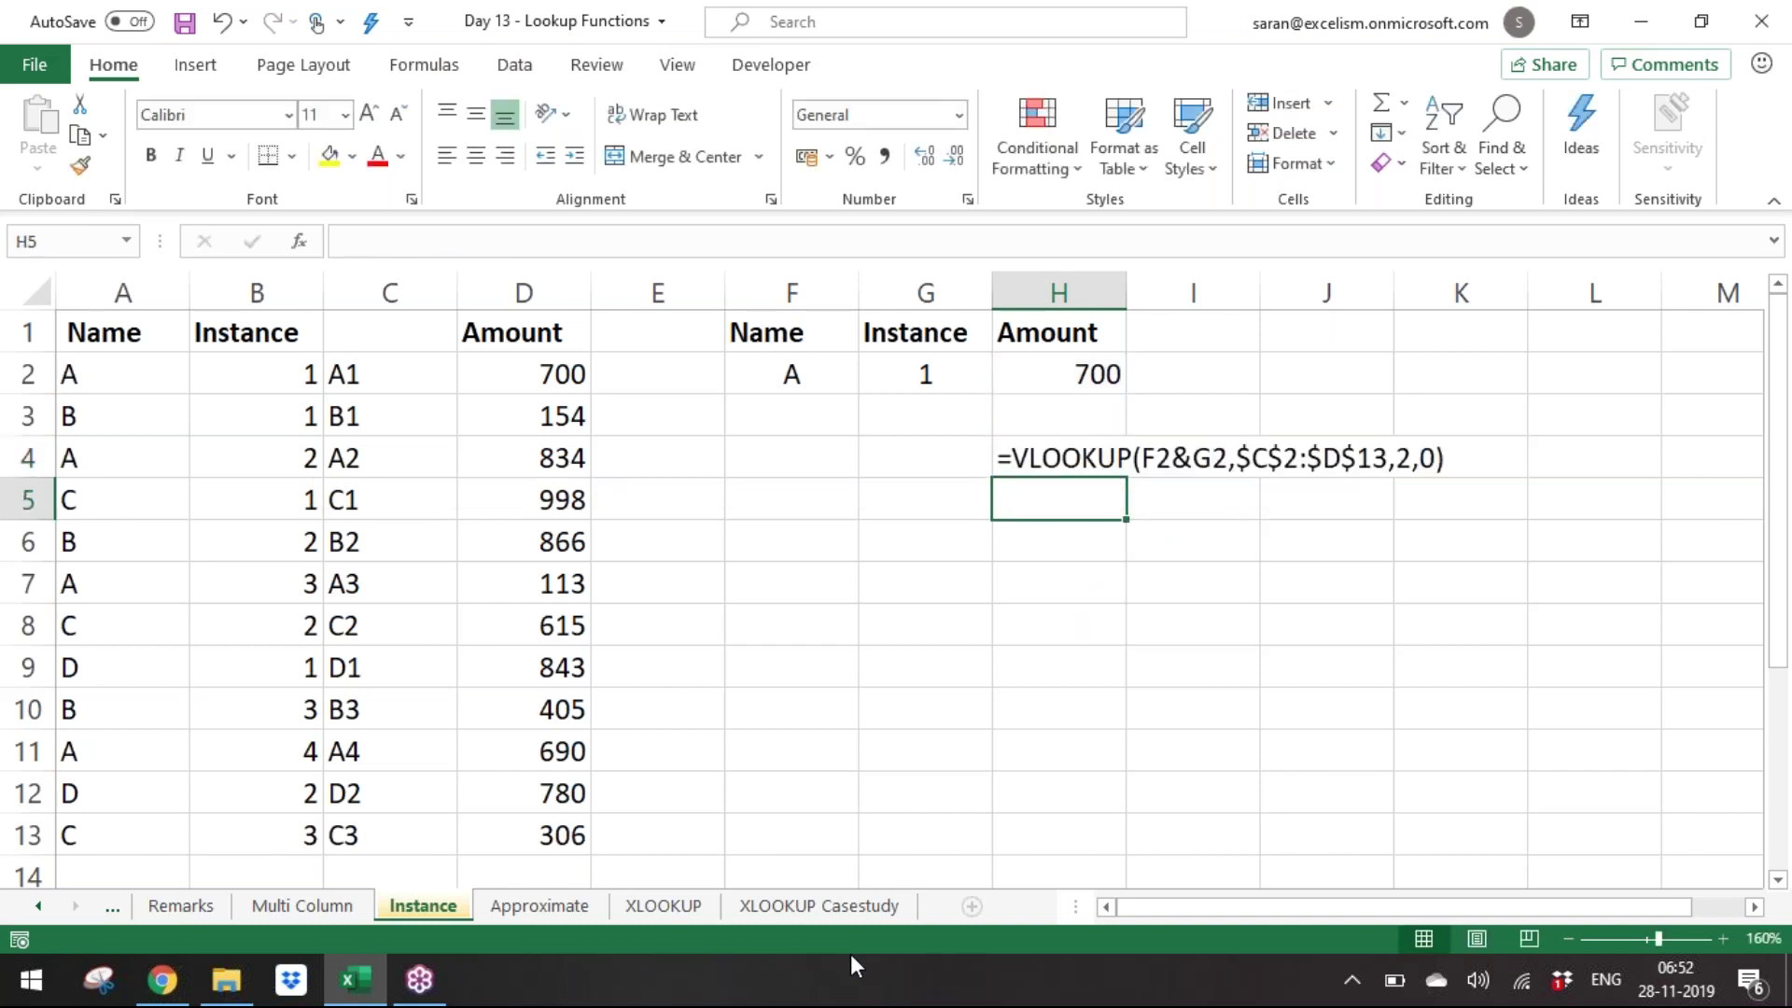
{"action": "key", "text": "ctrl+s"}
Go to H5 and start, then cancel, a COUNTIF entry.
{"action": "key", "text": "Left"}
{"action": "key", "text": "Left"}
{"action": "key", "text": "Left"}
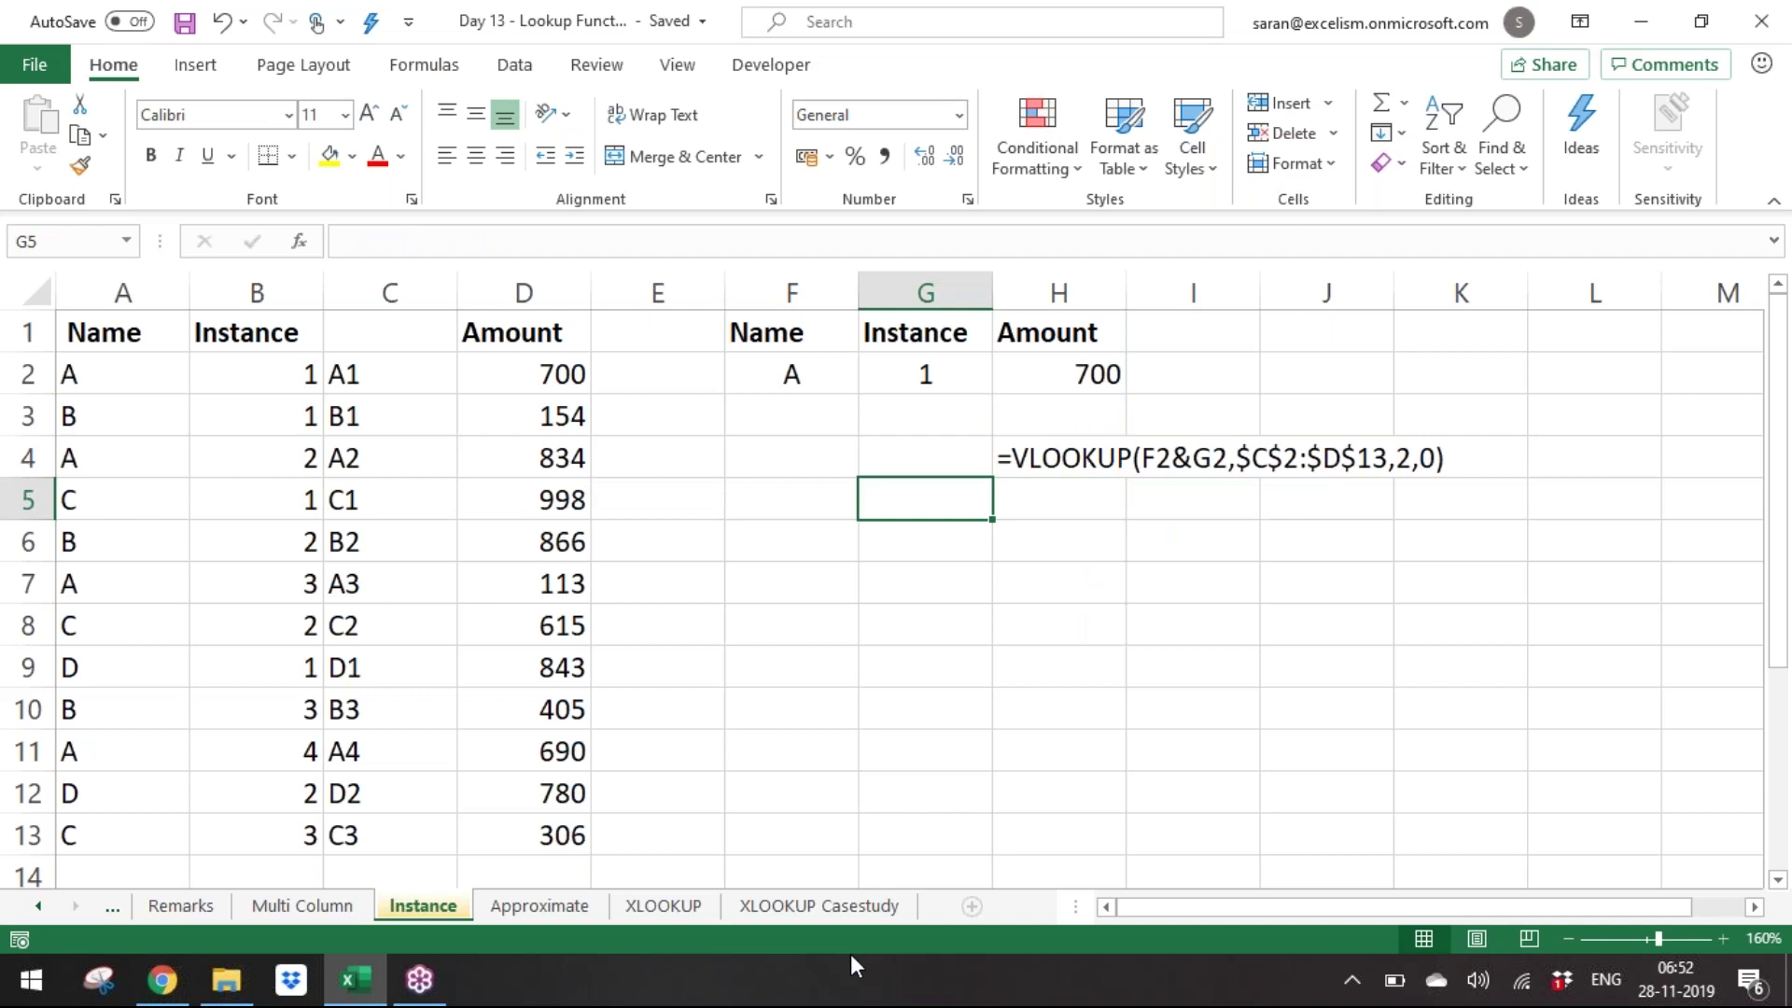
{"action": "key", "text": "Left"}
{"action": "key", "text": "Left"}
{"action": "key", "text": "Right"}
{"action": "key", "text": "Right"}
{"action": "key", "text": "Right"}
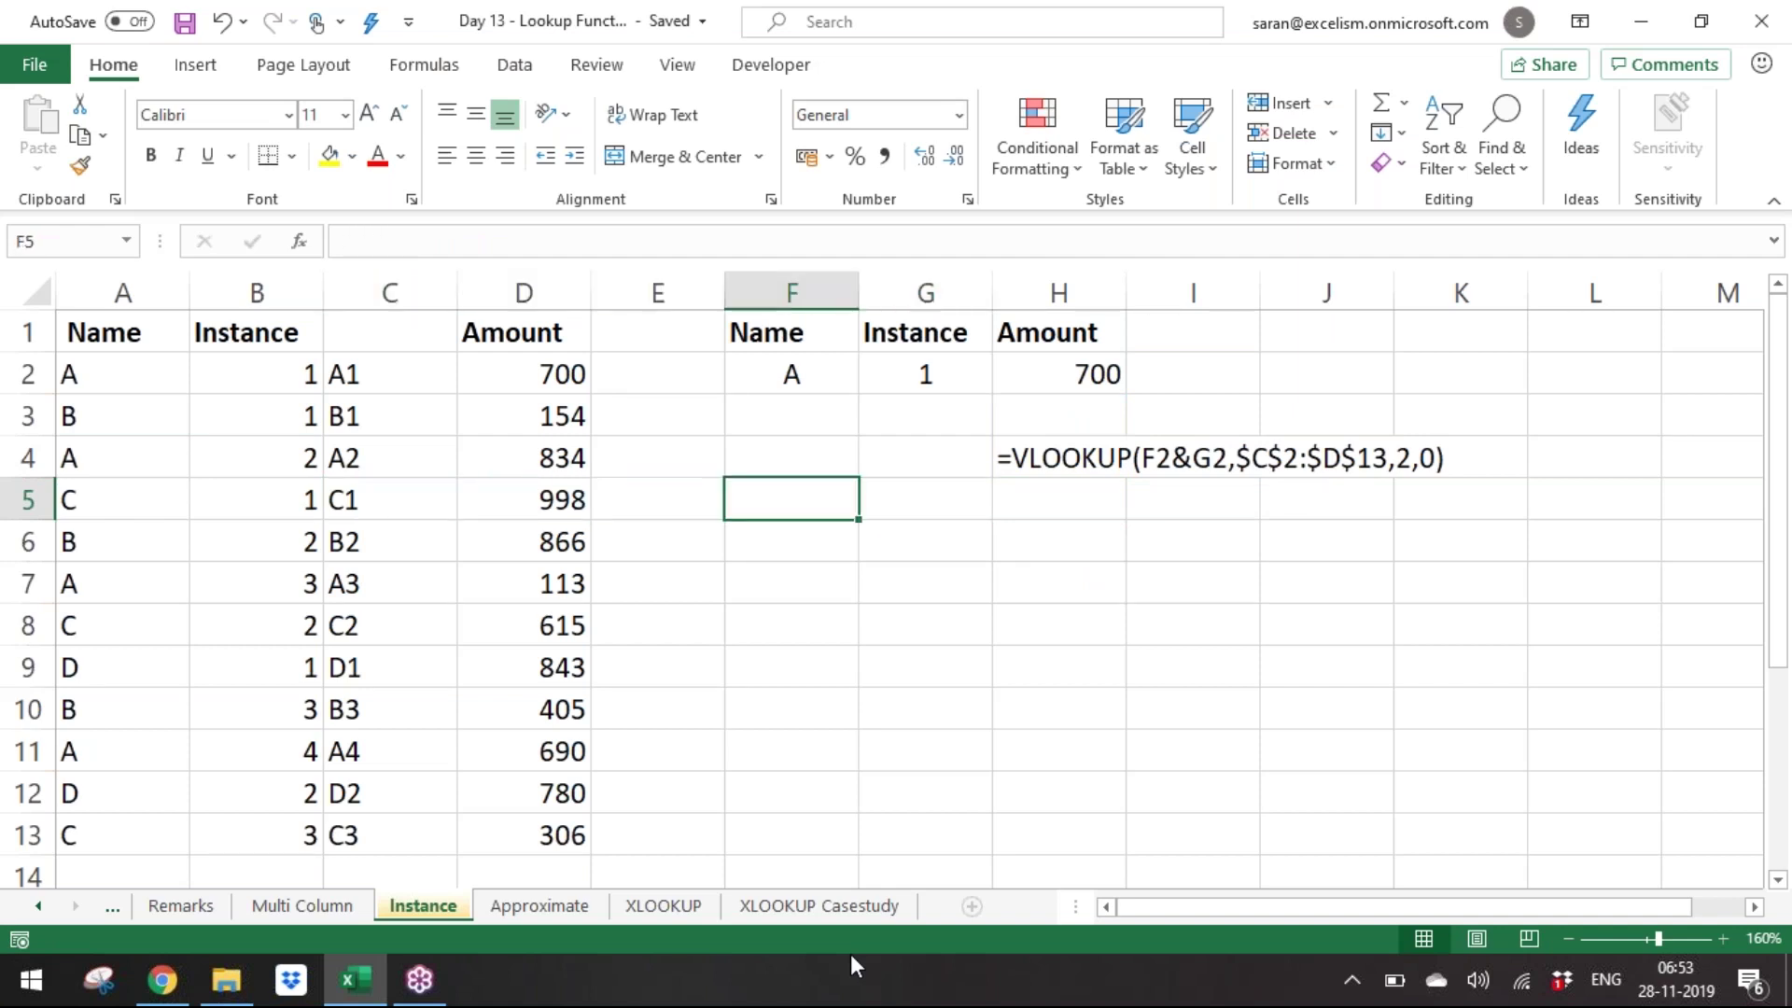
{"action": "key", "text": "Right"}
{"action": "key", "text": "Right"}
{"action": "type", "text": "=c"}
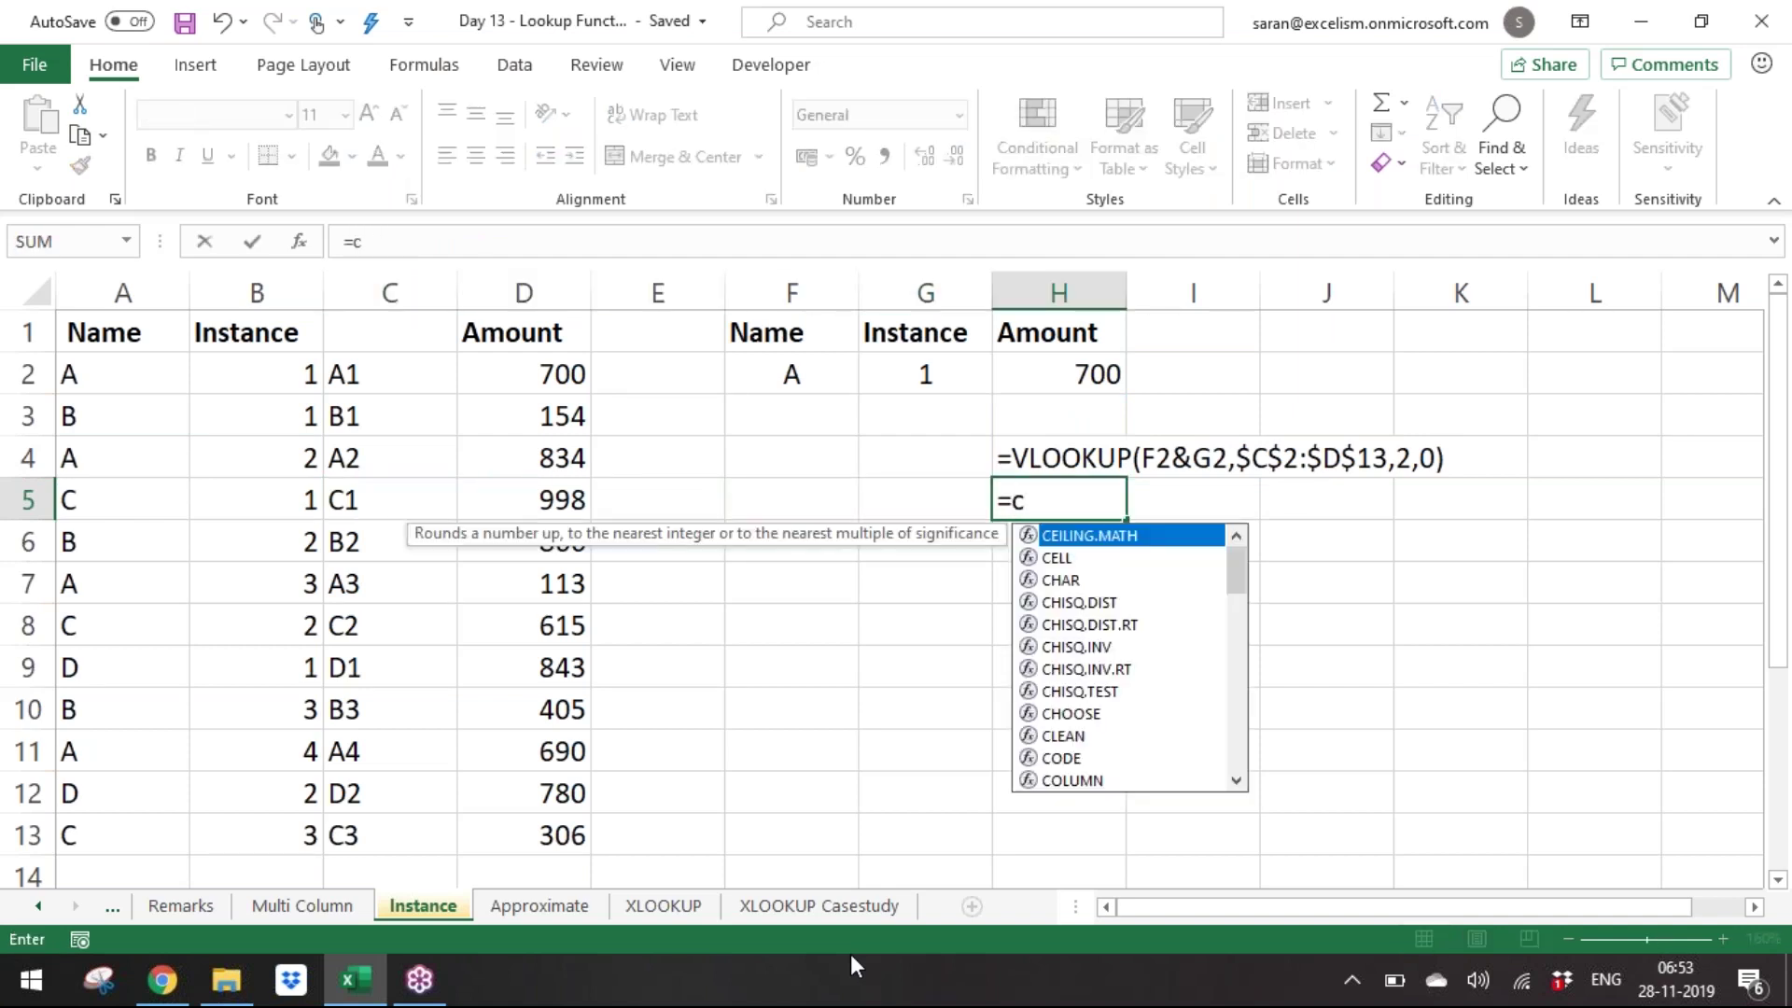
{"action": "type", "text": "ounti"}
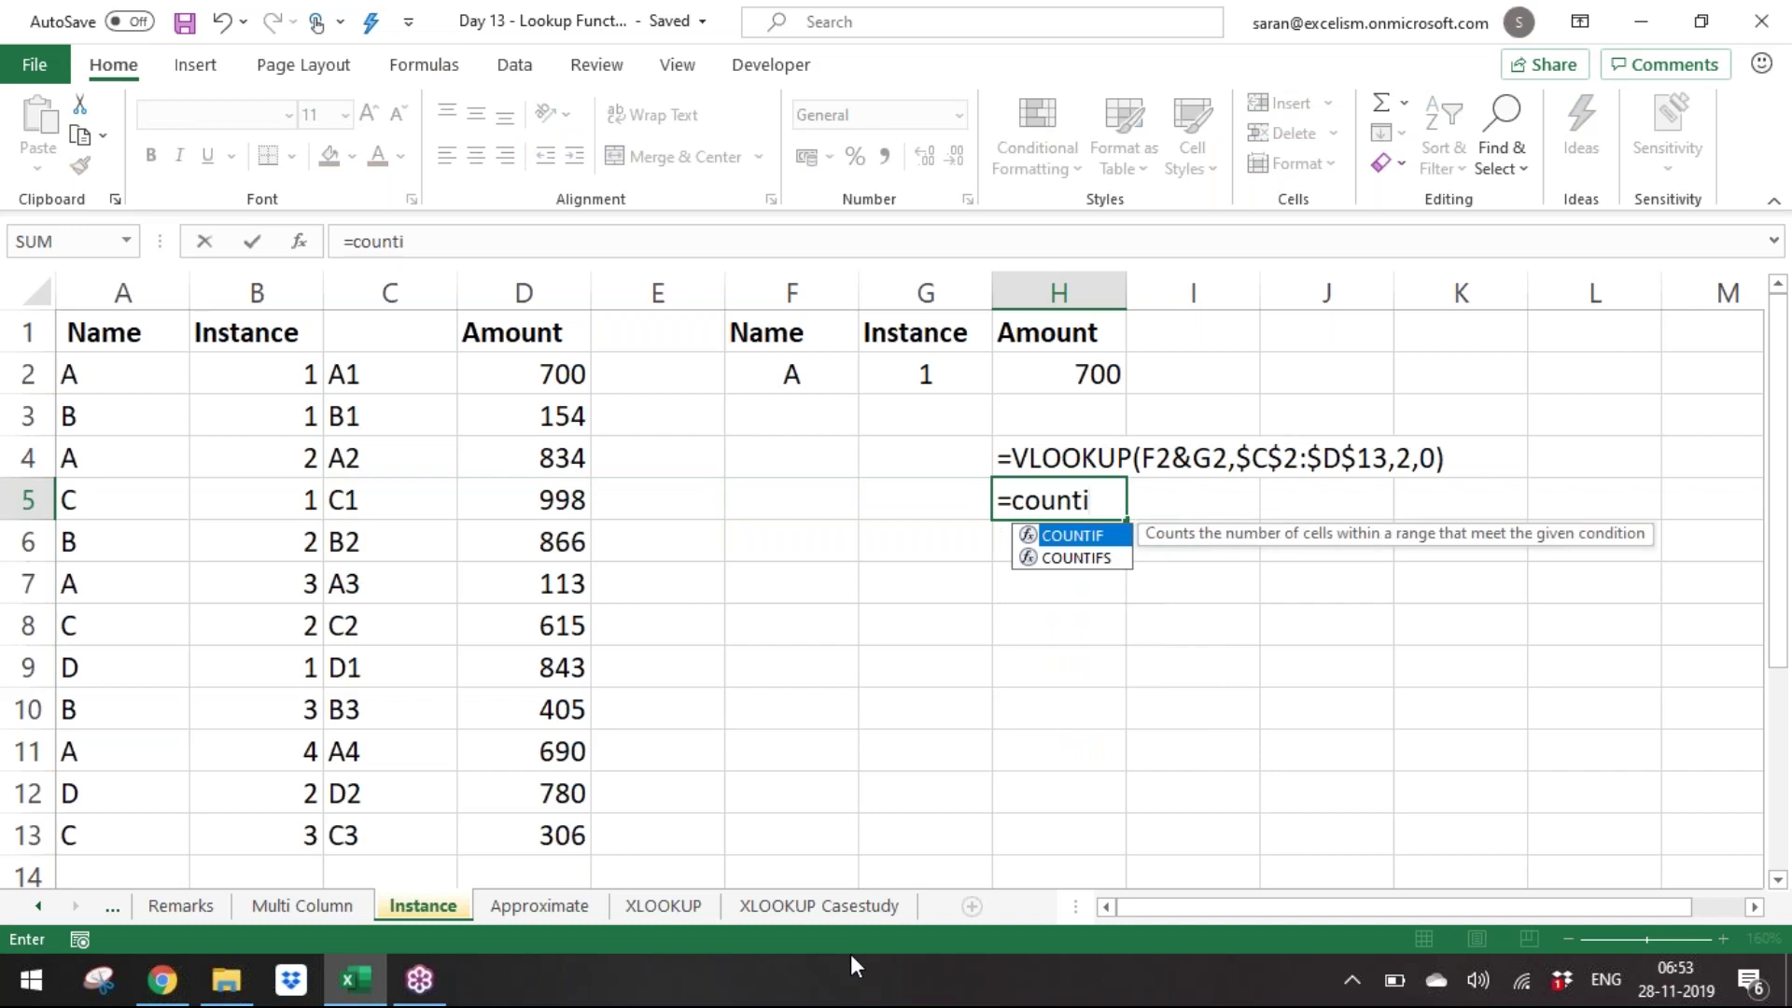
{"action": "key", "text": "Tab"}
{"action": "key", "text": "Escape"}
Enter =FORMULATEXT(B2) in H5 to display the COUNTIF formula, and save.
{"action": "type", "text": "=form"}
{"action": "key", "text": "Tab"}
{"action": "key", "text": "Left"}
{"action": "key", "text": "Left"}
{"action": "key", "text": "Left"}
{"action": "key", "text": "Left"}
{"action": "key", "text": "Left"}
{"action": "key", "text": "Left"}
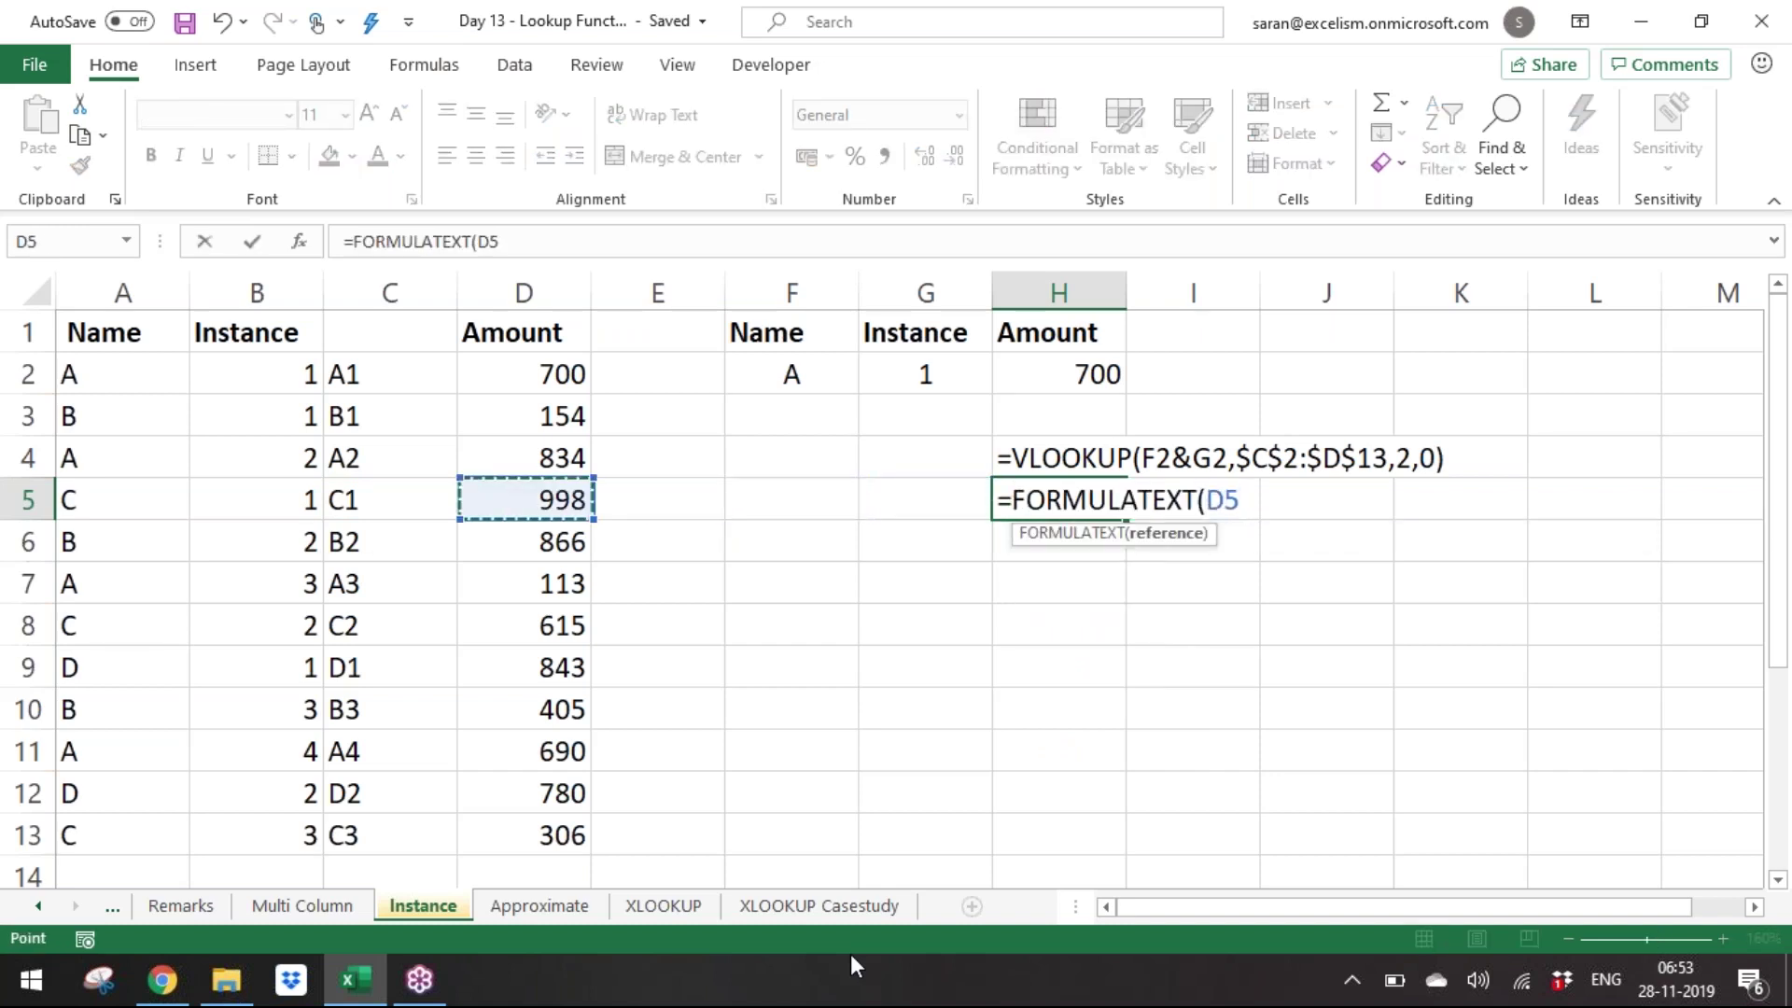
{"action": "key", "text": "Up"}
{"action": "key", "text": "Up"}
{"action": "key", "text": "Up"}
{"action": "key", "text": "Up"}
{"action": "key", "text": "Down"}
{"action": "key", "text": "Down"}
{"action": "key", "text": "Up"}
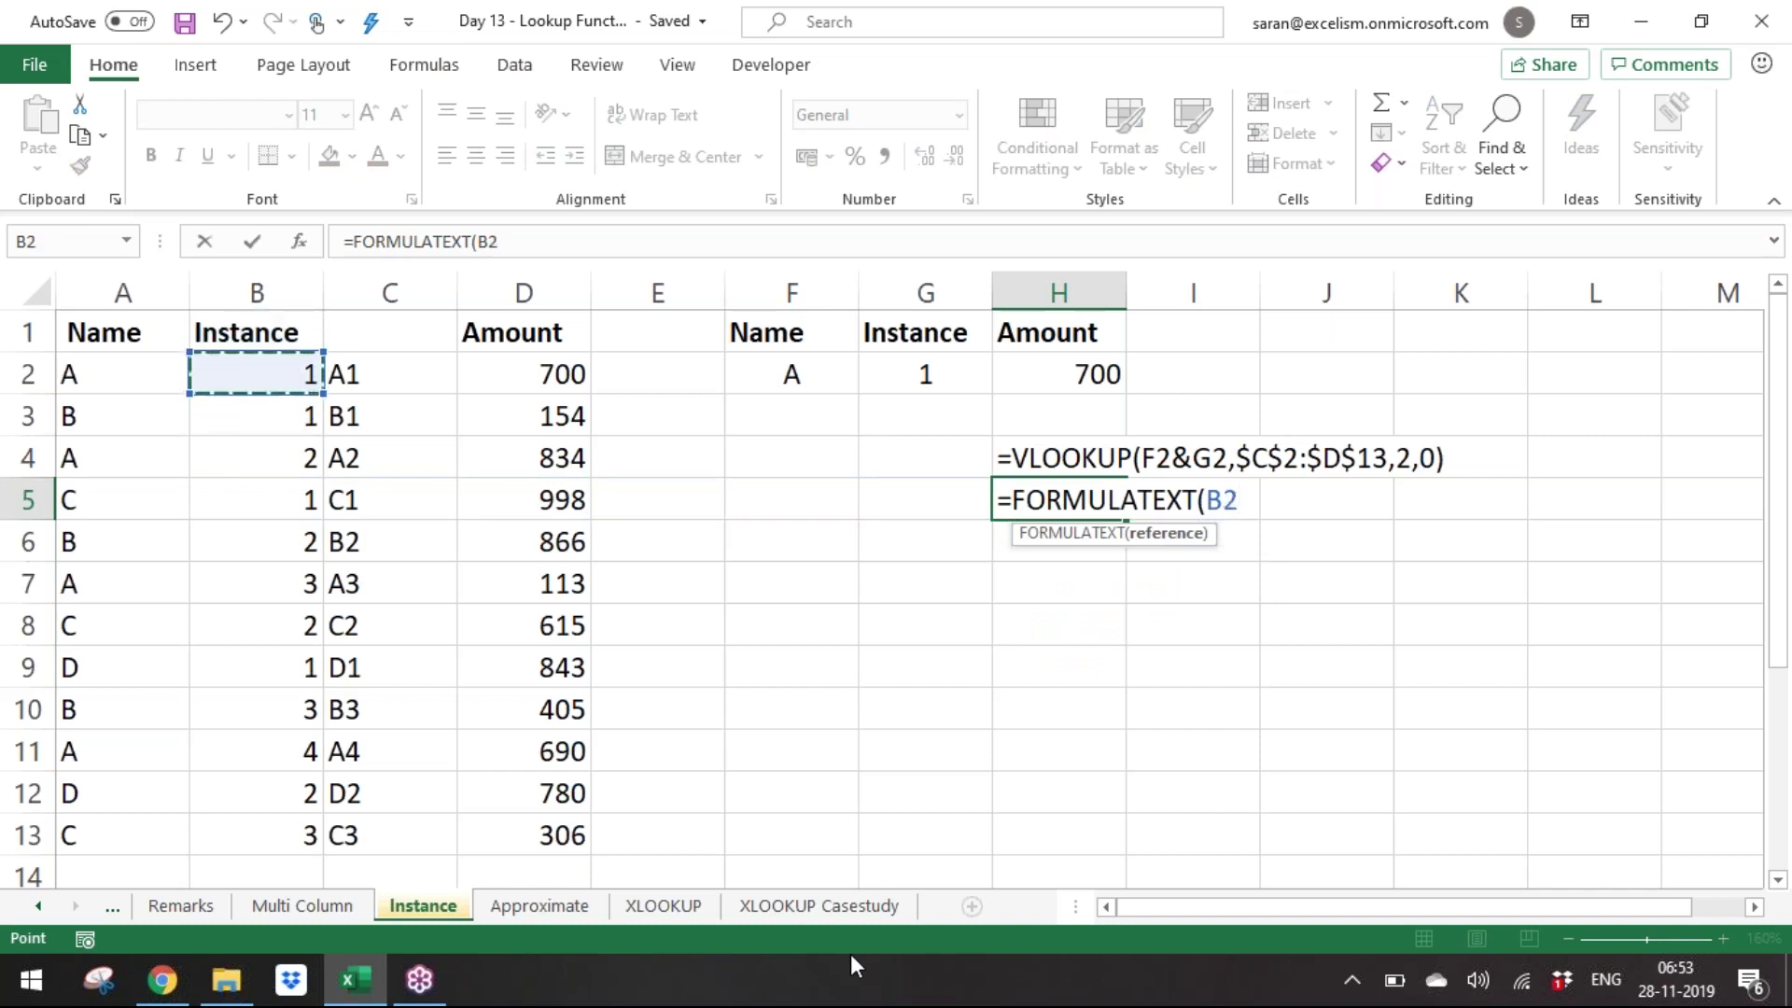
{"action": "key", "text": "Return"}
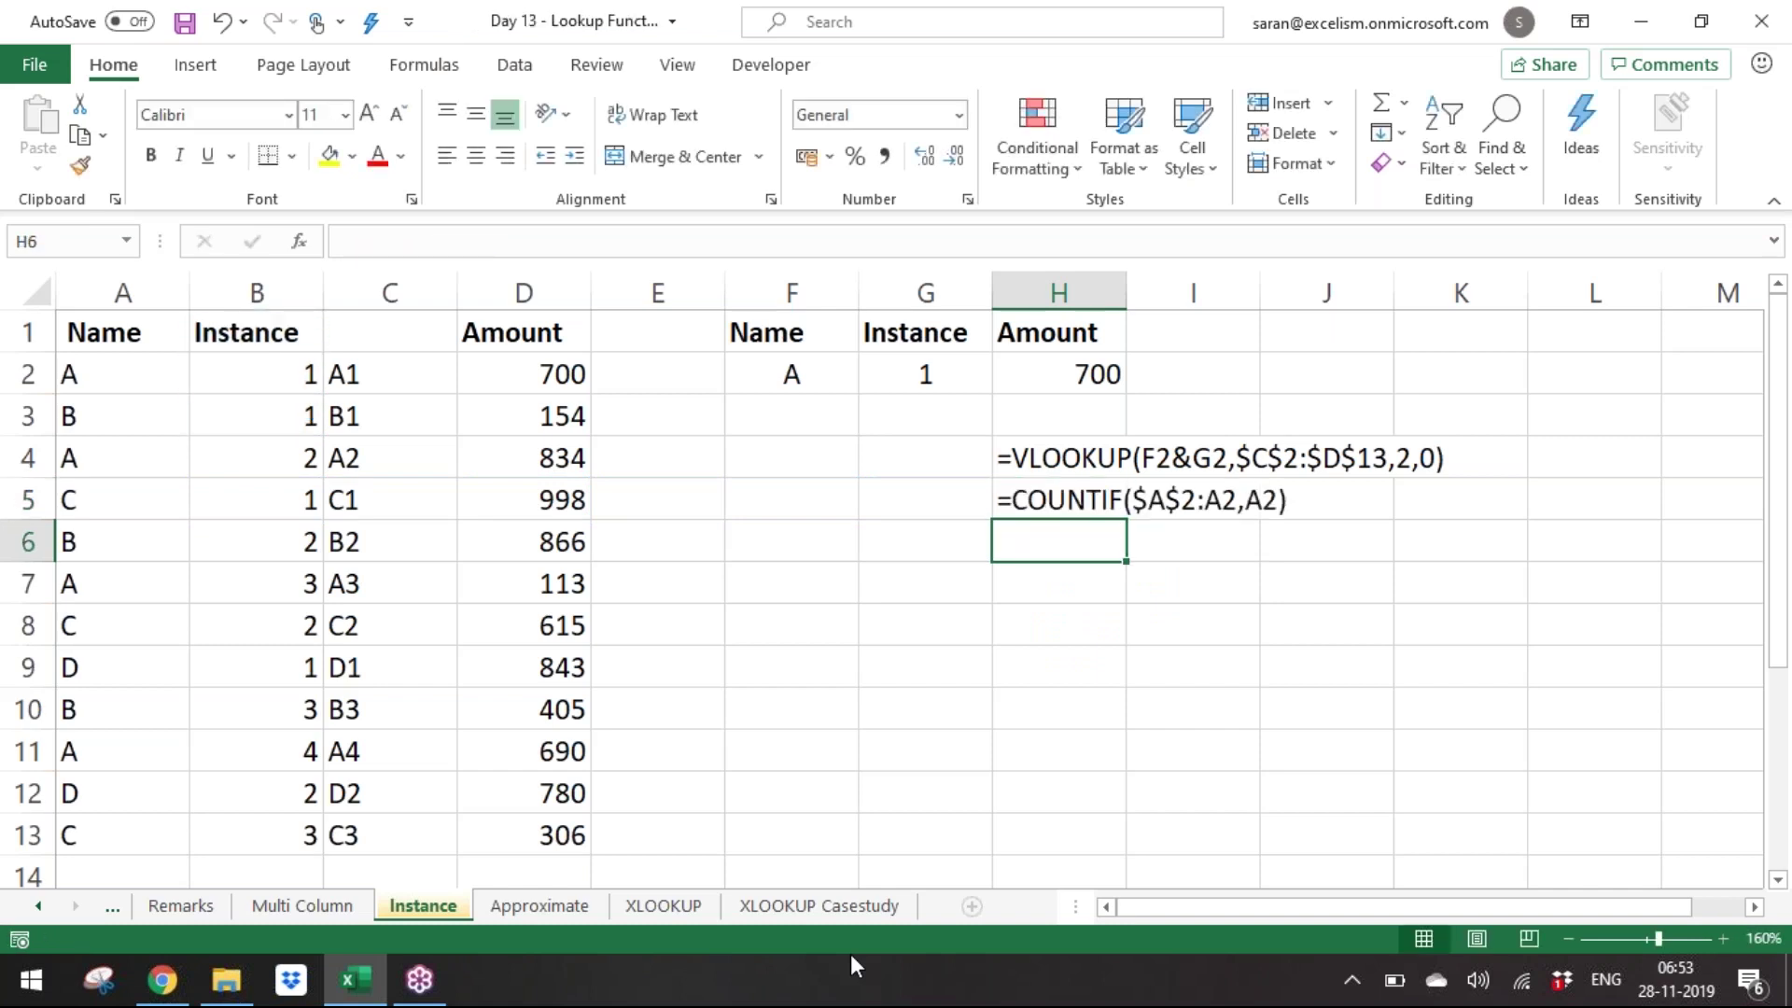
{"action": "key", "text": "ctrl+s"}
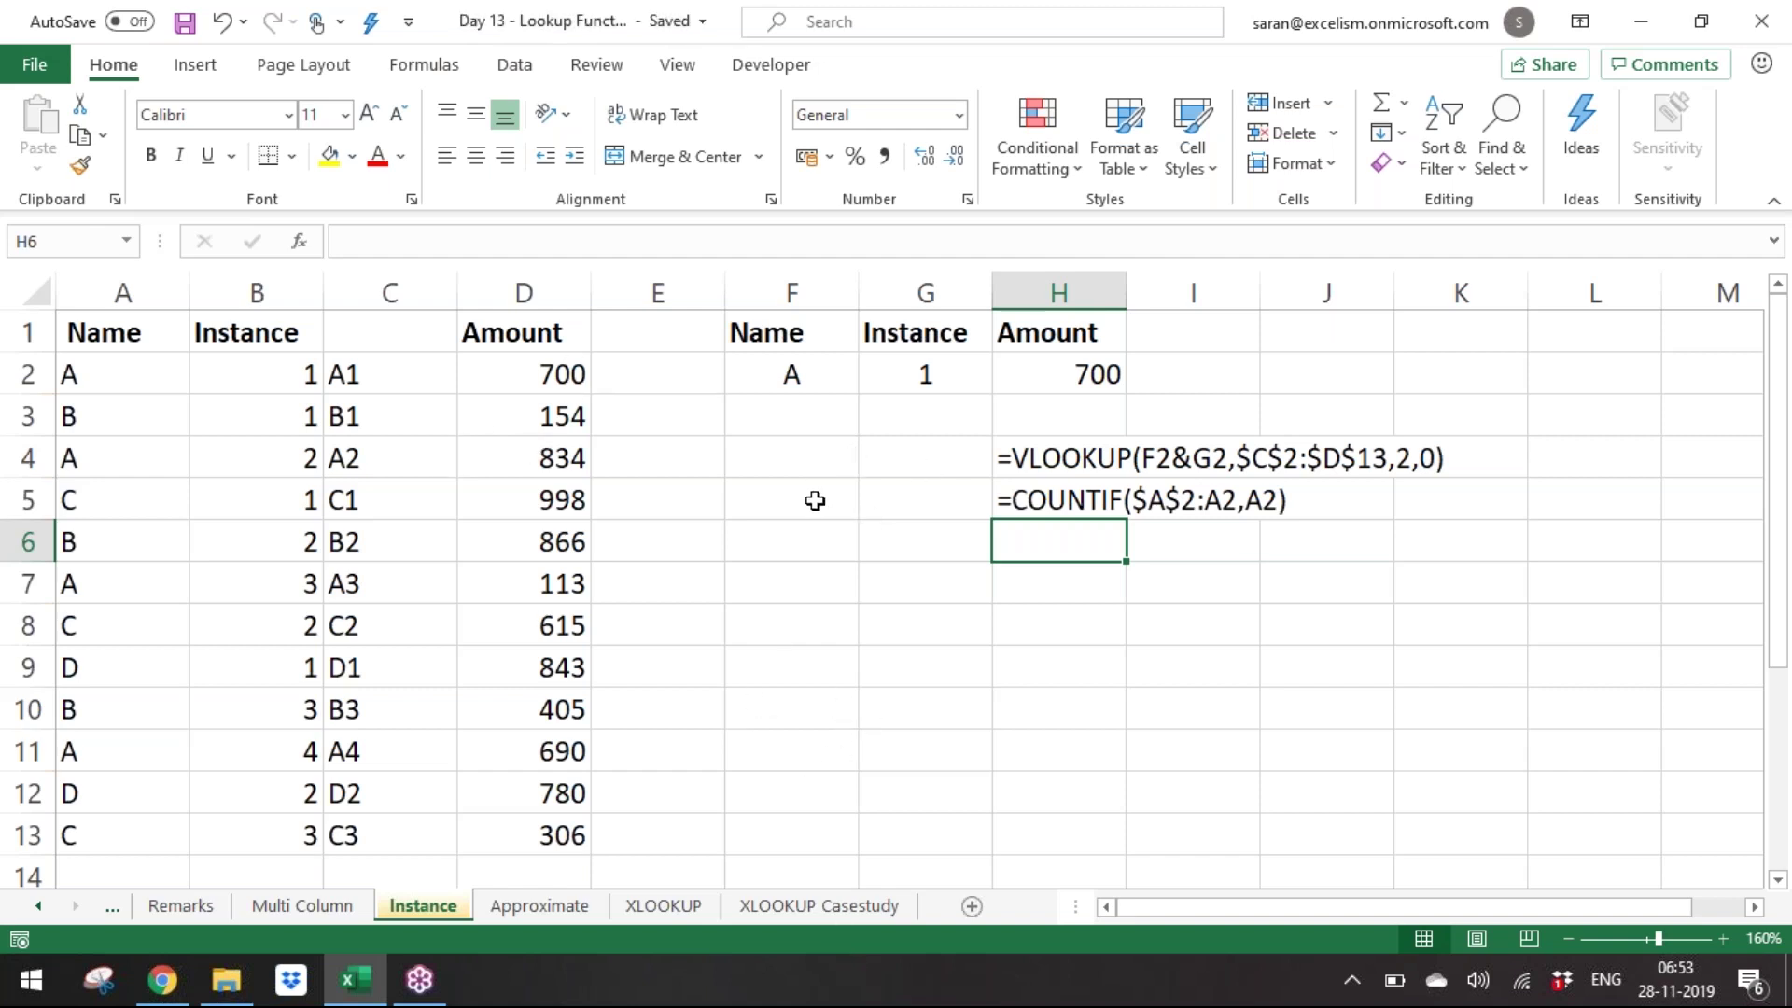
{"action": "left_click", "coordinate": [844, 610]}
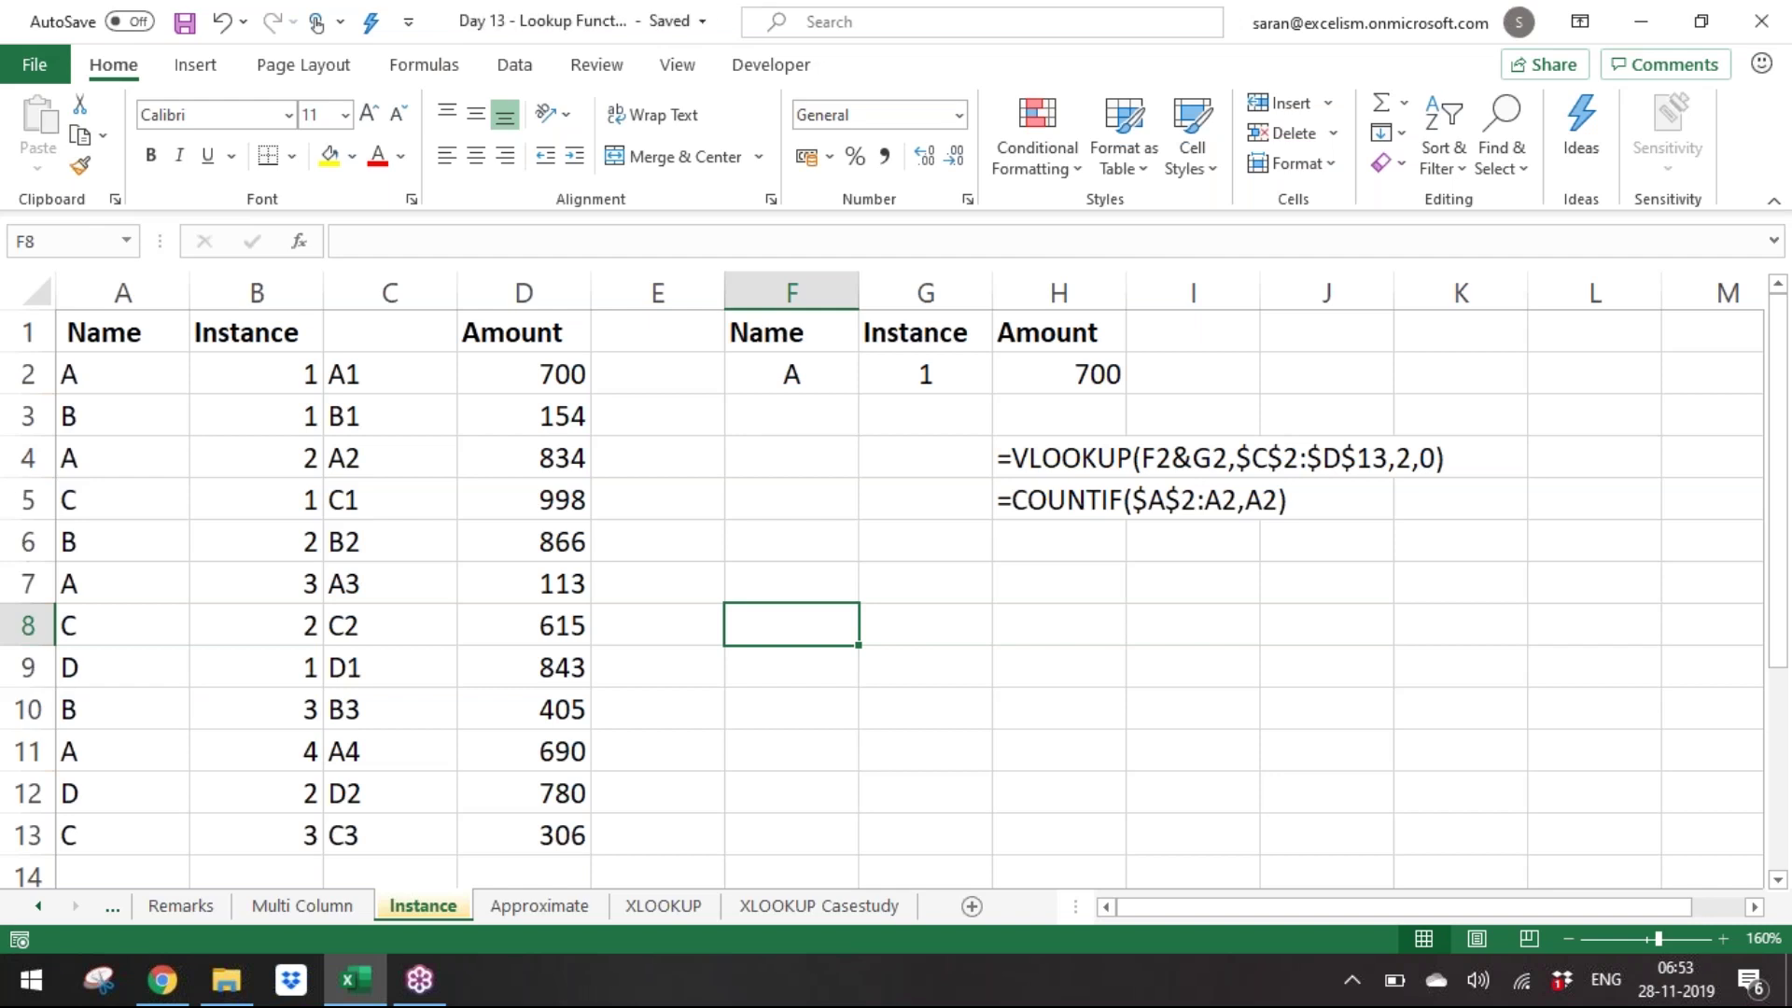
Create a new blank workbook and zoom the sheet to 200%.
{"action": "key", "text": "ctrl+n"}
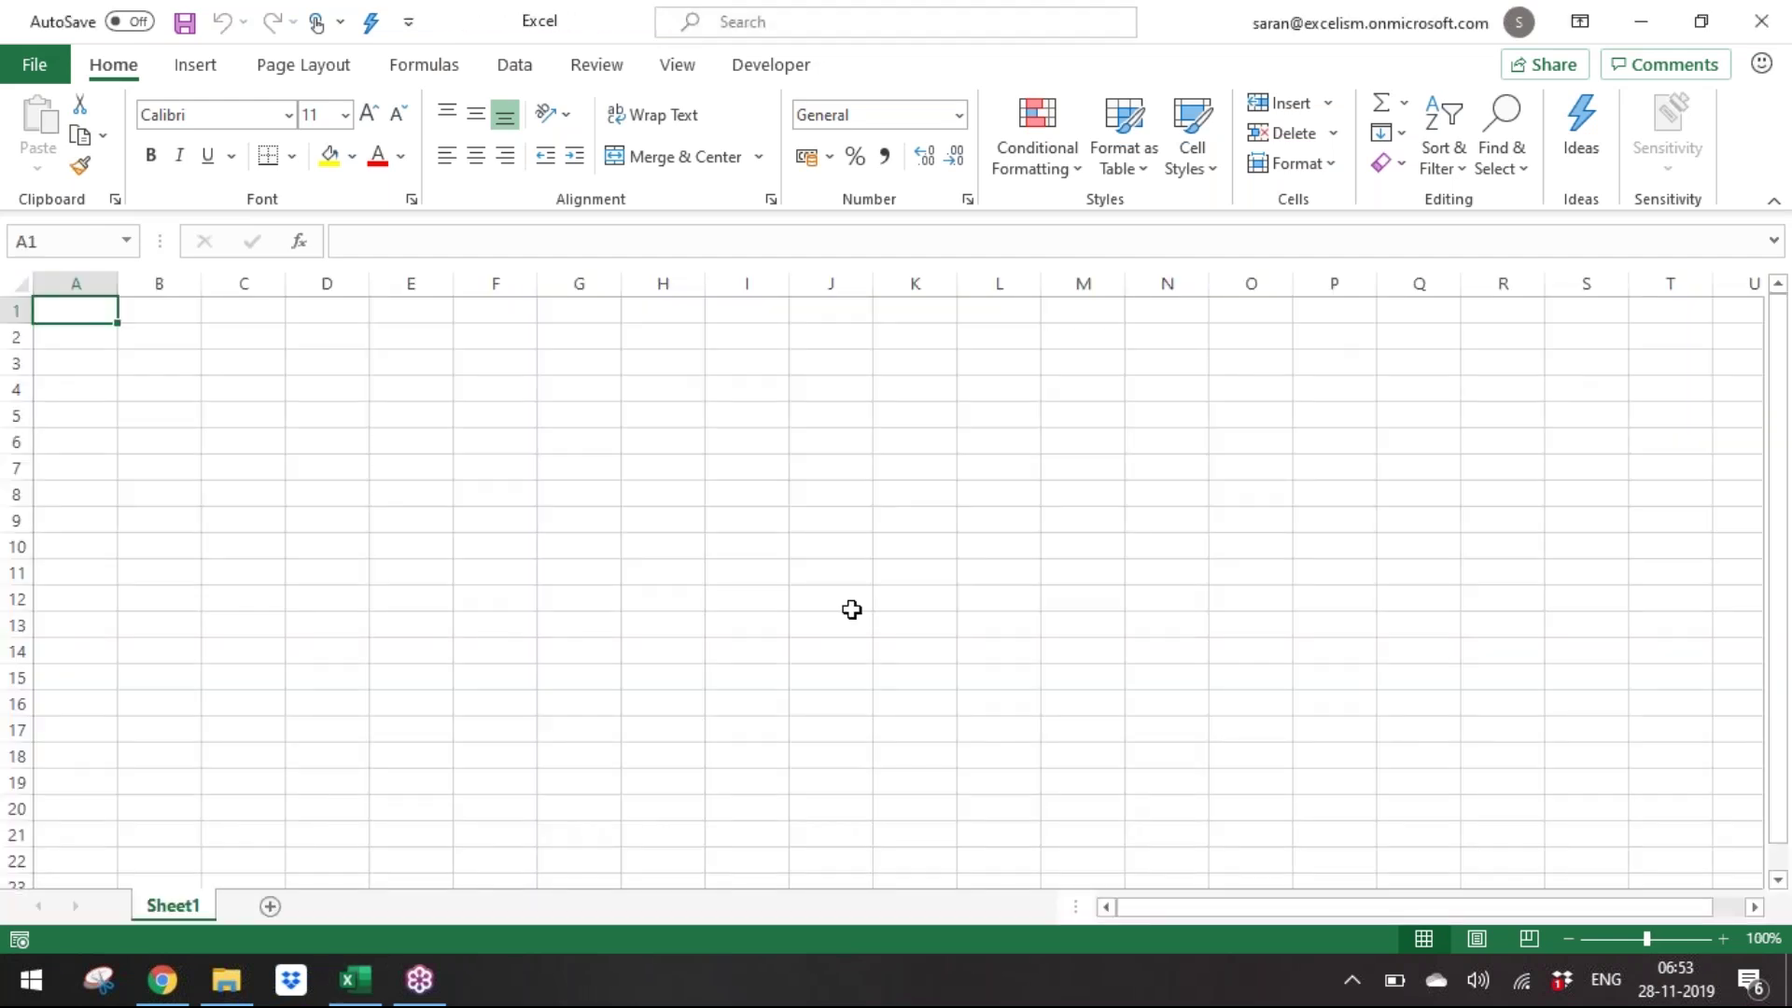
{"action": "left_click", "coordinate": [1725, 939]}
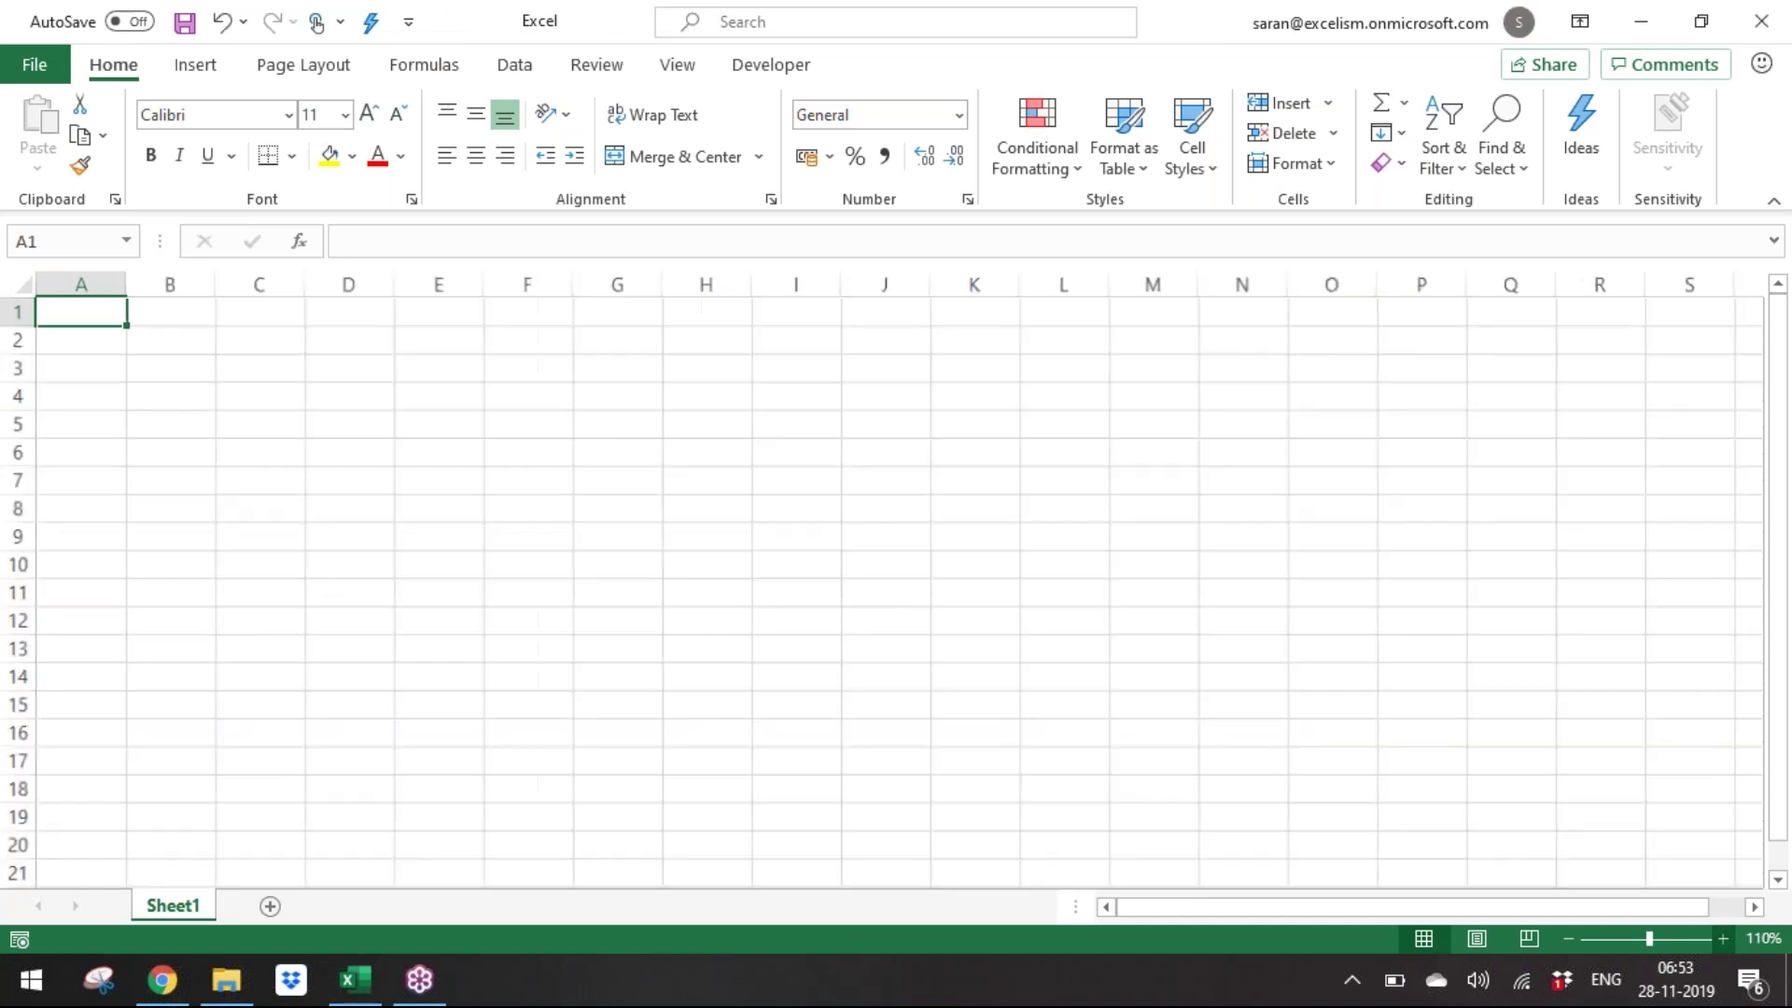
{"action": "left_click", "coordinate": [1724, 939]}
{"action": "left_click", "coordinate": [1724, 939]}
{"action": "left_click", "coordinate": [1724, 939]}
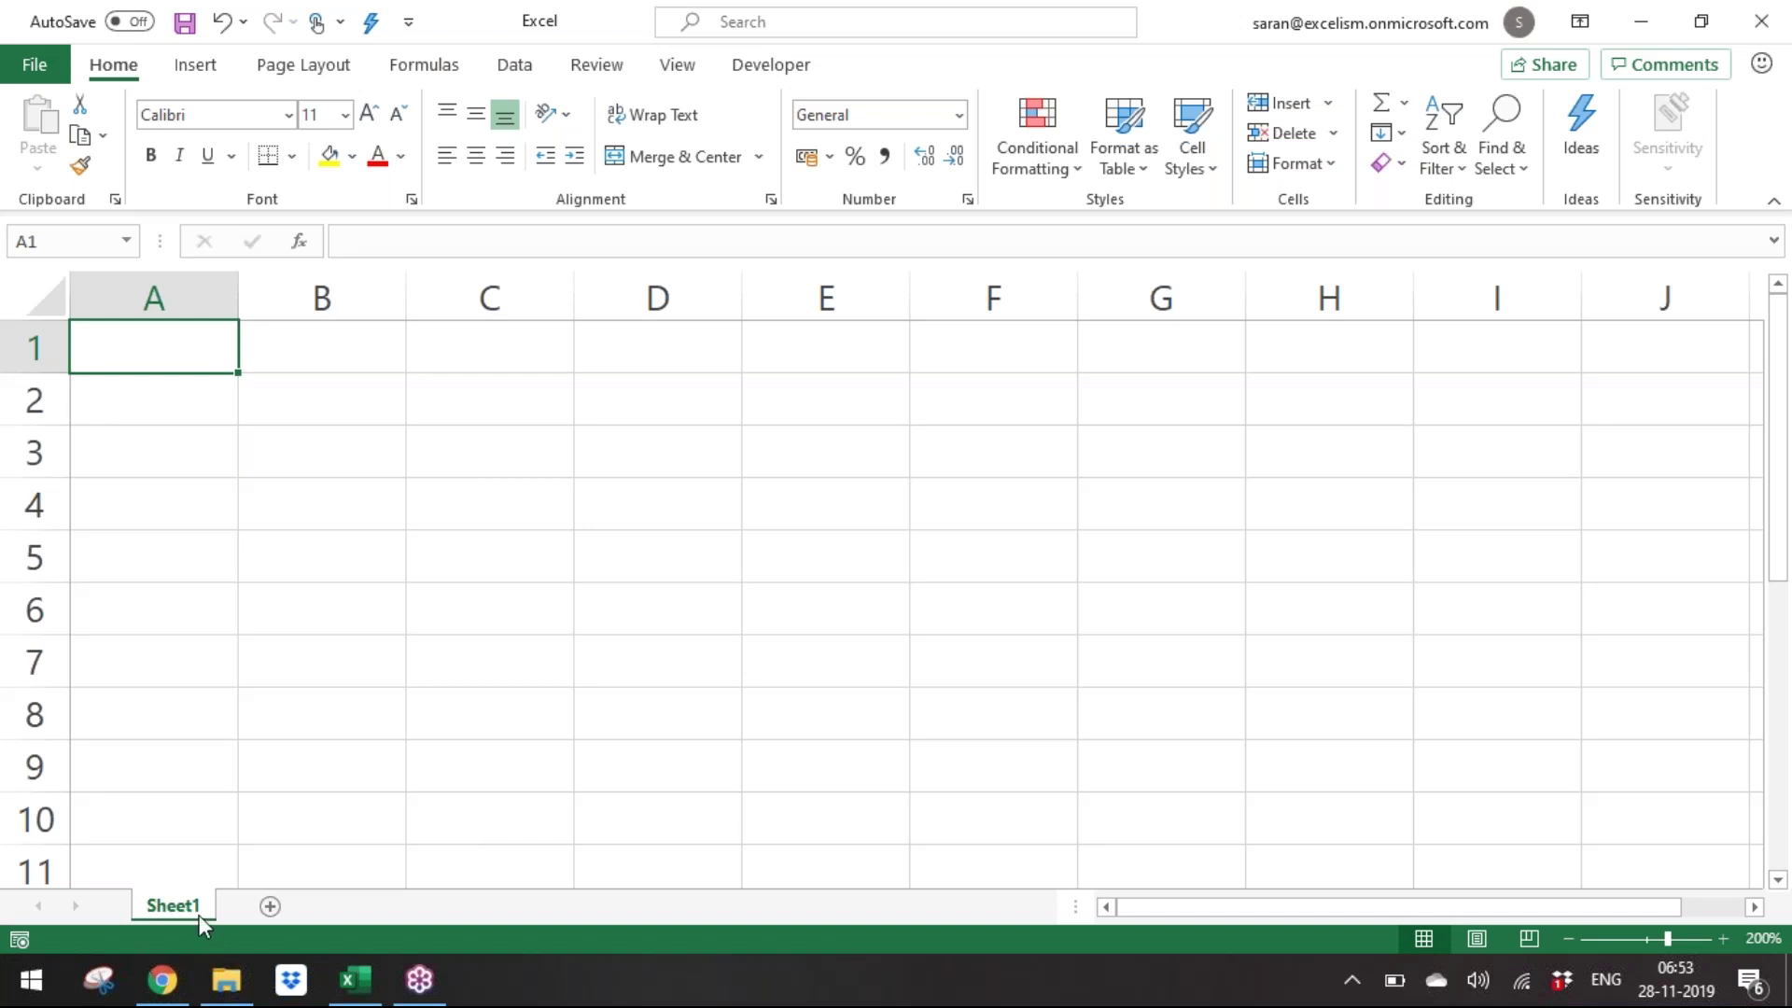
Add five new sheets, Sheet2 through Sheet6.
{"action": "left_click", "coordinate": [269, 905]}
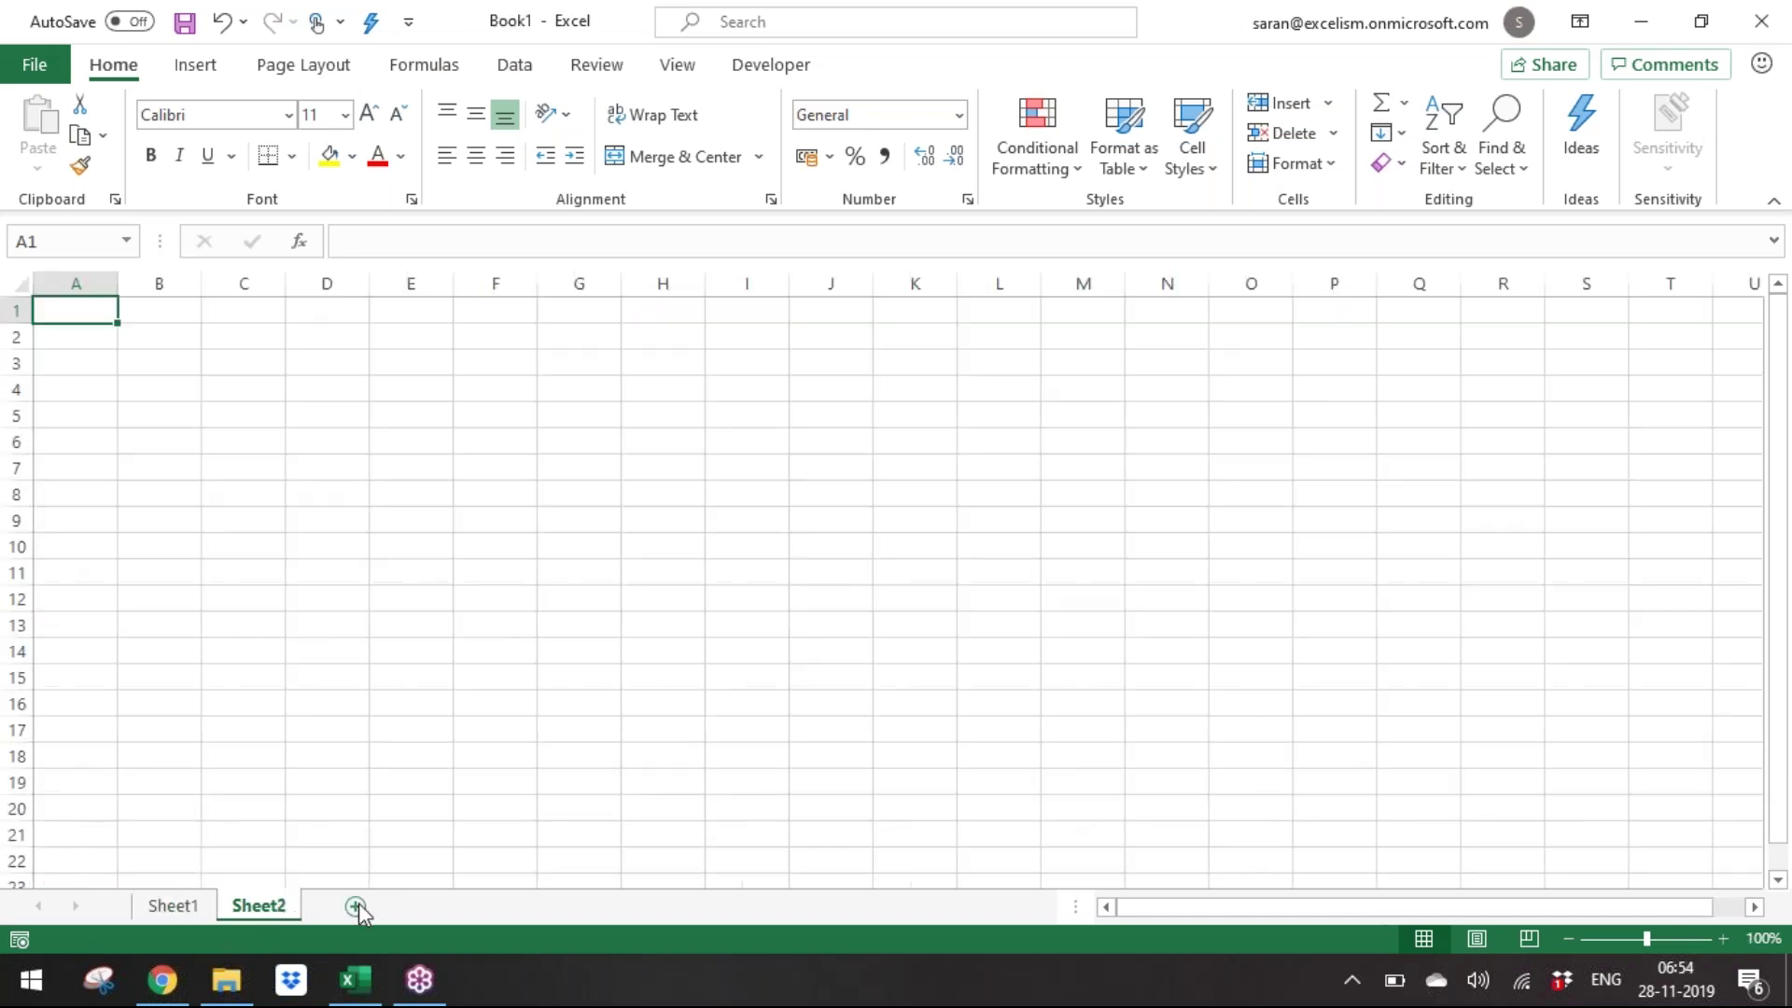
{"action": "left_click", "coordinate": [353, 905]}
{"action": "left_click", "coordinate": [457, 911]}
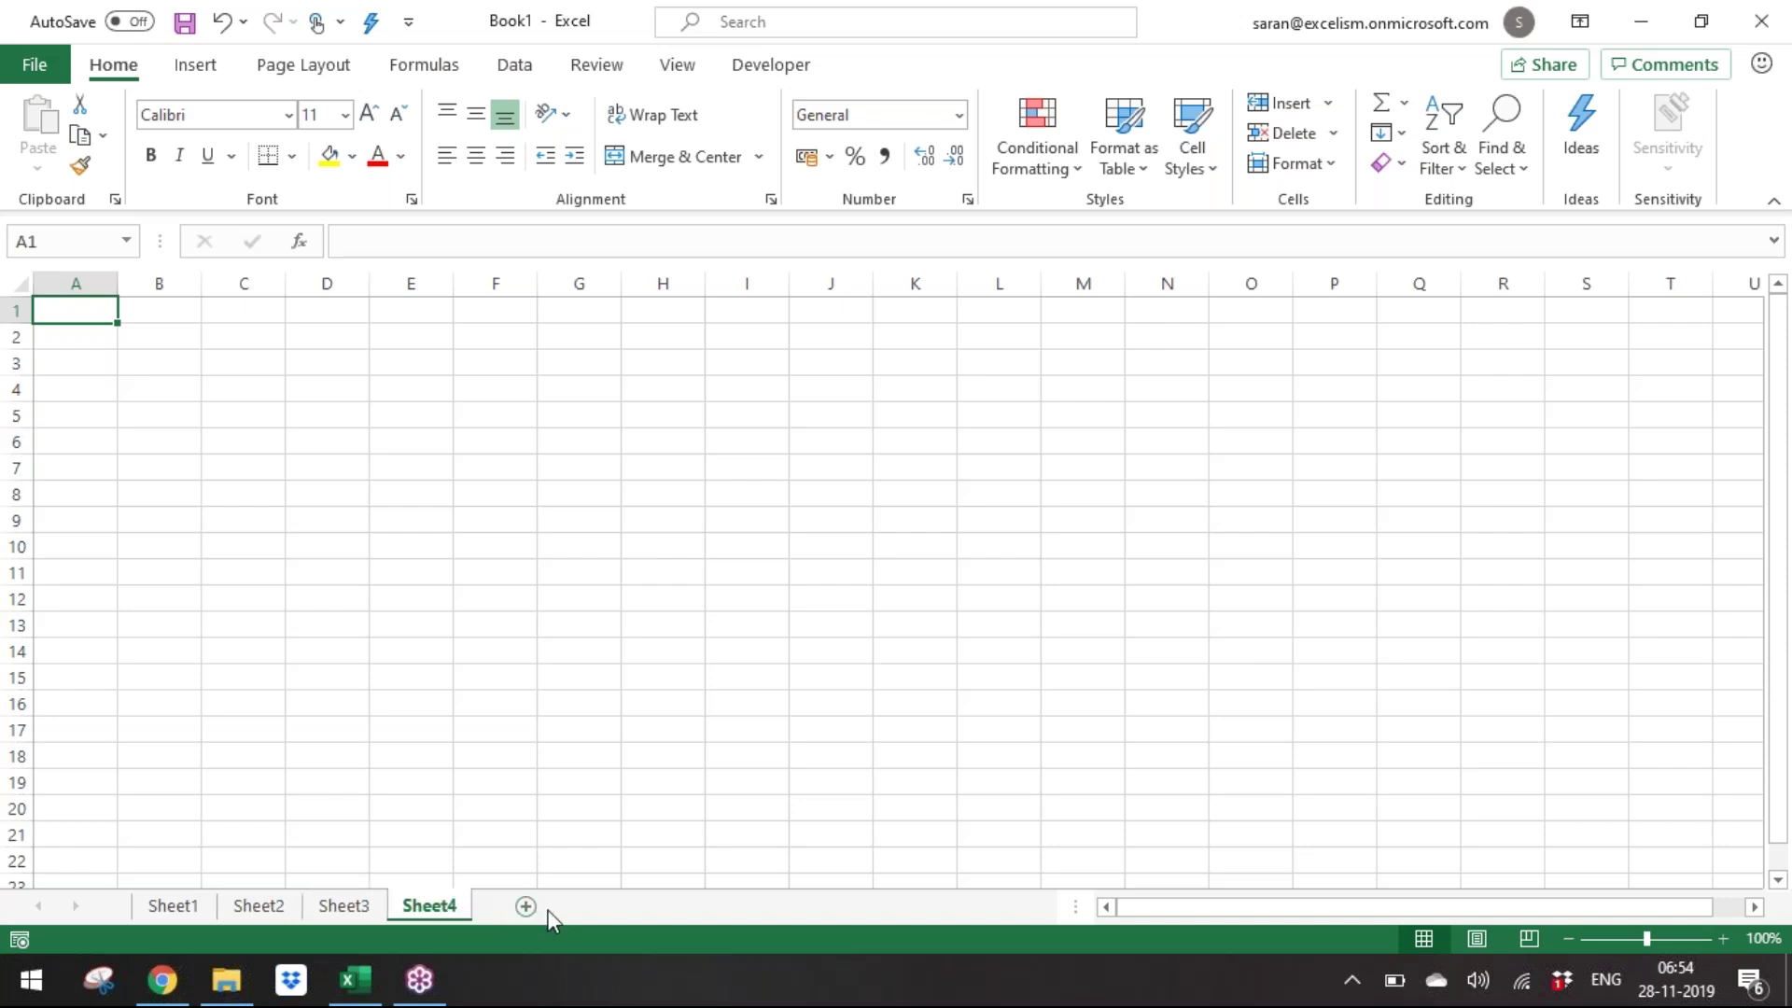
{"action": "left_click", "coordinate": [538, 904]}
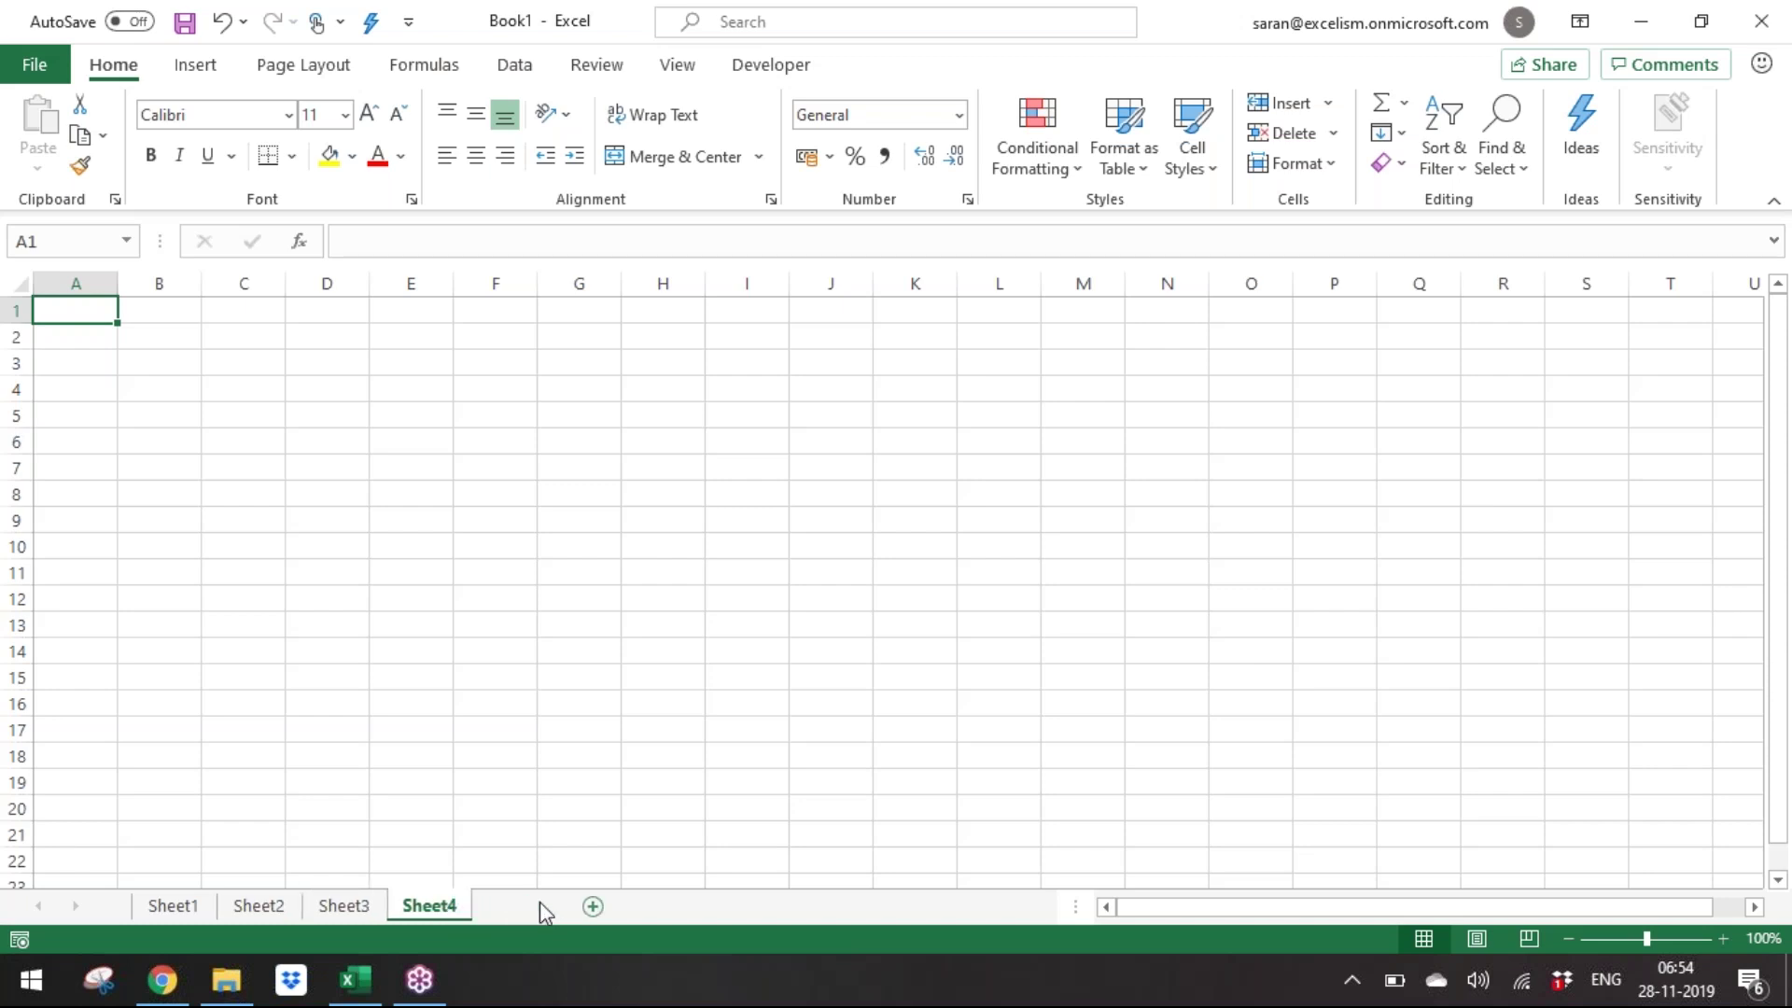
{"action": "left_click", "coordinate": [611, 906]}
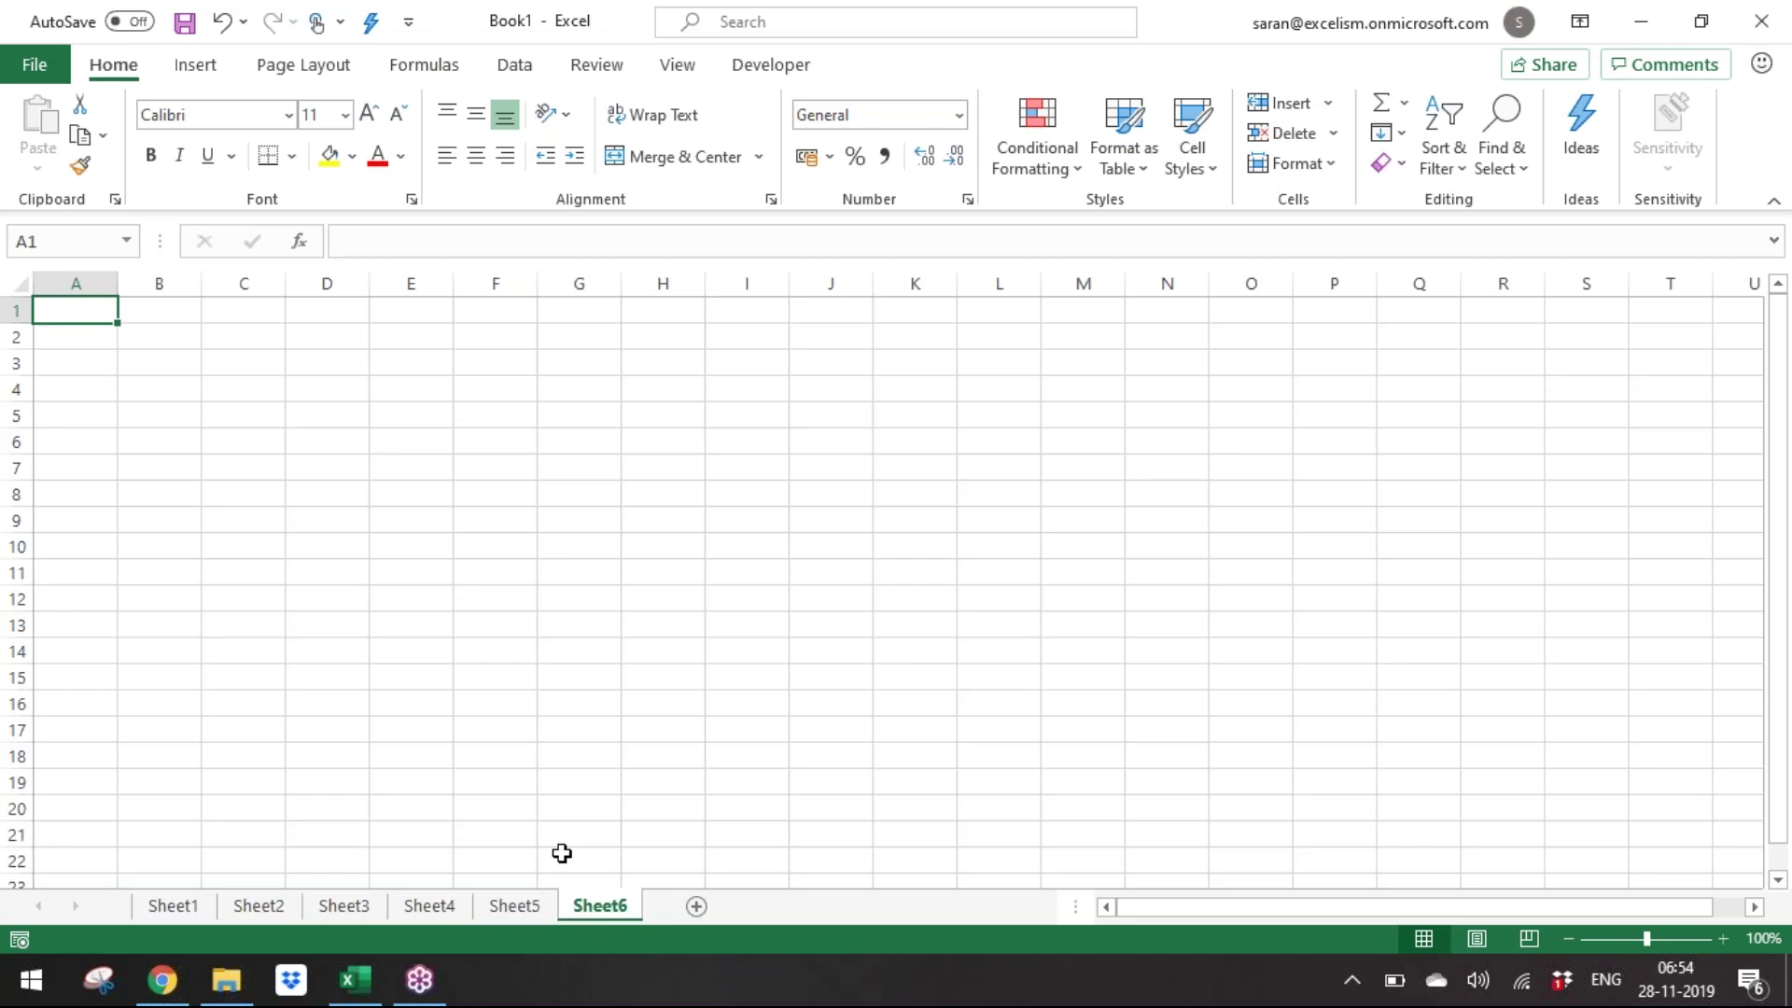
With all six sheets grouped, enter headers Company and Amount and companies A–F below.
{"action": "key", "text": "ctrl+shift+Page_Up"}
{"action": "key", "text": "ctrl+shift+Page_Up"}
{"action": "key", "text": "ctrl+shift+Page_Up"}
{"action": "key", "text": "ctrl+shift+Page_Up"}
{"action": "key", "text": "ctrl+shift+Page_Up"}
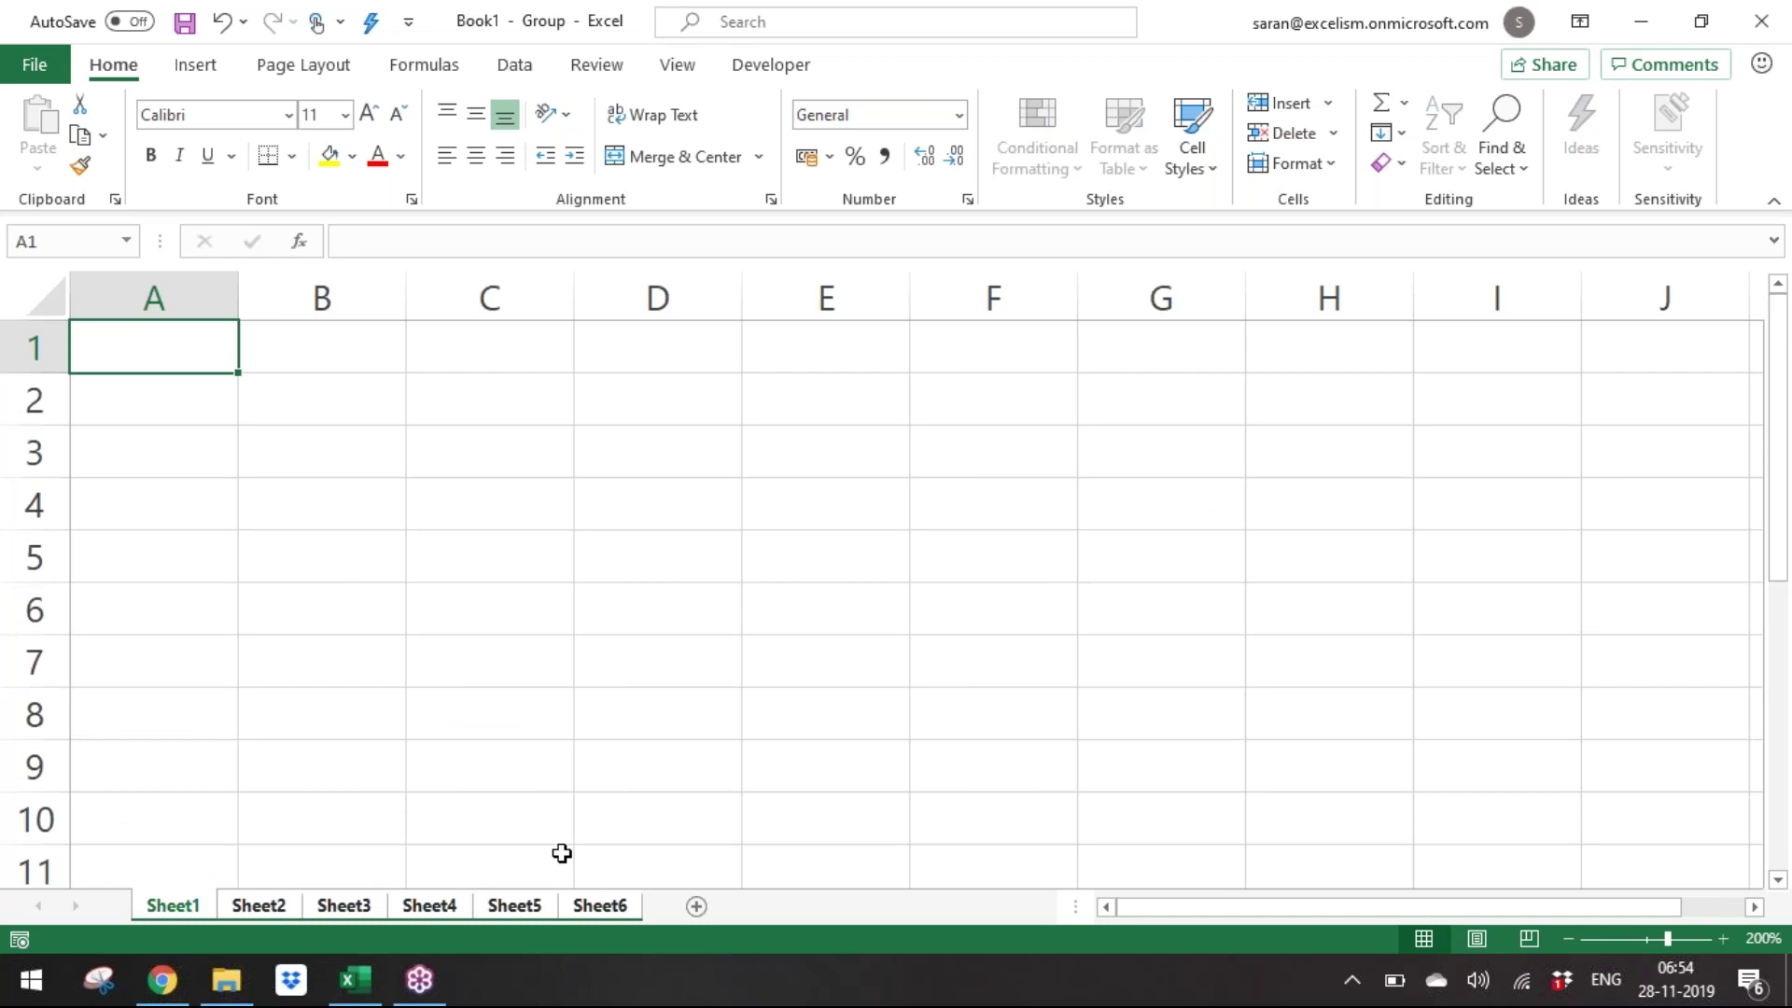
{"action": "type", "text": "Company"}
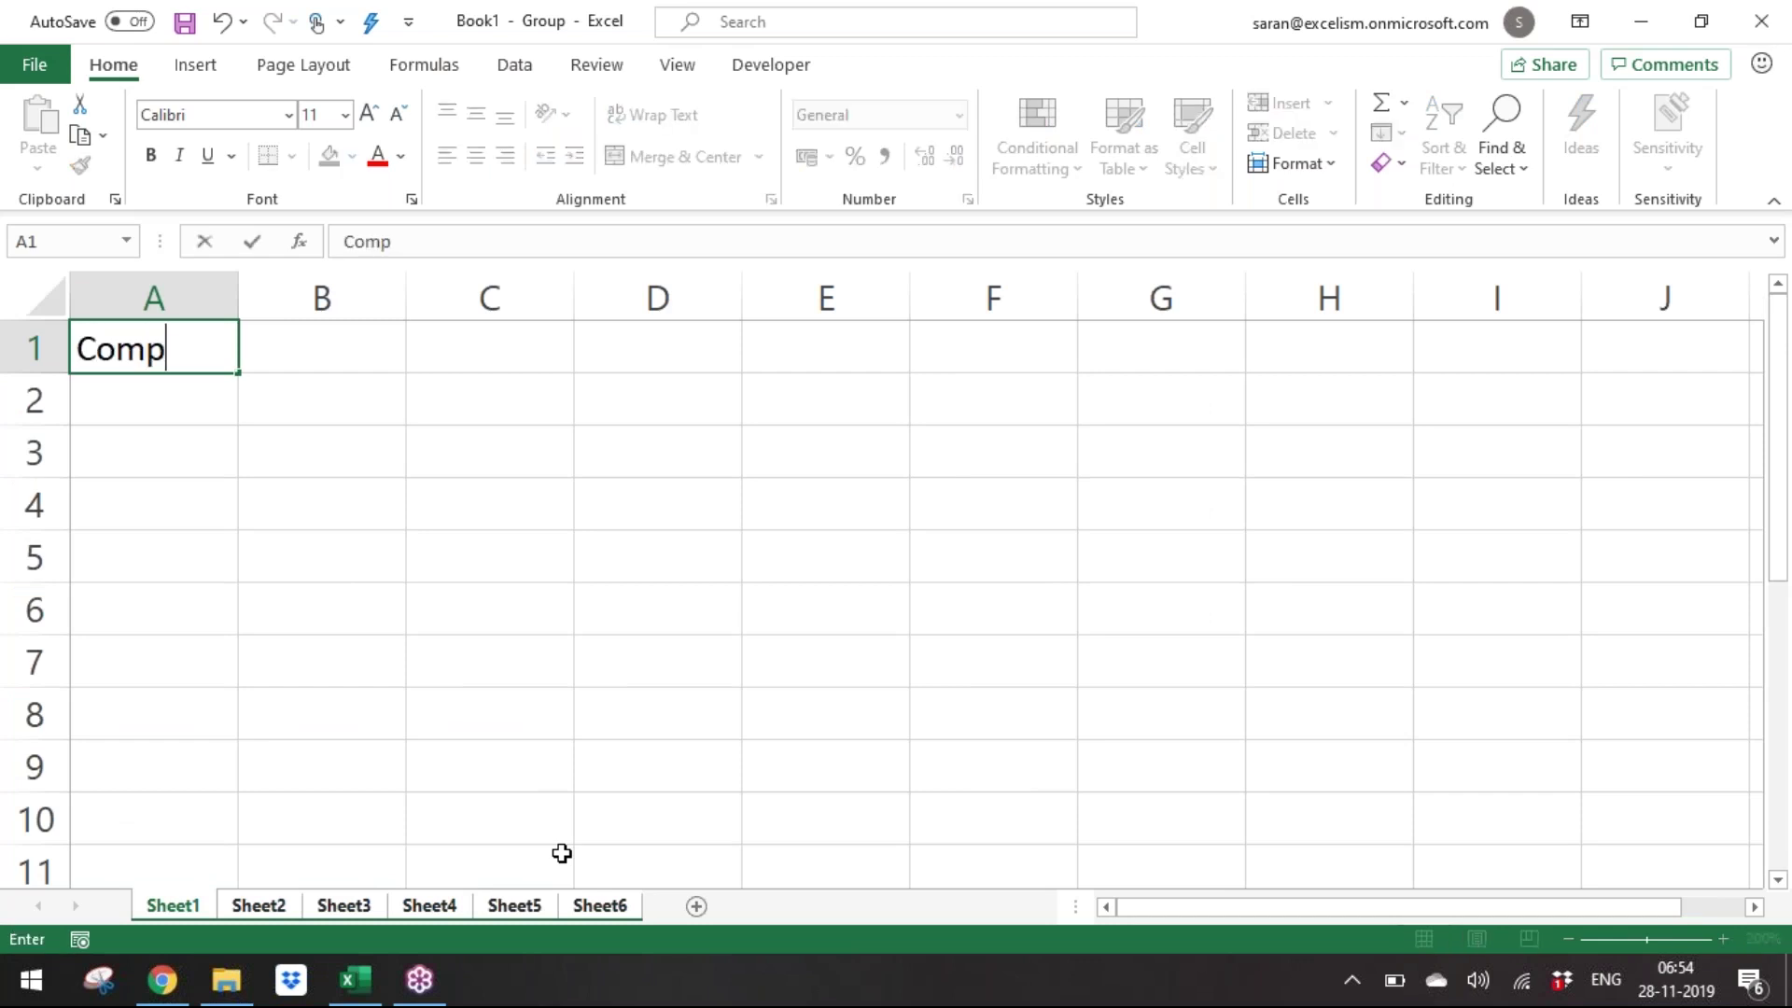
{"action": "key", "text": "Tab"}
{"action": "type", "text": "Amount"}
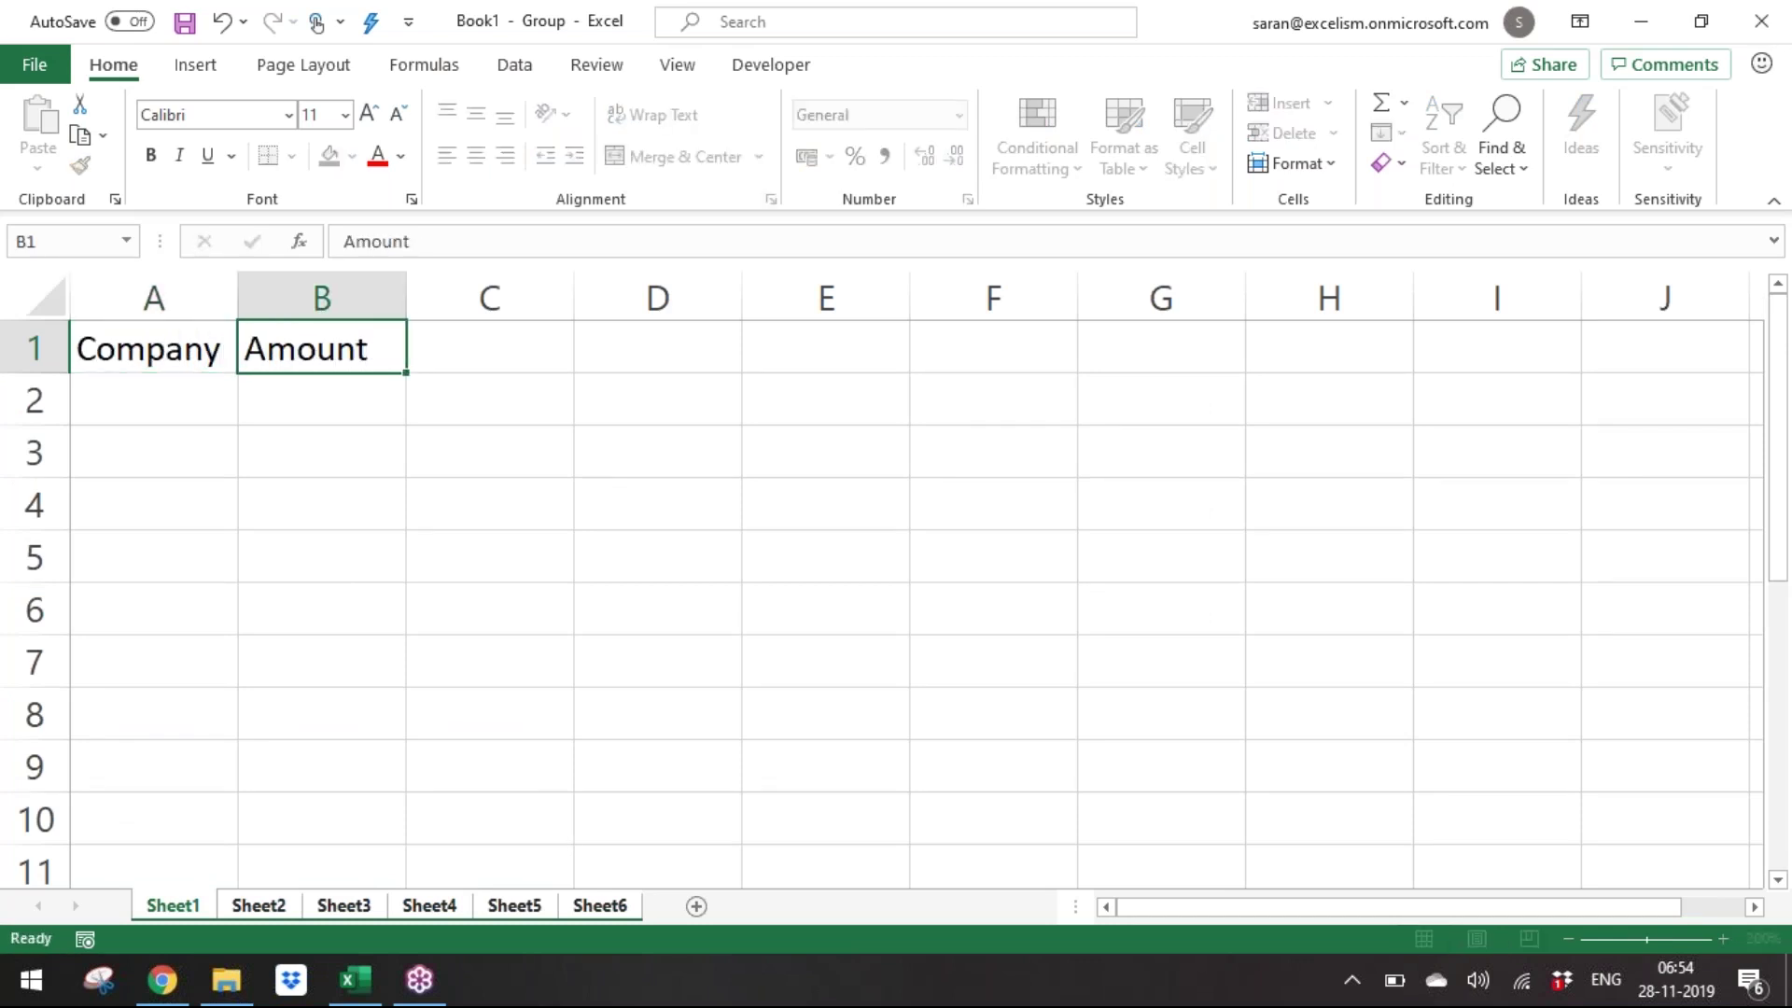
{"action": "key", "text": "Return"}
{"action": "type", "text": "A"}
{"action": "key", "text": "Return"}
{"action": "type", "text": "B"}
{"action": "key", "text": "Return"}
{"action": "type", "text": "C"}
{"action": "key", "text": "BackSpace"}
{"action": "key", "text": "Return"}
{"action": "type", "text": "D"}
{"action": "key", "text": "Return"}
{"action": "type", "text": "E"}
{"action": "key", "text": "Return"}
{"action": "type", "text": "F"}
{"action": "key", "text": "Return"}
Fill B2:B7 with =RANDBETWEEN(100,1000) in one entry.
{"action": "key", "text": "ctrl+Up"}
{"action": "key", "text": "ctrl+Up"}
{"action": "key", "text": "Down"}
{"action": "key", "text": "Right"}
{"action": "key", "text": "shift+Down"}
{"action": "key", "text": "shift+Down"}
{"action": "key", "text": "shift+Down"}
{"action": "key", "text": "shift+Down"}
{"action": "key", "text": "shift+Down"}
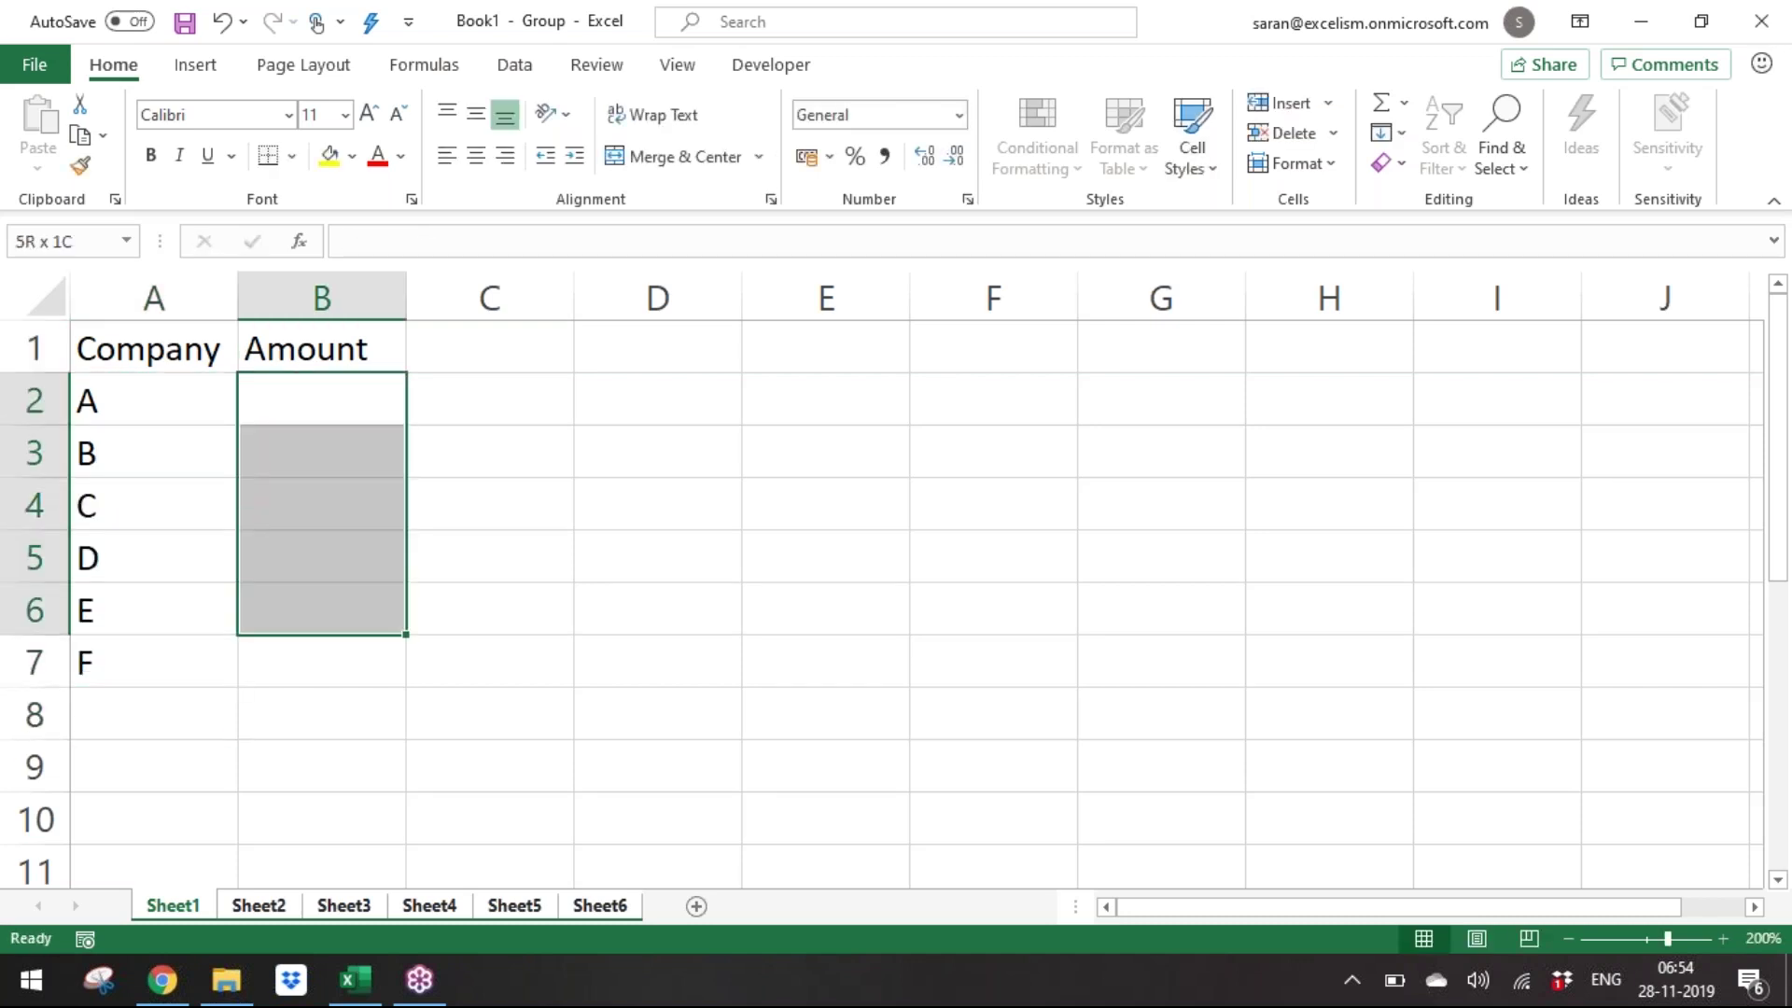
{"action": "key", "text": "F2"}
{"action": "type", "text": "=ra"}
{"action": "key", "text": "Down"}
{"action": "key", "text": "Down"}
{"action": "key", "text": "Down"}
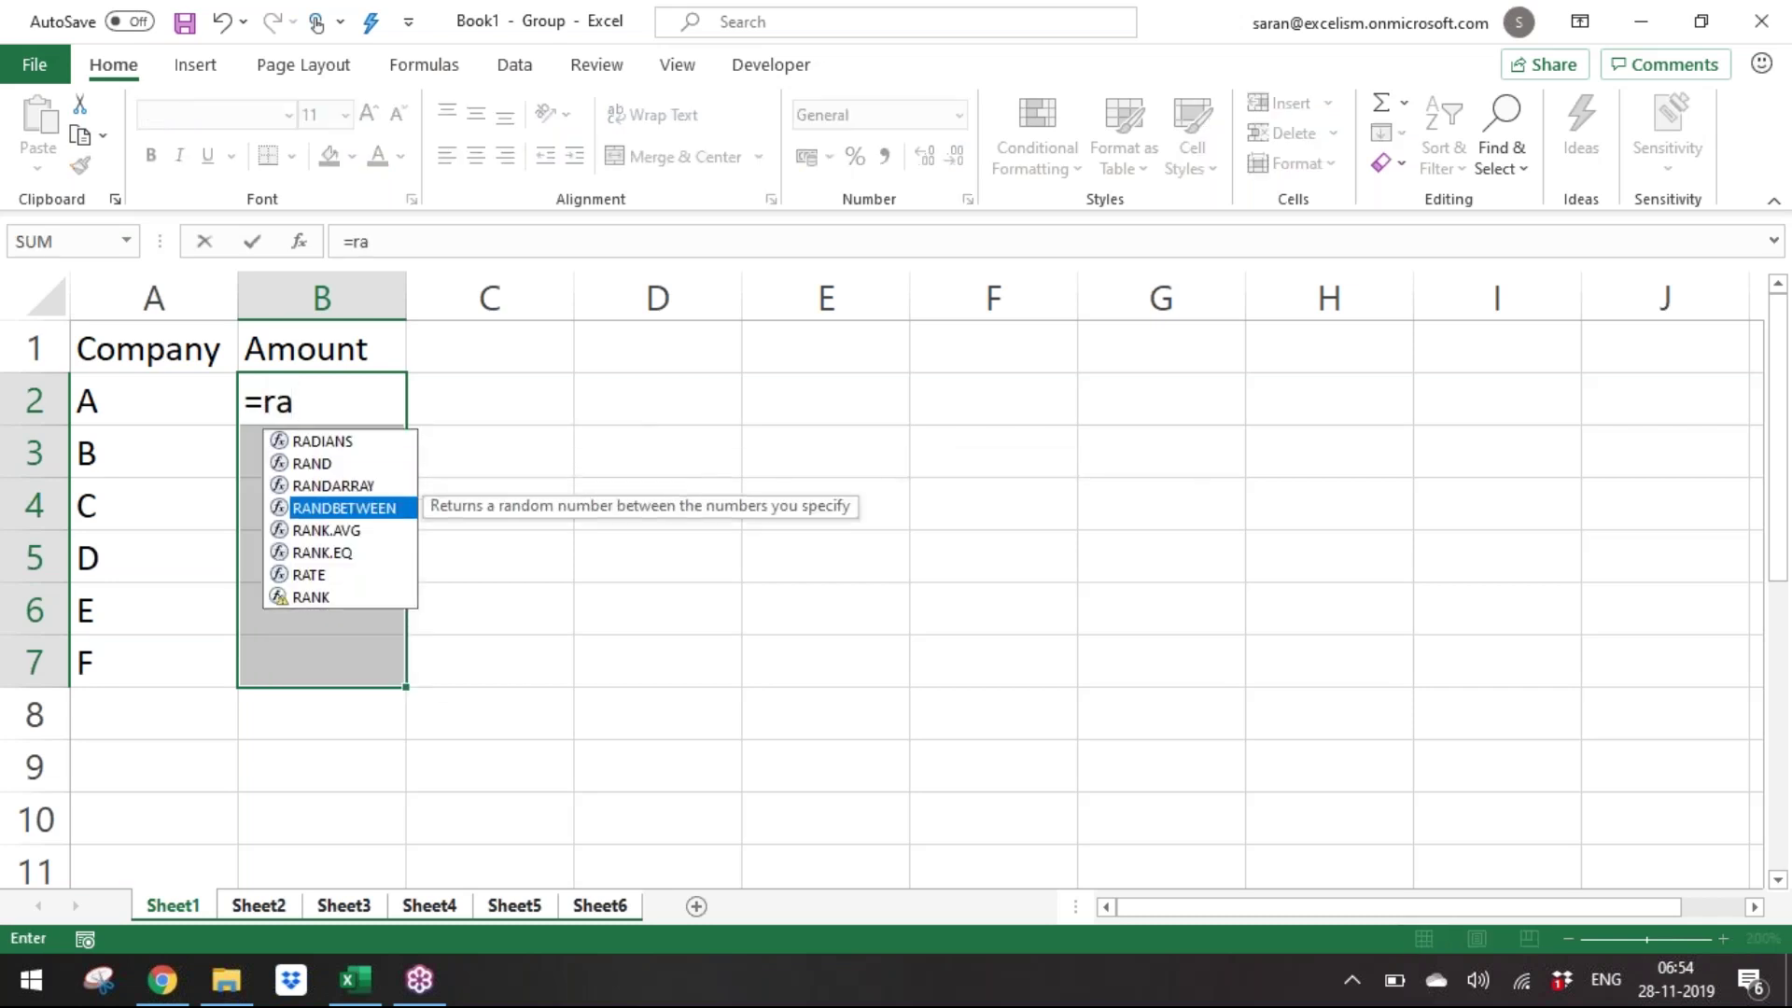
{"action": "key", "text": "Tab"}
{"action": "type", "text": "100,1000)"}
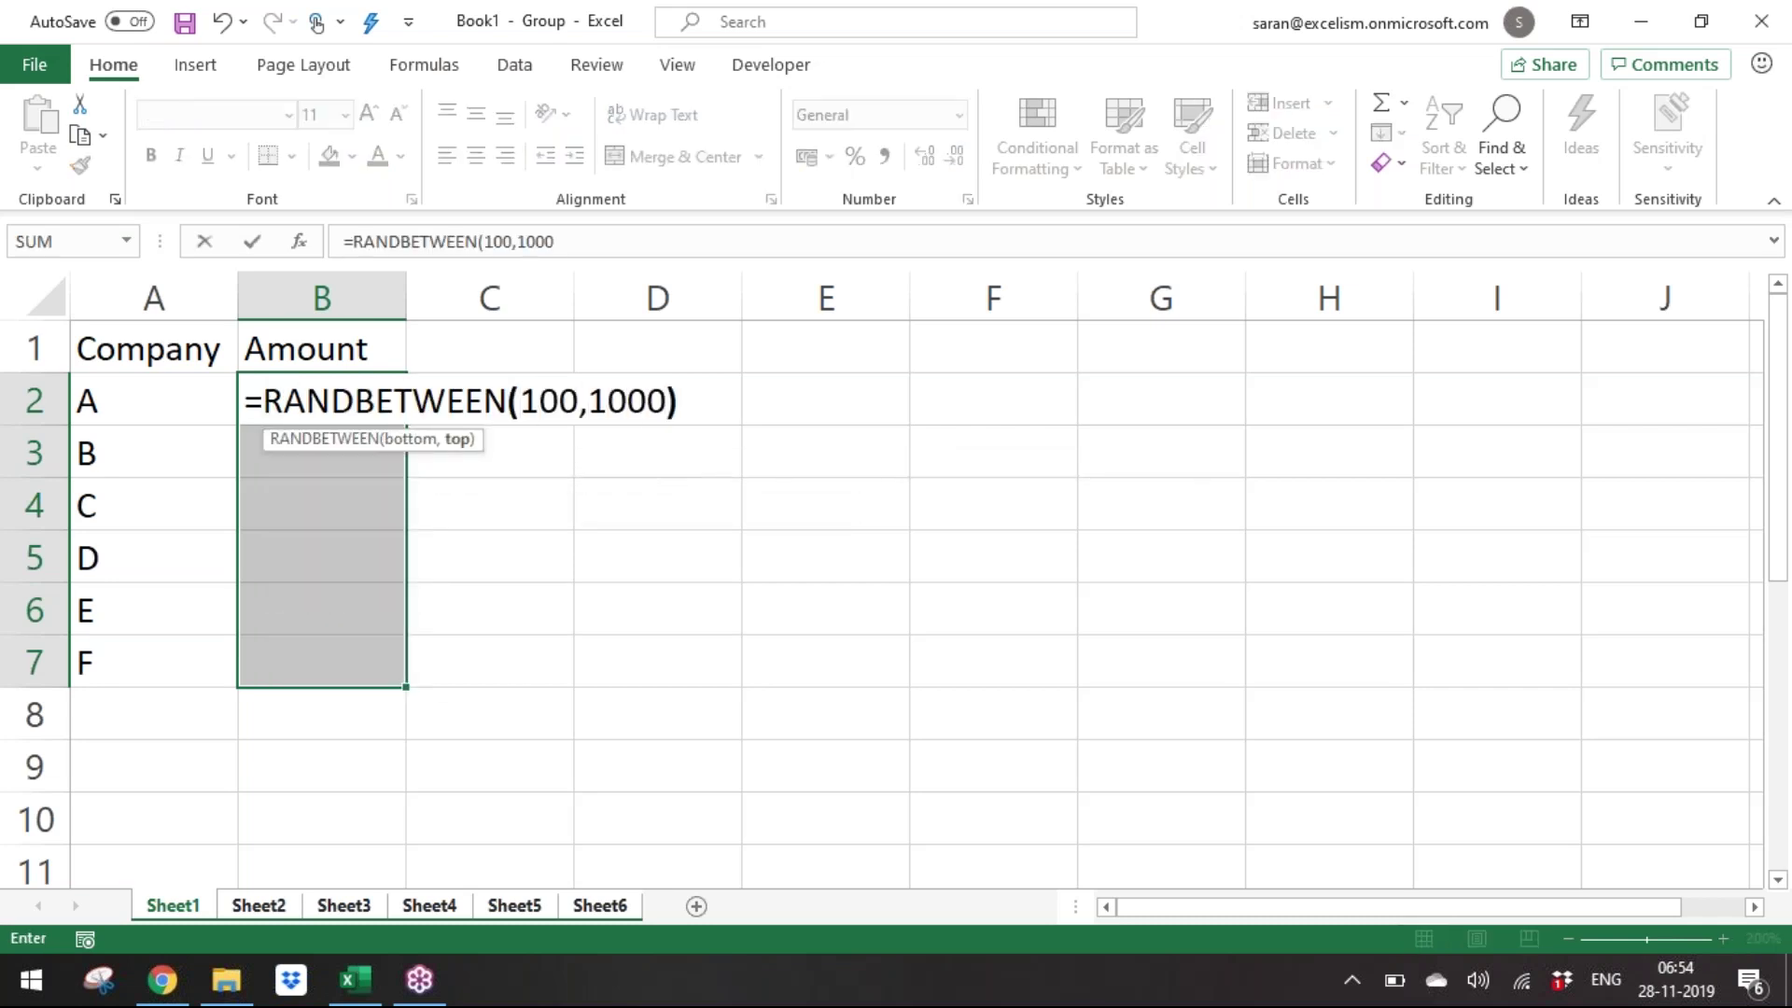
{"action": "key", "text": "ctrl+Return"}
Convert the random amounts in B2:B7 to fixed values with paste-special values.
{"action": "key", "text": "ctrl+c"}
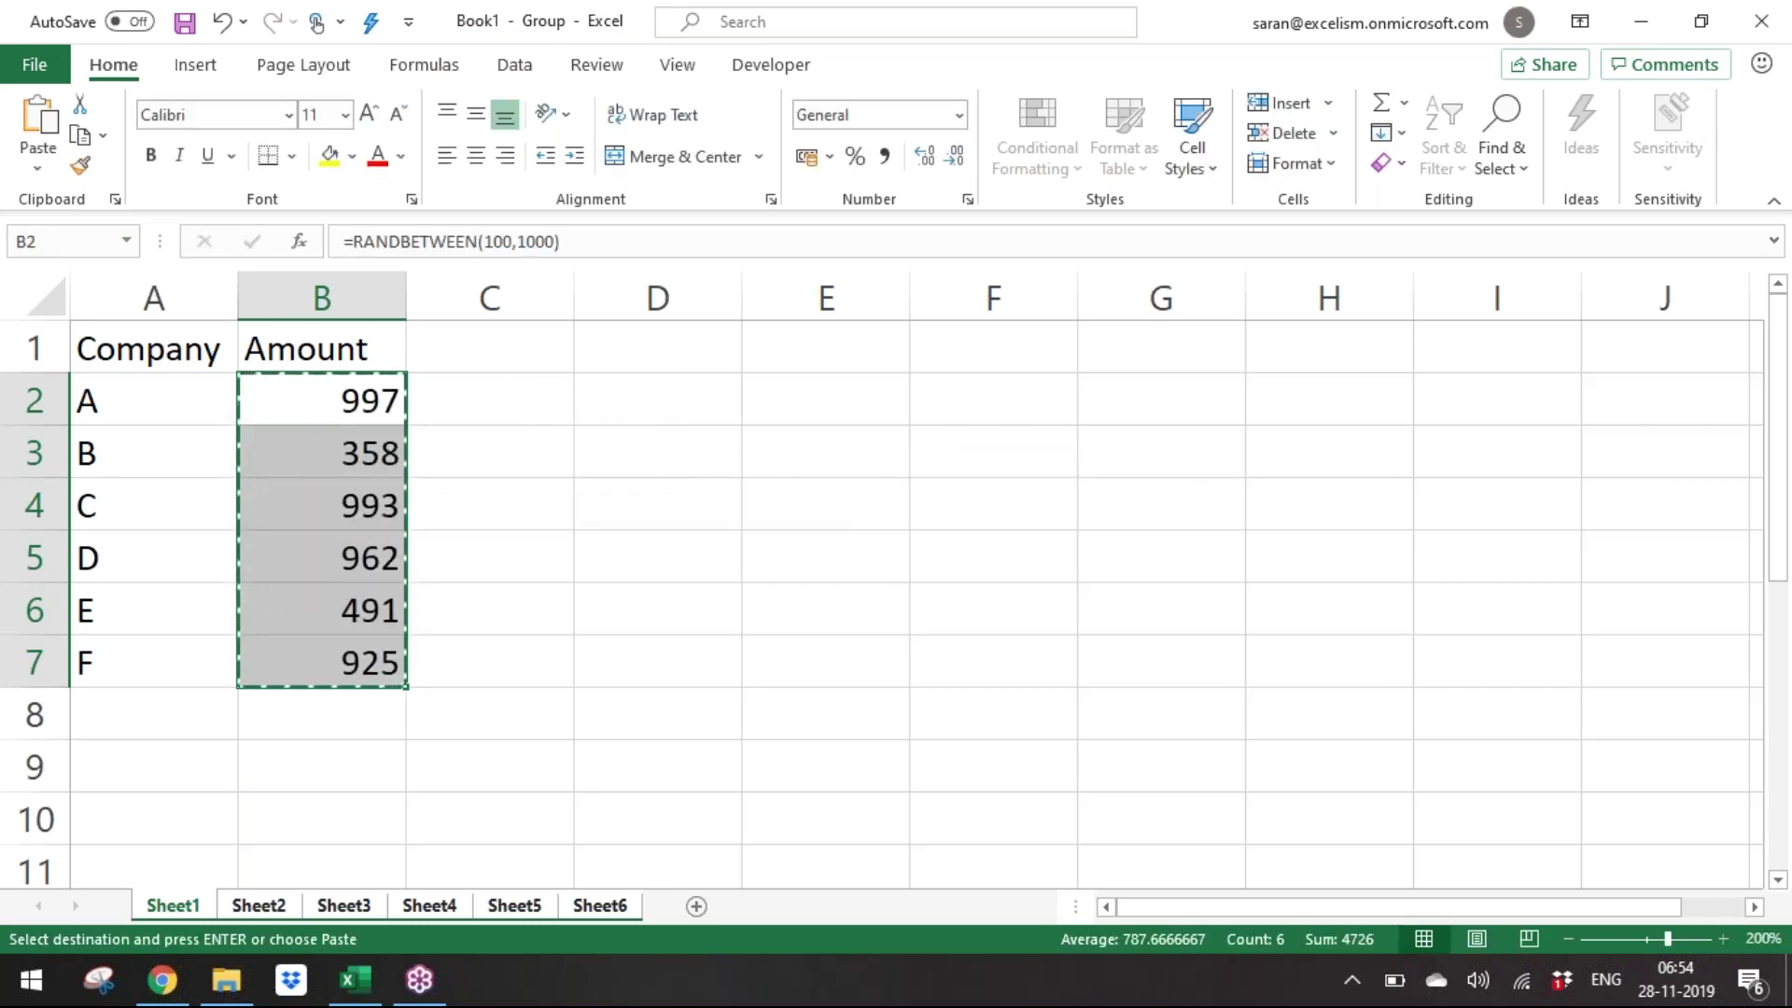
{"action": "key", "text": "ctrl+alt+v"}
{"action": "key", "text": "v"}
{"action": "key", "text": "Return"}
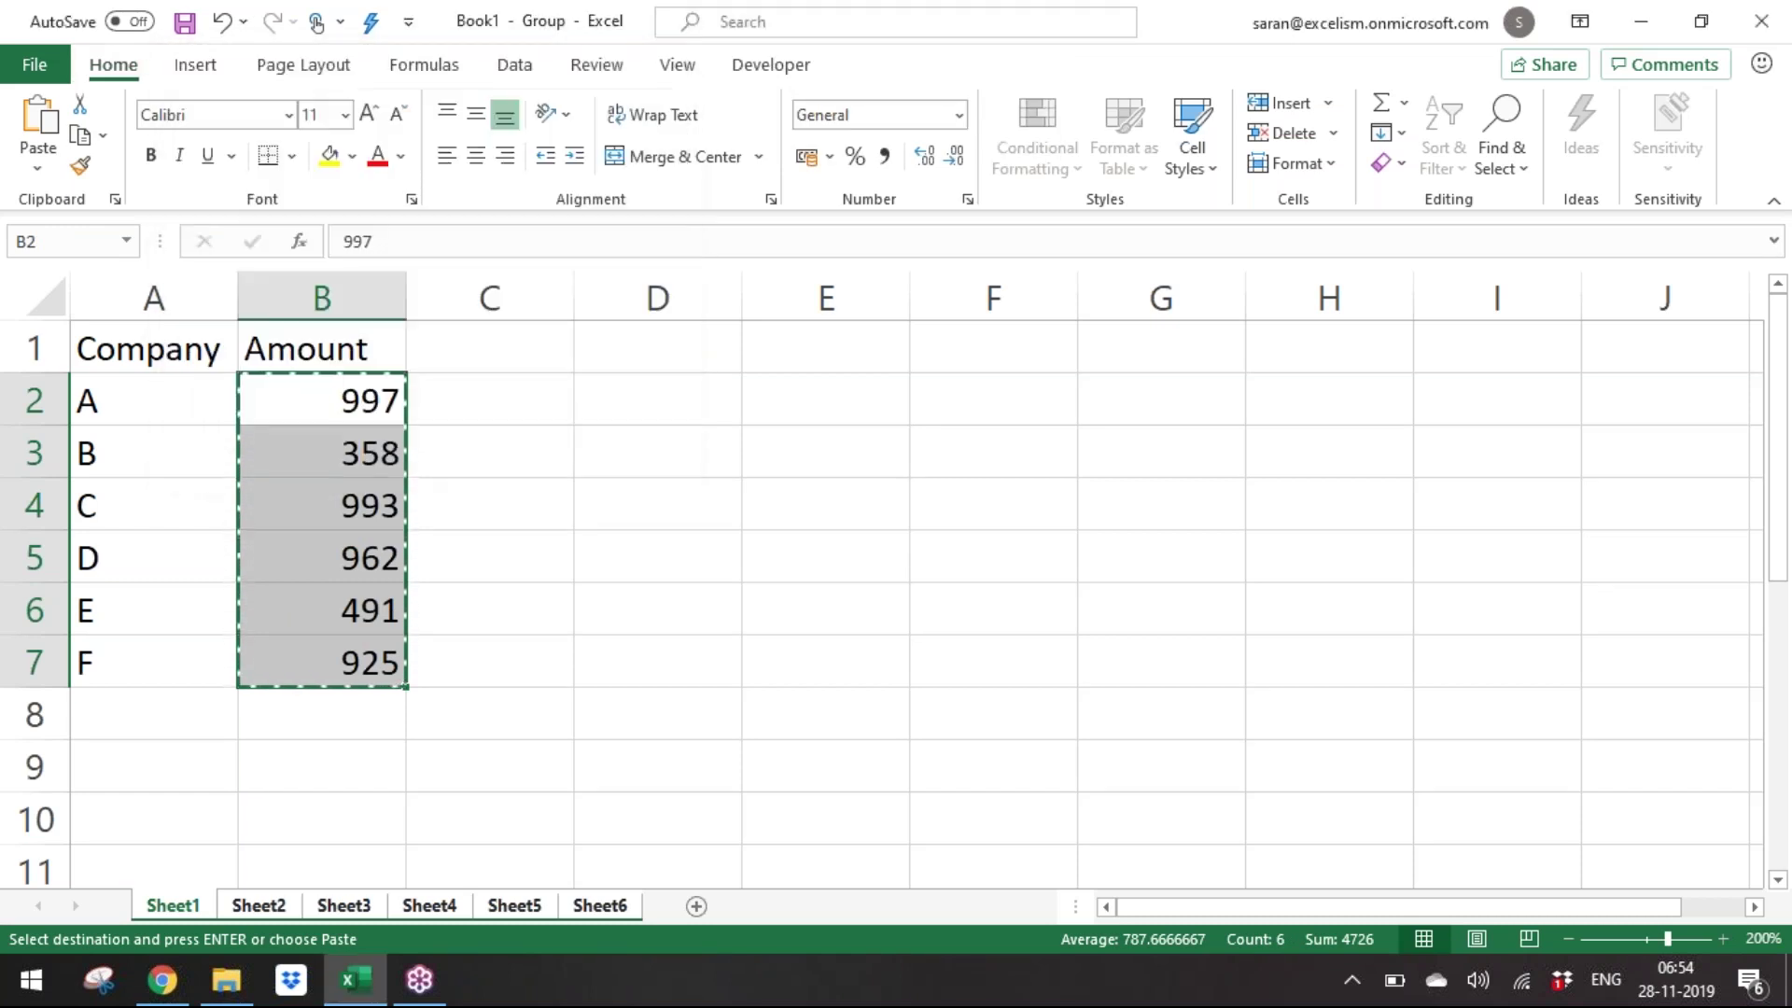
{"action": "key", "text": "Escape"}
Make the Company and Amount headers bold and italic, then check Sheet4's copy.
{"action": "key", "text": "Up"}
{"action": "key", "text": "Left"}
{"action": "key", "text": "shift+Right"}
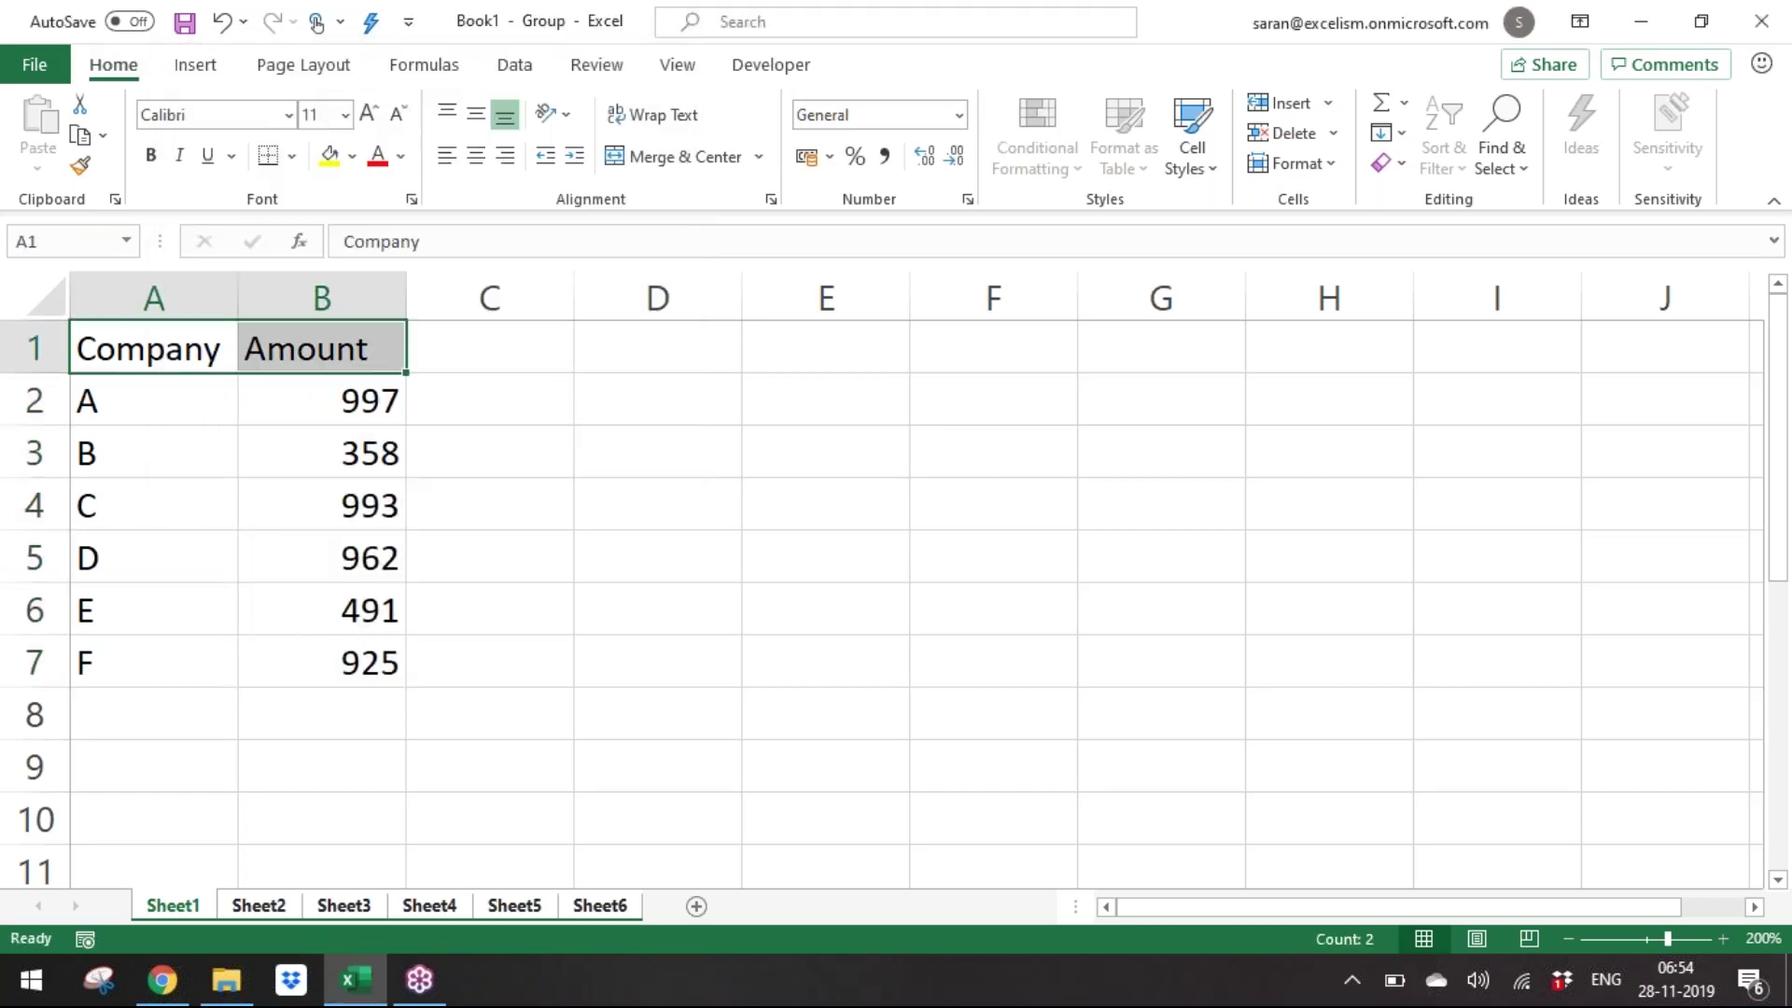
{"action": "key", "text": "ctrl+b"}
{"action": "key", "text": "ctrl+i"}
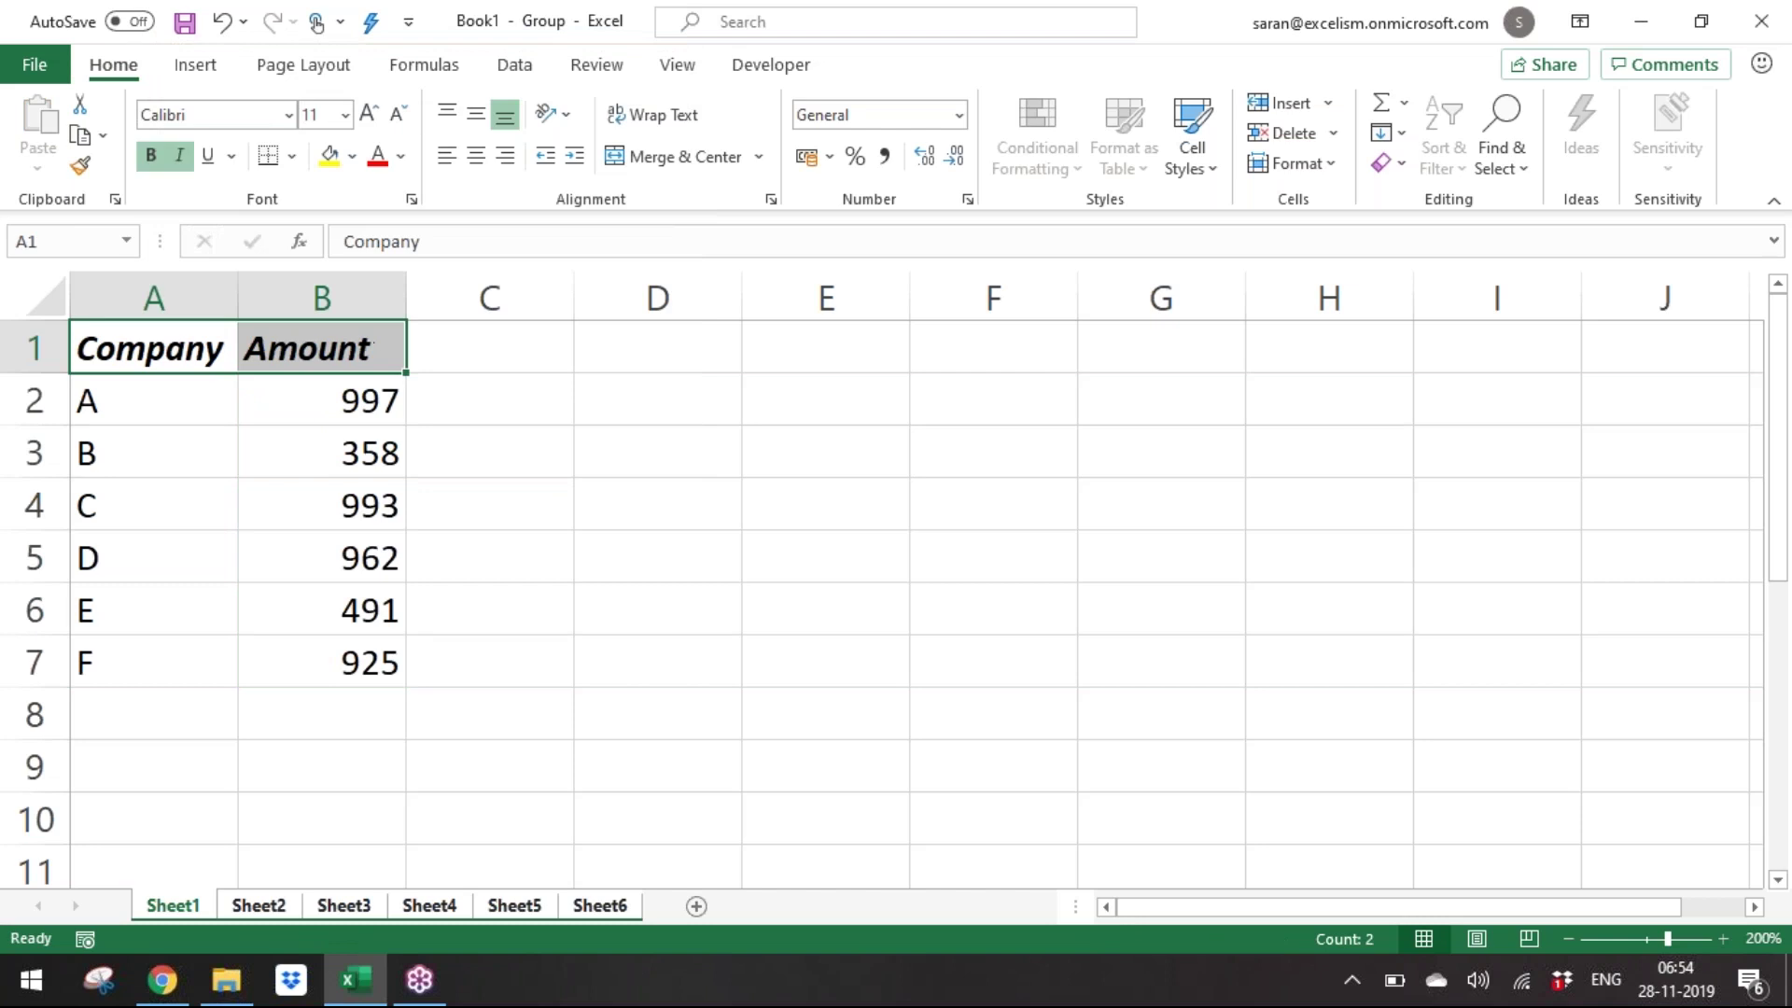
{"action": "key", "text": "Down"}
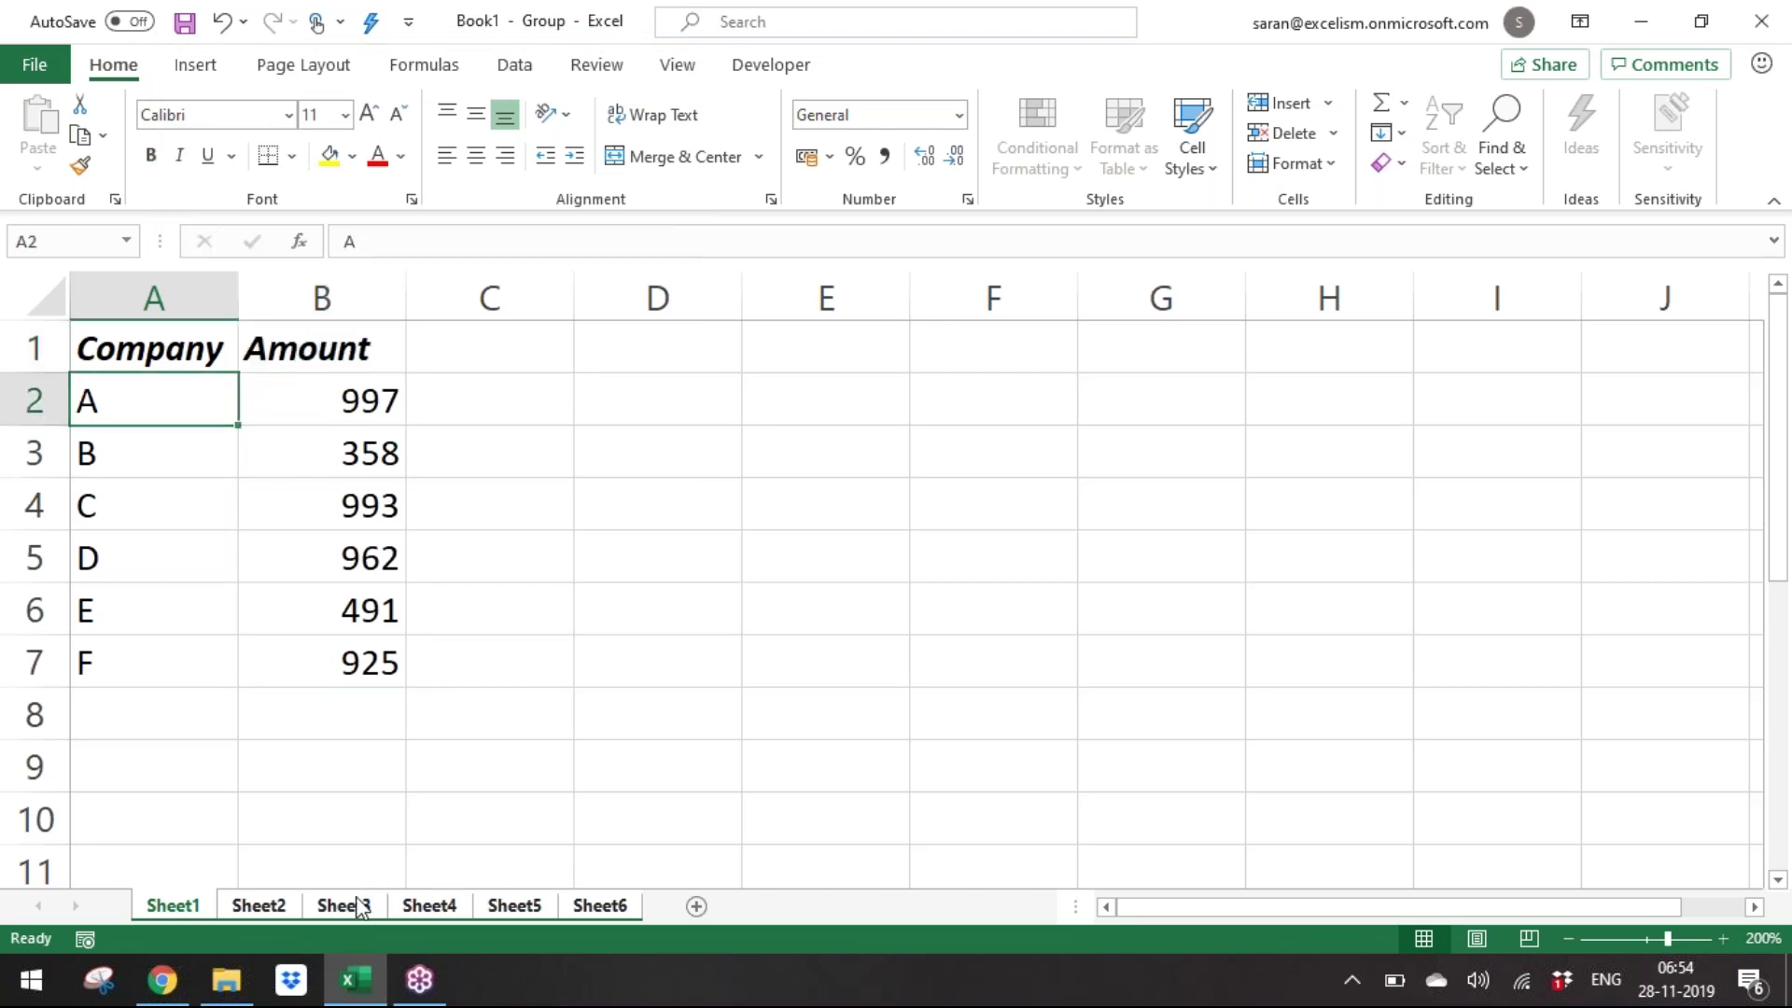
{"action": "left_click", "coordinate": [429, 904]}
Check Sheet6, zoom the grid to about 232%, then ungroup the sheets back to Sheet1.
{"action": "left_click", "coordinate": [566, 905]}
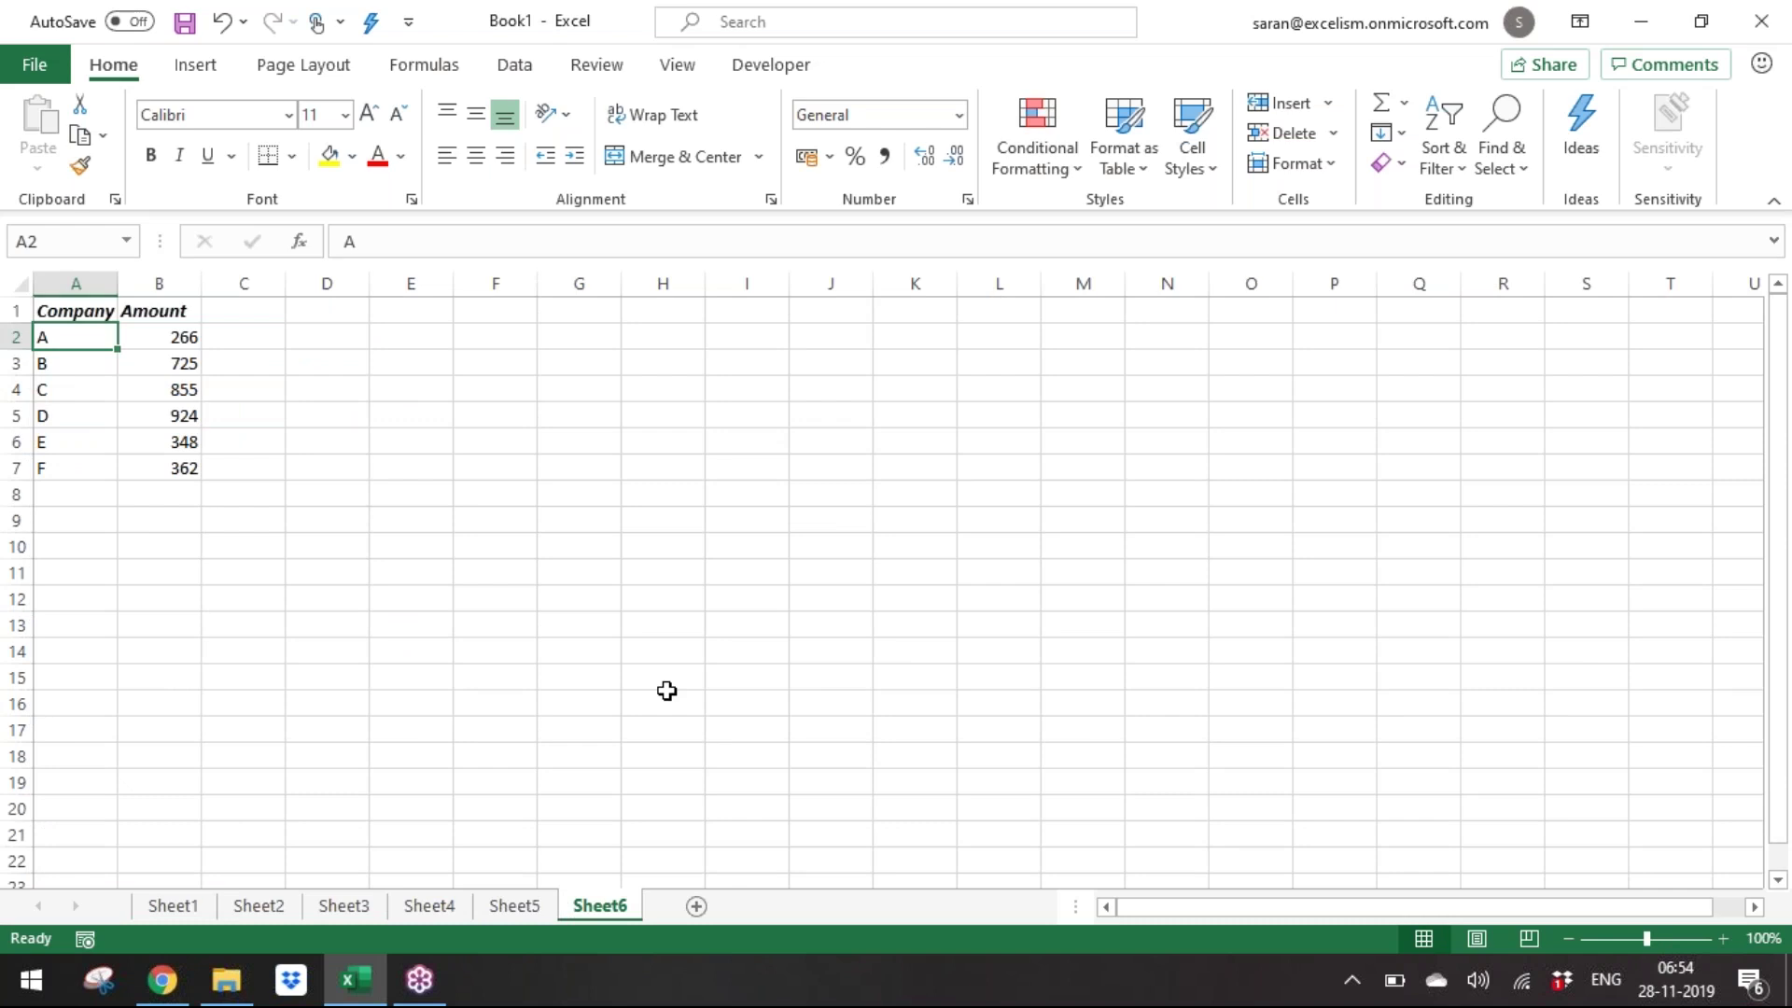
{"action": "key", "text": "ctrl+shift+Page_Up"}
{"action": "key", "text": "ctrl+shift+Page_Up"}
{"action": "key", "text": "ctrl+shift+Page_Up"}
{"action": "key", "text": "ctrl+shift+Page_Up"}
{"action": "key", "text": "ctrl+shift+Page_Up"}
{"action": "scroll", "coordinate": [666, 691], "scroll_direction": "up", "scroll_amount": 7, "text": "ctrl"}
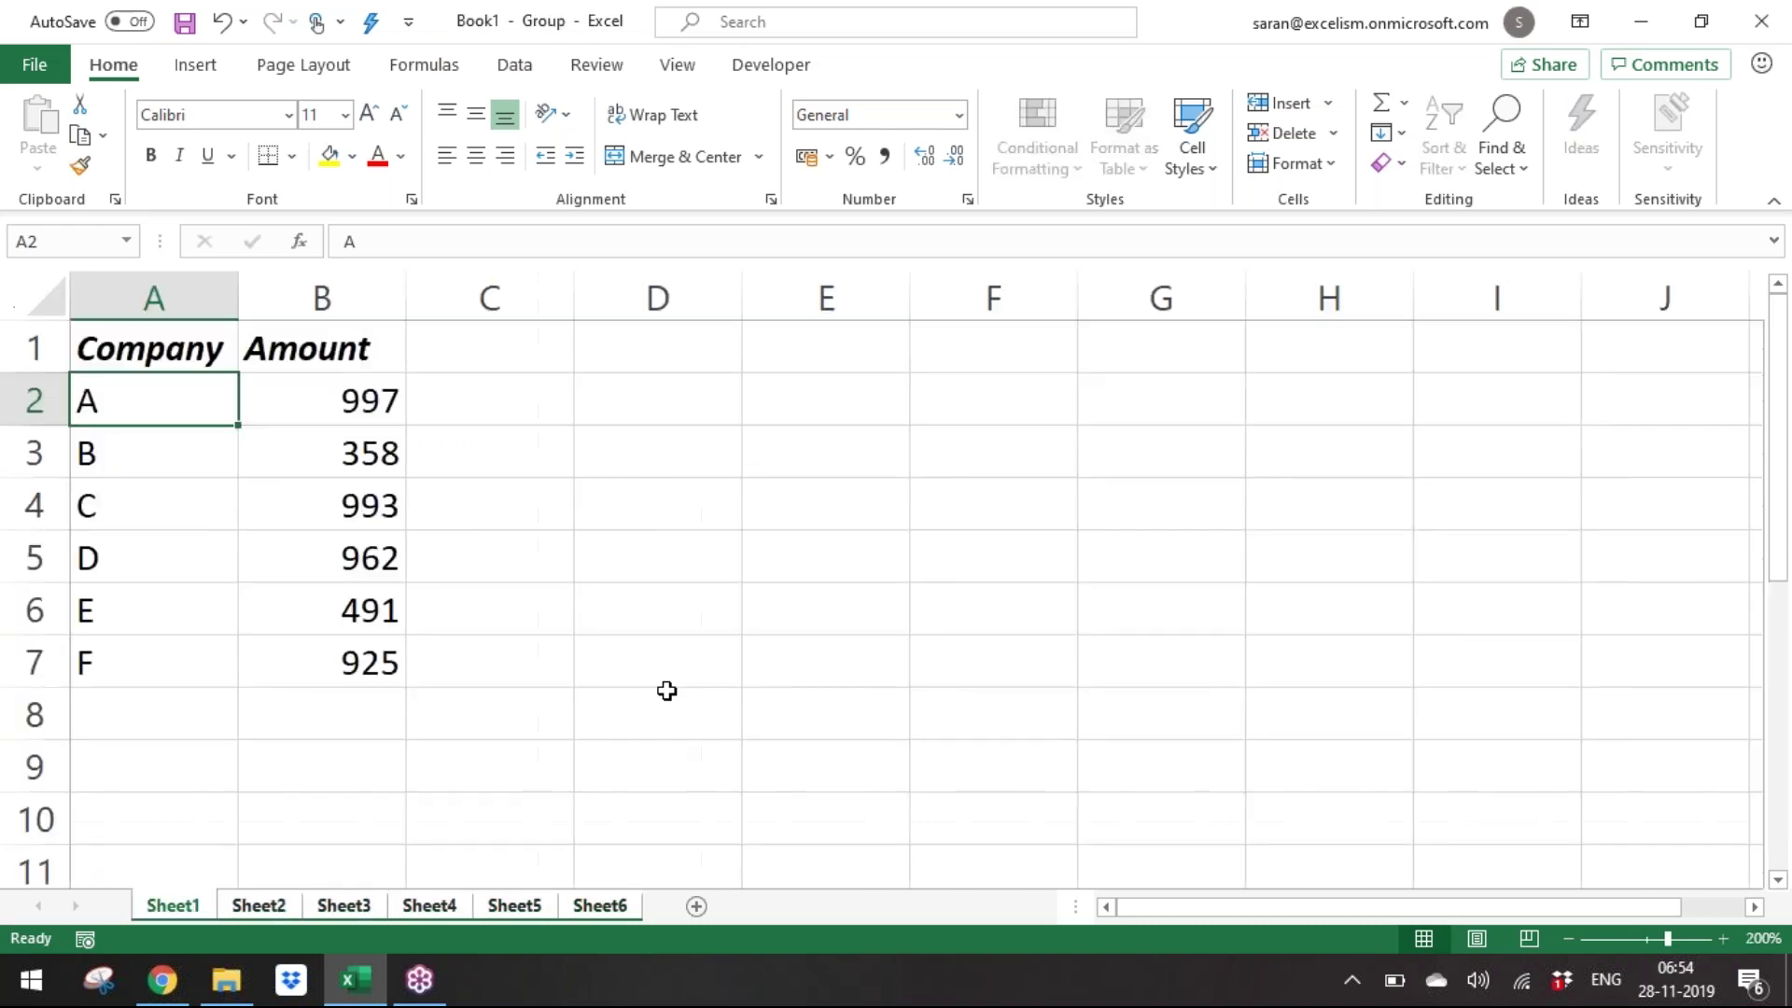
{"action": "left_click_drag", "start_coordinate": [1667, 941], "coordinate": [1660, 943]}
{"action": "left_click", "coordinate": [1677, 941]}
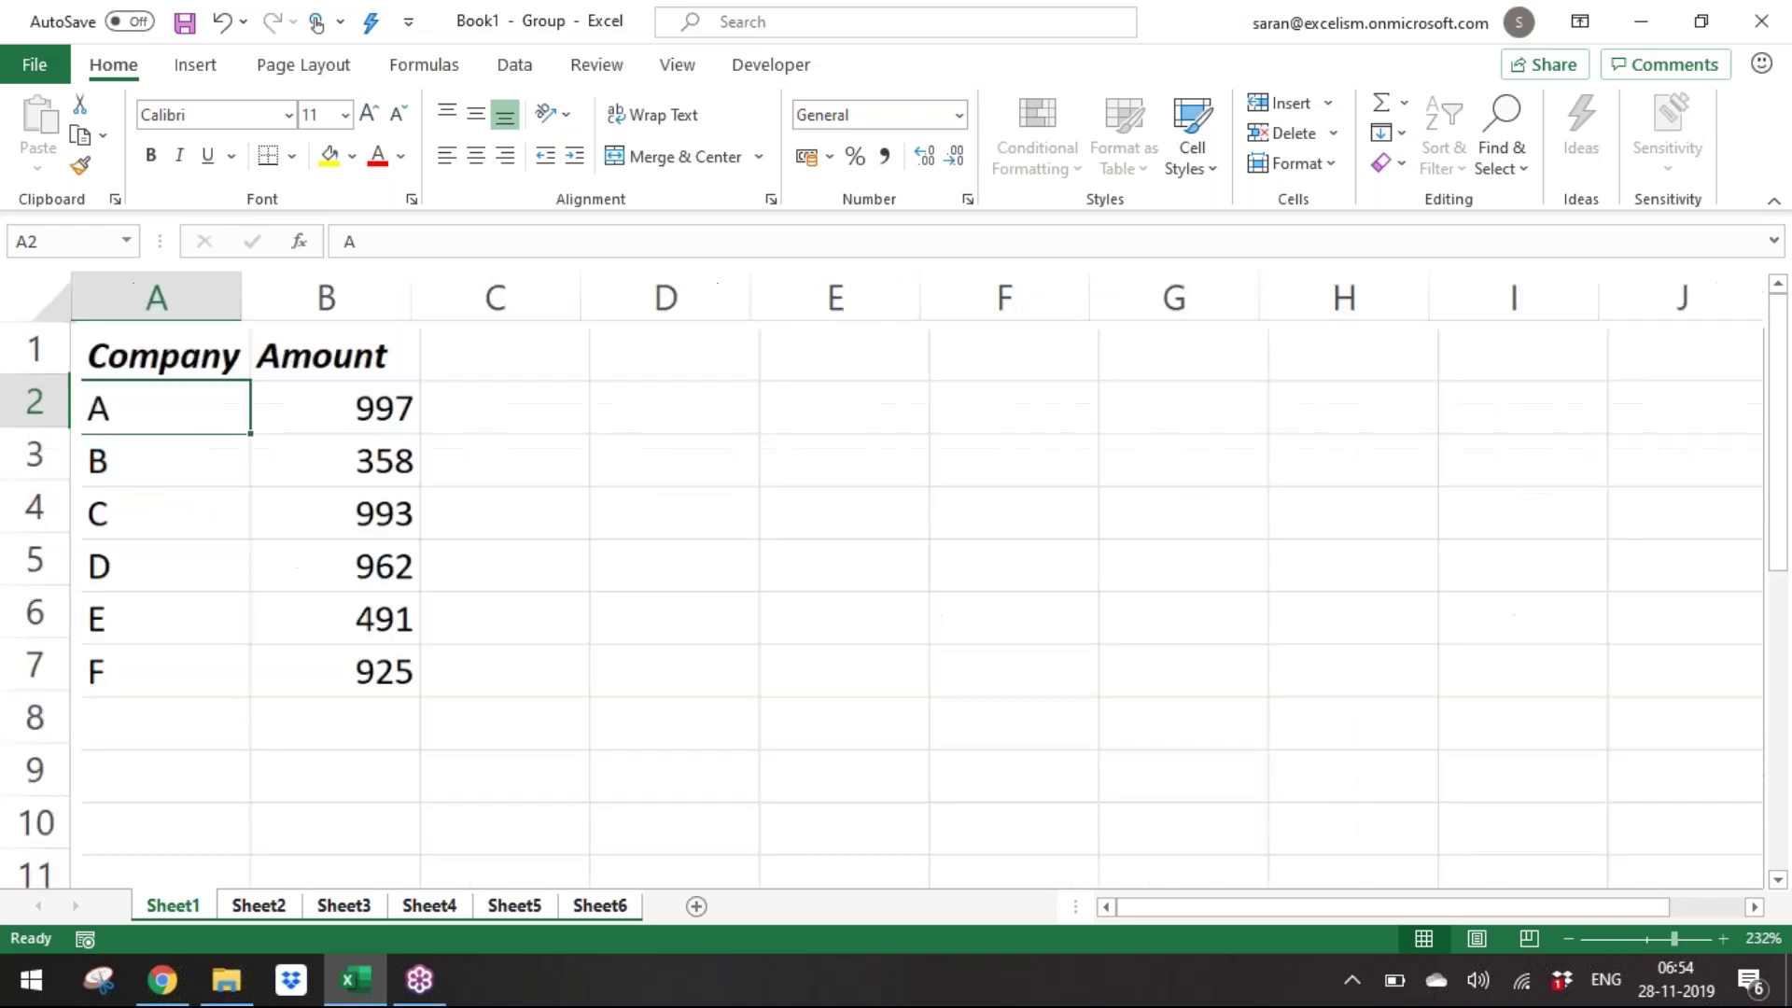
{"action": "left_click", "coordinate": [323, 910]}
{"action": "left_click", "coordinate": [233, 912]}
{"action": "left_click", "coordinate": [183, 911]}
On Sheet1, overwrite company letters with G, H, D and F.
{"action": "key", "text": "Down"}
{"action": "key", "text": "Right"}
{"action": "key", "text": "Left"}
{"action": "key", "text": "Down"}
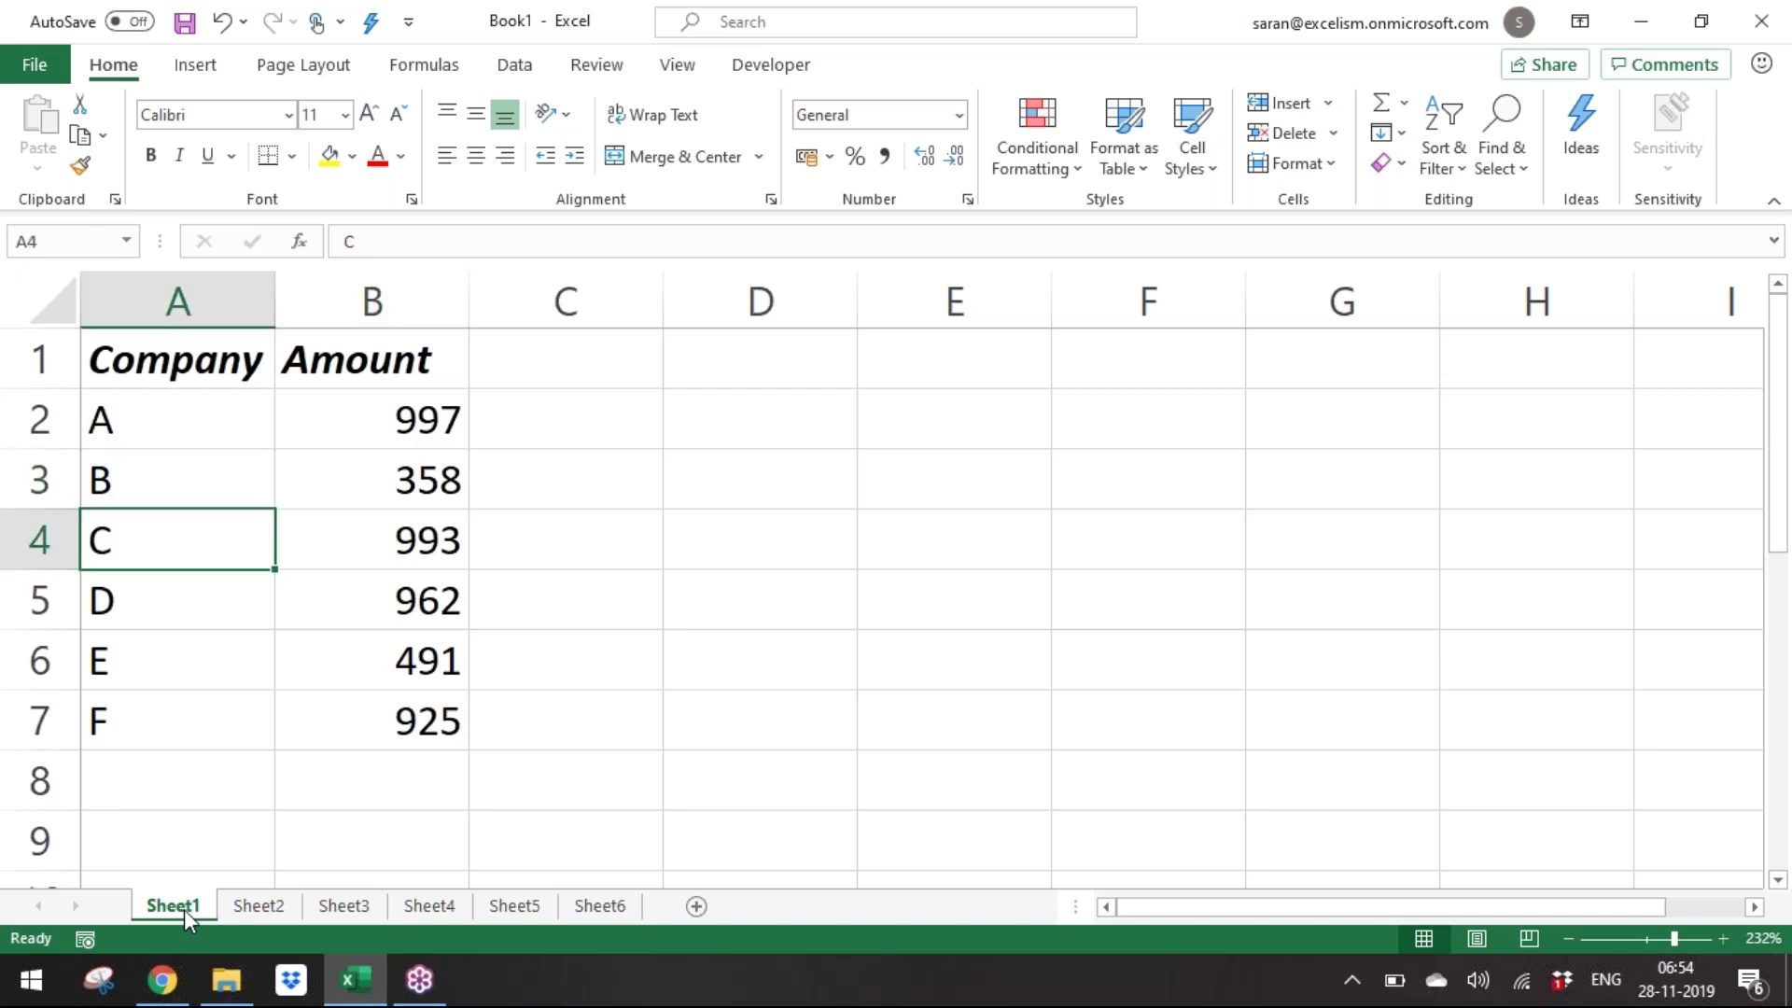
{"action": "type", "text": "G"}
{"action": "key", "text": "Return"}
{"action": "type", "text": "H"}
{"action": "key", "text": "Return"}
{"action": "key", "text": "Down"}
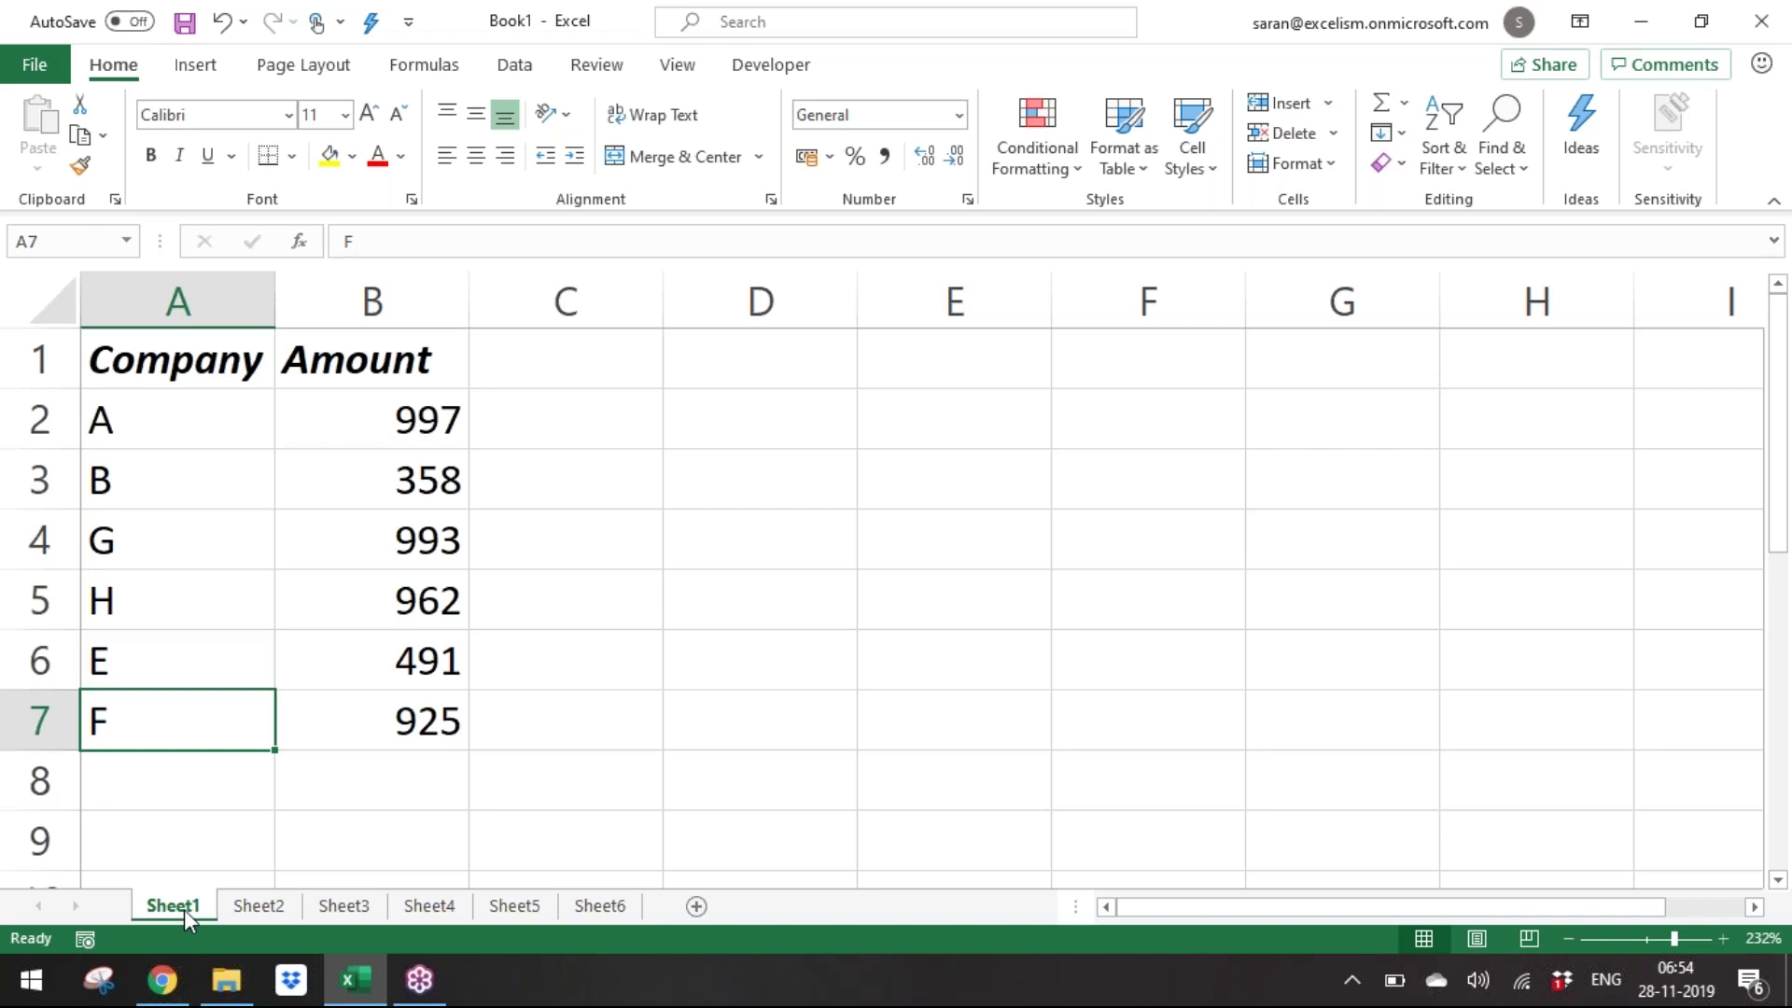
{"action": "type", "text": "D"}
{"action": "key", "text": "Return"}
{"action": "key", "text": "Up"}
{"action": "key", "text": "Up"}
{"action": "key", "text": "Up"}
{"action": "key", "text": "Up"}
{"action": "key", "text": "Up"}
{"action": "key", "text": "Up"}
{"action": "type", "text": "F"}
{"action": "key", "text": "Return"}
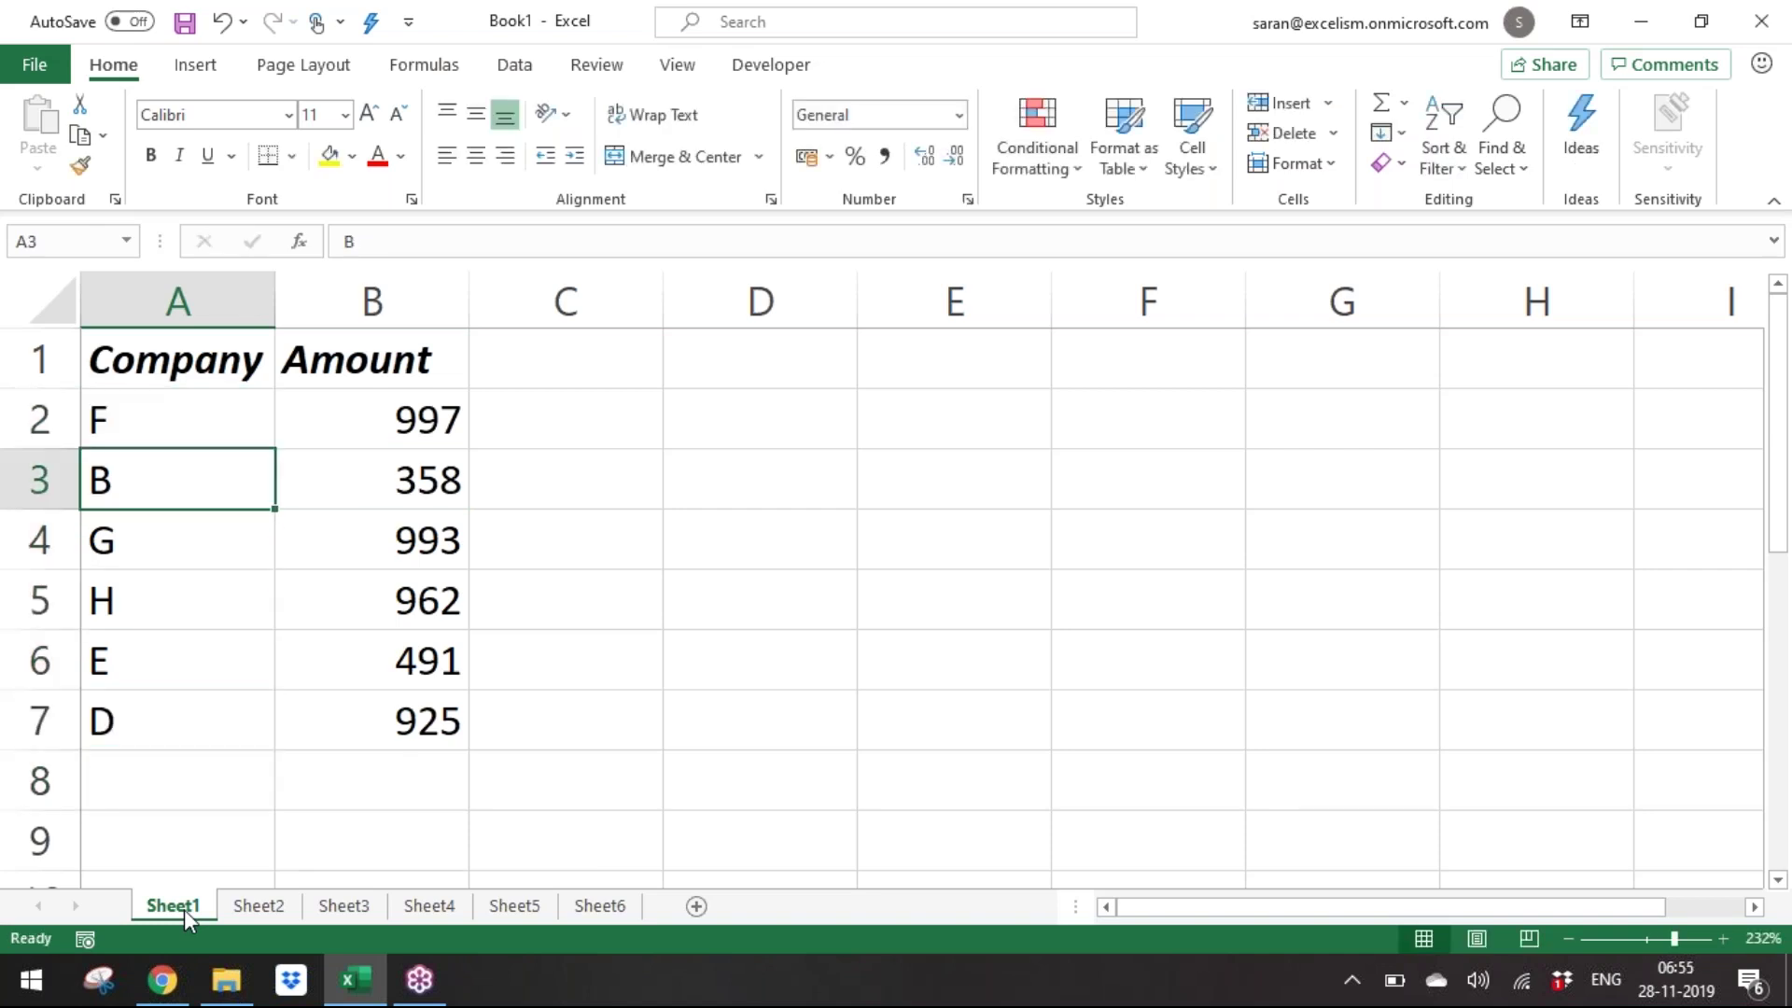
On Sheet2, replace companies E and F with G and H, and reorder with C and A.
{"action": "left_click", "coordinate": [245, 906]}
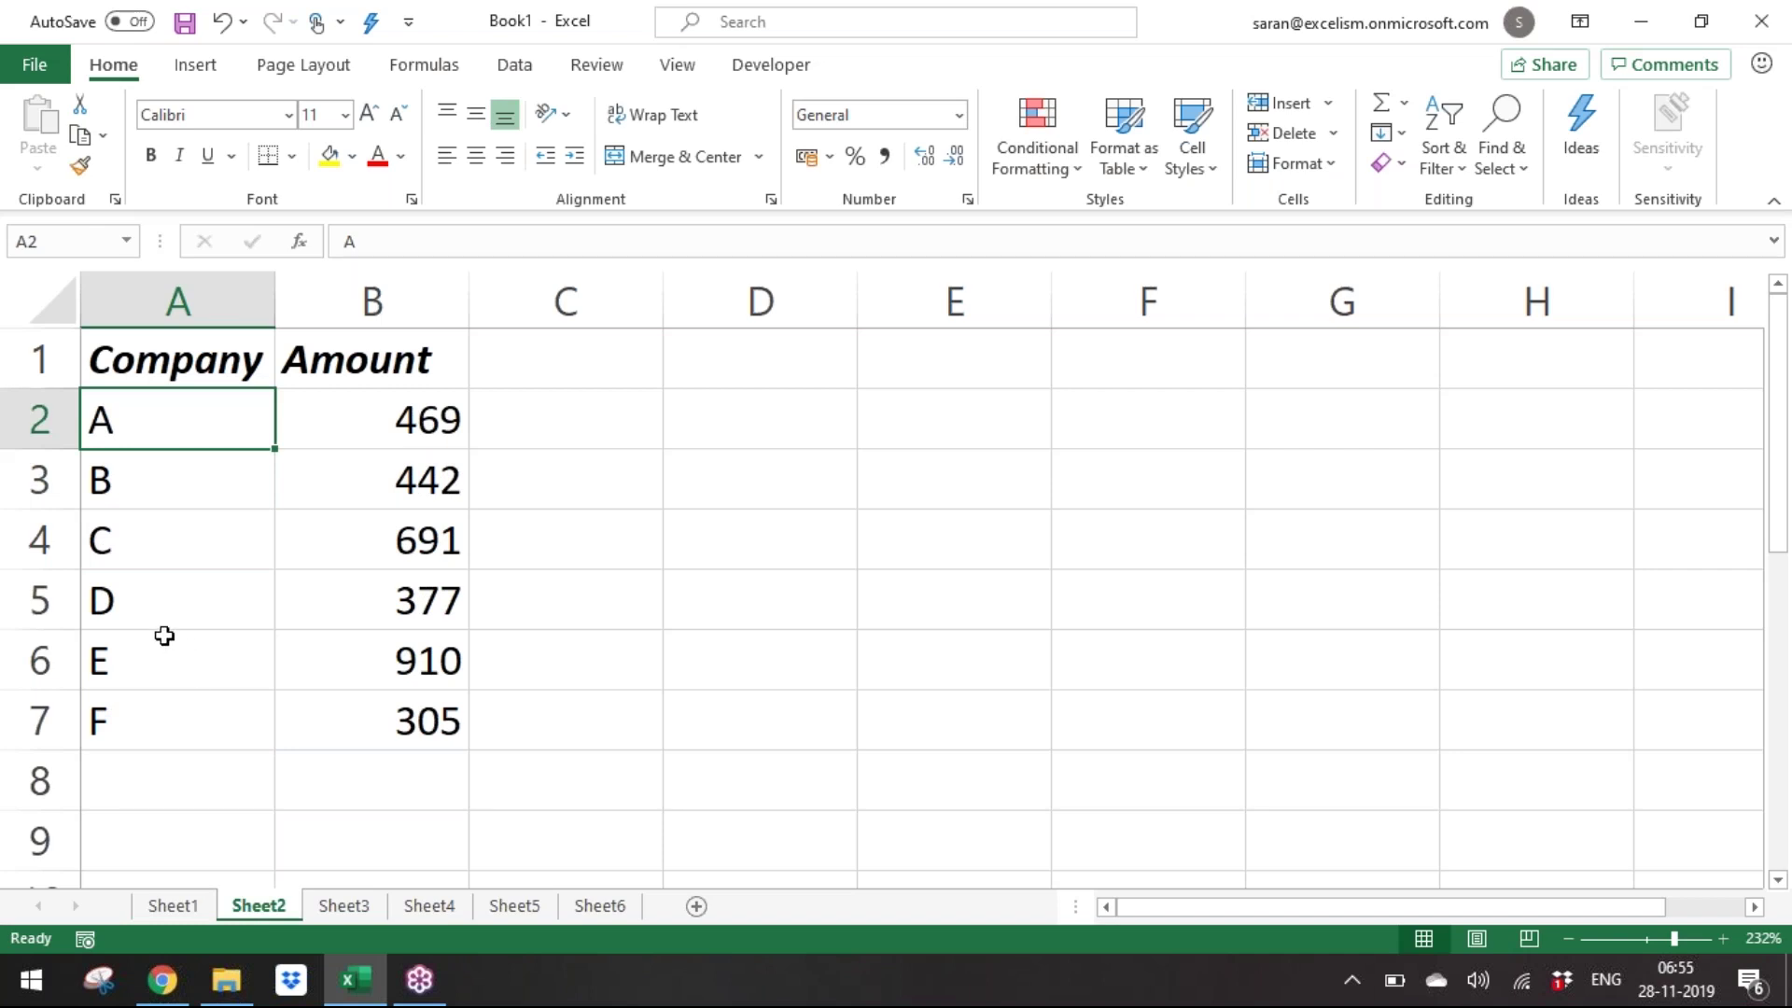
{"action": "left_click", "coordinate": [166, 635]}
{"action": "type", "text": "G"}
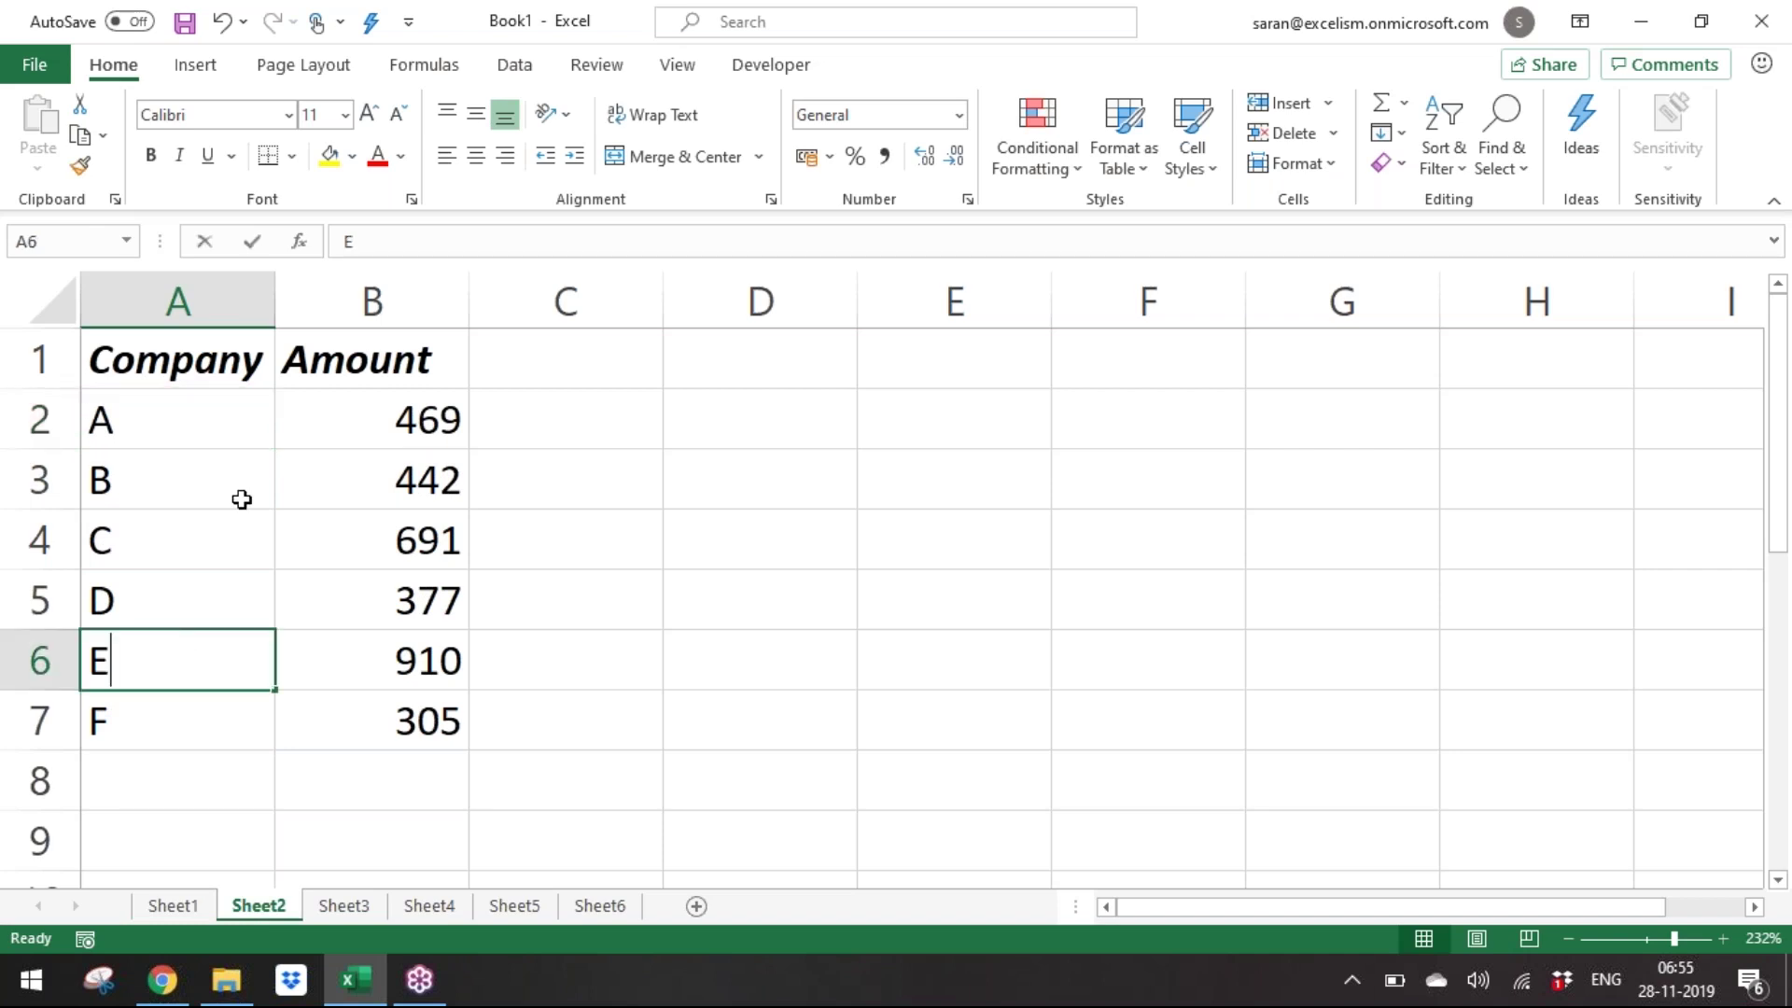
{"action": "key", "text": "Return"}
{"action": "type", "text": "H"}
{"action": "key", "text": "Return"}
{"action": "key", "text": "Up"}
{"action": "key", "text": "Up"}
{"action": "key", "text": "Up"}
{"action": "key", "text": "Up"}
{"action": "key", "text": "Up"}
{"action": "key", "text": "Up"}
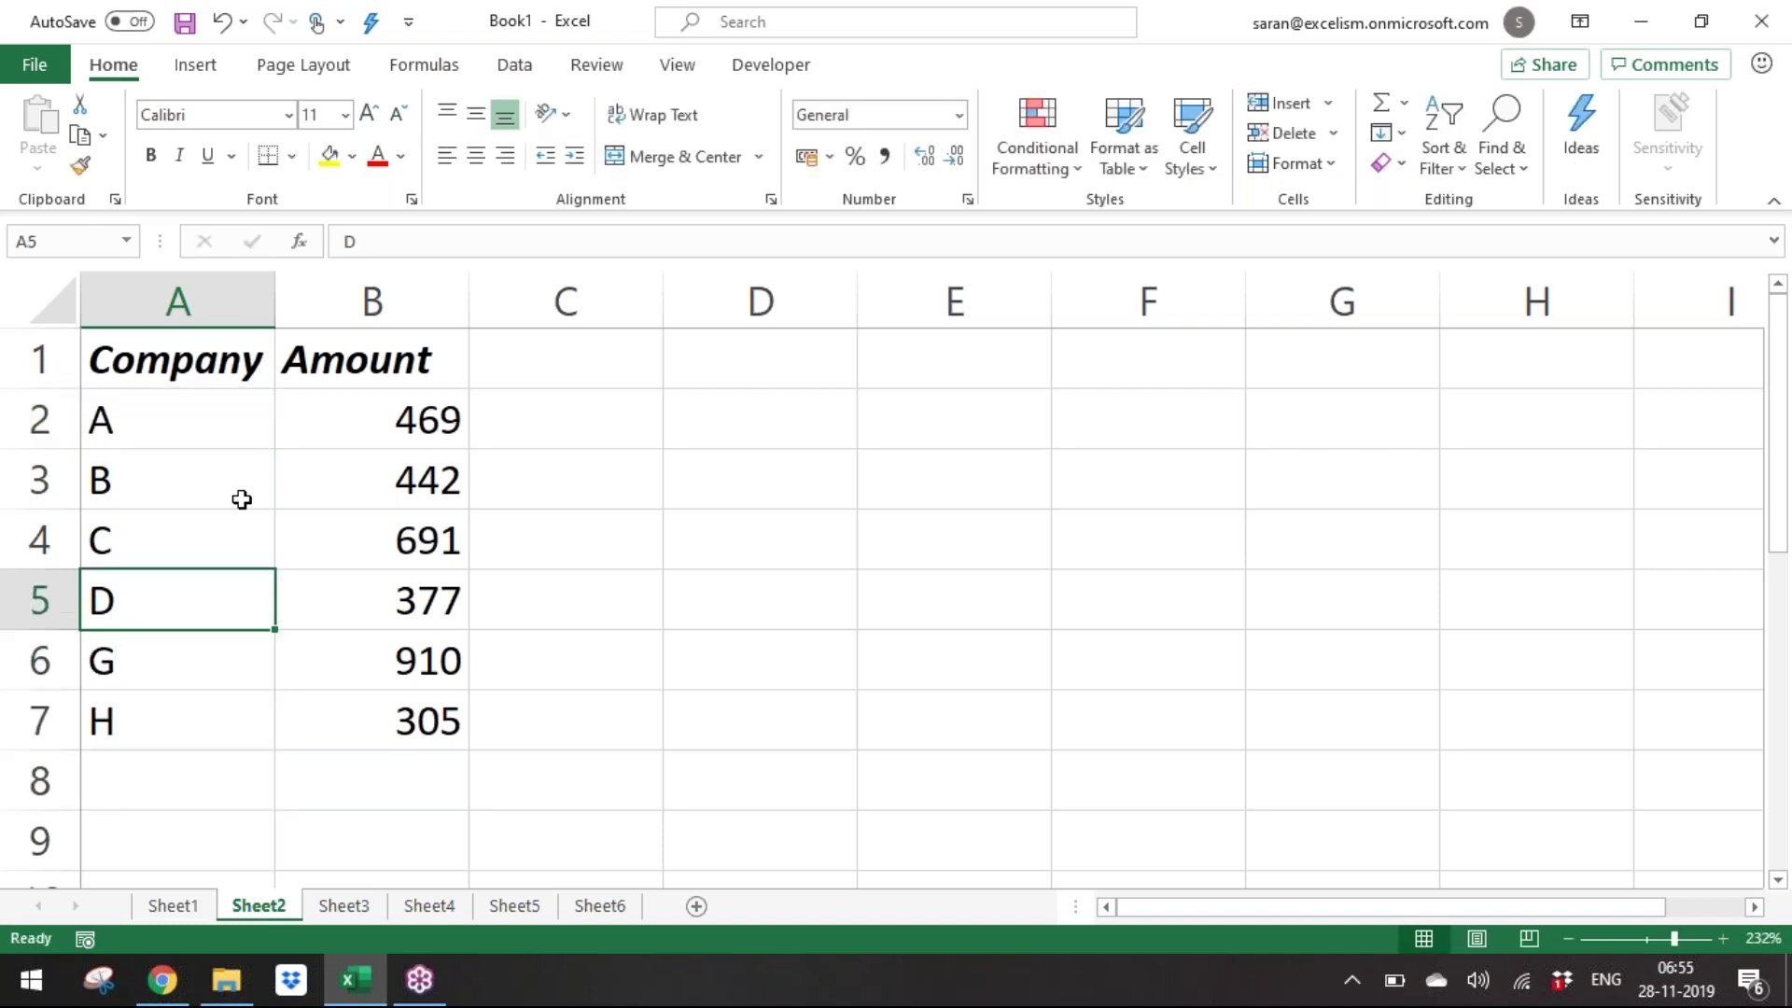
{"action": "type", "text": "C"}
{"action": "key", "text": "Down"}
{"action": "key", "text": "Down"}
{"action": "type", "text": "A"}
{"action": "key", "text": "Return"}
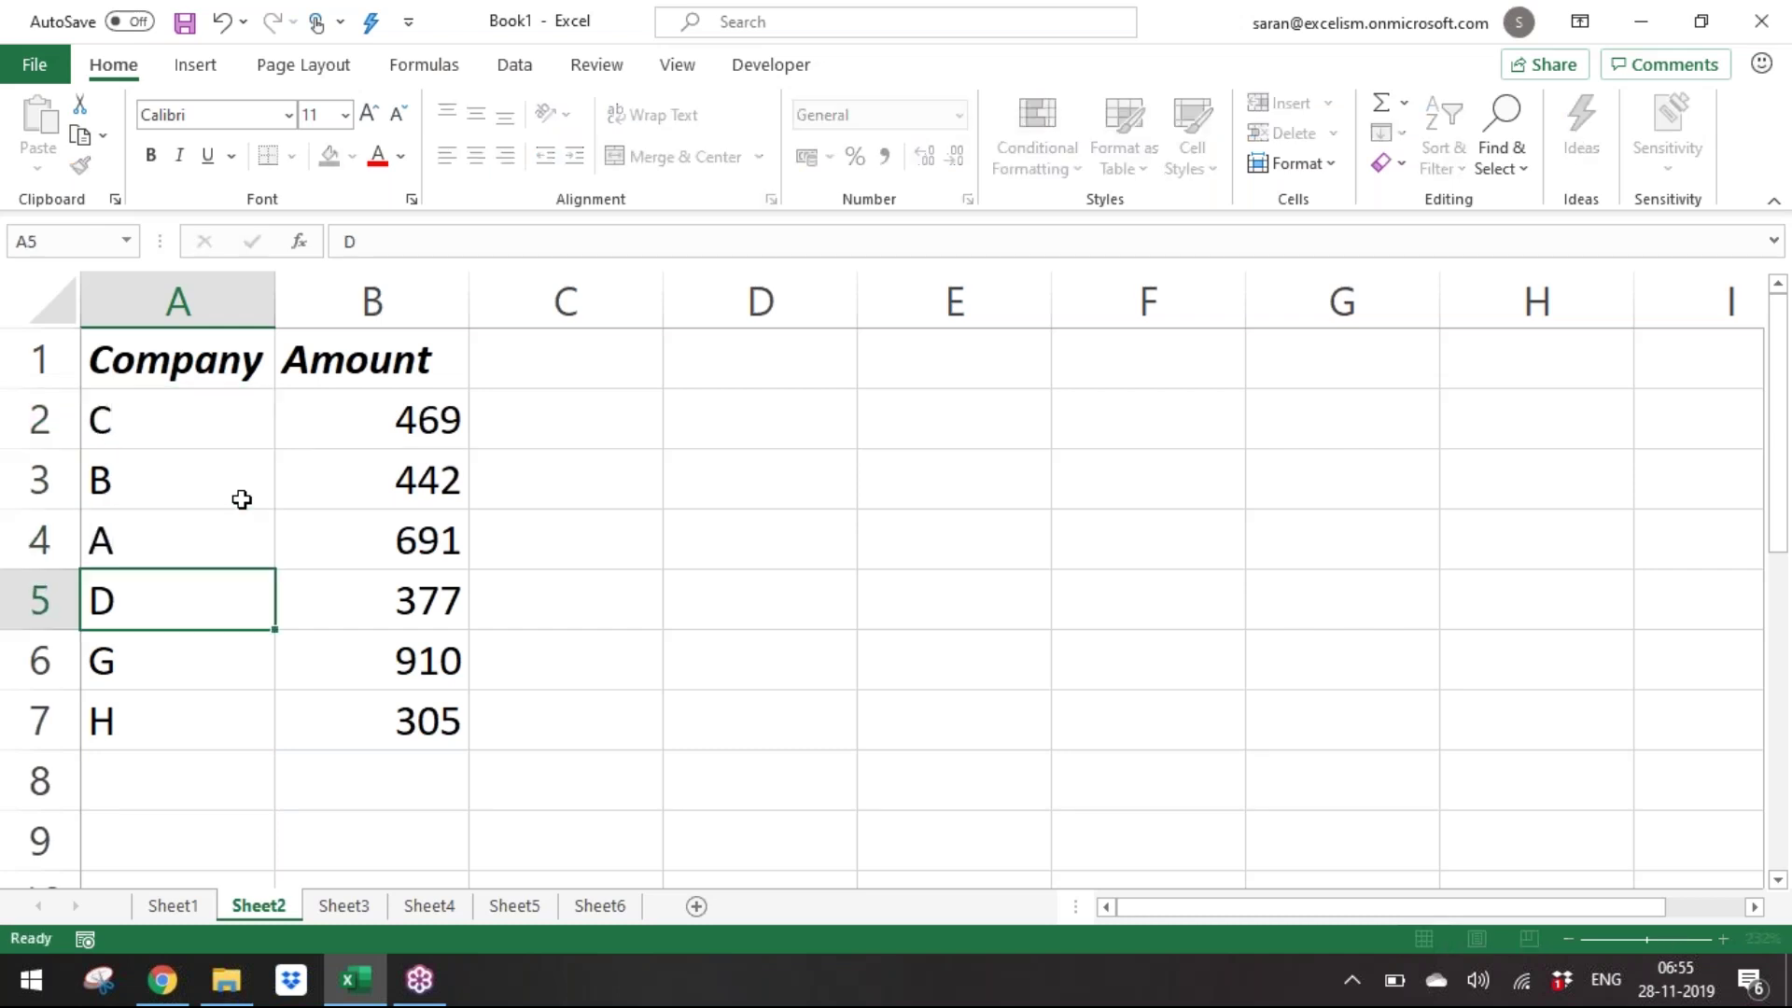
On Sheet3, change companies to include G and H as the first company.
{"action": "left_click", "coordinate": [368, 915]}
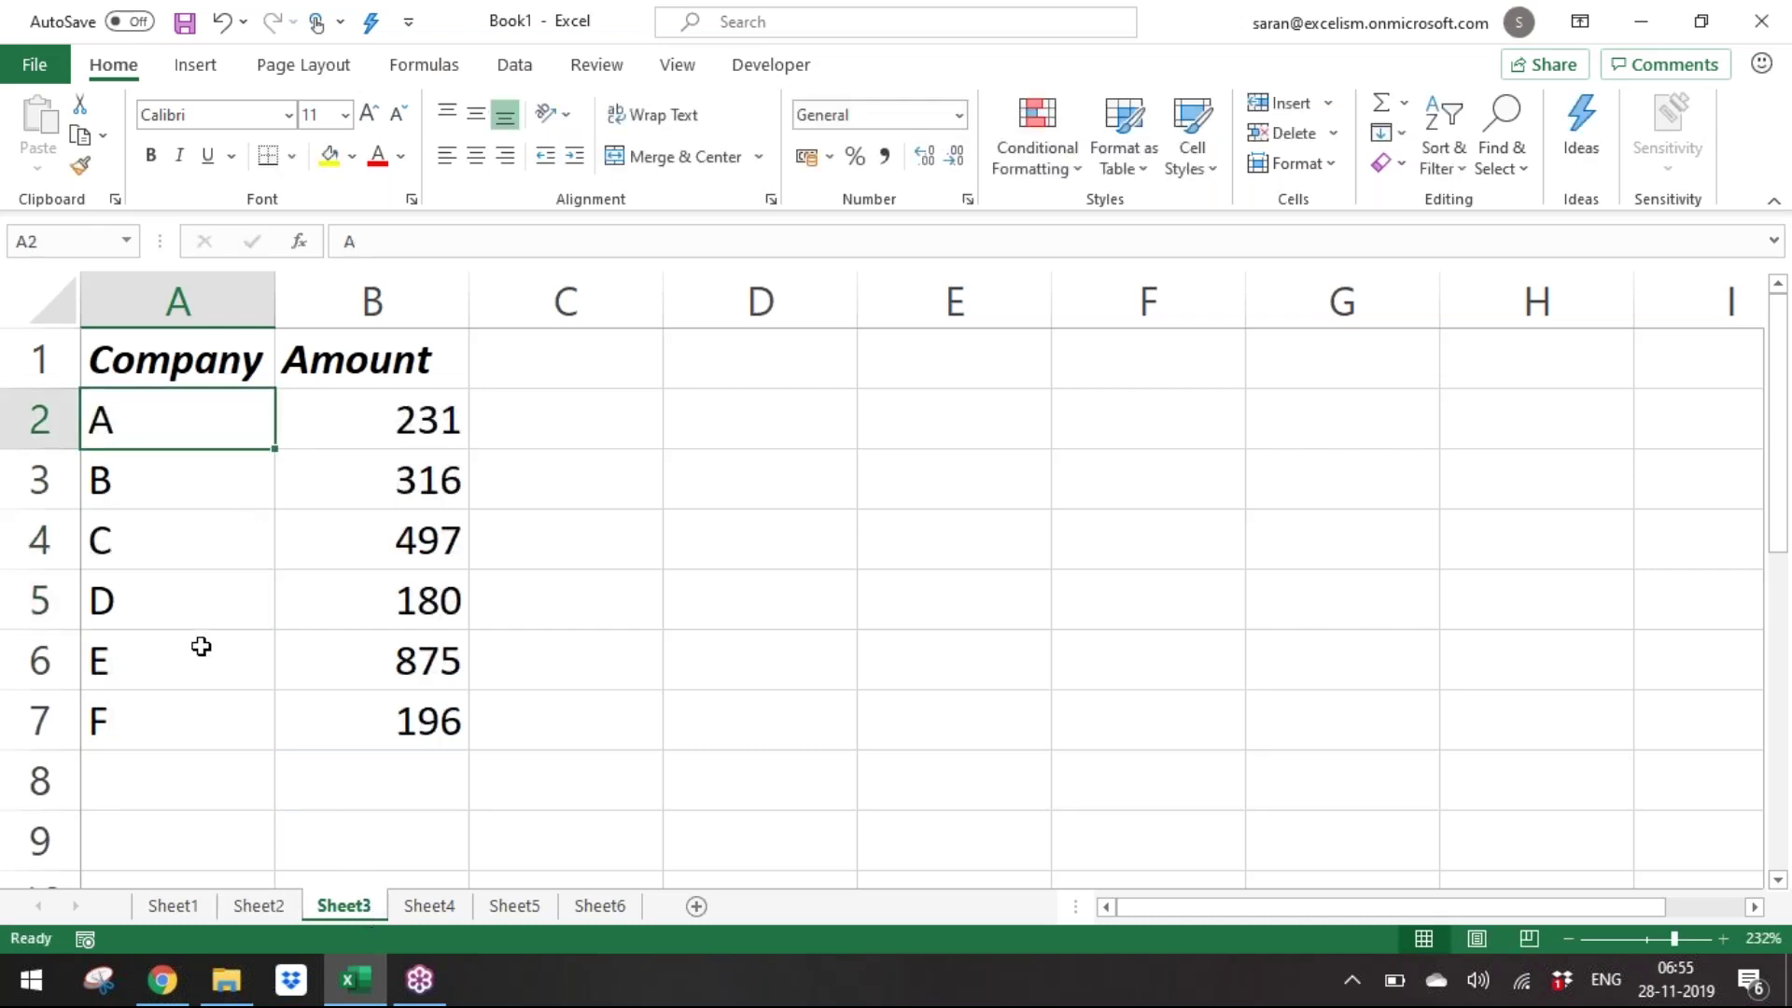
{"action": "left_click", "coordinate": [176, 535]}
{"action": "type", "text": "G"}
{"action": "key", "text": "Return"}
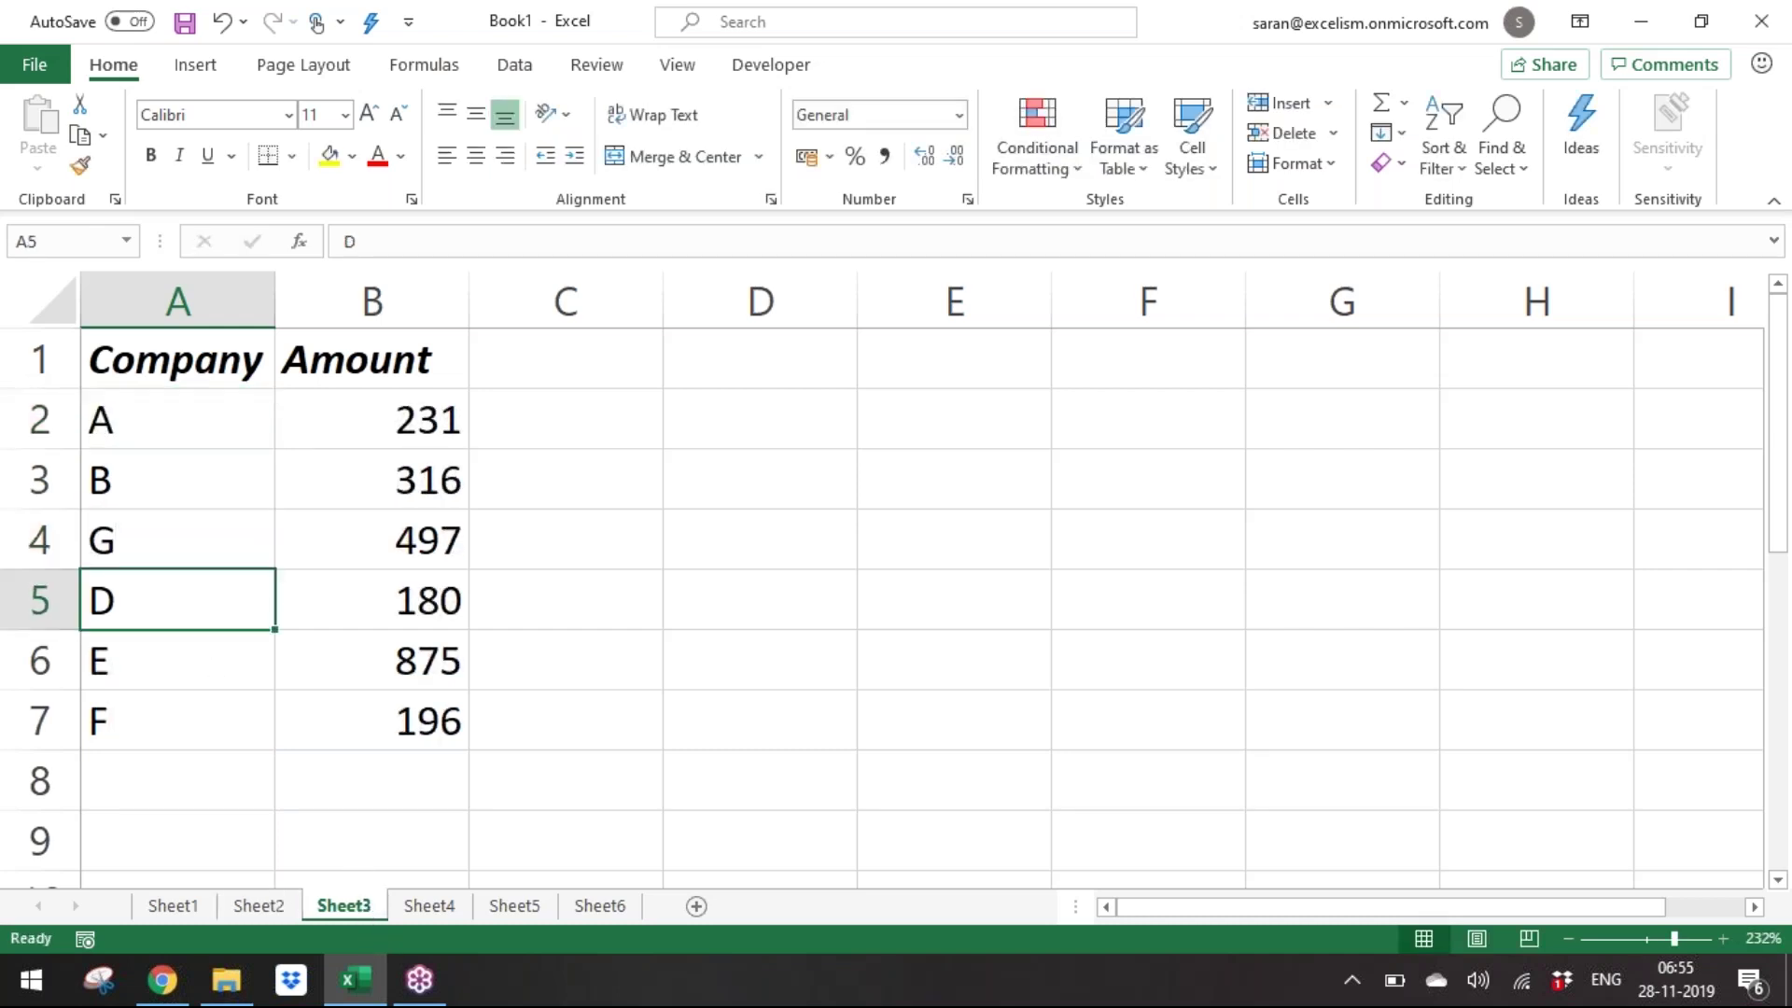
{"action": "key", "text": "Up"}
{"action": "key", "text": "Up"}
{"action": "key", "text": "Up"}
{"action": "type", "text": "H"}
{"action": "key", "text": "Return"}
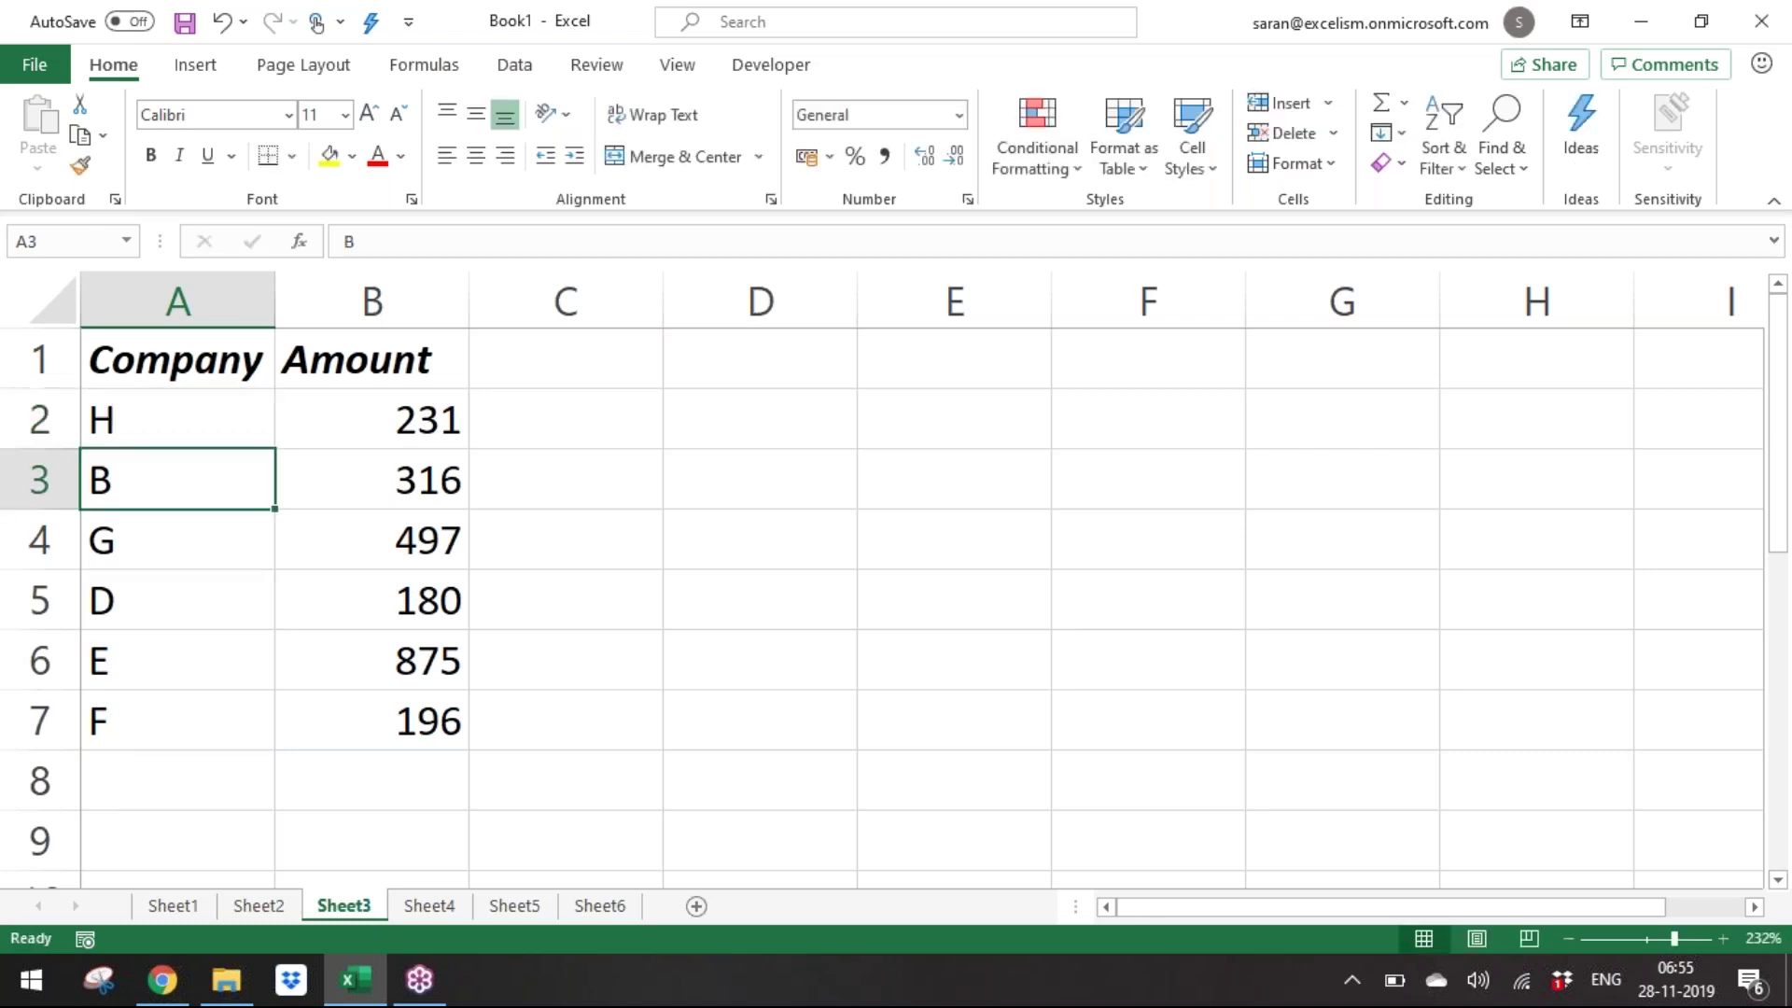
{"action": "key", "text": "Down"}
{"action": "key", "text": "Down"}
{"action": "key", "text": "Down"}
On Sheet4, list companies G, H, A, B, C, D.
{"action": "left_click", "coordinate": [429, 906]}
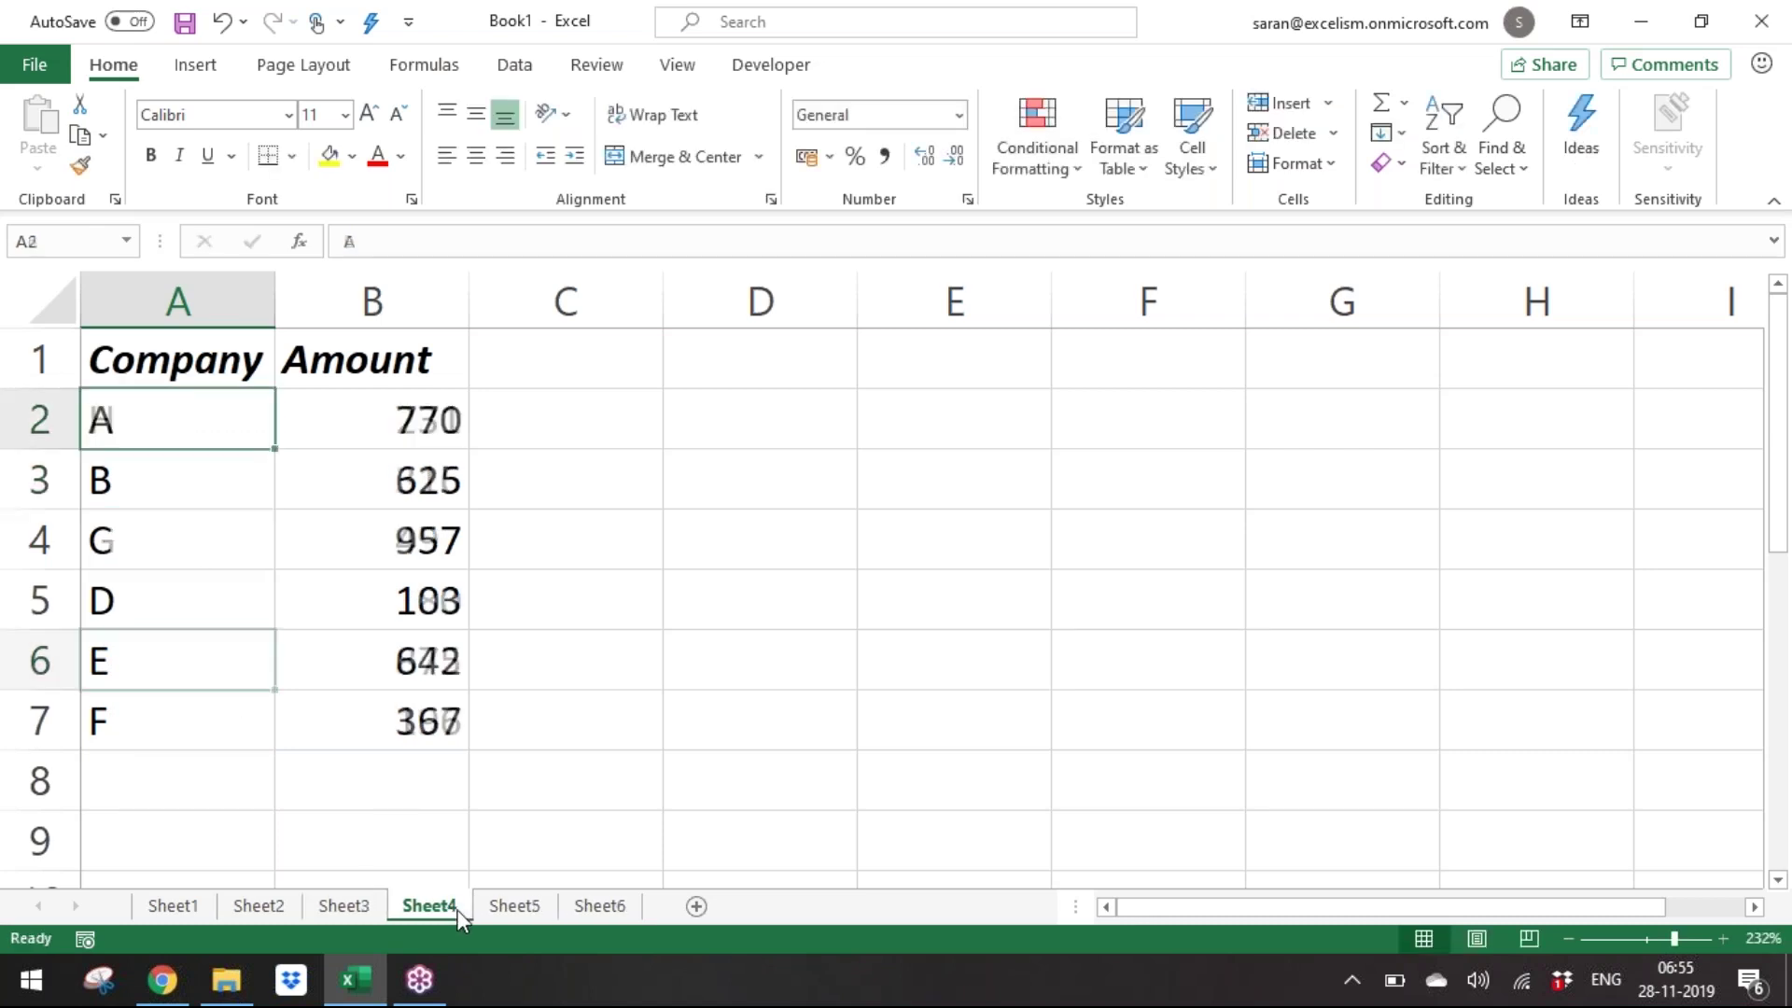
{"action": "type", "text": "G"}
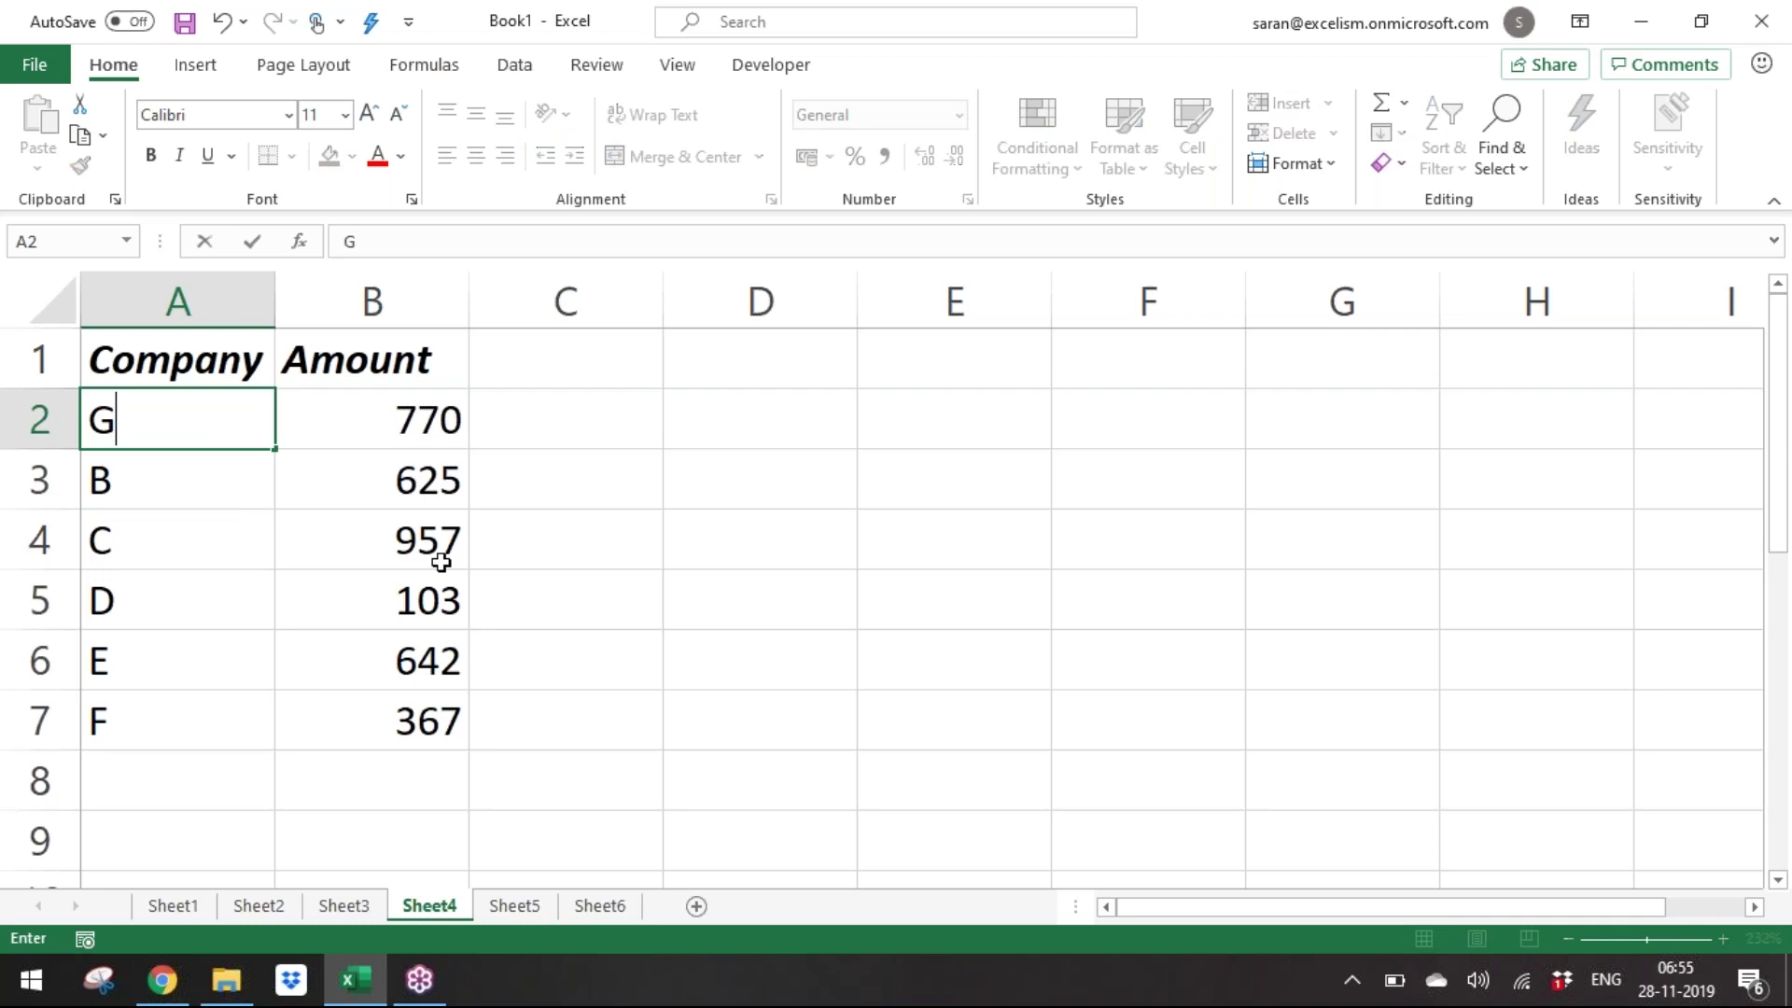
{"action": "key", "text": "Return"}
{"action": "type", "text": "H"}
{"action": "key", "text": "Return"}
{"action": "type", "text": "S"}
{"action": "key", "text": "Return"}
{"action": "key", "text": "Up"}
{"action": "type", "text": "A"}
{"action": "key", "text": "Return"}
{"action": "type", "text": "B"}
{"action": "key", "text": "Return"}
{"action": "type", "text": "C"}
{"action": "key", "text": "Return"}
{"action": "type", "text": "D"}
{"action": "key", "text": "Return"}
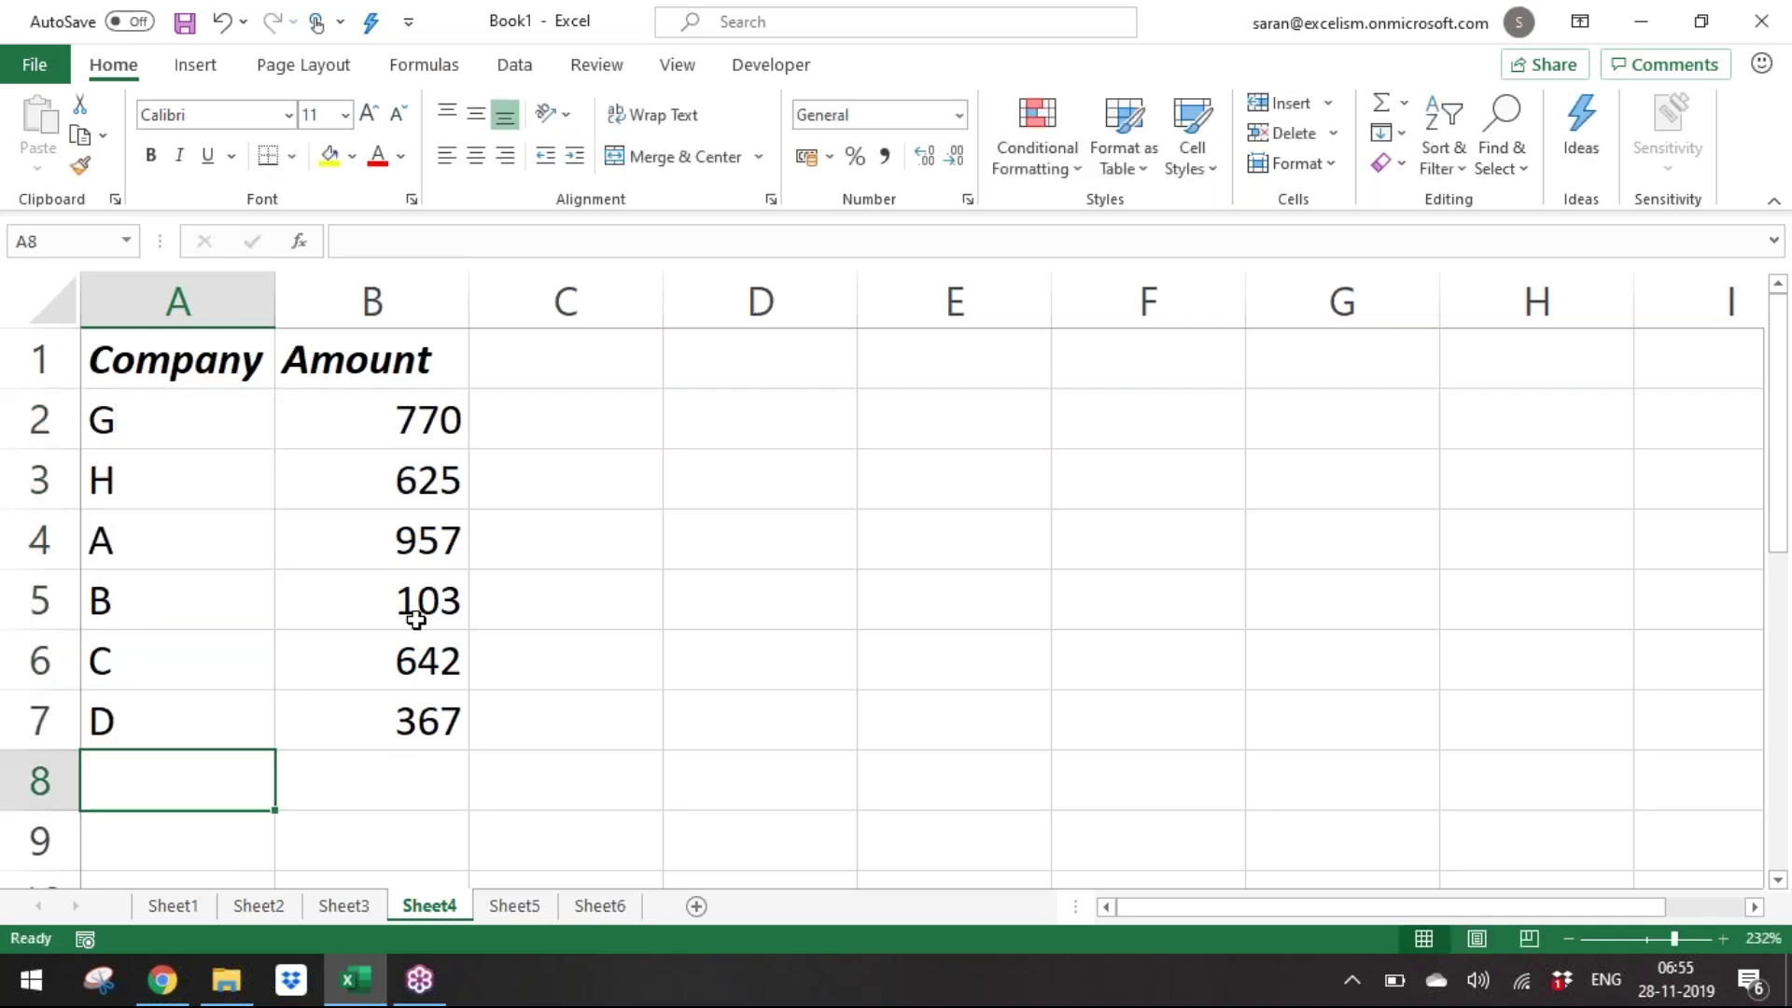
On Sheet5, reverse the companies to run F, E, D, C, B, A.
{"action": "left_click", "coordinate": [504, 915]}
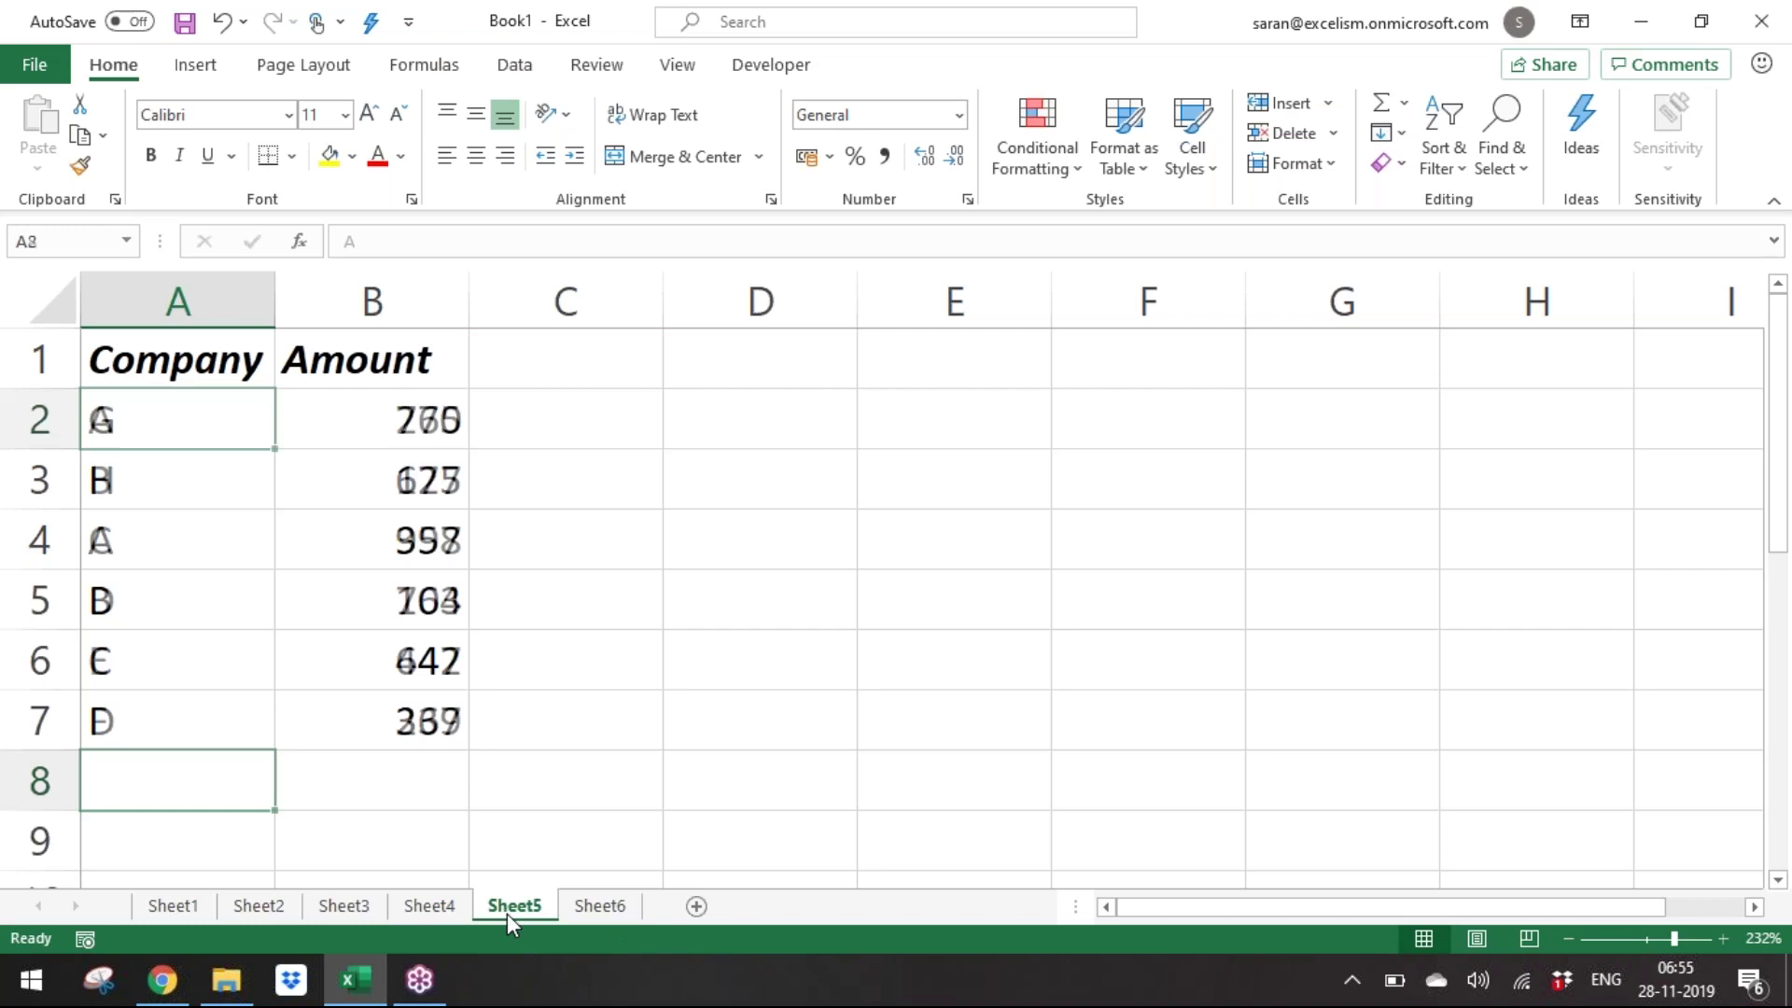
{"action": "left_click", "coordinate": [201, 507]}
{"action": "key", "text": "Up"}
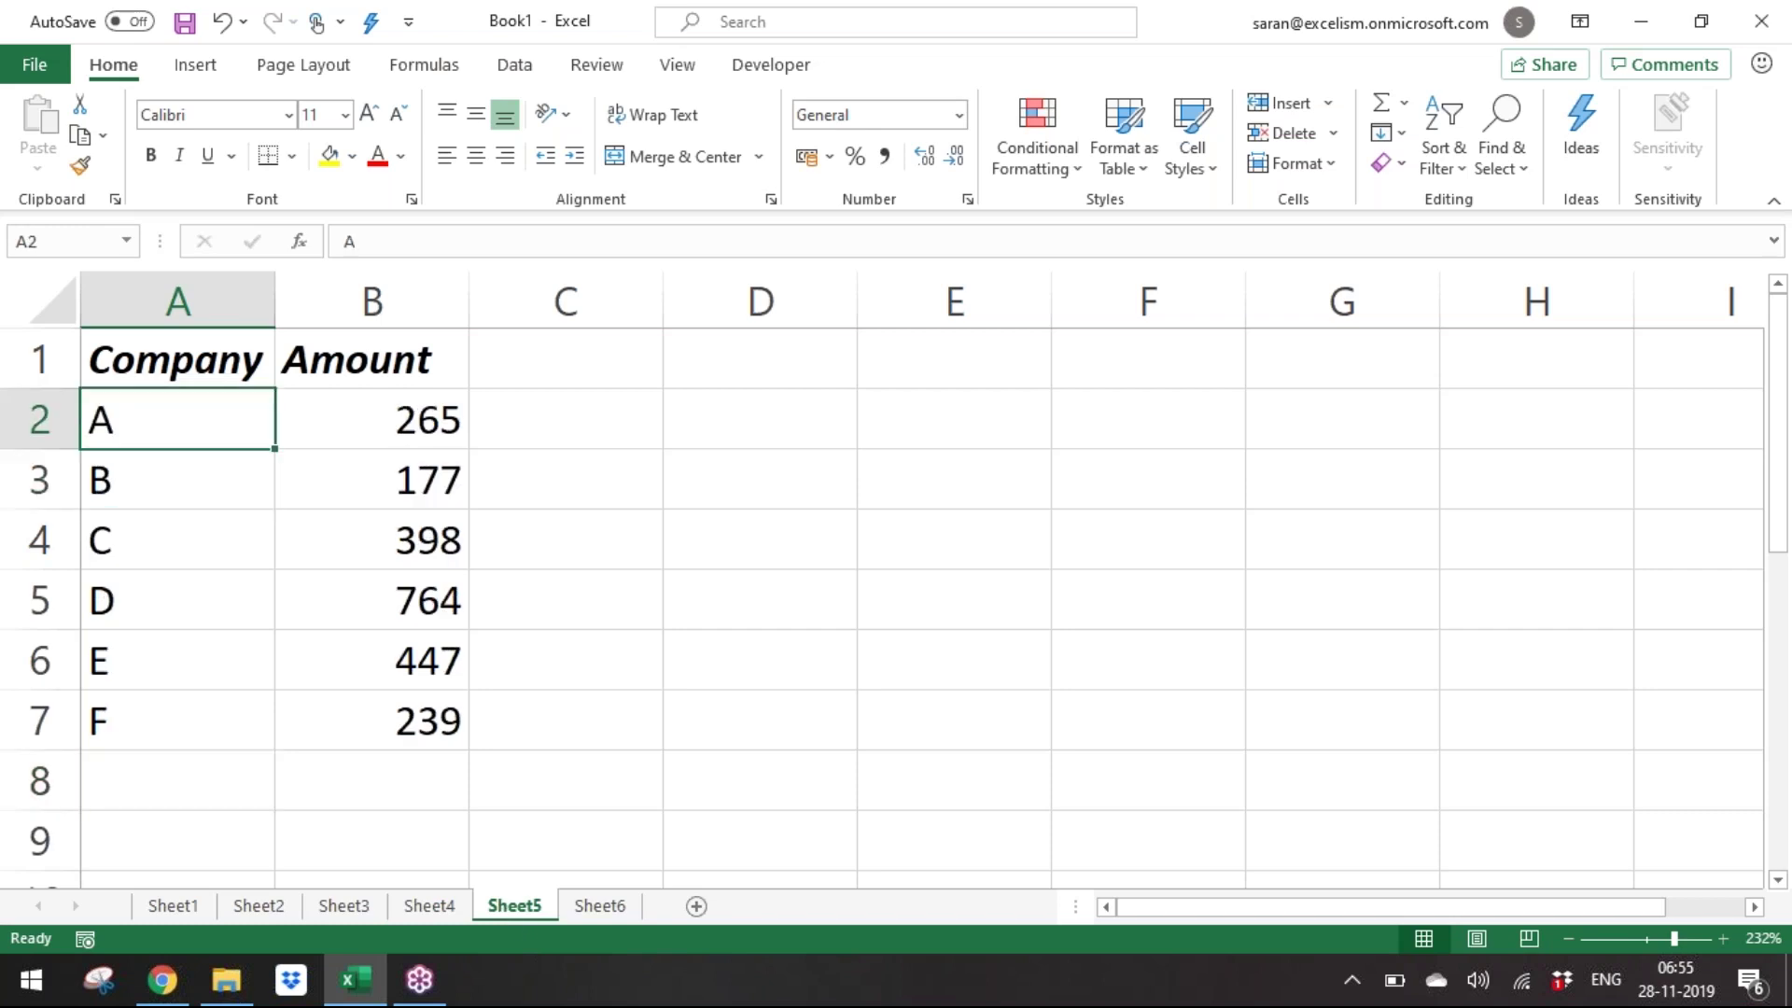
{"action": "type", "text": "F"}
{"action": "key", "text": "Return"}
{"action": "type", "text": "E"}
{"action": "key", "text": "Return"}
{"action": "type", "text": "D"}
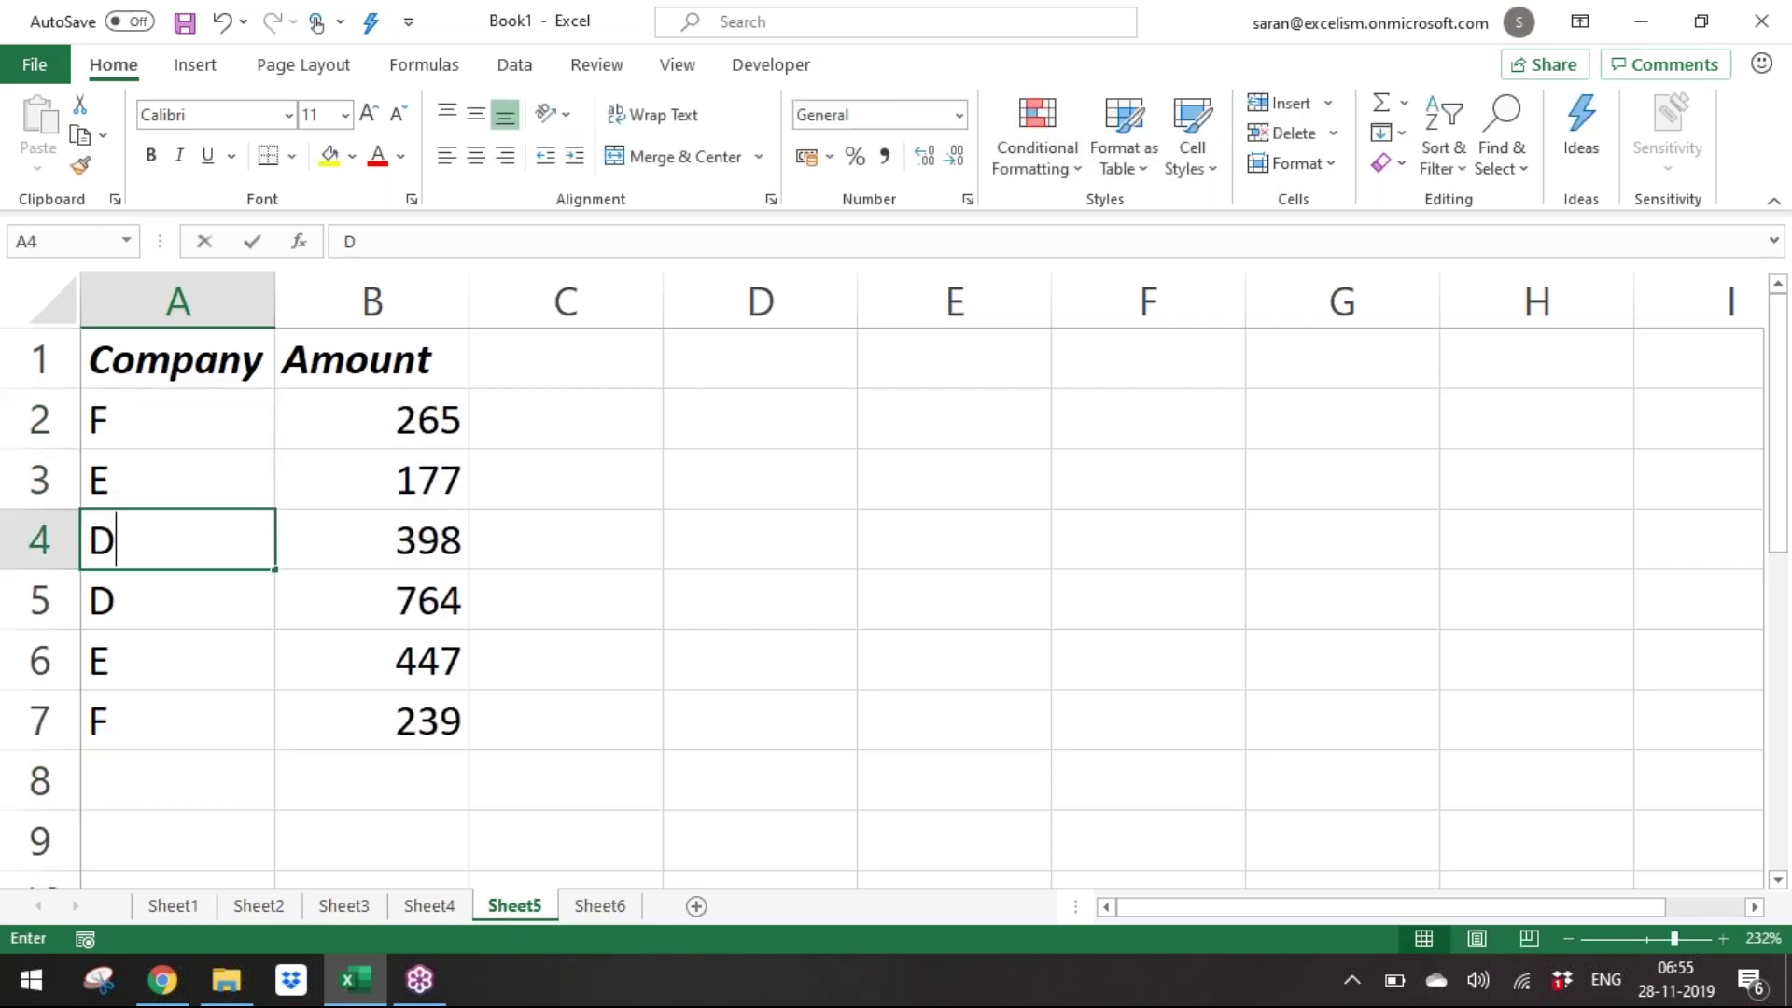
{"action": "key", "text": "Return"}
{"action": "type", "text": "C"}
{"action": "key", "text": "Return"}
{"action": "type", "text": "B"}
{"action": "key", "text": "Return"}
{"action": "type", "text": "A"}
{"action": "key", "text": "Return"}
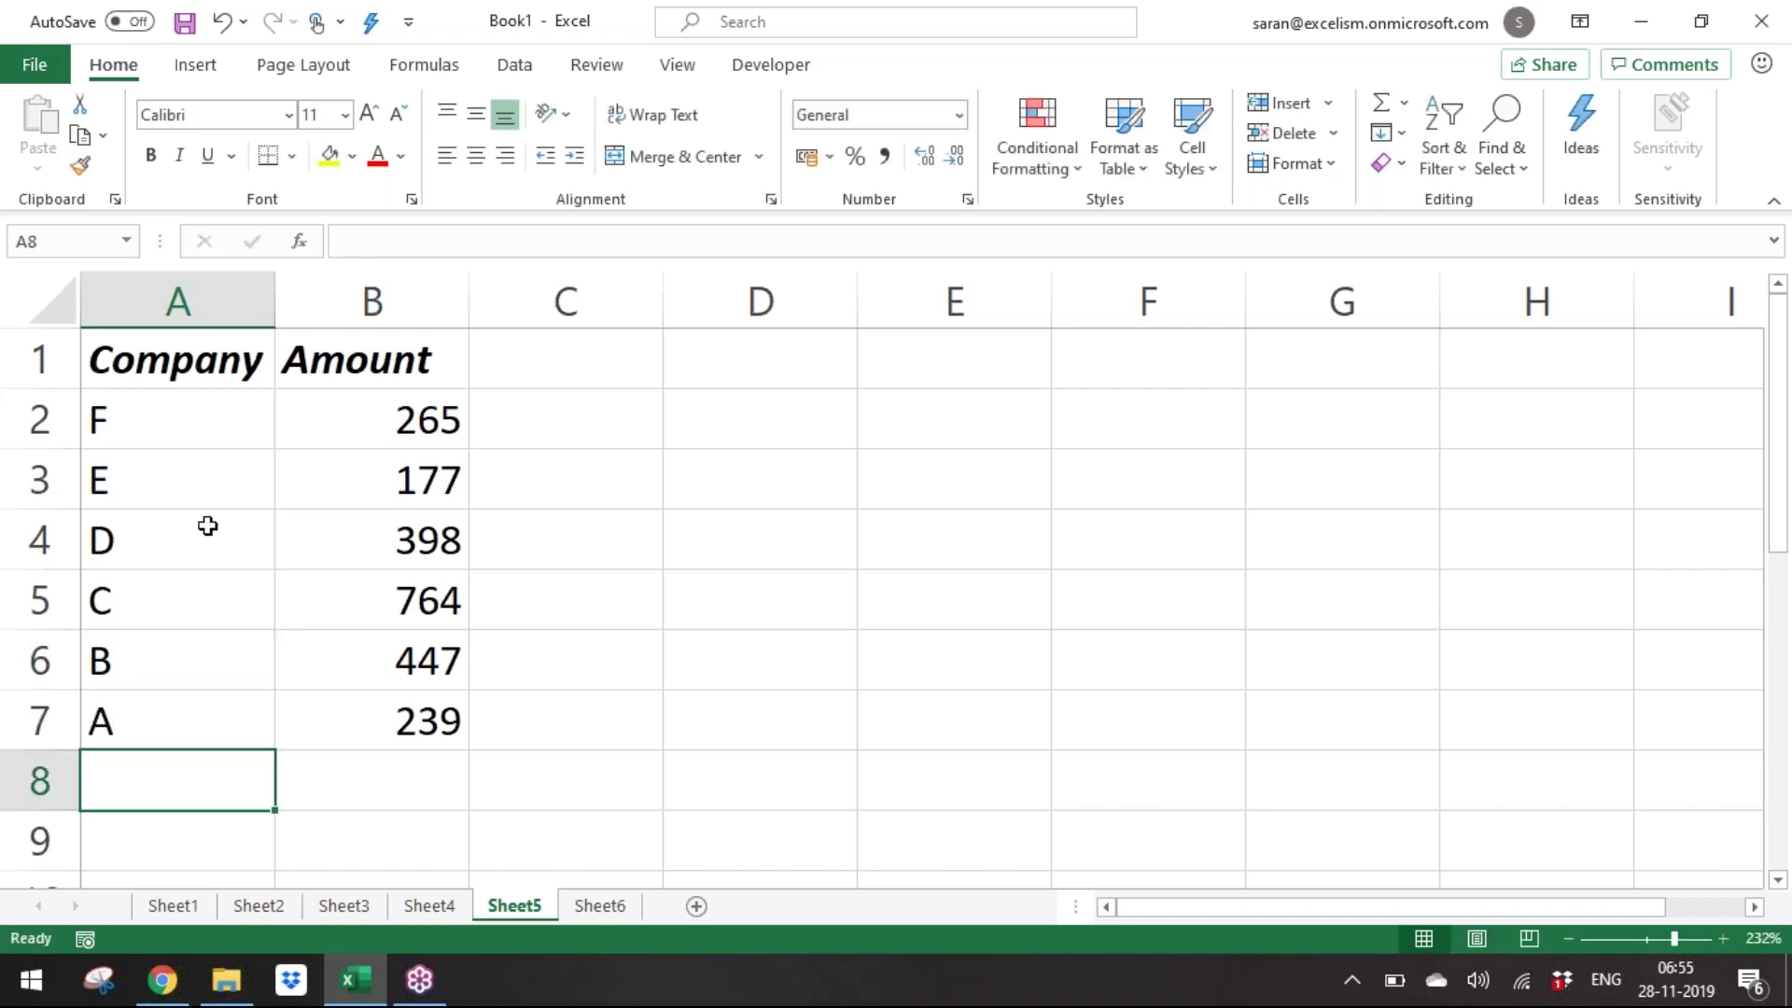
{"action": "left_click", "coordinate": [624, 911]}
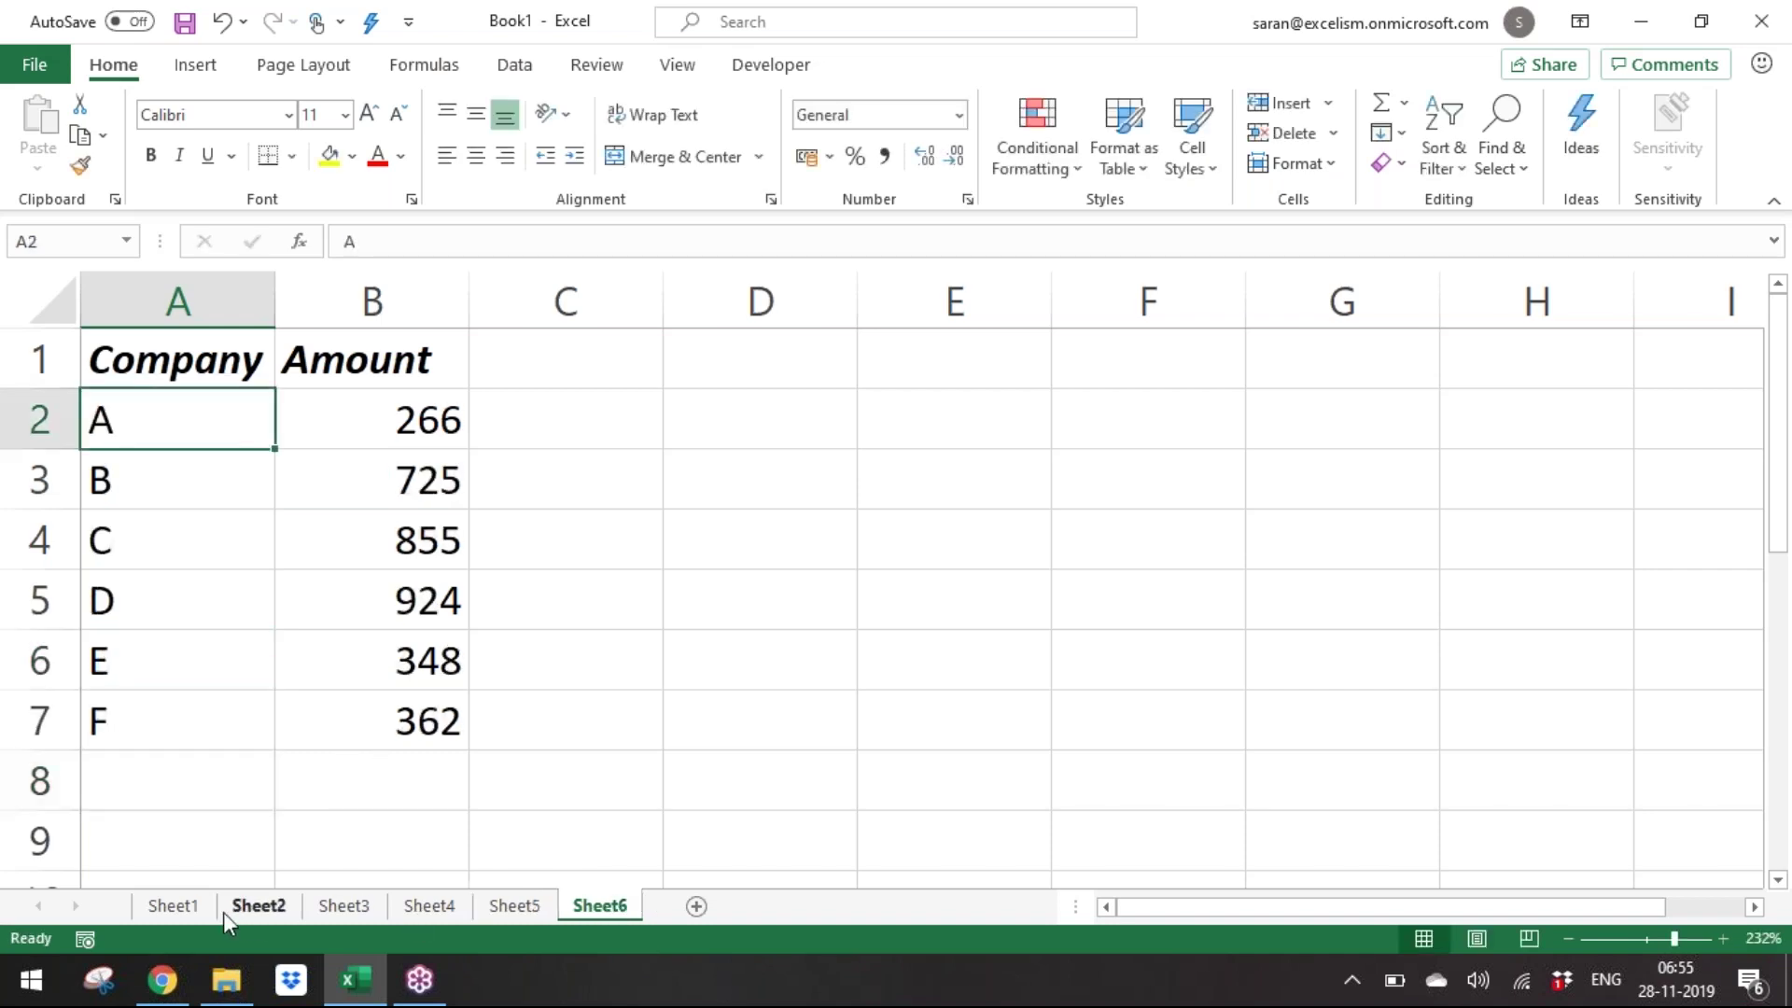
Rename Sheet1 to Jan and Sheet2 to Feb.
{"action": "left_click", "coordinate": [173, 905]}
{"action": "key", "text": "alt+o"}
{"action": "type", "text": "hr"}
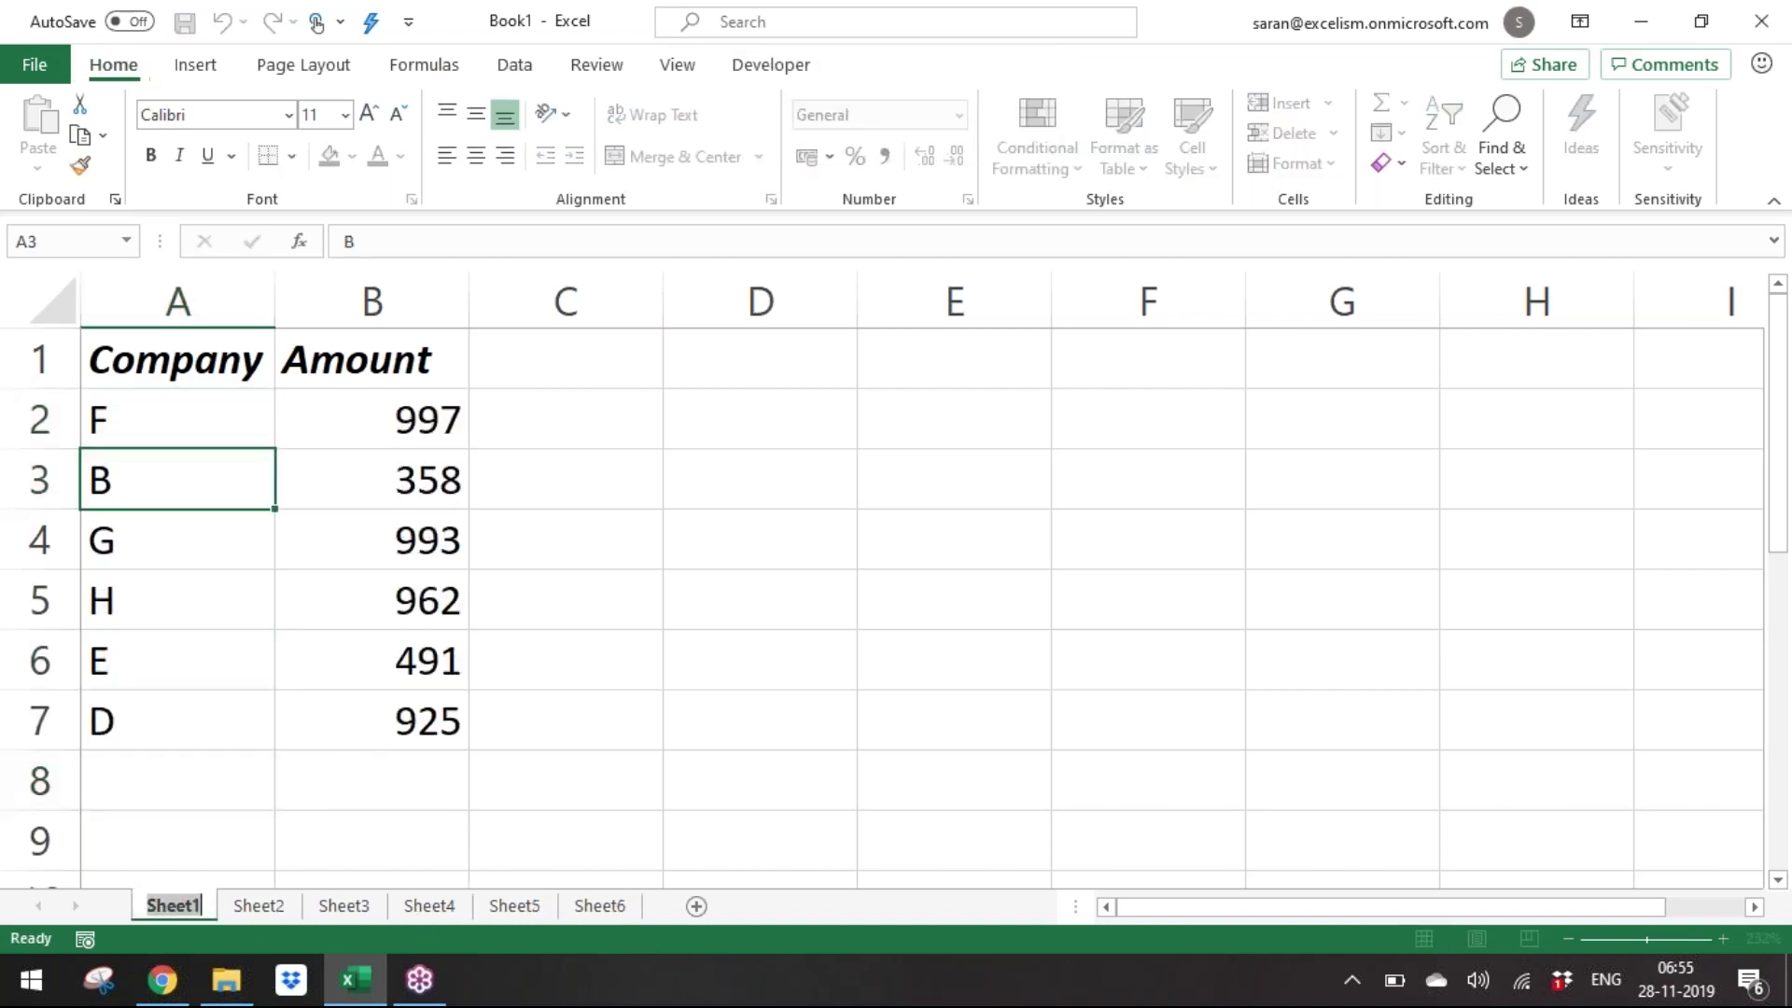
{"action": "type", "text": "Jan"}
{"action": "key", "text": "Return"}
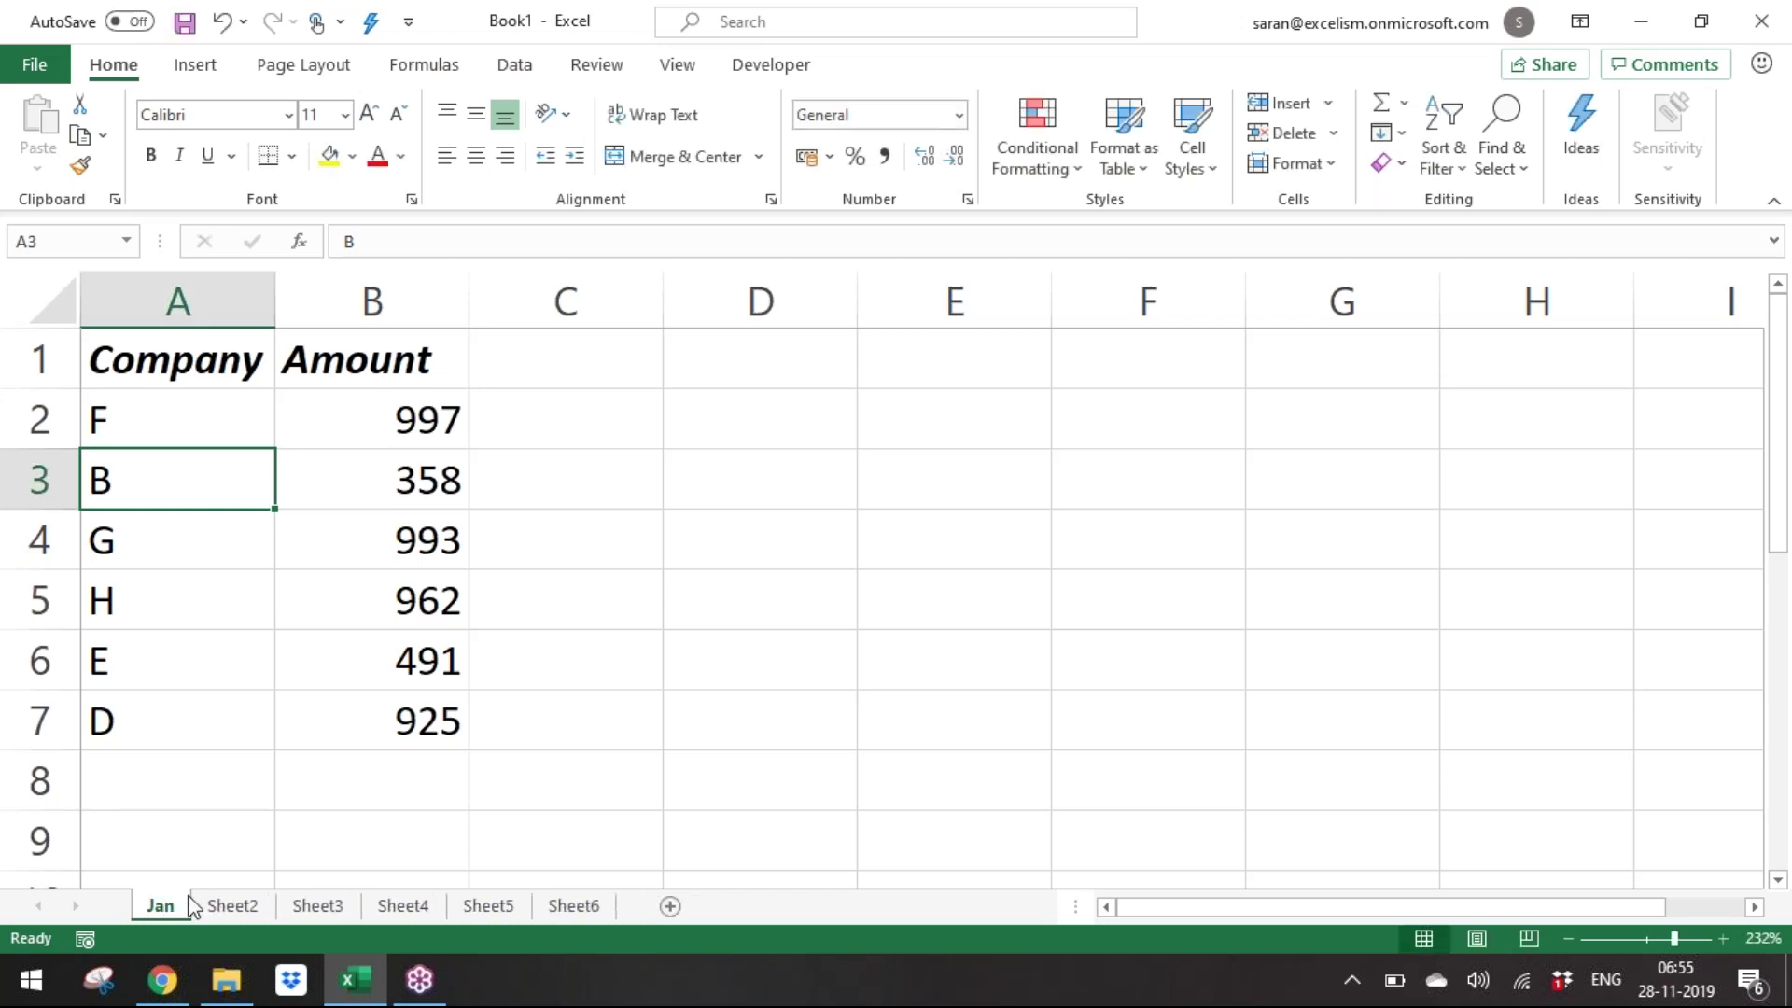
{"action": "left_click", "coordinate": [249, 913]}
{"action": "key", "text": "alt+o"}
{"action": "type", "text": "hrFeb"}
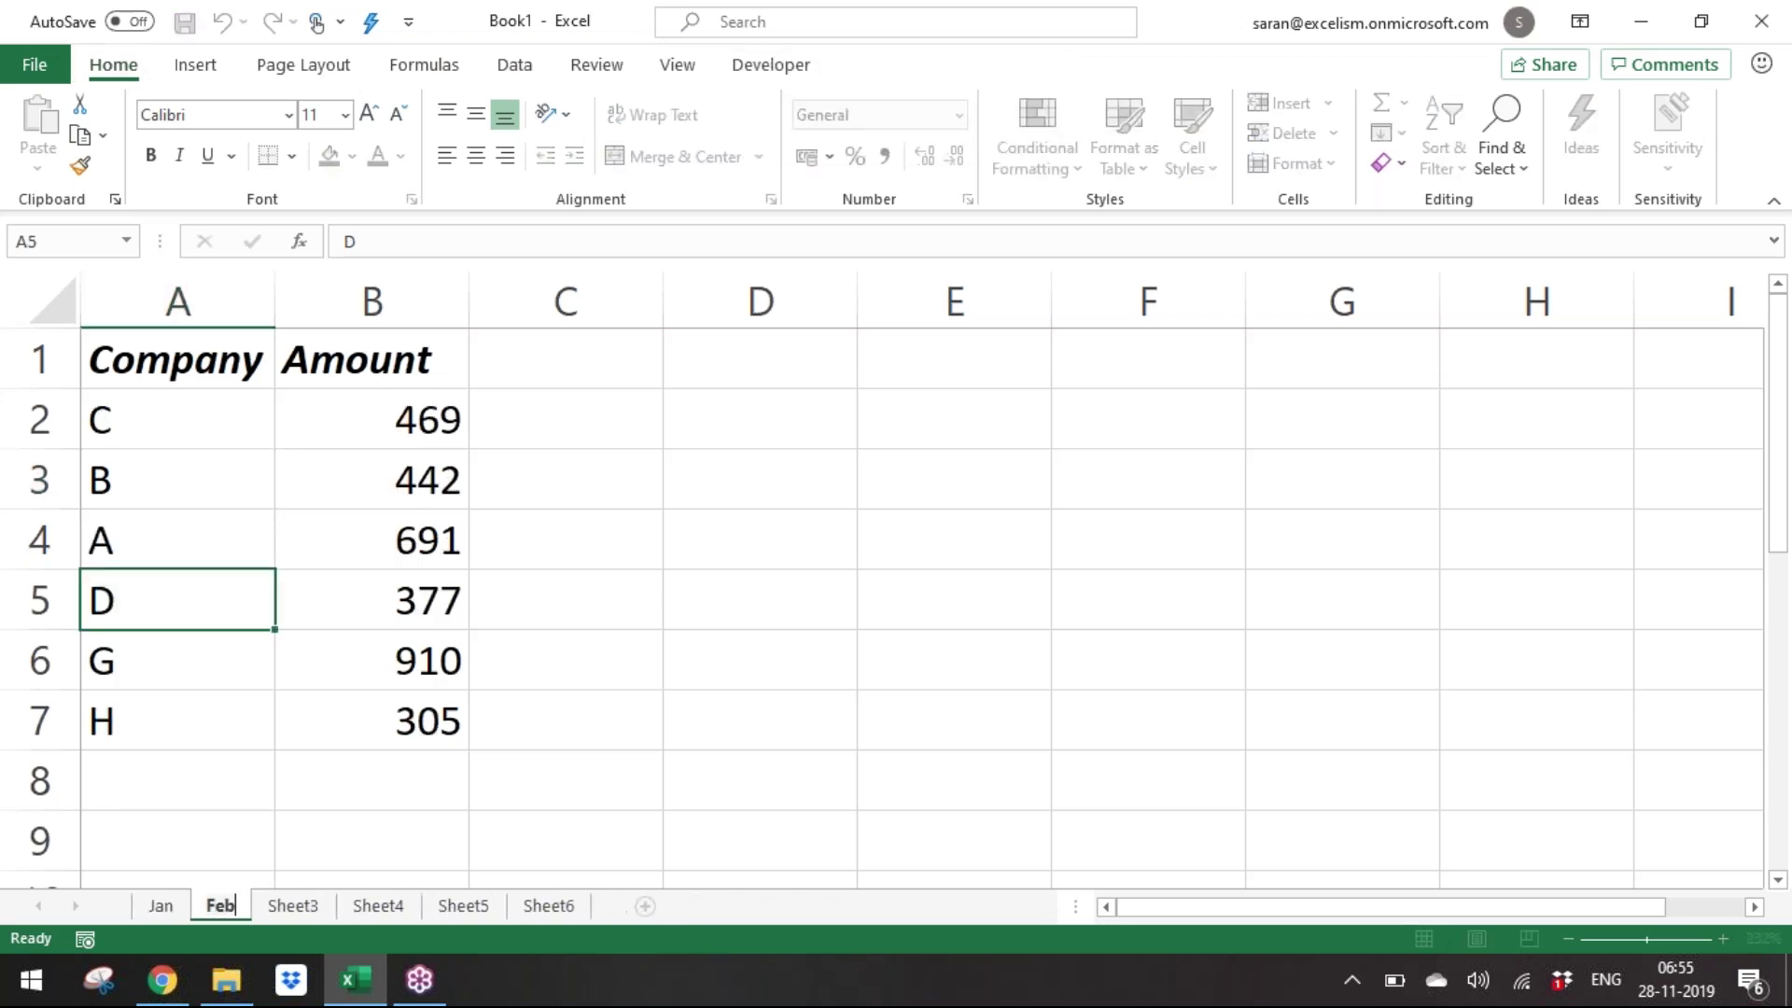
{"action": "key", "text": "Return"}
Rename Sheet3 to Mar and Sheet4 to Apr.
{"action": "left_click", "coordinate": [284, 911]}
{"action": "key", "text": "alt+o"}
{"action": "type", "text": "hrMar"}
{"action": "key", "text": "Return"}
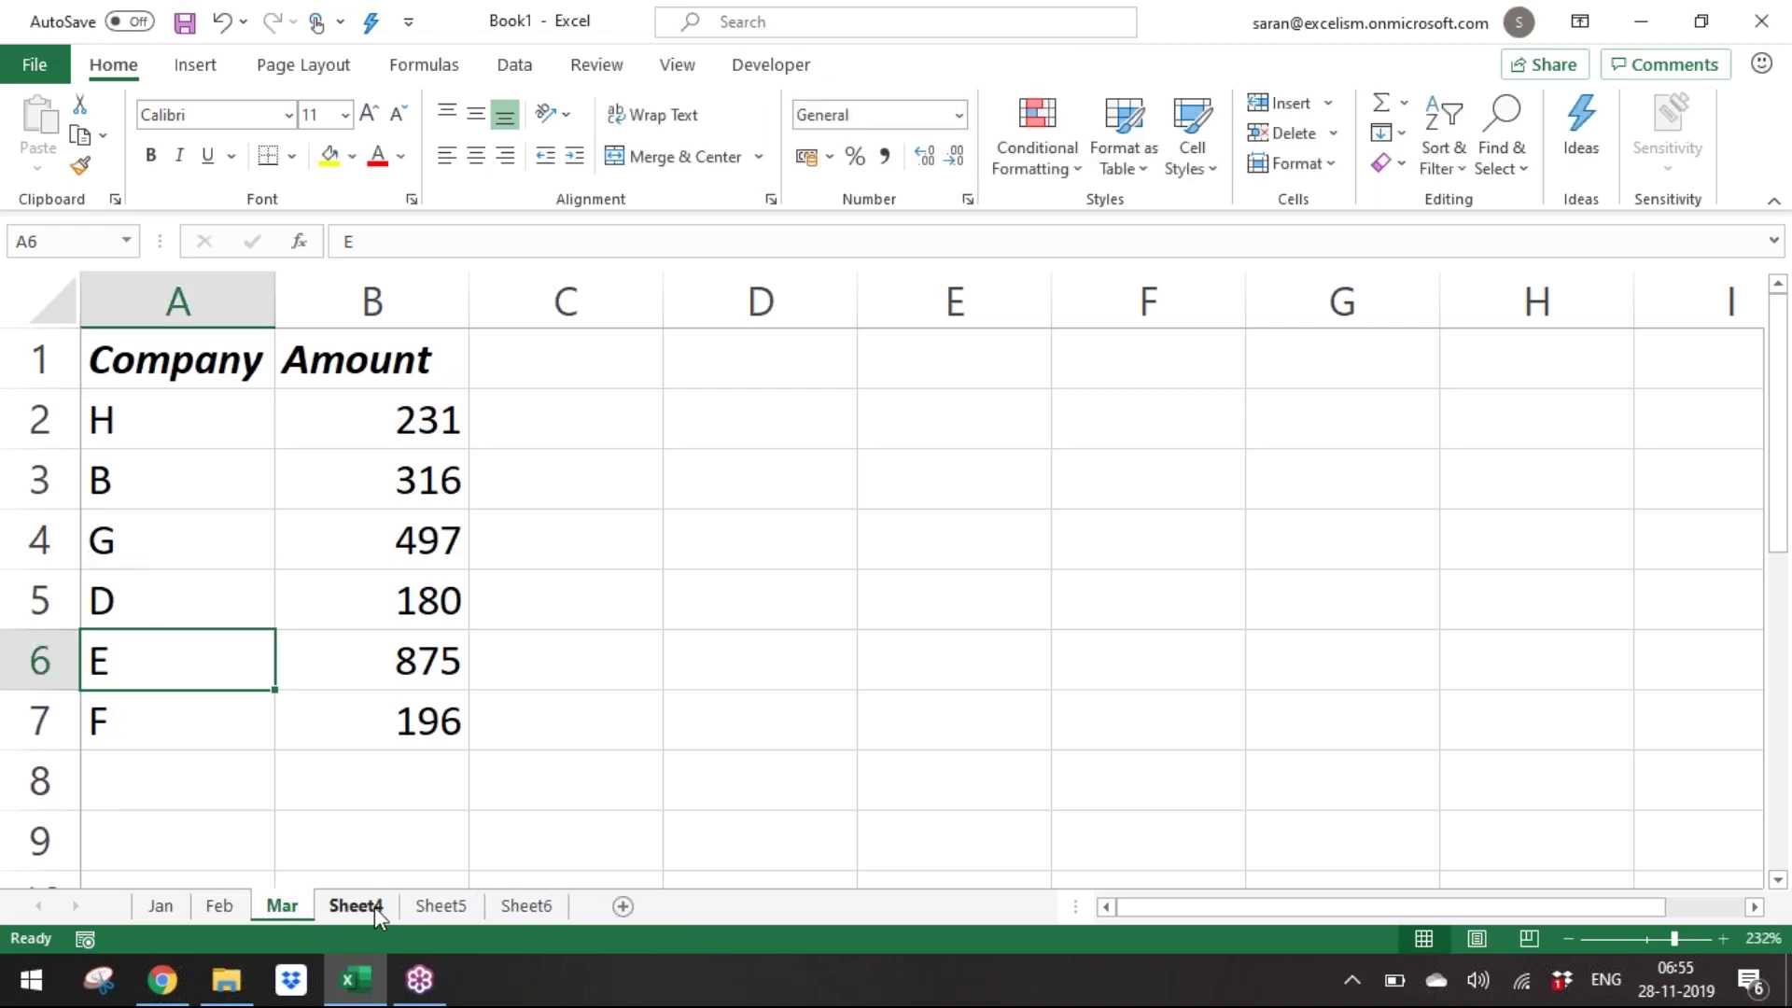
{"action": "left_click", "coordinate": [374, 905]}
{"action": "key", "text": "alt+o"}
{"action": "type", "text": "hrApr"}
{"action": "key", "text": "Return"}
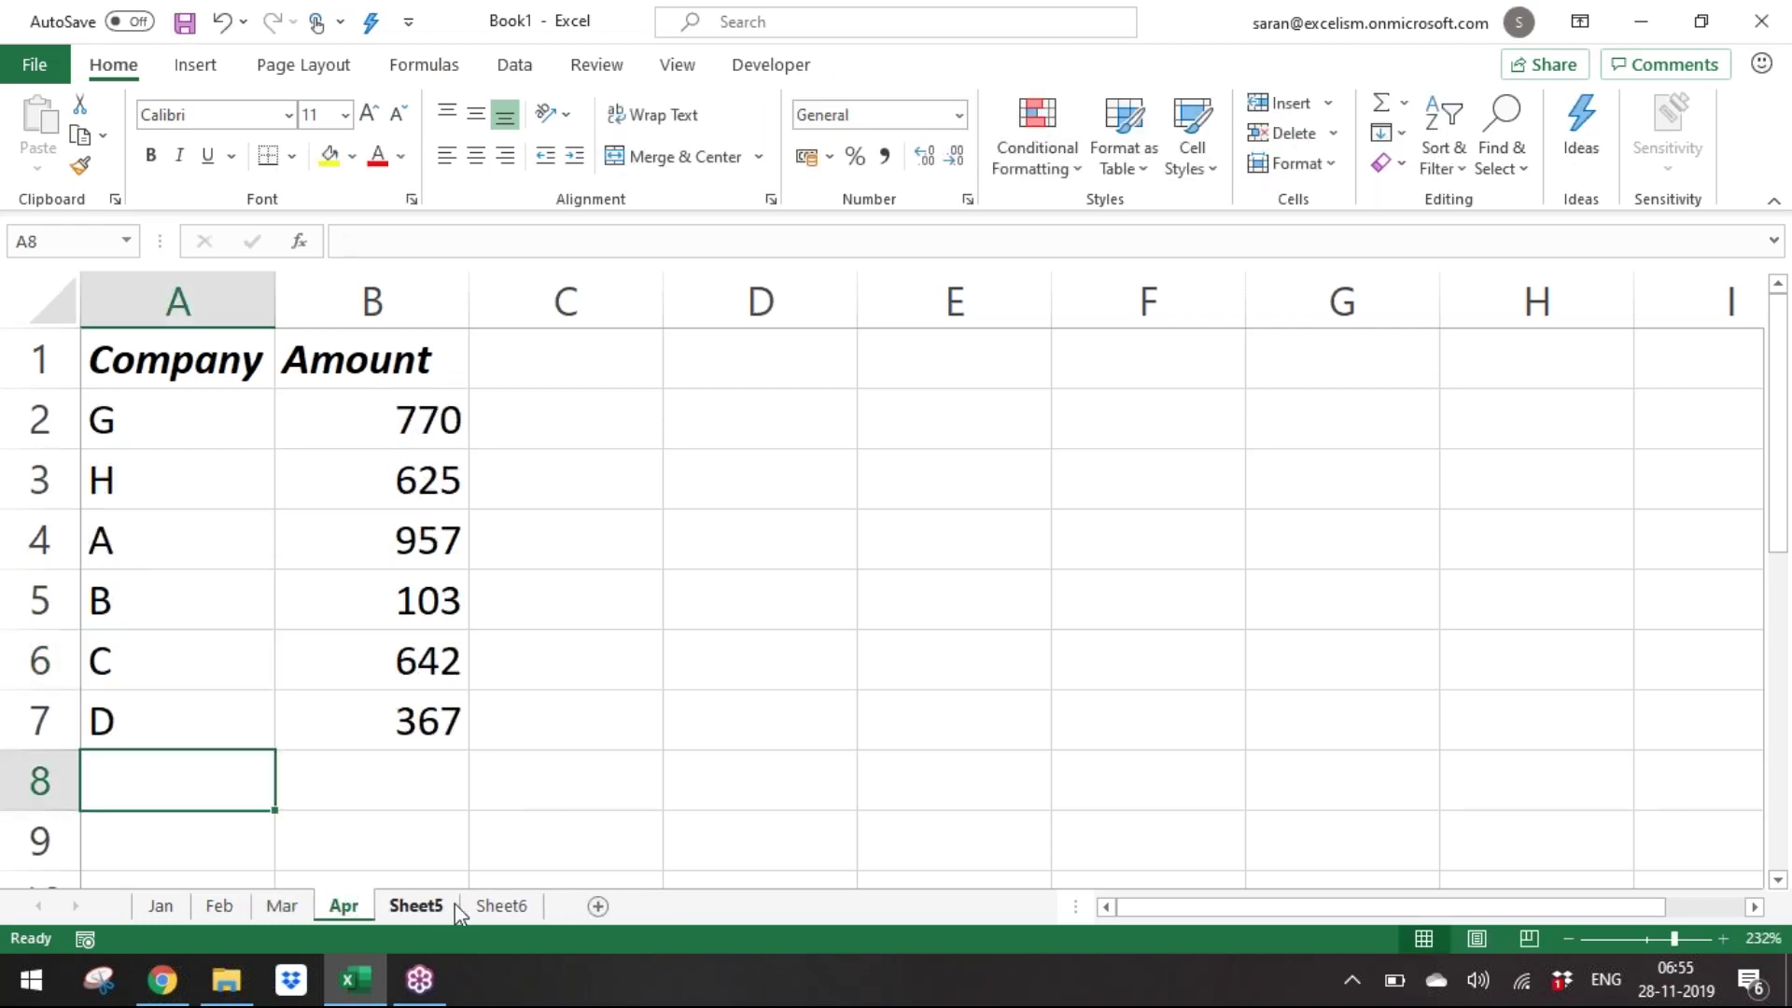
Rename Sheet5 to May.
{"action": "left_click", "coordinate": [466, 905]}
{"action": "key", "text": "alt+o"}
{"action": "key", "text": "h"}
{"action": "key", "text": "r"}
{"action": "left_click", "coordinate": [408, 905]}
{"action": "key", "text": "alt+o"}
{"action": "type", "text": "hrMay"}
{"action": "key", "text": "Return"}
Rename Sheet6 to Jun and add a new blank sheet after it.
{"action": "left_click", "coordinate": [465, 904]}
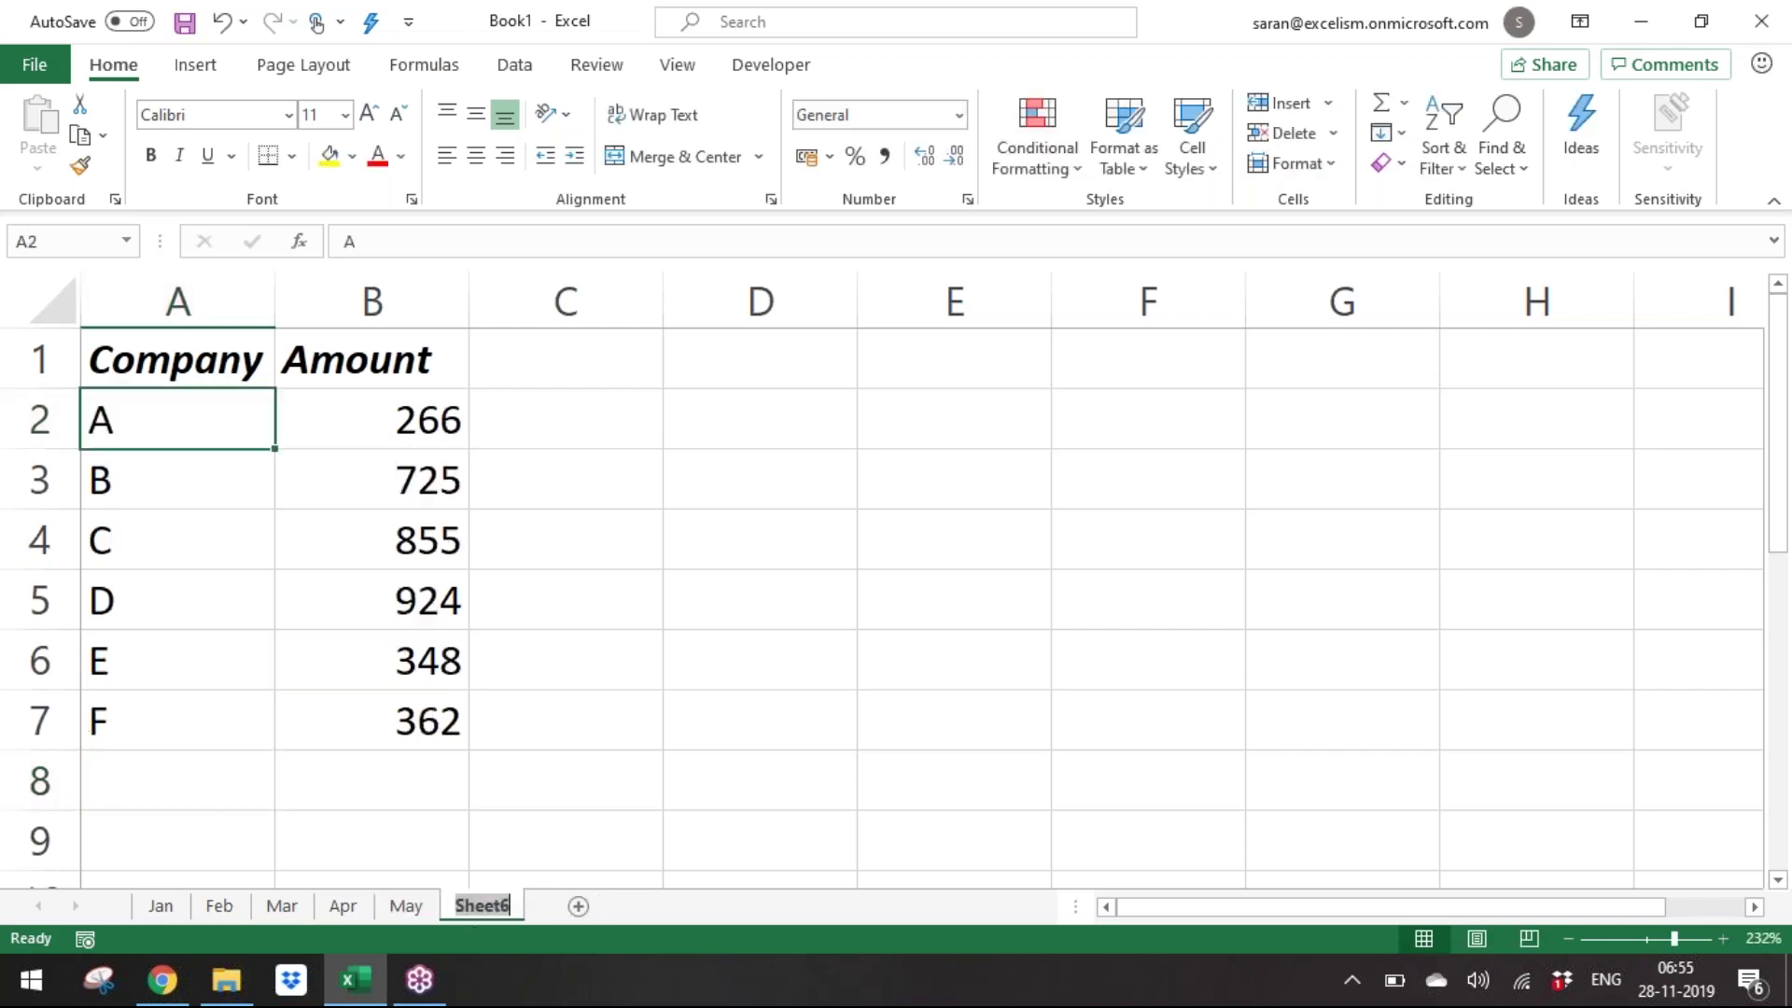
{"action": "key", "text": "alt+o"}
{"action": "type", "text": "hr"}
{"action": "type", "text": "Jun"}
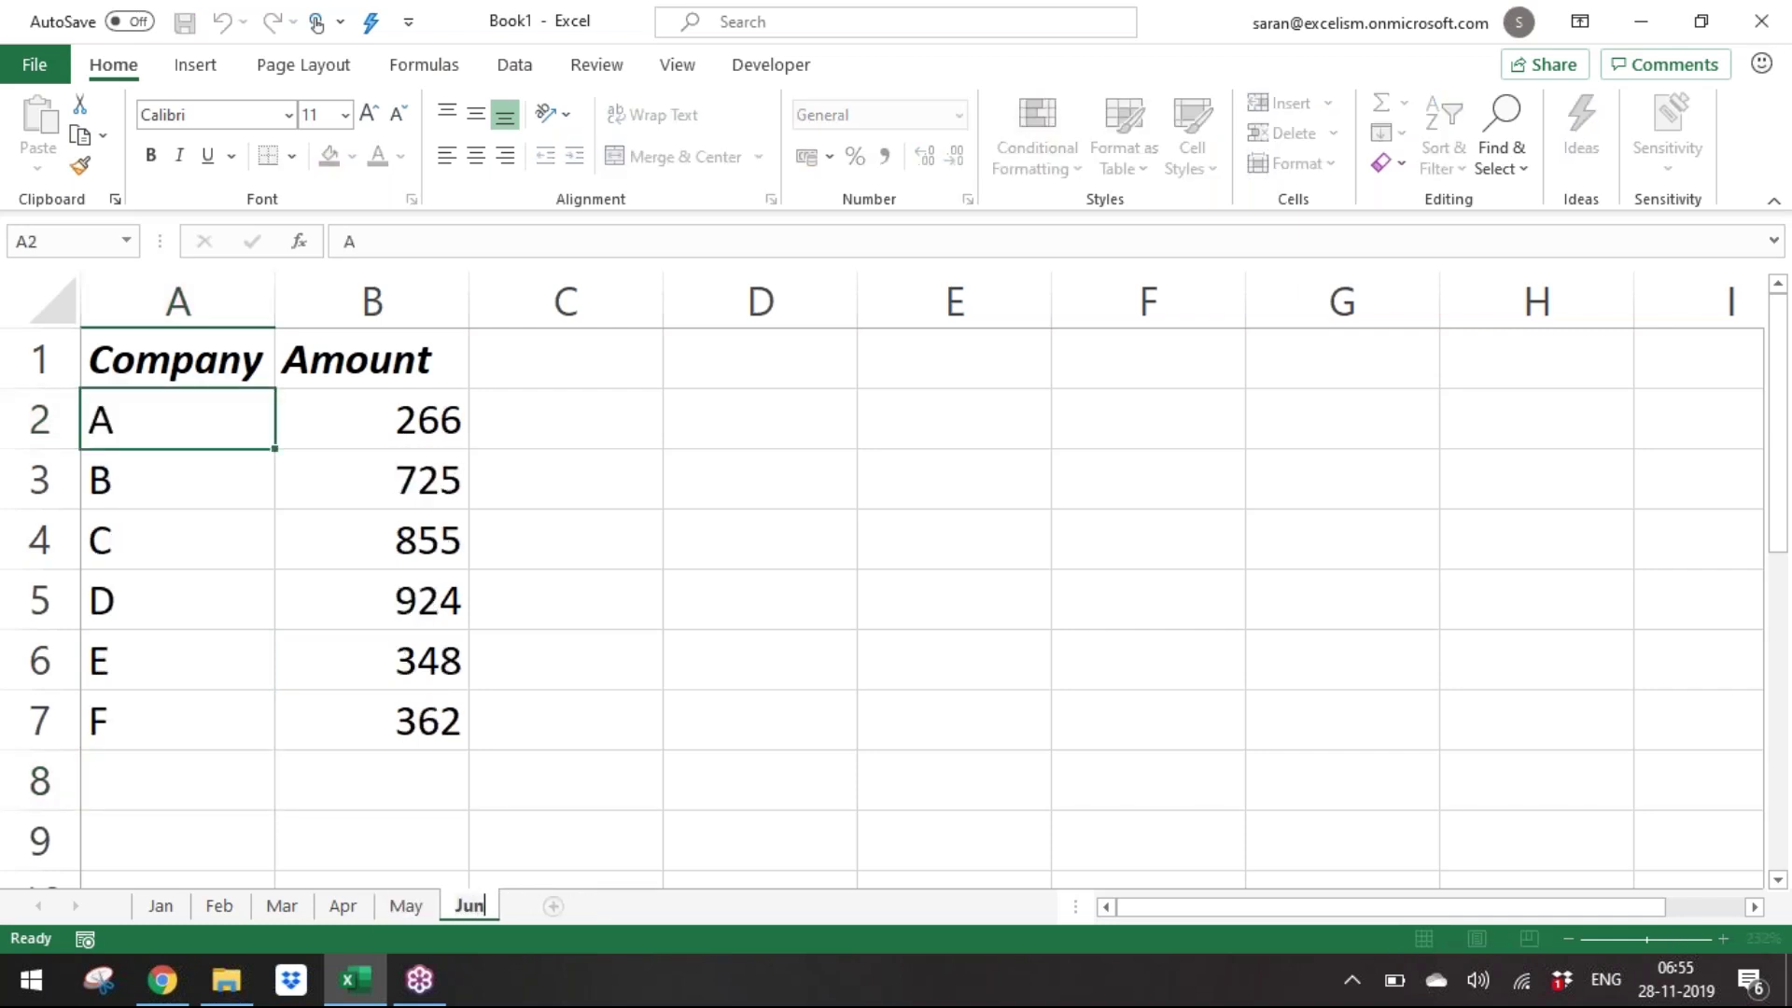
{"action": "key", "text": "Return"}
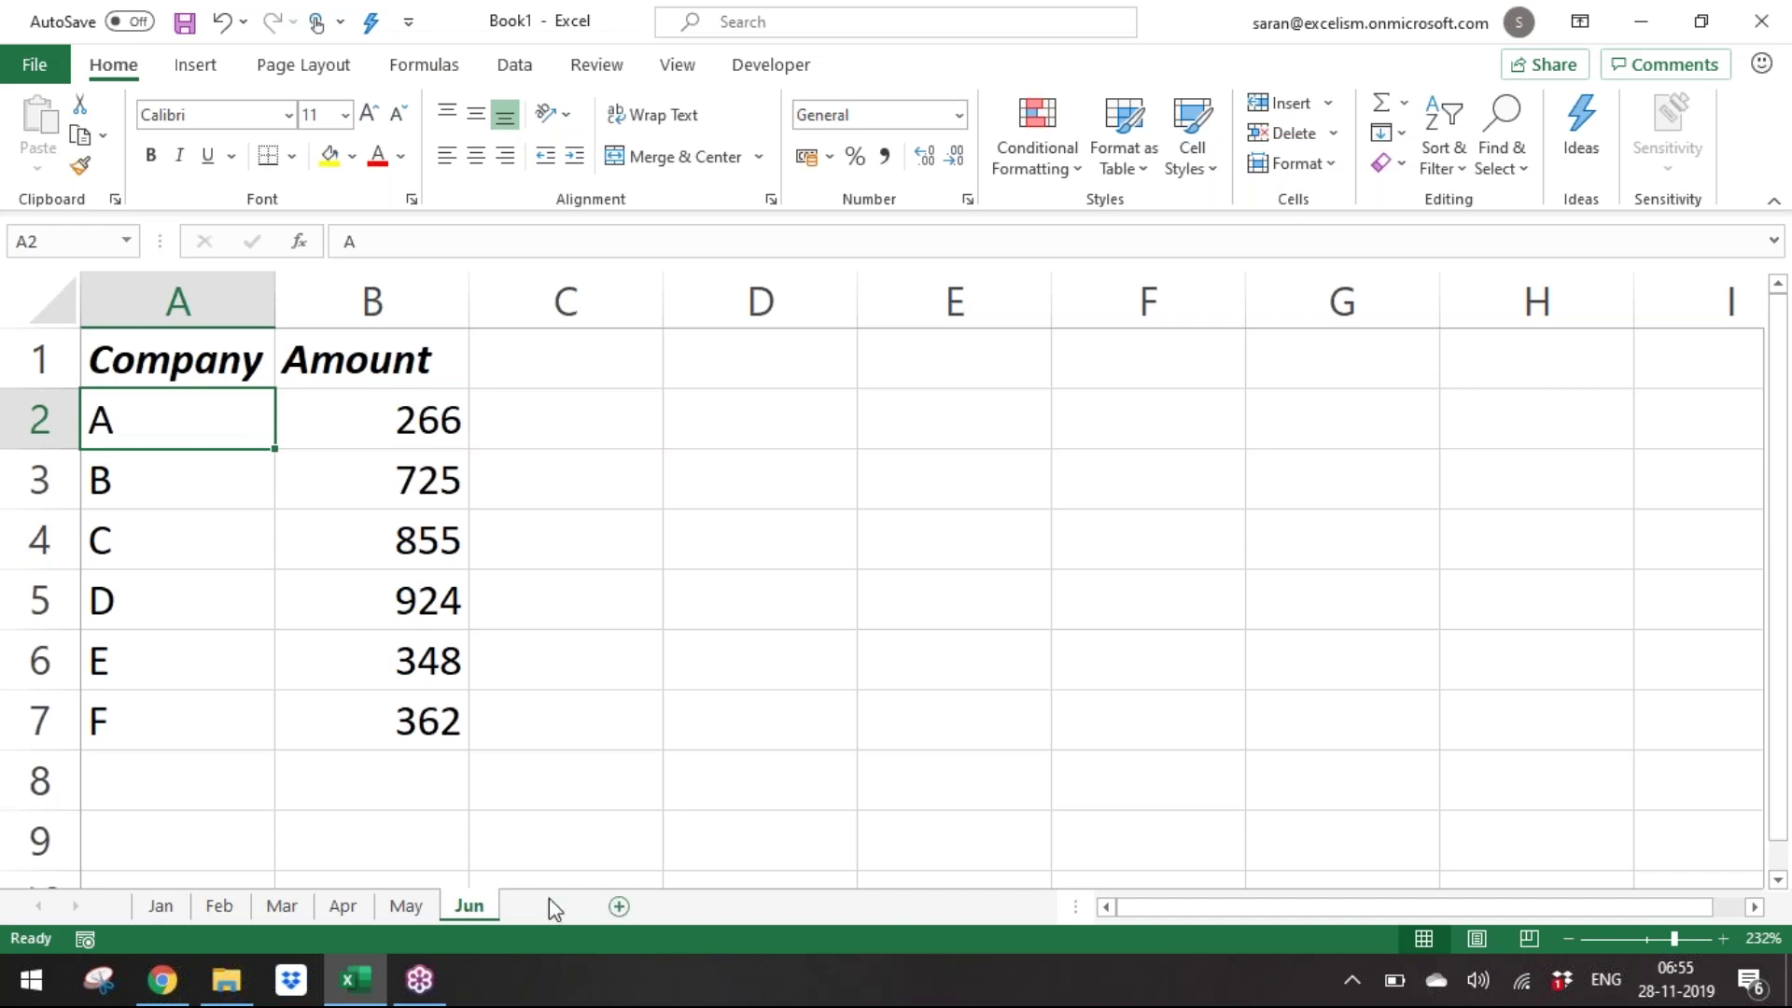
{"action": "left_click", "coordinate": [550, 905]}
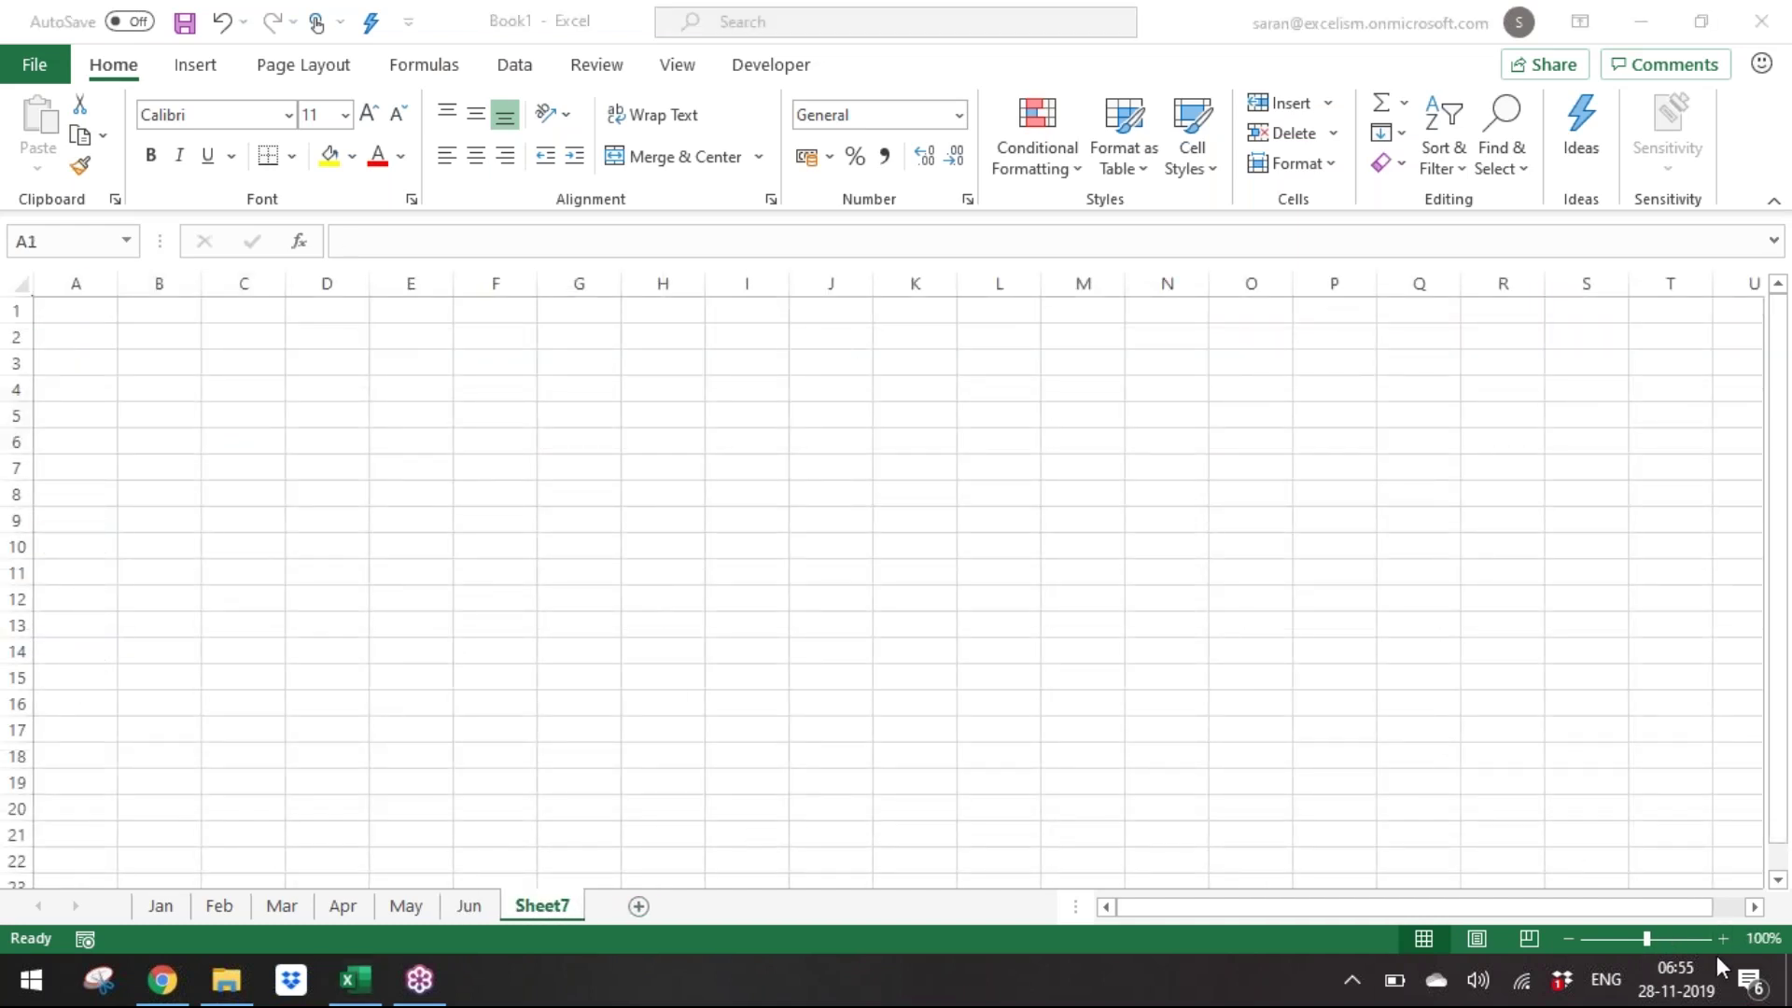
Zoom in and enter the company letters A through H down A2:A9, fixing a stray G.
{"action": "left_click", "coordinate": [1723, 938]}
{"action": "left_click", "coordinate": [1723, 938]}
{"action": "left_click", "coordinate": [1723, 938]}
{"action": "left_click", "coordinate": [1723, 938]}
{"action": "left_click", "coordinate": [1723, 938]}
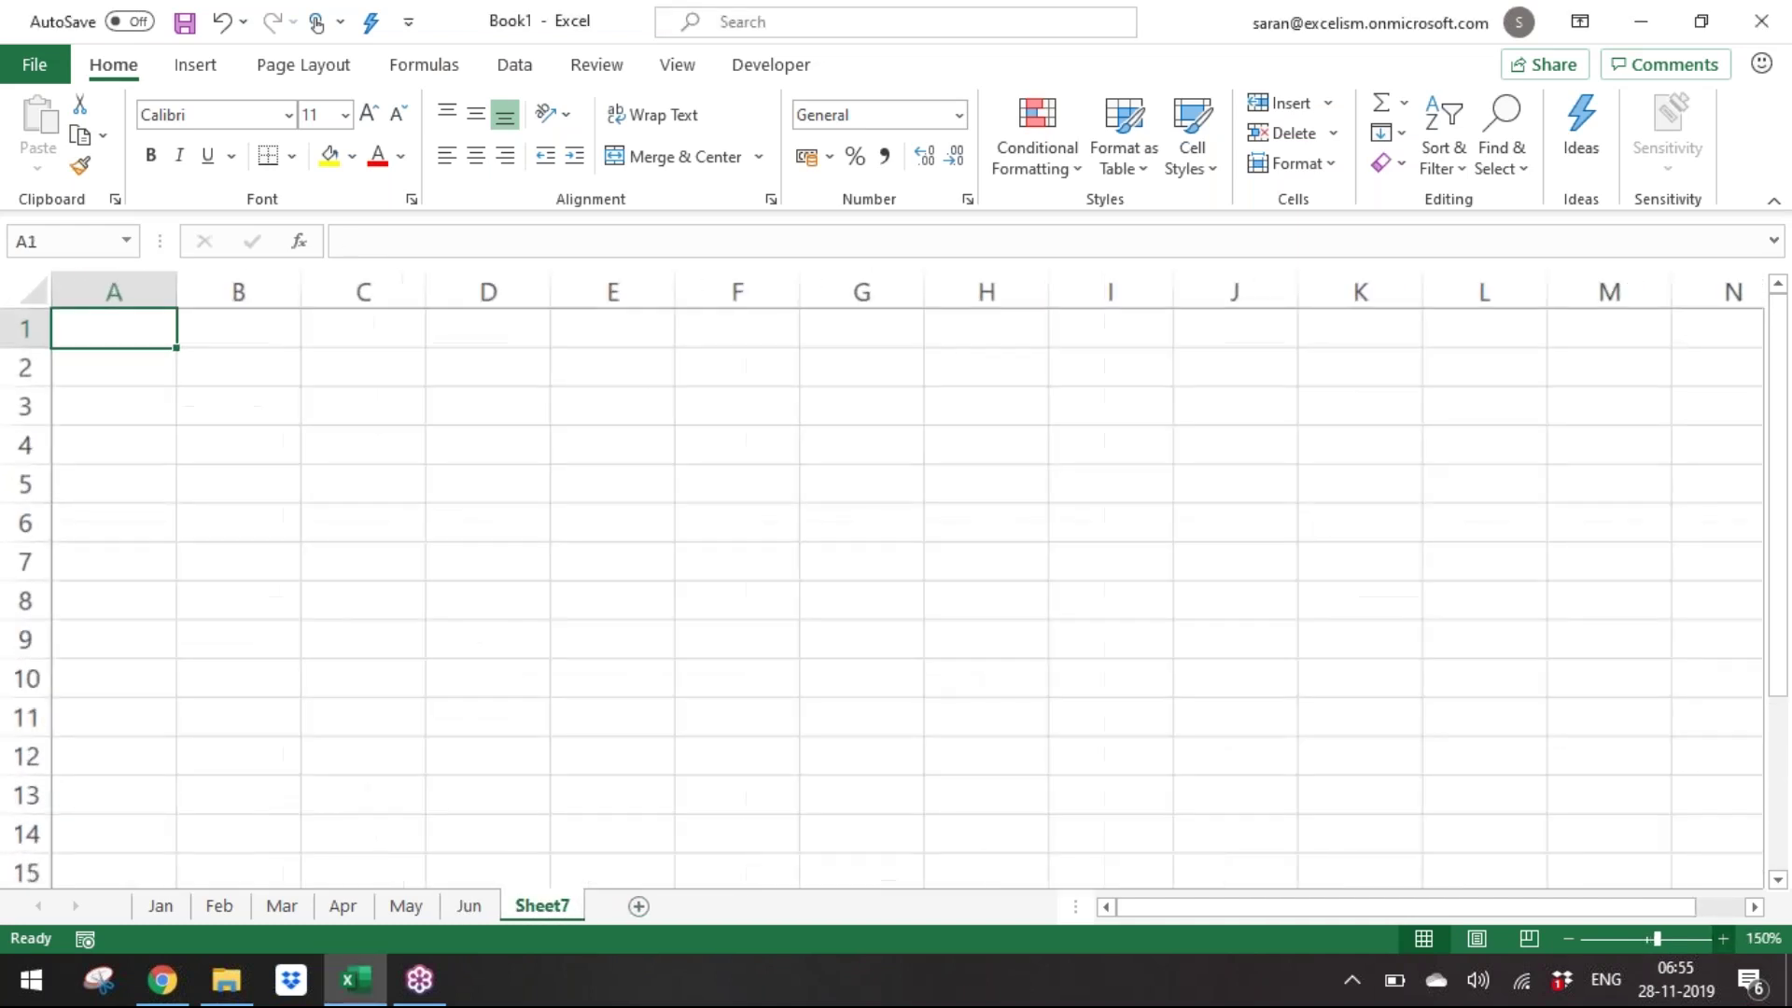
{"action": "left_click", "coordinate": [1723, 938]}
{"action": "left_click", "coordinate": [1723, 938]}
{"action": "key", "text": "Down"}
{"action": "key", "text": "Down"}
{"action": "key", "text": "Up"}
{"action": "type", "text": "A"}
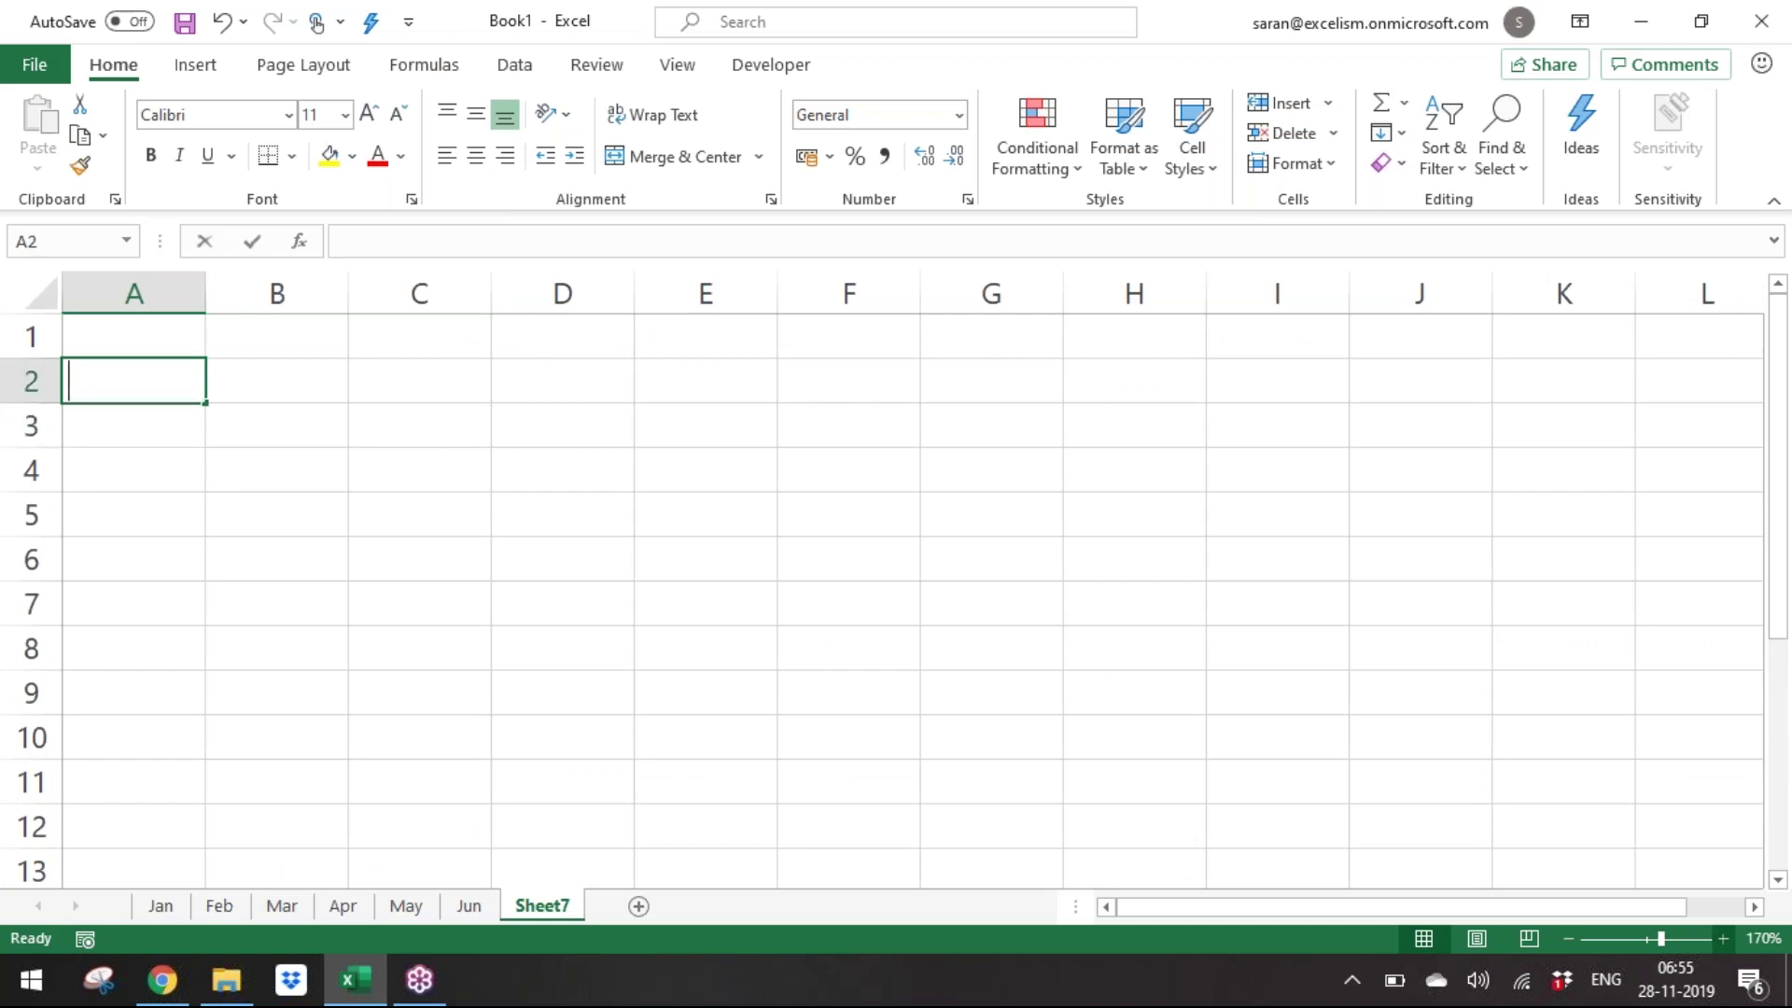
{"action": "key", "text": "Return"}
{"action": "type", "text": "B"}
{"action": "key", "text": "Return"}
{"action": "type", "text": "C"}
{"action": "key", "text": "Return"}
{"action": "type", "text": "D"}
{"action": "key", "text": "Return"}
{"action": "type", "text": "E F"}
{"action": "key", "text": "Return"}
{"action": "type", "text": "G"}
{"action": "key", "text": "Return"}
{"action": "type", "text": "GH"}
{"action": "key", "text": "Return"}
{"action": "key", "text": "Up"}
{"action": "key", "text": "F2"}
{"action": "key", "text": "Home"}
{"action": "key", "text": "Delete"}
{"action": "key", "text": "Return"}
Move to B1 and begin the Alt+D shortcut for Data Validation.
{"action": "key", "text": "ctrl+Up"}
{"action": "key", "text": "ctrl+Up"}
{"action": "key", "text": "Up"}
{"action": "key", "text": "Right"}
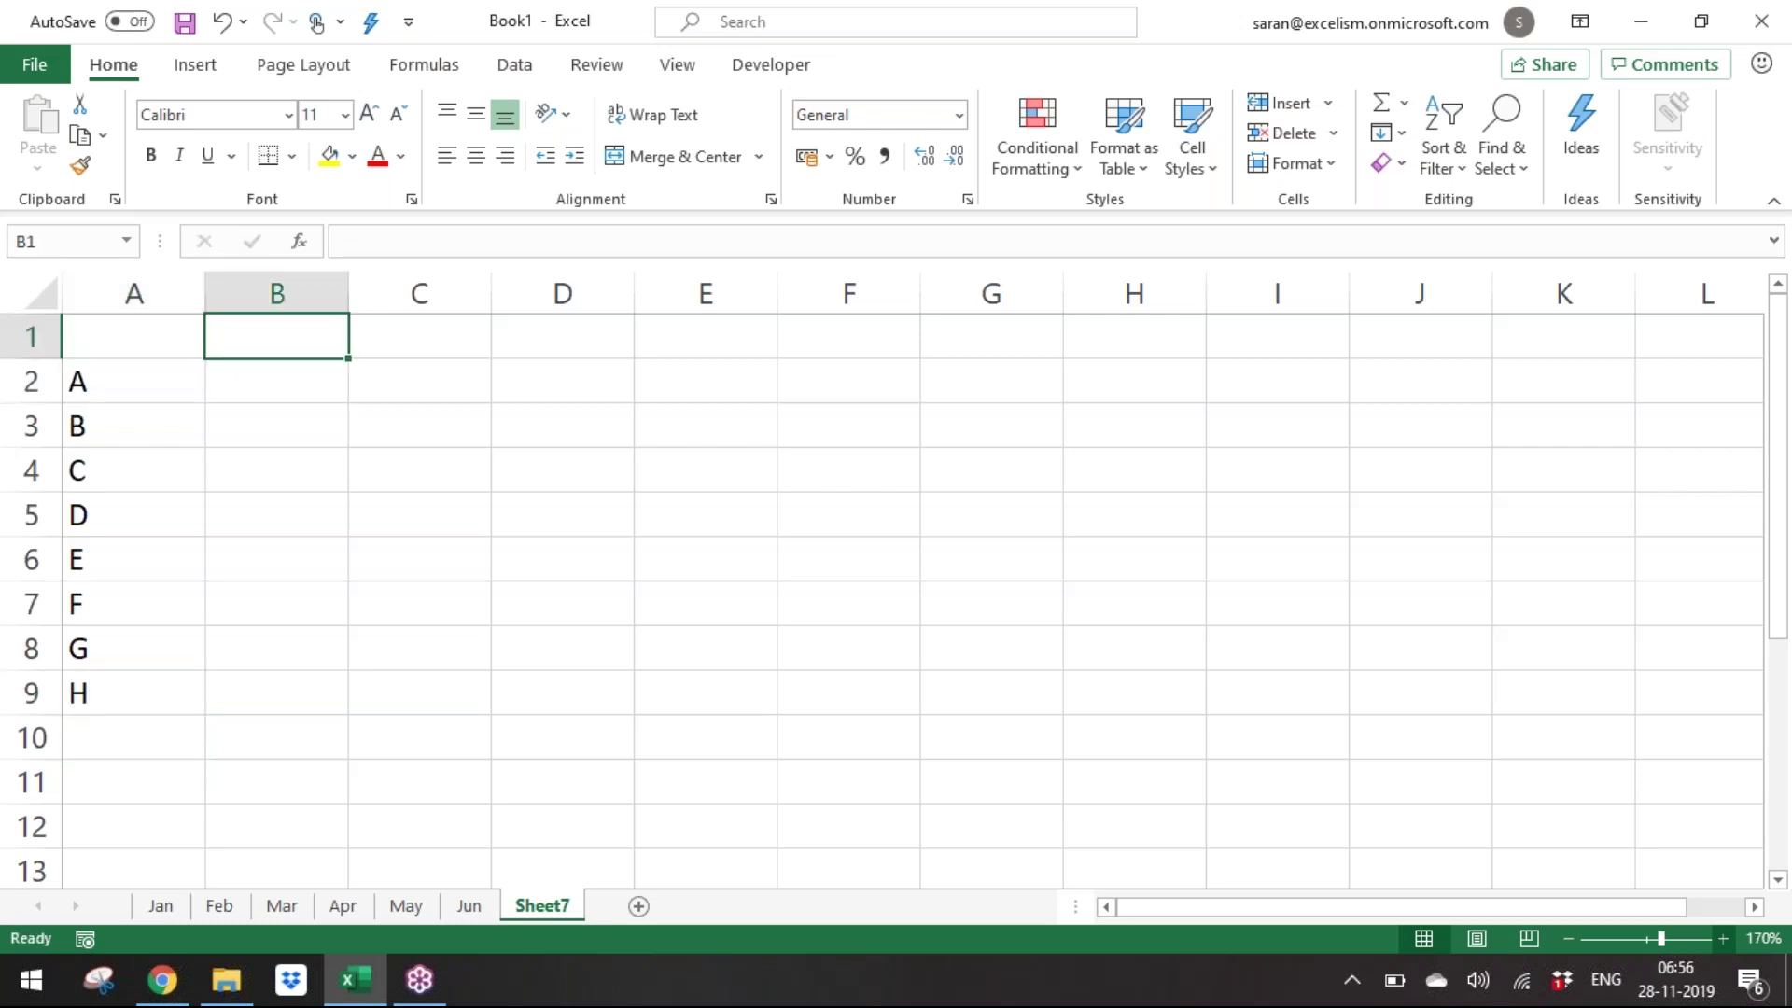
{"action": "key", "text": "alt+d"}
Give B1 a List validation with source Jan,Feb,Mar,Apr,May,Jun.
{"action": "key", "text": "p"}
{"action": "key", "text": "Tab"}
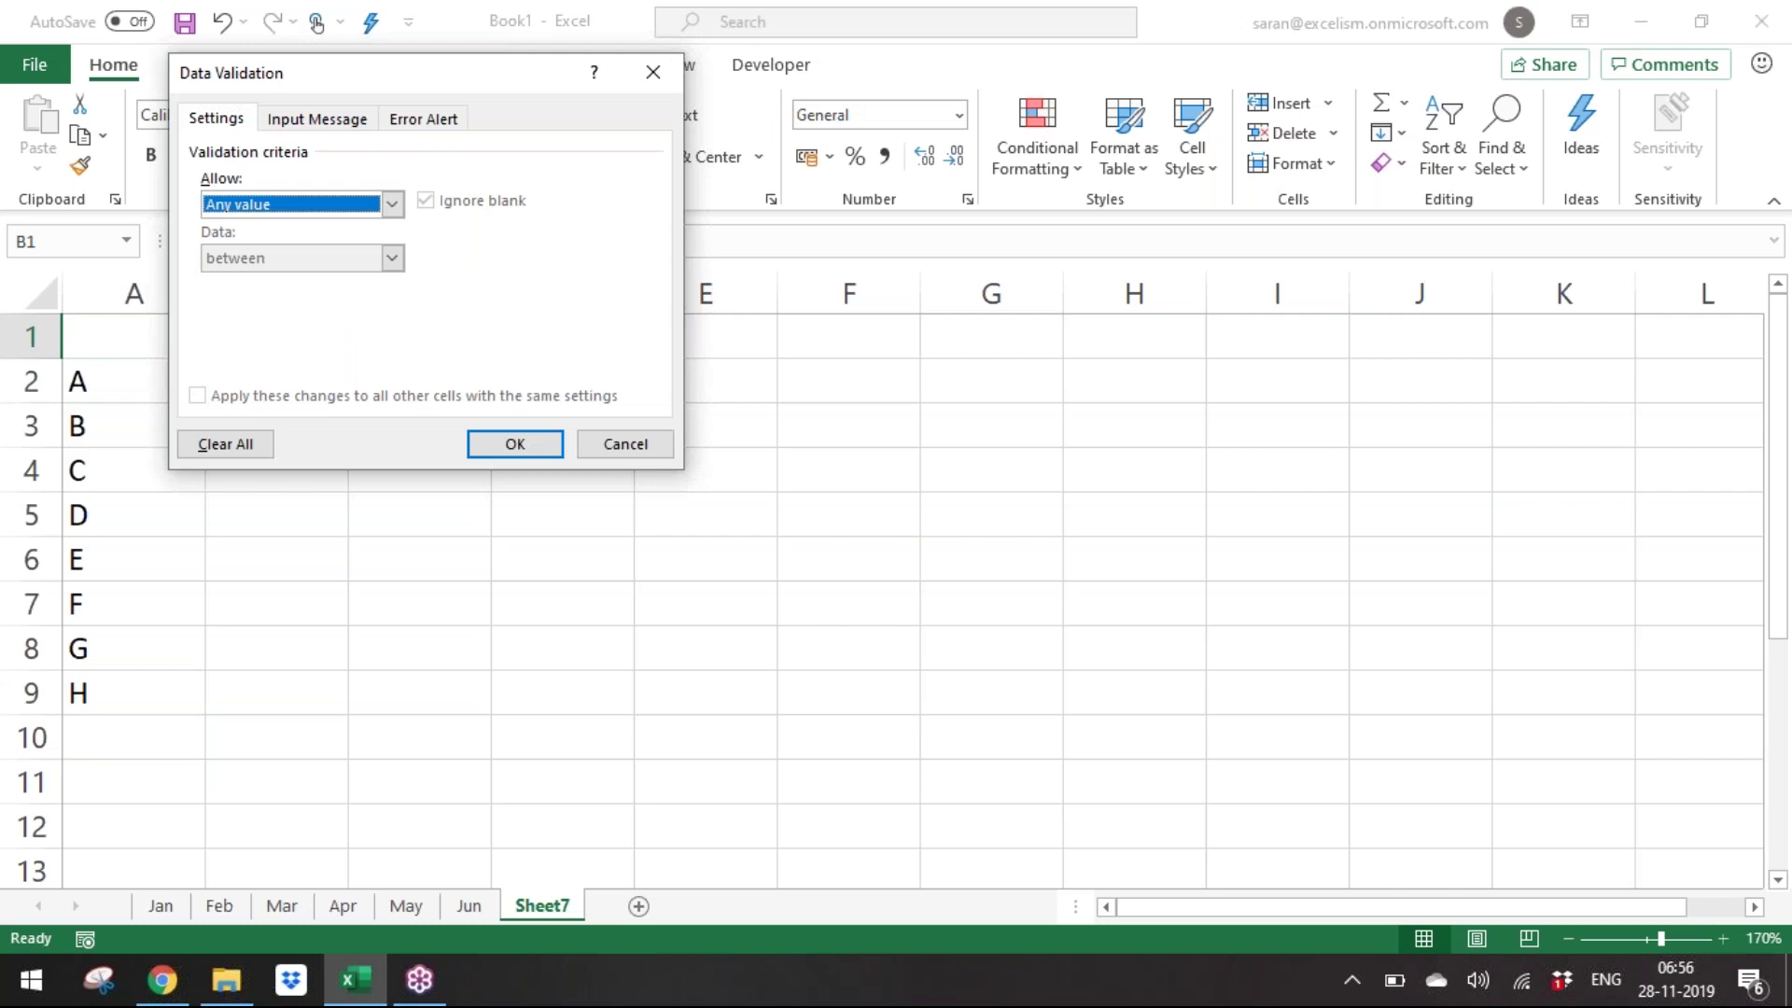
{"action": "key", "text": "alt+Down"}
{"action": "key", "text": "Down"}
{"action": "key", "text": "Down"}
{"action": "key", "text": "Down"}
{"action": "key", "text": "Tab"}
{"action": "type", "text": "Jan,F"}
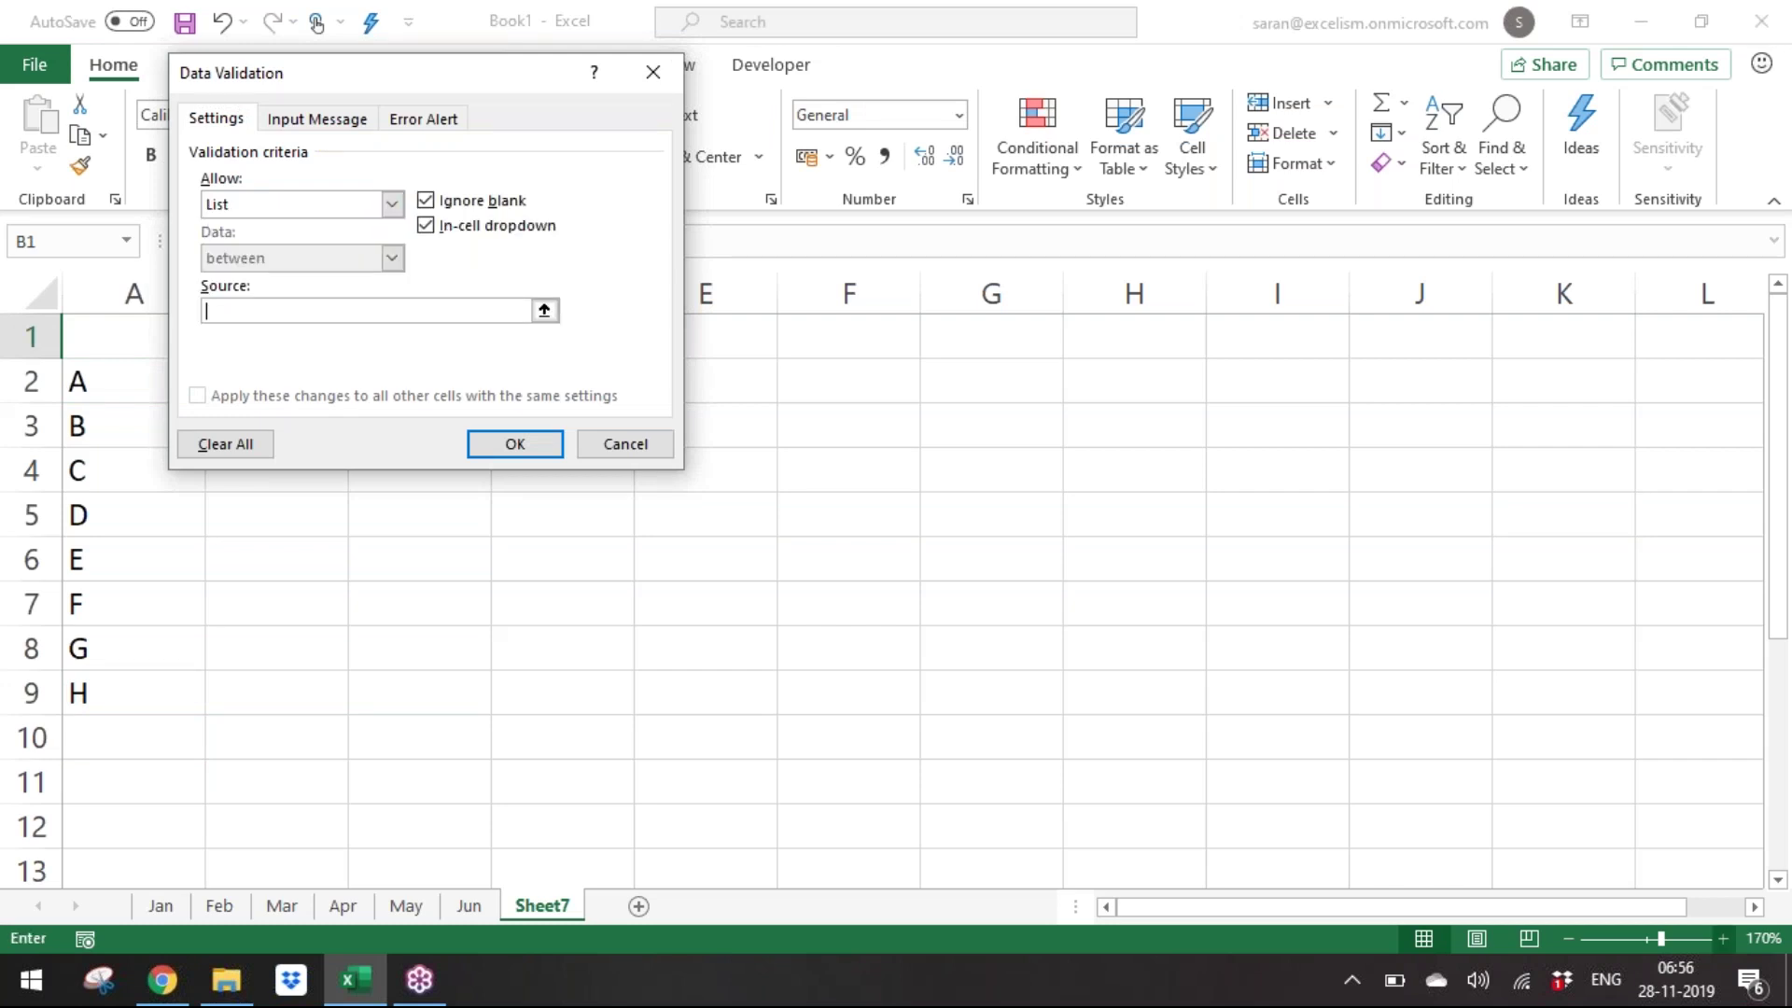
{"action": "type", "text": "eb,"}
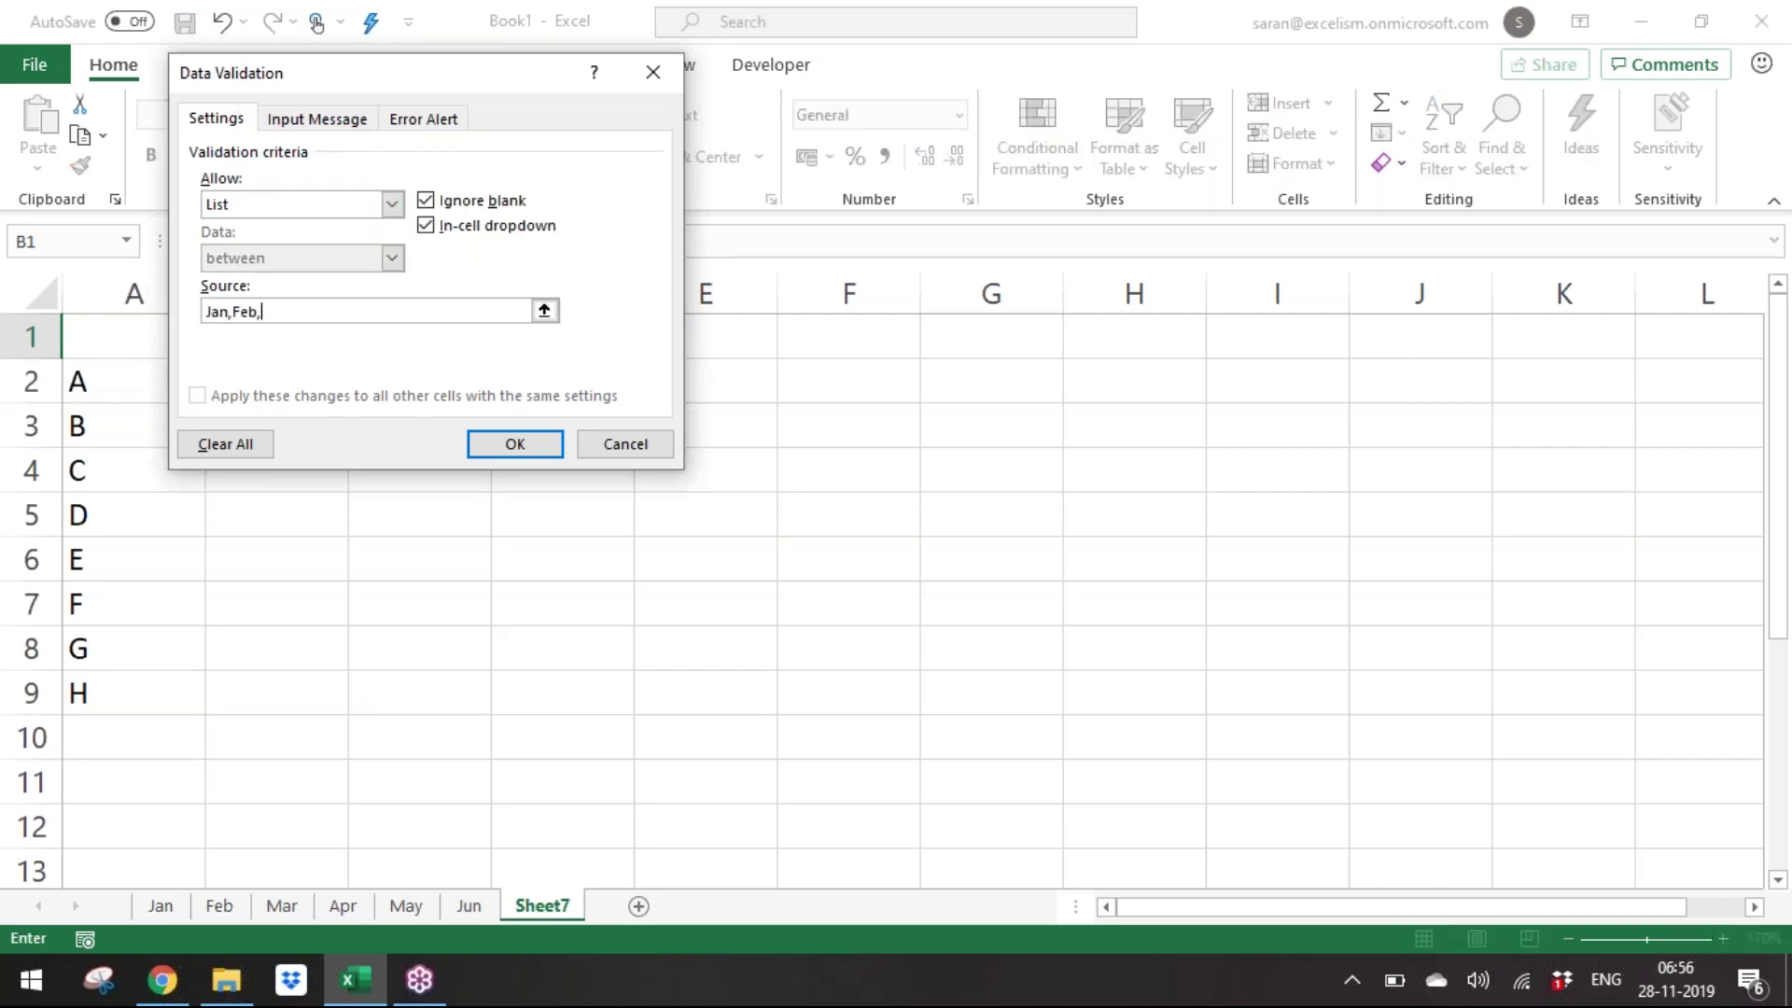
{"action": "type", "text": "Mar,Apr,May,Jun"}
{"action": "key", "text": "Tab"}
{"action": "key", "text": "Return"}
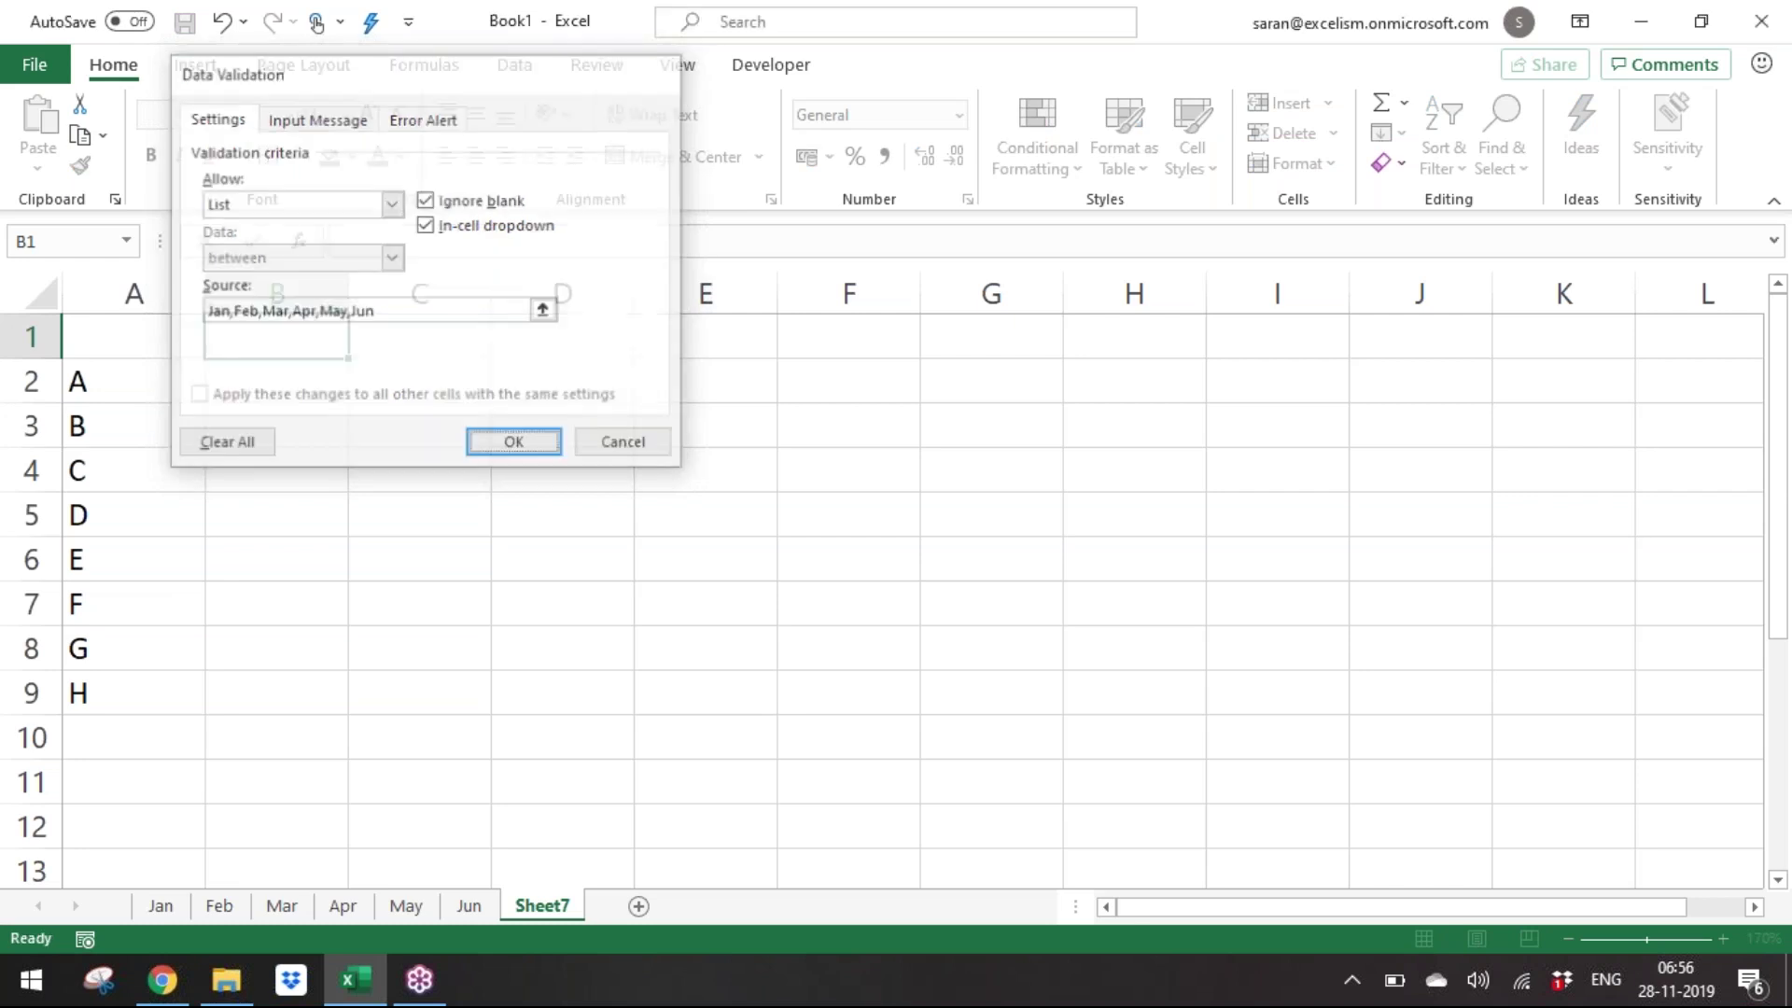
Pick Jan from B1's new month dropdown.
{"action": "key", "text": "alt+Down"}
{"action": "key", "text": "Down"}
{"action": "key", "text": "Down"}
{"action": "key", "text": "Up"}
{"action": "key", "text": "Up"}
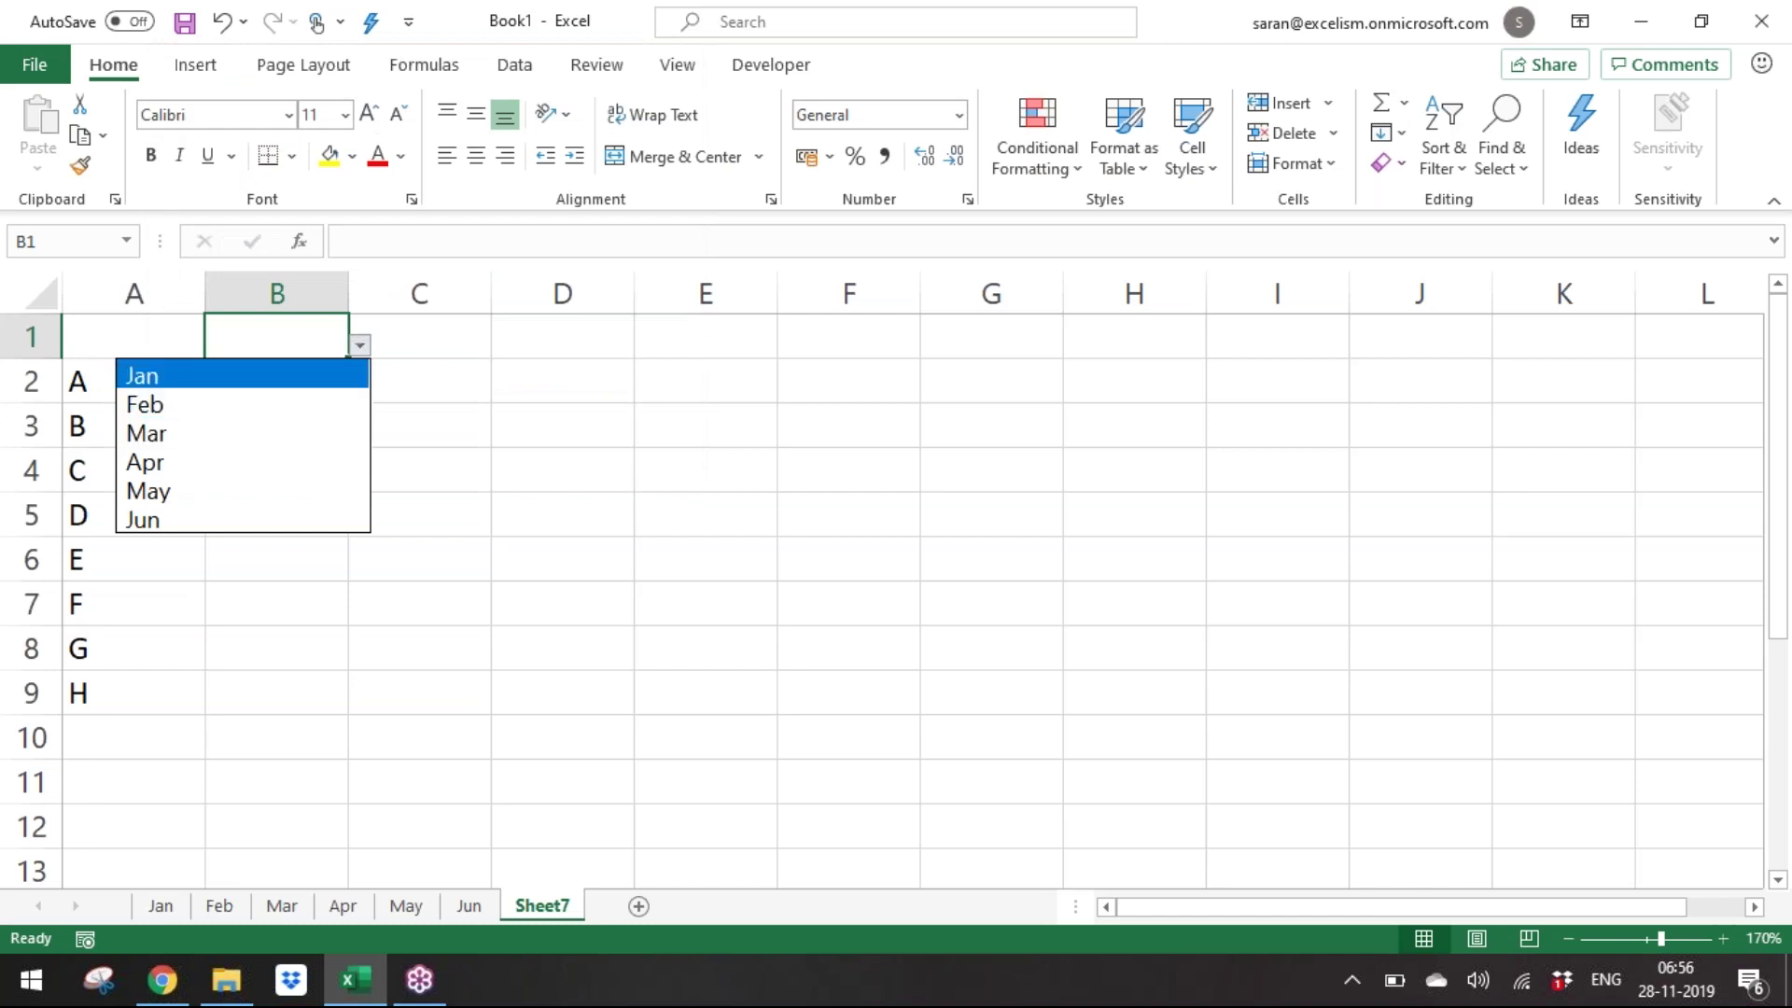
{"action": "key", "text": "Return"}
Fill B2:B9 yellow and make the B1 month header bold.
{"action": "key", "text": "Down"}
{"action": "key", "text": "shift+Down"}
{"action": "key", "text": "shift+Down"}
{"action": "key", "text": "shift+Down"}
{"action": "key", "text": "shift+Down"}
{"action": "key", "text": "shift+Down"}
{"action": "key", "text": "shift+Down"}
{"action": "key", "text": "shift+Down"}
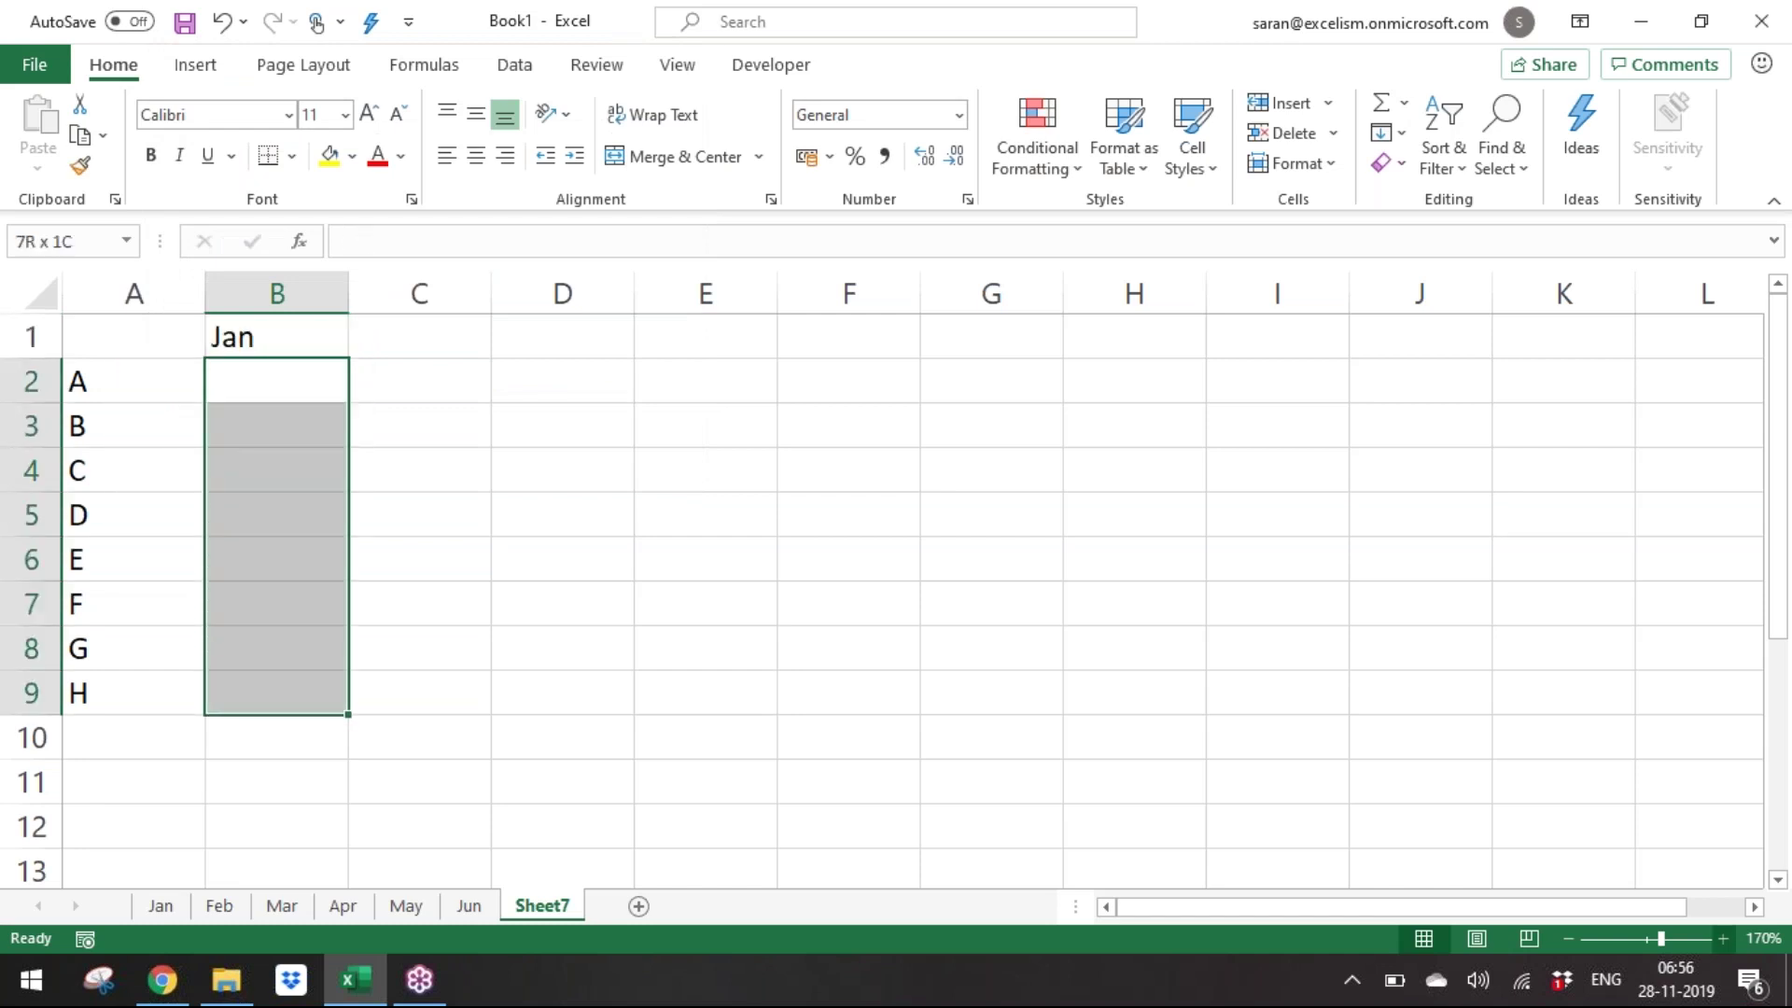
{"action": "left_click", "coordinate": [330, 157]}
{"action": "key", "text": "Up"}
{"action": "key", "text": "ctrl+b"}
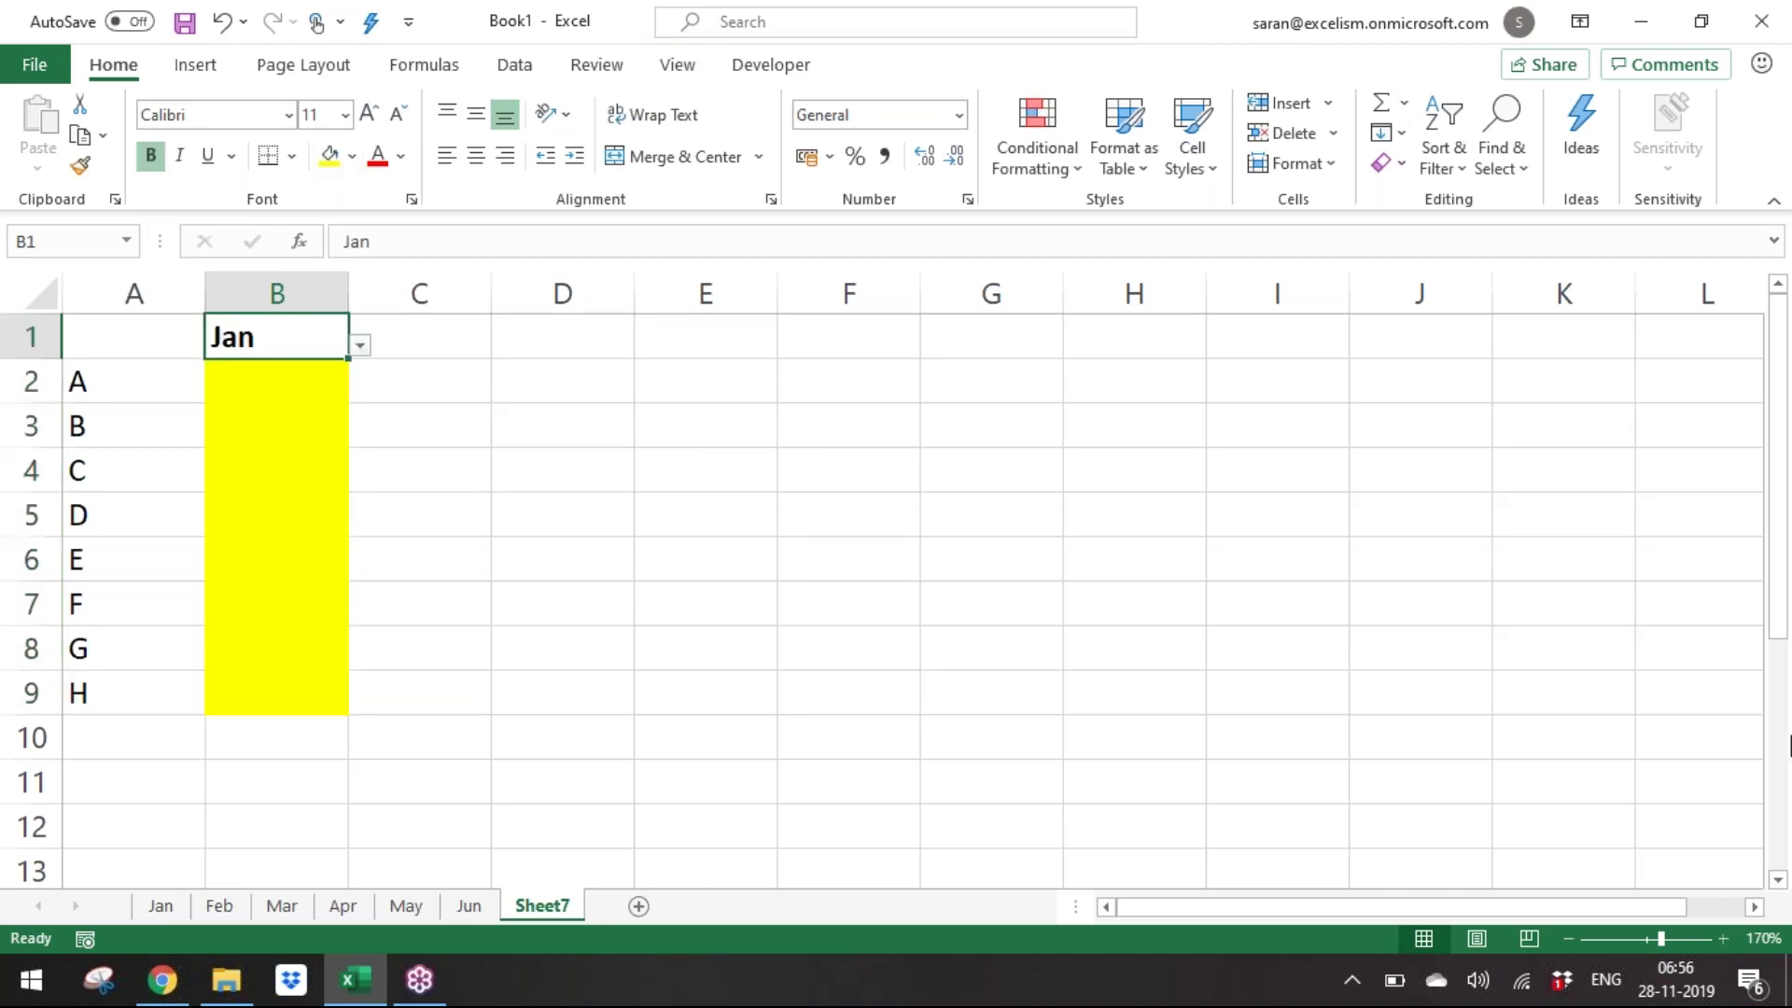
Step B1's dropdown through Feb and Mar to settle on Apr.
{"action": "key", "text": "alt+Down"}
{"action": "key", "text": "Down"}
{"action": "key", "text": "Down"}
{"action": "key", "text": "Up"}
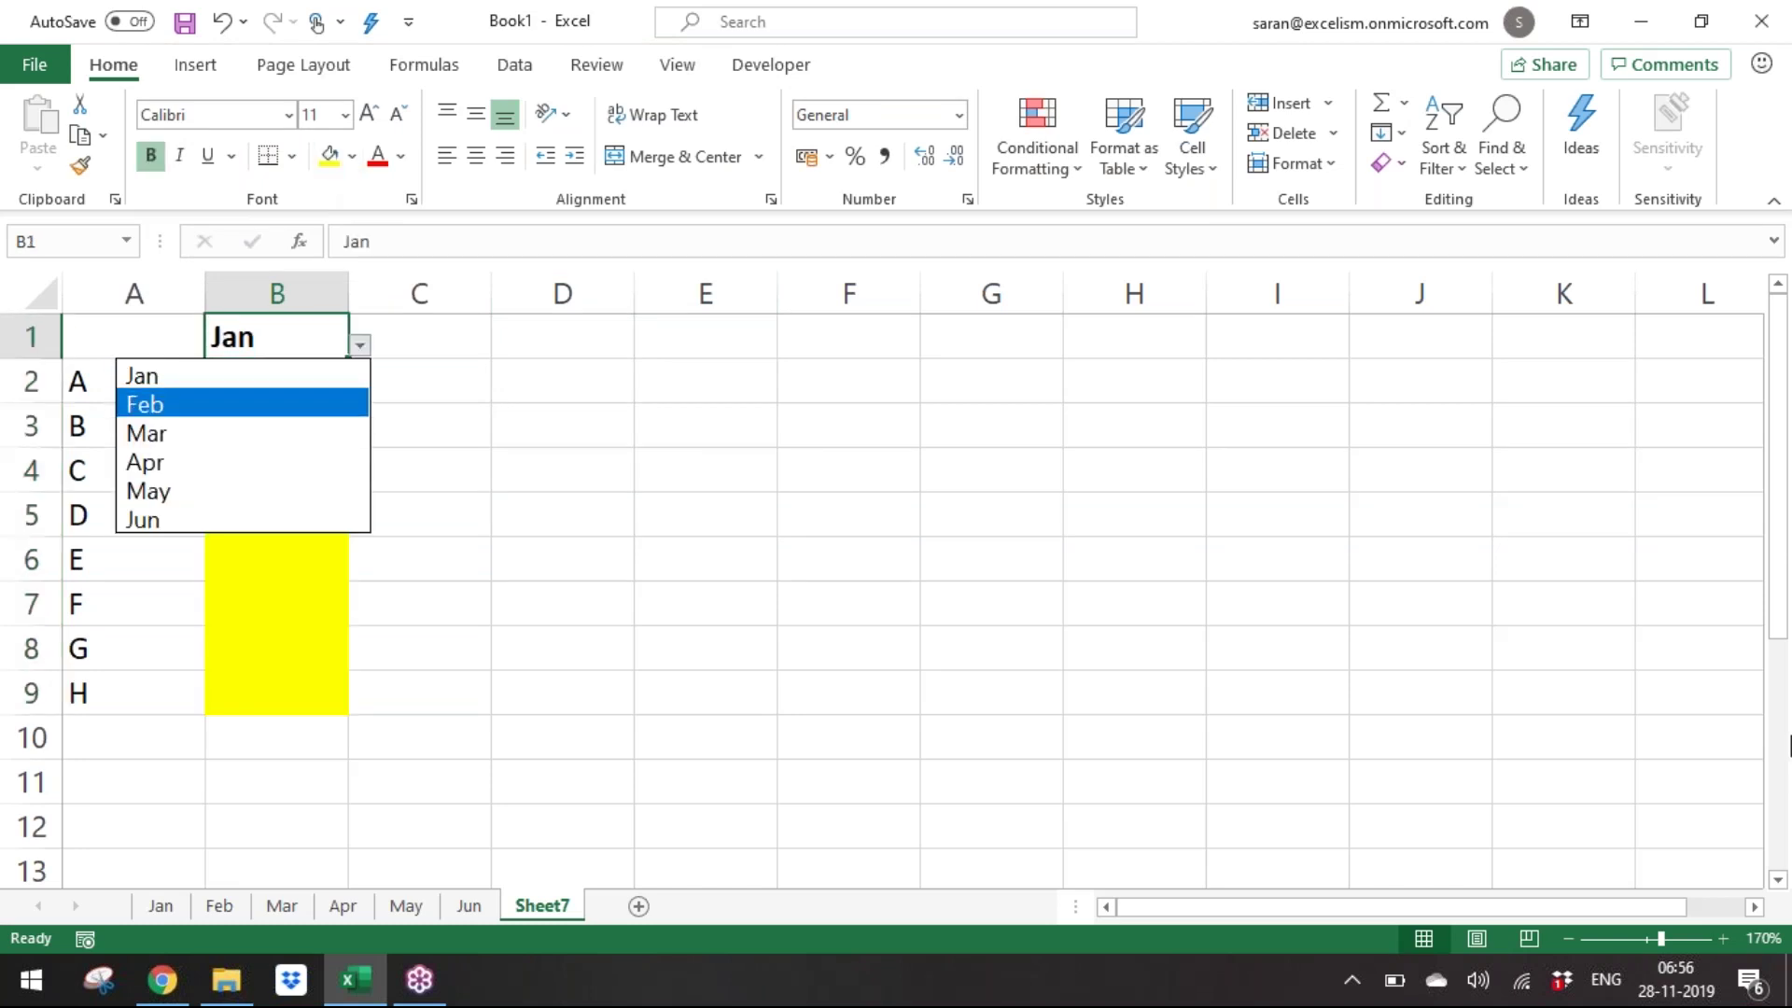
{"action": "key", "text": "Return"}
{"action": "key", "text": "Return"}
{"action": "key", "text": "Up"}
{"action": "key", "text": "alt+Down"}
{"action": "key", "text": "Down"}
{"action": "key", "text": "Return"}
{"action": "key", "text": "alt+Down"}
{"action": "key", "text": "Down"}
{"action": "key", "text": "Return"}
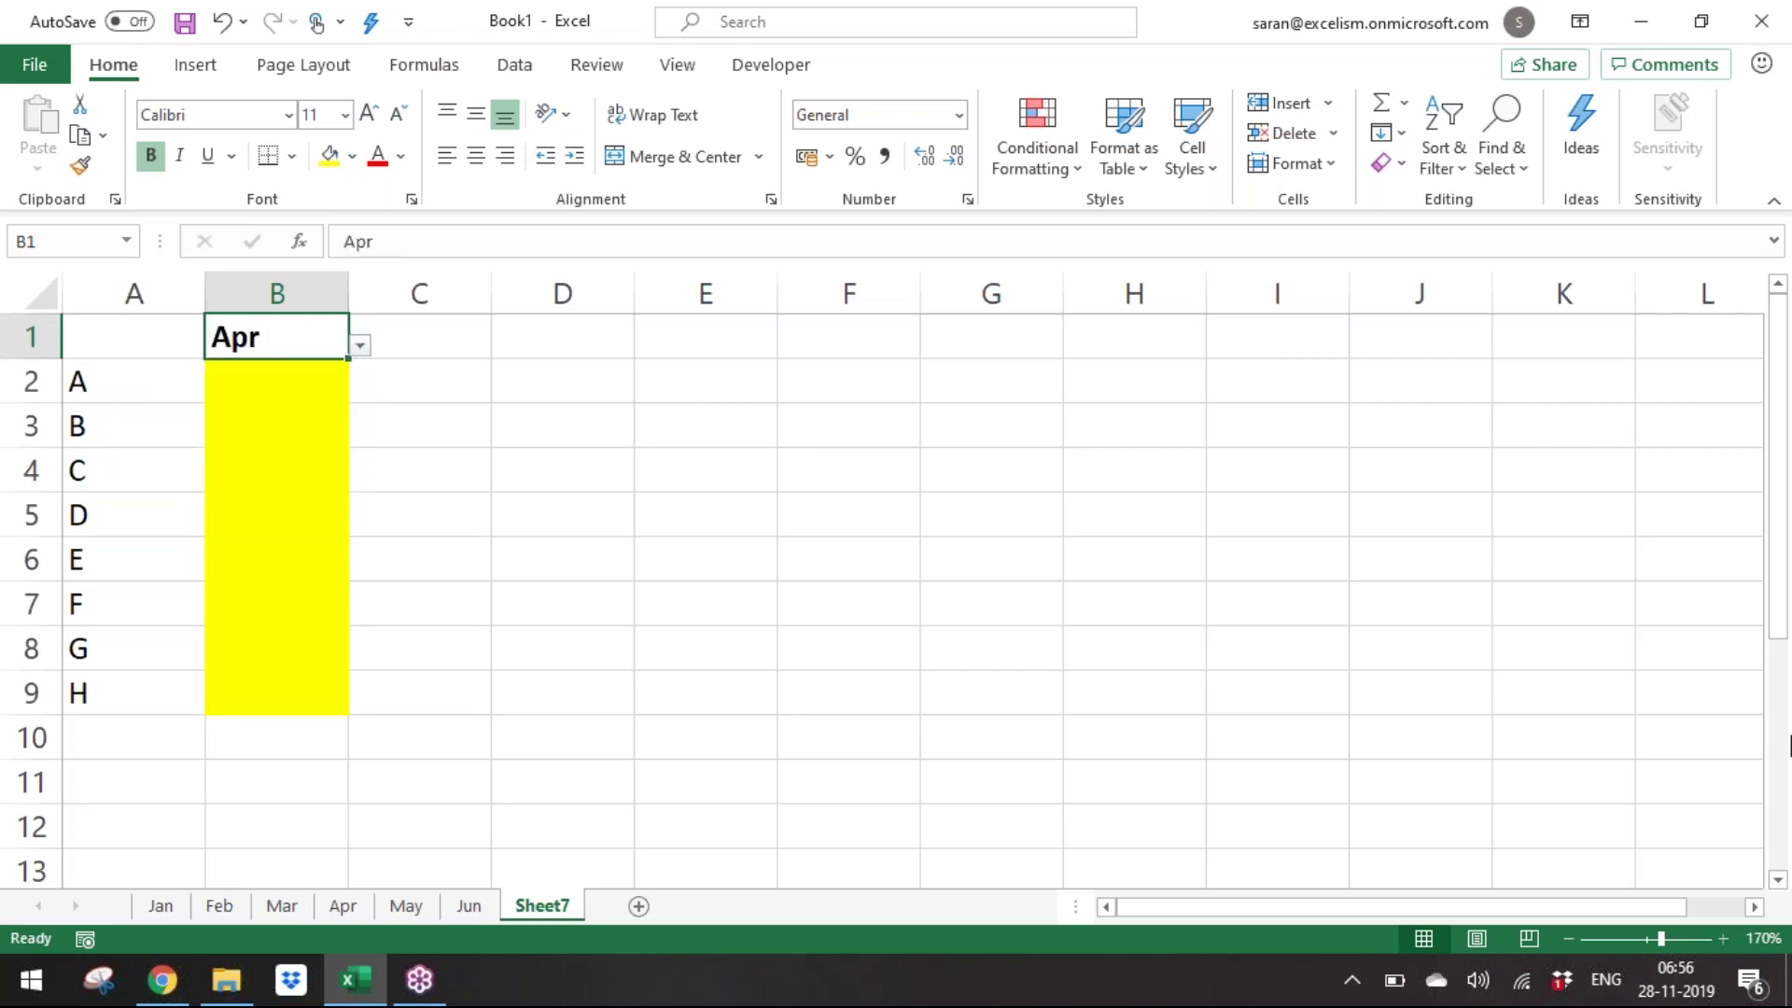
Save the workbook in the Batch 9 folder as 'Day 14 - Assignment INDIRECT'.
{"action": "key", "text": "F12"}
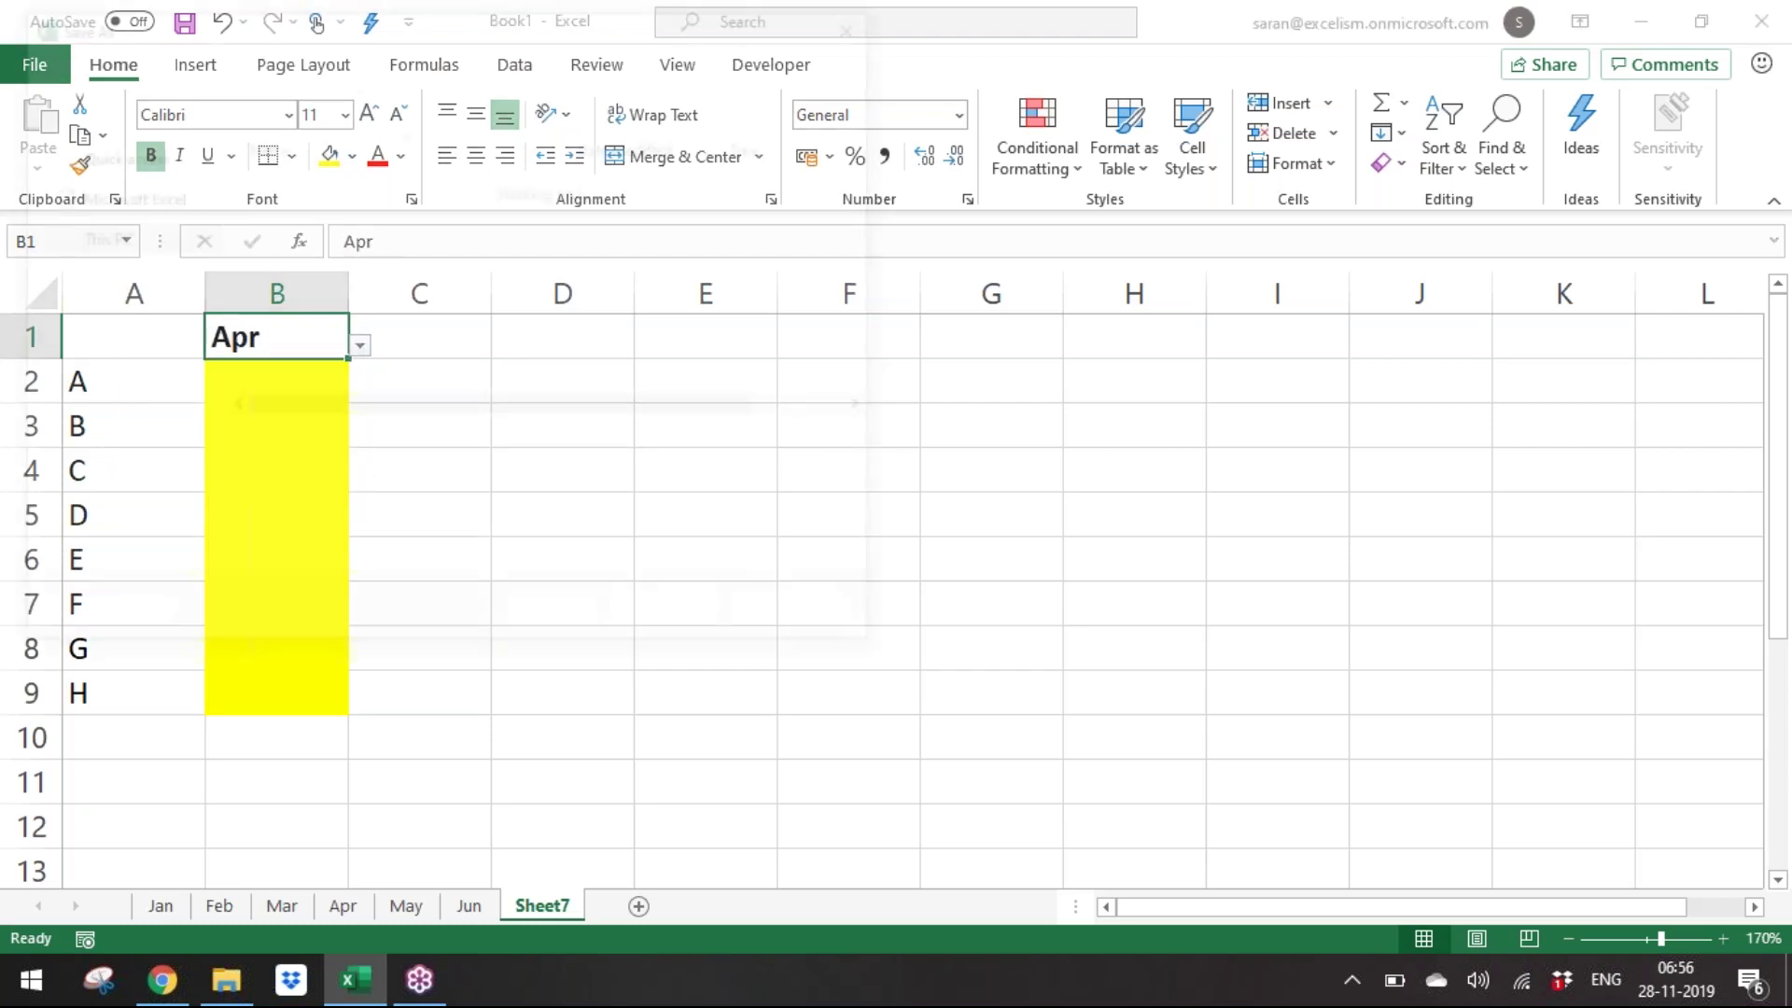
{"action": "scroll", "coordinate": [203, 143], "scroll_direction": "up", "scroll_amount": 2}
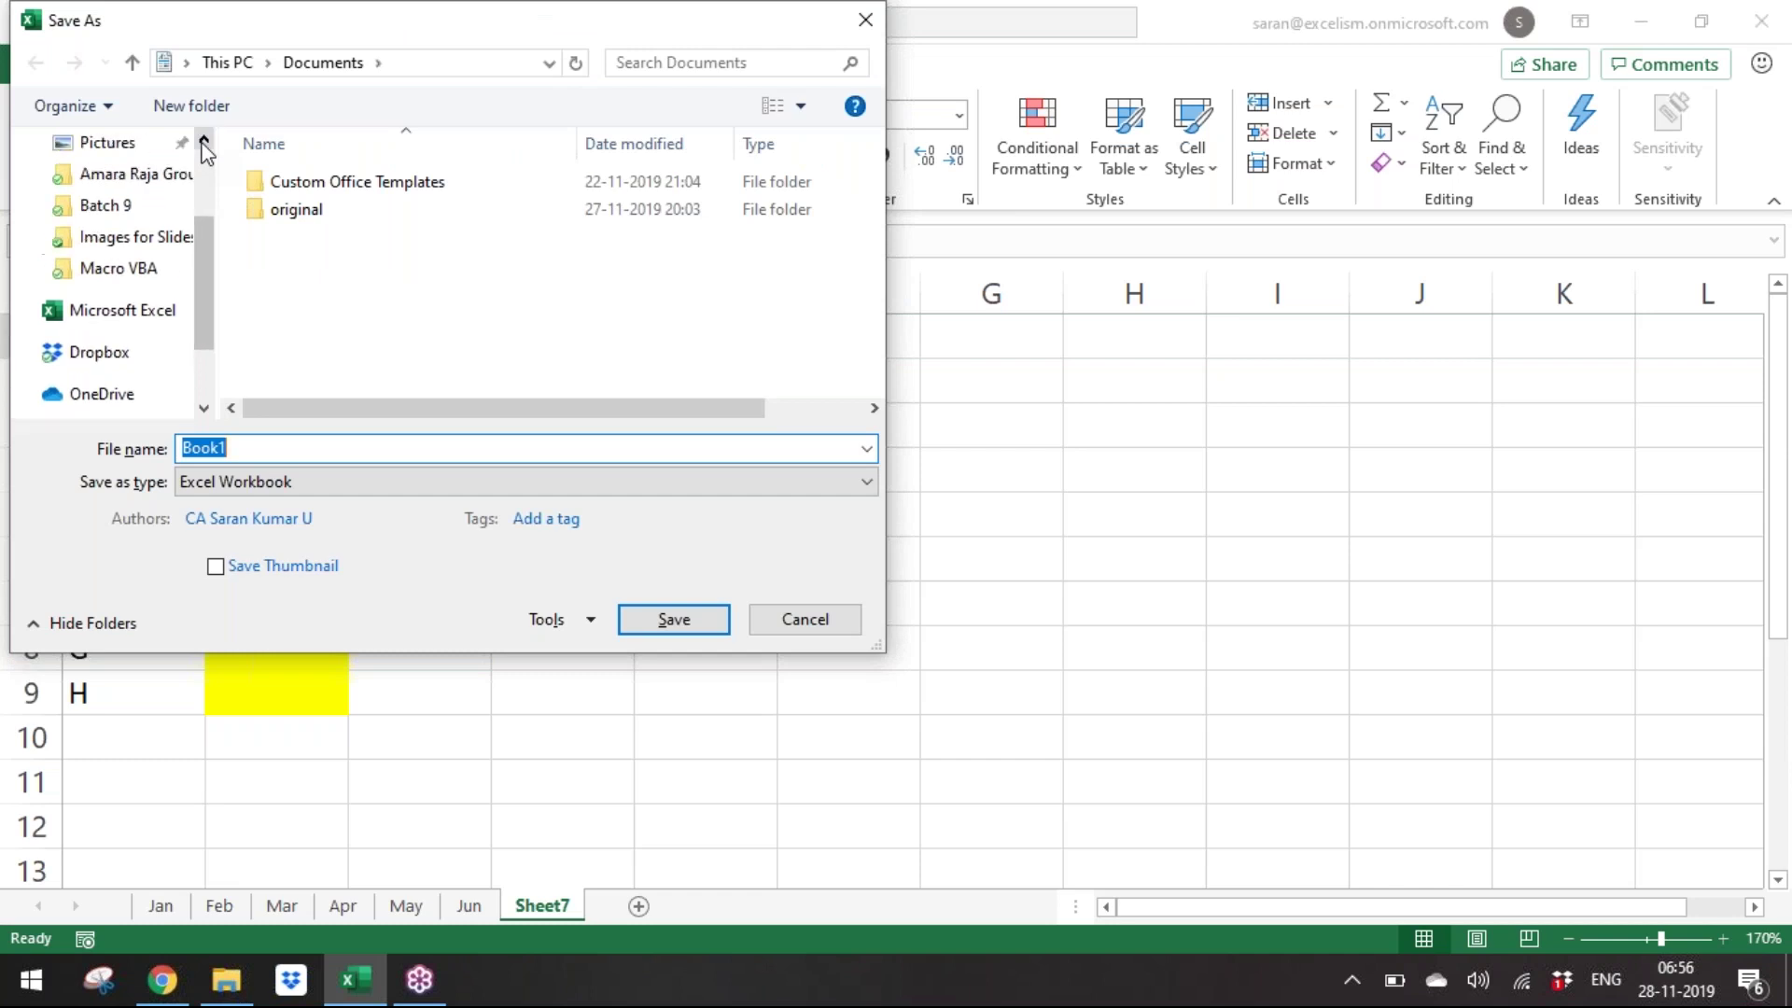
{"action": "scroll", "coordinate": [203, 147], "scroll_direction": "up", "scroll_amount": 1}
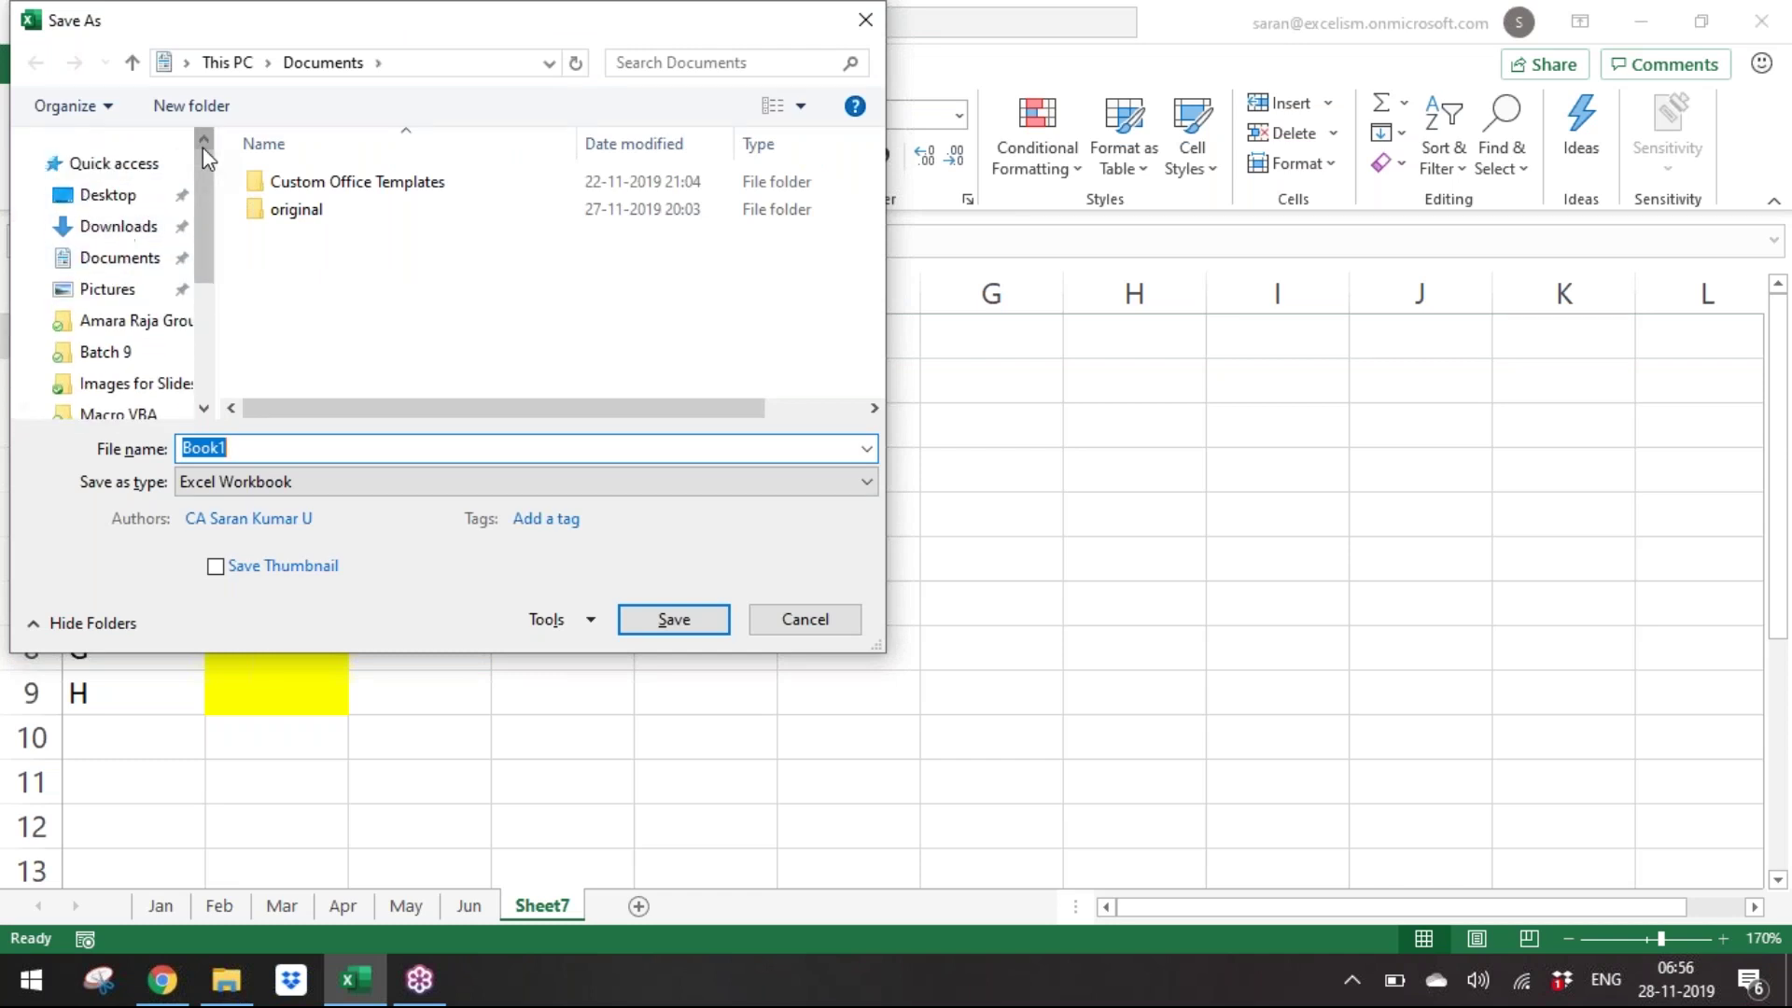
{"action": "left_click", "coordinate": [138, 358]}
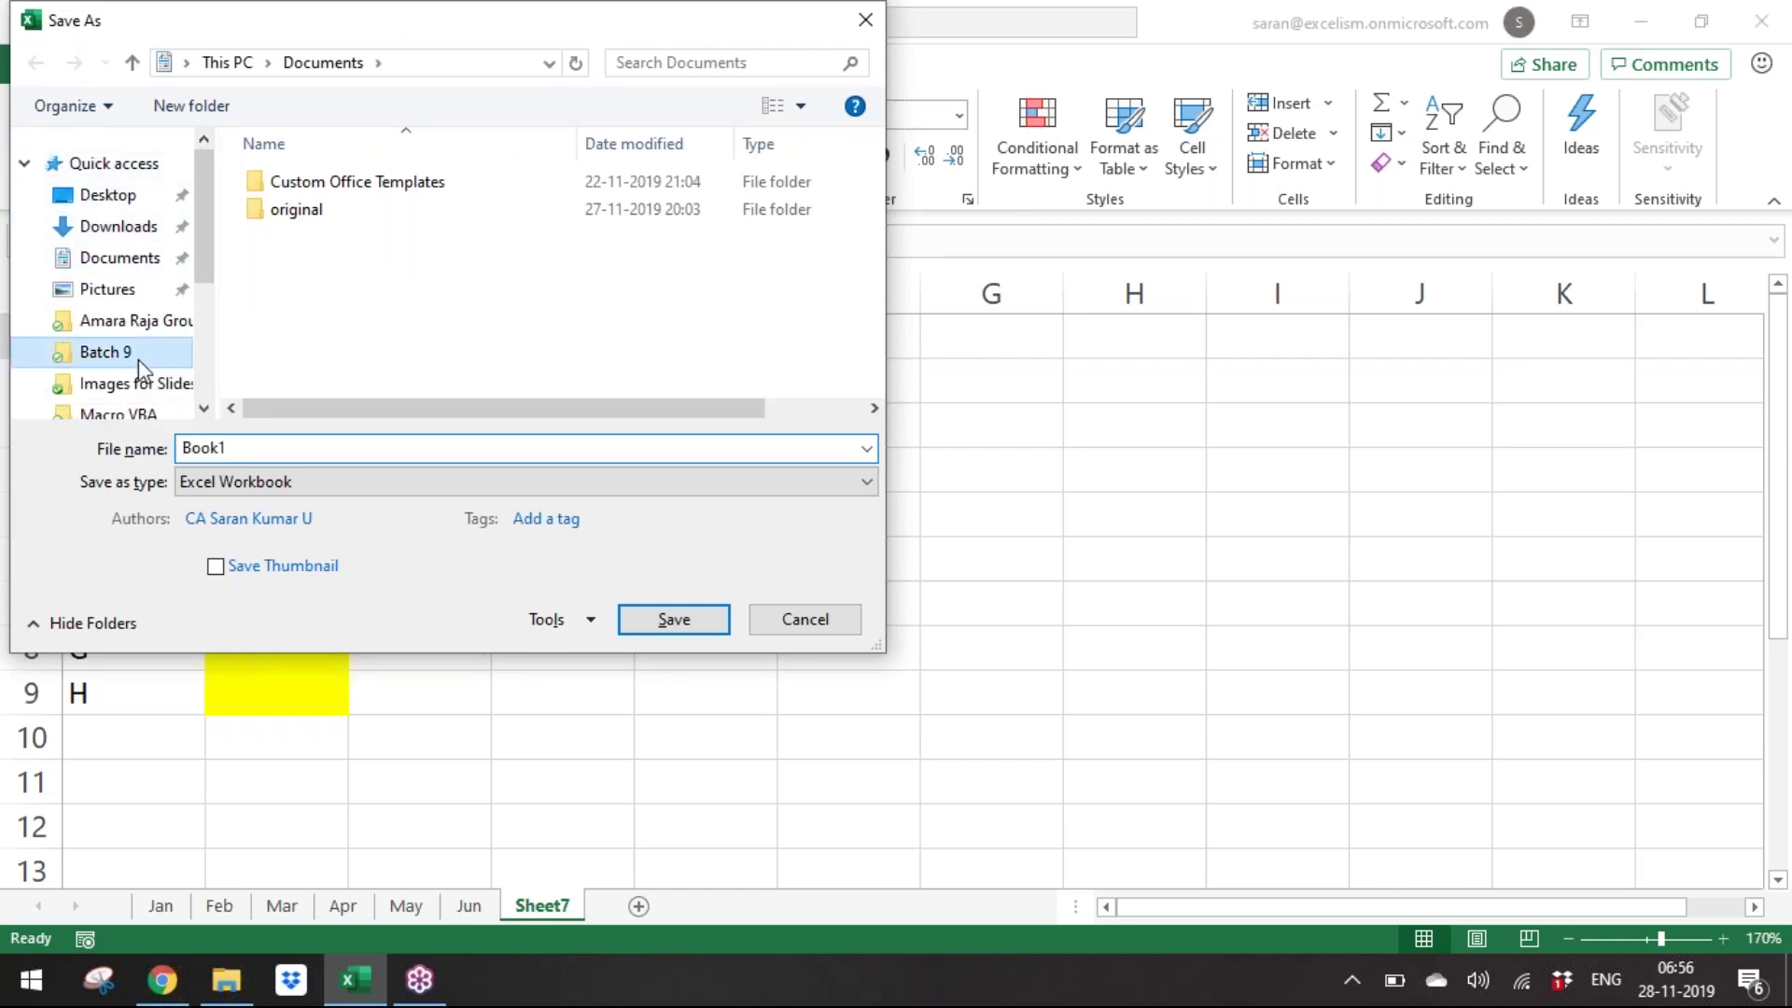
{"action": "type", "text": "D"}
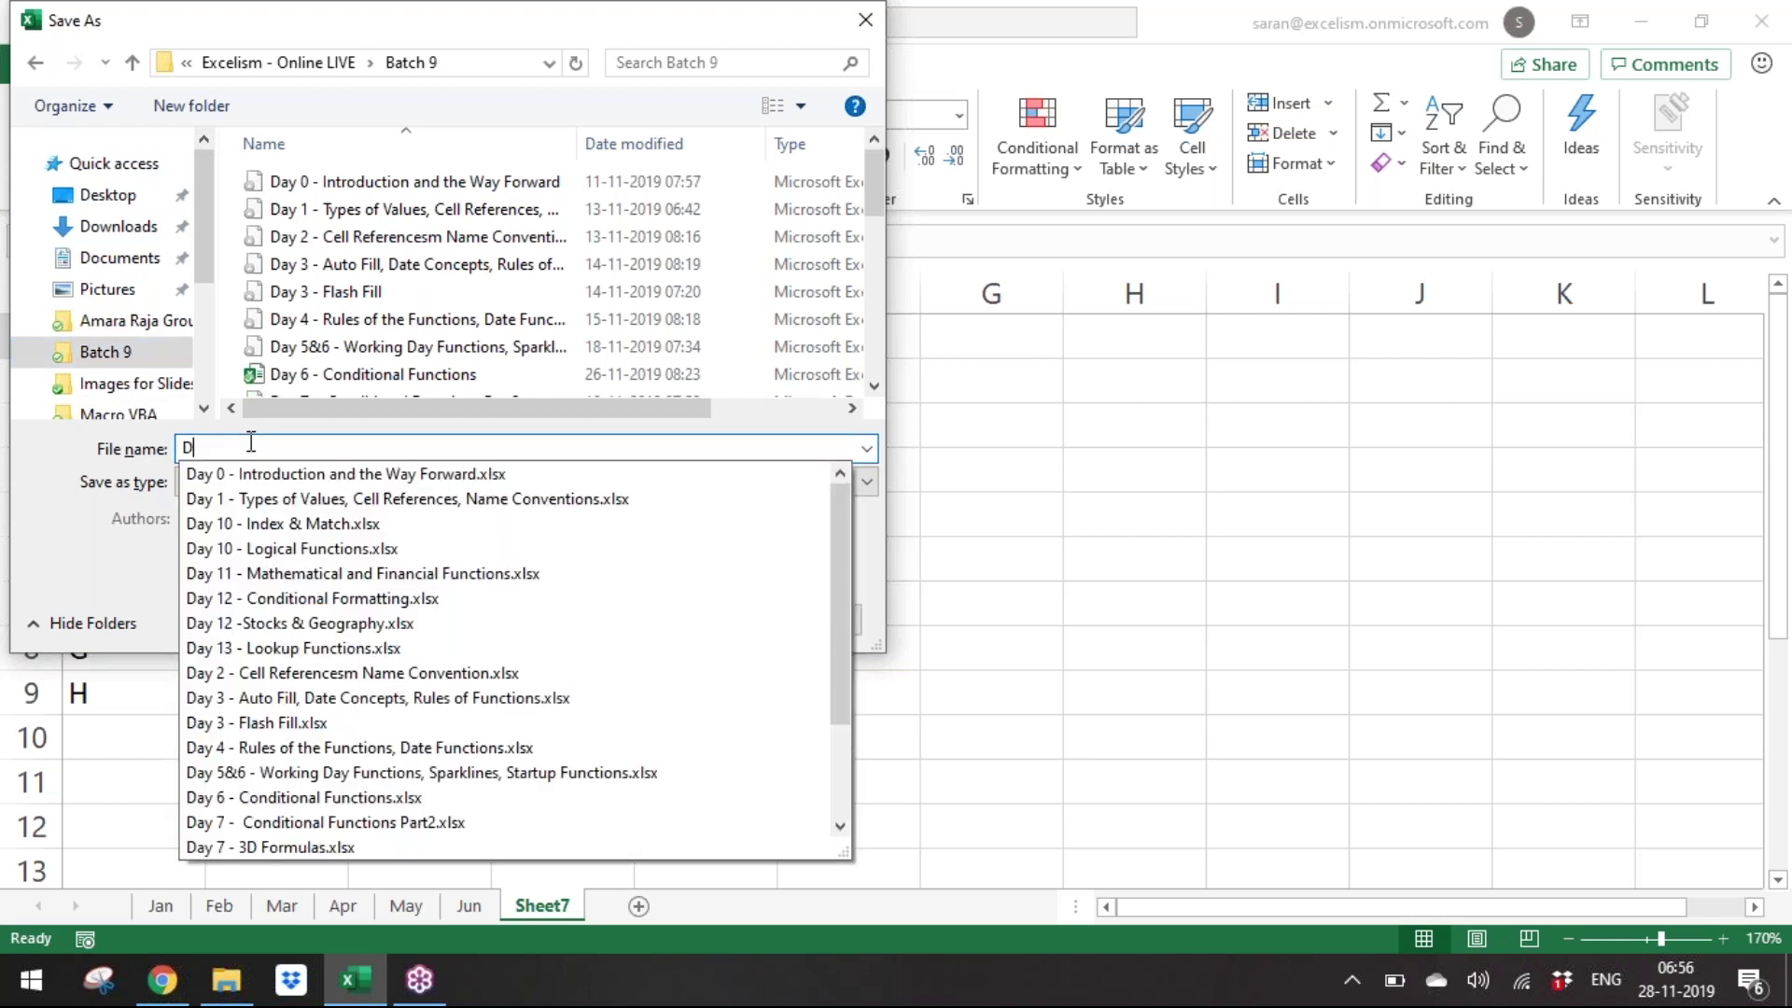
{"action": "type", "text": "ay 14 "}
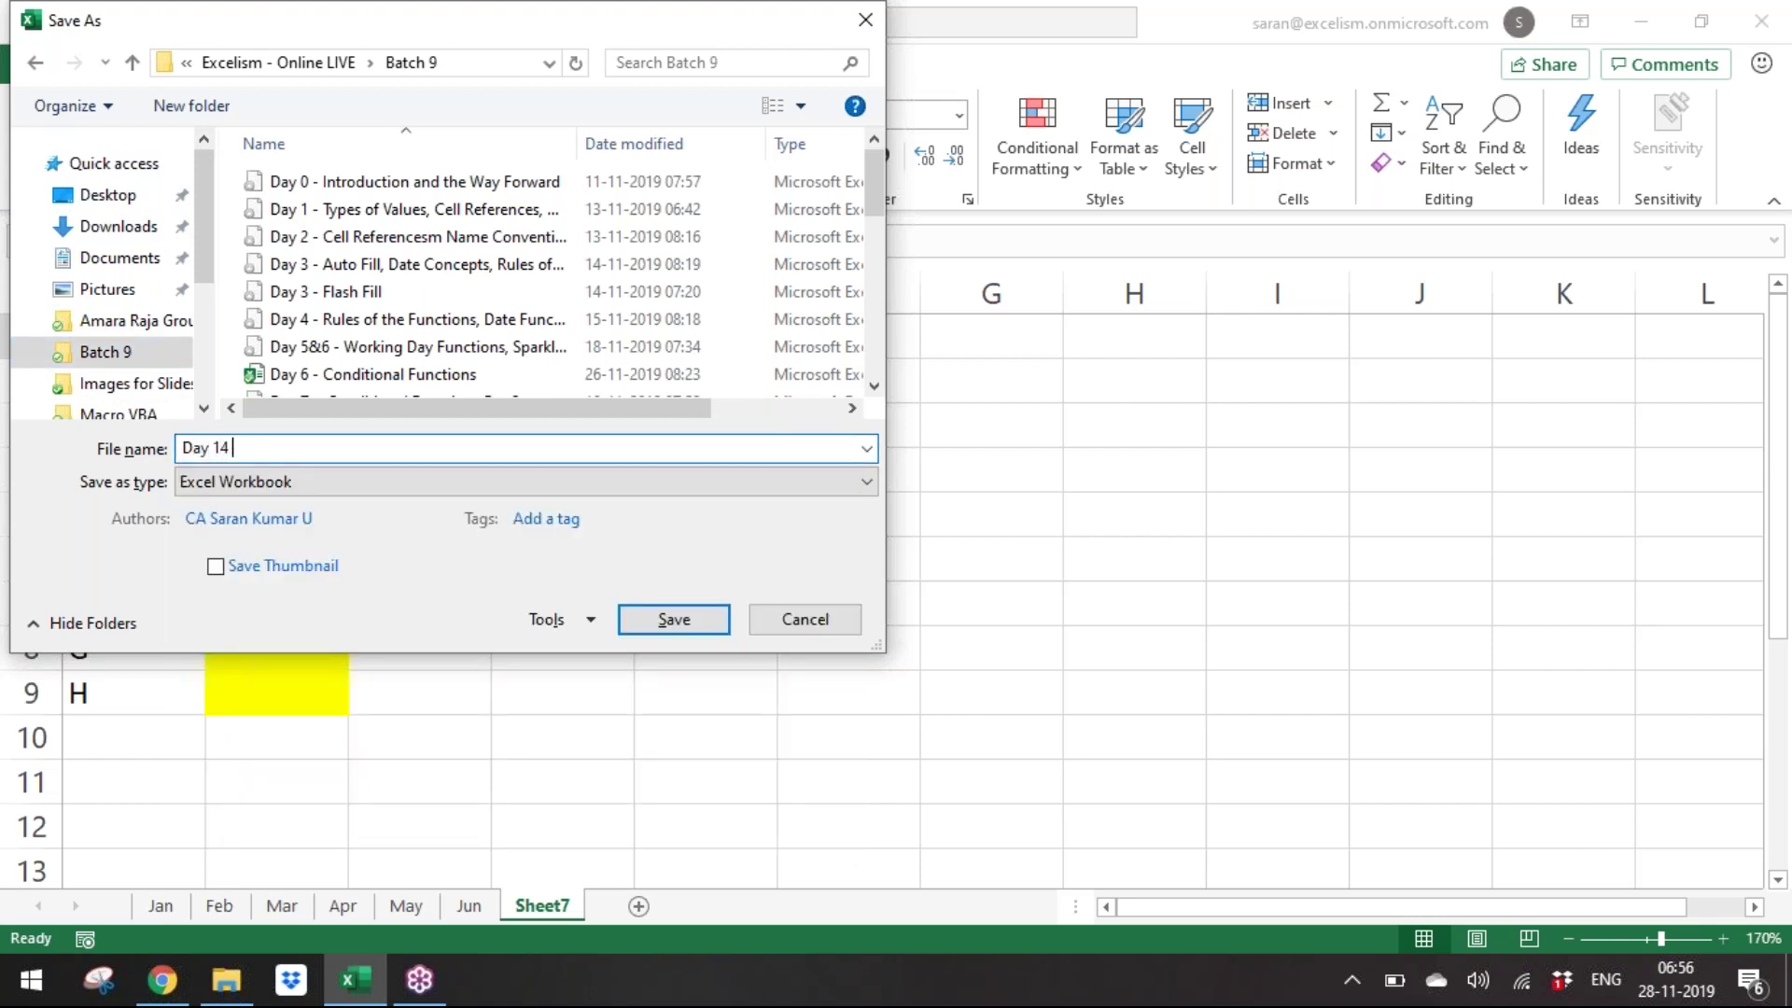
{"action": "type", "text": "- Assingme"}
{"action": "key", "text": "BackSpace"}
{"action": "key", "text": "BackSpace"}
{"action": "key", "text": "BackSpace"}
{"action": "key", "text": "BackSpace"}
{"action": "type", "text": "gnment INDIRECT"}
{"action": "key", "text": "Return"}
Rename Sheet7 to Summary.
{"action": "key", "text": "alt+o"}
{"action": "key", "text": "h"}
{"action": "type", "text": "r"}
{"action": "type", "text": "Summary"}
{"action": "key", "text": "Return"}
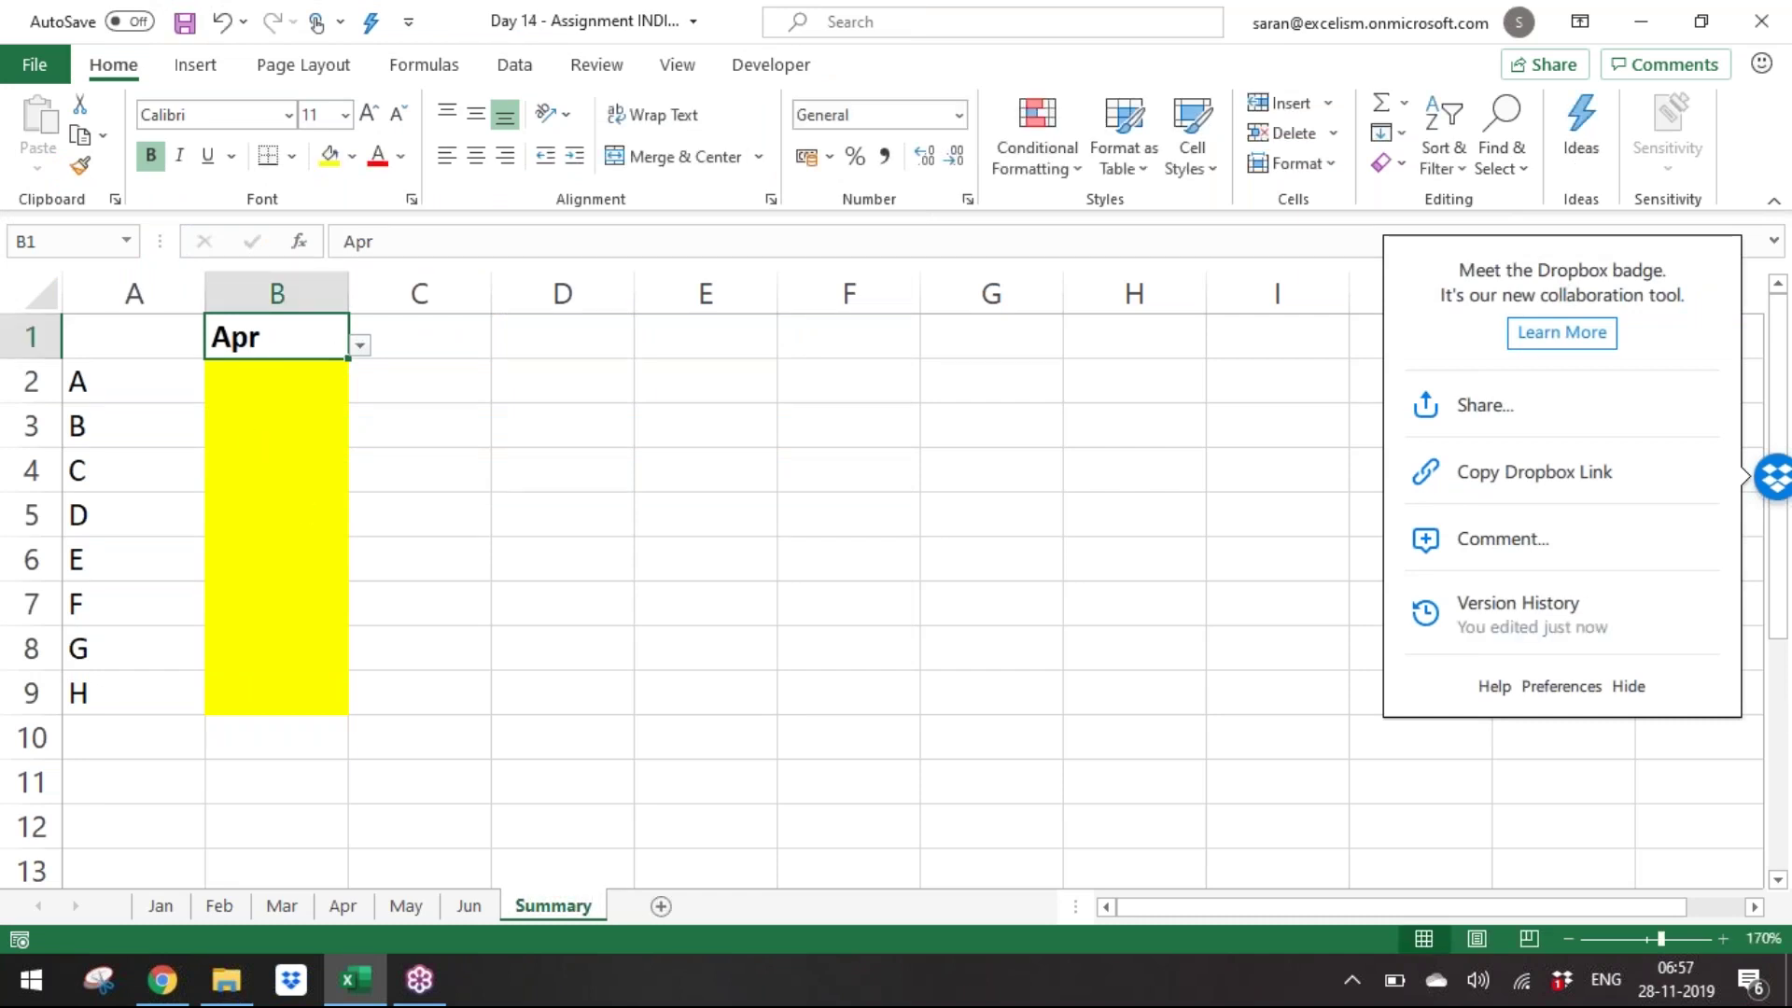
Hide the Dropbox panel, resave with Ctrl+S, and colour the Summary tab orange.
{"action": "left_click", "coordinate": [1639, 688]}
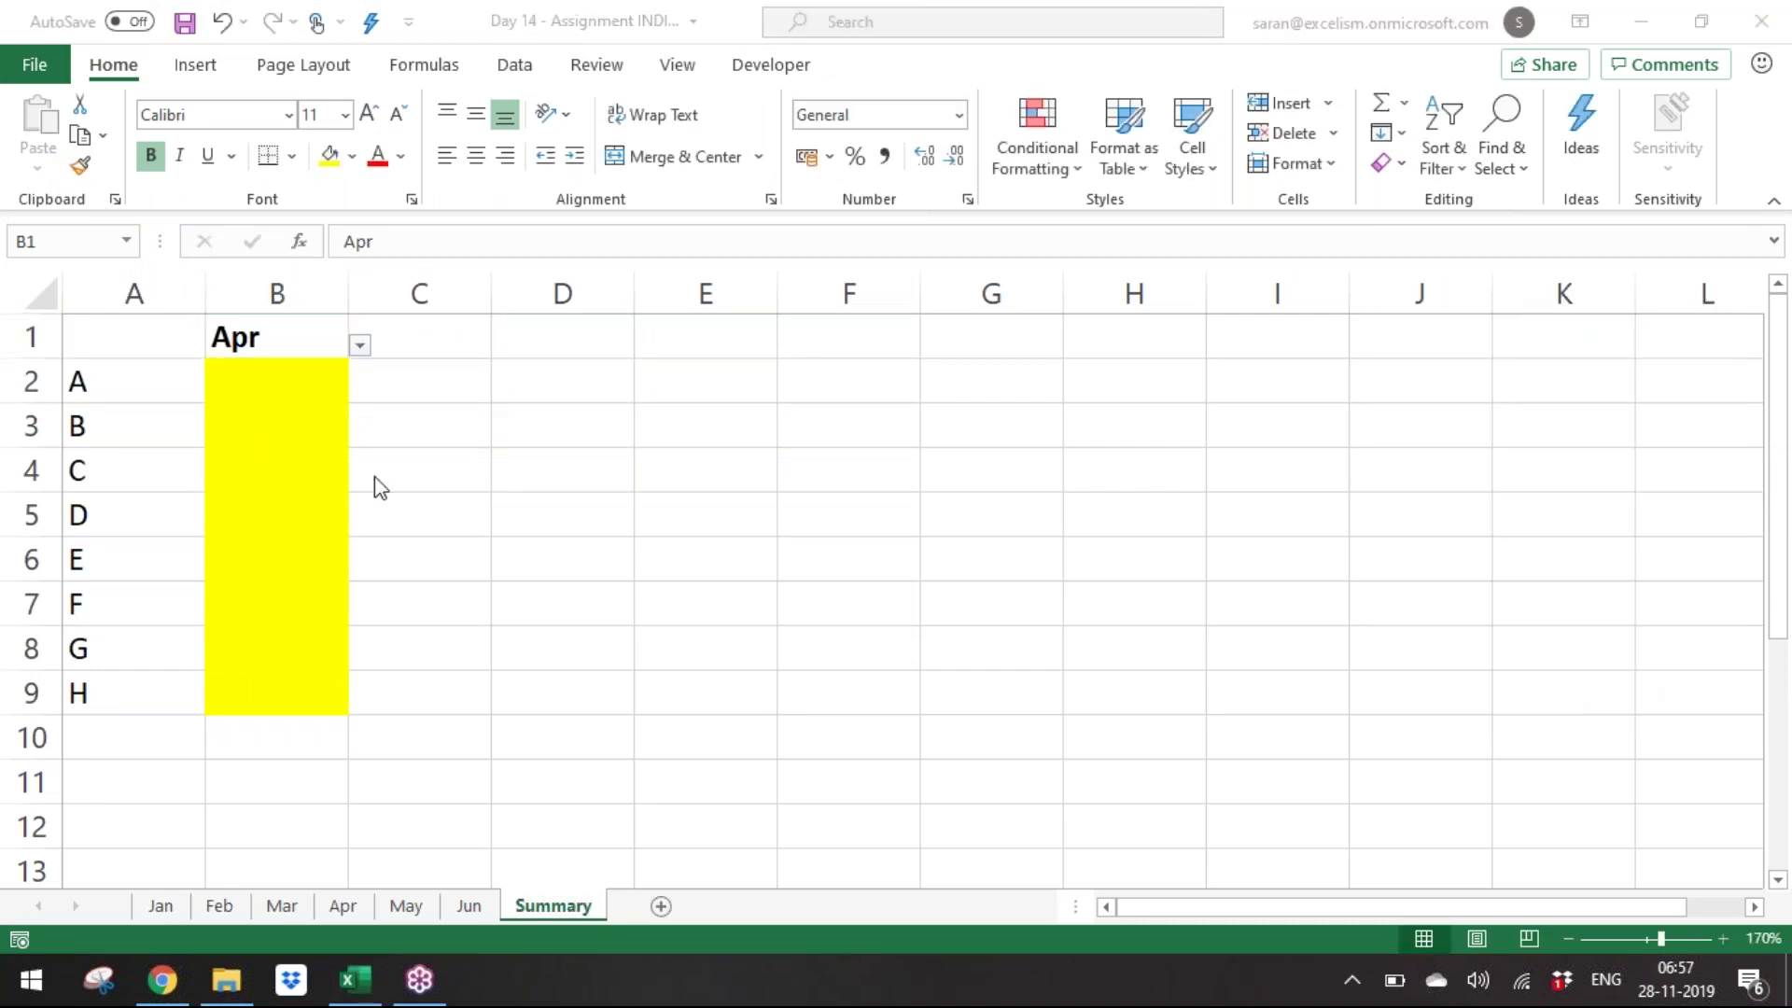
{"action": "key", "text": "ctrl+s"}
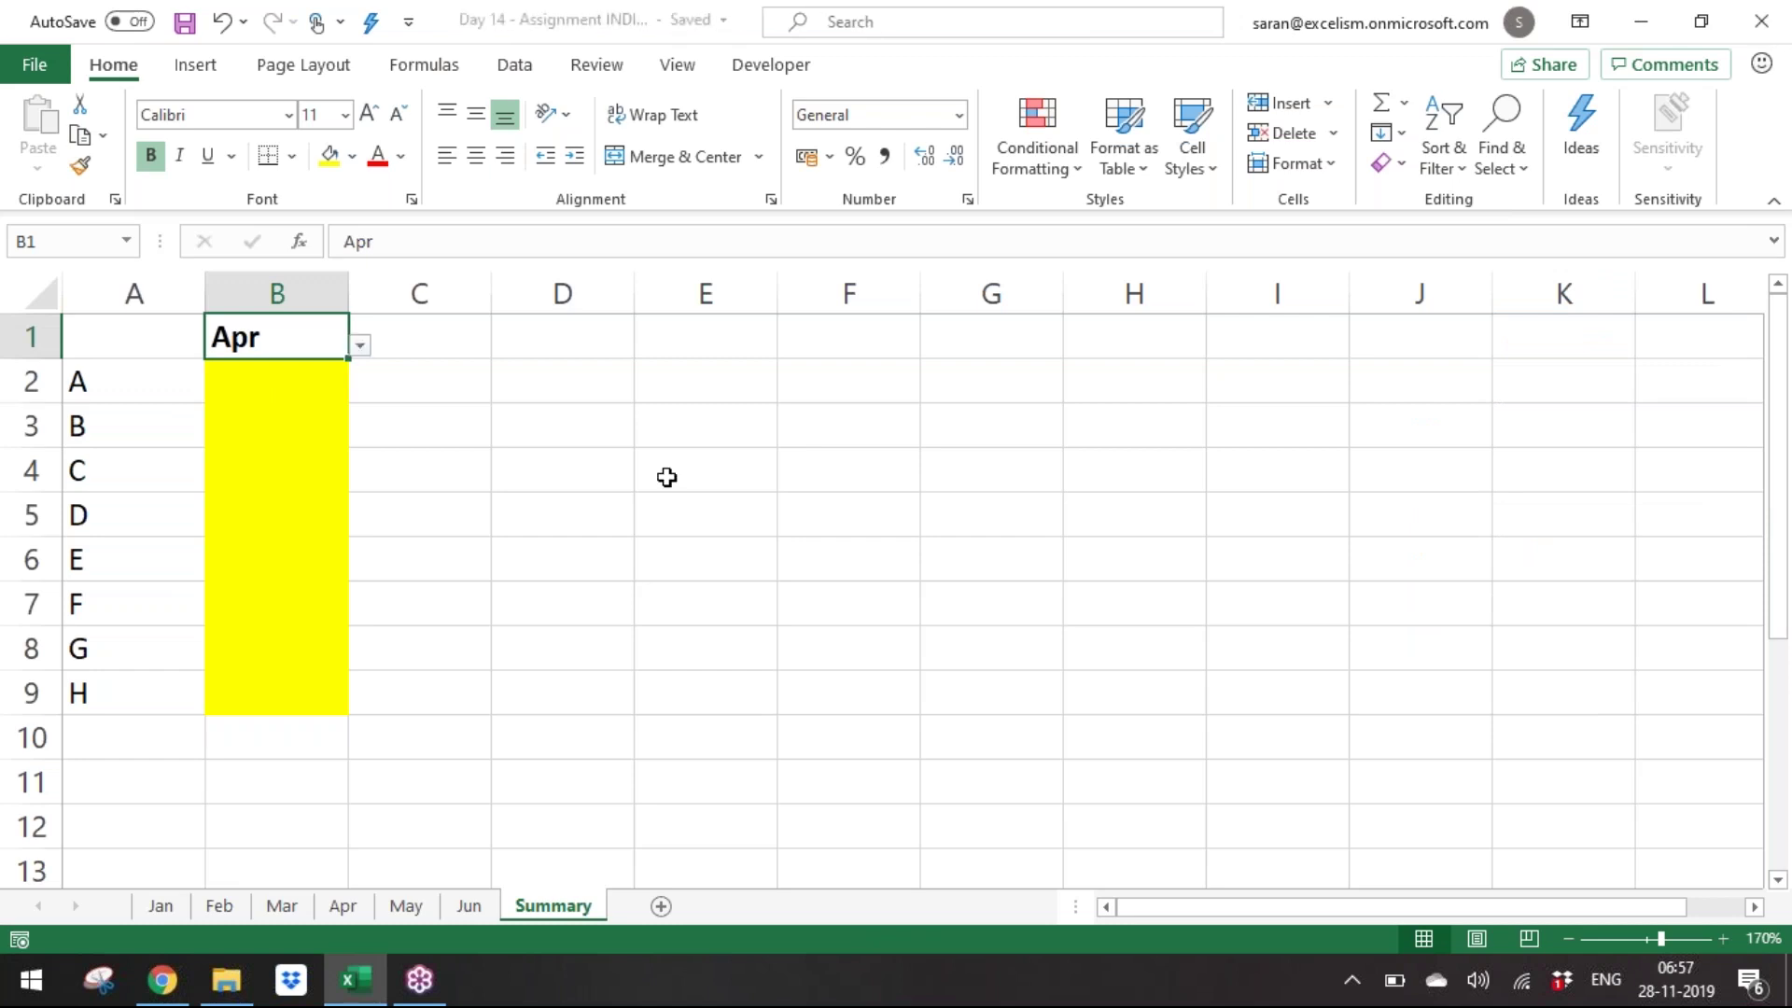
{"action": "right_click", "coordinate": [563, 909]}
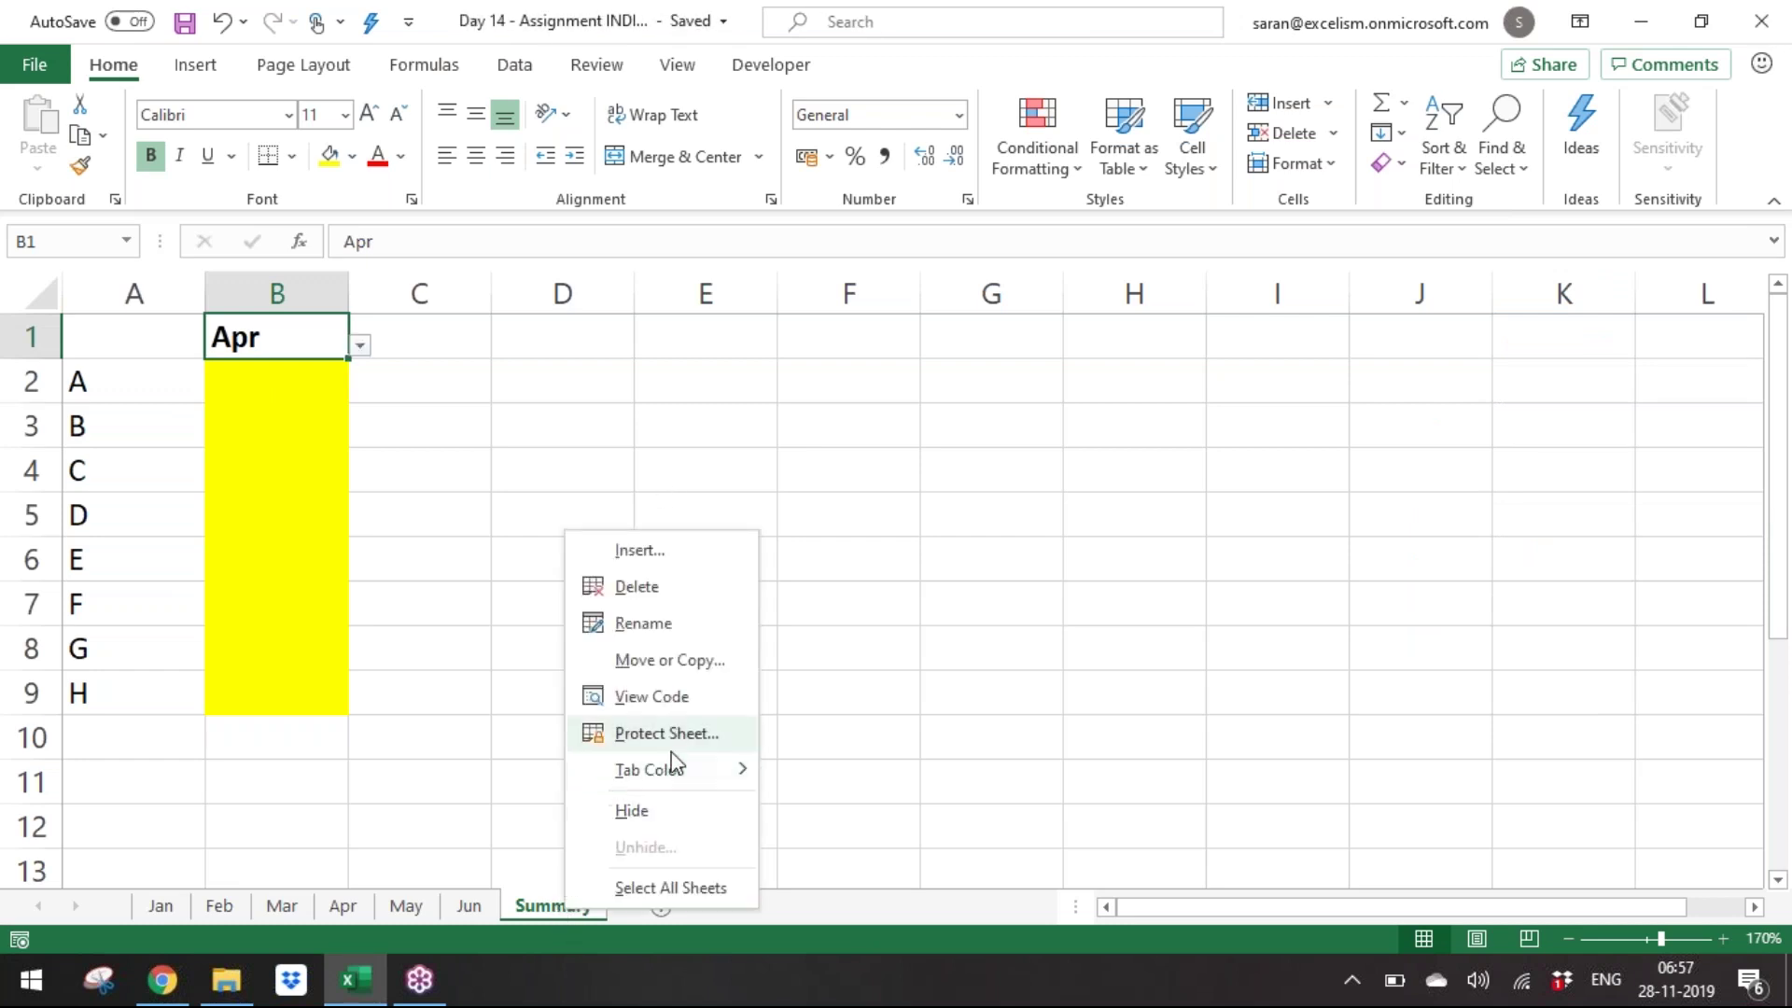
{"action": "mouse_move", "coordinate": [689, 767]}
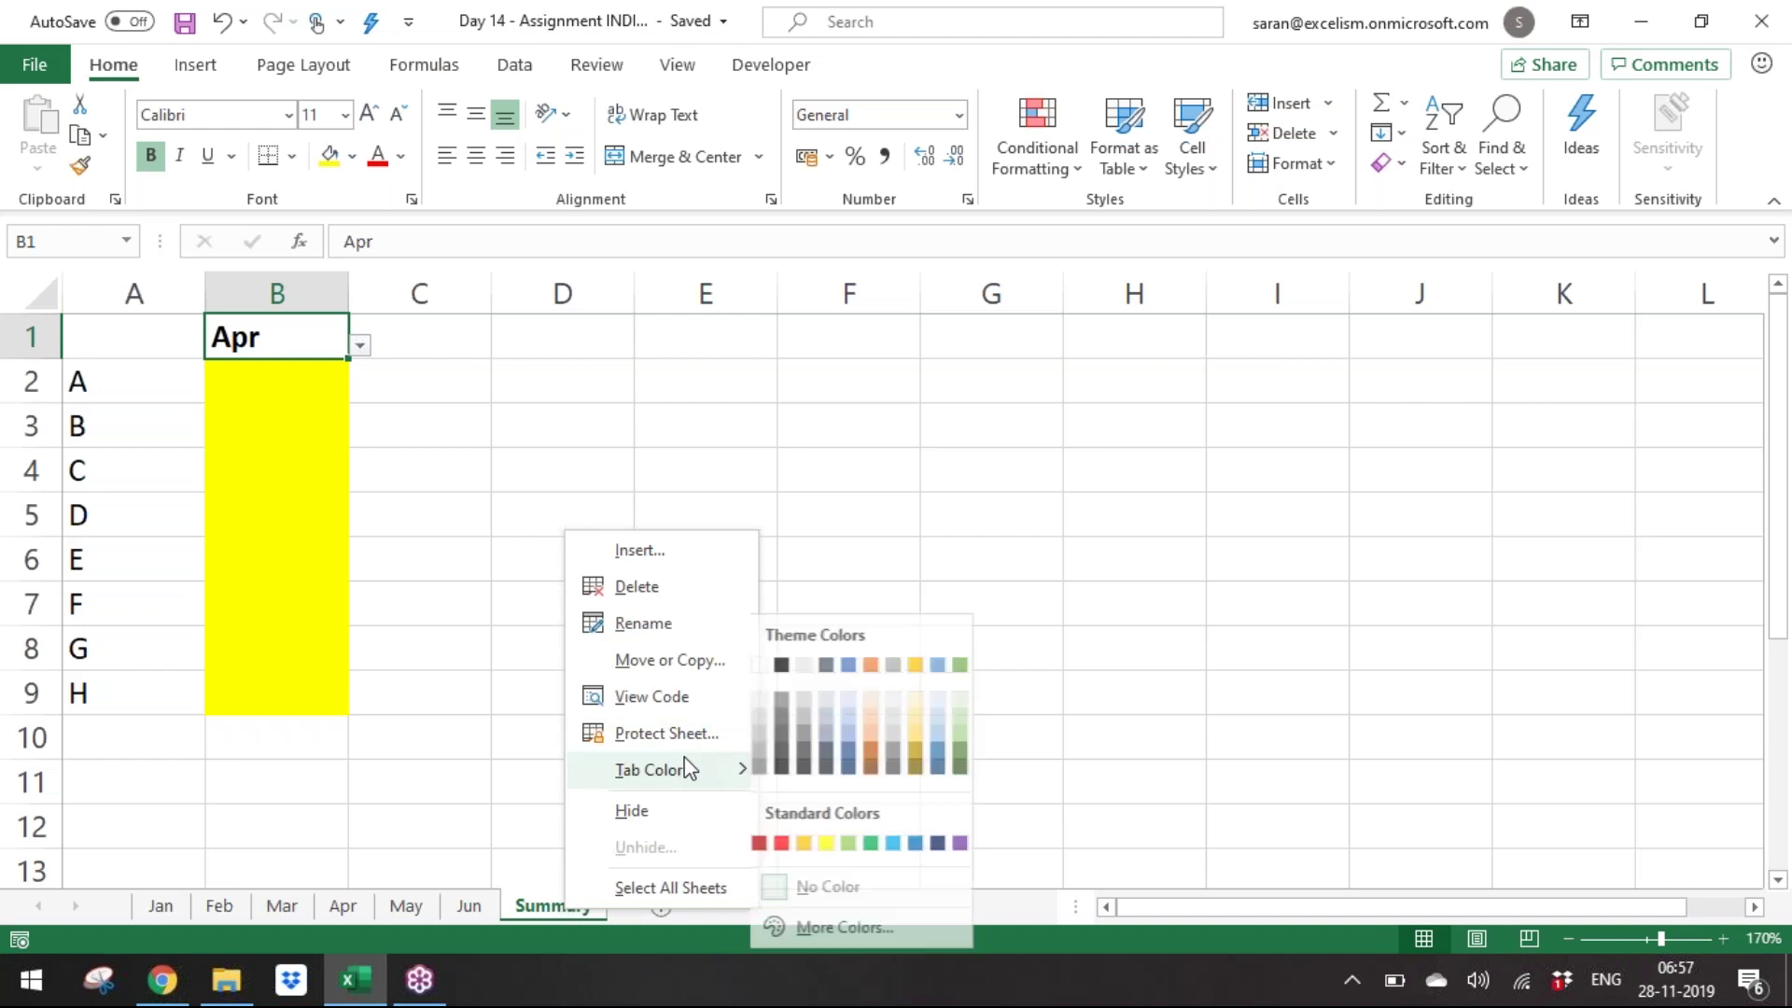
{"action": "left_click", "coordinate": [887, 752]}
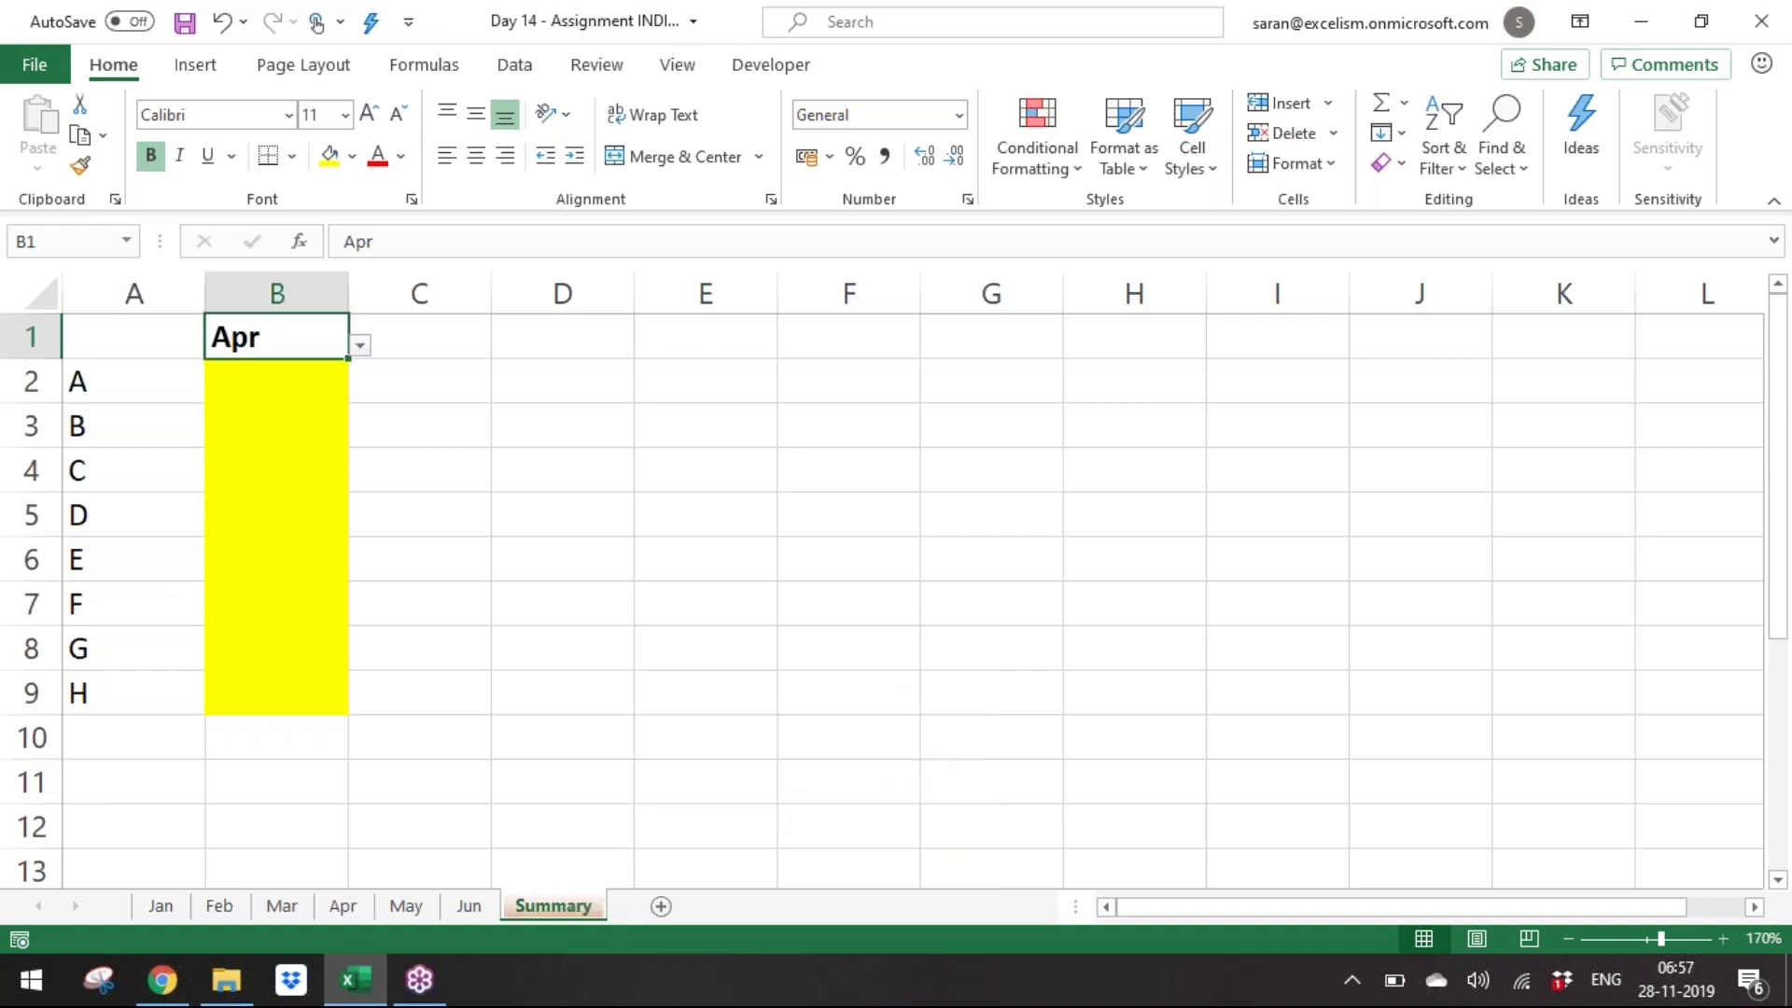
Glance at the Jun sheet, then return to Summary and select B2.
{"action": "left_click", "coordinate": [748, 591]}
{"action": "left_click", "coordinate": [474, 918]}
{"action": "left_click", "coordinate": [523, 916]}
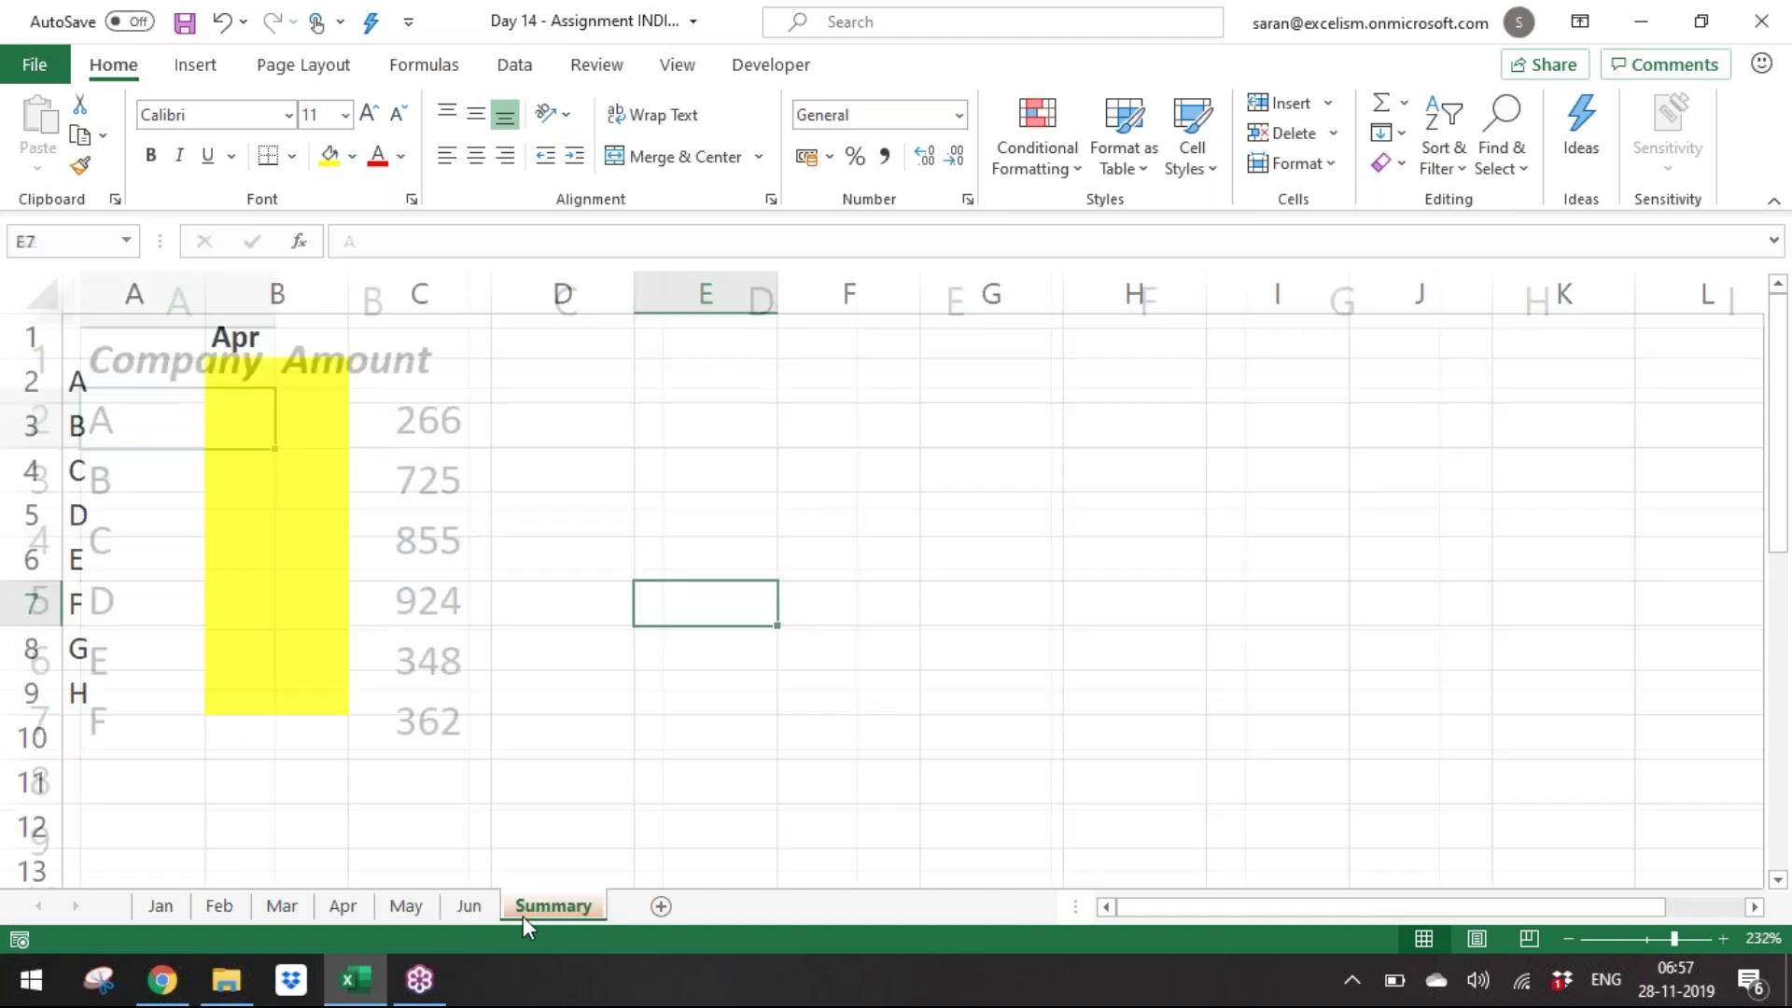
{"action": "left_click", "coordinate": [322, 461]}
{"action": "left_click", "coordinate": [297, 368]}
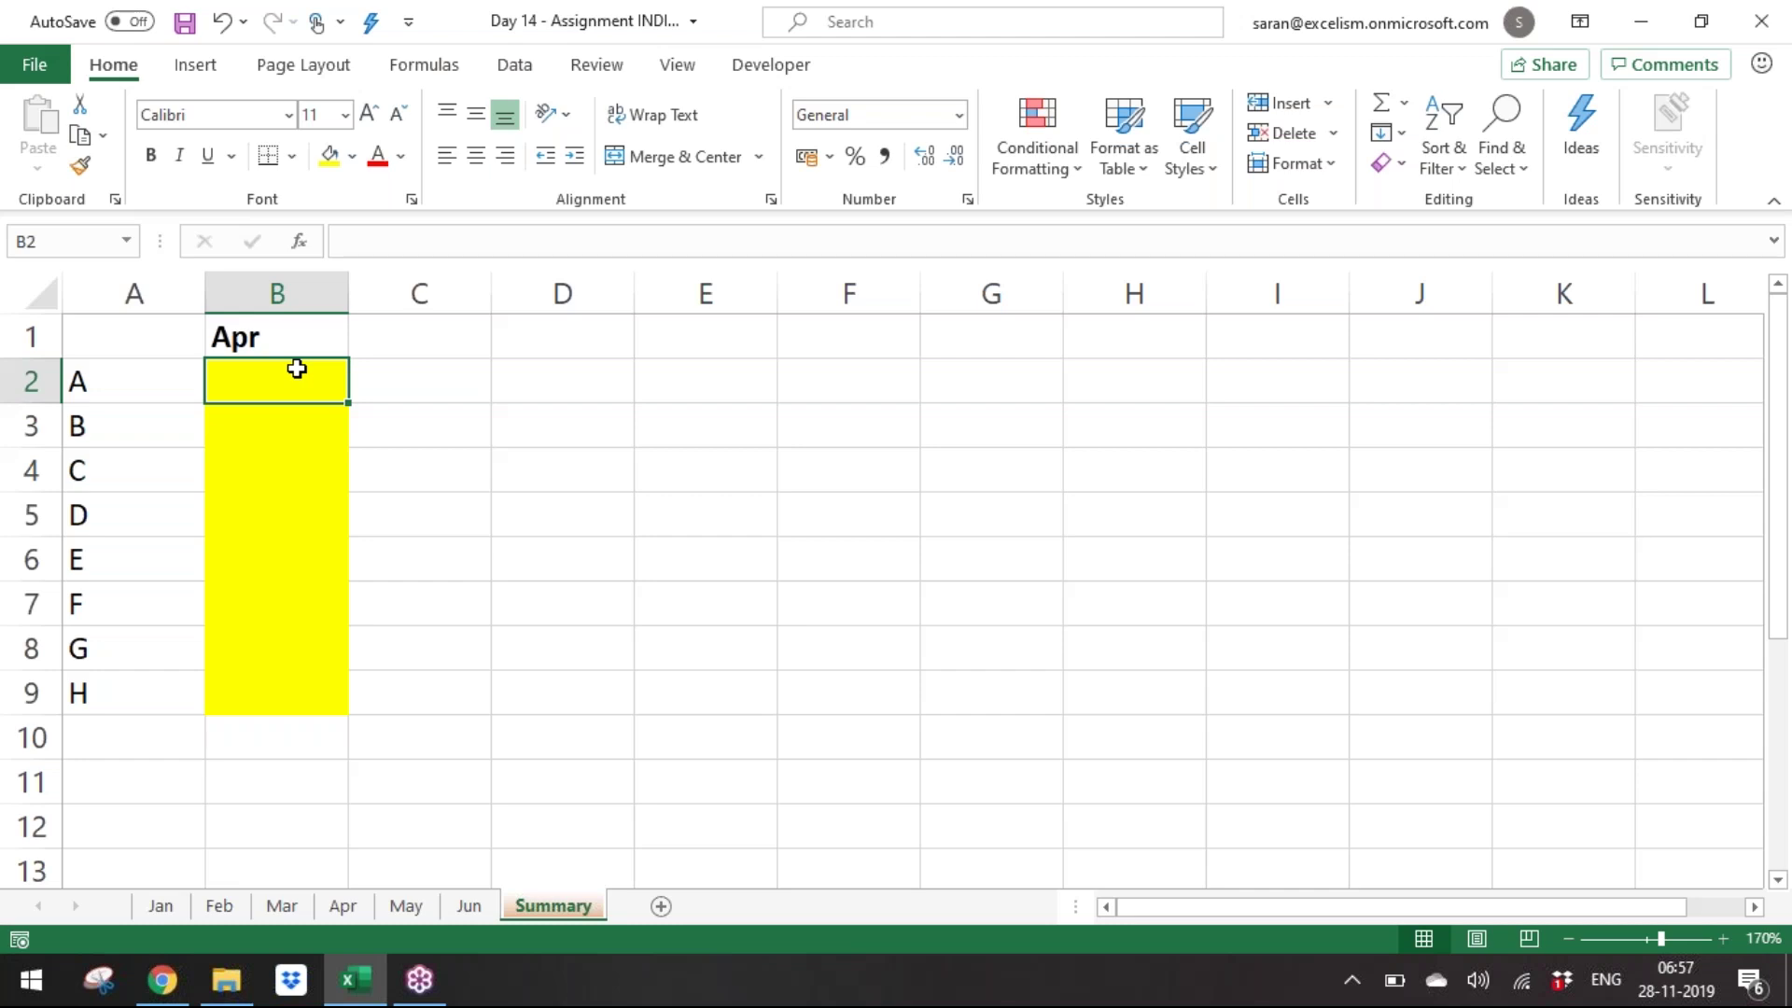
Copy the Apr header into C1 and change C1's month to Feb.
{"action": "key", "text": "Up"}
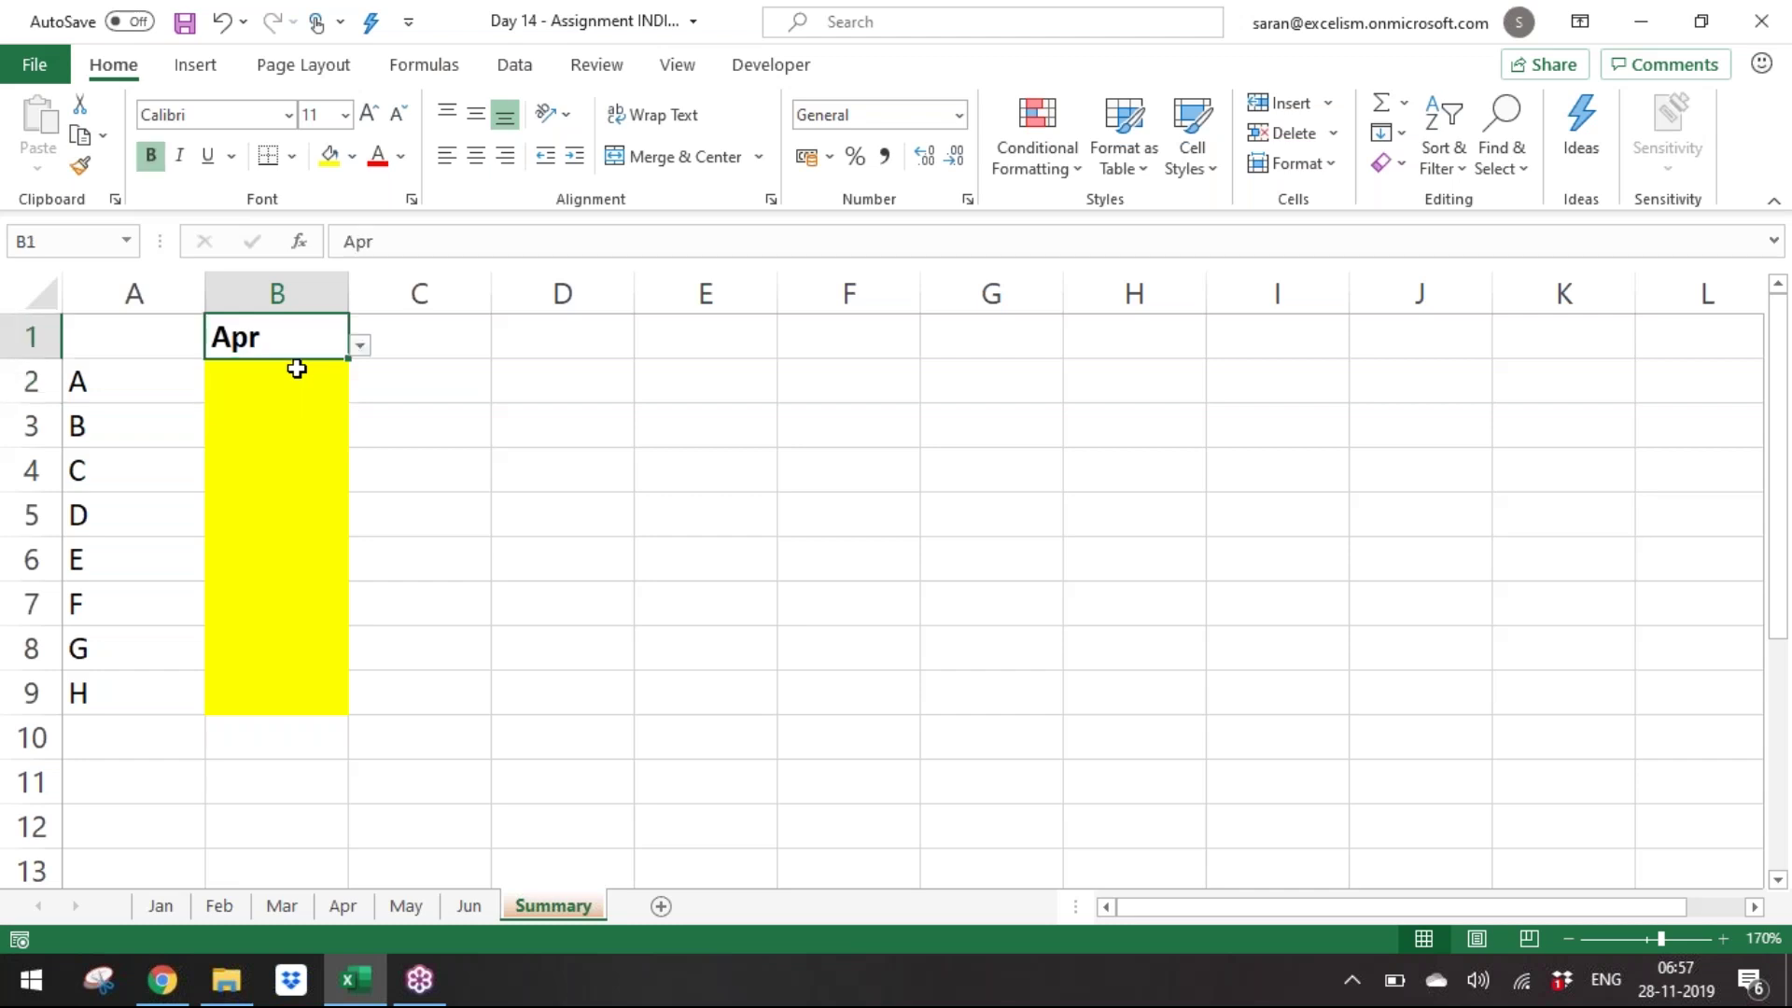
{"action": "key", "text": "ctrl+c"}
{"action": "key", "text": "Right"}
{"action": "key", "text": "ctrl+v"}
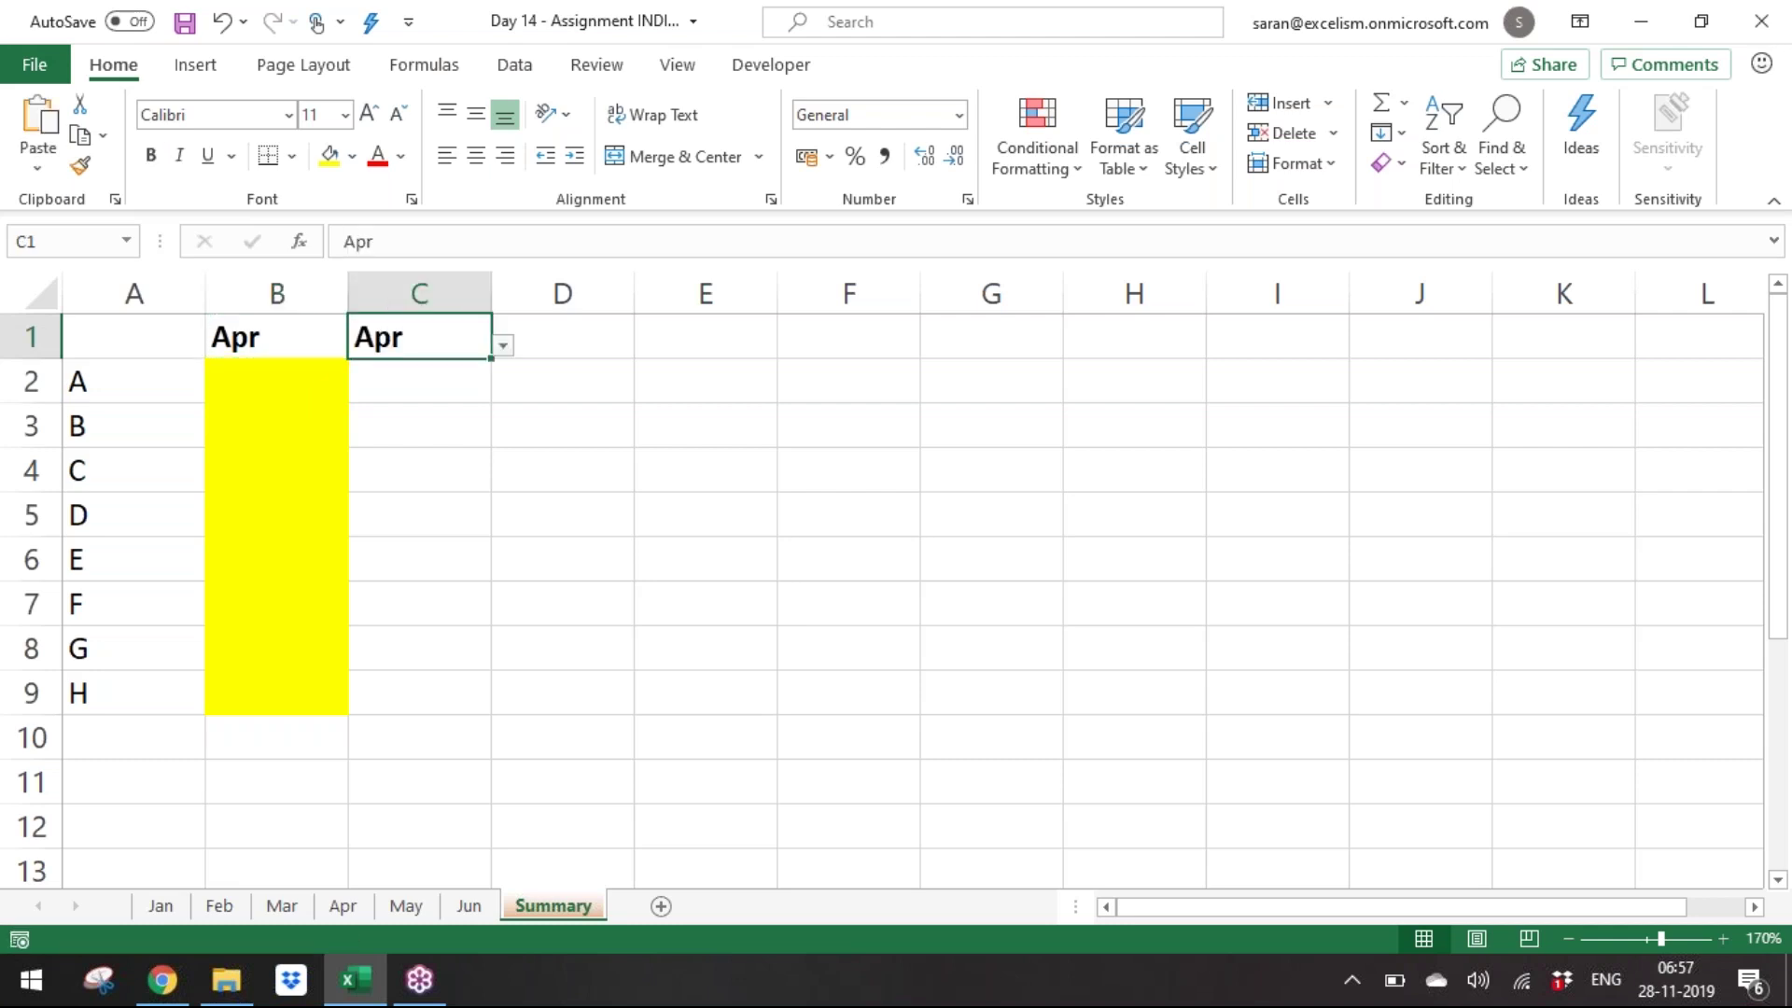
{"action": "key", "text": "alt+Down"}
{"action": "key", "text": "Down"}
{"action": "key", "text": "Return"}
{"action": "key", "text": "Down"}
{"action": "key", "text": "Up"}
{"action": "key", "text": "Left"}
{"action": "key", "text": "Right"}
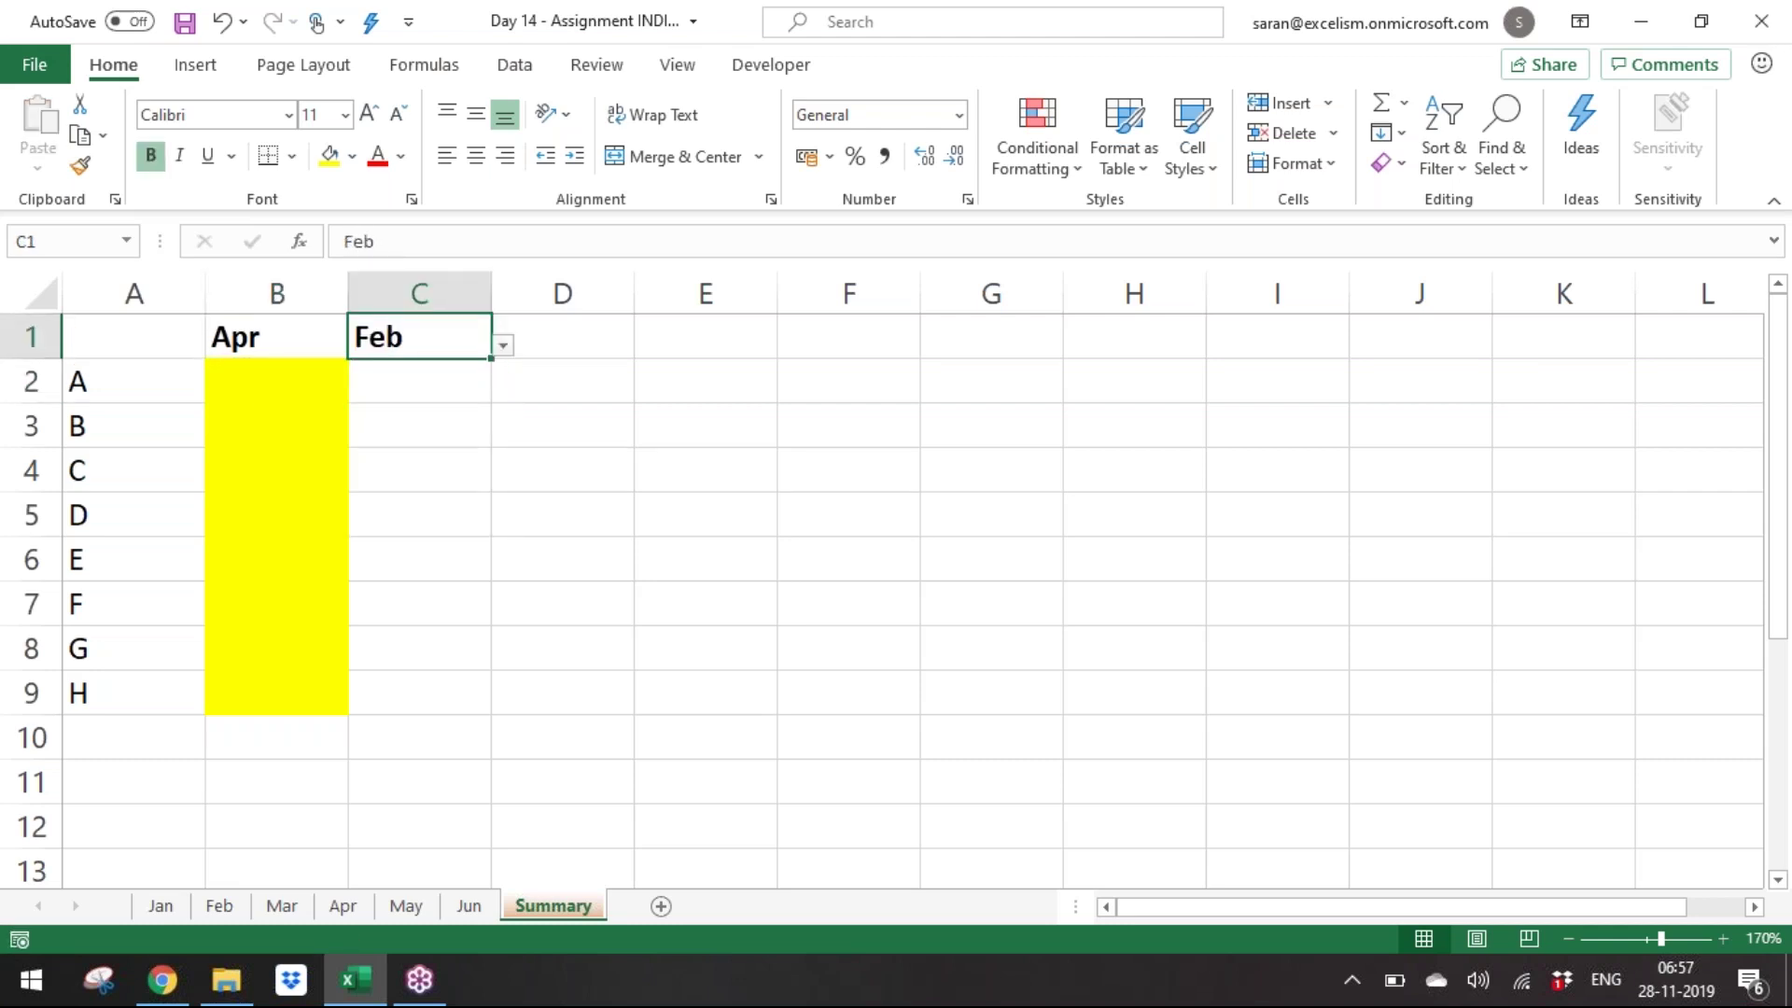
Delete the trial Feb column again and return to cell B2.
{"action": "key", "text": "Down"}
{"action": "key", "text": "shift+Down"}
{"action": "key", "text": "shift+Down"}
{"action": "key", "text": "shift+Down"}
{"action": "key", "text": "shift+Down"}
{"action": "key", "text": "shift+Down"}
{"action": "key", "text": "shift+Down"}
{"action": "key", "text": "shift+Down"}
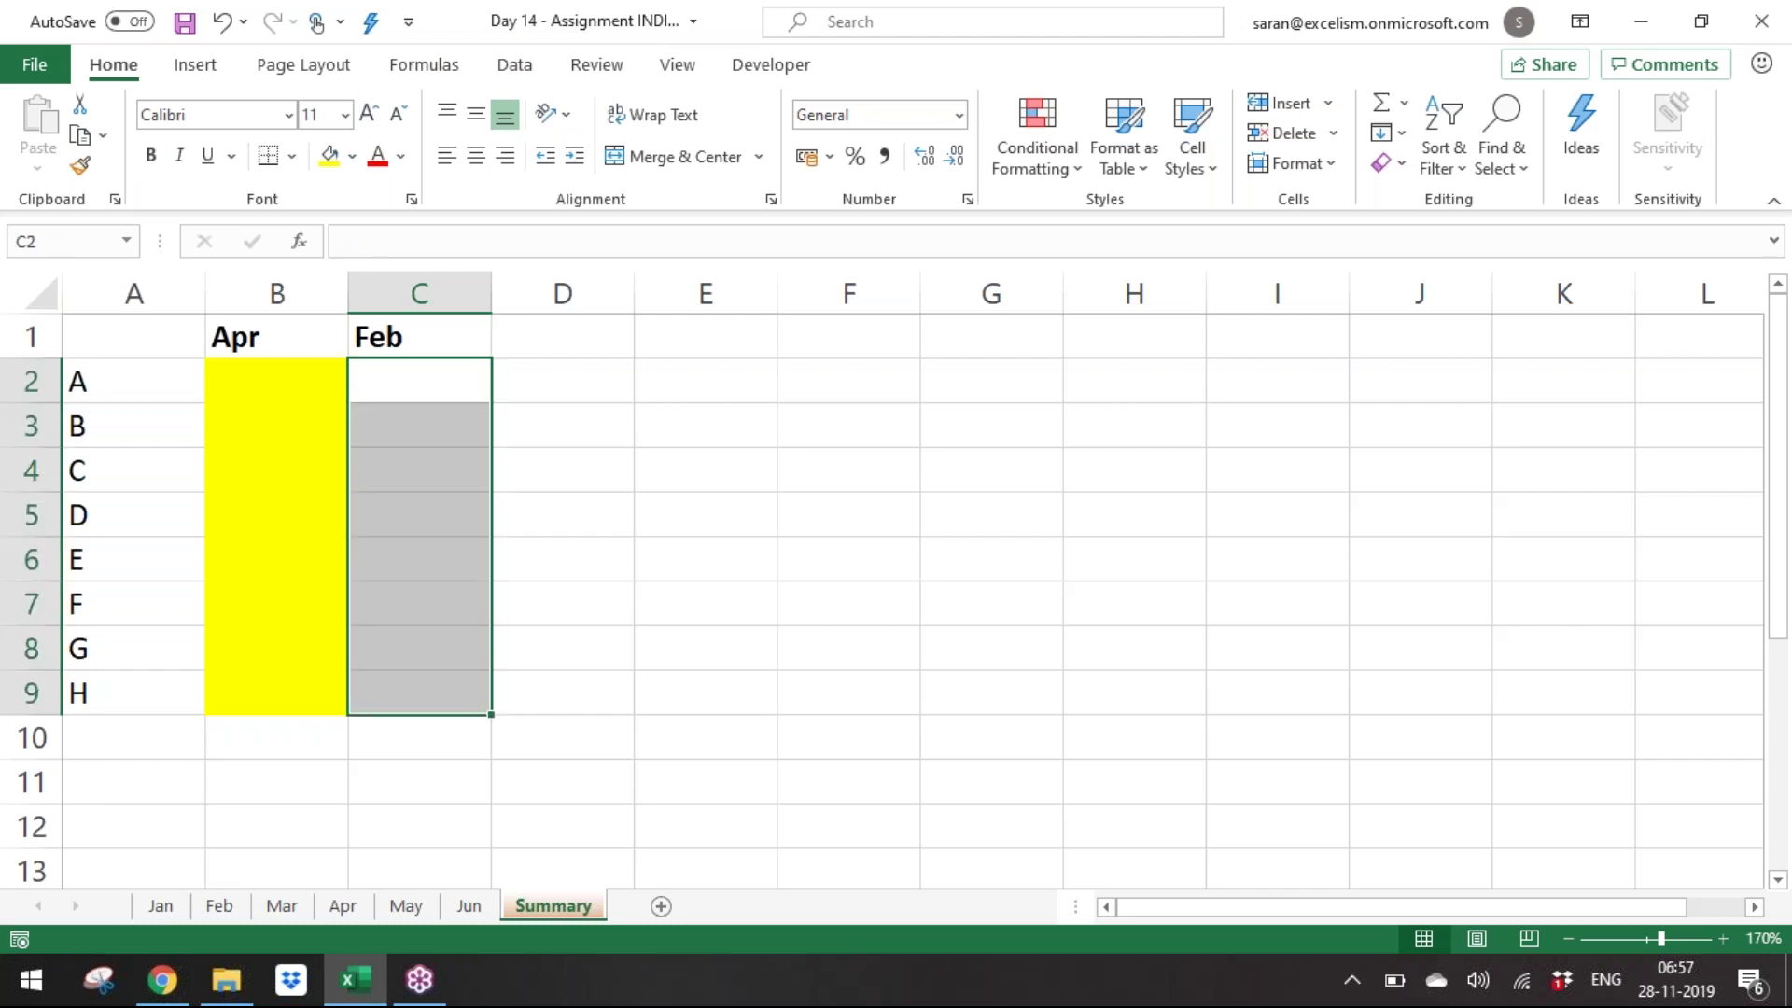
{"action": "key", "text": "Up"}
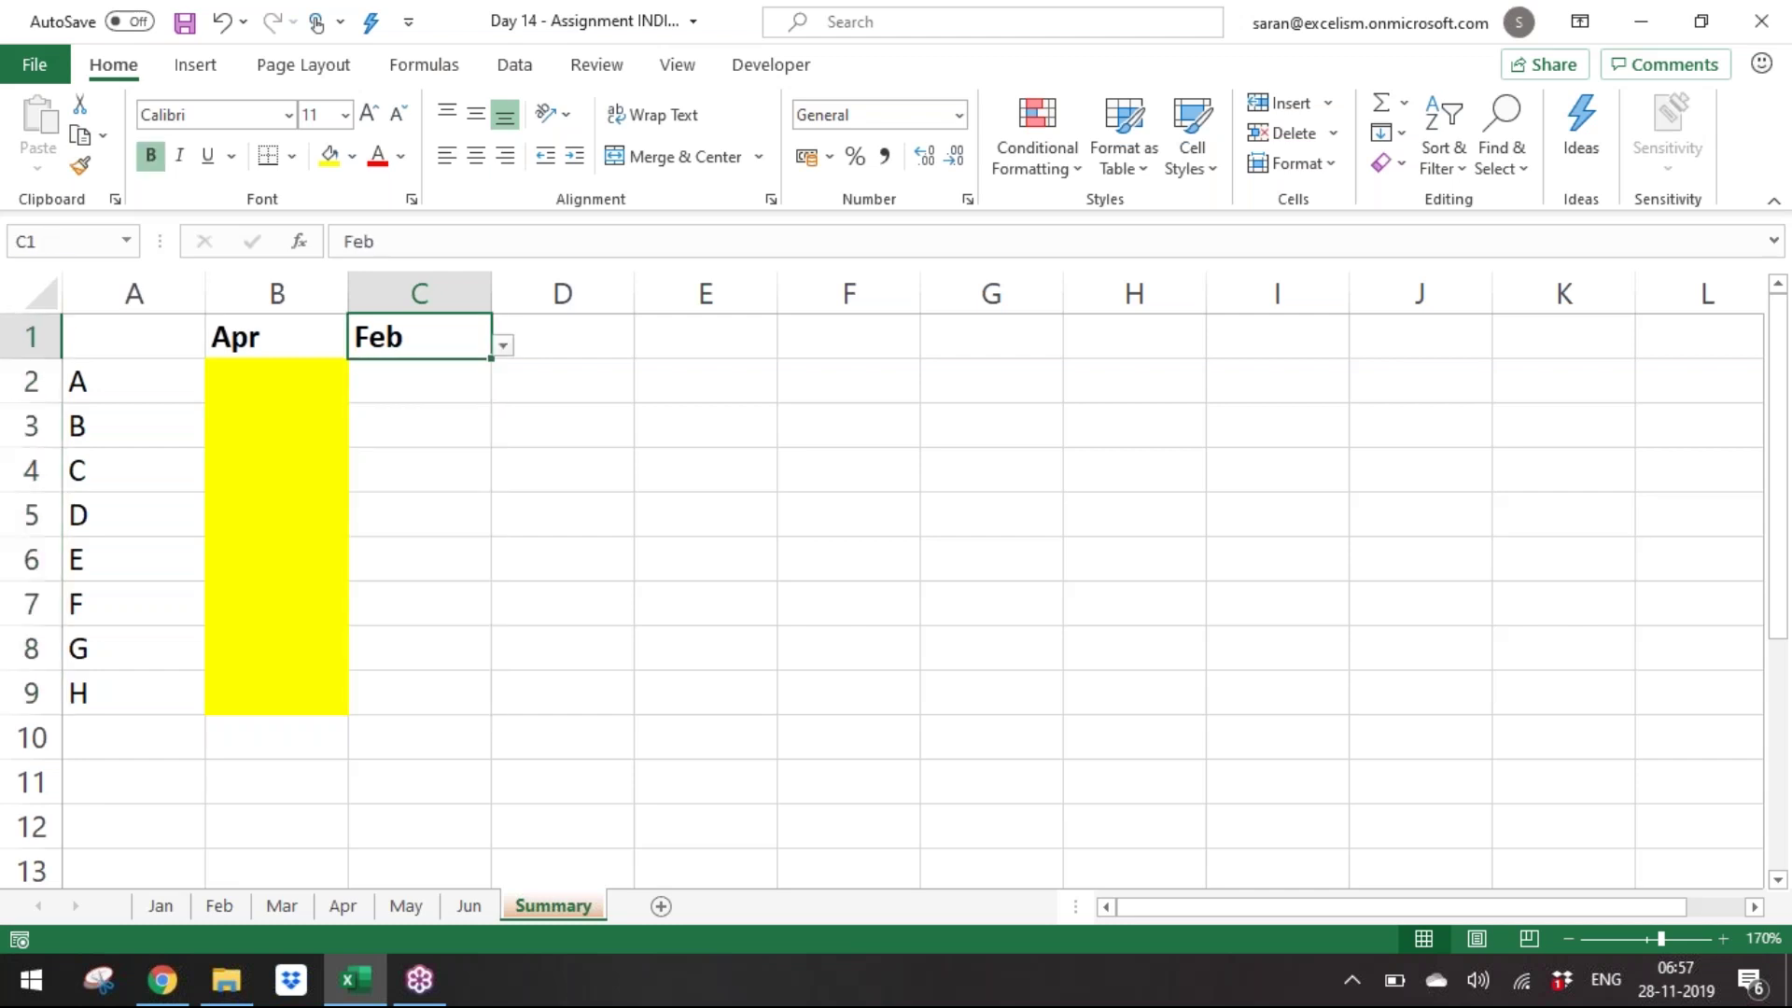
{"action": "key", "text": "ctrl+shift+Down"}
{"action": "key", "text": "ctrl+minus"}
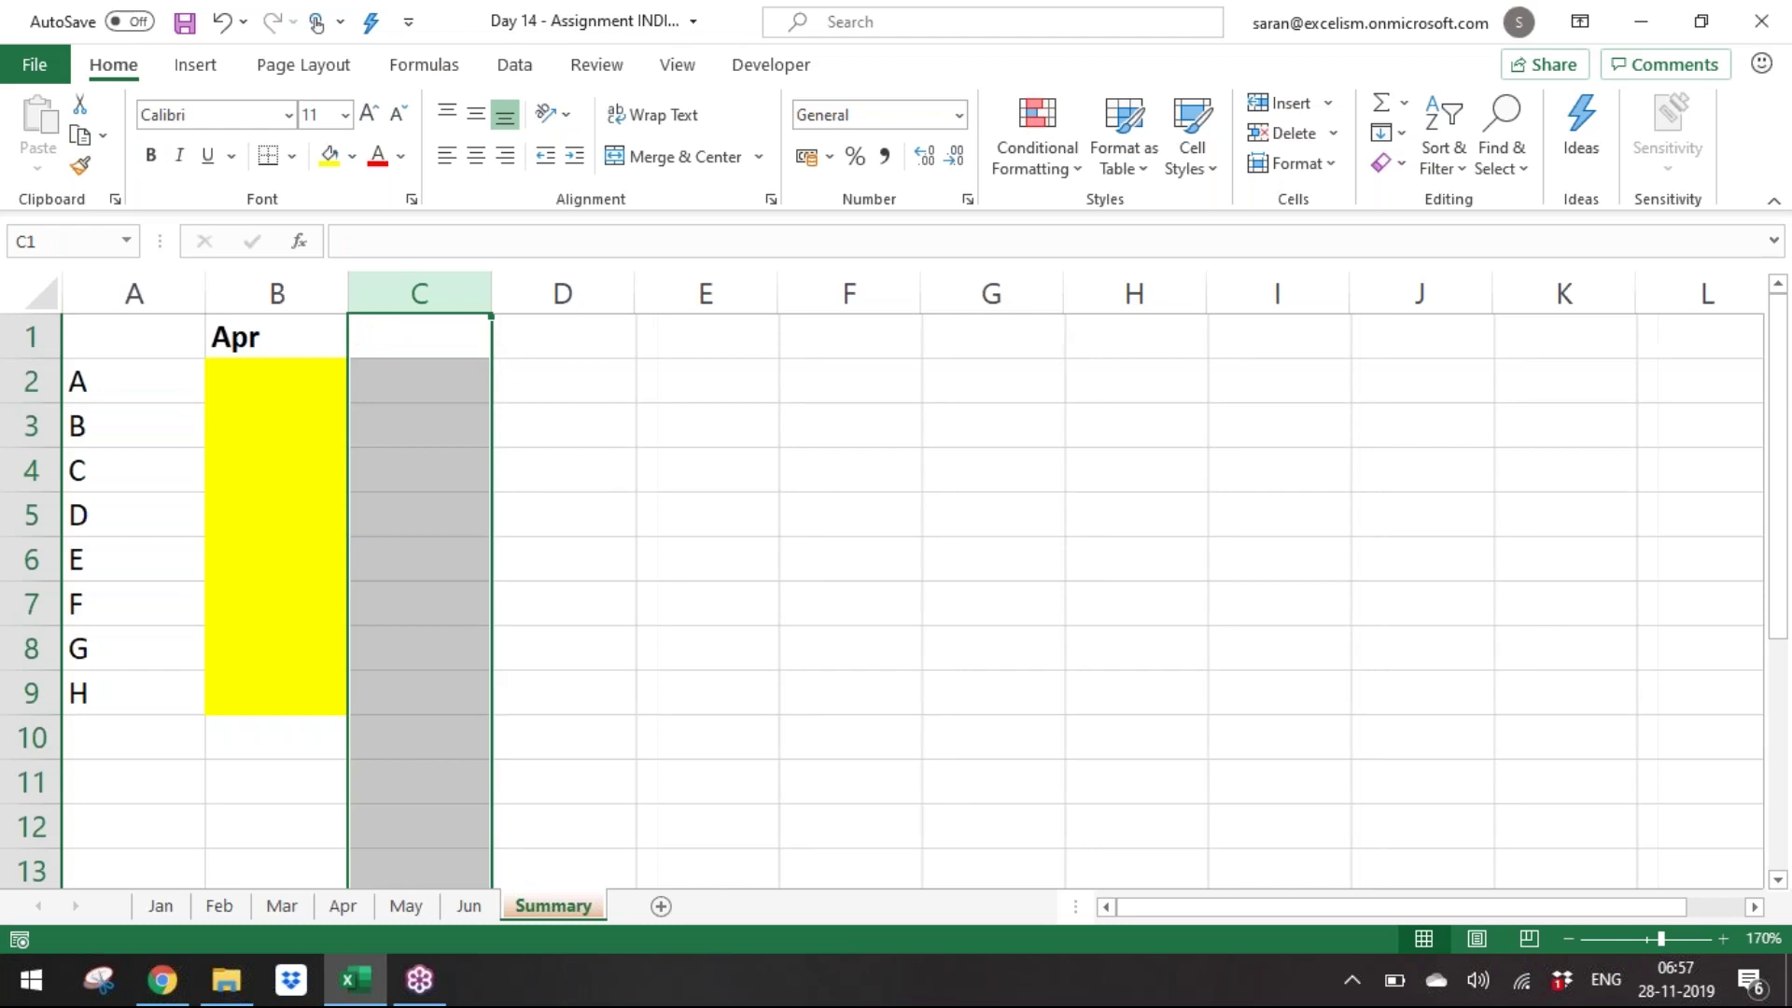
{"action": "key", "text": "Left"}
{"action": "key", "text": "Down"}
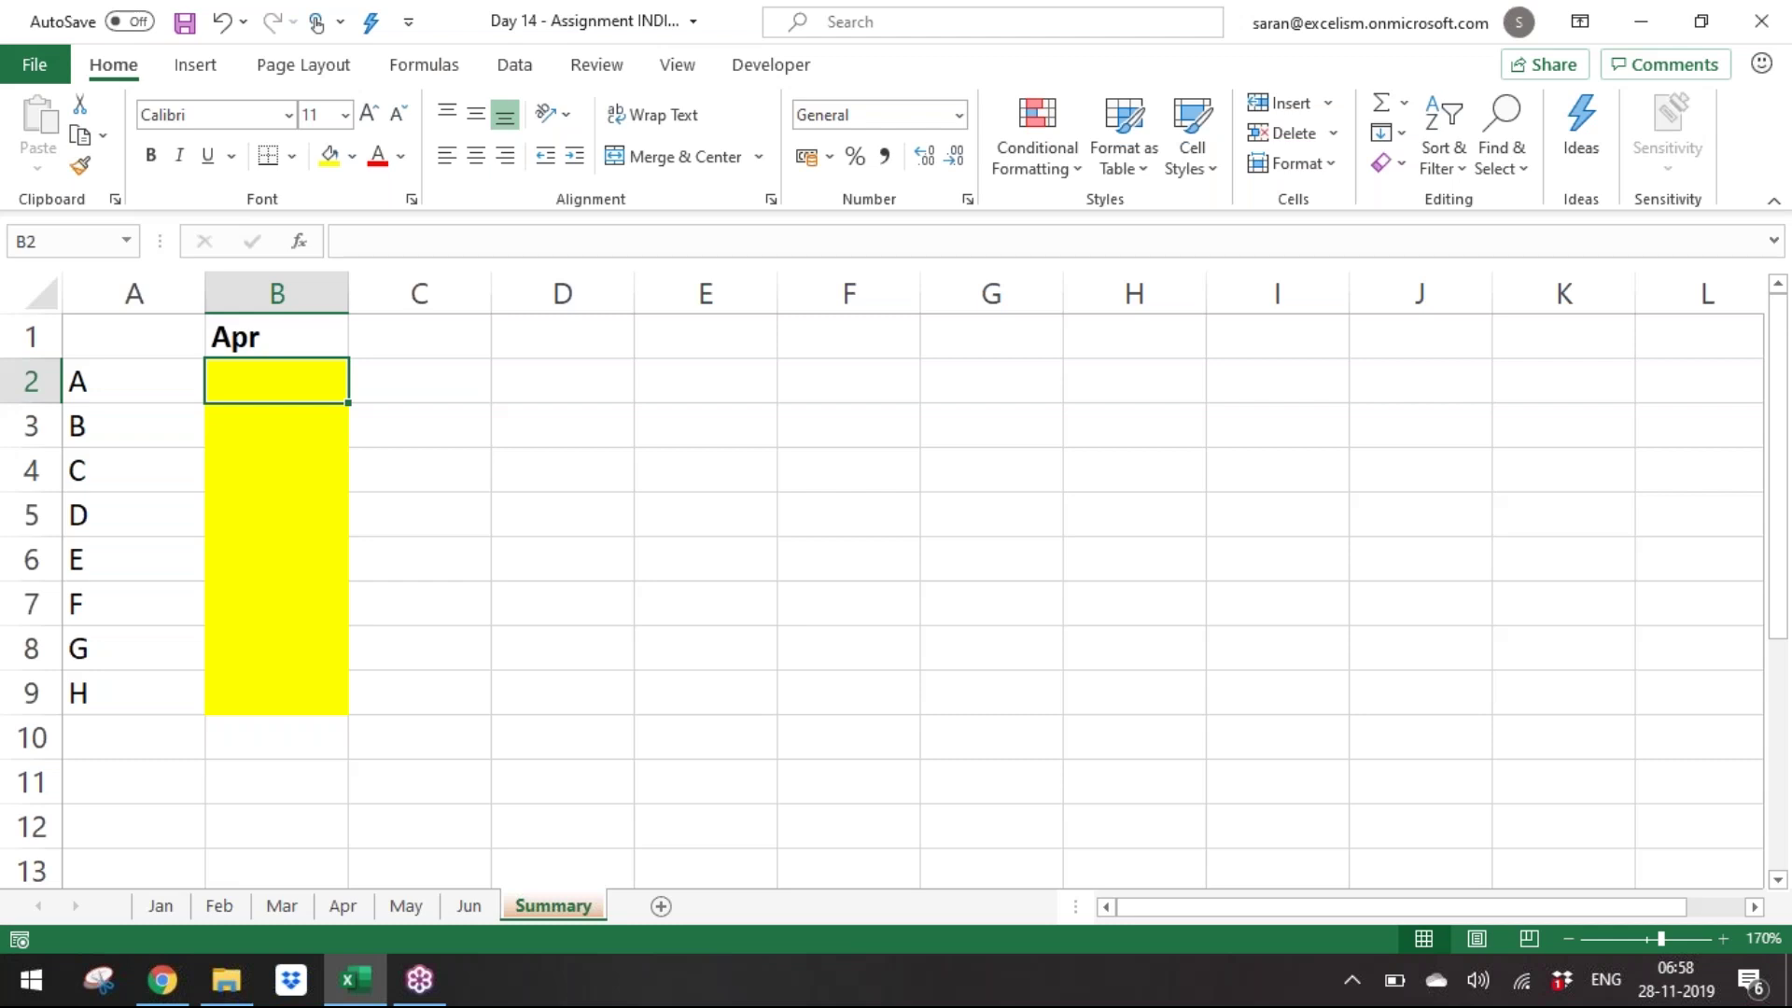
Refocus the workbook and move between the Apr header and cell B2.
{"action": "left_click", "coordinate": [1762, 94]}
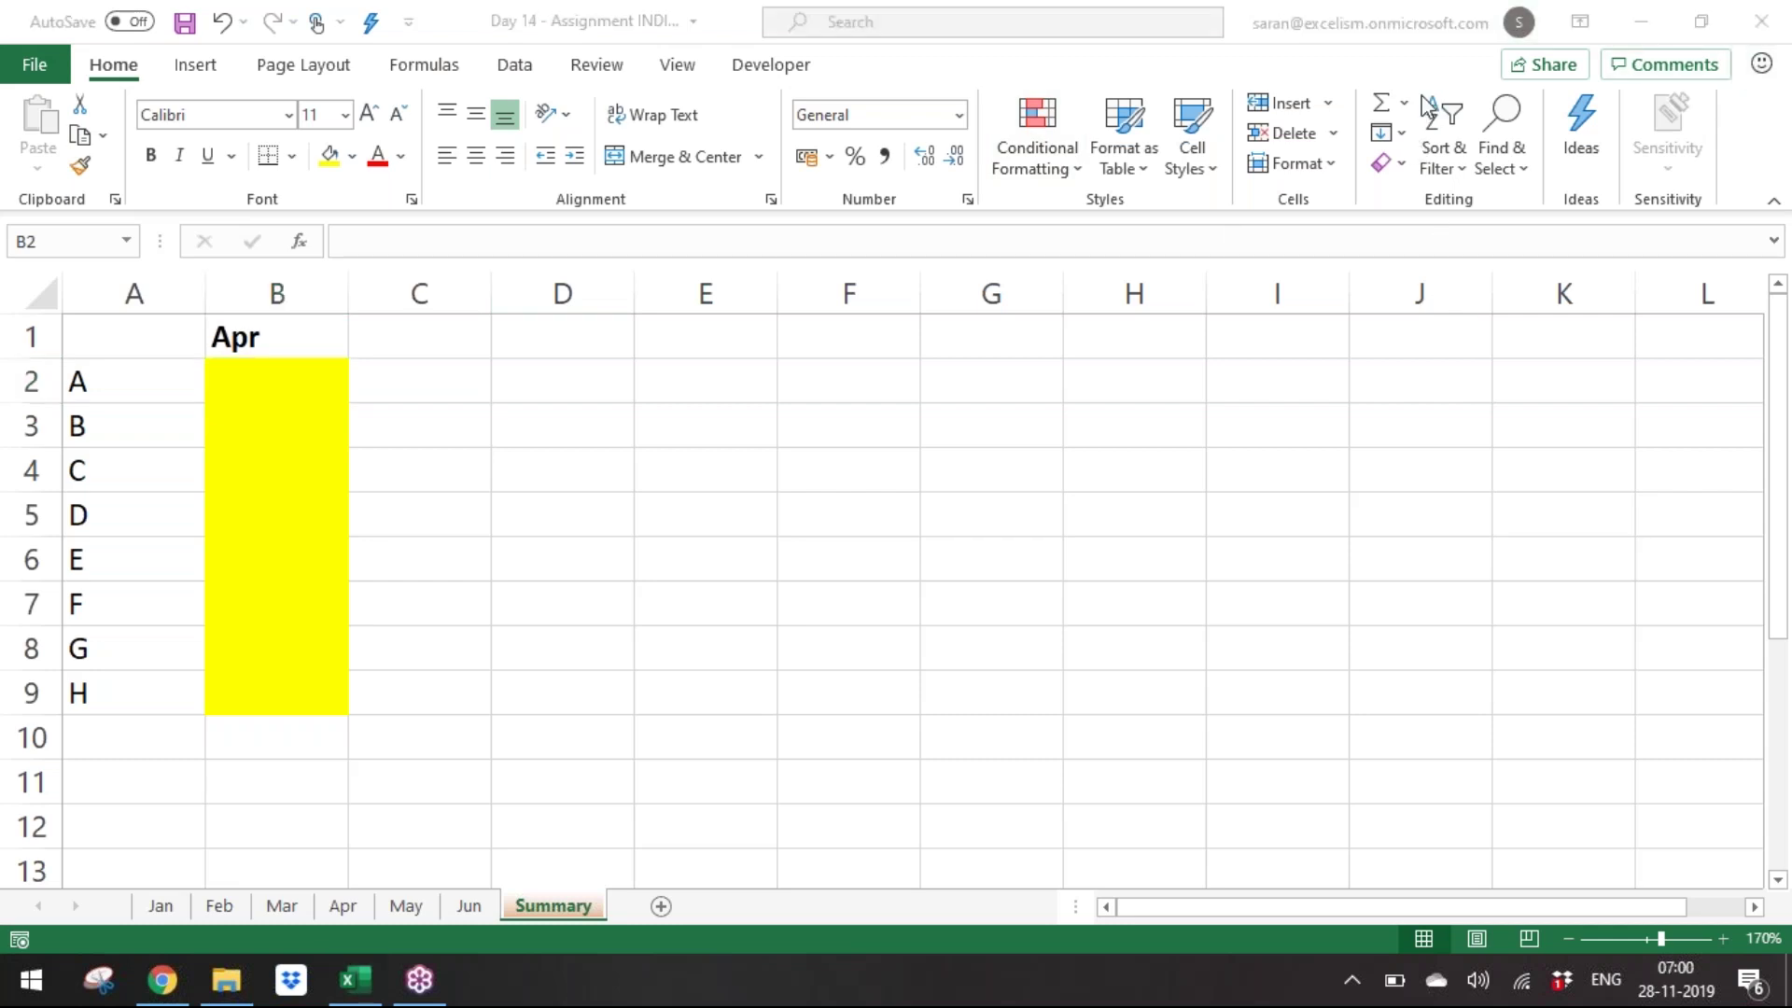
{"action": "left_click", "coordinate": [492, 476]}
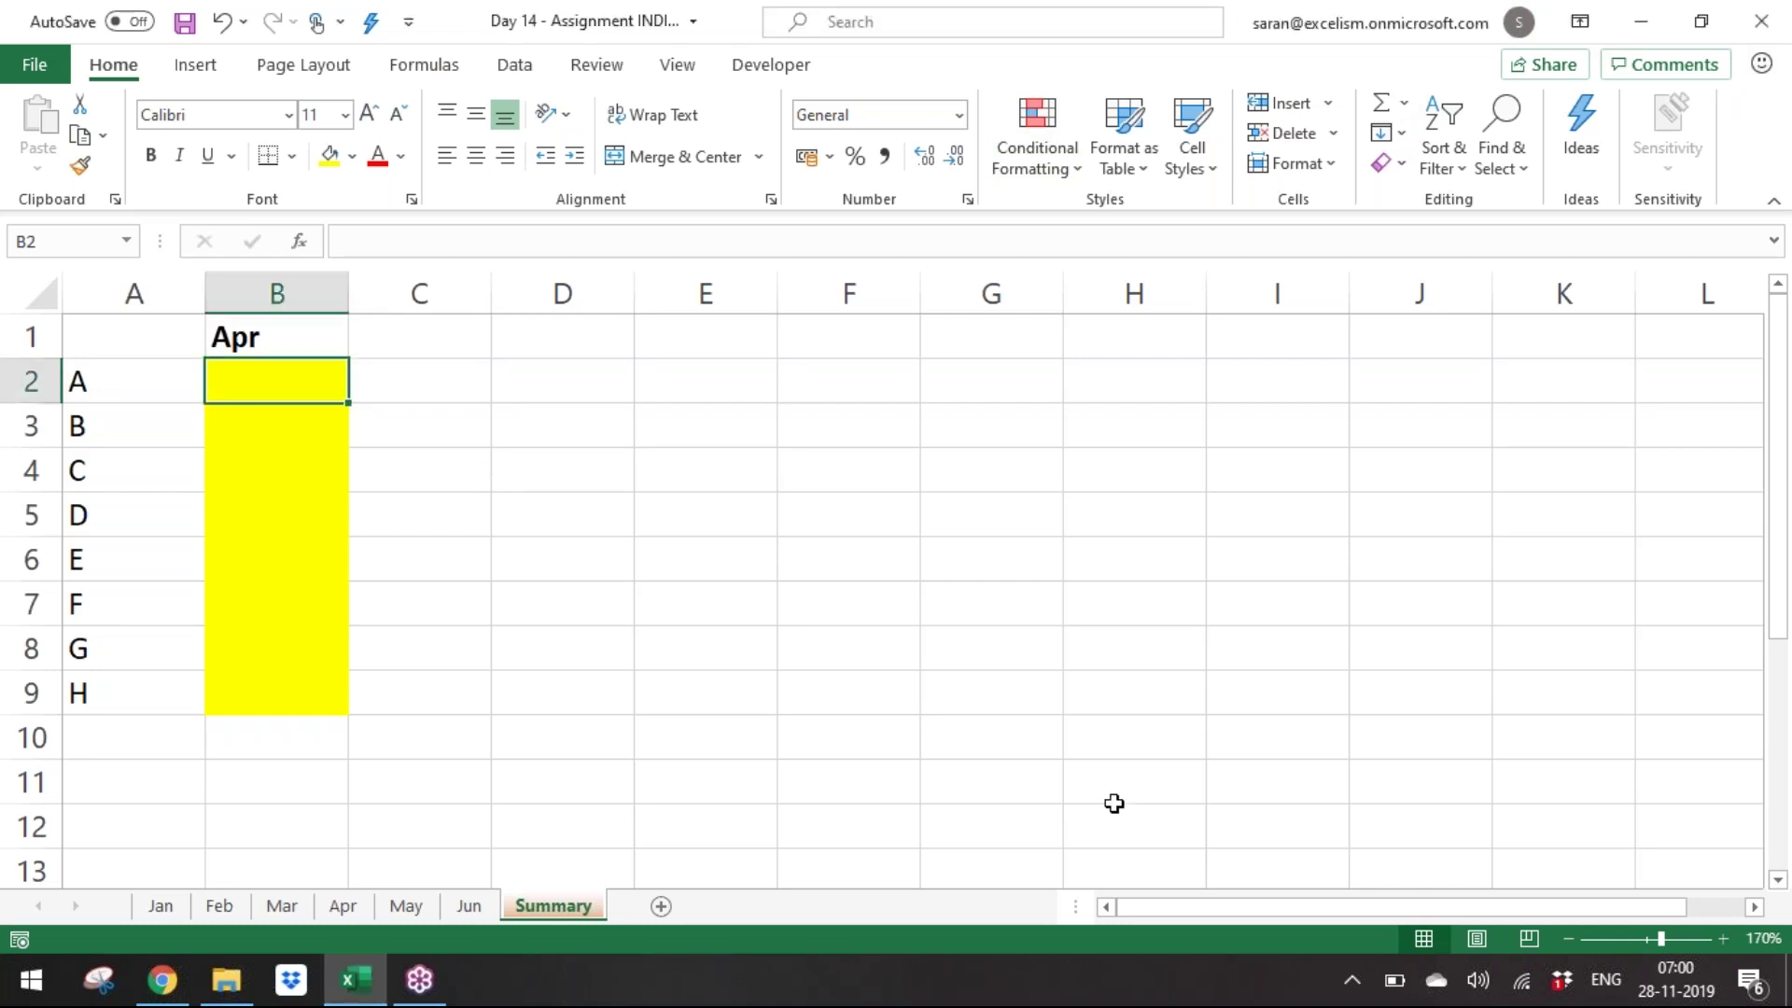
{"action": "key", "text": "Up"}
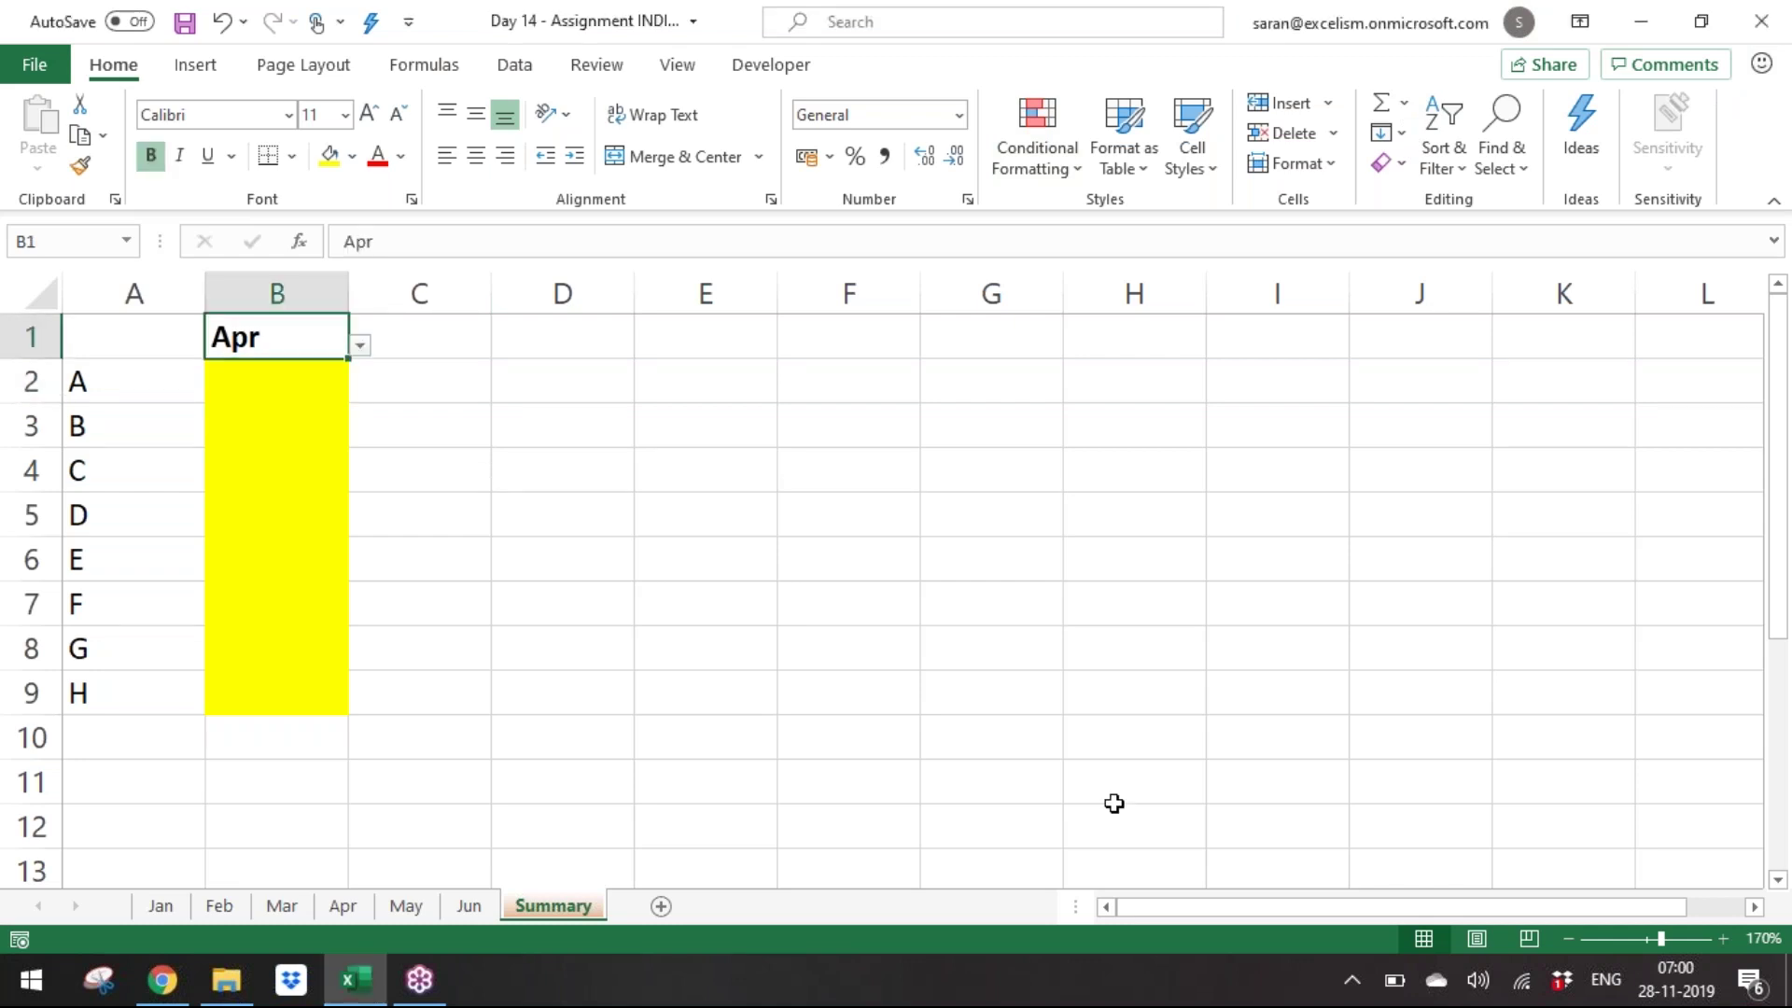
{"action": "key", "text": "Down"}
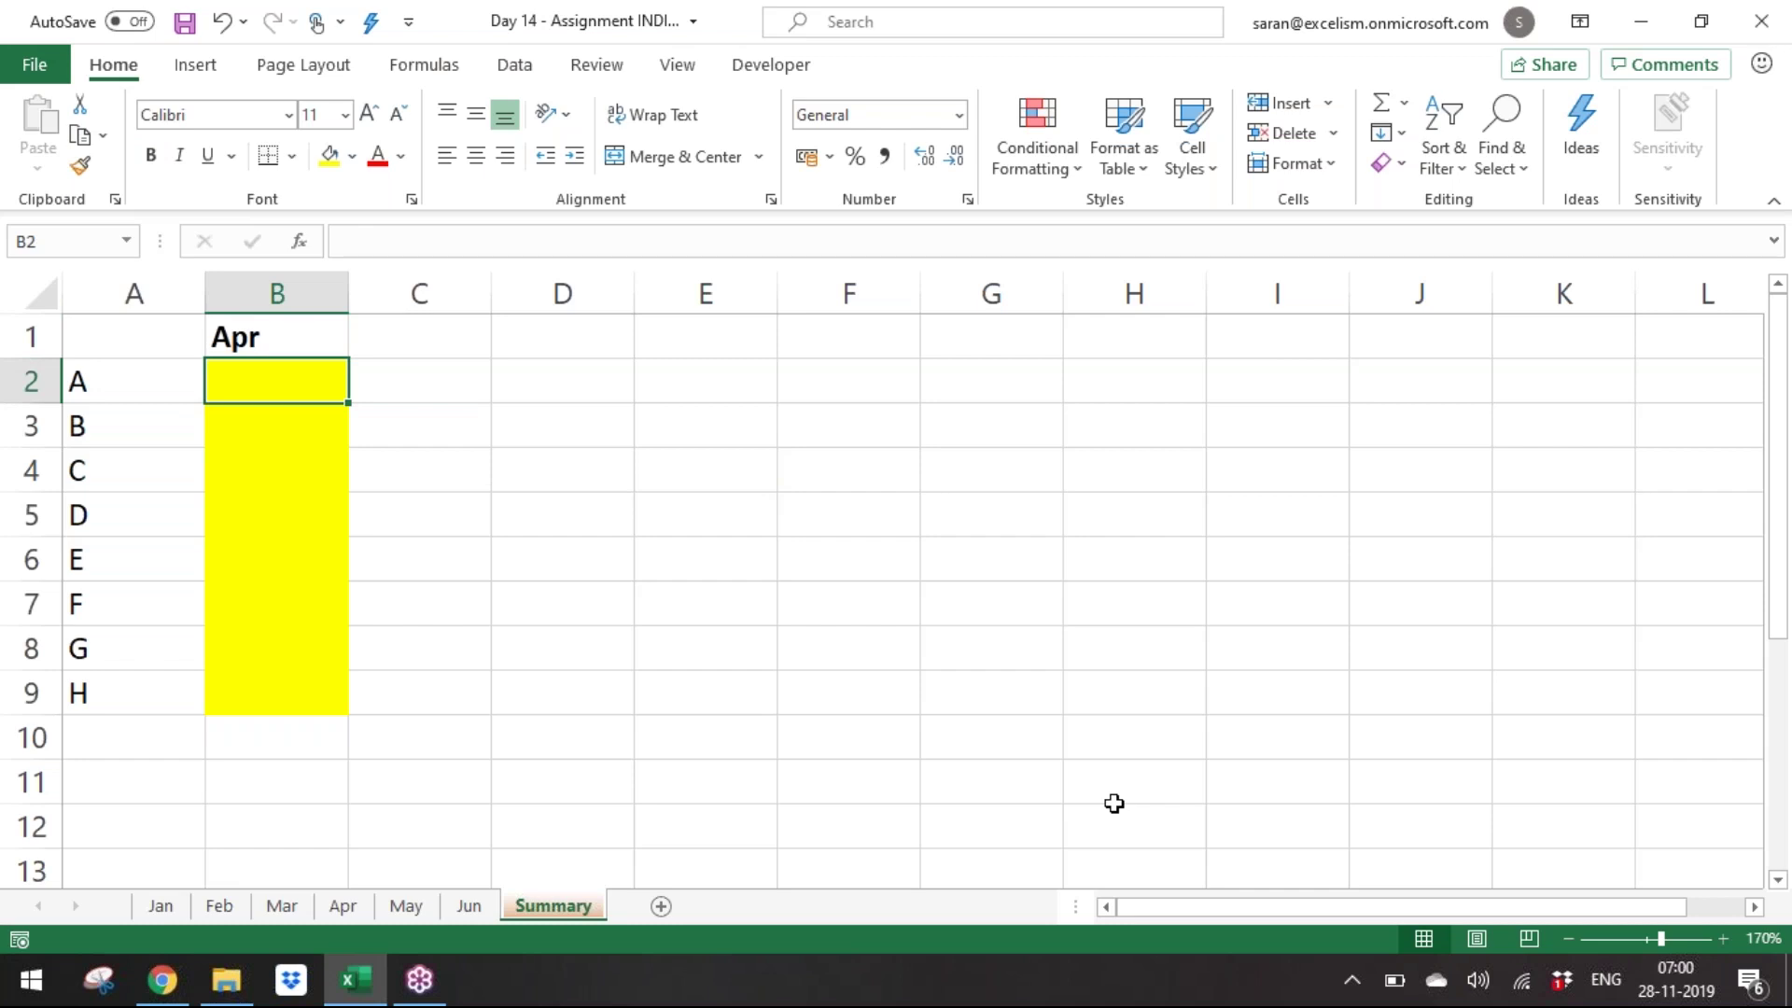
{"action": "key", "text": "Up"}
{"action": "key", "text": "Down"}
{"action": "key", "text": "Up"}
{"action": "key", "text": "Down"}
{"action": "key", "text": "Up"}
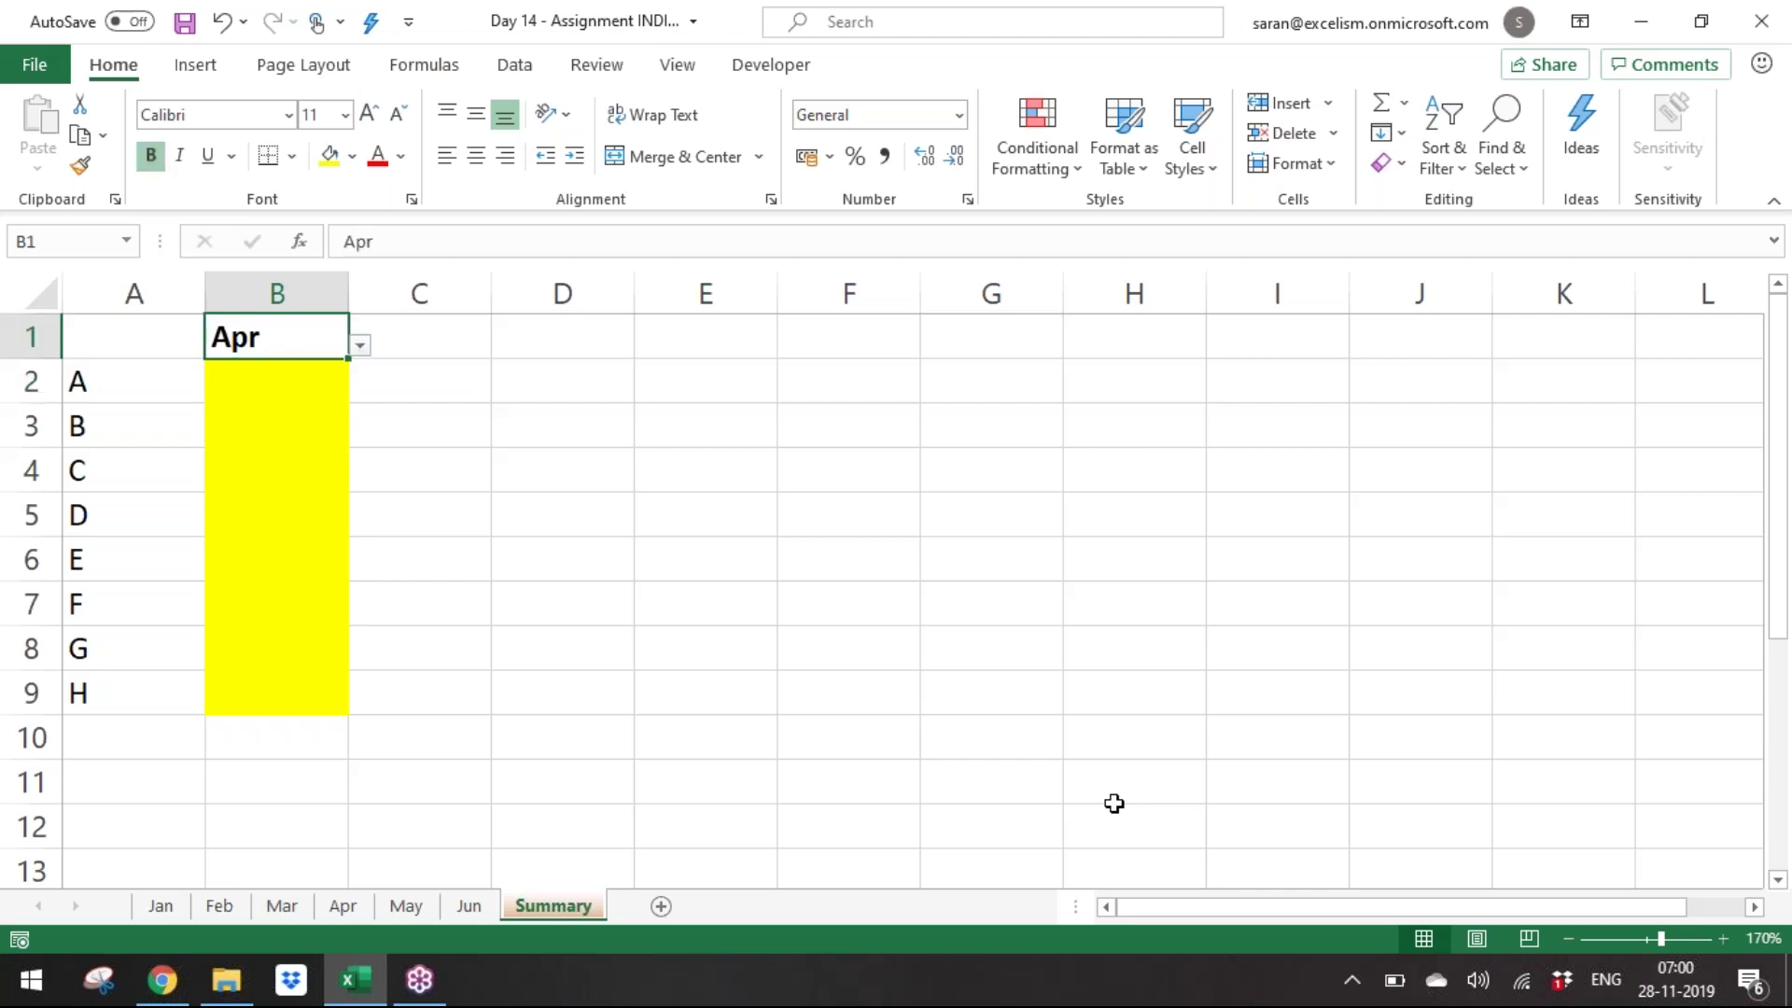
{"action": "key", "text": "Down"}
{"action": "key", "text": "Up"}
{"action": "key", "text": "Down"}
{"action": "key", "text": "Up"}
{"action": "key", "text": "Down"}
{"action": "key", "text": "Up"}
{"action": "key", "text": "Down"}
{"action": "key", "text": "Up"}
{"action": "key", "text": "Down"}
{"action": "key", "text": "Up"}
{"action": "key", "text": "Down"}
{"action": "key", "text": "Up"}
{"action": "key", "text": "Down"}
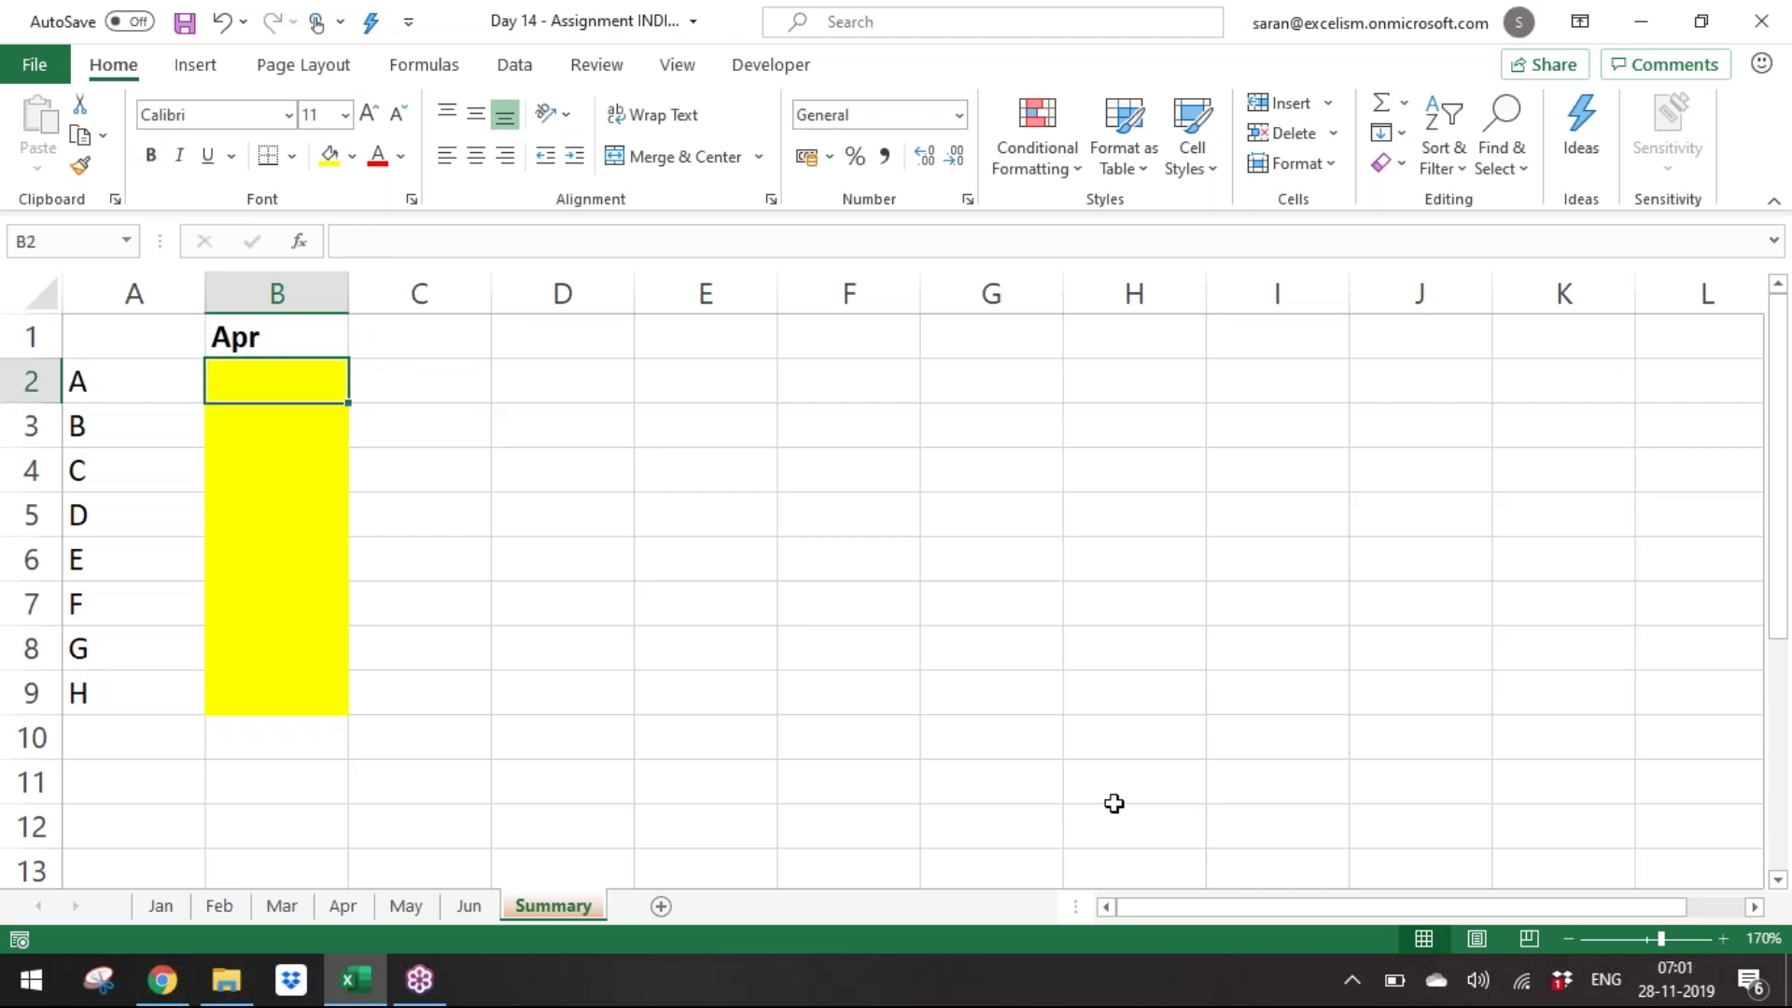
{"action": "key", "text": "Up"}
{"action": "key", "text": "Down"}
Test a direct reference to company A's 957 on the Apr sheet, then clear B2.
{"action": "type", "text": "="}
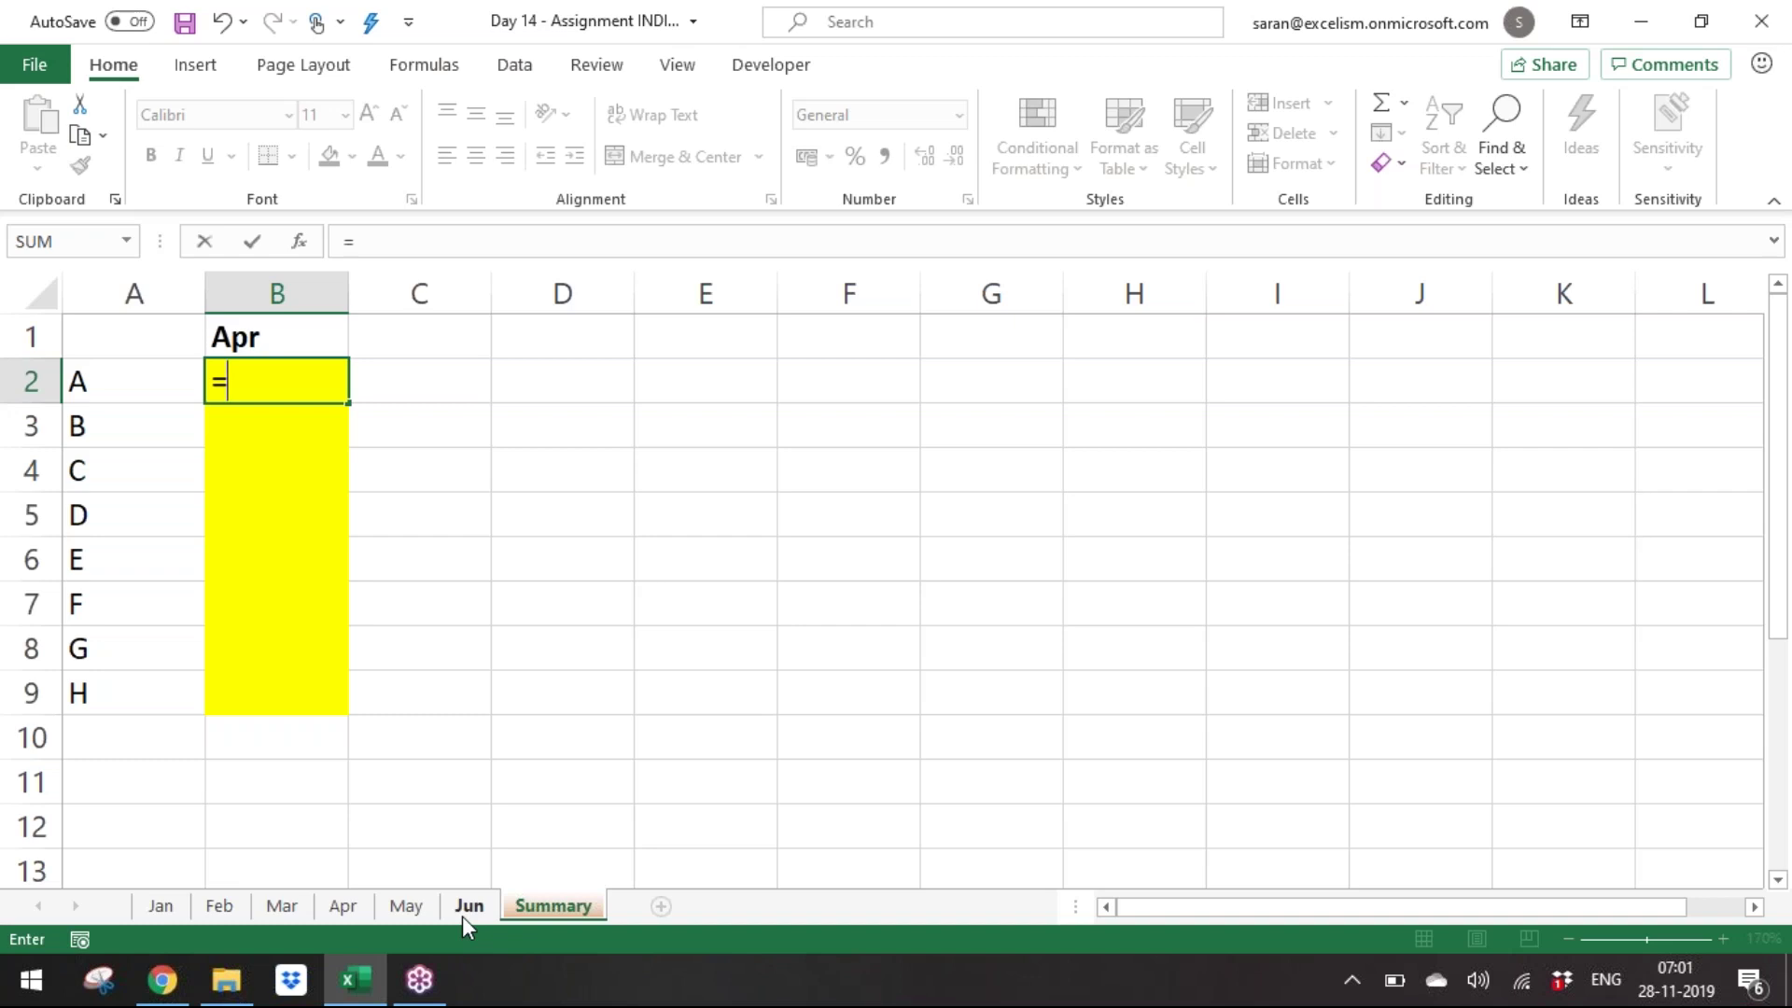
{"action": "left_click", "coordinate": [343, 908]}
{"action": "left_click", "coordinate": [442, 549]}
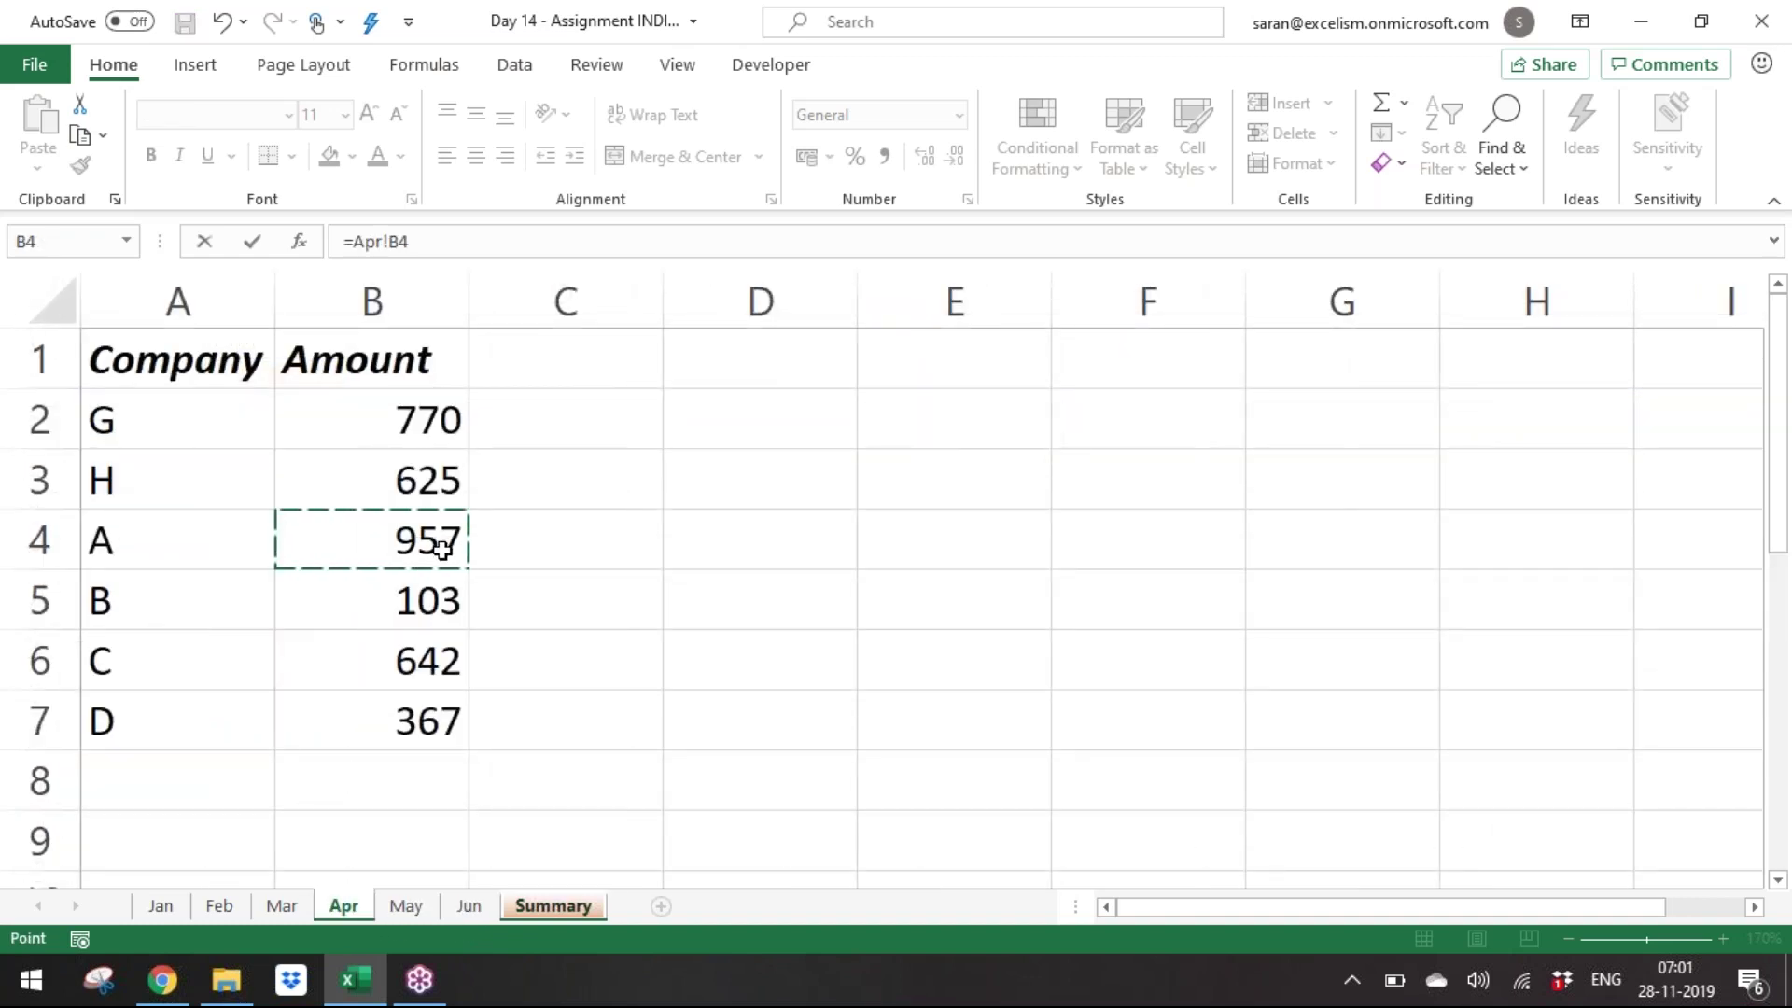
{"action": "key", "text": "Return"}
{"action": "key", "text": "Up"}
{"action": "key", "text": "Delete"}
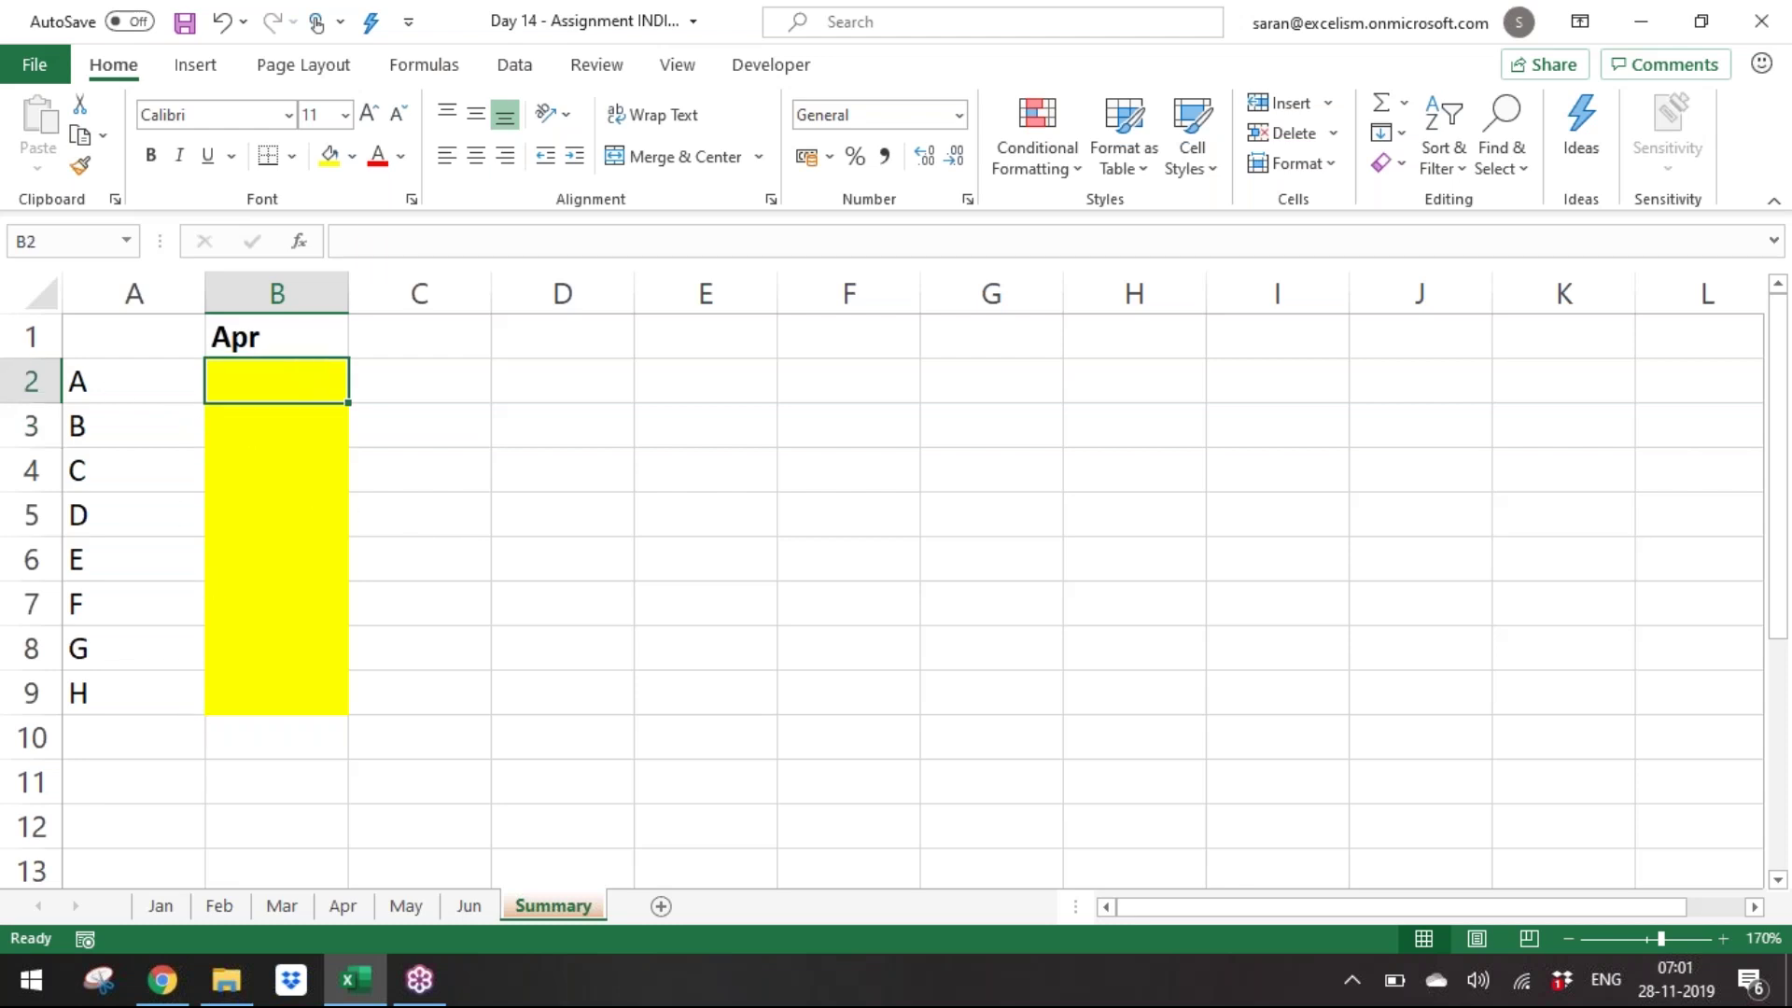
Enter =VLOOKUP(A2,Apr!$A$1:$B$7,2,0) in B2.
{"action": "type", "text": "=vl"}
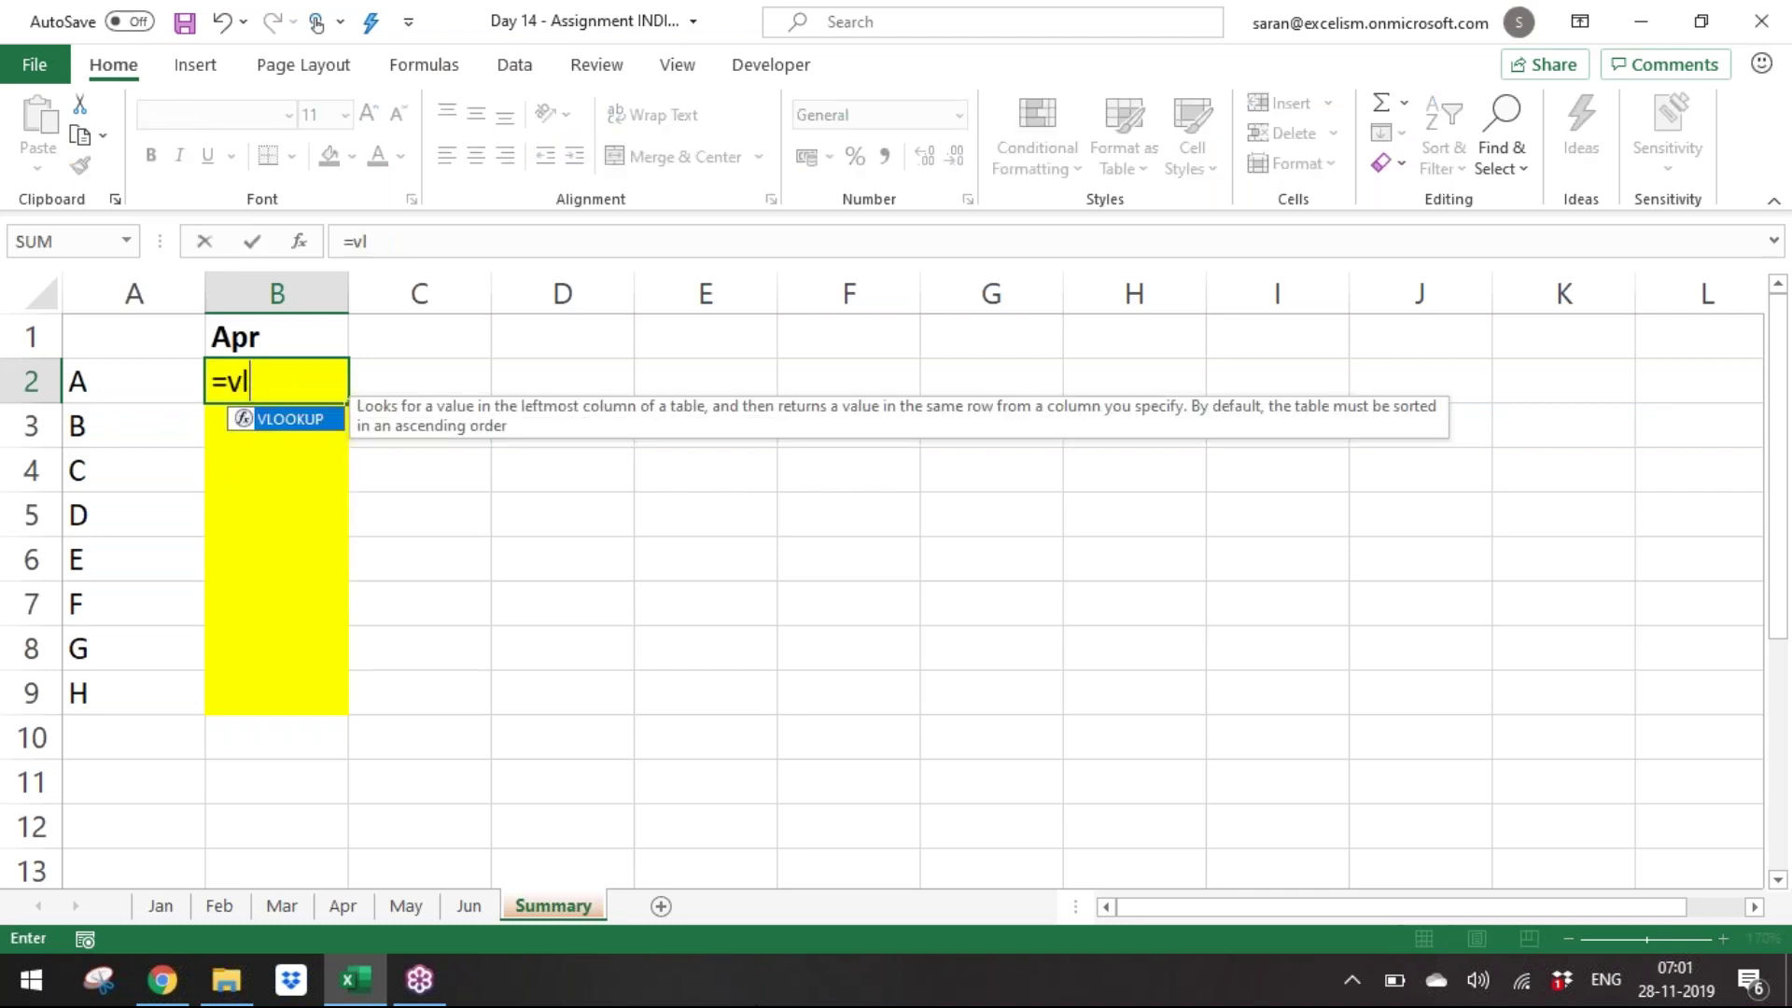
{"action": "key", "text": "Tab"}
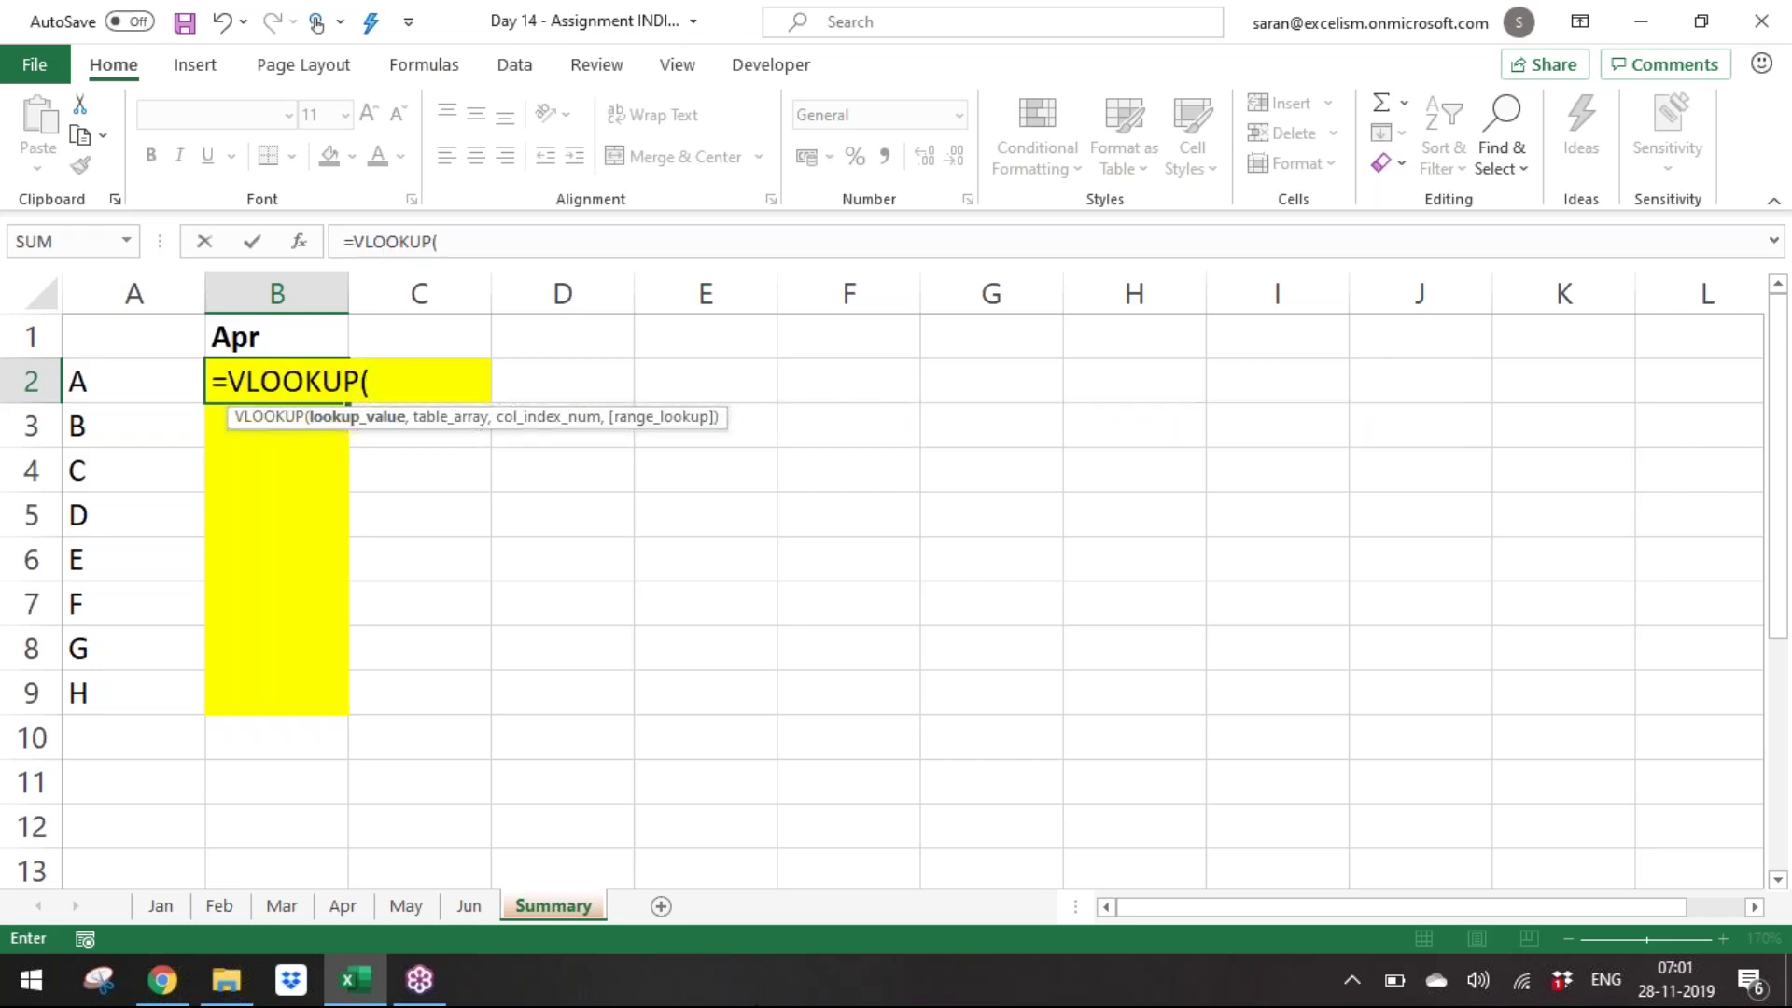
{"action": "key", "text": "Left"}
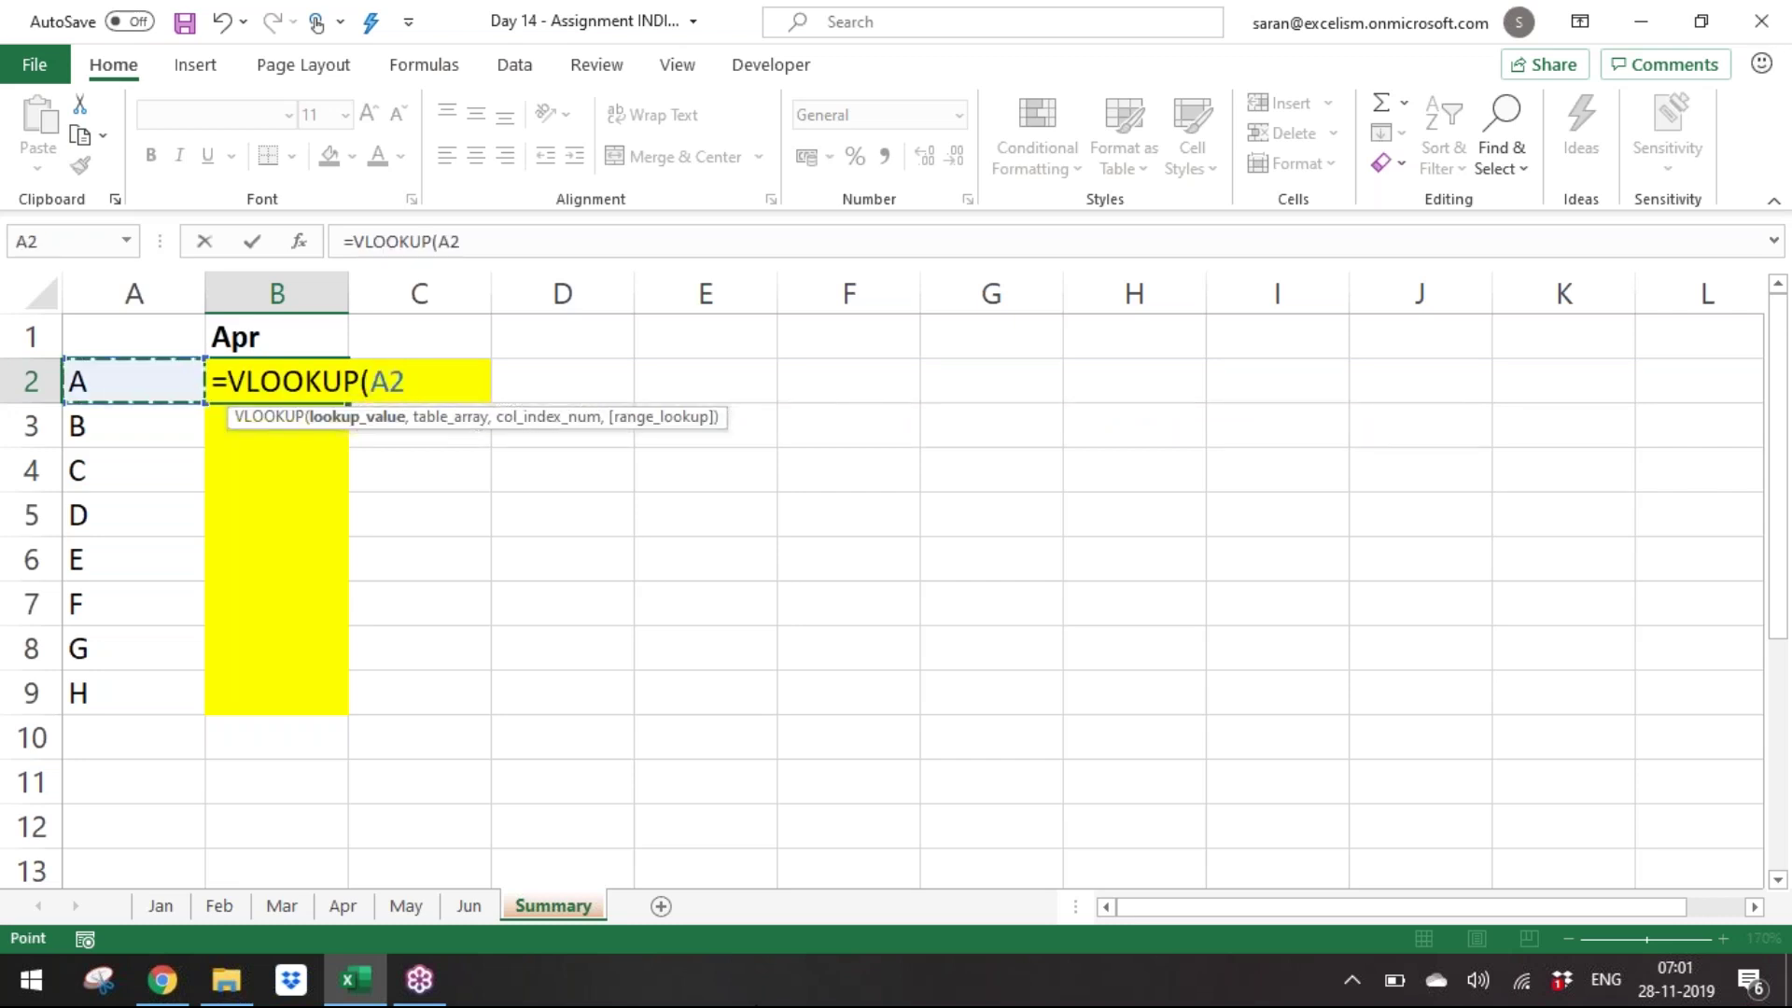
{"action": "type", "text": ","}
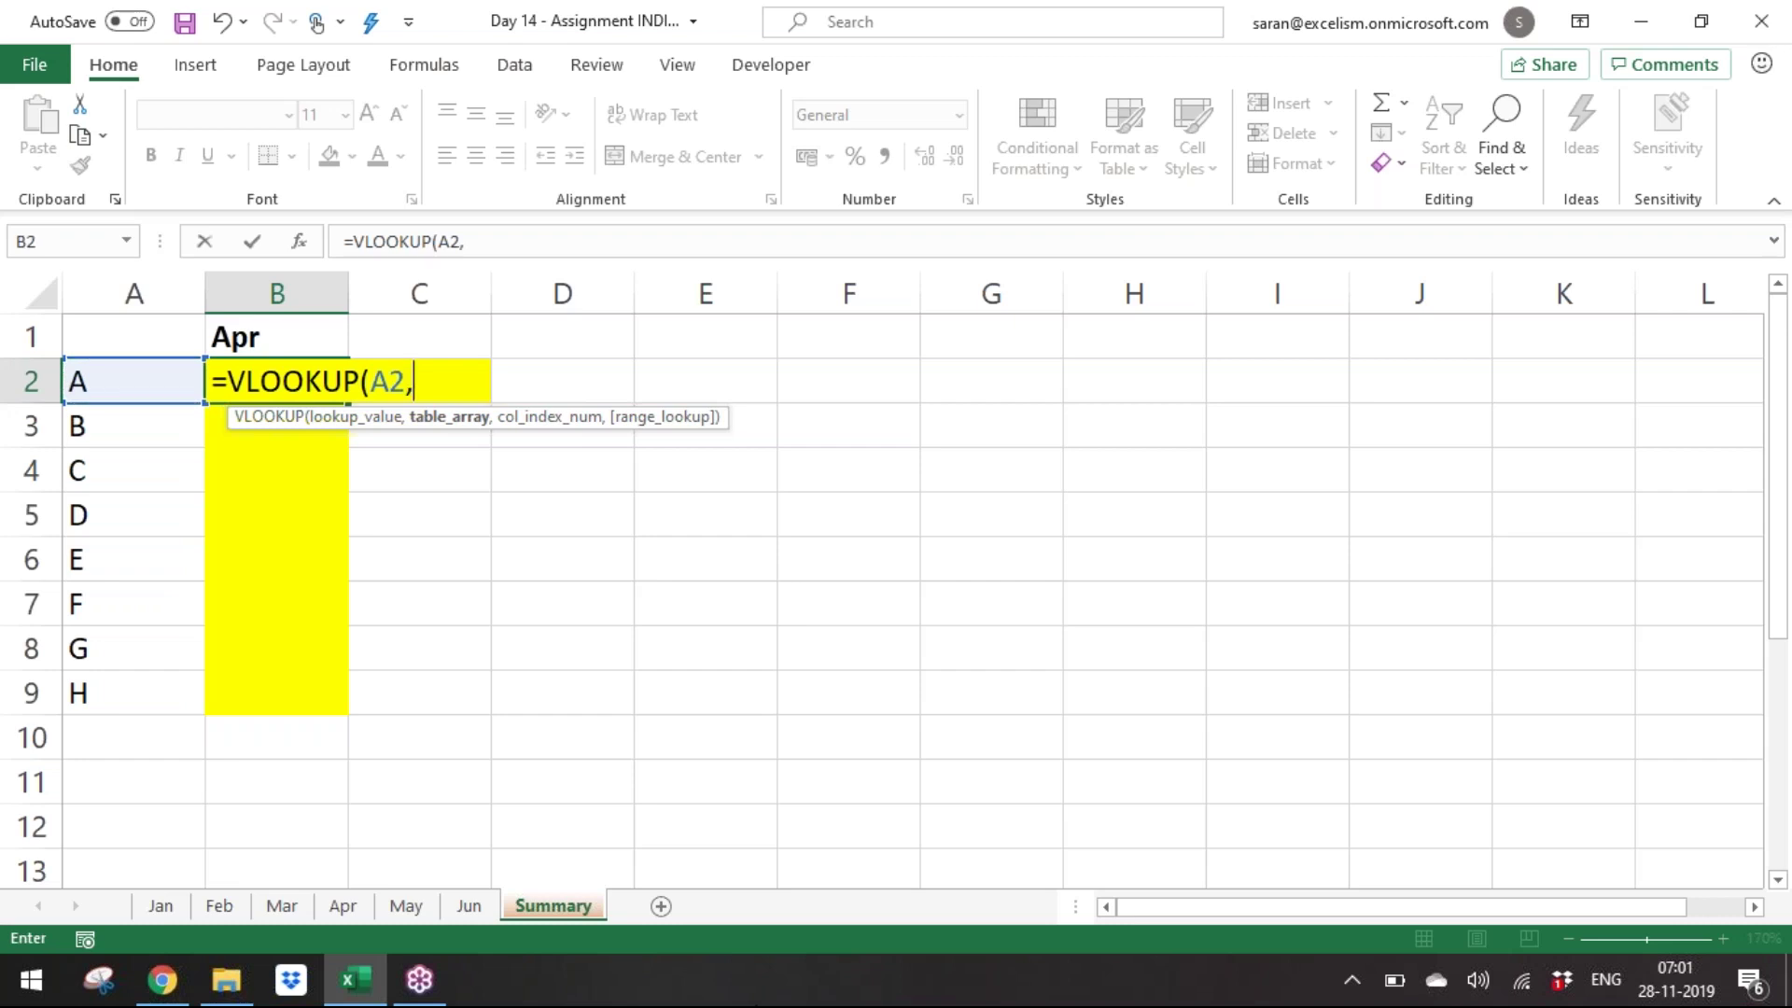
{"action": "left_click", "coordinate": [344, 905]}
{"action": "left_click_drag", "start_coordinate": [147, 372], "coordinate": [356, 686]}
{"action": "key", "text": "F4"}
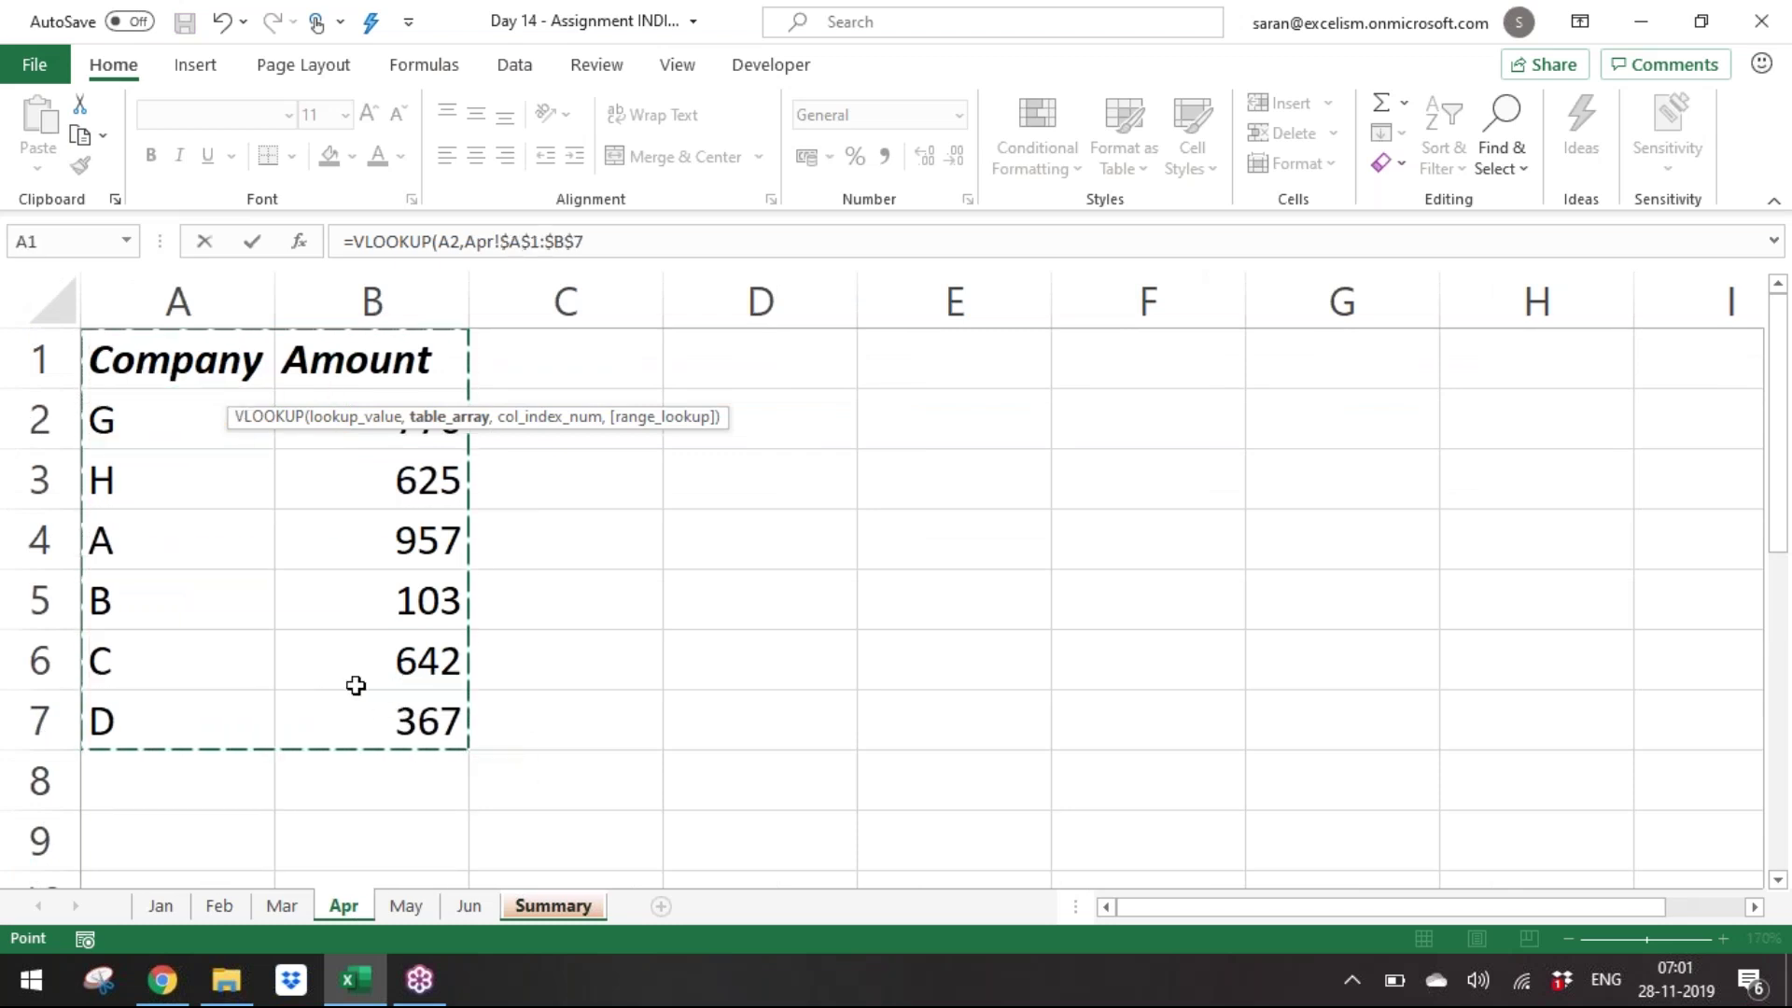
{"action": "type", "text": ",2,0"}
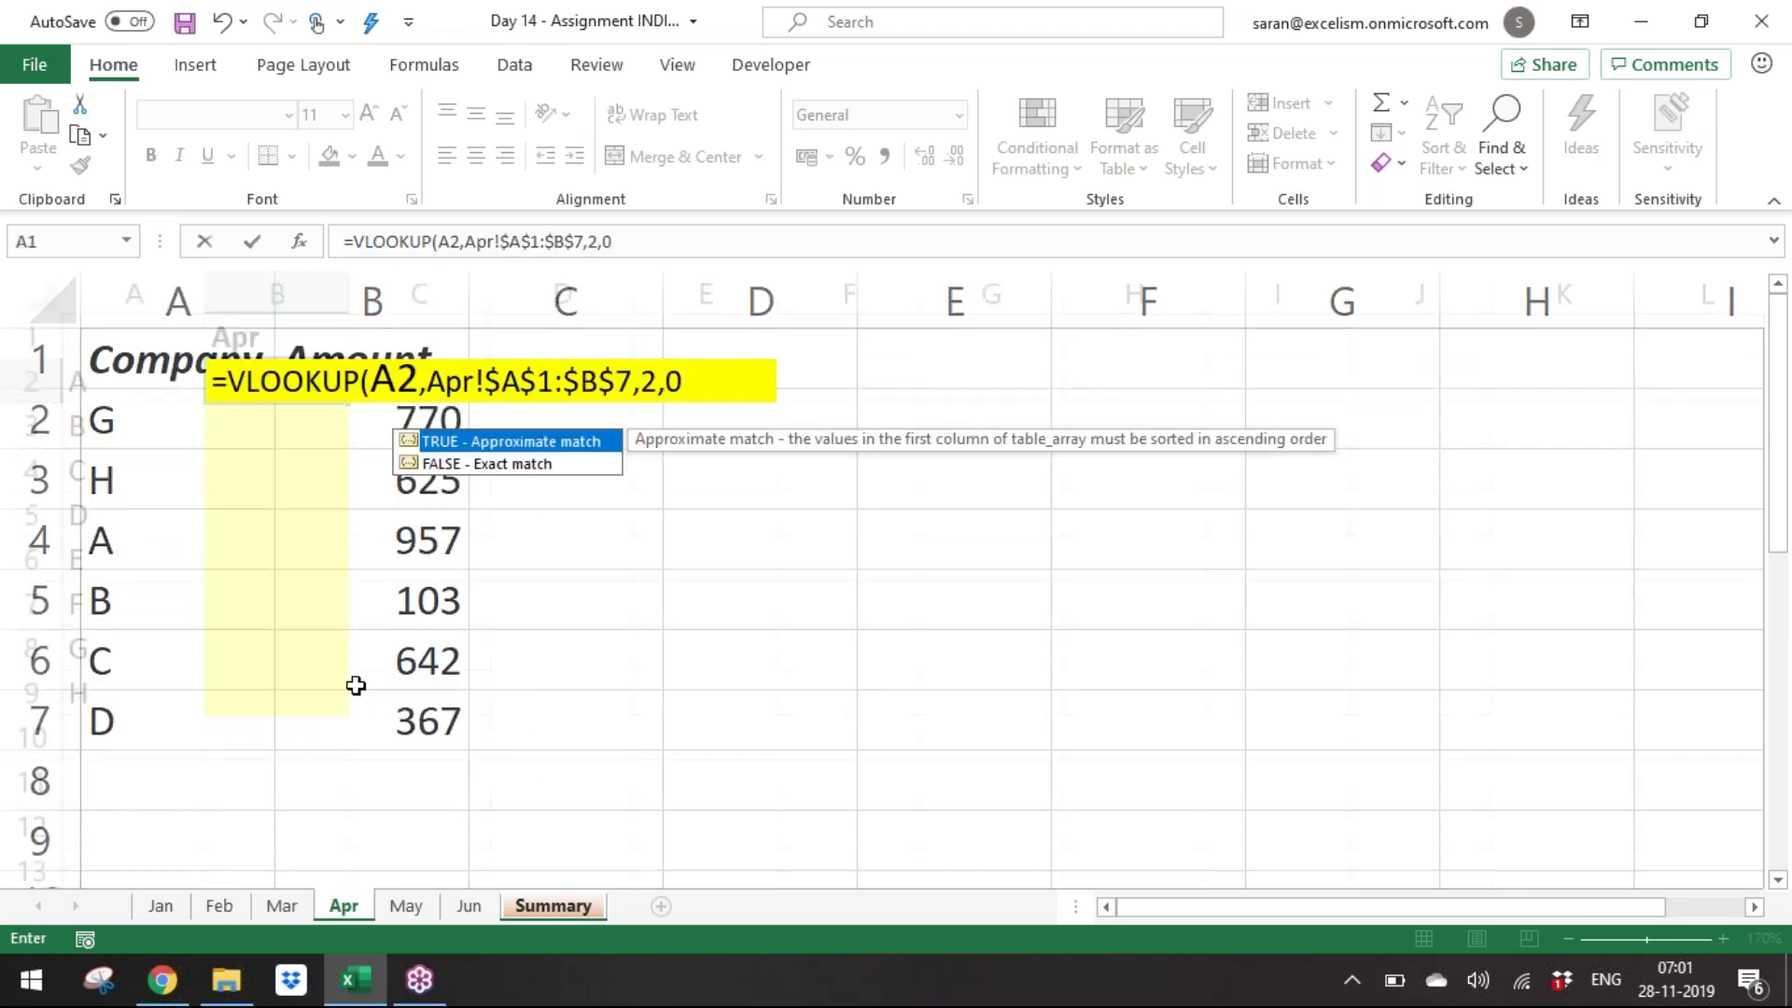
{"action": "key", "text": "Return"}
Copy B2's lookup formula into B3:B9 and select the B2:B9 results.
{"action": "key", "text": "Up"}
{"action": "key", "text": "ctrl+c"}
{"action": "key", "text": "Down"}
{"action": "key", "text": "shift+Down"}
{"action": "key", "text": "shift+Down"}
{"action": "key", "text": "shift+Down"}
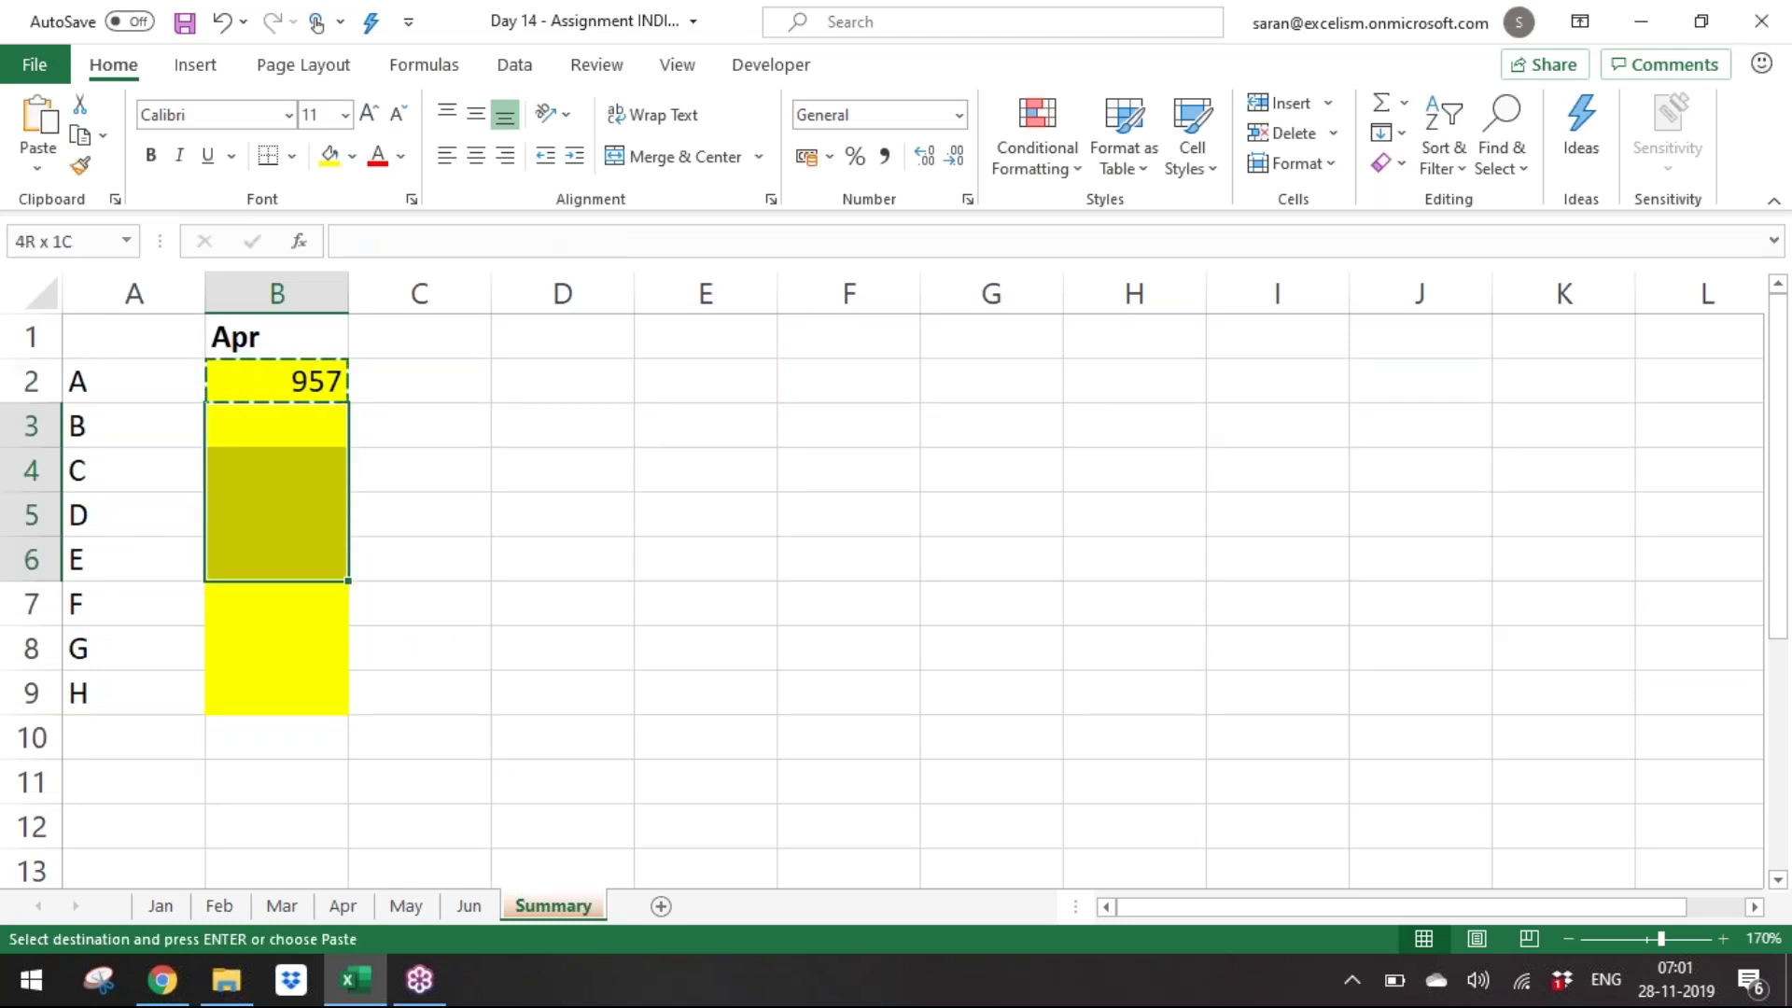
{"action": "key", "text": "shift+Down"}
{"action": "key", "text": "shift+Down"}
{"action": "key", "text": "shift+Down"}
{"action": "key", "text": "shift+Down"}
{"action": "key", "text": "shift+Up"}
{"action": "key", "text": "ctrl+v"}
{"action": "key", "text": "Escape"}
{"action": "key", "text": "Up"}
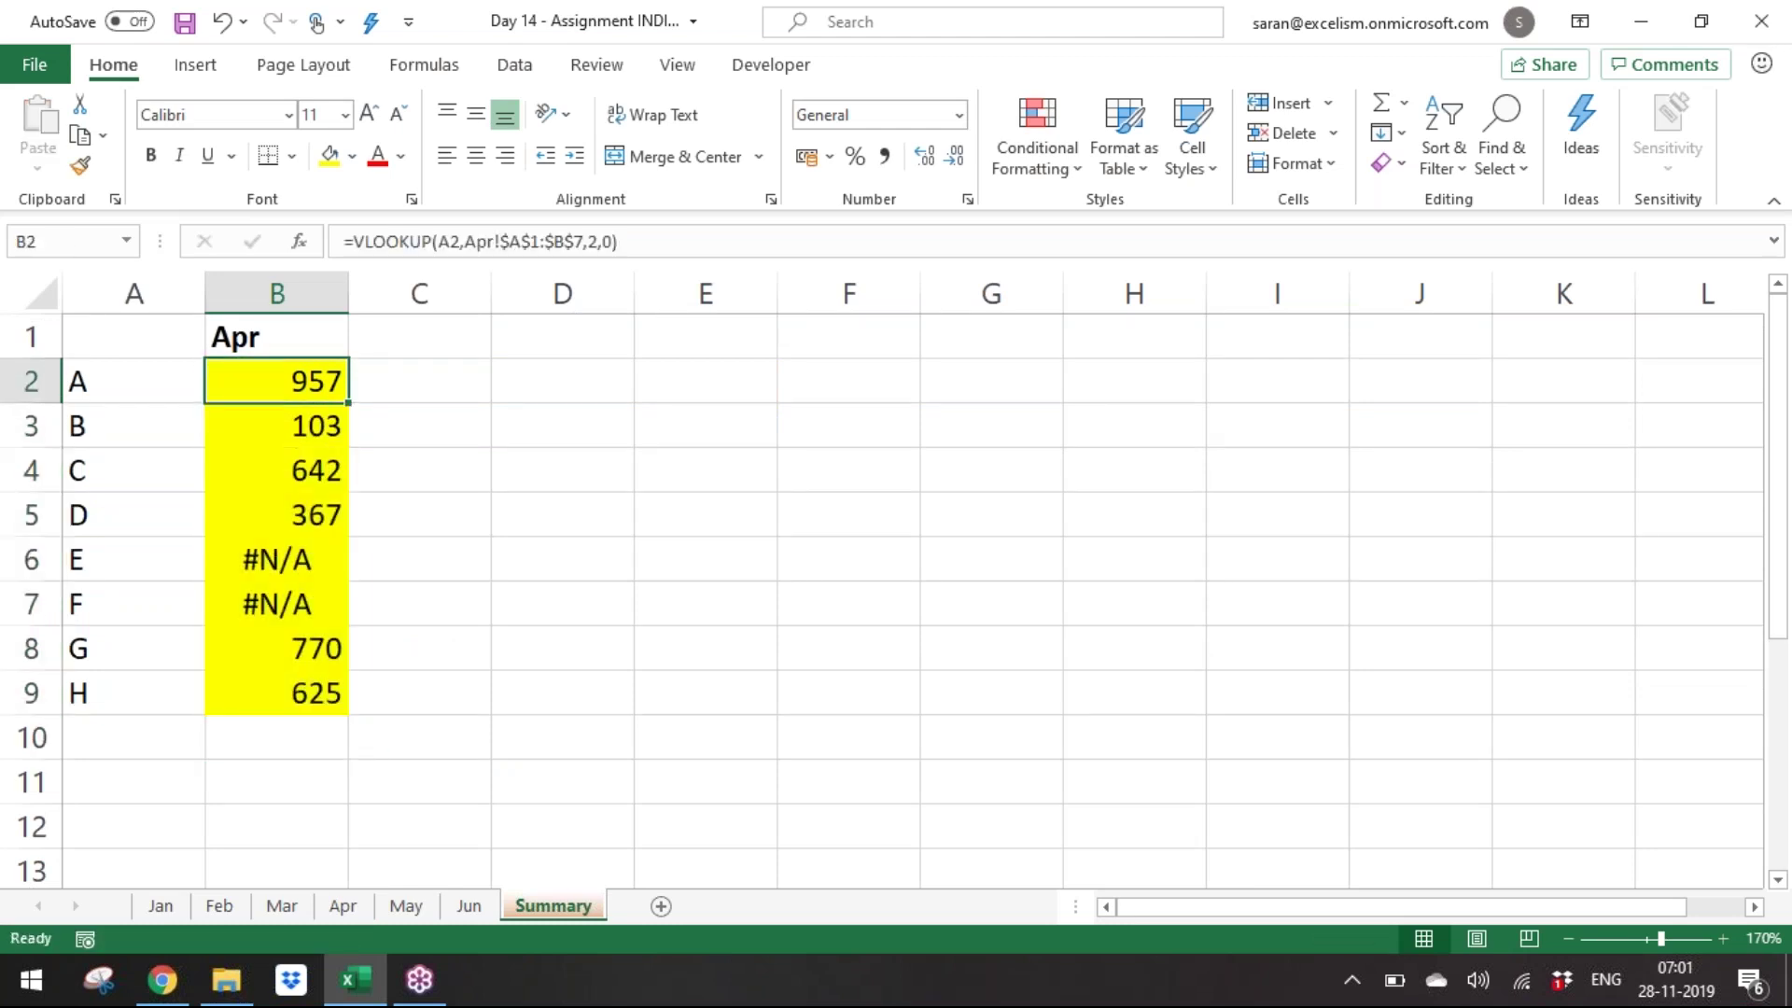
{"action": "key", "text": "shift+Down"}
{"action": "key", "text": "shift+Down"}
{"action": "key", "text": "shift+Down"}
{"action": "key", "text": "shift+Down"}
{"action": "key", "text": "shift+Down"}
{"action": "key", "text": "shift+Down"}
{"action": "key", "text": "shift+Down"}
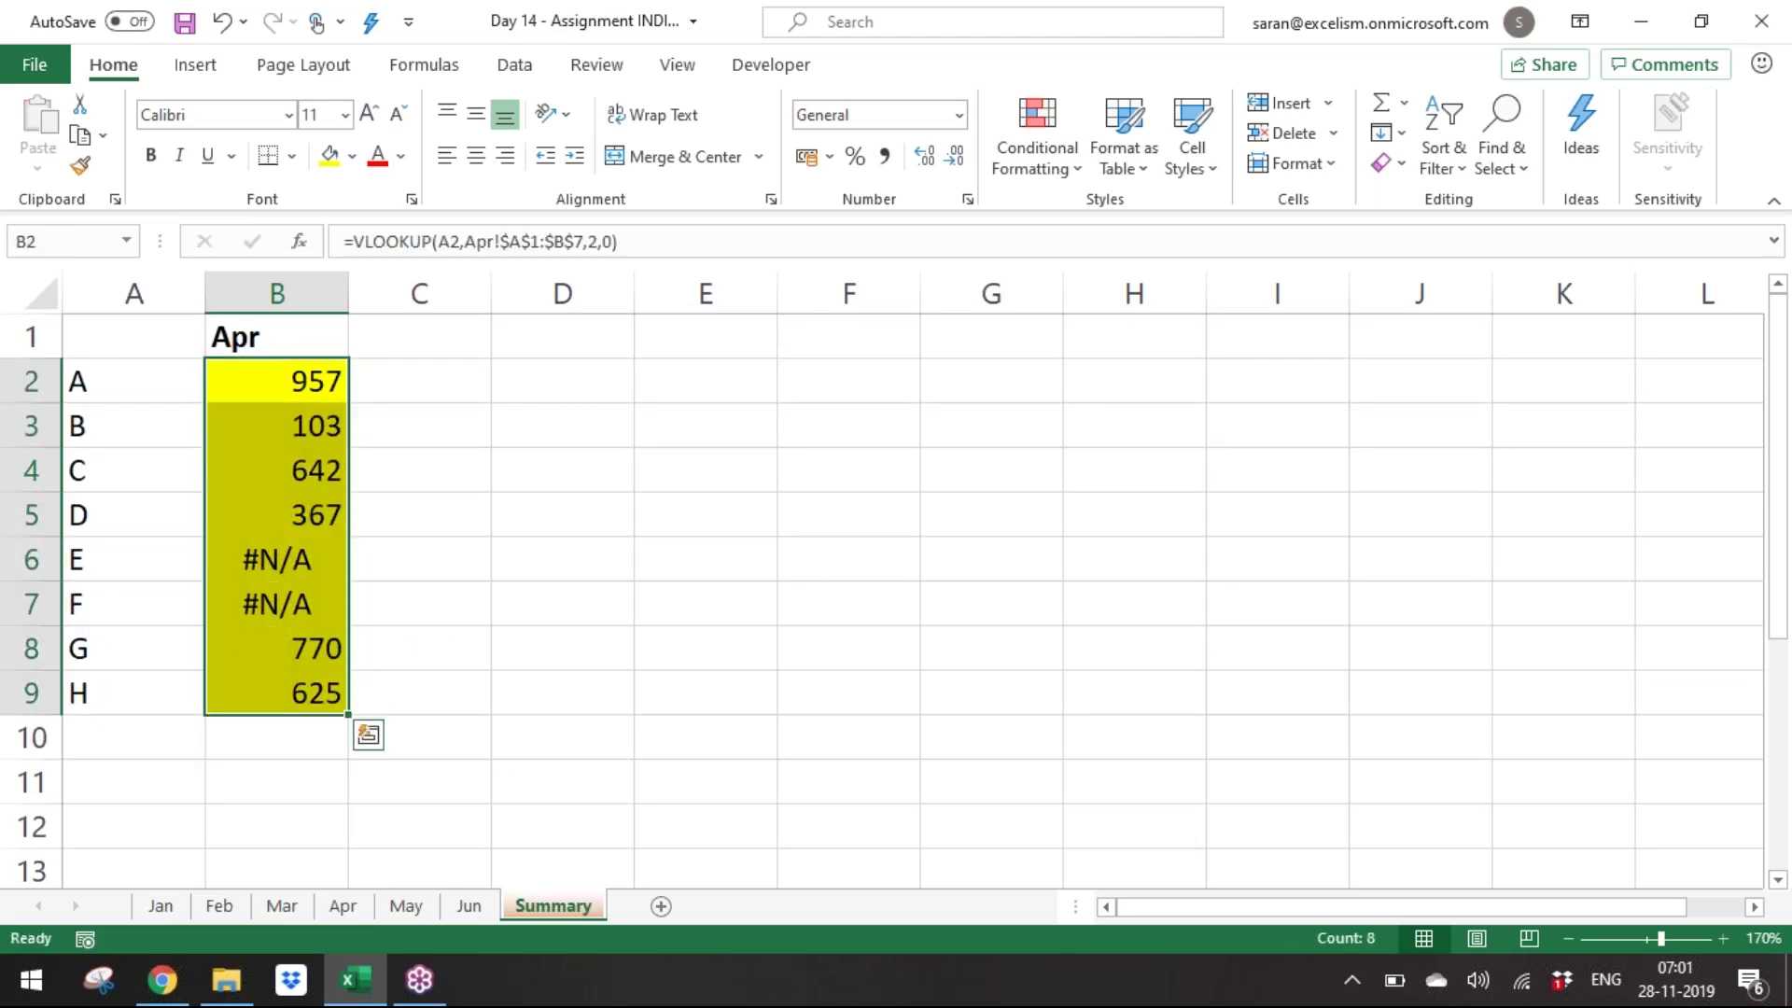
{"action": "key", "text": "Left"}
{"action": "key", "text": "Left"}
{"action": "key", "text": "Left"}
{"action": "key", "text": "Left"}
{"action": "key", "text": "Left"}
{"action": "key", "text": "Left"}
{"action": "key", "text": "Left"}
{"action": "key", "text": "Left"}
{"action": "key", "text": "Left"}
{"action": "key", "text": "Left"}
{"action": "key", "text": "Left"}
{"action": "key", "text": "Left"}
{"action": "key", "text": "Left"}
{"action": "key", "text": "Left"}
{"action": "key", "text": "Left"}
{"action": "key", "text": "Left"}
{"action": "key", "text": "Left"}
{"action": "key", "text": "Left"}
{"action": "key", "text": "Left"}
{"action": "key", "text": "Left"}
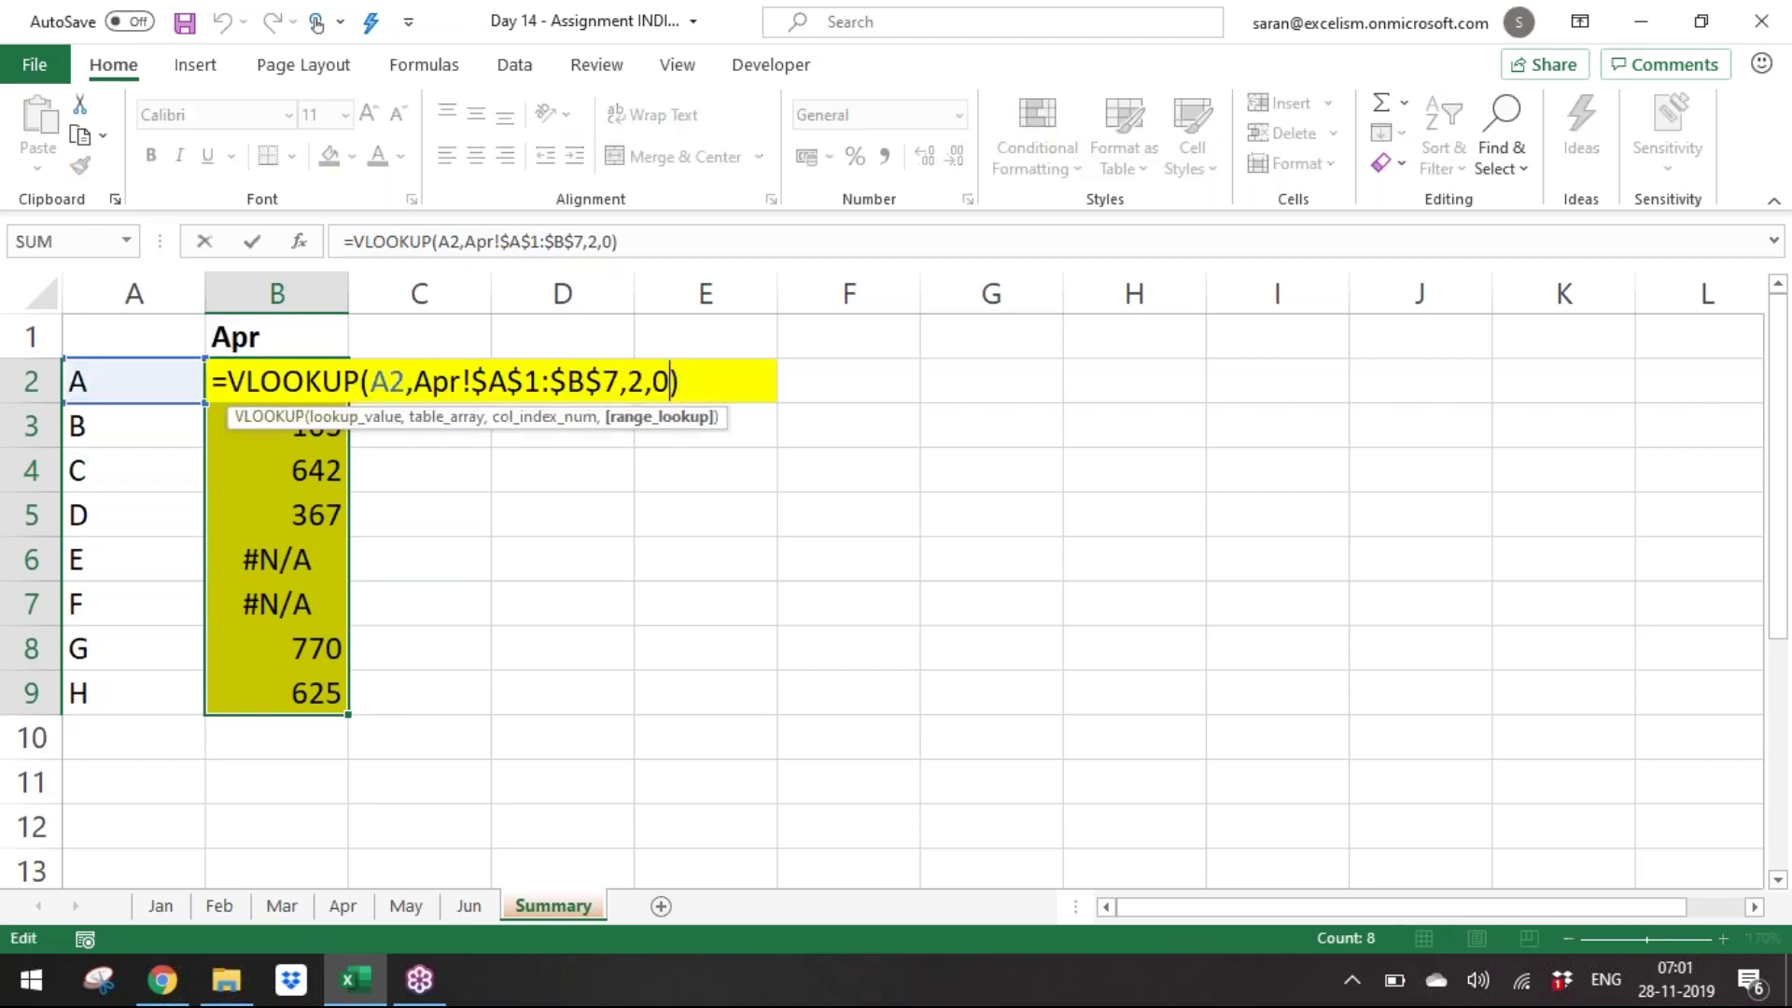
{"action": "key", "text": "Right"}
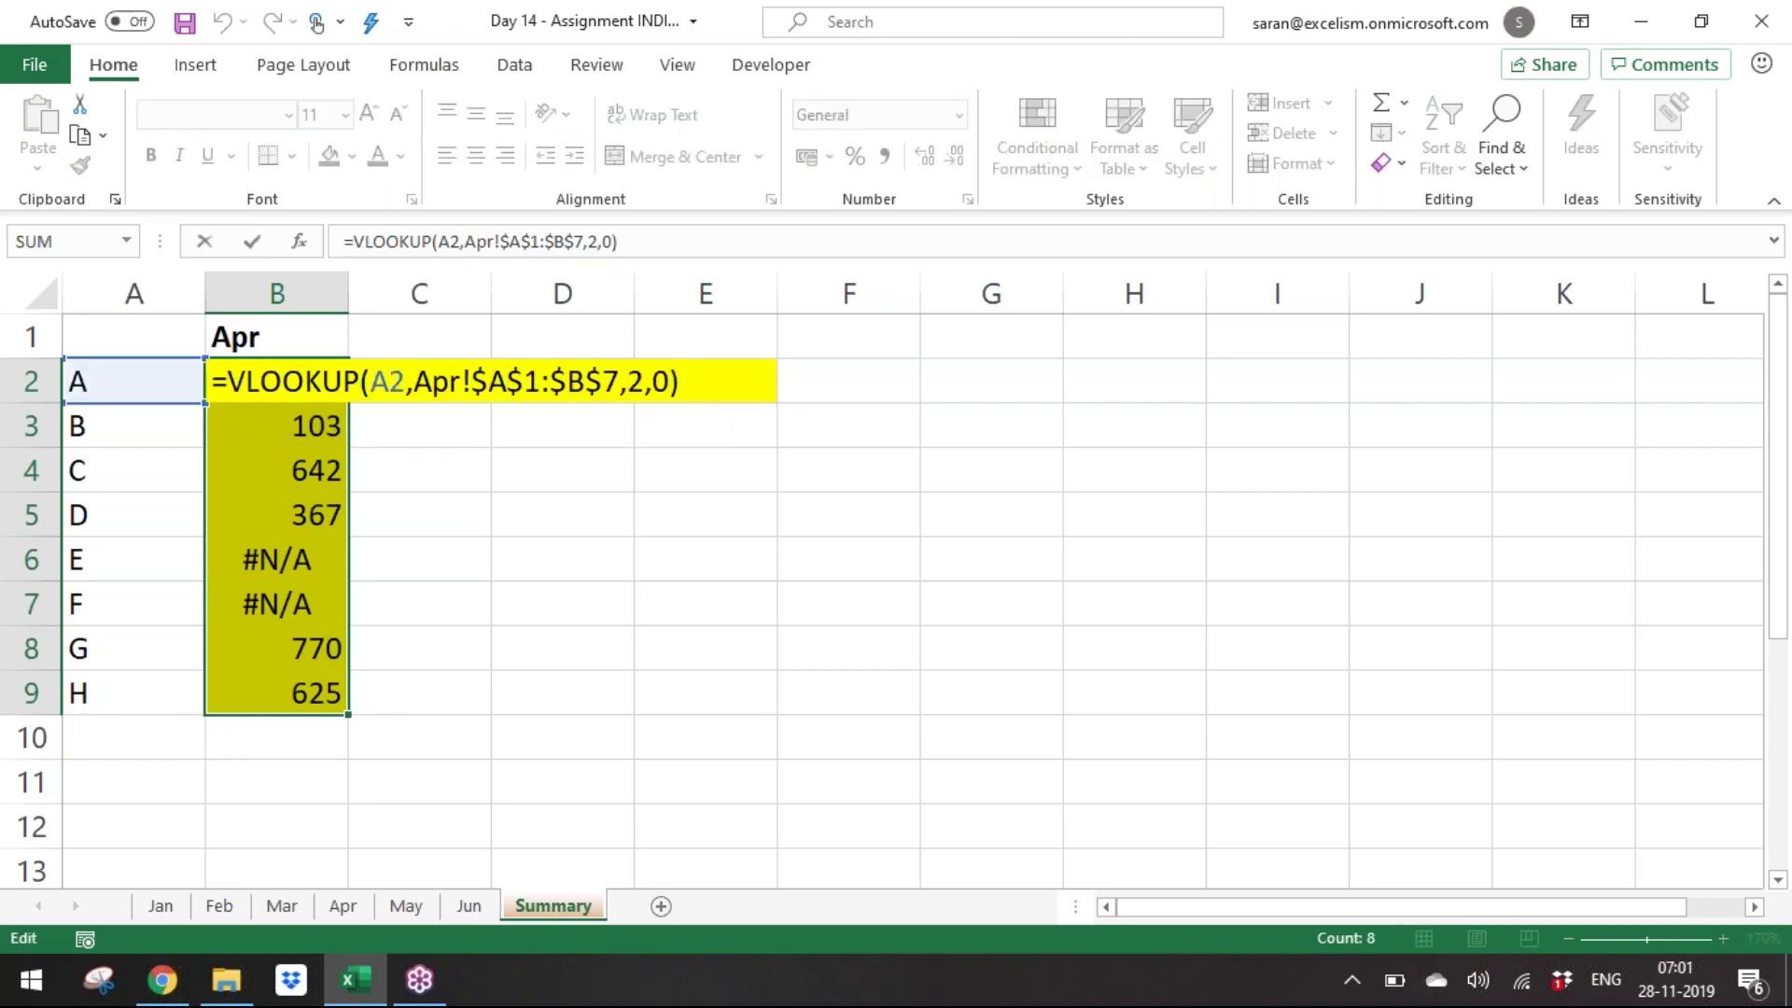
{"action": "type", "text": "ifer"}
{"action": "key", "text": "Tab"}
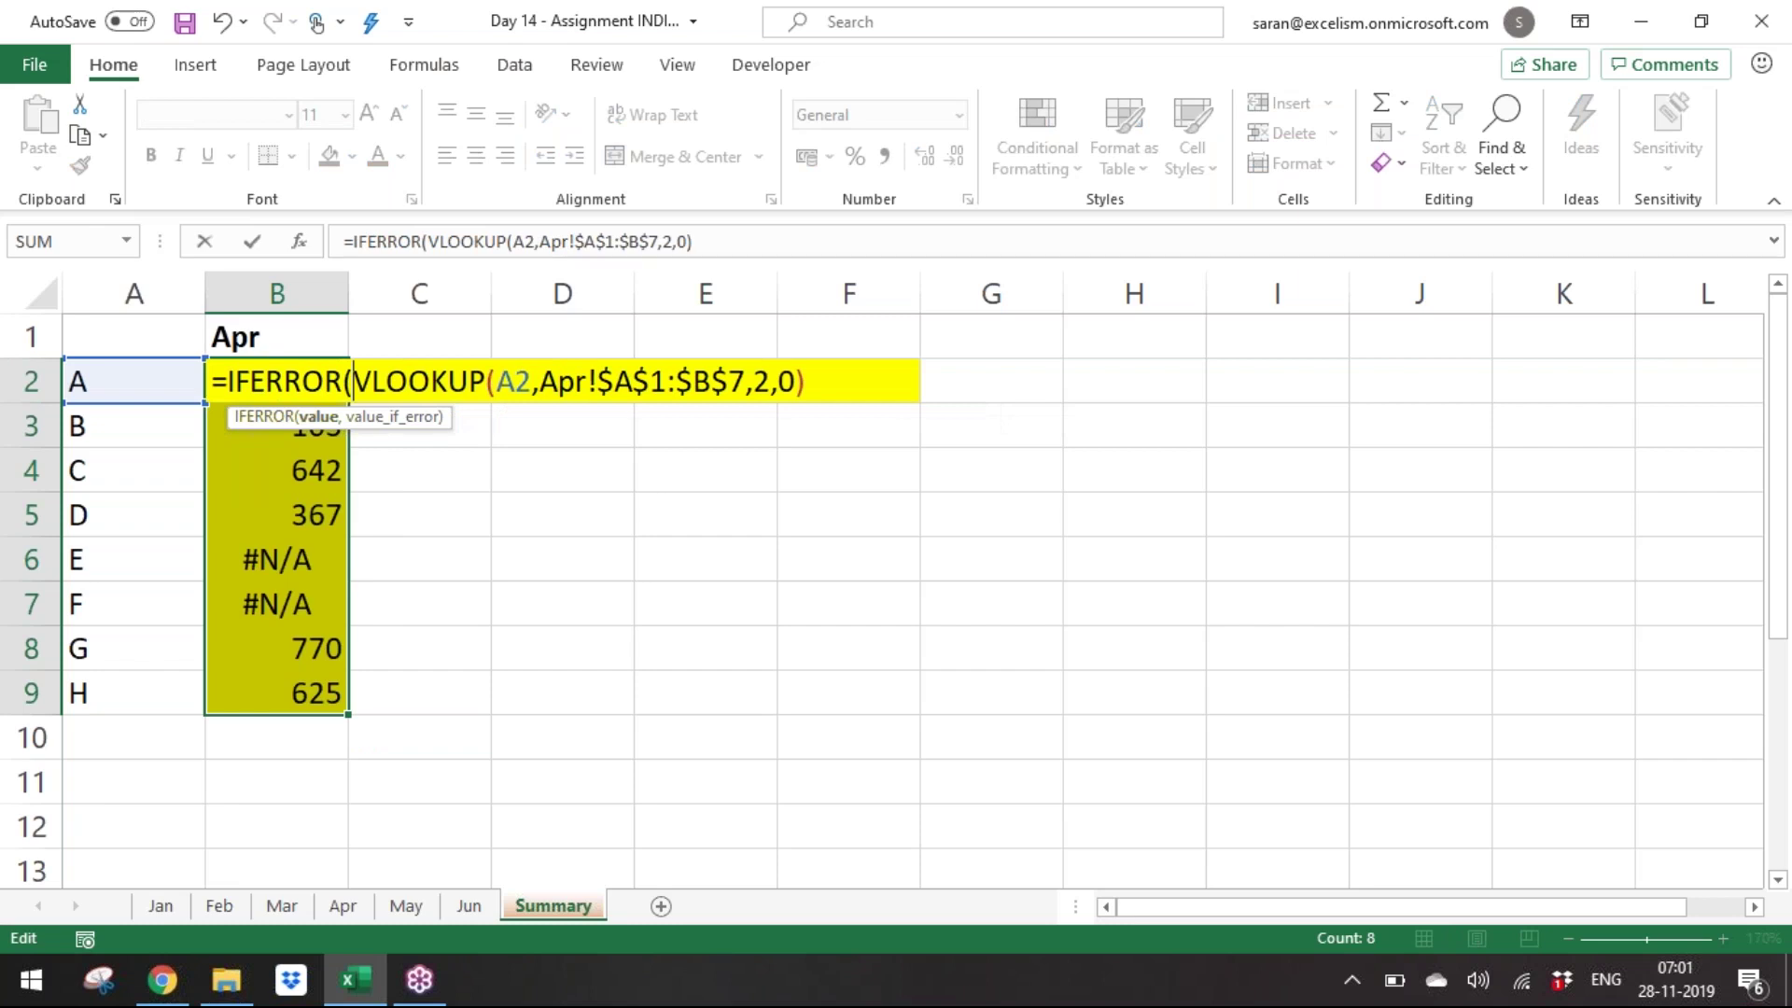
{"action": "left_click", "coordinate": [872, 374]}
{"action": "type", "text": ",0)"}
{"action": "key", "text": "ctrl+Return"}
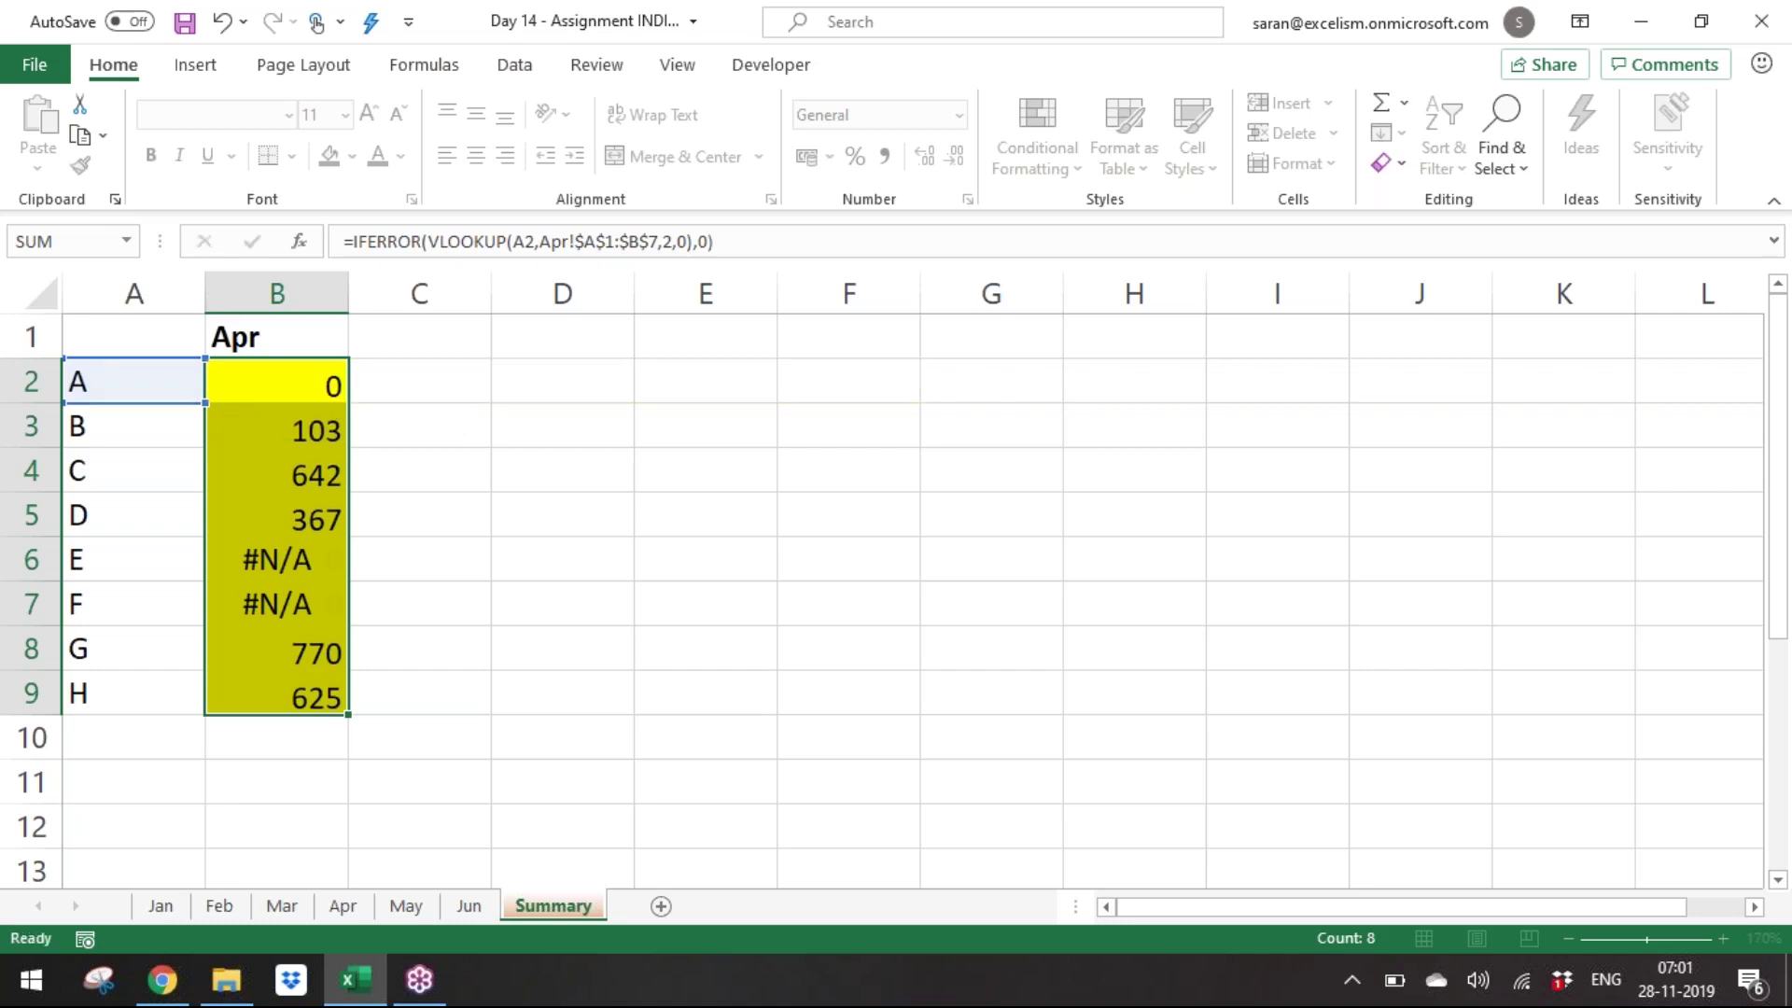
{"action": "key", "text": "Up"}
{"action": "key", "text": "Down"}
{"action": "key", "text": "Up"}
{"action": "key", "text": "Down"}
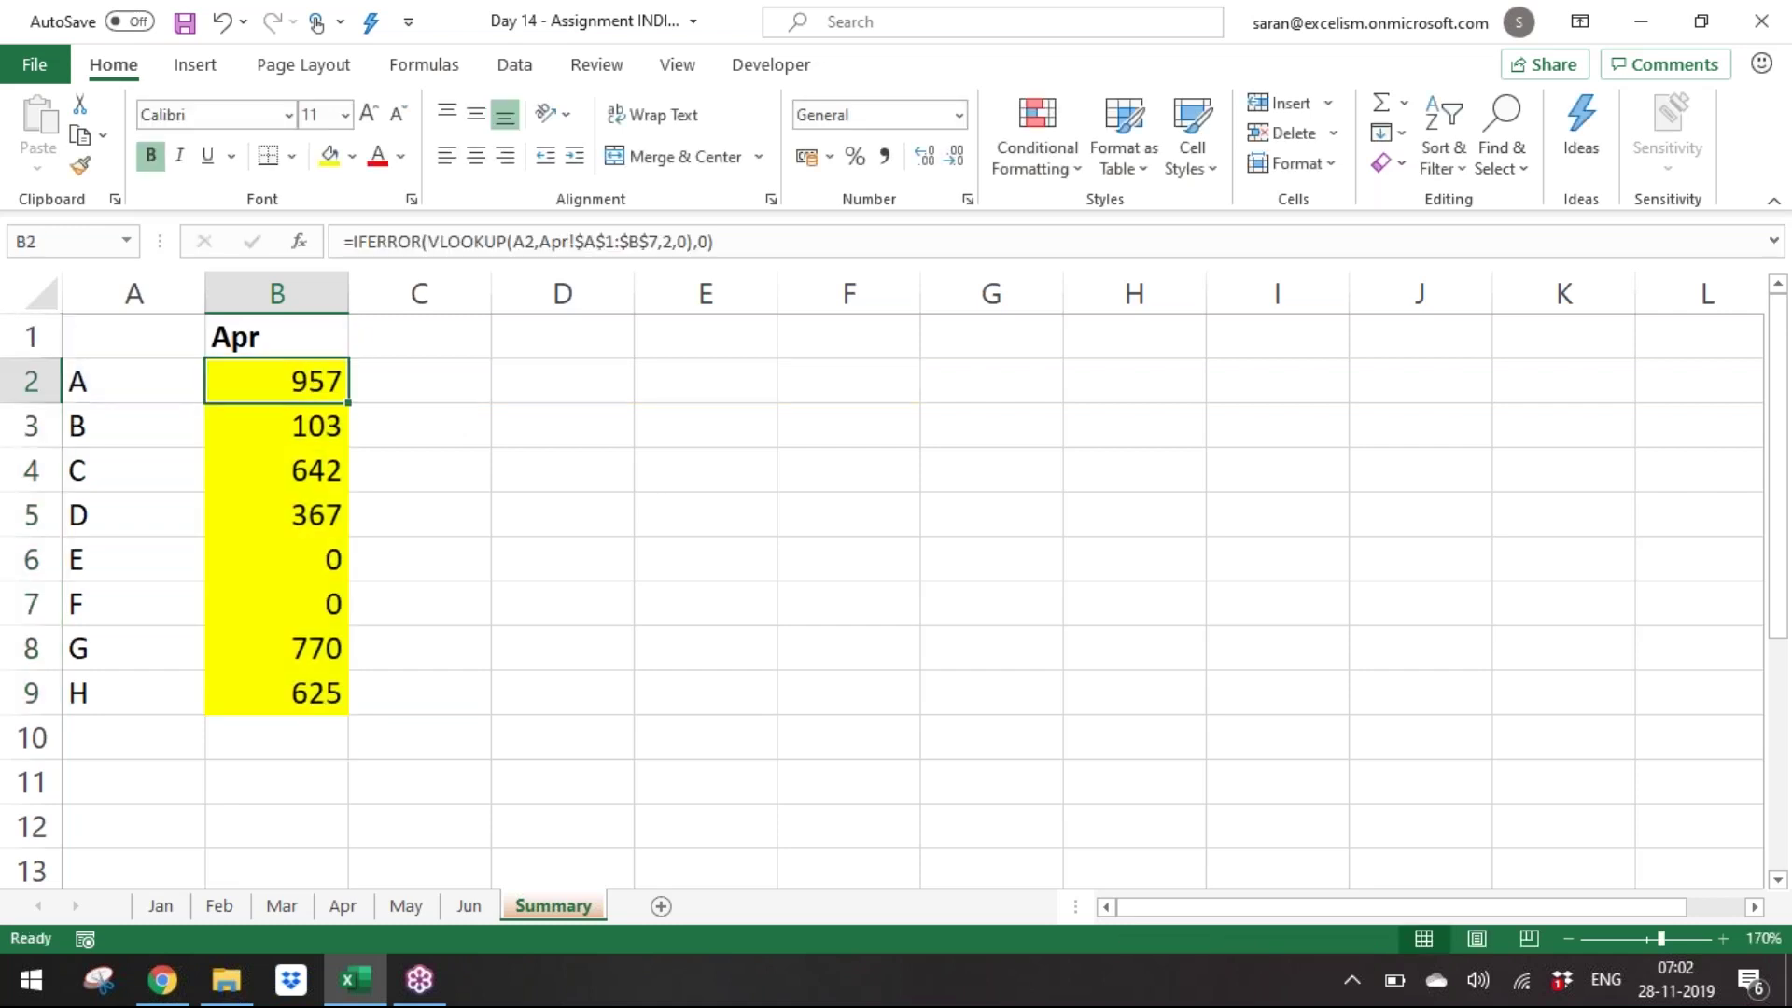
{"action": "key", "text": "Up"}
{"action": "key", "text": "Down"}
Change the B1 month to May from its dropdown.
{"action": "key", "text": "Up"}
{"action": "key", "text": "alt+Down"}
{"action": "key", "text": "Down"}
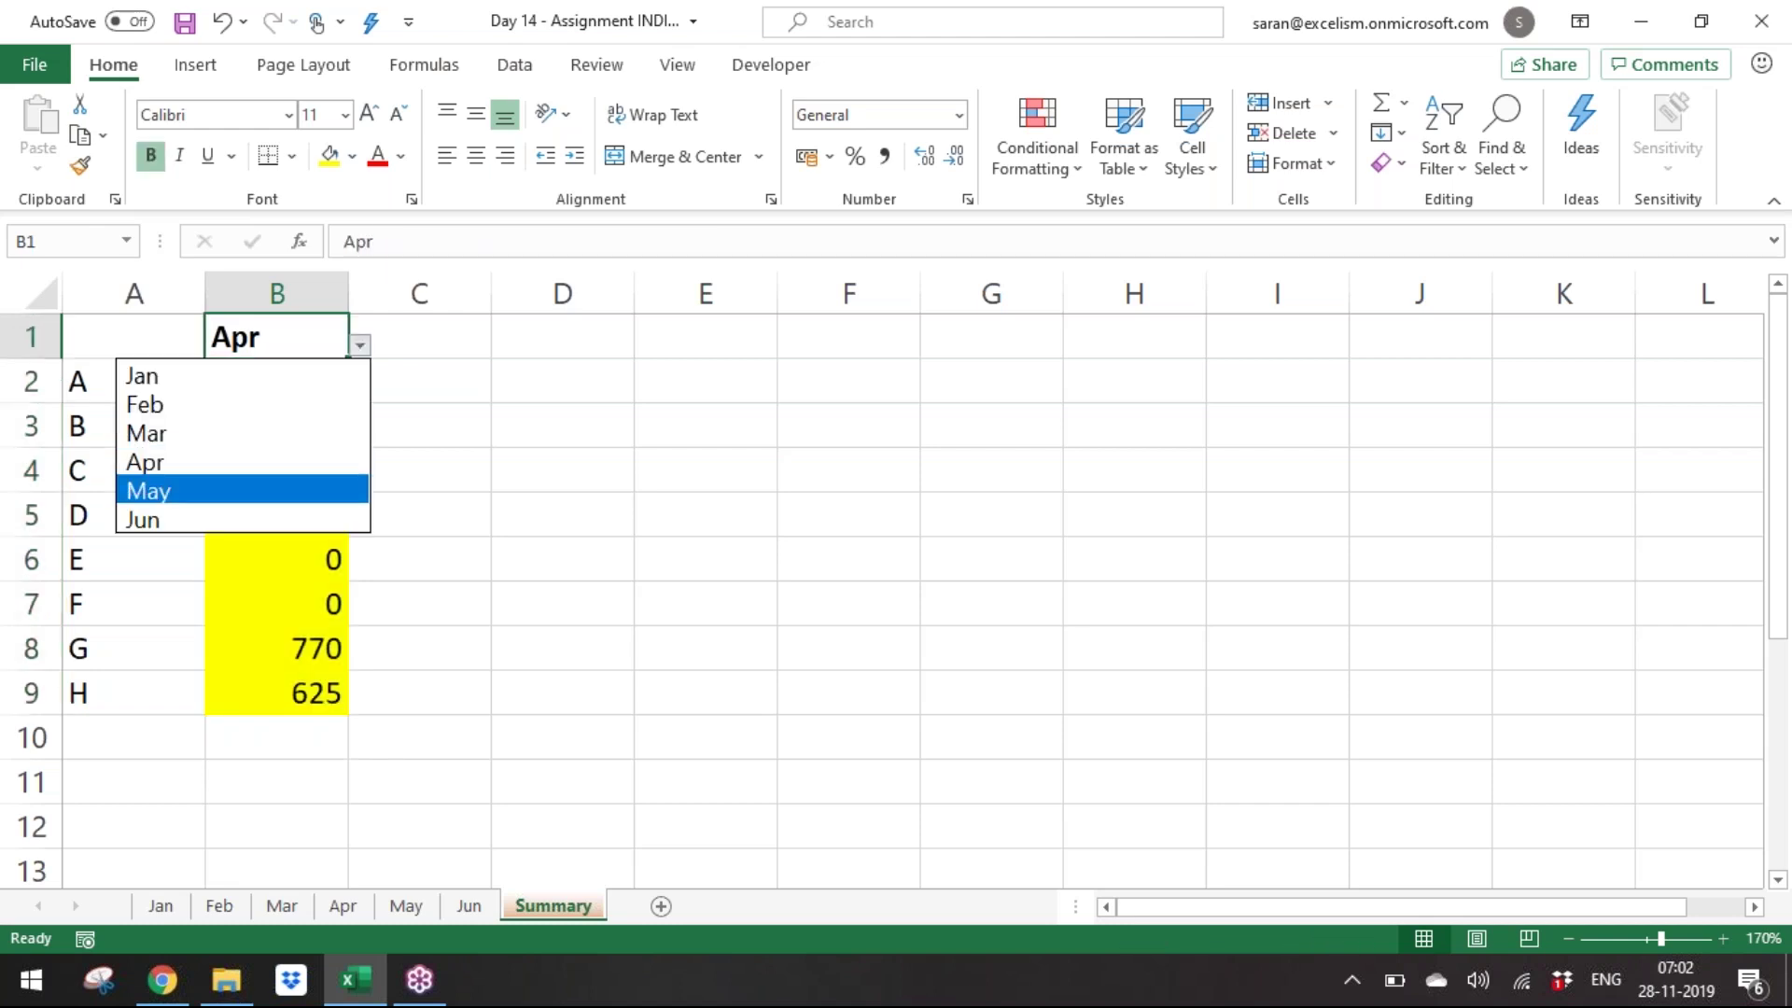
{"action": "key", "text": "Return"}
Select B2:B9 and highlight the hard-coded 'Apr' sheet name in B2's formula.
{"action": "key", "text": "Down"}
{"action": "key", "text": "ctrl+shift+Down"}
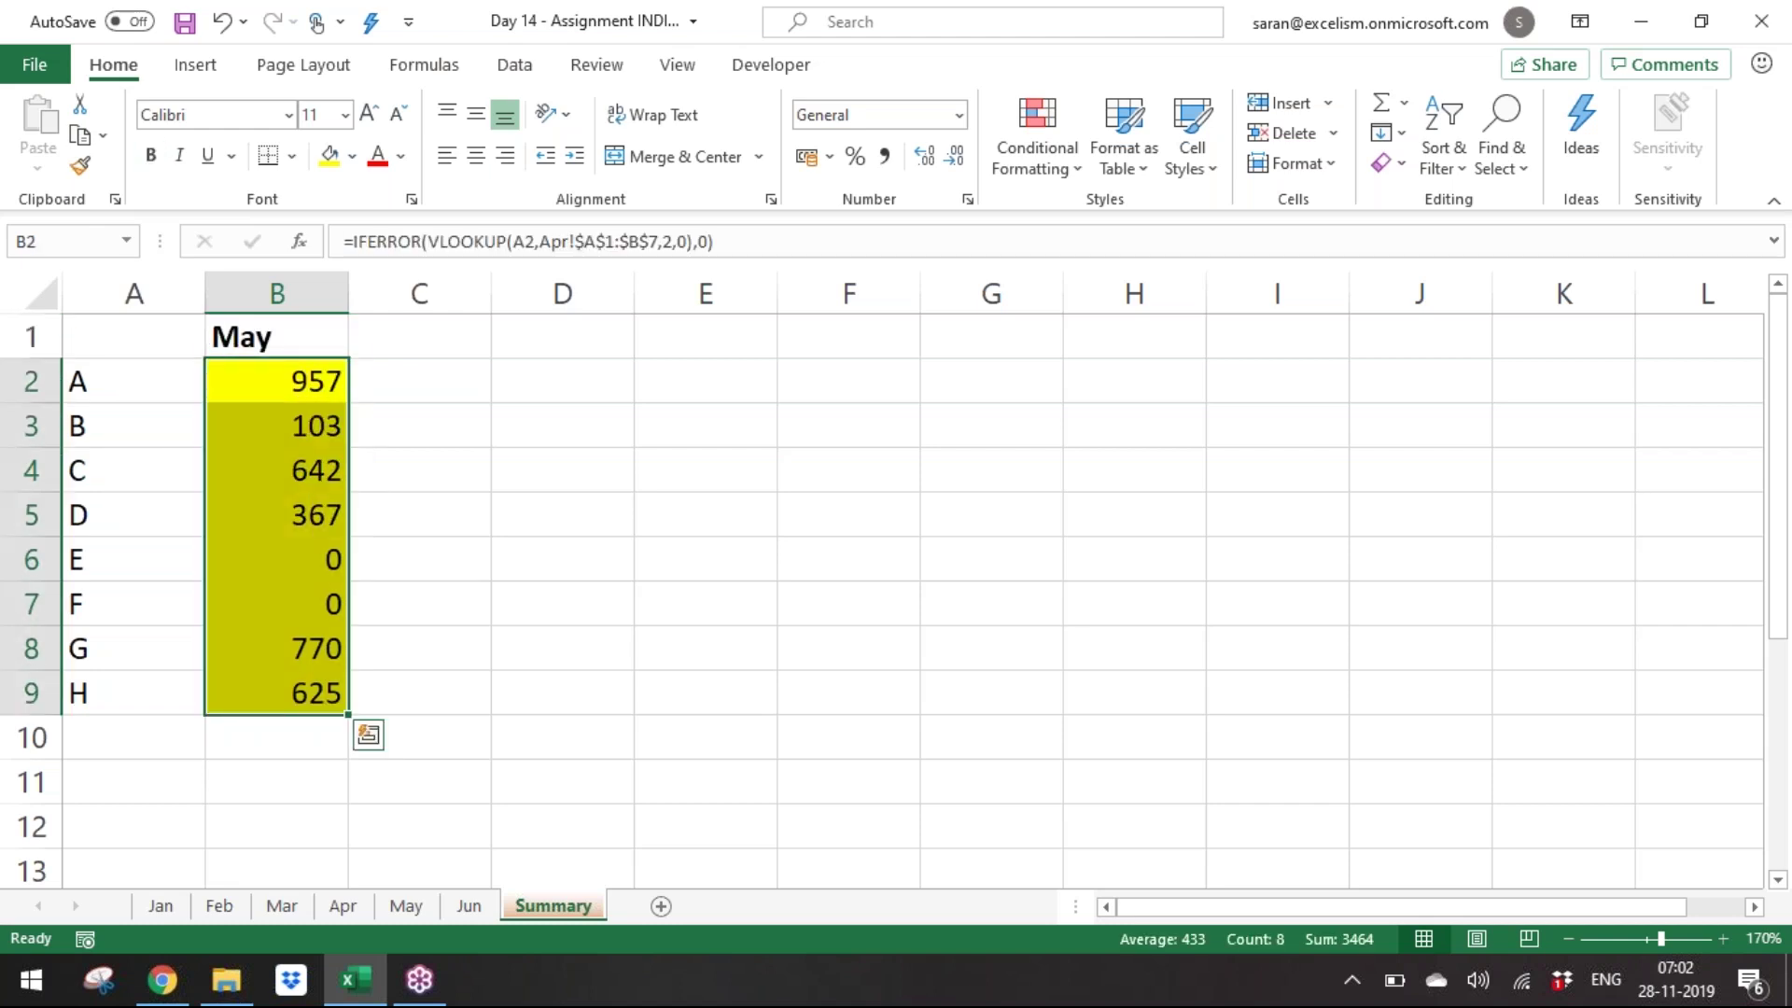
{"action": "key", "text": "F2"}
{"action": "key", "text": "ctrl+Left"}
{"action": "key", "text": "ctrl+Left"}
{"action": "key", "text": "ctrl+Left"}
{"action": "key", "text": "ctrl+Left"}
{"action": "key", "text": "ctrl+Left"}
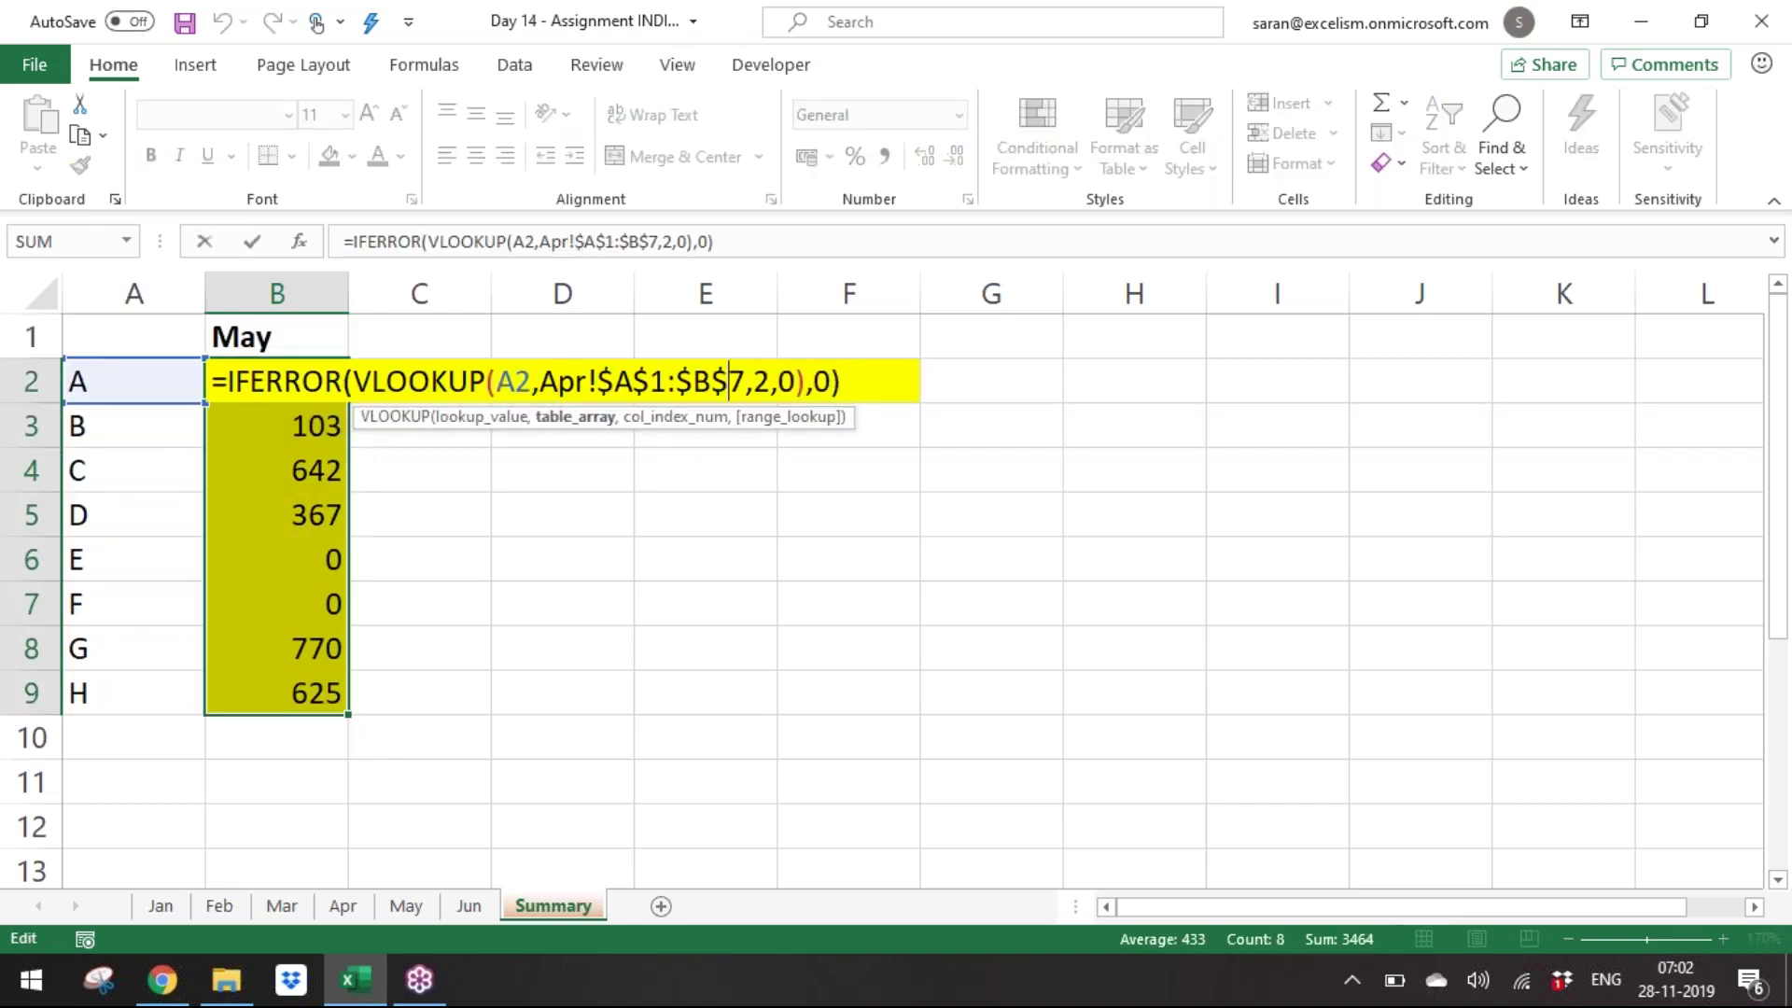
{"action": "key", "text": "shift+Right"}
{"action": "key", "text": "shift+Right"}
{"action": "key", "text": "shift+Right"}
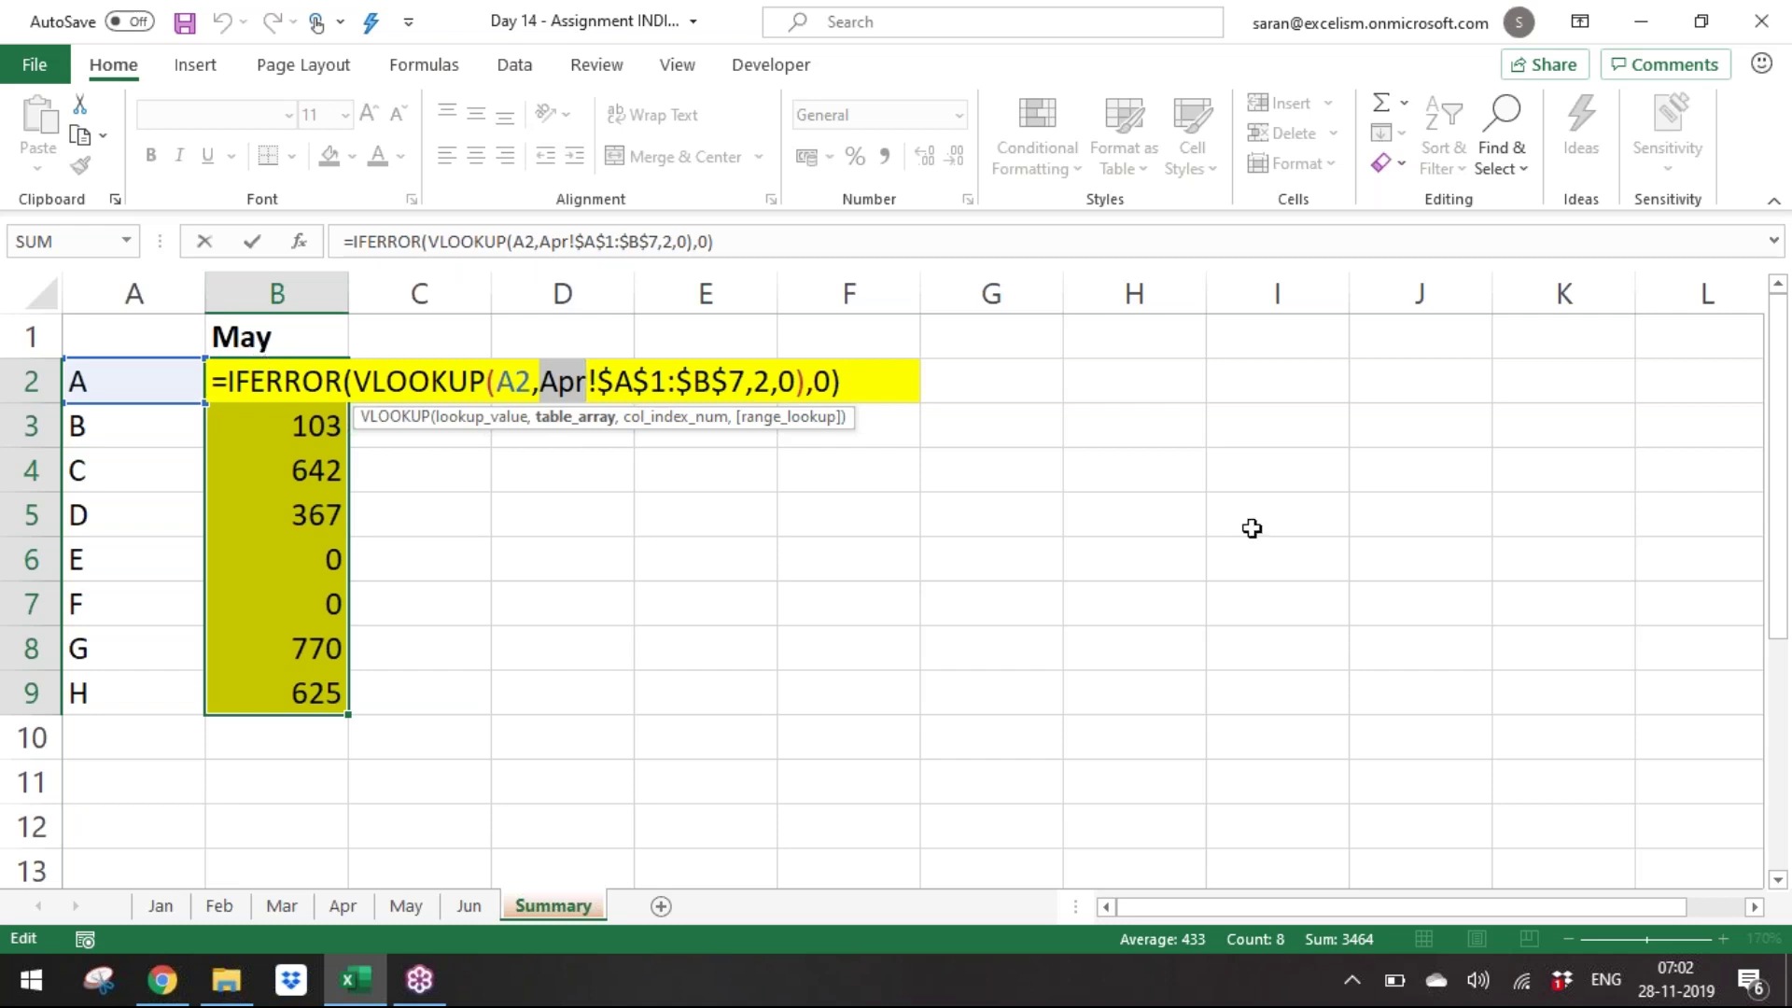
Replace the Apr range with INDIRECT(B1&"!$A:$B") in B2's formula.
{"action": "type", "text": "indi"}
{"action": "key", "text": "Tab"}
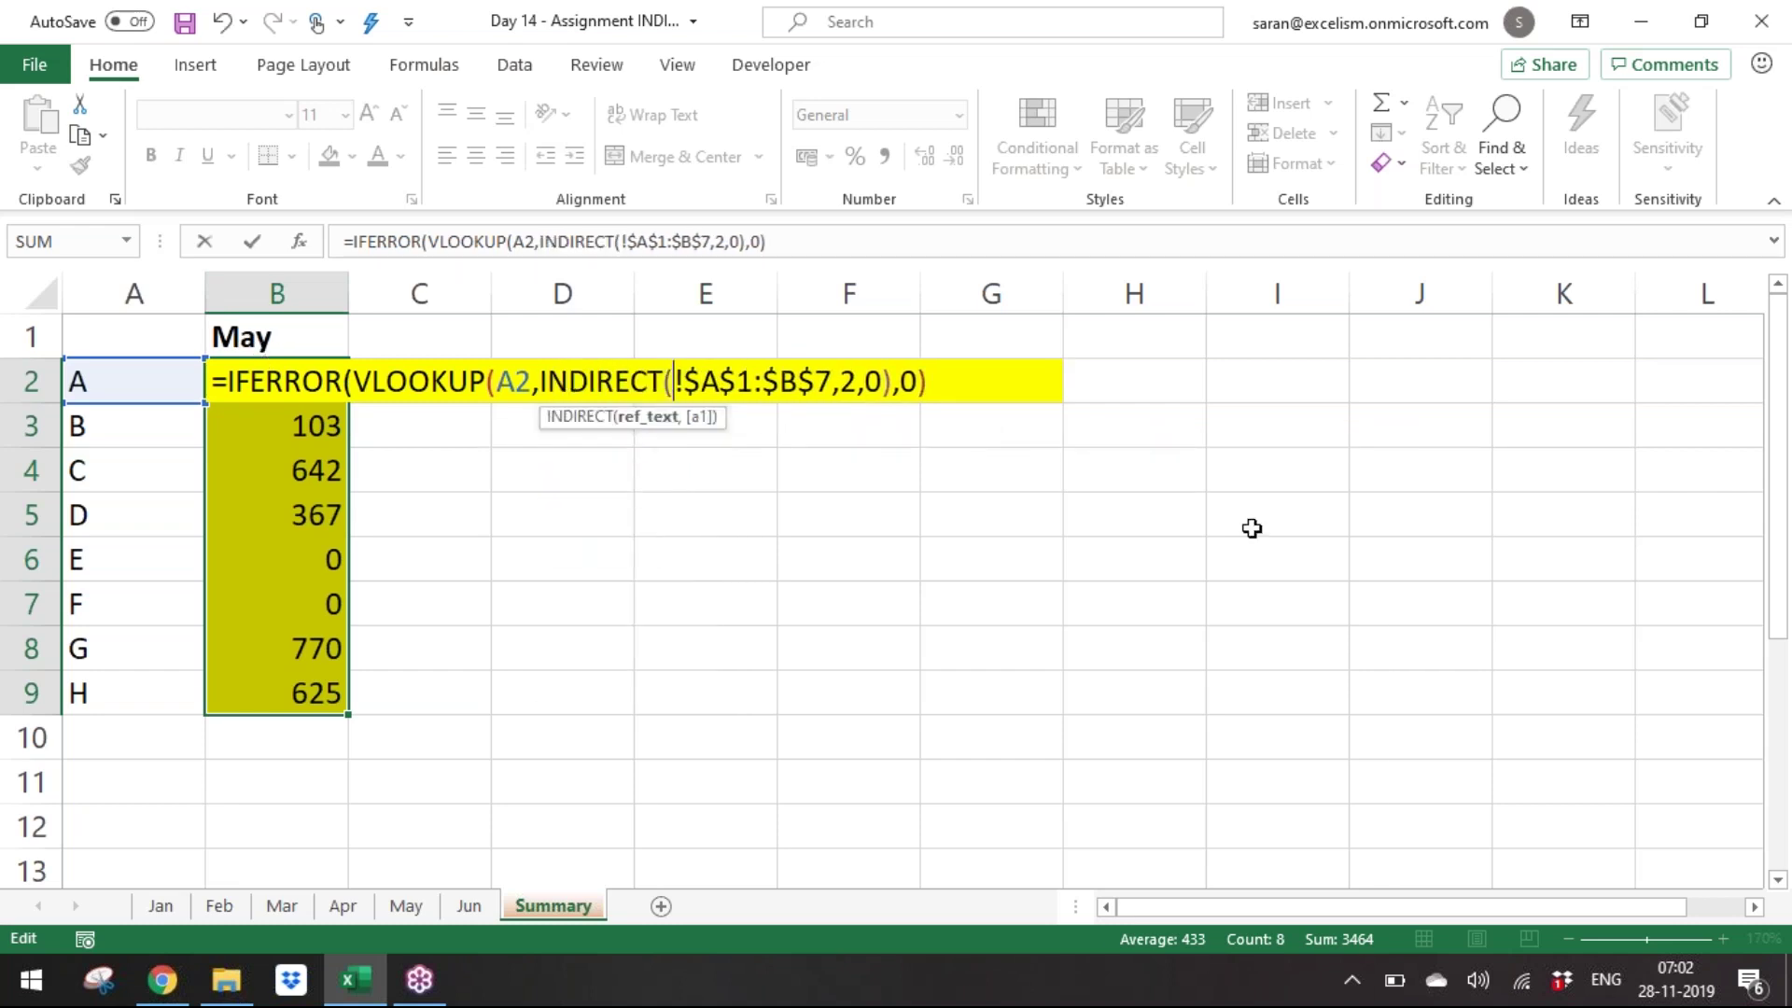
{"action": "left_click", "coordinate": [320, 351]}
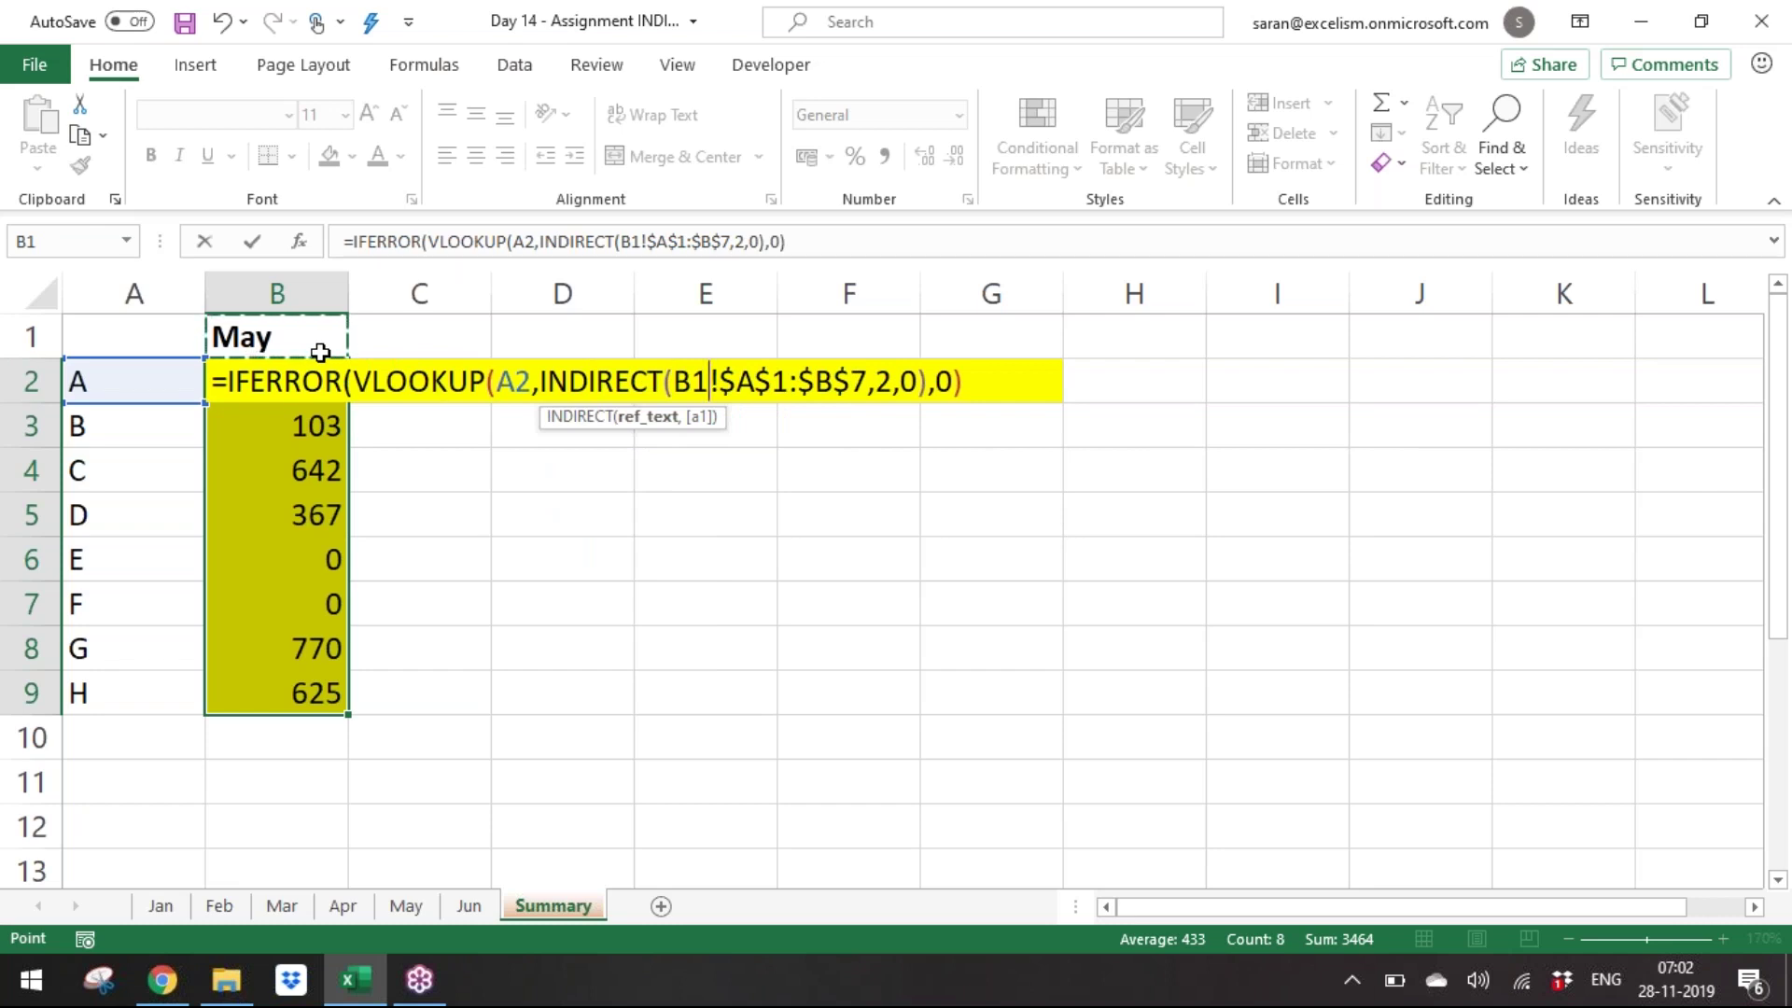
{"action": "type", "text": "&\""}
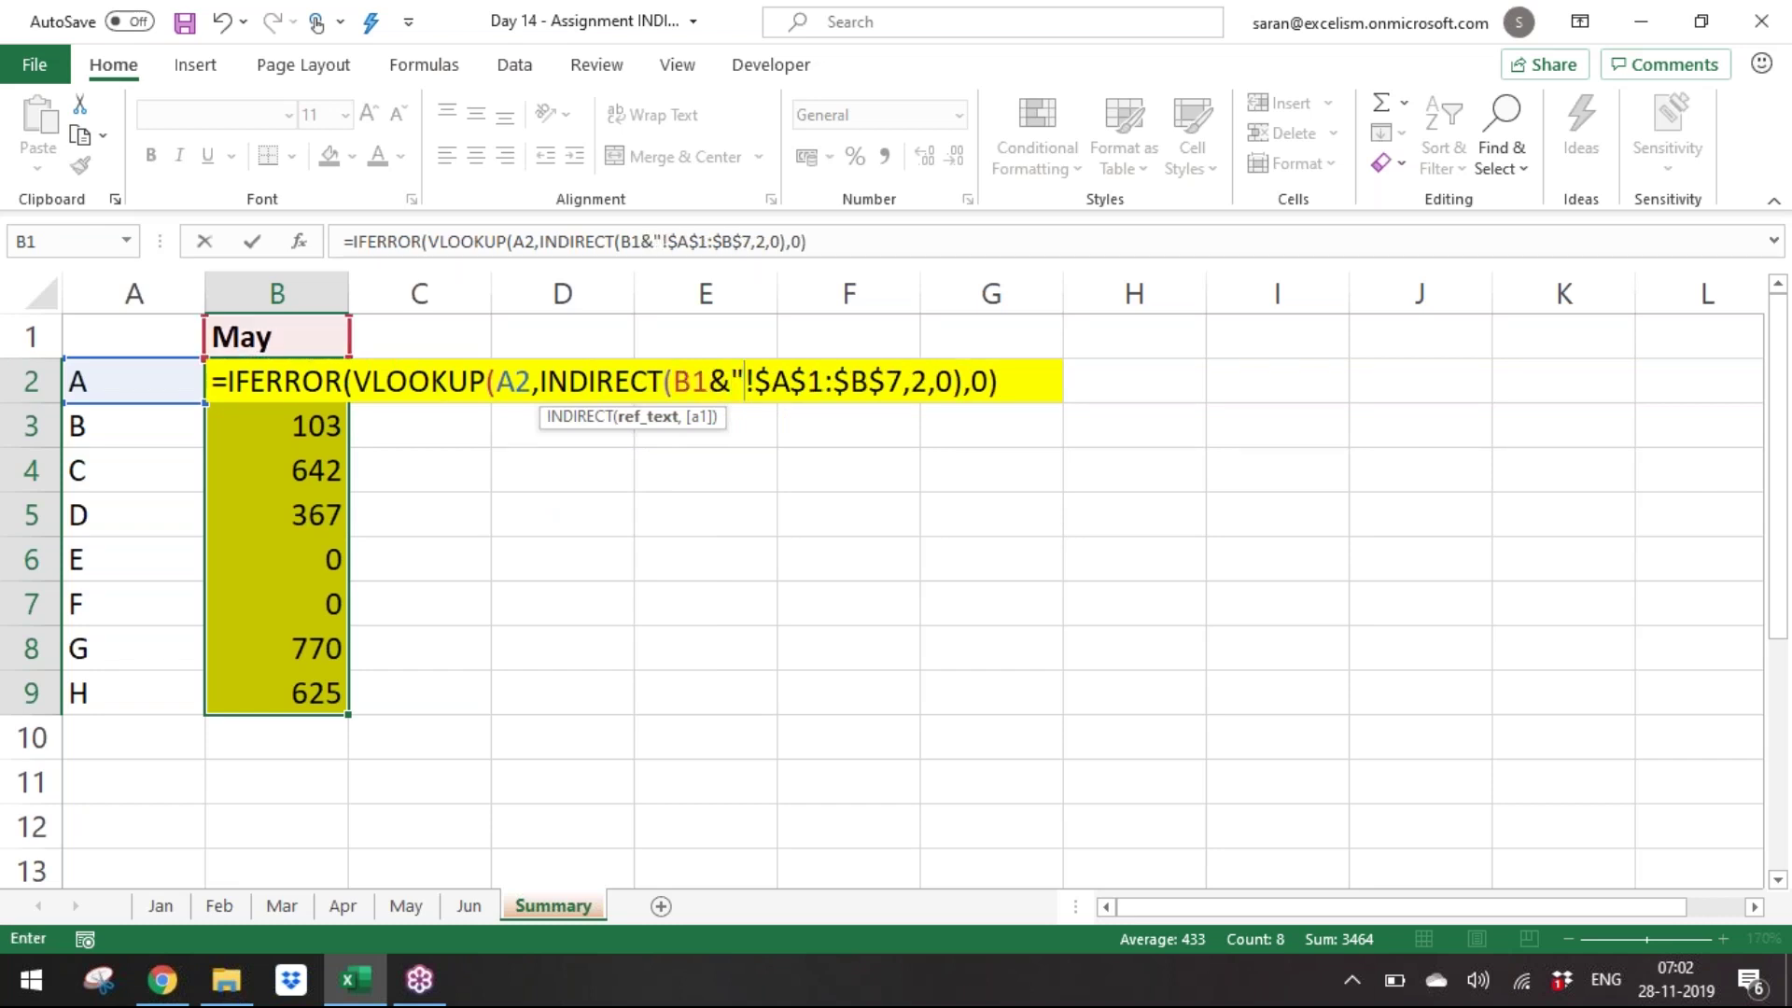
{"action": "left_click", "coordinate": [906, 387]}
{"action": "type", "text": "\""}
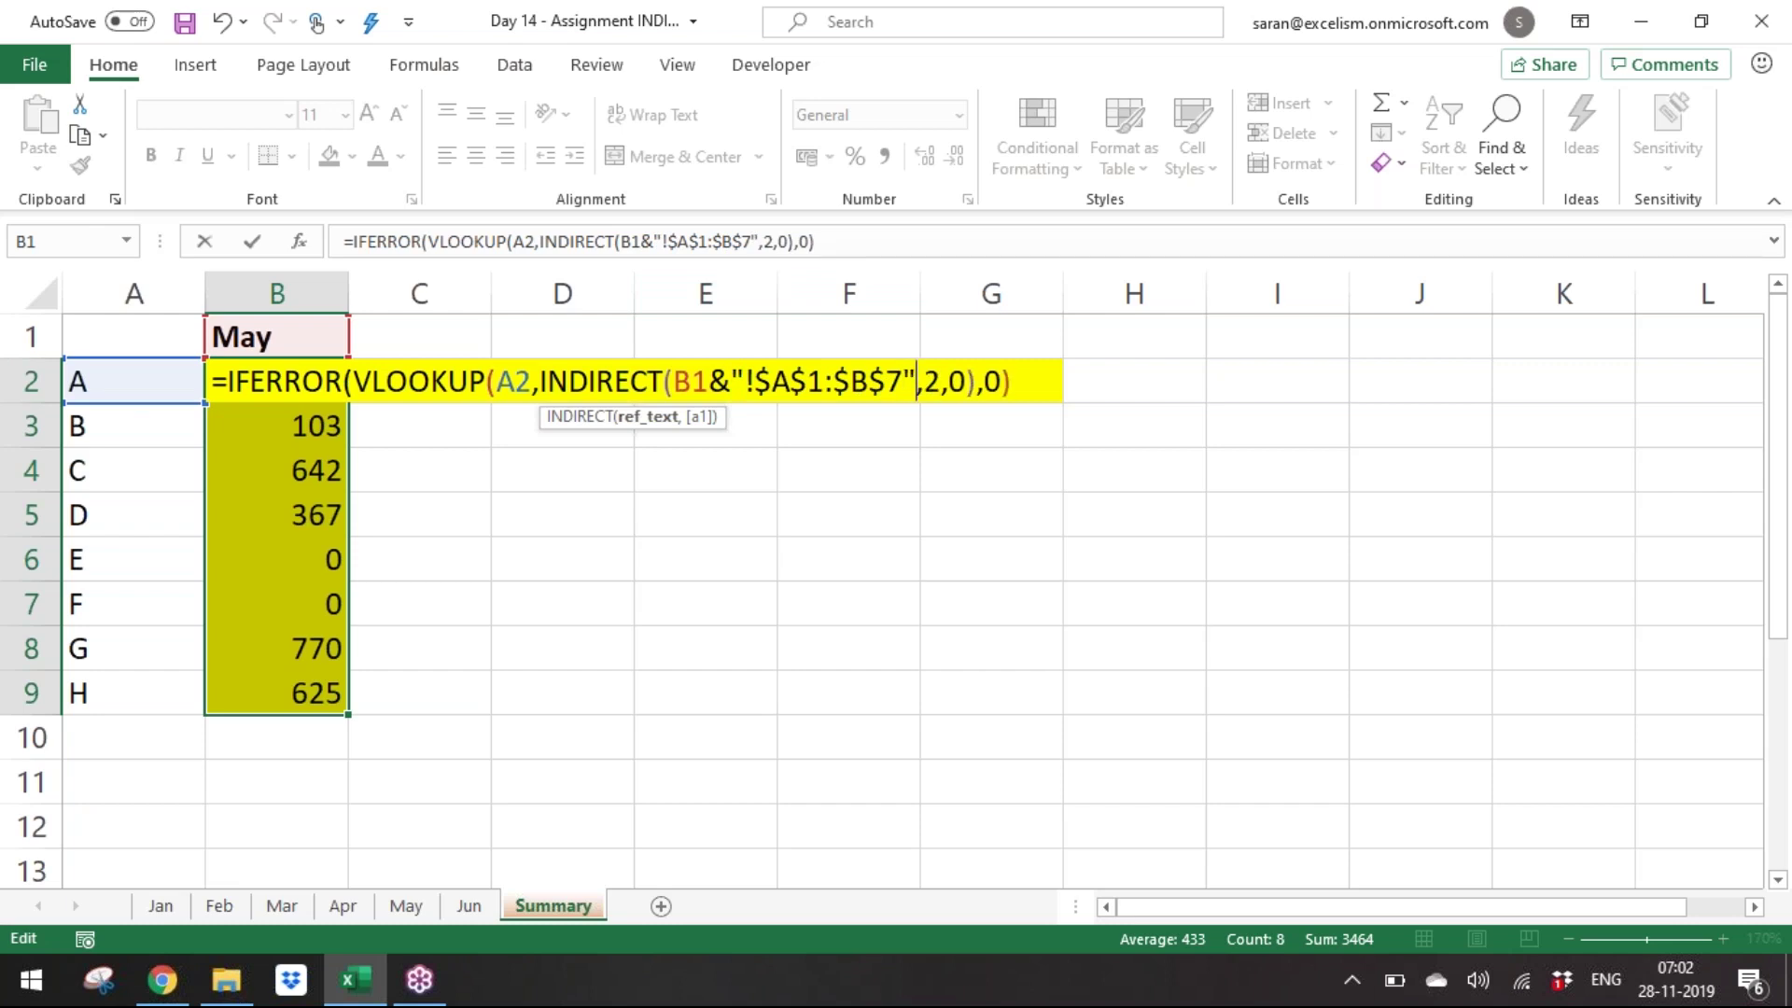
{"action": "key", "text": "Home"}
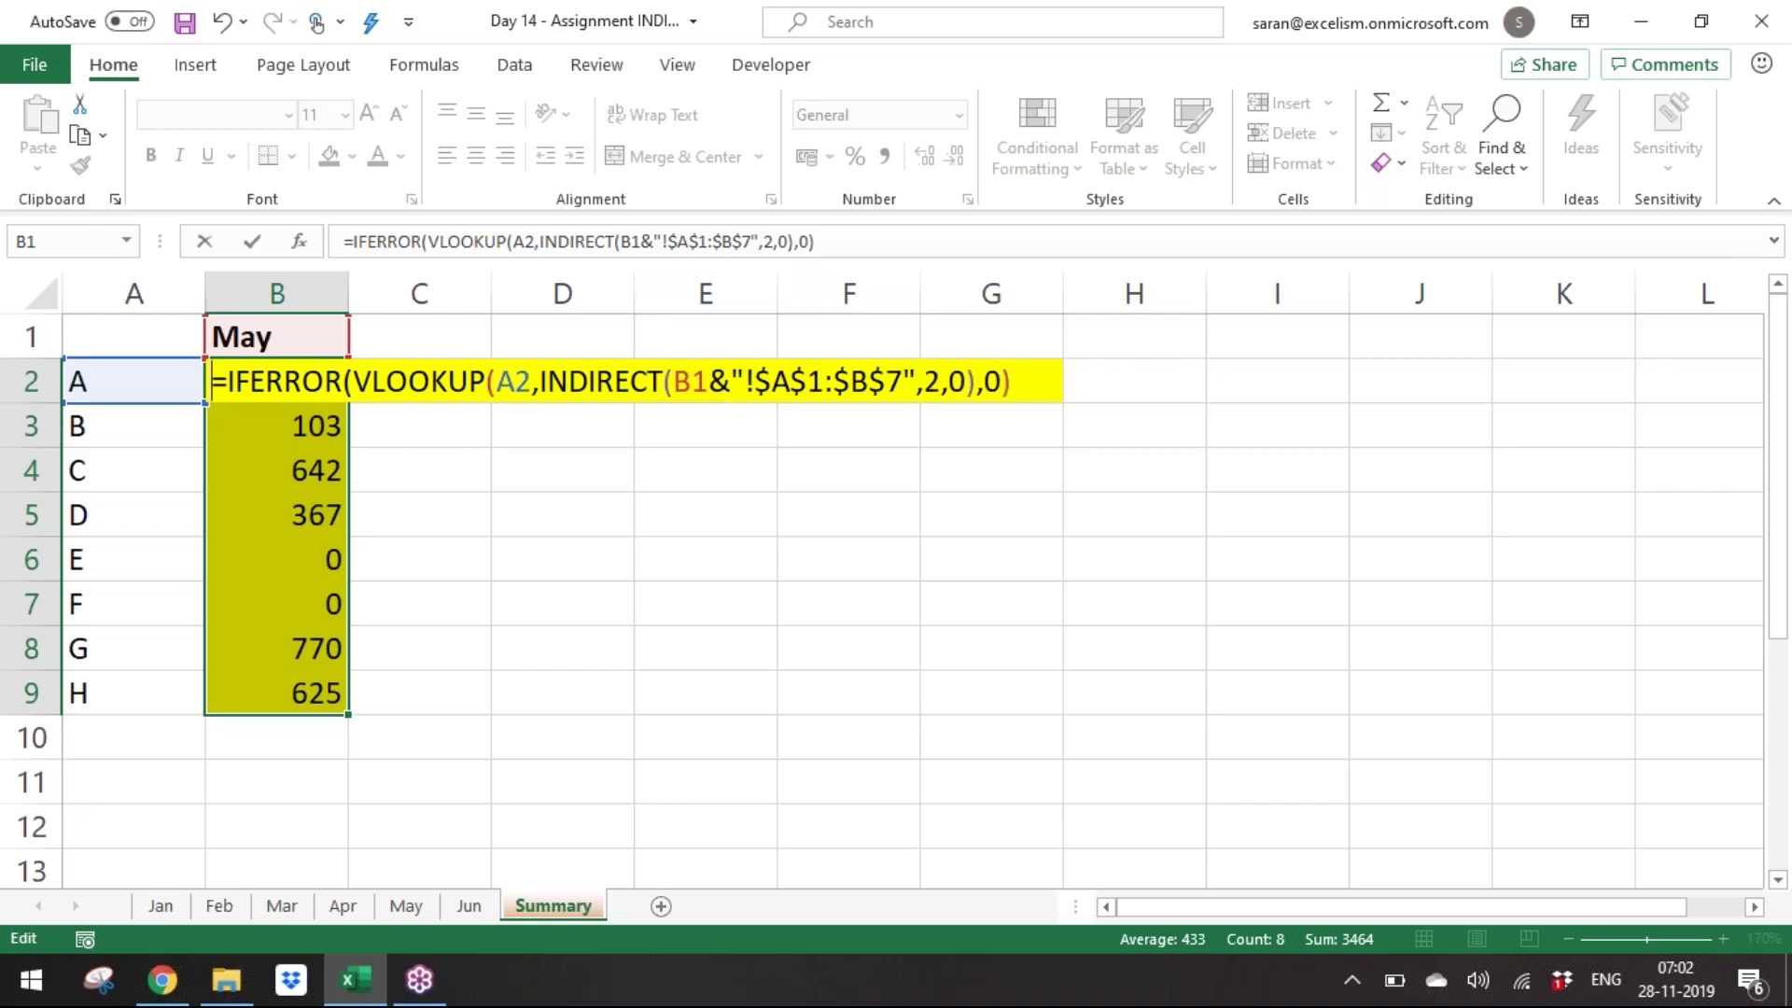
{"action": "left_click", "coordinate": [904, 381]}
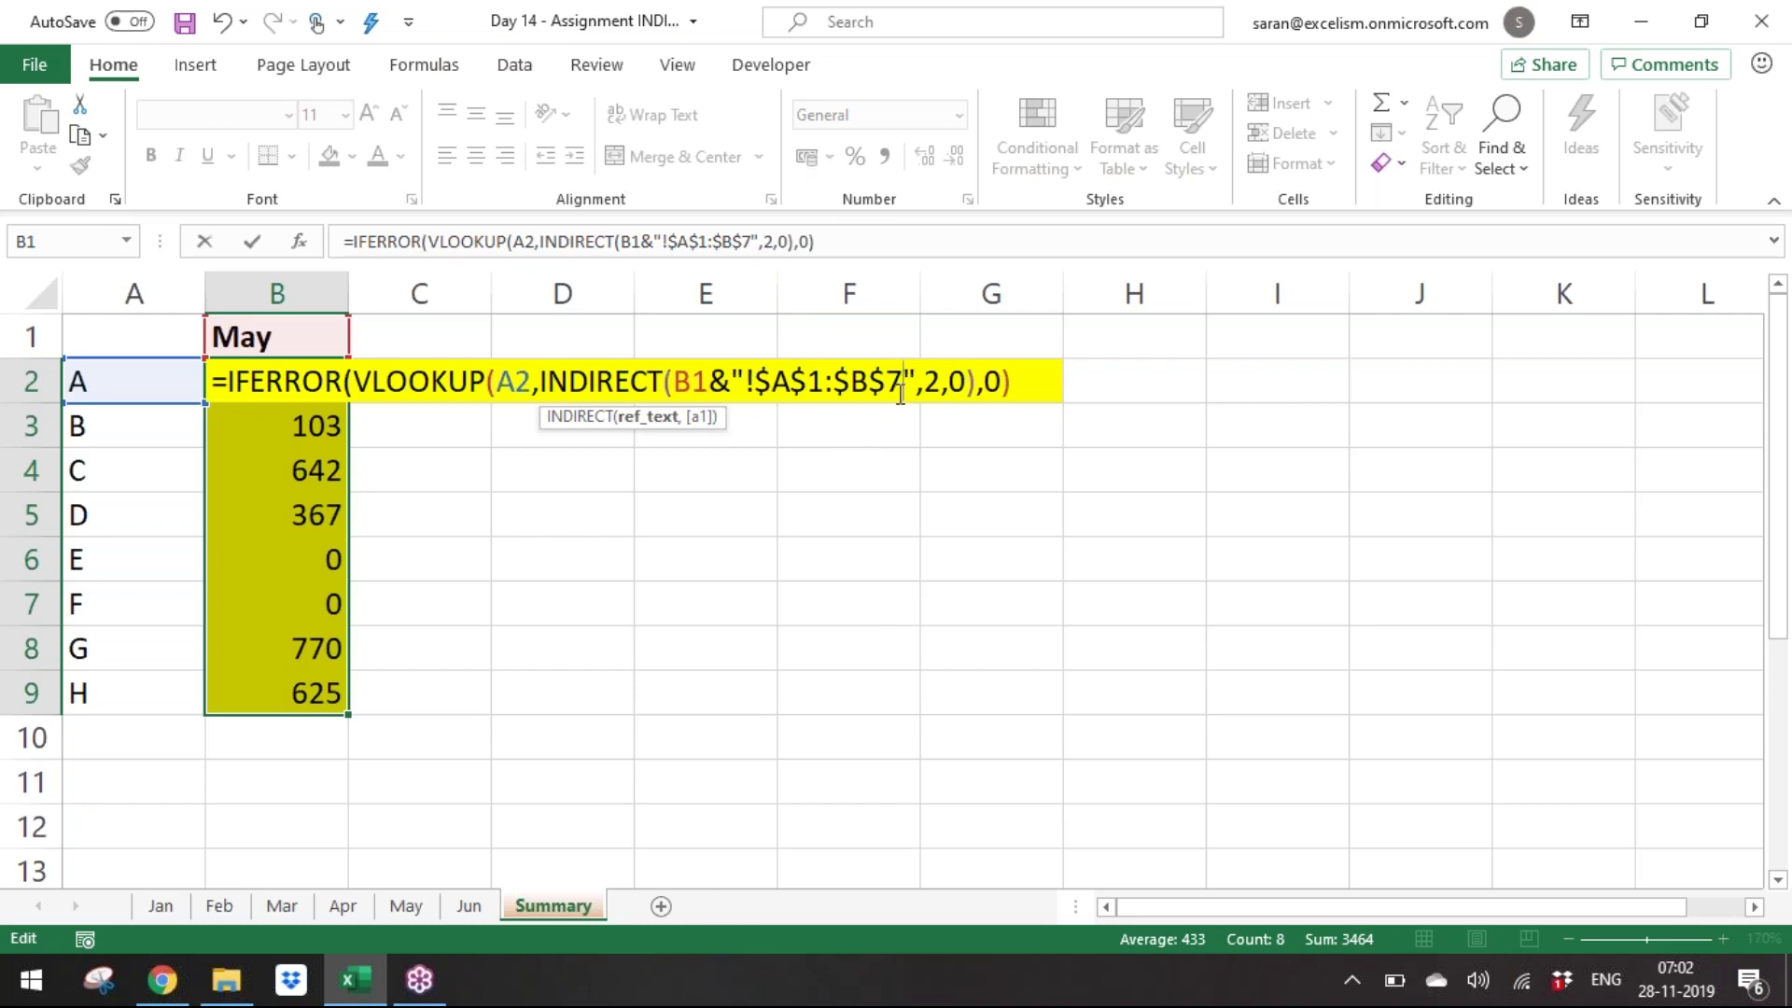
{"action": "key", "text": "BackSpace"}
{"action": "key", "text": "BackSpace"}
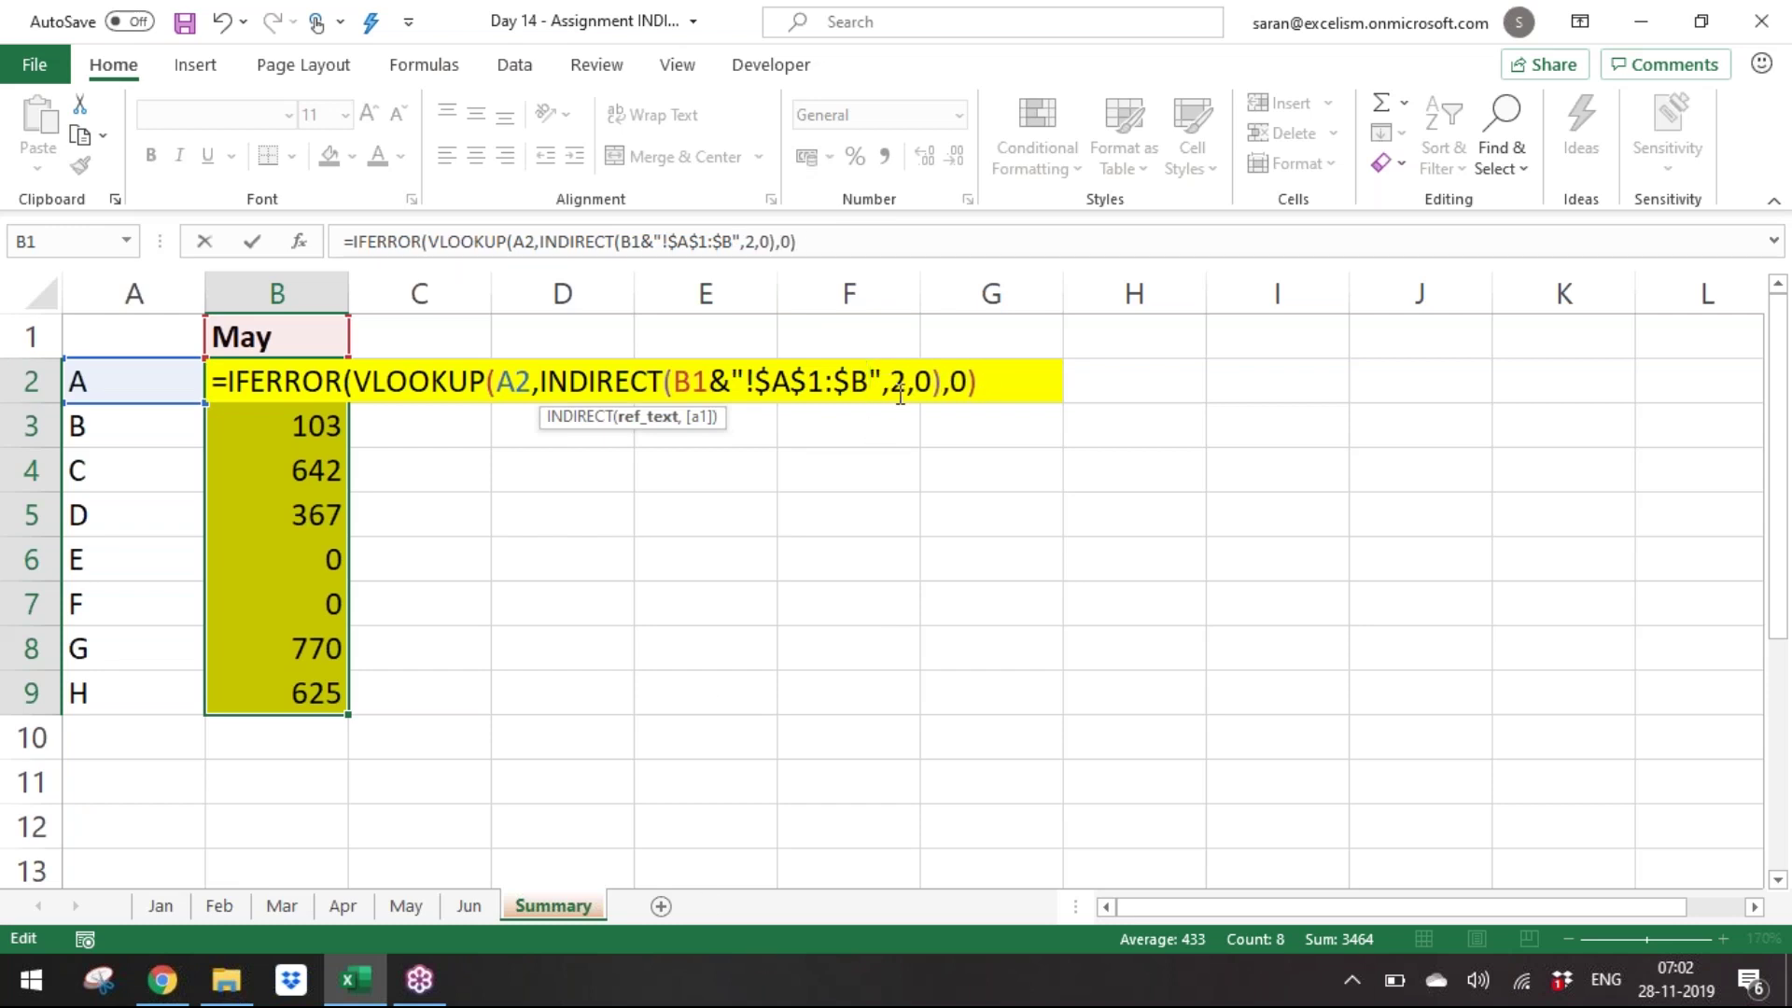
{"action": "key", "text": "Left"}
{"action": "type", "text": "=="}
{"action": "key", "text": "BackSpace"}
{"action": "key", "text": "BackSpace"}
{"action": "key", "text": "BackSpace"}
{"action": "key", "text": "BackSpace"}
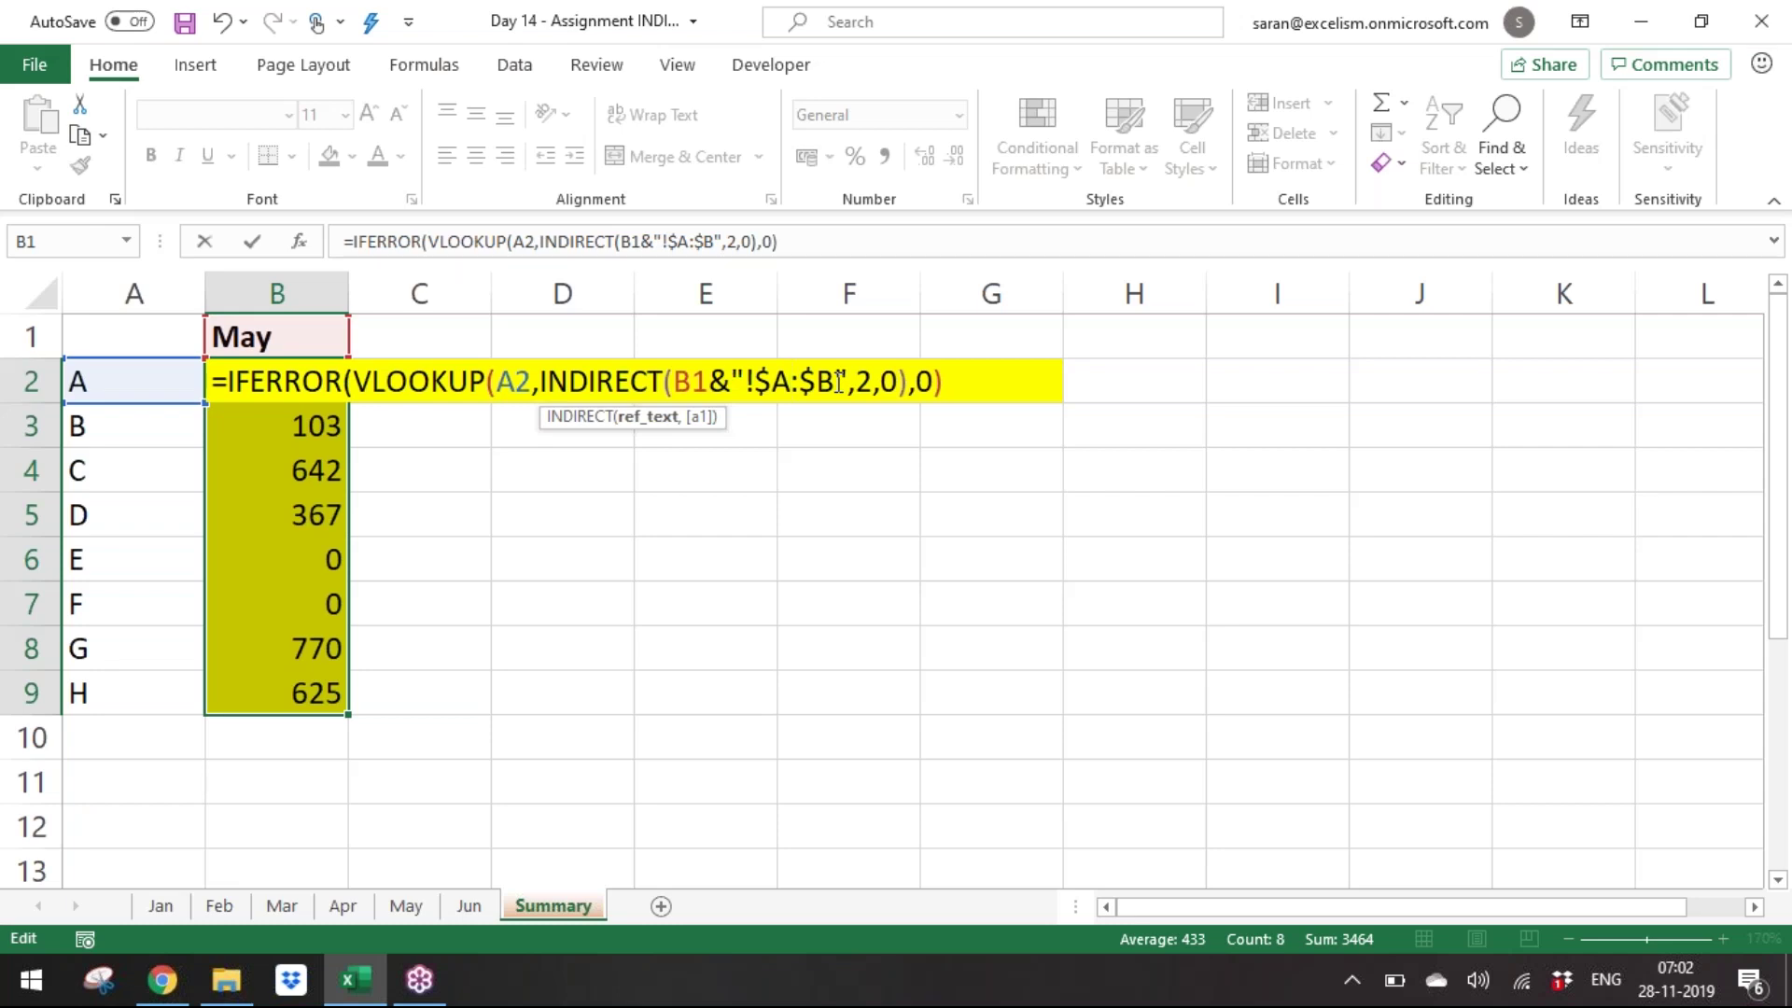
Add INDIRECT's closing parenthesis, select its argument, and lock the computer with Win+L.
{"action": "left_click_drag", "start_coordinate": [682, 380], "coordinate": [830, 378]}
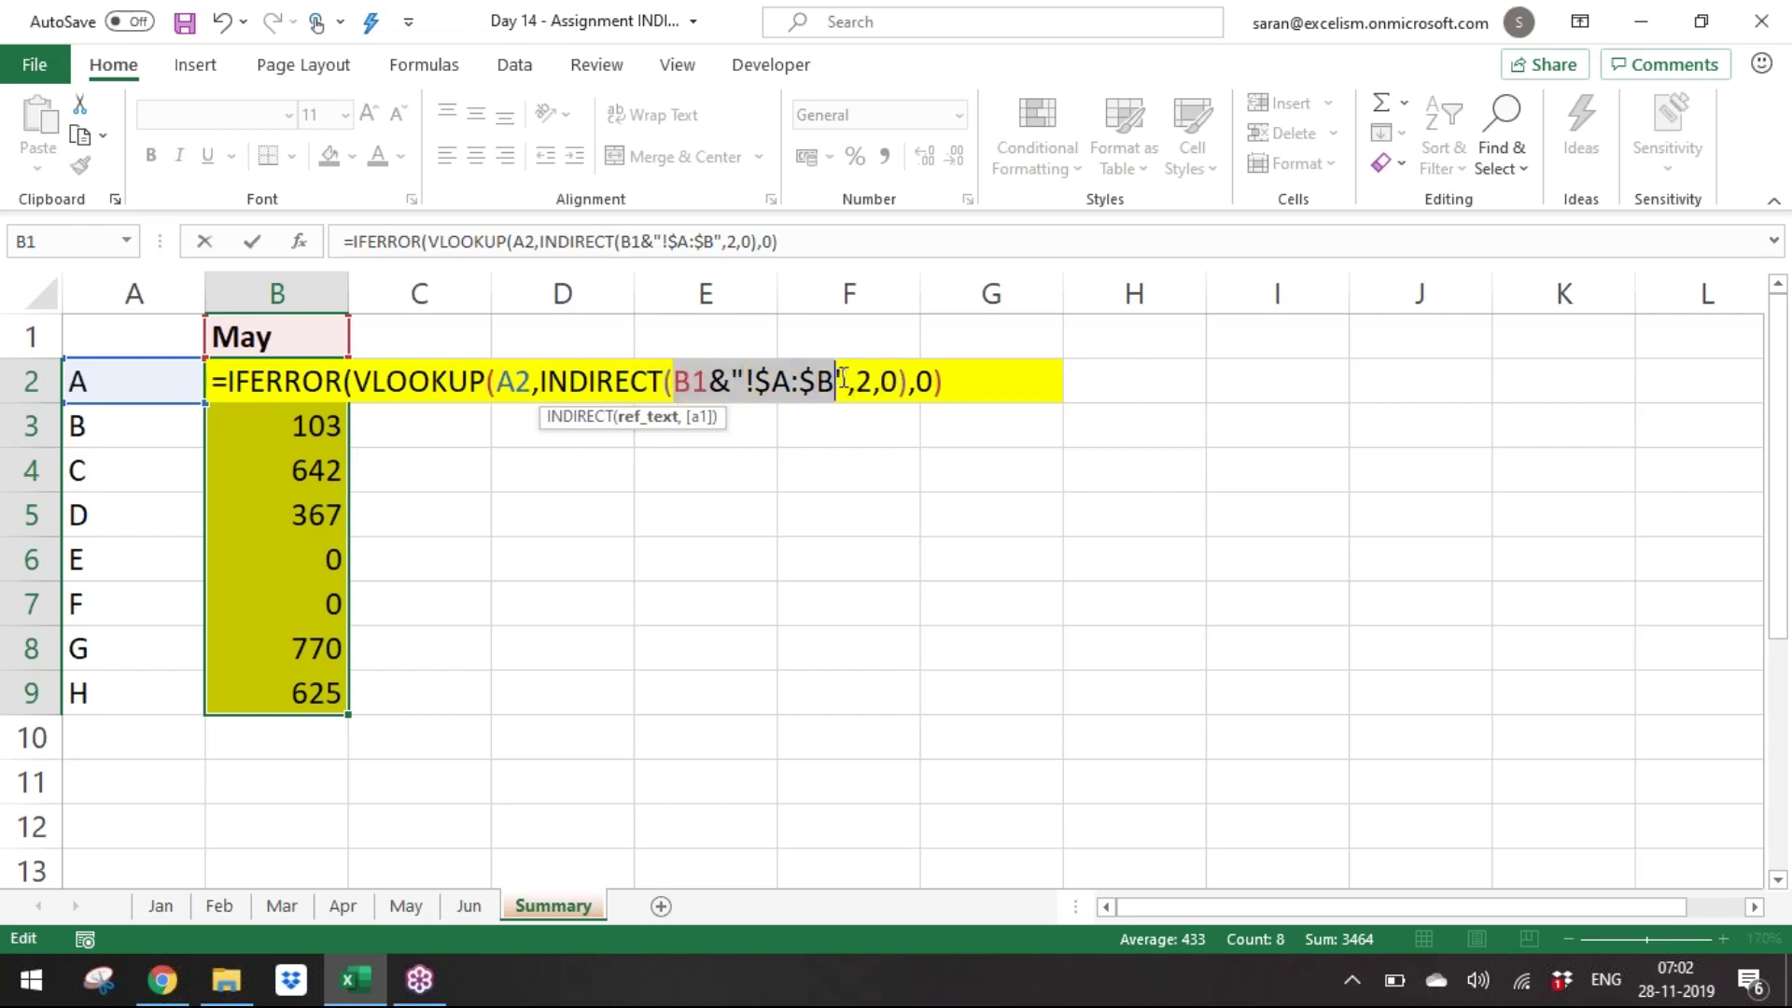
{"action": "left_click", "coordinate": [847, 380]}
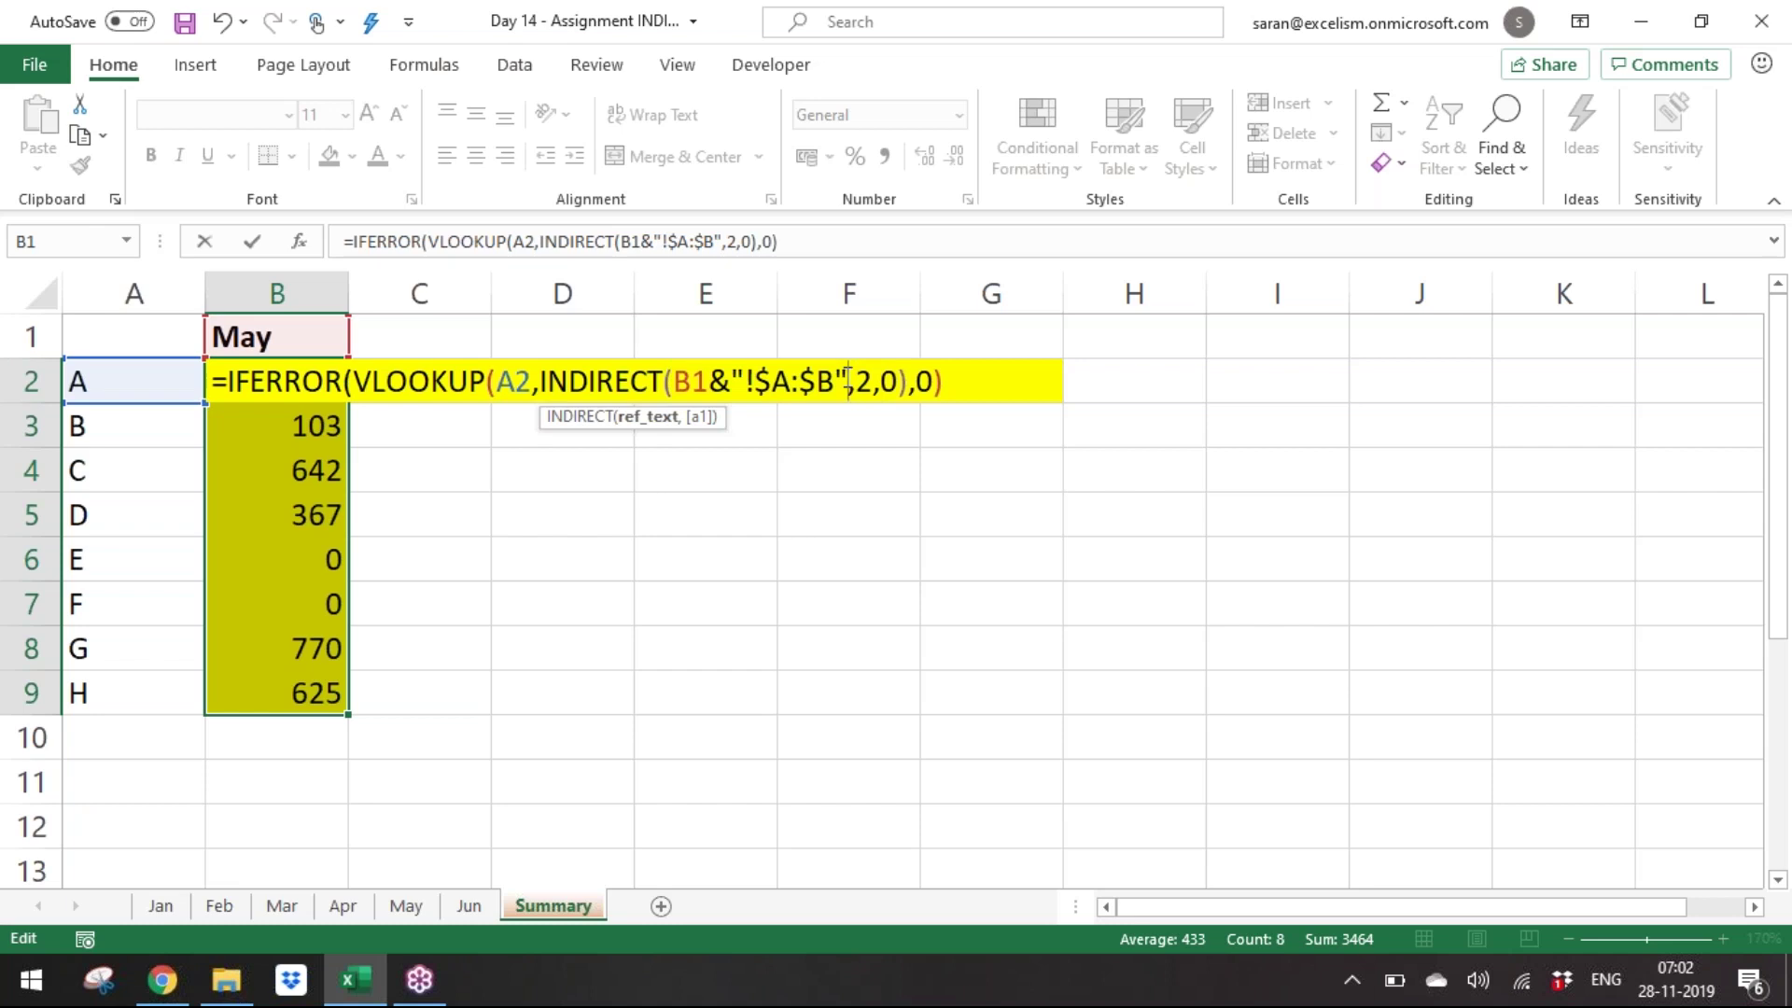
{"action": "type", "text": ")"}
{"action": "left_click_drag", "start_coordinate": [682, 383], "coordinate": [849, 383]}
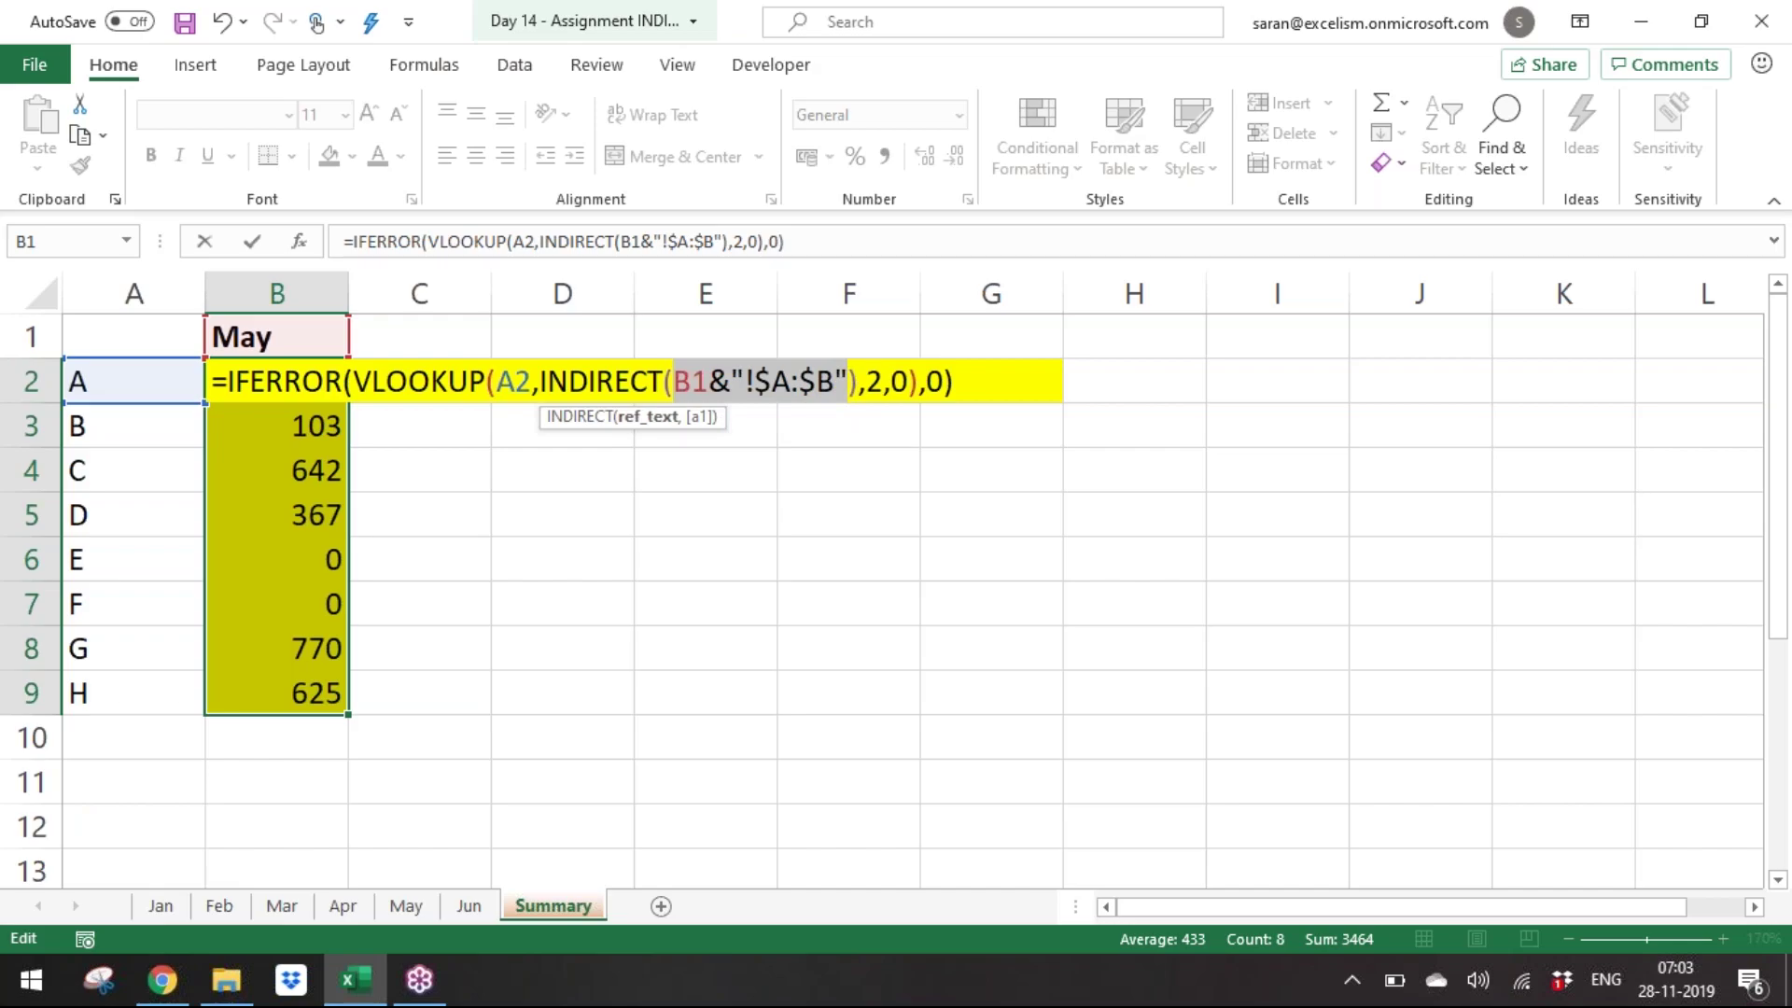
{"action": "key", "text": "super+l"}
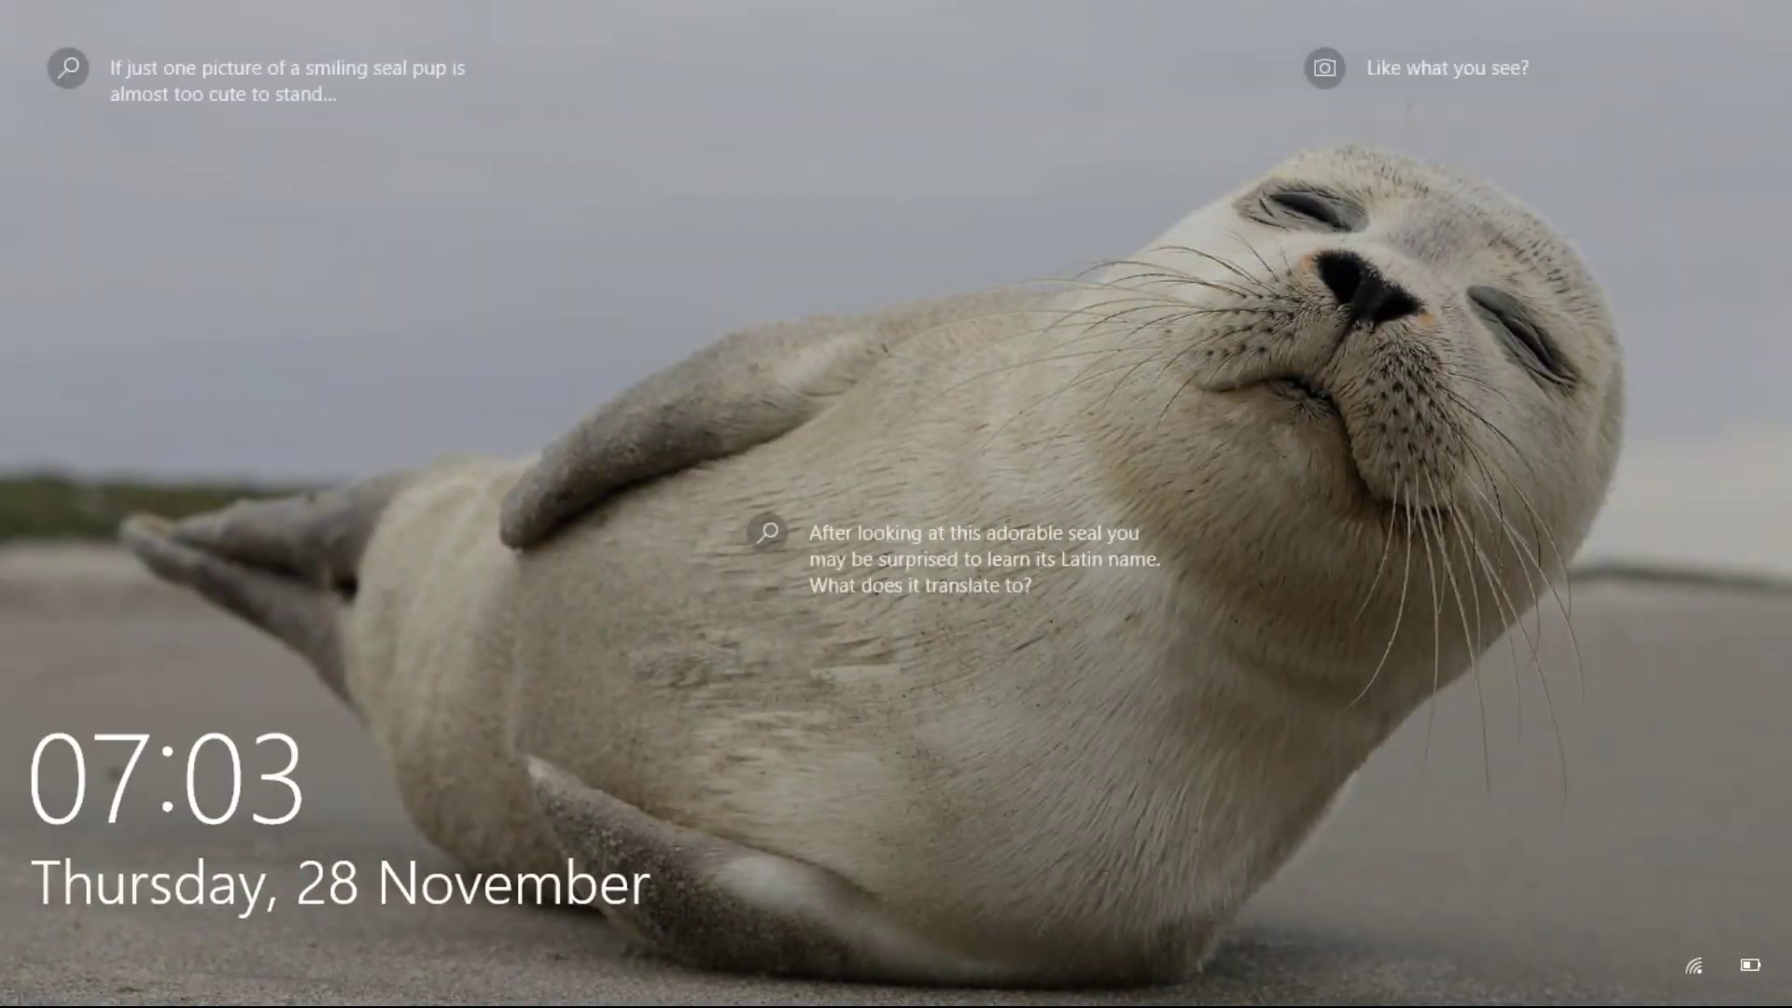
Sign back in and reselect the INDIRECT argument in B2's open formula.
{"action": "left_click", "coordinate": [683, 5]}
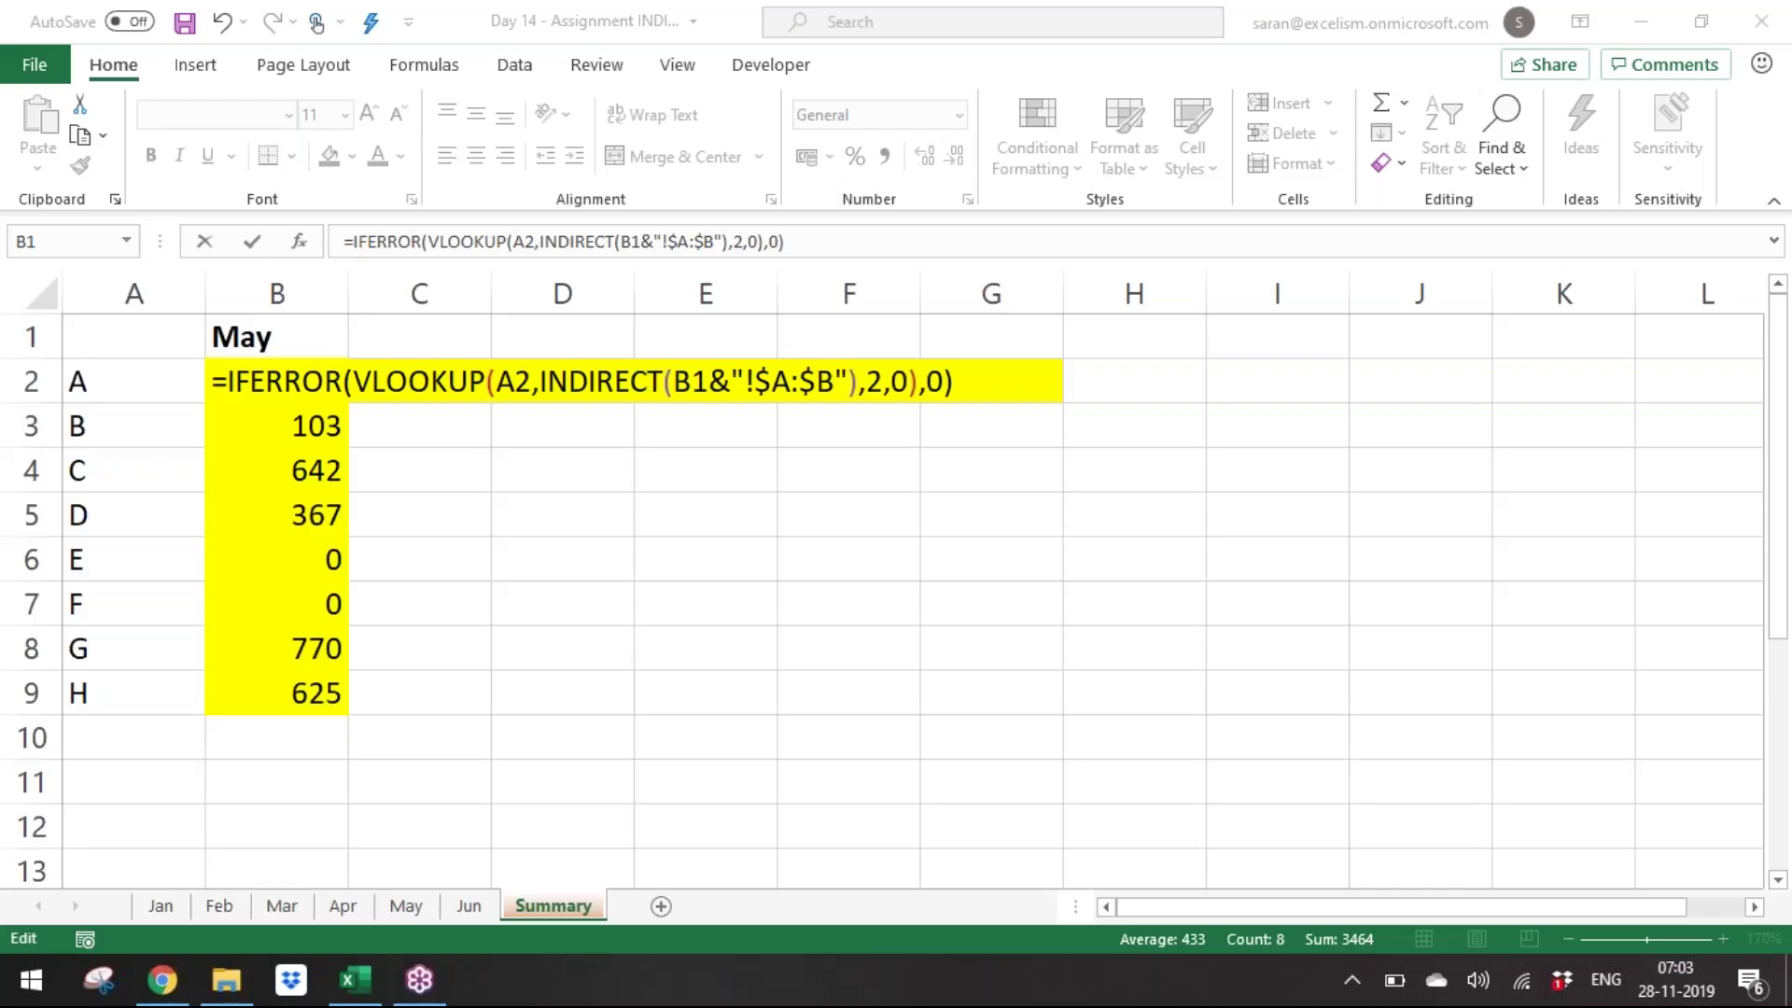
{"action": "left_click_drag", "start_coordinate": [674, 381], "coordinate": [848, 380]}
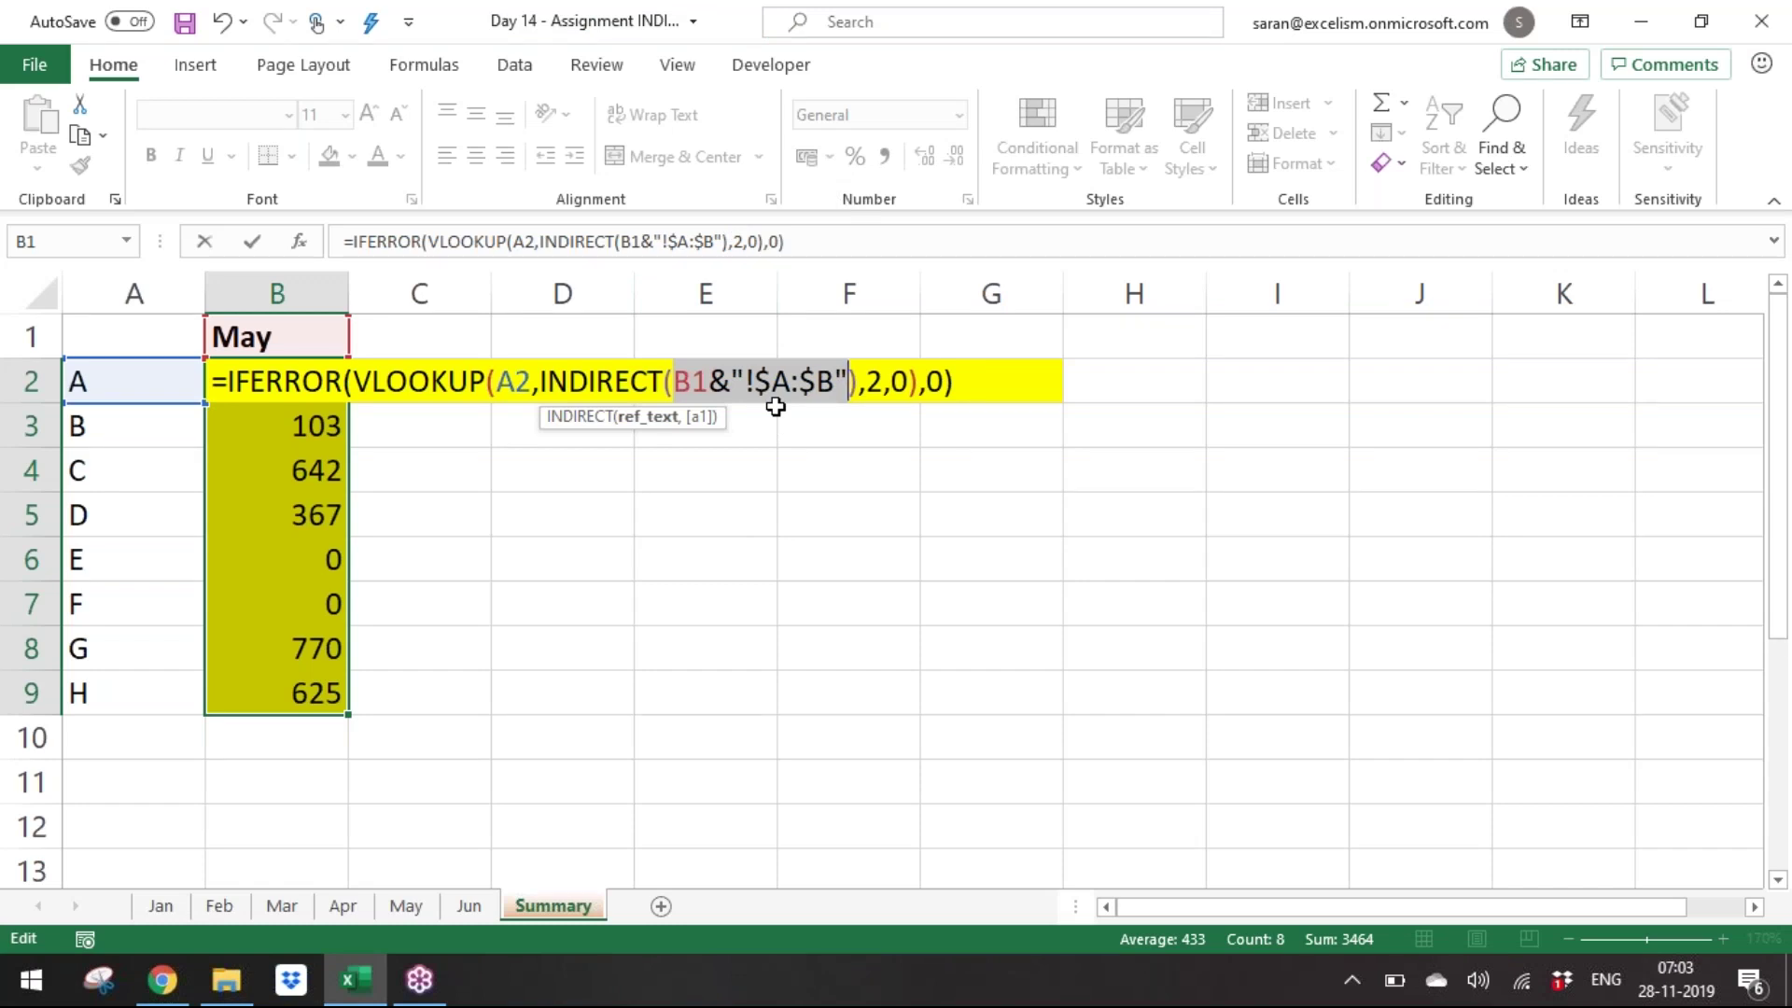
Evaluate the INDIRECT argument with F9 to confirm May!$A:$B, then undo it.
{"action": "key", "text": "F9"}
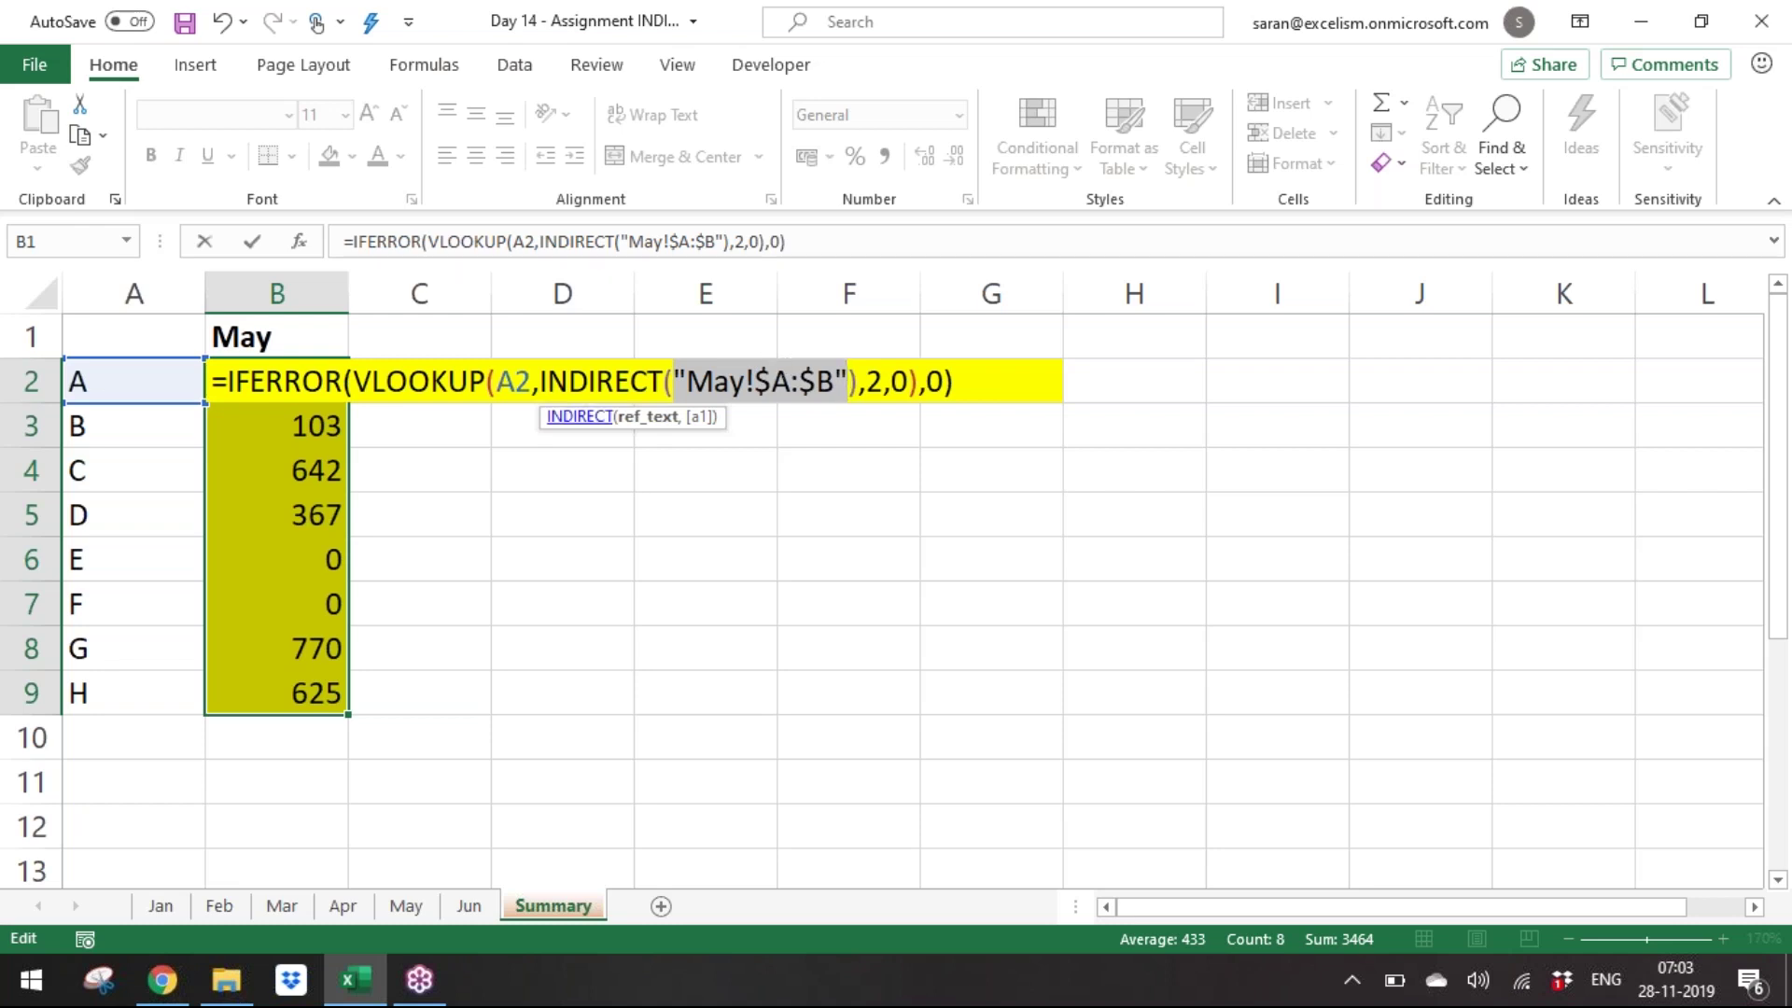
{"action": "key", "text": "ctrl+z"}
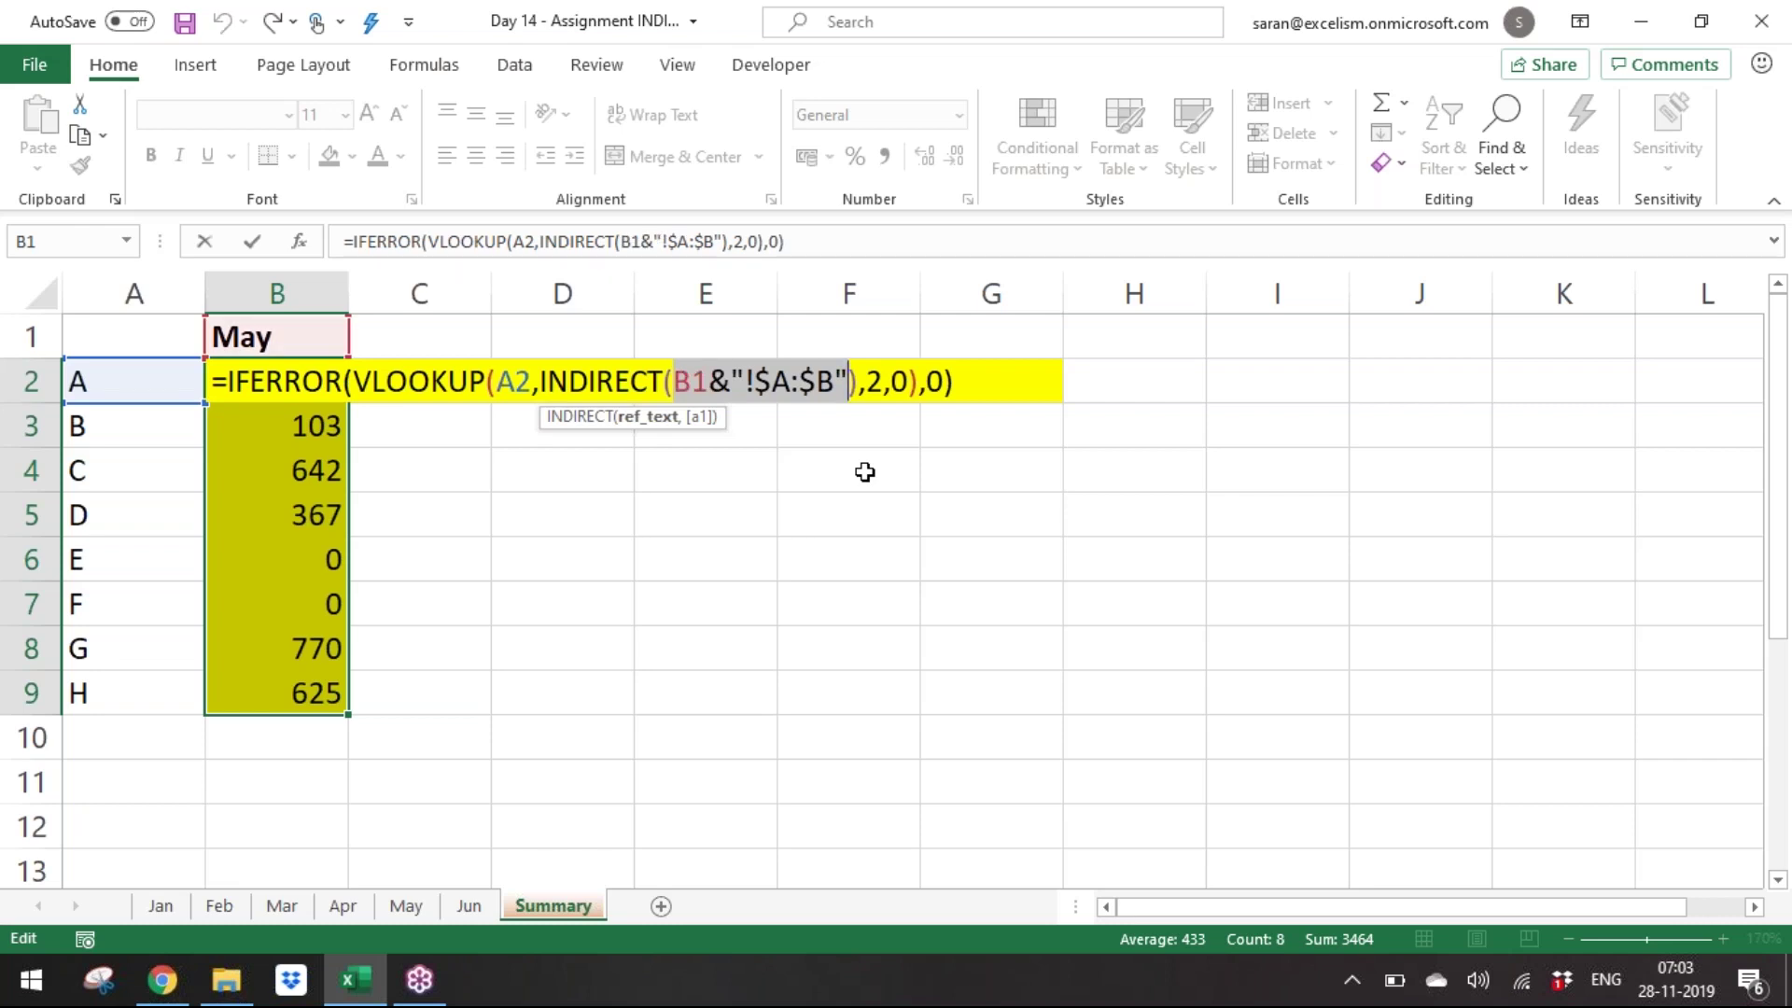
{"action": "key", "text": "Escape"}
Enter the formula into B2:B9 with Ctrl+Enter and reopen B2 for editing.
{"action": "key", "text": "ctrl+Return"}
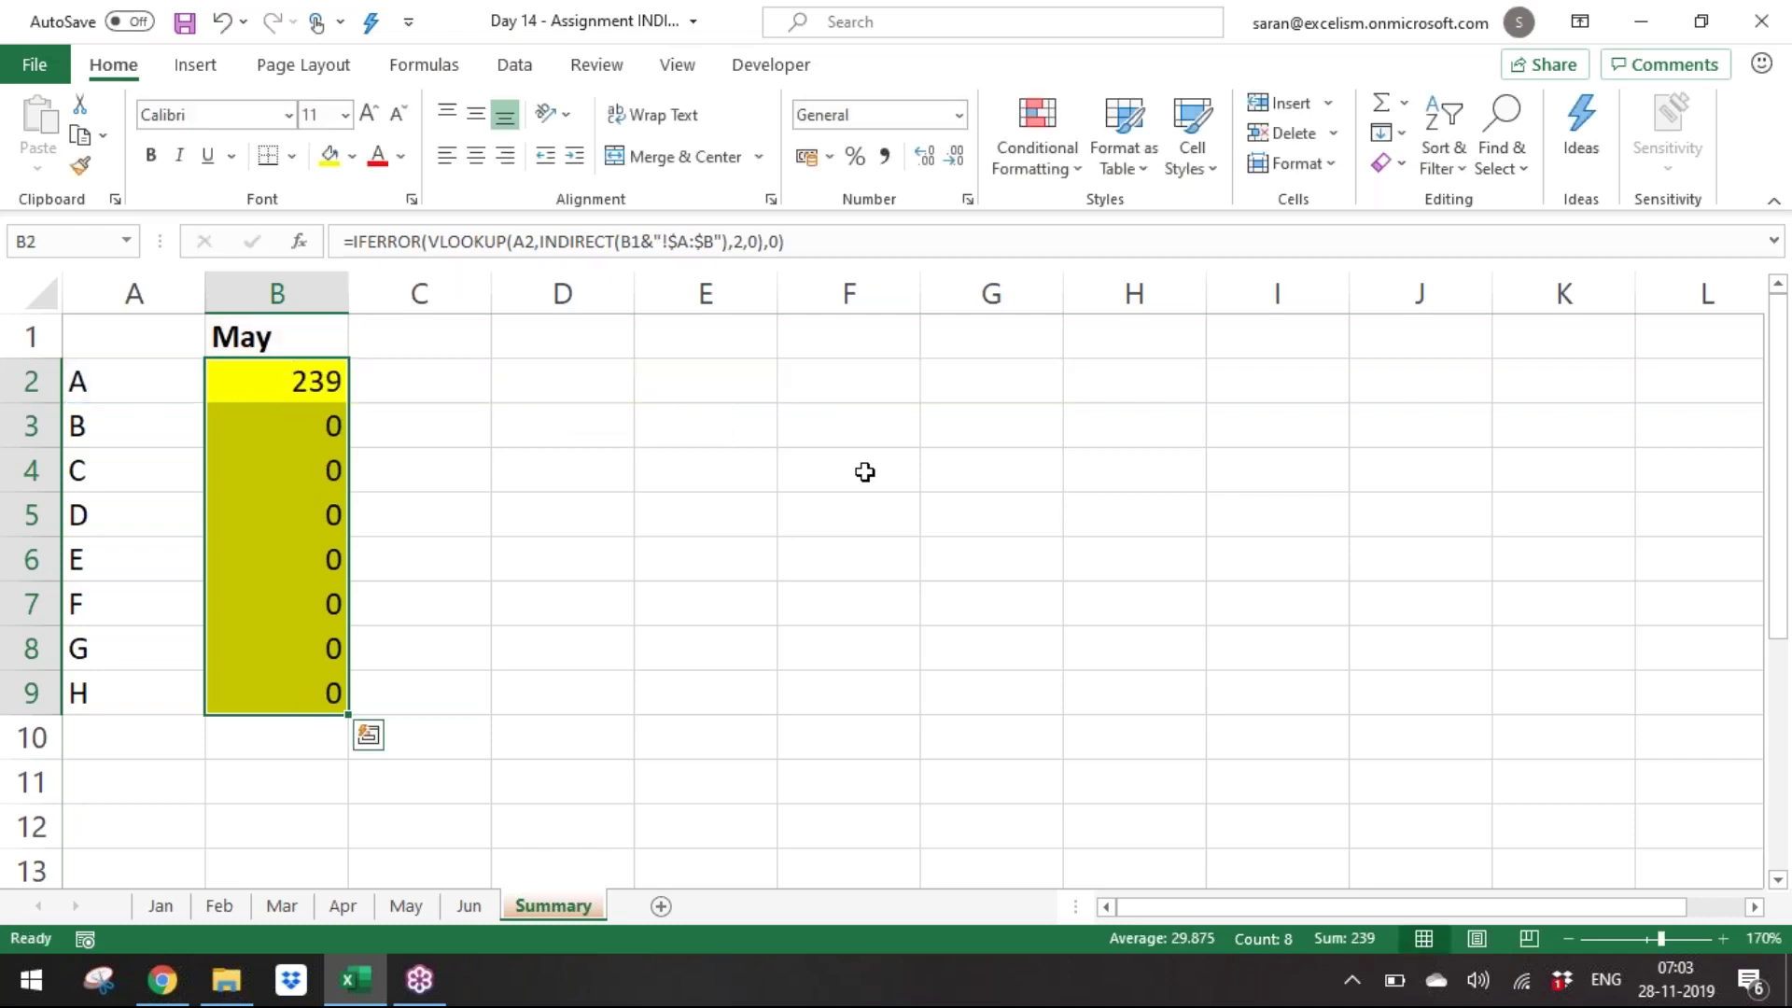
{"action": "key", "text": "Up"}
{"action": "key", "text": "Down"}
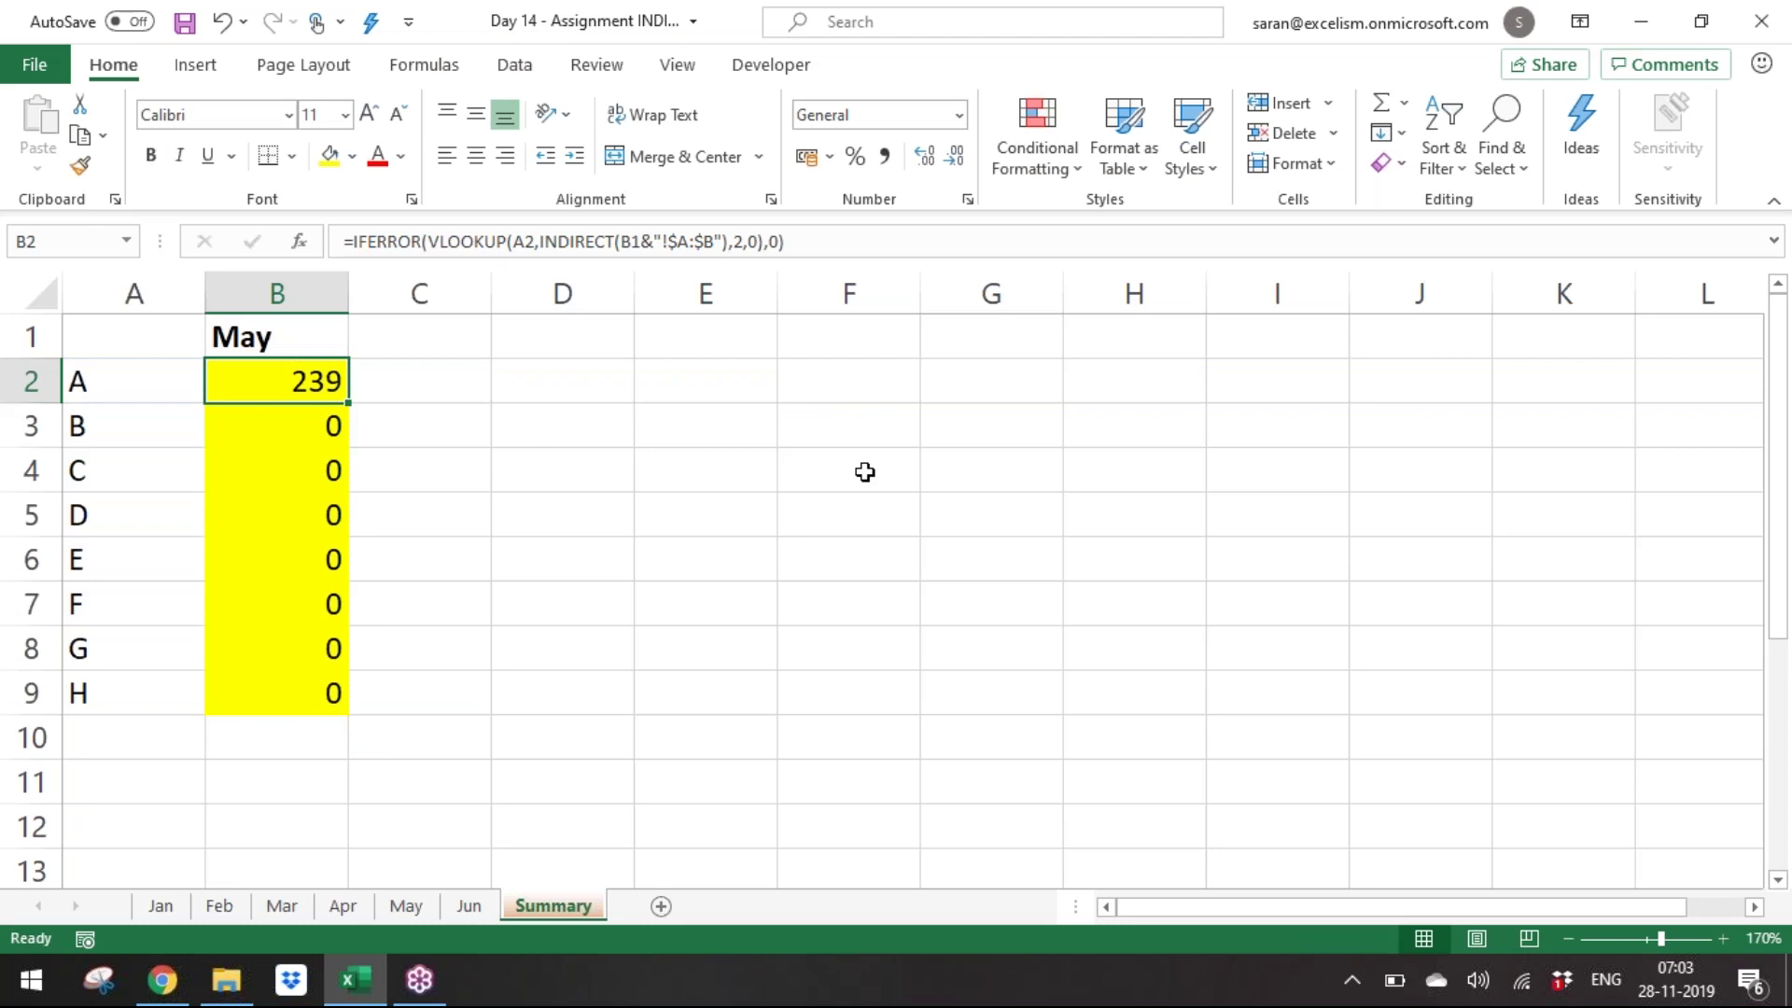
{"action": "key", "text": "F2"}
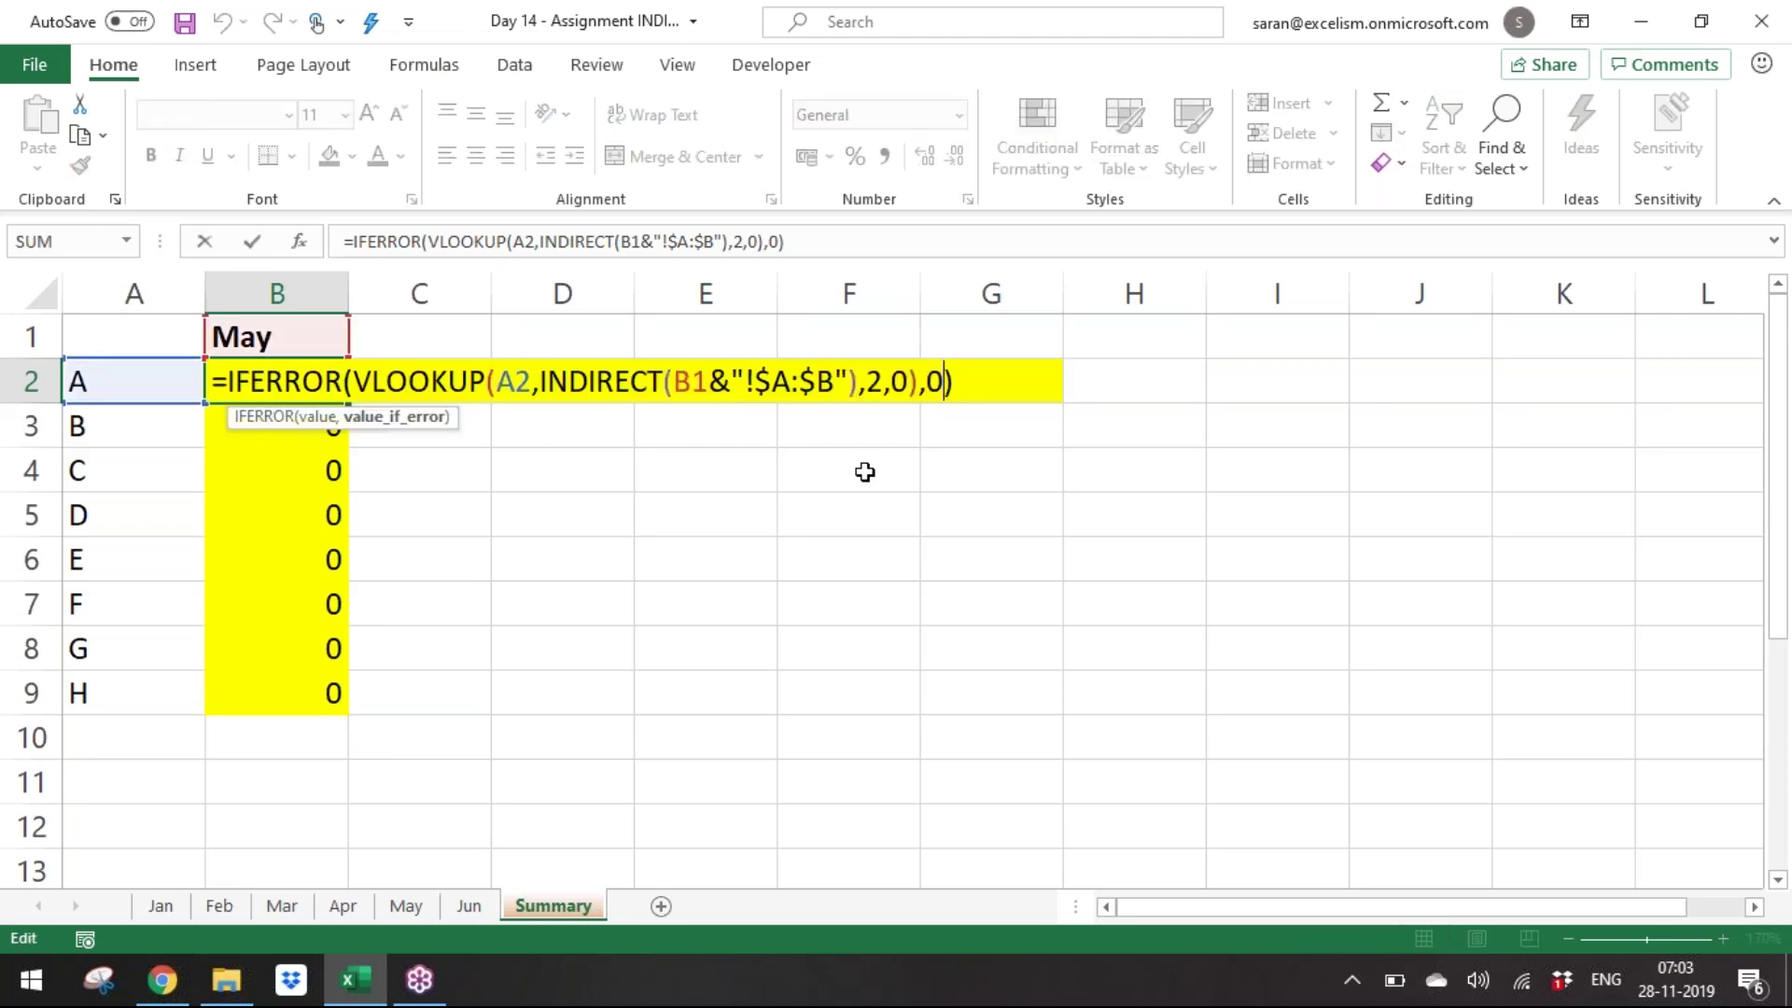
Change the B1 reference to B$1 in B2's formula and commit it.
{"action": "key", "text": "Left"}
{"action": "key", "text": "Left"}
{"action": "key", "text": "Left"}
{"action": "key", "text": "Left"}
{"action": "key", "text": "Left"}
{"action": "key", "text": "Left"}
{"action": "key", "text": "Left"}
{"action": "key", "text": "Left"}
{"action": "key", "text": "Left"}
{"action": "key", "text": "Left"}
{"action": "key", "text": "Left"}
{"action": "key", "text": "Left"}
{"action": "key", "text": "Left"}
{"action": "key", "text": "Left"}
{"action": "key", "text": "Left"}
{"action": "key", "text": "Left"}
{"action": "key", "text": "Left"}
{"action": "key", "text": "Left"}
{"action": "key", "text": "Left"}
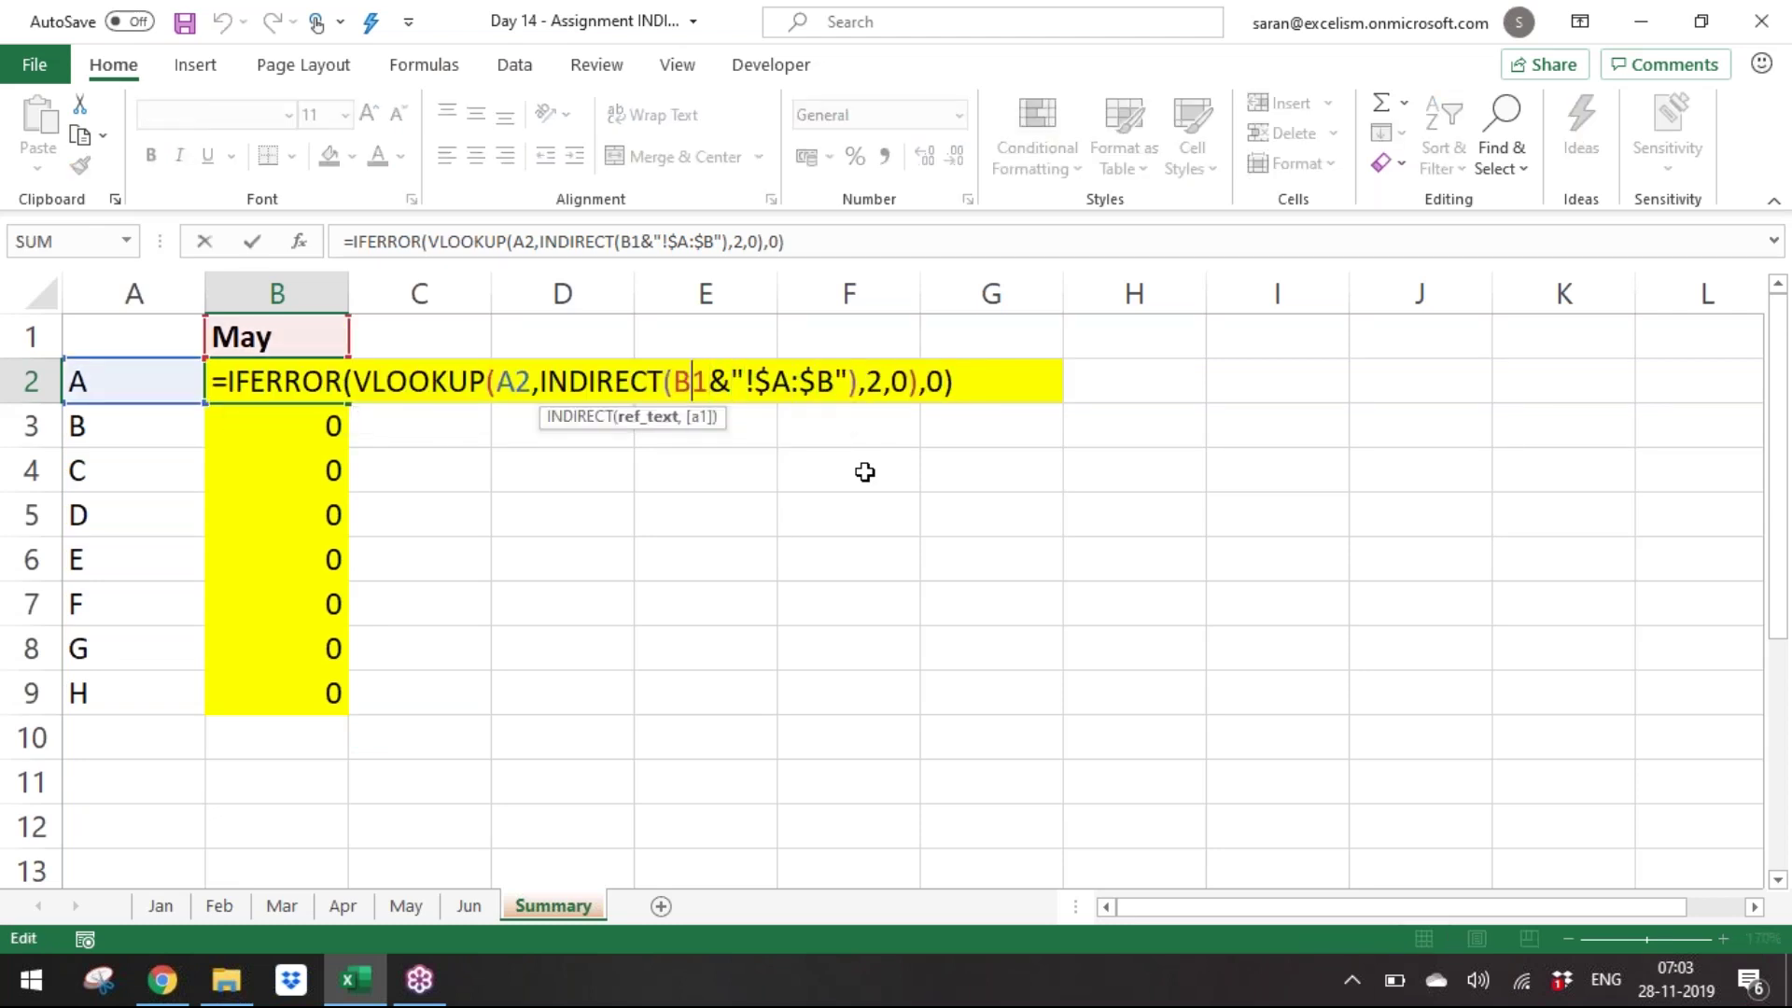
{"action": "key", "text": "Left"}
{"action": "type", "text": "$"}
{"action": "key", "text": "ctrl+Return"}
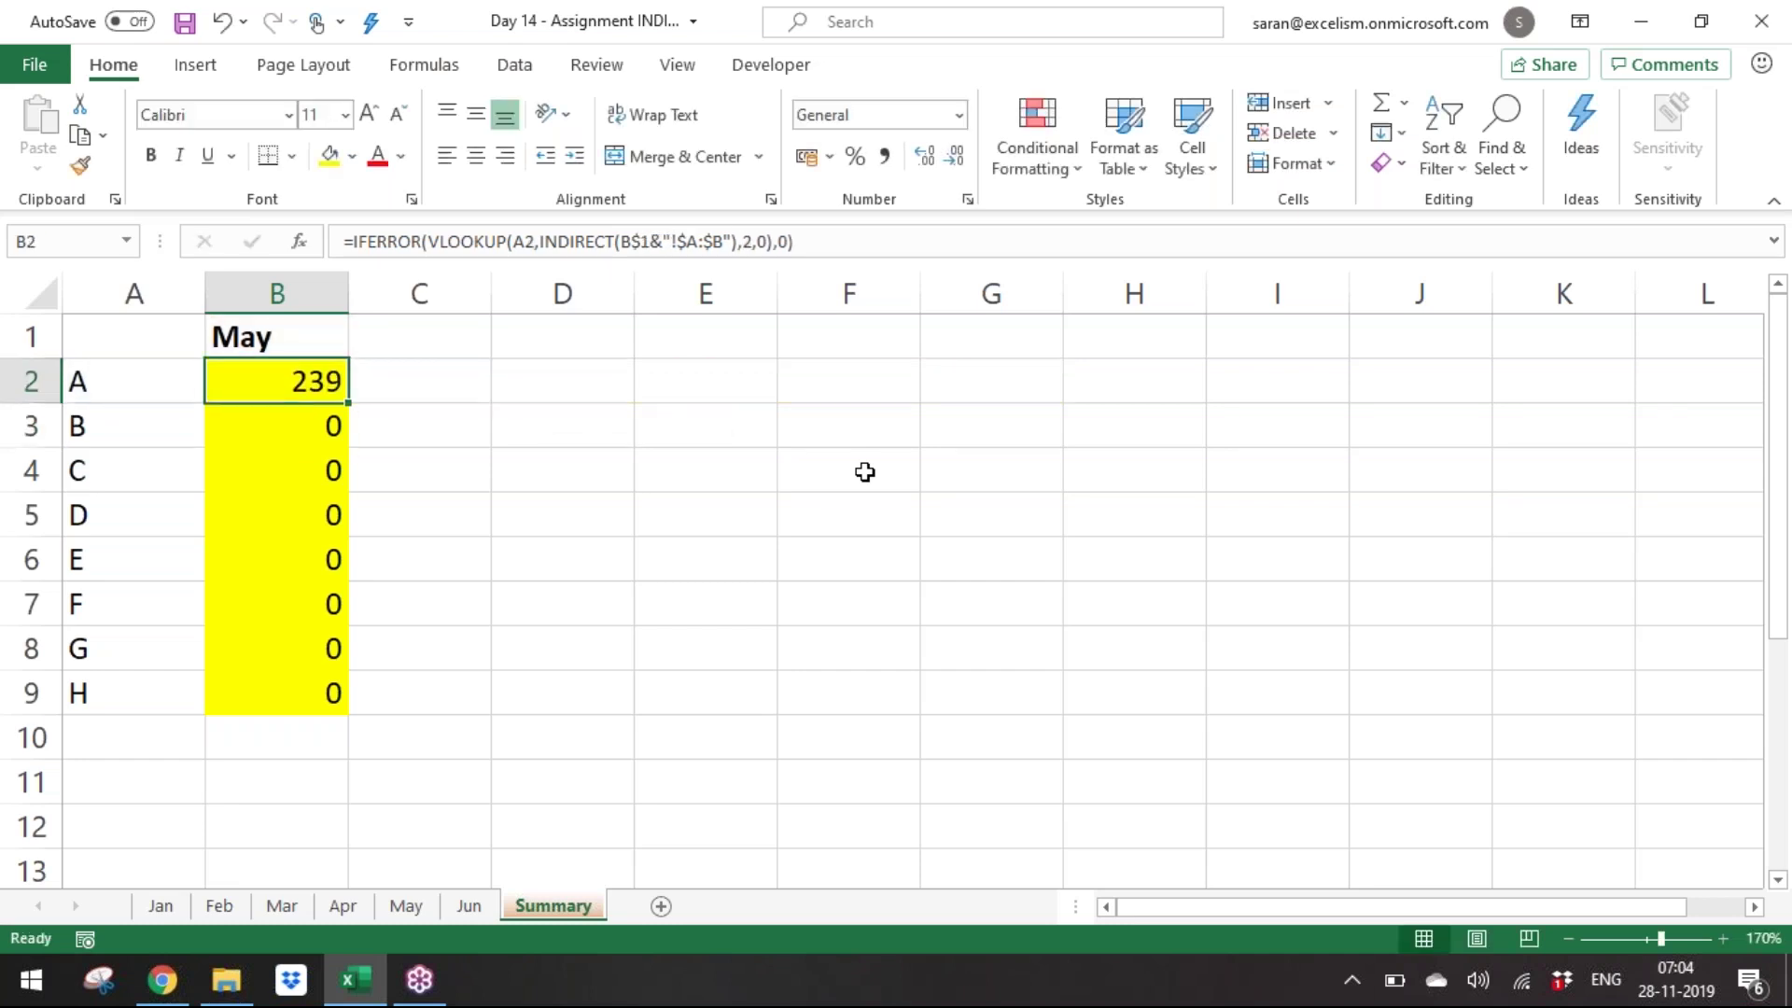
Copy B2's formula into B3:B9.
{"action": "key", "text": "ctrl+c"}
{"action": "key", "text": "Down"}
{"action": "key", "text": "ctrl+shift+Down"}
{"action": "key", "text": "ctrl+v"}
{"action": "key", "text": "Escape"}
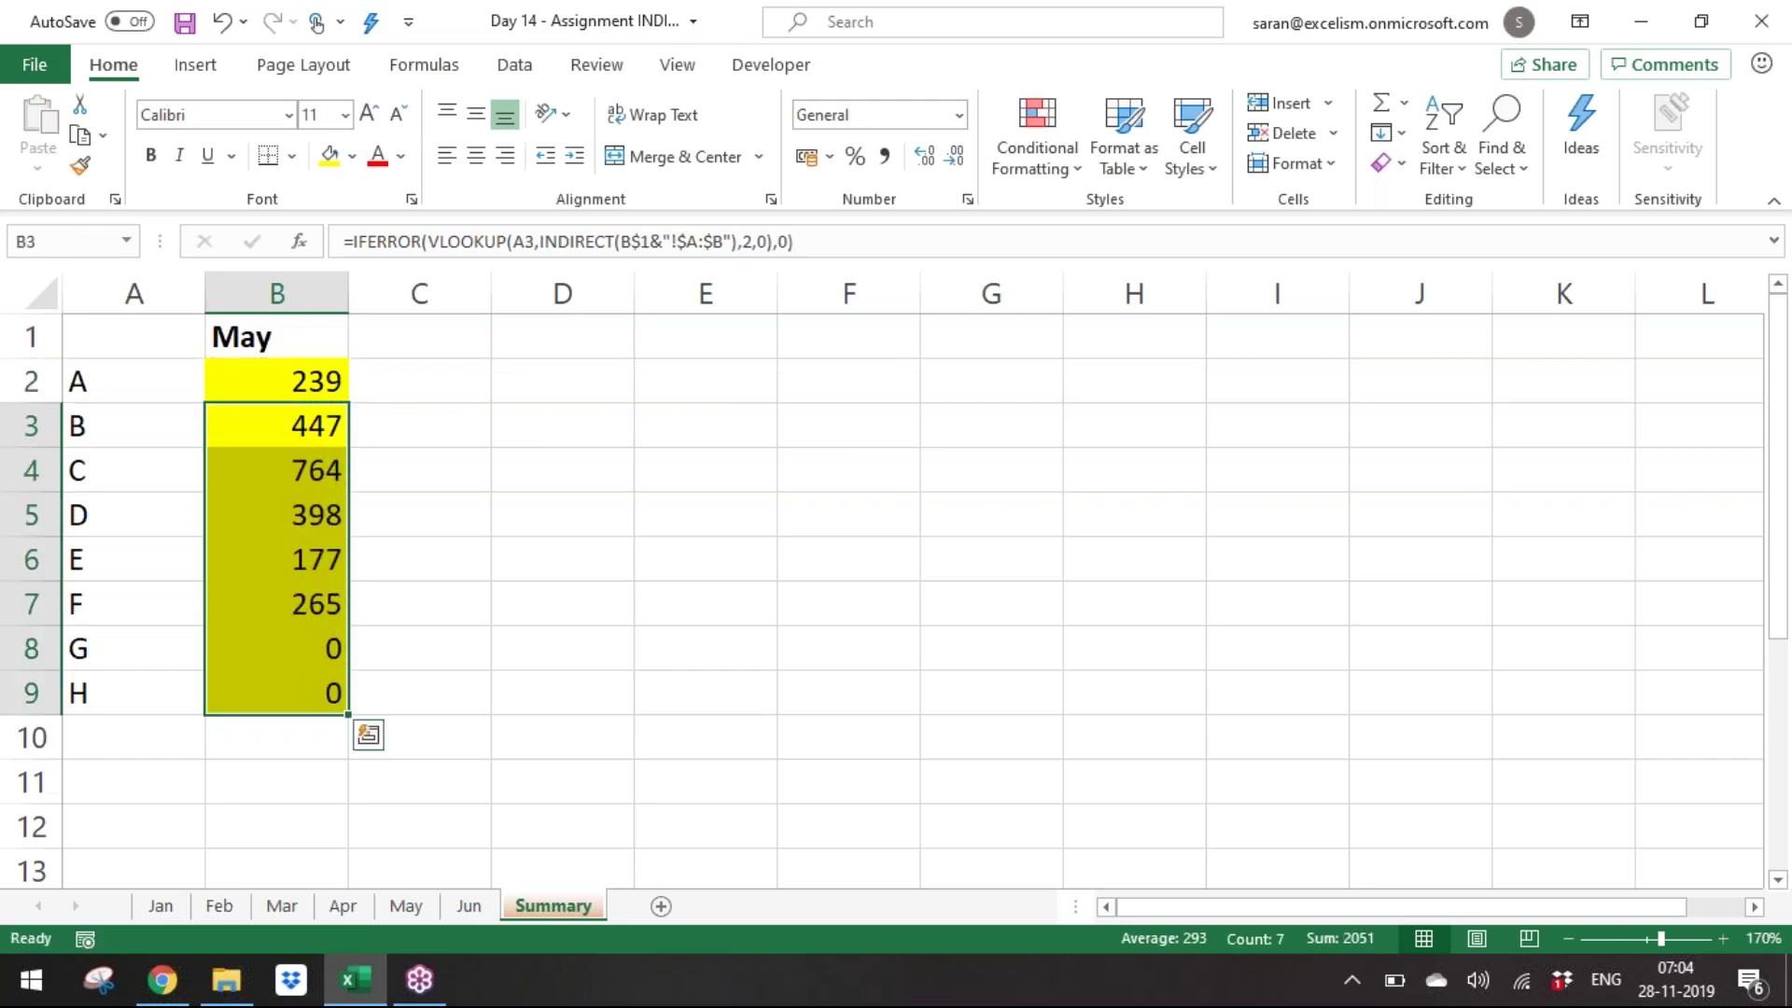
{"action": "key", "text": "ctrl+Up"}
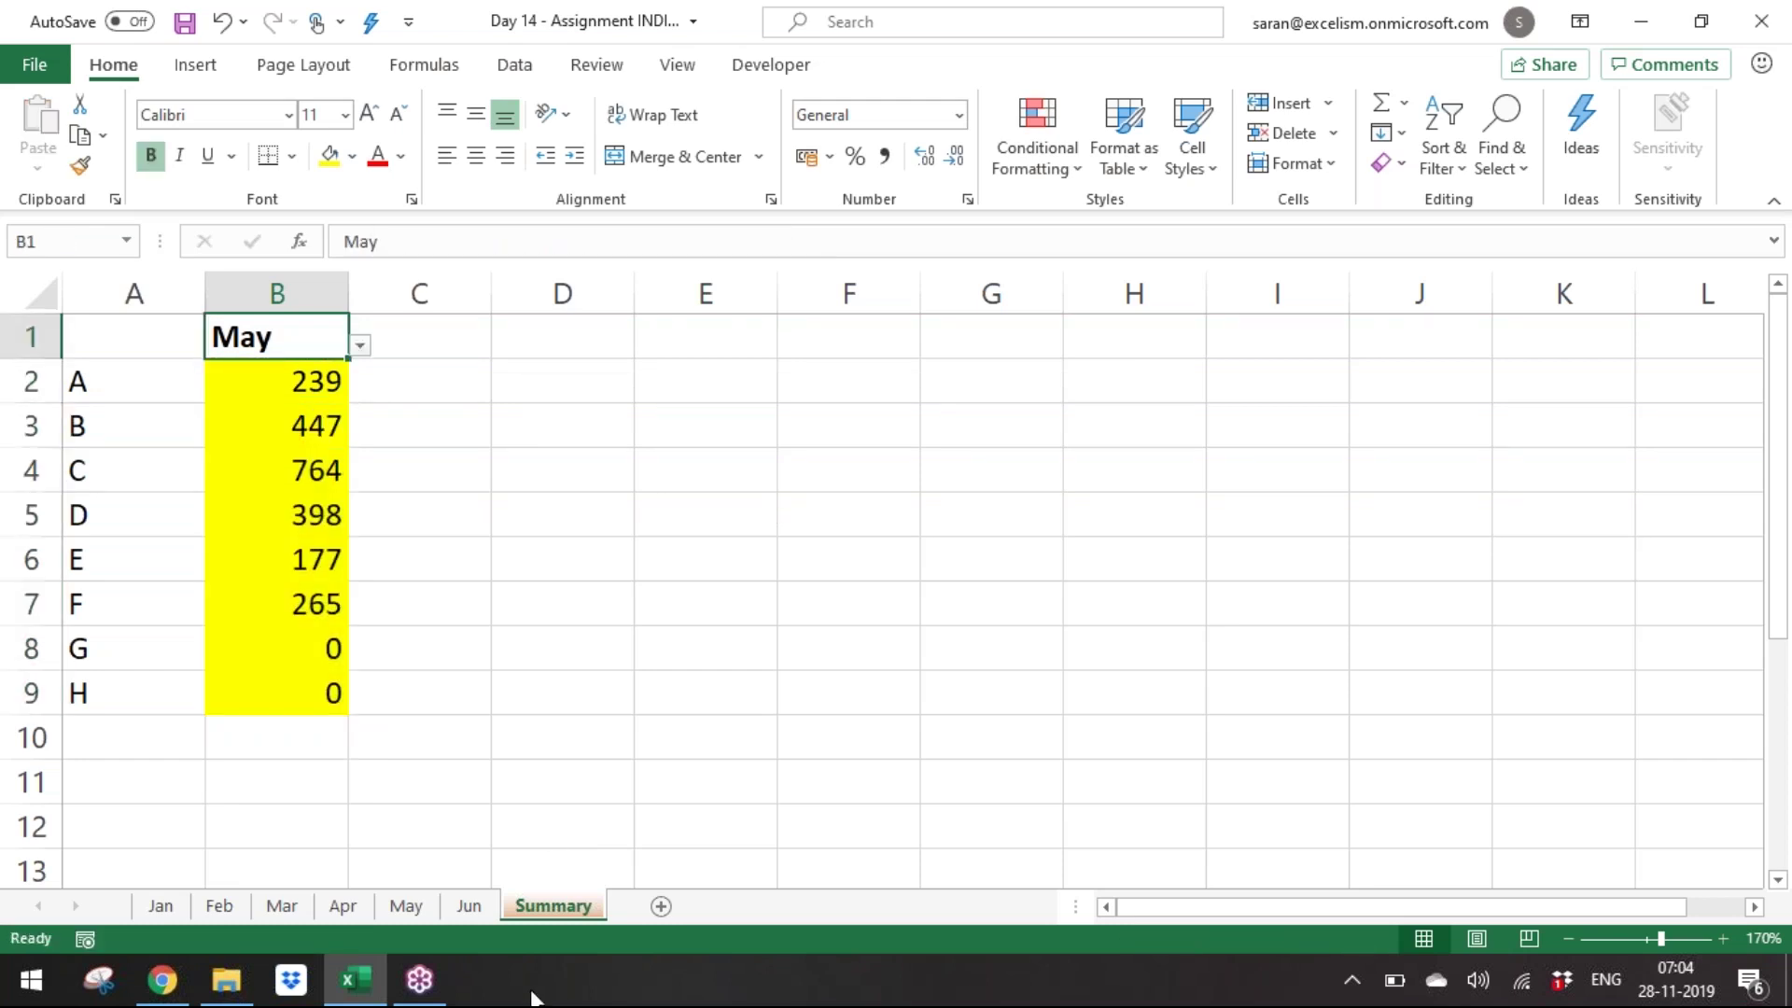
Compare the May sheet's amounts, such as company B's 447, with Summary column B.
{"action": "left_click", "coordinate": [417, 918]}
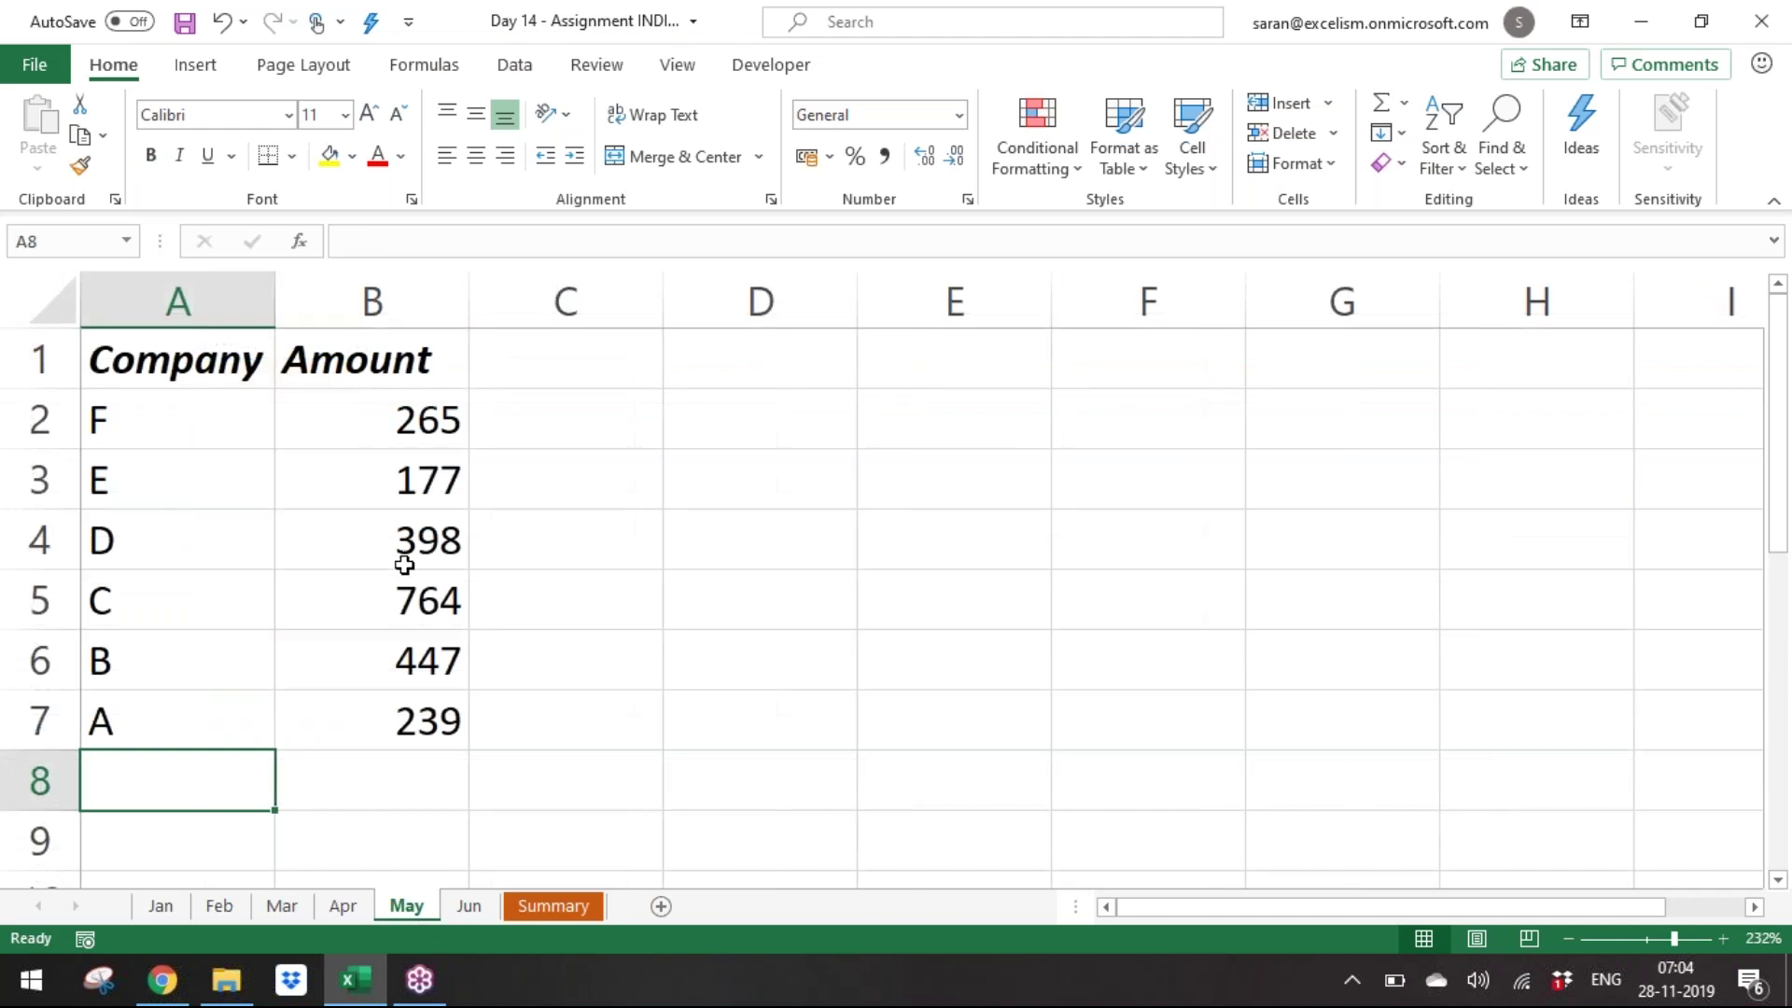
{"action": "left_click", "coordinate": [428, 723]}
{"action": "left_click", "coordinate": [429, 651]}
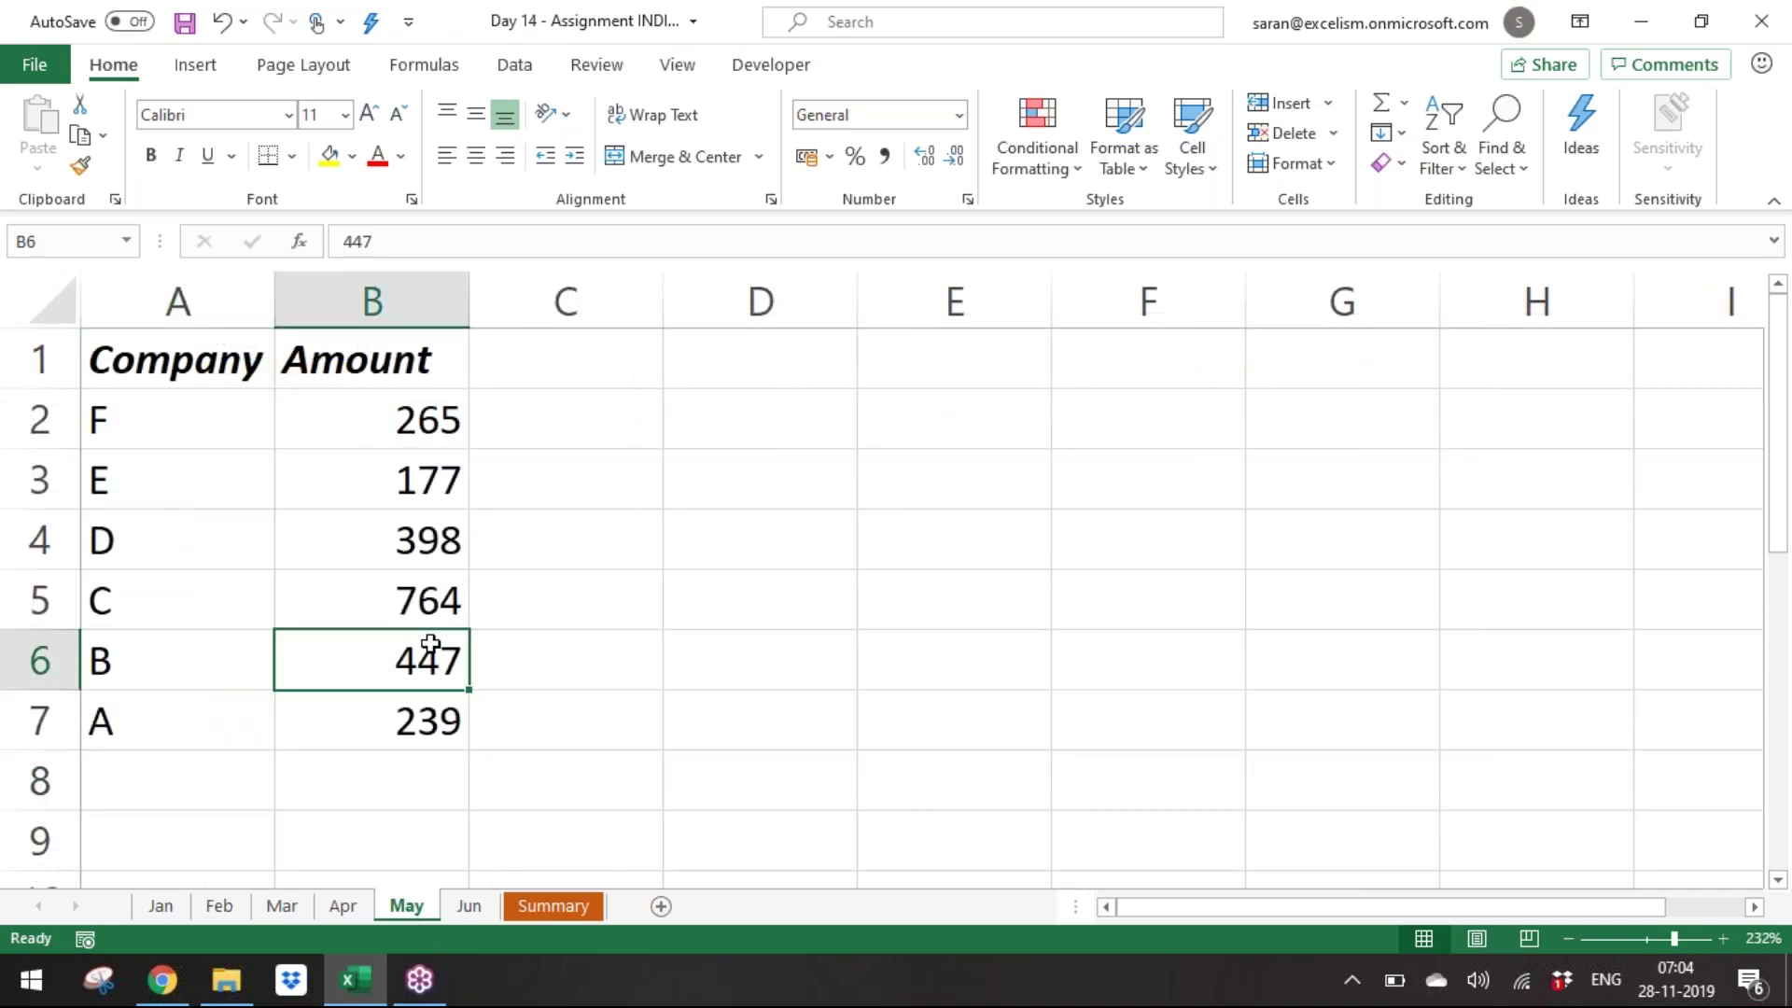
{"action": "left_click", "coordinate": [557, 905]}
{"action": "left_click", "coordinate": [269, 386]}
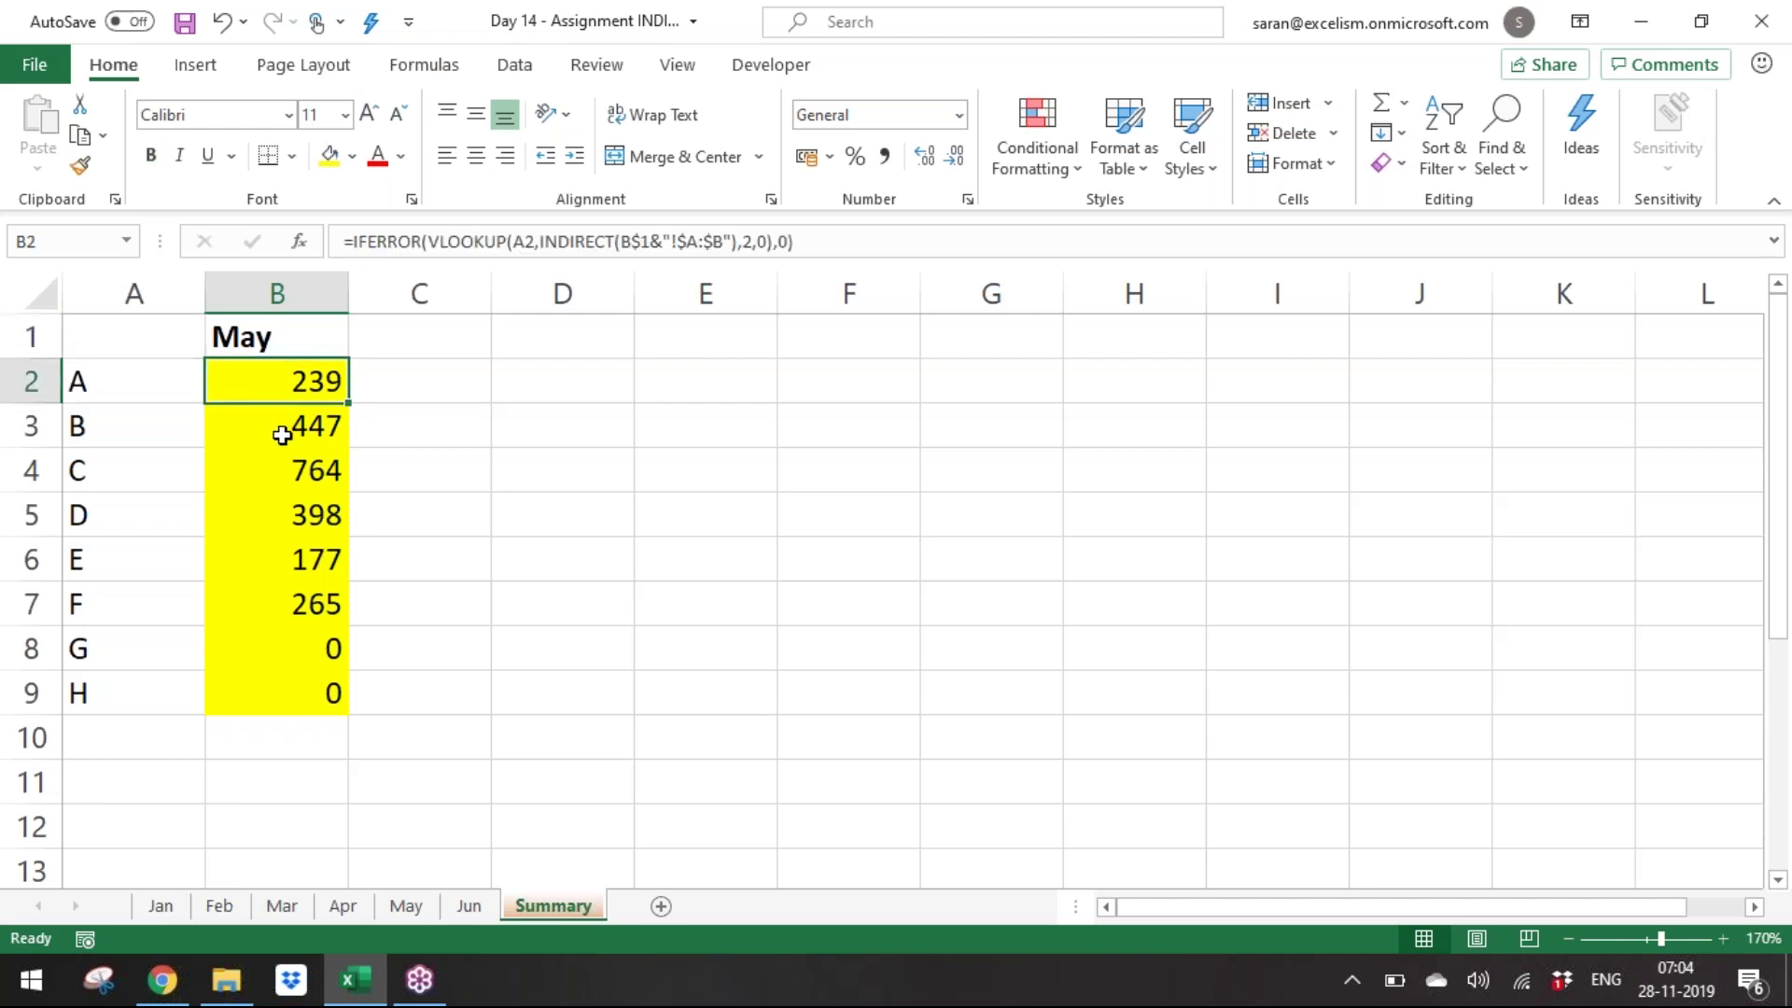
{"action": "left_click", "coordinate": [282, 435]}
Set the Summary month in B1 to Feb.
{"action": "key", "text": "Up"}
{"action": "key", "text": "Up"}
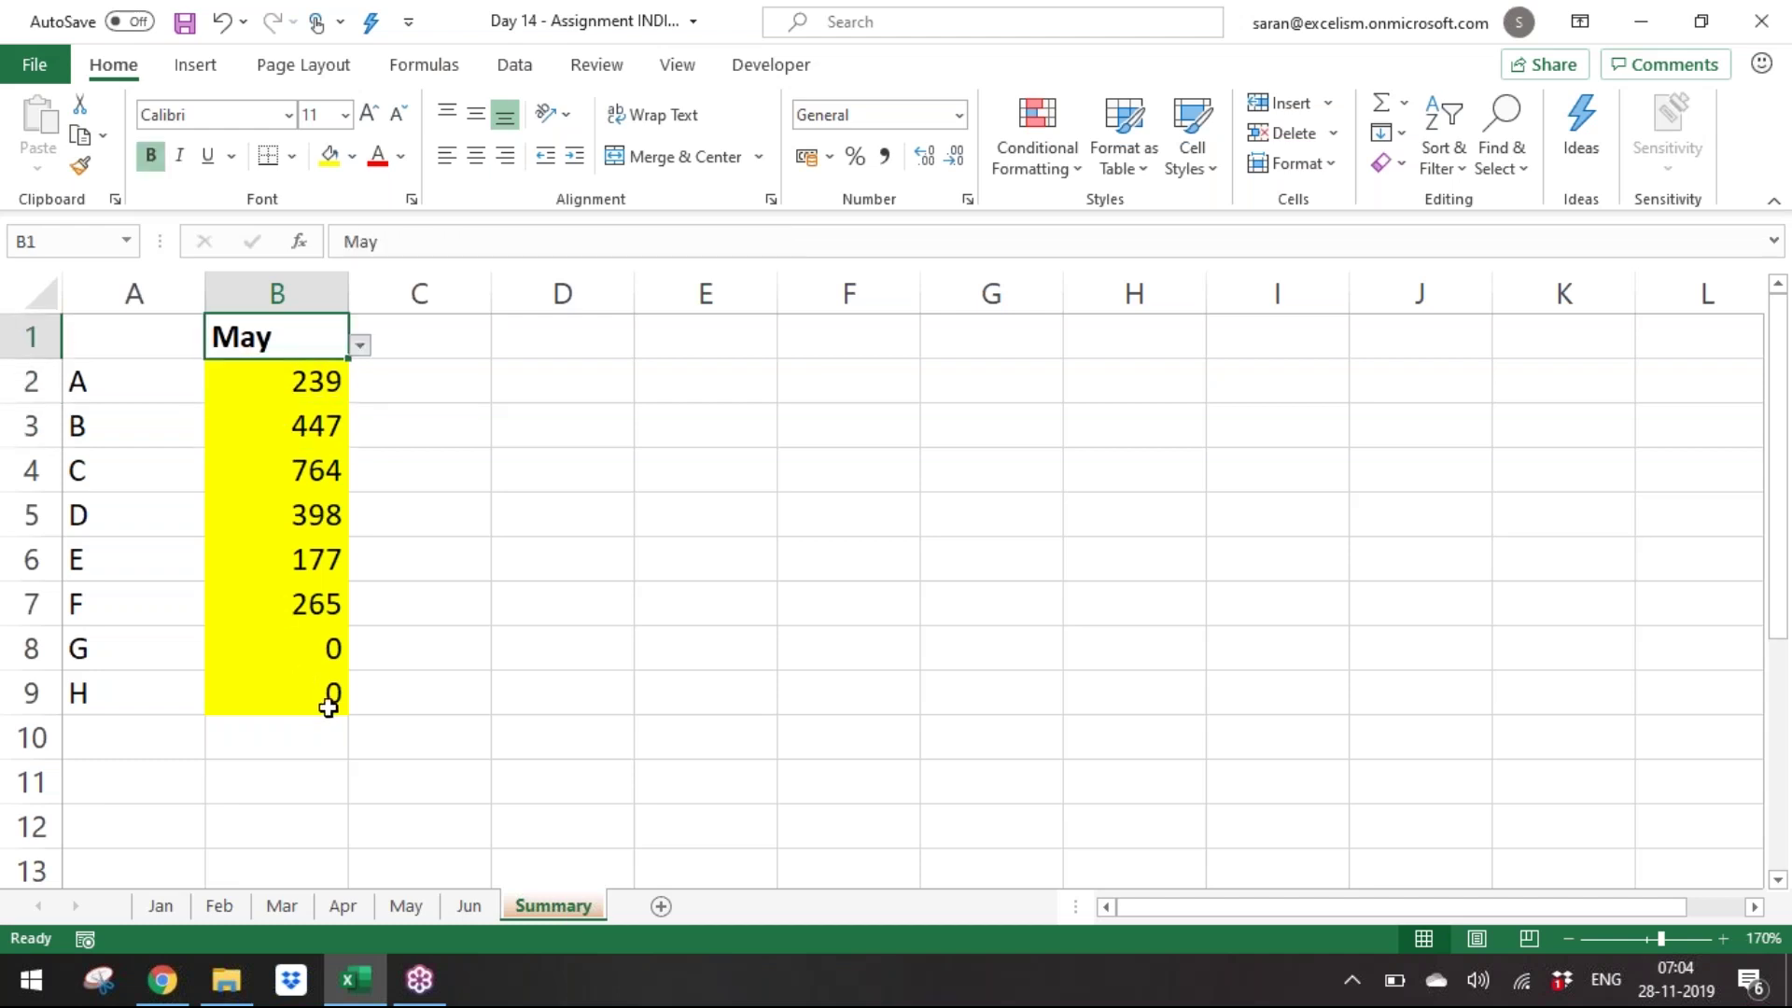
{"action": "key", "text": "alt+Down"}
{"action": "key", "text": "Up"}
{"action": "key", "text": "Up"}
{"action": "key", "text": "Return"}
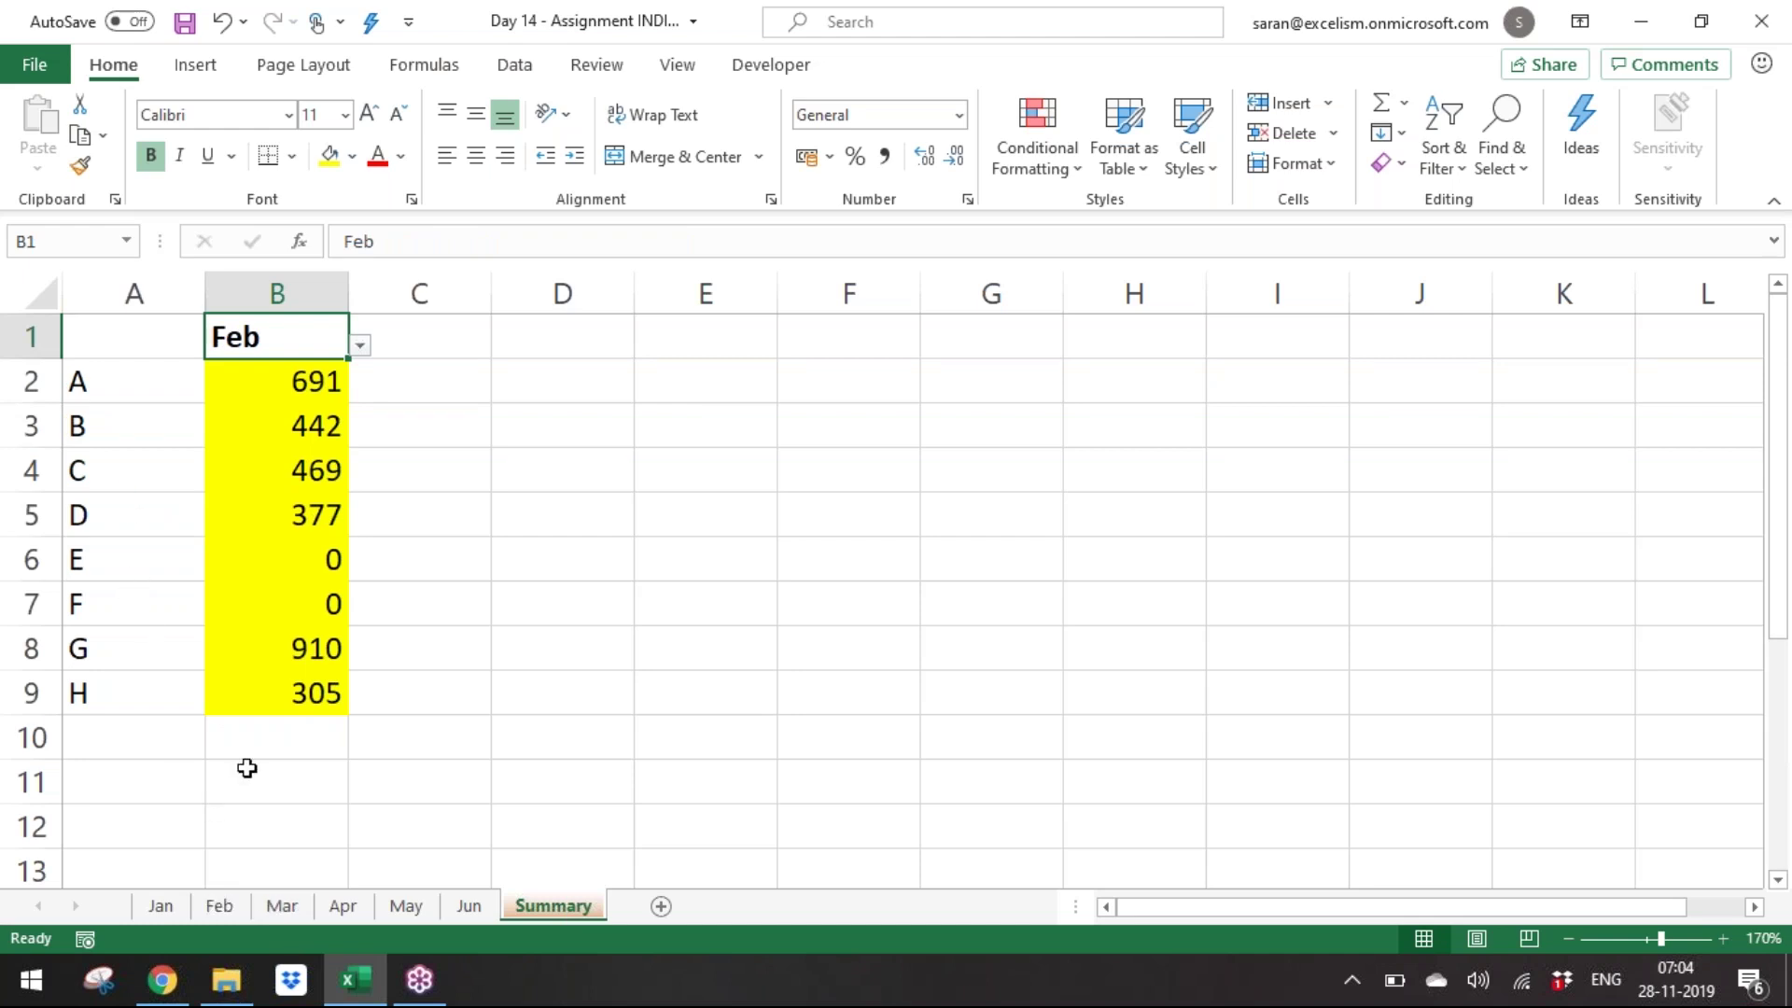
Verify column B against the Feb sheet, including company H's 305, then select C2.
{"action": "left_click", "coordinate": [221, 905]}
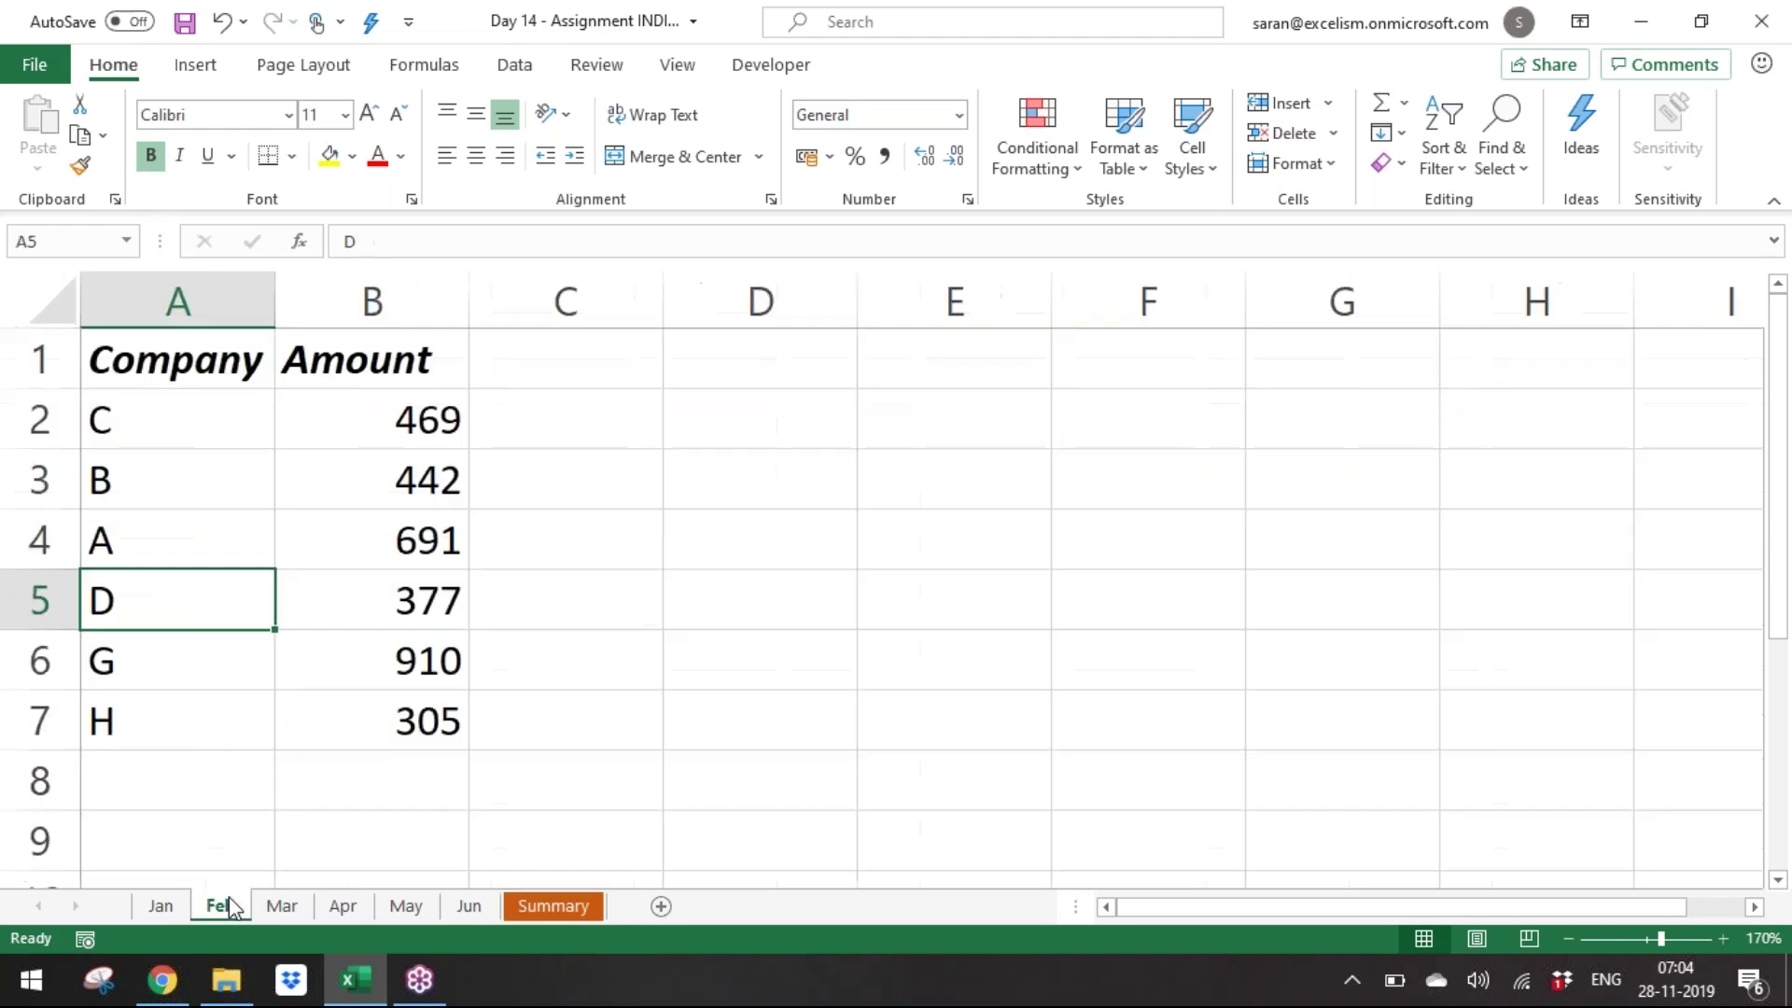
{"action": "left_click", "coordinate": [369, 664]}
{"action": "left_click", "coordinate": [396, 702]}
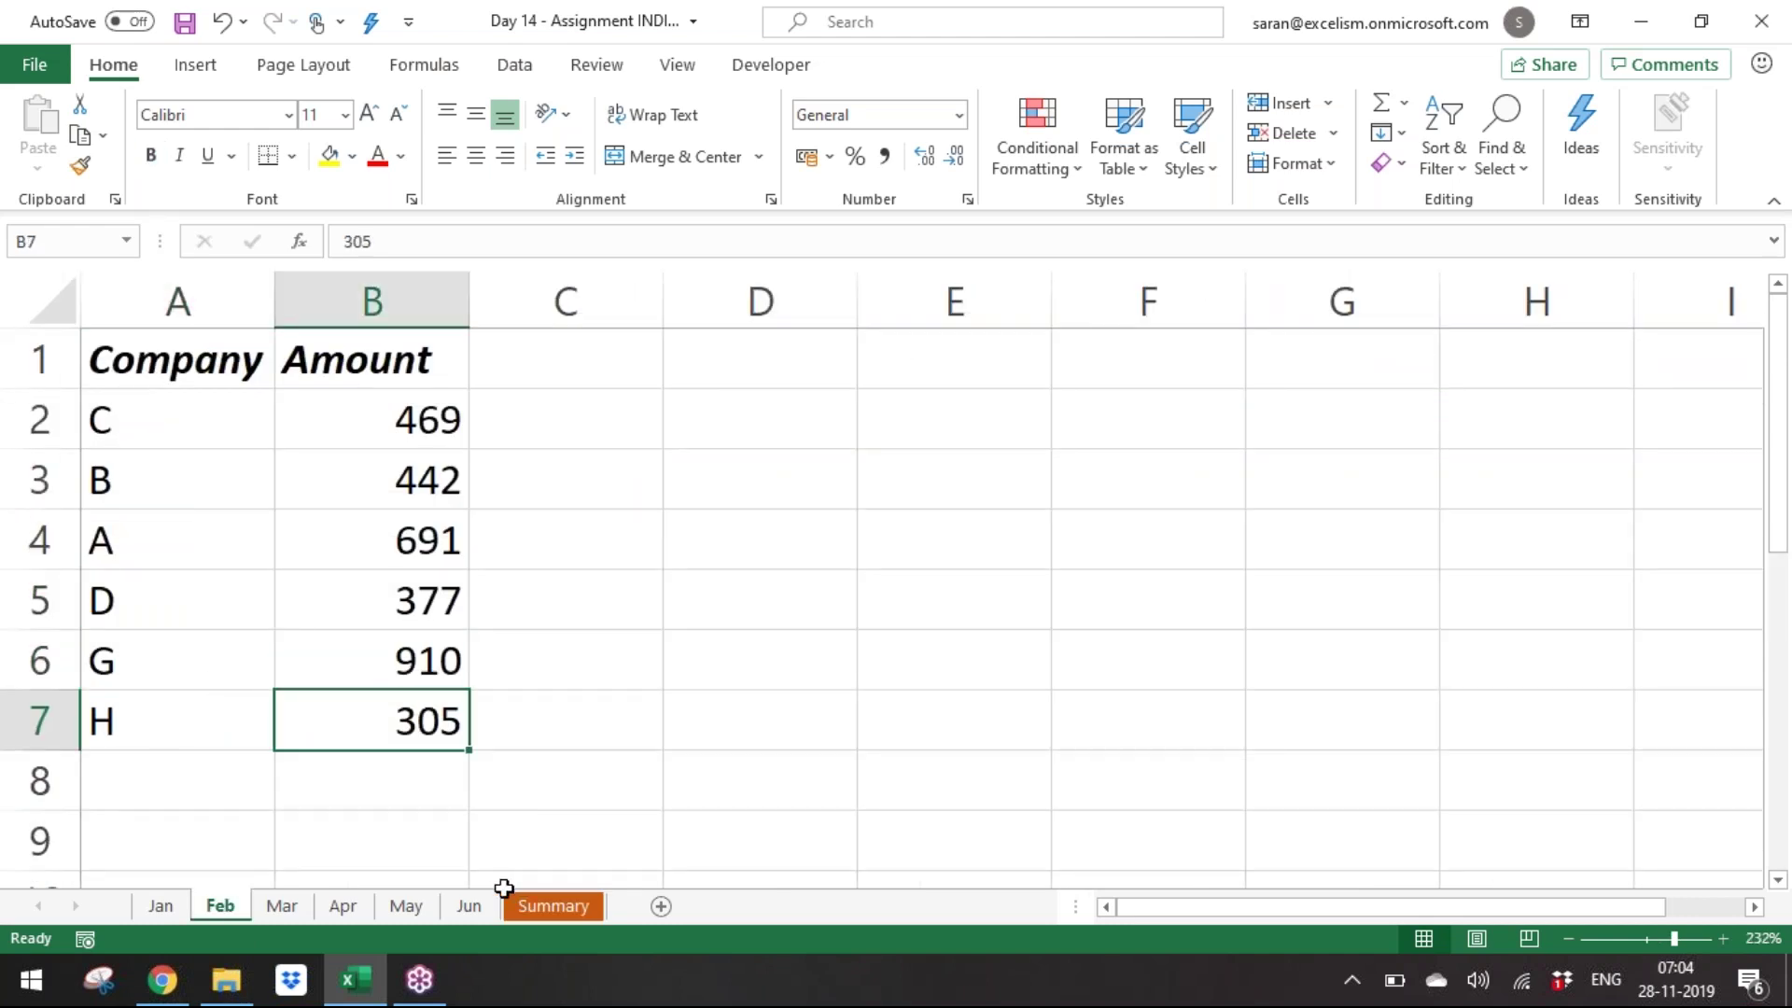
{"action": "left_click", "coordinate": [539, 905]}
{"action": "key", "text": "Down"}
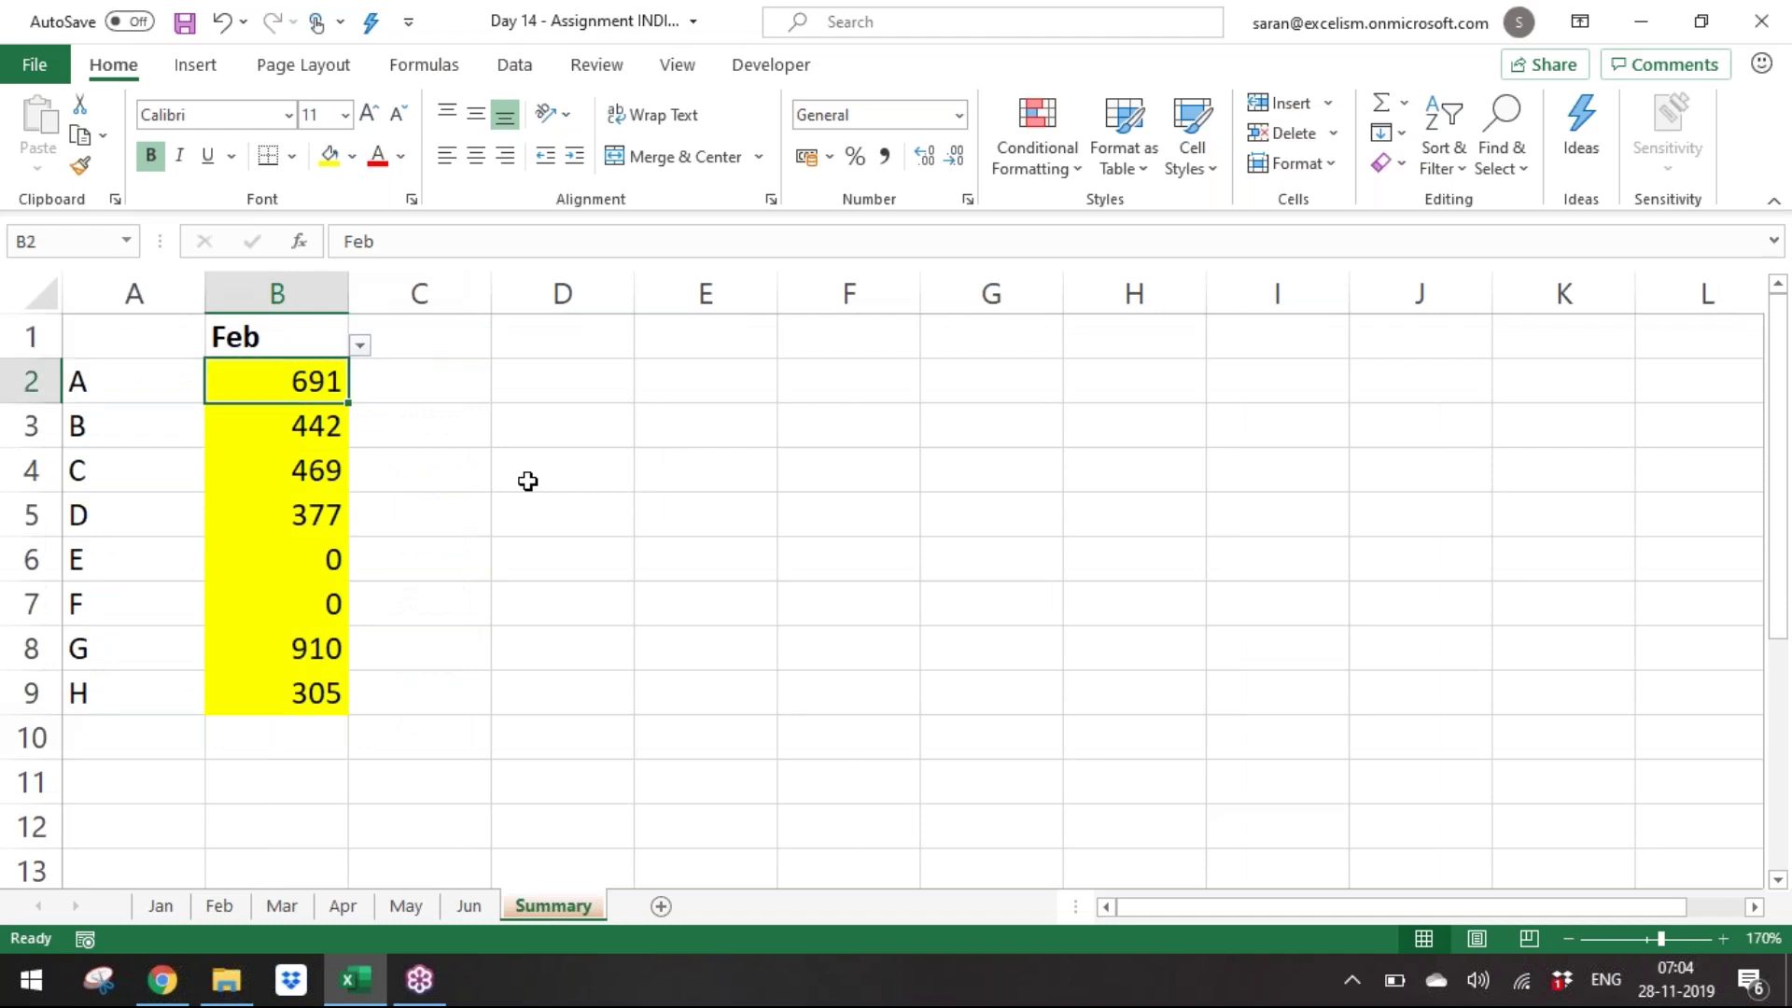
{"action": "key", "text": "Right"}
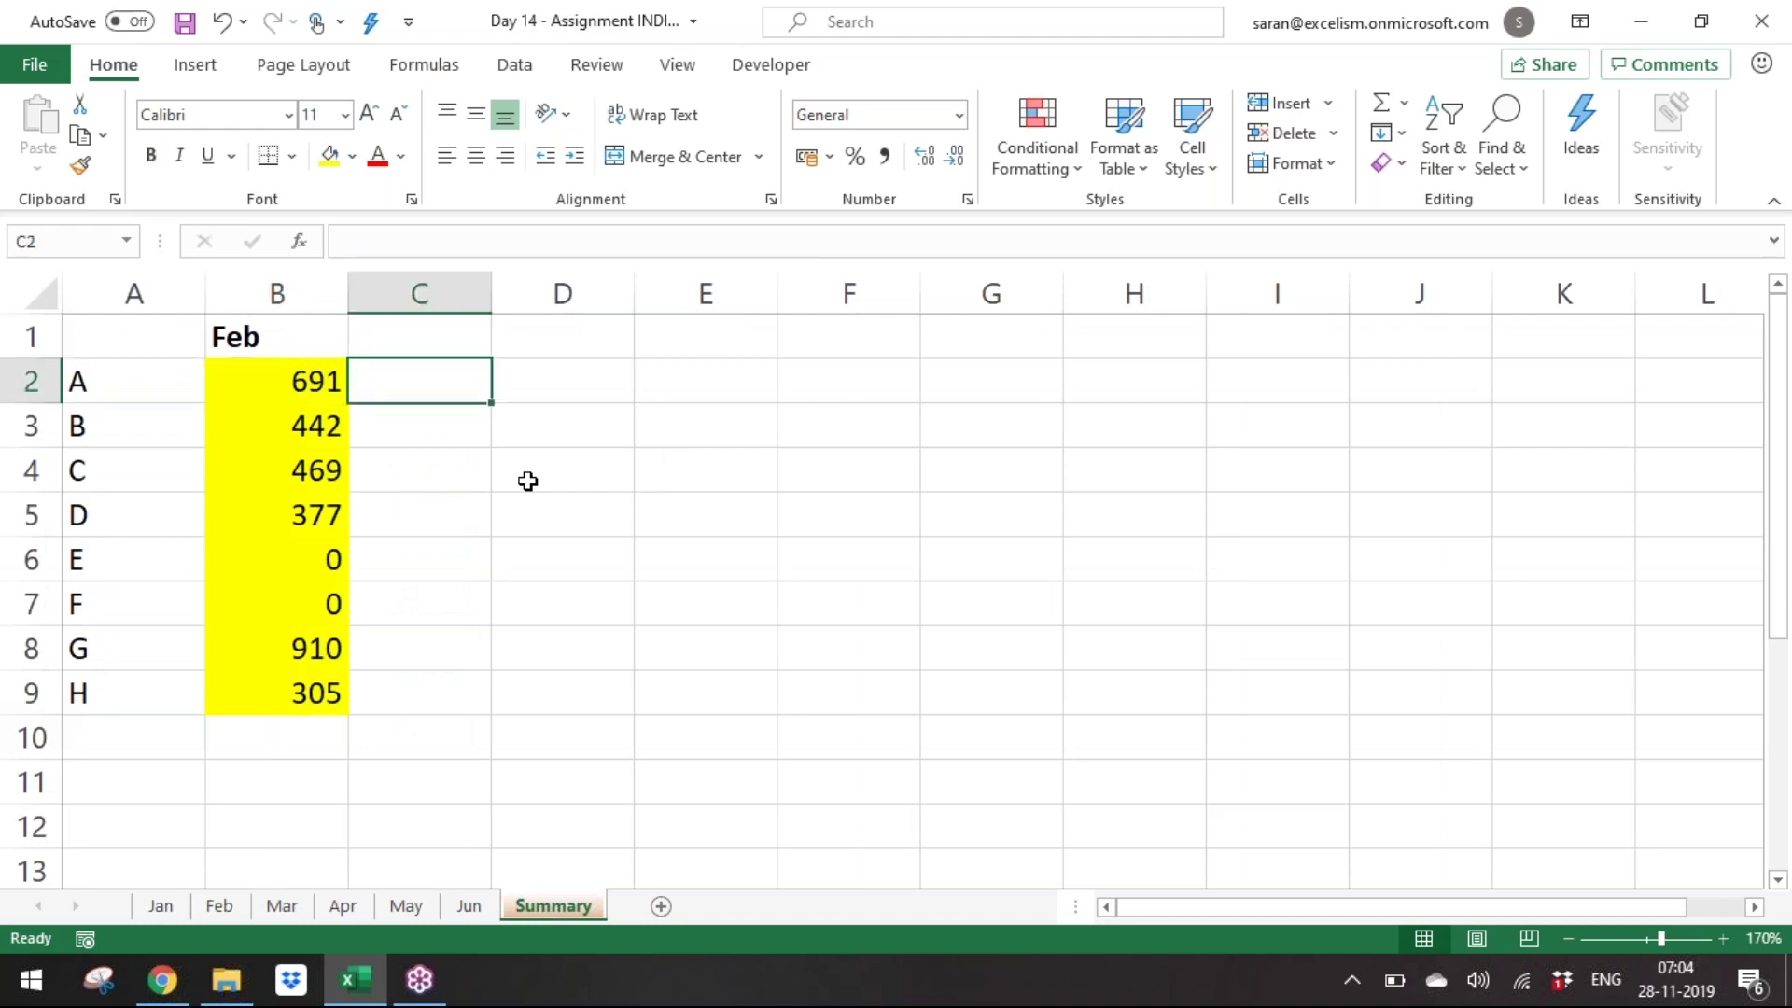
Enter =FORMULATEXT(B2) in C2 to show B2's formula as text.
{"action": "type", "text": "="}
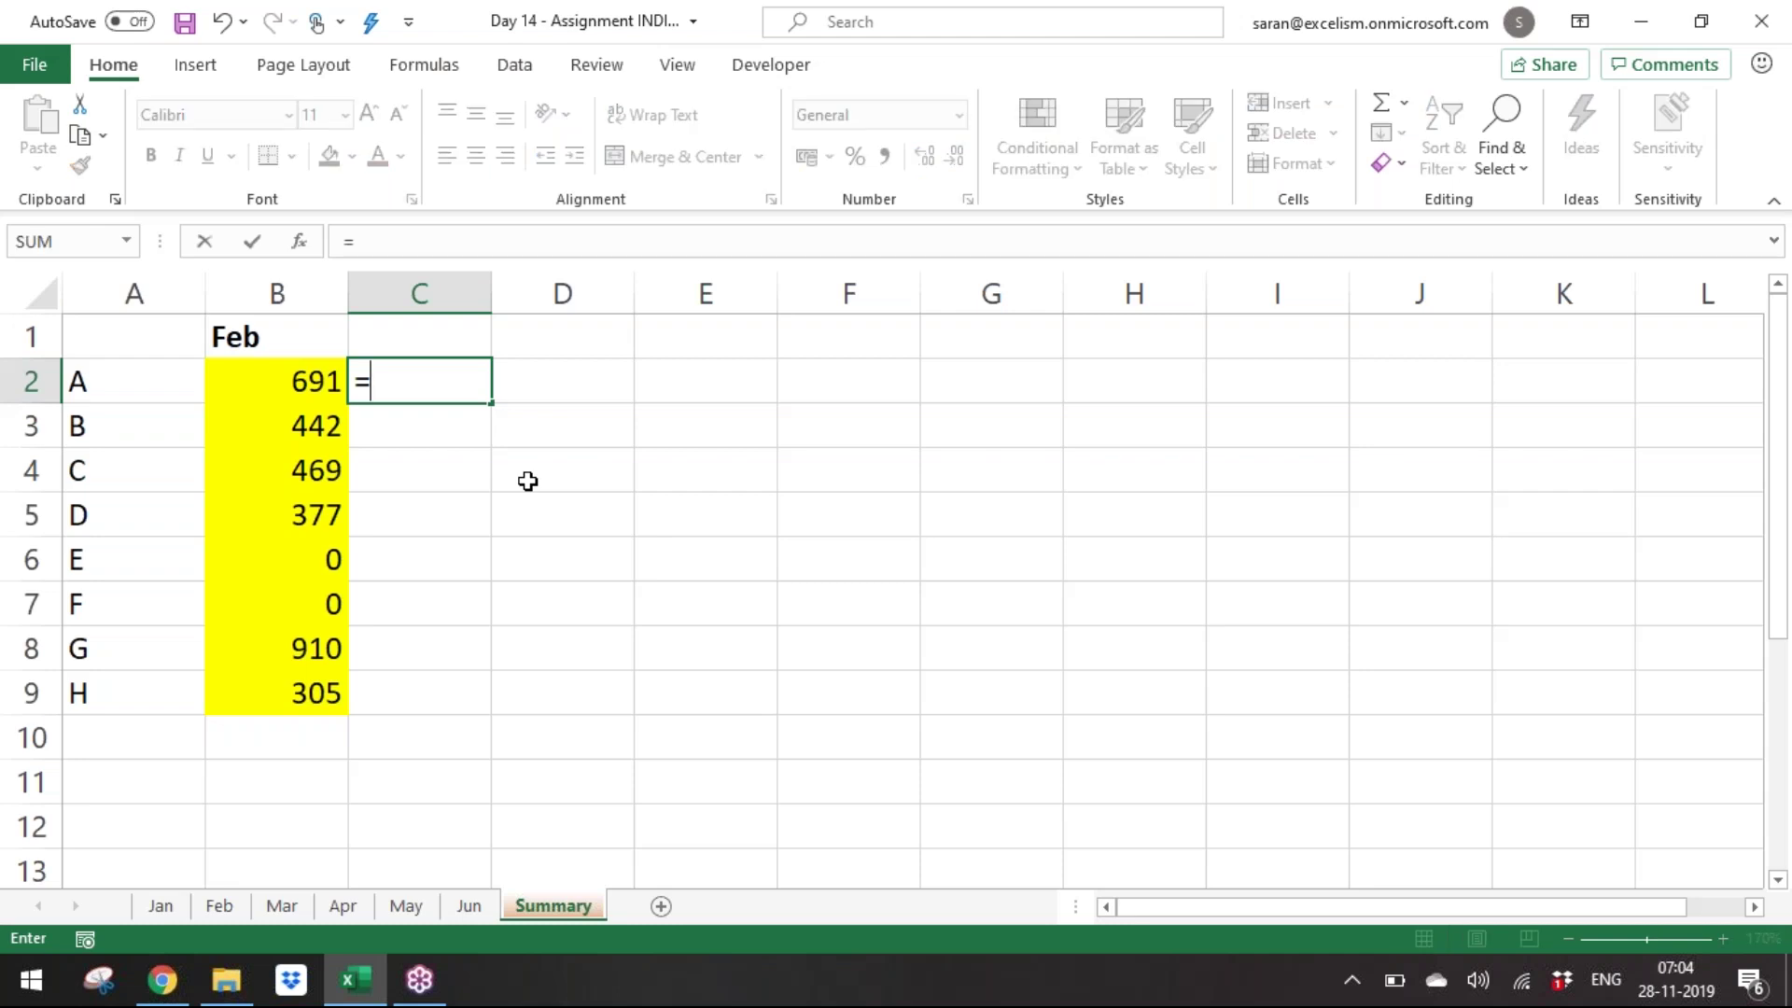
{"action": "type", "text": "form"}
{"action": "key", "text": "Tab"}
{"action": "key", "text": "Left"}
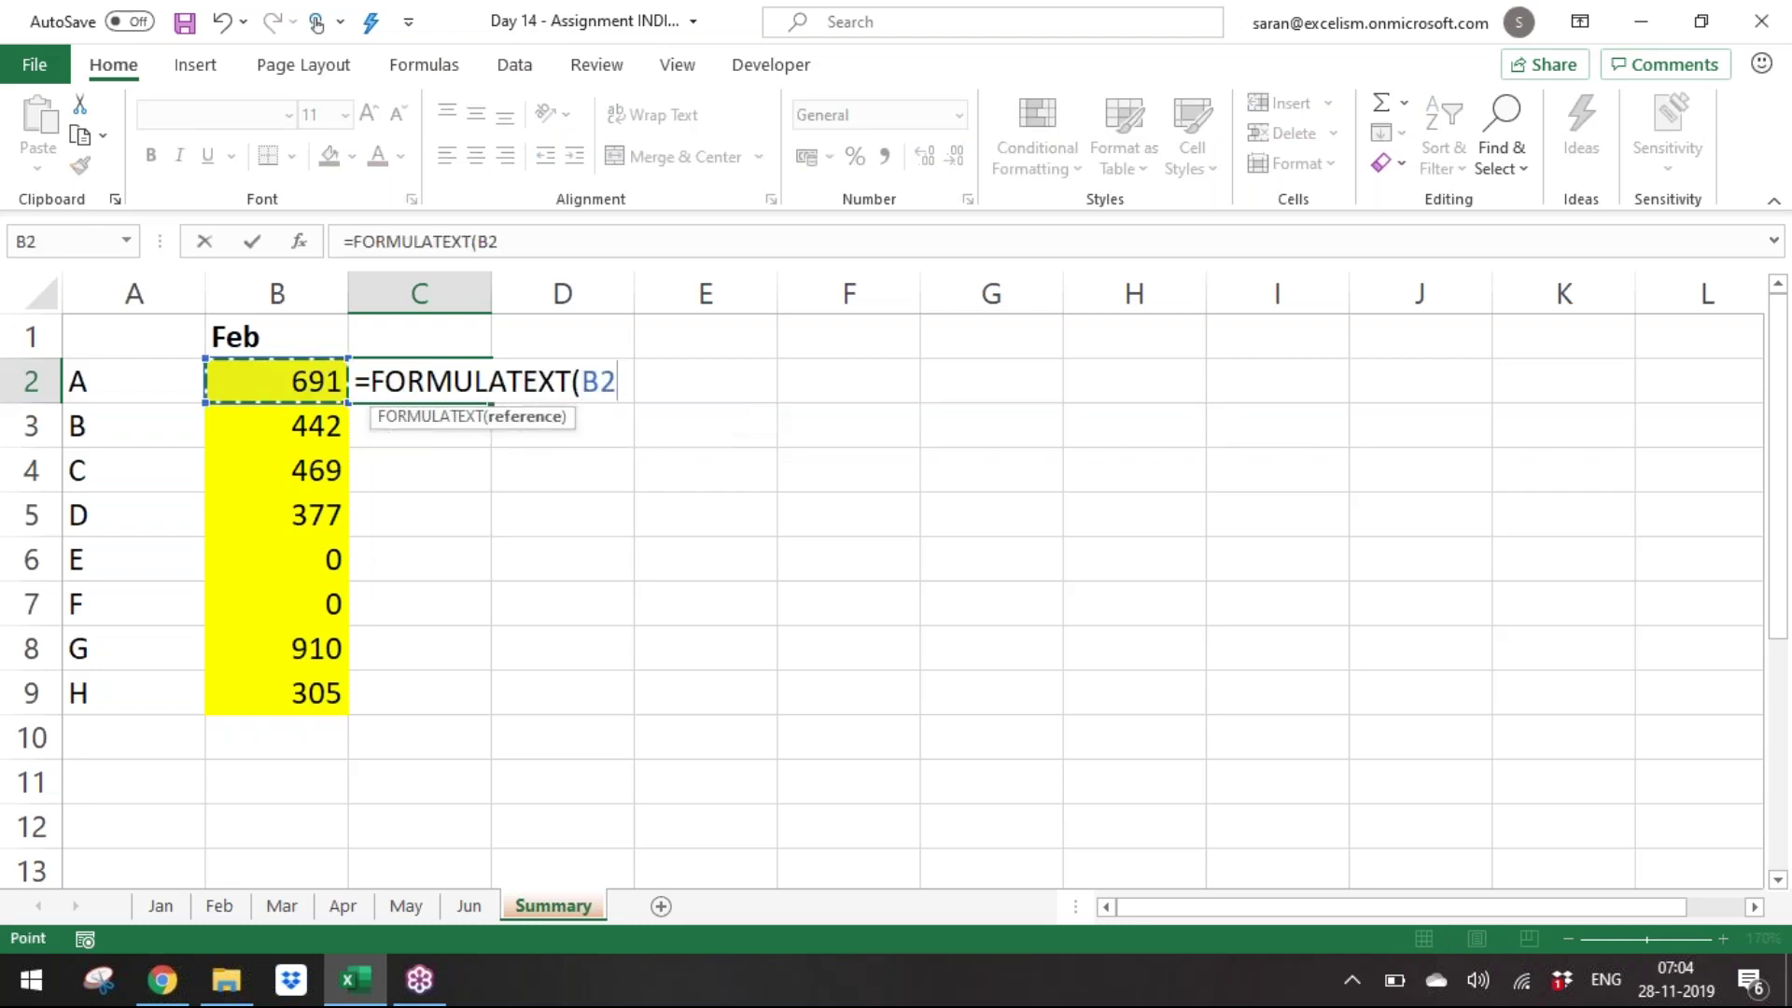
{"action": "type", "text": ")"}
{"action": "key", "text": "Return"}
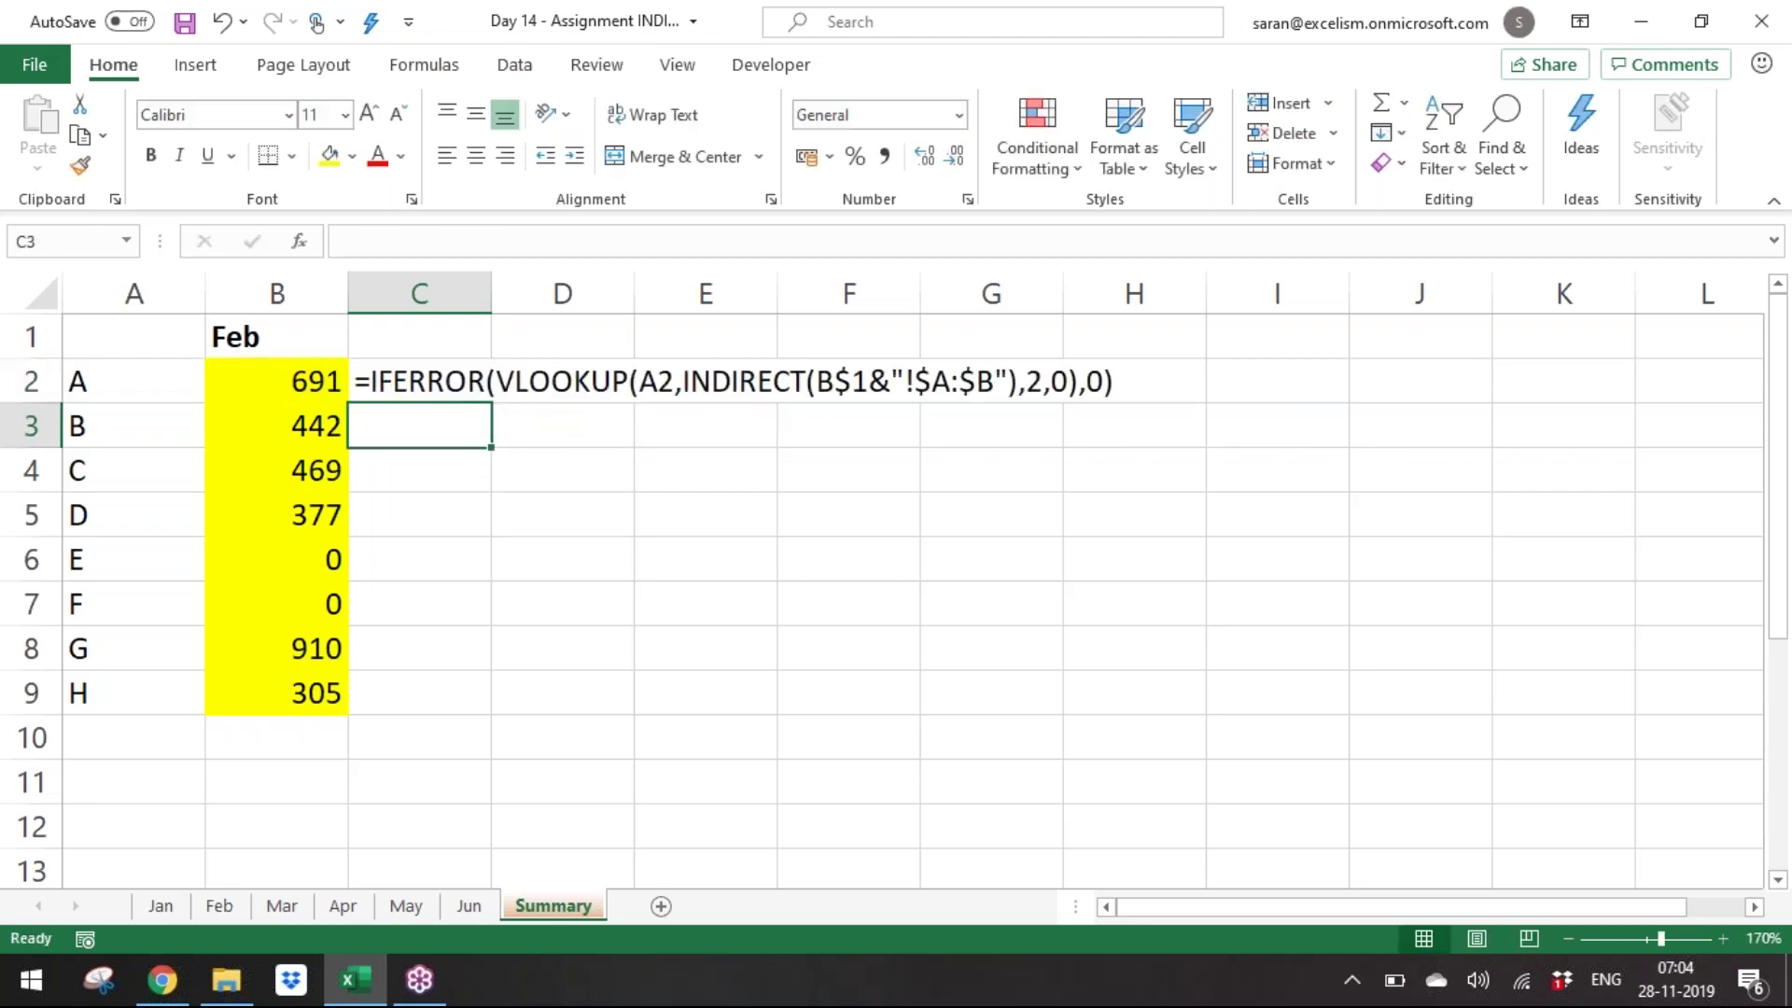
Copy the C2 FORMULATEXT formula down to C3:C9.
{"action": "key", "text": "Up"}
{"action": "key", "text": "ctrl+c"}
{"action": "key", "text": "Left"}
{"action": "key", "text": "ctrl+Down"}
{"action": "key", "text": "Right"}
{"action": "key", "text": "ctrl+shift+Up"}
{"action": "key", "text": "shift+Down"}
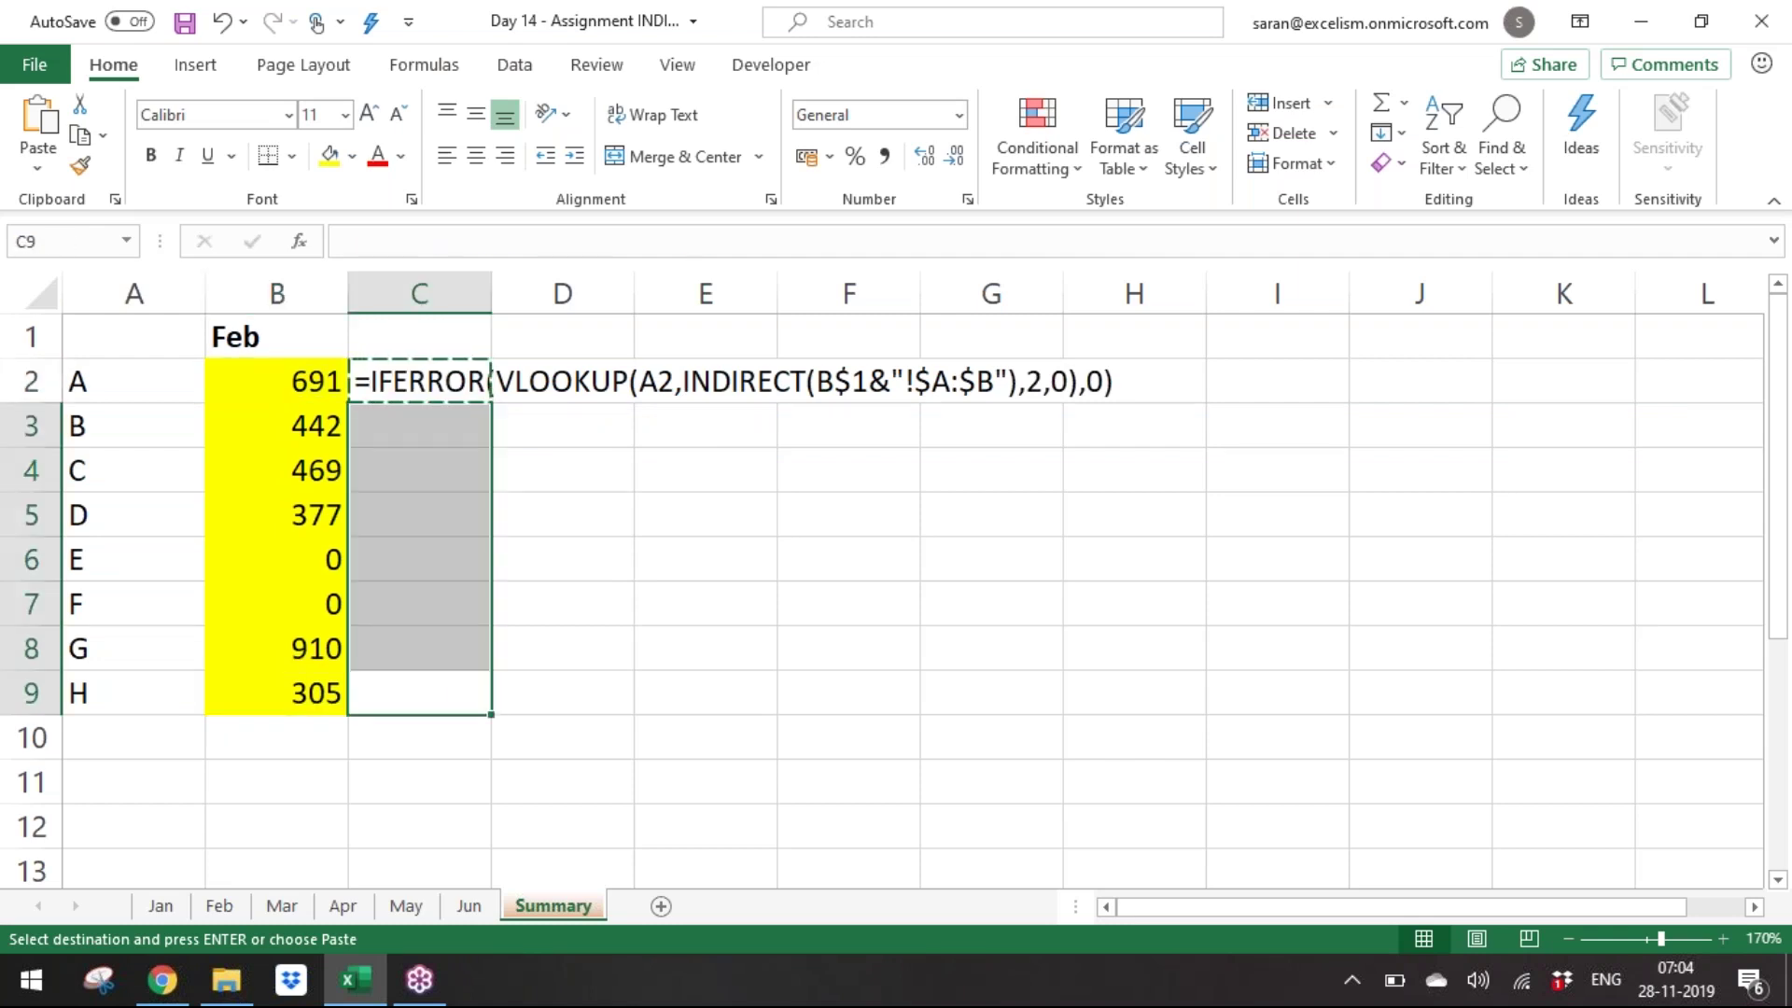
{"action": "key", "text": "ctrl+v"}
{"action": "key", "text": "ctrl+Up"}
{"action": "key", "text": "ctrl+shift+Down"}
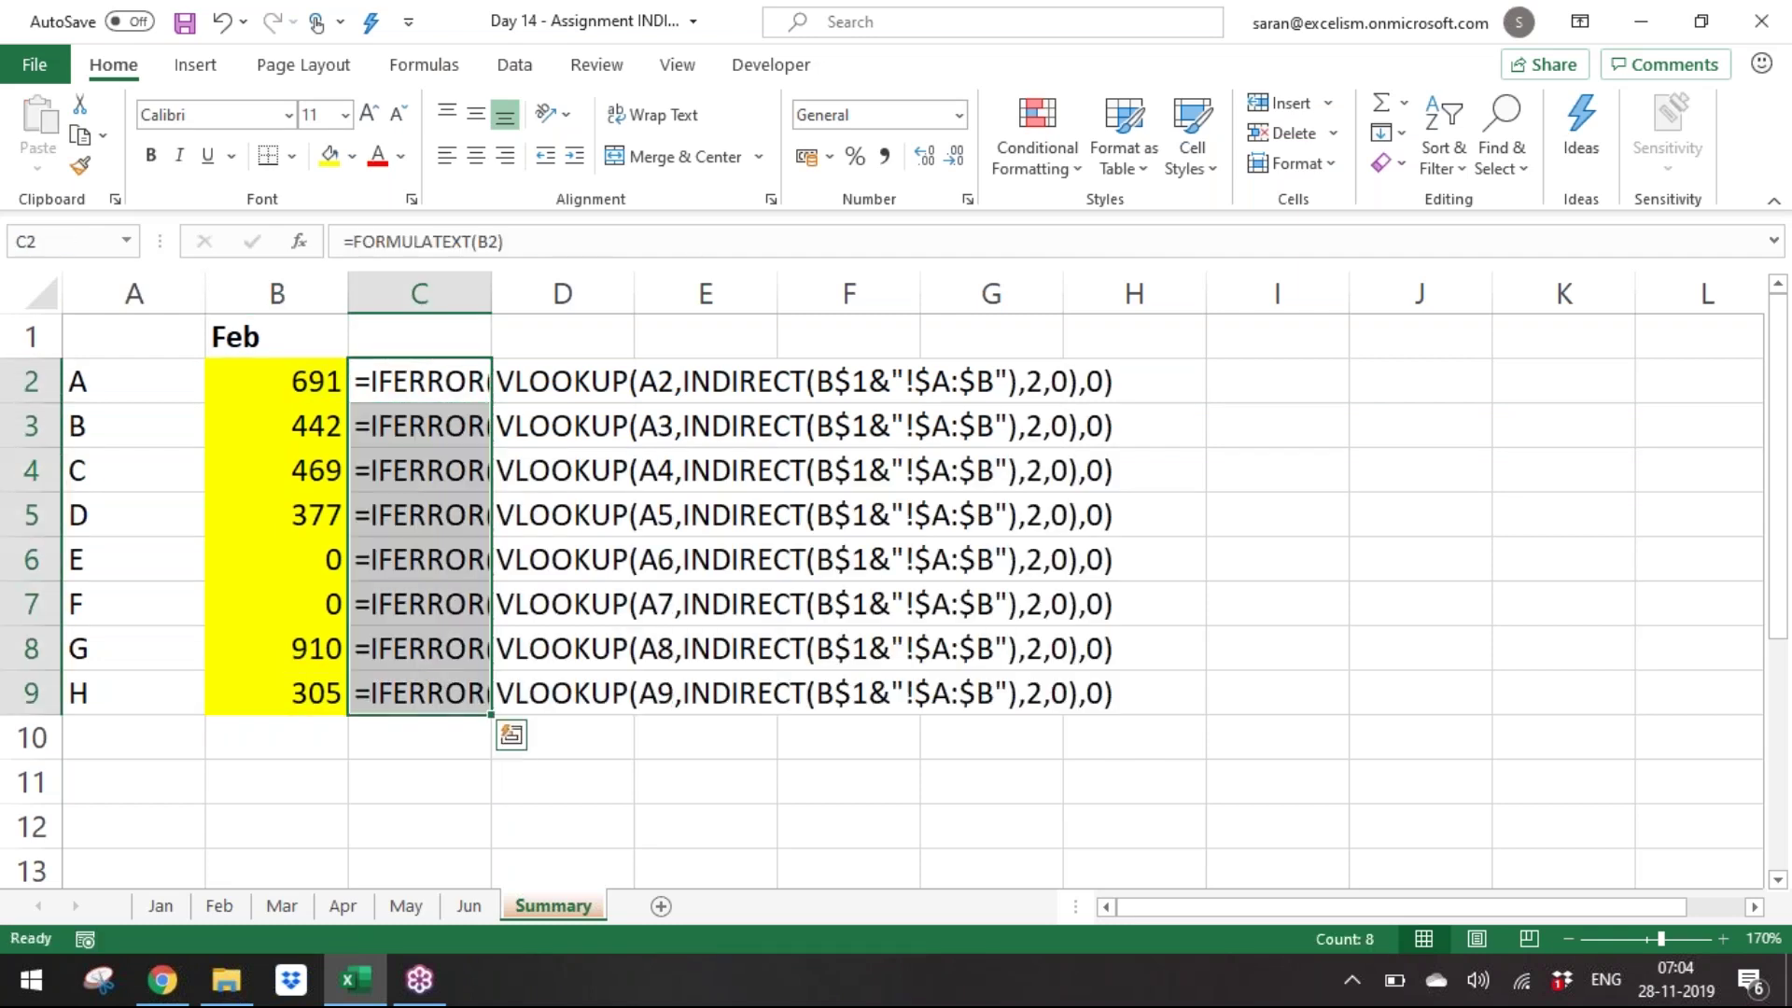
{"action": "key", "text": "Up"}
{"action": "key", "text": "Down"}
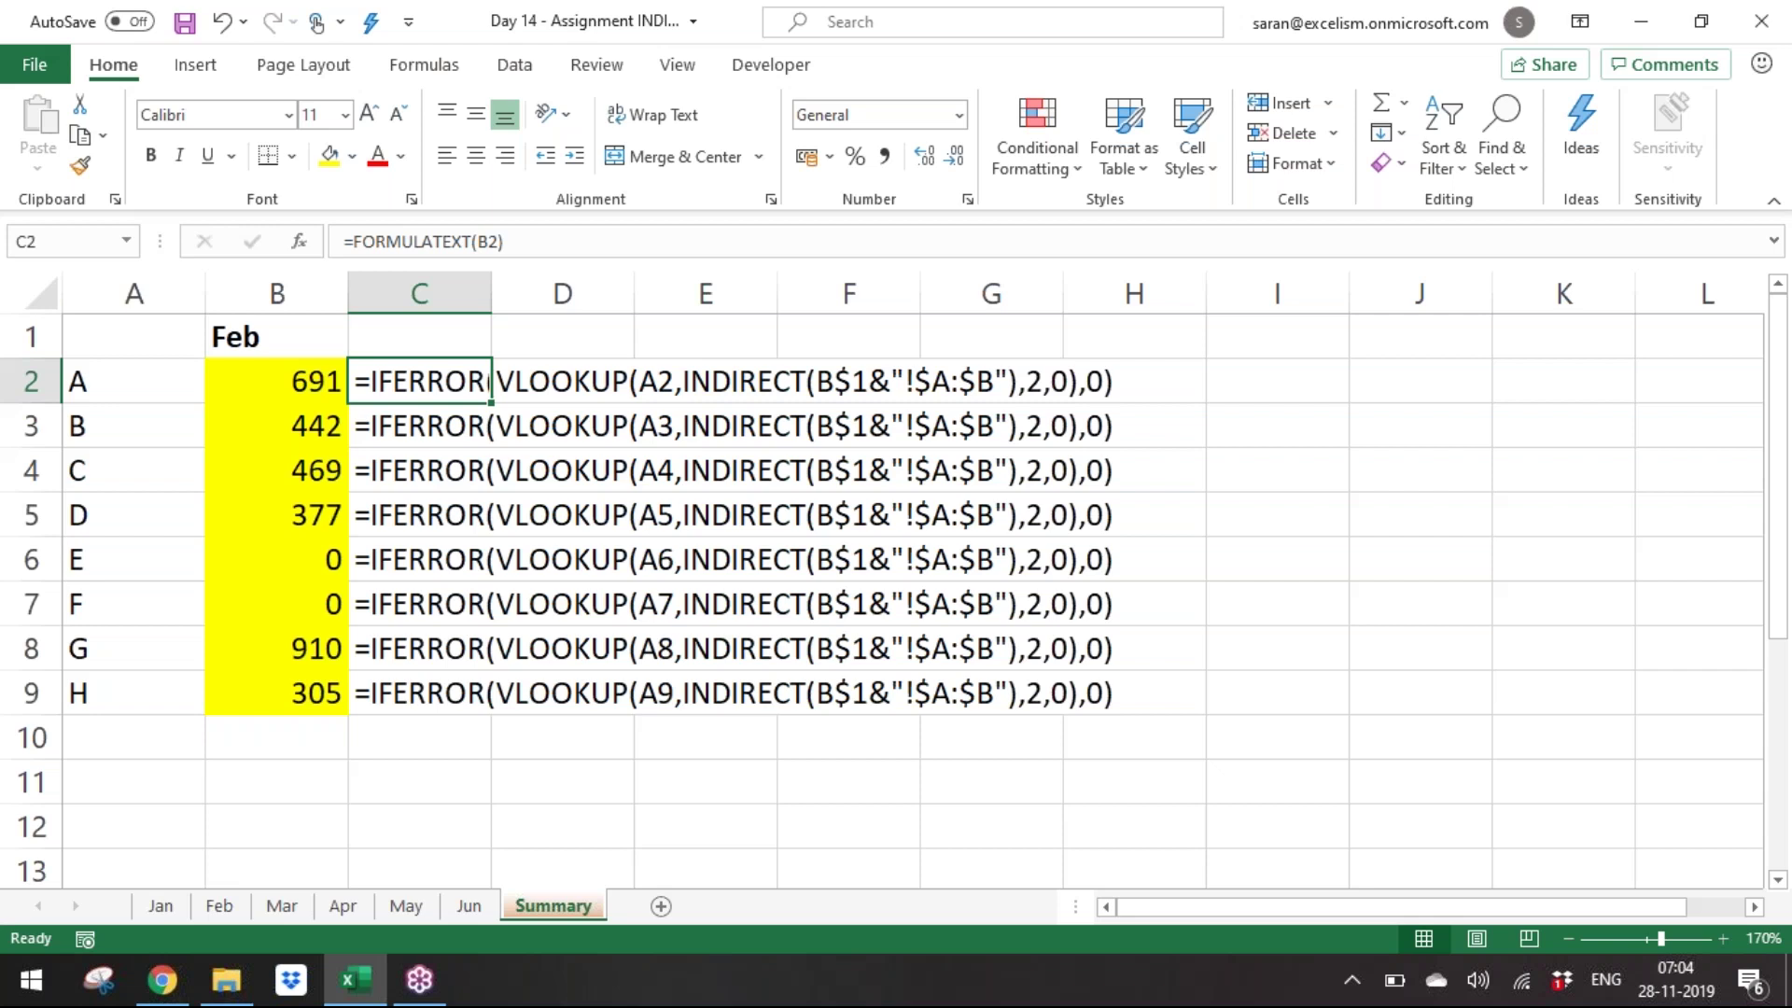
Step B1's month through Mar, Apr and May to Jun, then save and close the workbook.
{"action": "key", "text": "Up"}
{"action": "key", "text": "Left"}
{"action": "key", "text": "alt+Down"}
{"action": "key", "text": "Down"}
{"action": "key", "text": "Return"}
{"action": "key", "text": "alt+Down"}
{"action": "key", "text": "Down"}
{"action": "key", "text": "Return"}
{"action": "key", "text": "alt+Down"}
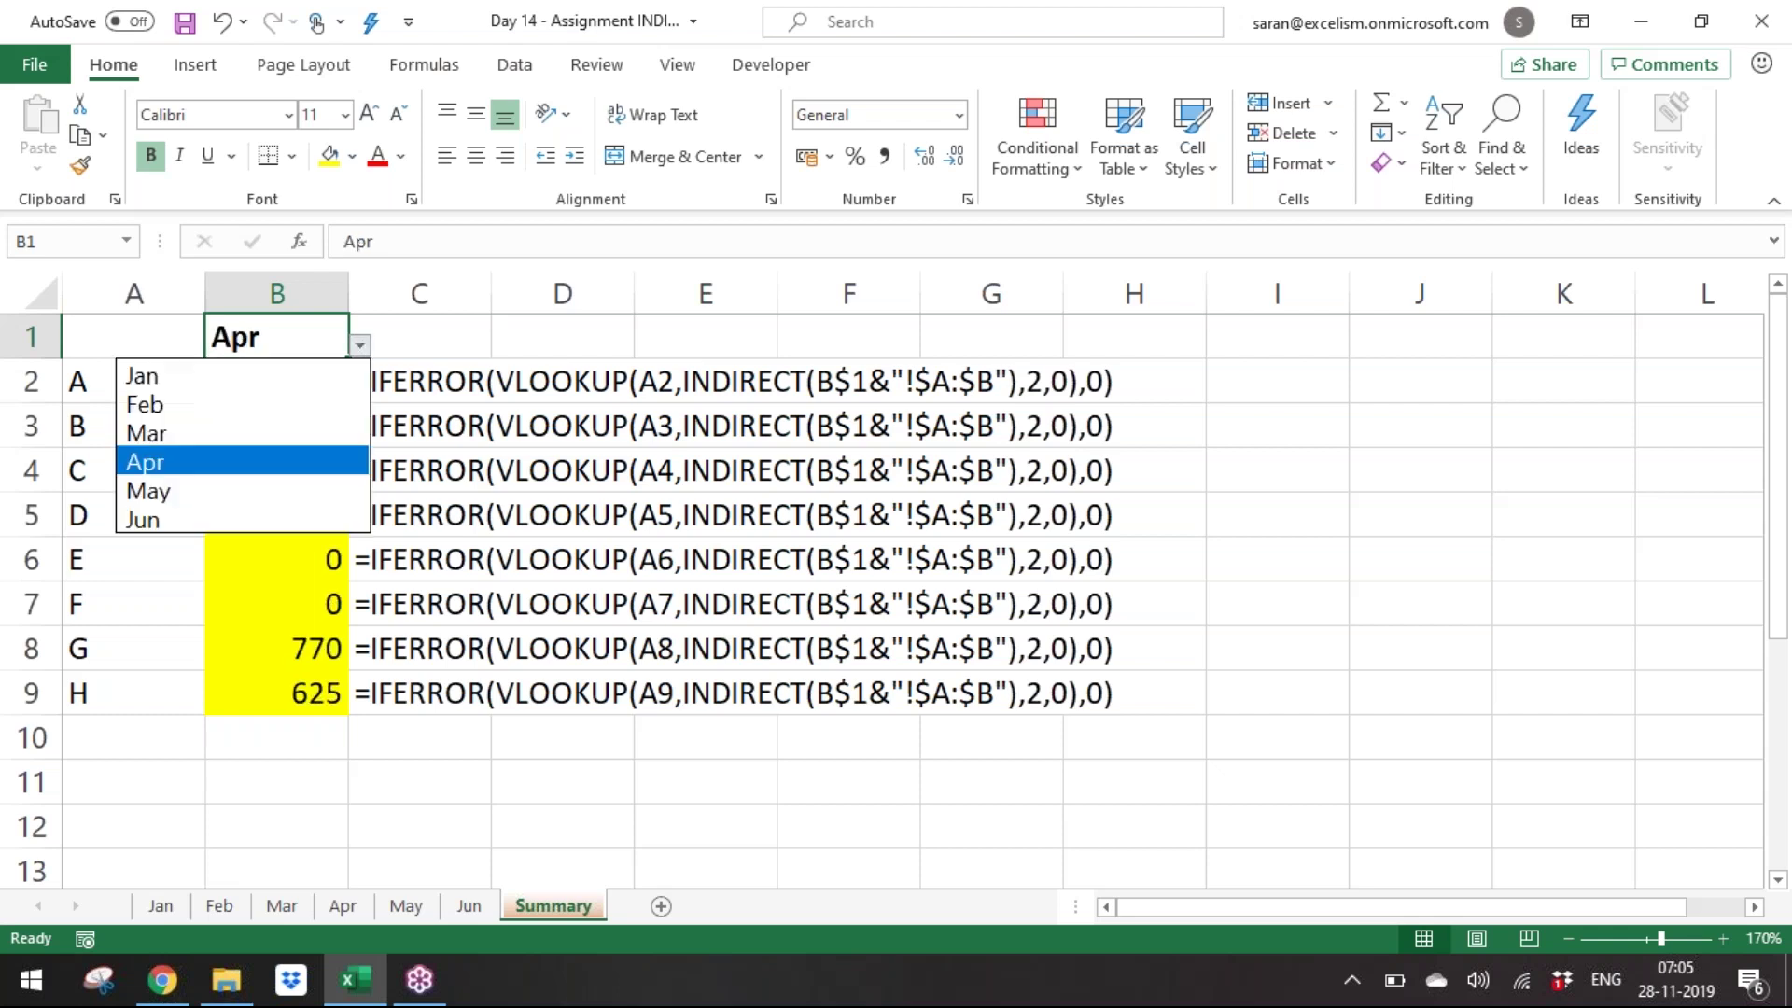
{"action": "key", "text": "Down"}
{"action": "key", "text": "Return"}
{"action": "key", "text": "alt+Down"}
{"action": "key", "text": "Down"}
{"action": "key", "text": "Return"}
{"action": "key", "text": "ctrl+s"}
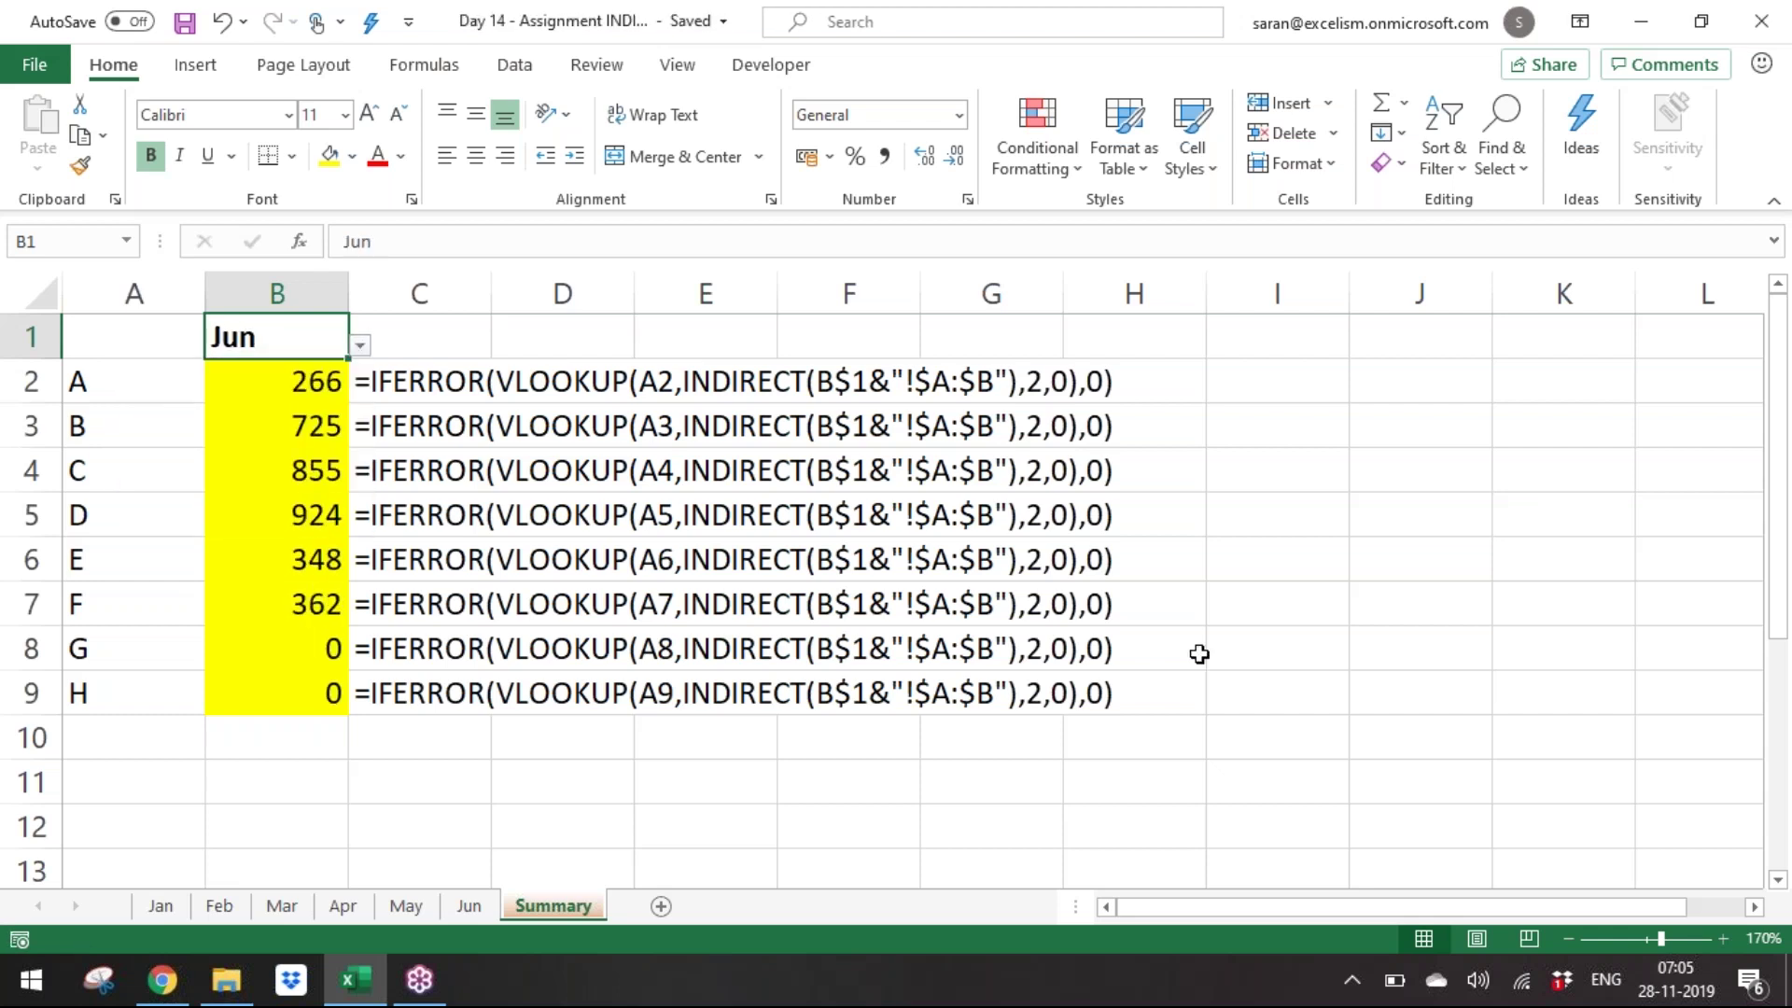
{"action": "key", "text": "alt+F4"}
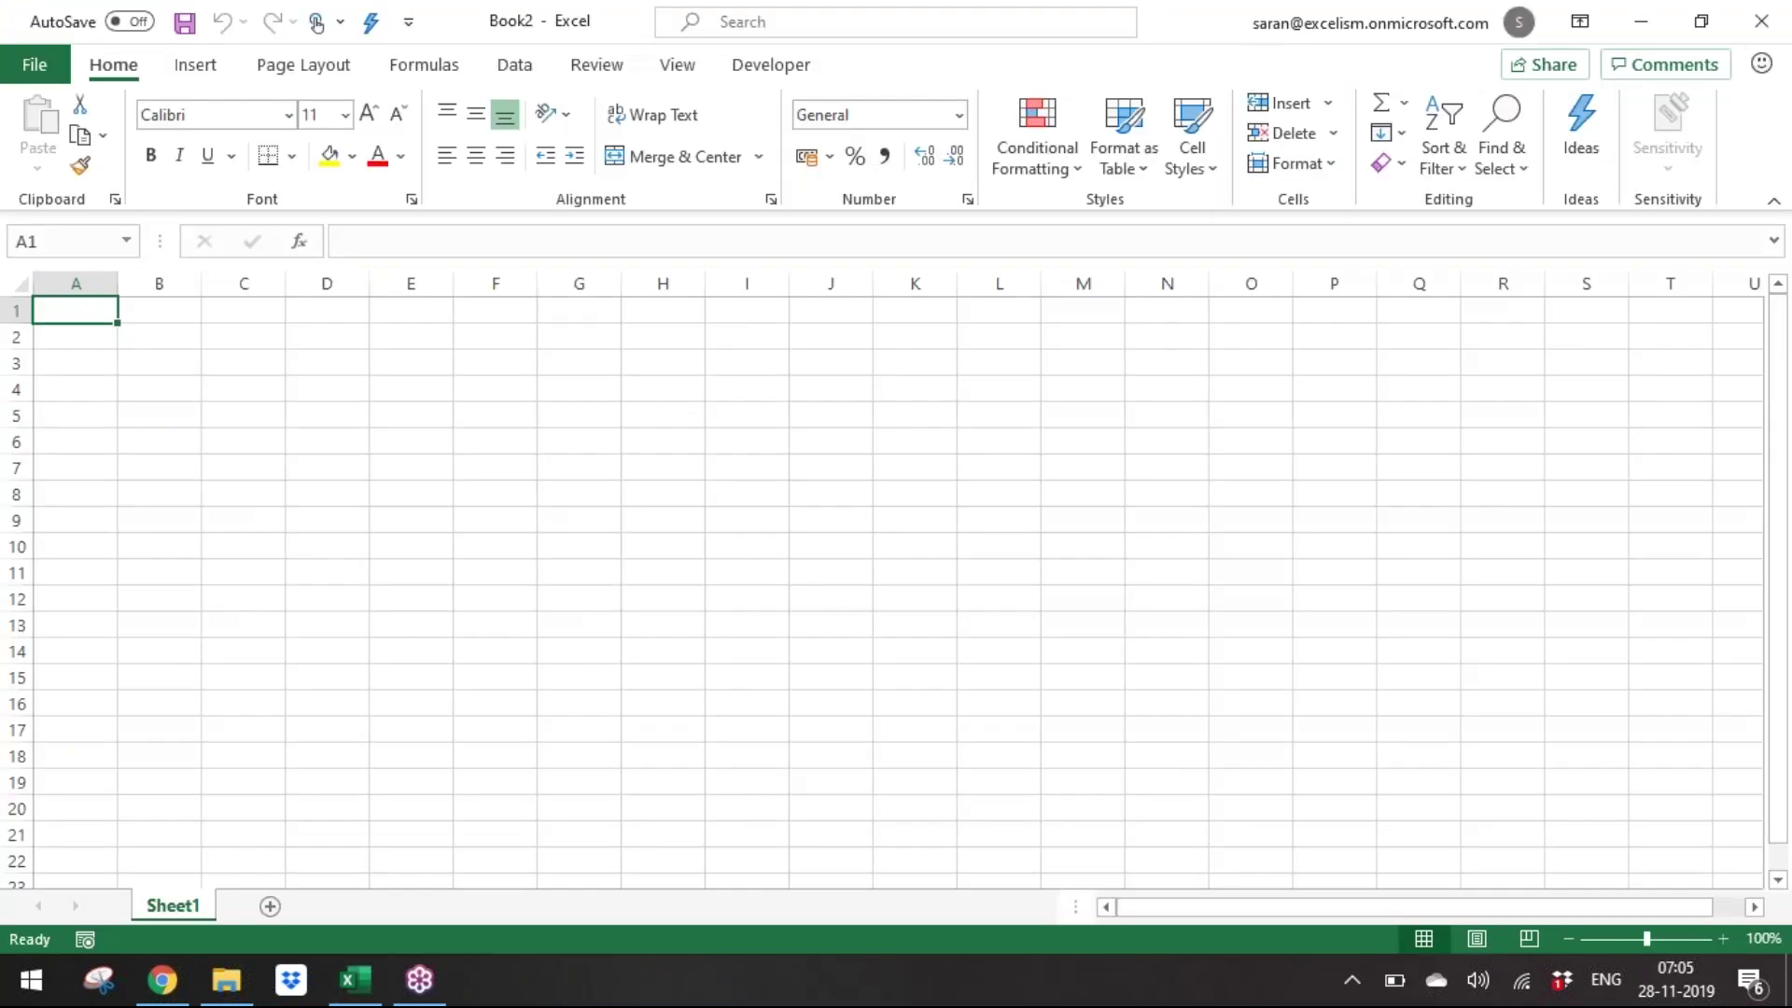
Zoom the blank sheet to 190% and enter 'Text Functions' in A1.
{"action": "left_click", "coordinate": [1722, 938]}
{"action": "left_click", "coordinate": [1723, 938]}
{"action": "left_click", "coordinate": [1722, 938]}
{"action": "left_click", "coordinate": [1722, 938]}
{"action": "left_click", "coordinate": [1722, 938]}
{"action": "left_click", "coordinate": [1722, 938]}
{"action": "left_click", "coordinate": [1722, 938]}
{"action": "left_click", "coordinate": [1722, 938]}
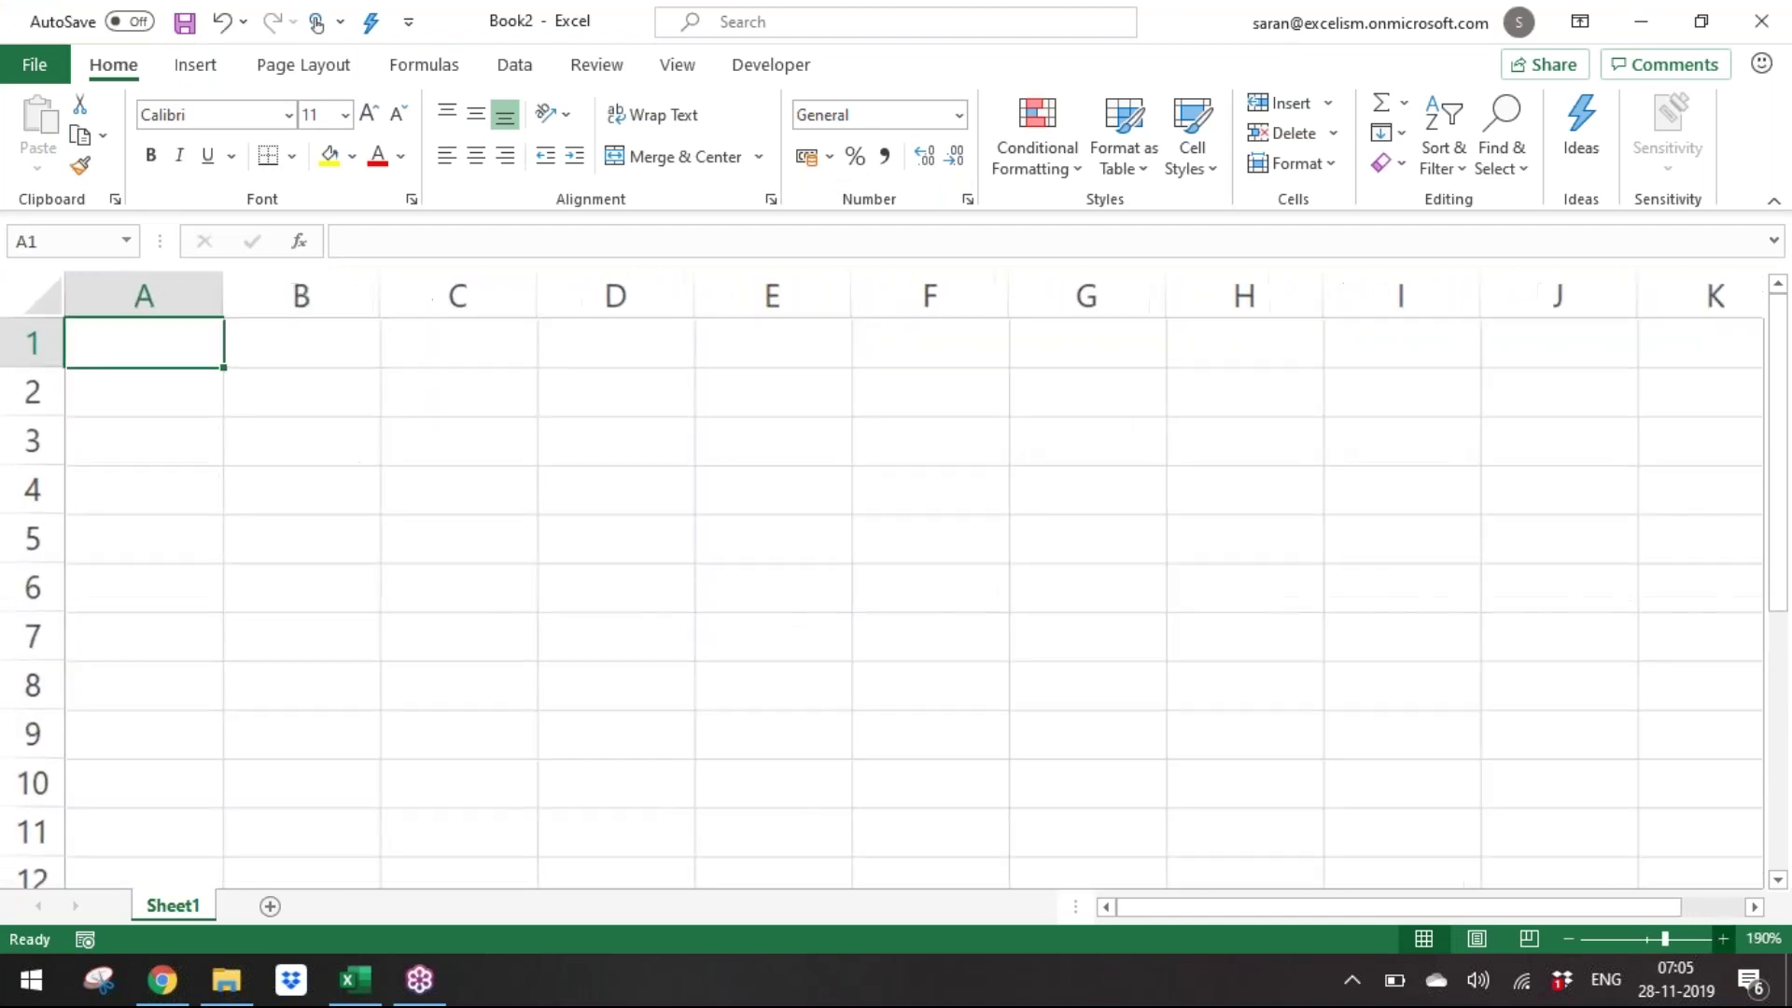
{"action": "left_click", "coordinate": [1722, 938]}
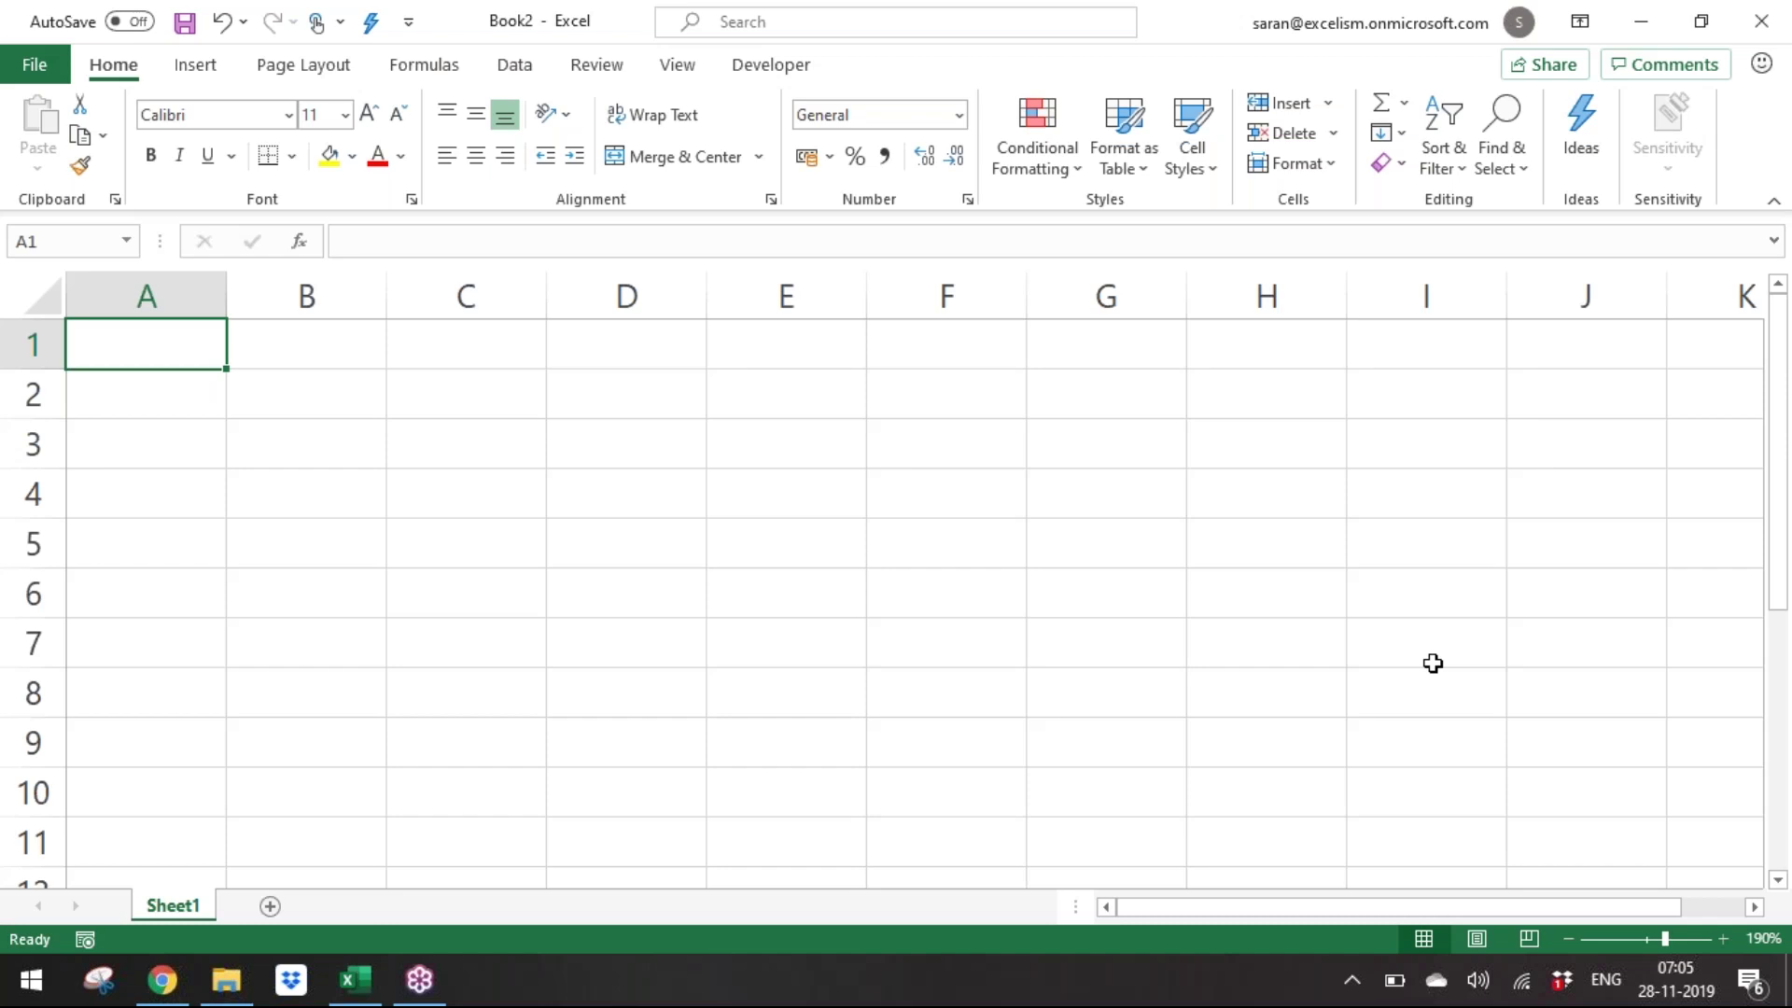
{"action": "type", "text": "Text Fu"}
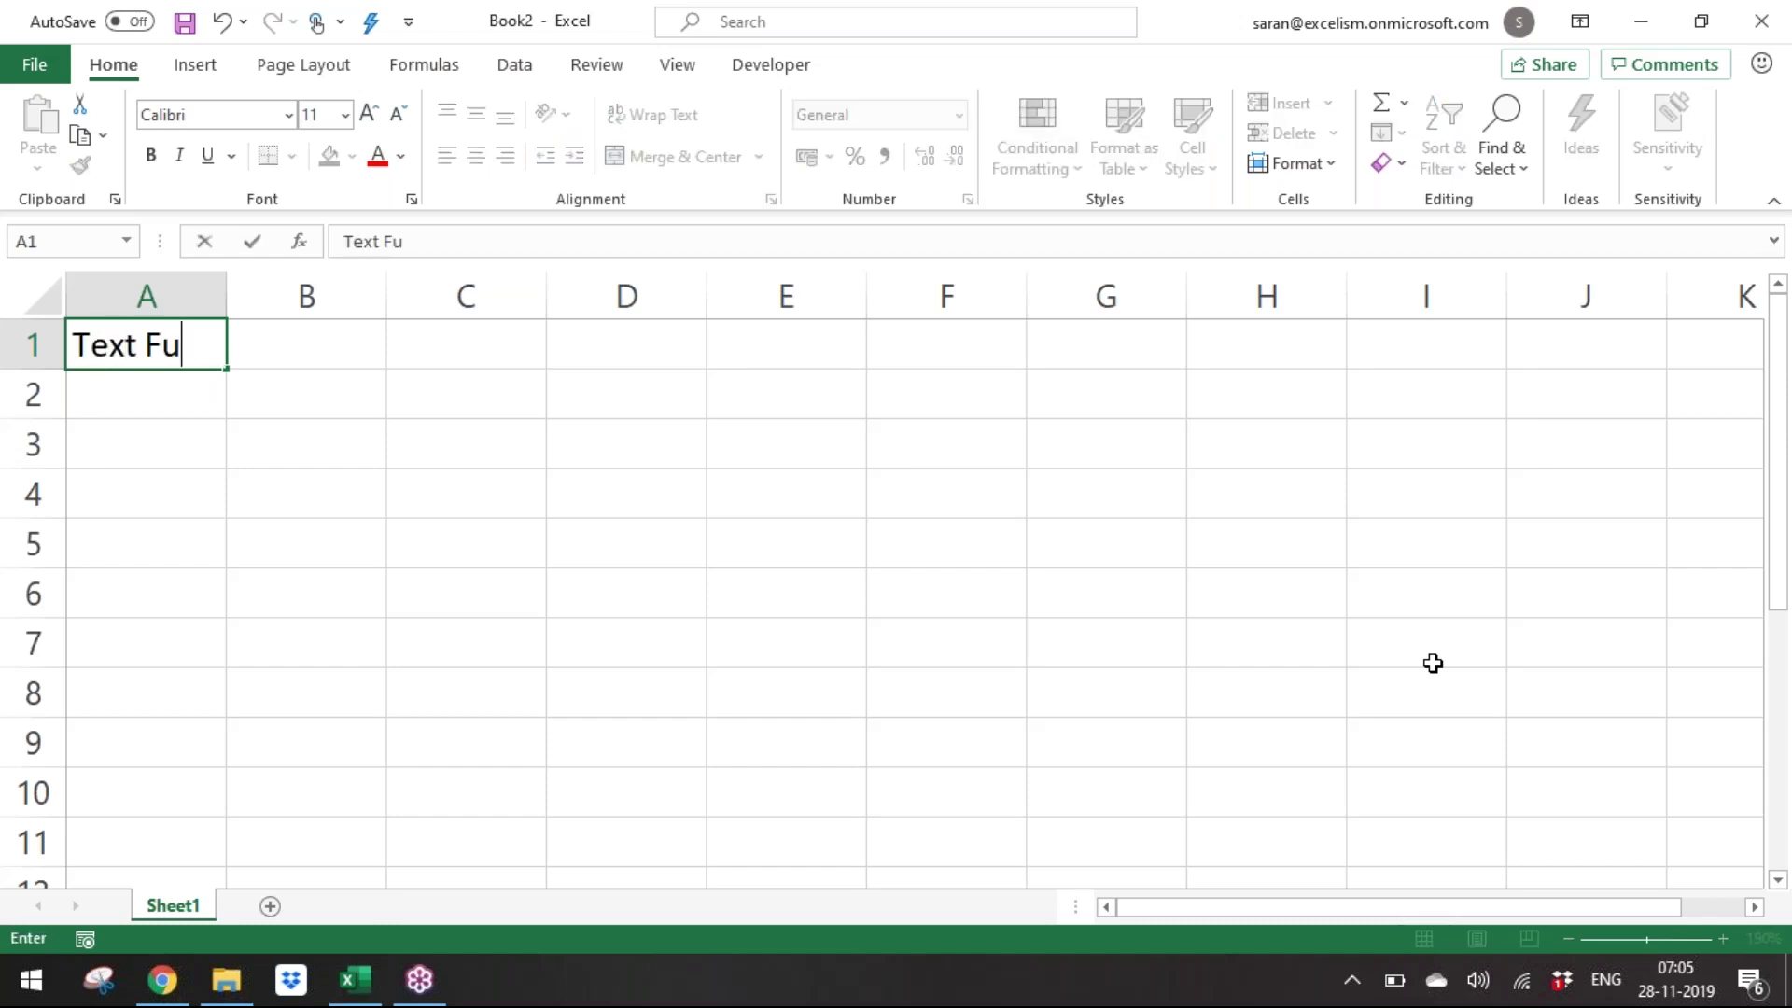
{"action": "type", "text": "nctions"}
{"action": "key", "text": "Return"}
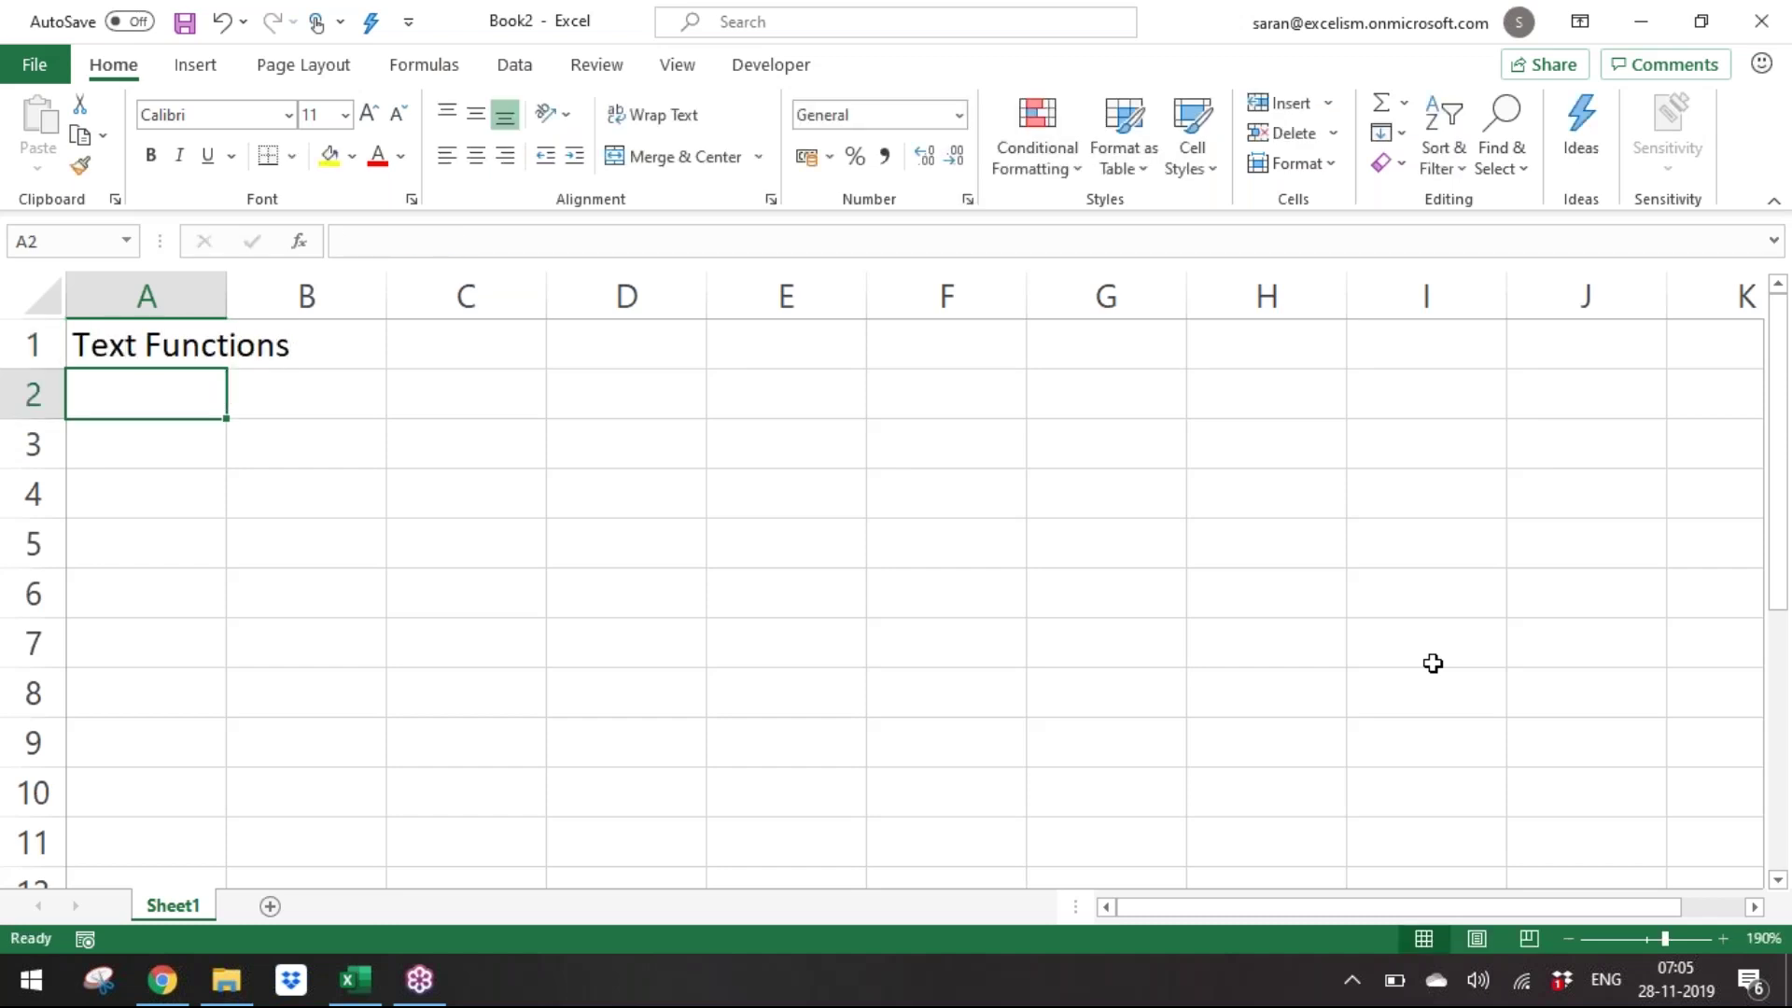
Make the A1 title bold and underlined, then switch to the Batch 9 folder.
{"action": "key", "text": "Up"}
{"action": "key", "text": "ctrl+b"}
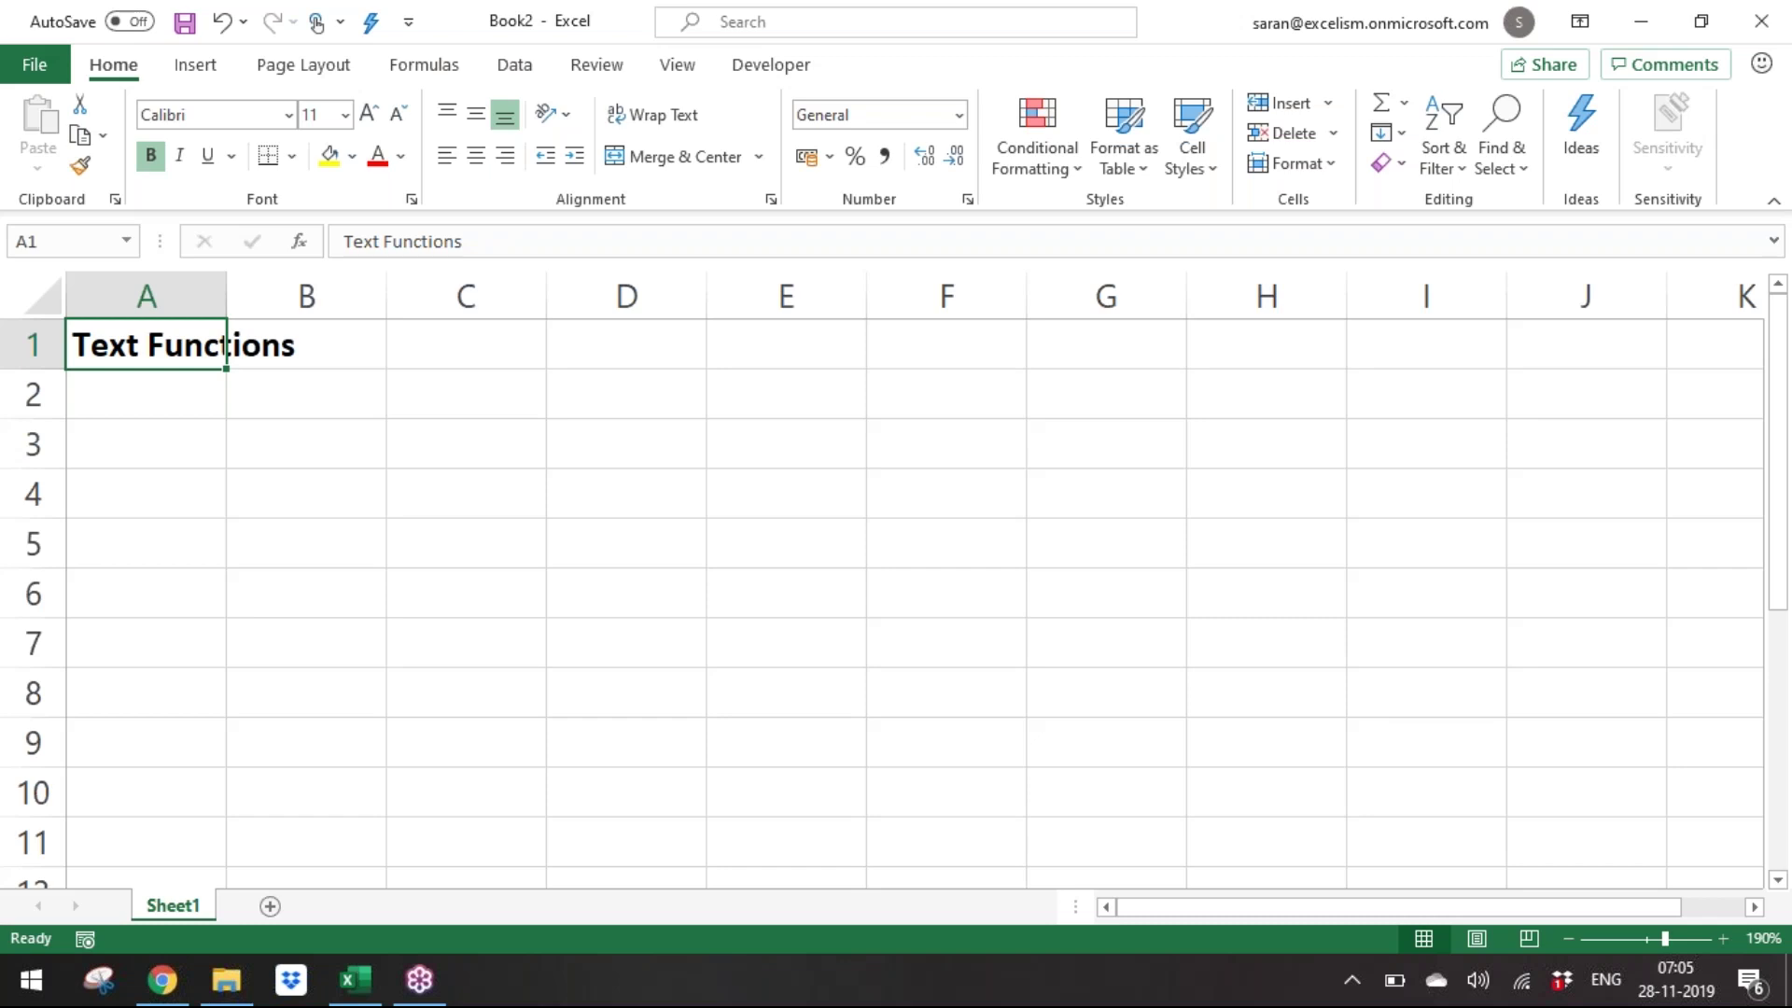
{"action": "key", "text": "Return"}
{"action": "key", "text": "Up"}
{"action": "key", "text": "ctrl+u"}
{"action": "key", "text": "Return"}
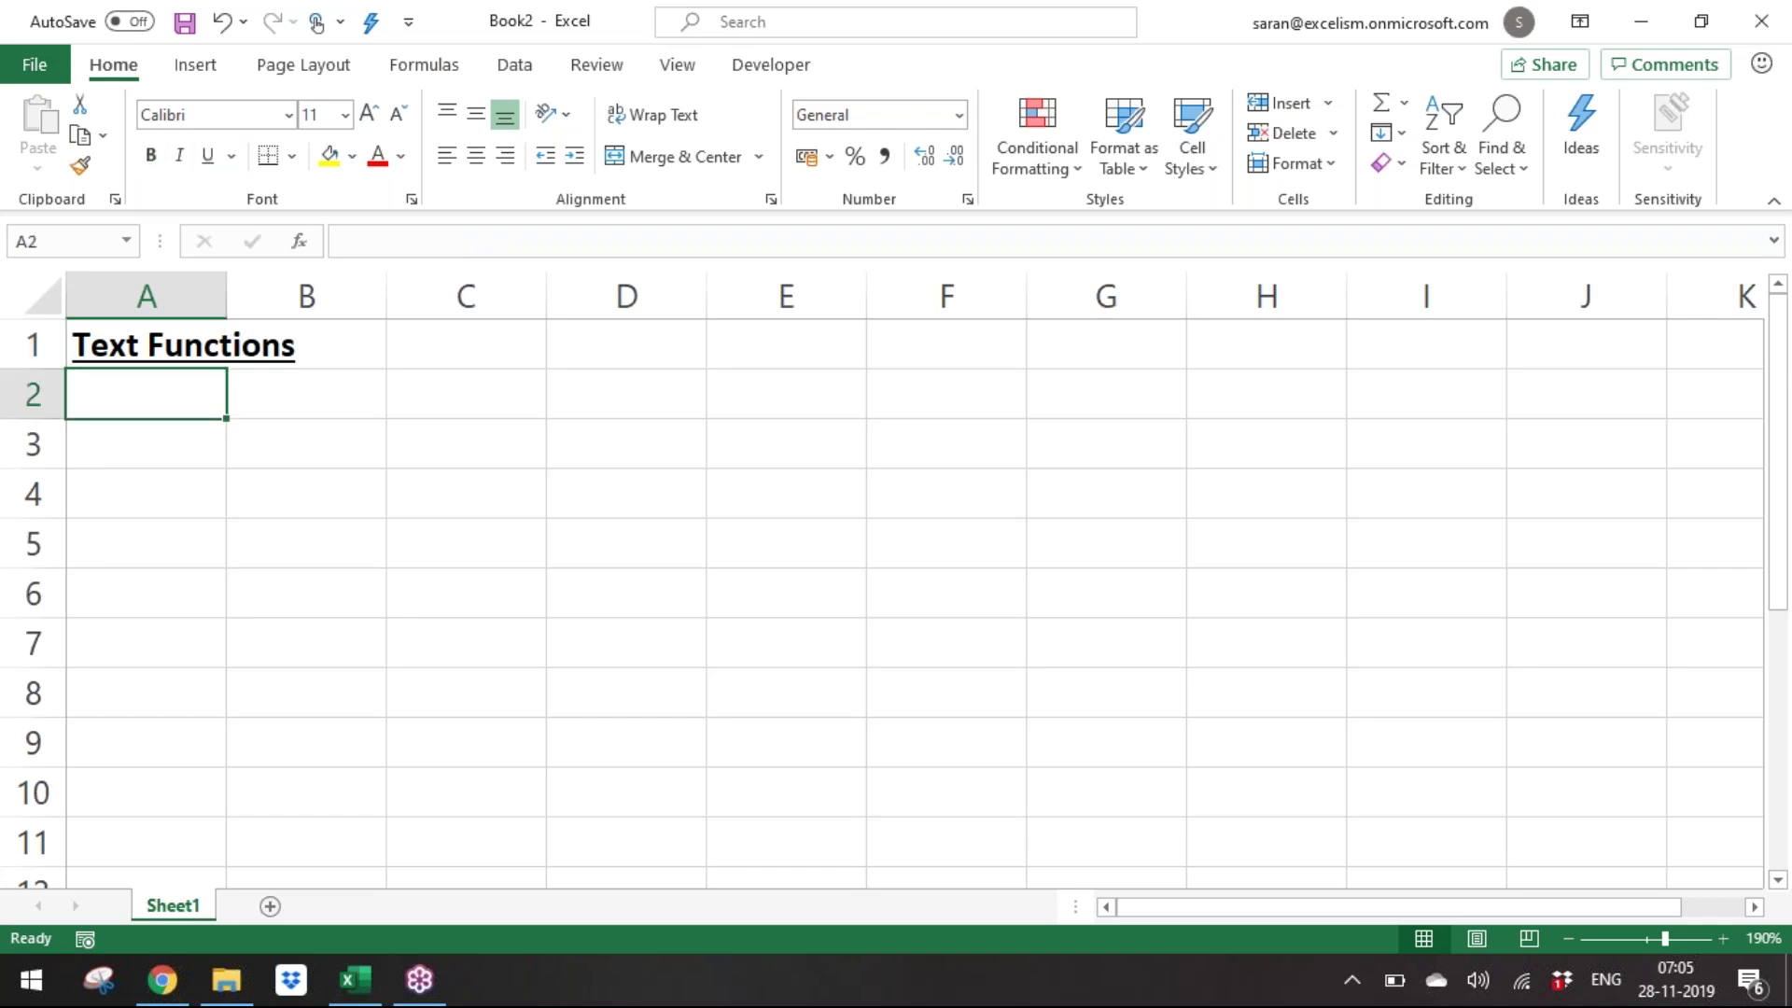
{"action": "key", "text": "alt+Tab"}
{"action": "key", "text": "Up"}
{"action": "key", "text": "Up"}
{"action": "key", "text": "Up"}
{"action": "key", "text": "Up"}
{"action": "key", "text": "Up"}
{"action": "key", "text": "Up"}
{"action": "key", "text": "Up"}
{"action": "key", "text": "Up"}
{"action": "key", "text": "Up"}
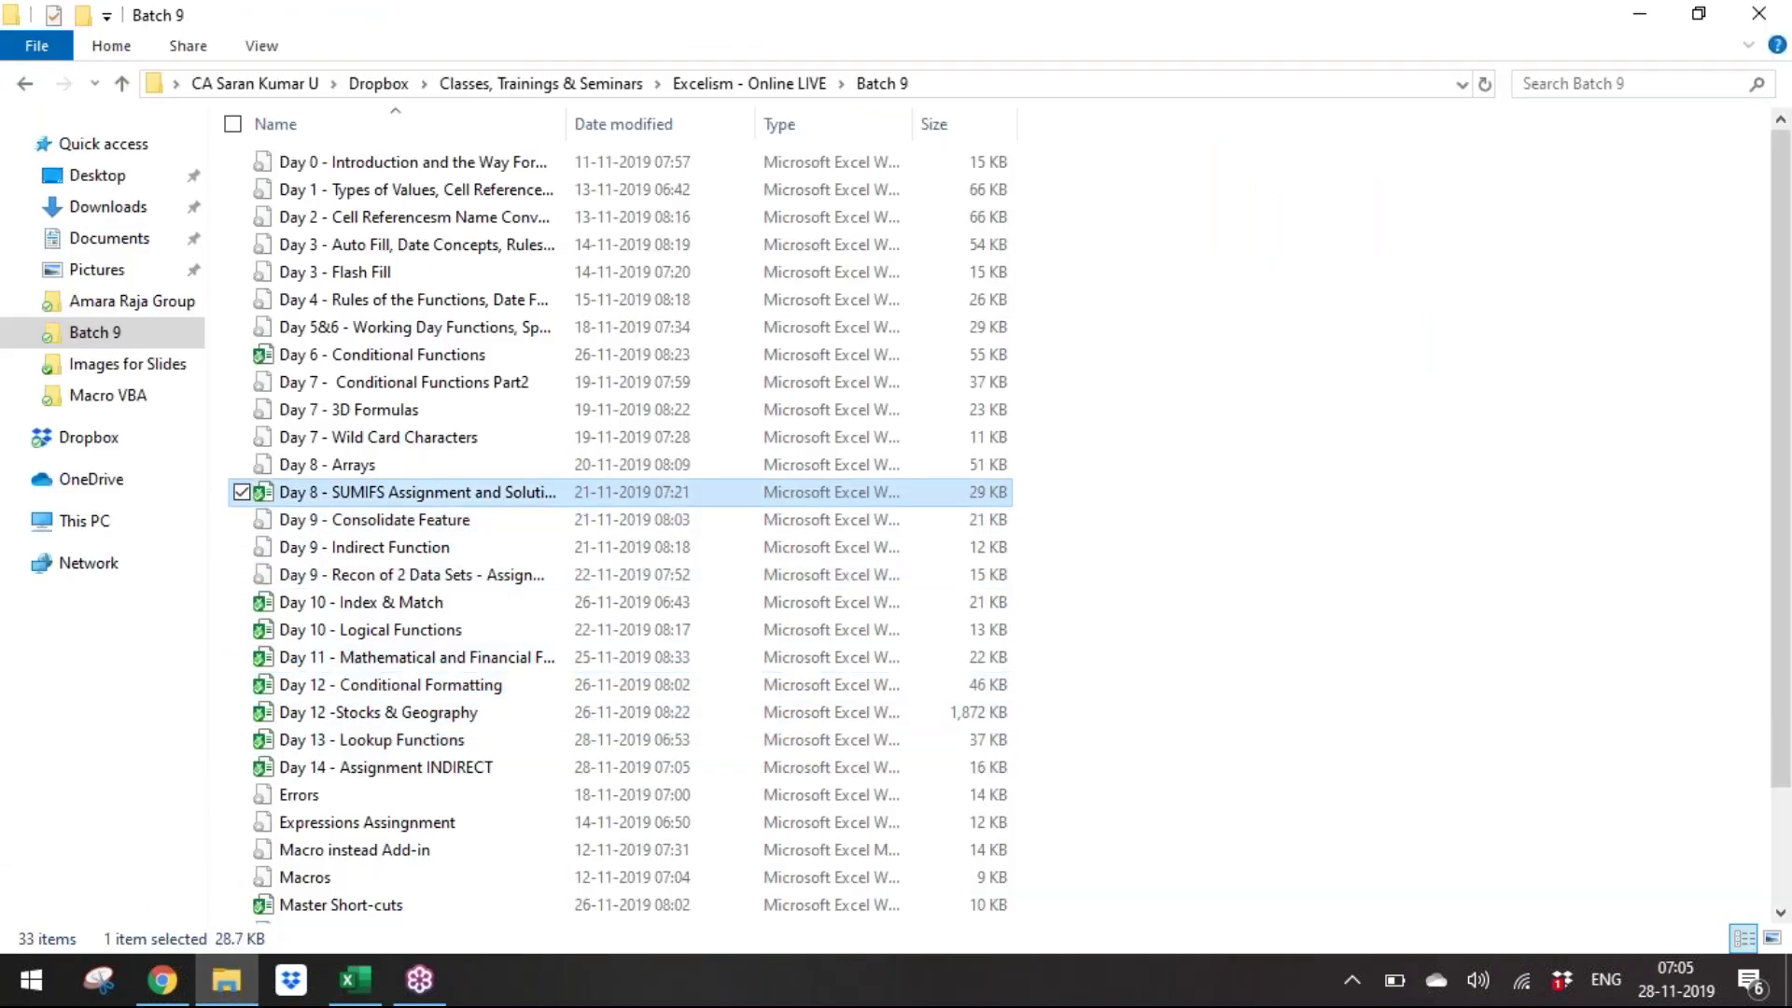
Widen the Batch 9 name column and open the Day 5&6 workbook.
{"action": "key", "text": "Up"}
{"action": "key", "text": "Up"}
{"action": "key", "text": "Up"}
{"action": "key", "text": "Up"}
{"action": "key", "text": "Up"}
{"action": "key", "text": "Up"}
{"action": "key", "text": "Up"}
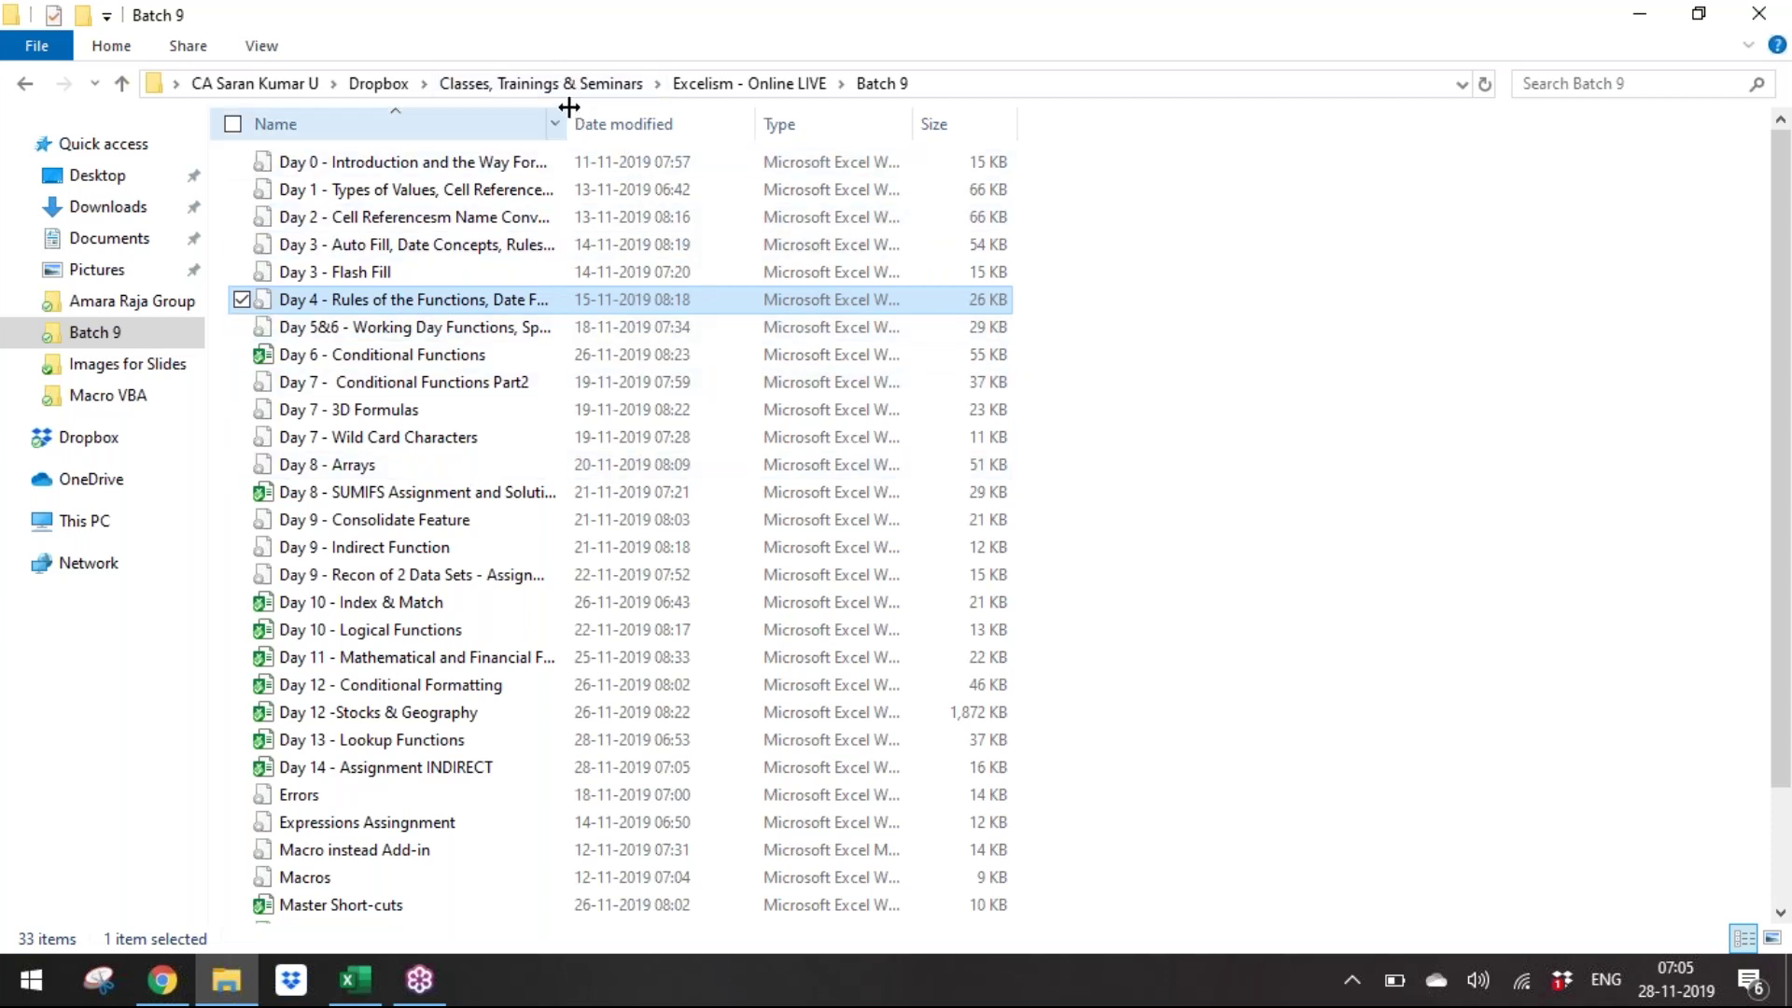
{"action": "left_click_drag", "start_coordinate": [567, 112], "coordinate": [824, 112]}
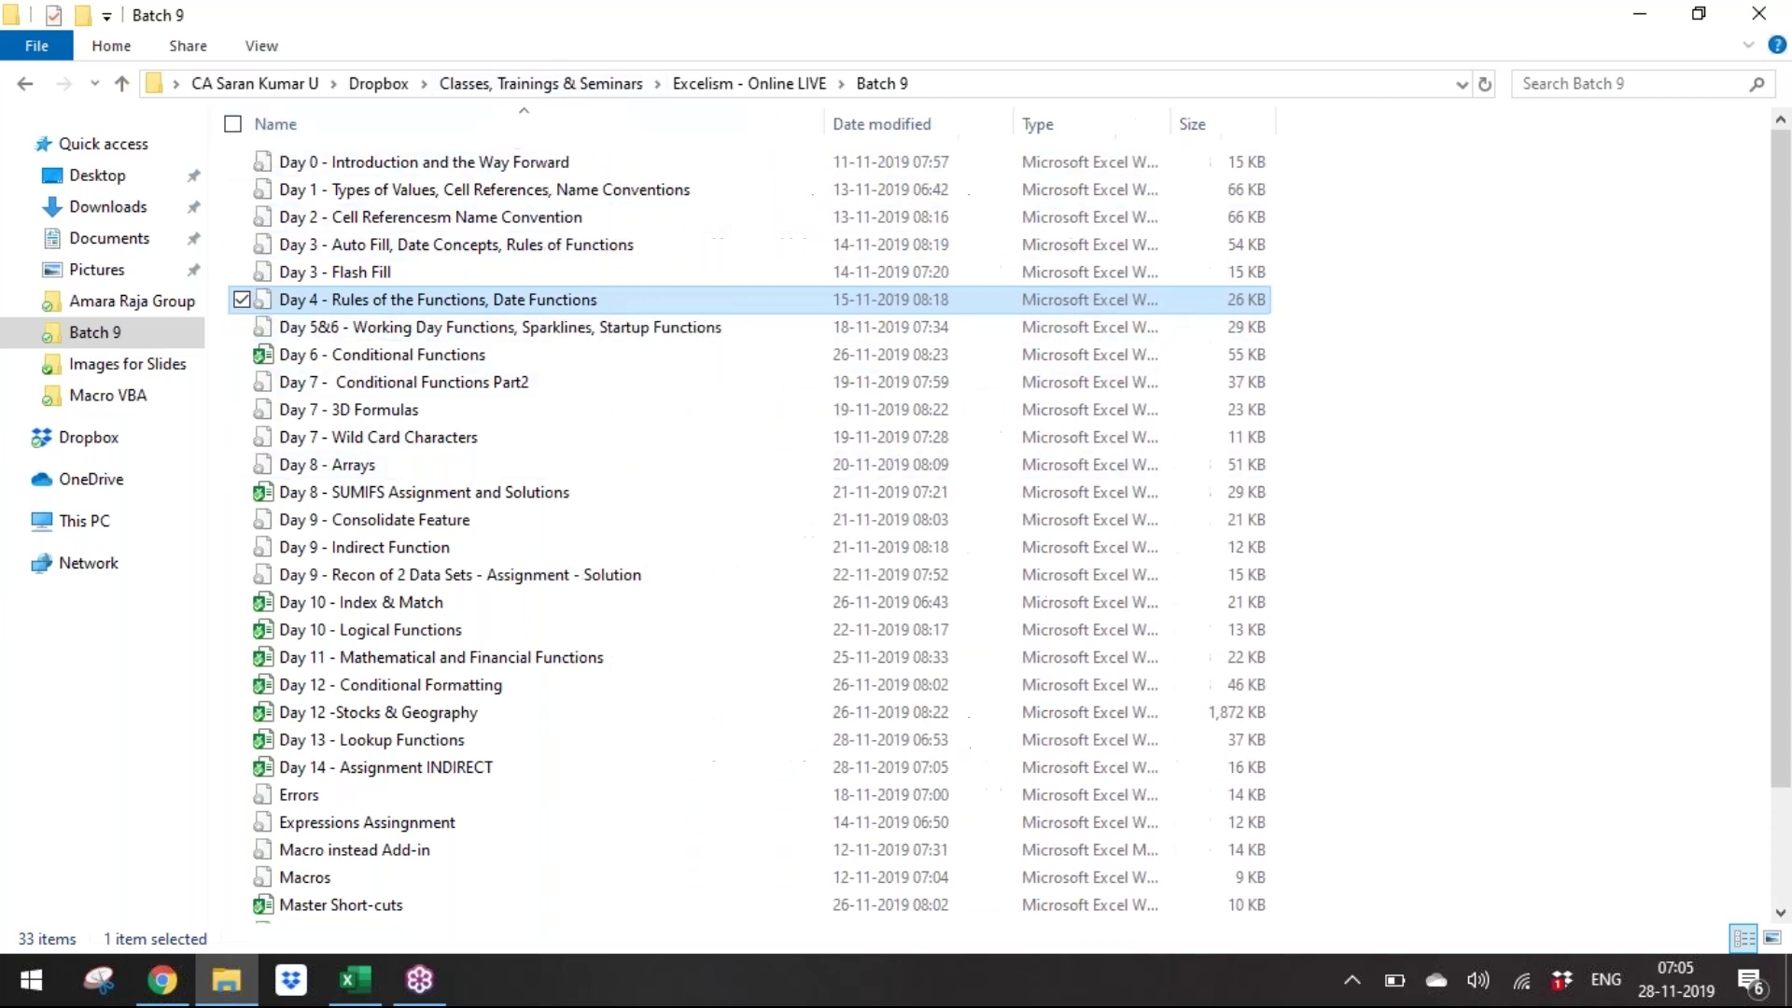
{"action": "key", "text": "Down"}
{"action": "key", "text": "alt+Tab"}
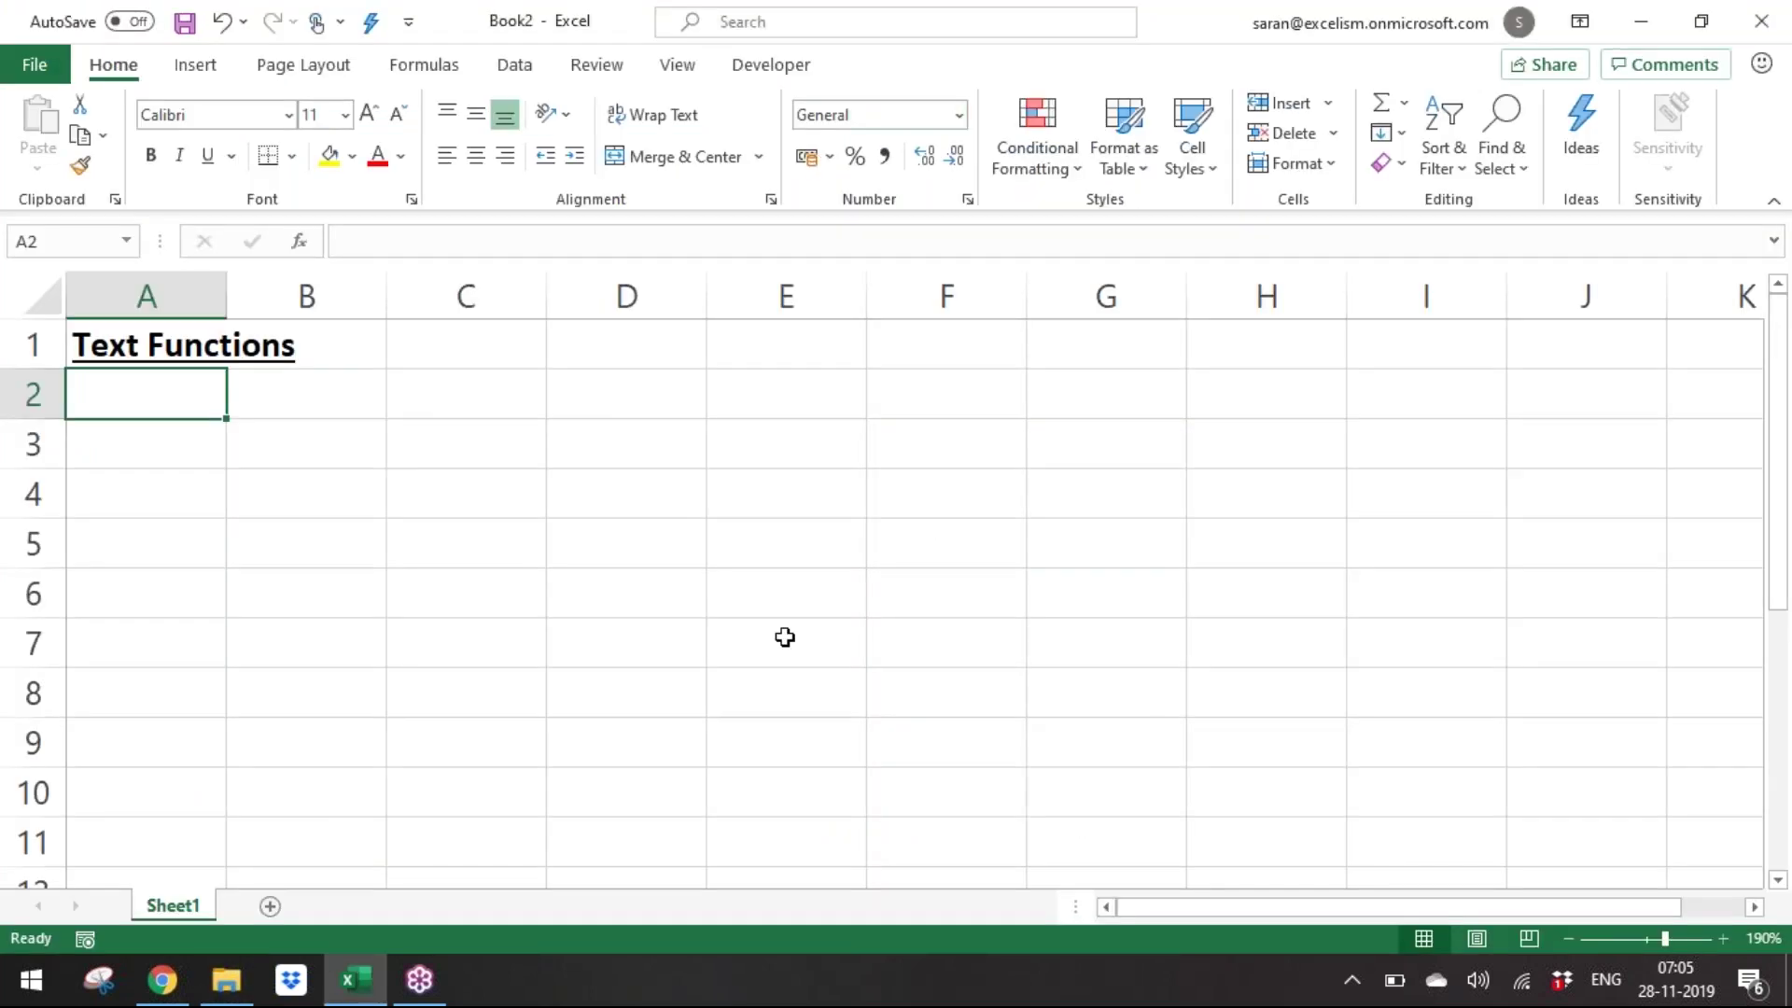
On the Text Startup Functions sheet, review the list from CONCATENATE through LEFT, RIGHT, MID and EXACT.
{"action": "left_click", "coordinate": [734, 909]}
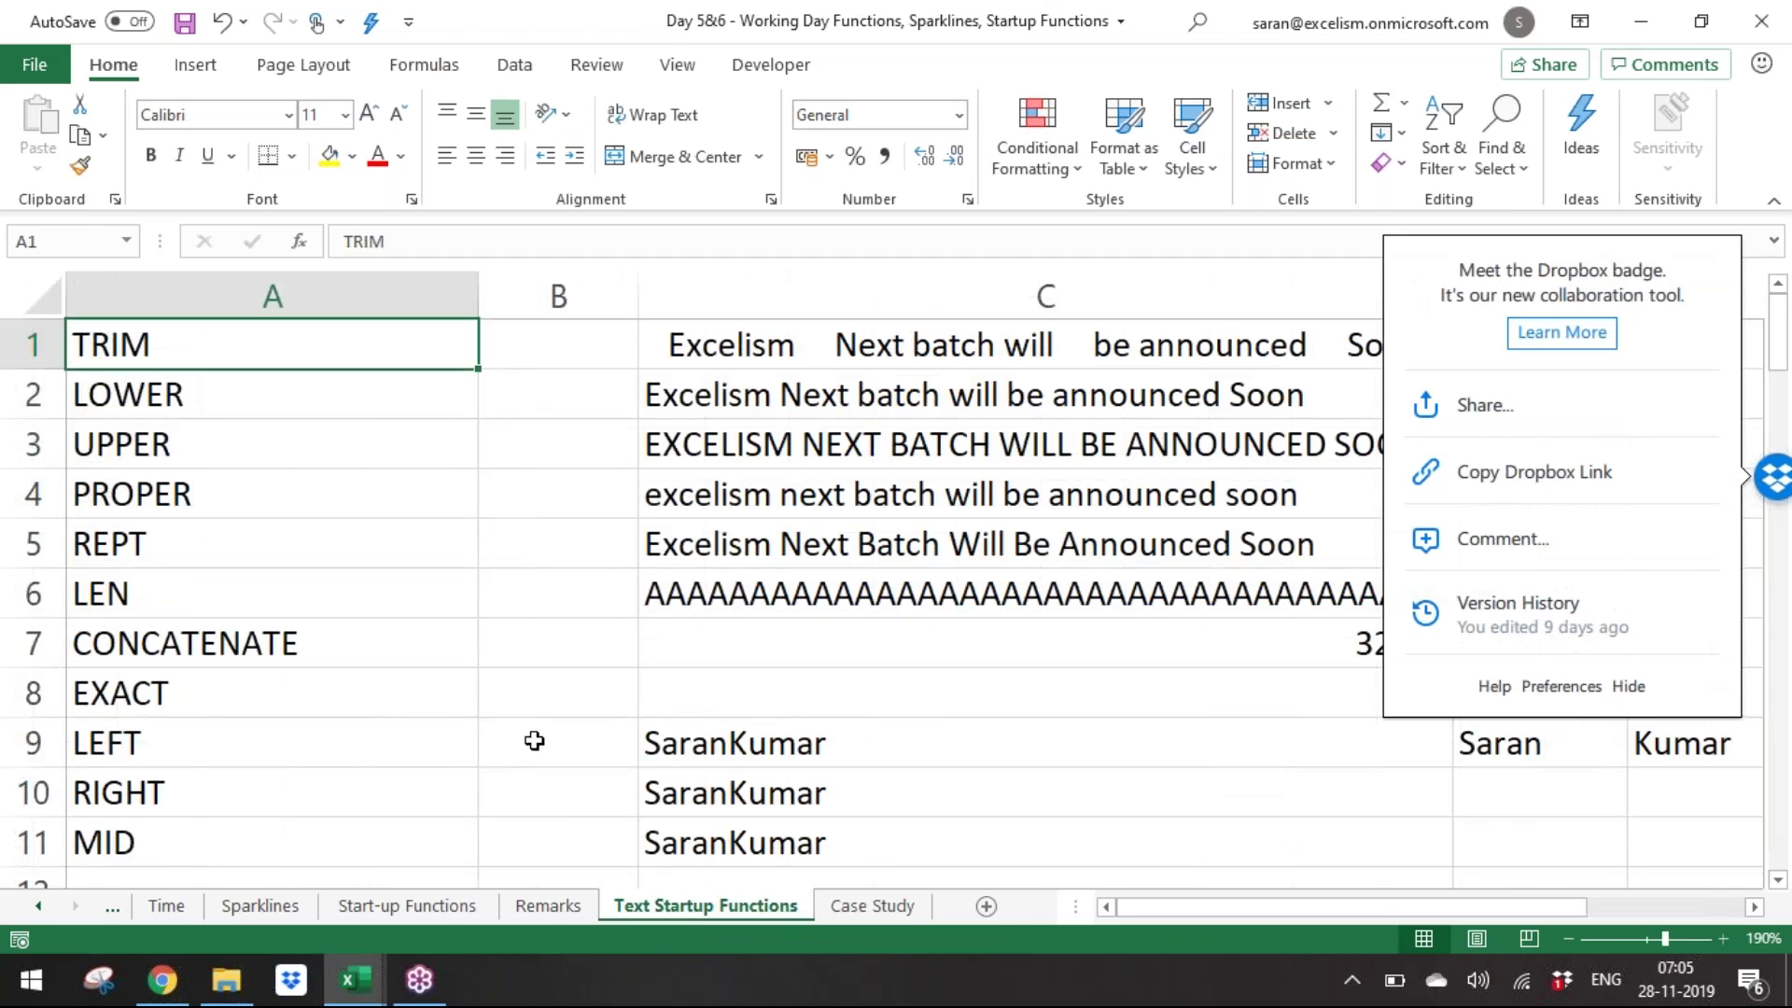
{"action": "left_click", "coordinate": [185, 627]}
{"action": "key", "text": "Down"}
{"action": "key", "text": "Down"}
{"action": "key", "text": "Down"}
{"action": "key", "text": "Down"}
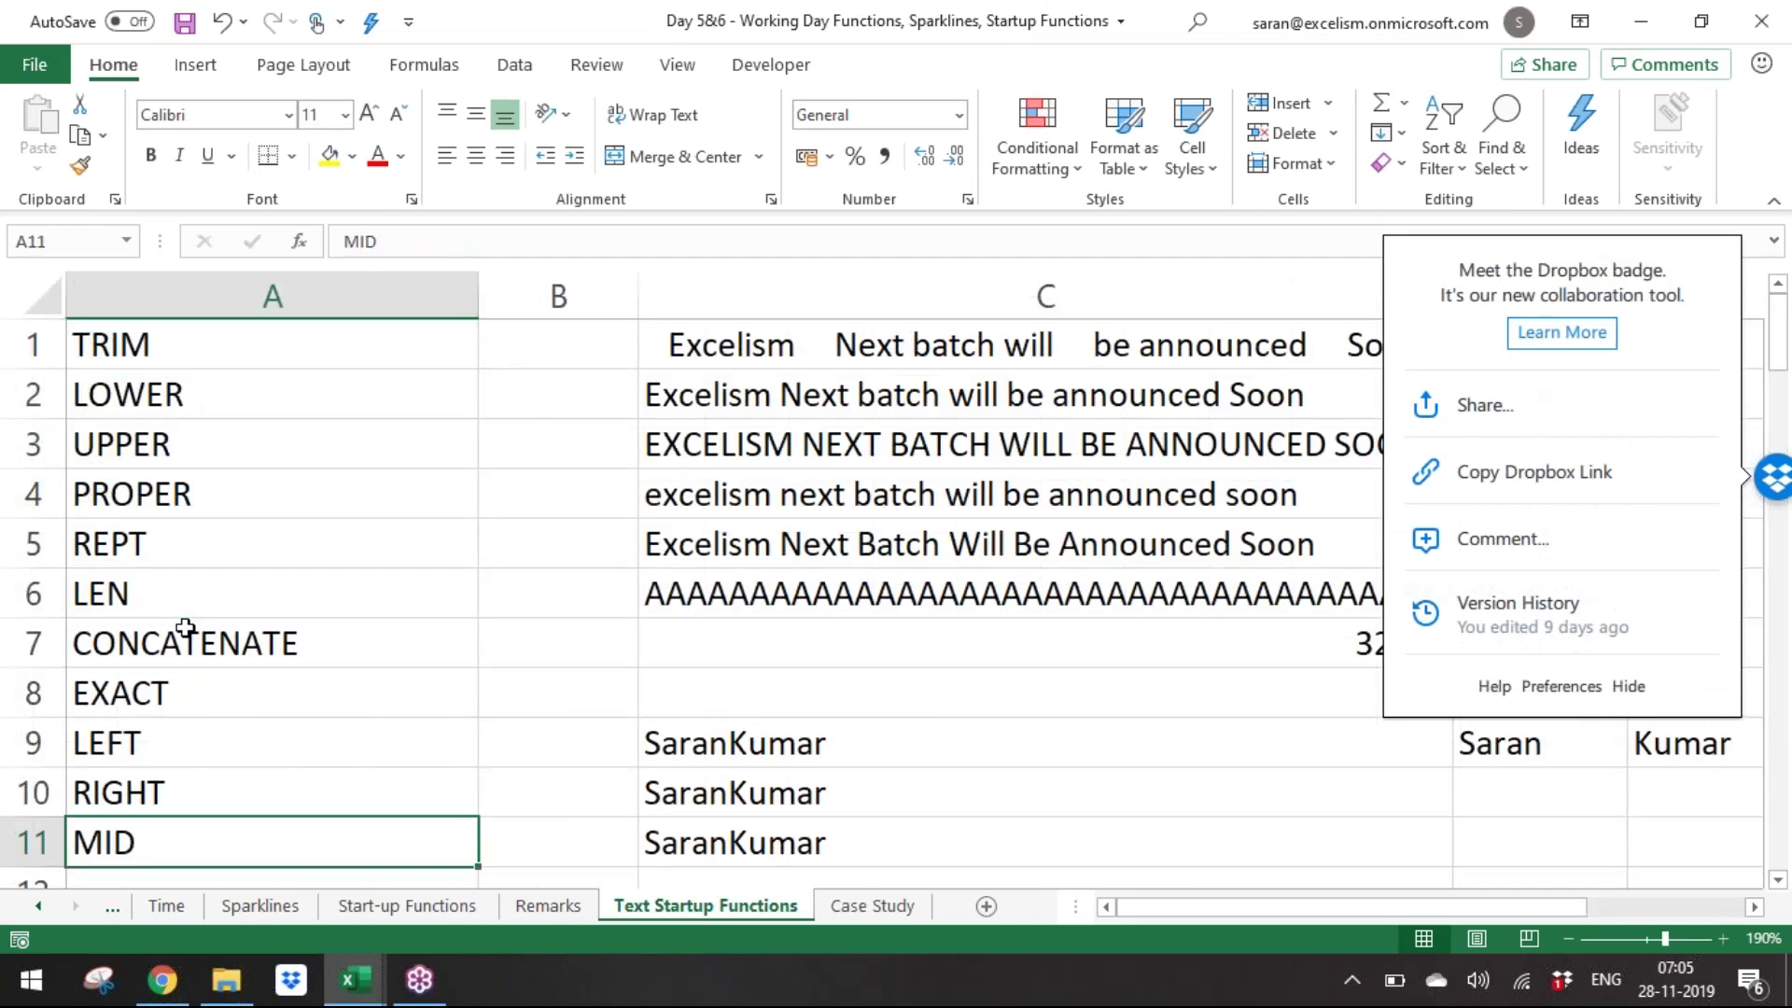
{"action": "key", "text": "ctrl+Up"}
{"action": "key", "text": "ctrl+Down"}
{"action": "key", "text": "Right"}
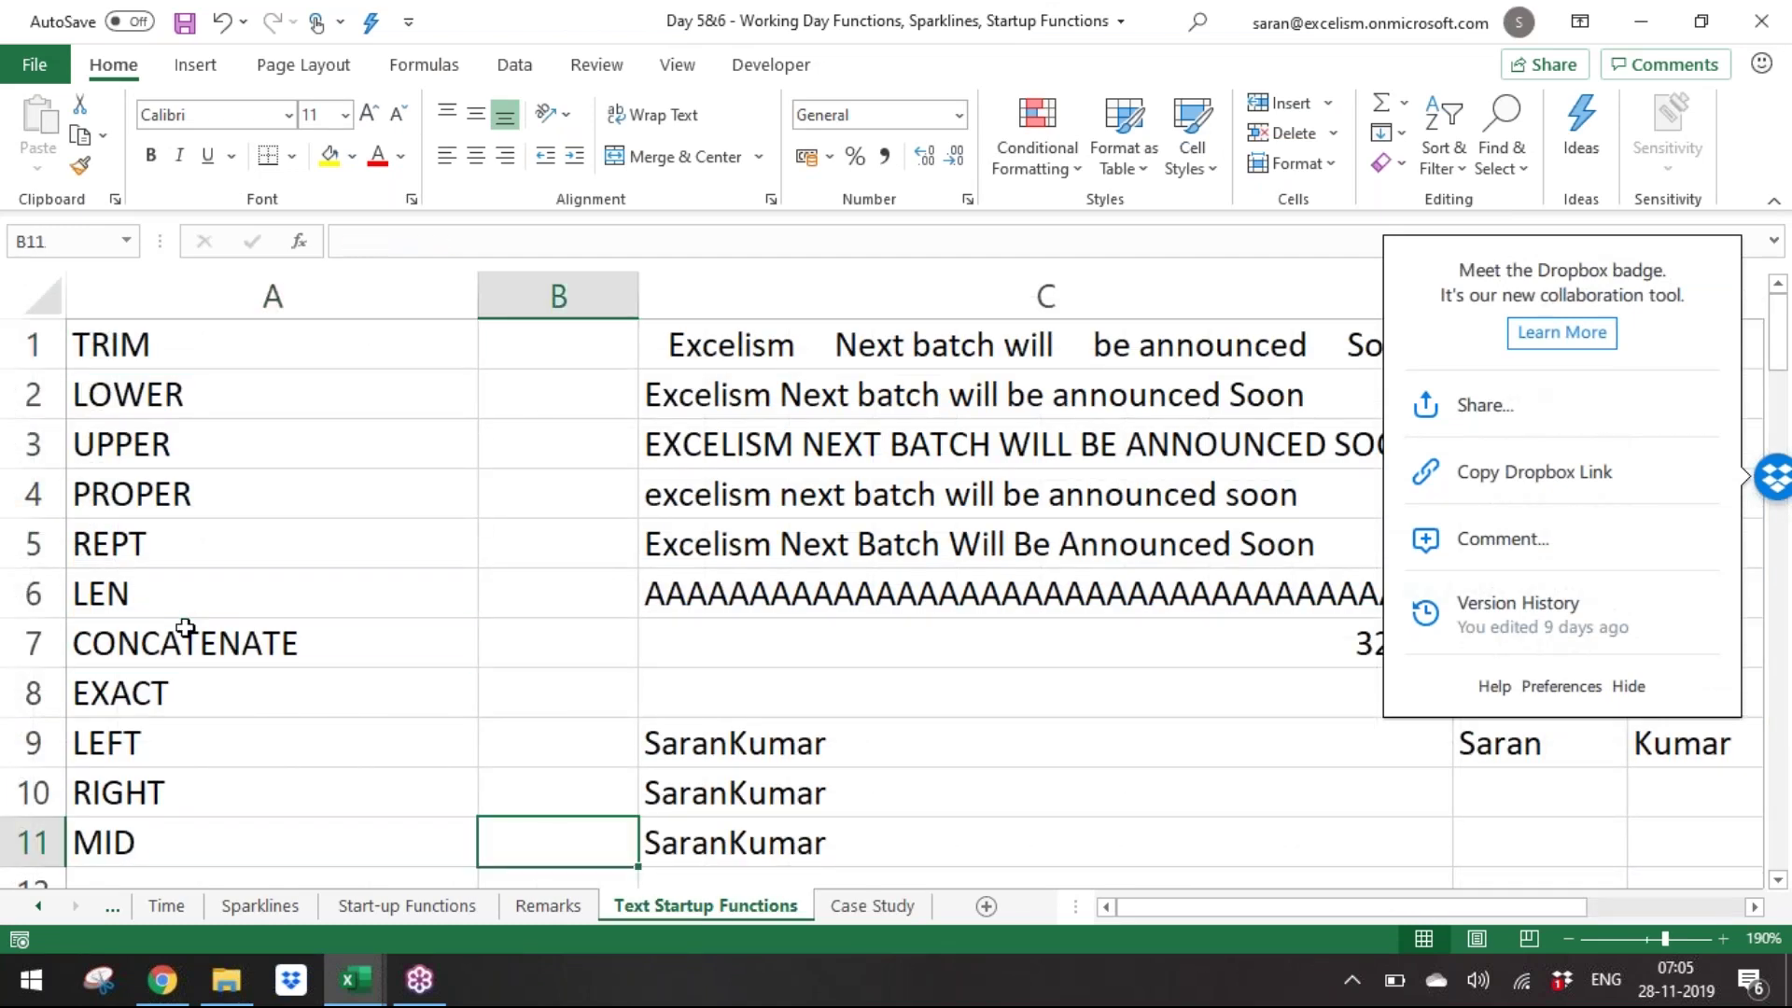
{"action": "key", "text": "Right"}
{"action": "key", "text": "Up"}
{"action": "key", "text": "Up"}
{"action": "key", "text": "Left"}
{"action": "key", "text": "Left"}
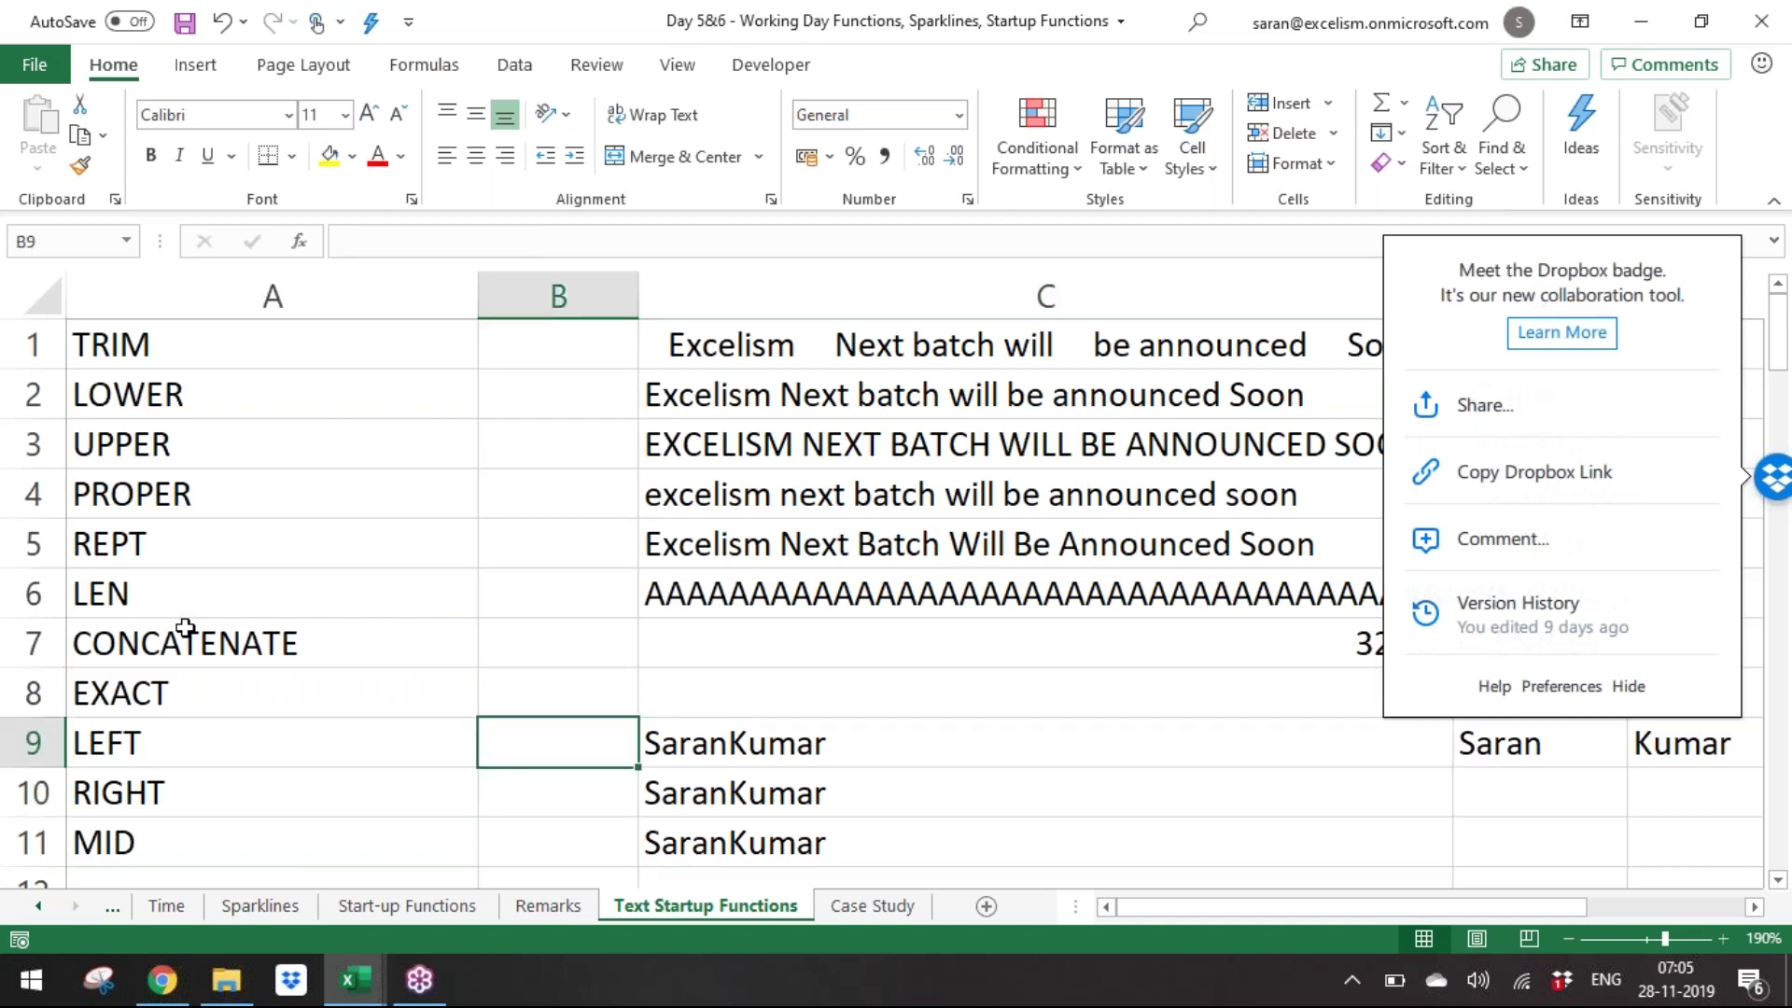
{"action": "key", "text": "Up"}
{"action": "key", "text": "Up"}
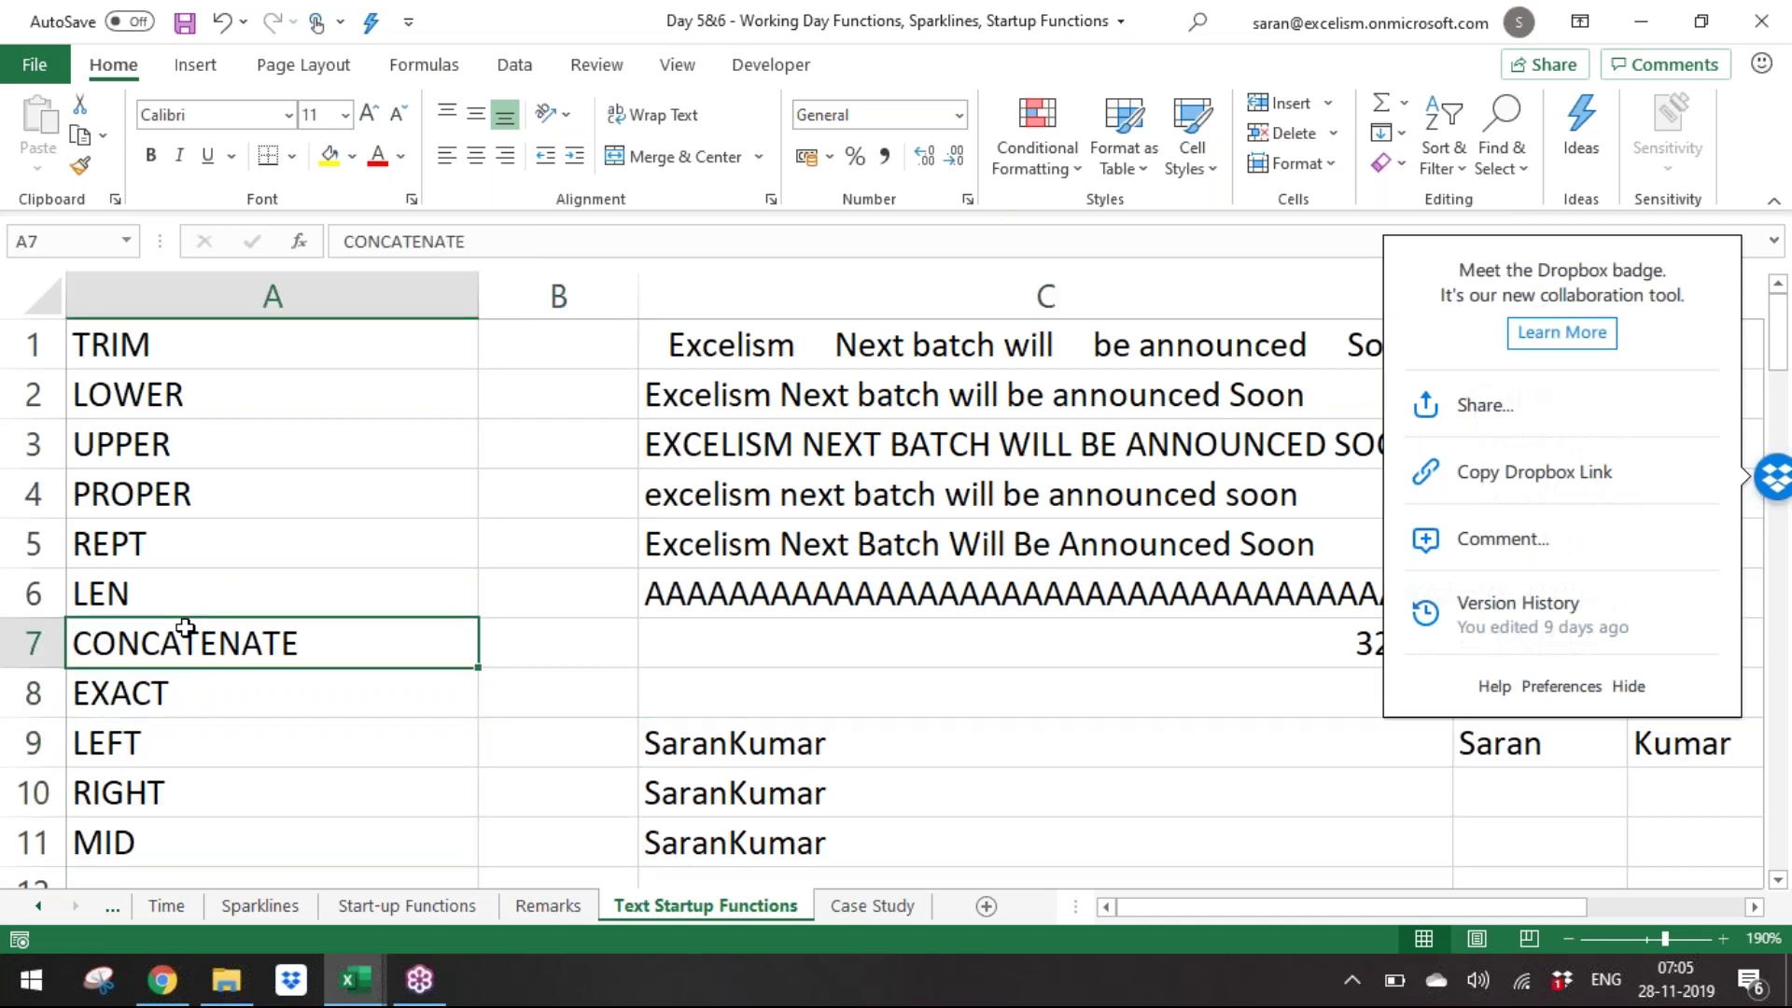
{"action": "key", "text": "ctrl+shift+Down"}
{"action": "key", "text": "Down"}
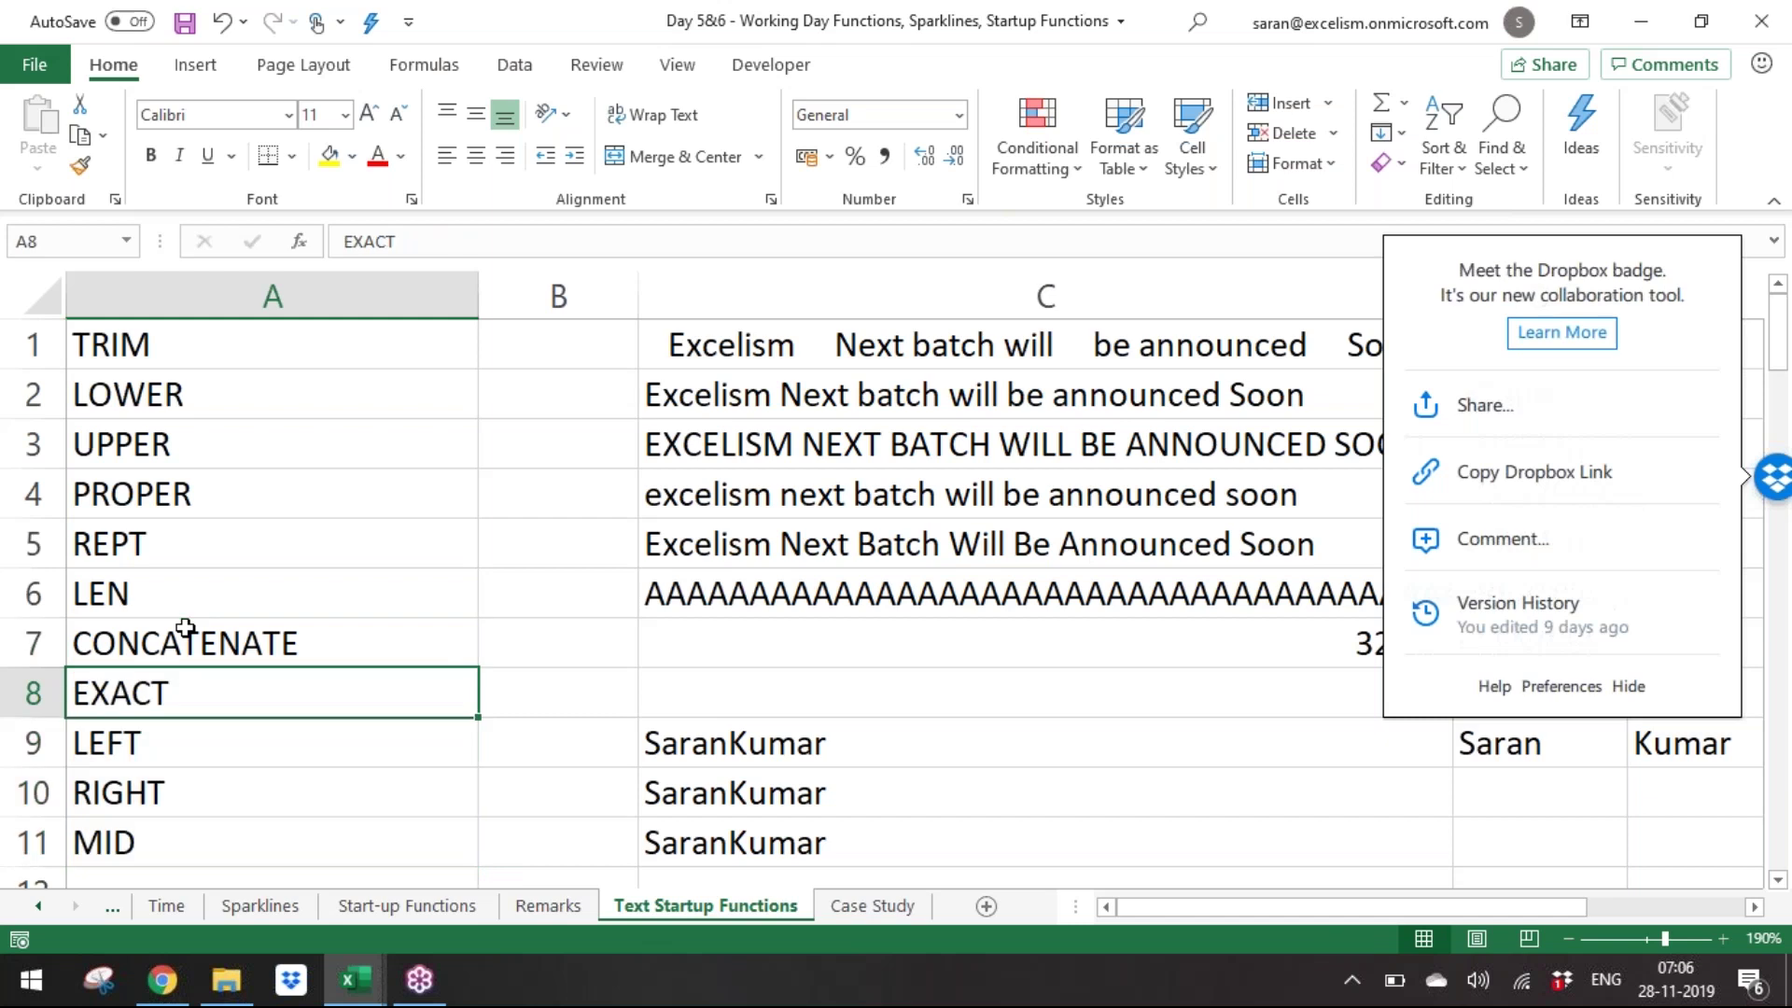
{"action": "key", "text": "Right"}
{"action": "key", "text": "Right"}
{"action": "key", "text": "Right"}
{"action": "key", "text": "Right"}
{"action": "key", "text": "Right"}
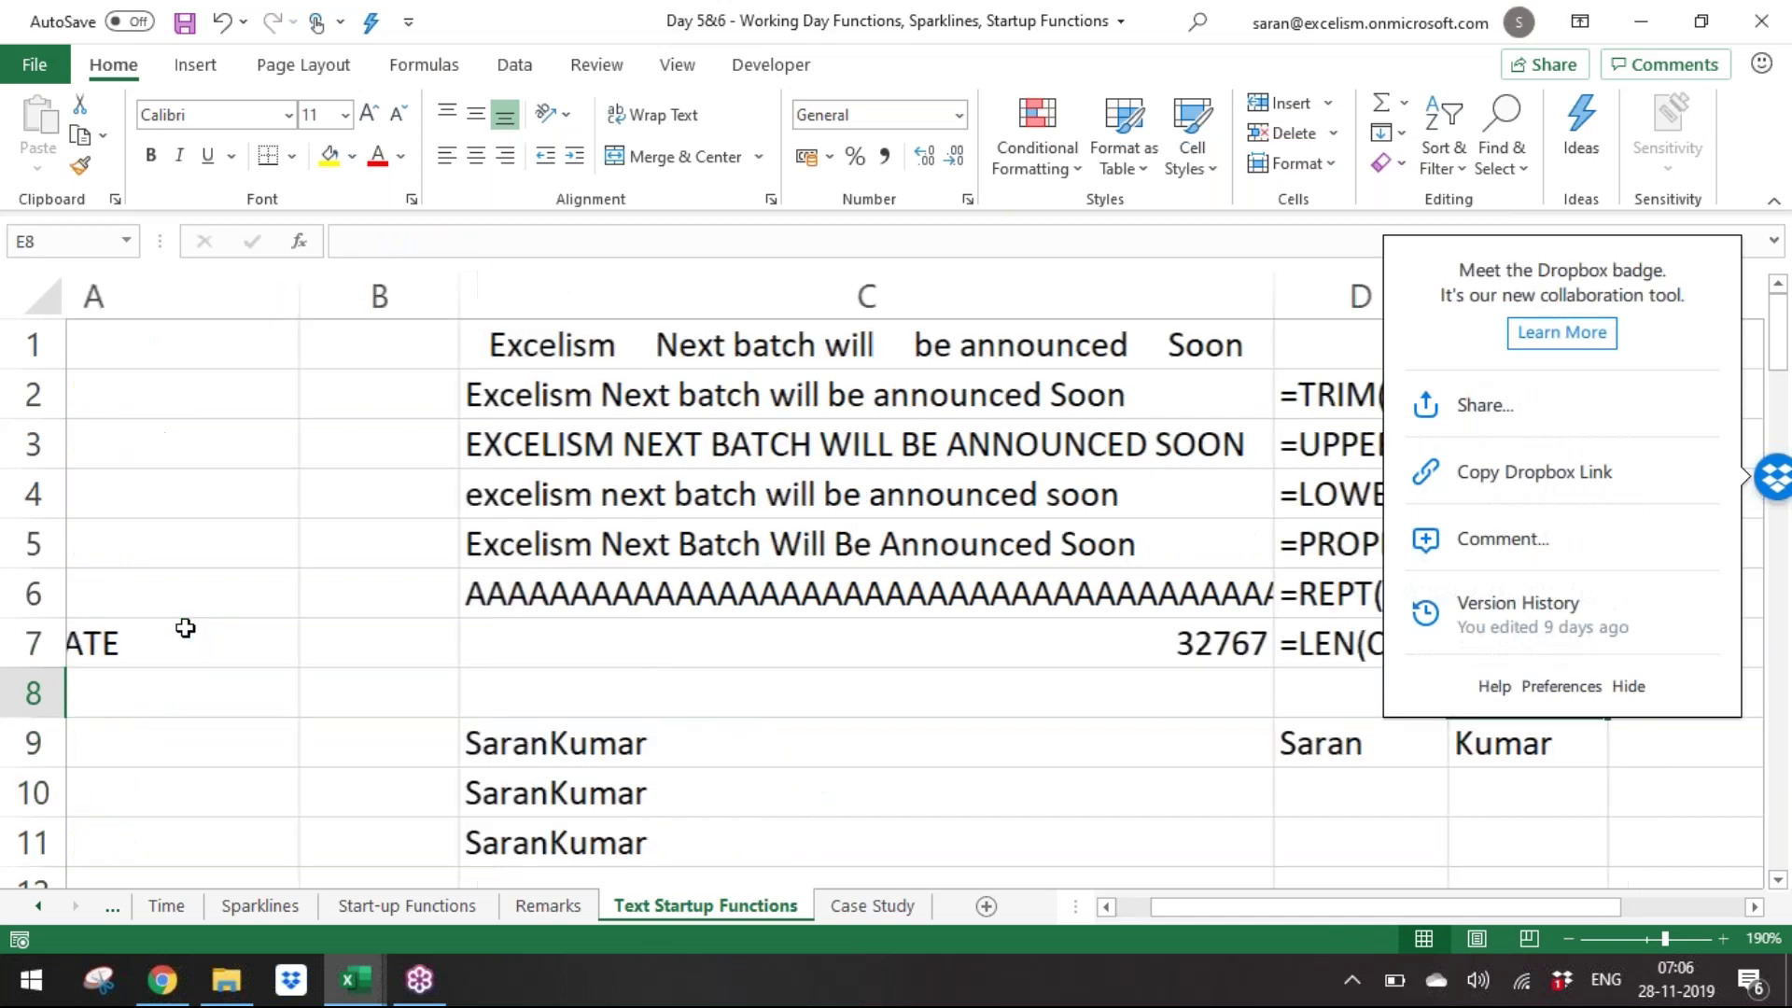
{"action": "key", "text": "Left"}
{"action": "key", "text": "Left"}
{"action": "key", "text": "Left"}
{"action": "key", "text": "Left"}
{"action": "key", "text": "Left"}
{"action": "key", "text": "Down"}
{"action": "key", "text": "shift+Down"}
{"action": "key", "text": "shift+Down"}
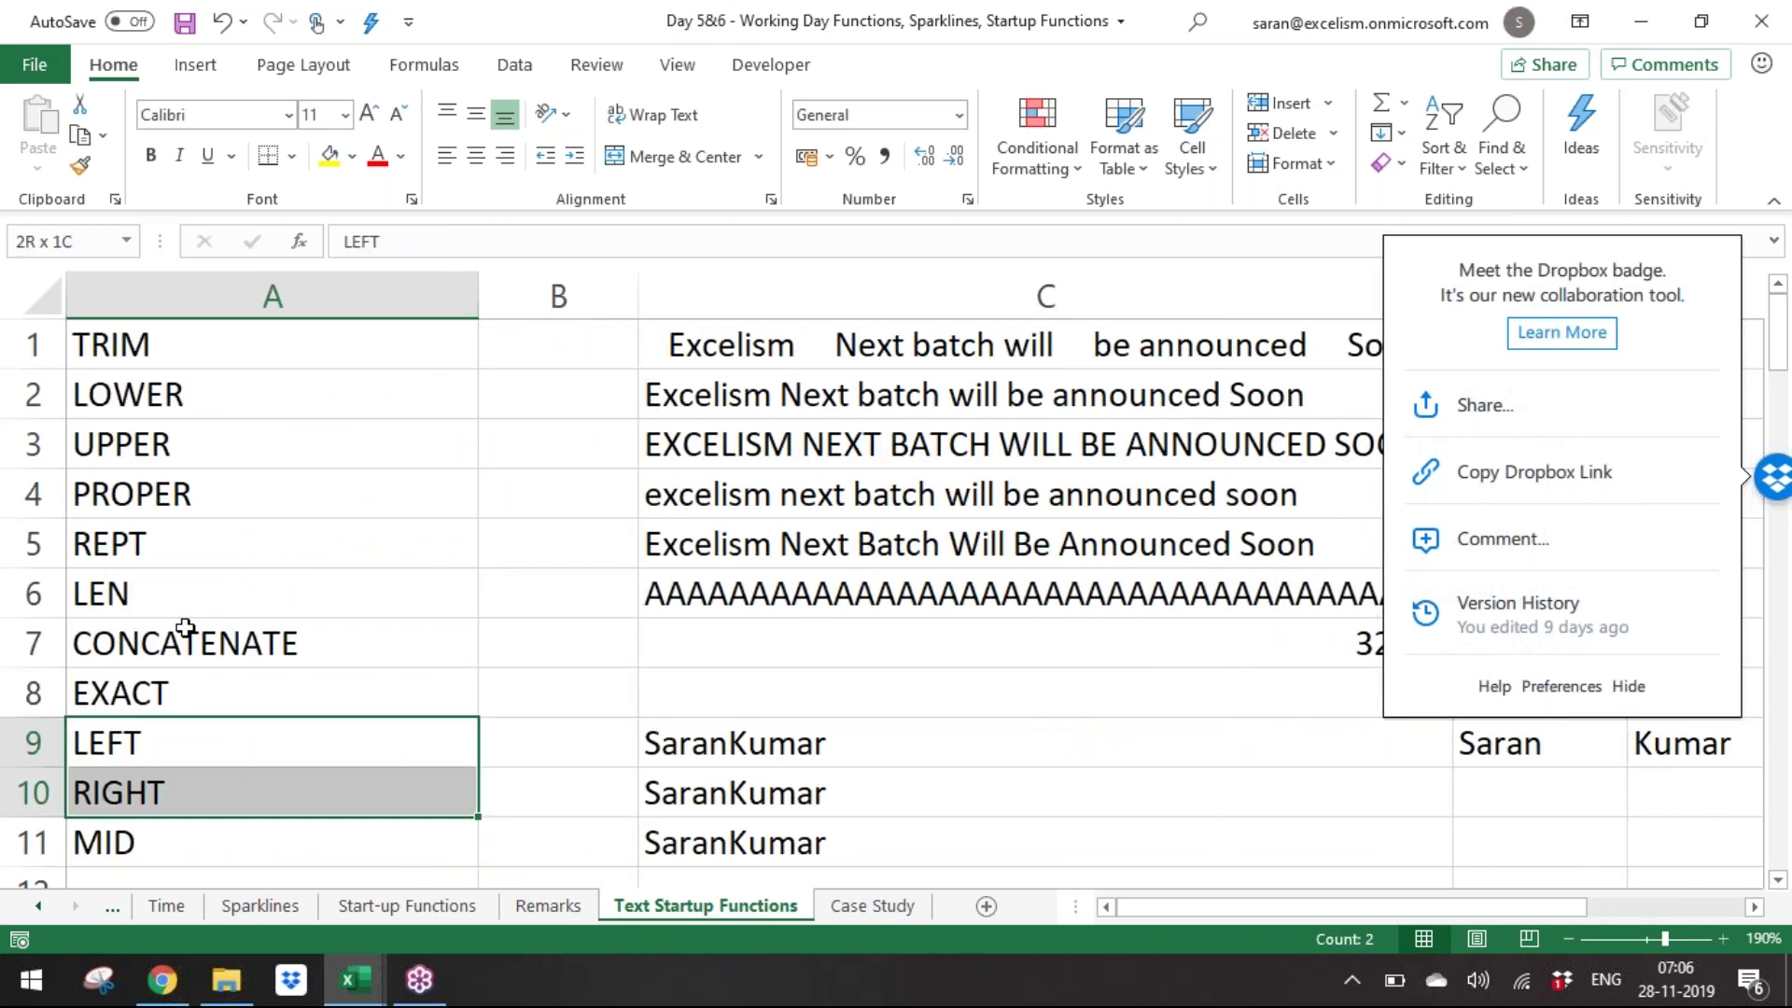
Walk through the TRIM and PROPER notes and the LEFT, RIGHT and MID name examples.
{"action": "scroll", "coordinate": [186, 627], "scroll_direction": "down", "scroll_amount": 1}
{"action": "key", "text": "Down"}
{"action": "key", "text": "Down"}
{"action": "key", "text": "Down"}
{"action": "key", "text": "Down"}
{"action": "key", "text": "Down"}
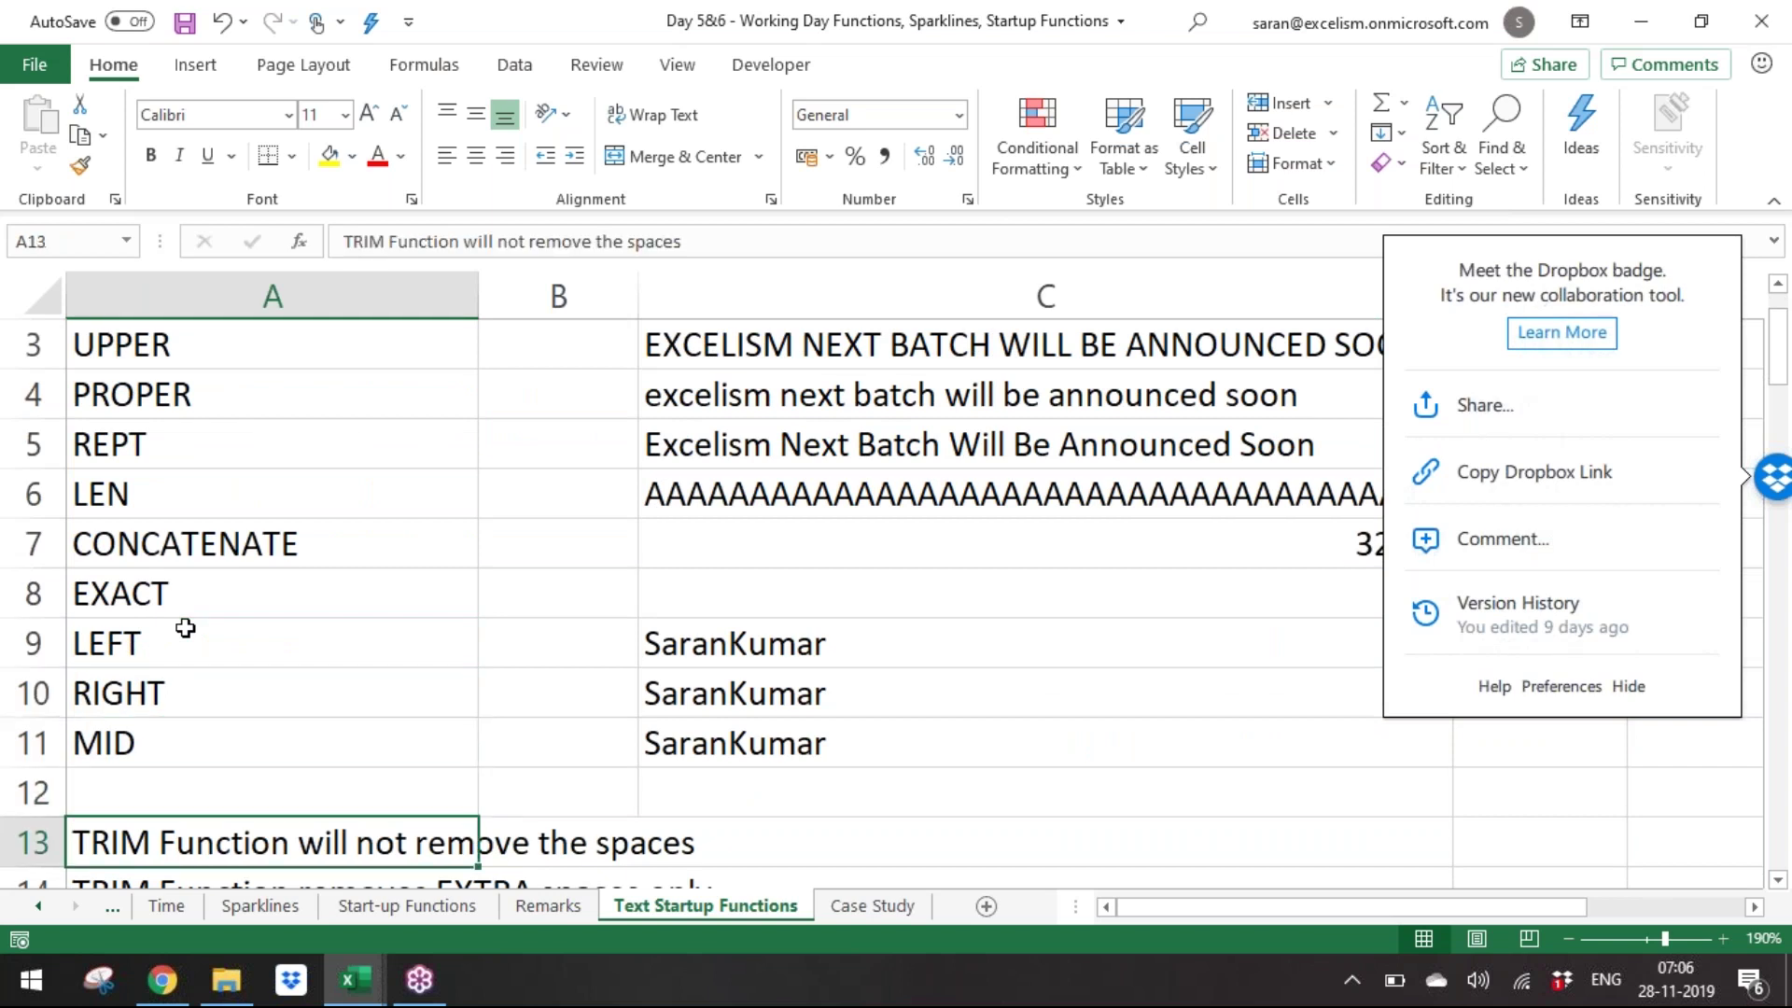
{"action": "key", "text": "Down"}
{"action": "key", "text": "Down"}
{"action": "key", "text": "Down"}
{"action": "key", "text": "Down"}
{"action": "key", "text": "Down"}
{"action": "key", "text": "Down"}
{"action": "key", "text": "Down"}
{"action": "key", "text": "Down"}
{"action": "key", "text": "Down"}
{"action": "key", "text": "Down"}
{"action": "key", "text": "Down"}
{"action": "key", "text": "Down"}
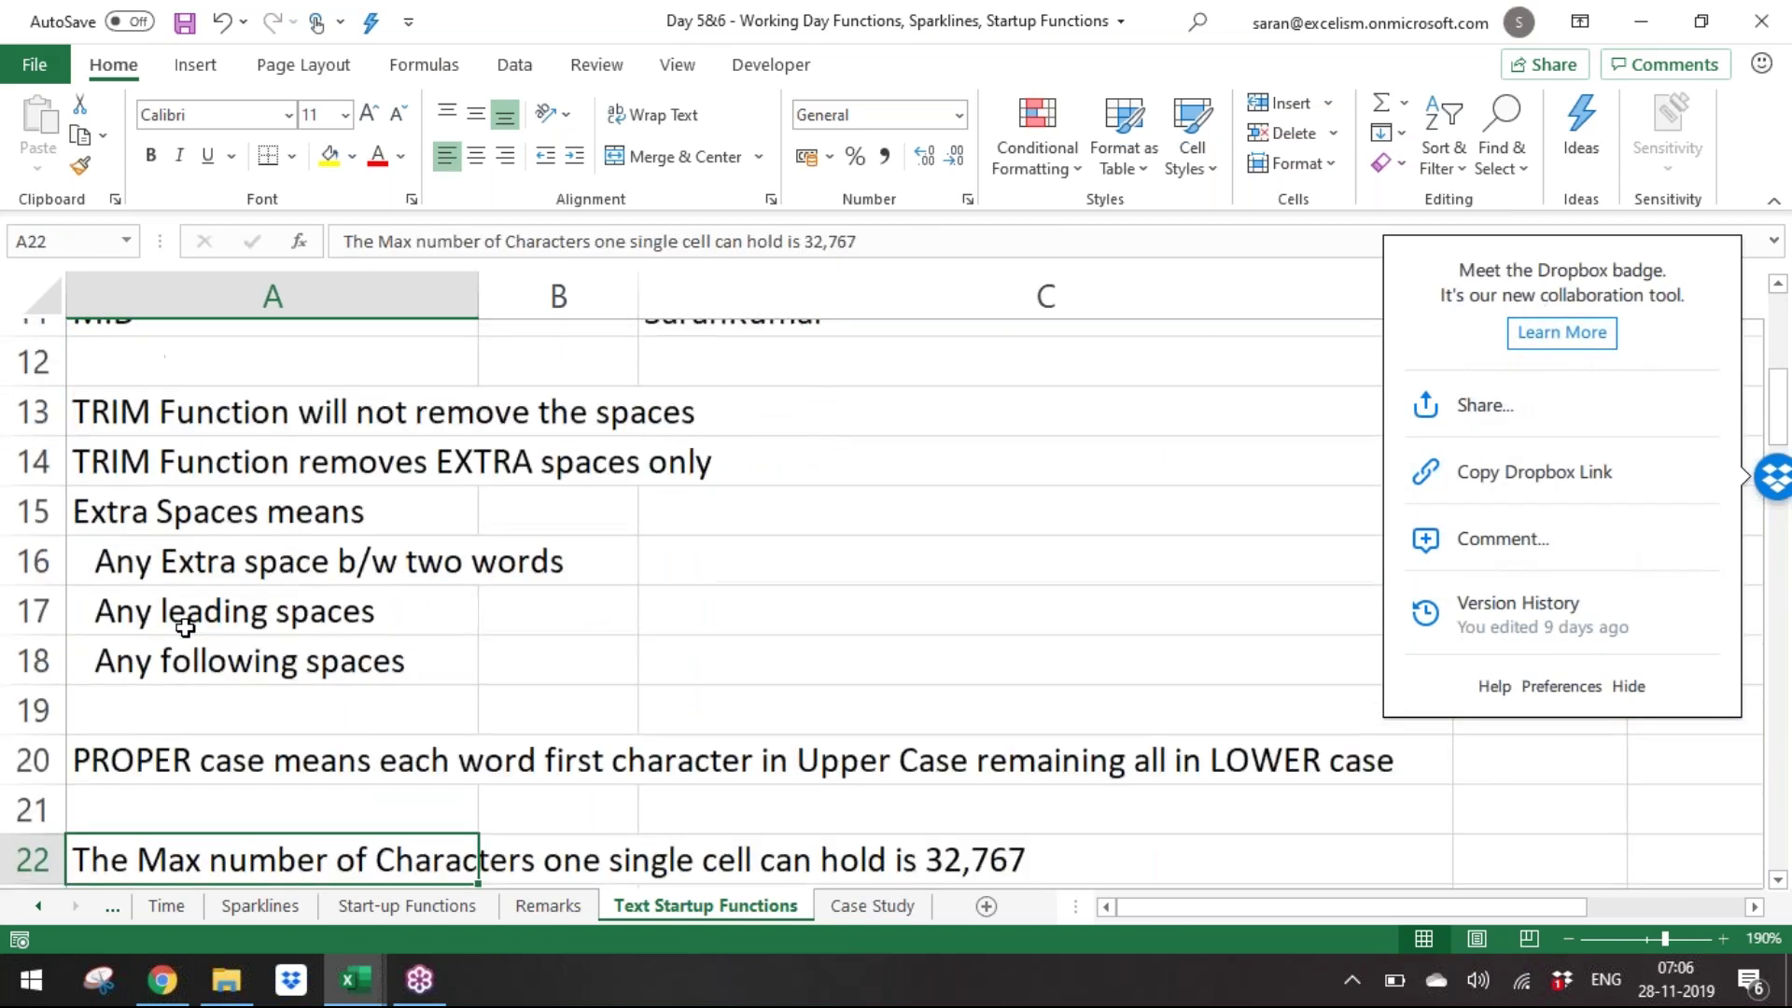
{"action": "key", "text": "Down"}
{"action": "key", "text": "Down"}
{"action": "key", "text": "Down"}
{"action": "key", "text": "Down"}
{"action": "key", "text": "Down"}
{"action": "key", "text": "Down"}
{"action": "key", "text": "Down"}
{"action": "key", "text": "Down"}
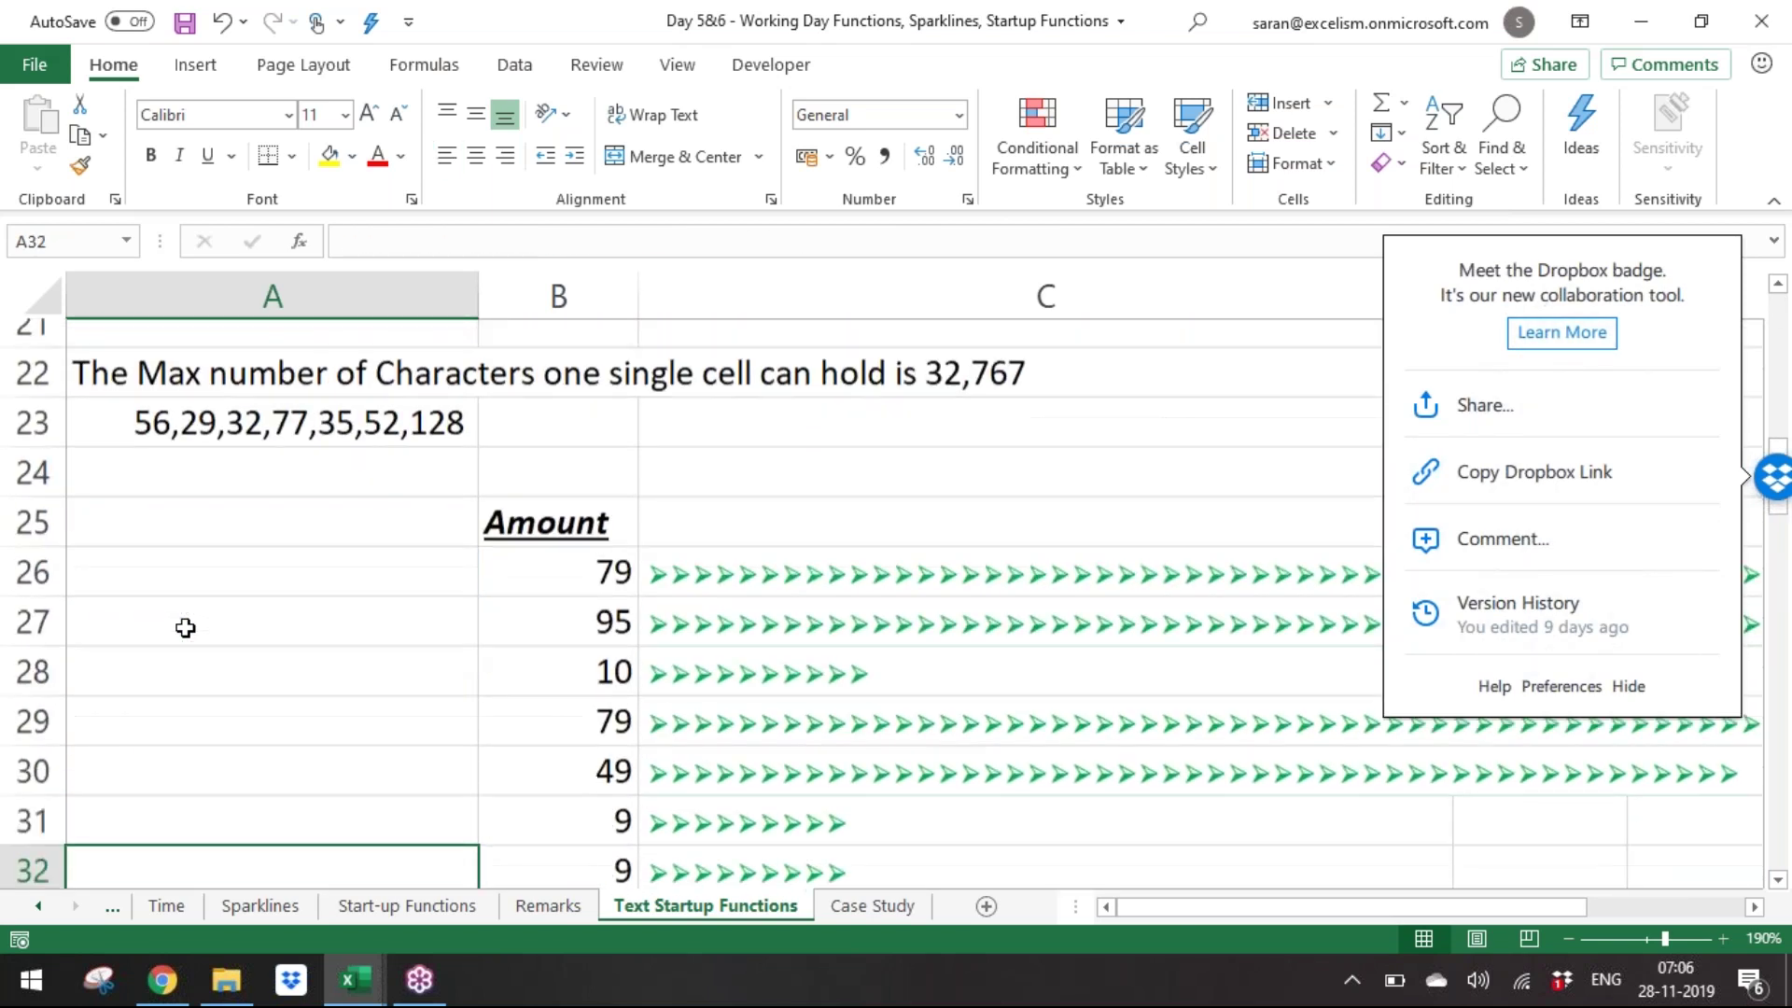
{"action": "key", "text": "Down"}
{"action": "key", "text": "Down"}
{"action": "key", "text": "Down"}
{"action": "key", "text": "Down"}
{"action": "key", "text": "Down"}
{"action": "key", "text": "Down"}
{"action": "key", "text": "Down"}
{"action": "key", "text": "Down"}
{"action": "key", "text": "Down"}
{"action": "key", "text": "Down"}
{"action": "key", "text": "Down"}
{"action": "key", "text": "Down"}
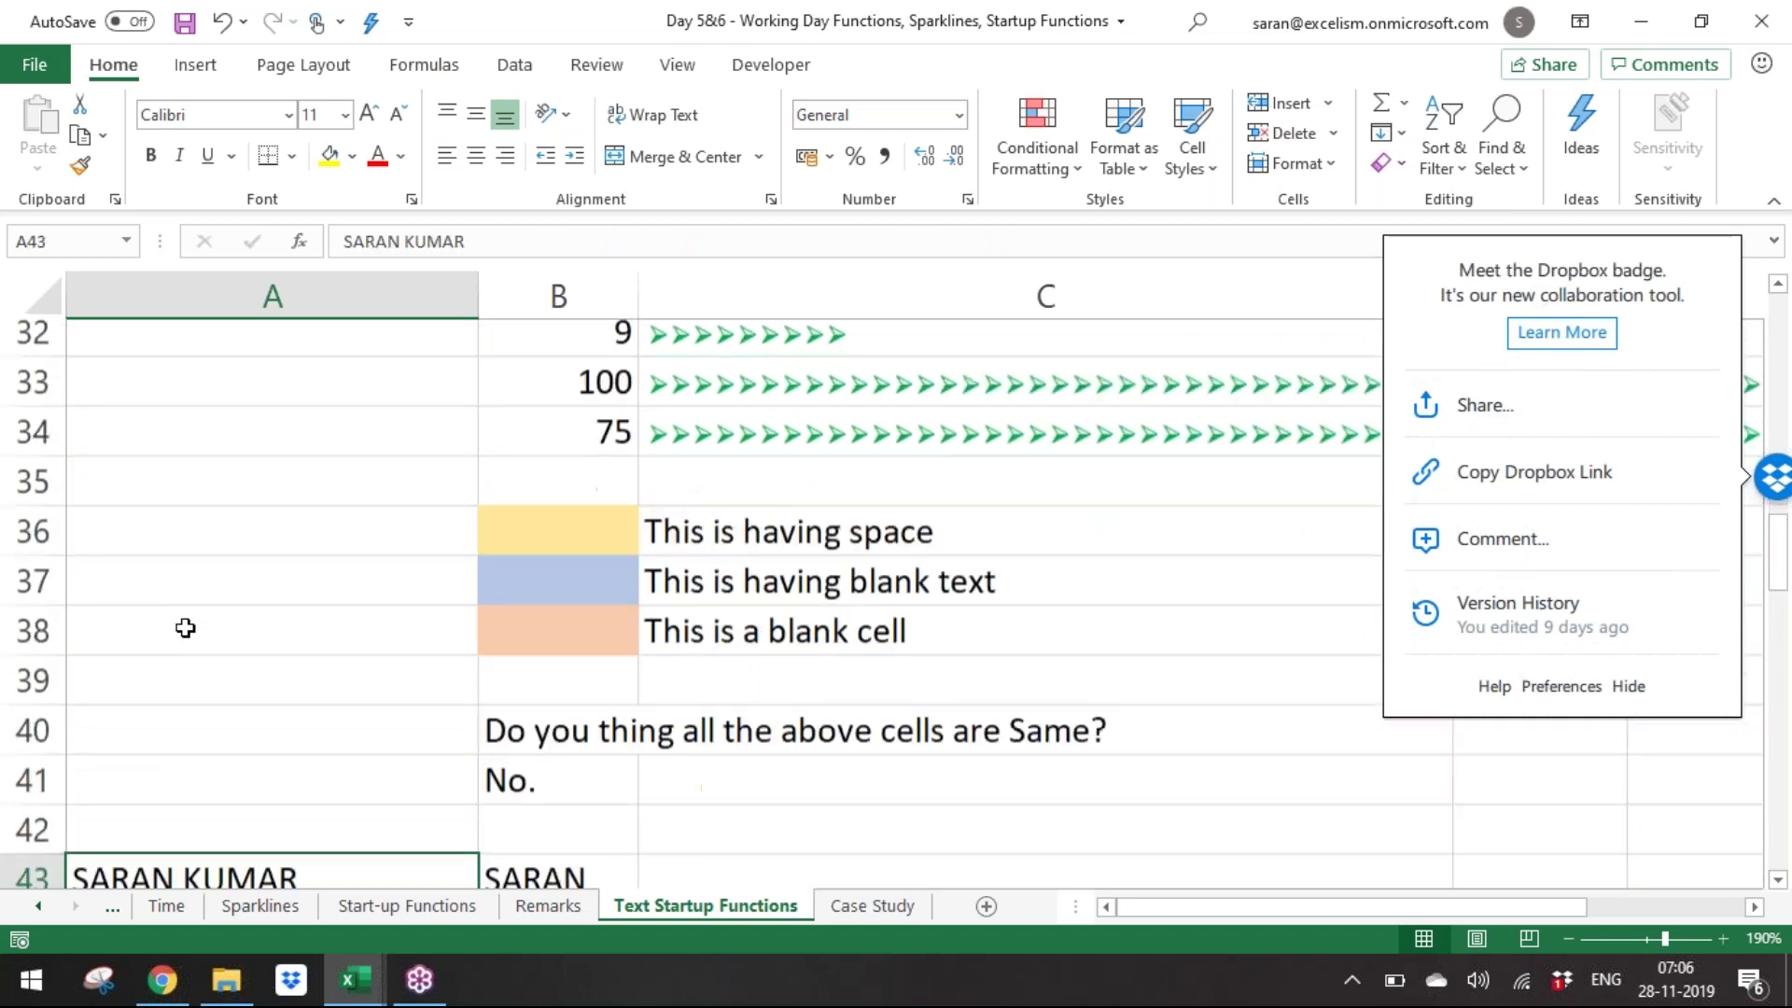
{"action": "key", "text": "Down"}
{"action": "key", "text": "Down"}
{"action": "key", "text": "Up"}
{"action": "key", "text": "Up"}
{"action": "key", "text": "Up"}
{"action": "key", "text": "Up"}
{"action": "key", "text": "Up"}
{"action": "key", "text": "Up"}
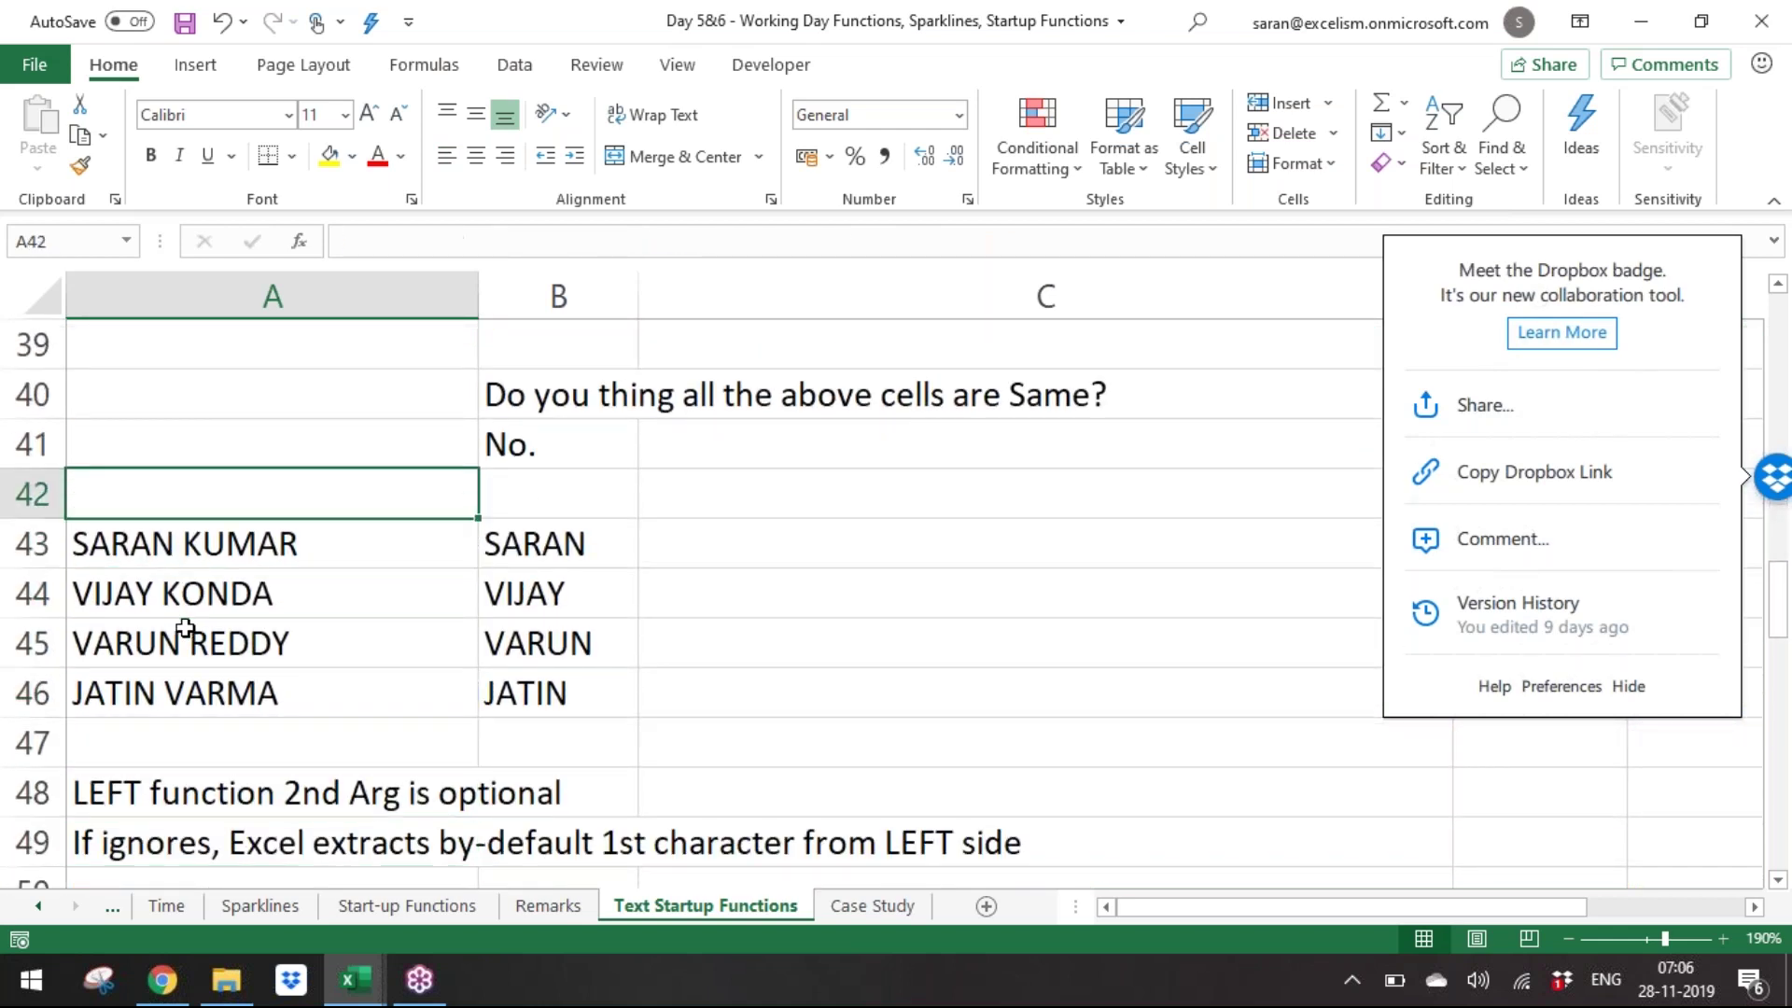
{"action": "key", "text": "Right"}
{"action": "key", "text": "Down"}
{"action": "key", "text": "Down"}
{"action": "key", "text": "Down"}
{"action": "key", "text": "Down"}
{"action": "key", "text": "Down"}
{"action": "key", "text": "Down"}
{"action": "key", "text": "Down"}
{"action": "key", "text": "Down"}
{"action": "key", "text": "Down"}
{"action": "key", "text": "Down"}
{"action": "key", "text": "Down"}
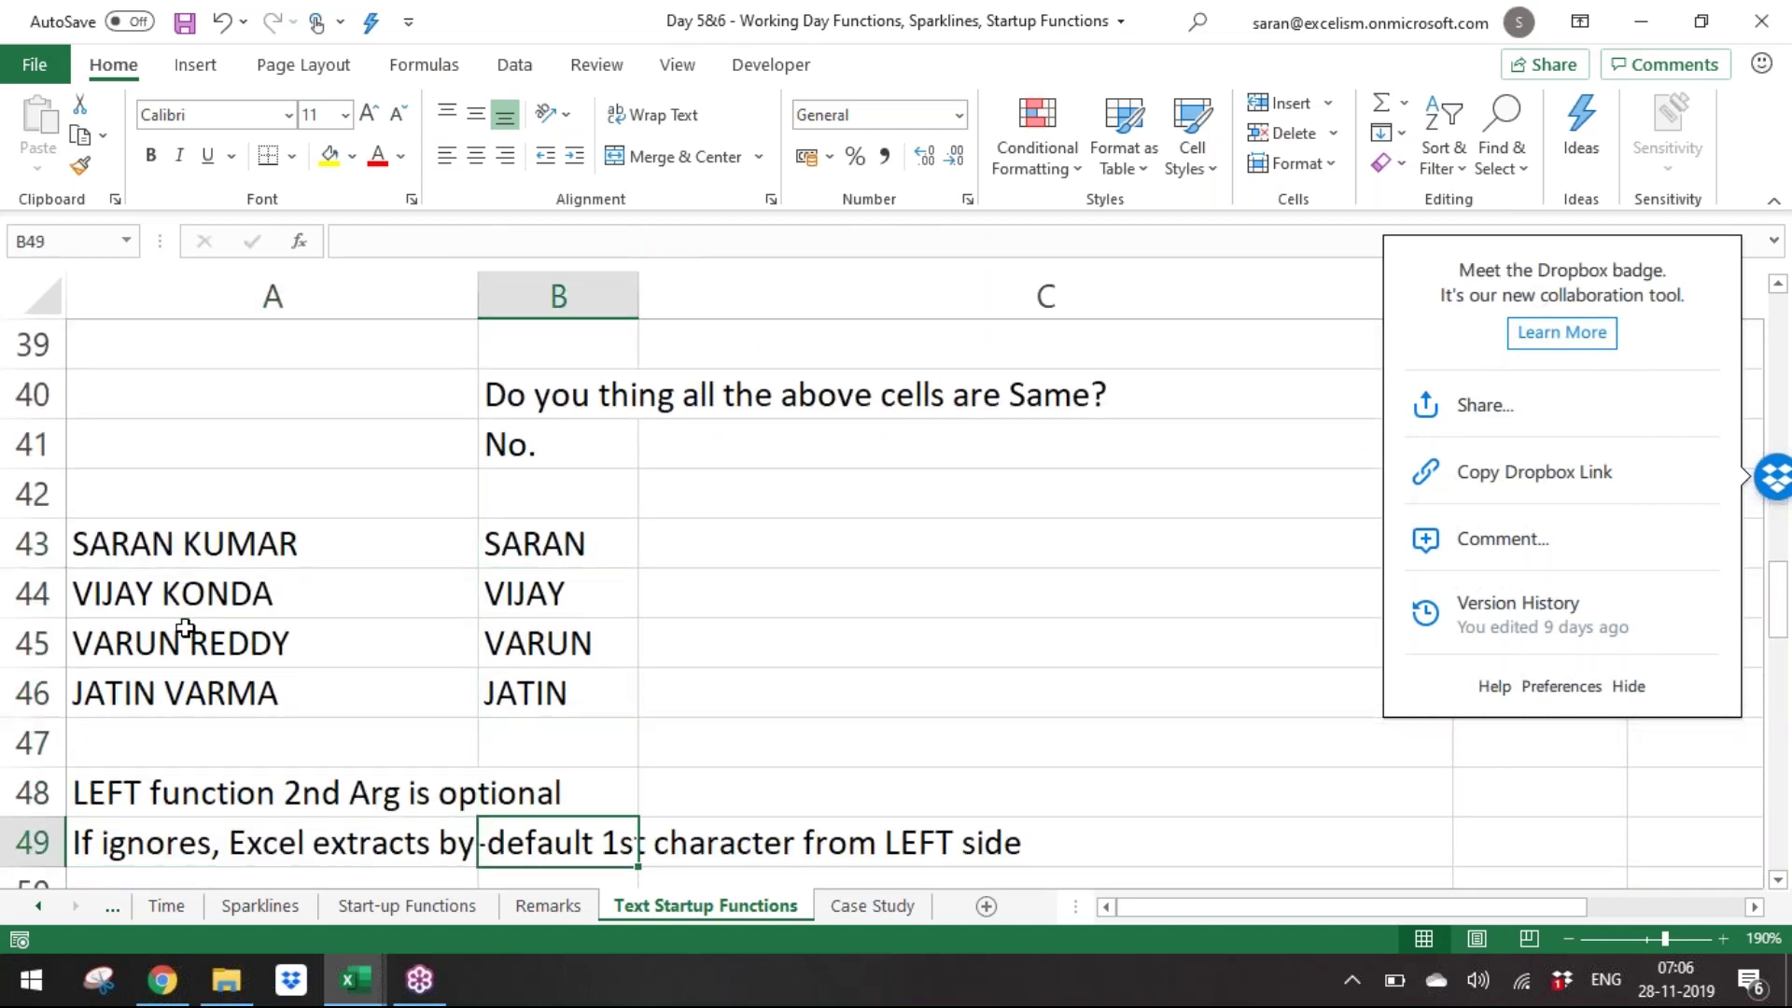
{"action": "key", "text": "Down"}
{"action": "key", "text": "Down"}
{"action": "key", "text": "Down"}
{"action": "key", "text": "Down"}
{"action": "key", "text": "Down"}
{"action": "key", "text": "Down"}
{"action": "key", "text": "Down"}
{"action": "key", "text": "Down"}
{"action": "key", "text": "Down"}
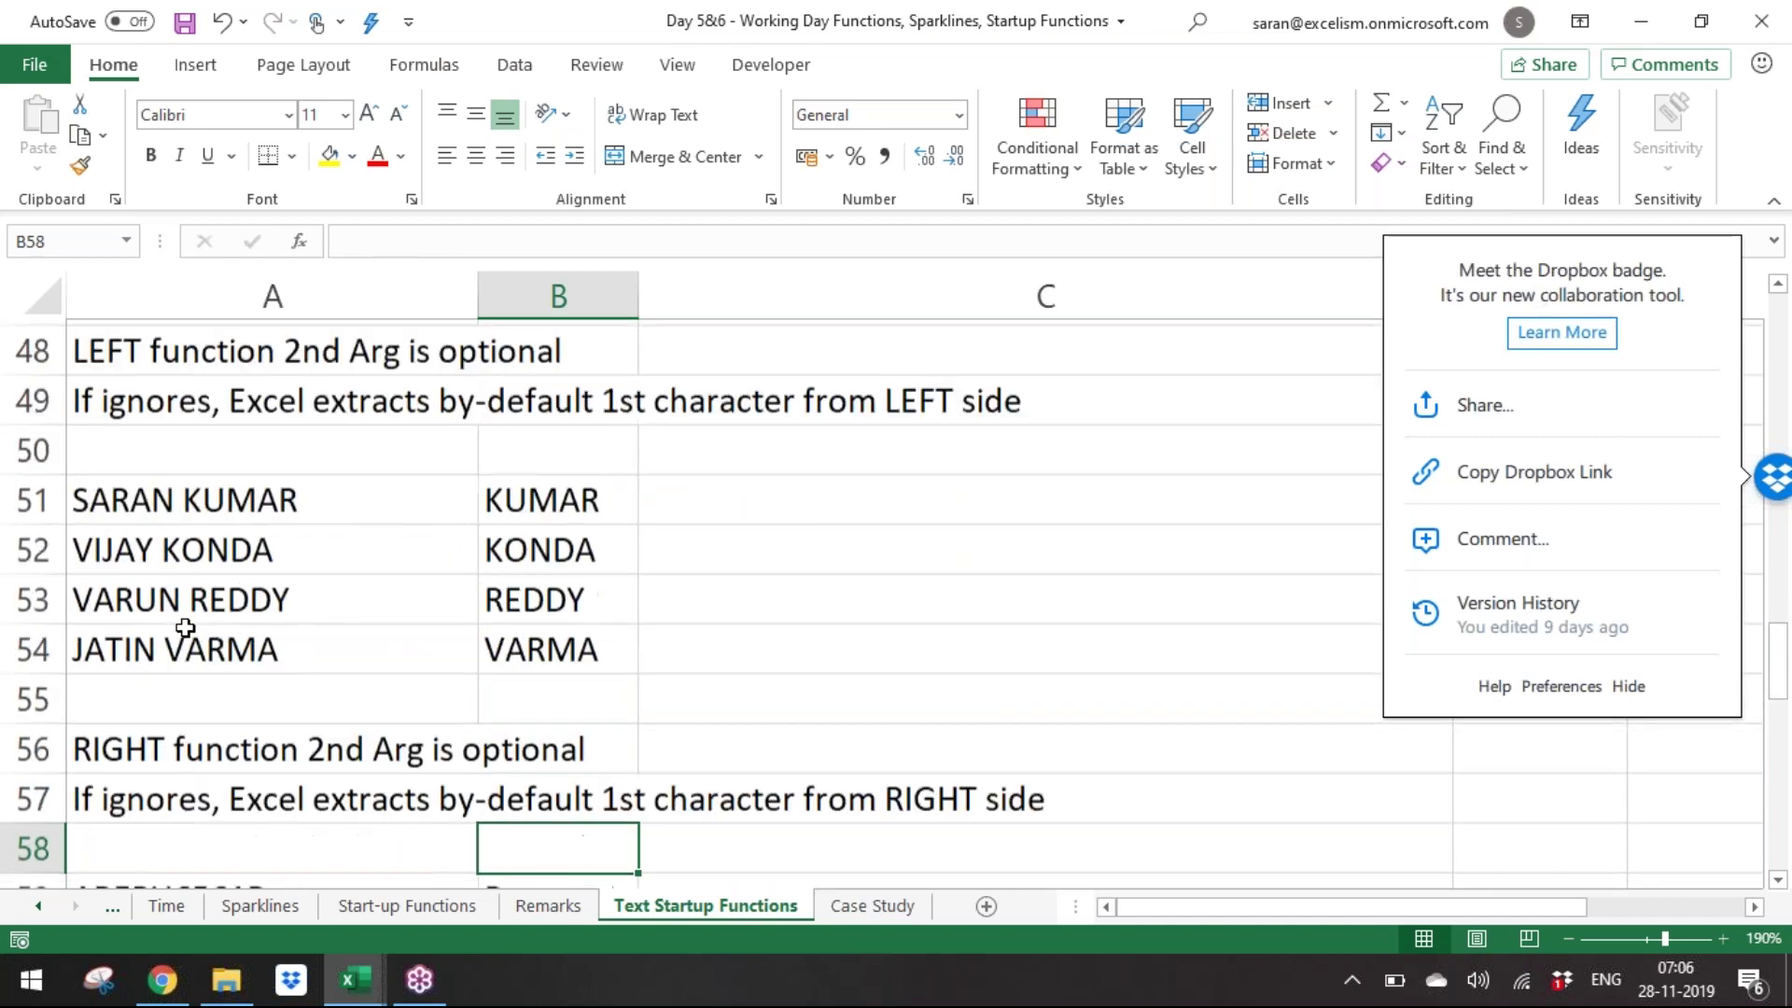
{"action": "key", "text": "Up"}
{"action": "key", "text": "Up"}
{"action": "key", "text": "Up"}
{"action": "key", "text": "Up"}
{"action": "key", "text": "Up"}
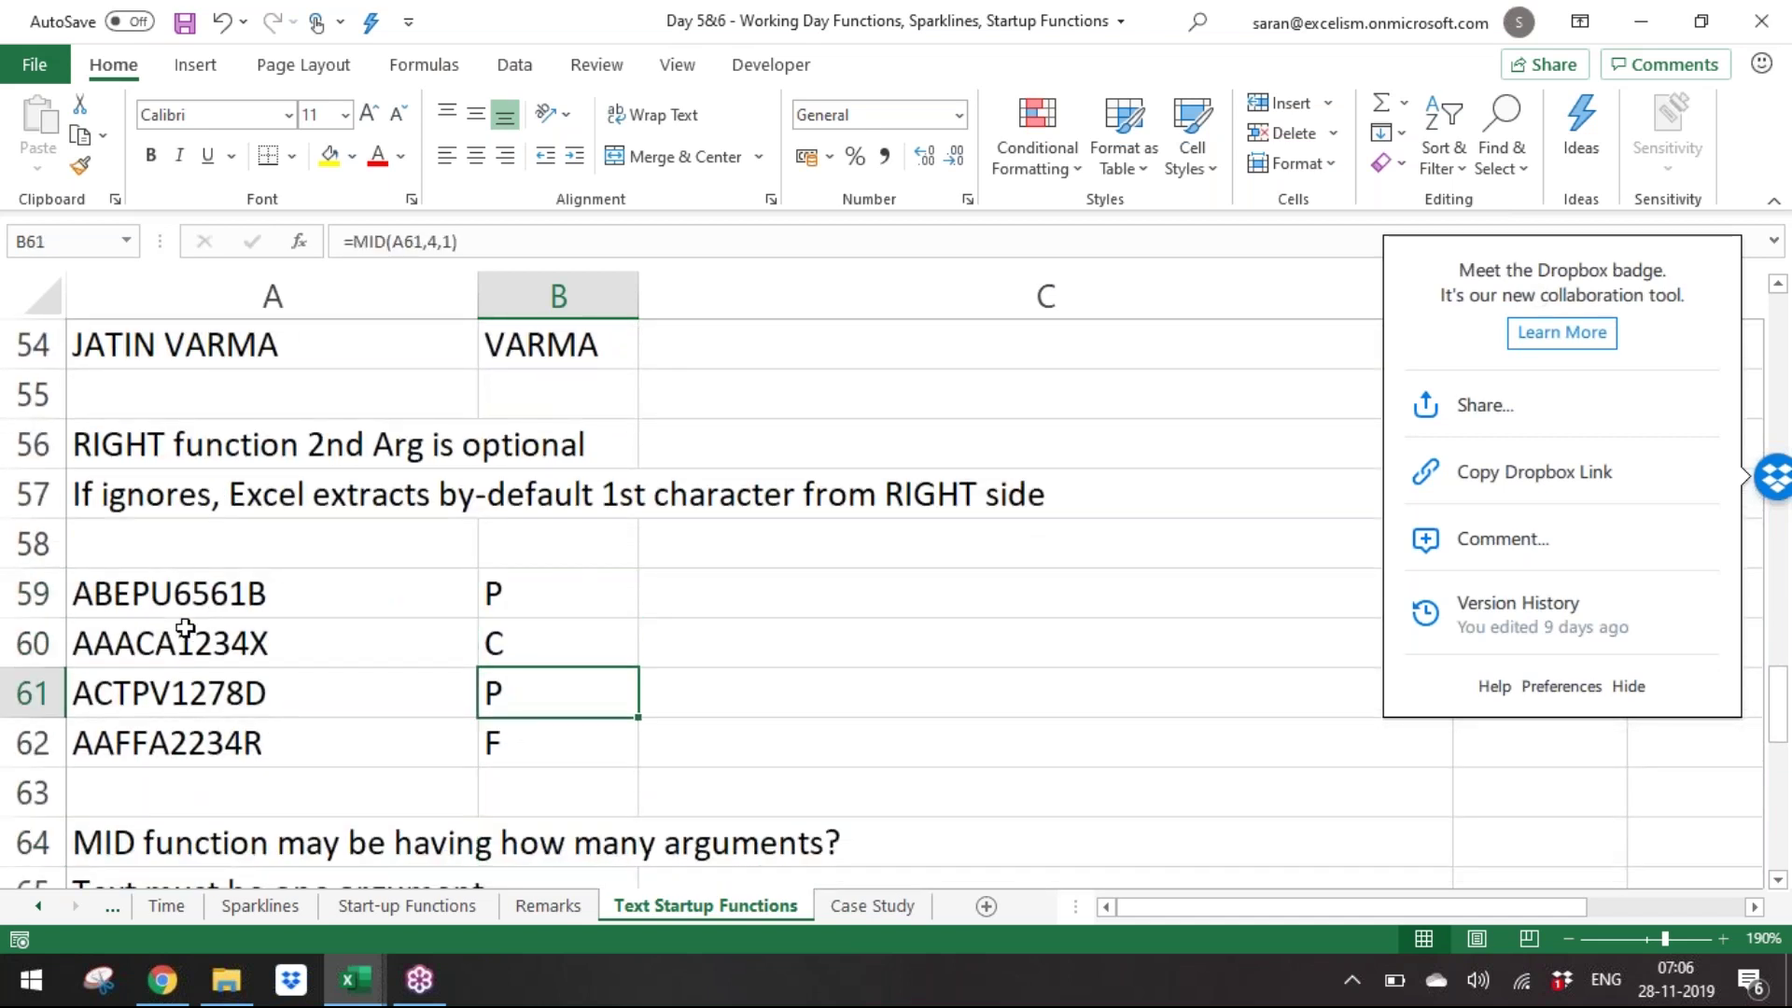
Check the EXACT formula in B69, the DAY formula in B76 and the CONCAT code results.
{"action": "key", "text": "Down"}
{"action": "key", "text": "Down"}
{"action": "key", "text": "Down"}
{"action": "key", "text": "Down"}
{"action": "key", "text": "Down"}
{"action": "key", "text": "Down"}
{"action": "key", "text": "Down"}
{"action": "key", "text": "Down"}
{"action": "key", "text": "Down"}
{"action": "key", "text": "Down"}
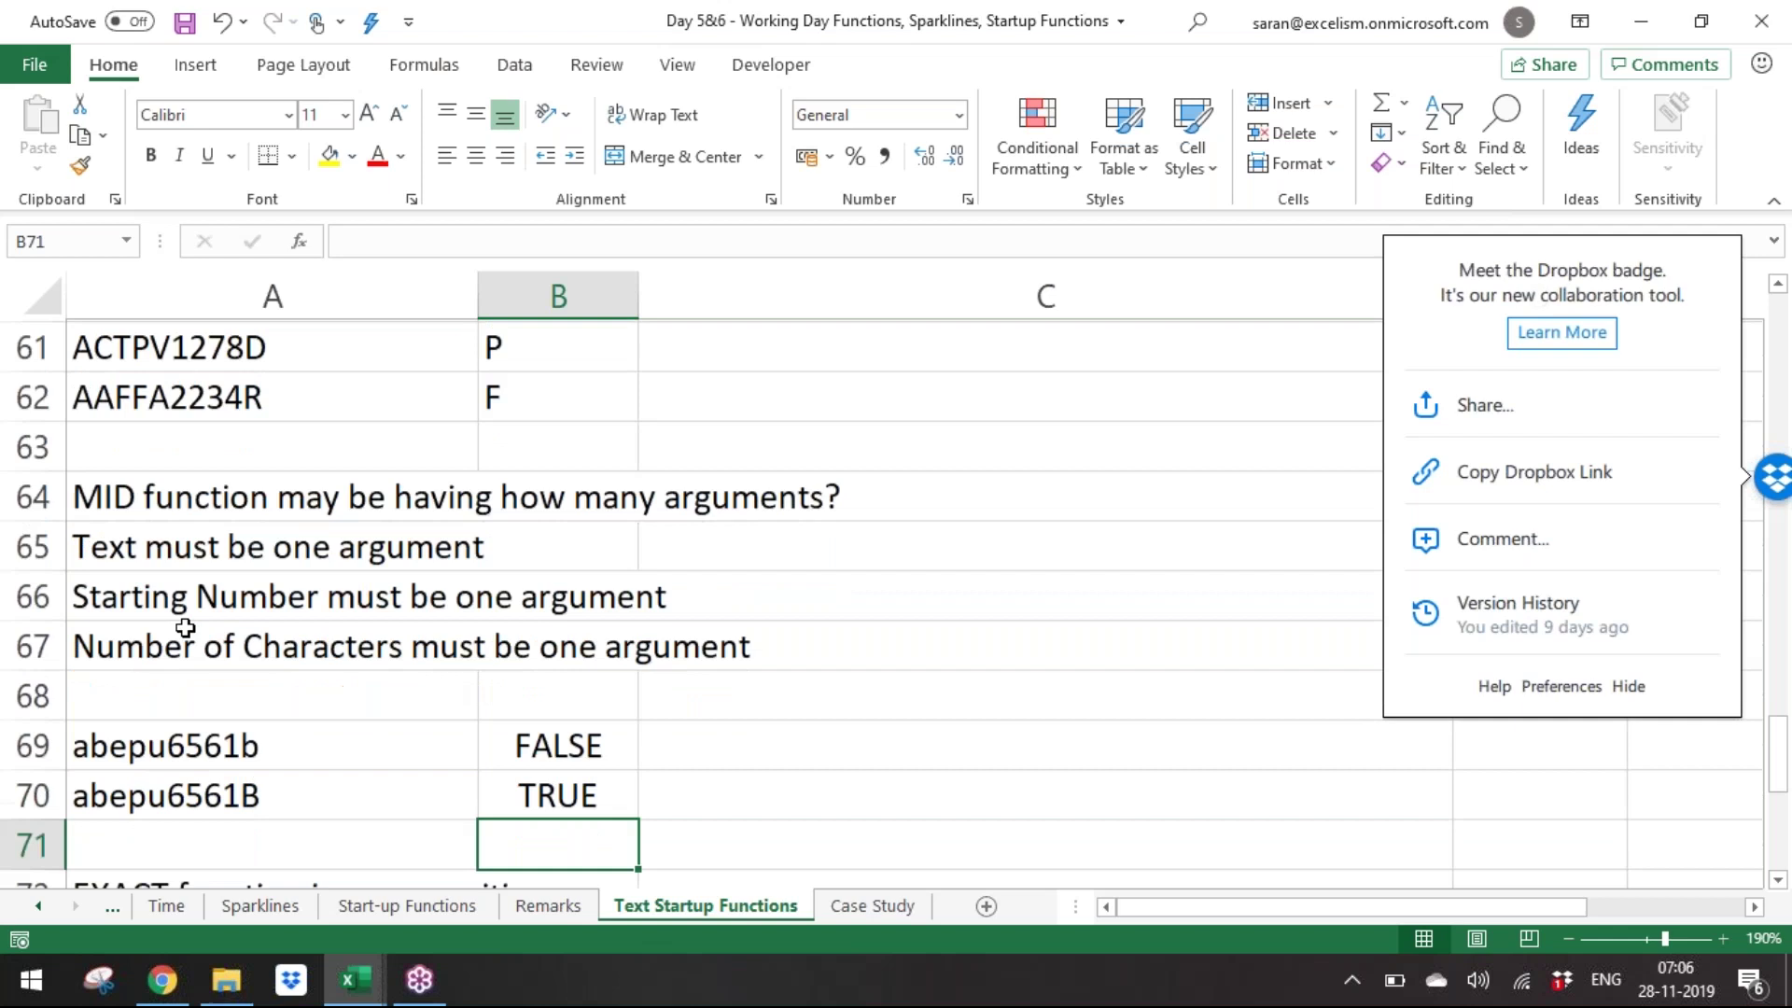
{"action": "key", "text": "Down"}
{"action": "key", "text": "Down"}
{"action": "key", "text": "Up"}
{"action": "key", "text": "Up"}
{"action": "key", "text": "Up"}
{"action": "key", "text": "Up"}
{"action": "key", "text": "Down"}
{"action": "key", "text": "Down"}
{"action": "key", "text": "Up"}
{"action": "key", "text": "Up"}
{"action": "key", "text": "Down"}
{"action": "key", "text": "Down"}
{"action": "key", "text": "Down"}
{"action": "key", "text": "Down"}
{"action": "key", "text": "Down"}
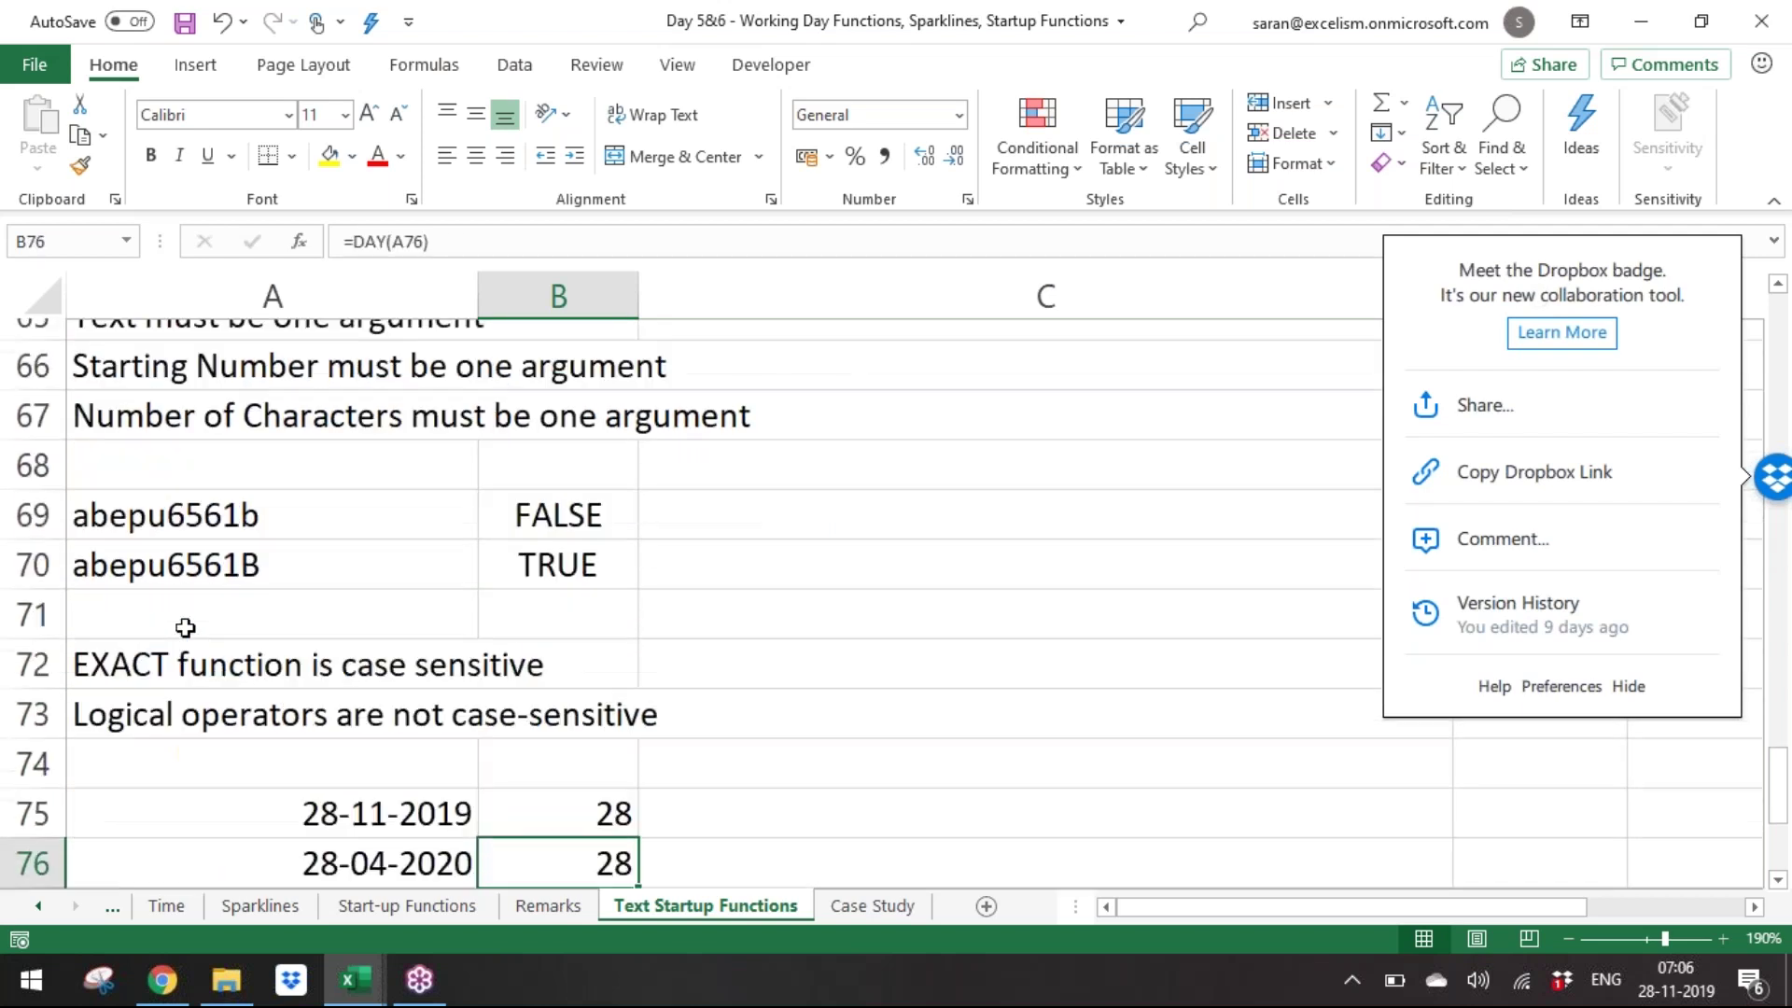
{"action": "key", "text": "Down"}
{"action": "key", "text": "Down"}
{"action": "key", "text": "Up"}
{"action": "key", "text": "Up"}
{"action": "key", "text": "Down"}
{"action": "key", "text": "Down"}
{"action": "key", "text": "Down"}
{"action": "key", "text": "Down"}
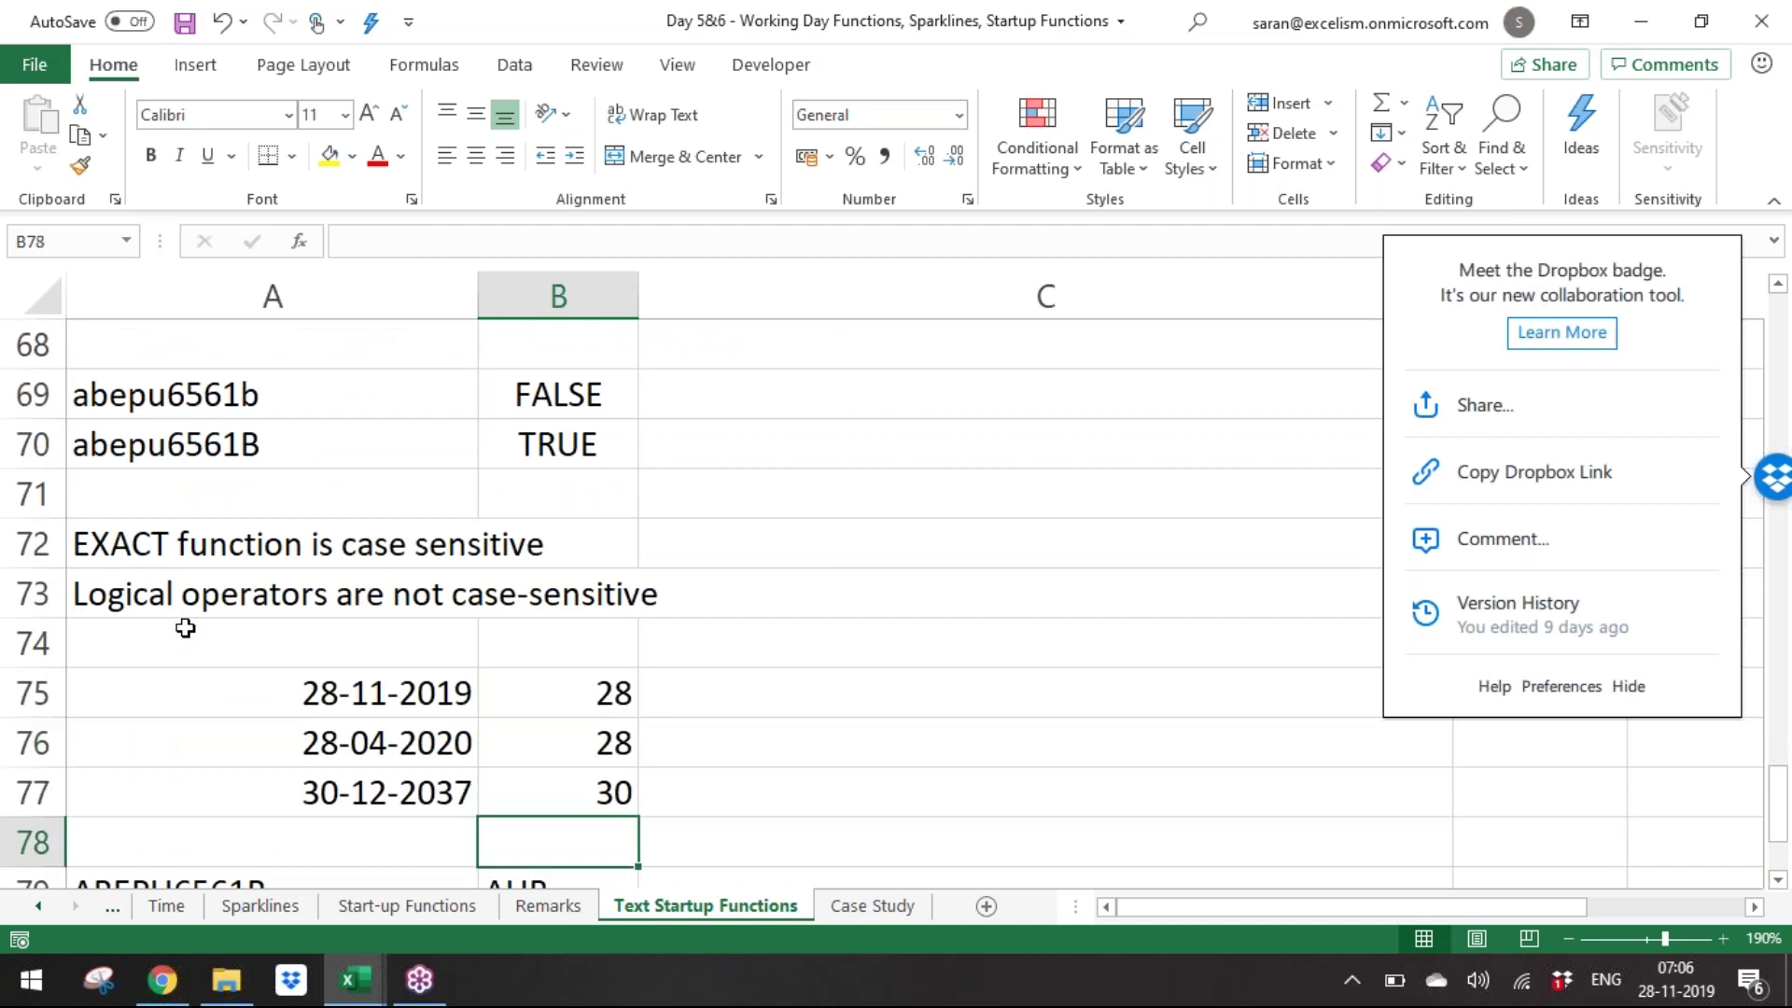
{"action": "key", "text": "Up"}
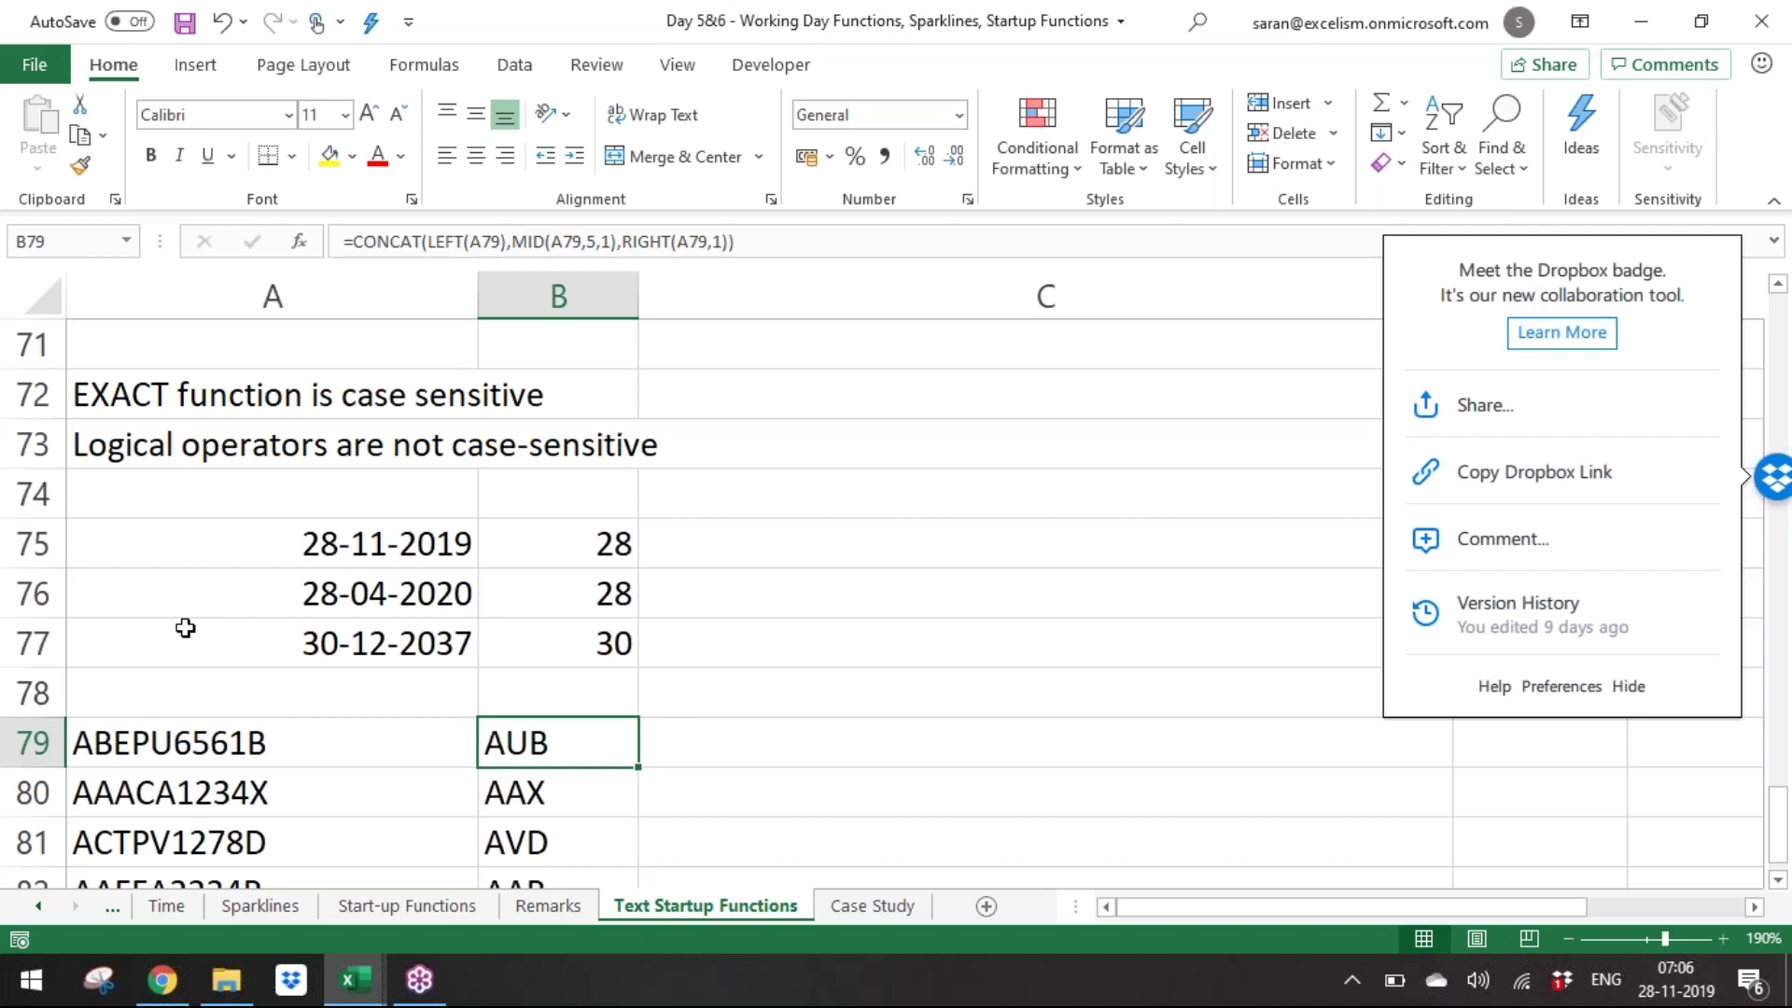
{"action": "key", "text": "Down"}
{"action": "key", "text": "Down"}
{"action": "key", "text": "Down"}
{"action": "key", "text": "Down"}
{"action": "key", "text": "Down"}
{"action": "key", "text": "Down"}
{"action": "key", "text": "Down"}
{"action": "key", "text": "Down"}
{"action": "key", "text": "Down"}
{"action": "key", "text": "Down"}
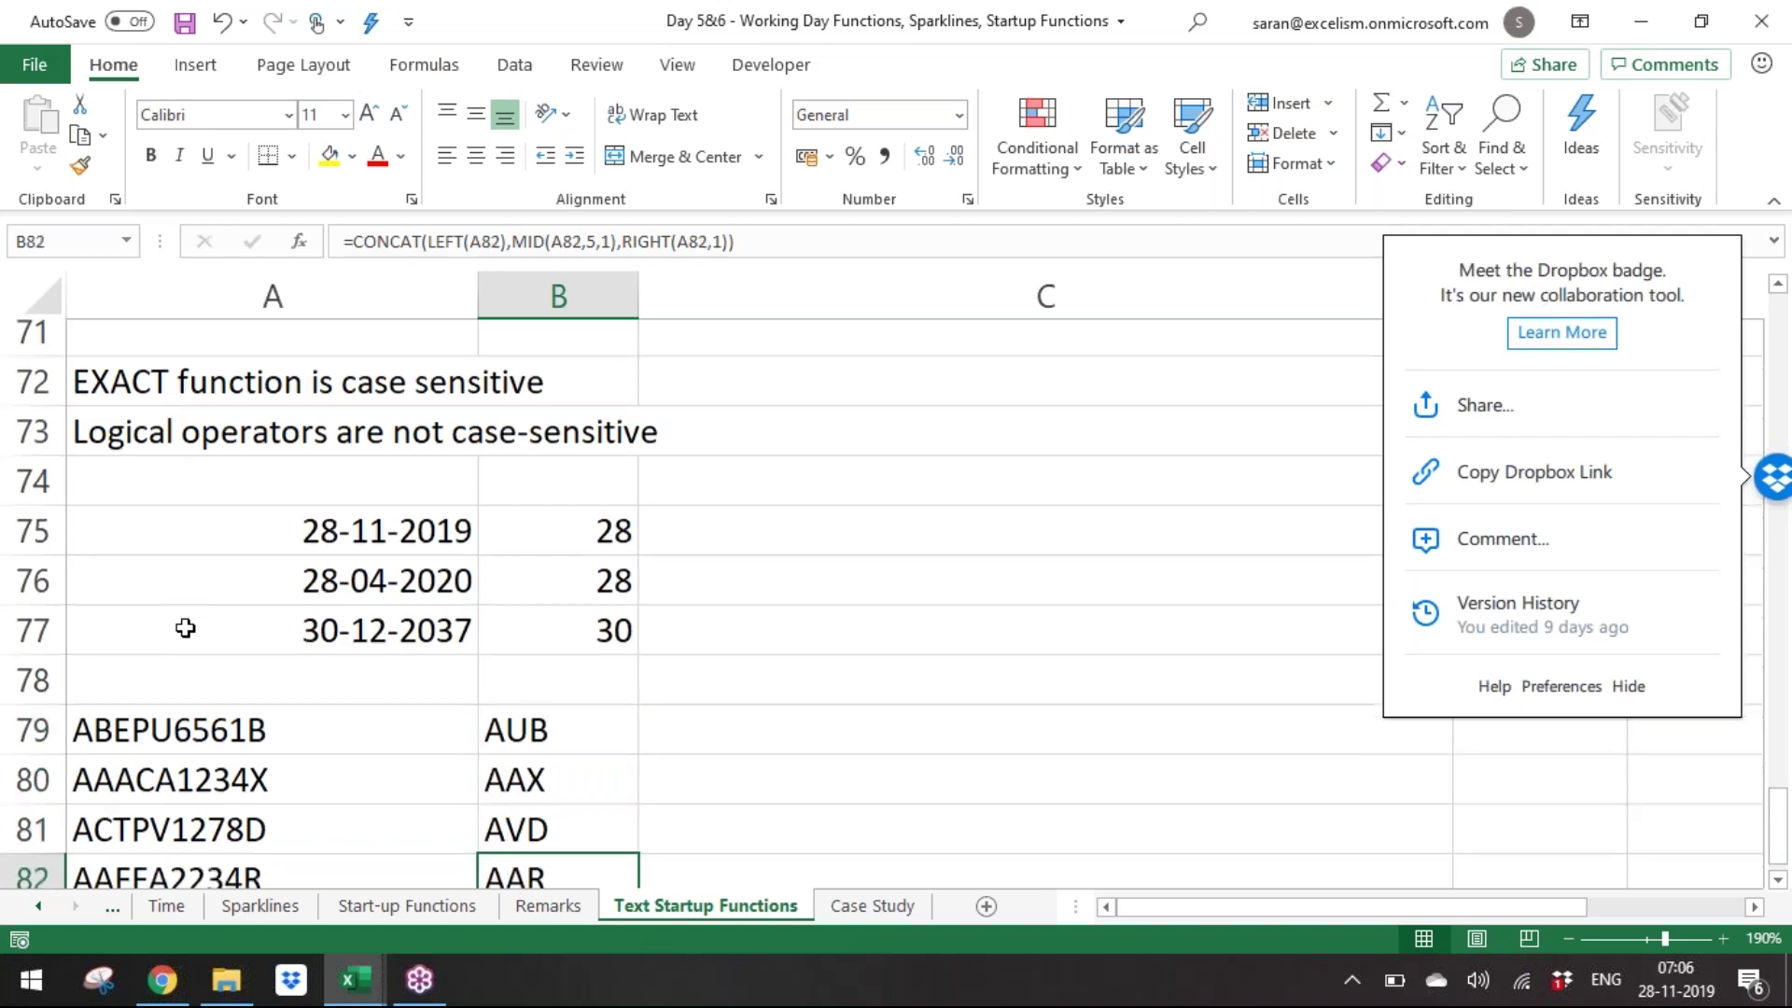
{"action": "key", "text": "Up"}
{"action": "key", "text": "Up"}
{"action": "key", "text": "Up"}
{"action": "key", "text": "Up"}
{"action": "key", "text": "Up"}
{"action": "key", "text": "Up"}
{"action": "key", "text": "Up"}
{"action": "key", "text": "Up"}
{"action": "key", "text": "Up"}
{"action": "key", "text": "Up"}
{"action": "key", "text": "Up"}
{"action": "key", "text": "Up"}
{"action": "key", "text": "Up"}
{"action": "key", "text": "Up"}
{"action": "key", "text": "Up"}
{"action": "key", "text": "Up"}
{"action": "key", "text": "Up"}
{"action": "key", "text": "Up"}
{"action": "key", "text": "Up"}
{"action": "key", "text": "Up"}
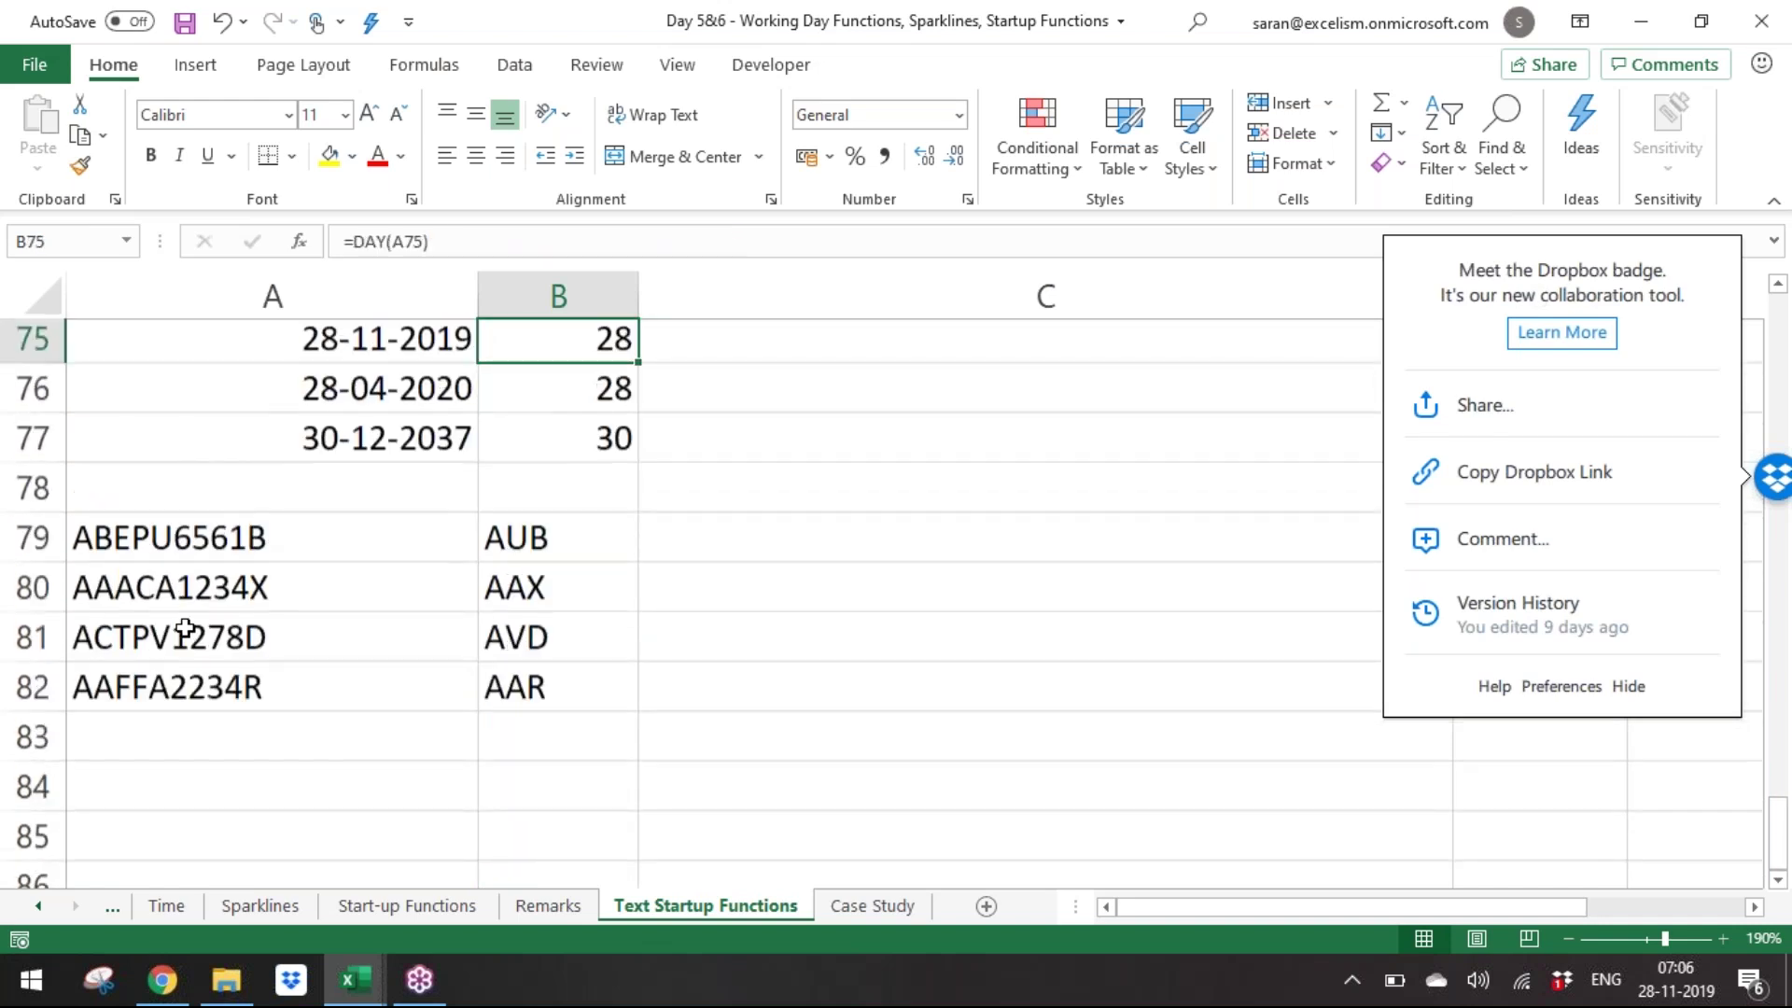
Close Day 5&6 with Don't Save and widen column A in Book2.
{"action": "key", "text": "alt+F4"}
{"action": "key", "text": "Right"}
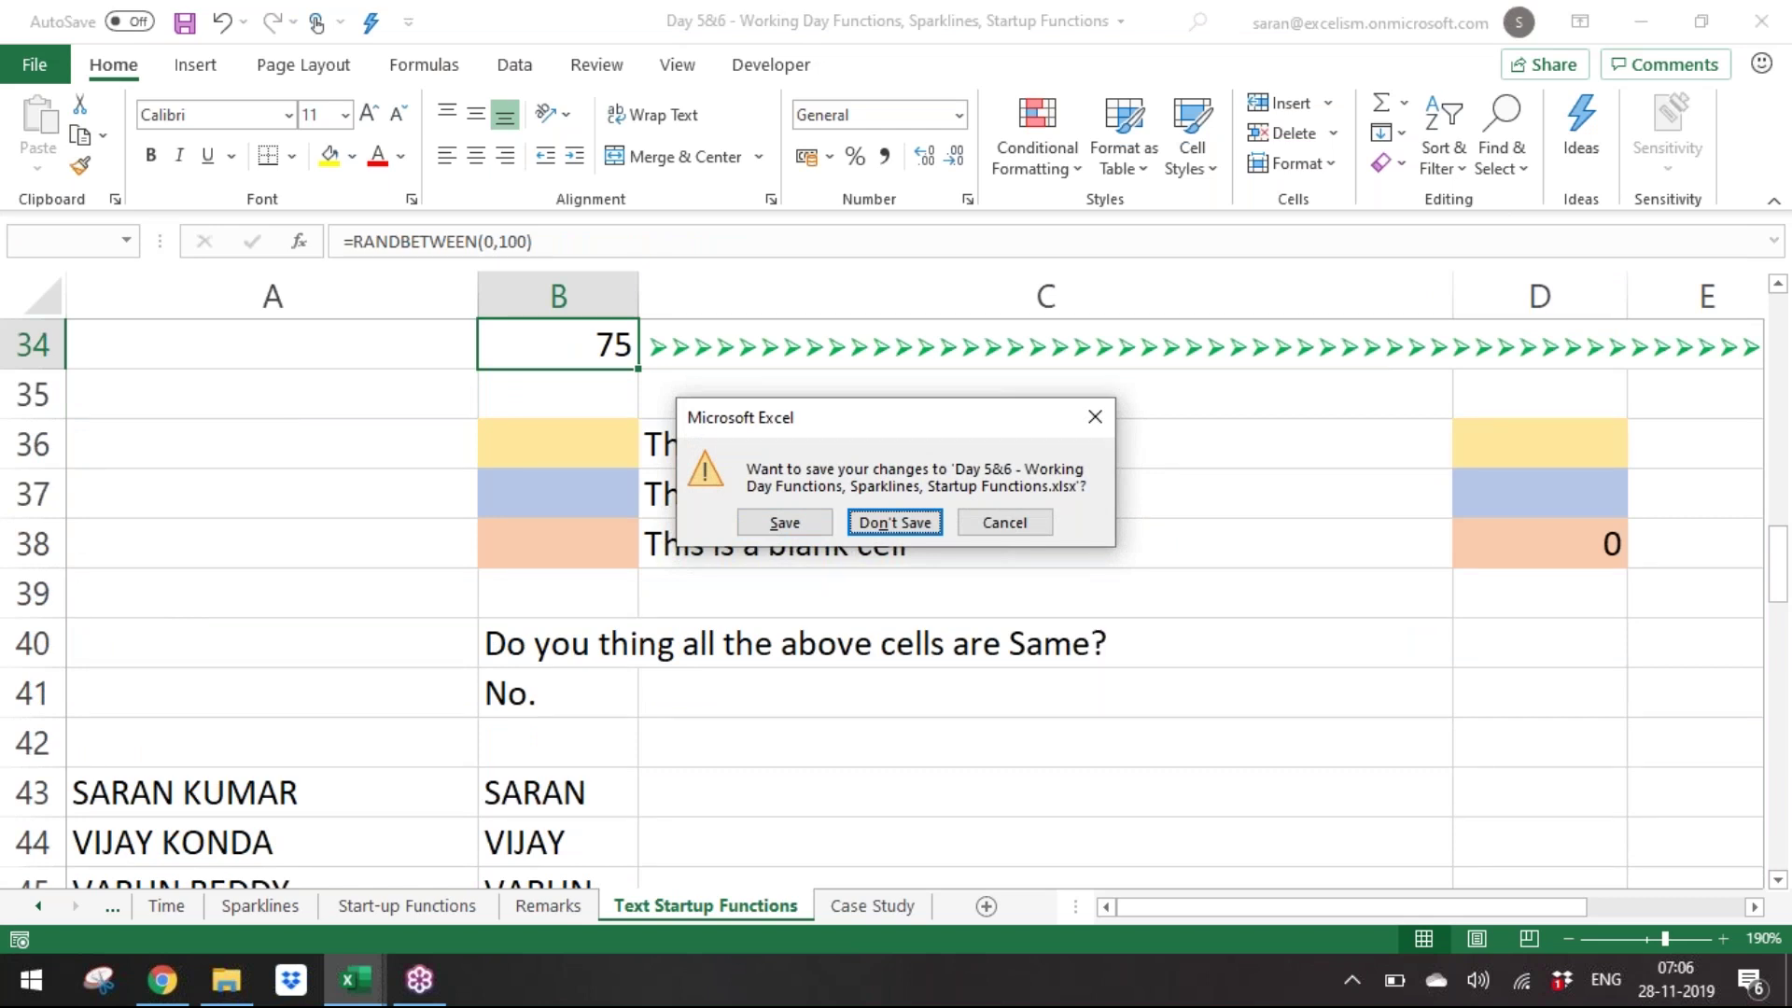
{"action": "key", "text": "Return"}
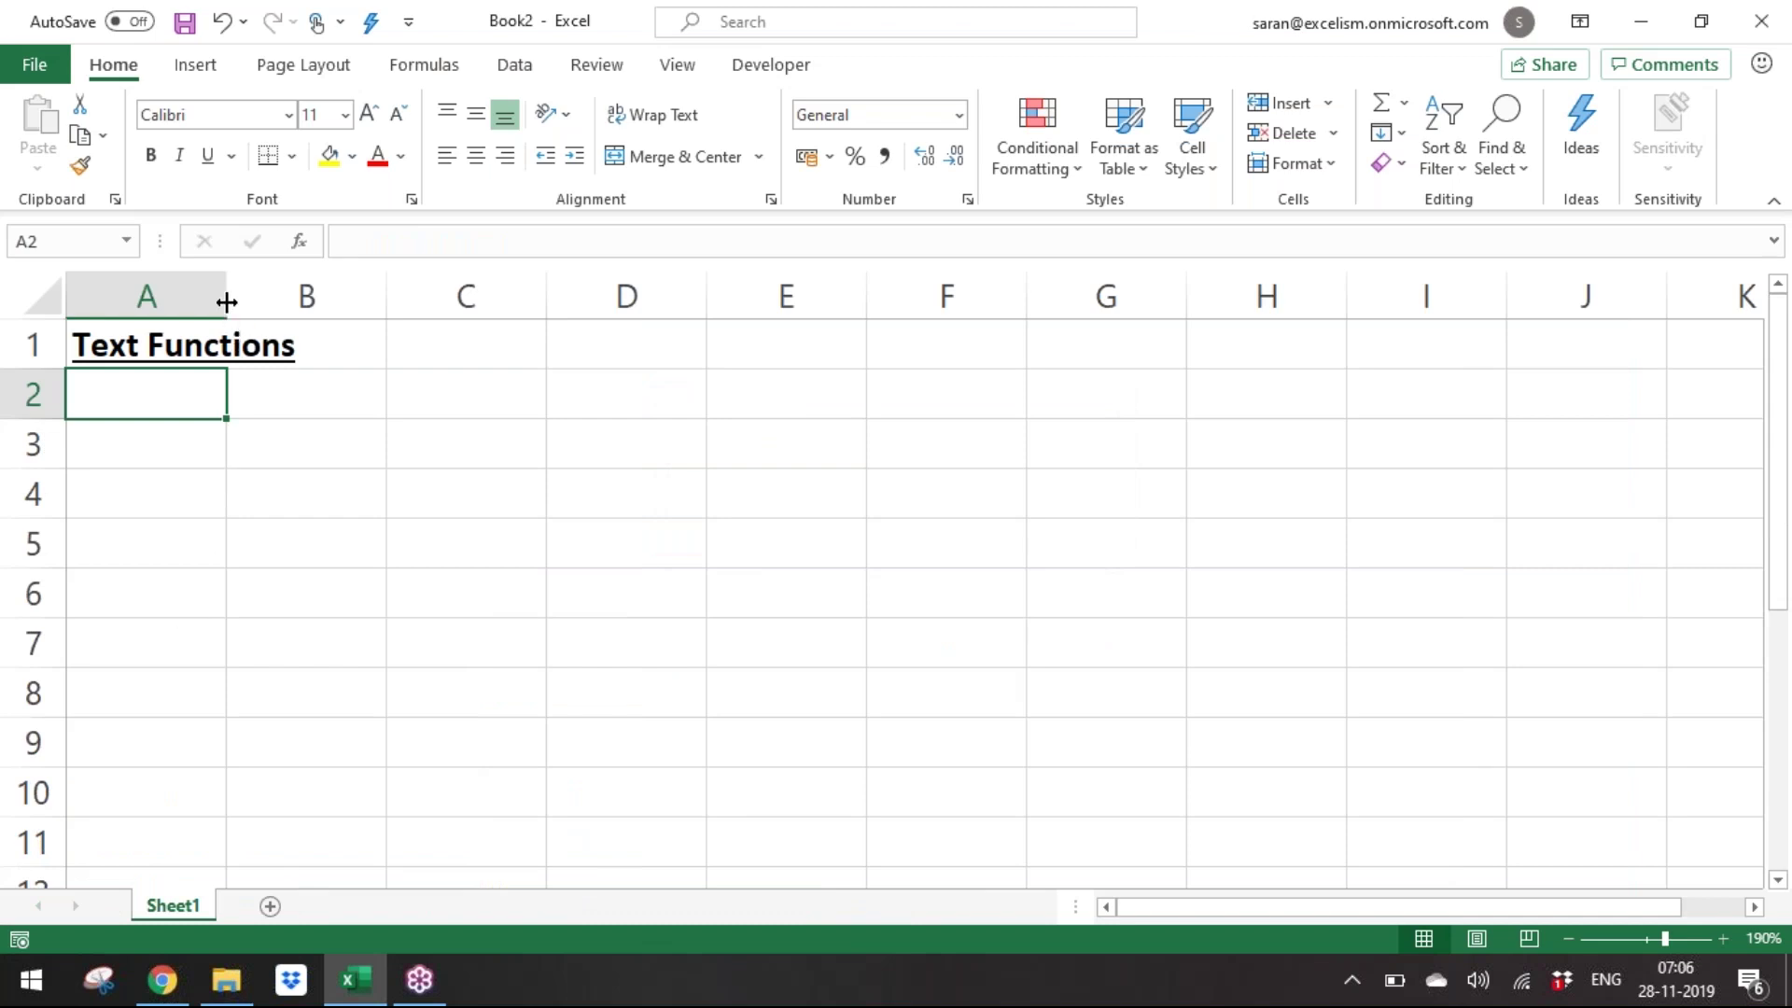
{"action": "left_click_drag", "start_coordinate": [227, 302], "coordinate": [361, 302]}
Enter three sample full names in A3, A4 and A5.
{"action": "key", "text": "Down"}
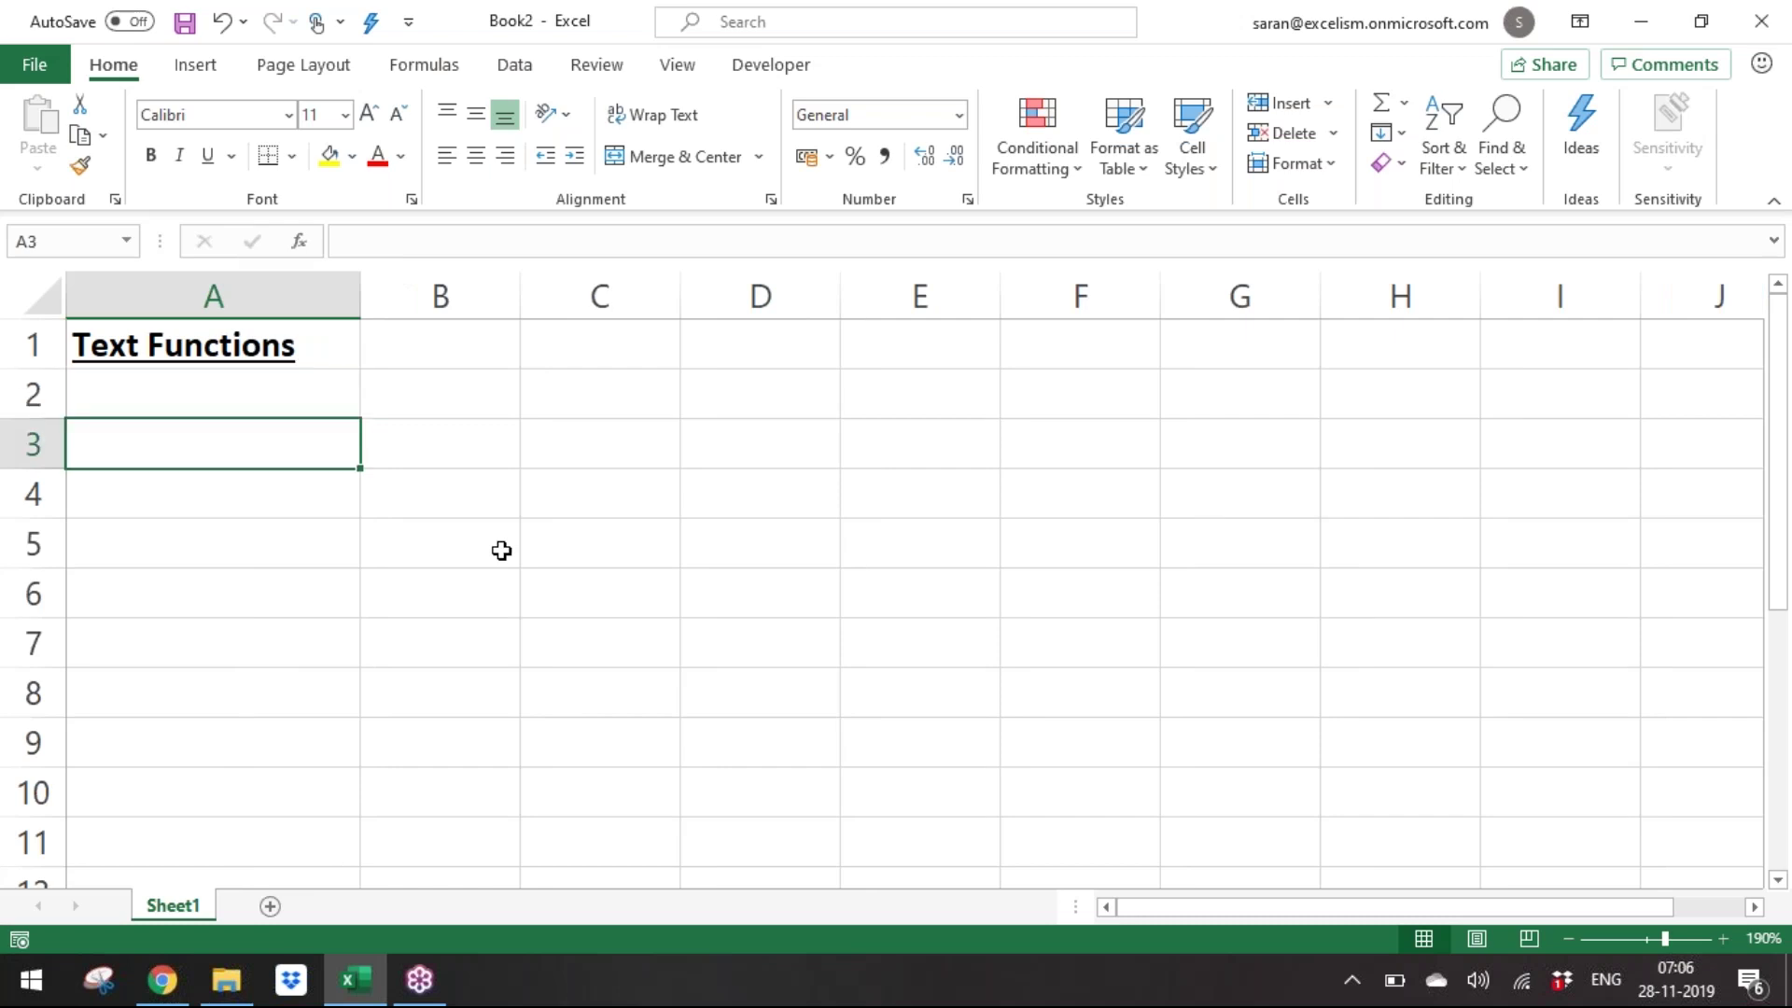
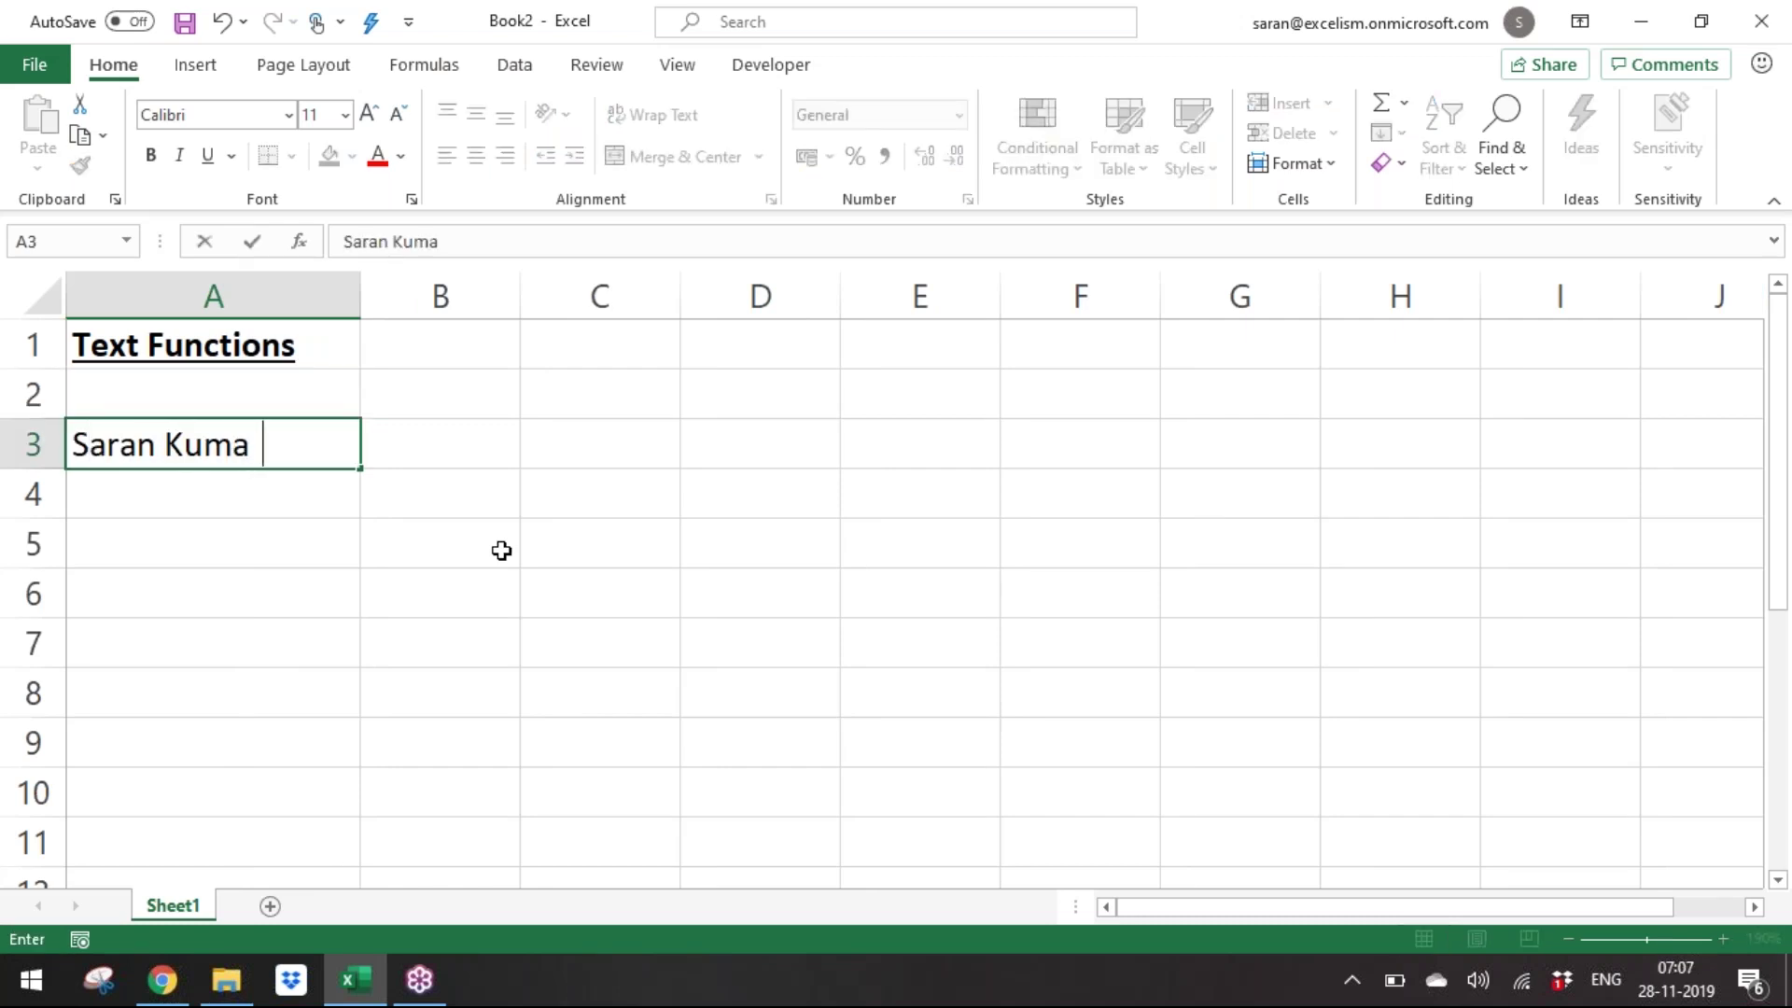
{"action": "key", "text": "Return"}
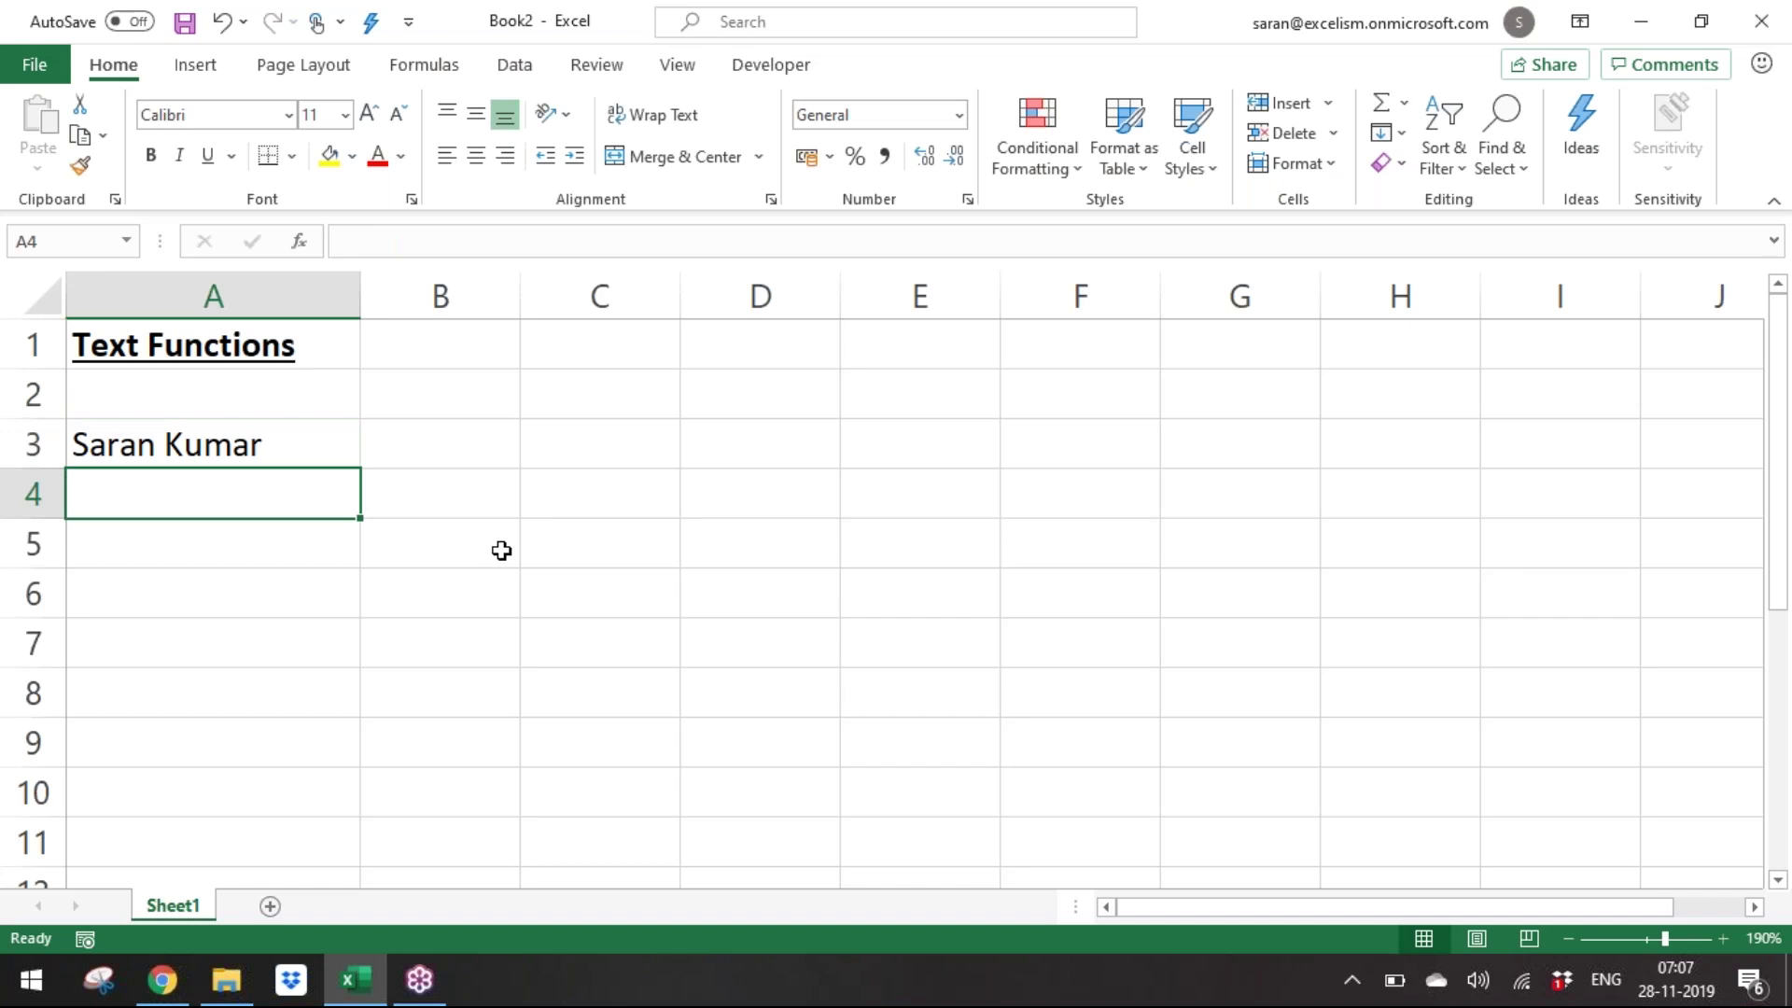
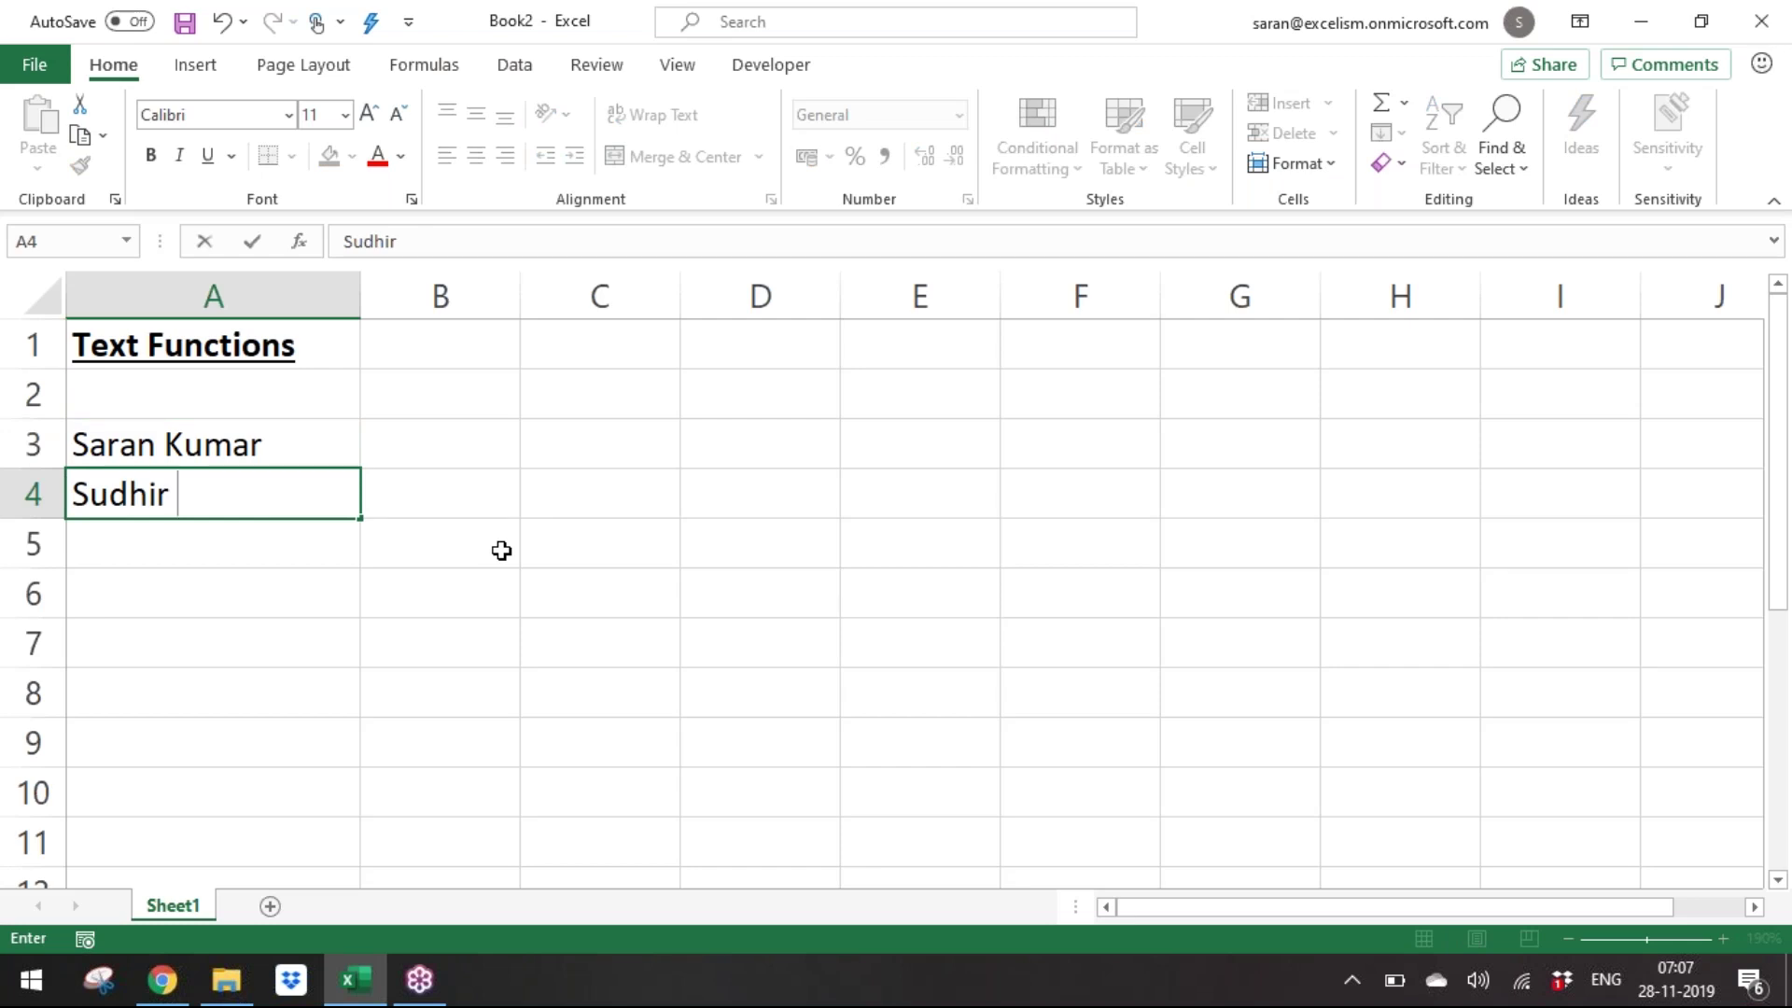
{"action": "key", "text": "Return"}
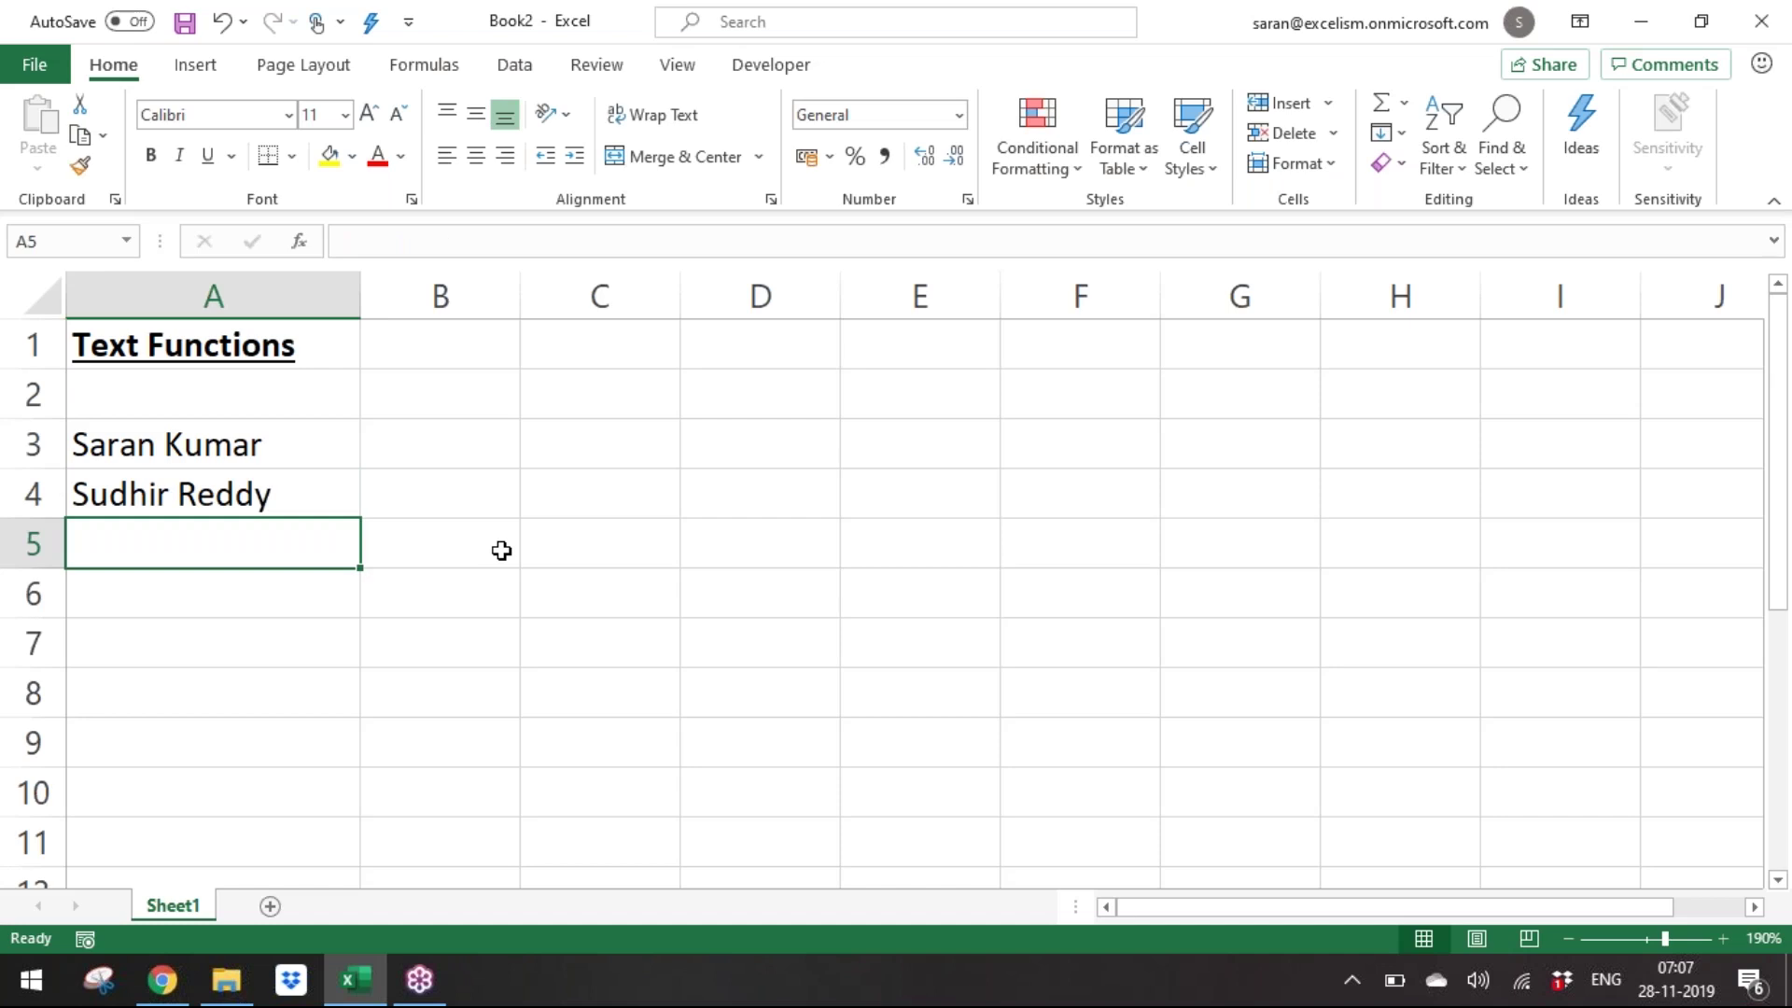
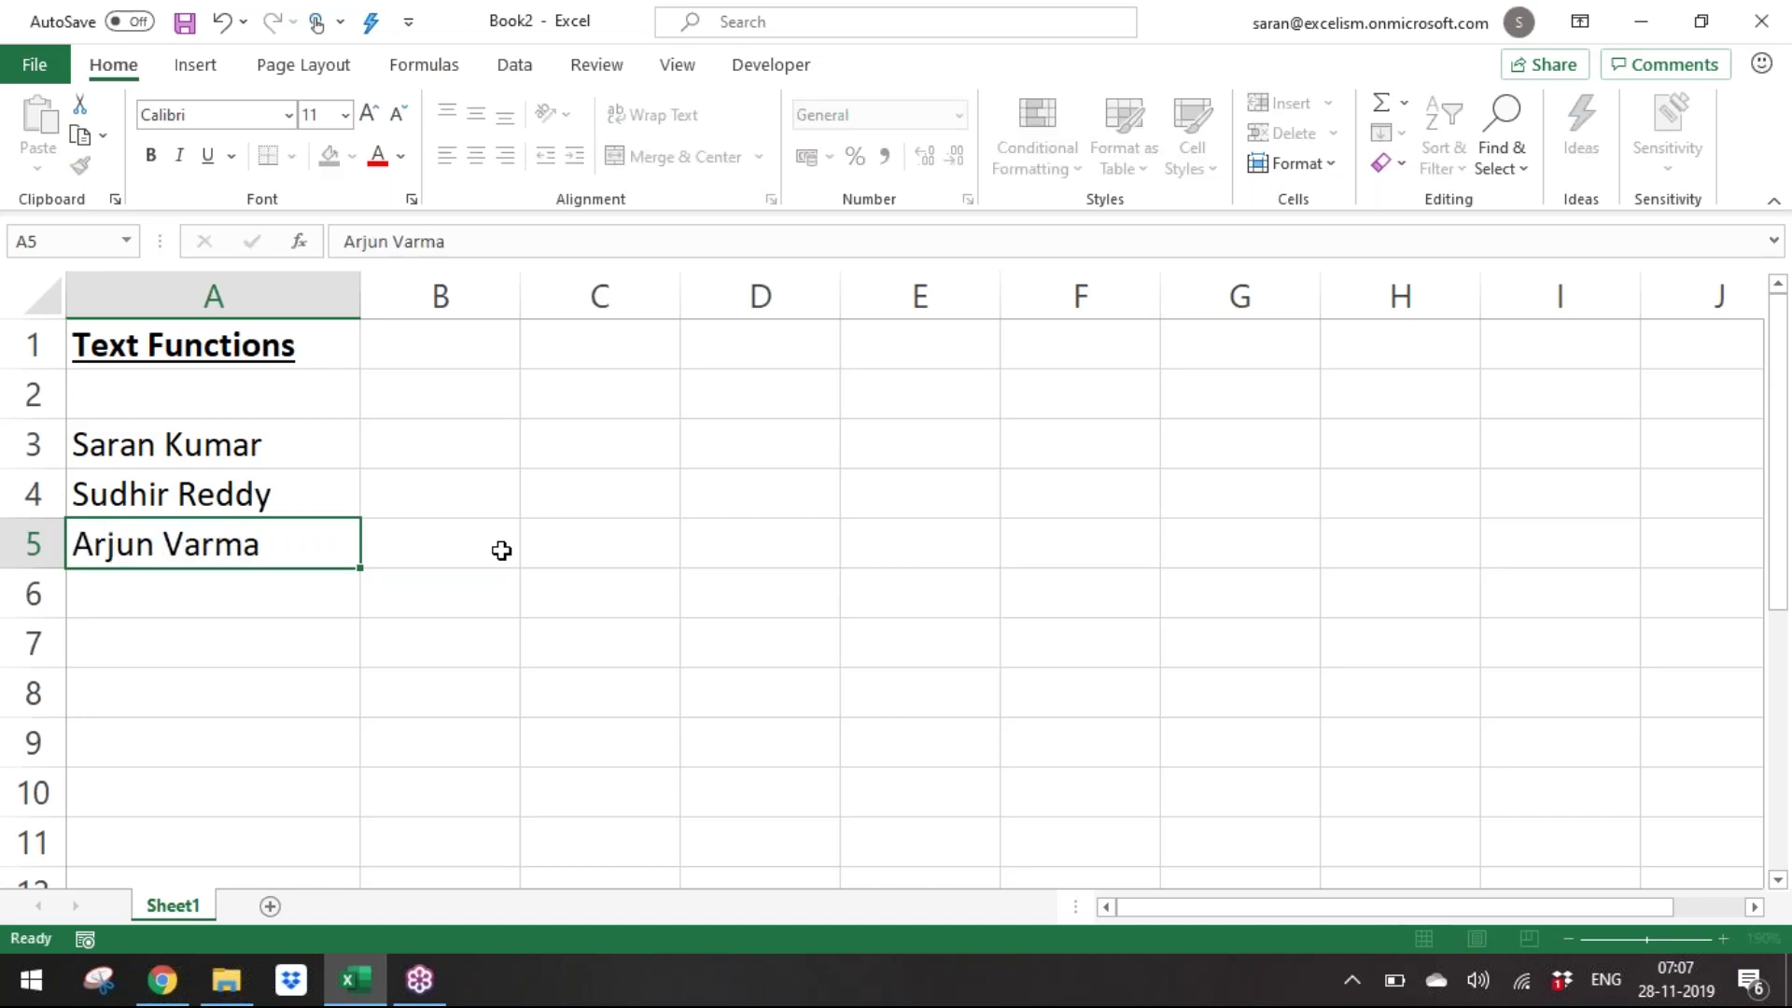
{"action": "key", "text": "Return"}
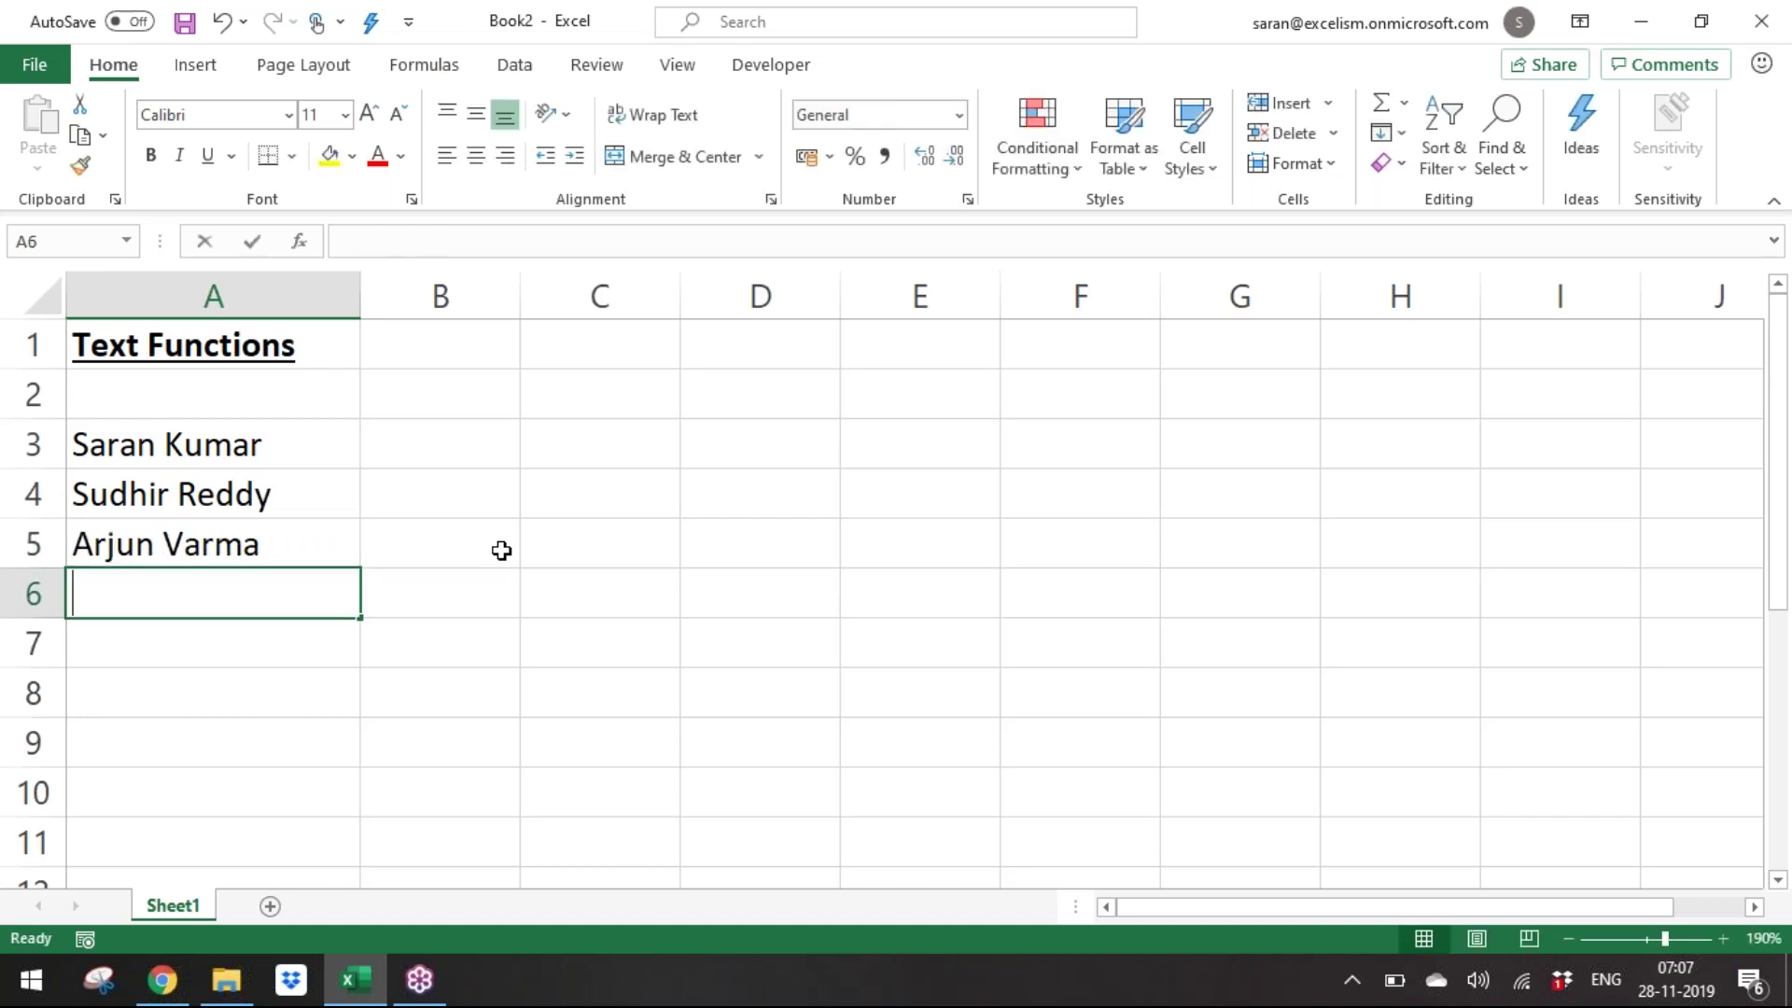
Enter two more full names in A6 and A7, fixing a surname typo, then go to B2.
{"action": "key", "text": "BackSpace"}
{"action": "key", "text": "BackSpace"}
{"action": "key", "text": "BackSpace"}
{"action": "key", "text": "Return"}
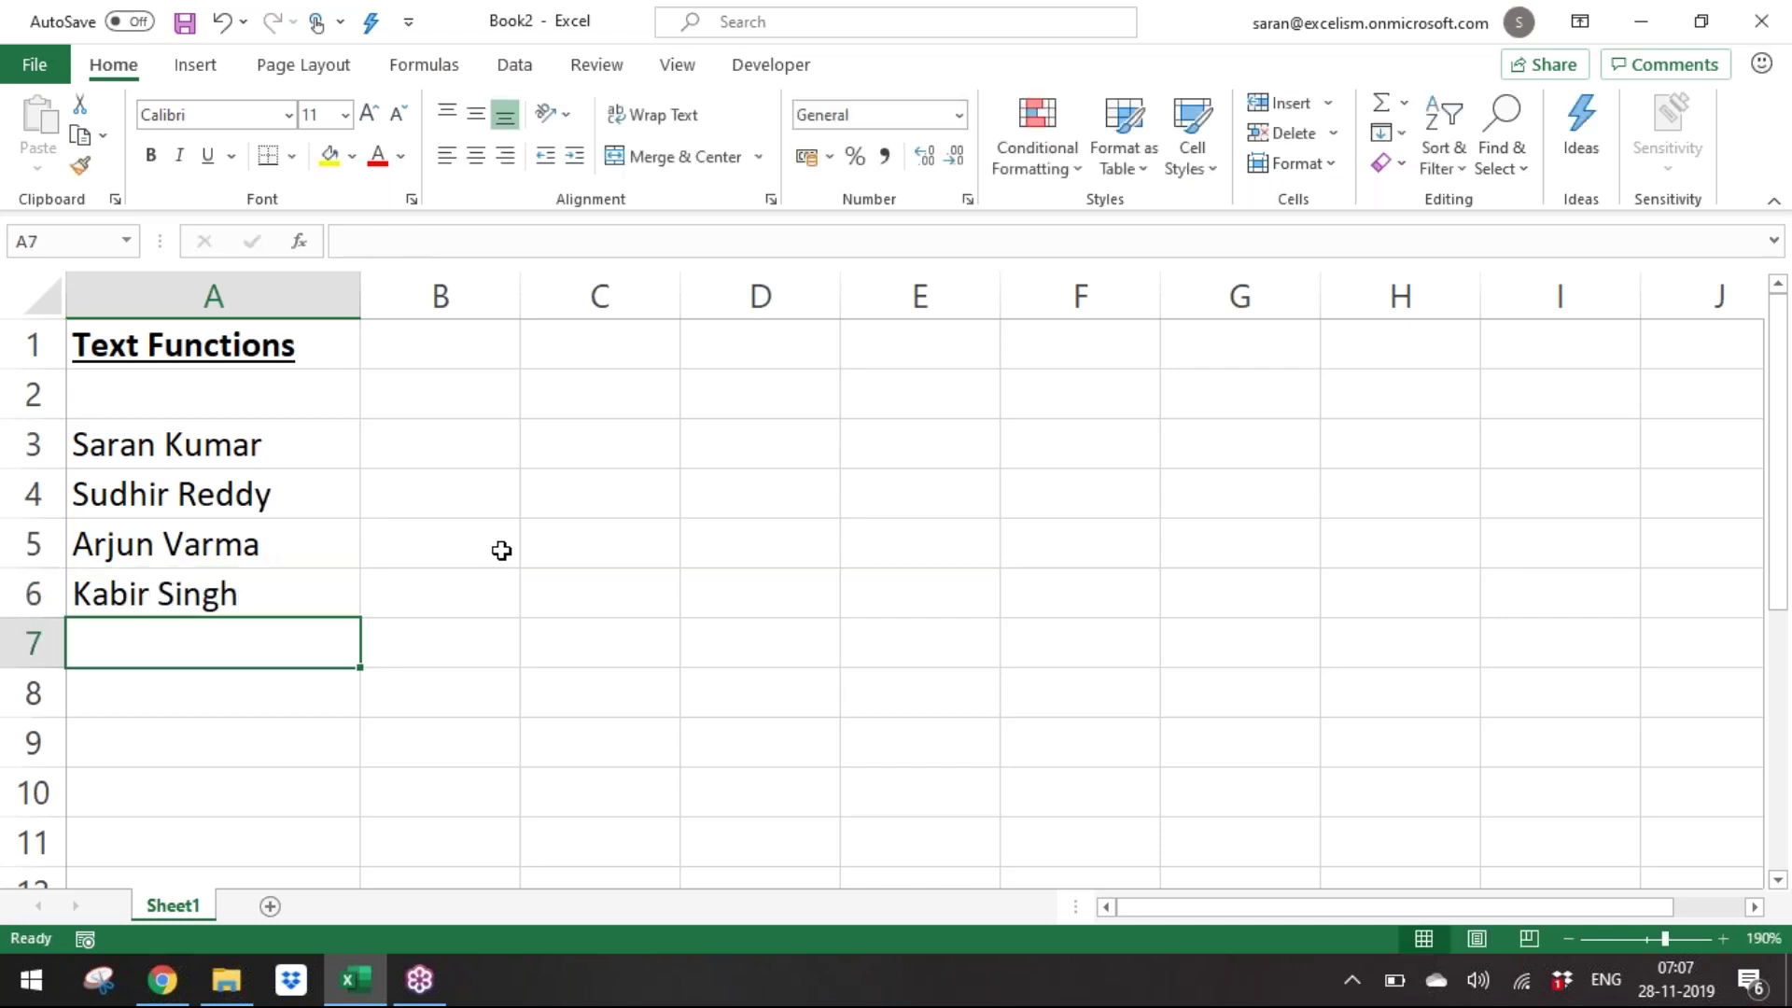
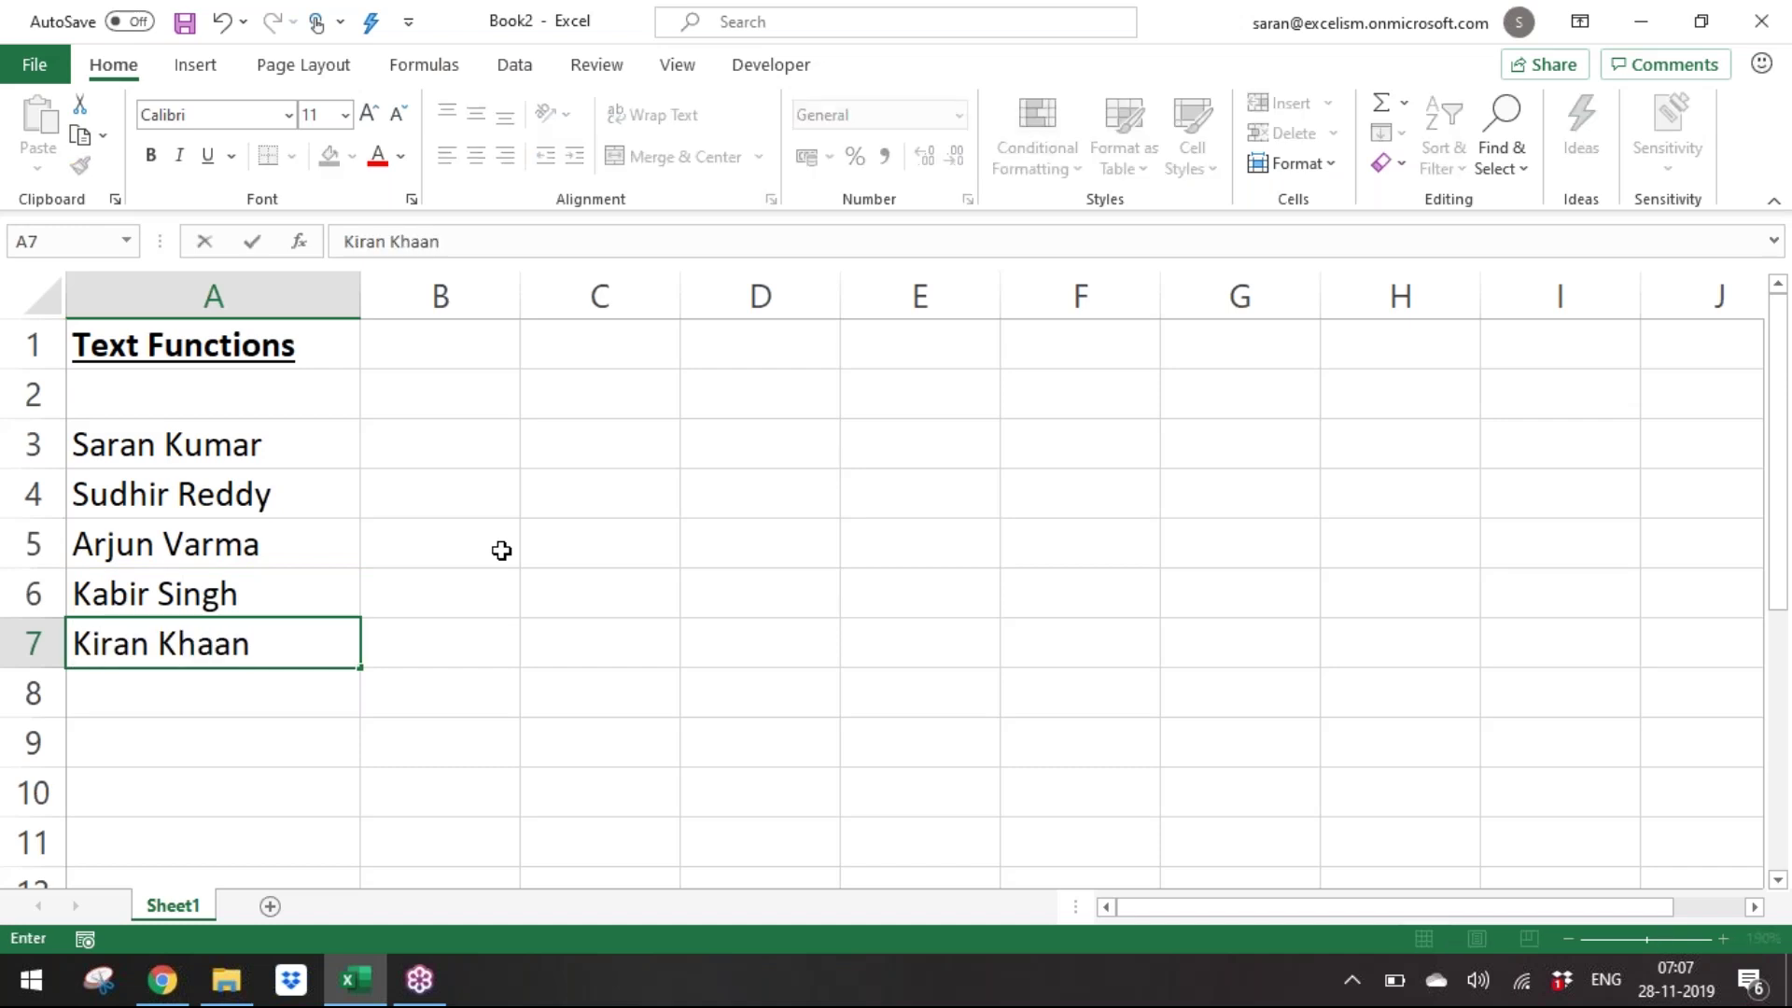
{"action": "key", "text": "Return"}
{"action": "key", "text": "Up"}
{"action": "key", "text": "ctrl+Up"}
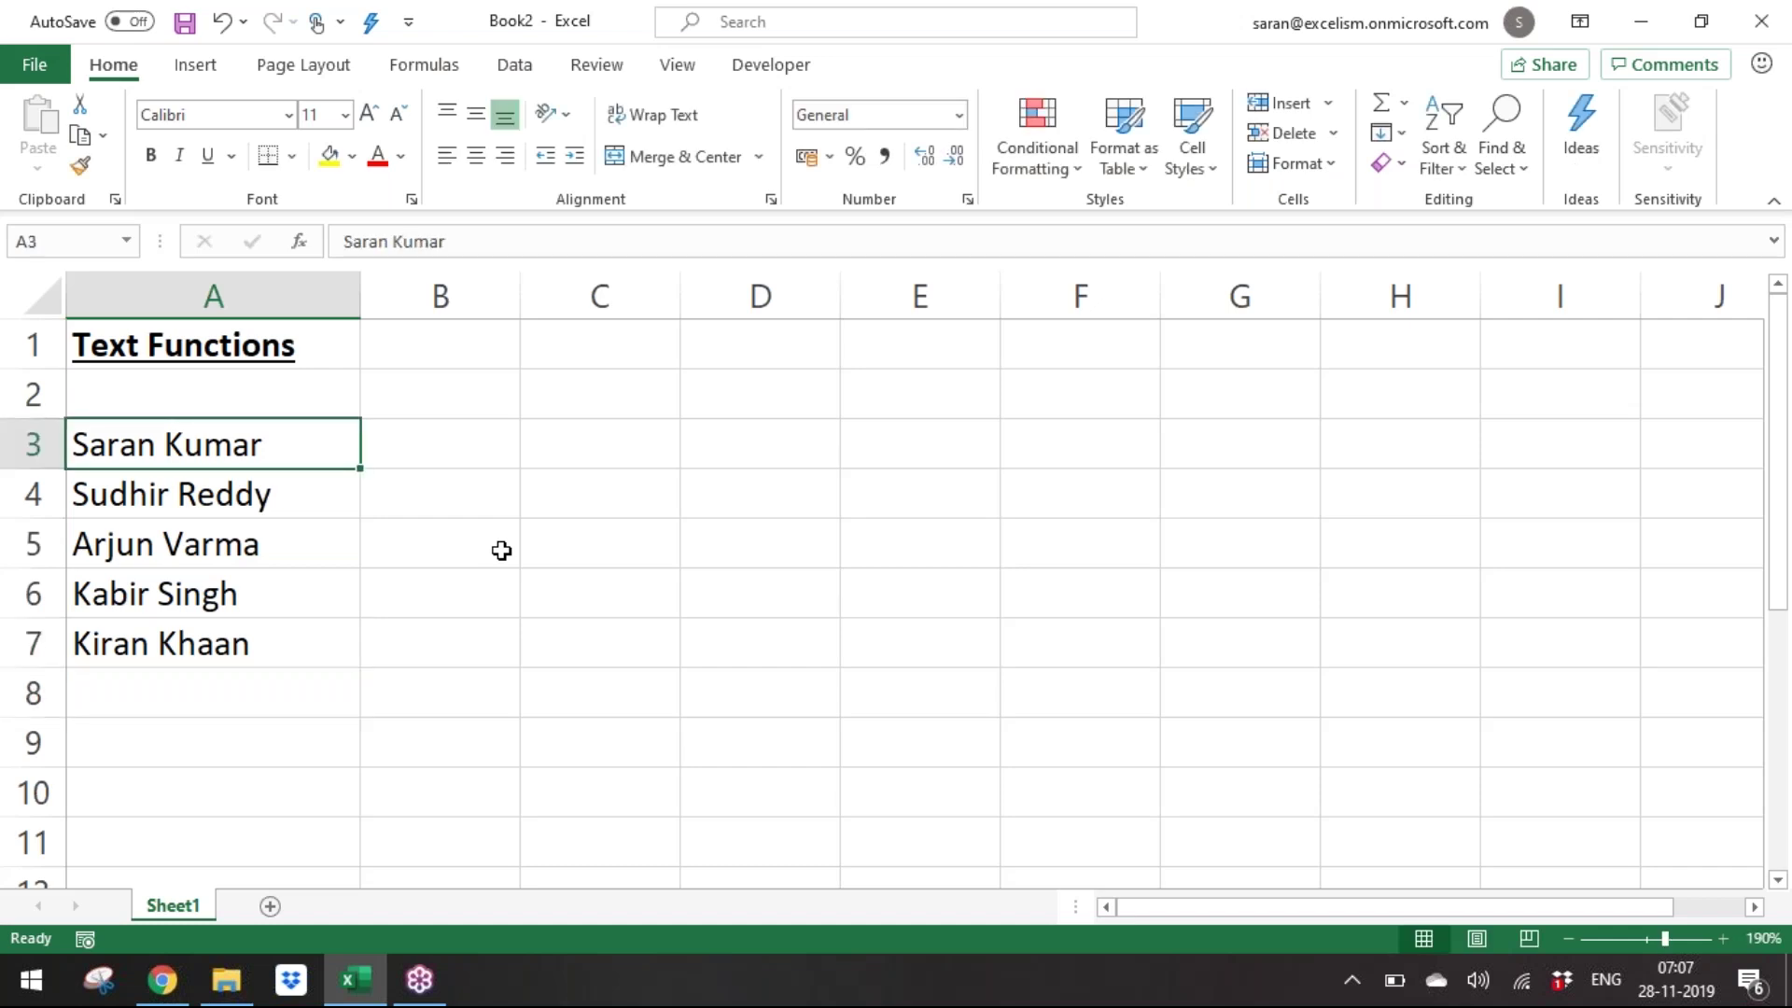
{"action": "key", "text": "Up"}
{"action": "key", "text": "Right"}
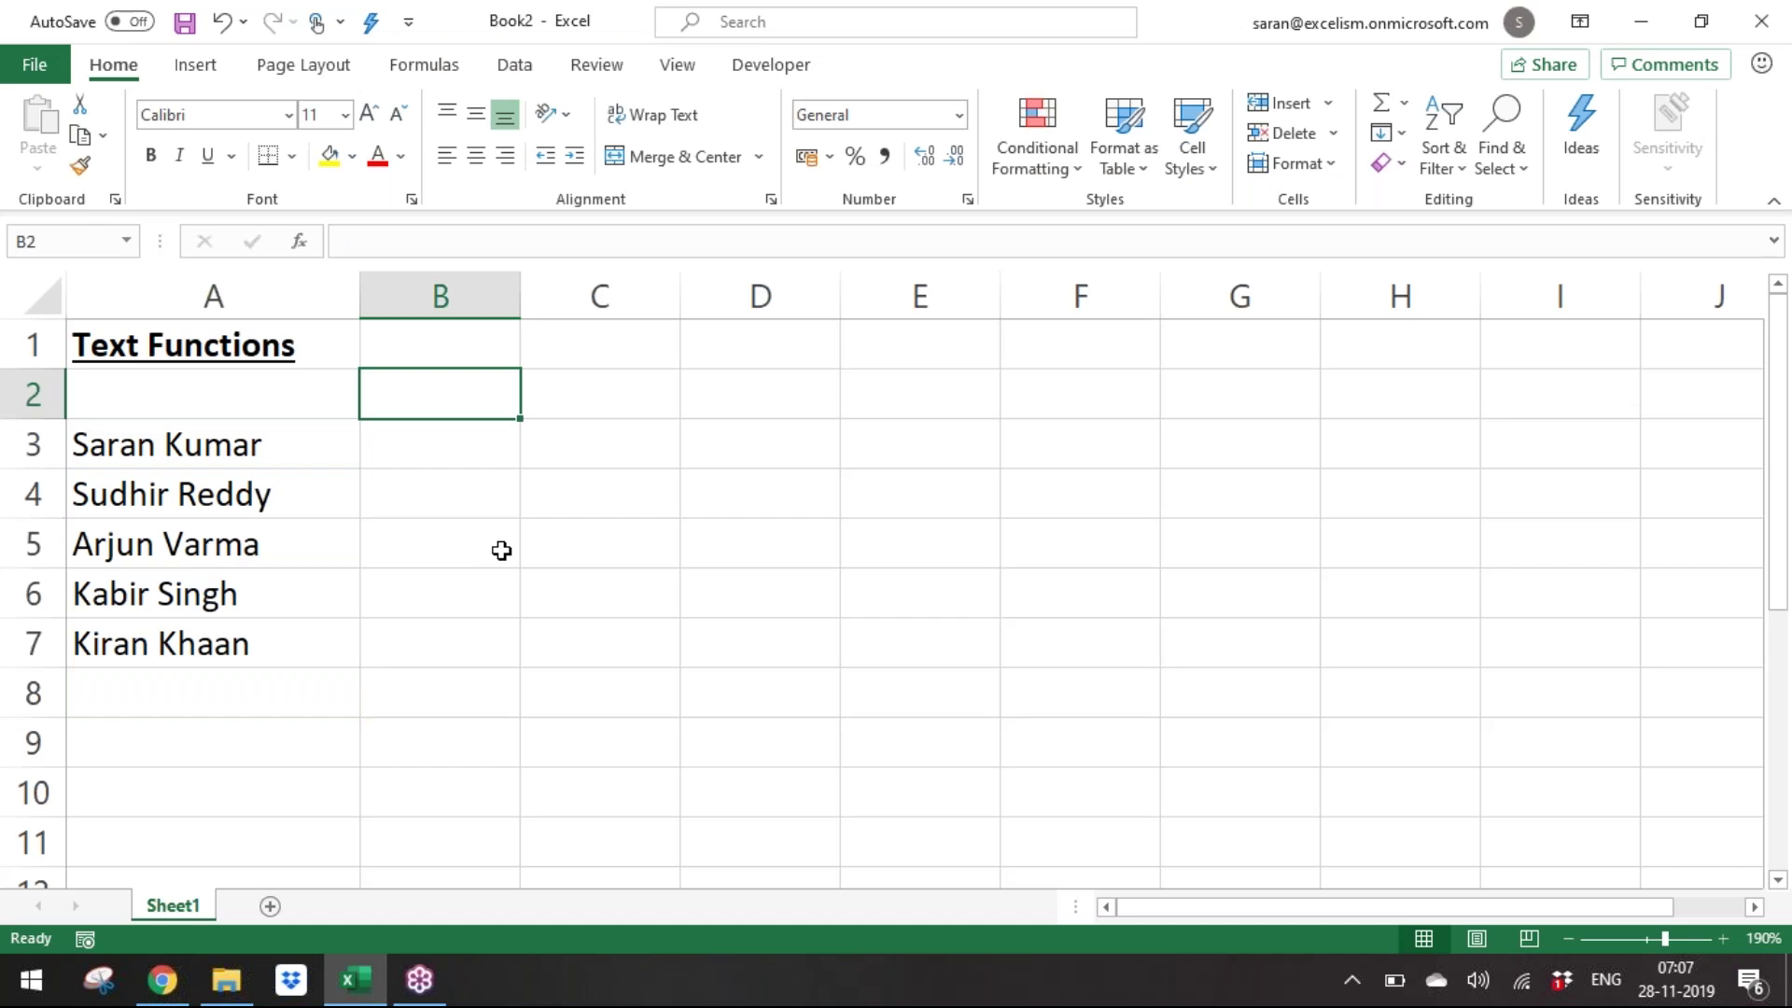
Enter the headers '1st Name' in B2 and 'Last Name' in C2.
{"action": "type", "text": "1st W"}
{"action": "key", "text": "BackSpace"}
{"action": "key", "text": "BackSpace"}
{"action": "key", "text": "BackSpace"}
{"action": "key", "text": "BackSpace"}
{"action": "key", "text": "BackSpace"}
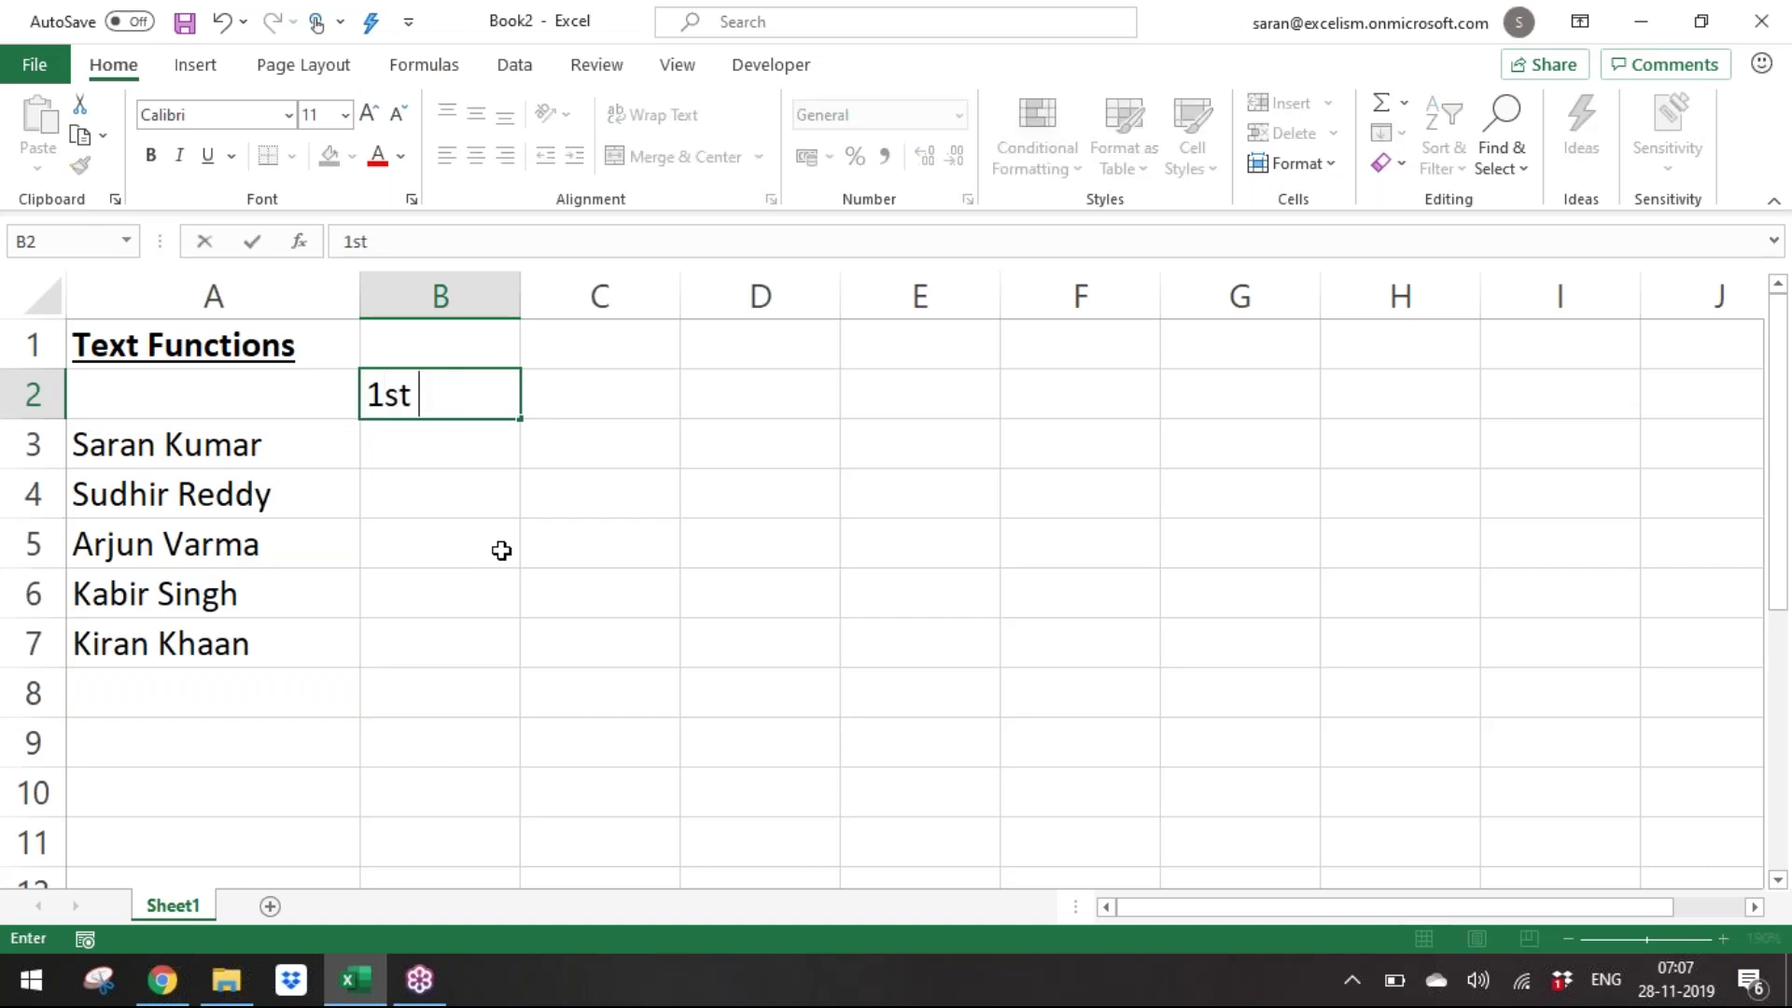
{"action": "type", "text": "1st Name"}
{"action": "key", "text": "ctrl+Return"}
{"action": "key", "text": "Tab"}
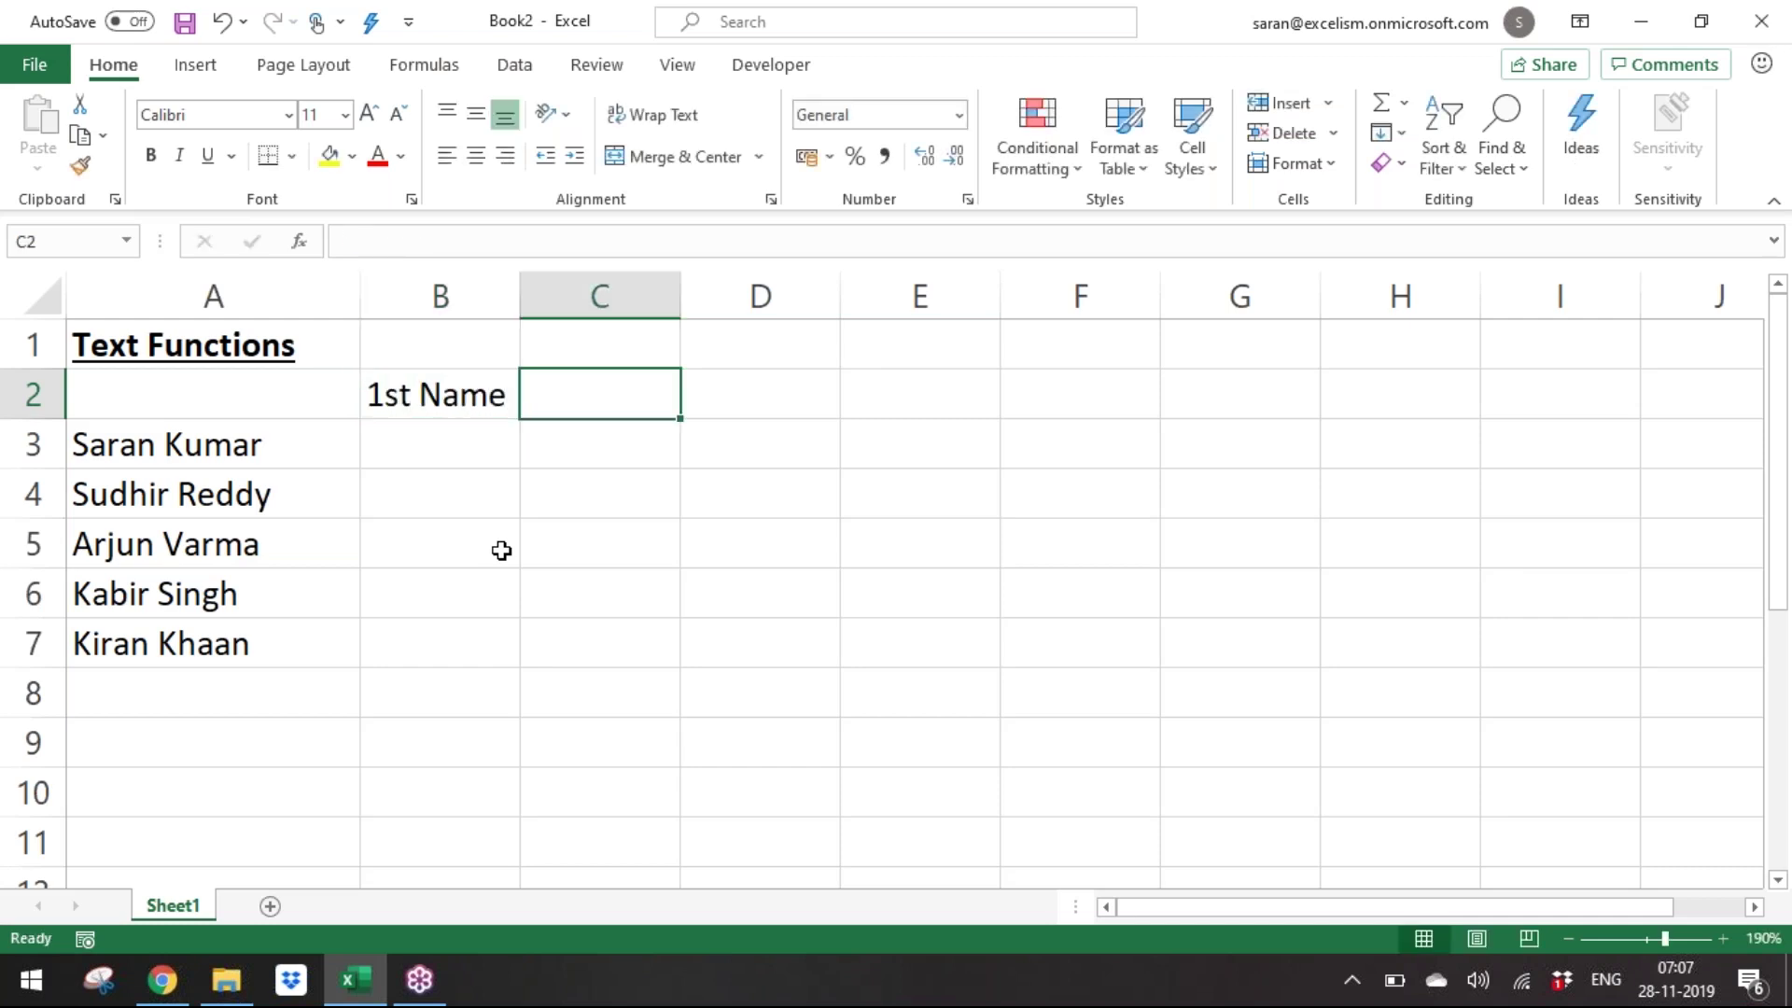
{"action": "type", "text": "Last Bam"}
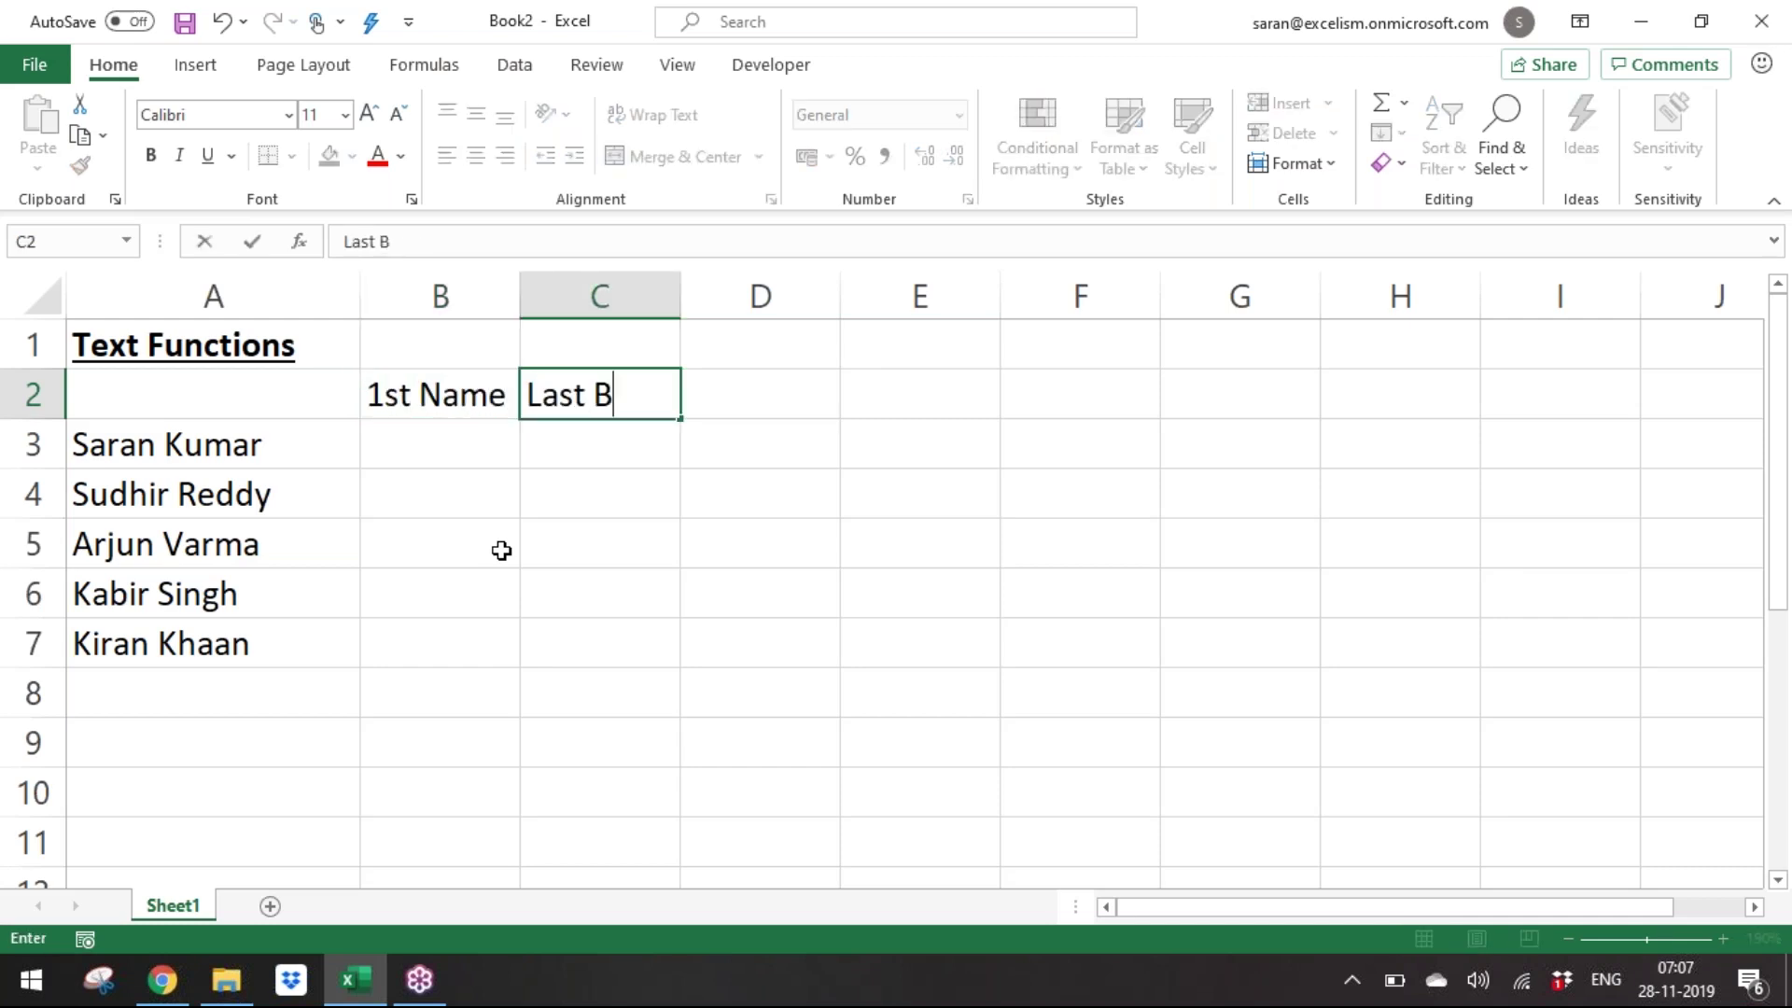
{"action": "key", "text": "BackSpace"}
{"action": "key", "text": "BackSpace"}
{"action": "key", "text": "BackSpace"}
{"action": "type", "text": "Name"}
{"action": "key", "text": "Return"}
Bold both headers and autofit column C to 'Last Name'.
{"action": "key", "text": "Up"}
{"action": "key", "text": "shift+Right"}
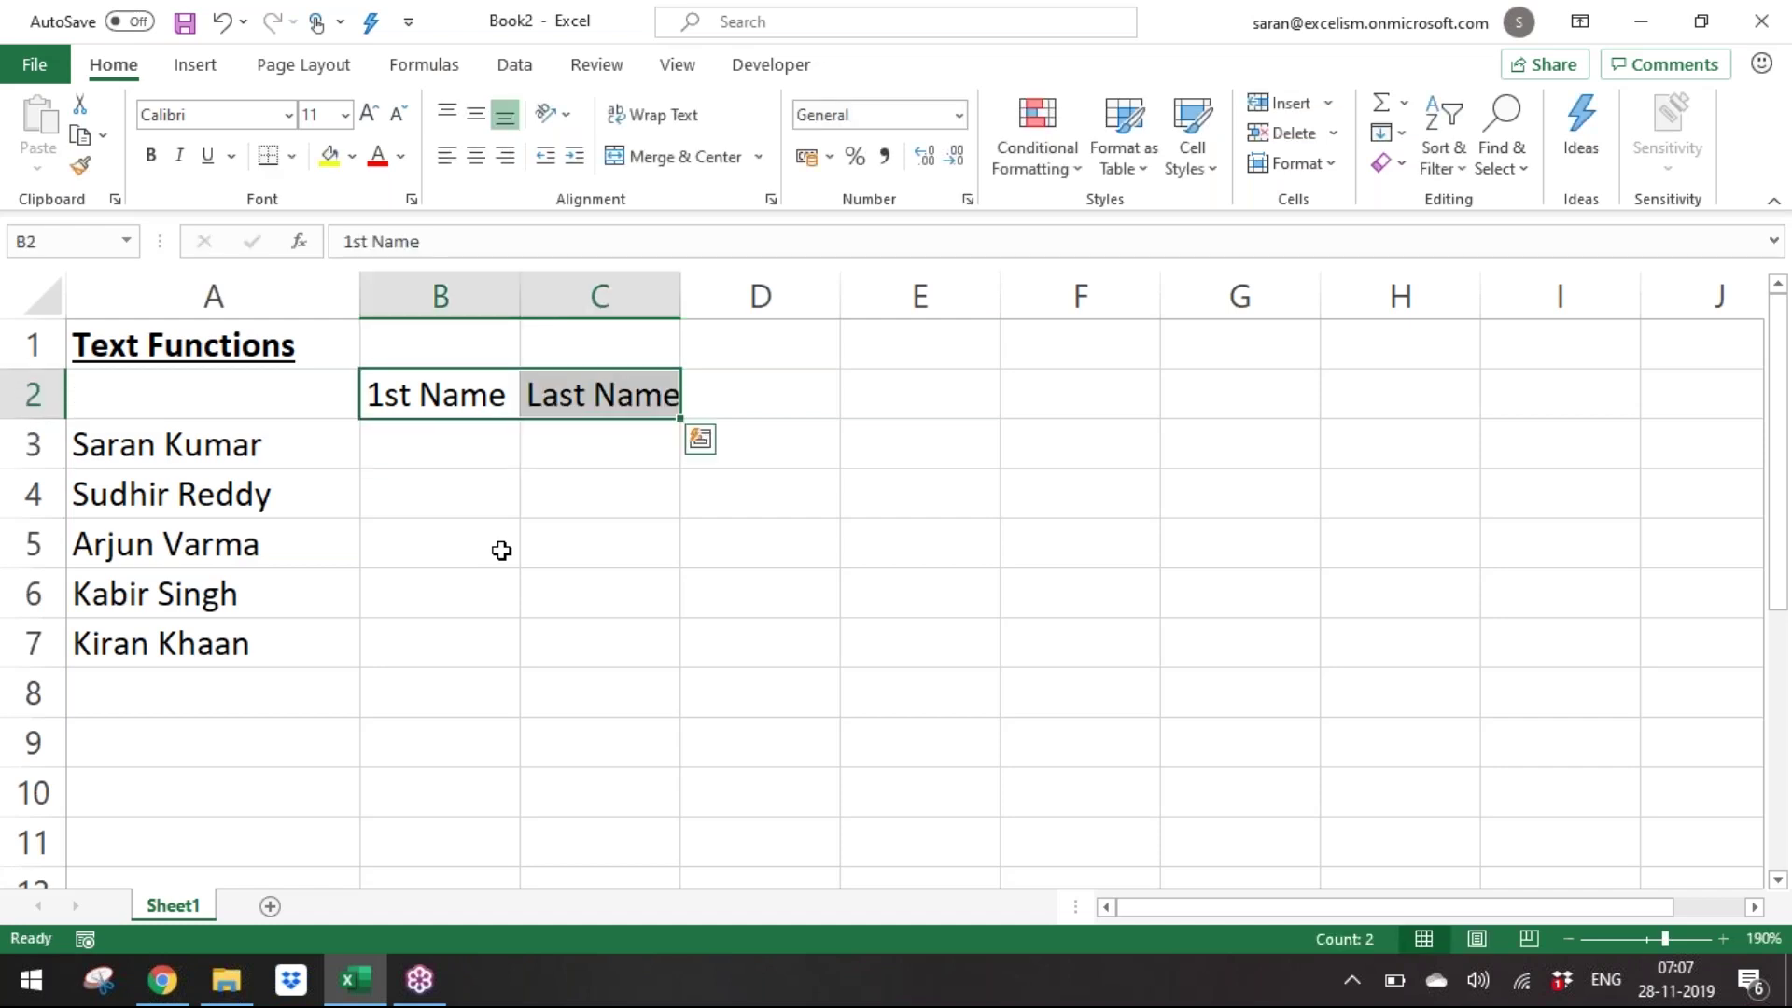
{"action": "key", "text": "ctrl+b"}
{"action": "key", "text": "Down"}
{"action": "key", "text": "Up"}
{"action": "key", "text": "Right"}
{"action": "key", "text": "alt+o"}
{"action": "key", "text": "c"}
{"action": "key", "text": "a"}
Copy the names-and-headers block A2:C7 and paste it at A9.
{"action": "key", "text": "Down"}
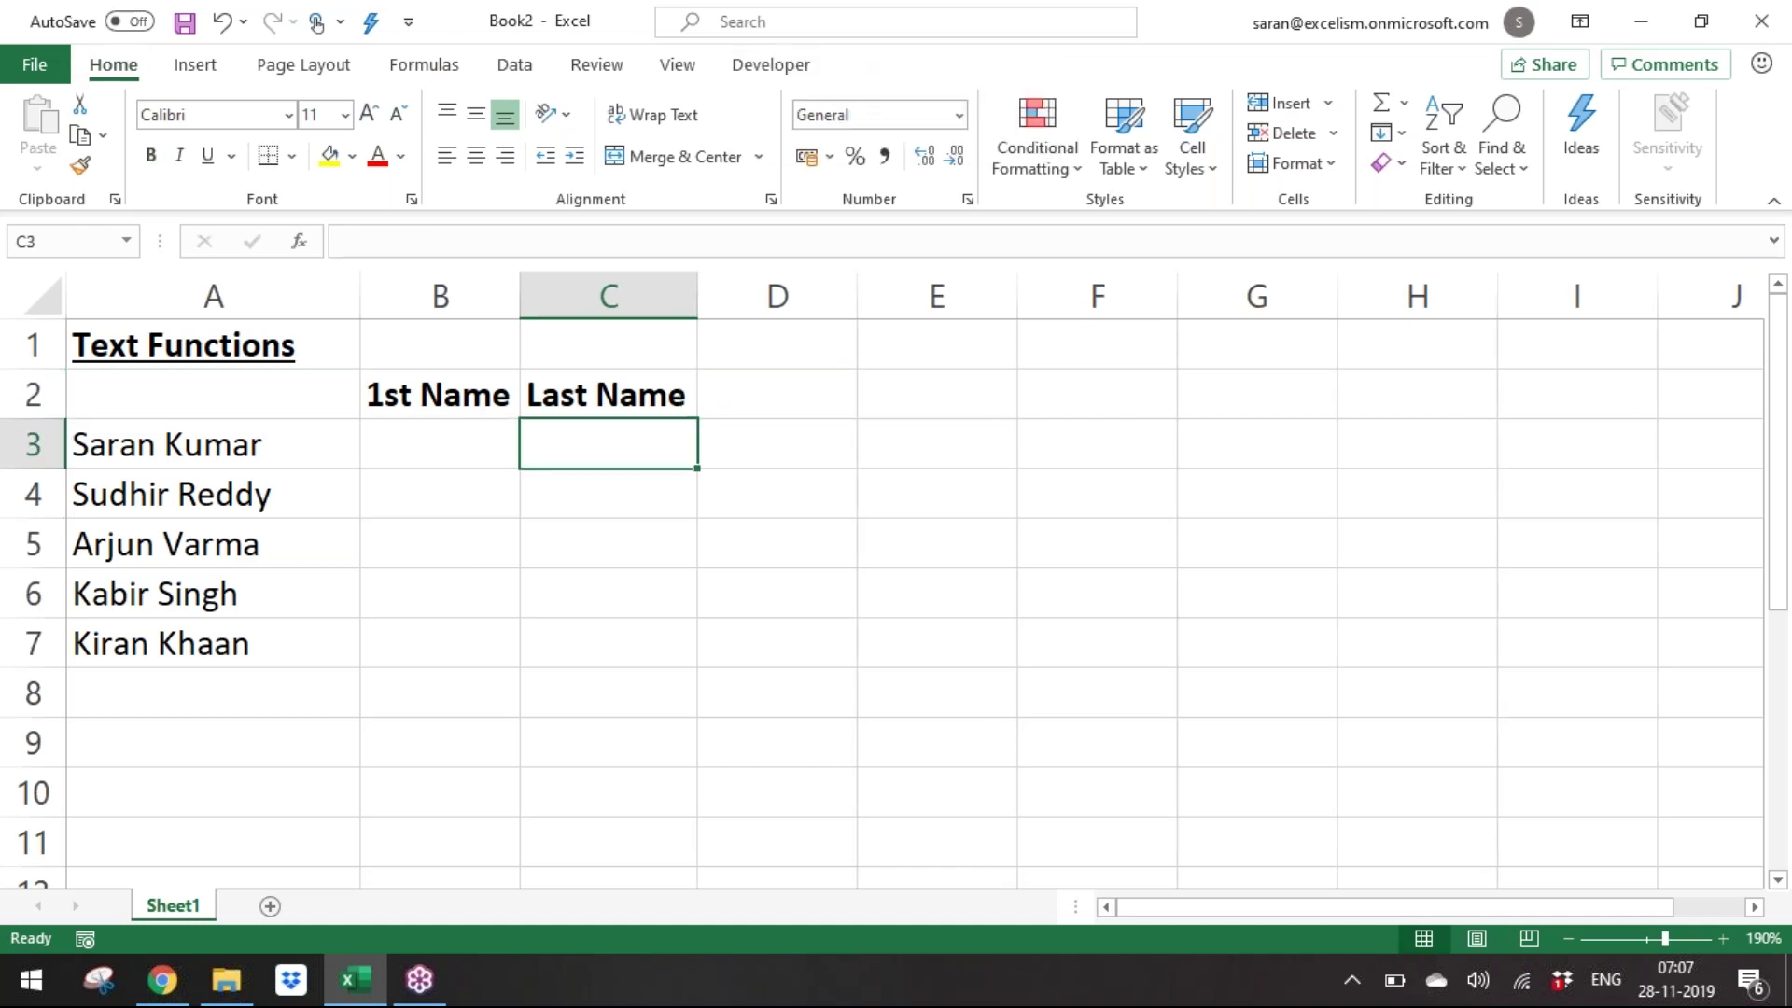
{"action": "key", "text": "Up"}
{"action": "key", "text": "Left"}
{"action": "key", "text": "Left"}
{"action": "key", "text": "shift+Down"}
{"action": "key", "text": "shift+Down"}
{"action": "key", "text": "ctrl+shift+Down"}
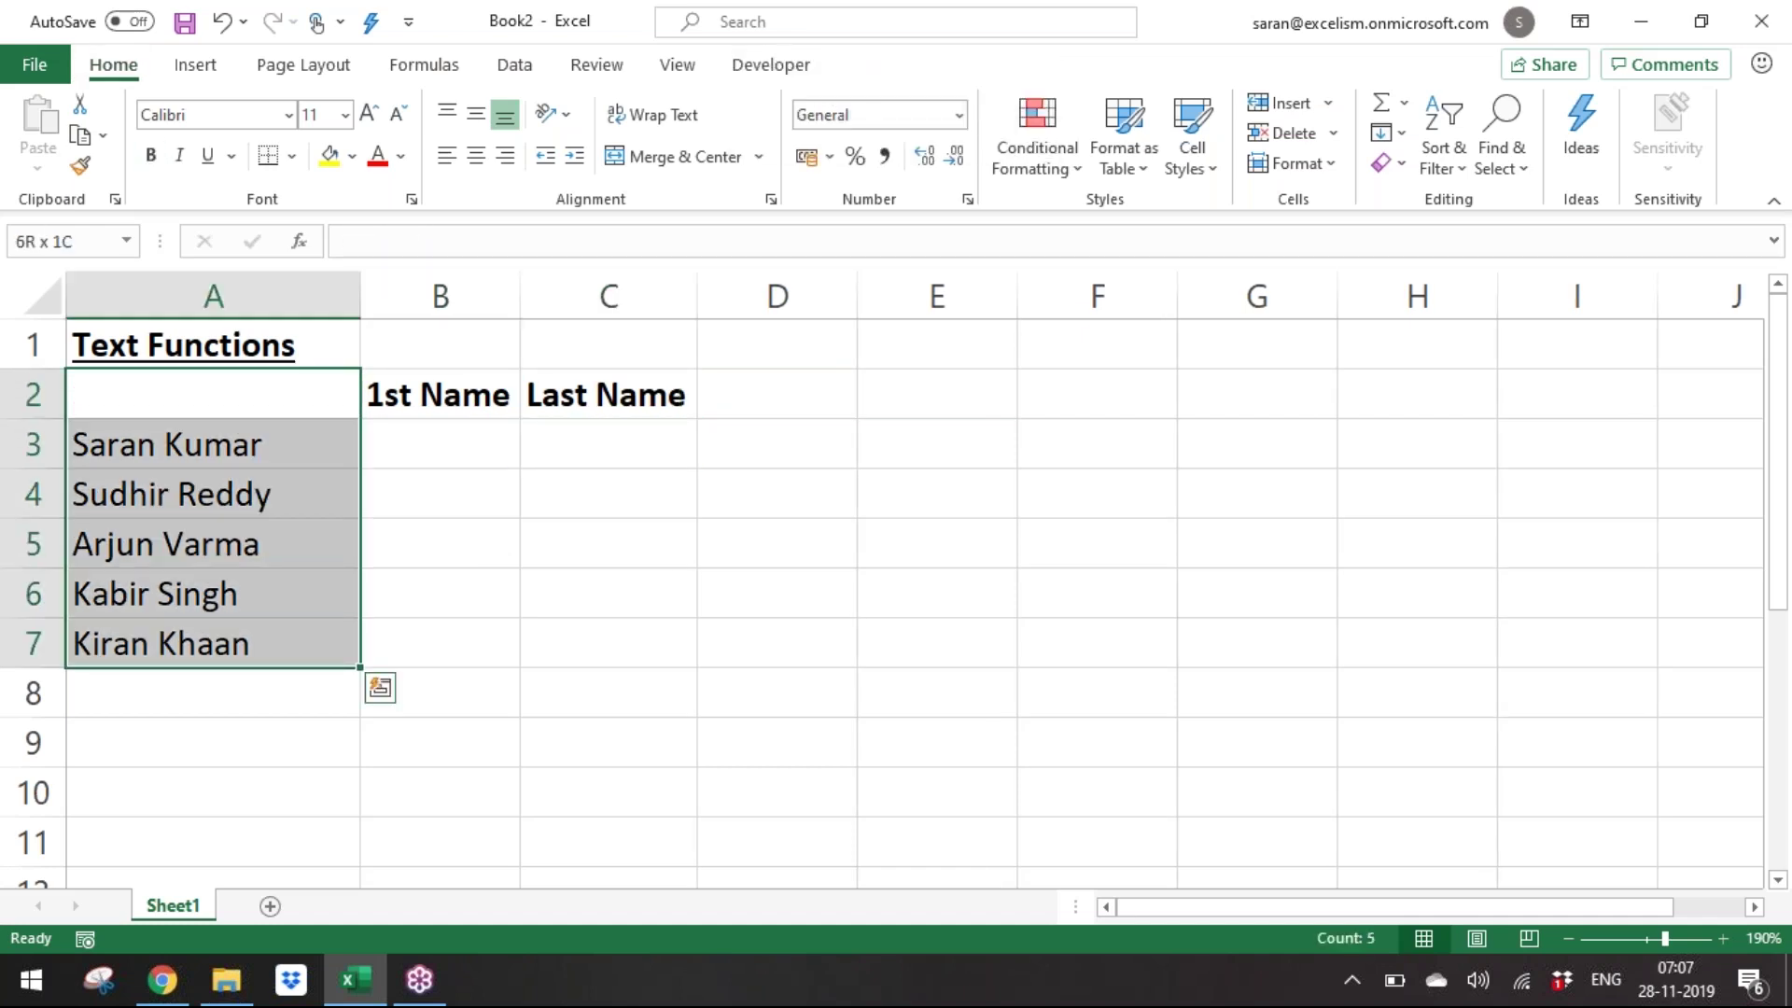
{"action": "key", "text": "shift+Right"}
{"action": "key", "text": "shift+Right"}
{"action": "key", "text": "ctrl+c"}
{"action": "key", "text": "Right"}
{"action": "key", "text": "Right"}
{"action": "key", "text": "Right"}
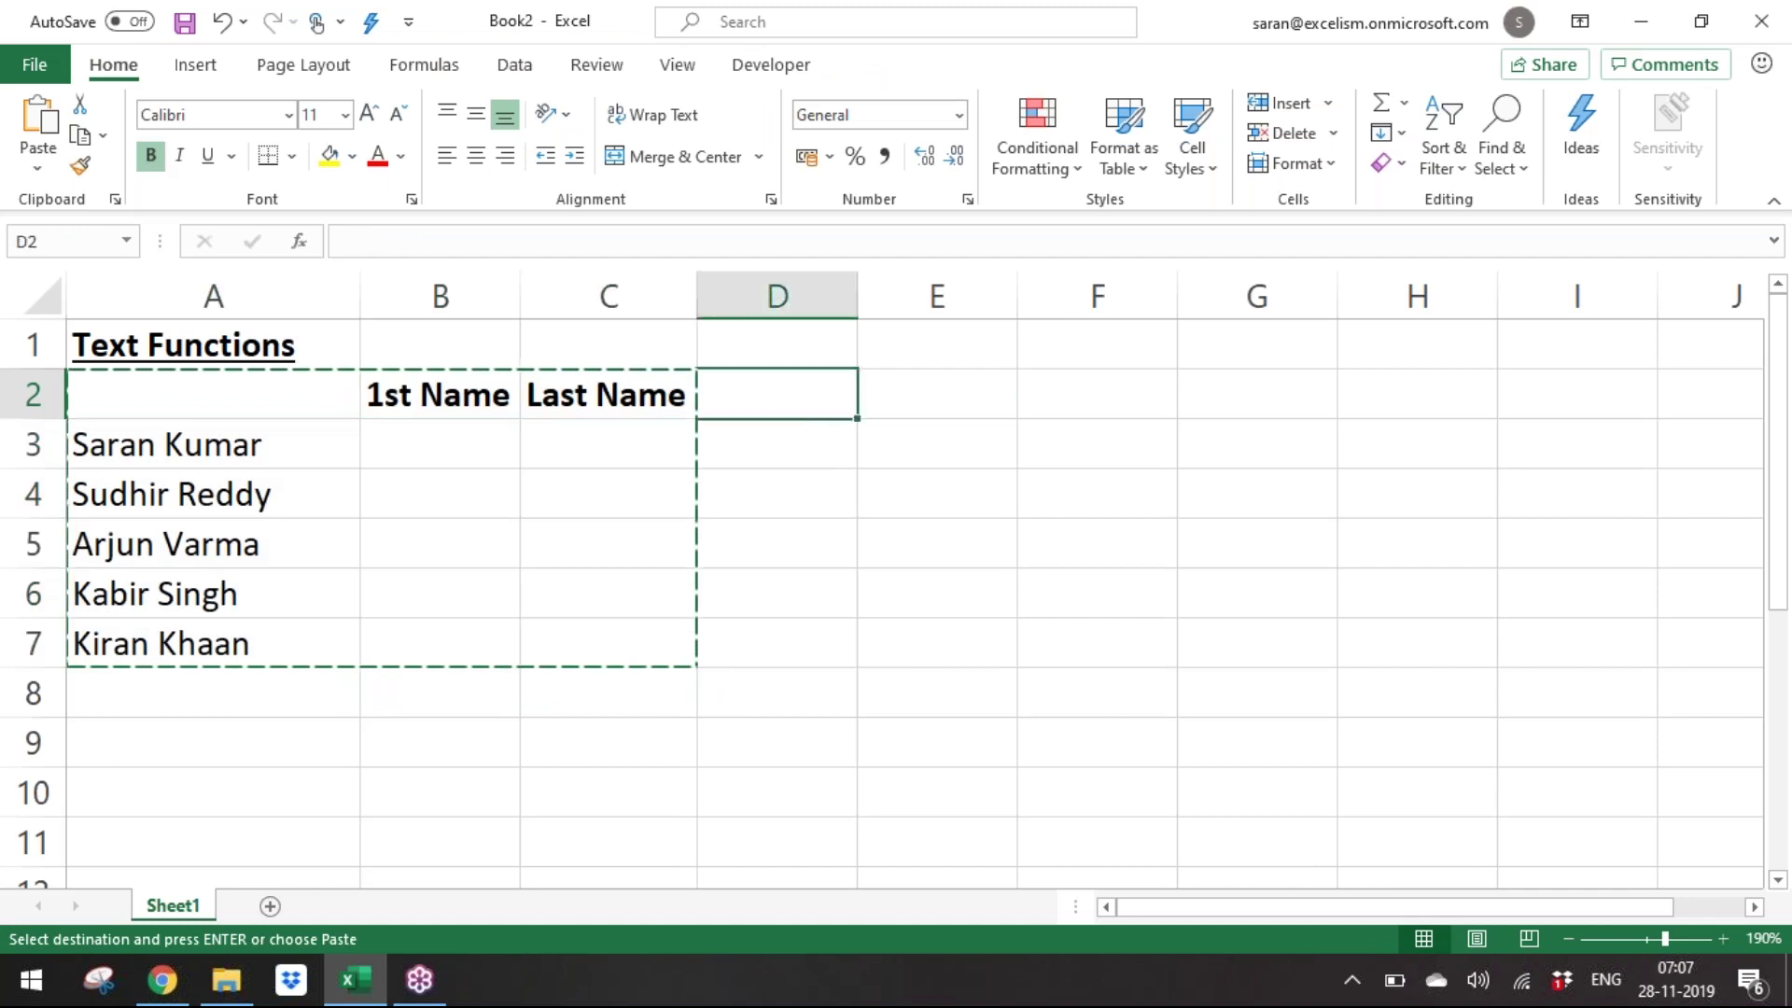
{"action": "key", "text": "Right"}
{"action": "key", "text": "Down"}
{"action": "key", "text": "Down"}
{"action": "key", "text": "Down"}
{"action": "key", "text": "Down"}
{"action": "key", "text": "Down"}
{"action": "key", "text": "Down"}
{"action": "key", "text": "Down"}
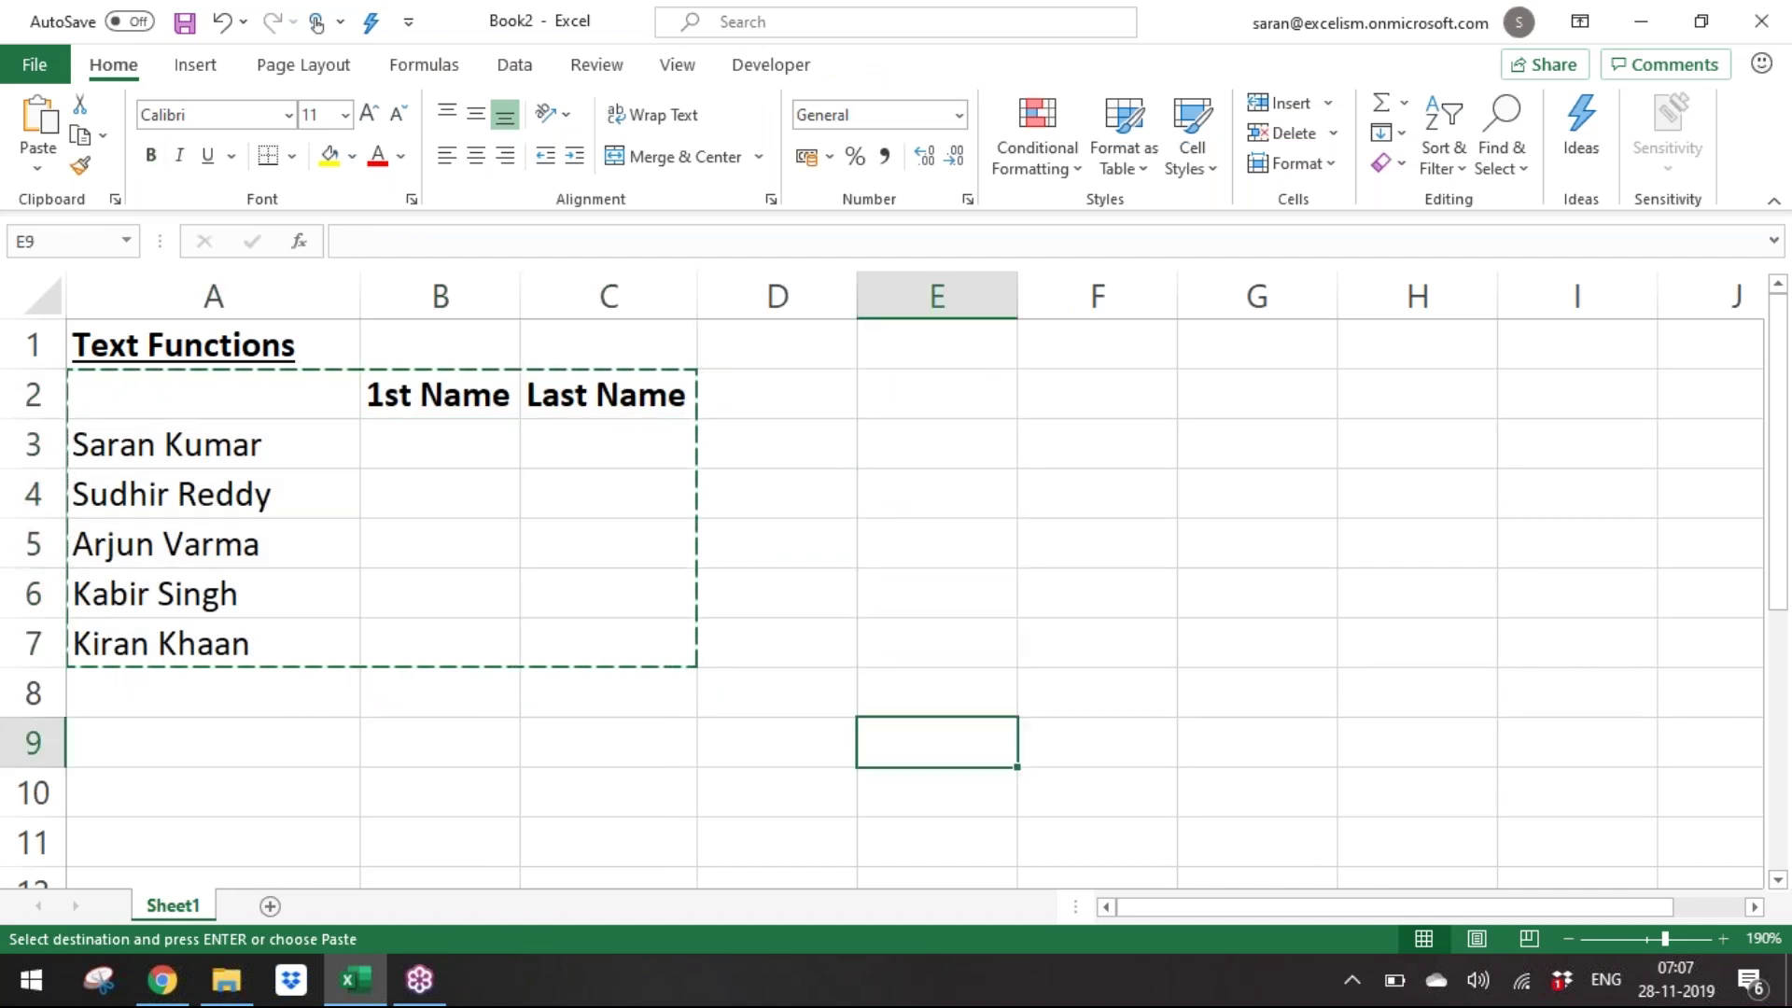
{"action": "key", "text": "Left"}
{"action": "key", "text": "Left"}
{"action": "key", "text": "Left"}
{"action": "key", "text": "Left"}
{"action": "key", "text": "Return"}
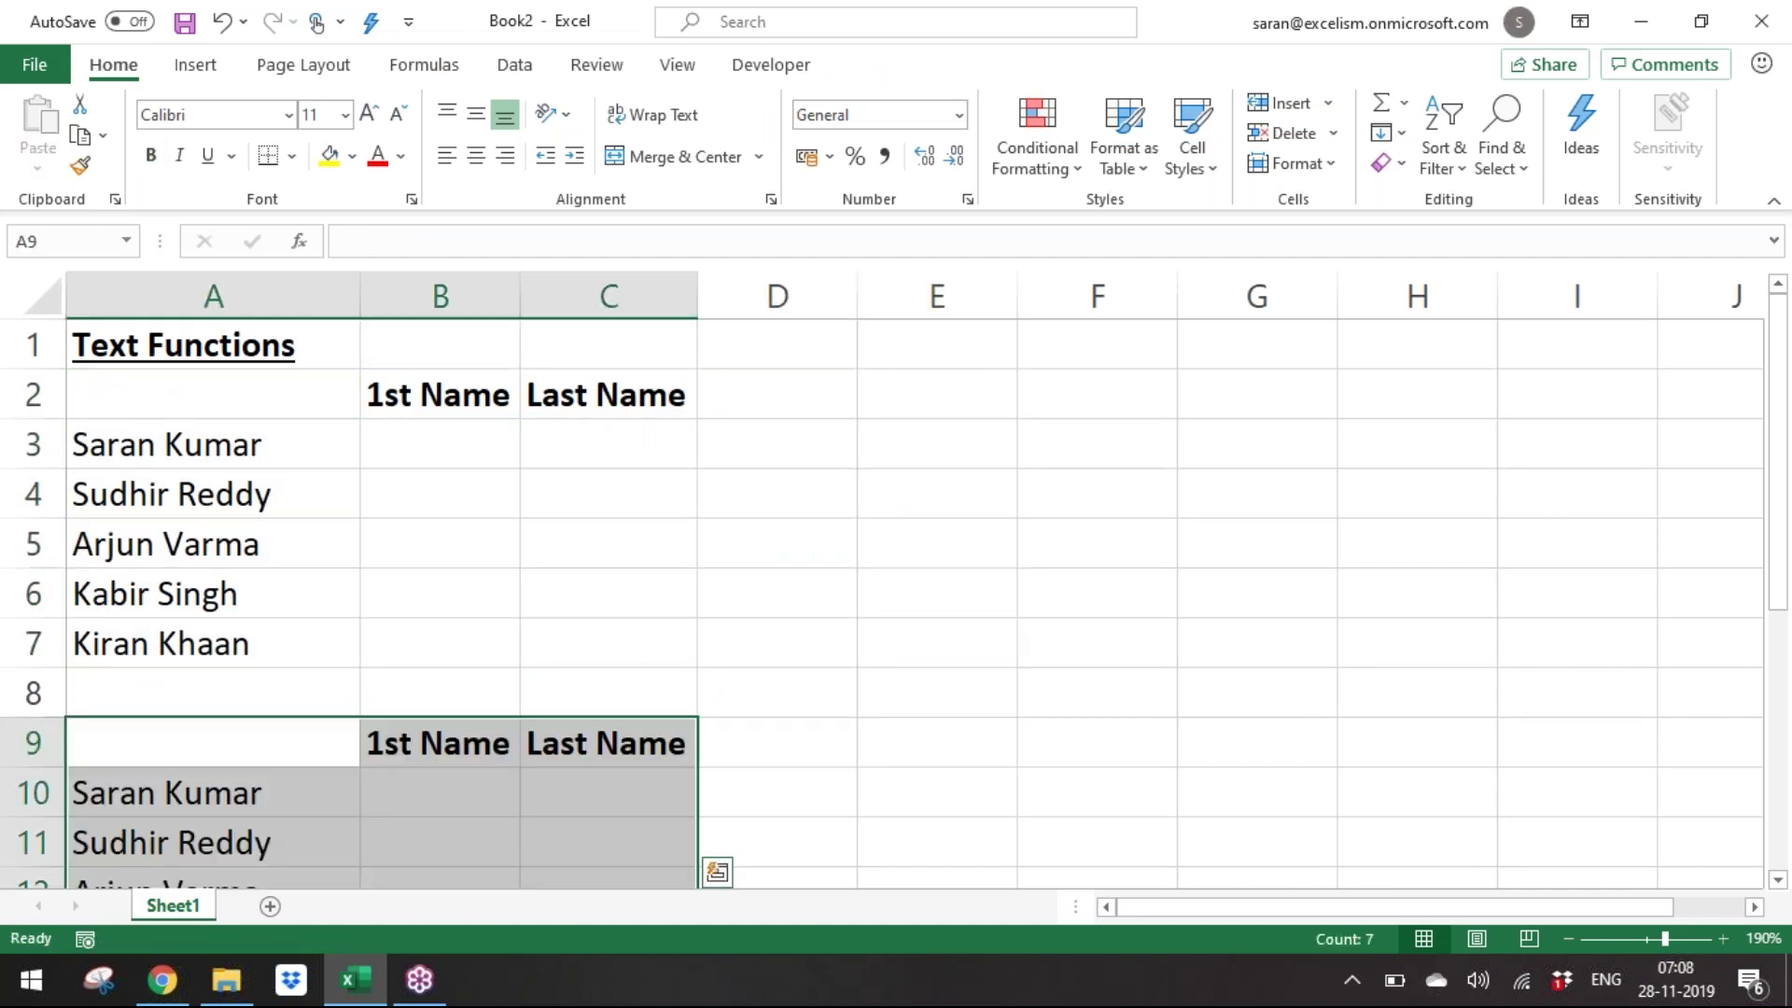
{"action": "key", "text": "Down"}
Start a note in E3 with 'Logic:'.
{"action": "key", "text": "ctrl+Up"}
{"action": "key", "text": "ctrl+Up"}
{"action": "key", "text": "Right"}
{"action": "key", "text": "Right"}
{"action": "key", "text": "Right"}
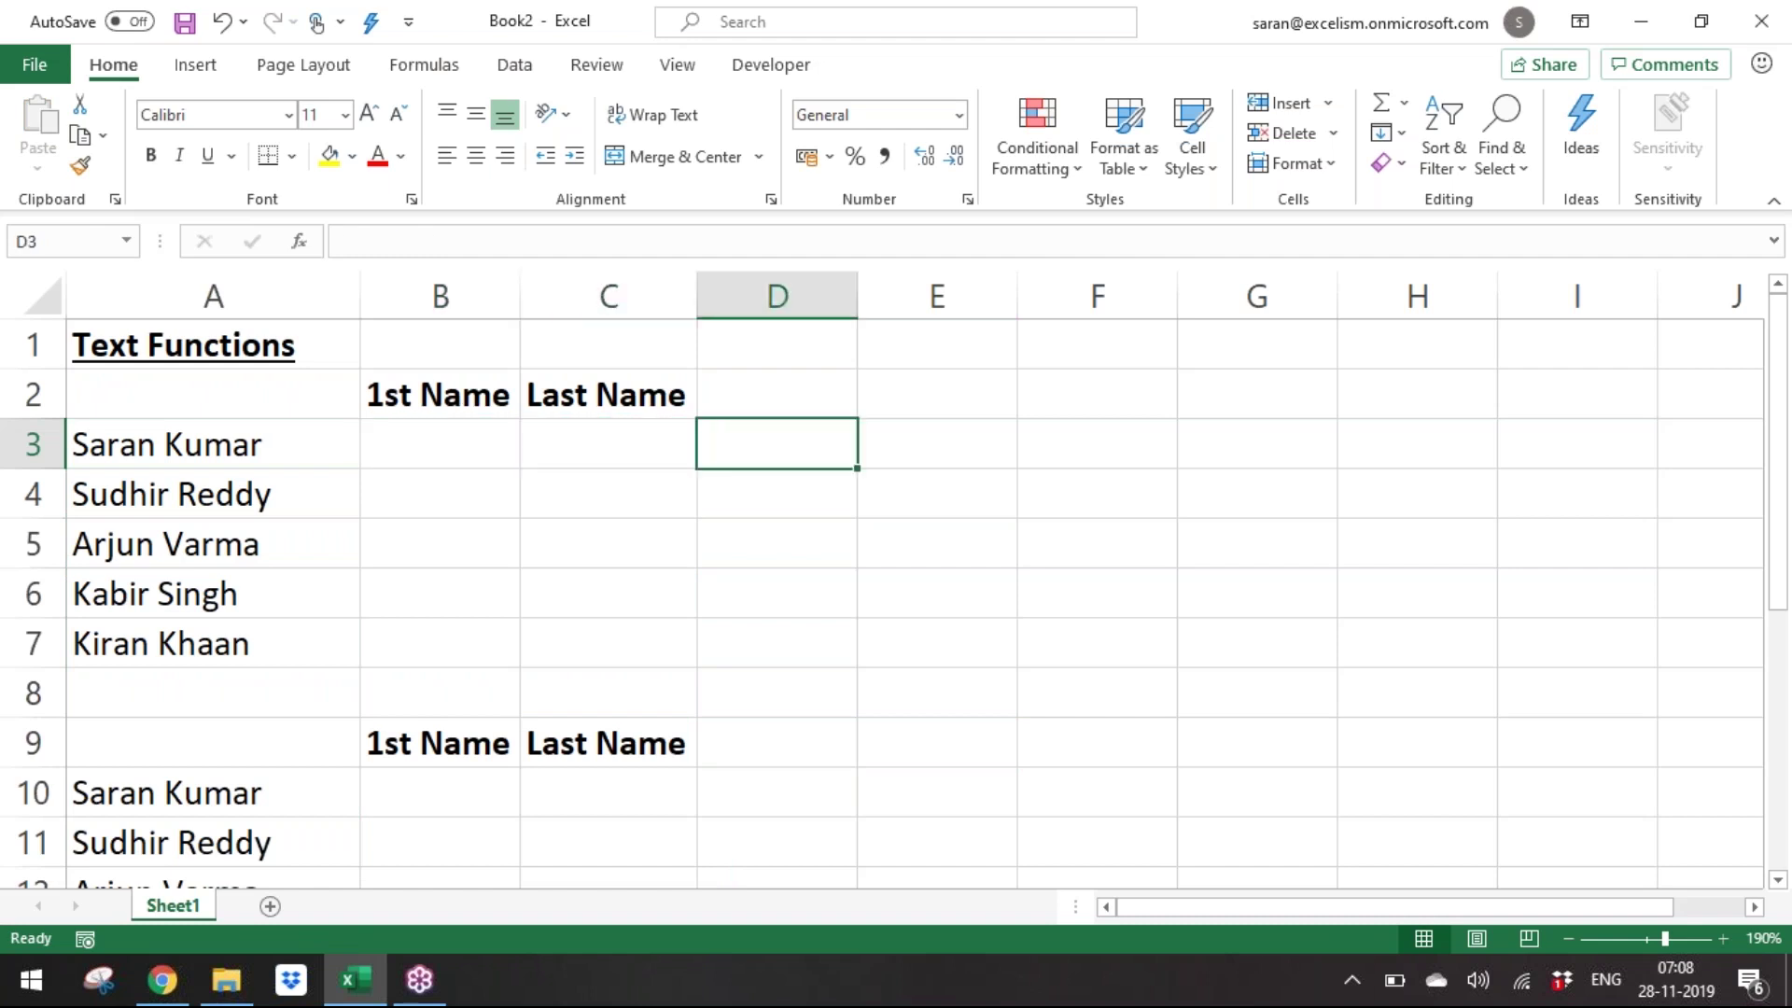
{"action": "key", "text": "Right"}
{"action": "key", "text": "Up"}
{"action": "key", "text": "Down"}
{"action": "type", "text": "L"}
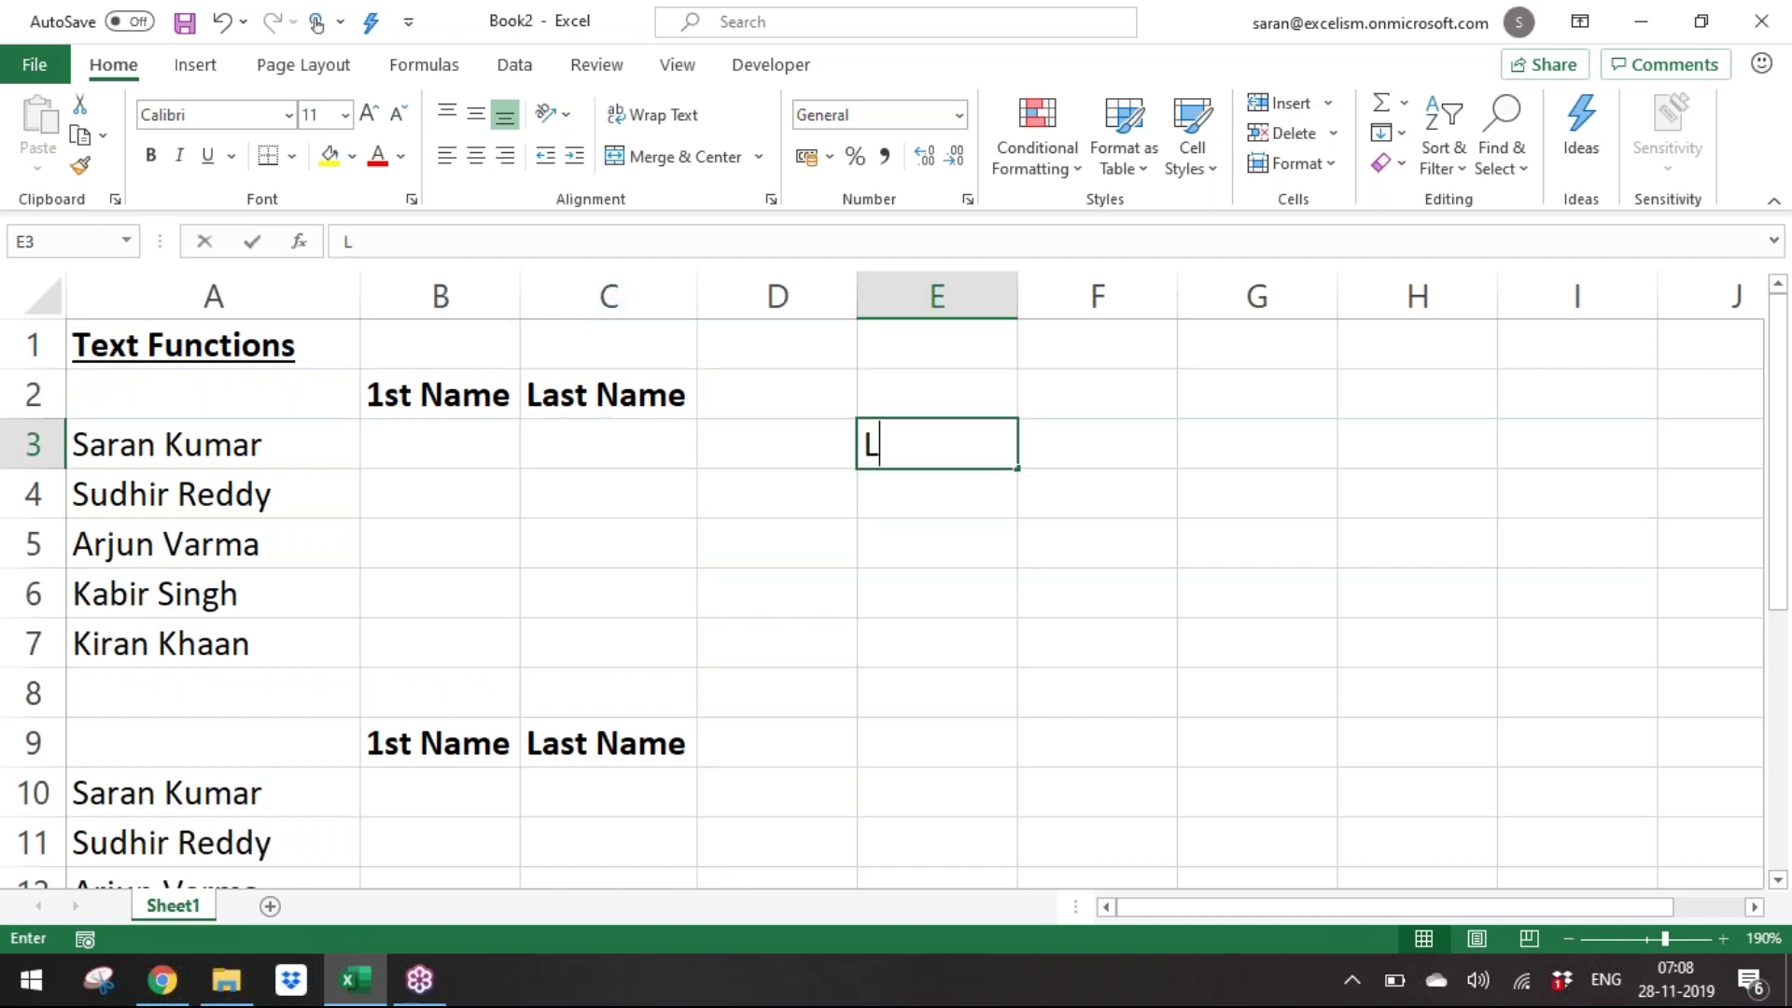
{"action": "type", "text": "ogic:"}
Complete E3 as 'Logic: Extract everything before the Space'.
{"action": "key", "text": "Return"}
{"action": "key", "text": "Up"}
{"action": "key", "text": "F2"}
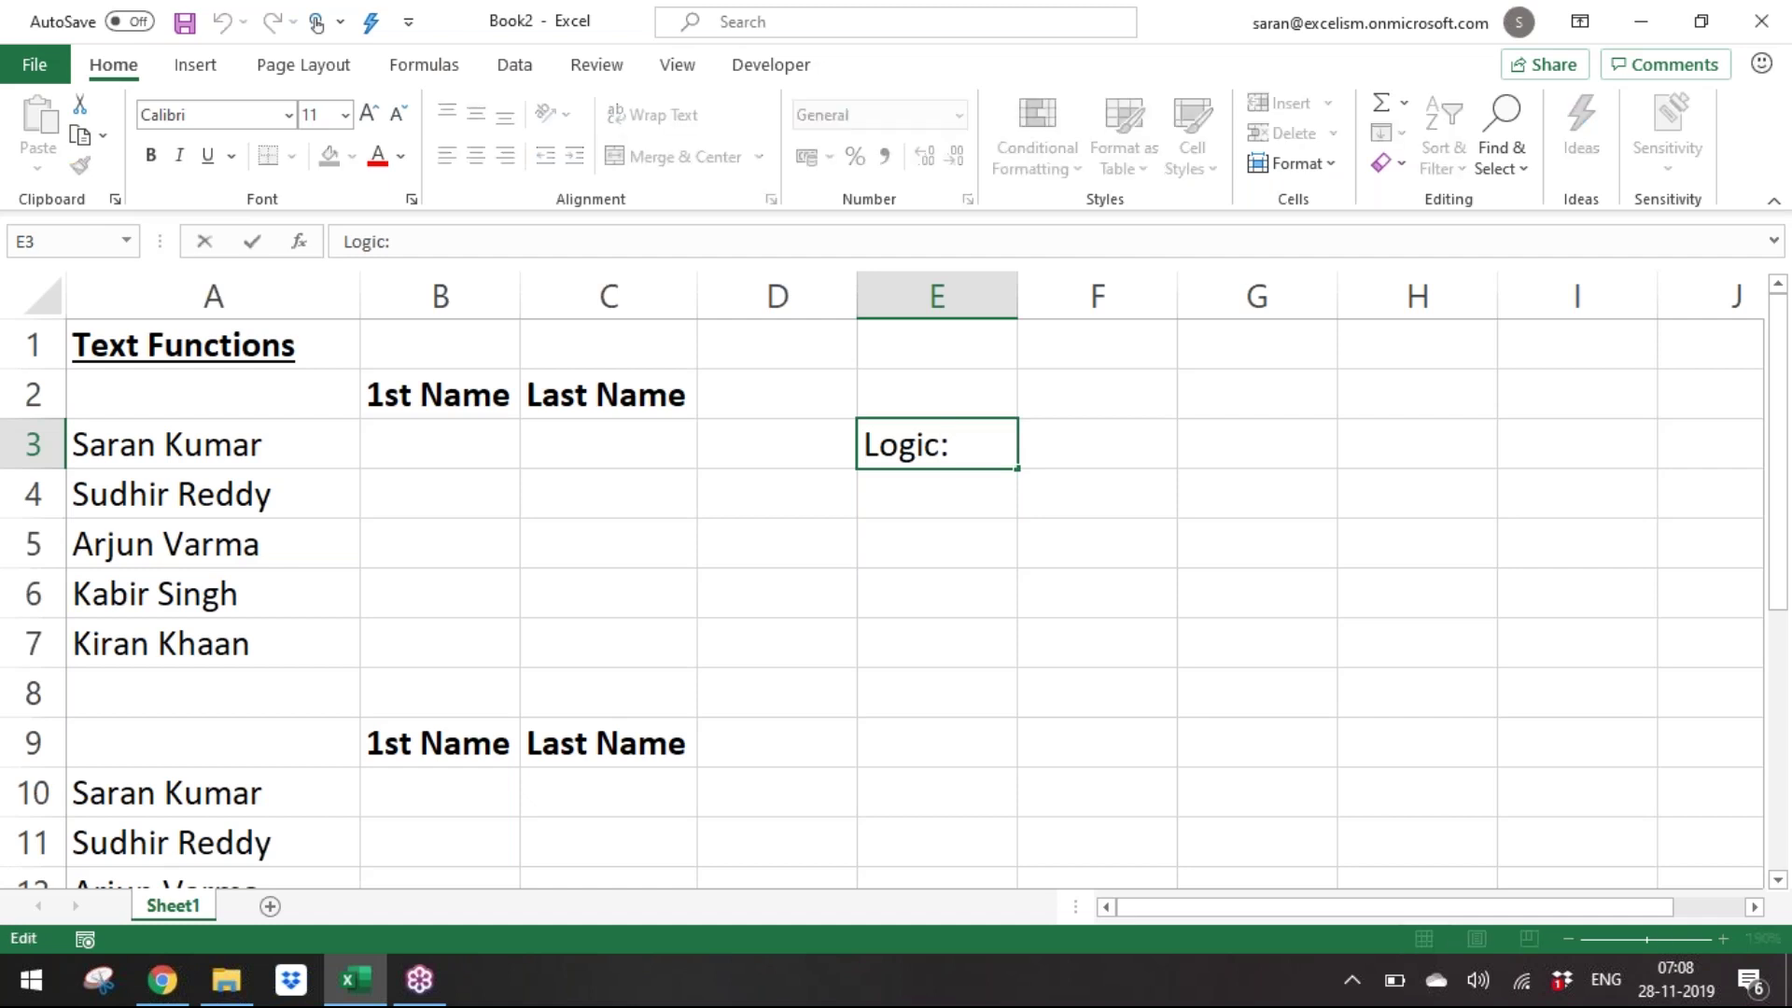
{"action": "type", "text": "Extra"}
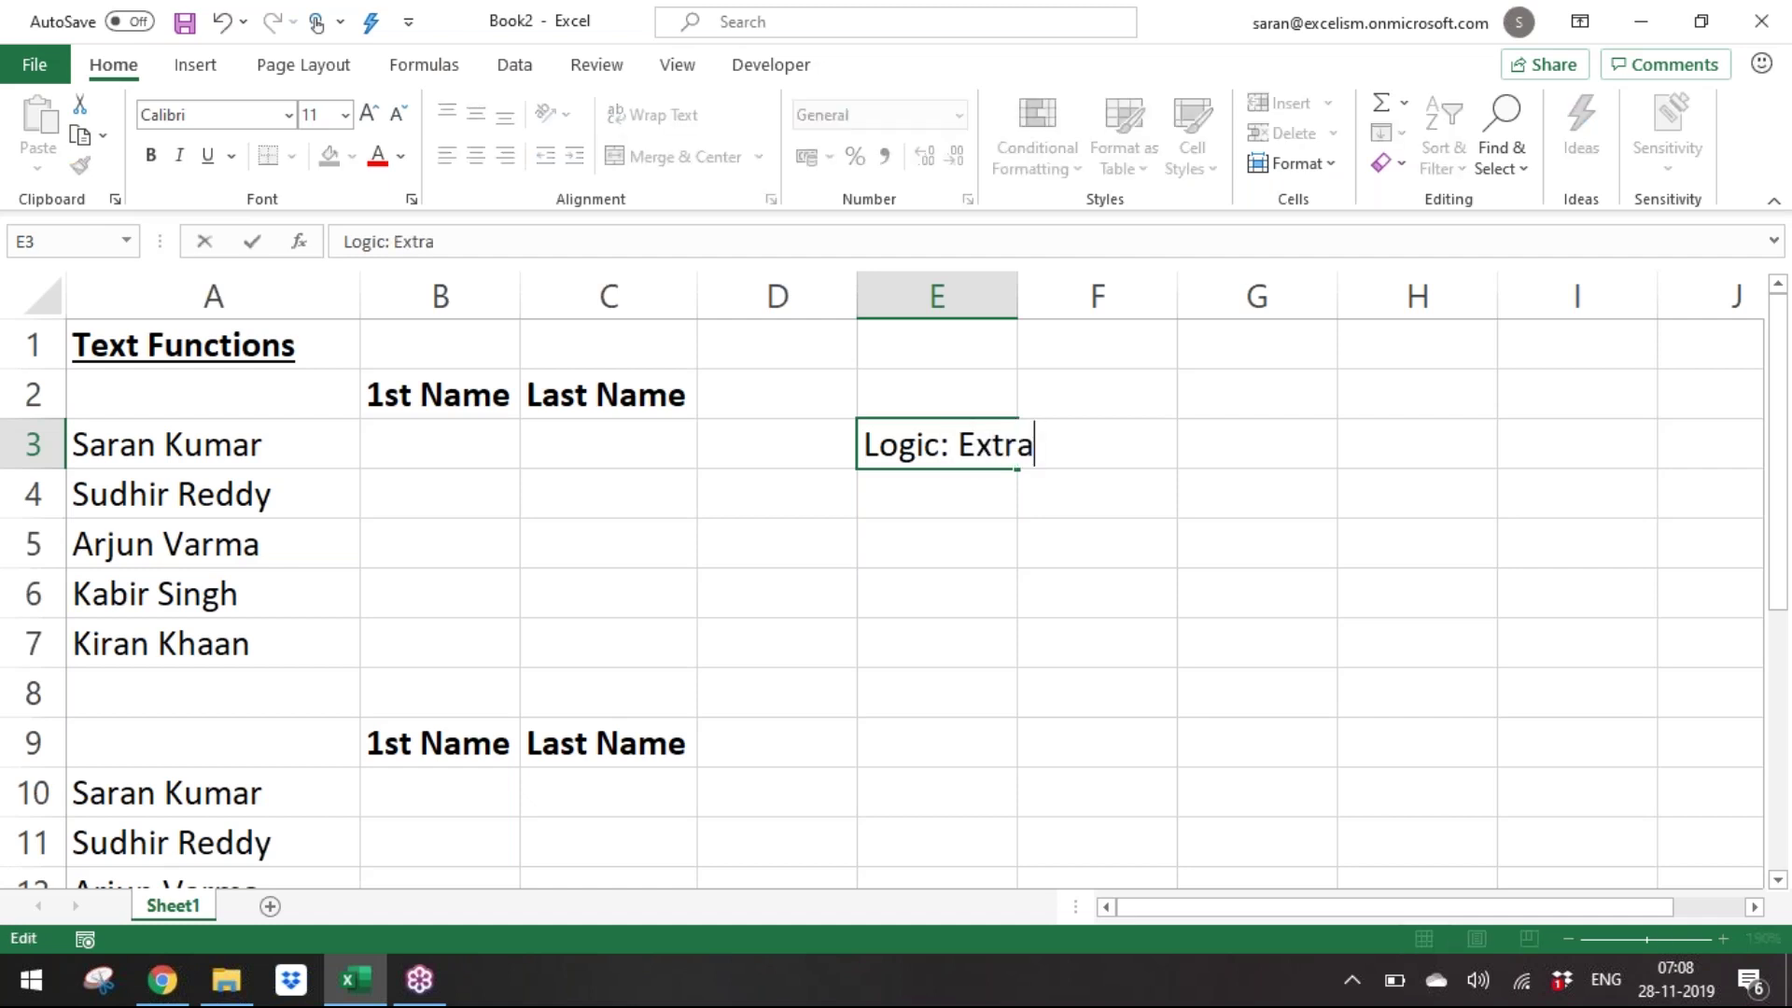
{"action": "type", "text": "ct ever"}
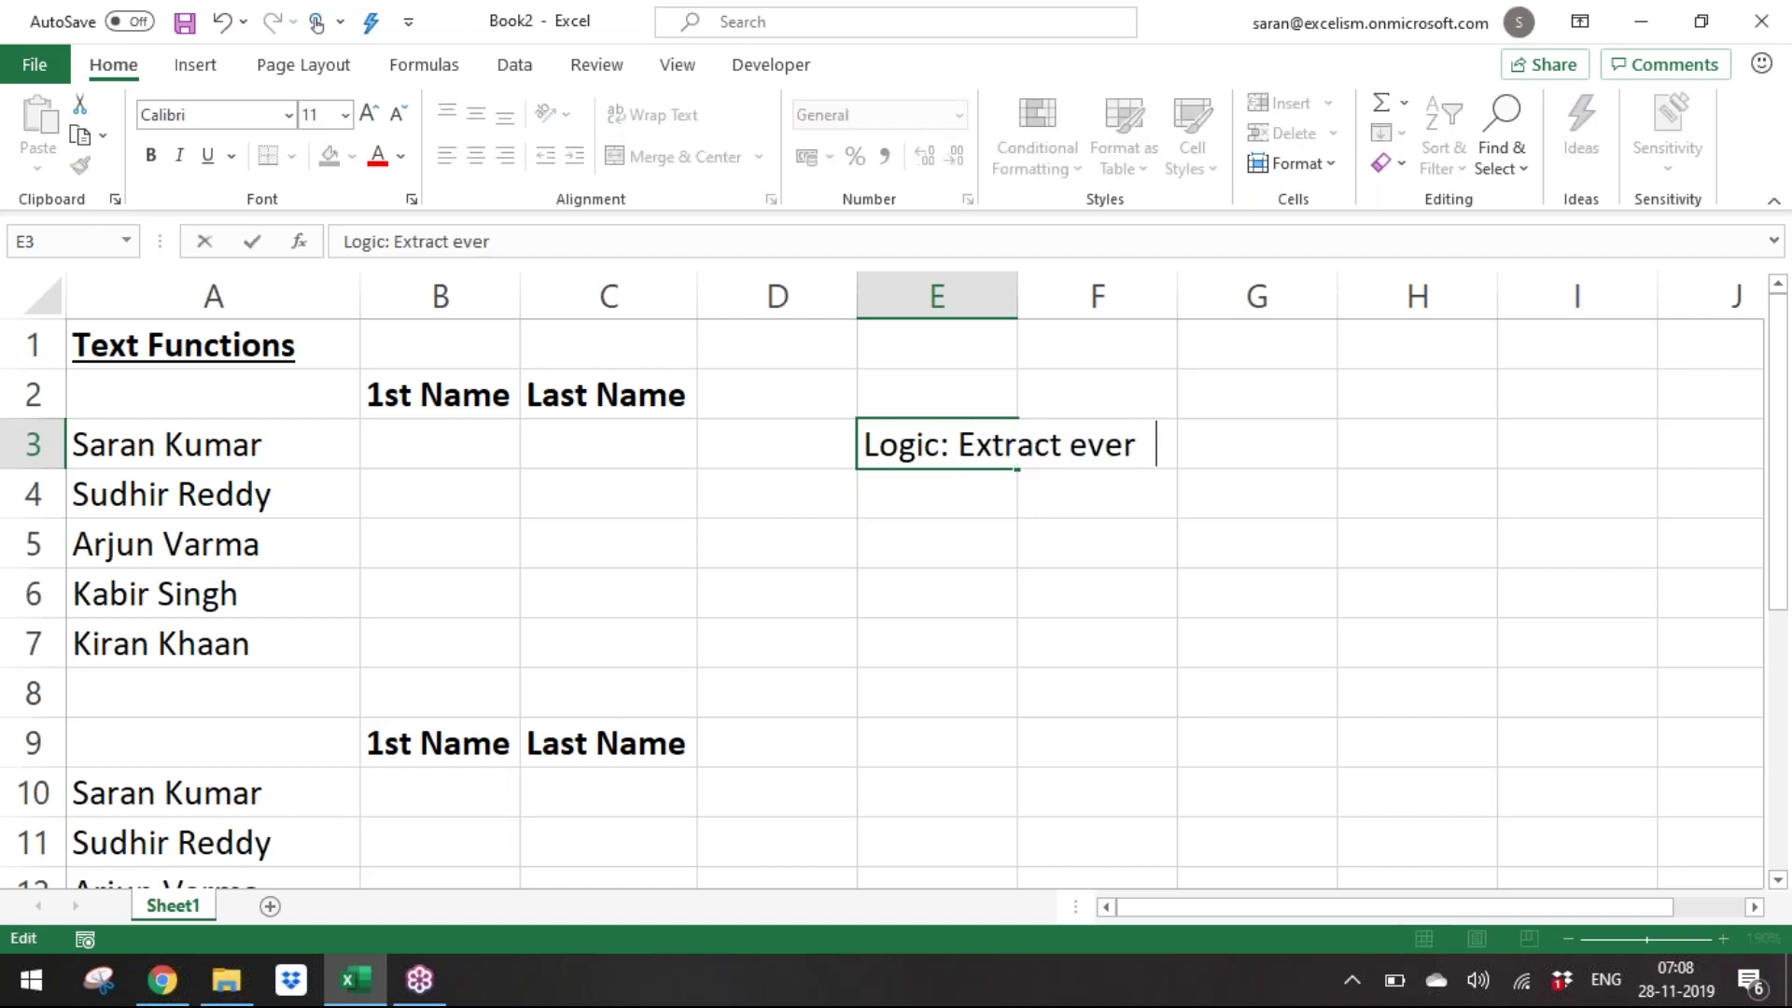
{"action": "type", "text": "ything before"}
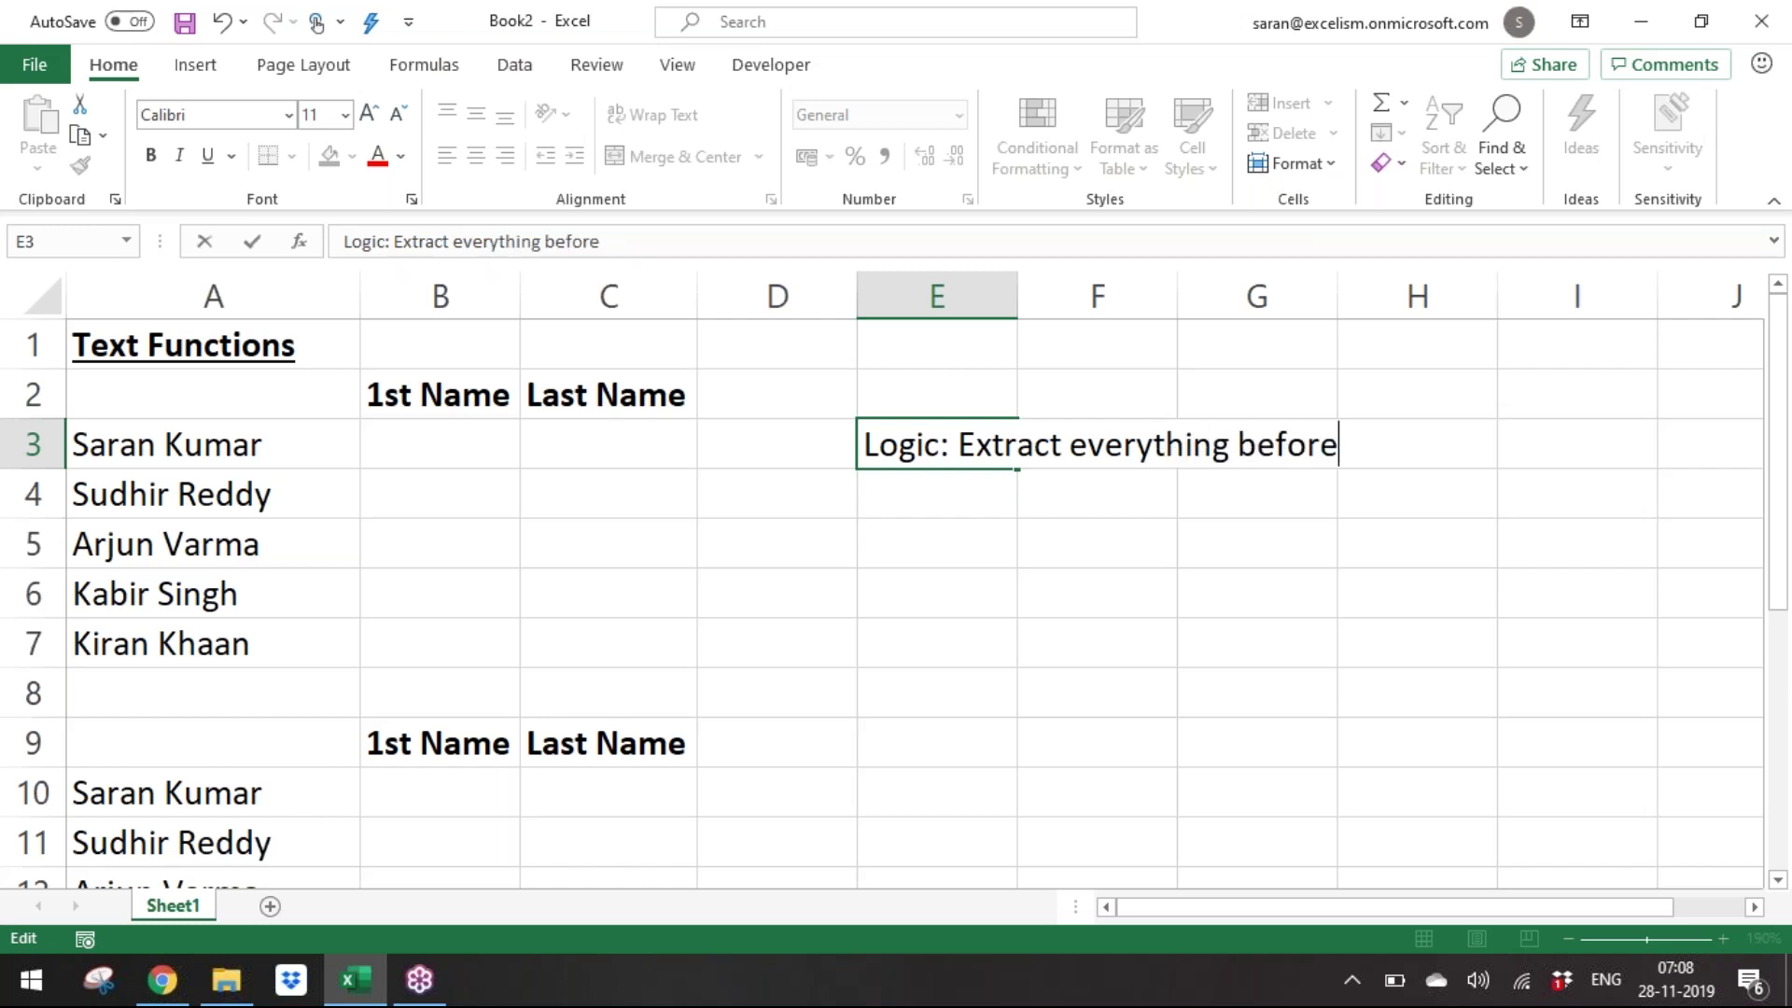
{"action": "type", "text": " the Space"}
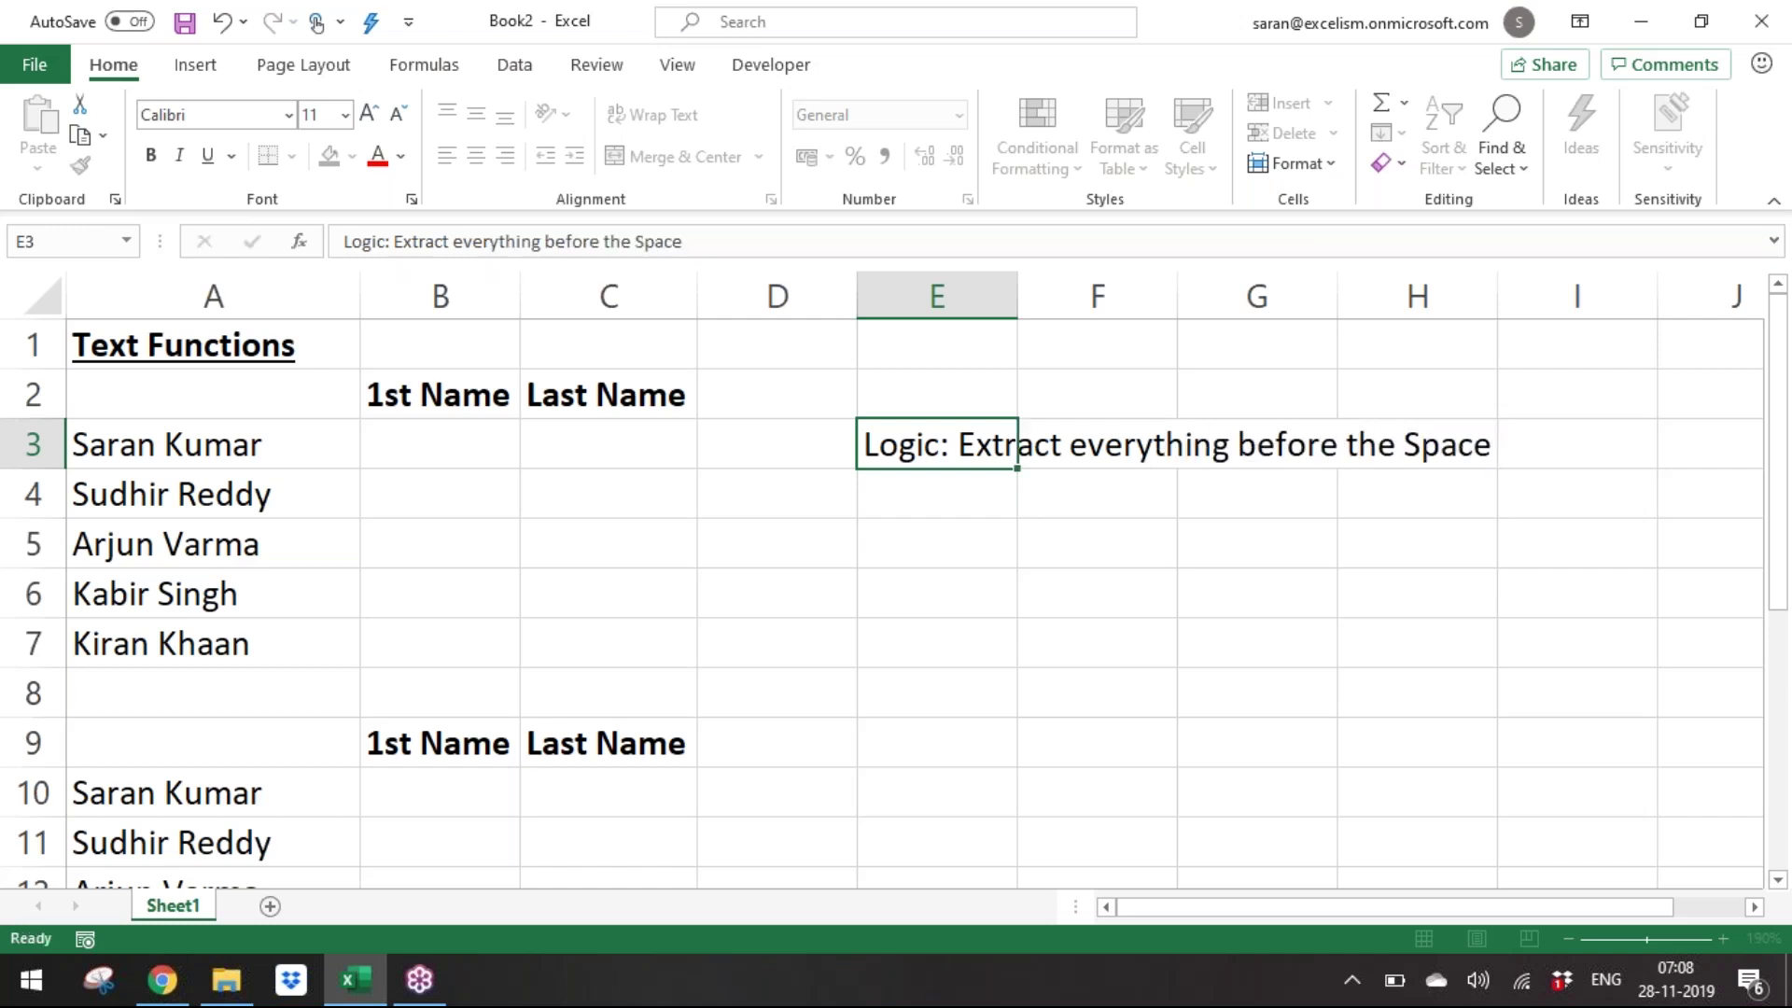
{"action": "key", "text": "Return"}
Enter 'Extract 5 Characters from the Left Side' in E4.
{"action": "type", "text": "Extract E"}
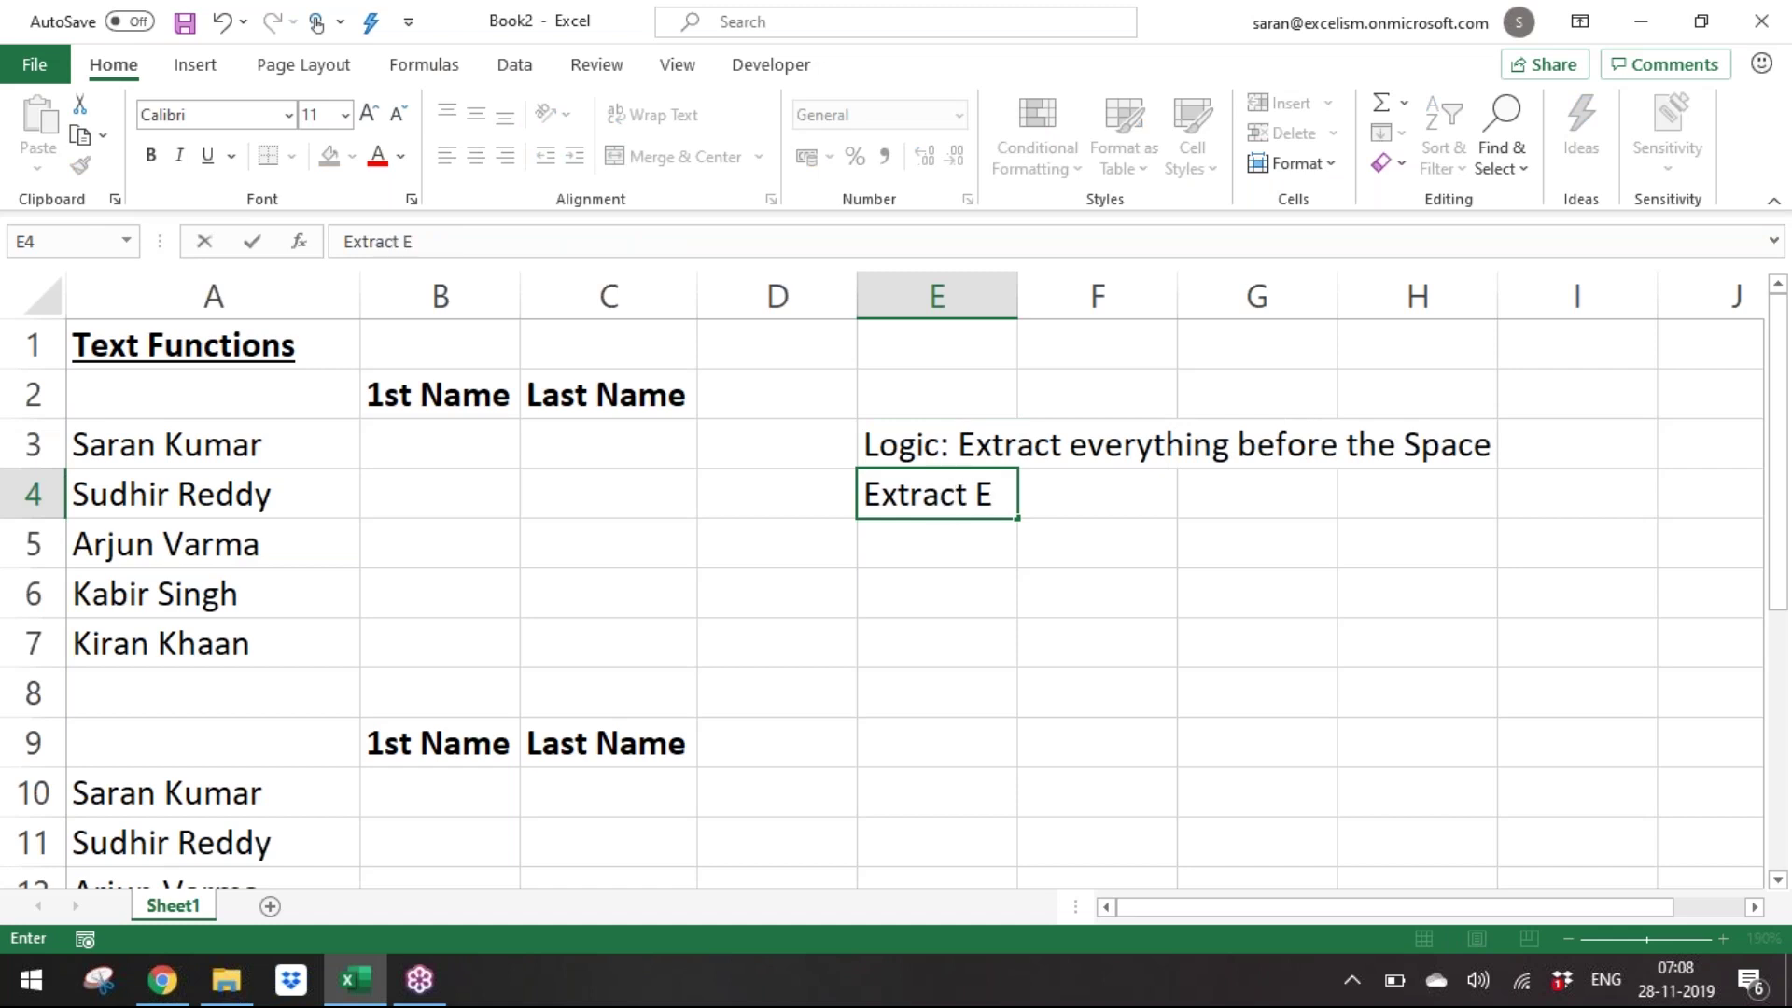
{"action": "key", "text": "BackSpace"}
{"action": "type", "text": "5 Charac"}
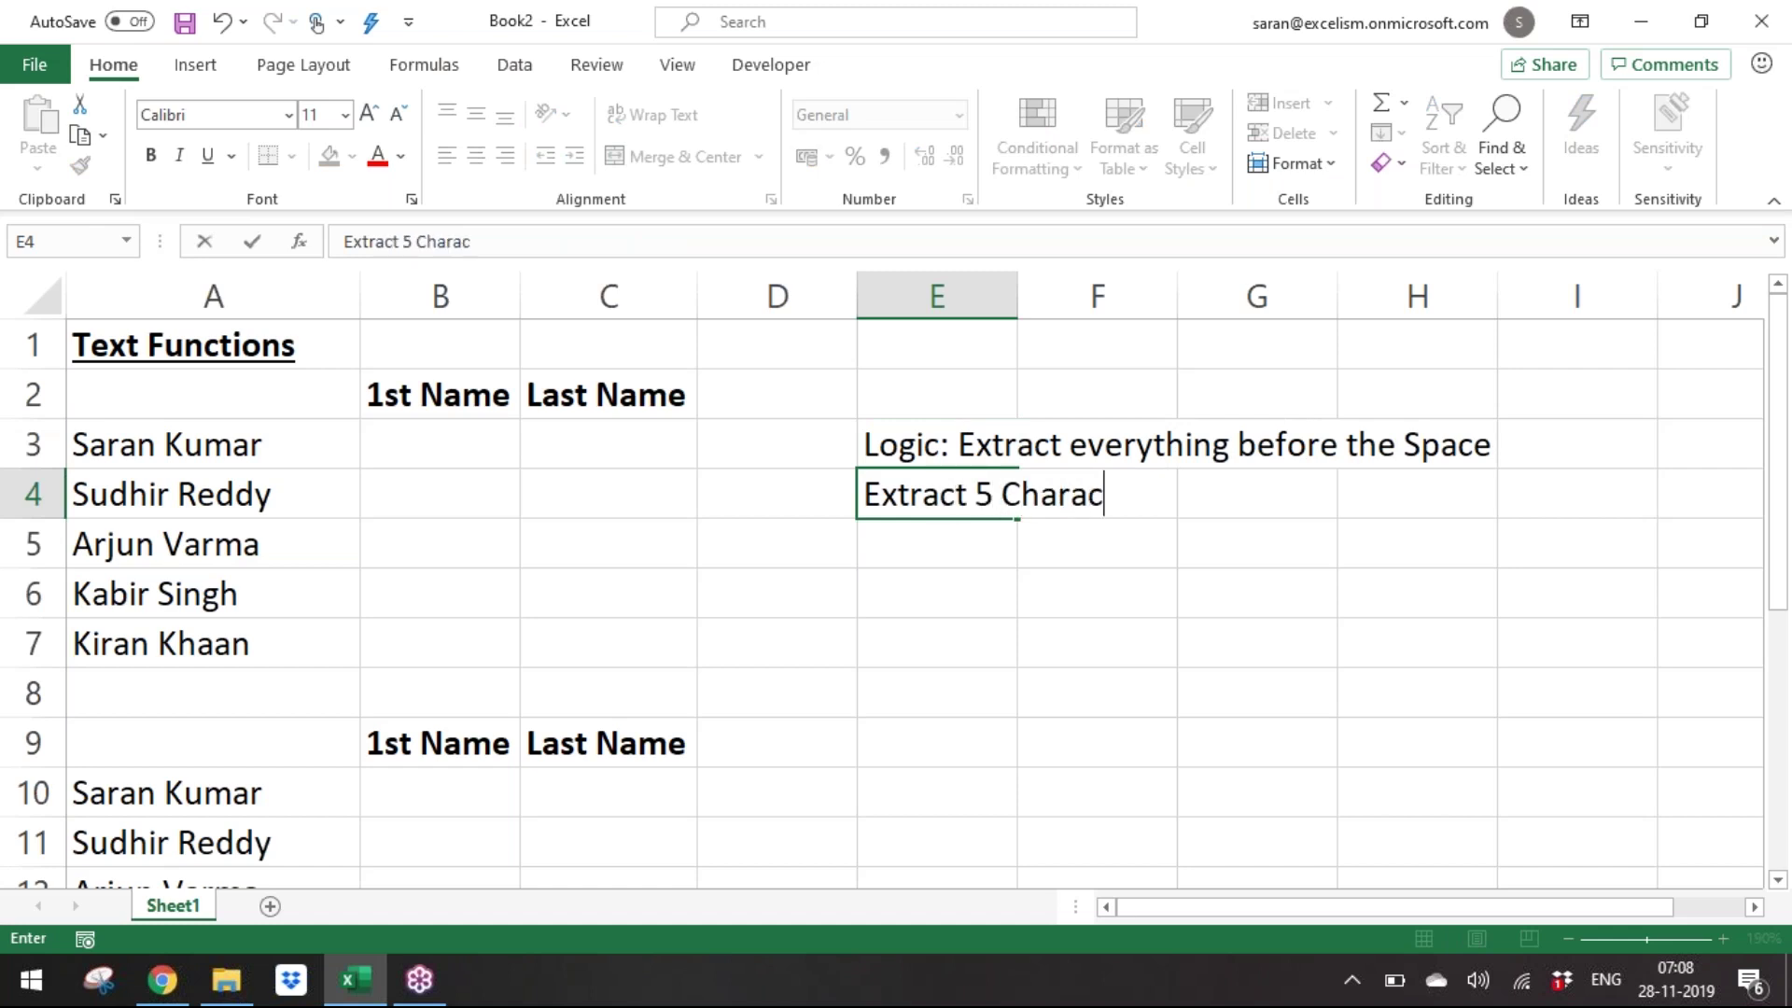
{"action": "type", "text": "ters from the "}
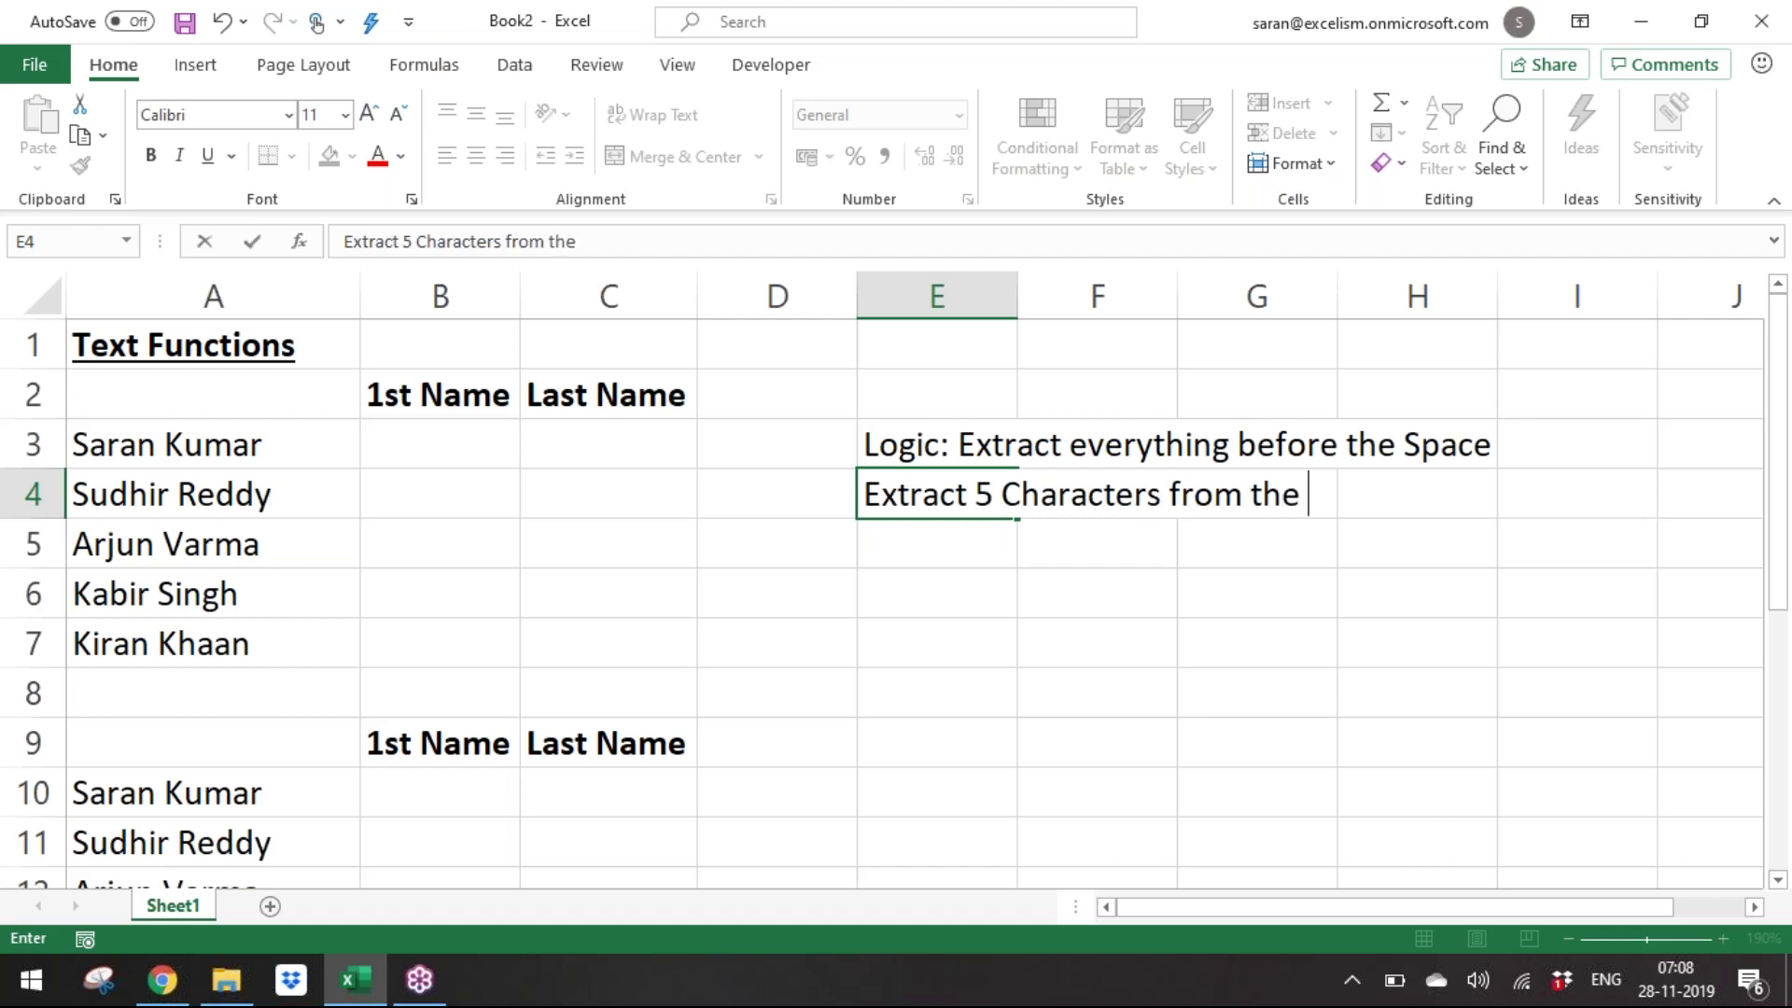
{"action": "type", "text": "Left Side"}
{"action": "key", "text": "ctrl+Return"}
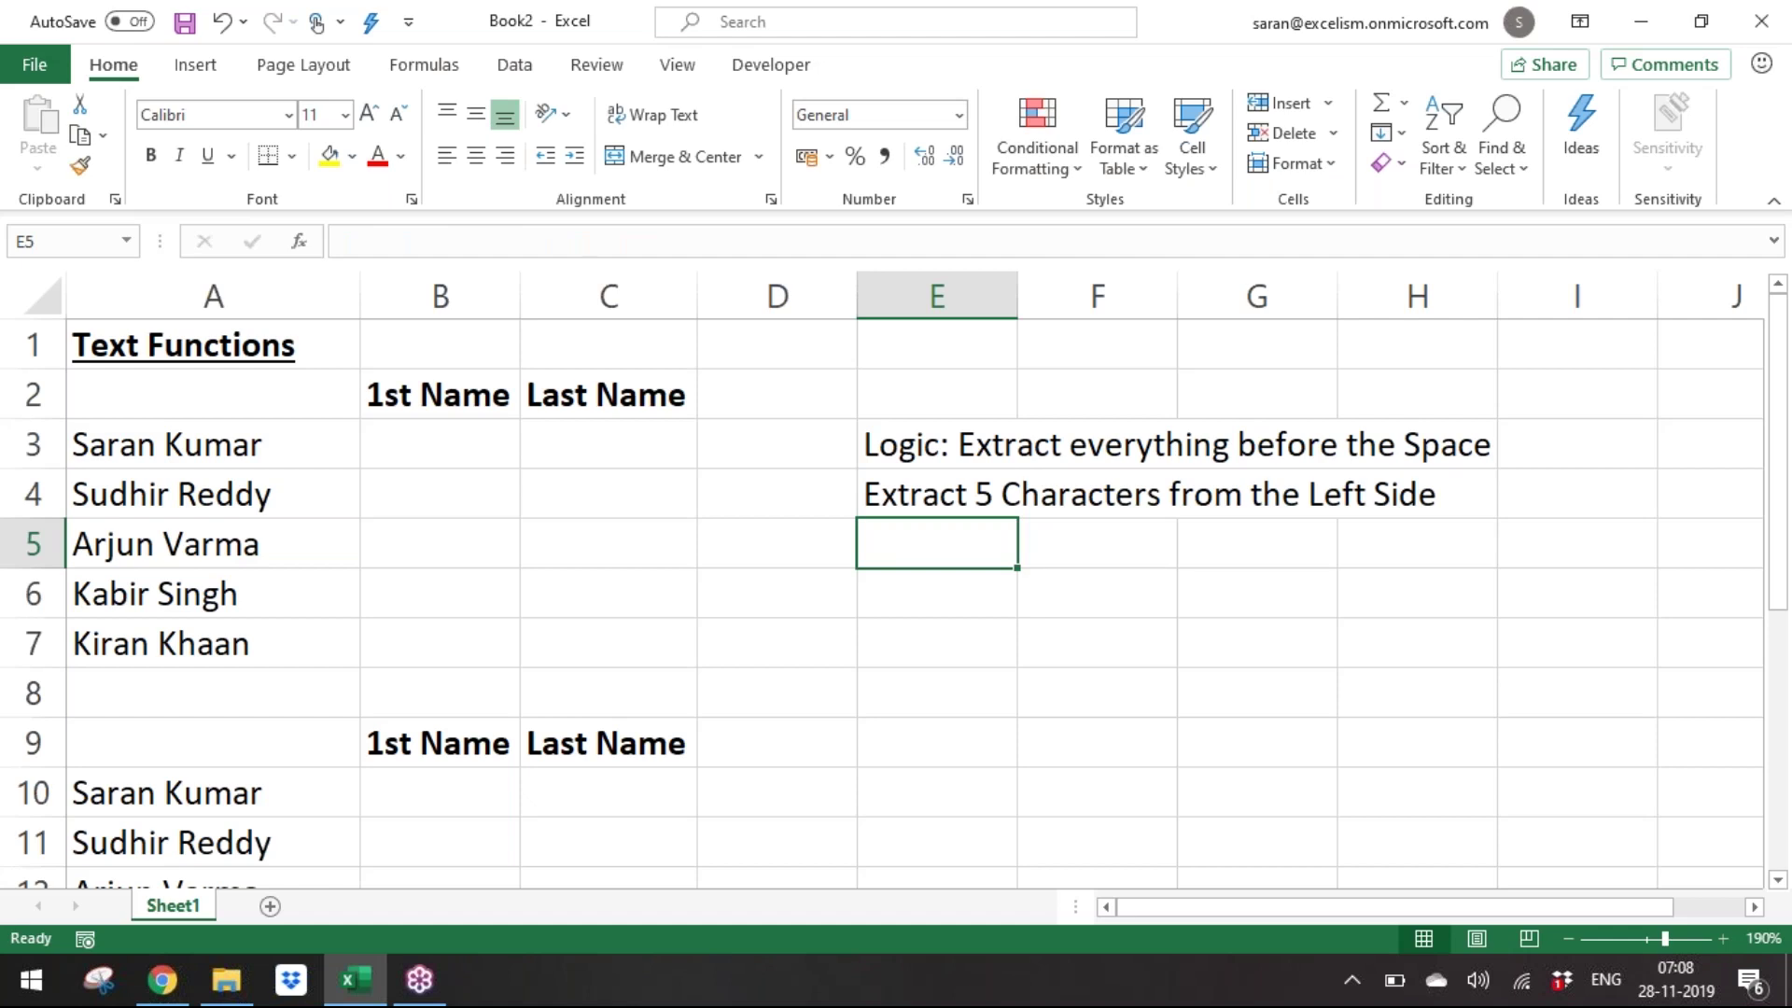
{"action": "left_click", "coordinate": [1010, 495]}
Copy the '1st Name' header into E2 above the notes.
{"action": "key", "text": "Left"}
{"action": "key", "text": "Left"}
{"action": "key", "text": "Left"}
{"action": "key", "text": "Left"}
{"action": "key", "text": "Up"}
{"action": "key", "text": "Up"}
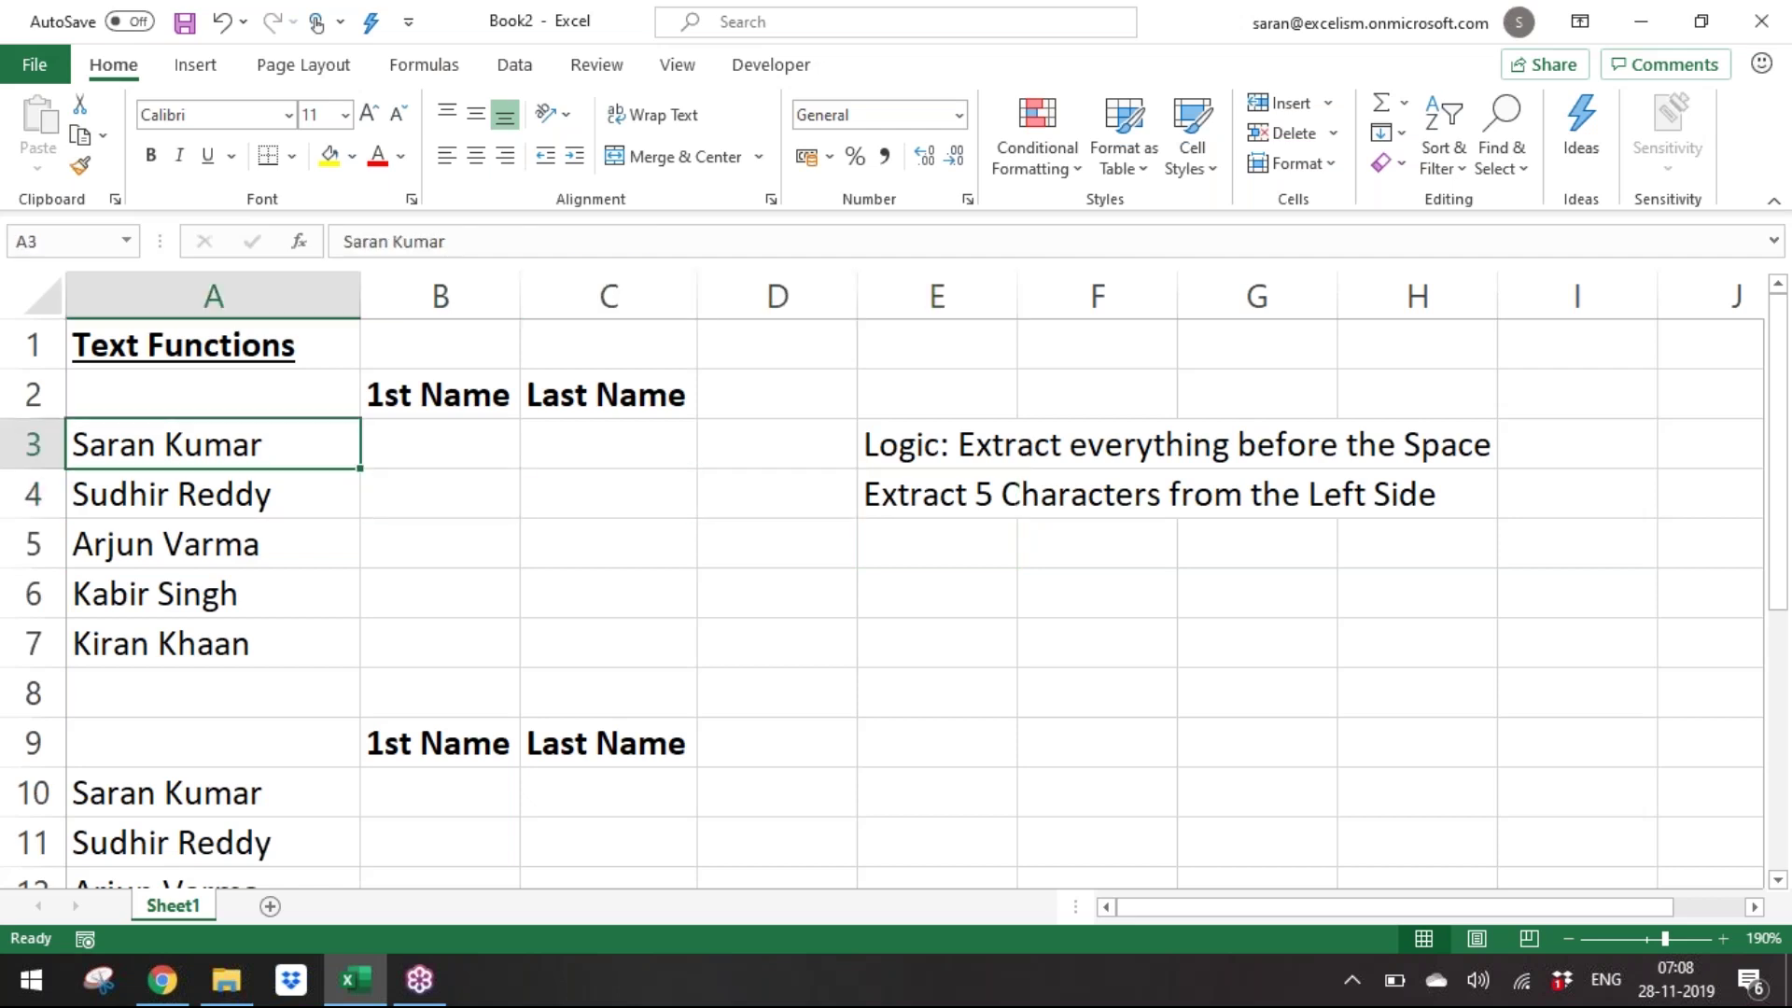
{"action": "key", "text": "Right"}
{"action": "key", "text": "Right"}
{"action": "key", "text": "Right"}
{"action": "key", "text": "Right"}
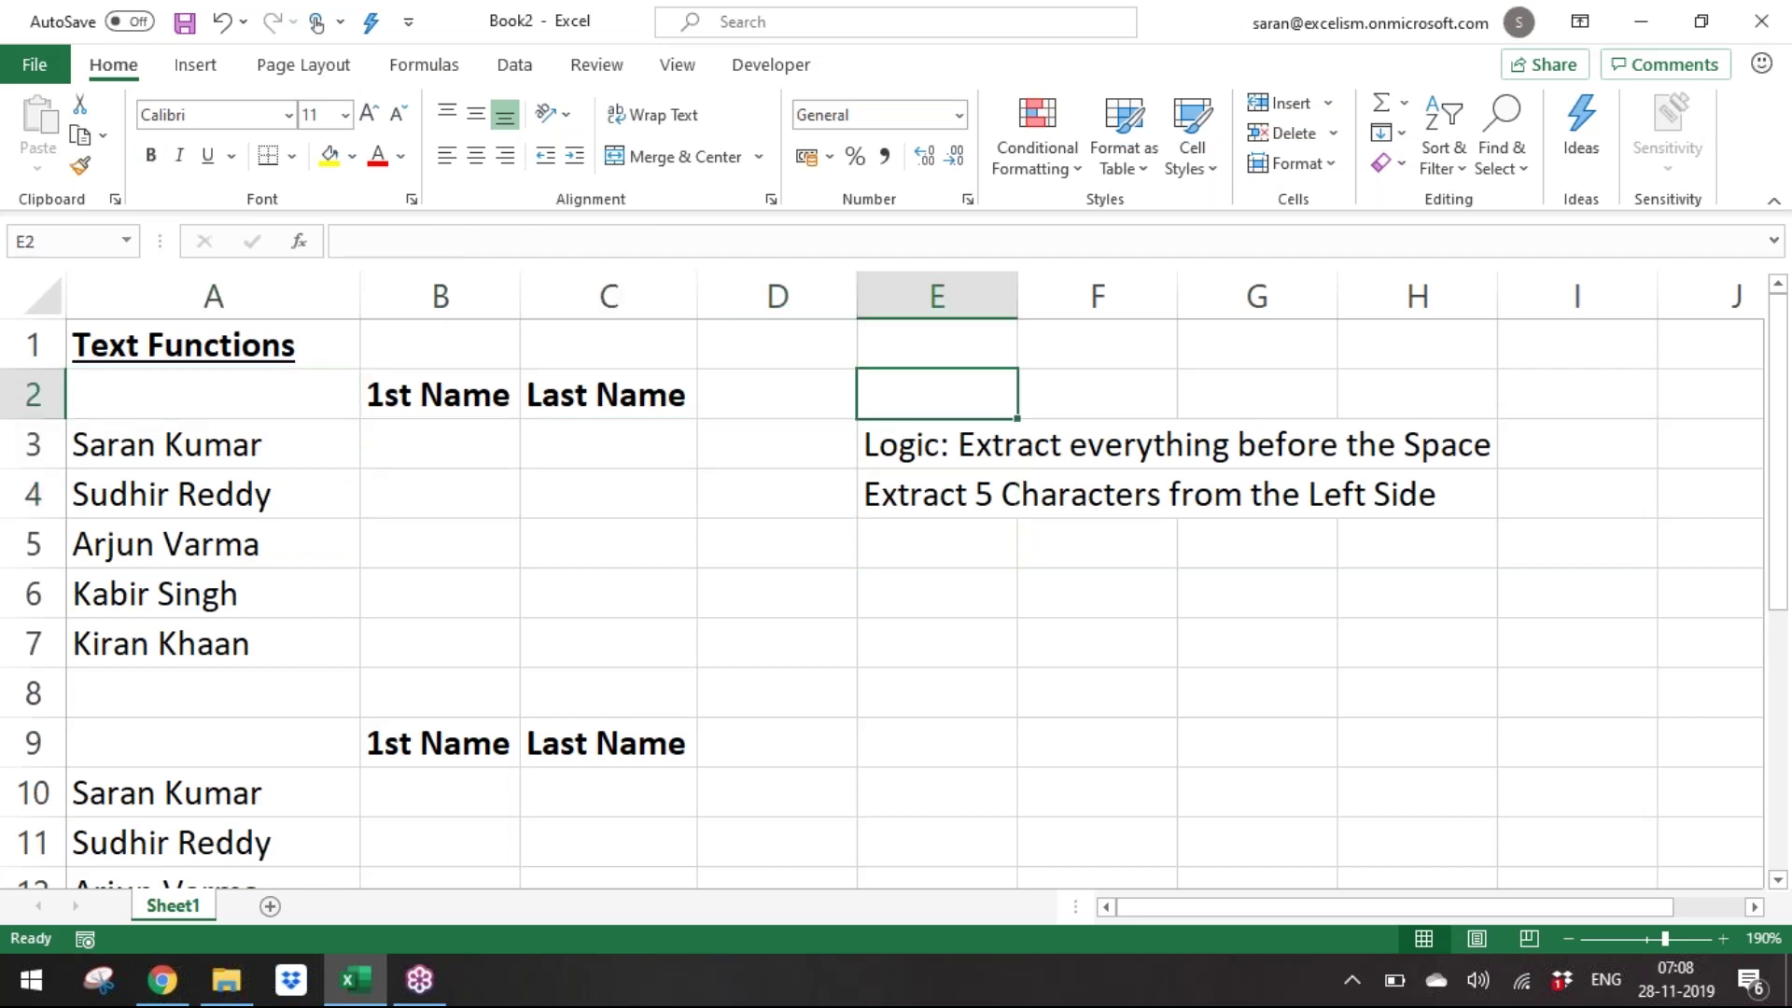
{"action": "key", "text": "Left"}
{"action": "key", "text": "Left"}
{"action": "key", "text": "Left"}
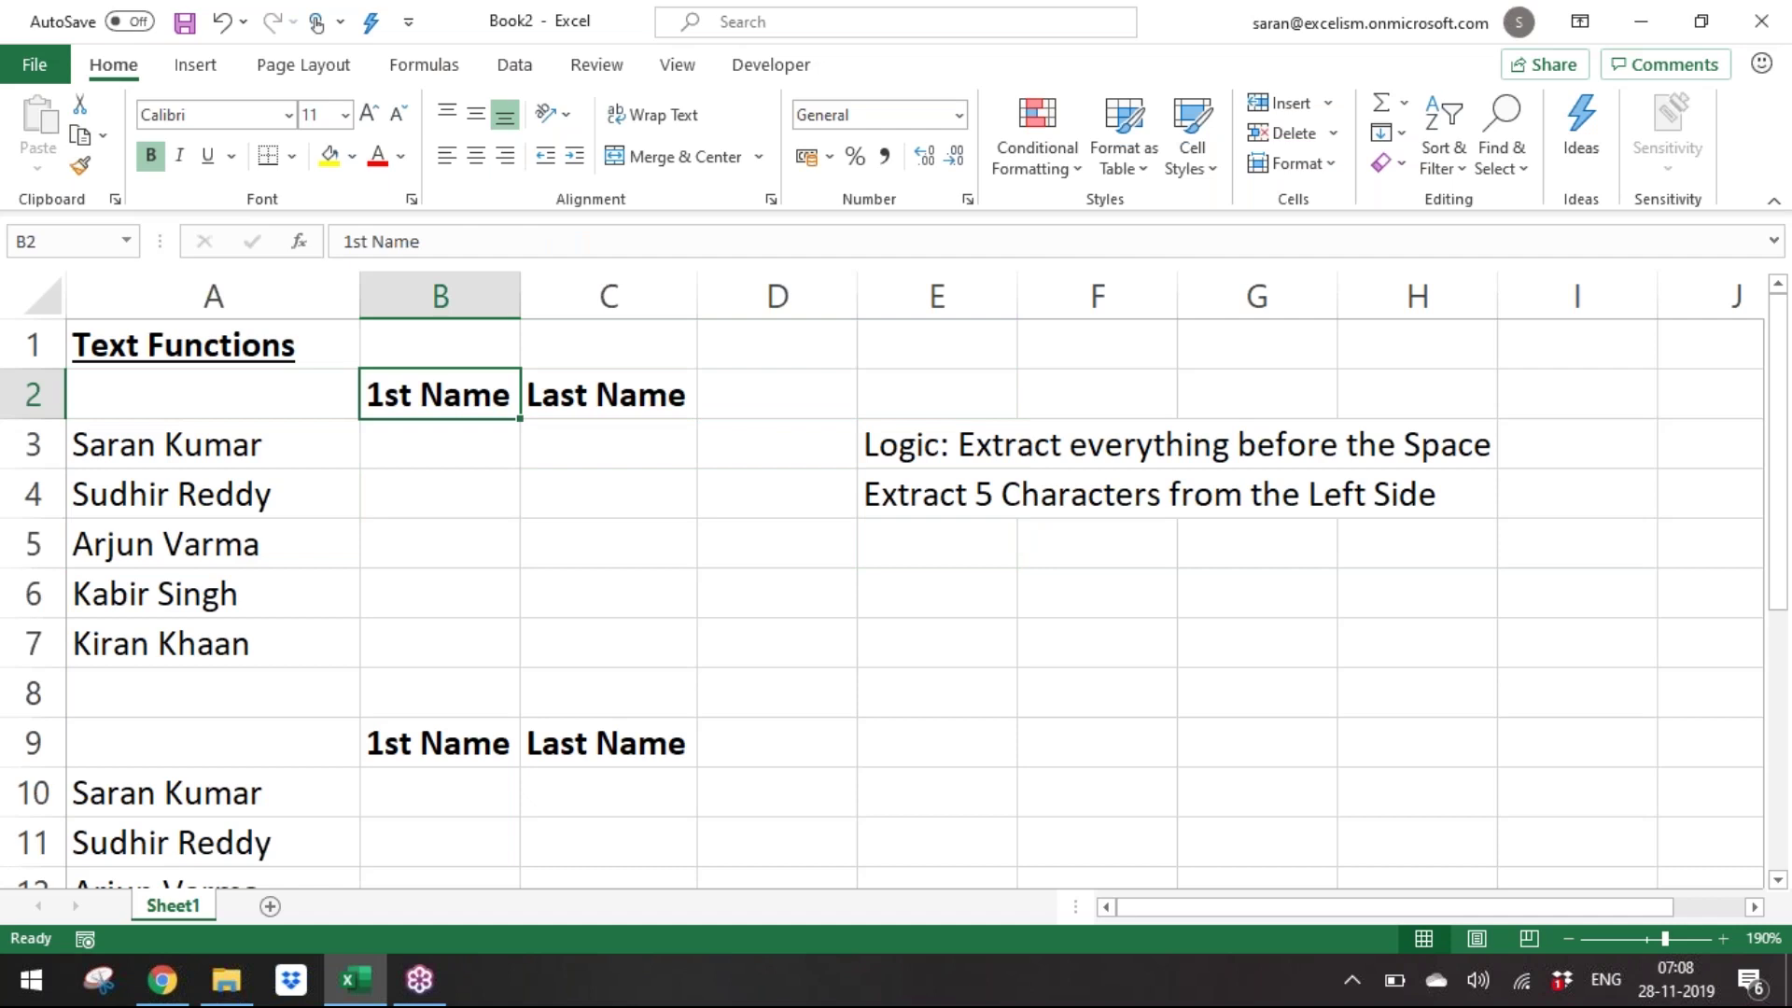
{"action": "key", "text": "ctrl+c"}
{"action": "key", "text": "Right"}
{"action": "key", "text": "Right"}
{"action": "key", "text": "Right"}
{"action": "key", "text": "ctrl+v"}
{"action": "key", "text": "Escape"}
{"action": "key", "text": "Up"}
{"action": "key", "text": "Down"}
{"action": "key", "text": "Down"}
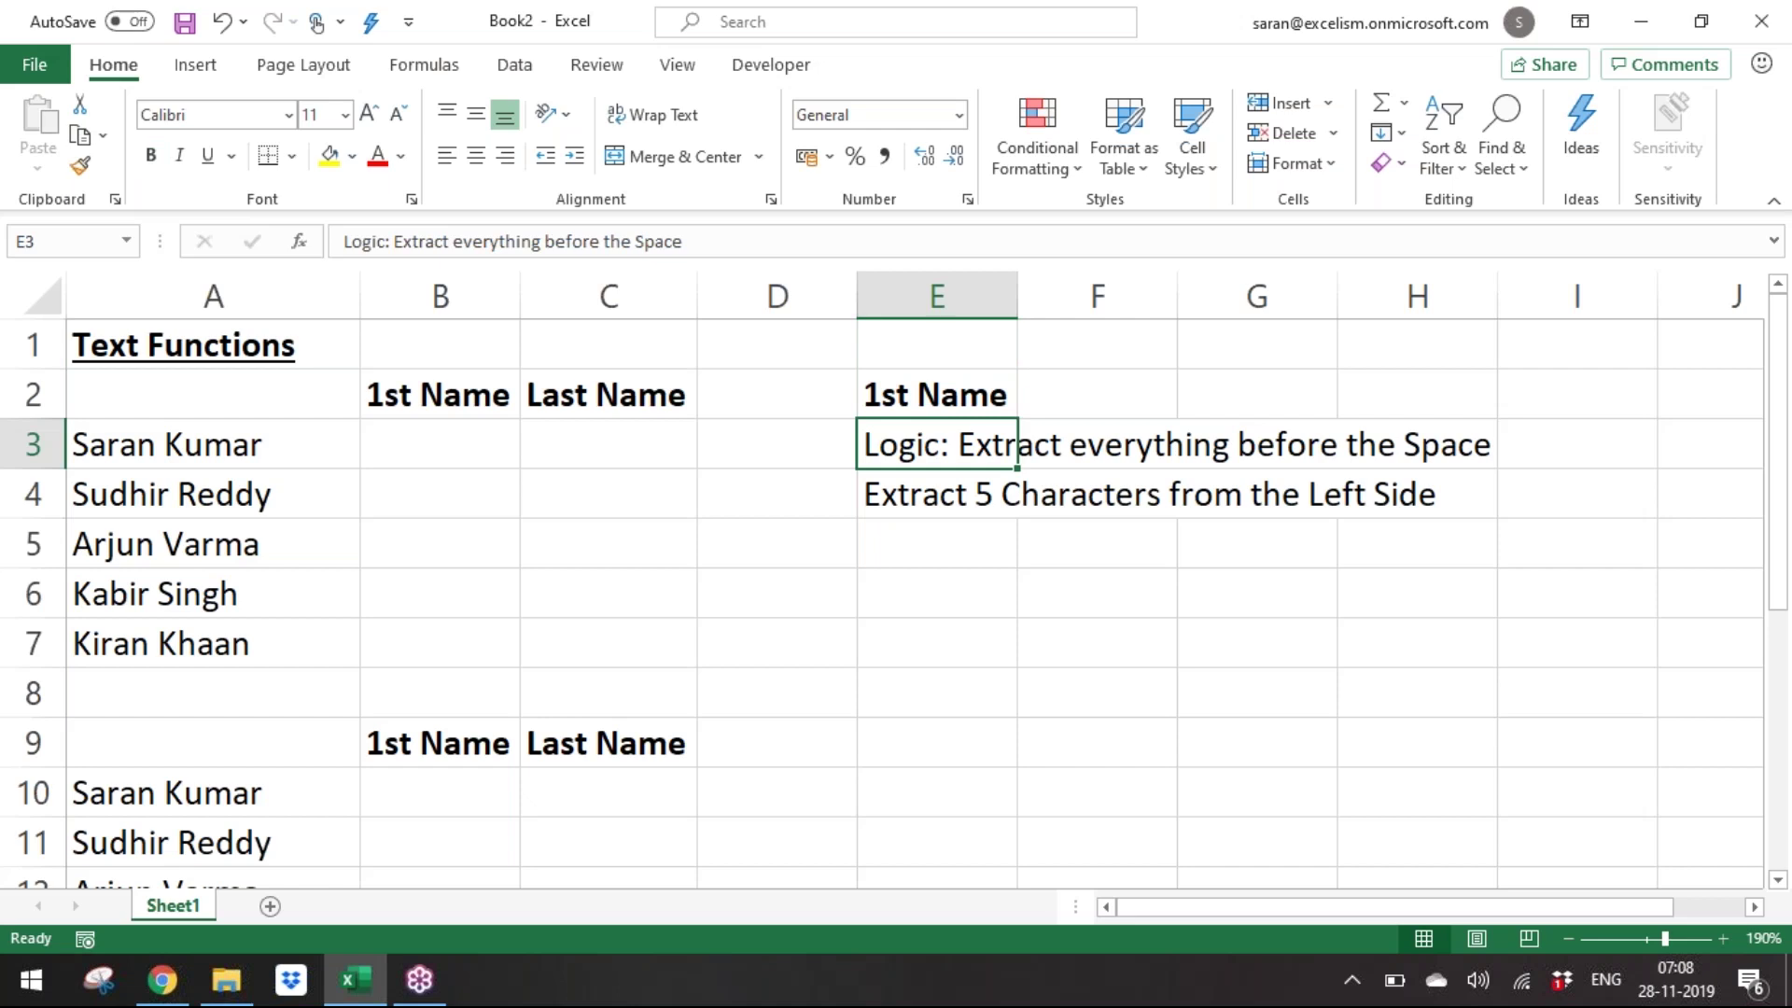
Replace the second name in A4 with a new full name, then return to E4.
{"action": "key", "text": "Left"}
{"action": "key", "text": "Left"}
{"action": "key", "text": "Left"}
{"action": "key", "text": "Left"}
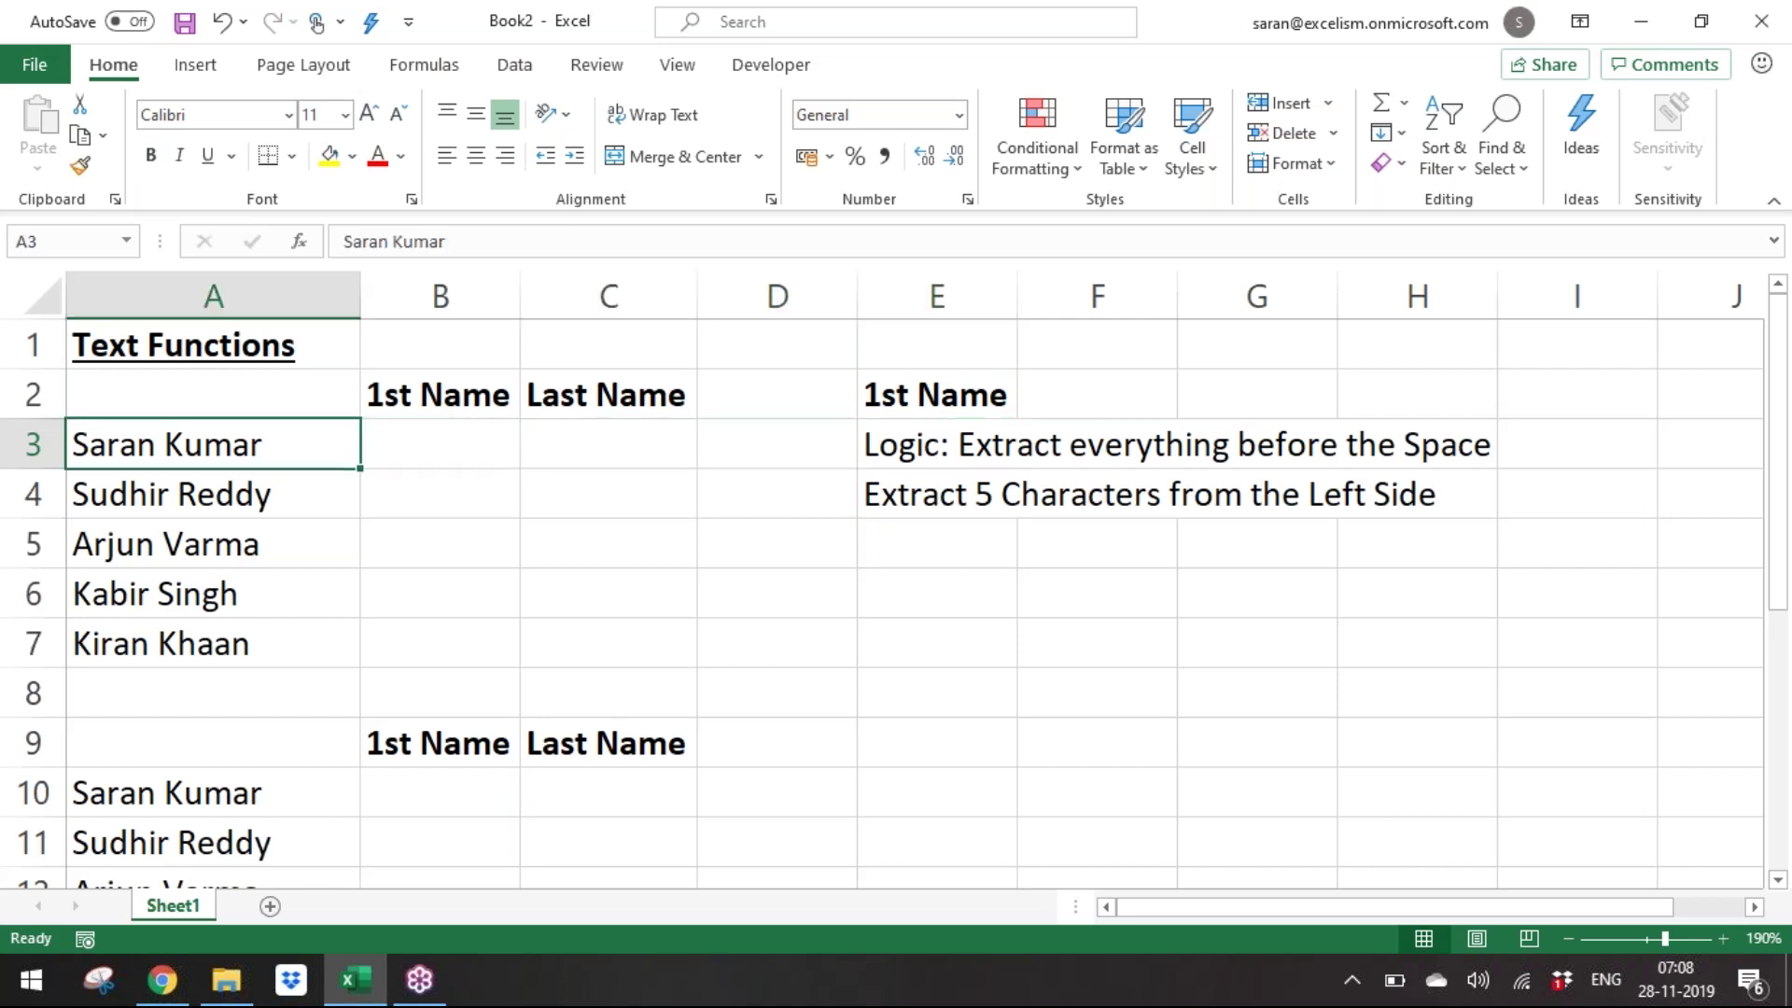
{"action": "key", "text": "Down"}
{"action": "key", "text": "Down"}
{"action": "key", "text": "Down"}
{"action": "key", "text": "Down"}
{"action": "key", "text": "Down"}
{"action": "key", "text": "Up"}
{"action": "key", "text": "Right"}
{"action": "key", "text": "Right"}
{"action": "key", "text": "Right"}
{"action": "key", "text": "Right"}
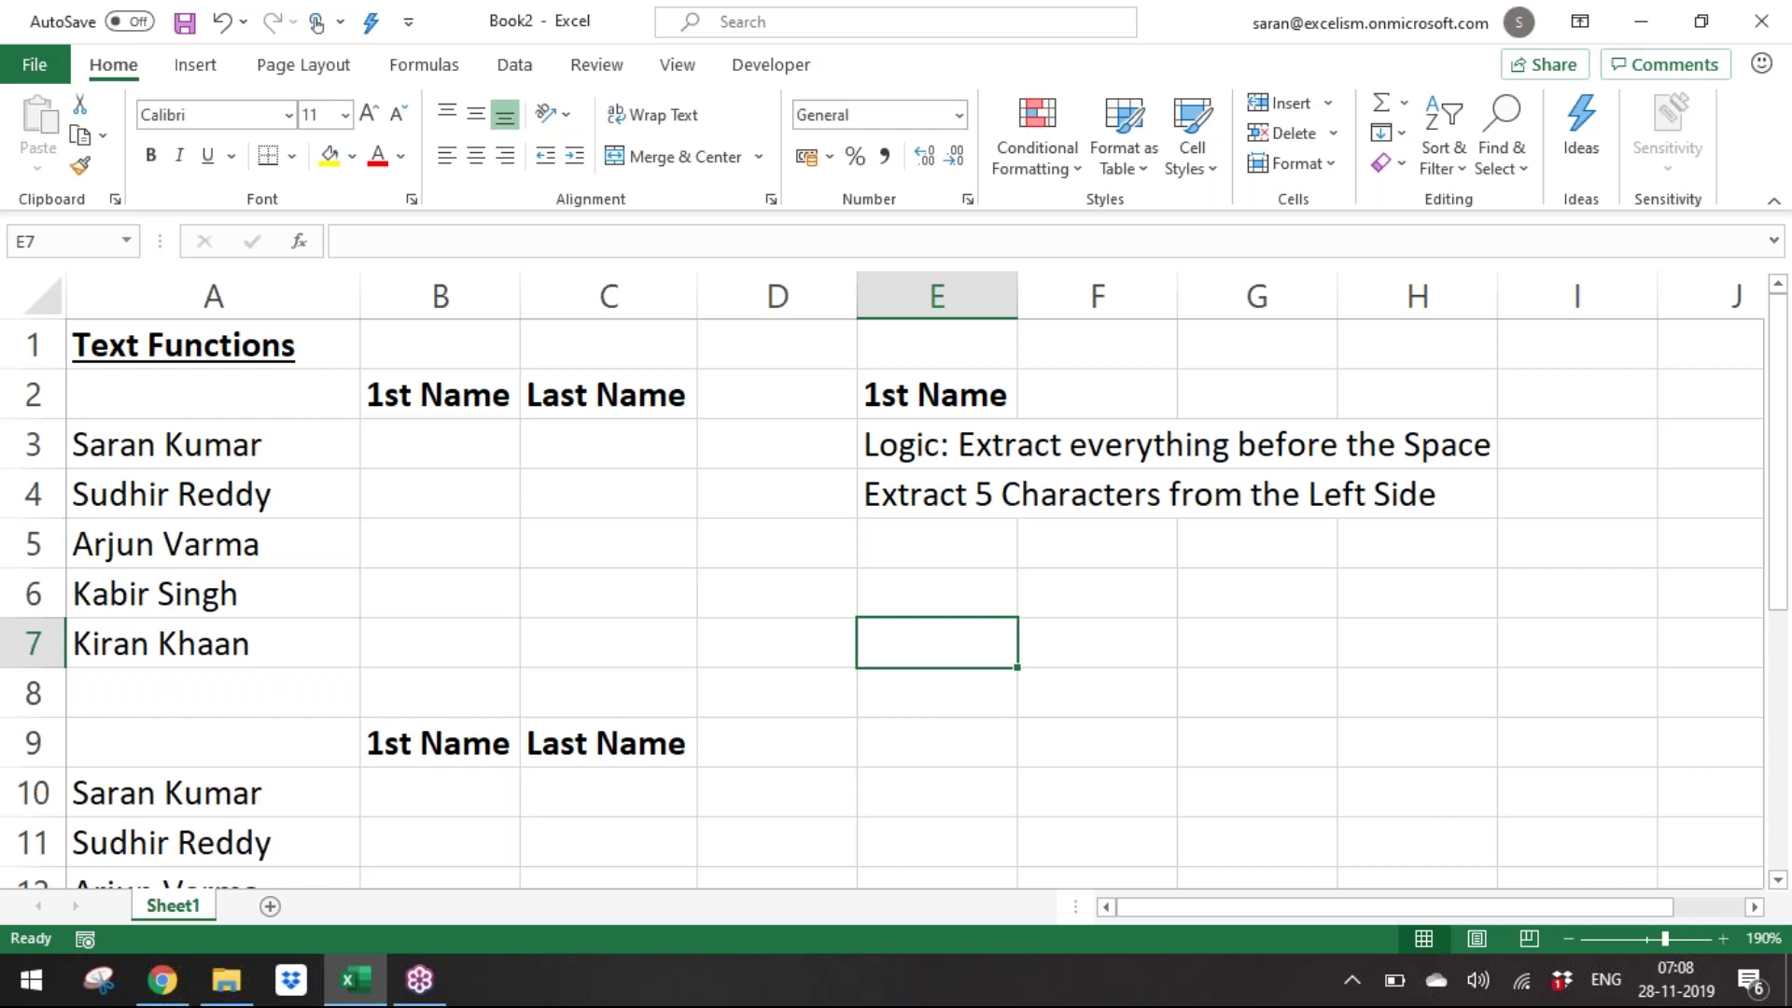
{"action": "key", "text": "Left"}
{"action": "key", "text": "Right"}
{"action": "key", "text": "Up"}
{"action": "key", "text": "Up"}
{"action": "key", "text": "Up"}
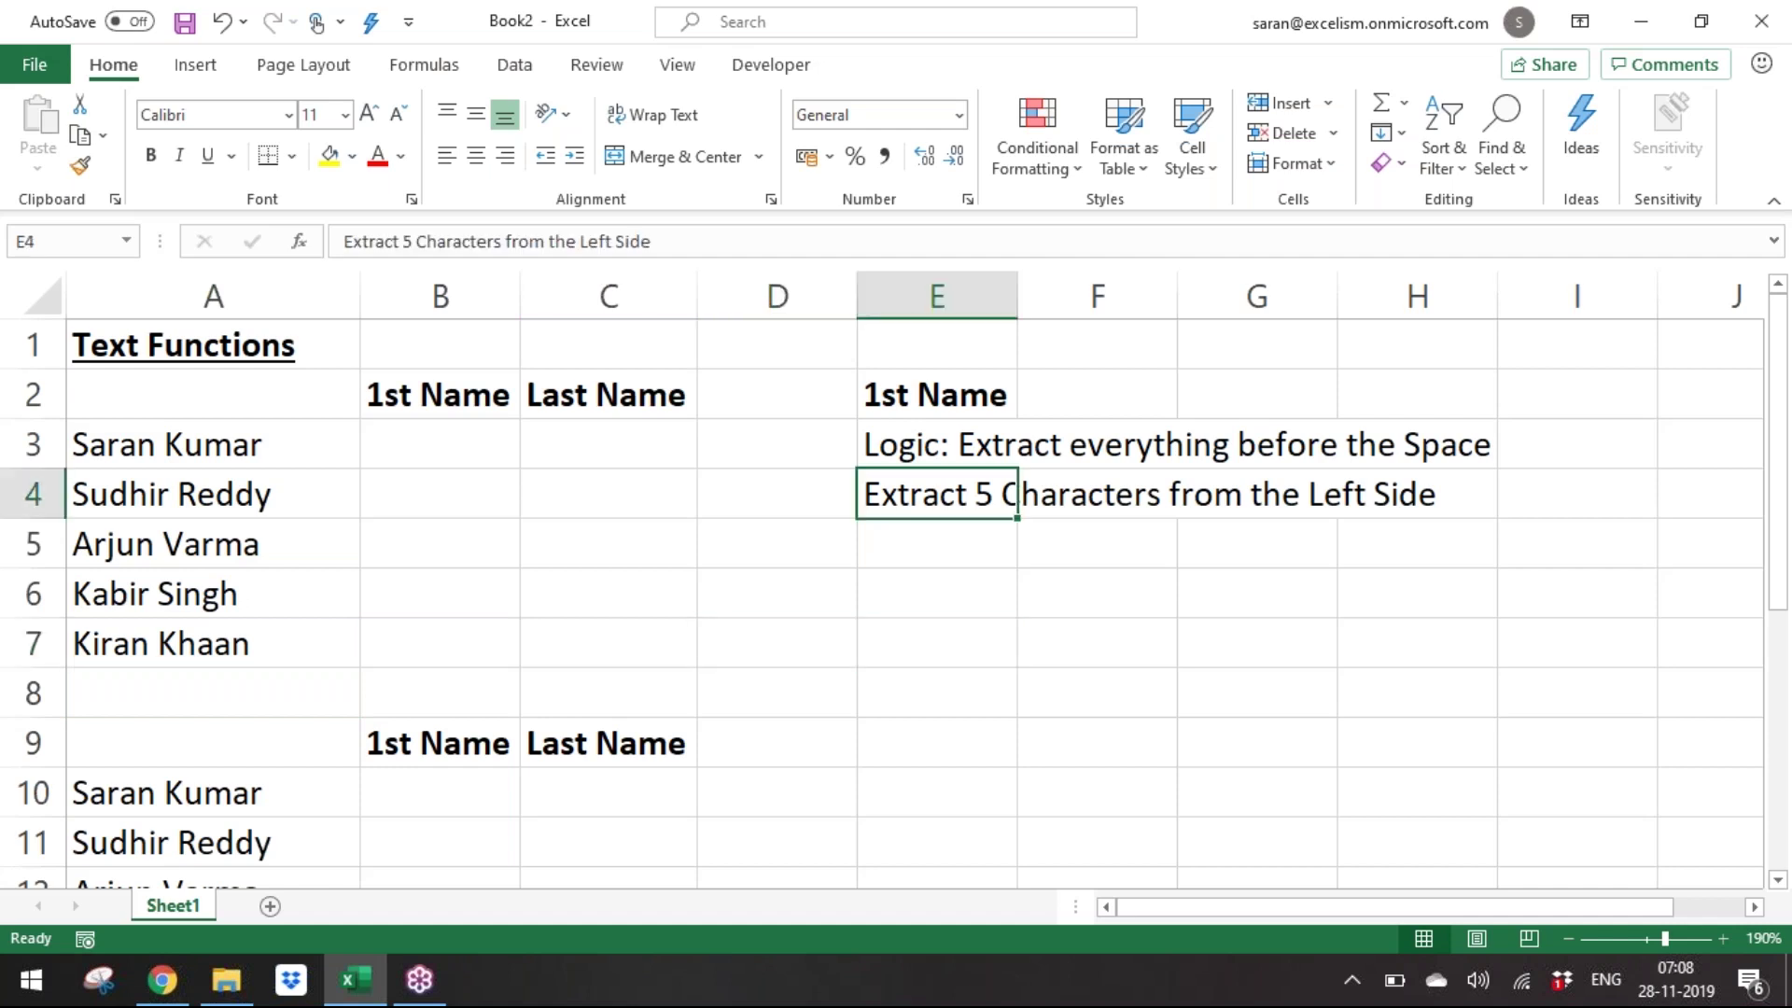
{"action": "key", "text": "Left"}
{"action": "key", "text": "Left"}
{"action": "key", "text": "Left"}
{"action": "key", "text": "Left"}
{"action": "key", "text": "Down"}
{"action": "key", "text": "Up"}
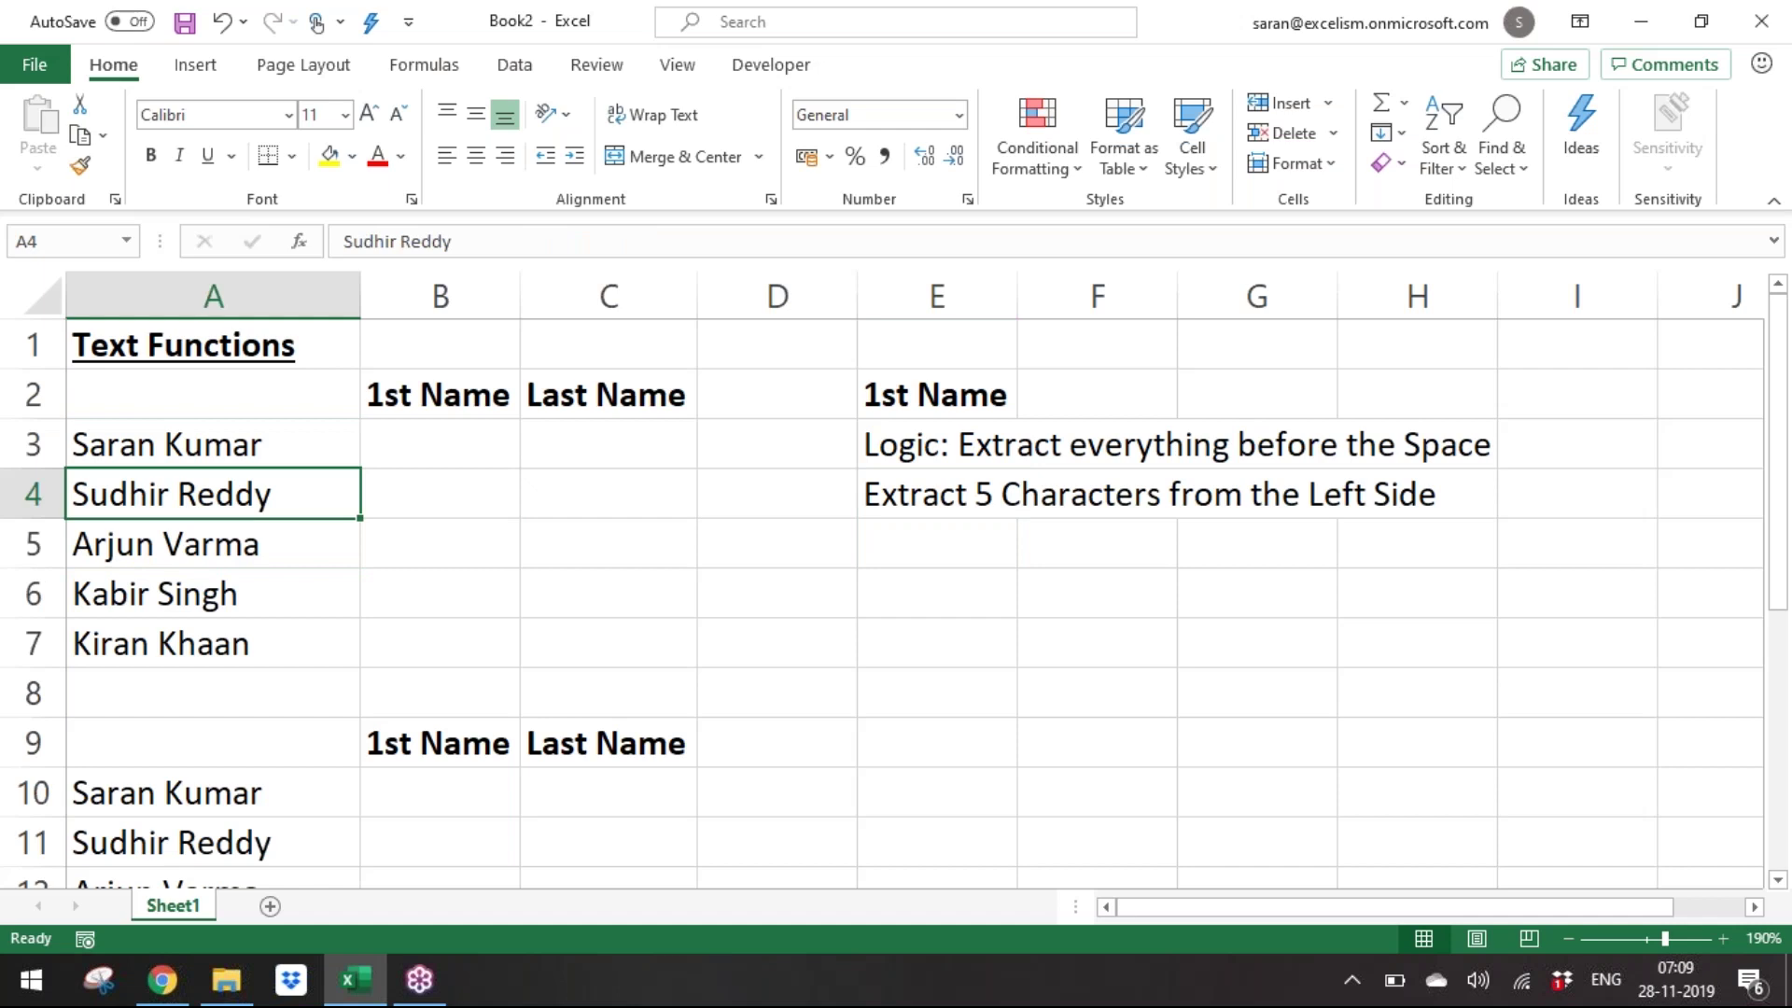
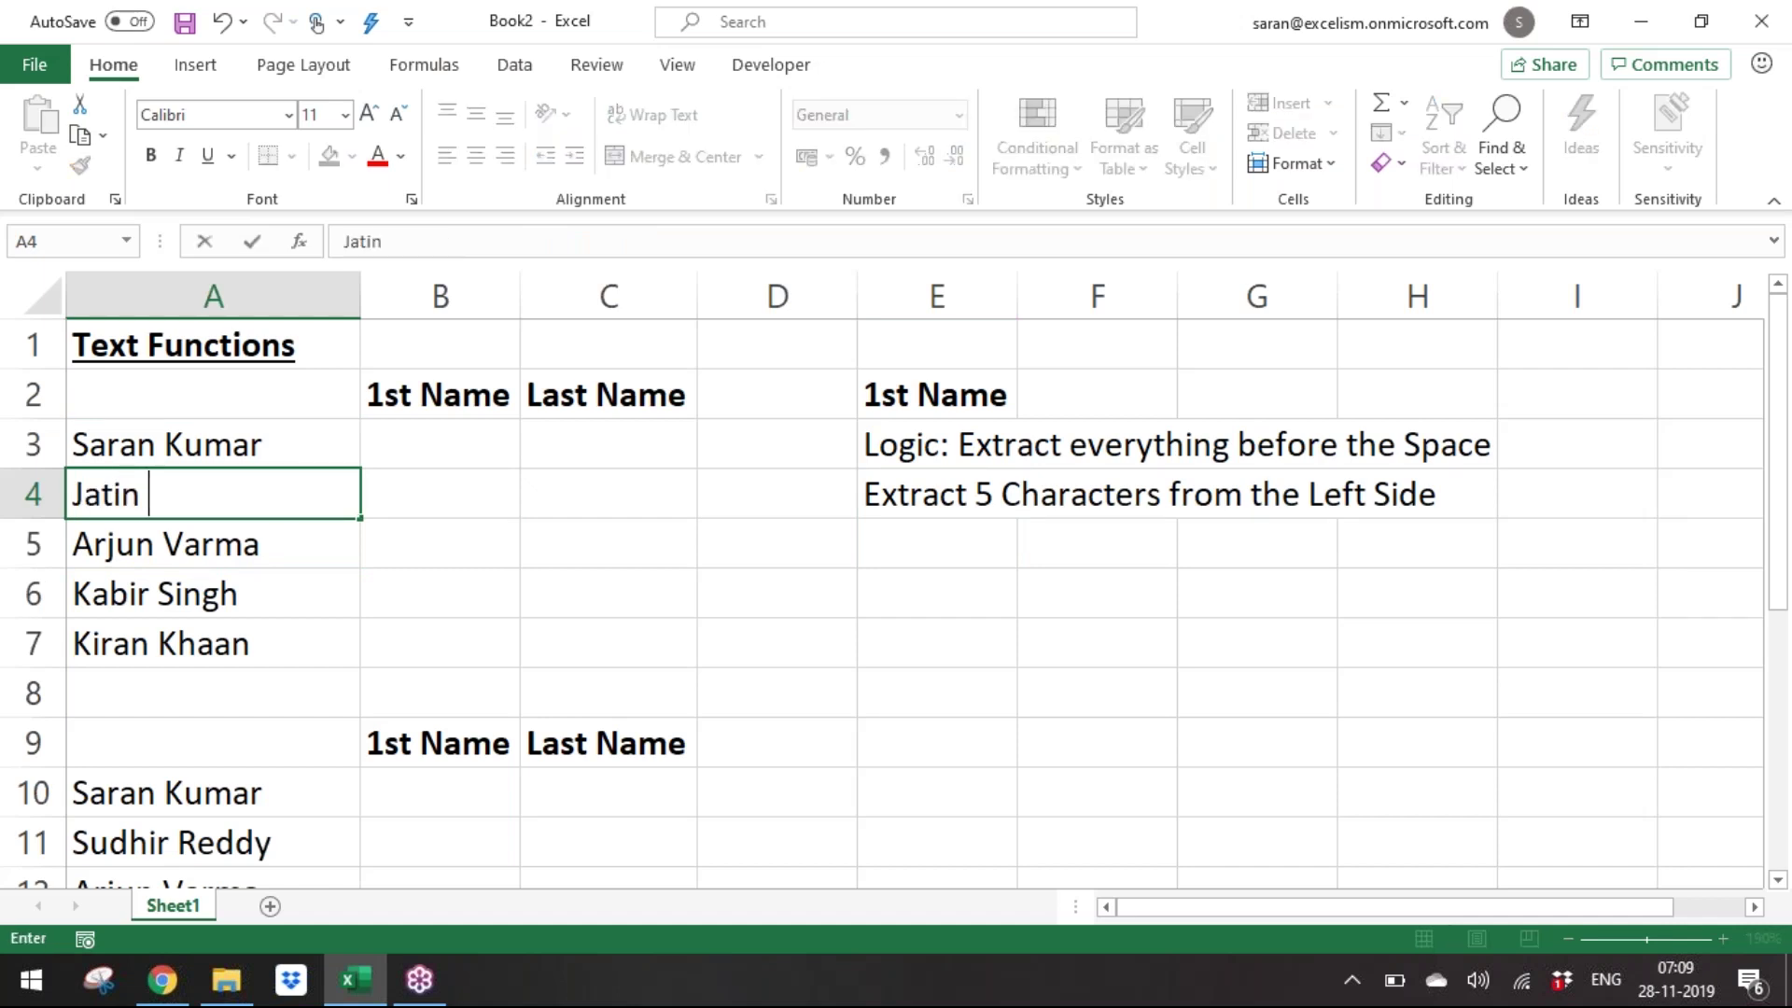
{"action": "key", "text": "Return"}
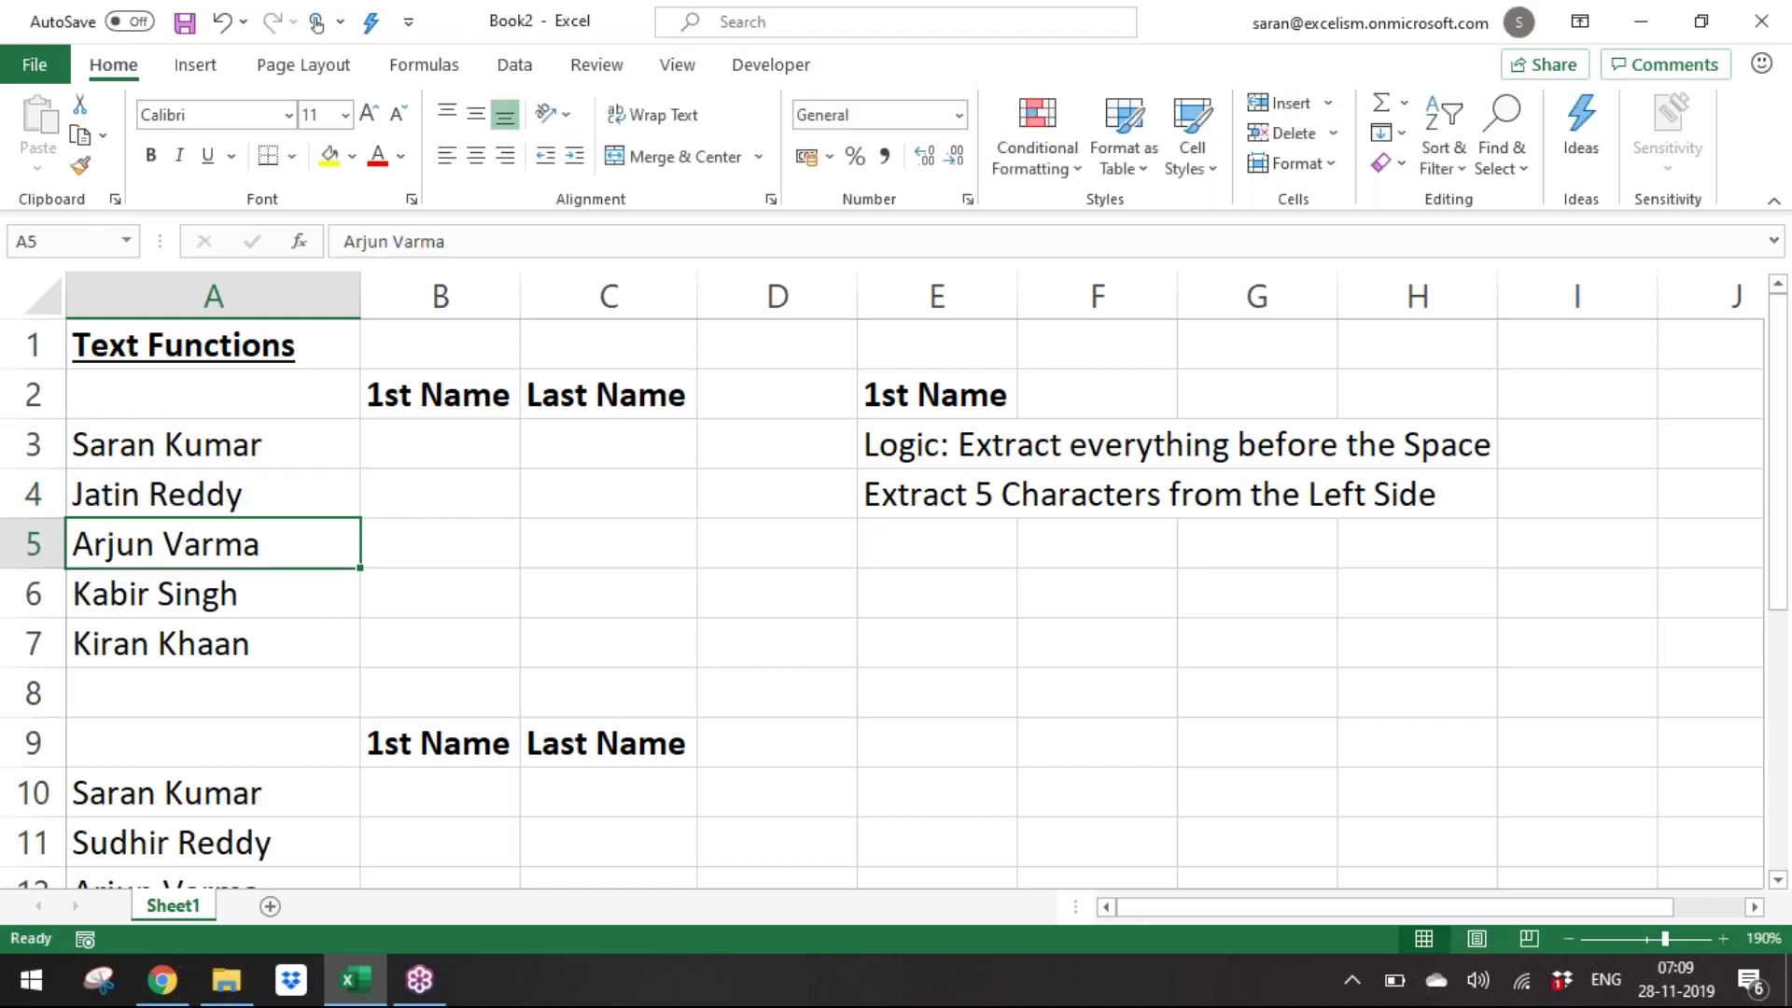
{"action": "key", "text": "Right"}
{"action": "key", "text": "Right"}
{"action": "key", "text": "Right"}
{"action": "key", "text": "Right"}
{"action": "key", "text": "Up"}
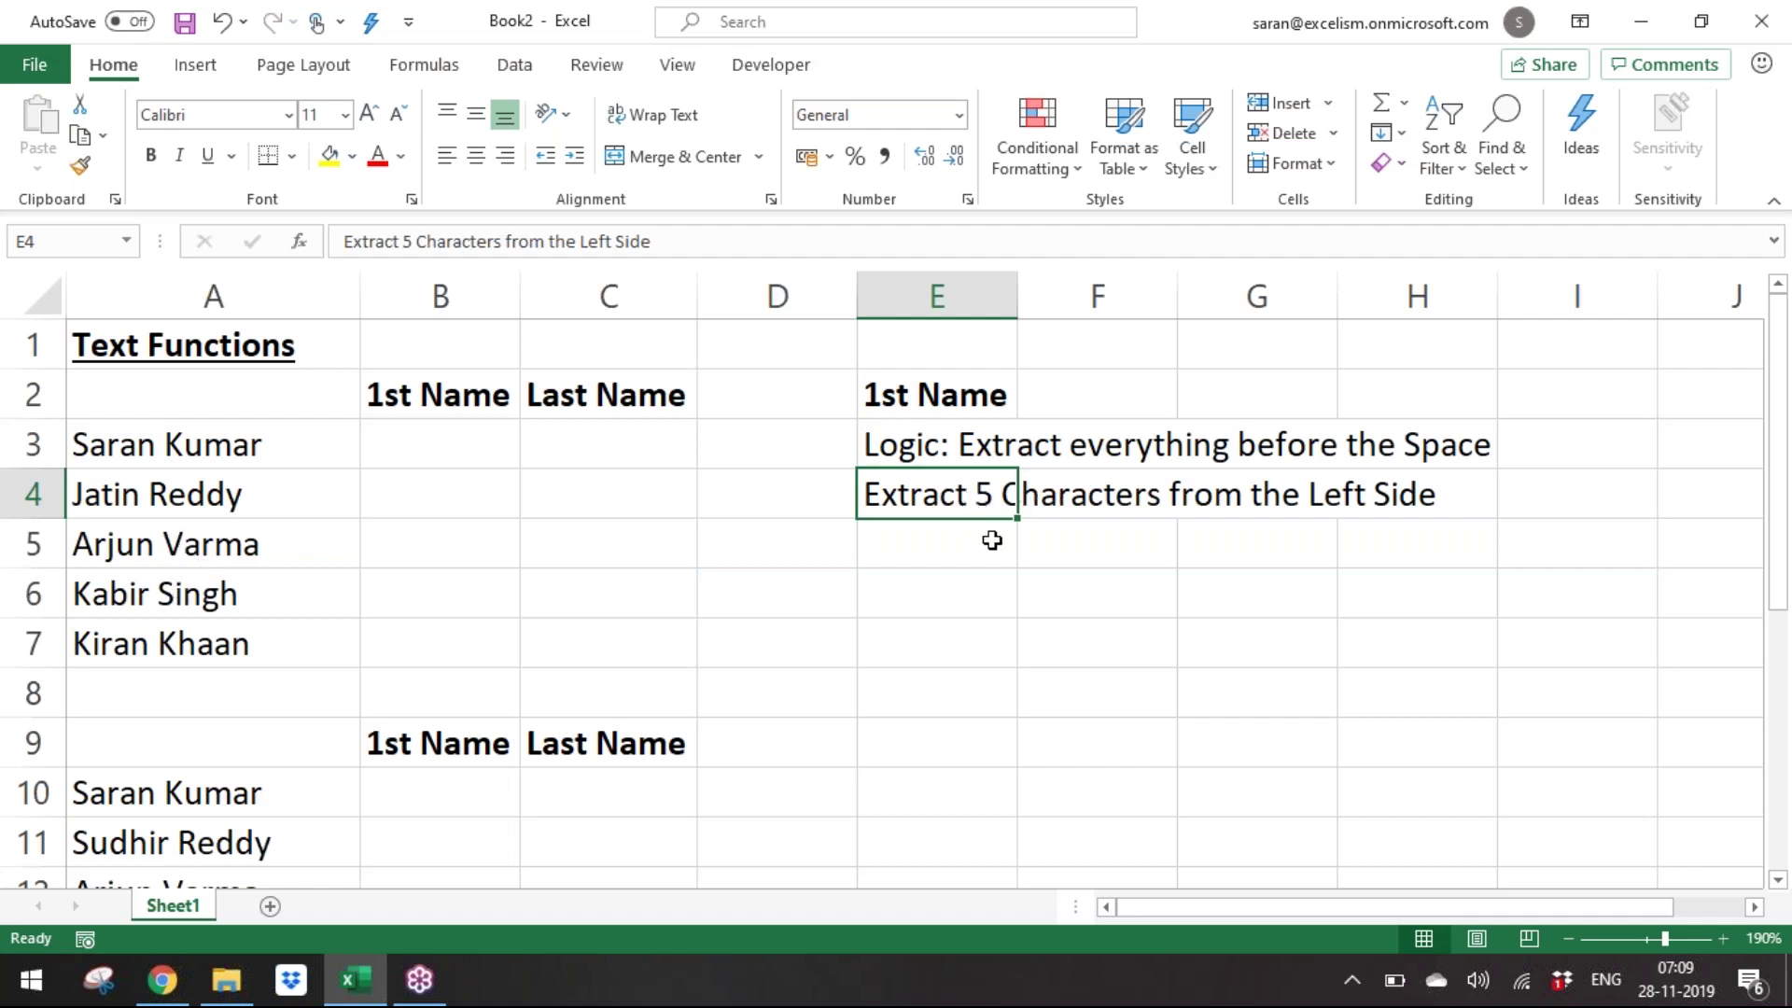
Move between the E3 and E4 notes, settling on the E4 note.
{"action": "left_click", "coordinate": [978, 540]}
{"action": "left_click", "coordinate": [940, 450]}
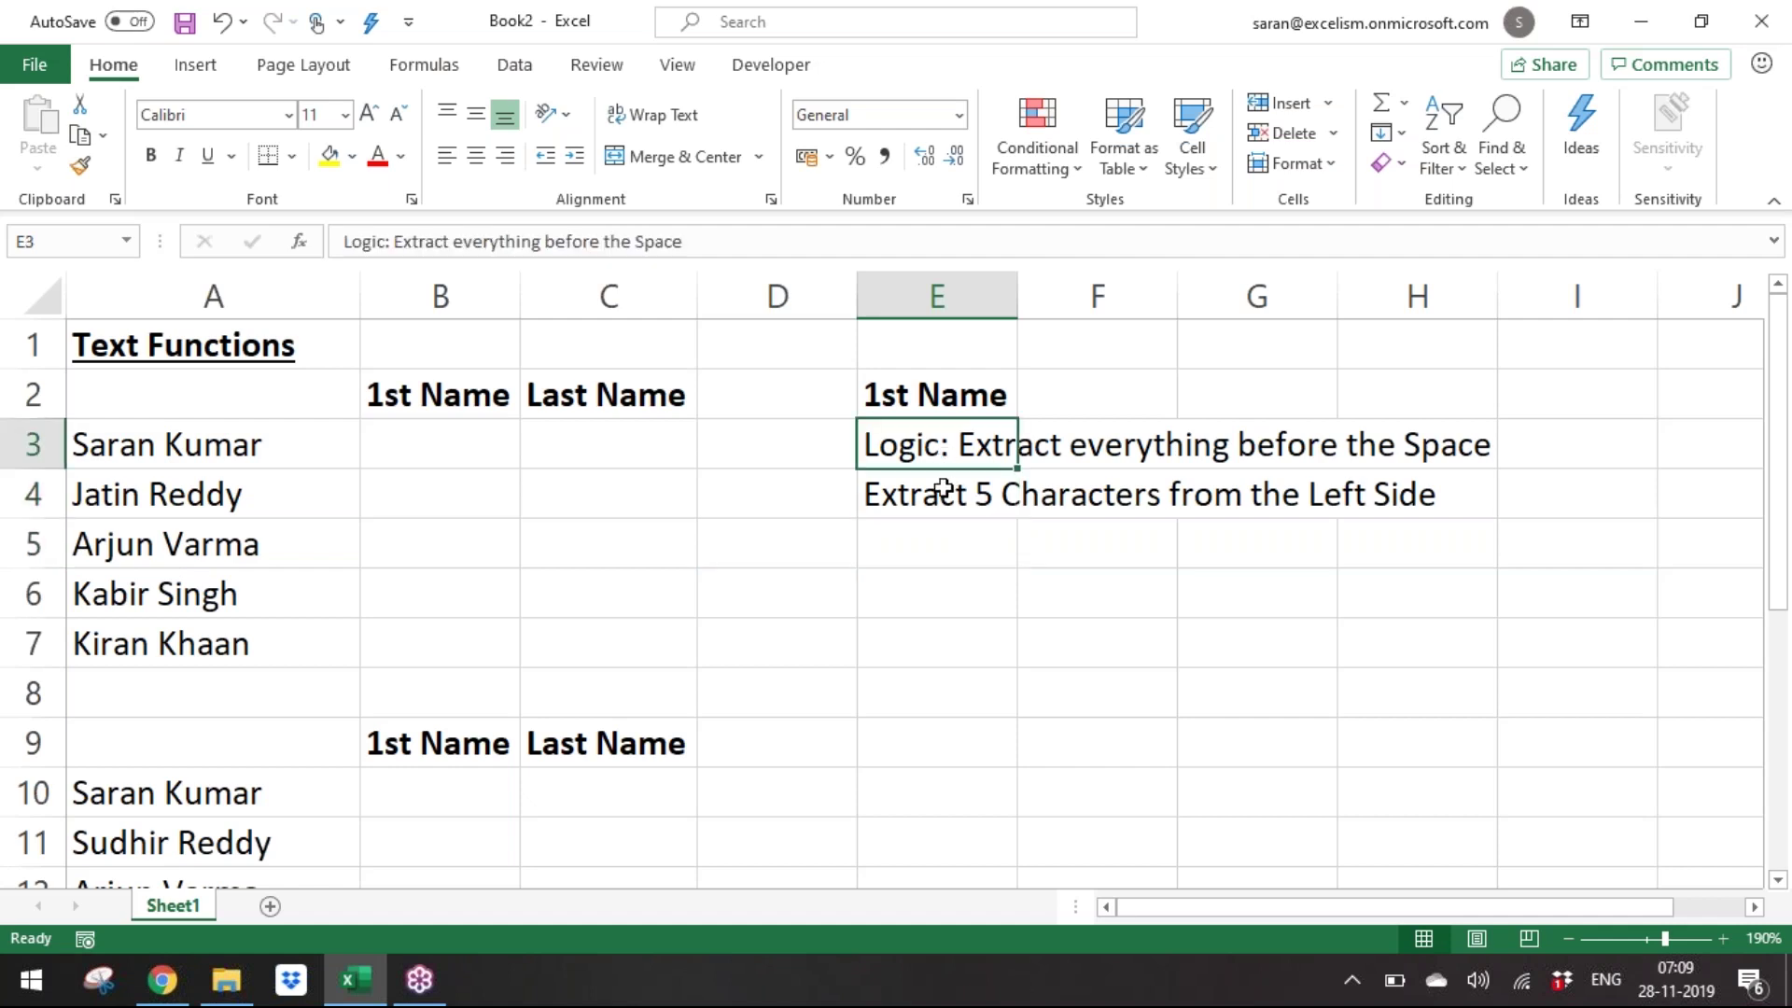
{"action": "left_click", "coordinate": [912, 589]}
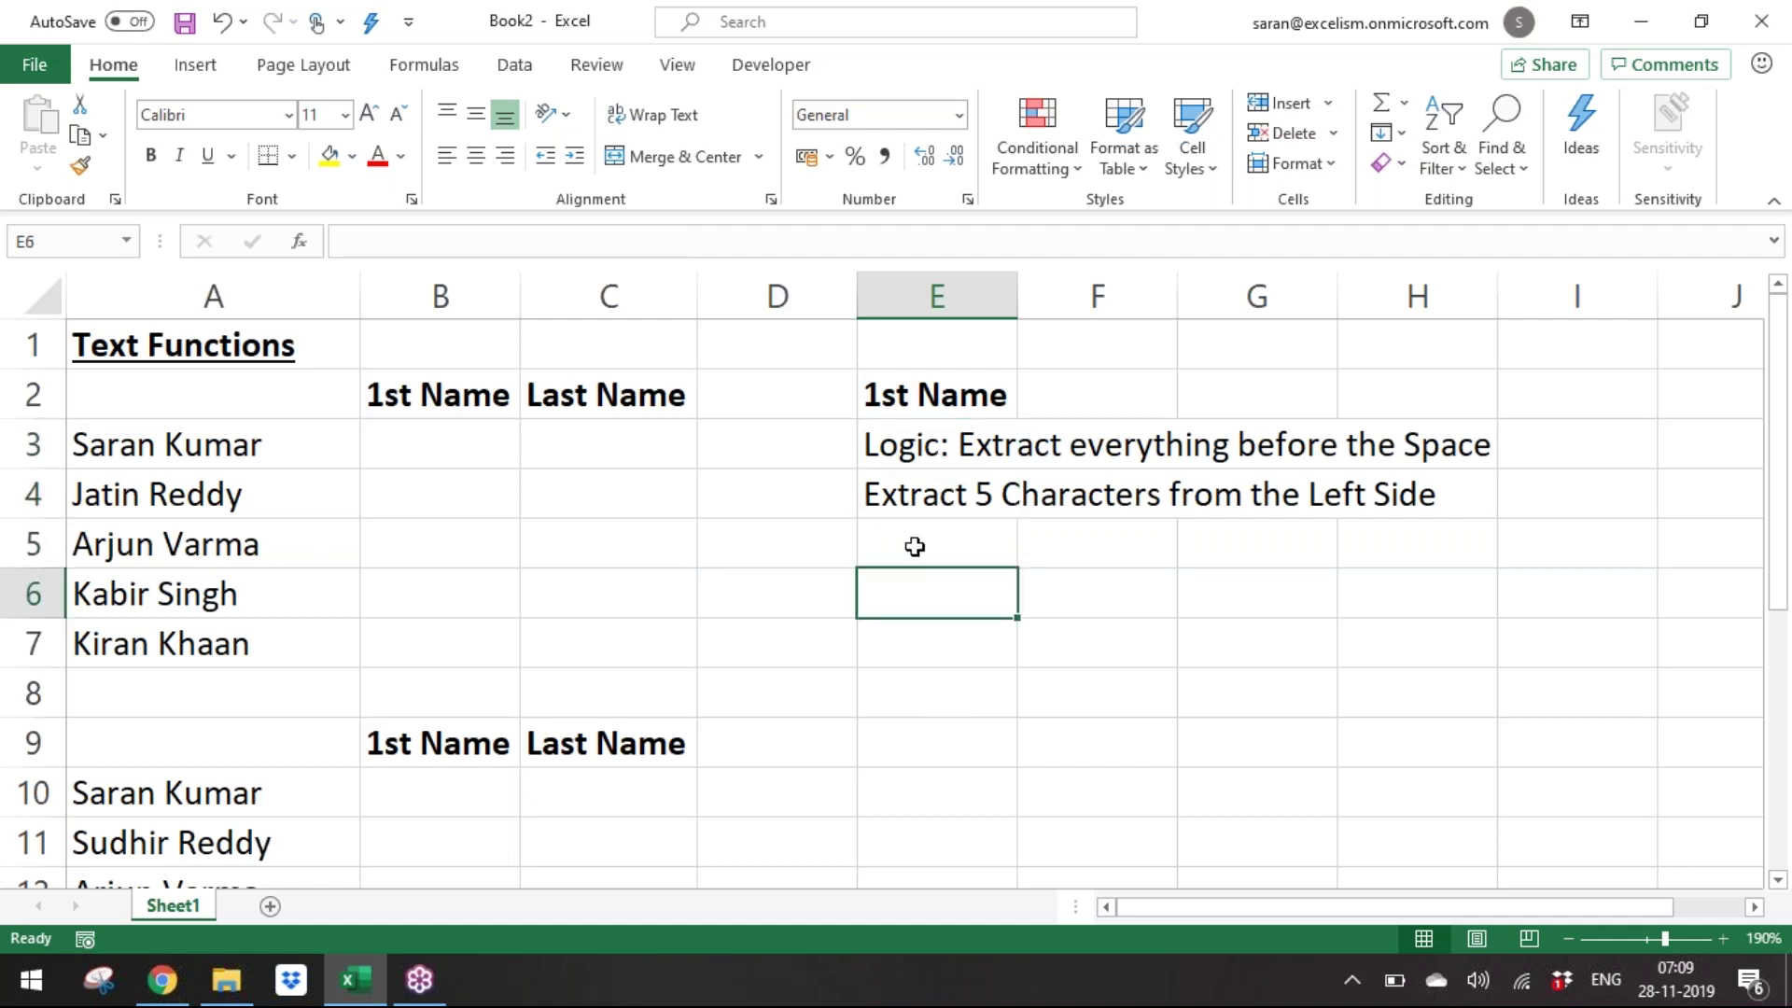
{"action": "left_click", "coordinate": [914, 547]}
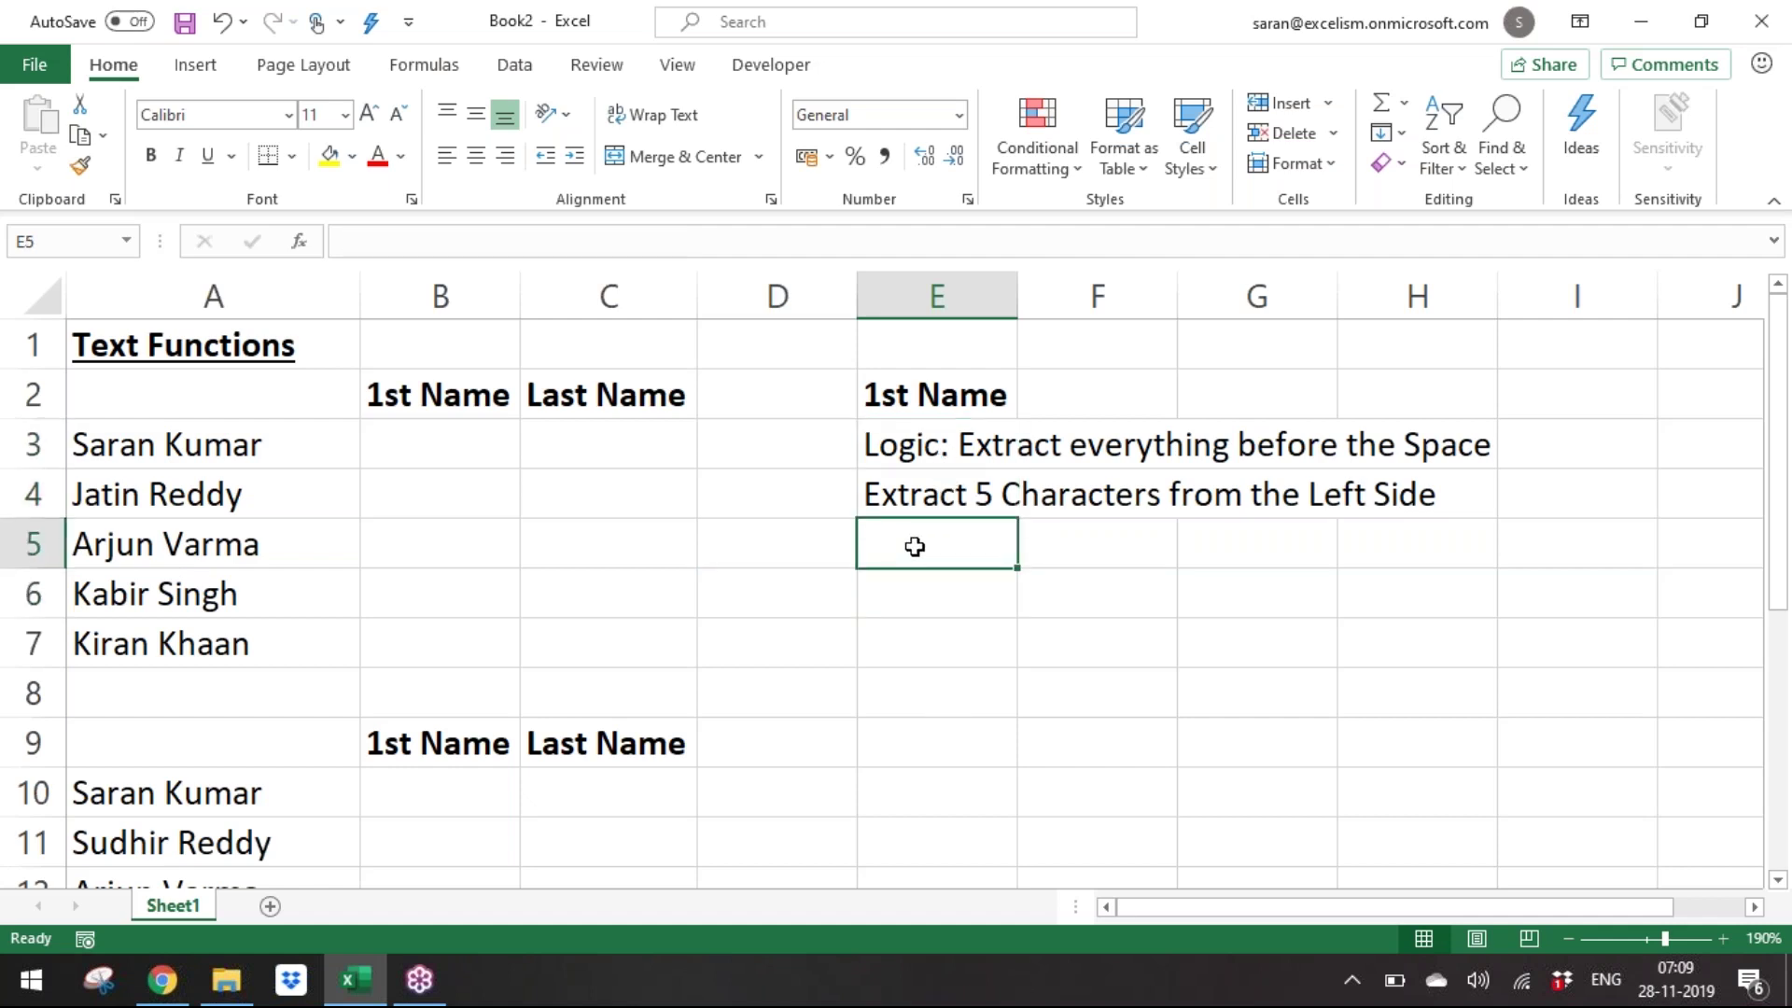
{"action": "key", "text": "Up"}
{"action": "key", "text": "Up"}
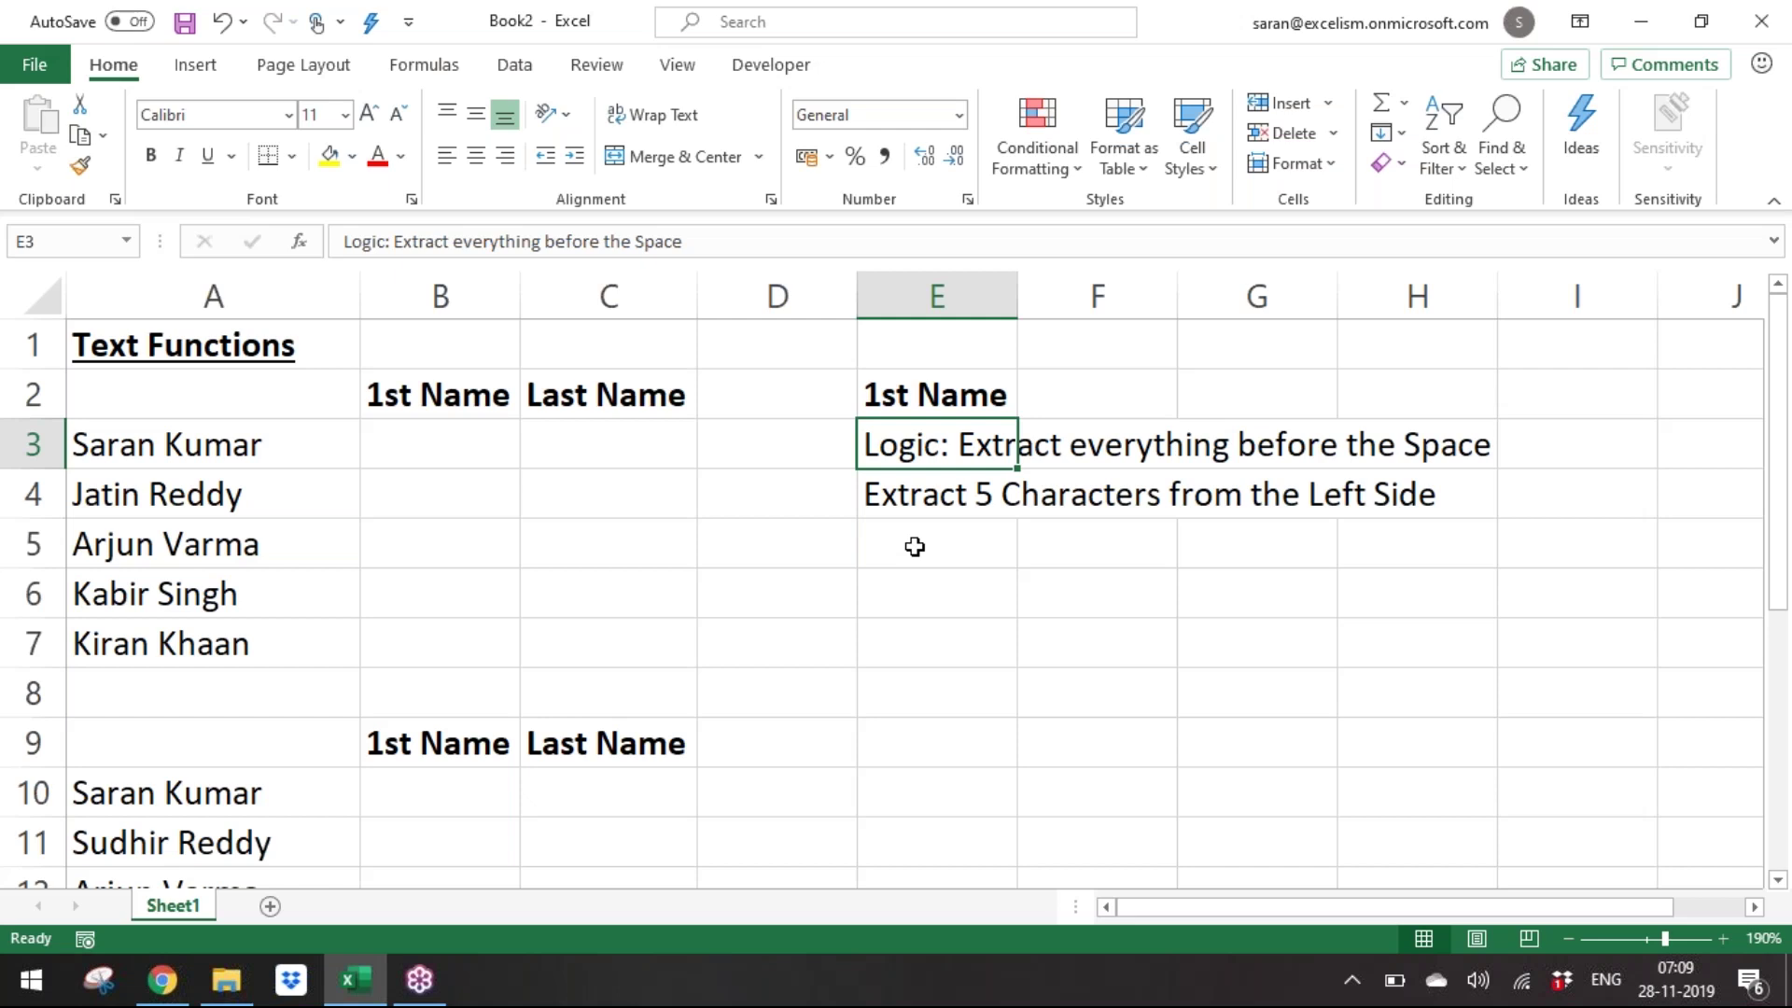
{"action": "key", "text": "Down"}
{"action": "key", "text": "Up"}
{"action": "key", "text": "Down"}
{"action": "key", "text": "Up"}
{"action": "key", "text": "Down"}
{"action": "key", "text": "Up"}
{"action": "key", "text": "Down"}
{"action": "key", "text": "Up"}
{"action": "key", "text": "Down"}
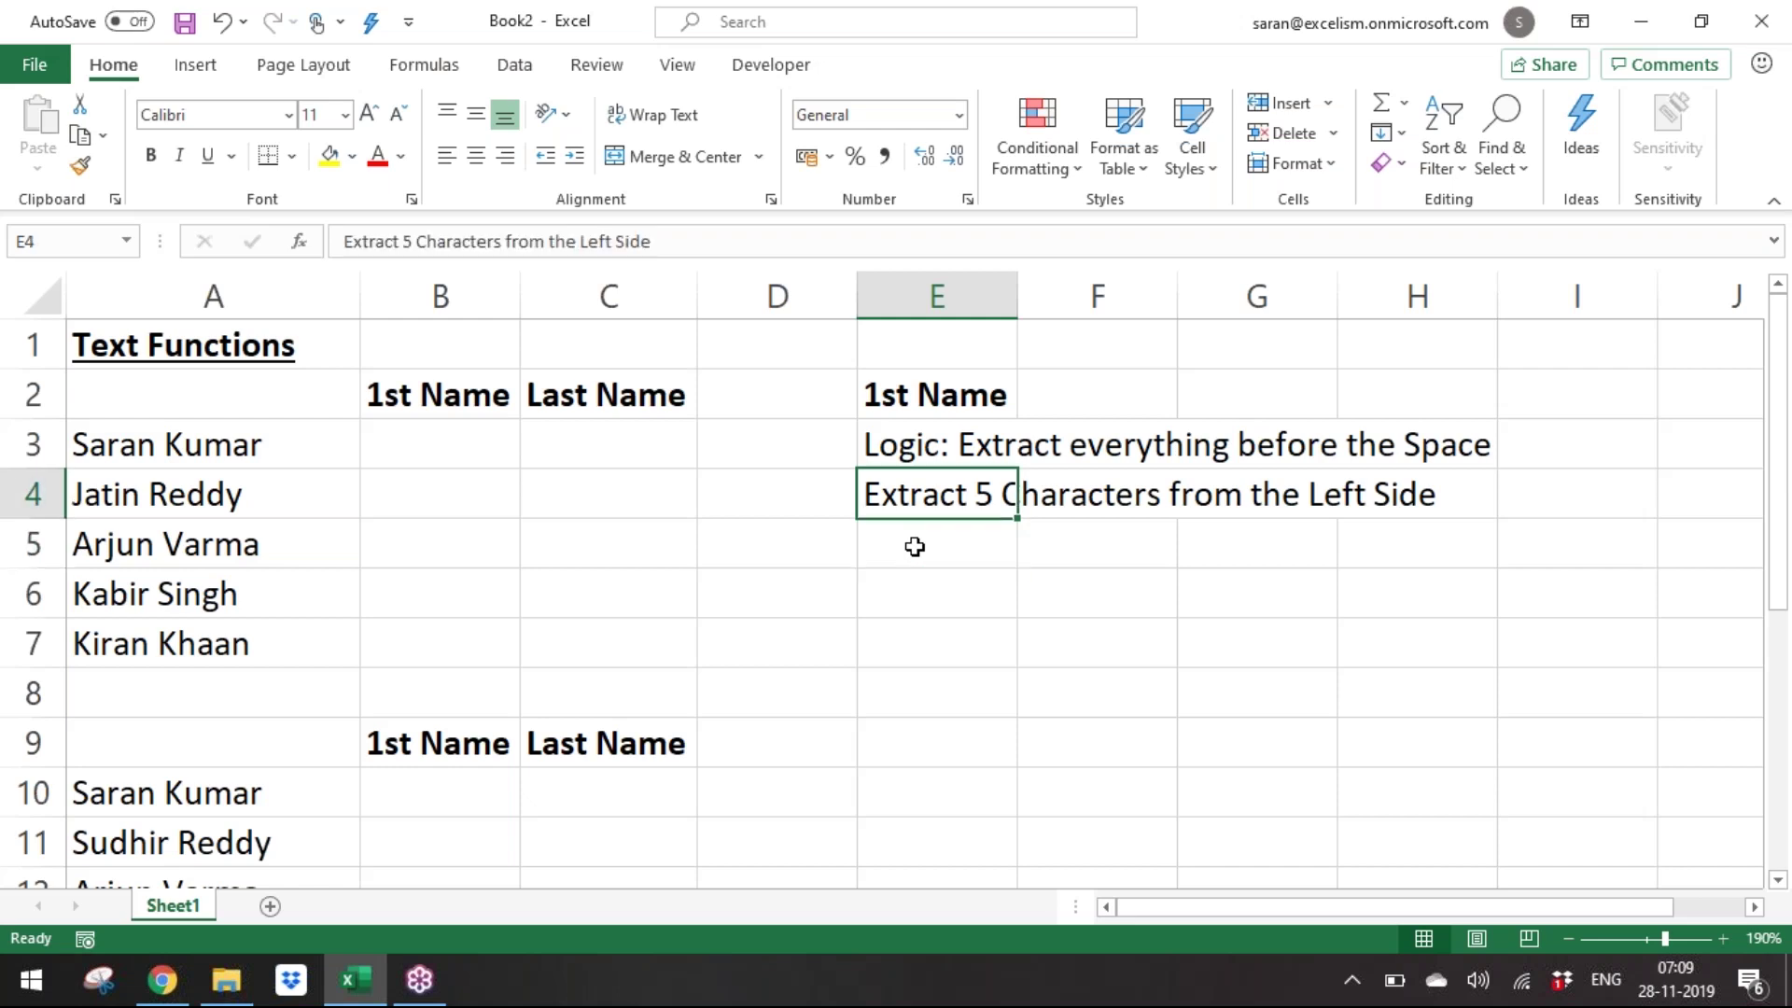
Make the 5 in the E4 note bold.
{"action": "key", "text": "F2"}
{"action": "key", "text": "ctrl+Left"}
{"action": "key", "text": "ctrl+Left"}
{"action": "key", "text": "ctrl+Left"}
{"action": "key", "text": "ctrl+Left"}
{"action": "key", "text": "Home"}
{"action": "key", "text": "ctrl+Right"}
{"action": "key", "text": "shift+Right"}
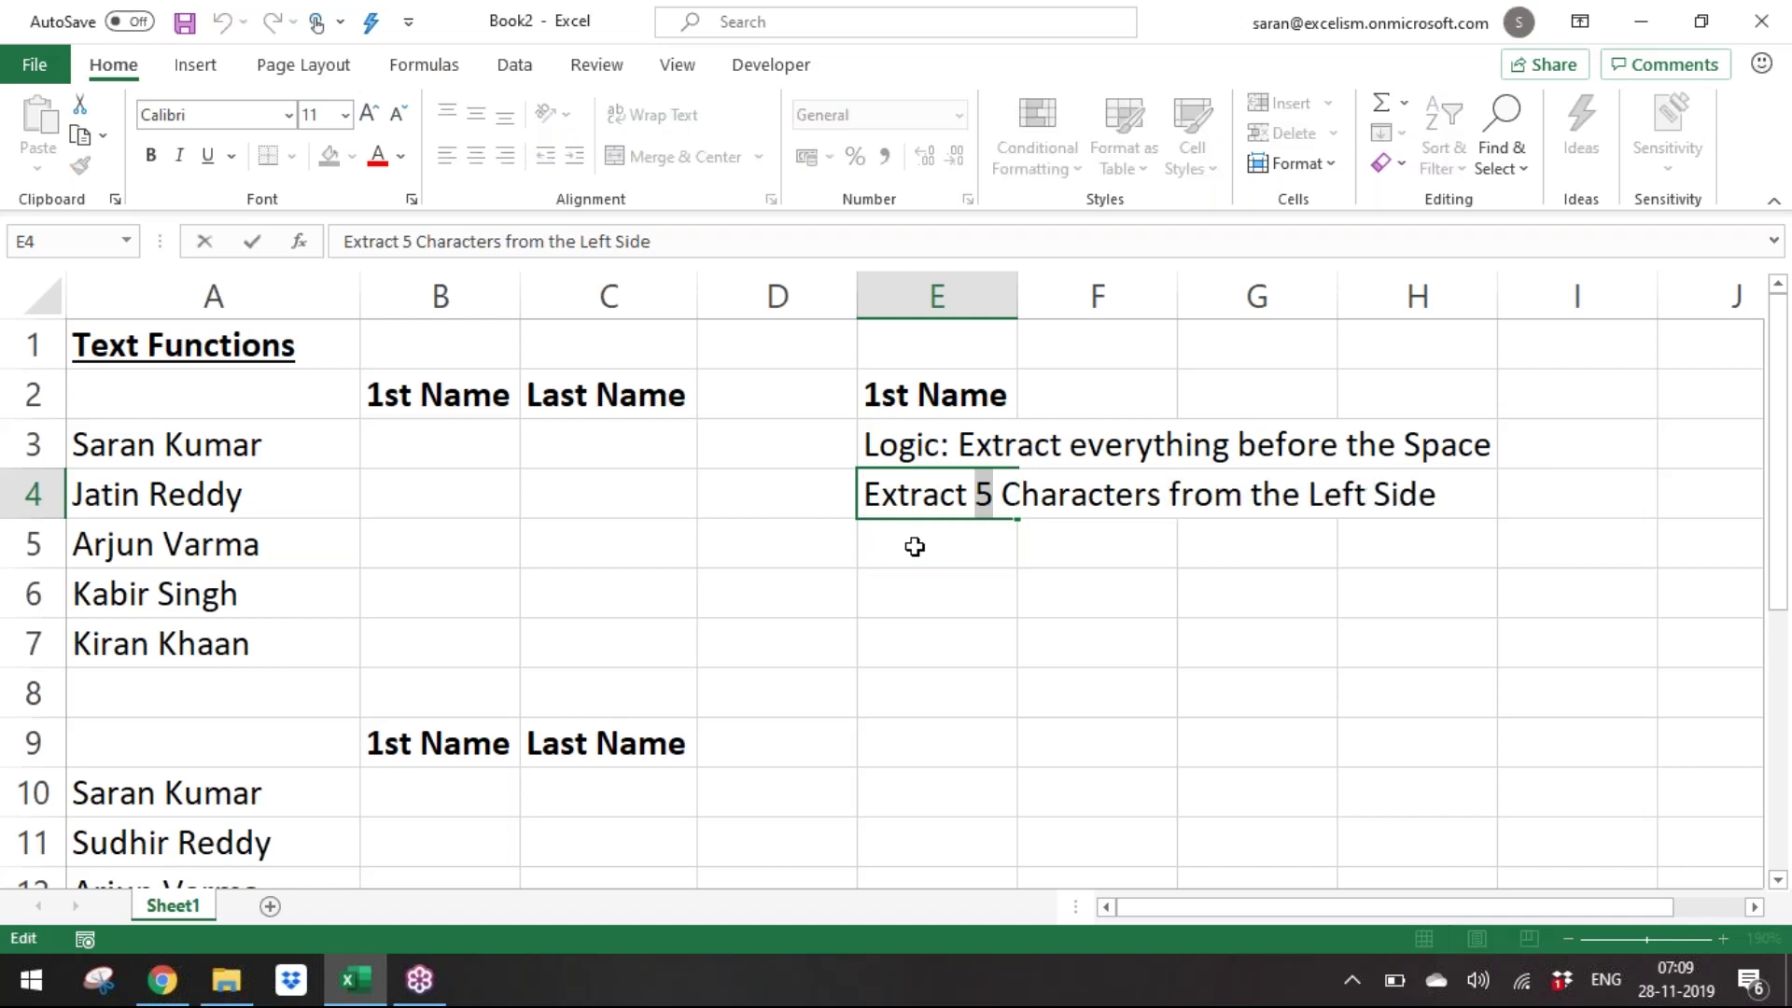
{"action": "key", "text": "ctrl+b"}
Make the word 'Left' in the same note bold and finish the edit.
{"action": "key", "text": "Right"}
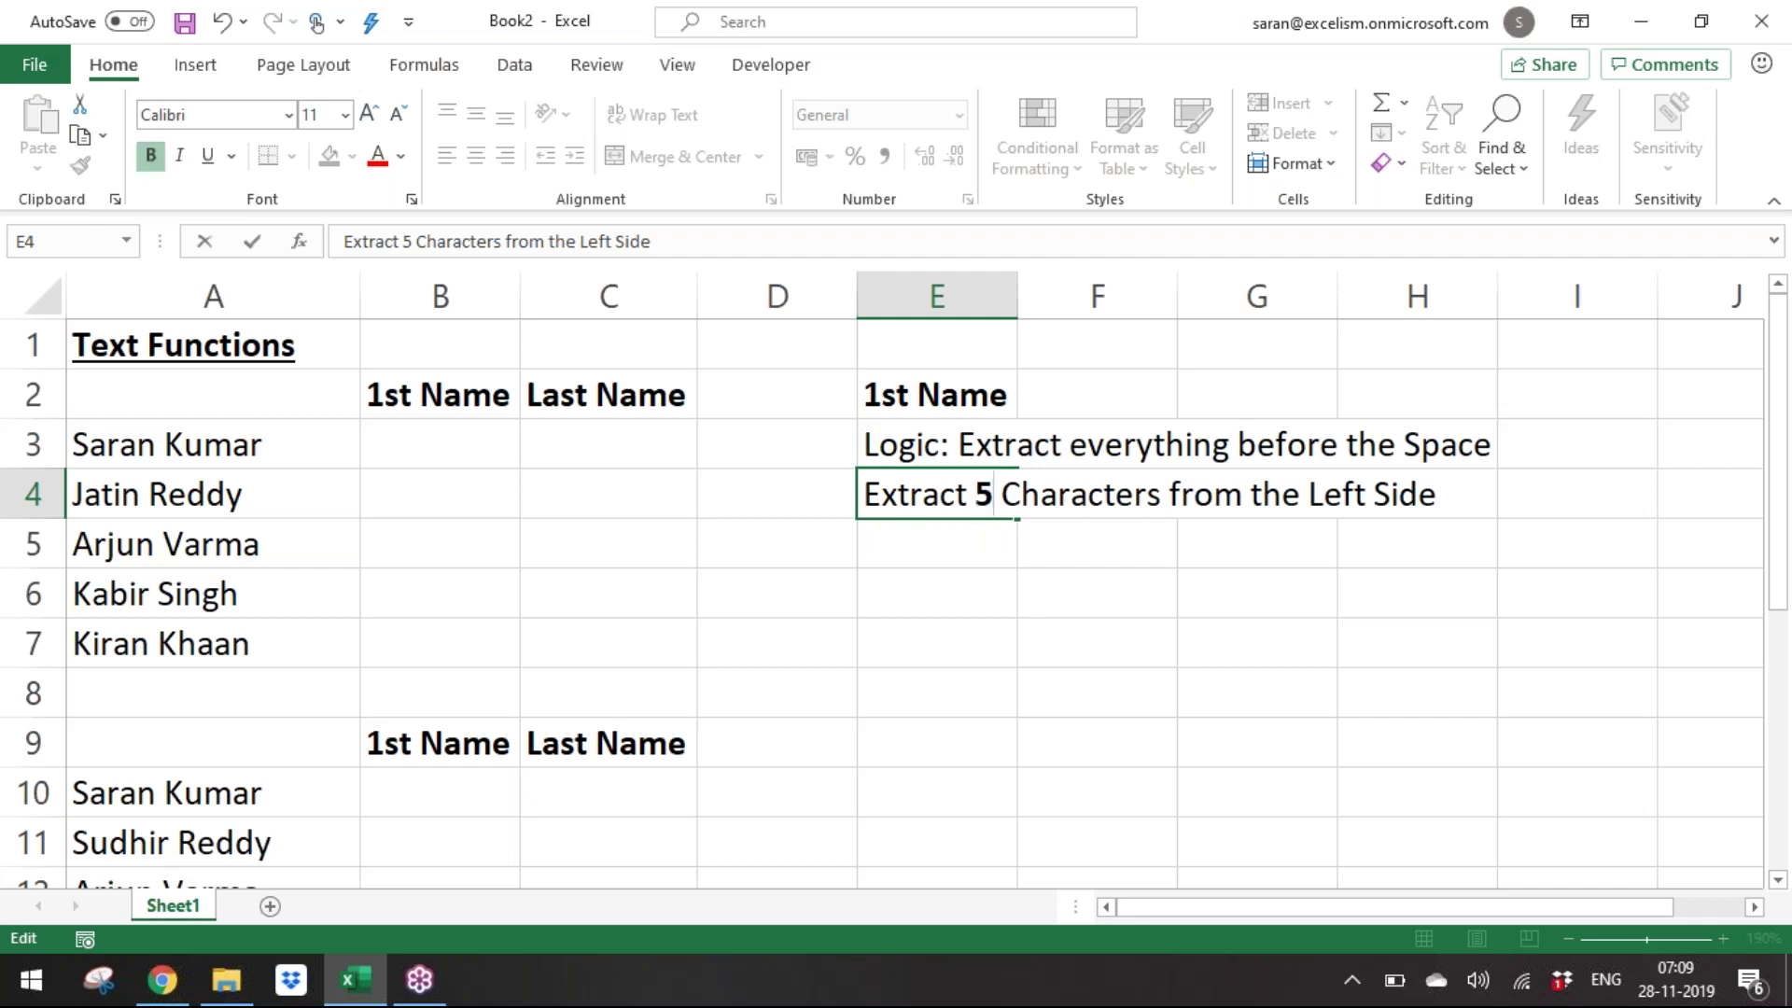
{"action": "key", "text": "Left"}
{"action": "key", "text": "Right"}
{"action": "key", "text": "Right"}
{"action": "key", "text": "Right"}
{"action": "key", "text": "Right"}
{"action": "key", "text": "Right"}
{"action": "key", "text": "Right"}
{"action": "key", "text": "Right"}
{"action": "key", "text": "Right"}
{"action": "key", "text": "Right"}
{"action": "key", "text": "Right"}
{"action": "key", "text": "Right"}
{"action": "key", "text": "Right"}
{"action": "key", "text": "Right"}
{"action": "key", "text": "Right"}
{"action": "key", "text": "Right"}
{"action": "key", "text": "Right"}
{"action": "key", "text": "Right"}
{"action": "key", "text": "Right"}
{"action": "key", "text": "Right"}
{"action": "key", "text": "Right"}
{"action": "key", "text": "shift+End"}
{"action": "key", "text": "ctrl+shift+Left"}
{"action": "key", "text": "shift+Left"}
{"action": "key", "text": "ctrl+b"}
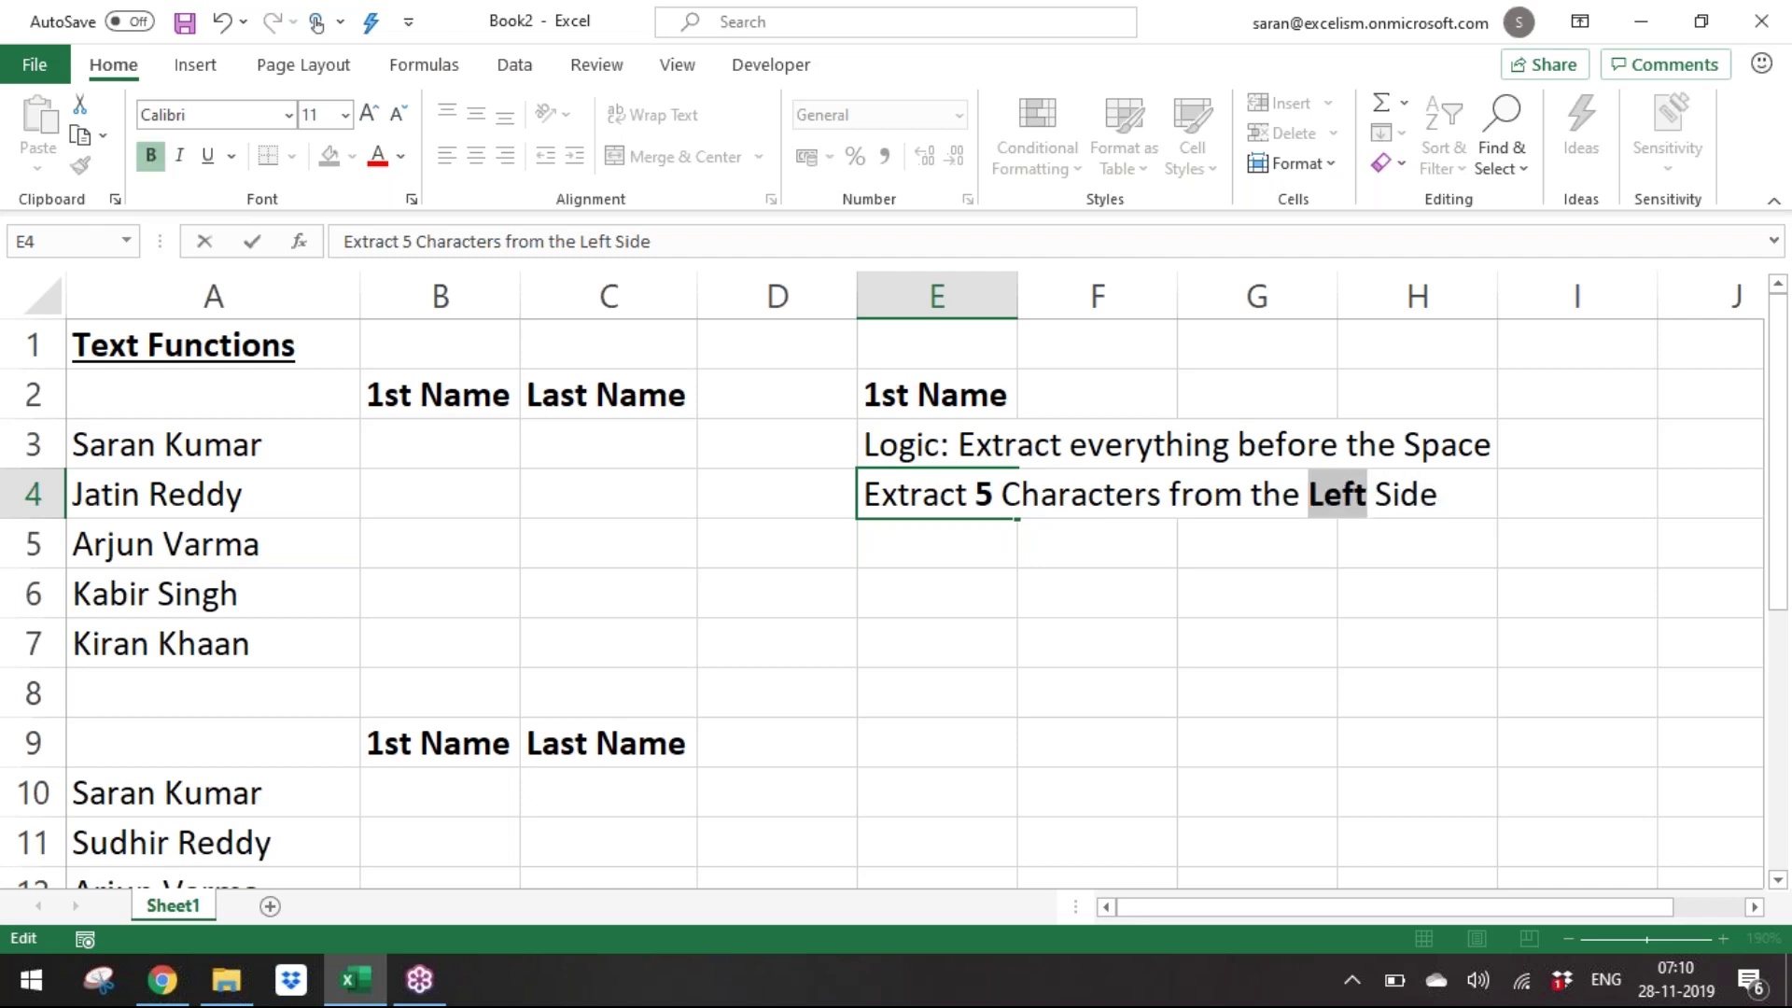
{"action": "key", "text": "Return"}
{"action": "key", "text": "Up"}
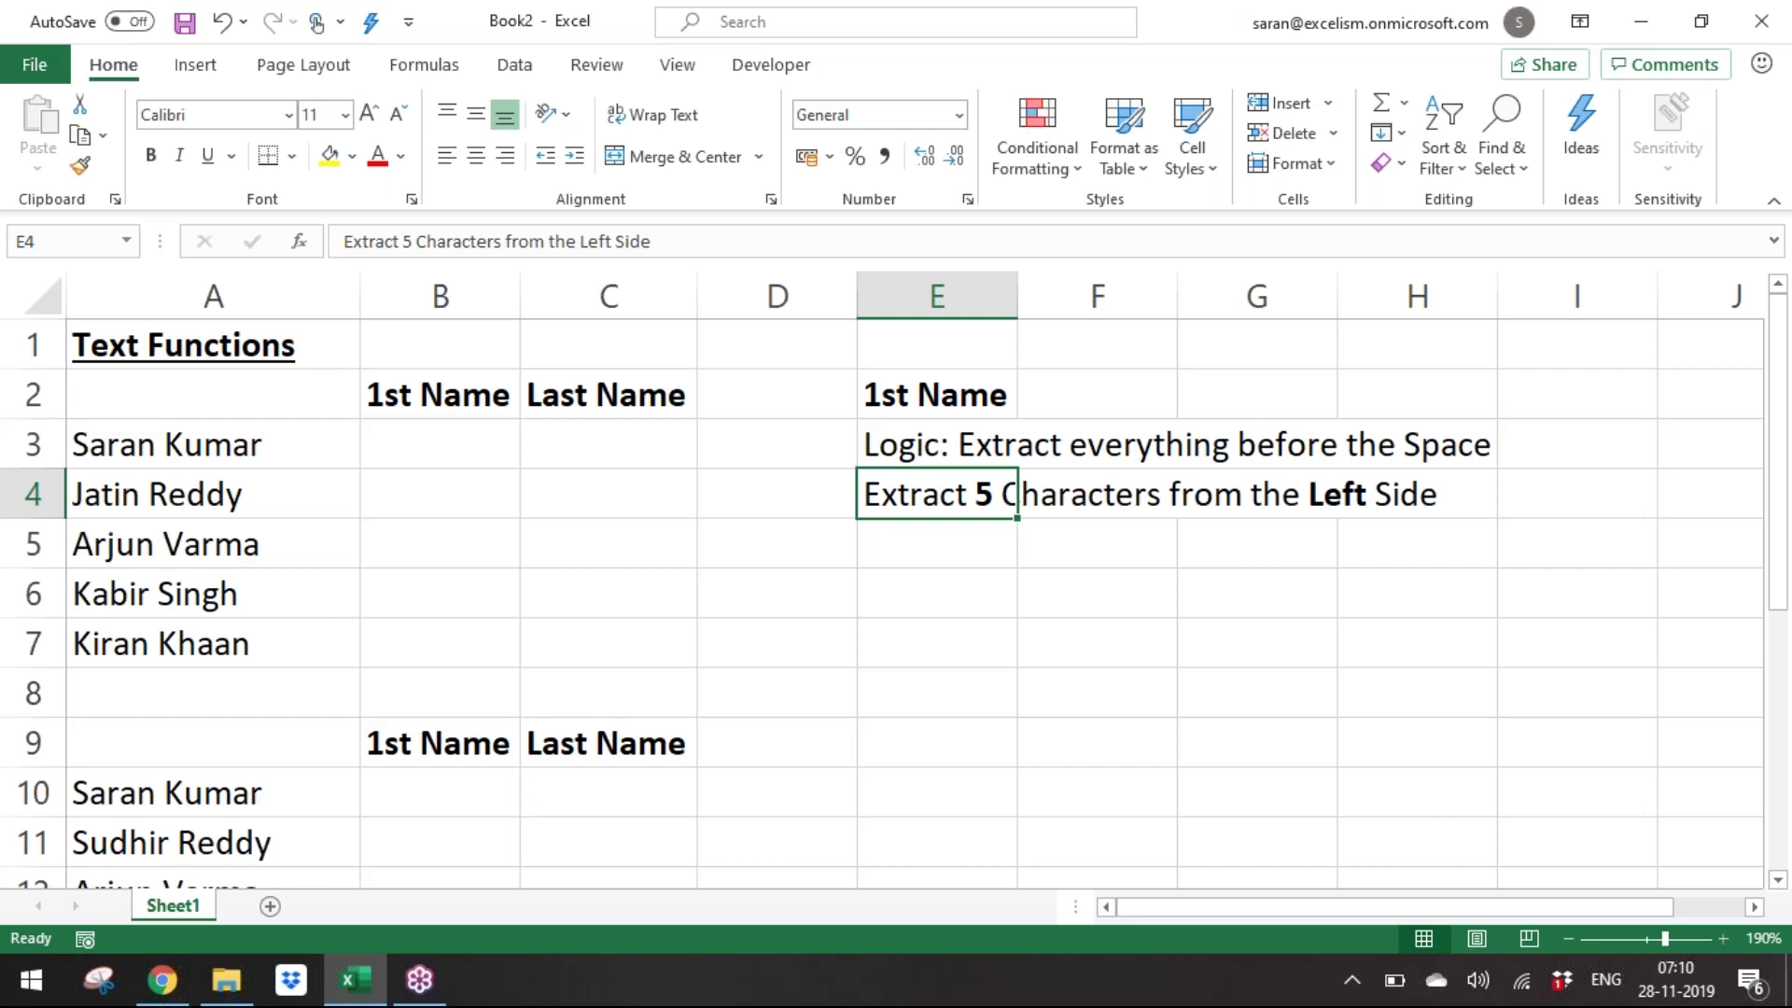
{"action": "key", "text": "Left"}
{"action": "key", "text": "Left"}
{"action": "key", "text": "Left"}
{"action": "key", "text": "Up"}
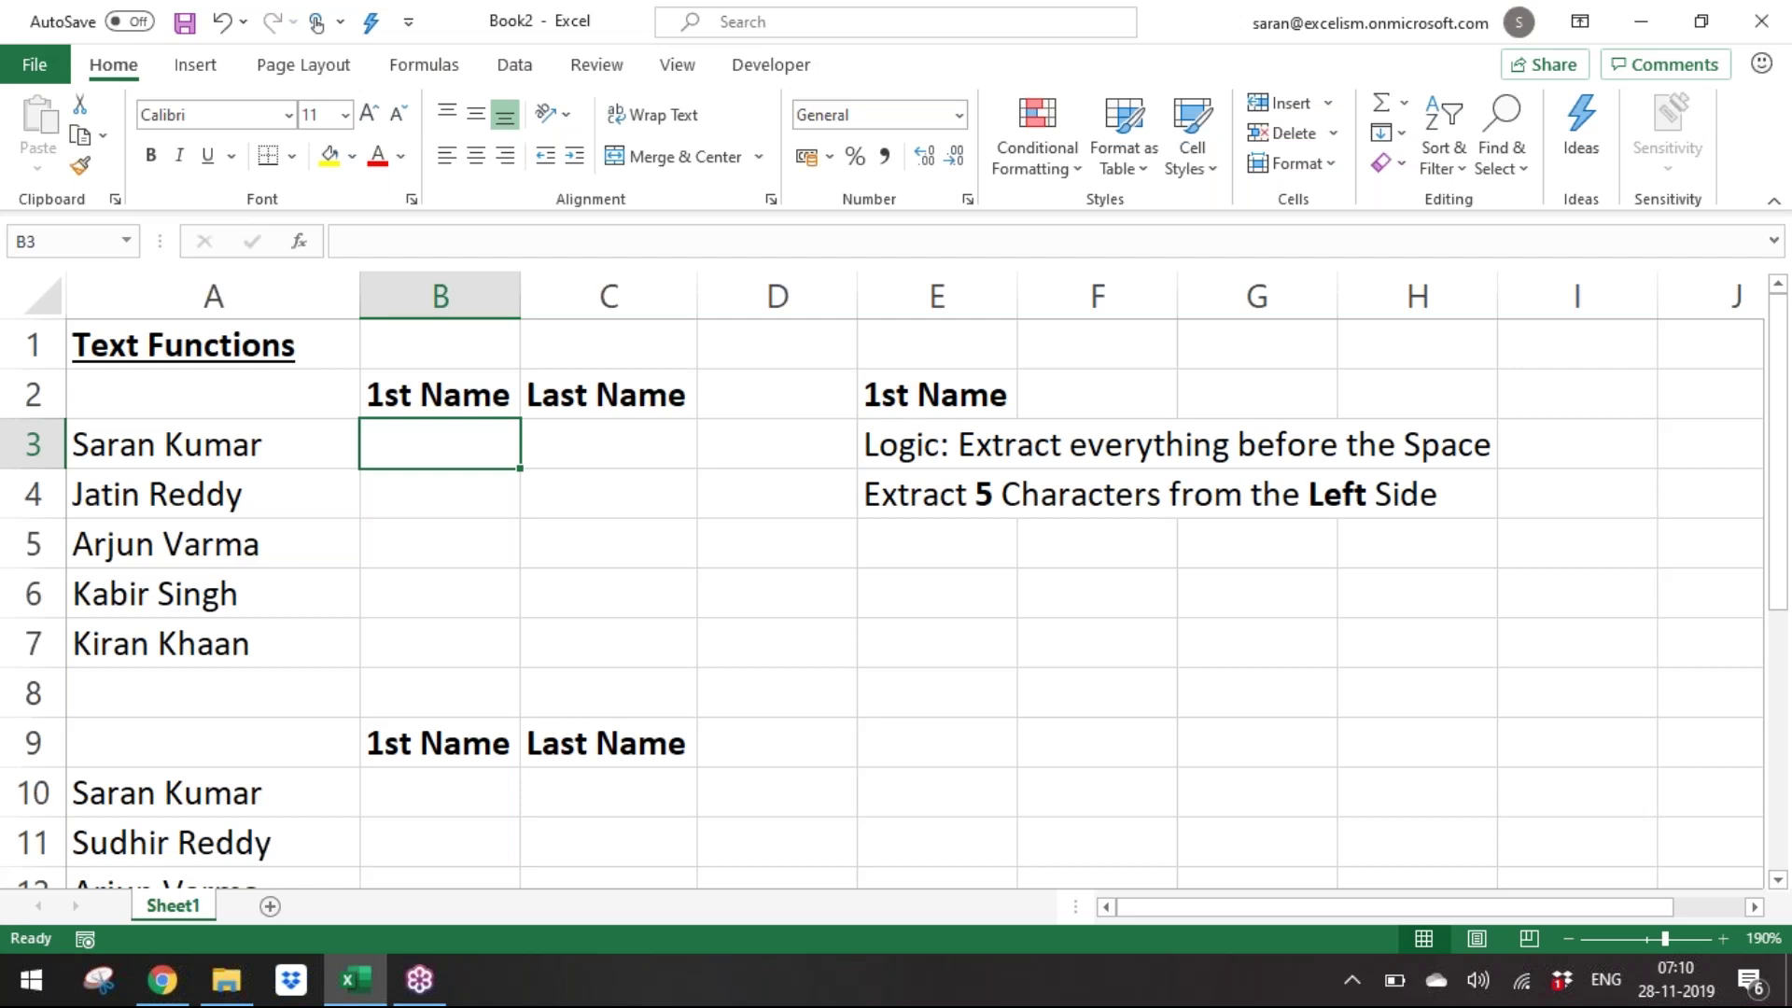
Enter a LEFT formula referencing A3 in B3.
{"action": "type", "text": "=left"}
{"action": "key", "text": "Tab"}
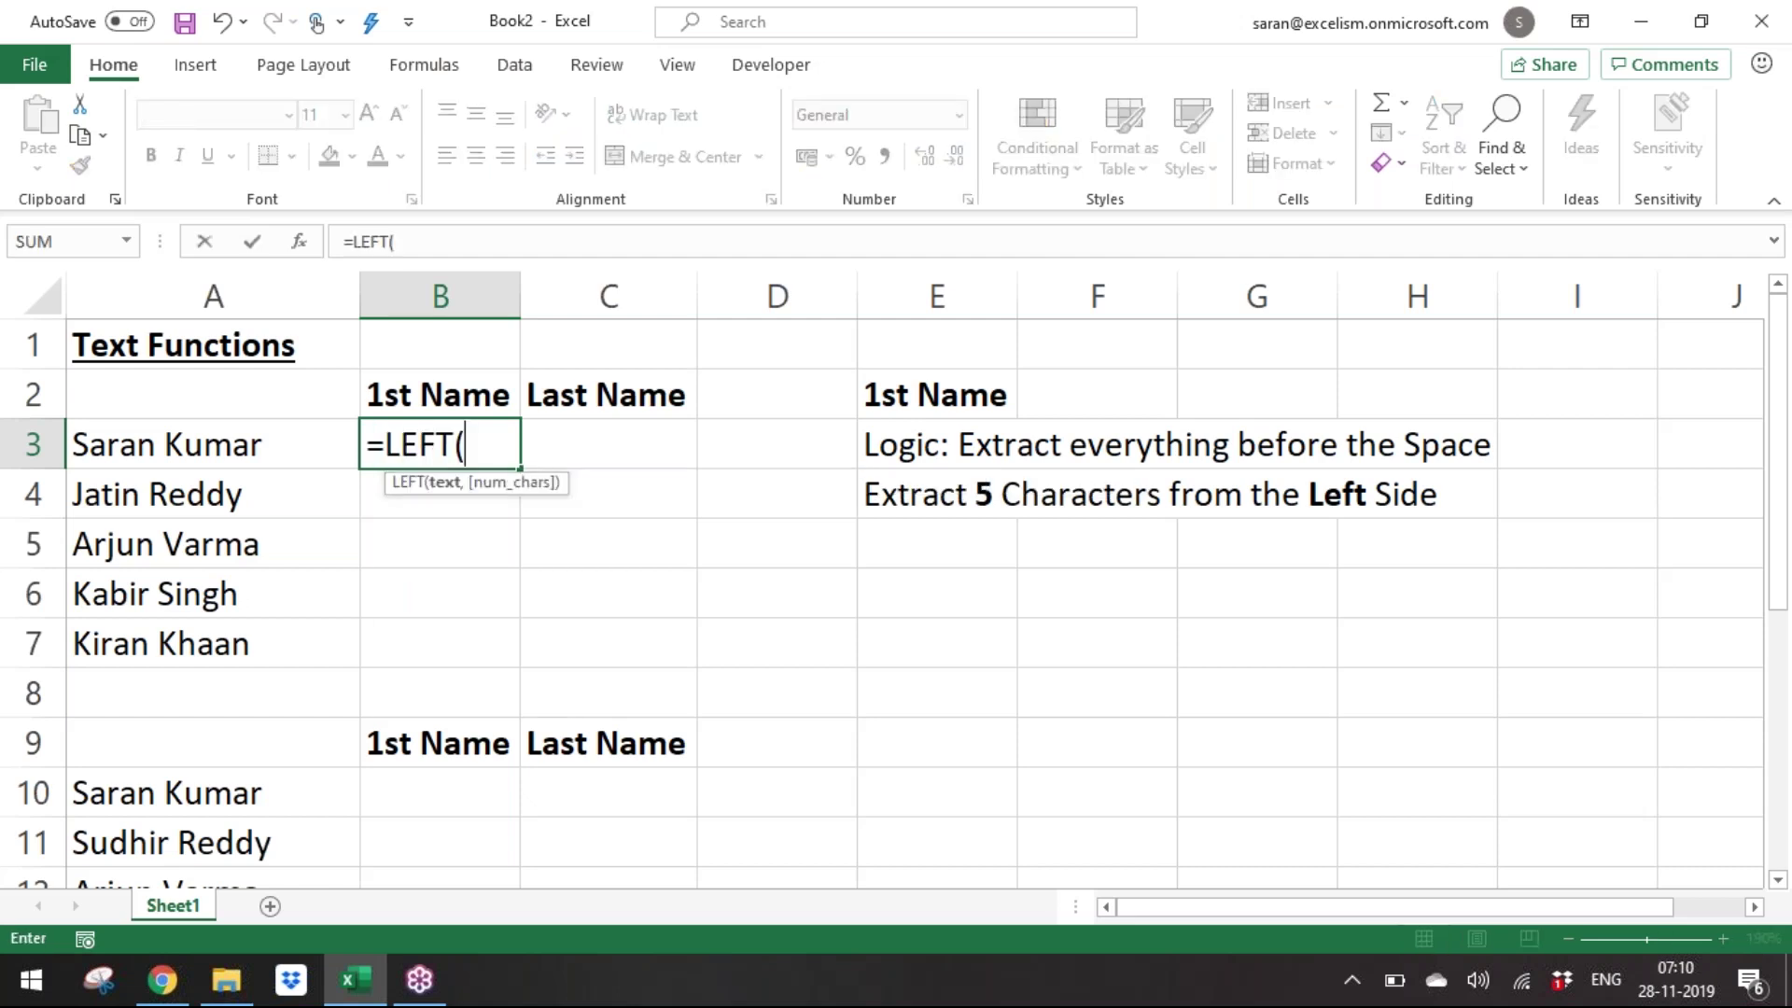
{"action": "key", "text": "Left"}
{"action": "type", "text": ","}
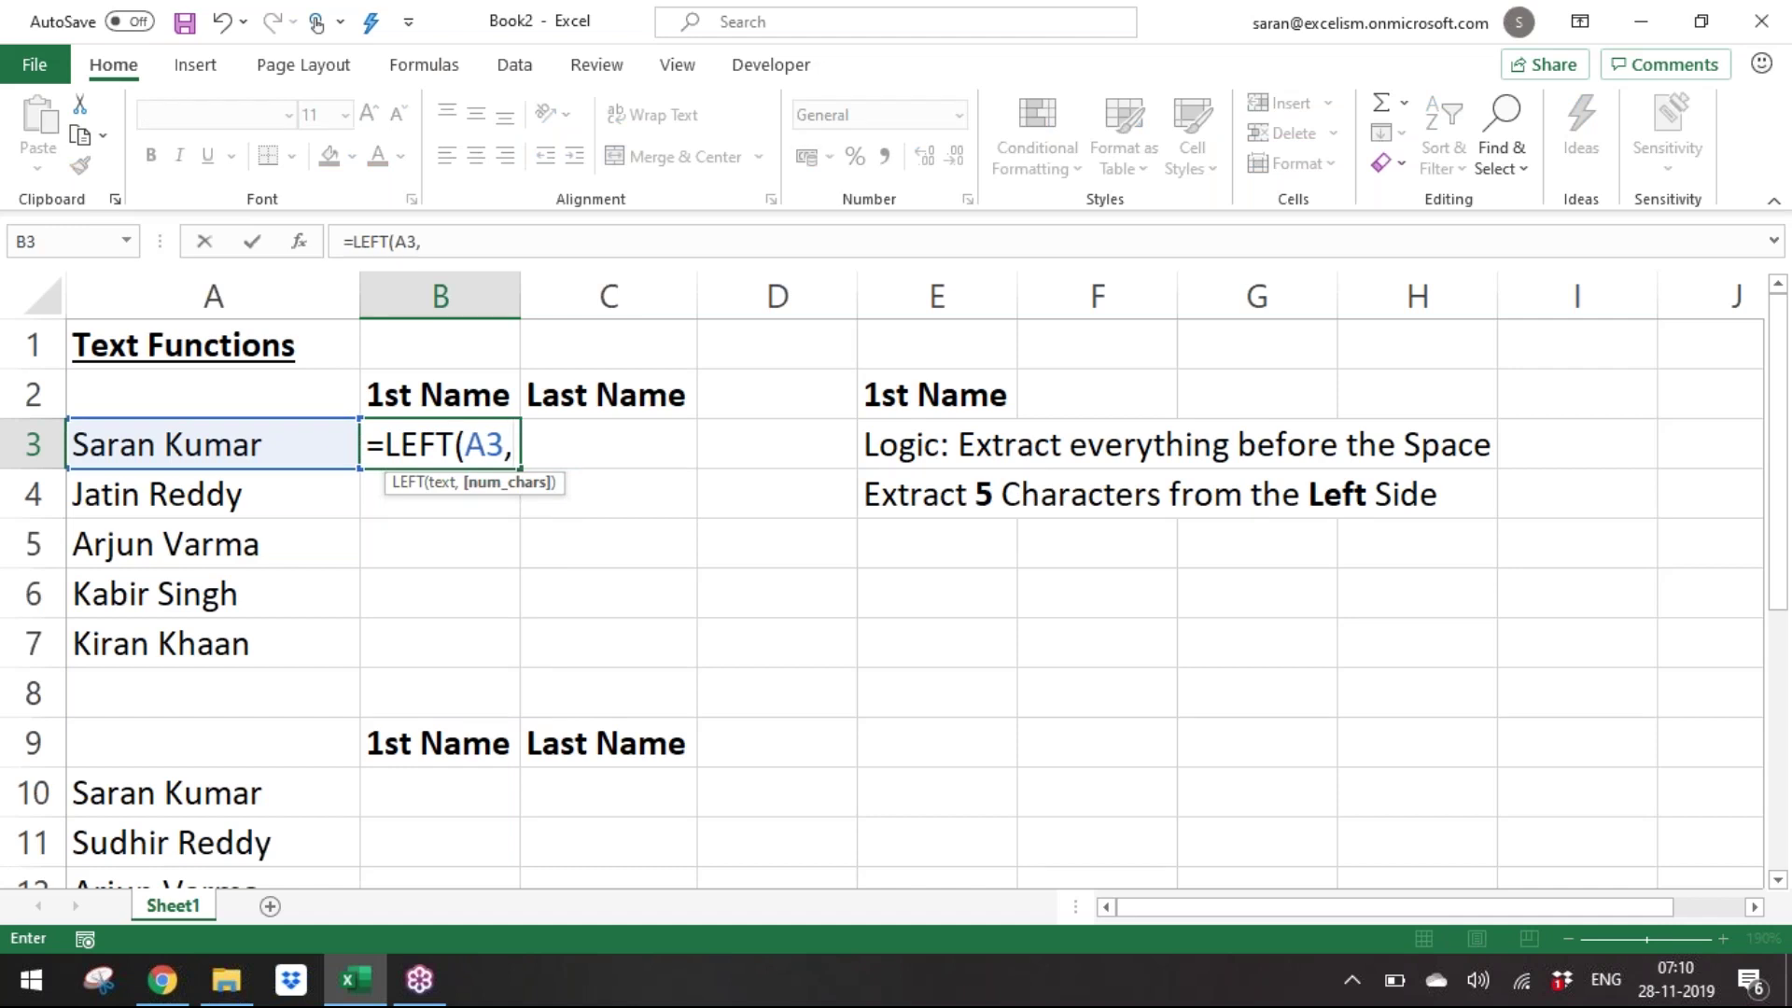
{"action": "key", "text": "BackSpace"}
{"action": "type", "text": ")"}
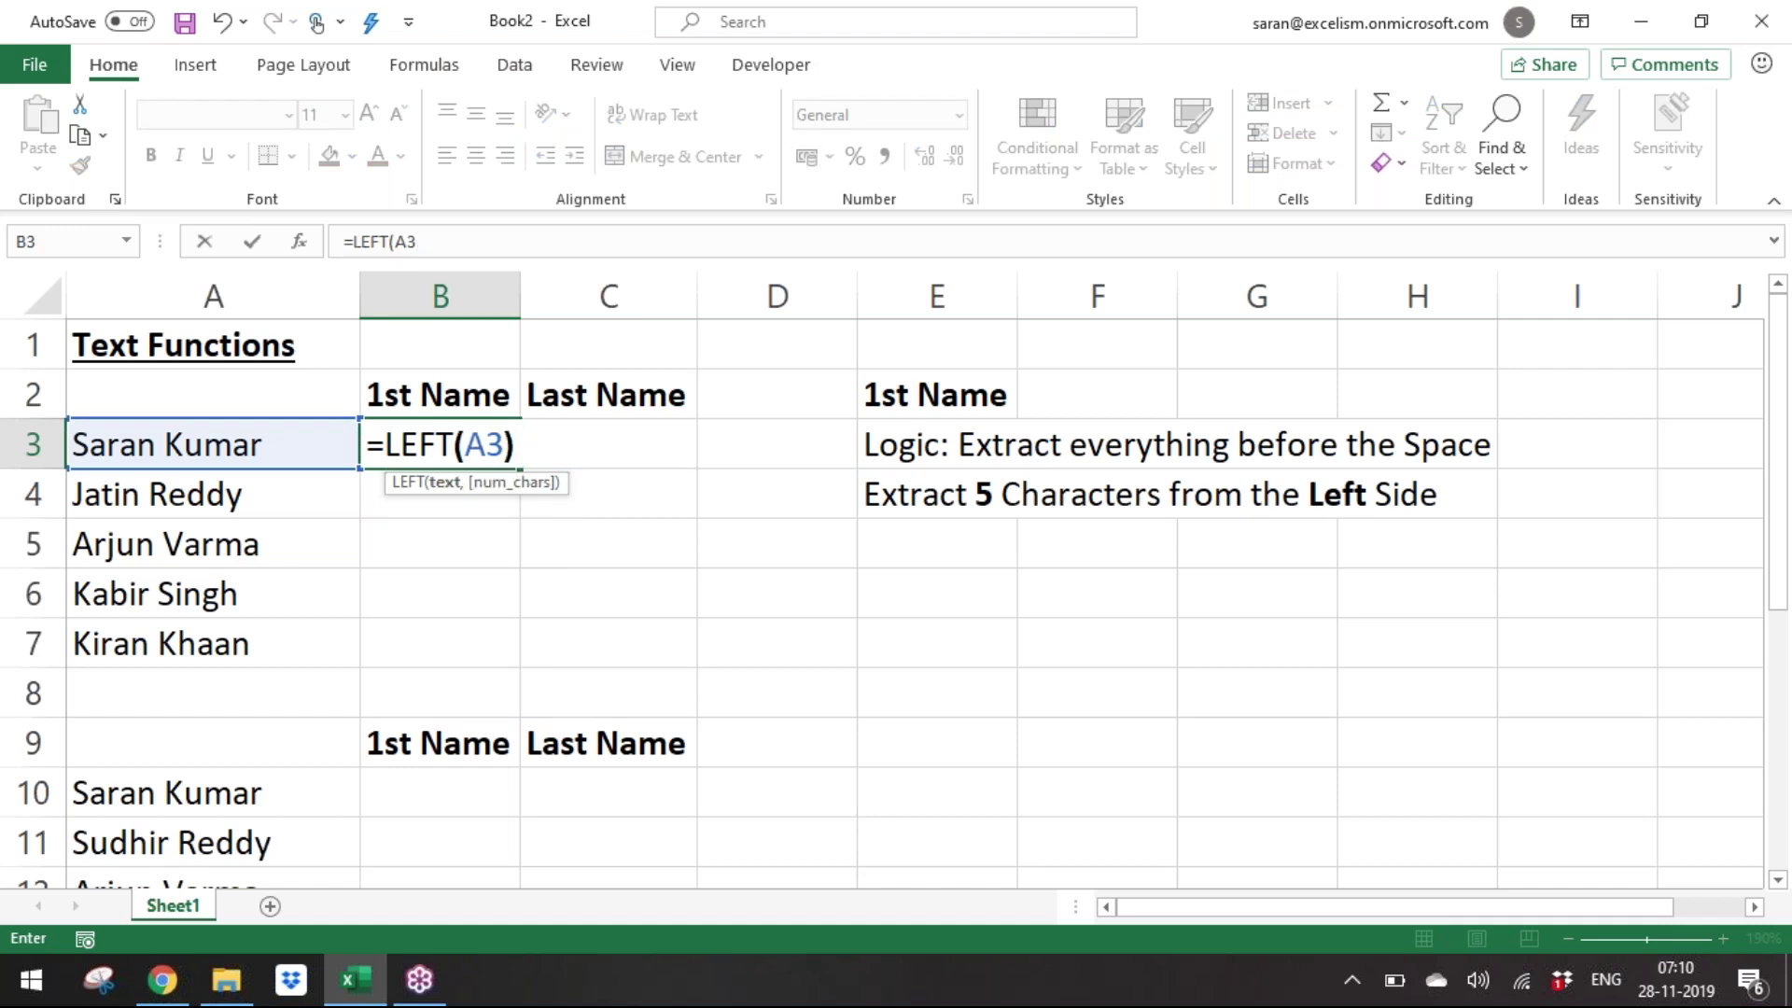
{"action": "key", "text": "ctrl+Return"}
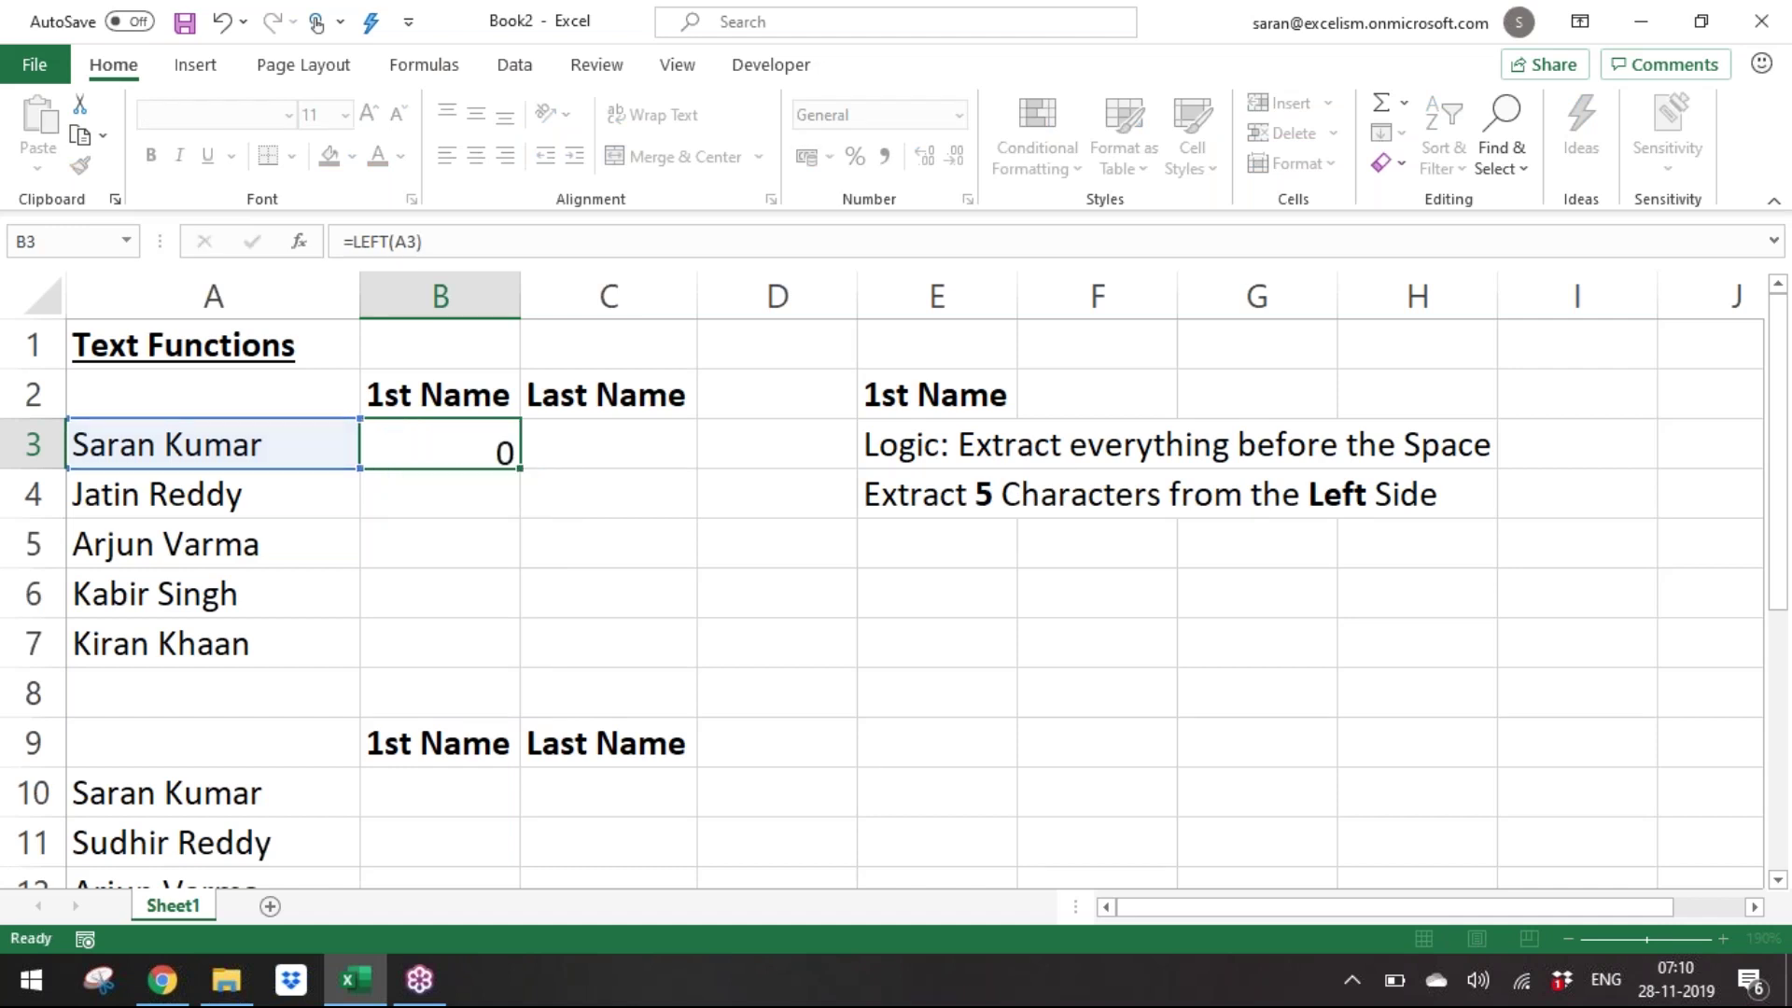
Copy the formula down to B7 and finalize B3:B7 as =LEFT(A3,5).
{"action": "key", "text": "Down"}
{"action": "key", "text": "Up"}
{"action": "key", "text": "ctrl+c"}
{"action": "key", "text": "Down"}
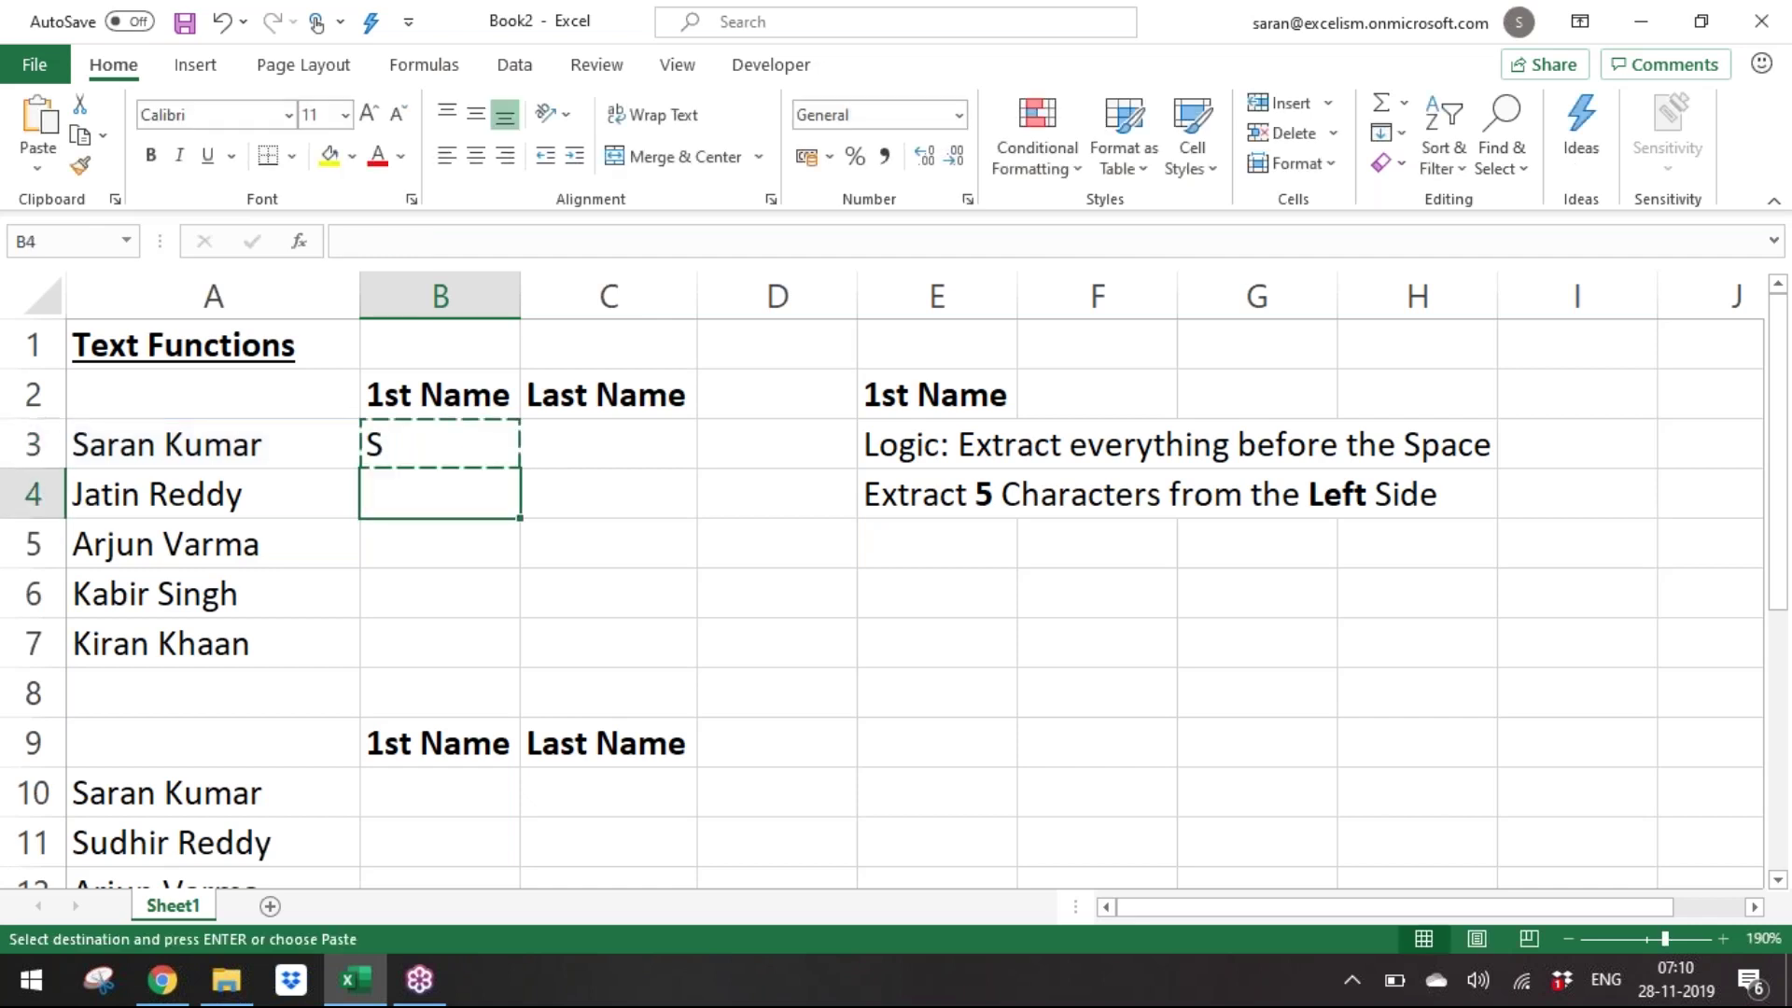
{"action": "key", "text": "shift+Down"}
{"action": "key", "text": "shift+Down"}
{"action": "key", "text": "shift+Down"}
{"action": "key", "text": "ctrl+v"}
{"action": "key", "text": "Up"}
{"action": "key", "text": "F2"}
{"action": "key", "text": "Left"}
{"action": "type", "text": ",5"}
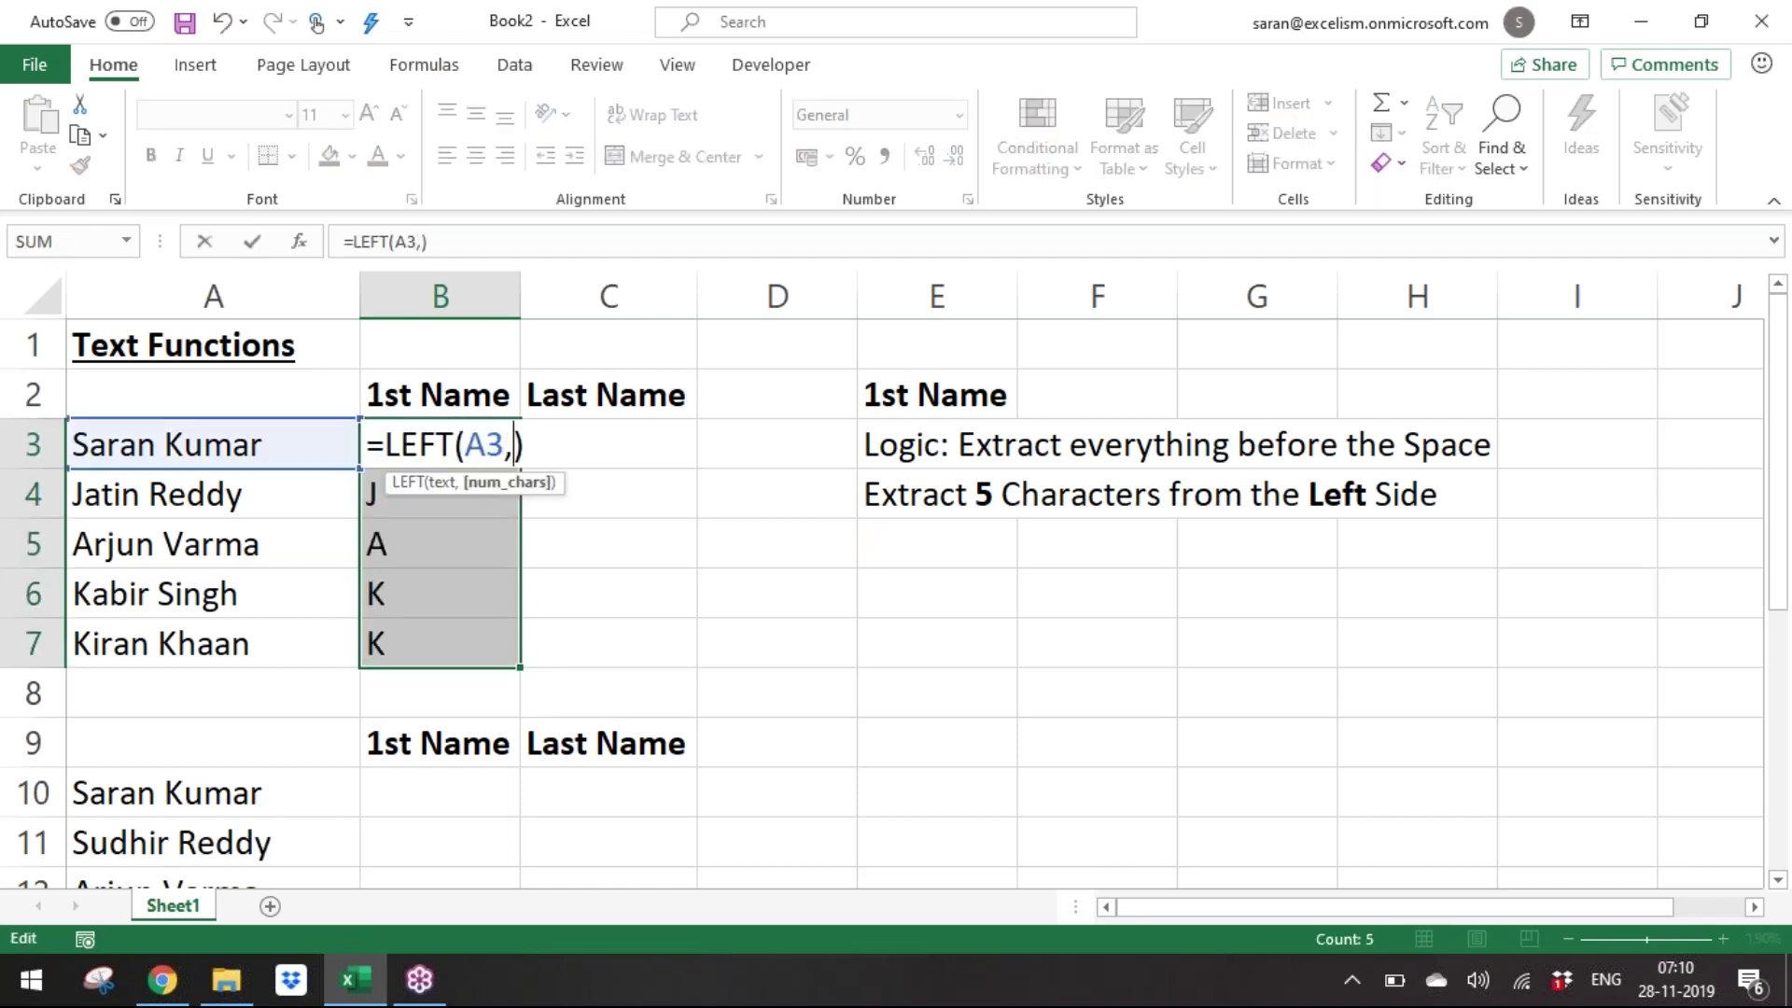
{"action": "key", "text": "ctrl+Return"}
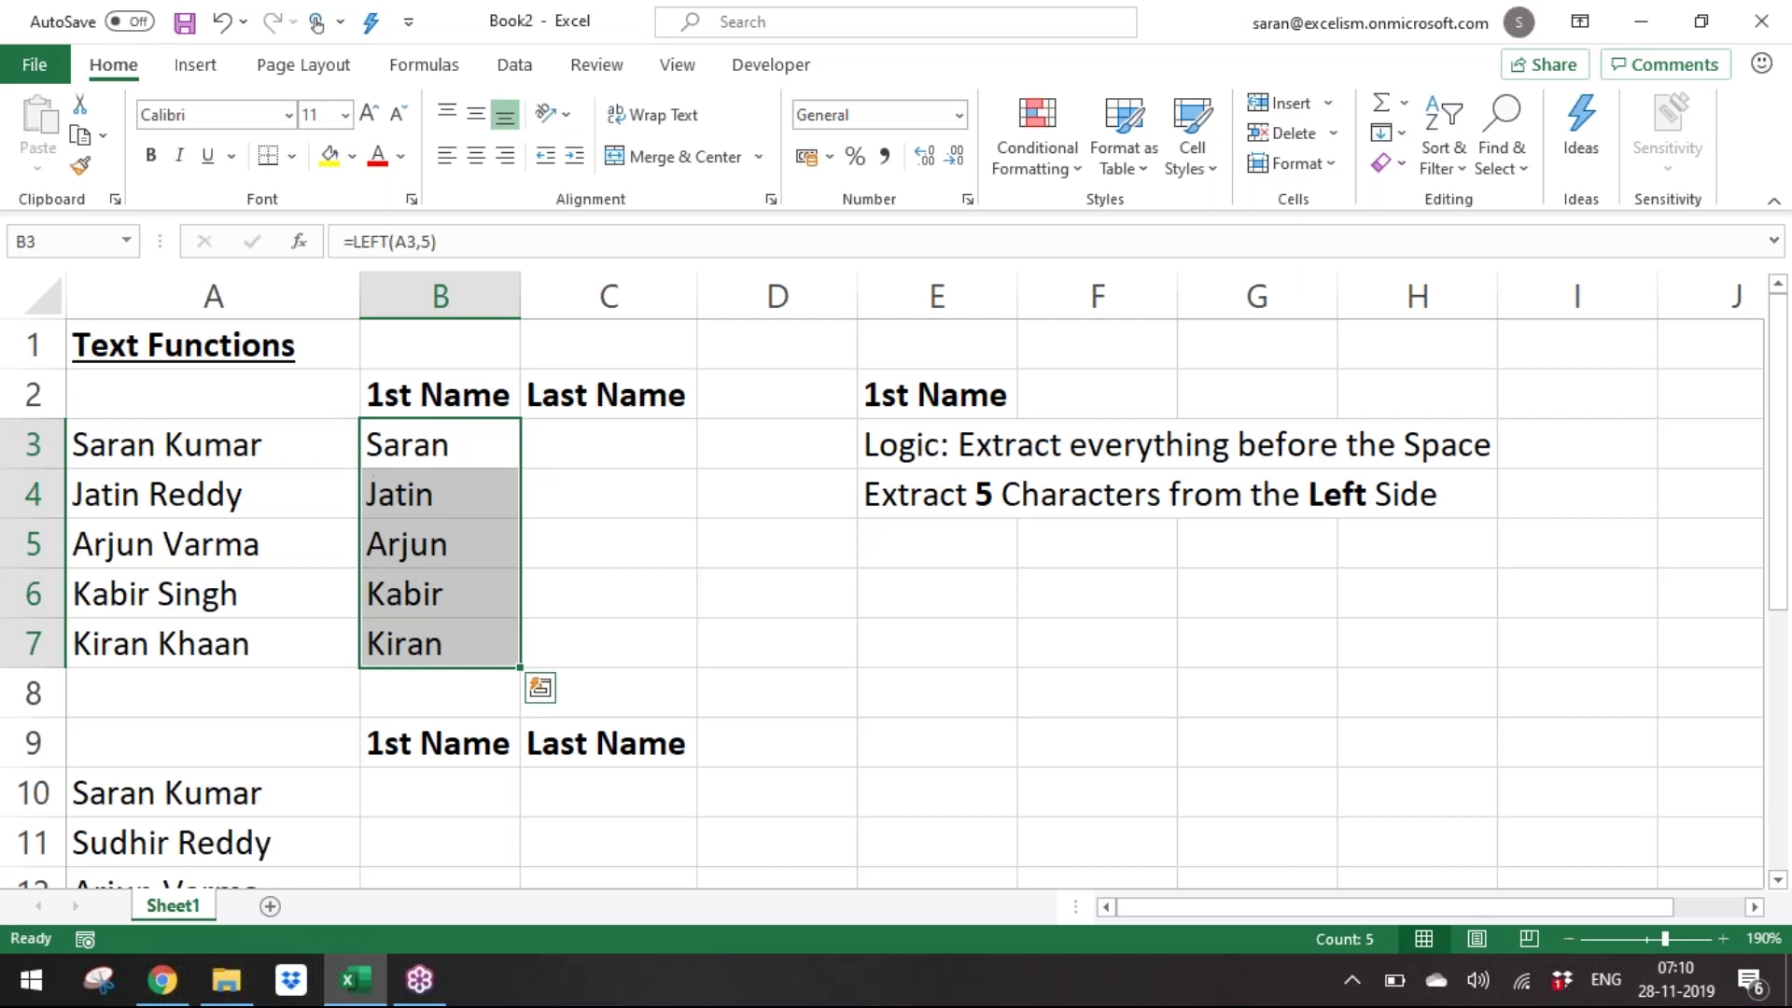
{"action": "key", "text": "Right"}
Enter a bold 'Last Name' heading in E5.
{"action": "key", "text": "Right"}
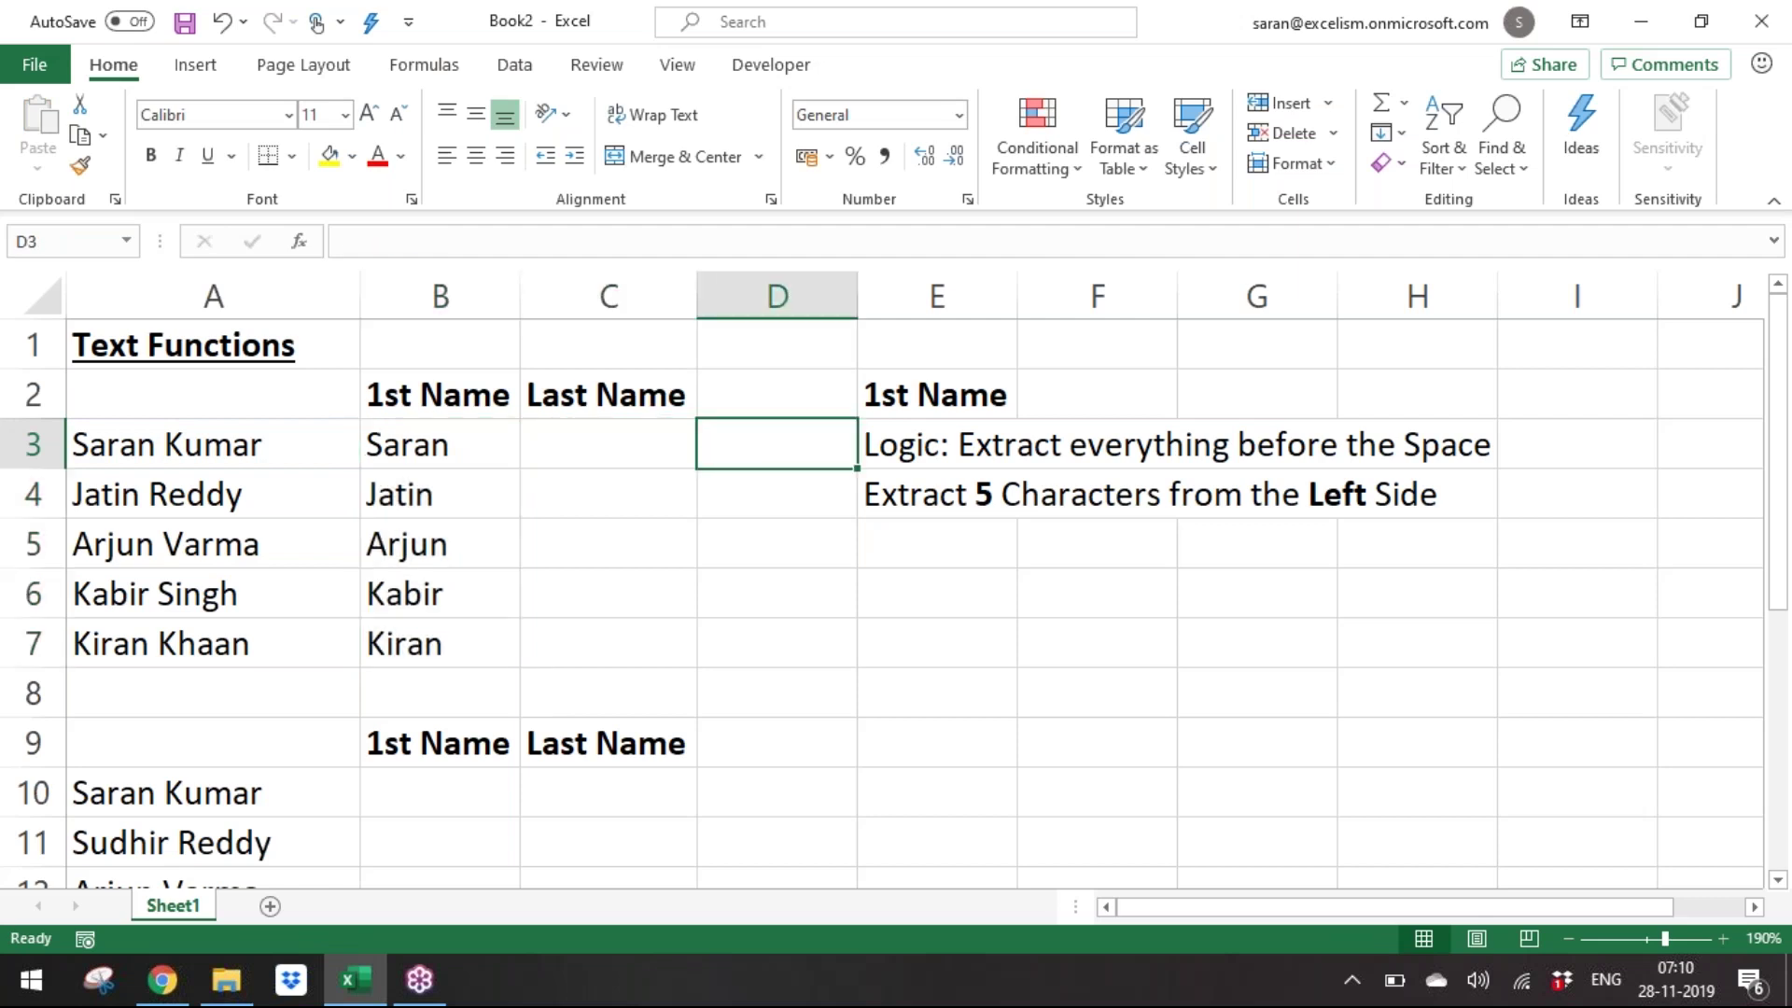
{"action": "key", "text": "Right"}
{"action": "key", "text": "Up"}
{"action": "key", "text": "ctrl+c"}
{"action": "key", "text": "Down"}
{"action": "key", "text": "Down"}
{"action": "key", "text": "Down"}
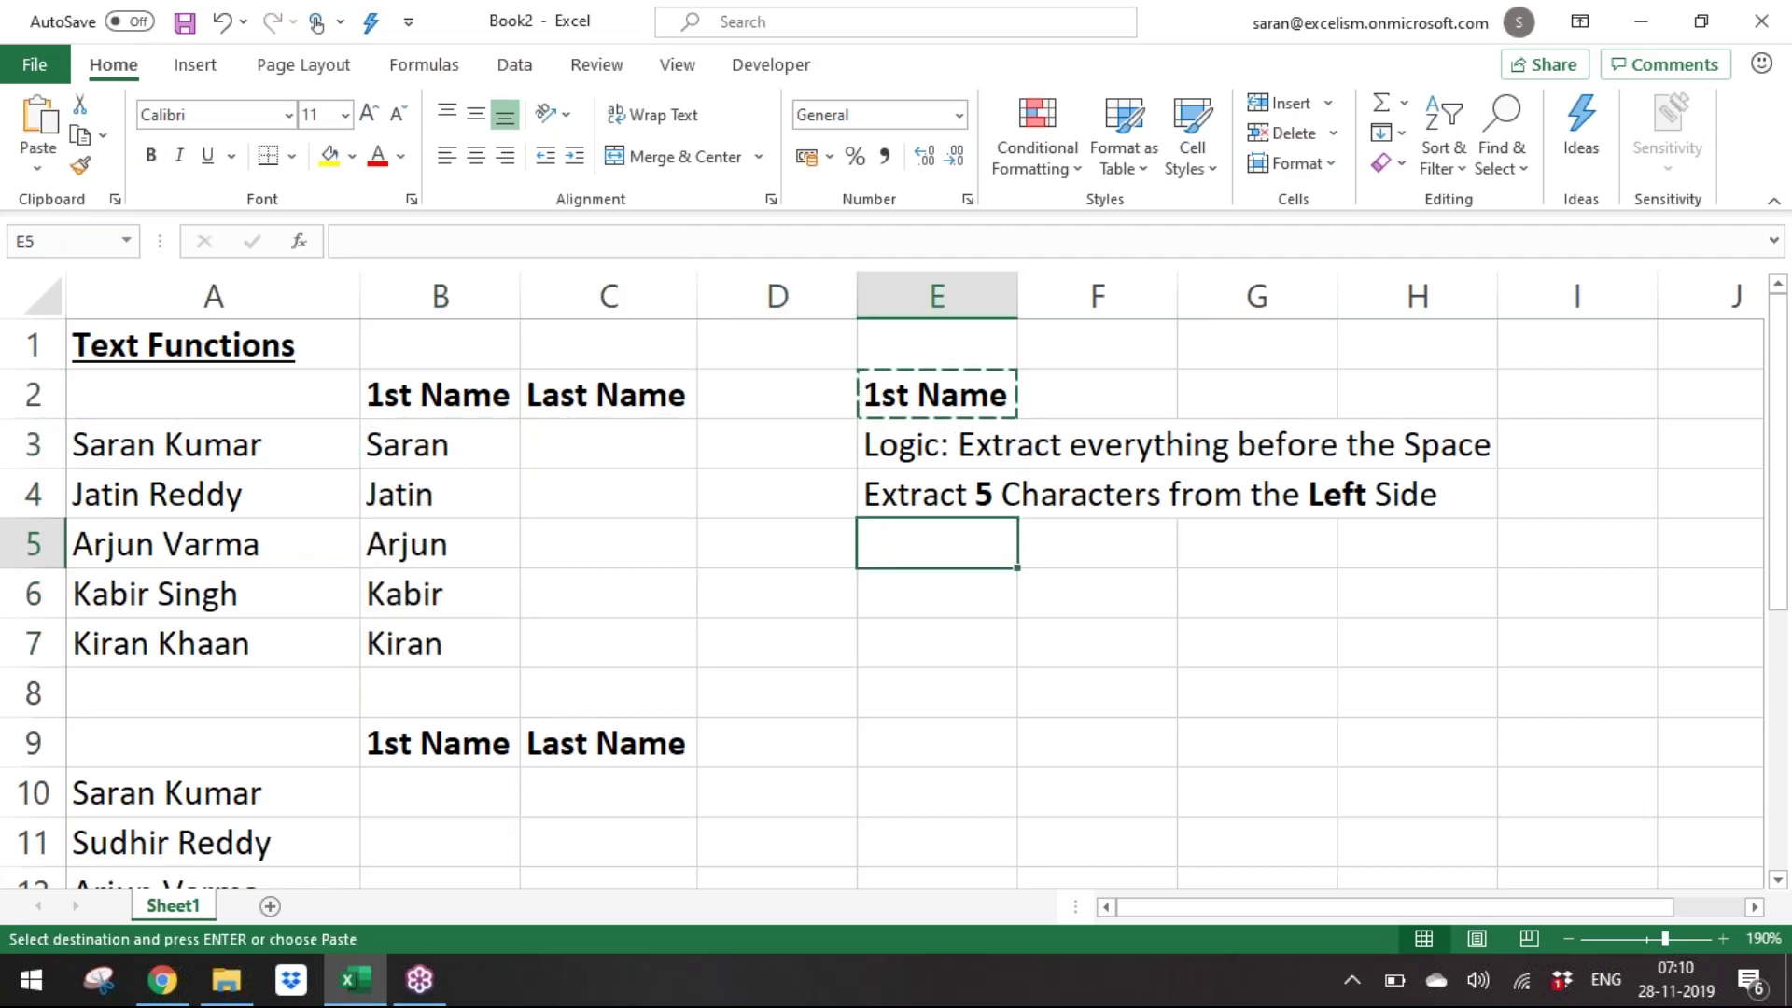
{"action": "type", "text": "Last Name"}
{"action": "key", "text": "Return"}
{"action": "key", "text": "Up"}
{"action": "key", "text": "ctrl+b"}
Copy the two instruction notes from E3:E4 into E6:E7.
{"action": "key", "text": "Up"}
{"action": "key", "text": "Up"}
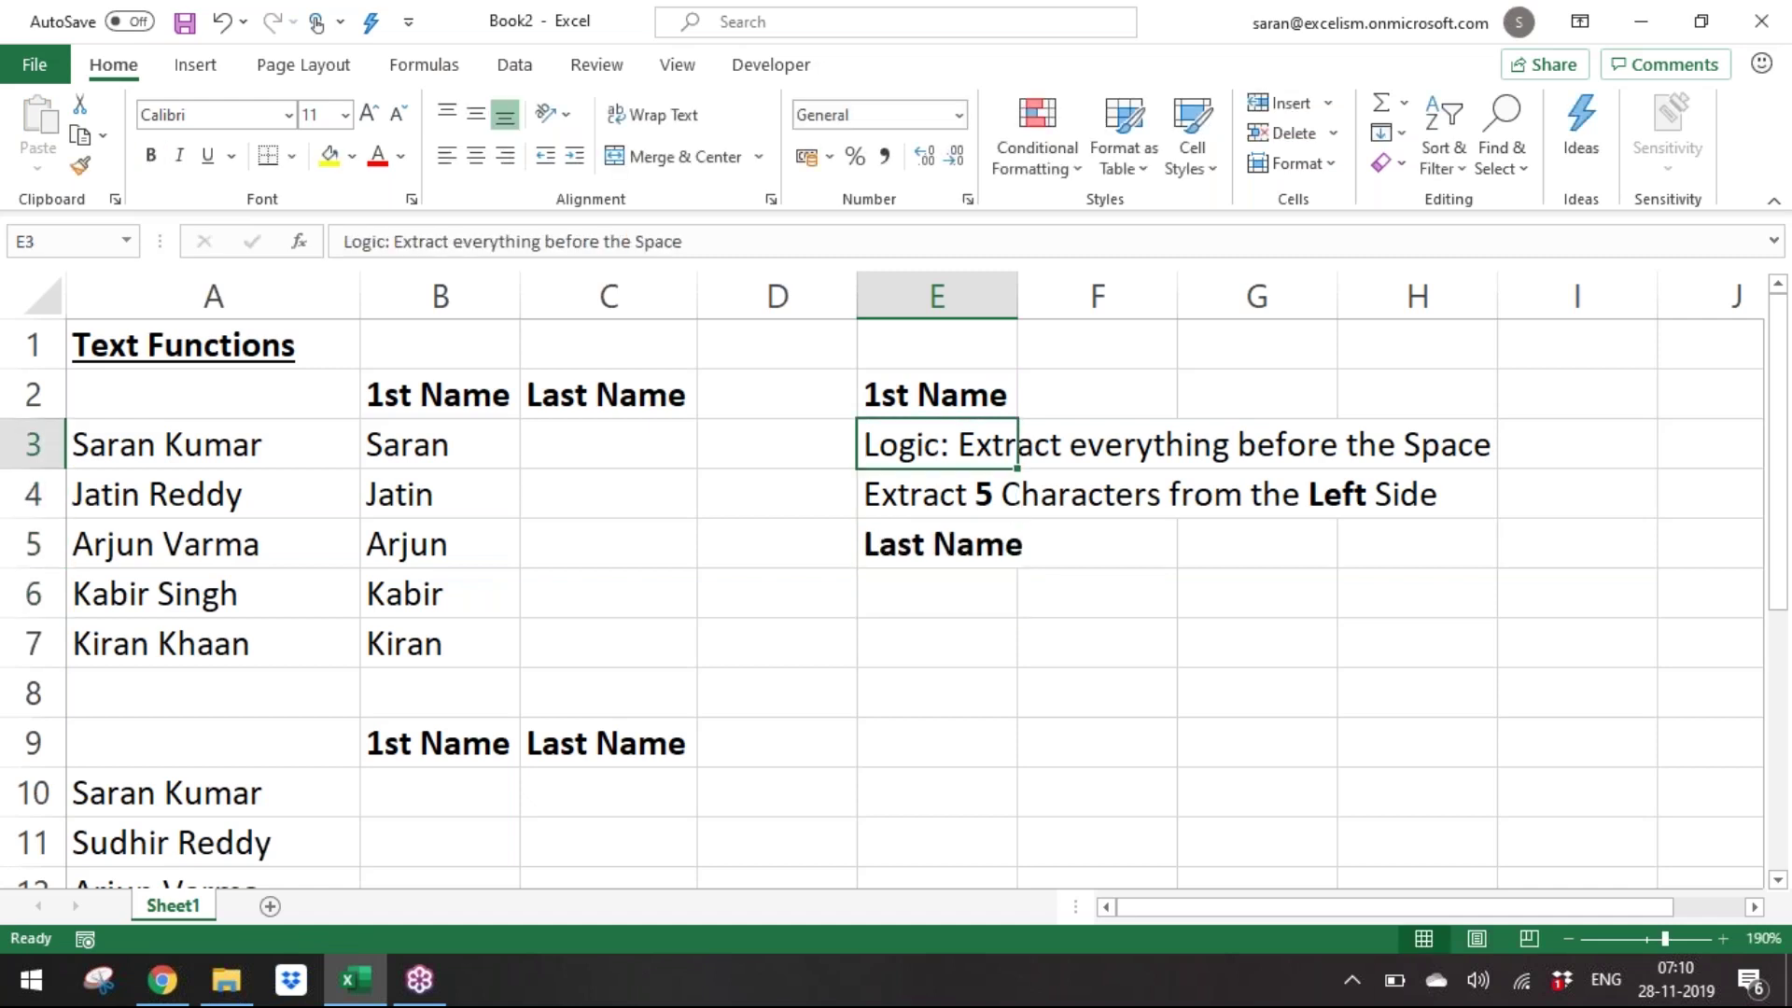
{"action": "key", "text": "shift+Down"}
{"action": "key", "text": "ctrl+c"}
{"action": "key", "text": "Down"}
{"action": "key", "text": "Down"}
{"action": "key", "text": "Down"}
{"action": "key", "text": "Return"}
Edit the E6 note to read 'Extract everything After the Space'.
{"action": "key", "text": "Up"}
{"action": "key", "text": "F2"}
{"action": "key", "text": "ctrl+Left"}
{"action": "key", "text": "ctrl+Left"}
{"action": "key", "text": "ctrl+Left"}
{"action": "key", "text": "ctrl+Left"}
{"action": "key", "text": "ctrl+Right"}
{"action": "key", "text": "ctrl+shift+Right"}
{"action": "key", "text": "shift+Left"}
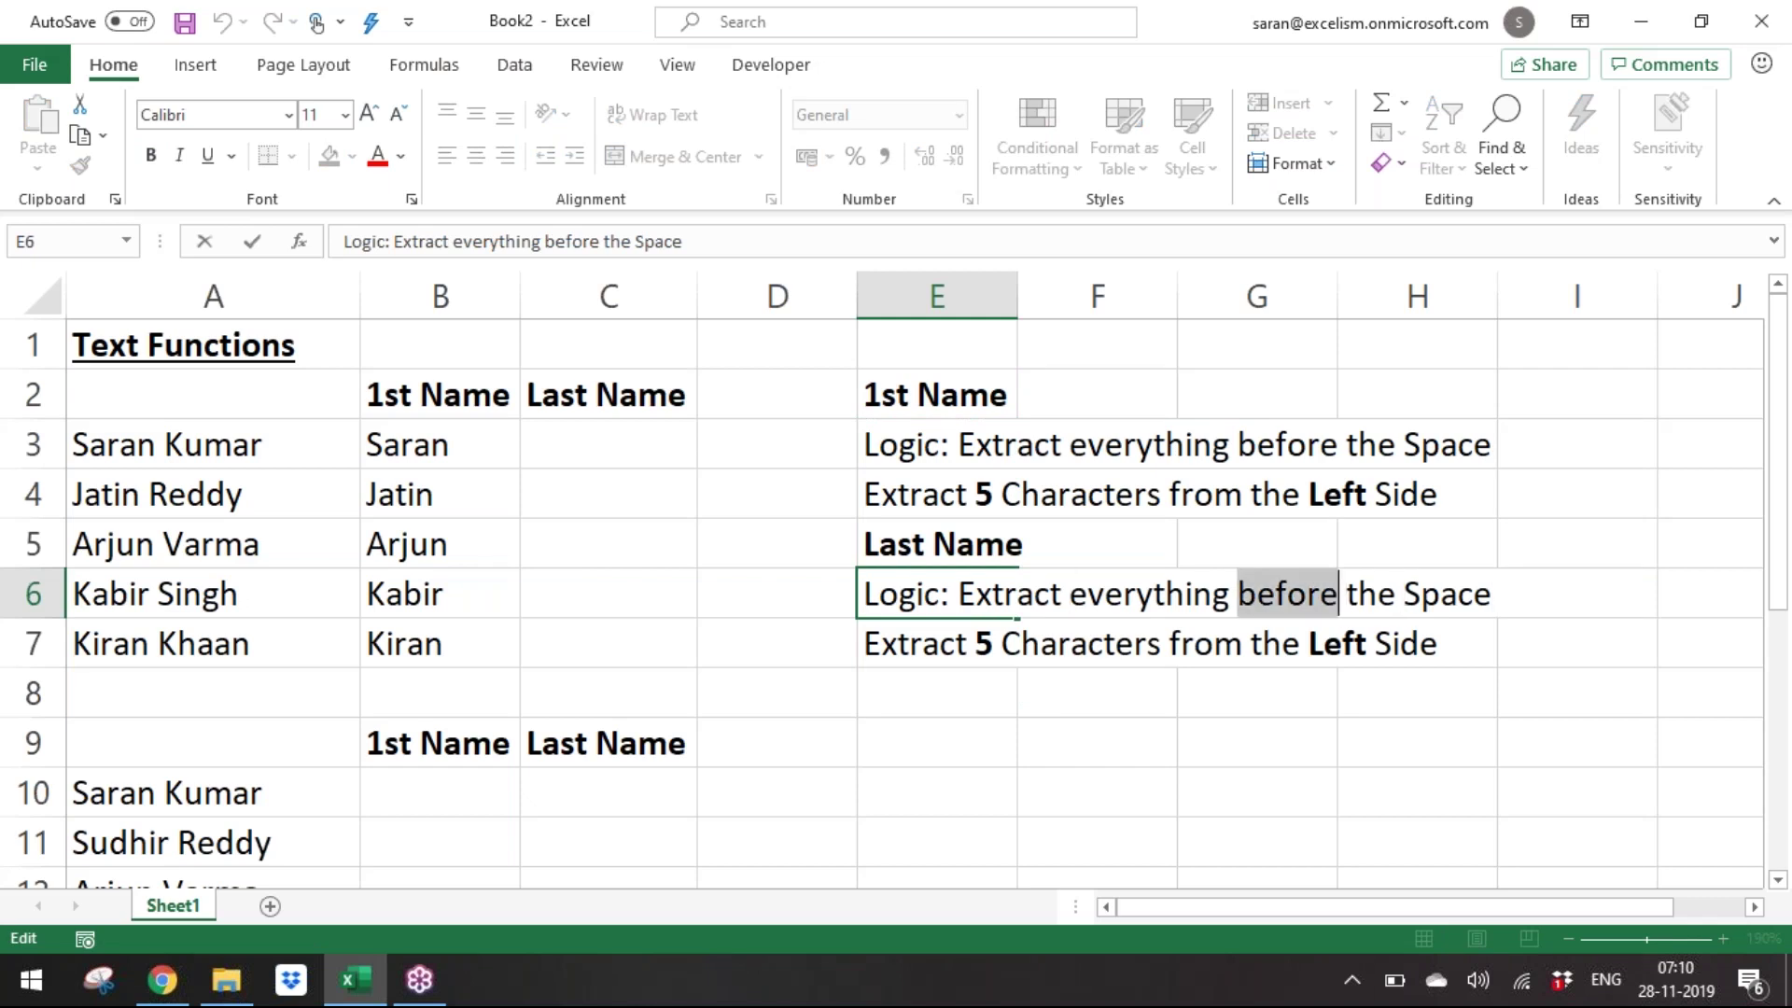
{"action": "type", "text": "Af"}
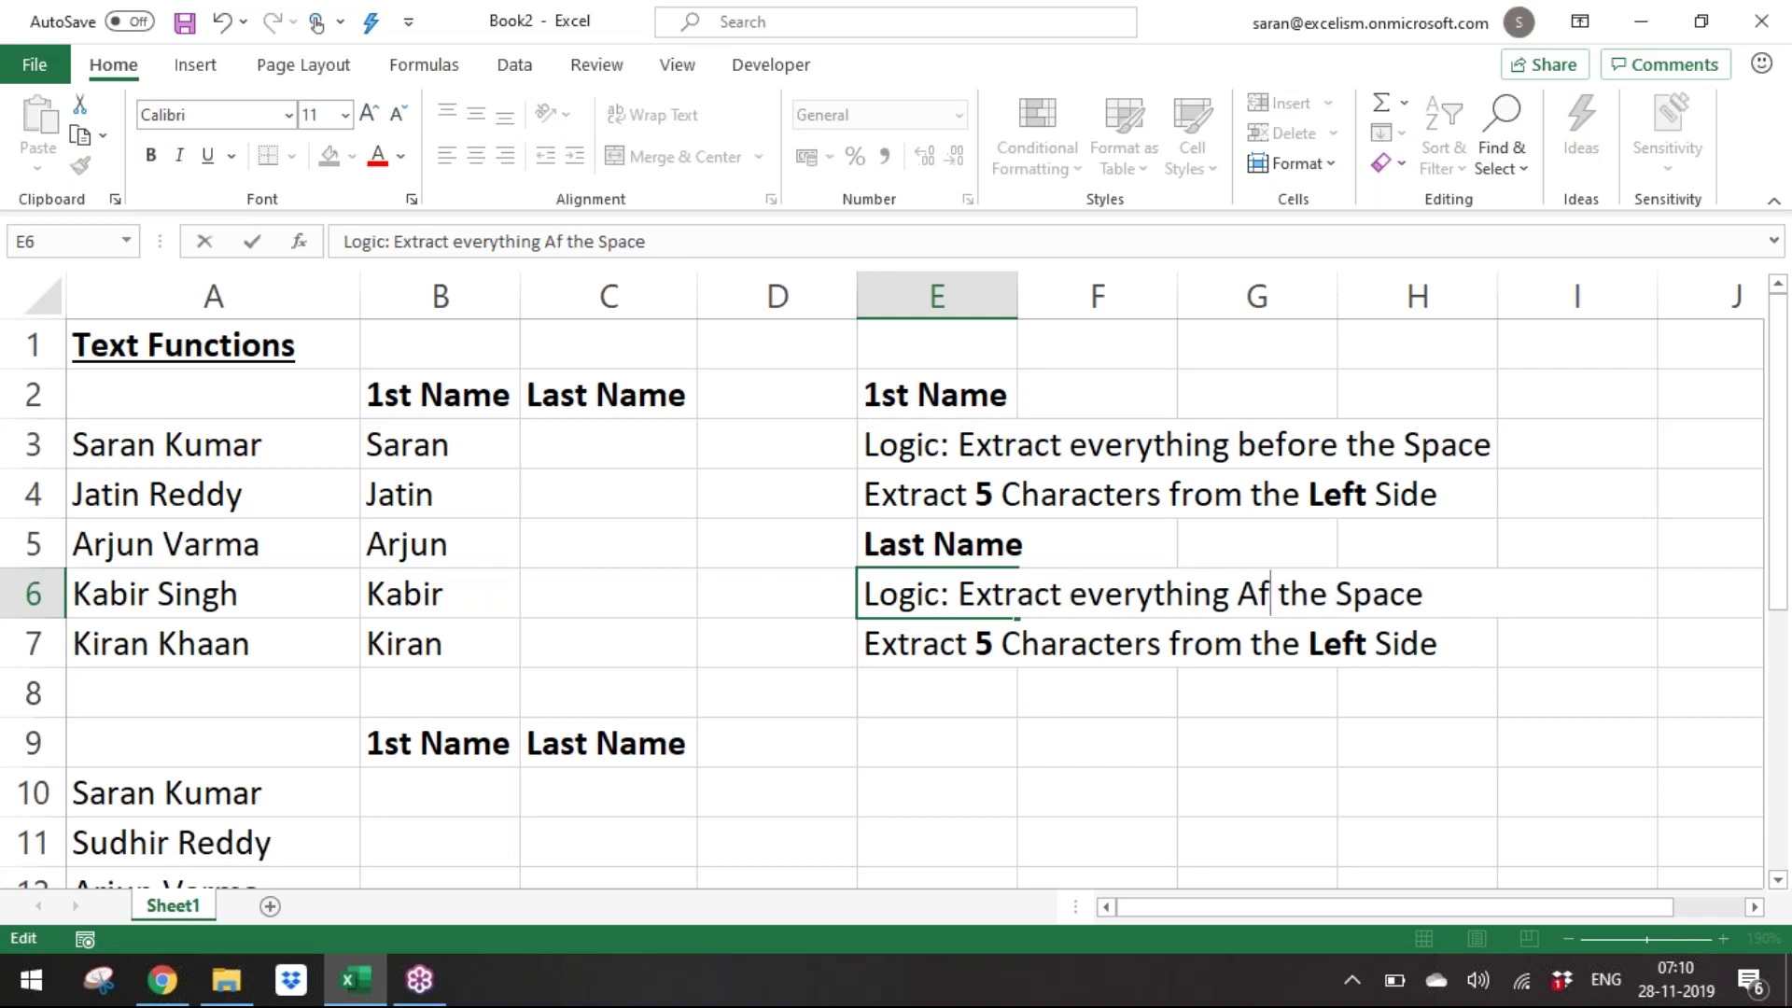
{"action": "type", "text": "ter"}
{"action": "key", "text": "Return"}
Edit the E7 note to read 'Extract 5 Characters from the RIGHT Side'.
{"action": "key", "text": "F2"}
{"action": "key", "text": "ctrl+Left"}
{"action": "key", "text": "ctrl+Left"}
{"action": "key", "text": "ctrl+shift+Right"}
{"action": "key", "text": "shift+Left"}
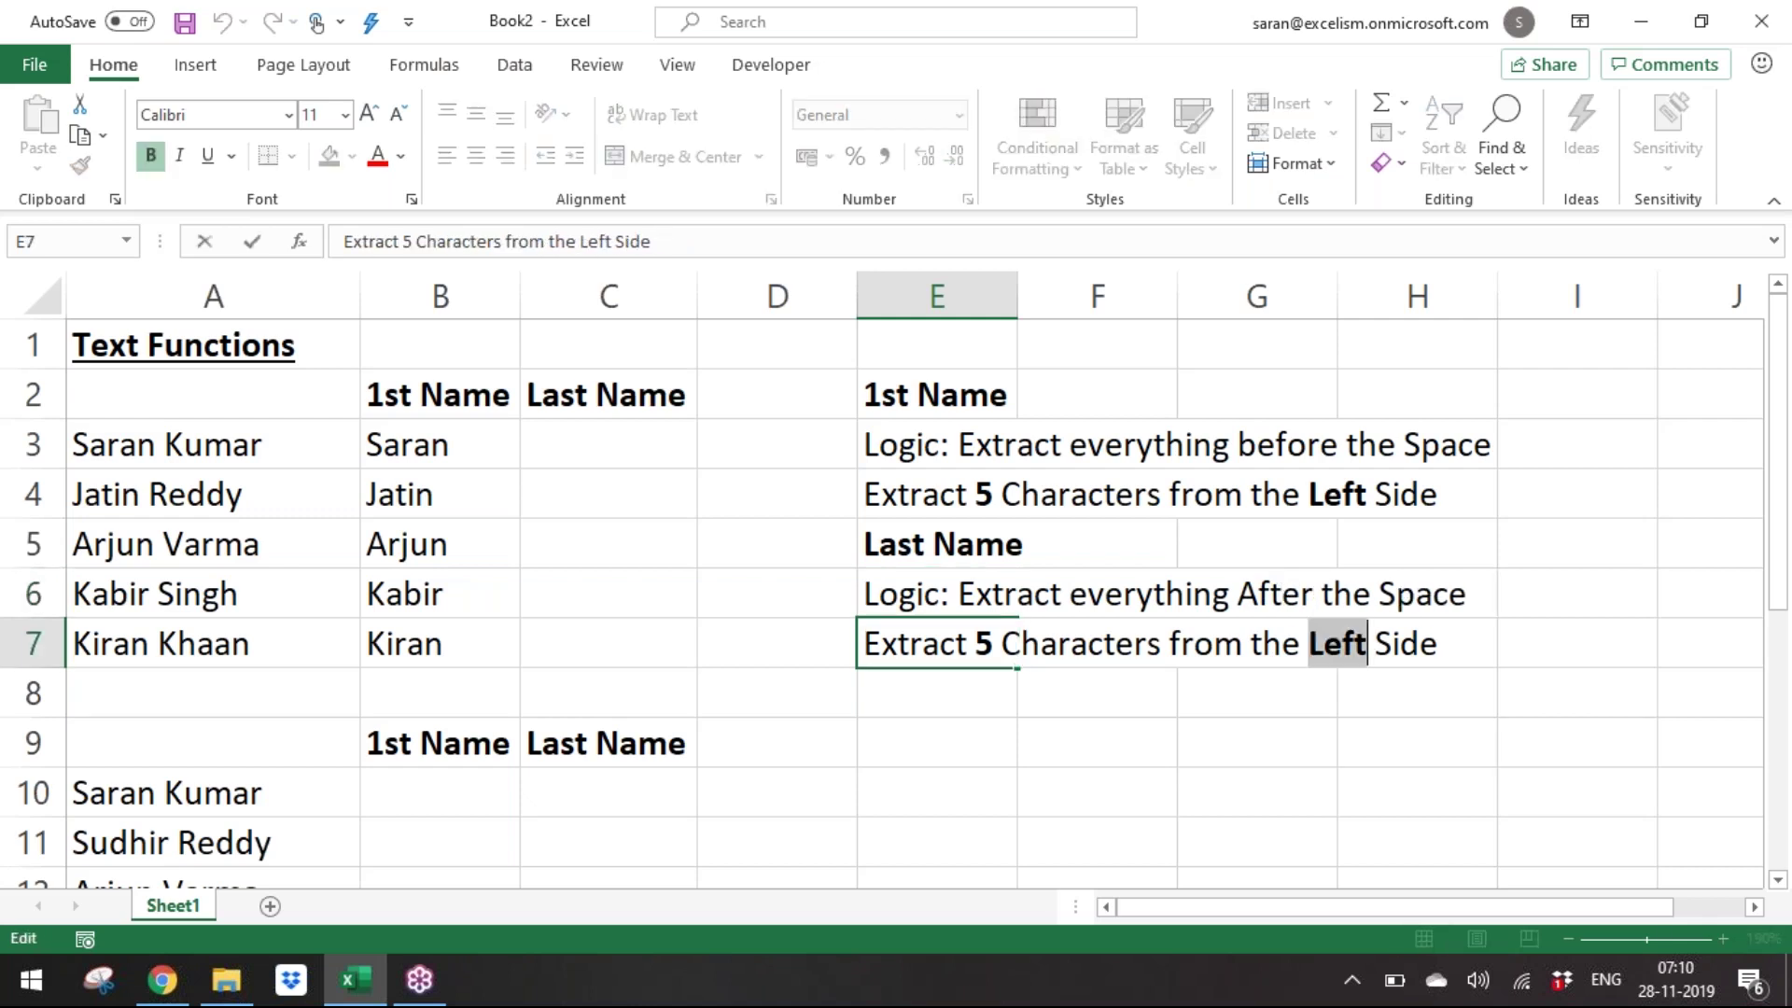
{"action": "type", "text": "RIGHT"}
{"action": "key", "text": "Return"}
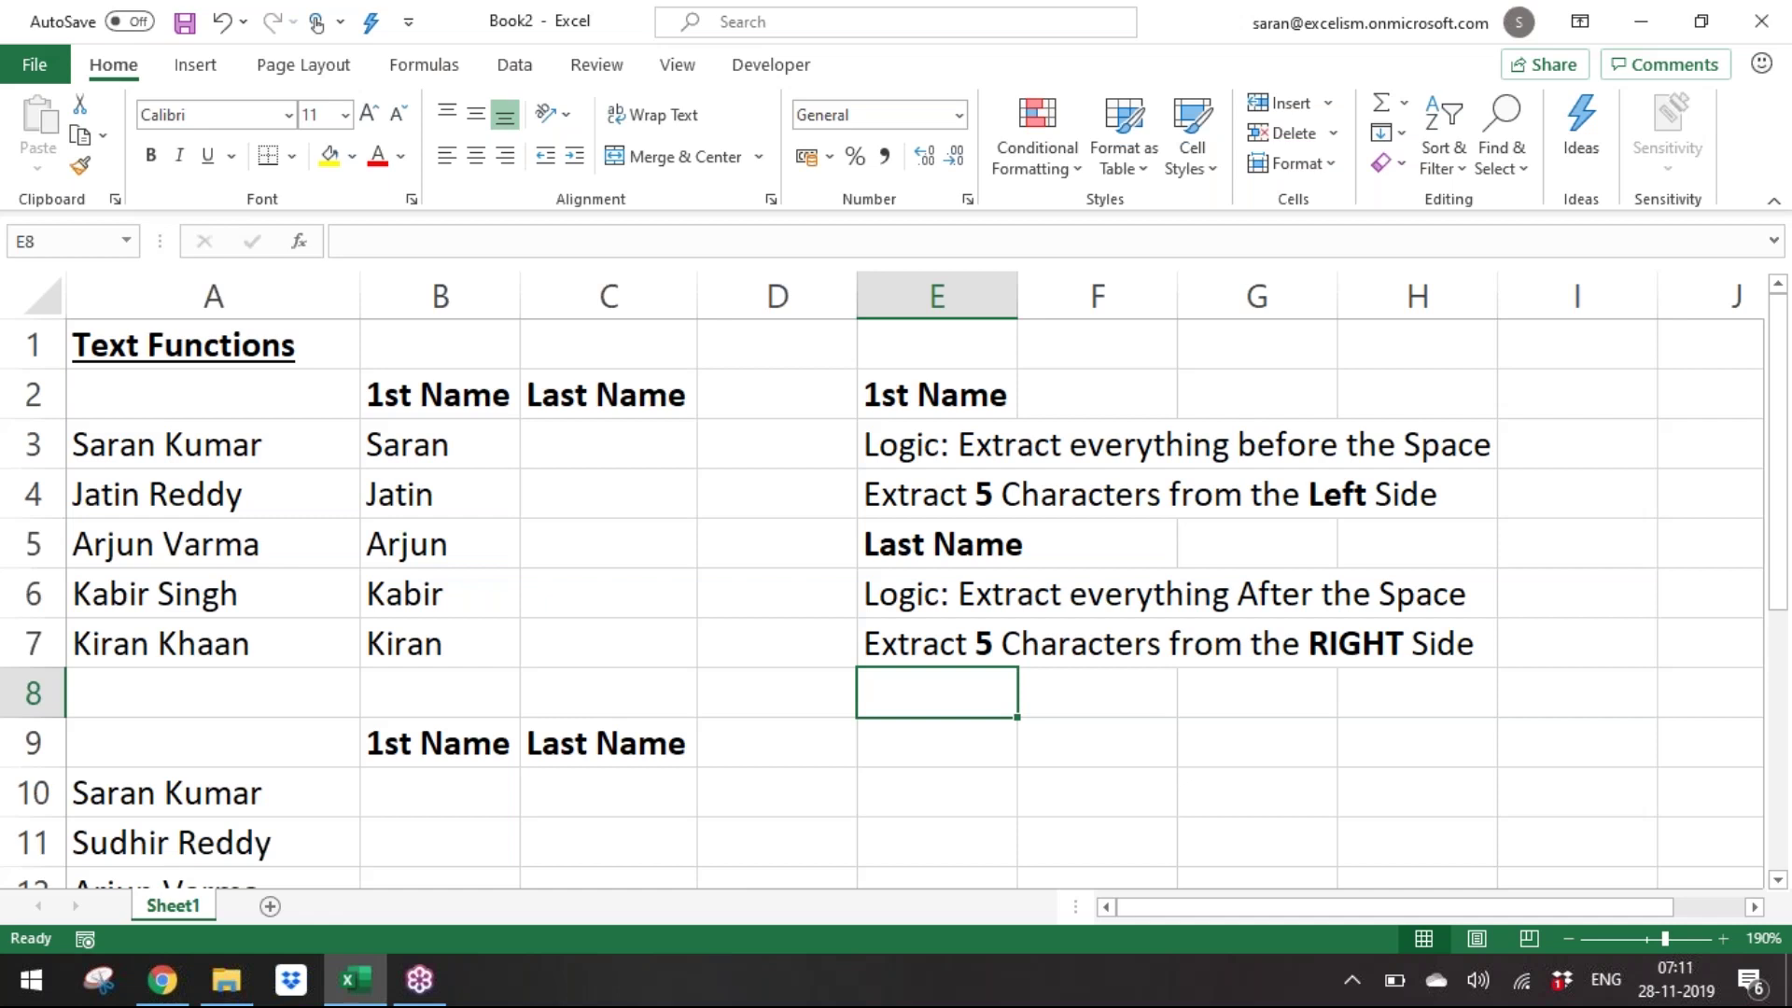
{"action": "key", "text": "Up"}
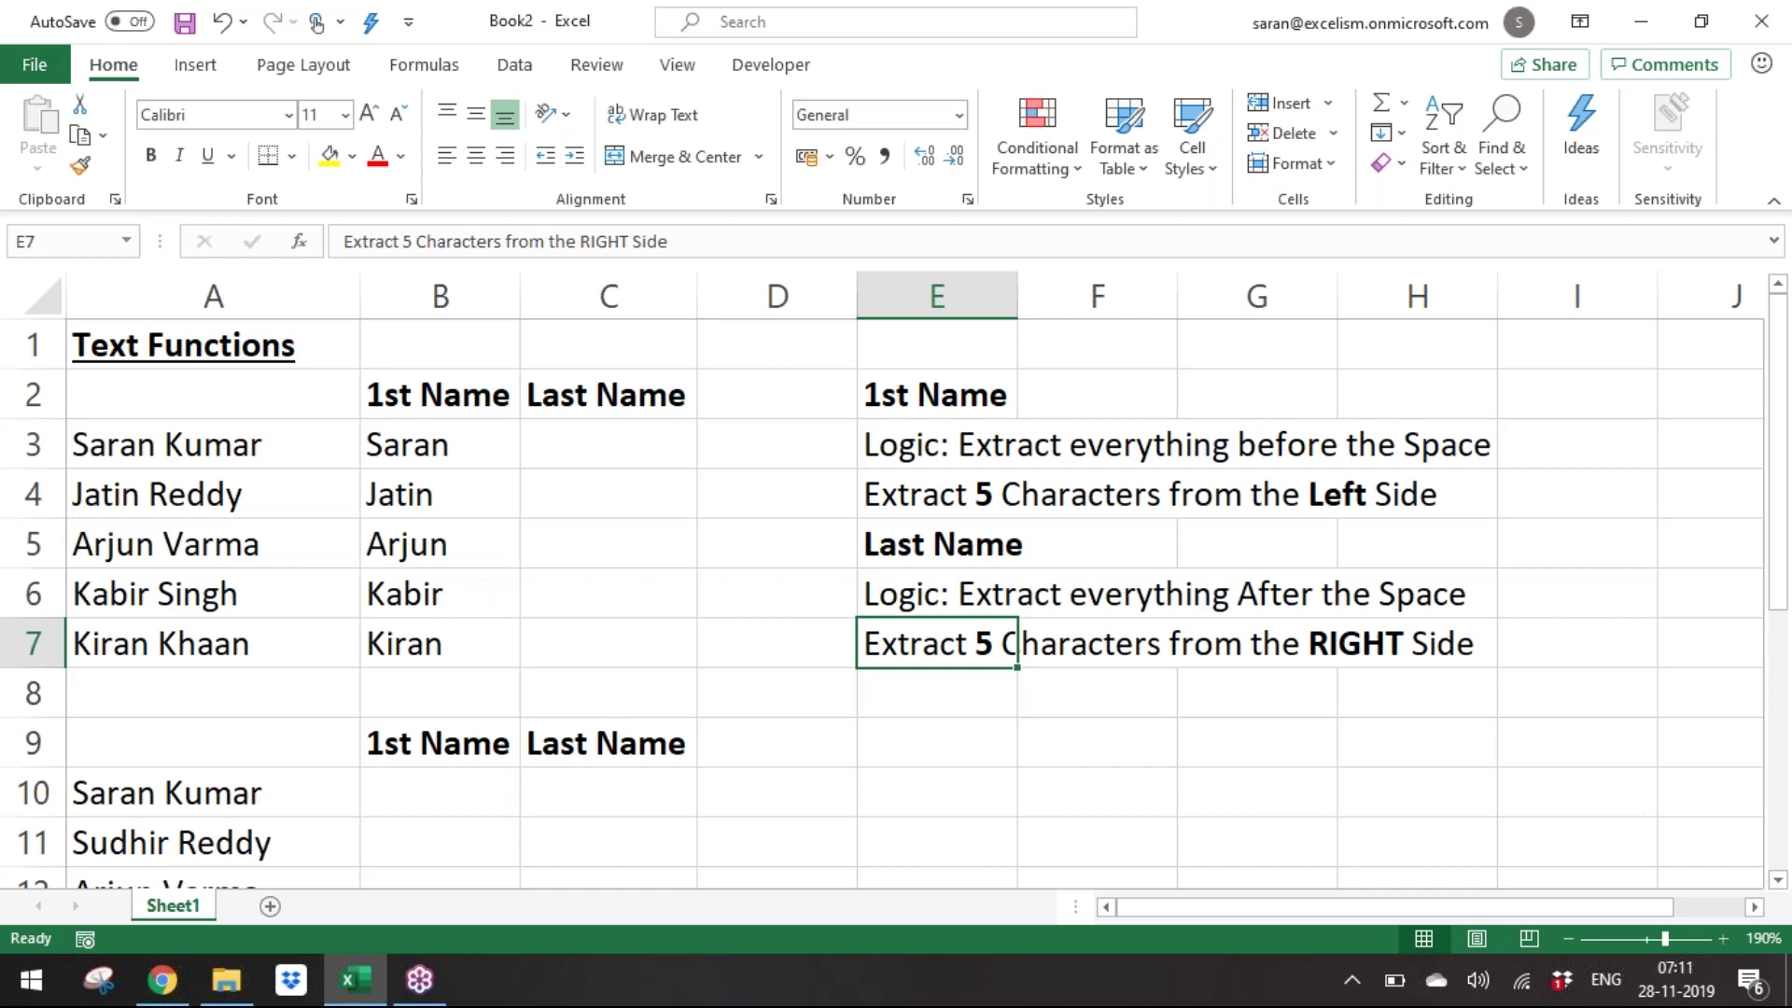
{"action": "key", "text": "Left"}
{"action": "key", "text": "Left"}
Enter a RIGHT formula on A3 in C3 and paste it down to C7.
{"action": "key", "text": "Up"}
{"action": "key", "text": "Up"}
{"action": "key", "text": "Up"}
{"action": "key", "text": "Up"}
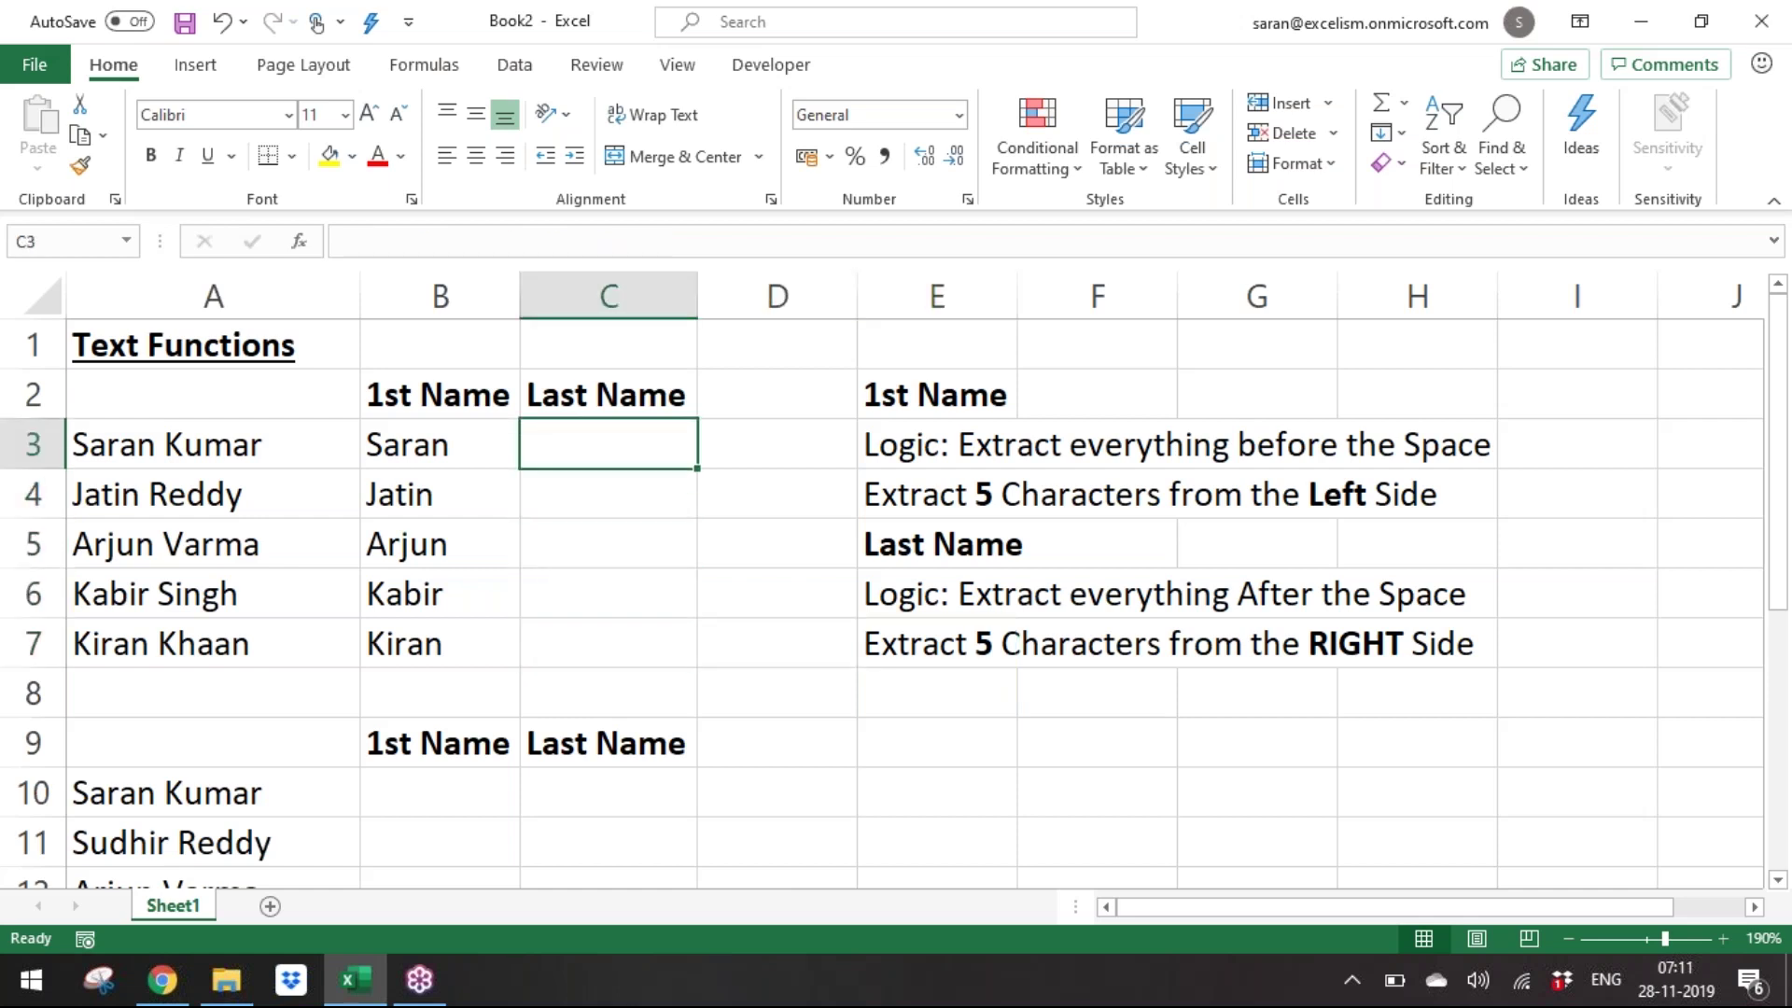
{"action": "key", "text": "shift+Down"}
{"action": "key", "text": "shift+Down"}
{"action": "key", "text": "shift+Down"}
{"action": "key", "text": "shift+Down"}
{"action": "type", "text": "="}
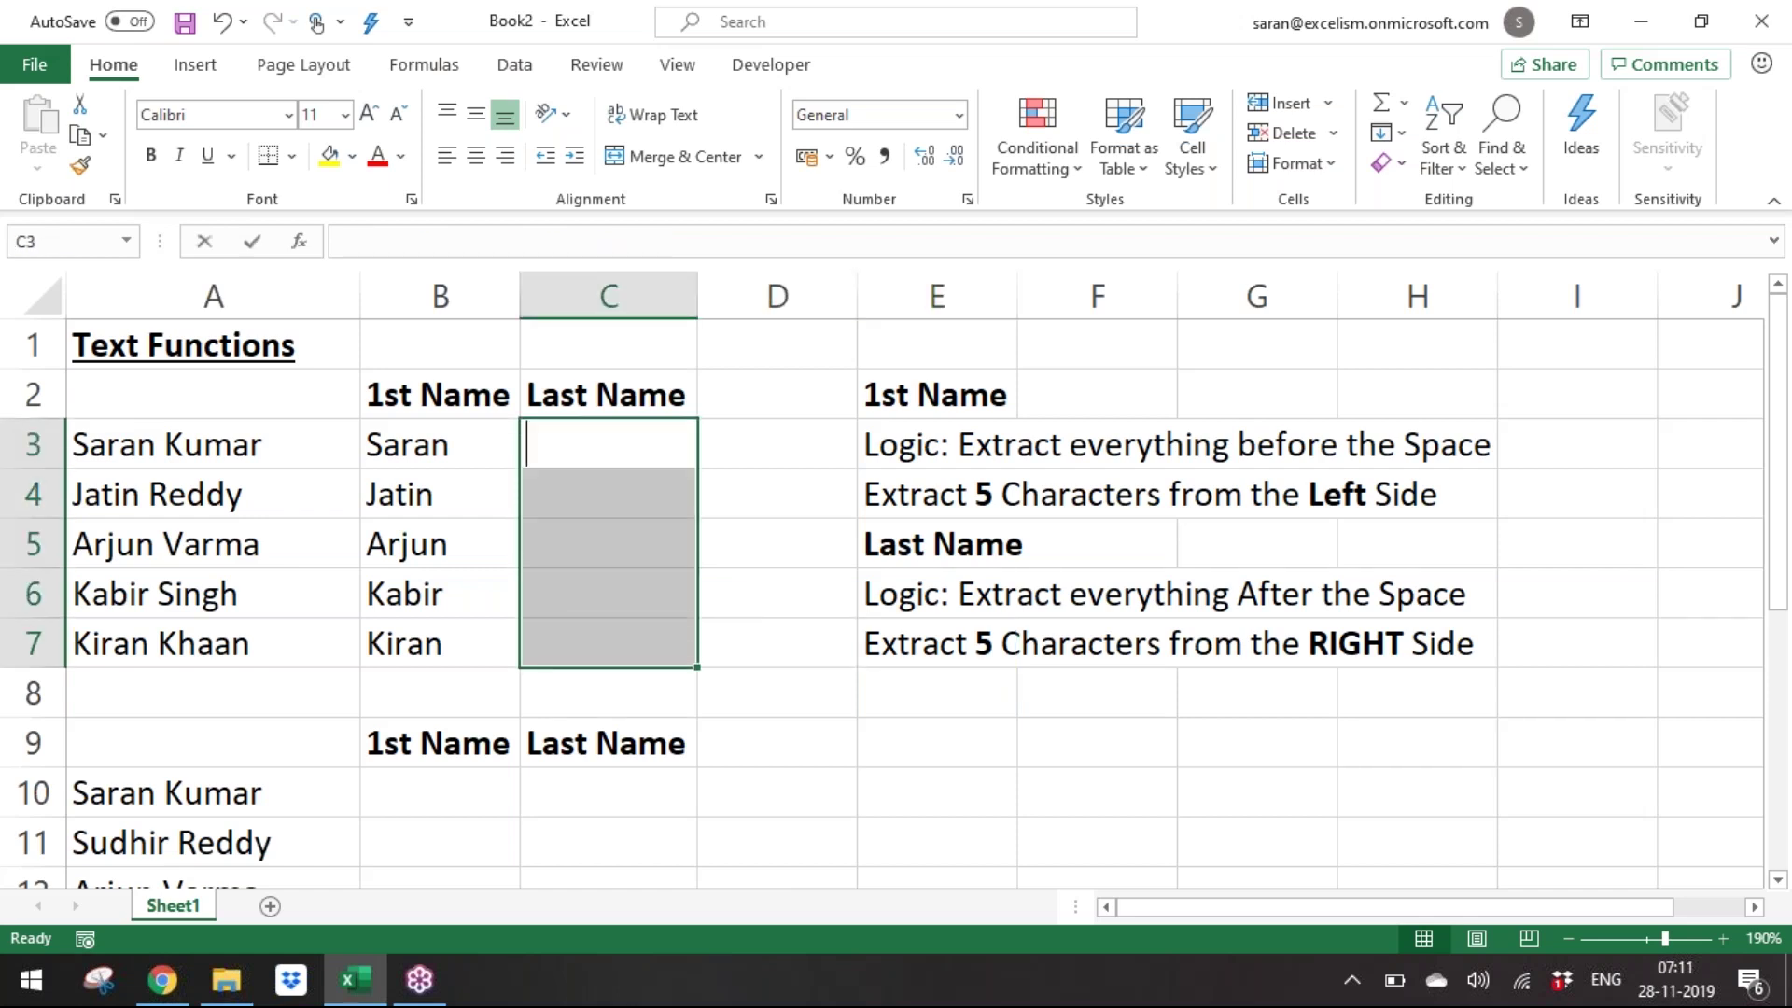
{"action": "type", "text": "RIGHT("}
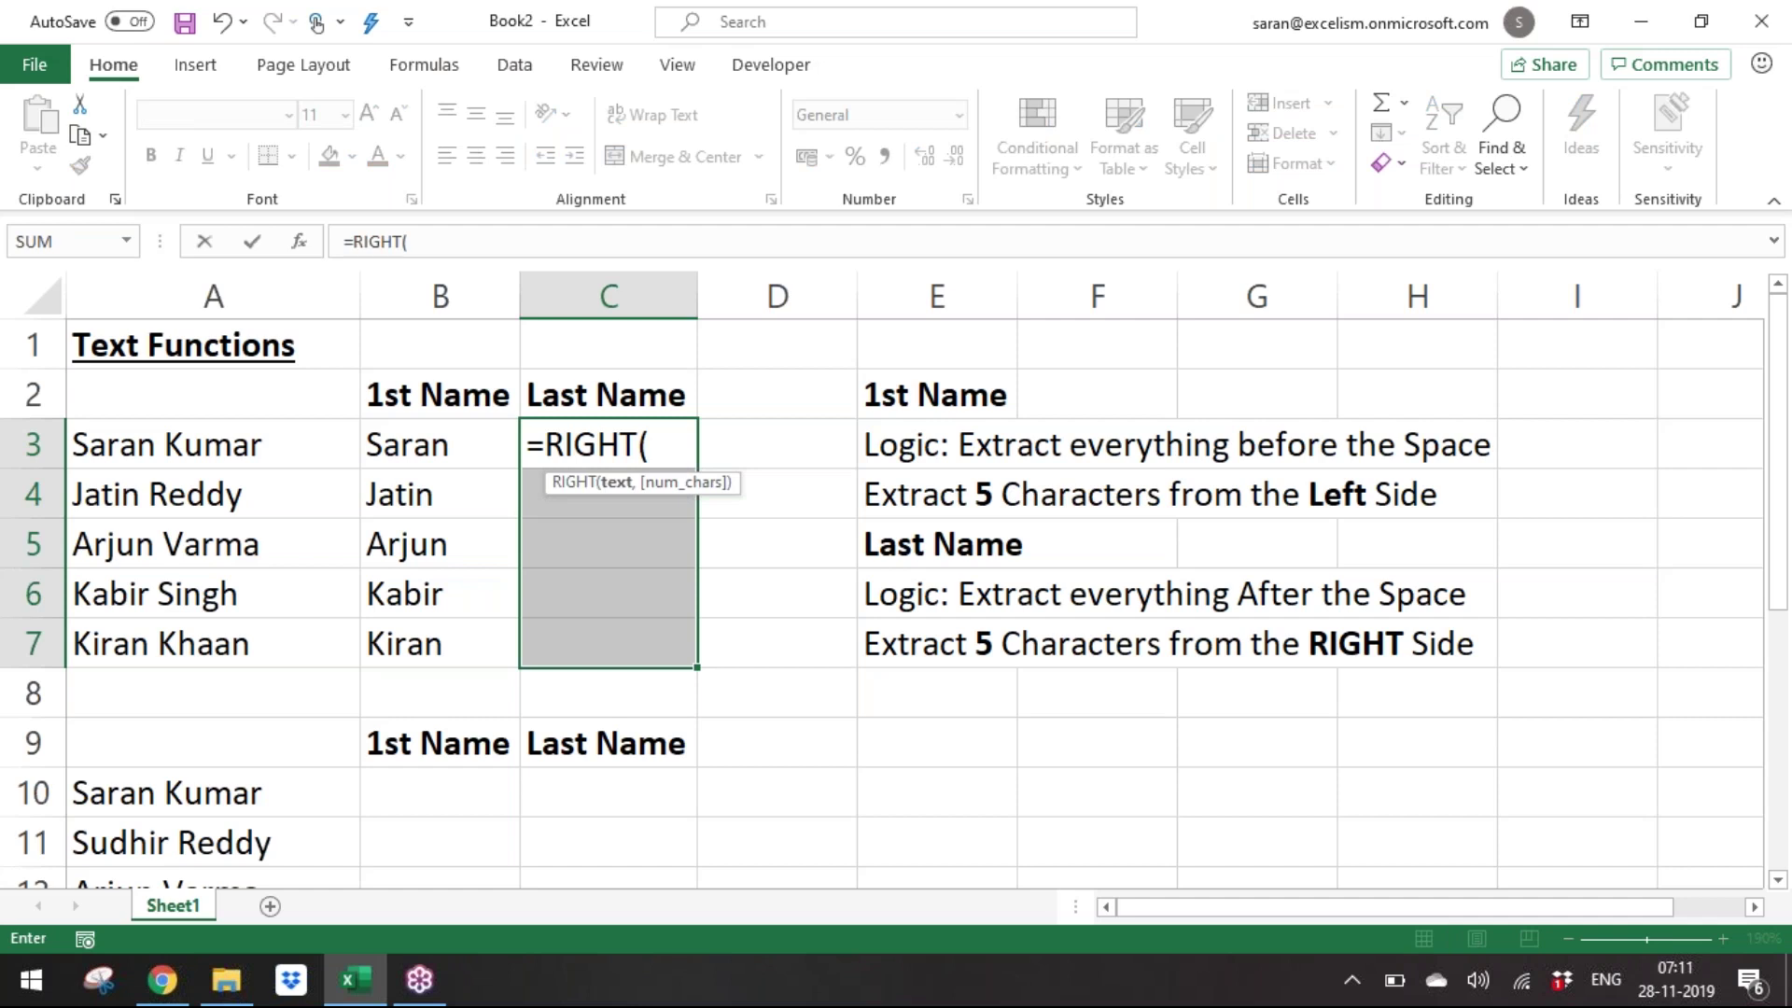
{"action": "key", "text": "Left"}
{"action": "key", "text": "Left"}
{"action": "type", "text": ","}
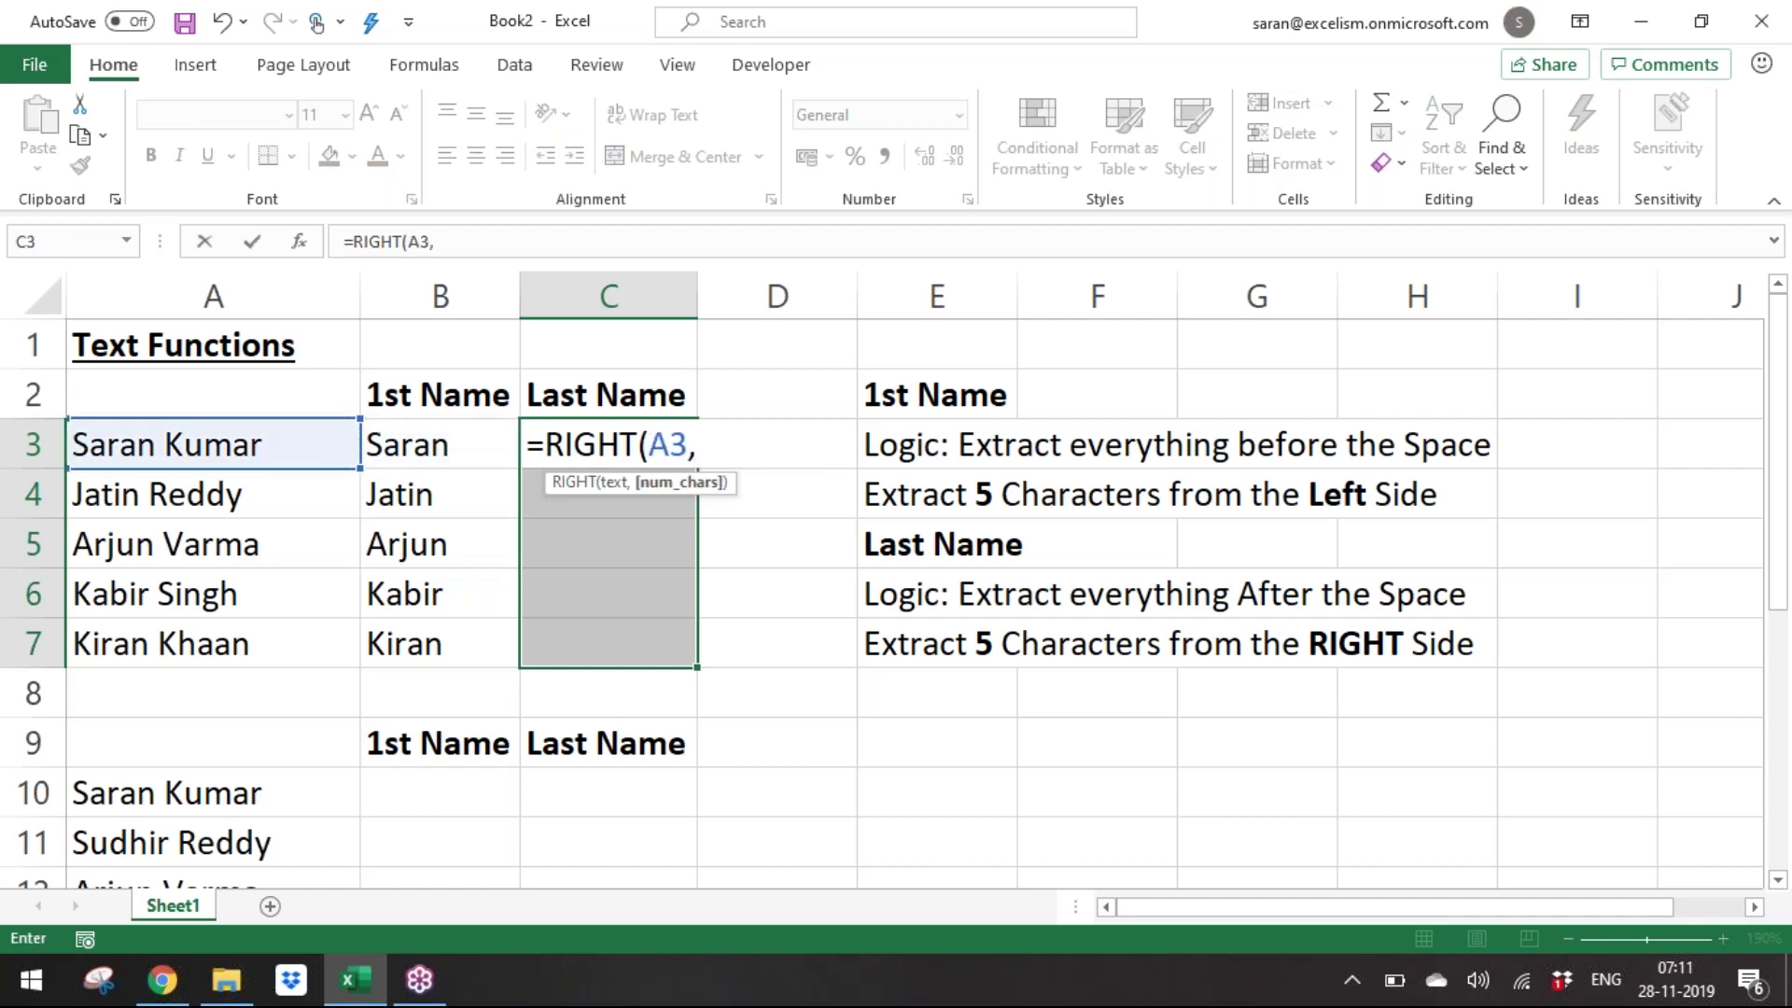
{"action": "type", "text": "5"}
{"action": "key", "text": "BackSpace"}
{"action": "key", "text": "BackSpace"}
{"action": "type", "text": ")"}
{"action": "key", "text": "Return"}
{"action": "key", "text": "Up"}
{"action": "key", "text": "ctrl+c"}
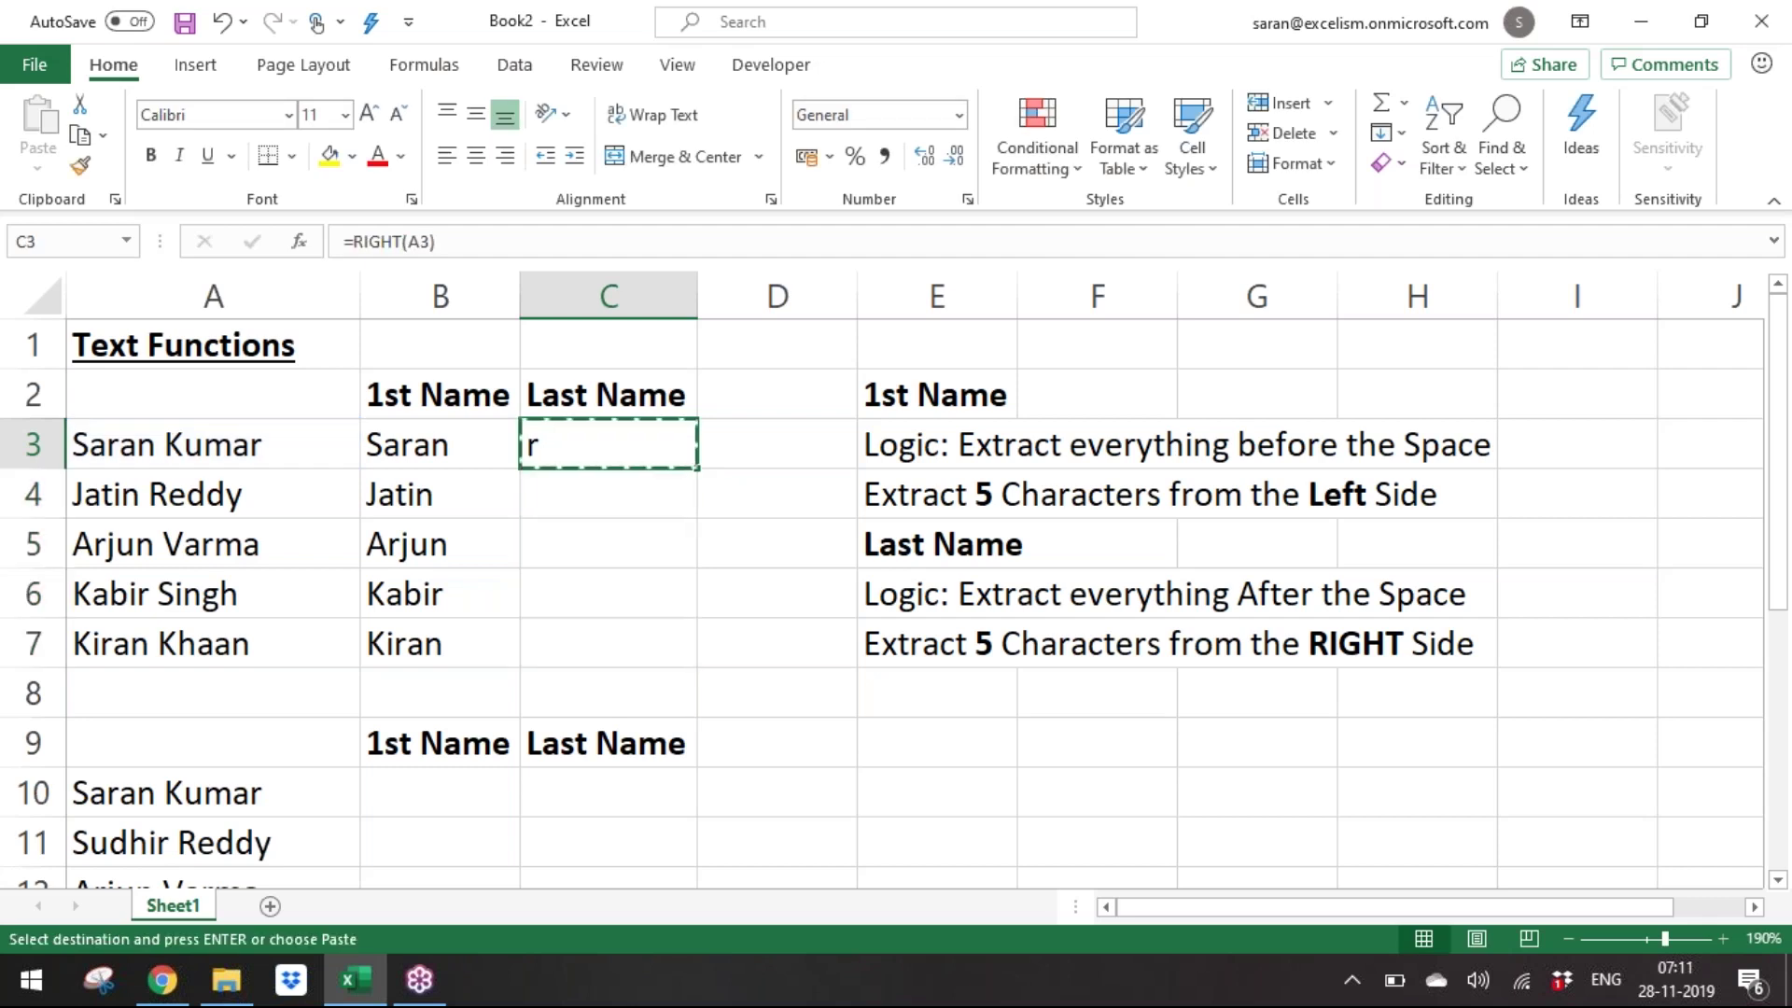
{"action": "key", "text": "Down"}
{"action": "key", "text": "shift+Down"}
{"action": "key", "text": "shift+Down"}
Add the 5-character count so C3:C7 all use =RIGHT(A3,5).
{"action": "key", "text": "shift+Down"}
{"action": "key", "text": "ctrl+v"}
{"action": "key", "text": "Up"}
{"action": "key", "text": "shift+Down"}
{"action": "key", "text": "shift+Down"}
{"action": "key", "text": "shift+Down"}
{"action": "key", "text": "shift+Down"}
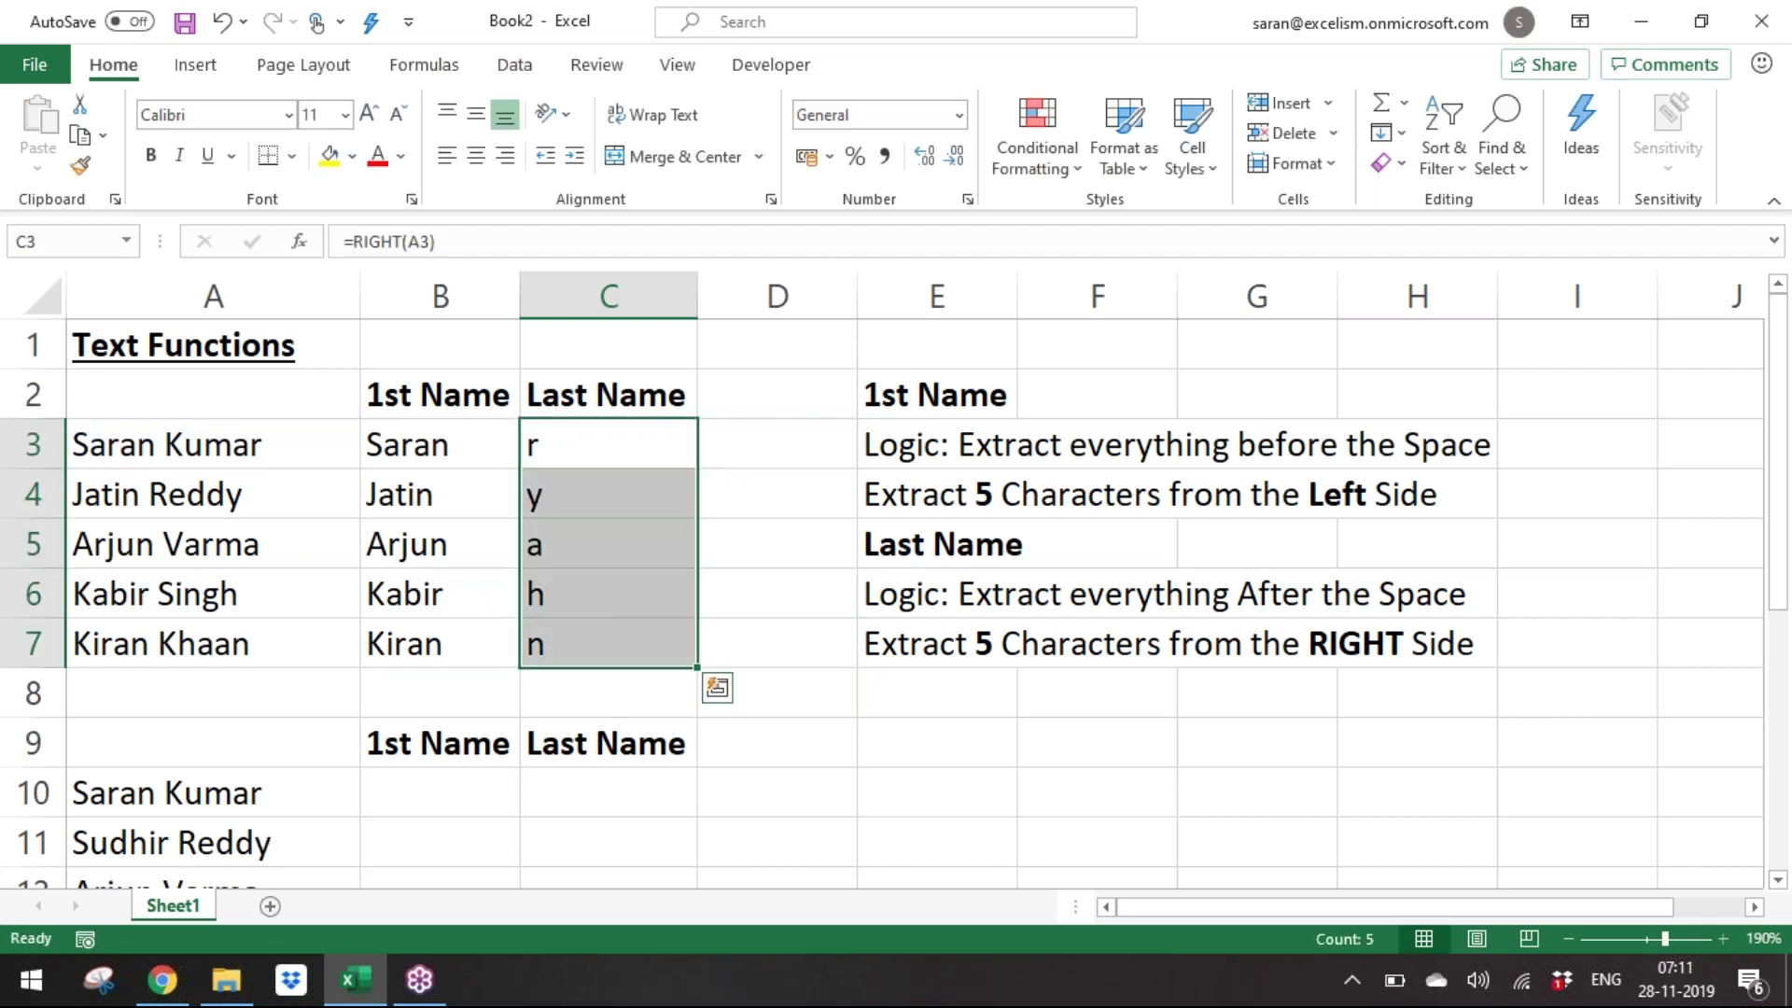
{"action": "key", "text": "F2"}
{"action": "key", "text": "Left"}
{"action": "type", "text": ",5"}
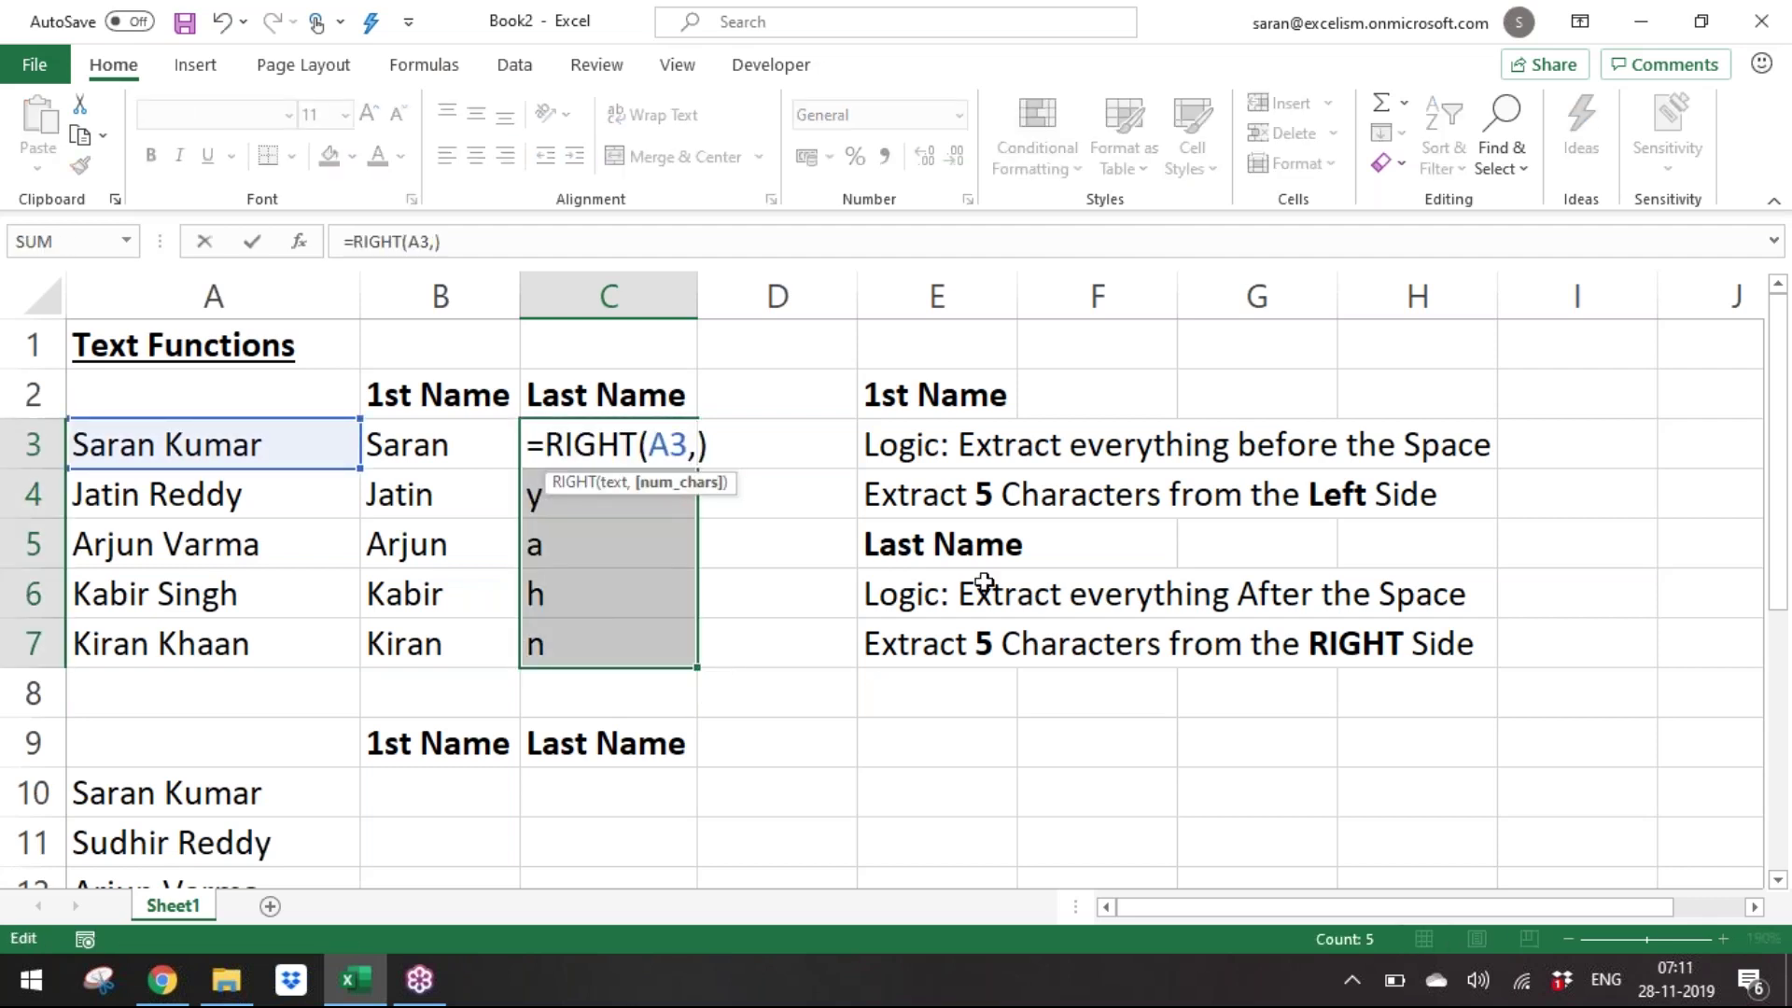
{"action": "key", "text": "ctrl+Return"}
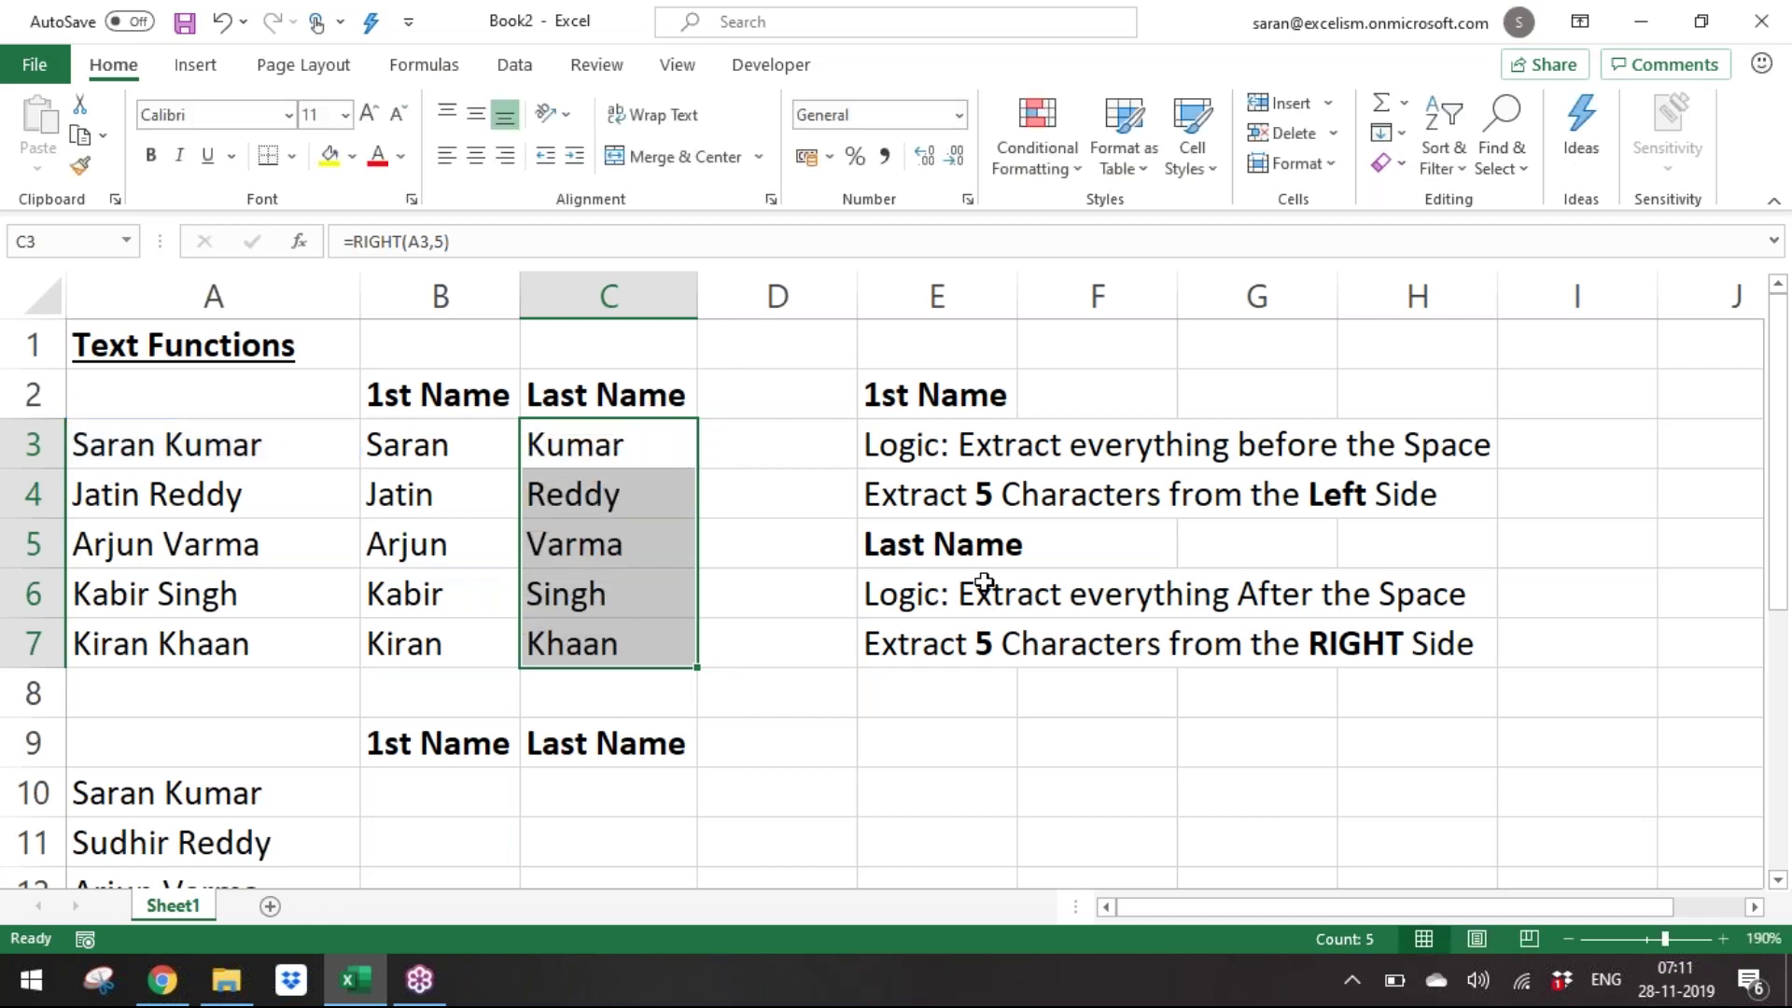
{"action": "key", "text": "Down"}
{"action": "key", "text": "Down"}
{"action": "key", "text": "Down"}
{"action": "key", "text": "Down"}
{"action": "key", "text": "Down"}
{"action": "key", "text": "Down"}
{"action": "key", "text": "Down"}
{"action": "key", "text": "Down"}
{"action": "key", "text": "Down"}
{"action": "key", "text": "Down"}
{"action": "key", "text": "Down"}
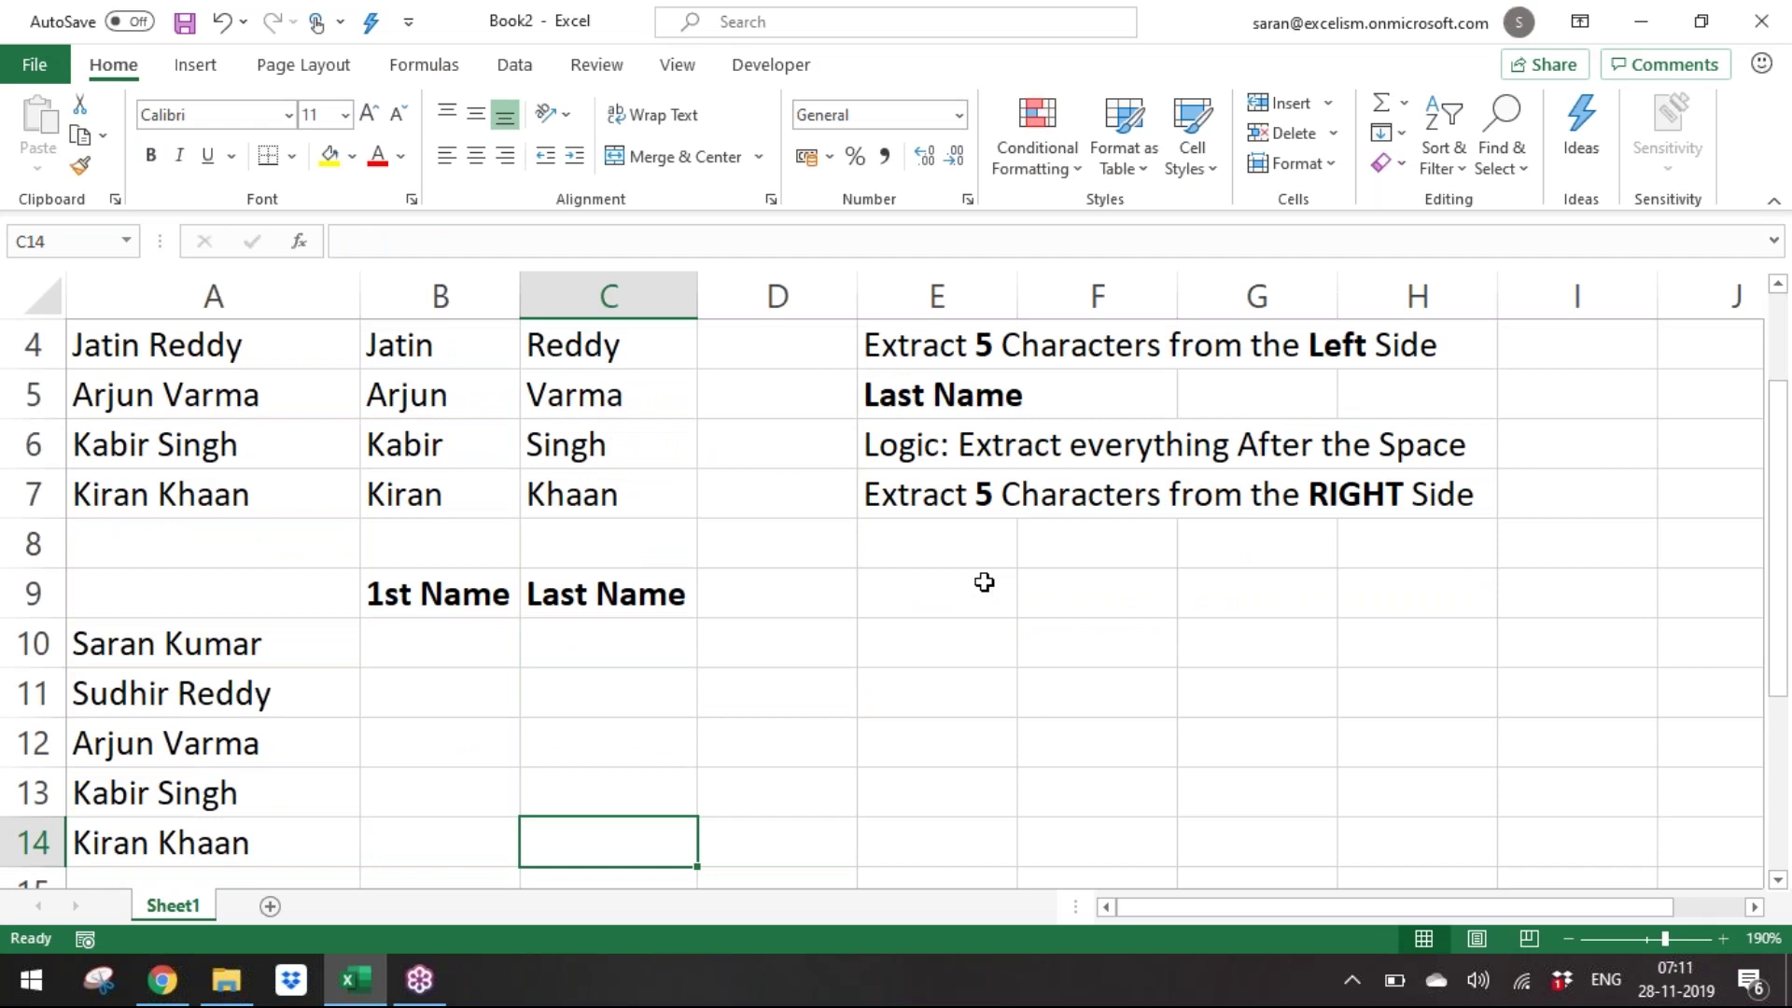
Replace the names in A10 and A11 with Aamir Khaan and Salman Khaan.
{"action": "key", "text": "Down"}
{"action": "key", "text": "Down"}
{"action": "key", "text": "Down"}
{"action": "key", "text": "Down"}
{"action": "key", "text": "Down"}
{"action": "key", "text": "Up"}
{"action": "key", "text": "Up"}
{"action": "key", "text": "Up"}
{"action": "key", "text": "Up"}
{"action": "key", "text": "Up"}
{"action": "key", "text": "Up"}
{"action": "key", "text": "Up"}
{"action": "key", "text": "Up"}
{"action": "key", "text": "Left"}
{"action": "key", "text": "Left"}
{"action": "key", "text": "Up"}
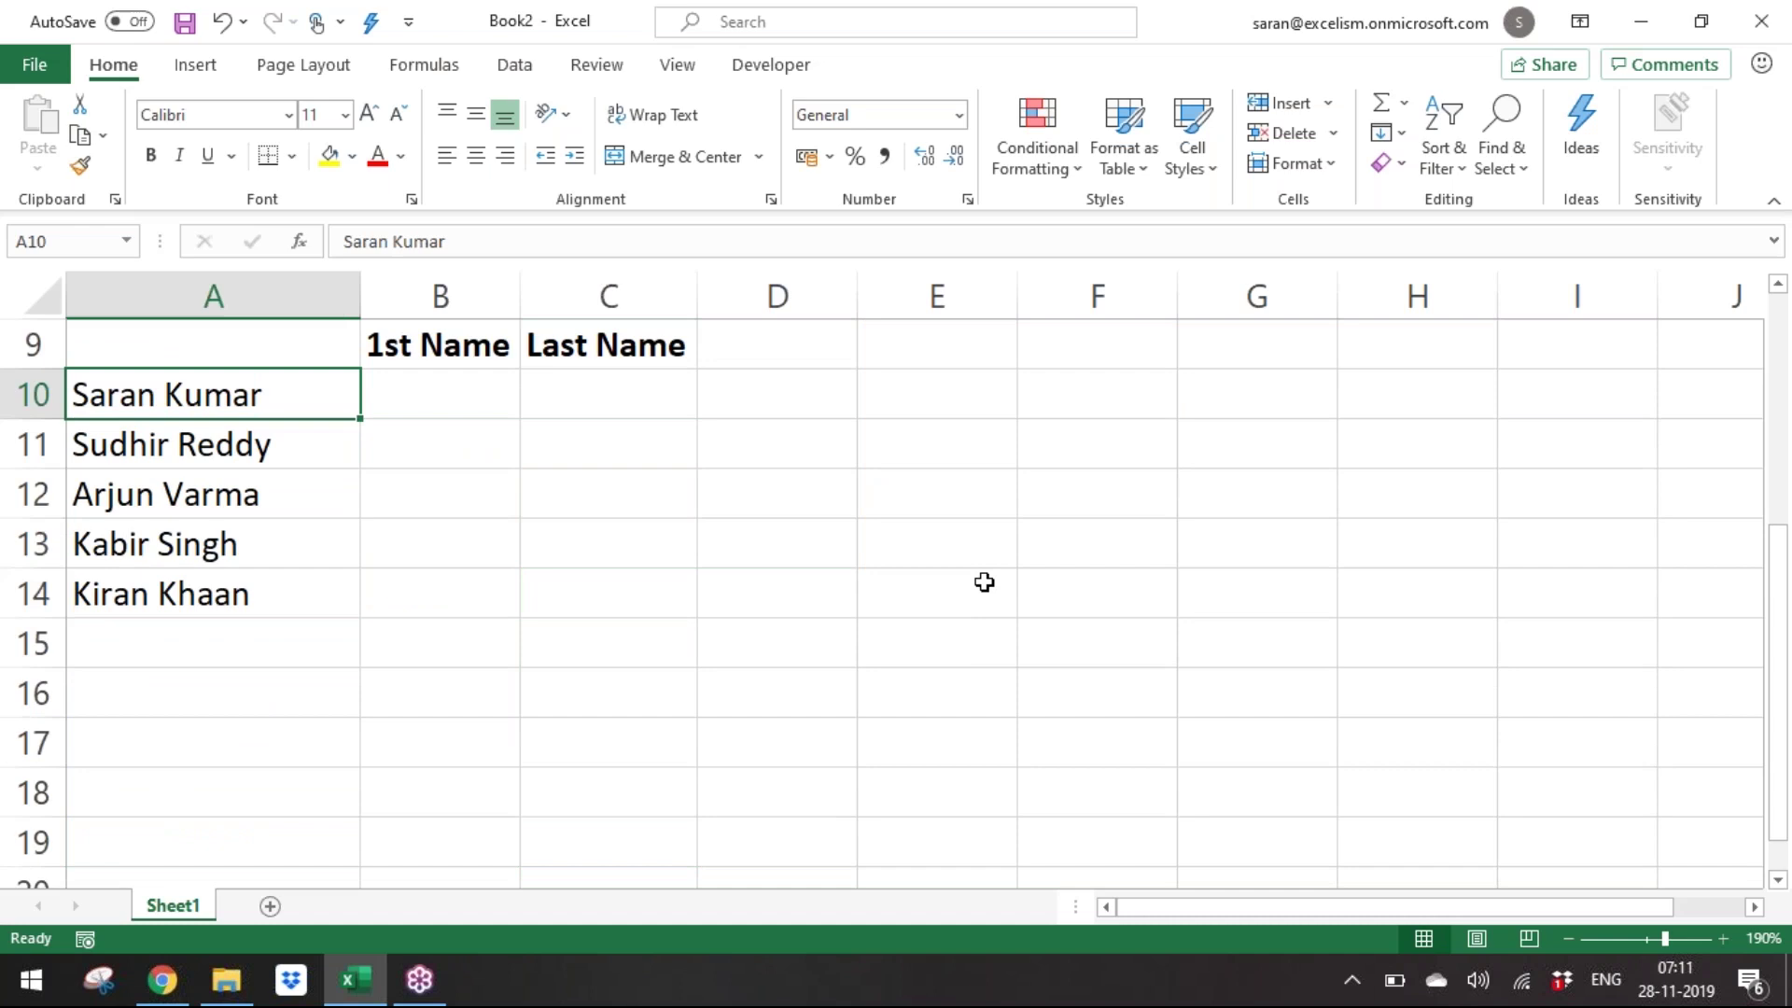
{"action": "key", "text": "F2"}
{"action": "key", "text": "shift+Home"}
{"action": "type", "text": "Aamir Khaan"}
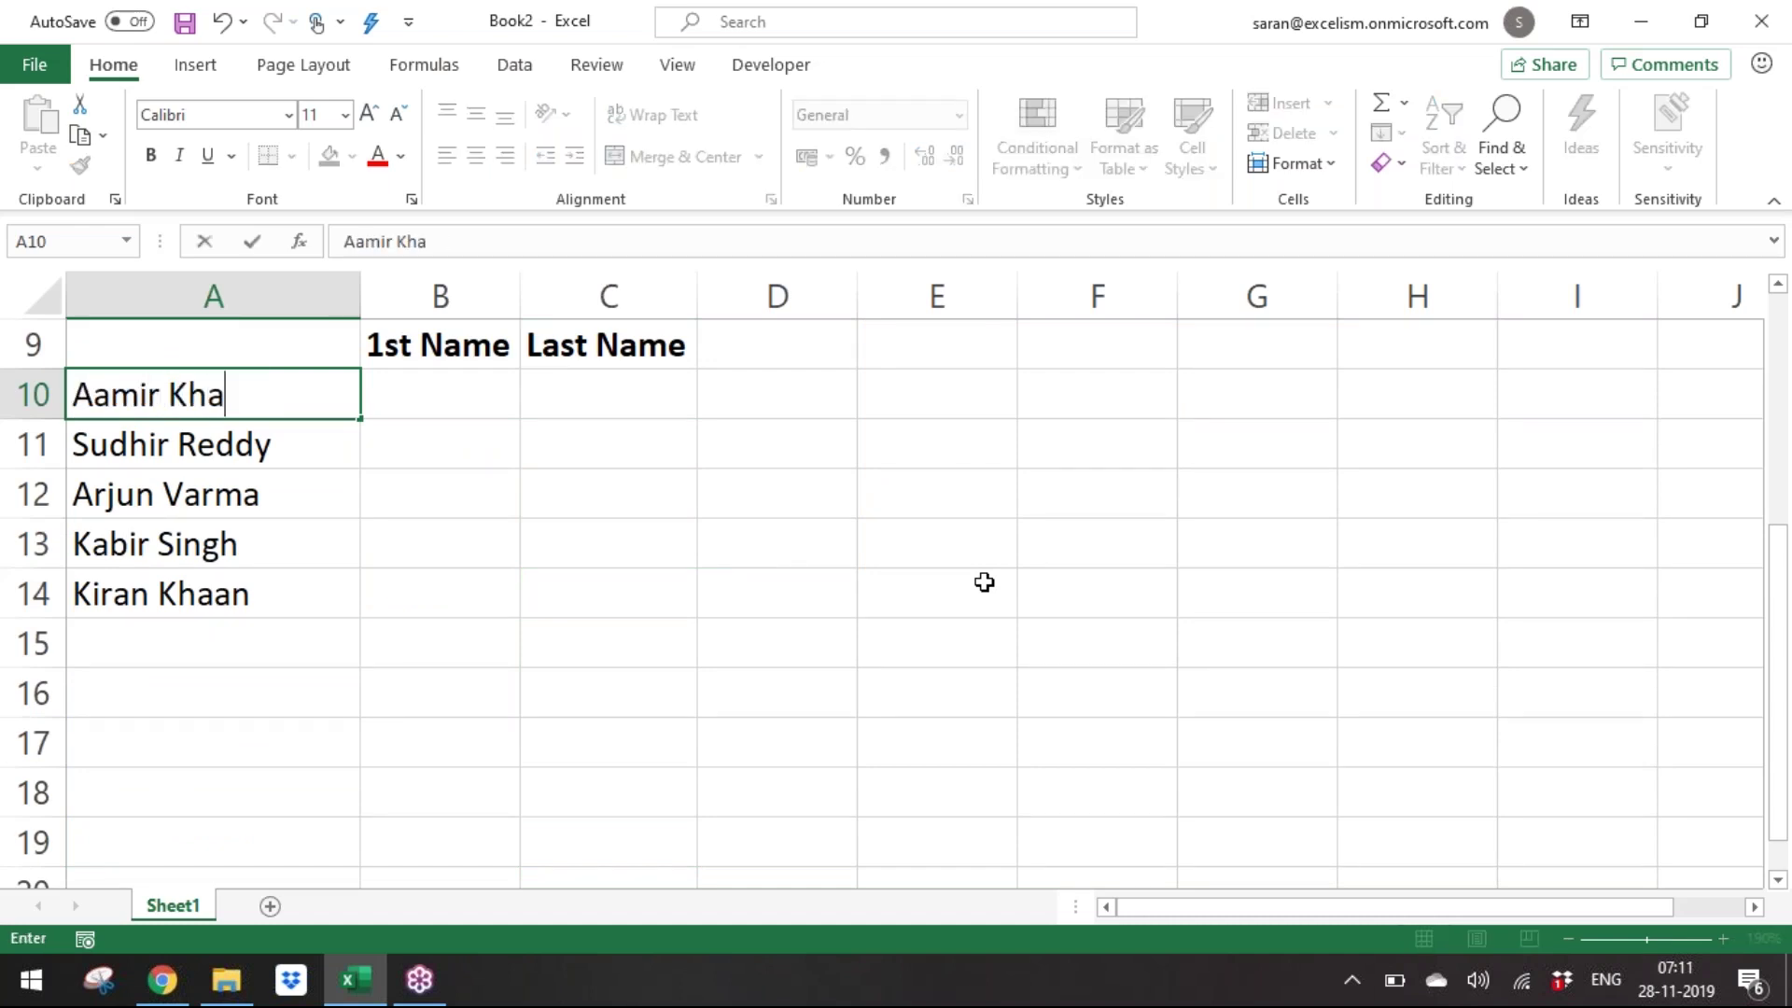
{"action": "key", "text": "Return"}
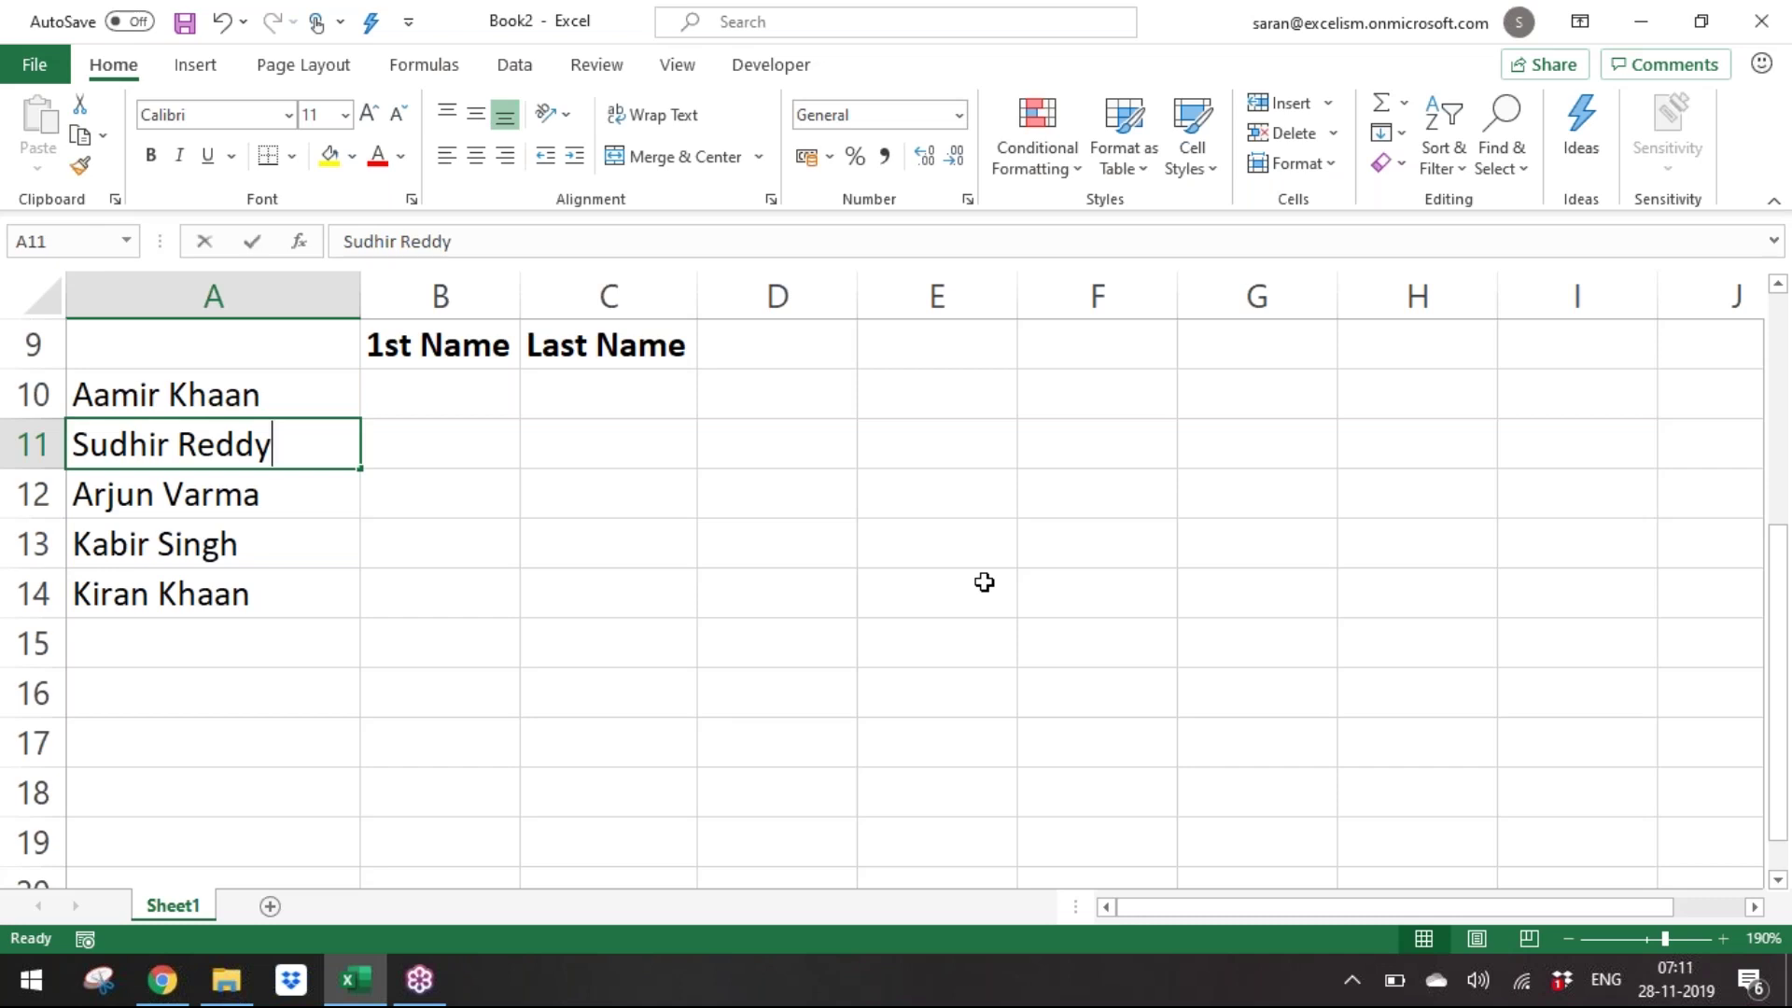
{"action": "type", "text": "Salman"}
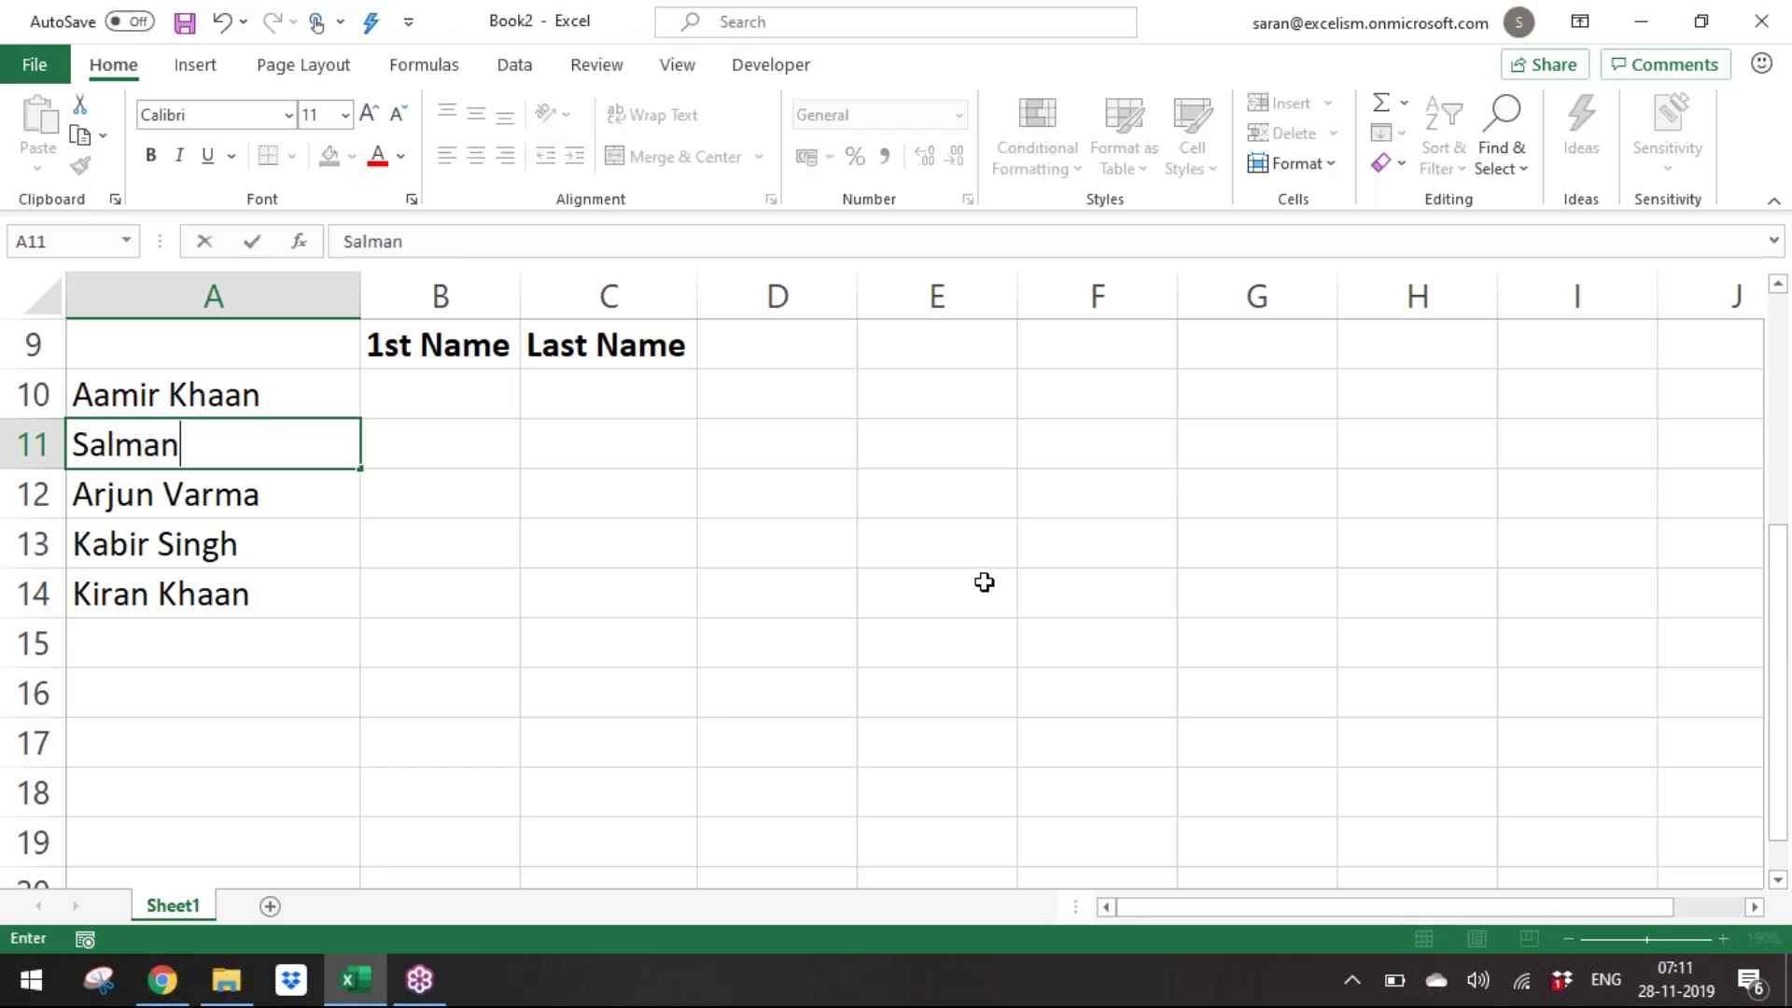
{"action": "type", "text": " Khaa"}
{"action": "key", "text": "BackSpace"}
{"action": "type", "text": "n"}
{"action": "key", "text": "Return"}
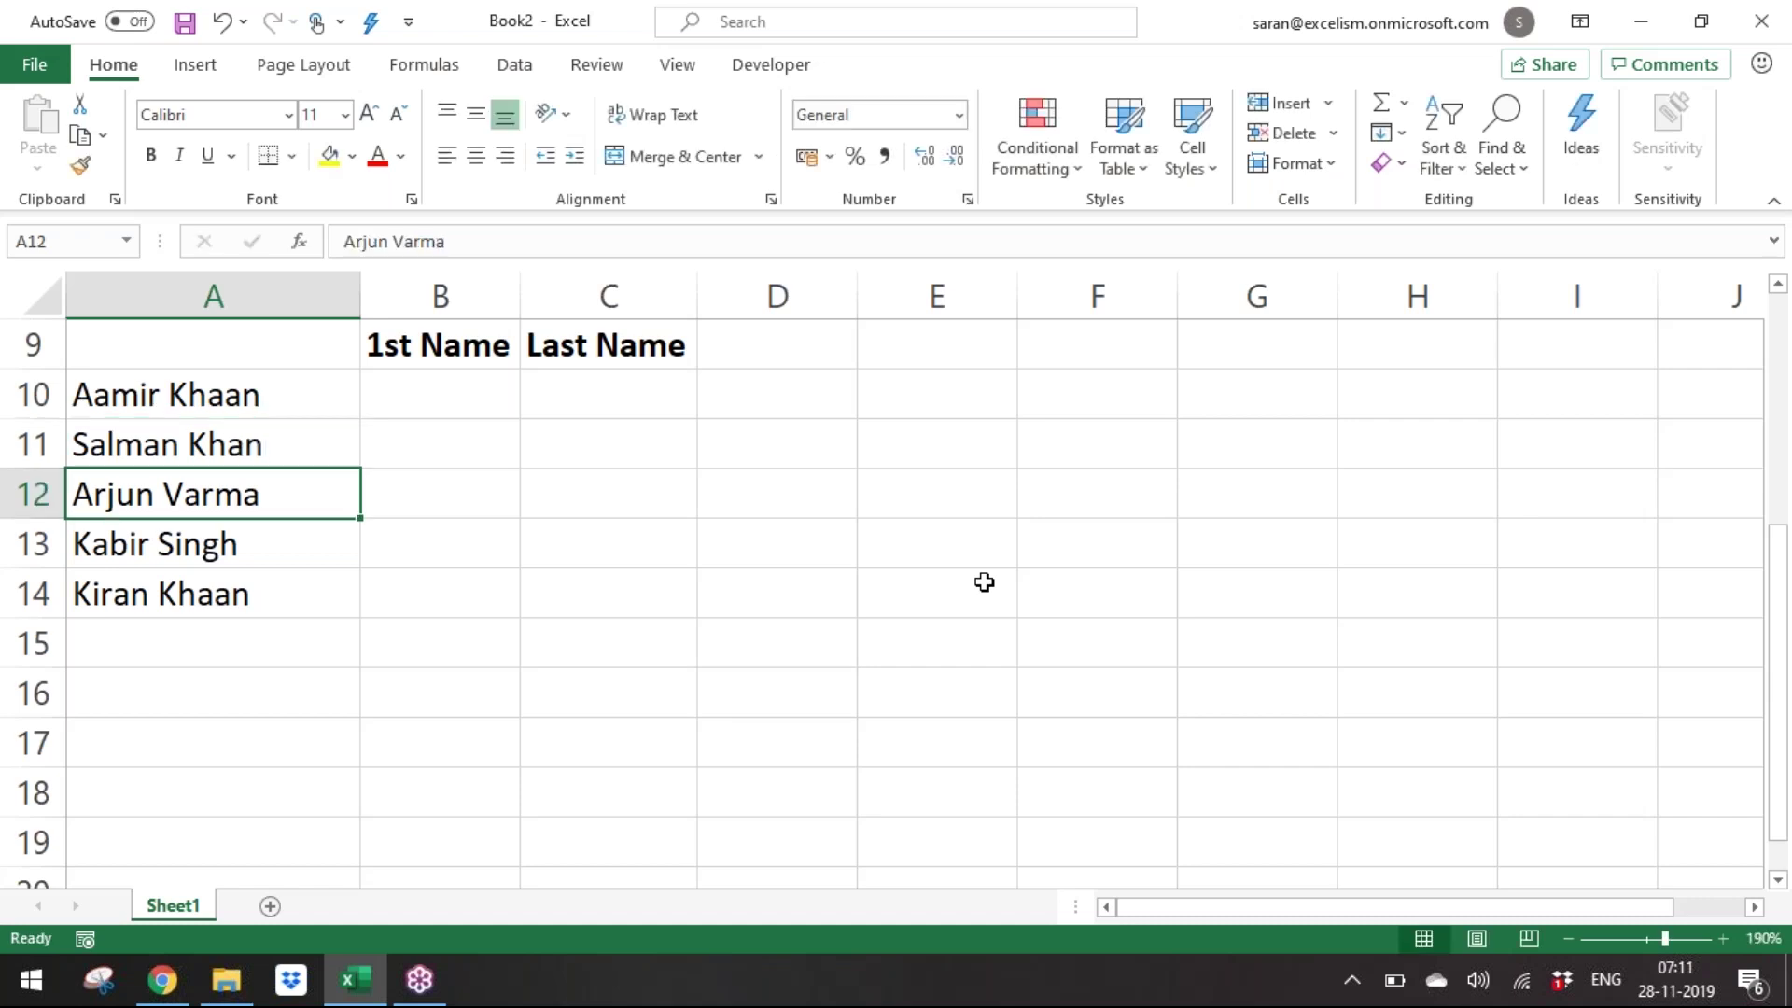
Enter Jaganmohan Reddy, Chandrababu Naidu and Rg Varma in A12:A14.
{"action": "type", "text": "Jagan"}
{"action": "key", "text": "BackSpace"}
{"action": "type", "text": "mohan Reddy"}
{"action": "key", "text": "Return"}
{"action": "type", "text": "Chandraba"}
{"action": "type", "text": "by"}
{"action": "key", "text": "BackSpace"}
{"action": "type", "text": "u Nai"}
{"action": "type", "text": "dy"}
{"action": "key", "text": "BackSpace"}
{"action": "type", "text": "u"}
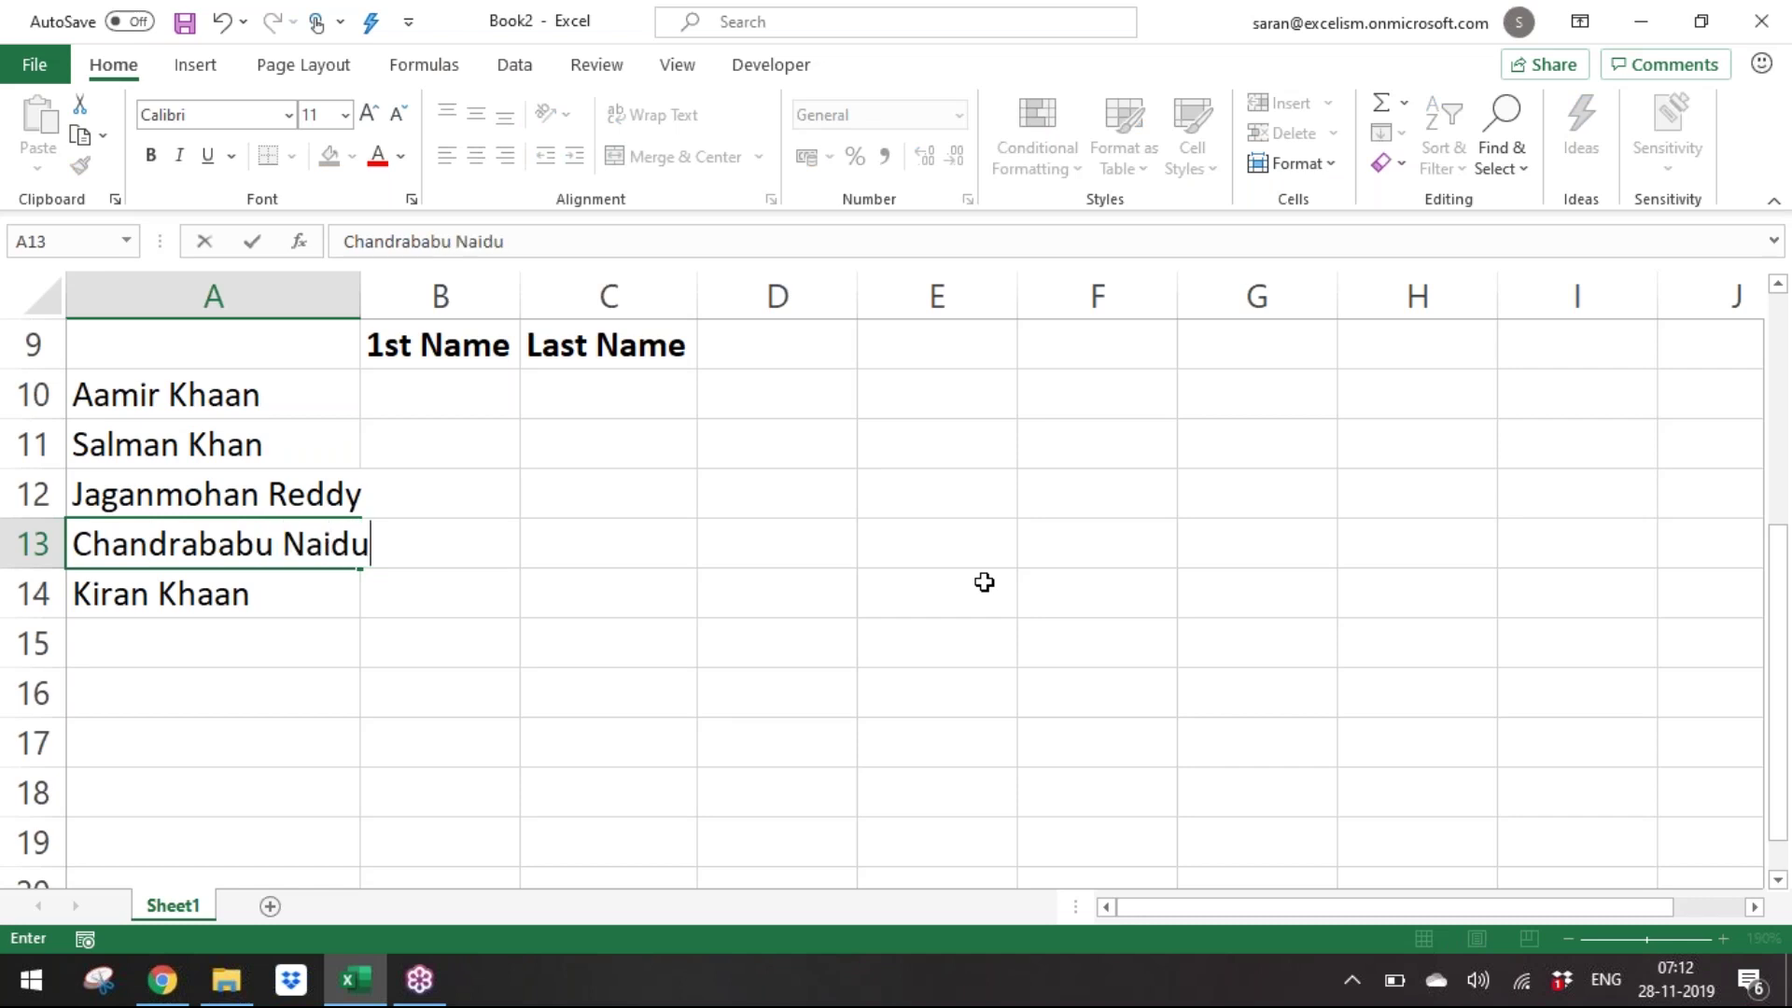
{"action": "key", "text": "Return"}
{"action": "type", "text": "Rg Varma"}
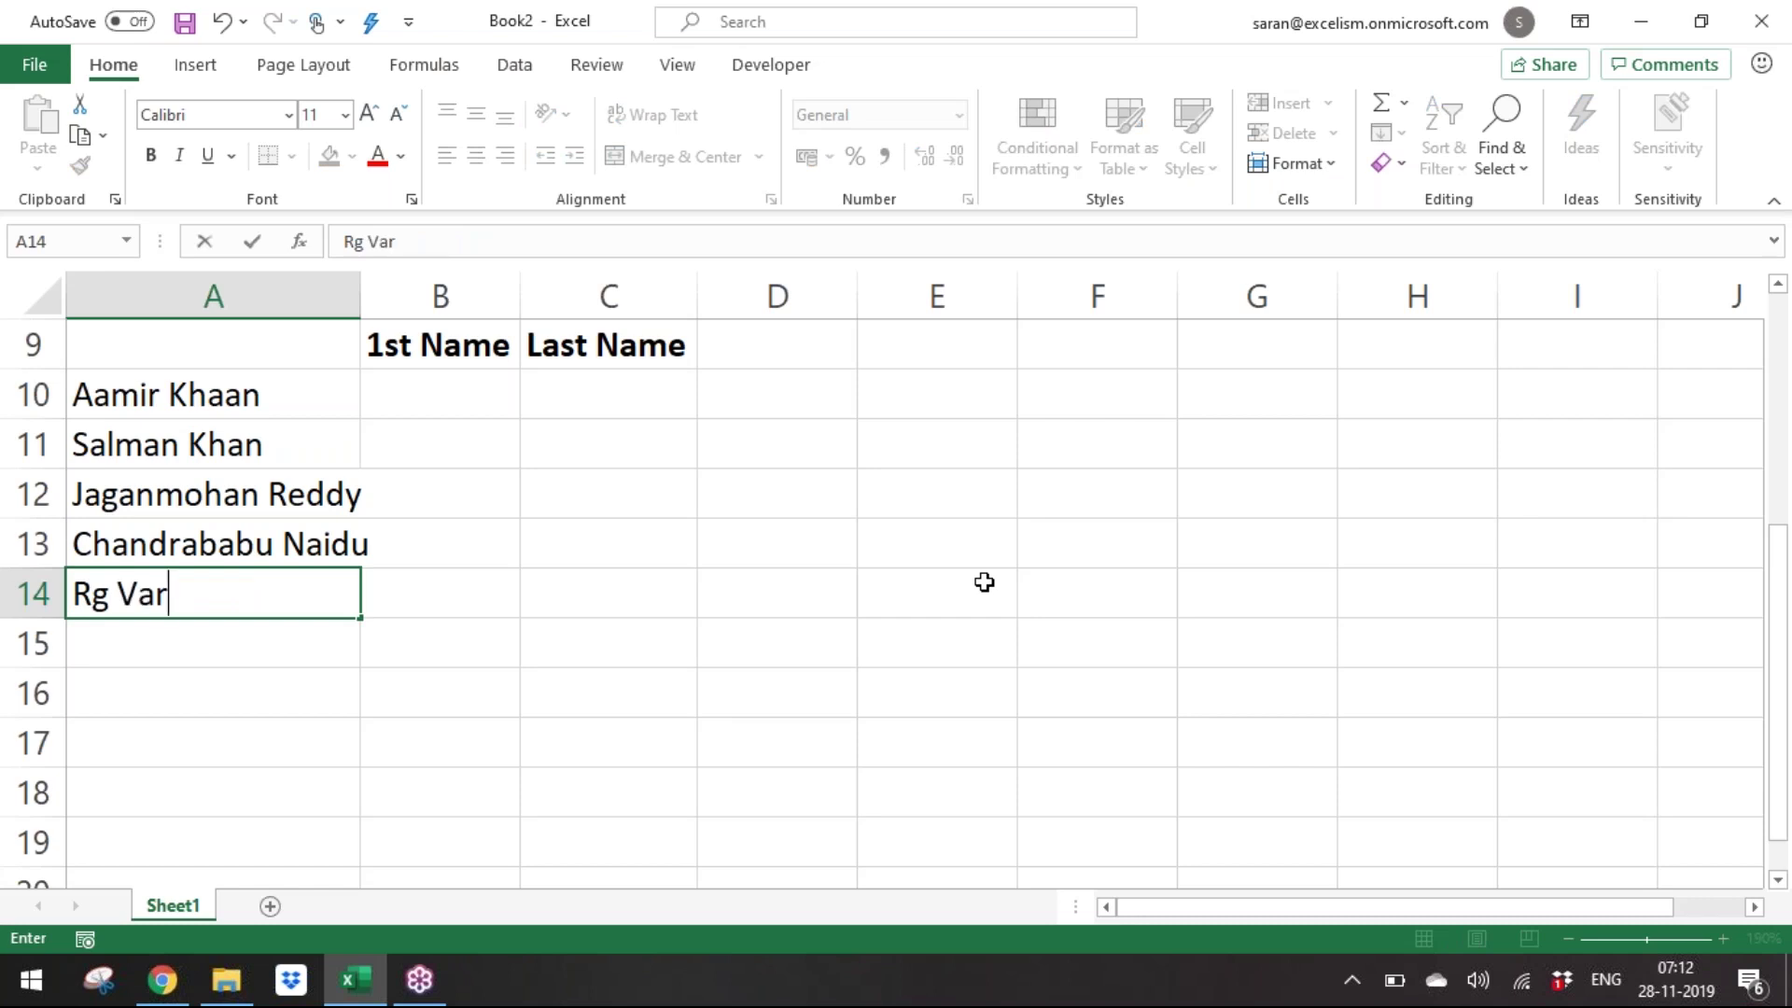
{"action": "key", "text": "Return"}
Autofit column A to the new names using Alt+O, C, A.
{"action": "key", "text": "ctrl+Up"}
{"action": "key", "text": "ctrl+Up"}
{"action": "key", "text": "ctrl+shift+Down"}
{"action": "key", "text": "alt+o"}
{"action": "key", "text": "c"}
{"action": "key", "text": "a"}
Copy the '1st Name' header from B9 into E10.
{"action": "key", "text": "Up"}
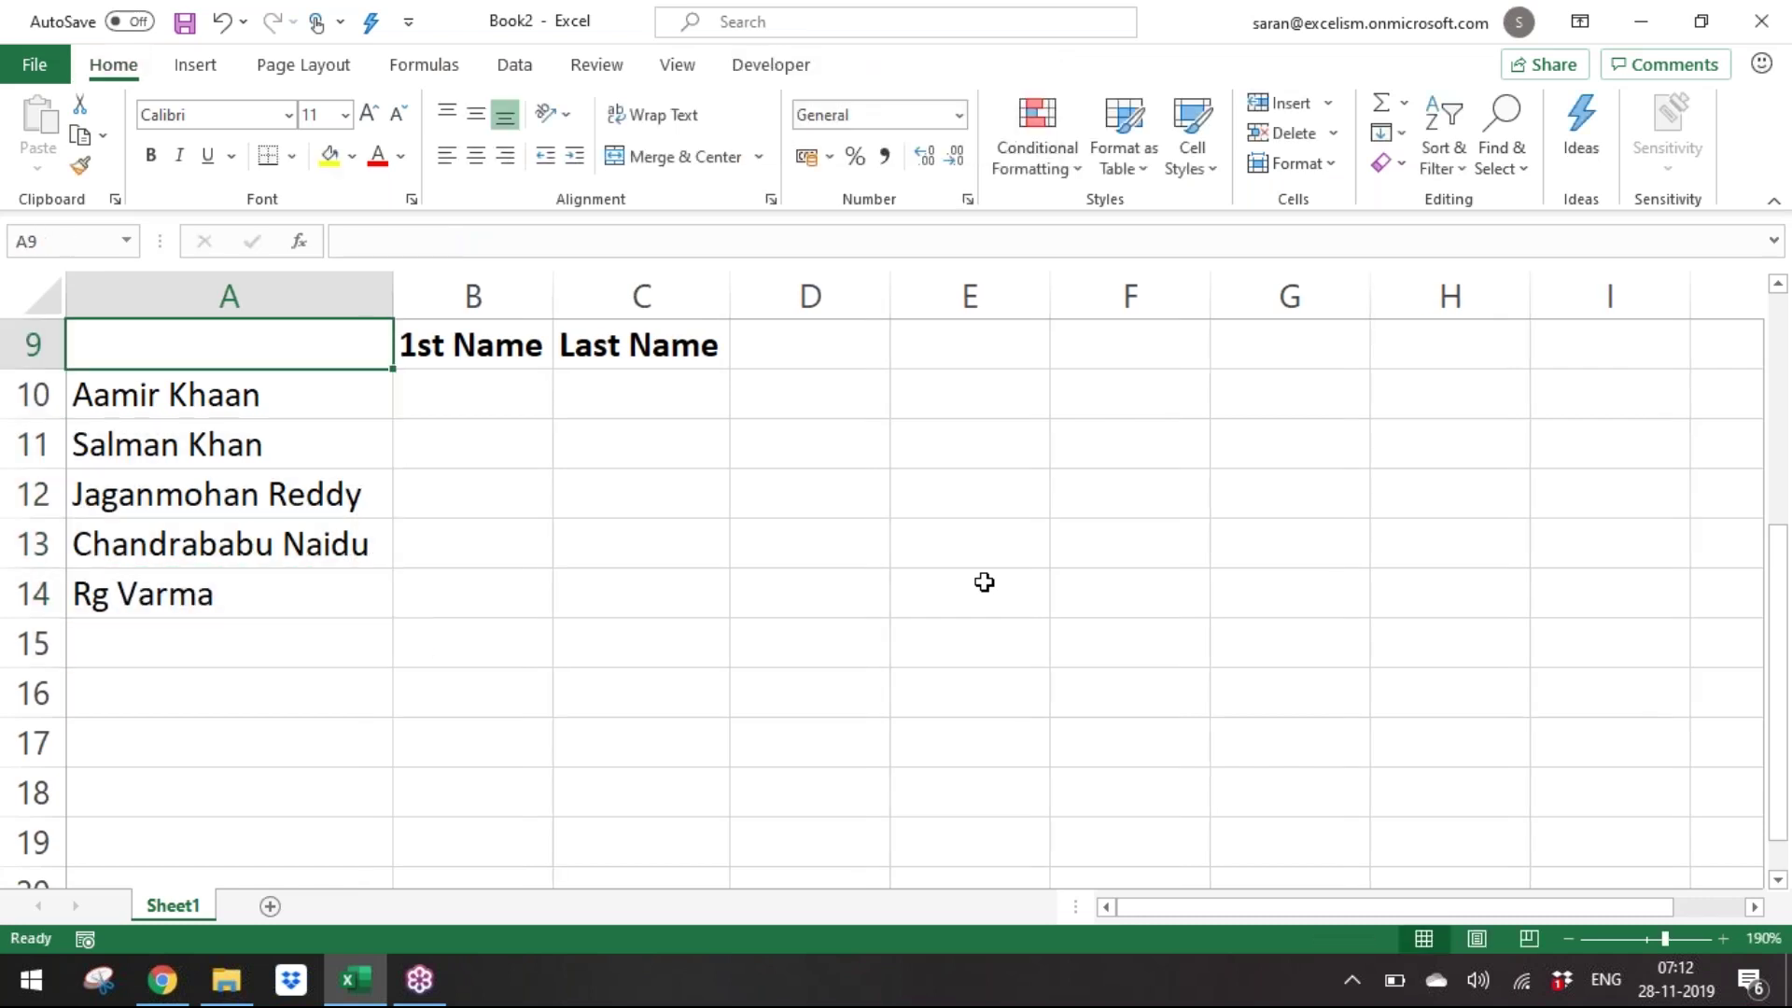
{"action": "key", "text": "Right"}
{"action": "key", "text": "Right"}
{"action": "key", "text": "Right"}
{"action": "key", "text": "Down"}
{"action": "key", "text": "Right"}
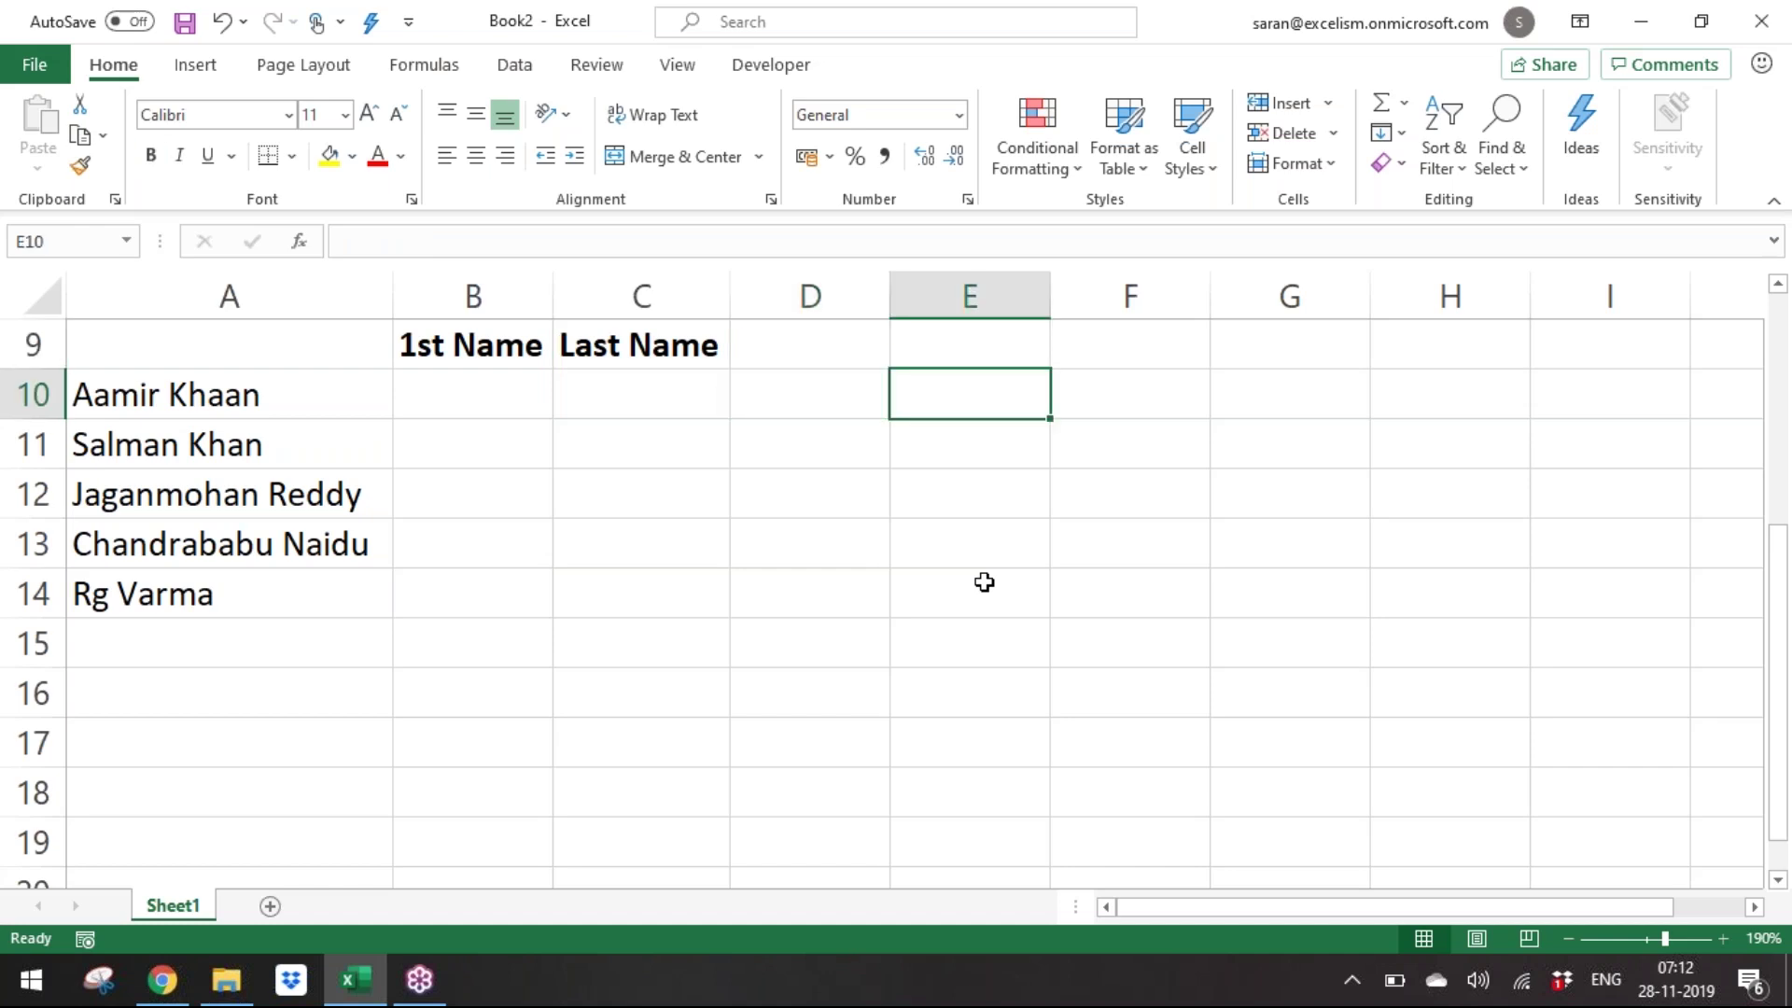
{"action": "key", "text": "Up"}
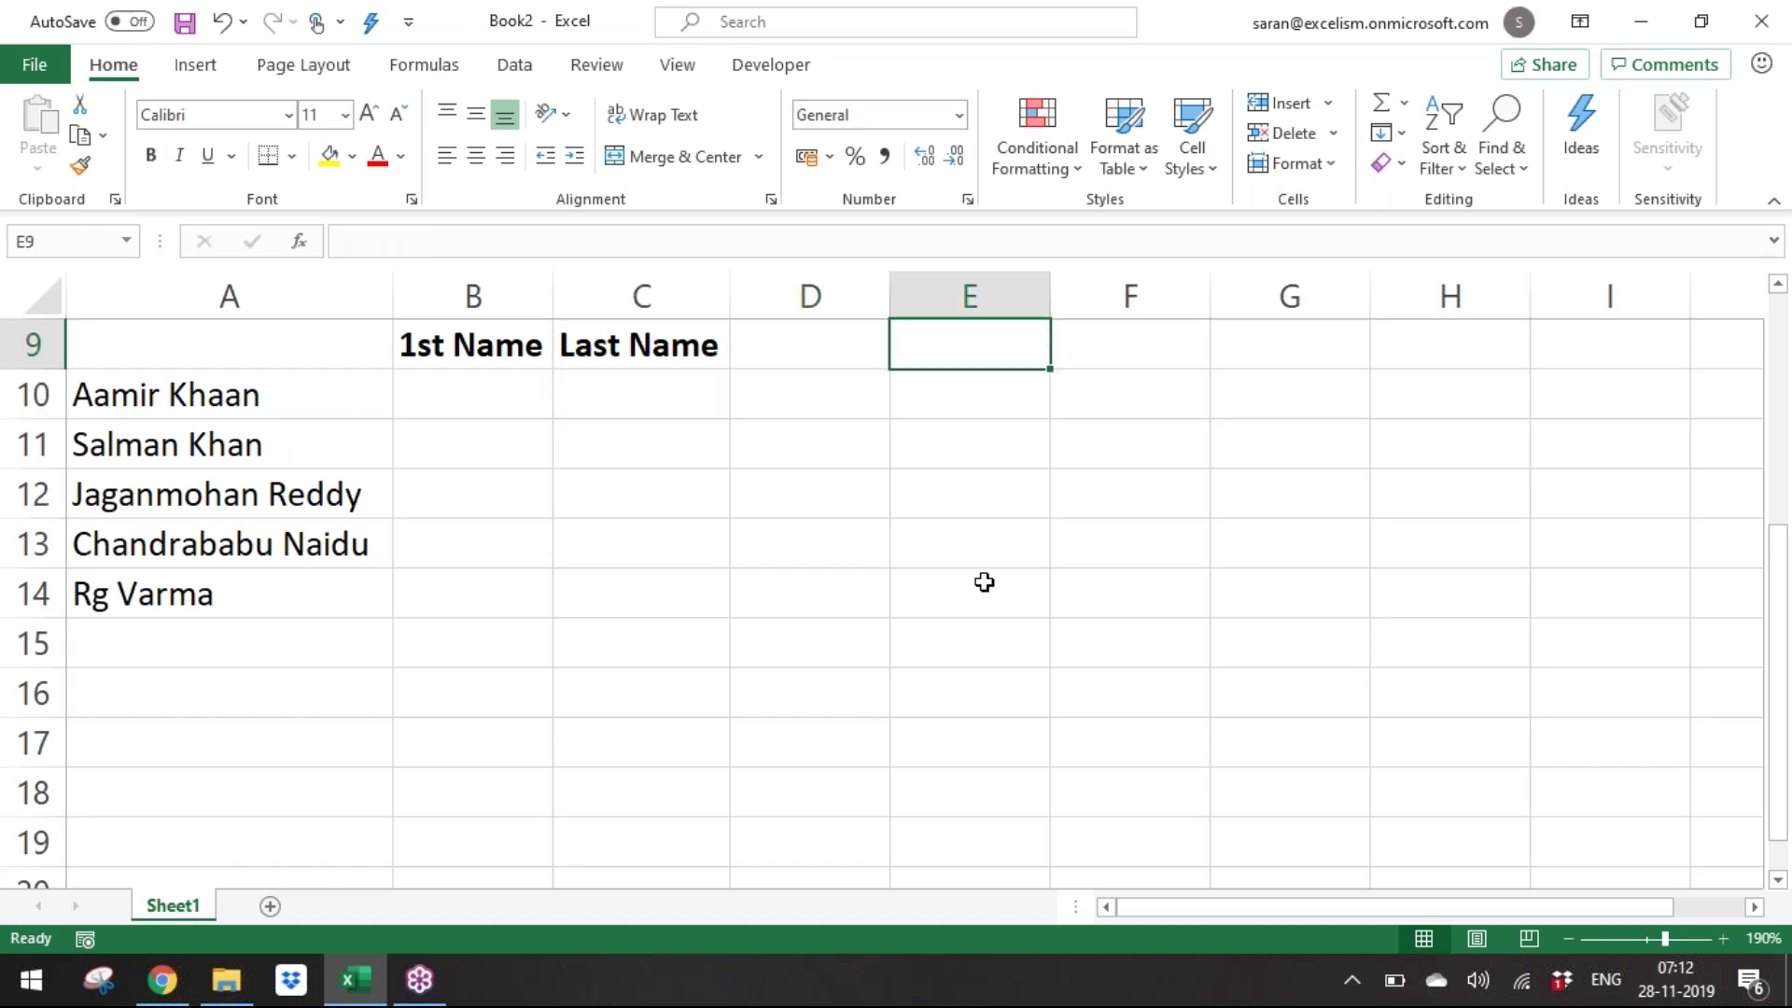
{"action": "key", "text": "Up"}
{"action": "key", "text": "Down"}
{"action": "key", "text": "Left"}
{"action": "key", "text": "Left"}
{"action": "key", "text": "Left"}
{"action": "key", "text": "ctrl+c"}
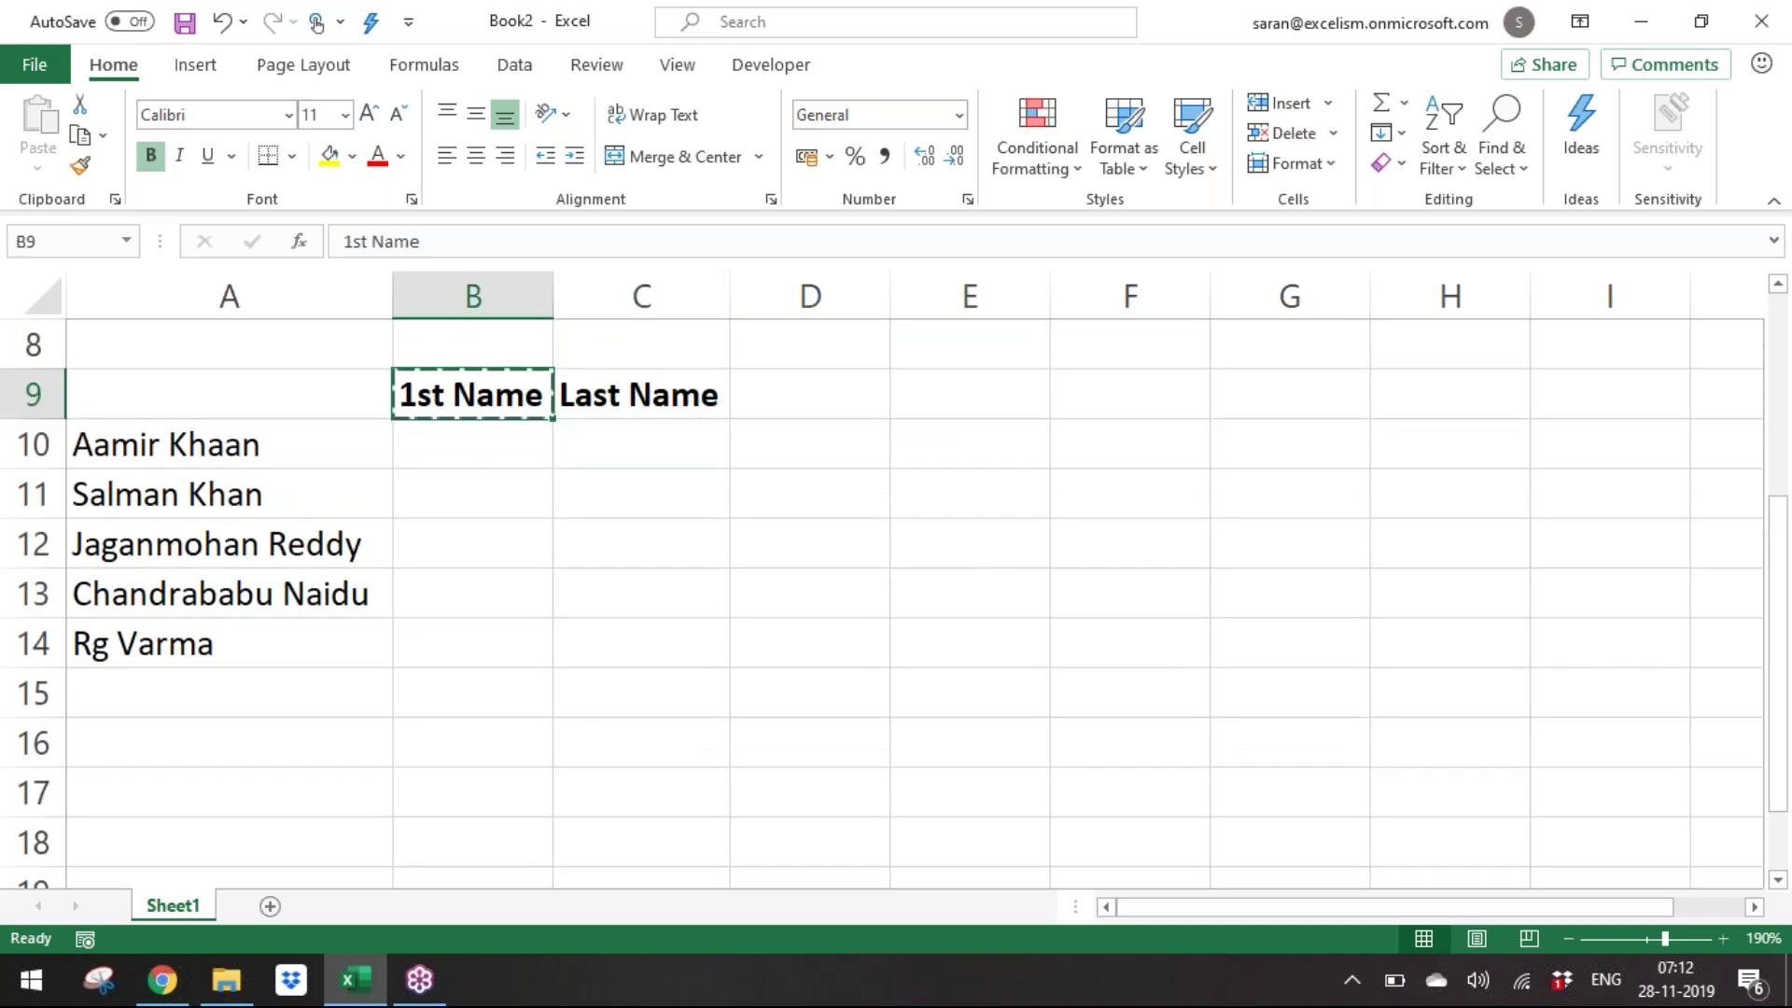
{"action": "key", "text": "Right"}
{"action": "key", "text": "Right"}
{"action": "key", "text": "Right"}
{"action": "key", "text": "Down"}
{"action": "key", "text": "Return"}
{"action": "key", "text": "Down"}
{"action": "key", "text": "Down"}
{"action": "key", "text": "Down"}
{"action": "key", "text": "Down"}
{"action": "key", "text": "Left"}
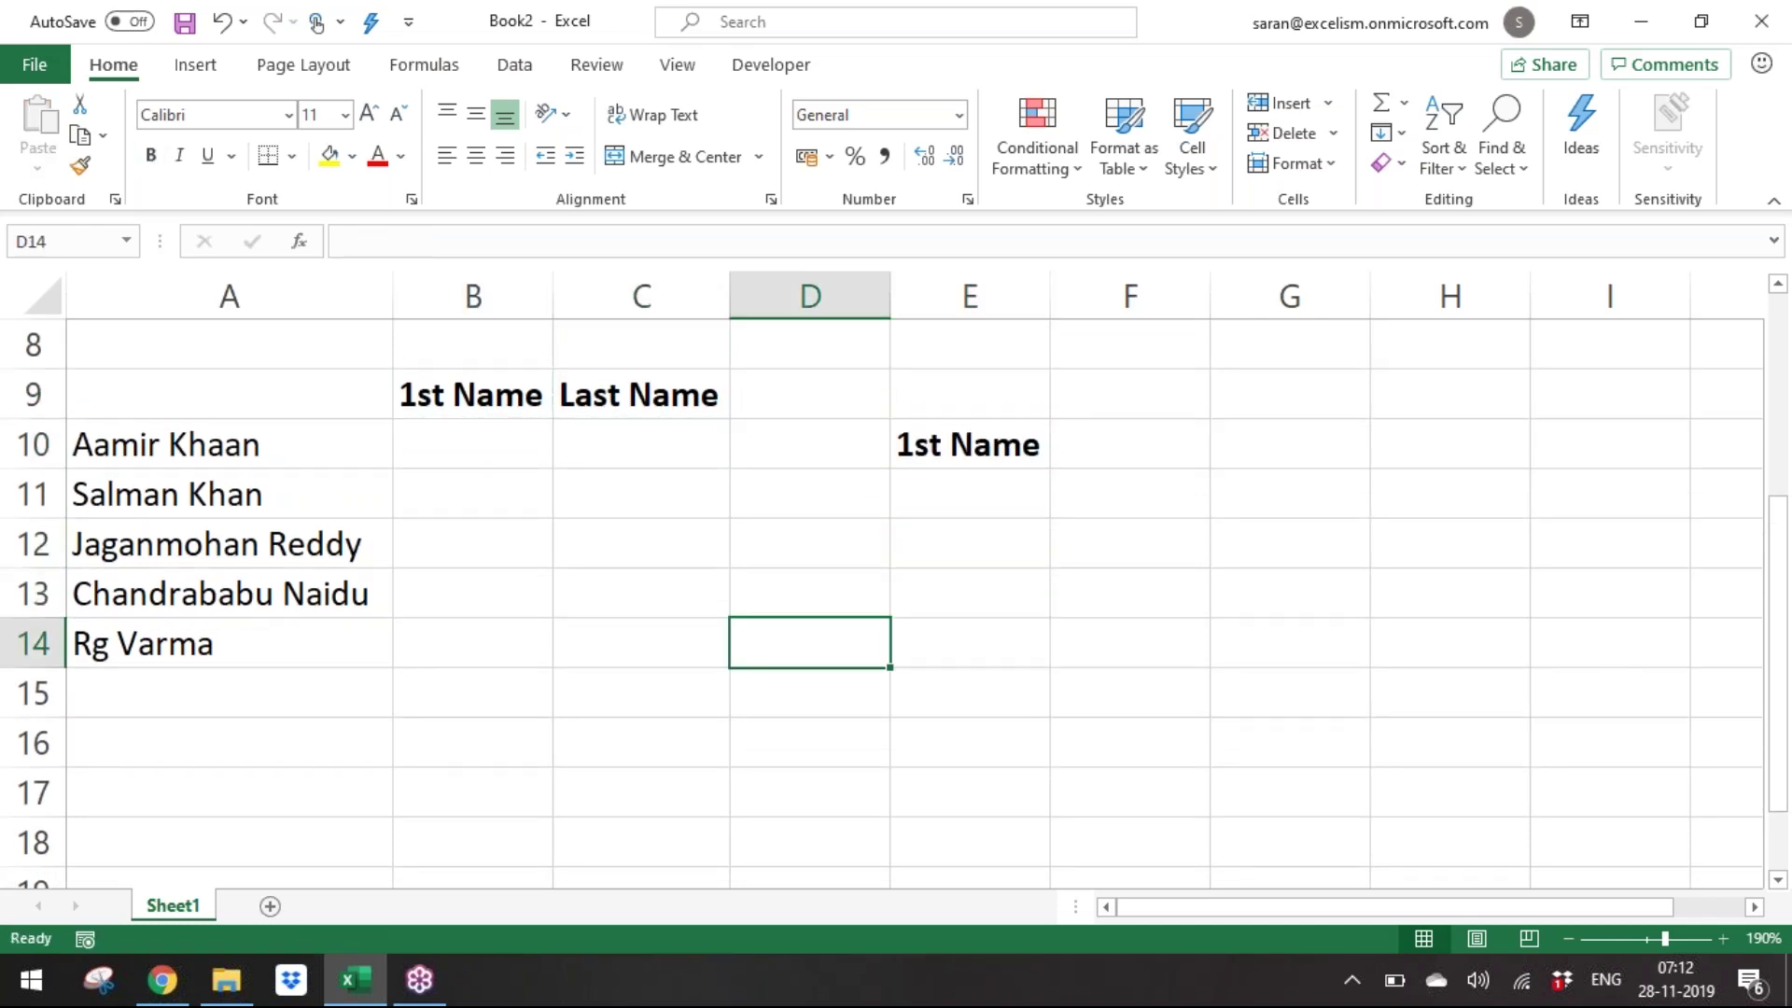
{"action": "key", "text": "Left"}
{"action": "key", "text": "Left"}
{"action": "key", "text": "Left"}
{"action": "key", "text": "Down"}
{"action": "key", "text": "Down"}
{"action": "key", "text": "Down"}
{"action": "key", "text": "Down"}
{"action": "key", "text": "Down"}
{"action": "key", "text": "Down"}
{"action": "key", "text": "Down"}
{"action": "key", "text": "Down"}
{"action": "key", "text": "Up"}
{"action": "key", "text": "Up"}
{"action": "key", "text": "Up"}
{"action": "key", "text": "Up"}
{"action": "key", "text": "Up"}
{"action": "key", "text": "Up"}
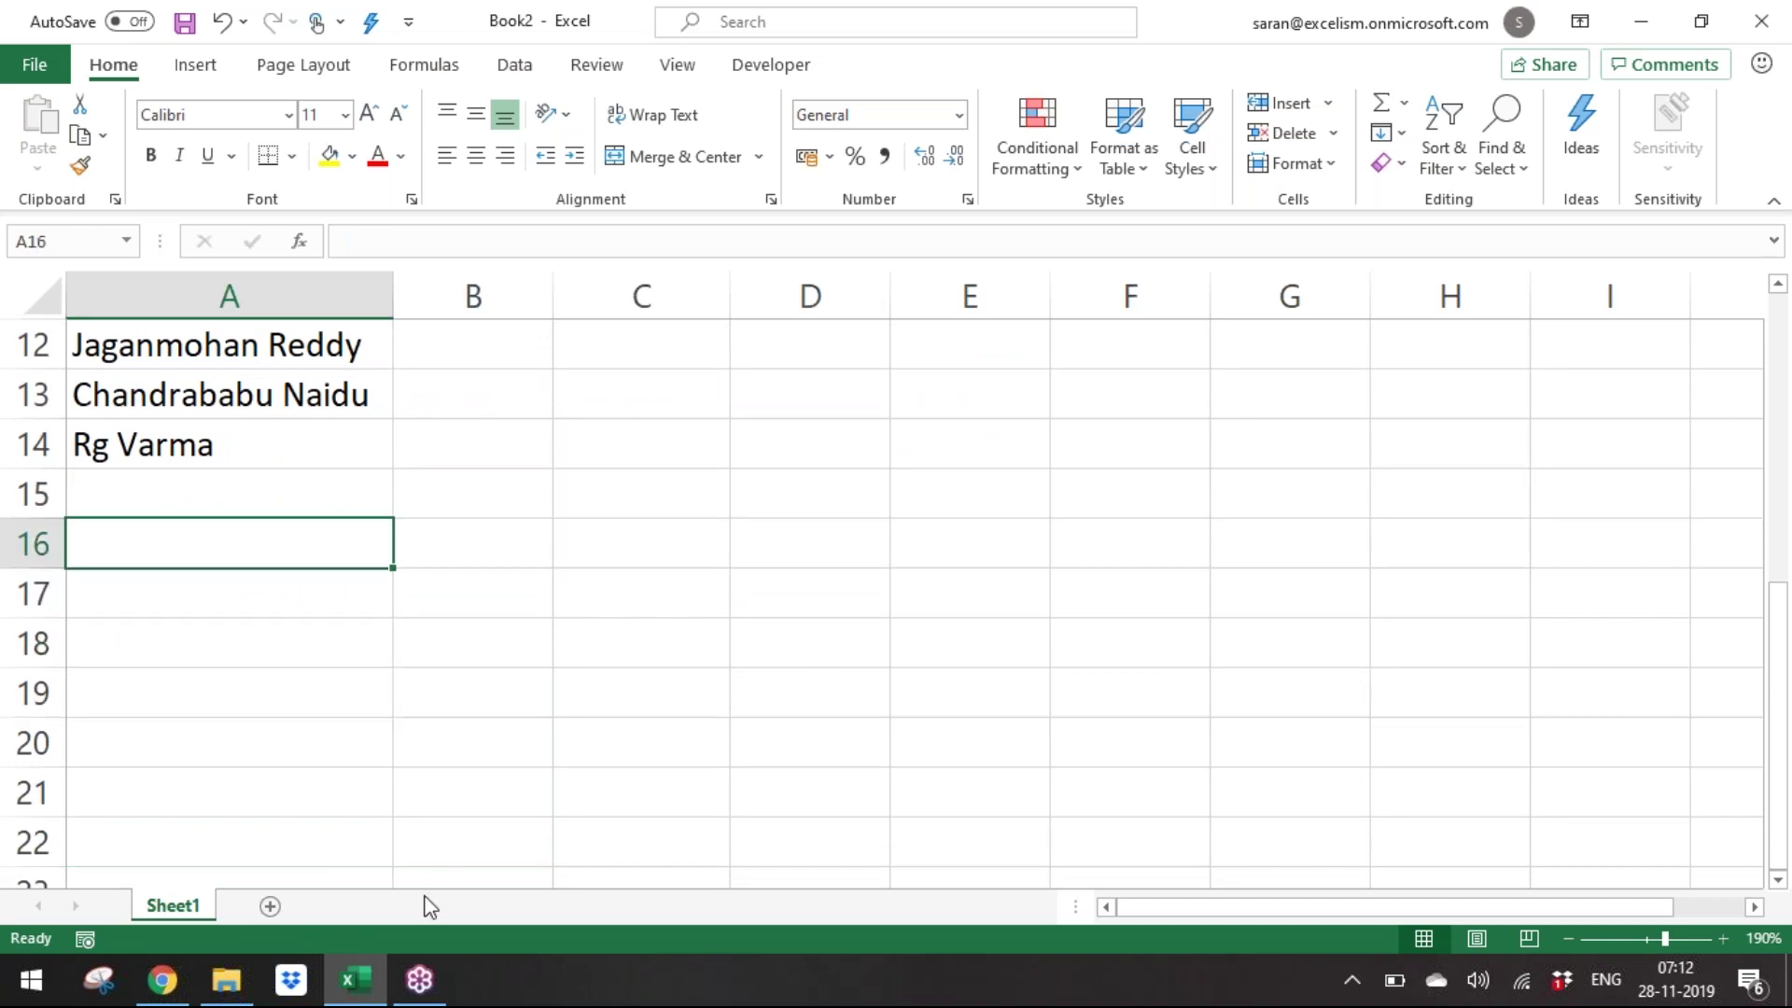
Add a new worksheet named 'Problem Solving Approach'.
{"action": "left_click", "coordinate": [269, 907]}
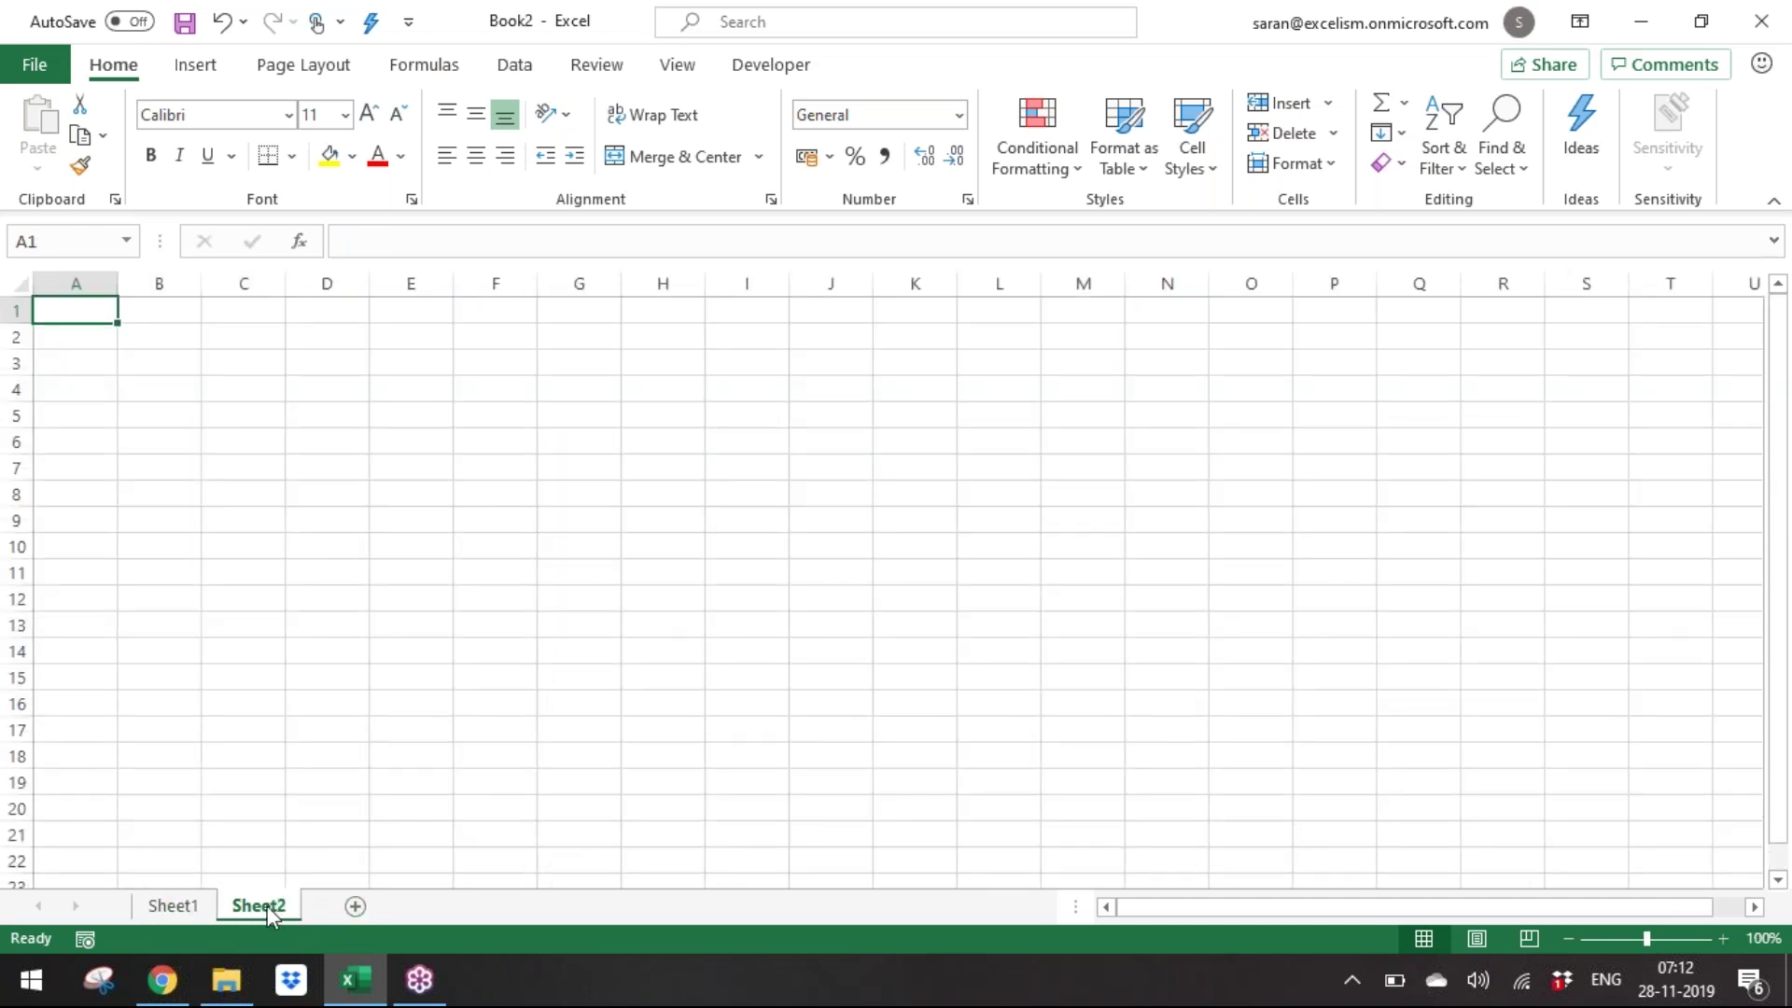
{"action": "double_click", "coordinate": [267, 905]}
{"action": "type", "text": "Problem S"}
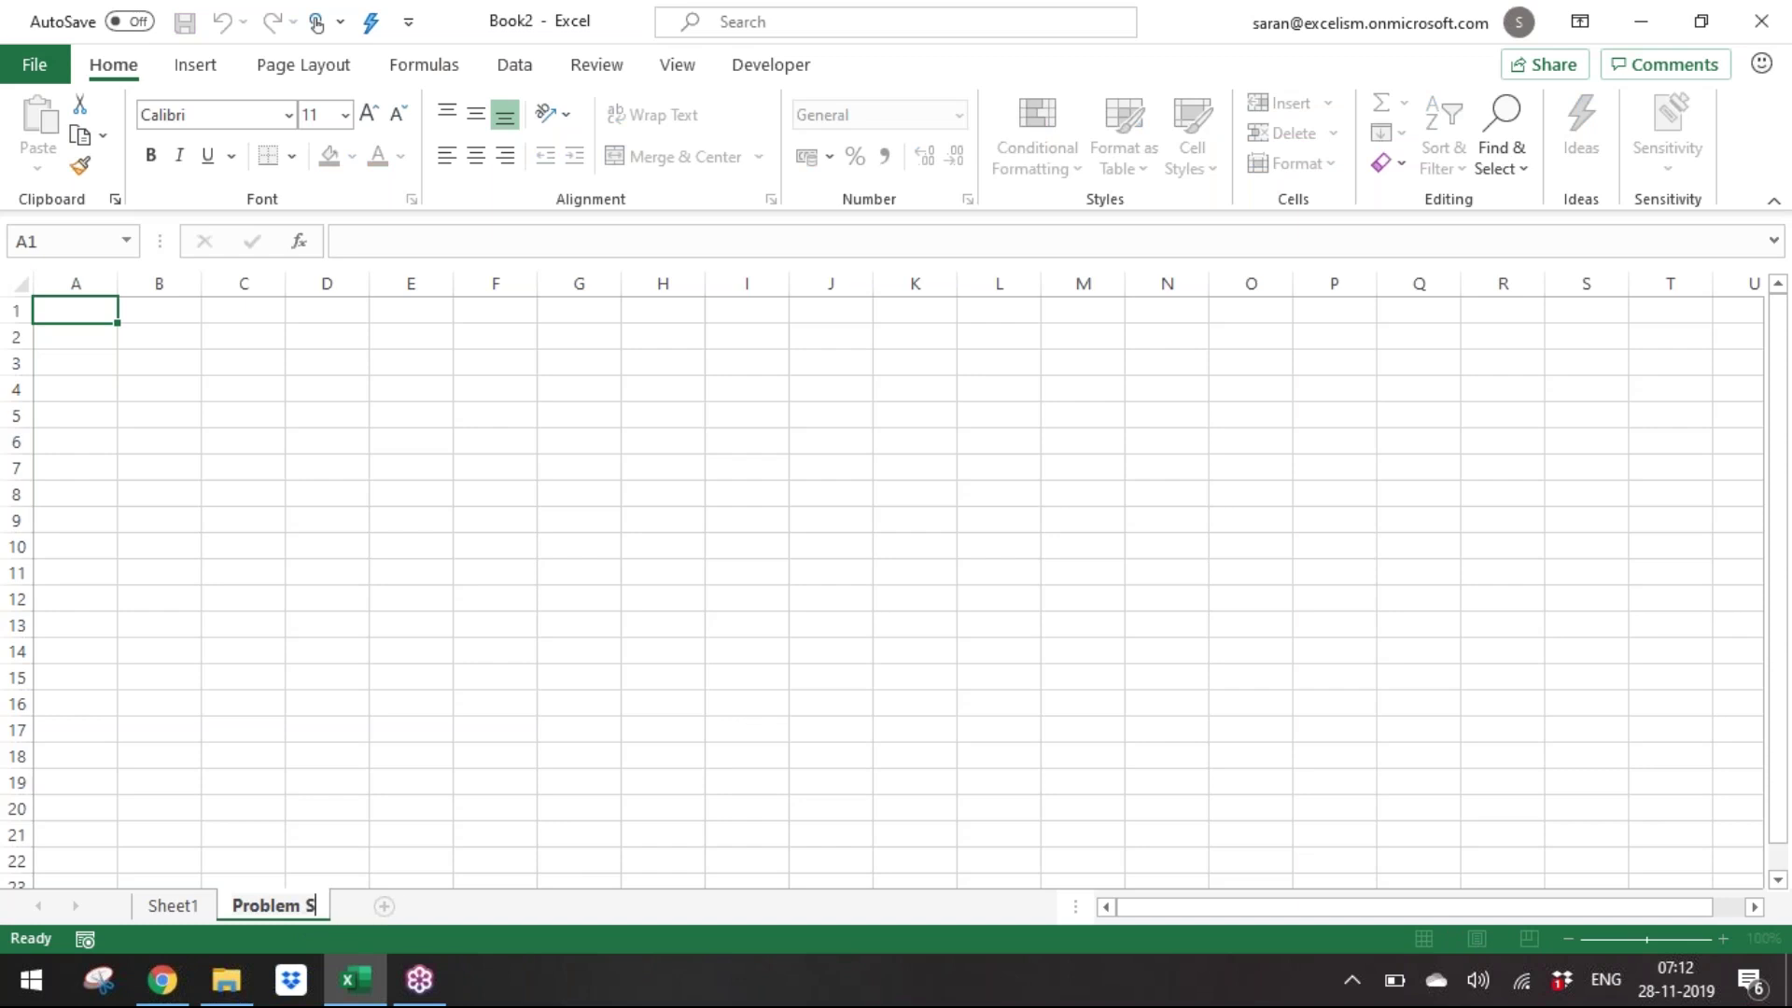
{"action": "type", "text": "olving Approach"}
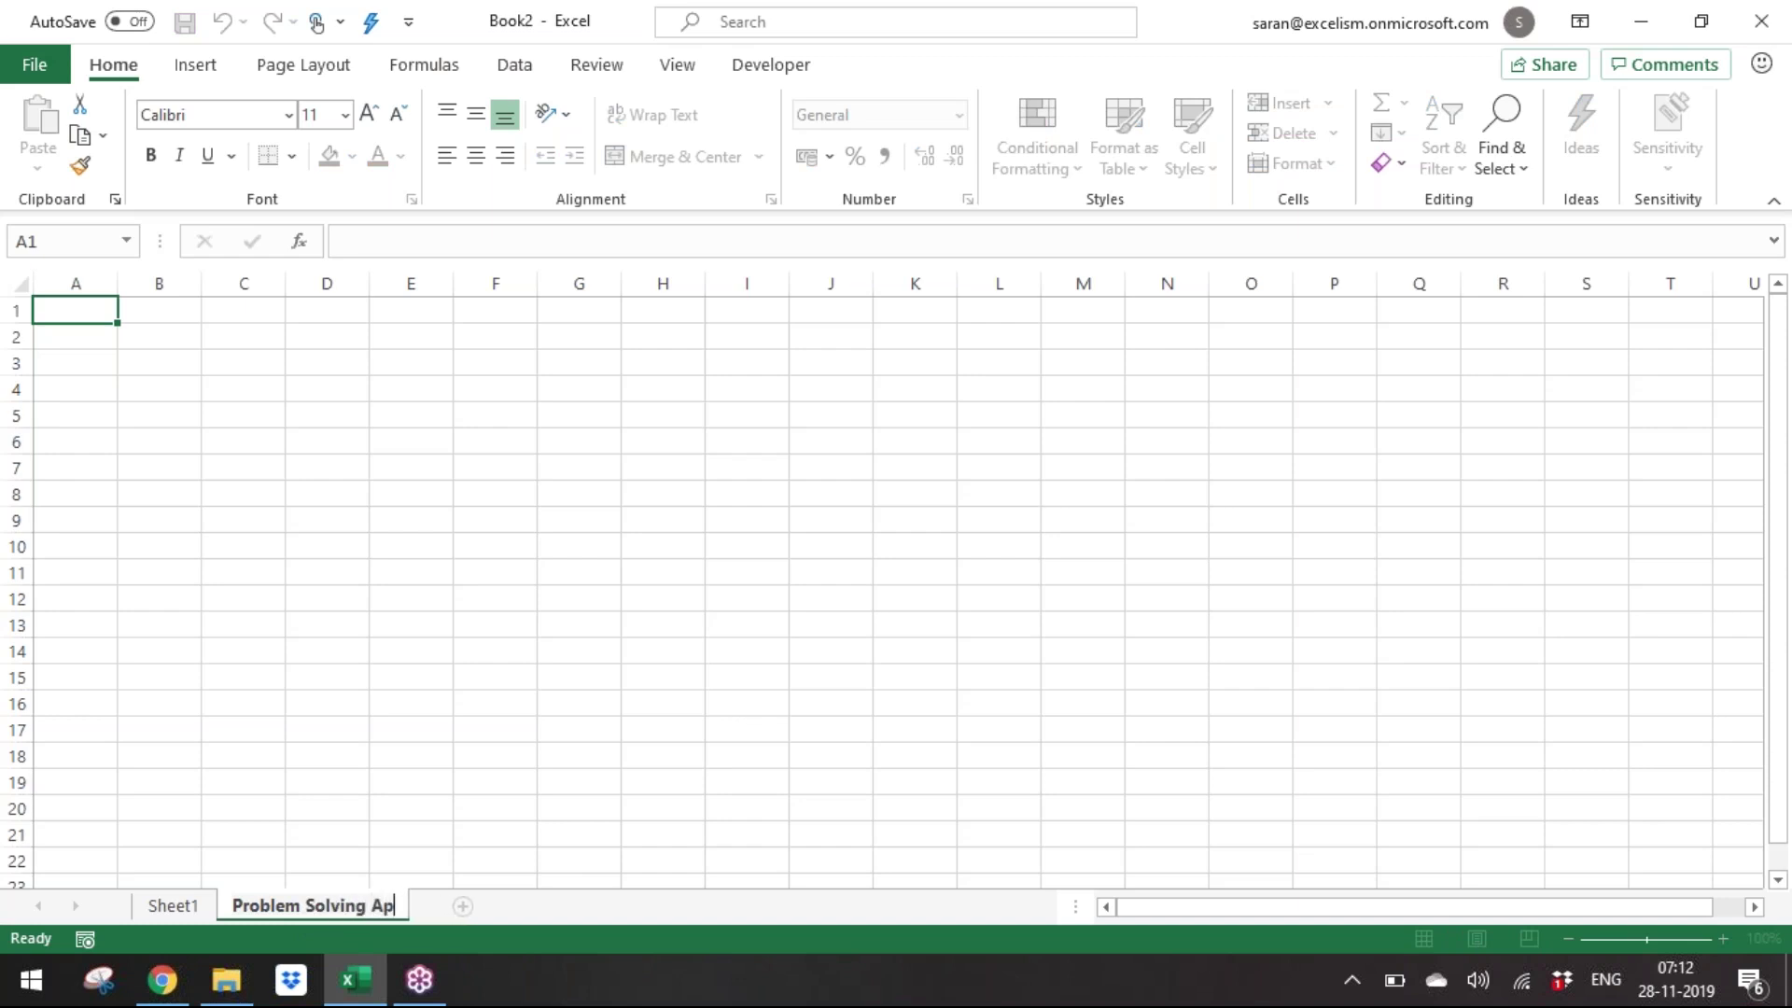
{"action": "key", "text": "Return"}
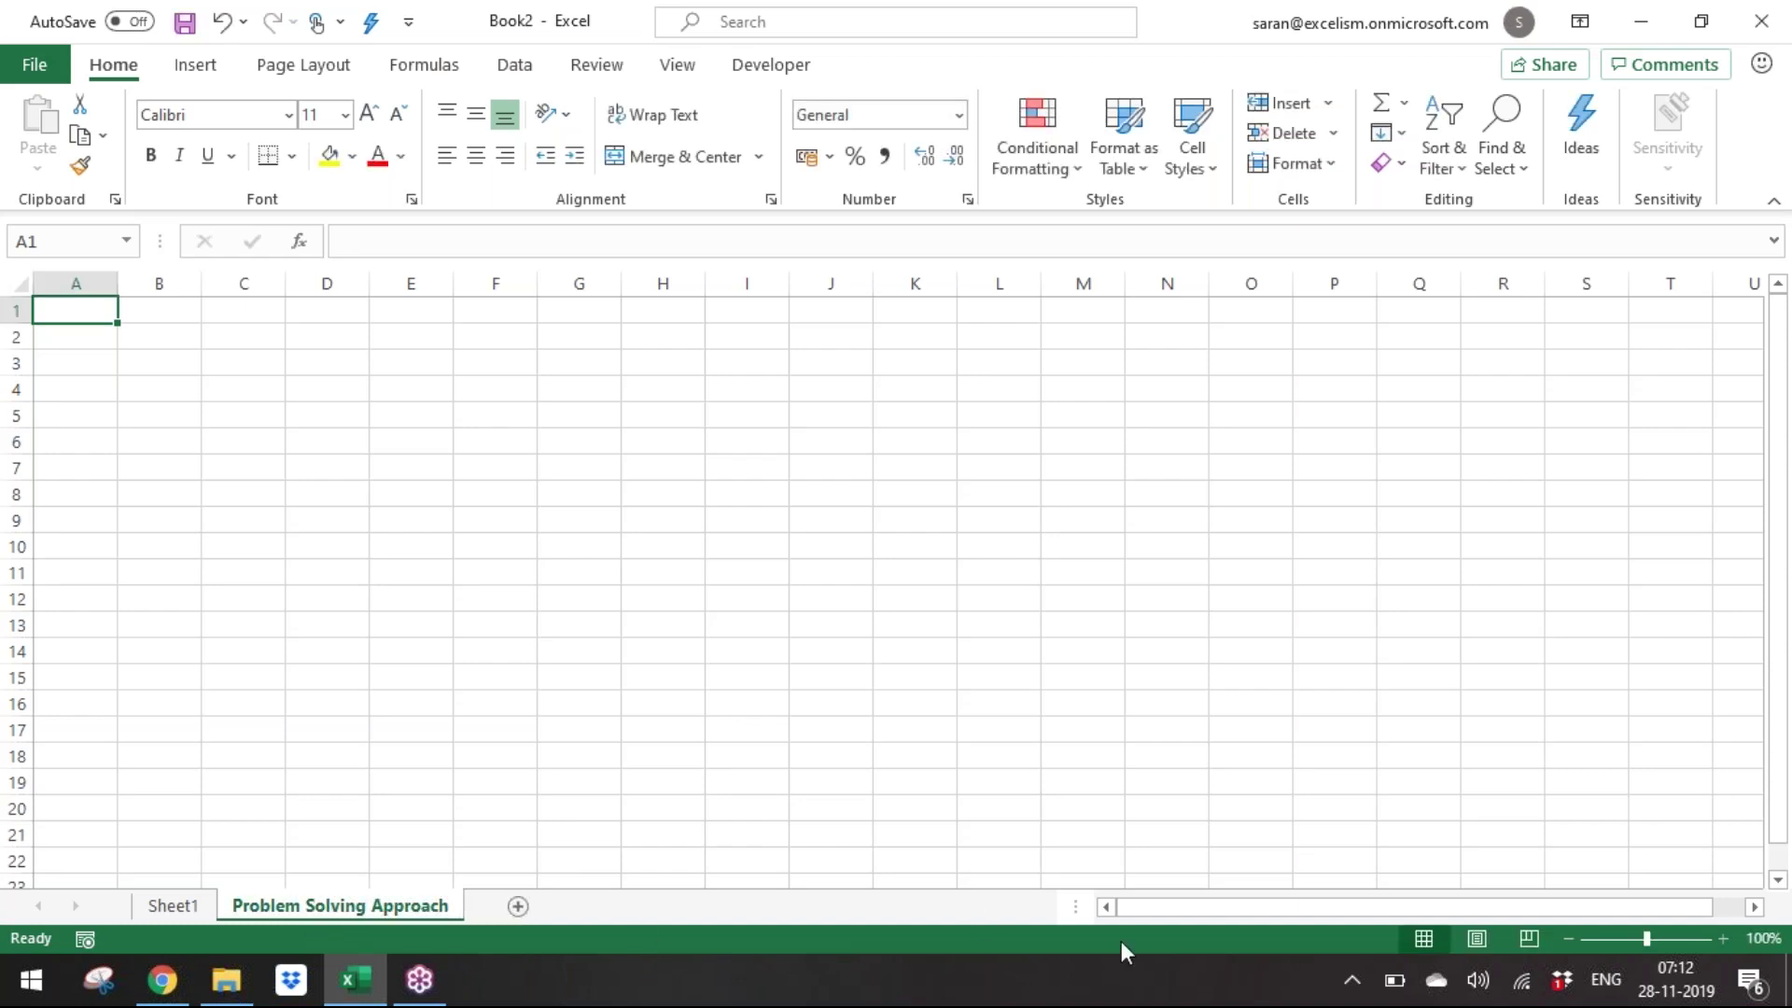
Zoom to 170% and enter '1. Understanding the problem end to end' in A1.
{"action": "left_click", "coordinate": [1723, 939]}
{"action": "left_click", "coordinate": [1722, 938]}
{"action": "left_click", "coordinate": [1722, 938]}
{"action": "left_click", "coordinate": [1722, 938]}
{"action": "left_click", "coordinate": [1722, 938]}
{"action": "left_click", "coordinate": [1722, 938]}
{"action": "left_click", "coordinate": [1722, 938]}
{"action": "type", "text": "1. U"}
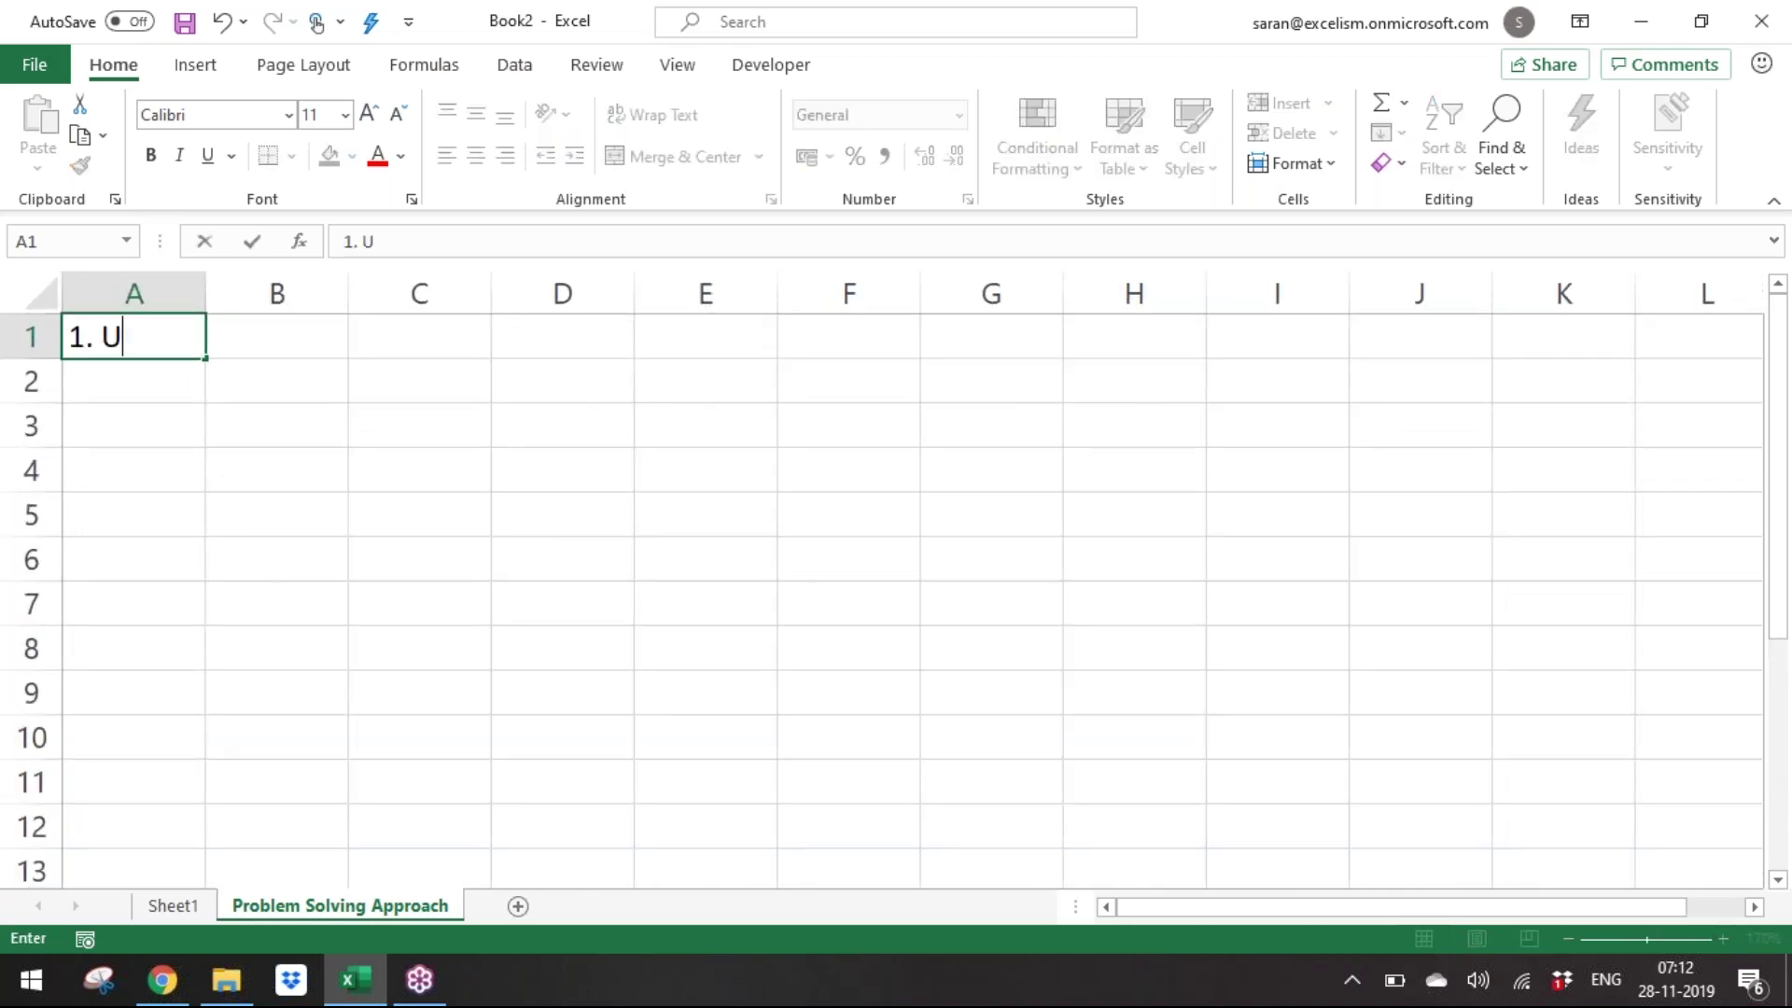
{"action": "type", "text": "nderstanding t"}
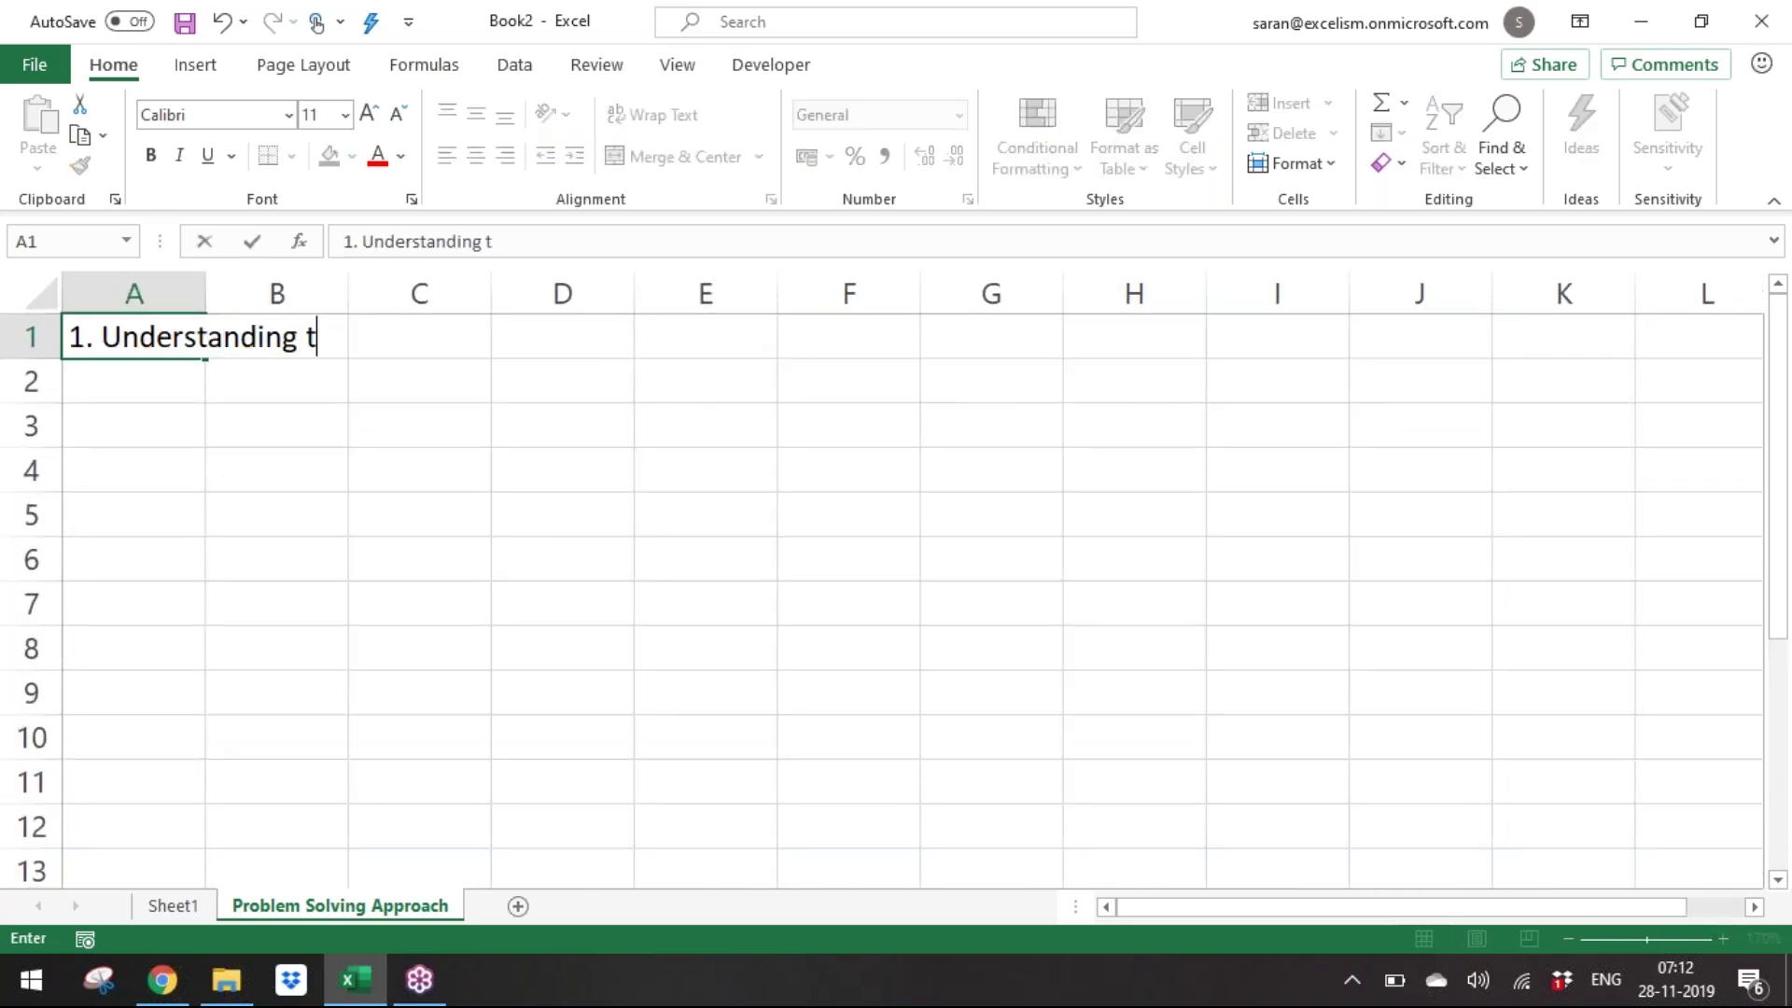
{"action": "type", "text": "he problem end to en"}
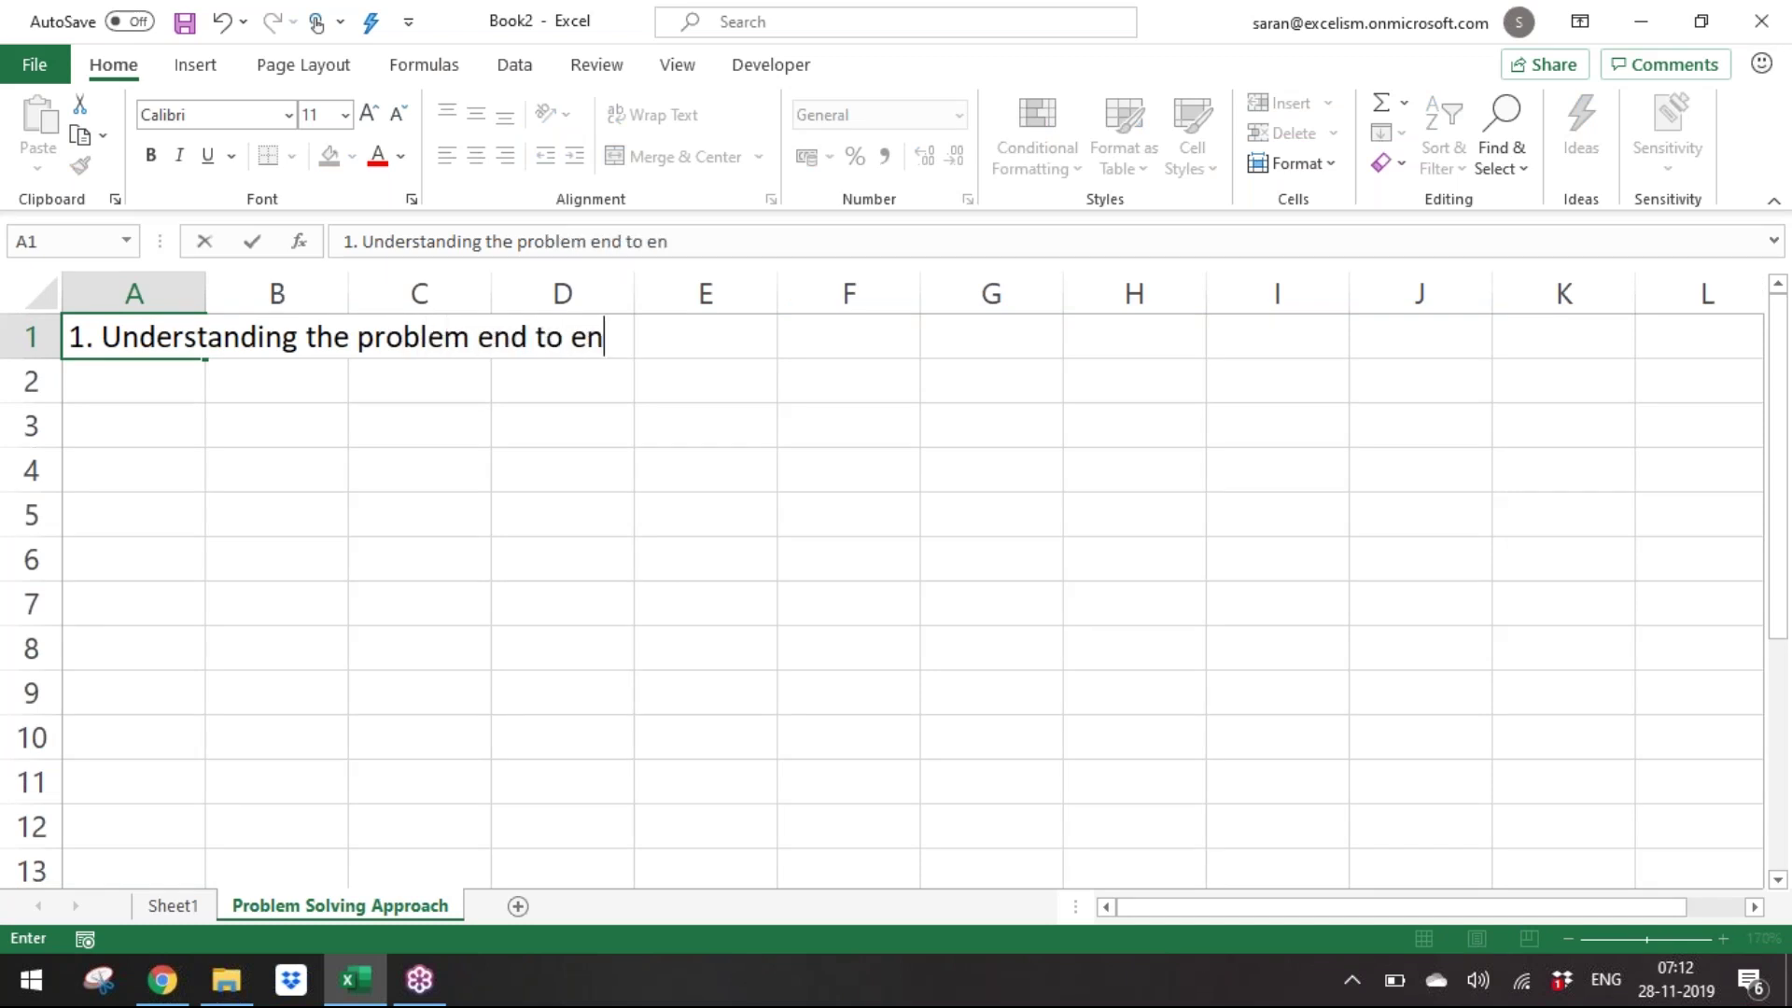
{"action": "type", "text": "d"}
{"action": "key", "text": "Return"}
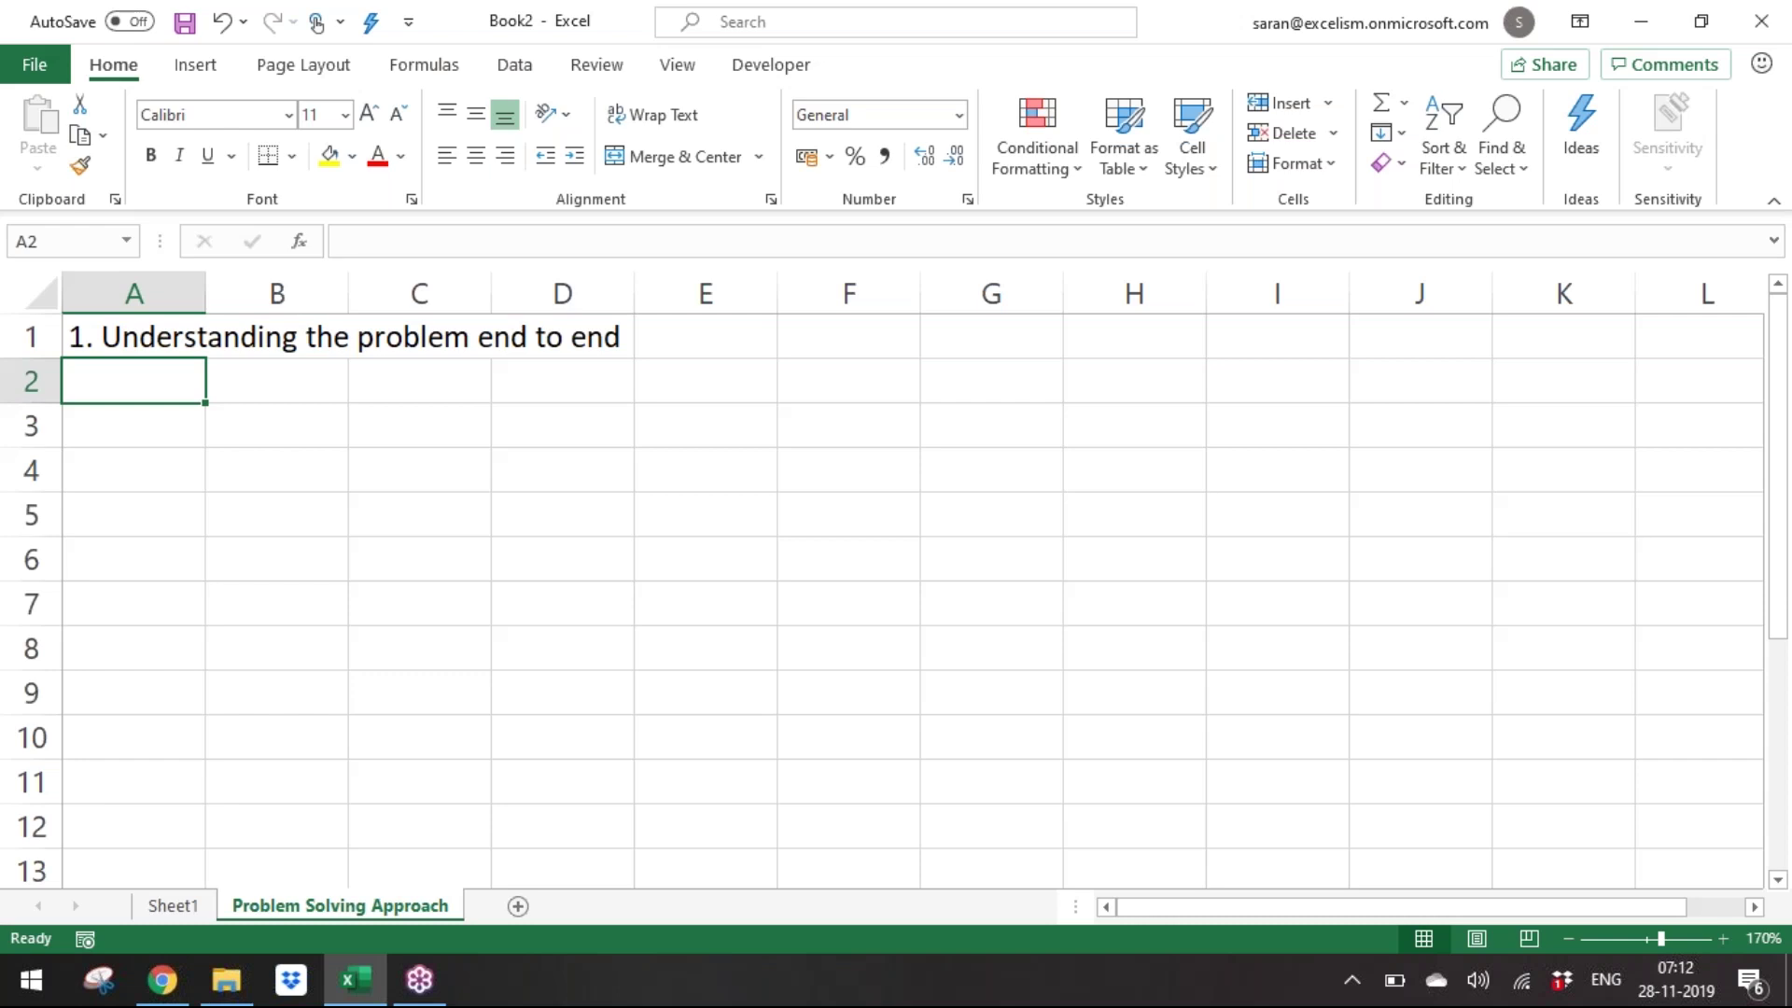
Enter '2. Check is there any logic in the problem' in A2.
{"action": "type", "text": "2."}
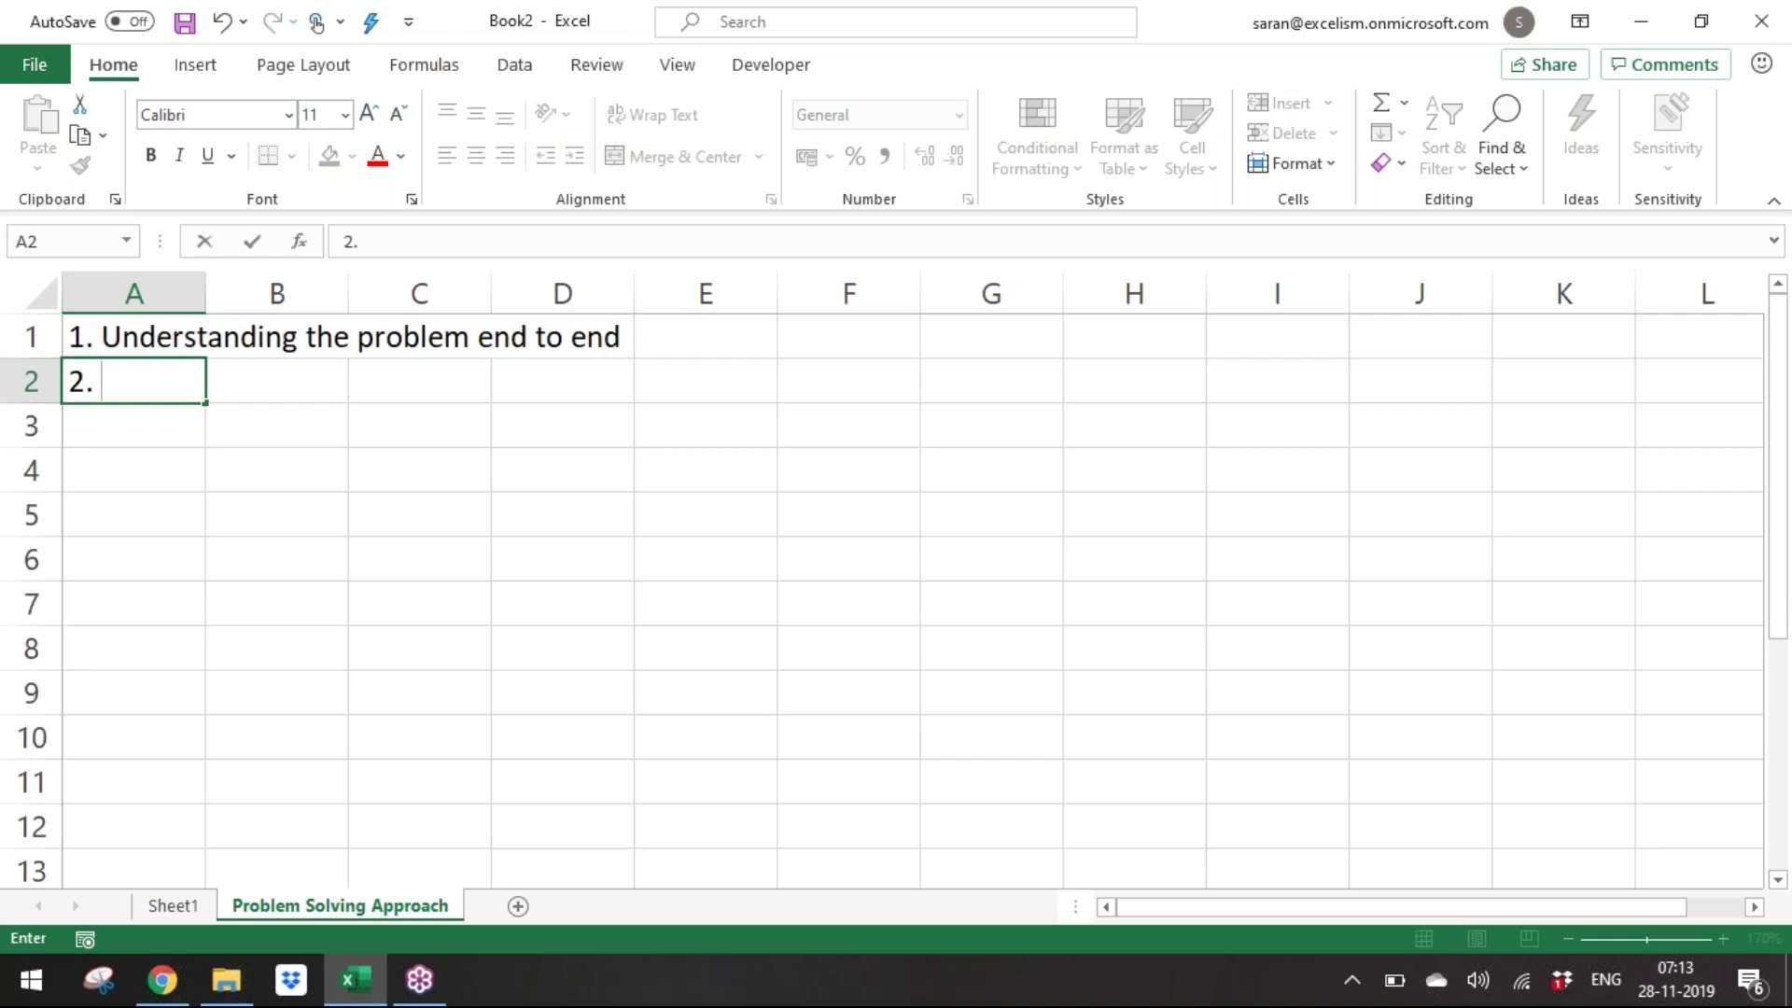
{"action": "type", "text": " Check"}
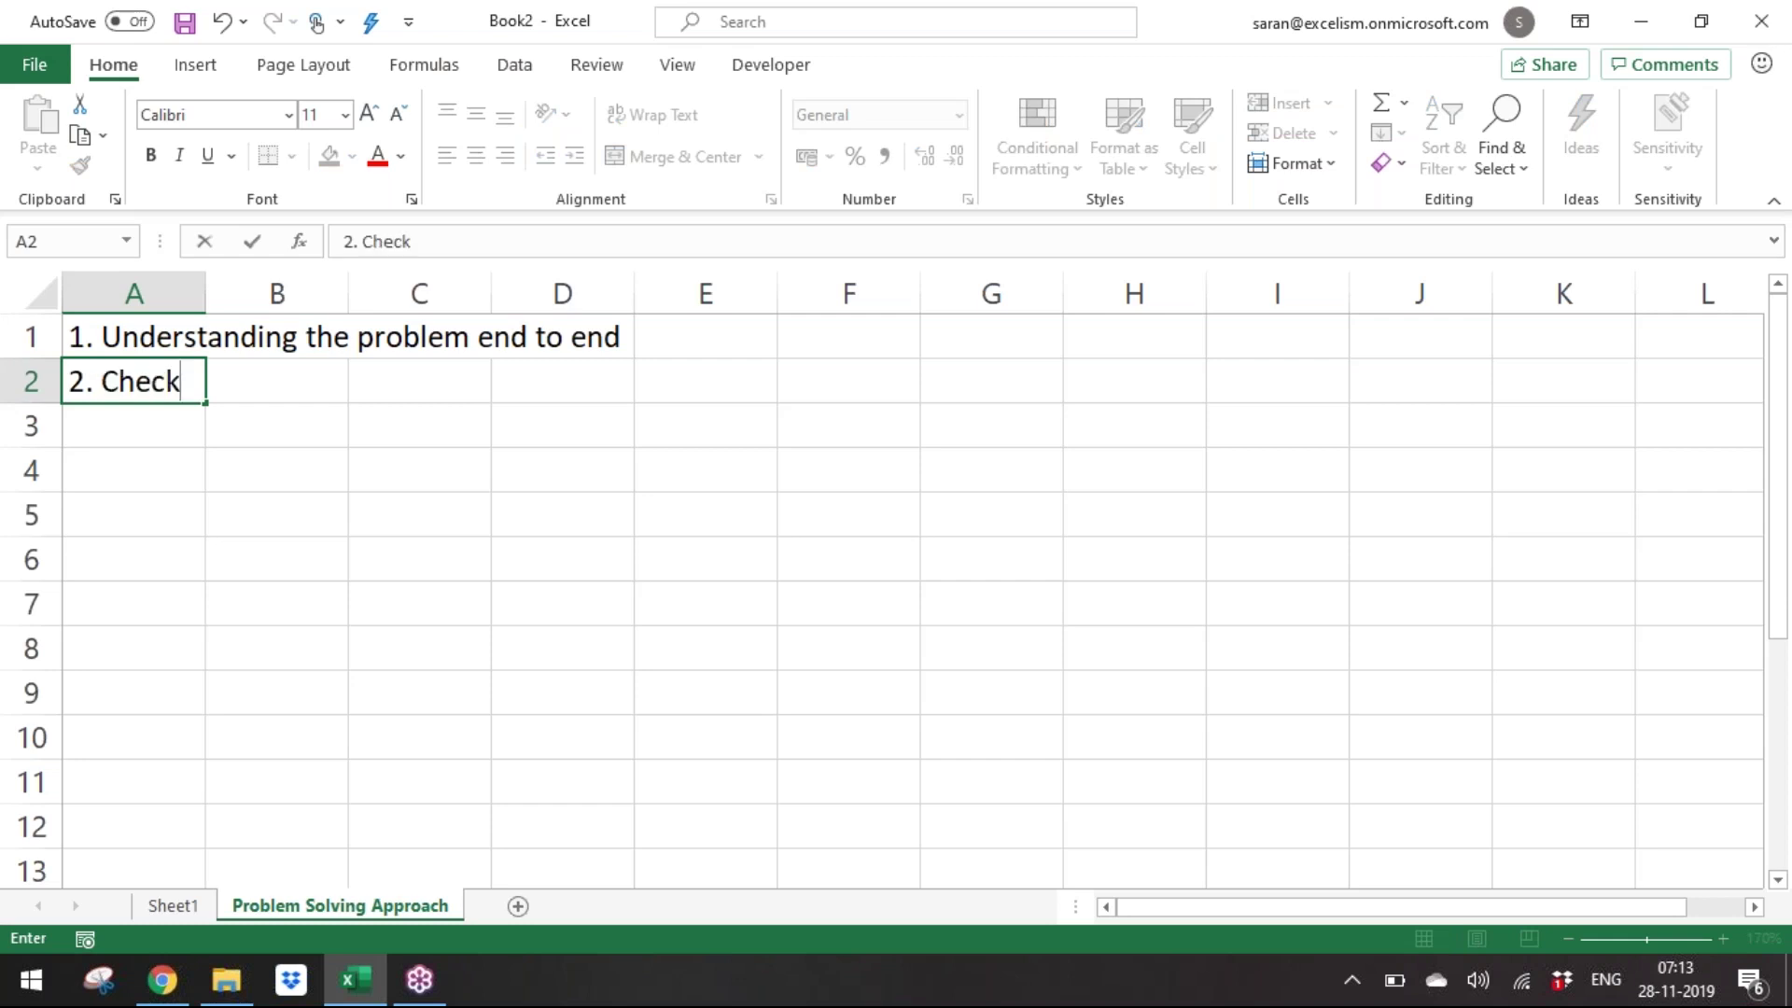
{"action": "type", "text": " is ther"}
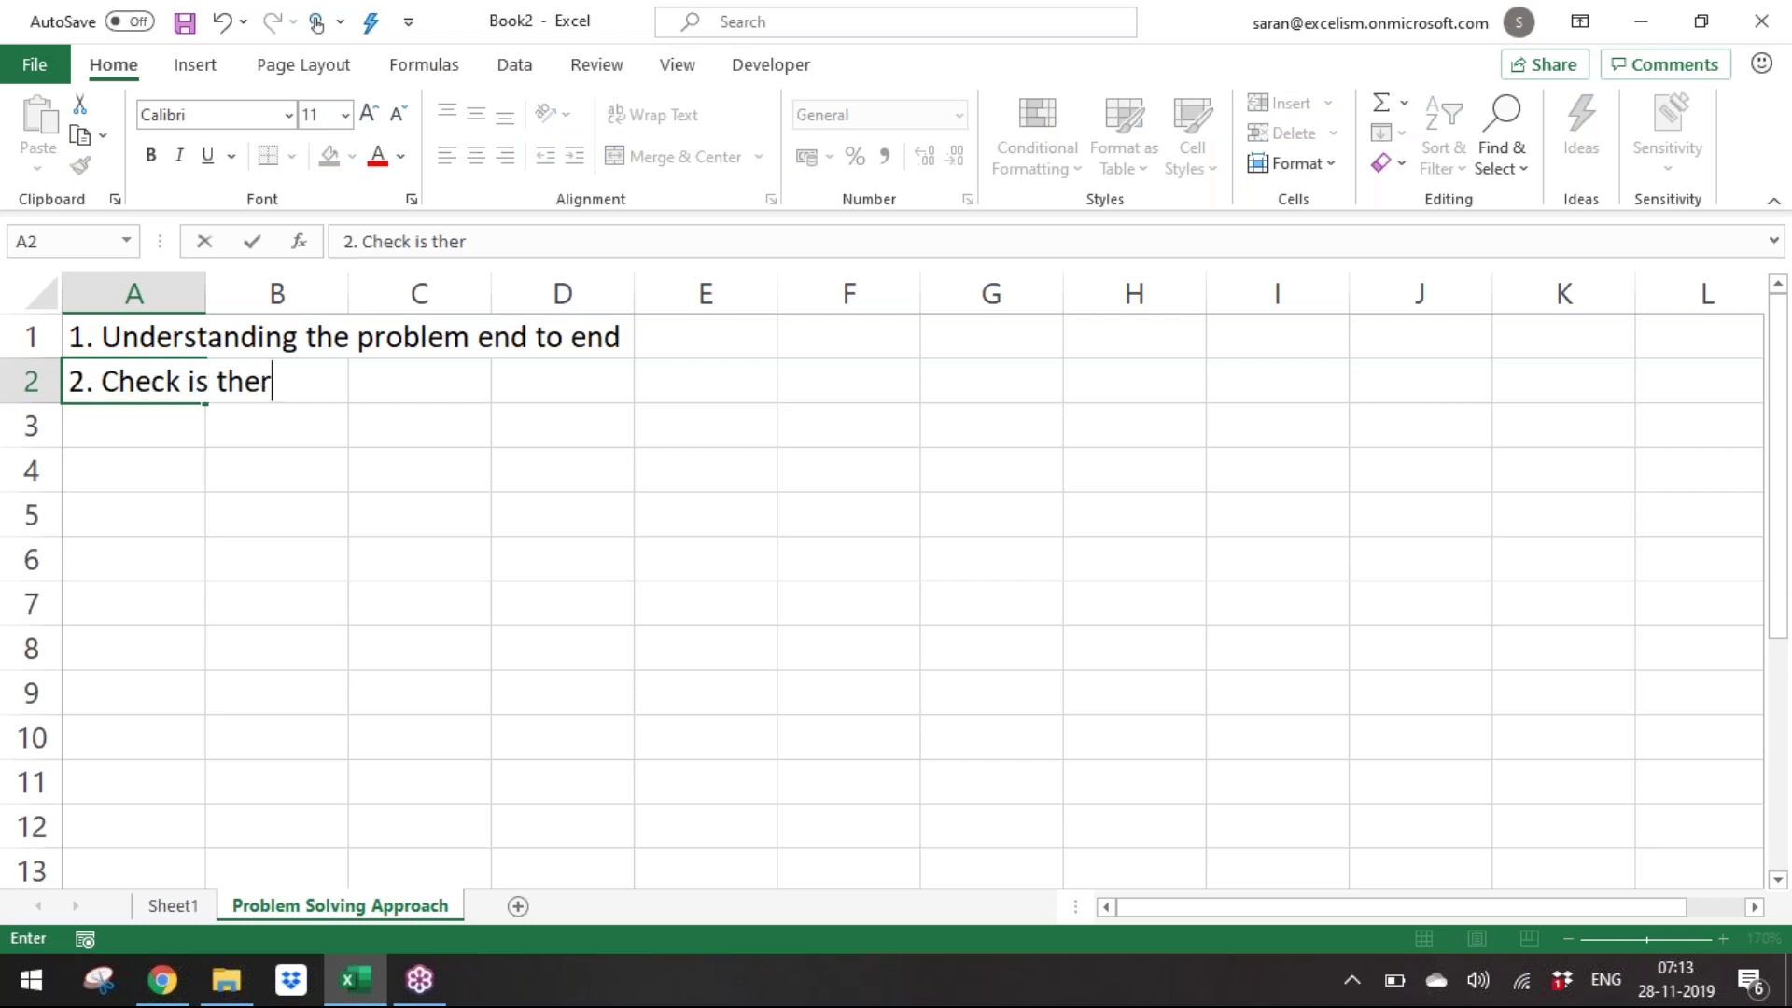
{"action": "type", "text": "e any logic in the e"}
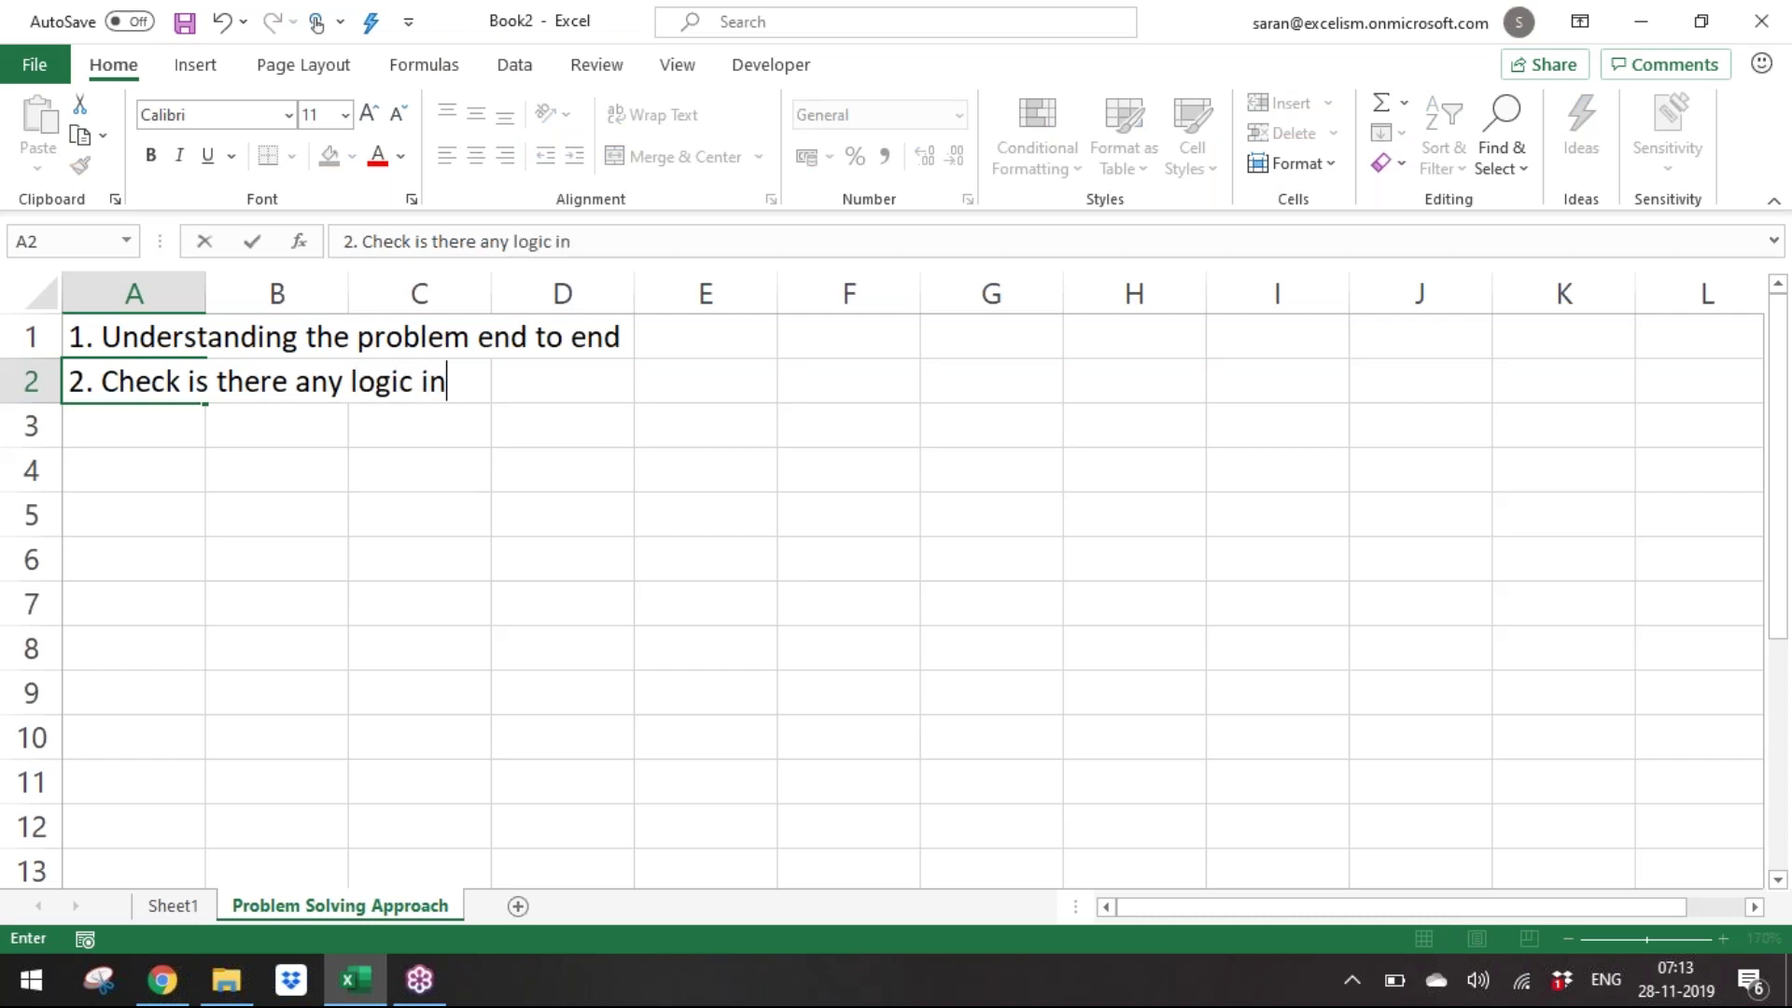
{"action": "key", "text": "BackSpace"}
{"action": "type", "text": "re"}
{"action": "key", "text": "BackSpace"}
{"action": "key", "text": "BackSpace"}
{"action": "type", "text": "["}
{"action": "key", "text": "BackSpace"}
{"action": "type", "text": "problem"}
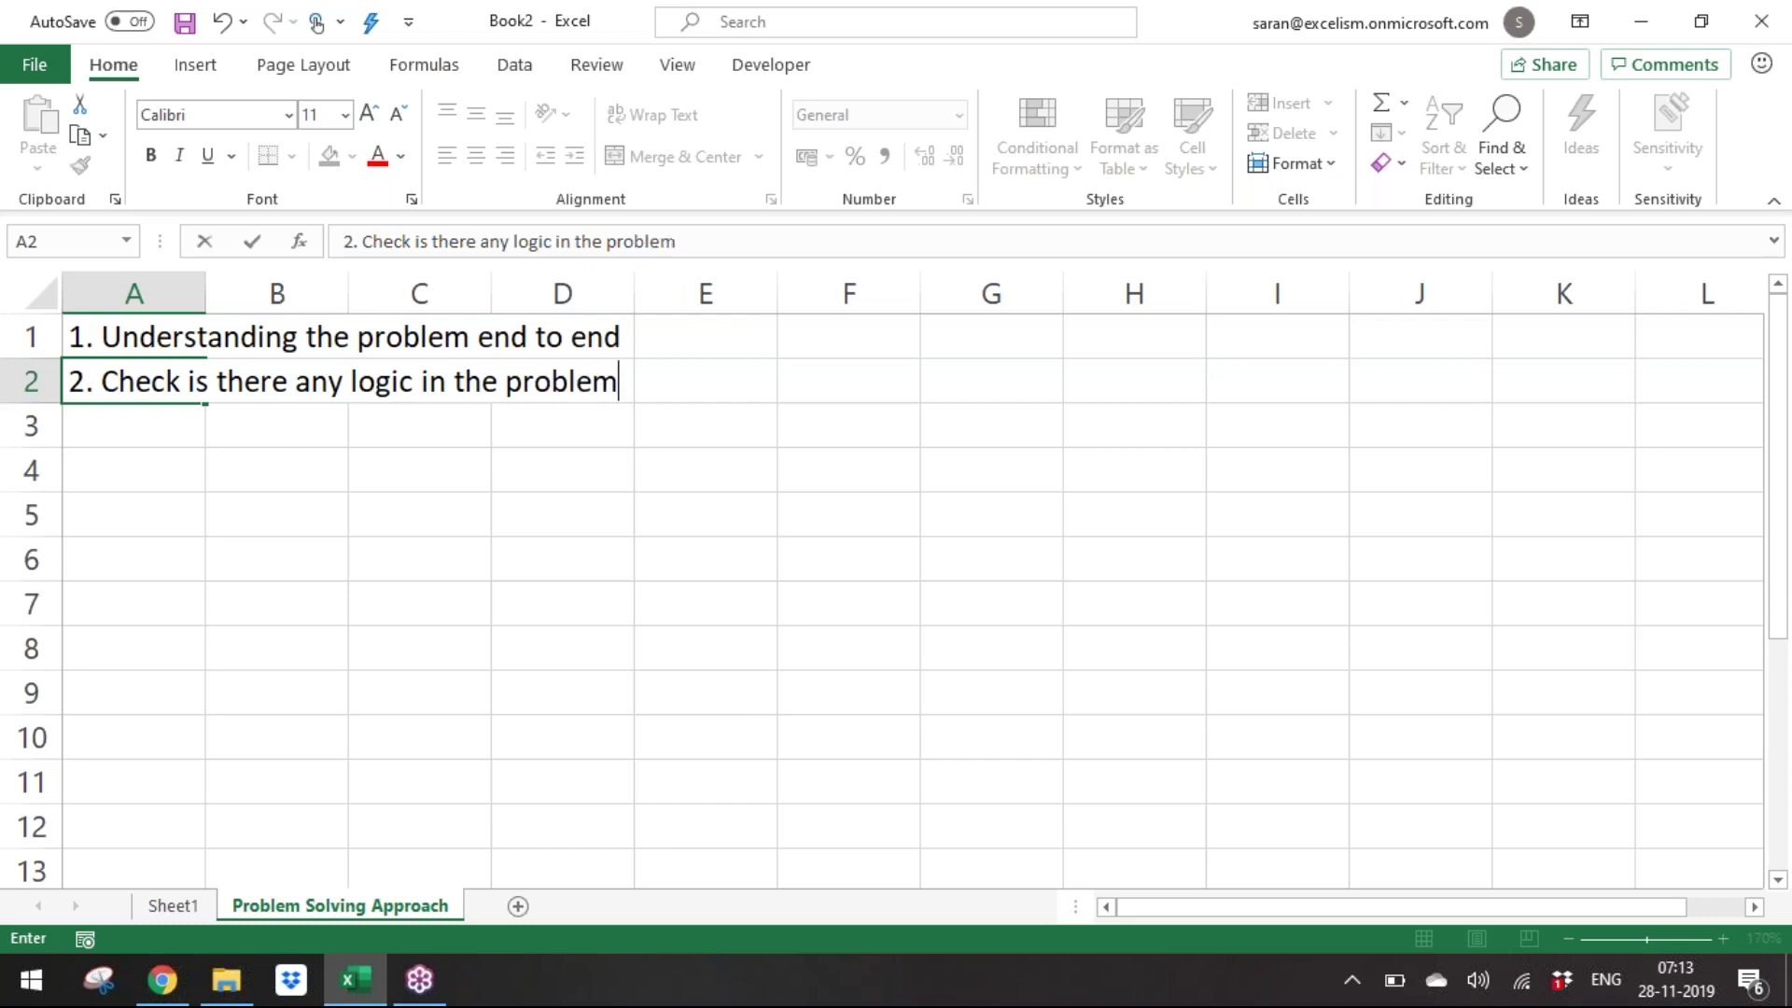
{"action": "key", "text": "Return"}
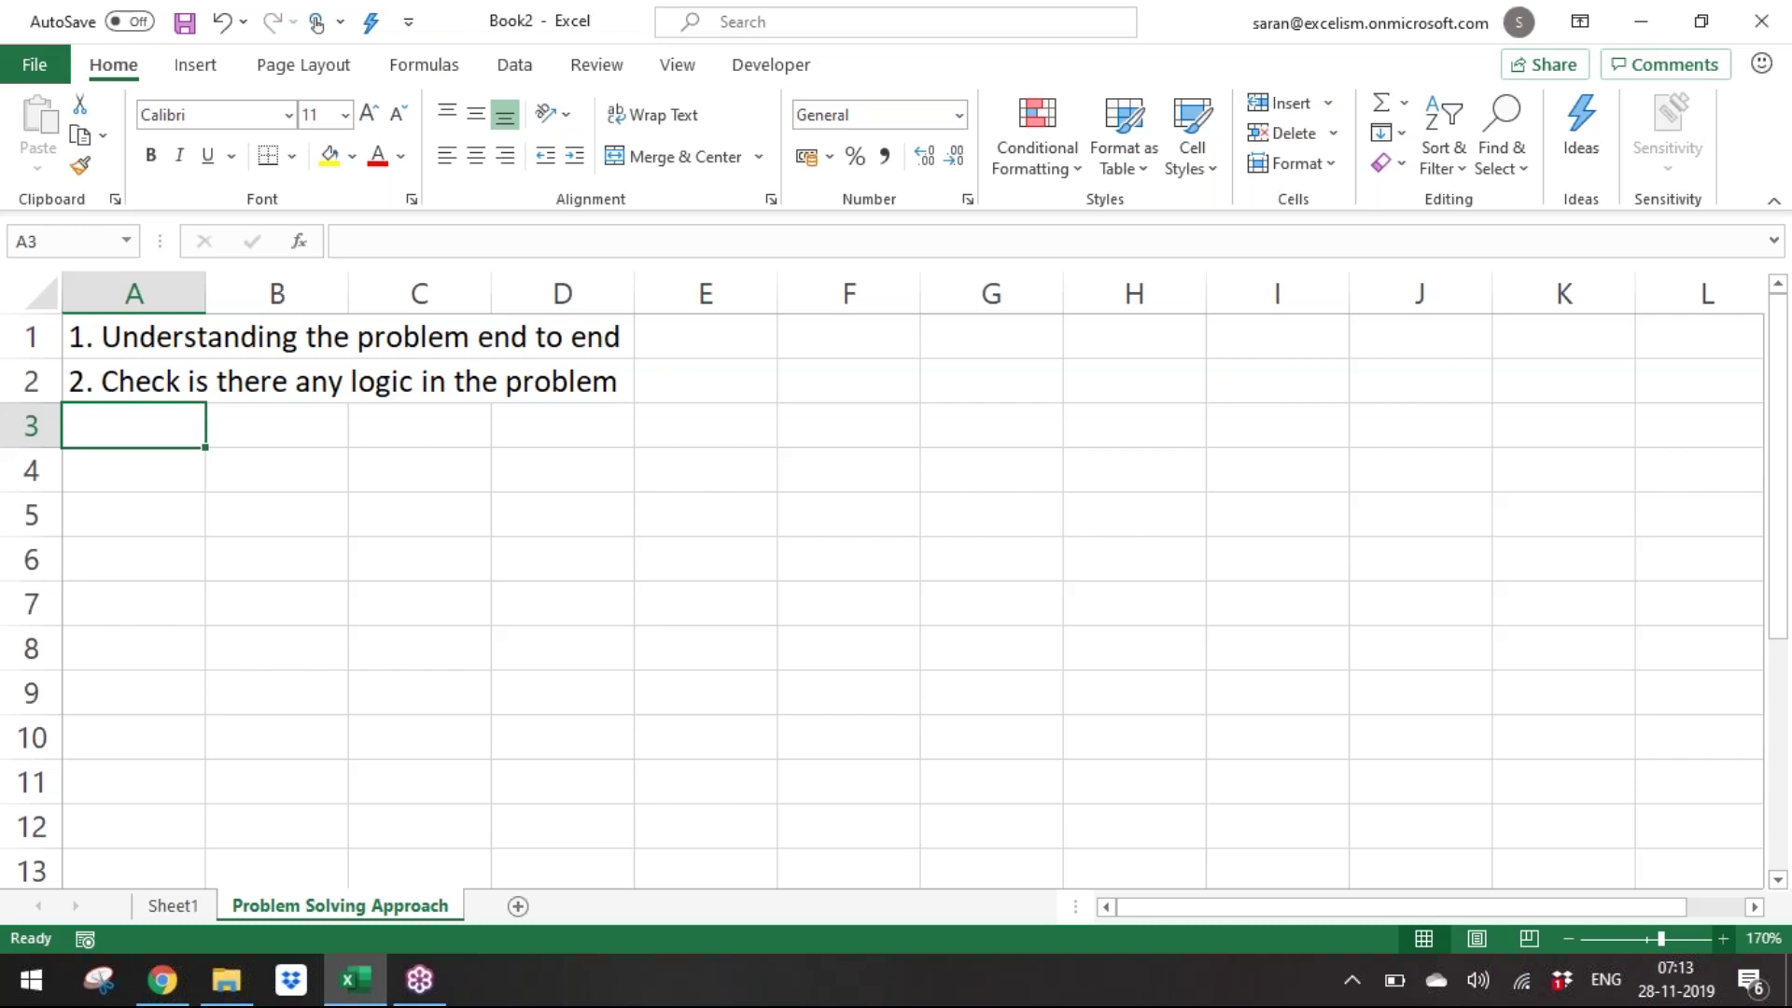
Switch to Sheet1 and select the full-name examples in A3:A7.
{"action": "left_click", "coordinate": [154, 905]}
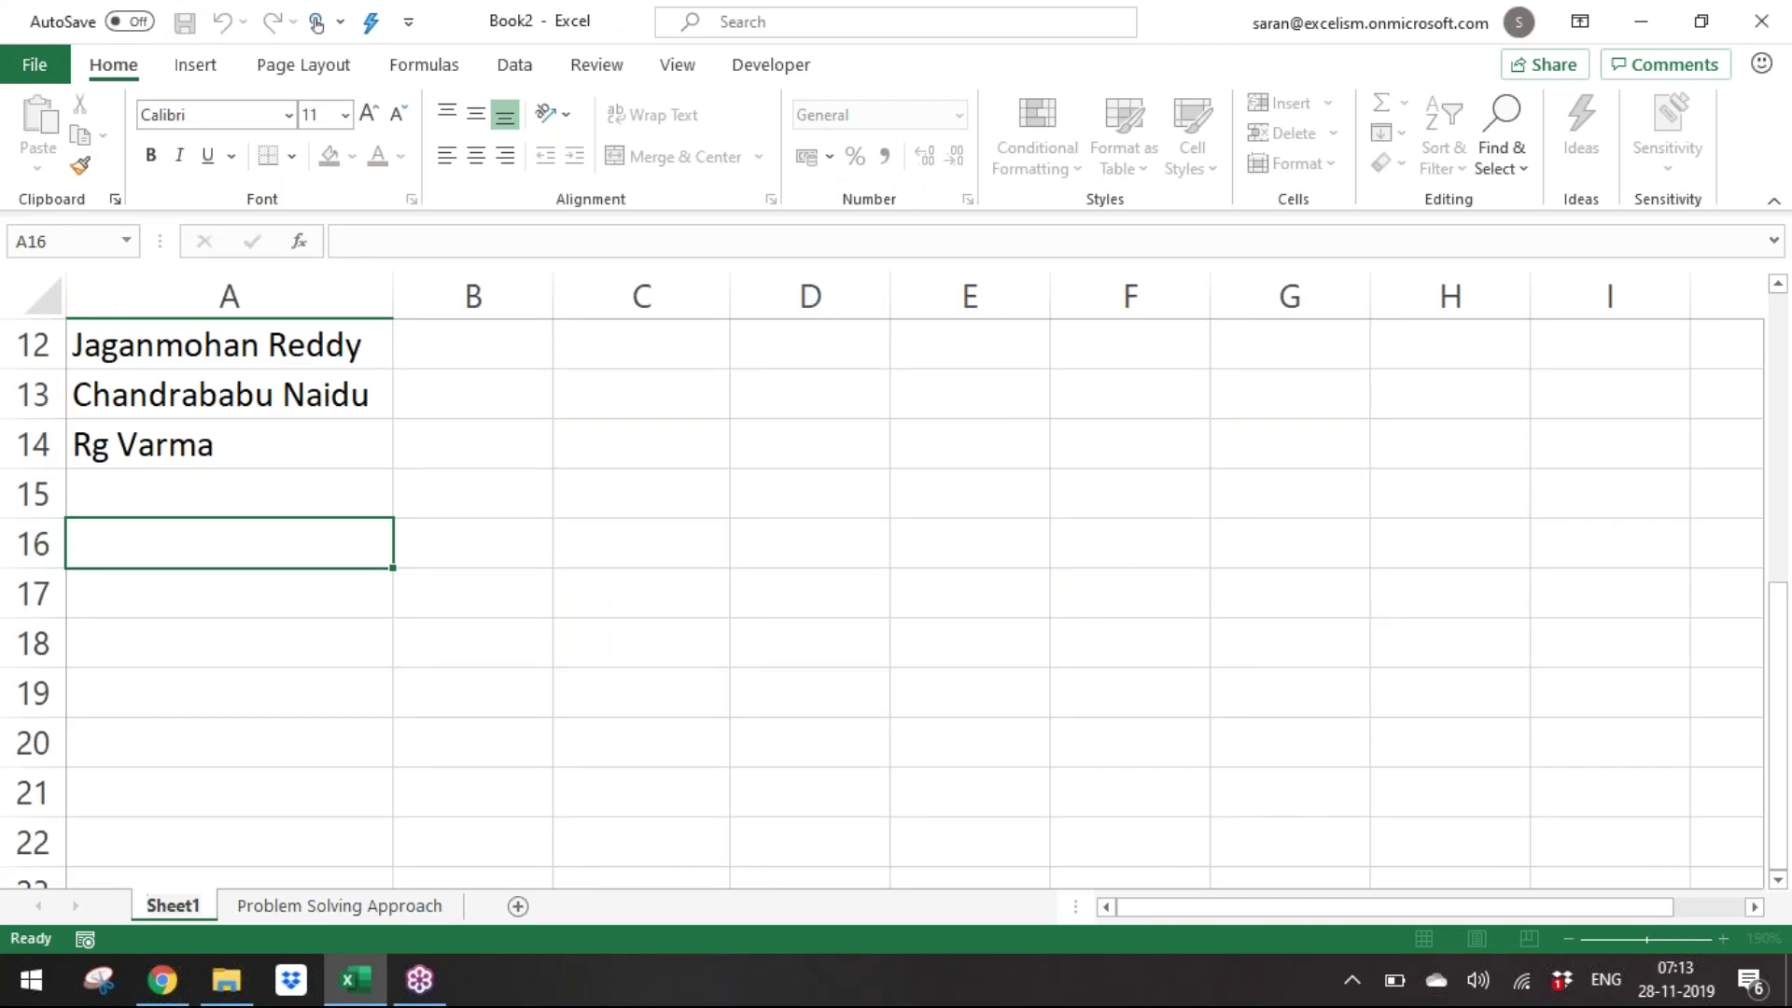
{"action": "key", "text": "Scroll_Lock"}
{"action": "key", "text": "Escape"}
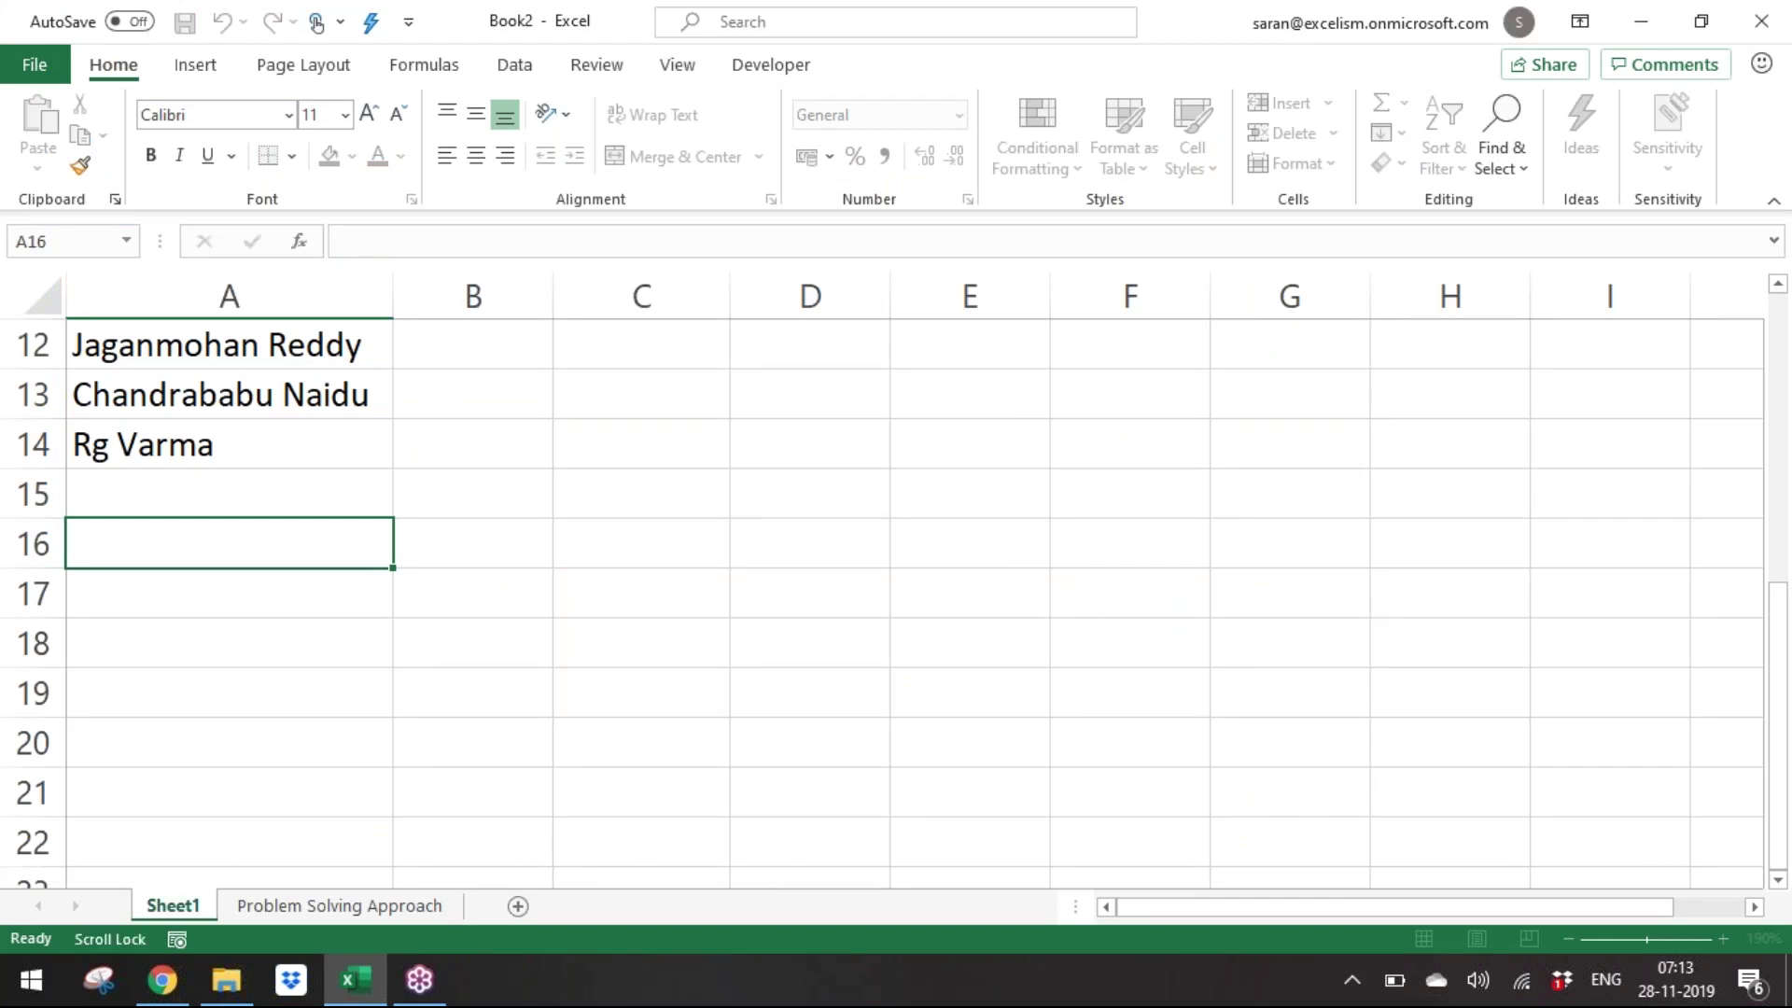
{"action": "key", "text": "Up"}
{"action": "key", "text": "Up"}
{"action": "key", "text": "Up"}
{"action": "key", "text": "Up"}
{"action": "key", "text": "Up"}
{"action": "key", "text": "Up"}
{"action": "key", "text": "Up"}
{"action": "key", "text": "Up"}
{"action": "key", "text": "Up"}
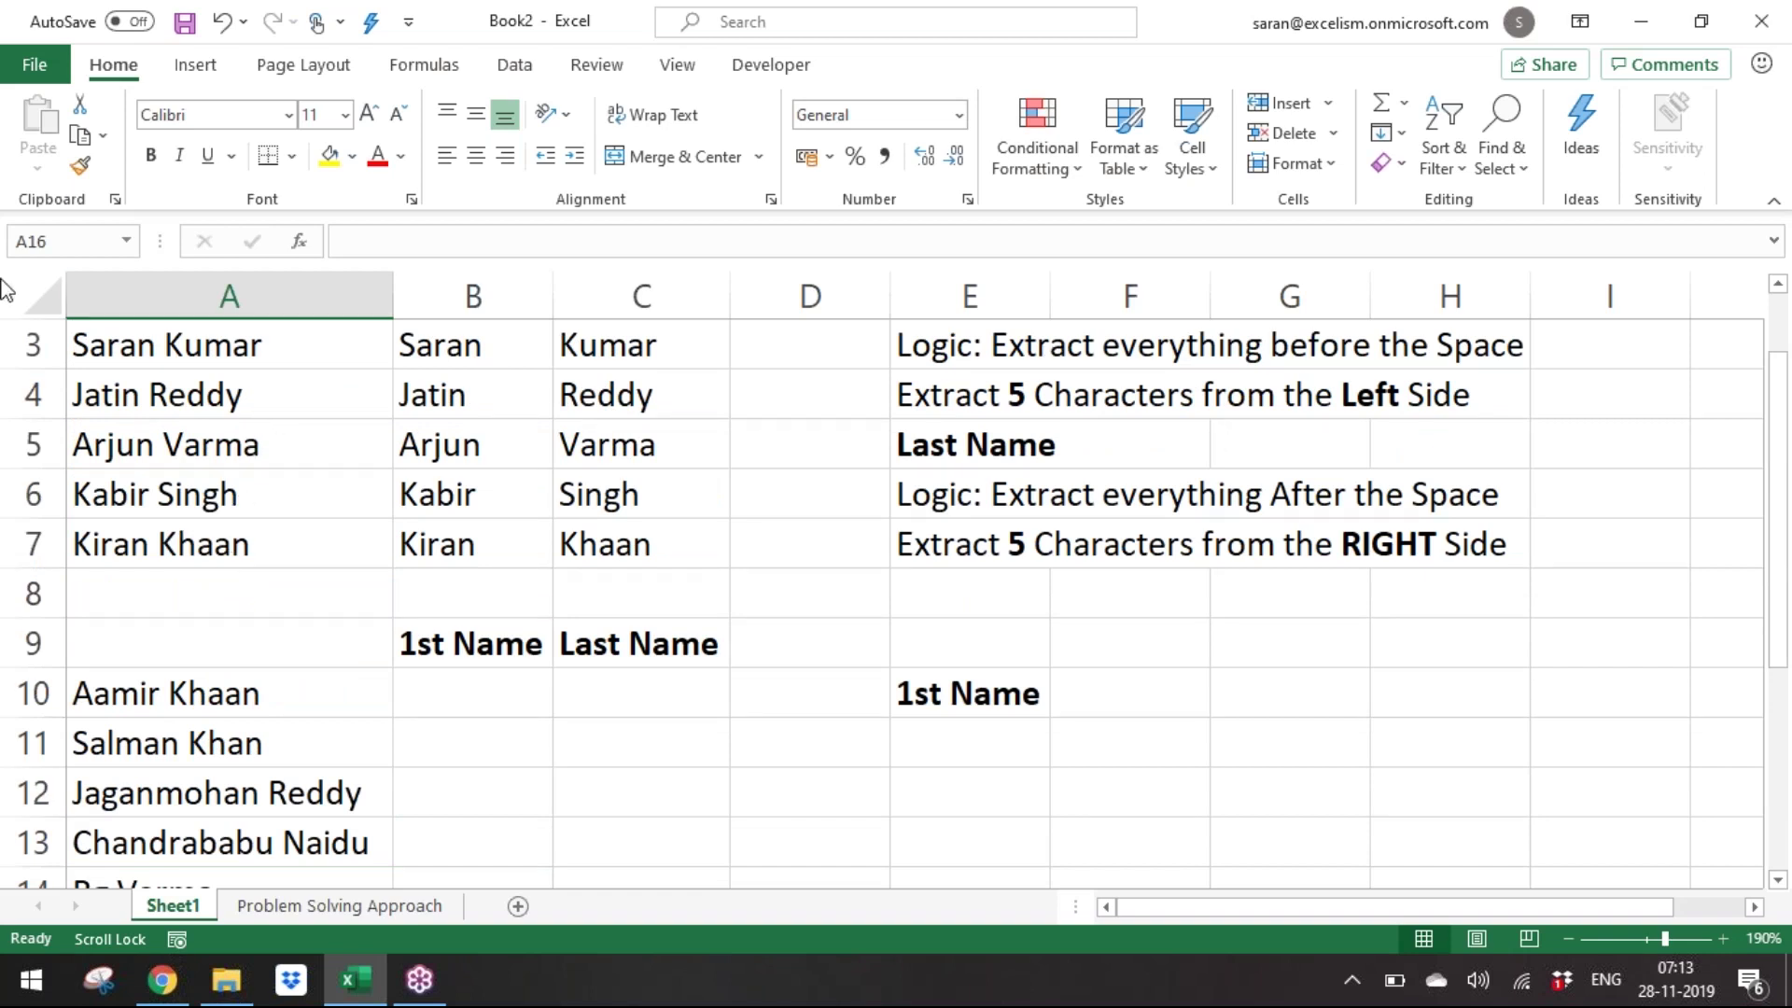
{"action": "left_click", "coordinate": [200, 345]}
{"action": "left_click_drag", "start_coordinate": [214, 399], "coordinate": [217, 544]}
{"action": "left_click", "coordinate": [472, 797]}
{"action": "scroll", "coordinate": [471, 798], "scroll_direction": "down", "scroll_amount": 1}
{"action": "scroll", "coordinate": [472, 798], "scroll_direction": "down", "scroll_amount": 2}
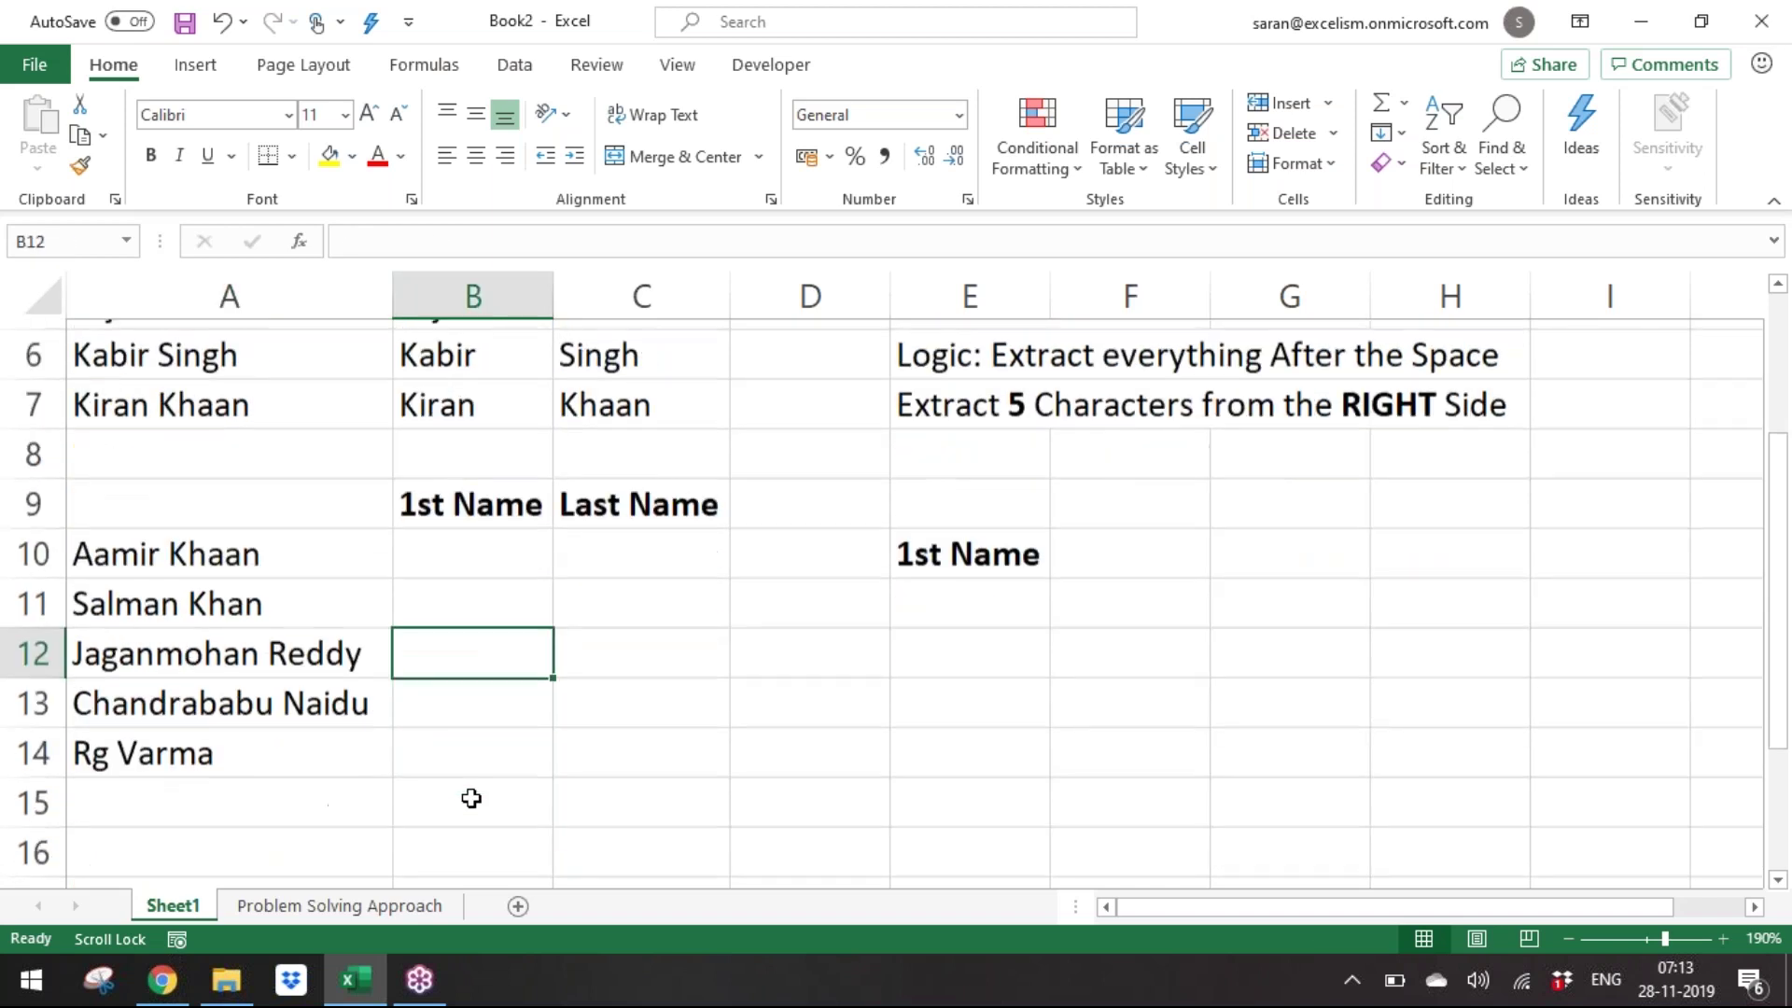
Back on Problem Solving Approach, type '3. Check the important aspects in the Logic' in A3.
{"action": "key", "text": "Scroll_Lock"}
{"action": "key", "text": "Up"}
{"action": "key", "text": "Up"}
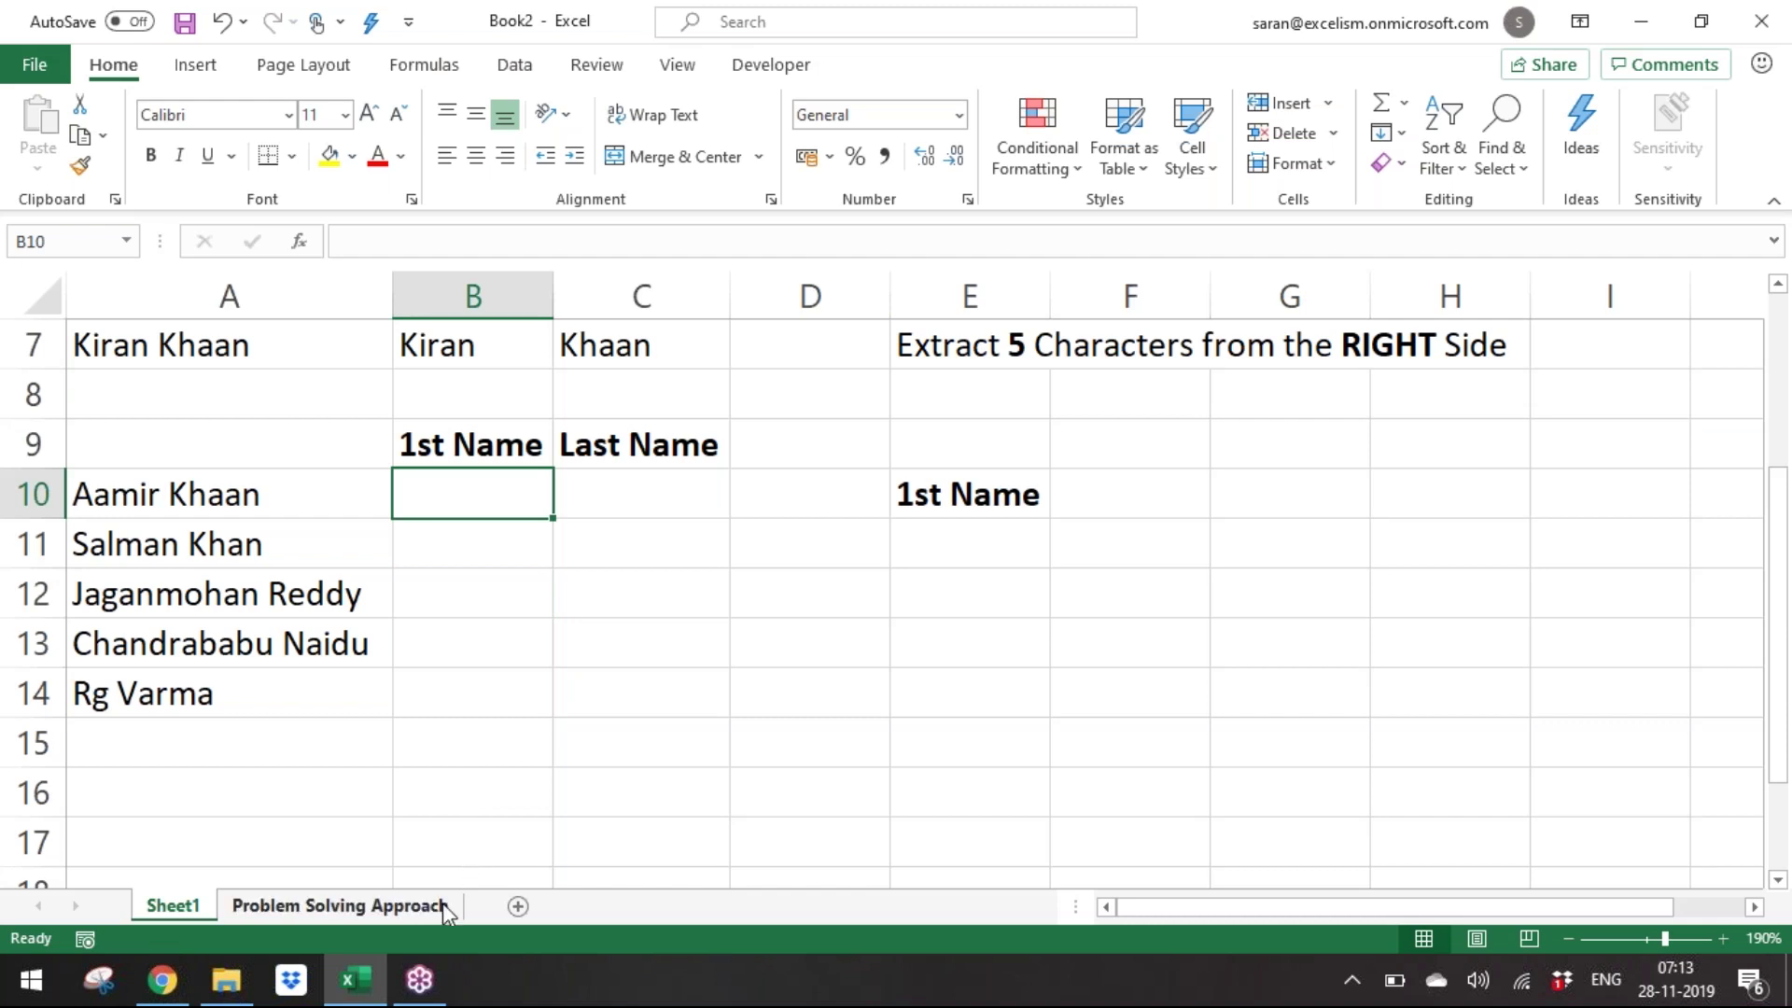
{"action": "left_click", "coordinate": [438, 910]}
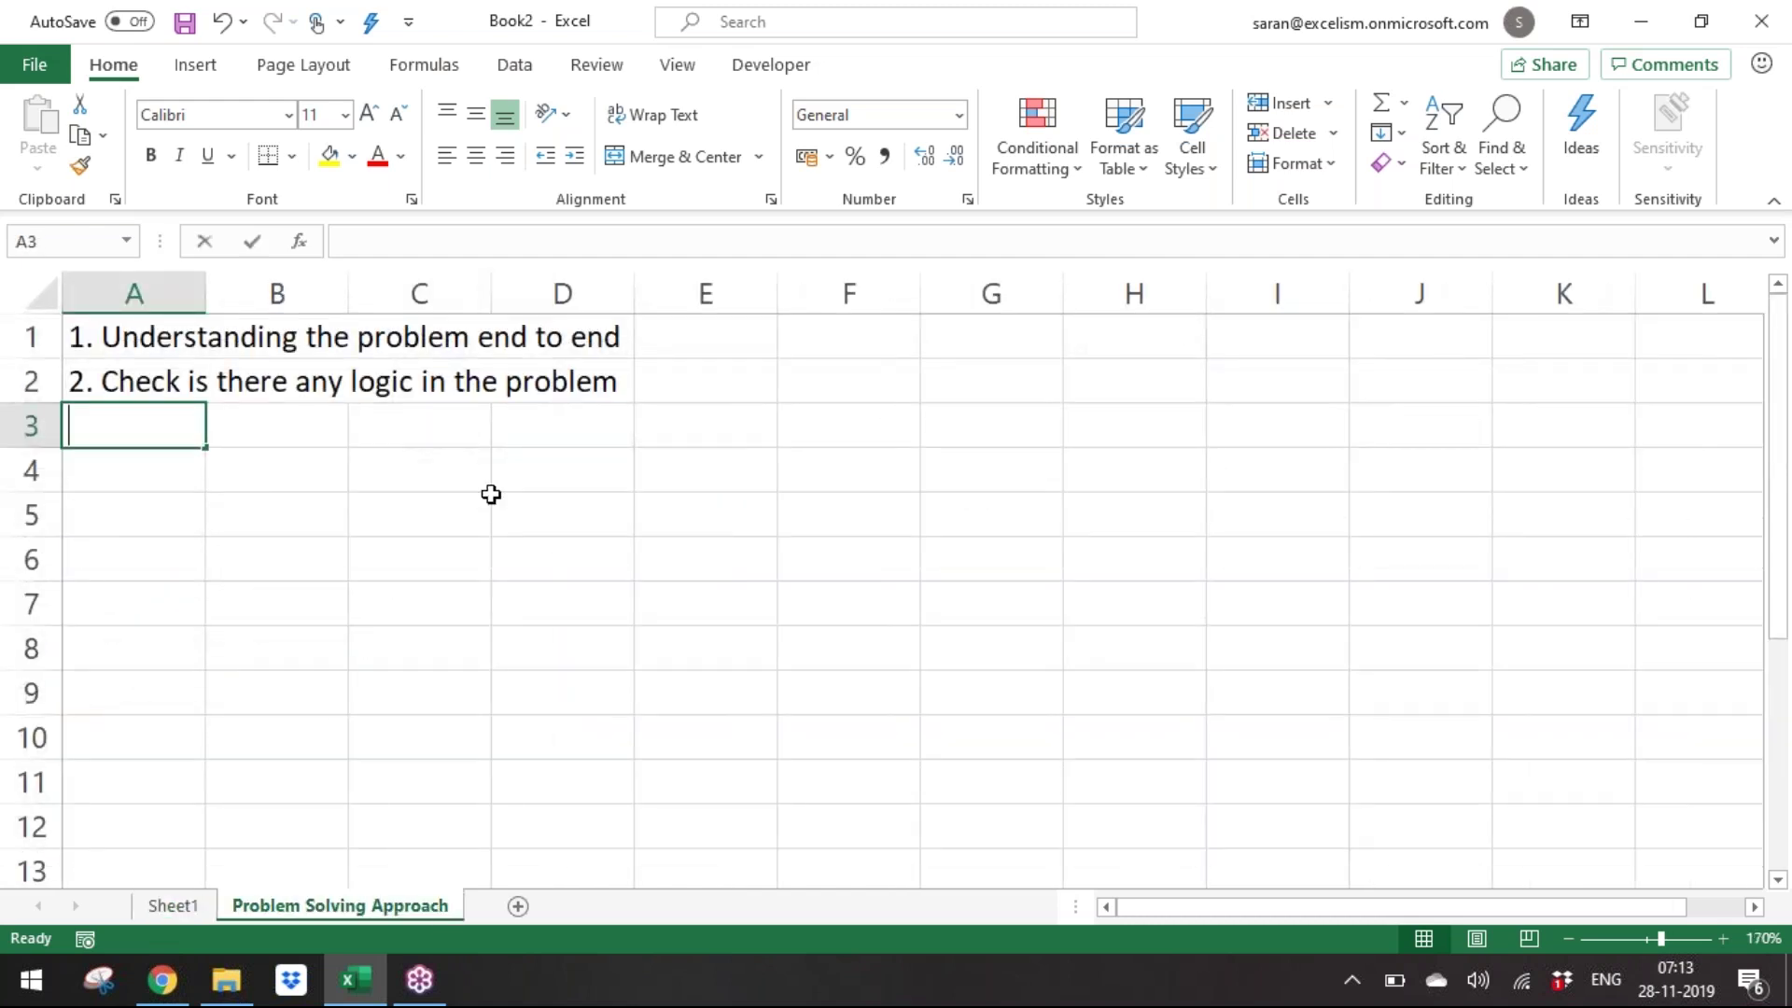
{"action": "type", "text": "3. Check"}
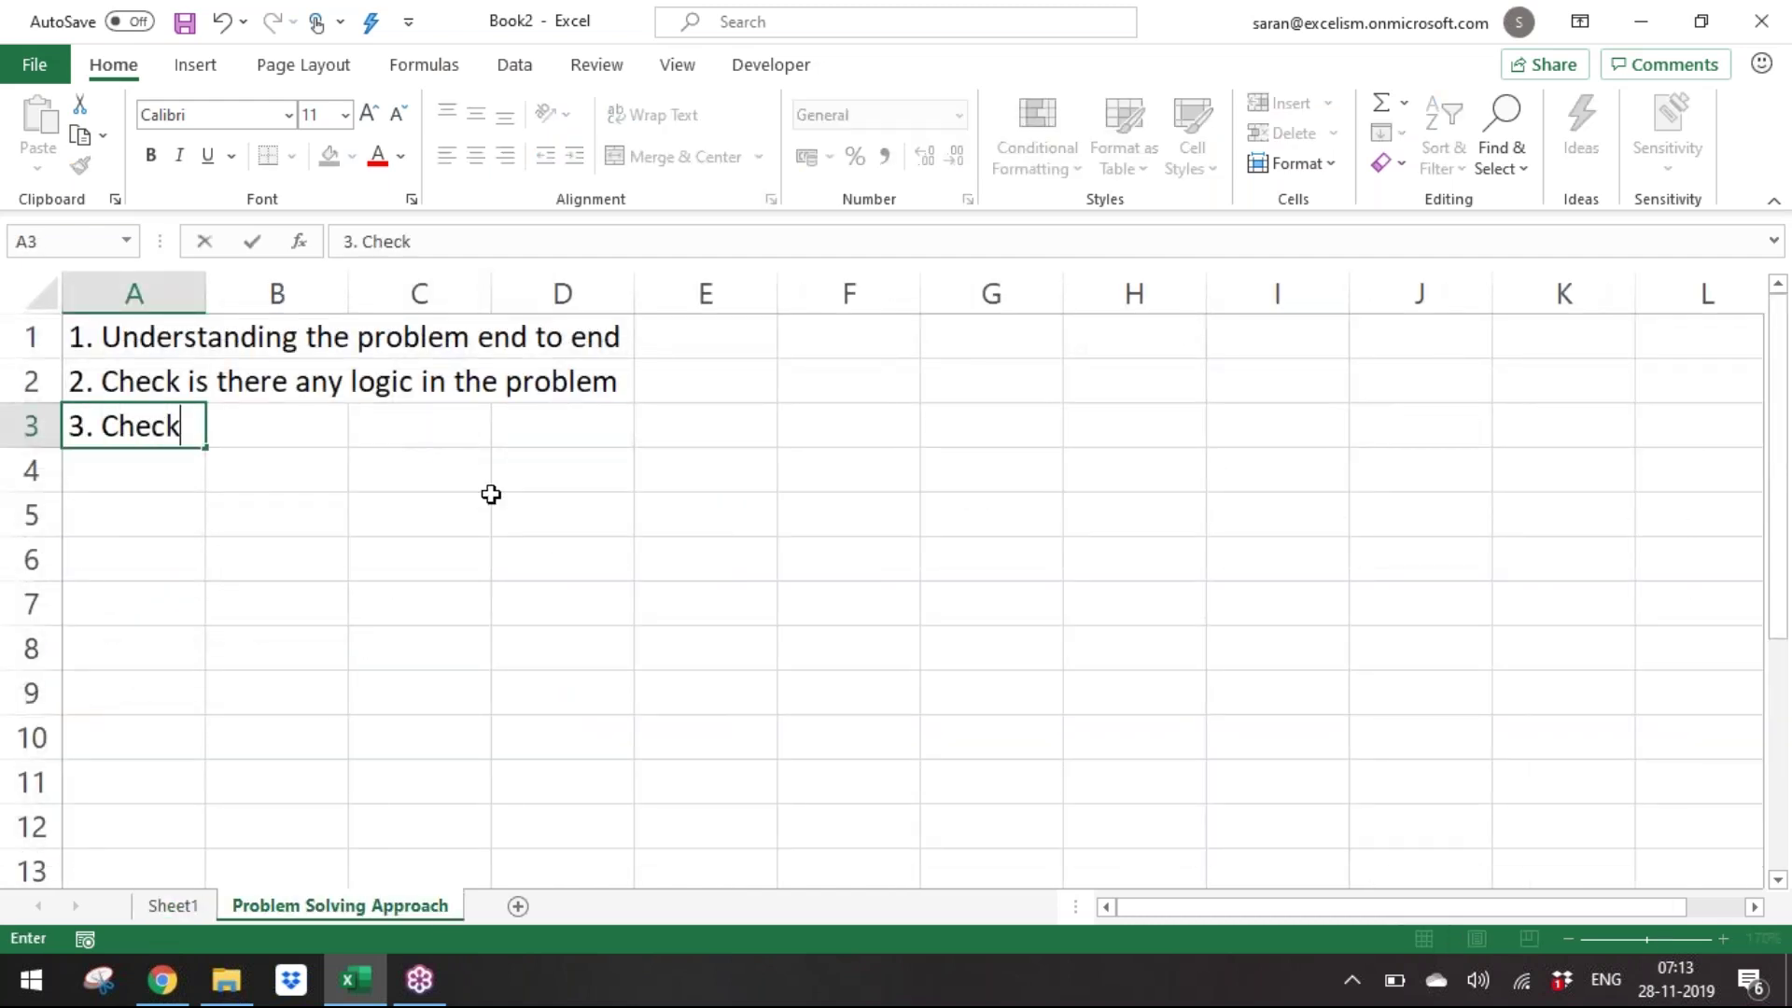
{"action": "type", "text": " the importan"}
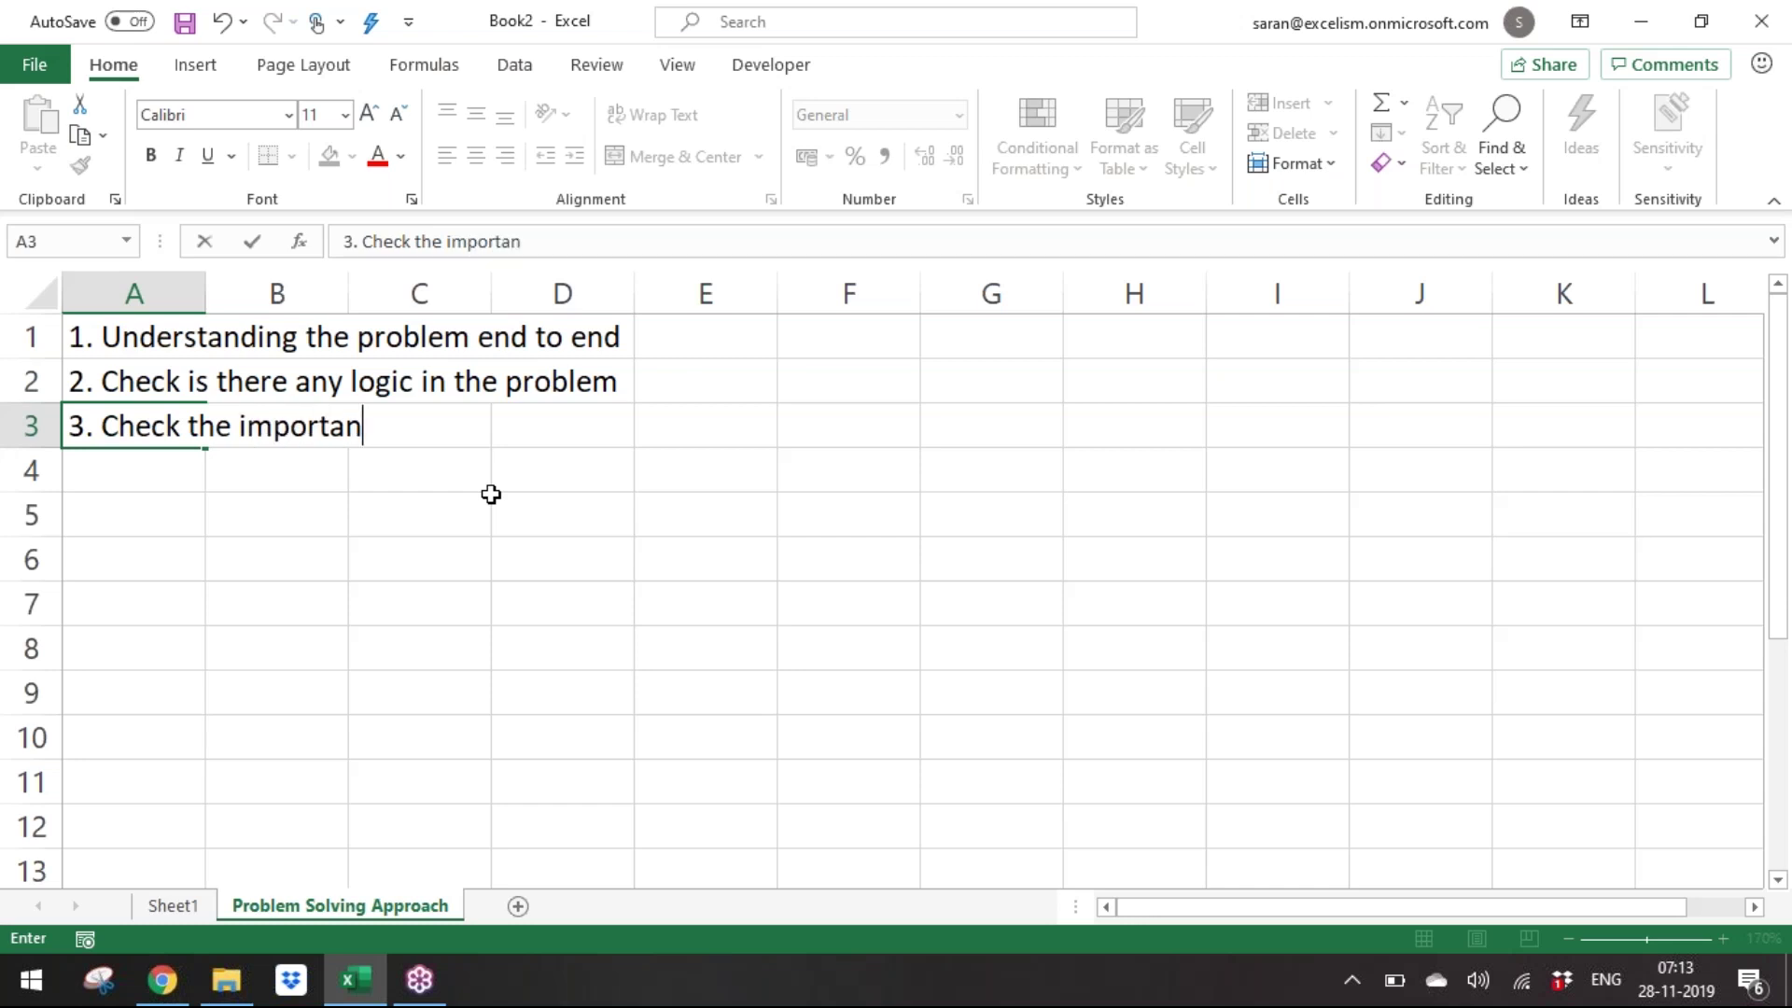
{"action": "type", "text": "t aspect"}
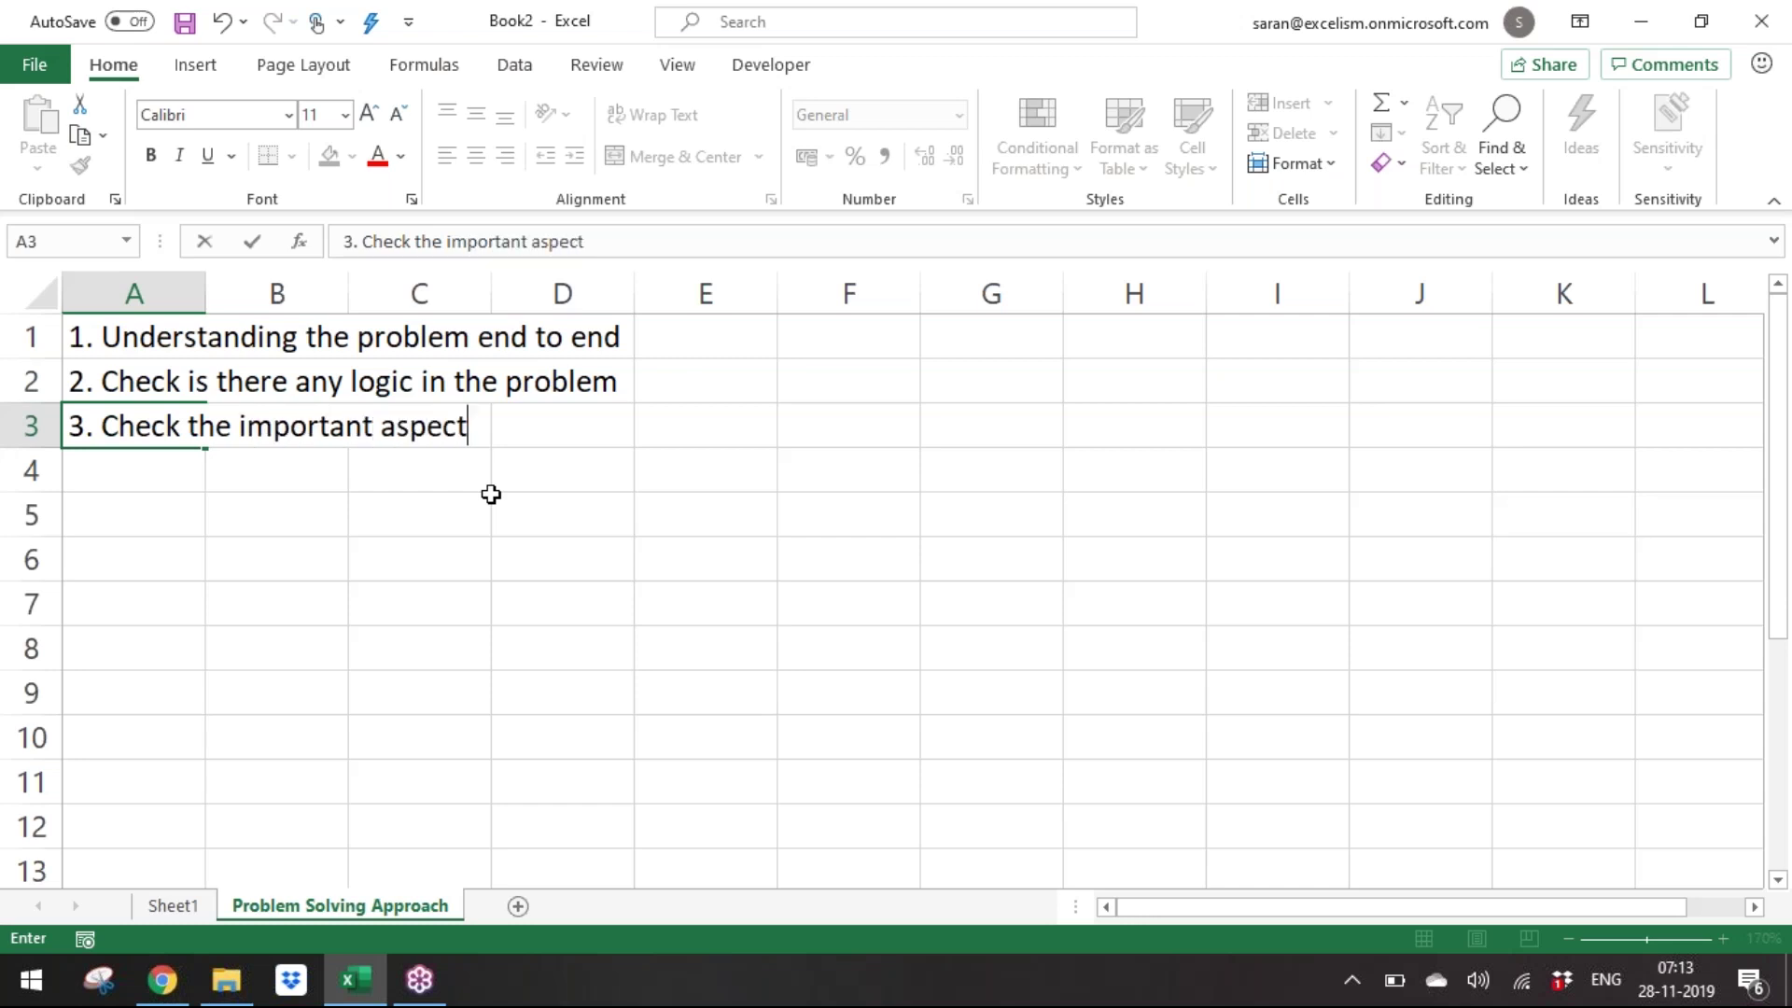
{"action": "type", "text": "s in the Logic"}
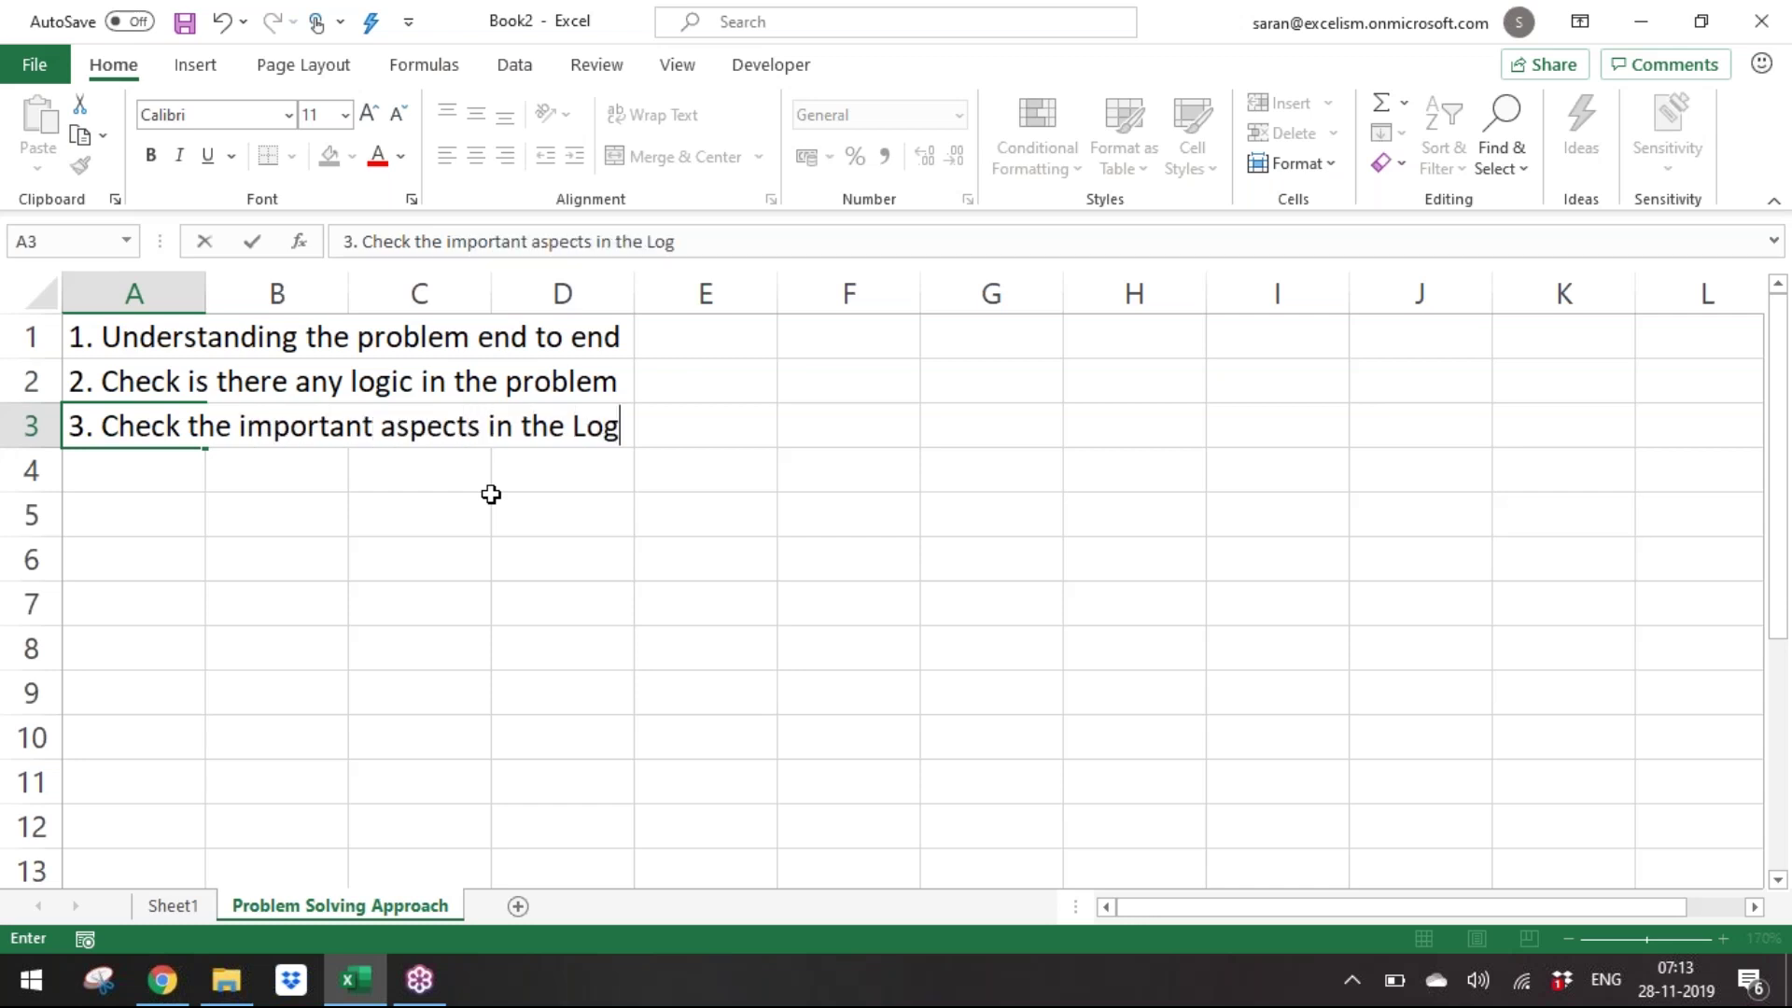
Enter step 4, 'Because those important aspects may be the parameters in the function/formula', then begin '5'.
{"action": "key", "text": "Return"}
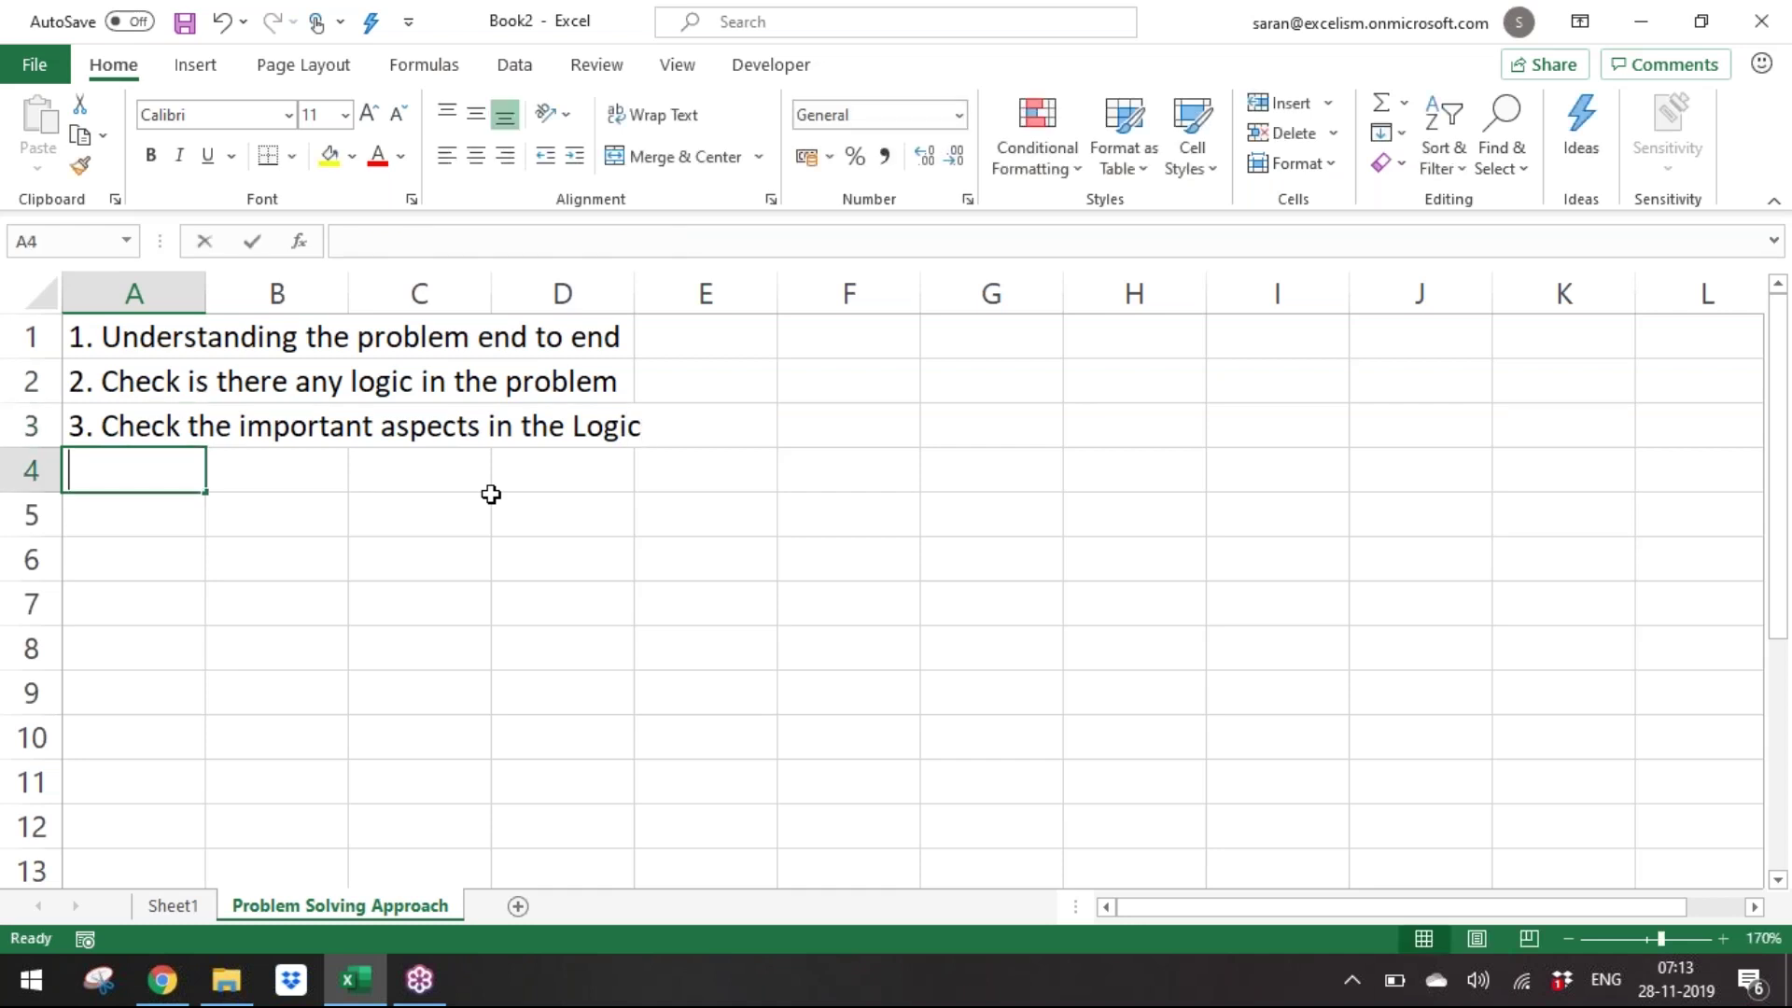
{"action": "type", "text": "4. Bec"}
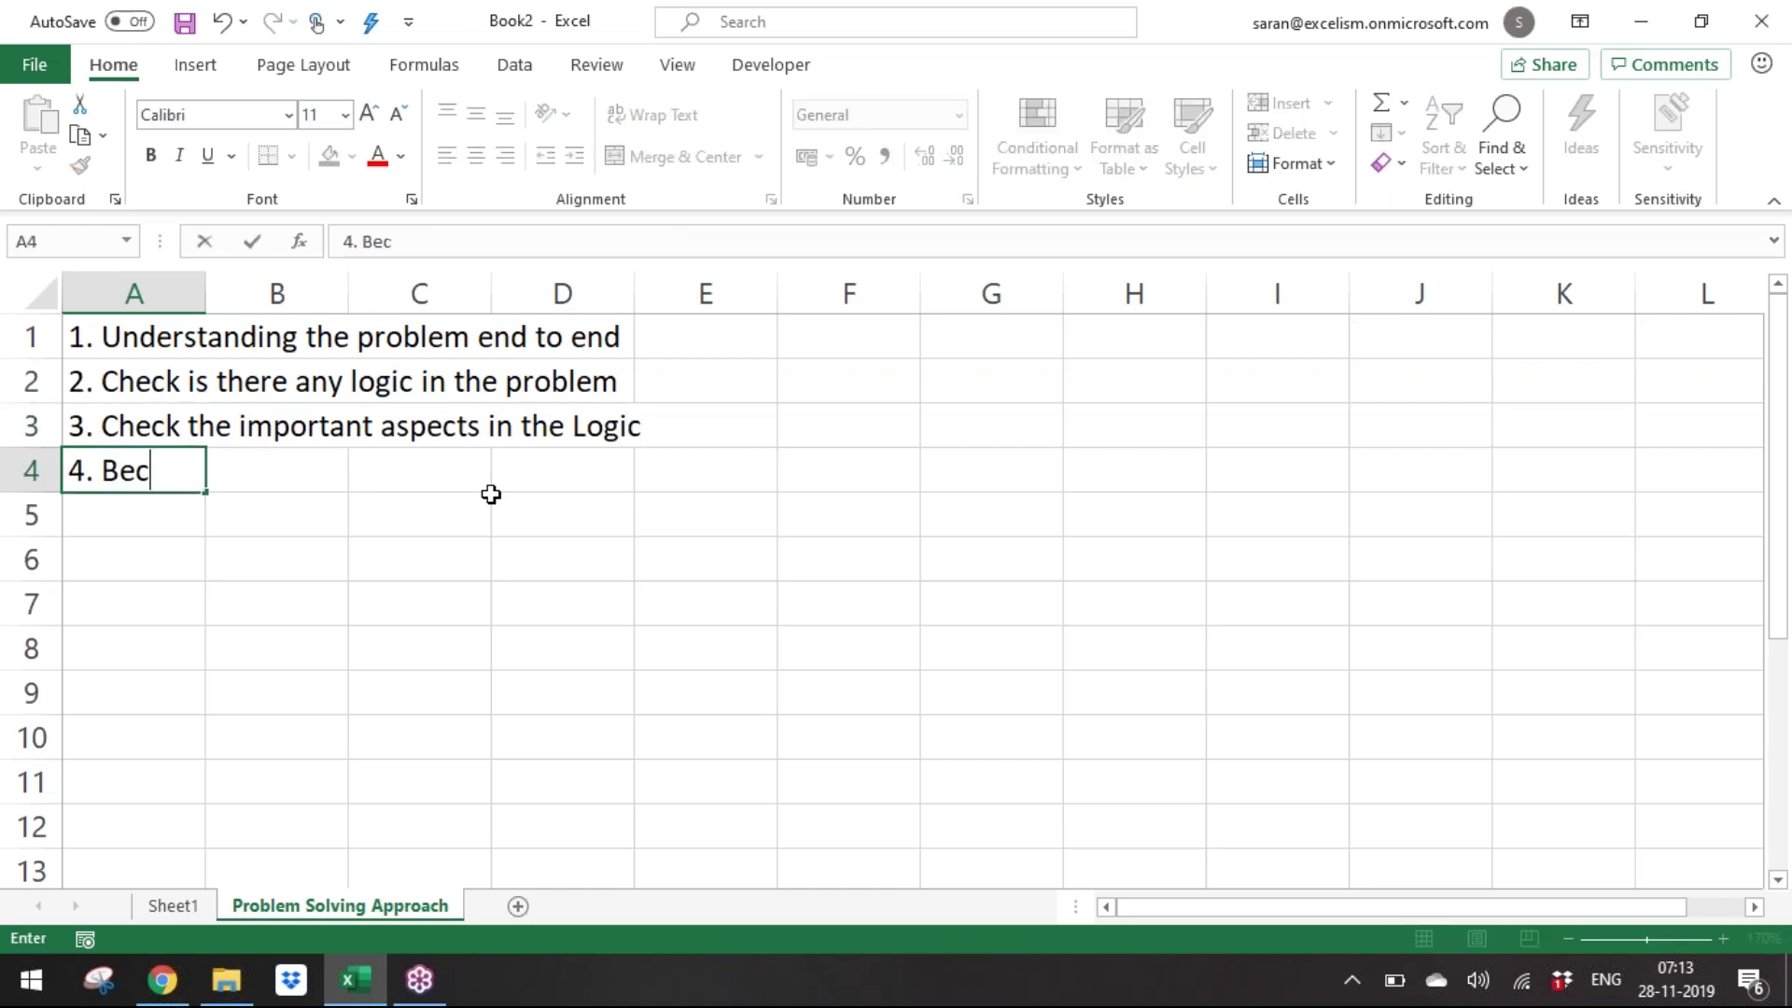
{"action": "type", "text": "ause those i"}
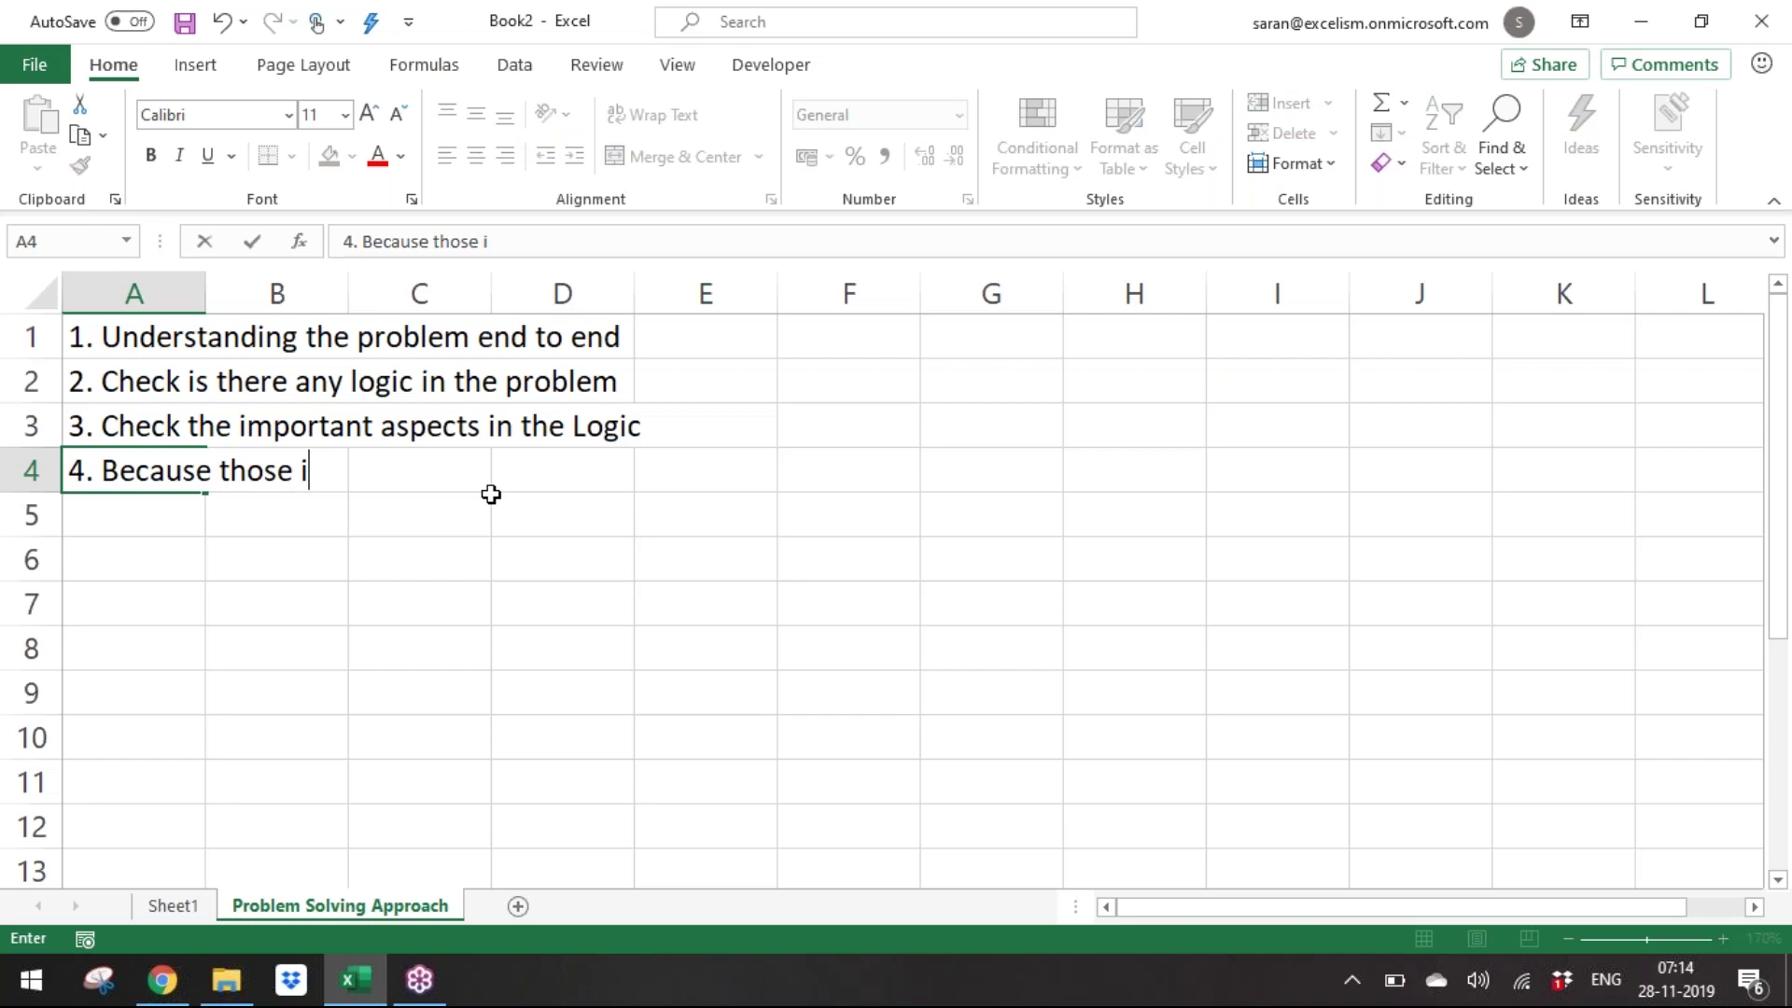
{"action": "type", "text": "mportant as[pec"}
{"action": "key", "text": "BackSpace"}
{"action": "key", "text": "BackSpace"}
{"action": "key", "text": "BackSpace"}
{"action": "key", "text": "BackSpace"}
{"action": "type", "text": "pects may be the parameters "}
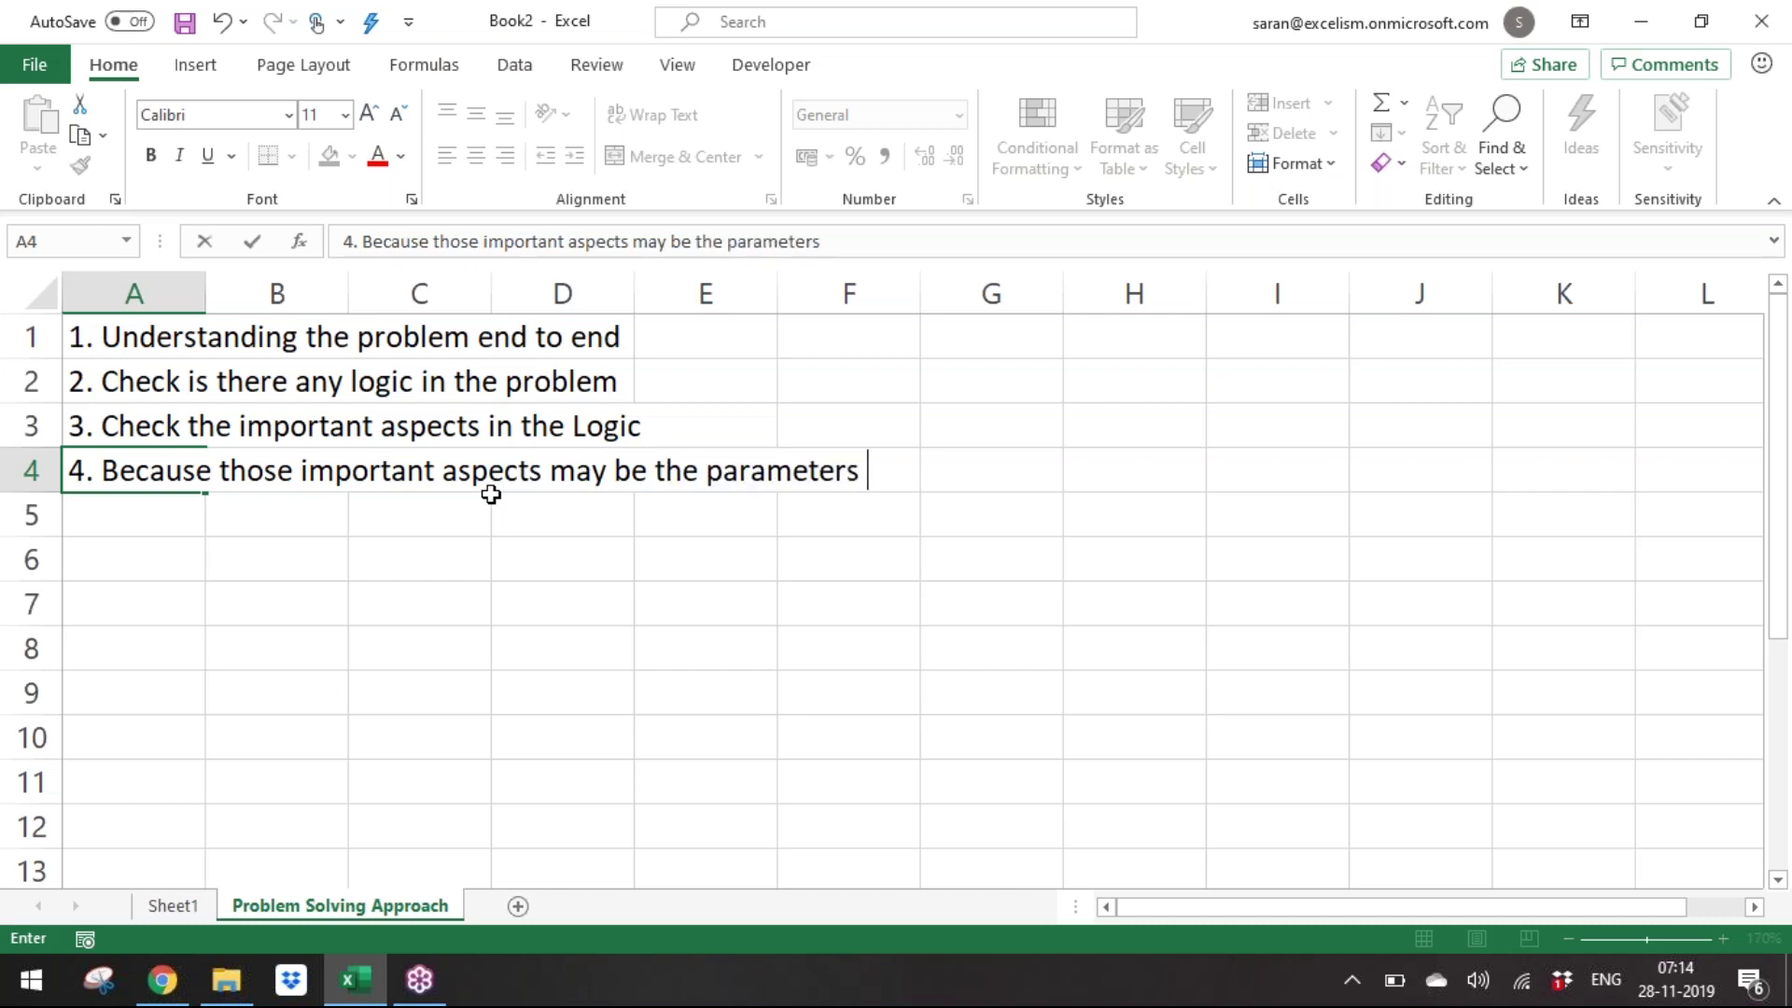
{"action": "type", "text": "in the funciton"}
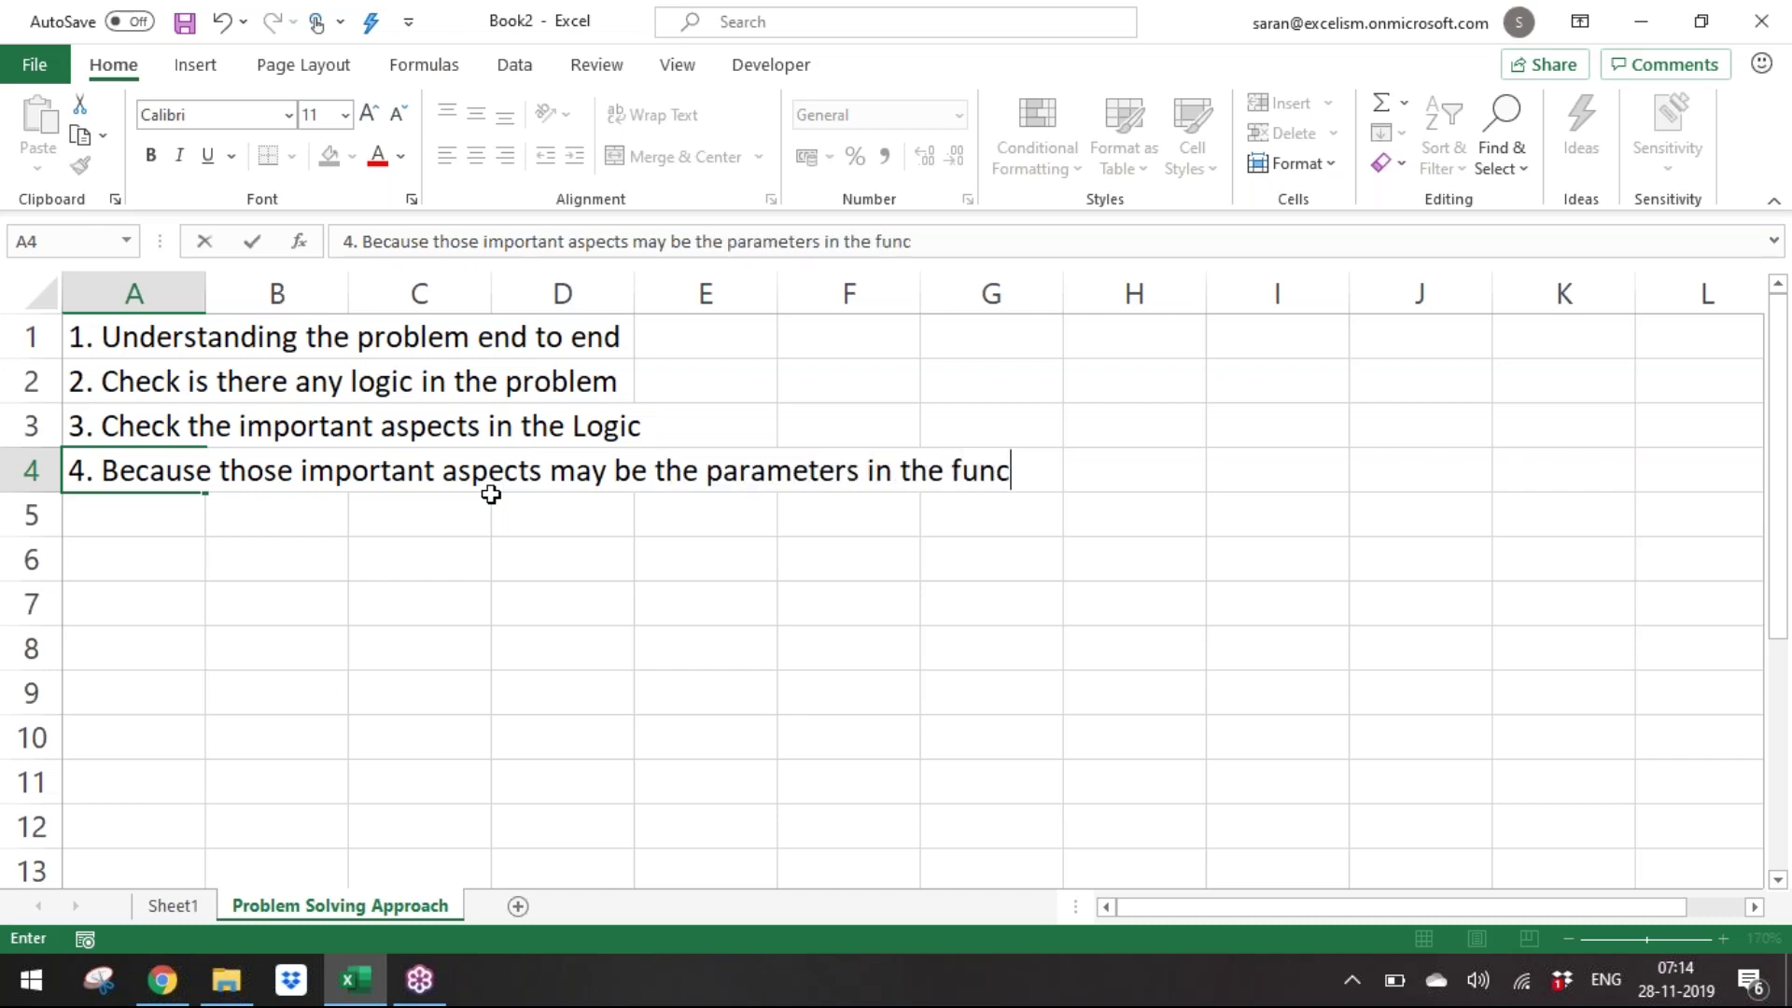
{"action": "key", "text": "BackSpace"}
{"action": "key", "text": "BackSpace"}
{"action": "key", "text": "BackSpace"}
{"action": "key", "text": "BackSpace"}
{"action": "type", "text": "tion/fpormu"}
{"action": "key", "text": "BackSpace"}
{"action": "type", "text": "="}
{"action": "key", "text": "BackSpace"}
{"action": "key", "text": "BackSpace"}
{"action": "key", "text": "BackSpace"}
{"action": "key", "text": "BackSpace"}
{"action": "key", "text": "BackSpace"}
{"action": "type", "text": "ormula"}
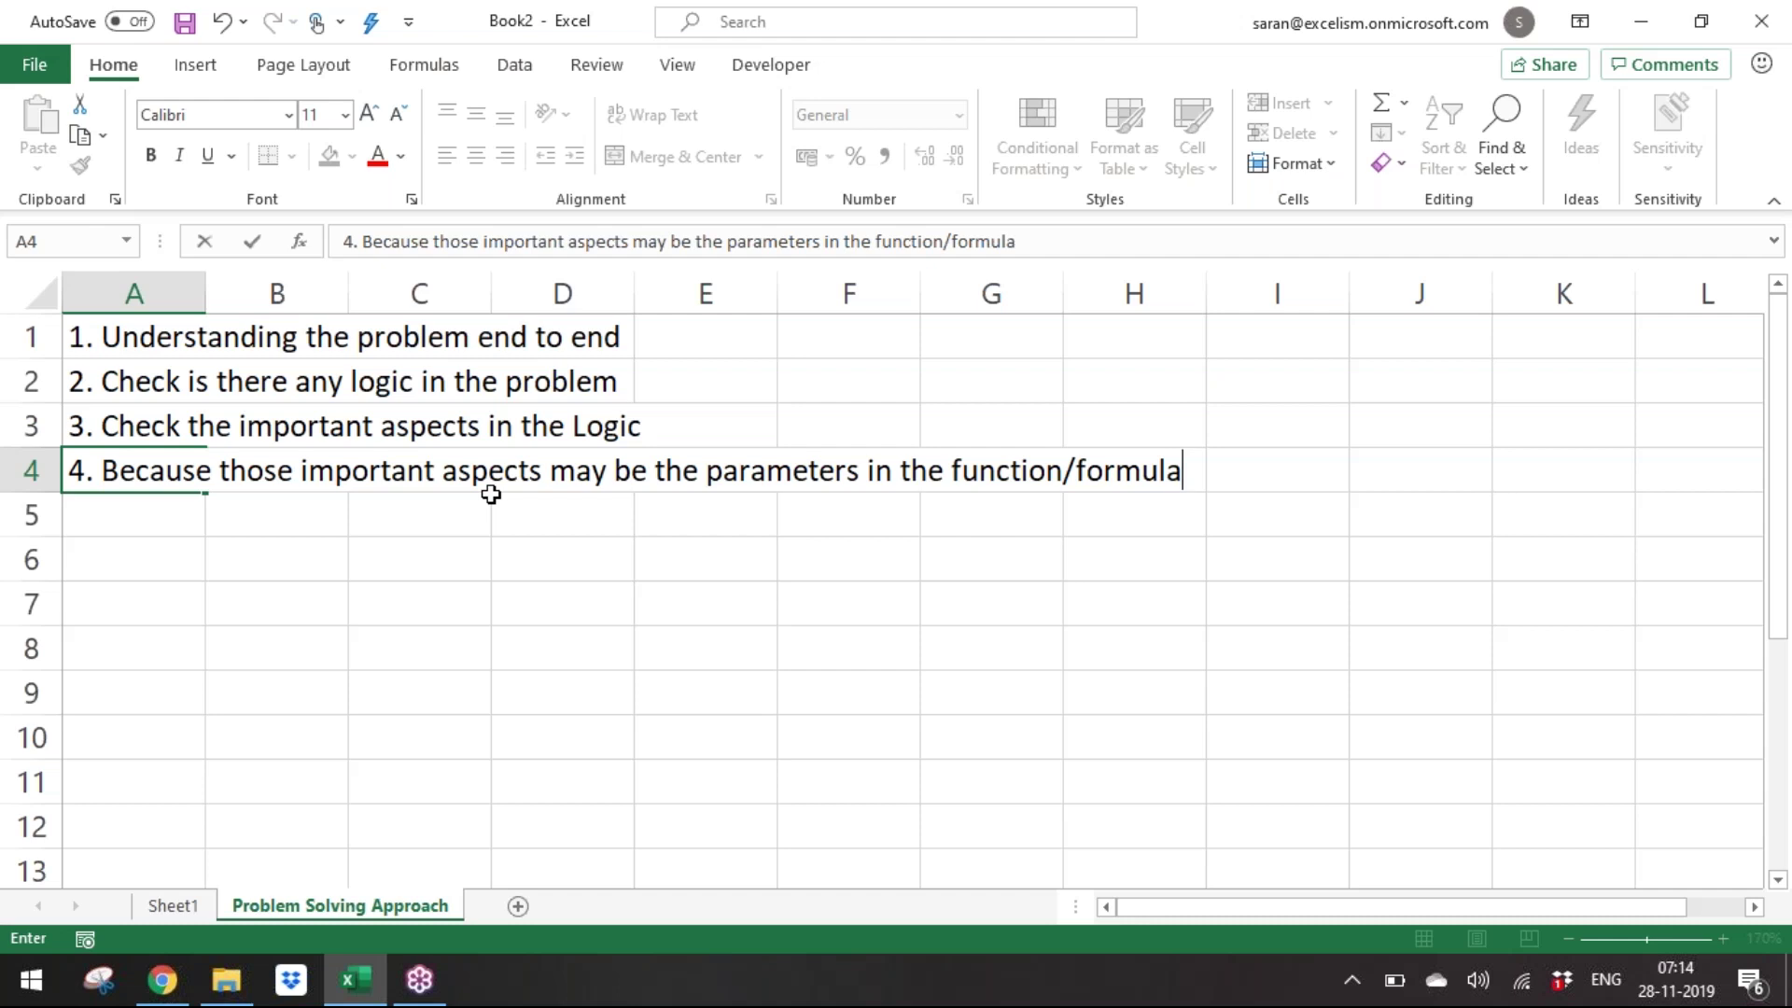
{"action": "key", "text": "Return"}
{"action": "type", "text": "5."}
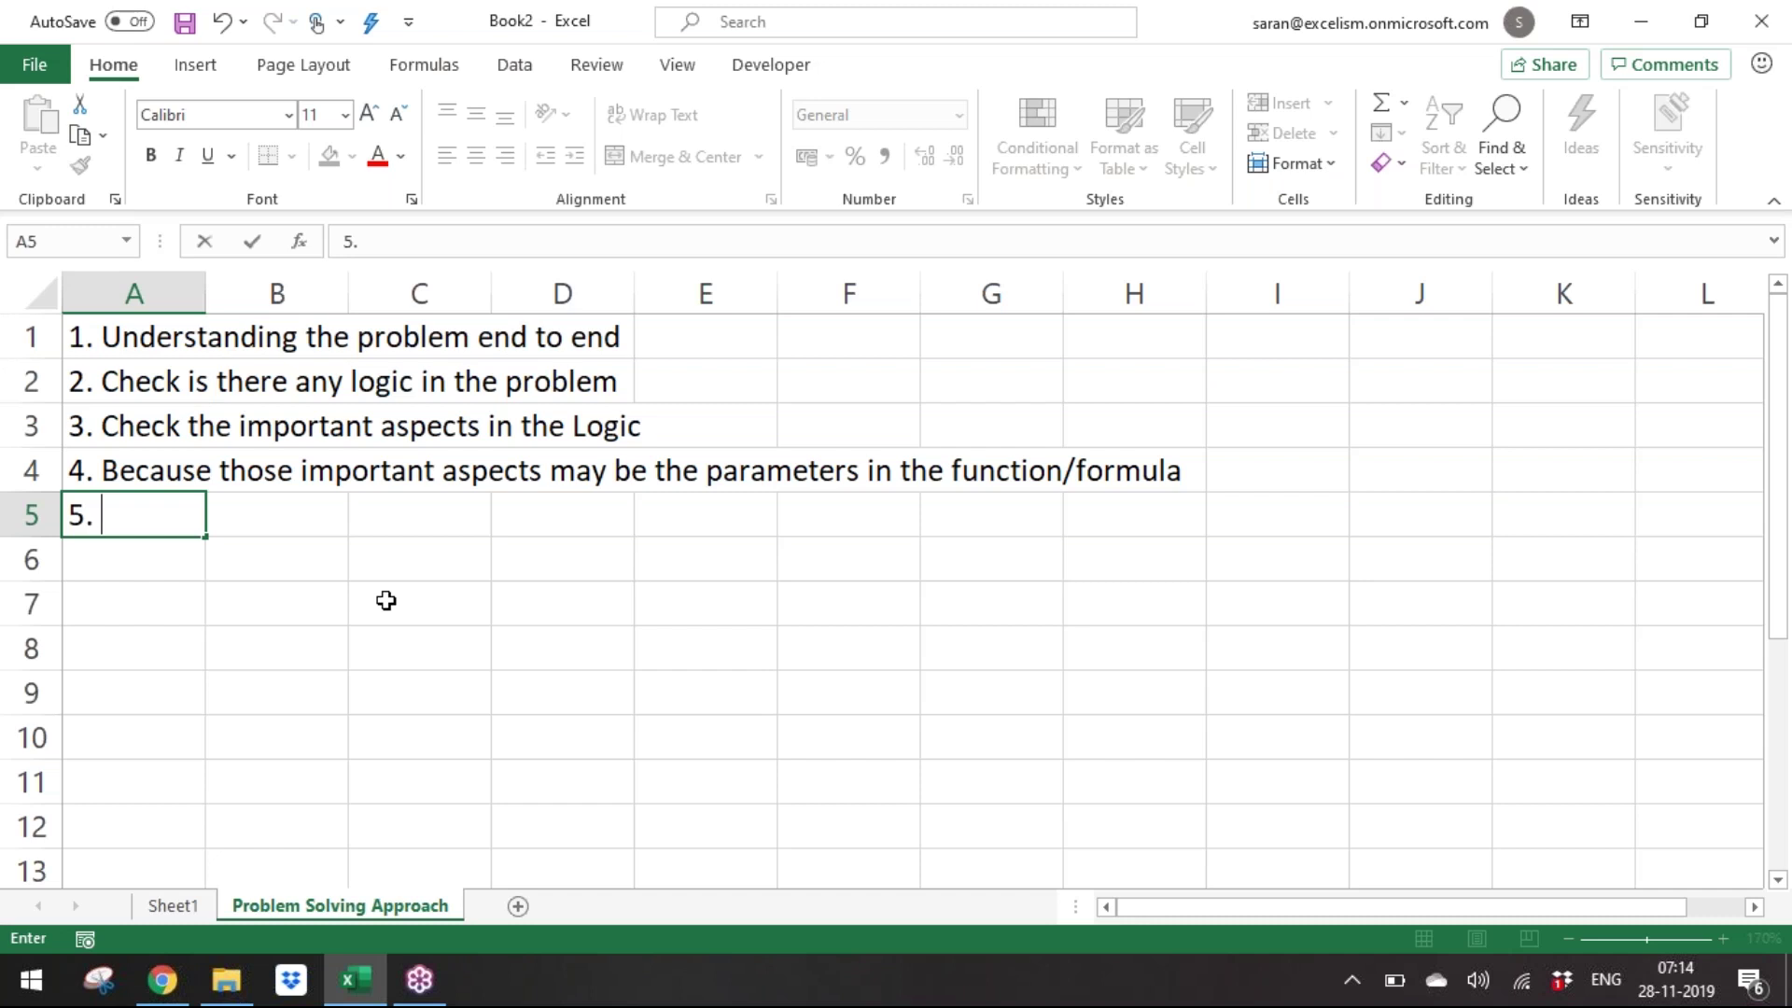
Enter step 5 in A5: 'Identify the Nature of Problem which can fit into excel category of the functions'.
{"action": "type", "text": "Identify the f"}
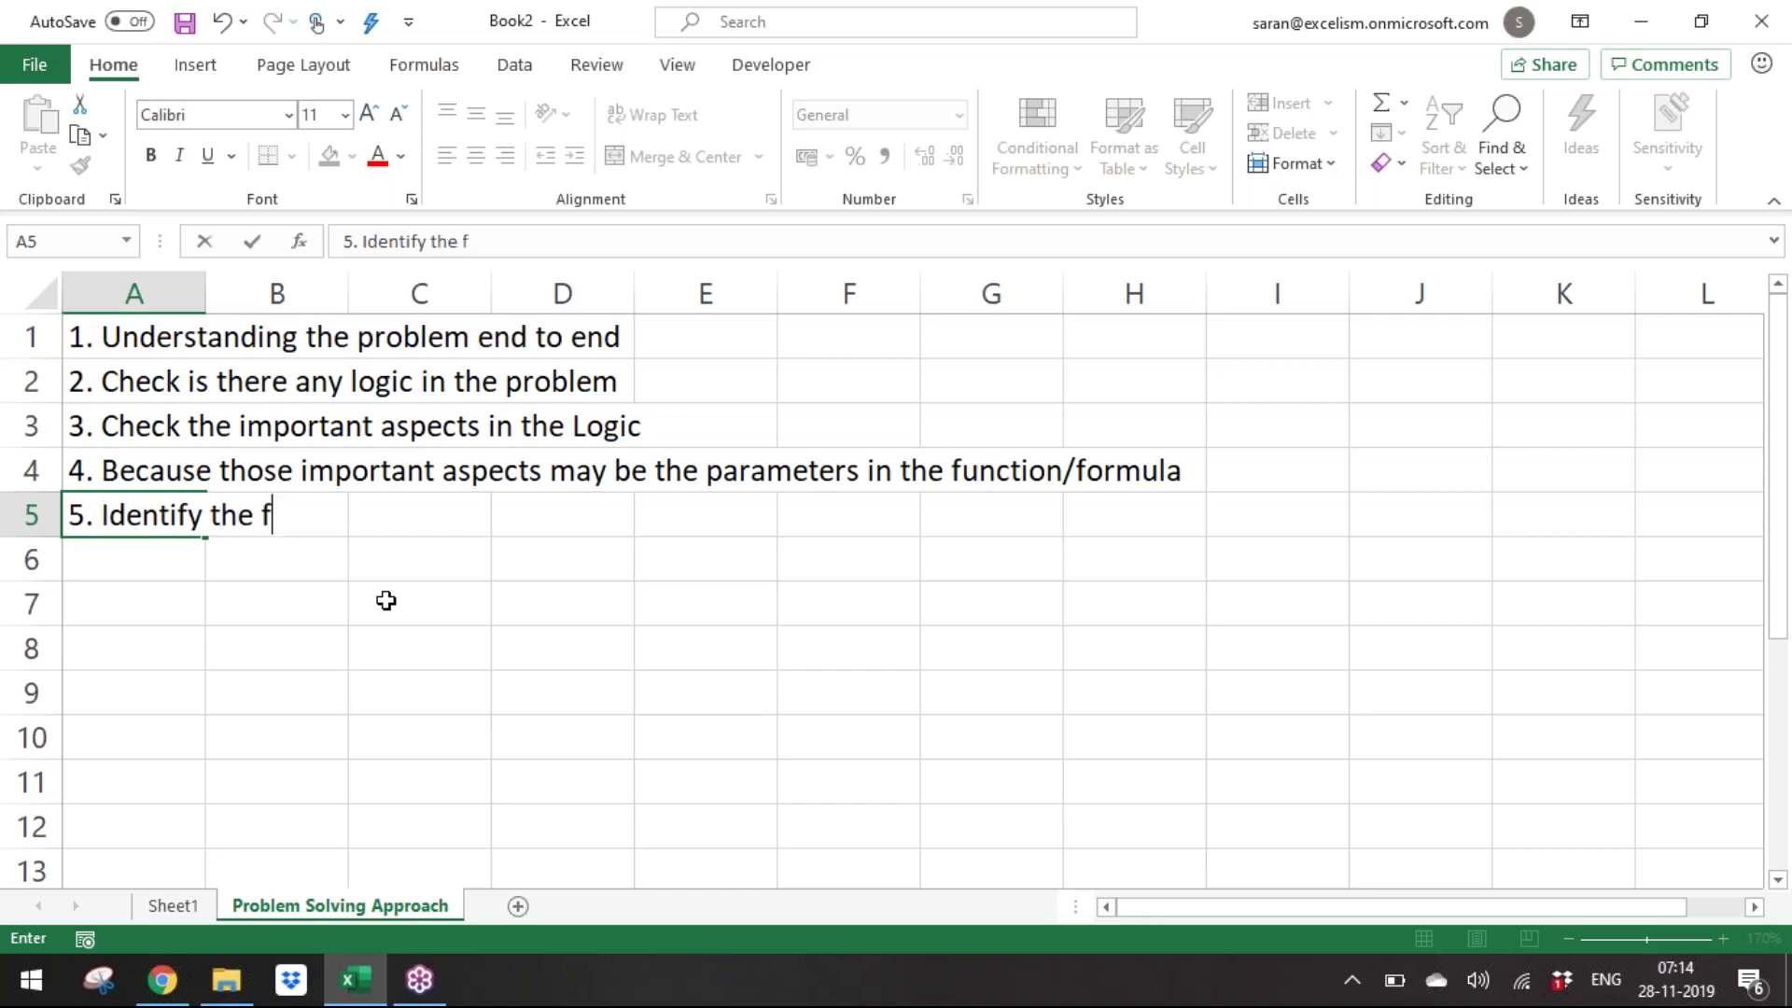
{"action": "type", "text": "unction which can"}
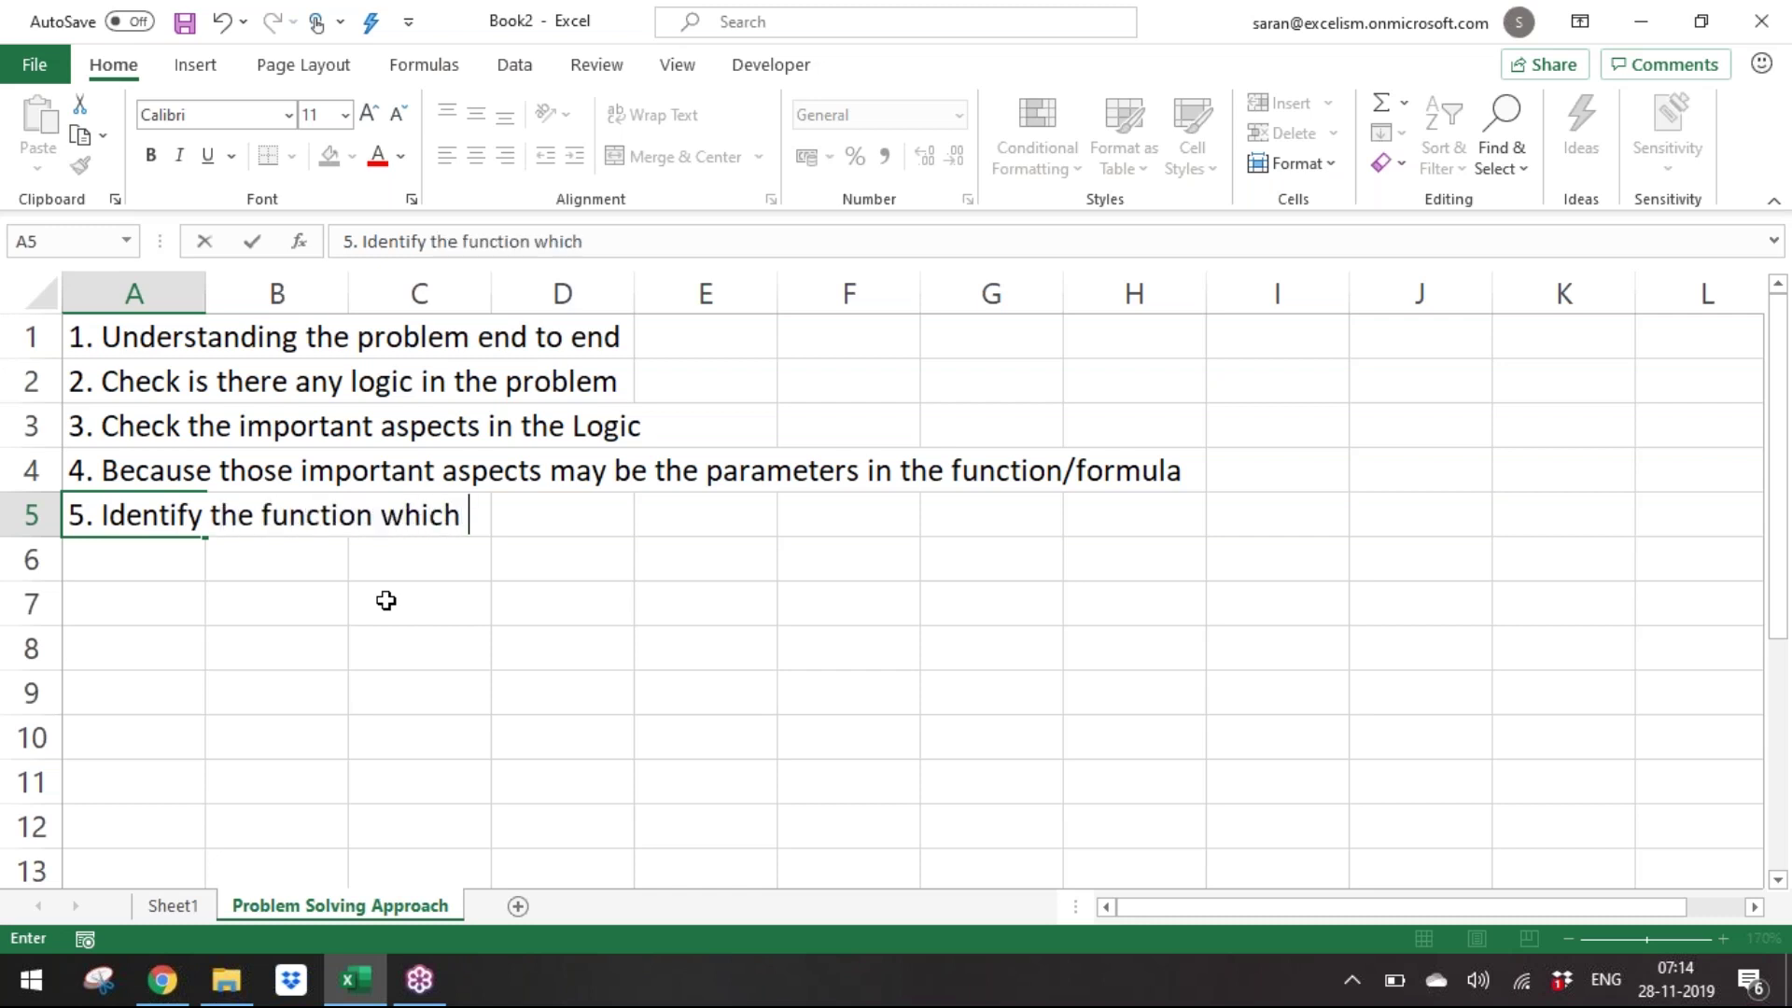
{"action": "key", "text": "BackSpace"}
{"action": "key", "text": "BackSpace"}
{"action": "key", "text": "BackSpace"}
{"action": "key", "text": "BackSpace"}
{"action": "key", "text": "BackSpace"}
{"action": "key", "text": "BackSpace"}
{"action": "key", "text": "BackSpace"}
{"action": "key", "text": "BackSpace"}
{"action": "key", "text": "BackSpace"}
{"action": "key", "text": "BackSpace"}
{"action": "key", "text": "BackSpace"}
{"action": "key", "text": "BackSpace"}
{"action": "key", "text": "BackSpace"}
{"action": "key", "text": "BackSpace"}
{"action": "key", "text": "BackSpace"}
{"action": "key", "text": "BackSpace"}
{"action": "key", "text": "BackSpace"}
{"action": "key", "text": "BackSpace"}
{"action": "type", "text": "Category"}
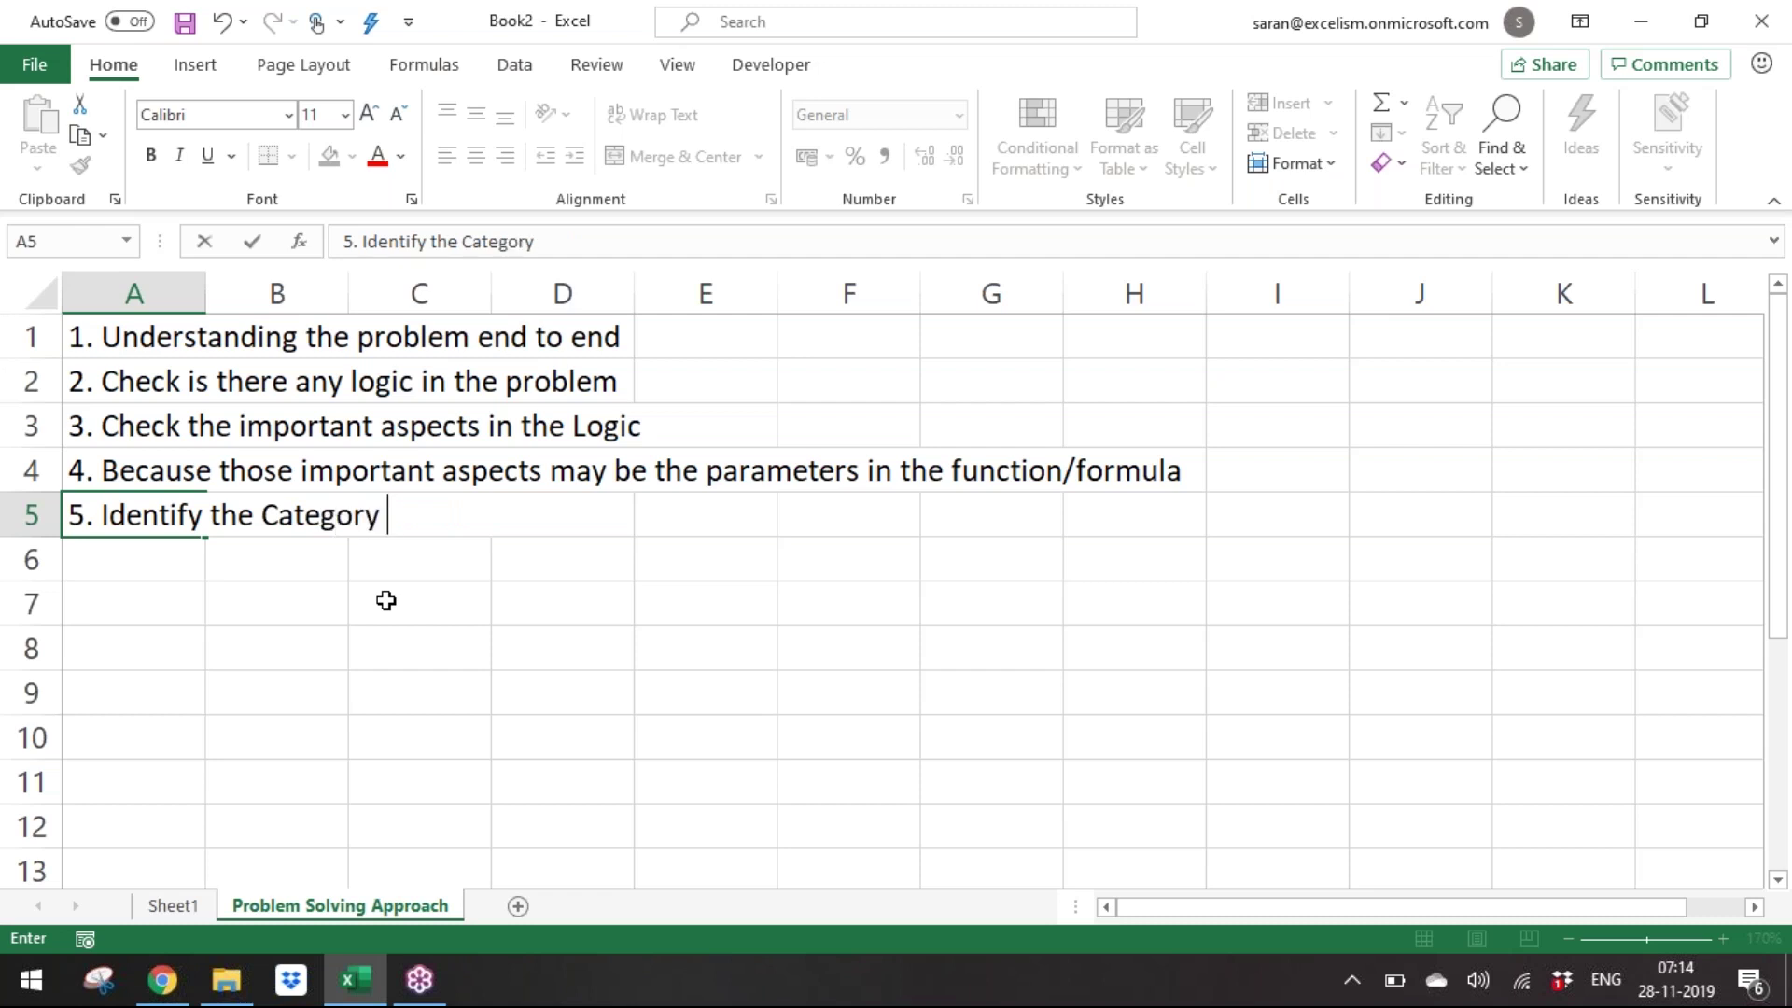
{"action": "key", "text": "BackSpace"}
{"action": "key", "text": "BackSpace"}
{"action": "key", "text": "BackSpace"}
{"action": "key", "text": "BackSpace"}
{"action": "key", "text": "BackSpace"}
{"action": "key", "text": "BackSpace"}
{"action": "key", "text": "BackSpace"}
{"action": "key", "text": "BackSpace"}
{"action": "type", "text": "Nature of "}
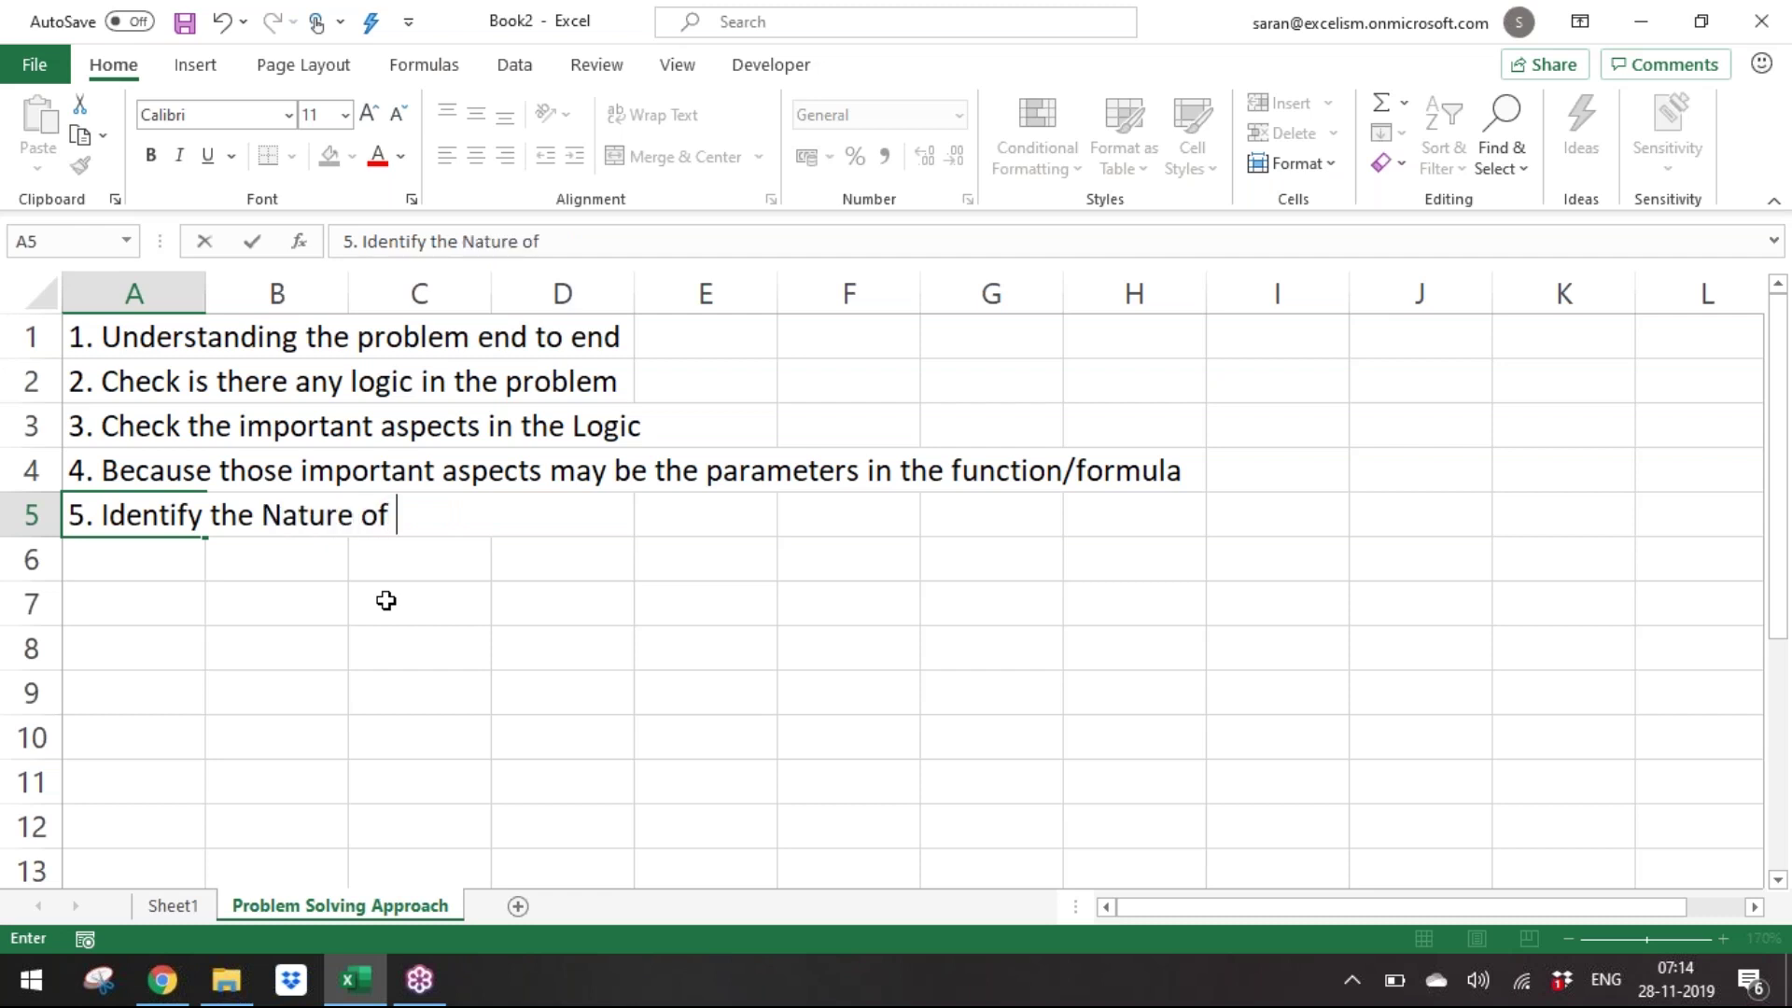
{"action": "type", "text": "Problem"}
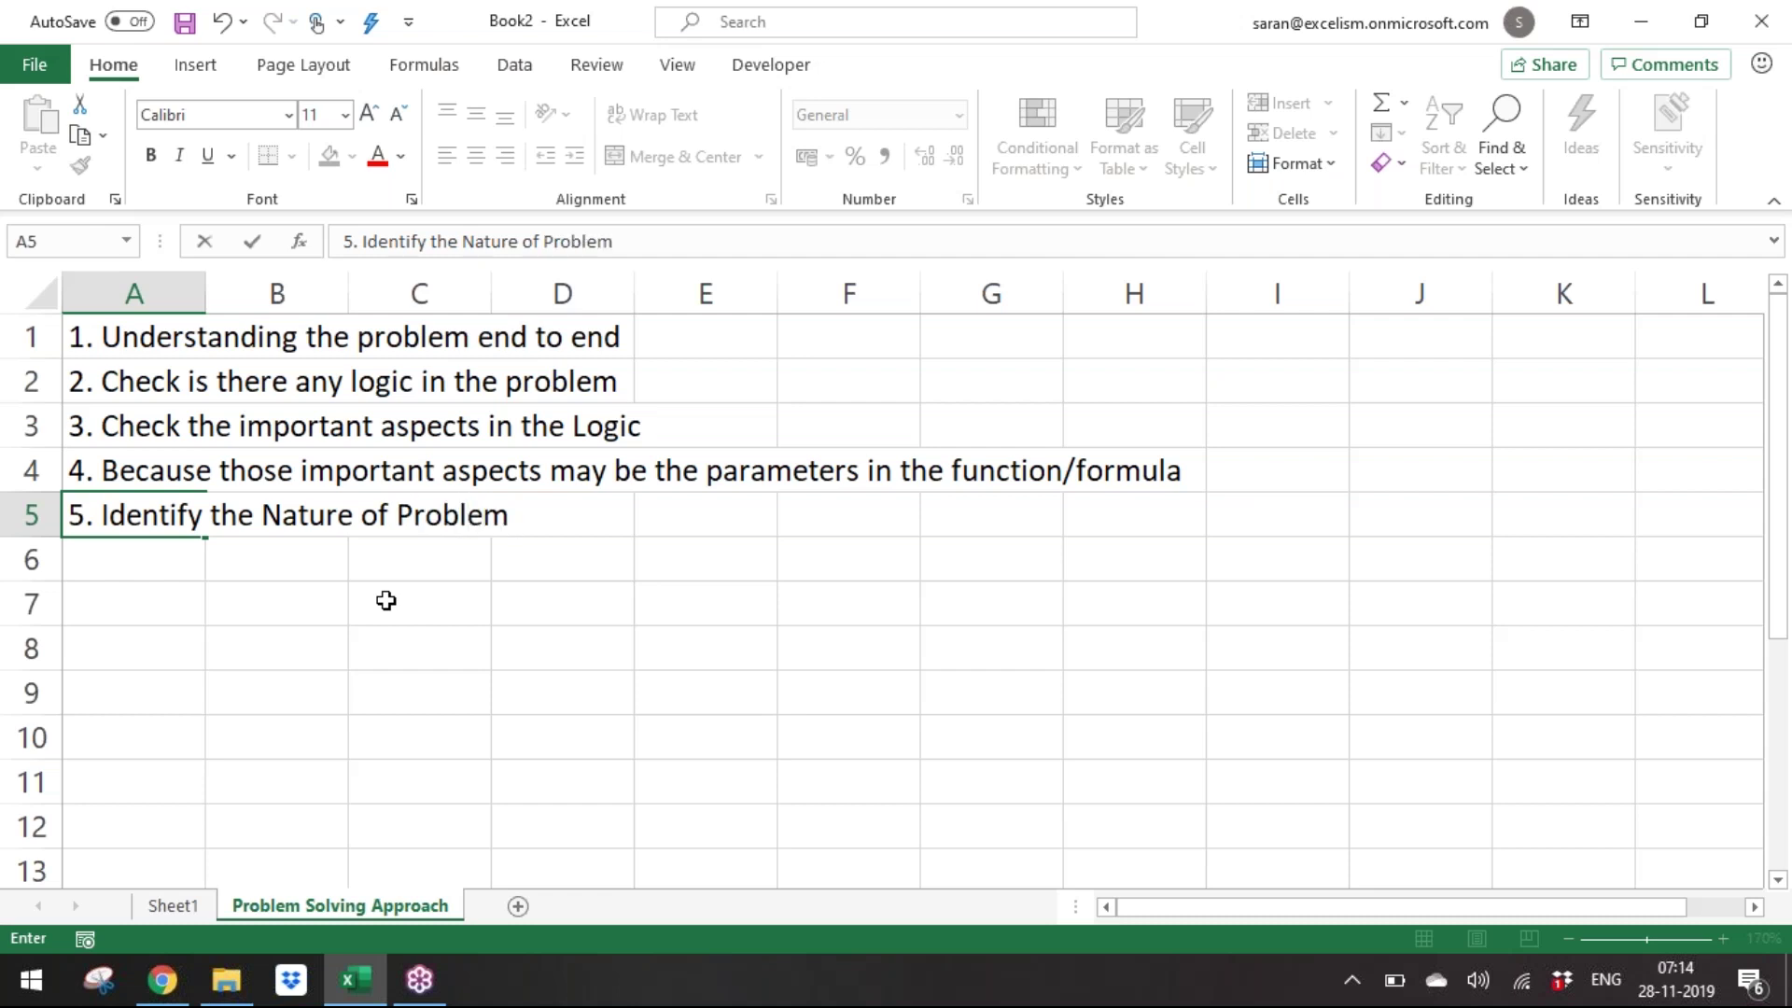
{"action": "type", "text": " which can "}
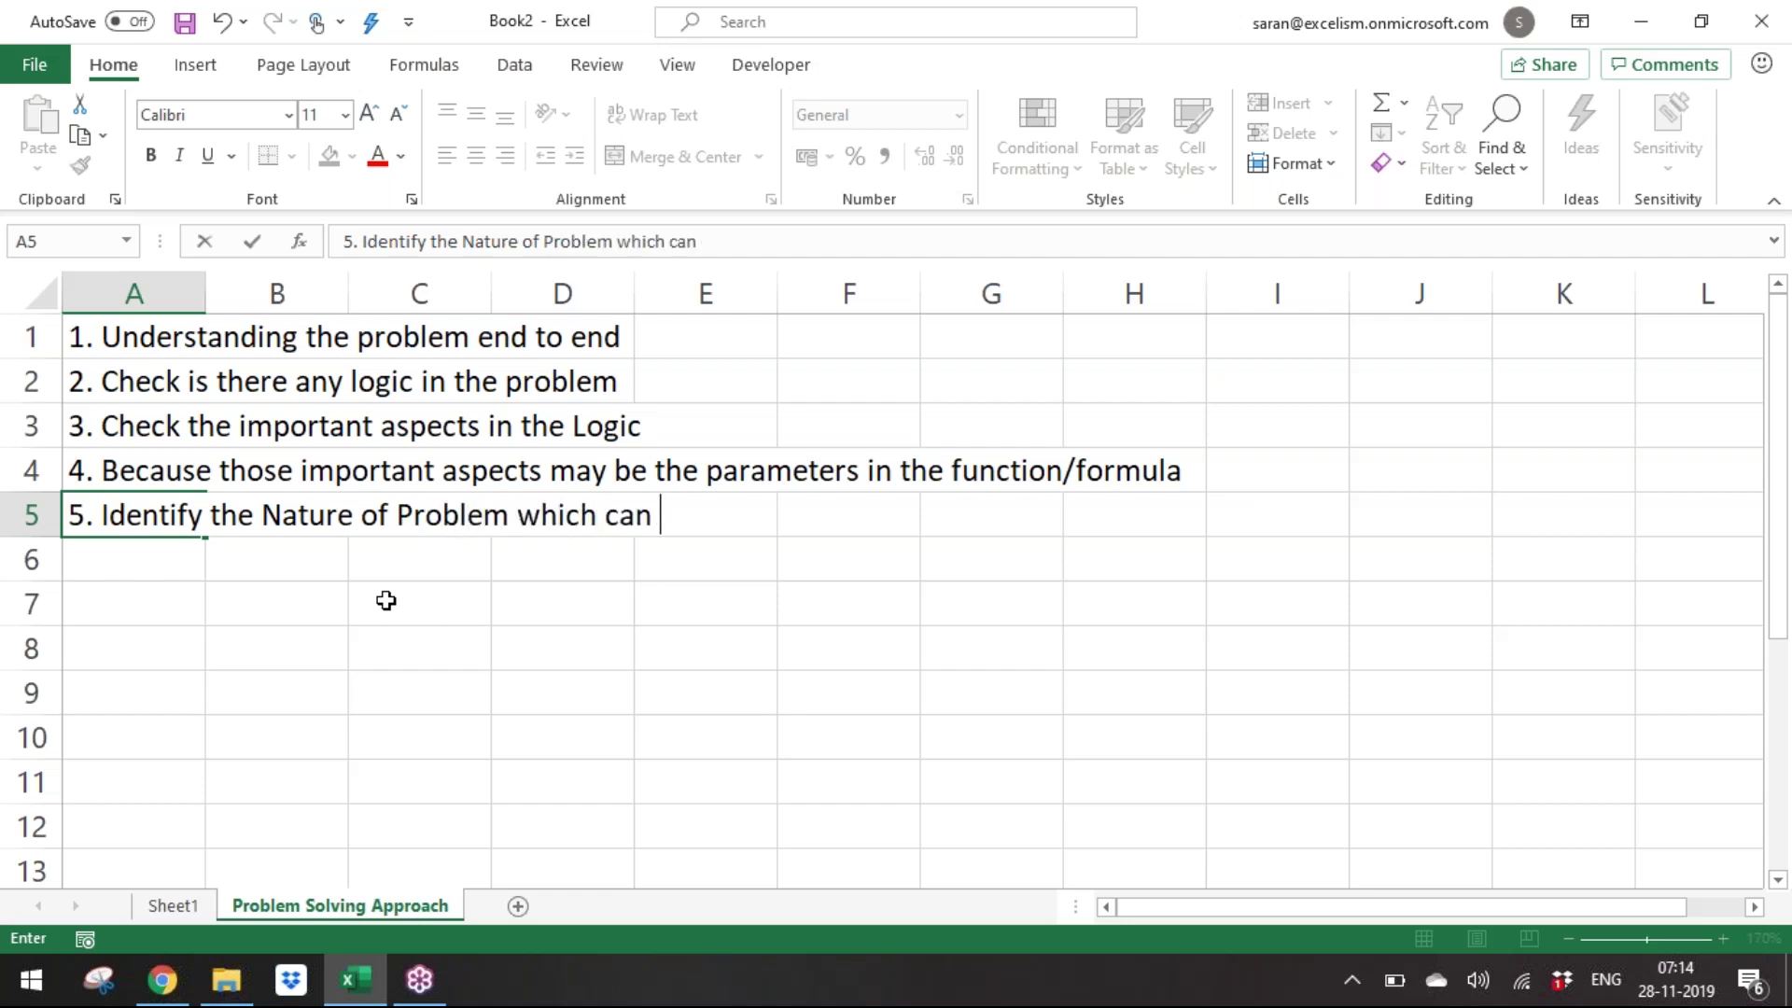
{"action": "type", "text": "fit into "}
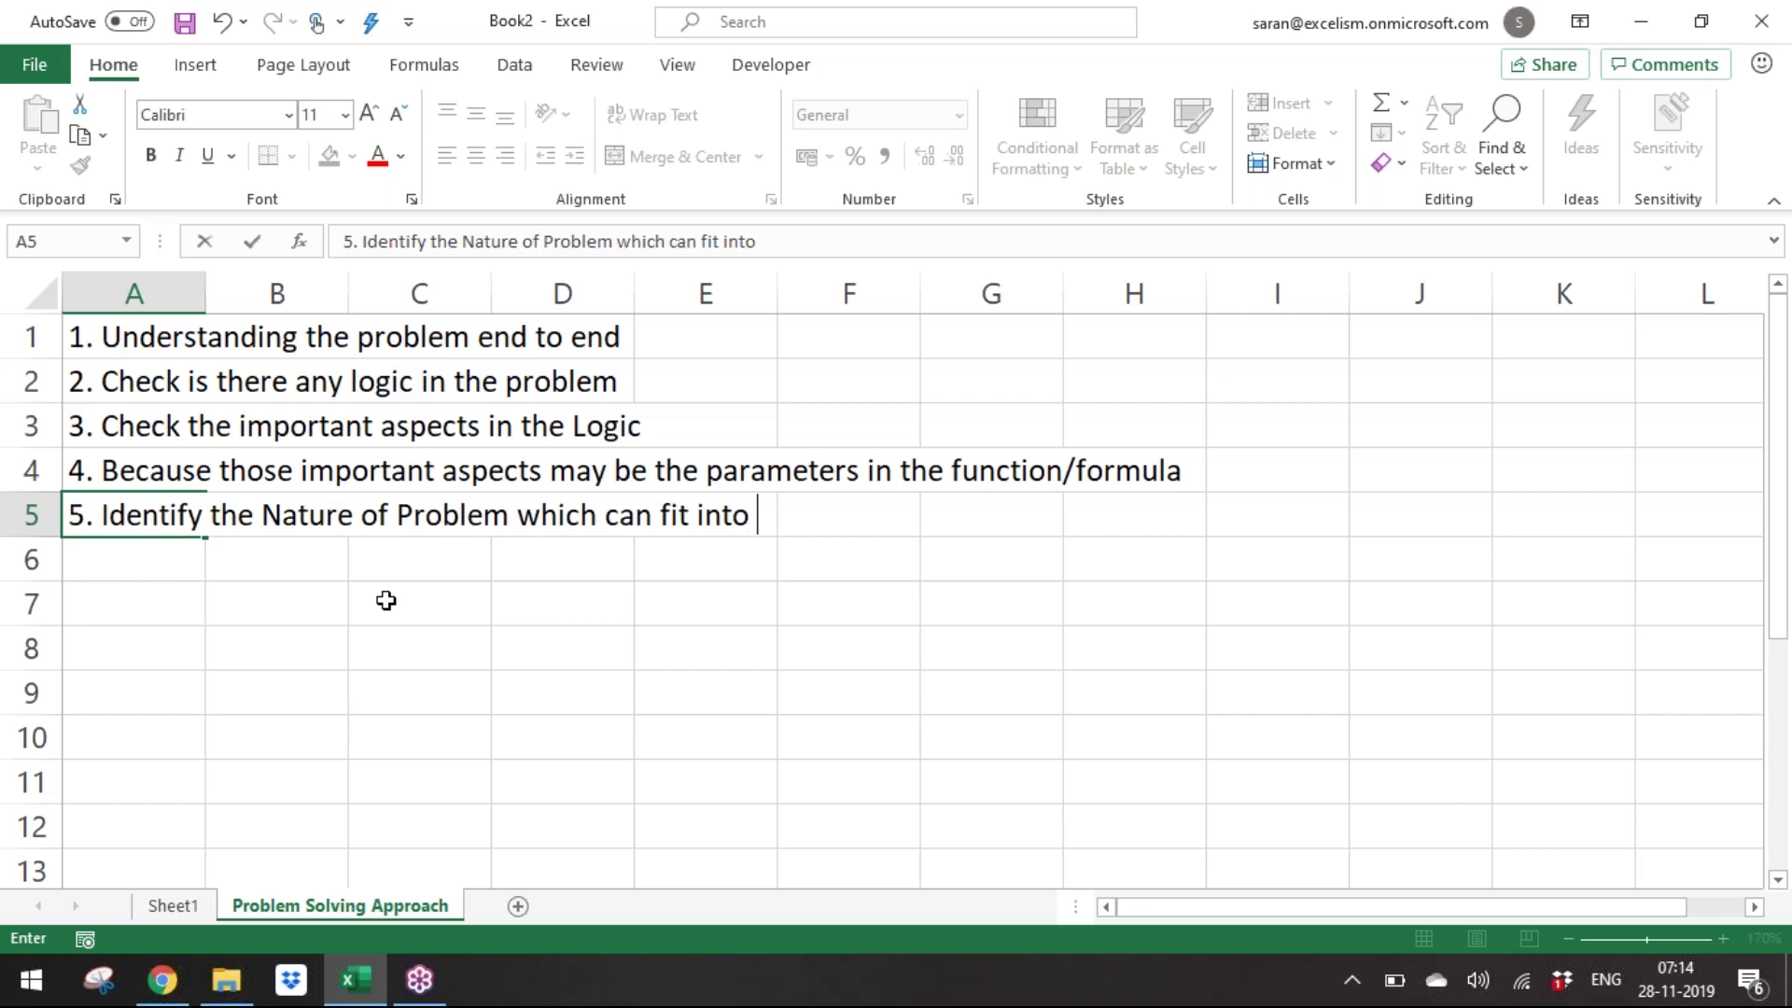
{"action": "type", "text": "excel category if"}
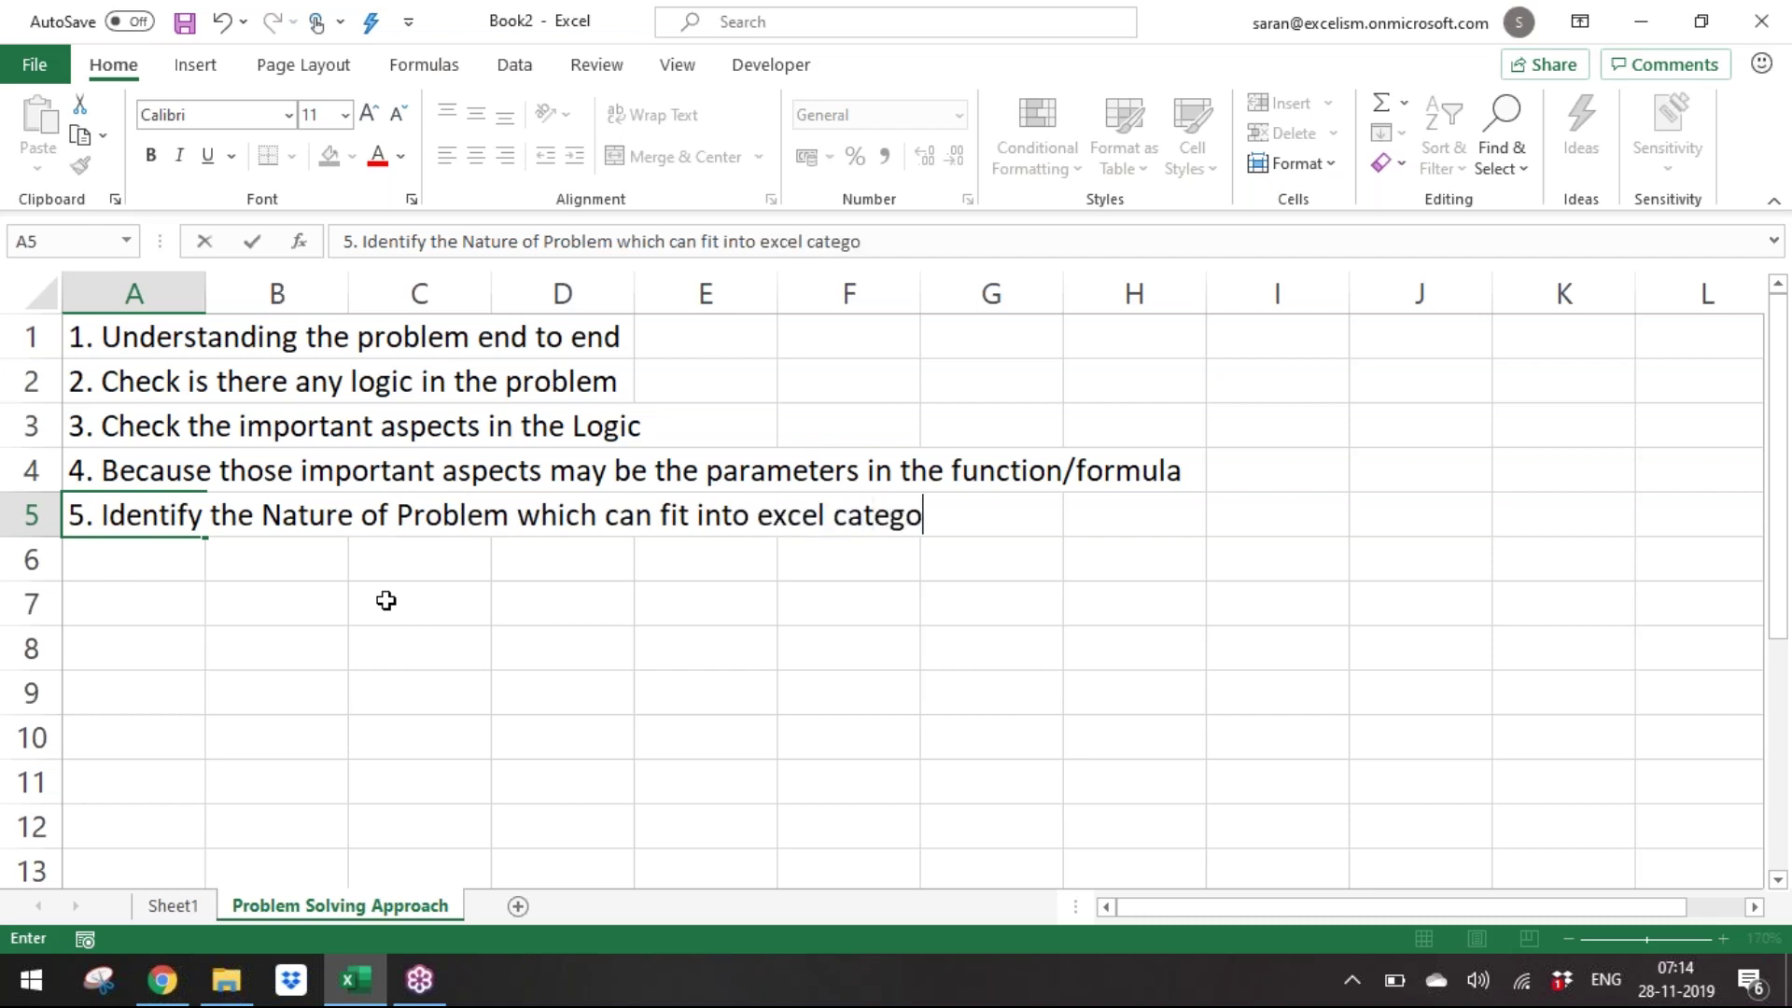
{"action": "key", "text": "BackSpace"}
{"action": "key", "text": "BackSpace"}
{"action": "key", "text": "BackSpace"}
{"action": "type", "text": "of the functions"}
{"action": "key", "text": "Return"}
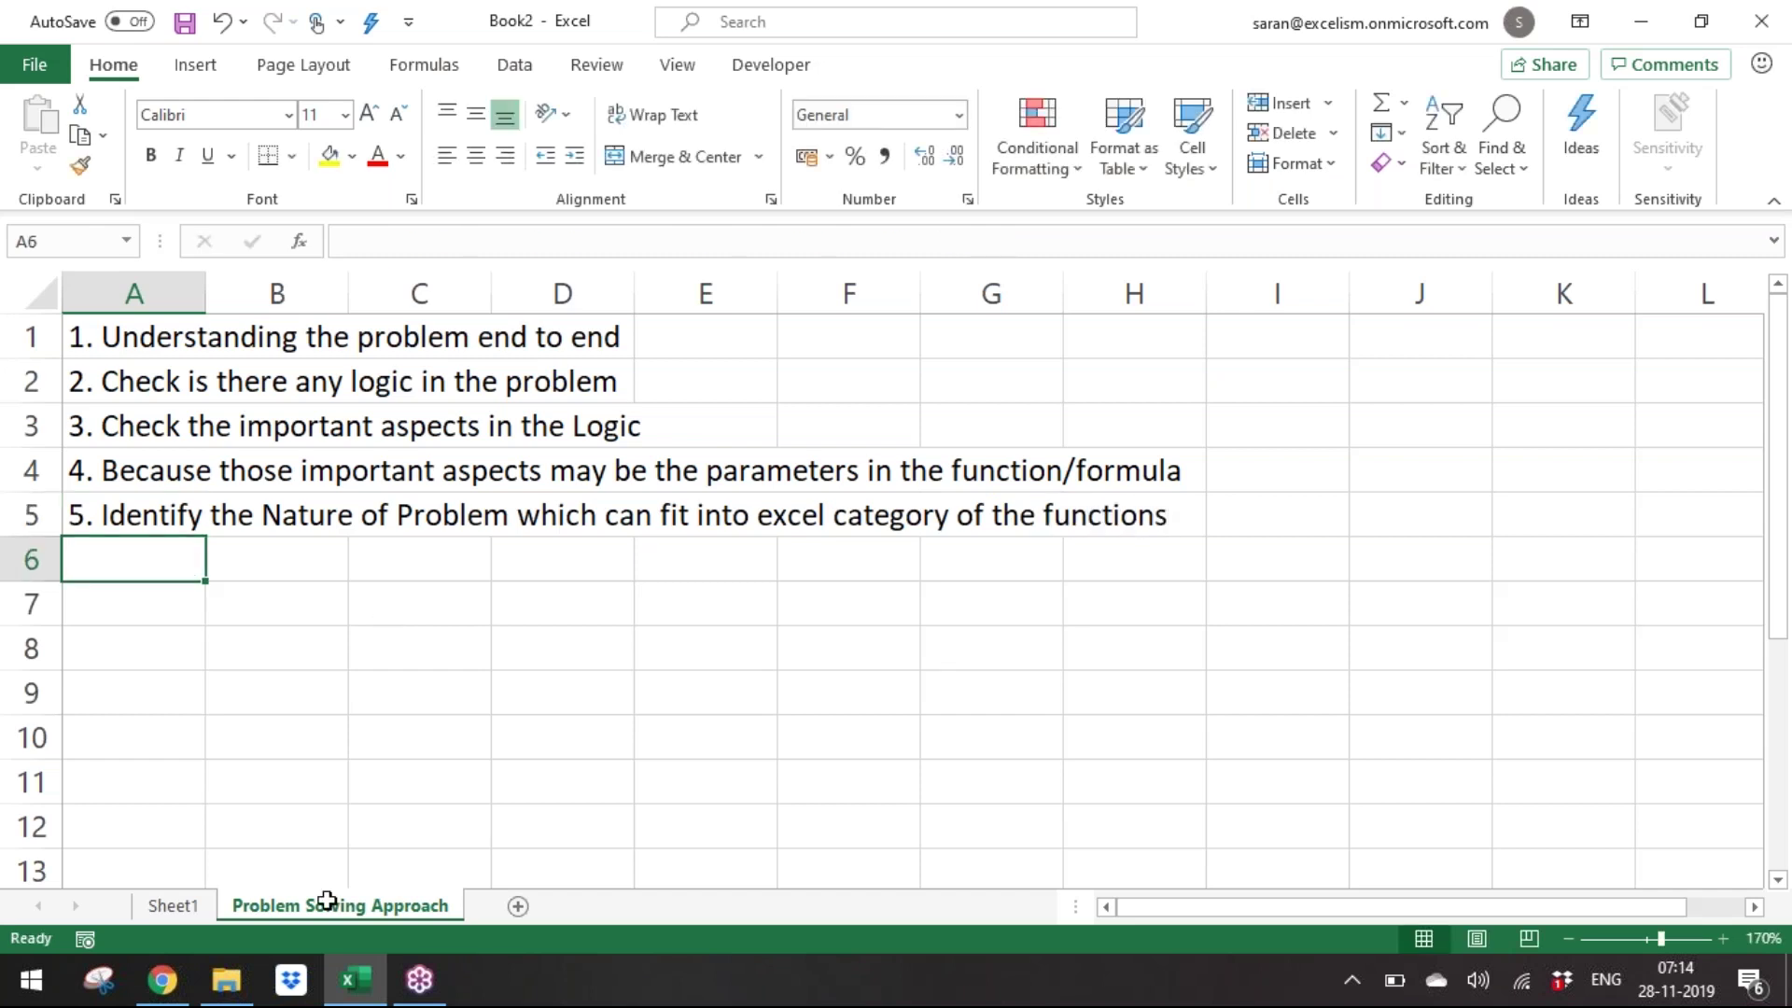
Return to Sheet1 and select the five full names in A10:A14.
{"action": "left_click", "coordinate": [186, 905]}
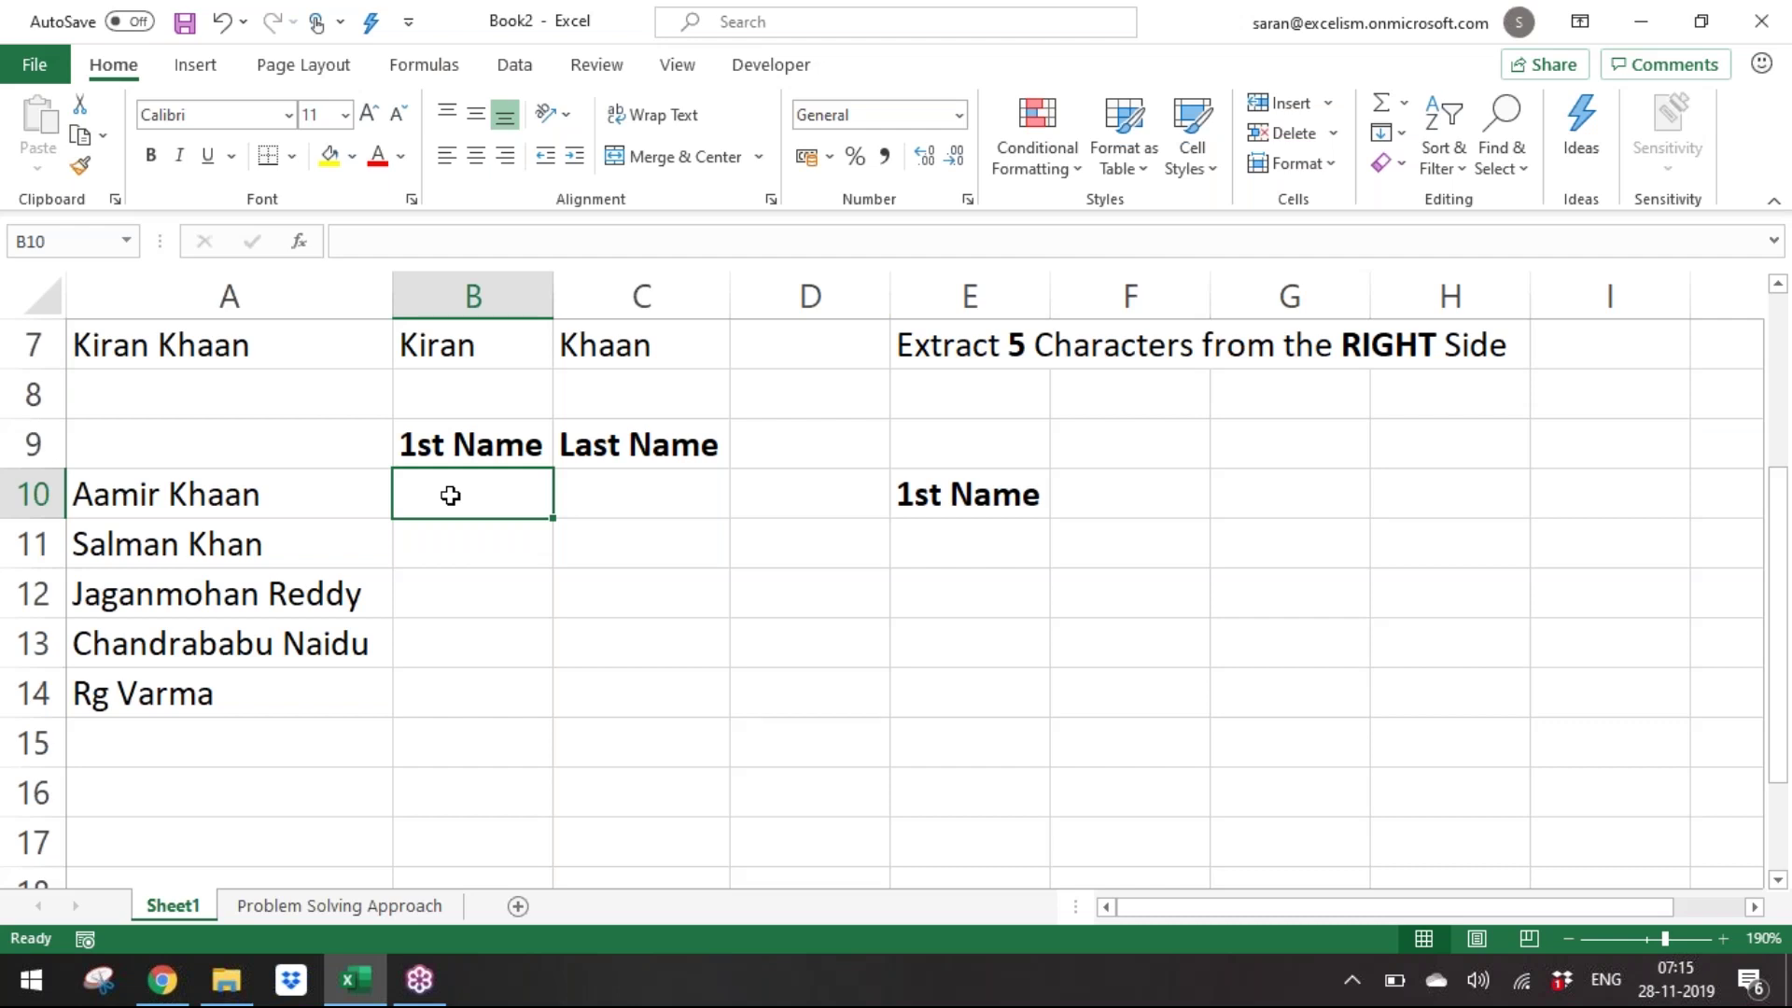
{"action": "left_click_drag", "start_coordinate": [176, 499], "coordinate": [176, 680]}
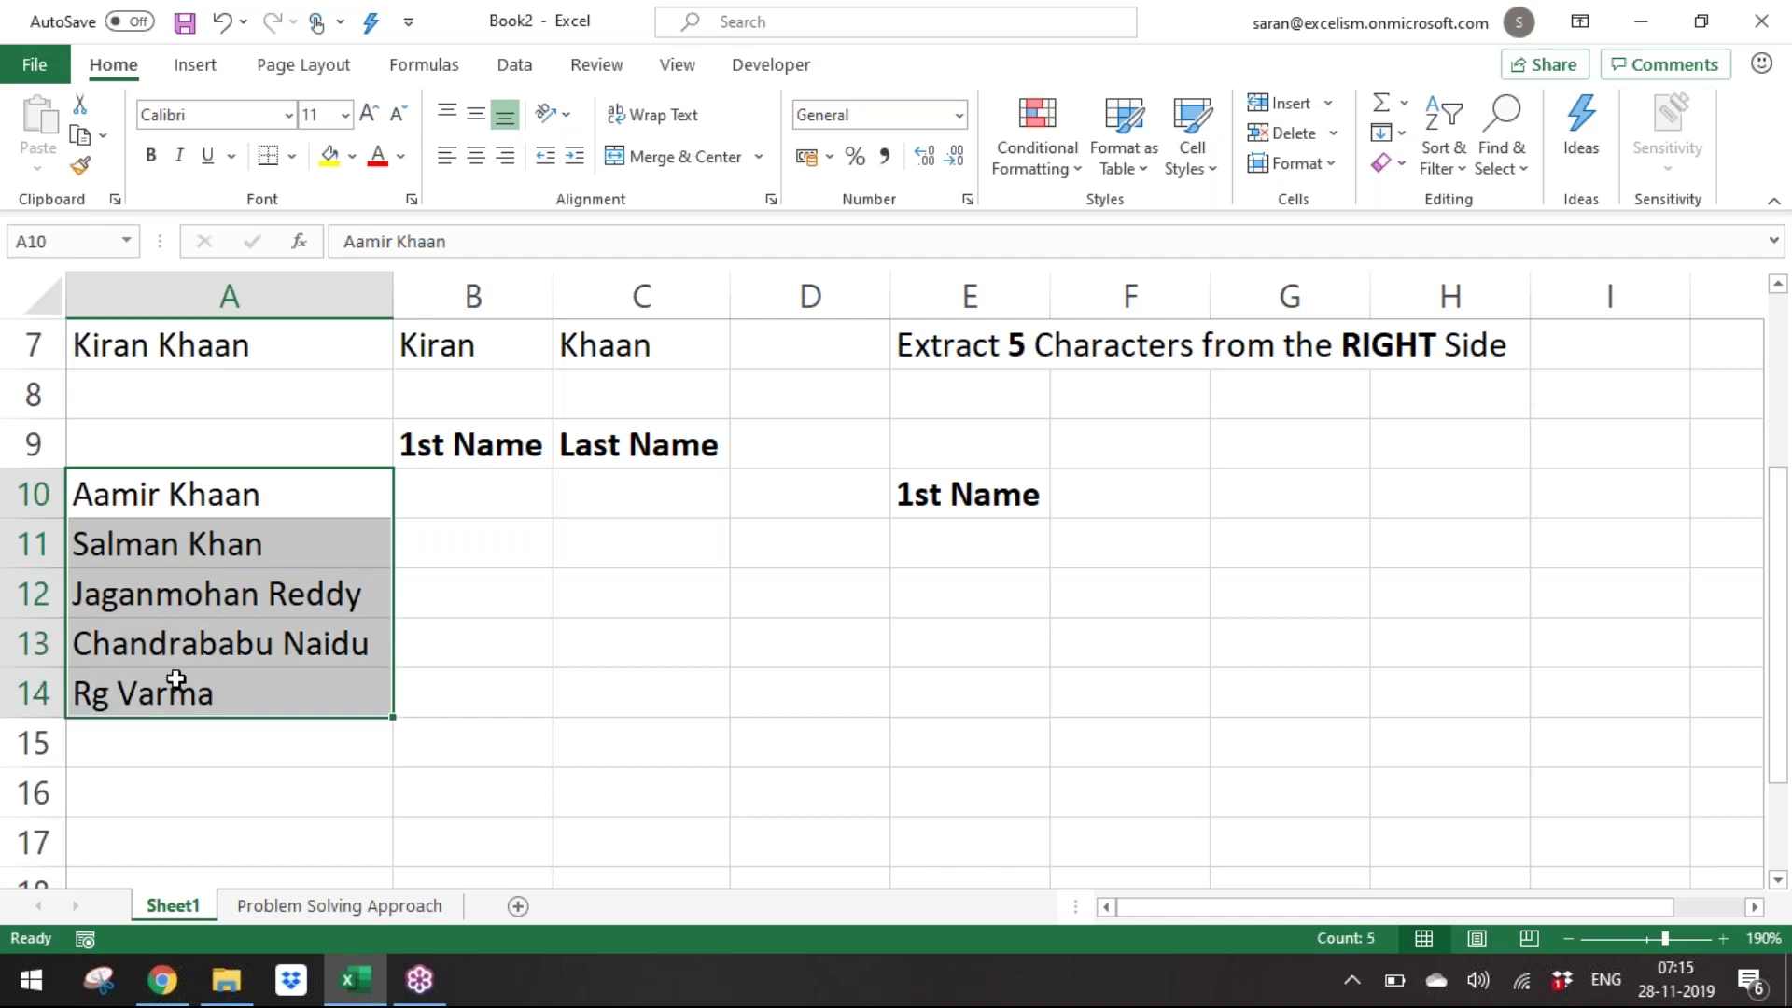
Browse the Financial and Logical function lists, ending on the Text functions list (LEFT, MID, FIND, LEN).
{"action": "left_click", "coordinate": [433, 75]}
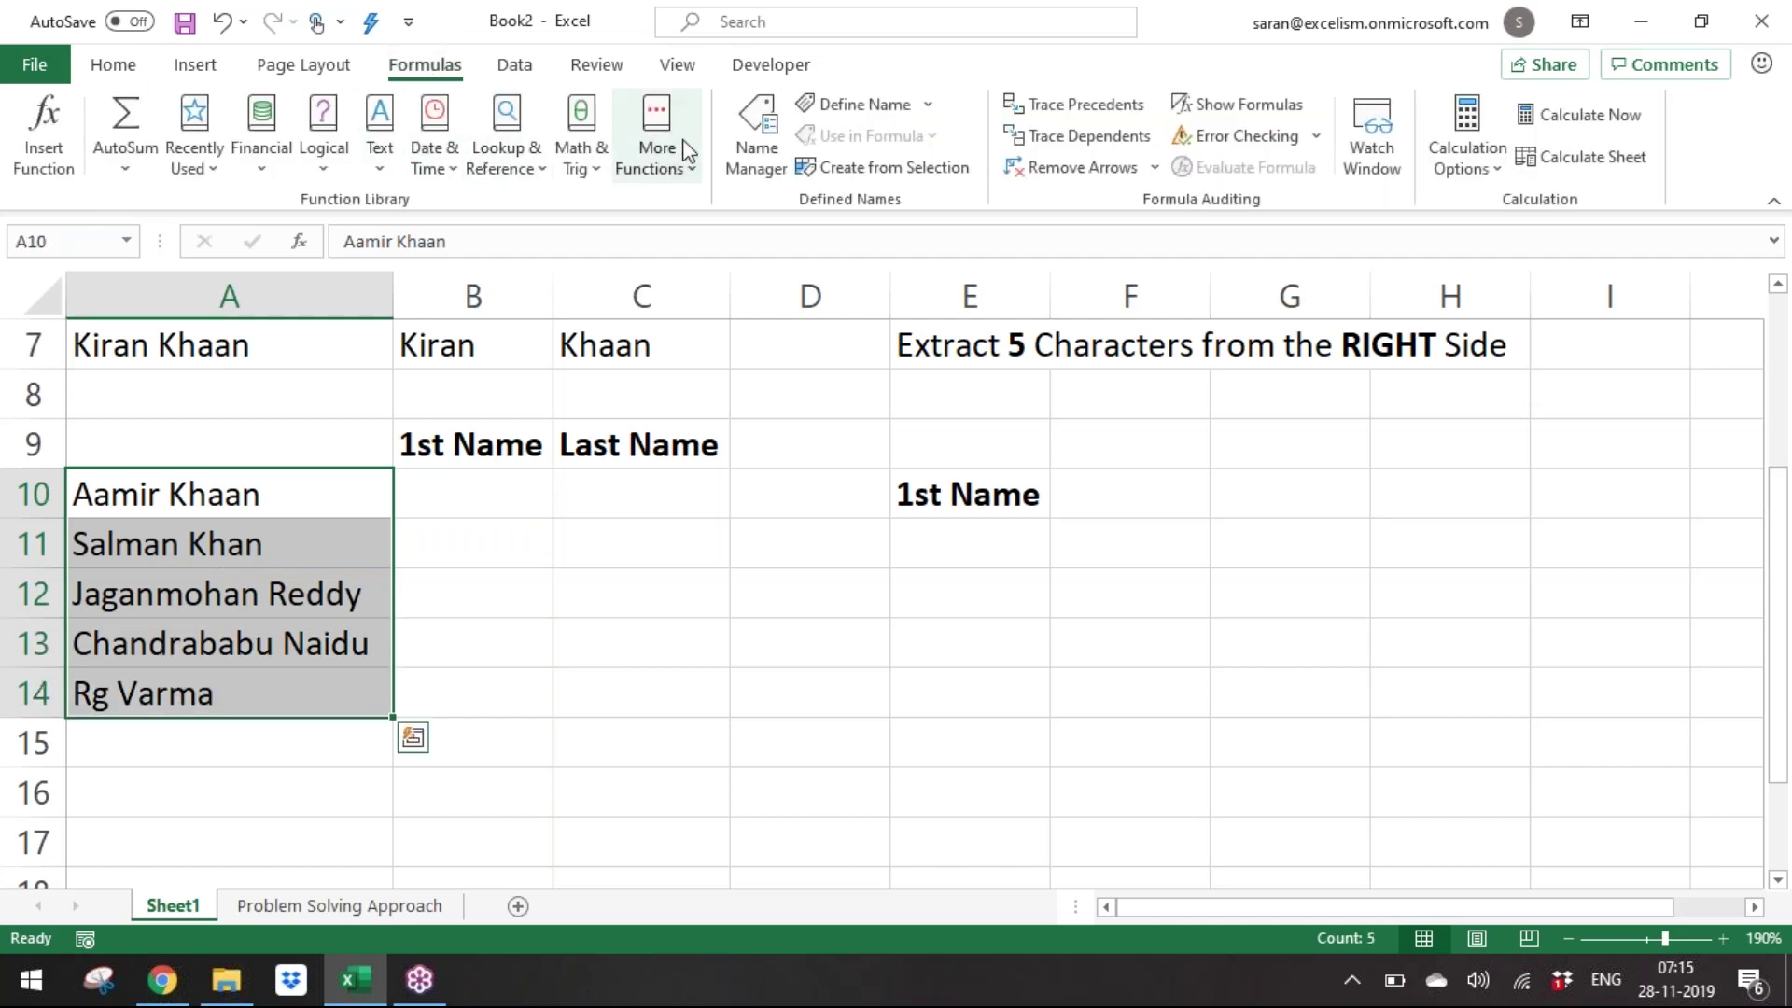
{"action": "left_click", "coordinate": [278, 163]}
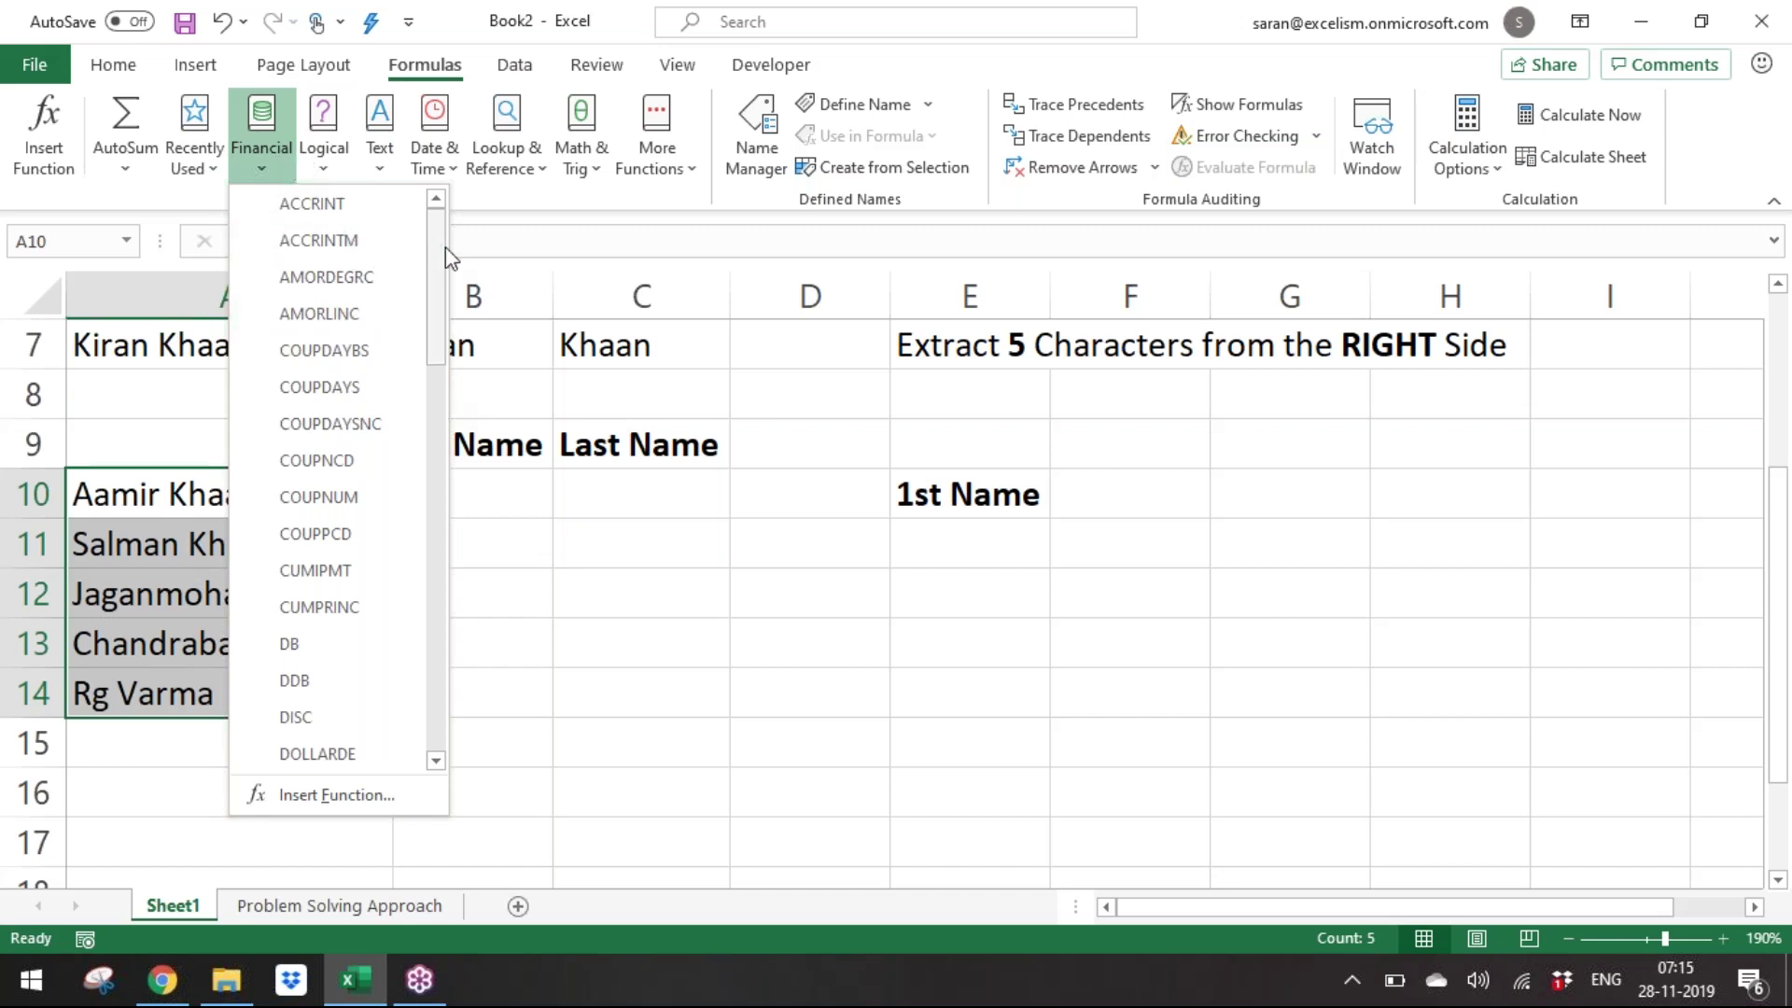
{"action": "left_click_drag", "start_coordinate": [439, 255], "coordinate": [435, 211]}
{"action": "left_click", "coordinate": [338, 170]}
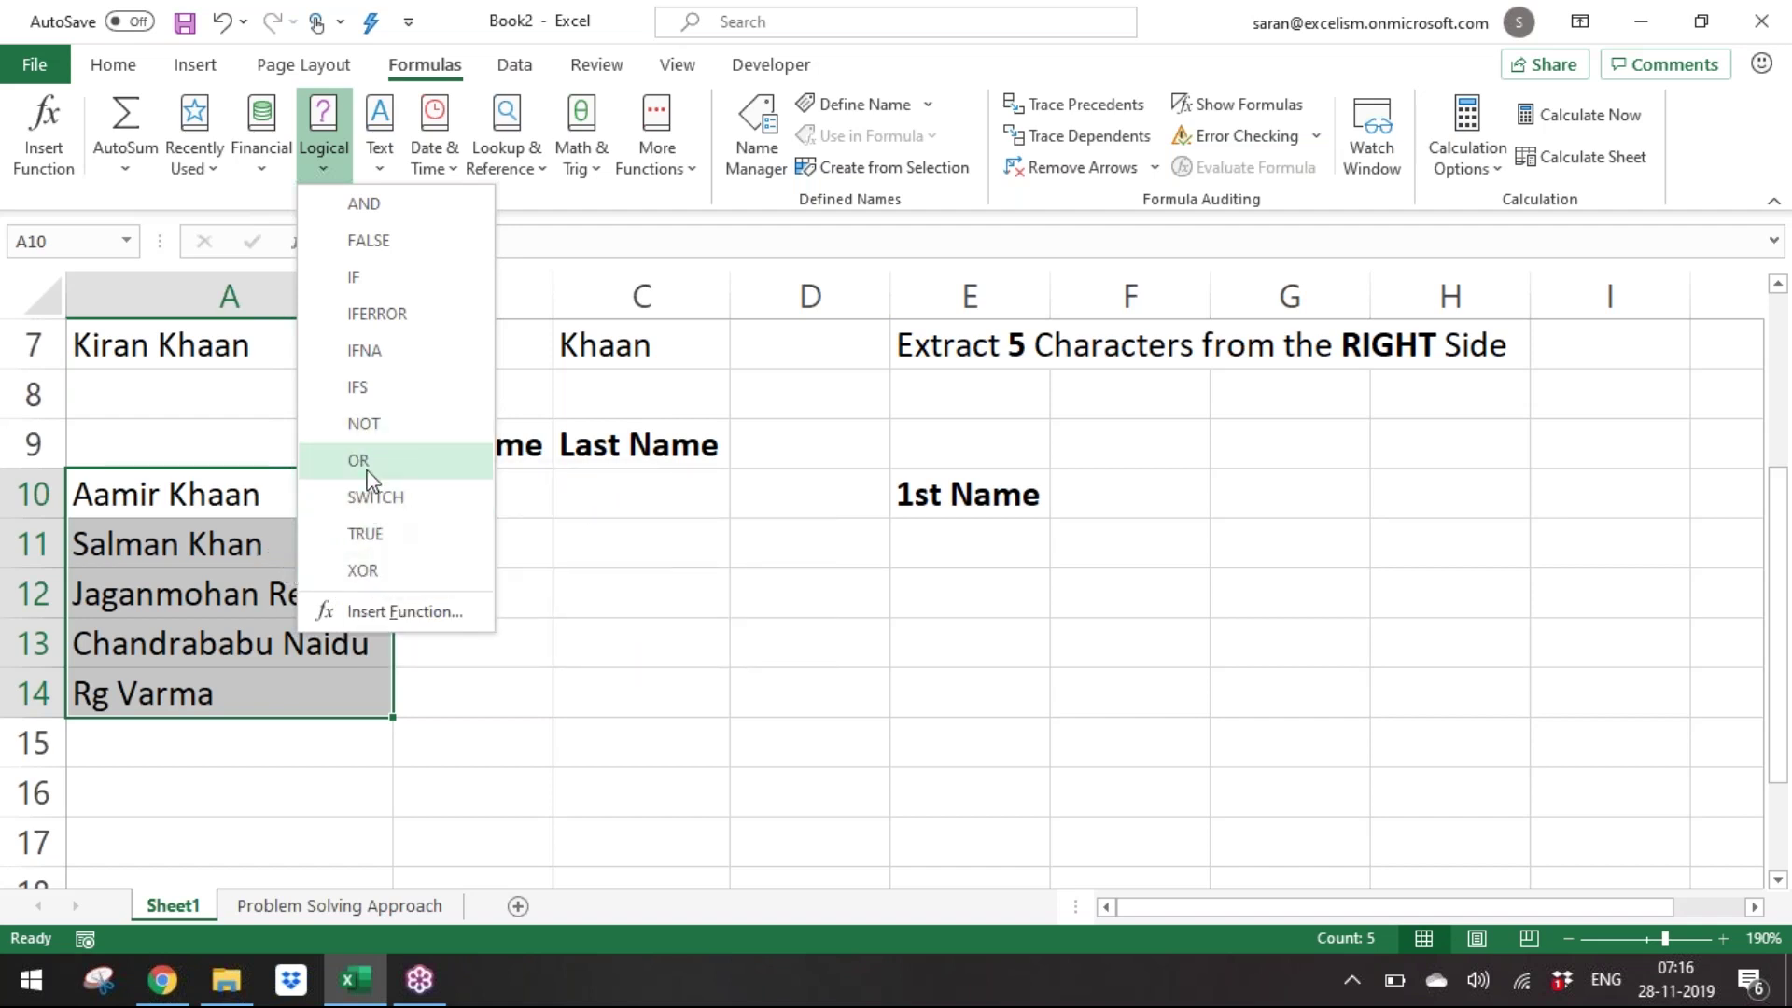
{"action": "left_click", "coordinate": [350, 171]}
{"action": "left_click", "coordinate": [387, 152]}
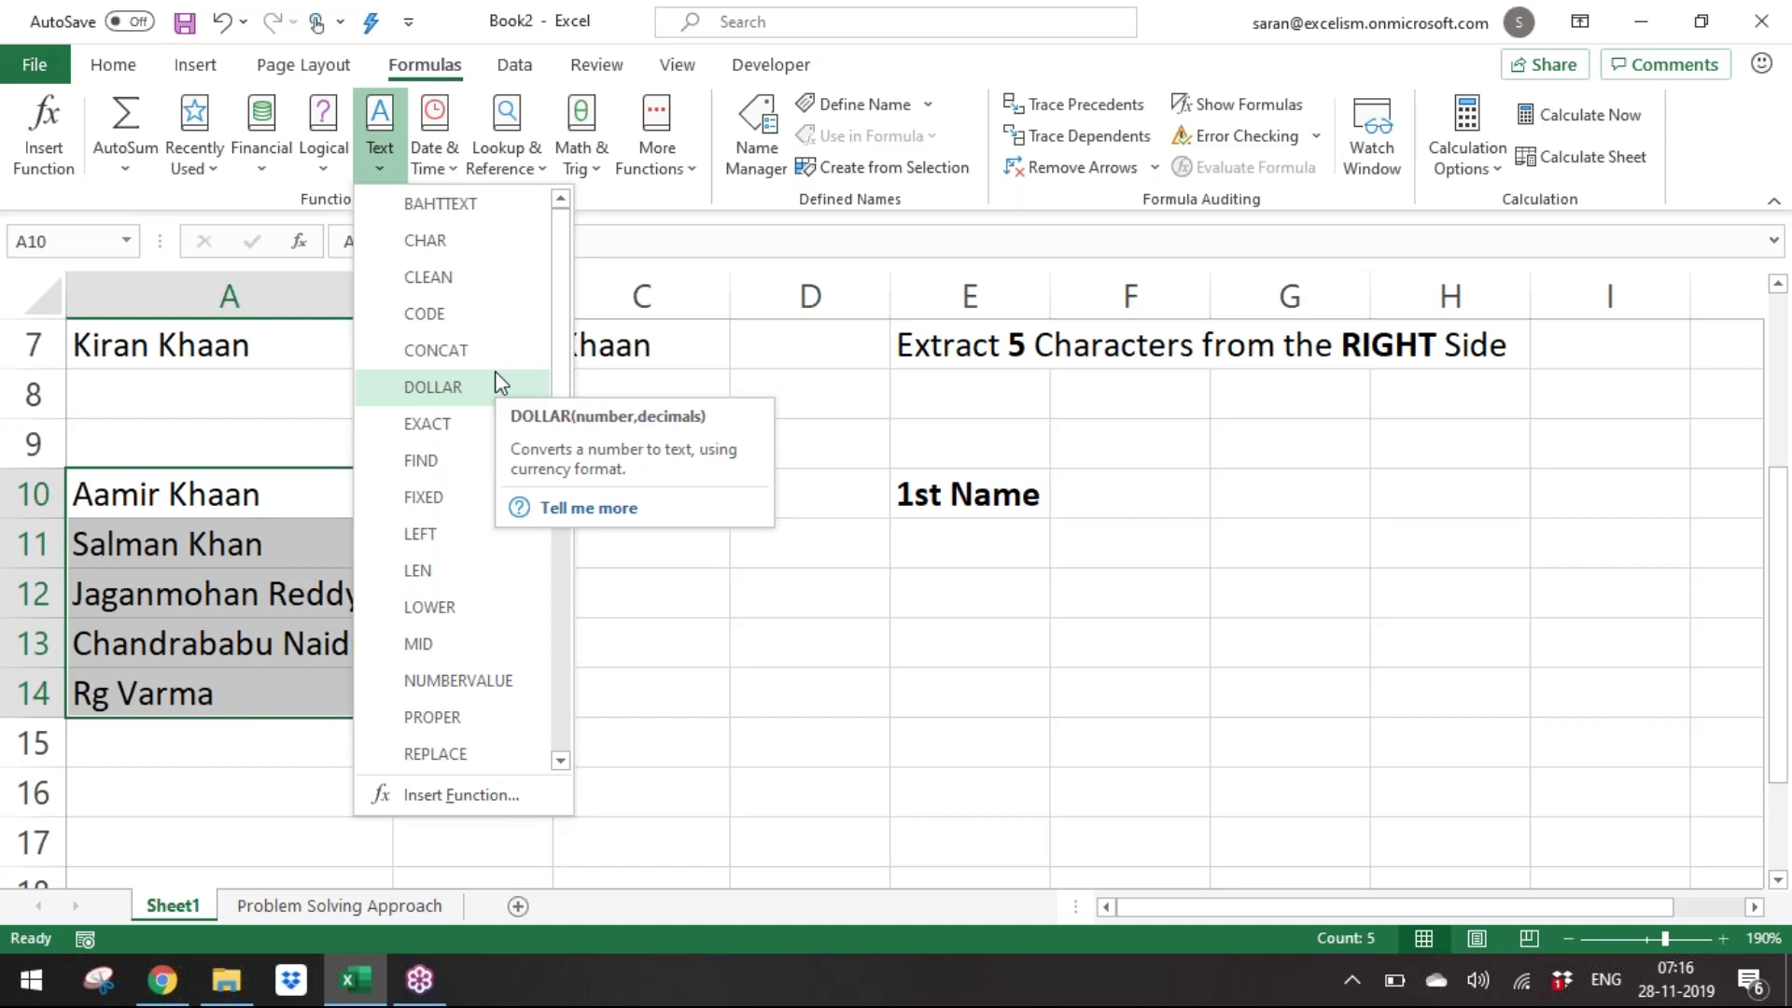
Scroll through the Date & Time and Lookup & Reference function lists, then close them.
{"action": "left_click_drag", "start_coordinate": [563, 353], "coordinate": [594, 689]}
{"action": "left_click", "coordinate": [752, 639]}
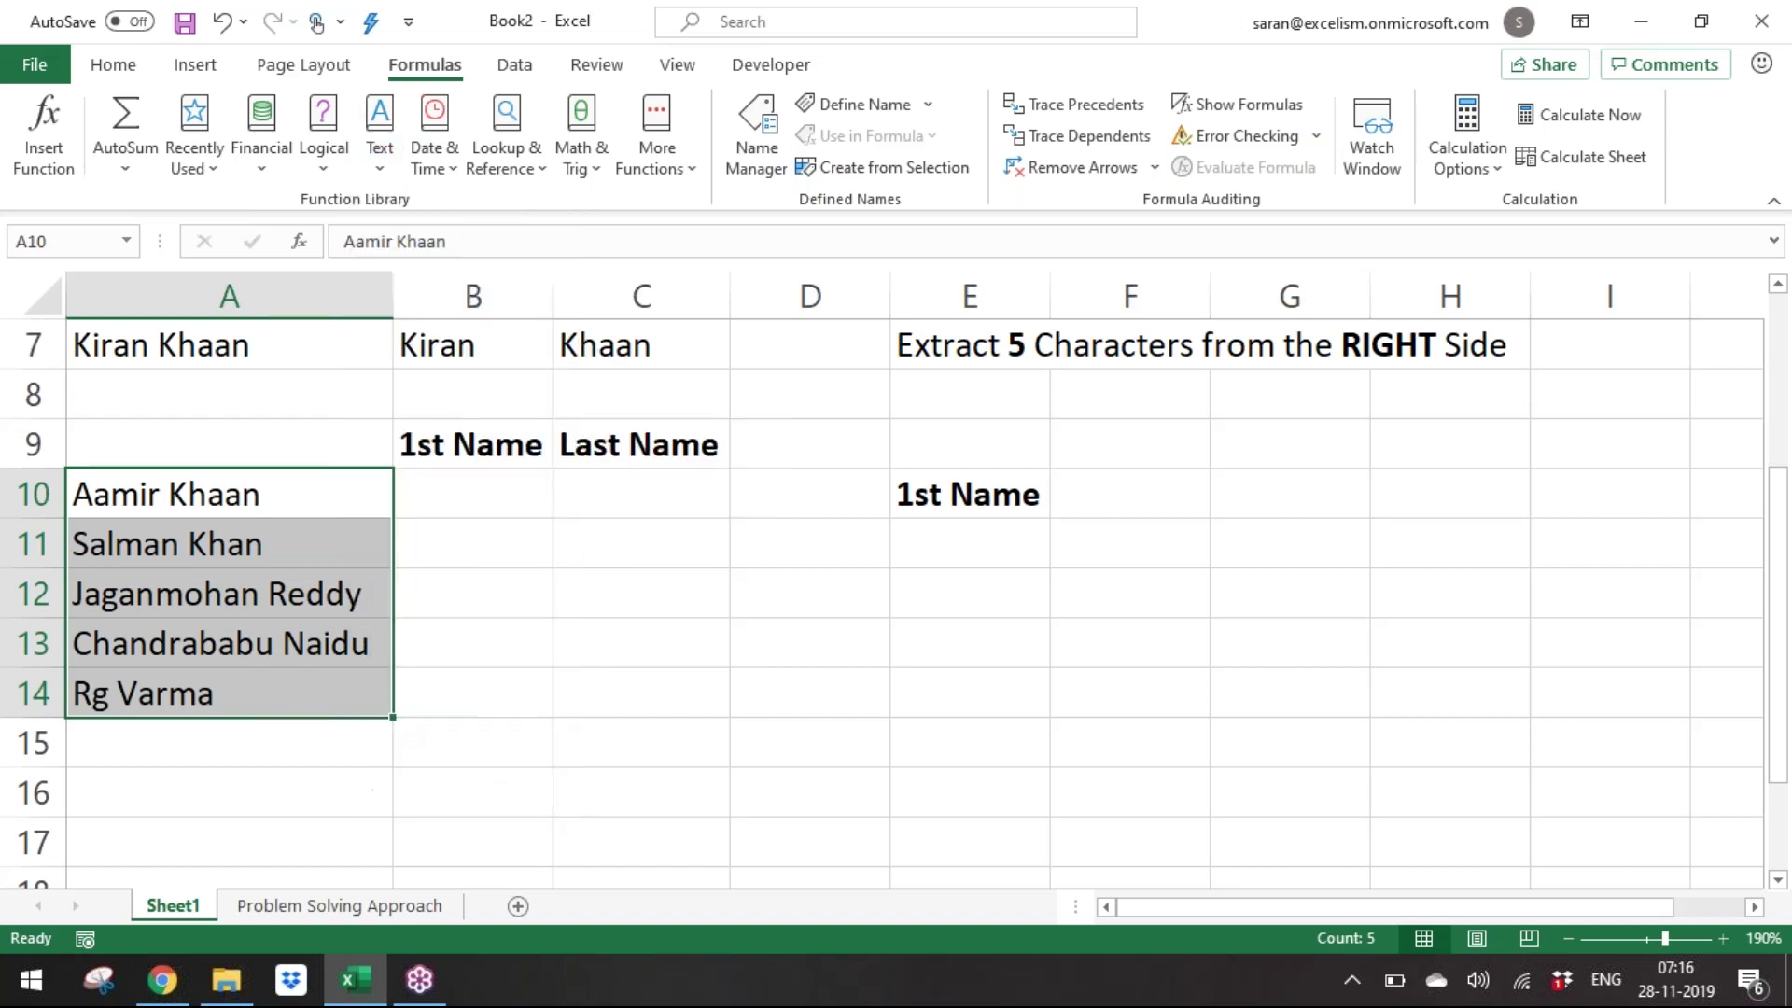
{"action": "left_click", "coordinate": [435, 126]}
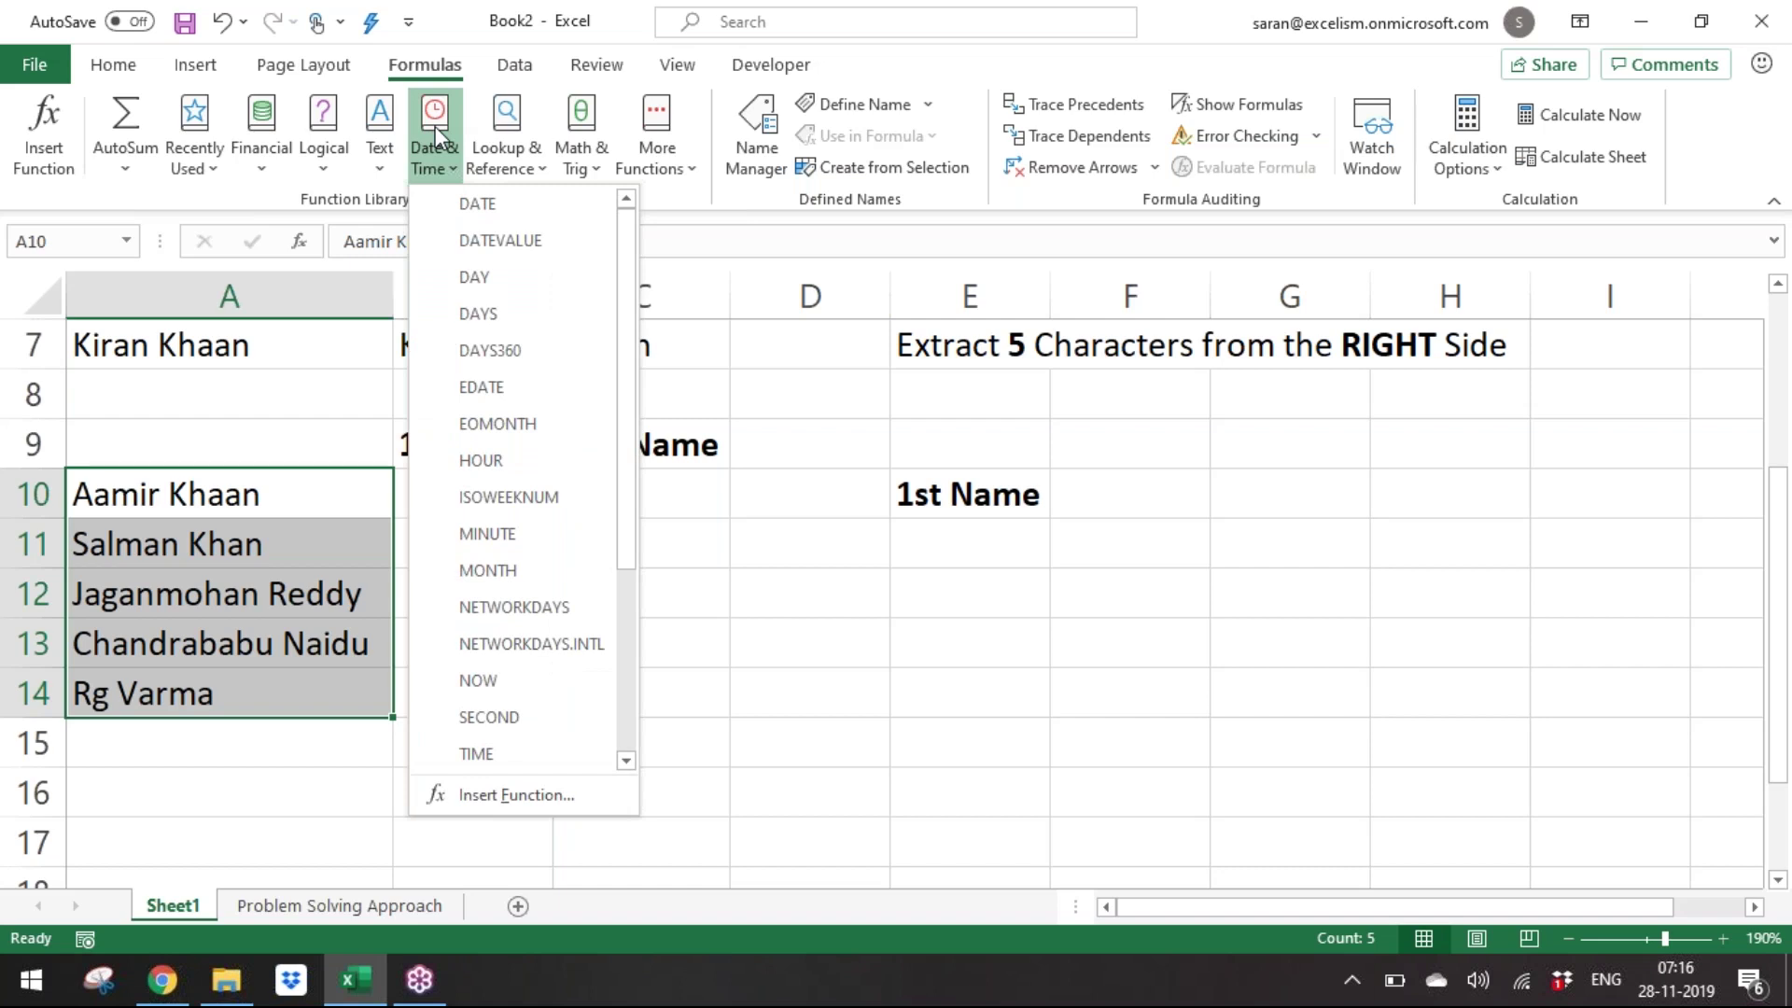
{"action": "left_click", "coordinate": [490, 136]}
{"action": "left_click", "coordinate": [494, 142]}
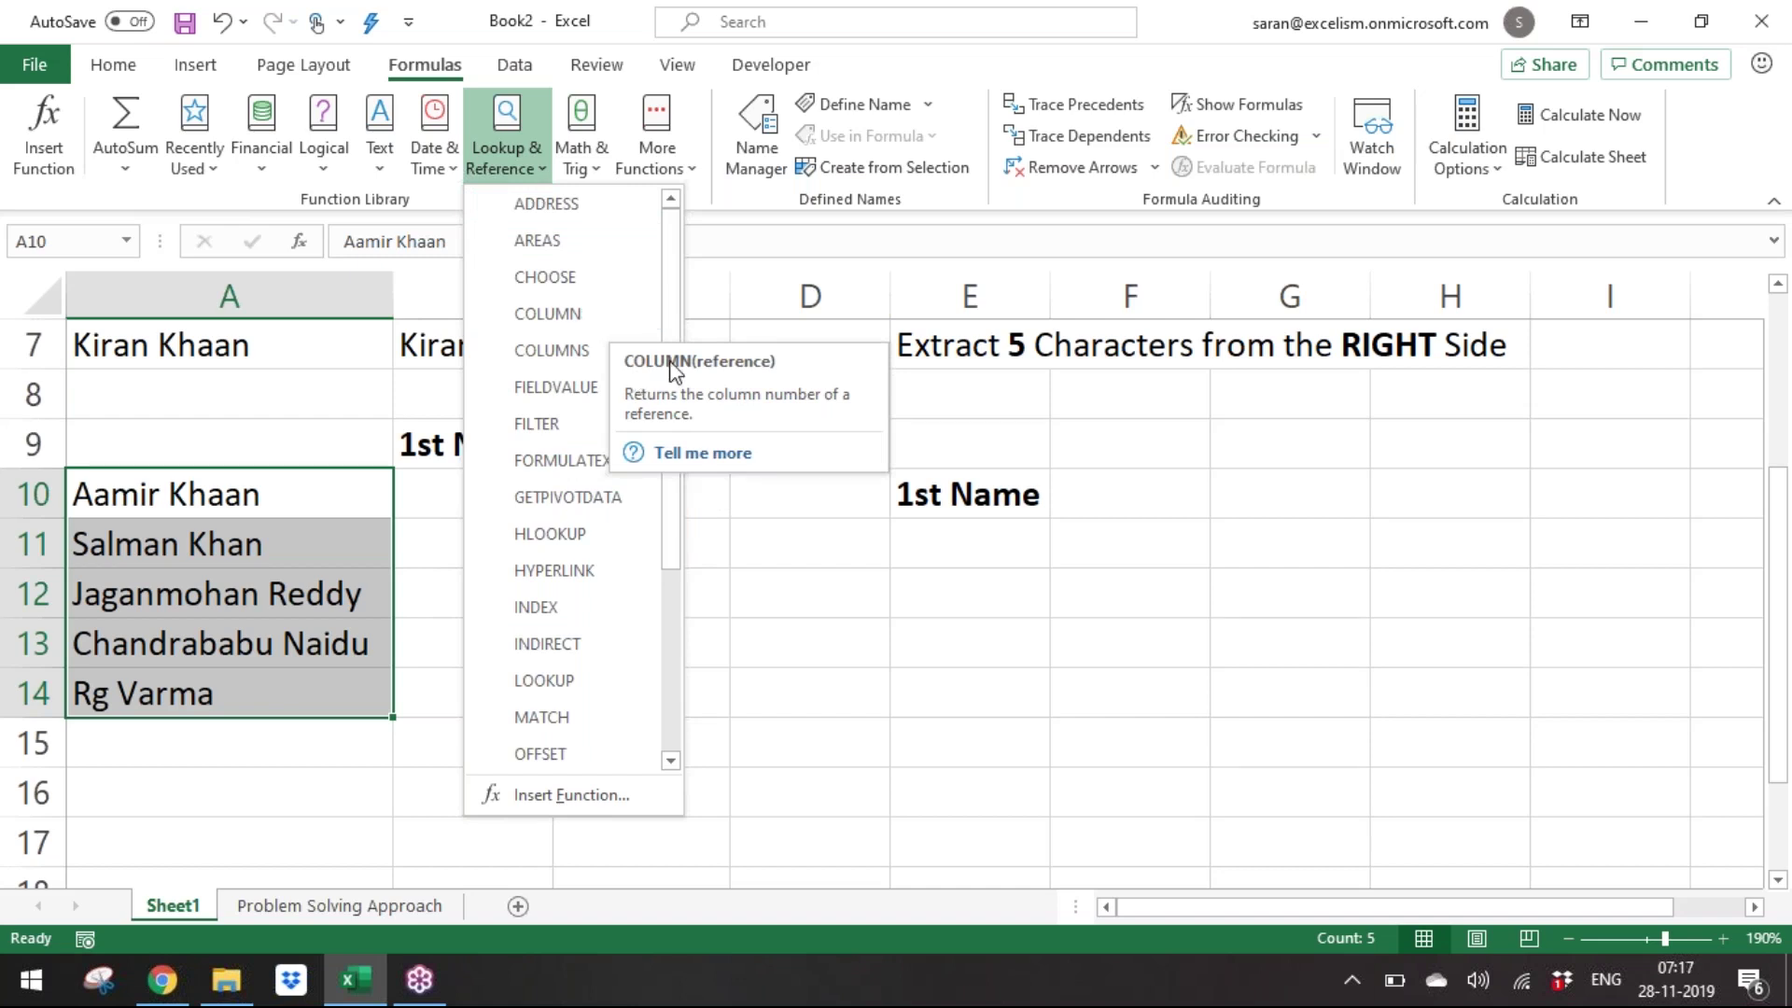
{"action": "left_click_drag", "start_coordinate": [675, 312], "coordinate": [705, 199]}
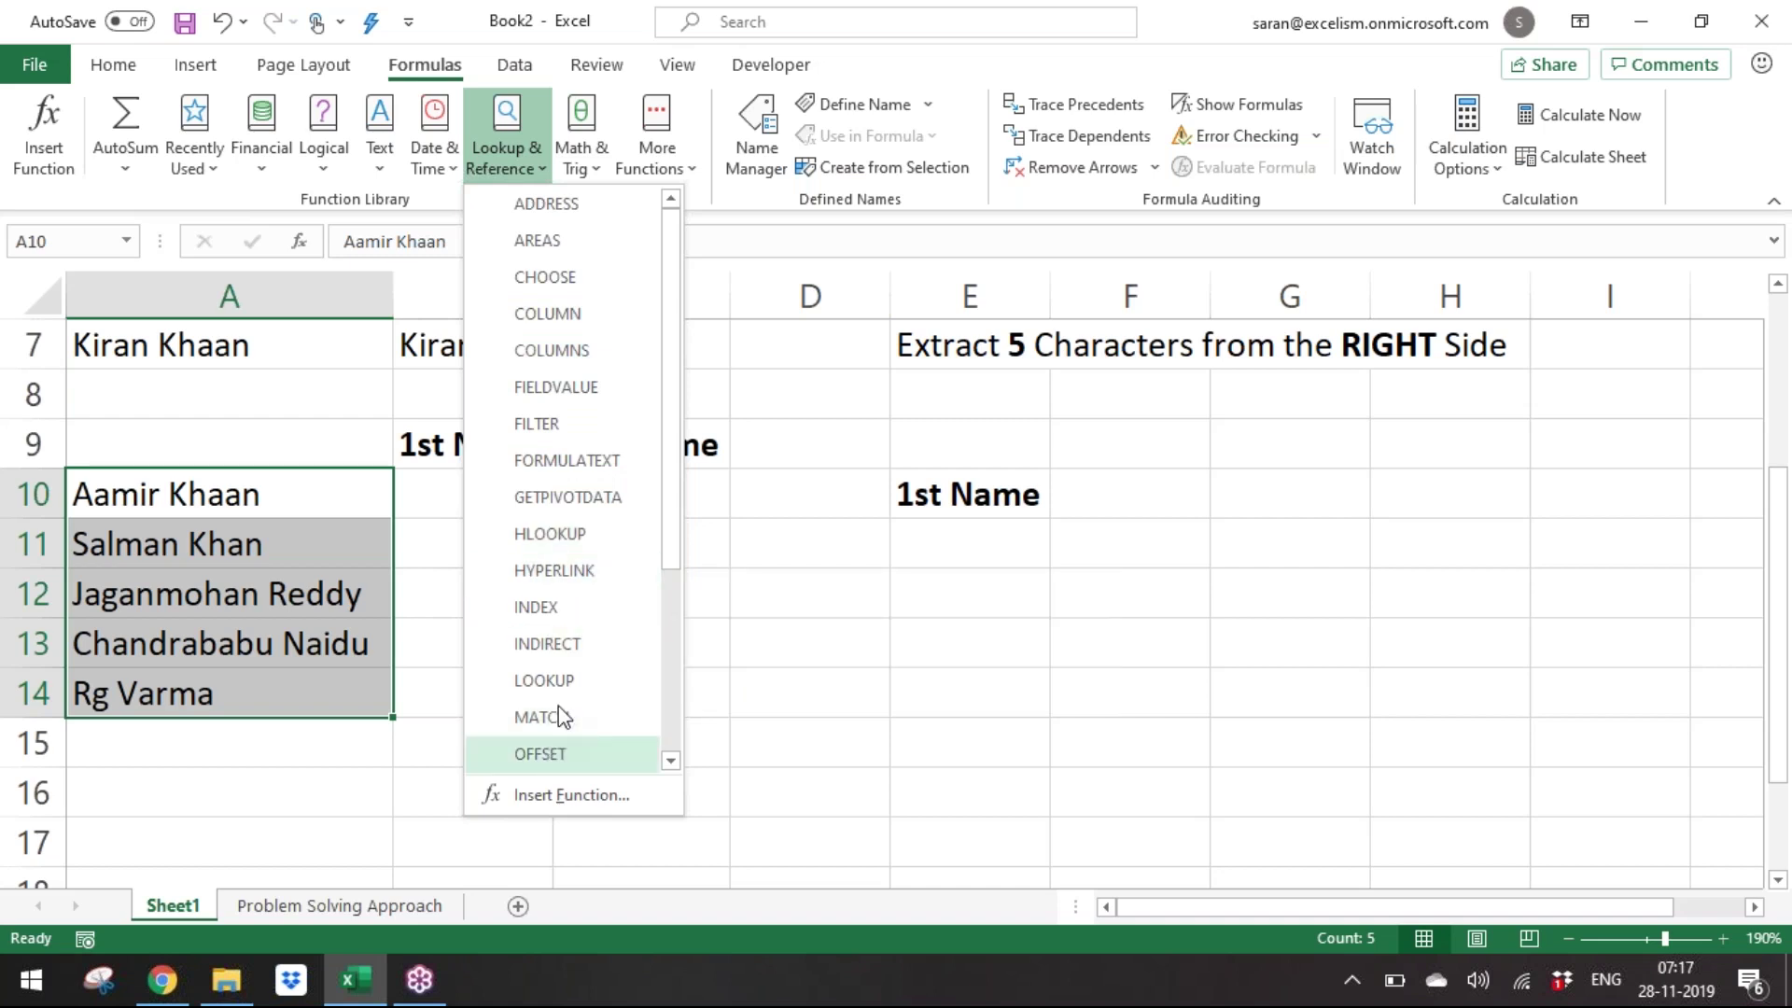
{"action": "left_click_drag", "start_coordinate": [679, 534], "coordinate": [672, 724]}
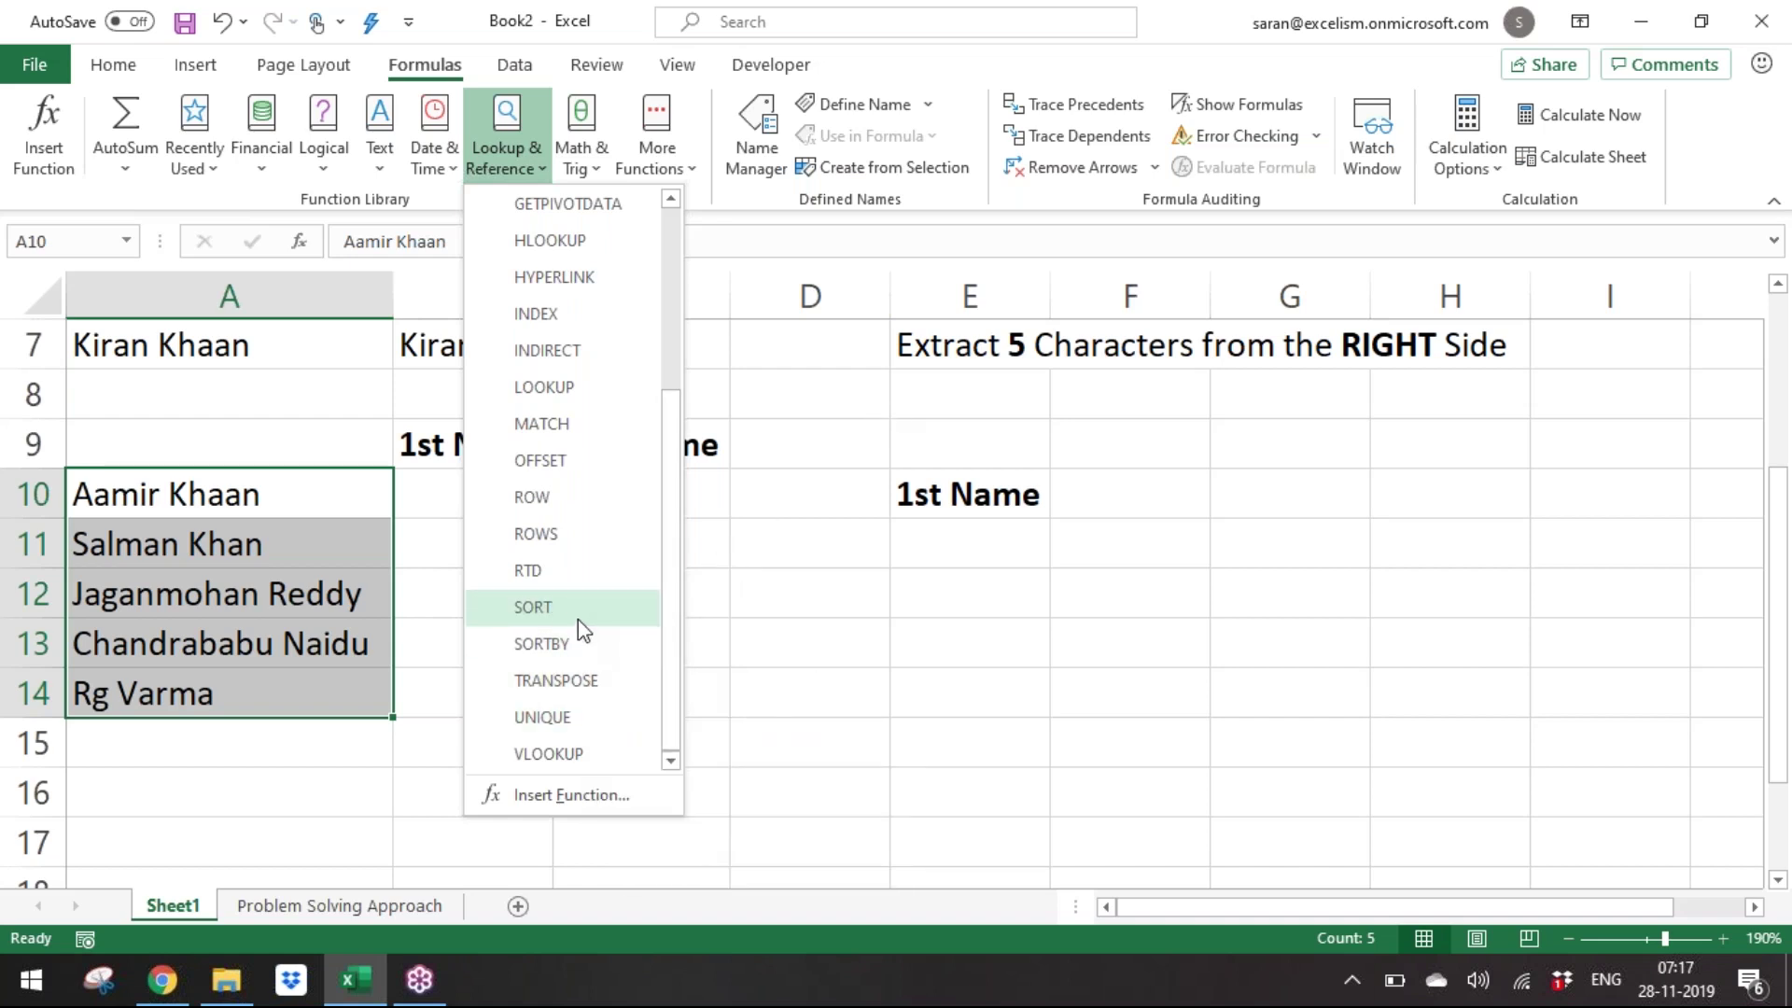
{"action": "left_click_drag", "start_coordinate": [672, 586], "coordinate": [698, 436]}
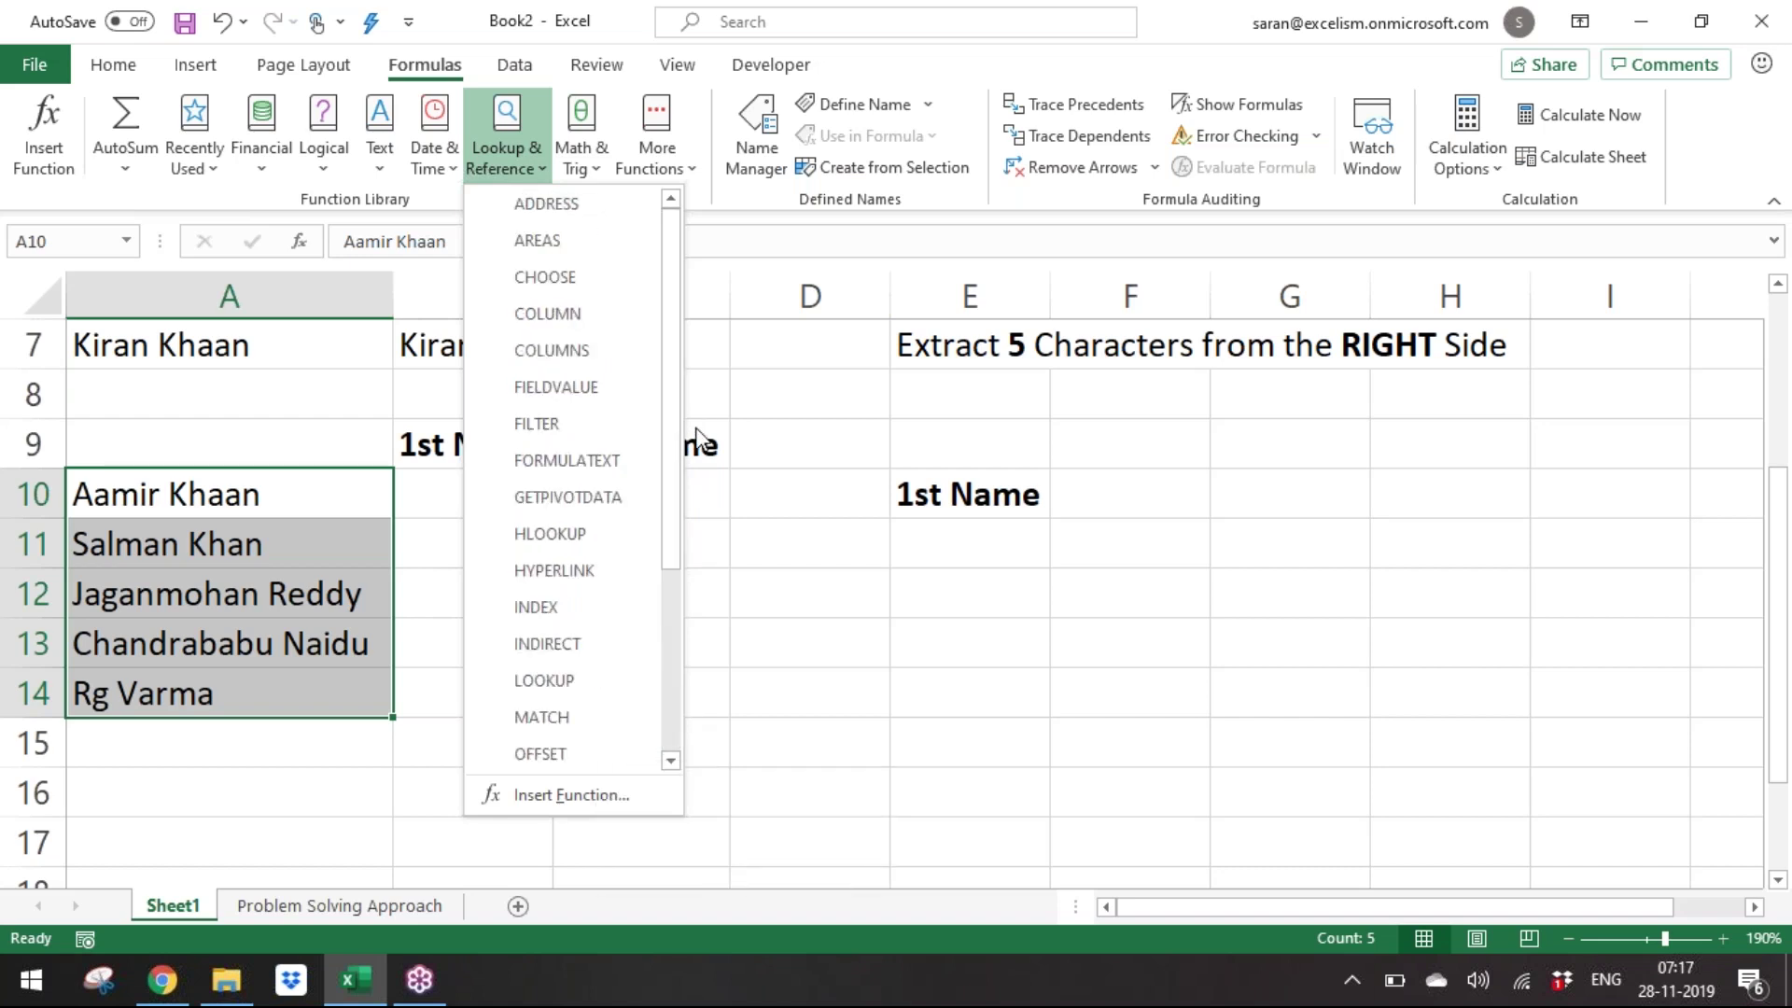
{"action": "left_click", "coordinate": [595, 174]}
Scroll through the Math & Trig function list, then close it.
{"action": "left_click", "coordinate": [598, 172]}
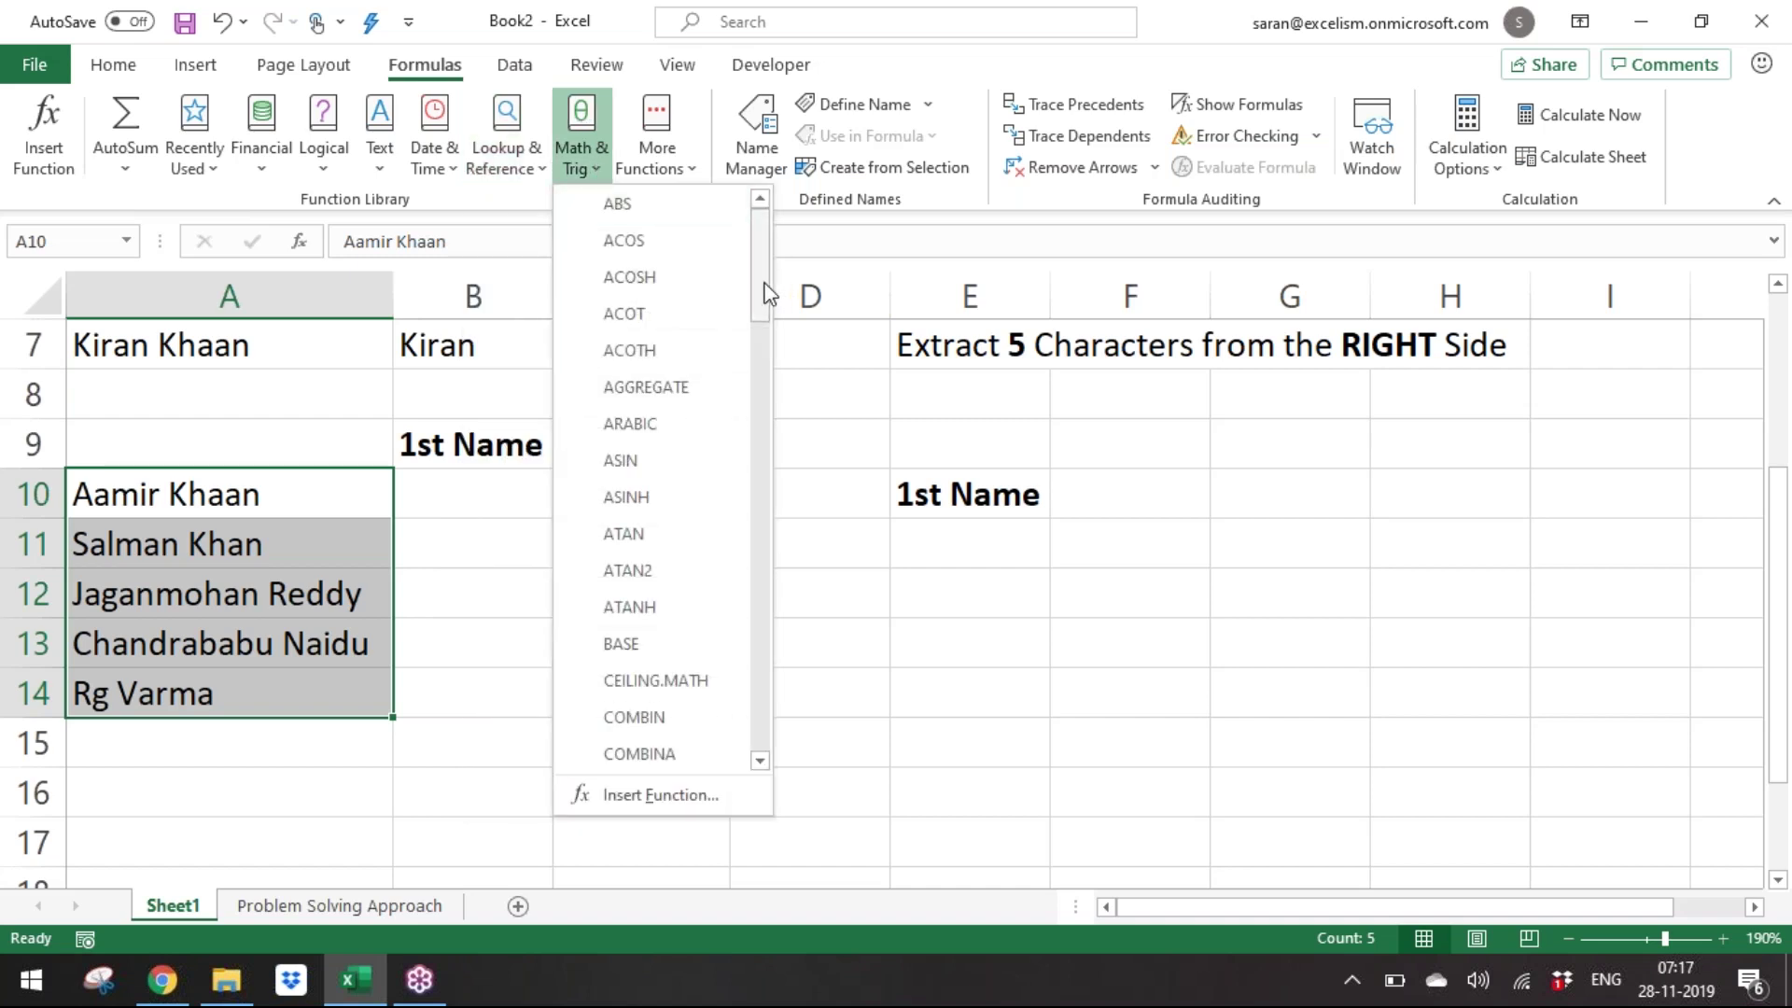
{"action": "left_click_drag", "start_coordinate": [765, 267], "coordinate": [740, 732]}
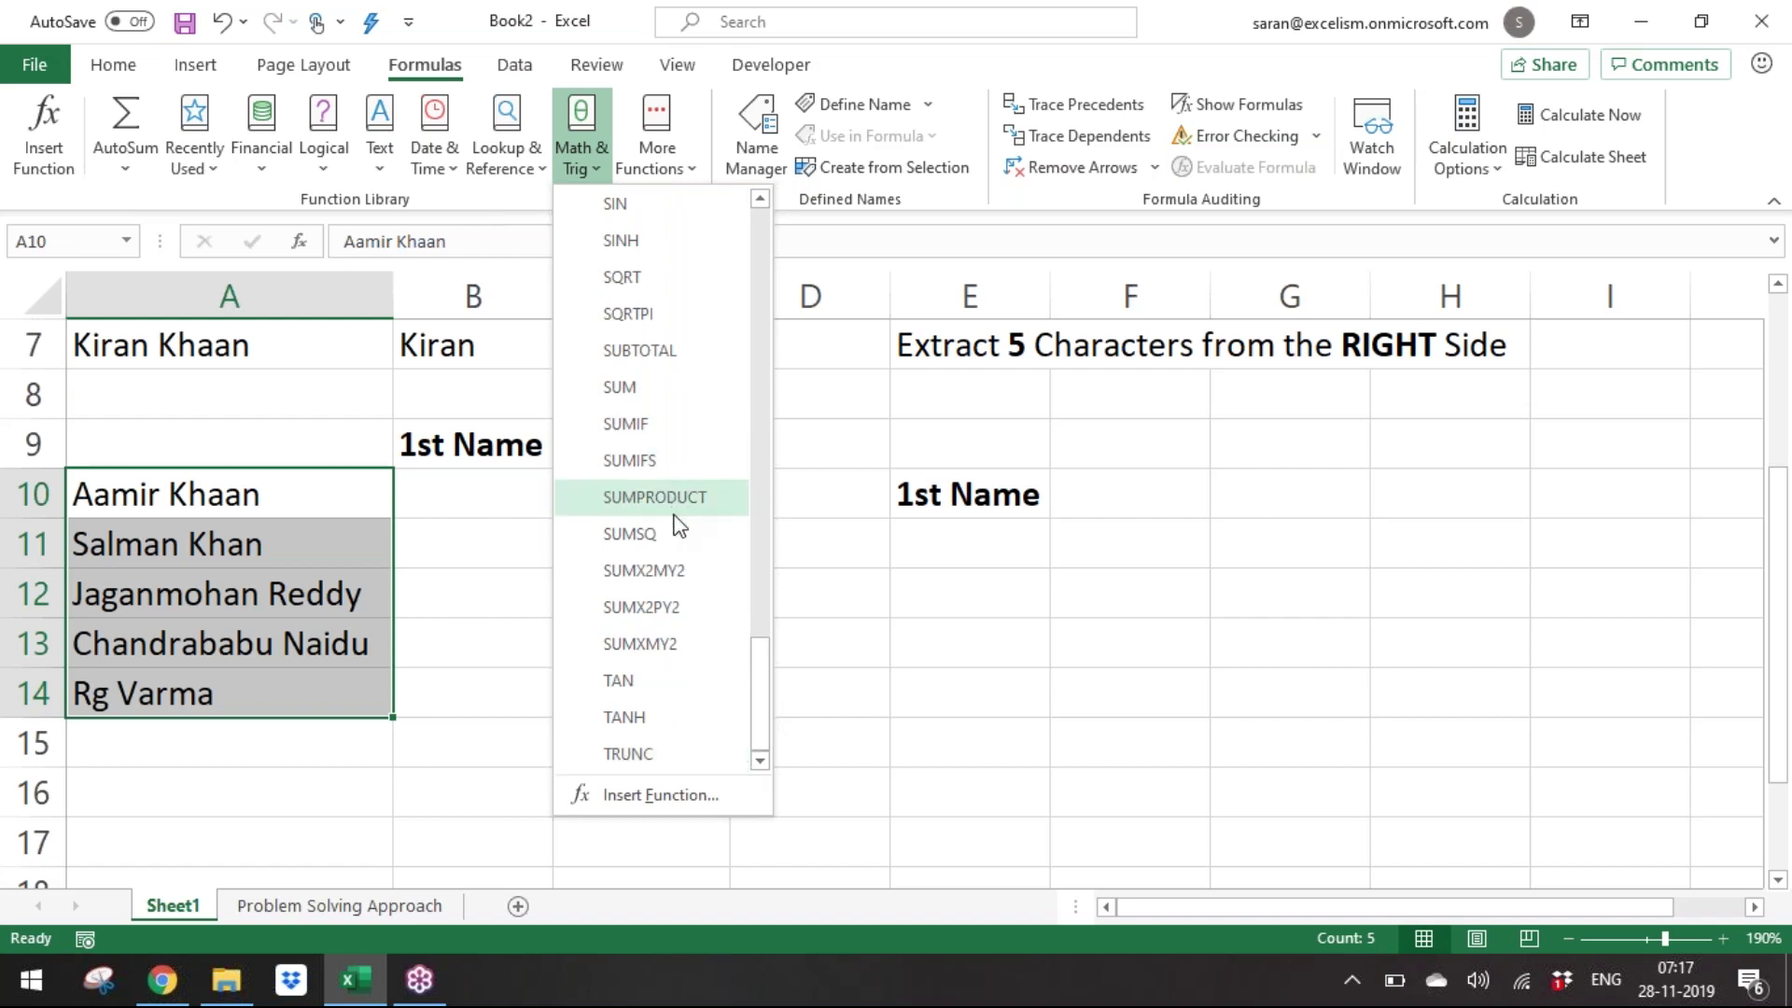
{"action": "left_click", "coordinate": [849, 325]}
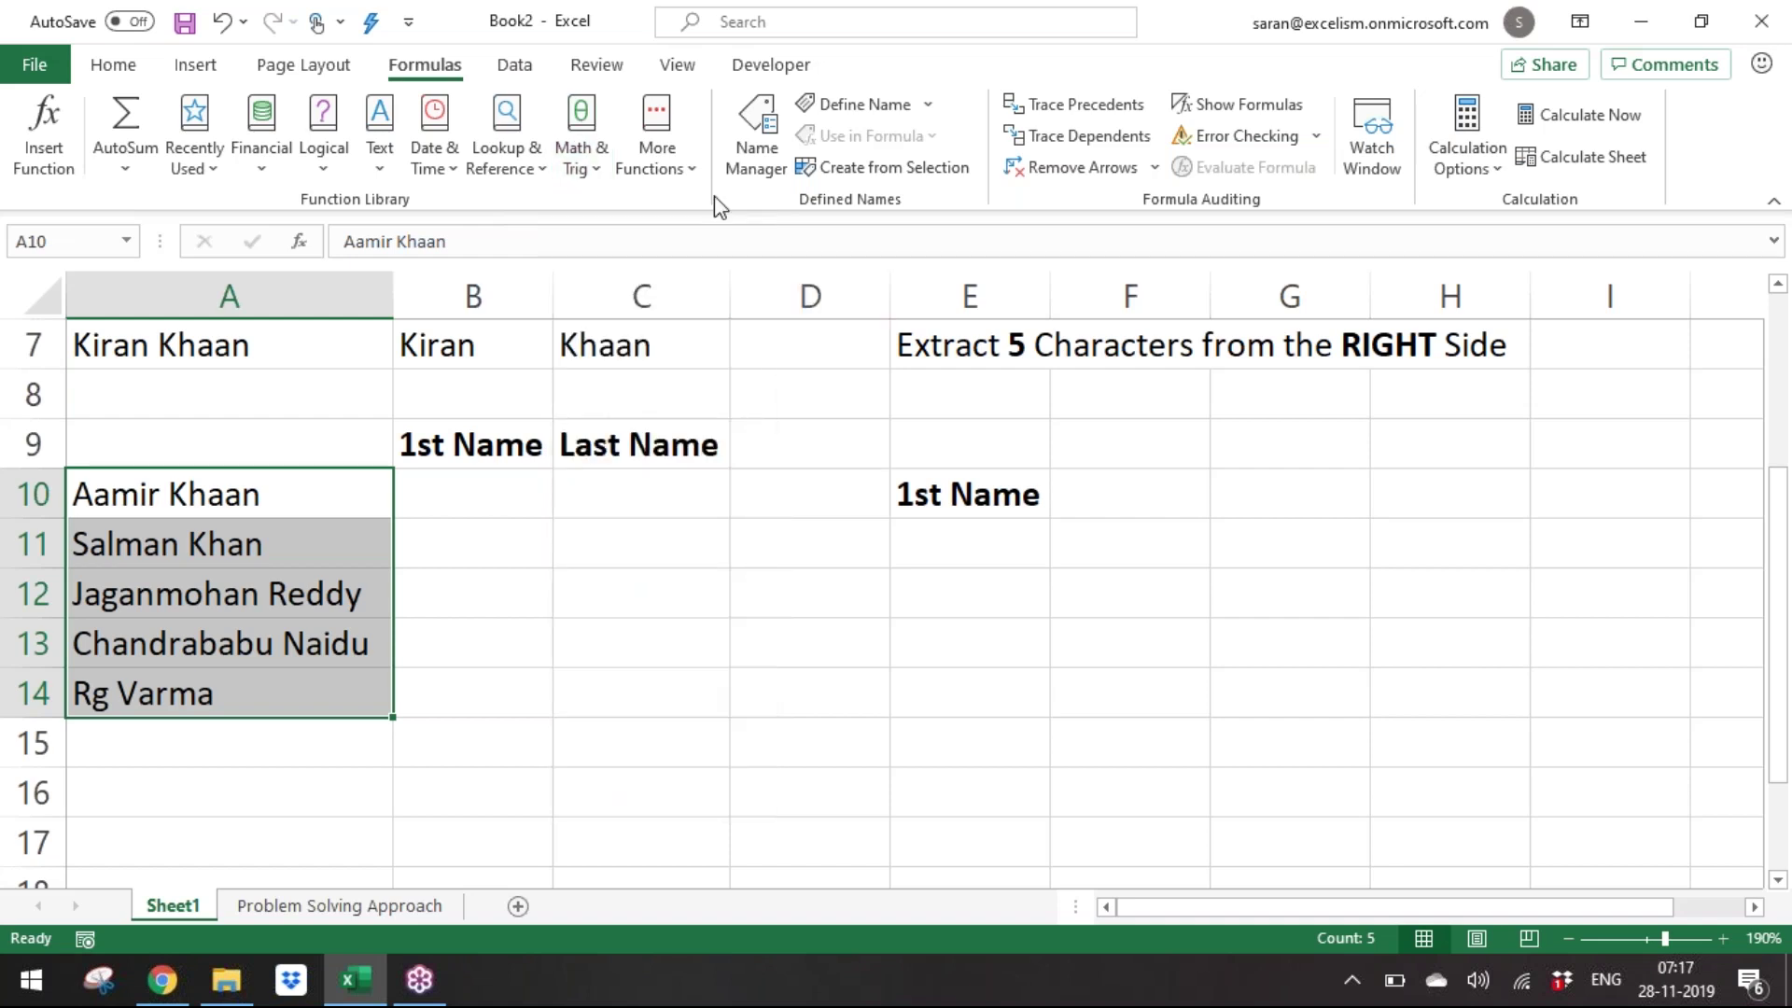
View the Statistical, Cube and Information submenus, ending on Compatibility (BETADIST, CEILING, CONCATENATE).
{"action": "left_click", "coordinate": [688, 172]}
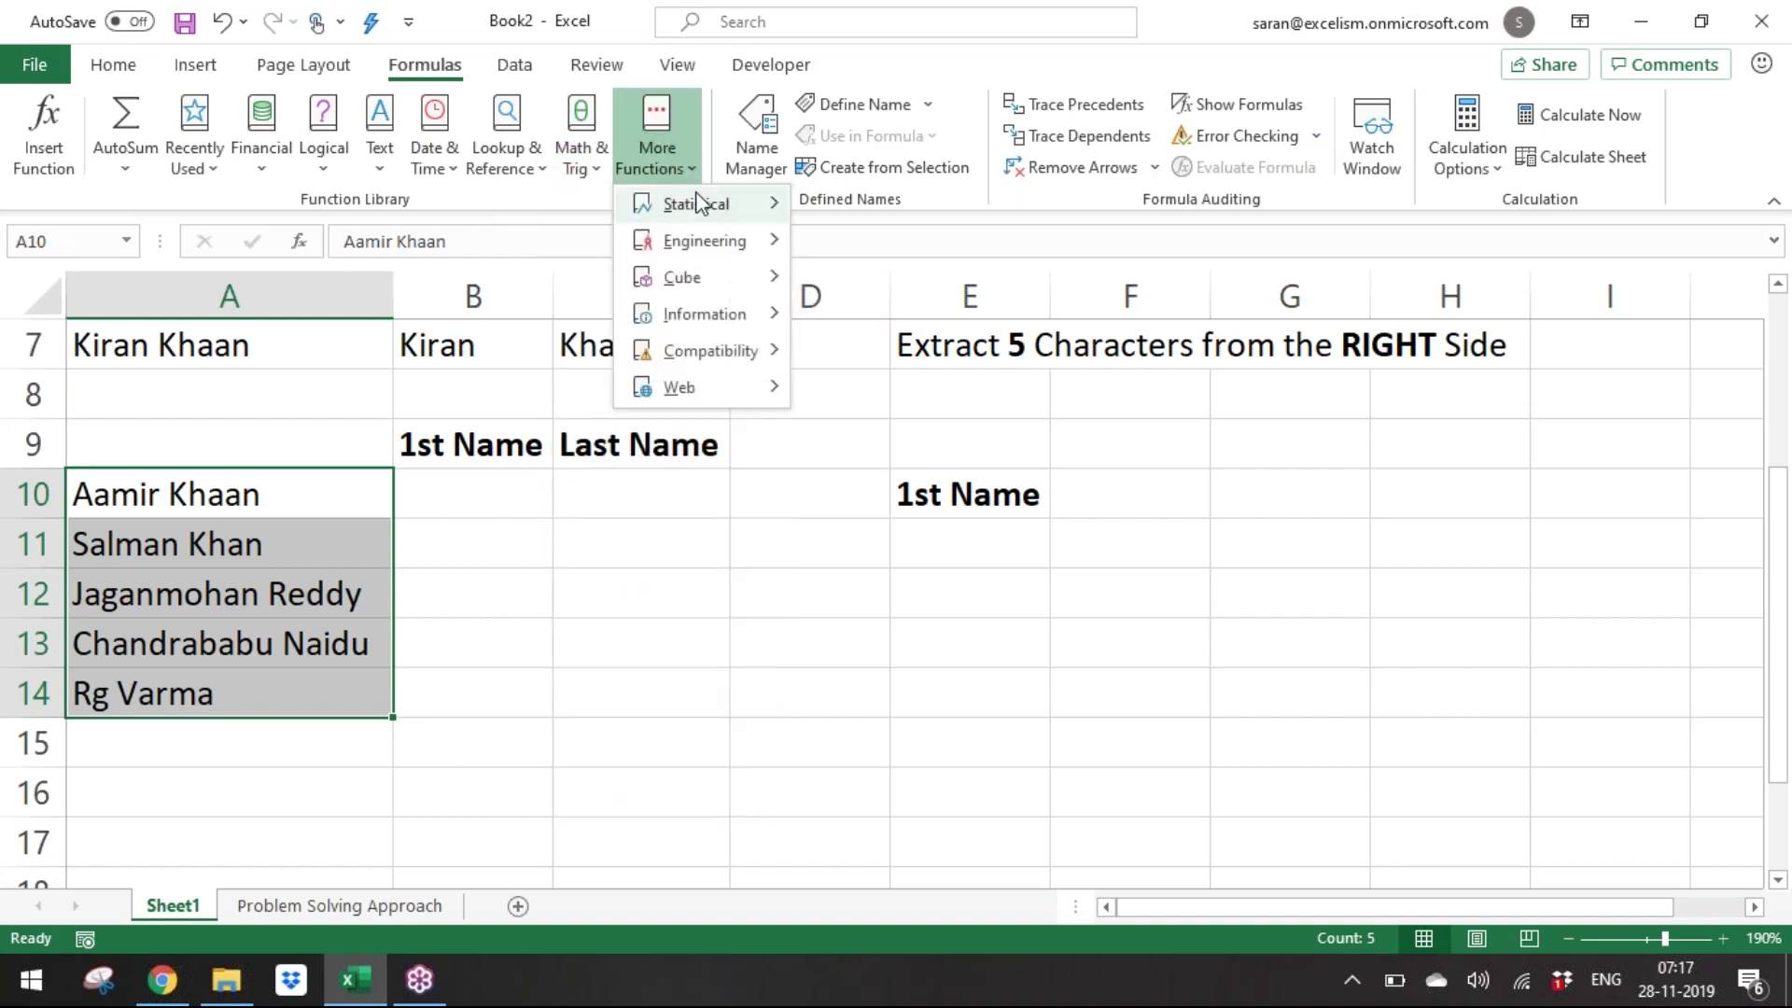
{"action": "mouse_move", "coordinate": [667, 204]}
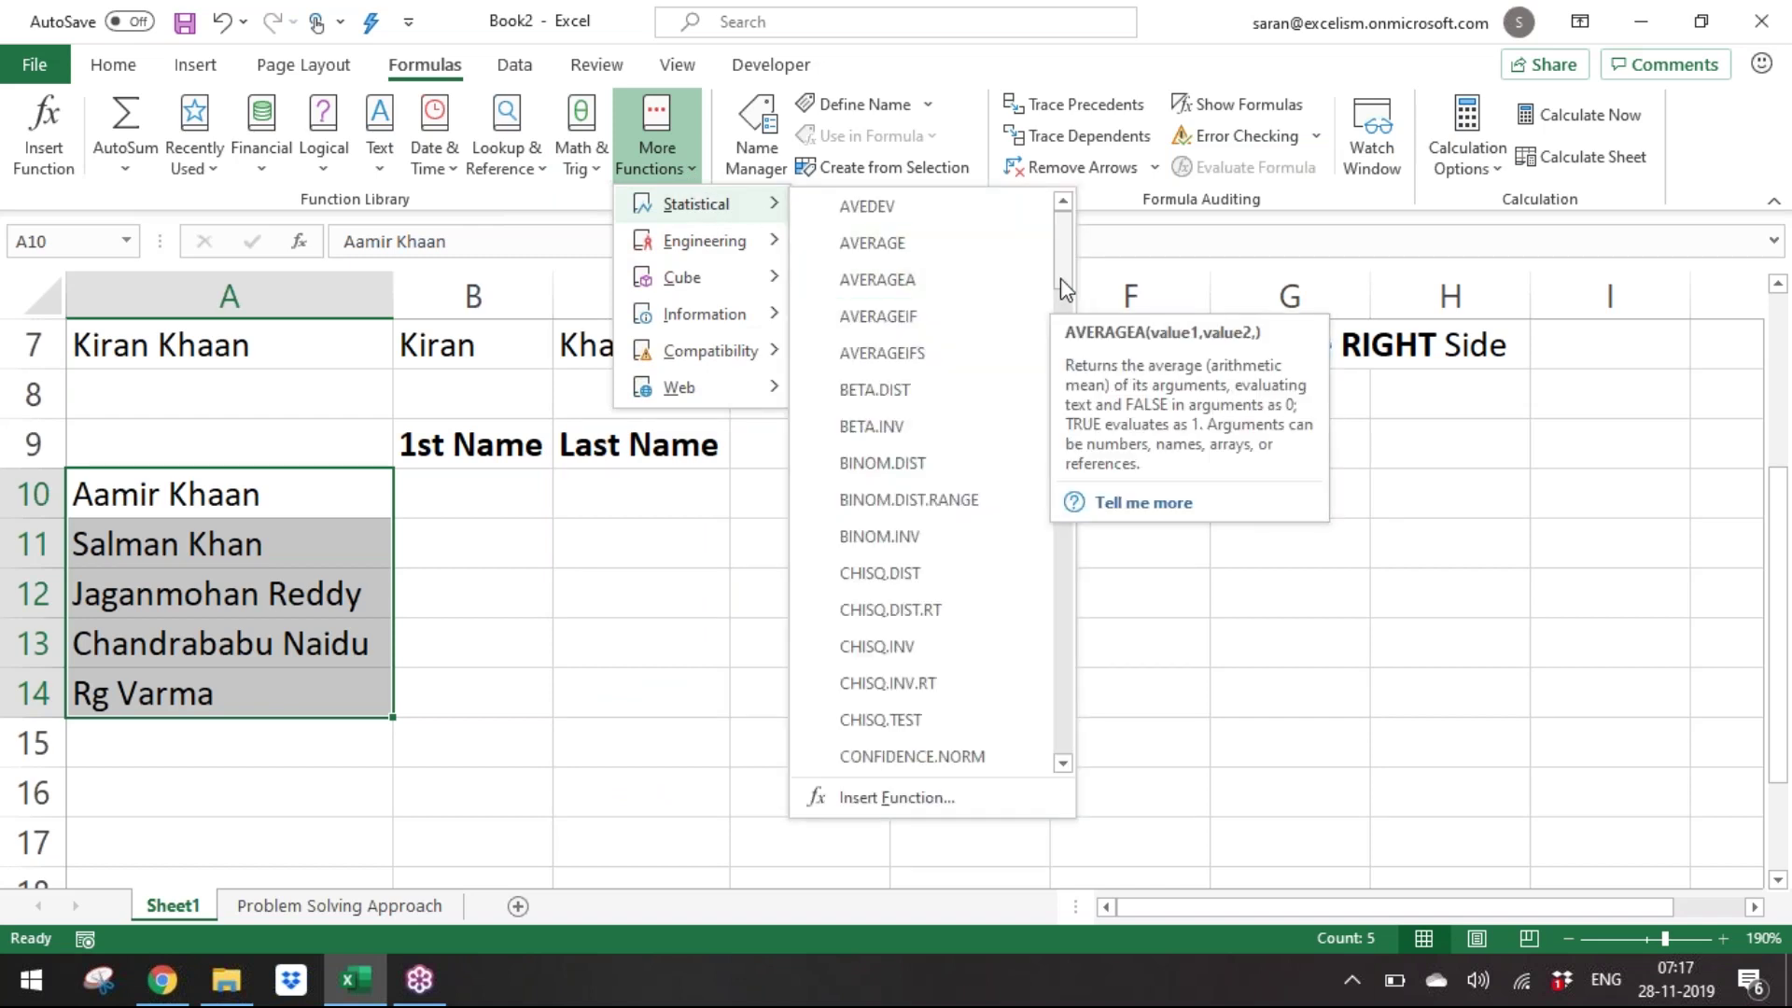
{"action": "left_click_drag", "start_coordinate": [1062, 275], "coordinate": [1134, 750]}
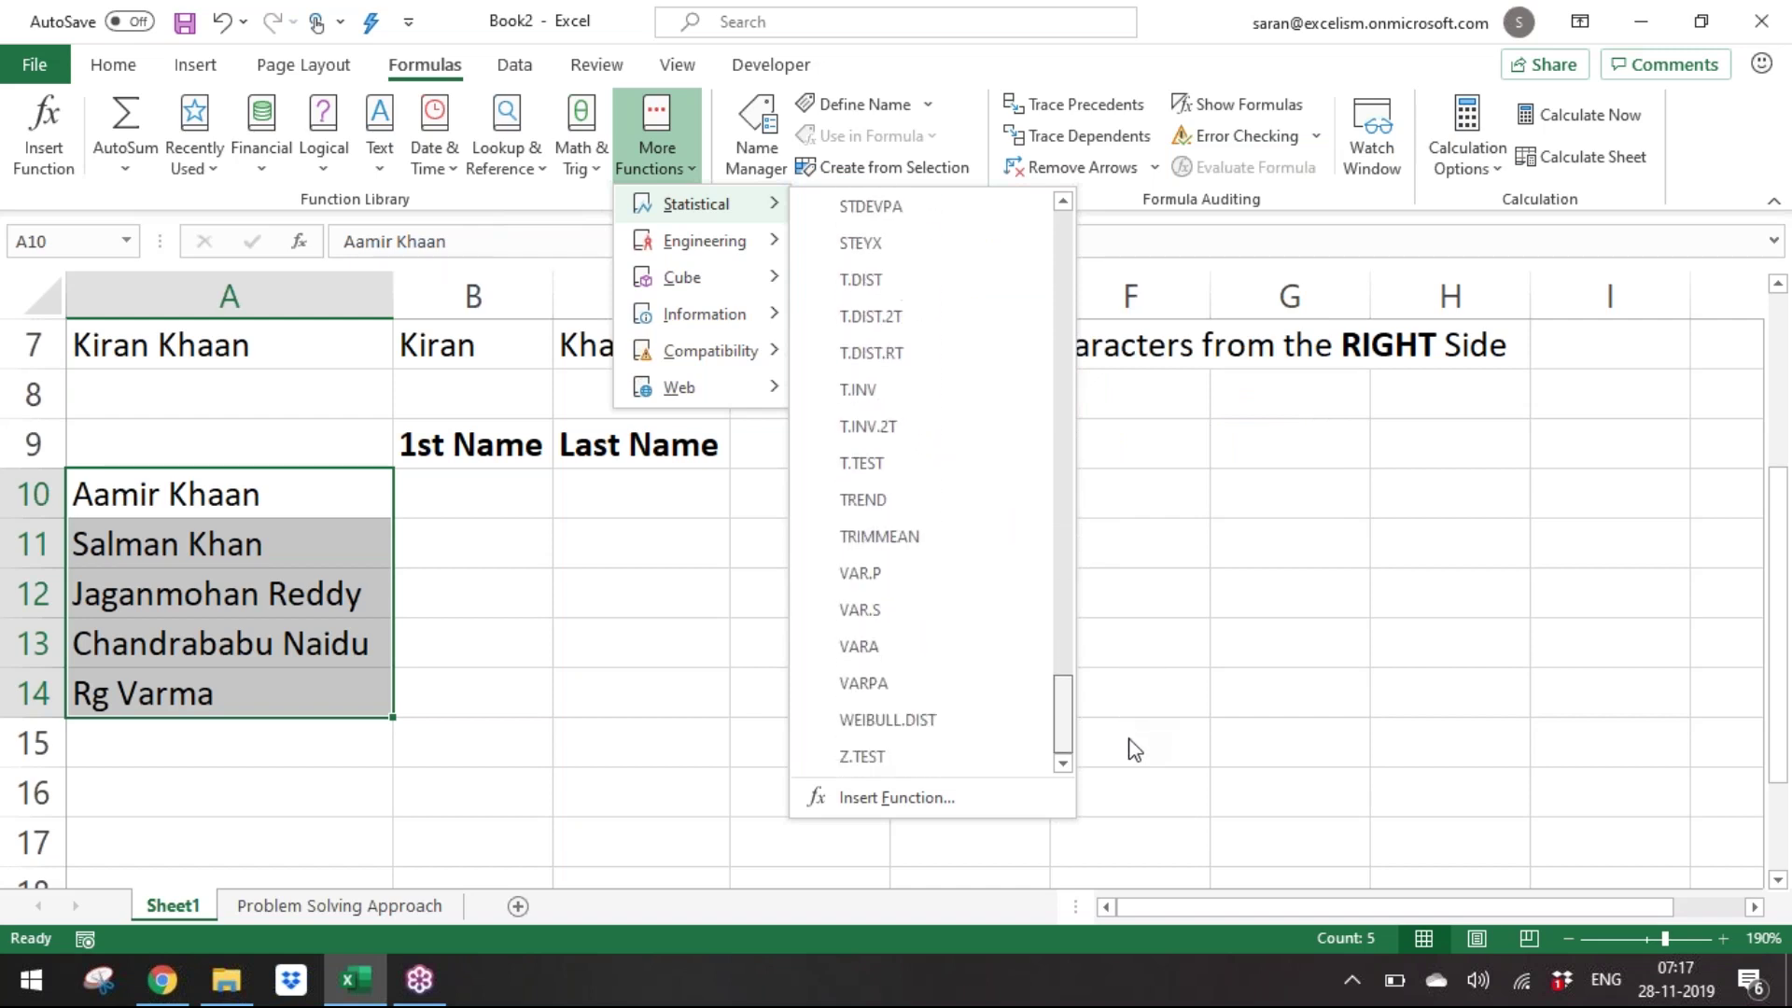
{"action": "left_click_drag", "start_coordinate": [1134, 750], "coordinate": [1130, 749]}
{"action": "left_click_drag", "start_coordinate": [1064, 727], "coordinate": [1060, 224]}
{"action": "mouse_move", "coordinate": [680, 256]}
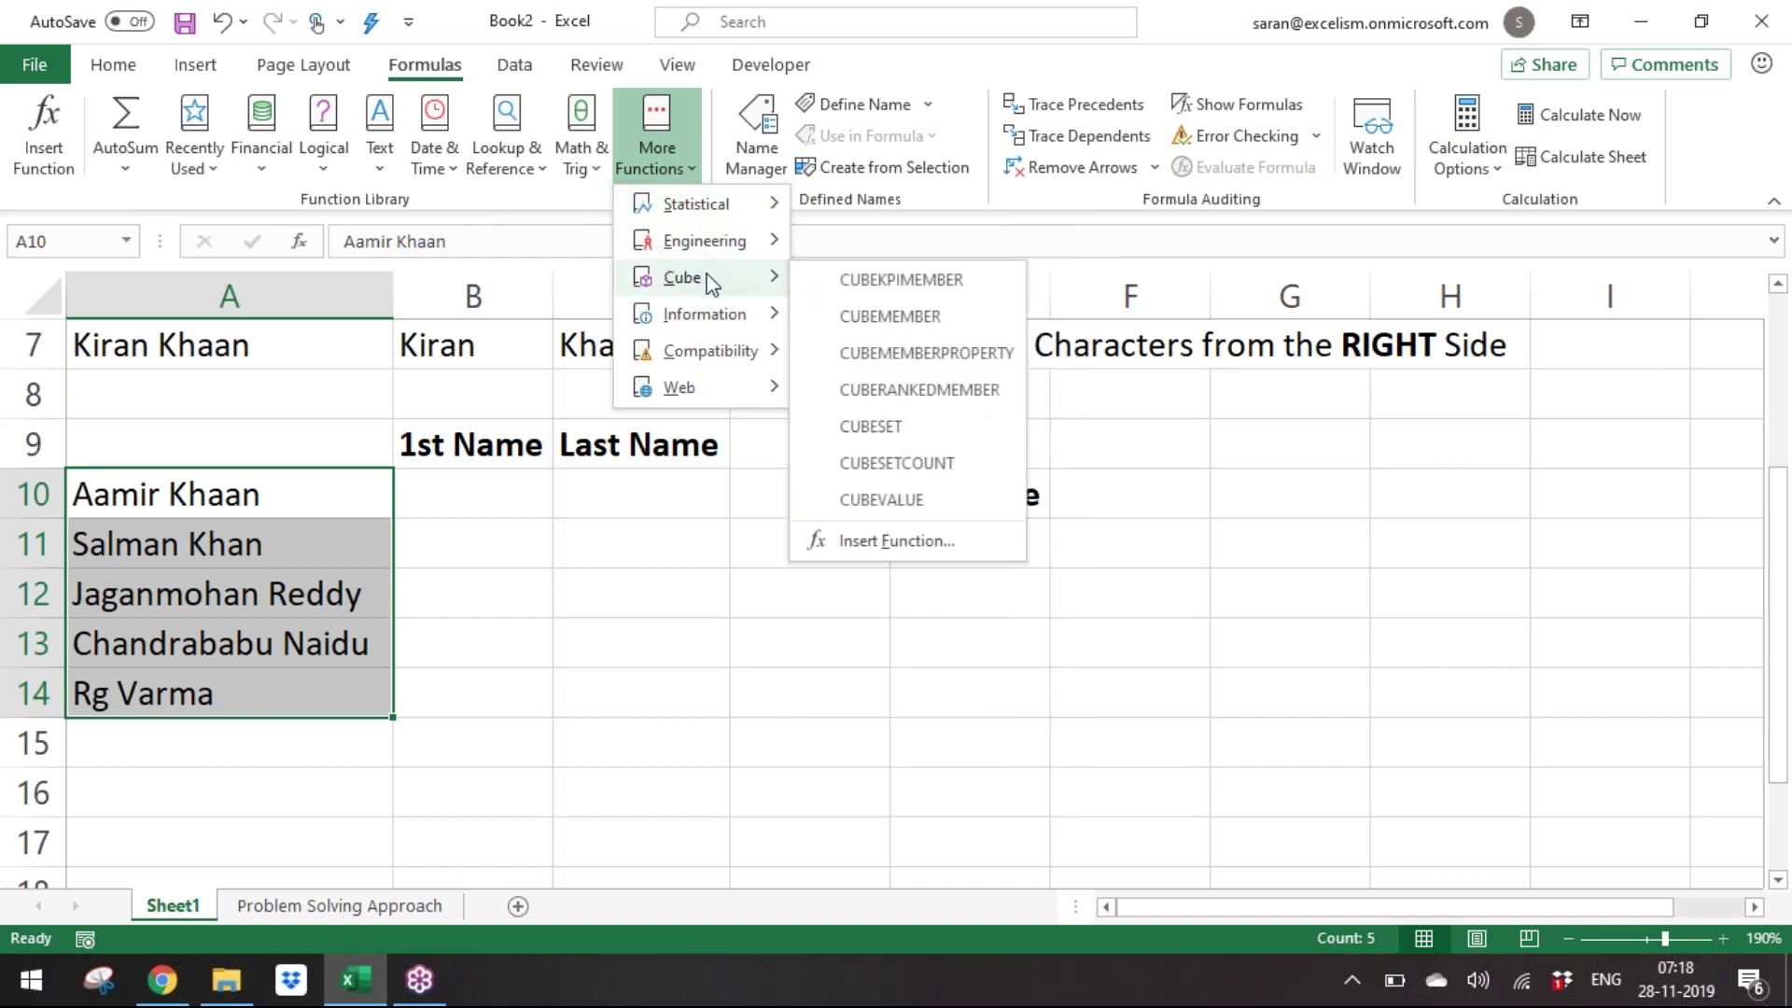
{"action": "mouse_move", "coordinate": [724, 308]}
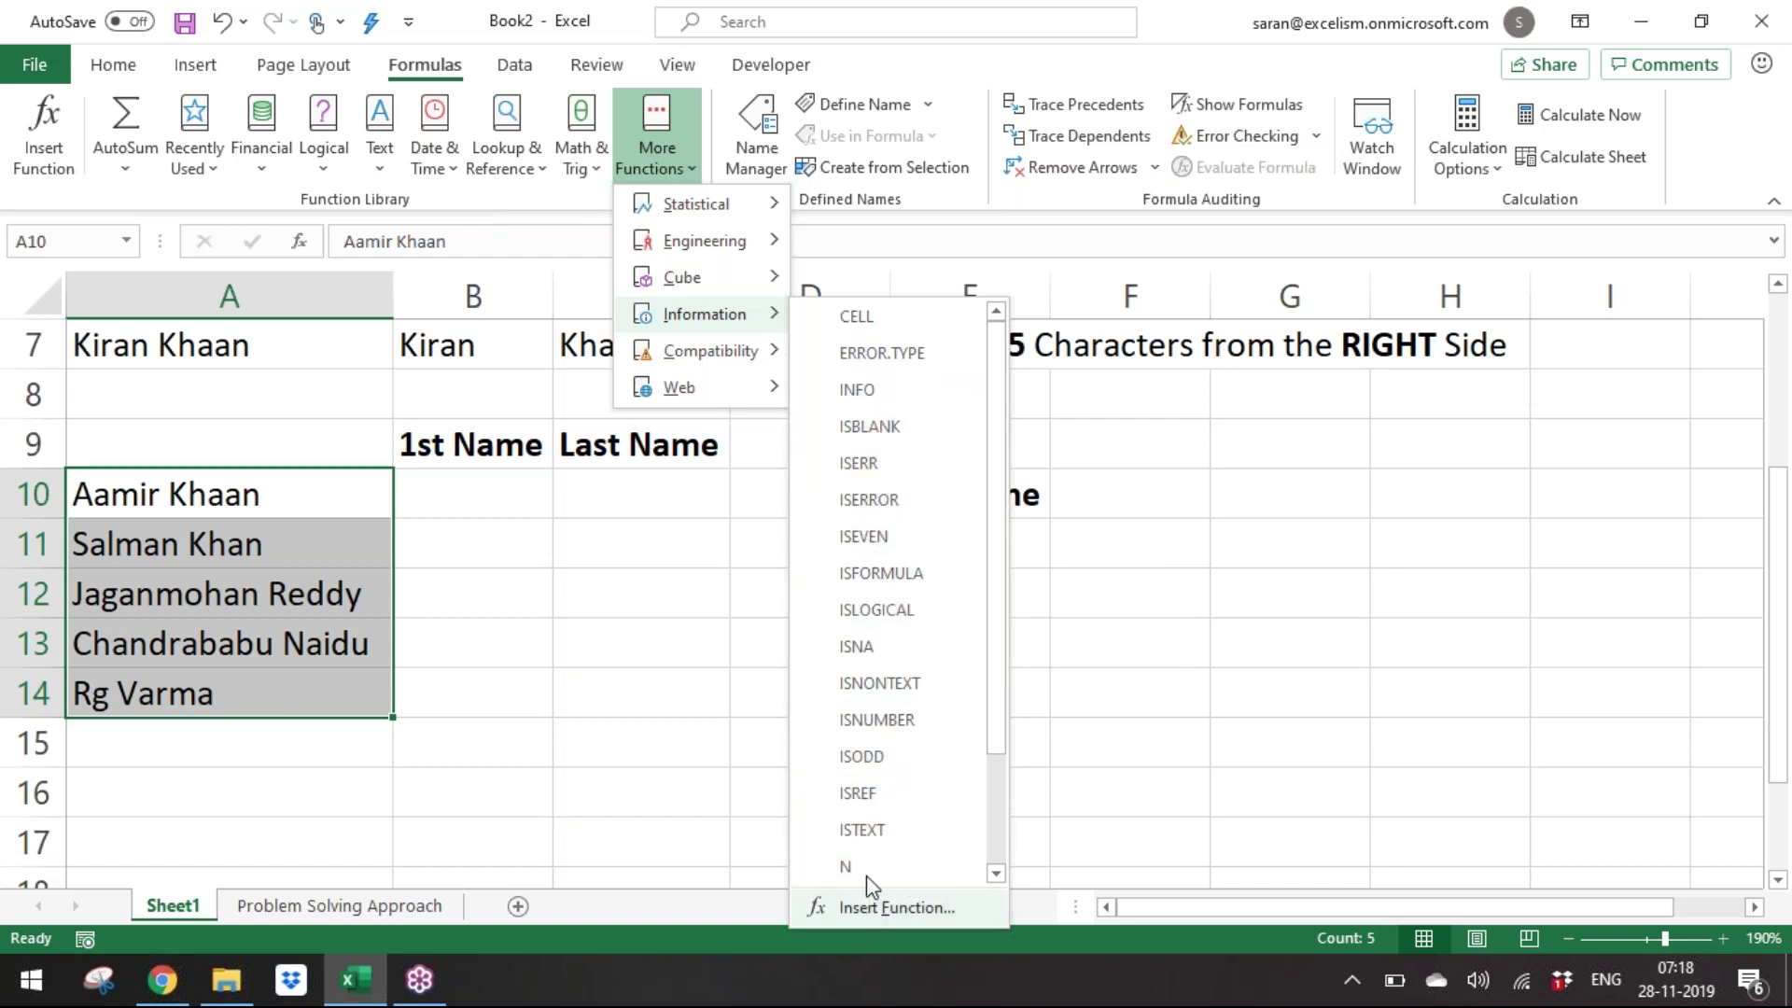
{"action": "mouse_move", "coordinate": [742, 349]}
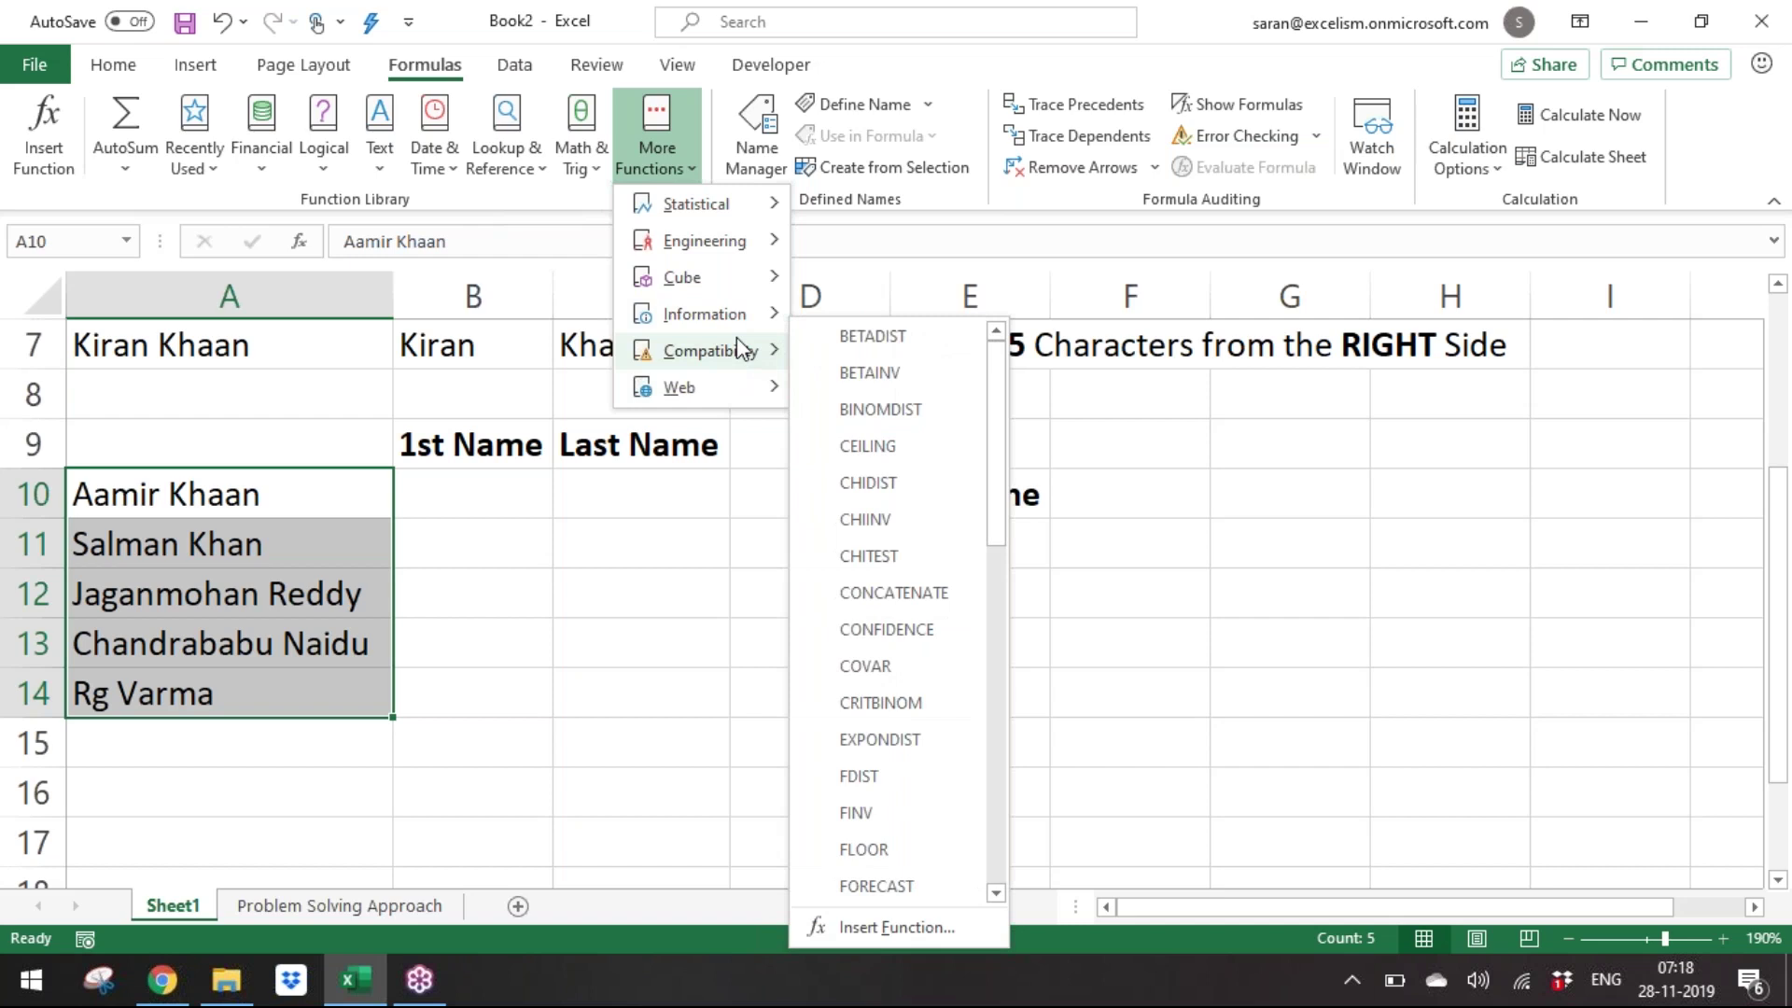
Revisit the Text functions list to read CONCAT's description, then return to More Functions.
{"action": "left_click", "coordinate": [521, 731]}
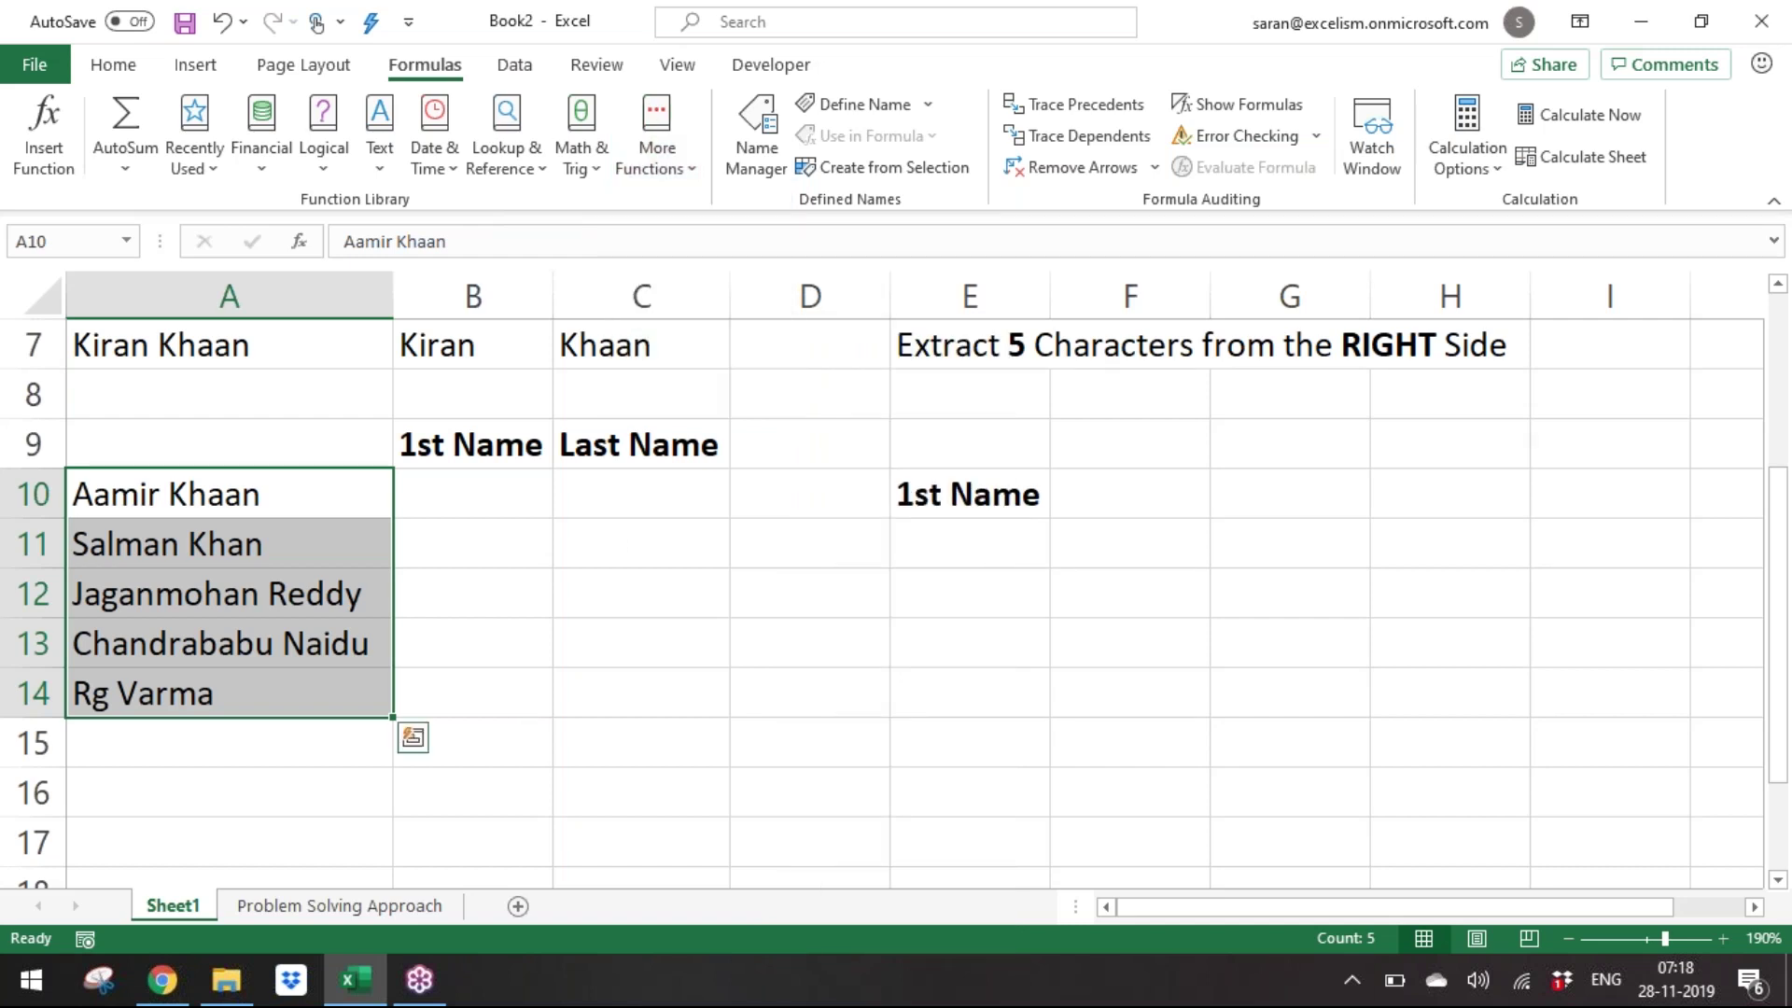
{"action": "left_click", "coordinate": [378, 158]}
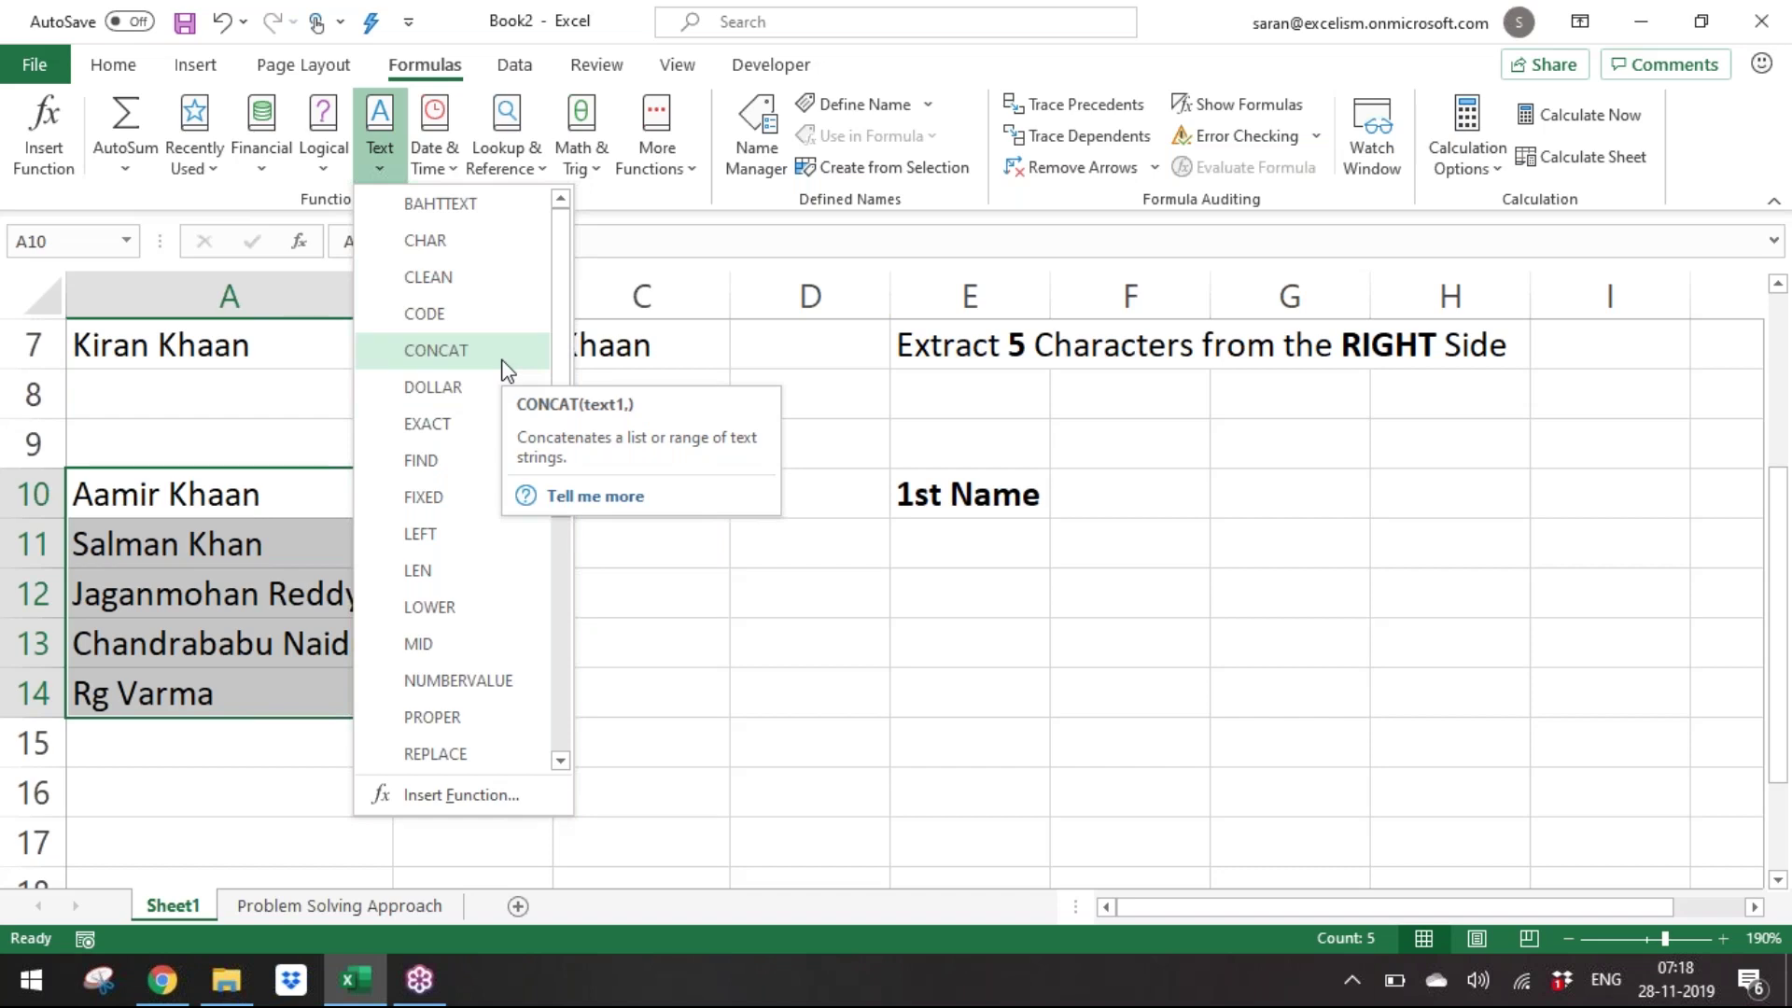
{"action": "left_click", "coordinate": [683, 169]}
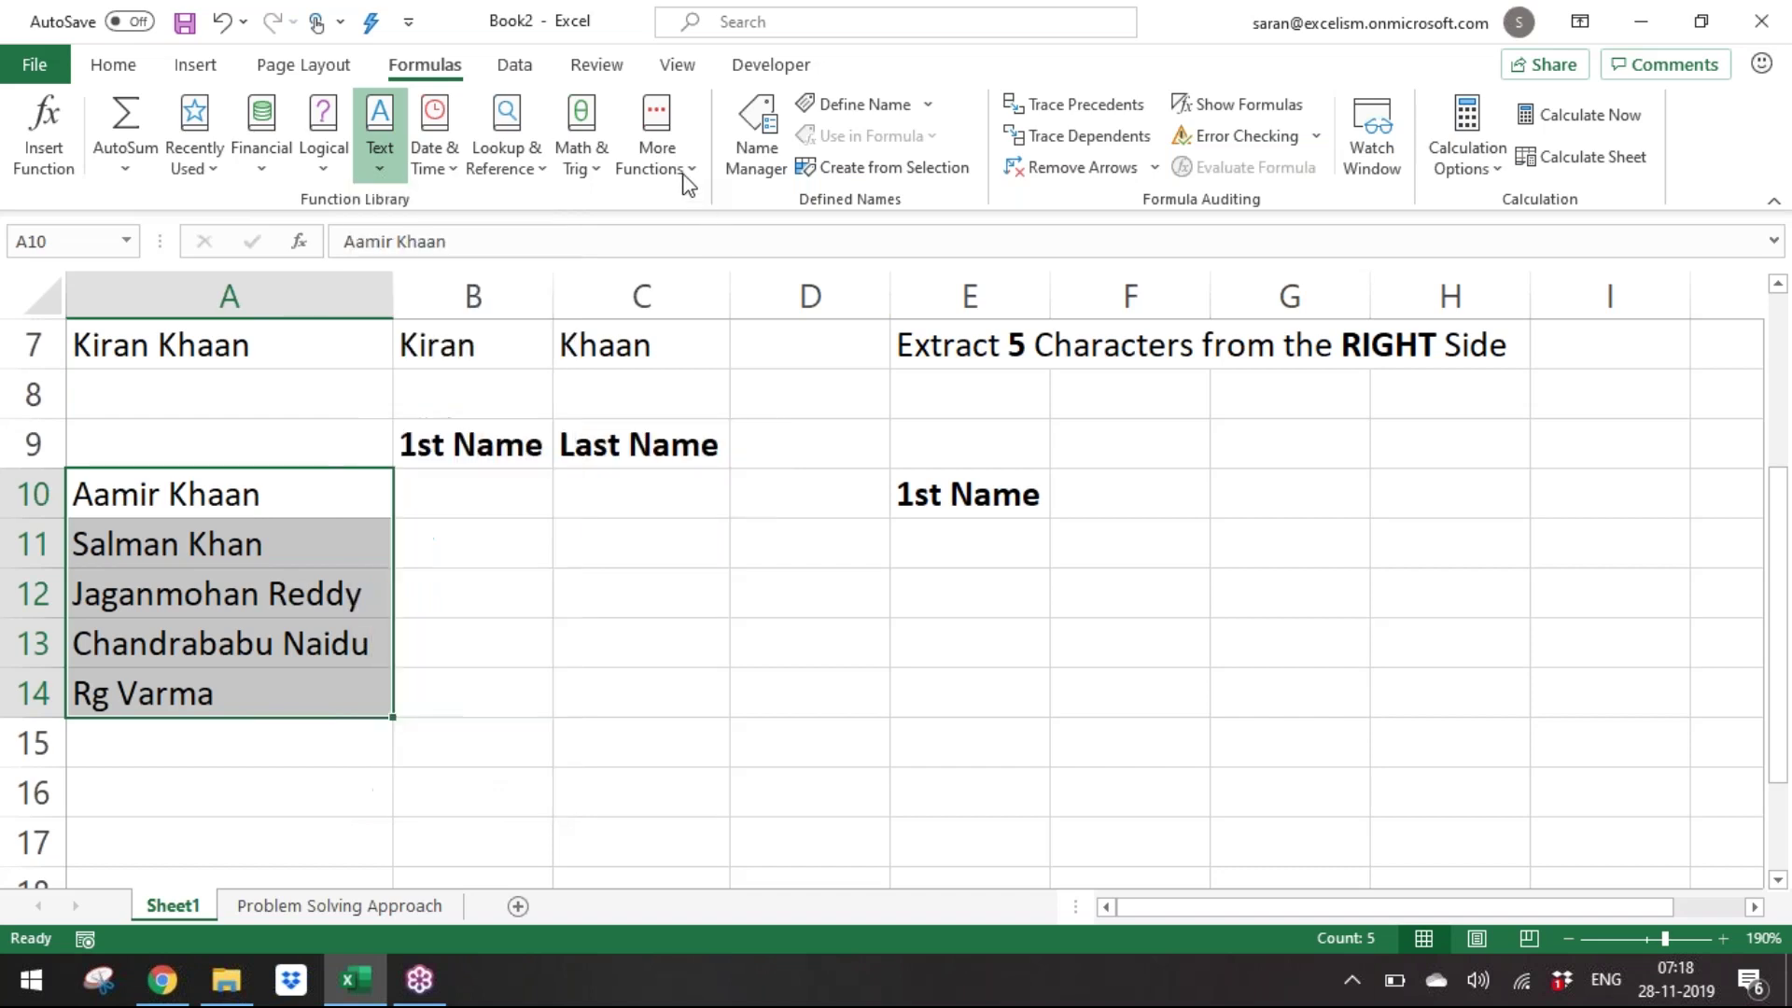
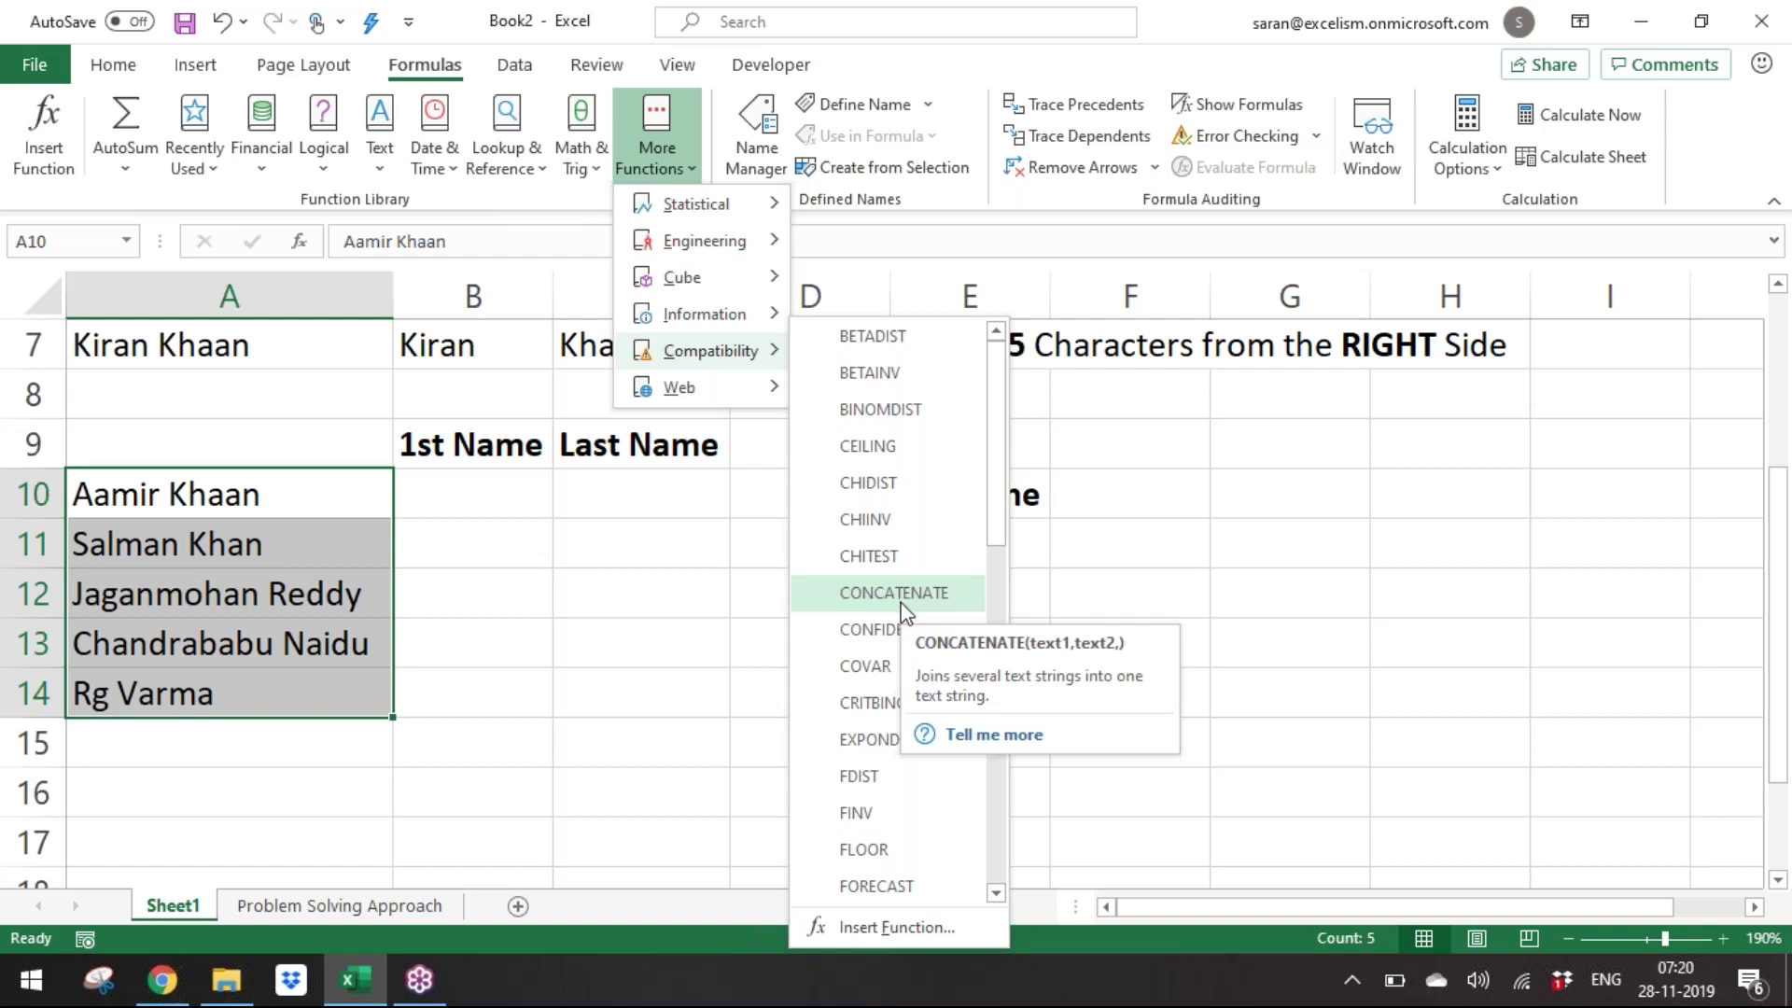
Dismiss the More Functions category list to bring the names sheet back into view.
{"action": "left_click_drag", "start_coordinate": [1001, 508], "coordinate": [1008, 456]}
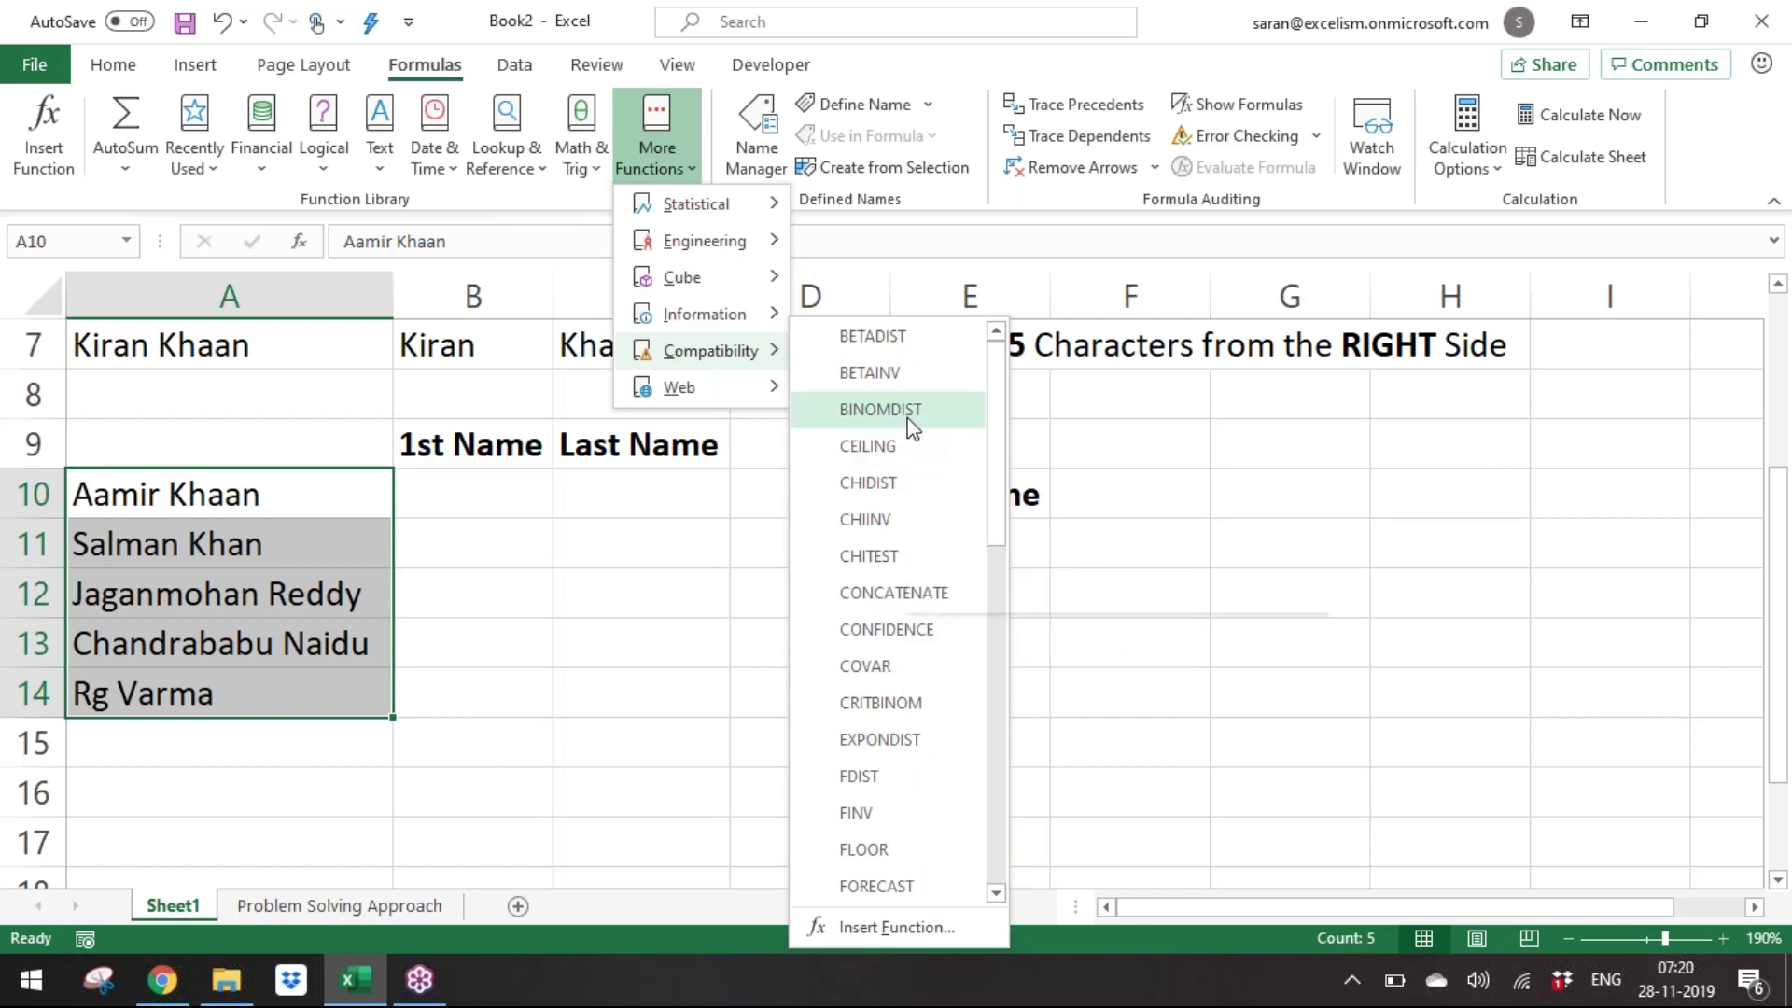
{"action": "mouse_move", "coordinate": [763, 403]}
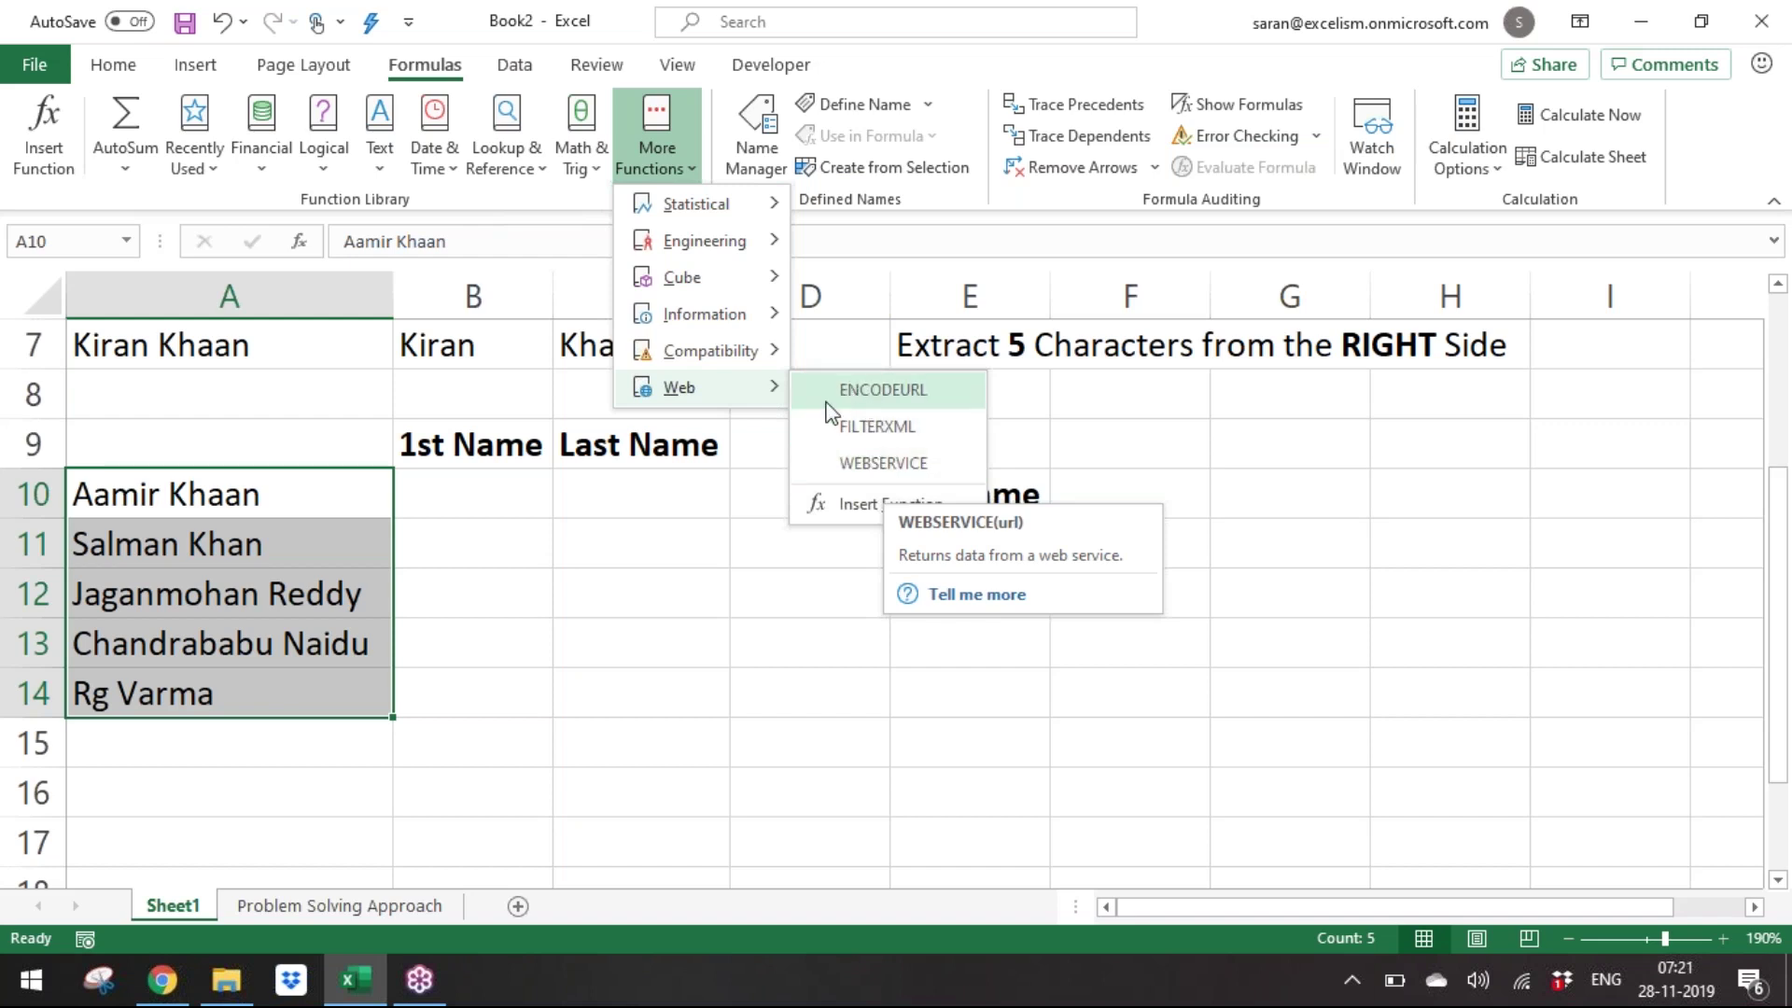
{"action": "left_click", "coordinate": [780, 560]}
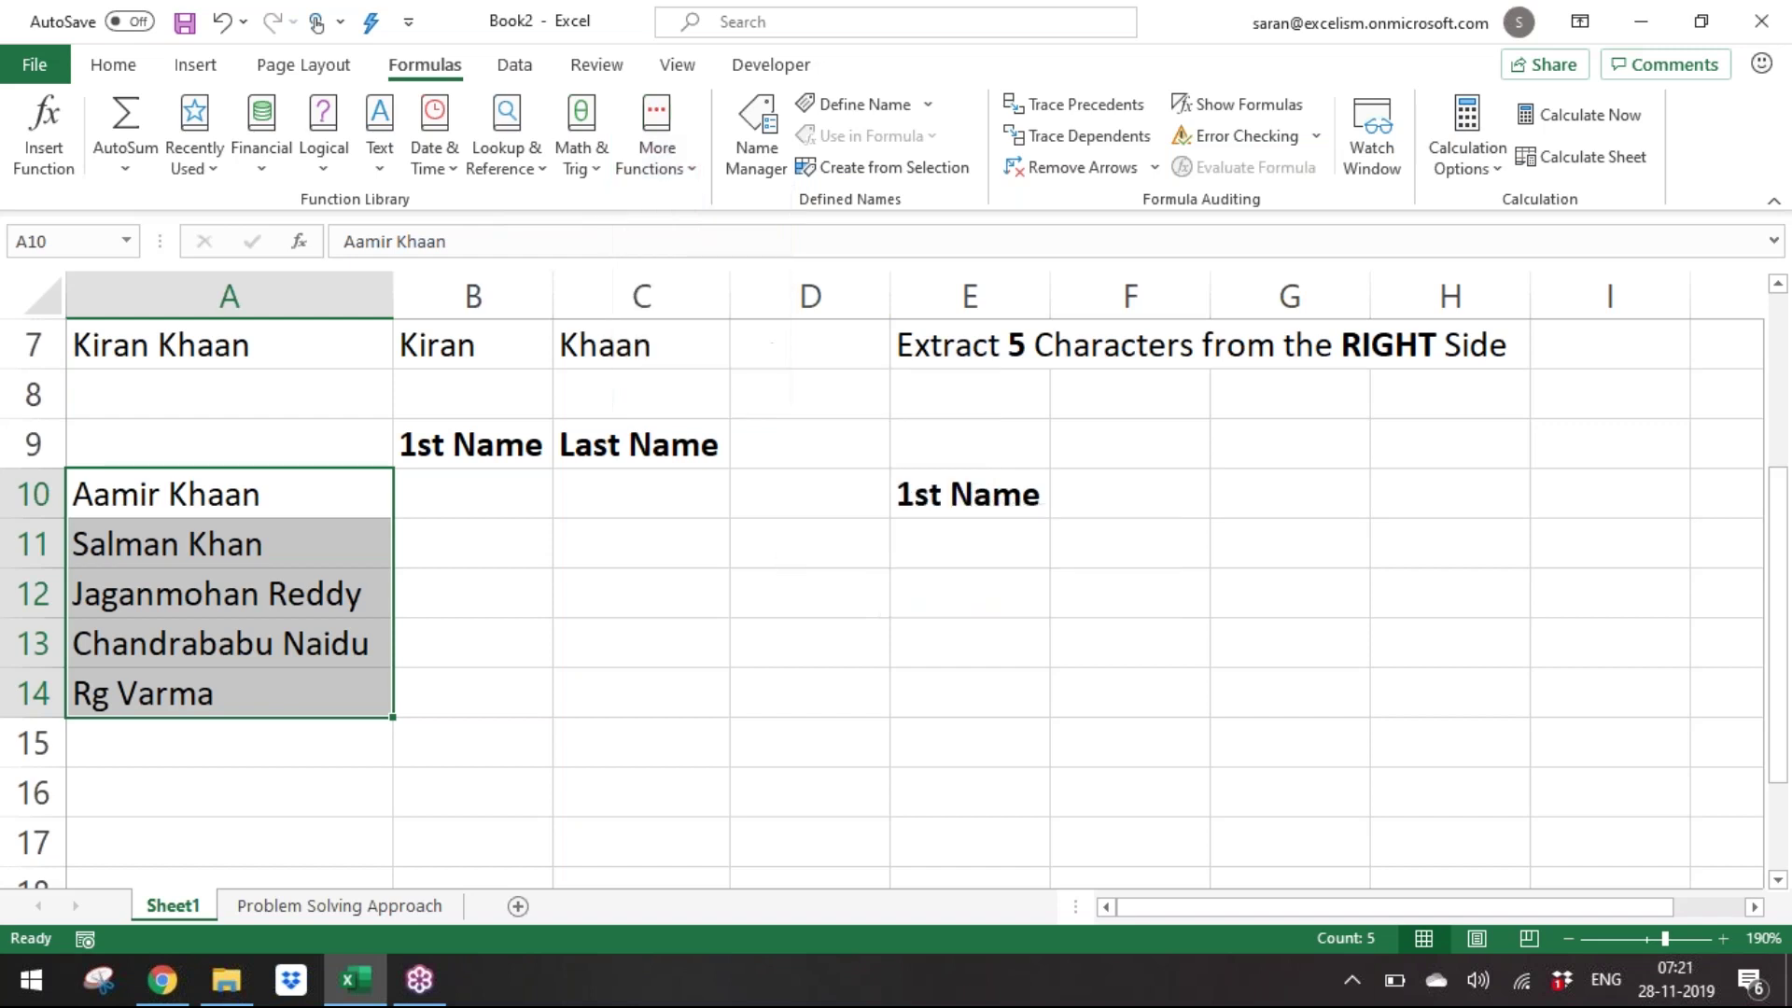
{"action": "left_click", "coordinate": [261, 137]}
Close the financial functions list and switch to the Problem Solving Approach sheet.
{"action": "left_click", "coordinate": [965, 524]}
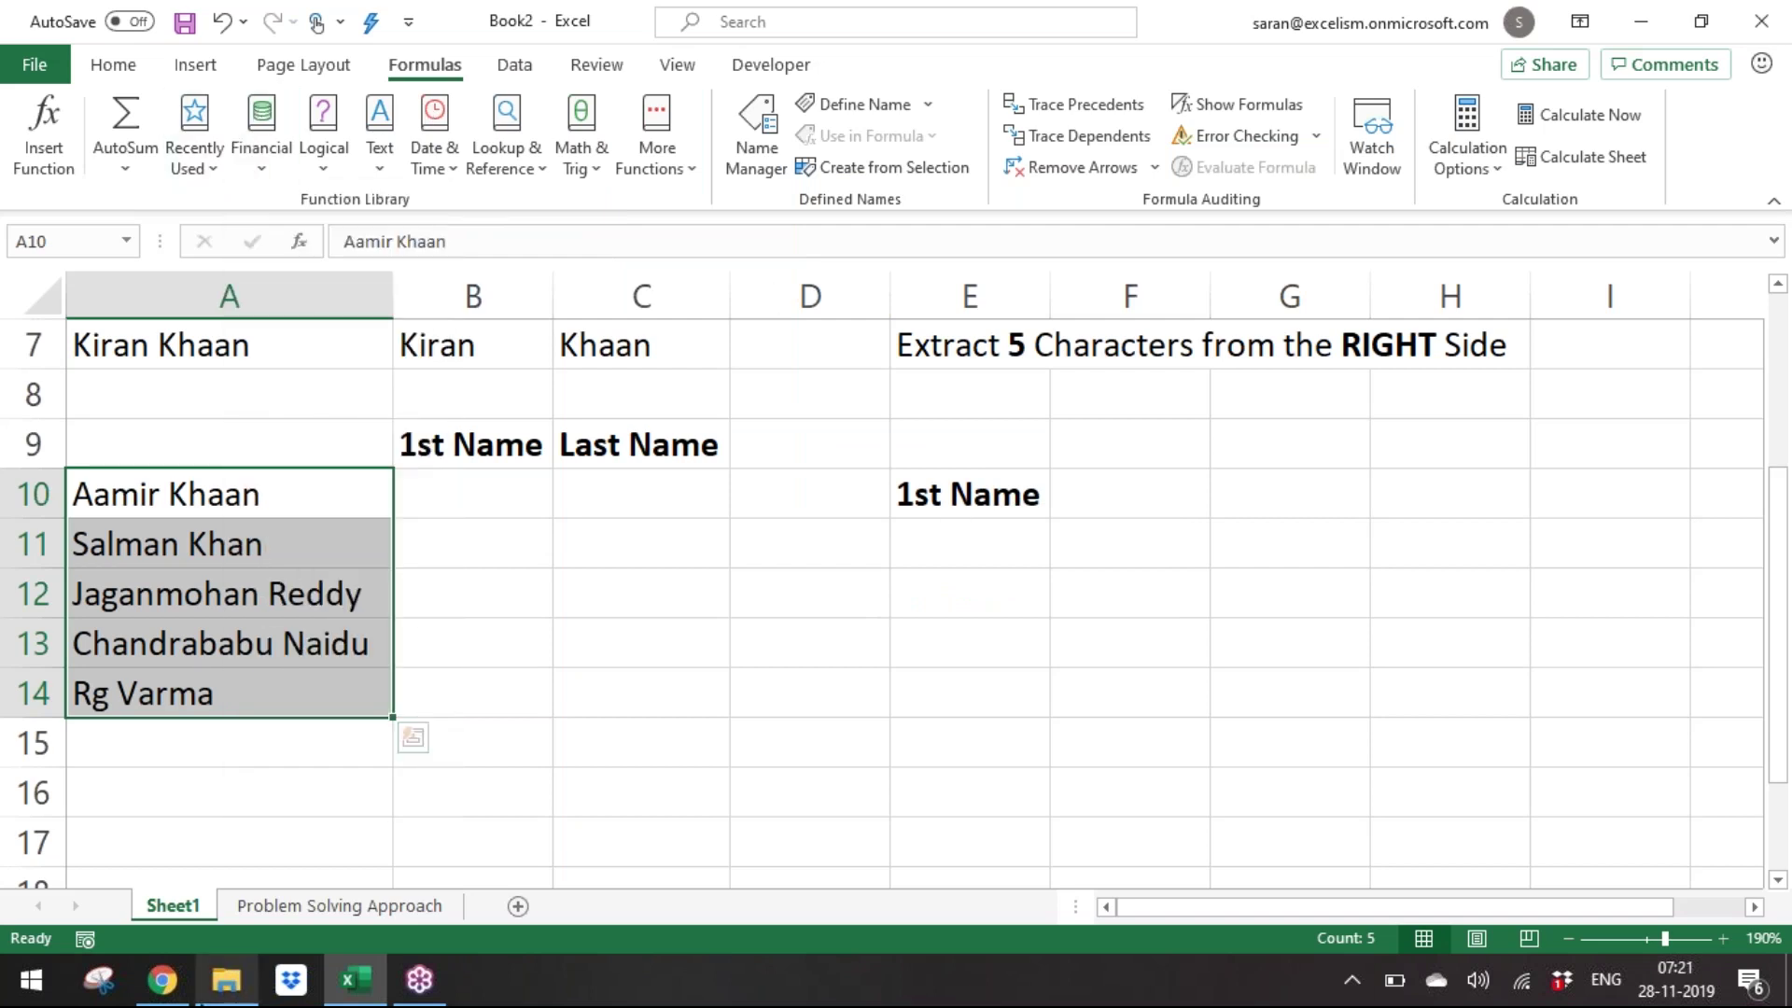
{"action": "left_click", "coordinate": [332, 919]}
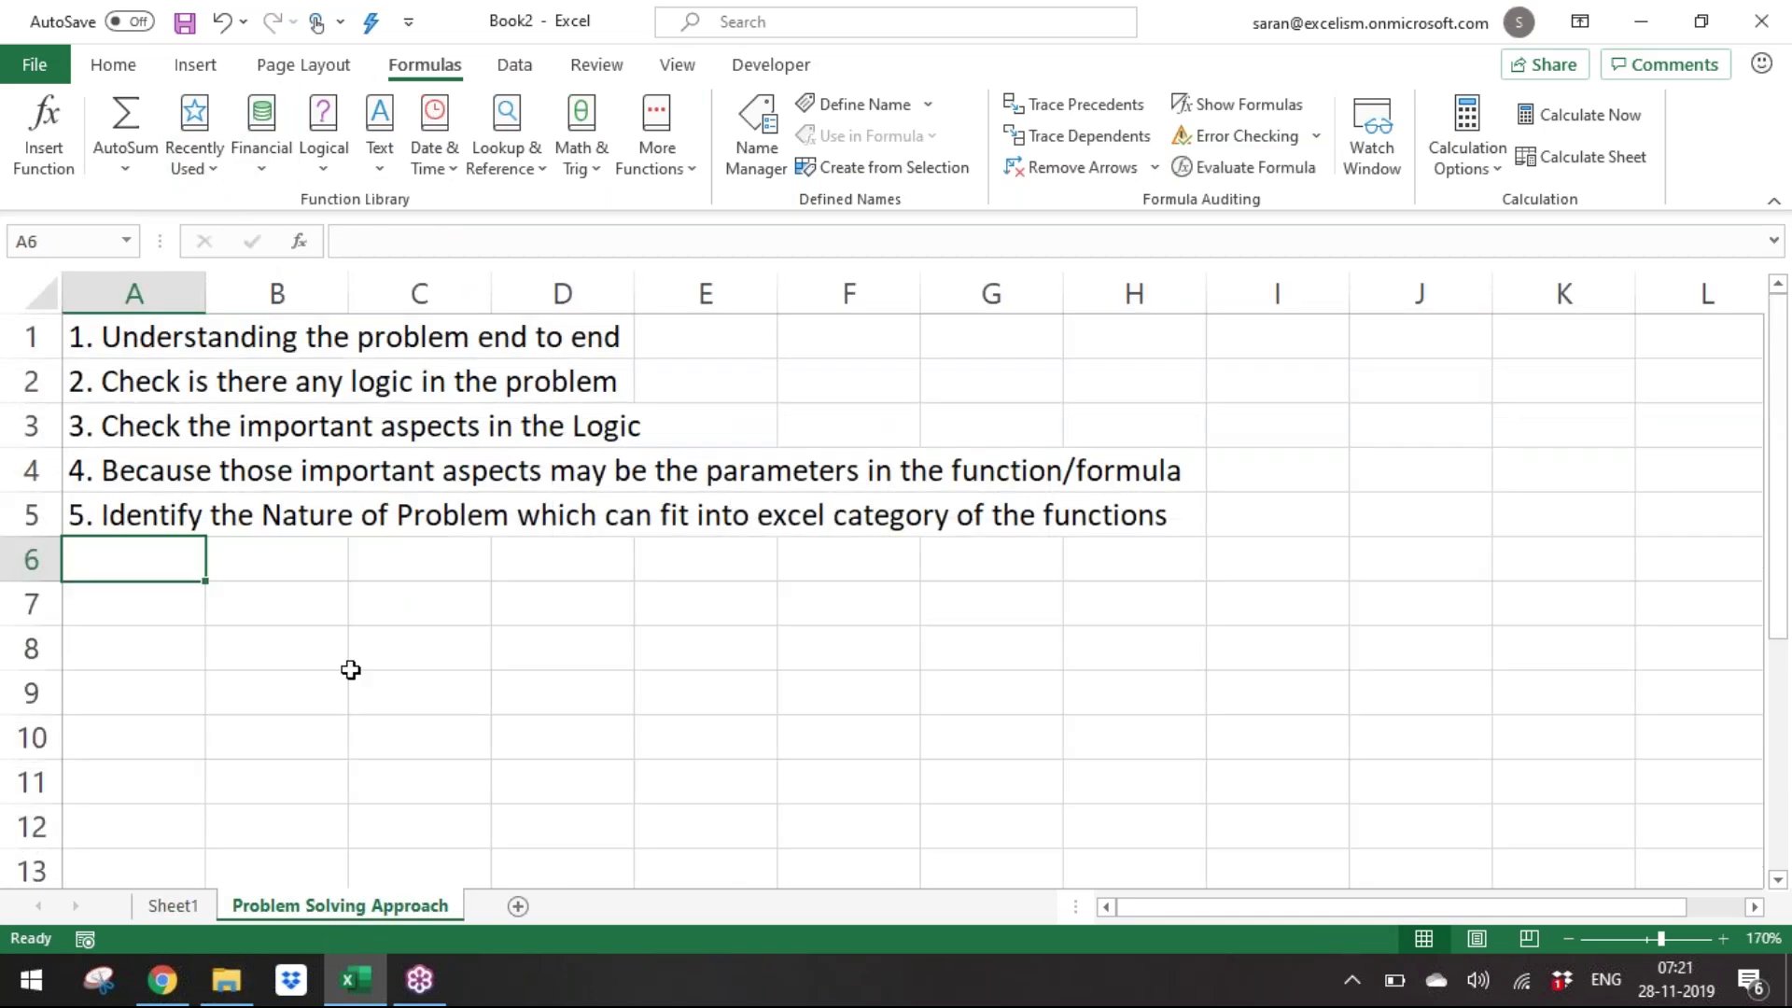
{"action": "left_click", "coordinate": [176, 910]}
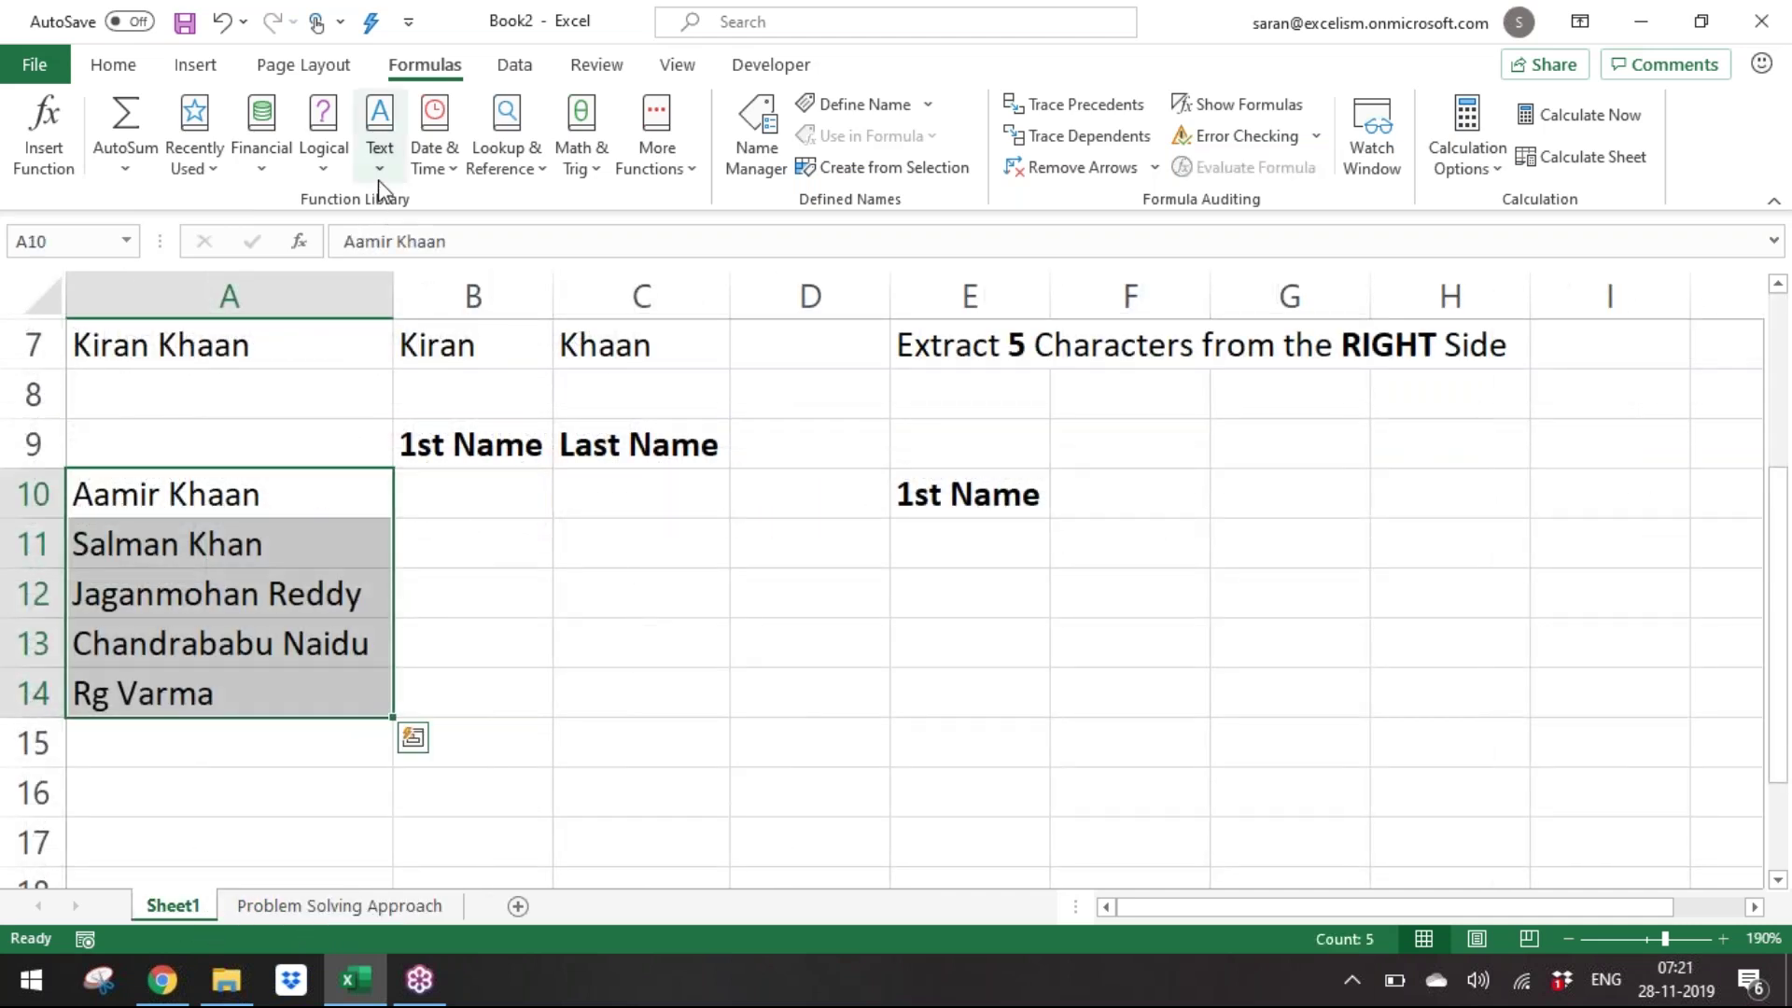
{"action": "left_click", "coordinate": [345, 911]}
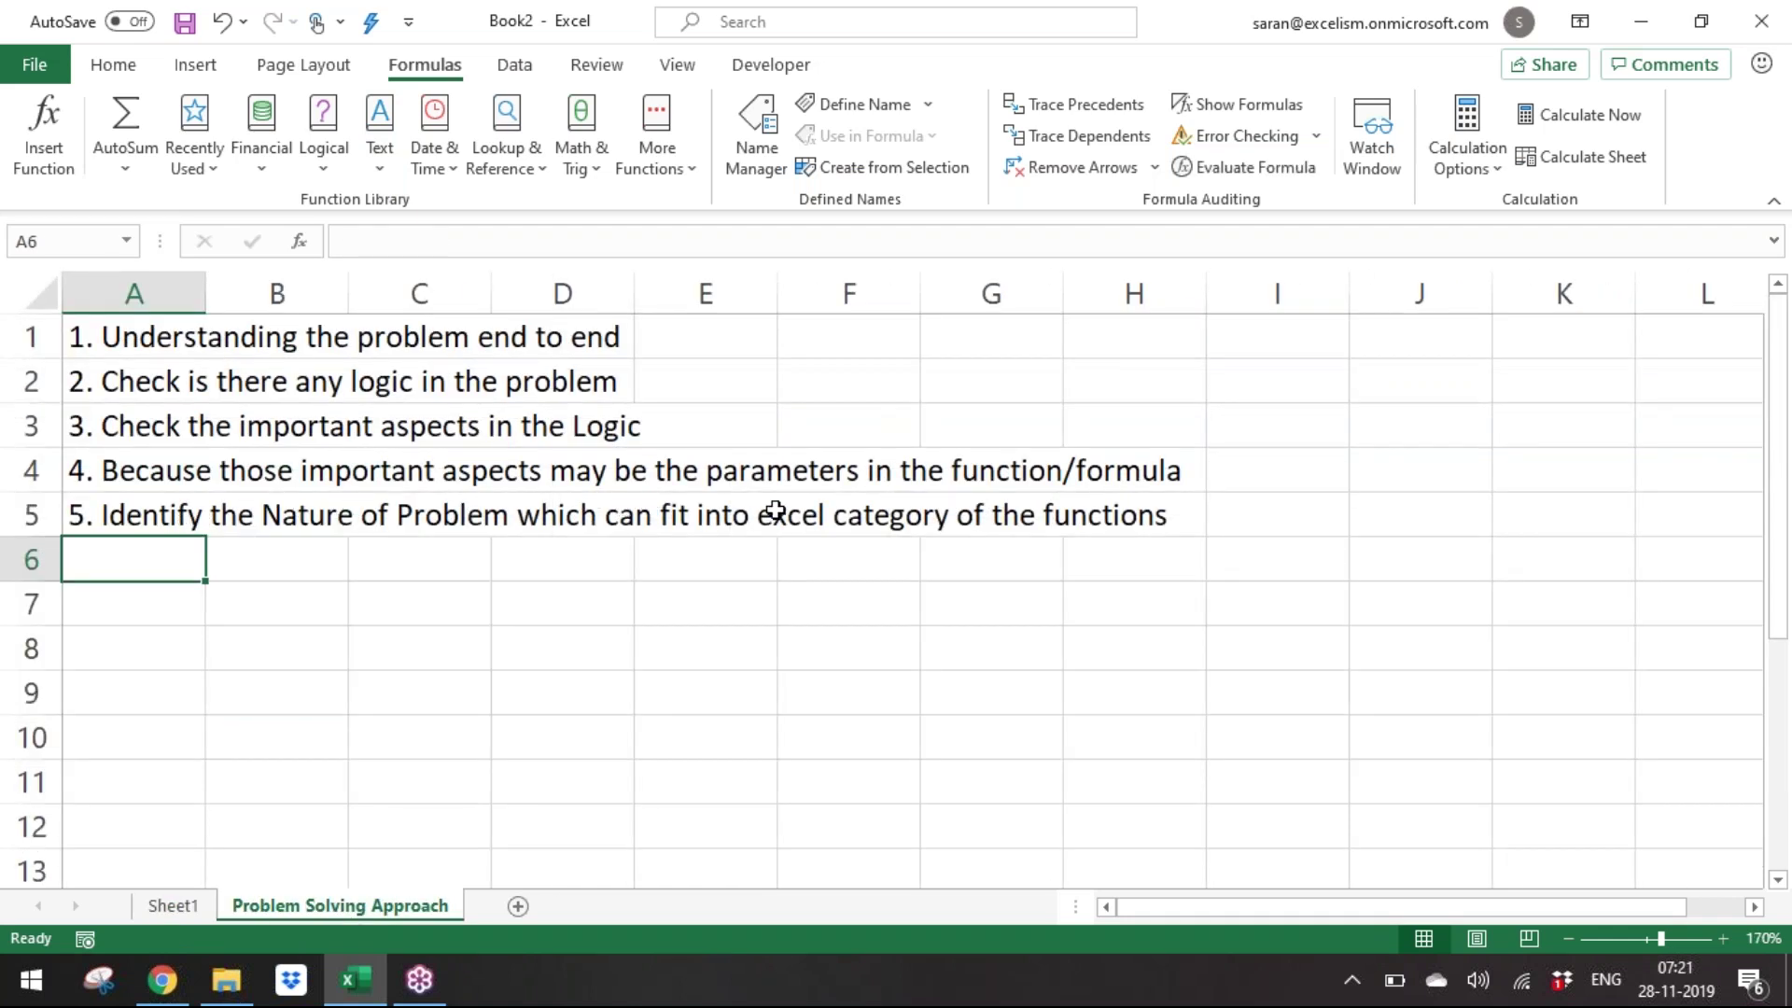
Enter '6. Identify the correct function from the category chosen' in A6.
{"action": "type", "text": "6. Inde"}
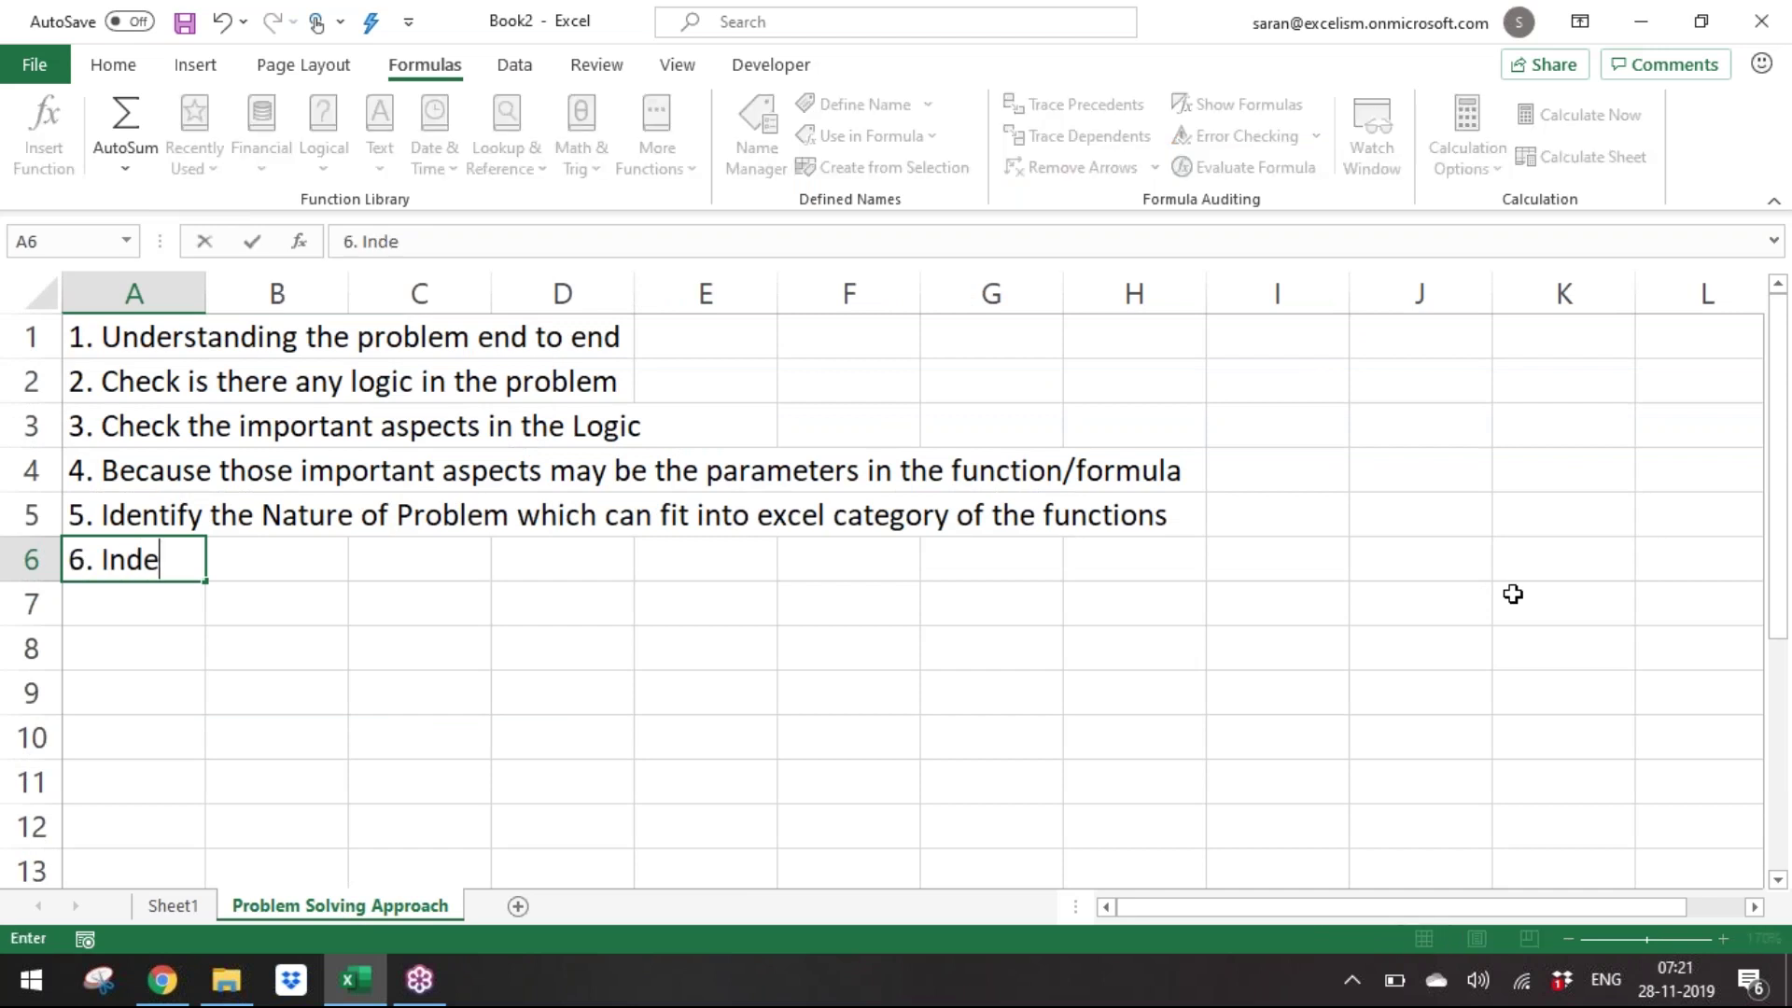
{"action": "key", "text": "BackSpace"}
{"action": "key", "text": "BackSpace"}
{"action": "key", "text": "BackSpace"}
{"action": "type", "text": "dentify the correct function w"}
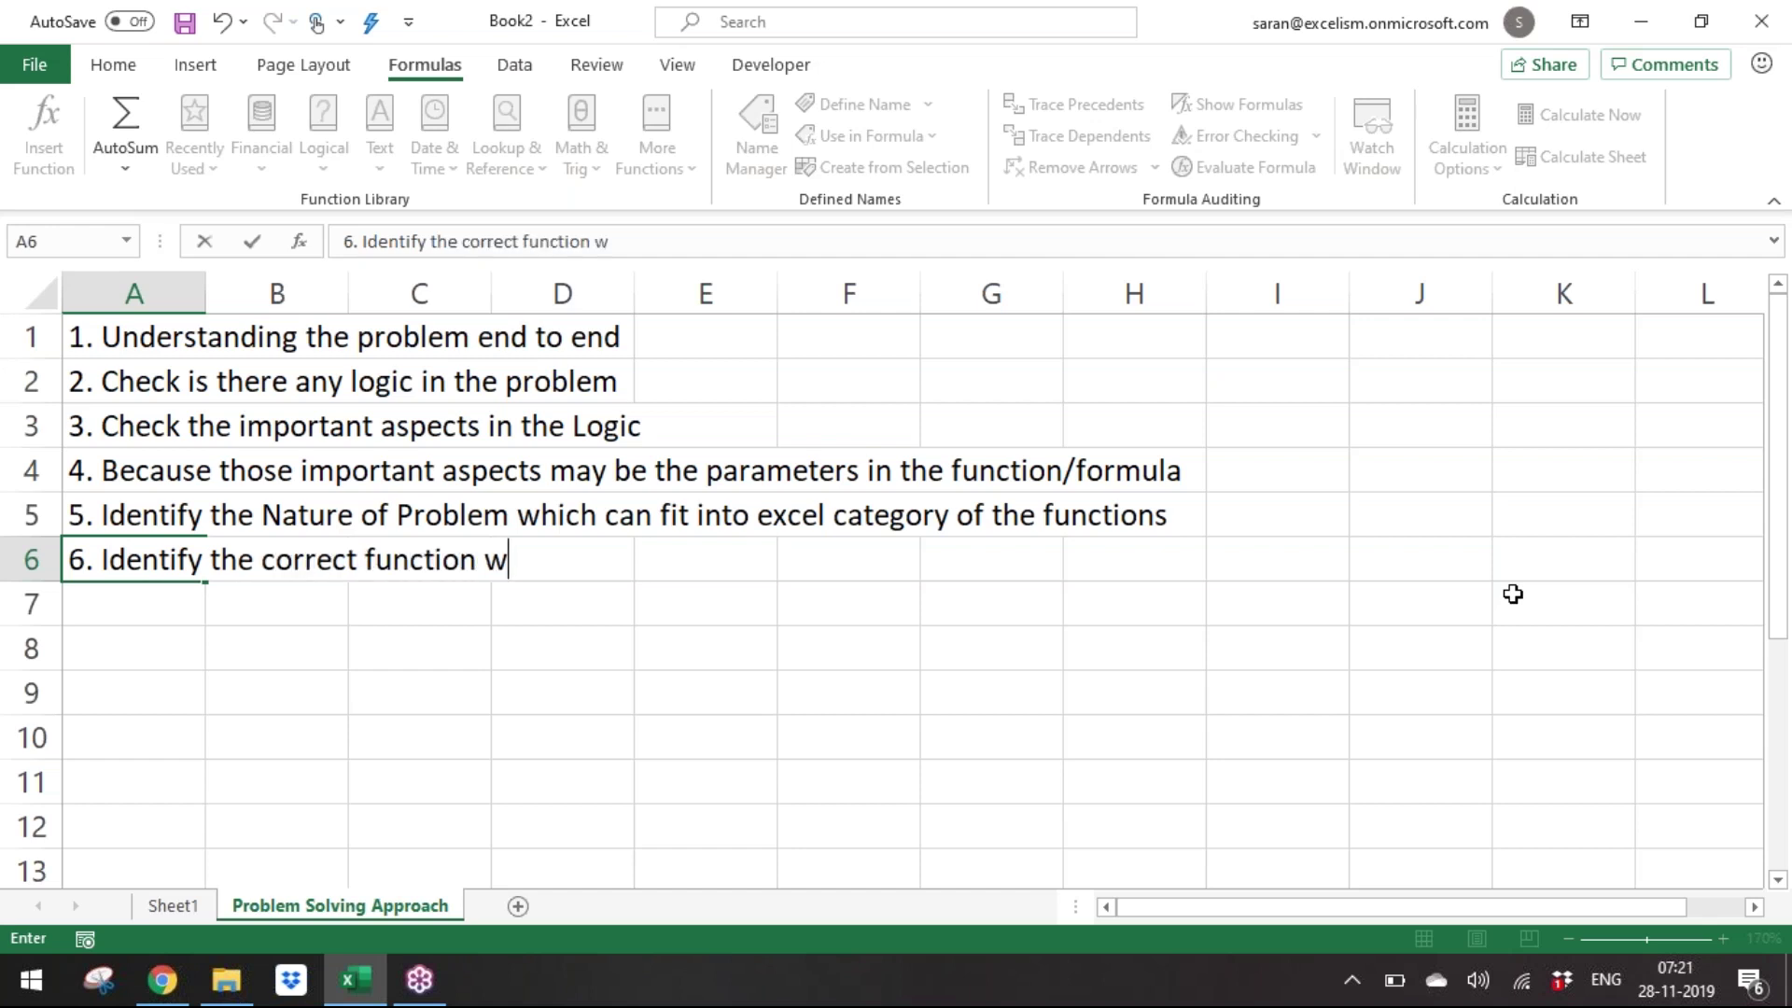
{"action": "type", "text": "hich can"}
{"action": "key", "text": "BackSpace"}
{"action": "key", "text": "BackSpace"}
{"action": "key", "text": "BackSpace"}
{"action": "key", "text": "BackSpace"}
{"action": "key", "text": "BackSpace"}
{"action": "key", "text": "BackSpace"}
{"action": "key", "text": "BackSpace"}
{"action": "key", "text": "BackSpace"}
{"action": "key", "text": "BackSpace"}
{"action": "type", "text": "from"}
{"action": "key", "text": "BackSpace"}
{"action": "type", "text": "om the category chosesn"}
{"action": "key", "text": "BackSpace"}
{"action": "key", "text": "BackSpace"}
{"action": "type", "text": "n"}
{"action": "key", "text": "Return"}
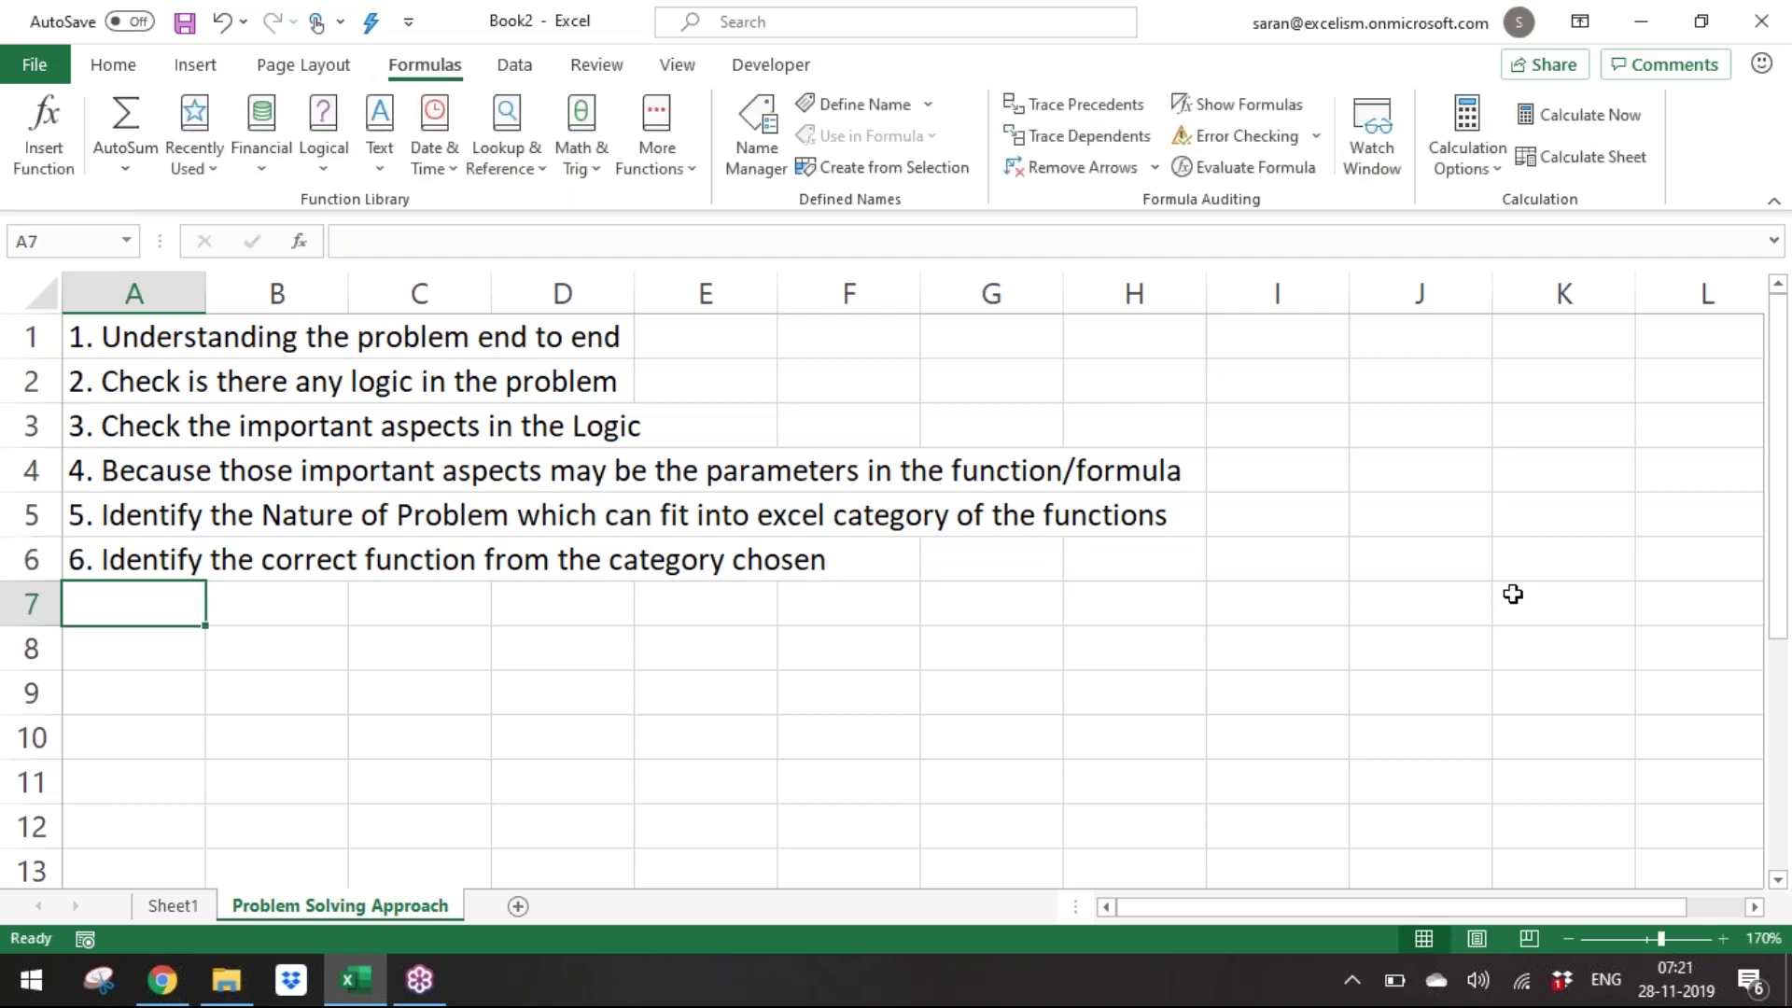
Enter '7. Function rules has to be followed' in A7.
{"action": "type", "text": "7. Function rule"}
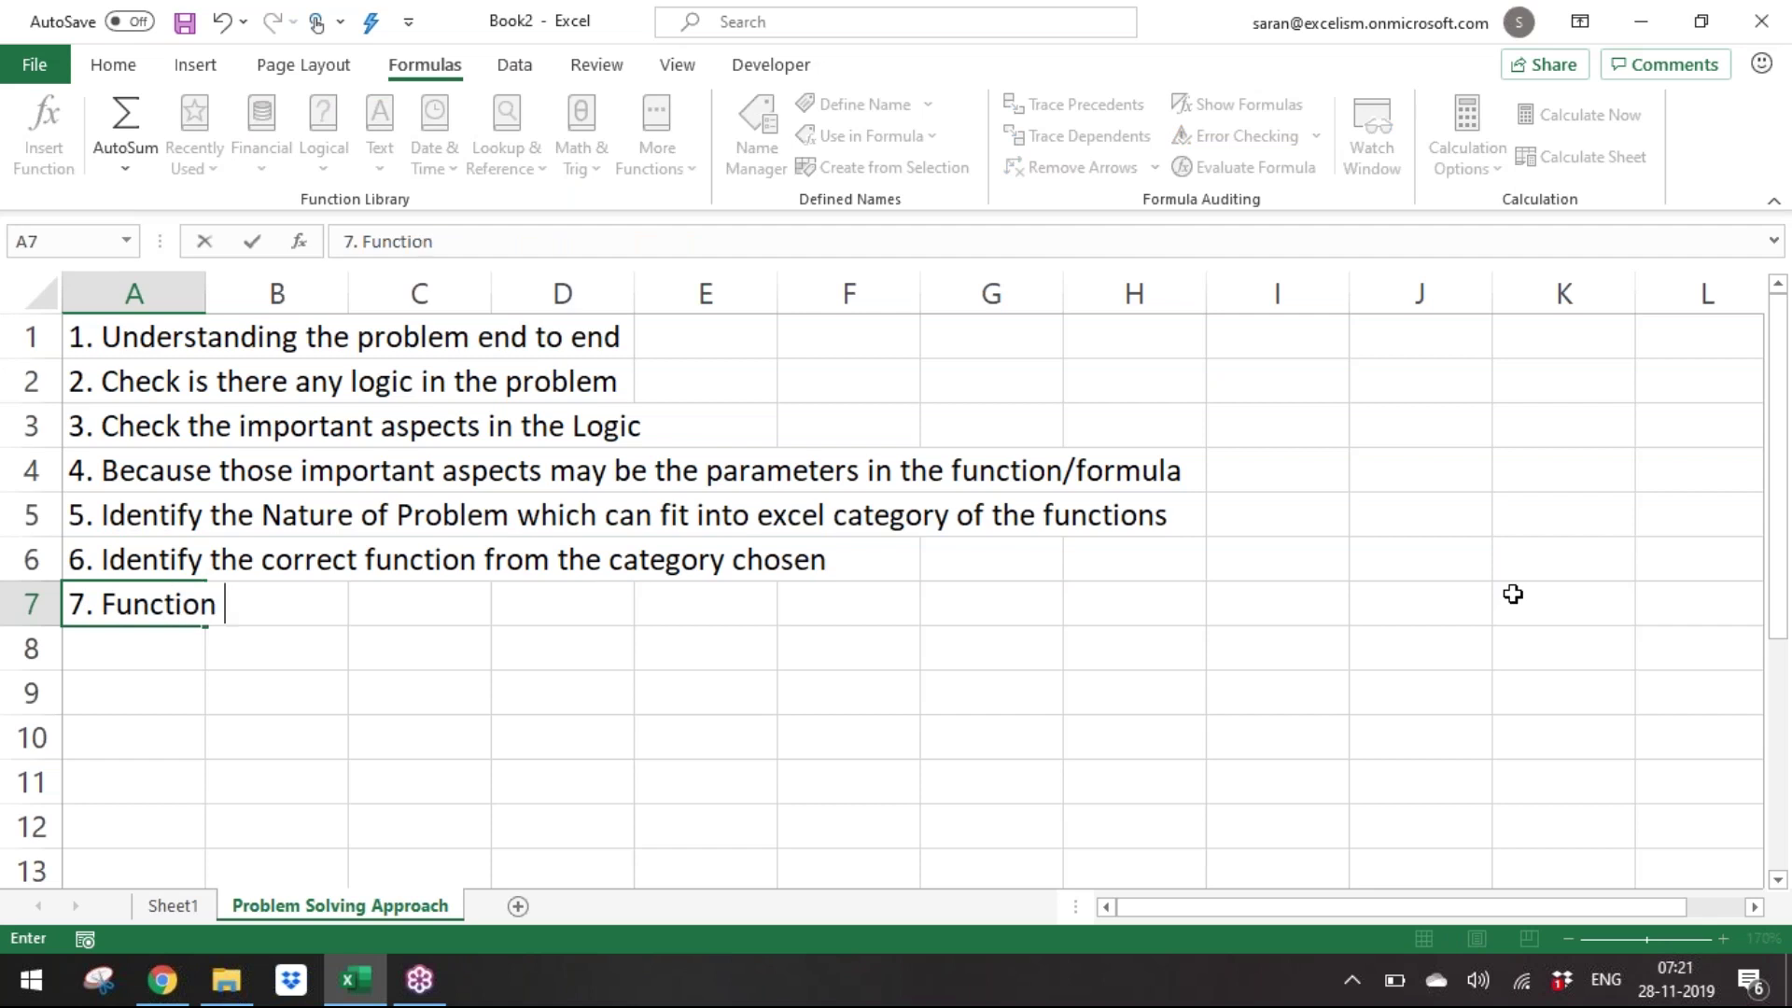
{"action": "key", "text": "BackSpace"}
{"action": "type", "text": "ules we"}
{"action": "key", "text": "BackSpace"}
{"action": "key", "text": "BackSpace"}
{"action": "key", "text": "BackSpace"}
{"action": "type", "text": "has to "}
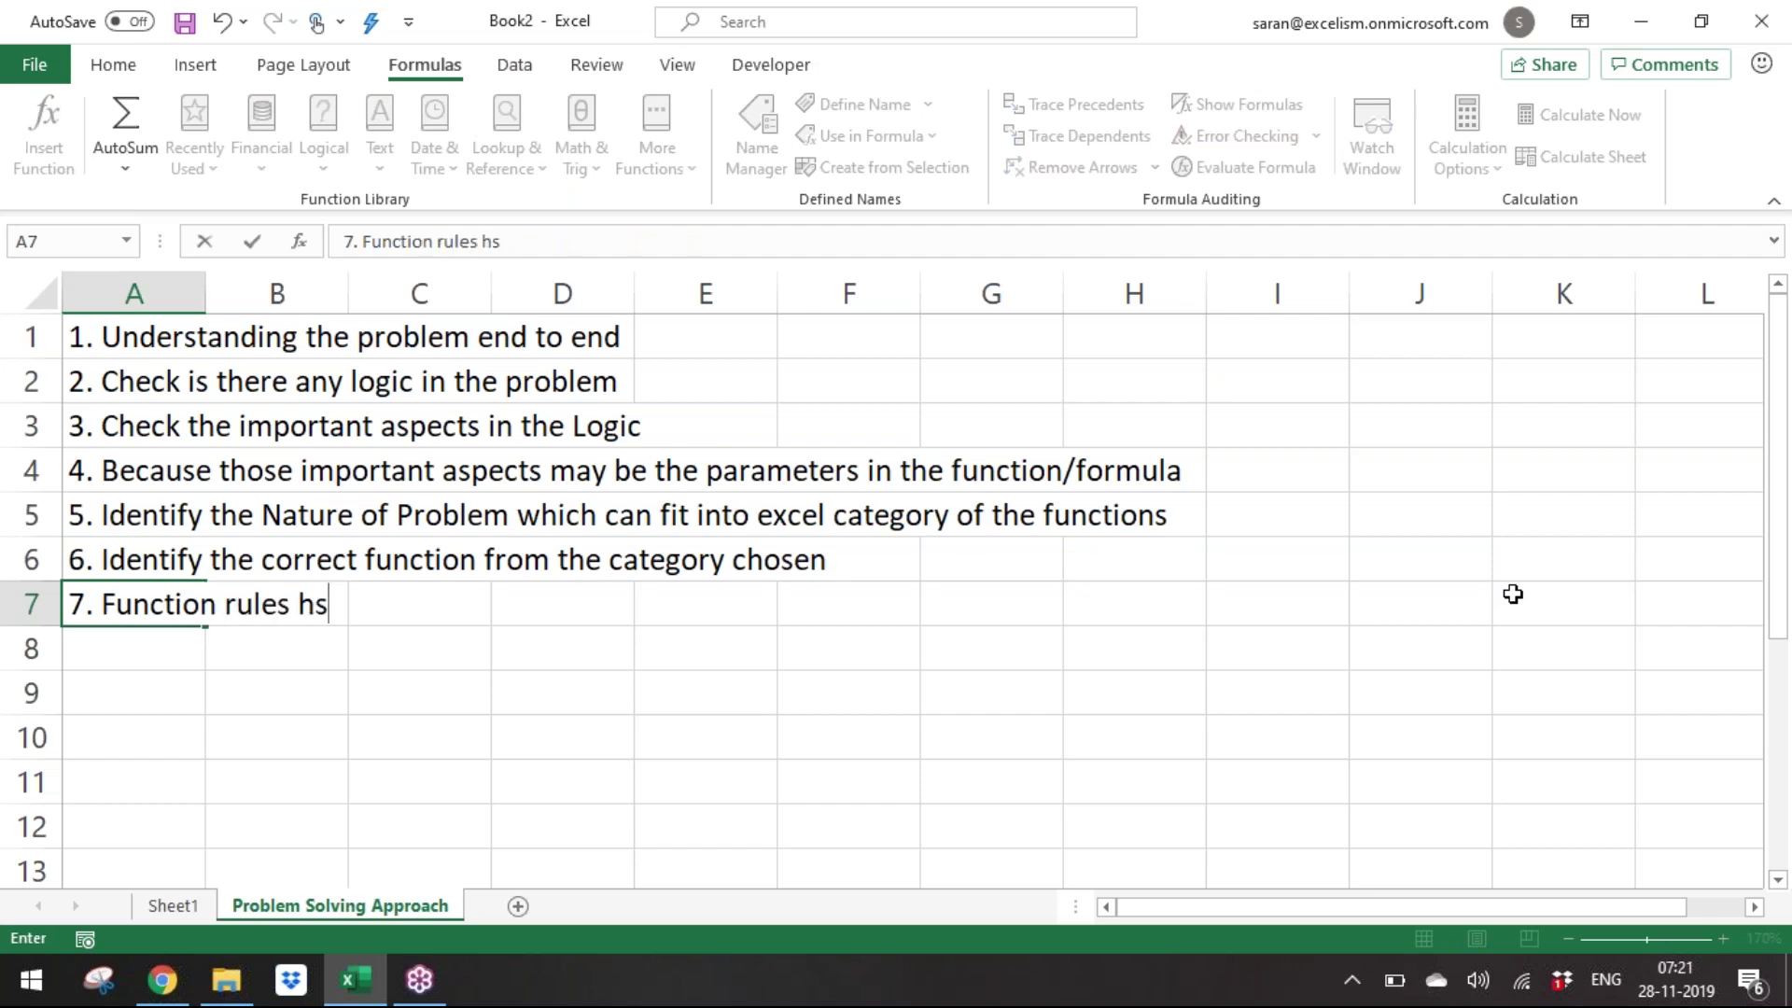
{"action": "type", "text": "be followed"}
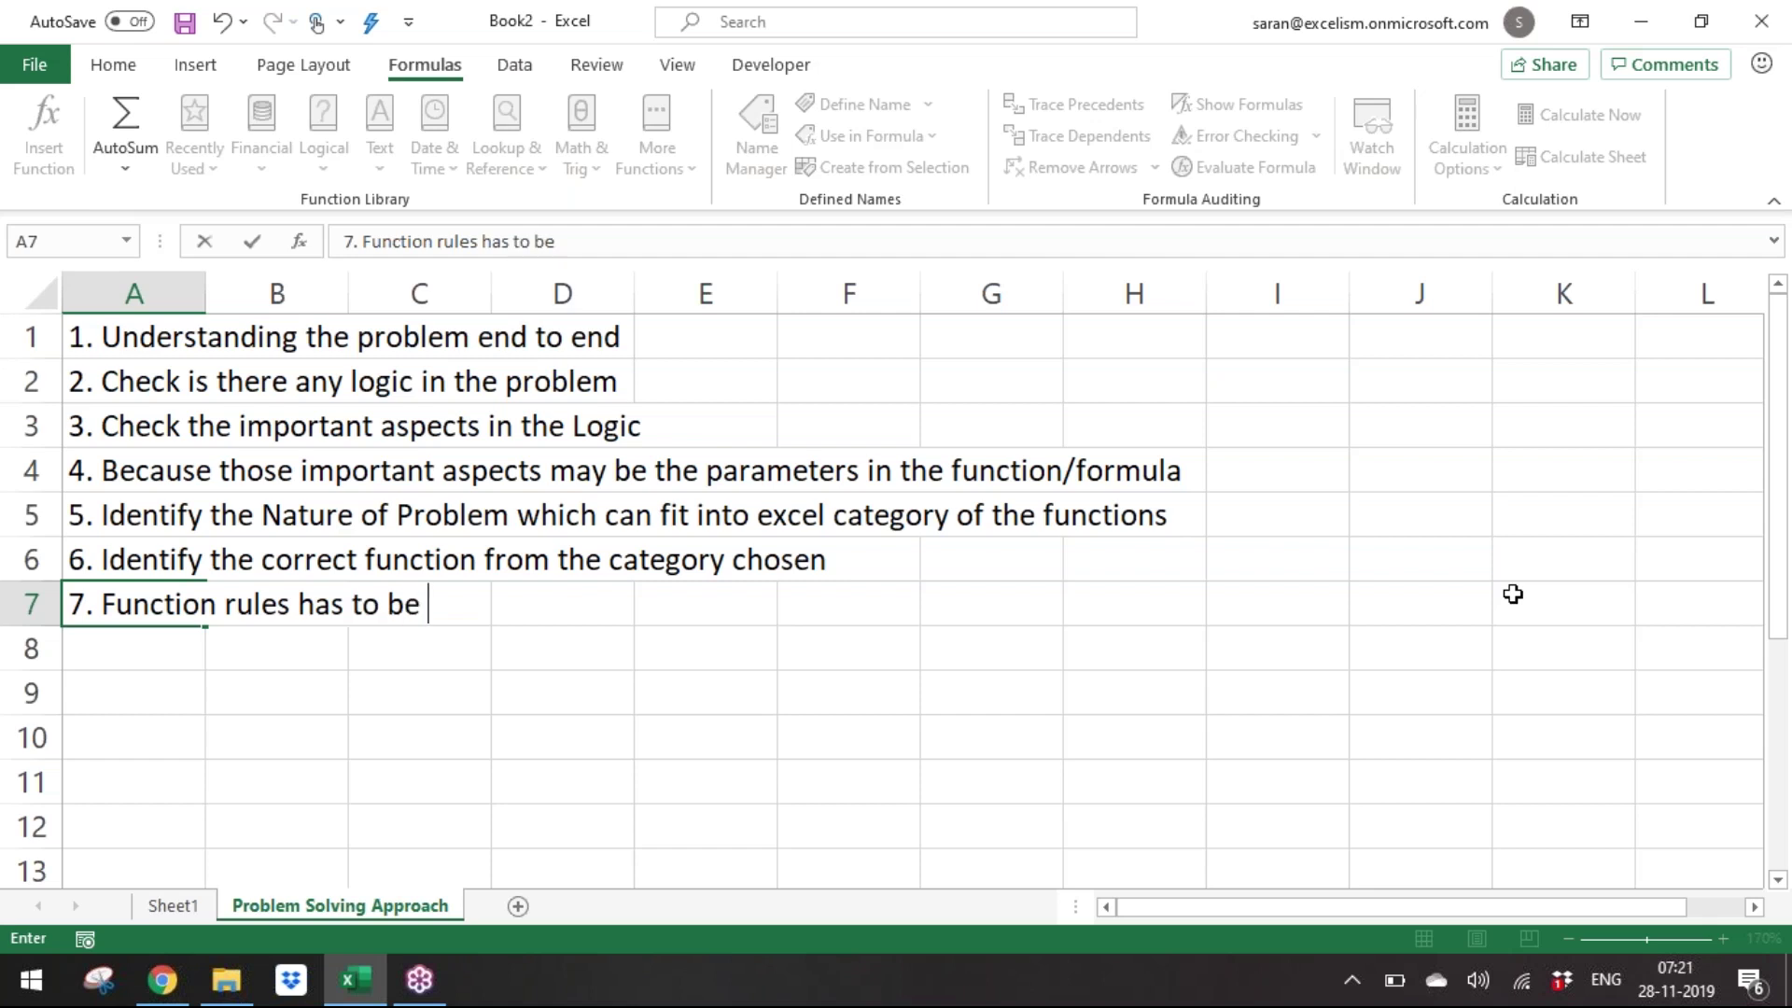
{"action": "key", "text": "ctrl+Return"}
{"action": "key", "text": "Return"}
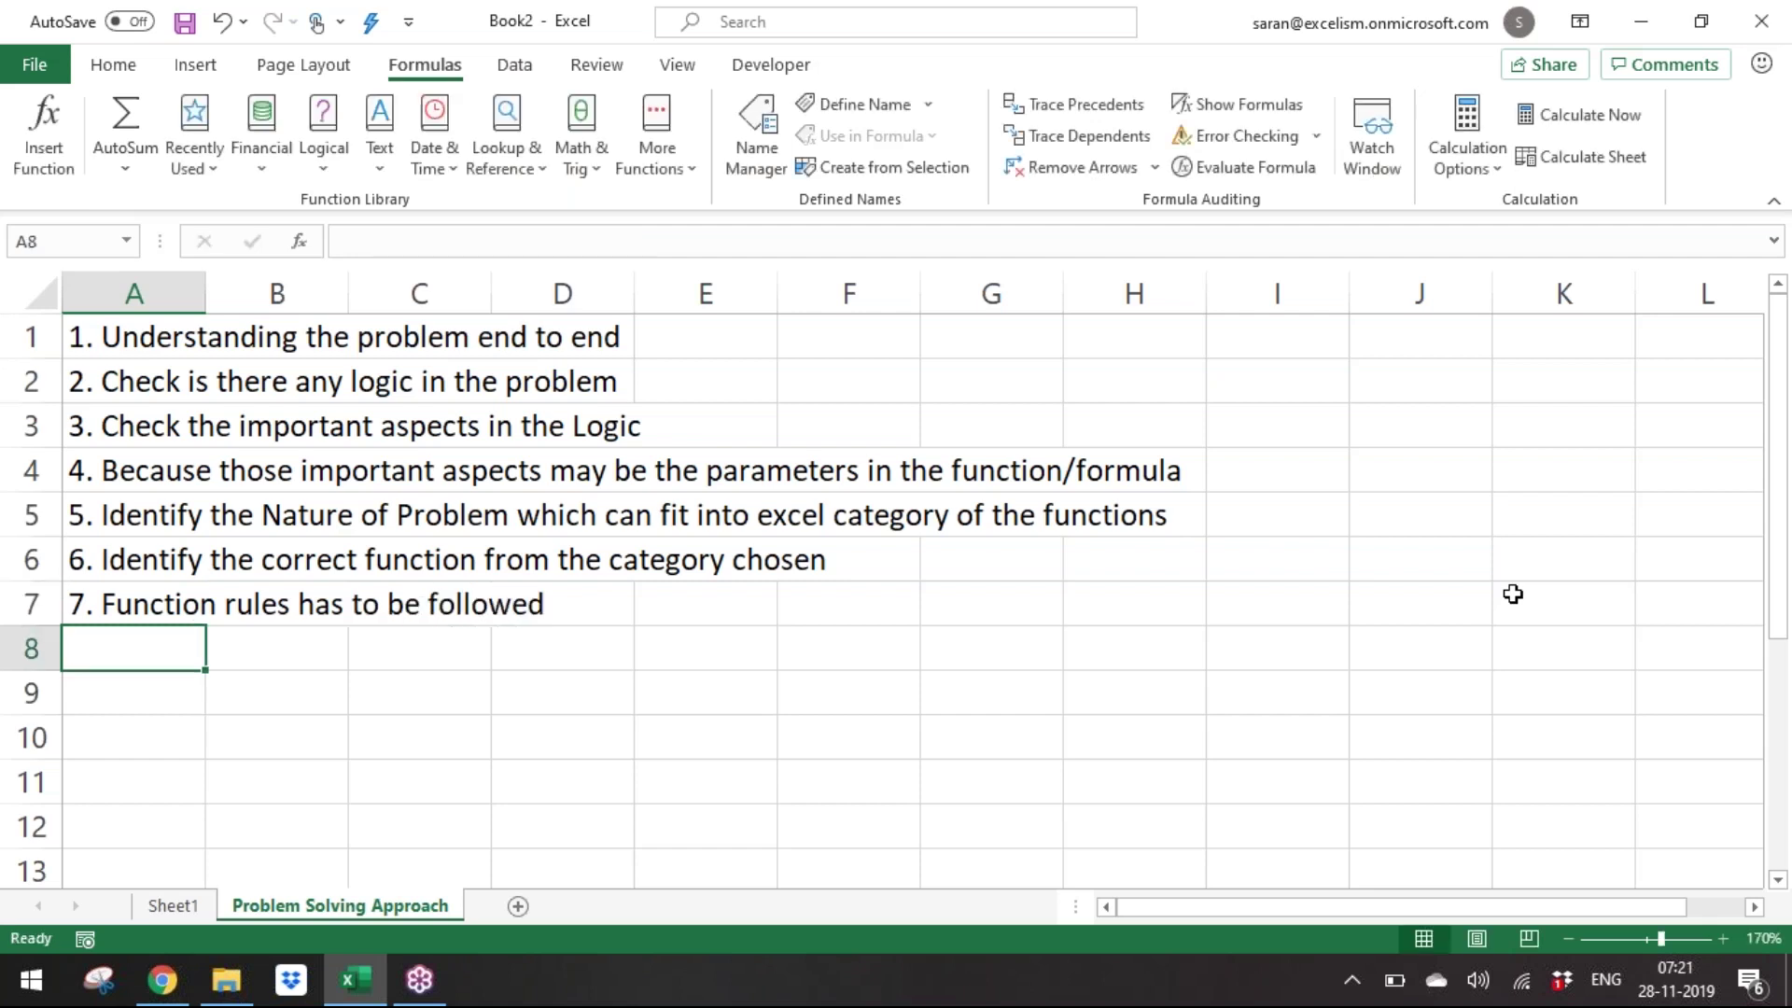
{"action": "left_click_drag", "start_coordinate": [117, 333], "coordinate": [138, 586]}
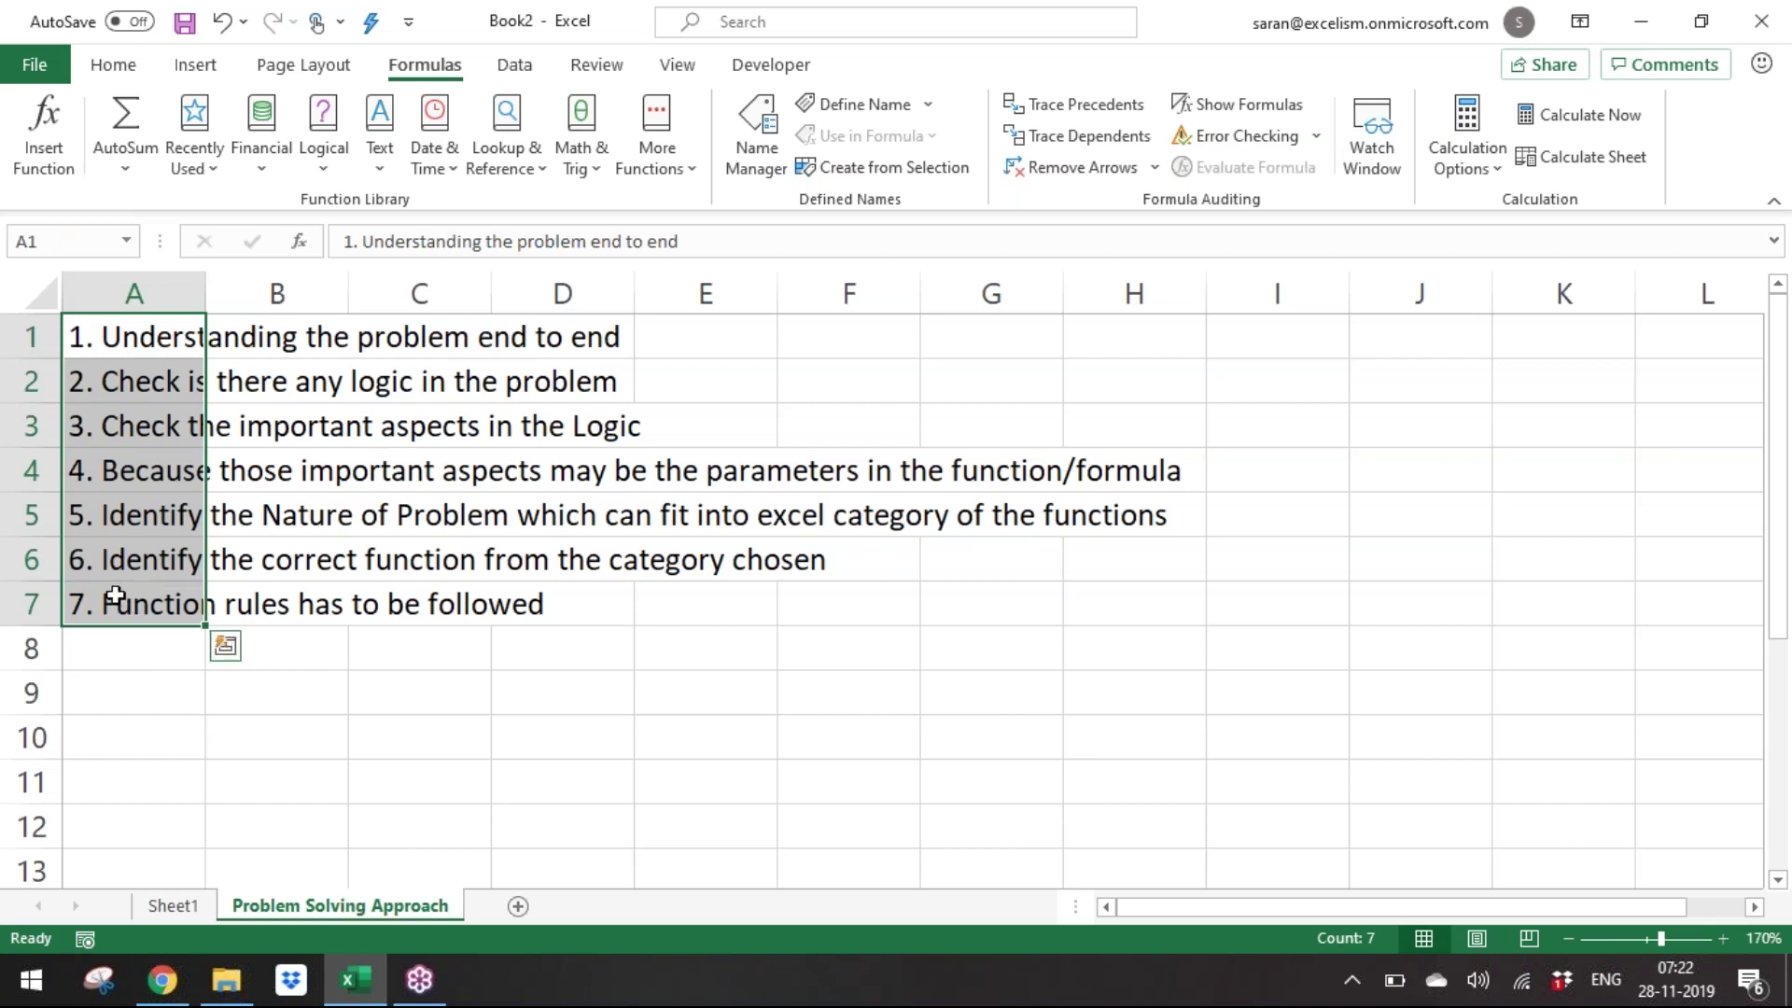
{"action": "left_click", "coordinate": [116, 596]}
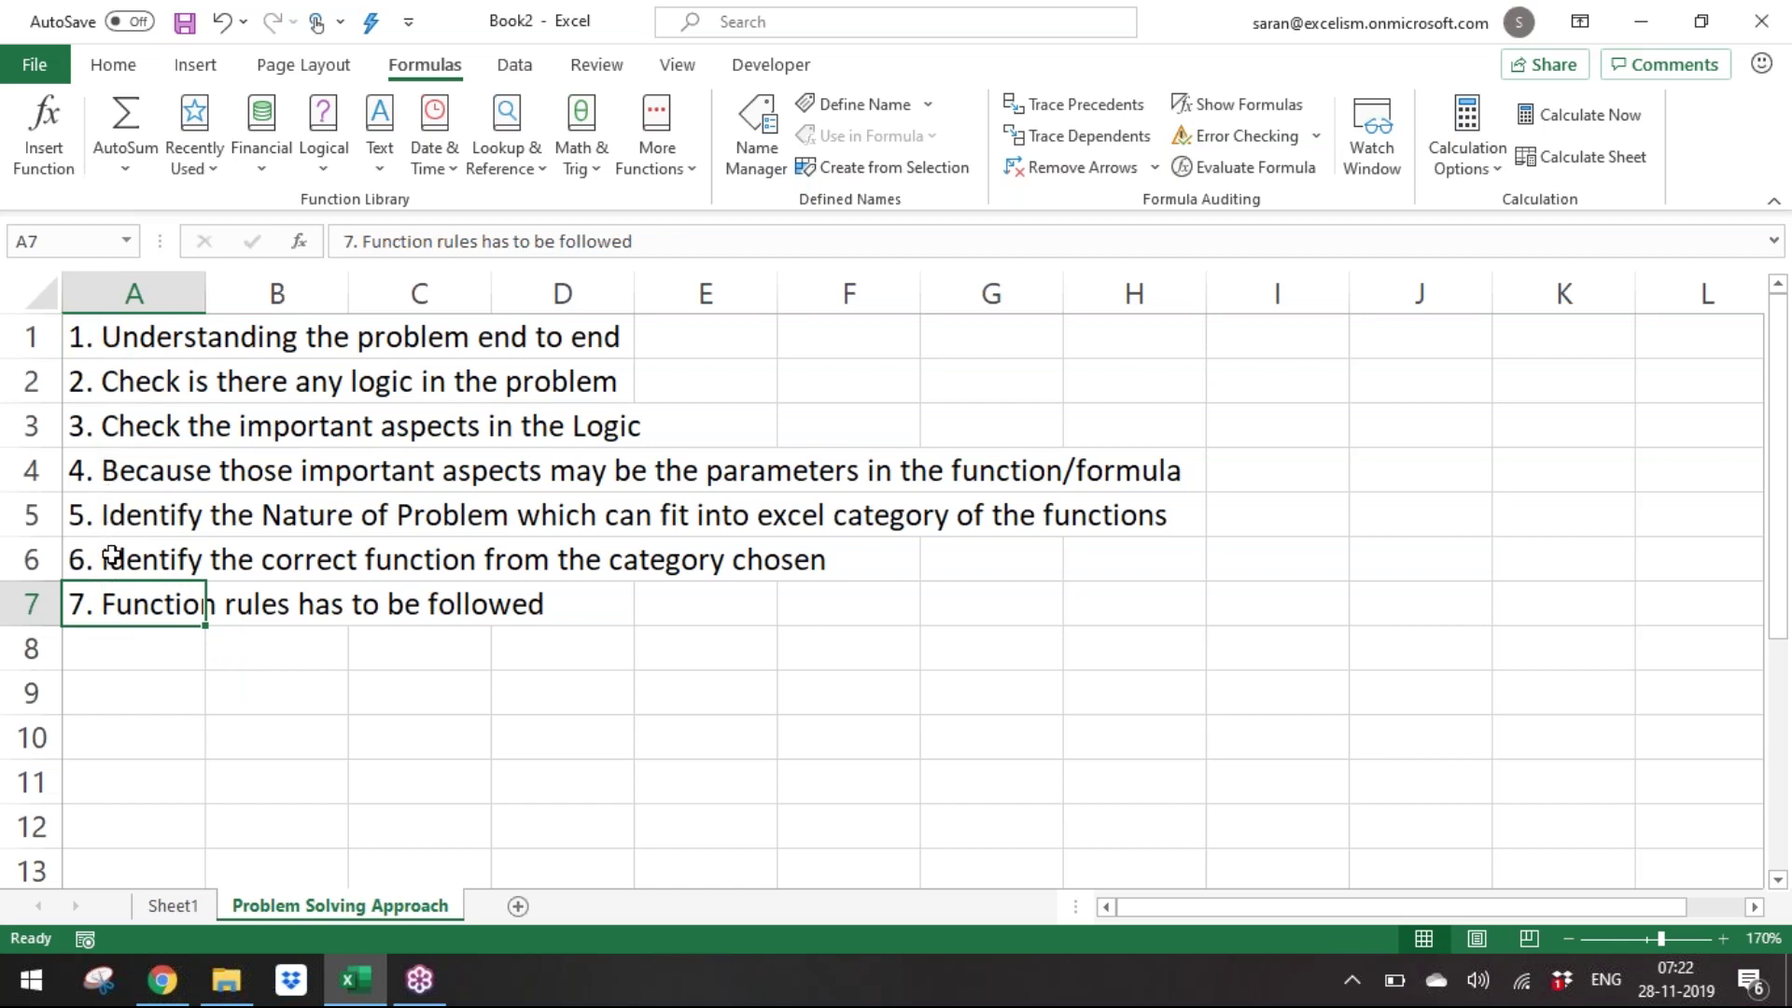
{"action": "left_click", "coordinate": [111, 558]}
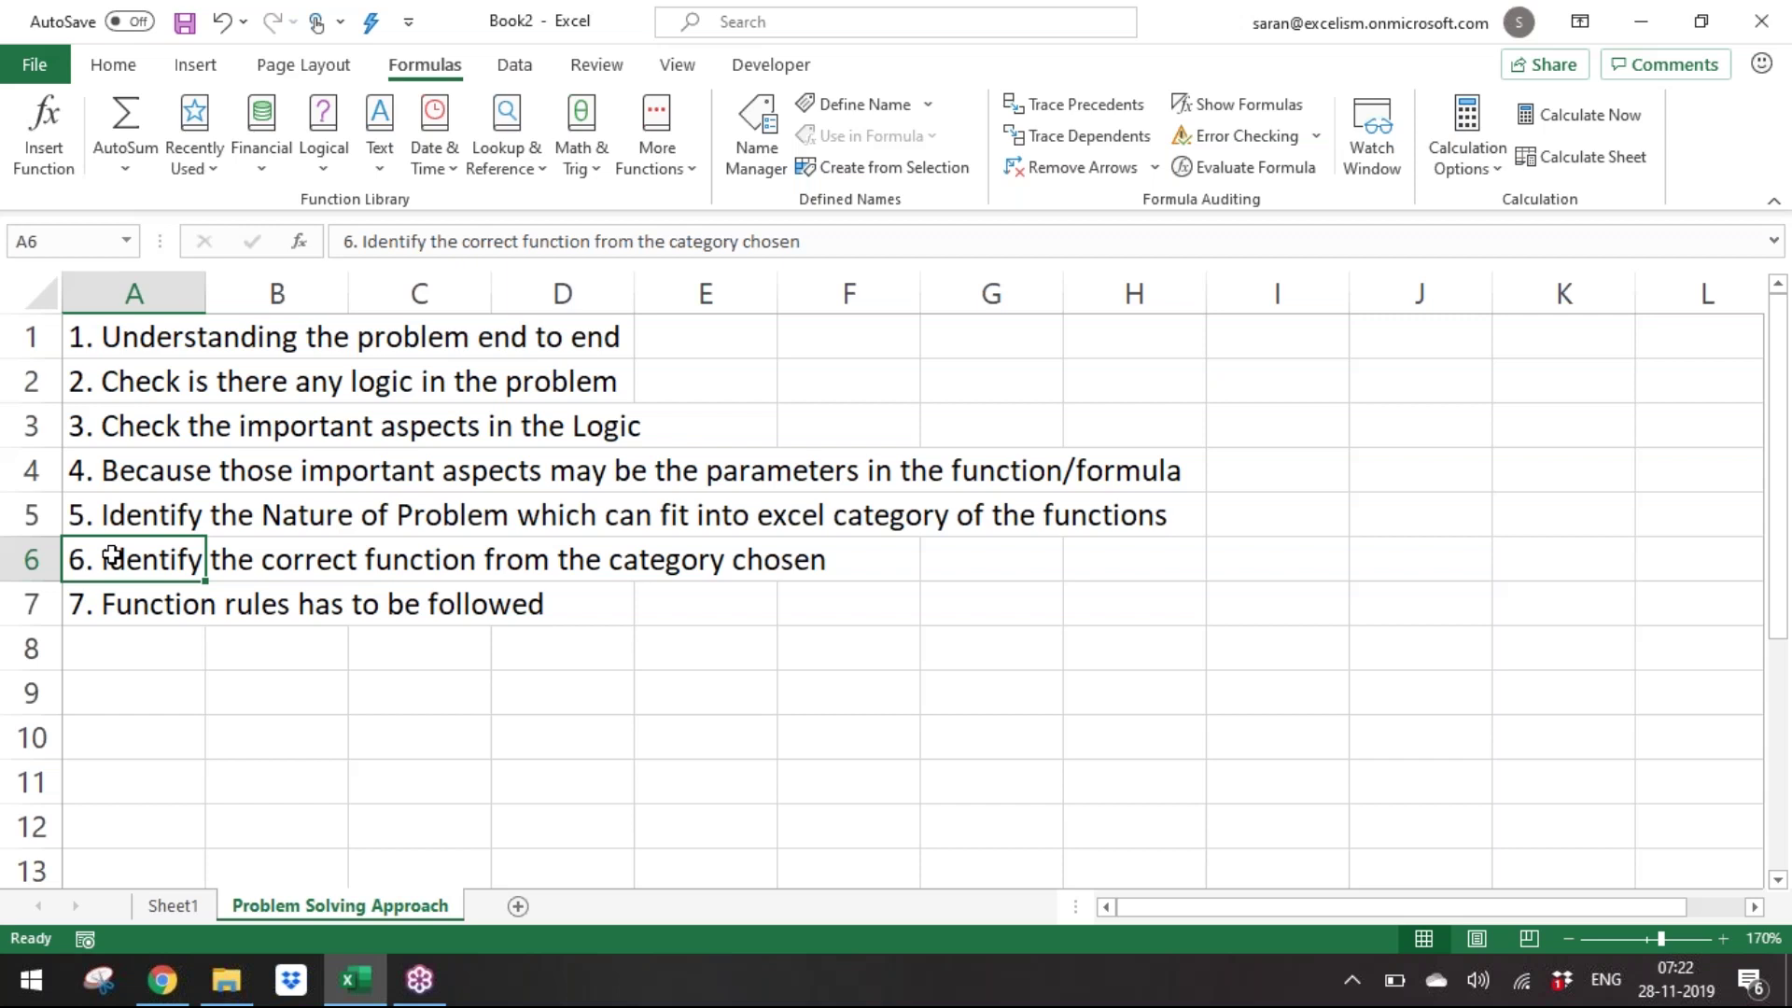
{"action": "left_click", "coordinate": [562, 147]}
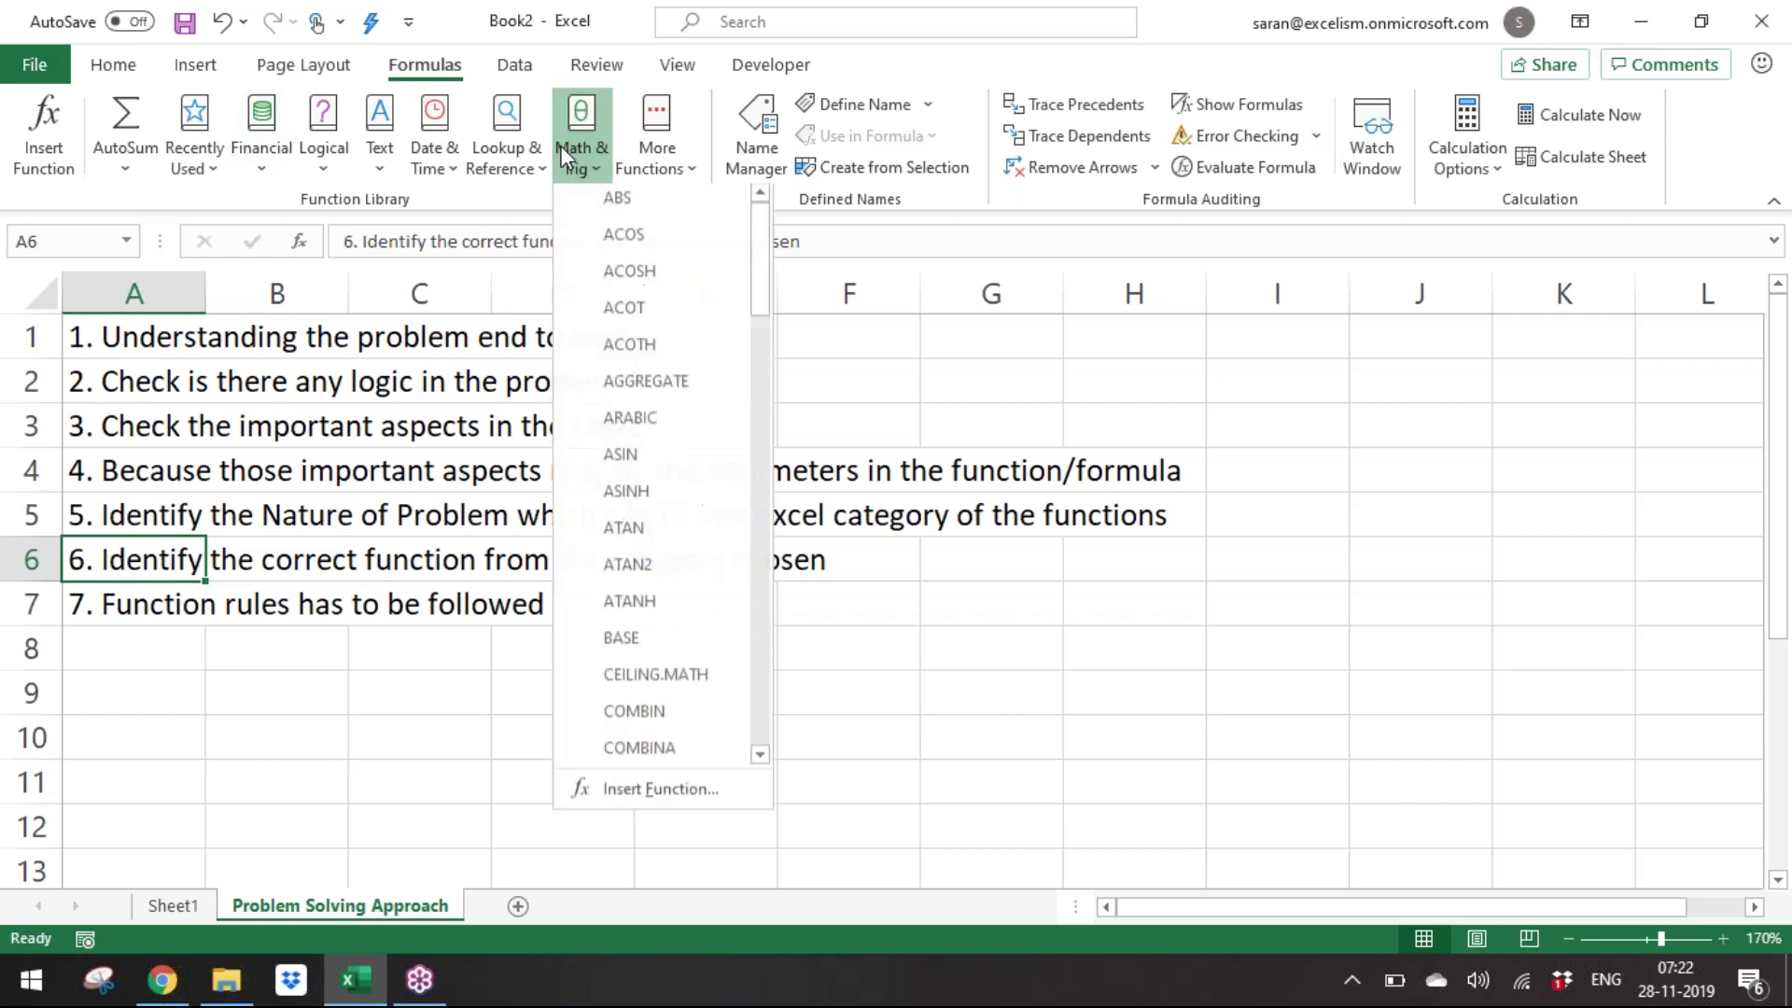
{"action": "left_click", "coordinate": [272, 554]}
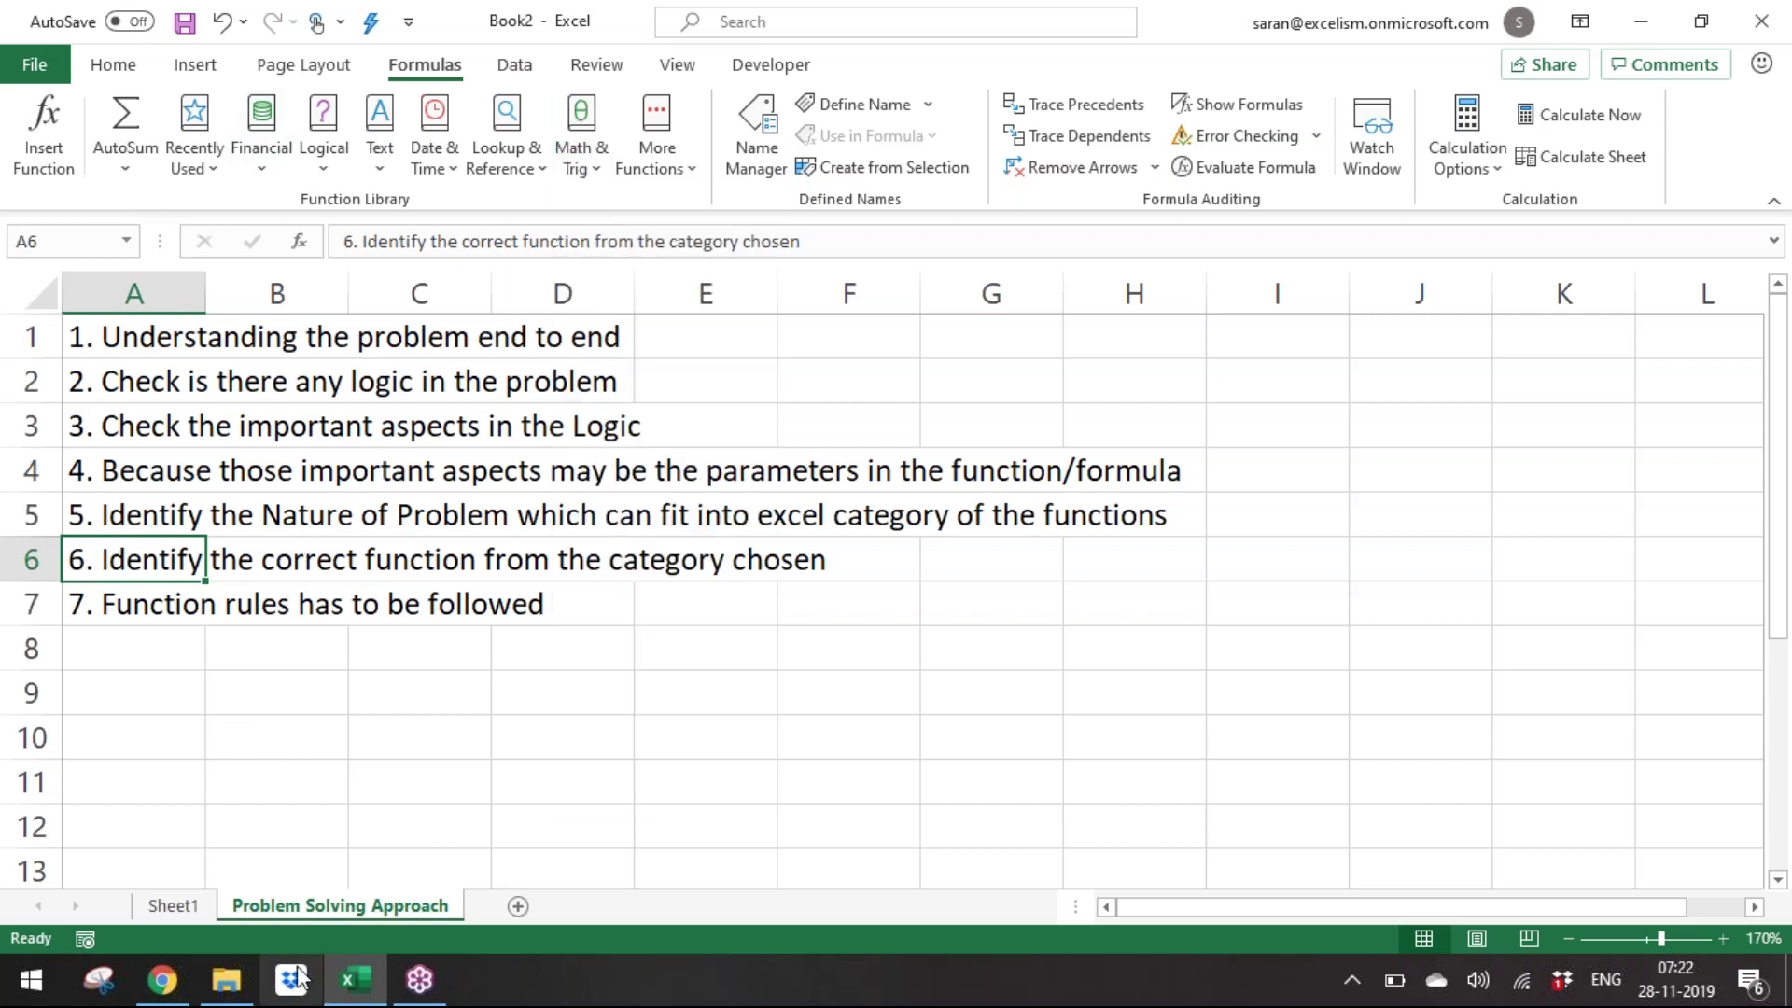
{"action": "left_click", "coordinate": [198, 910]}
Rename the names sheet to 'Text Functions Case Studies'.
{"action": "double_click", "coordinate": [199, 910]}
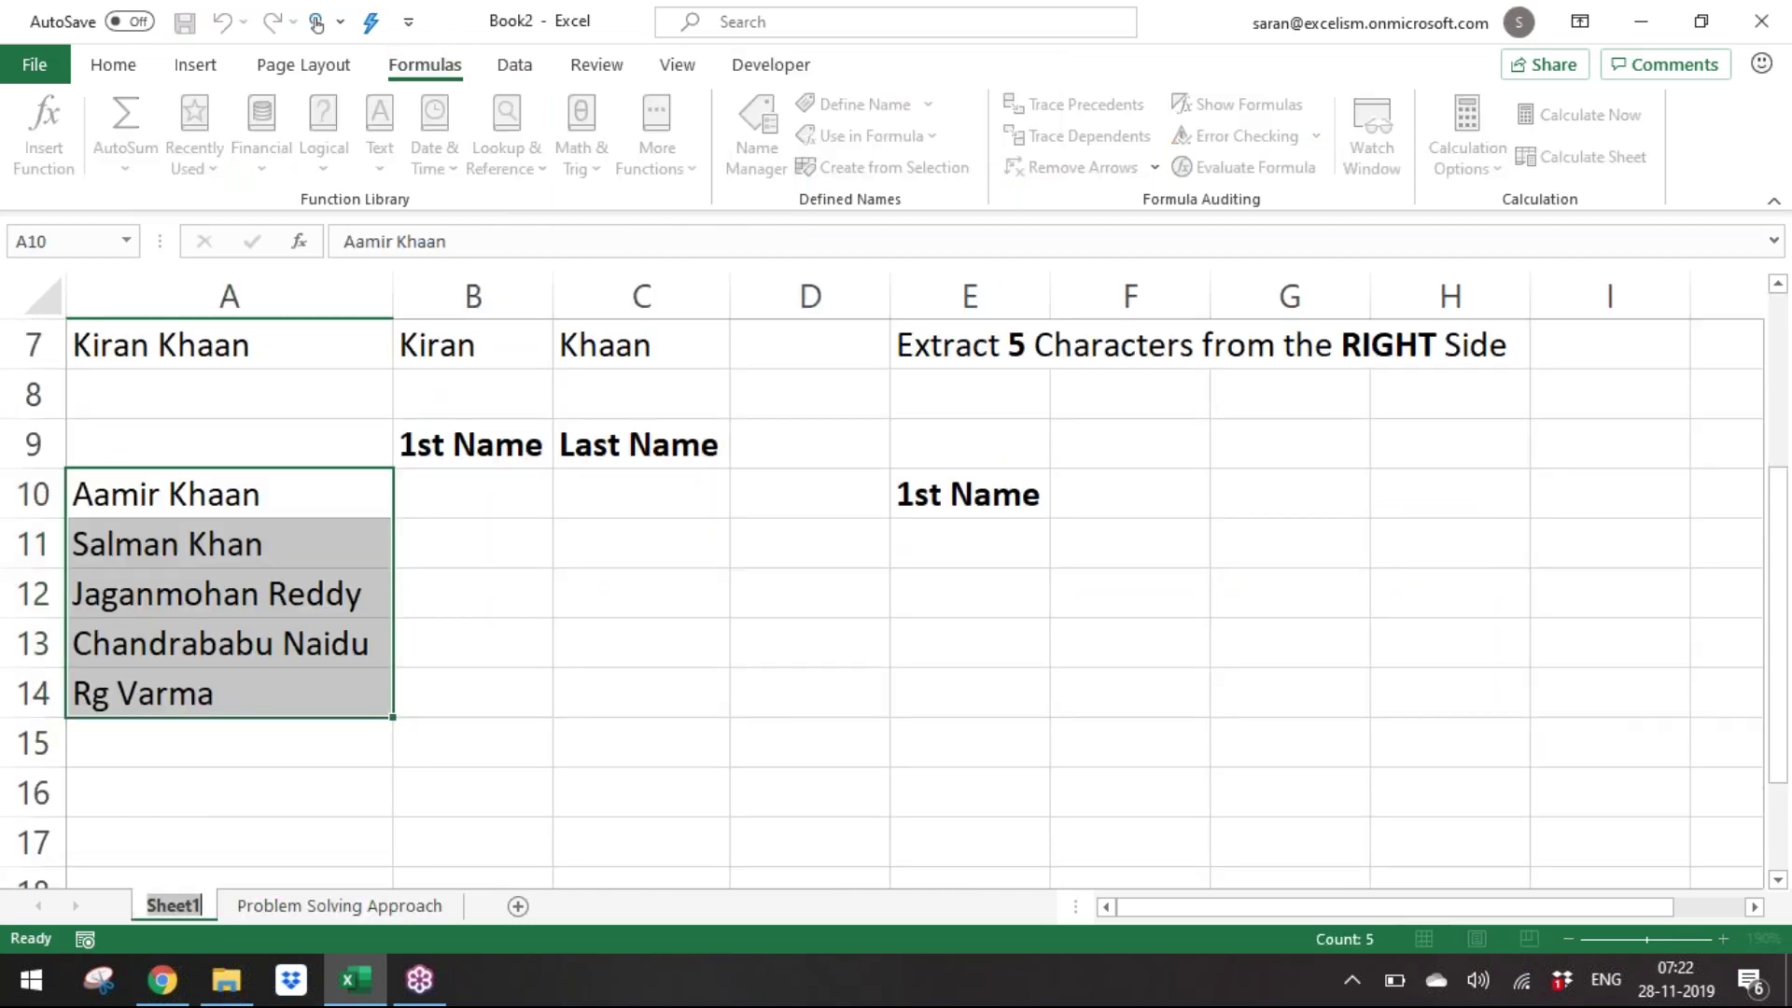
{"action": "type", "text": "Text Functions Case Studi"}
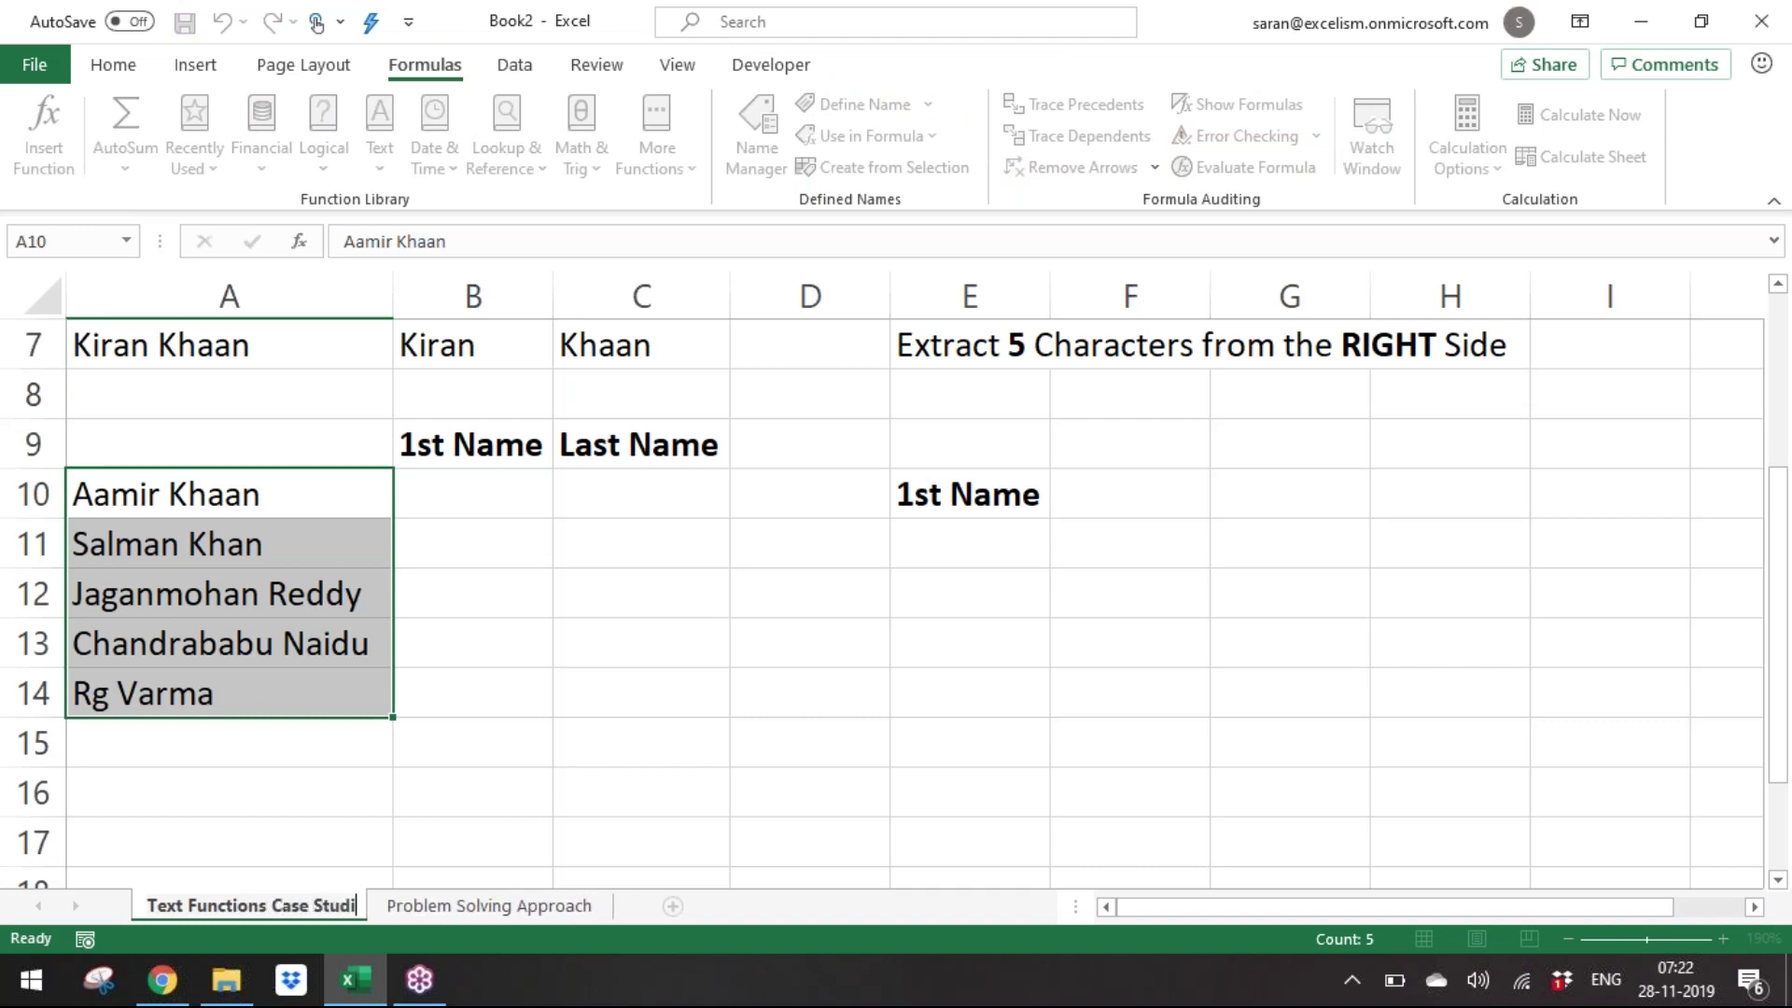
{"action": "type", "text": "es"}
{"action": "key", "text": "Return"}
Shorten the third name in A12 so it ends in 'Mohan'.
{"action": "key", "text": "Up"}
{"action": "key", "text": "Down"}
{"action": "key", "text": "Right"}
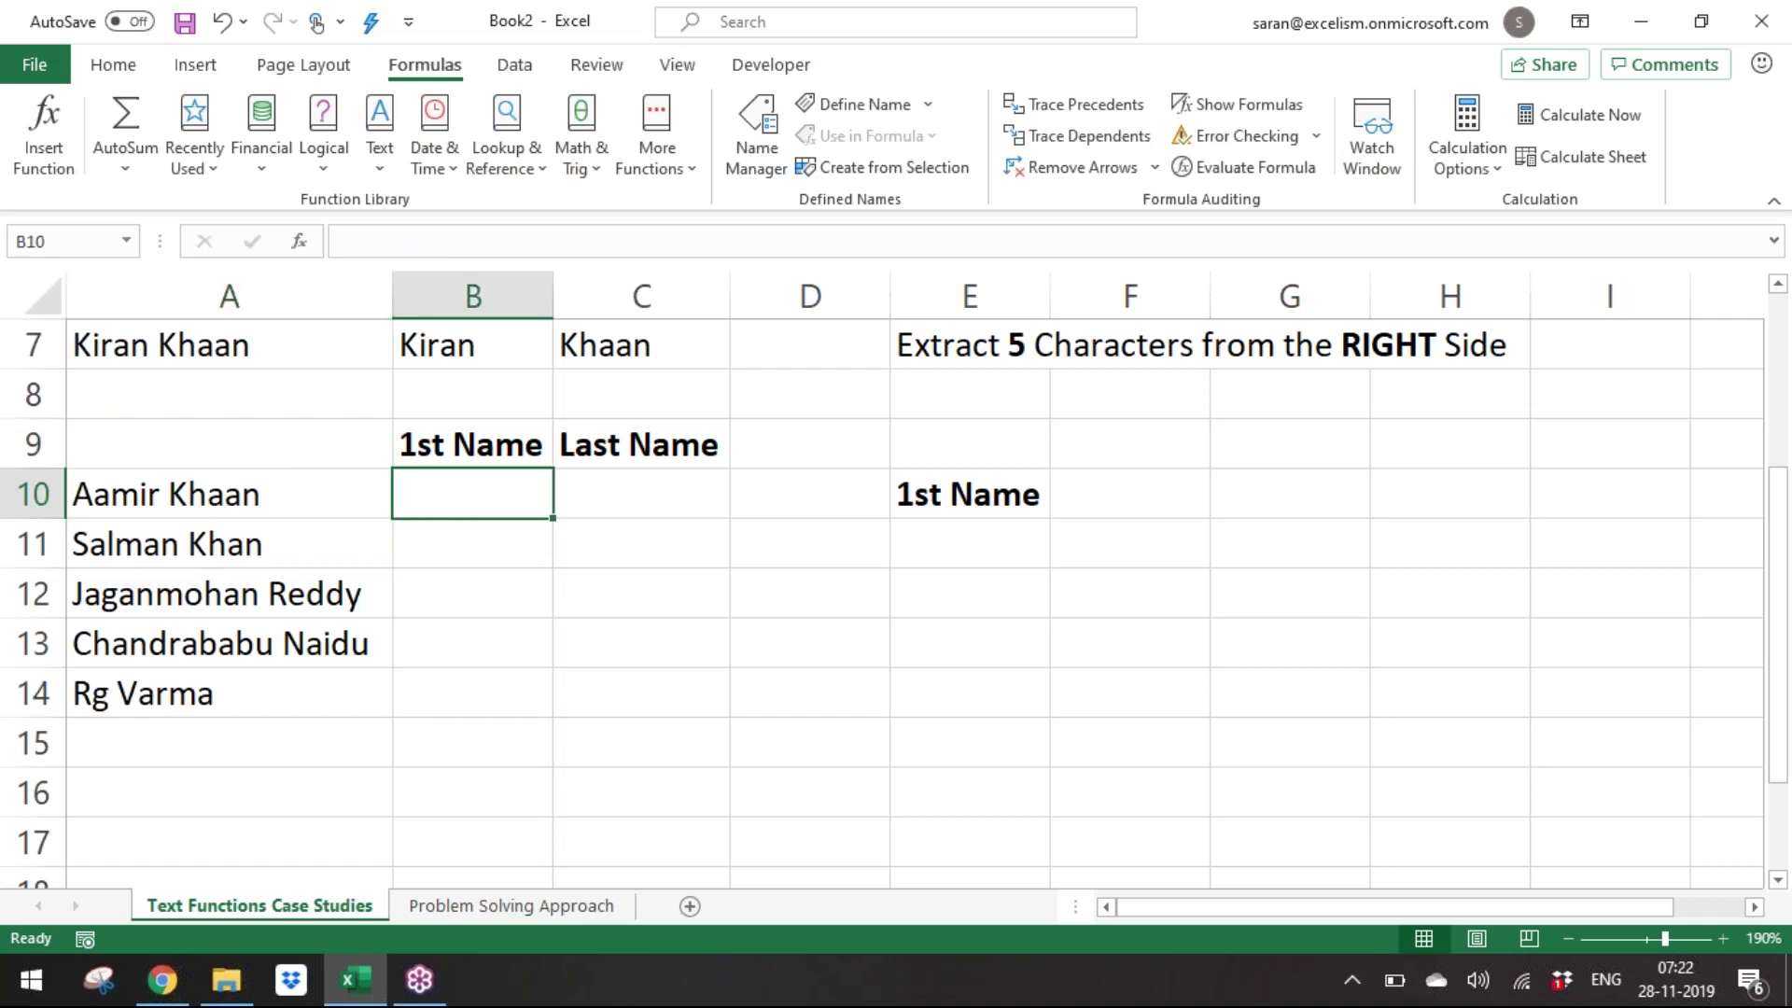
{"action": "key", "text": "Down"}
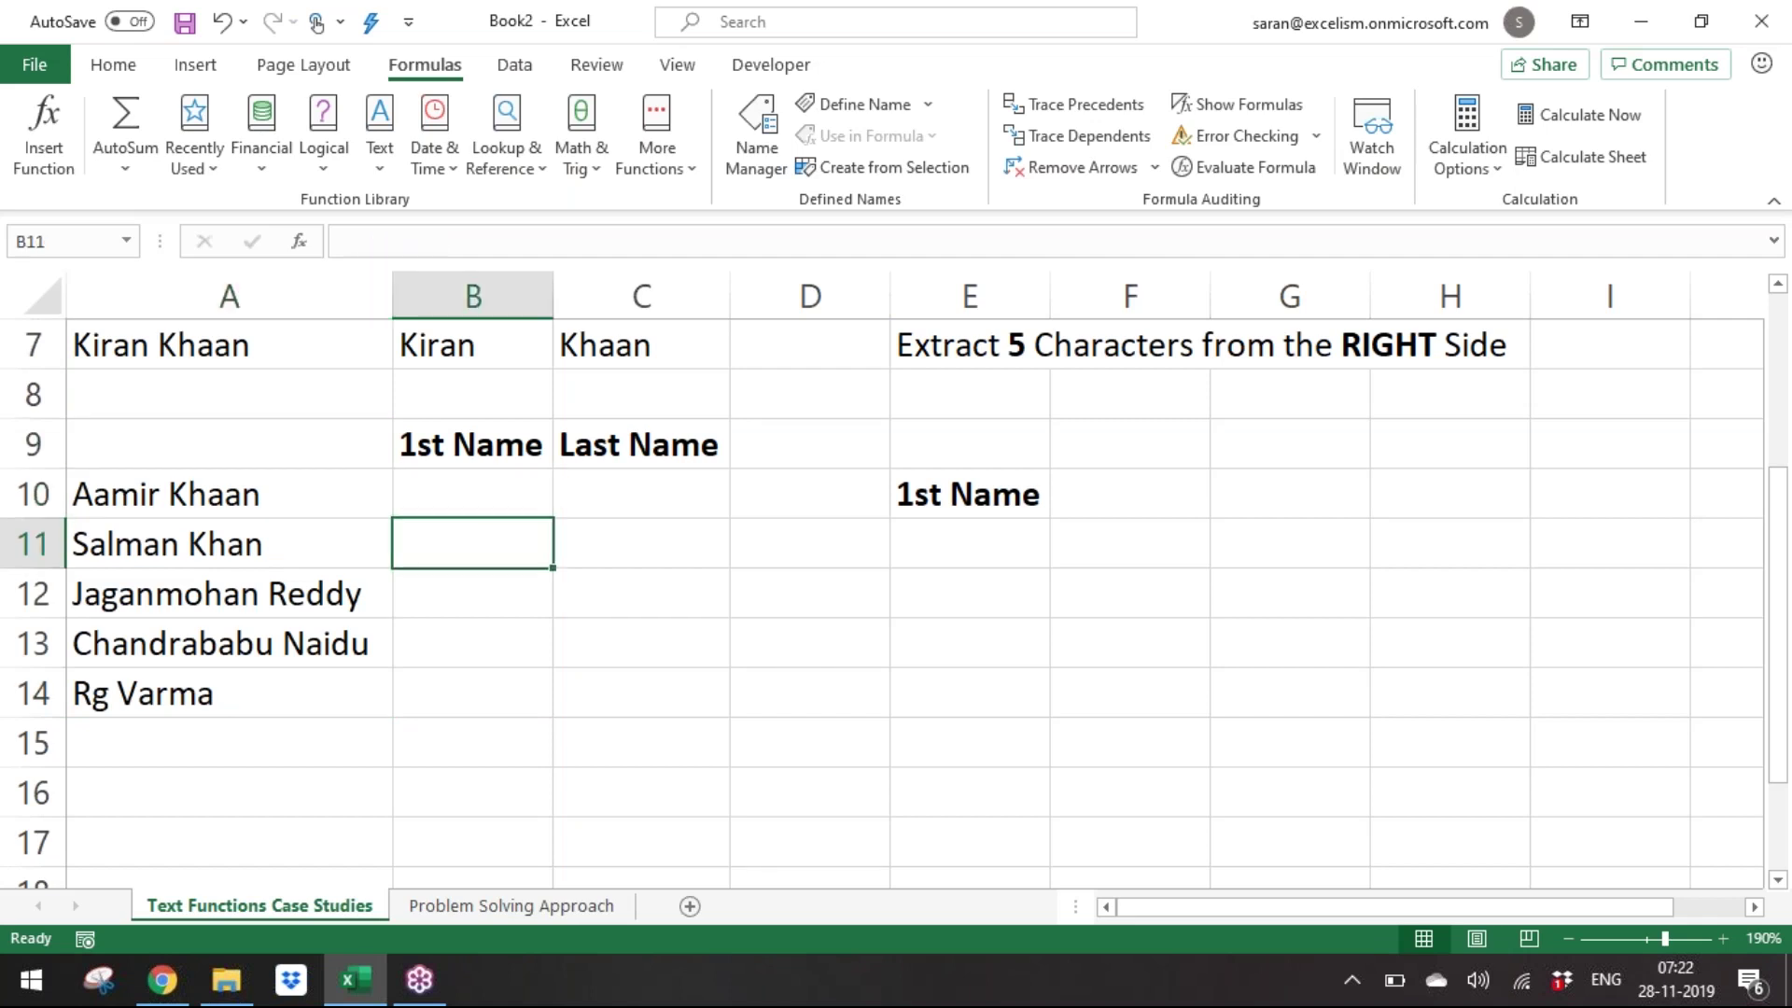
{"action": "key", "text": "Left"}
{"action": "key", "text": "Down"}
{"action": "key", "text": "F2"}
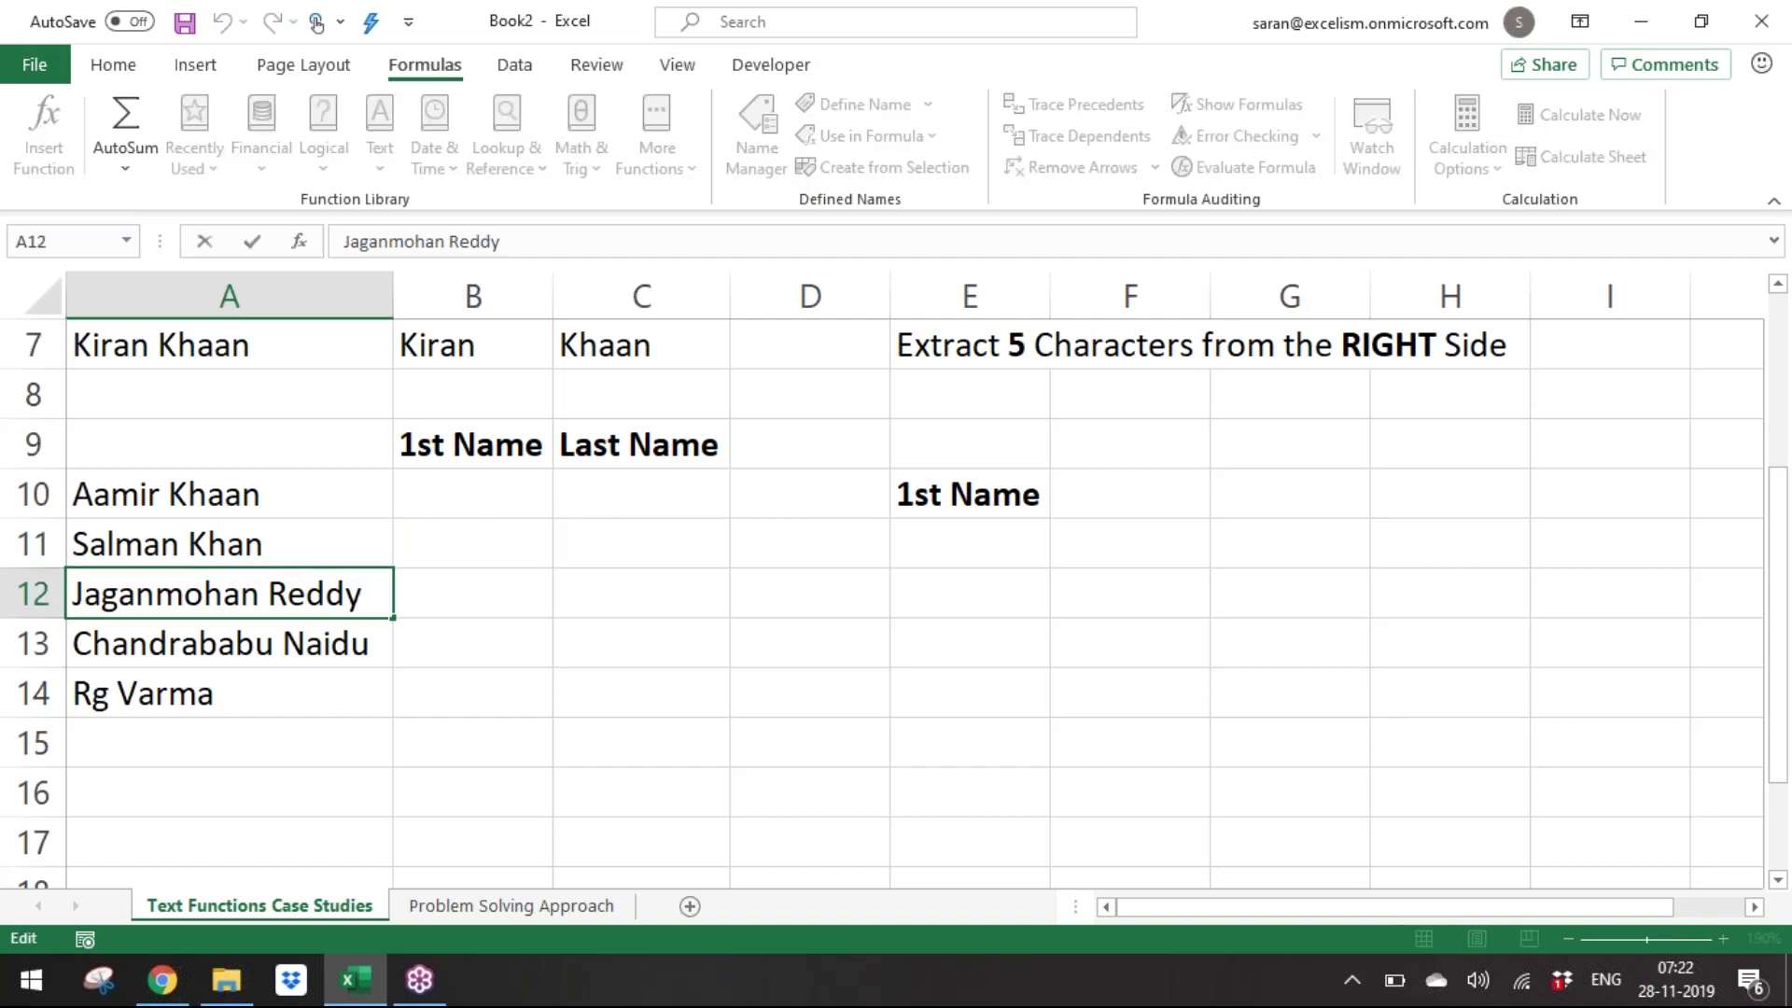
{"action": "key", "text": "BackSpace"}
{"action": "key", "text": "BackSpace"}
{"action": "key", "text": "BackSpace"}
{"action": "key", "text": "BackSpace"}
{"action": "key", "text": "BackSpace"}
{"action": "key", "text": "BackSpace"}
{"action": "key", "text": "BackSpace"}
{"action": "key", "text": "BackSpace"}
{"action": "key", "text": "BackSpace"}
{"action": "key", "text": "BackSpace"}
{"action": "key", "text": "BackSpace"}
{"action": "type", "text": "Mohan"}
{"action": "key", "text": "Return"}
Replace the name in A11 with 'Narendra Modi'.
{"action": "key", "text": "Up"}
{"action": "key", "text": "Up"}
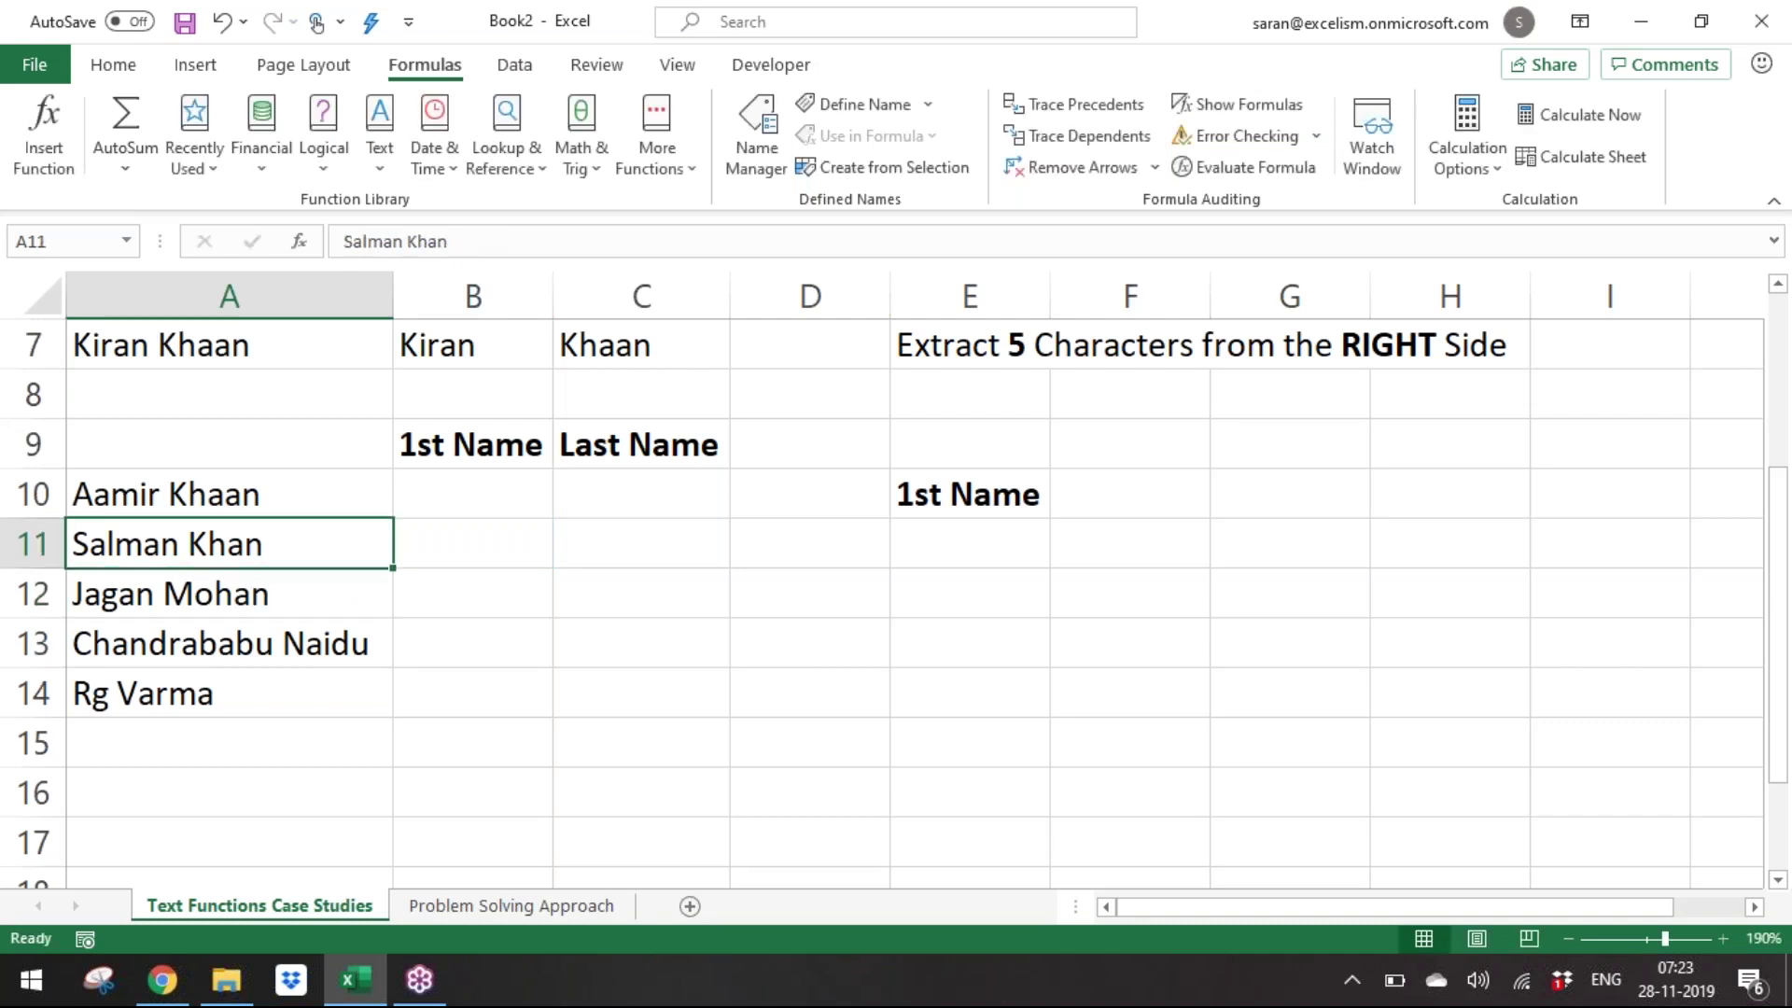
{"action": "key", "text": "Delete"}
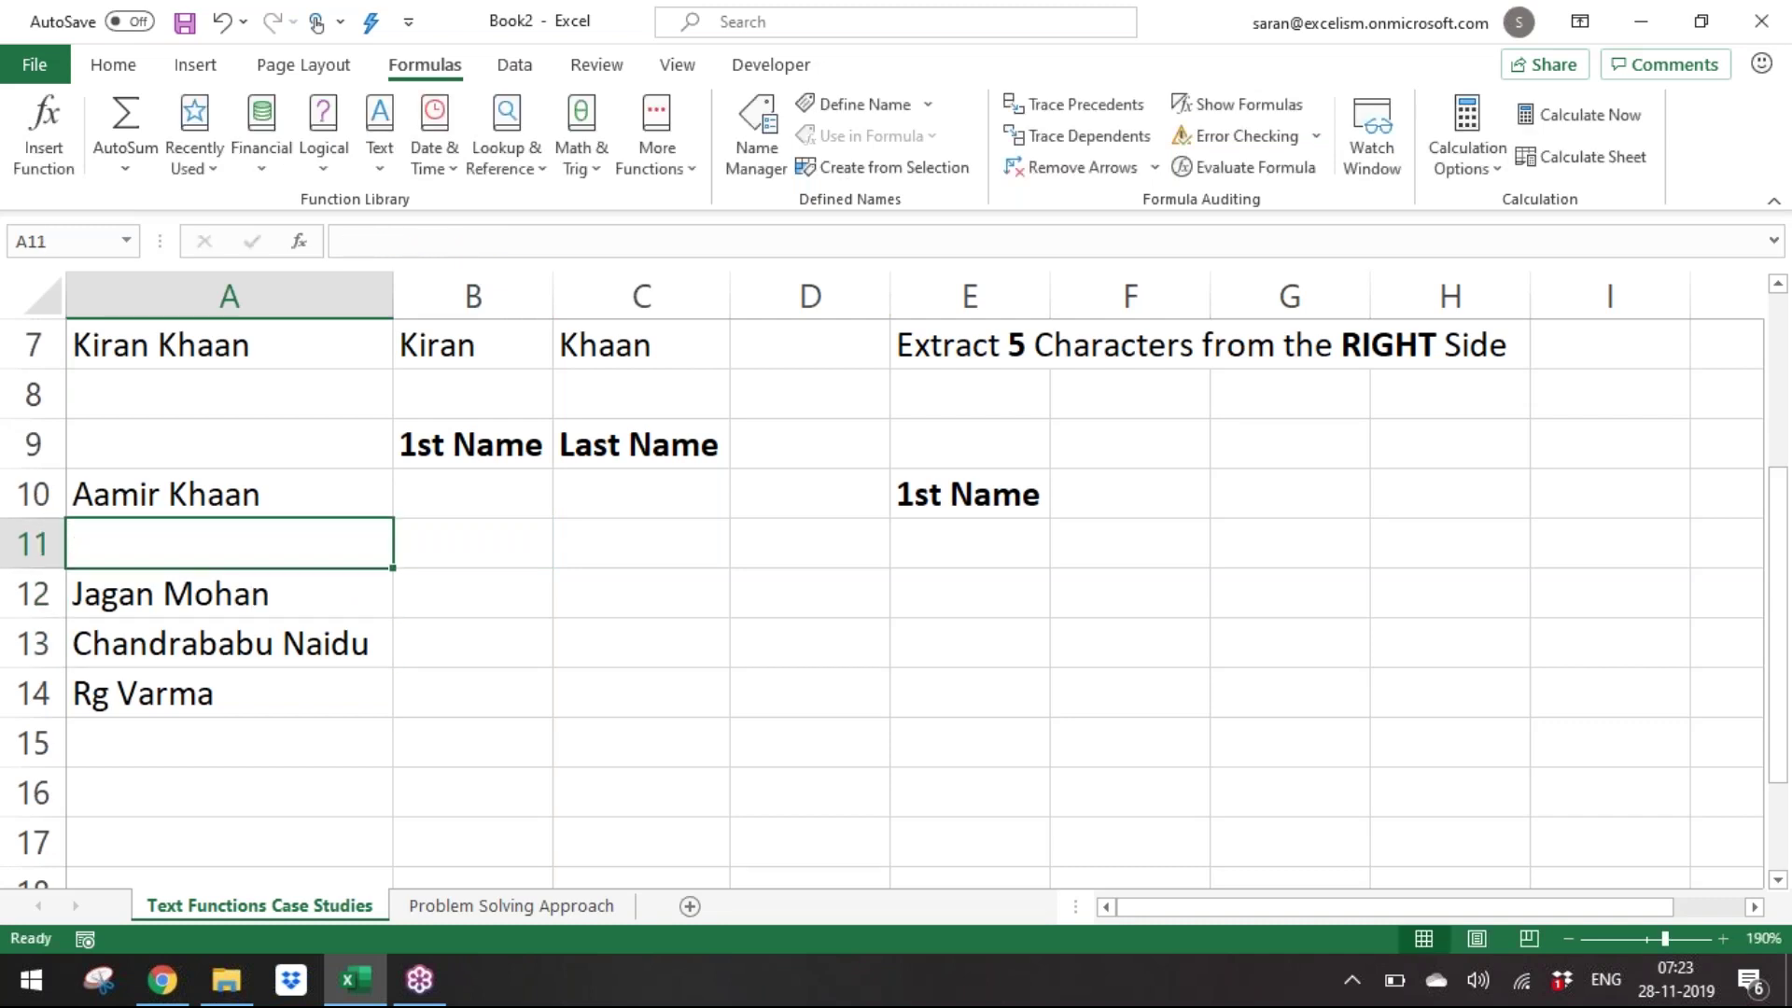
{"action": "type", "text": "Ra"}
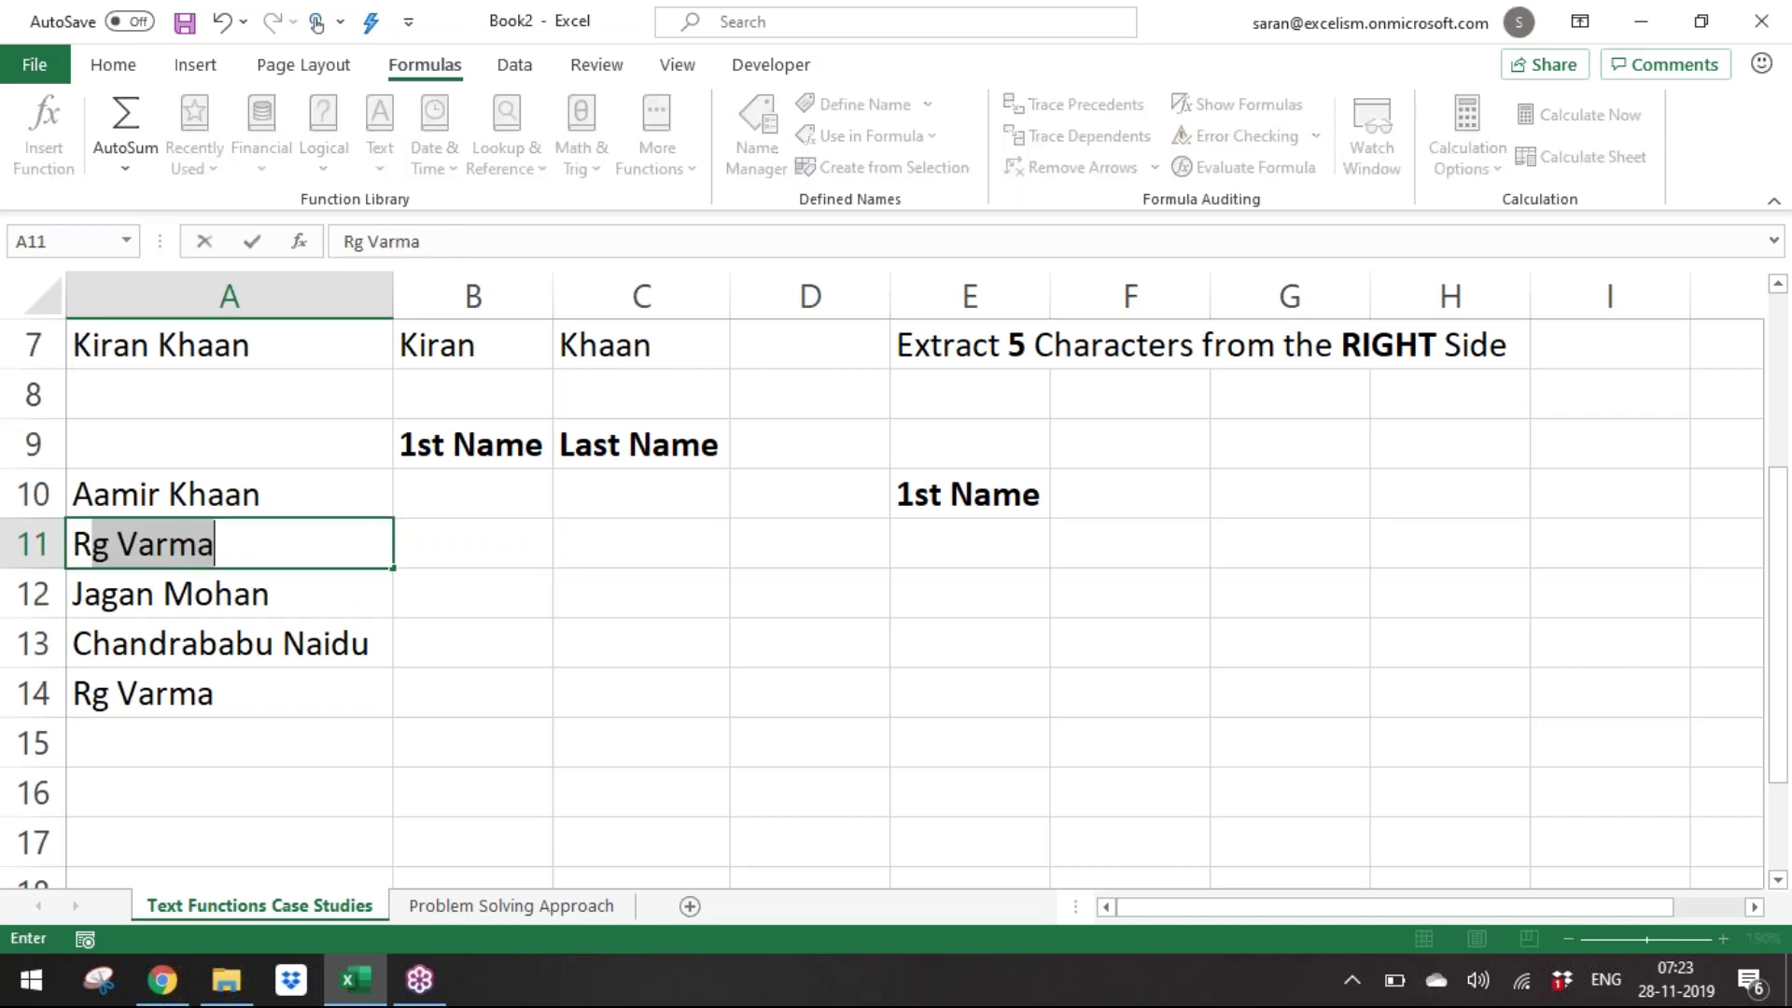
{"action": "key", "text": "BackSpace"}
{"action": "key", "text": "BackSpace"}
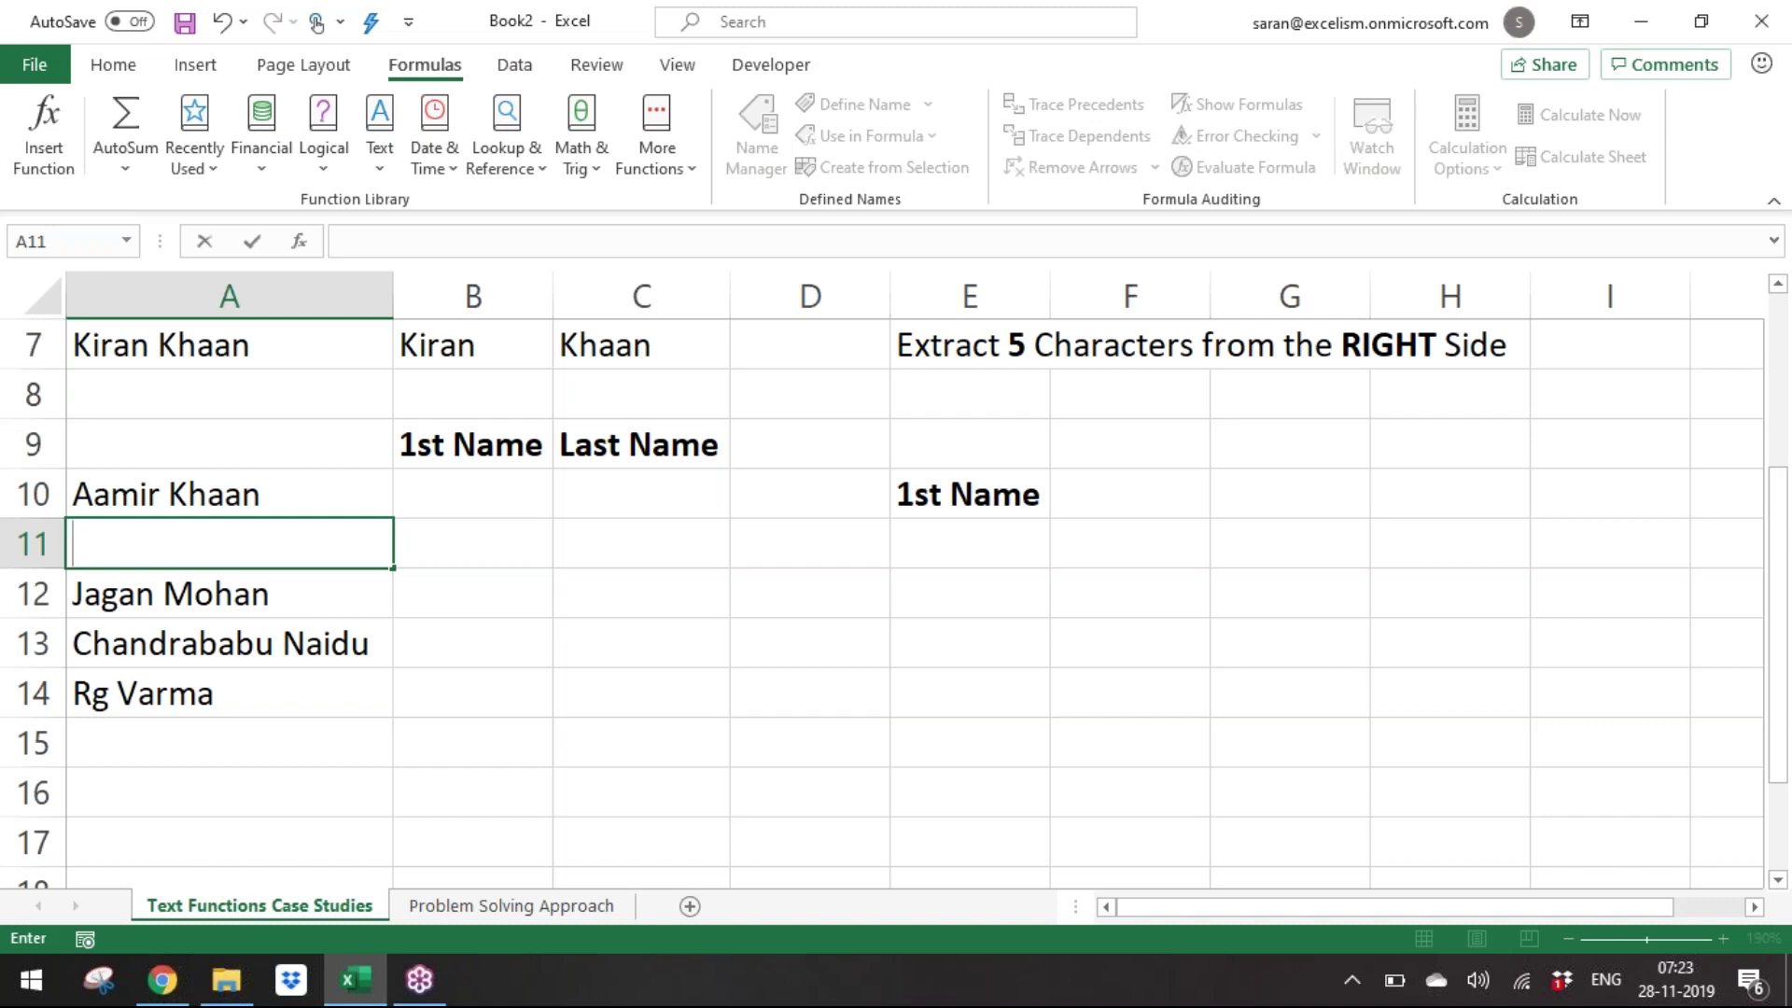
{"action": "type", "text": "Narendra Modi"}
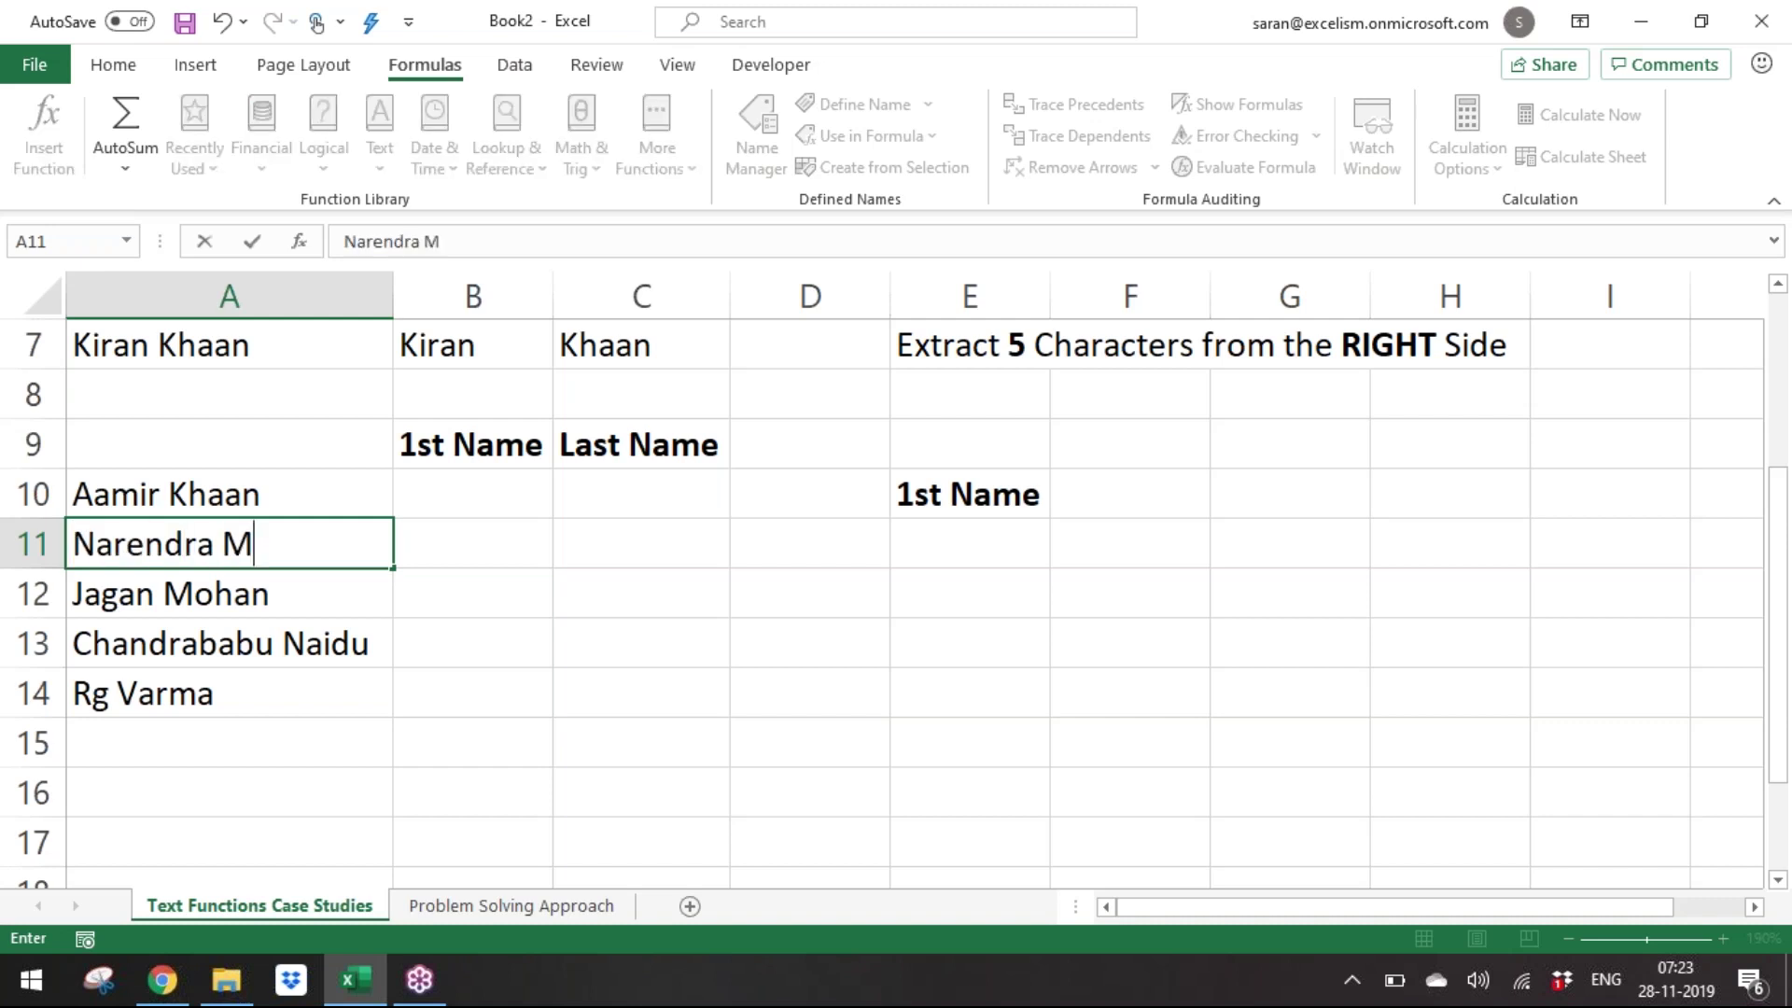
{"action": "key", "text": "Return"}
{"action": "key", "text": "Return"}
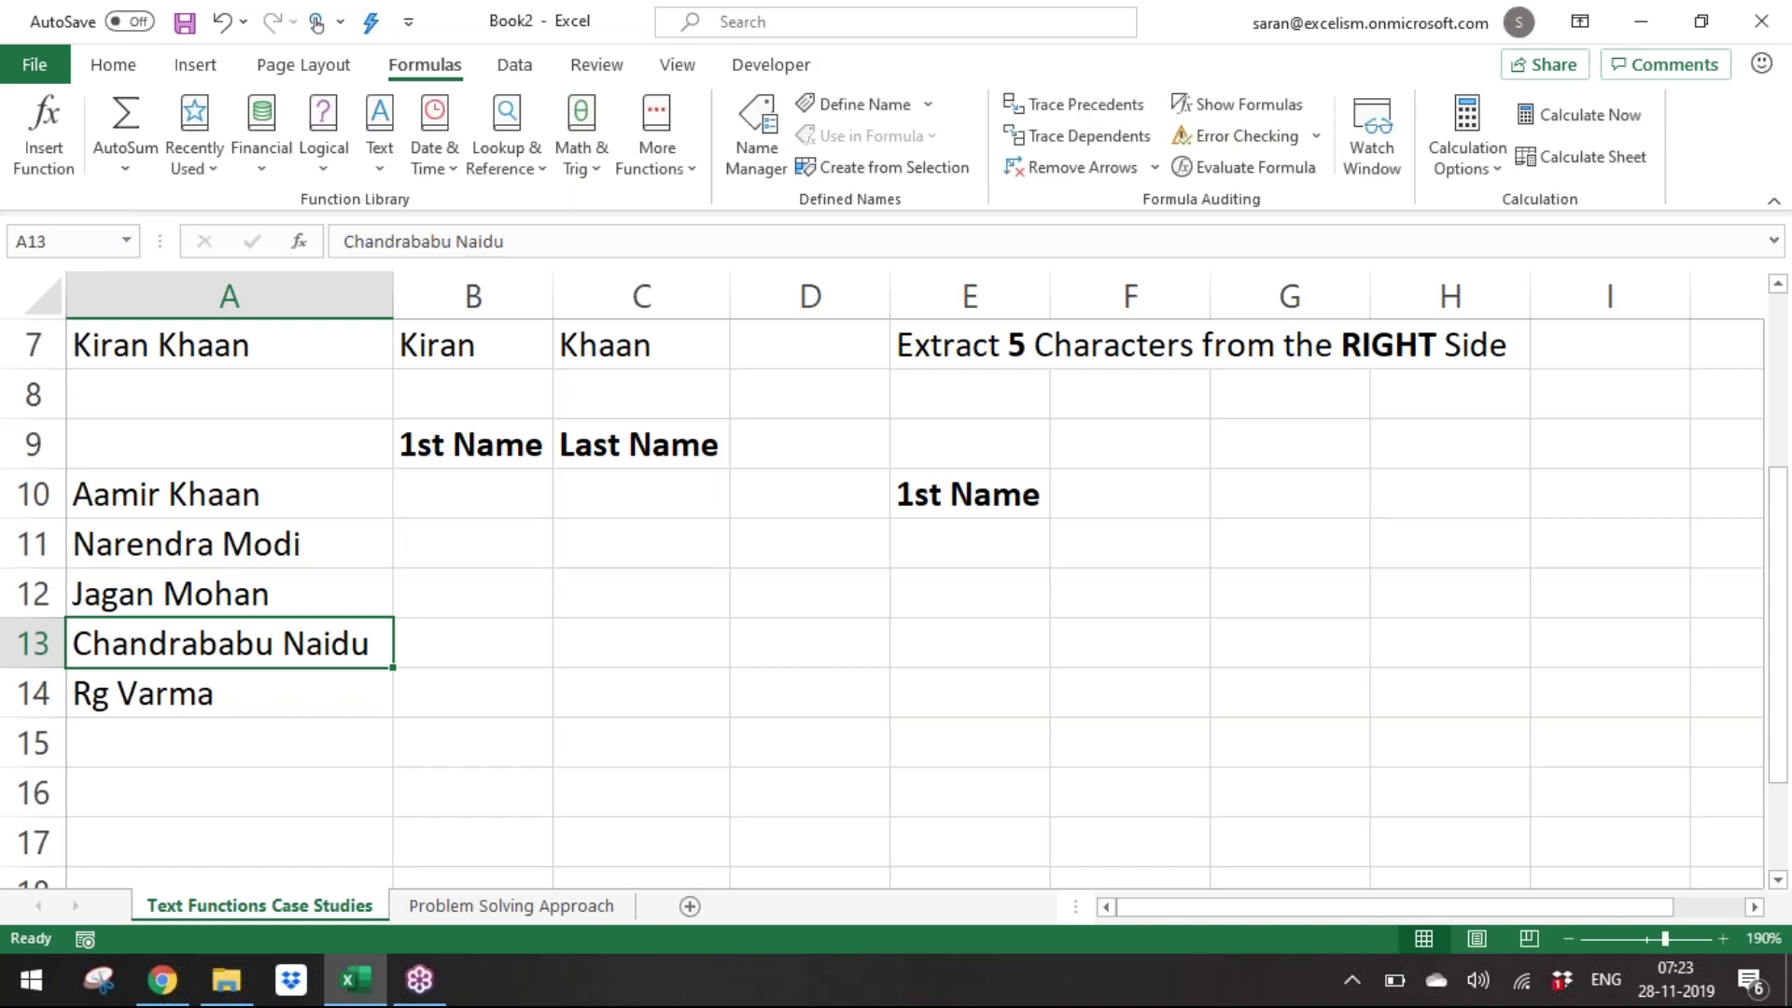
Enter 'Sharad Pawar' in A13 and move toward the 1st Name column.
{"action": "type", "text": "Sharad "}
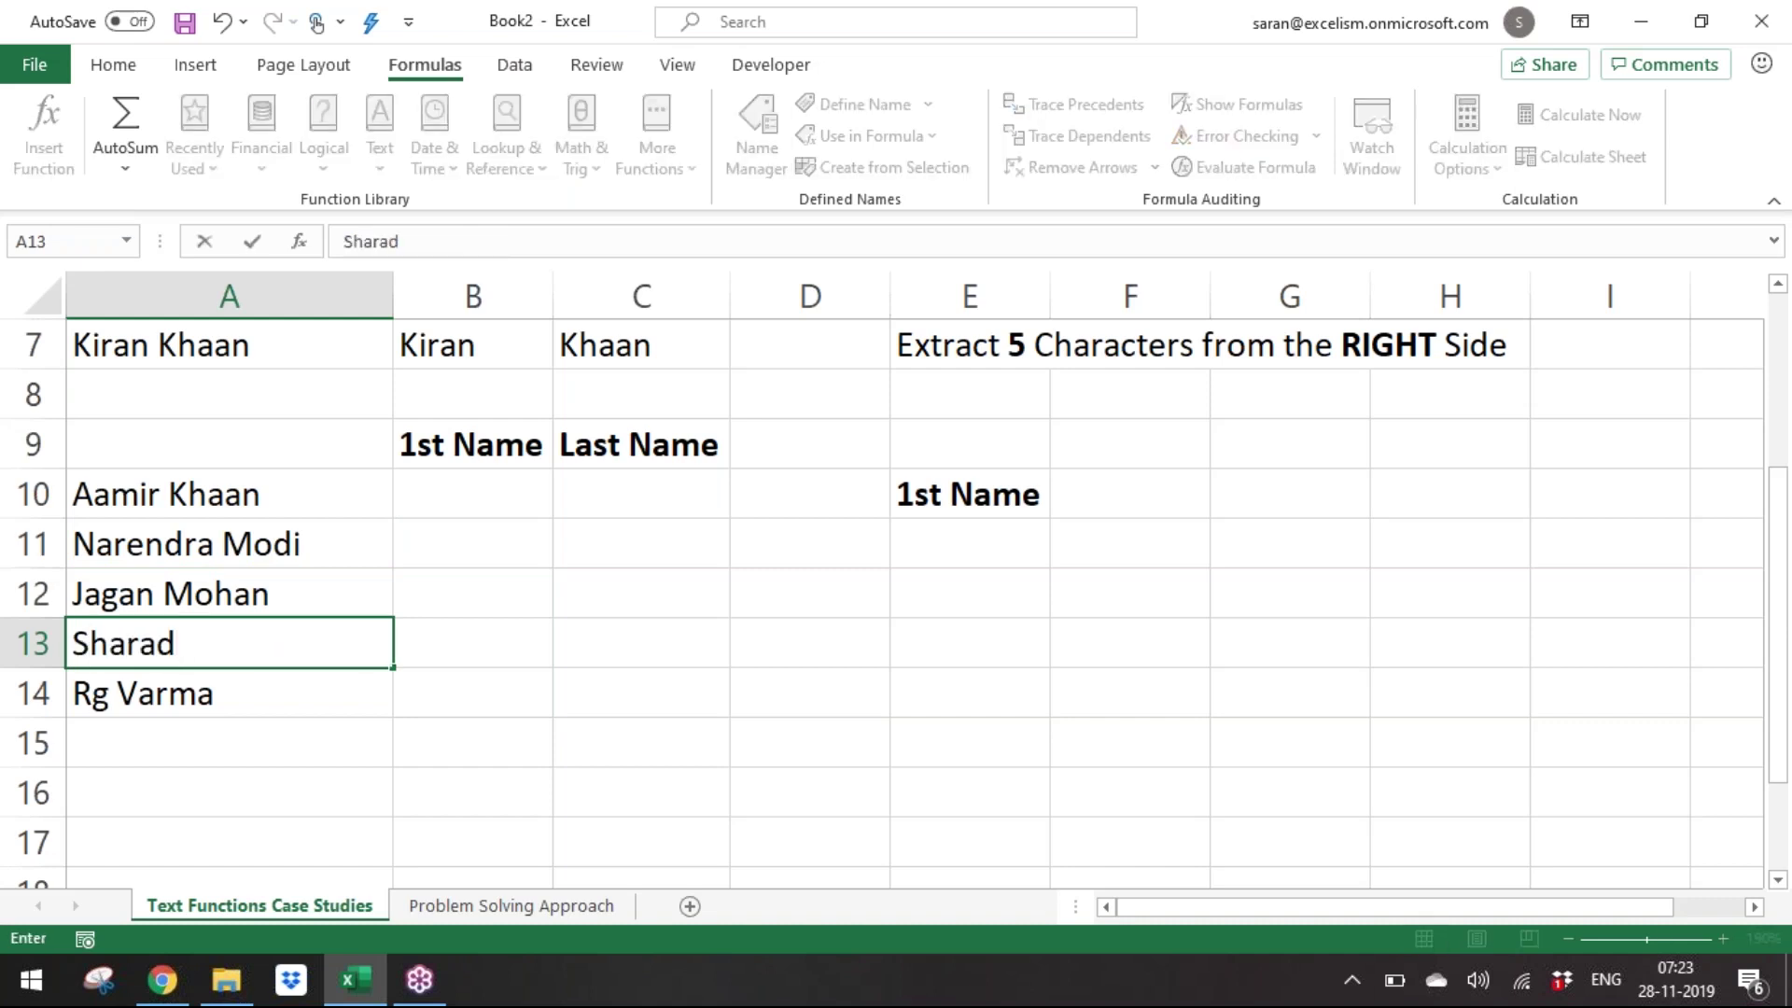
{"action": "type", "text": "Pawar"}
{"action": "key", "text": "ctrl+Return"}
{"action": "key", "text": "Up"}
{"action": "key", "text": "Up"}
{"action": "key", "text": "Up"}
{"action": "key", "text": "Up"}
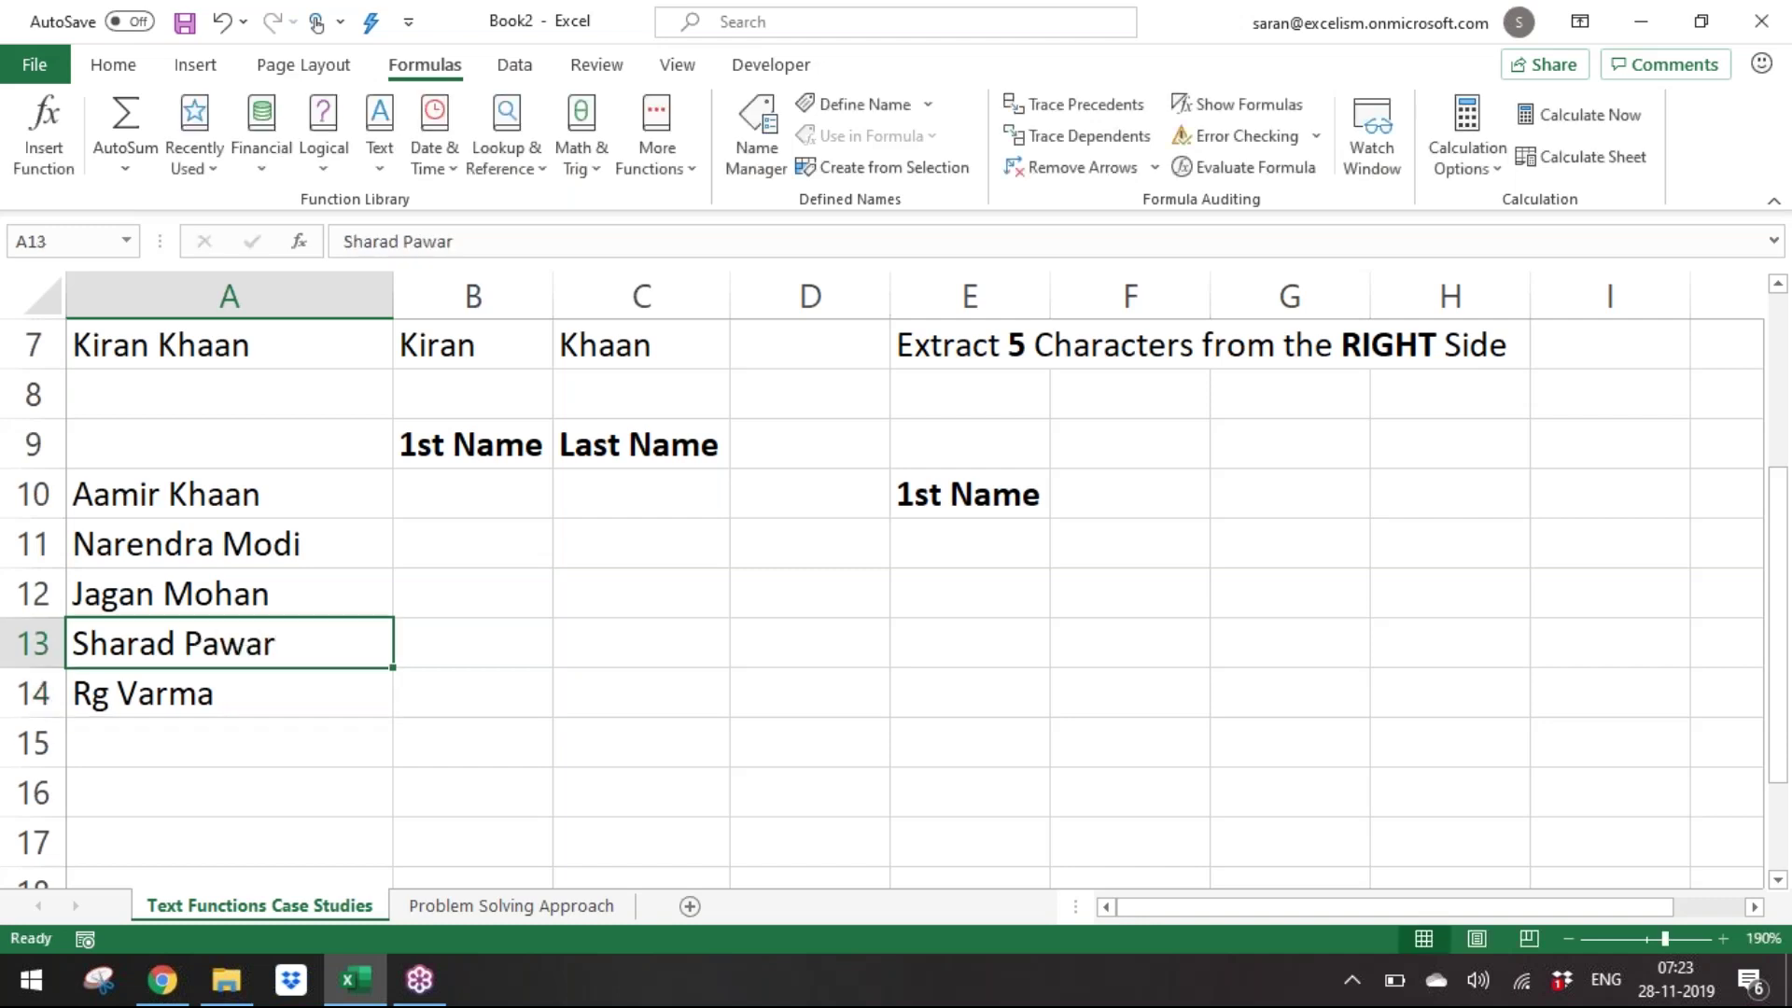
{"action": "key", "text": "Down"}
{"action": "key", "text": "Down"}
{"action": "key", "text": "Down"}
{"action": "key", "text": "Down"}
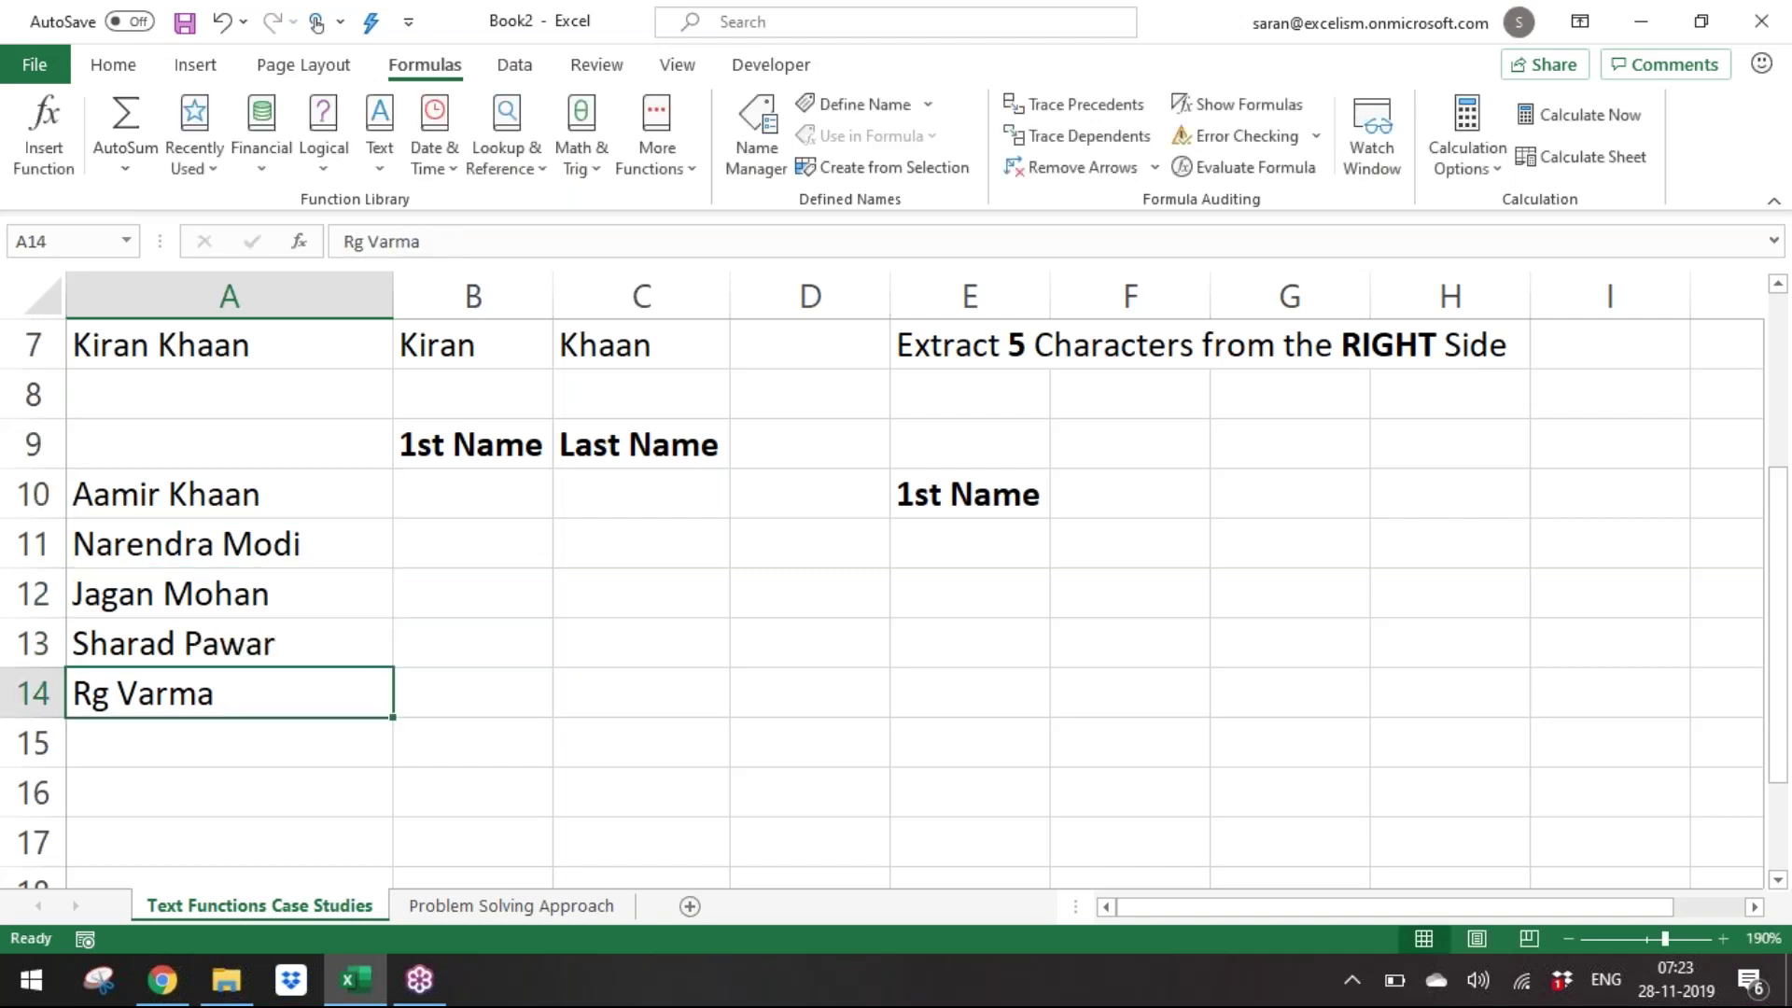
{"action": "key", "text": "Right"}
{"action": "key", "text": "Up"}
{"action": "key", "text": "Up"}
{"action": "key", "text": "Up"}
{"action": "key", "text": "Up"}
{"action": "key", "text": "Right"}
{"action": "key", "text": "Right"}
{"action": "key", "text": "Right"}
{"action": "key", "text": "Right"}
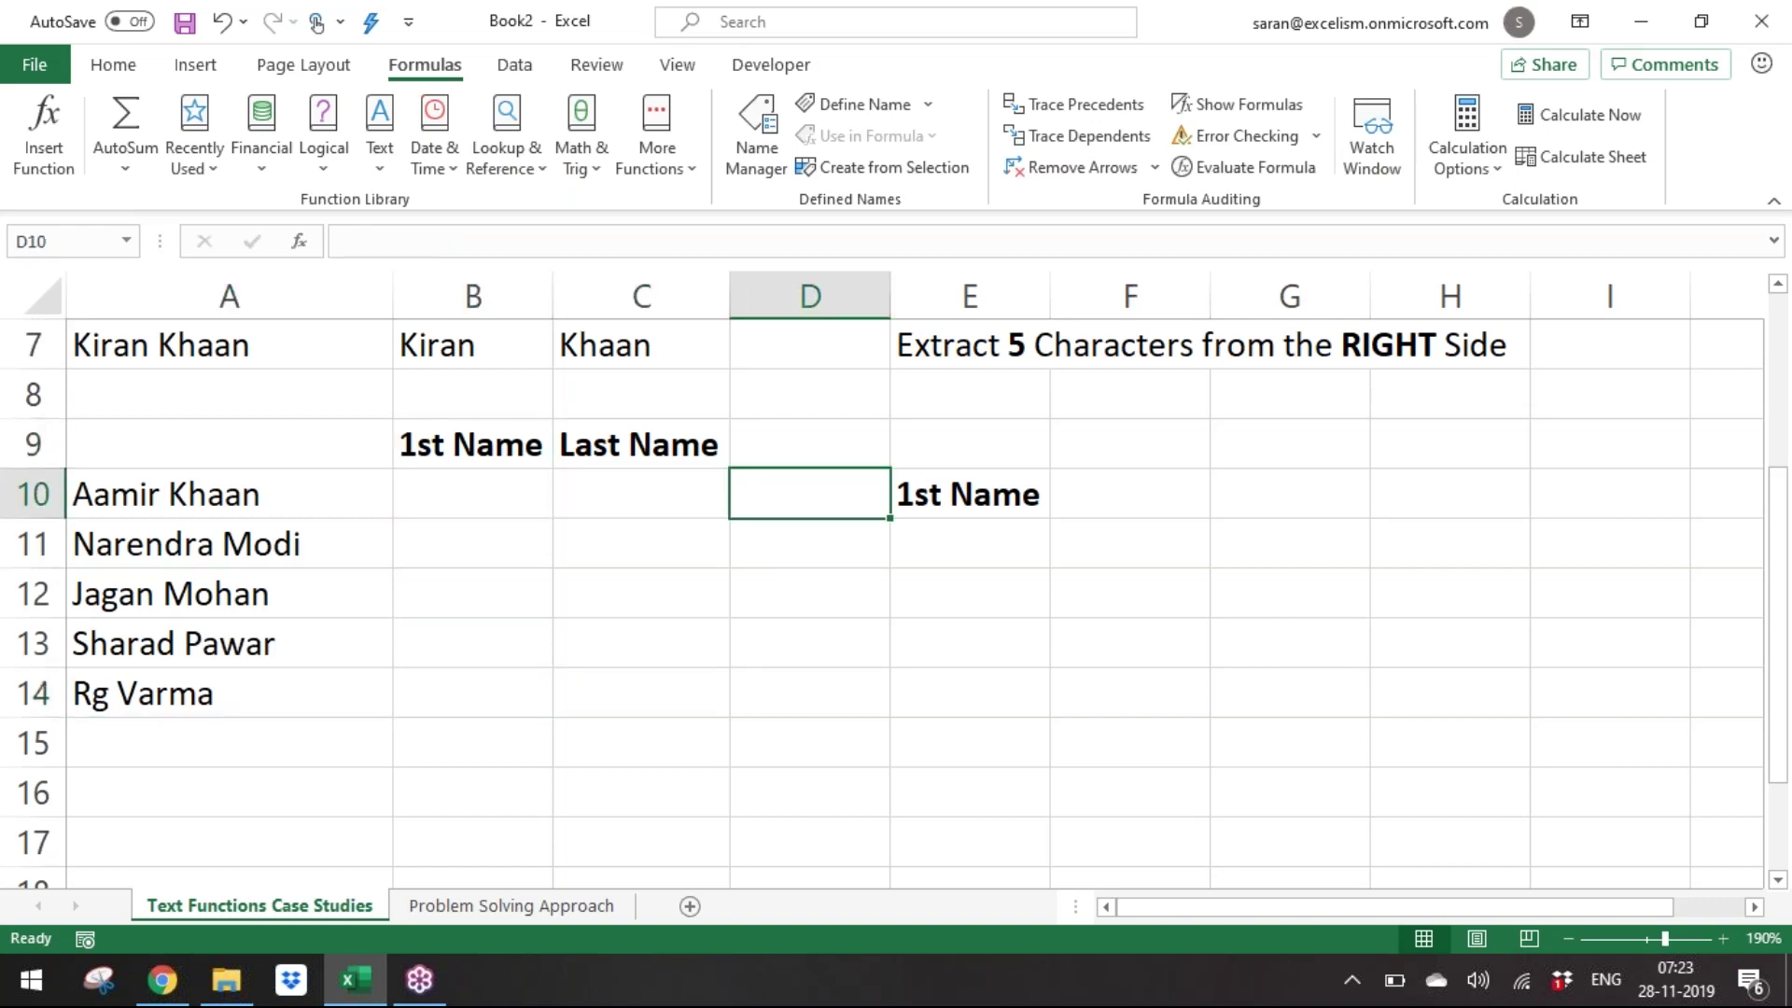
Type 'Logic: Extract everything before the Space' into E11.
{"action": "key", "text": "Down"}
{"action": "key", "text": "Left"}
{"action": "type", "text": "Logic:"}
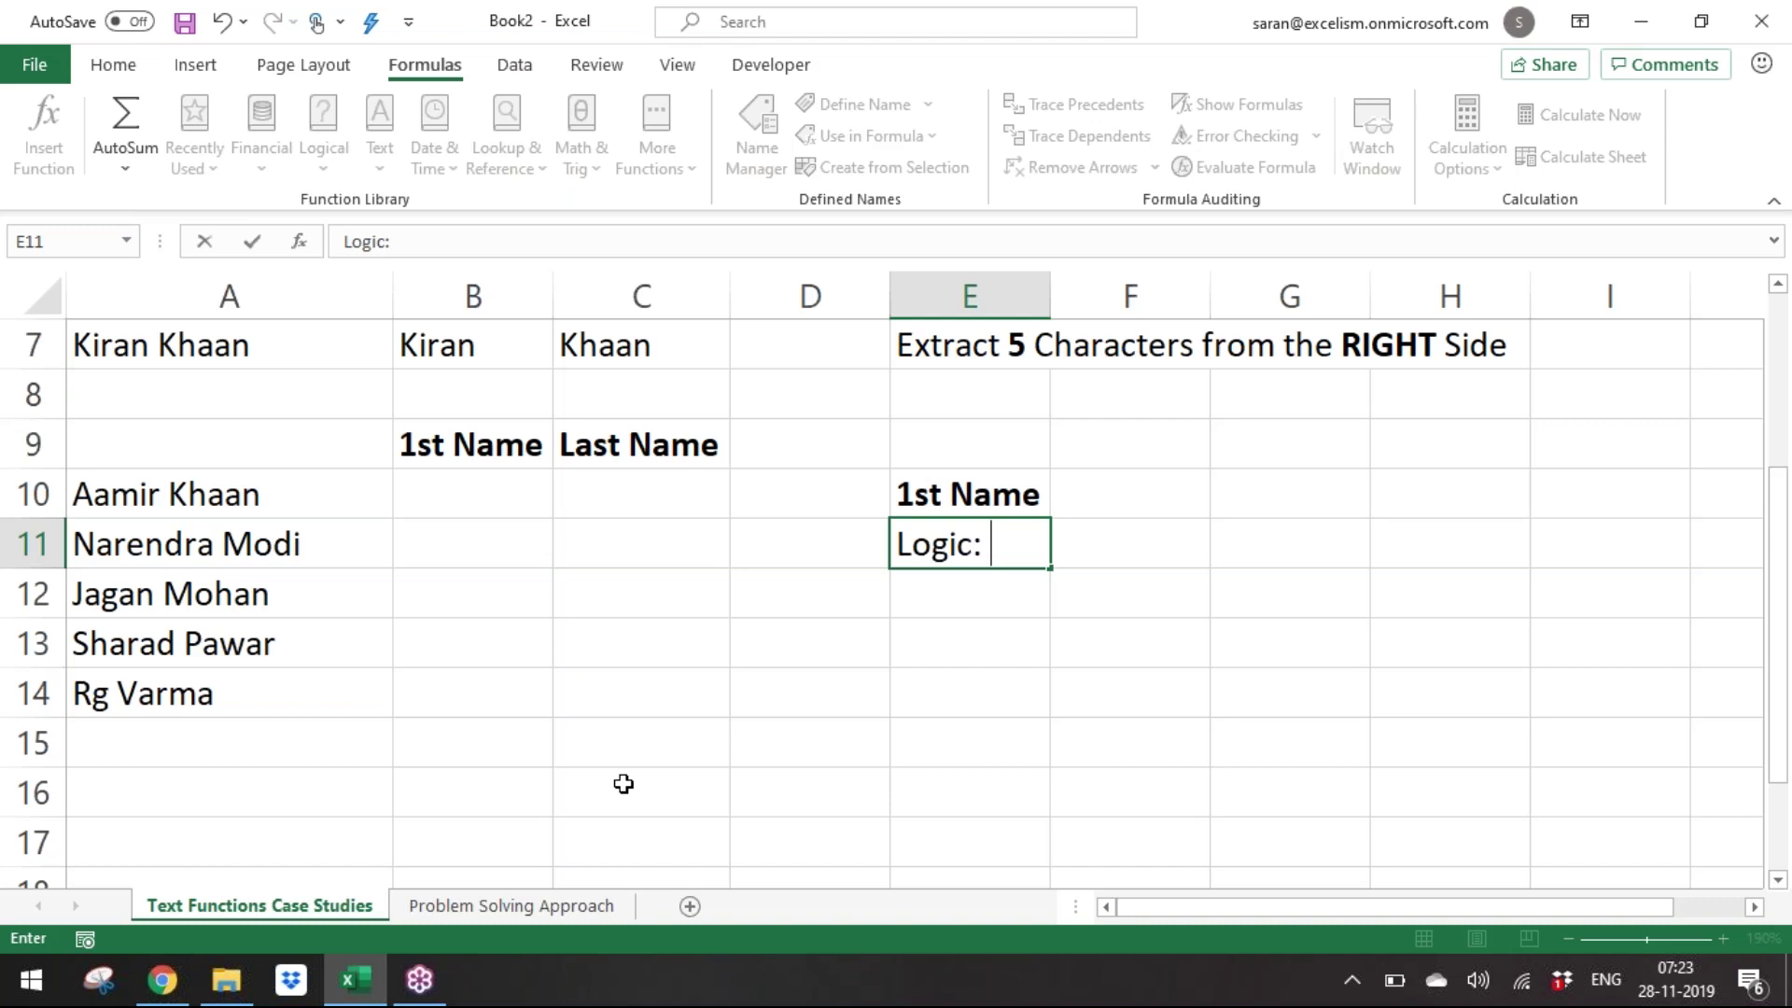
{"action": "type", "text": "Extract everygh"}
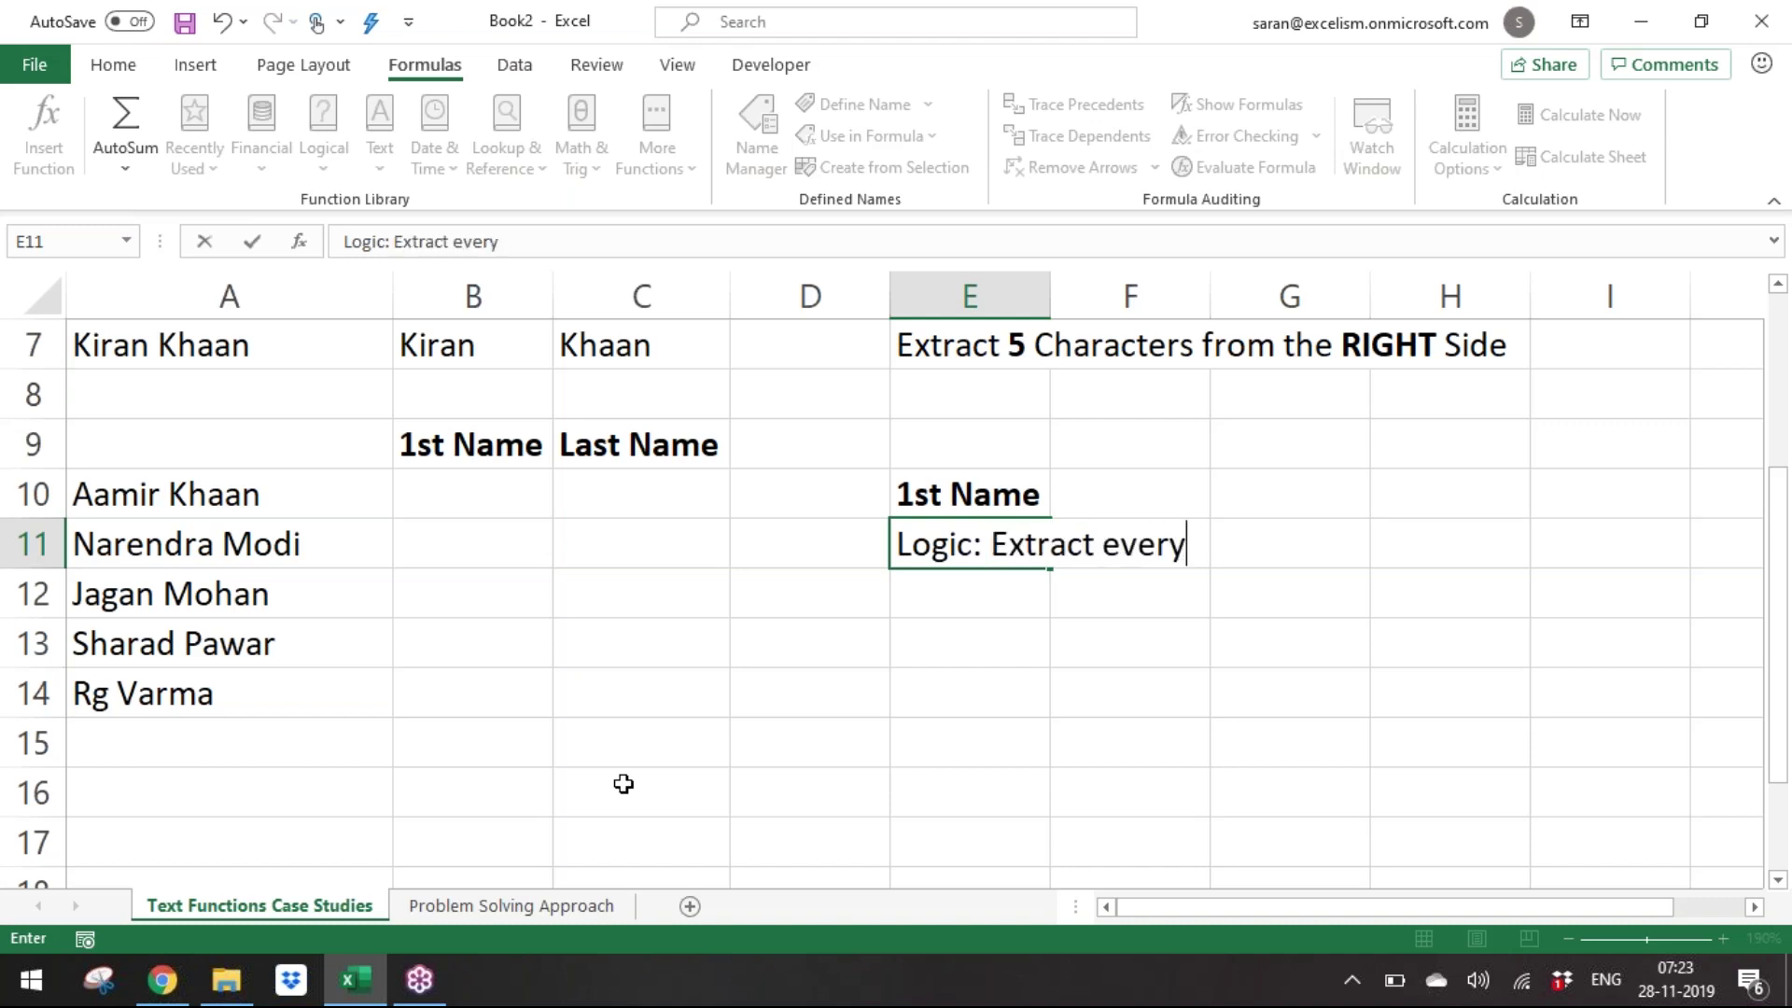
{"action": "key", "text": "BackSpace"}
{"action": "key", "text": "BackSpace"}
{"action": "type", "text": "thing"}
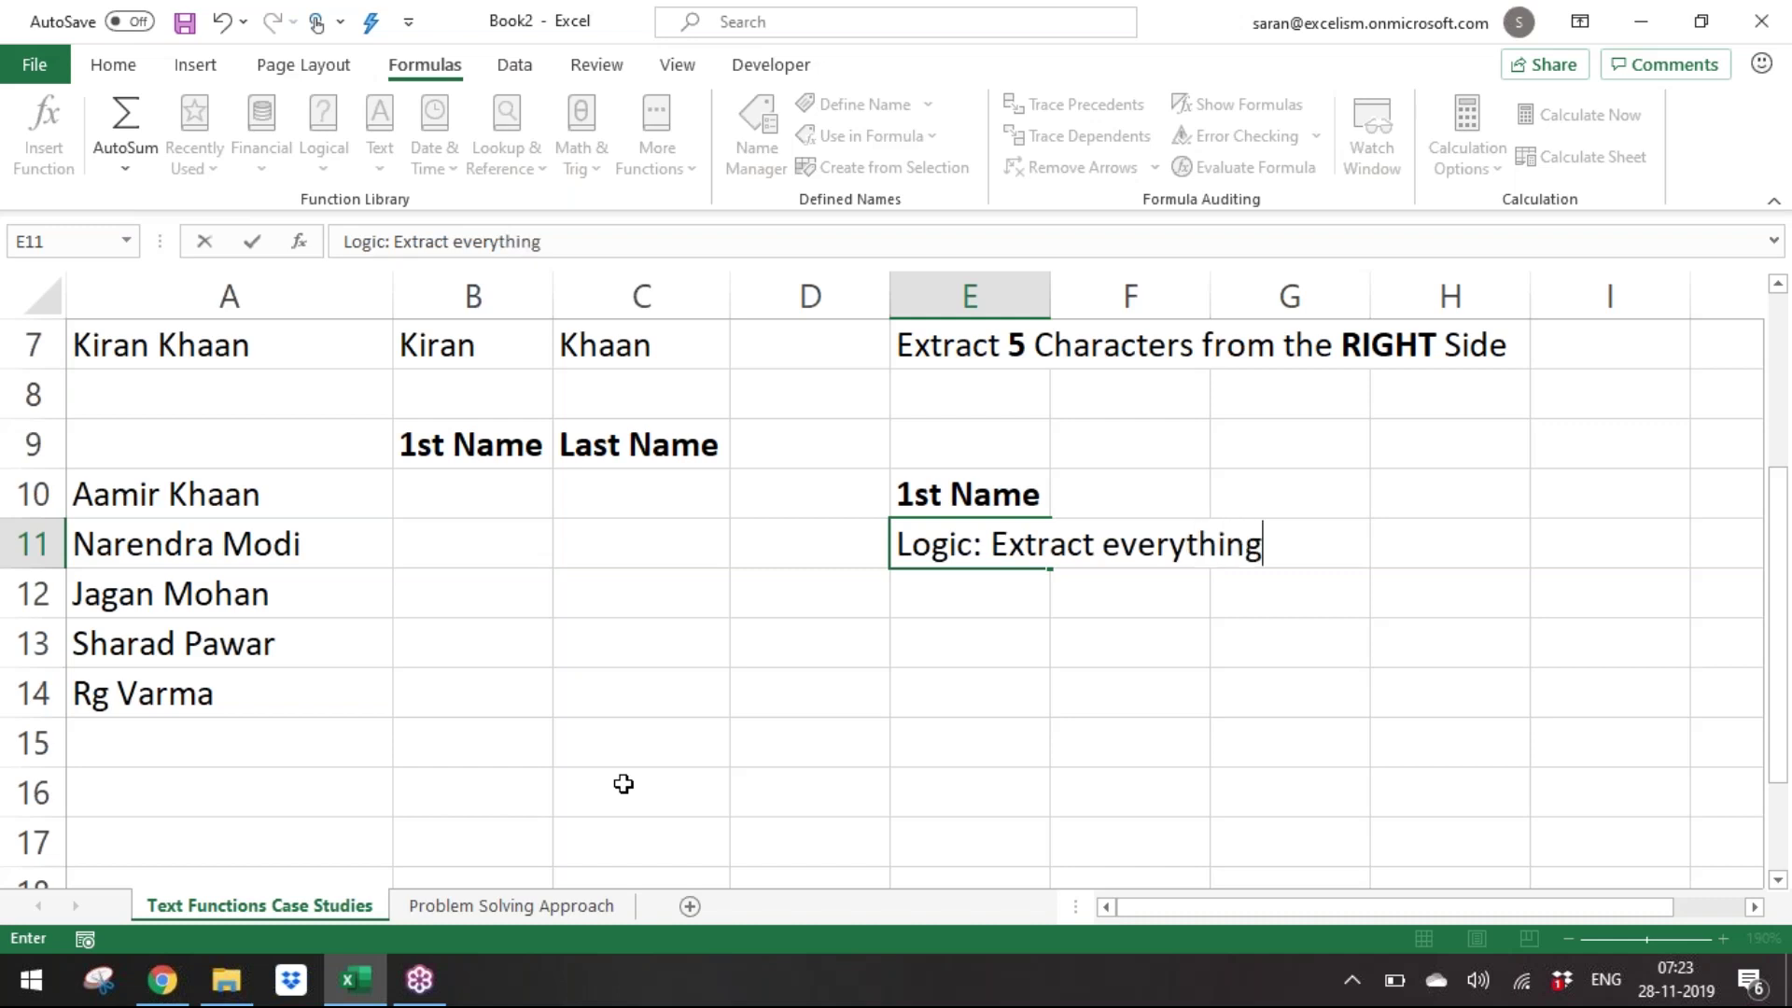
{"action": "type", "text": " before the Space"}
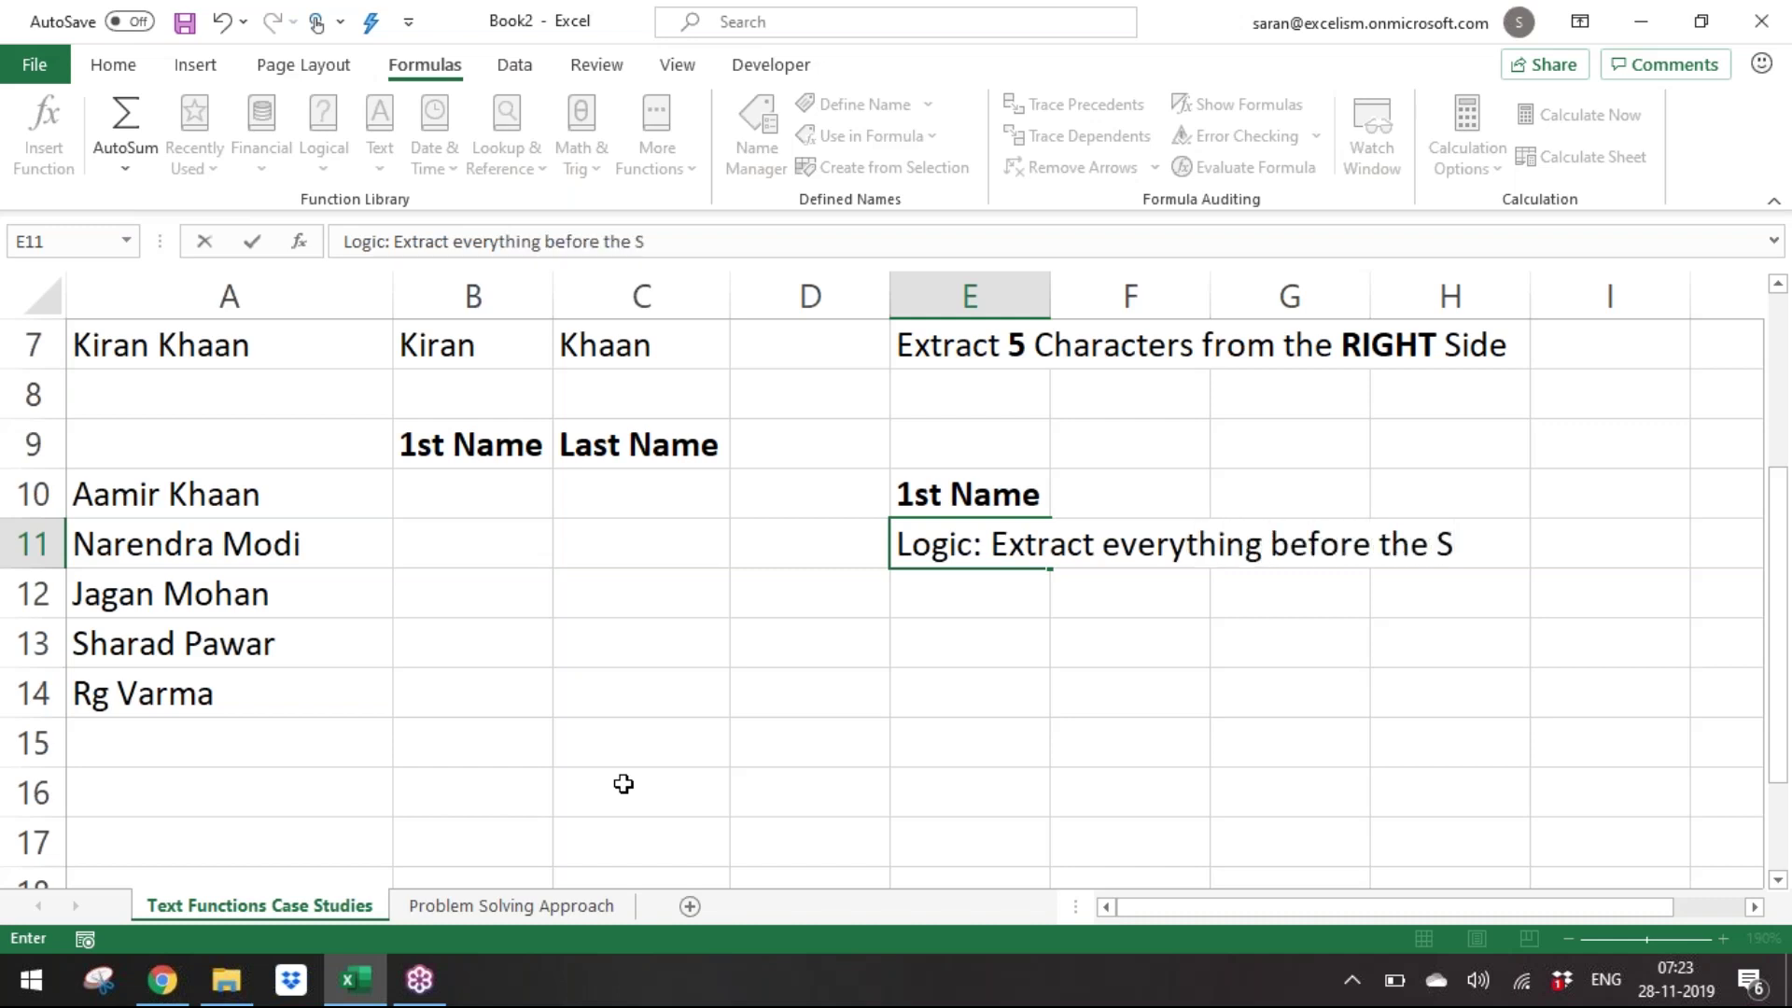
{"action": "key", "text": "Return"}
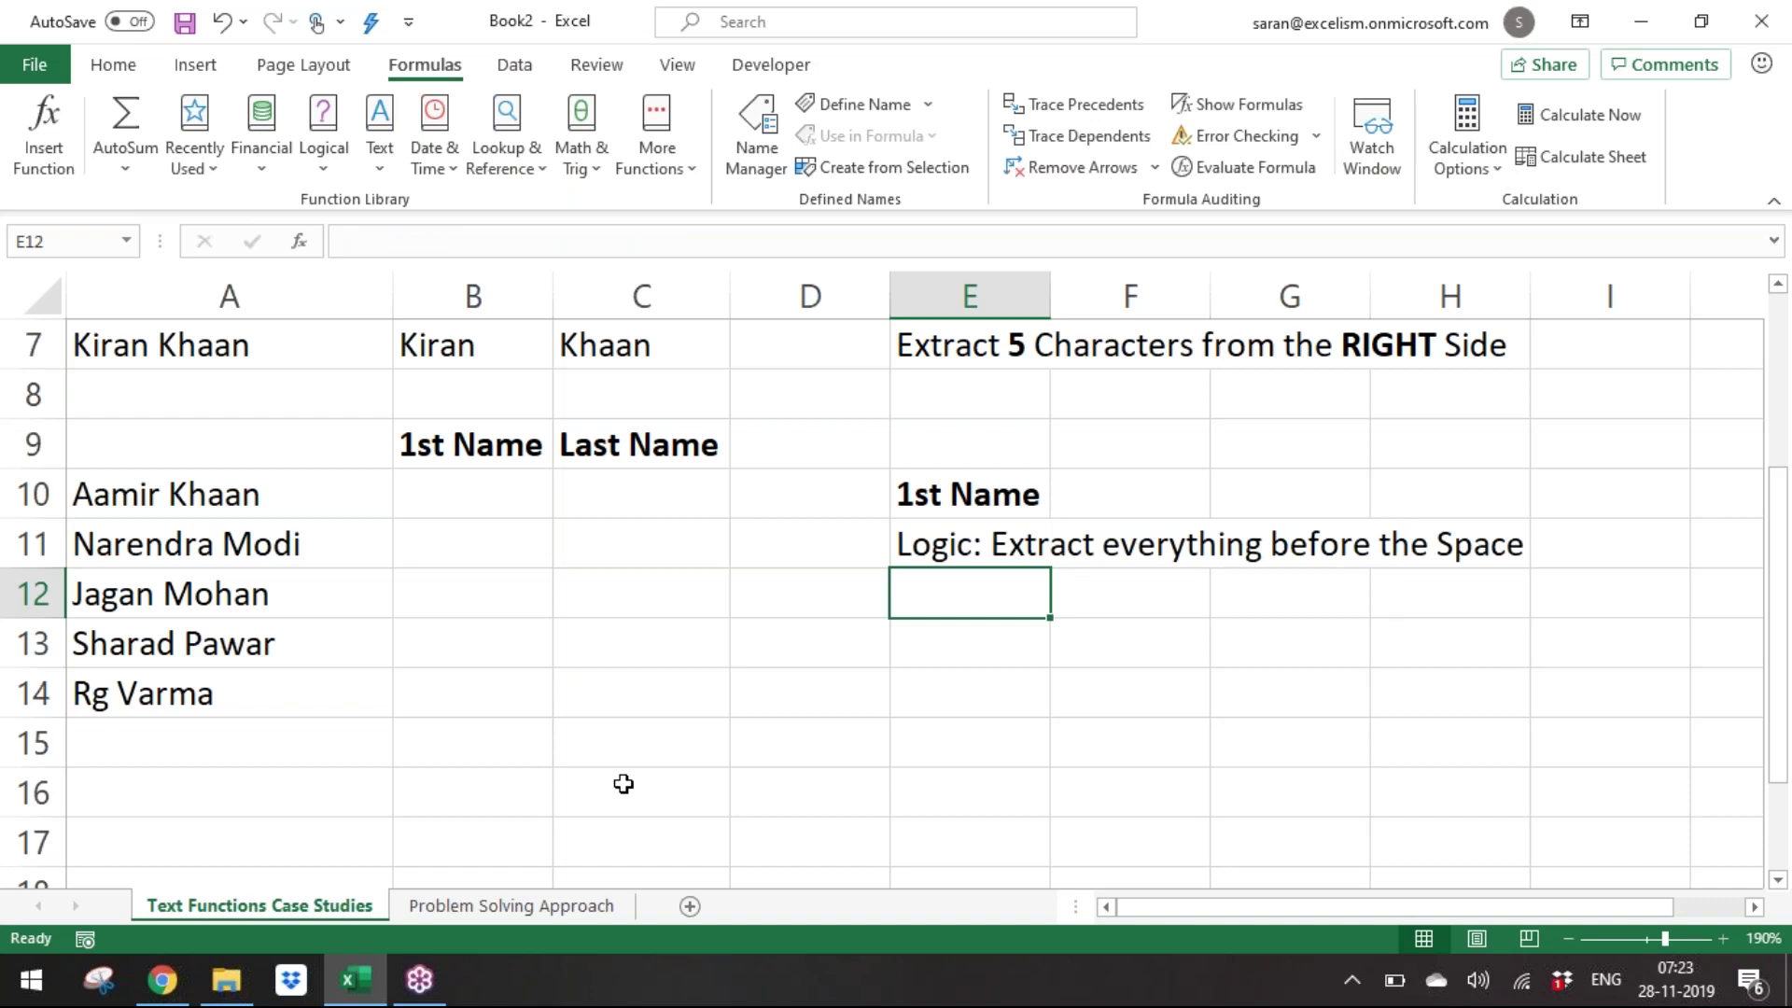
Make the word 'Space' bold in the E11 note.
{"action": "key", "text": "Up"}
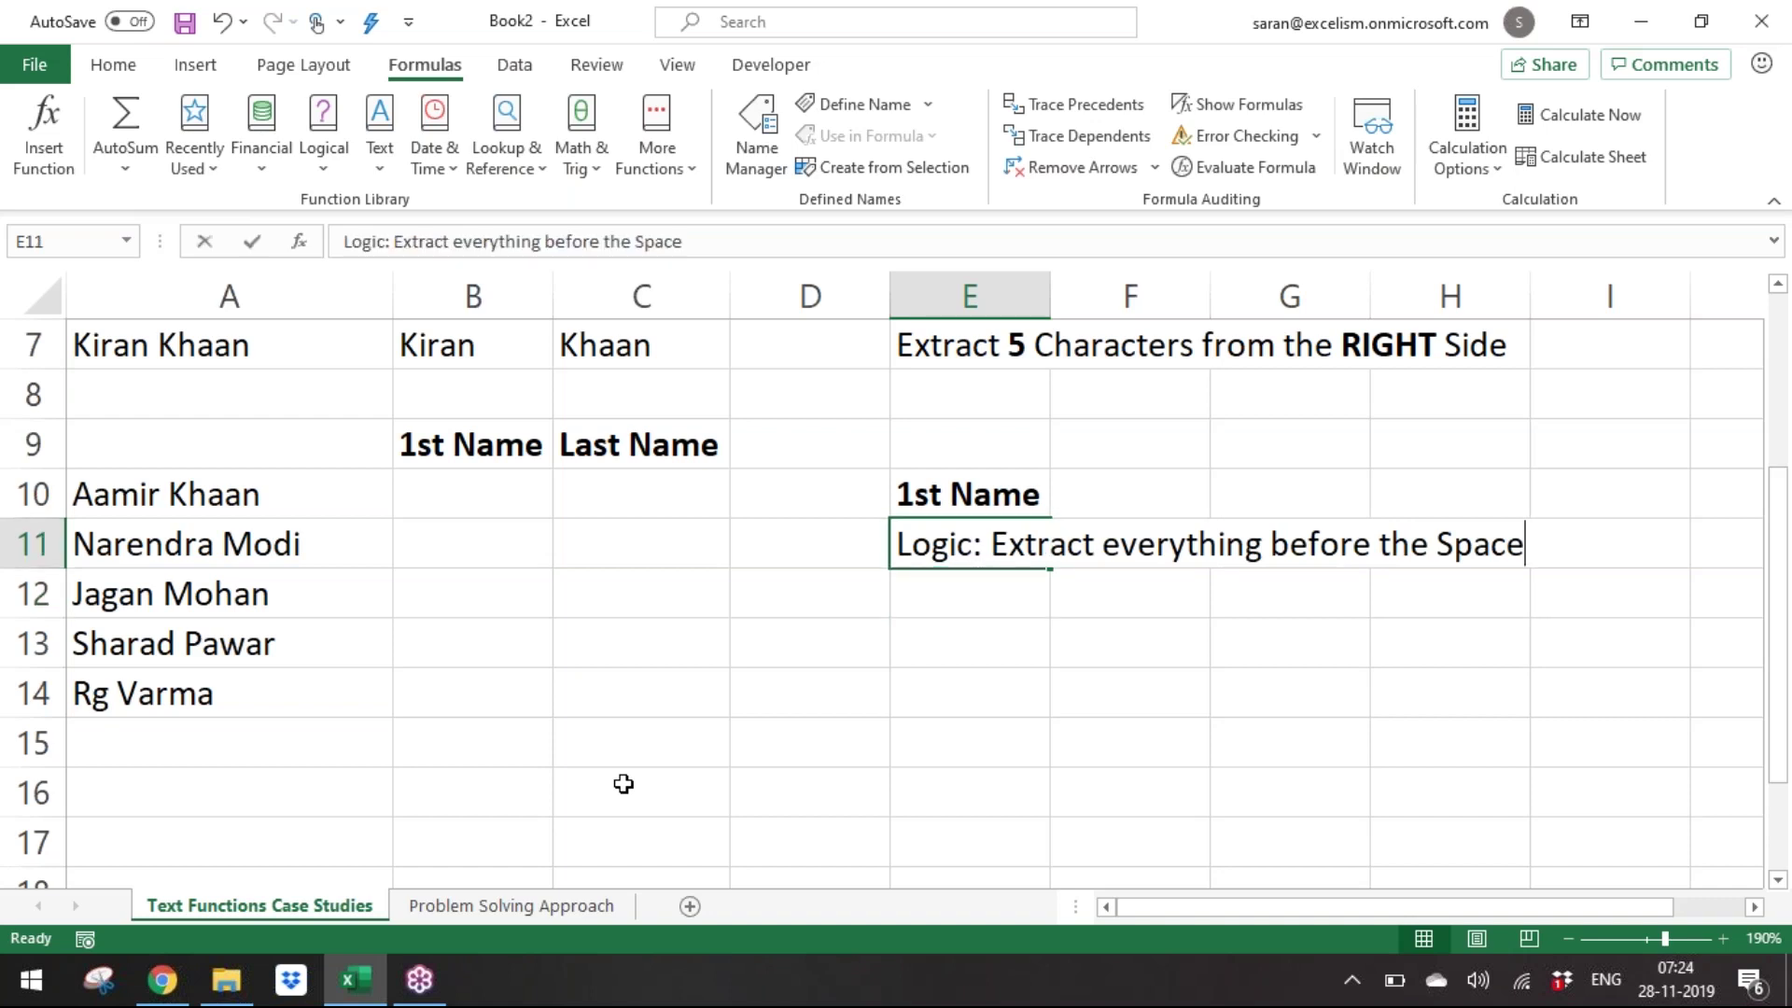
{"action": "key", "text": "F2"}
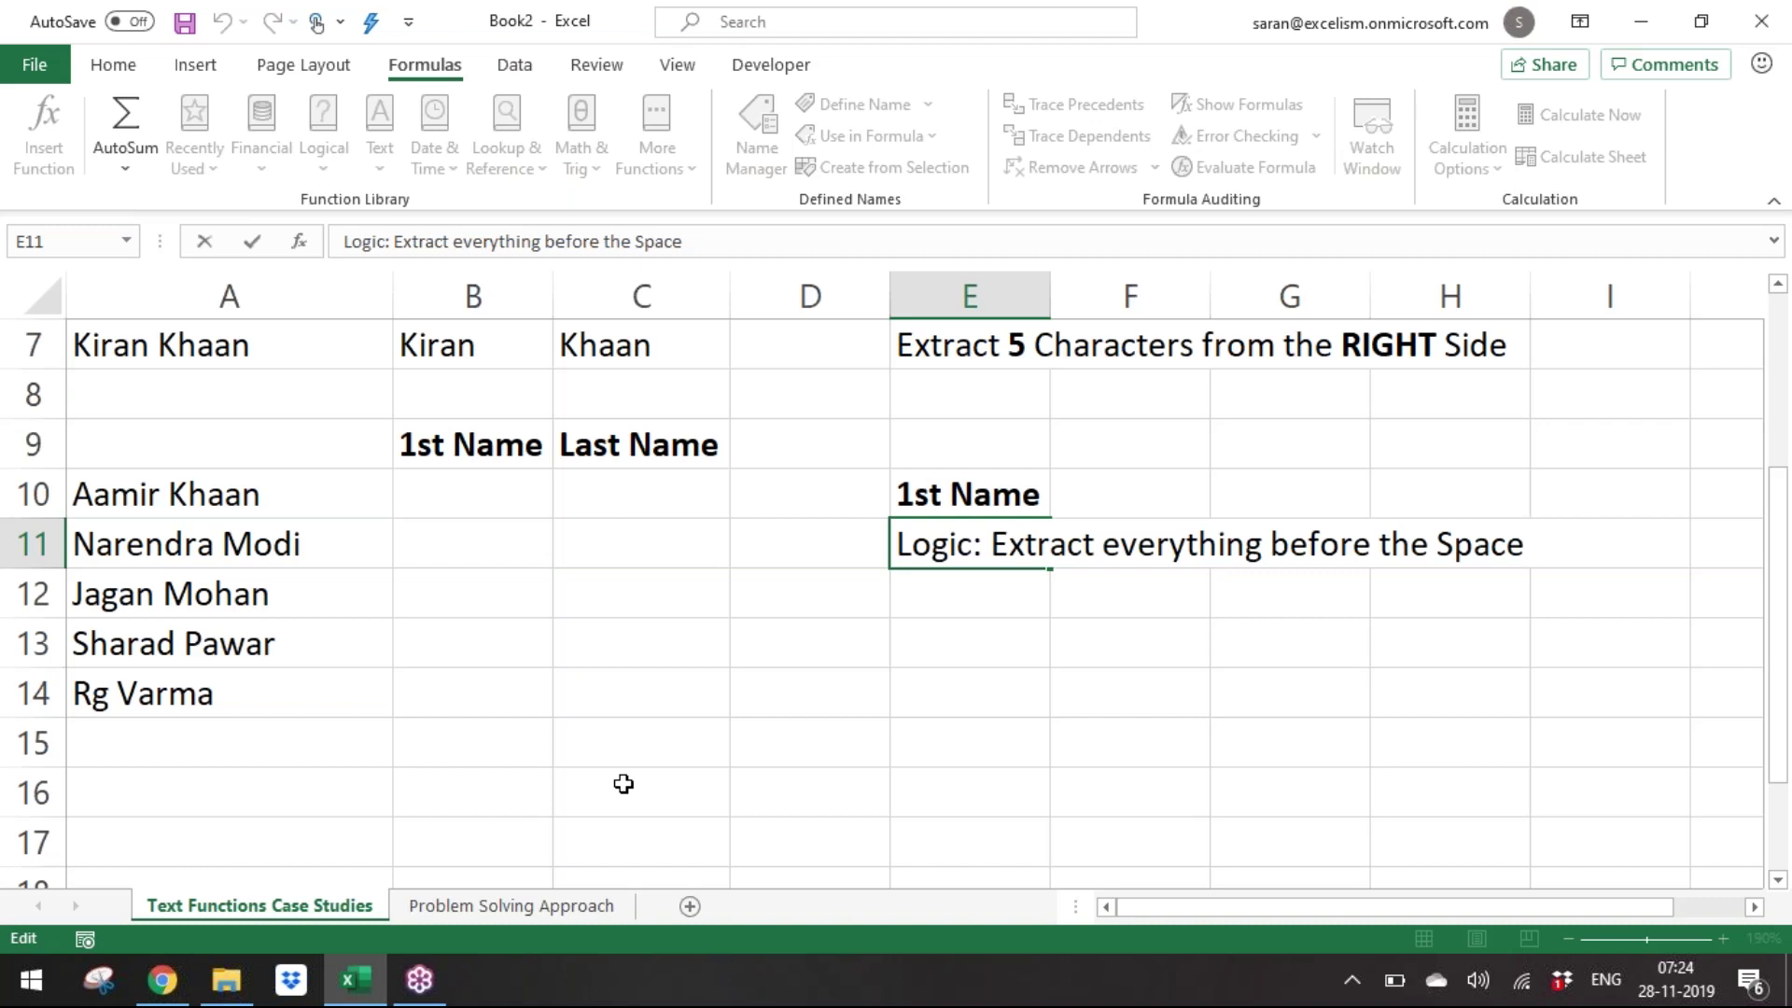
{"action": "key", "text": "ctrl+shift+Left"}
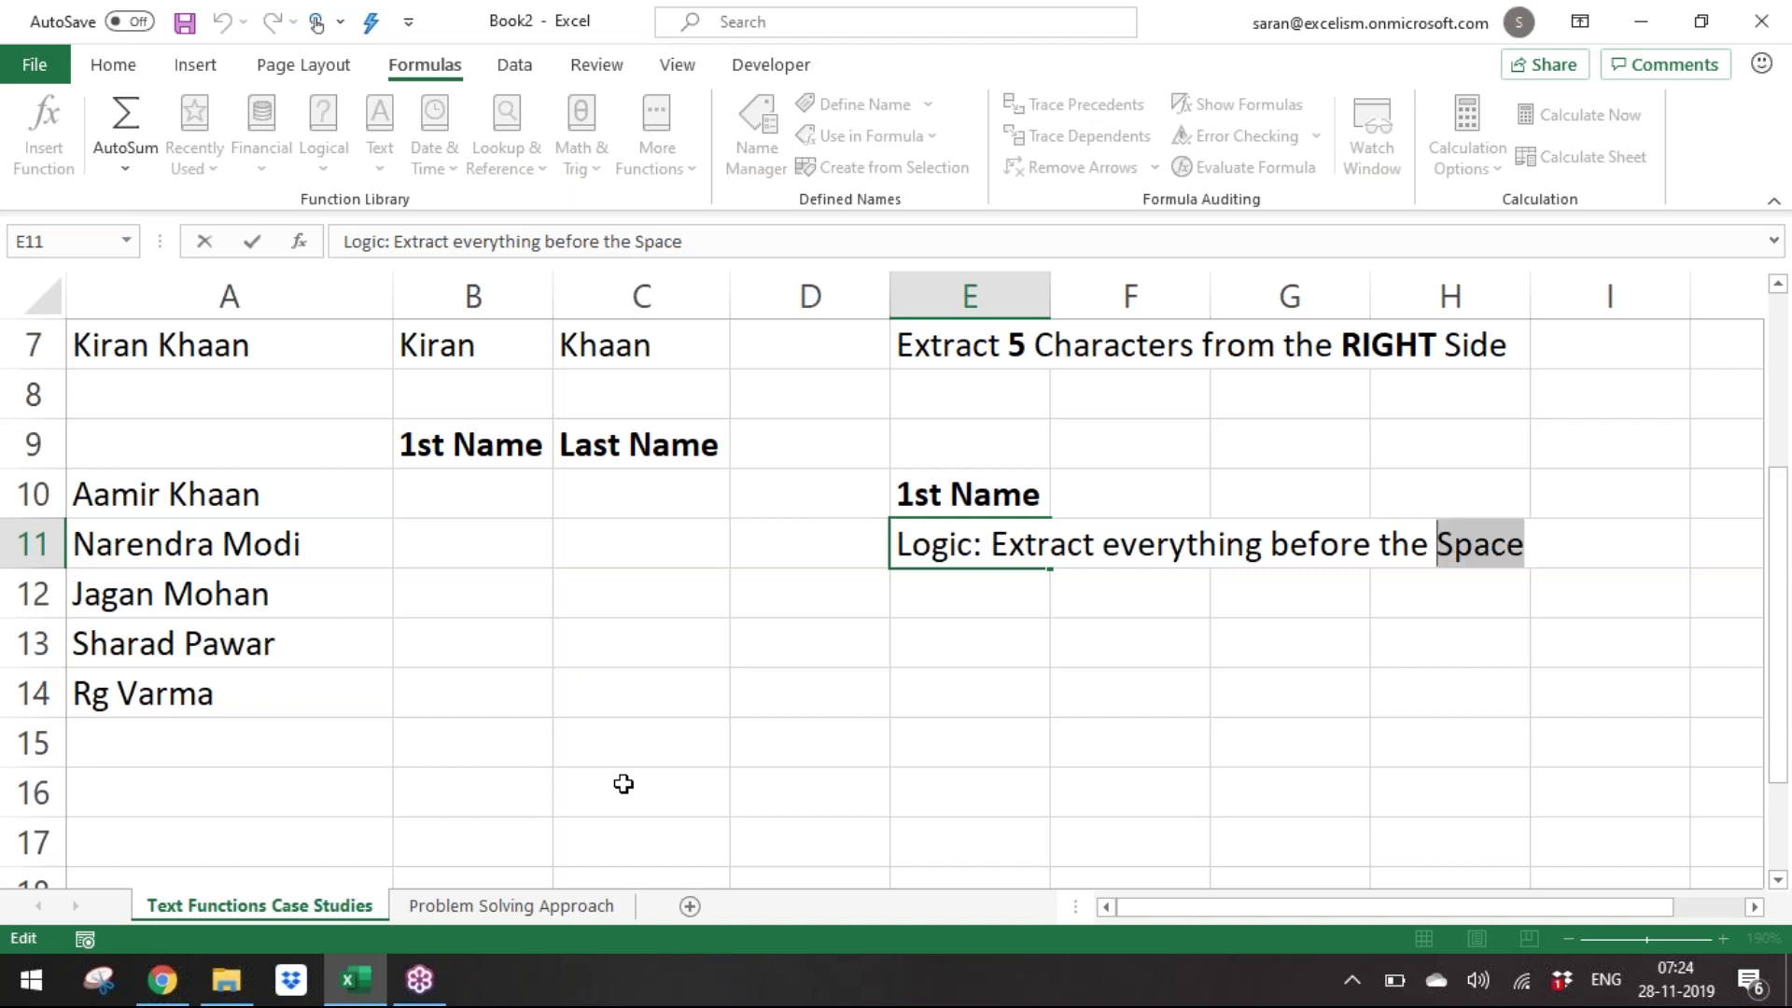
{"action": "key", "text": "ctrl+b"}
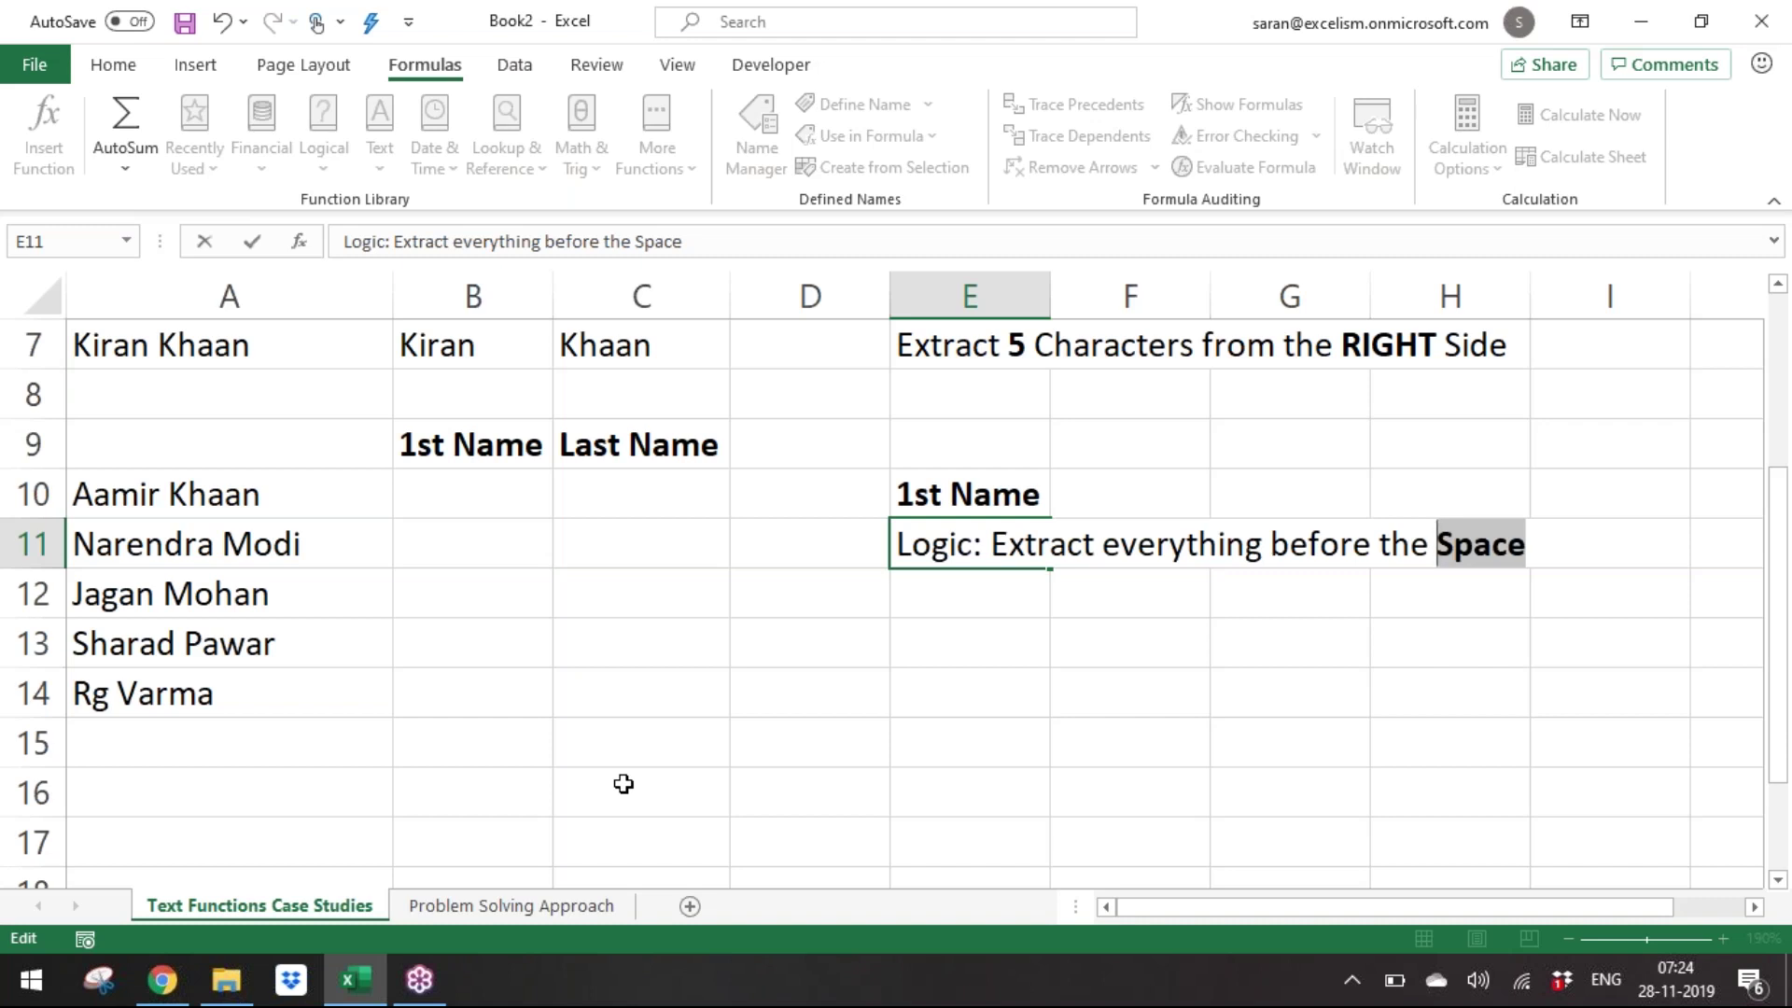
{"action": "key", "text": "Return"}
{"action": "key", "text": "Return"}
{"action": "key", "text": "Up"}
{"action": "key", "text": "Up"}
{"action": "key", "text": "Up"}
{"action": "key", "text": "Up"}
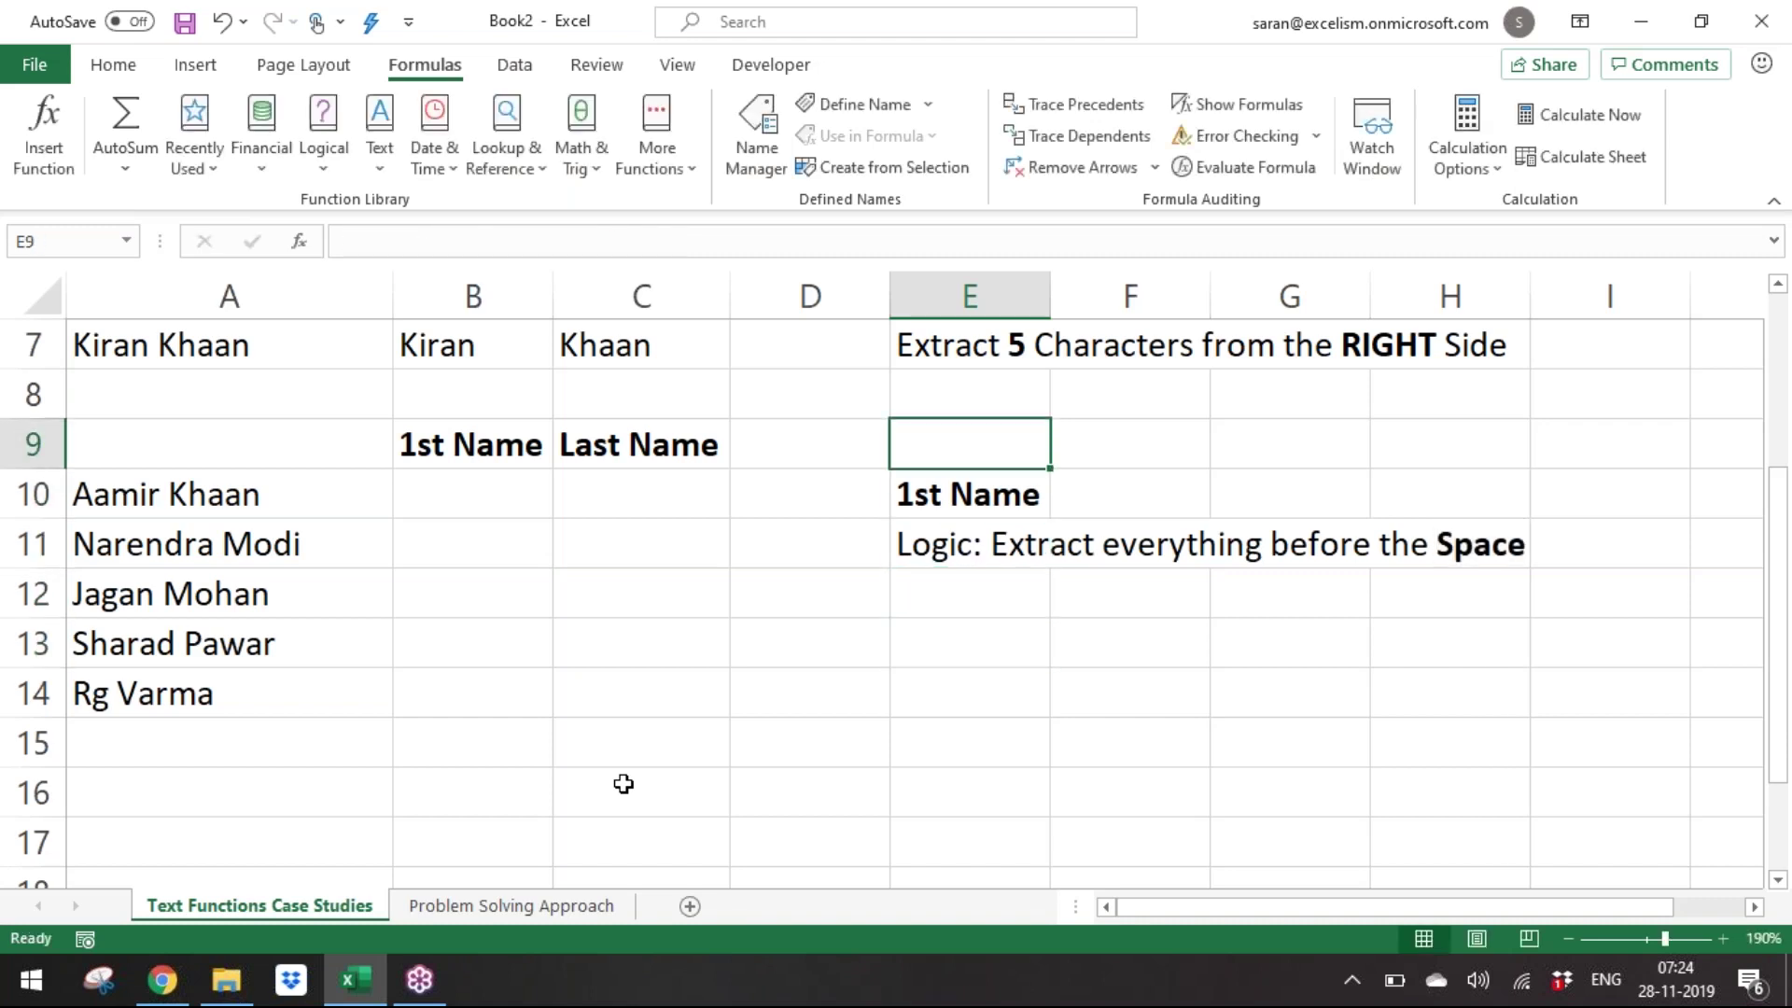
Copy the Last Name heading from C9 into E13 and the logic note into E14.
{"action": "key", "text": "Left"}
{"action": "key", "text": "Left"}
{"action": "key", "text": "ctrl+c"}
{"action": "key", "text": "Down"}
{"action": "key", "text": "Down"}
{"action": "key", "text": "Down"}
{"action": "key", "text": "Right"}
{"action": "key", "text": "Right"}
{"action": "key", "text": "Down"}
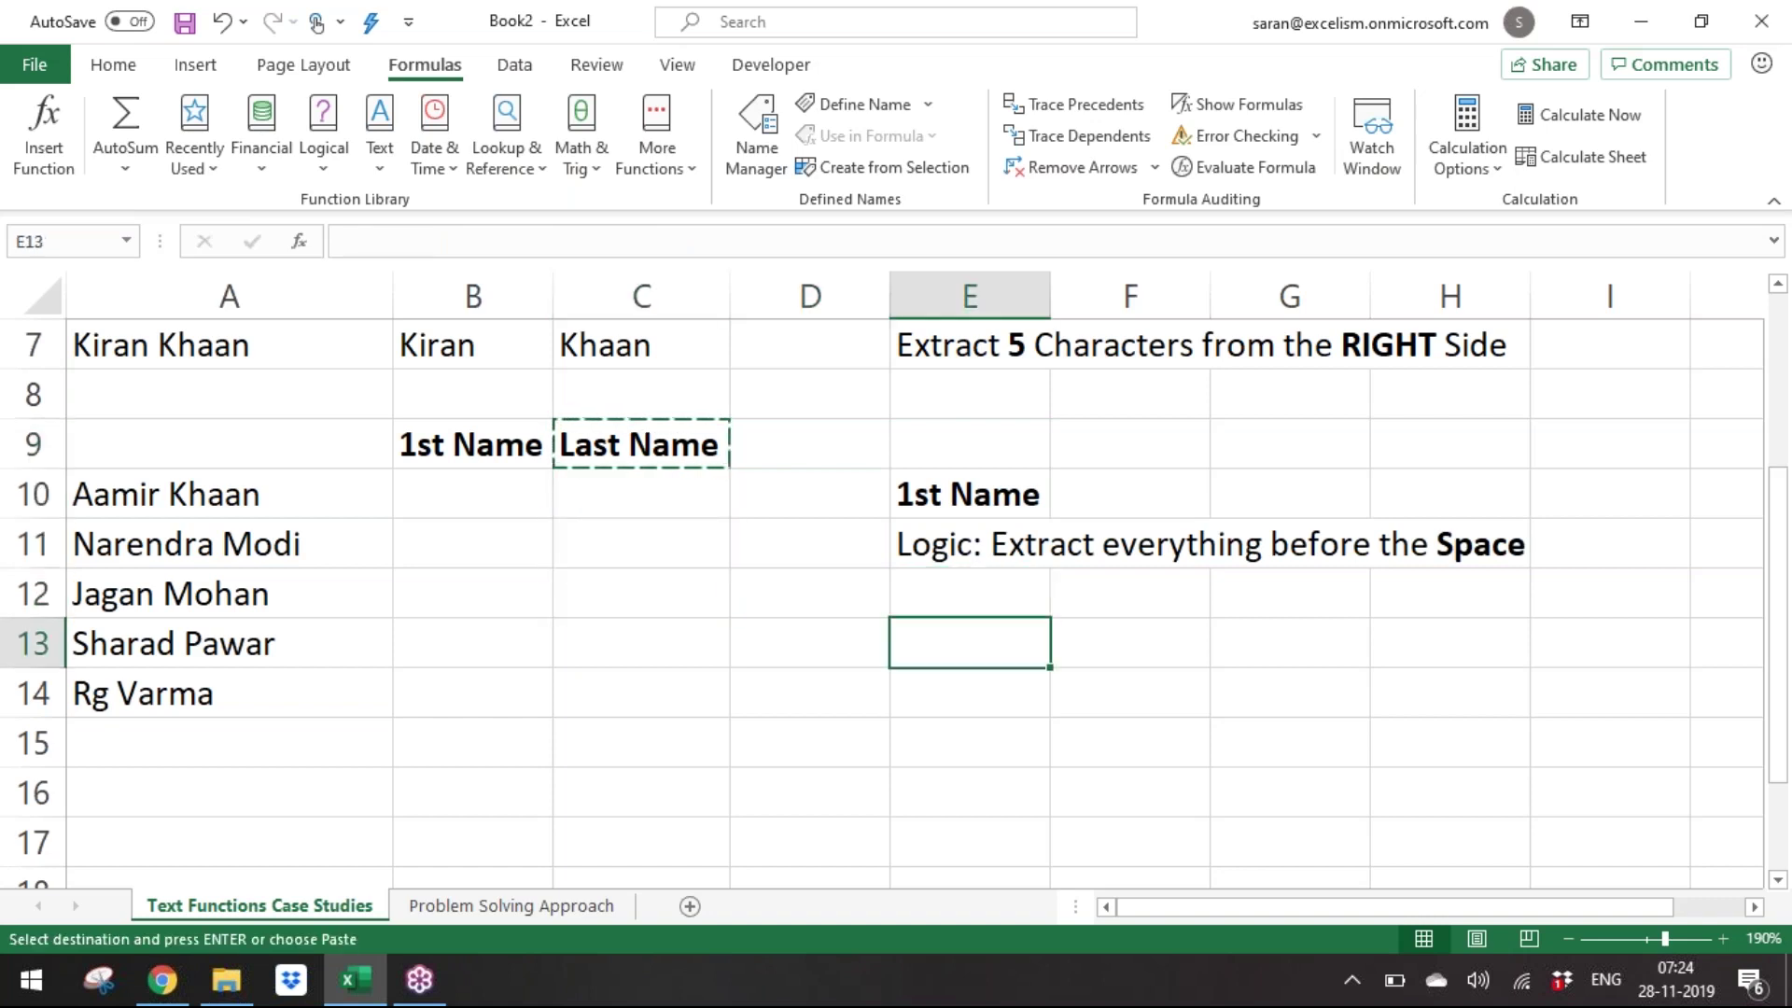
{"action": "key", "text": "Return"}
{"action": "key", "text": "Up"}
{"action": "key", "text": "Up"}
{"action": "key", "text": "ctrl+c"}
{"action": "key", "text": "Down"}
{"action": "key", "text": "Down"}
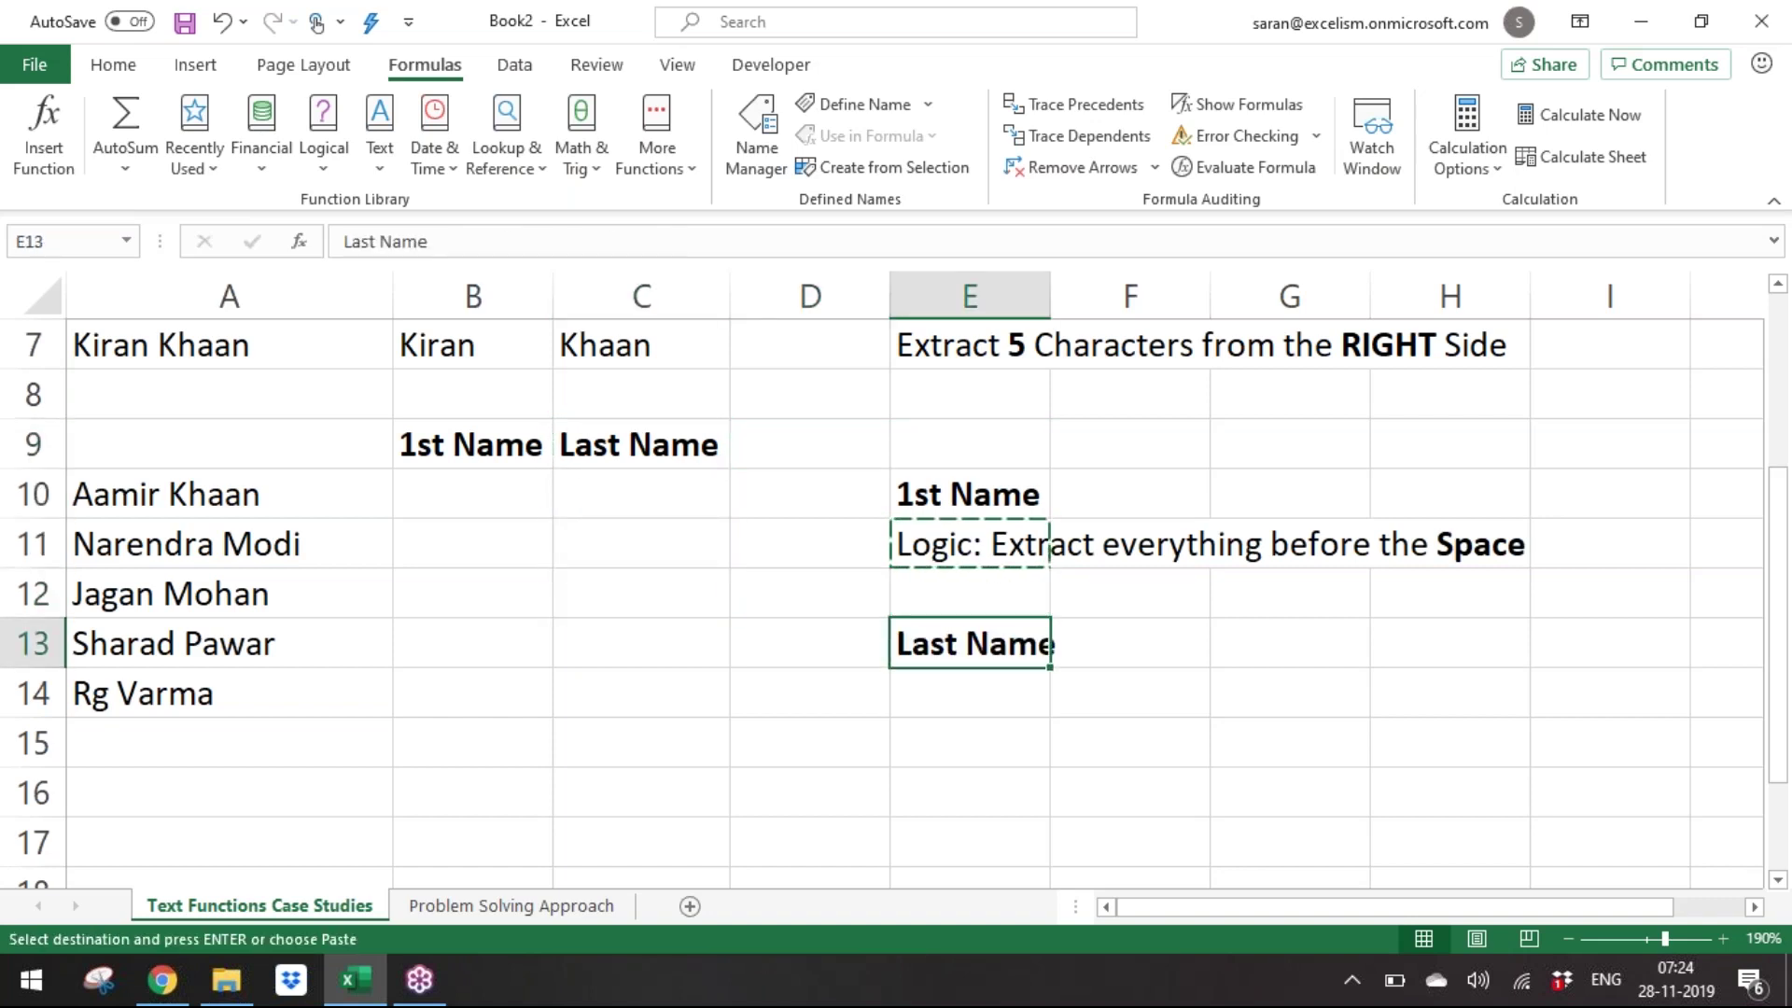
{"action": "key", "text": "Down"}
{"action": "key", "text": "Return"}
Change the E14 note to read 'Logic: Extract everything after the Space'.
{"action": "key", "text": "F2"}
{"action": "type", "text": "2"}
{"action": "key", "text": "BackSpace"}
{"action": "key", "text": "Left"}
{"action": "key", "text": "Left"}
{"action": "key", "text": "Left"}
{"action": "key", "text": "Left"}
{"action": "key", "text": "Left"}
{"action": "key", "text": "Left"}
{"action": "key", "text": "Left"}
{"action": "key", "text": "Left"}
{"action": "key", "text": "Left"}
{"action": "key", "text": "Left"}
{"action": "key", "text": "Left"}
{"action": "key", "text": "Left"}
{"action": "key", "text": "Left"}
{"action": "key", "text": "Left"}
{"action": "key", "text": "Left"}
{"action": "key", "text": "Left"}
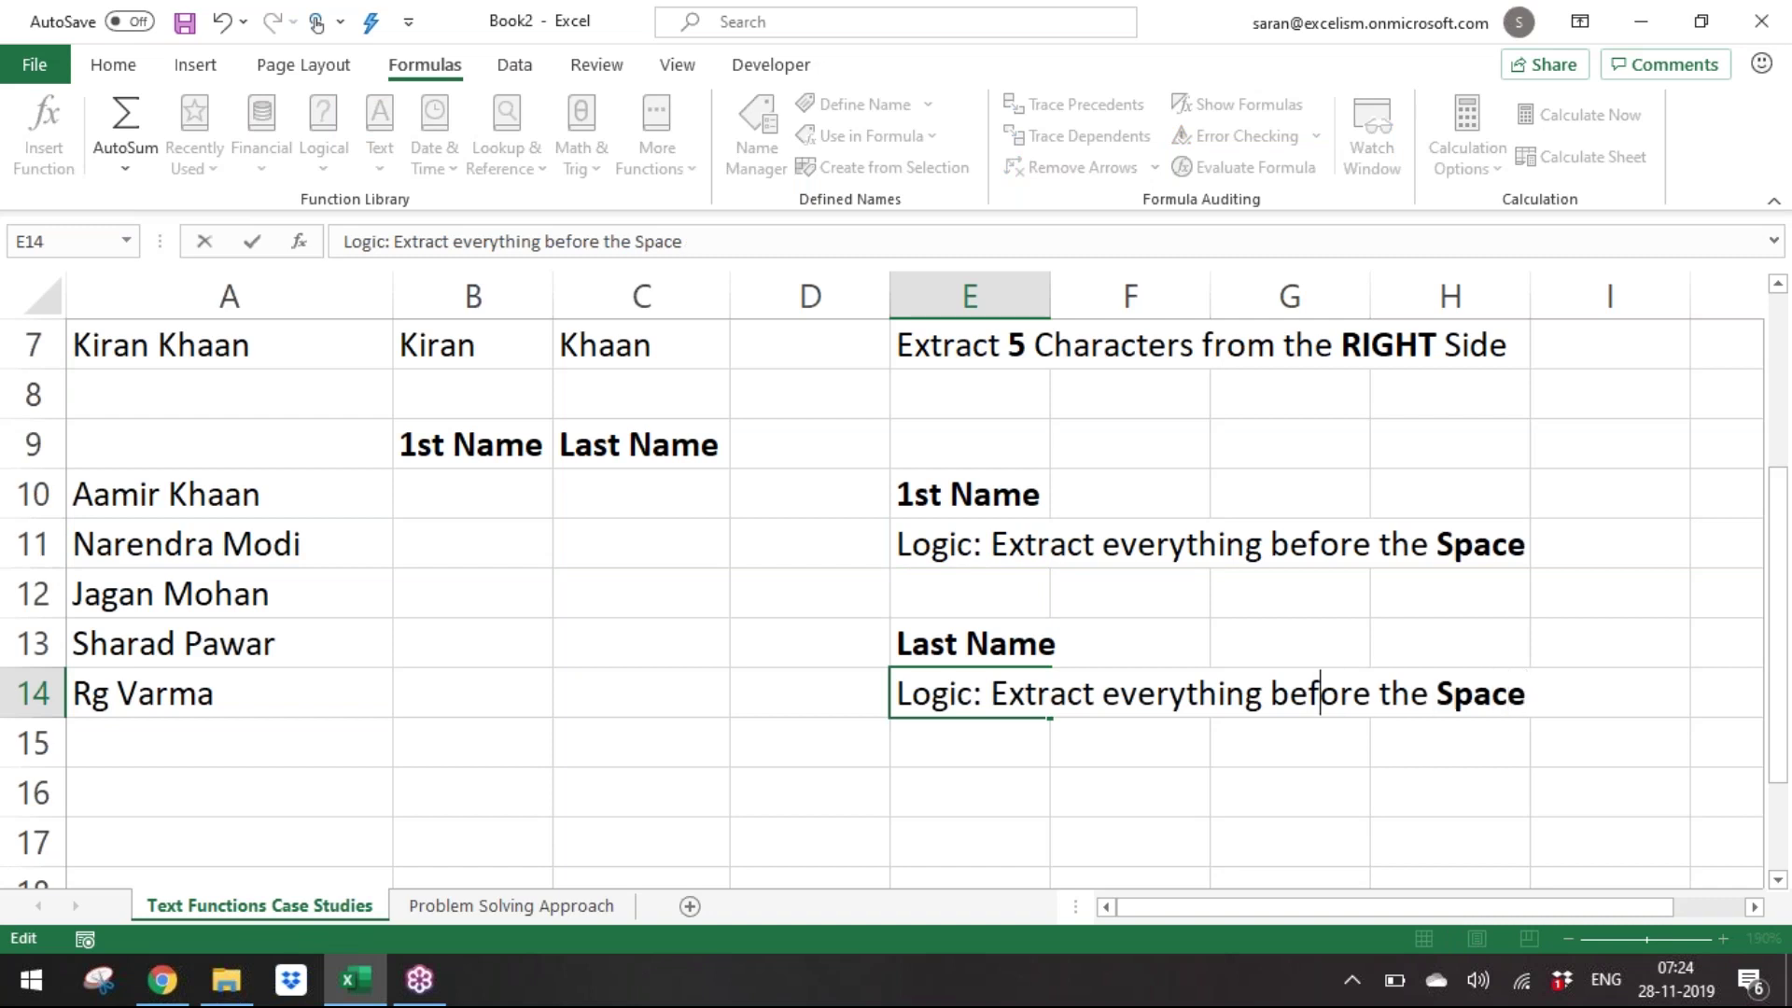
{"action": "key", "text": "shift+Right"}
{"action": "key", "text": "shift+Right"}
{"action": "key", "text": "shift+Right"}
{"action": "key", "text": "shift+Right"}
{"action": "key", "text": "shift+Right"}
{"action": "key", "text": "shift+Right"}
{"action": "type", "text": "after"}
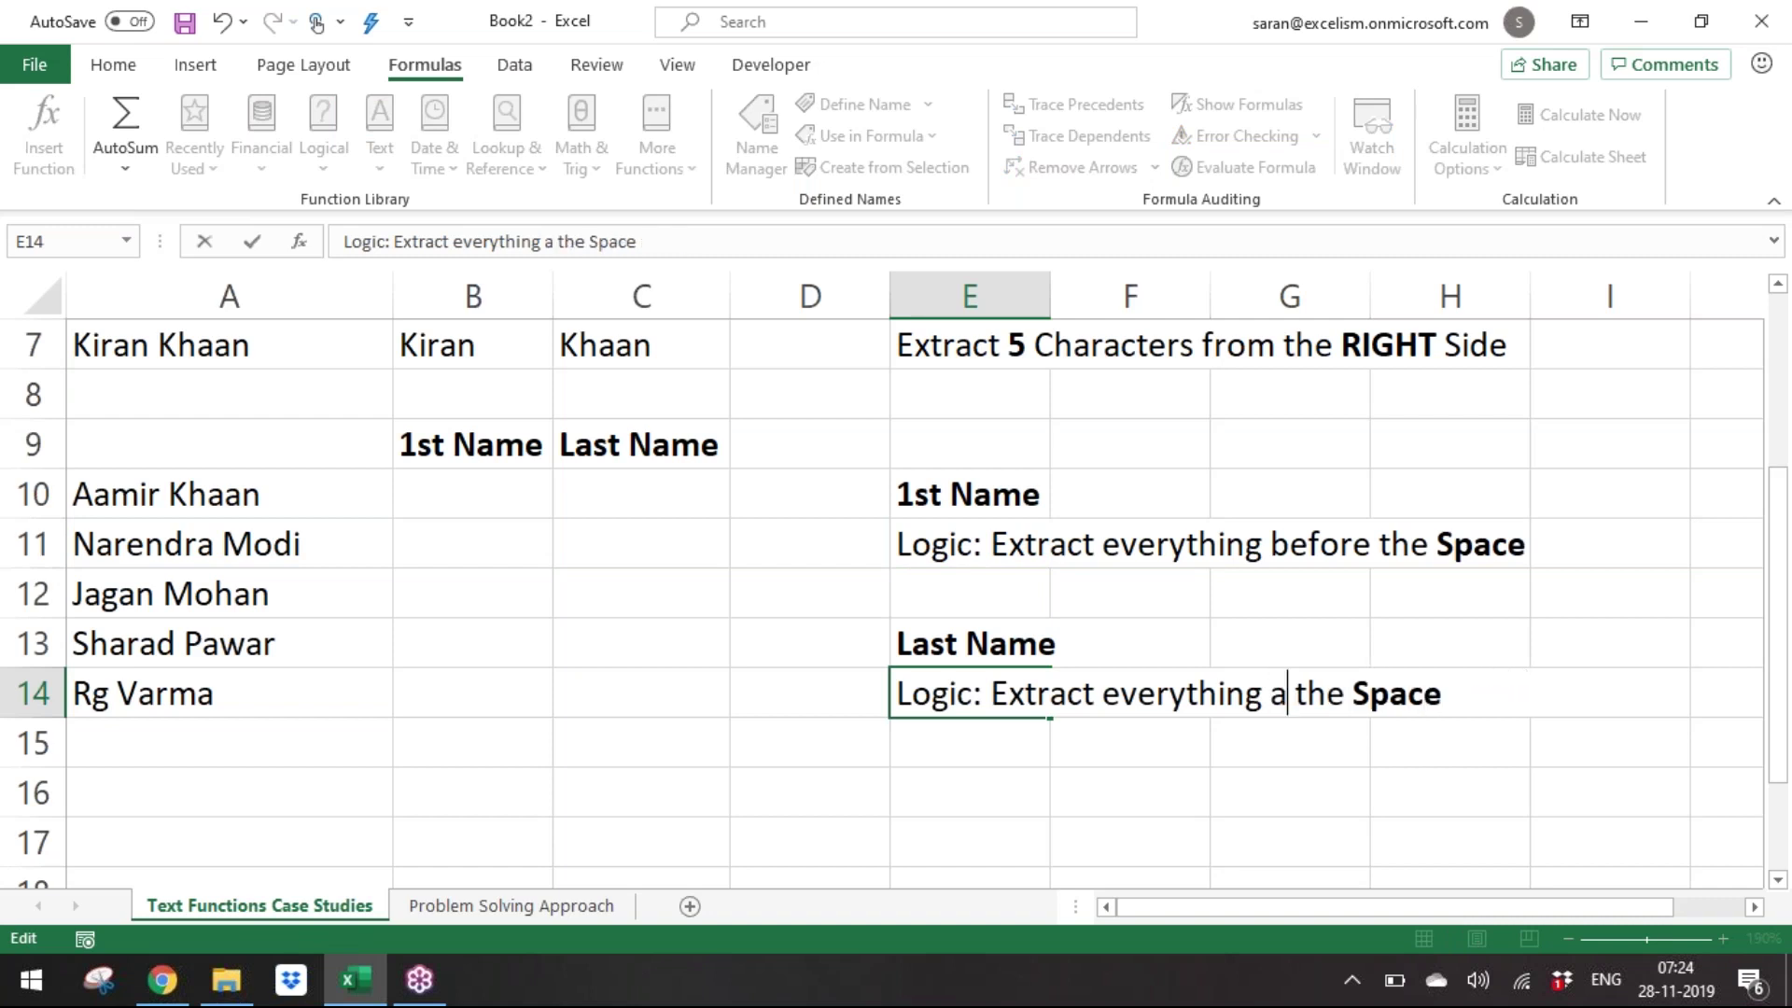
{"action": "key", "text": "ctrl+Return"}
{"action": "key", "text": "Return"}
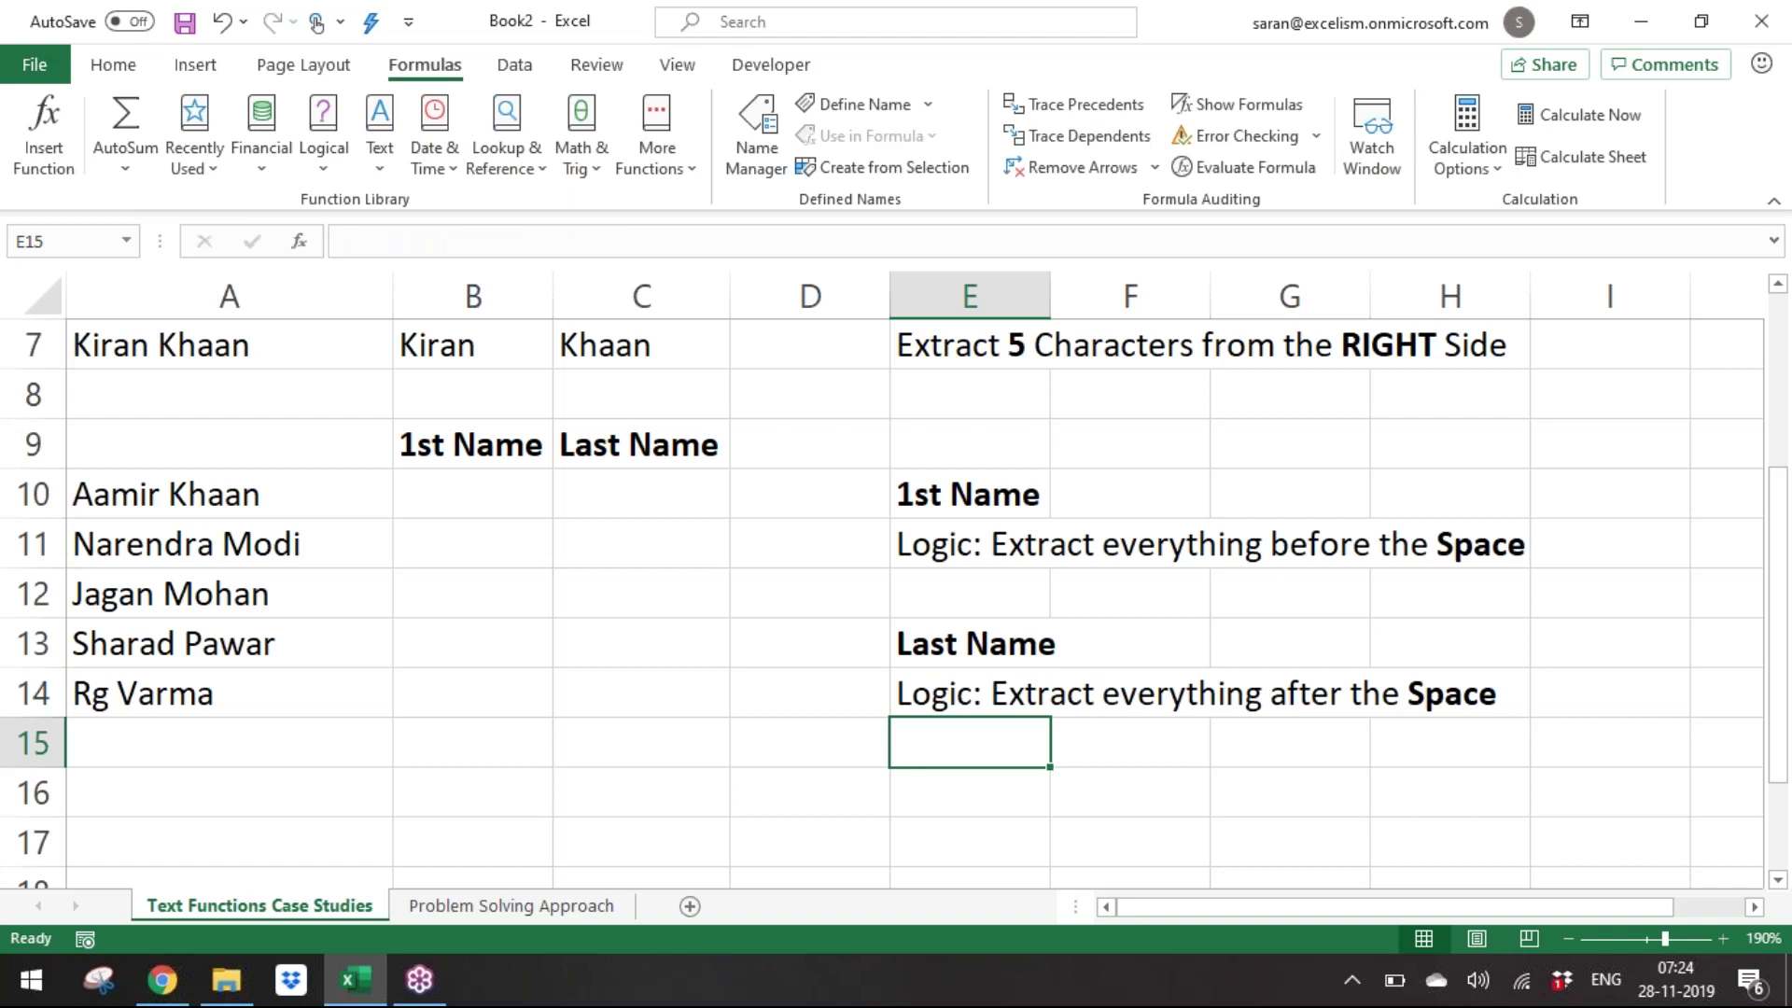
{"action": "key", "text": "Up"}
{"action": "key", "text": "Up"}
{"action": "key", "text": "Up"}
{"action": "key", "text": "Up"}
{"action": "key", "text": "Up"}
{"action": "key", "text": "Left"}
{"action": "key", "text": "Left"}
{"action": "key", "text": "Left"}
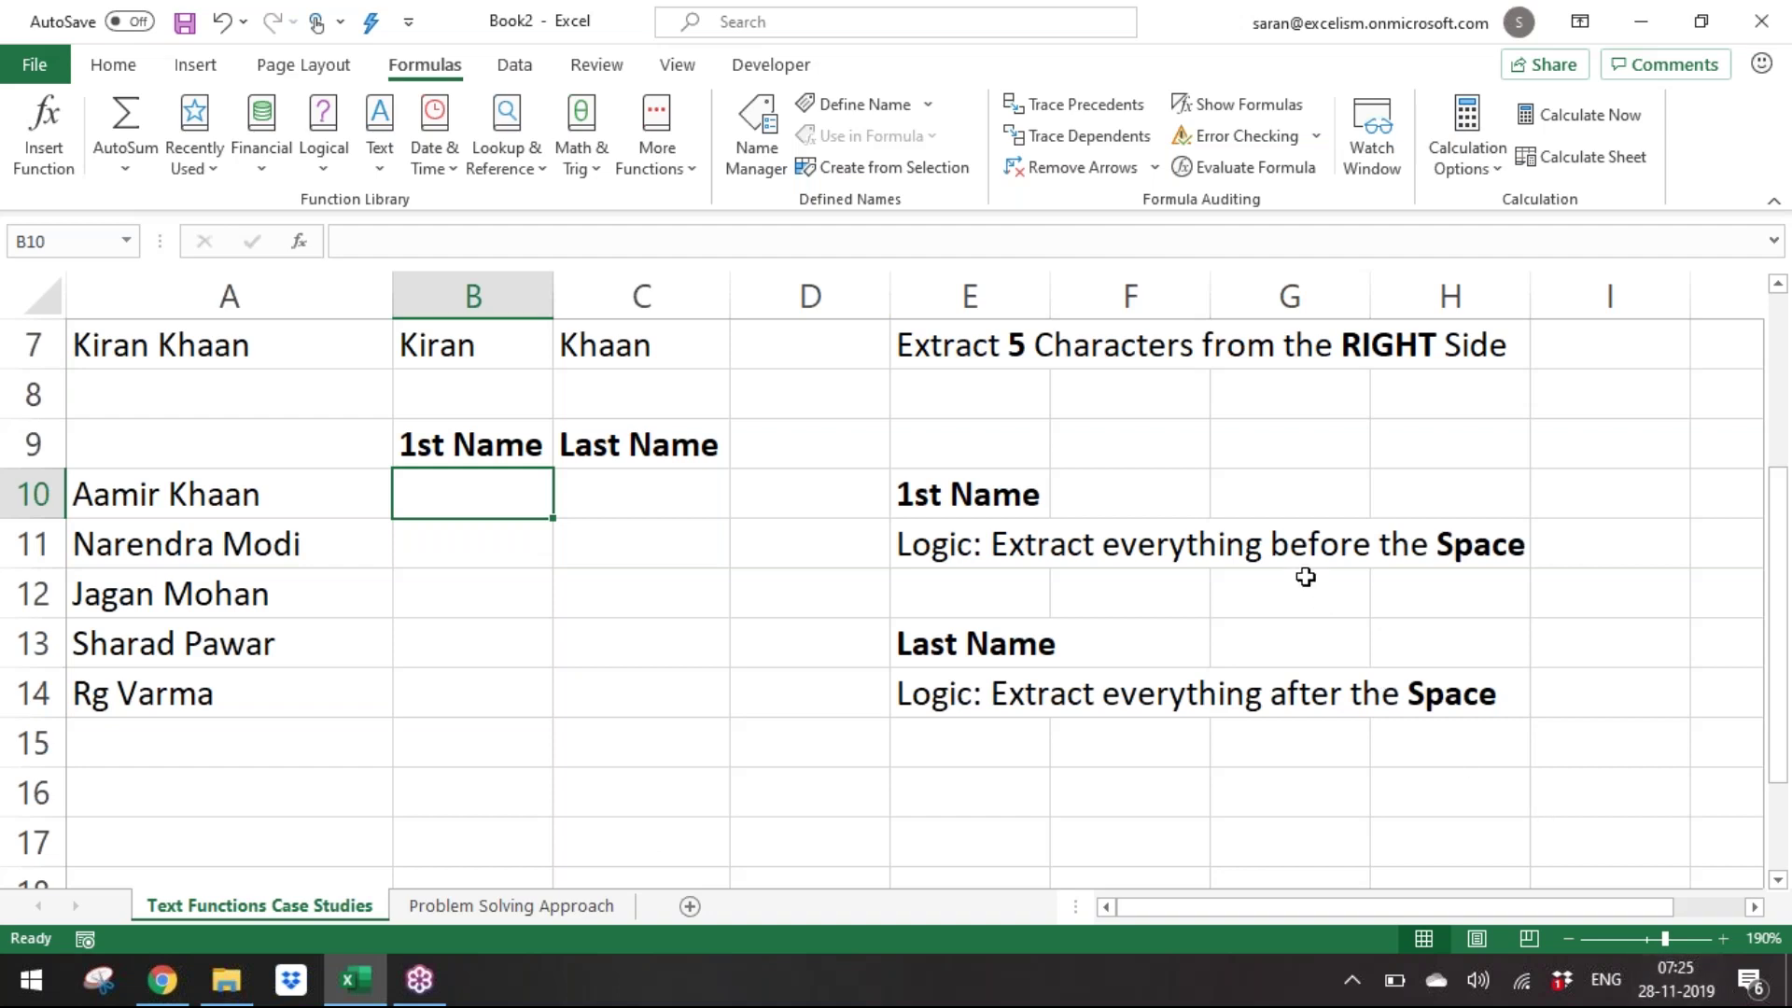
{"action": "double_click", "coordinate": [1007, 528]}
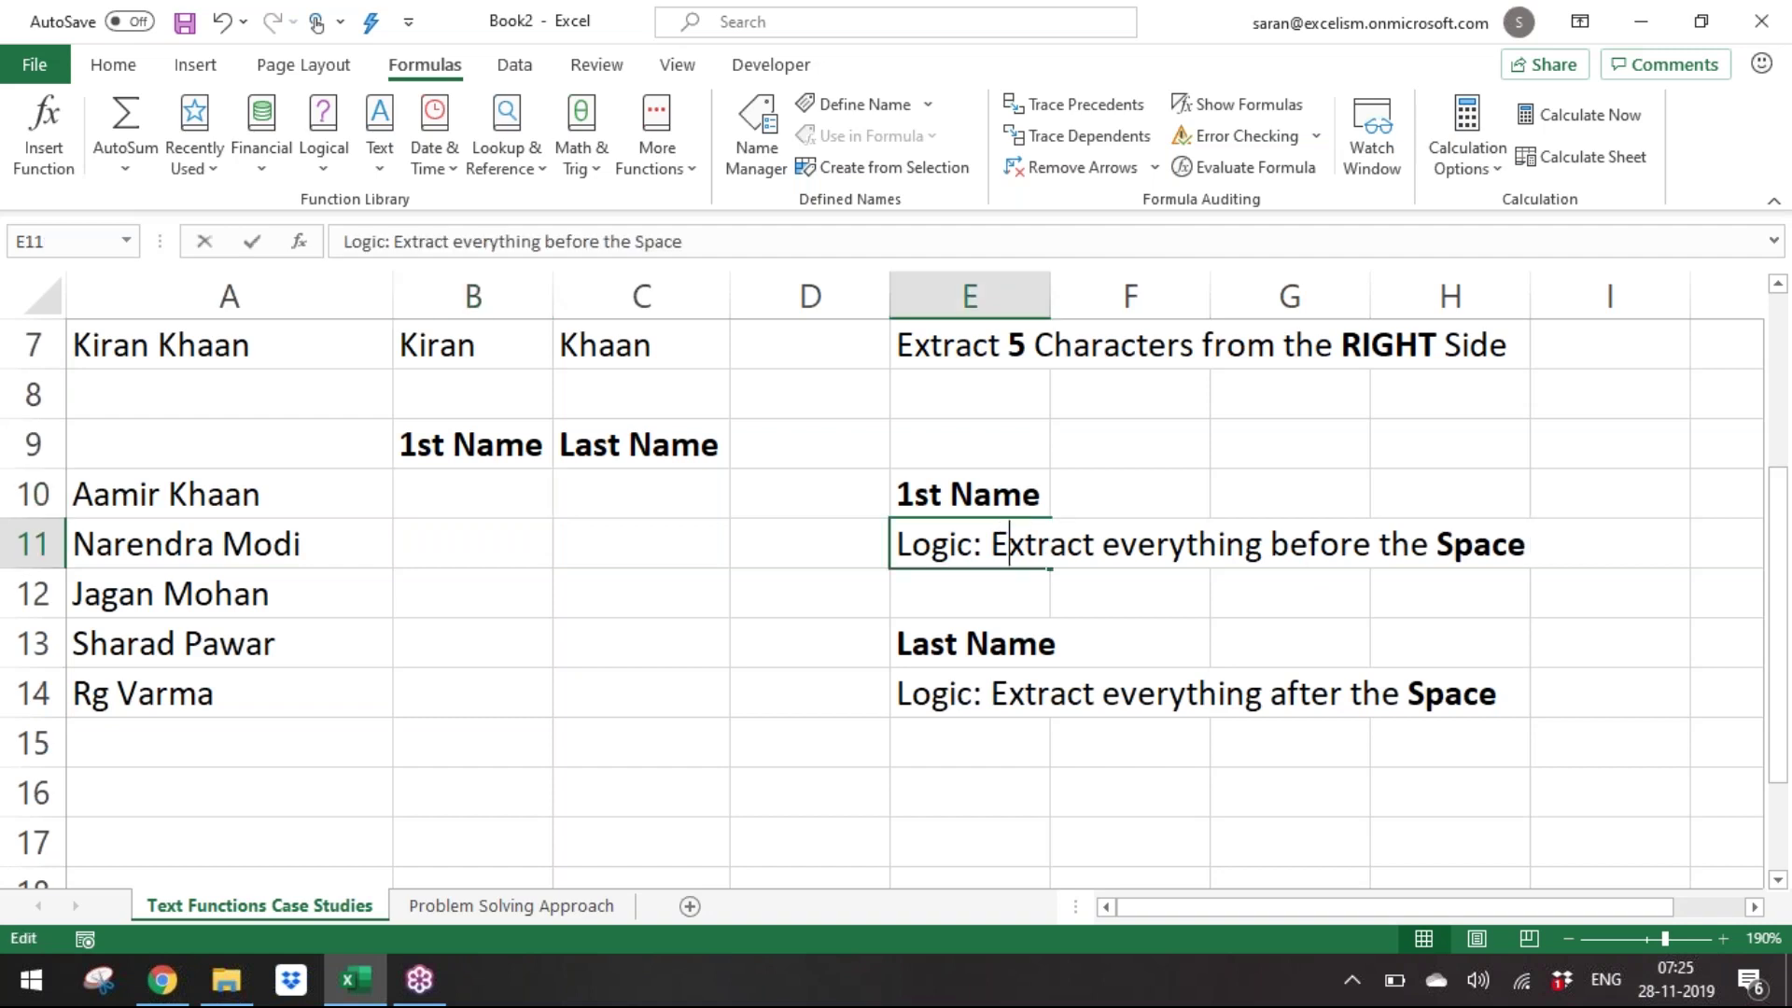
{"action": "left_click", "coordinate": [912, 545]}
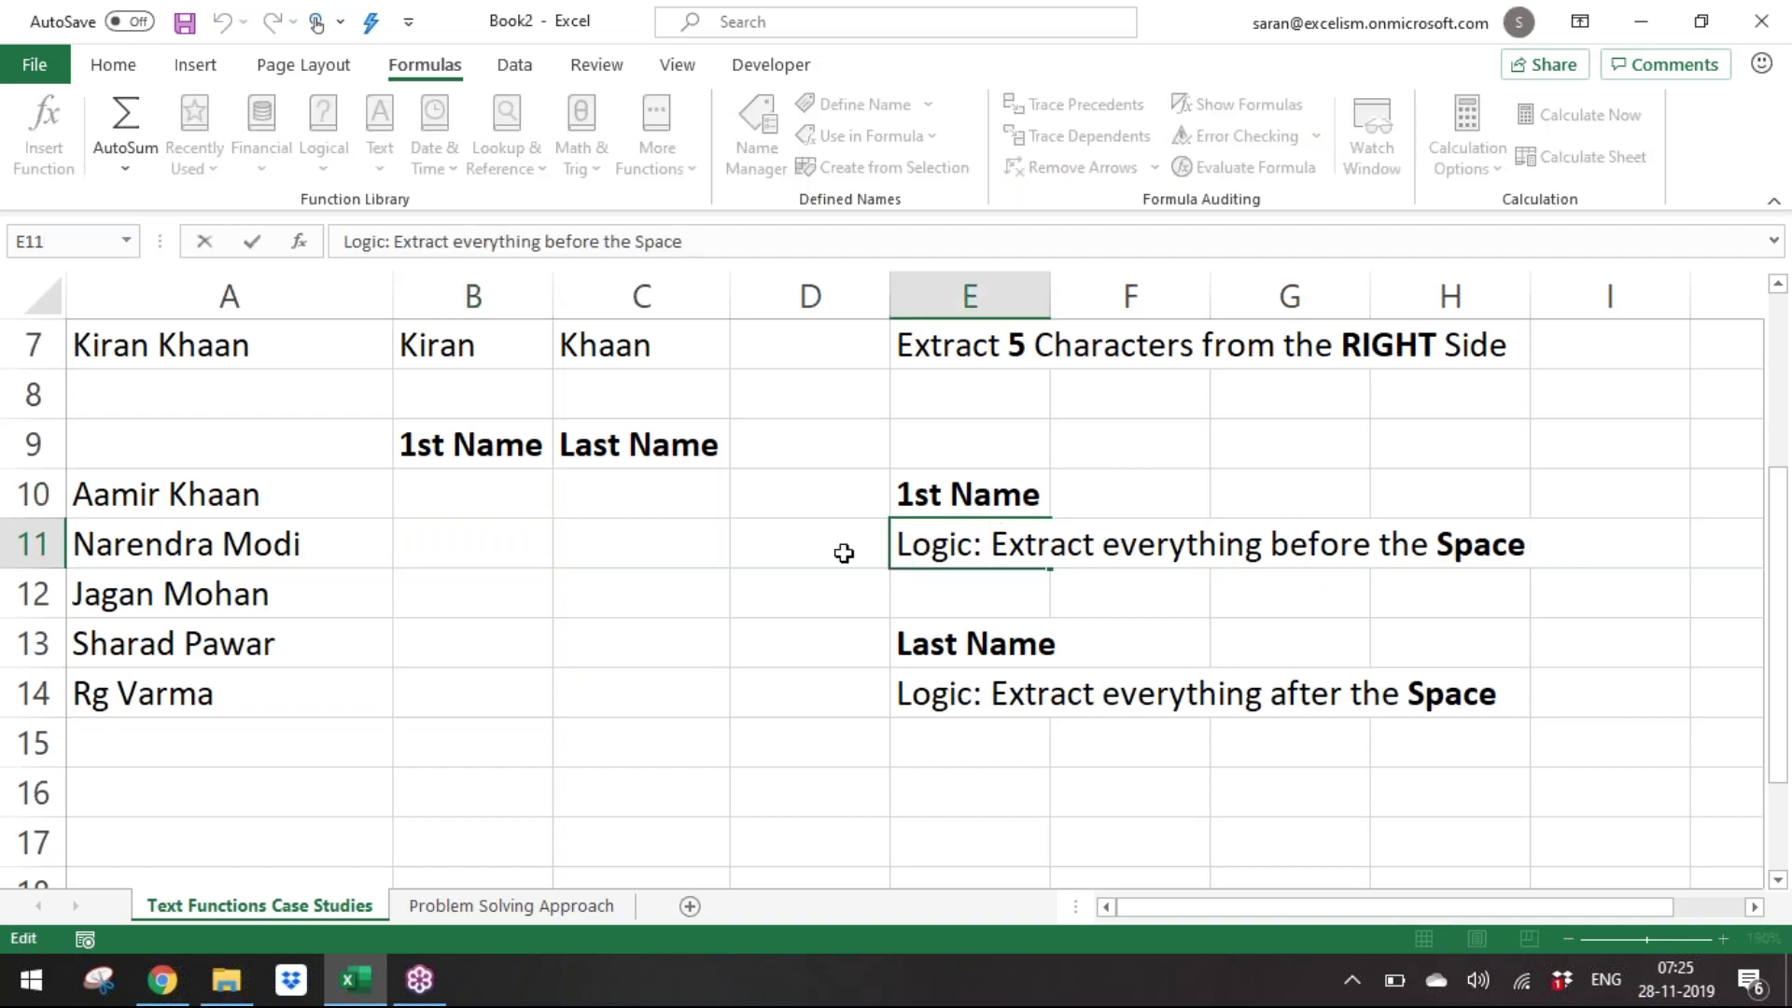
{"action": "left_click", "coordinate": [844, 554]}
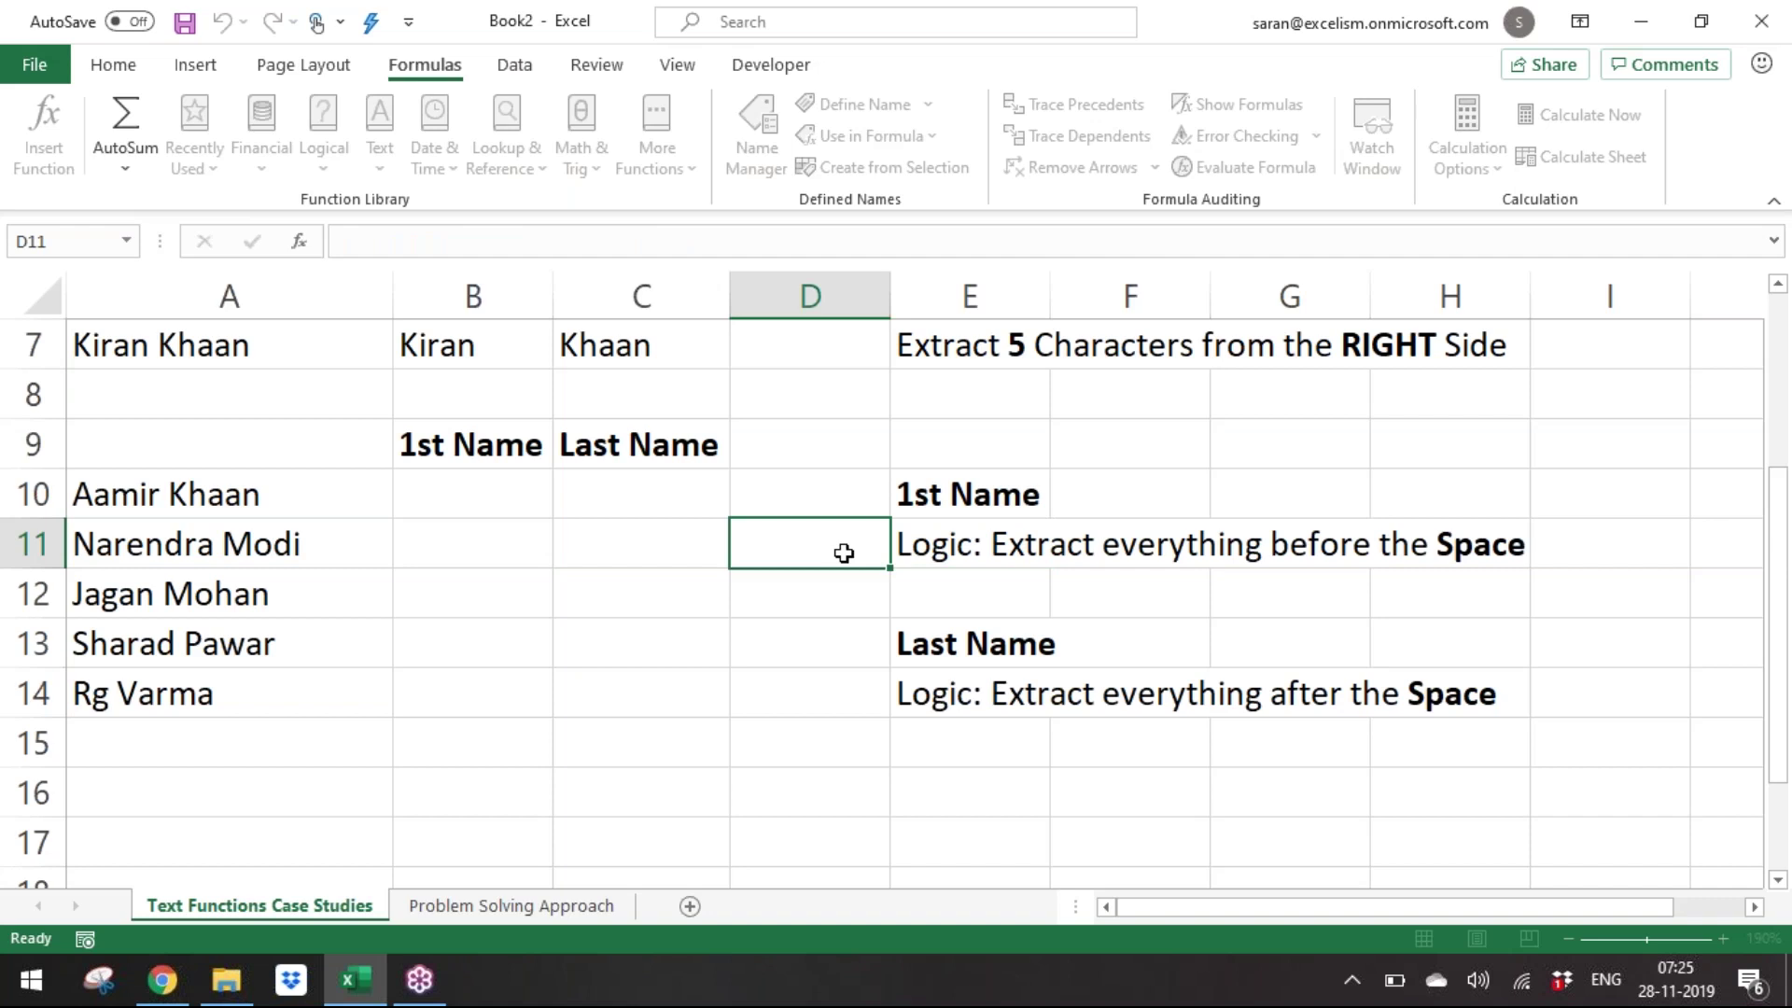
{"action": "left_click", "coordinate": [78, 507]}
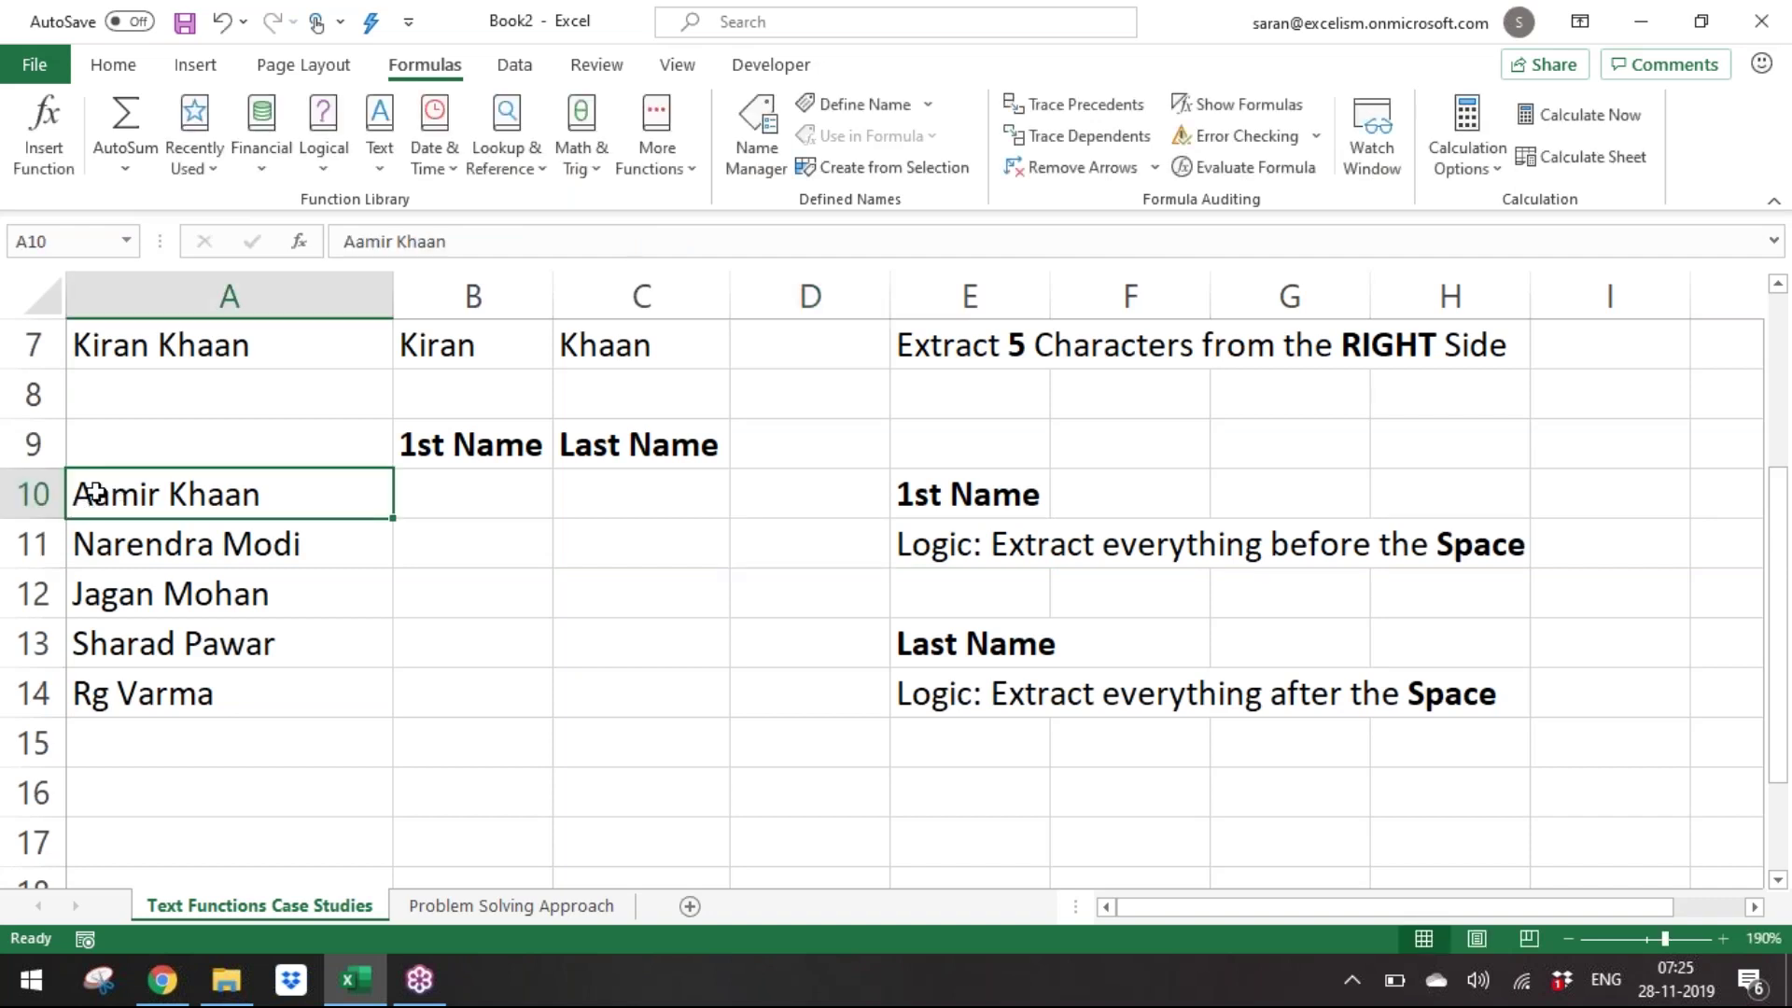
{"action": "left_click", "coordinate": [981, 535]}
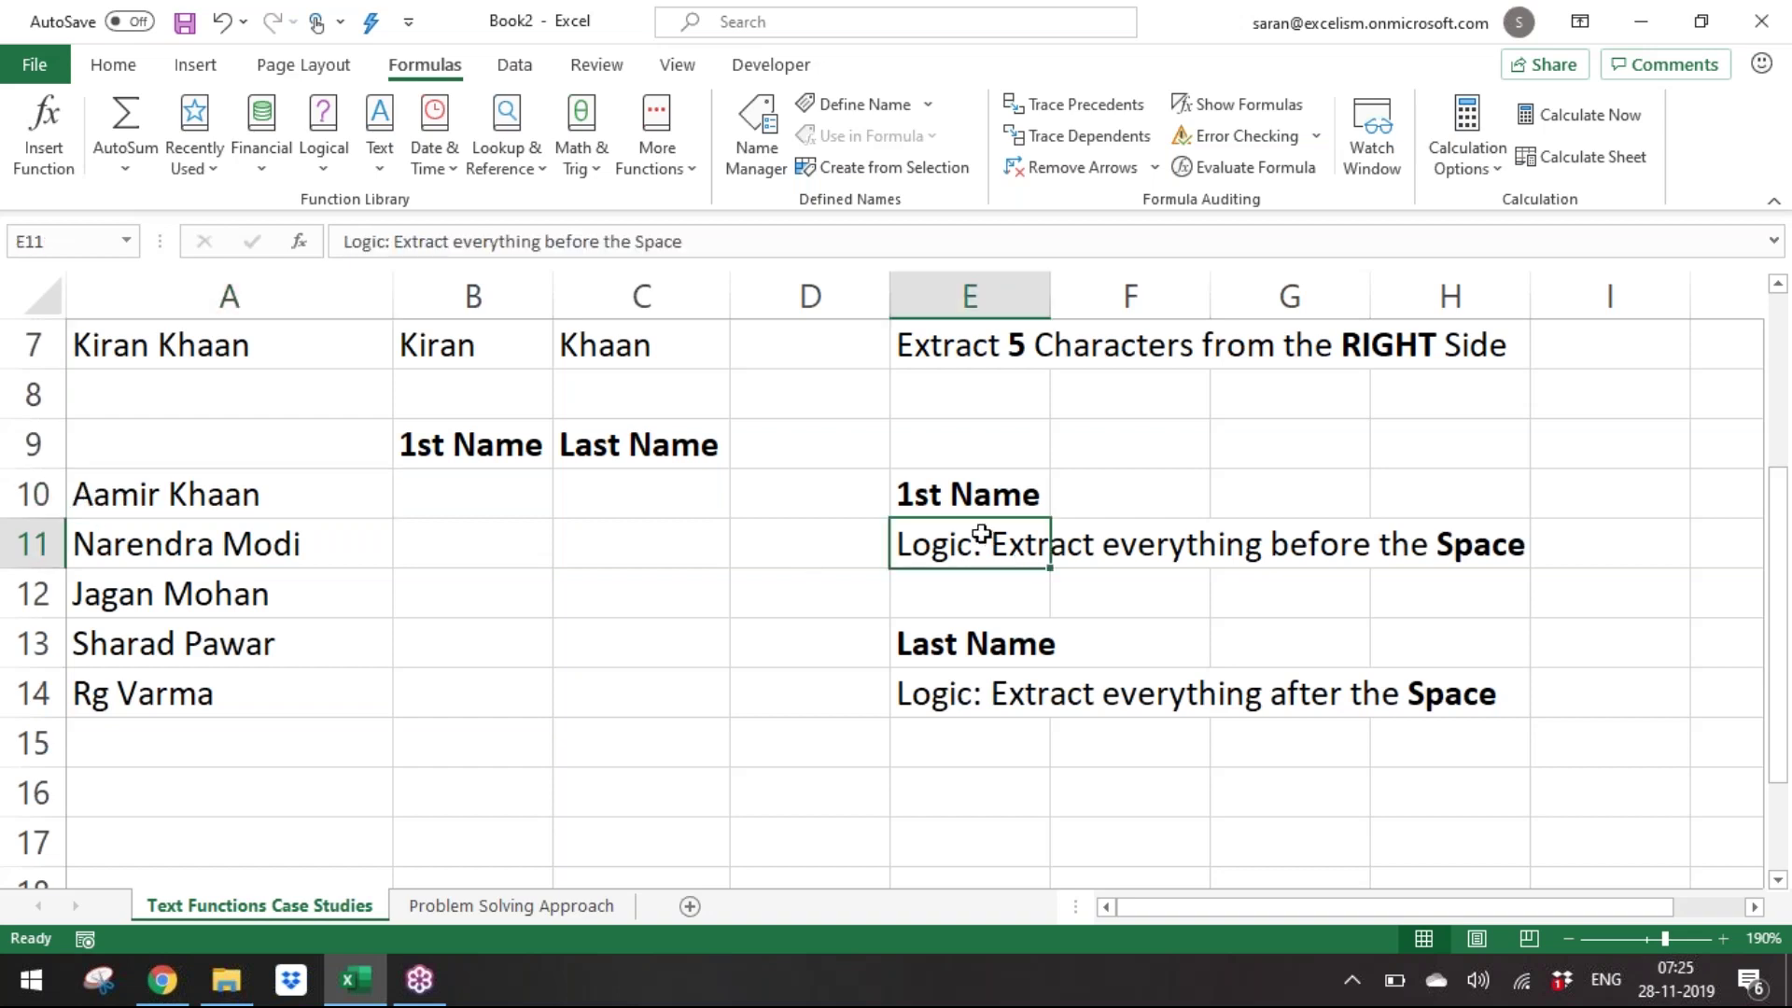
Fill =LEFT(A10,5) into B10:B14 to pull each name's first five characters.
{"action": "left_click", "coordinate": [555, 477]}
{"action": "left_click_drag", "start_coordinate": [476, 495], "coordinate": [476, 644]}
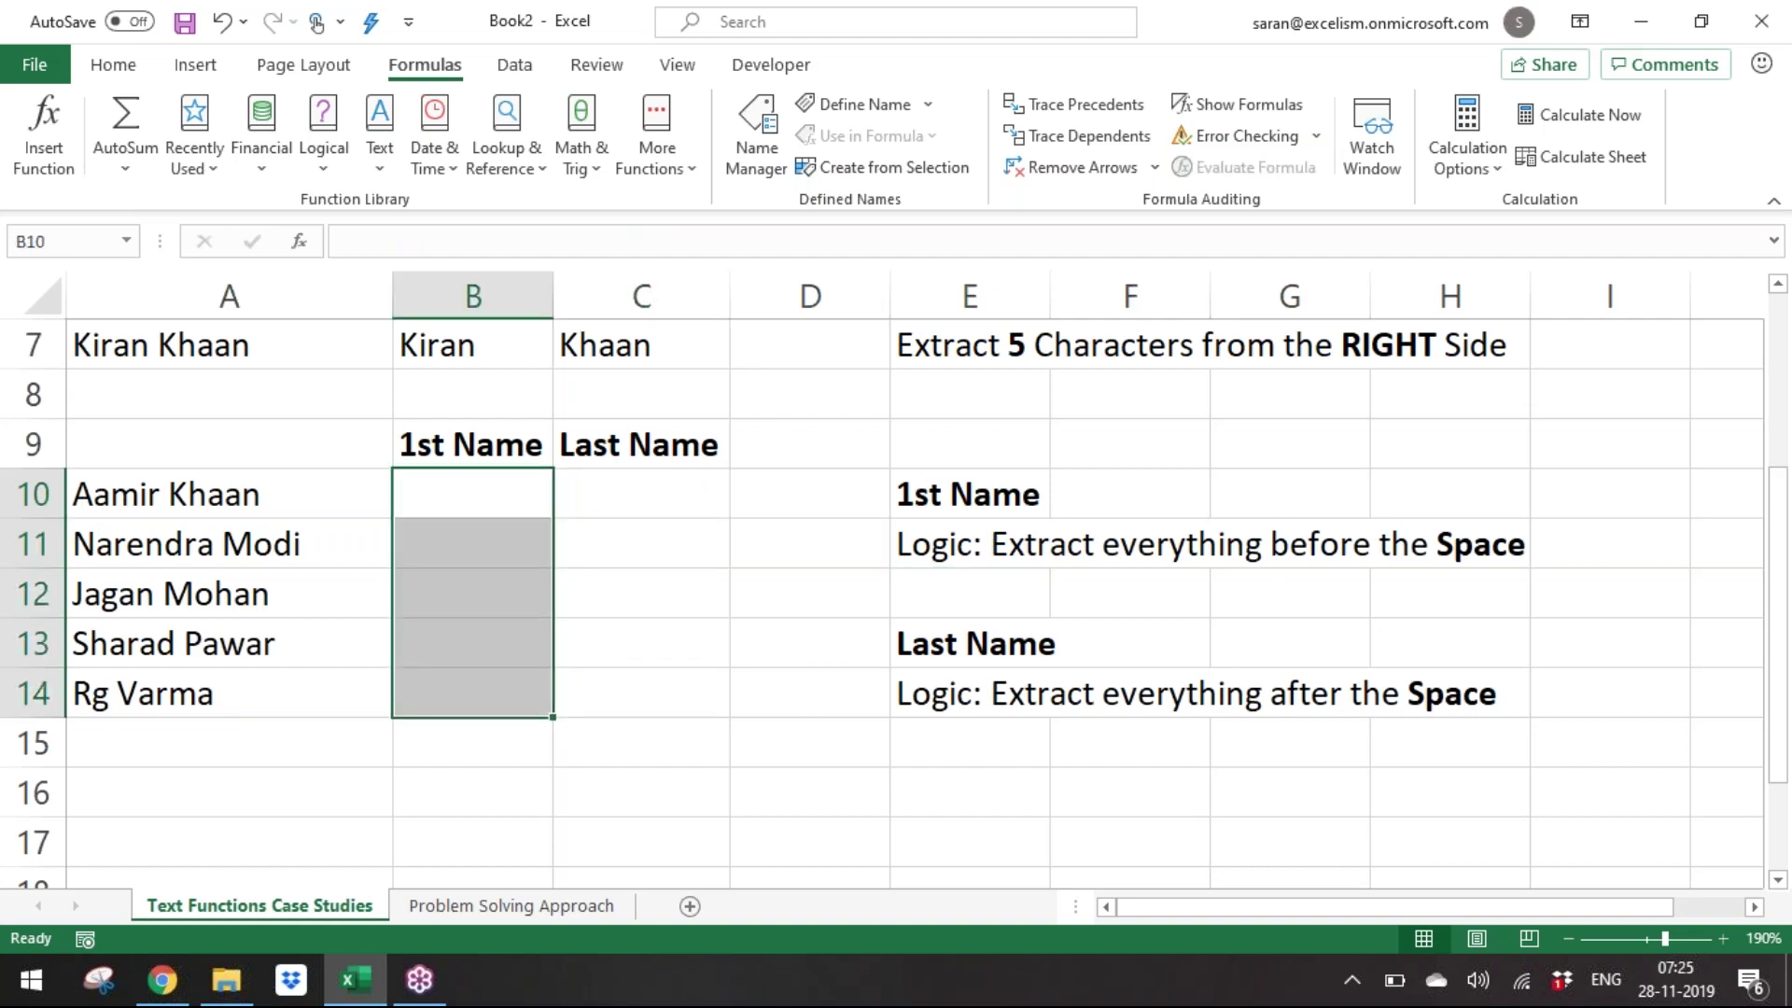
{"action": "type", "text": "=lEFT("}
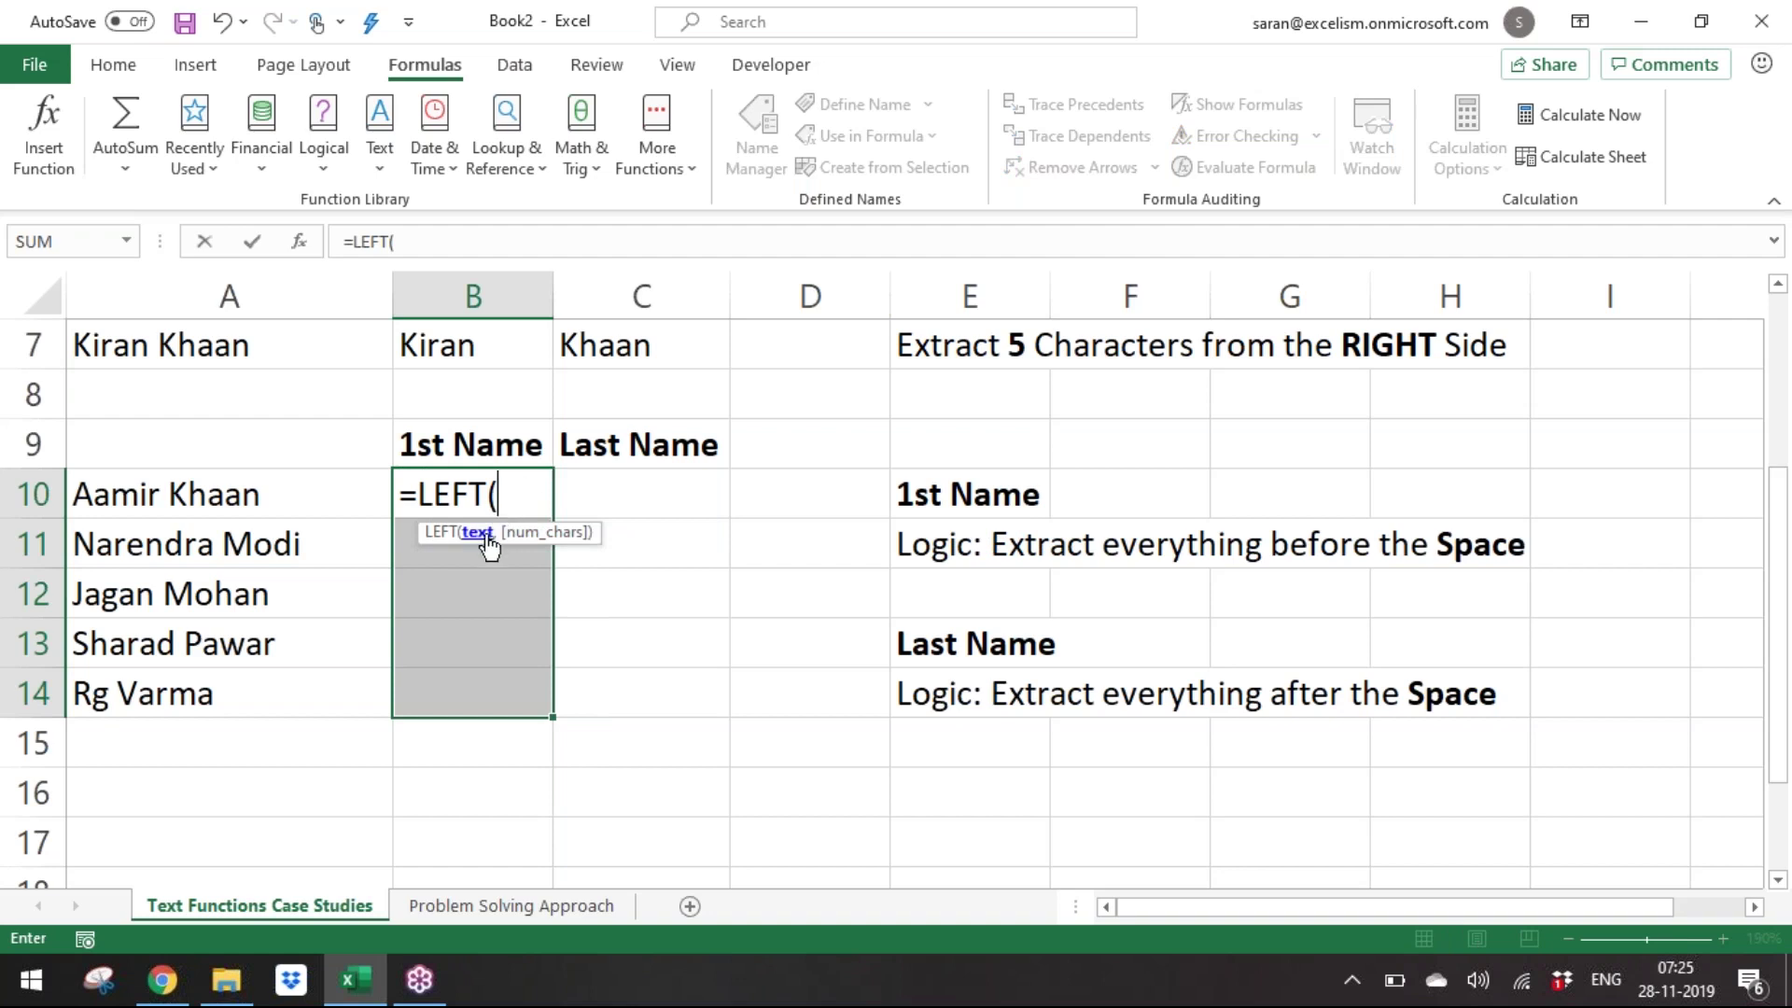
{"action": "left_click", "coordinate": [227, 511]}
{"action": "type", "text": ","}
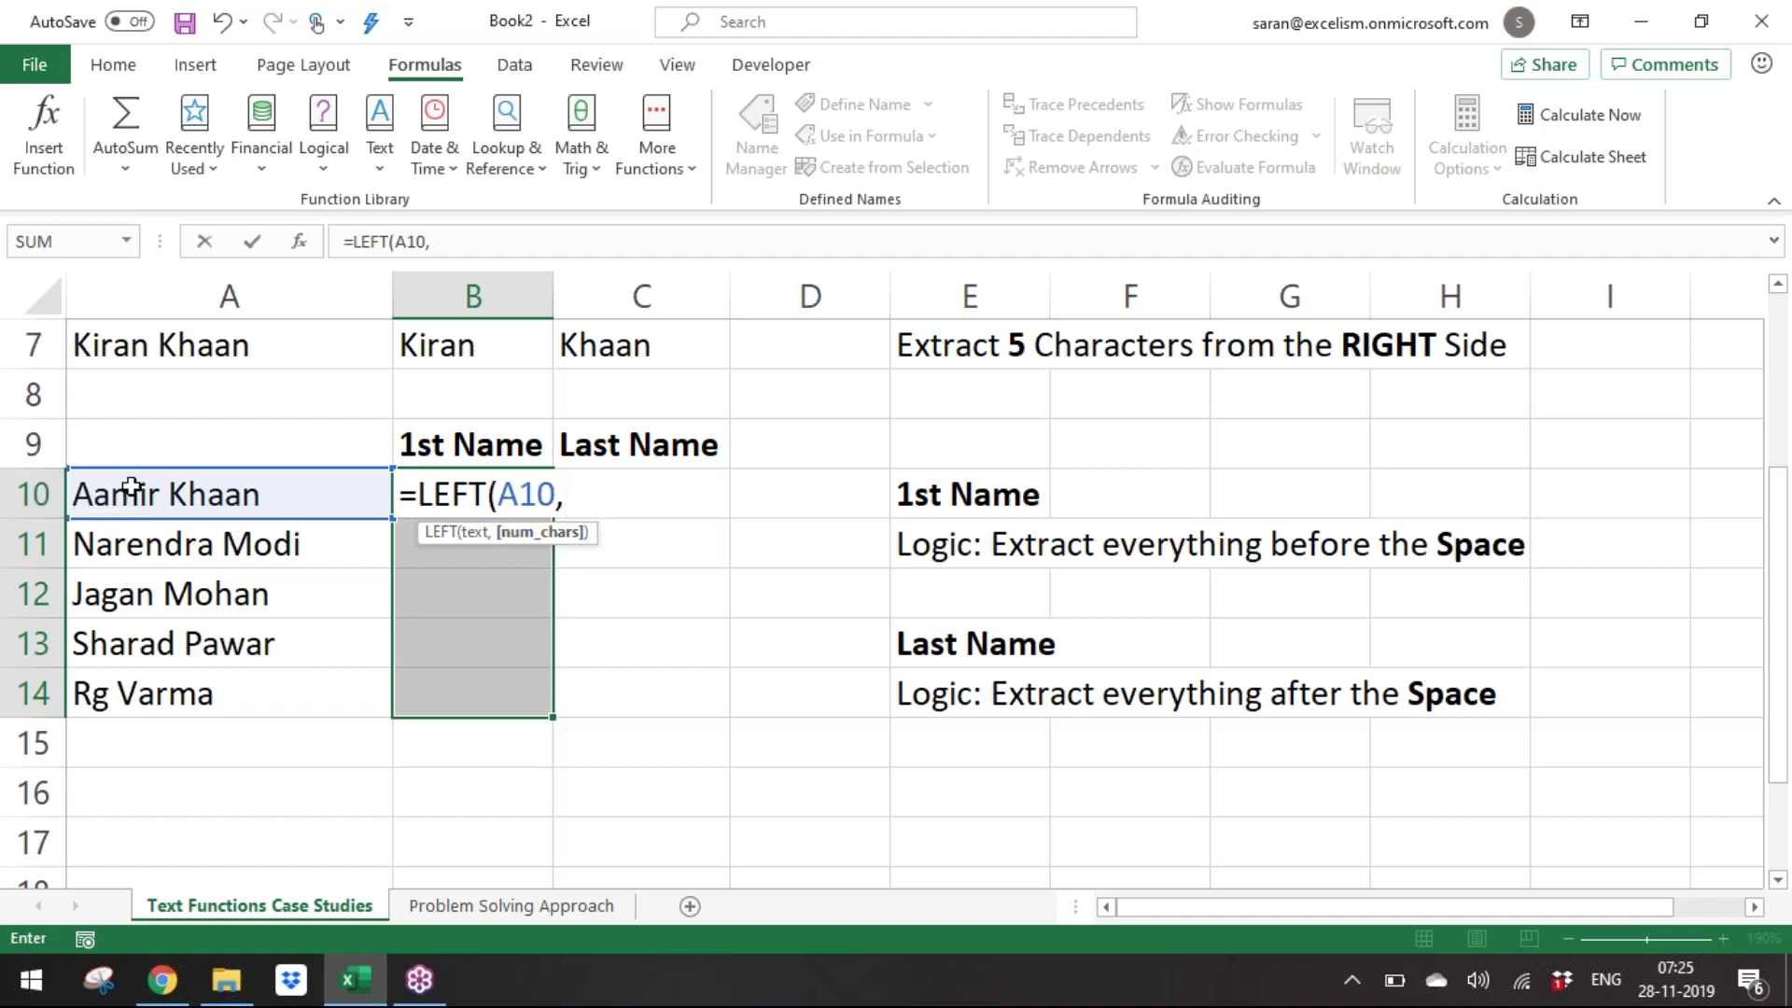
{"action": "type", "text": "5)"}
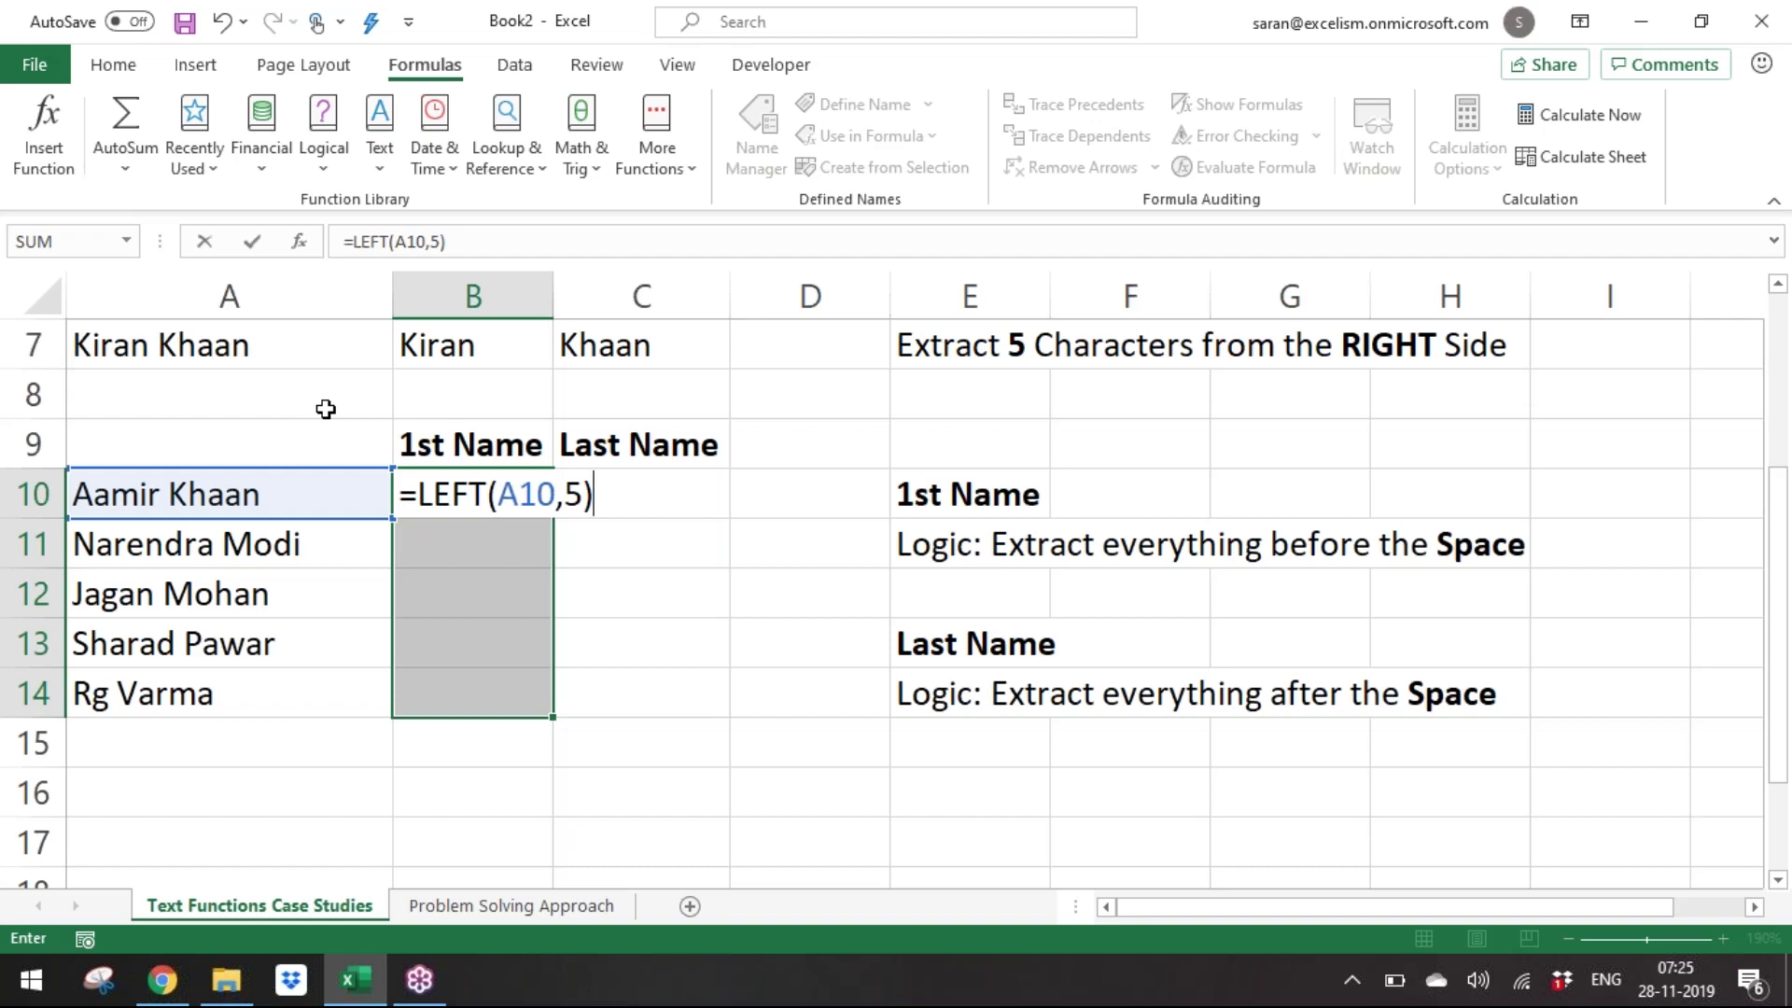
{"action": "key", "text": "ctrl+Return"}
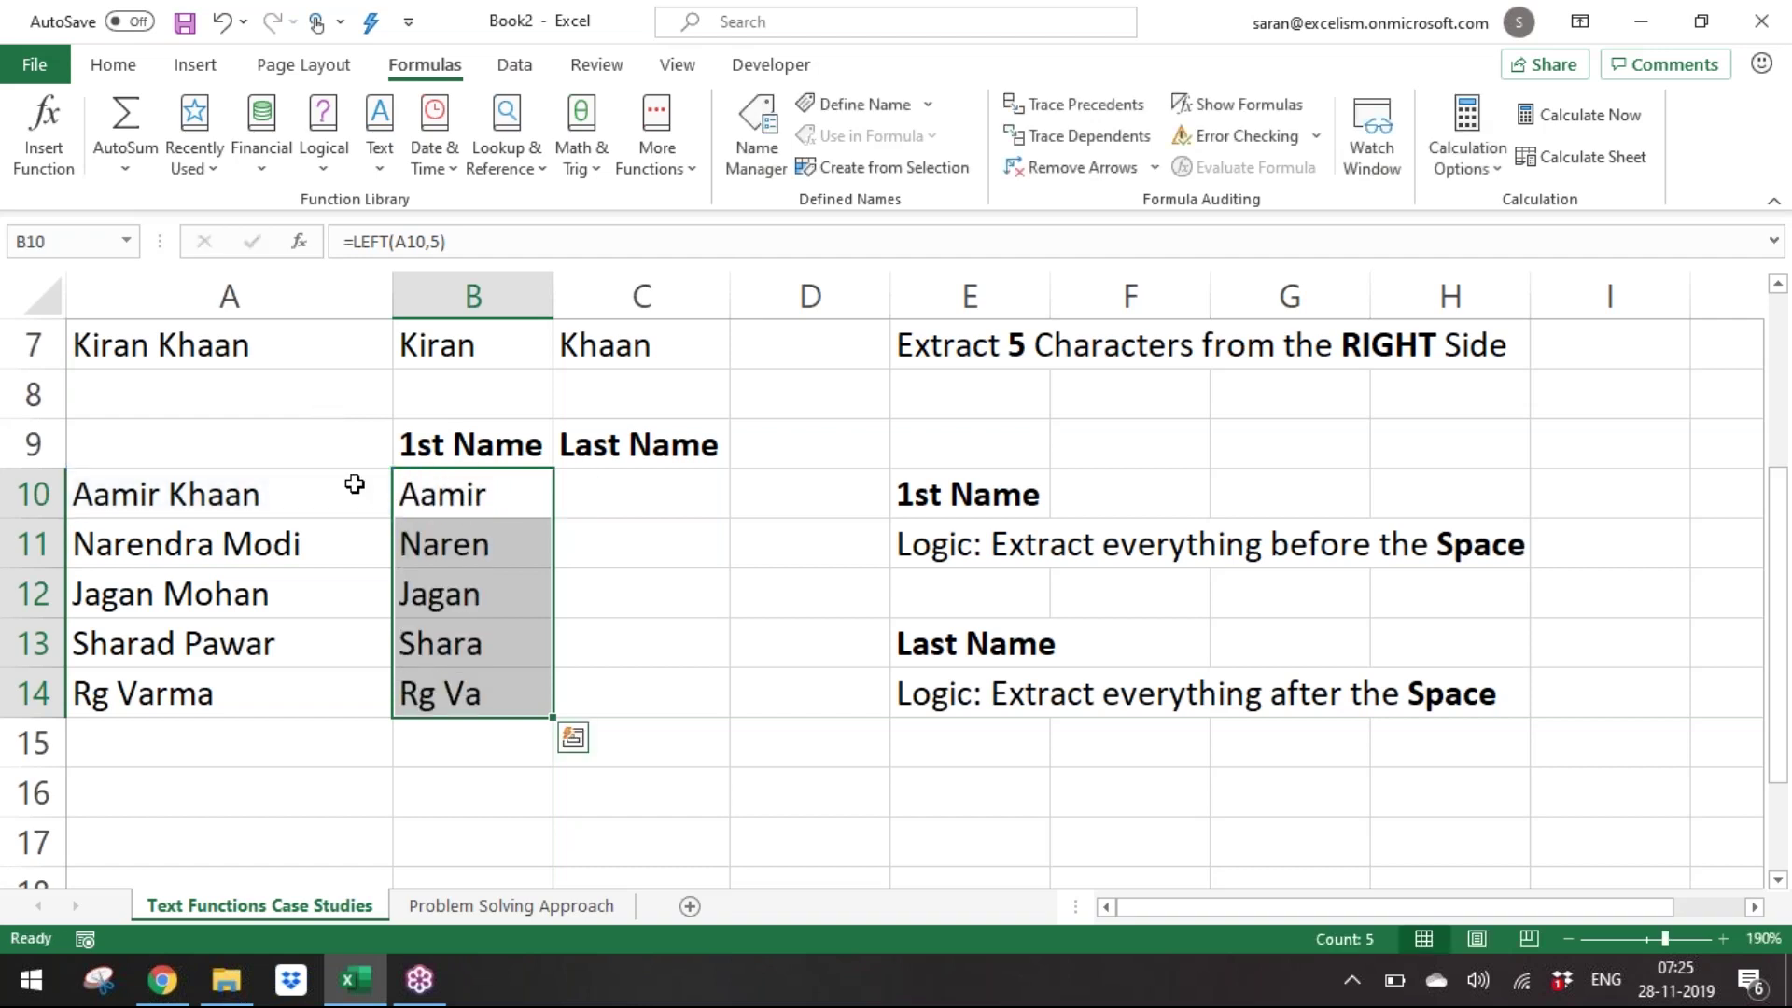
Check the results, then reselect B10:B14 and open the B10 formula for editing.
{"action": "left_click", "coordinate": [528, 494]}
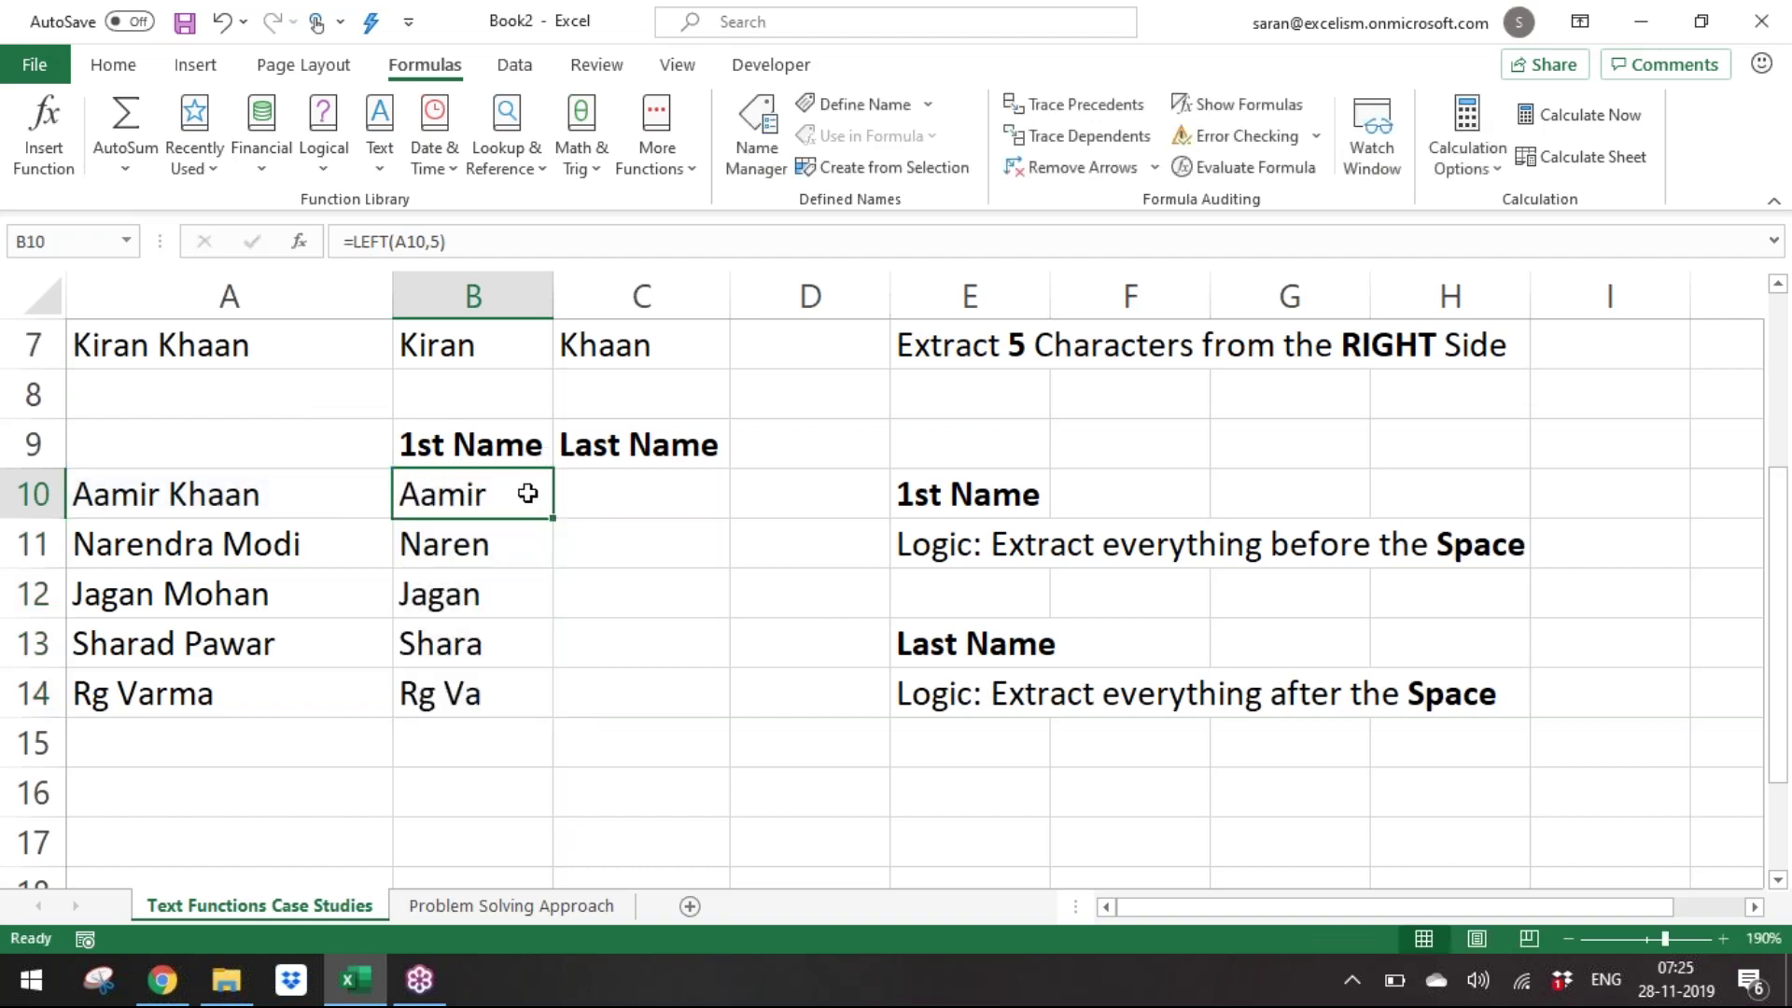
{"action": "left_click", "coordinate": [519, 535]}
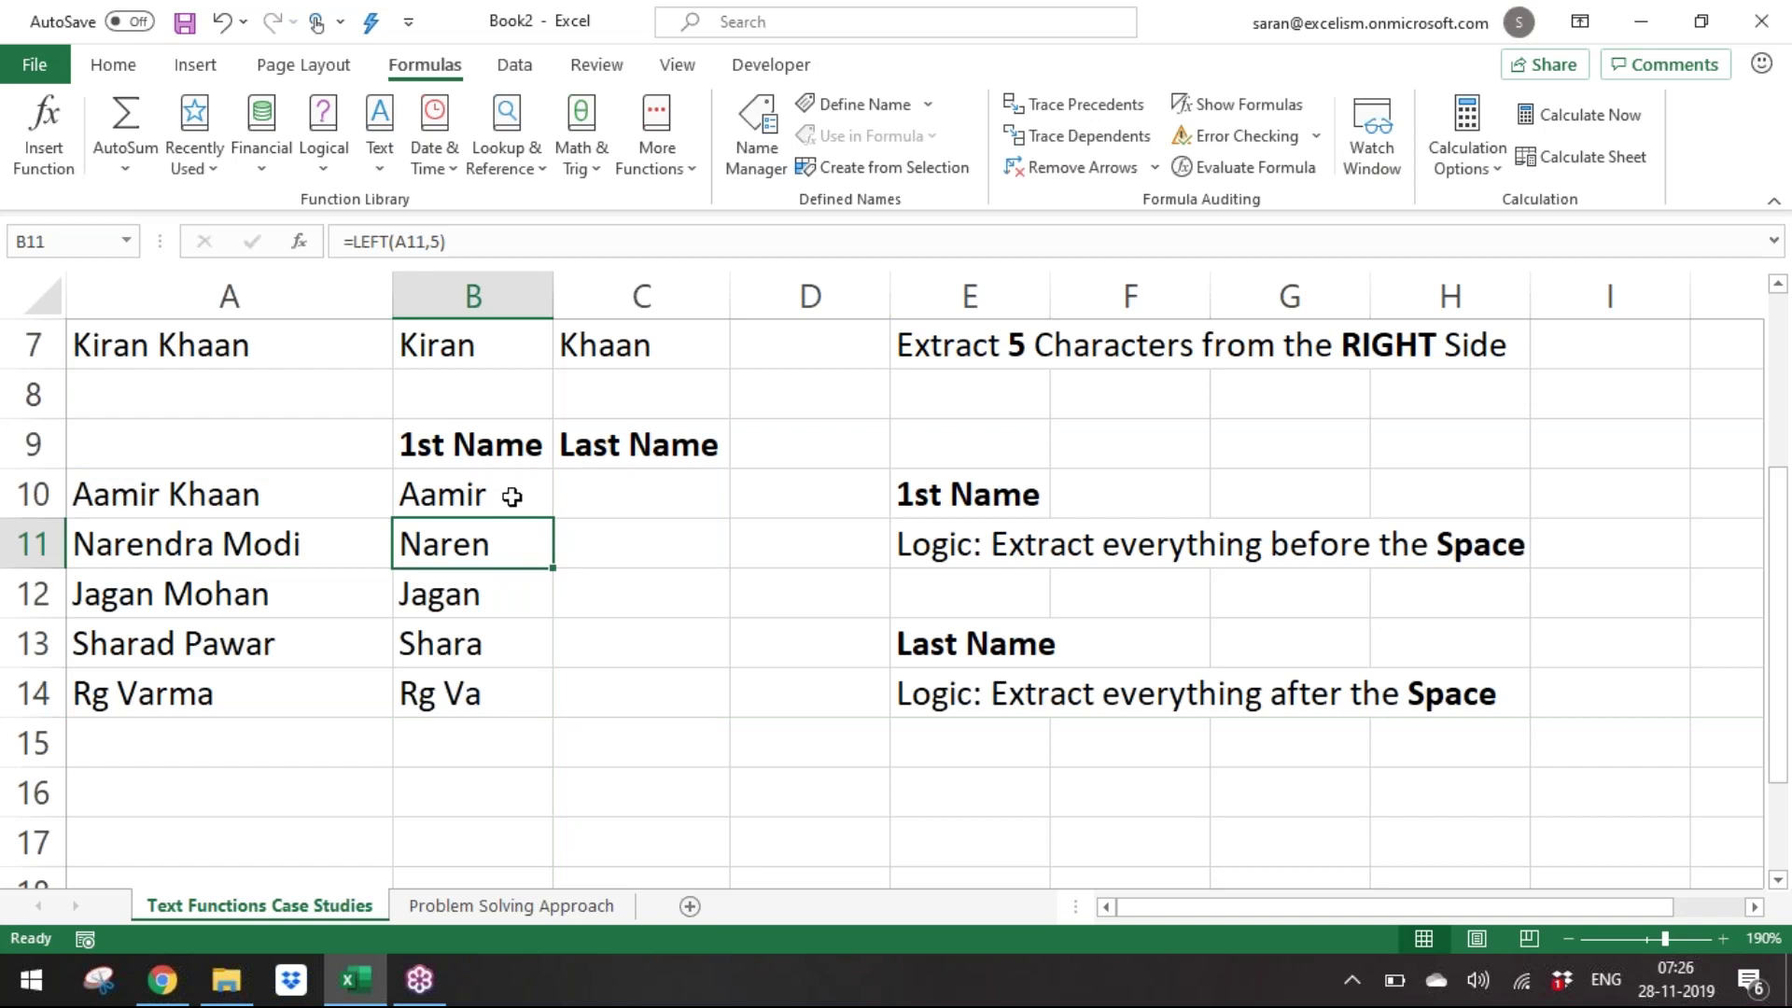
{"action": "left_click", "coordinate": [511, 497]}
{"action": "key", "text": "ctrl+shift+Down"}
{"action": "key", "text": "F2"}
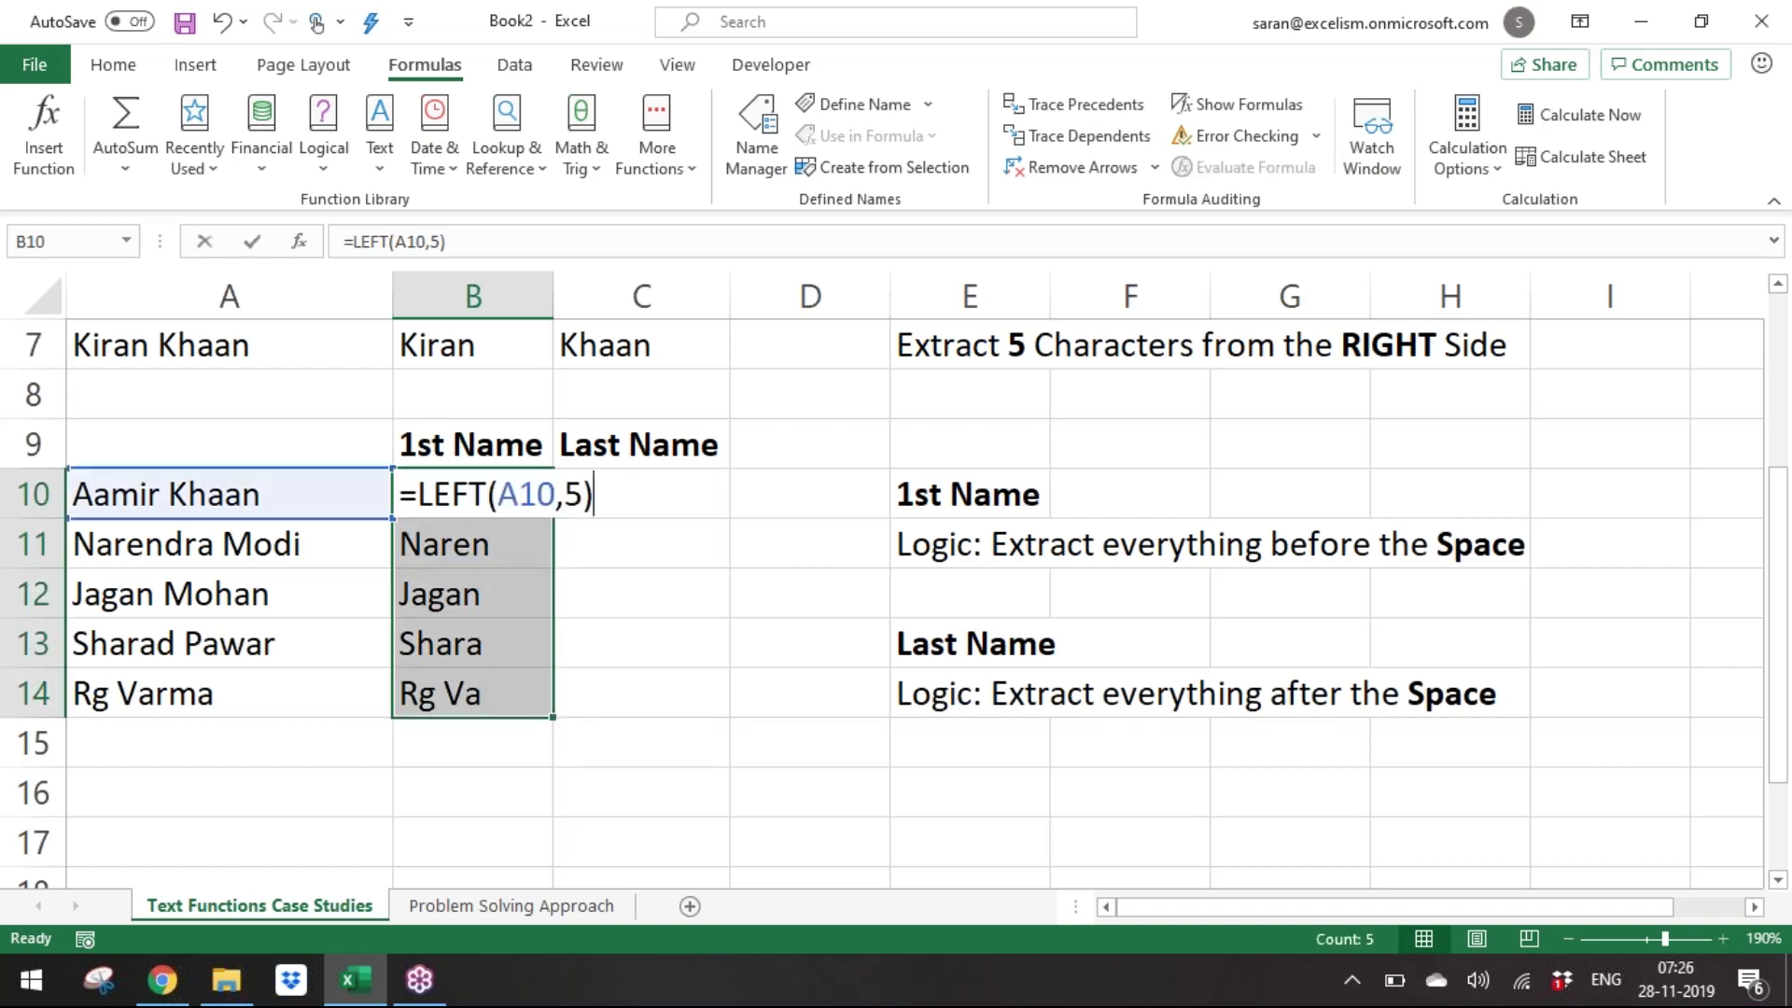
{"action": "key", "text": "Left"}
Highlight the 5 in =LEFT(A10,5), then commit the formula unchanged.
{"action": "key", "text": "shift+Left"}
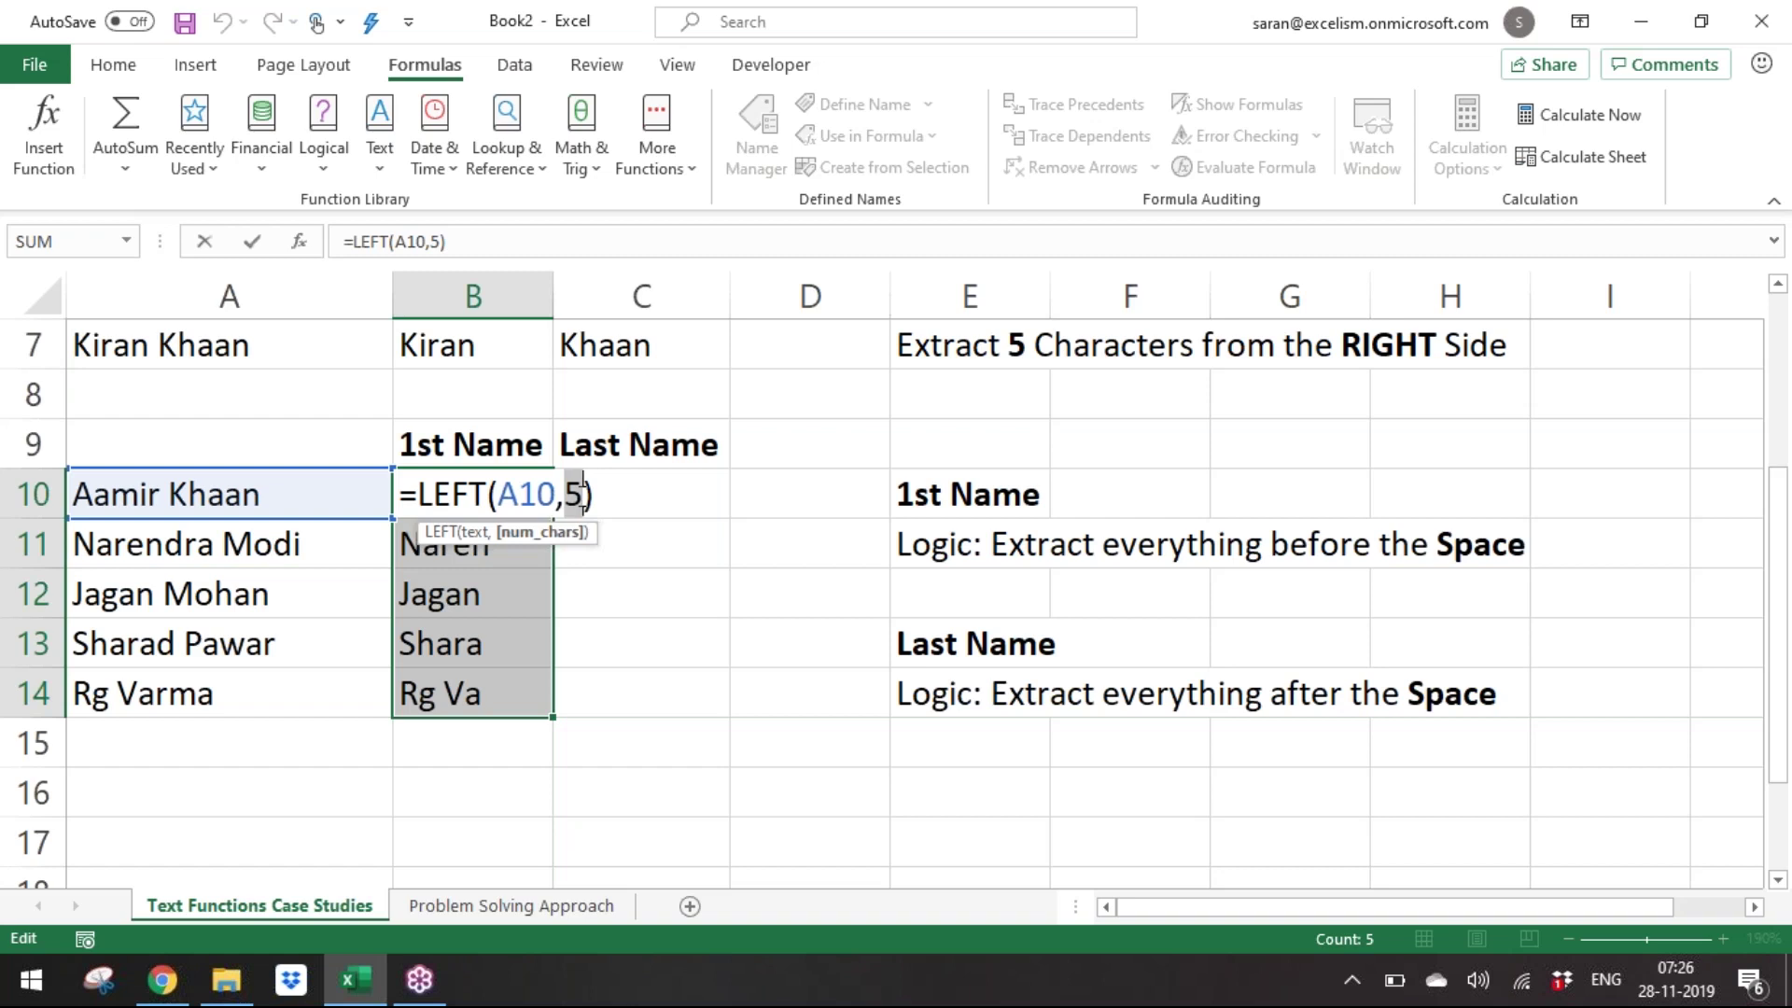
{"action": "key", "text": "ctrl+Return"}
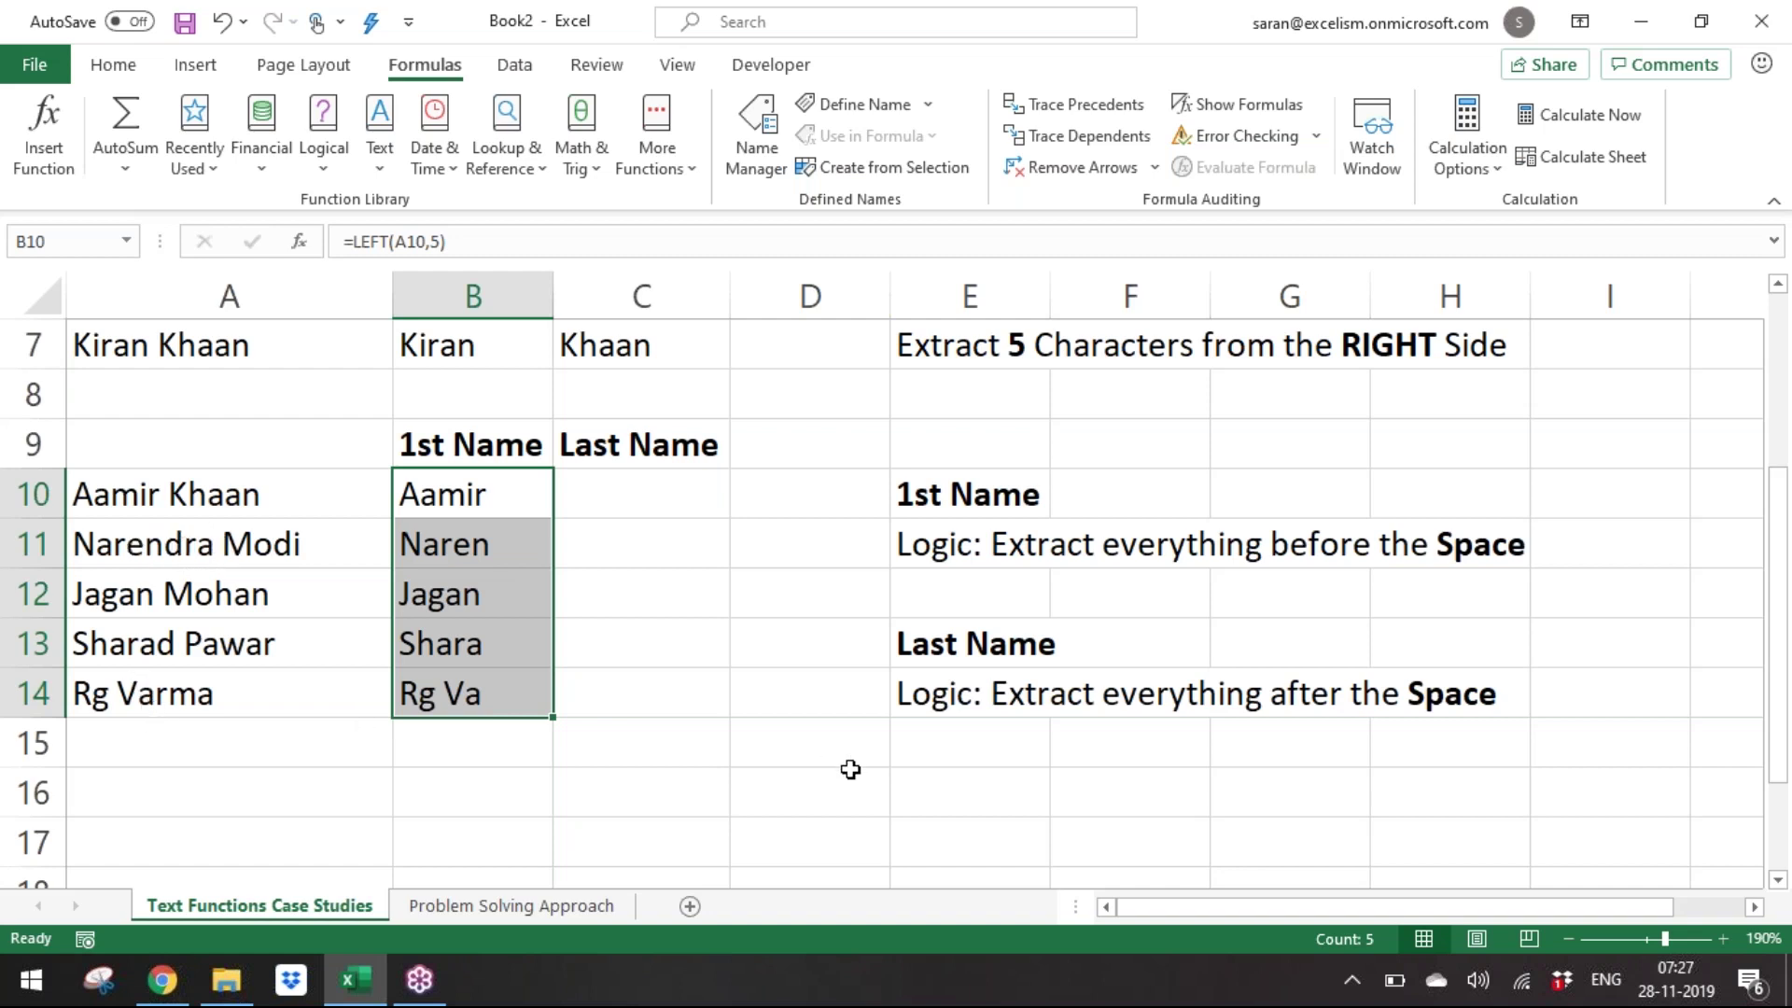
Enter the question 'How to FIND the position of SPACE?' in A16.
{"action": "left_click", "coordinate": [514, 765]}
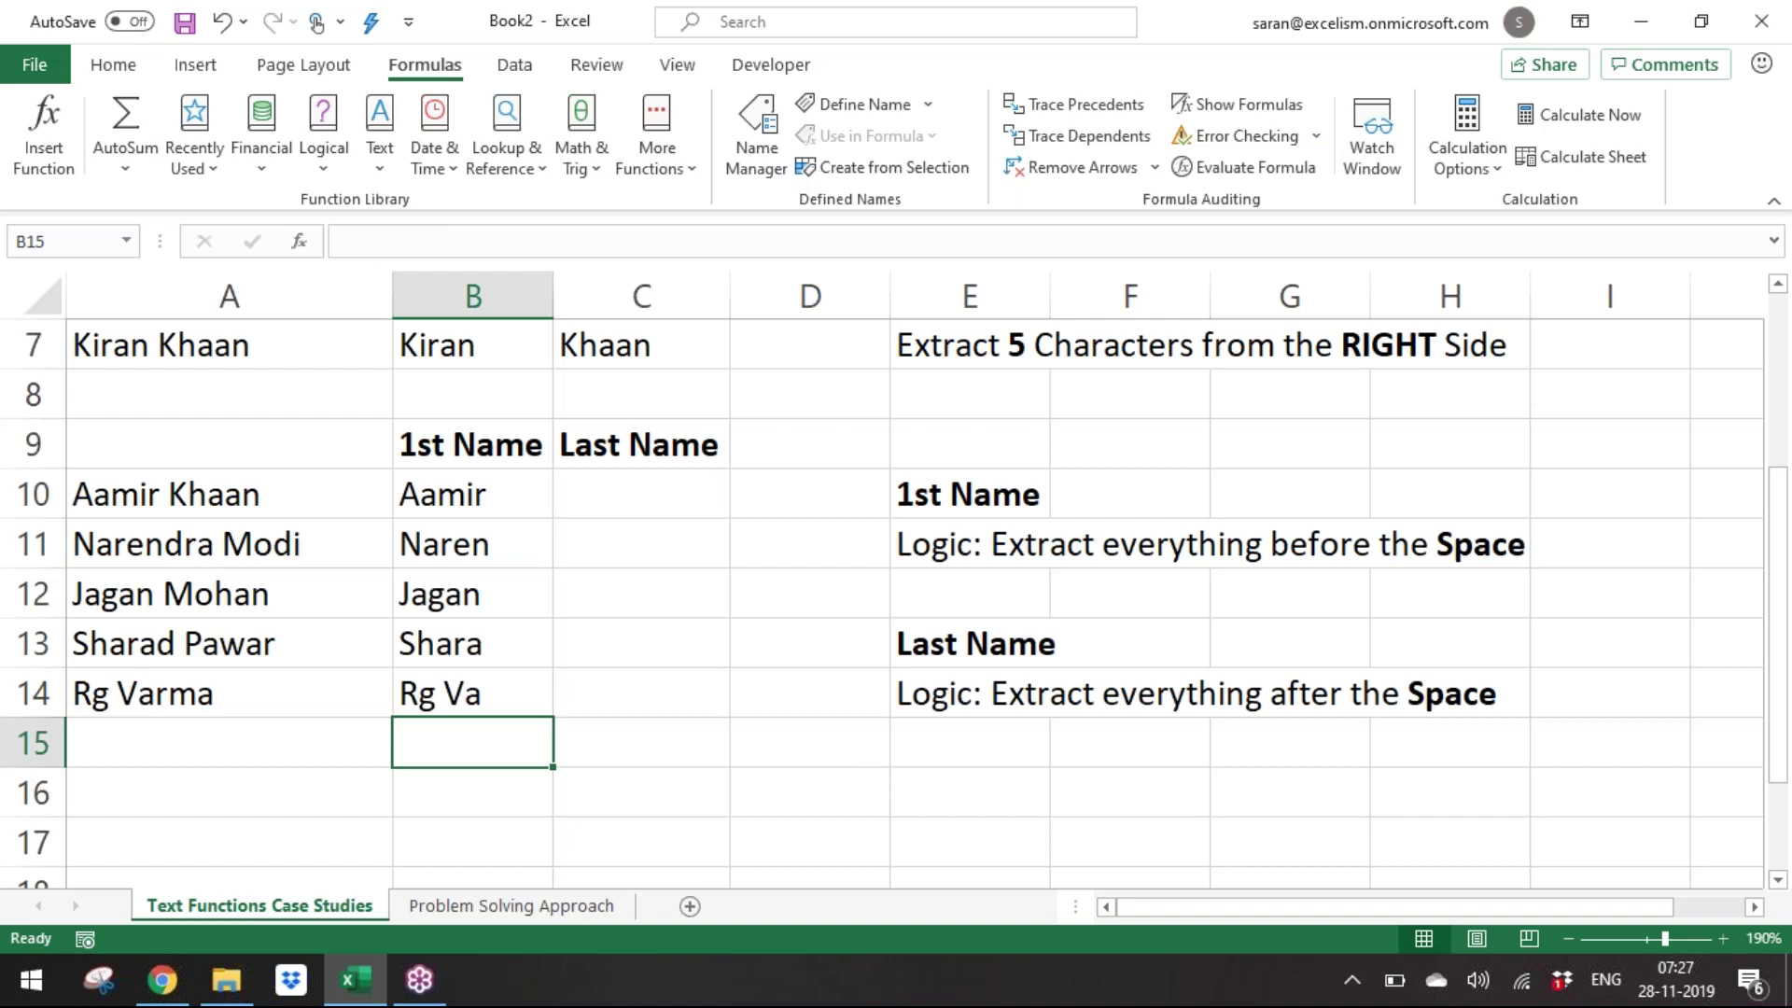
{"action": "key", "text": "Left"}
{"action": "key", "text": "Down"}
{"action": "key", "text": "Down"}
{"action": "key", "text": "Down"}
{"action": "key", "text": "Down"}
{"action": "key", "text": "Down"}
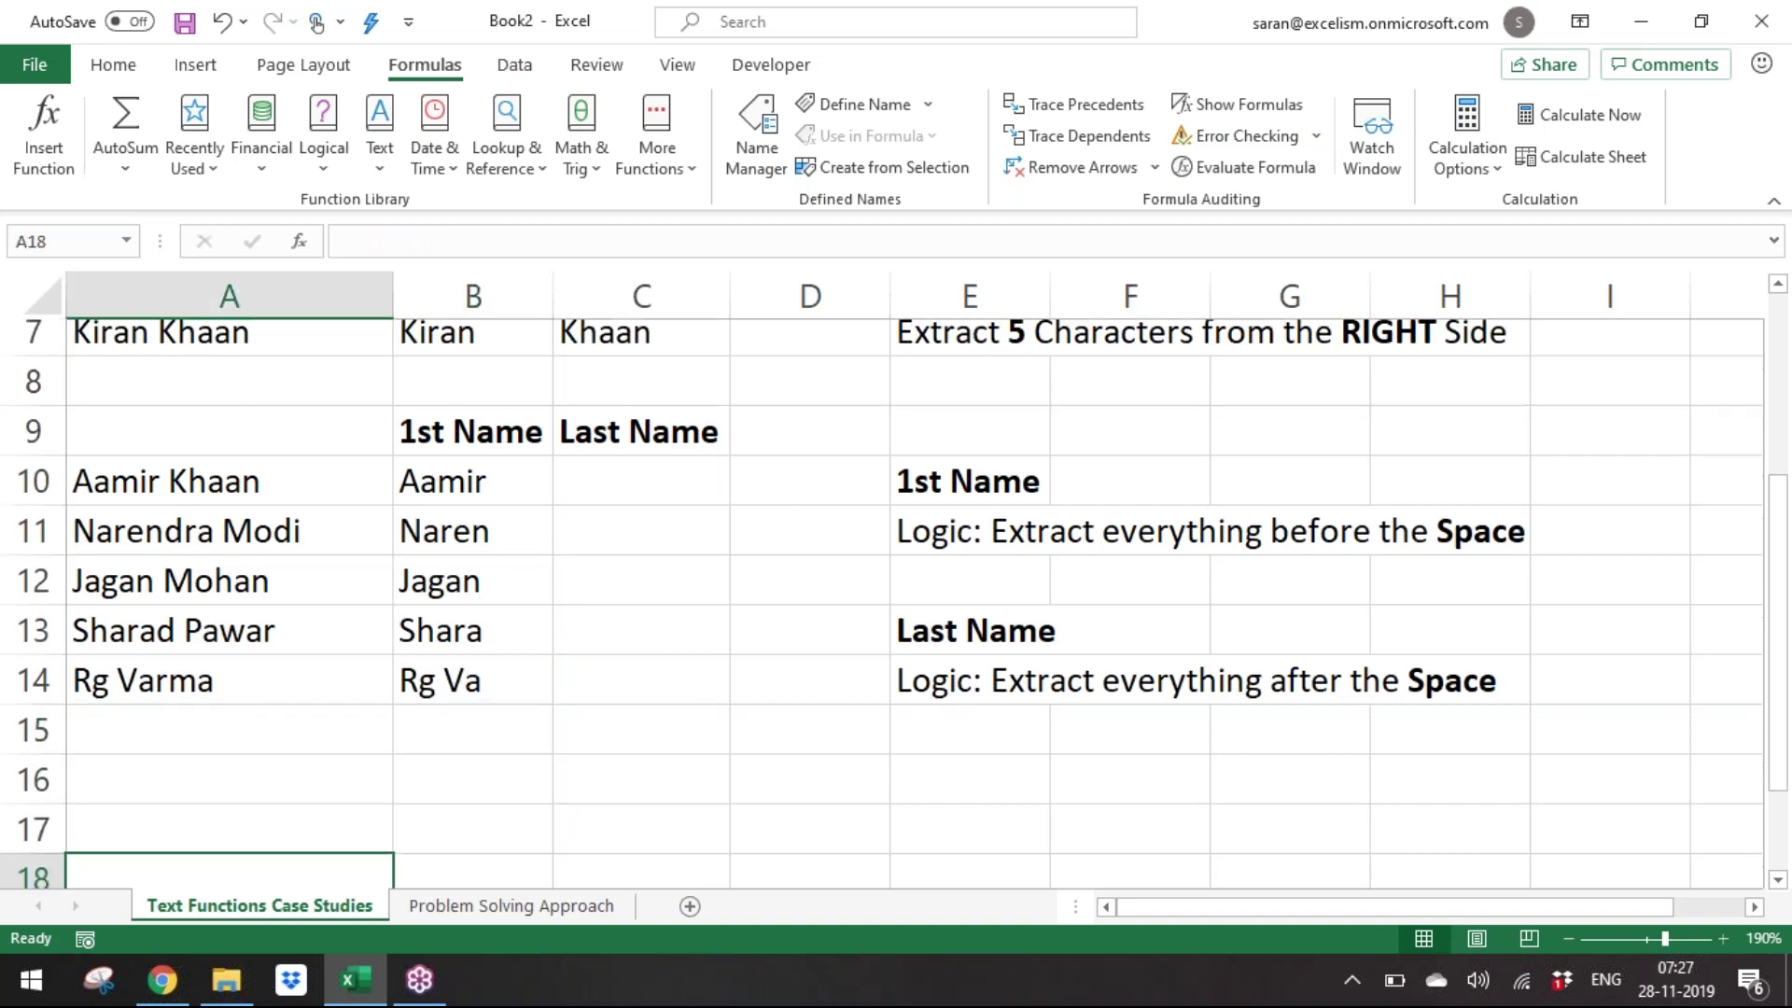
{"action": "key", "text": "Up"}
{"action": "key", "text": "Up"}
{"action": "key", "text": "Up"}
{"action": "key", "text": "Up"}
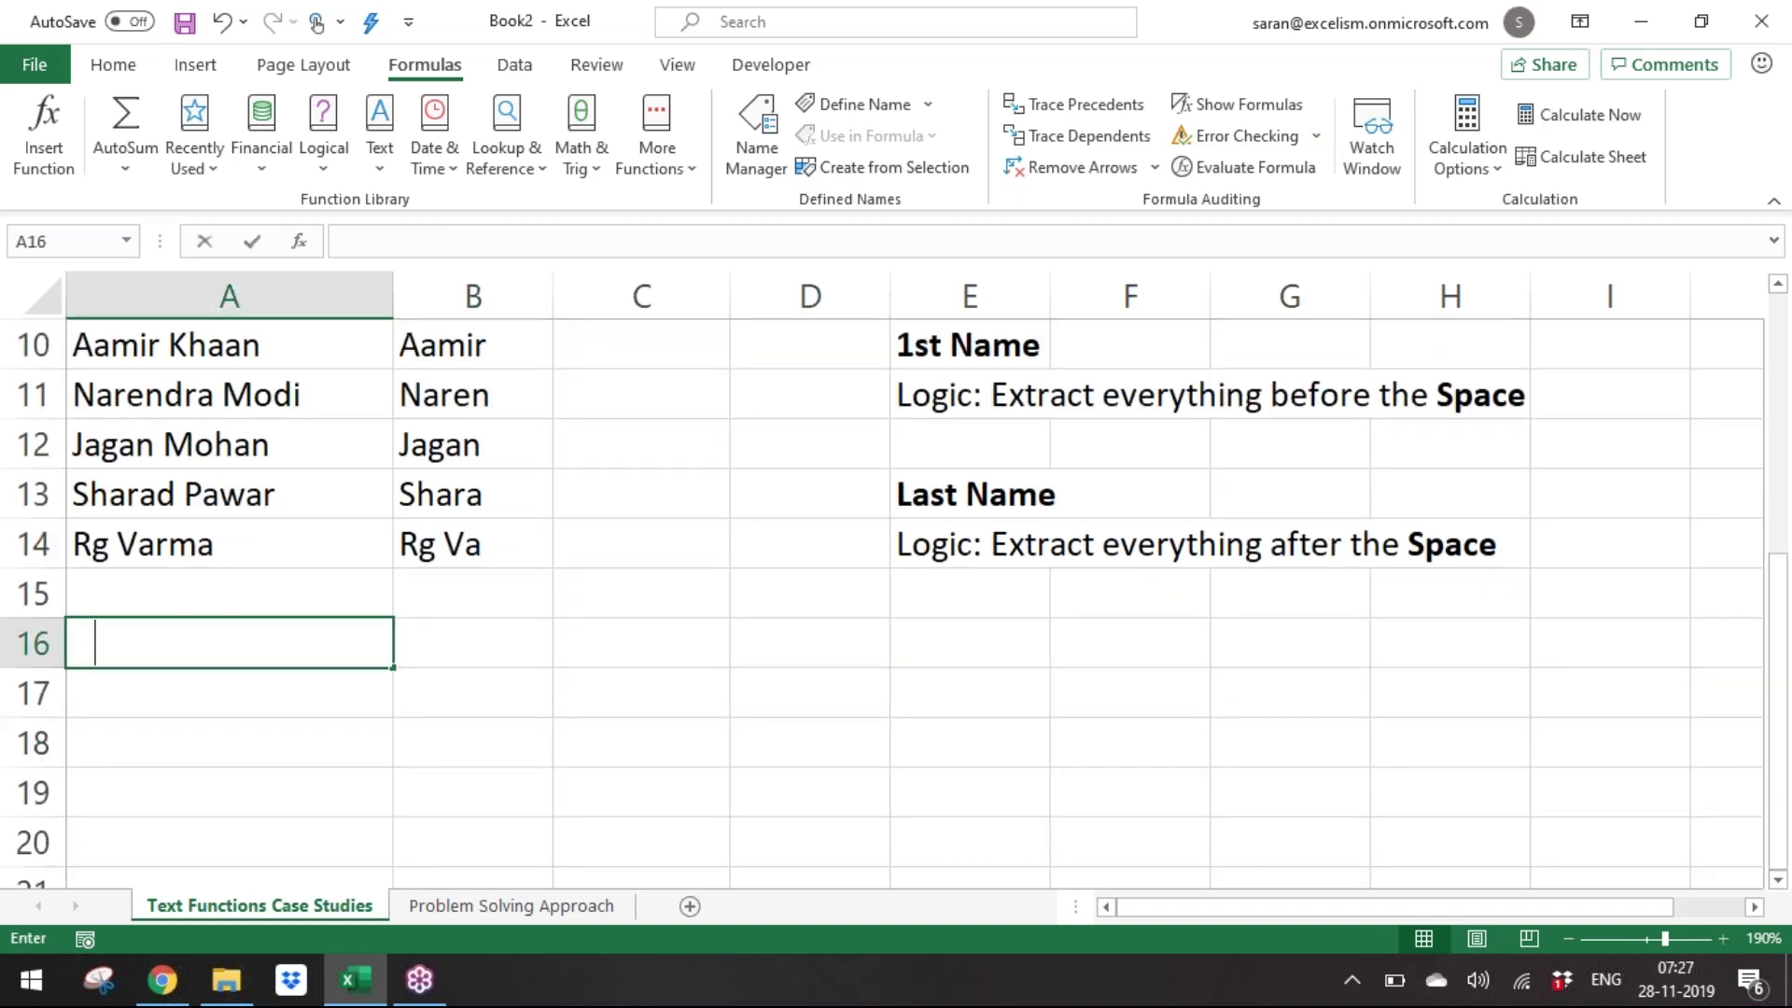
{"action": "type", "text": "How to find the"}
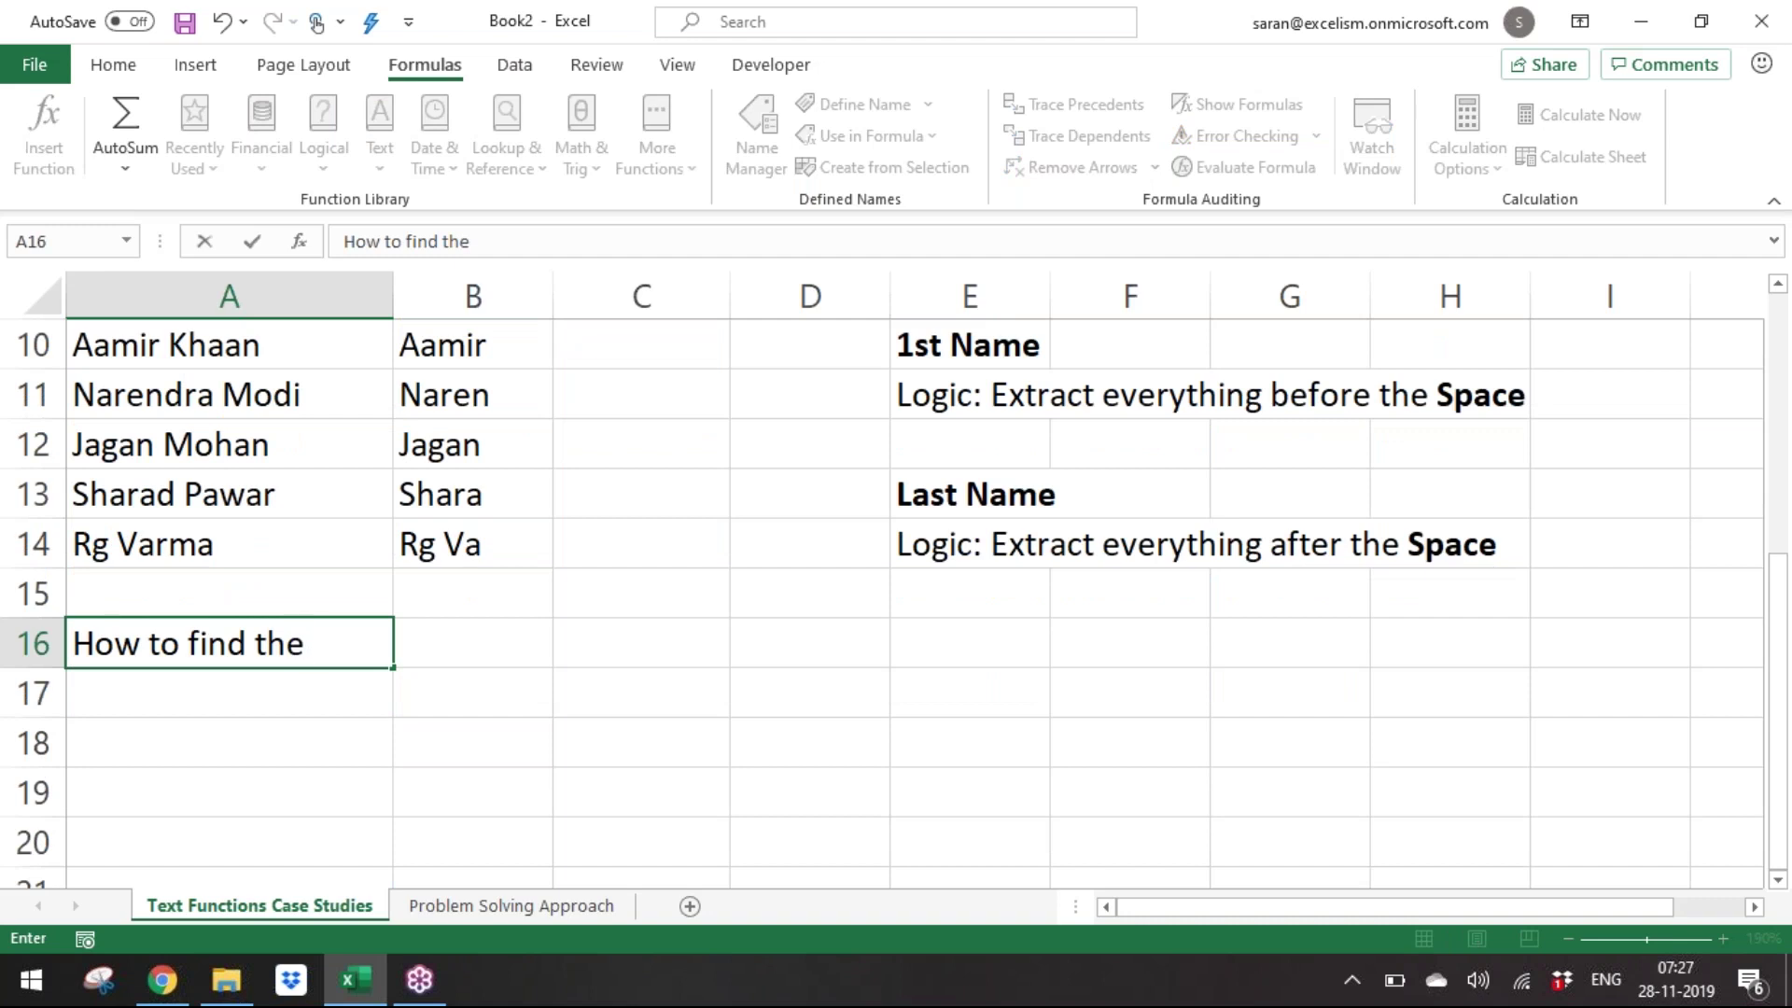
{"action": "key", "text": "BackSpace"}
{"action": "key", "text": "BackSpace"}
{"action": "key", "text": "BackSpace"}
{"action": "key", "text": "BackSpace"}
{"action": "key", "text": "BackSpace"}
{"action": "key", "text": "BackSpace"}
{"action": "key", "text": "BackSpace"}
{"action": "key", "text": "BackSpace"}
{"action": "key", "text": "BackSpace"}
{"action": "type", "text": "FIN"}
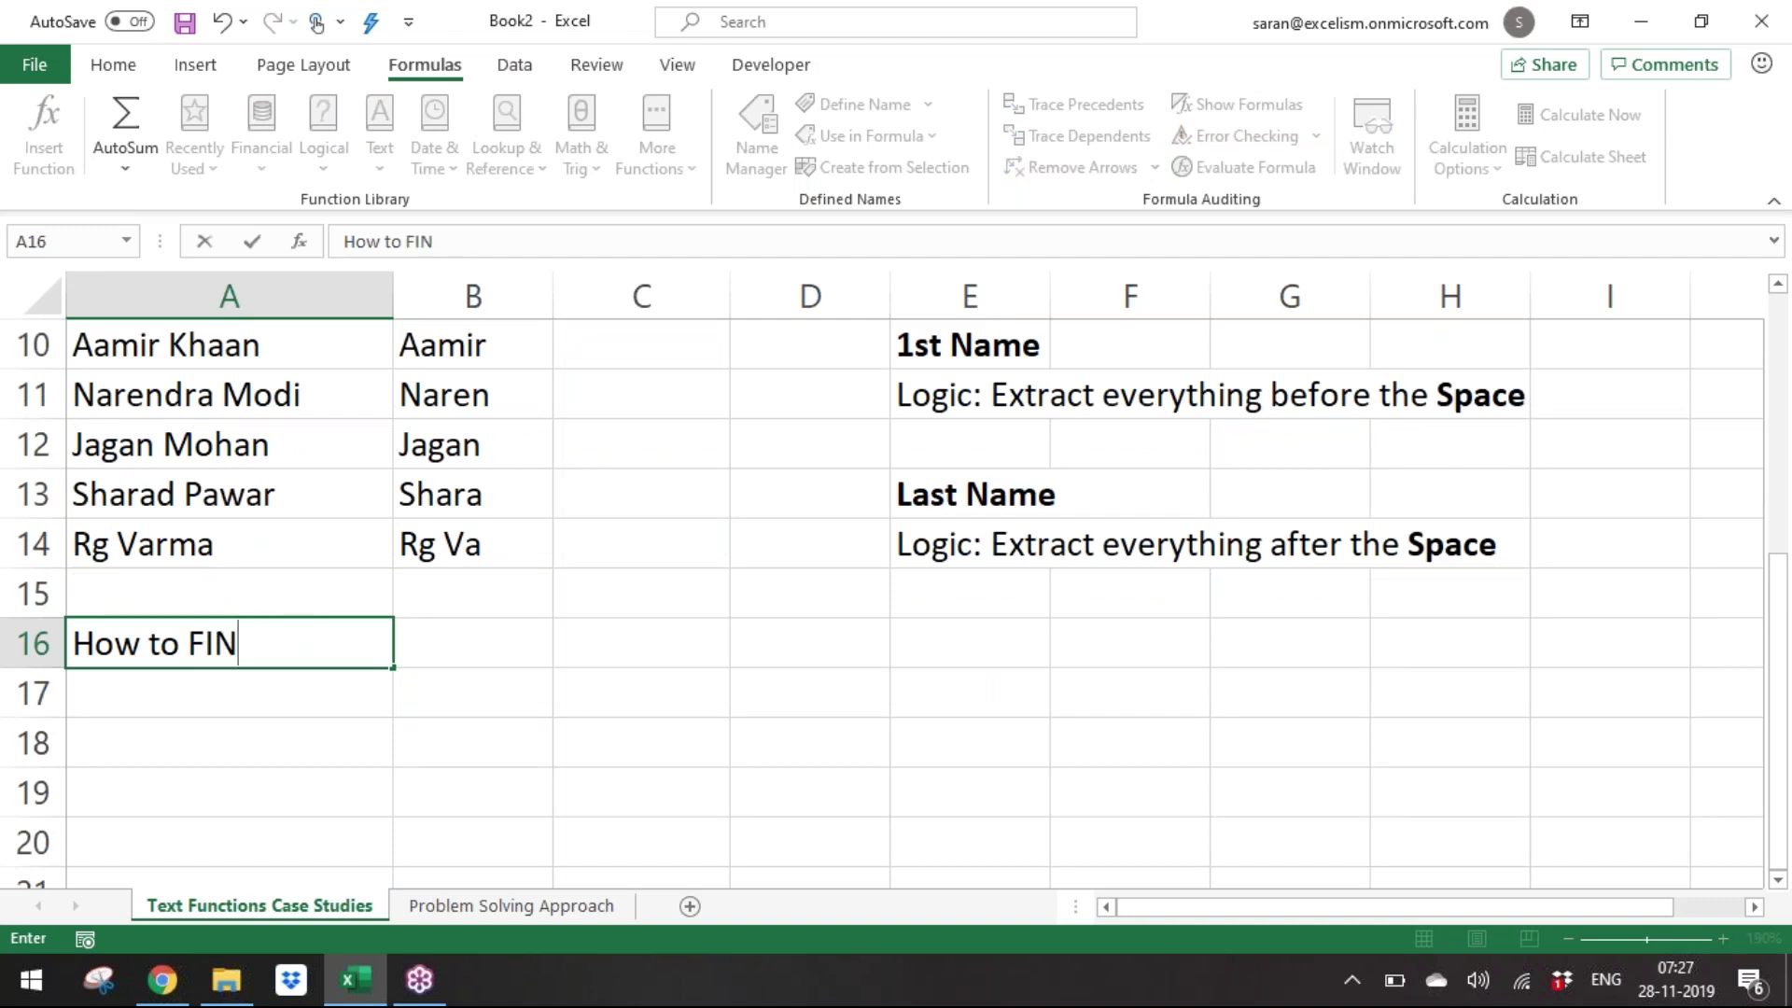
{"action": "type", "text": "D the position"}
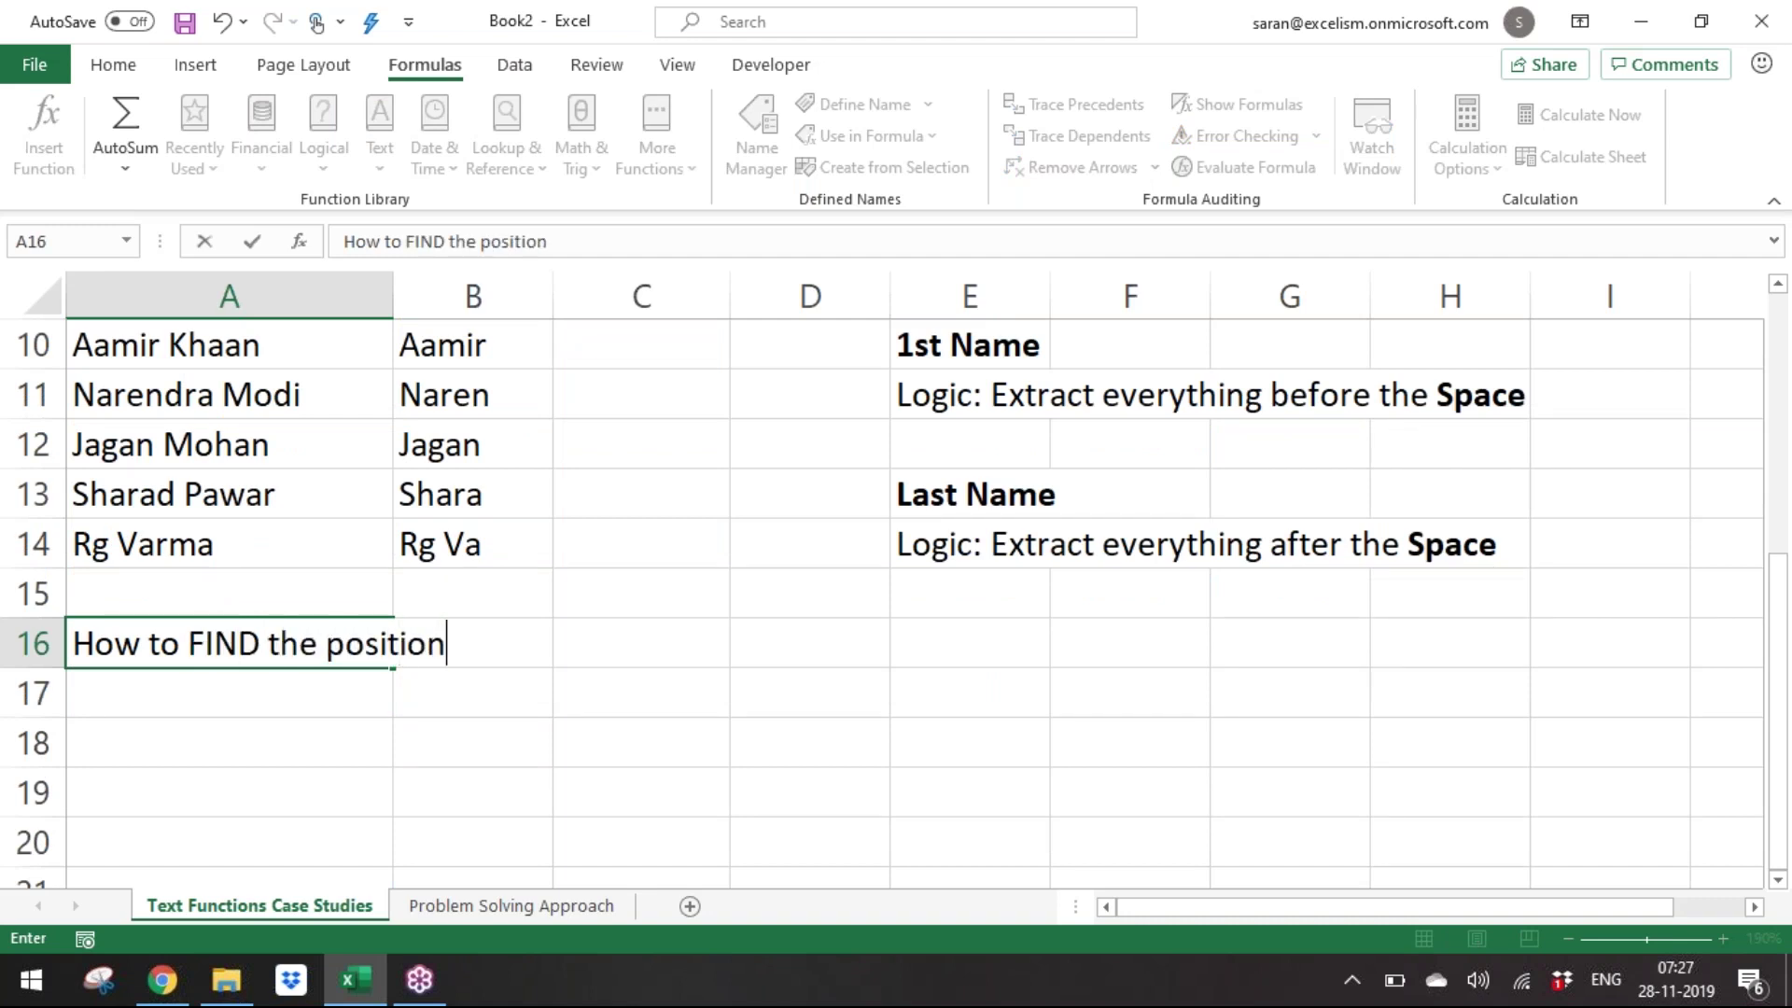
{"action": "type", "text": " of SPACE"}
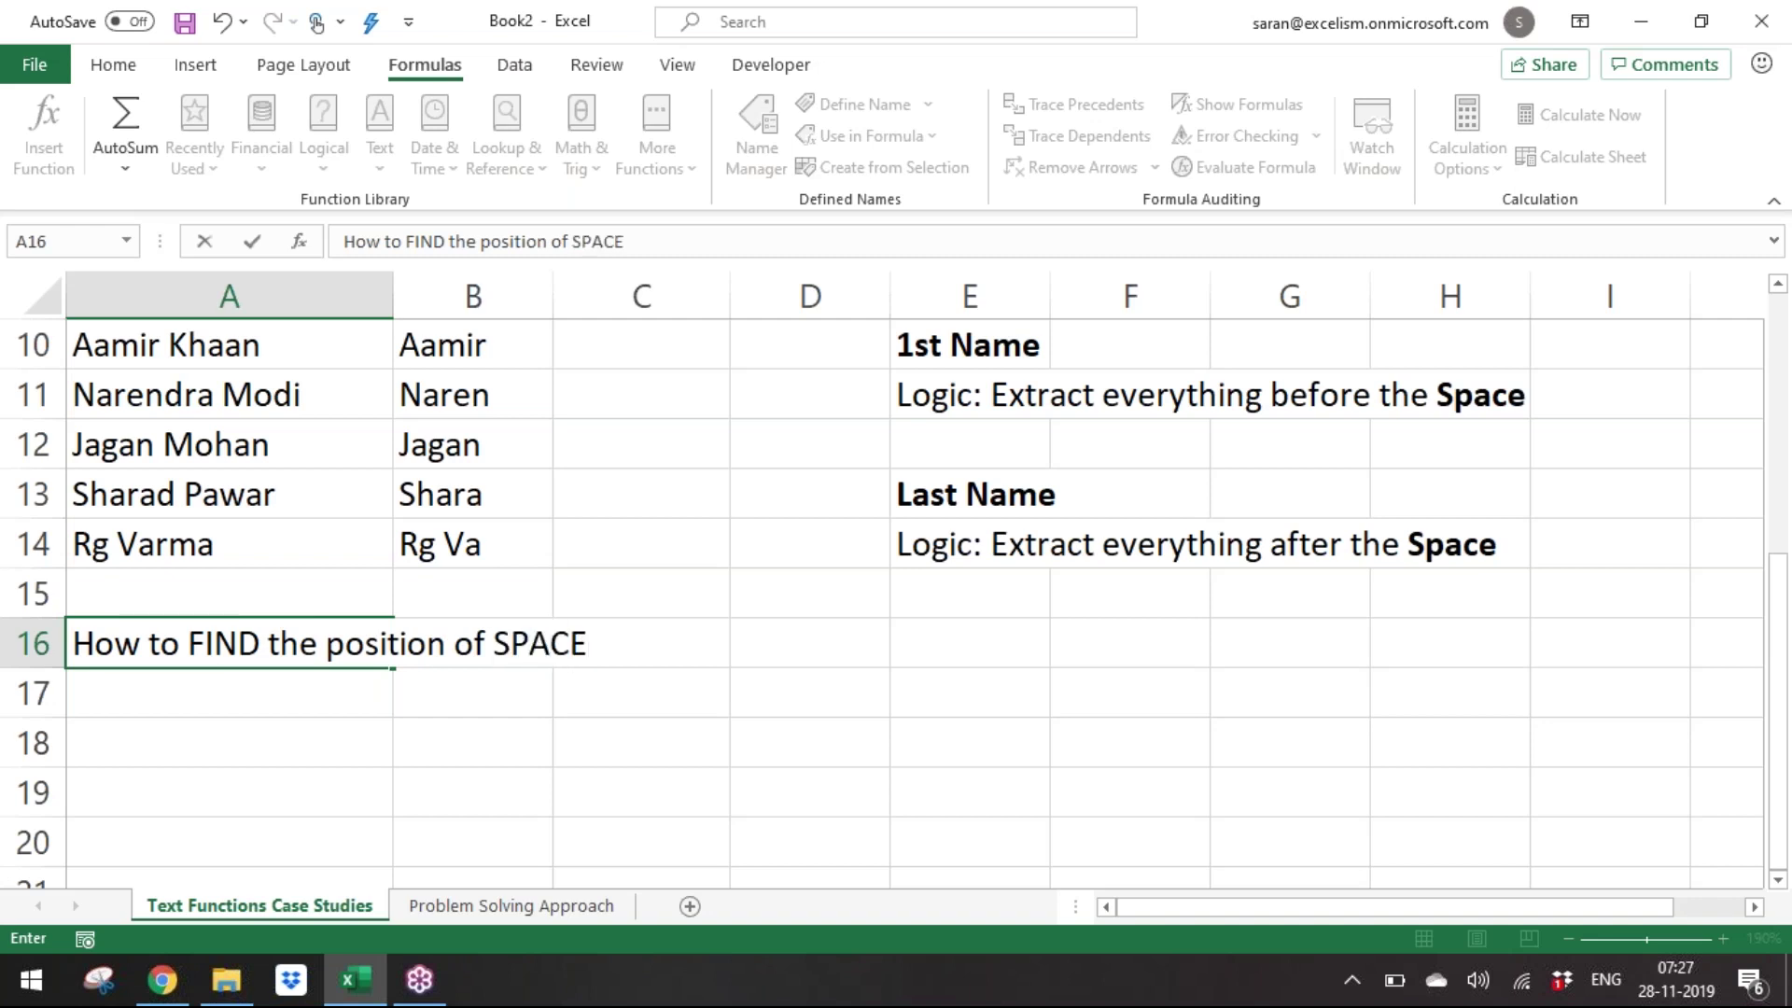
{"action": "key", "text": "Return"}
{"action": "key", "text": "Up"}
{"action": "key", "text": "F2"}
{"action": "type", "text": "?"}
{"action": "key", "text": "Return"}
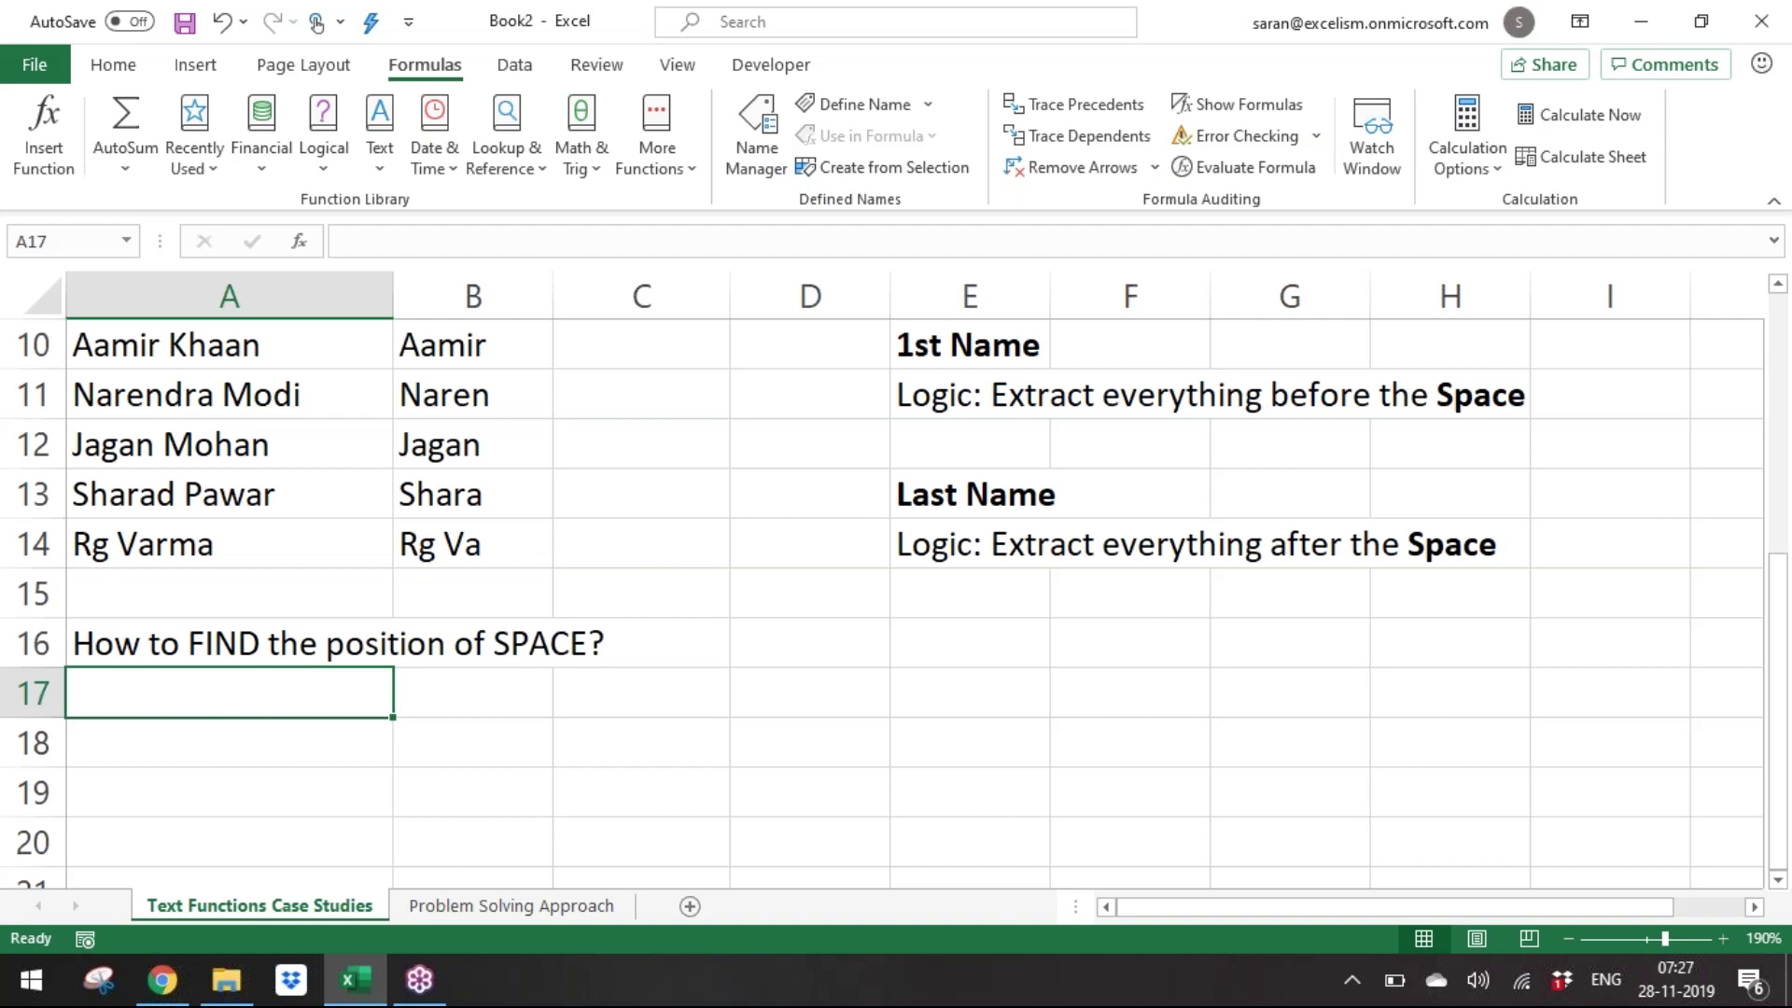
Enter 'FIND function returns the position number of the text we are looking for' in A17.
{"action": "type", "text": "FIND function"}
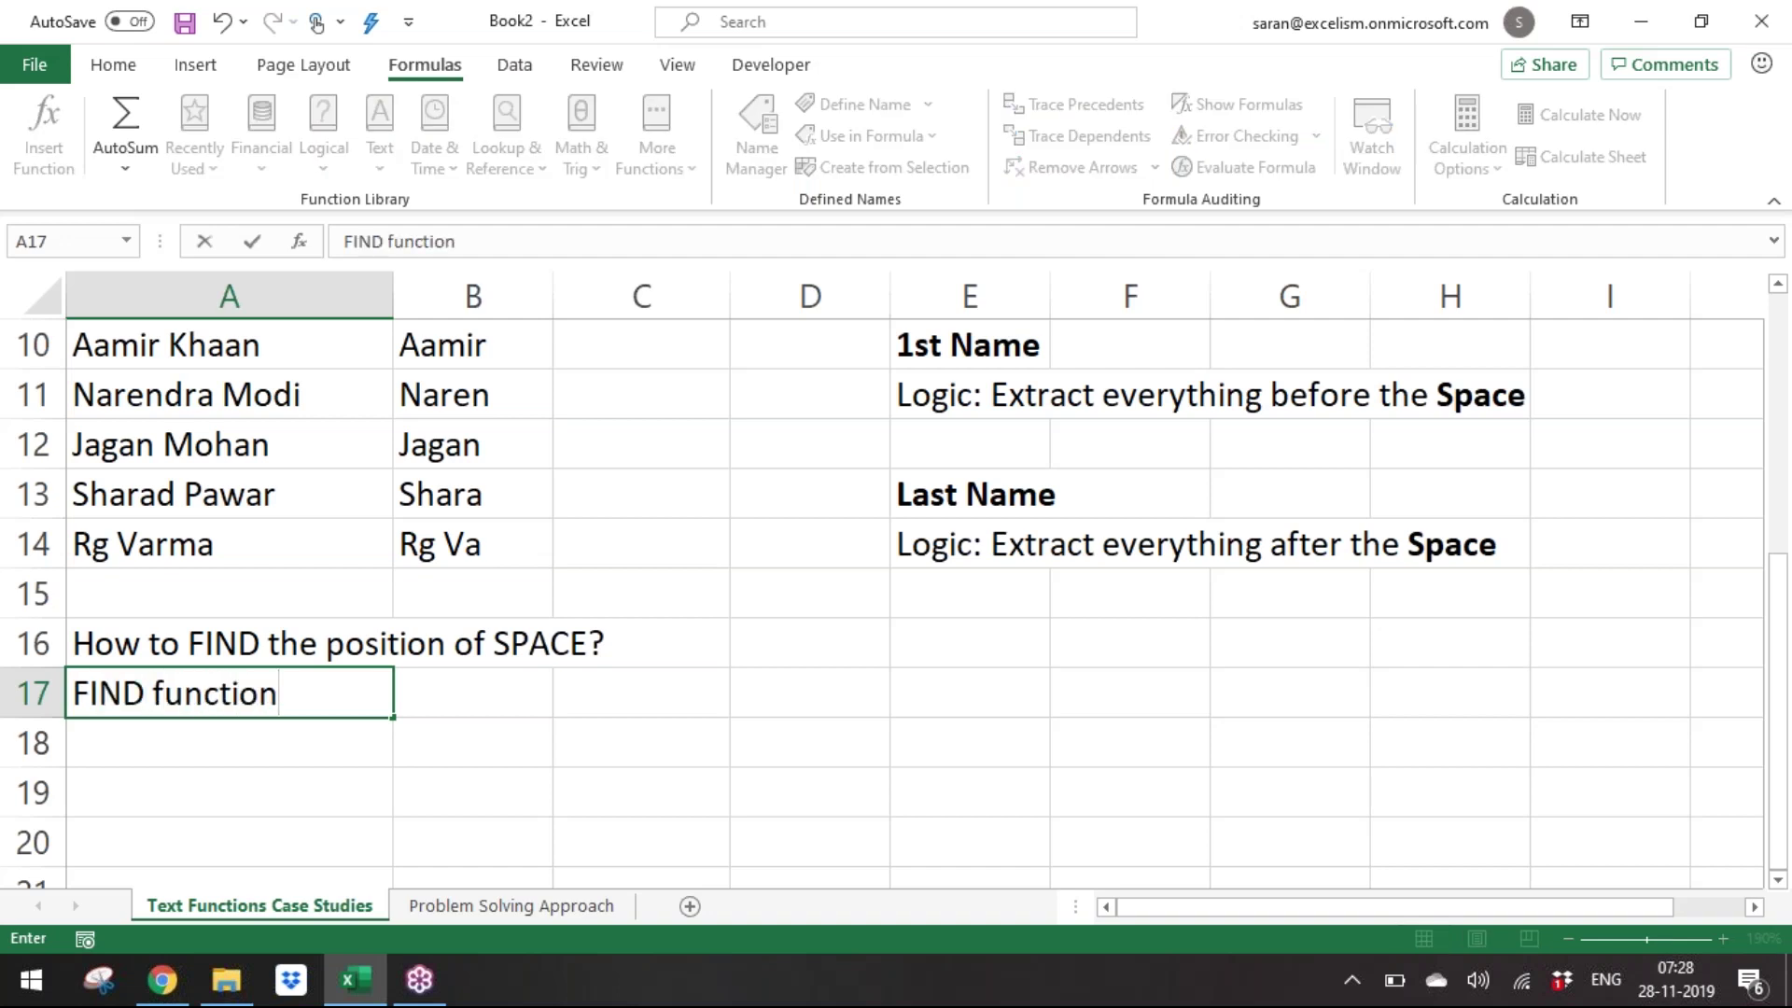
{"action": "type", "text": " returns the positio"}
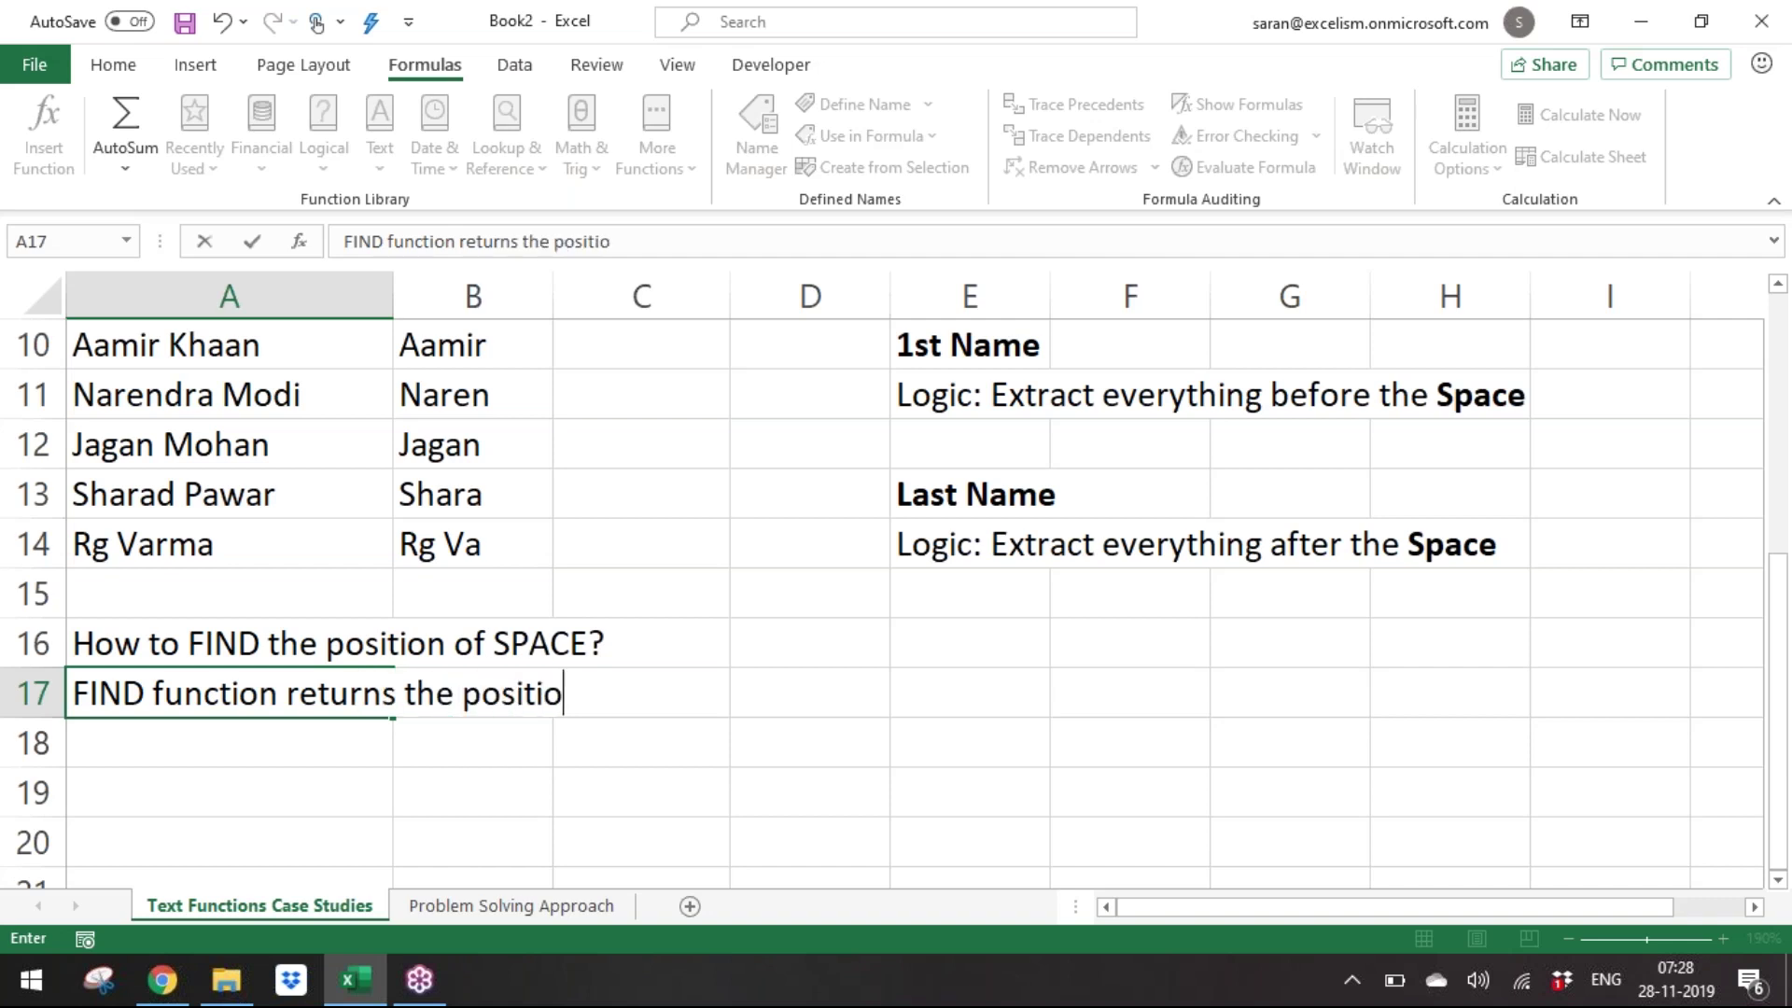
{"action": "type", "text": "n number of "}
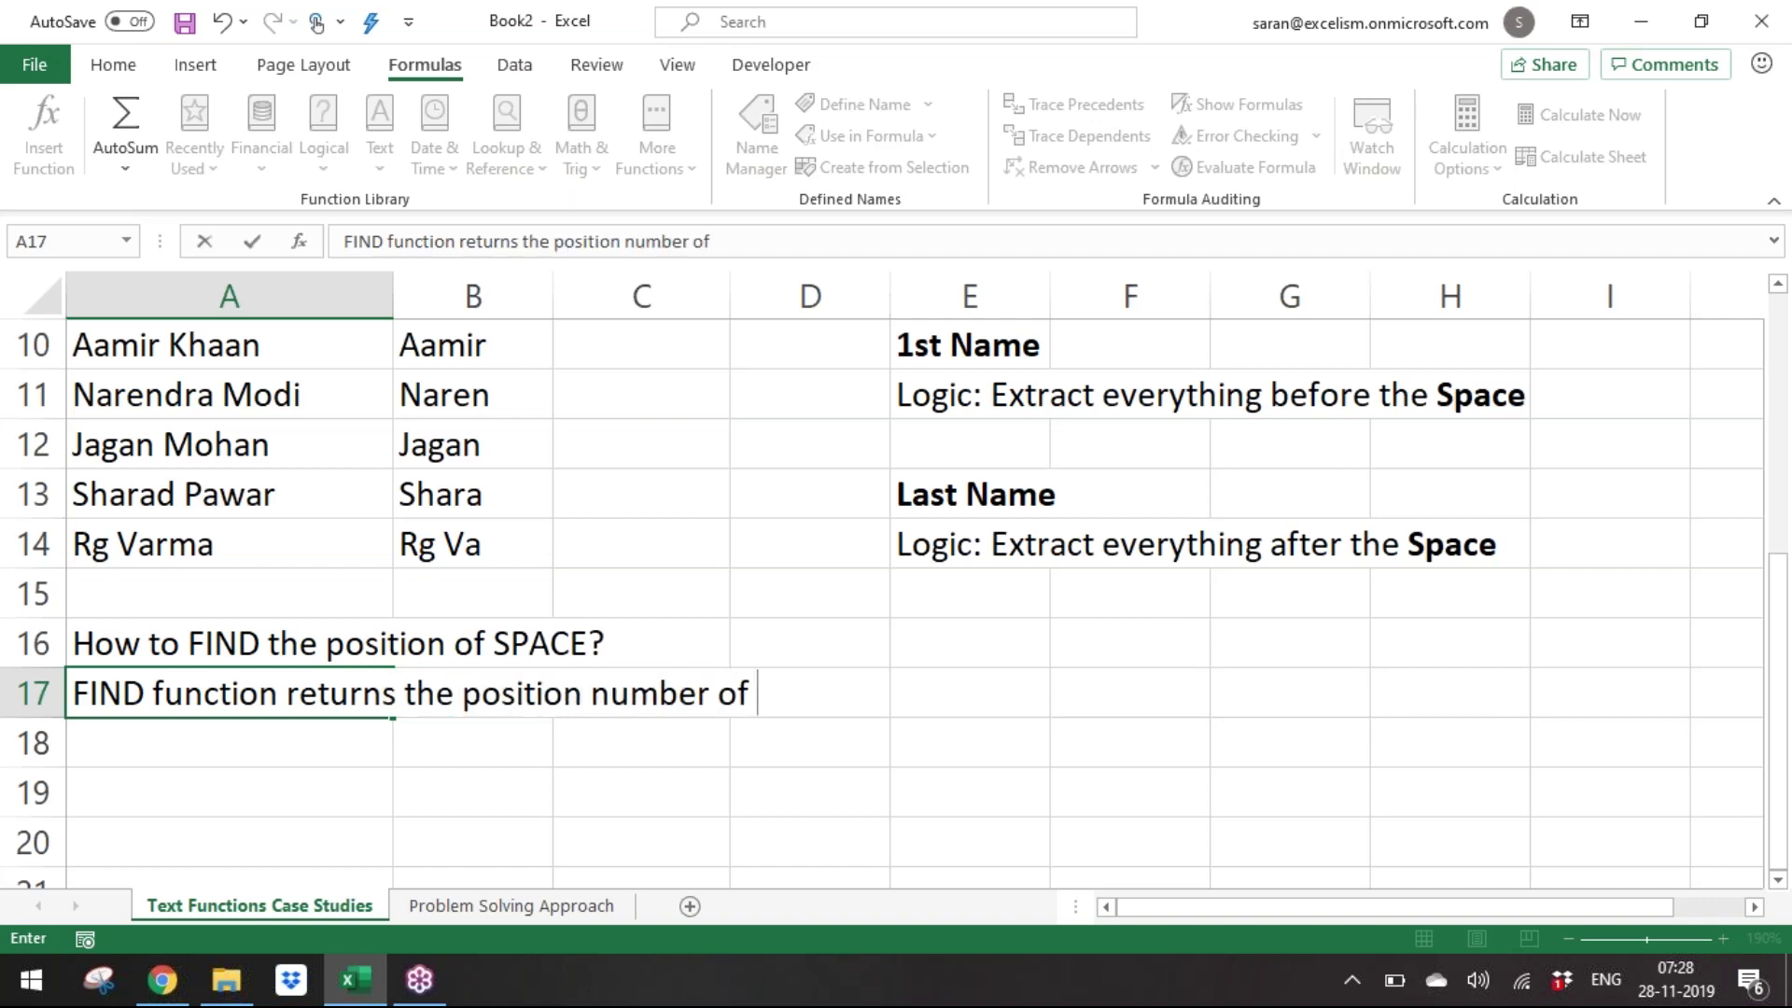
{"action": "type", "text": "the text we are"}
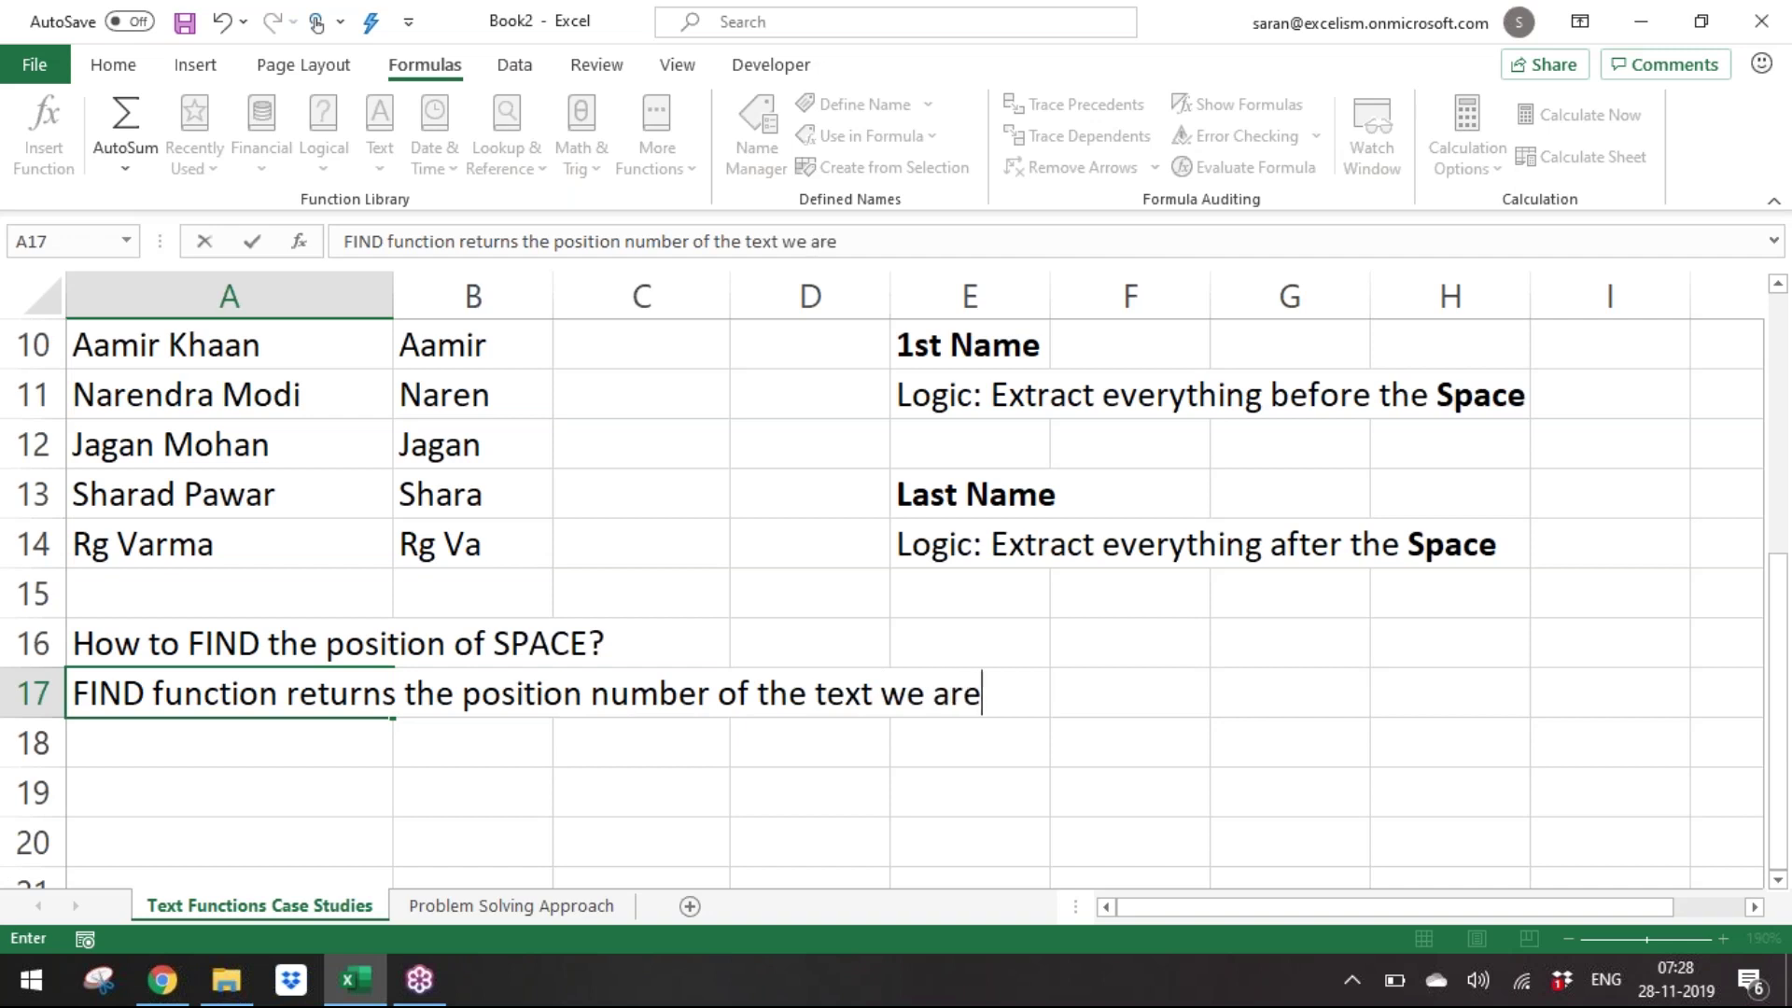
{"action": "type", "text": " looking "}
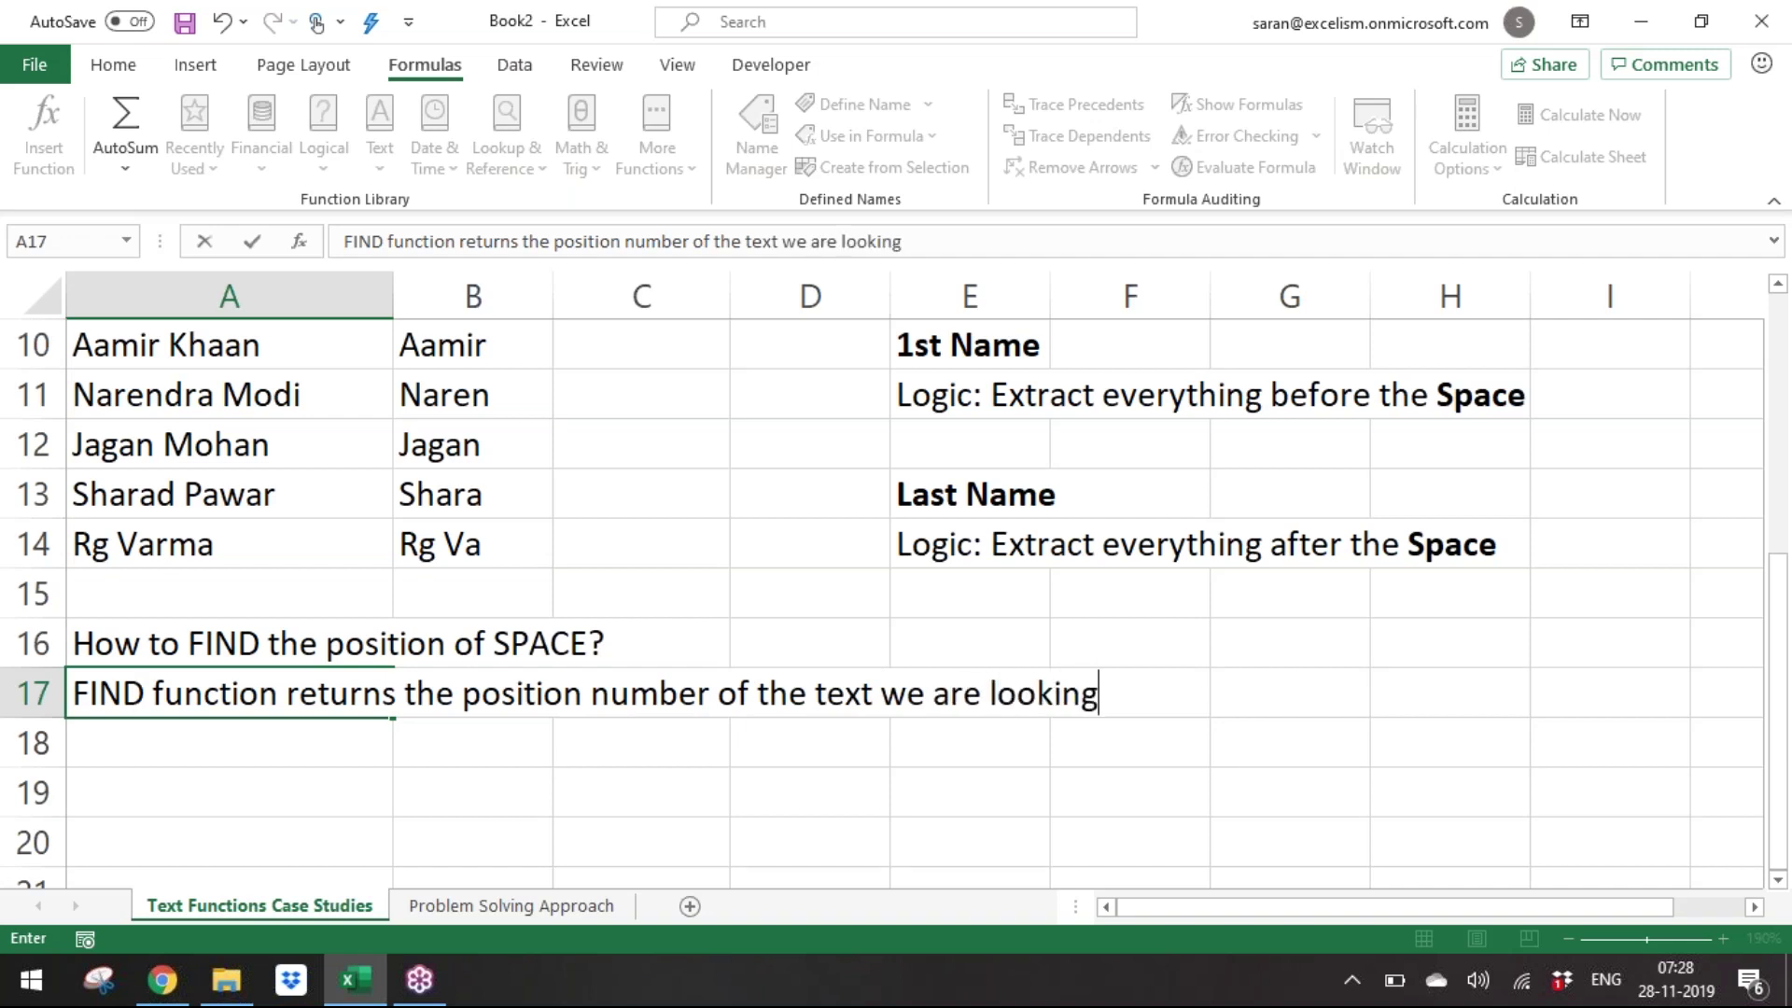
{"action": "type", "text": "for"}
{"action": "key", "text": "Return"}
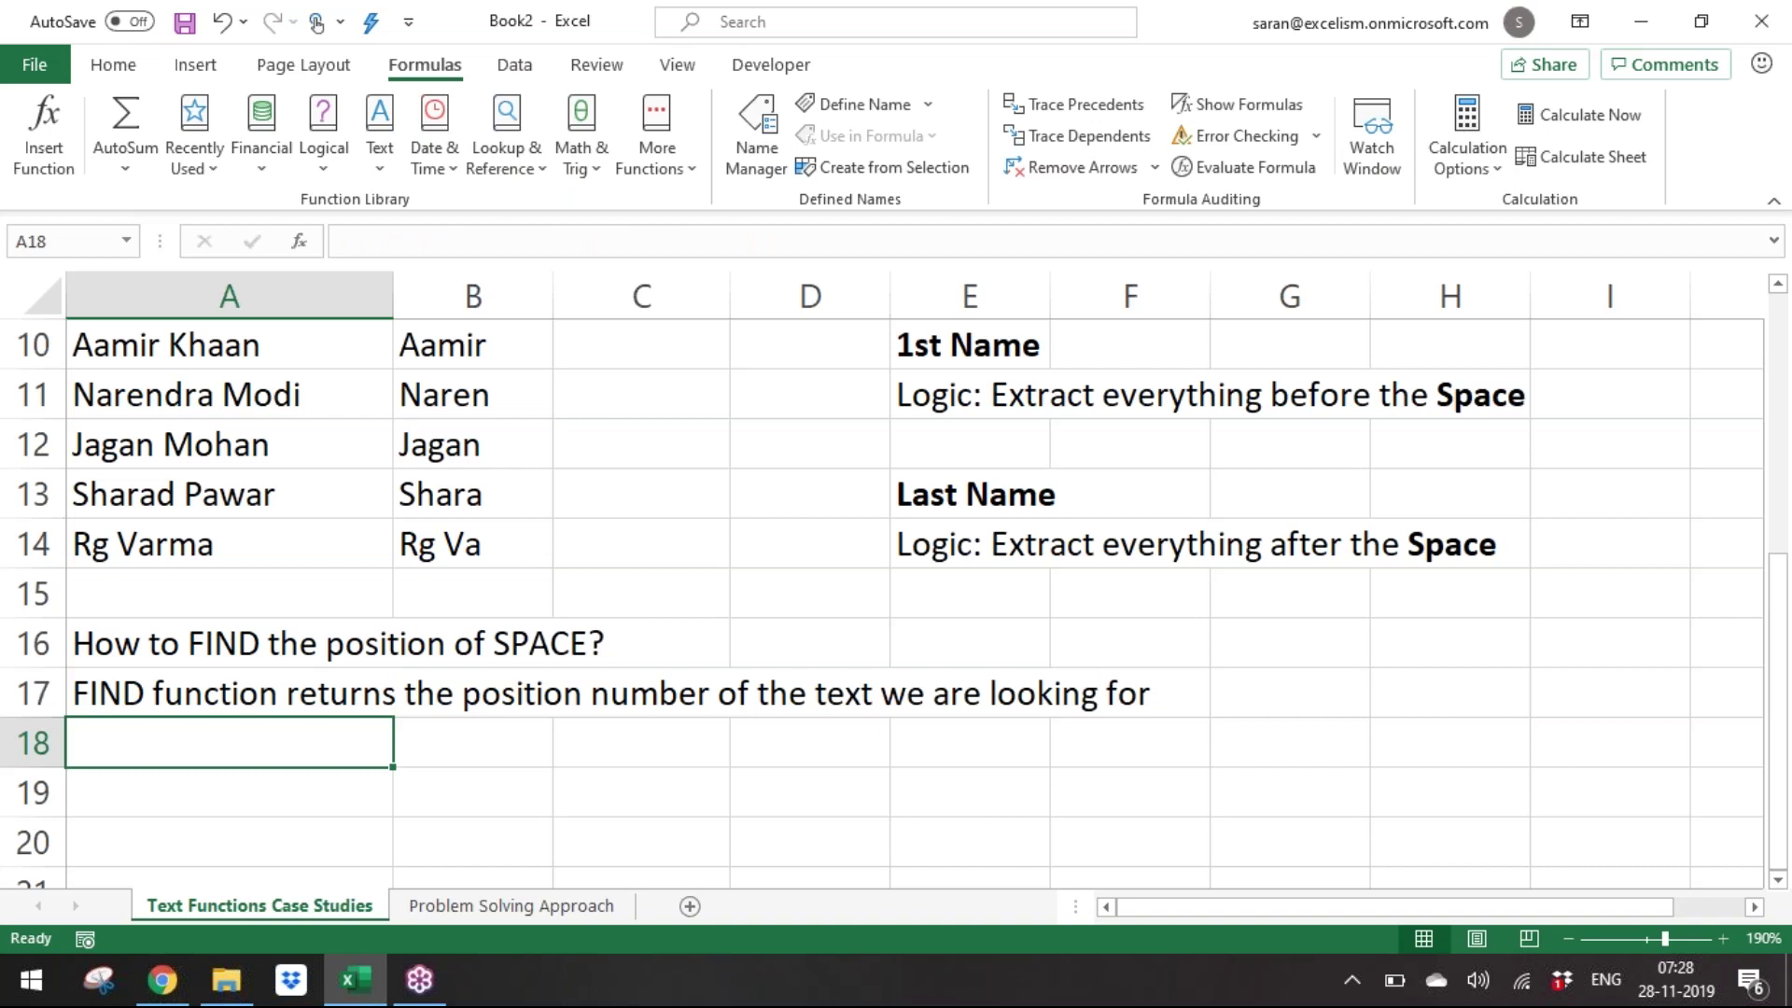
{"action": "left_click", "coordinate": [286, 641]}
Enter =FIND(" ",A10) in A18, explaining its arguments, so it returns 6.
{"action": "left_click", "coordinate": [283, 747]}
{"action": "type", "text": "=fin"}
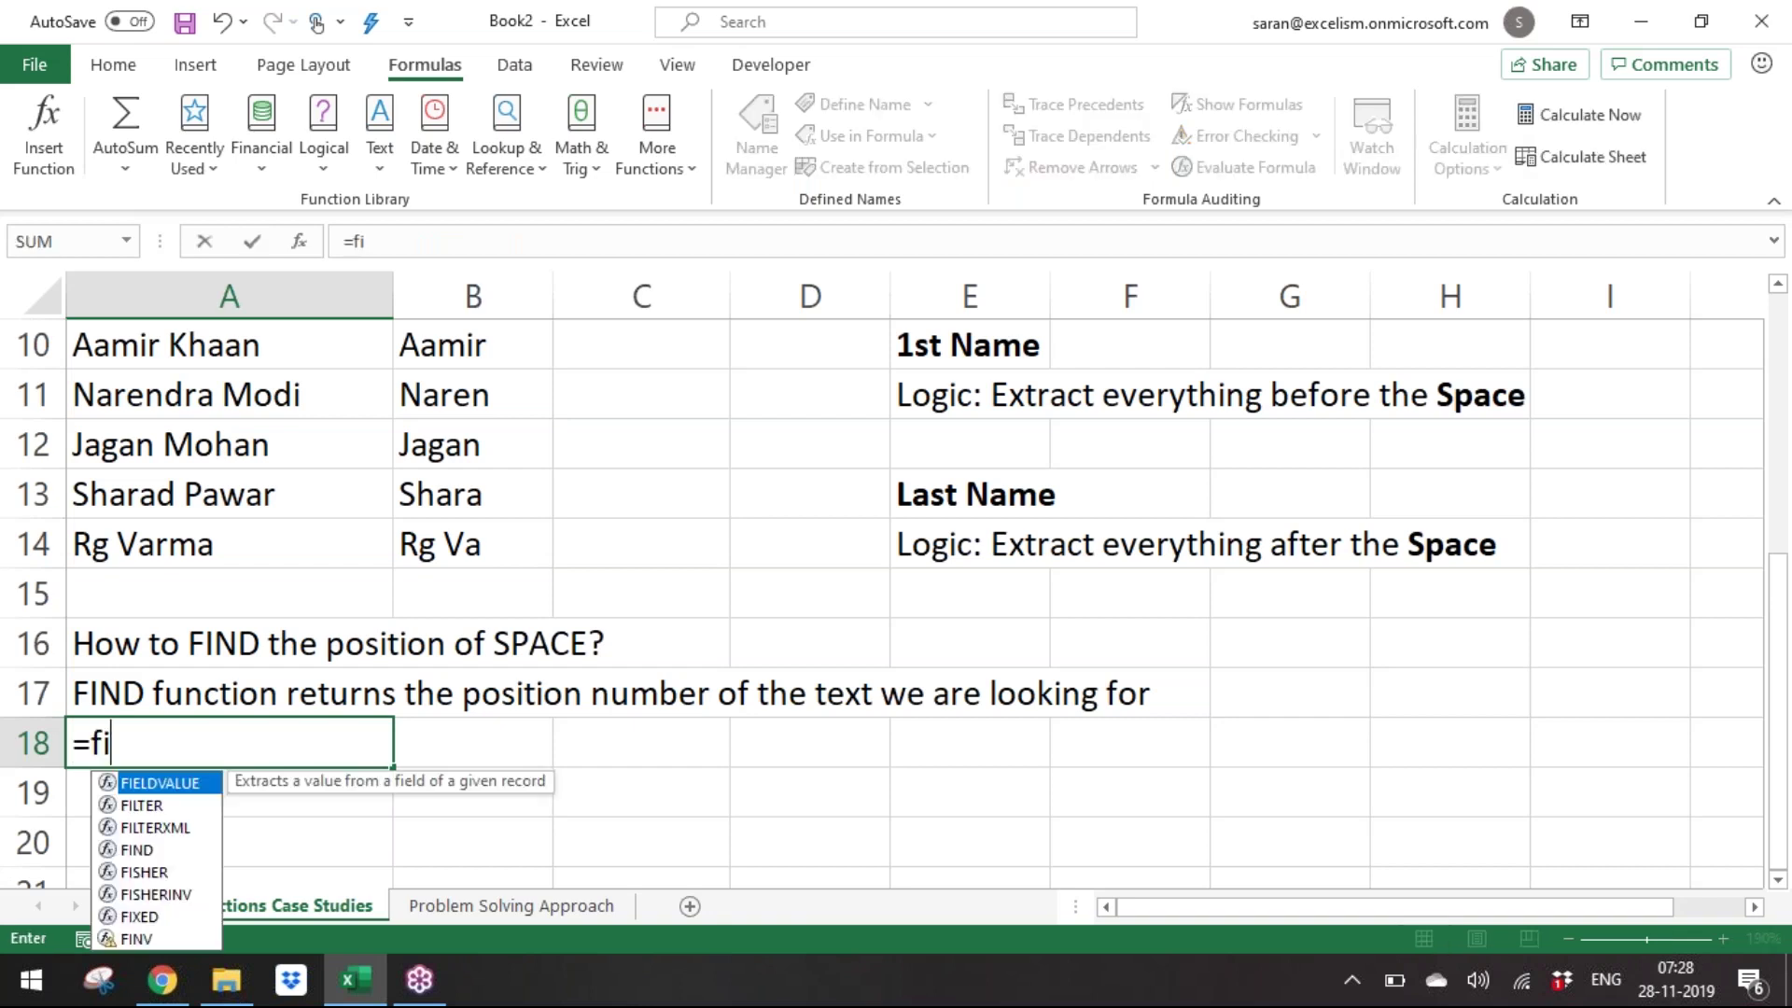
{"action": "key", "text": "Tab"}
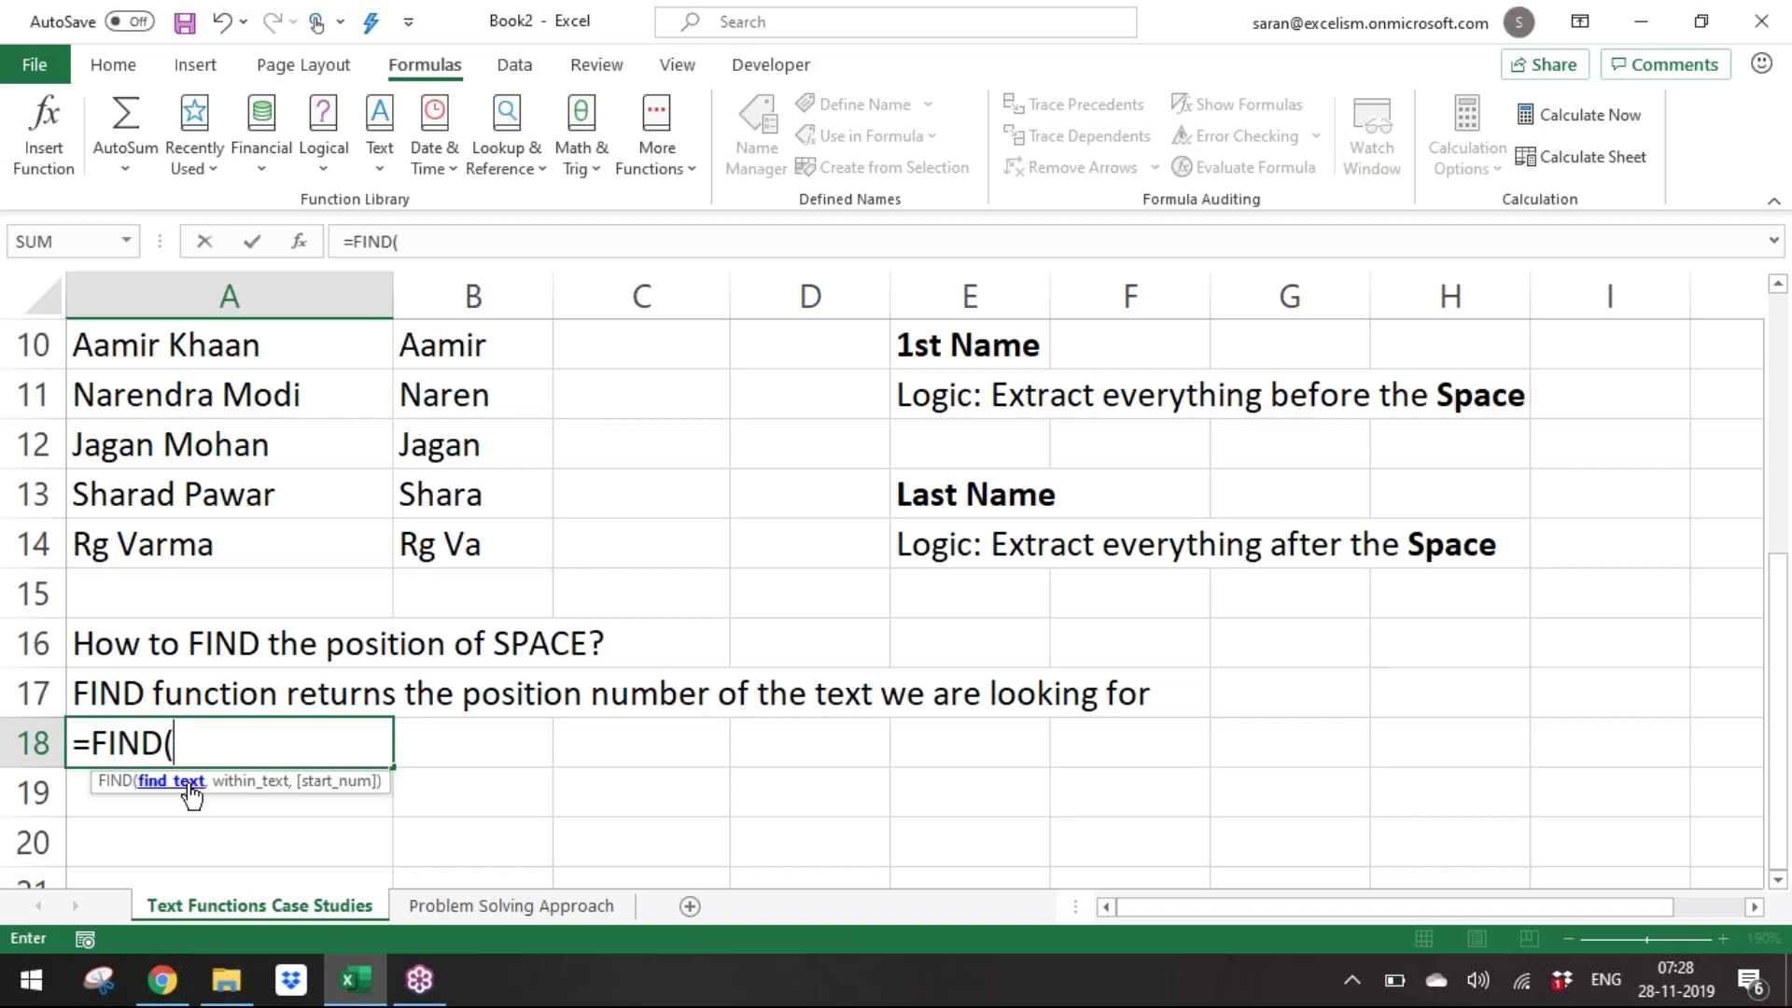
{"action": "left_click", "coordinate": [212, 365]}
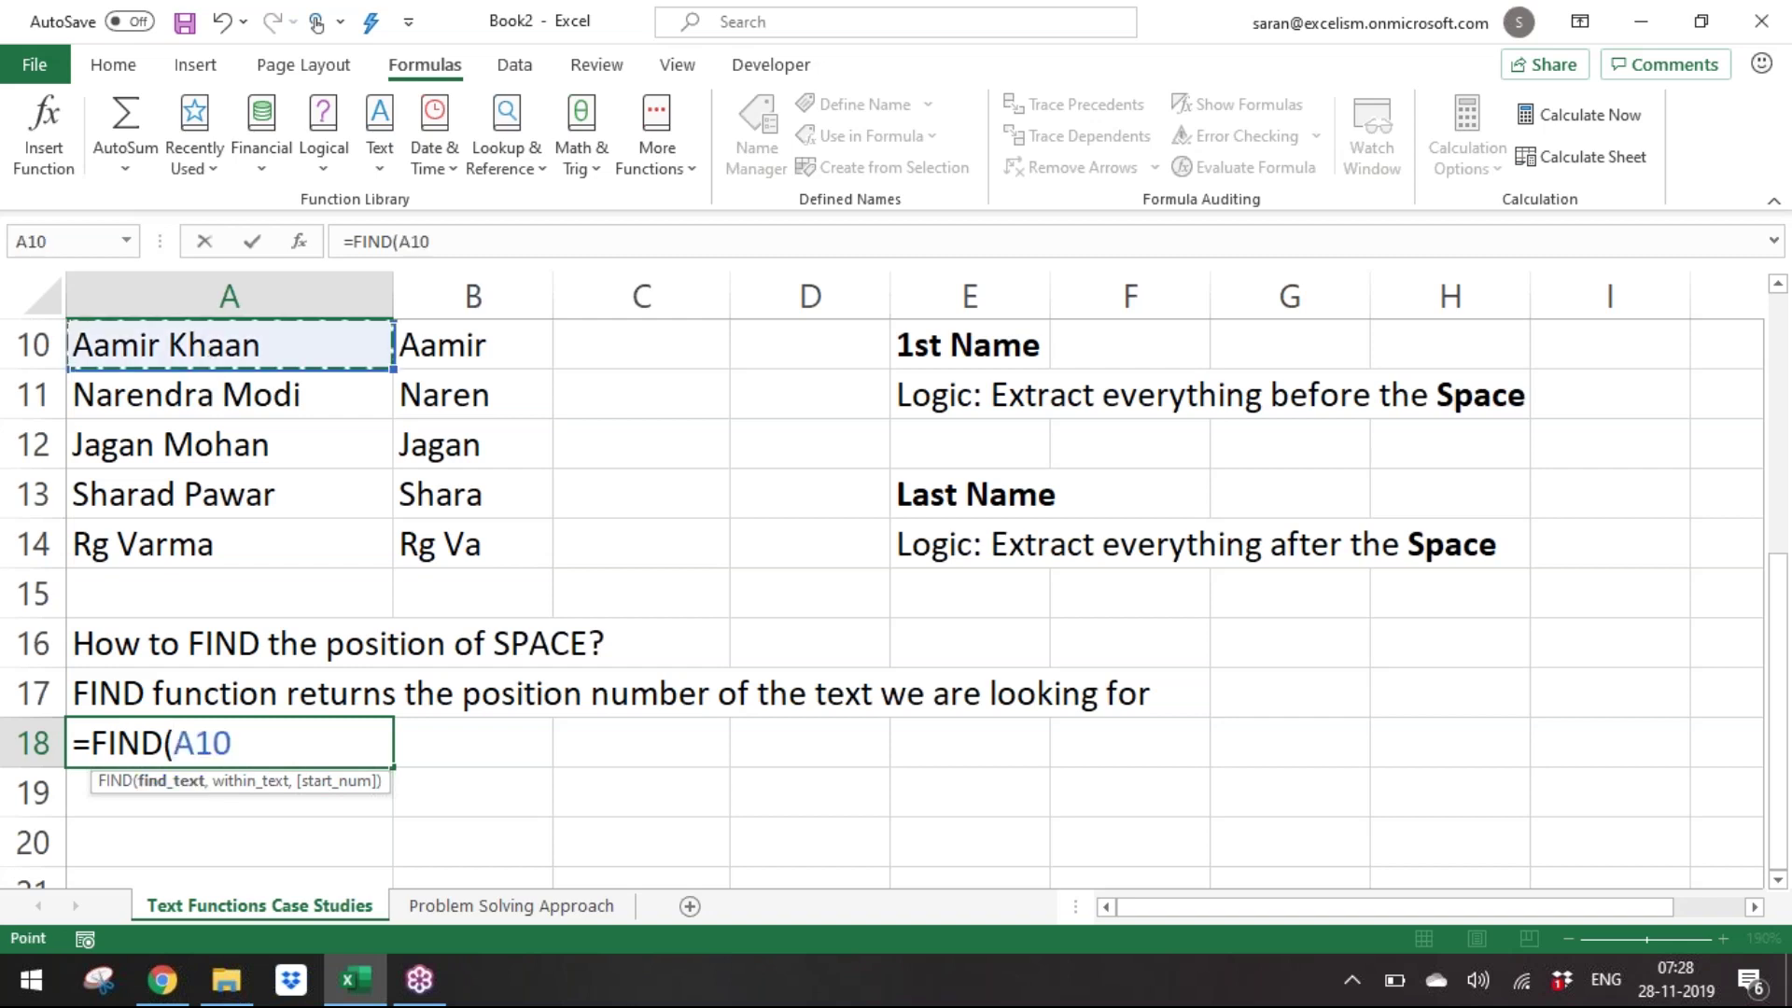
{"action": "type", "text": ","}
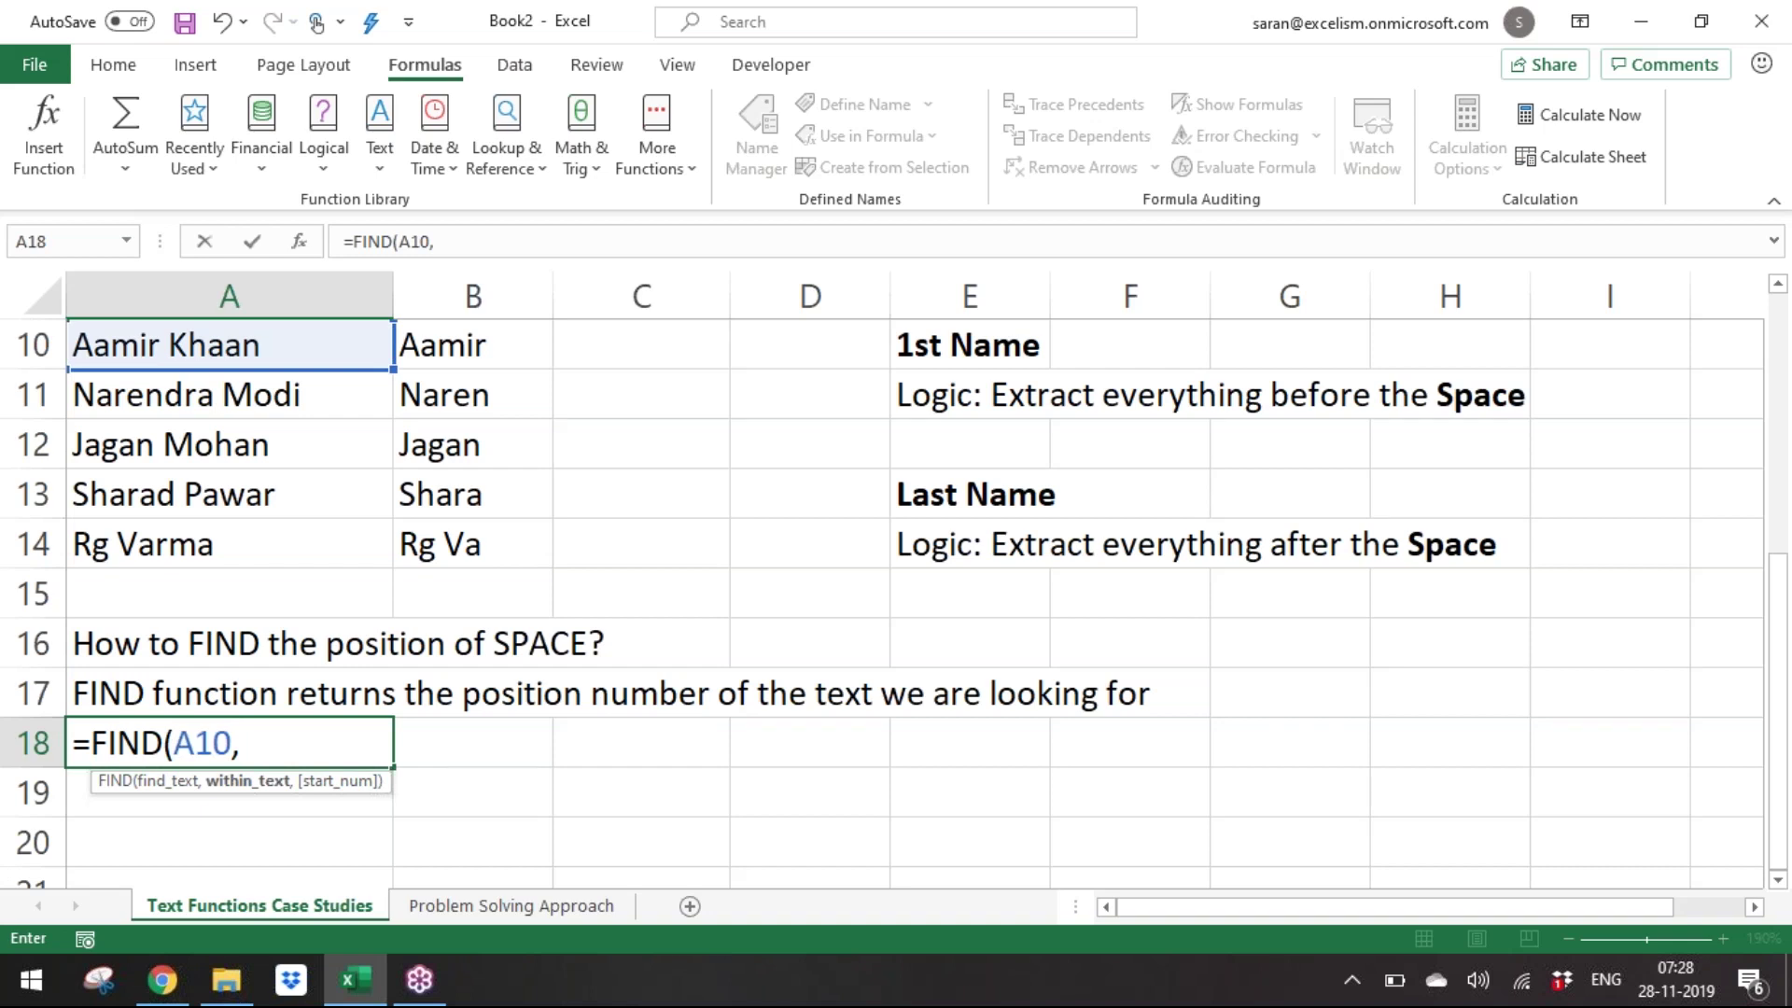
{"action": "key", "text": "BackSpace"}
{"action": "key", "text": "BackSpace"}
{"action": "key", "text": "BackSpace"}
{"action": "key", "text": "BackSpace"}
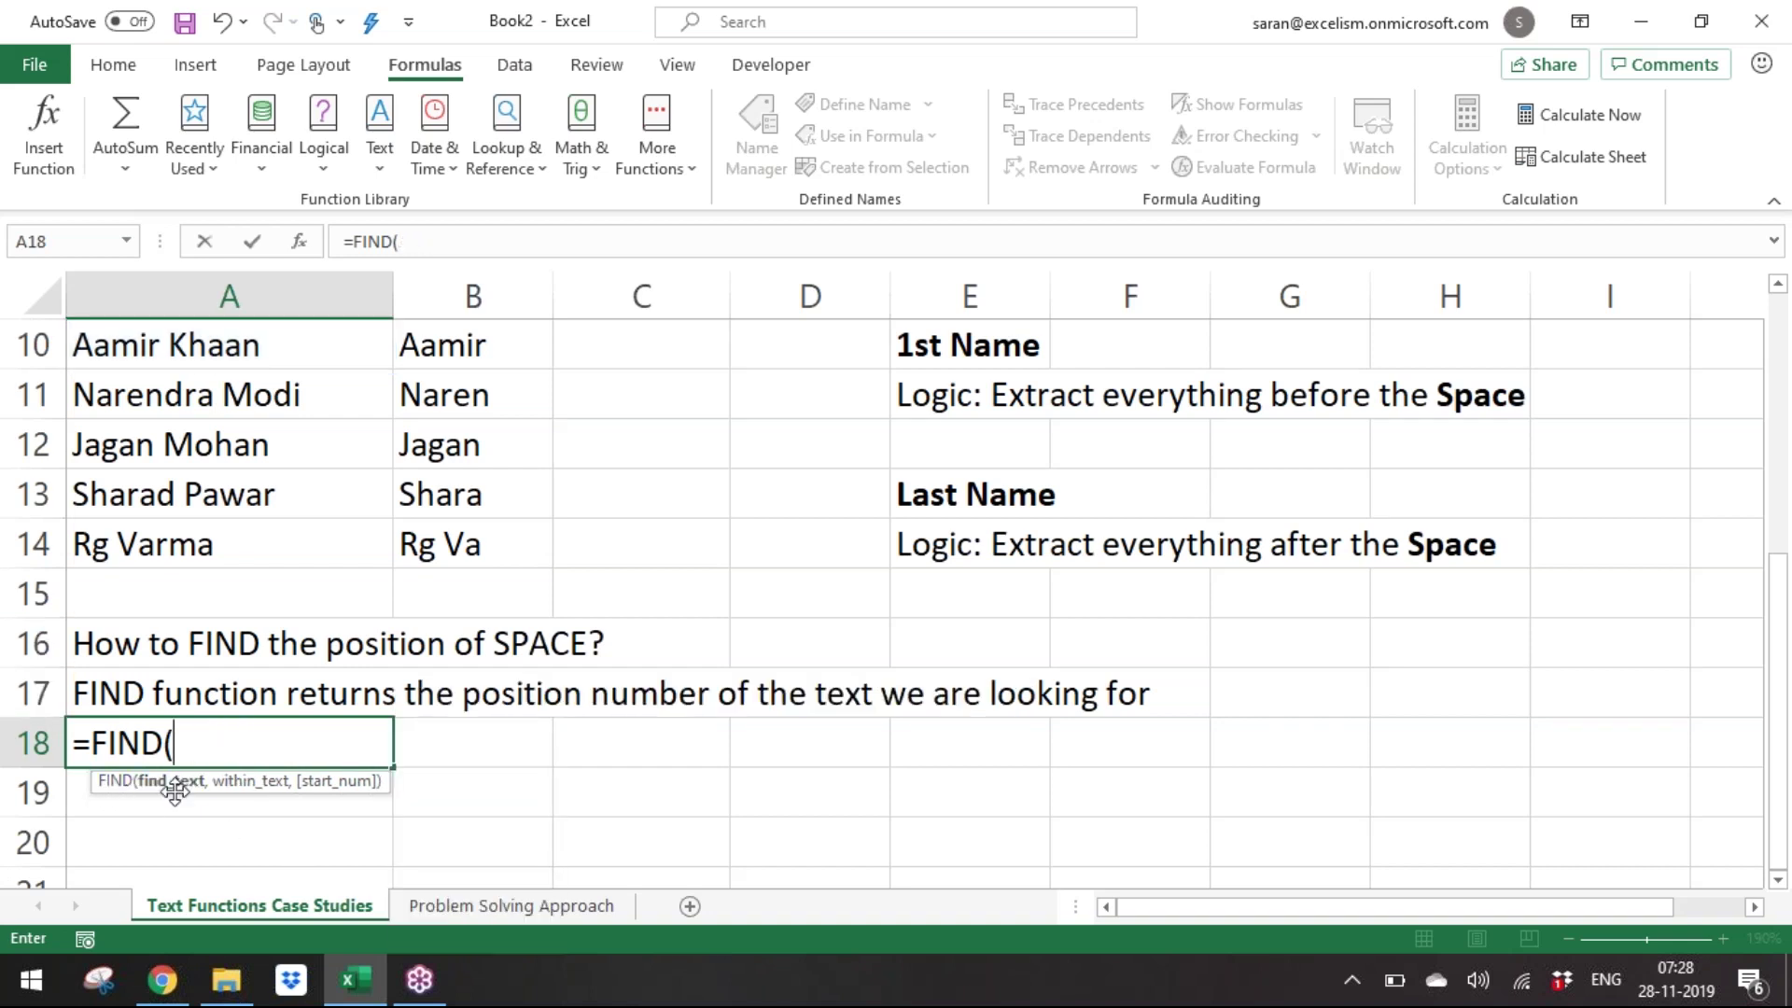
{"action": "type", "text": "\" \","}
{"action": "left_click", "coordinate": [195, 745]}
{"action": "left_click_drag", "start_coordinate": [174, 742], "coordinate": [210, 739]}
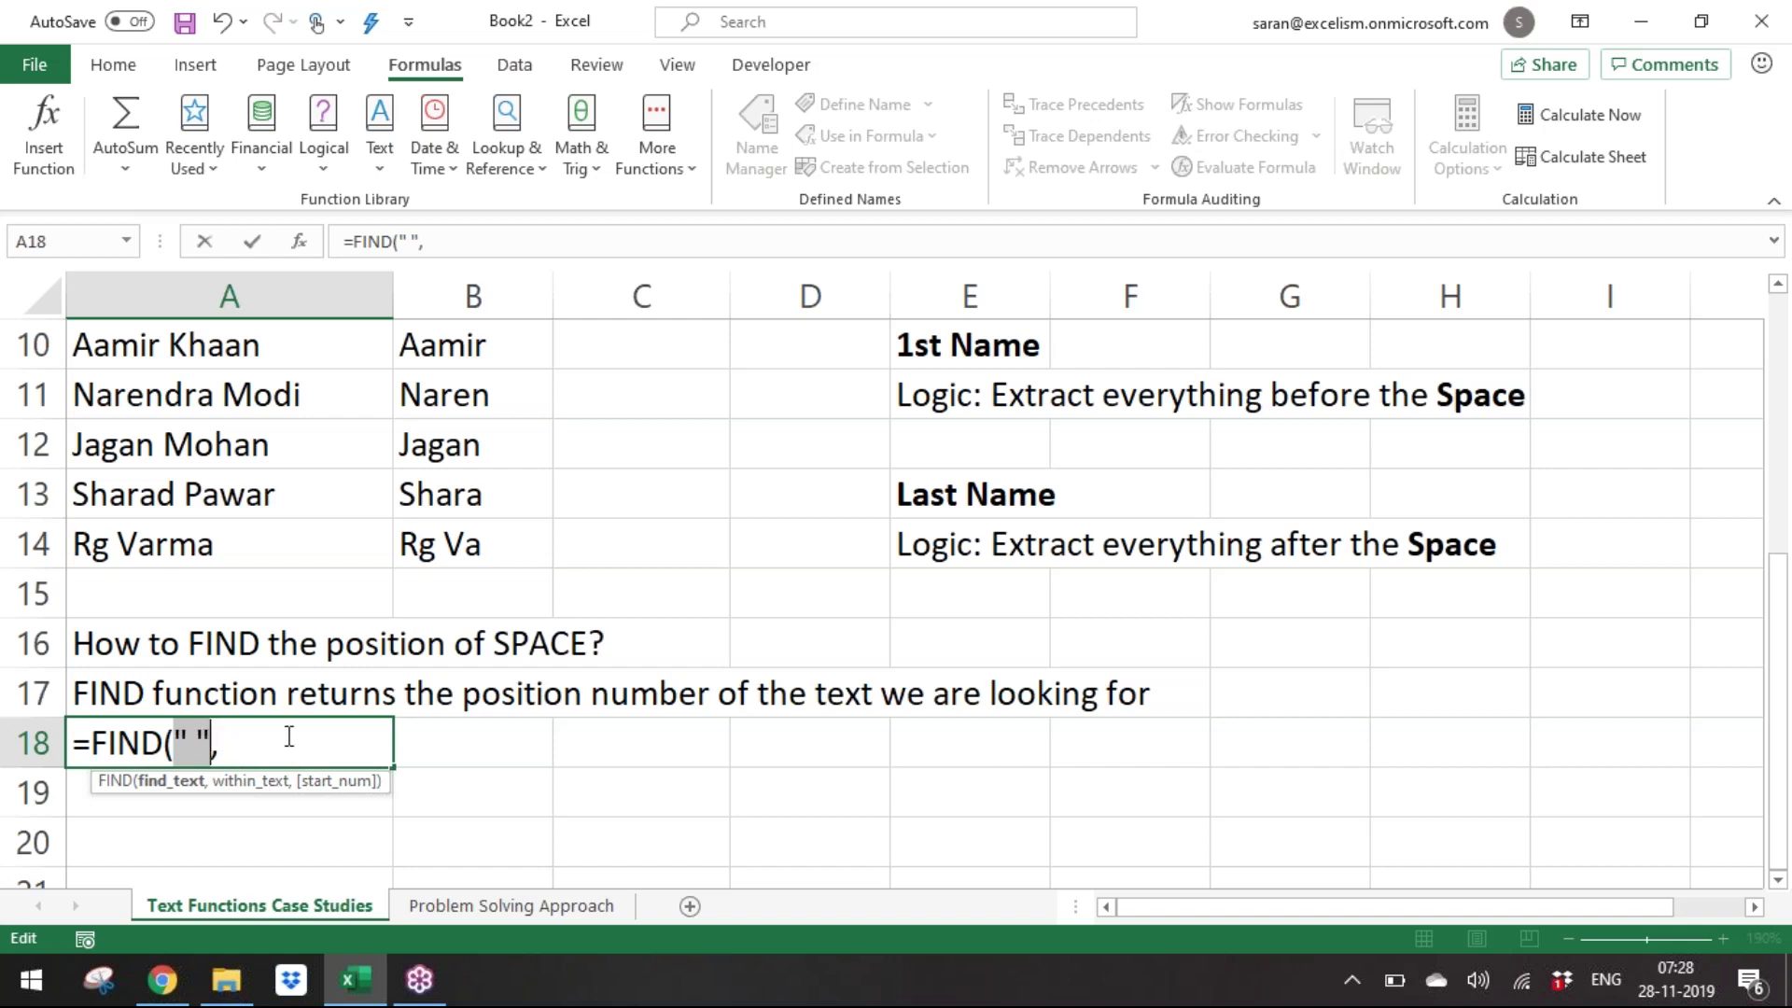
{"action": "left_click", "coordinate": [224, 743]}
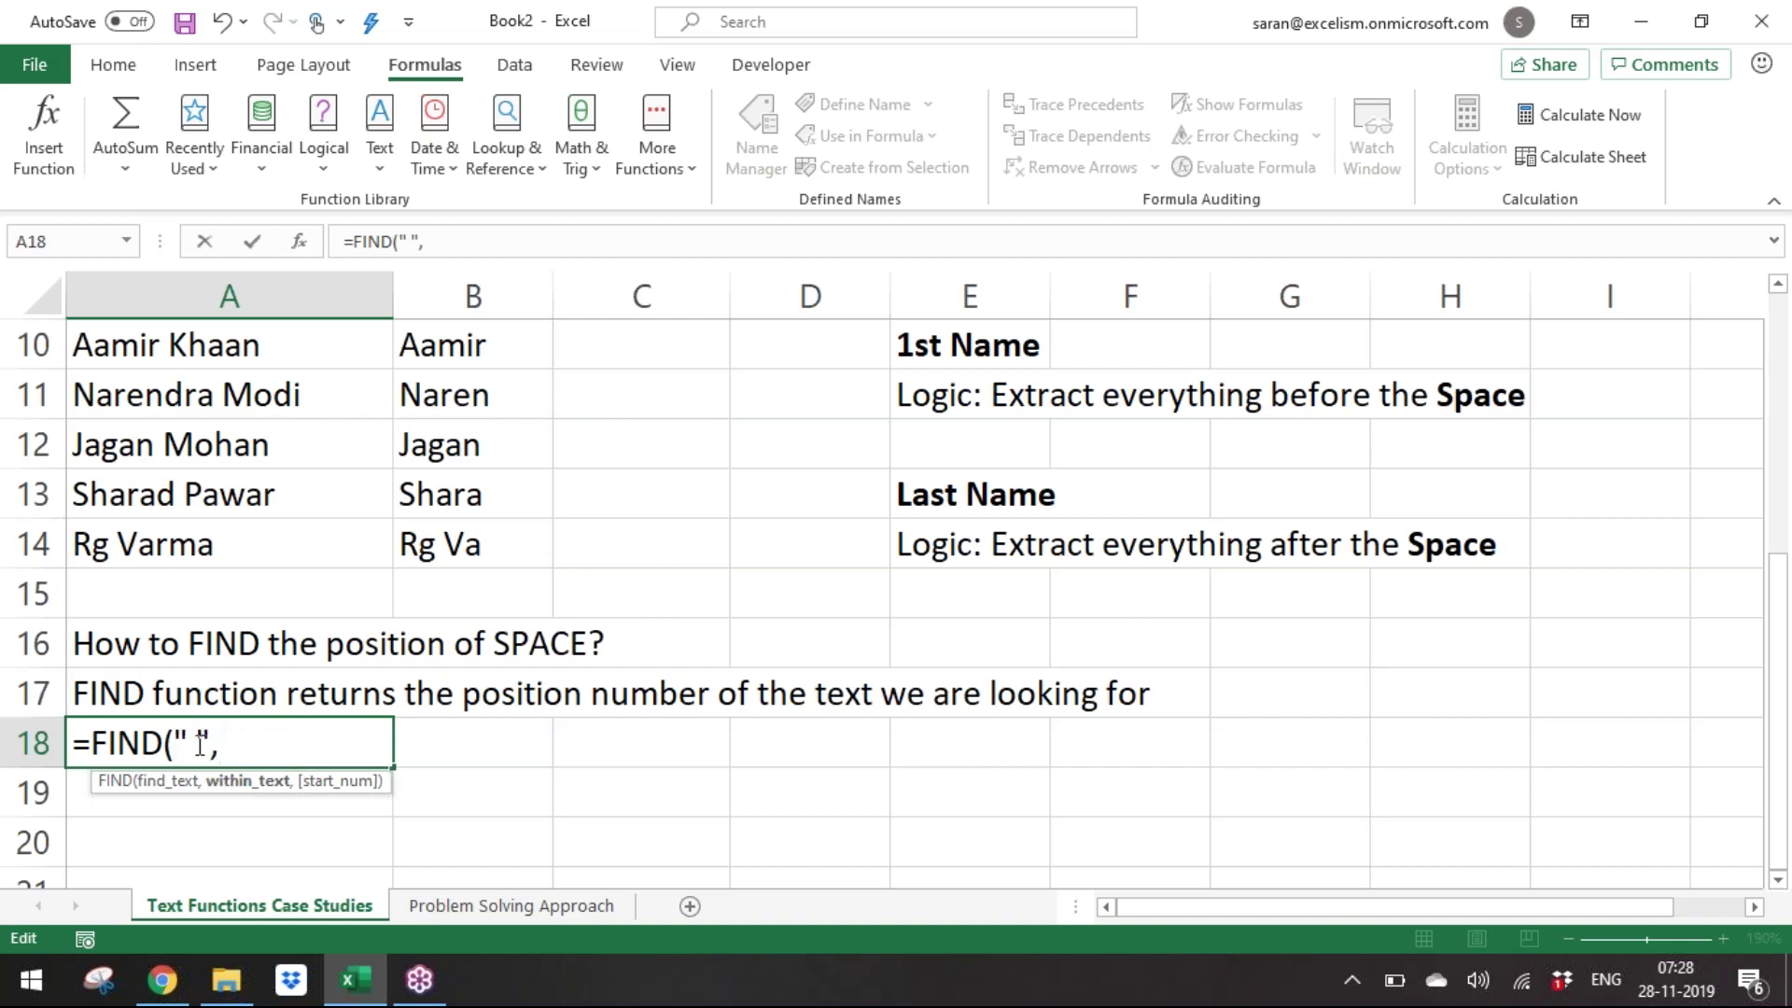
{"action": "left_click", "coordinate": [160, 341]}
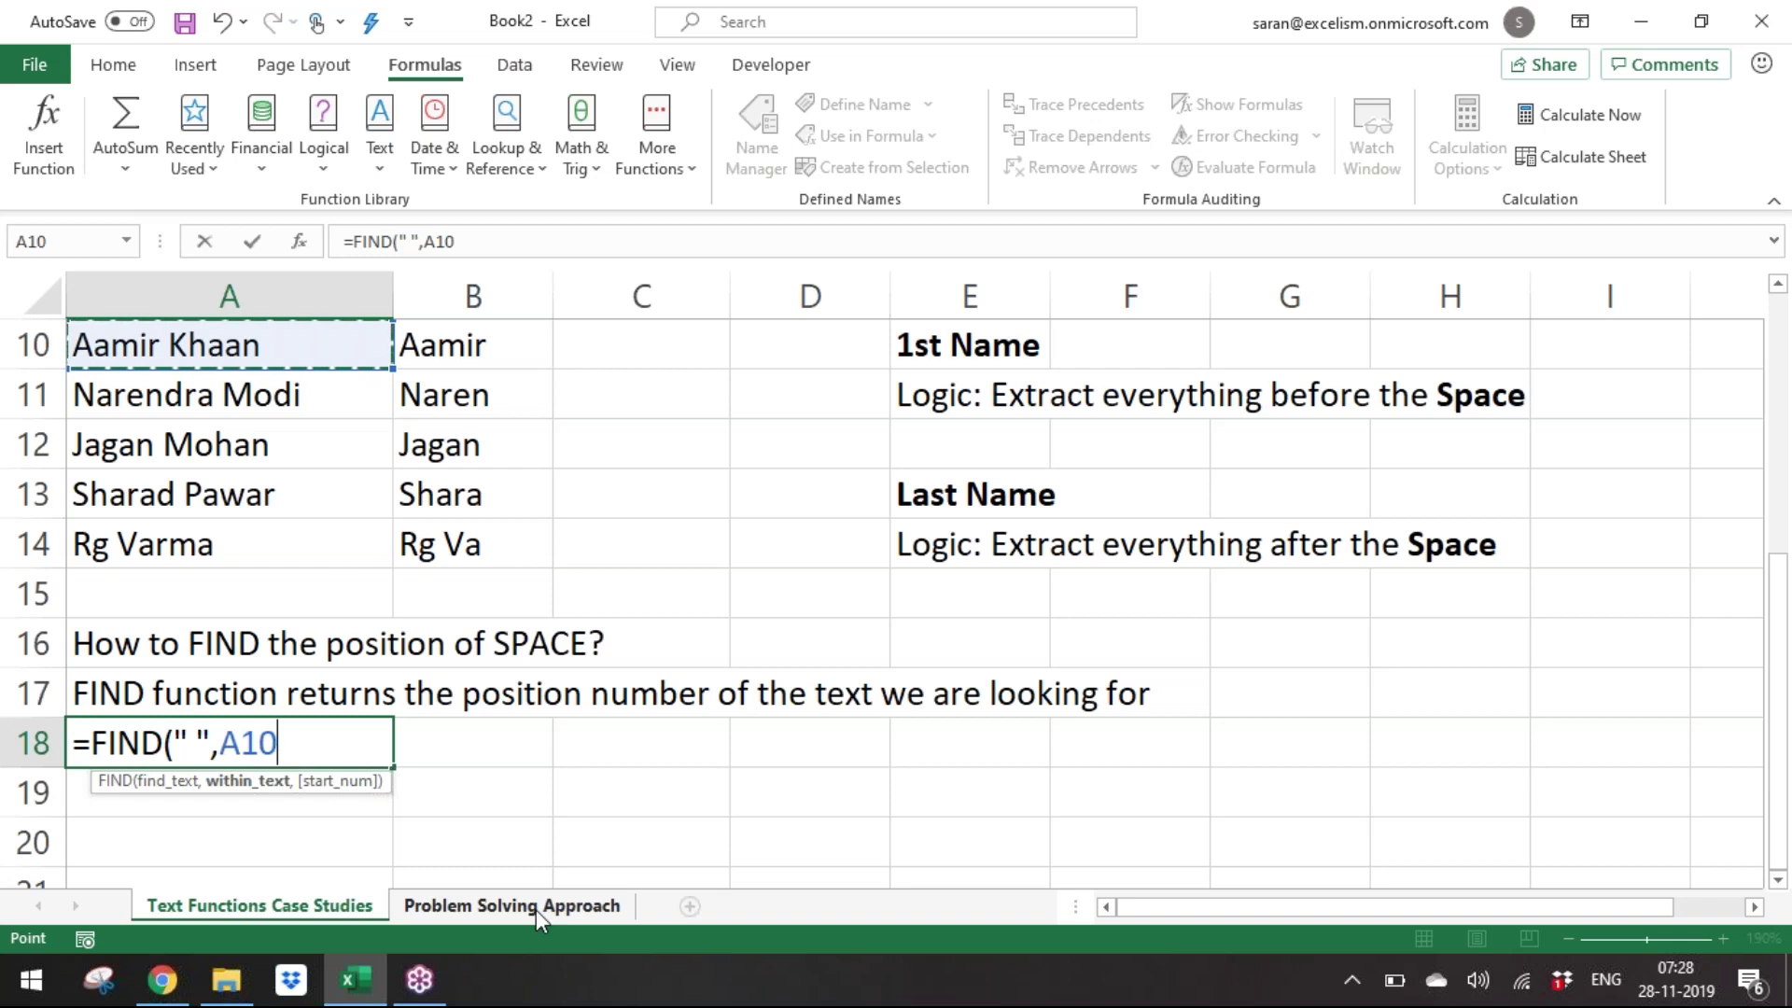
{"action": "type", "text": ")"}
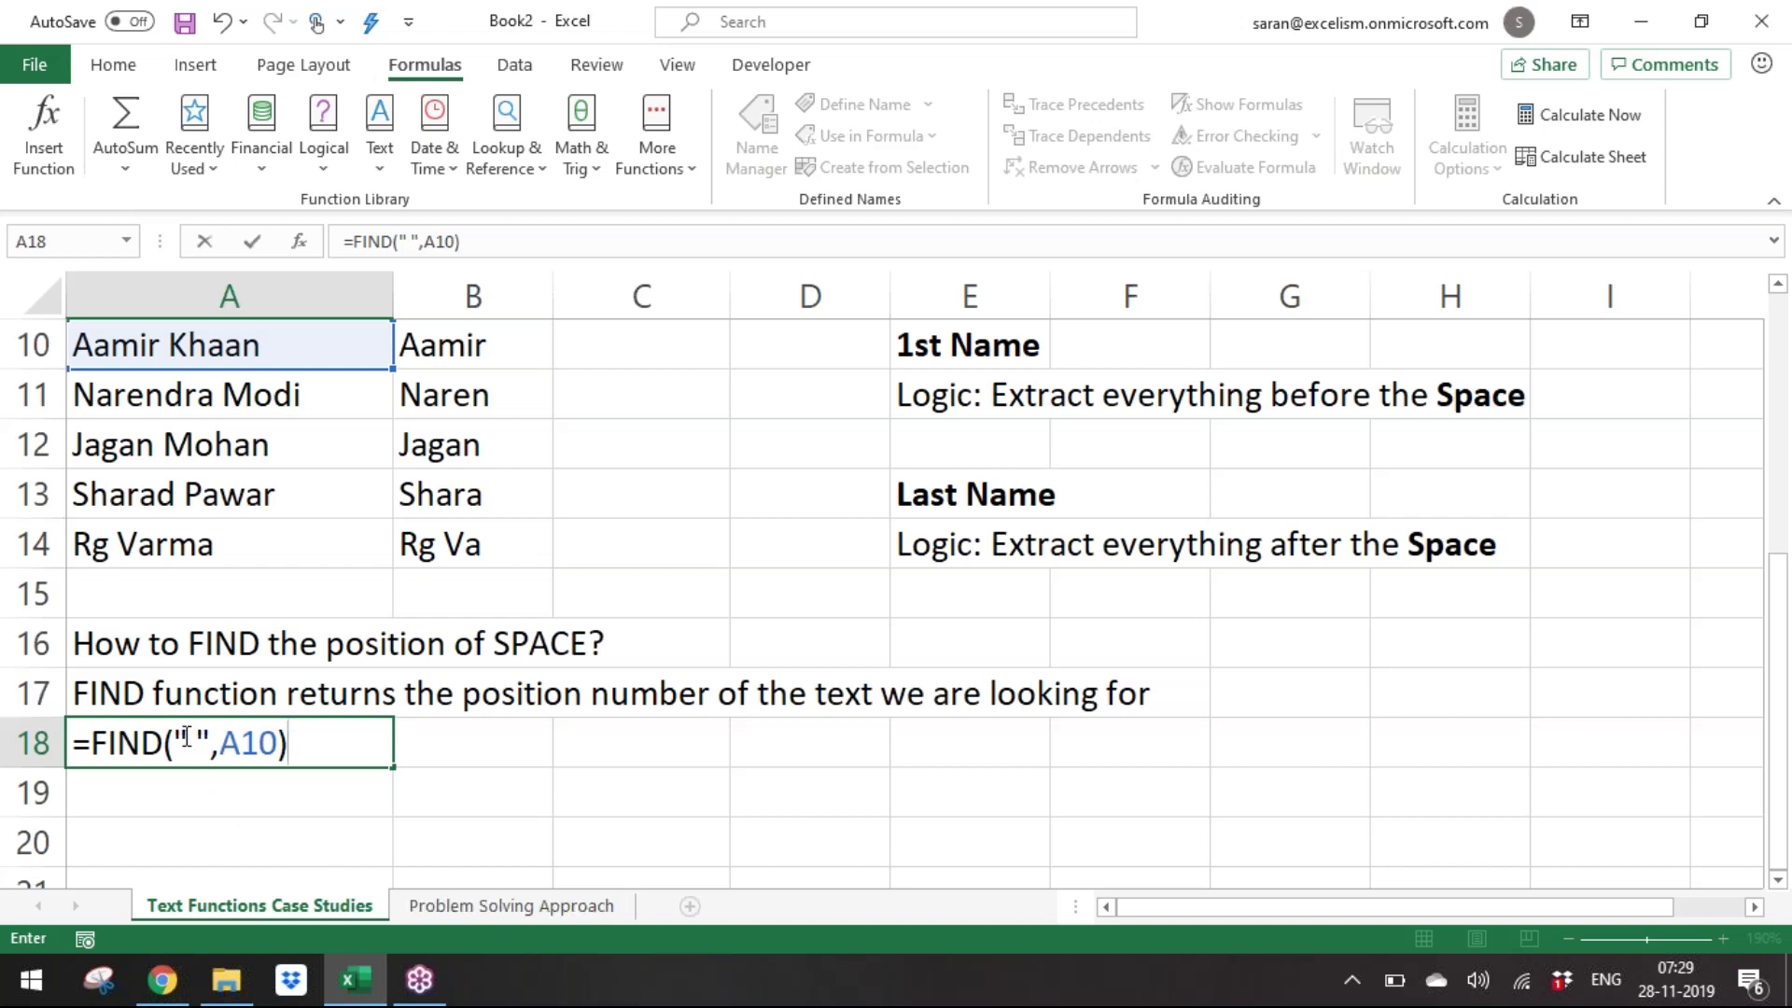
{"action": "left_click", "coordinate": [186, 738]}
{"action": "left_click", "coordinate": [175, 783]}
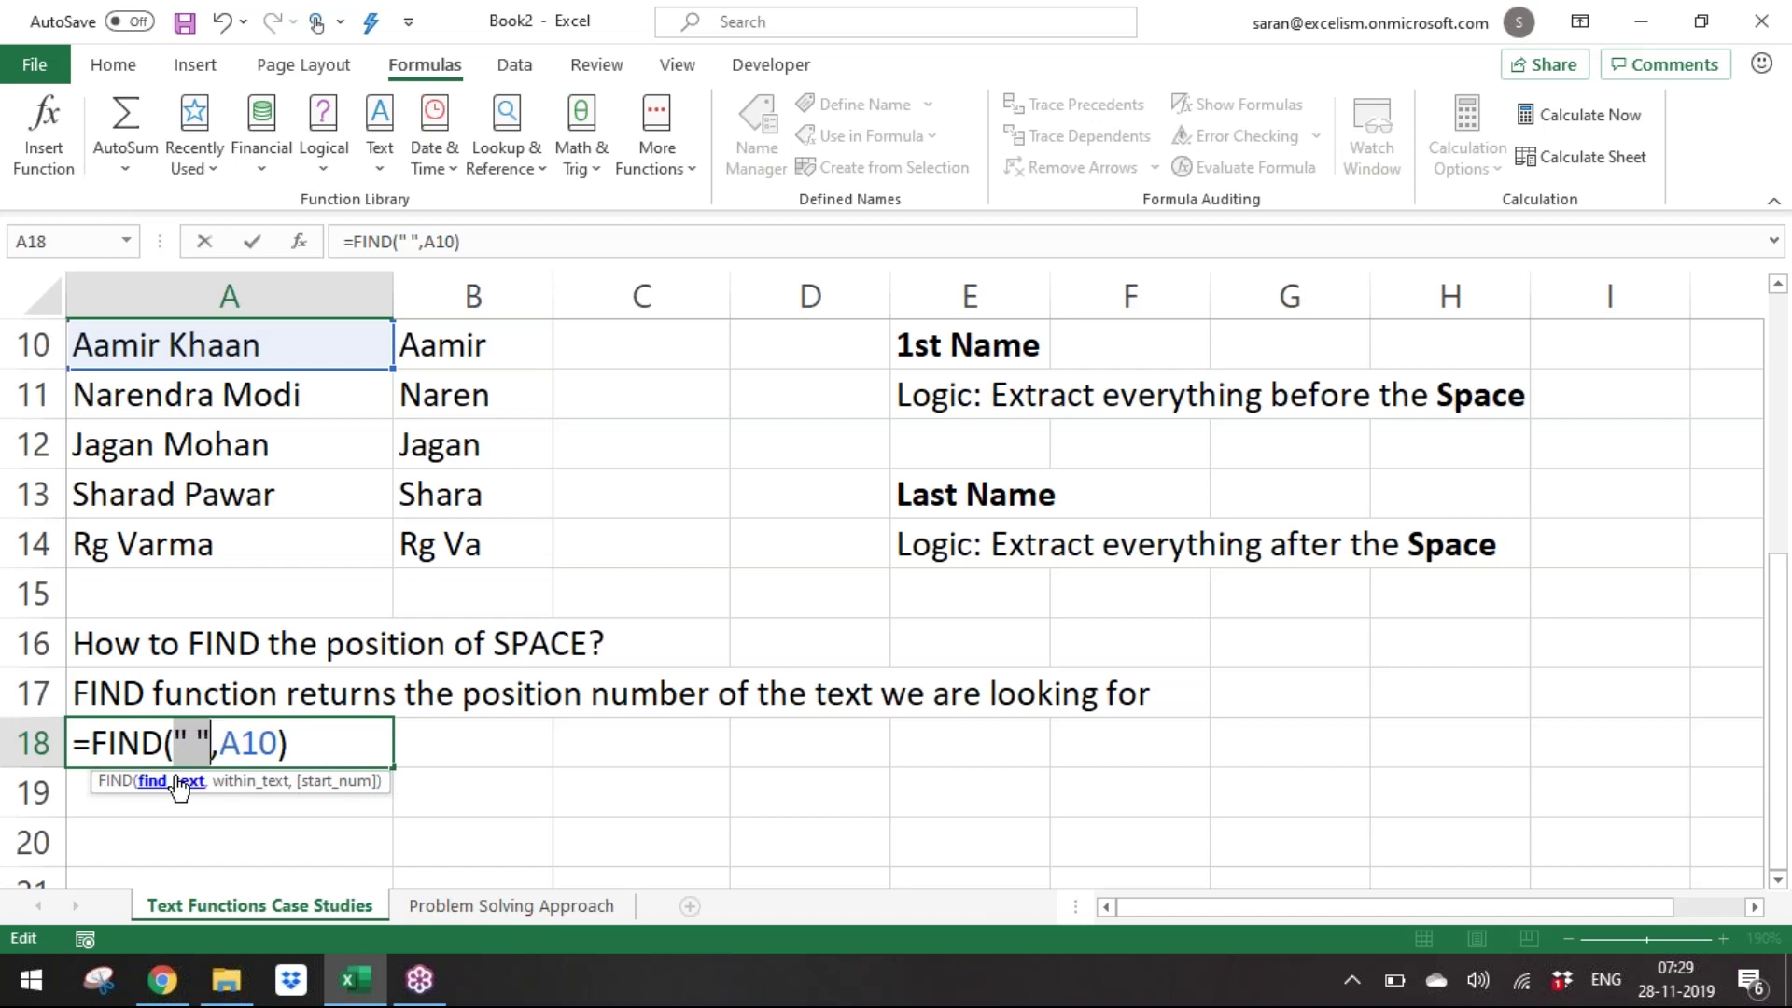
{"action": "left_click", "coordinate": [250, 786]}
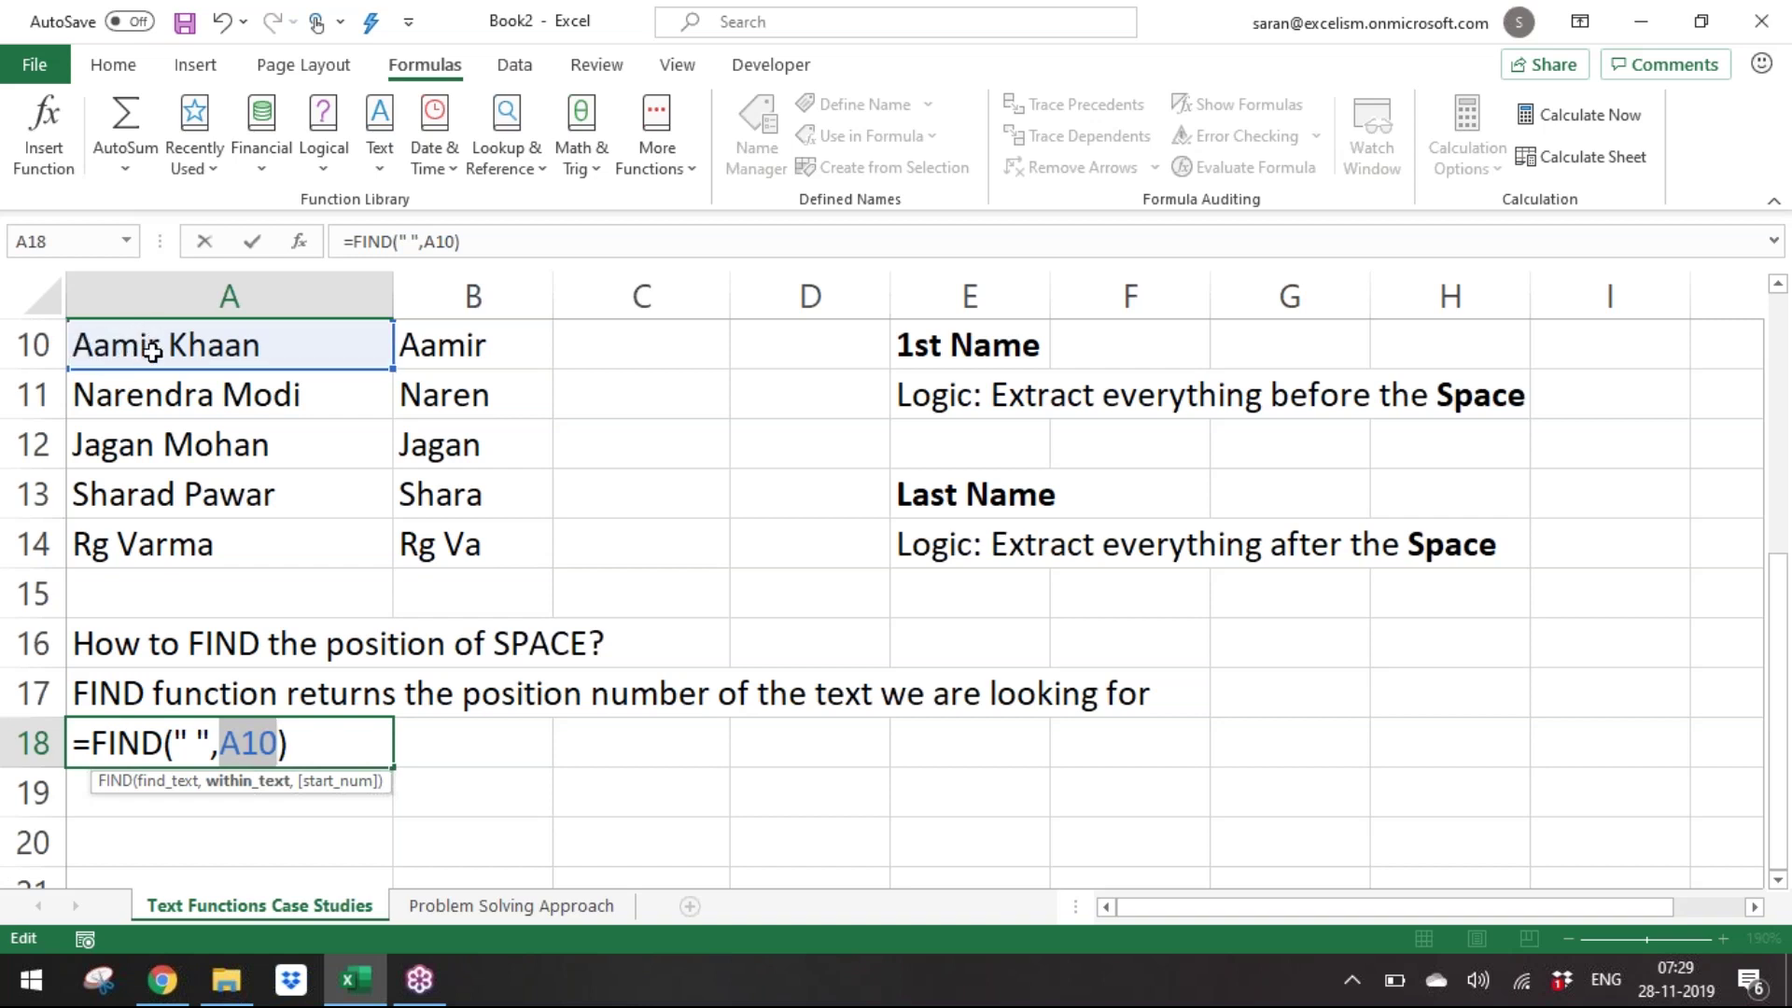
{"action": "key", "text": "Return"}
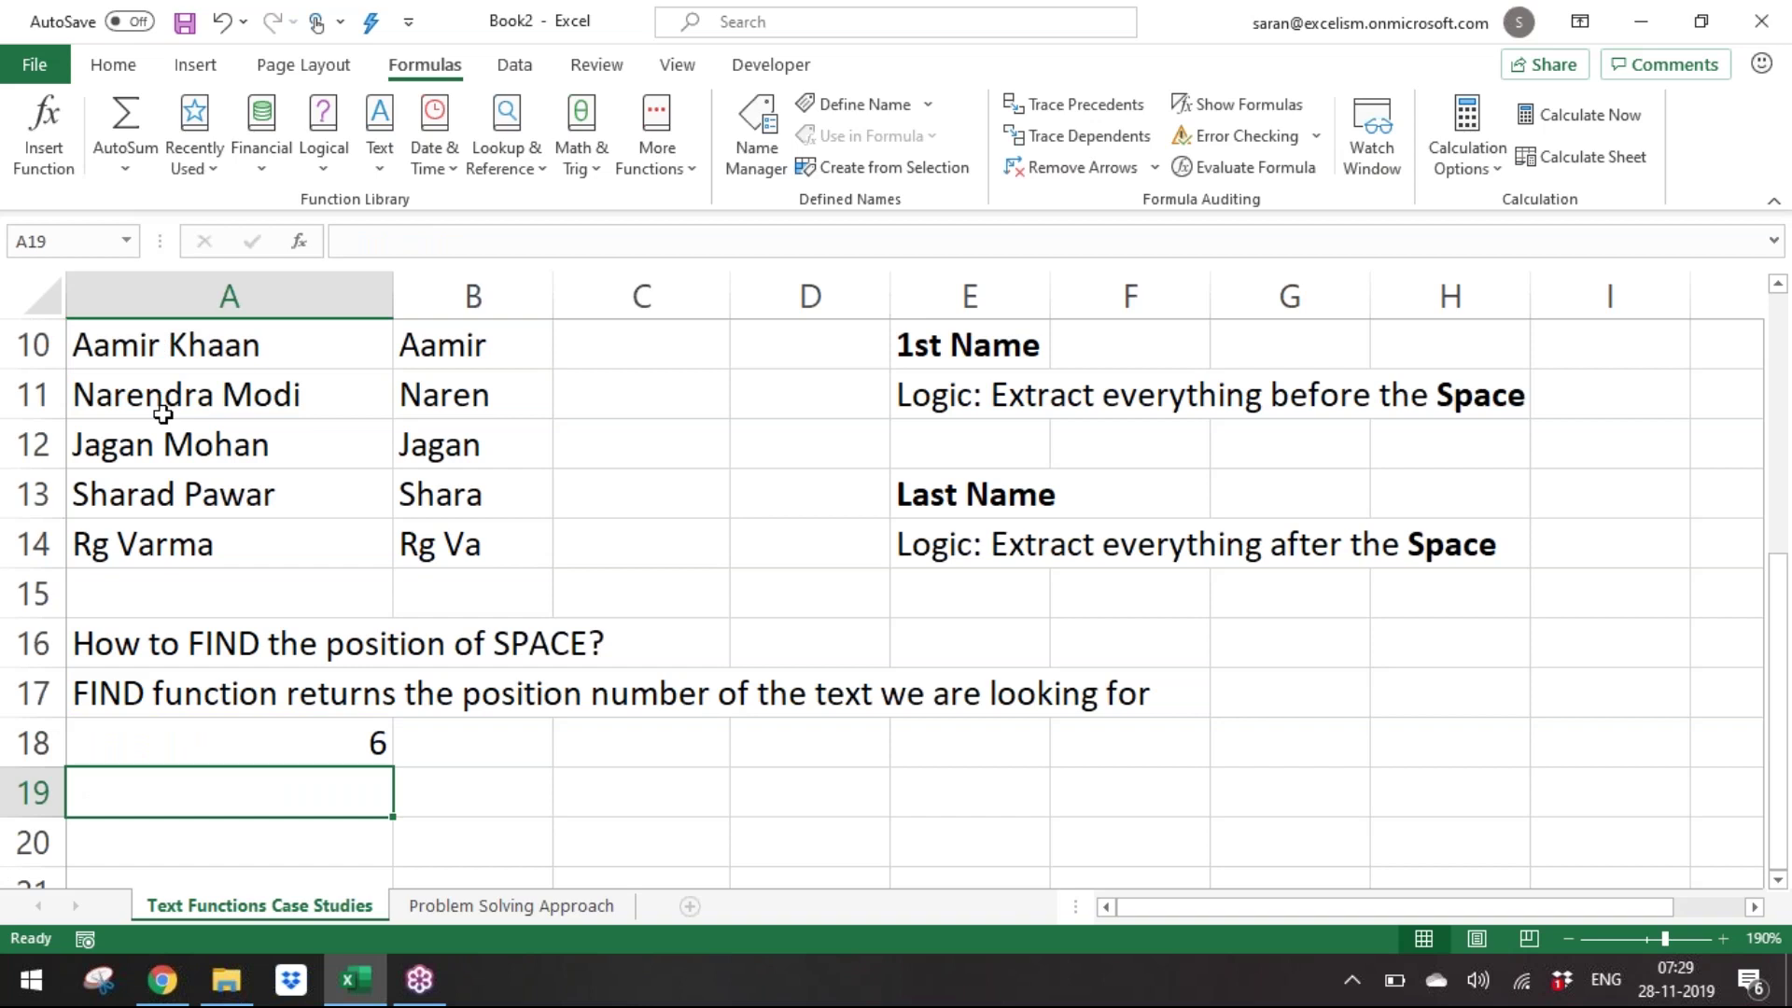
Put =FORMULATEXT(A18) in B18 to show the FIND formula as text.
{"action": "key", "text": "Up"}
{"action": "key", "text": "Right"}
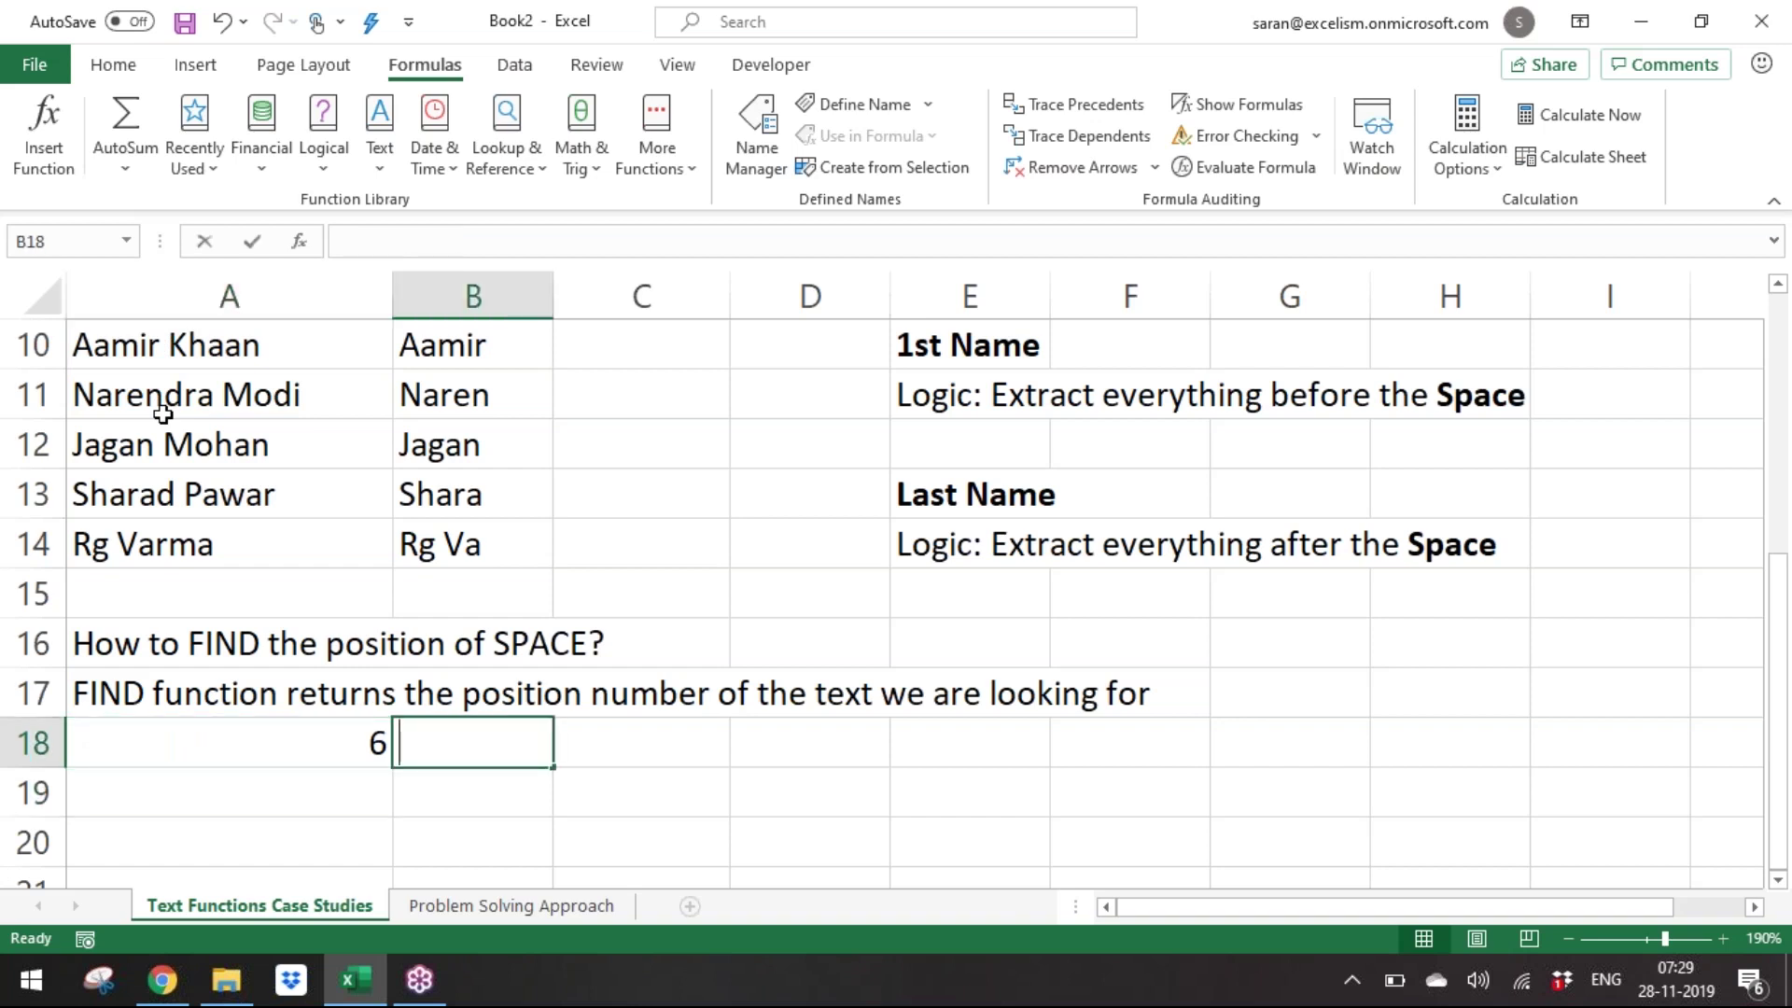
{"action": "type", "text": "=form"}
{"action": "key", "text": "Tab"}
{"action": "key", "text": "Left"}
{"action": "key", "text": "Return"}
Enter =FIND(" ",A11) in A19, returning 9.
{"action": "key", "text": "Left"}
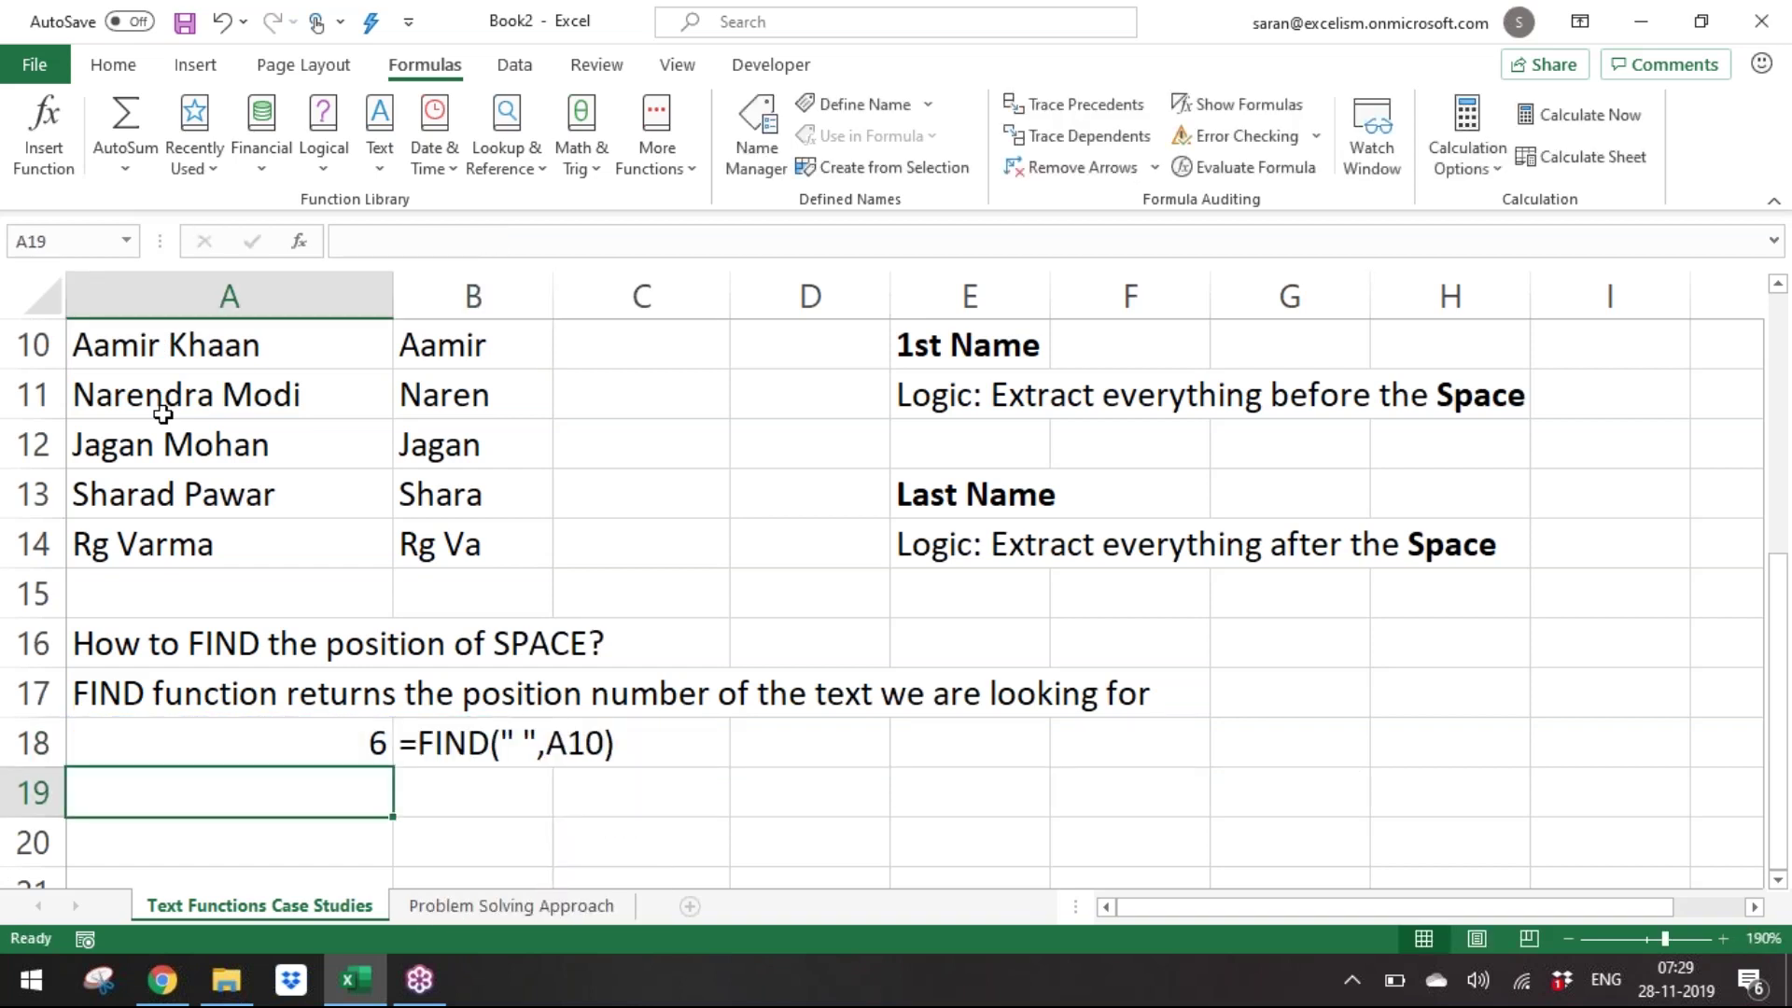
{"action": "key", "text": "F2"}
{"action": "type", "text": "=fid"}
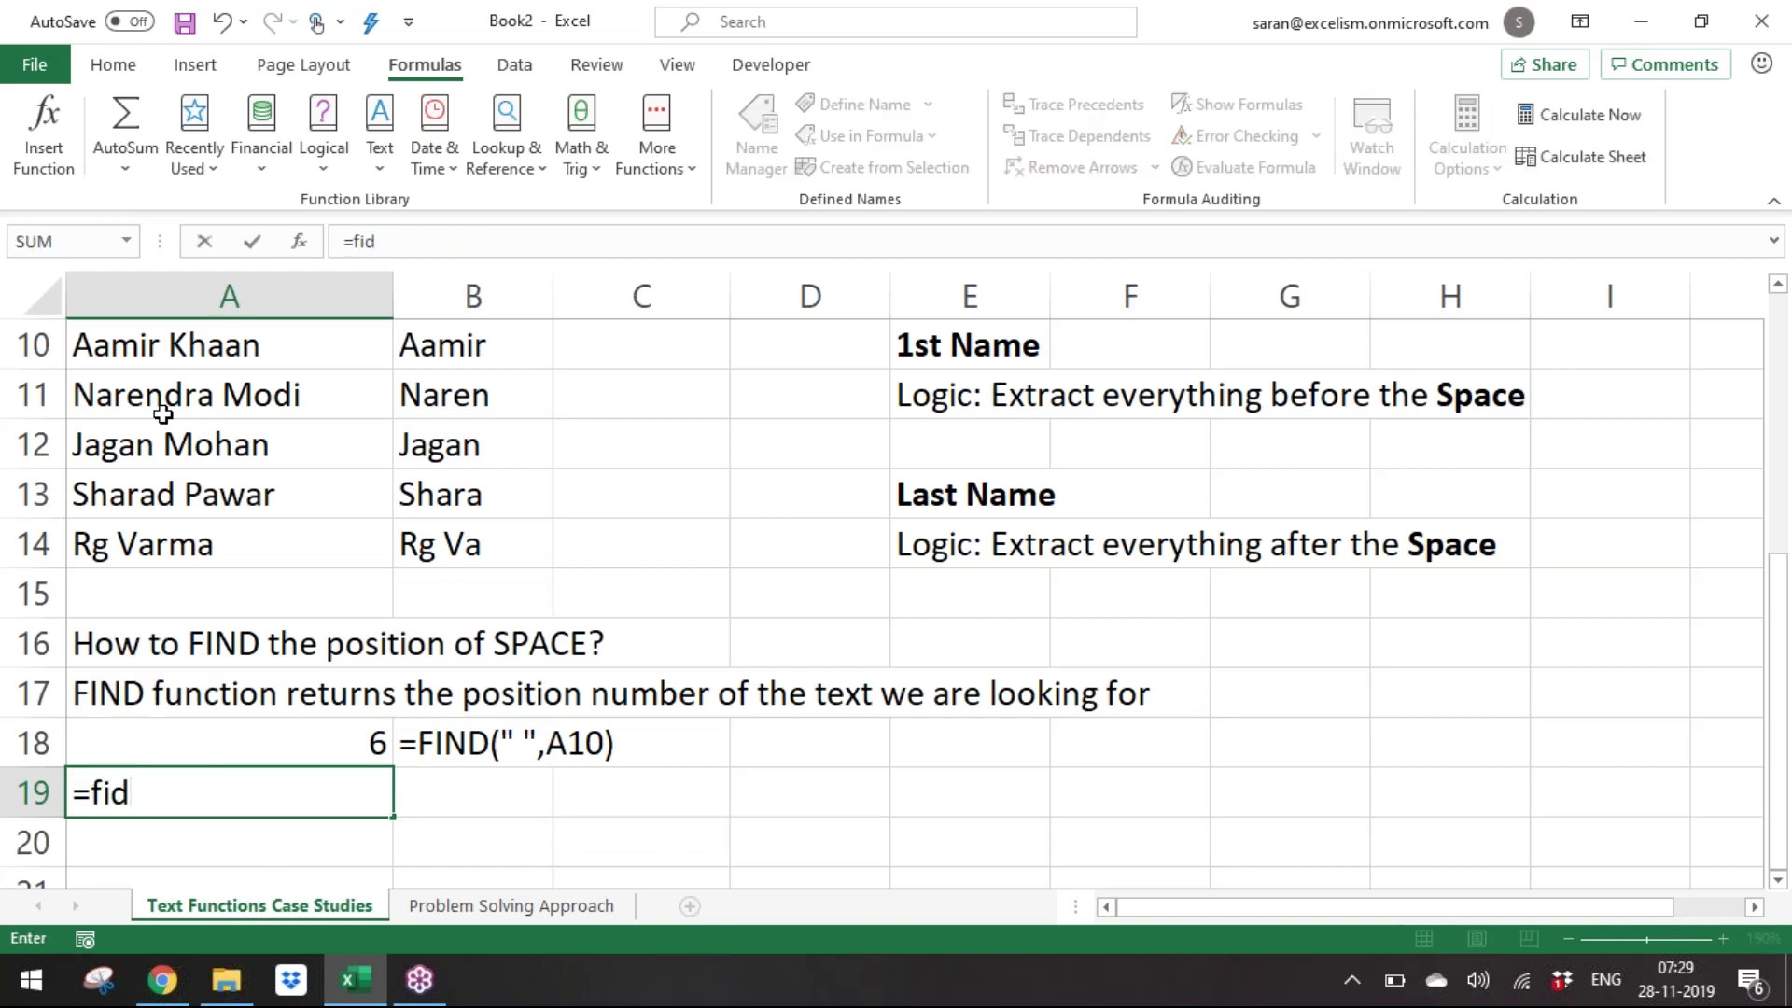
{"action": "key", "text": "BackSpace"}
{"action": "type", "text": "nd"}
{"action": "key", "text": "Tab"}
{"action": "type", "text": "\" \","}
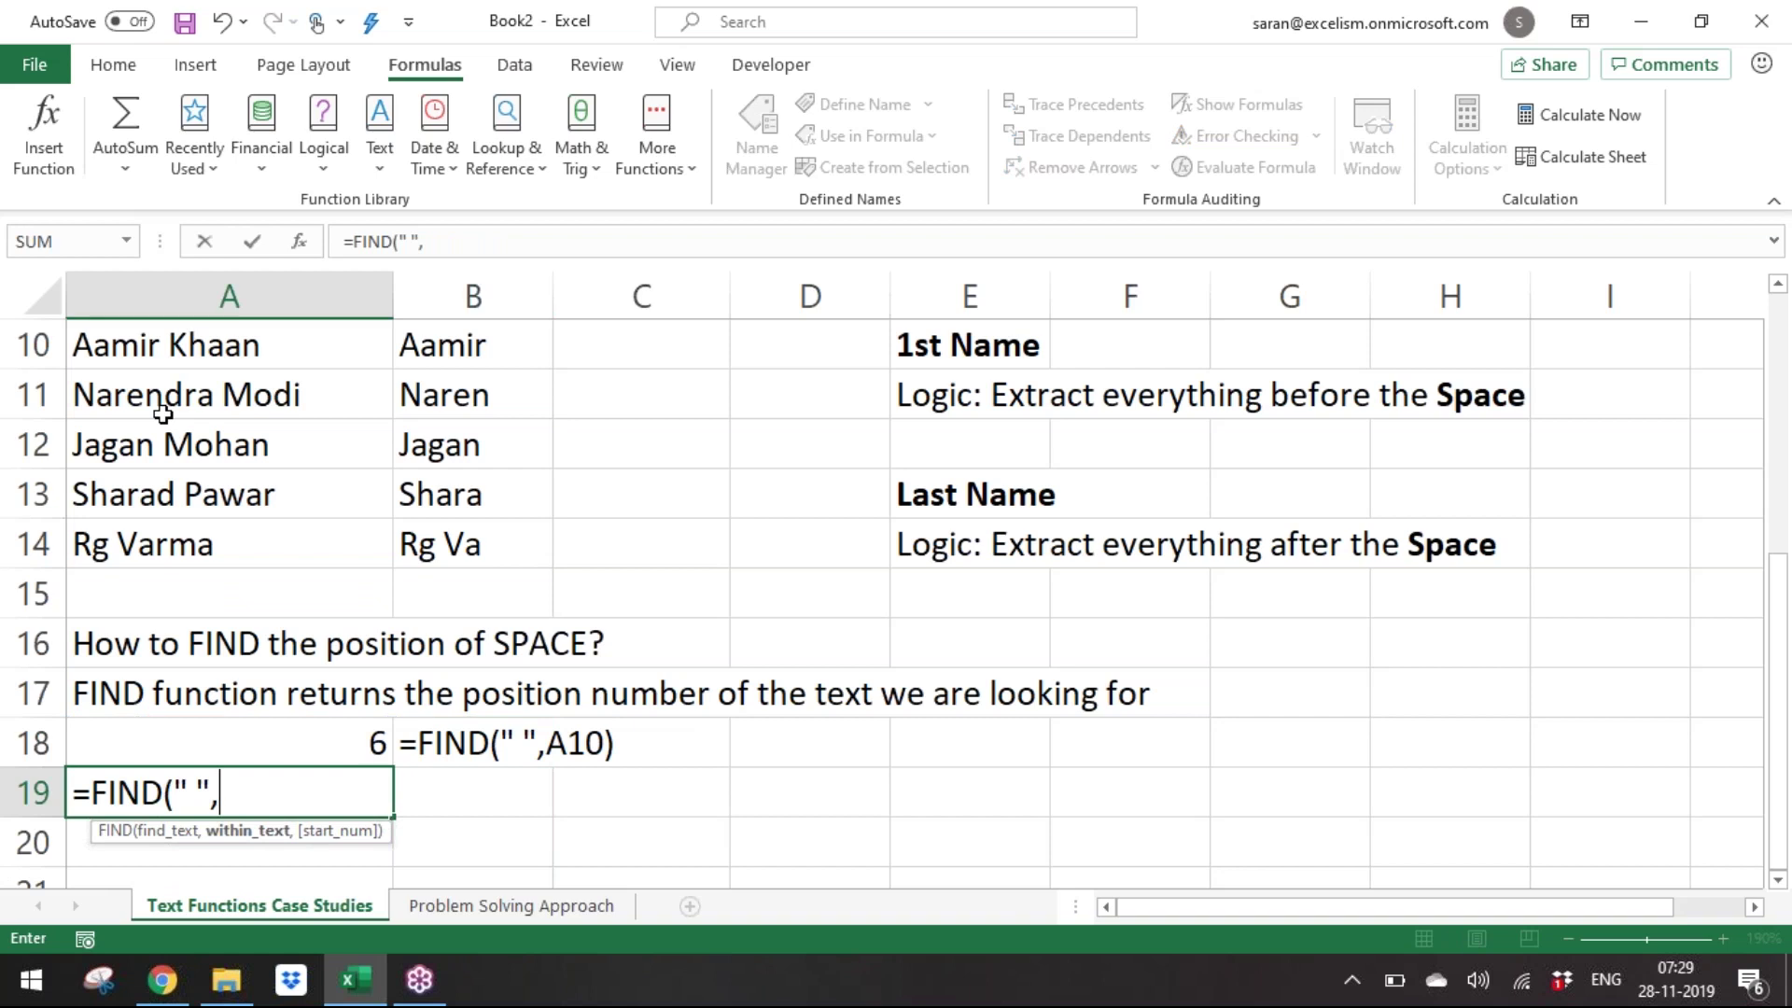
{"action": "key", "text": "Up"}
{"action": "key", "text": "Up"}
{"action": "key", "text": "Up"}
{"action": "key", "text": "Up"}
{"action": "key", "text": "Up"}
{"action": "key", "text": "Up"}
{"action": "key", "text": "Up"}
{"action": "key", "text": "Up"}
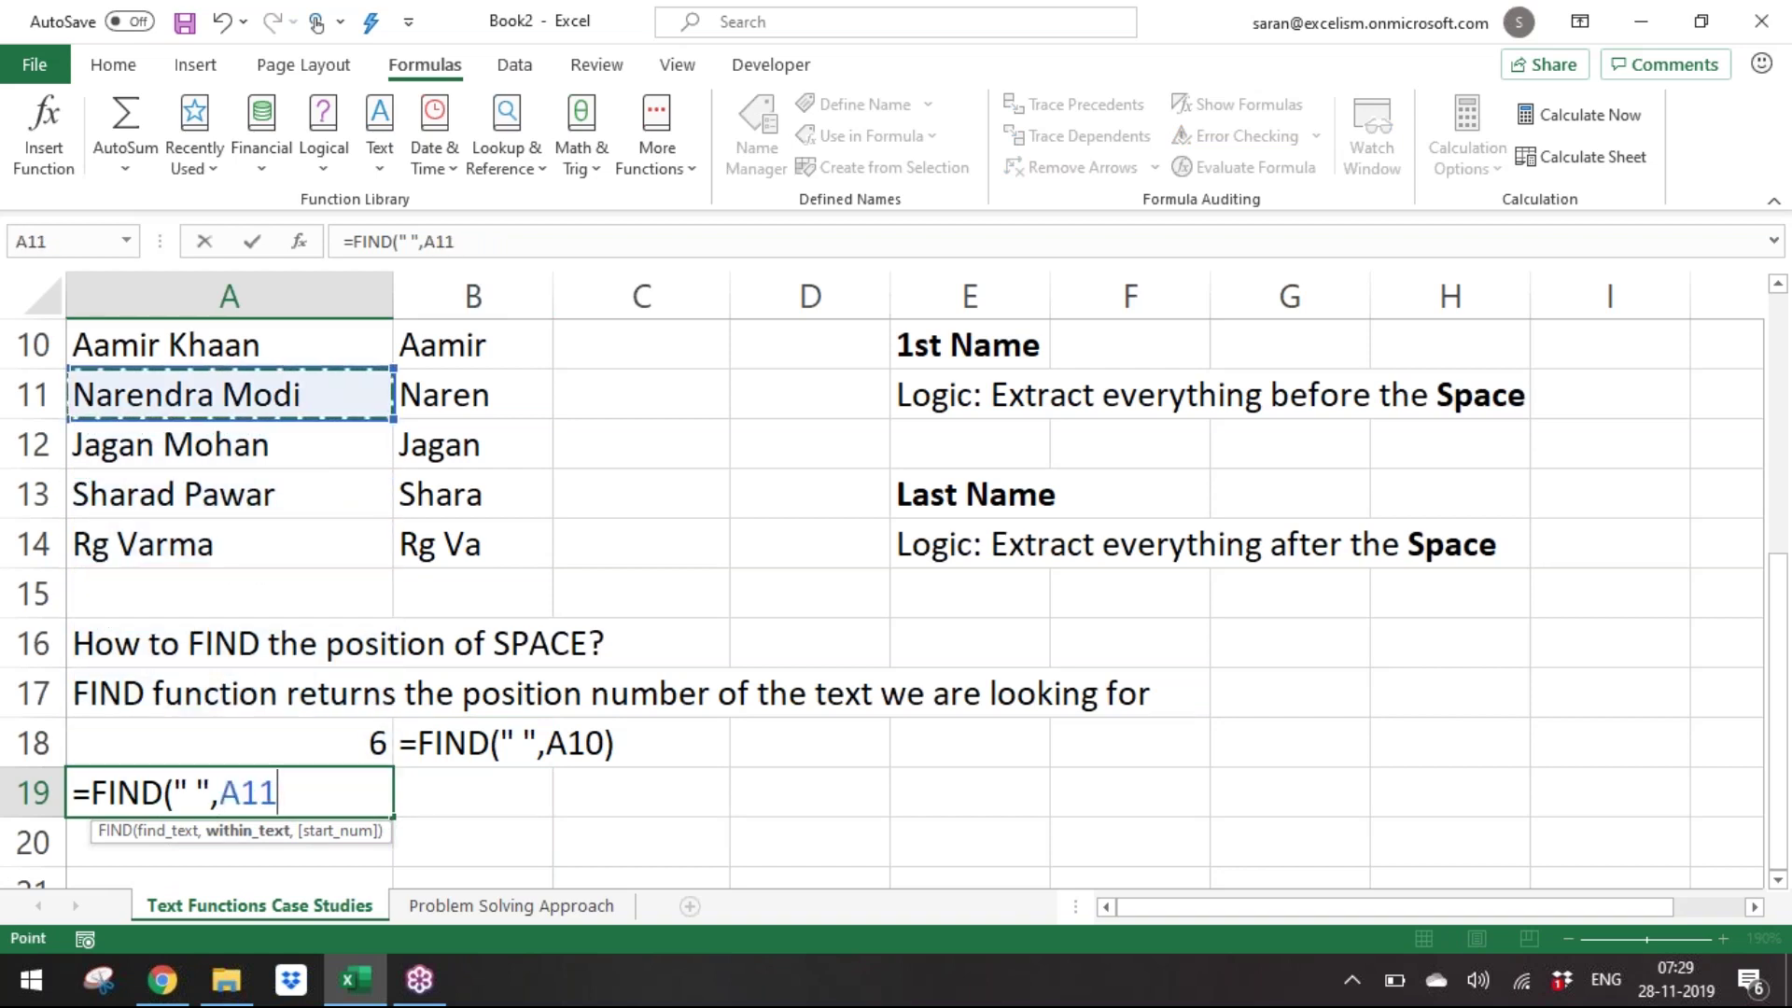
{"action": "type", "text": ")"}
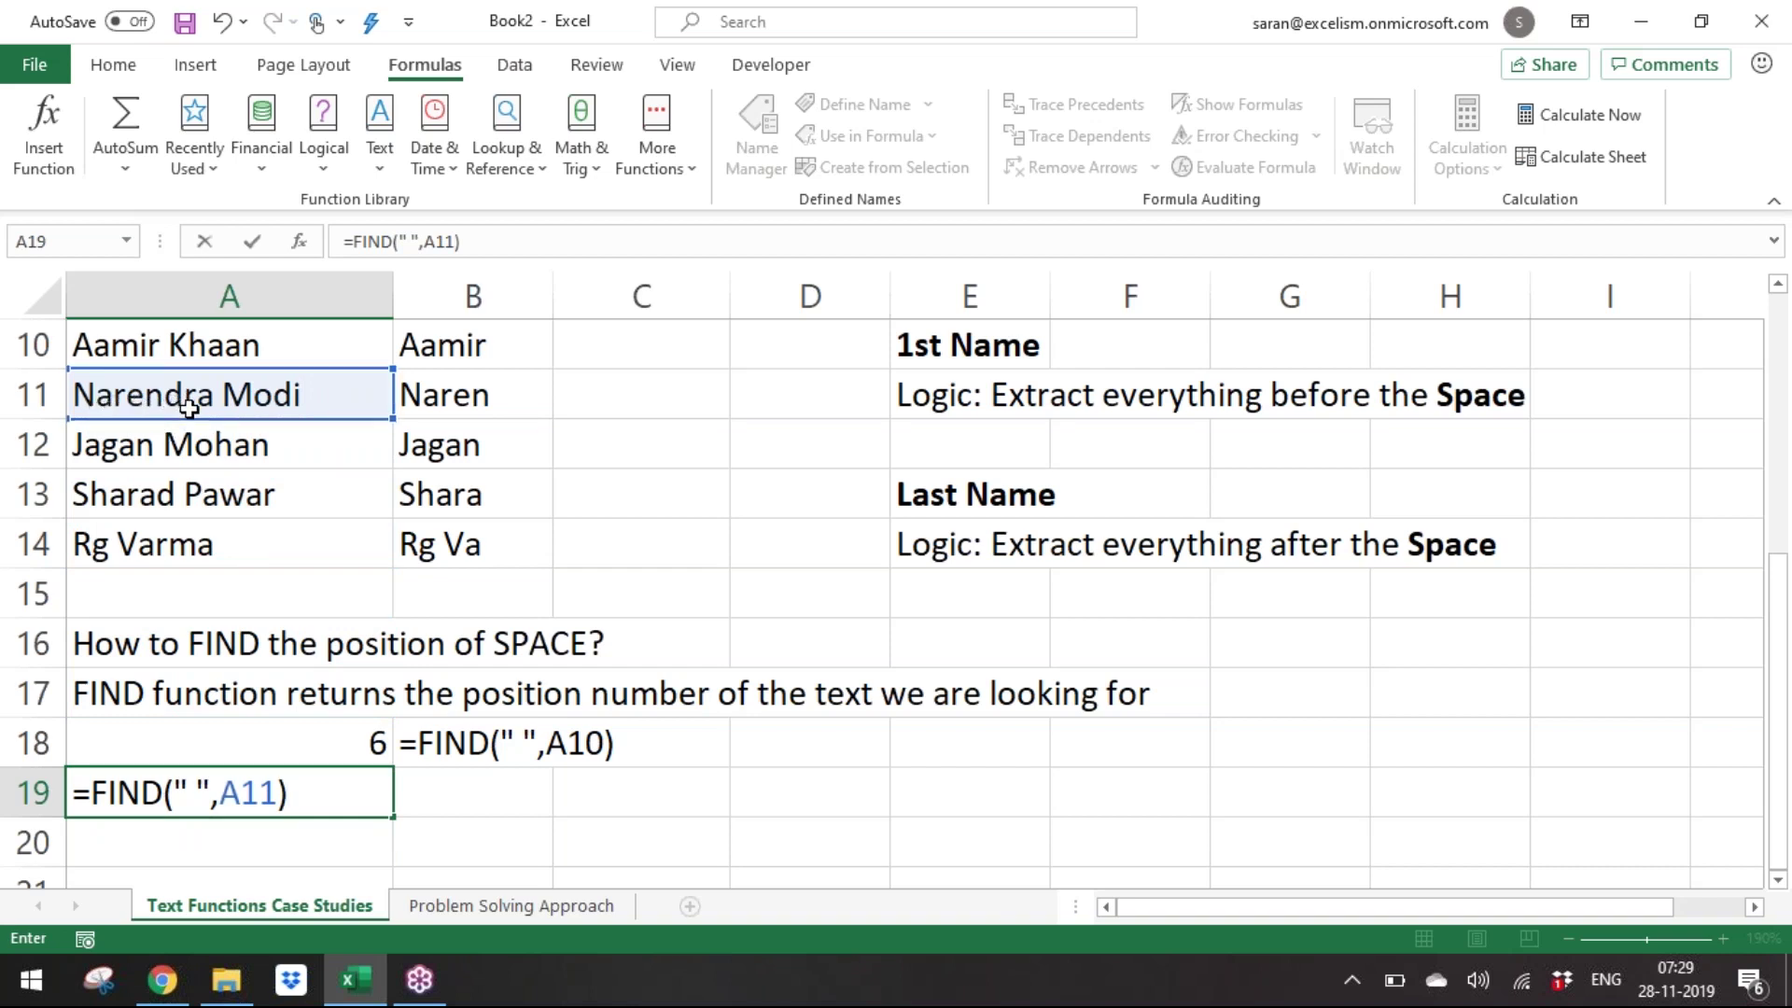
{"action": "key", "text": "Return"}
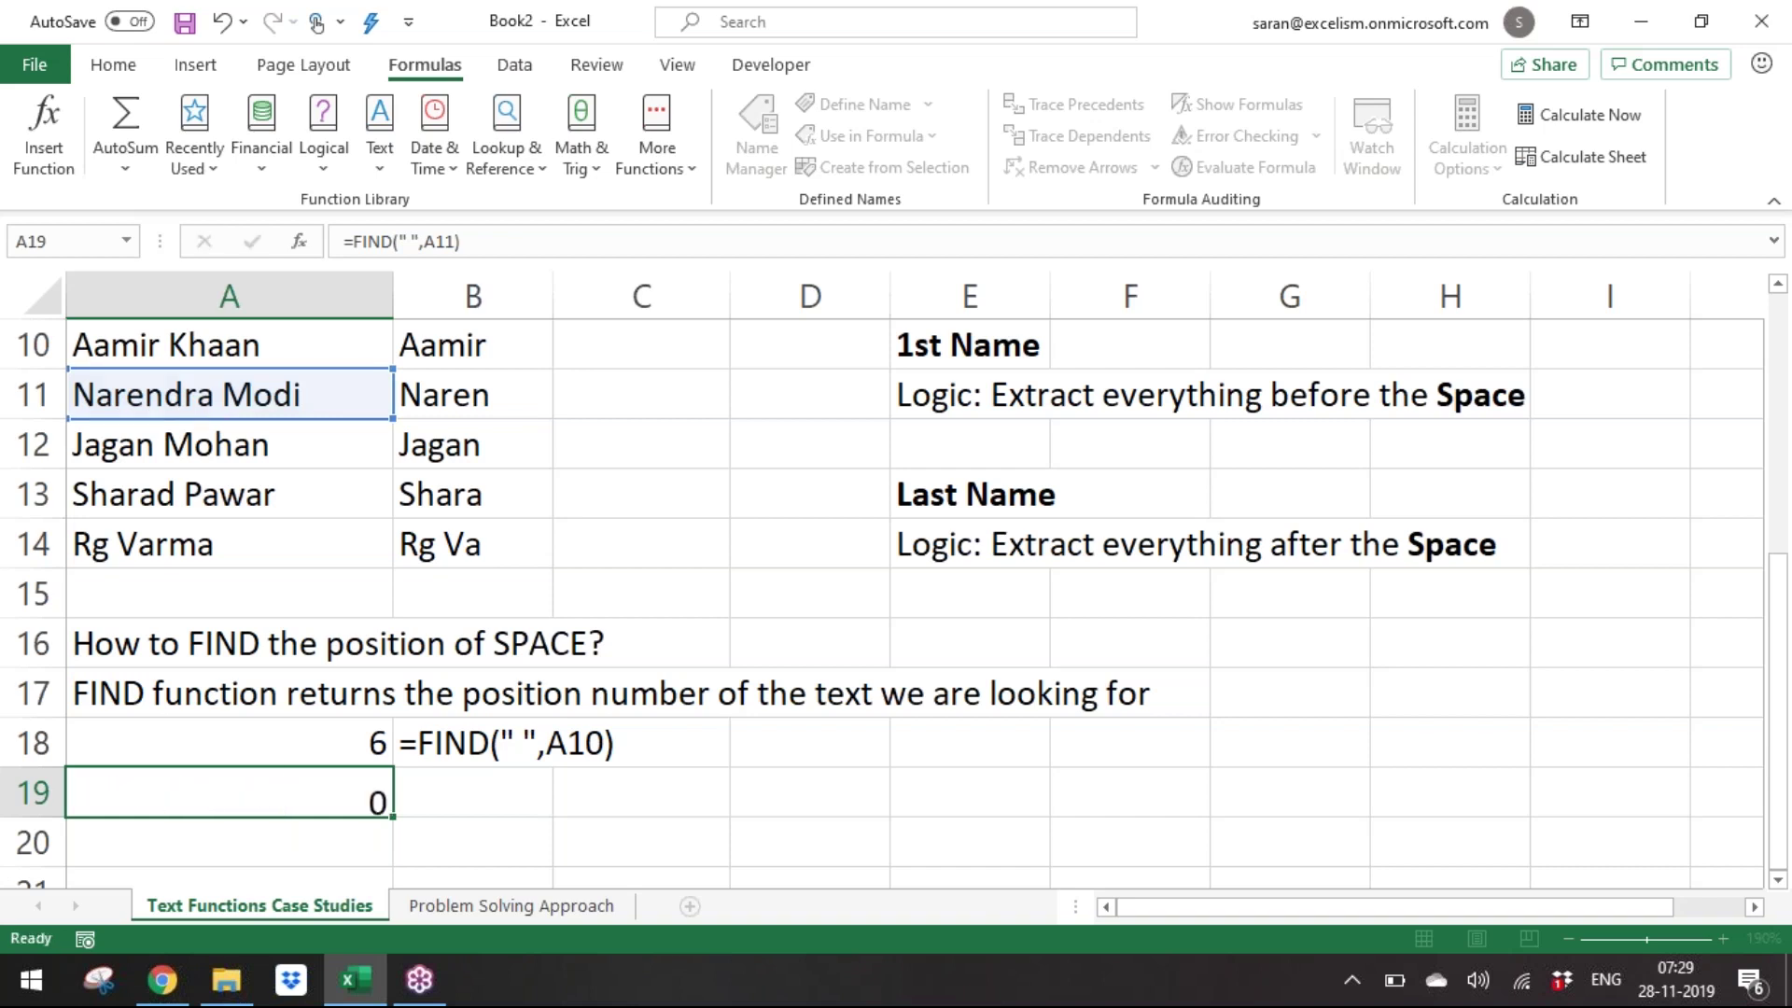
Copy the FORMULATEXT formula from B18 into B19 and check A19's formula.
{"action": "key", "text": "Up"}
{"action": "key", "text": "Right"}
{"action": "key", "text": "Up"}
{"action": "key", "text": "ctrl+c"}
{"action": "key", "text": "Down"}
{"action": "key", "text": "Return"}
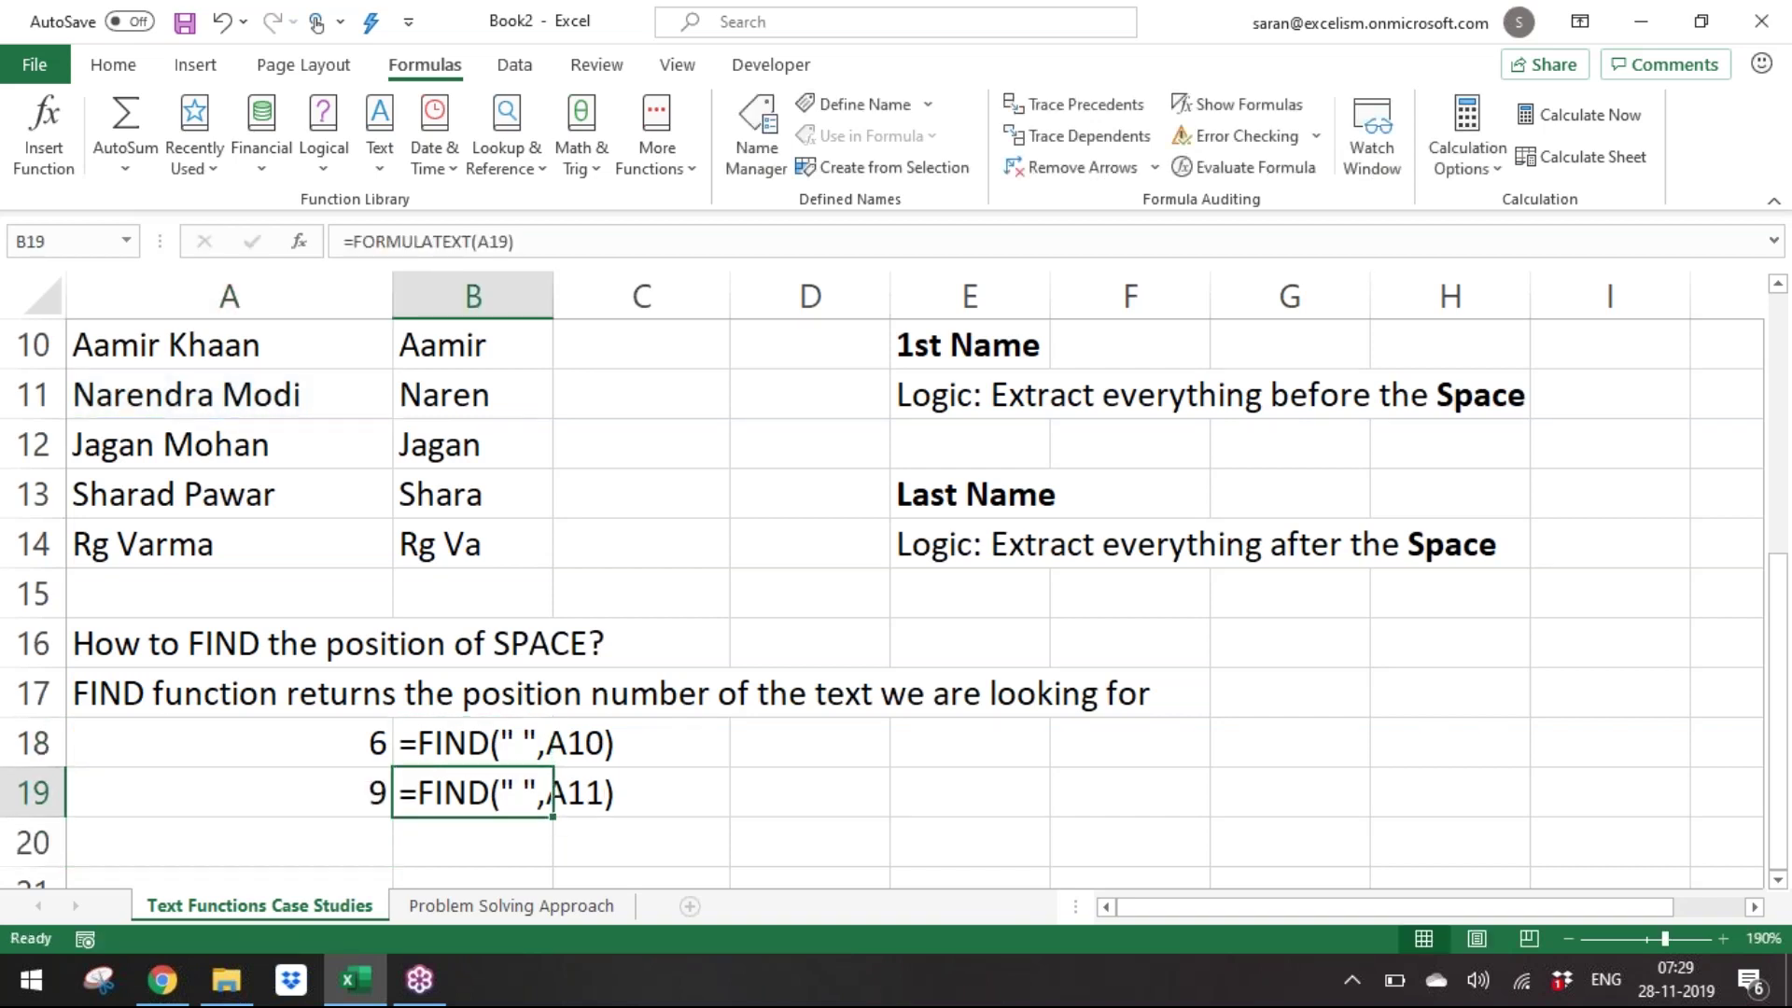
{"action": "key", "text": "Down"}
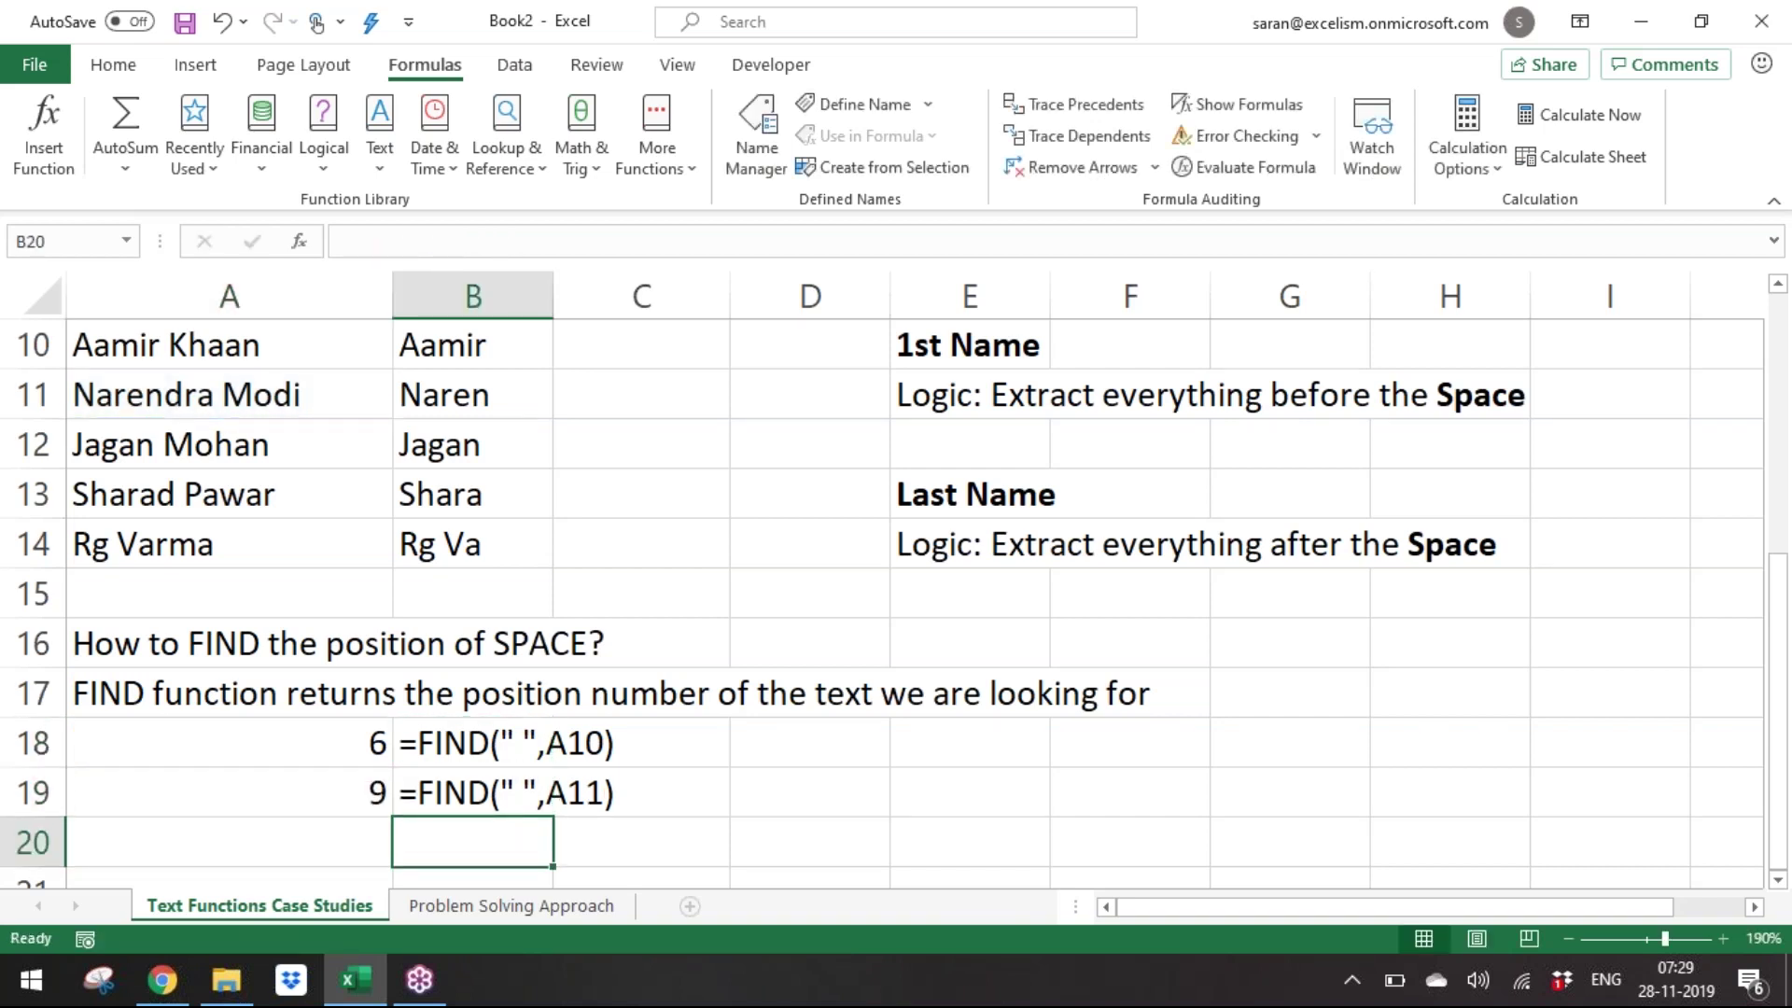
{"action": "scroll", "coordinate": [882, 579], "scroll_direction": "down", "scroll_amount": 1}
{"action": "key", "text": "Left"}
{"action": "key", "text": "Up"}
{"action": "key", "text": "Down"}
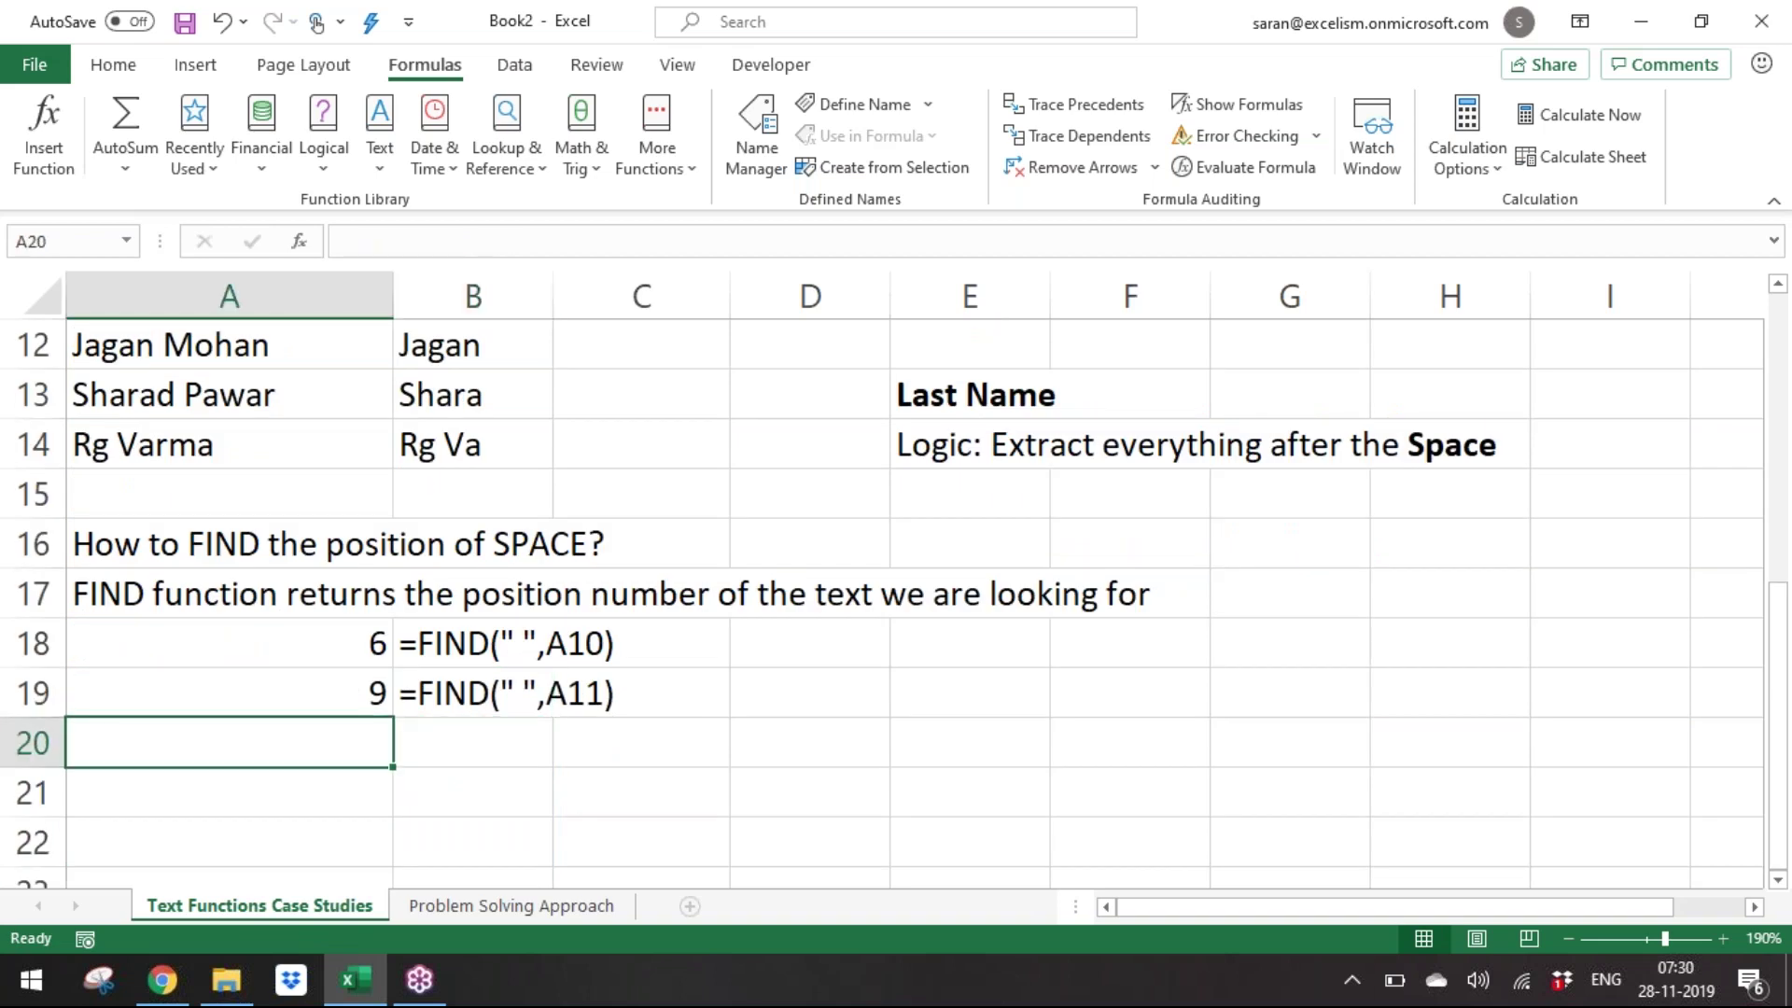
Enter Samantha in A20 and =FIND("a",A20) in A21, returning 2.
{"action": "type", "text": "Samantha"}
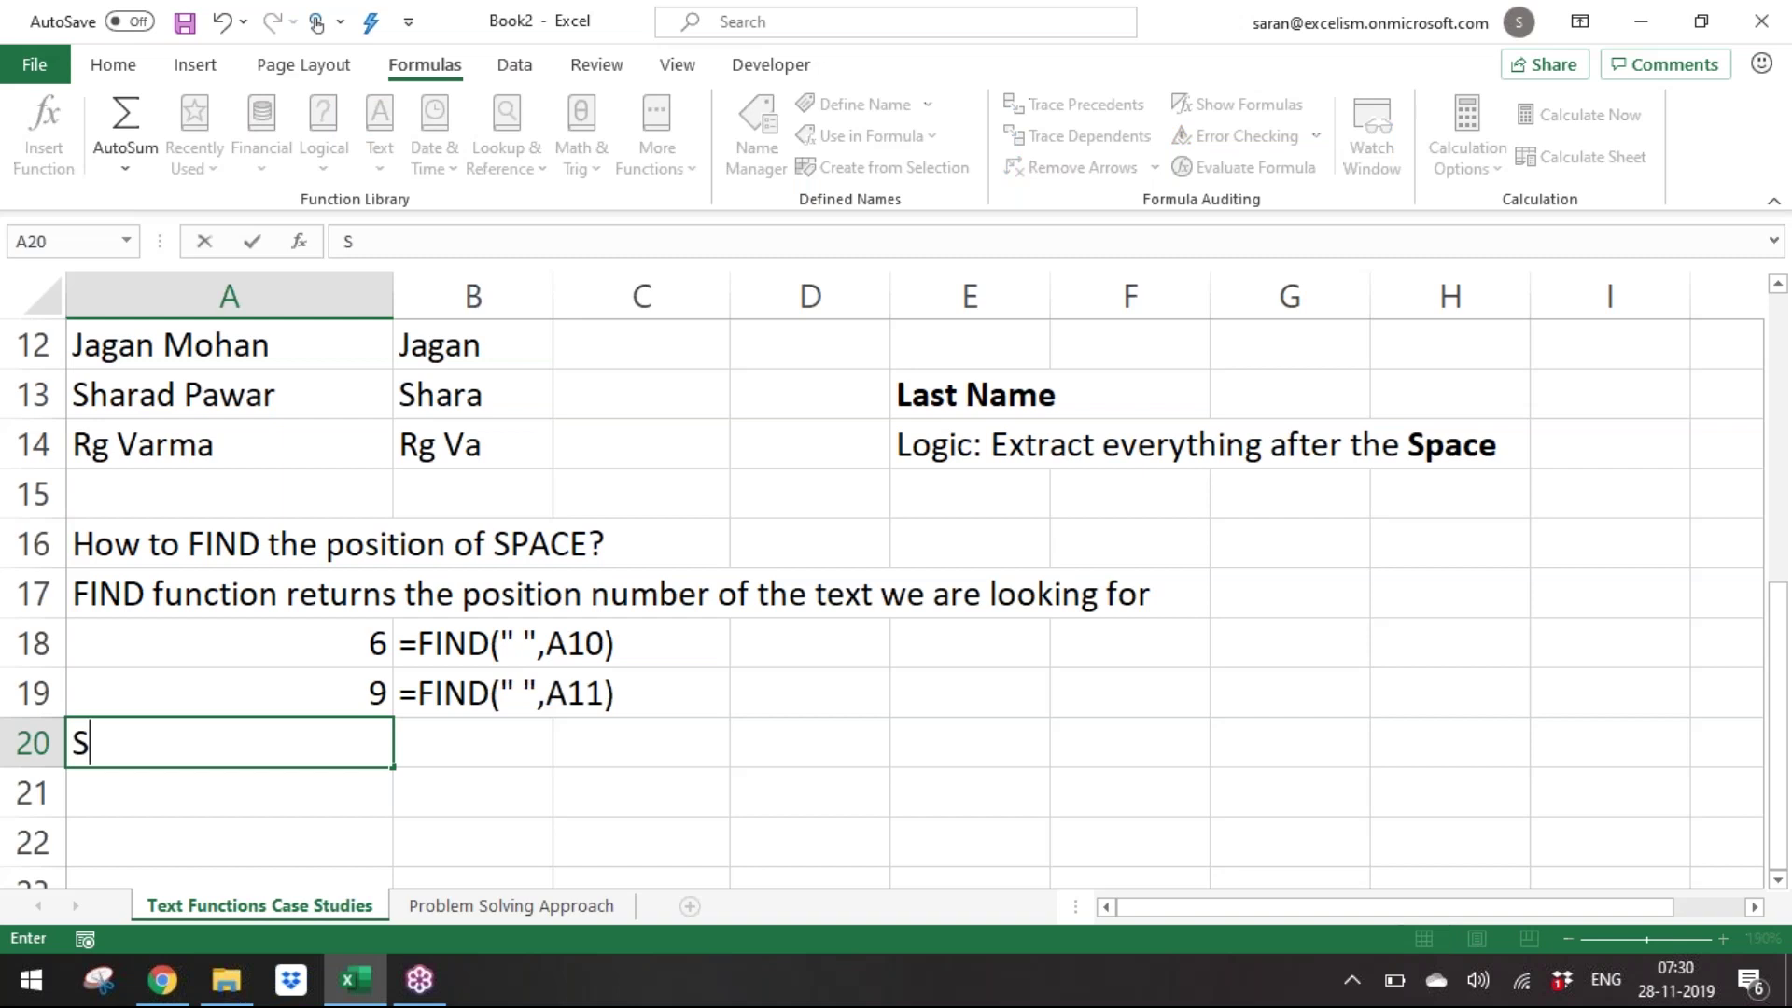
{"action": "key", "text": "Return"}
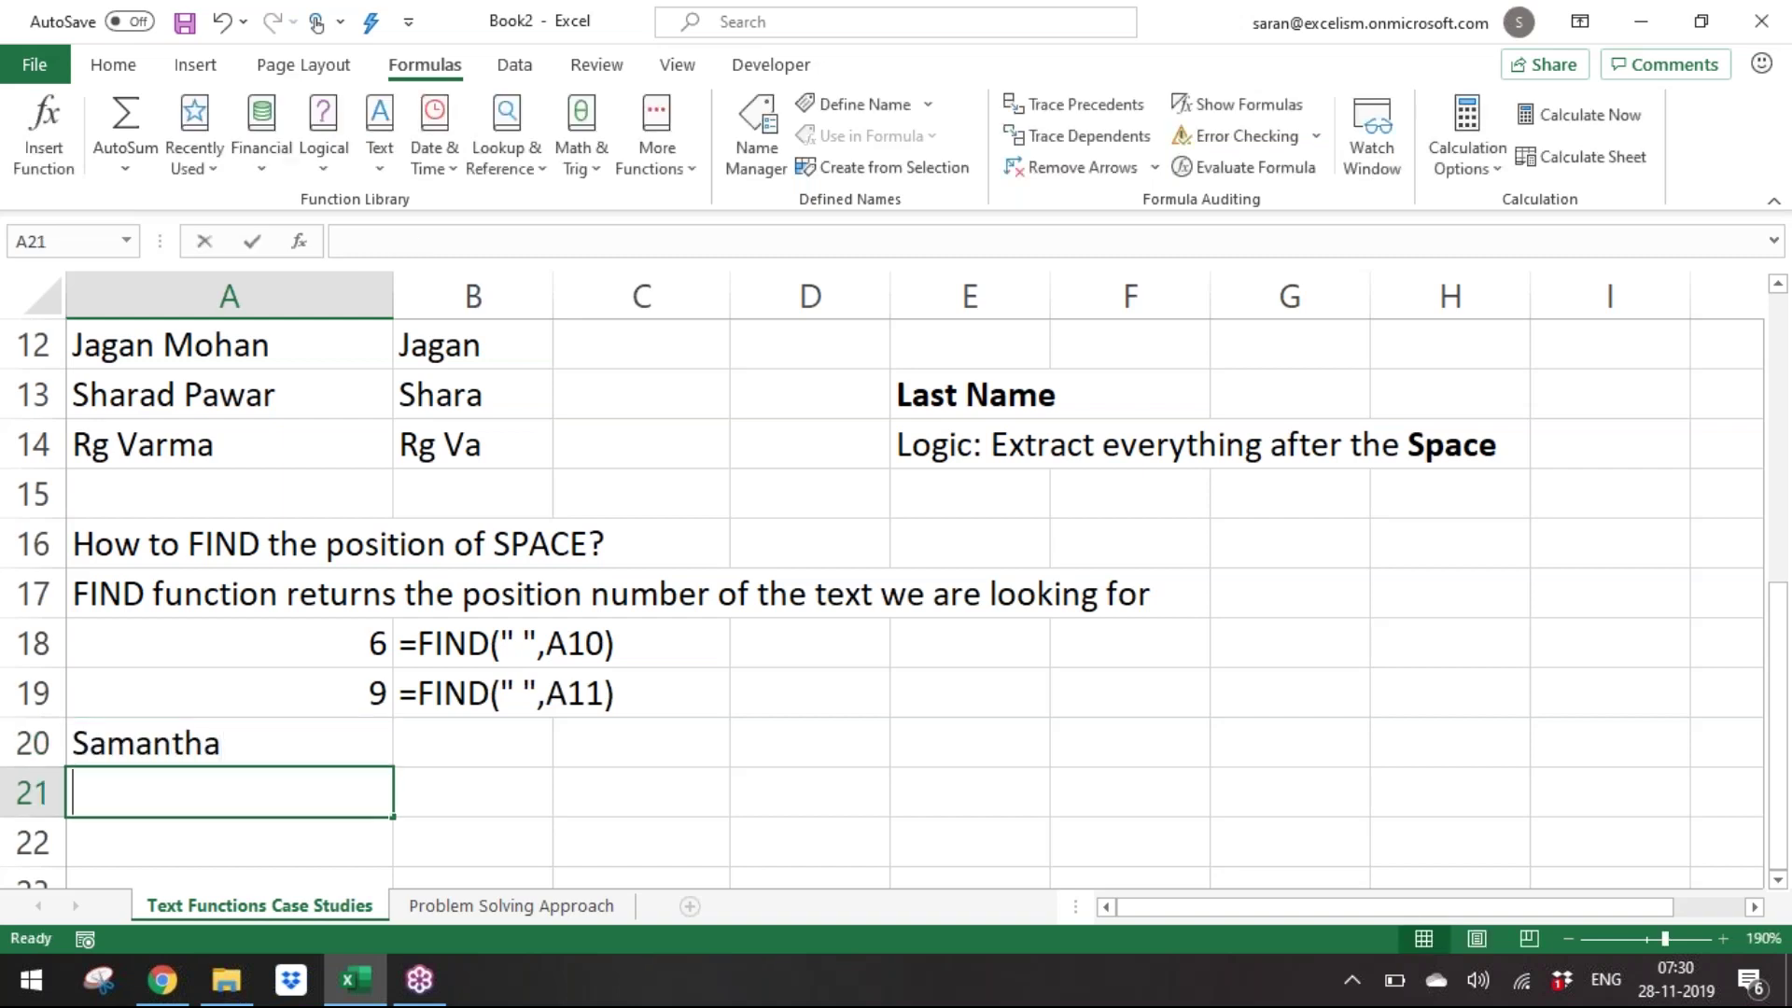
{"action": "type", "text": "=find"}
{"action": "key", "text": "Tab"}
{"action": "type", "text": "\"a"}
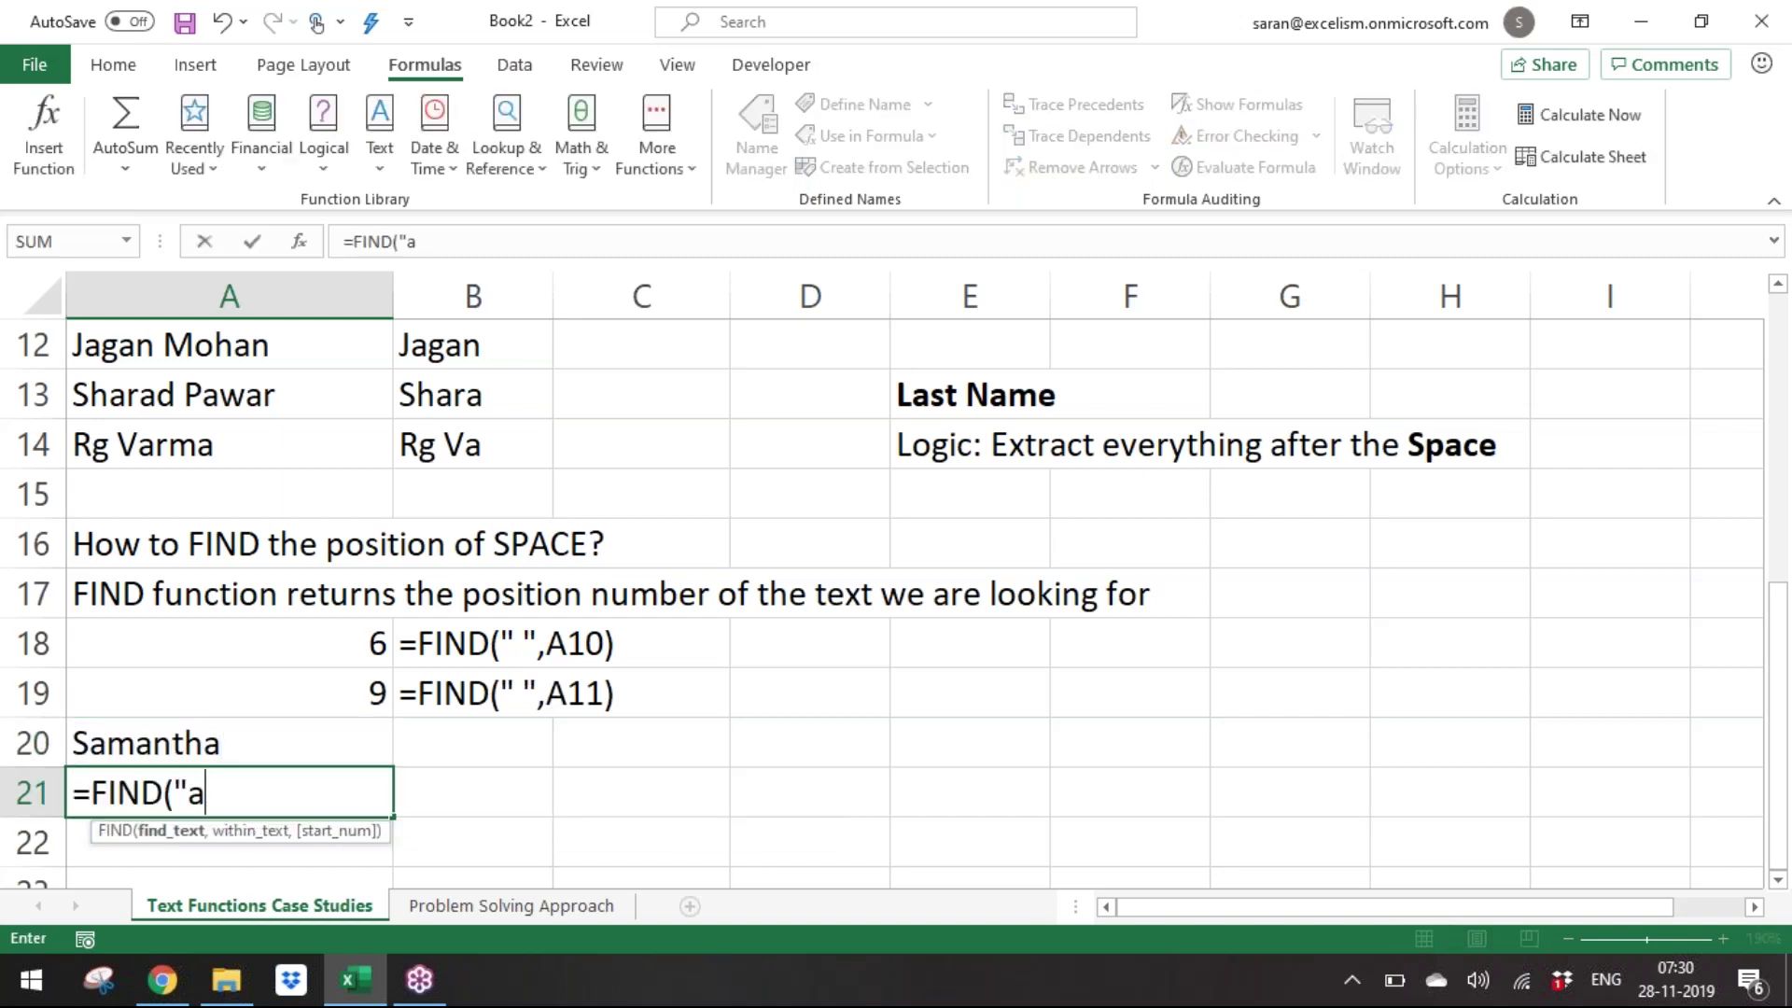
{"action": "type", "text": "\","}
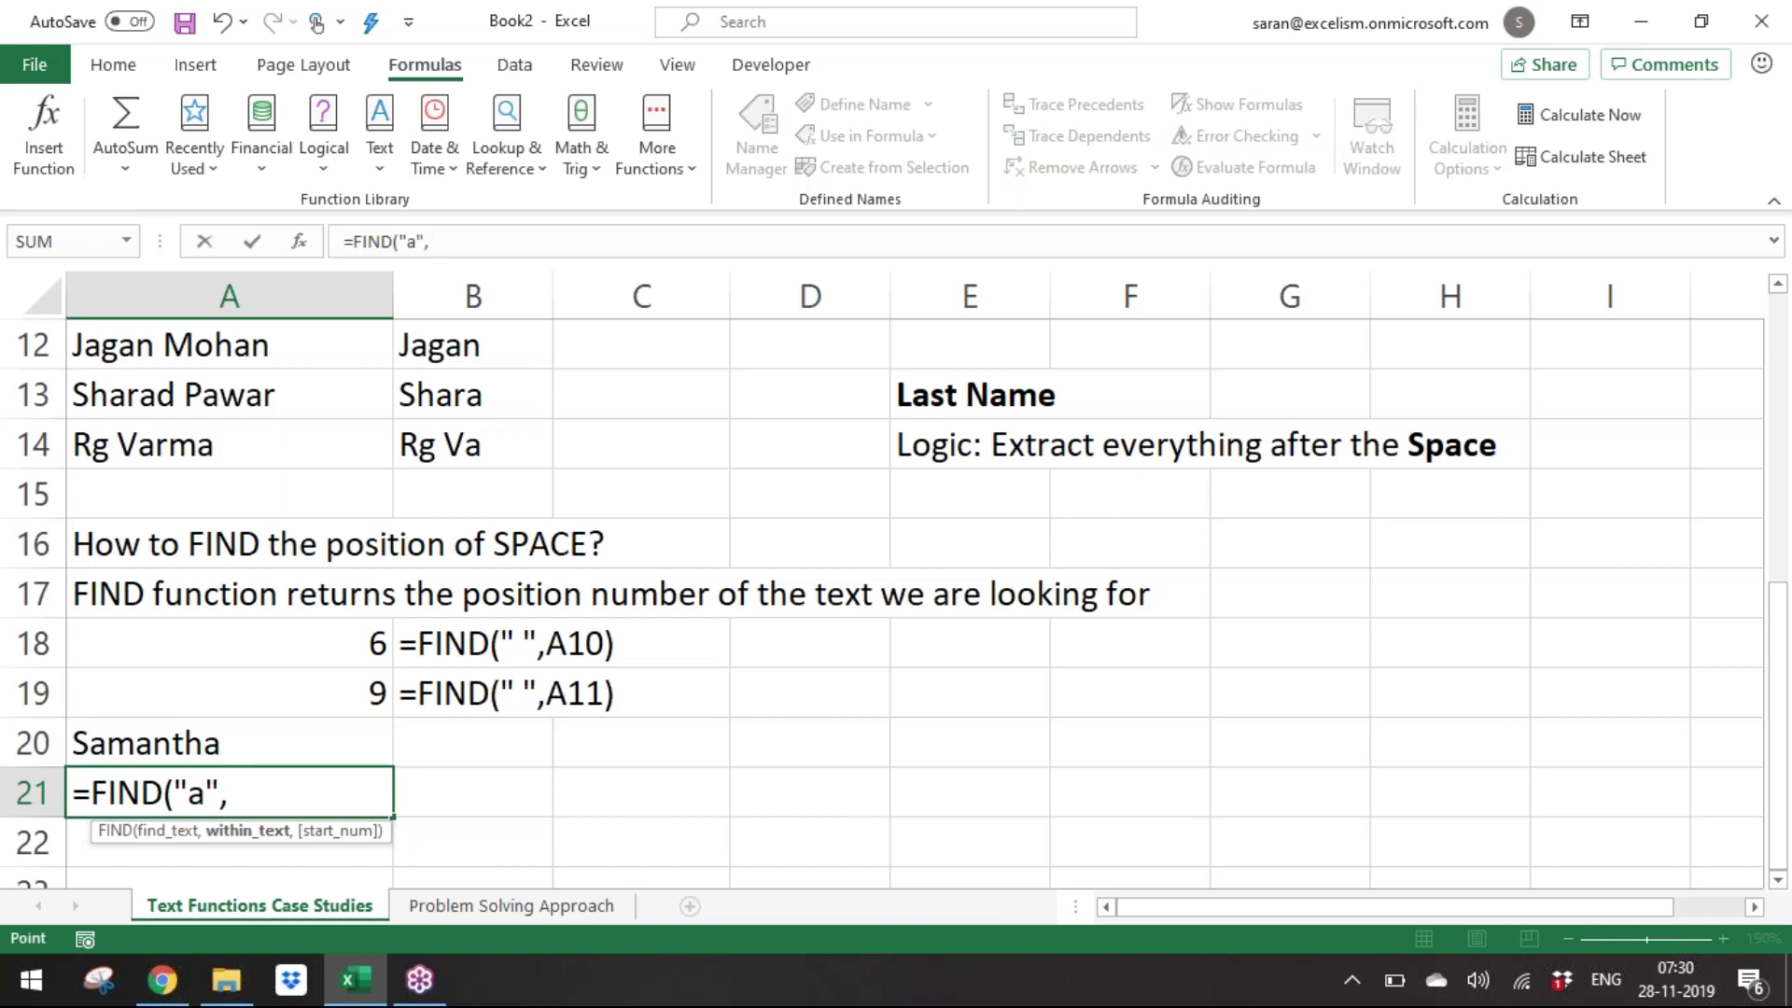
{"action": "key", "text": "Up"}
{"action": "type", "text": ")"}
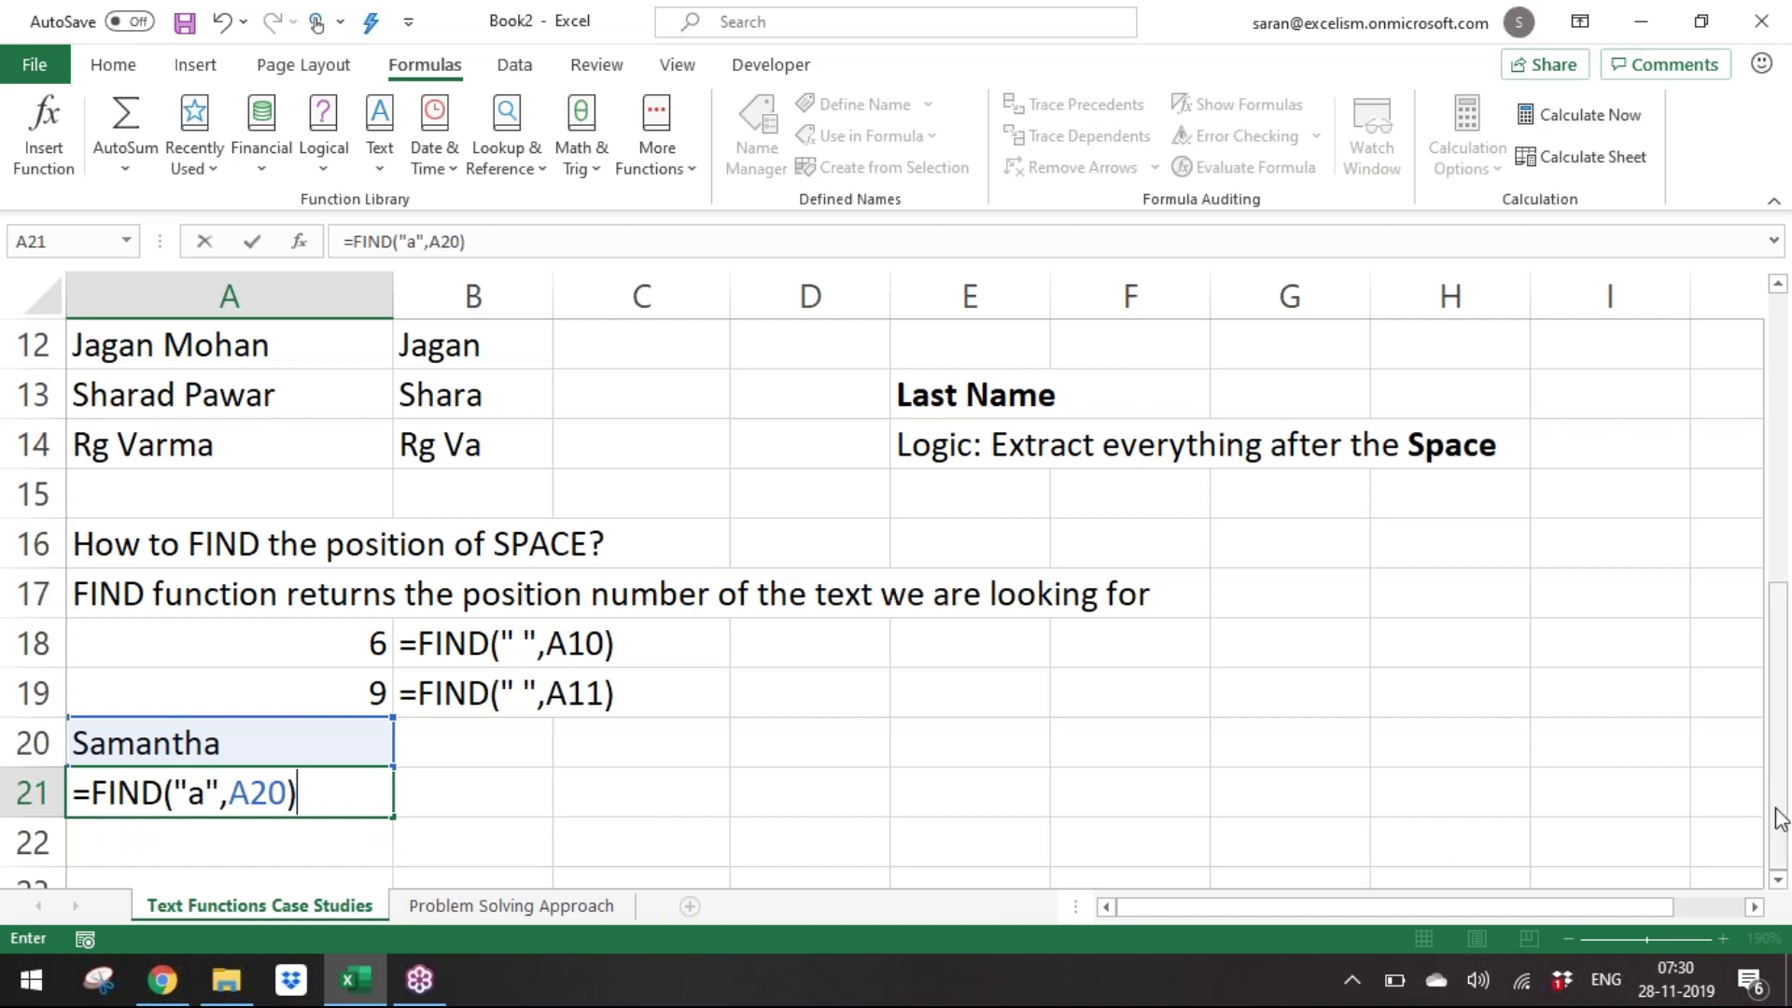
{"action": "left_click", "coordinate": [1778, 881]}
{"action": "left_click", "coordinate": [1778, 881]}
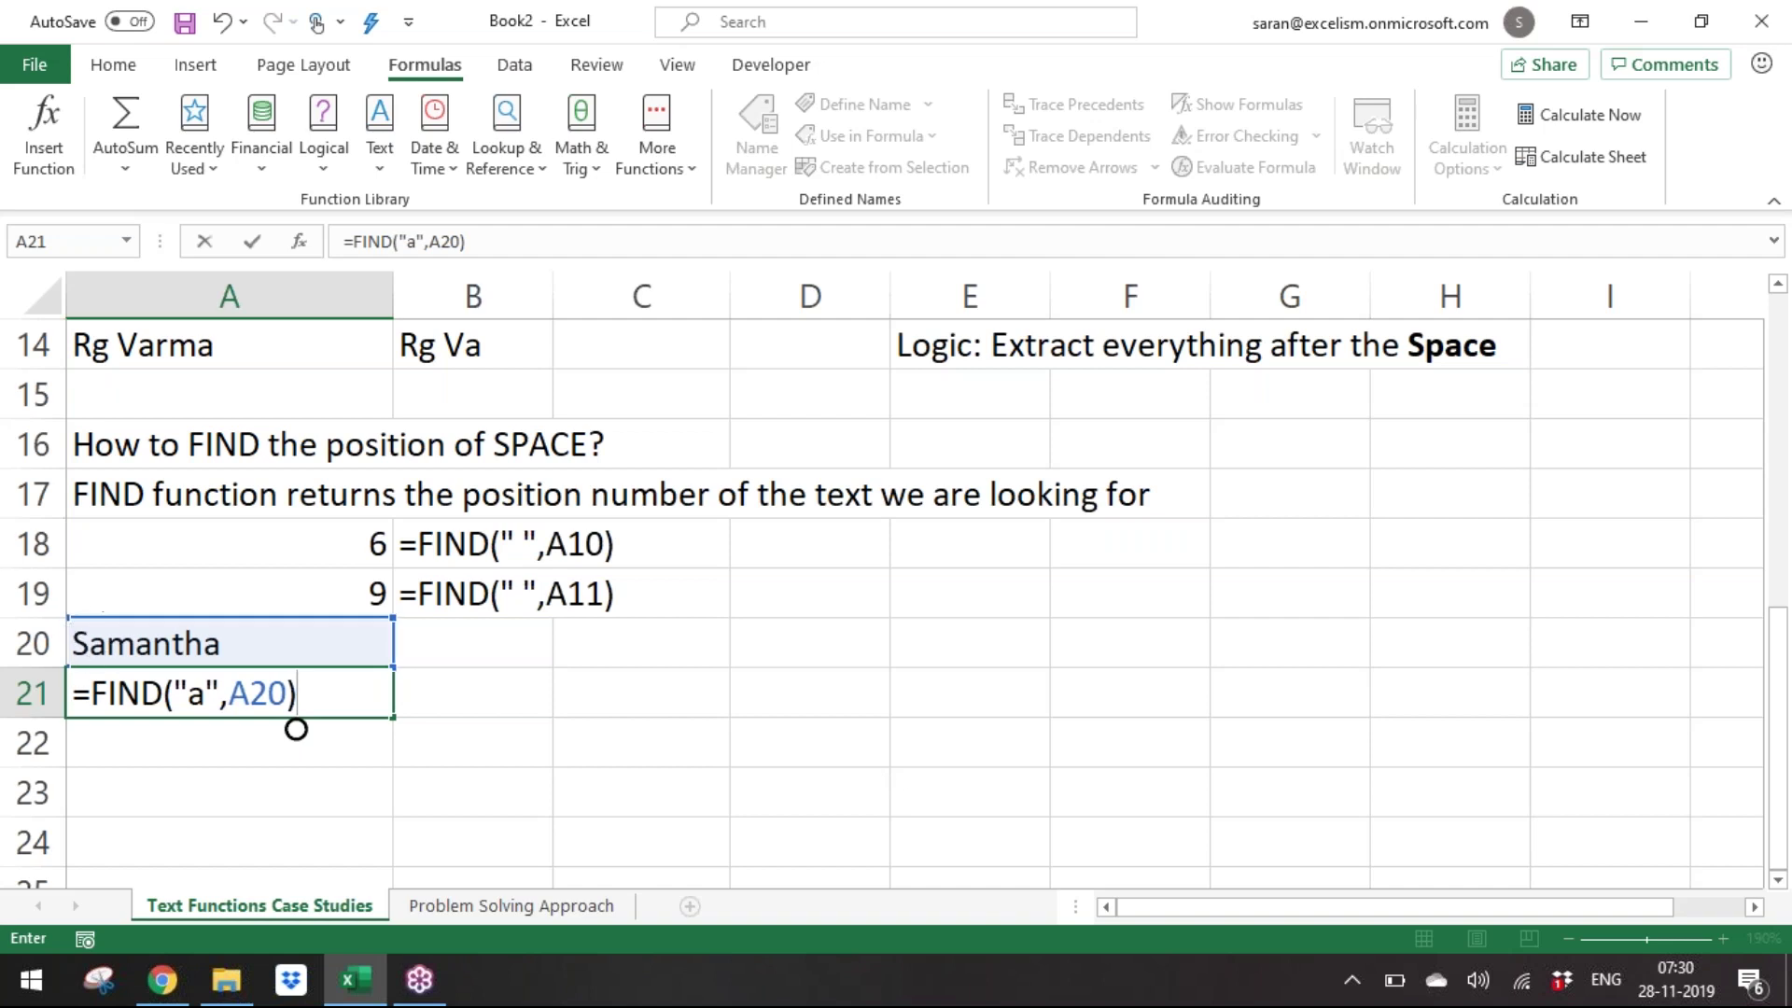
{"action": "key", "text": "Return"}
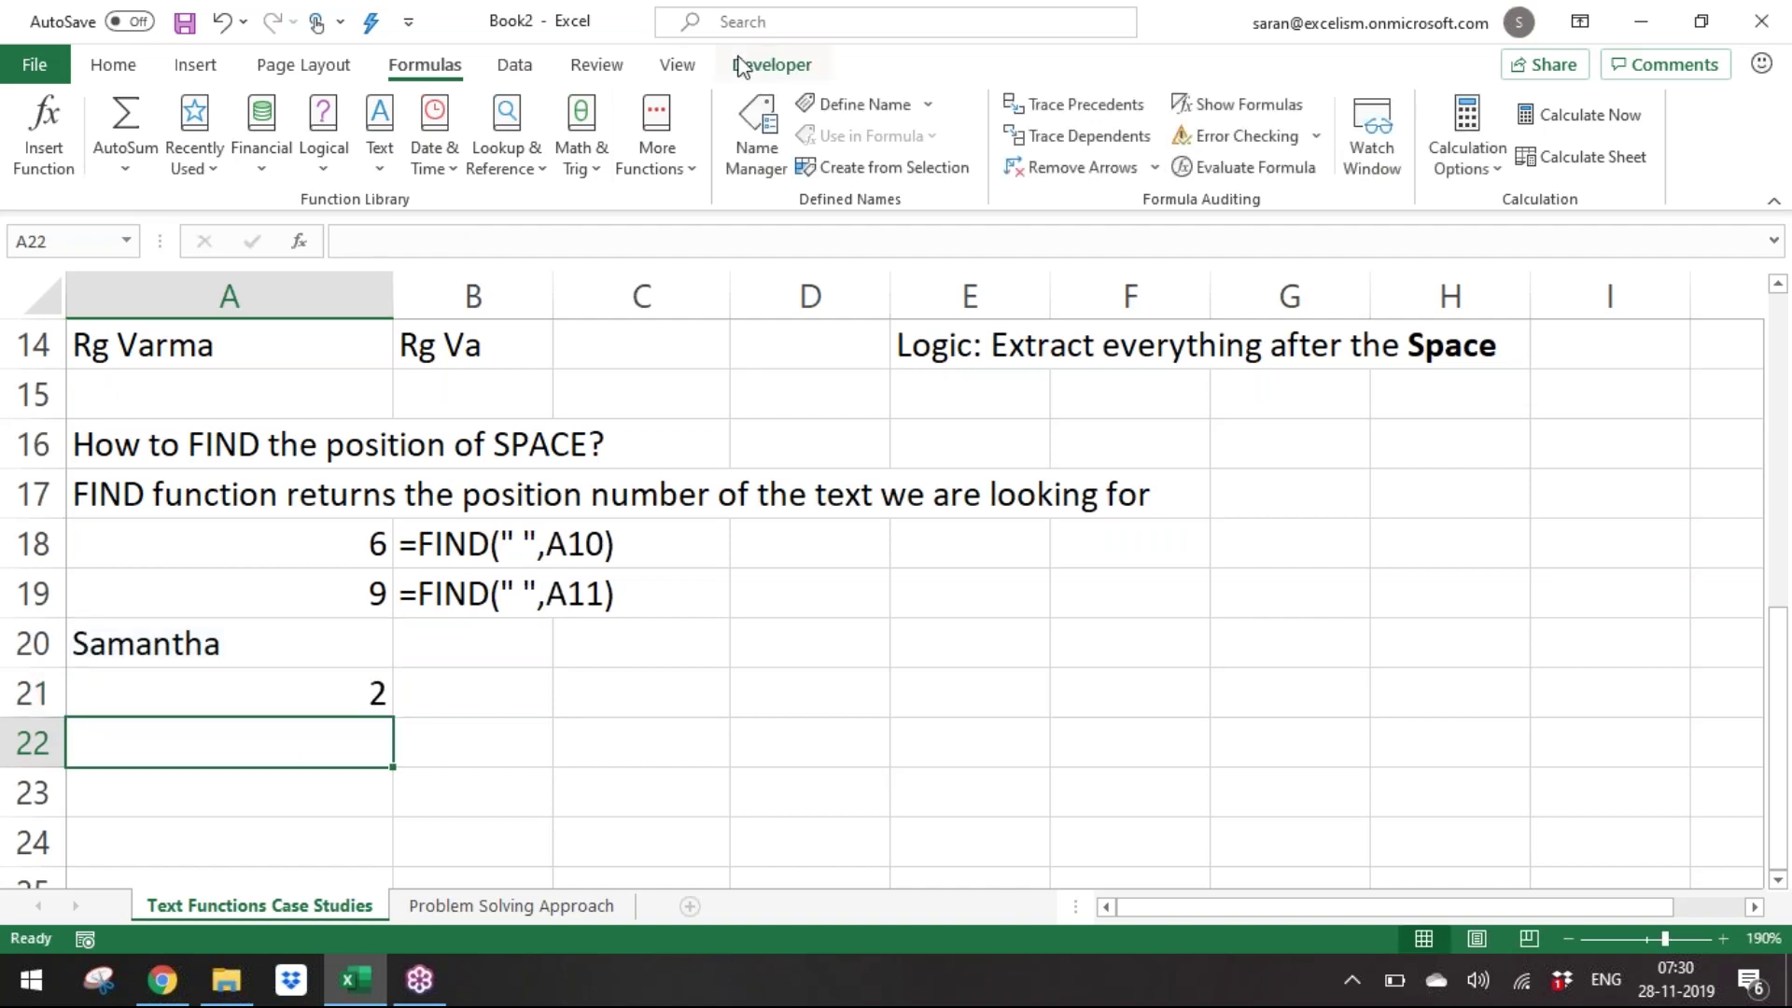
Copy the FORMULATEXT formula from B19 into B21.
{"action": "key", "text": "Up"}
{"action": "key", "text": "Right"}
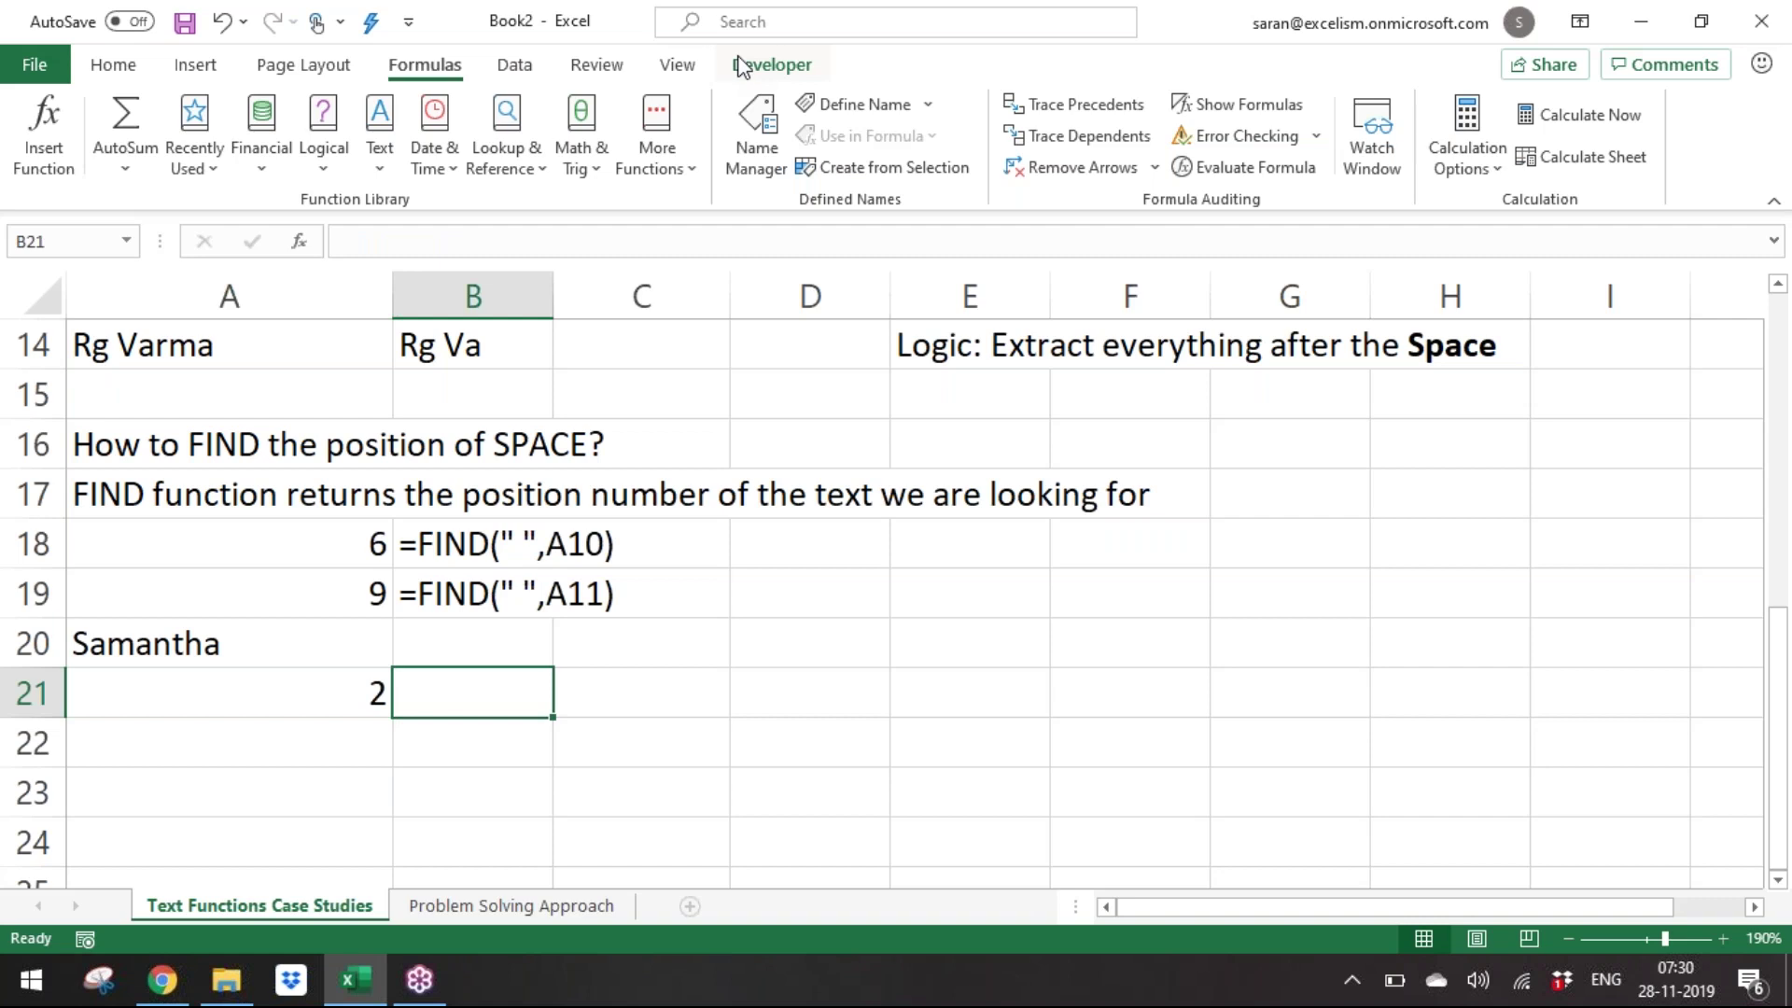
{"action": "key", "text": "Up"}
{"action": "key", "text": "Up"}
{"action": "key", "text": "ctrl+c"}
{"action": "key", "text": "Down"}
{"action": "key", "text": "Down"}
{"action": "key", "text": "ctrl+v"}
Step through Samantha's letters in A20 to show which a was found, leaving it unchanged.
{"action": "key", "text": "Left"}
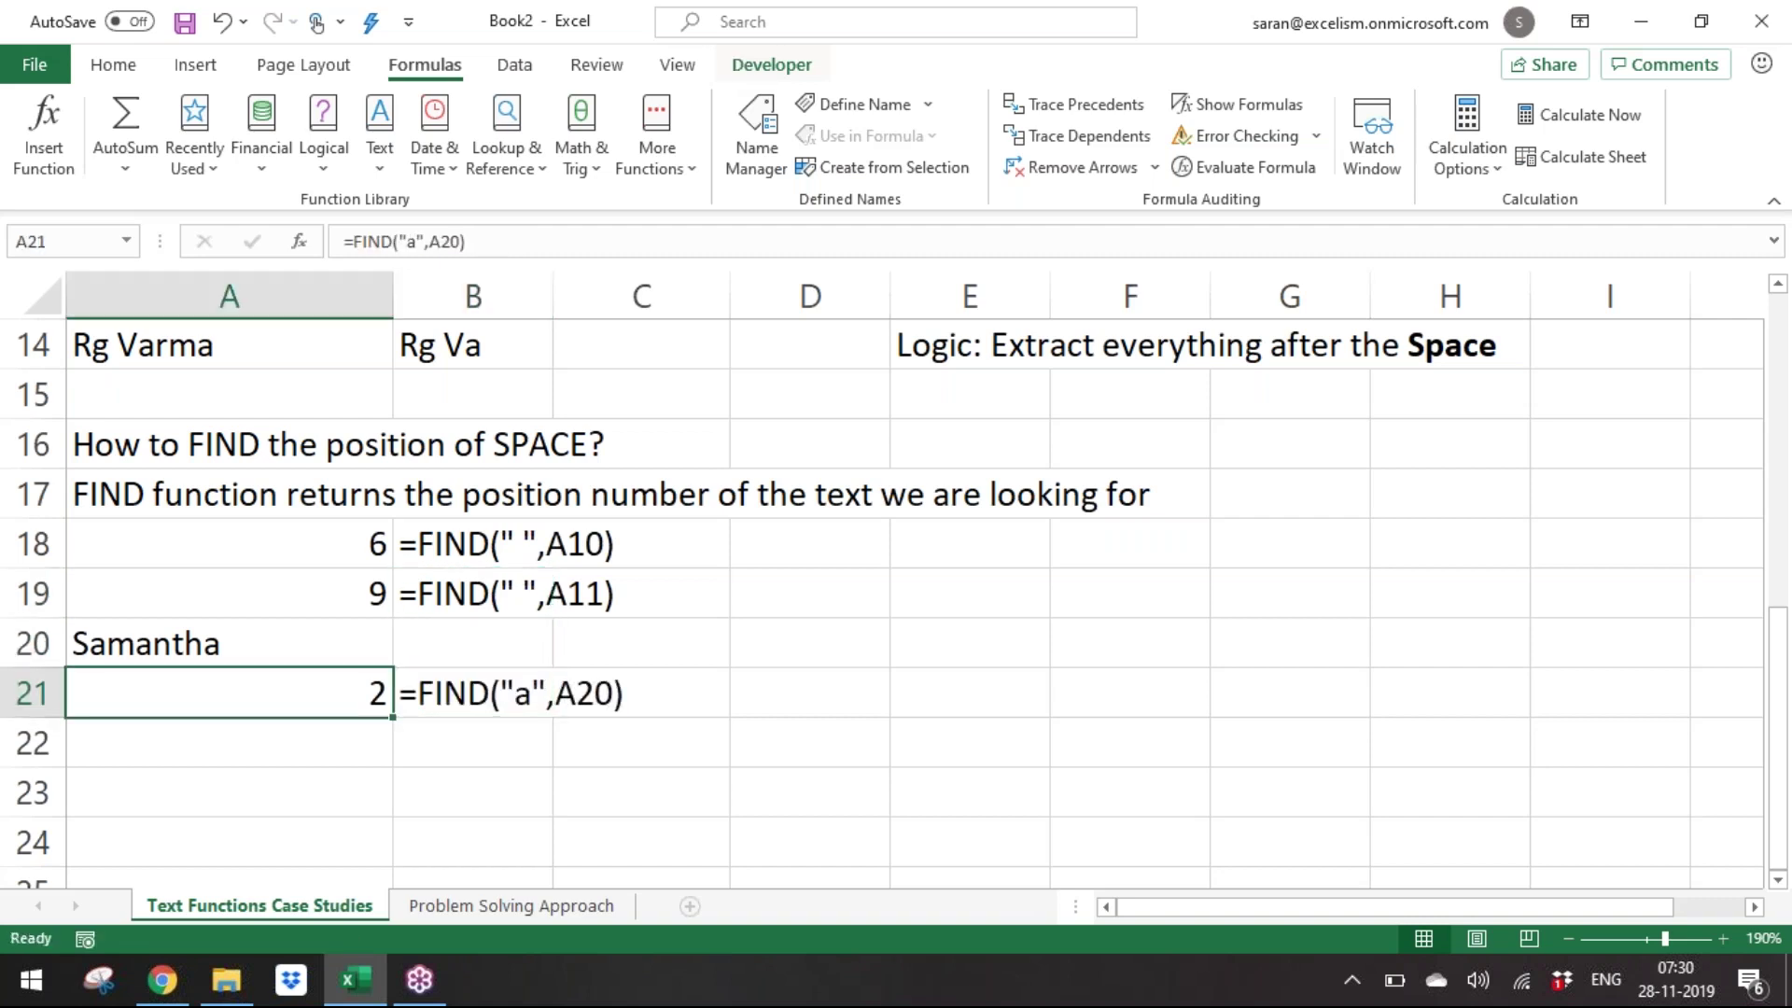
{"action": "key", "text": "Up"}
{"action": "key", "text": "F2"}
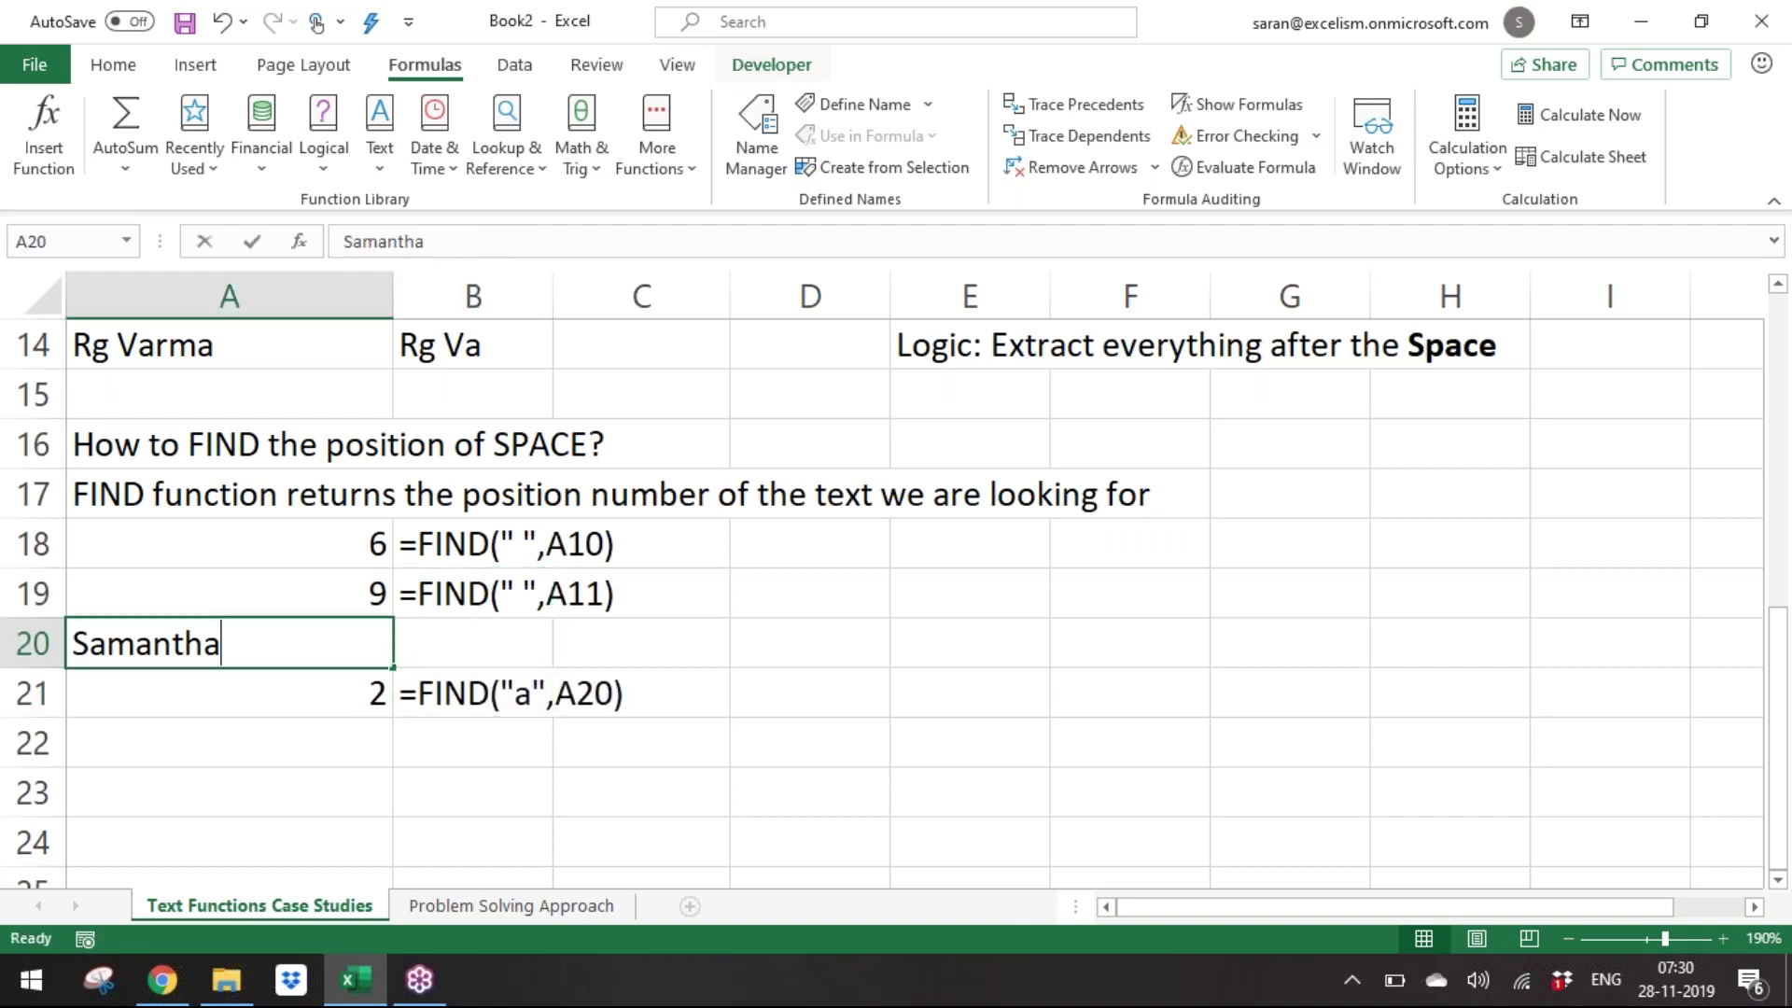
{"action": "key", "text": "Left"}
{"action": "key", "text": "Left"}
{"action": "key", "text": "Left"}
{"action": "key", "text": "Right"}
{"action": "key", "text": "shift+Right"}
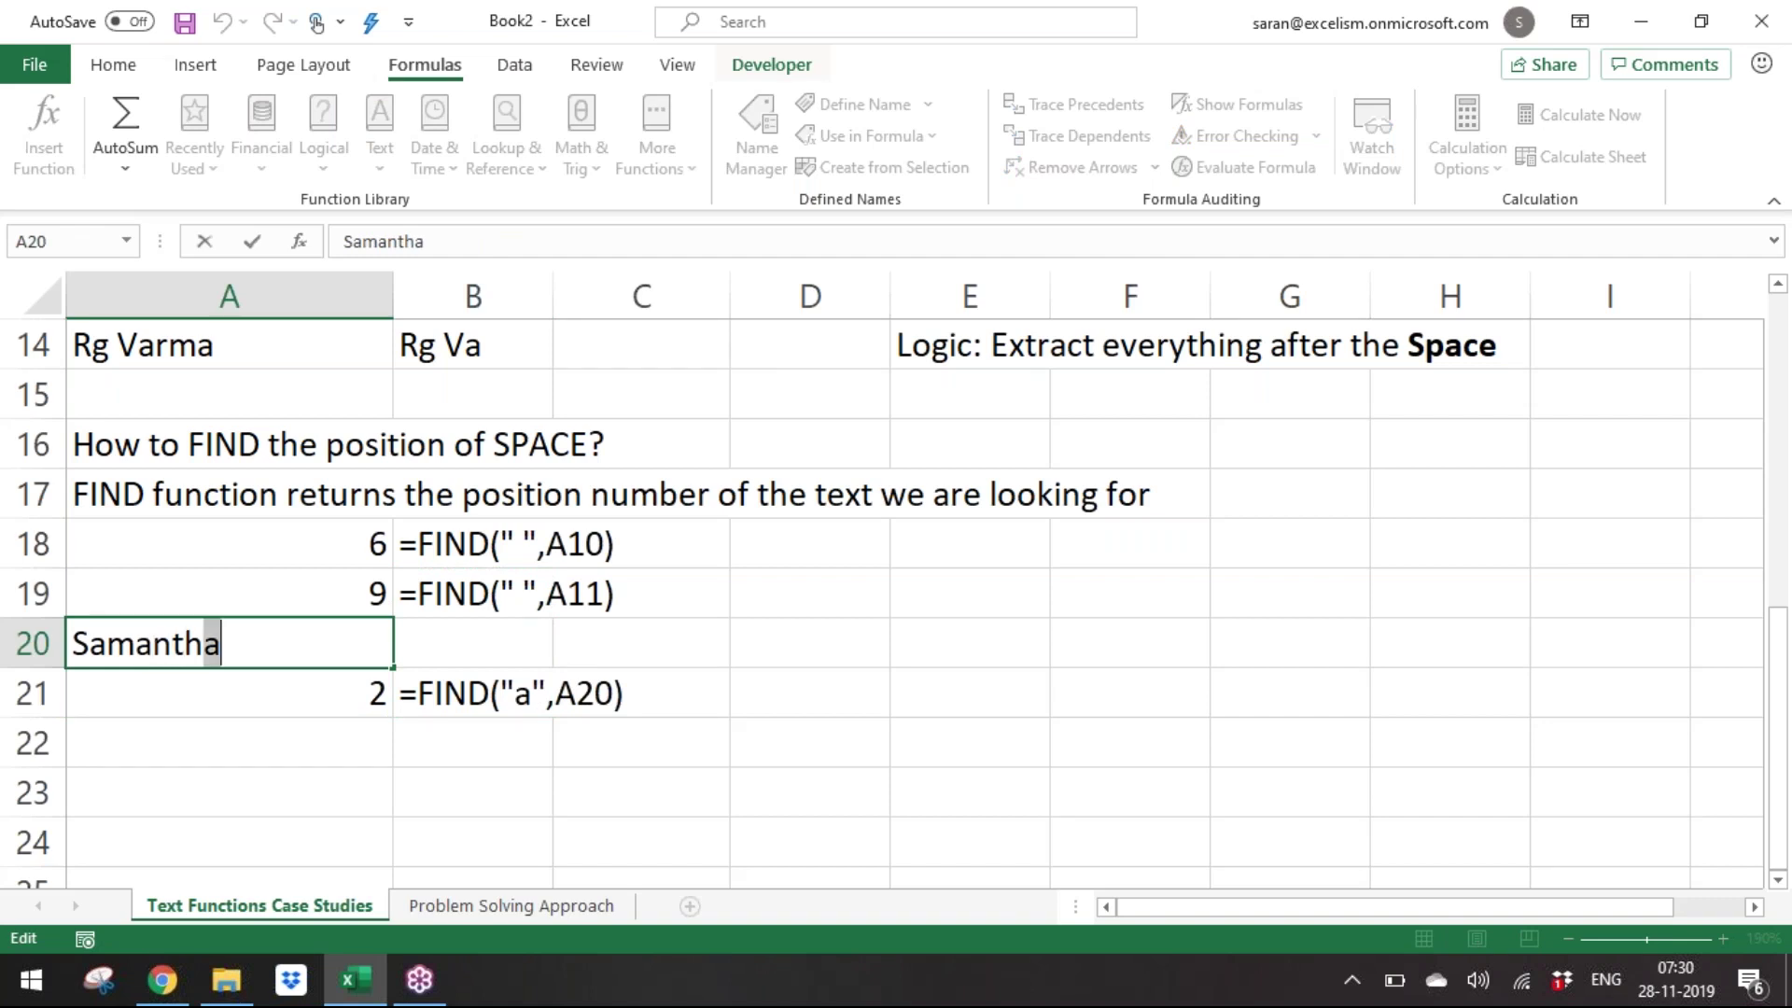
{"action": "key", "text": "Escape"}
{"action": "key", "text": "Down"}
{"action": "key", "text": "Down"}
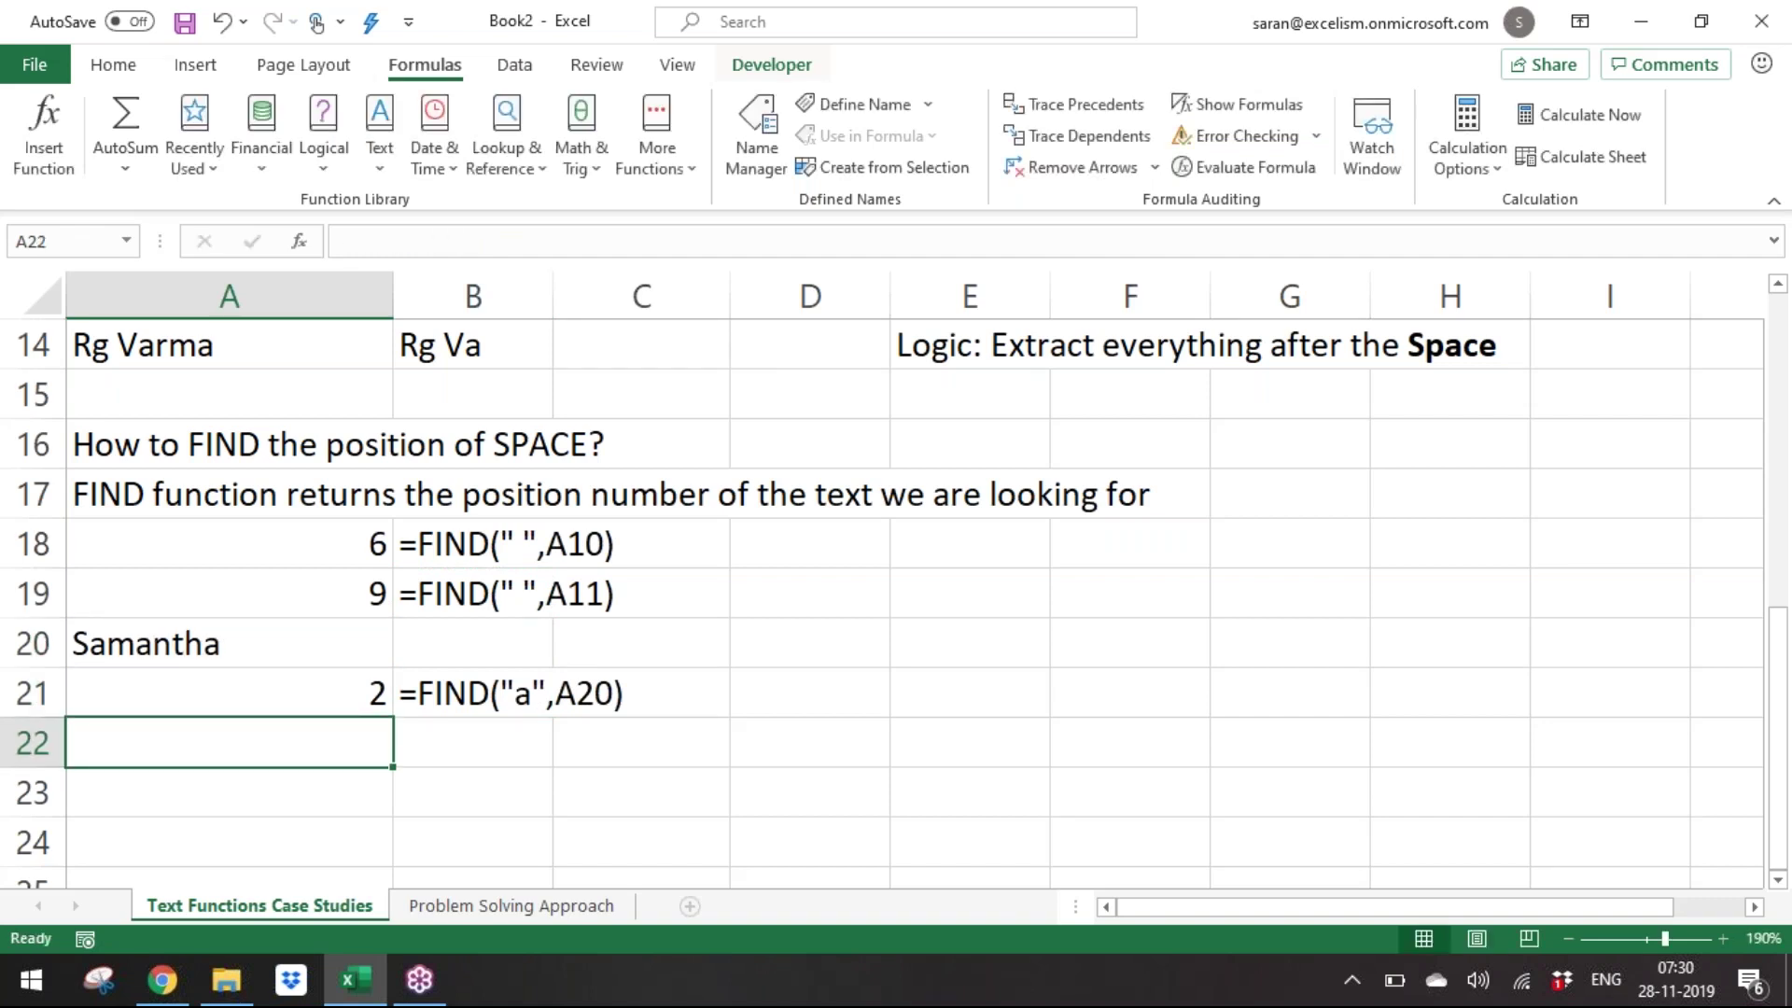
{"action": "key", "text": "Up"}
{"action": "key", "text": "Right"}
{"action": "key", "text": "Right"}
{"action": "key", "text": "Left"}
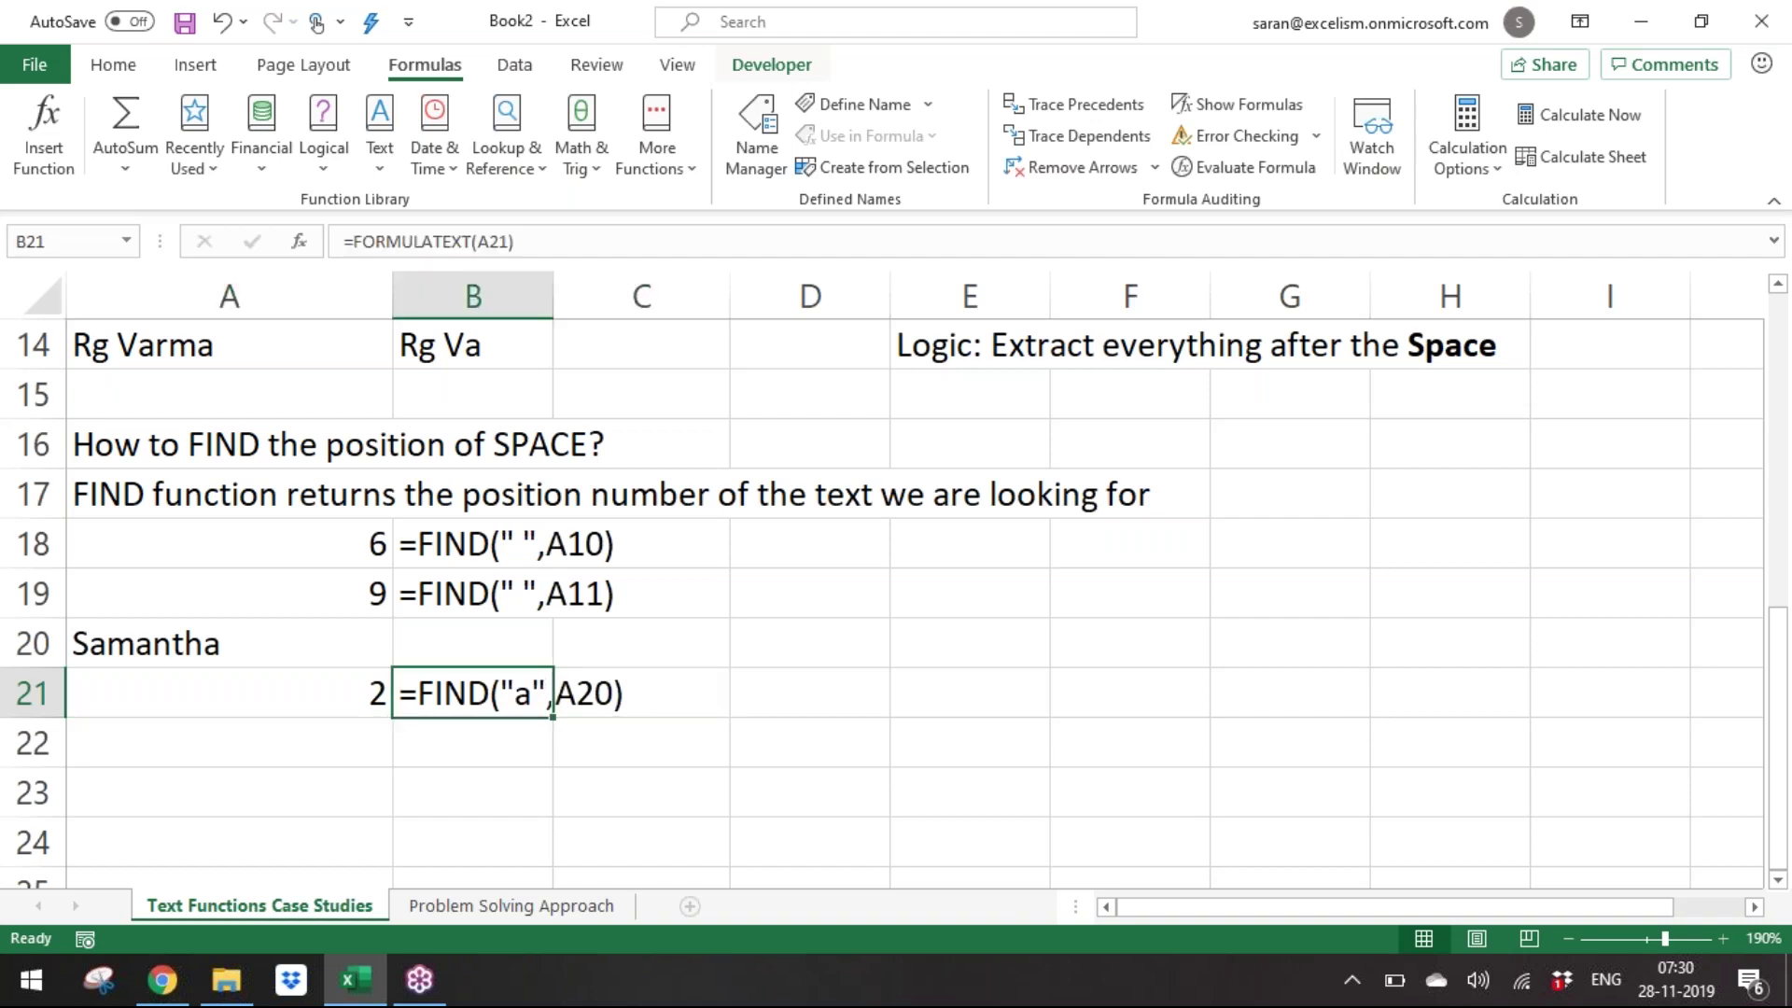
{"action": "key", "text": "Down"}
{"action": "key", "text": "Left"}
{"action": "key", "text": "Down"}
Type the heading 'FIND function is having 2 limitations' in A23.
{"action": "key", "text": "Caps_Lock"}
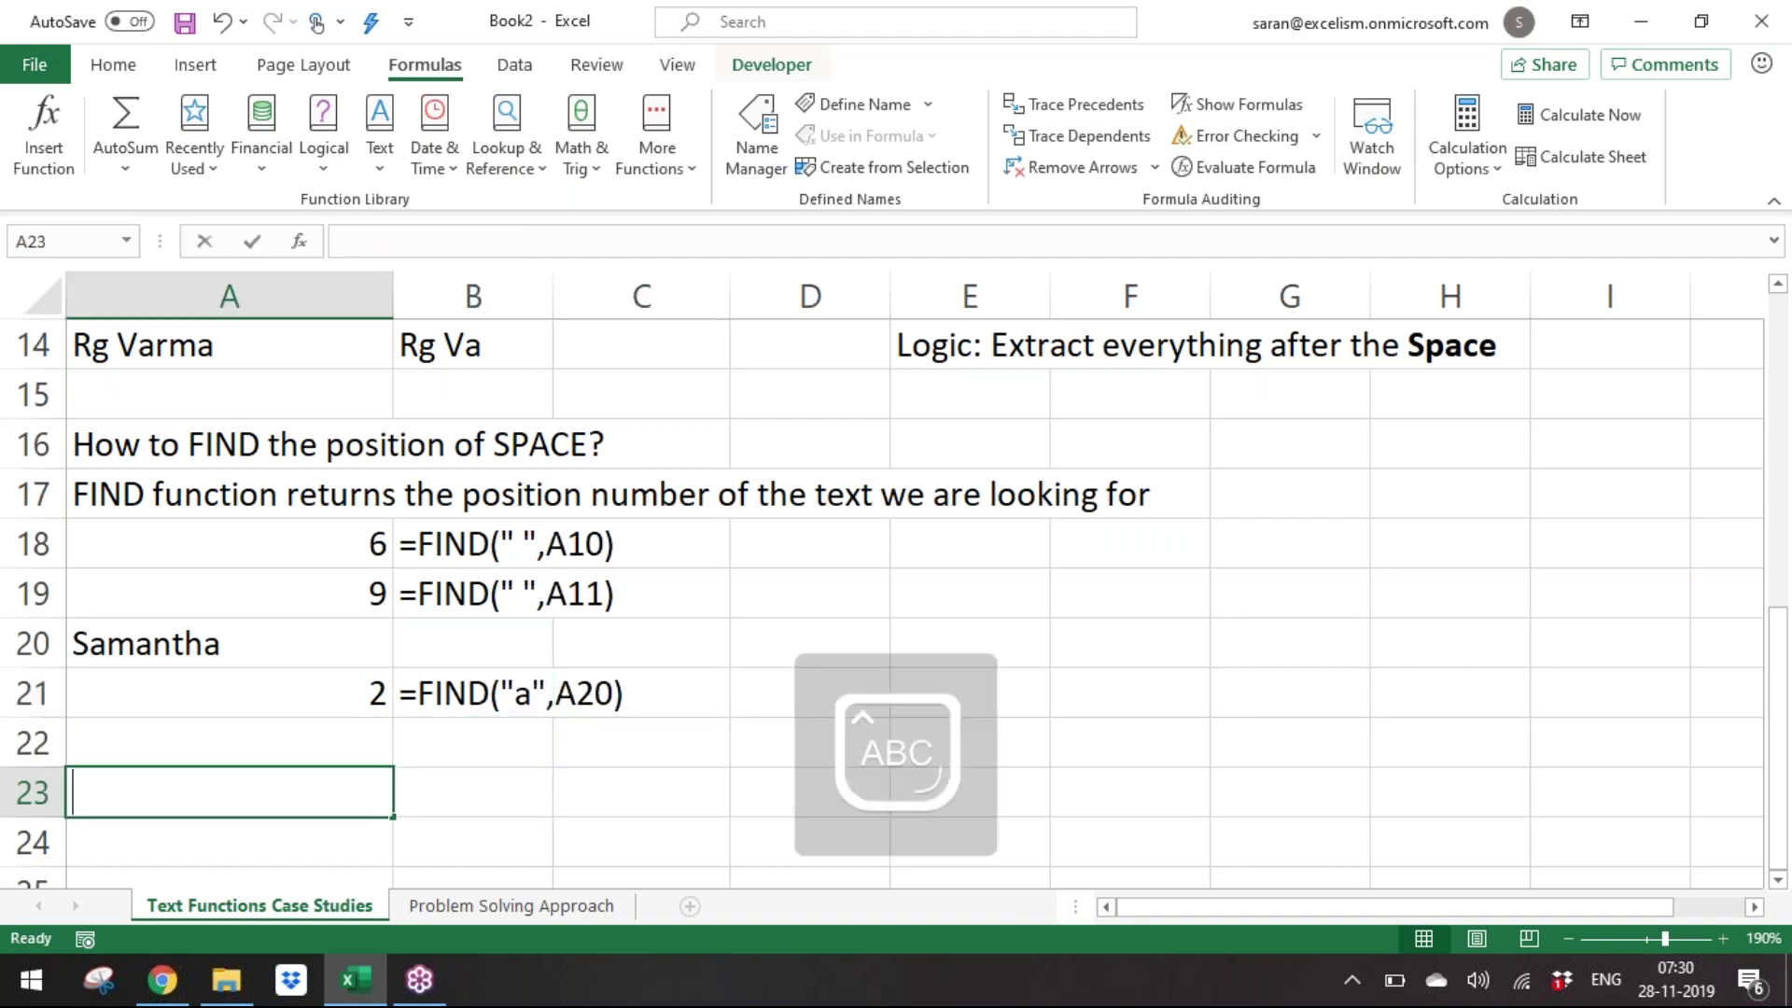
{"action": "type", "text": "FIND"}
{"action": "key", "text": "Caps_Lock"}
{"action": "type", "text": "f"}
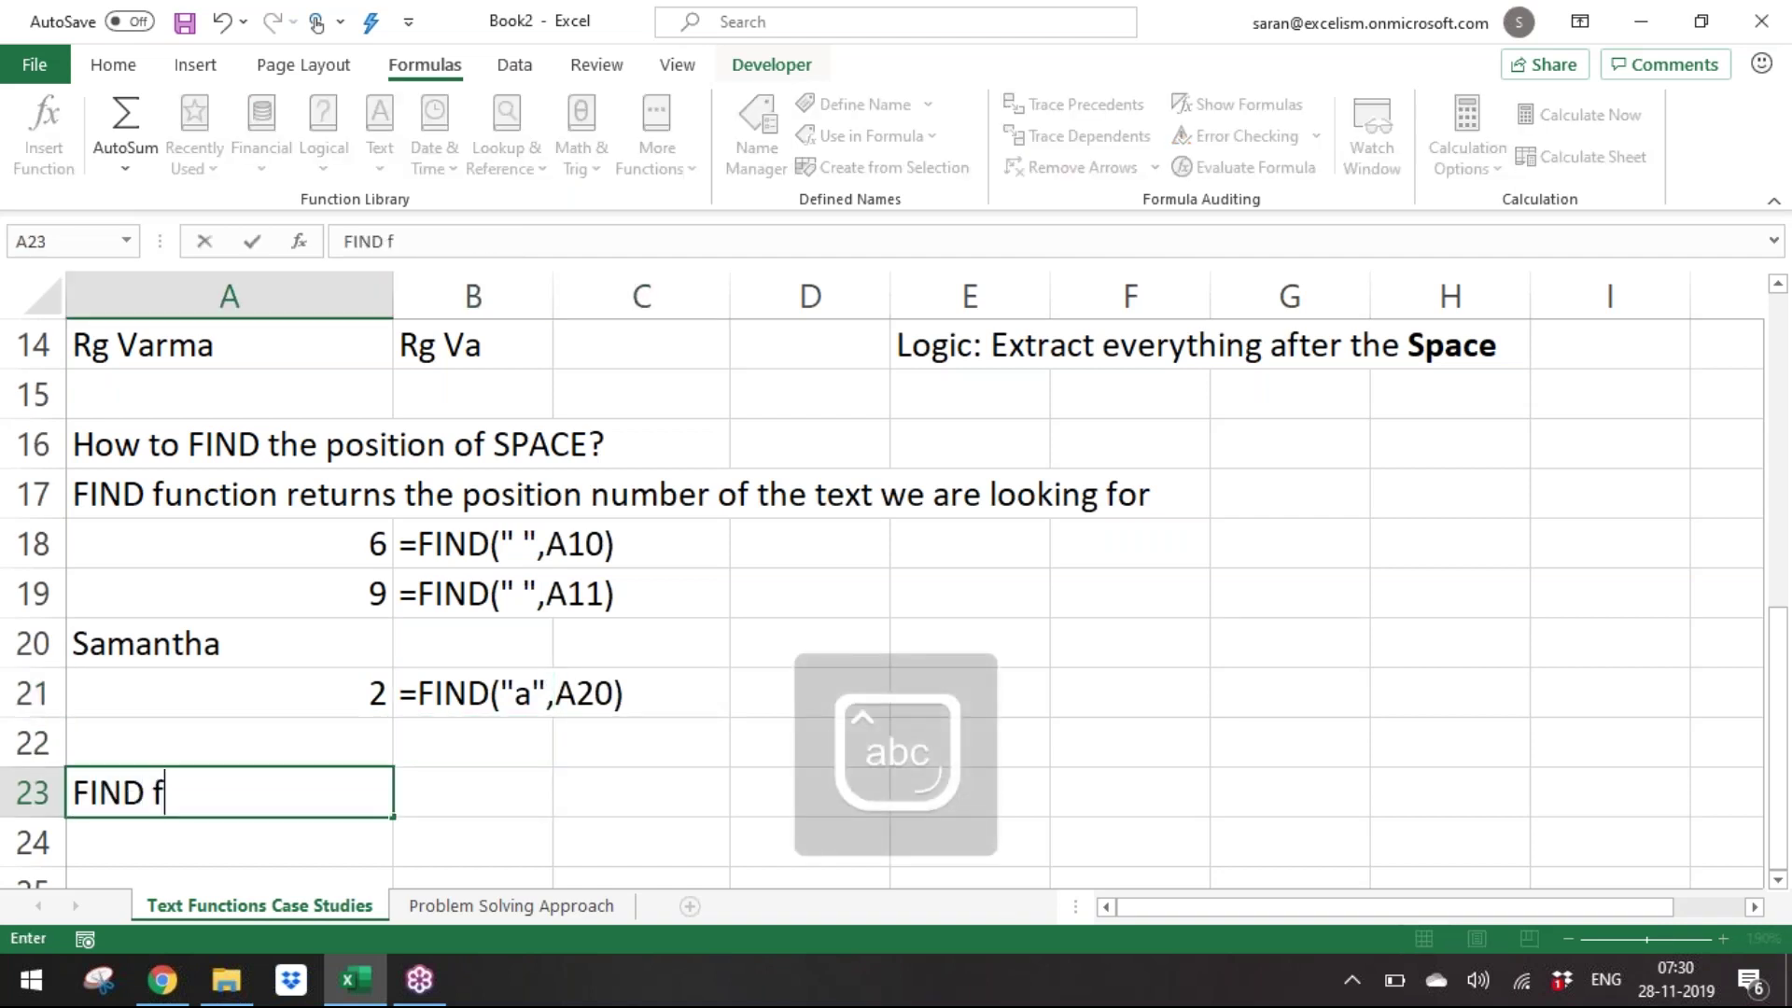
{"action": "type", "text": "unction is ahving"}
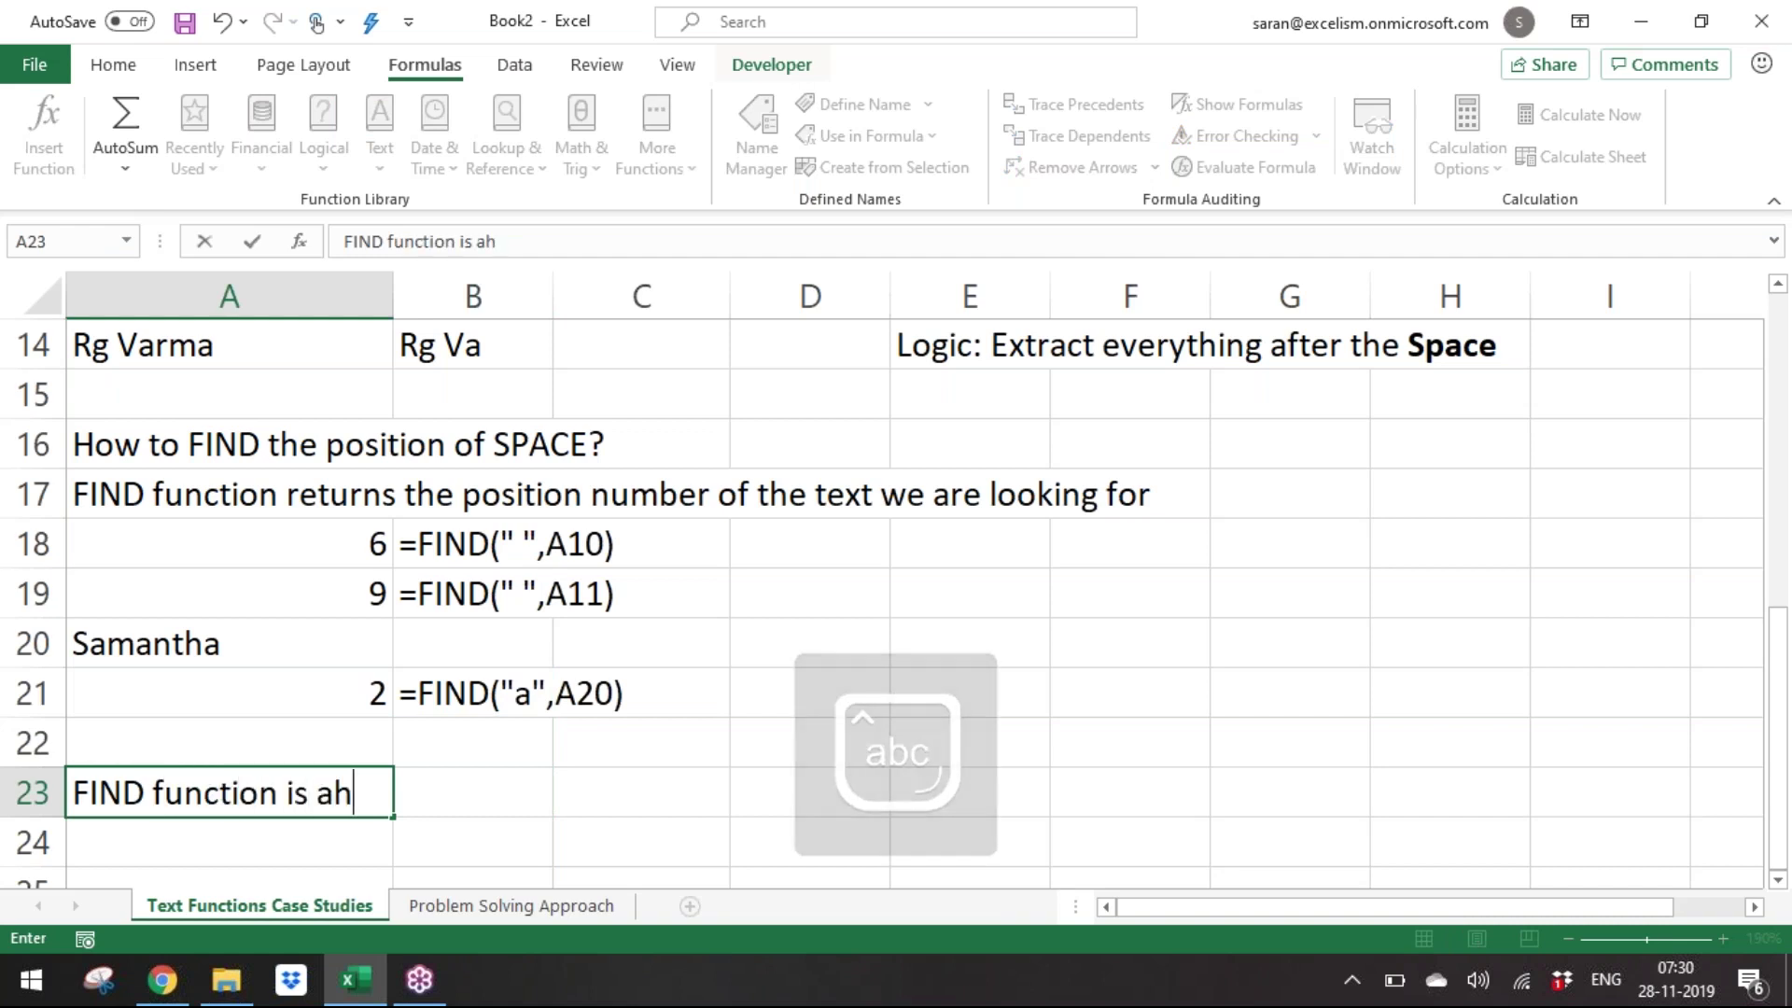
{"action": "key", "text": "BackSpace"}
{"action": "key", "text": "BackSpace"}
{"action": "key", "text": "BackSpace"}
{"action": "key", "text": "BackSpace"}
{"action": "key", "text": "BackSpace"}
{"action": "key", "text": "BackSpace"}
{"action": "key", "text": "BackSpace"}
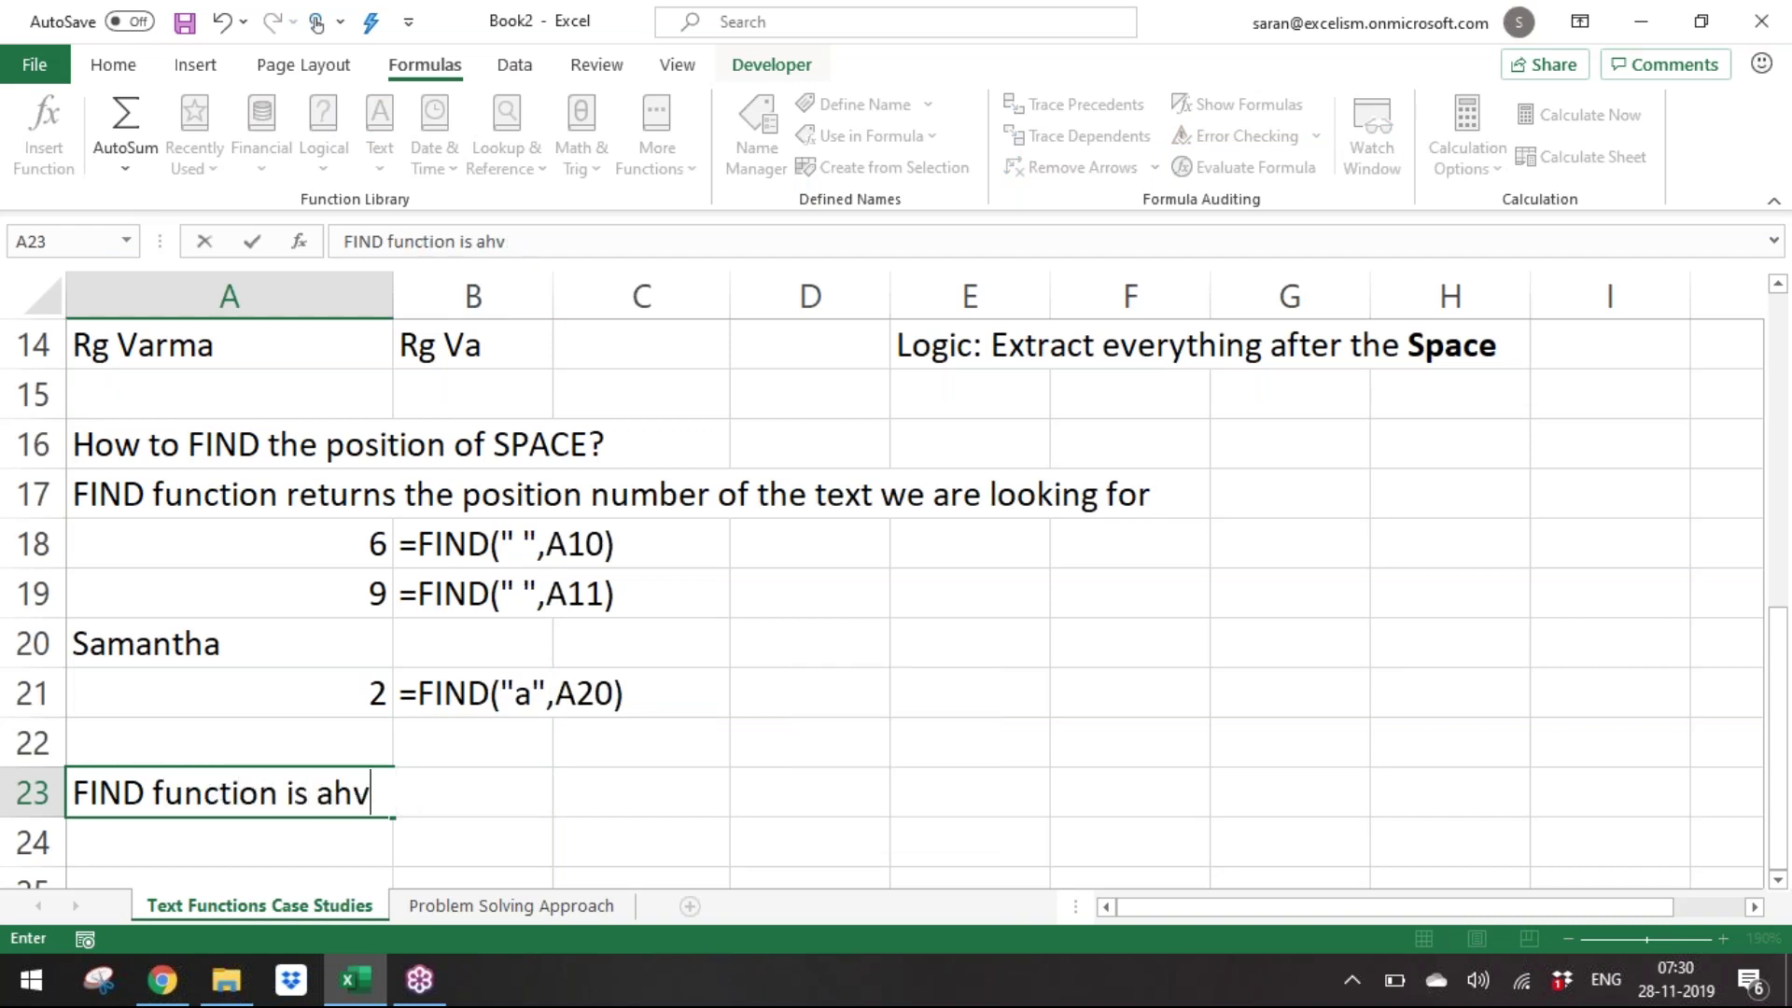
{"action": "type", "text": "having 2 limitations"}
{"action": "key", "text": "Return"}
Add '1. it always finds from the left side' in A24.
{"action": "type", "text": "1"}
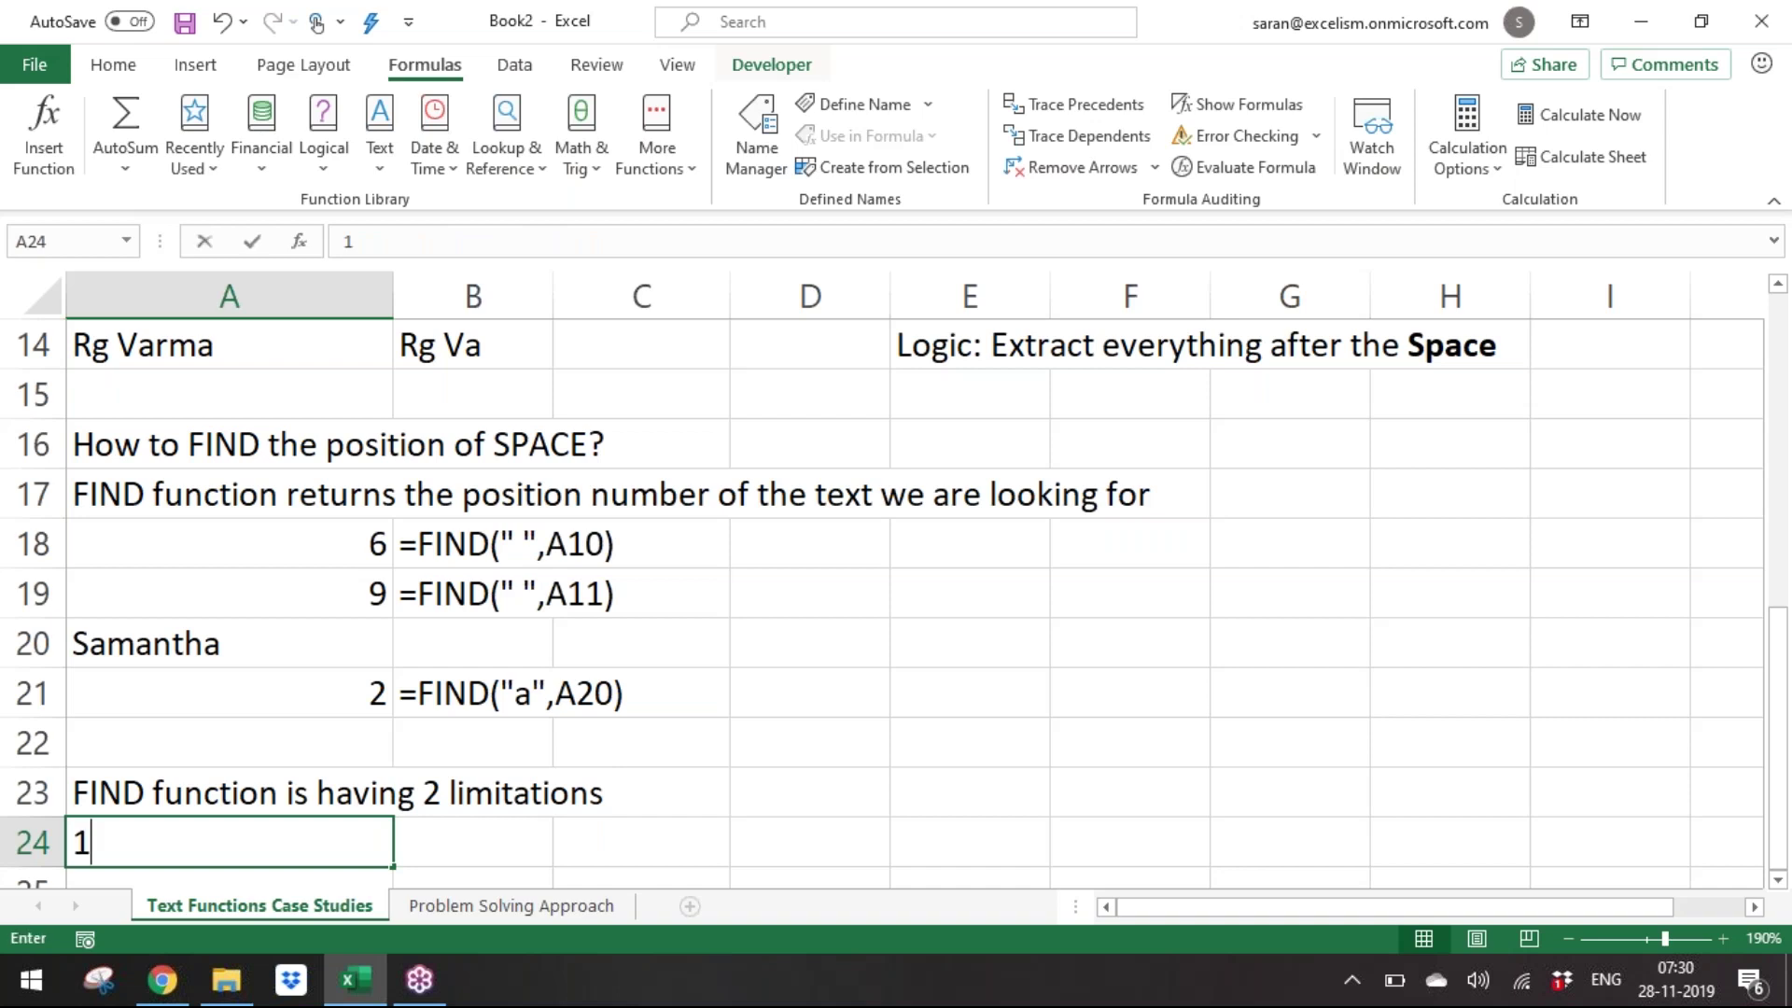
{"action": "type", "text": ". it alwaysf"}
{"action": "key", "text": "BackSpace"}
{"action": "type", "text": "finds fo"}
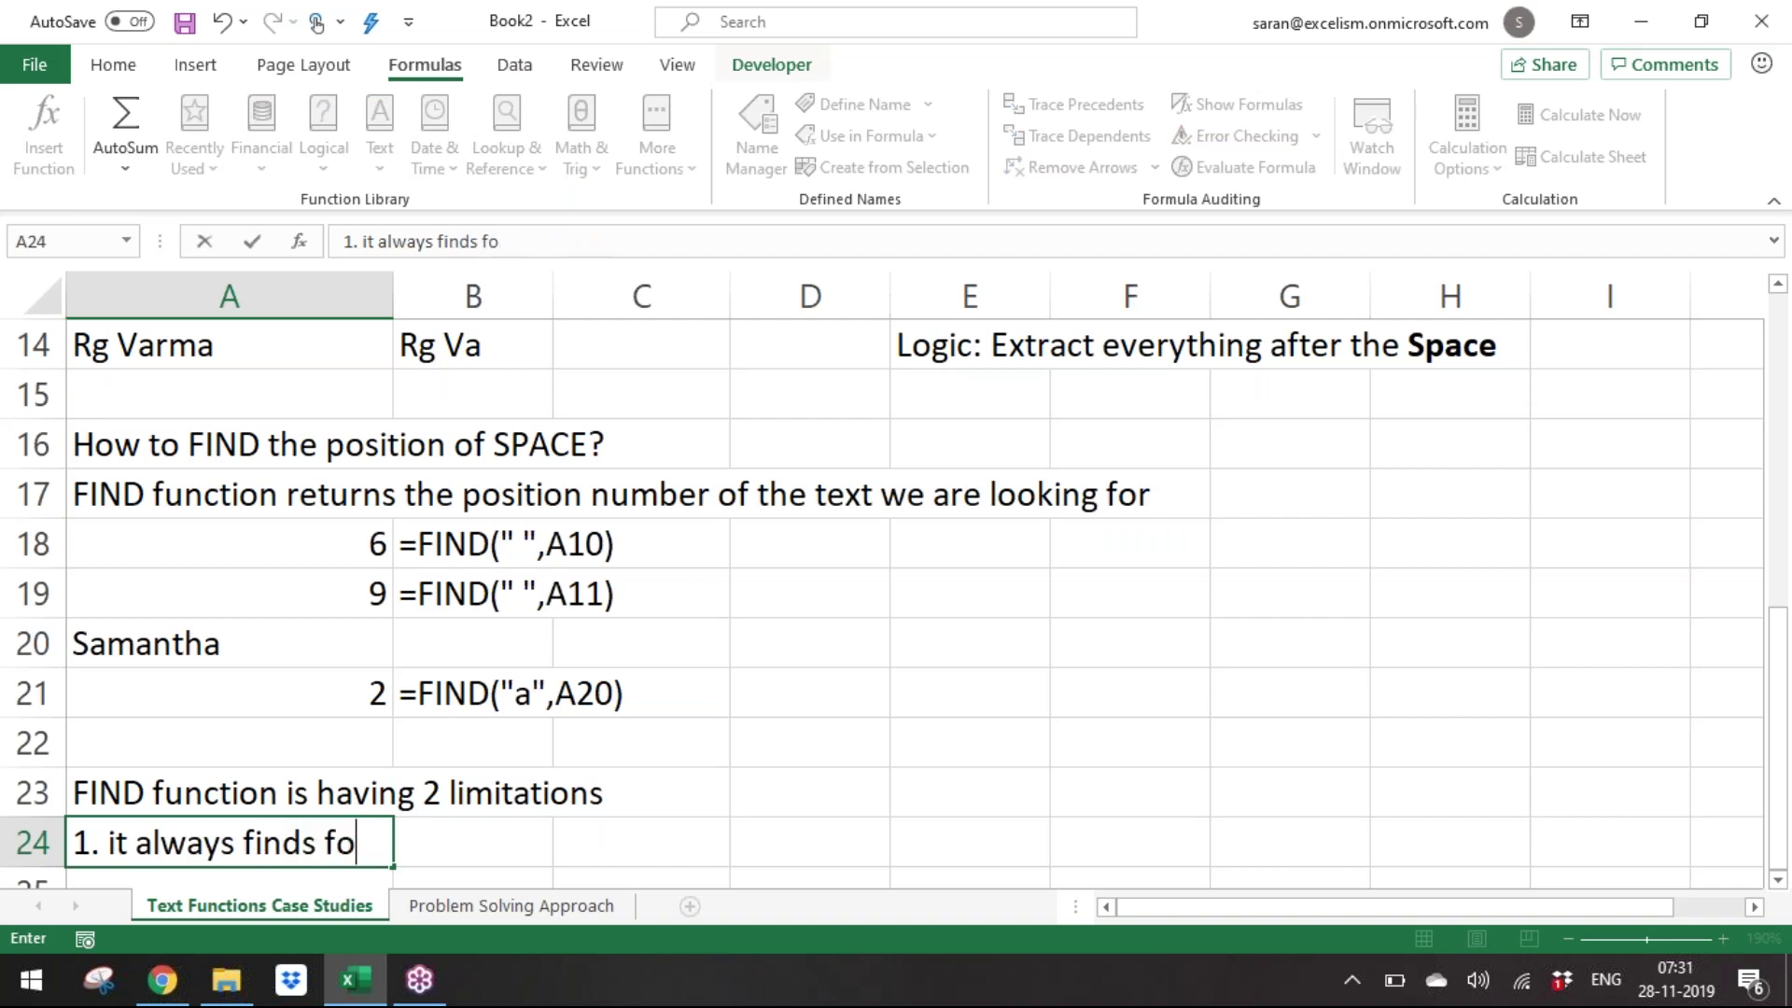
{"action": "key", "text": "BackSpace"}
{"action": "type", "text": "rom the left side"}
{"action": "key", "text": "ctrl+Return"}
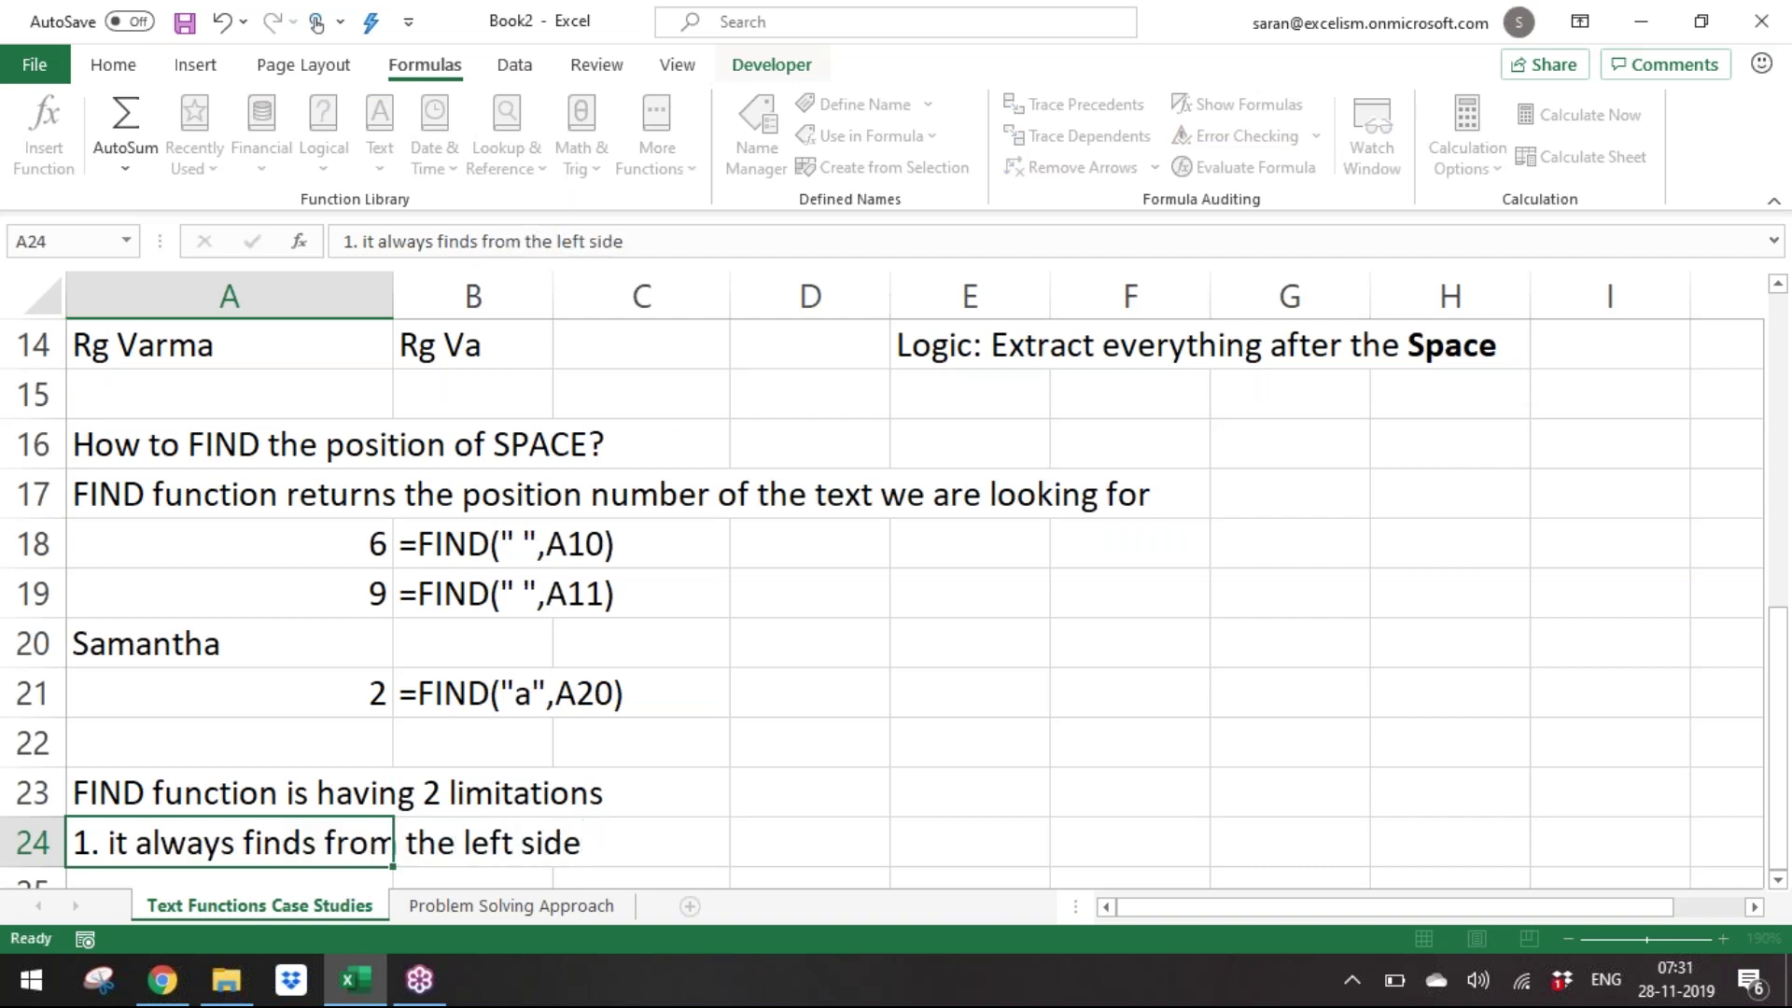
{"action": "key", "text": "Return"}
Add '2. it always finds the first occurance of the text we are looking for' in A25.
{"action": "type", "text": "2. it always finds the first occurance of thet"}
{"action": "key", "text": "BackSpace"}
{"action": "type", "text": "text we are looking for"}
{"action": "key", "text": "ctrl+Return"}
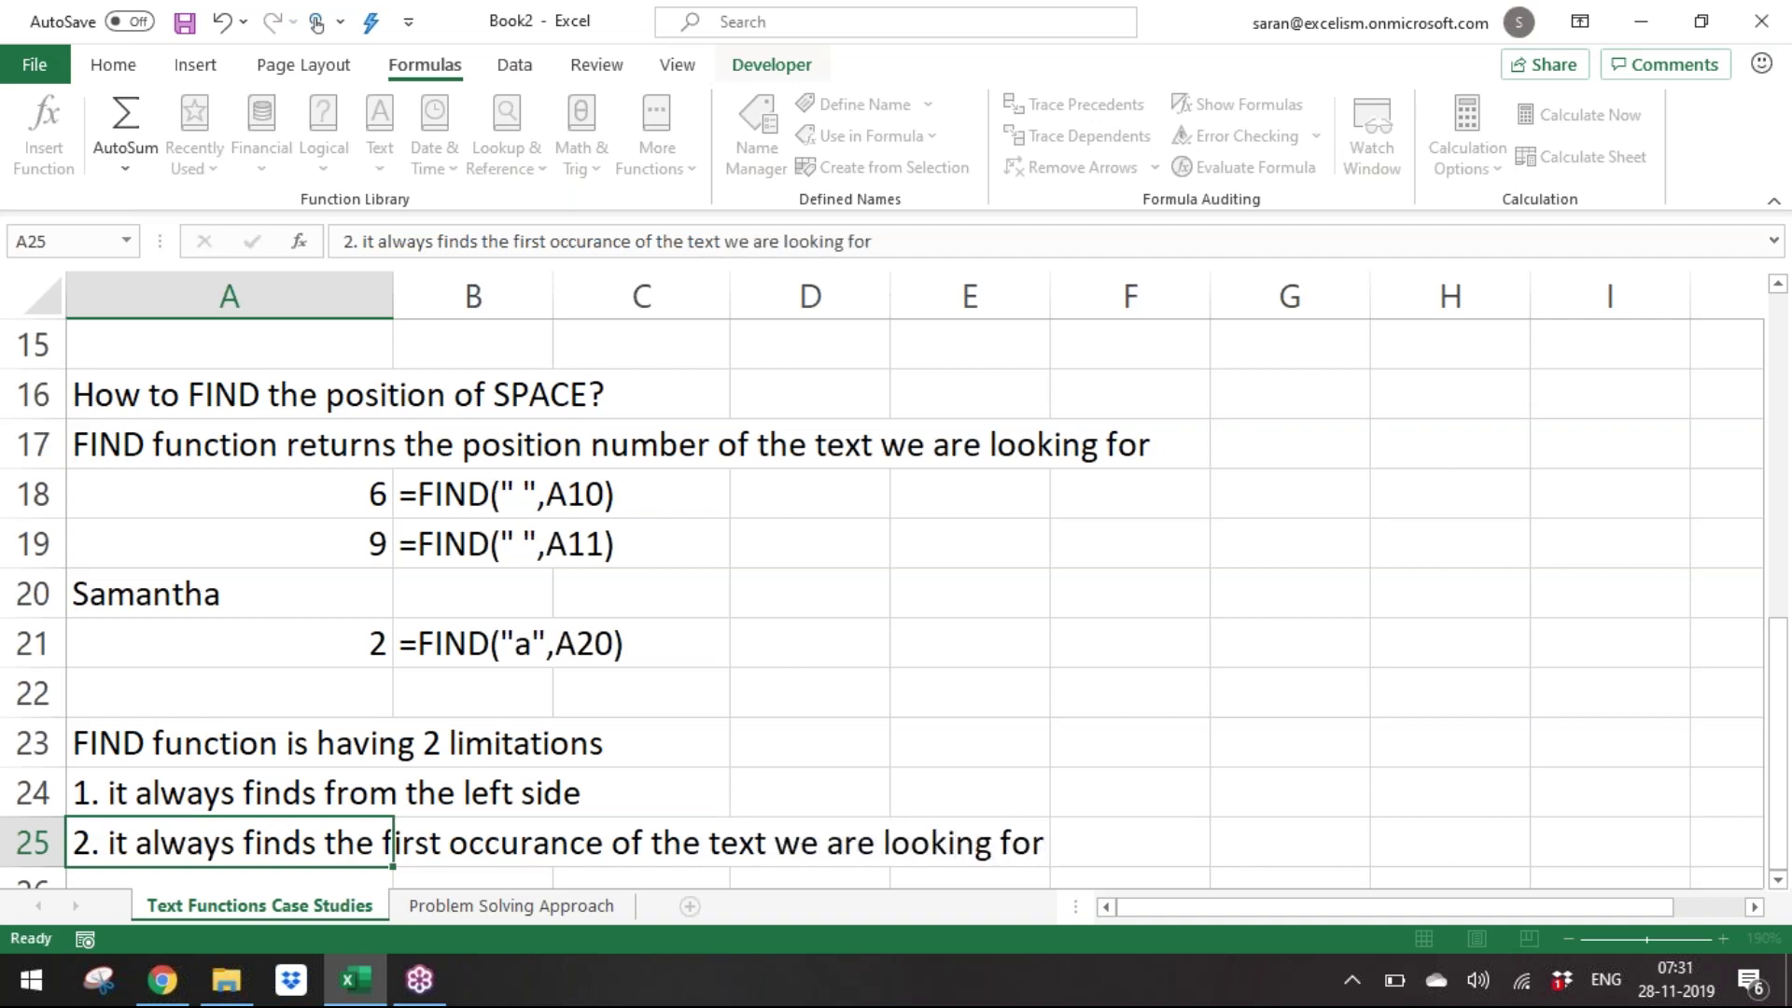
{"action": "key", "text": "Return"}
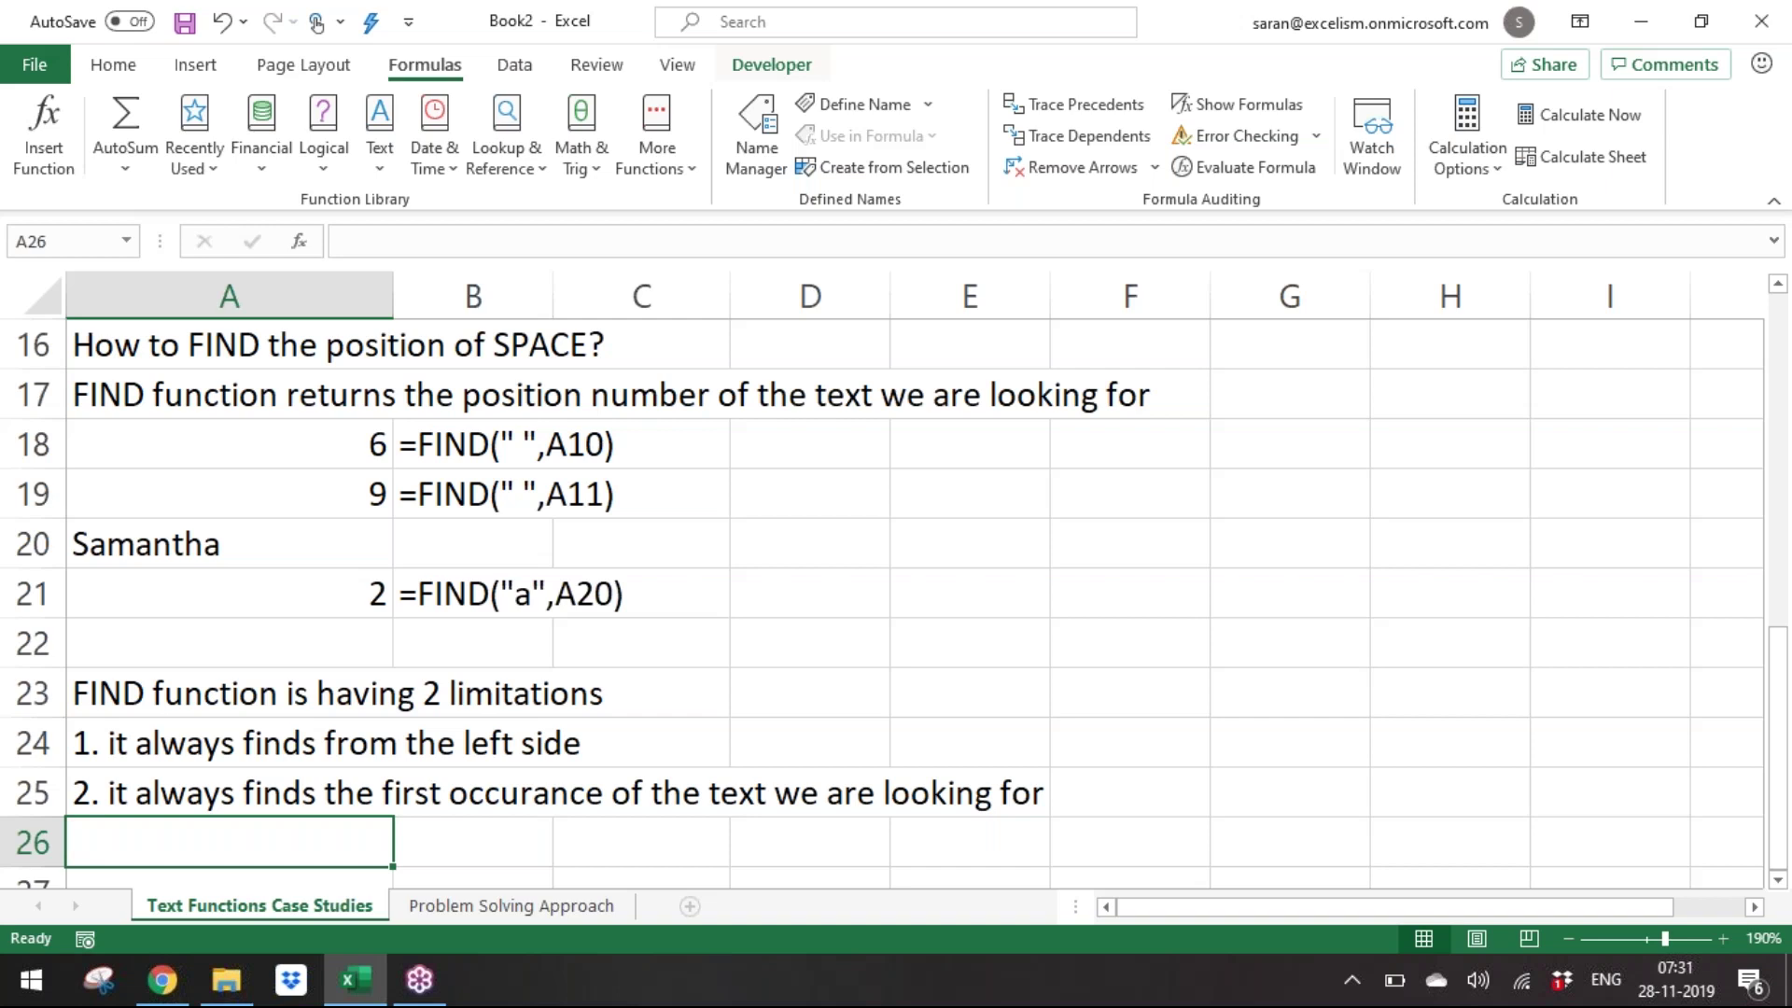
Copy the name Samantha into A26.
{"action": "key", "text": "Up"}
{"action": "key", "text": "Up"}
{"action": "key", "text": "Up"}
{"action": "key", "text": "Up"}
{"action": "key", "text": "Up"}
{"action": "key", "text": "Up"}
{"action": "key", "text": "ctrl+c"}
{"action": "key", "text": "Down"}
{"action": "key", "text": "Down"}
{"action": "key", "text": "Down"}
{"action": "key", "text": "Down"}
{"action": "key", "text": "Down"}
{"action": "key", "text": "Down"}
{"action": "key", "text": "Down"}
{"action": "key", "text": "Down"}
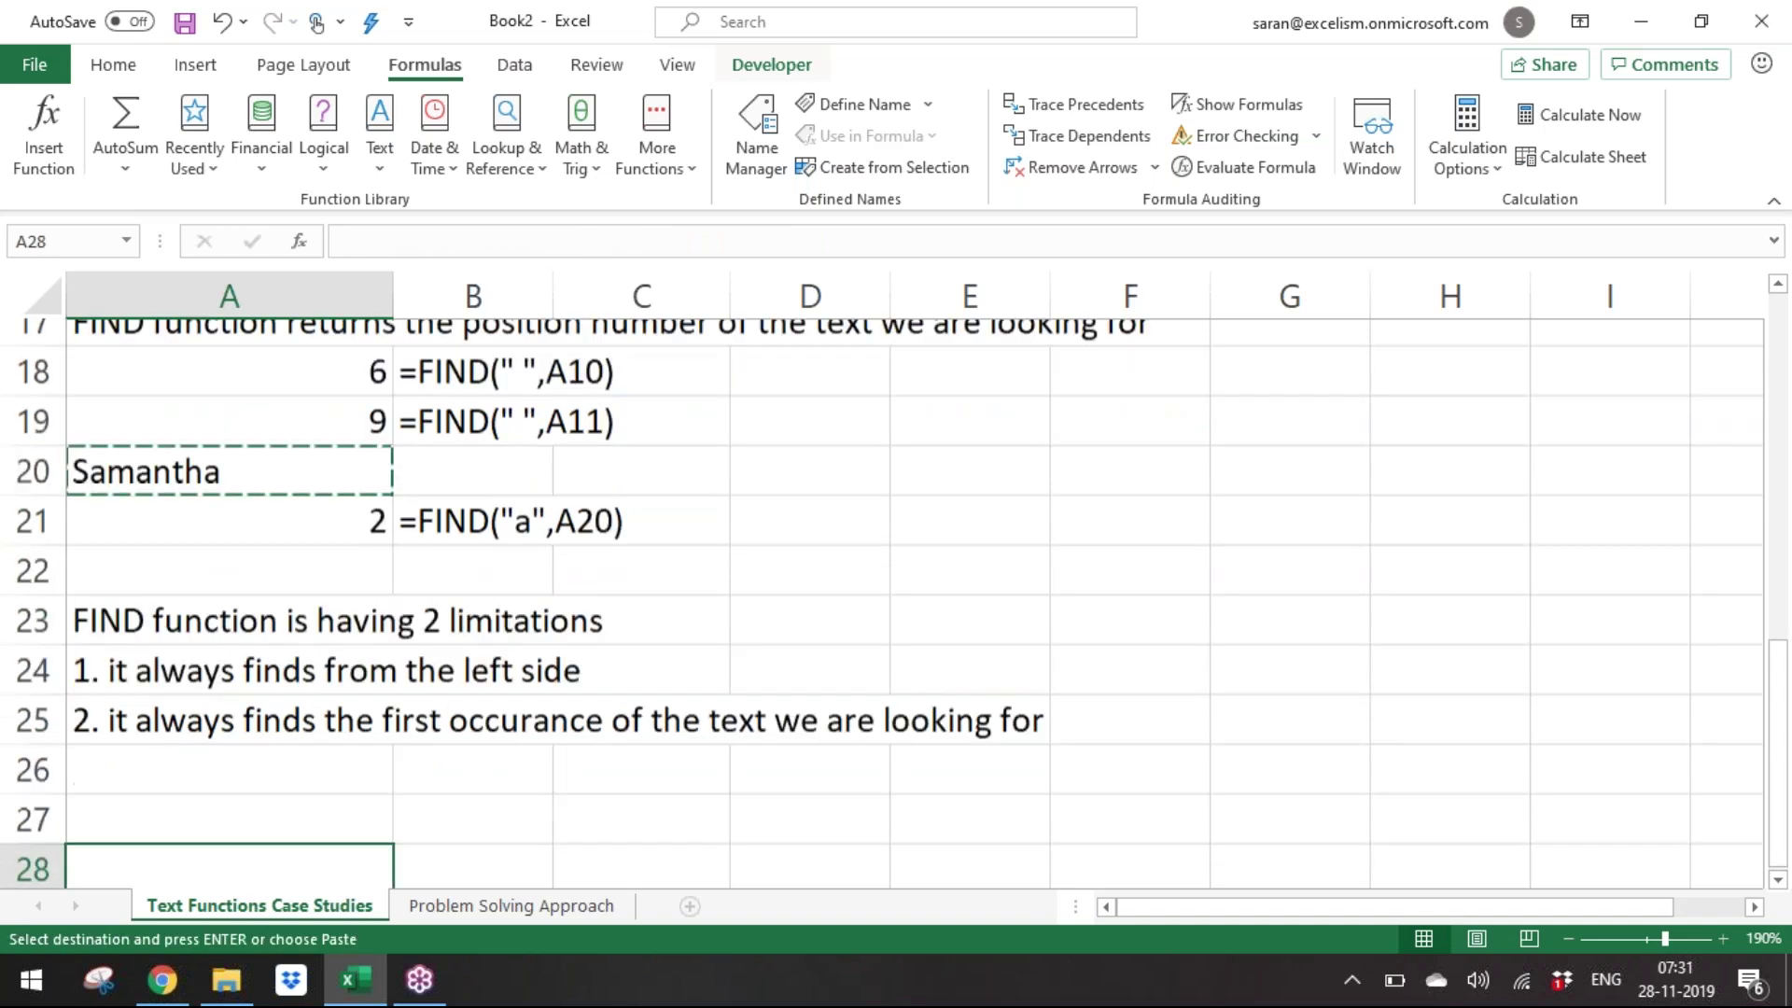
{"action": "key", "text": "Down"}
{"action": "key", "text": "Down"}
{"action": "key", "text": "Down"}
{"action": "key", "text": "Down"}
{"action": "key", "text": "Up"}
{"action": "key", "text": "Up"}
{"action": "key", "text": "Up"}
{"action": "key", "text": "Up"}
{"action": "key", "text": "Up"}
{"action": "key", "text": "Up"}
{"action": "key", "text": "Return"}
Enter =FIND("a",A26,3) in A27, returning 4.
{"action": "key", "text": "Down"}
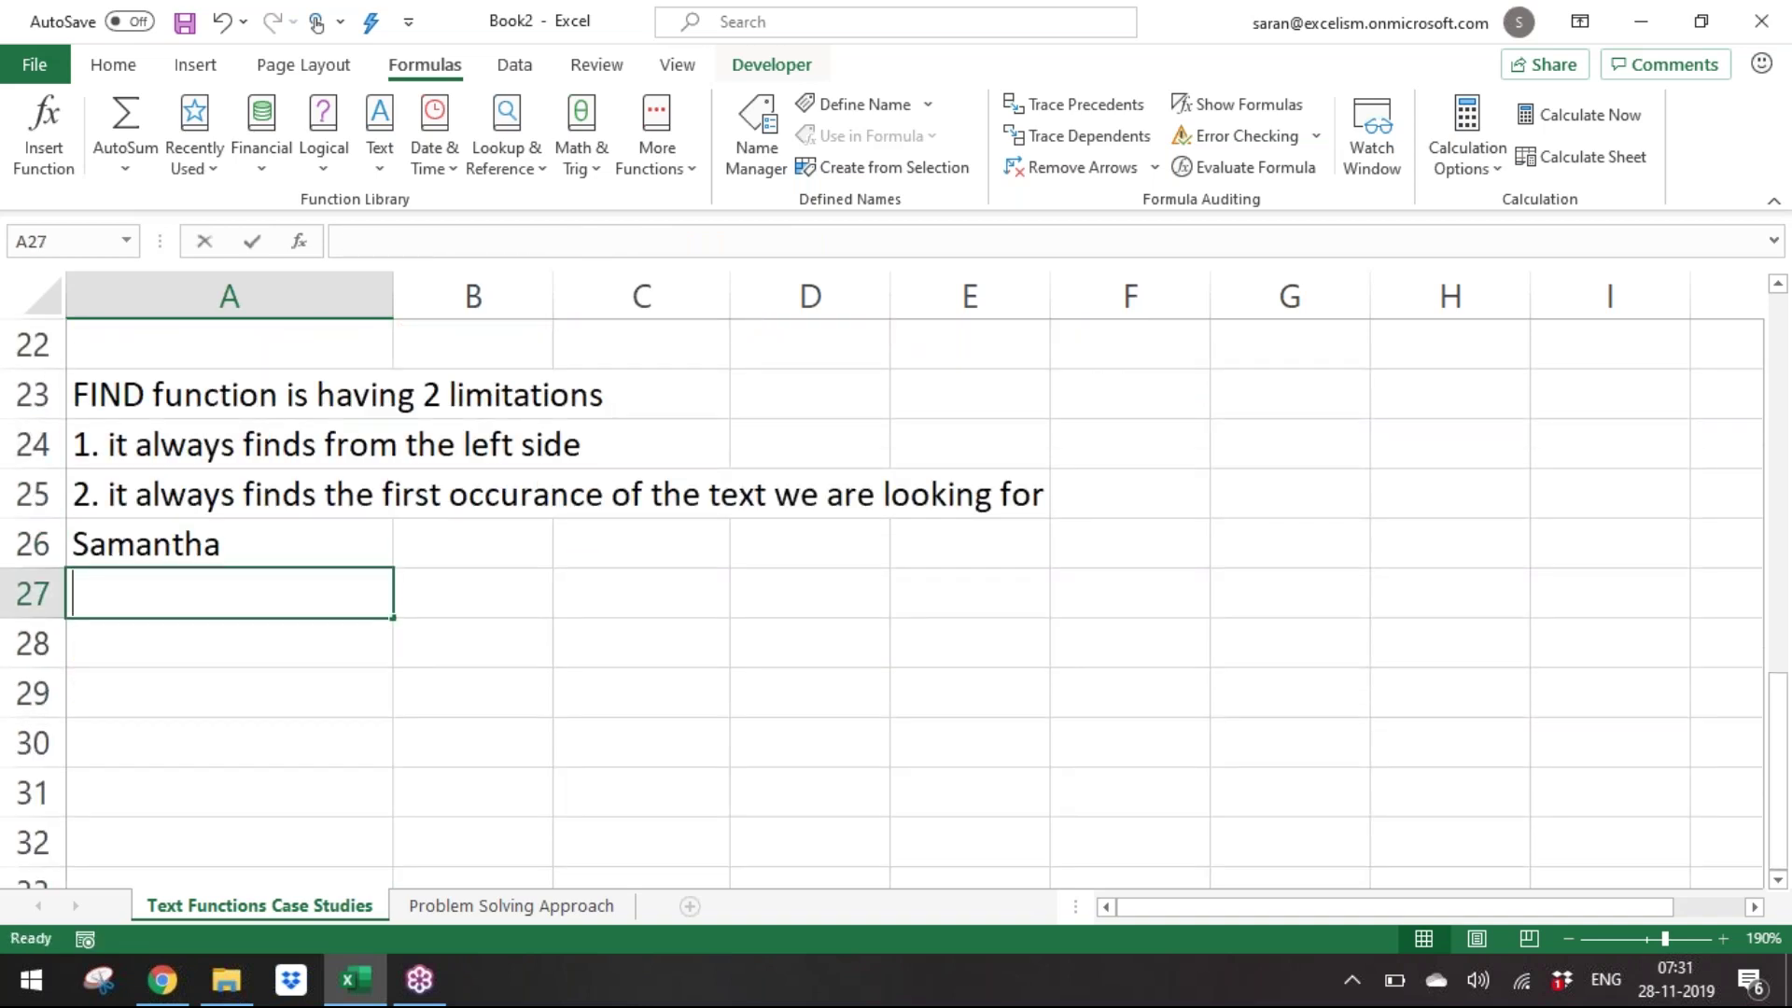
{"action": "type", "text": "=fin"}
{"action": "key", "text": "Tab"}
{"action": "type", "text": "\"a\","}
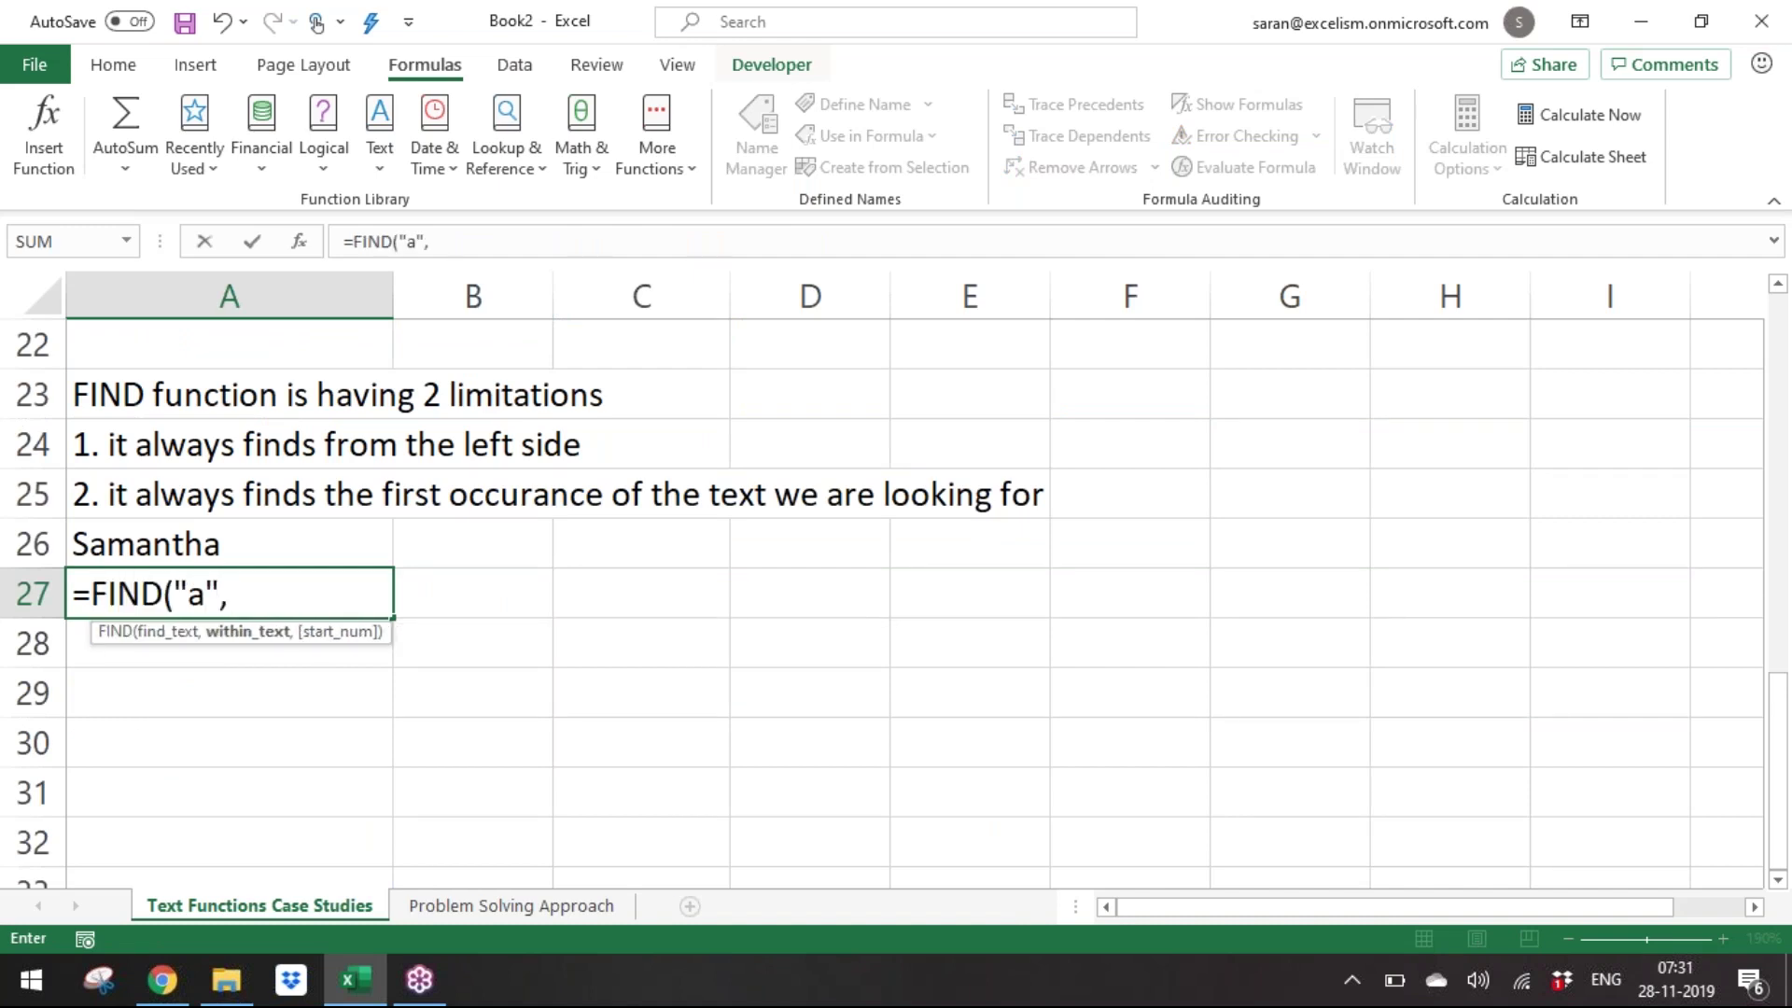
{"action": "key", "text": "Up"}
{"action": "type", "text": ","}
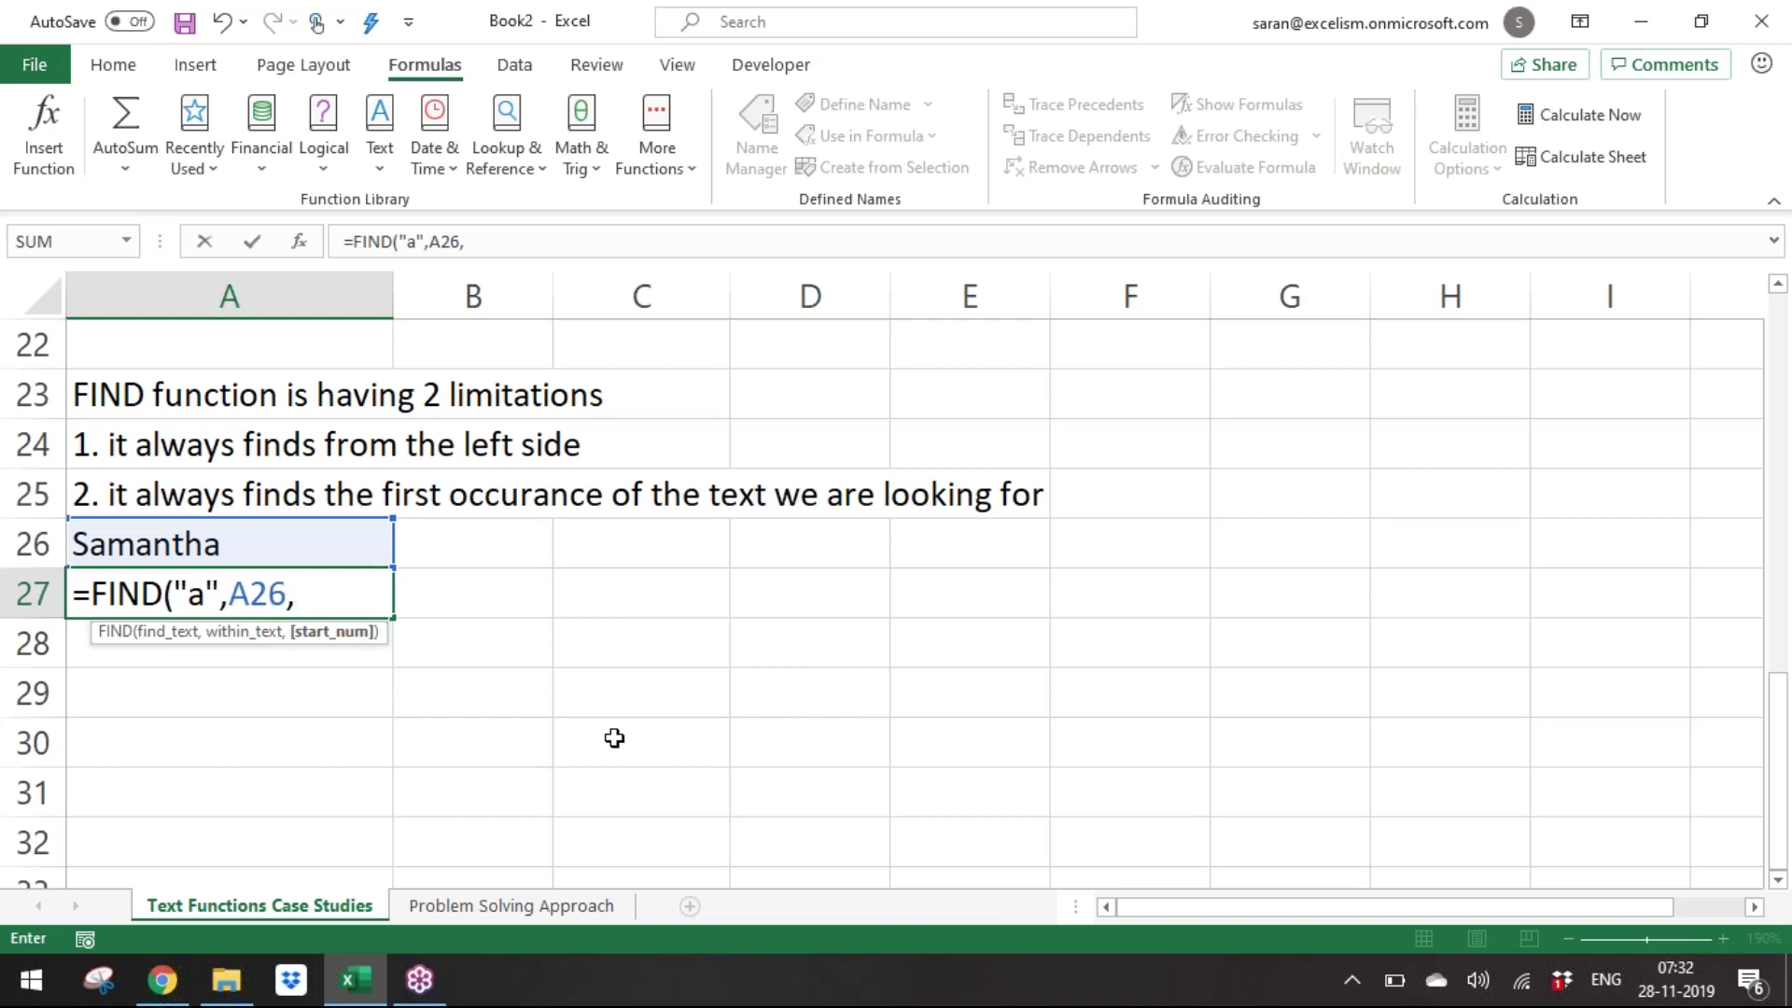
{"action": "type", "text": "3)"}
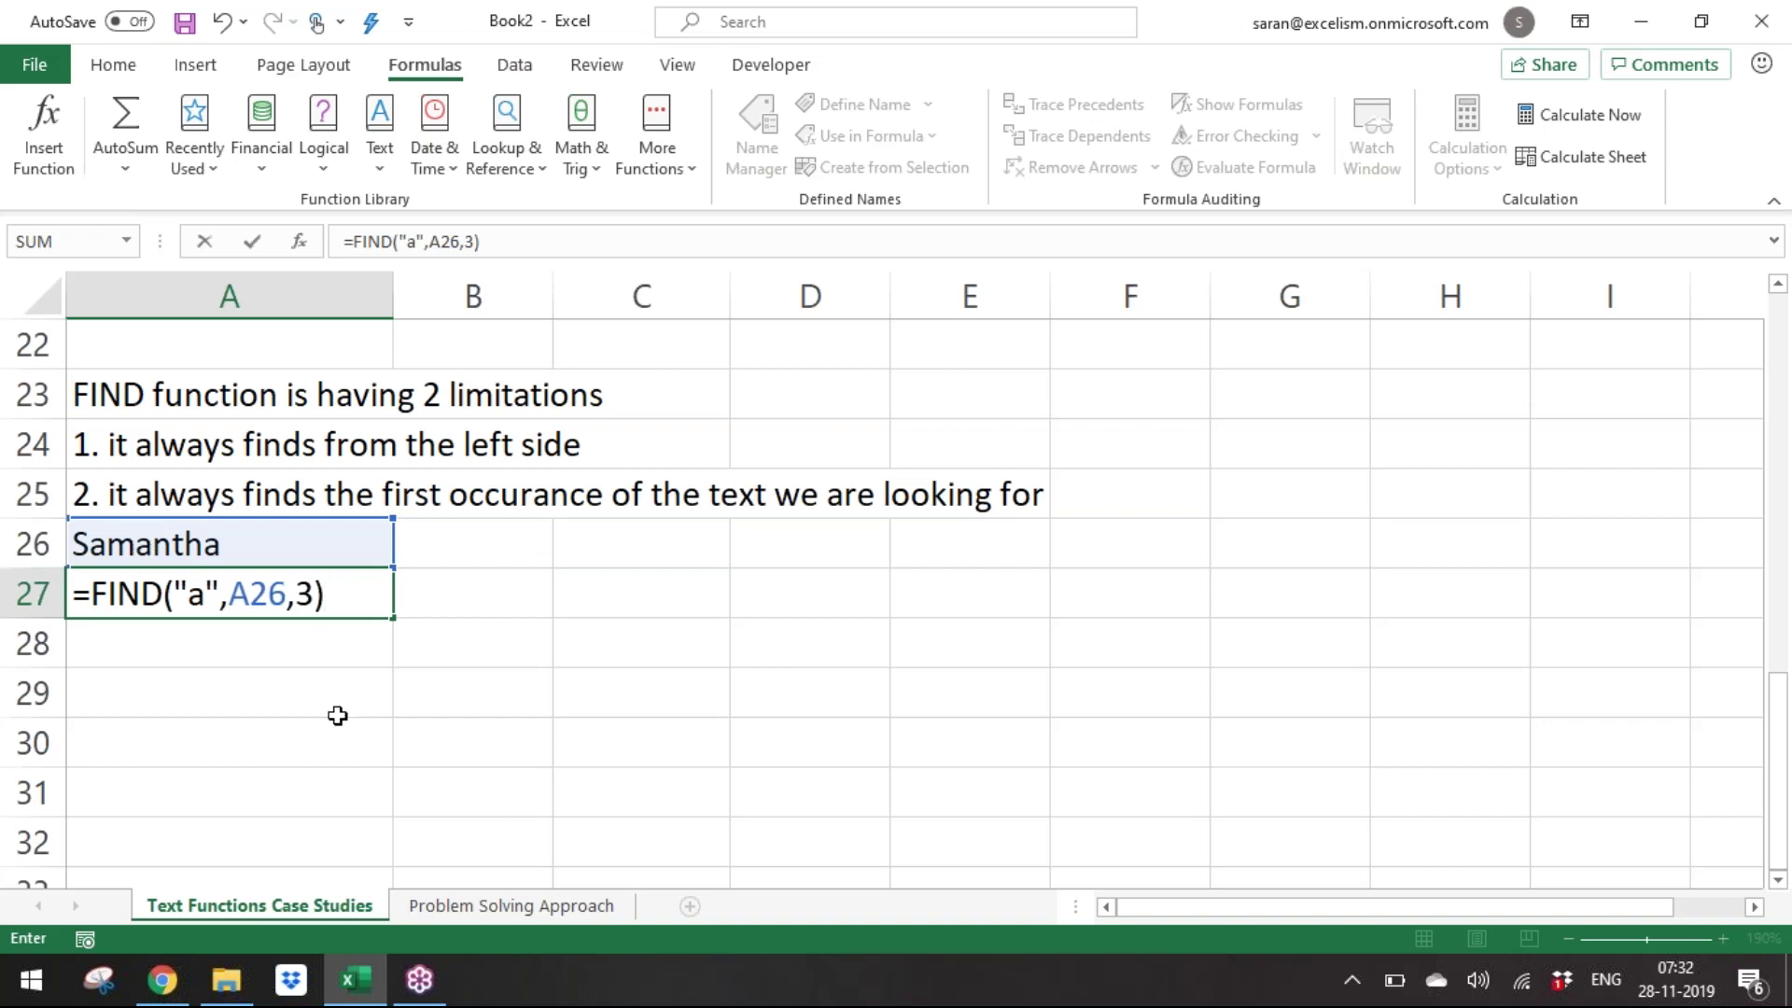
{"action": "key", "text": "ctrl+Return"}
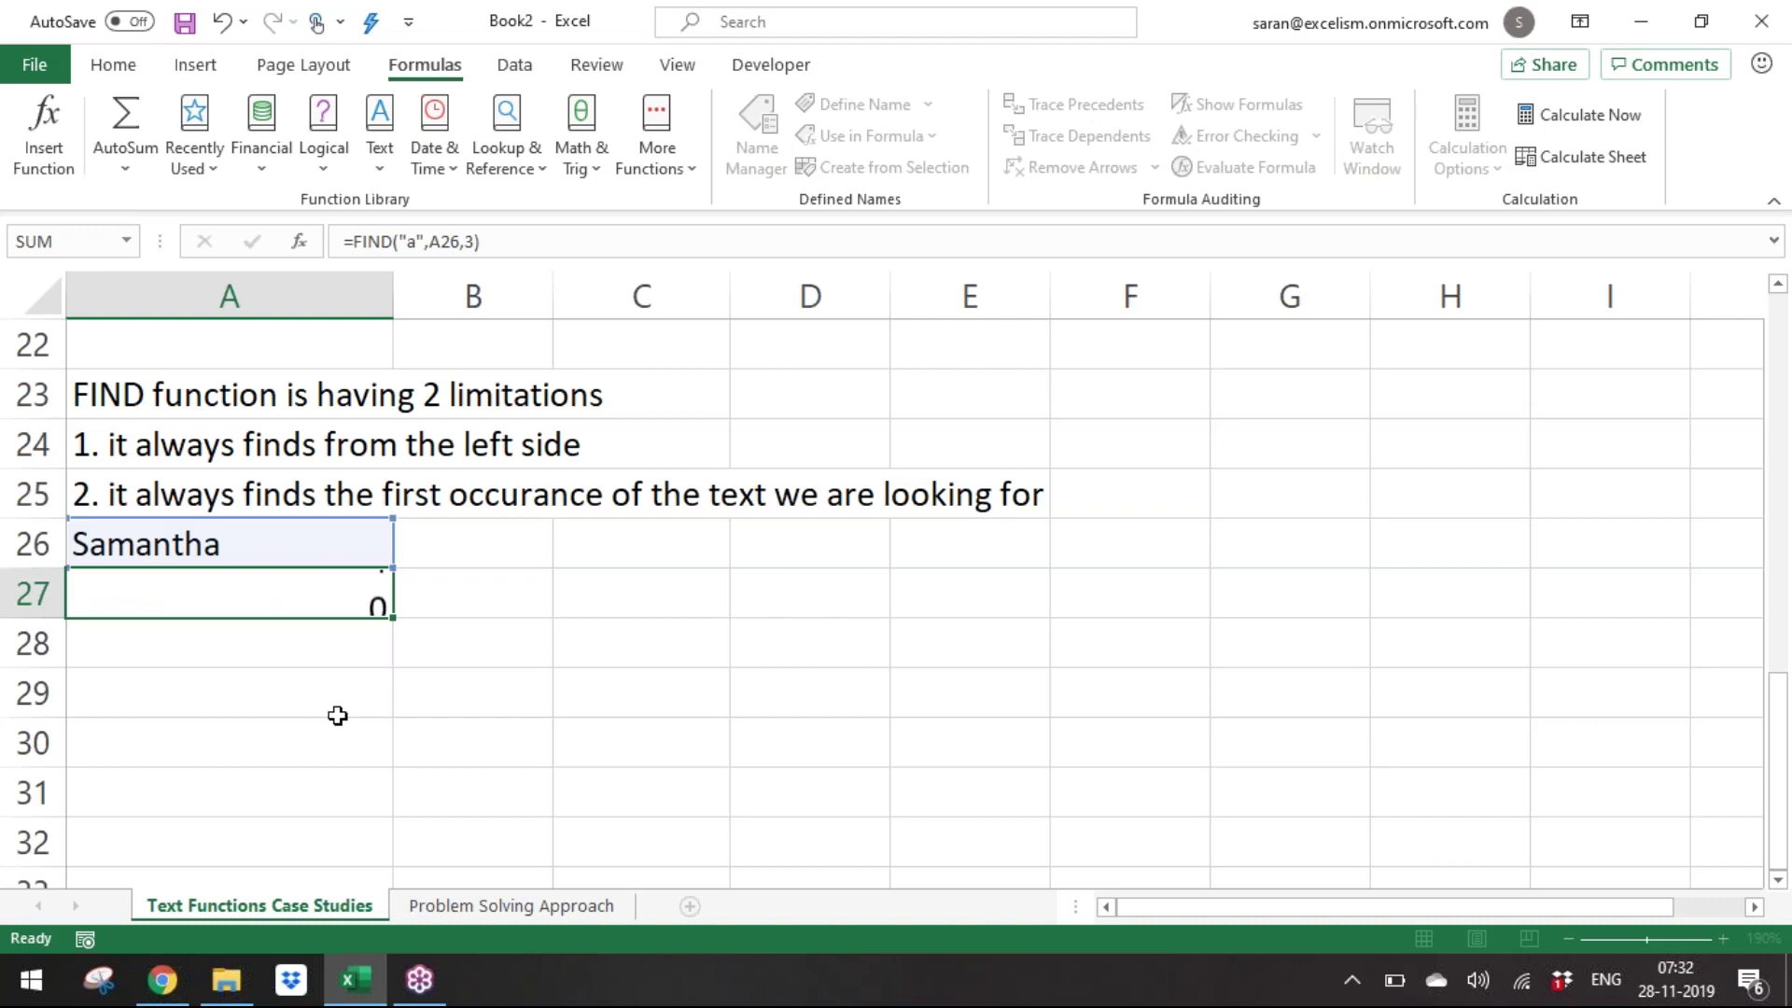
Paste the formula-text label beside the result in B27.
{"action": "key", "text": "Right"}
{"action": "scroll", "coordinate": [338, 715], "scroll_direction": "up", "scroll_amount": 1}
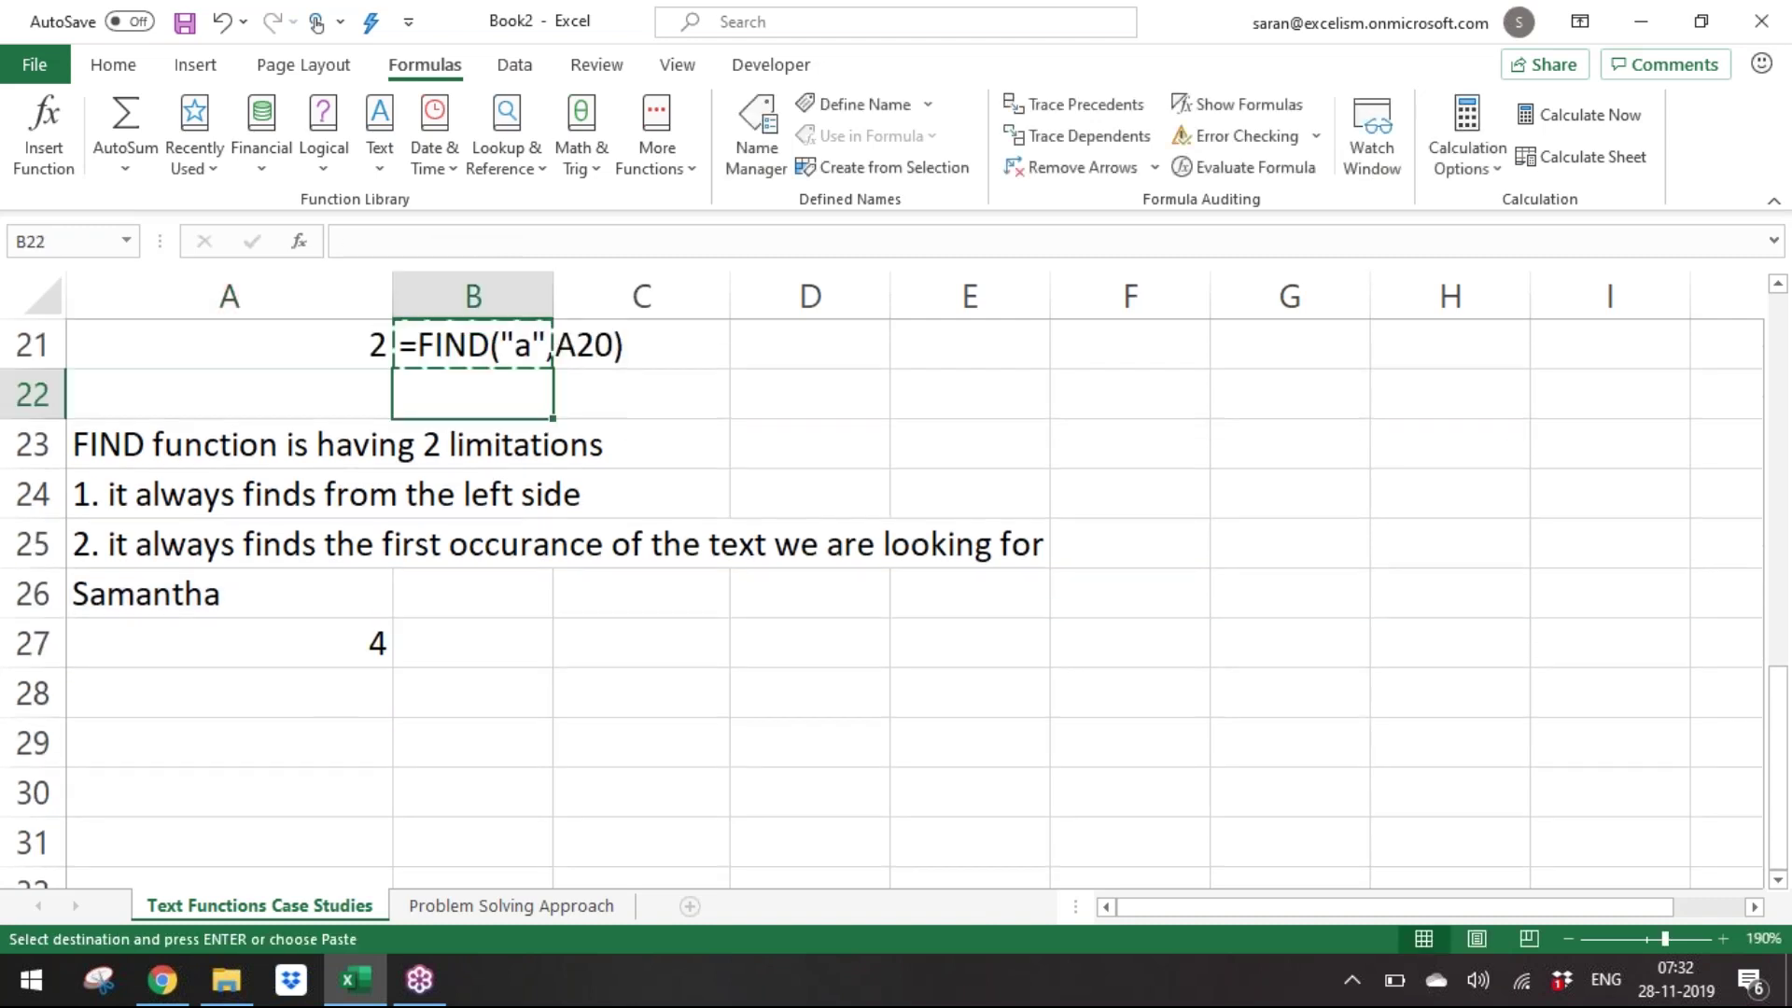
{"action": "key", "text": "Return"}
{"action": "key", "text": "Down"}
{"action": "key", "text": "Left"}
Enter =FIND("a",A26,5) in A28, returning 8.
{"action": "type", "text": "=fin"}
{"action": "key", "text": "Tab"}
{"action": "type", "text": "=find"}
{"action": "key", "text": "Tab"}
{"action": "type", "text": "\"a"}
{"action": "type", "text": "\"."}
{"action": "type", "text": ","}
{"action": "key", "text": "Up"}
{"action": "key", "text": "Up"}
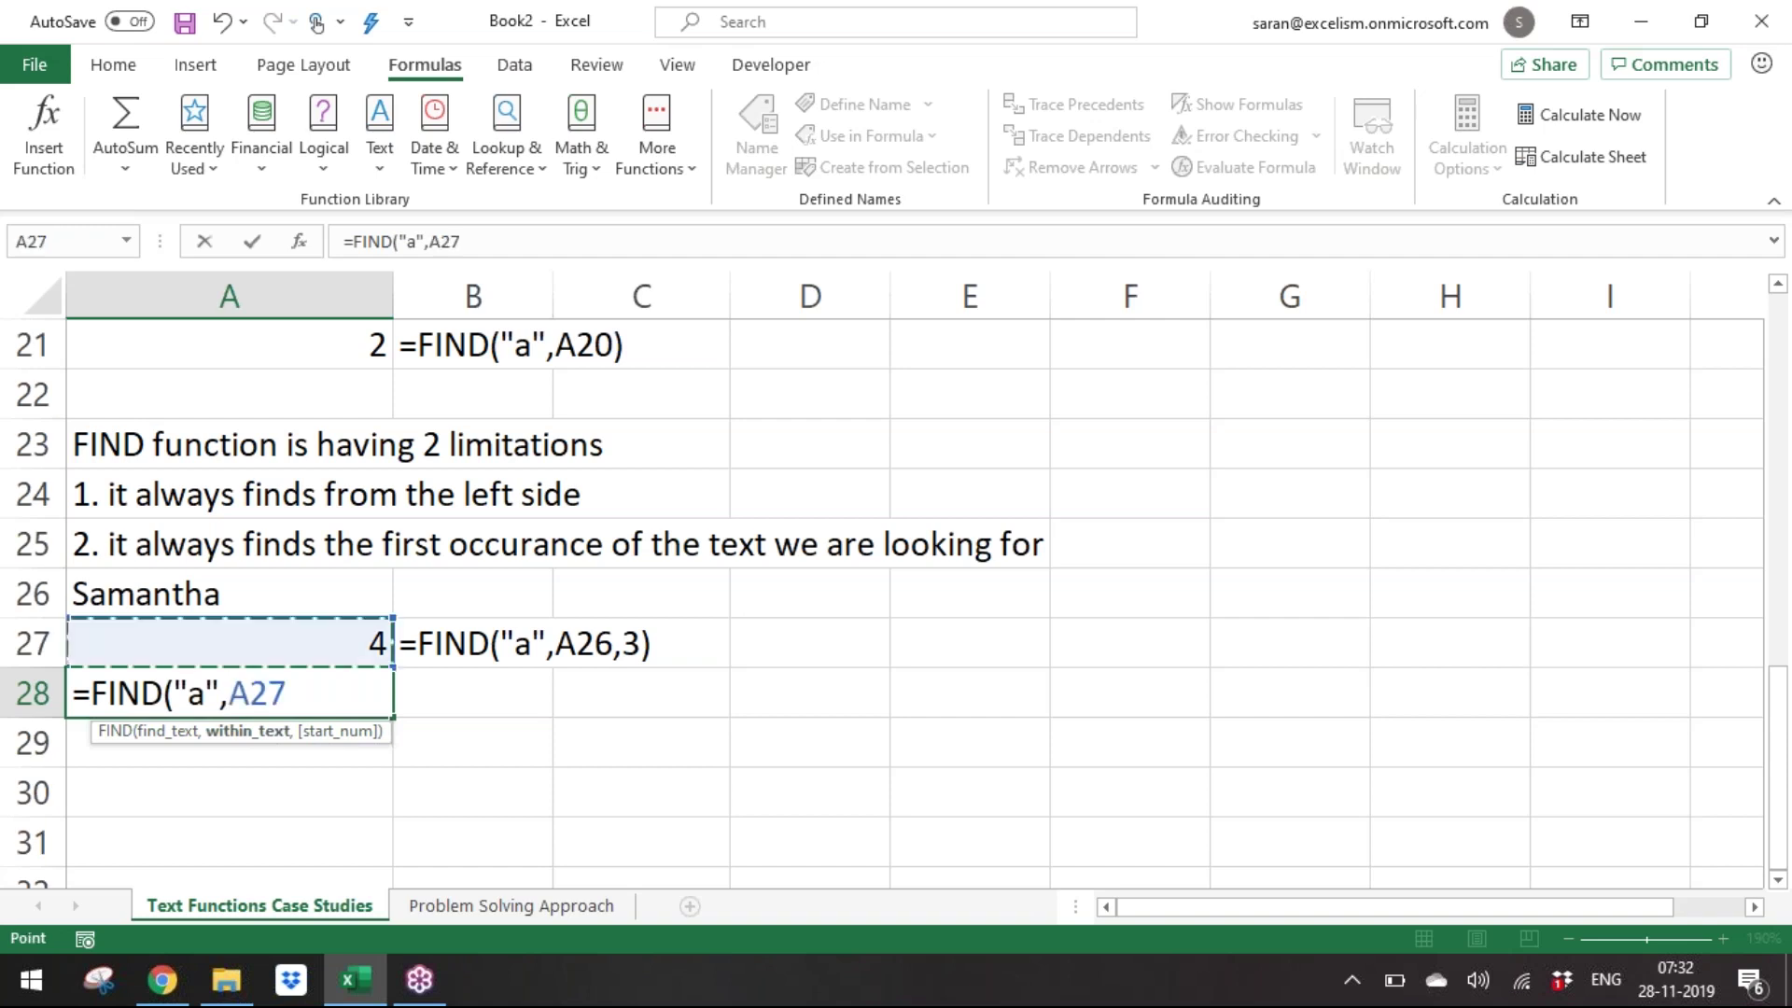
{"action": "type", "text": ",5)"}
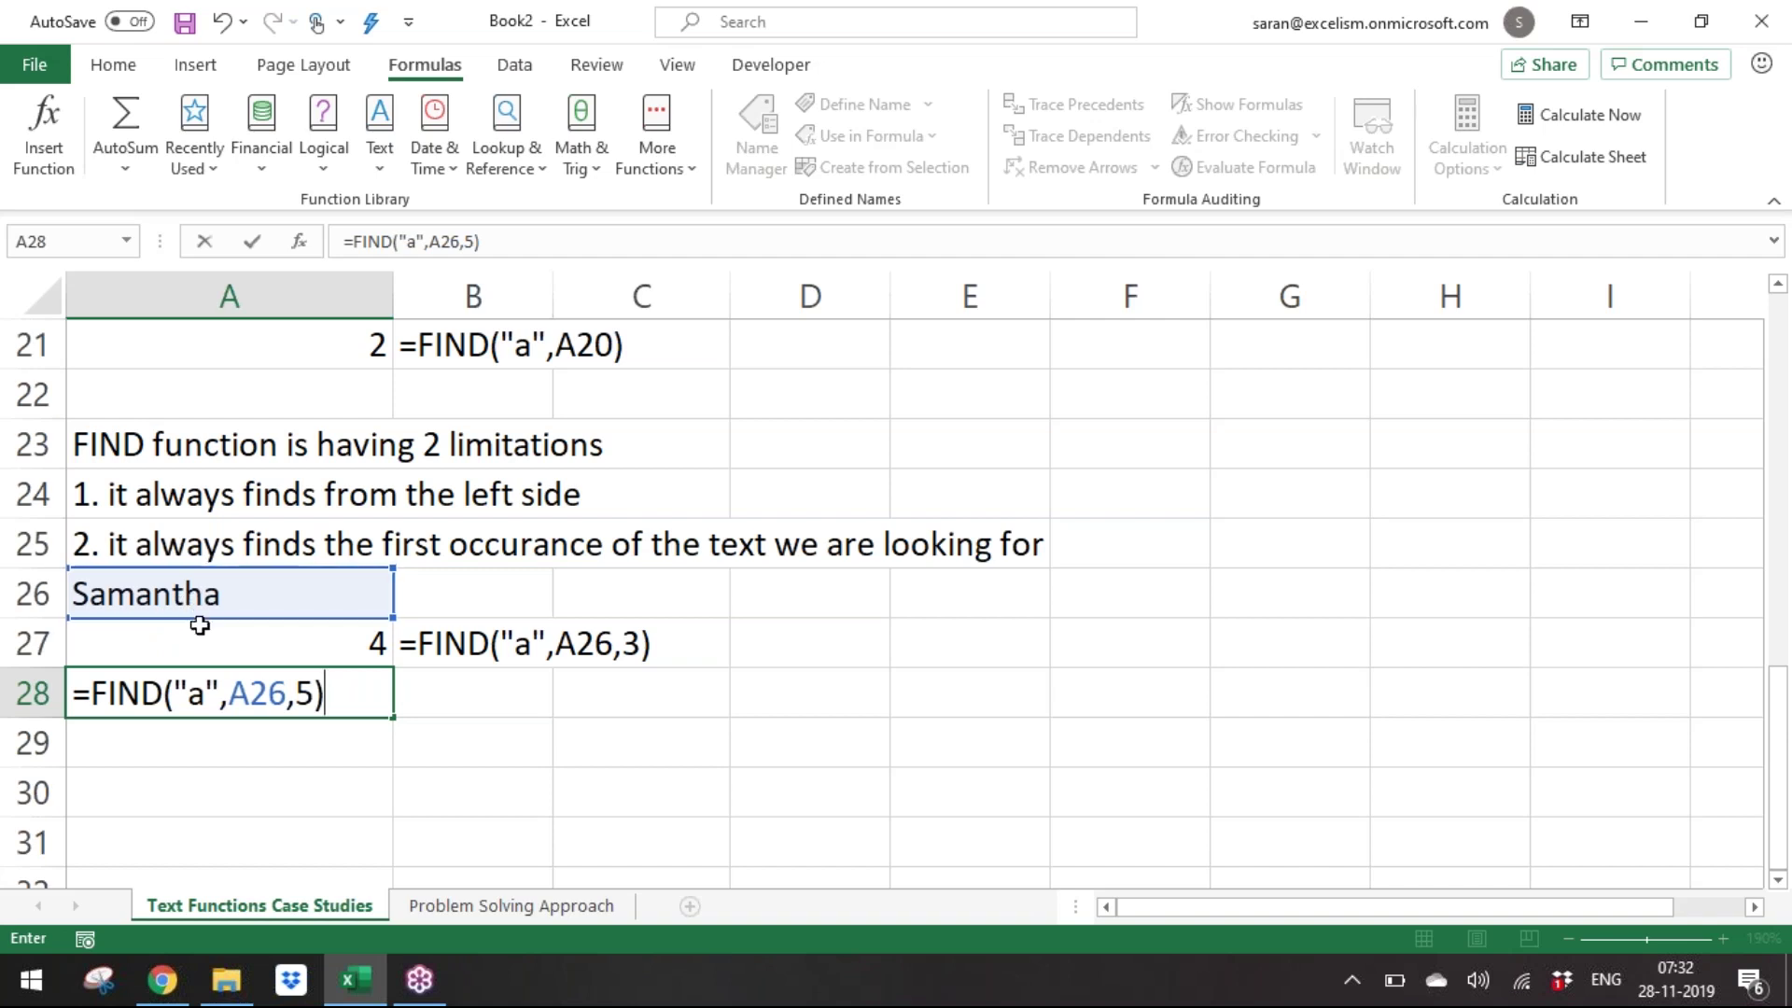
{"action": "key", "text": "ctrl+Return"}
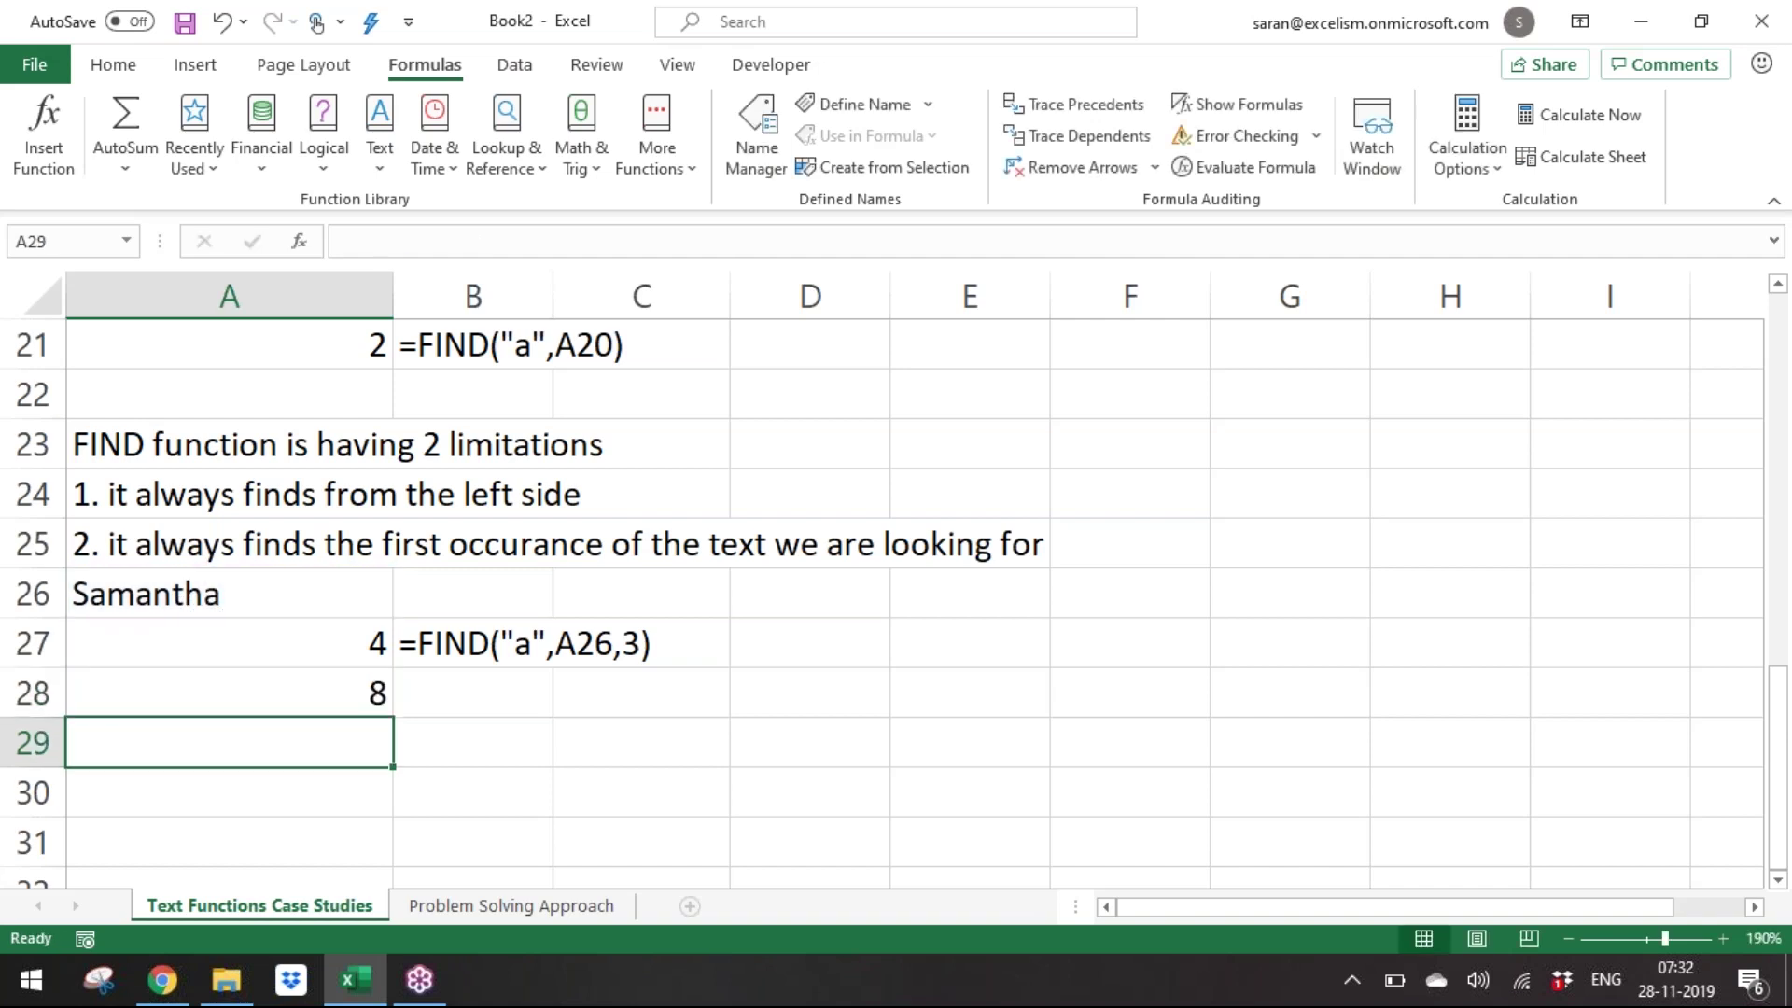
Copy the formula-text label from B27 into B28.
{"action": "key", "text": "Up"}
{"action": "key", "text": "Up"}
{"action": "key", "text": "Right"}
{"action": "key", "text": "ctrl+c"}
{"action": "key", "text": "Down"}
{"action": "key", "text": "ctrl+v"}
{"action": "key", "text": "Escape"}
{"action": "key", "text": "Down"}
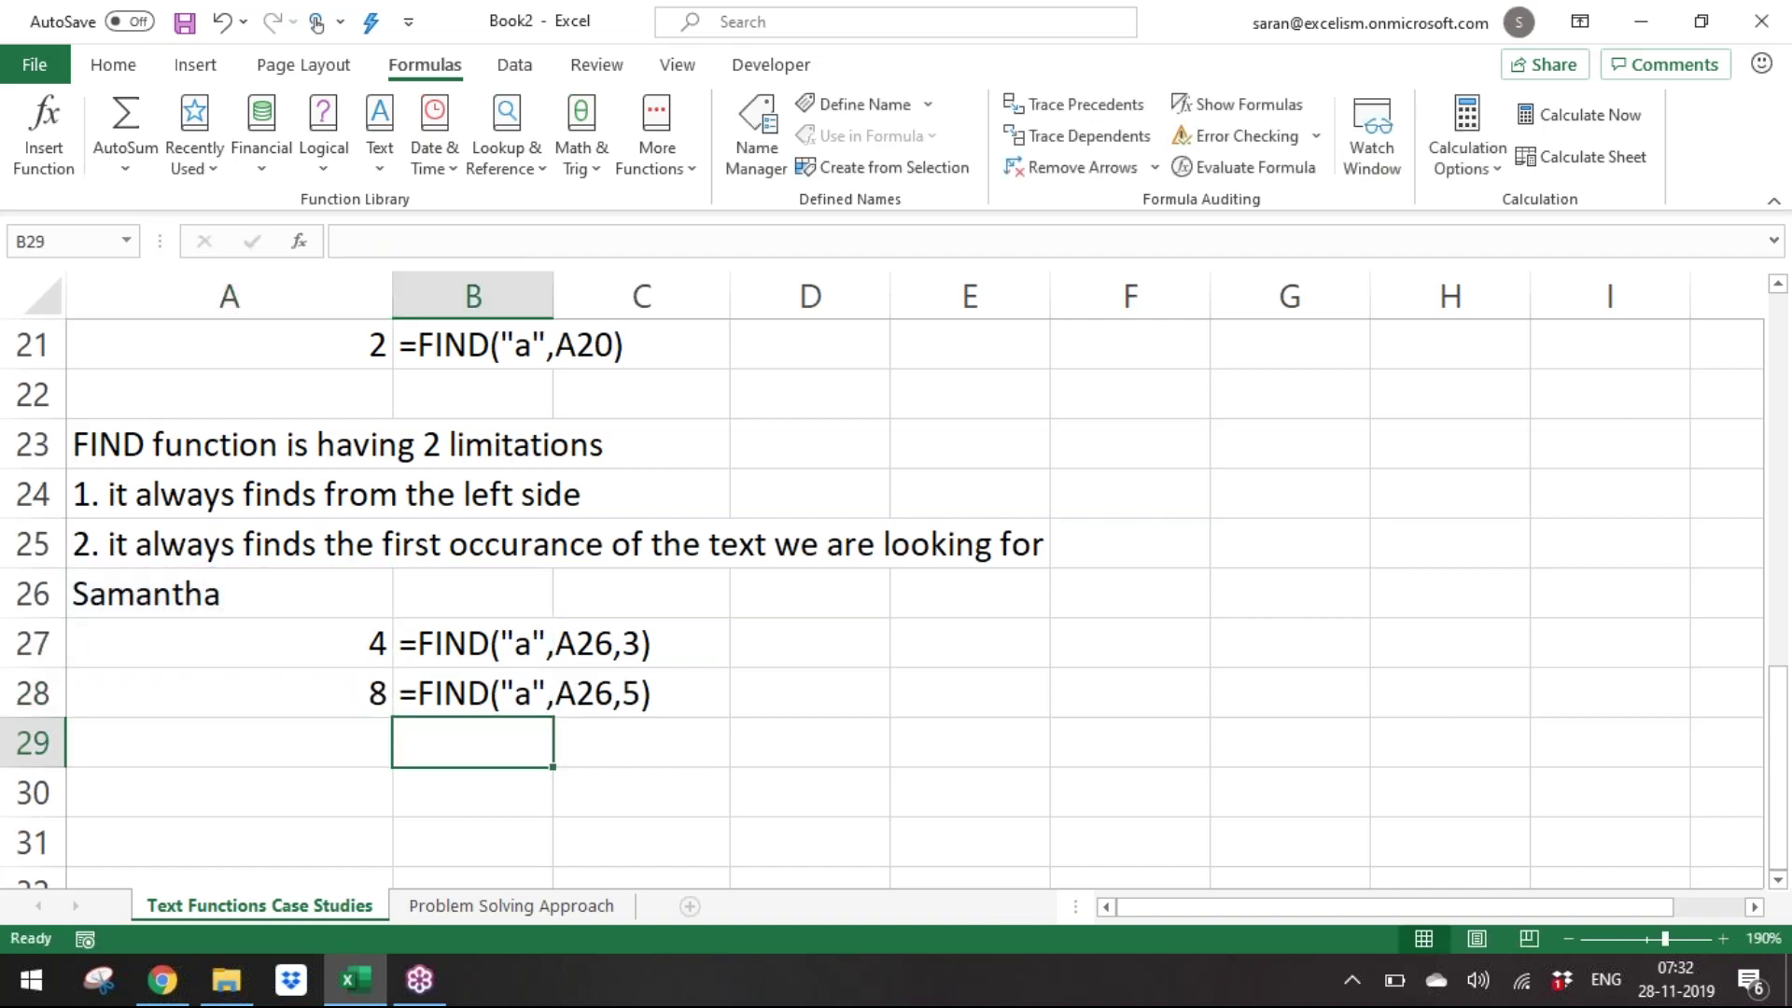
Enter =FIND("A",A26) in A29, returning #VALUE! for the uppercase A.
{"action": "key", "text": "Left"}
{"action": "type", "text": "=FIND("}
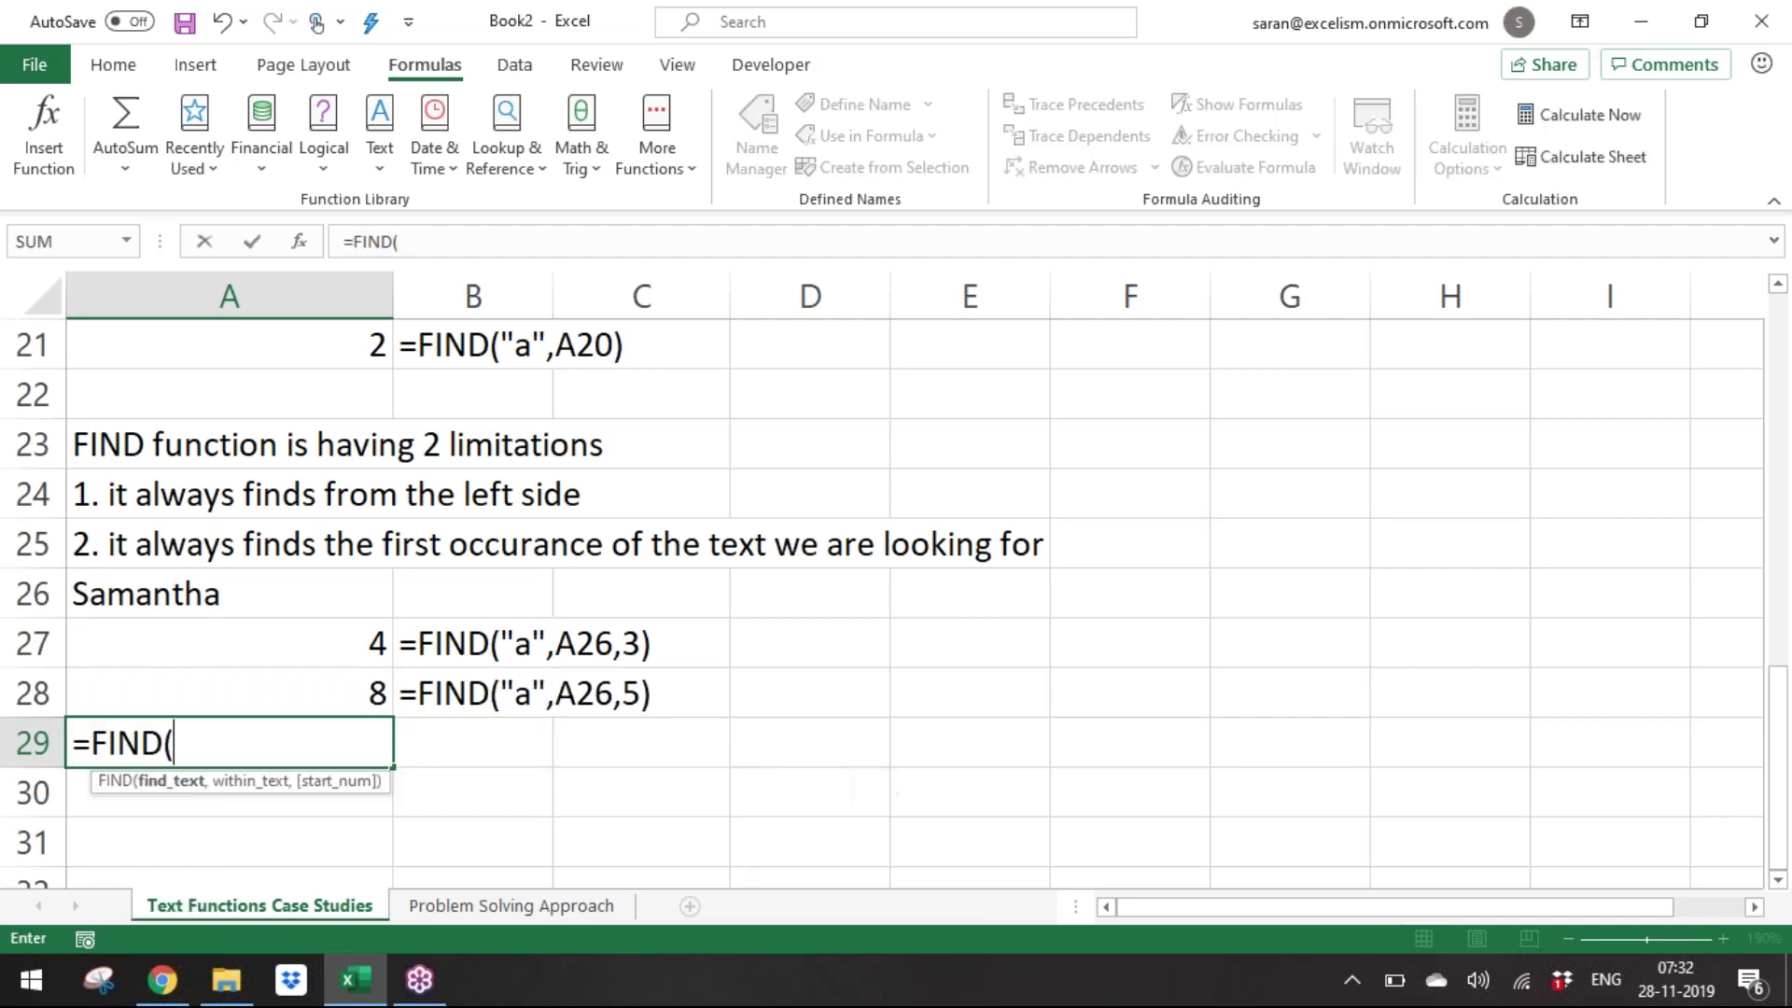
{"action": "type", "text": "\"A\"<"}
{"action": "key", "text": "BackSpace"}
{"action": "type", "text": ","}
{"action": "key", "text": "Up"}
{"action": "key", "text": "Up"}
{"action": "key", "text": "Up"}
{"action": "type", "text": ")"}
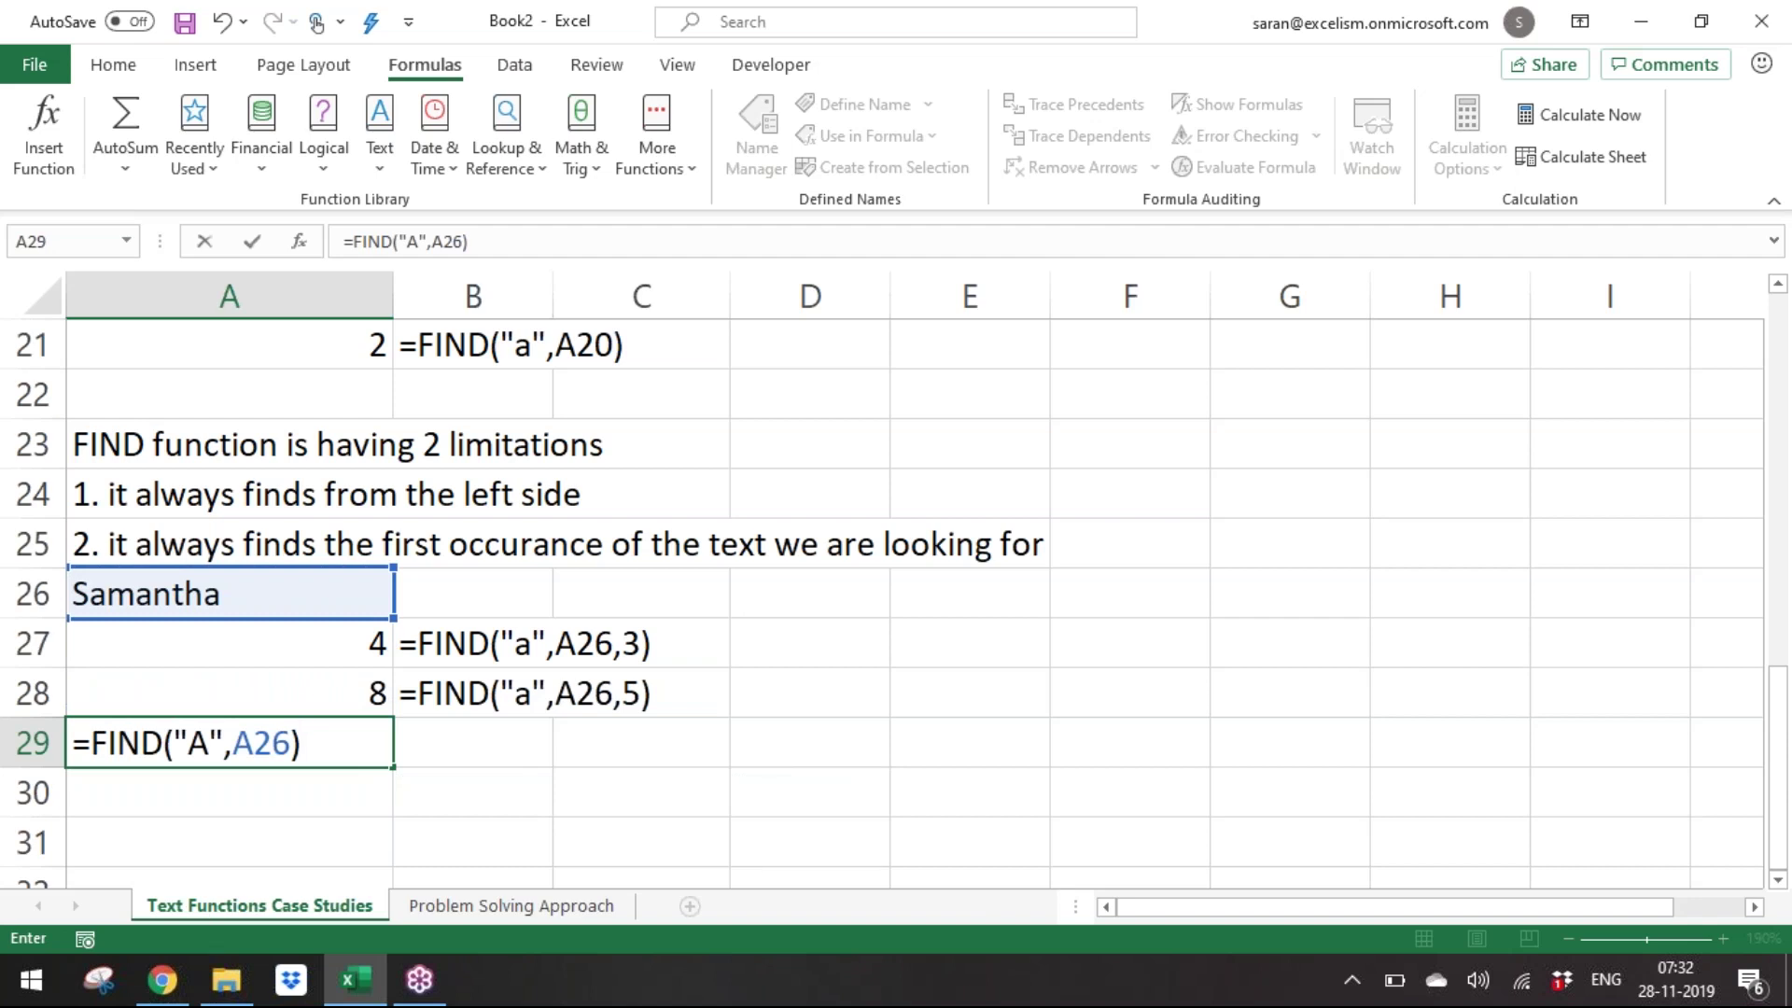
{"action": "key", "text": "Return"}
Copy the formula label into B29 and type 'FIND function is the CASE-SENSITIVE function' in A31.
{"action": "key", "text": "Up"}
{"action": "key", "text": "Up"}
{"action": "key", "text": "Right"}
{"action": "key", "text": "ctrl+c"}
{"action": "key", "text": "Down"}
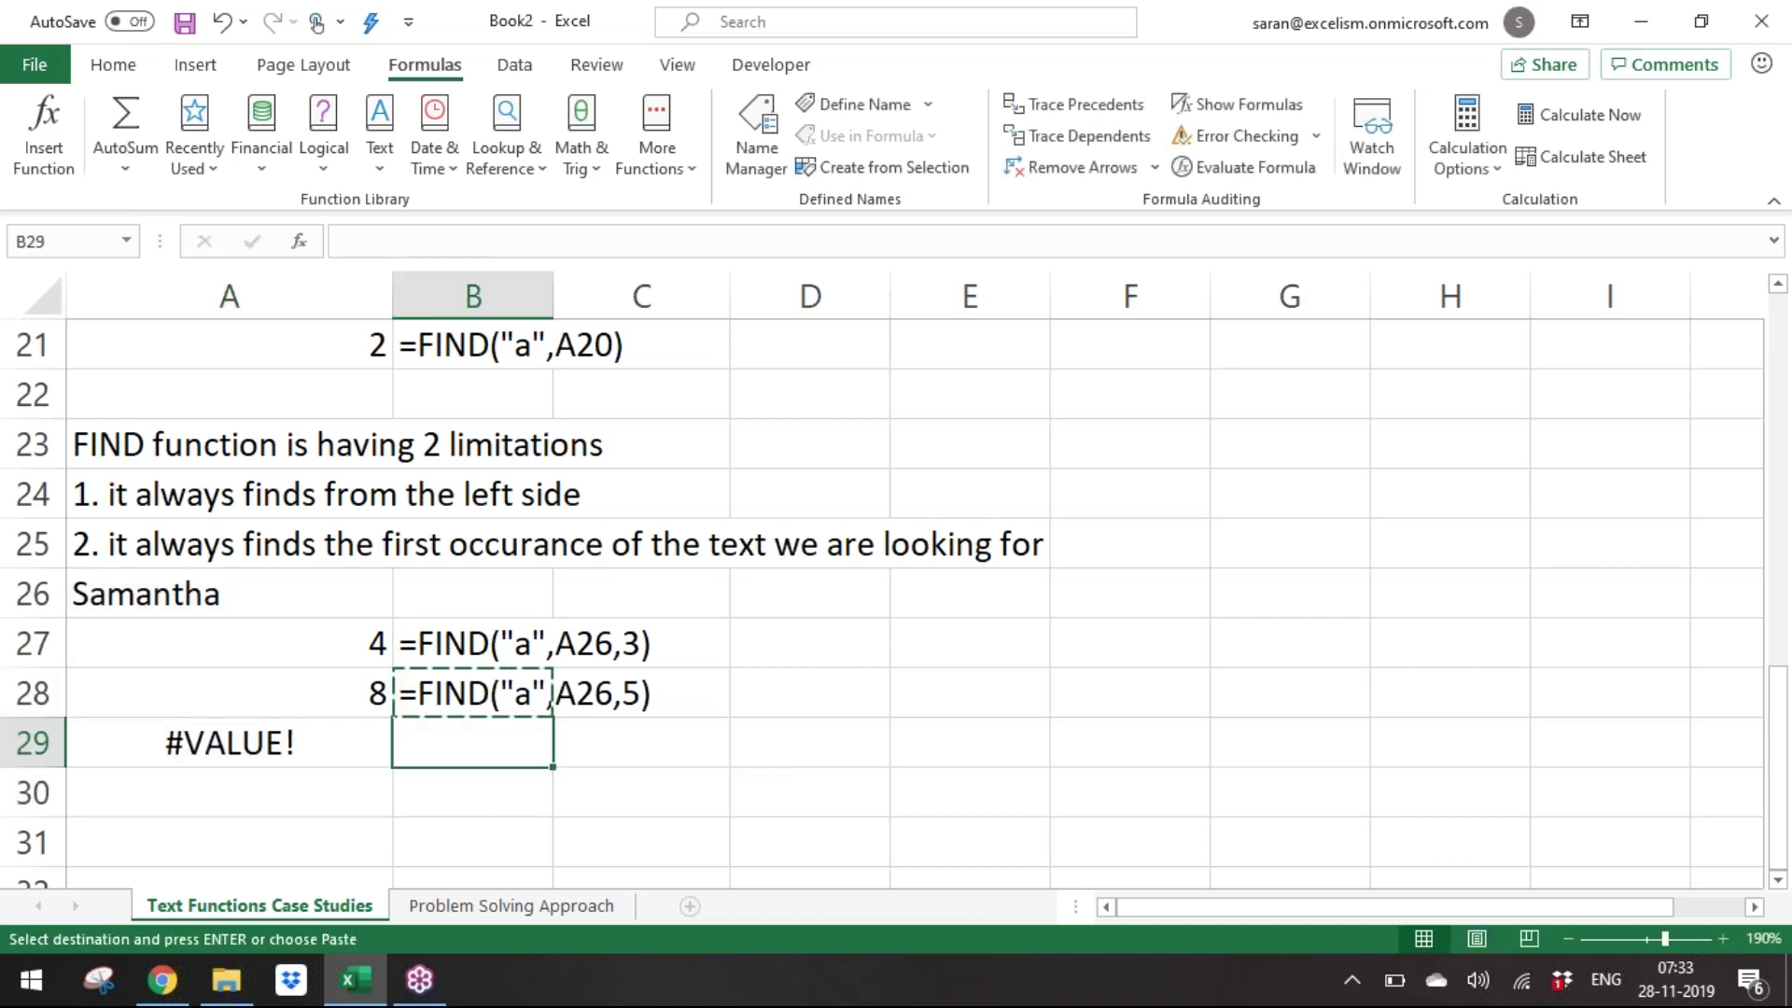
{"action": "key", "text": "Return"}
{"action": "key", "text": "Down"}
{"action": "key", "text": "Left"}
{"action": "key", "text": "Down"}
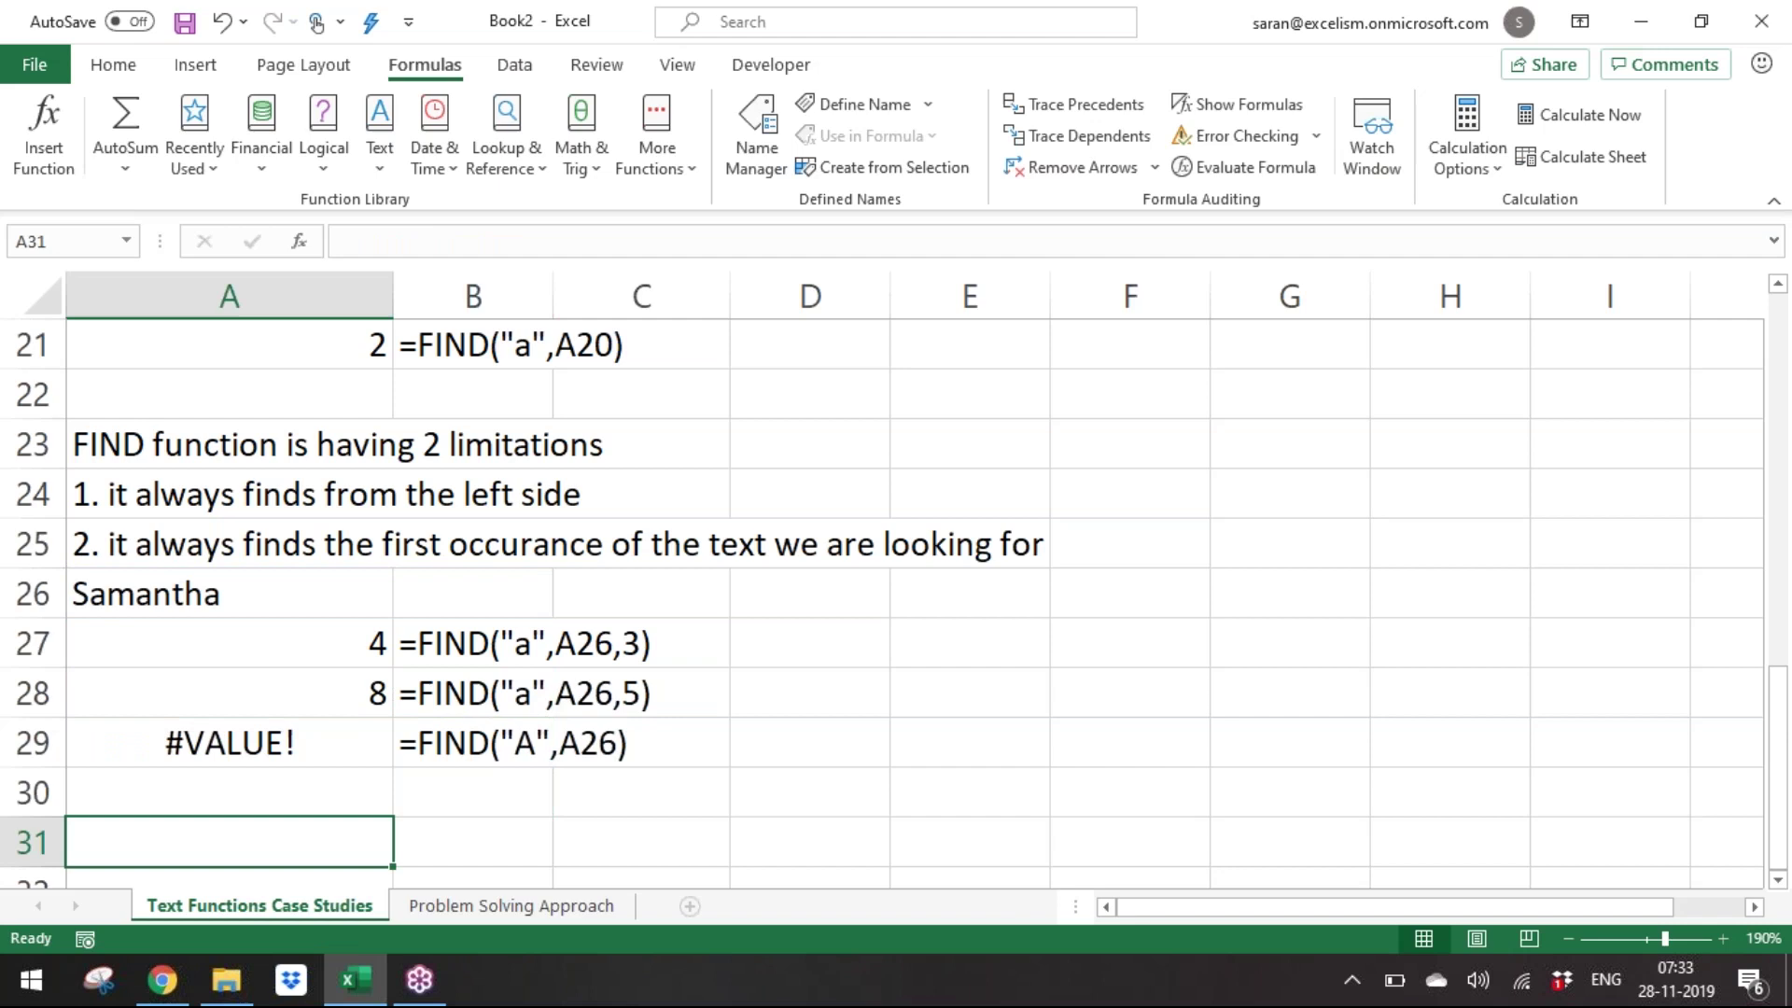
{"action": "type", "text": "FIND fun"}
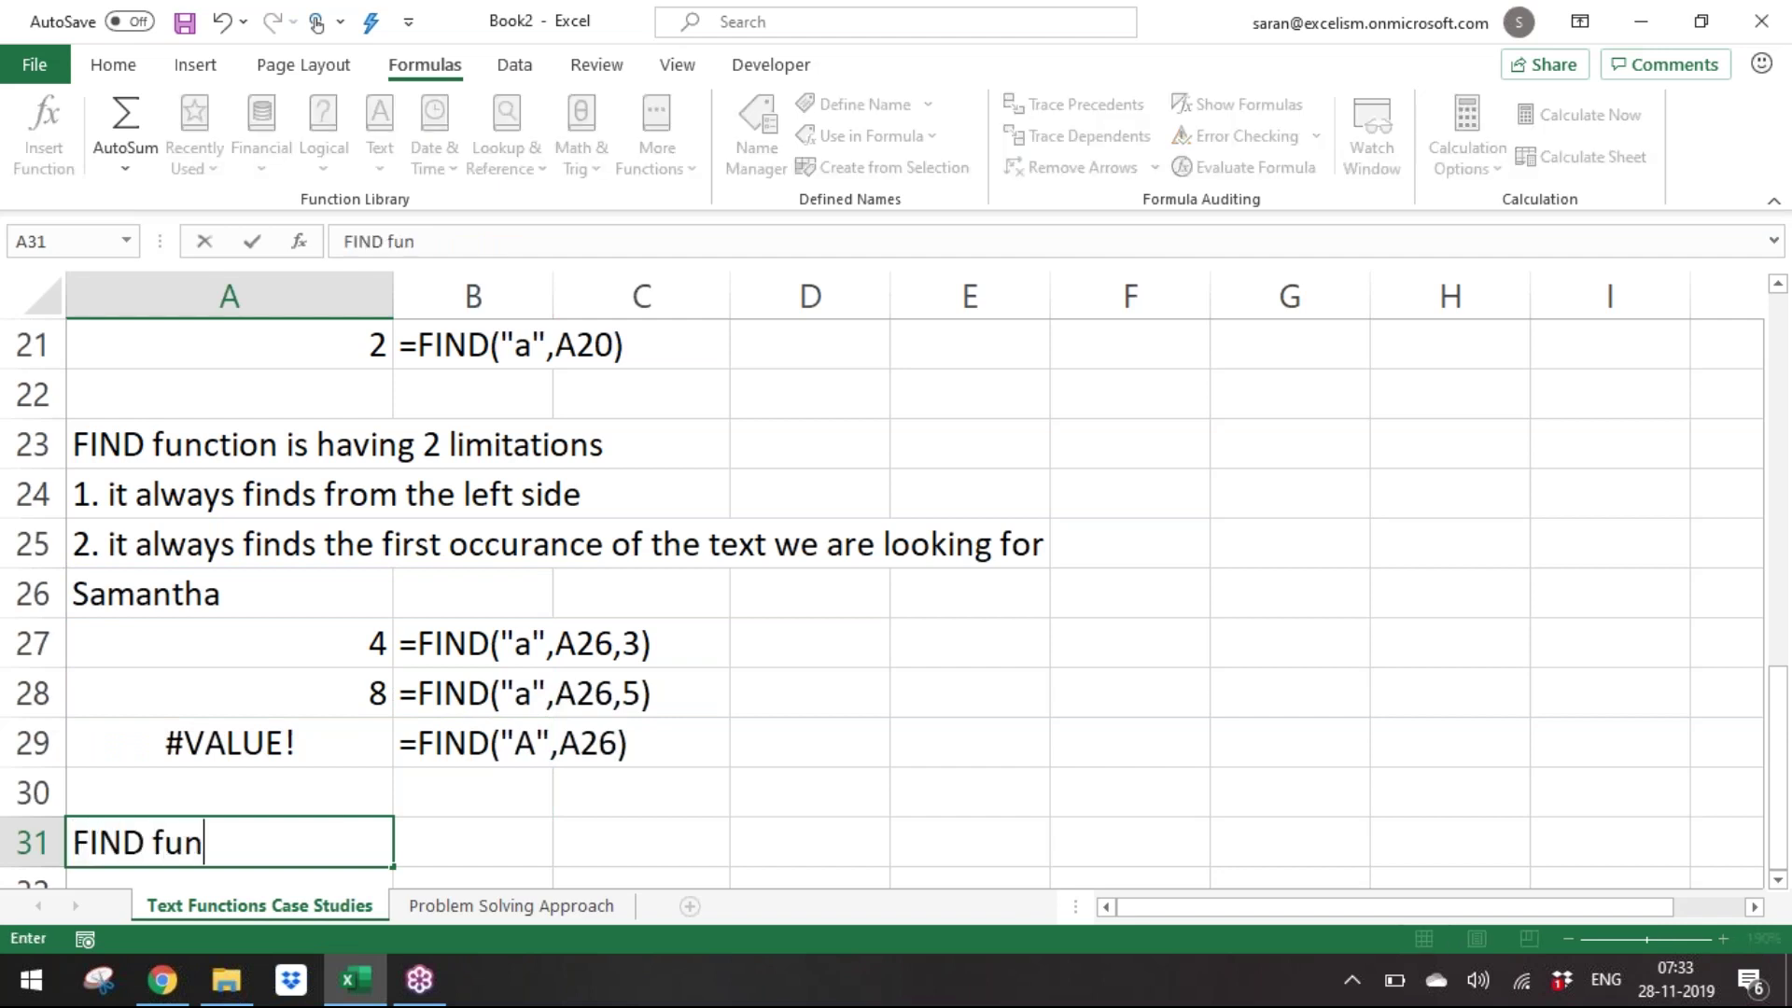
{"action": "type", "text": "ction is the CASE-S"}
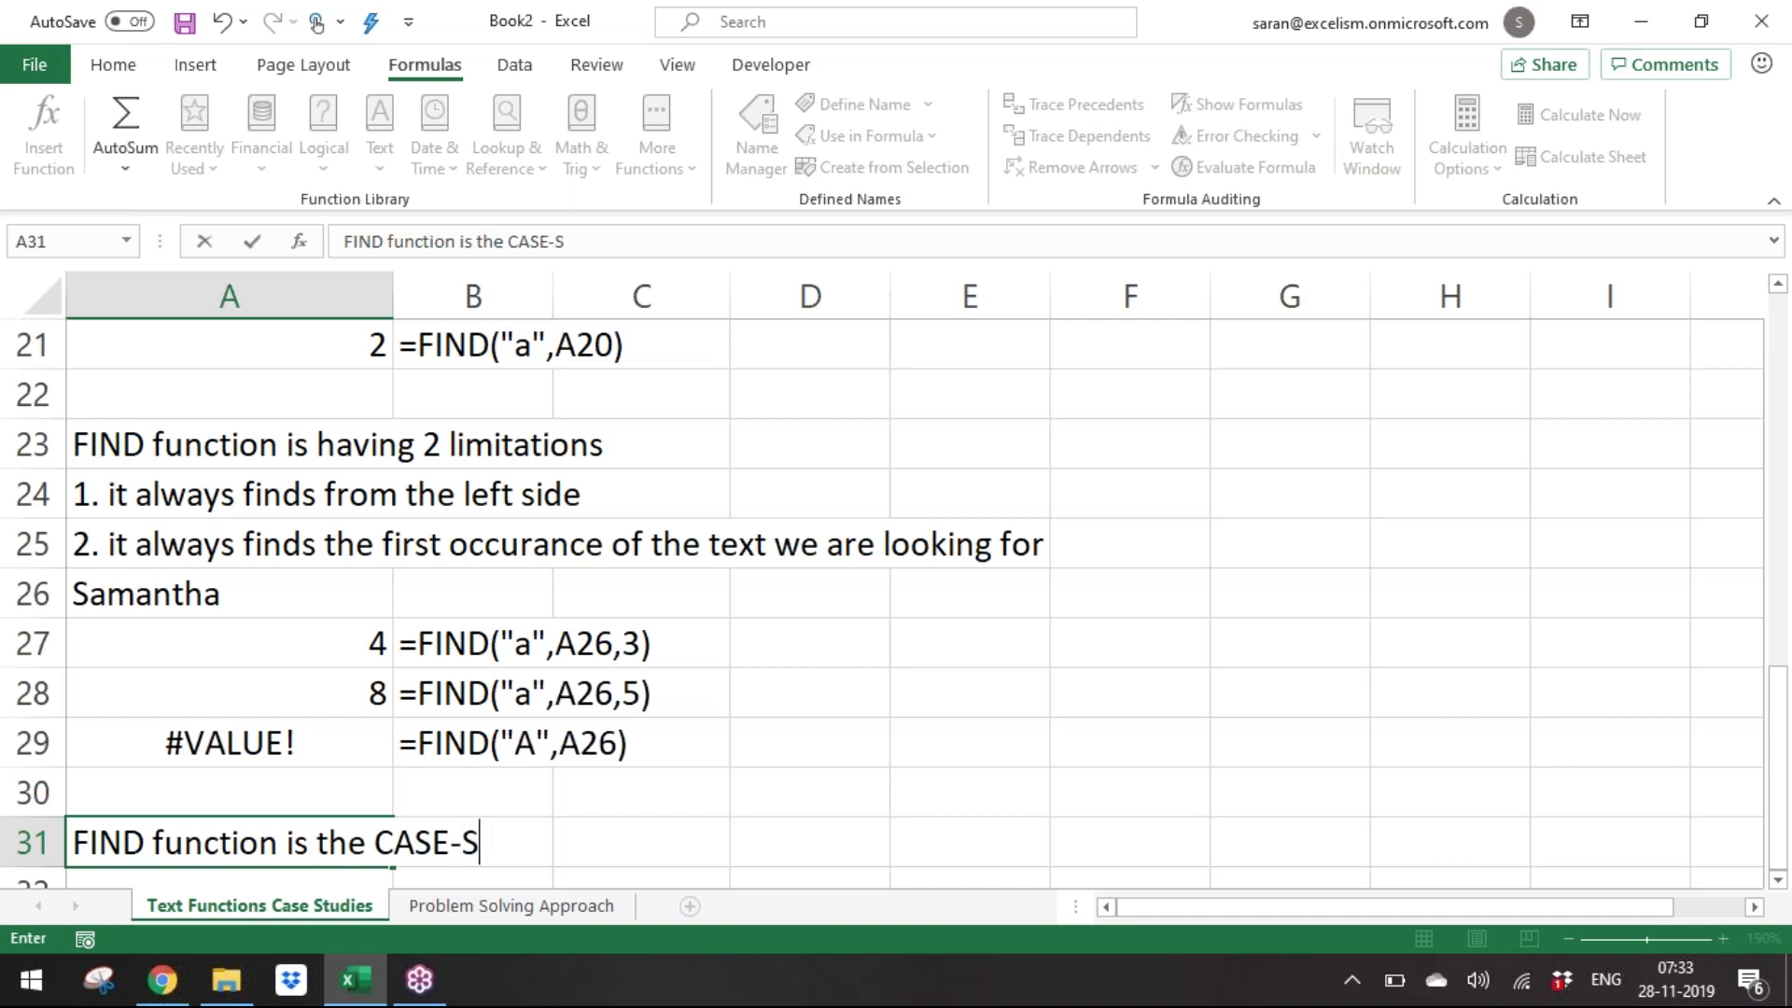
{"action": "type", "text": "ENSITIVE"}
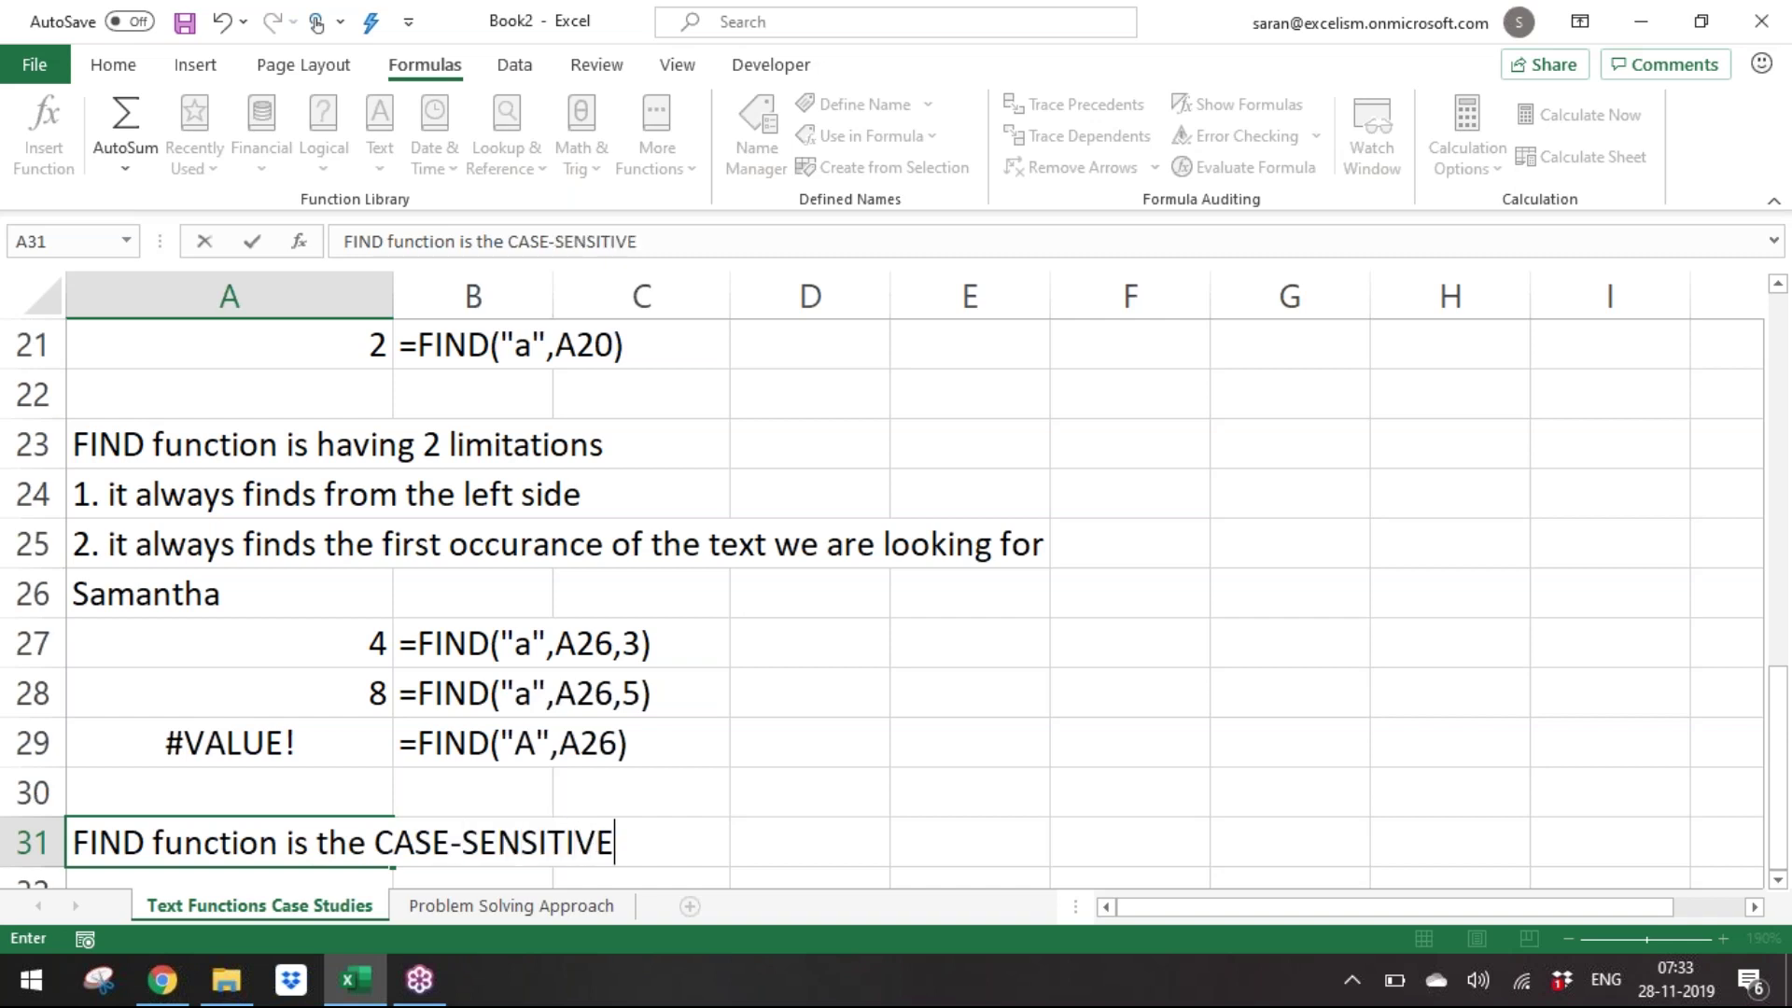
{"action": "type", "text": " functi on"}
Add notes in A31:A35: FIND case-sensitive, 'then', SEARCH not, and both operate the same.
{"action": "key", "text": "Return"}
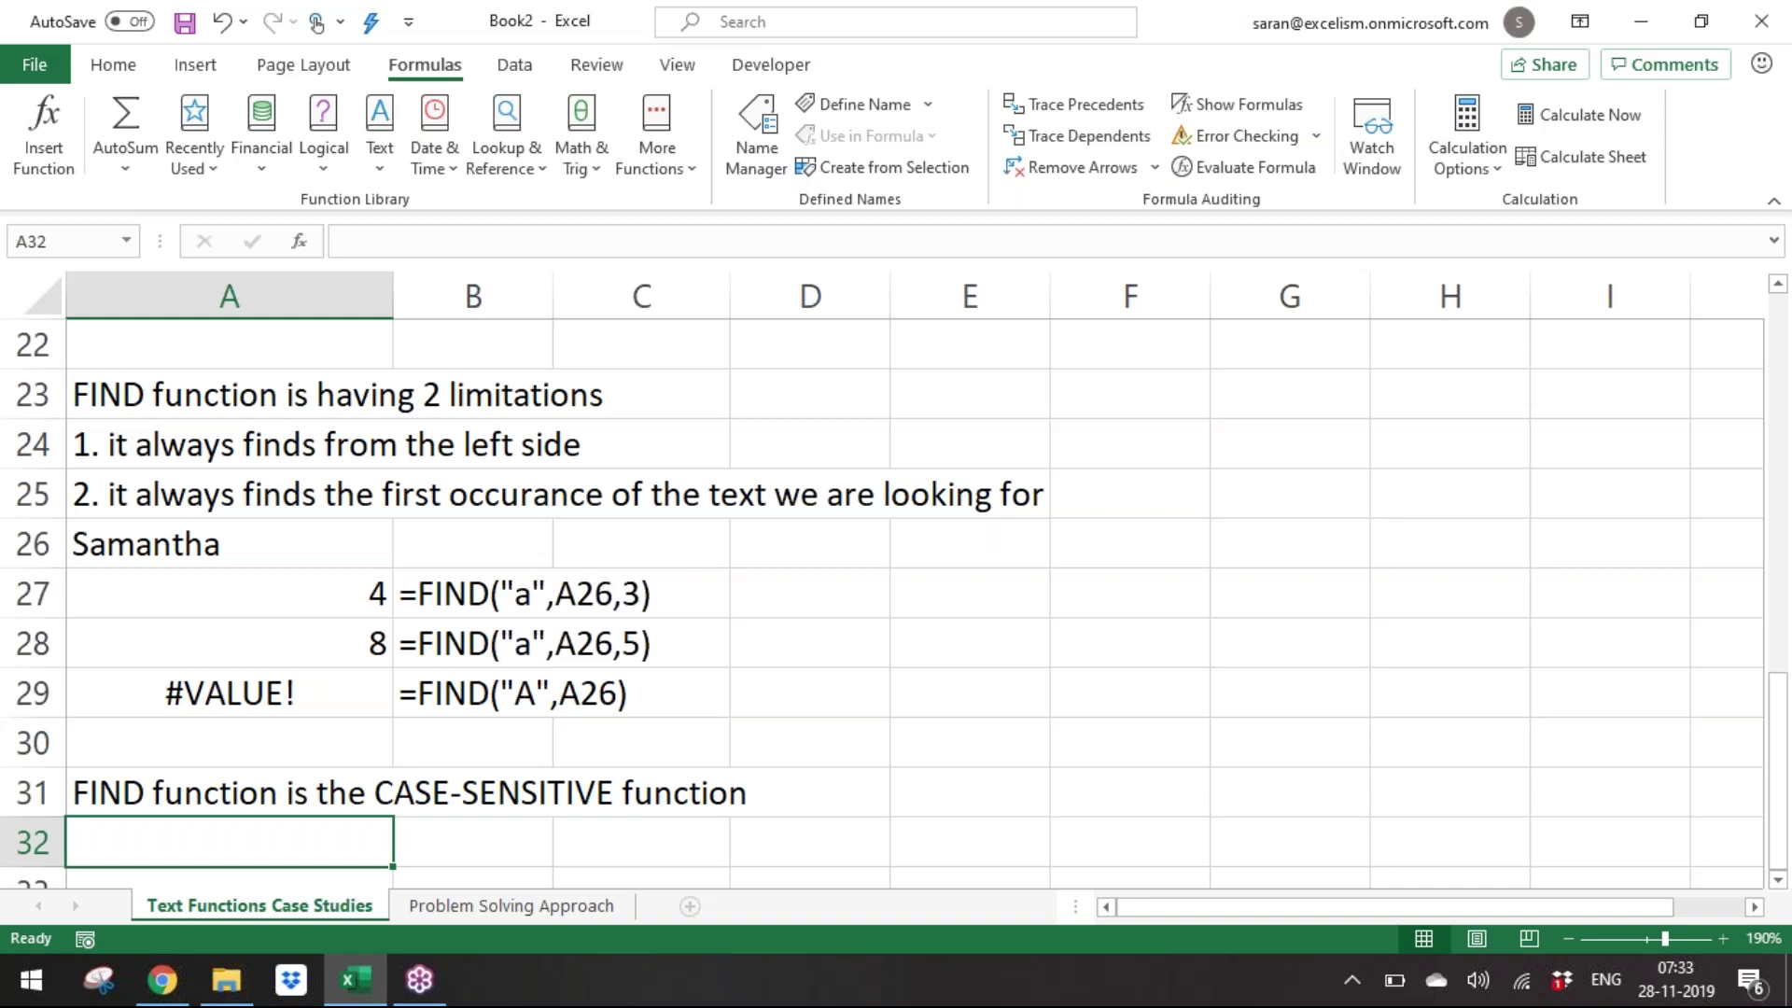
{"action": "type", "text": "then"}
{"action": "key", "text": "Return"}
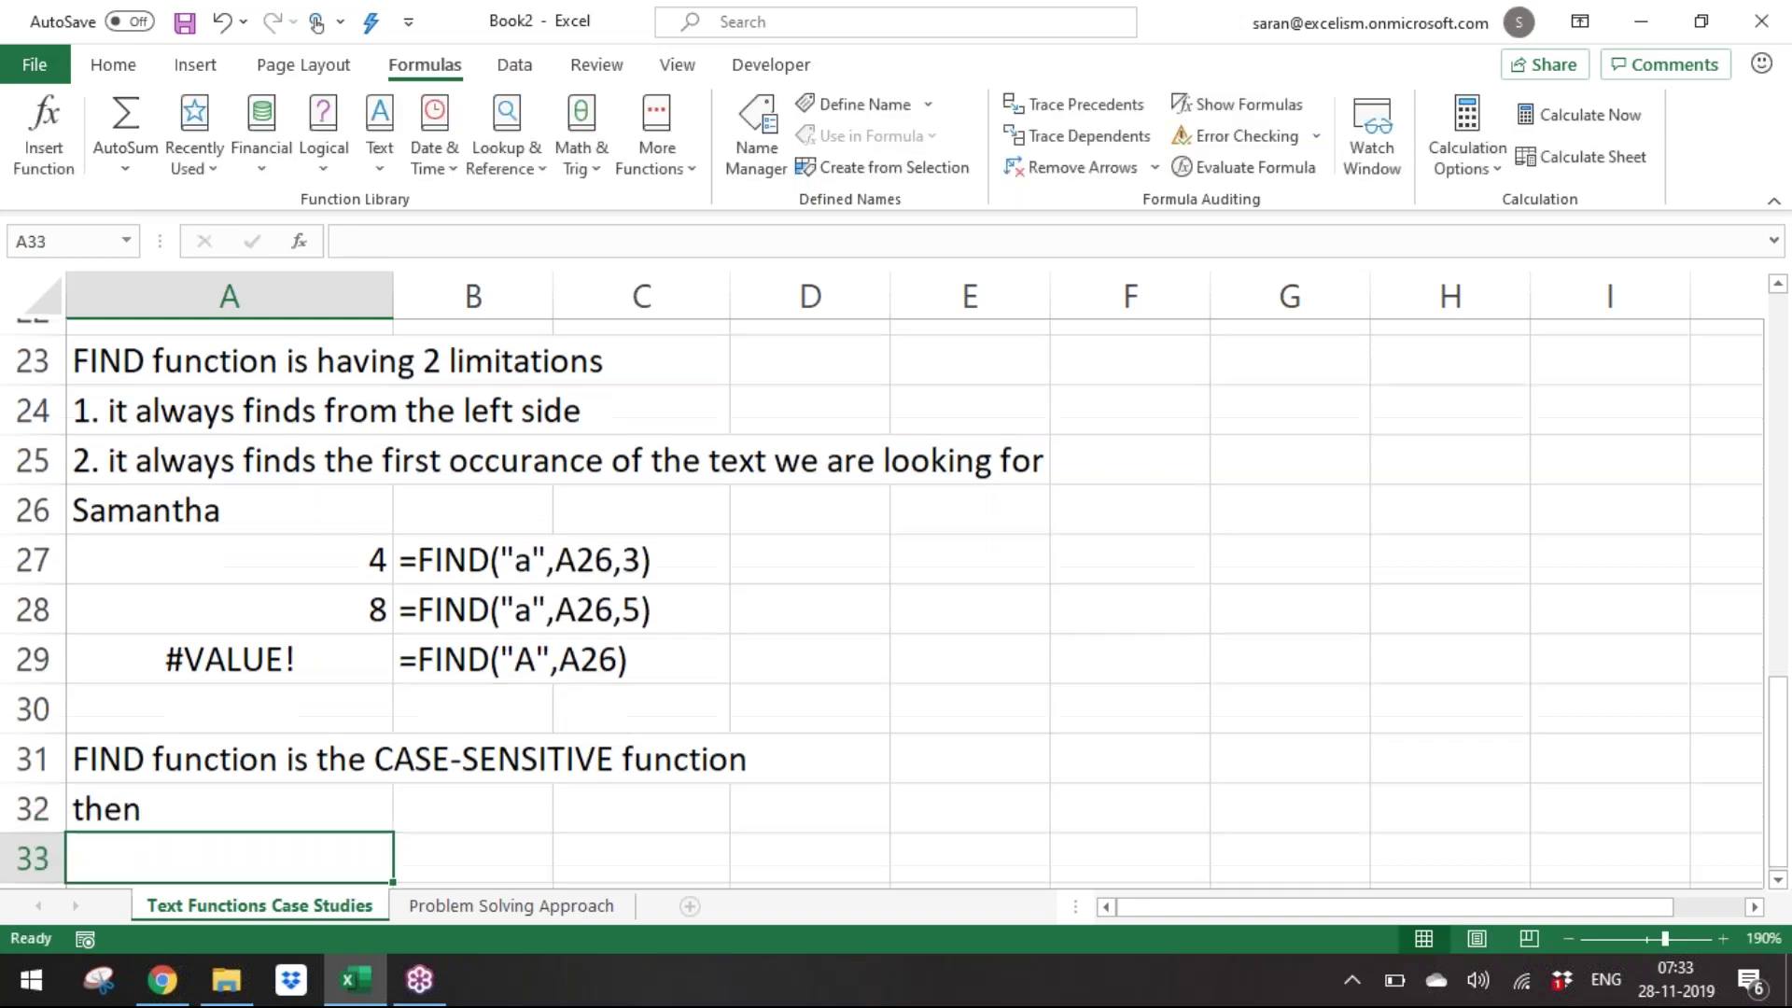
{"action": "type", "text": "SEARCH funct"}
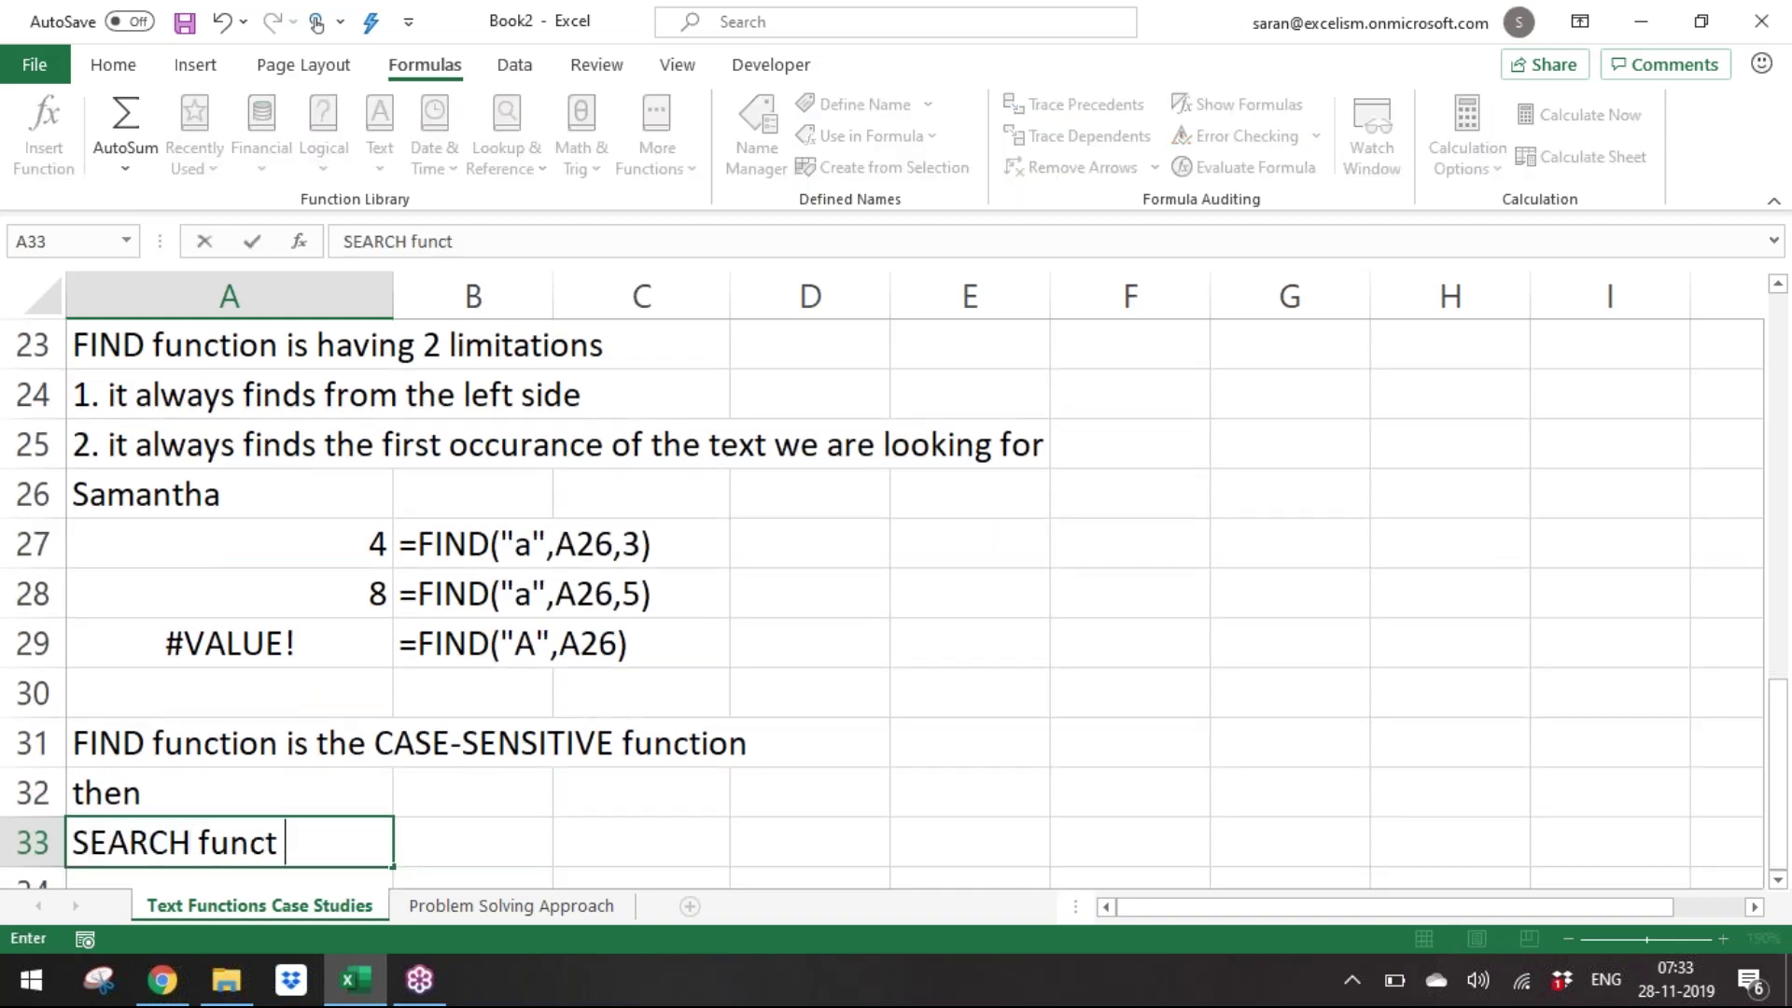
{"action": "type", "text": "ion is not a CASE-SE"}
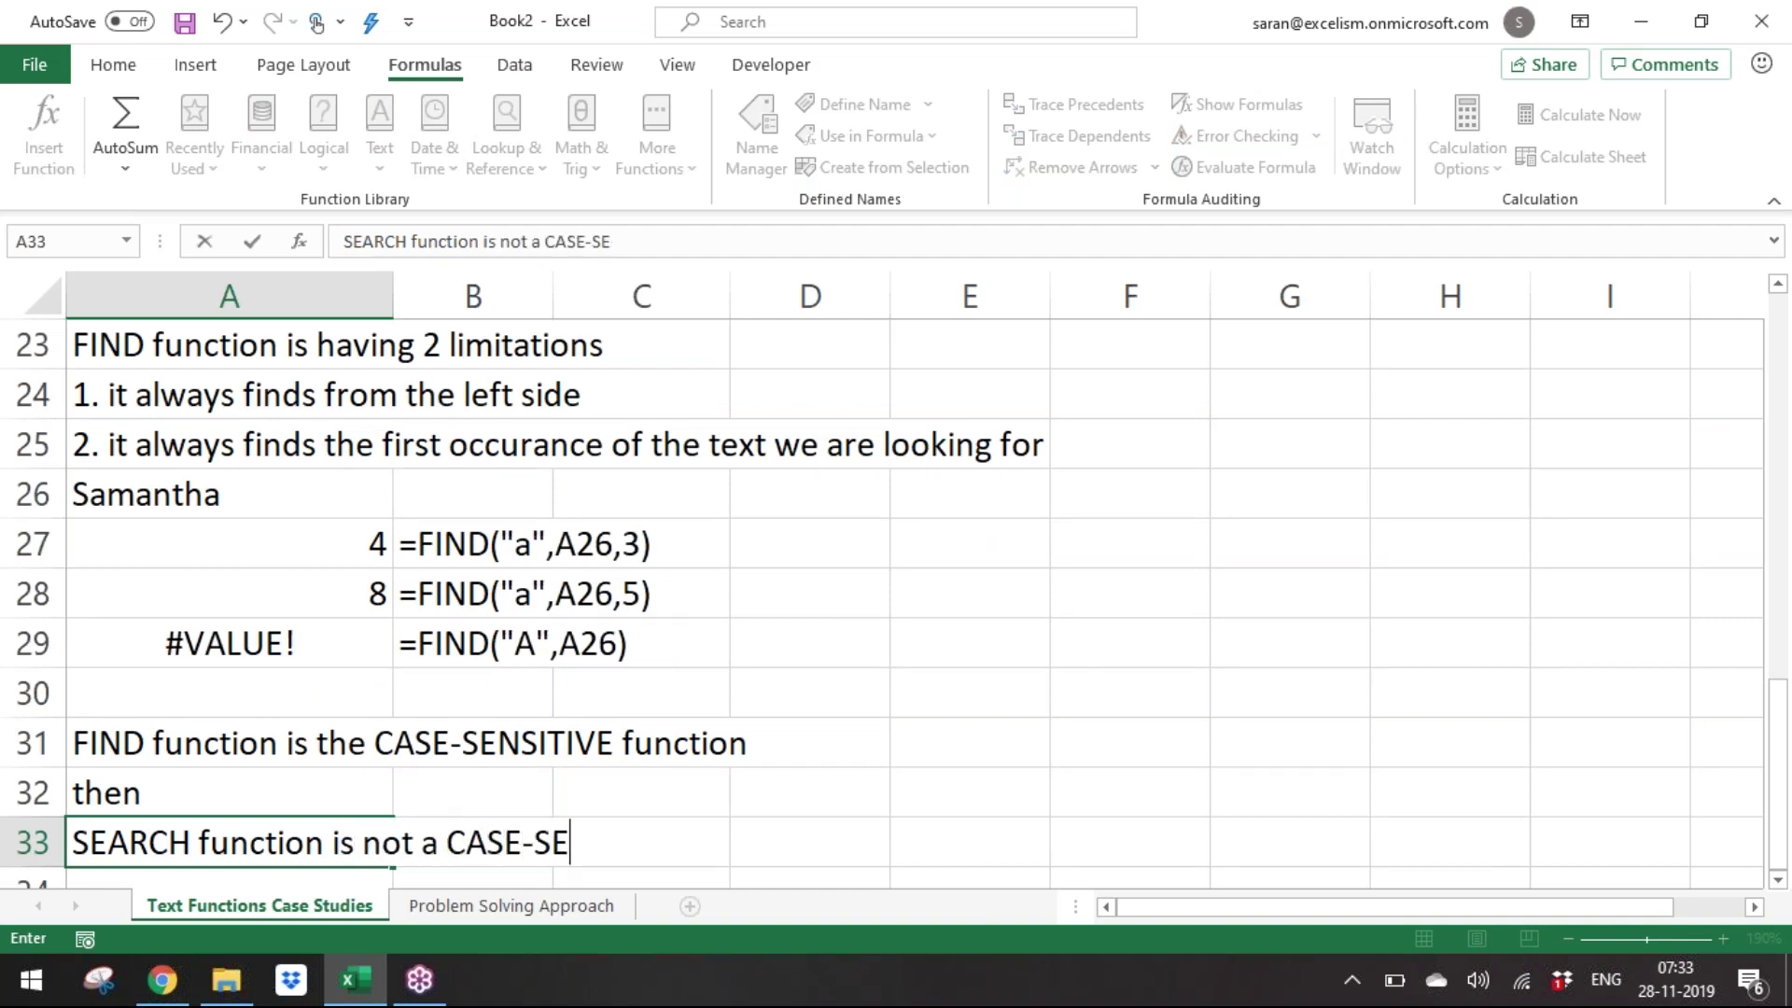
{"action": "type", "text": "NSITIVE function"}
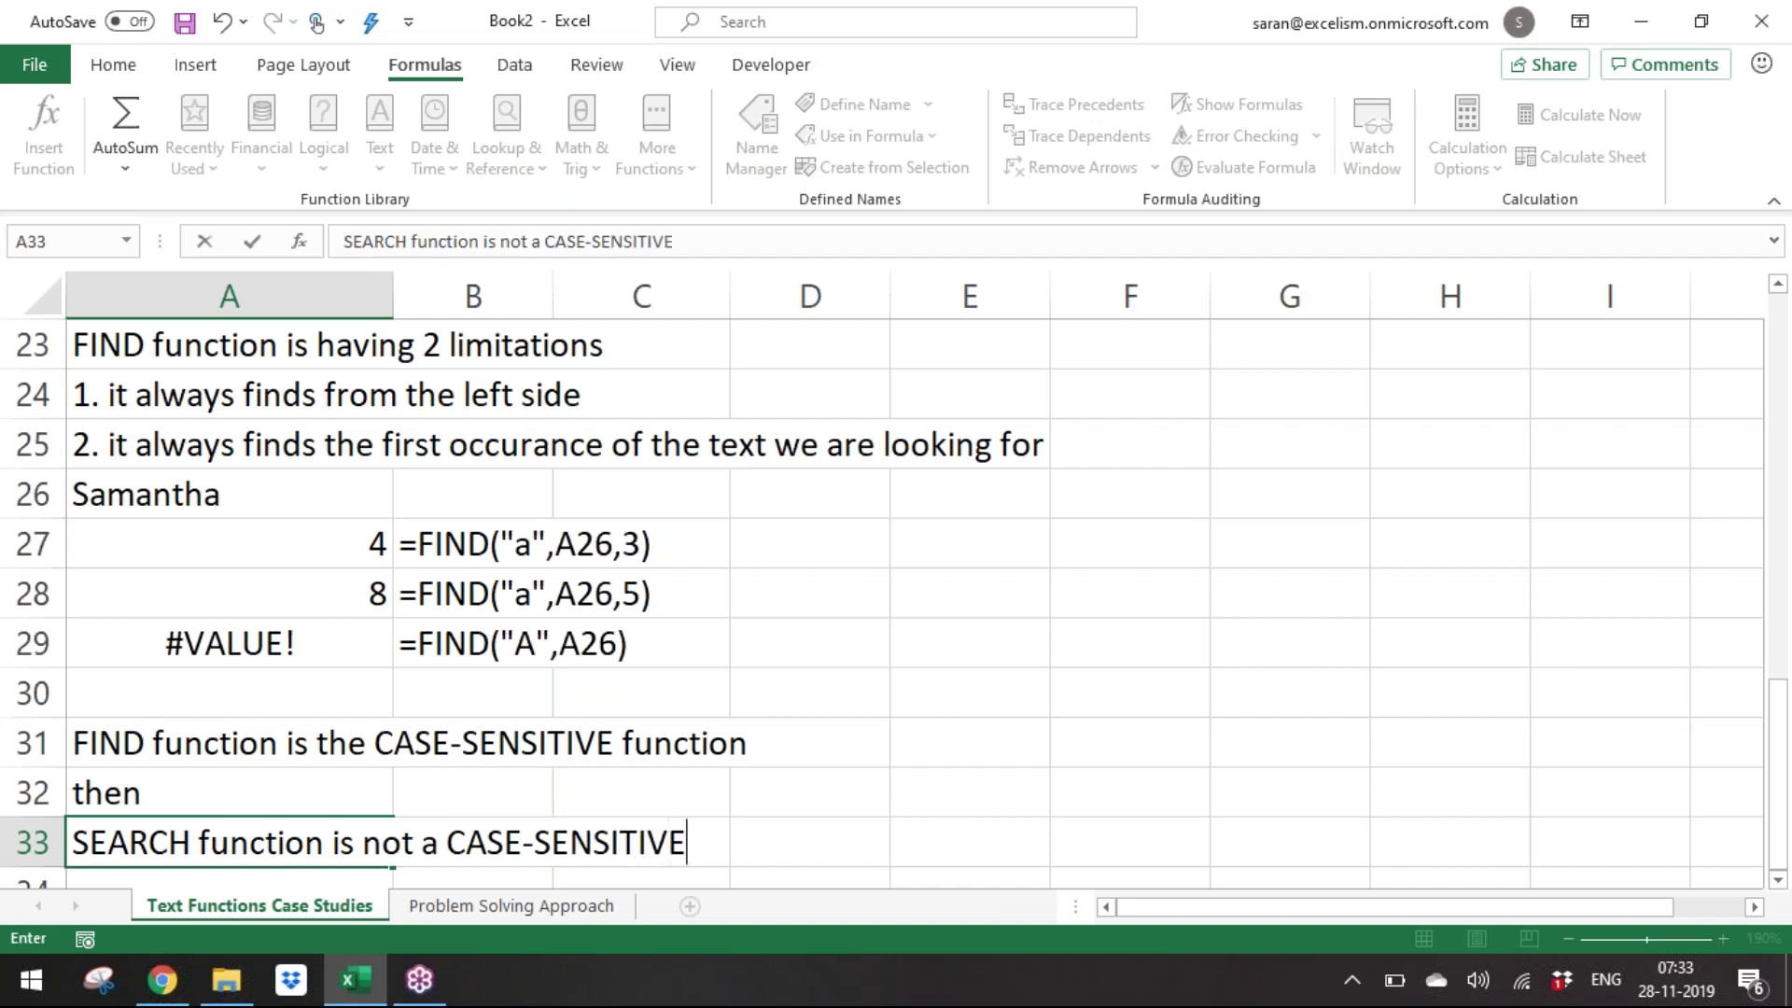
{"action": "key", "text": "Return"}
{"action": "key", "text": "Return"}
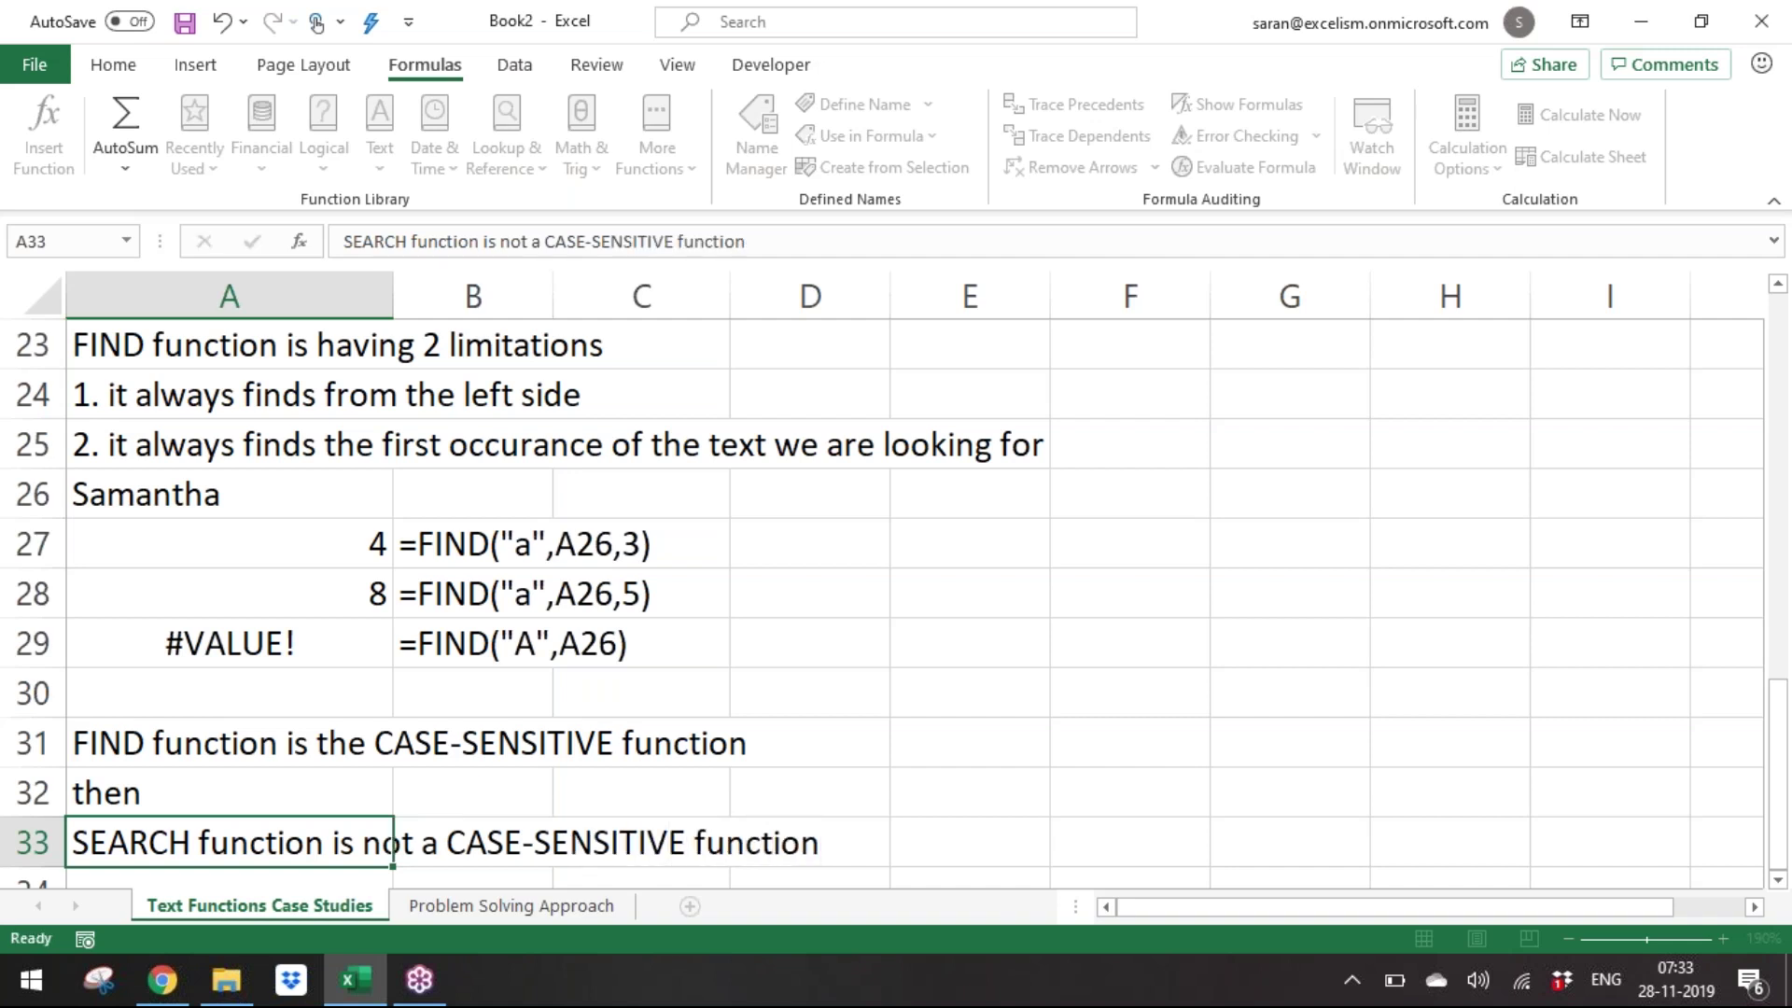
{"action": "type", "text": "FIND and S"}
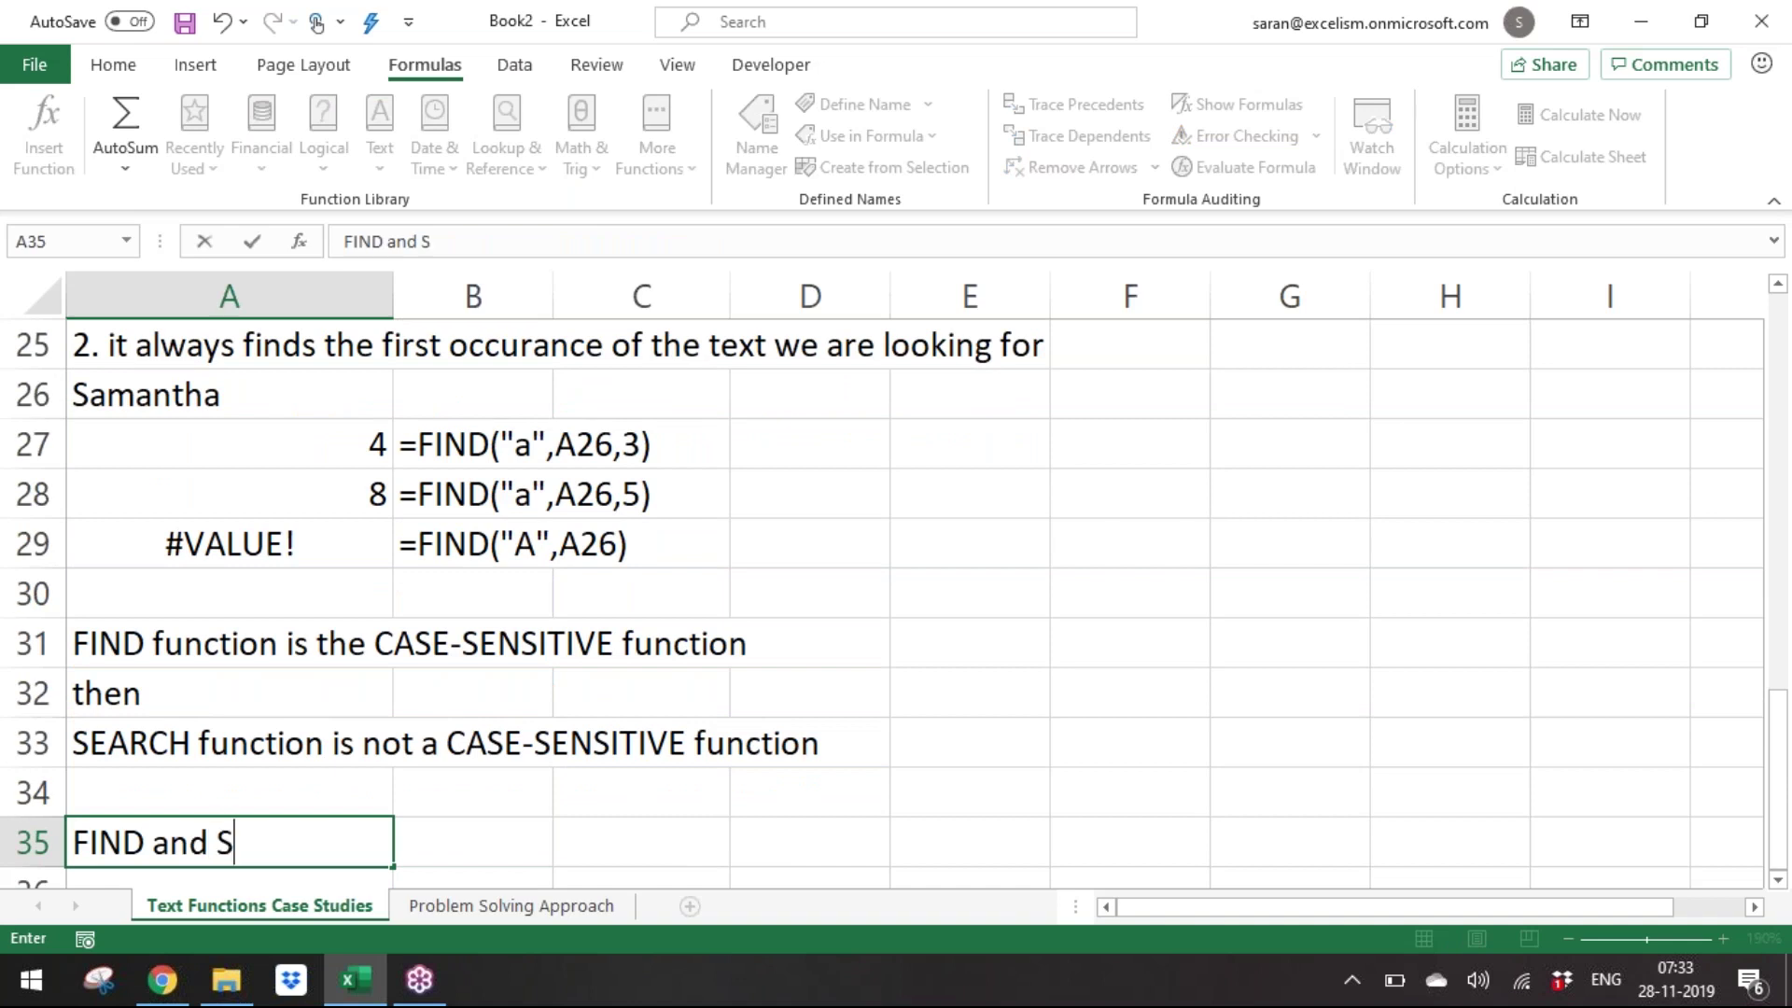
{"action": "type", "text": "EARCH e"}
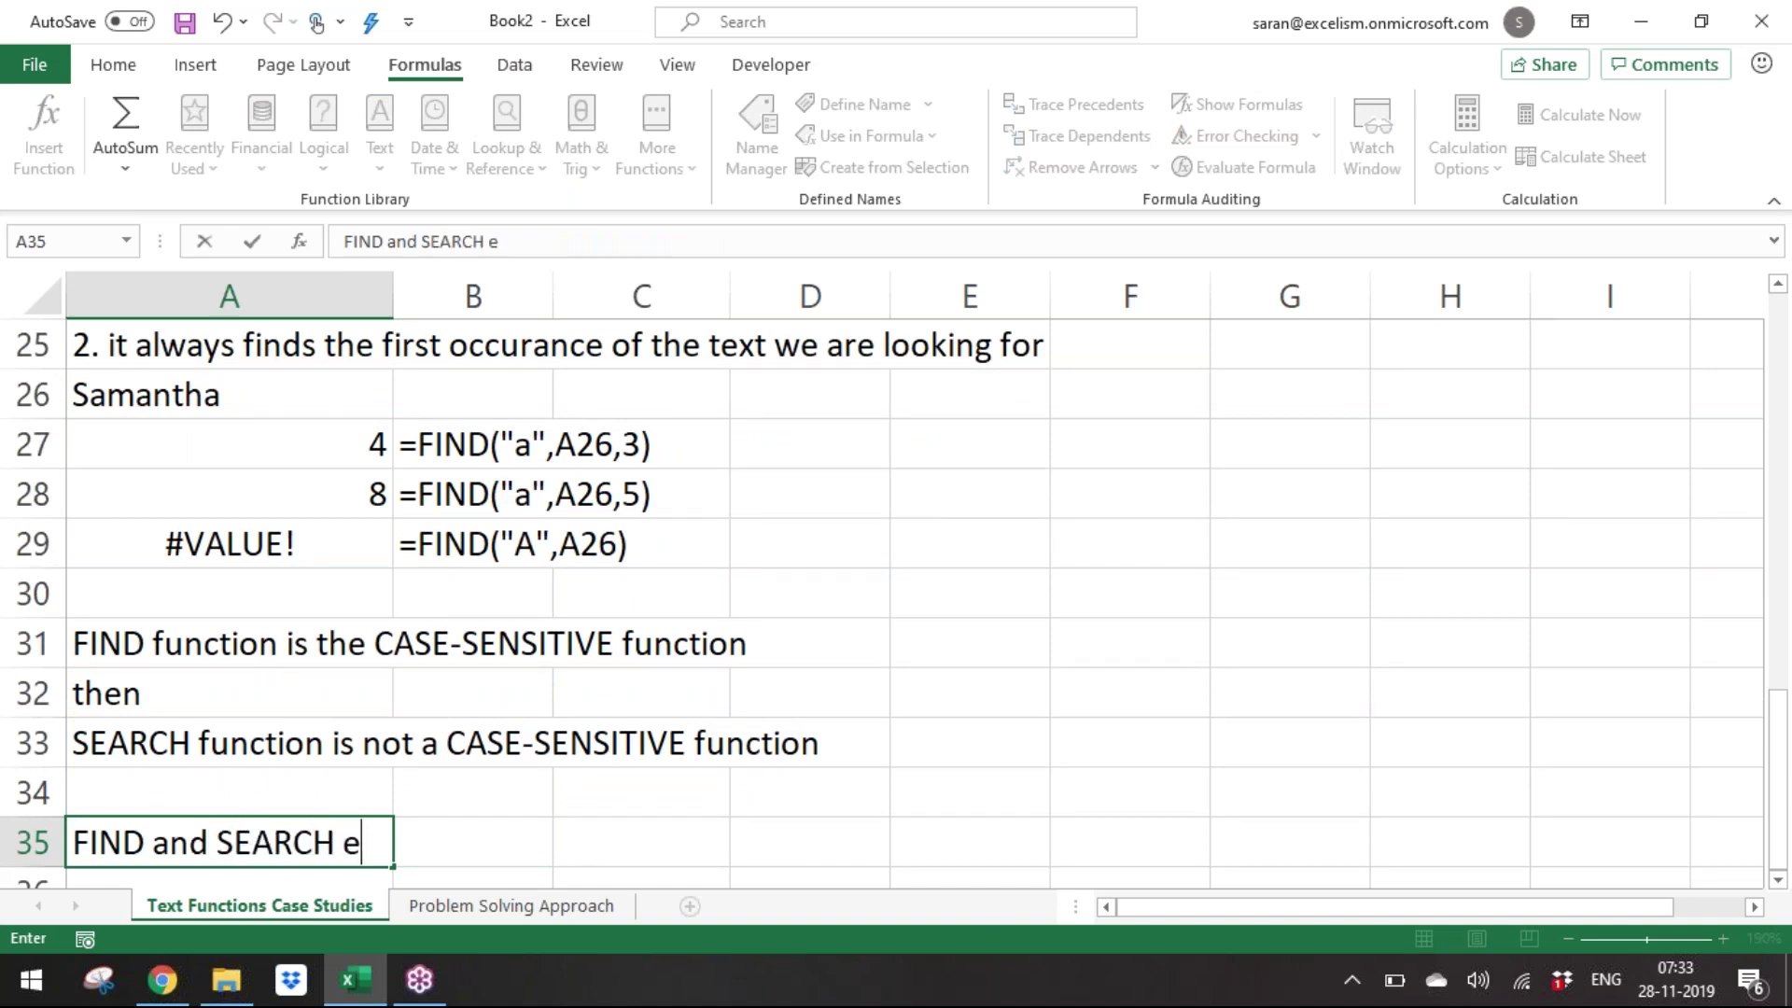
{"action": "type", "text": "xactly oper"}
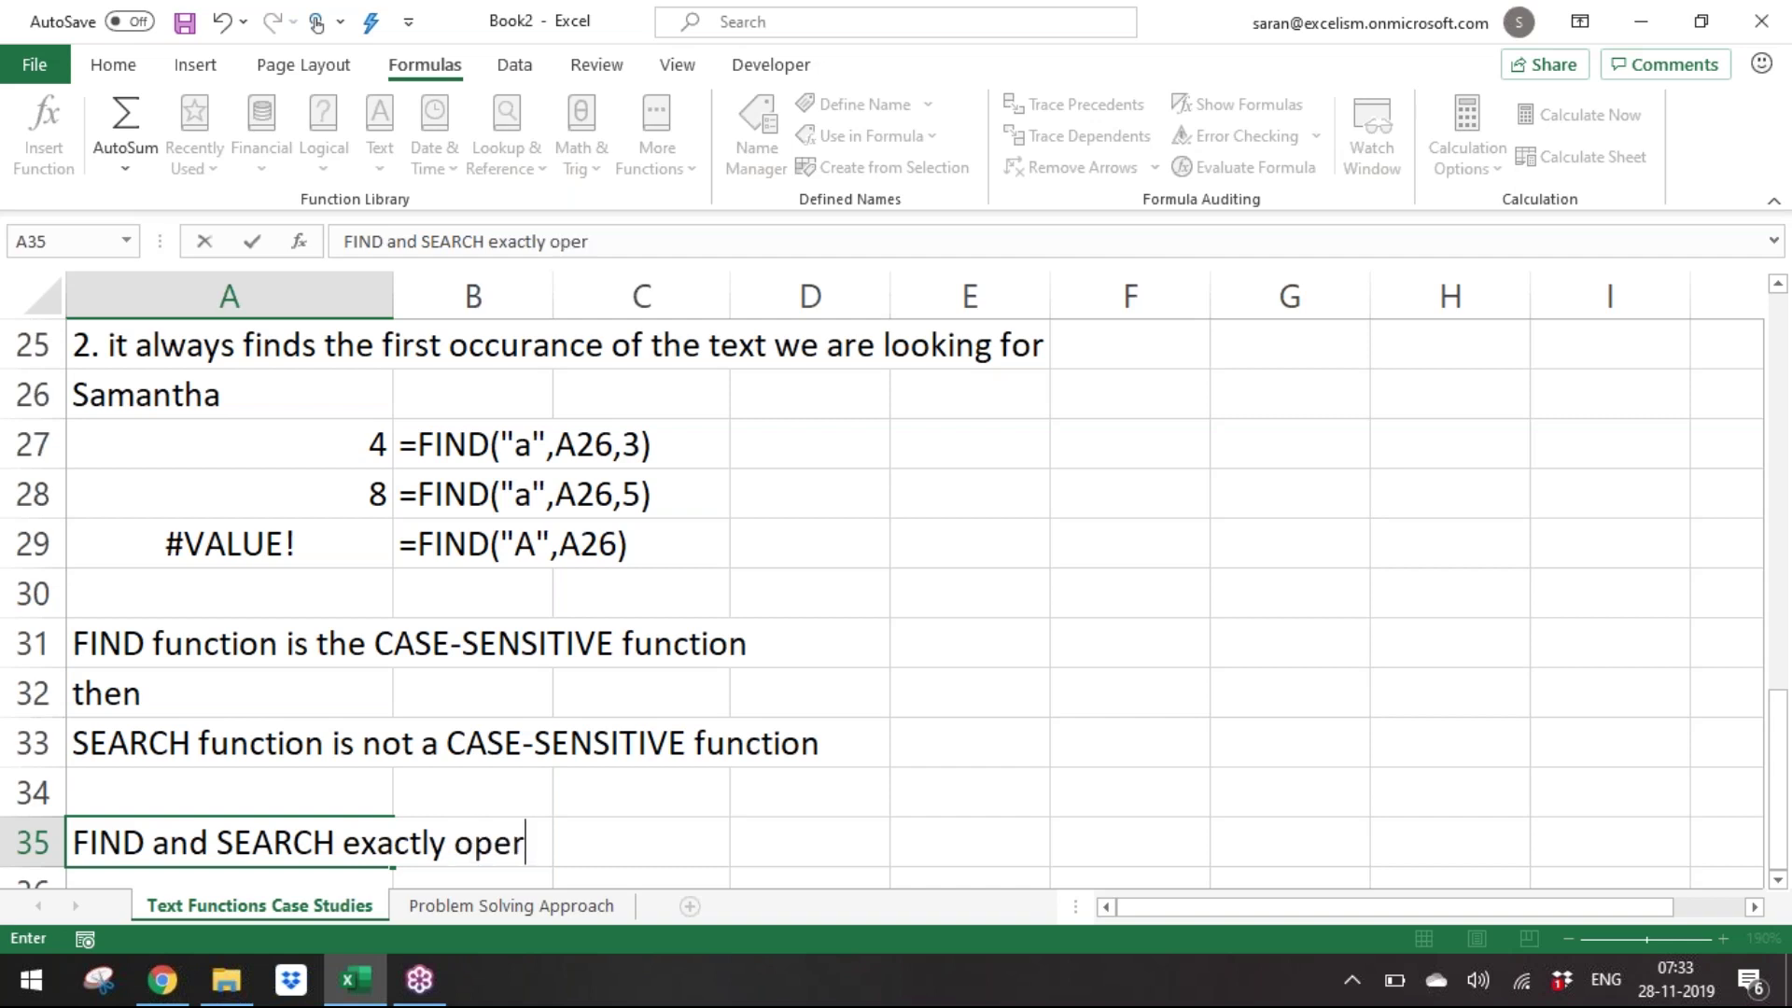
{"action": "type", "text": "ates the same."}
{"action": "key", "text": "Return"}
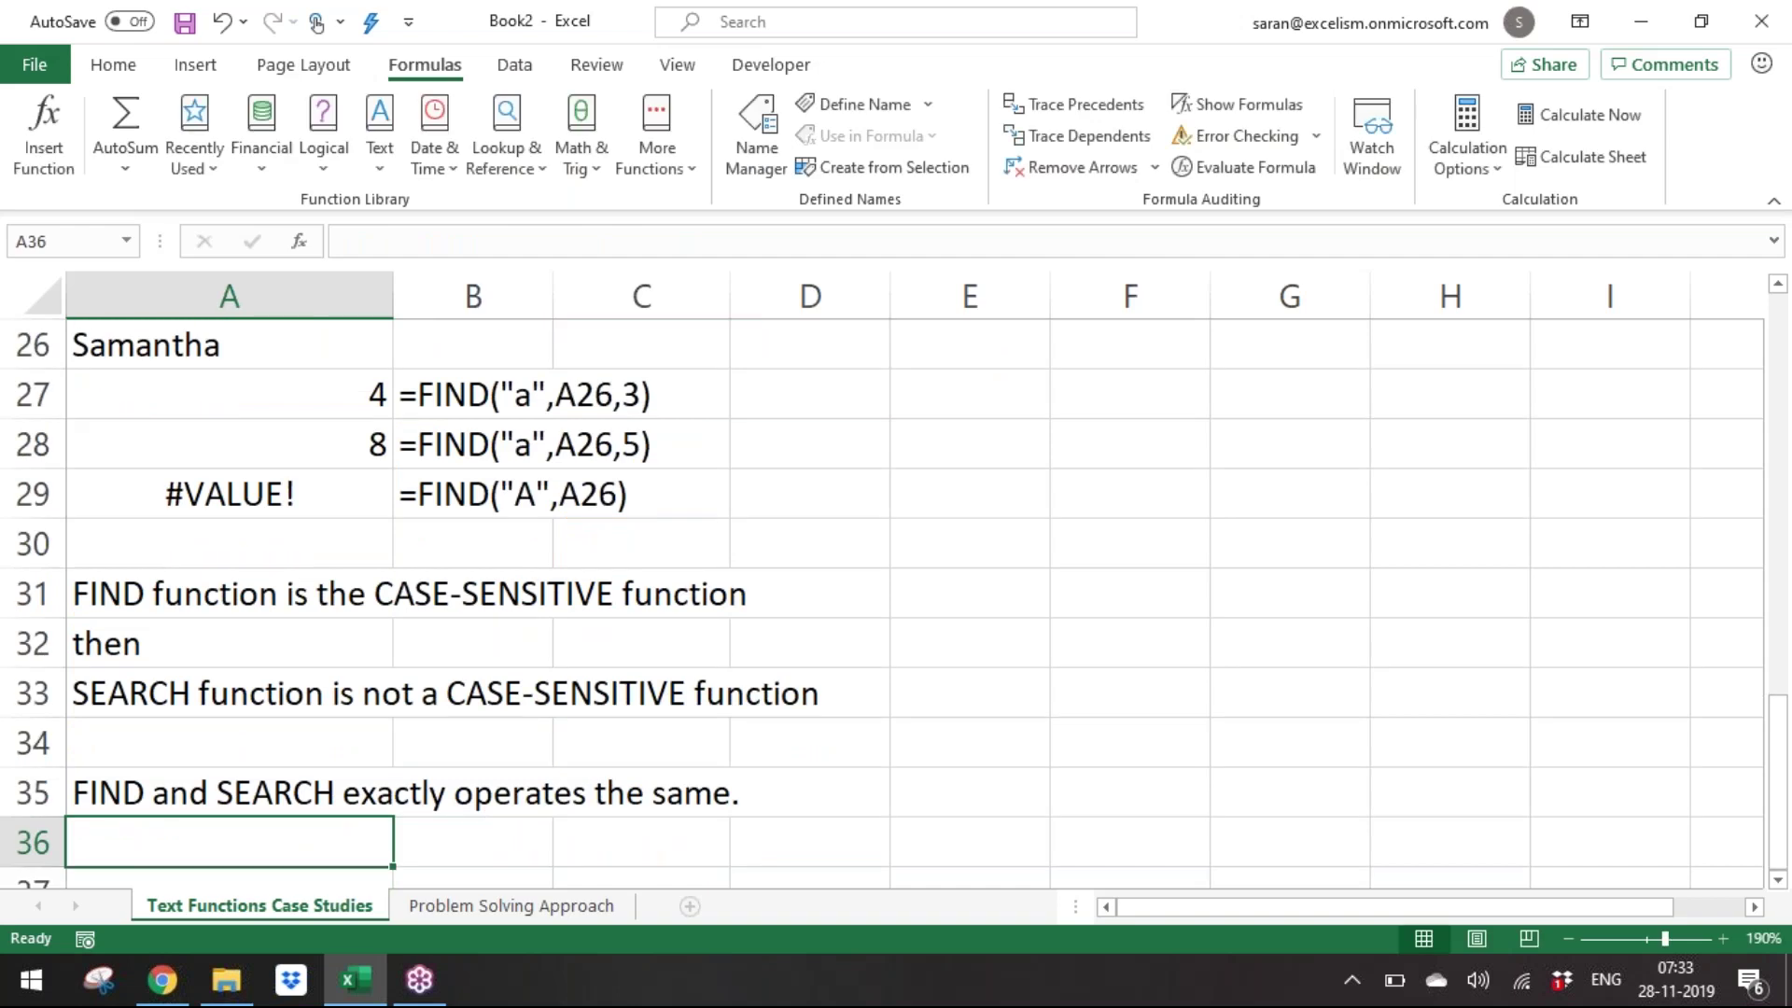
{"action": "key", "text": "Up"}
{"action": "key", "text": "Up"}
{"action": "key", "text": "Up"}
{"action": "key", "text": "Up"}
{"action": "key", "text": "Up"}
{"action": "key", "text": "Up"}
{"action": "key", "text": "Up"}
{"action": "key", "text": "Up"}
{"action": "key", "text": "Up"}
{"action": "key", "text": "Up"}
{"action": "key", "text": "Up"}
{"action": "key", "text": "Up"}
{"action": "key", "text": "Up"}
{"action": "key", "text": "Up"}
{"action": "key", "text": "Up"}
{"action": "key", "text": "Up"}
{"action": "key", "text": "Up"}
{"action": "key", "text": "Up"}
{"action": "key", "text": "Up"}
{"action": "key", "text": "Up"}
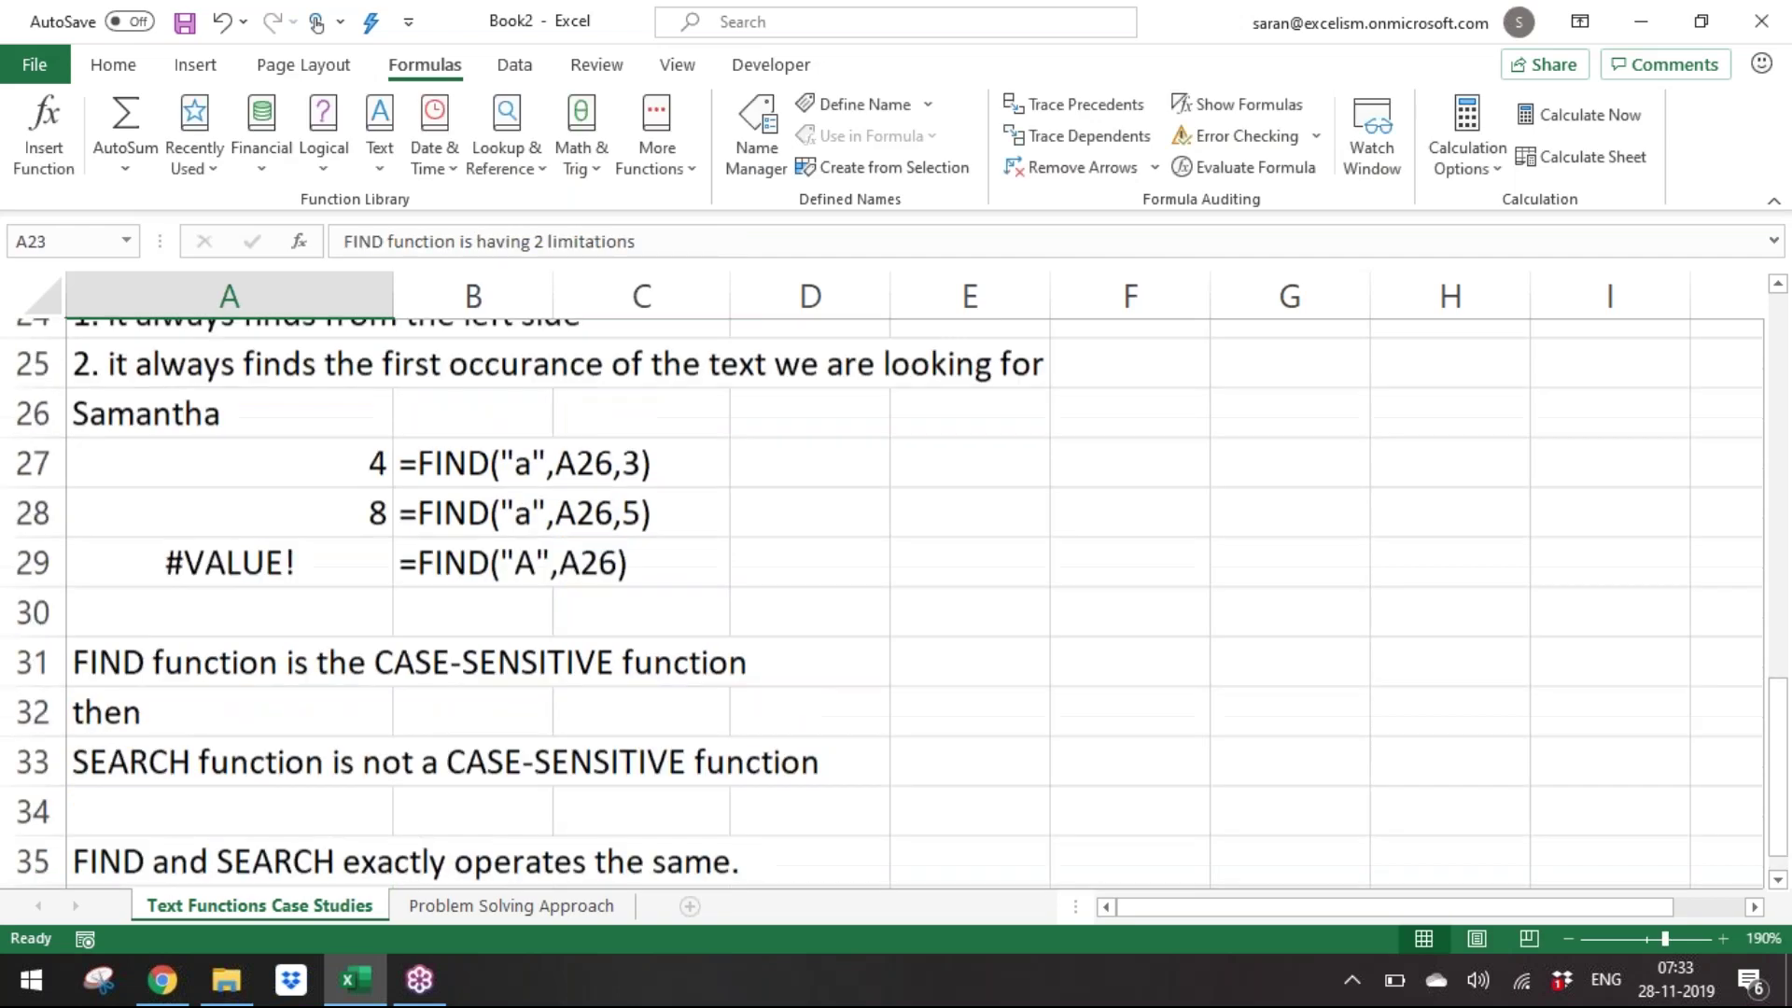
Clear the old first-name results from B10:B14.
{"action": "key", "text": "Up"}
{"action": "key", "text": "Up"}
{"action": "key", "text": "Up"}
{"action": "key", "text": "Down"}
{"action": "key", "text": "Down"}
{"action": "key", "text": "Down"}
{"action": "key", "text": "Right"}
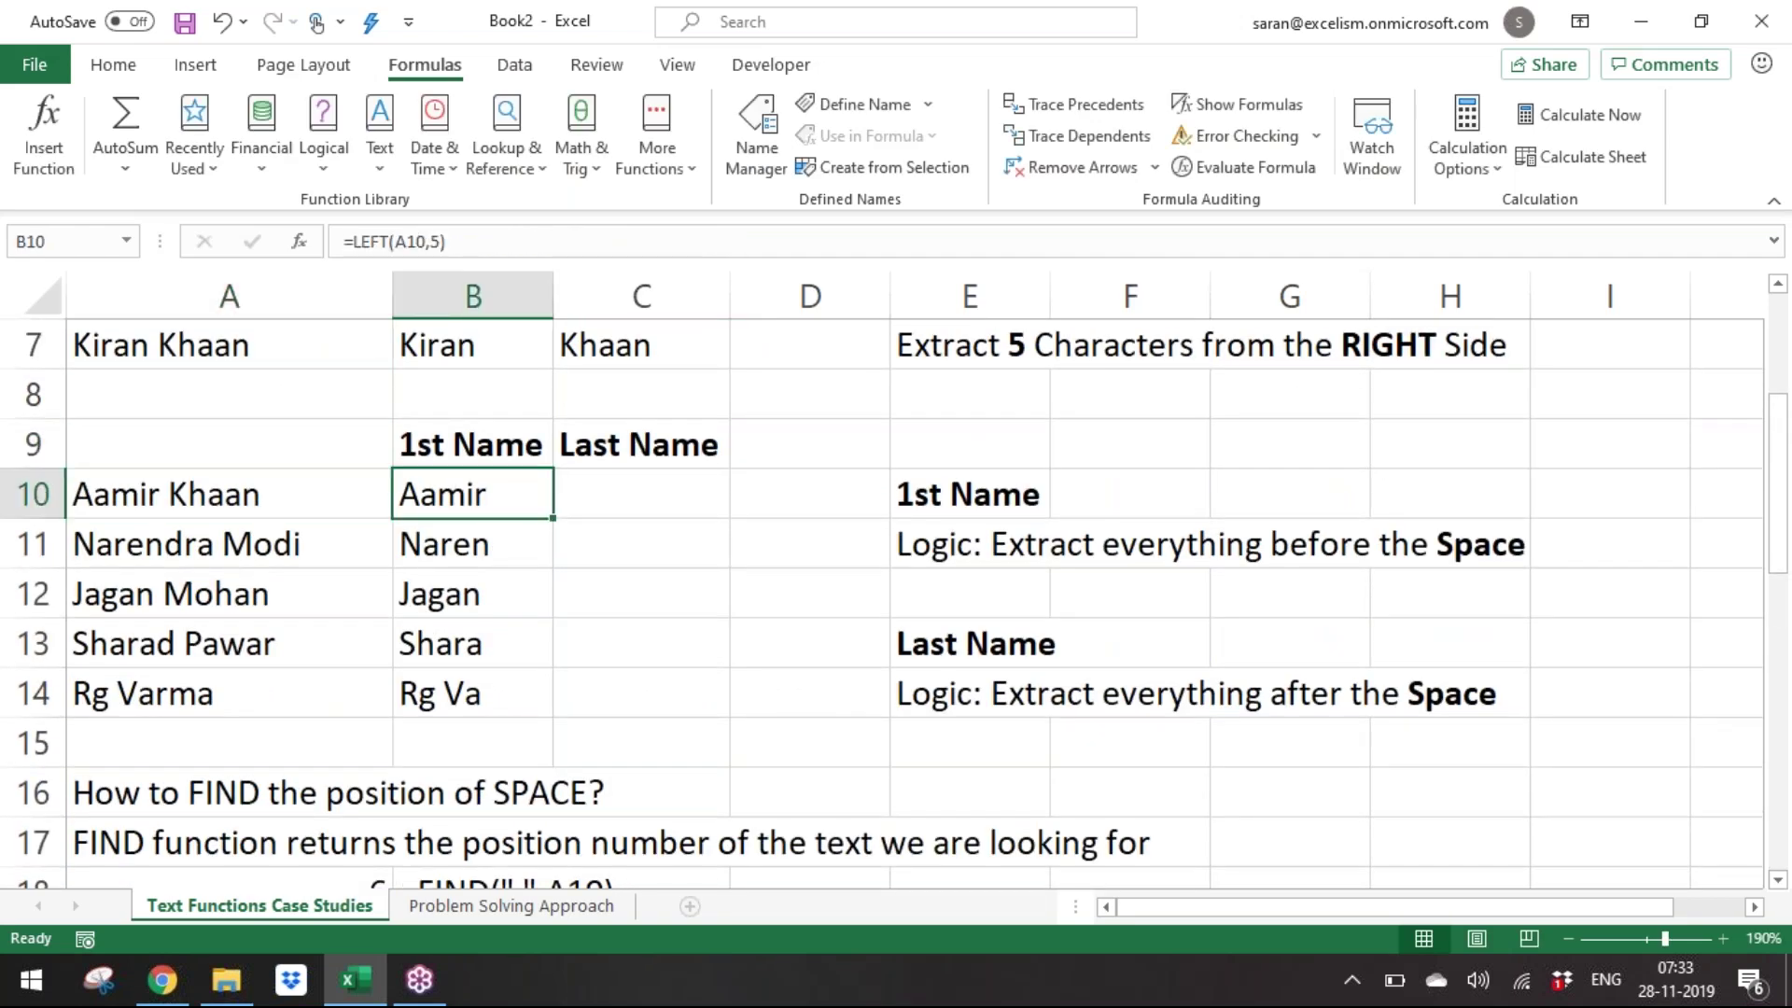
{"action": "key", "text": "ctrl+shift+Down"}
{"action": "key", "text": "Delete"}
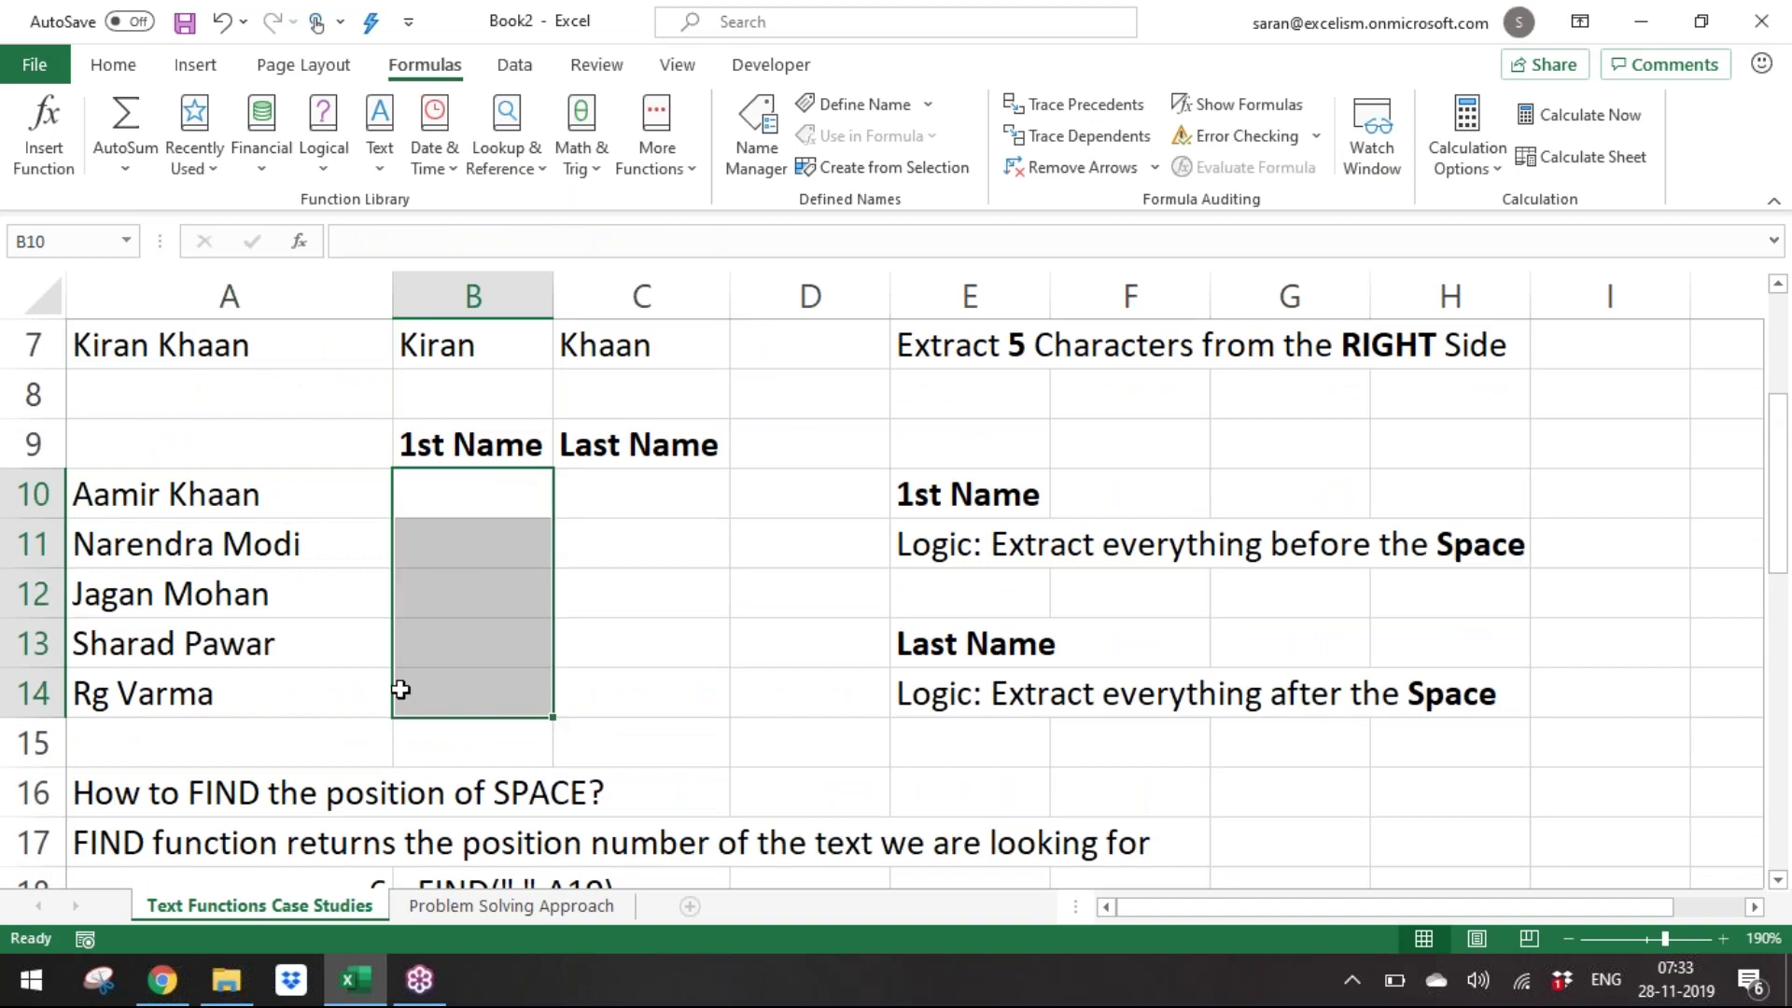
{"action": "left_click", "coordinate": [985, 546]}
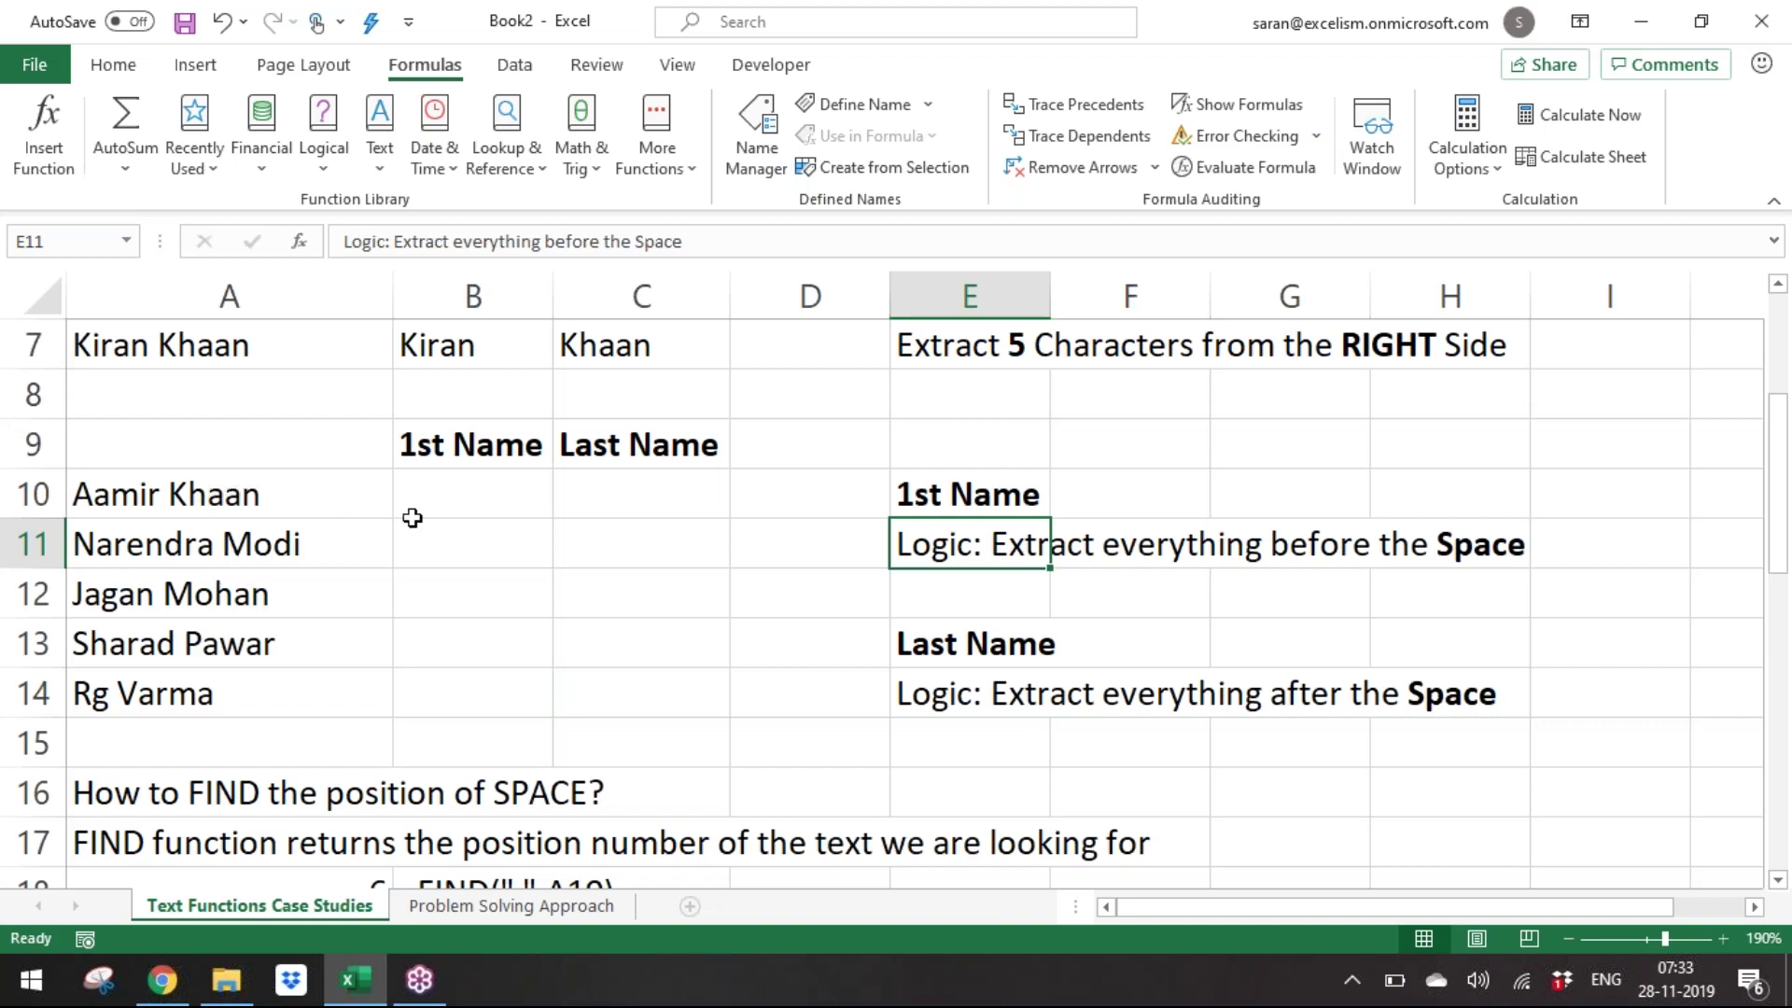
Fill B10:B14 with =FIND(" ",A10)-1, giving 5, 8, 5, 6 and 2.
{"action": "left_click_drag", "start_coordinate": [439, 508], "coordinate": [451, 698]}
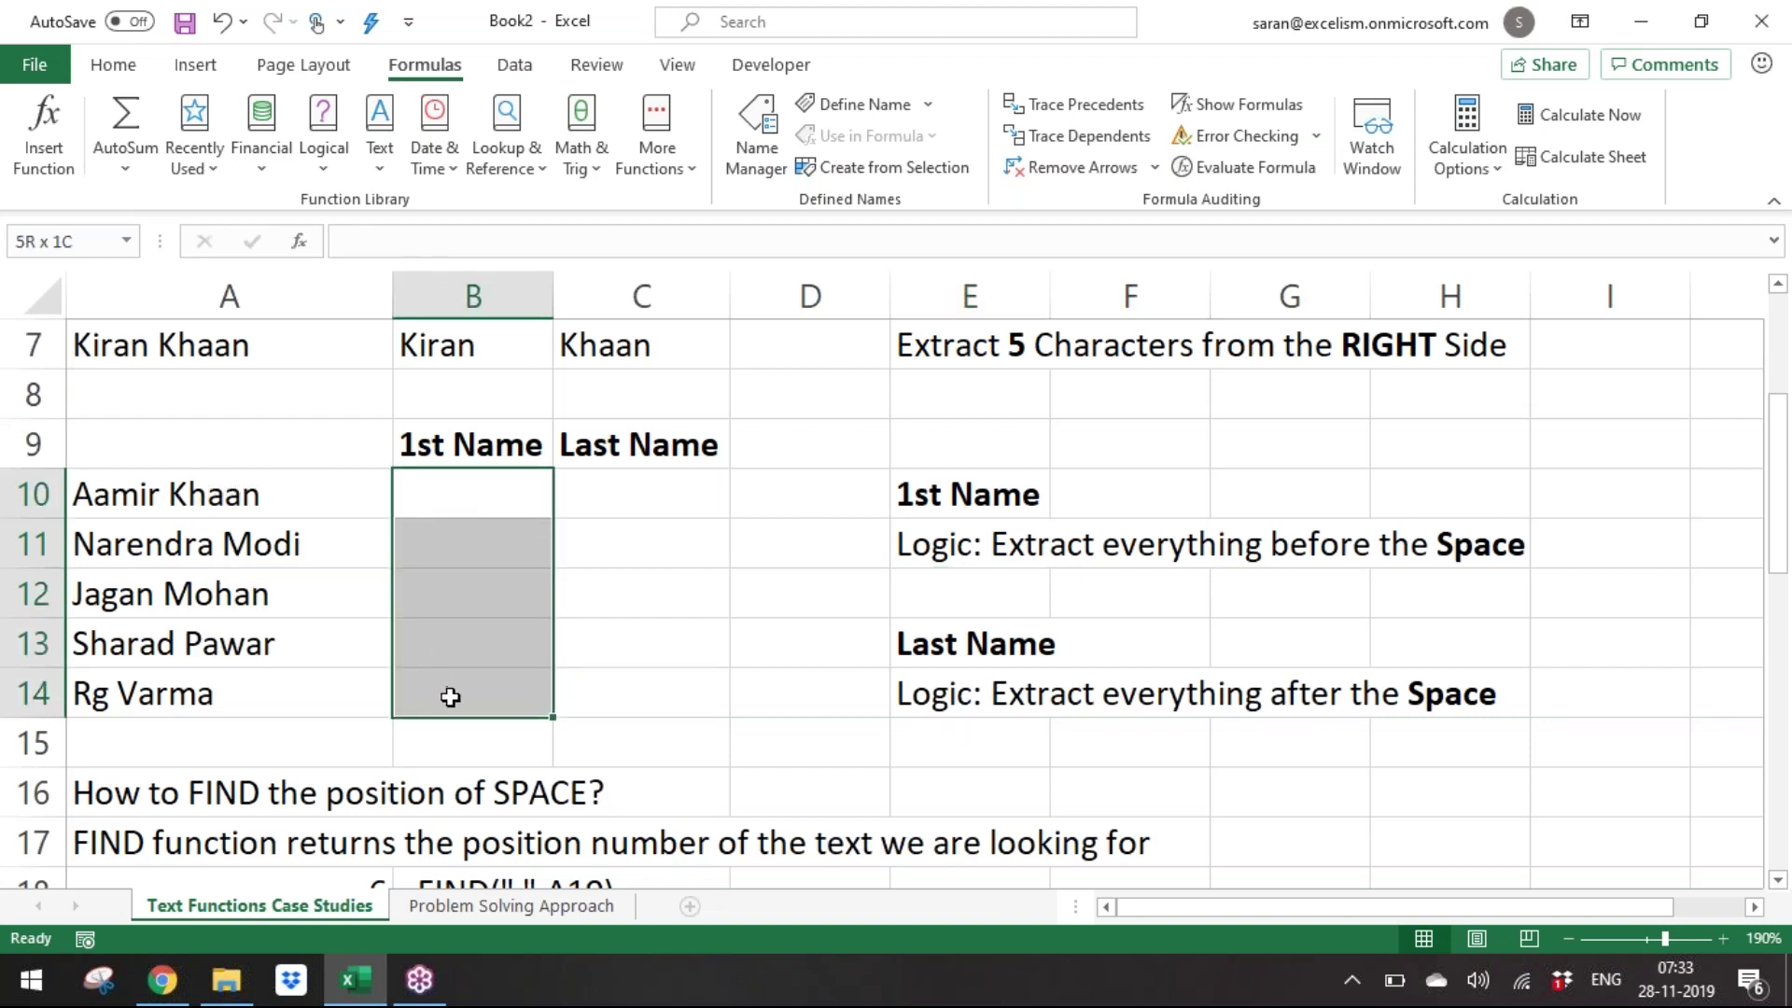
{"action": "type", "text": "=FIND("}
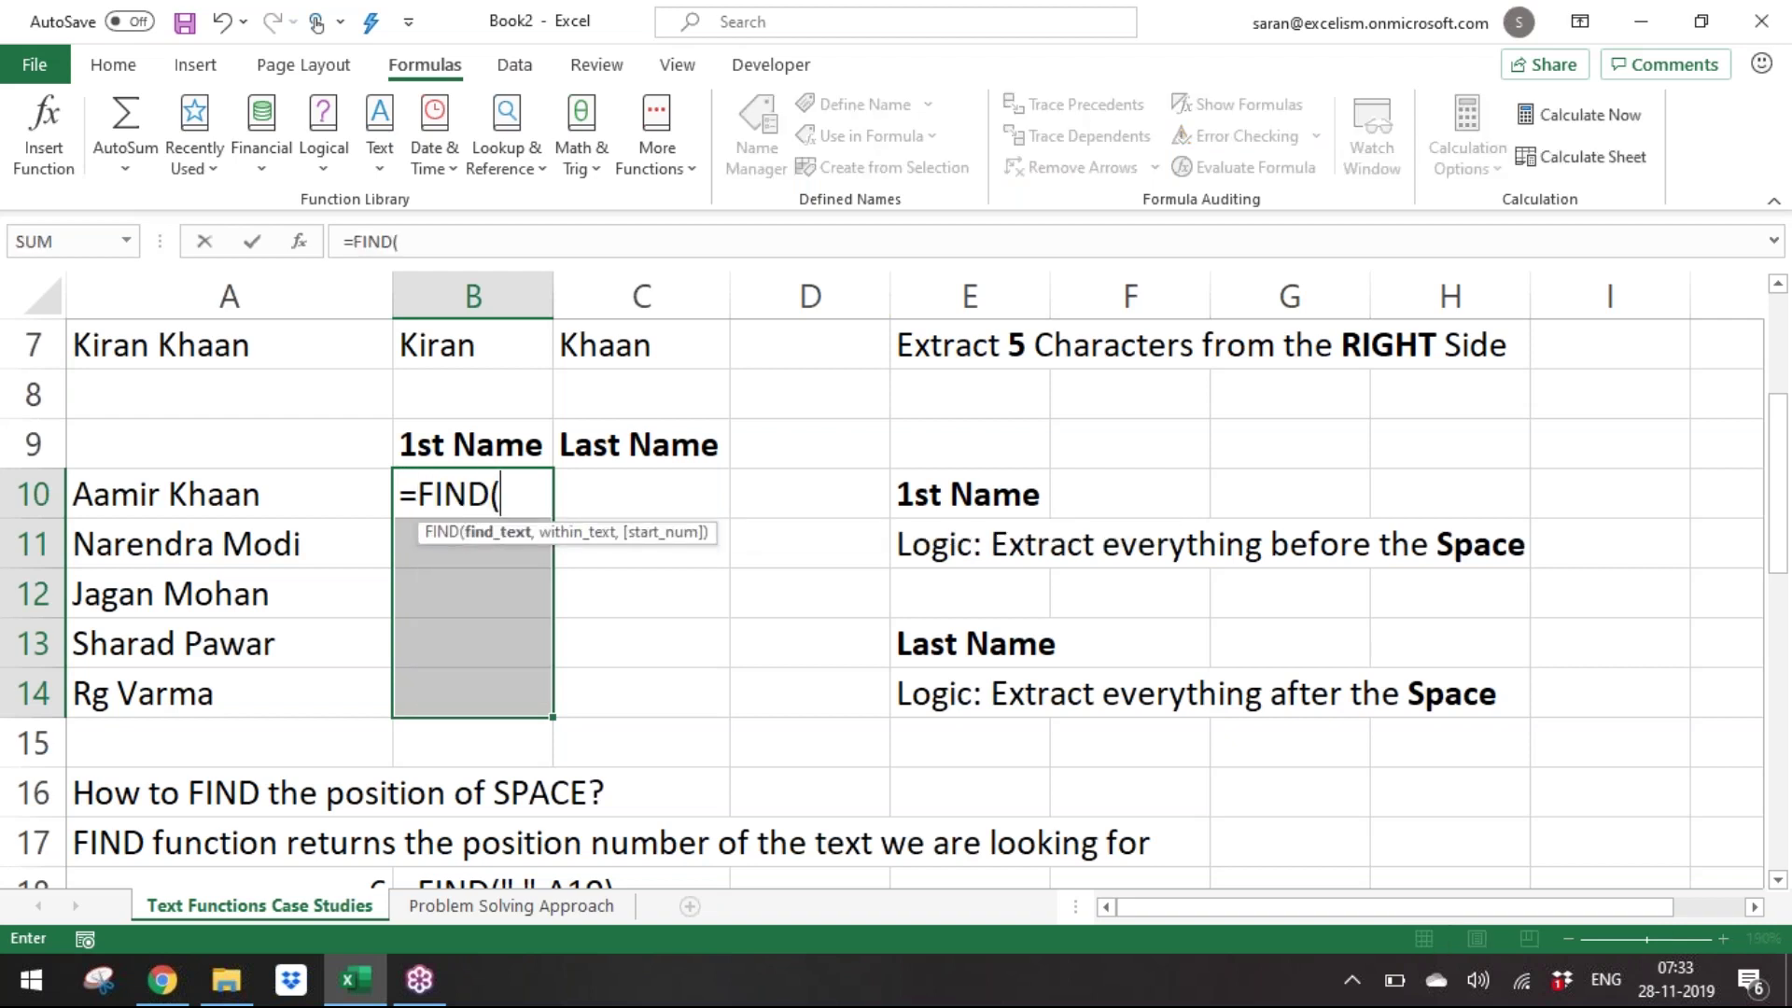
{"action": "type", "text": "\" \","}
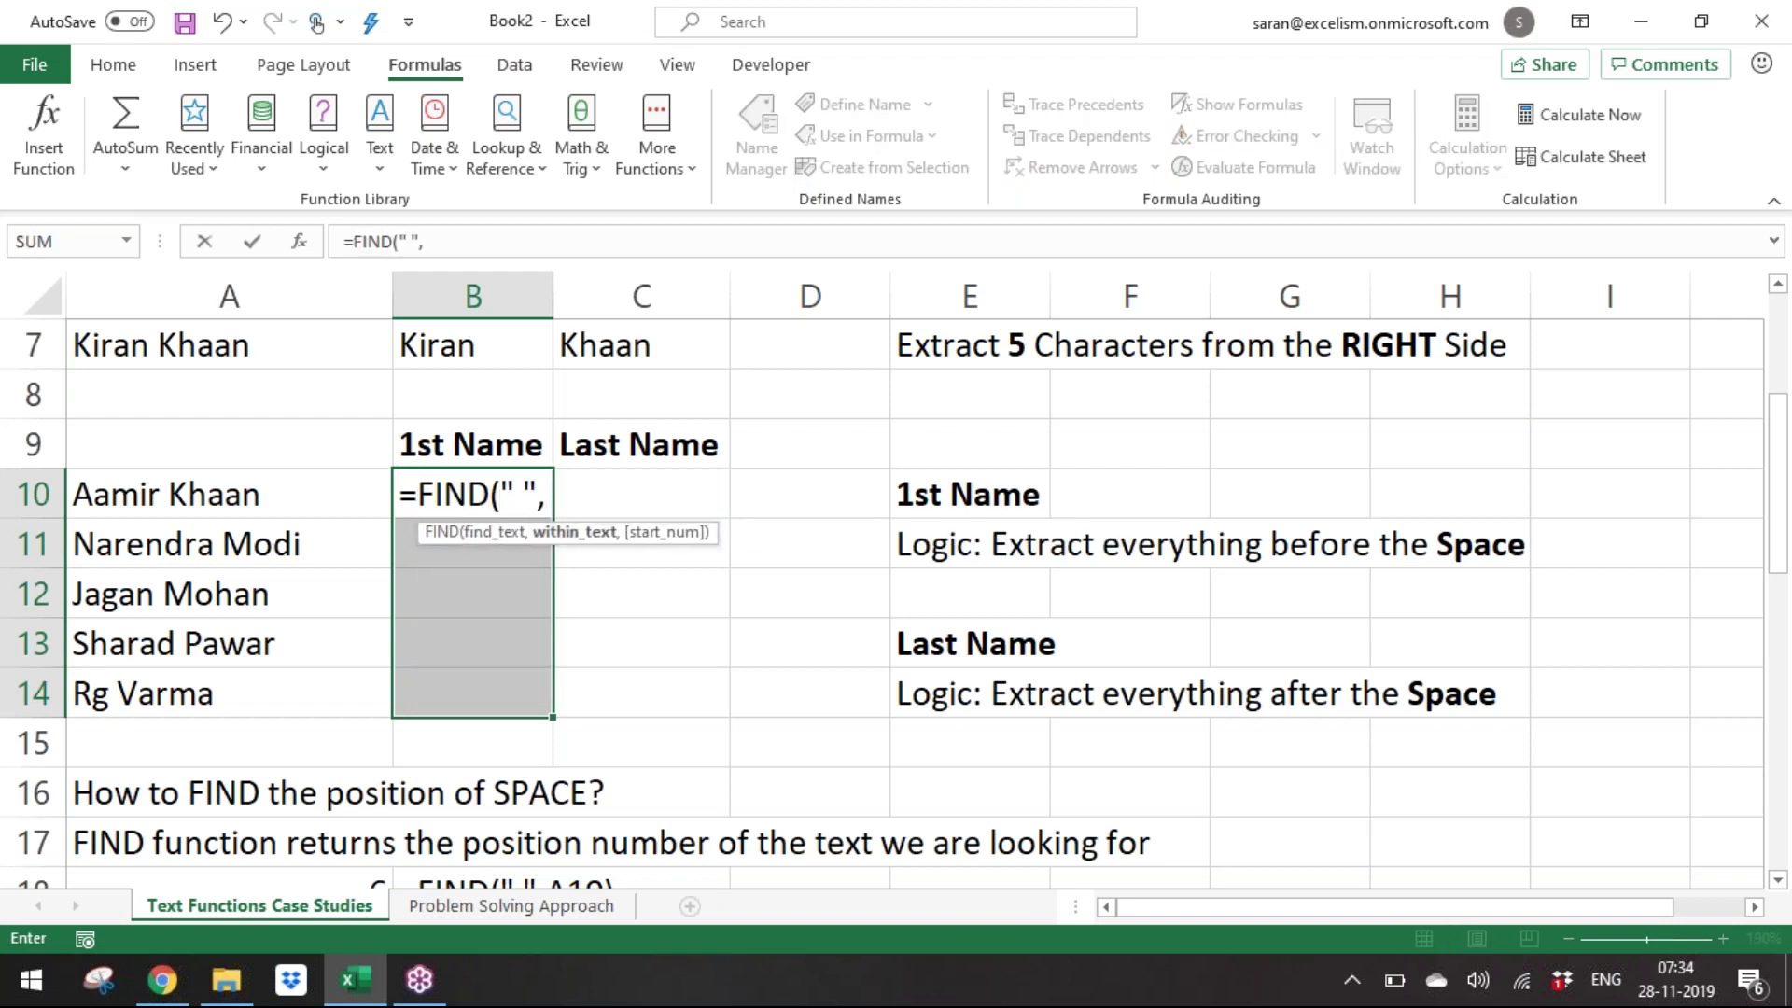
{"action": "key", "text": "Left"}
{"action": "type", "text": ")"}
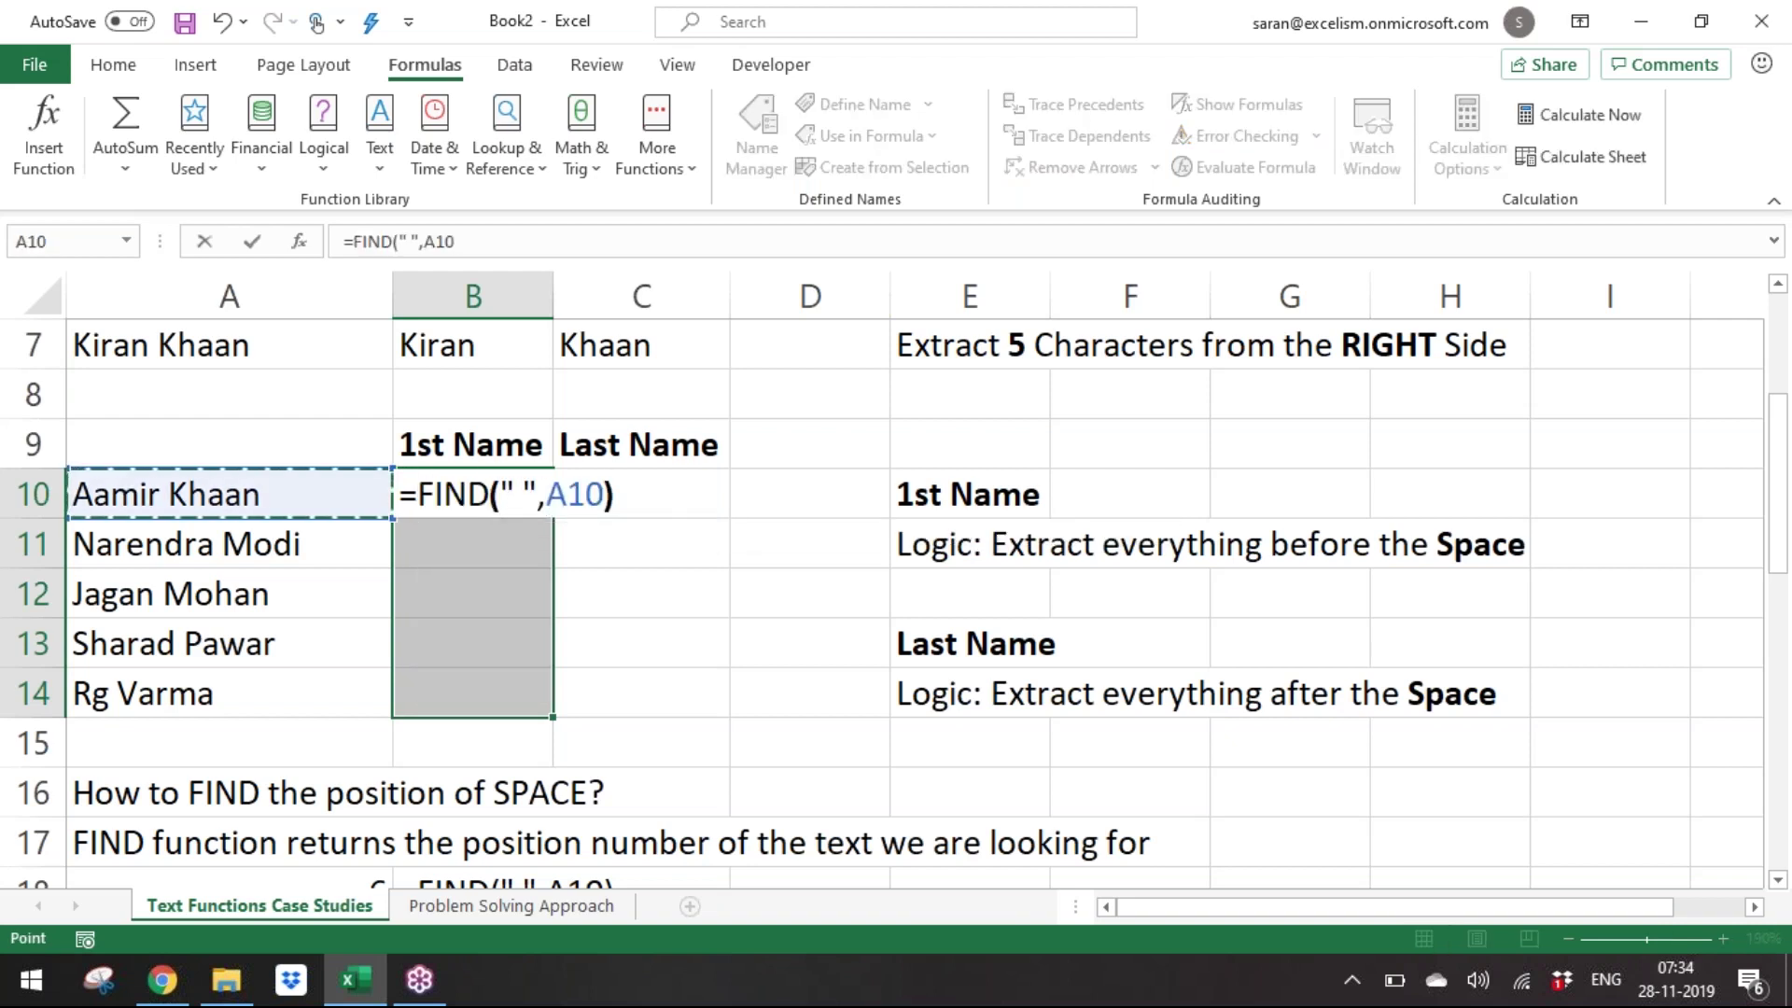
{"action": "key", "text": "ctrl+Return"}
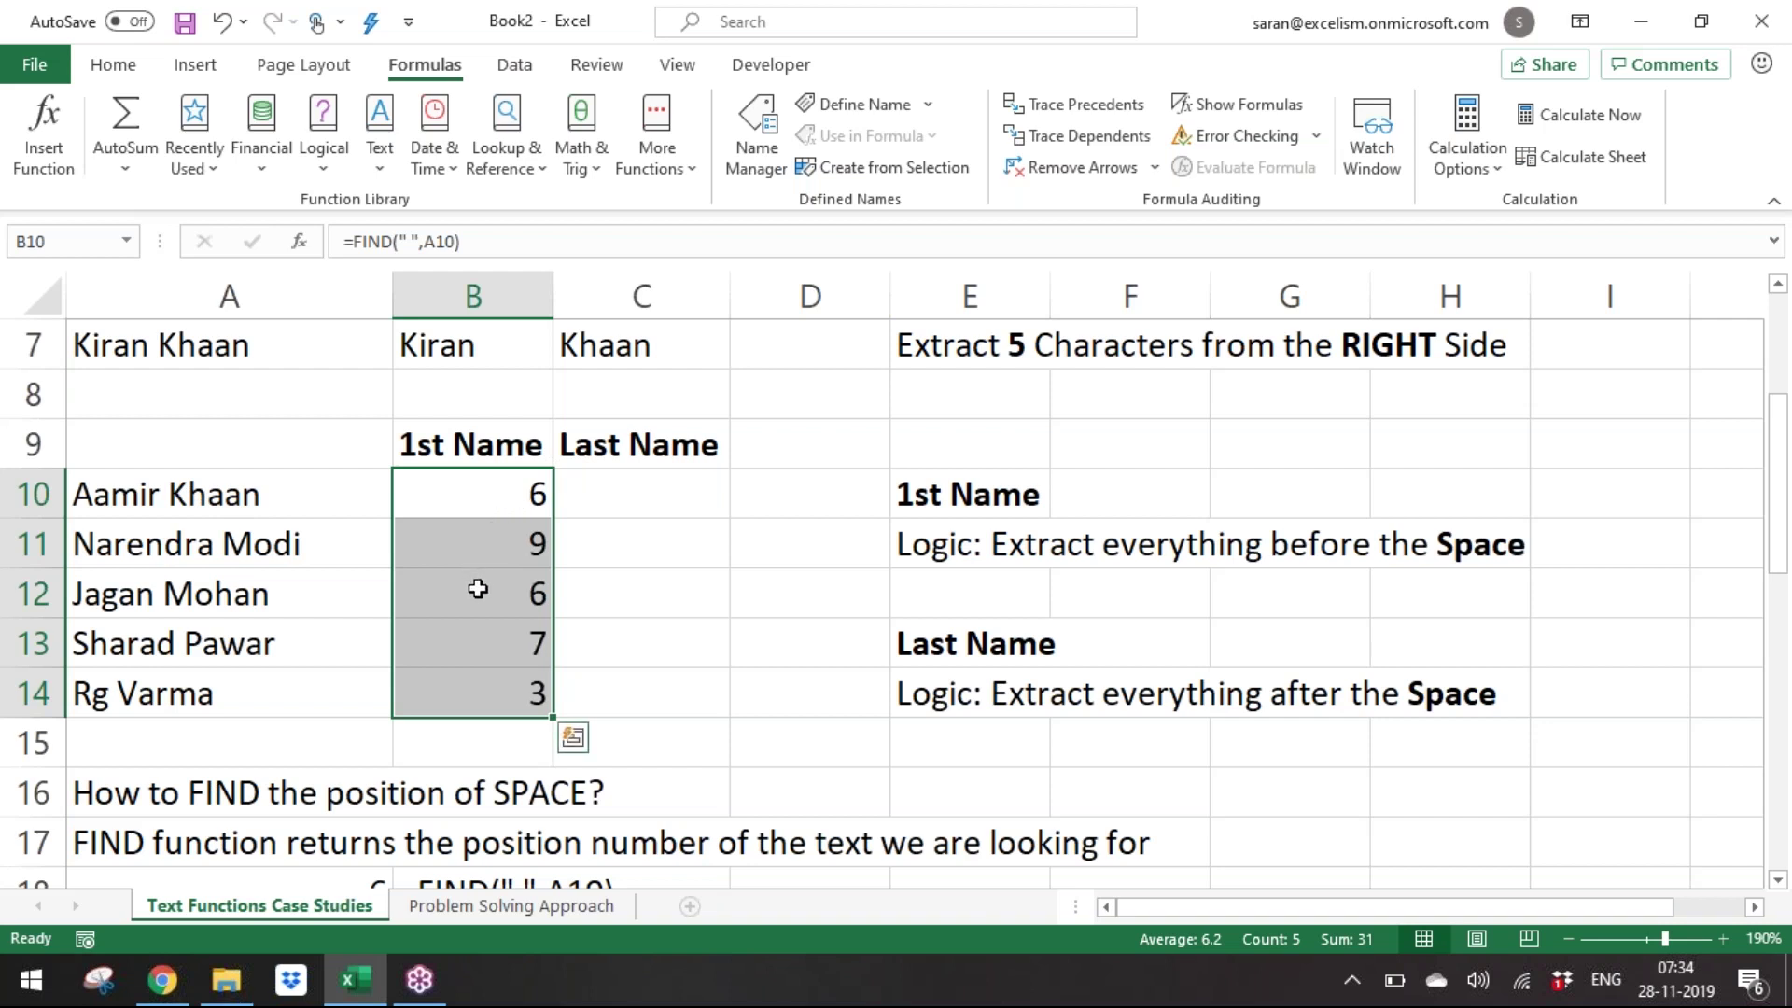
{"action": "key", "text": "F2"}
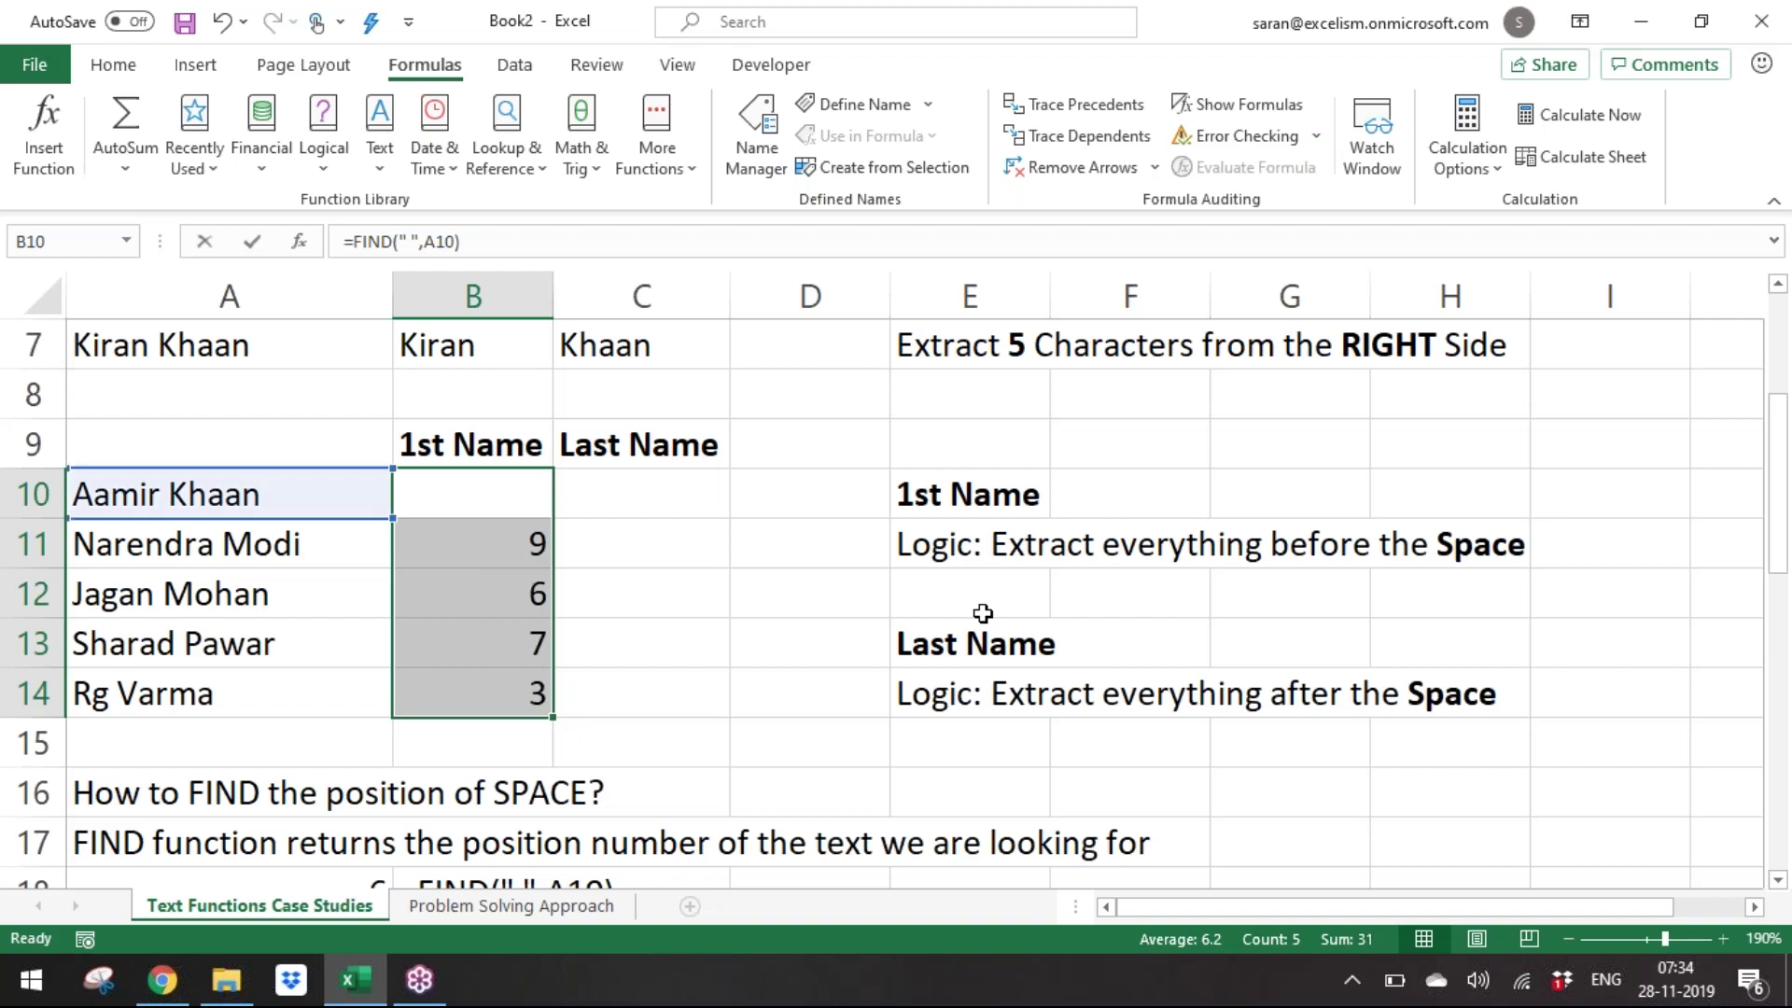
{"action": "type", "text": "-1"}
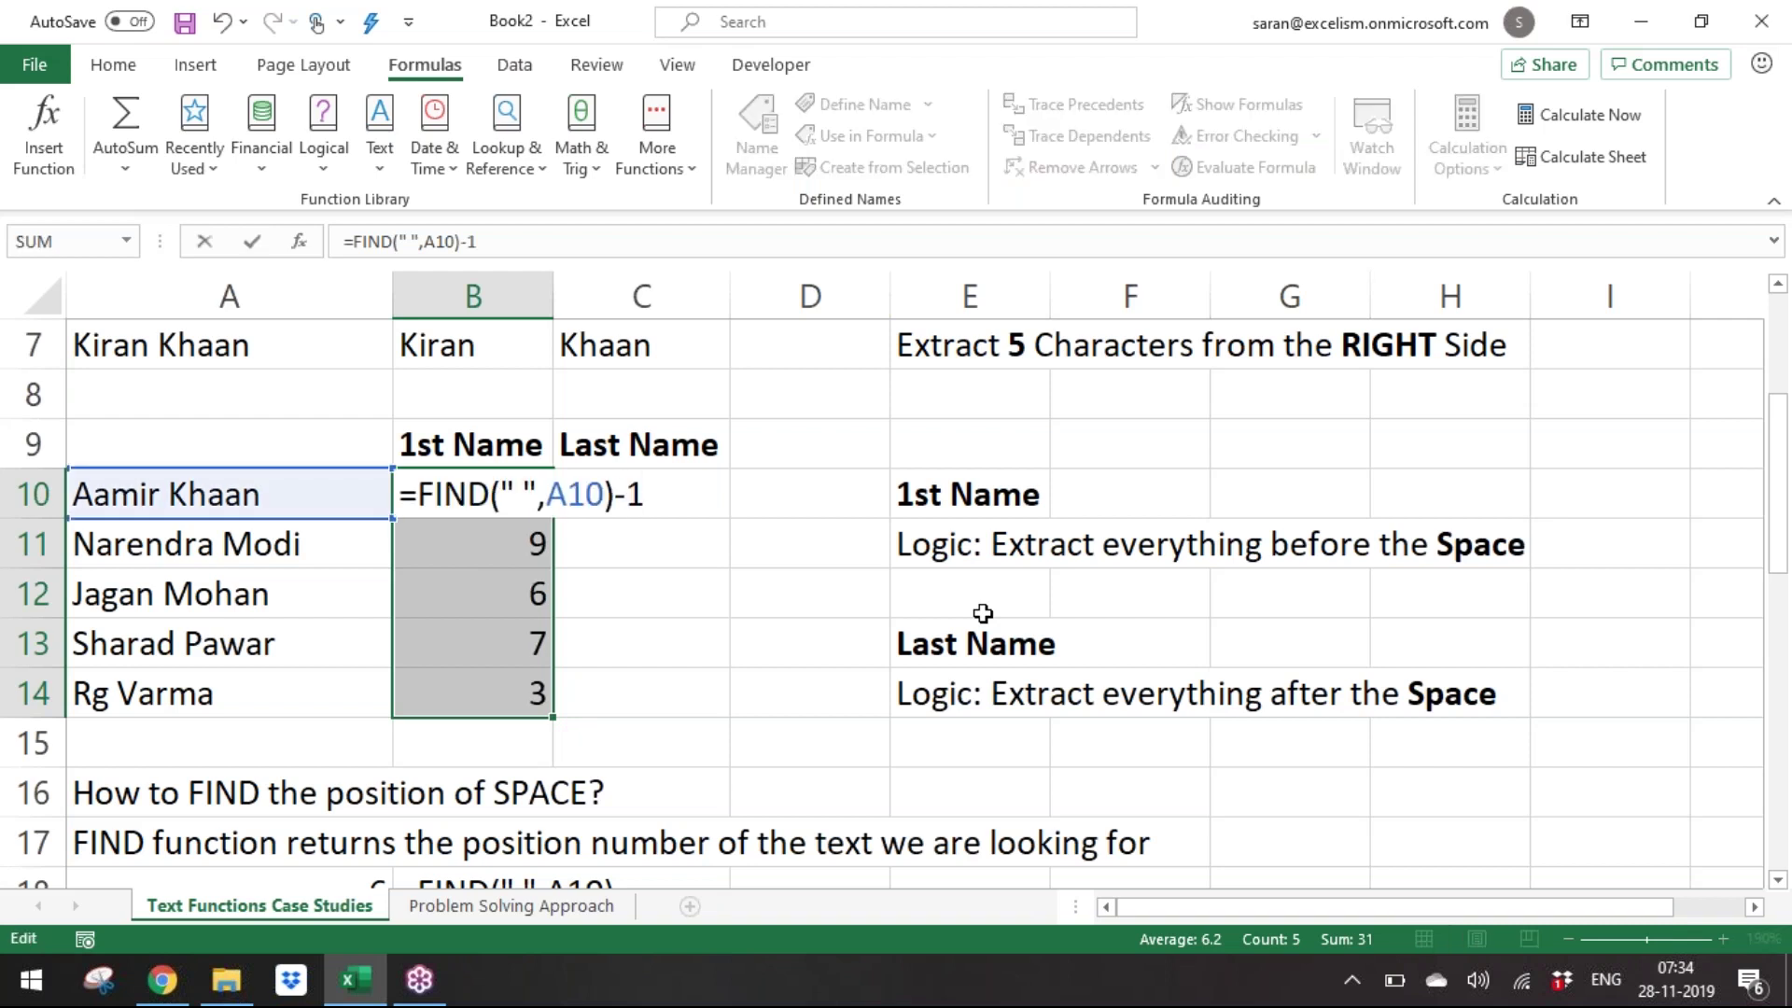
{"action": "key", "text": "ctrl+Return"}
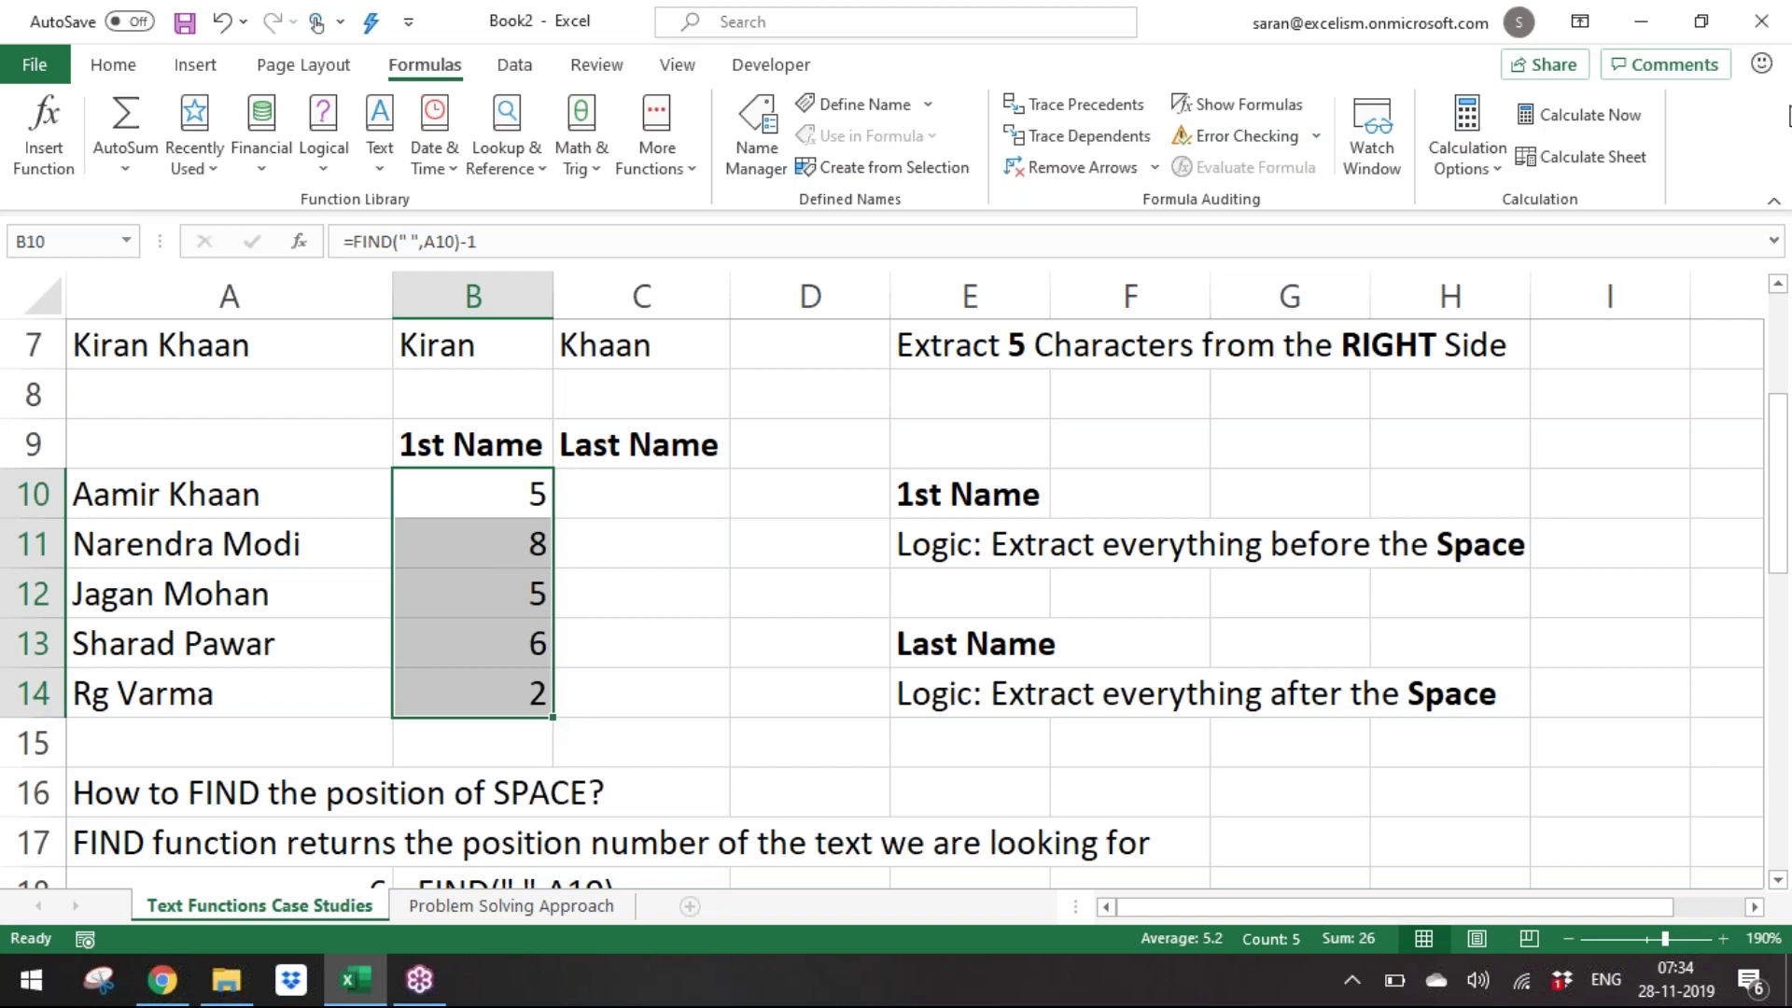
Reopen B10's formula for editing.
{"action": "left_click", "coordinate": [1771, 102]}
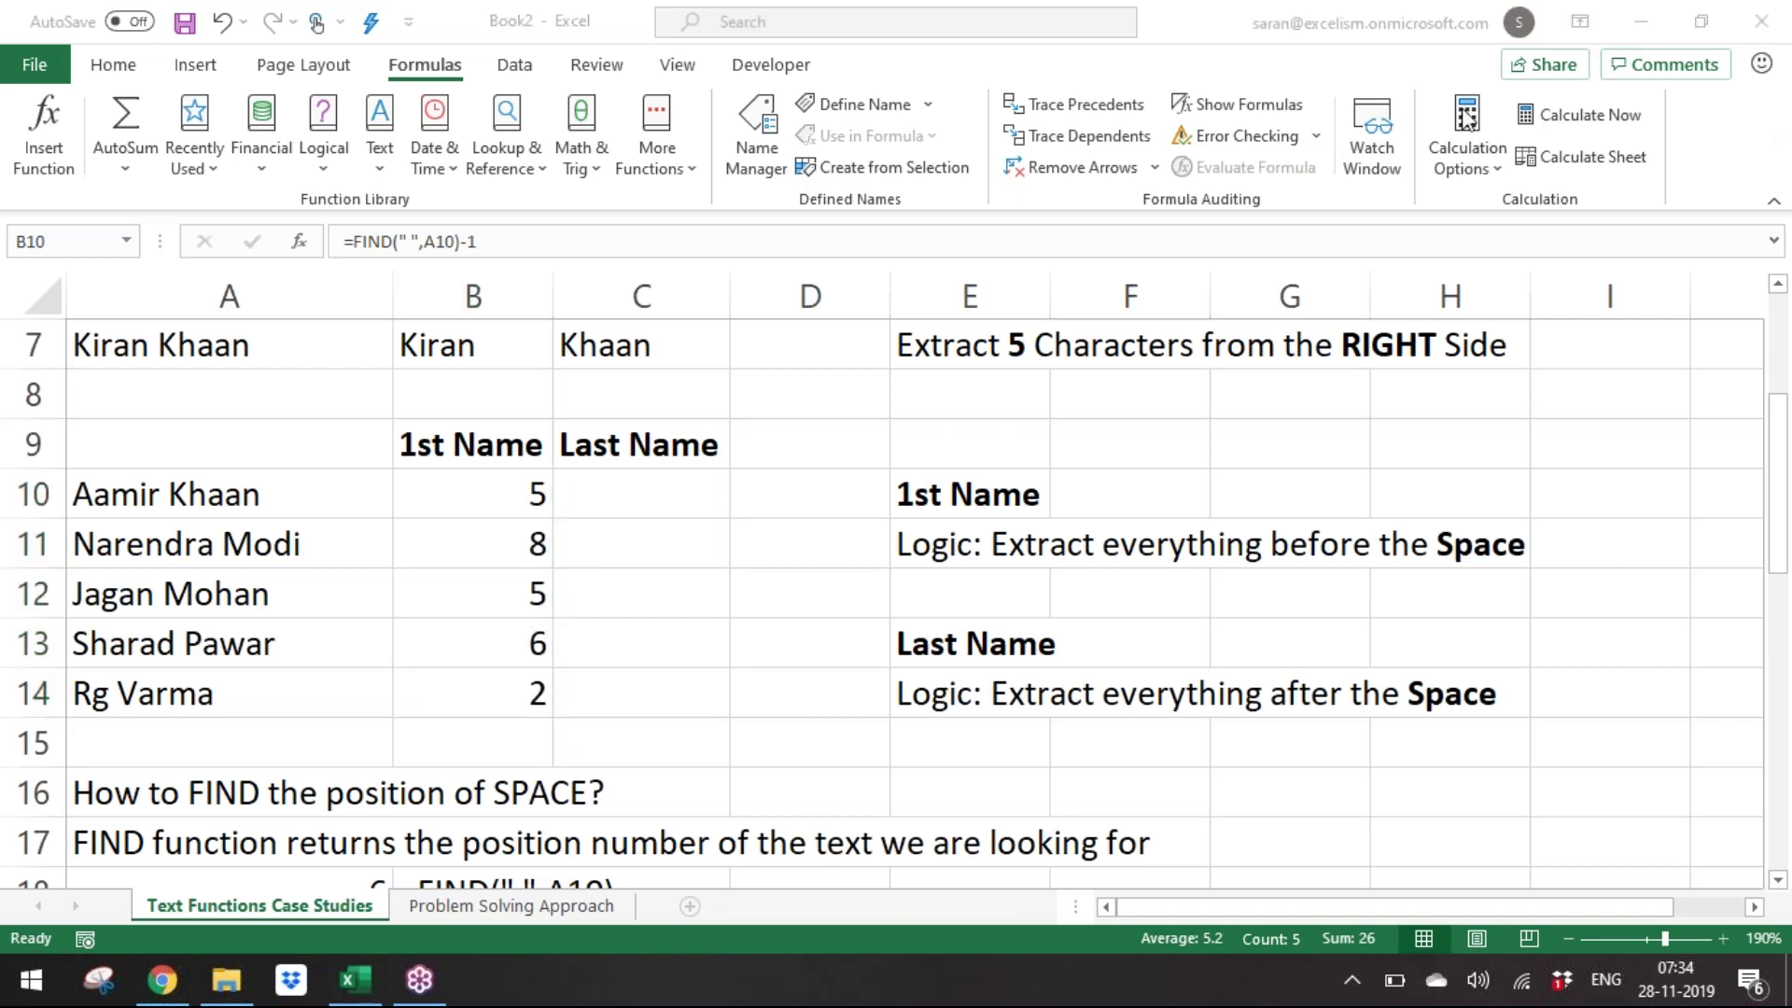
{"action": "left_click", "coordinate": [727, 570]}
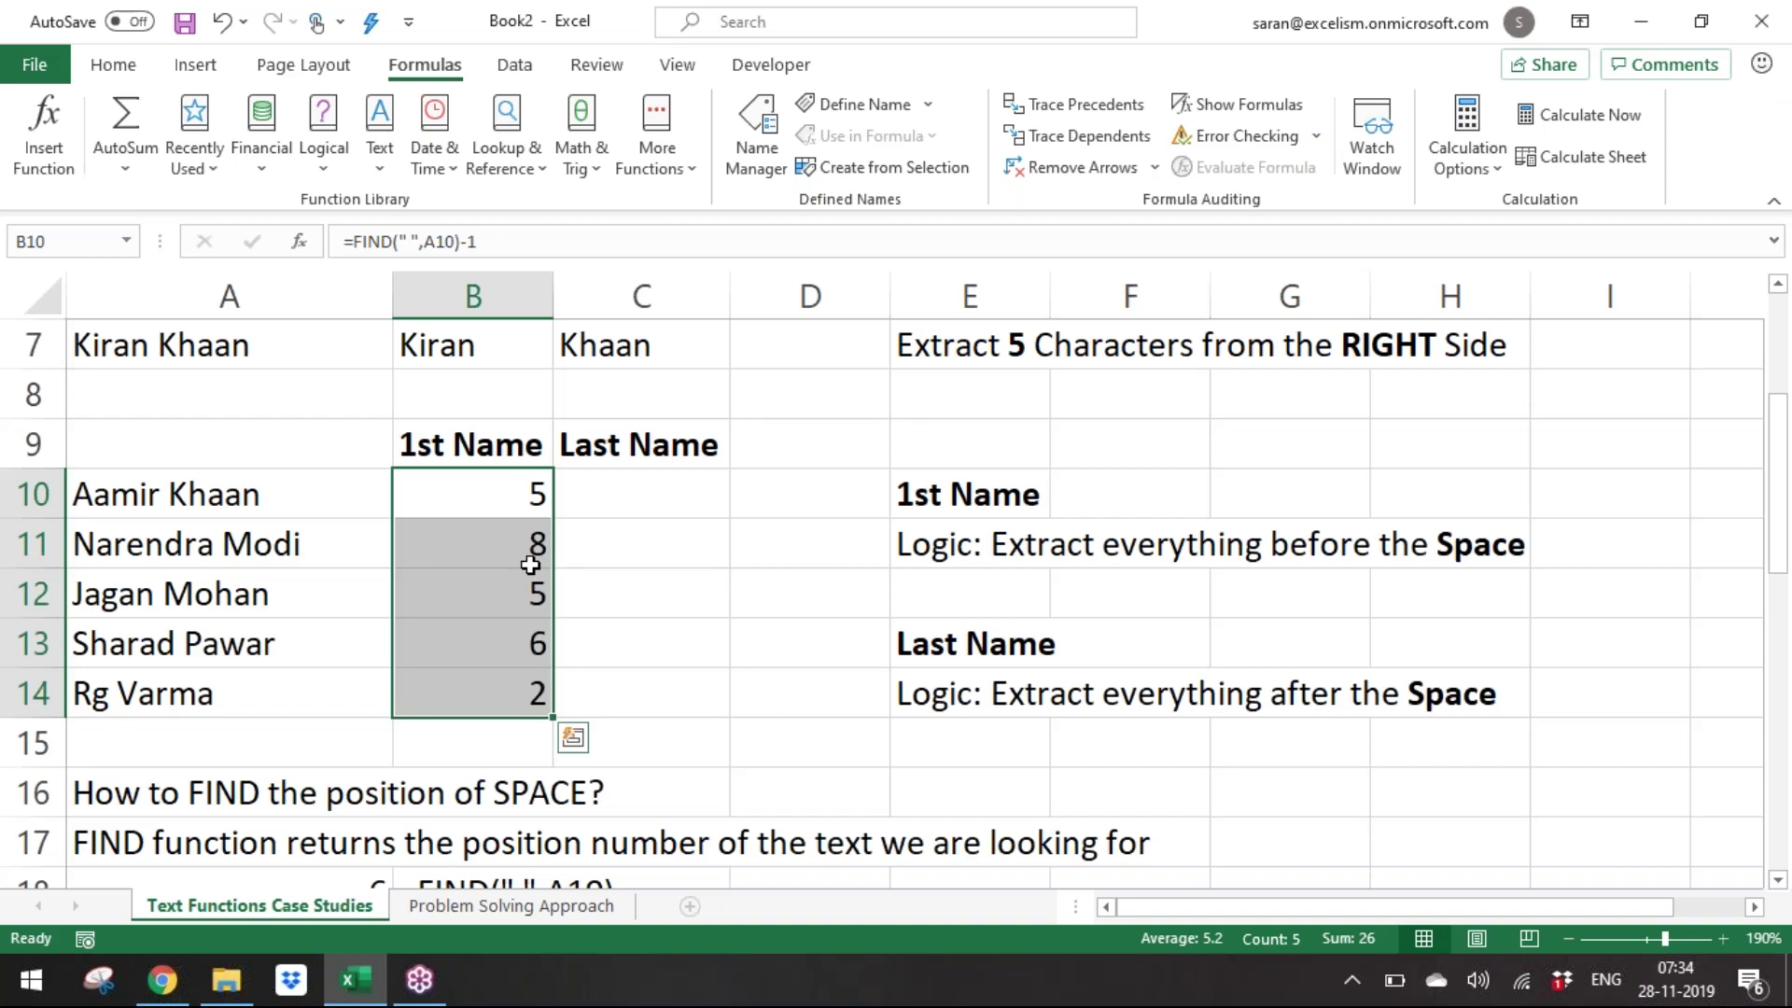
{"action": "key", "text": "F2"}
{"action": "key", "text": "Left"}
{"action": "key", "text": "Left"}
{"action": "key", "text": "Left"}
{"action": "key", "text": "Left"}
{"action": "key", "text": "Left"}
{"action": "key", "text": "Left"}
{"action": "key", "text": "Left"}
{"action": "key", "text": "Left"}
{"action": "key", "text": "Left"}
{"action": "key", "text": "Left"}
{"action": "key", "text": "Left"}
{"action": "key", "text": "Left"}
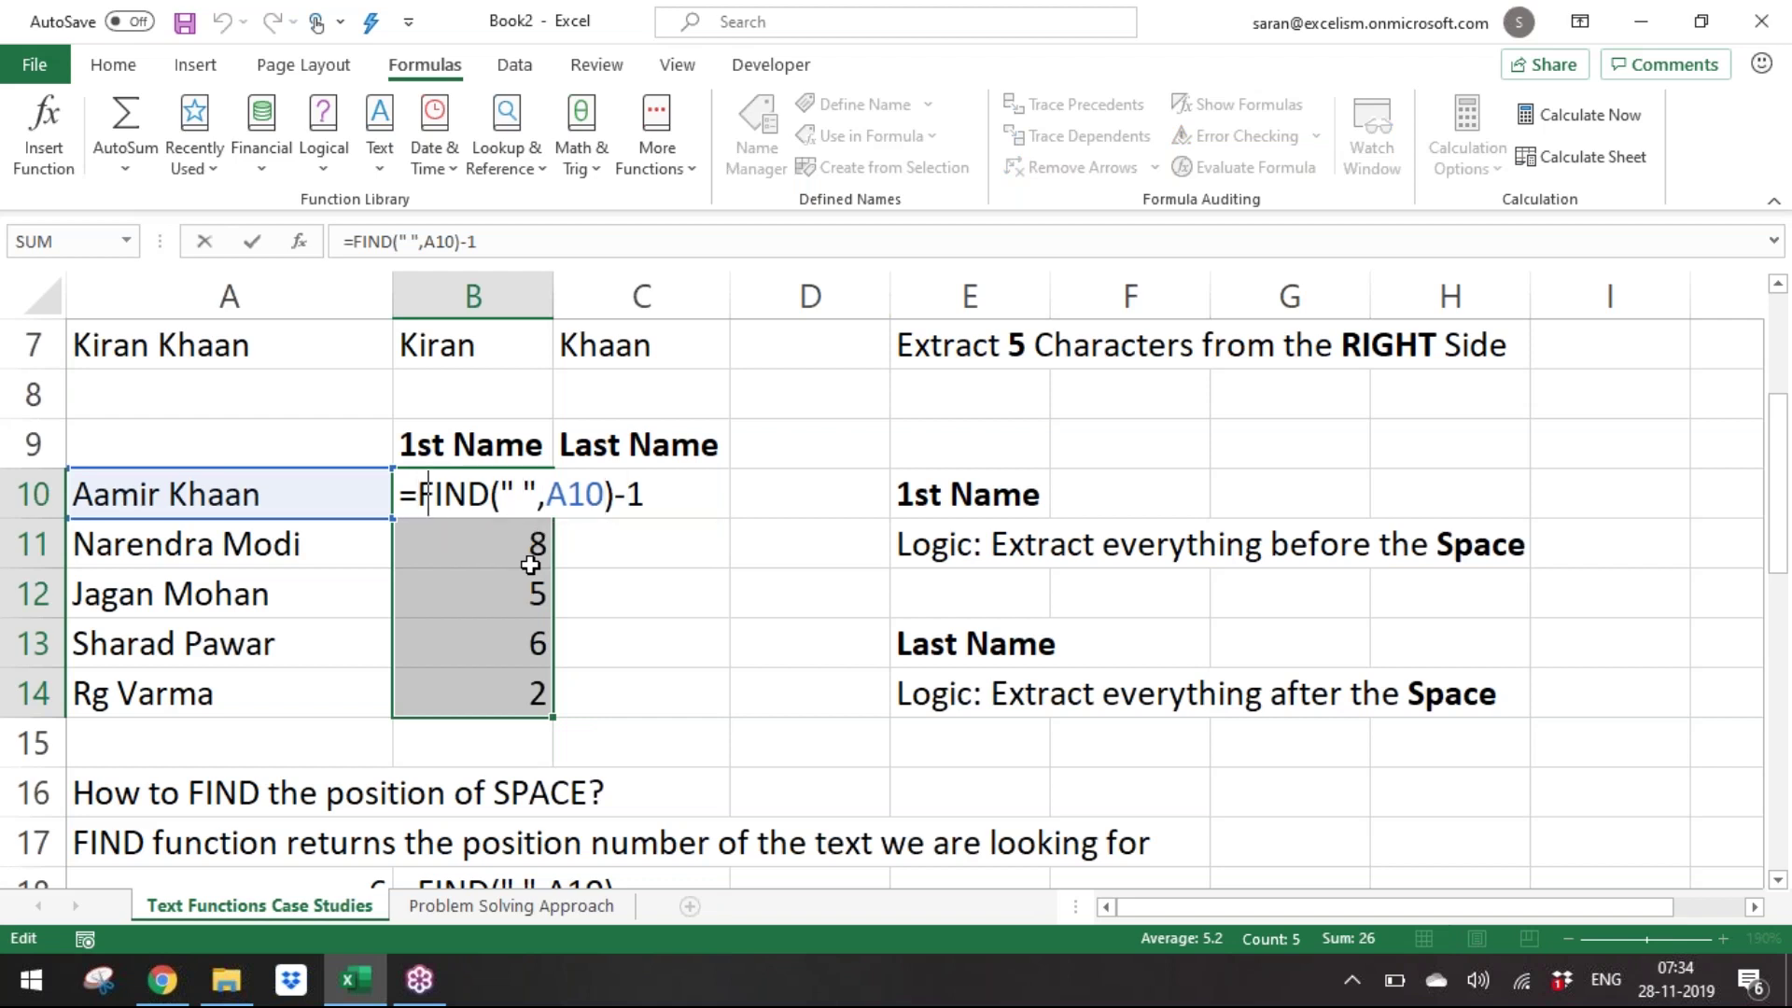
Wrap B10:B14 as =LEFT(A10,FIND(" ",A10)-1) to get Aamir, Narendra, Jagan, Sharad, Rg, then view Problem Solving Approach.
{"action": "type", "text": ";"}
{"action": "key", "text": "BackSpace"}
{"action": "type", "text": "le"}
{"action": "key", "text": "Tab"}
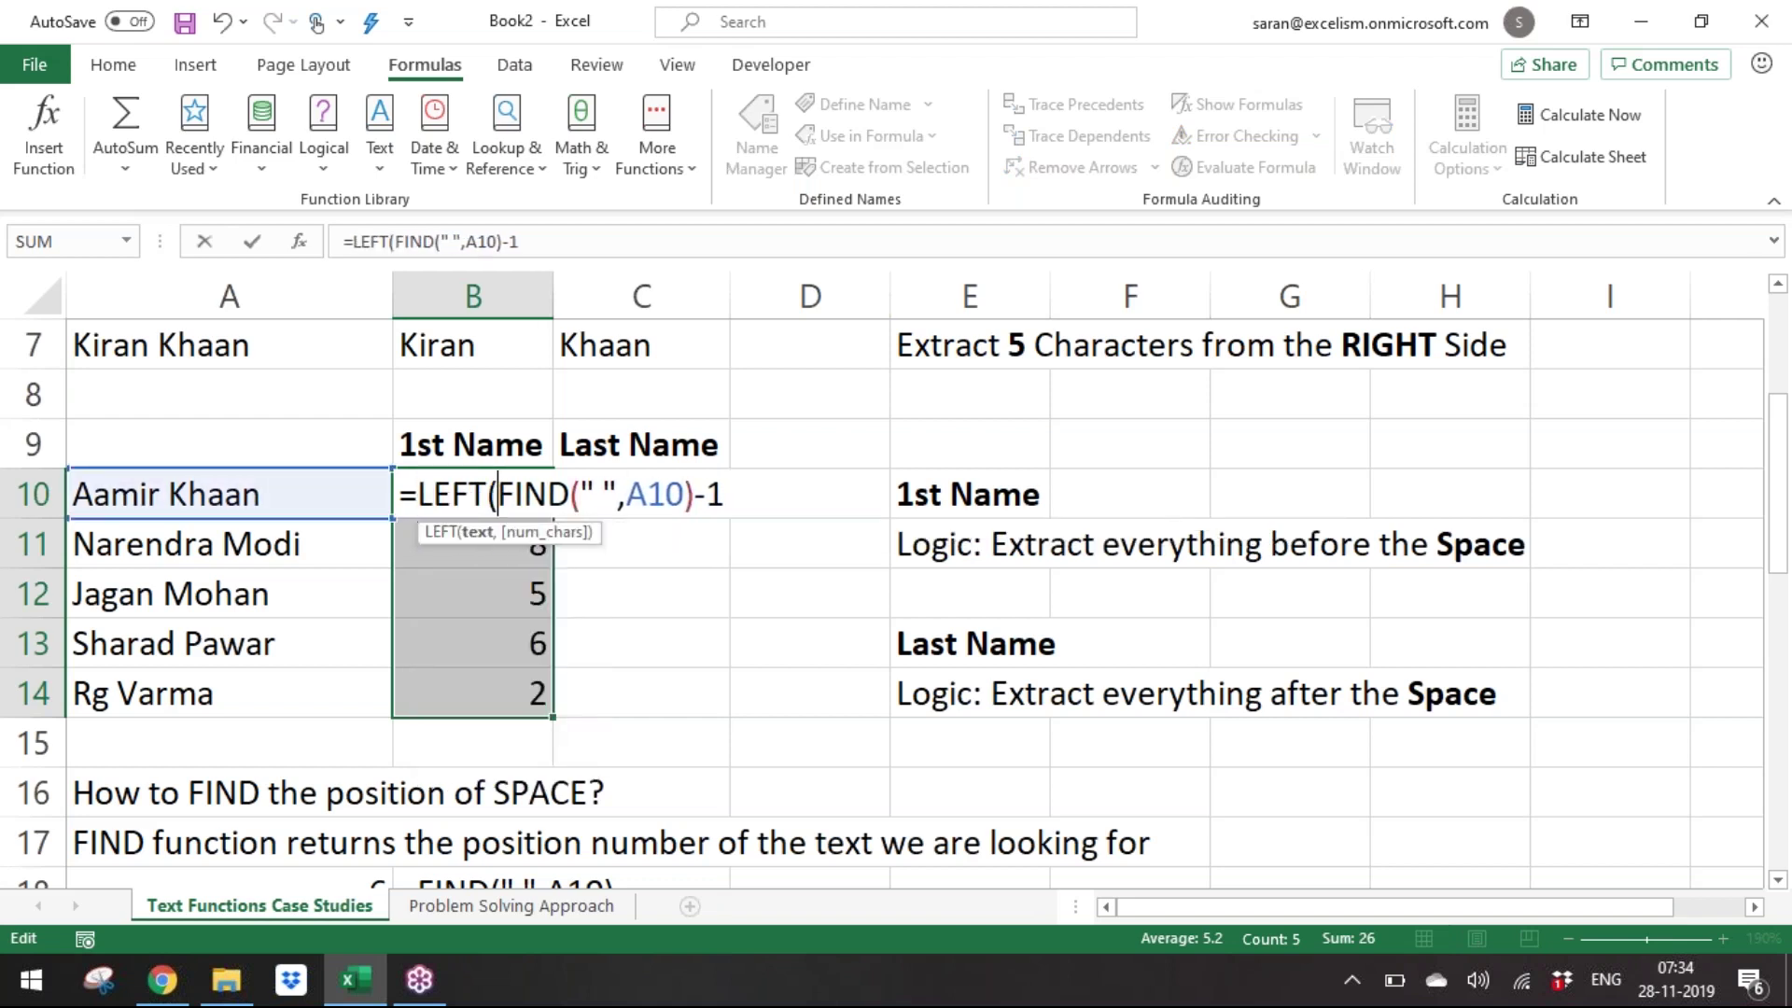
{"action": "left_click", "coordinate": [332, 505]}
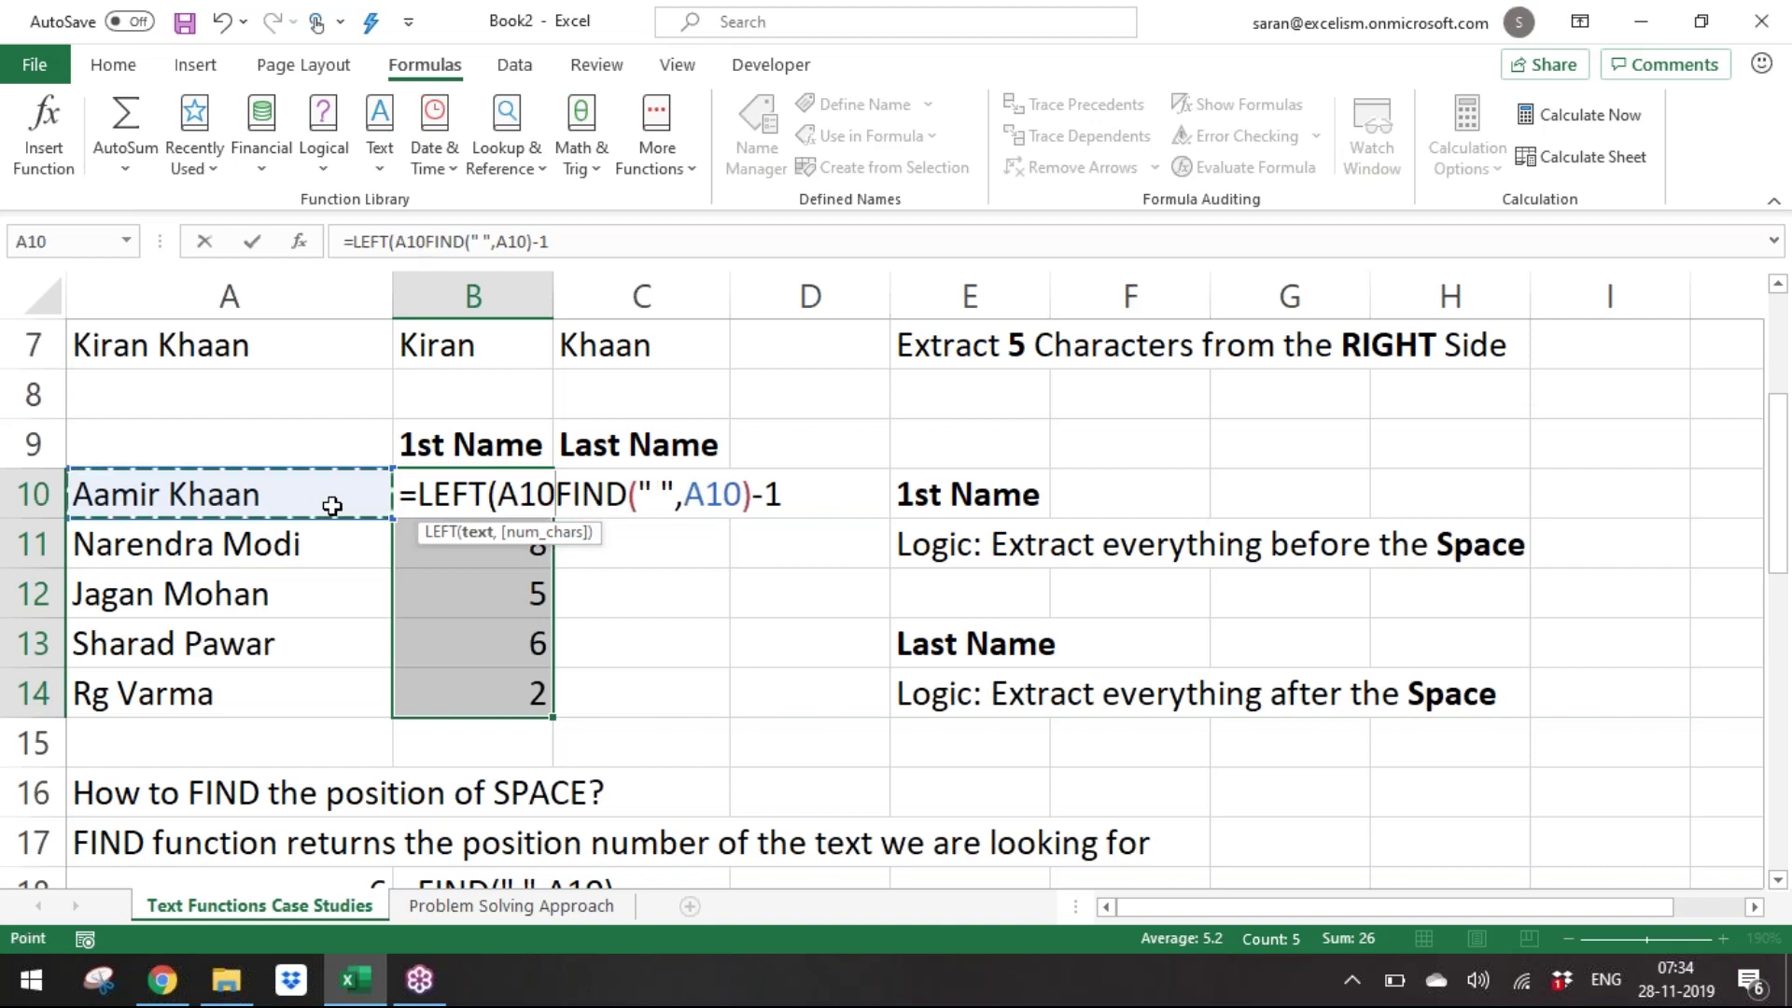
{"action": "type", "text": ","}
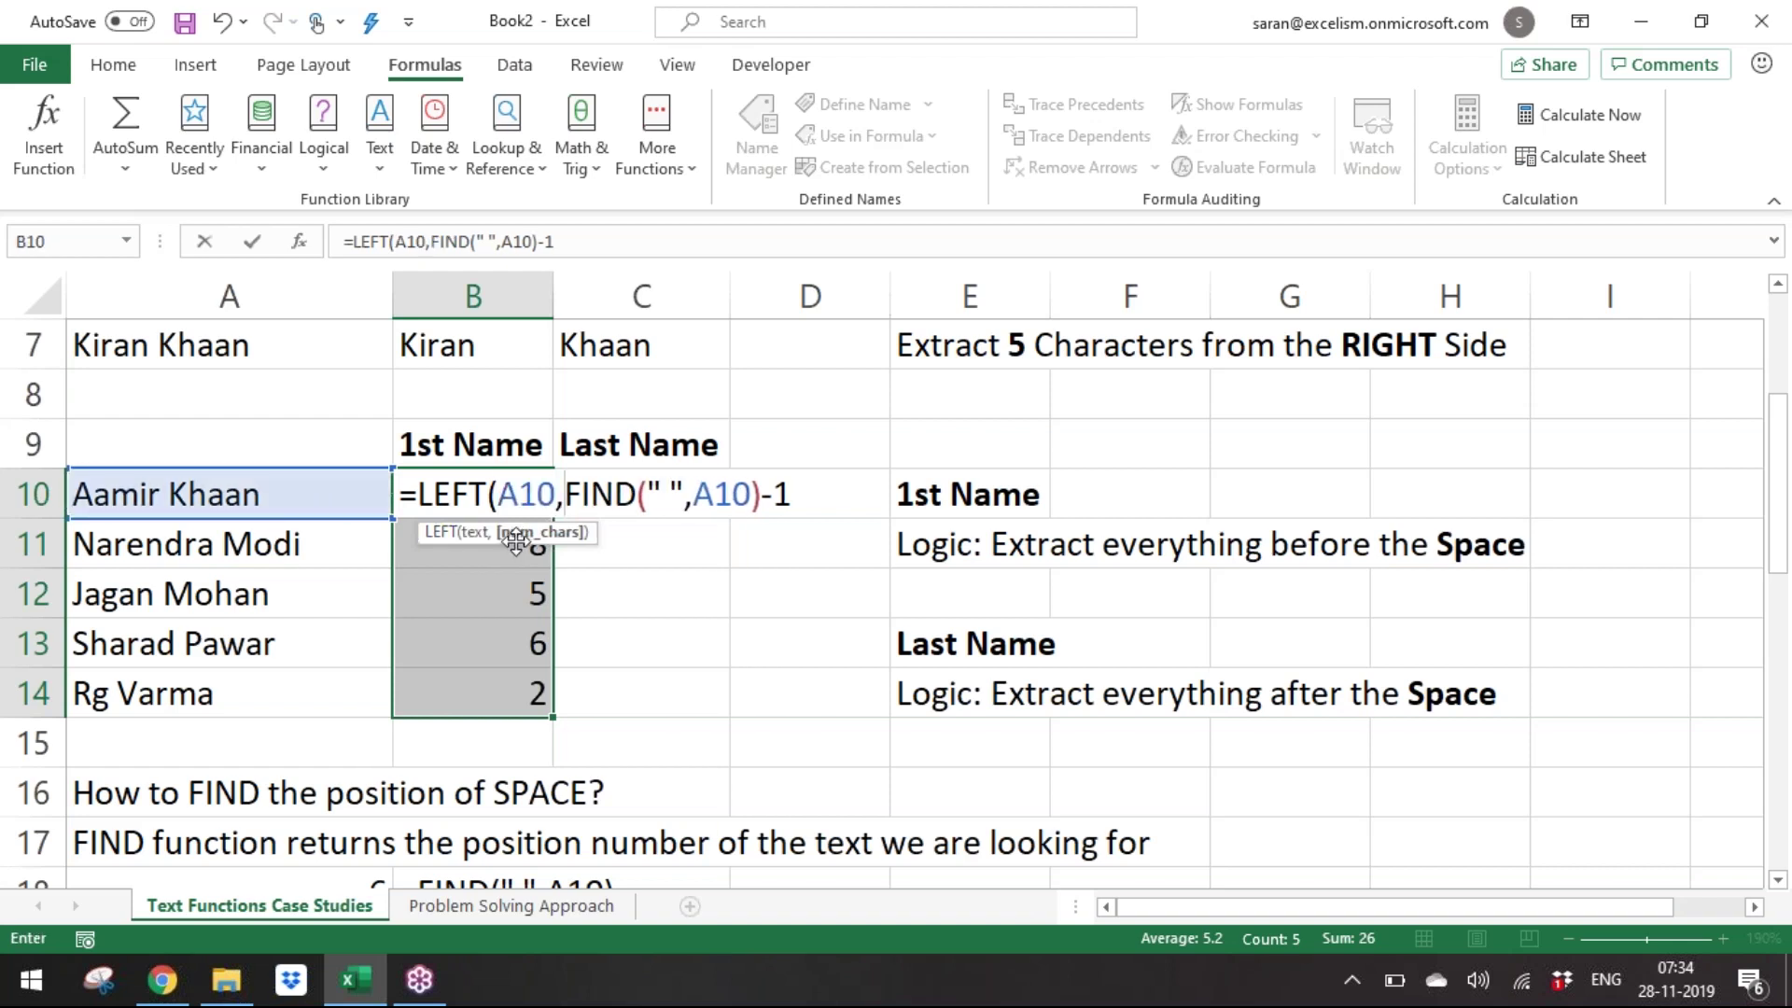
{"action": "left_click_drag", "start_coordinate": [565, 495], "coordinate": [785, 495]}
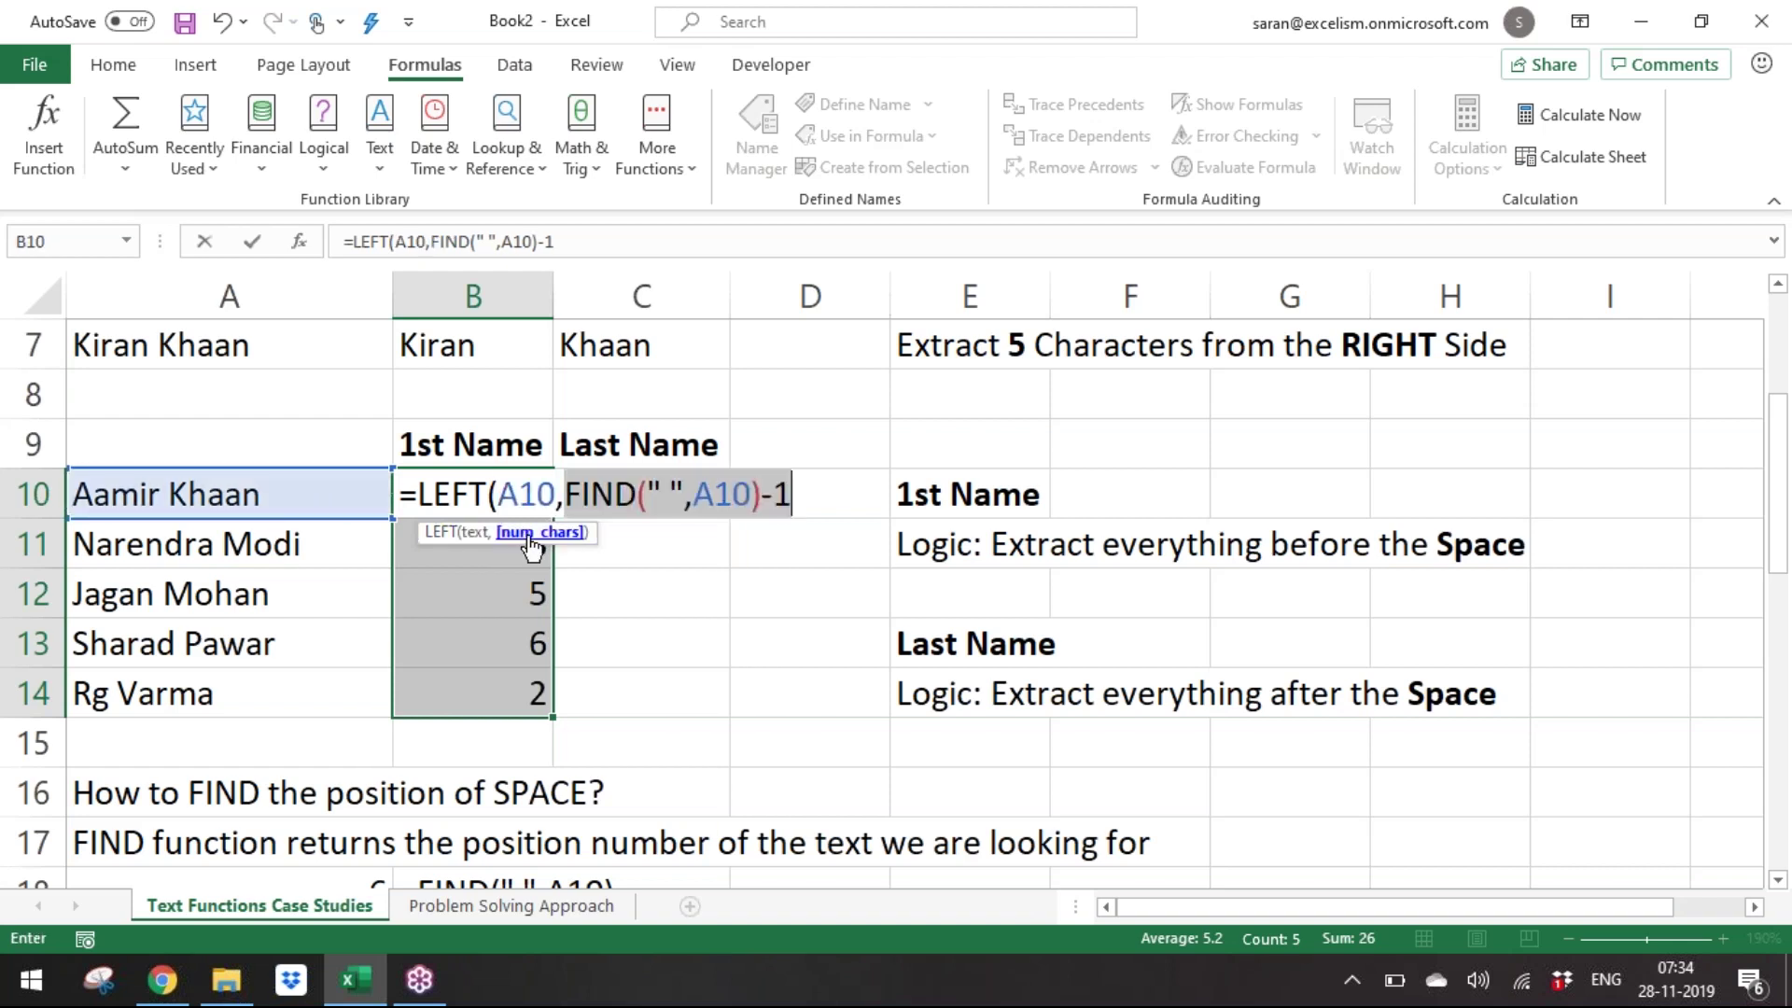
{"action": "left_click", "coordinate": [807, 492]}
{"action": "type", "text": ")"}
{"action": "key", "text": "ctrl+Return"}
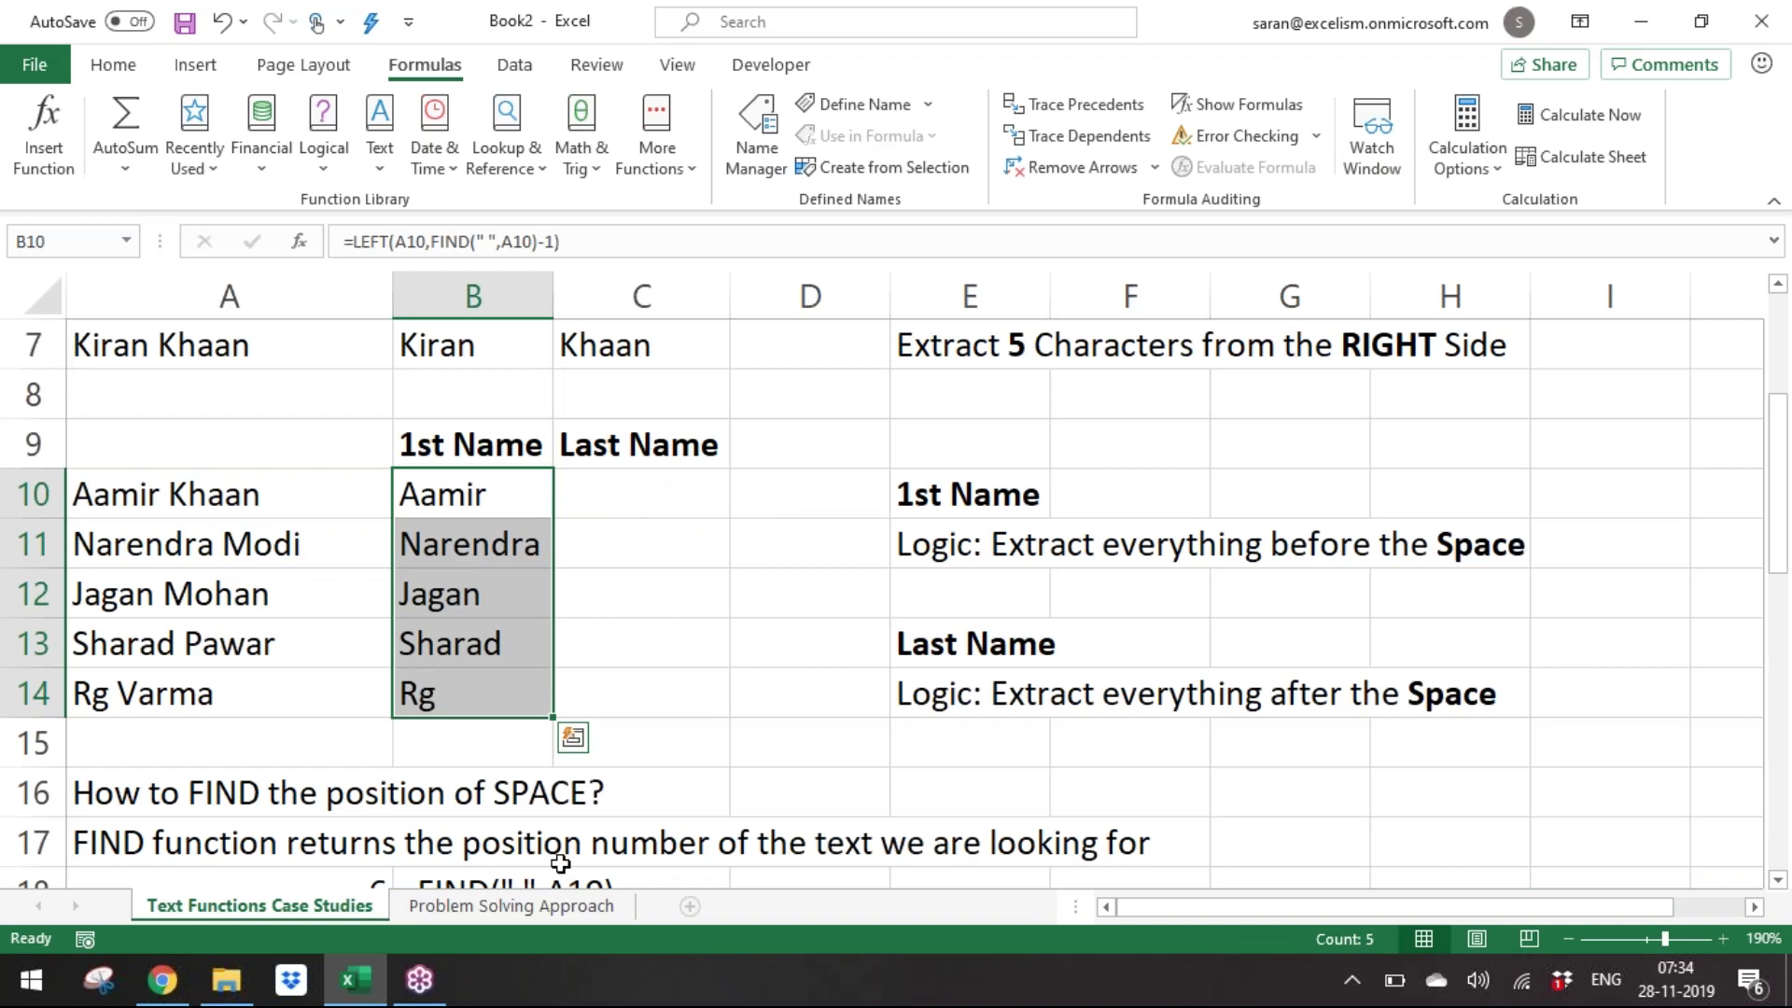
{"action": "left_click", "coordinate": [569, 917]}
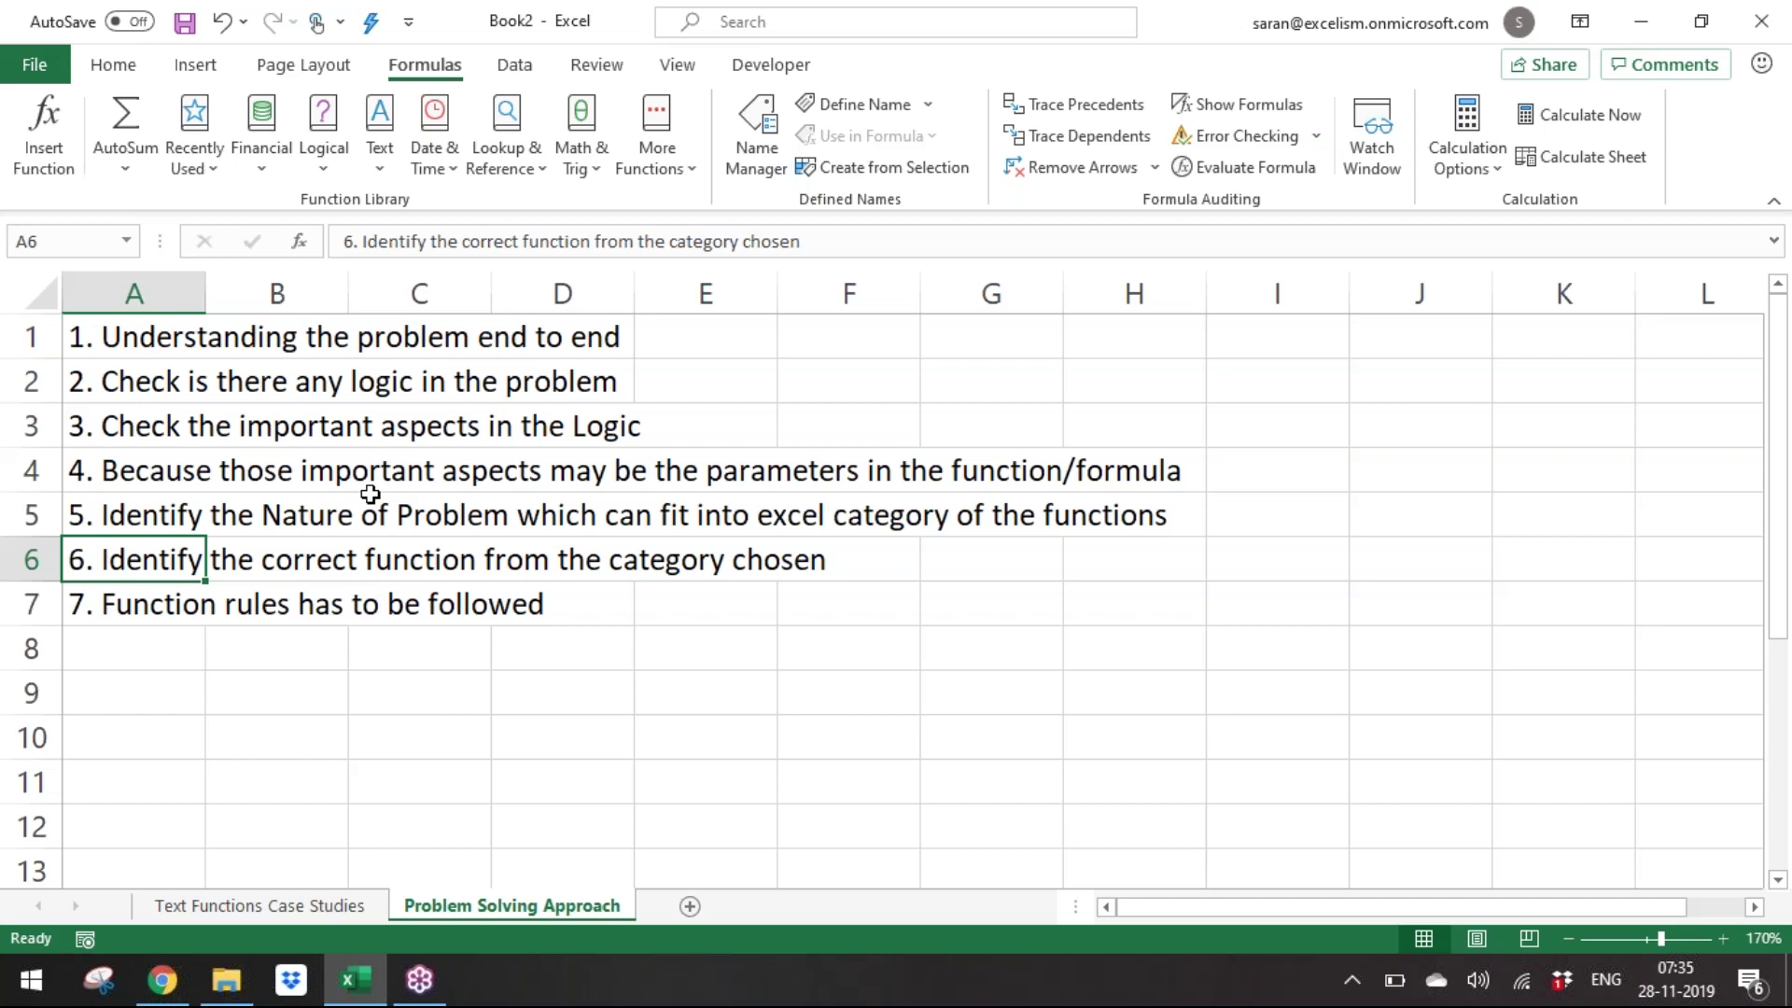
Go back to the Text Functions Case Studies sheet and select Last Name cells C10:C14.
{"action": "left_click", "coordinate": [184, 903]}
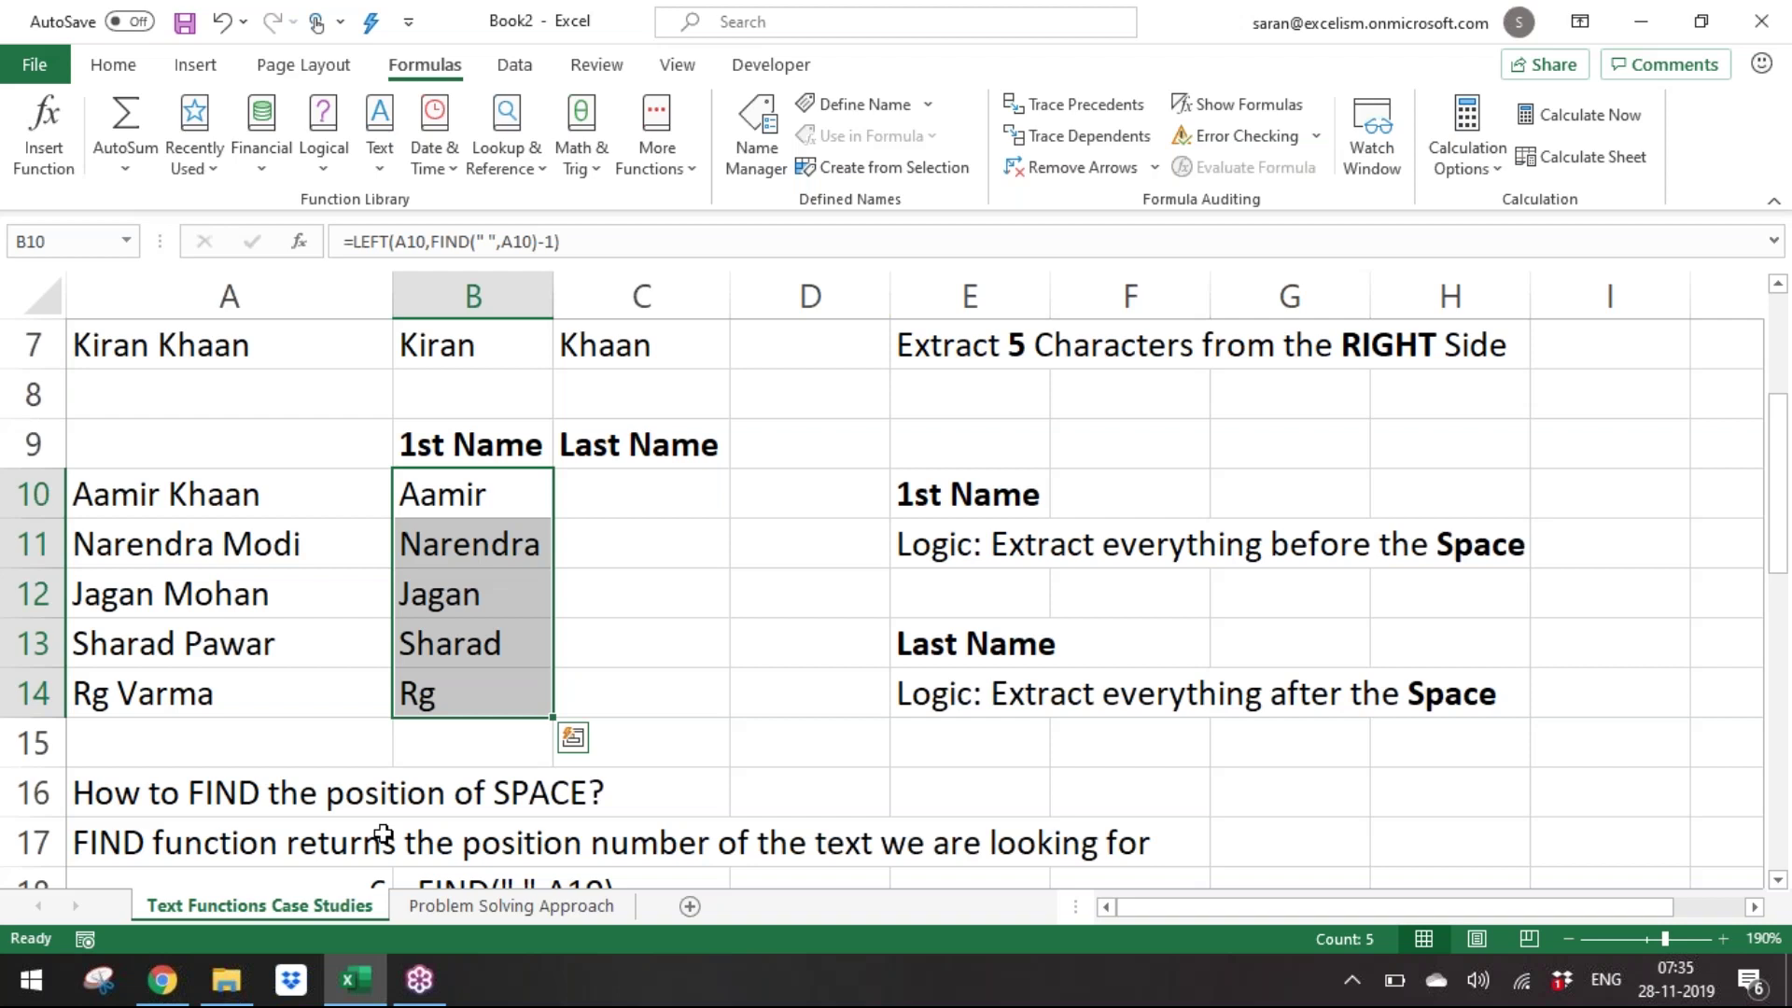
{"action": "key", "text": "Right"}
{"action": "key", "text": "shift+Down"}
{"action": "key", "text": "shift+Down"}
{"action": "key", "text": "shift+Down"}
{"action": "key", "text": "shift+Down"}
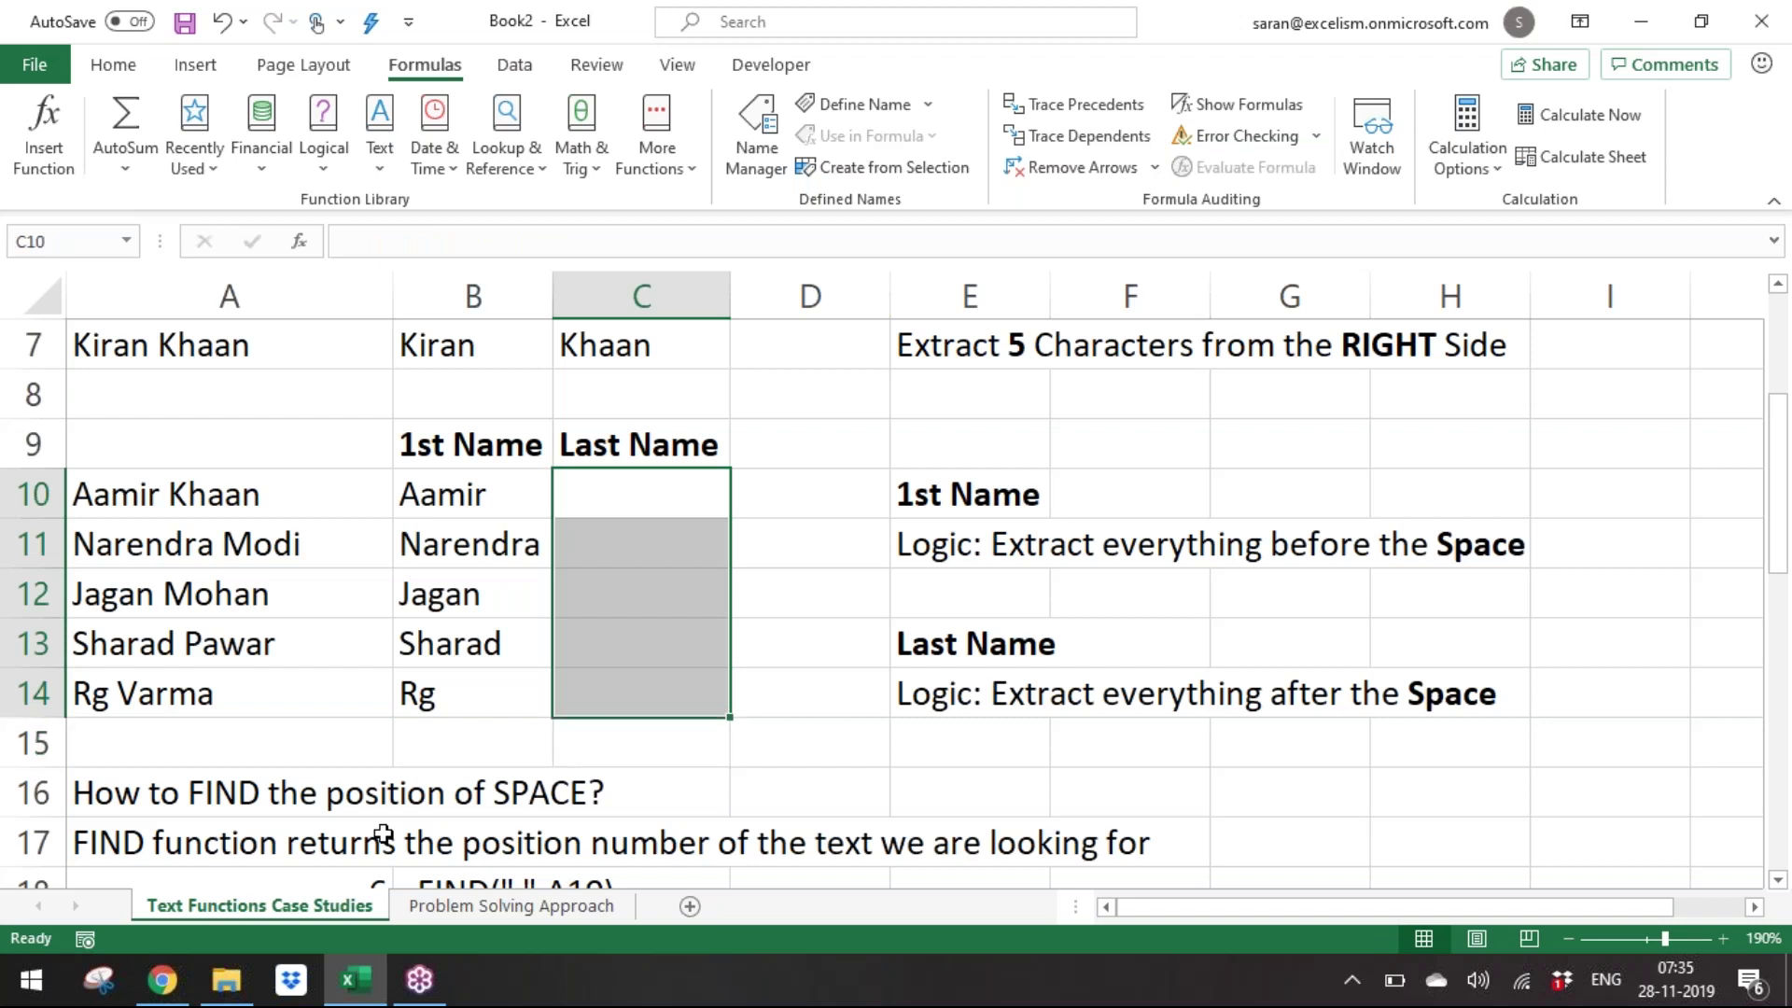
{"action": "left_click", "coordinate": [140, 68]}
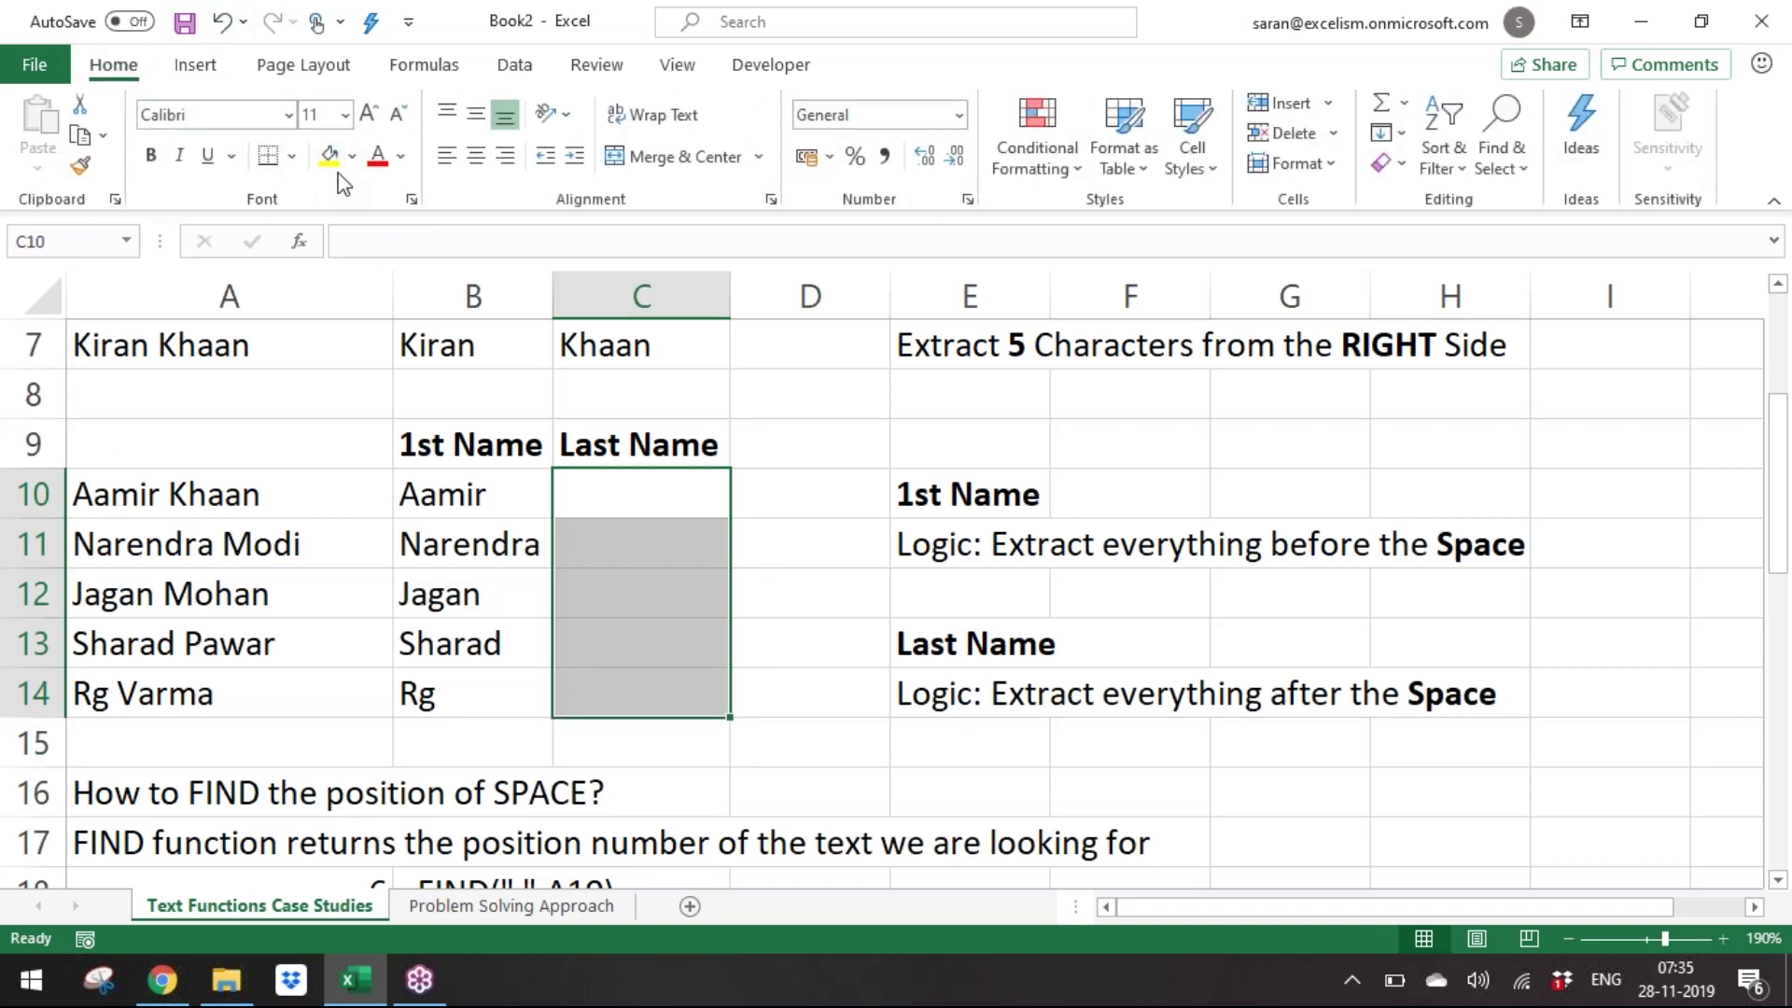
Fill the Last Name cells C10:C14 with yellow.
{"action": "left_click", "coordinate": [329, 155]}
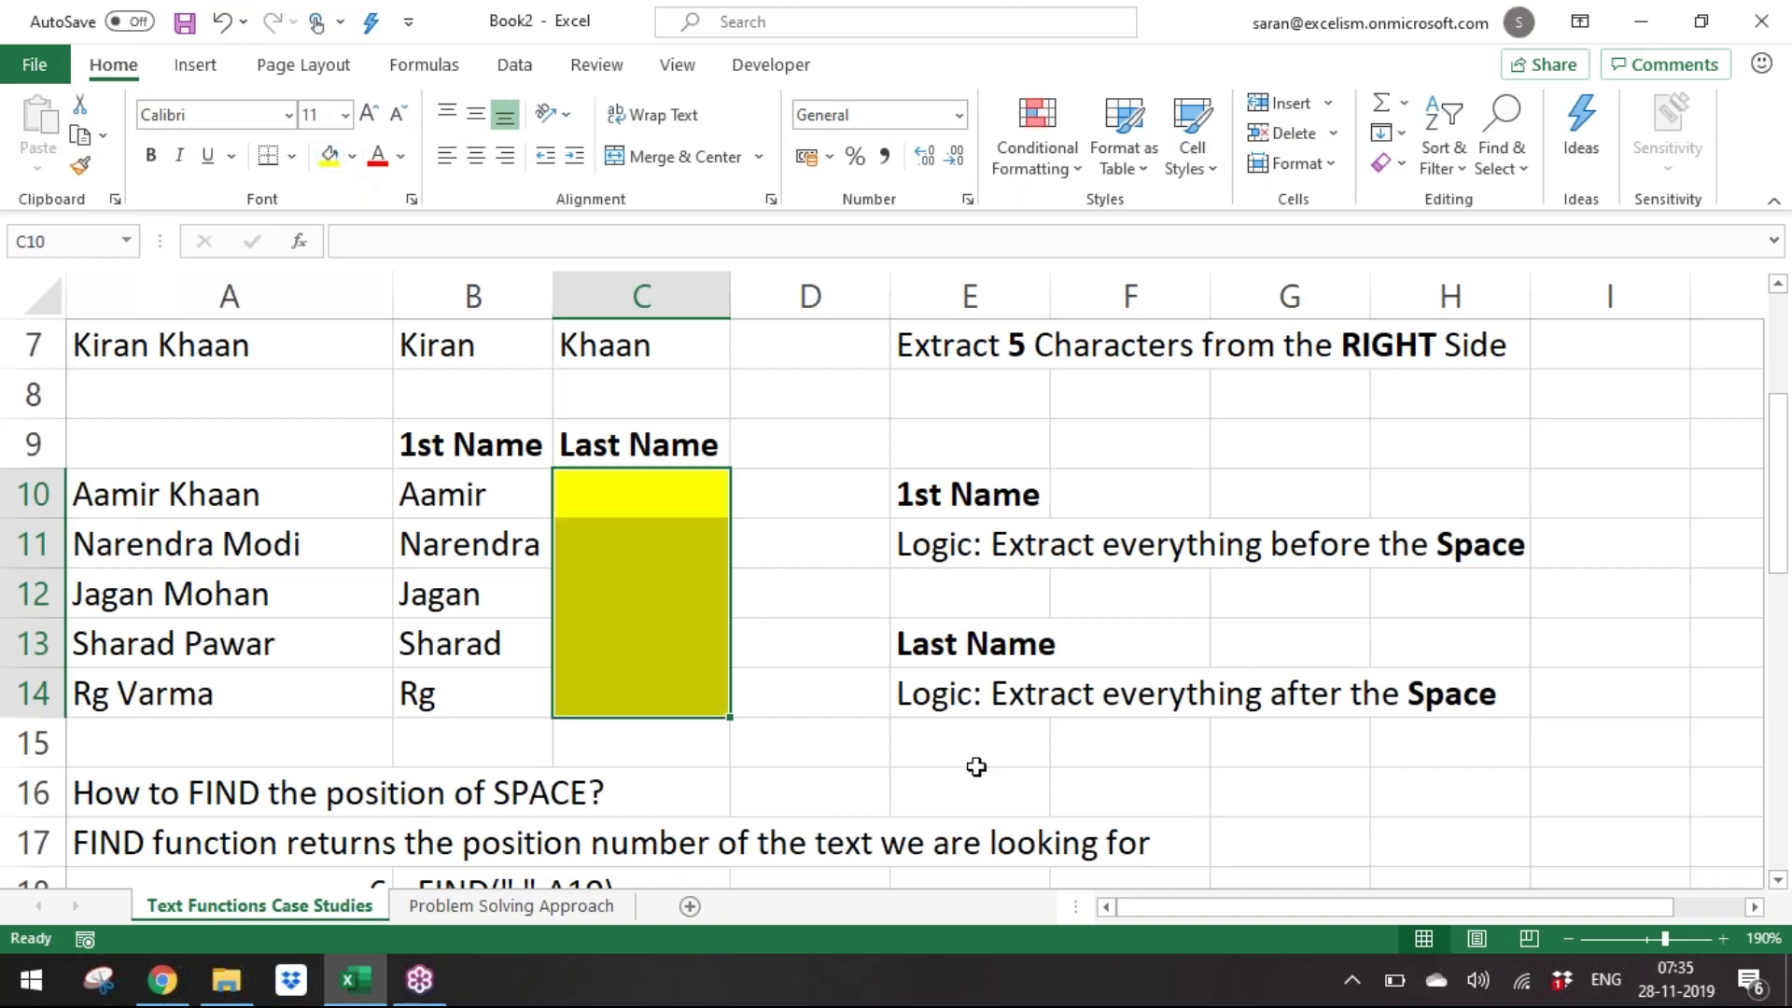
{"action": "left_click", "coordinate": [978, 702]}
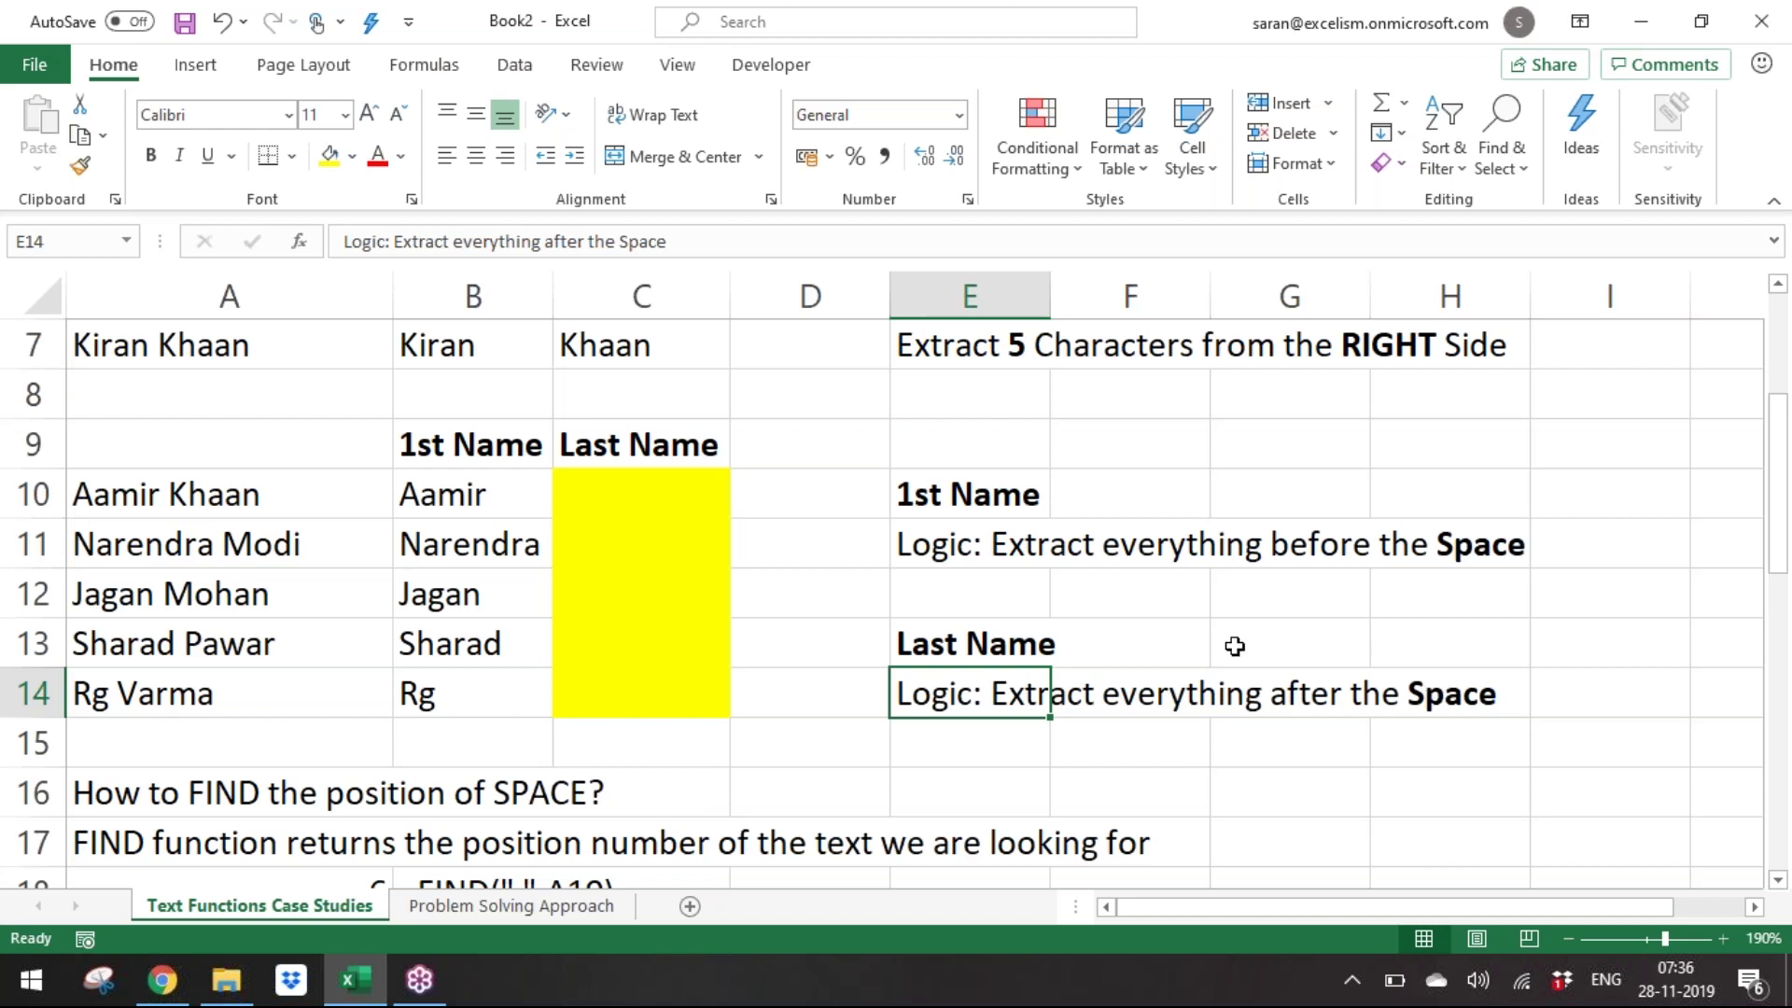
{"action": "left_click", "coordinate": [487, 497]}
{"action": "left_click", "coordinate": [640, 496]}
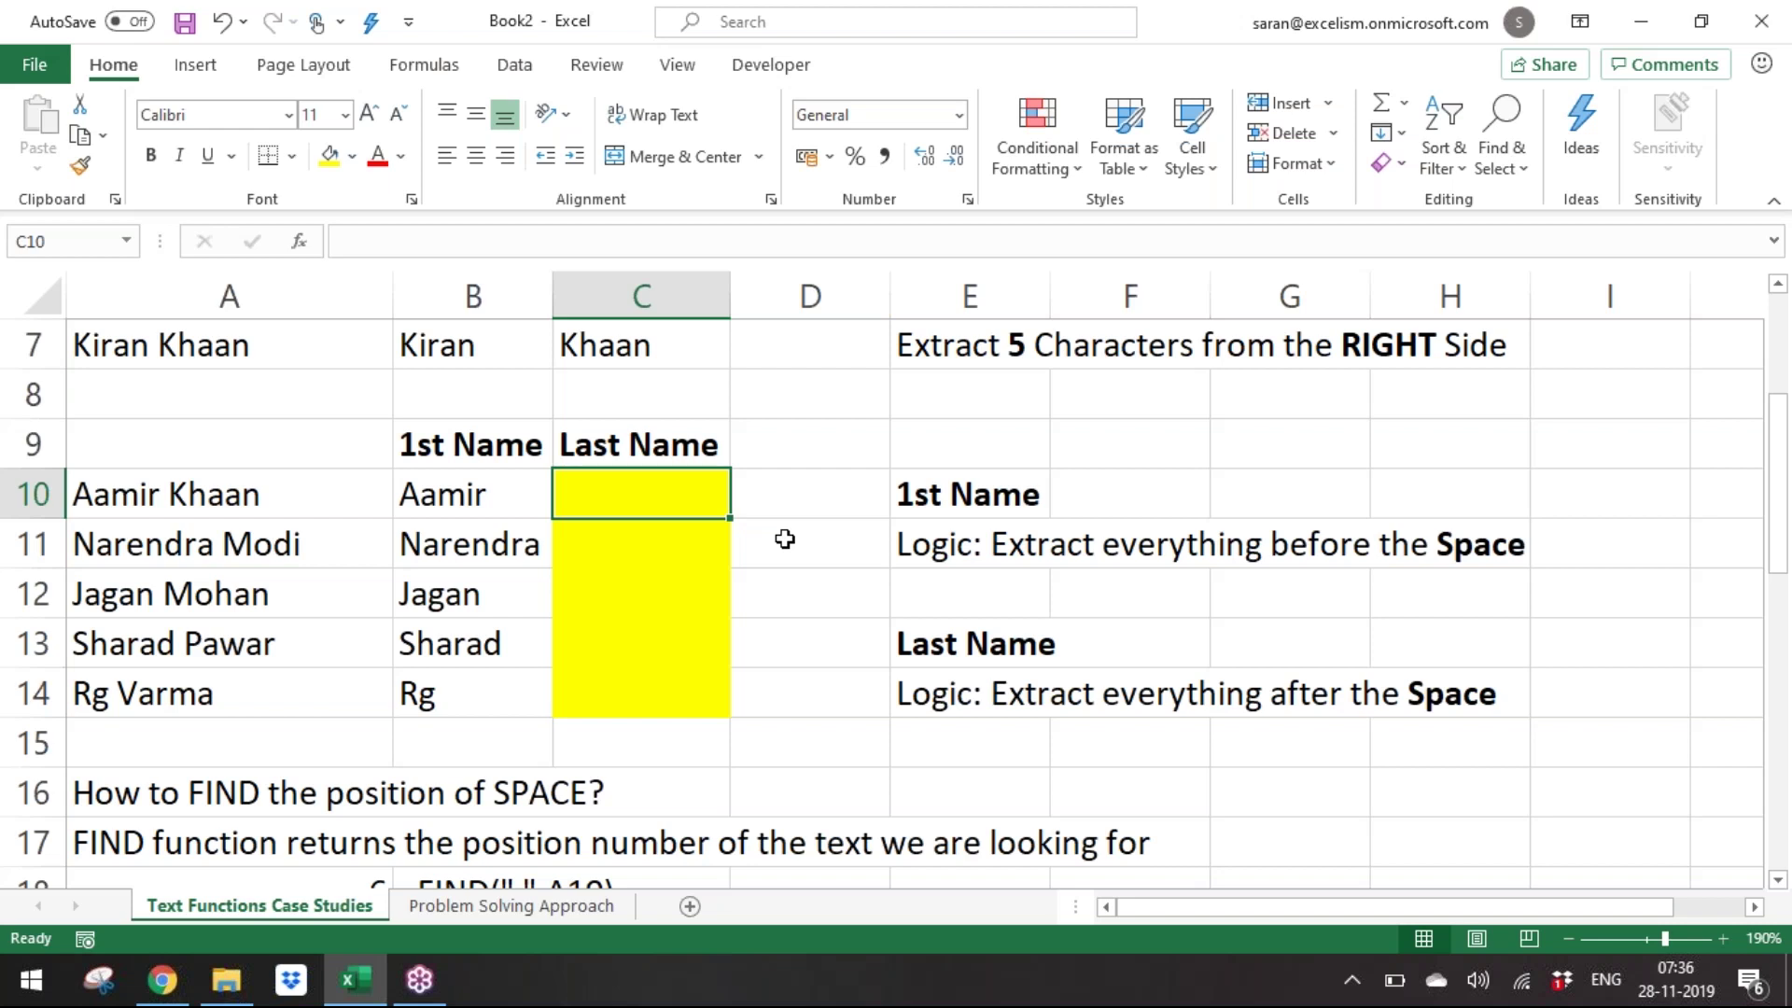
{"action": "key", "text": "Left"}
{"action": "key", "text": "Right"}
Start a RIGHT formula on A10 in C10 and fix the misspelled FIND.
{"action": "type", "text": "=RIGHT("}
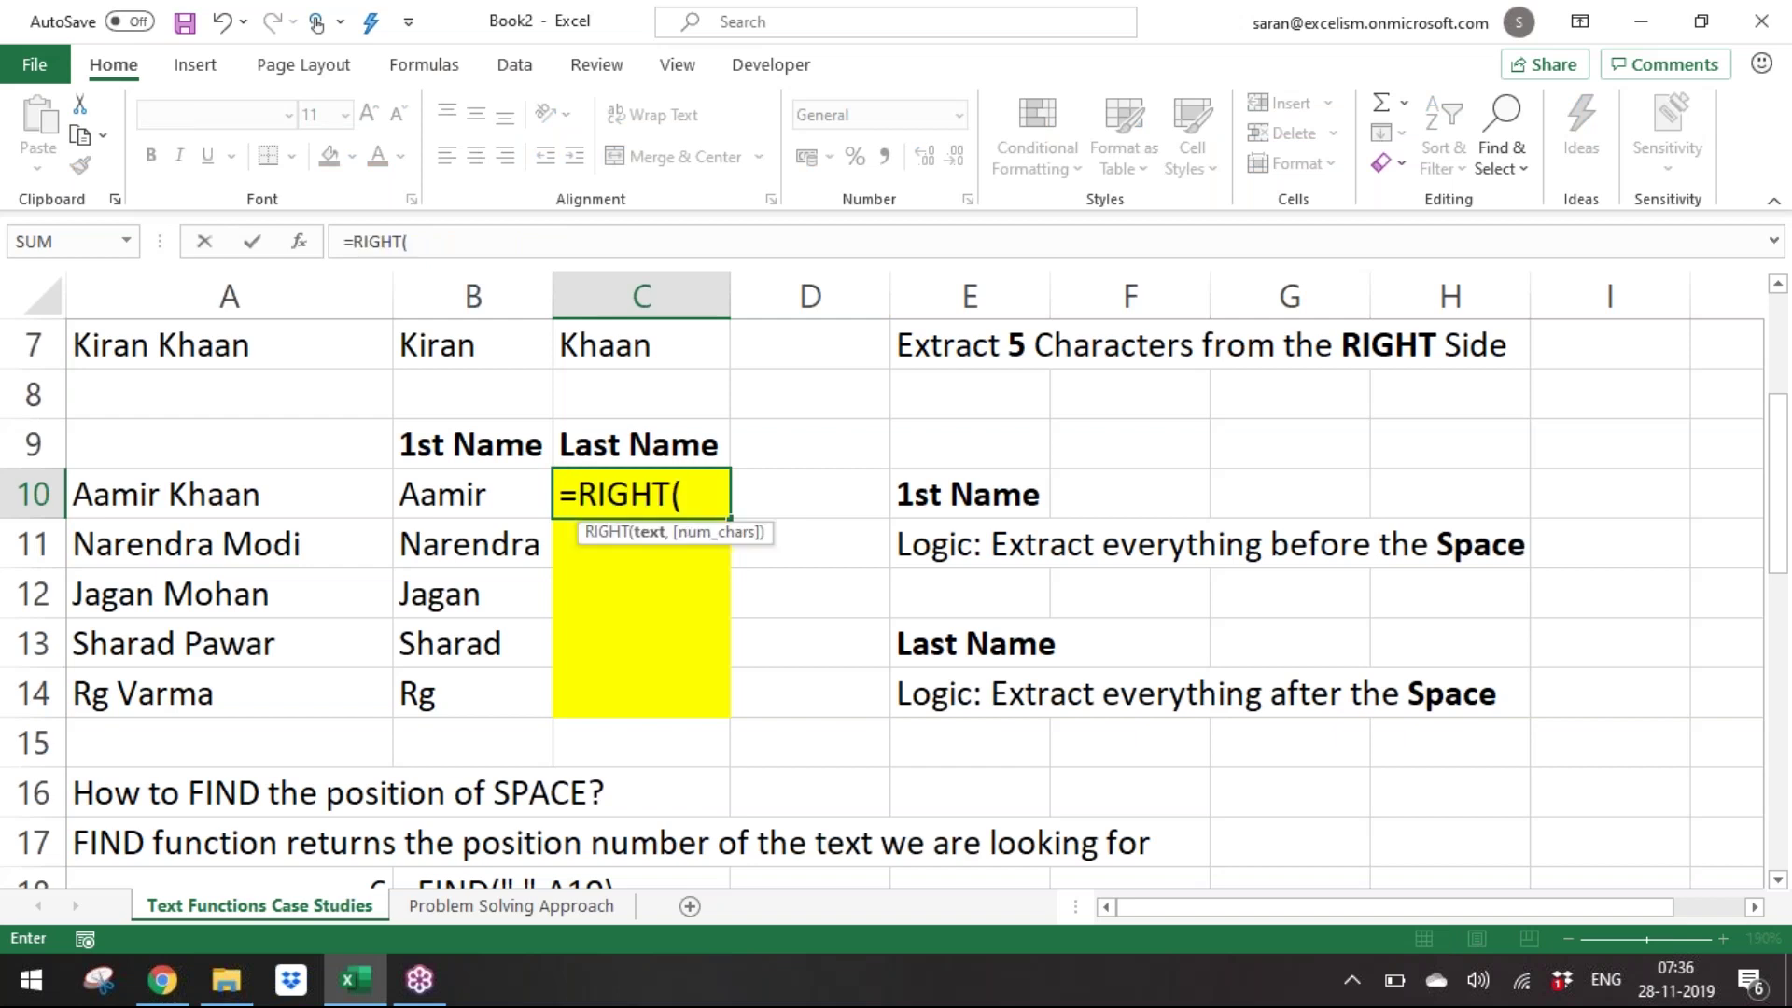
{"action": "key", "text": "Left"}
{"action": "key", "text": "Left"}
{"action": "type", "text": ",fid"}
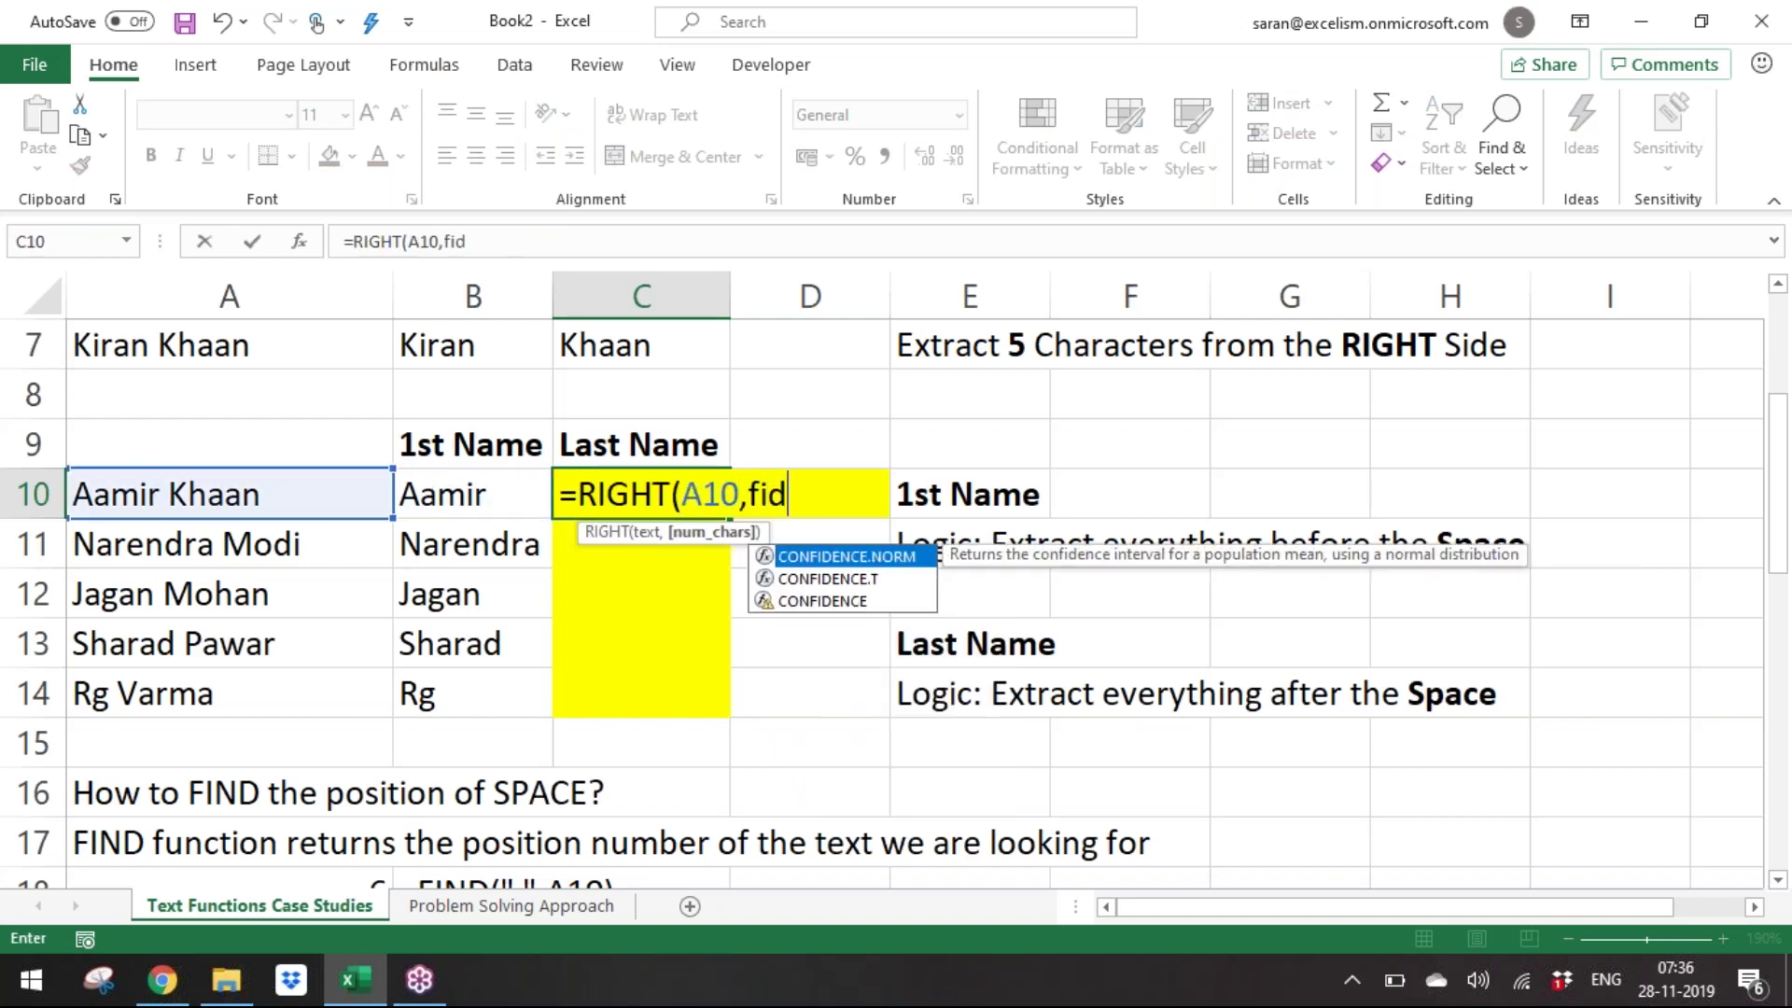
{"action": "key", "text": "Tab"}
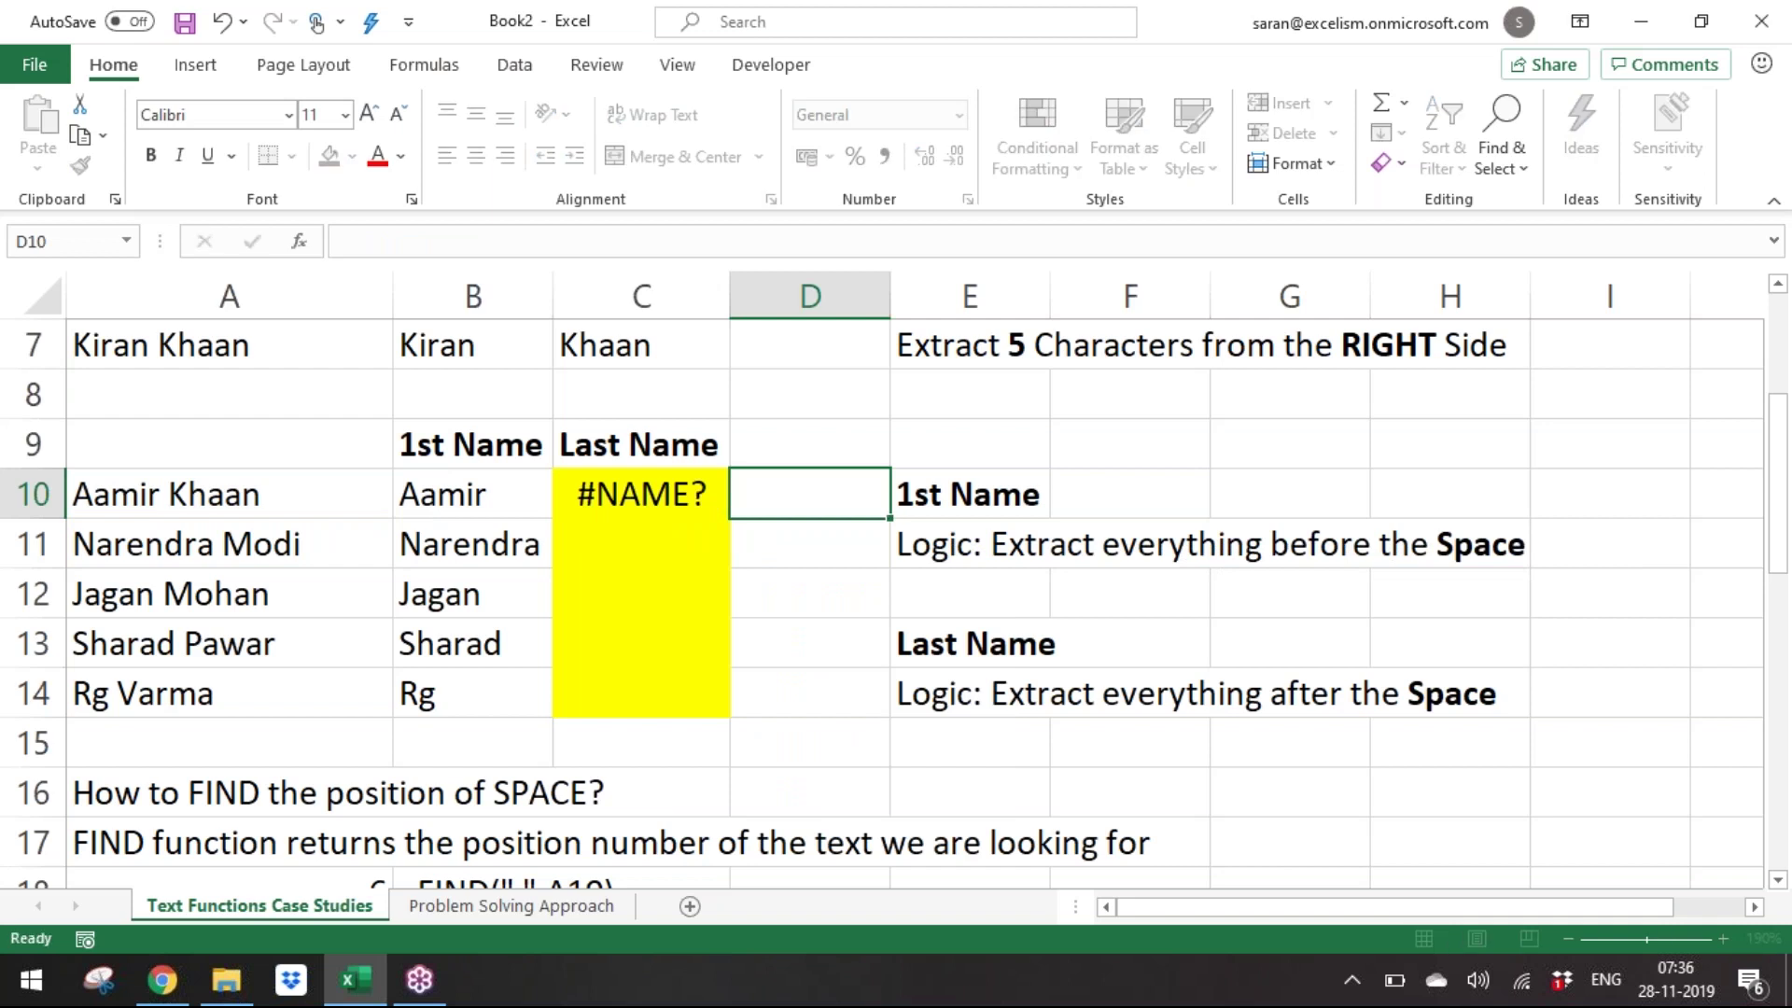
{"action": "key", "text": "Left"}
{"action": "key", "text": "F2"}
{"action": "key", "text": "Left"}
{"action": "key", "text": "Left"}
{"action": "type", "text": "n"}
{"action": "key", "text": "Left"}
{"action": "key", "text": "Right"}
{"action": "key", "text": "Right"}
{"action": "key", "text": "Right"}
{"action": "key", "text": "BackSpace"}
Complete C10 as =RIGHT(A10,FIND(" ",A10)-1), returning Khaan.
{"action": "type", "text": "(\" \","}
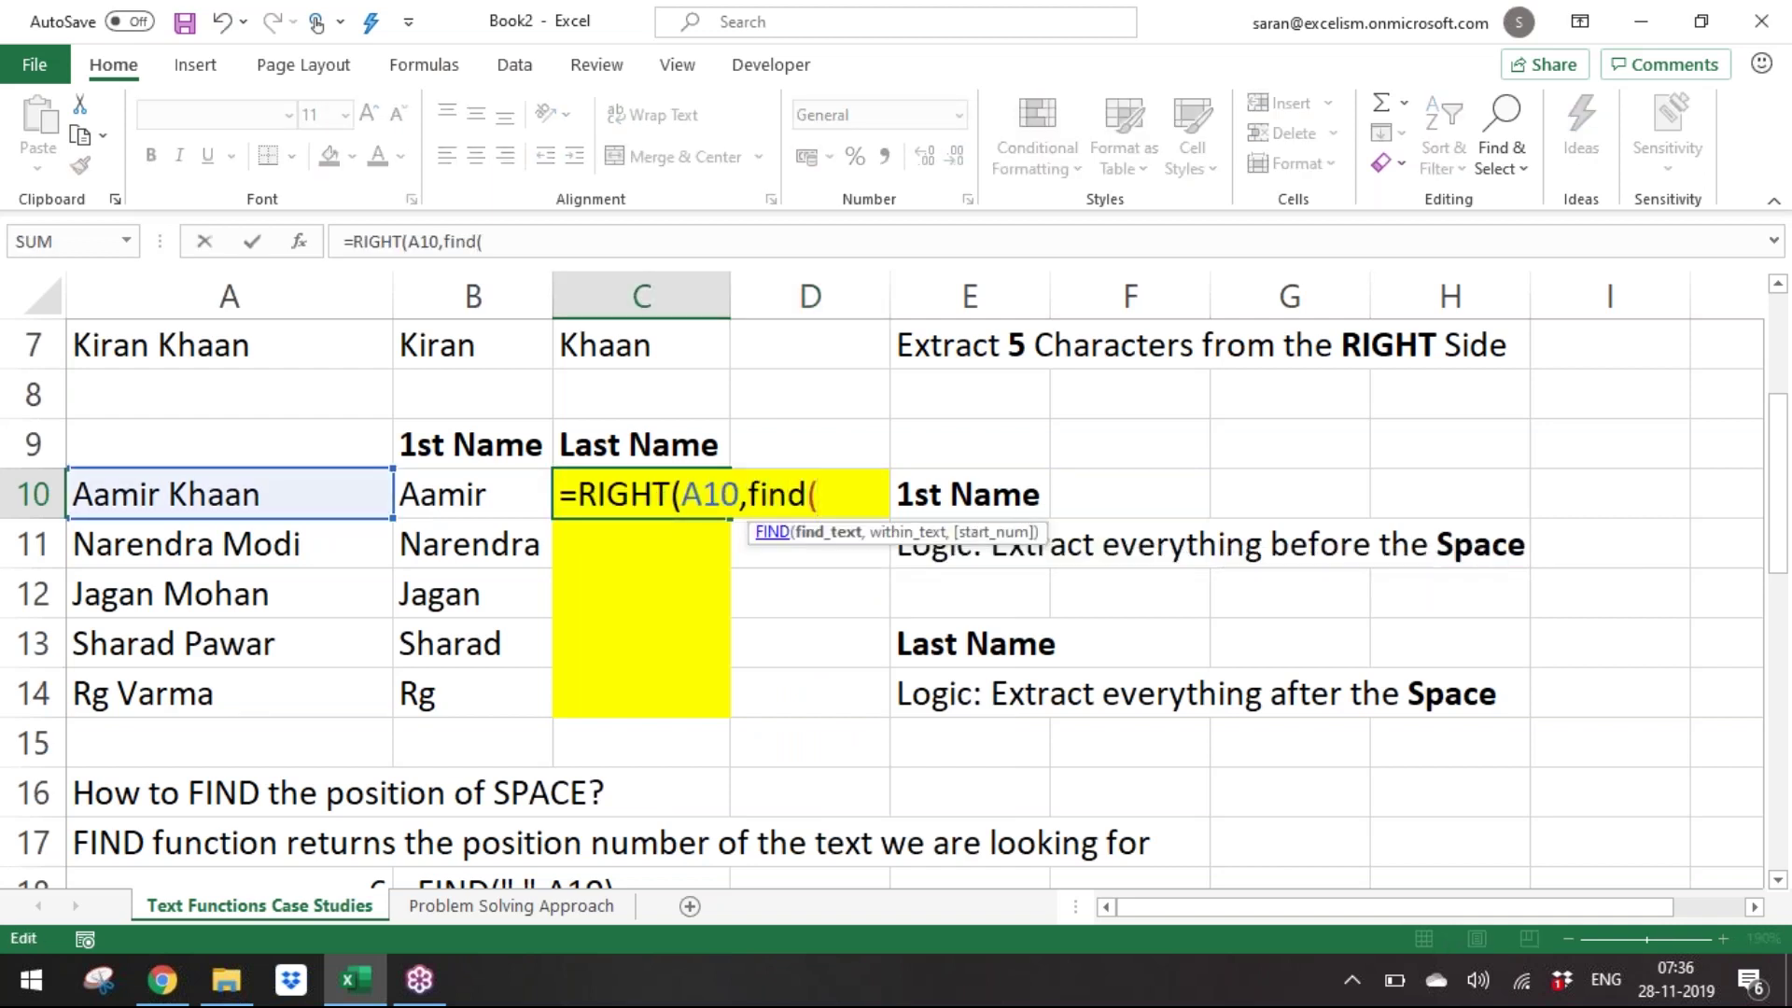
{"action": "key", "text": "Left"}
{"action": "key", "text": "Left"}
{"action": "key", "text": "Left"}
{"action": "key", "text": "Right"}
{"action": "key", "text": "Right"}
{"action": "key", "text": "Right"}
{"action": "key", "text": "F2"}
{"action": "key", "text": "Left"}
{"action": "key", "text": "Left"}
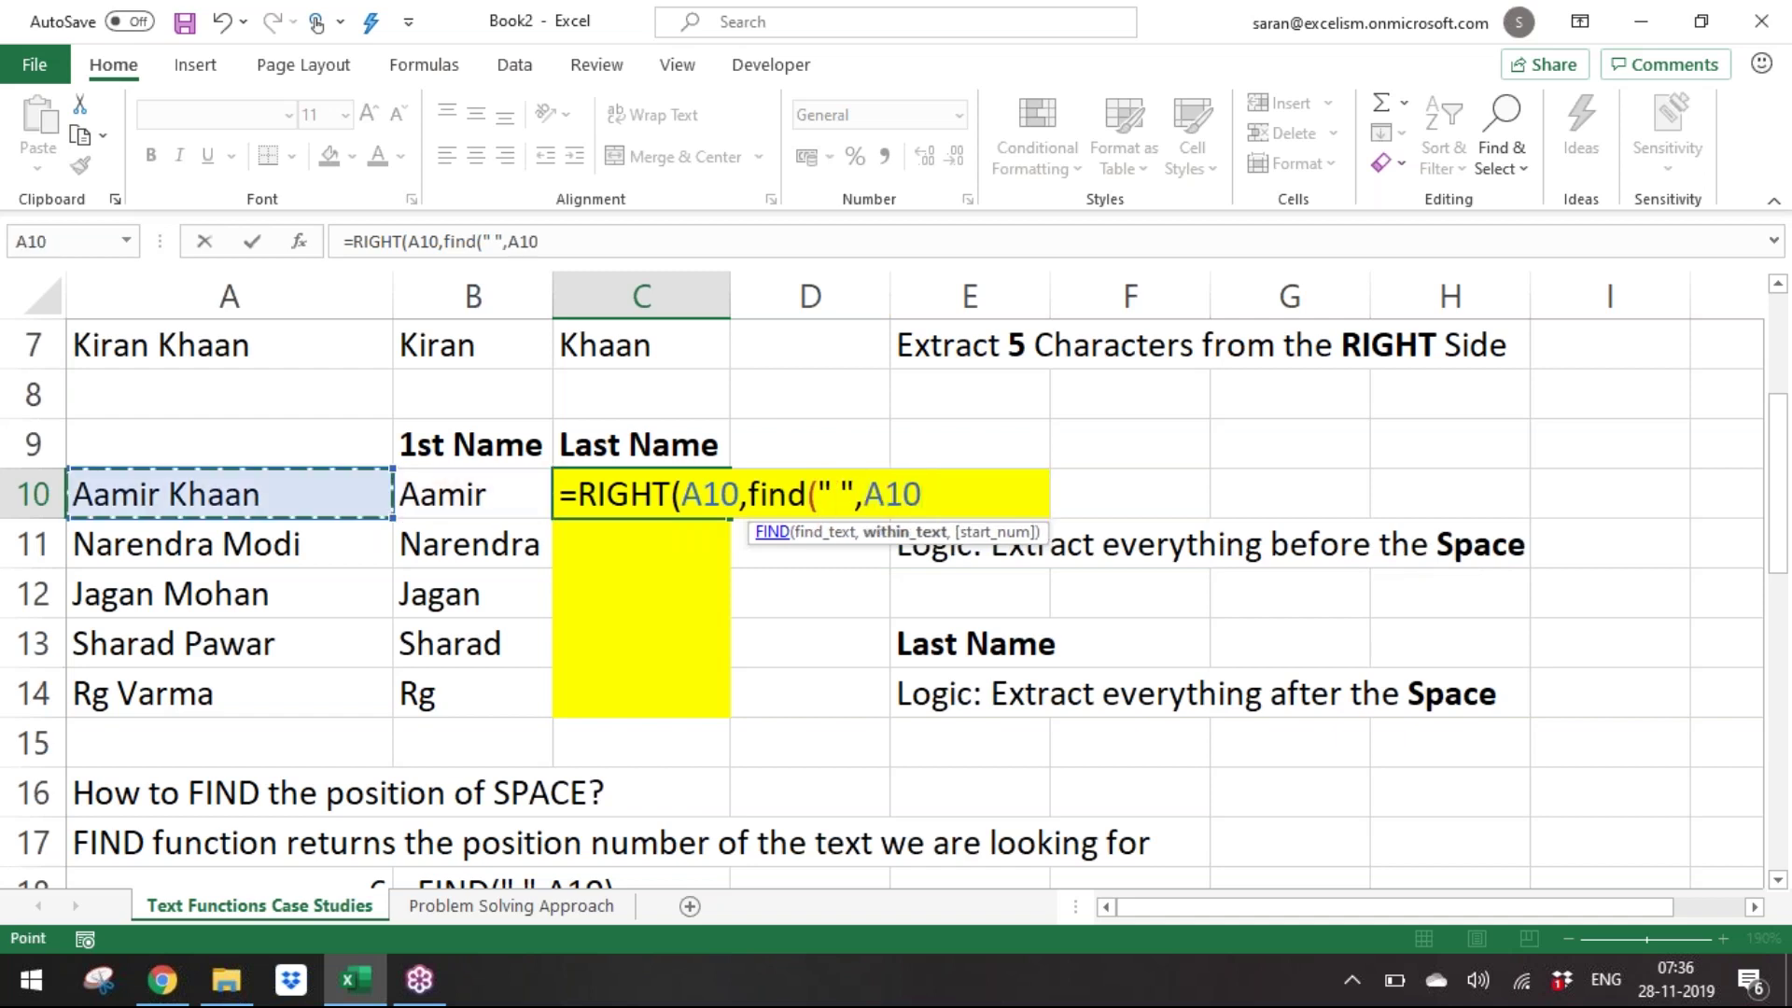
{"action": "type", "text": ")-1)"}
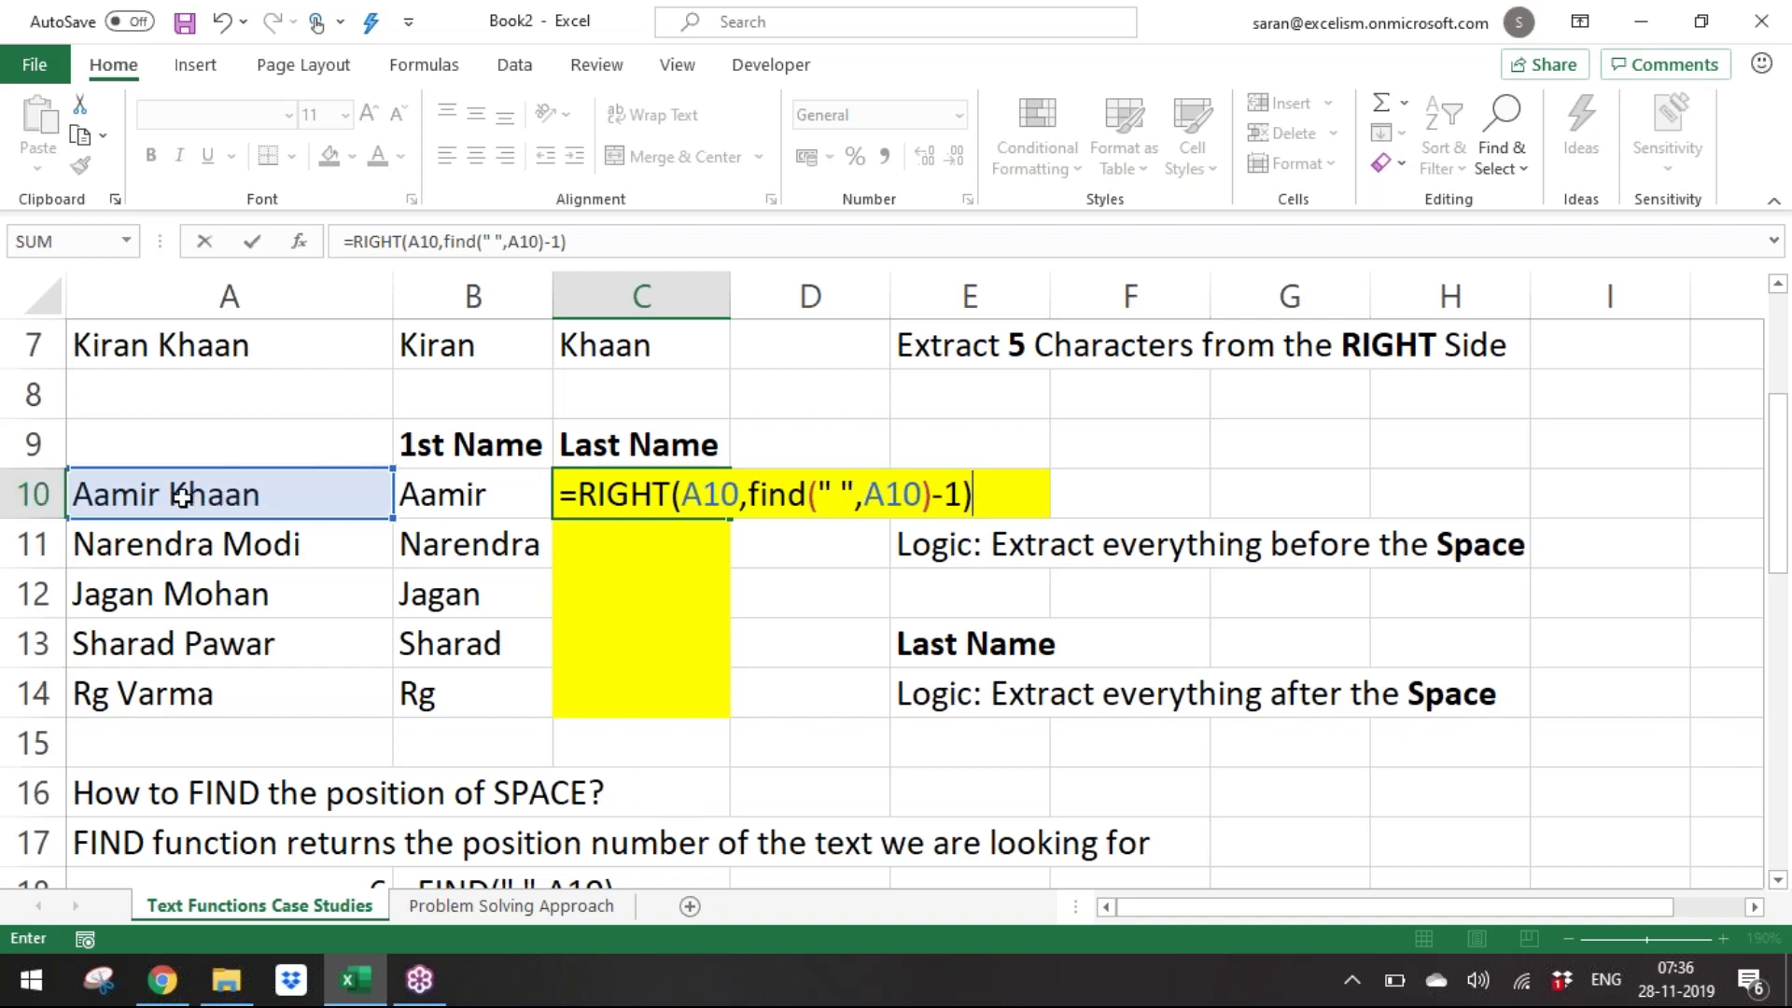
{"action": "key", "text": "Return"}
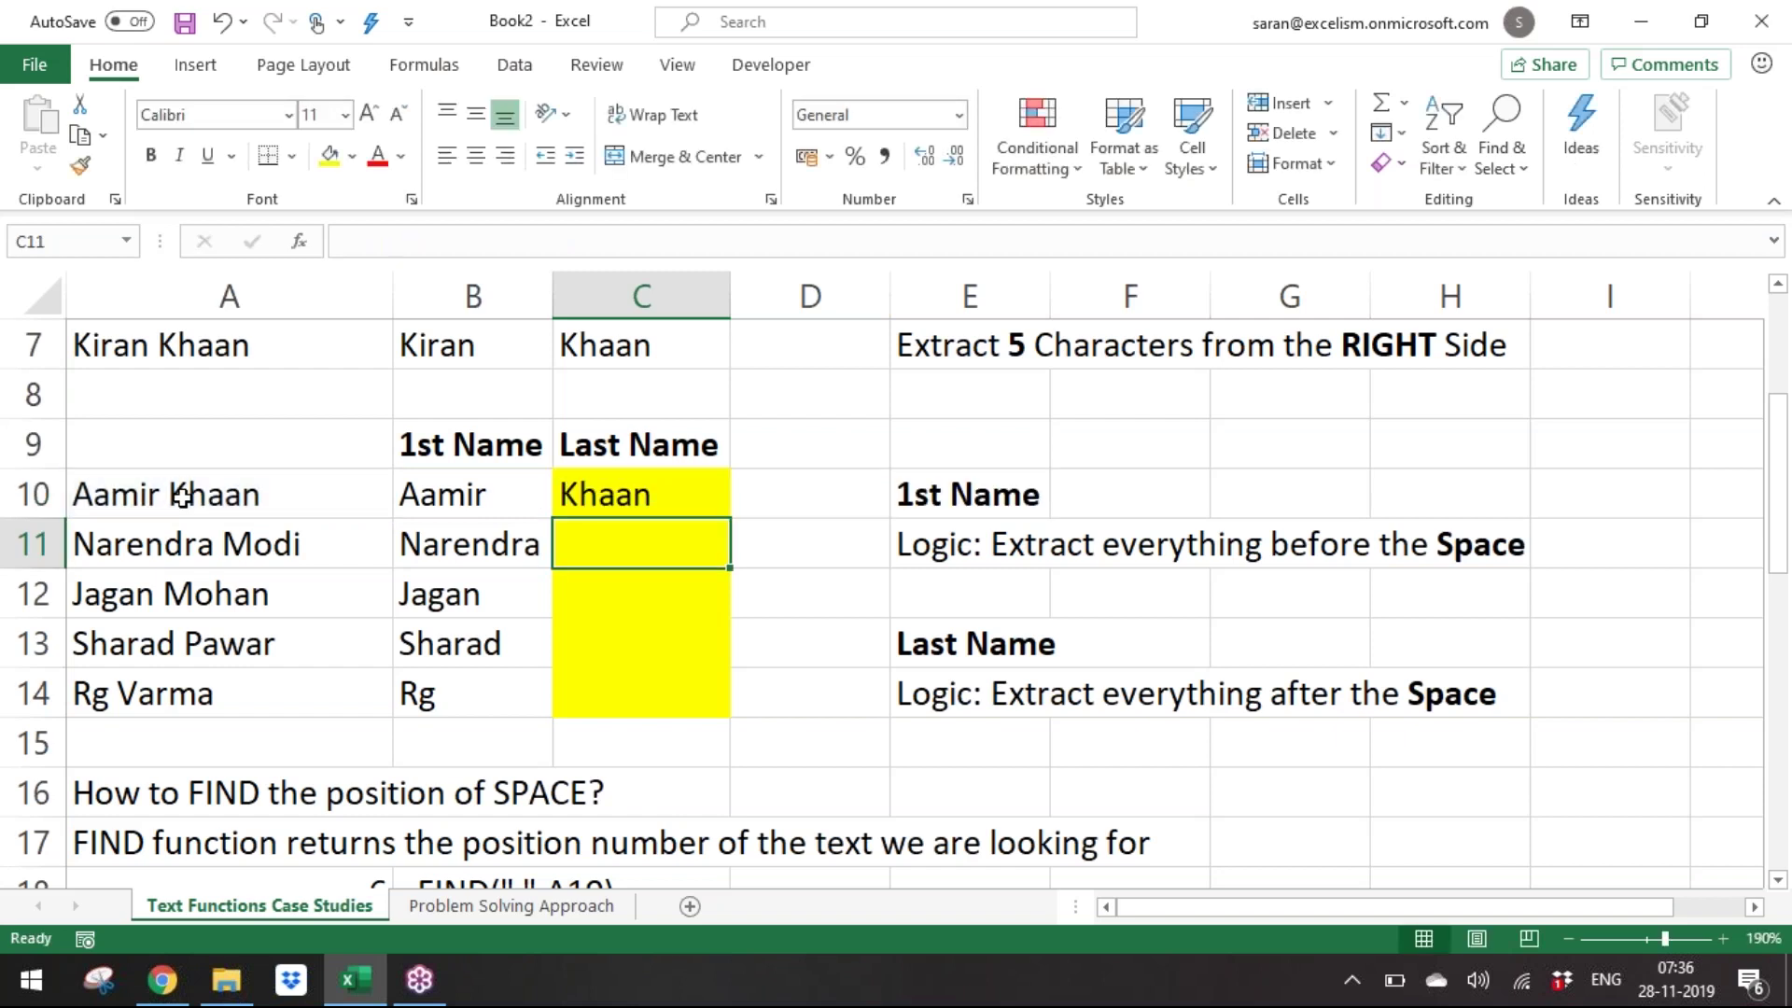
Copy the C10 last-name formula into C11, which returns 'dra Modi'.
{"action": "key", "text": "Up"}
{"action": "key", "text": "ctrl+c"}
{"action": "key", "text": "Down"}
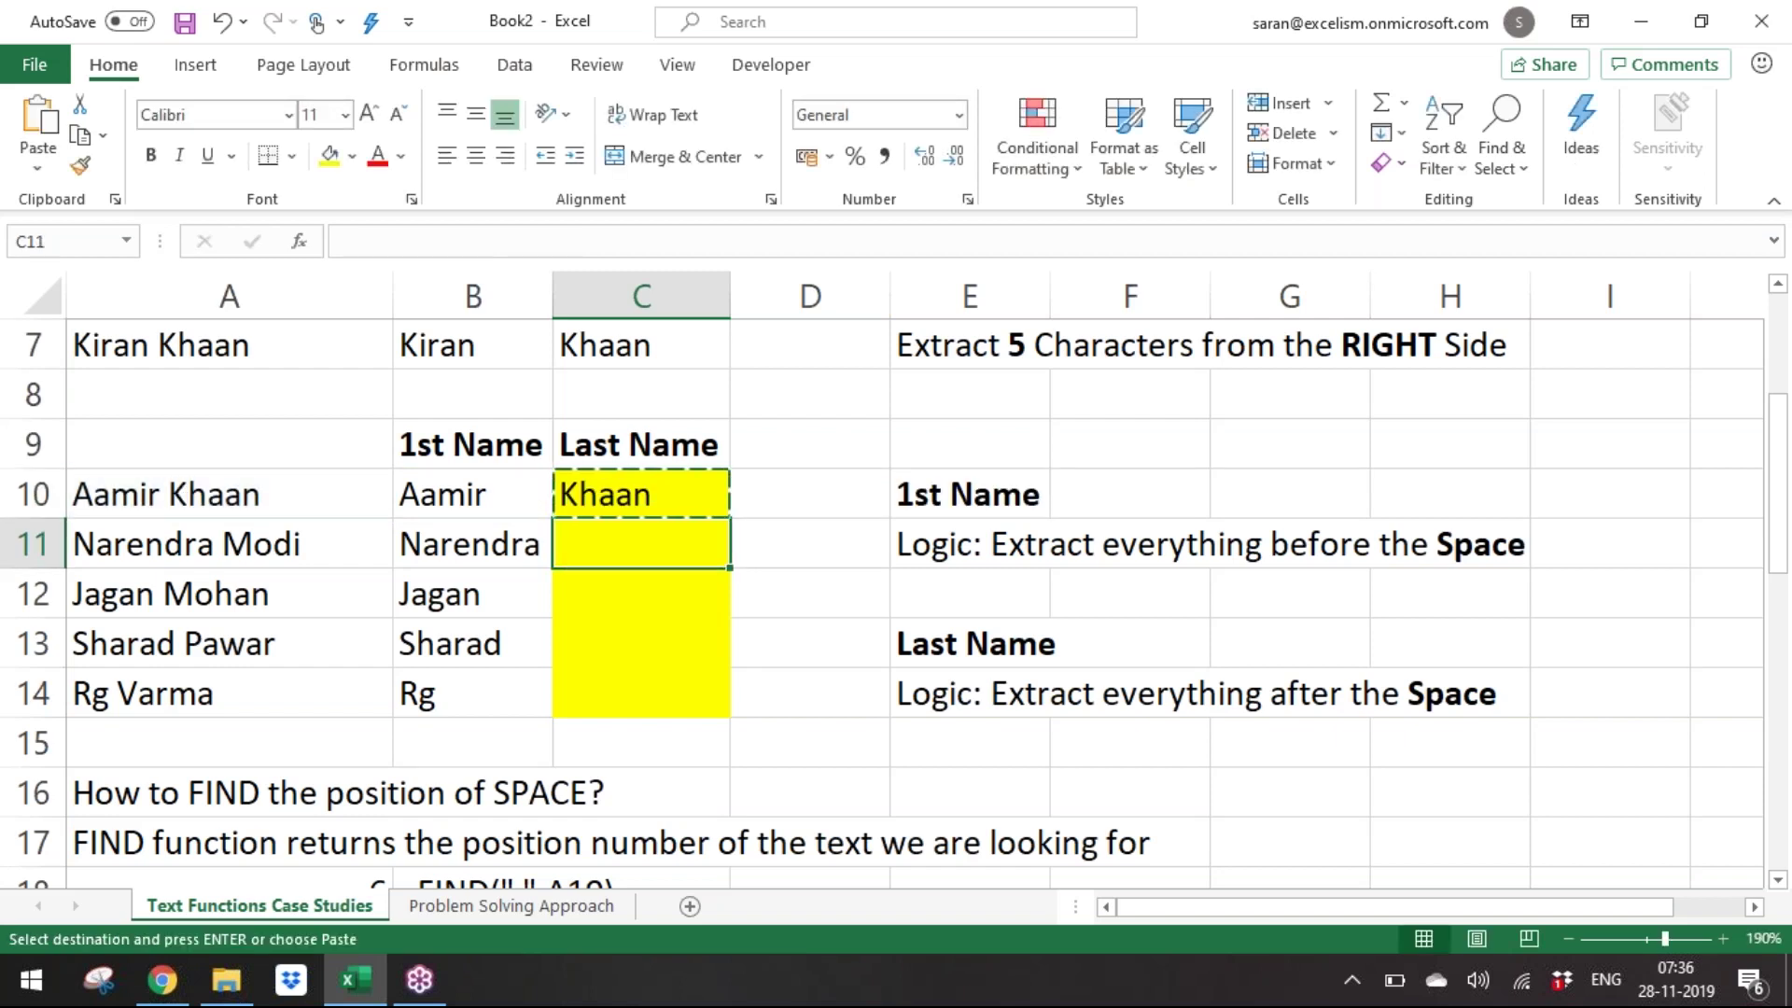
{"action": "key", "text": "Return"}
{"action": "key", "text": "F2"}
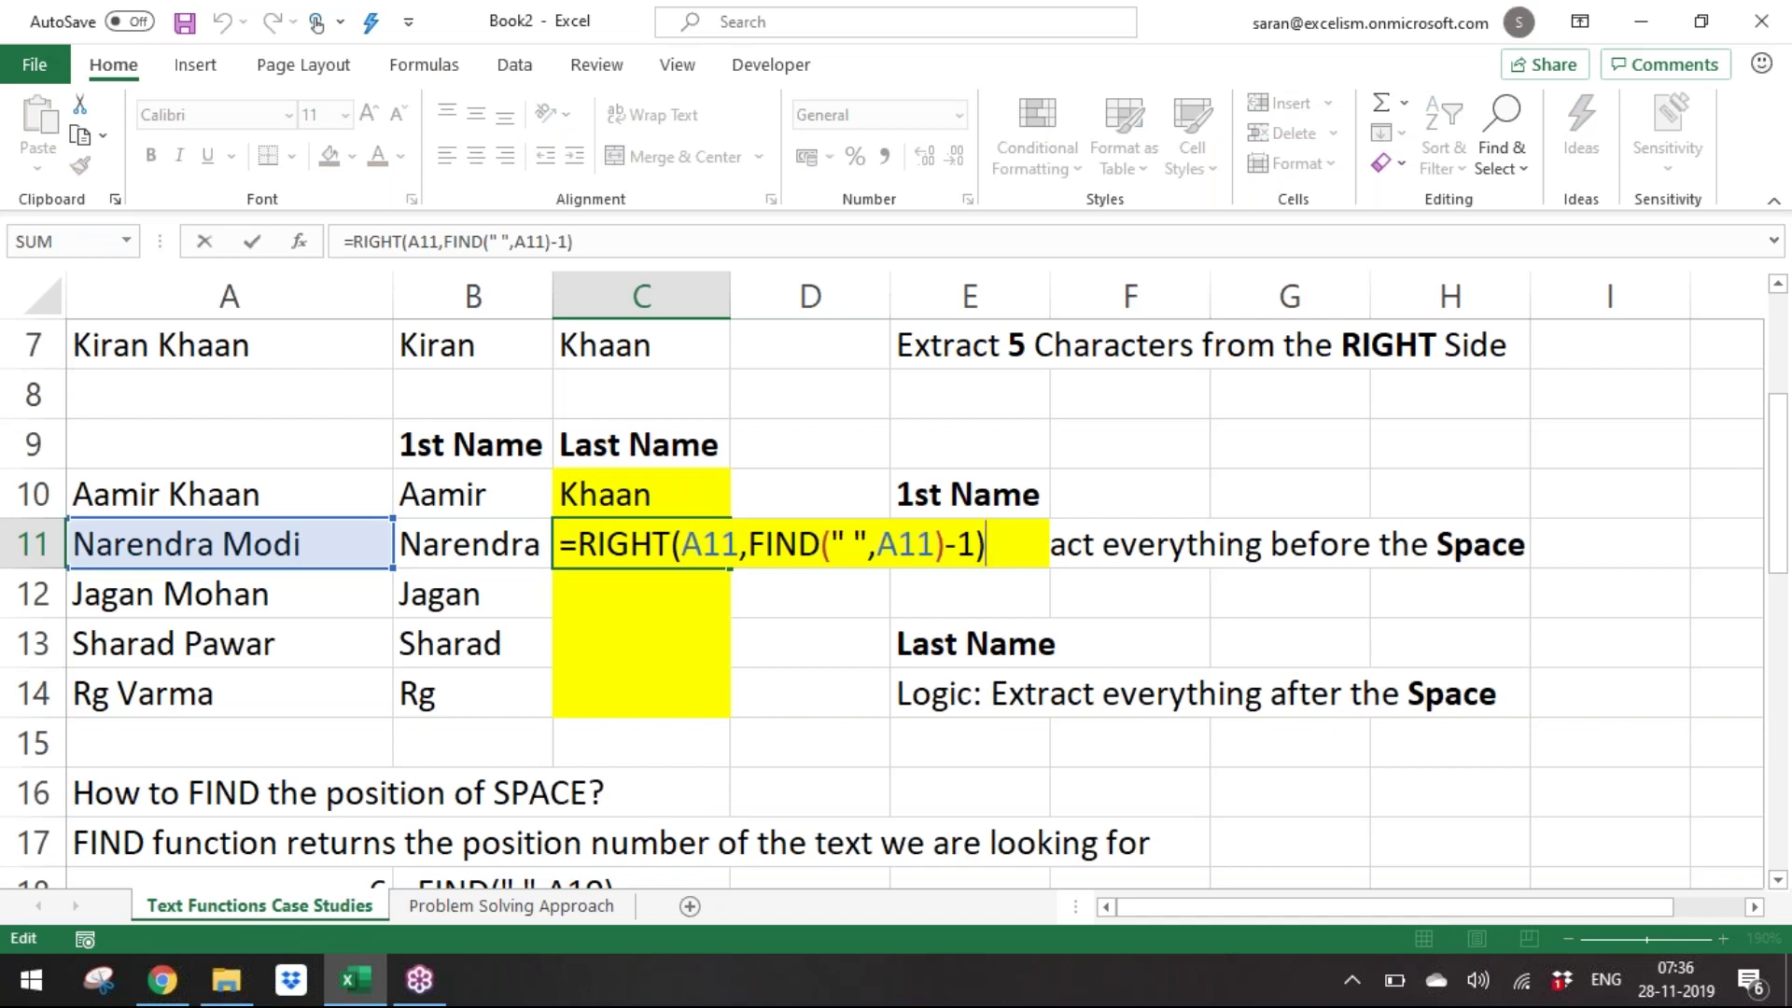
{"action": "key", "text": "Return"}
Change 'left' to 'LEFT' in the first FIND limitation note in A24.
{"action": "key", "text": "Down"}
{"action": "key", "text": "Down"}
{"action": "key", "text": "Down"}
{"action": "key", "text": "Down"}
{"action": "key", "text": "Down"}
{"action": "key", "text": "Down"}
{"action": "key", "text": "Down"}
{"action": "key", "text": "Down"}
{"action": "key", "text": "Down"}
{"action": "key", "text": "Down"}
{"action": "key", "text": "Down"}
{"action": "key", "text": "Down"}
{"action": "key", "text": "Down"}
{"action": "key", "text": "Down"}
{"action": "key", "text": "Down"}
{"action": "key", "text": "Up"}
{"action": "key", "text": "Up"}
{"action": "key", "text": "Up"}
{"action": "key", "text": "Up"}
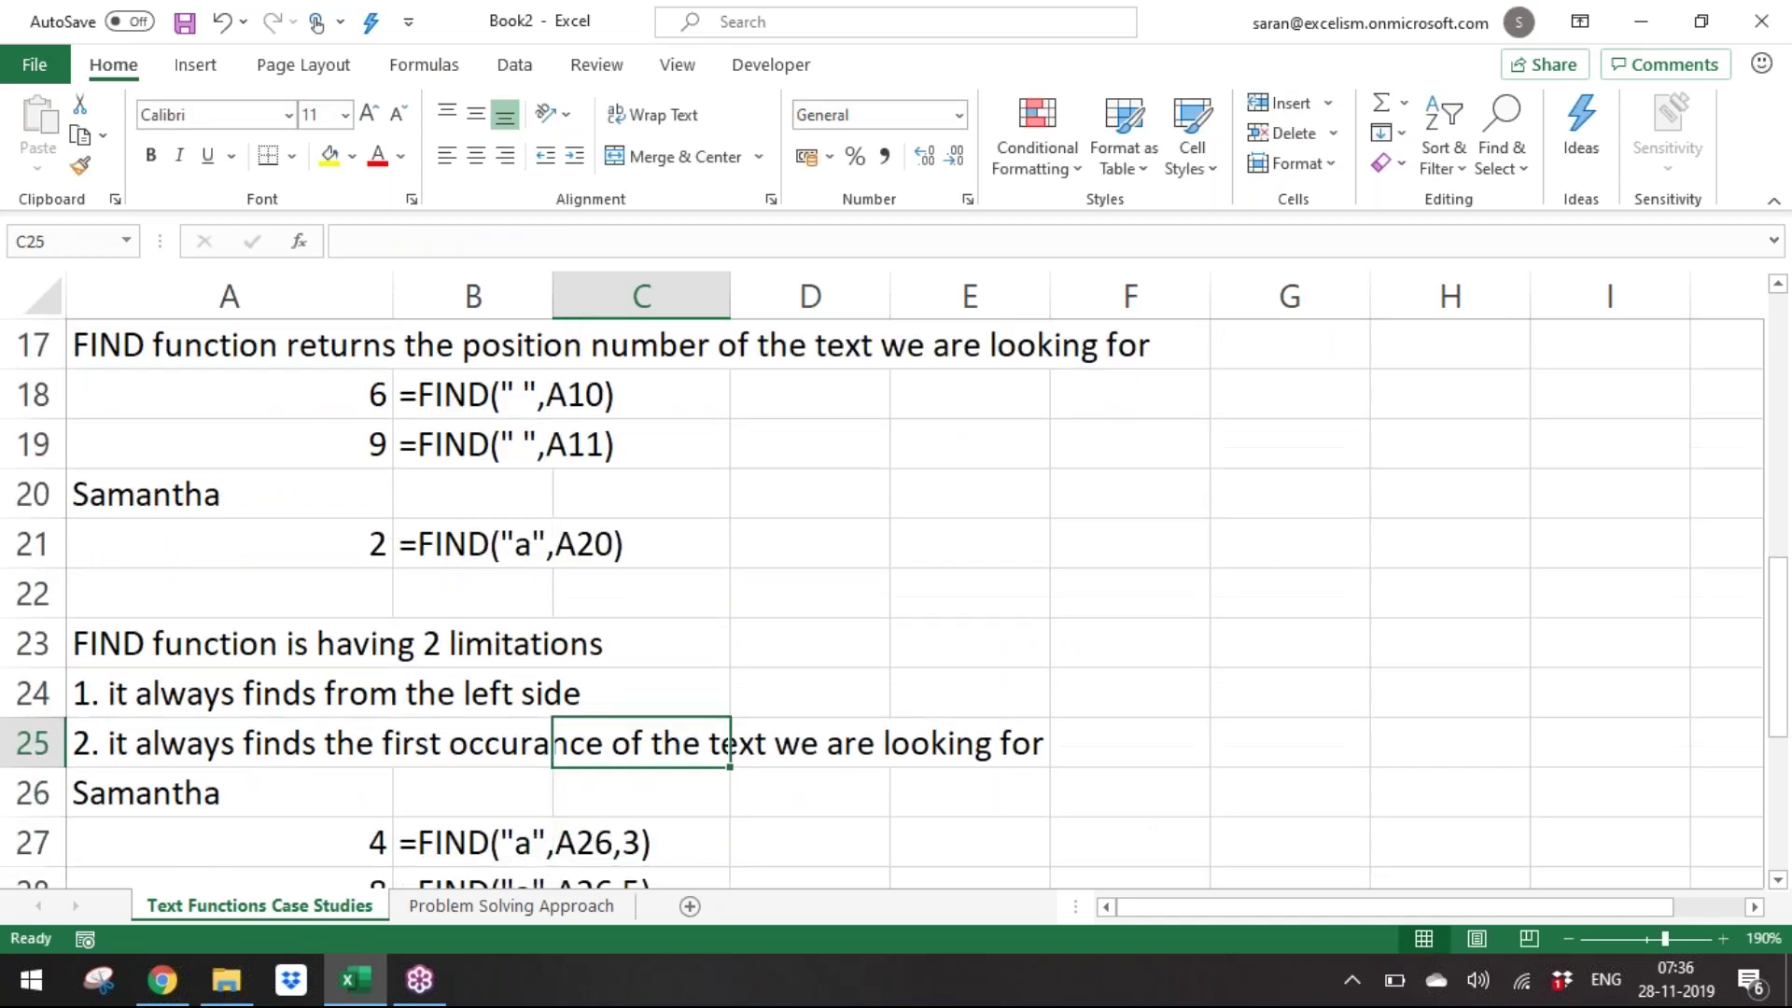
{"action": "key", "text": "Left"}
{"action": "key", "text": "Left"}
{"action": "key", "text": "Down"}
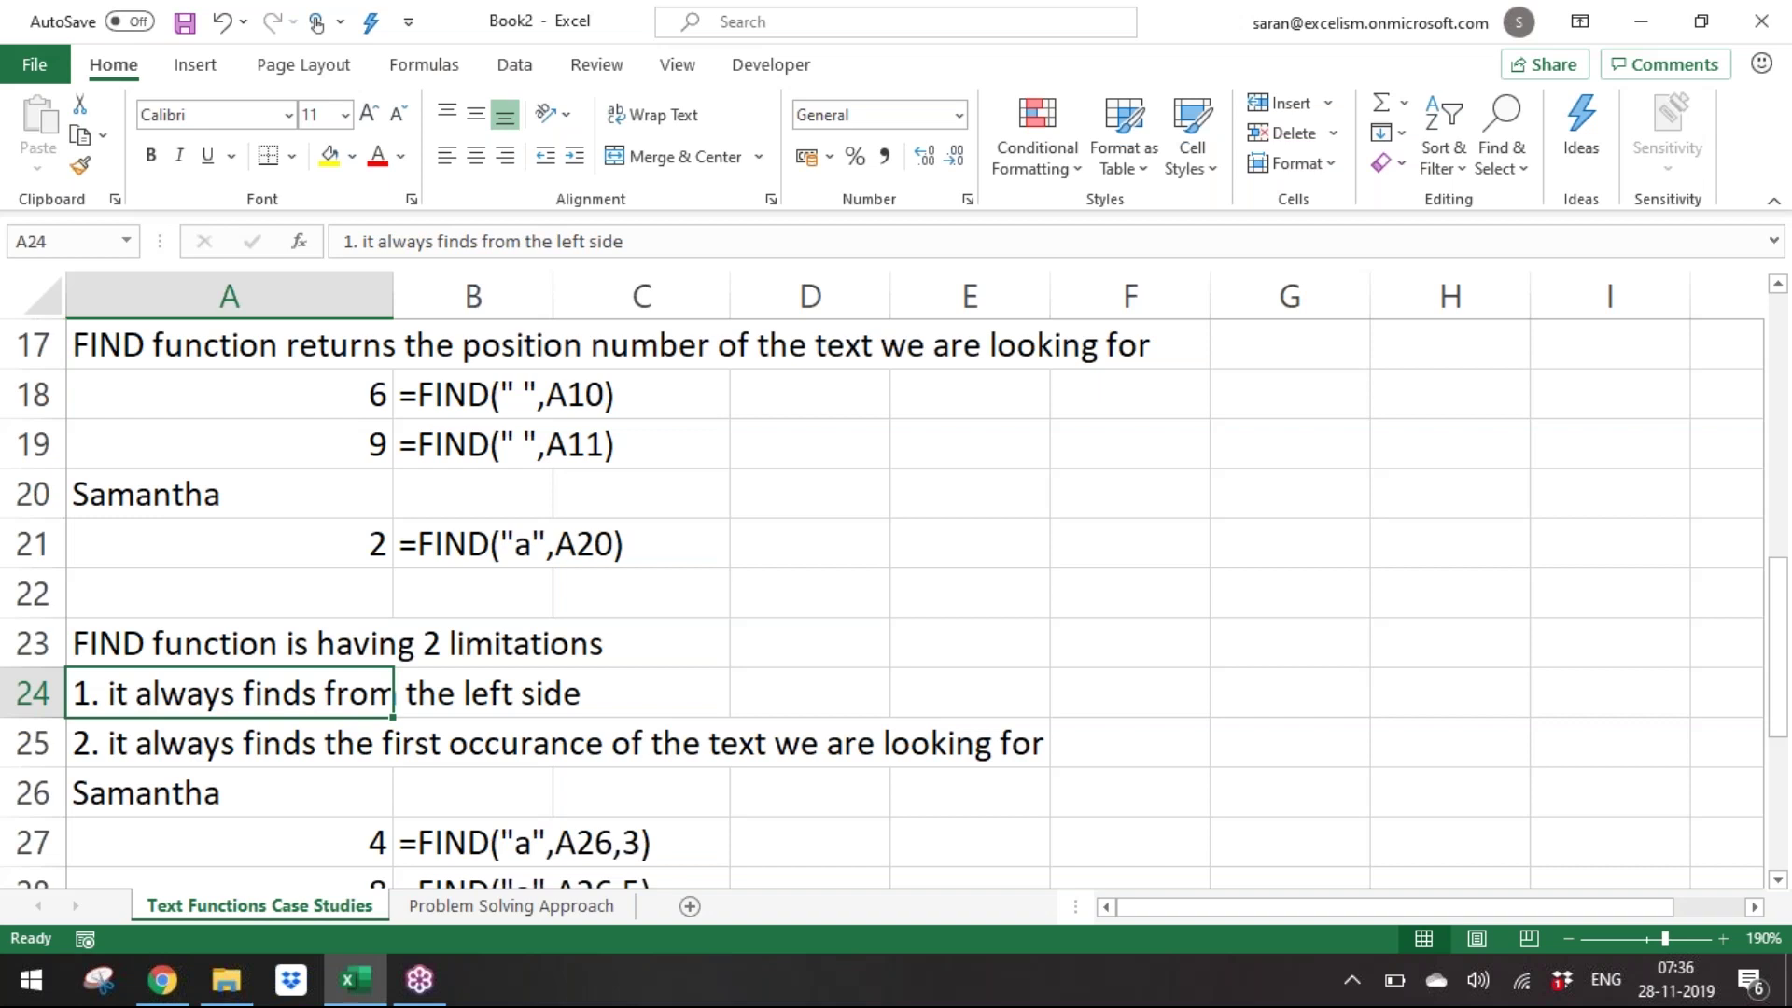
{"action": "key", "text": "F2"}
{"action": "key", "text": "ctrl+Left"}
{"action": "key", "text": "ctrl+Left"}
{"action": "key", "text": "ctrl+shift+Right"}
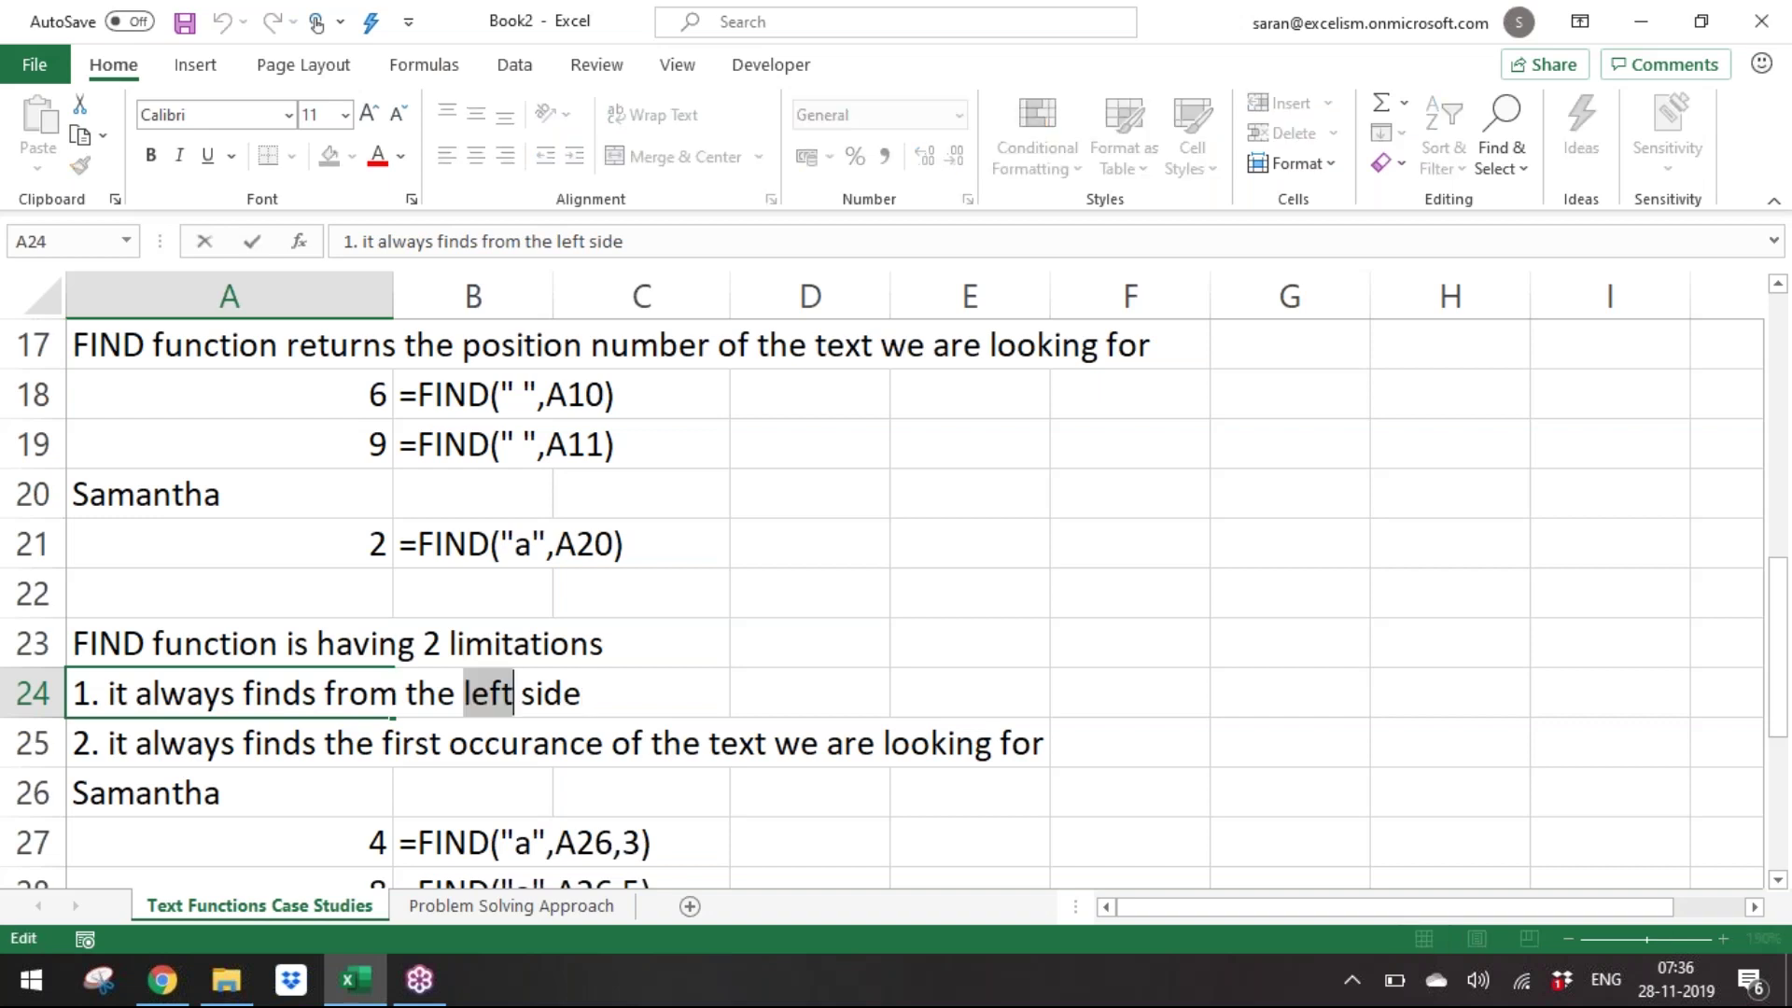
{"action": "type", "text": "LEFT"}
{"action": "key", "text": "ctrl+Return"}
Return to the last-name cell C10.
{"action": "key", "text": "Up"}
{"action": "key", "text": "Up"}
{"action": "key", "text": "Up"}
{"action": "key", "text": "Up"}
{"action": "key", "text": "Up"}
{"action": "key", "text": "Up"}
{"action": "key", "text": "Up"}
{"action": "key", "text": "Up"}
{"action": "key", "text": "Up"}
{"action": "key", "text": "Up"}
{"action": "key", "text": "Up"}
{"action": "key", "text": "Up"}
{"action": "key", "text": "Up"}
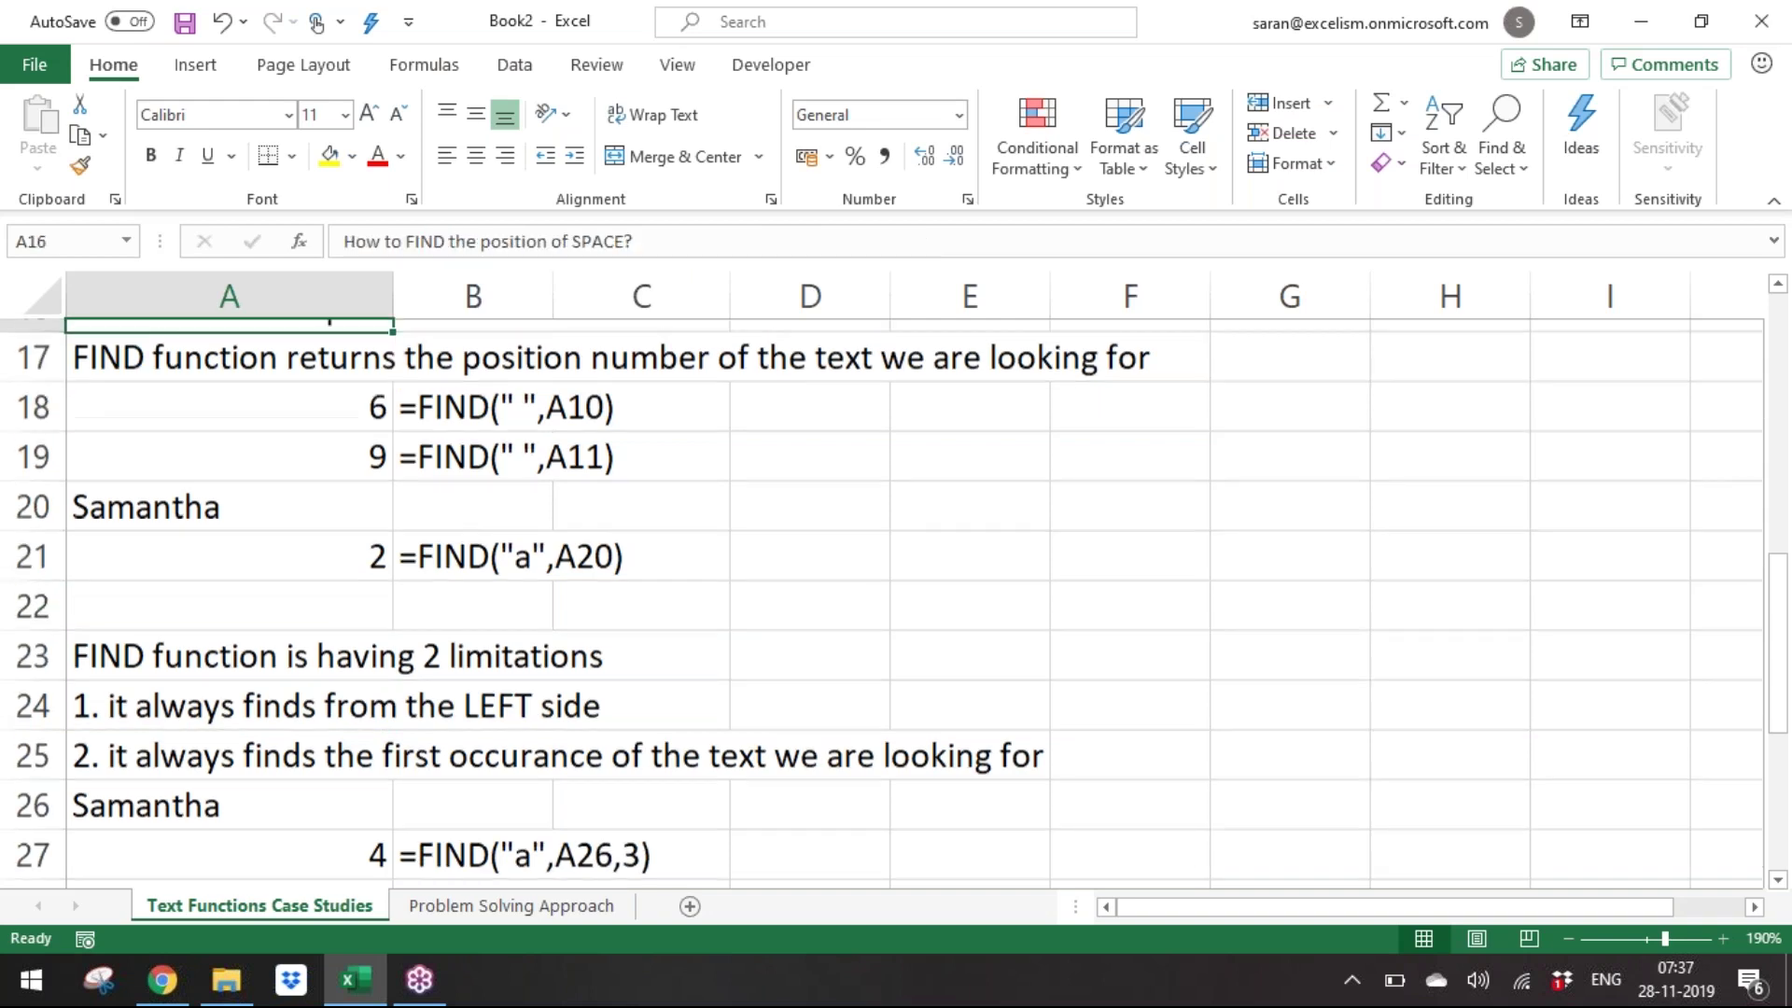
{"action": "key", "text": "Right"}
{"action": "key", "text": "Up"}
{"action": "key", "text": "Right"}
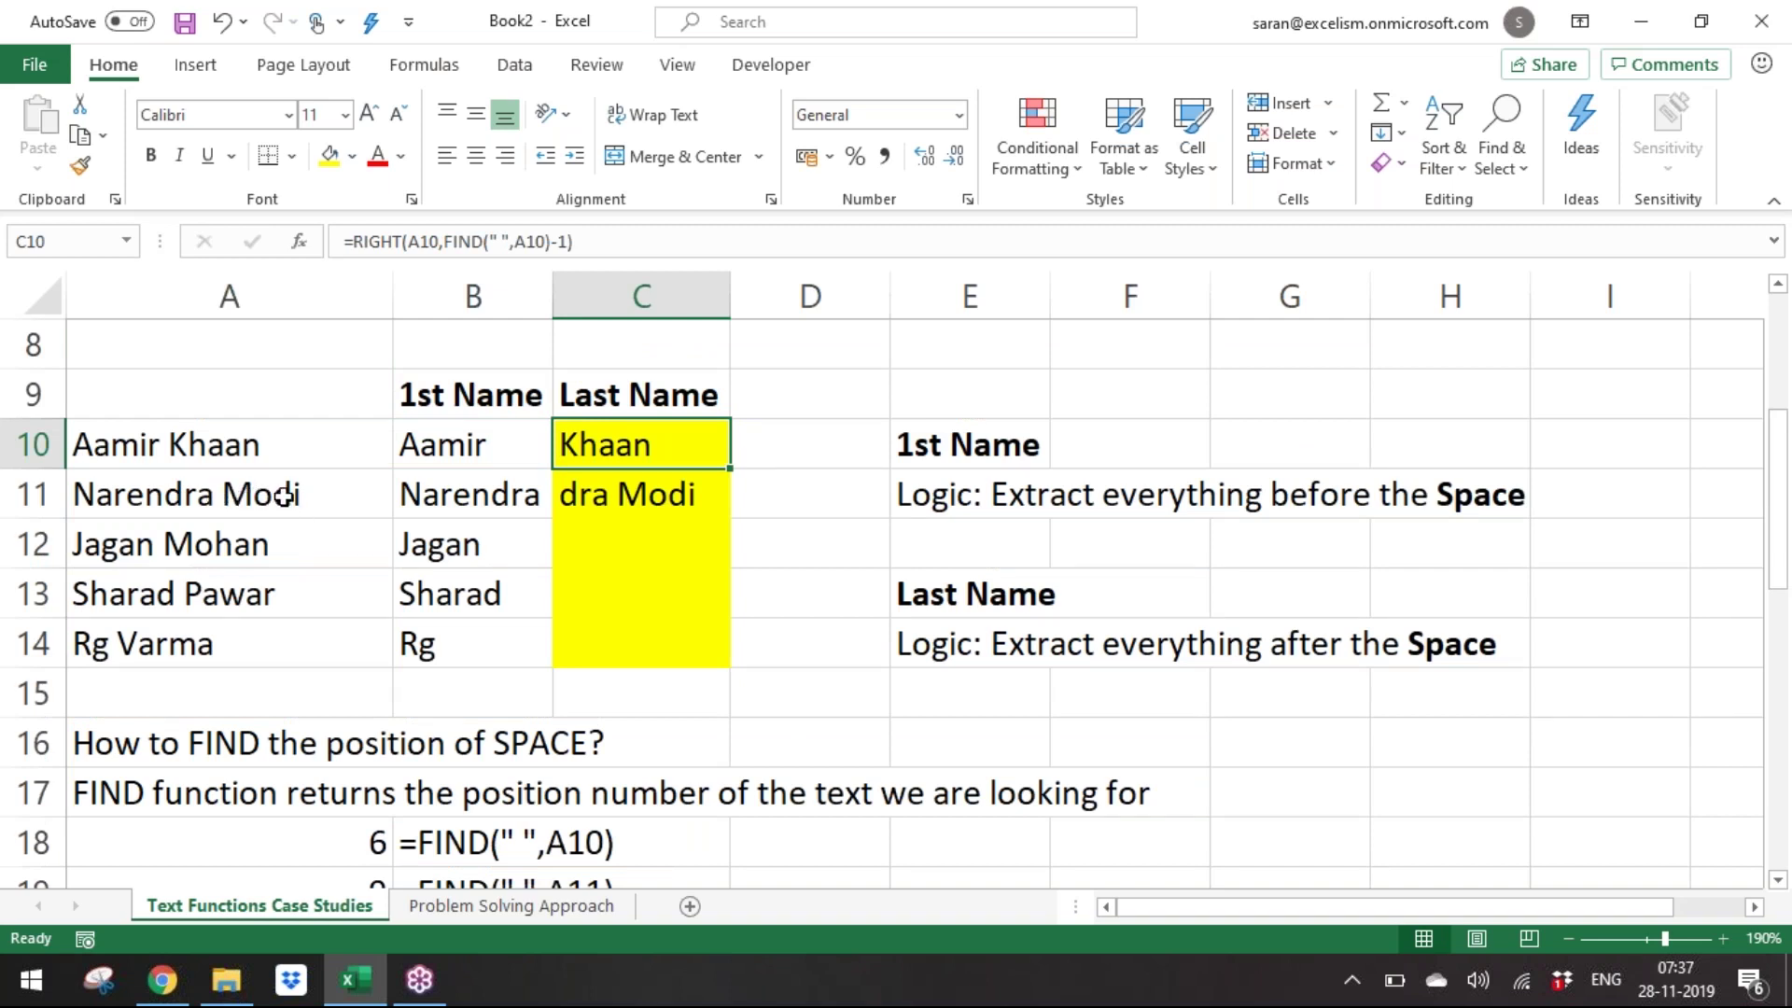
Inspect the last-name formulas in C11 and C10 to compare their references.
{"action": "left_click", "coordinate": [638, 488]}
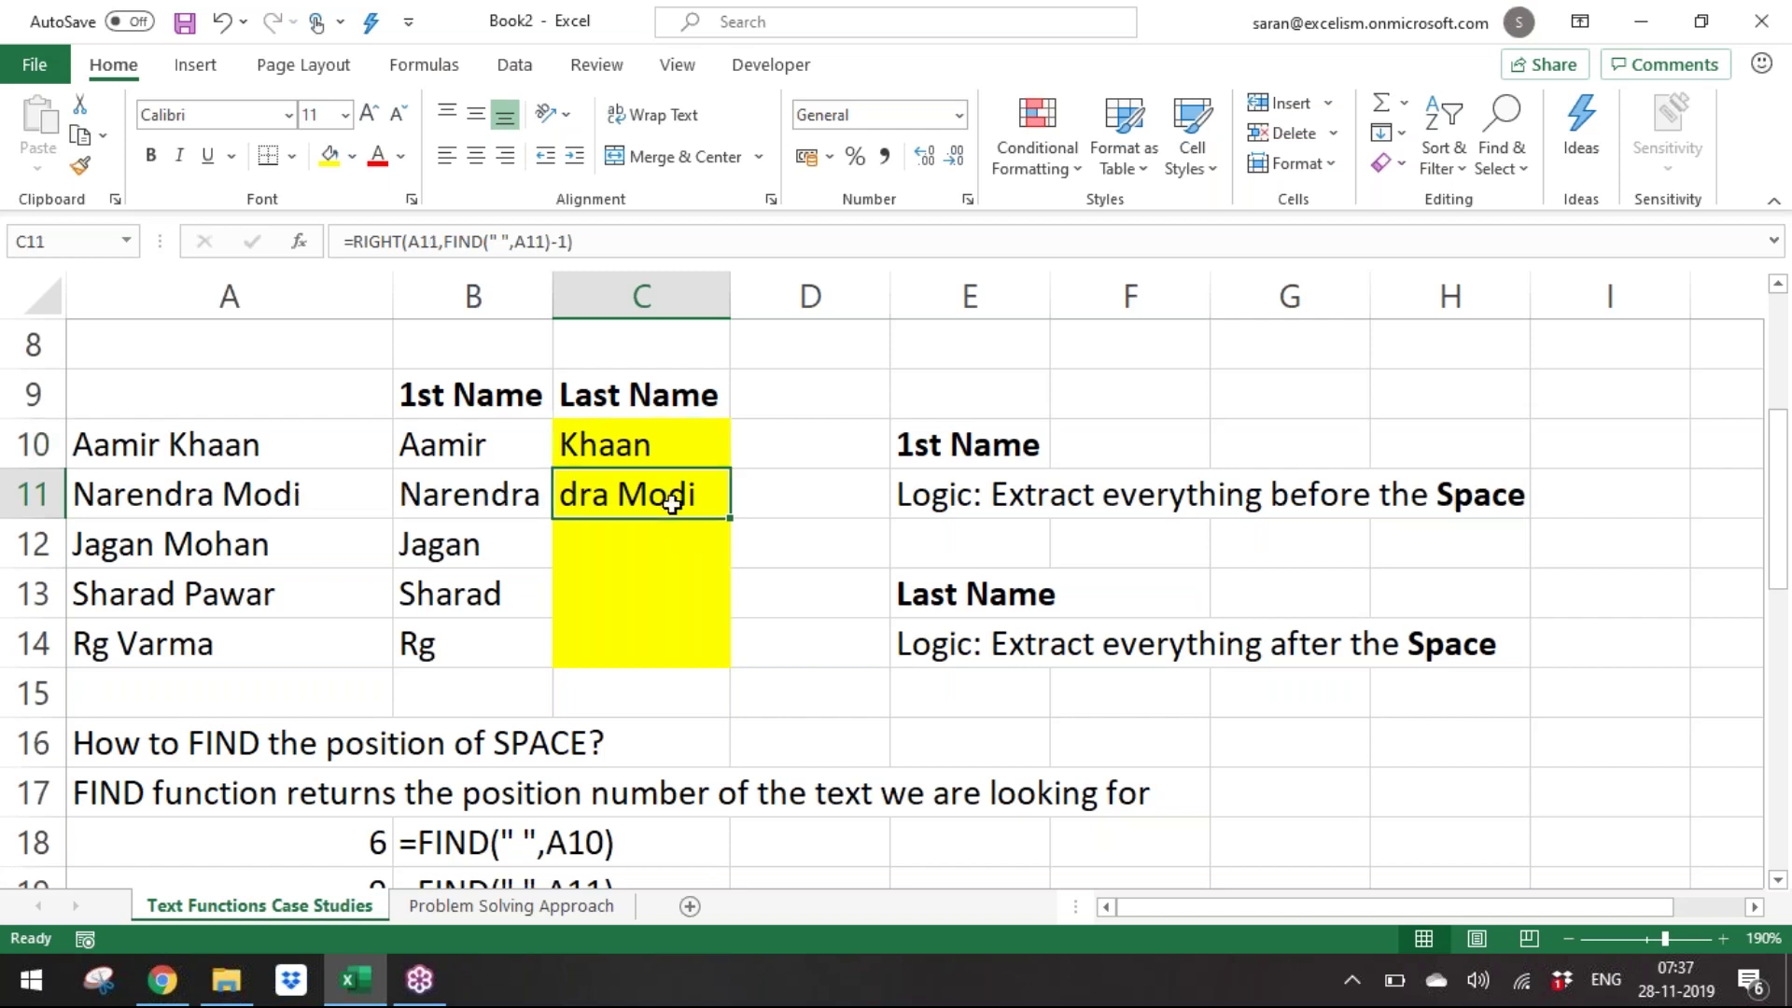
{"action": "key", "text": "Up"}
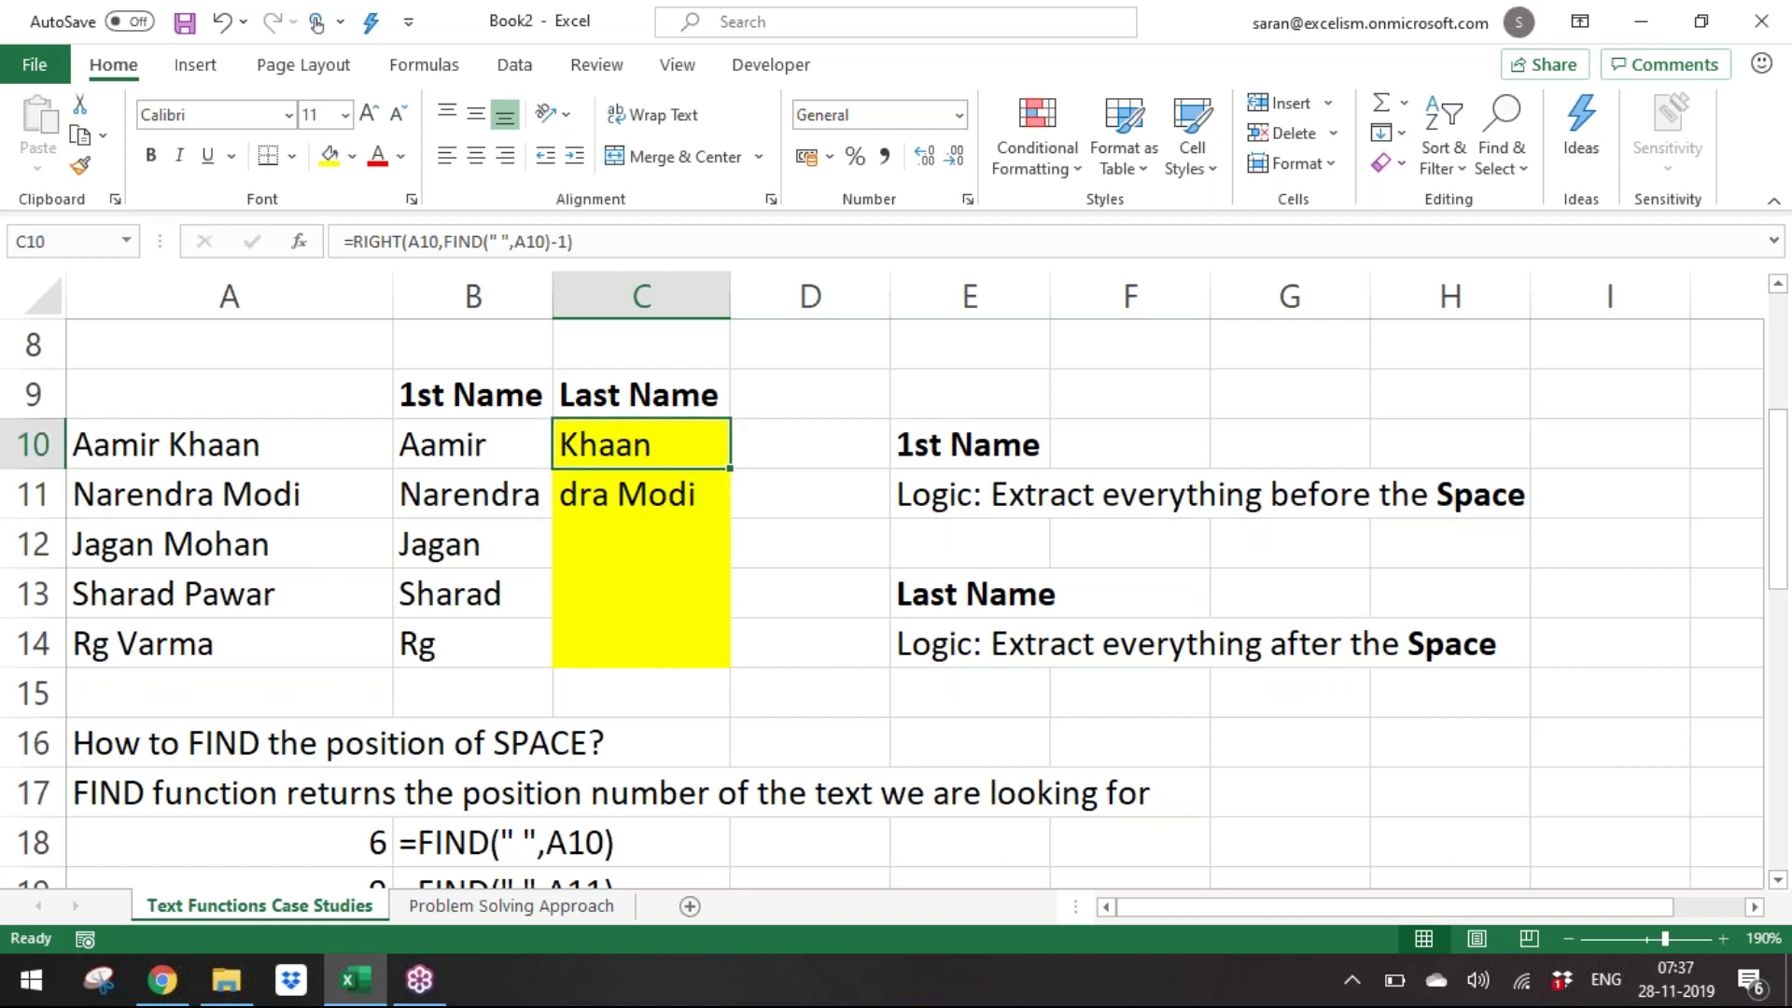
{"action": "key", "text": "F2"}
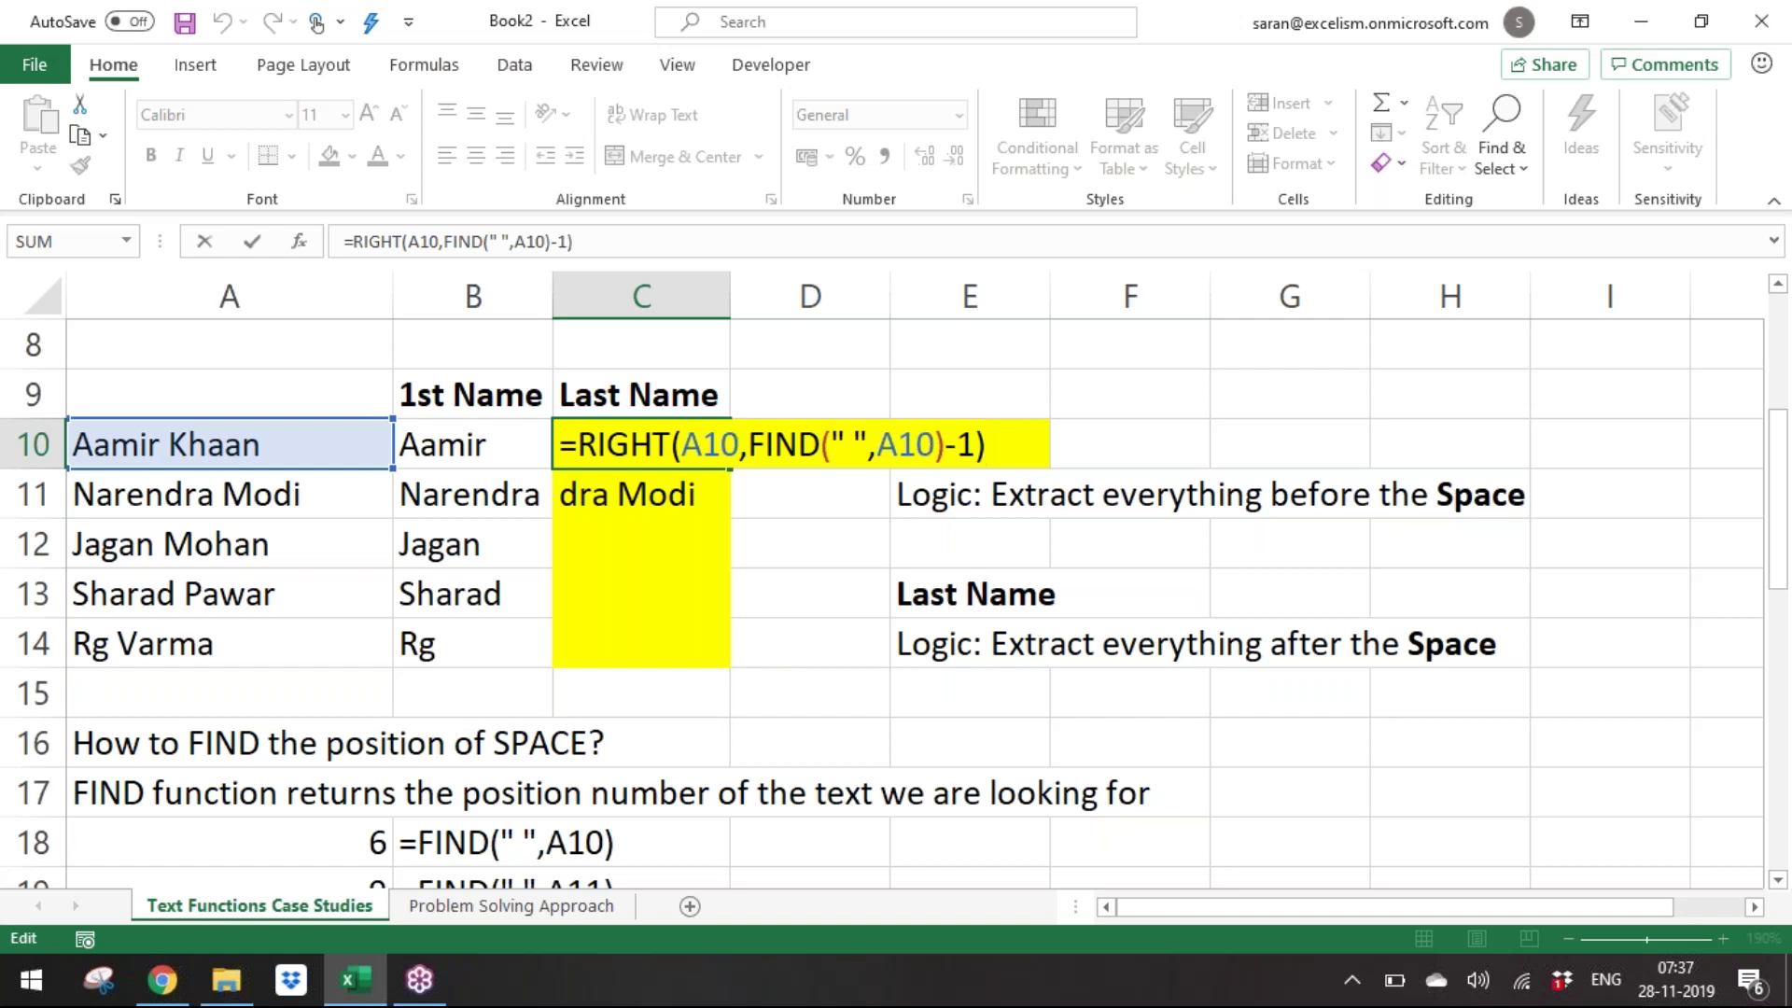
{"action": "key", "text": "Return"}
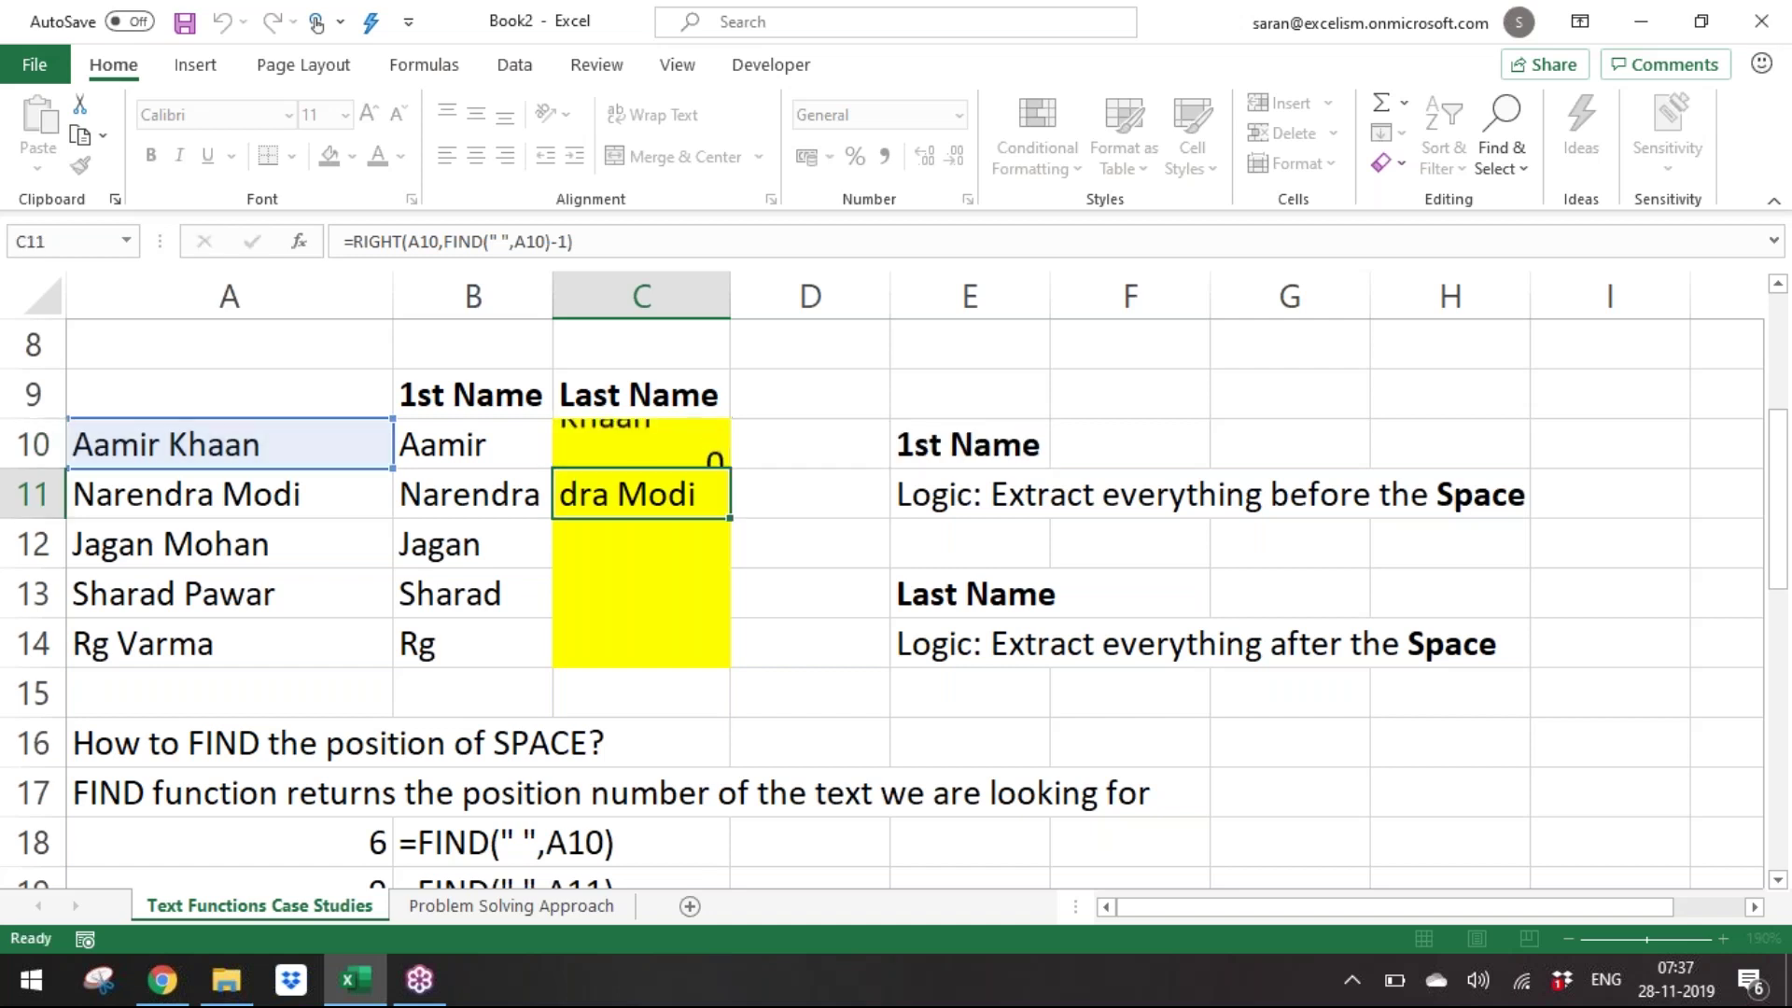
{"action": "key", "text": "Up"}
Delete the wrong last-name results from C11 and C10.
{"action": "key", "text": "Down"}
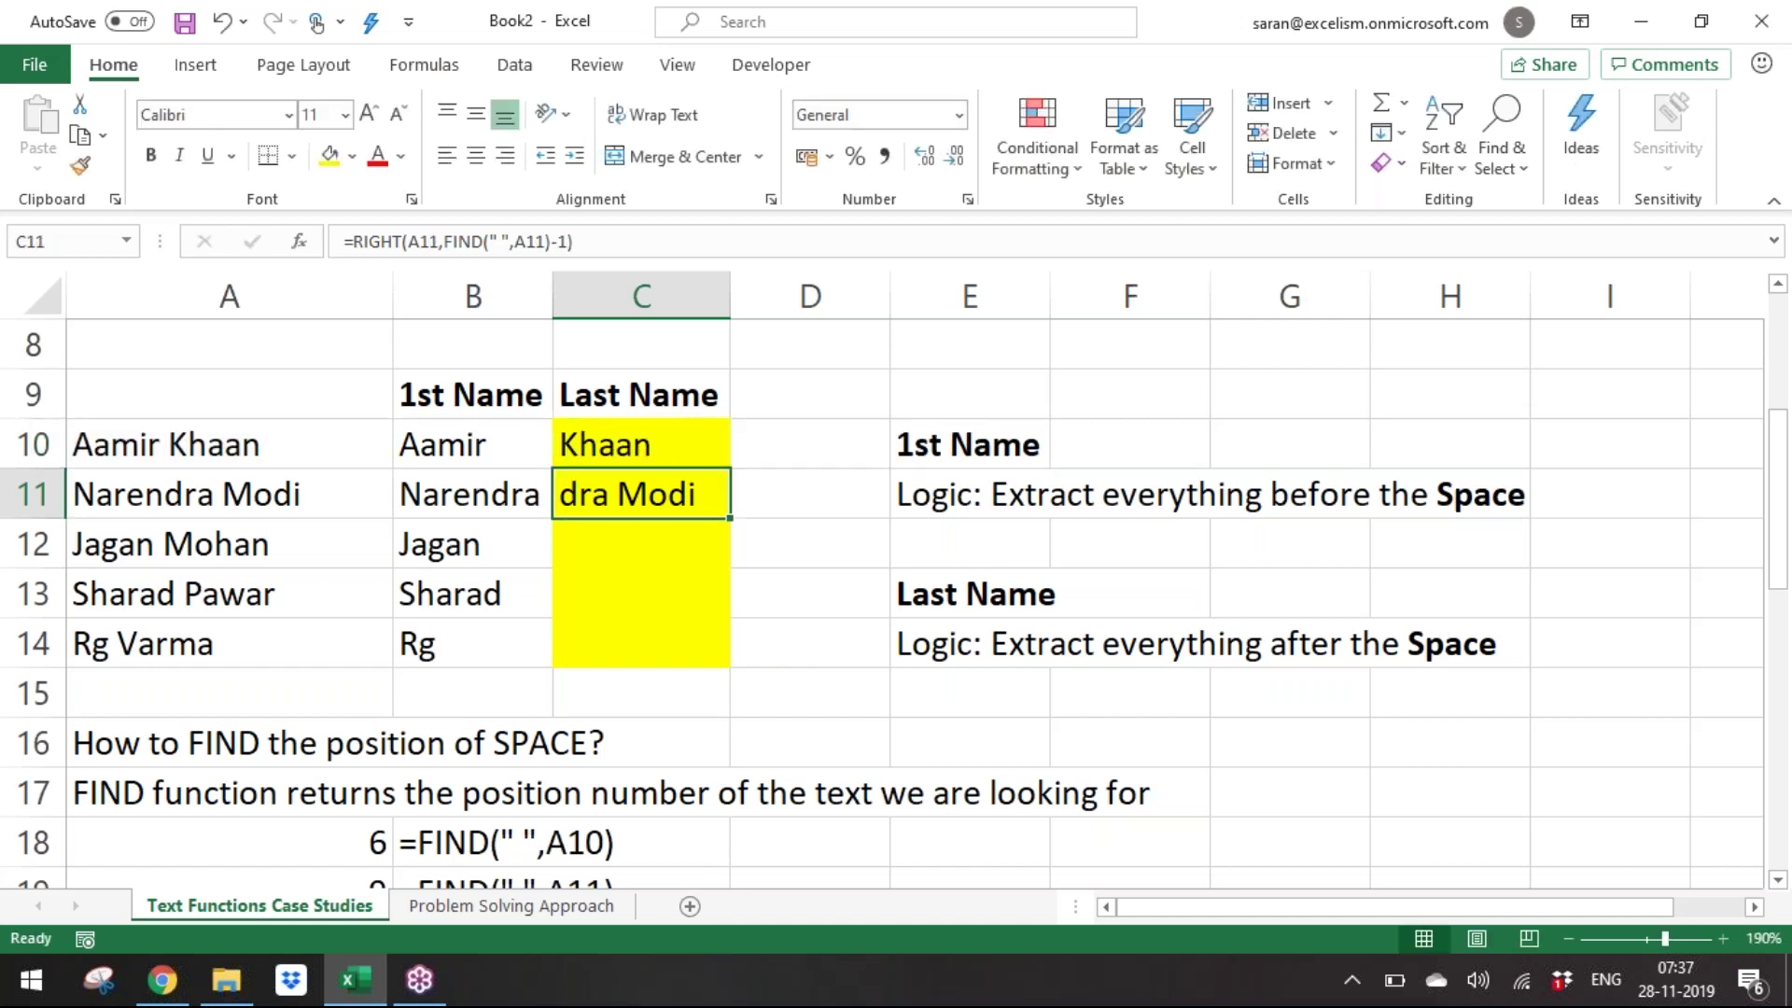
{"action": "key", "text": "Delete"}
{"action": "key", "text": "Down"}
{"action": "key", "text": "Up"}
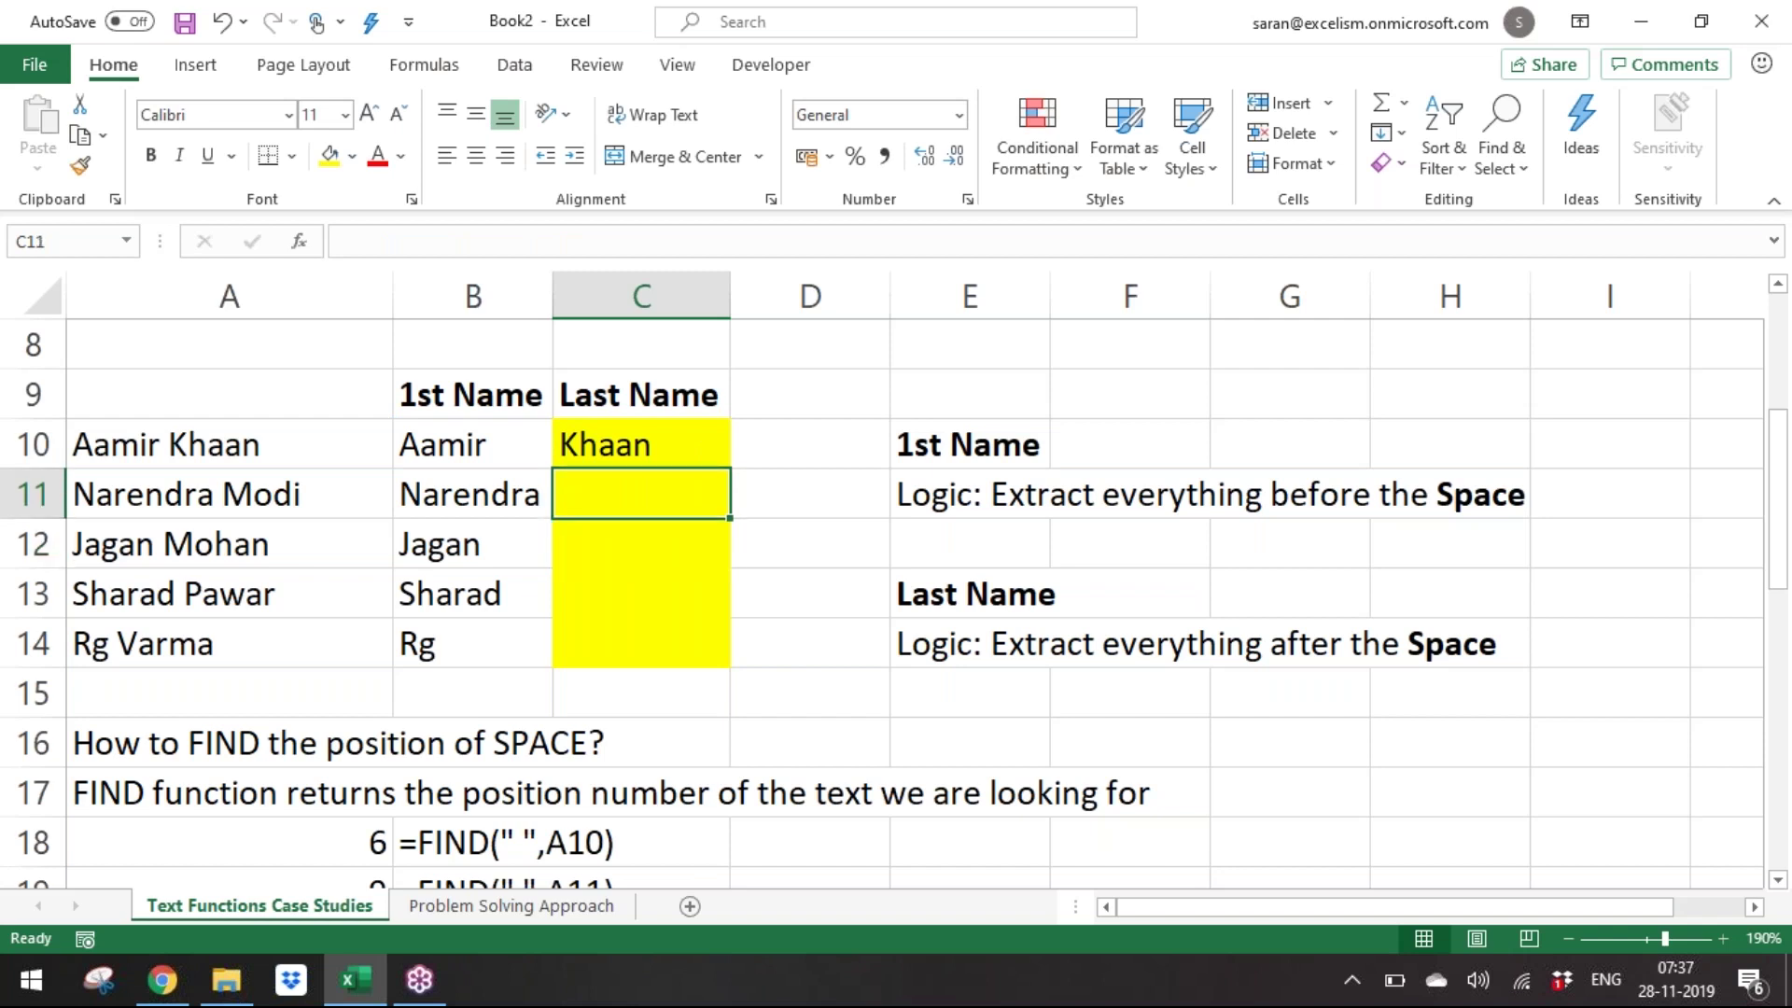
{"action": "key", "text": "Up"}
{"action": "key", "text": "Delete"}
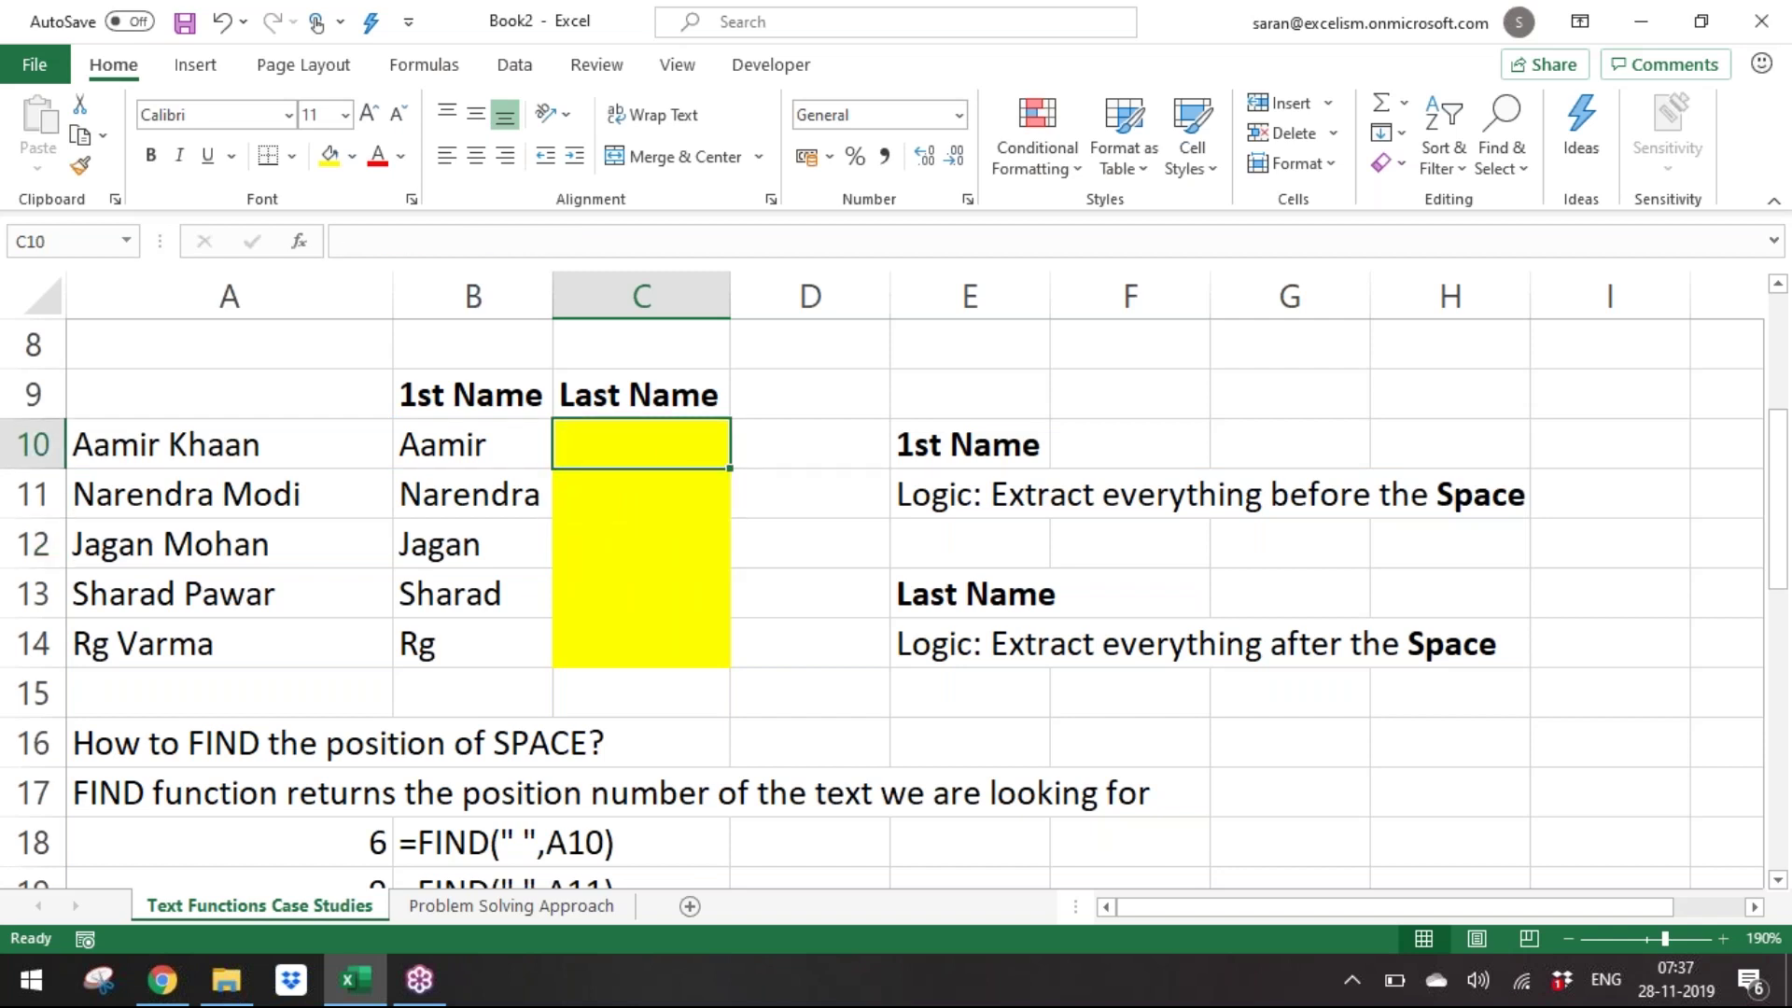
Select the first-name logic notes in E10:E14 and briefly switch to the annotation tool.
{"action": "key", "text": "Right"}
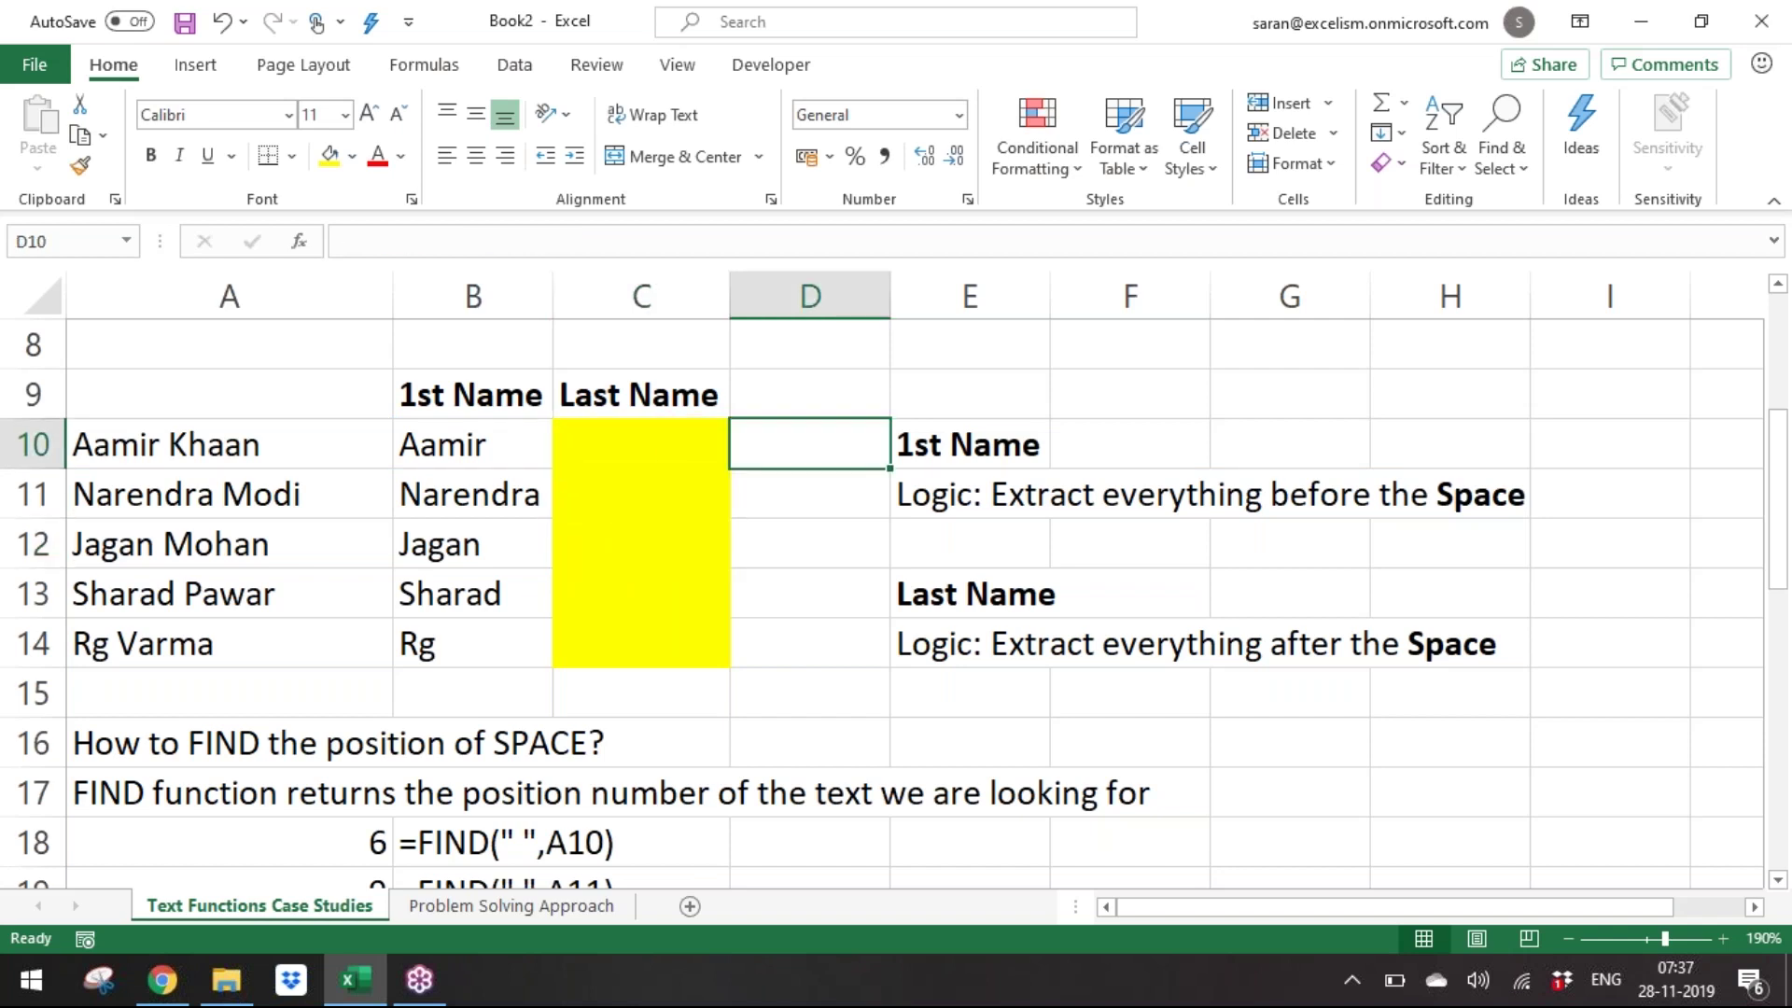
{"action": "key", "text": "Right"}
{"action": "key", "text": "Down"}
{"action": "key", "text": "Down"}
{"action": "key", "text": "Up"}
{"action": "key", "text": "Up"}
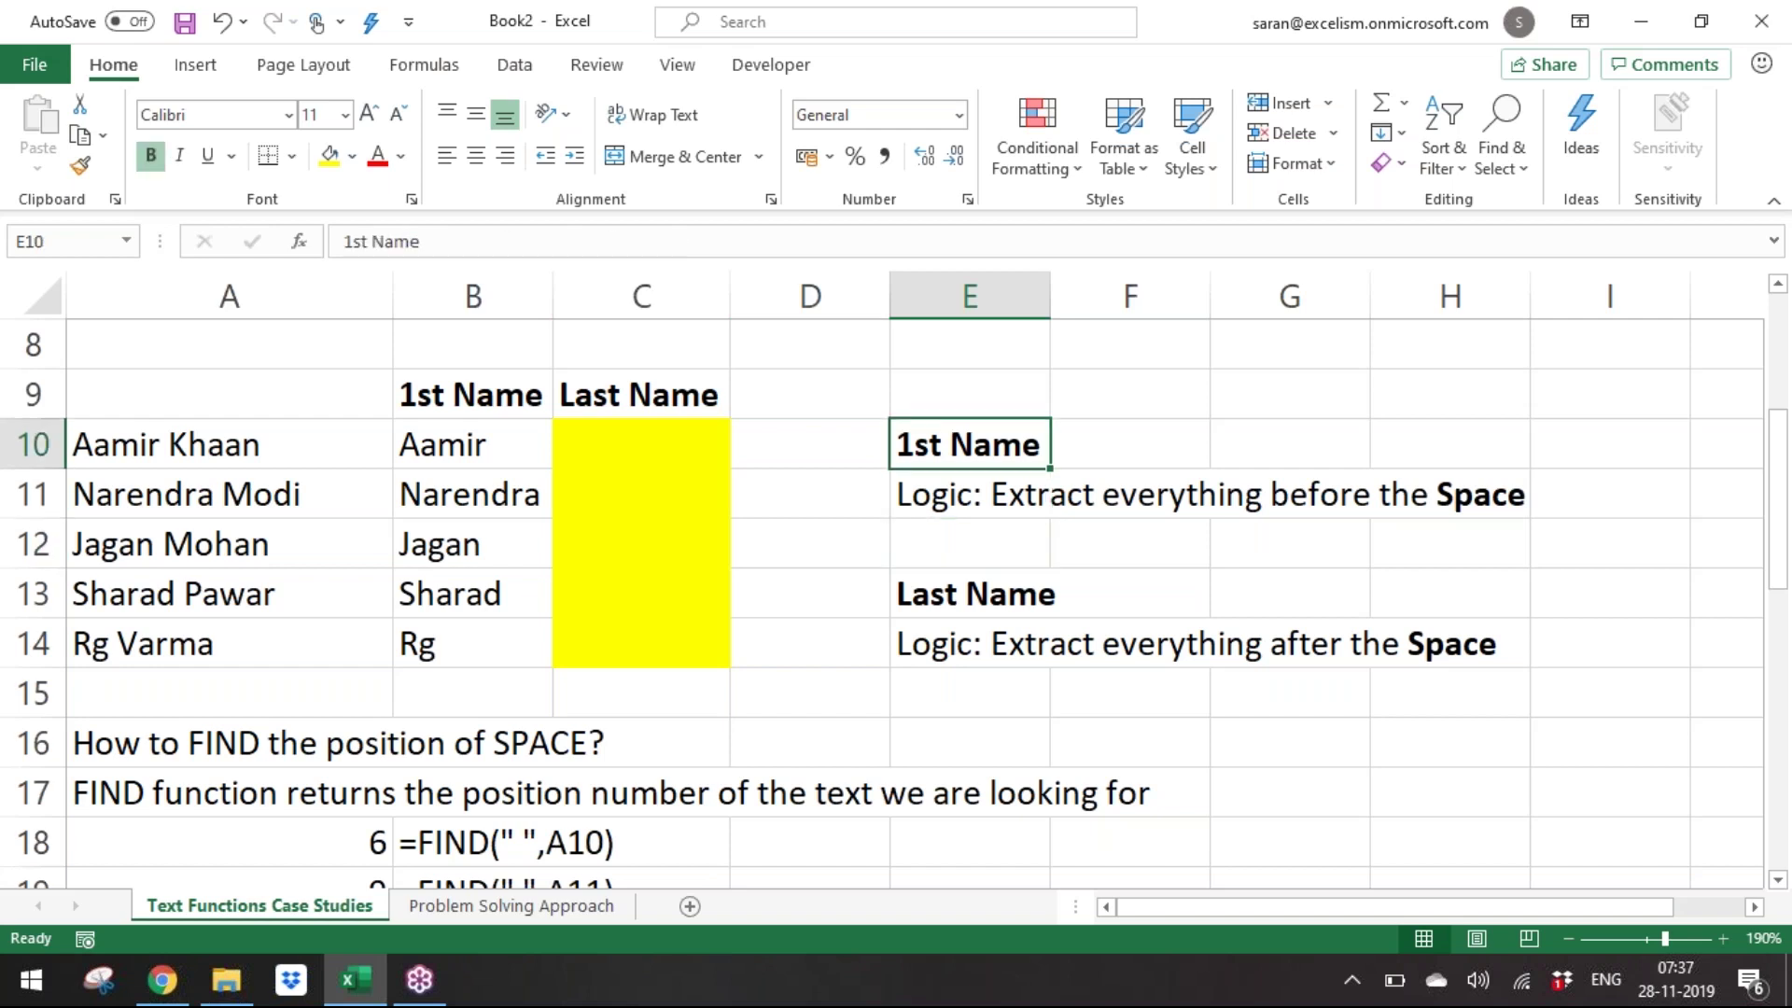
{"action": "key", "text": "shift+Down"}
{"action": "key", "text": "shift+Down"}
{"action": "key", "text": "shift+Down"}
{"action": "key", "text": "shift+Down"}
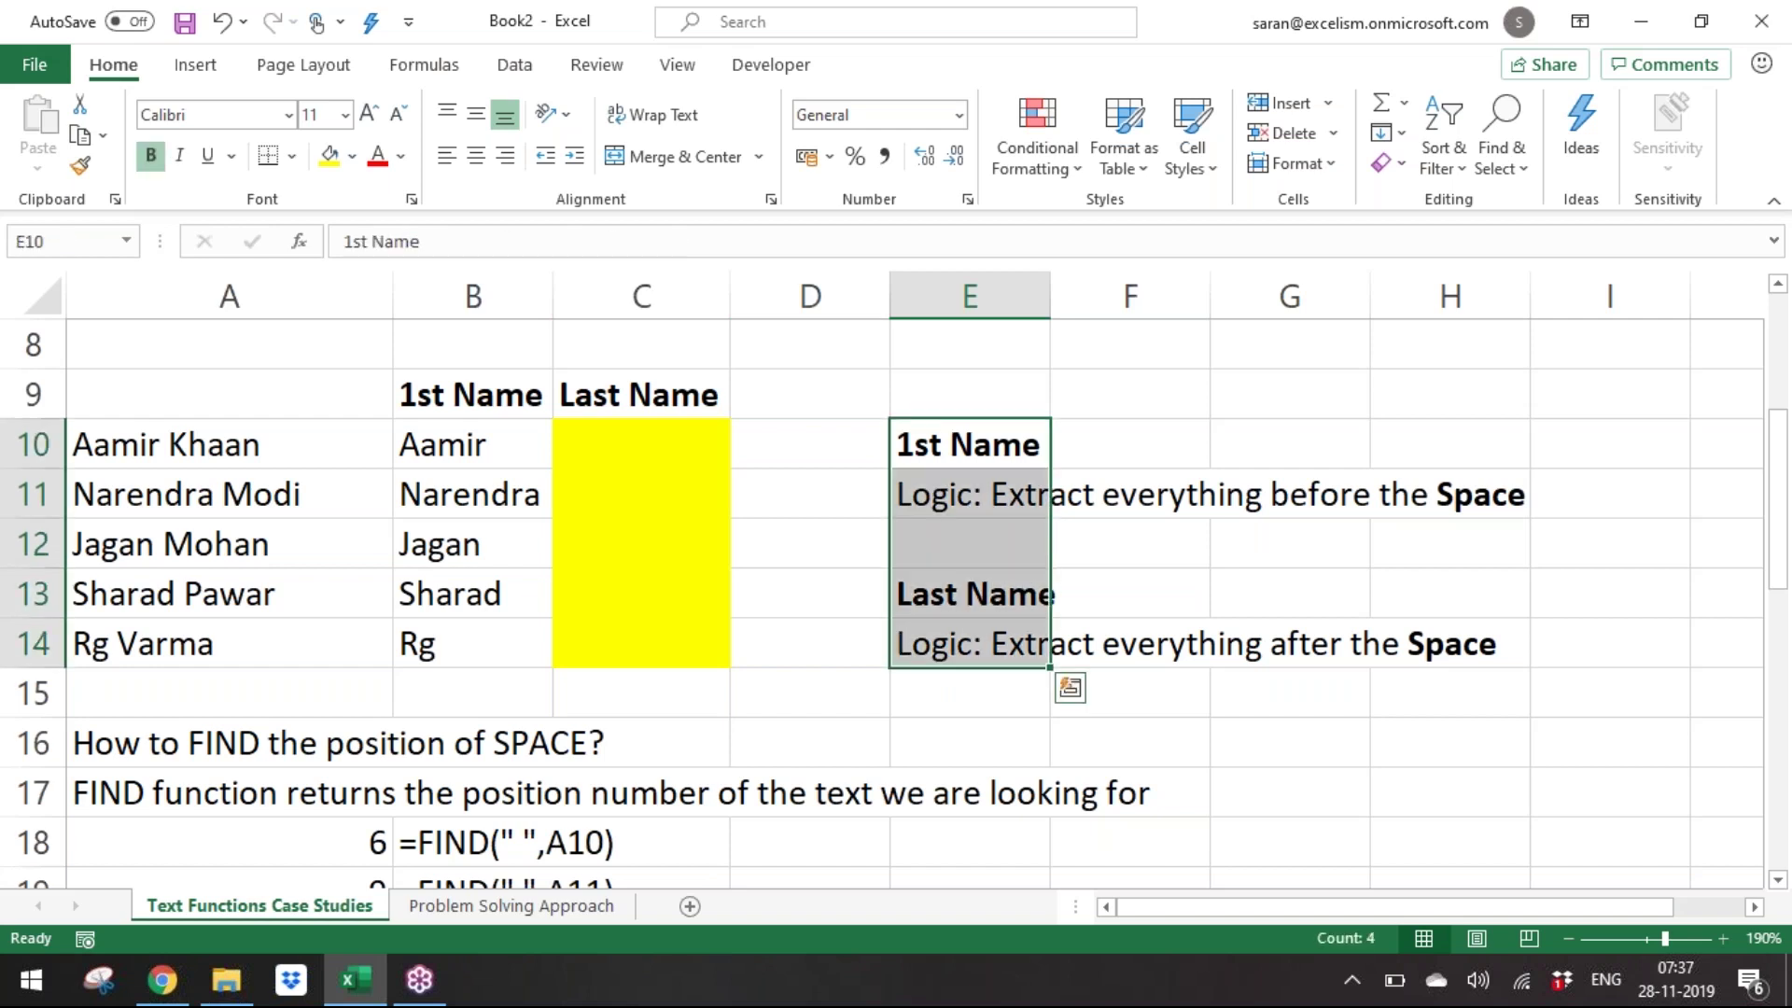
{"action": "key", "text": "Left"}
{"action": "key", "text": "Left"}
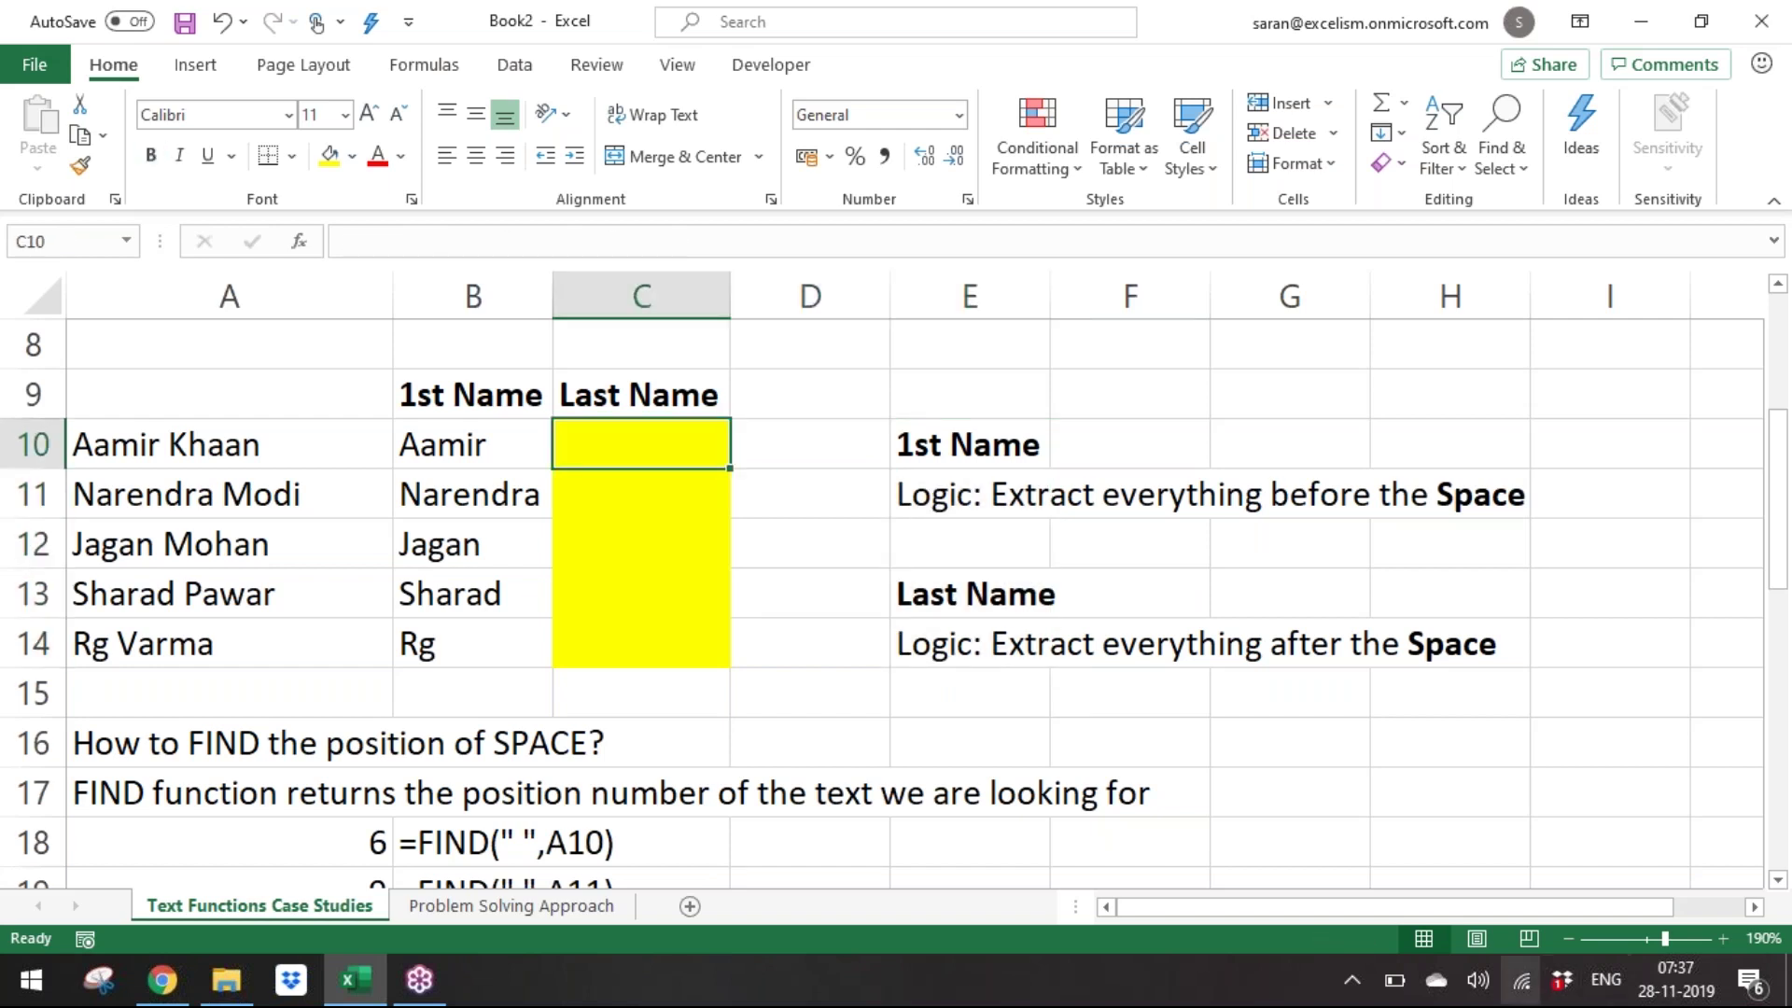
{"action": "left_click", "coordinate": [413, 982]}
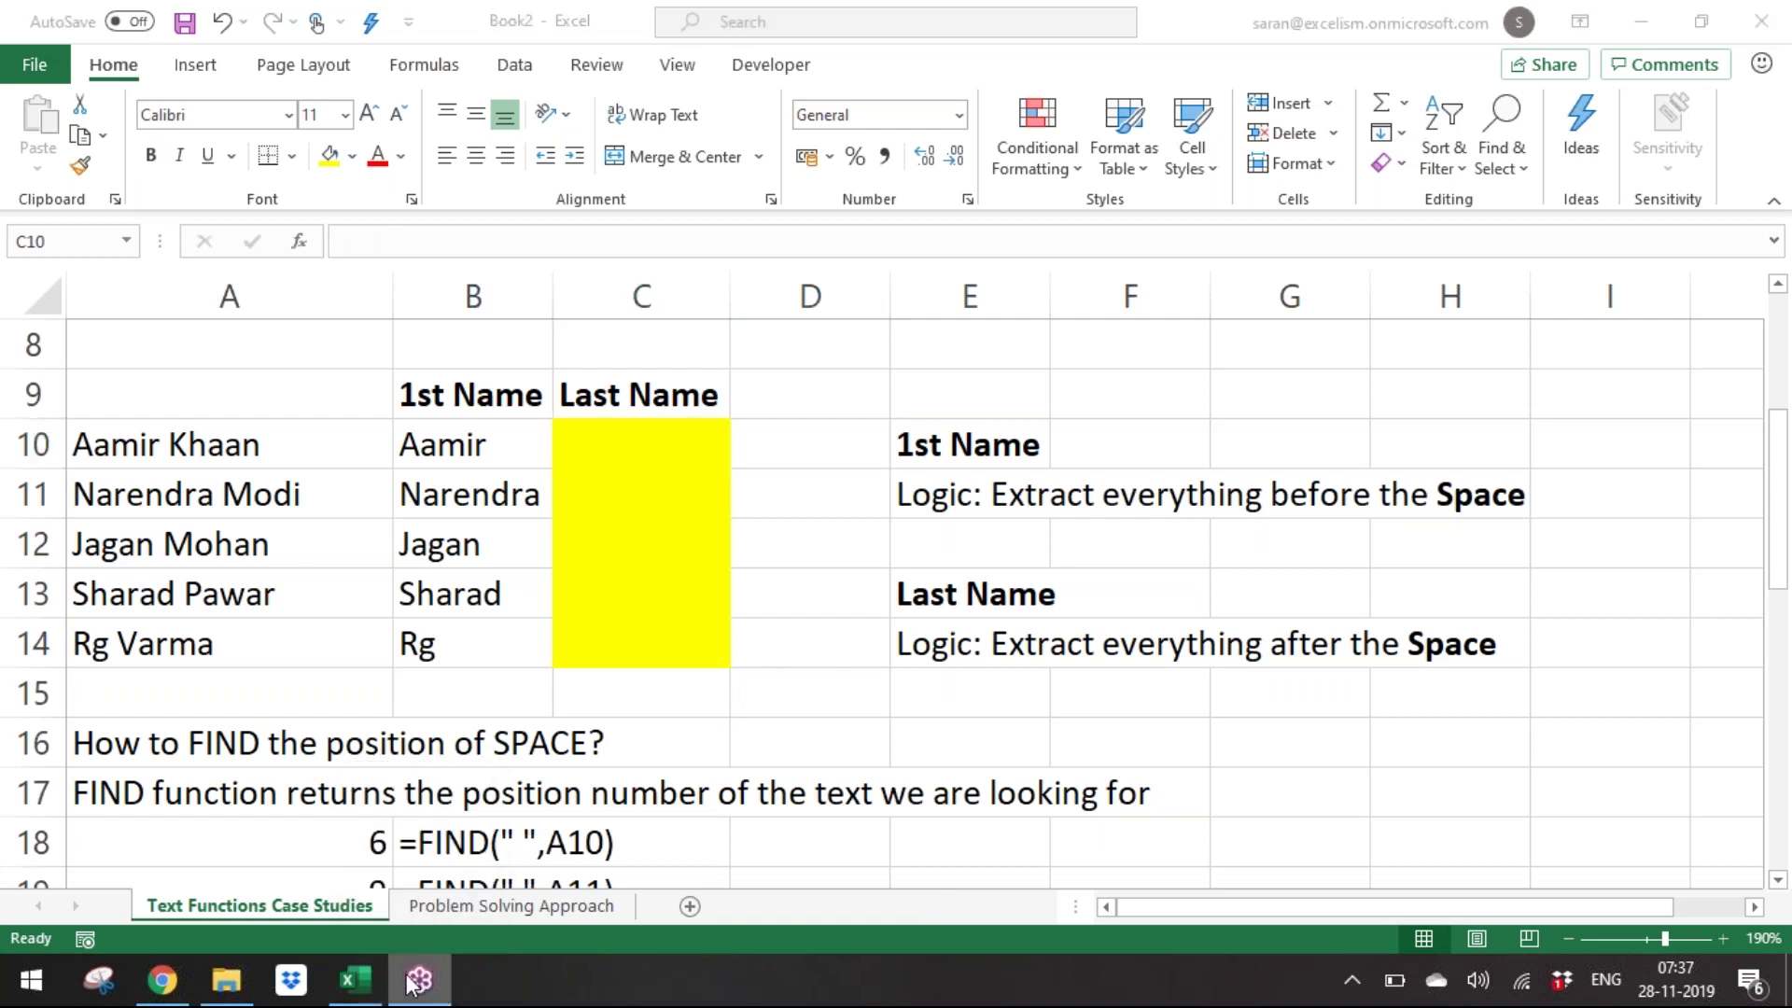
{"action": "left_click", "coordinate": [686, 442]}
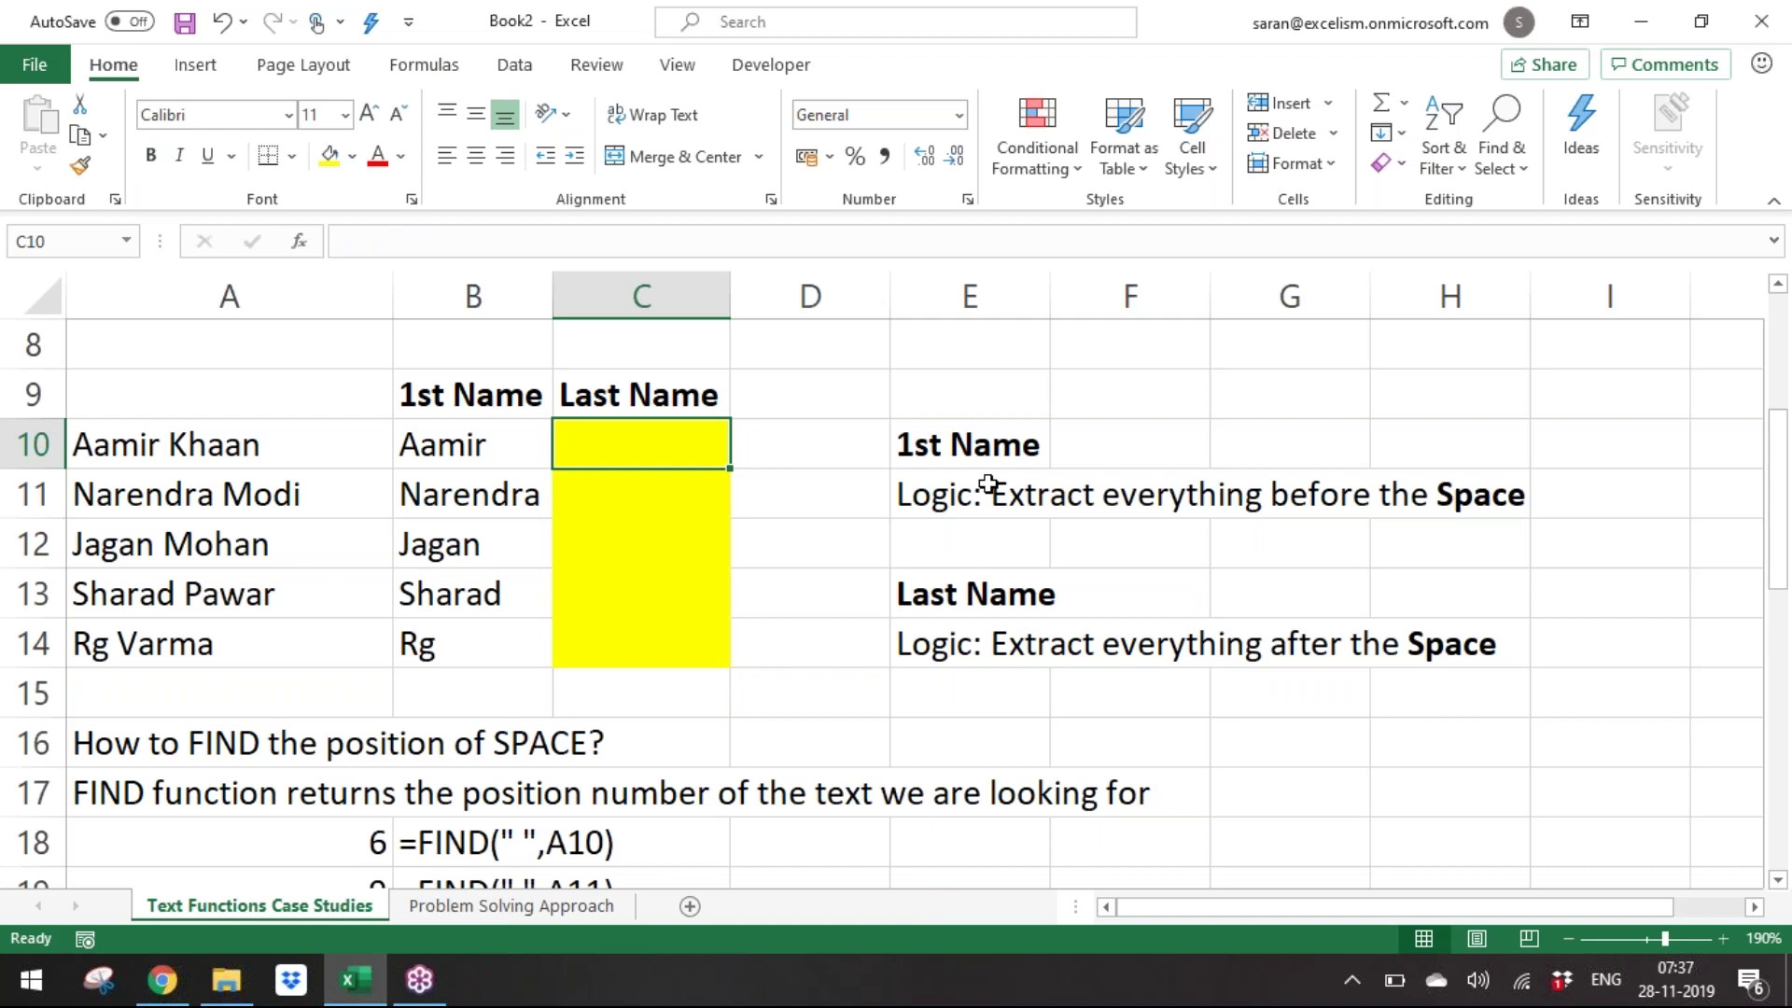
{"action": "key", "text": "shift+Down"}
{"action": "key", "text": "shift+Down"}
{"action": "key", "text": "shift+Down"}
{"action": "key", "text": "shift+Down"}
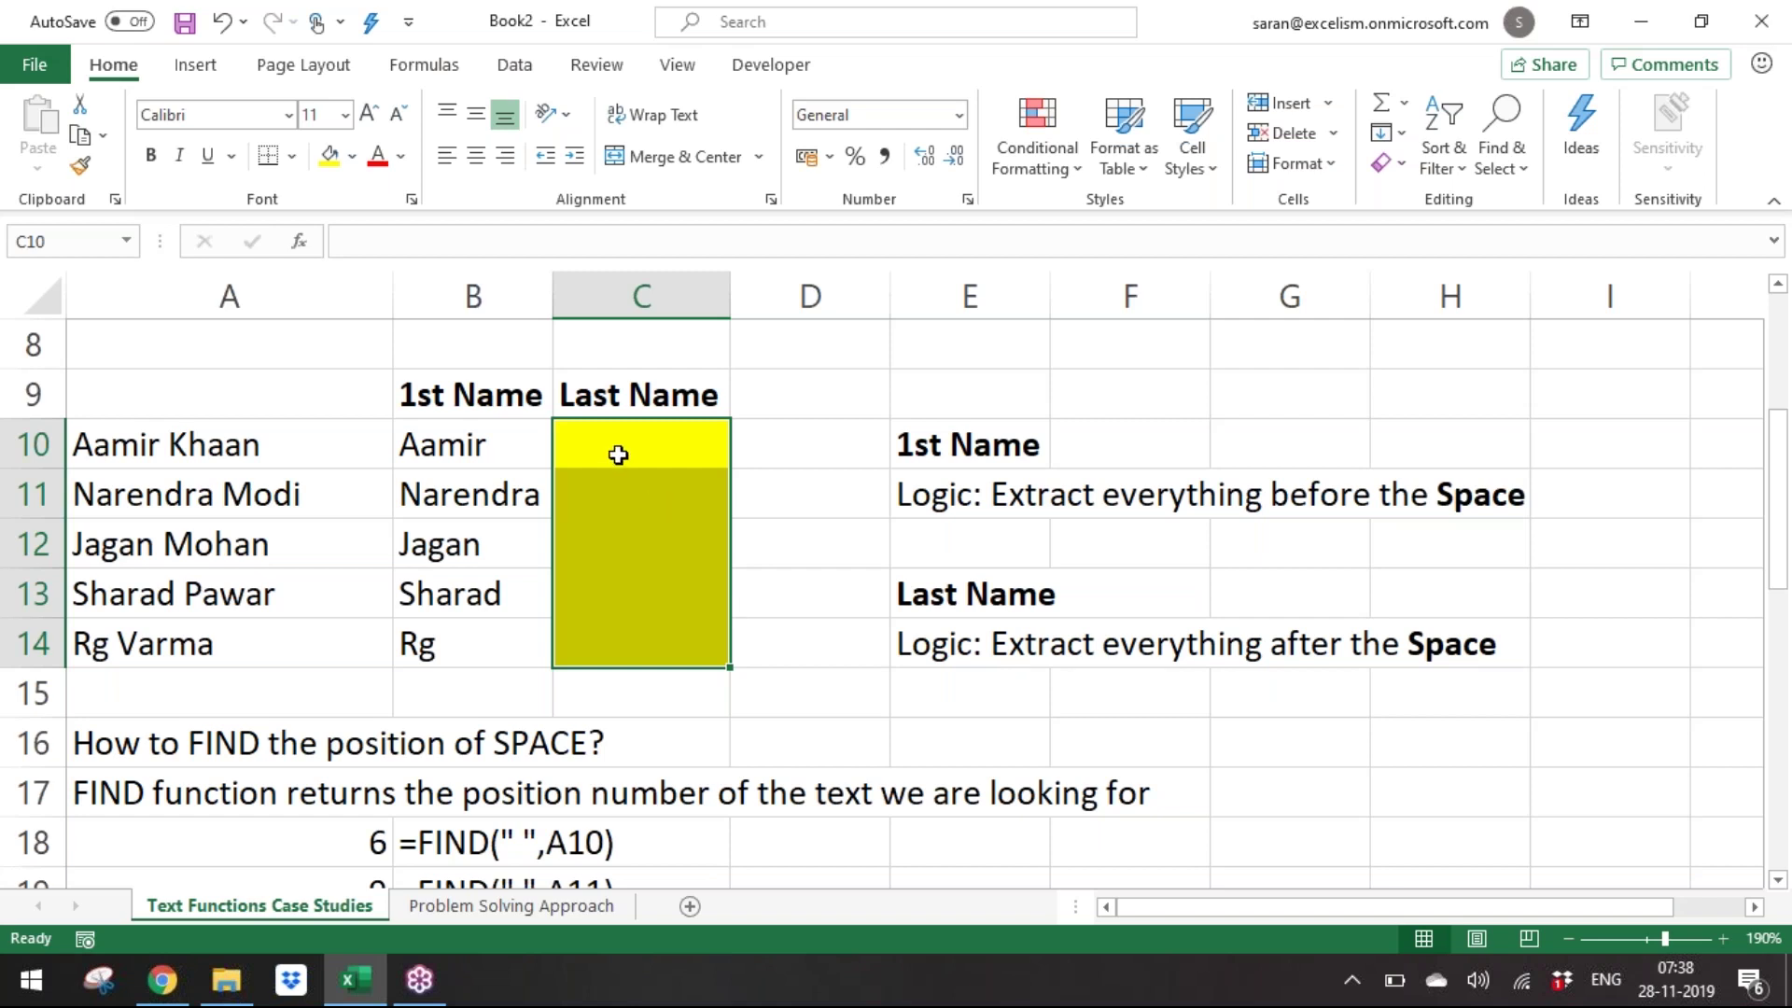
Fill C10:C14 at once with =FIND(" ",A10) using Ctrl+Enter.
{"action": "type", "text": "=find"}
{"action": "key", "text": "Tab"}
{"action": "type", "text": "\" \","}
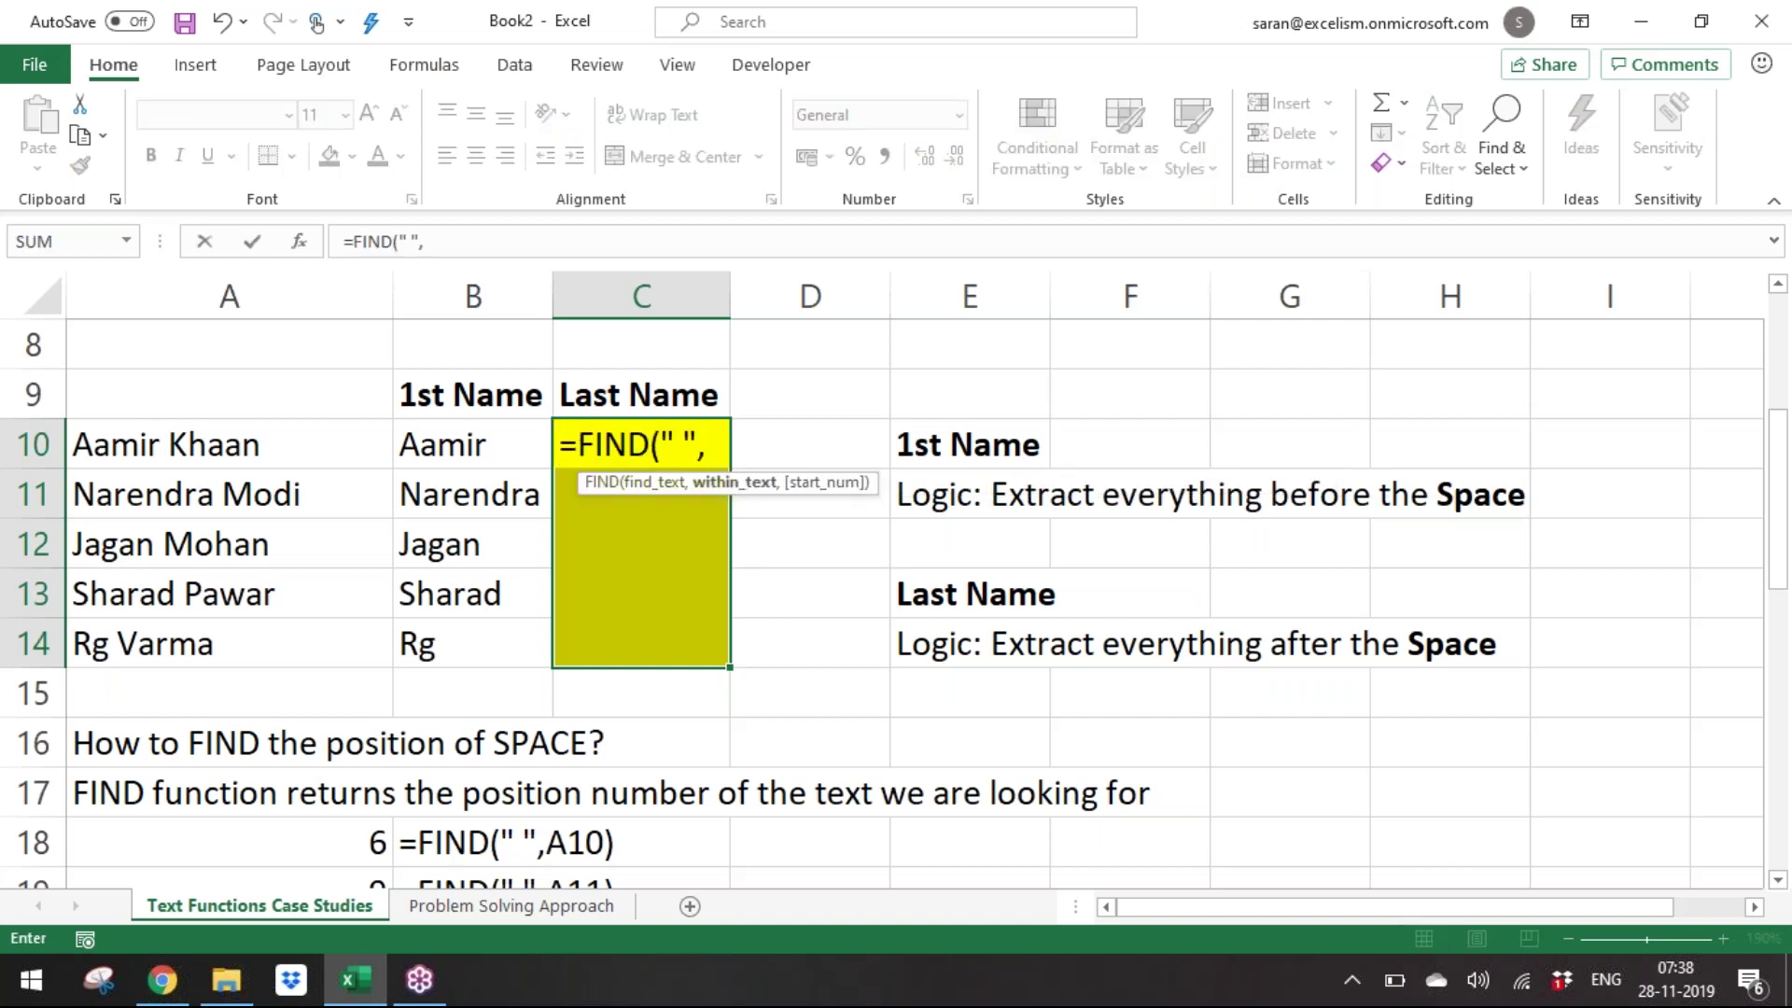
{"action": "key", "text": "Left"}
{"action": "key", "text": "Left"}
{"action": "type", "text": ")"}
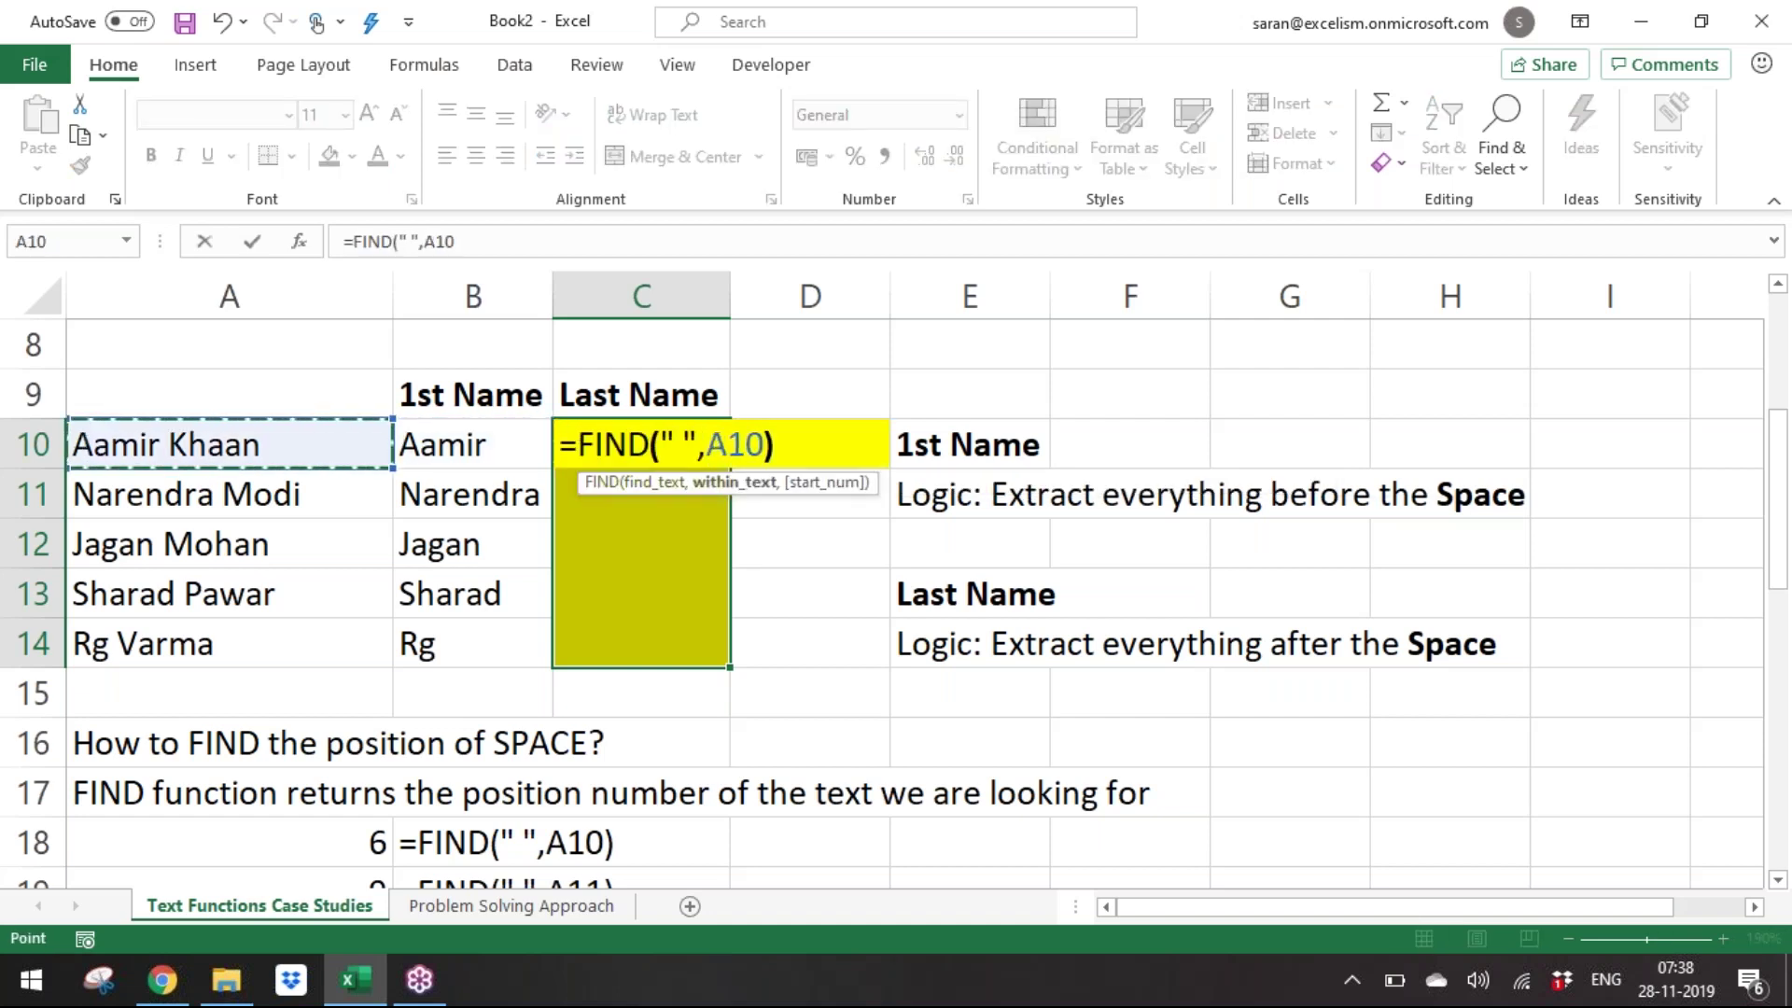
{"action": "key", "text": "ctrl+Return"}
Compare each full name with its space position, then reselect C10:C14.
{"action": "key", "text": "Up"}
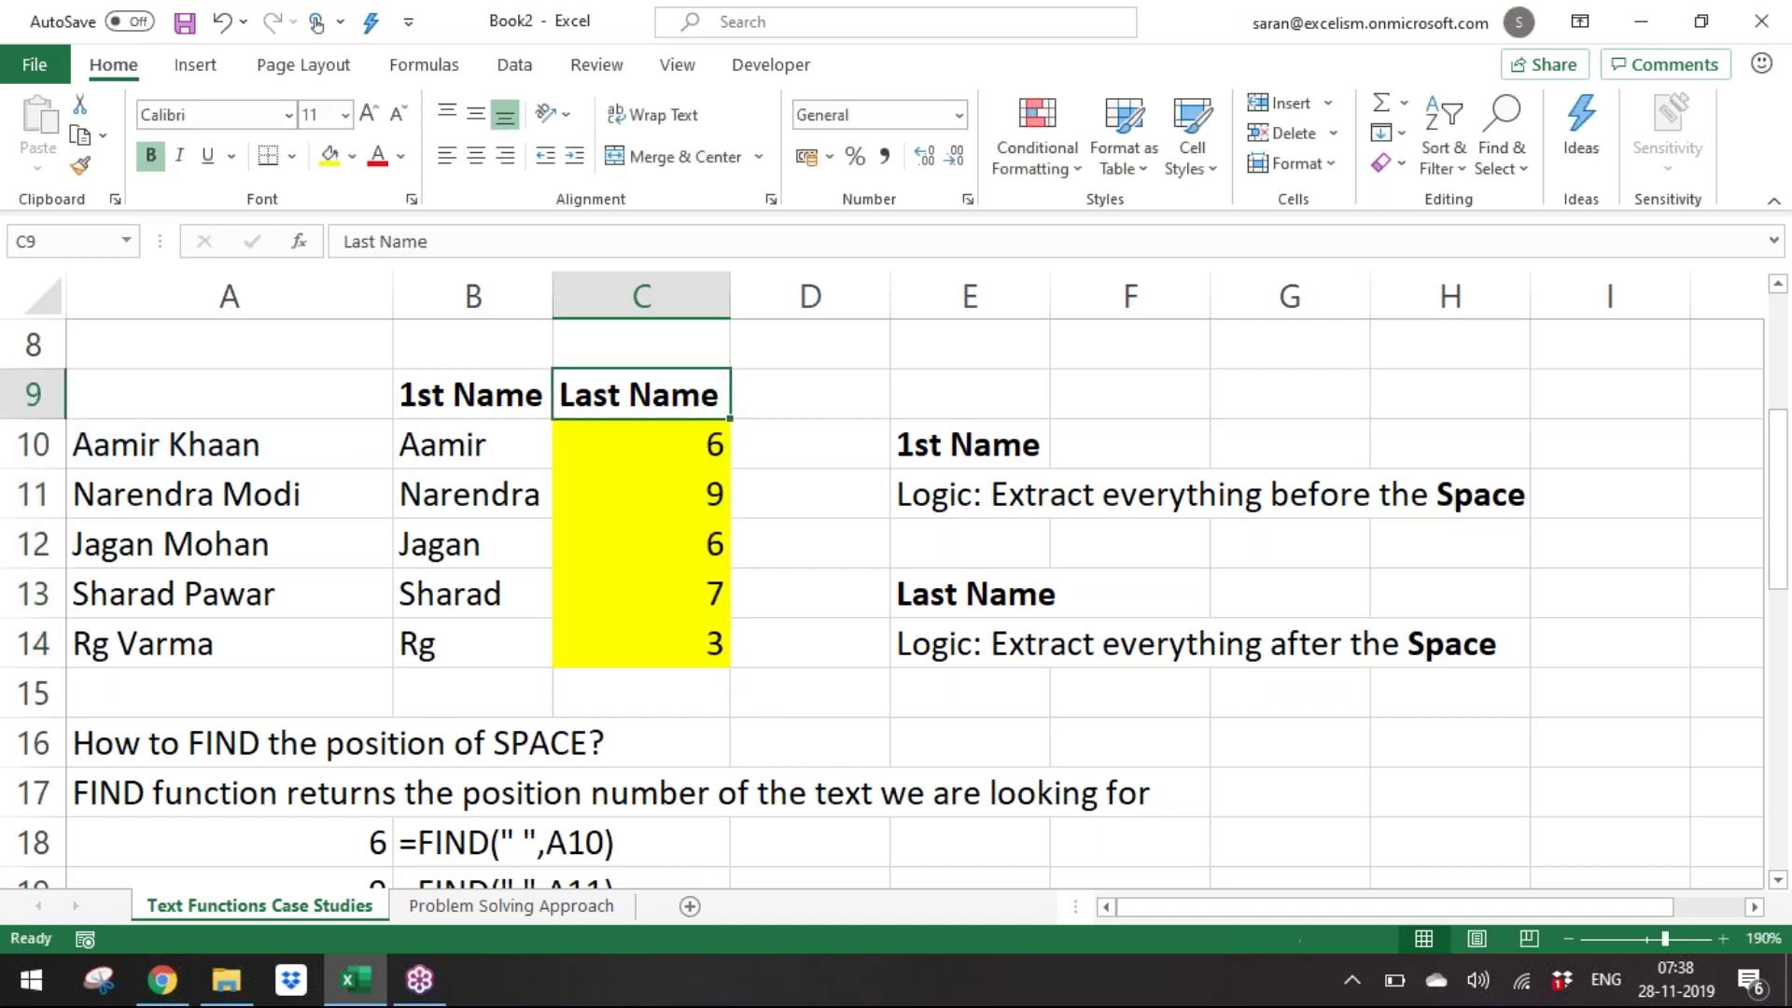
{"action": "key", "text": "Down"}
{"action": "key", "text": "Left"}
{"action": "key", "text": "Left"}
{"action": "key", "text": "Right"}
{"action": "key", "text": "Right"}
{"action": "key", "text": "Left"}
{"action": "key", "text": "Left"}
{"action": "key", "text": "Right"}
{"action": "key", "text": "Right"}
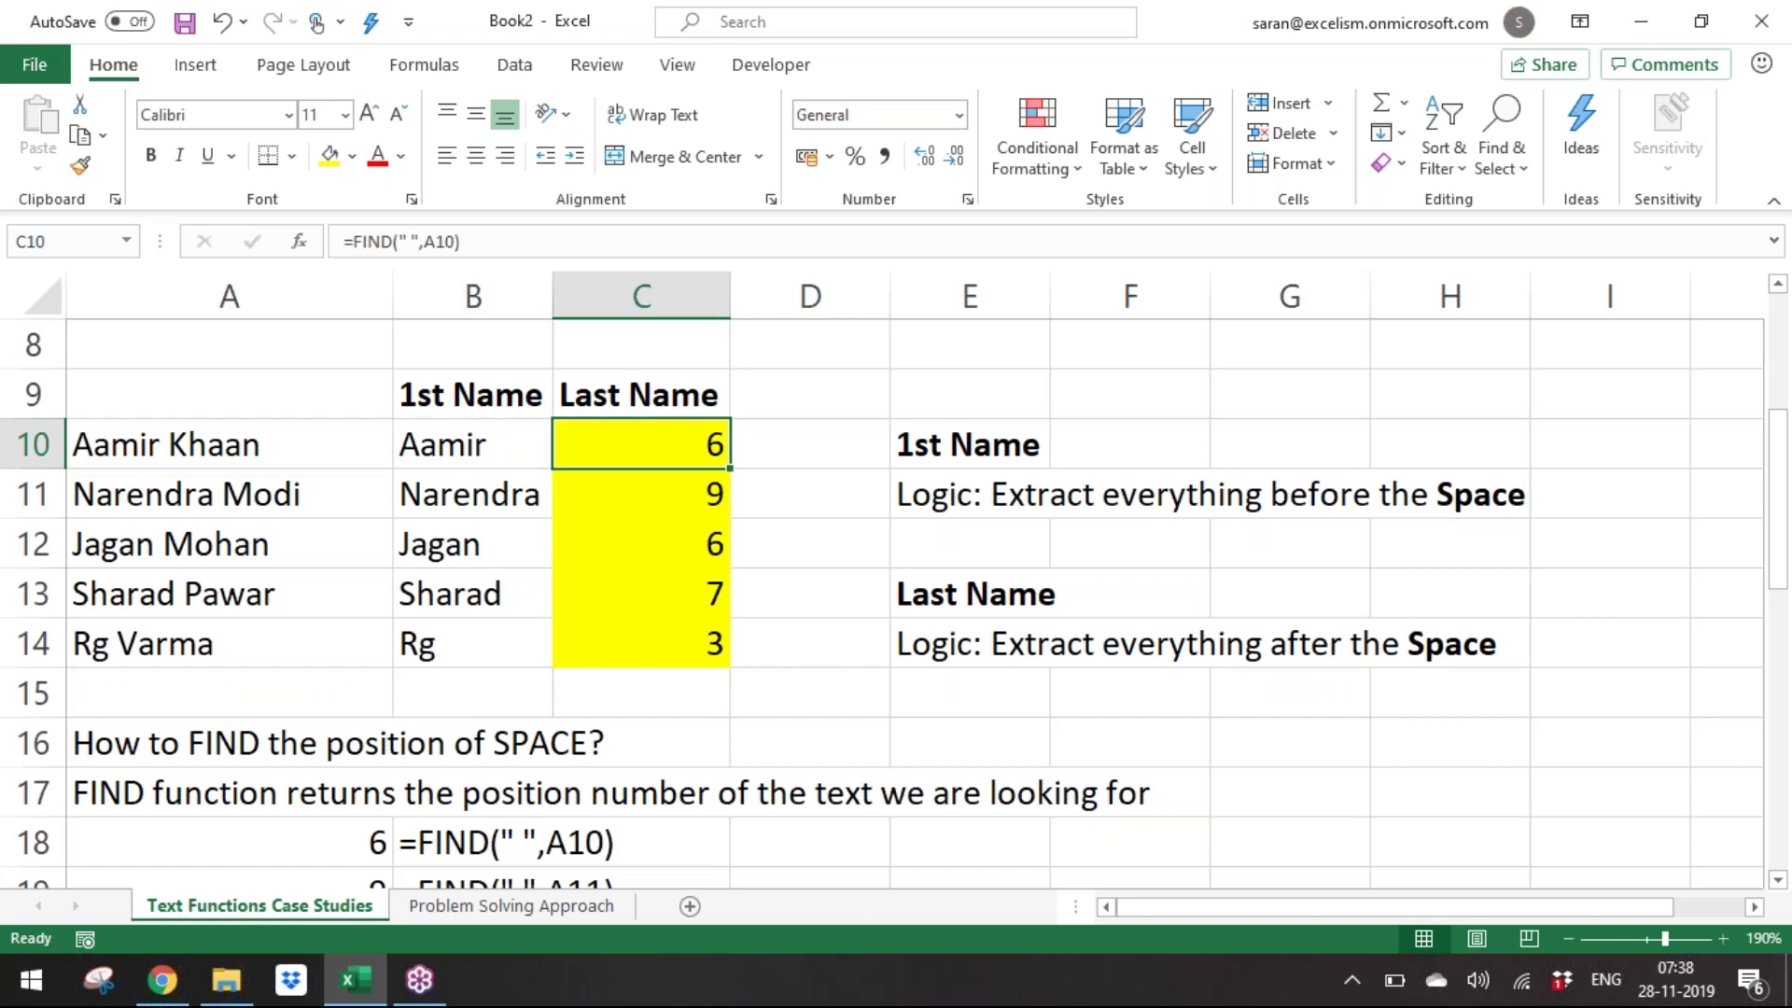
{"action": "key", "text": "Down"}
{"action": "key", "text": "Down"}
{"action": "key", "text": "Down"}
{"action": "key", "text": "Down"}
{"action": "key", "text": "Up"}
{"action": "key", "text": "Up"}
{"action": "key", "text": "Up"}
{"action": "key", "text": "Up"}
{"action": "key", "text": "ctrl+shift+Down"}
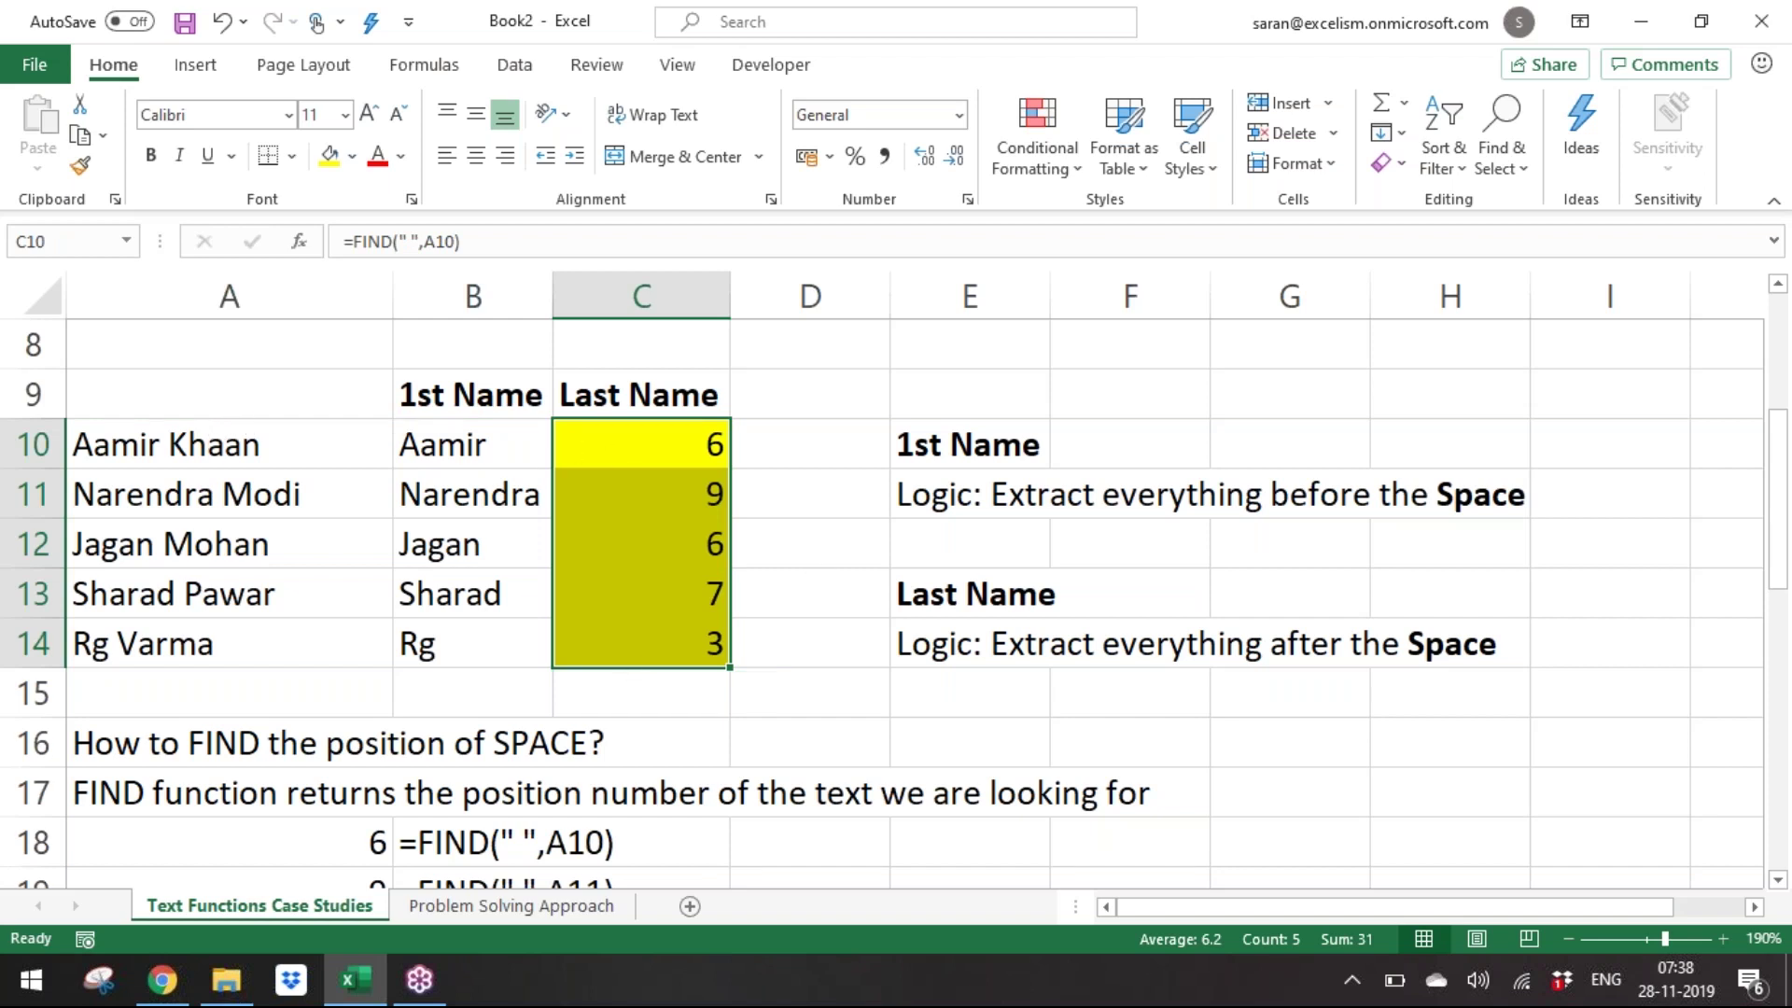
With the pen, mark the space in Aamir Khaan, underline both names, tick Aamir, cross Khaan.
{"action": "left_click", "coordinate": [1779, 367]}
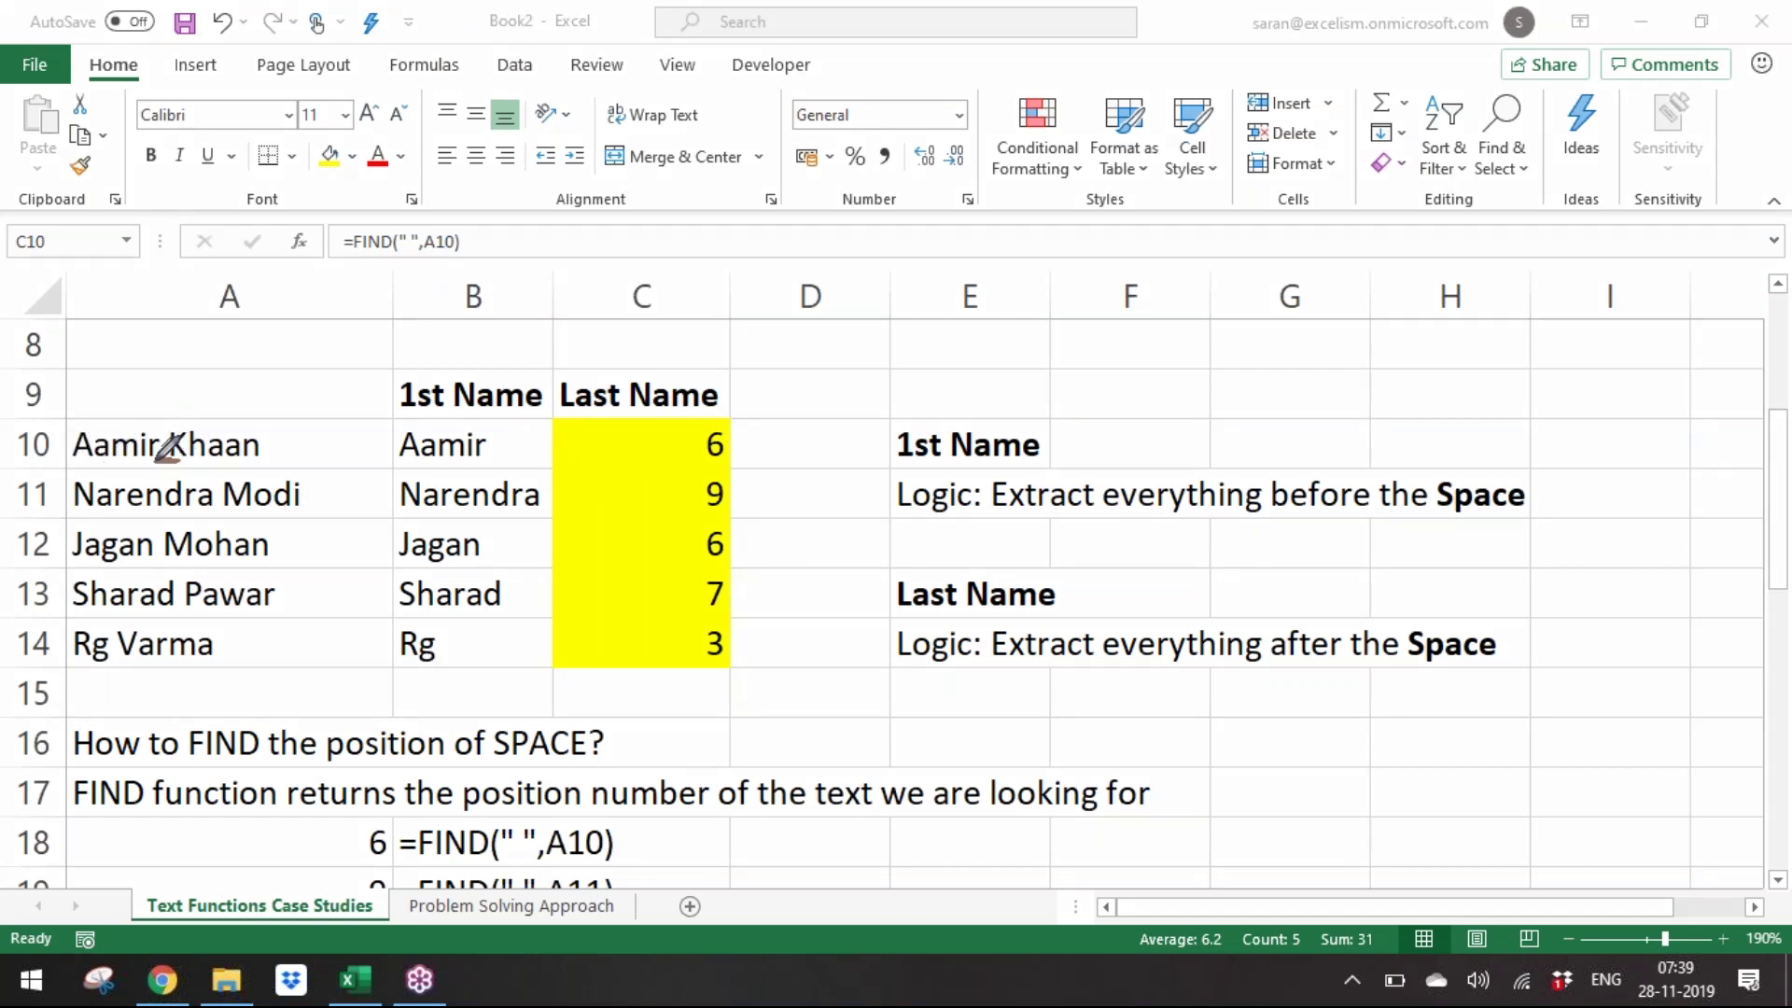
{"action": "left_click_drag", "start_coordinate": [161, 434], "coordinate": [158, 392]}
{"action": "left_click_drag", "start_coordinate": [259, 458], "coordinate": [177, 458]}
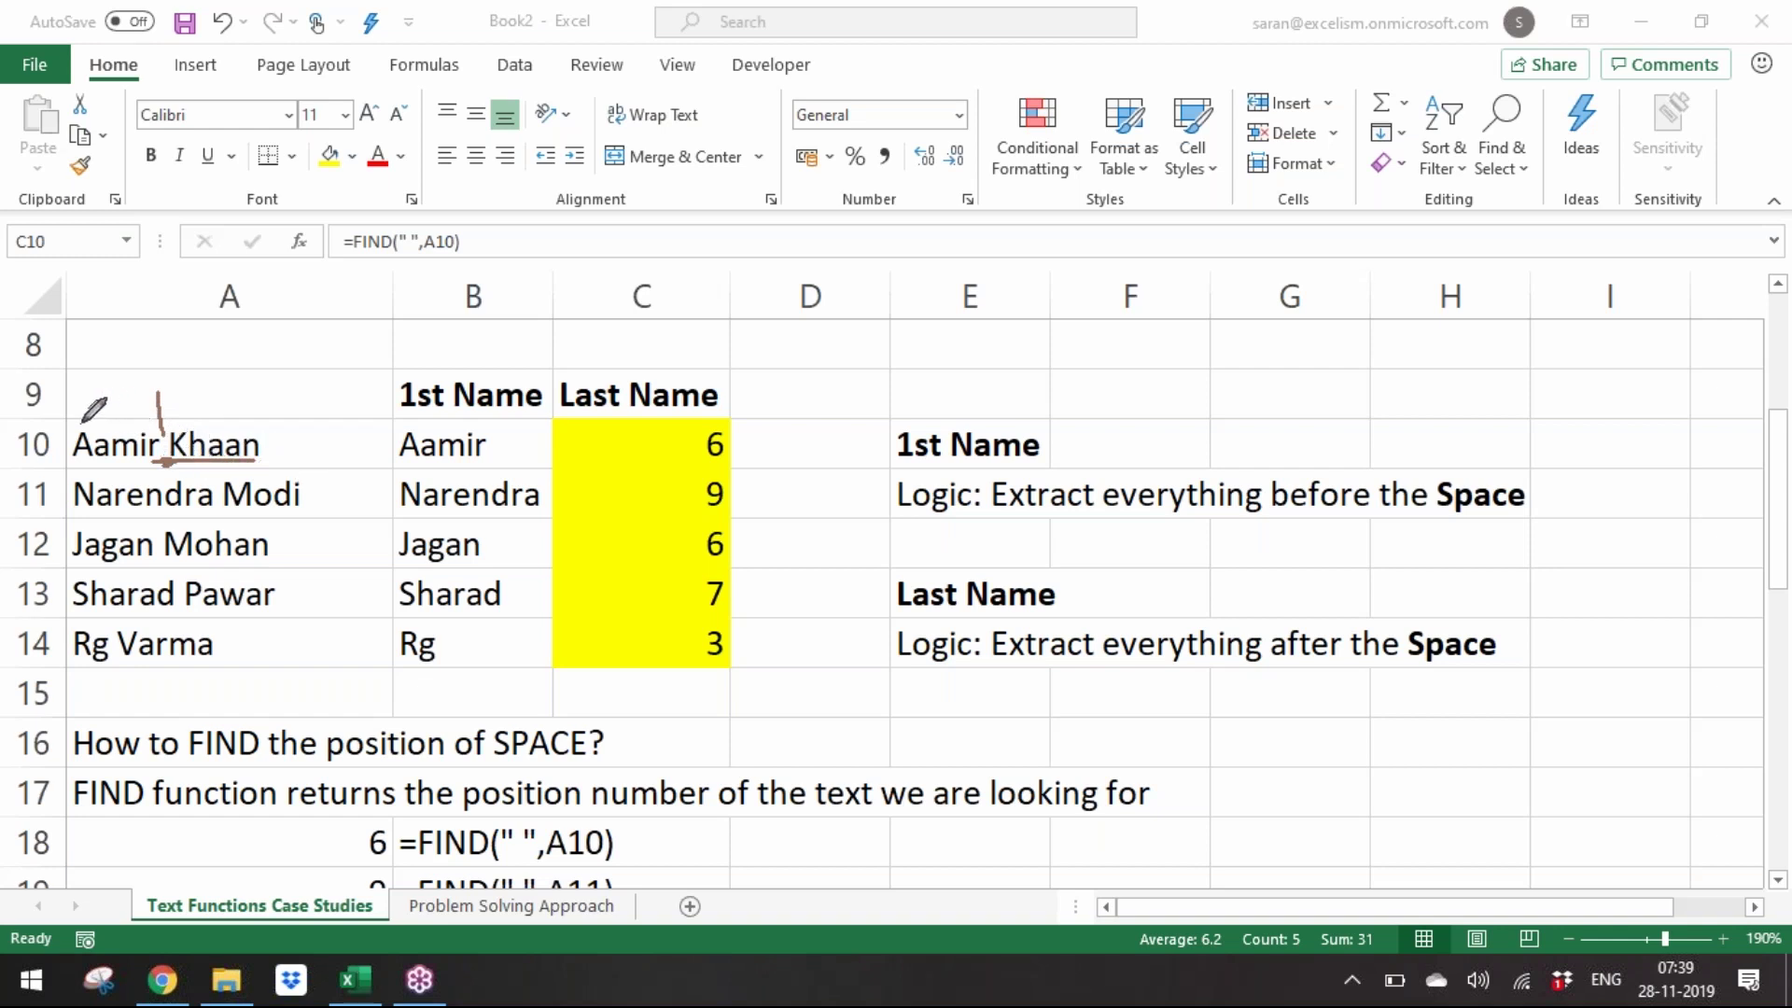
{"action": "left_click_drag", "start_coordinate": [72, 428], "coordinate": [155, 429]}
{"action": "left_click_drag", "start_coordinate": [122, 417], "coordinate": [143, 386]}
{"action": "mouse_move", "coordinate": [200, 465]}
{"action": "left_mouse_down"}
{"action": "mouse_move", "coordinate": [218, 477]}
{"action": "mouse_move", "coordinate": [193, 487]}
{"action": "left_mouse_up"}
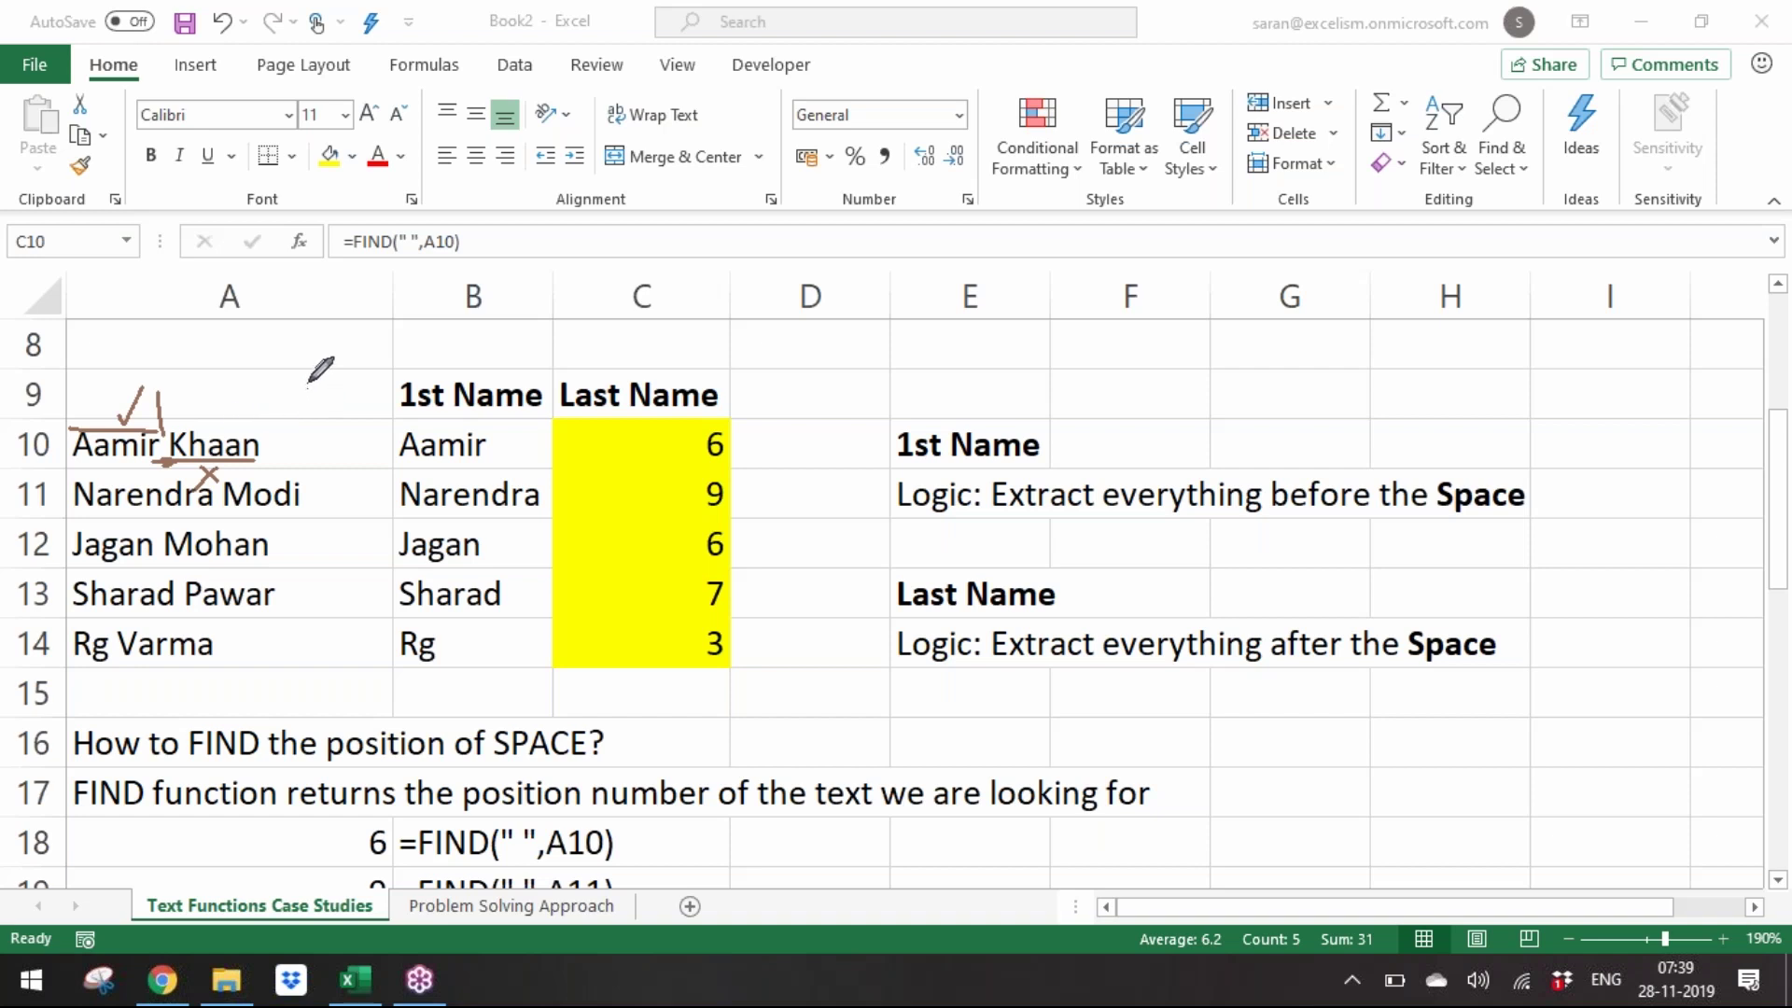
Ink notes illustrating how the name splits at the space, then erase all annotations.
{"action": "mouse_move", "coordinate": [291, 389]}
{"action": "left_mouse_down"}
{"action": "mouse_move", "coordinate": [390, 389]}
{"action": "mouse_move", "coordinate": [364, 384]}
{"action": "mouse_move", "coordinate": [377, 370]}
{"action": "mouse_move", "coordinate": [377, 386]}
{"action": "mouse_move", "coordinate": [322, 378]}
{"action": "left_mouse_up"}
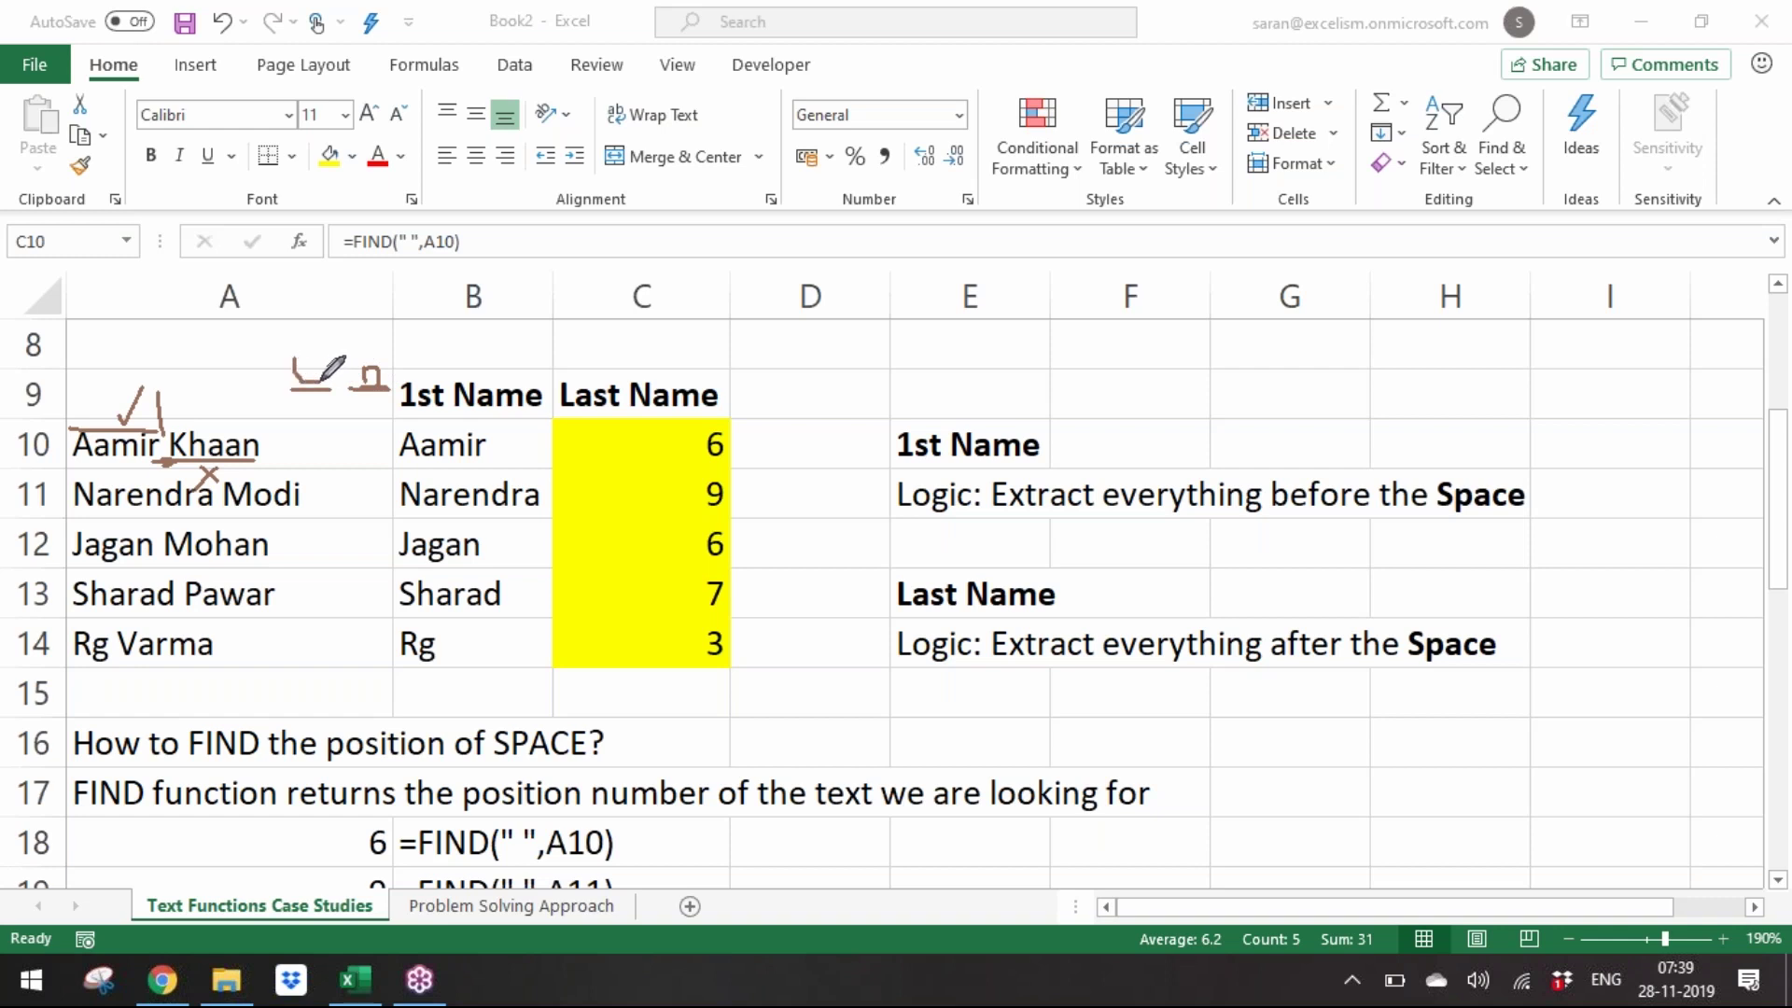
{"action": "mouse_move", "coordinate": [380, 355]}
{"action": "left_mouse_down"}
{"action": "mouse_move", "coordinate": [340, 356]}
{"action": "mouse_move", "coordinate": [366, 408]}
{"action": "mouse_move", "coordinate": [393, 378]}
{"action": "mouse_move", "coordinate": [379, 352]}
{"action": "mouse_move", "coordinate": [315, 400]}
{"action": "mouse_move", "coordinate": [342, 367]}
{"action": "left_mouse_up"}
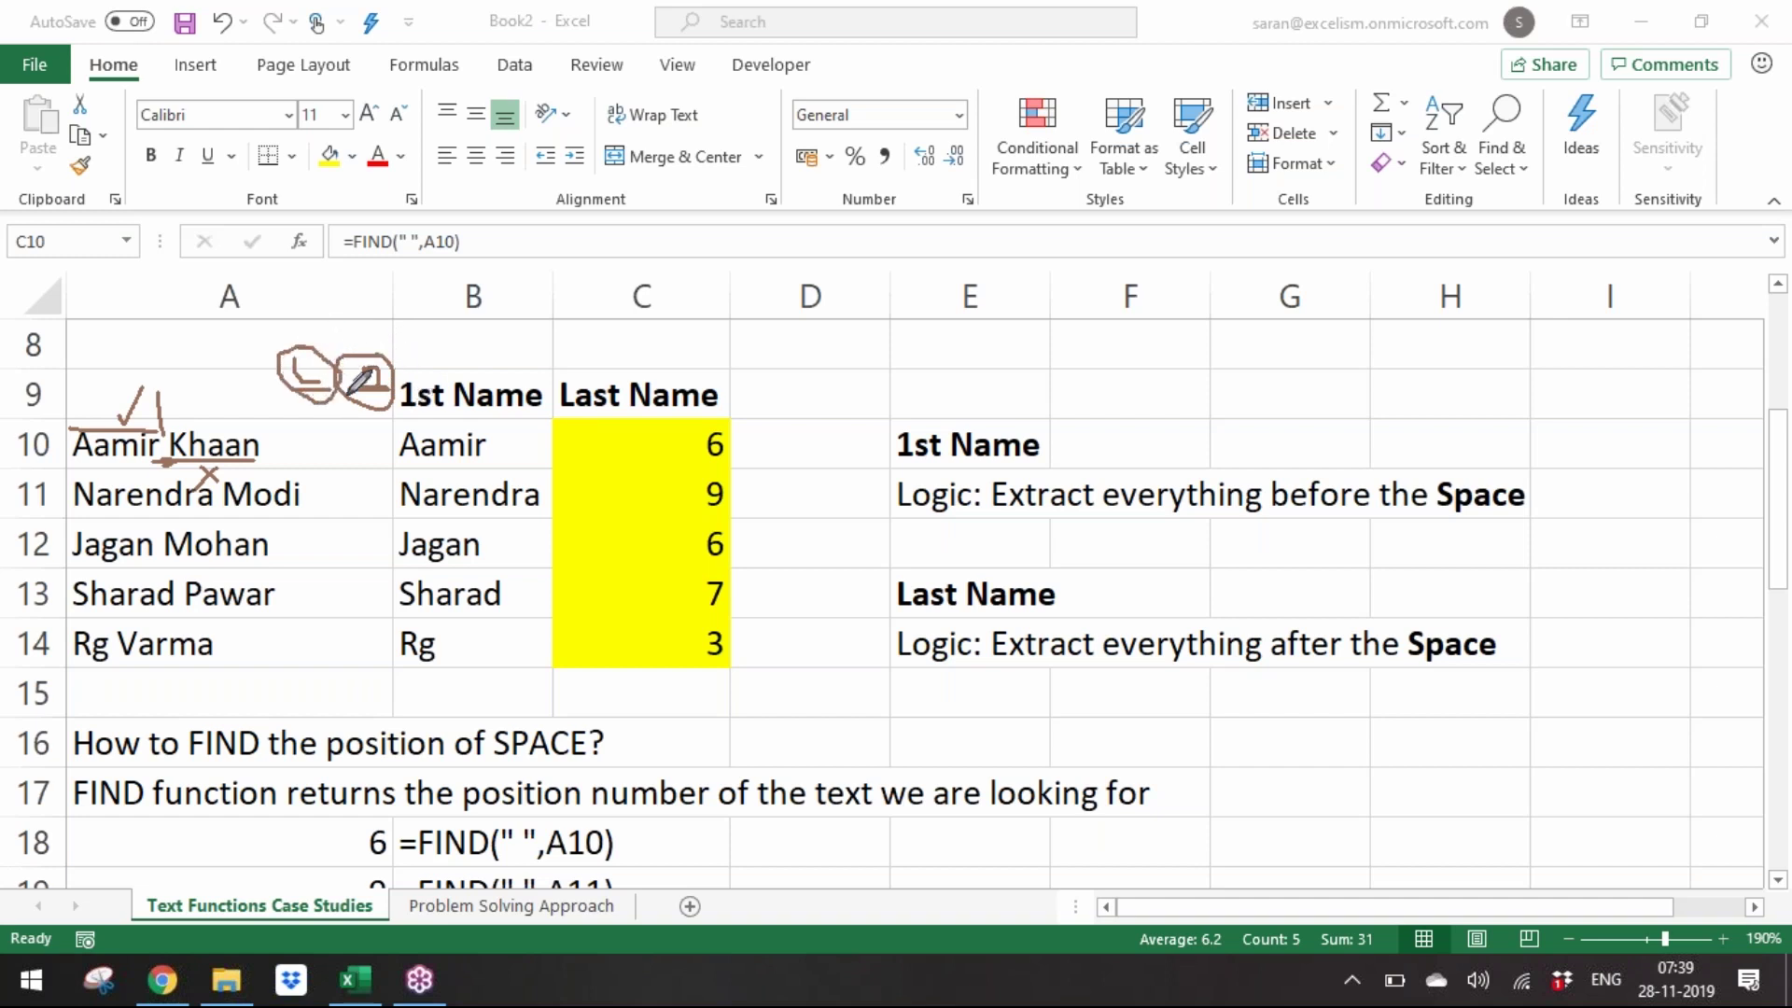
{"action": "mouse_move", "coordinate": [319, 431]}
{"action": "left_mouse_down"}
{"action": "mouse_move", "coordinate": [318, 458]}
{"action": "mouse_move", "coordinate": [359, 478]}
{"action": "left_mouse_up"}
{"action": "mouse_move", "coordinate": [358, 421]}
{"action": "left_mouse_down"}
{"action": "mouse_move", "coordinate": [383, 399]}
{"action": "mouse_move", "coordinate": [336, 407]}
{"action": "left_mouse_up"}
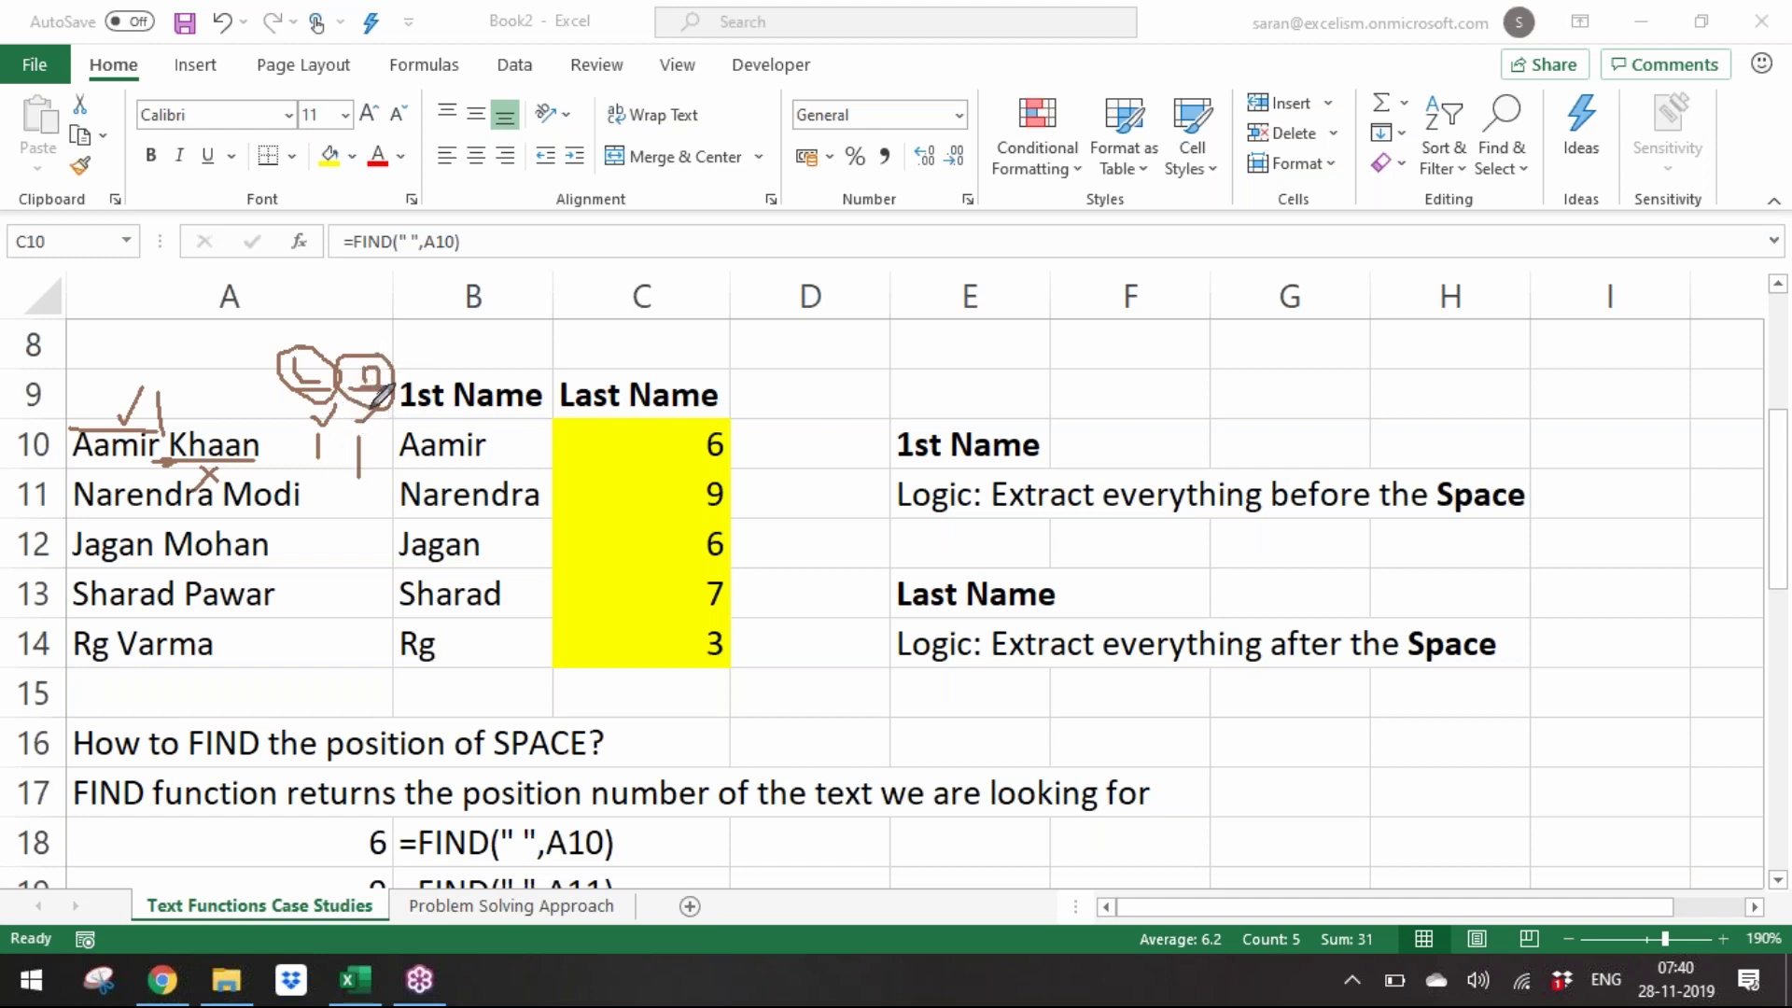
{"action": "mouse_move", "coordinate": [319, 401]}
{"action": "left_mouse_down"}
{"action": "mouse_move", "coordinate": [313, 460]}
{"action": "mouse_move", "coordinate": [383, 455]}
{"action": "mouse_move", "coordinate": [368, 398]}
{"action": "mouse_move", "coordinate": [323, 446]}
{"action": "mouse_move", "coordinate": [389, 384]}
{"action": "left_mouse_up"}
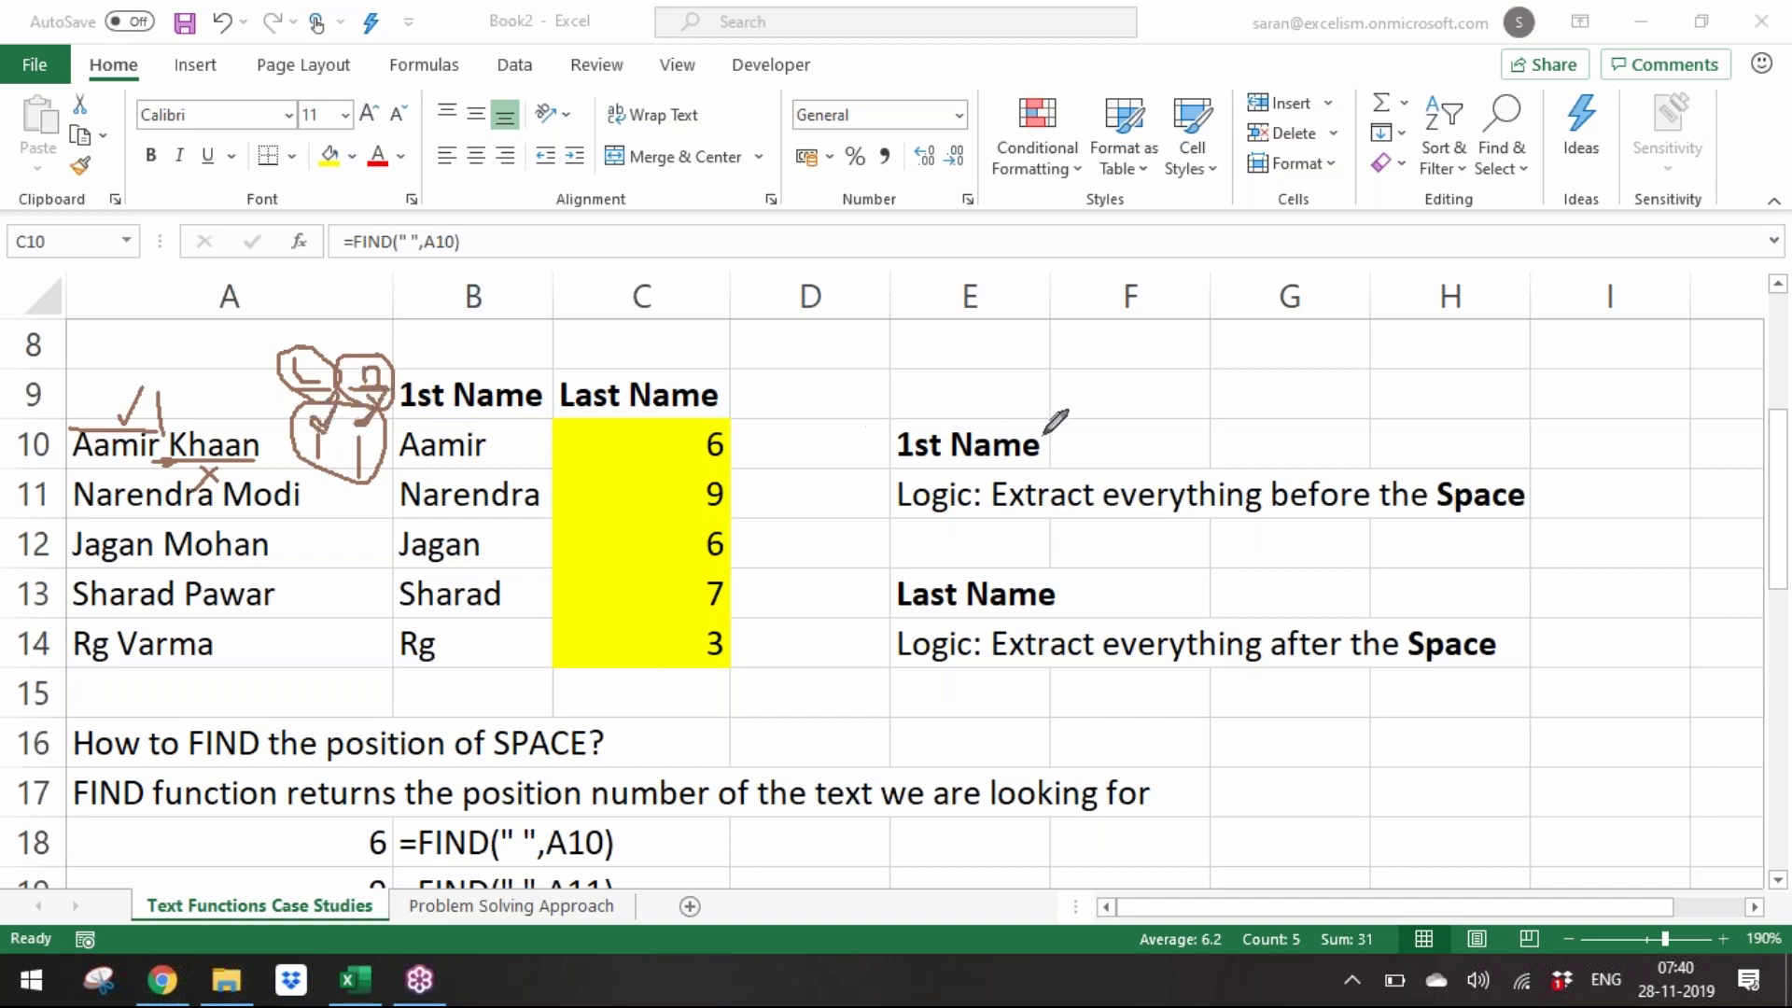
{"action": "mouse_move", "coordinate": [1135, 388]}
{"action": "left_mouse_down"}
{"action": "mouse_move", "coordinate": [1269, 385]}
{"action": "mouse_move", "coordinate": [1271, 409]}
{"action": "left_mouse_up"}
{"action": "left_click_drag", "start_coordinate": [1138, 360], "coordinate": [1178, 328]}
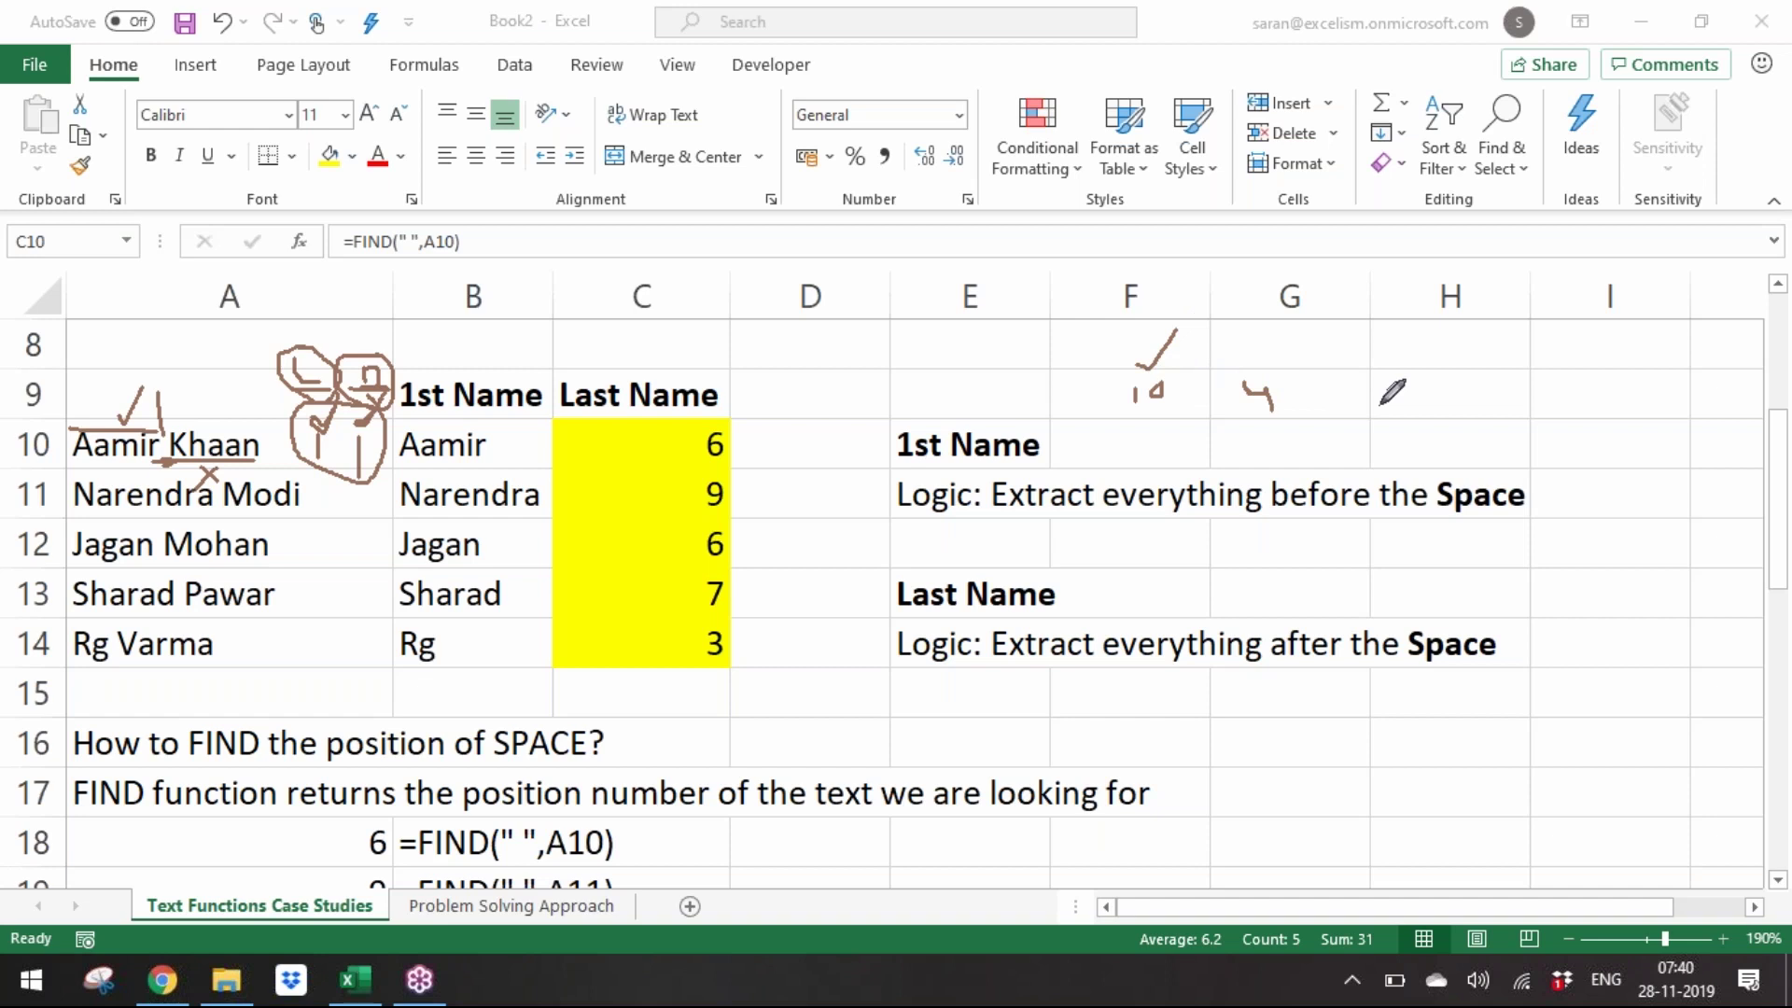
{"action": "mouse_move", "coordinate": [1391, 394]}
{"action": "left_mouse_down"}
{"action": "mouse_move", "coordinate": [1283, 353]}
{"action": "mouse_move", "coordinate": [1107, 364]}
{"action": "mouse_move", "coordinate": [1306, 434]}
{"action": "mouse_move", "coordinate": [1444, 381]}
{"action": "mouse_move", "coordinate": [1452, 406]}
{"action": "mouse_move", "coordinate": [1475, 367]}
{"action": "mouse_move", "coordinate": [1519, 400]}
{"action": "mouse_move", "coordinate": [1545, 360]}
{"action": "mouse_move", "coordinate": [1585, 351]}
{"action": "mouse_move", "coordinate": [1634, 355]}
{"action": "mouse_move", "coordinate": [1645, 380]}
{"action": "left_mouse_up"}
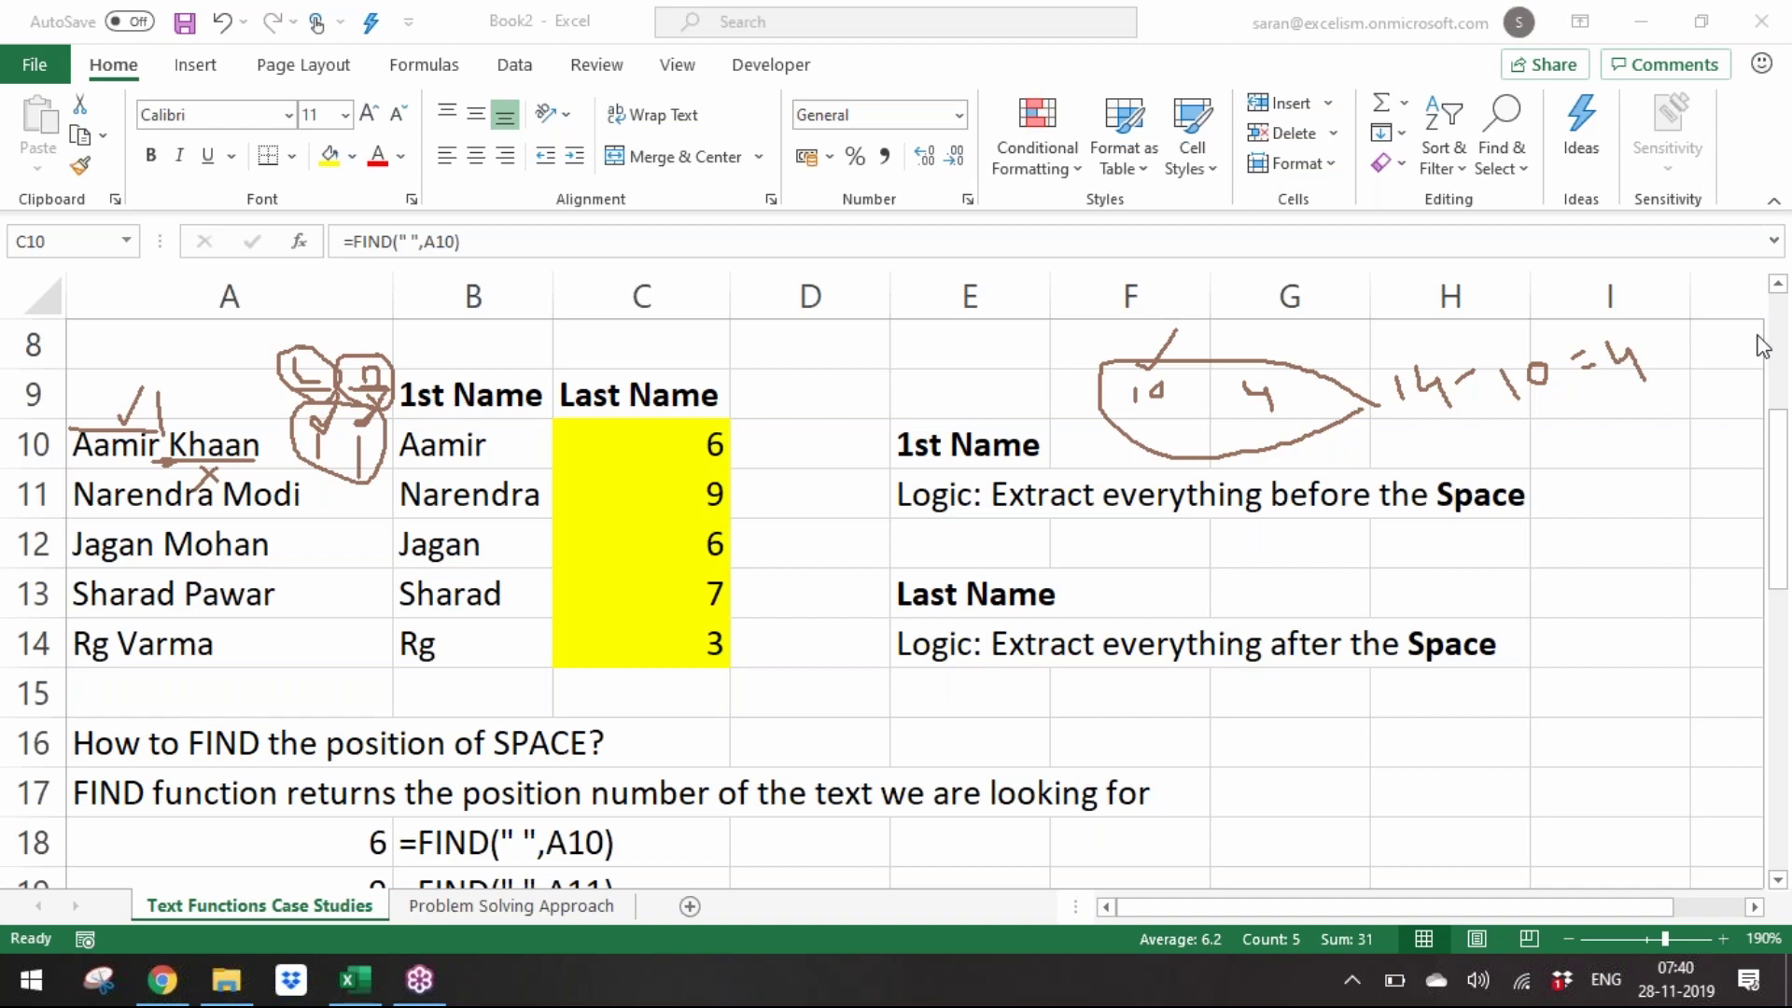
{"action": "left_click", "coordinate": [1744, 555]}
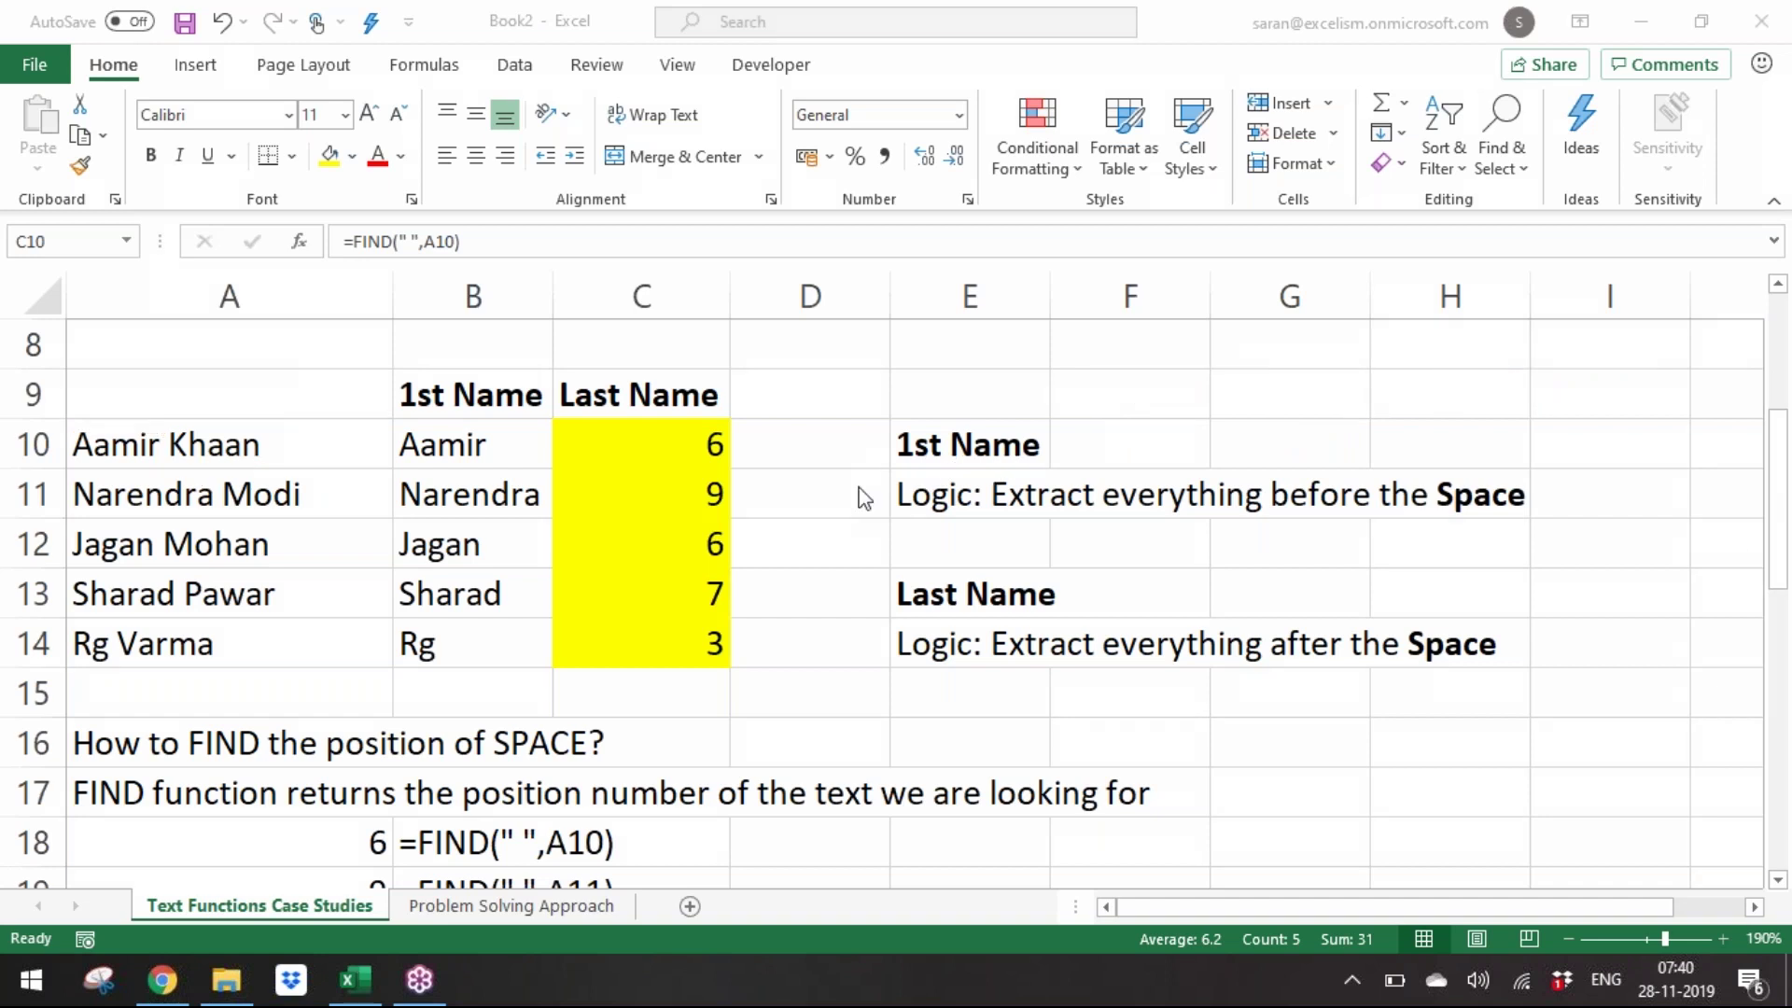
{"action": "key", "text": "Escape"}
Fill C10:C14 with =LEN(A10) to get each full name's length.
{"action": "type", "text": "="}
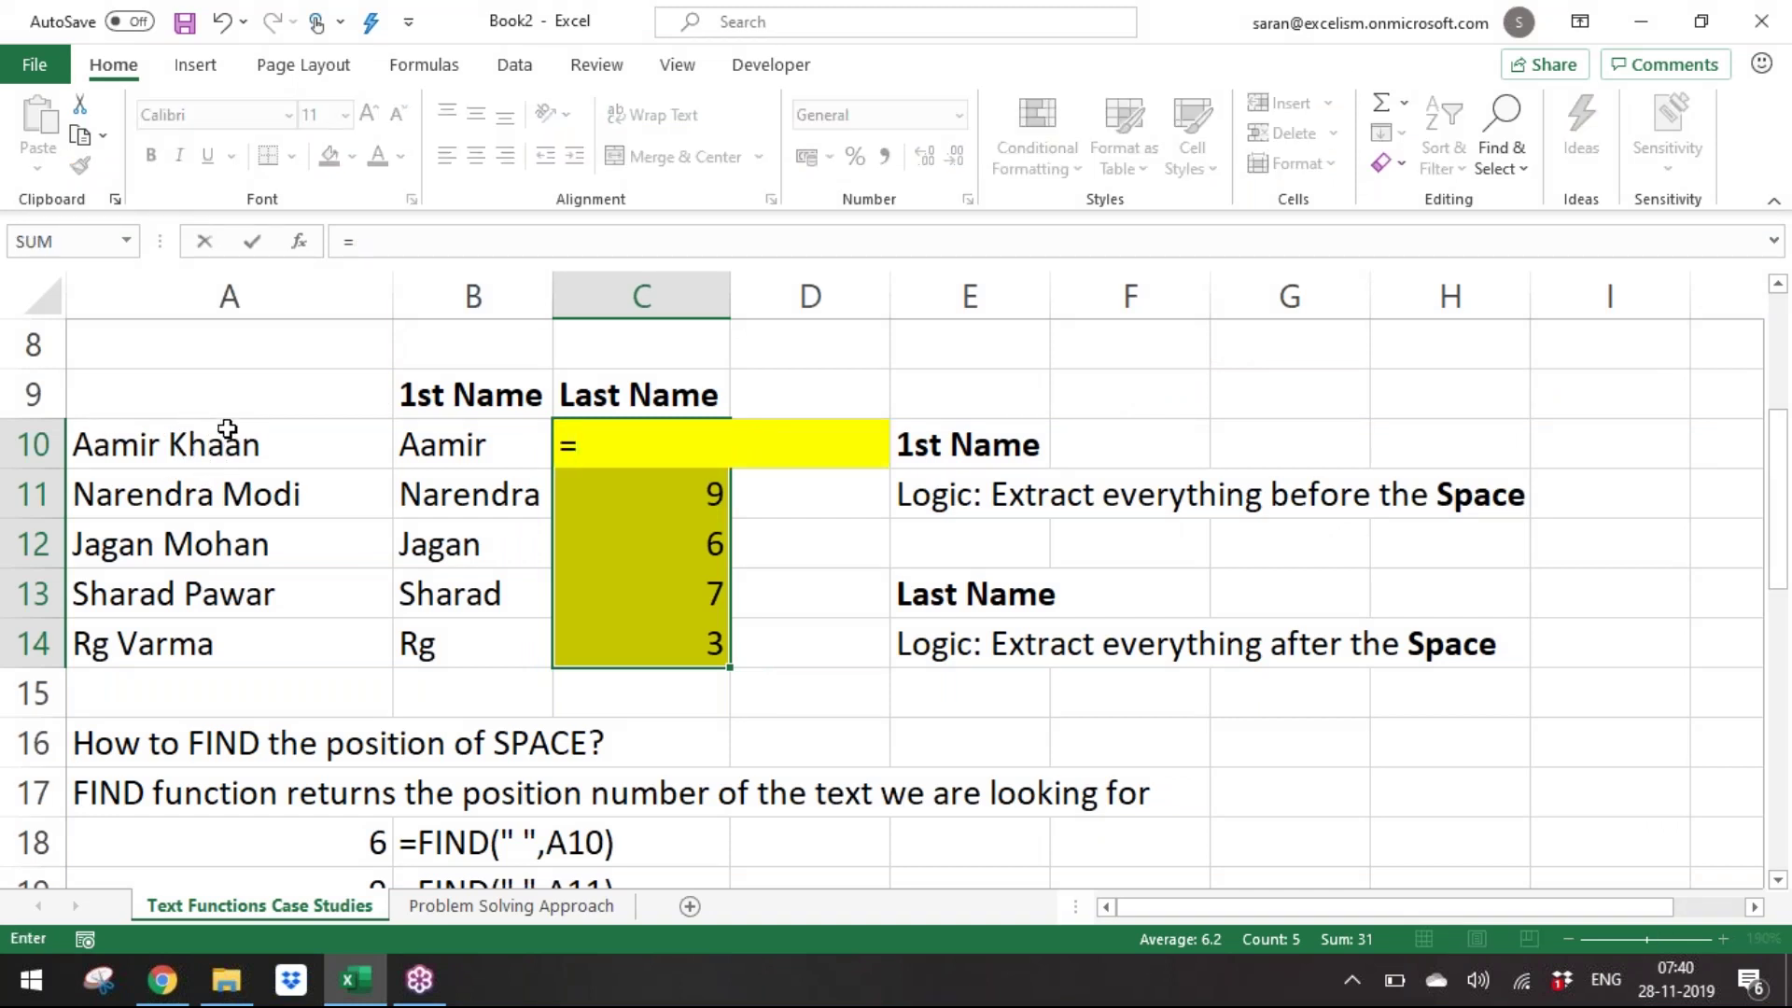
{"action": "type", "text": "LEN("}
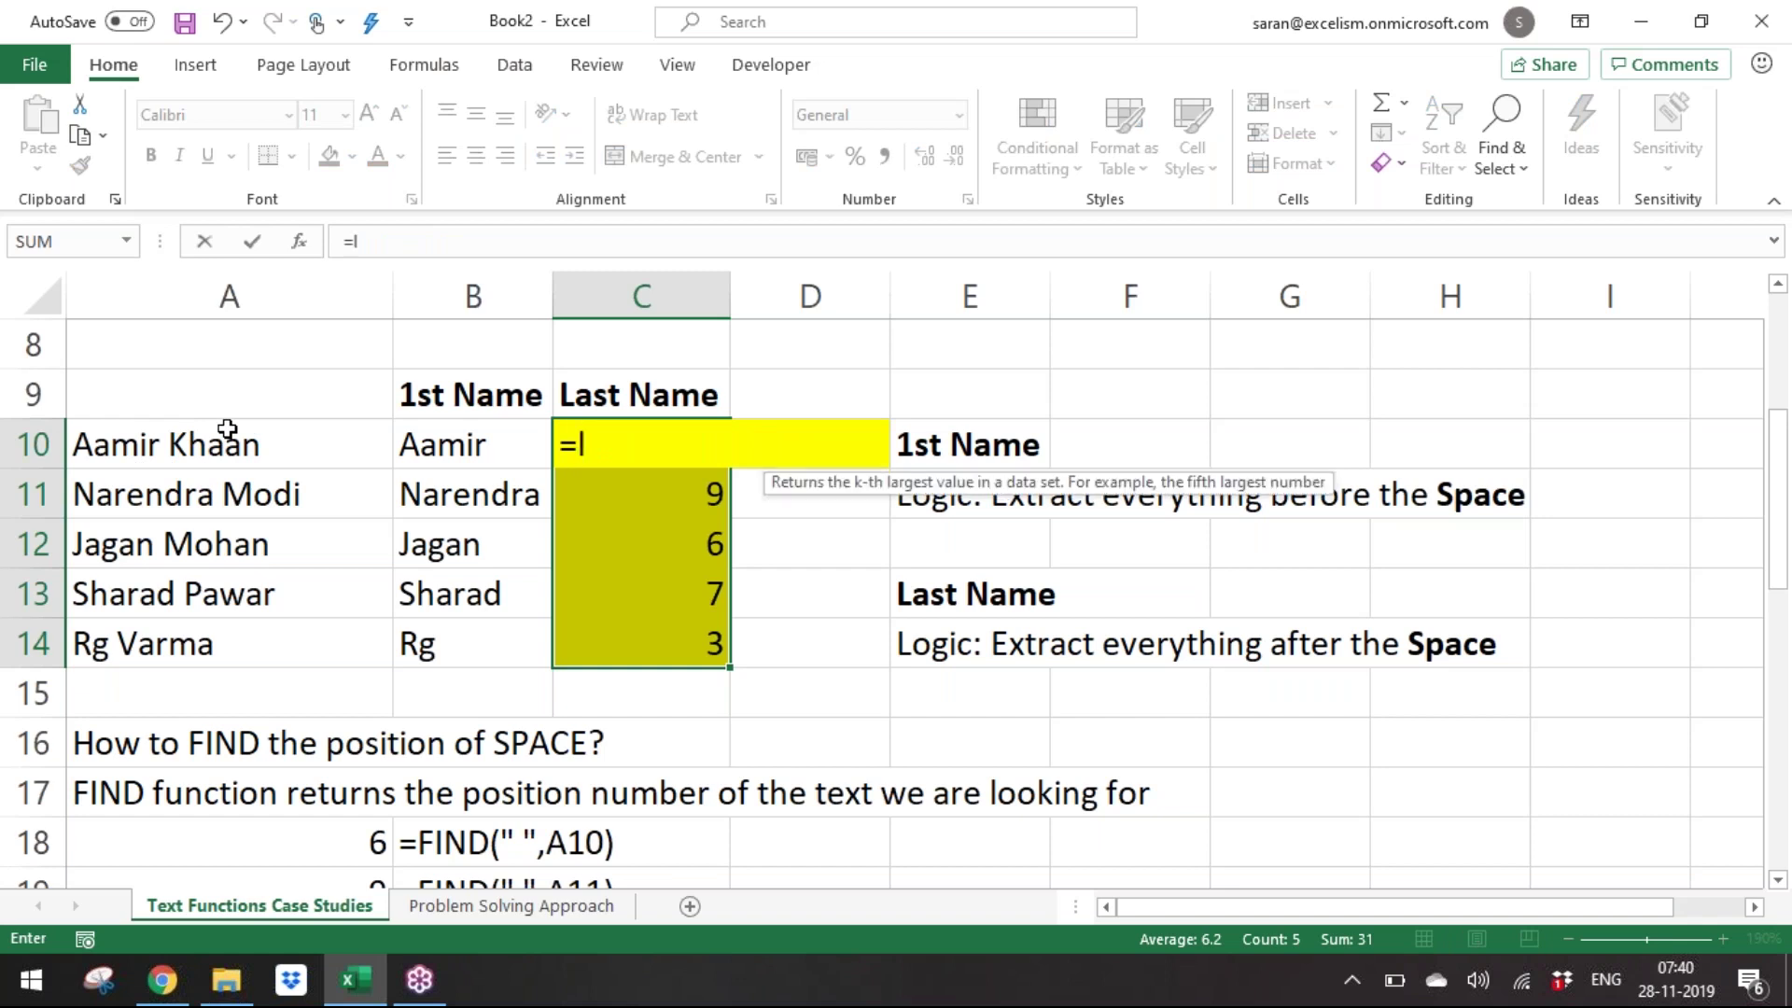
{"action": "left_click", "coordinate": [227, 430]}
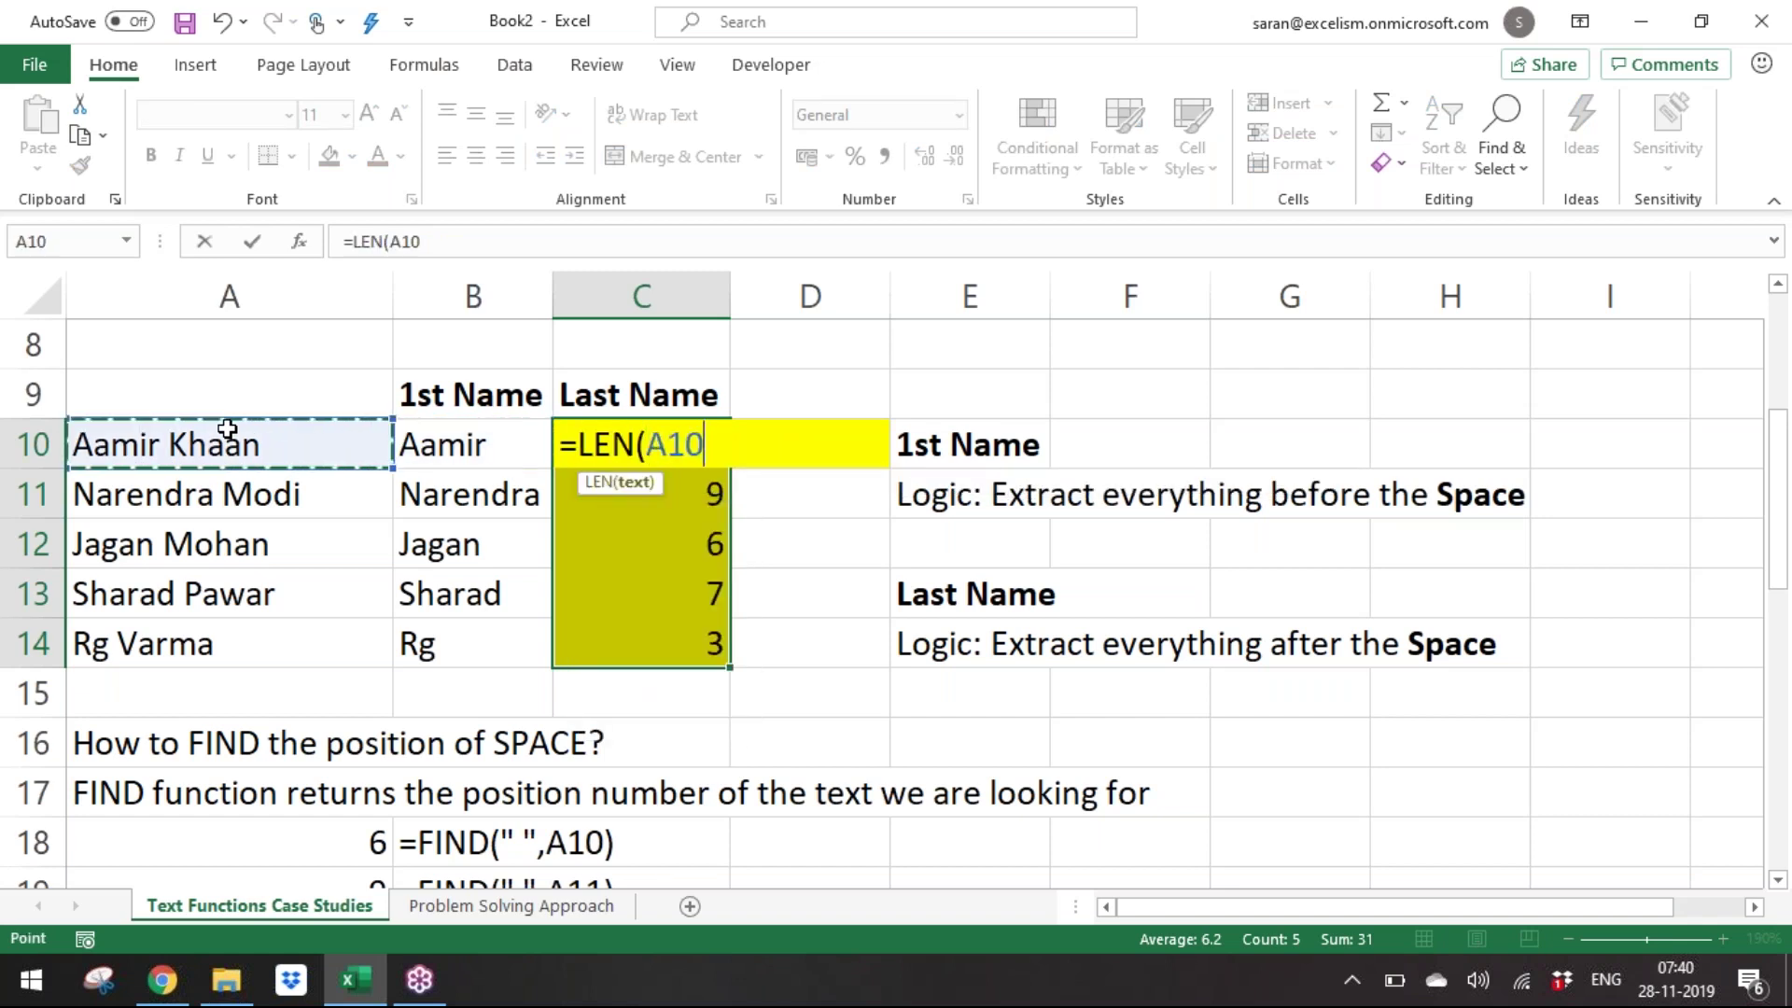
{"action": "type", "text": ")"}
{"action": "key", "text": "ctrl+Return"}
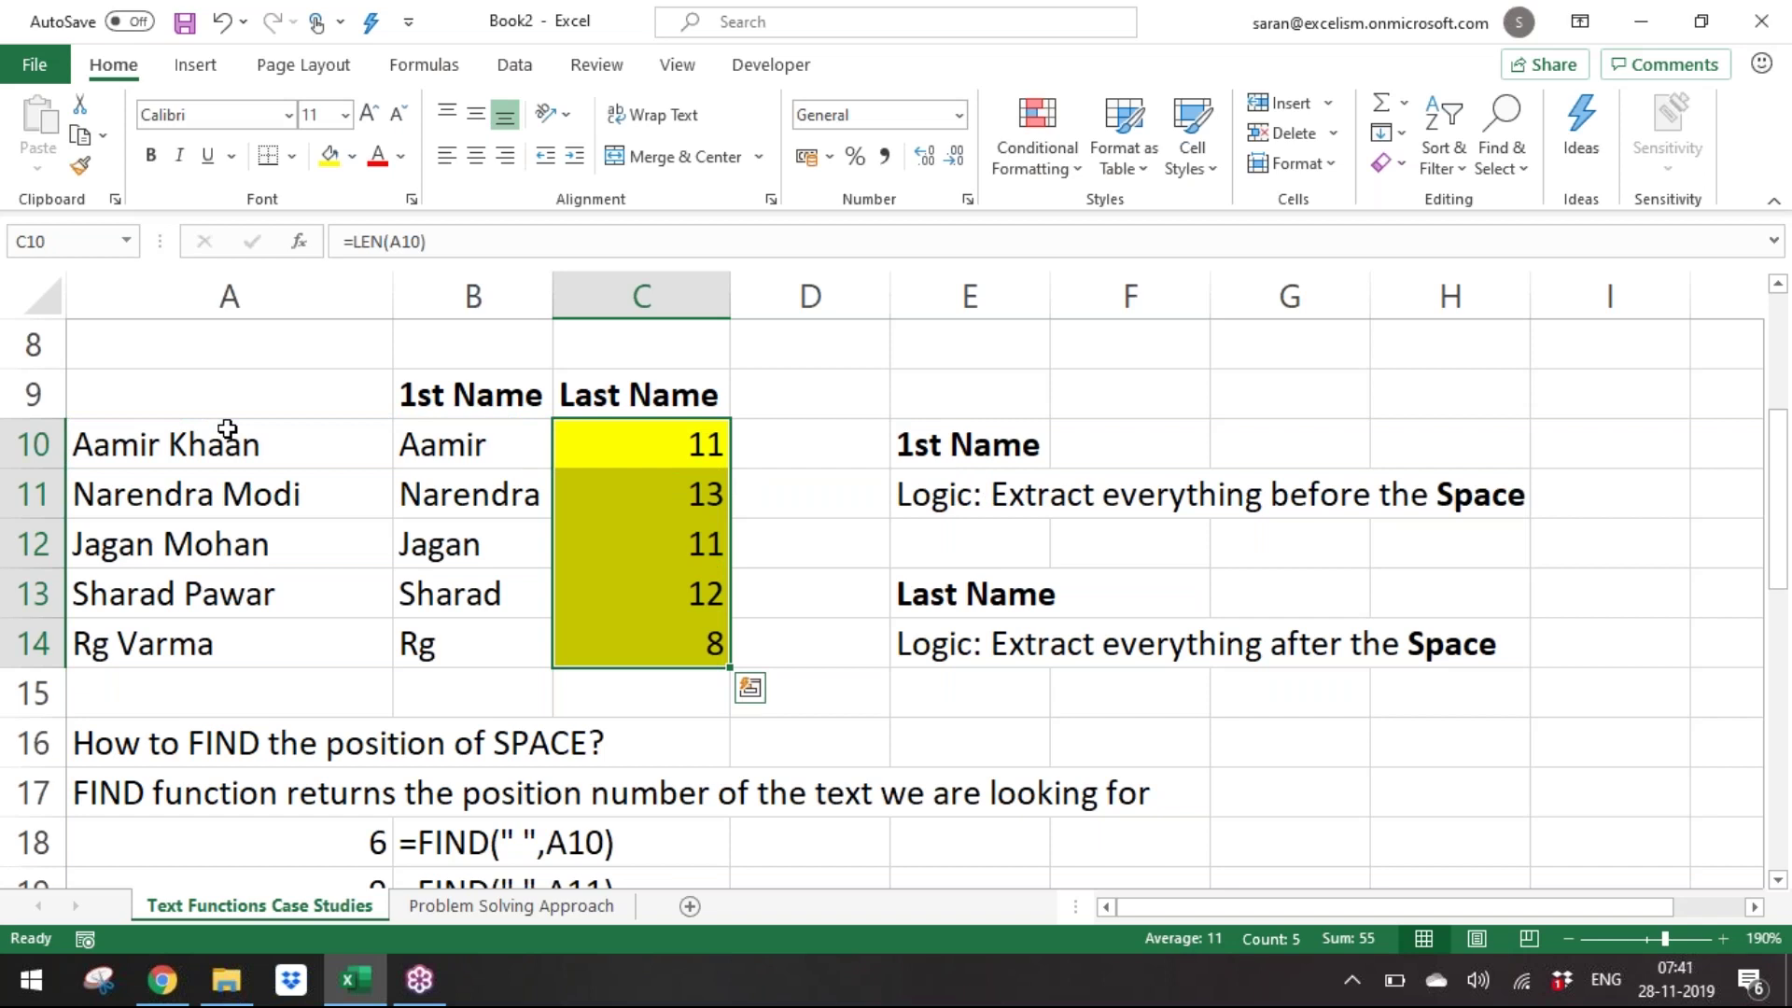
Extend the formula to =LEN(A10)-FIND(" ",A10) in all five rows.
{"action": "key", "text": "F2"}
{"action": "type", "text": "-f"}
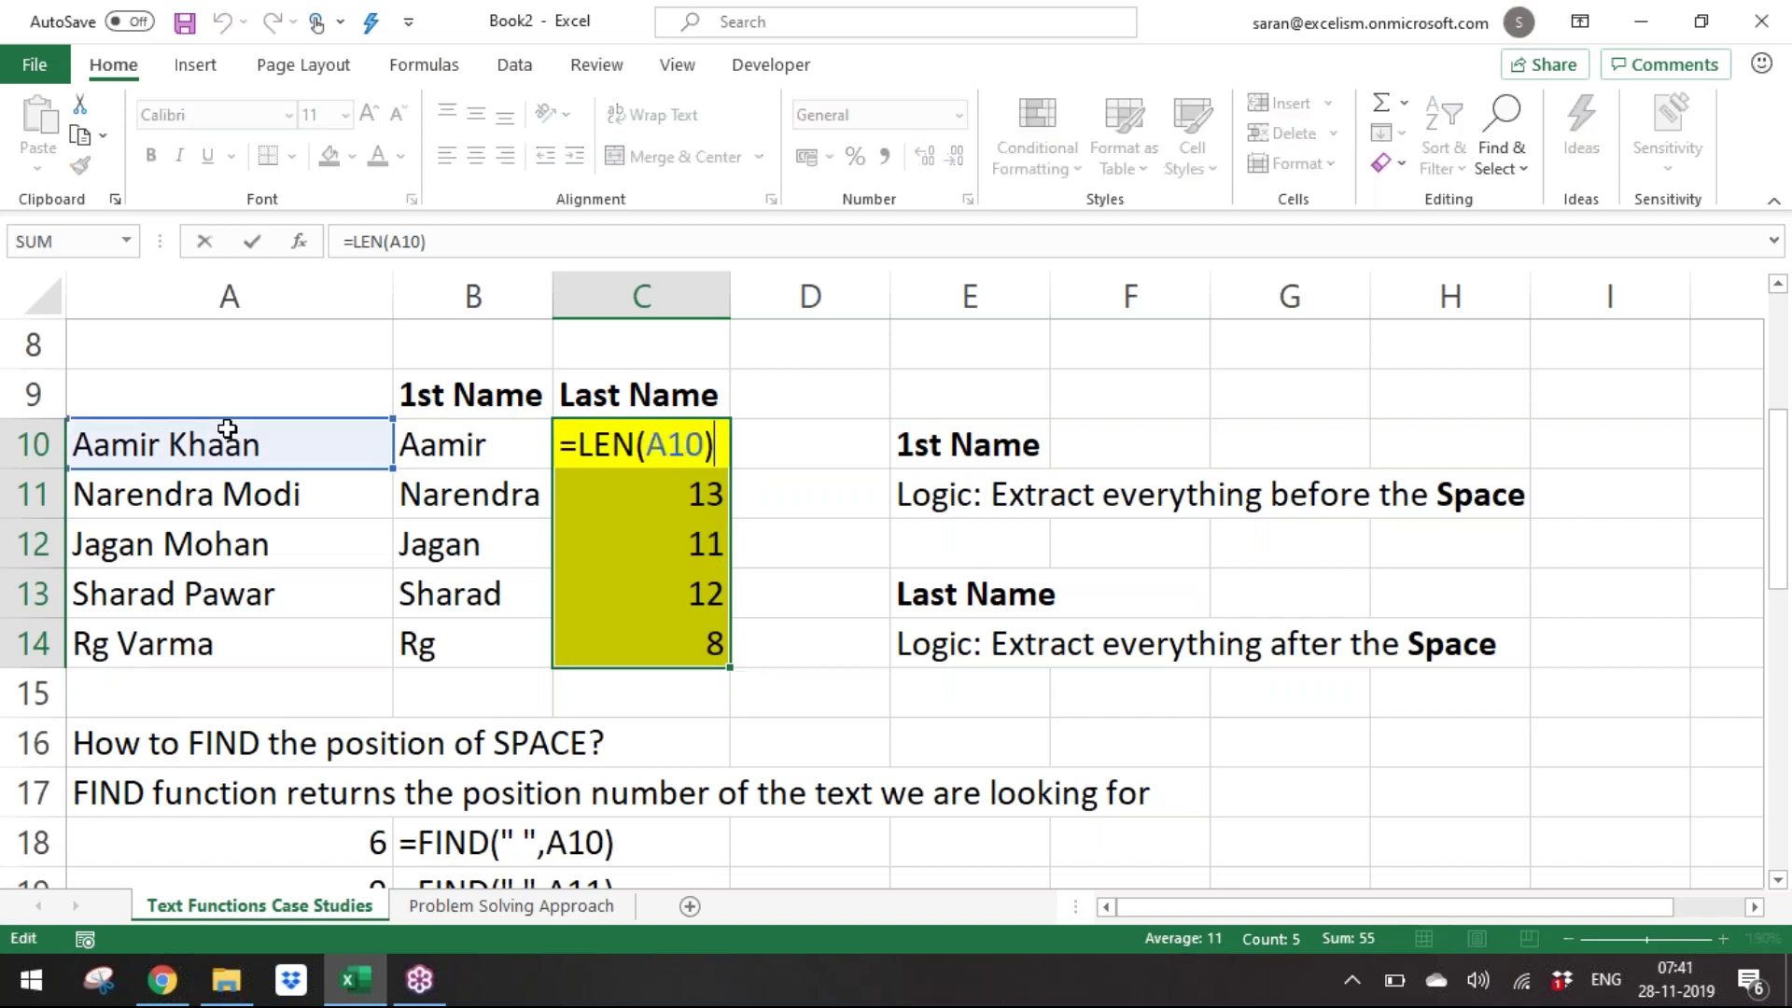
{"action": "type", "text": "in"}
{"action": "key", "text": "Tab"}
{"action": "type", "text": "\" \","}
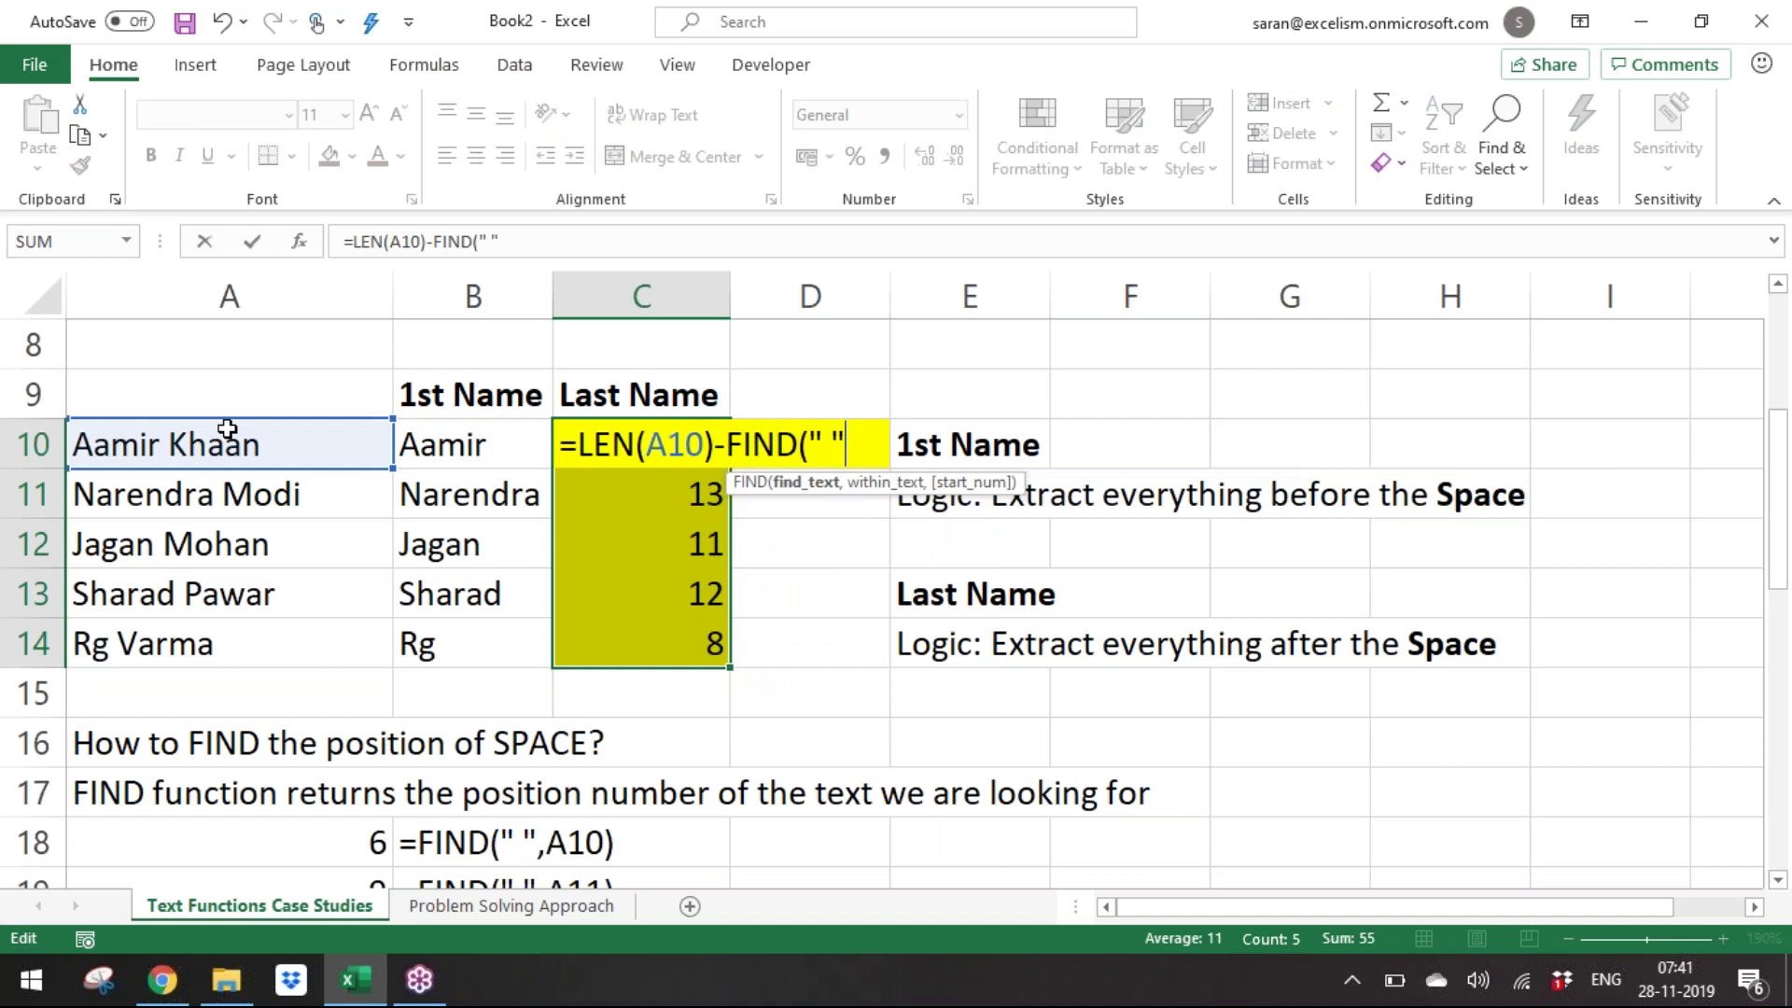
{"action": "key", "text": "Left"}
{"action": "key", "text": "Right"}
{"action": "key", "text": "Left"}
{"action": "key", "text": "Left"}
{"action": "type", "text": ")"}
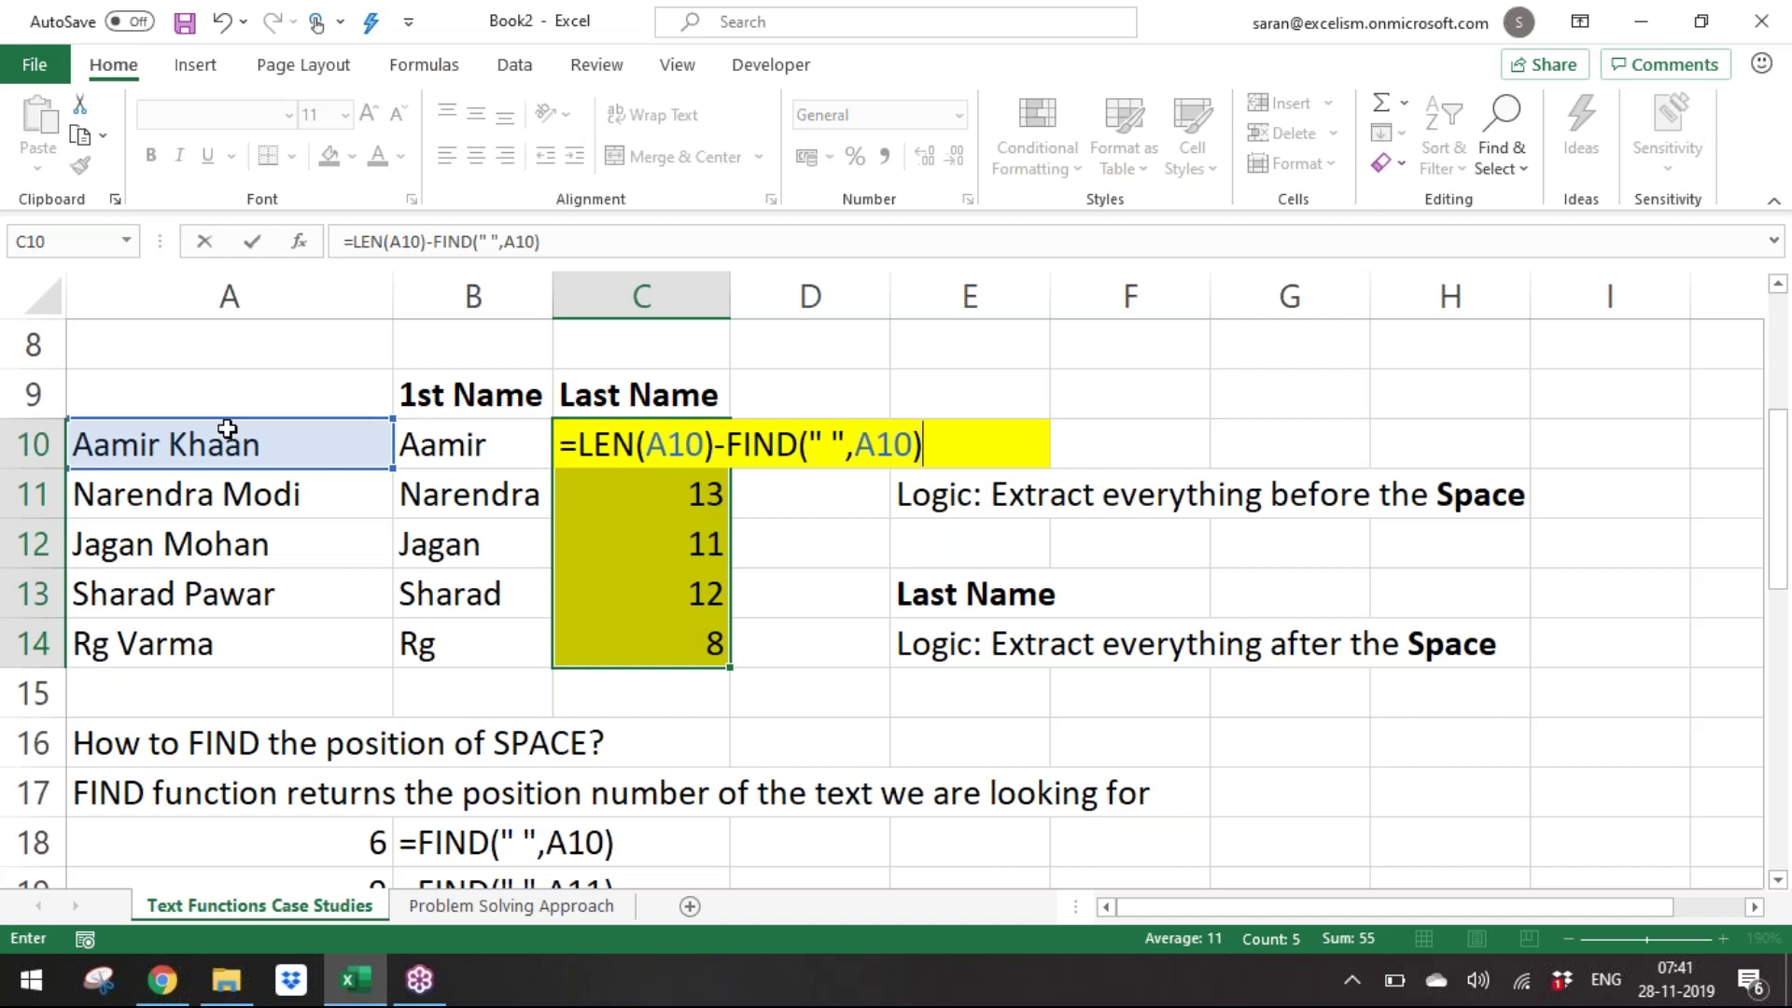
{"action": "key", "text": "ctrl+Return"}
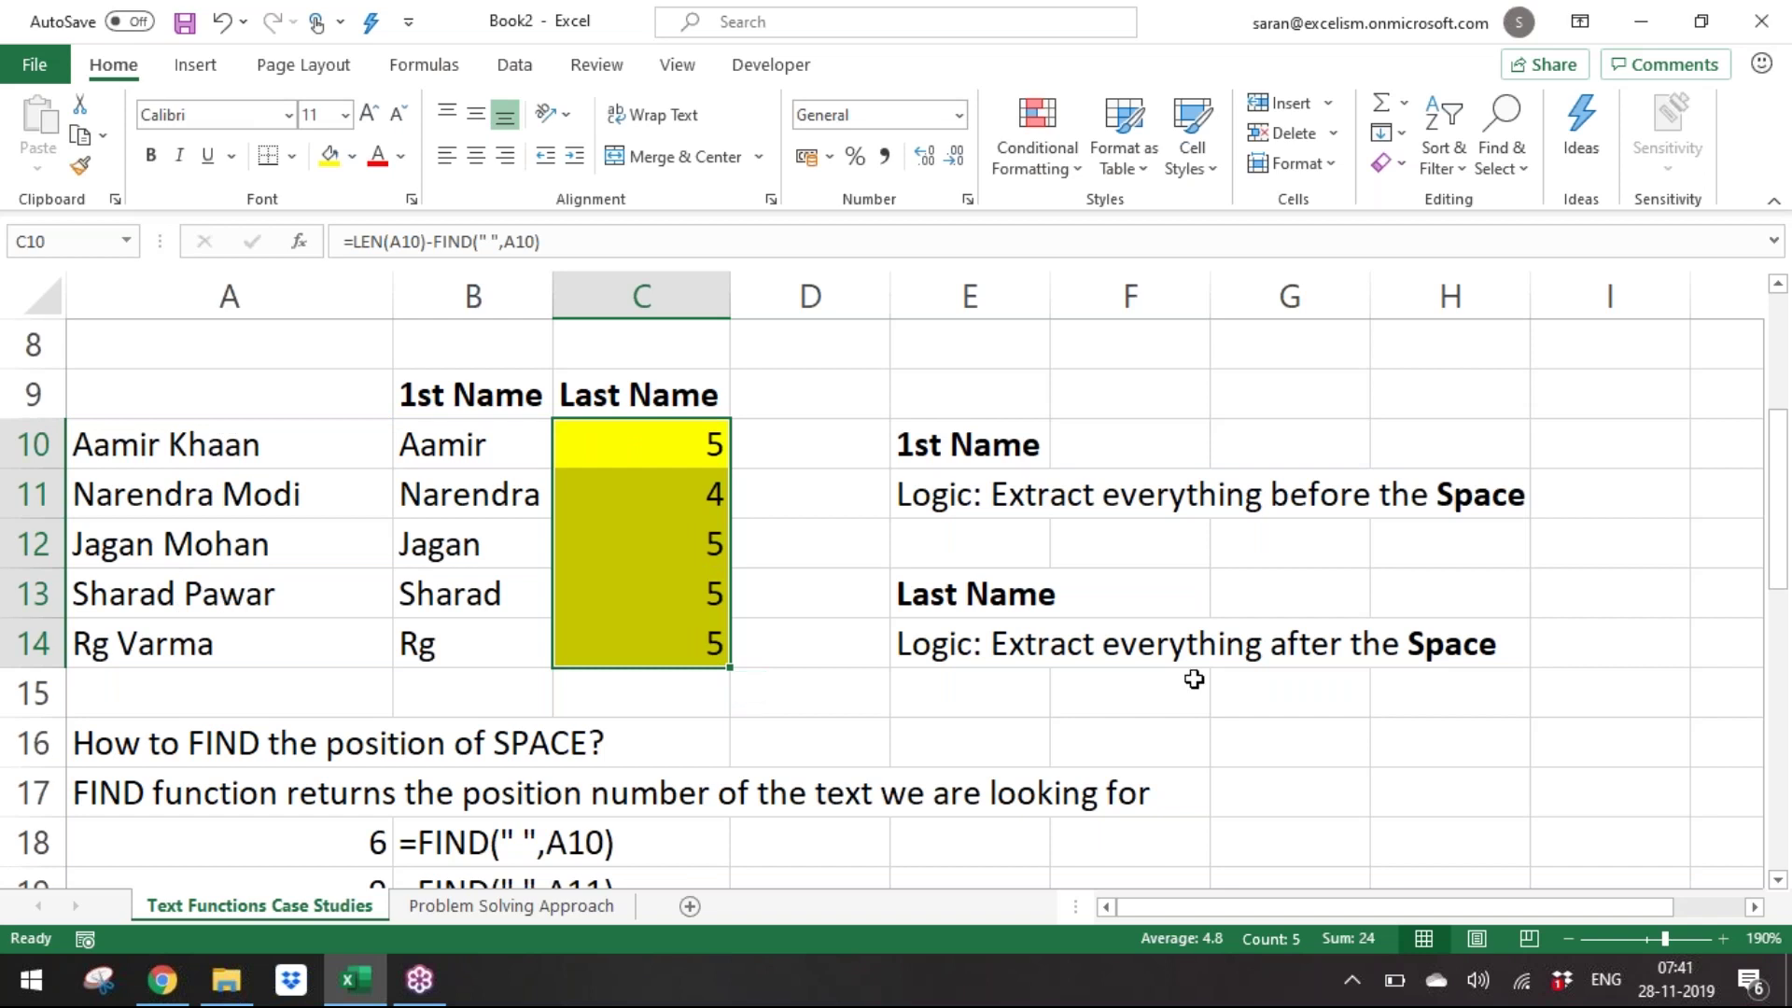
Wrap it as =RIGHT(A10,LEN(A10)-FIND(" ",A10)) to return Khaan, Modi, Mohan, Pawar and Varma.
{"action": "key", "text": "F2"}
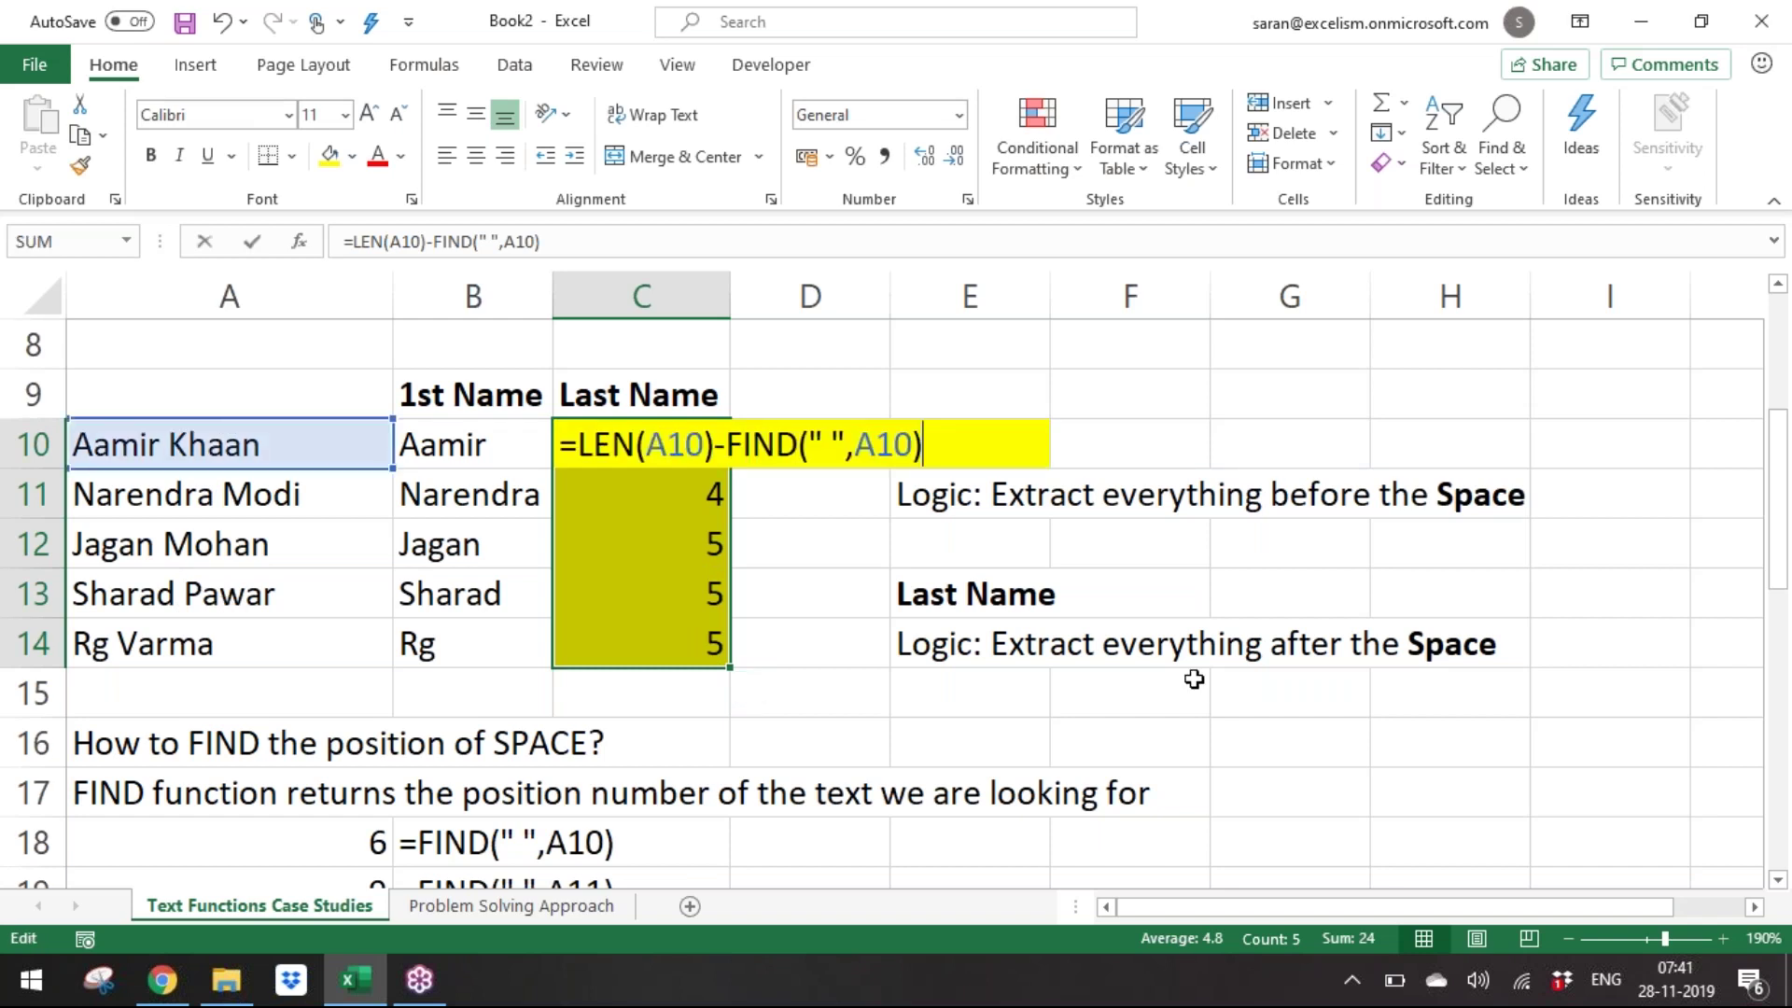
{"action": "key", "text": "Left"}
{"action": "key", "text": "Left"}
{"action": "key", "text": "Left"}
{"action": "key", "text": "Left"}
{"action": "key", "text": "Left"}
{"action": "key", "text": "Left"}
{"action": "key", "text": "Left"}
{"action": "key", "text": "Left"}
{"action": "key", "text": "Left"}
{"action": "key", "text": "Left"}
{"action": "key", "text": "Left"}
{"action": "key", "text": "Left"}
{"action": "key", "text": "Left"}
{"action": "key", "text": "Left"}
{"action": "key", "text": "Left"}
{"action": "key", "text": "Left"}
{"action": "key", "text": "Left"}
{"action": "key", "text": "Left"}
{"action": "key", "text": "Left"}
{"action": "key", "text": "Left"}
{"action": "type", "text": "righ"}
{"action": "key", "text": "Tab"}
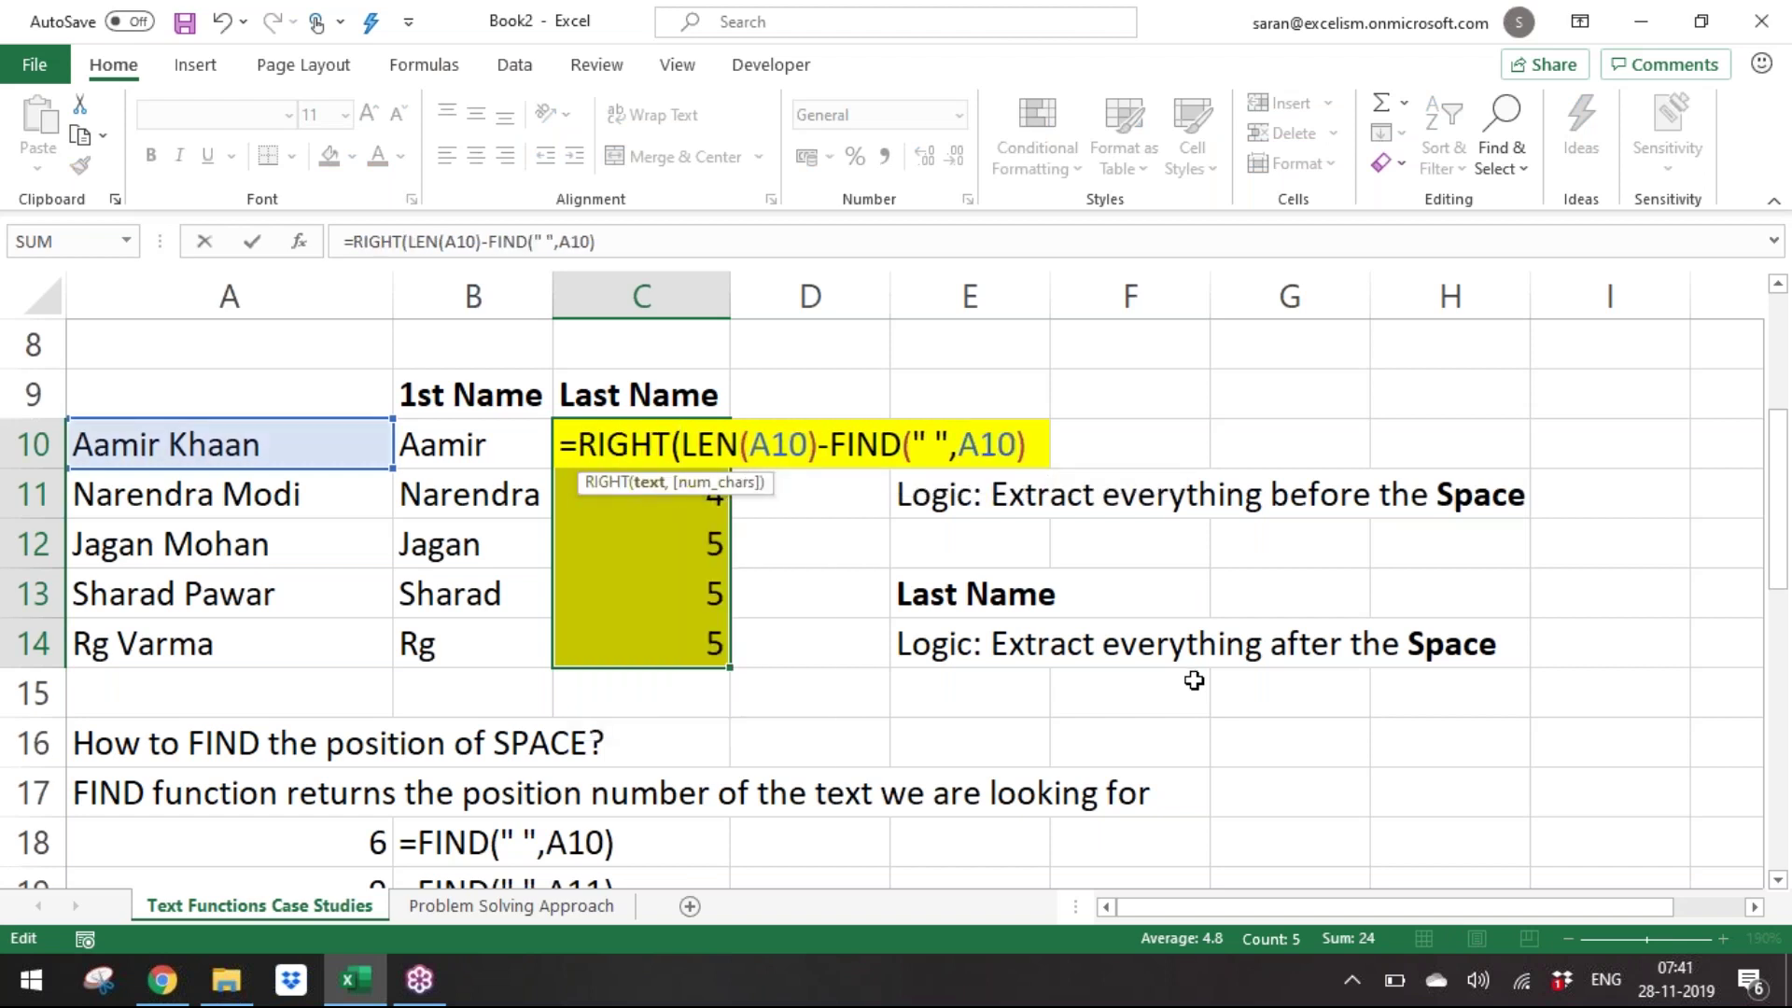
{"action": "left_click", "coordinate": [224, 446]}
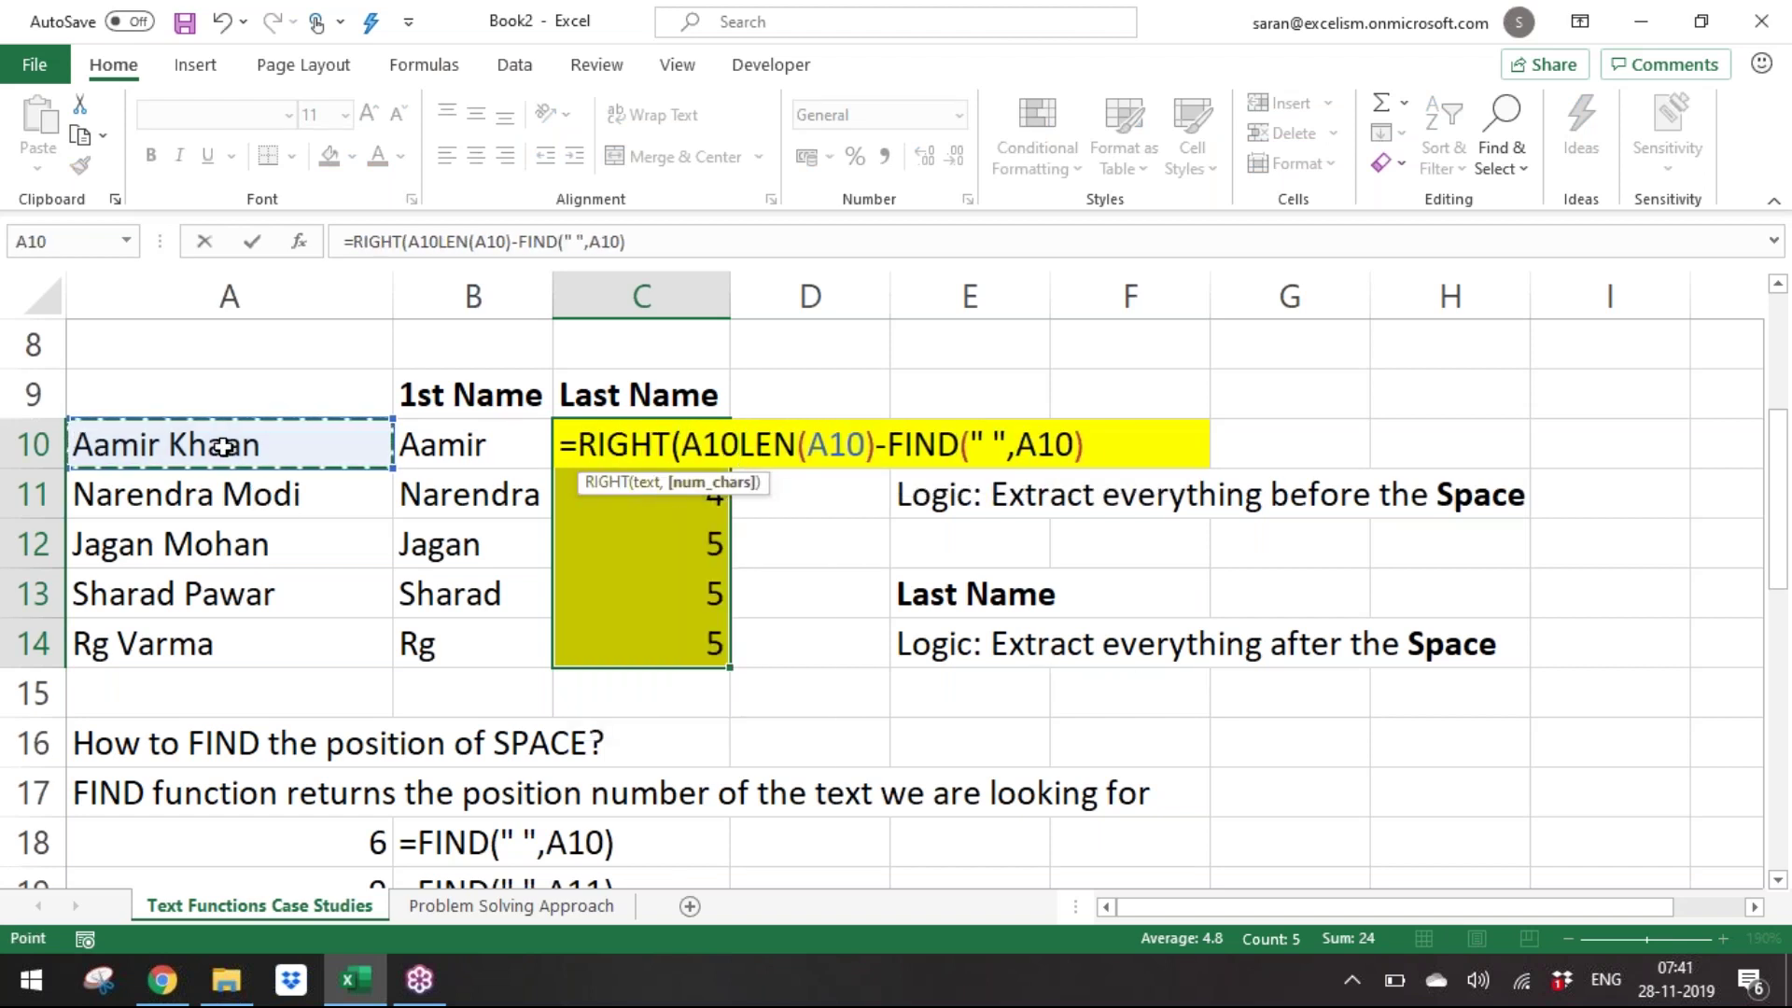
{"action": "type", "text": ","}
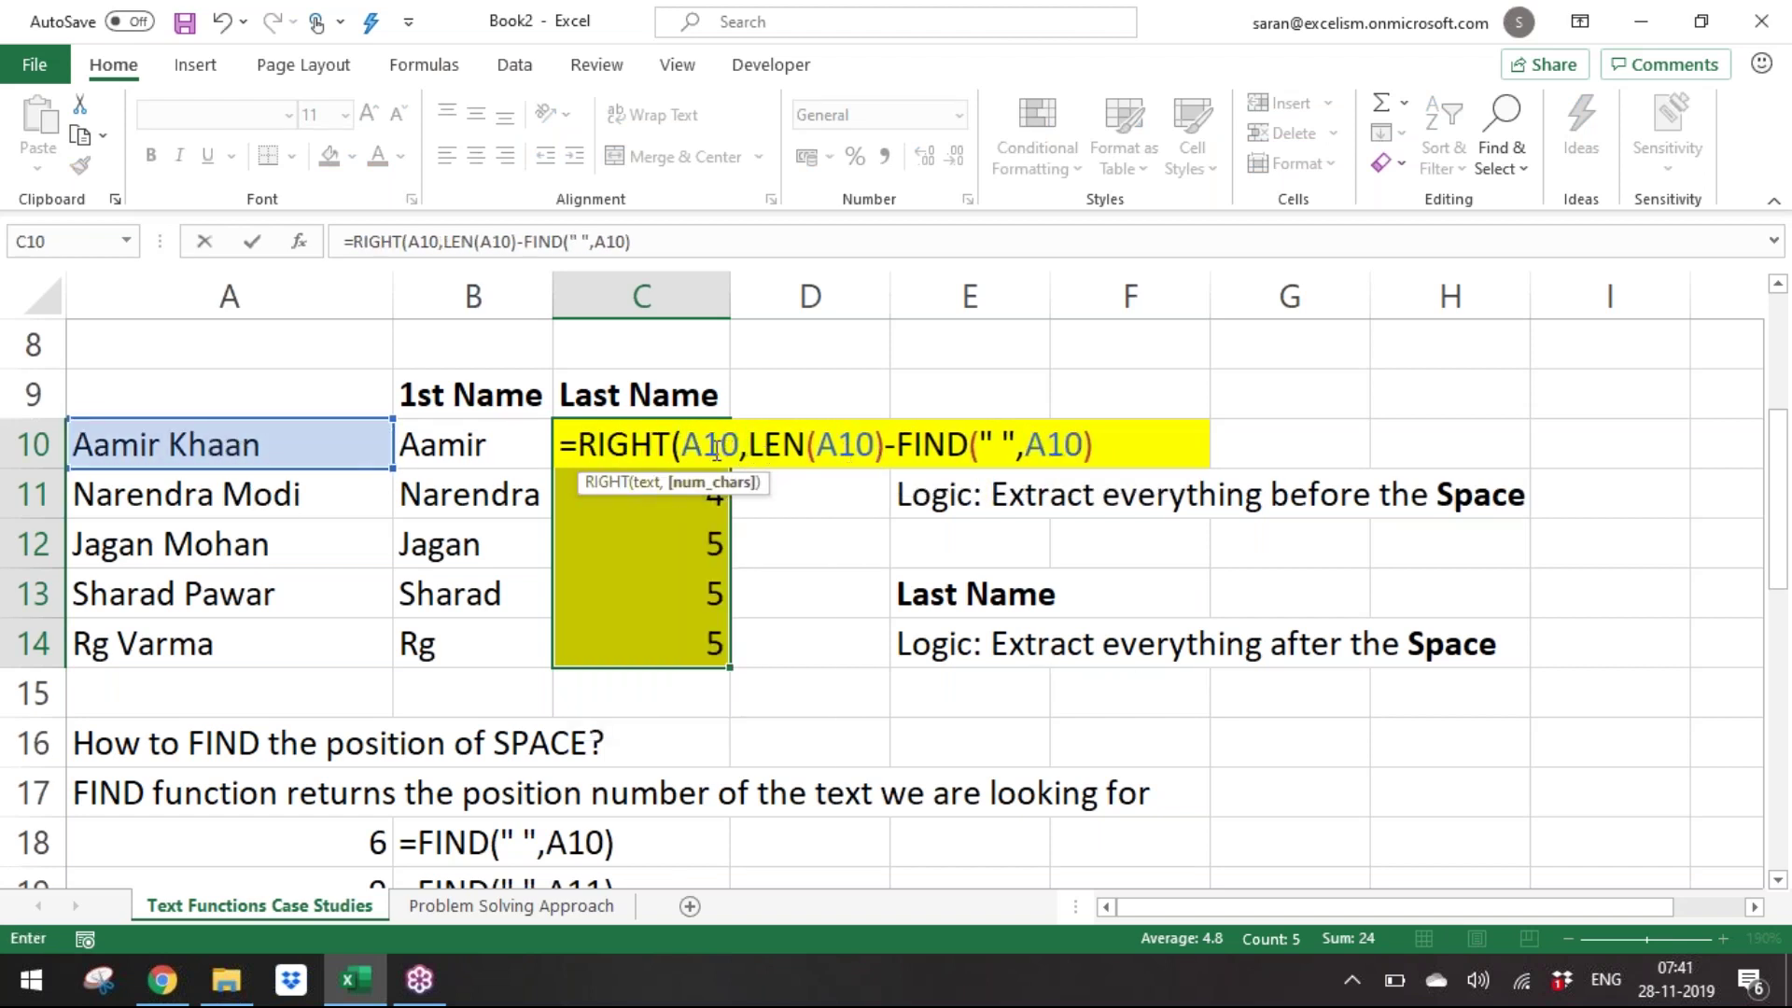
{"action": "left_click", "coordinate": [706, 447]}
{"action": "key", "text": "End"}
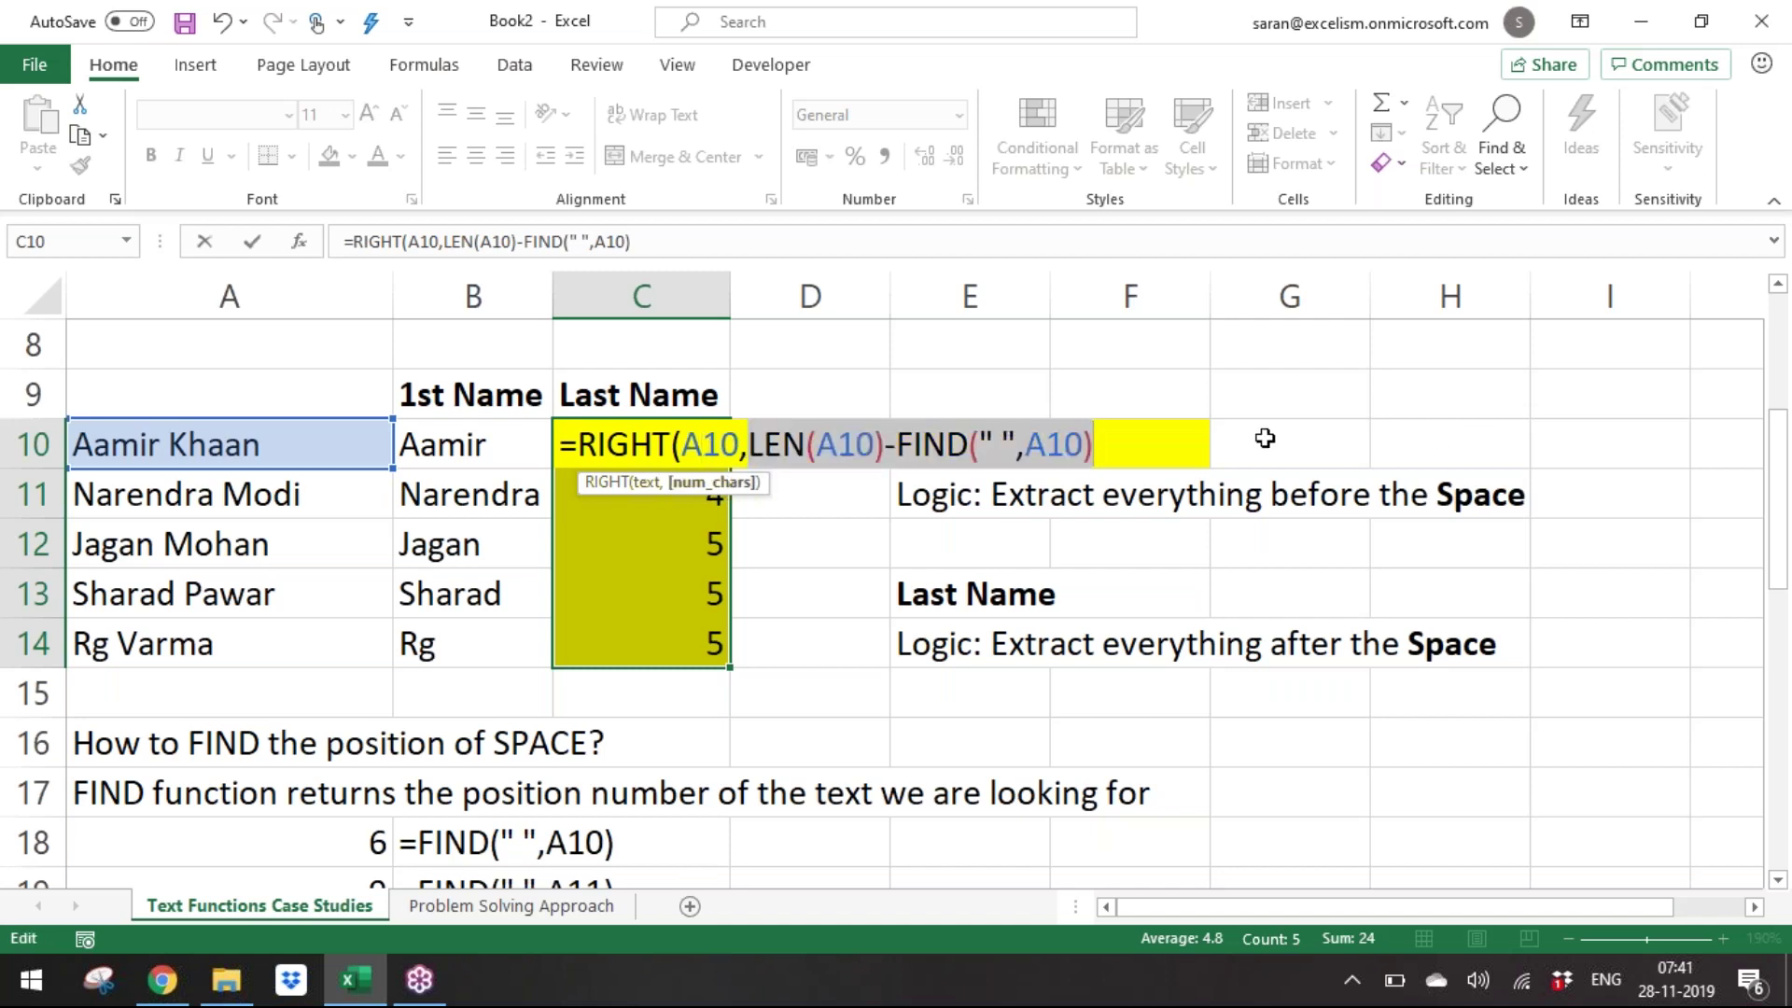
{"action": "type", "text": ")"}
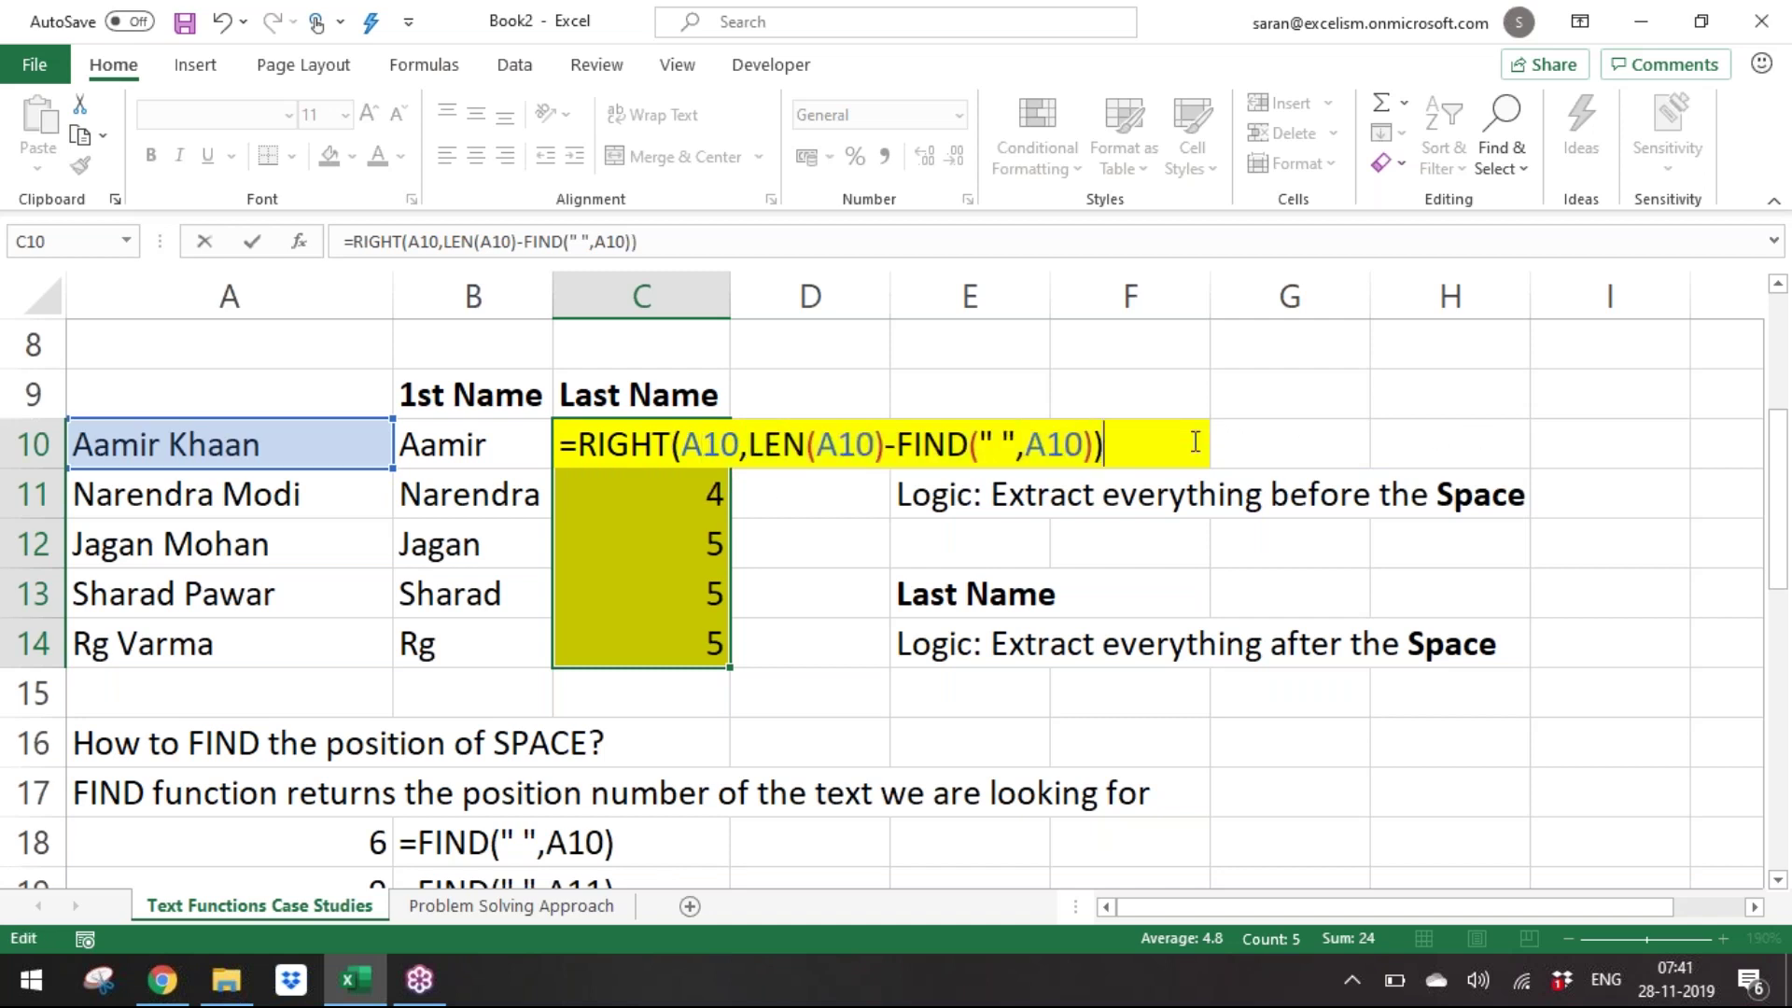
{"action": "key", "text": "ctrl+Return"}
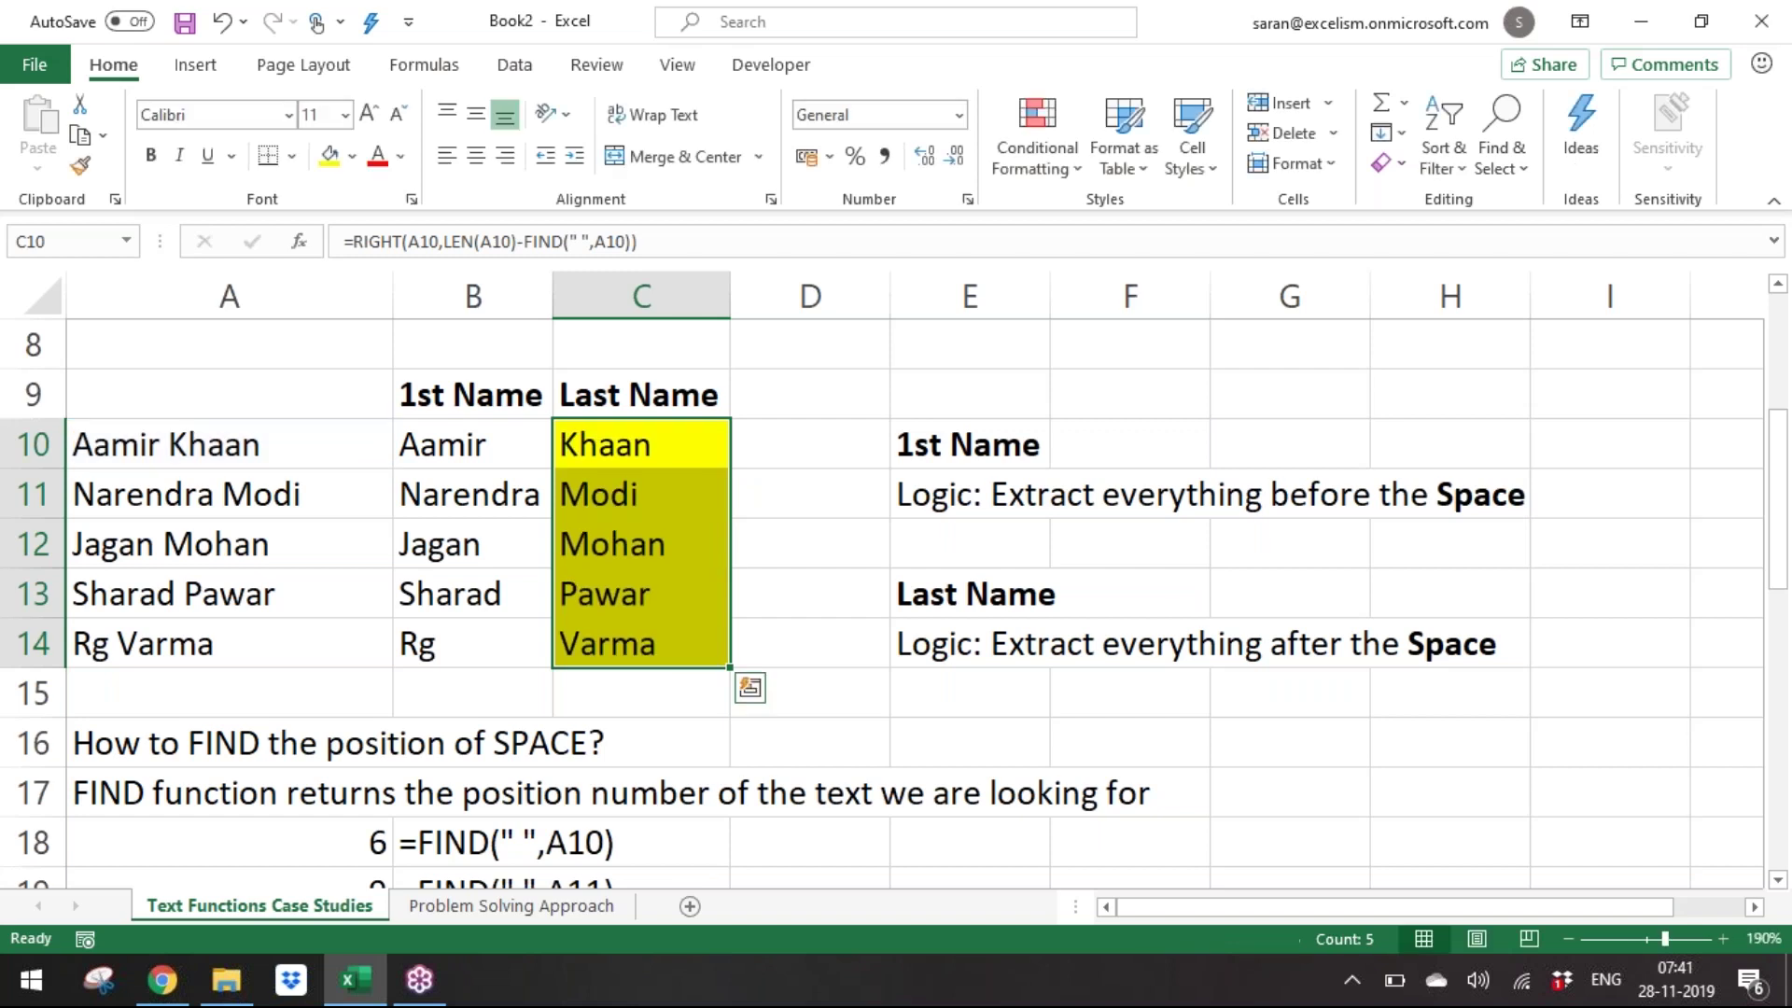
Insert blank rows below the table and paste plain cells over C15:C16 to remove the yellow fill.
{"action": "key", "text": "Down"}
{"action": "key", "text": "Down"}
{"action": "key", "text": "Down"}
{"action": "key", "text": "Down"}
{"action": "key", "text": "Down"}
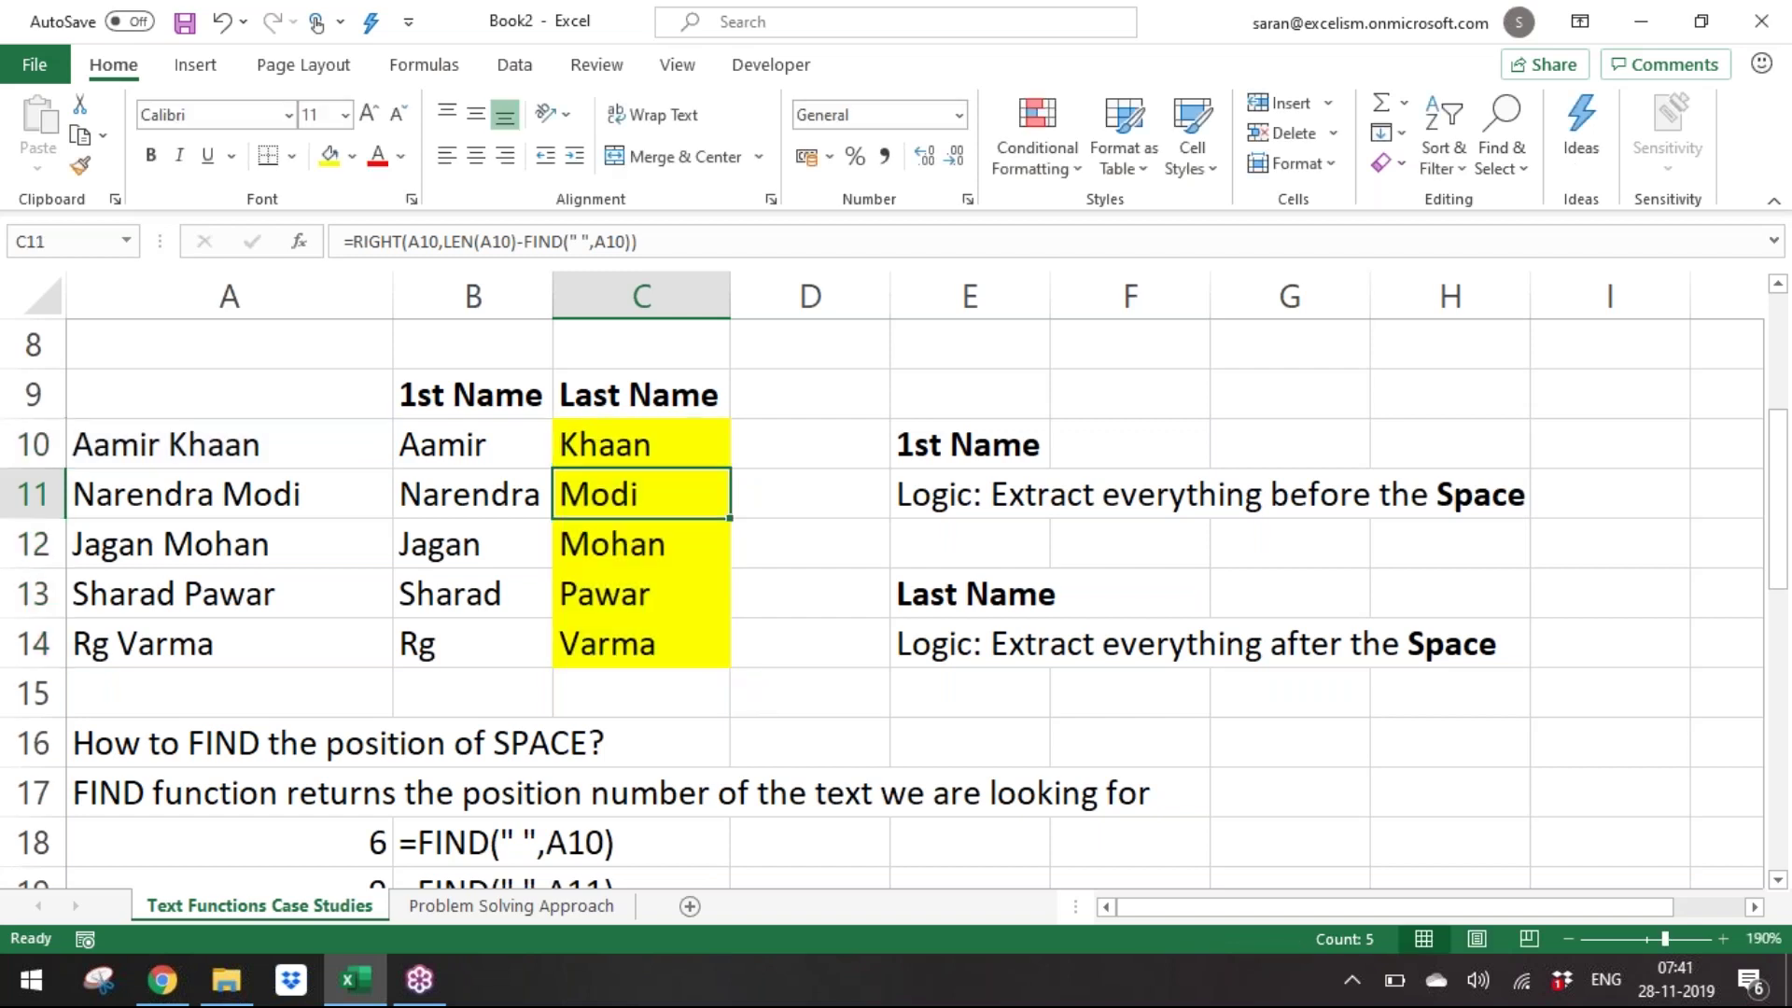
{"action": "key", "text": "shift+space"}
{"action": "key", "text": "ctrl+plus"}
{"action": "key", "text": "ctrl+plus"}
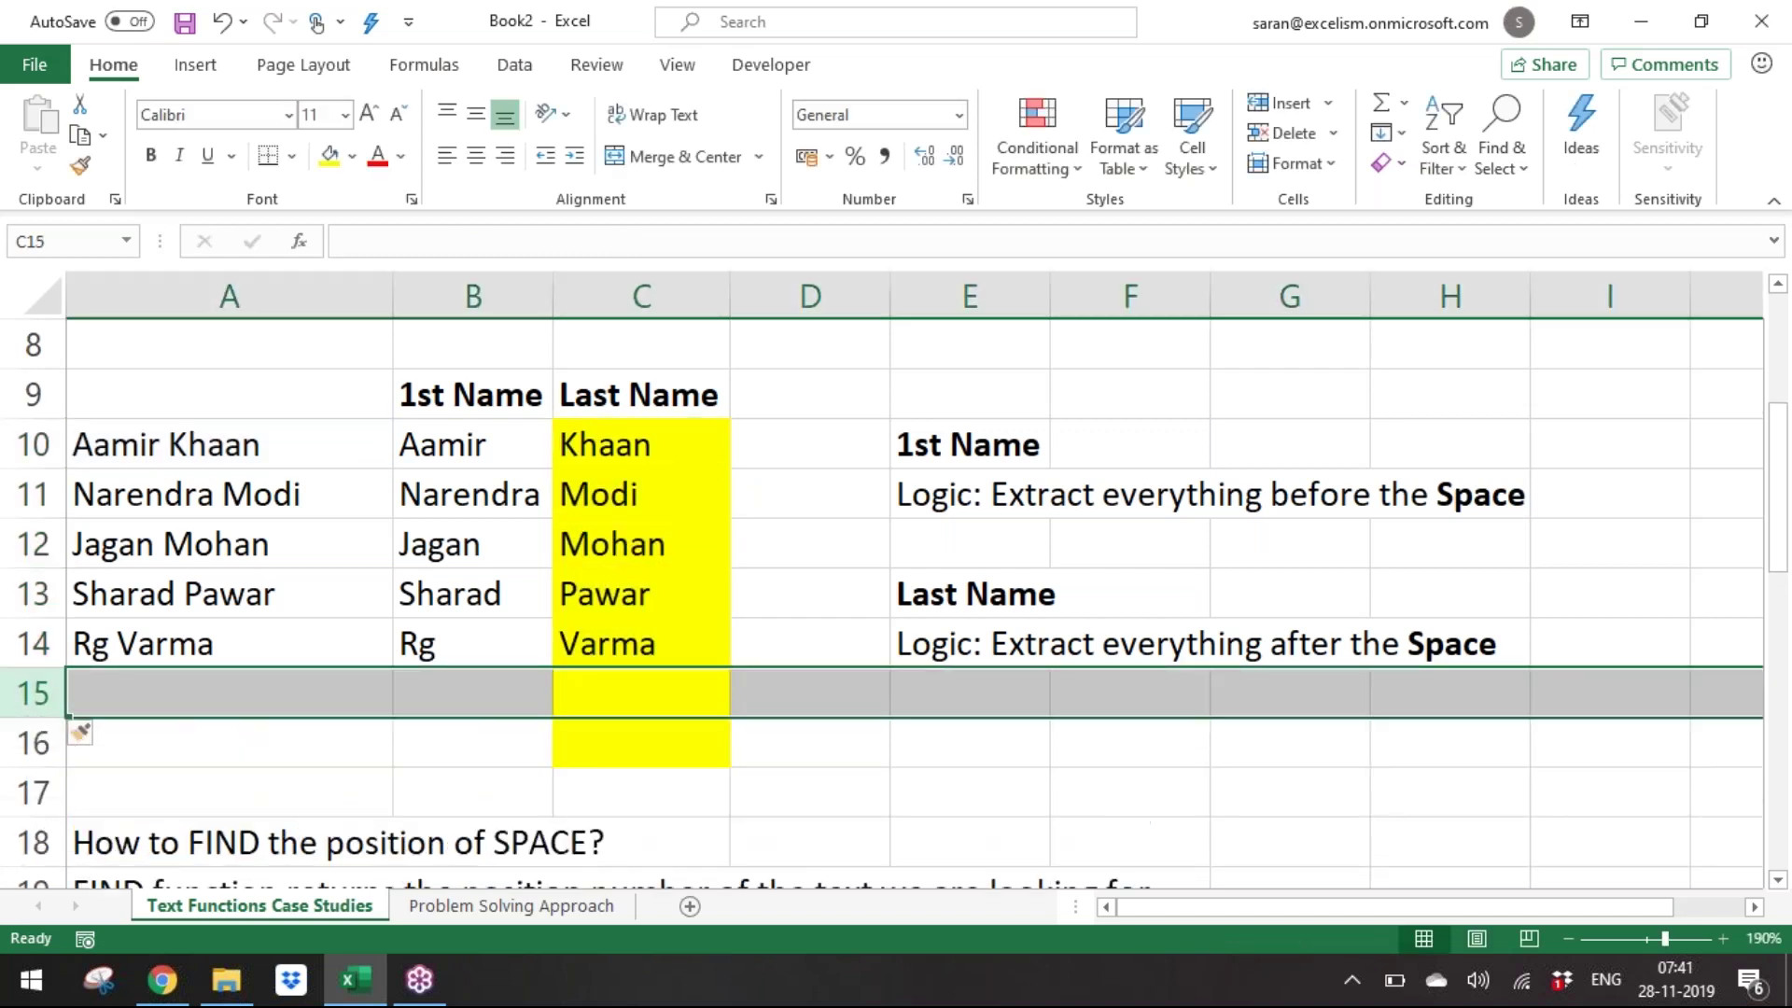
{"action": "key", "text": "Right"}
{"action": "key", "text": "Left"}
{"action": "key", "text": "Right"}
{"action": "key", "text": "shift+Down"}
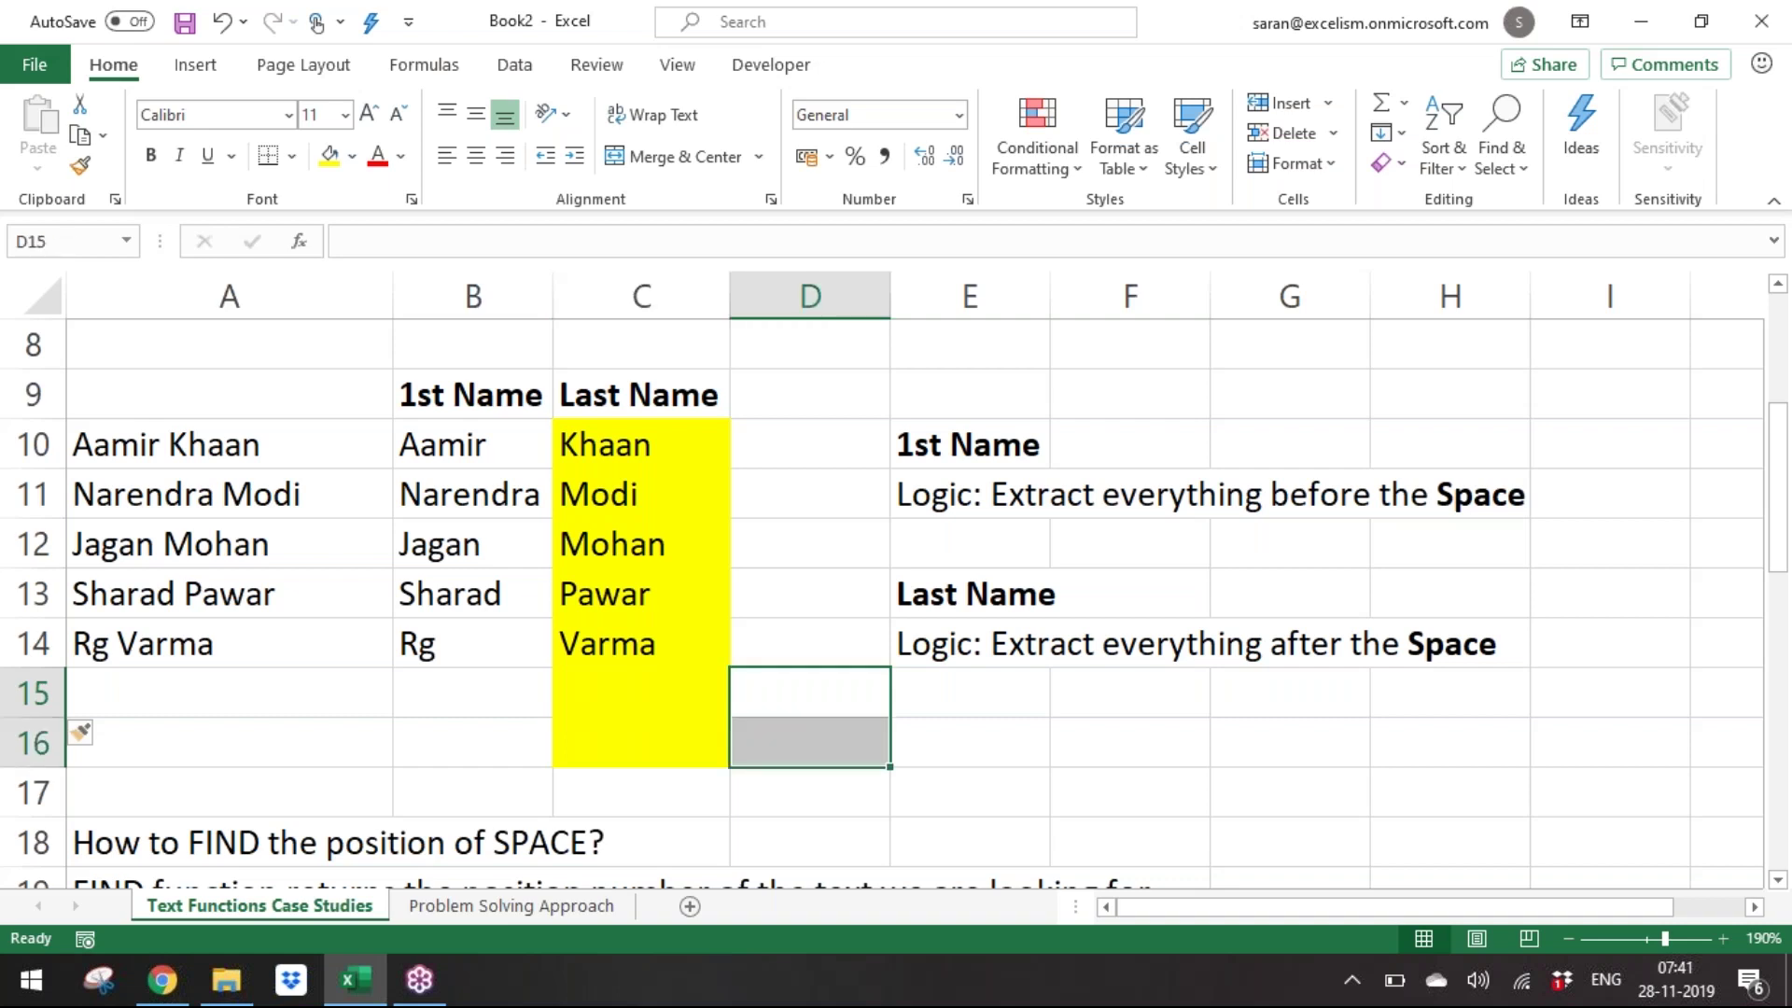
{"action": "key", "text": "ctrl+c"}
{"action": "key", "text": "Left"}
{"action": "key", "text": "Return"}
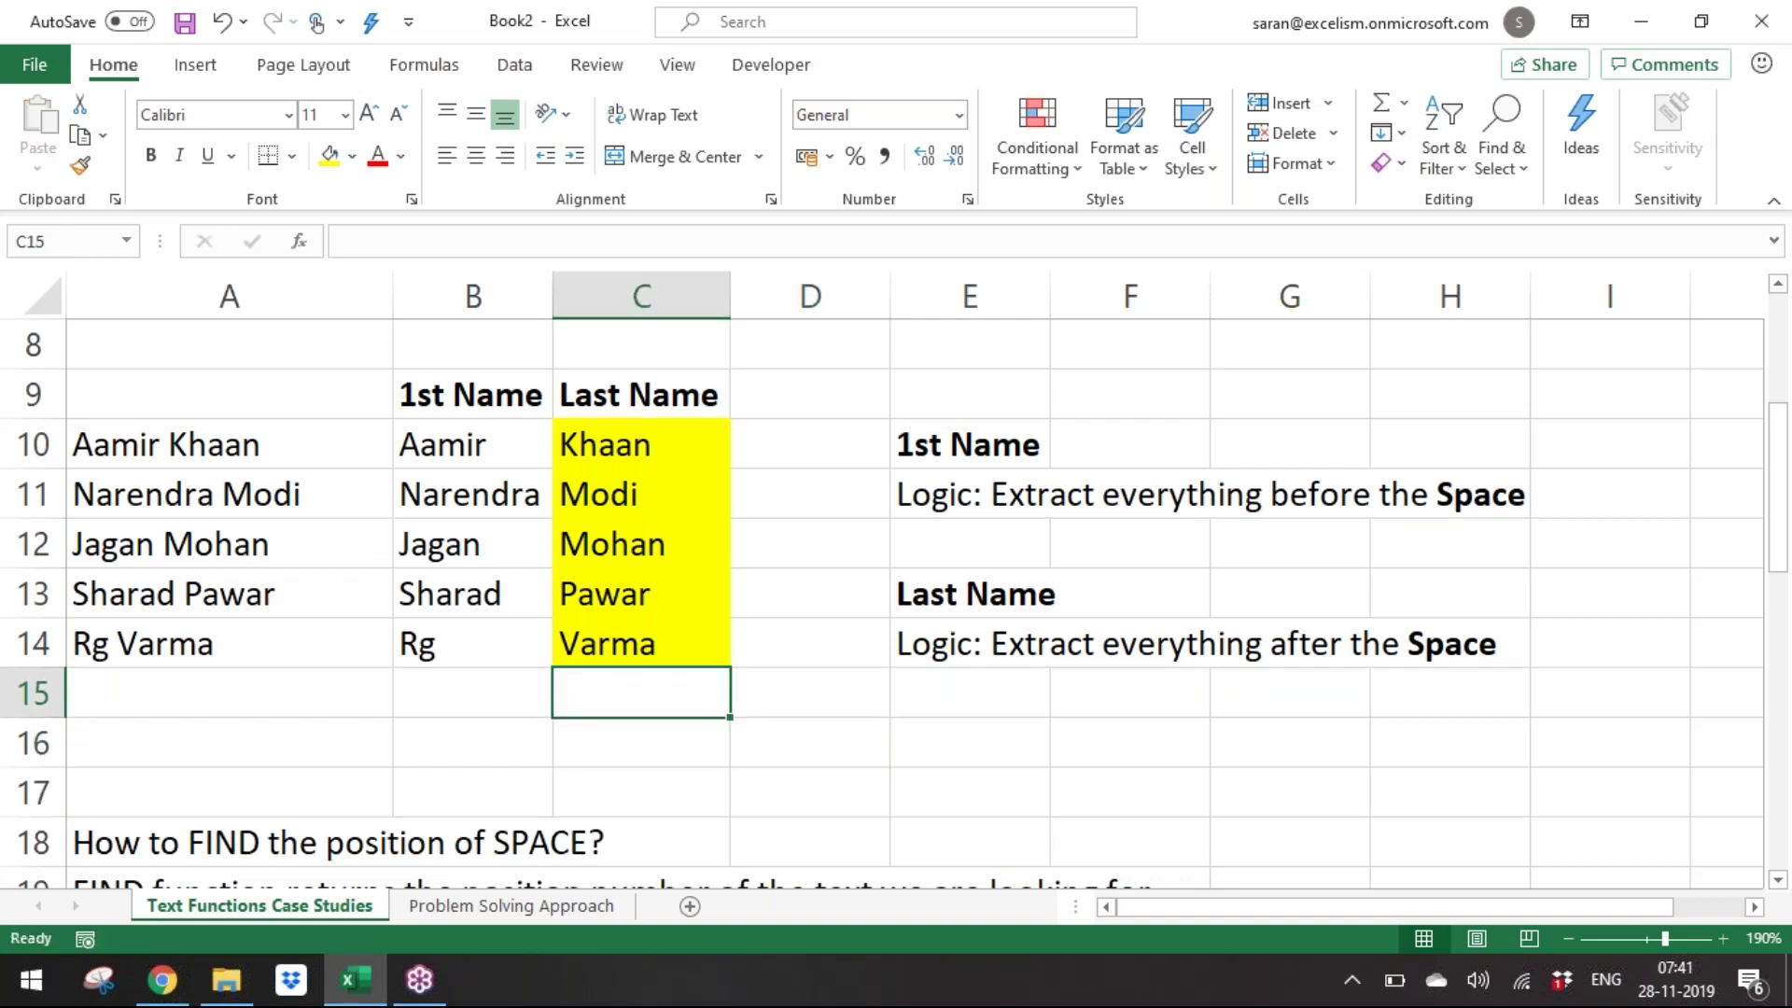
Show the formulas as text with =FORMULATEXT(B10) in B15 and =FORMULATEXT(C10) in C16.
{"action": "key", "text": "Left"}
{"action": "type", "text": "=FORMULATEXT("}
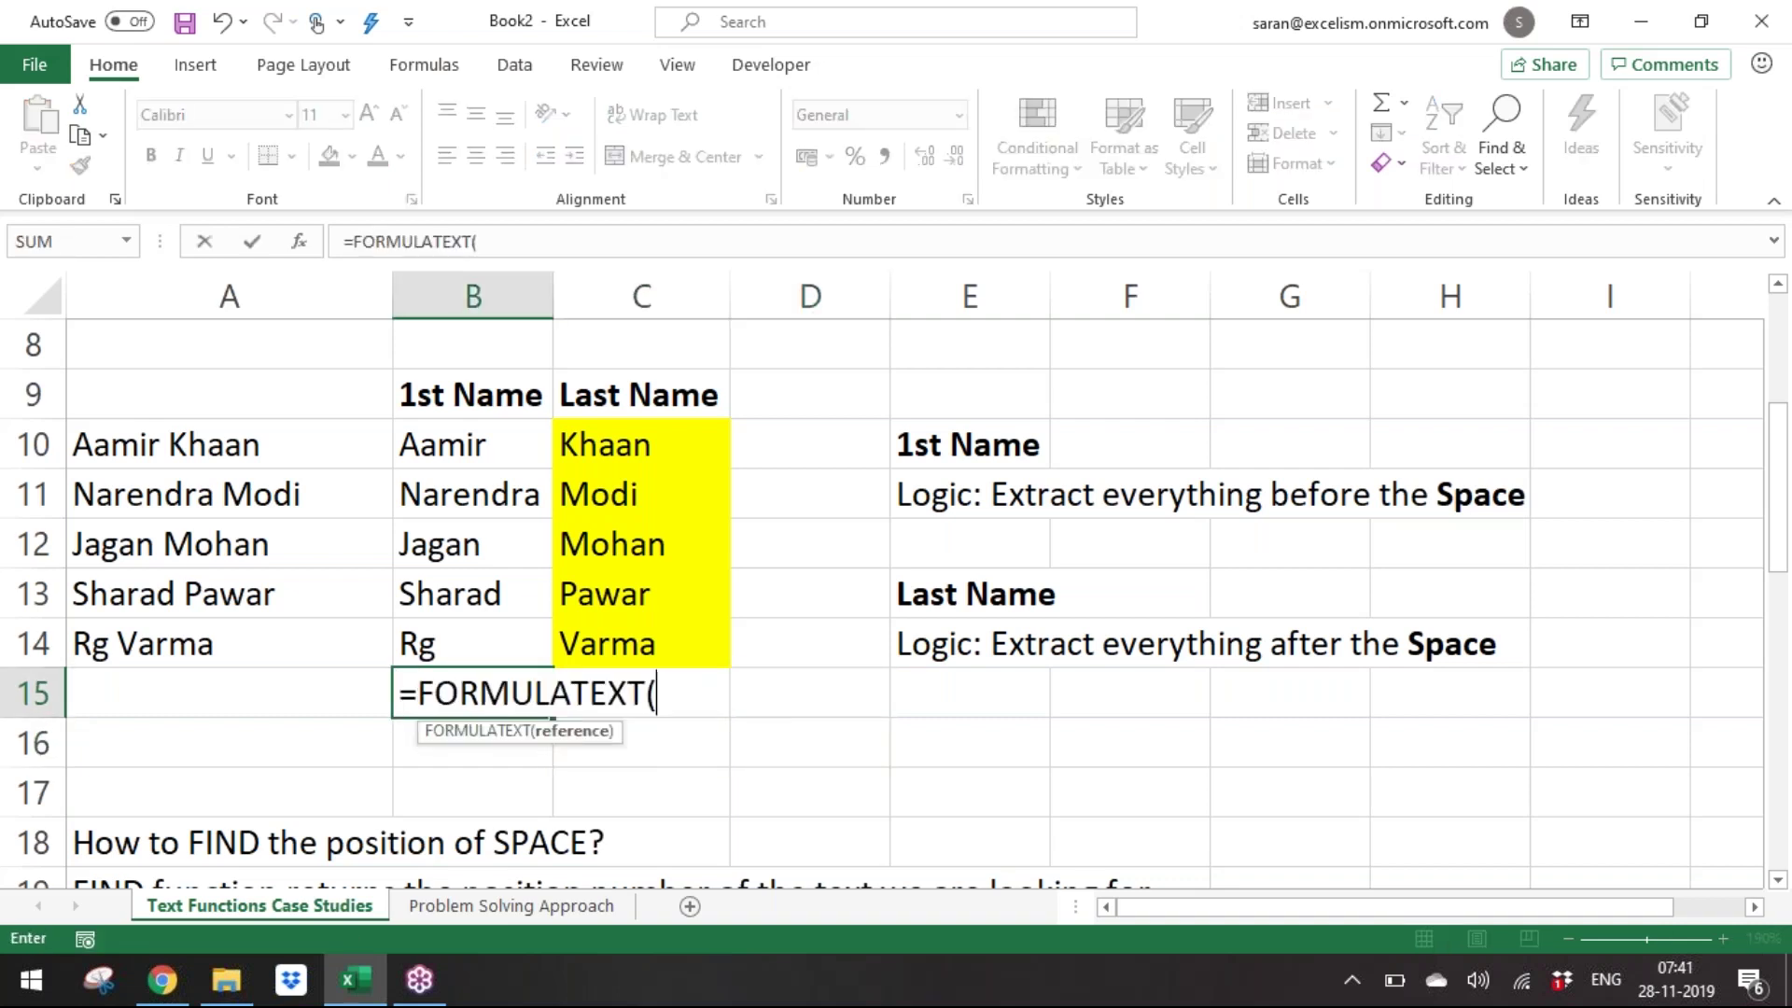
{"action": "key", "text": "Up"}
{"action": "key", "text": "Up"}
{"action": "key", "text": "Up"}
{"action": "key", "text": "Up"}
{"action": "key", "text": "Up"}
{"action": "key", "text": "Return"}
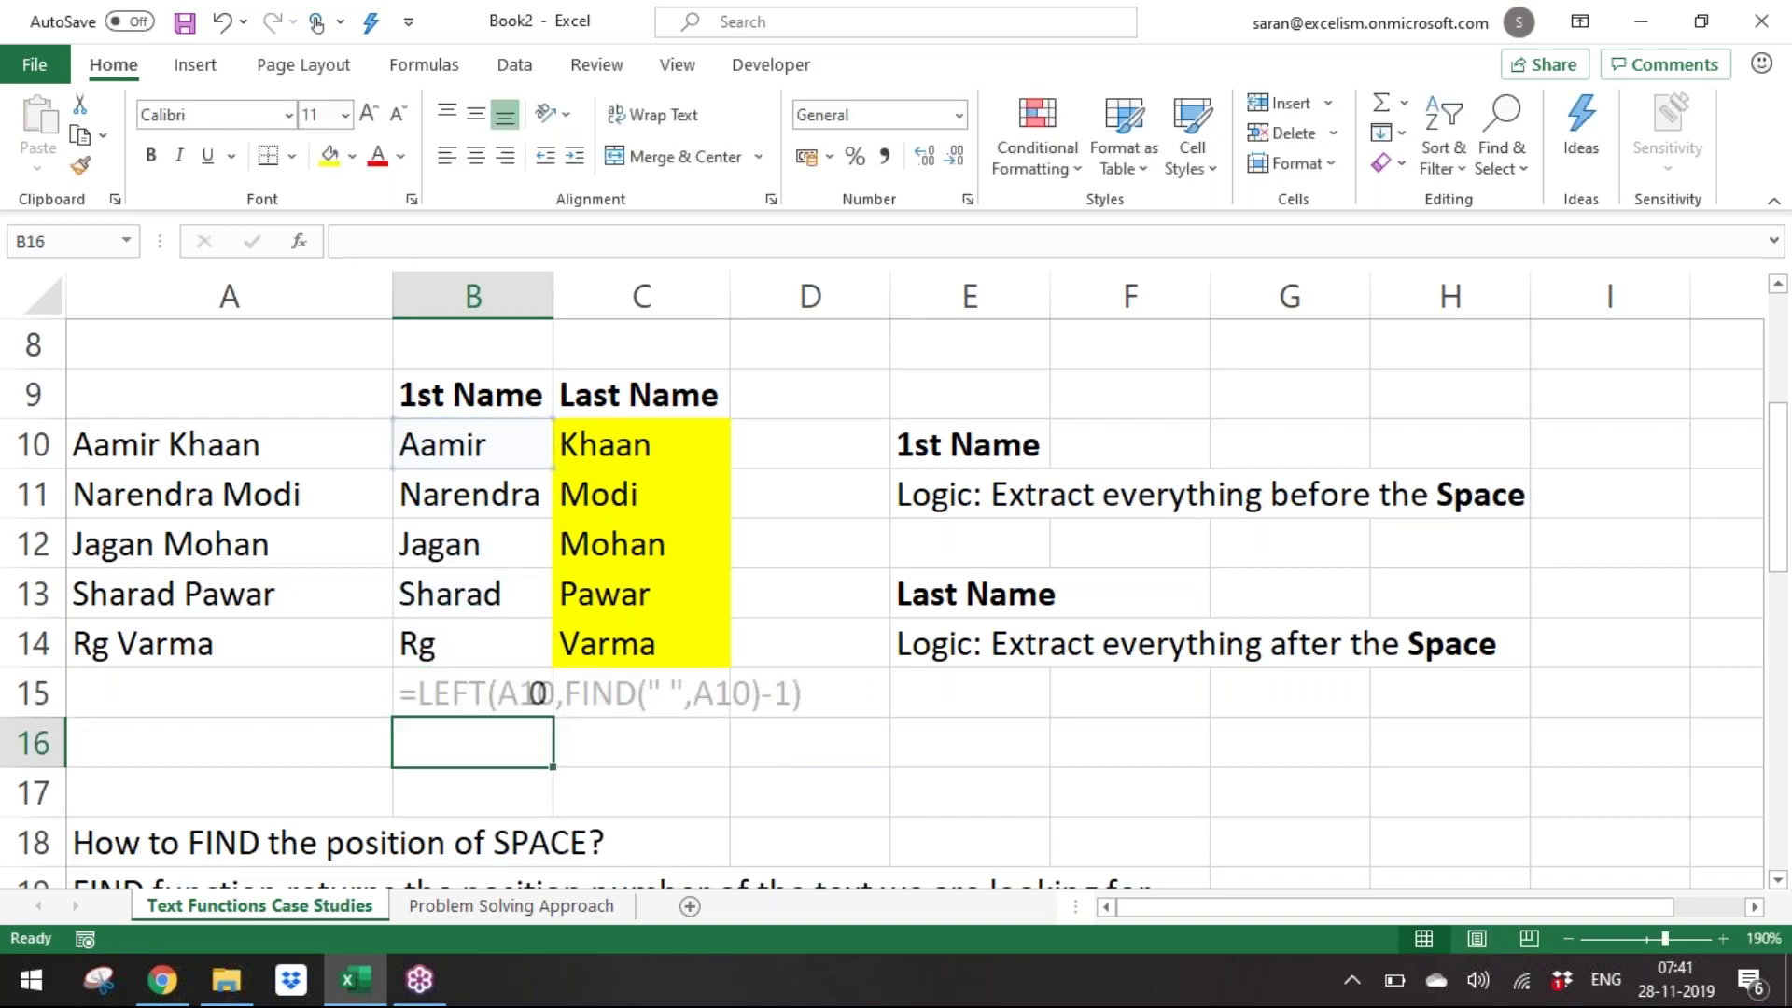
{"action": "key", "text": "Right"}
{"action": "type", "text": "=formulatext("}
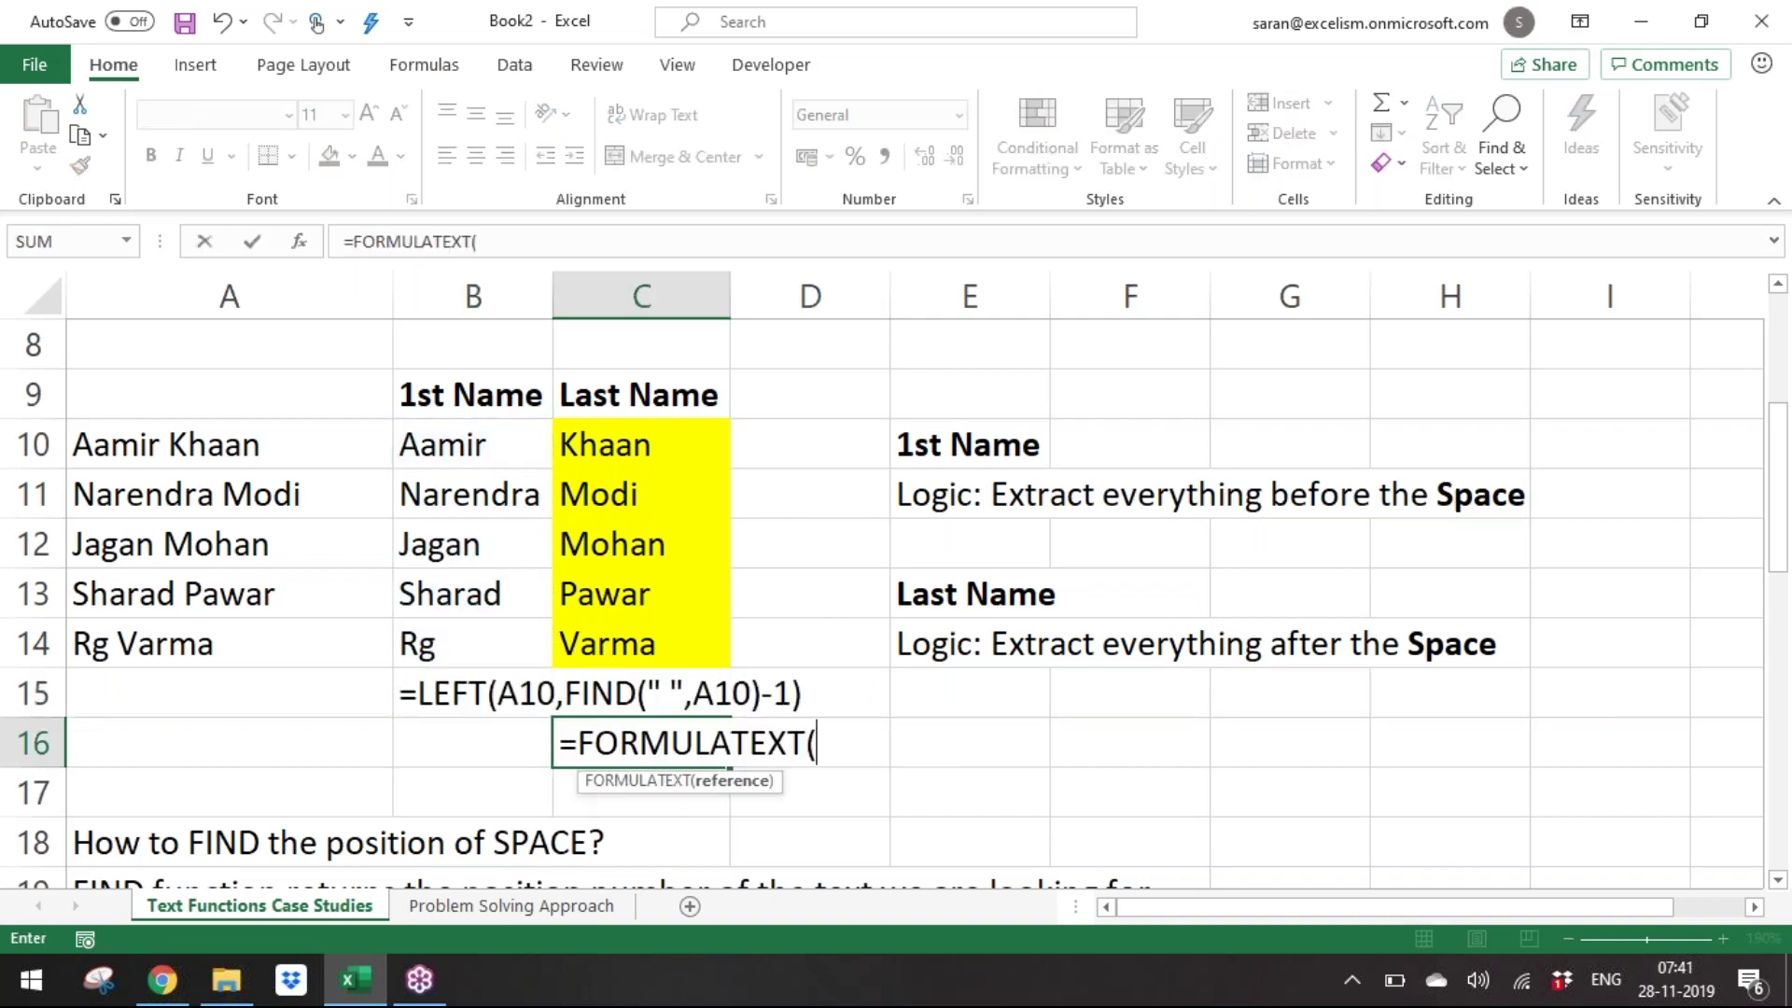
{"action": "key", "text": "Up"}
{"action": "key", "text": "Up"}
{"action": "key", "text": "Up"}
{"action": "key", "text": "Up"}
{"action": "key", "text": "Up"}
{"action": "key", "text": "Up"}
{"action": "key", "text": "Return"}
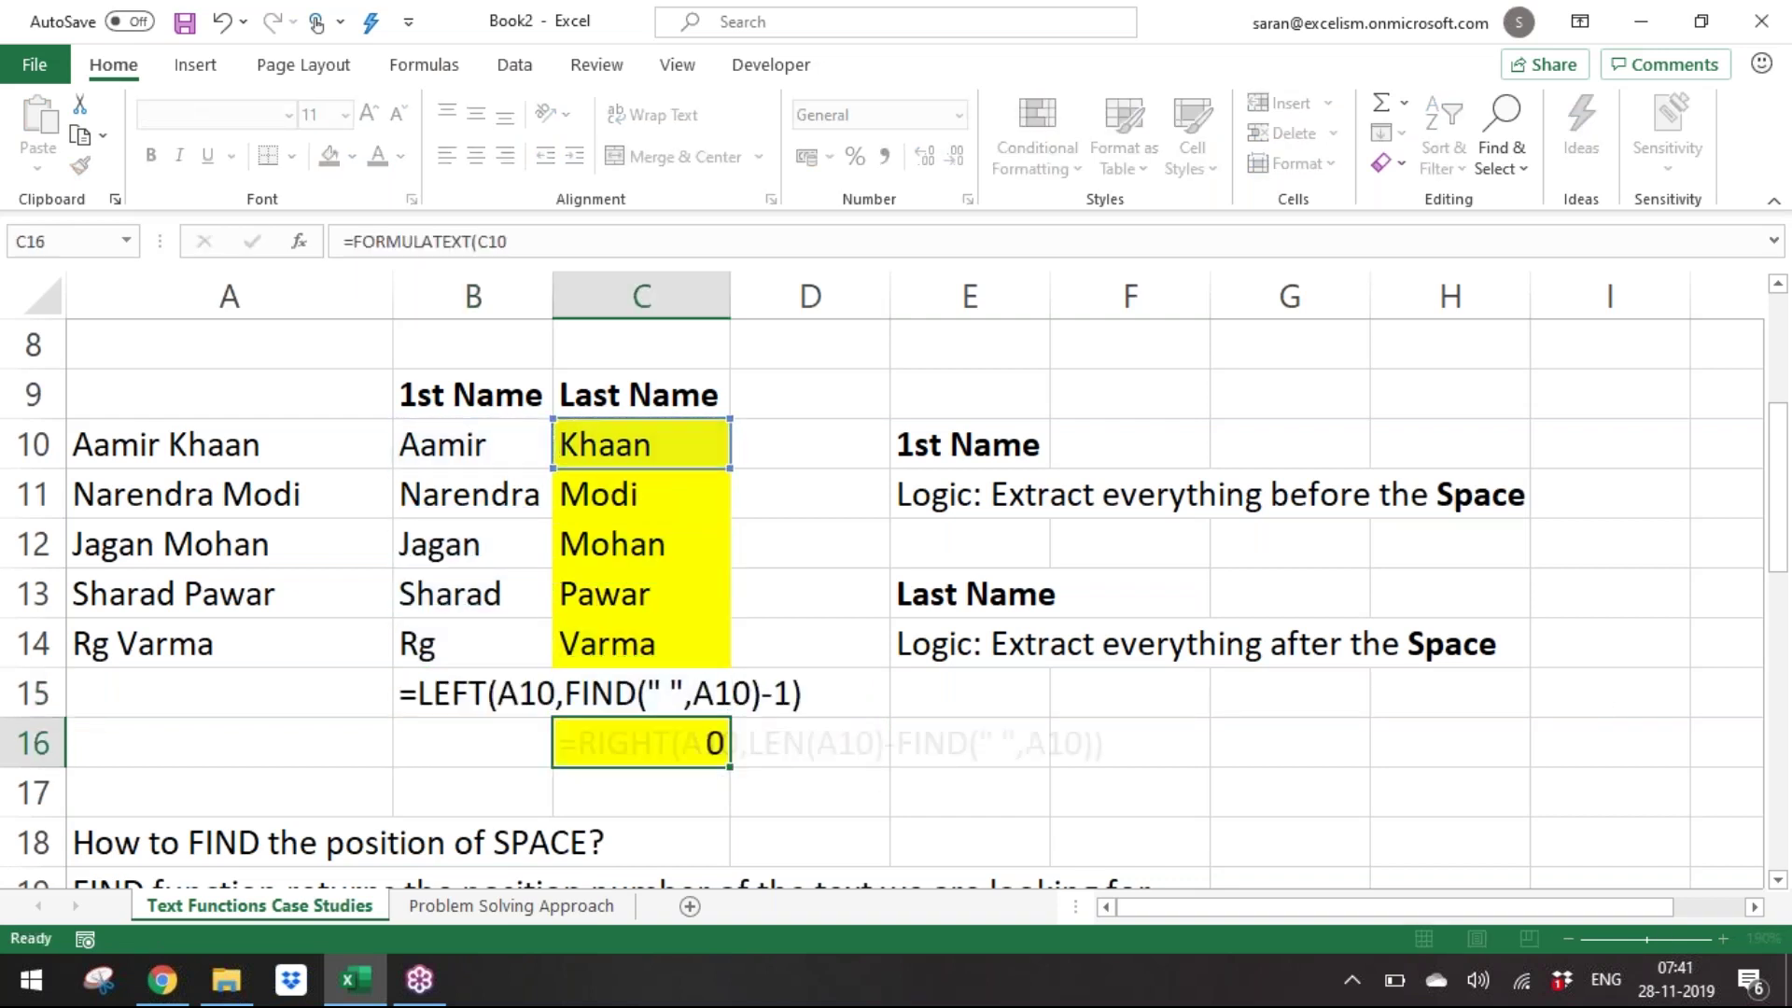
Paste B16's plain formatting onto C16 with Paste Special > Formats.
{"action": "key", "text": "Up"}
{"action": "left_click", "coordinate": [474, 743]}
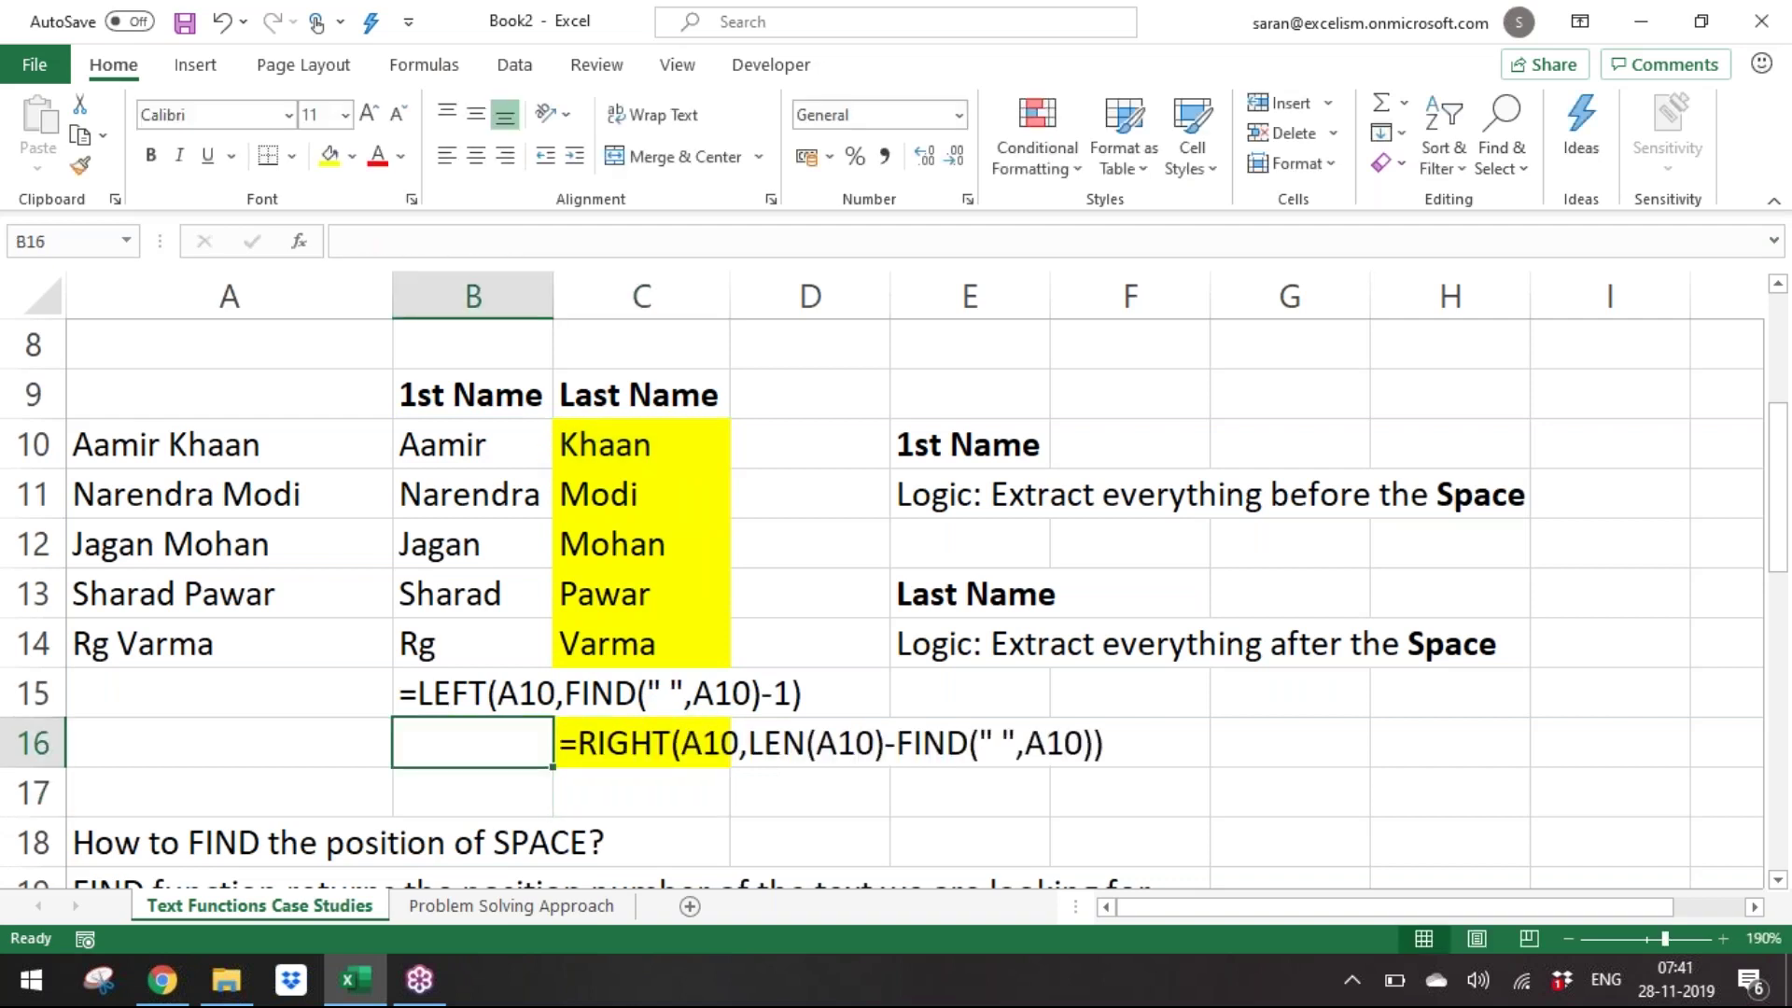
{"action": "key", "text": "ctrl+c"}
{"action": "key", "text": "Right"}
{"action": "key", "text": "alt+e"}
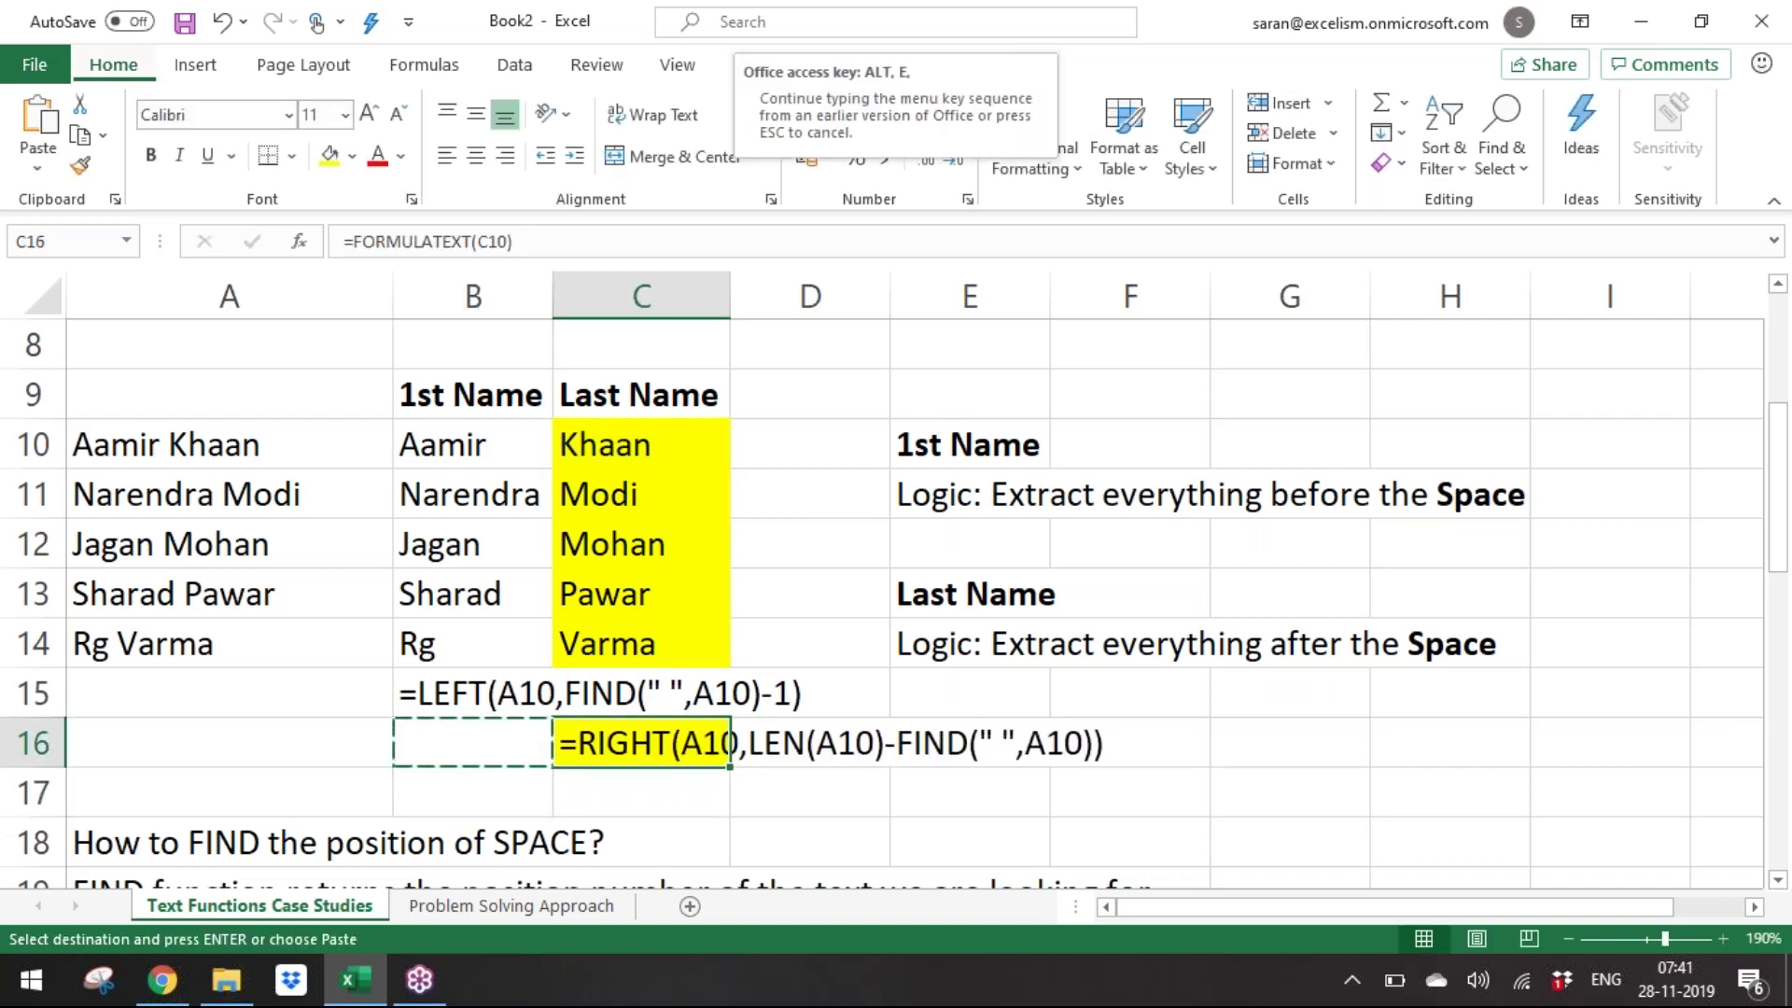
{"action": "key", "text": "s"}
{"action": "key", "text": "t"}
{"action": "key", "text": "Return"}
{"action": "key", "text": "Escape"}
{"action": "key", "text": "Right"}
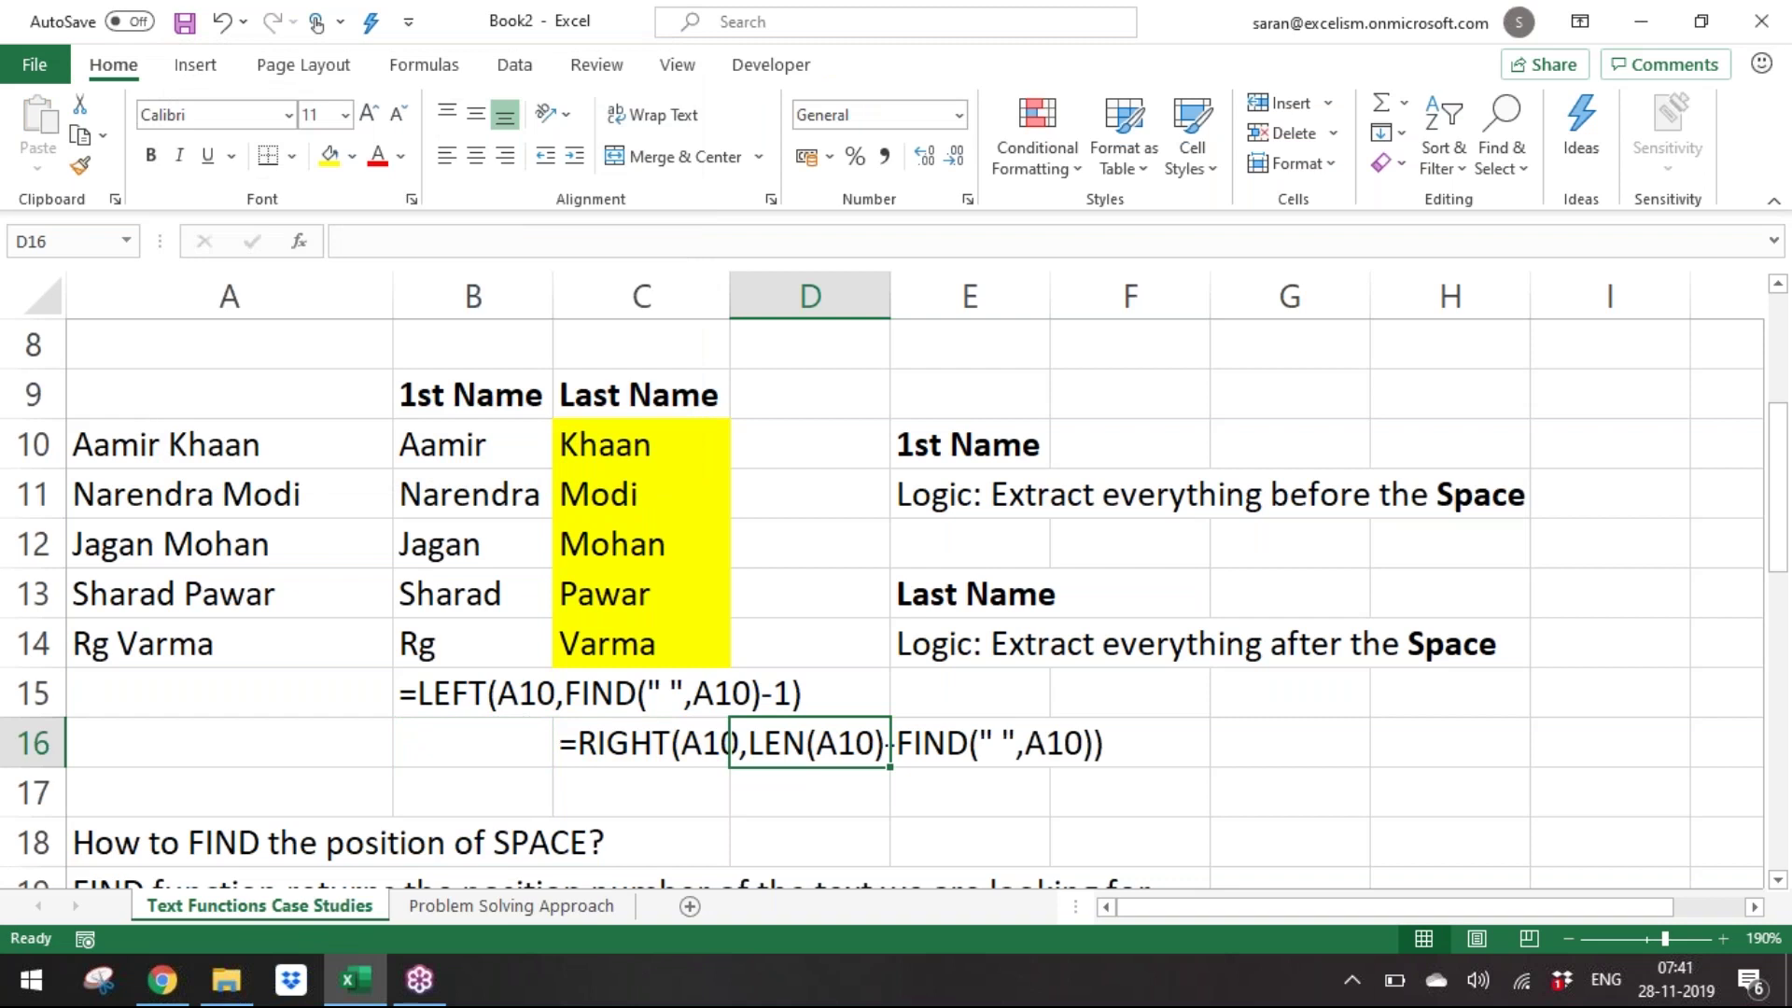
{"action": "key", "text": "Left"}
{"action": "key", "text": "Left"}
{"action": "key", "text": "Left"}
{"action": "key", "text": "Up"}
{"action": "key", "text": "Up"}
{"action": "key", "text": "Up"}
{"action": "key", "text": "Up"}
{"action": "key", "text": "Up"}
{"action": "key", "text": "Up"}
{"action": "key", "text": "Up"}
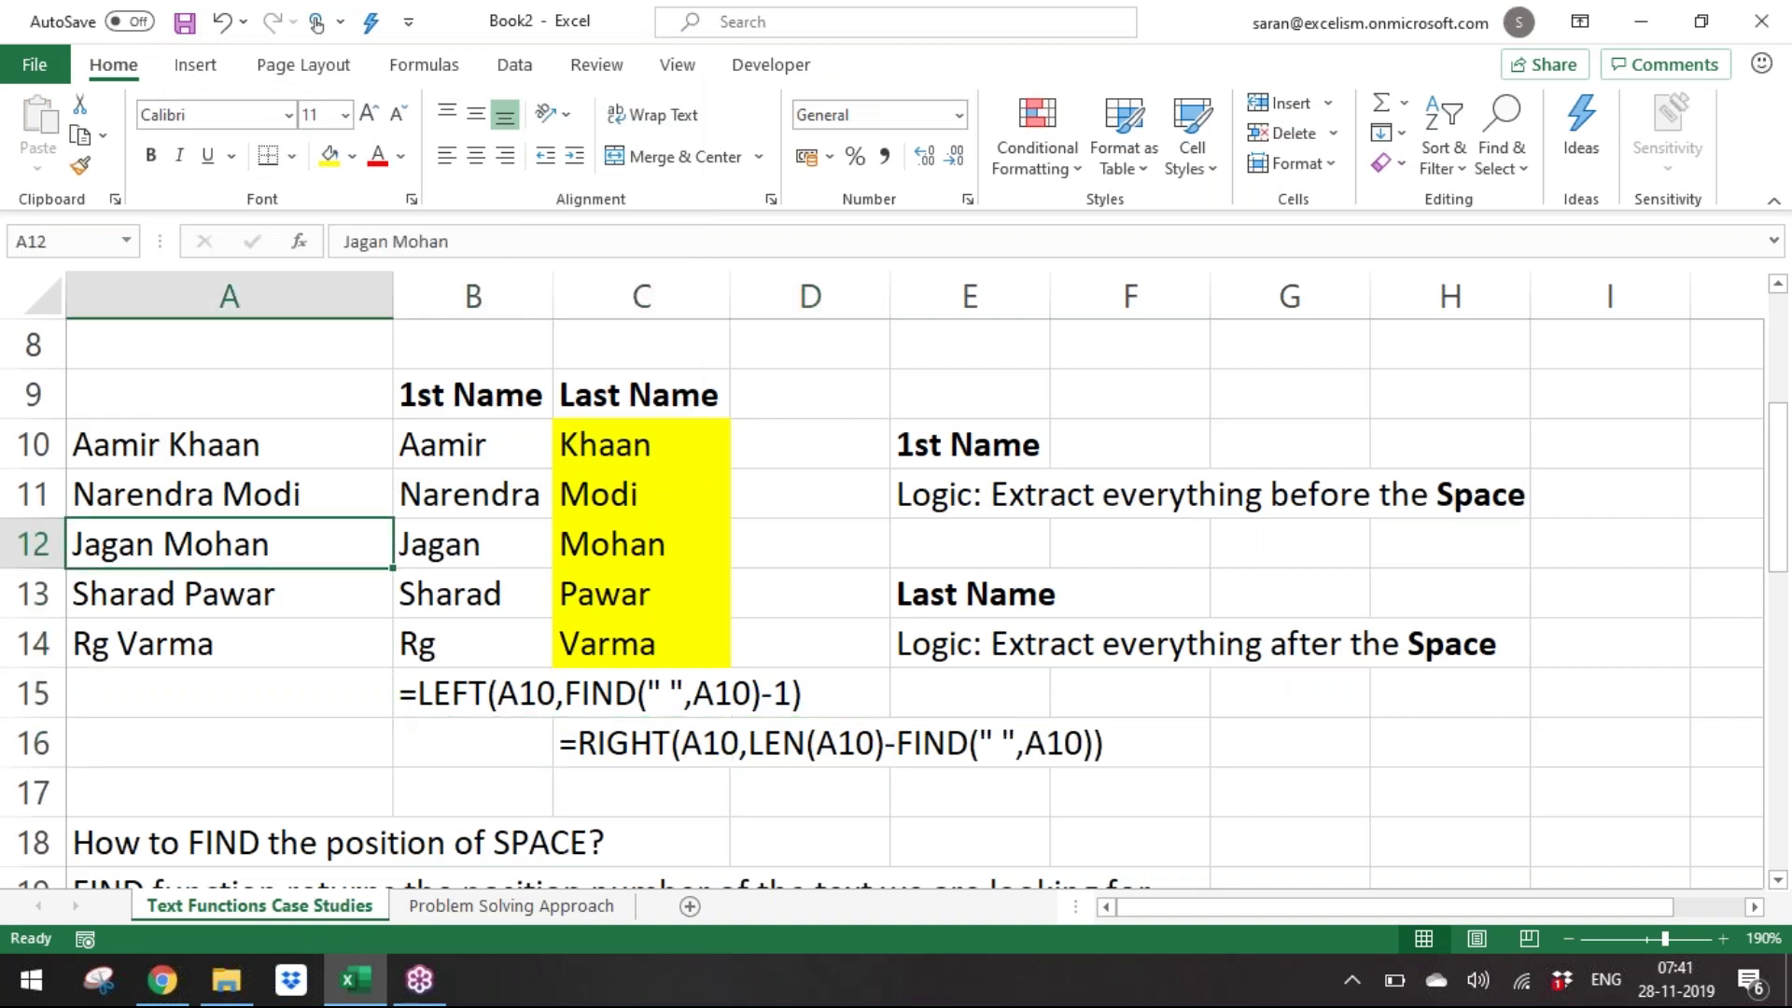
{"action": "key", "text": "Down"}
{"action": "key", "text": "Down"}
{"action": "key", "text": "Down"}
{"action": "key", "text": "Up"}
{"action": "key", "text": "Up"}
{"action": "key", "text": "ctrl+shift+Down"}
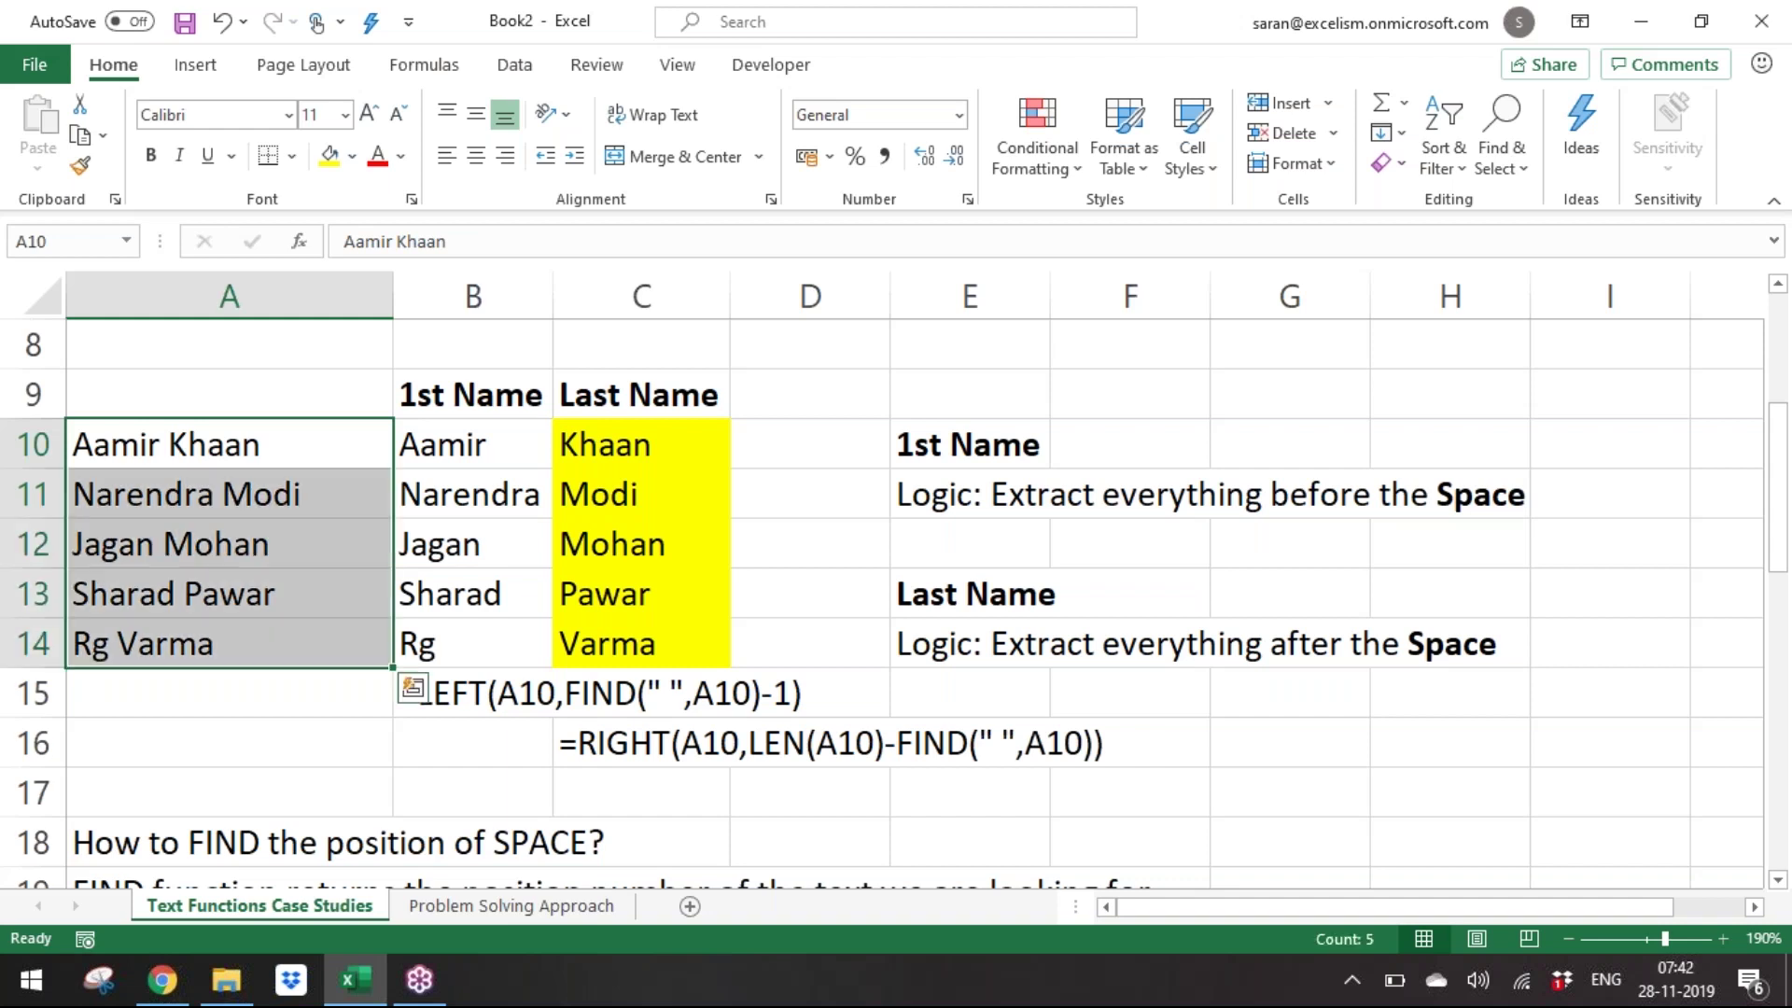
{"action": "key", "text": "ctrl+c"}
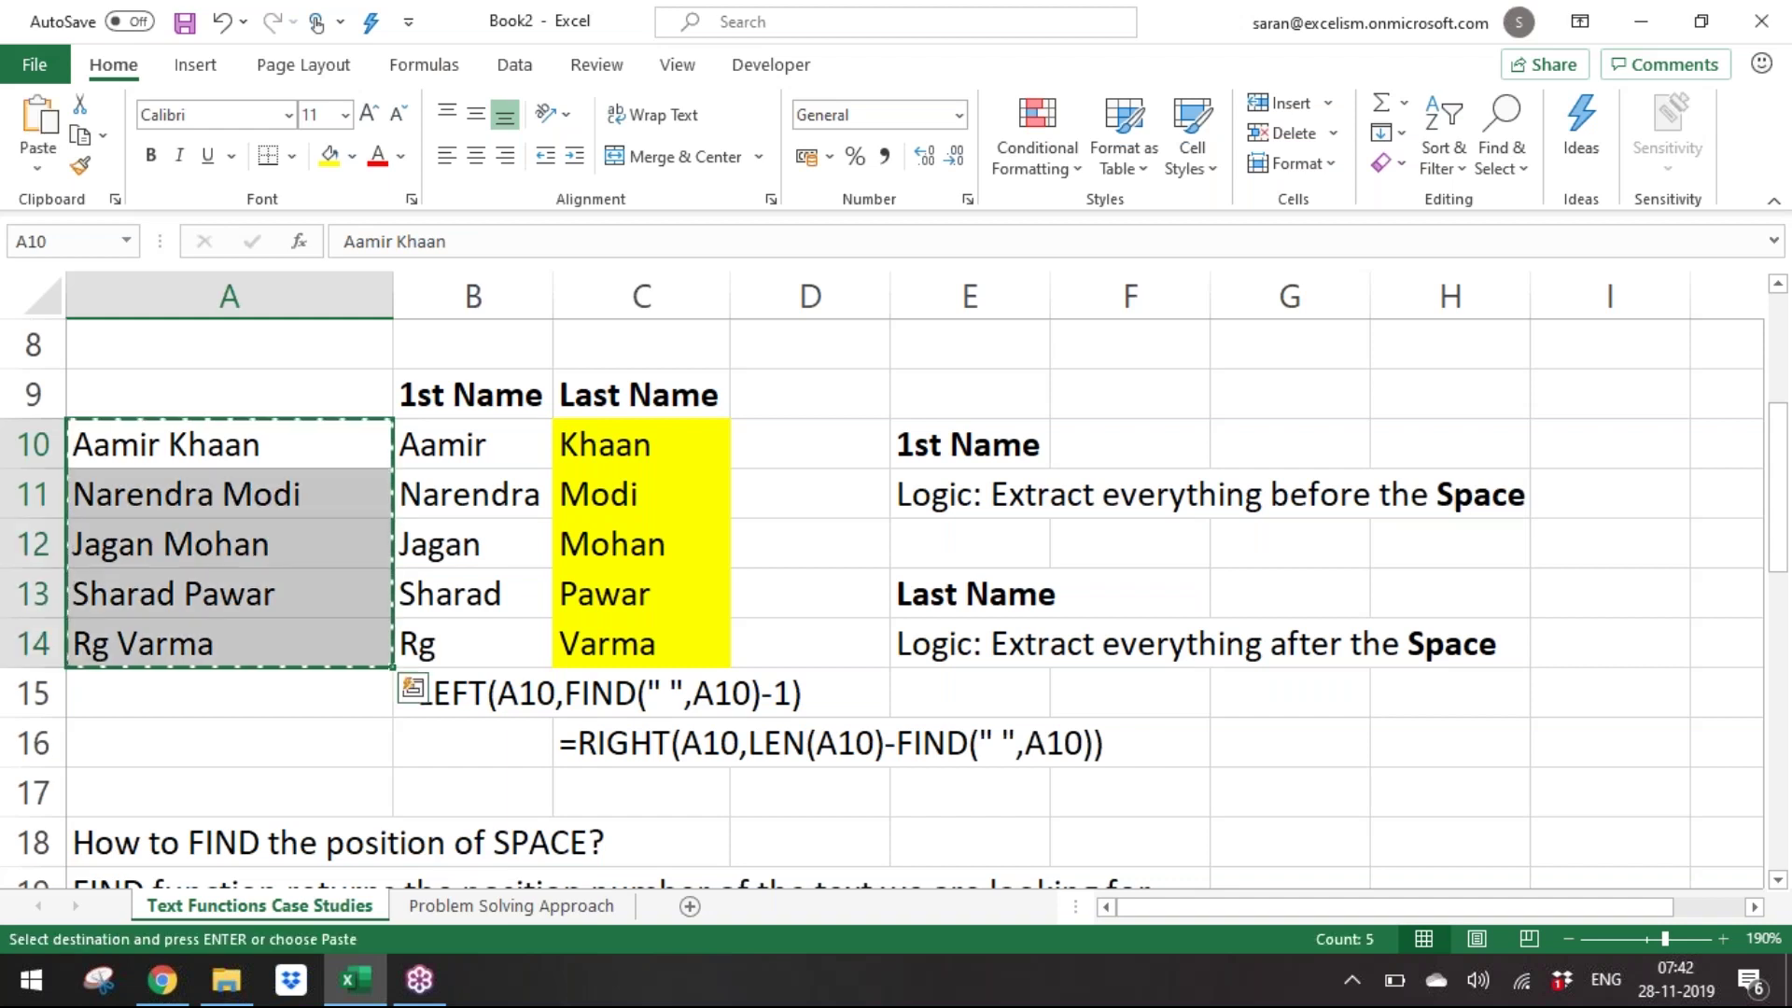
{"action": "key", "text": "Down"}
{"action": "key", "text": "Down"}
{"action": "key", "text": "Down"}
{"action": "key", "text": "Down"}
{"action": "key", "text": "Down"}
{"action": "key", "text": "Down"}
{"action": "key", "text": "Down"}
{"action": "key", "text": "Down"}
{"action": "key", "text": "Down"}
{"action": "key", "text": "Down"}
{"action": "key", "text": "Down"}
{"action": "key", "text": "Down"}
{"action": "key", "text": "Down"}
{"action": "key", "text": "Down"}
{"action": "key", "text": "Down"}
{"action": "key", "text": "Down"}
{"action": "key", "text": "Down"}
{"action": "key", "text": "Down"}
{"action": "key", "text": "Down"}
{"action": "key", "text": "Down"}
{"action": "key", "text": "Down"}
{"action": "key", "text": "Down"}
{"action": "key", "text": "Down"}
{"action": "key", "text": "Down"}
{"action": "key", "text": "Down"}
{"action": "key", "text": "Down"}
{"action": "key", "text": "Down"}
{"action": "key", "text": "Down"}
{"action": "key", "text": "Down"}
{"action": "key", "text": "Down"}
{"action": "key", "text": "Down"}
{"action": "key", "text": "Down"}
{"action": "key", "text": "Down"}
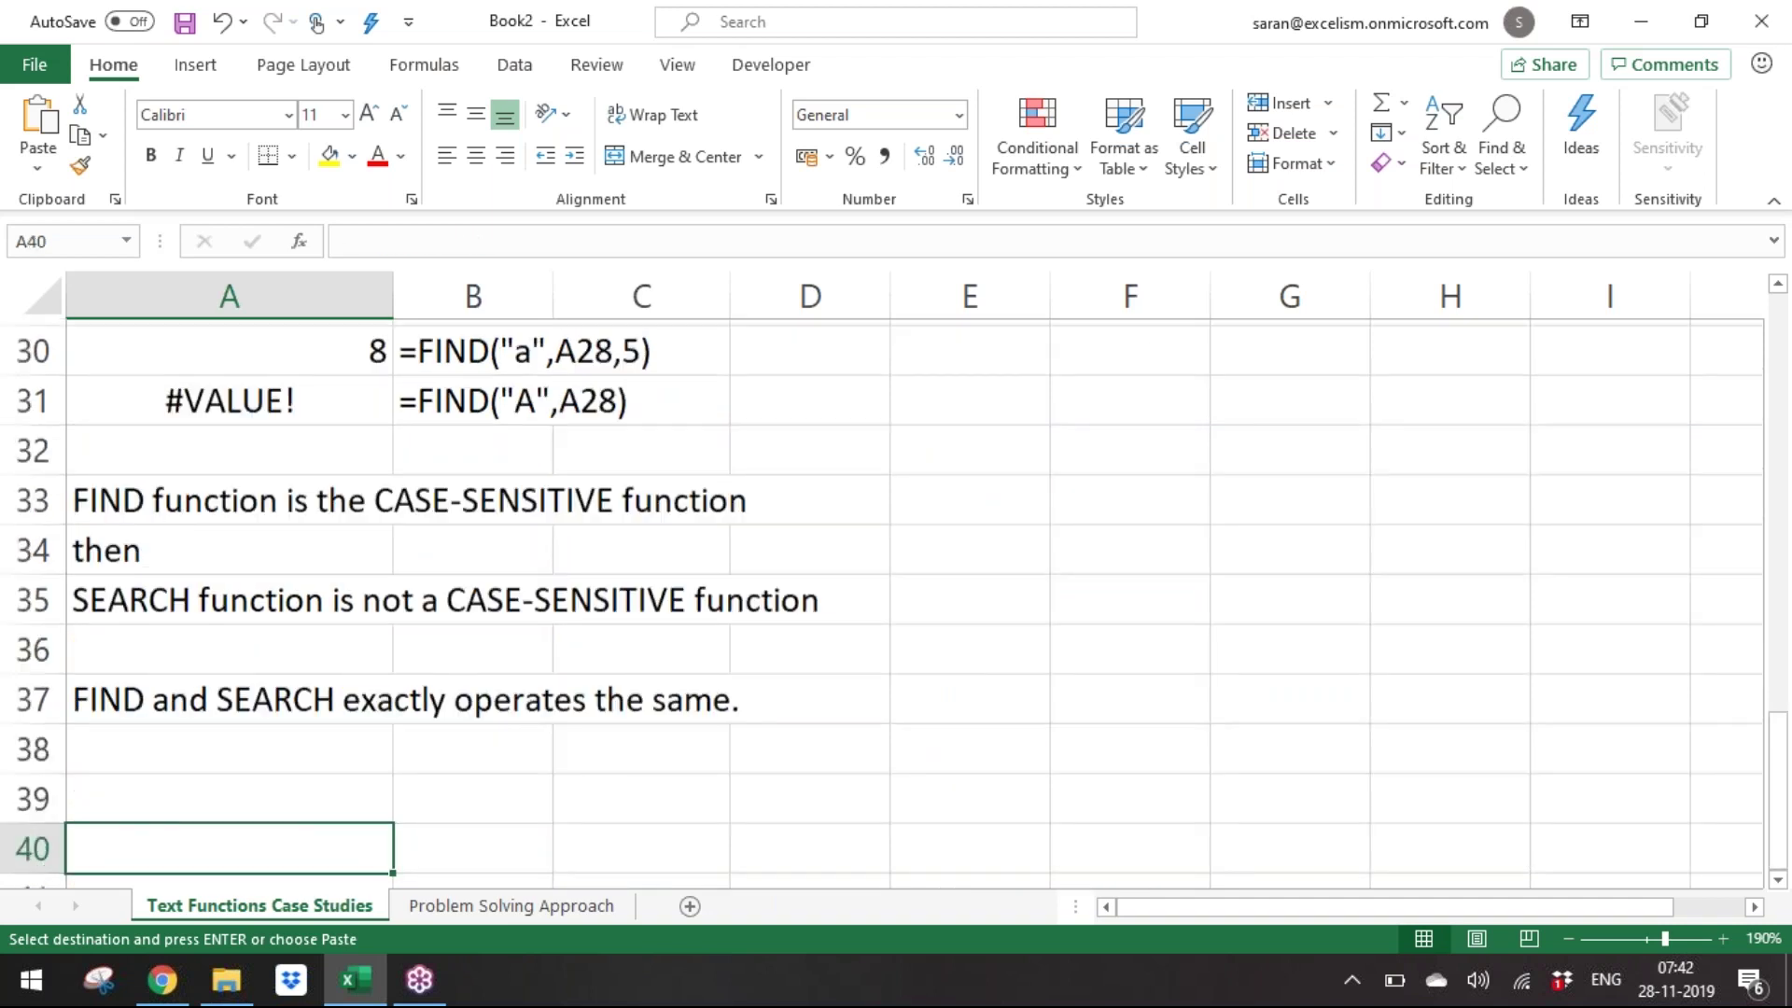
{"action": "key", "text": "Escape"}
{"action": "key", "text": "Up"}
{"action": "key", "text": "Up"}
{"action": "key", "text": "Up"}
{"action": "key", "text": "Up"}
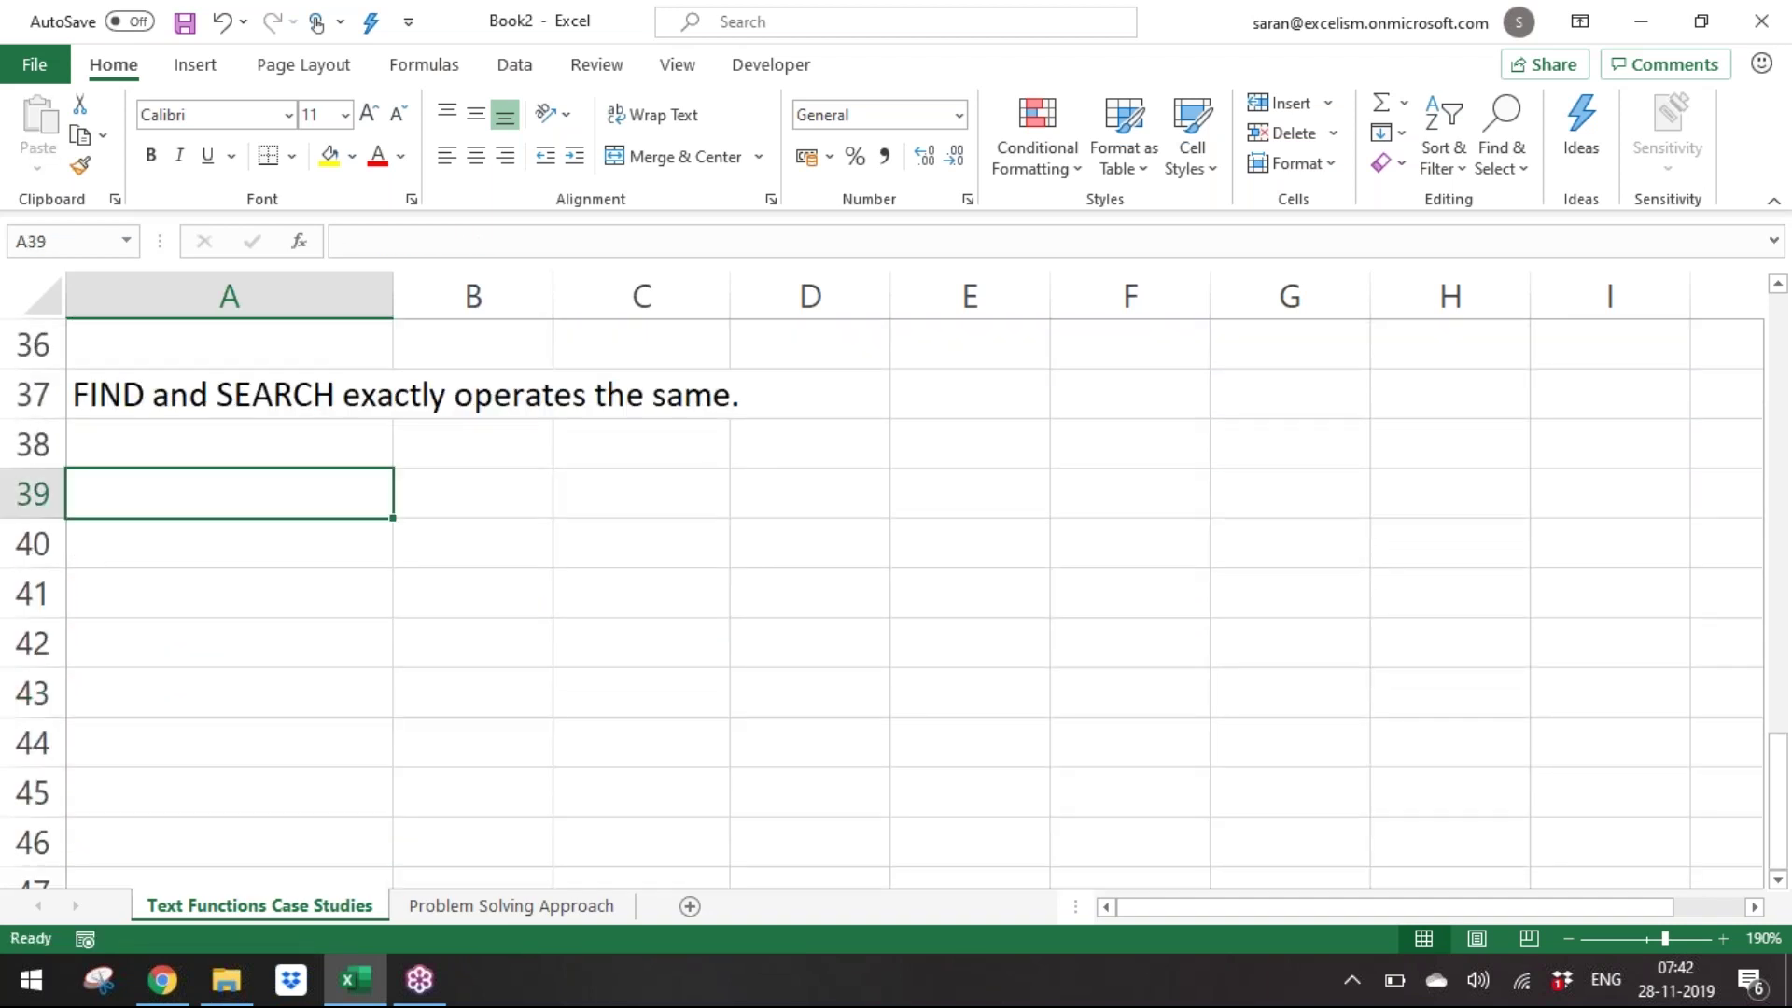
{"action": "key", "text": "Down"}
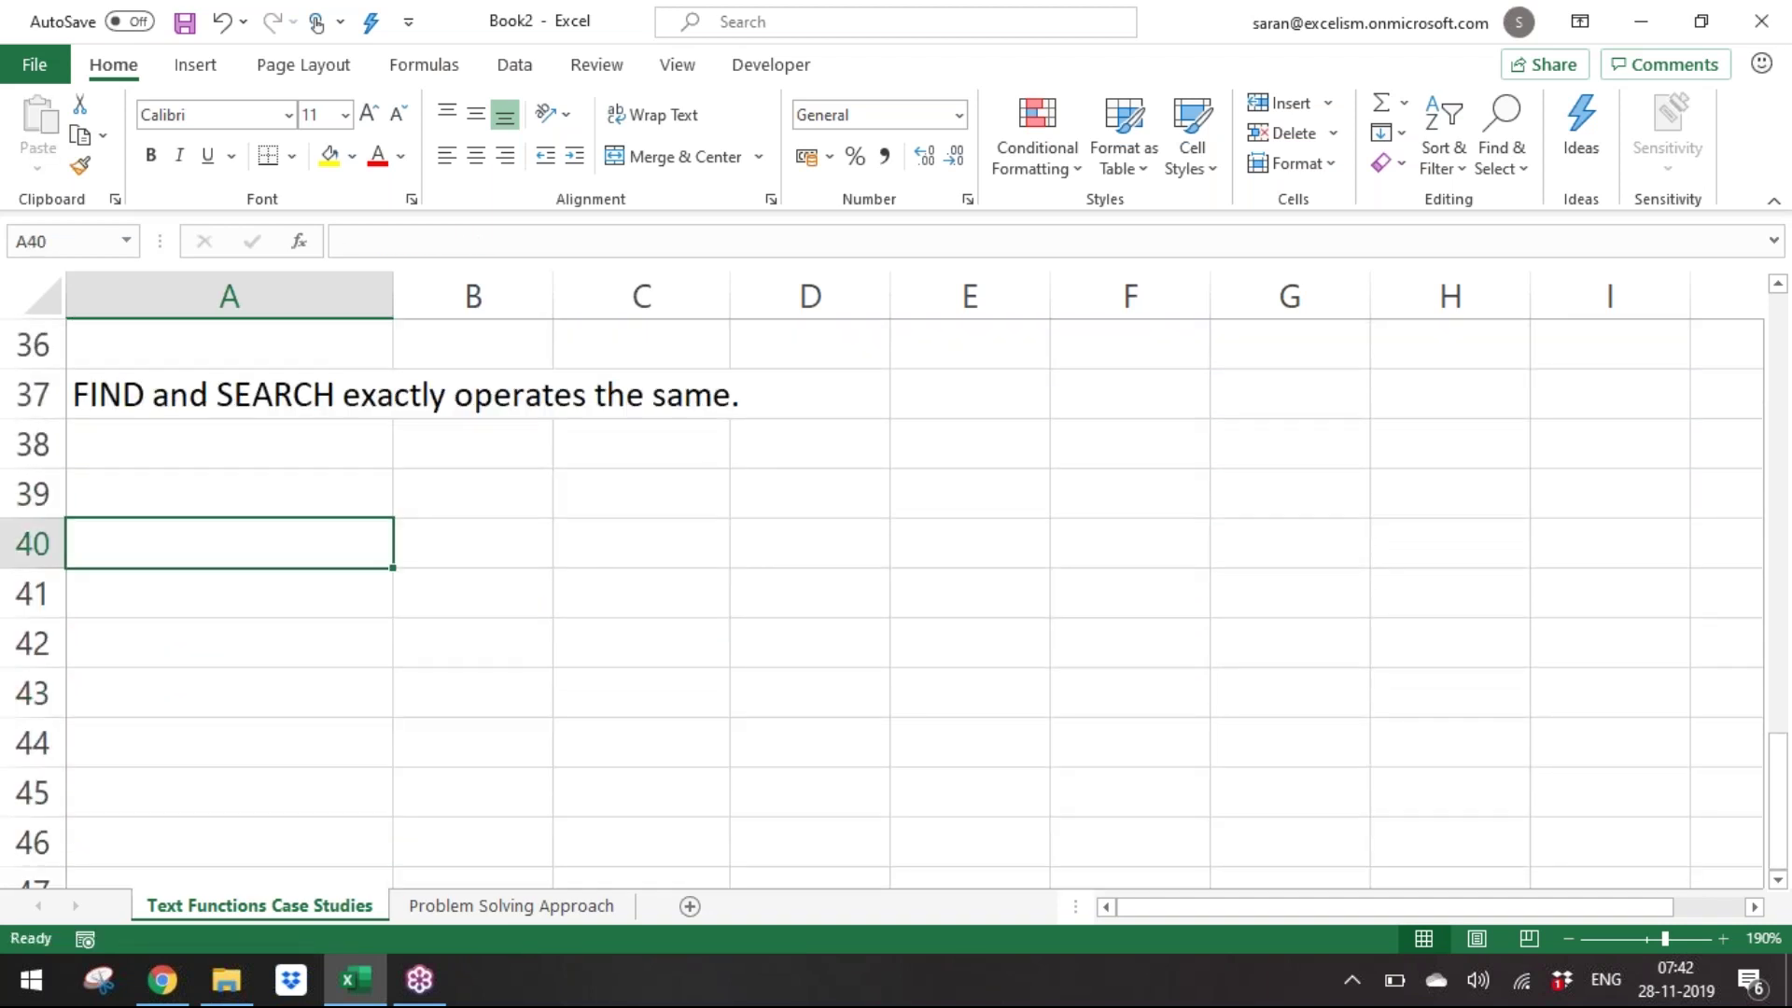
{"action": "type", "text": "Next Batc"}
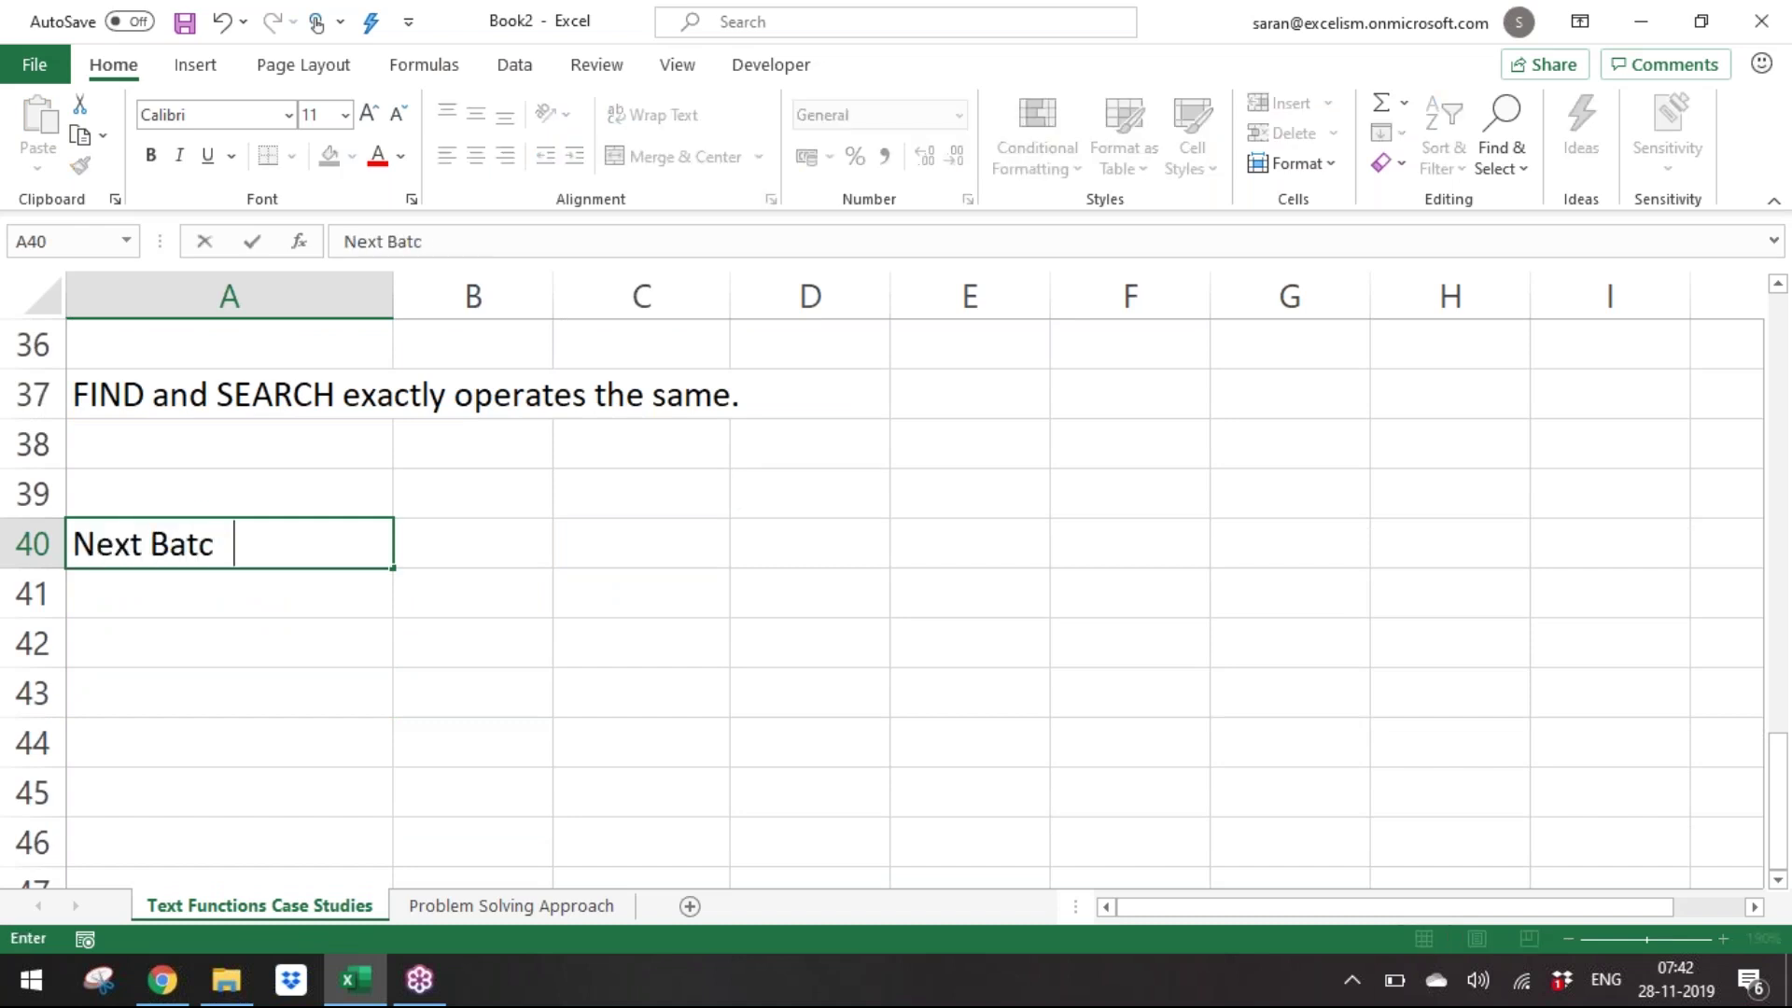
{"action": "type", "text": "h og"}
{"action": "key", "text": "BackSpace"}
{"action": "key", "text": "BackSpace"}
{"action": "type", "text": "will Starts"}
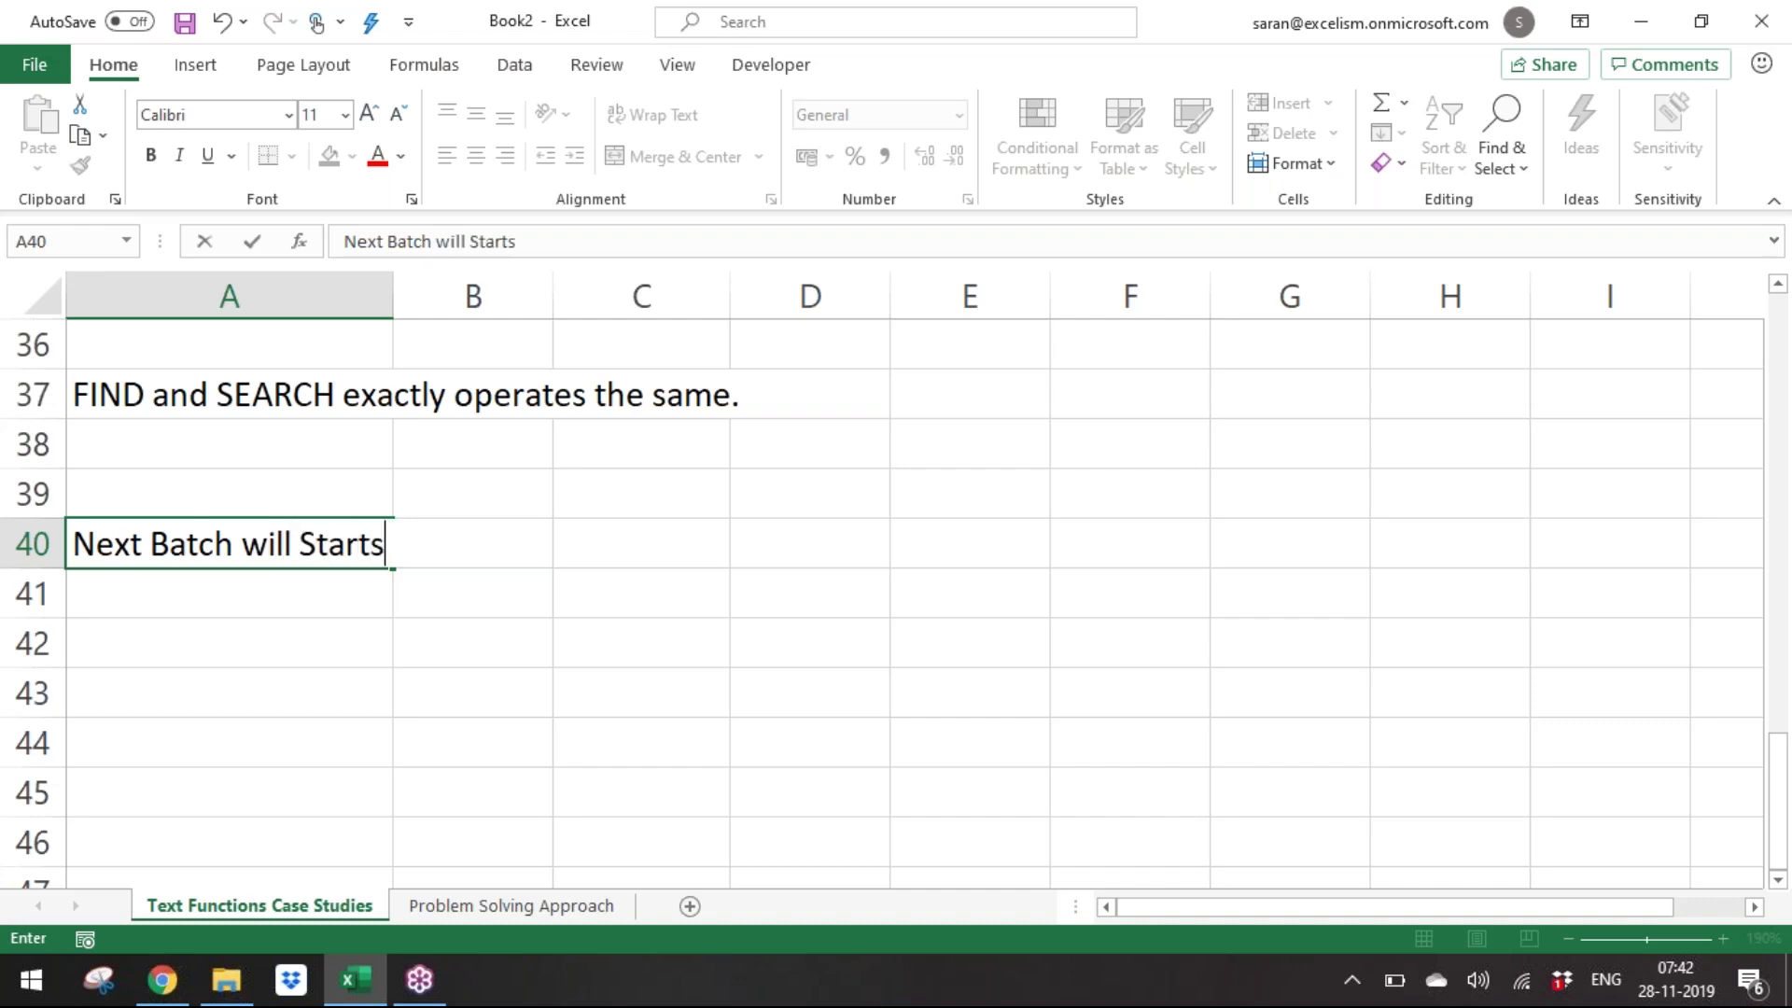
{"action": "key", "text": "BackSpace"}
{"action": "key", "text": "BackSpace"}
{"action": "key", "text": "BackSpace"}
{"action": "key", "text": "BackSpace"}
{"action": "key", "text": "BackSpace"}
{"action": "key", "text": "BackSpace"}
{"action": "key", "text": "BackSpace"}
{"action": "key", "text": "BackSpace"}
{"action": "key", "text": "BackSpace"}
{"action": "key", "text": "BackSpace"}
{"action": "key", "text": "BackSpace"}
{"action": "type", "text": "sta"}
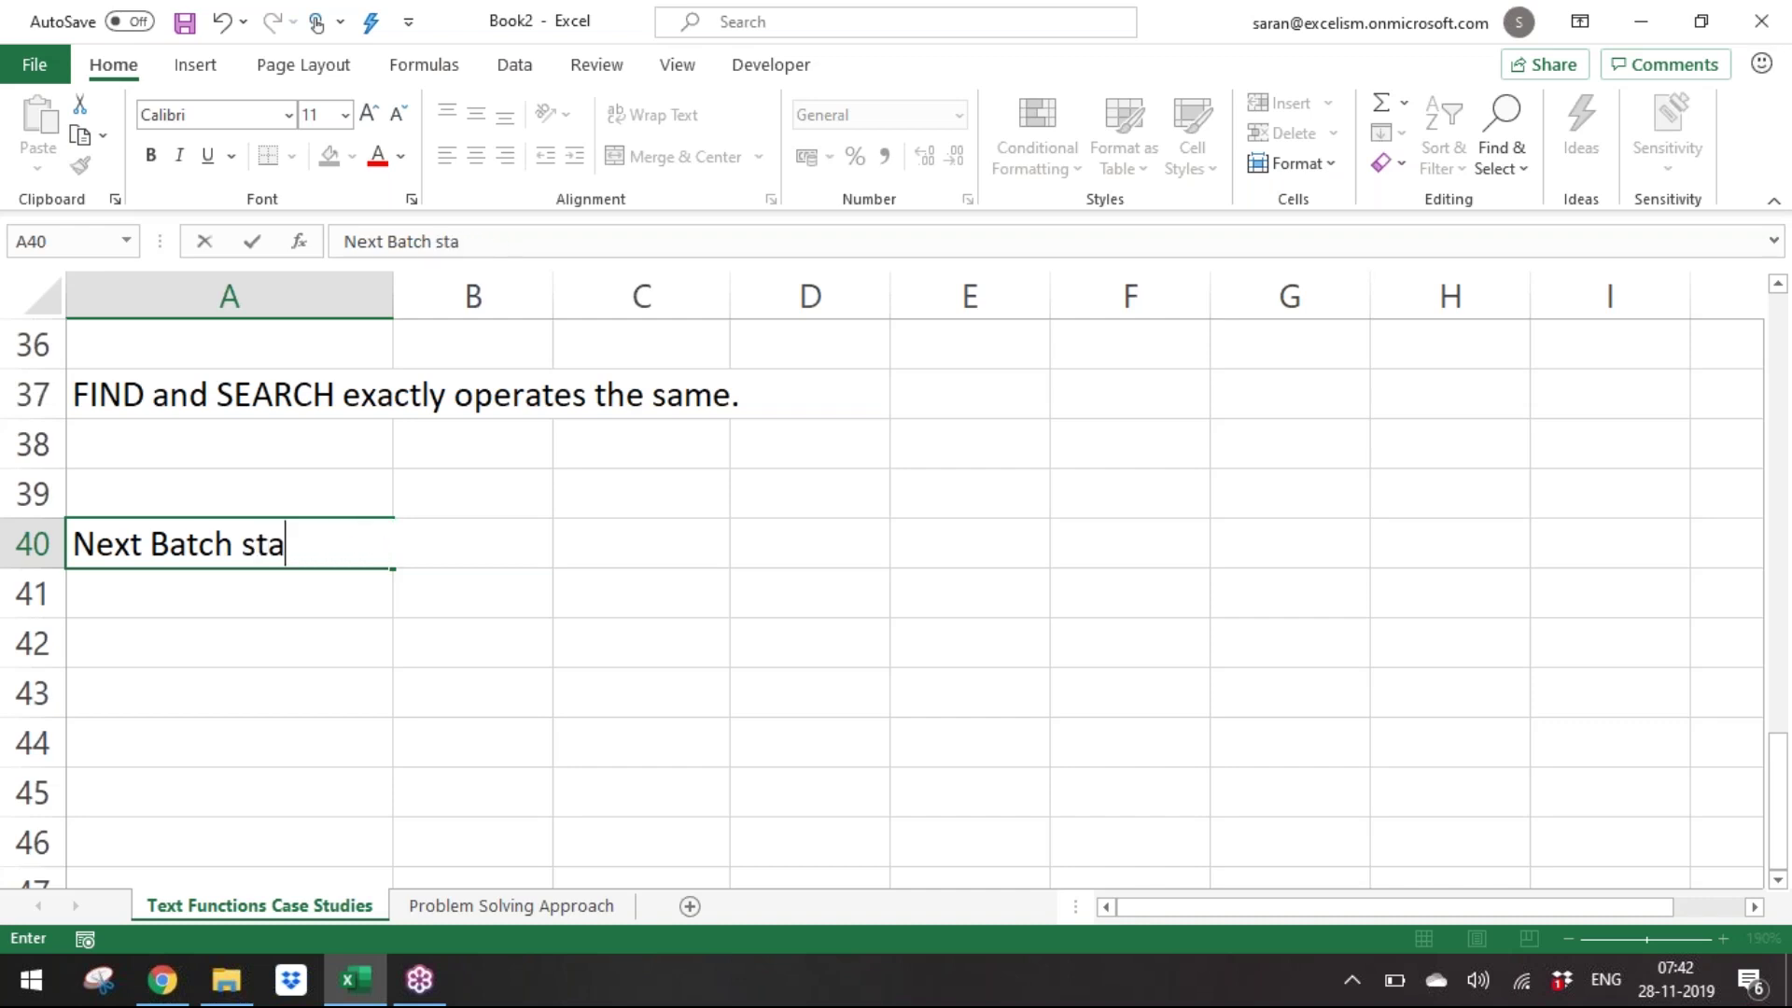
{"action": "type", "text": "rts on 9thDec"}
{"action": "key", "text": "Return"}
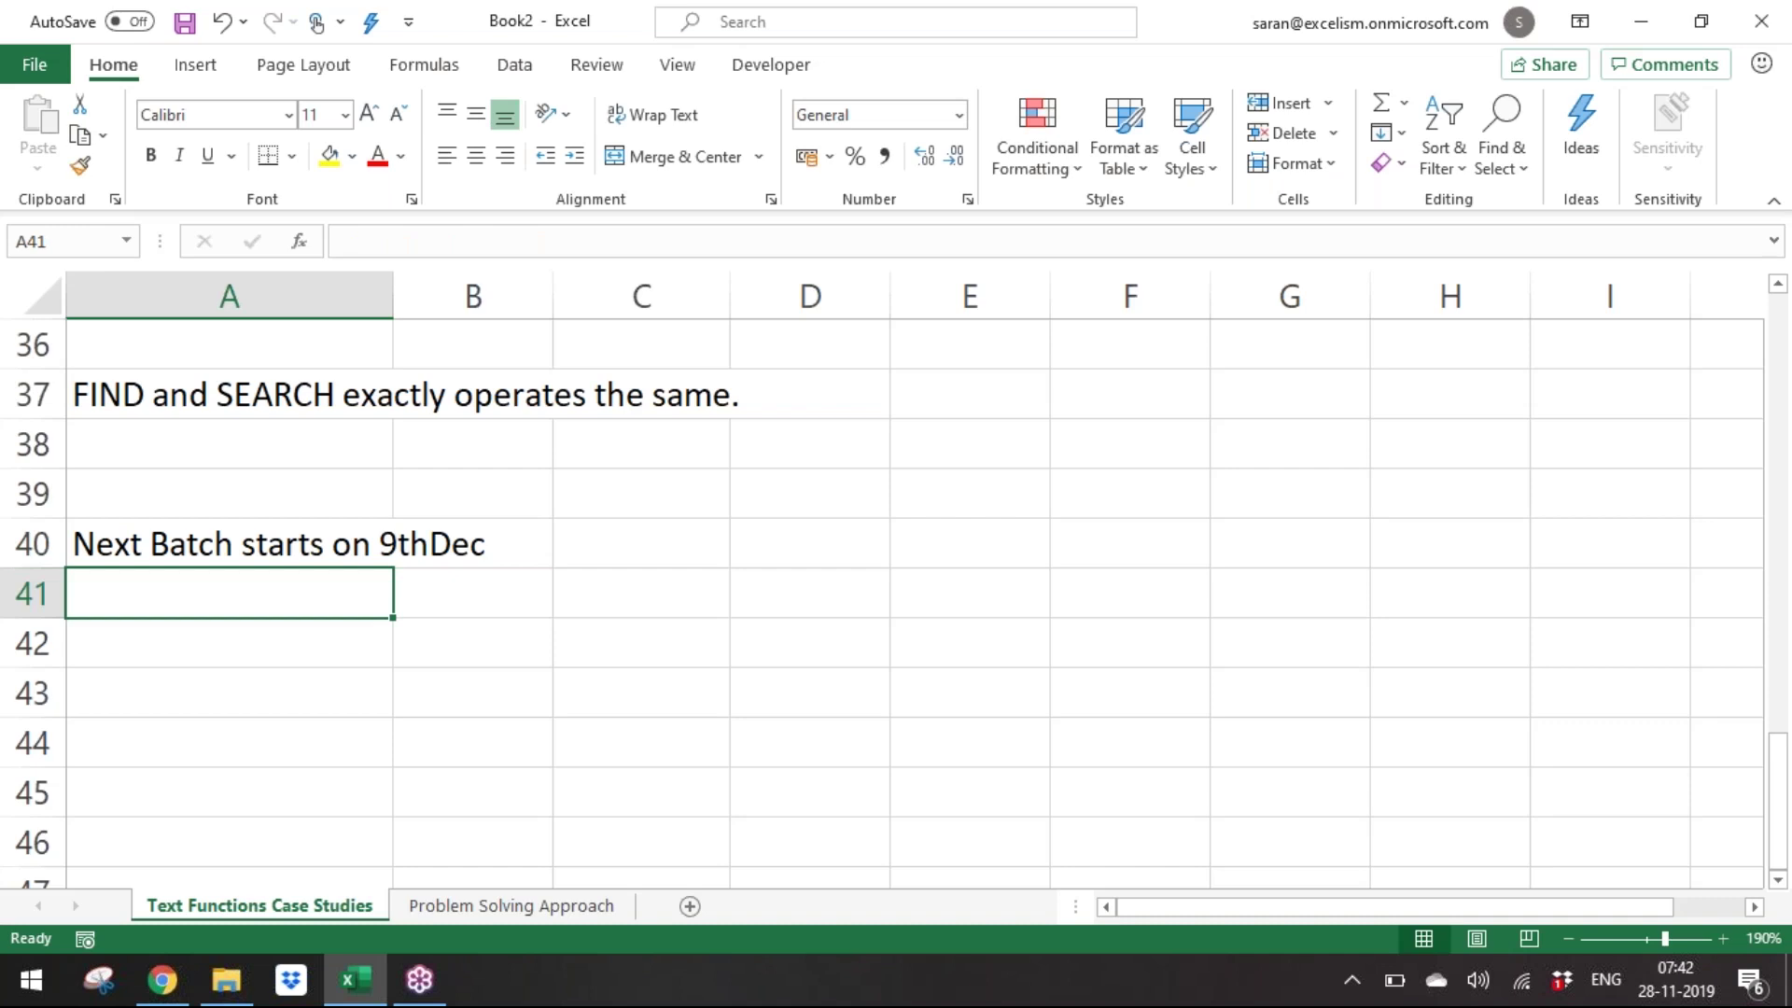
{"action": "key", "text": "Up"}
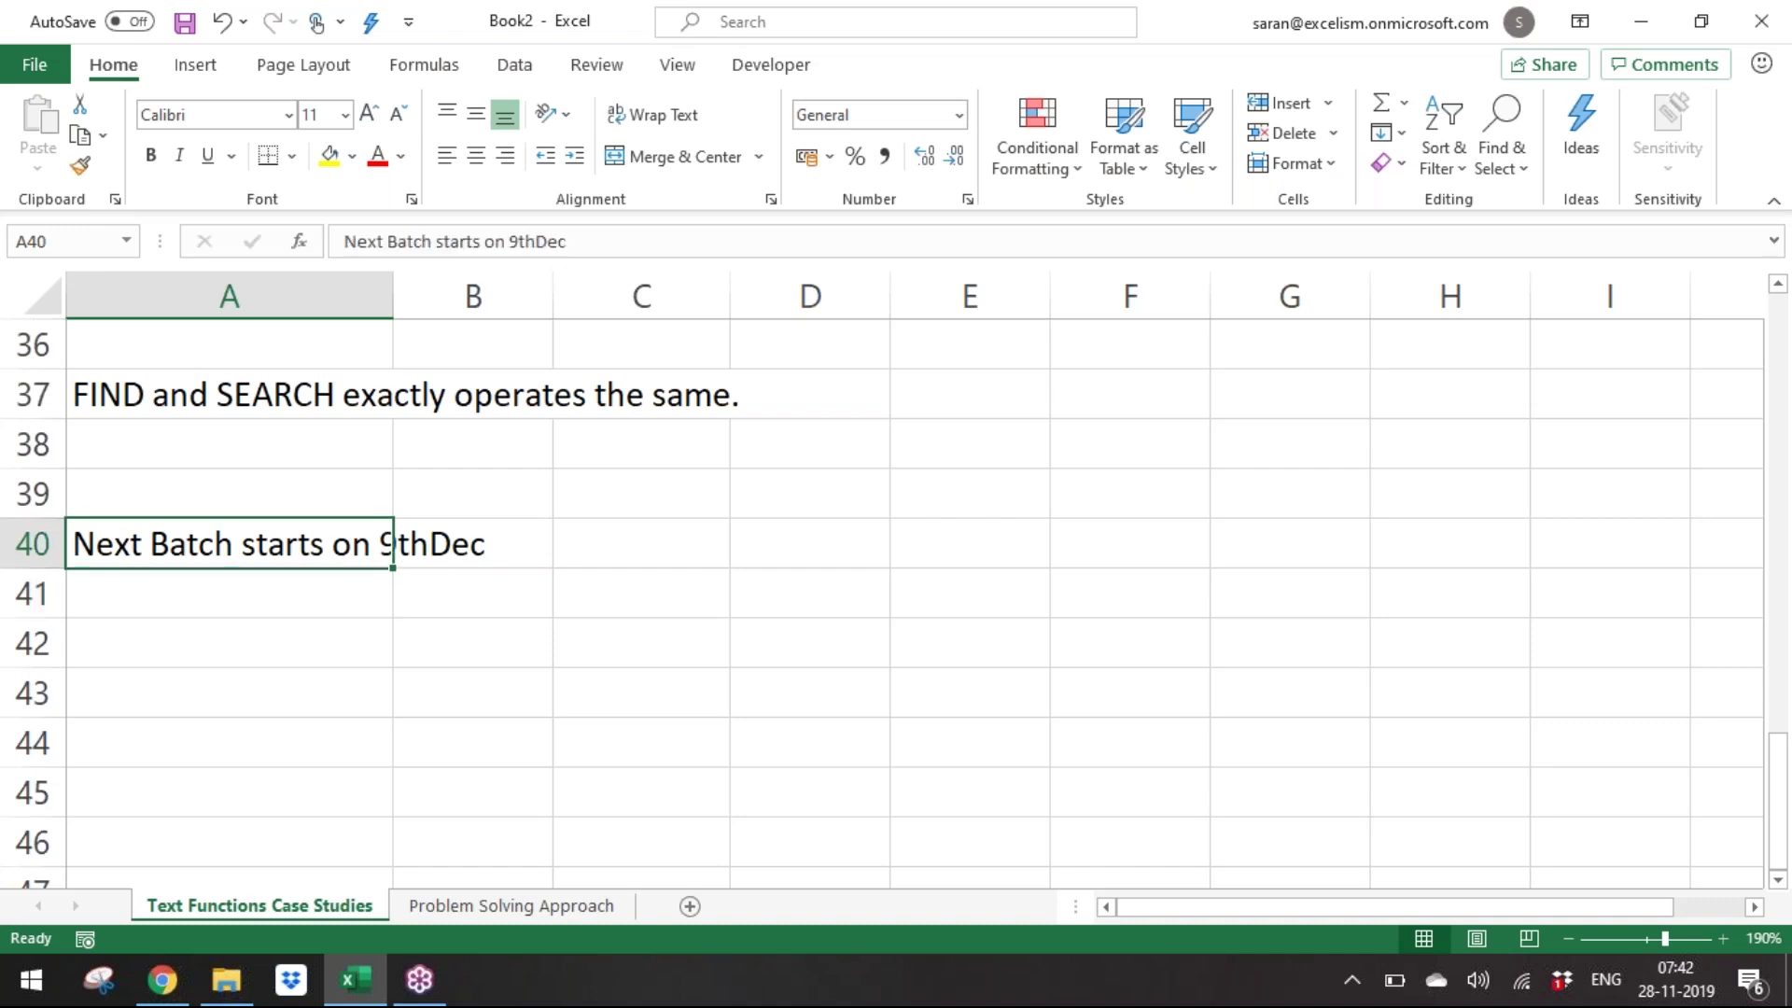
{"action": "key", "text": "Delete"}
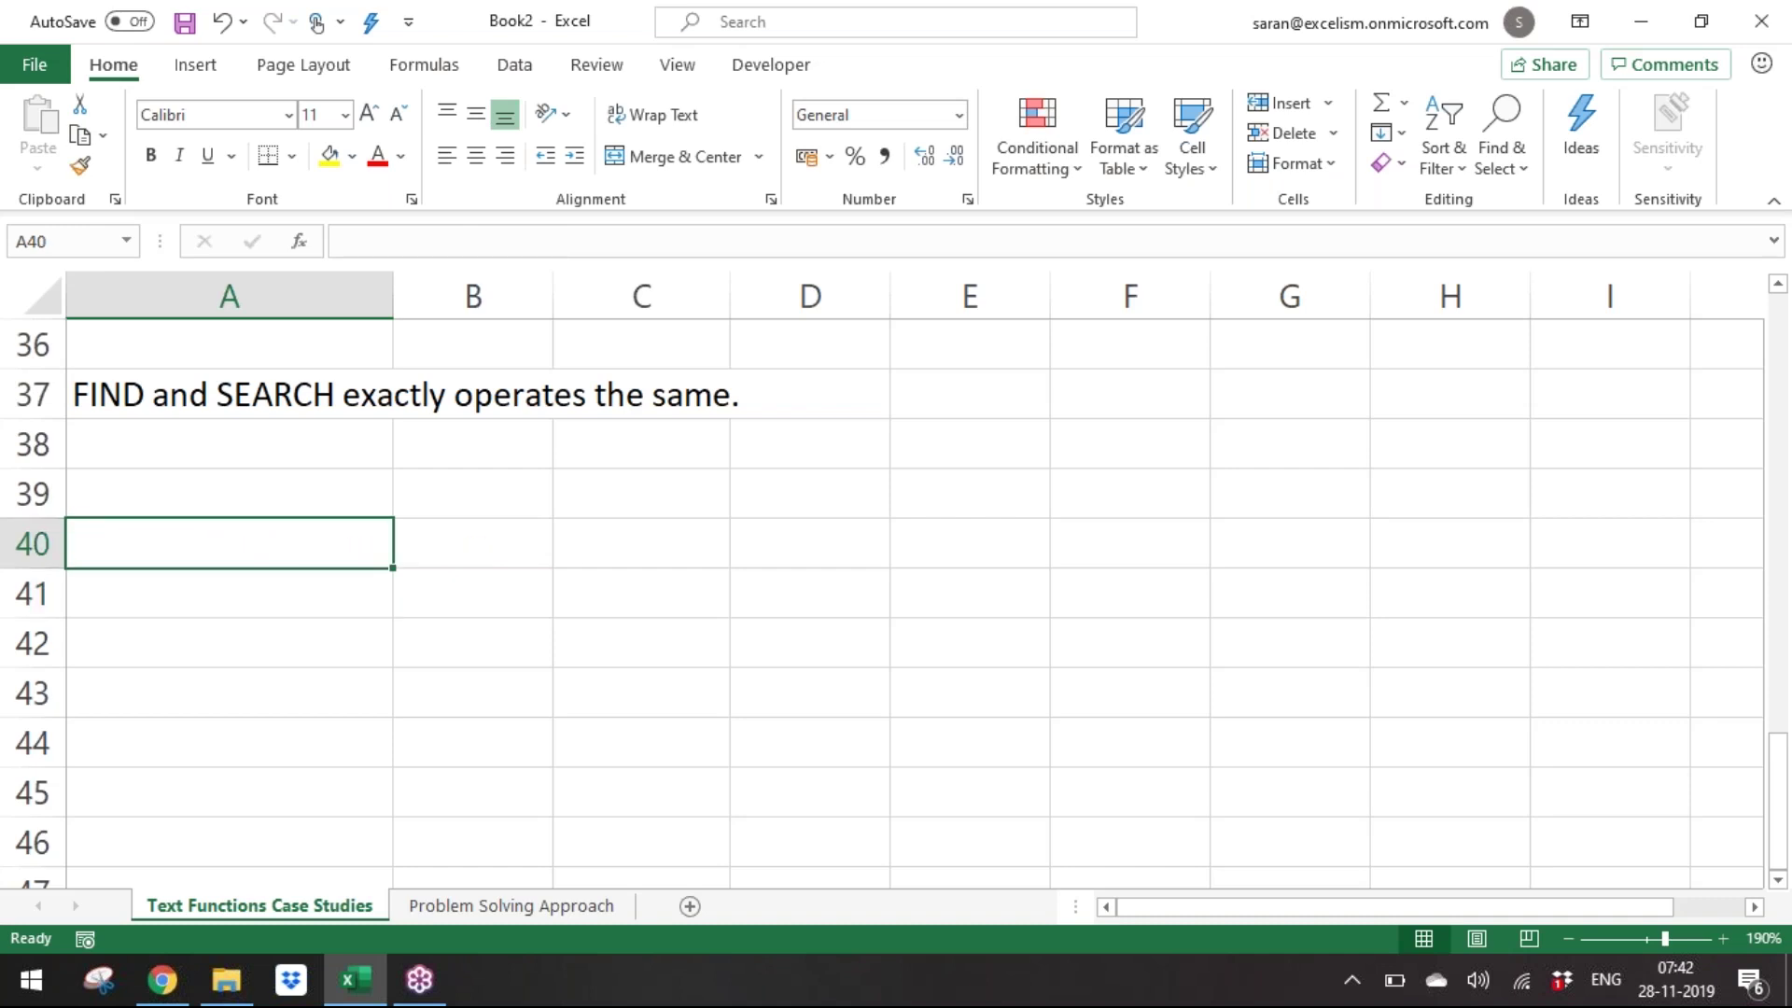
Enter the sample 'is Director' sentence in A40 and 'ICAI exams are over' in A41.
{"action": "type", "text": "Rg Varma is Diret"}
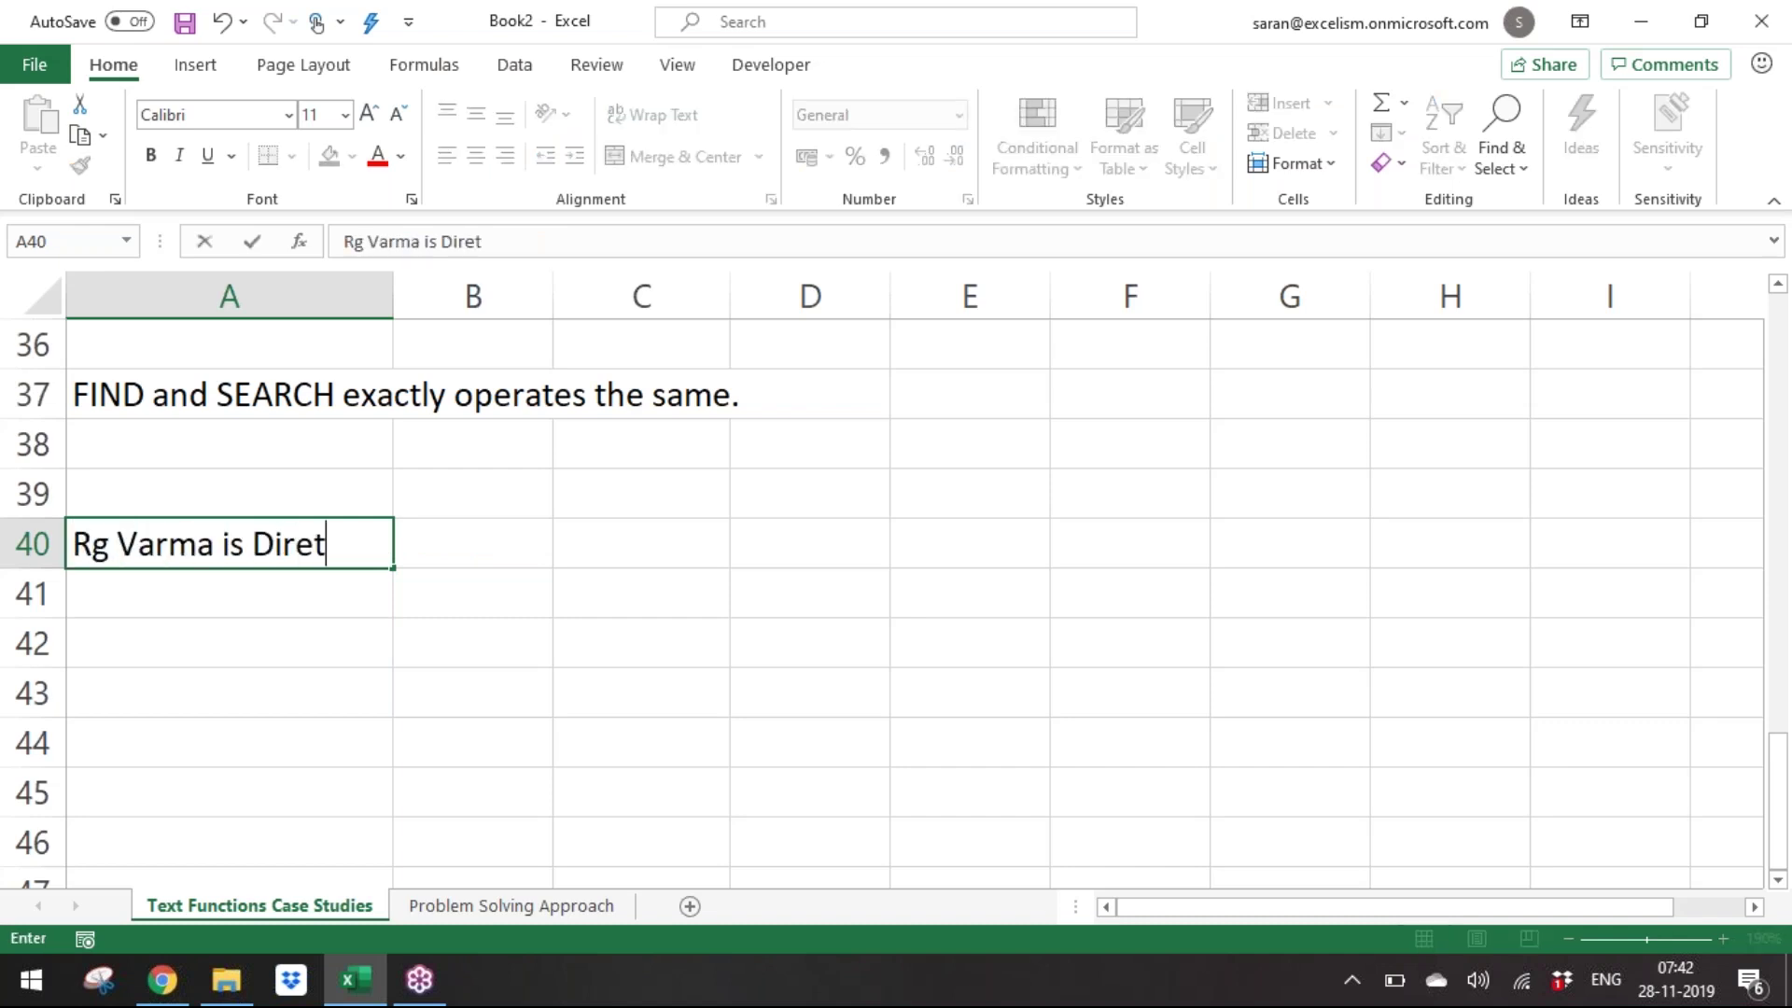
{"action": "key", "text": "BackSpace"}
{"action": "type", "text": "ctor"}
{"action": "key", "text": "ctrl+Return"}
{"action": "left_click", "coordinate": [88, 574]}
{"action": "type", "text": "ICAI"}
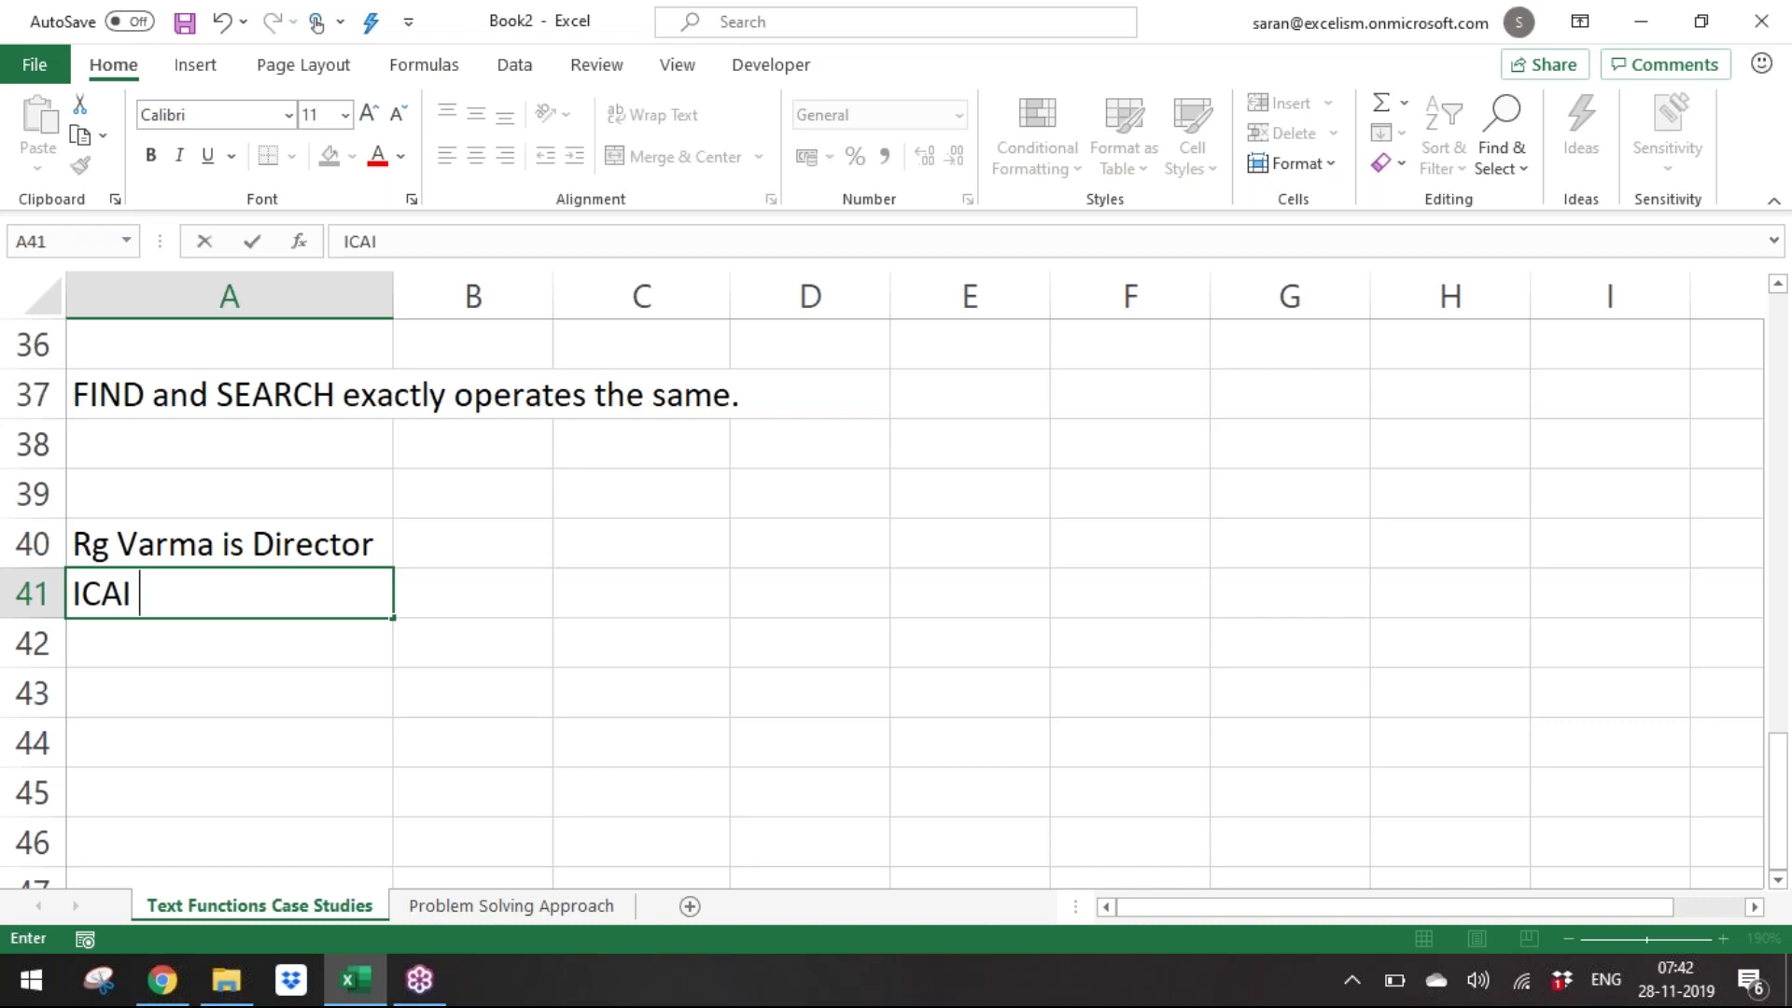
{"action": "type", "text": " exams are "}
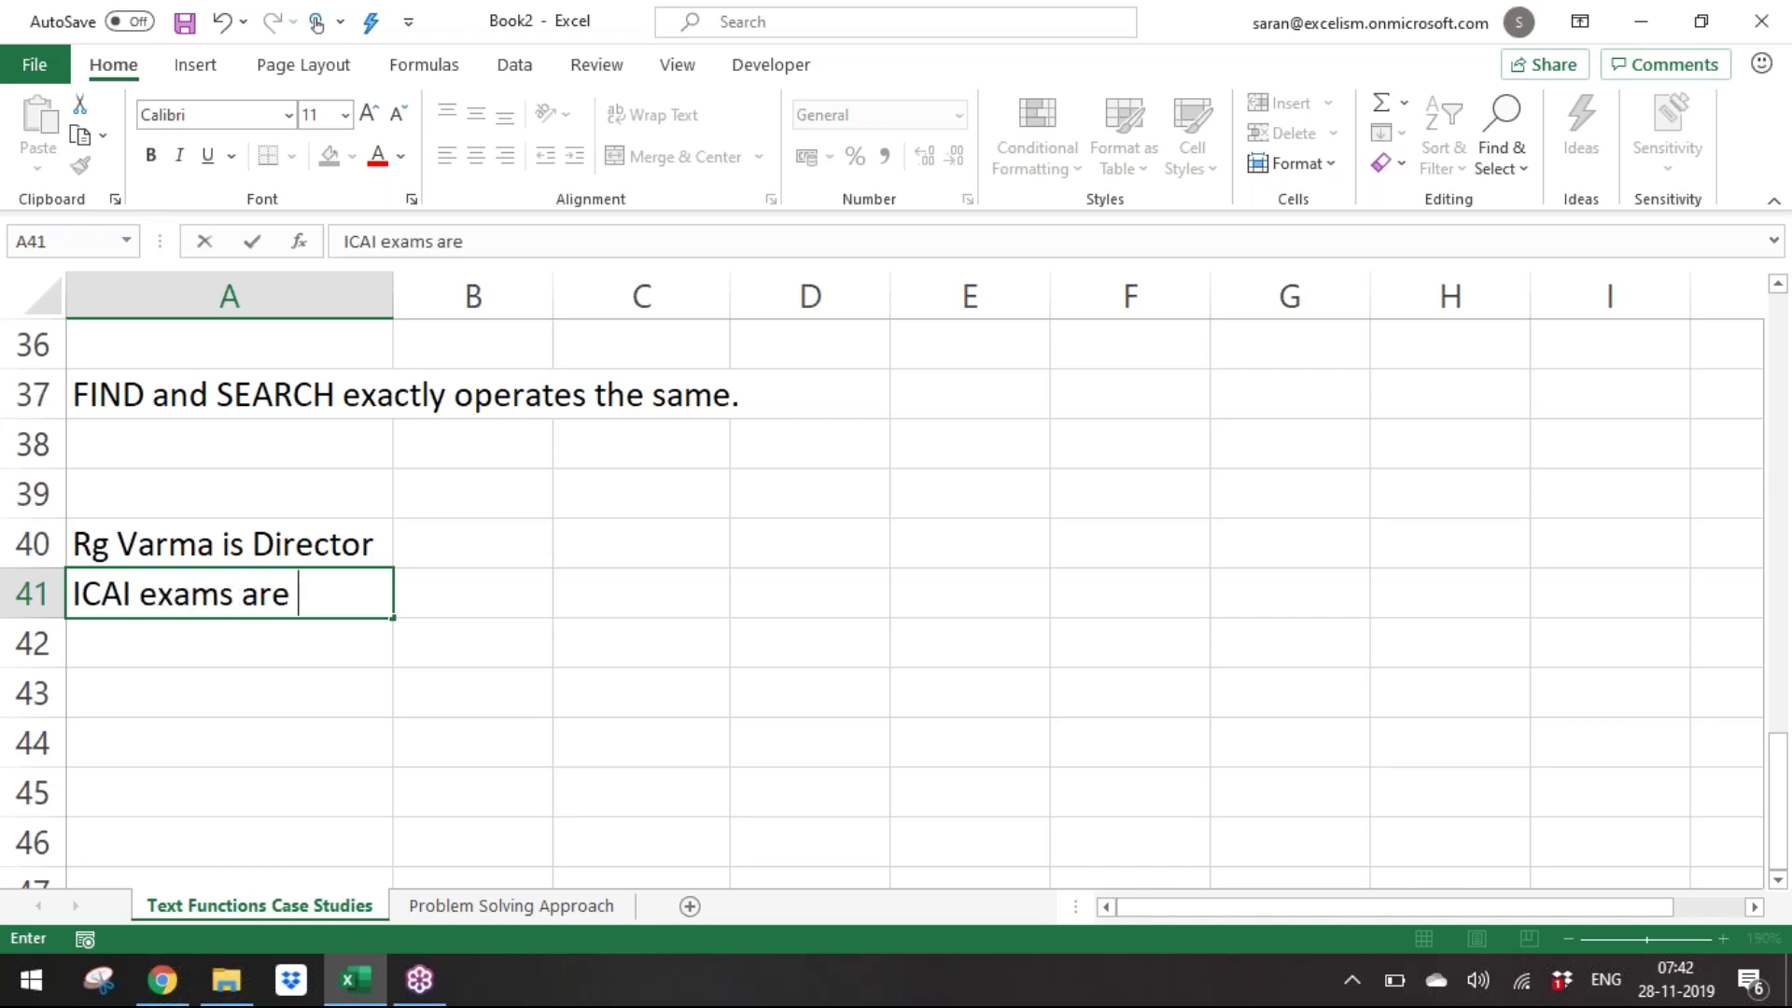
{"action": "type", "text": "over"}
{"action": "key", "text": "Return"}
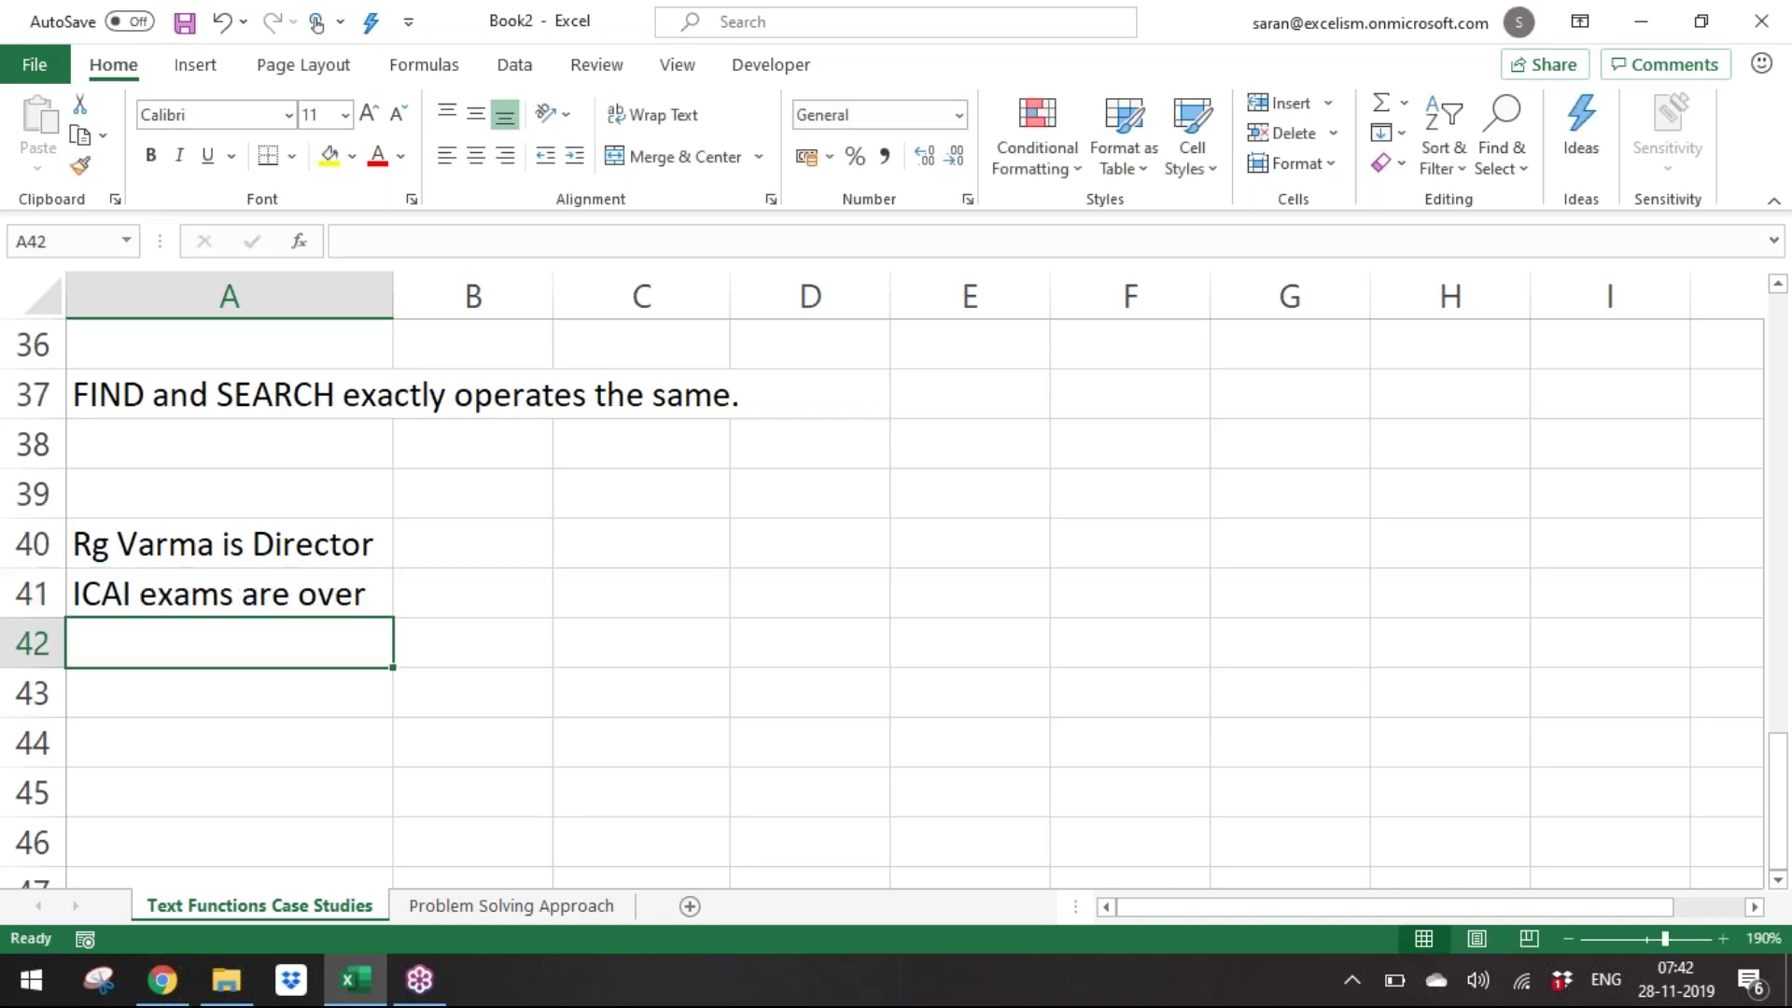
Enter 'GST due date 31-12-2019' in A42.
{"action": "key", "text": "BackSpace"}
{"action": "type", "text": "GS"}
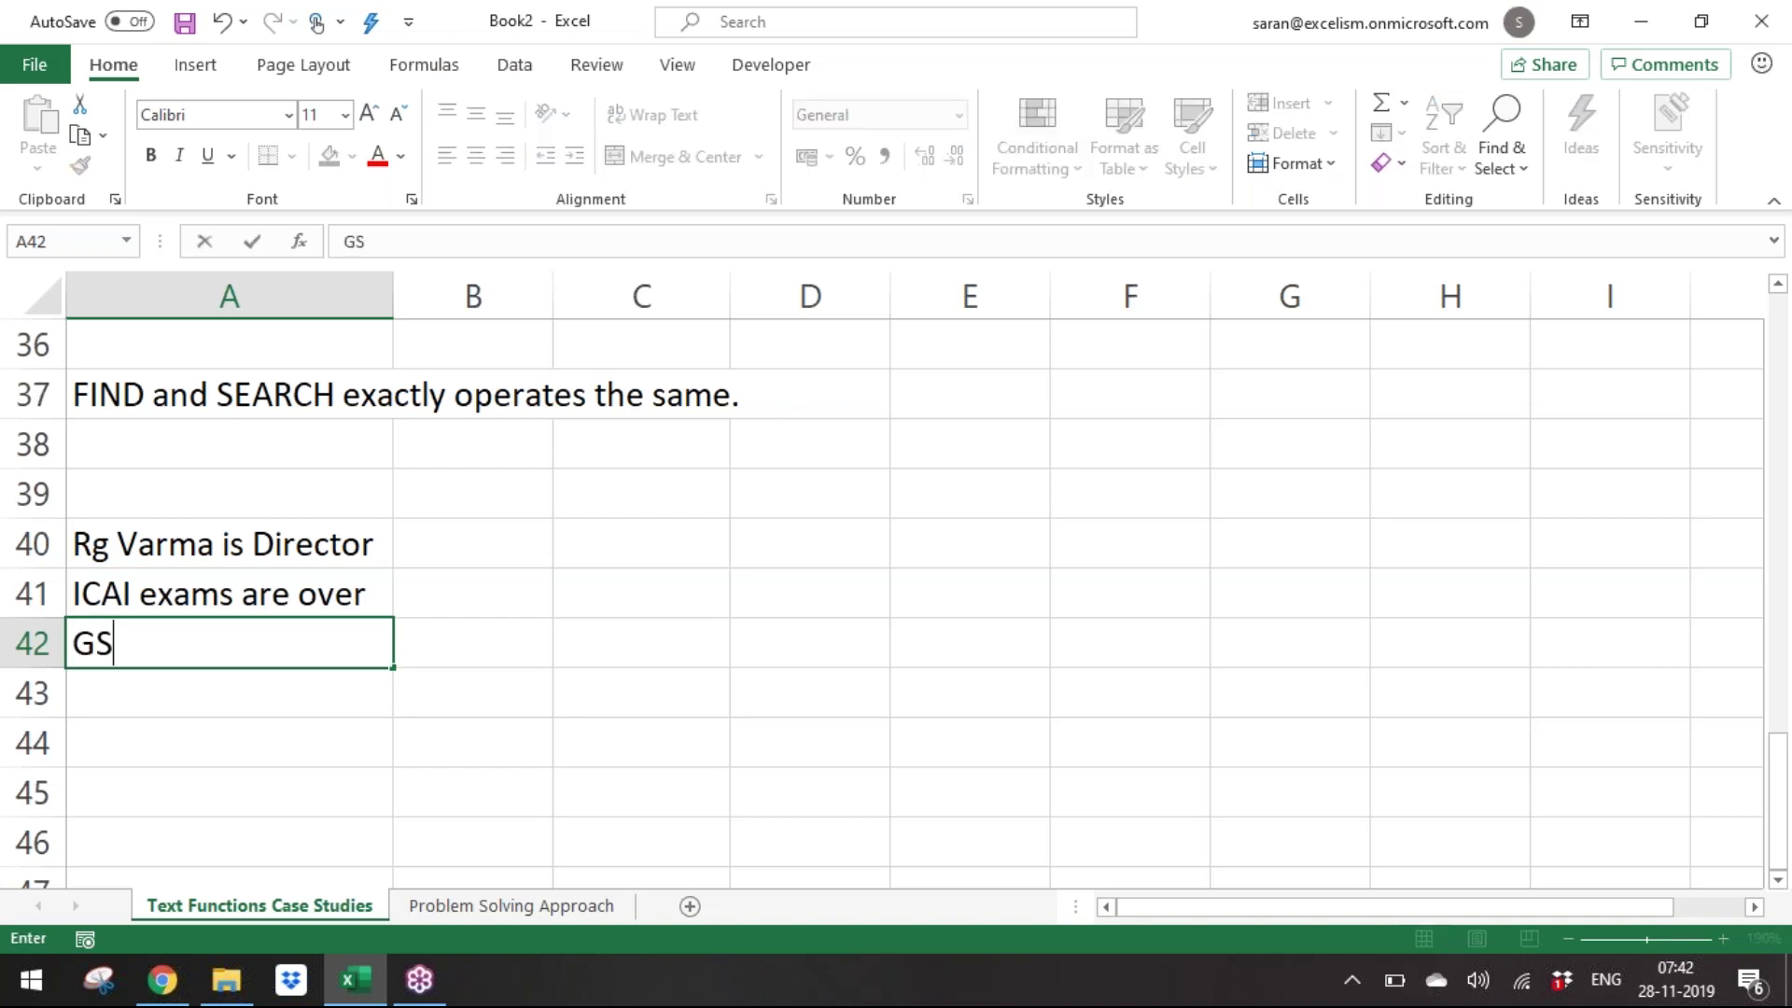
{"action": "type", "text": "T due date "}
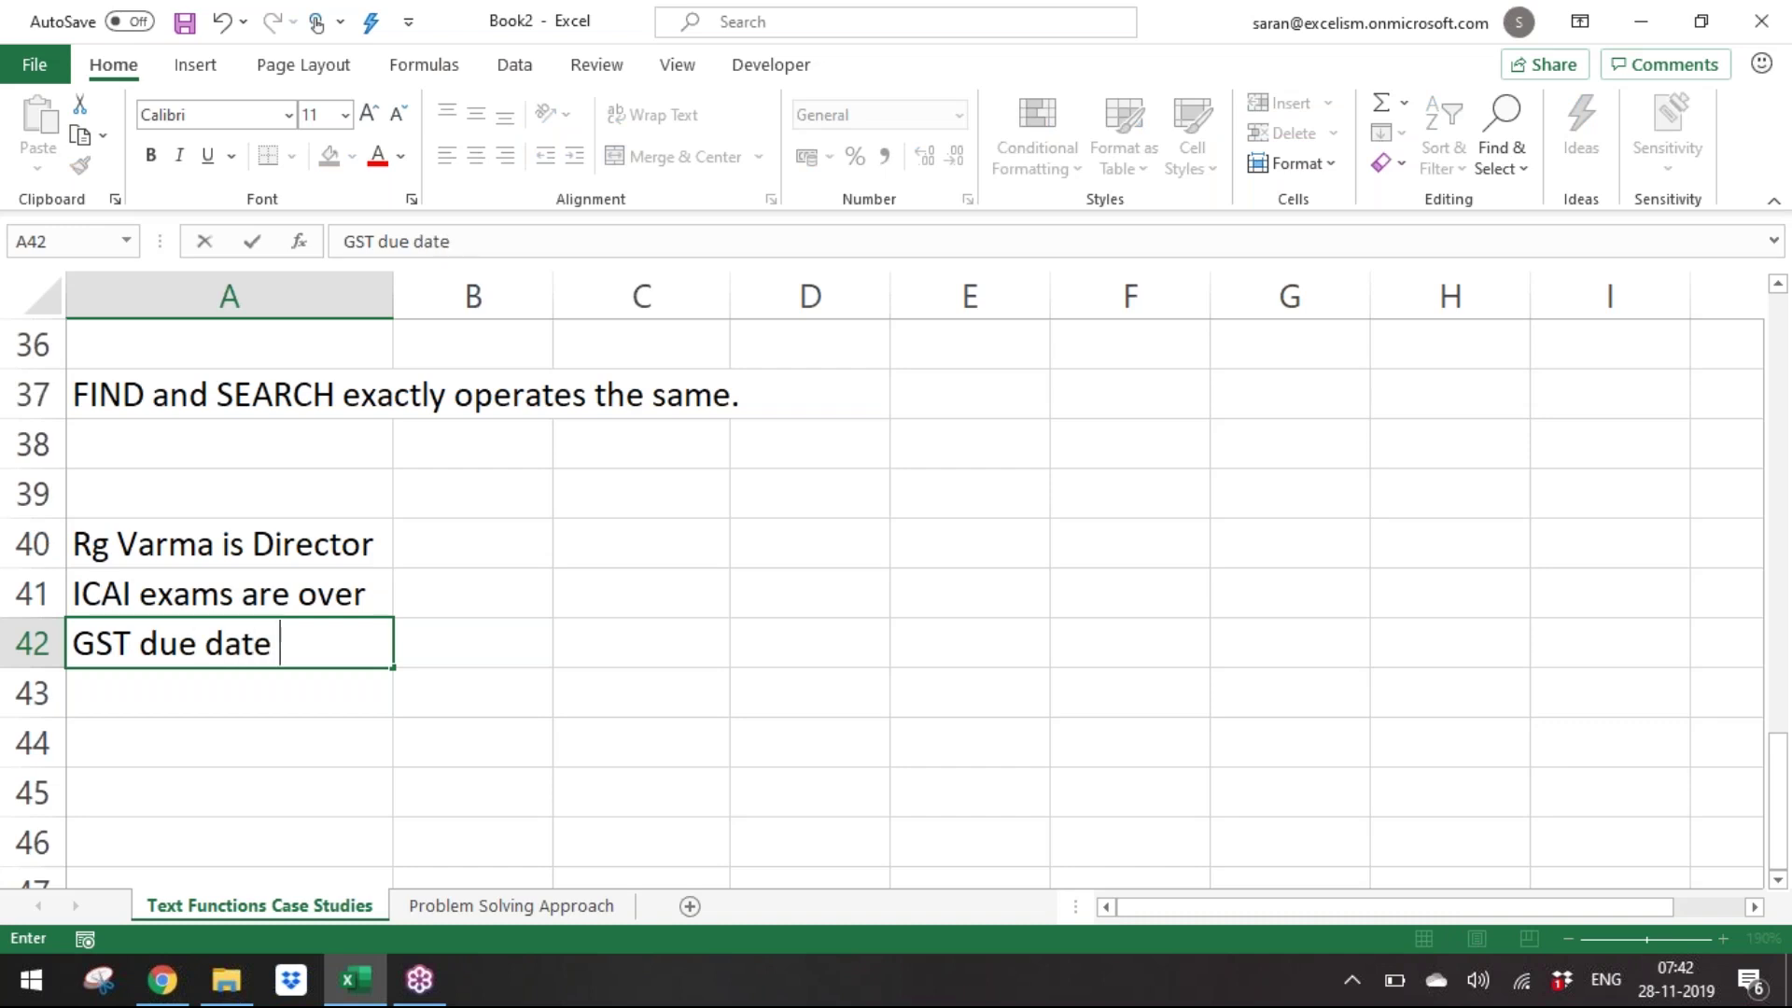
{"action": "type", "text": "31-03-2019"}
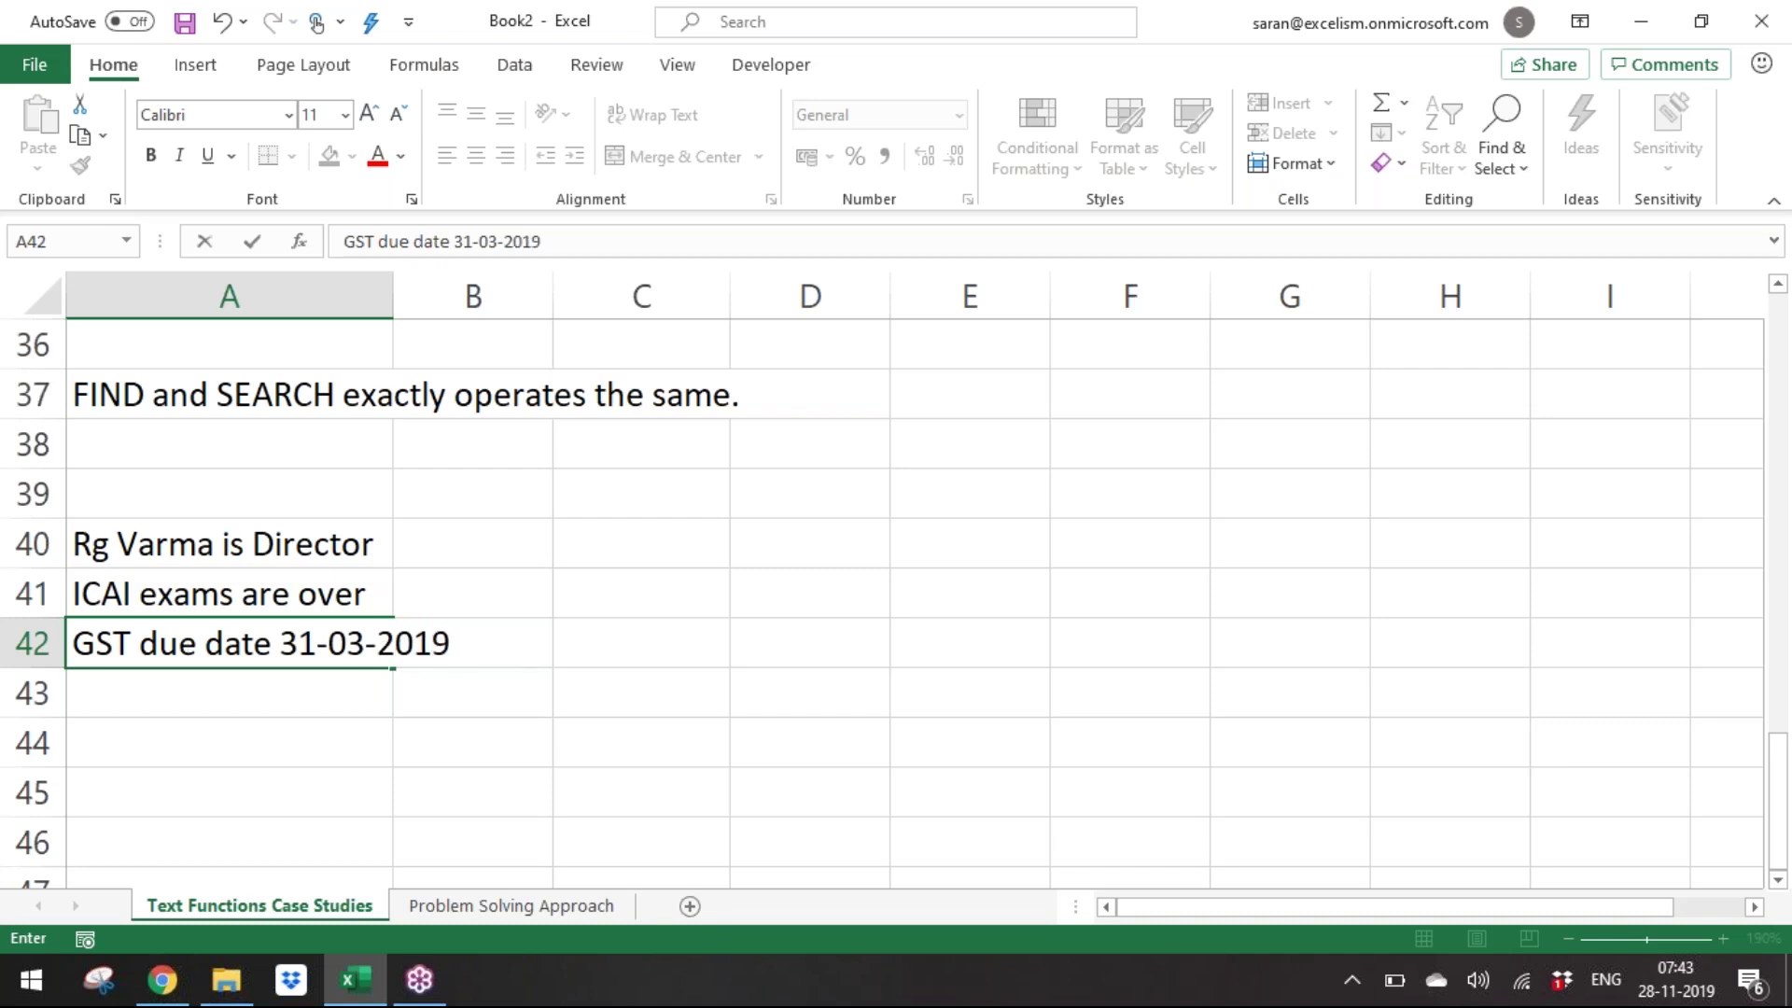
{"action": "key", "text": "BackSpace"}
{"action": "key", "text": "BackSpace"}
{"action": "key", "text": "BackSpace"}
{"action": "key", "text": "BackSpace"}
{"action": "key", "text": "BackSpace"}
{"action": "key", "text": "BackSpace"}
{"action": "key", "text": "BackSpace"}
{"action": "type", "text": "12-2019"}
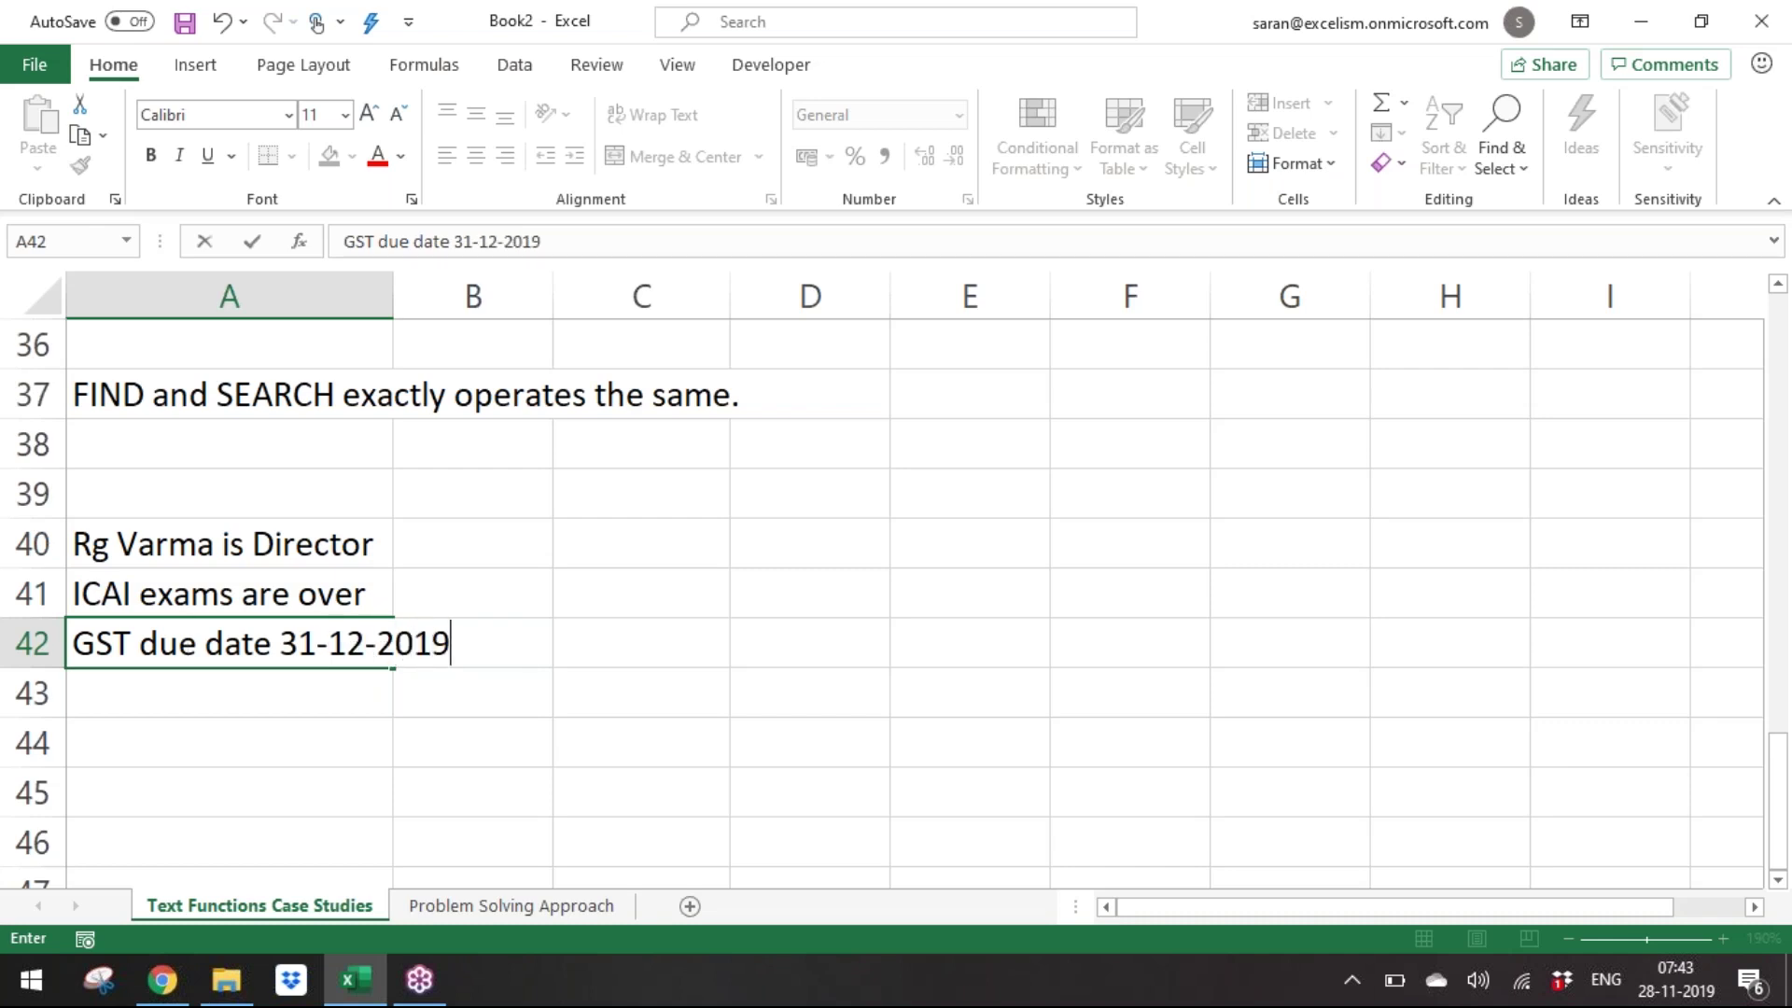
{"action": "key", "text": "Return"}
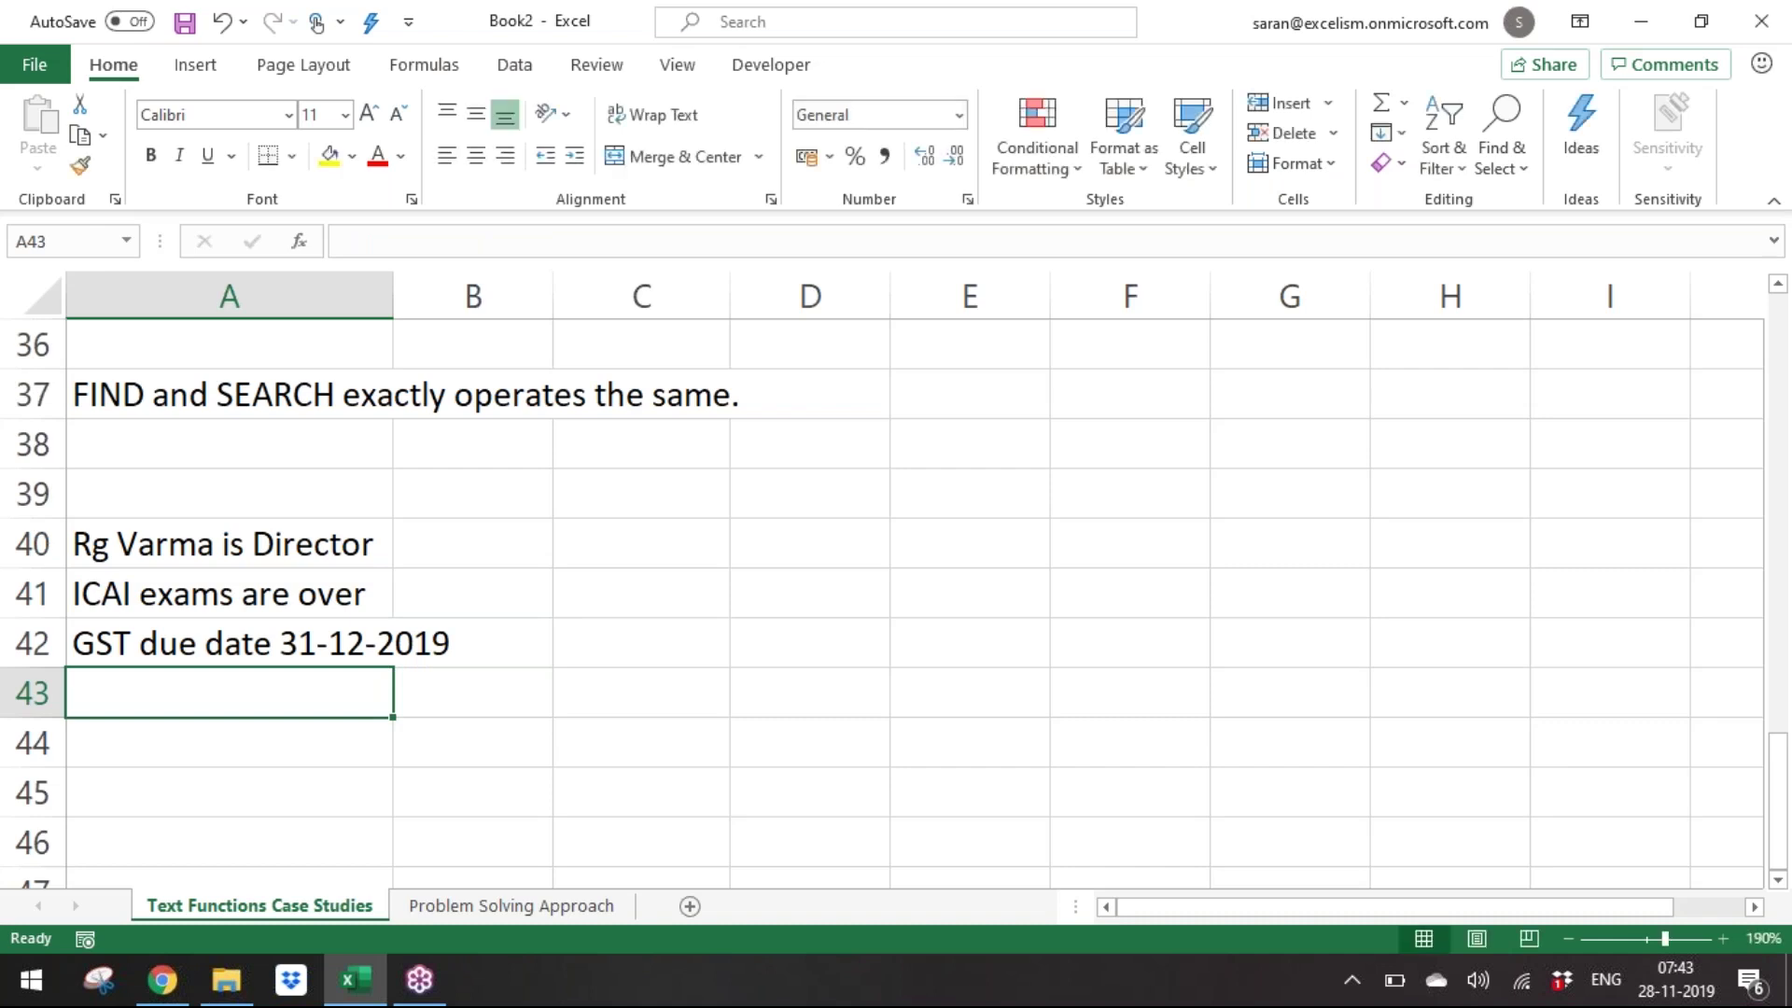
AutoFit column A's width to the sentences in A40:A42.
{"action": "key", "text": "Up"}
{"action": "key", "text": "Up"}
{"action": "key", "text": "Up"}
{"action": "key", "text": "shift+Down"}
{"action": "key", "text": "shift+Down"}
{"action": "key", "text": "alt+o"}
{"action": "key", "text": "c"}
{"action": "key", "text": "a"}
{"action": "key", "text": "Down"}
{"action": "key", "text": "Down"}
{"action": "key", "text": "Down"}
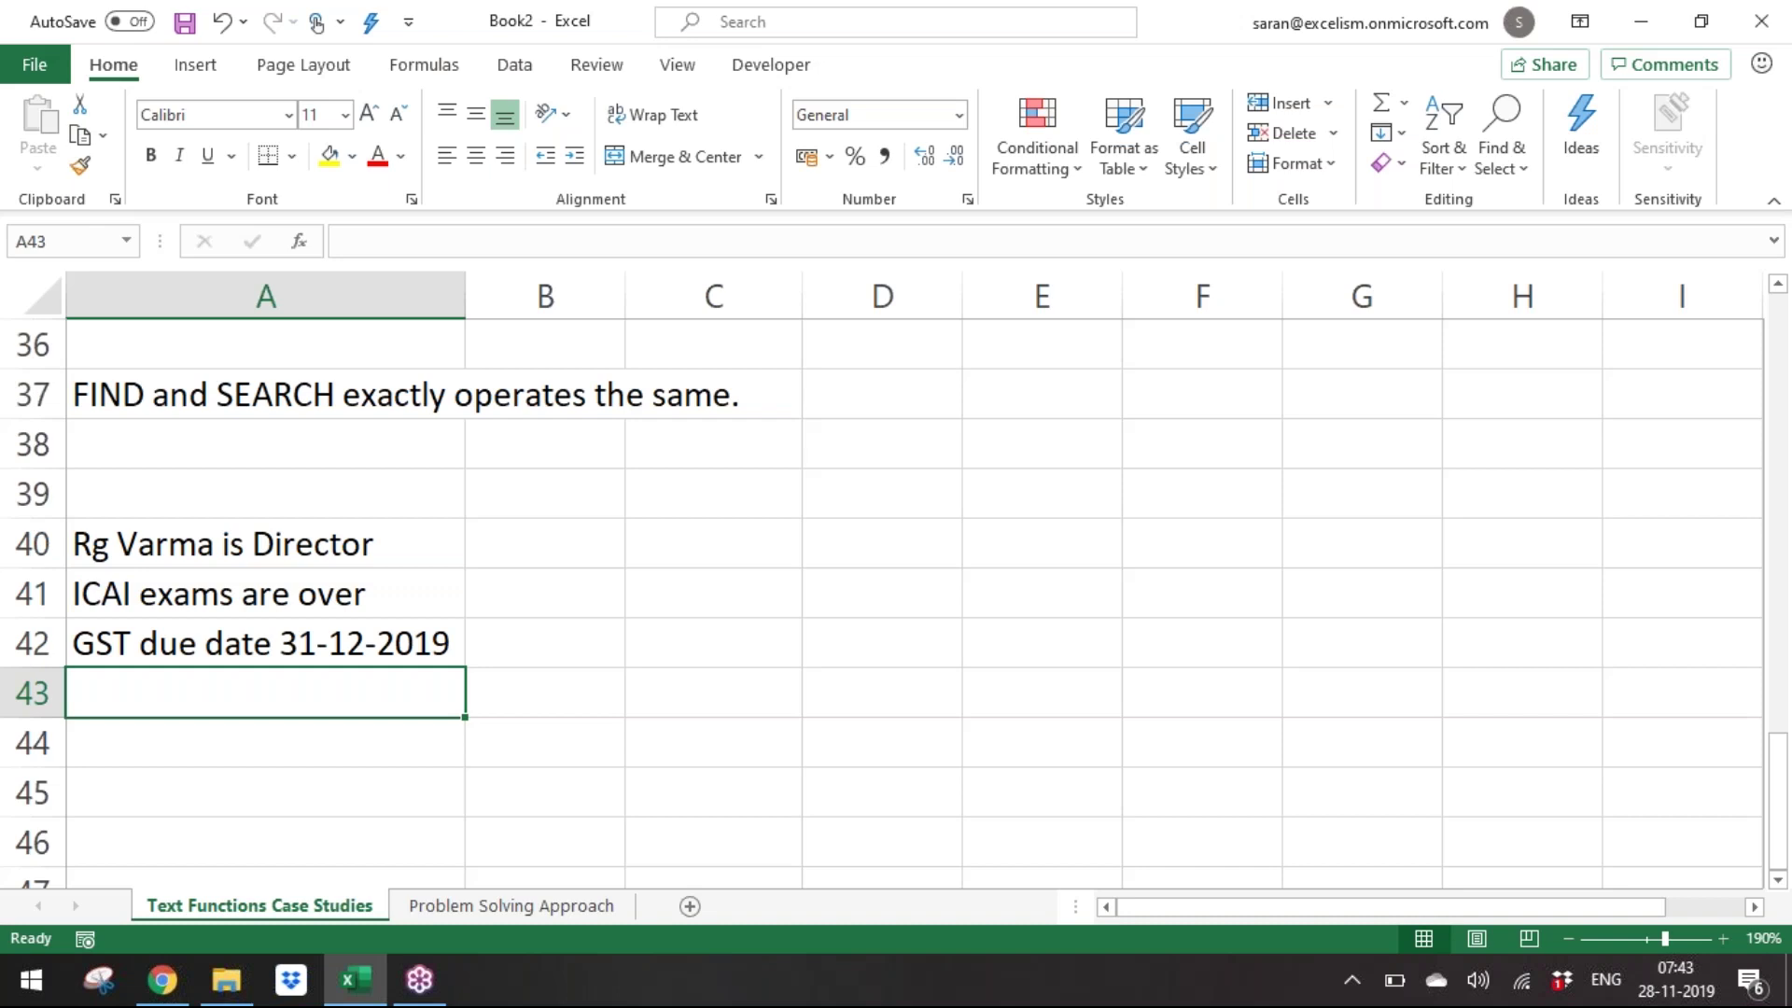
{"action": "key", "text": "Up"}
{"action": "key", "text": "Up"}
{"action": "key", "text": "Up"}
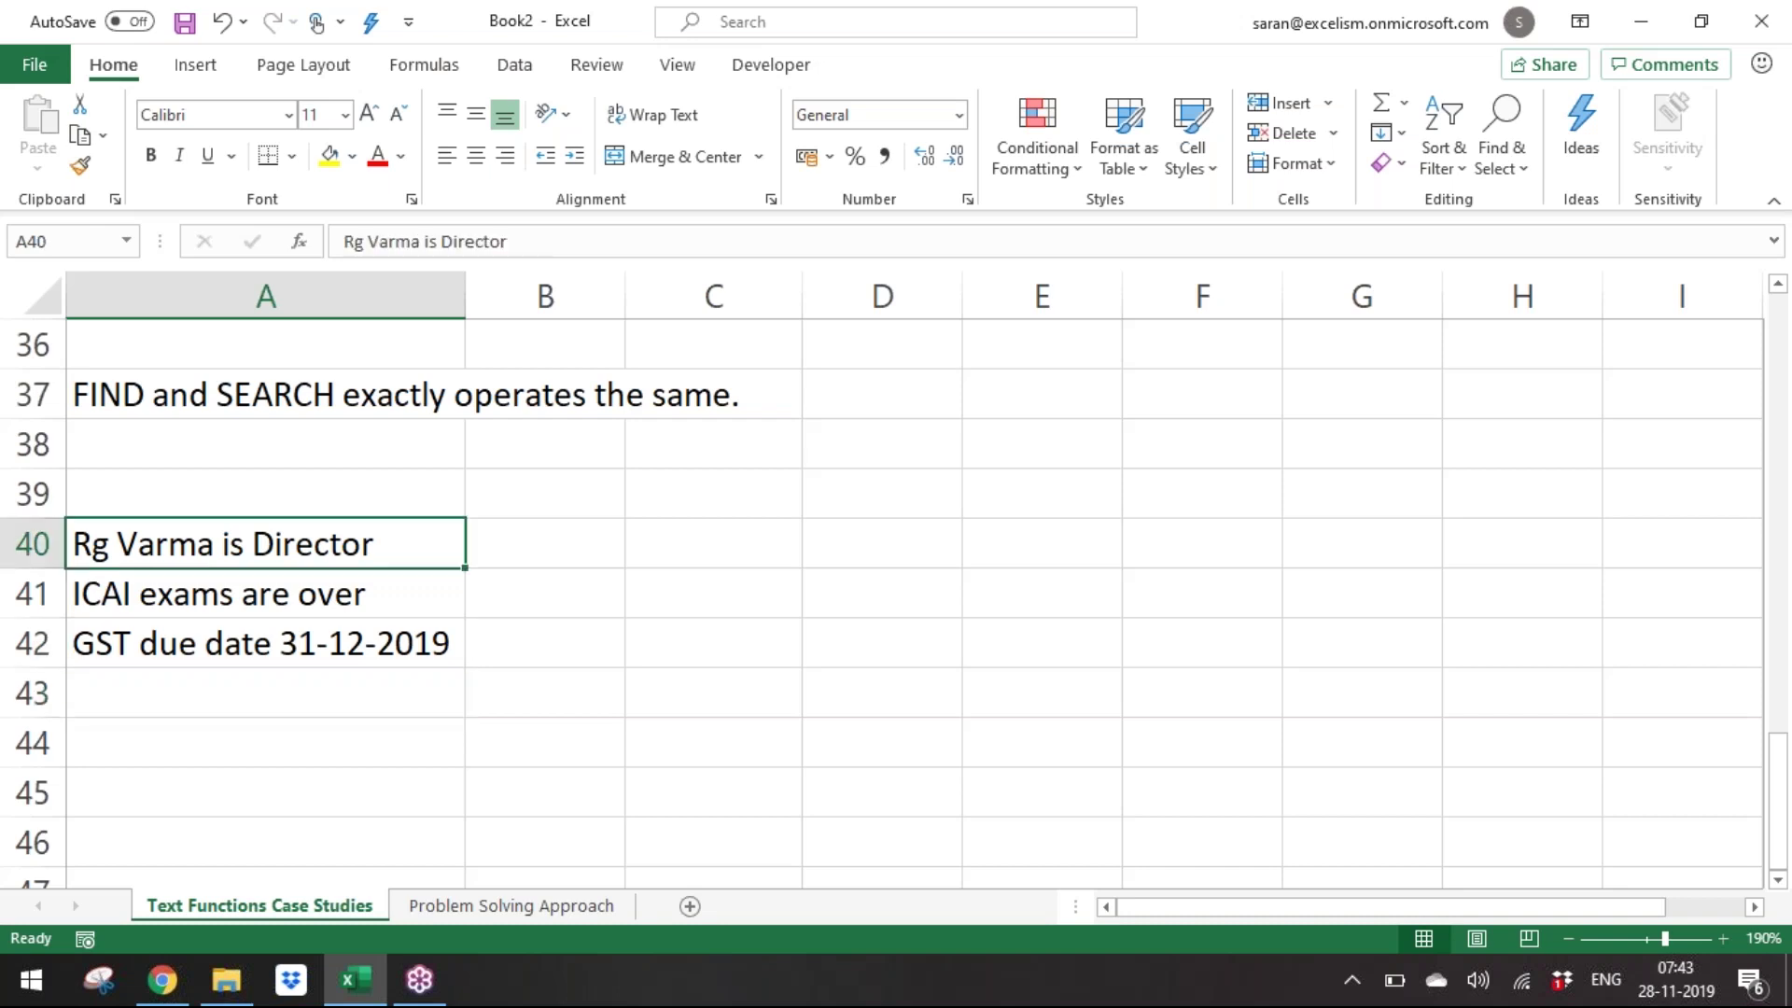
{"action": "key", "text": "Up"}
{"action": "key", "text": "Right"}
{"action": "type", "text": "Last"}
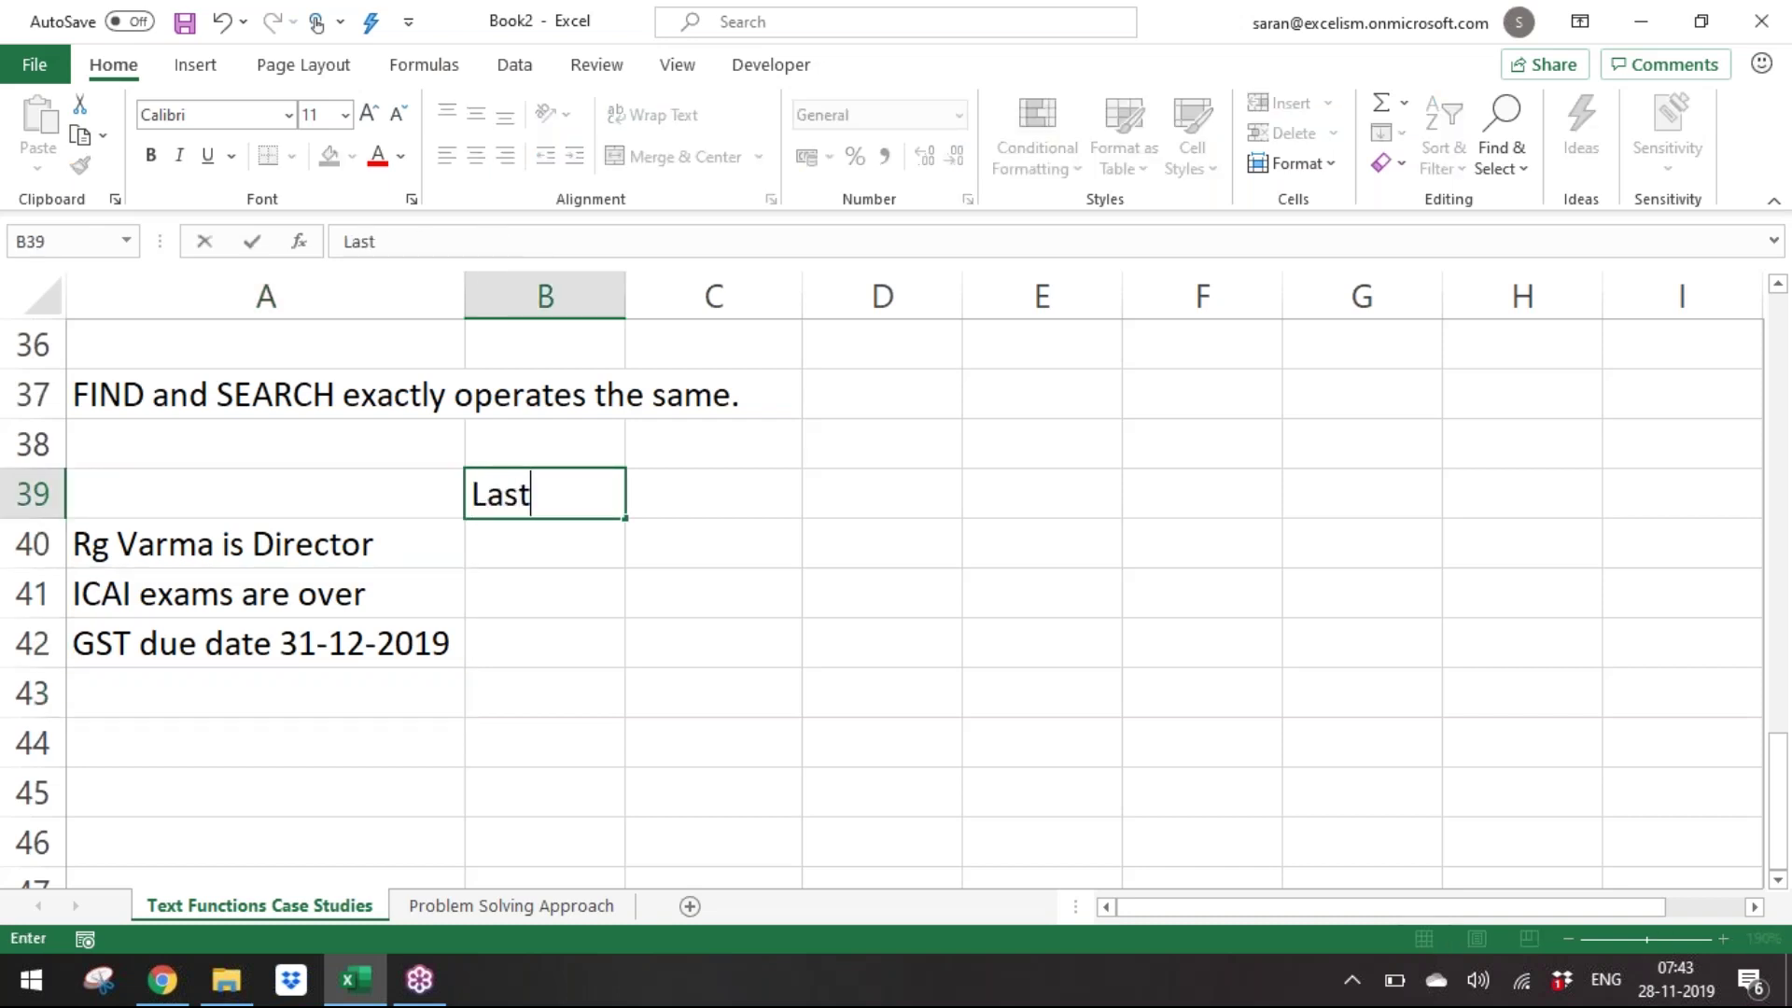
{"action": "type", "text": " Word"}
{"action": "key", "text": "Return"}
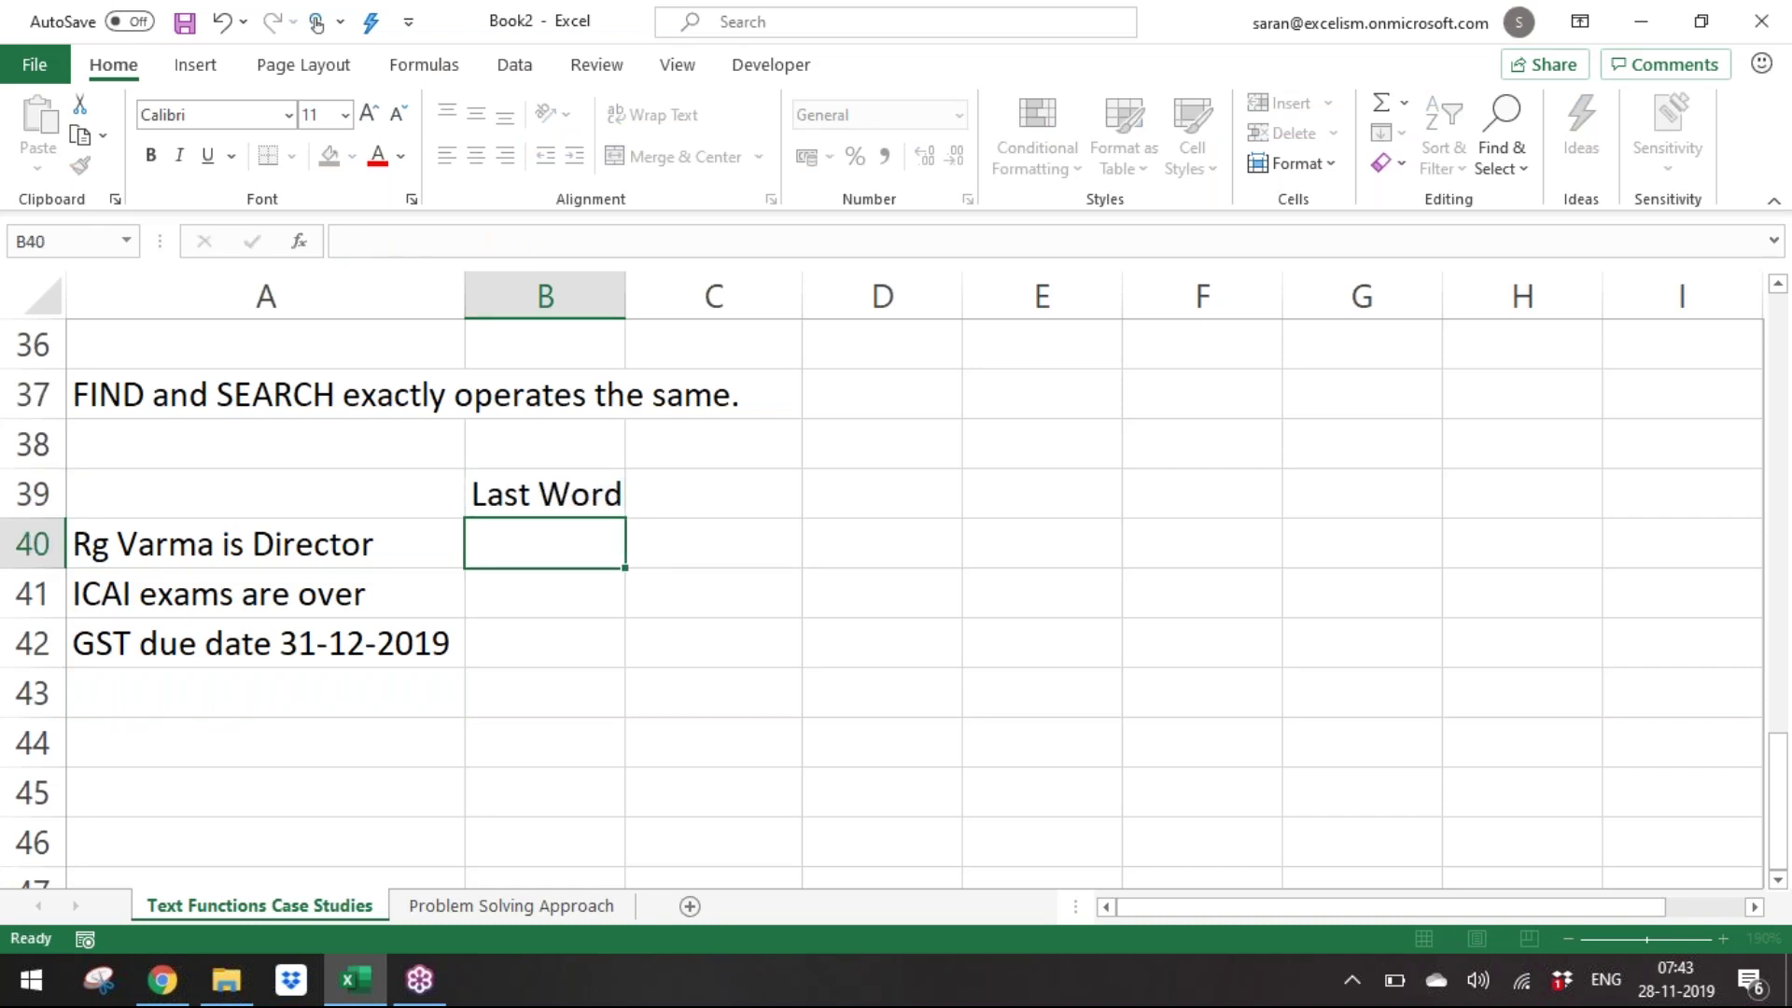
{"action": "key", "text": "Up"}
{"action": "key", "text": "ctrl+b"}
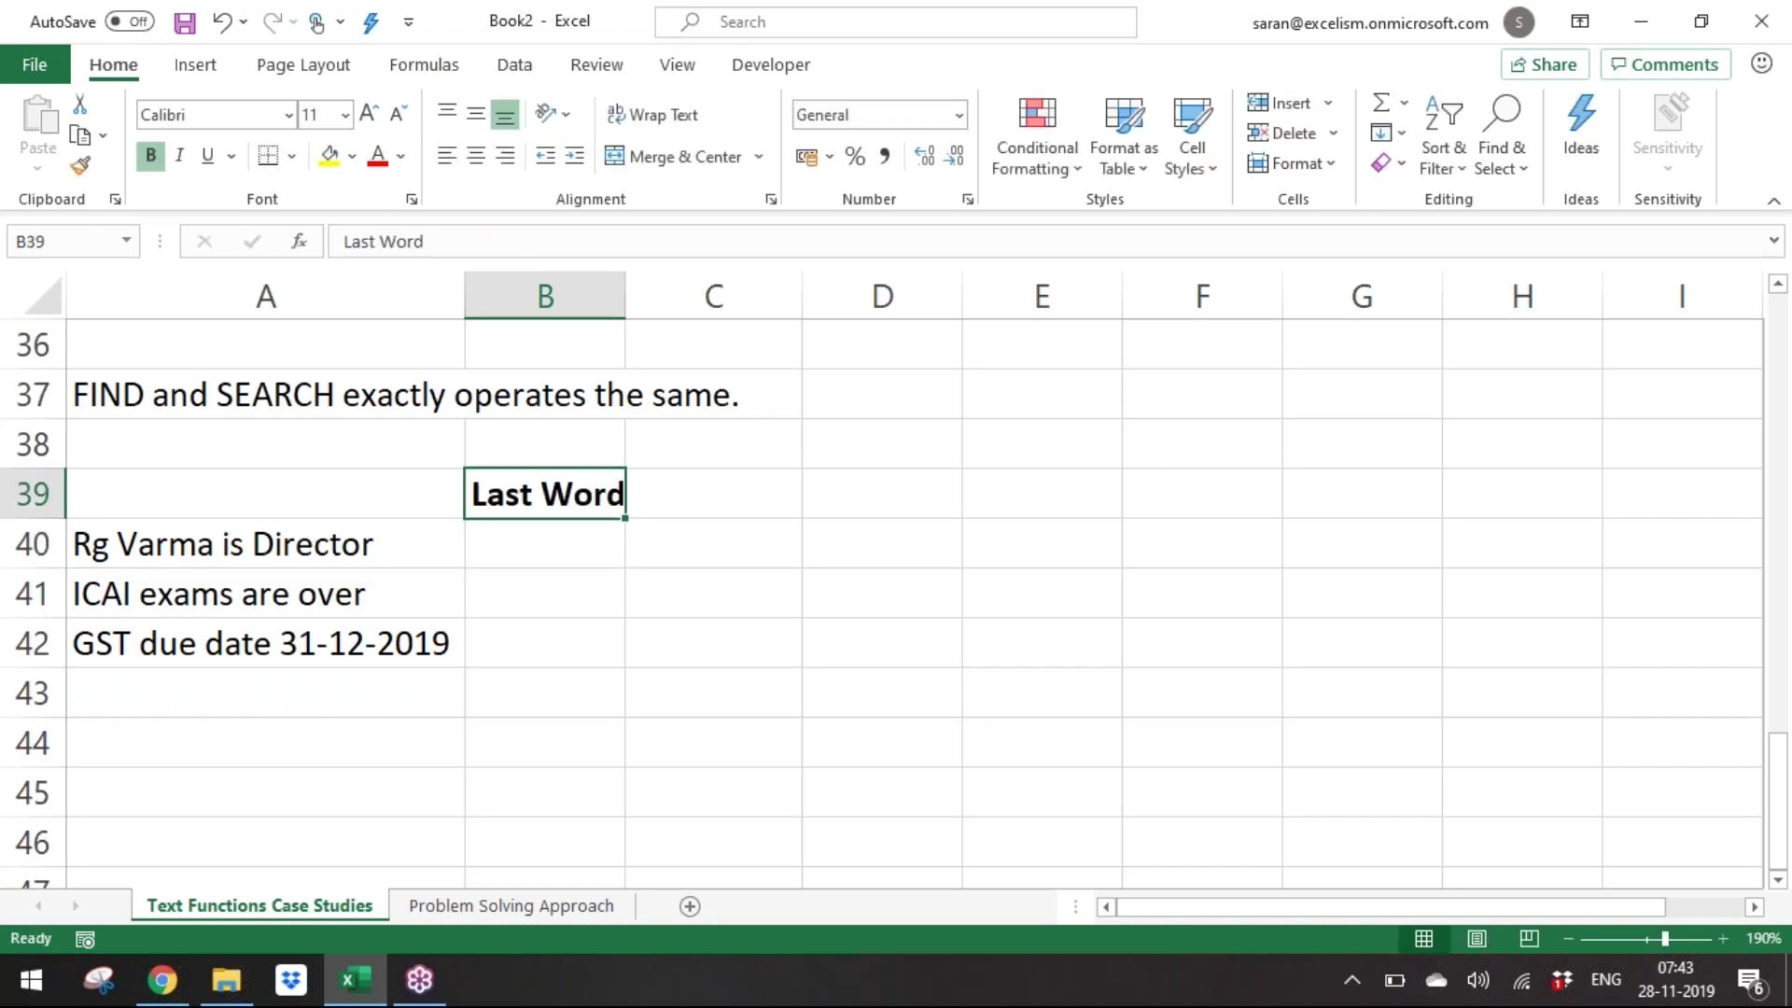
{"action": "key", "text": "Down"}
{"action": "key", "text": "Down"}
{"action": "key", "text": "Down"}
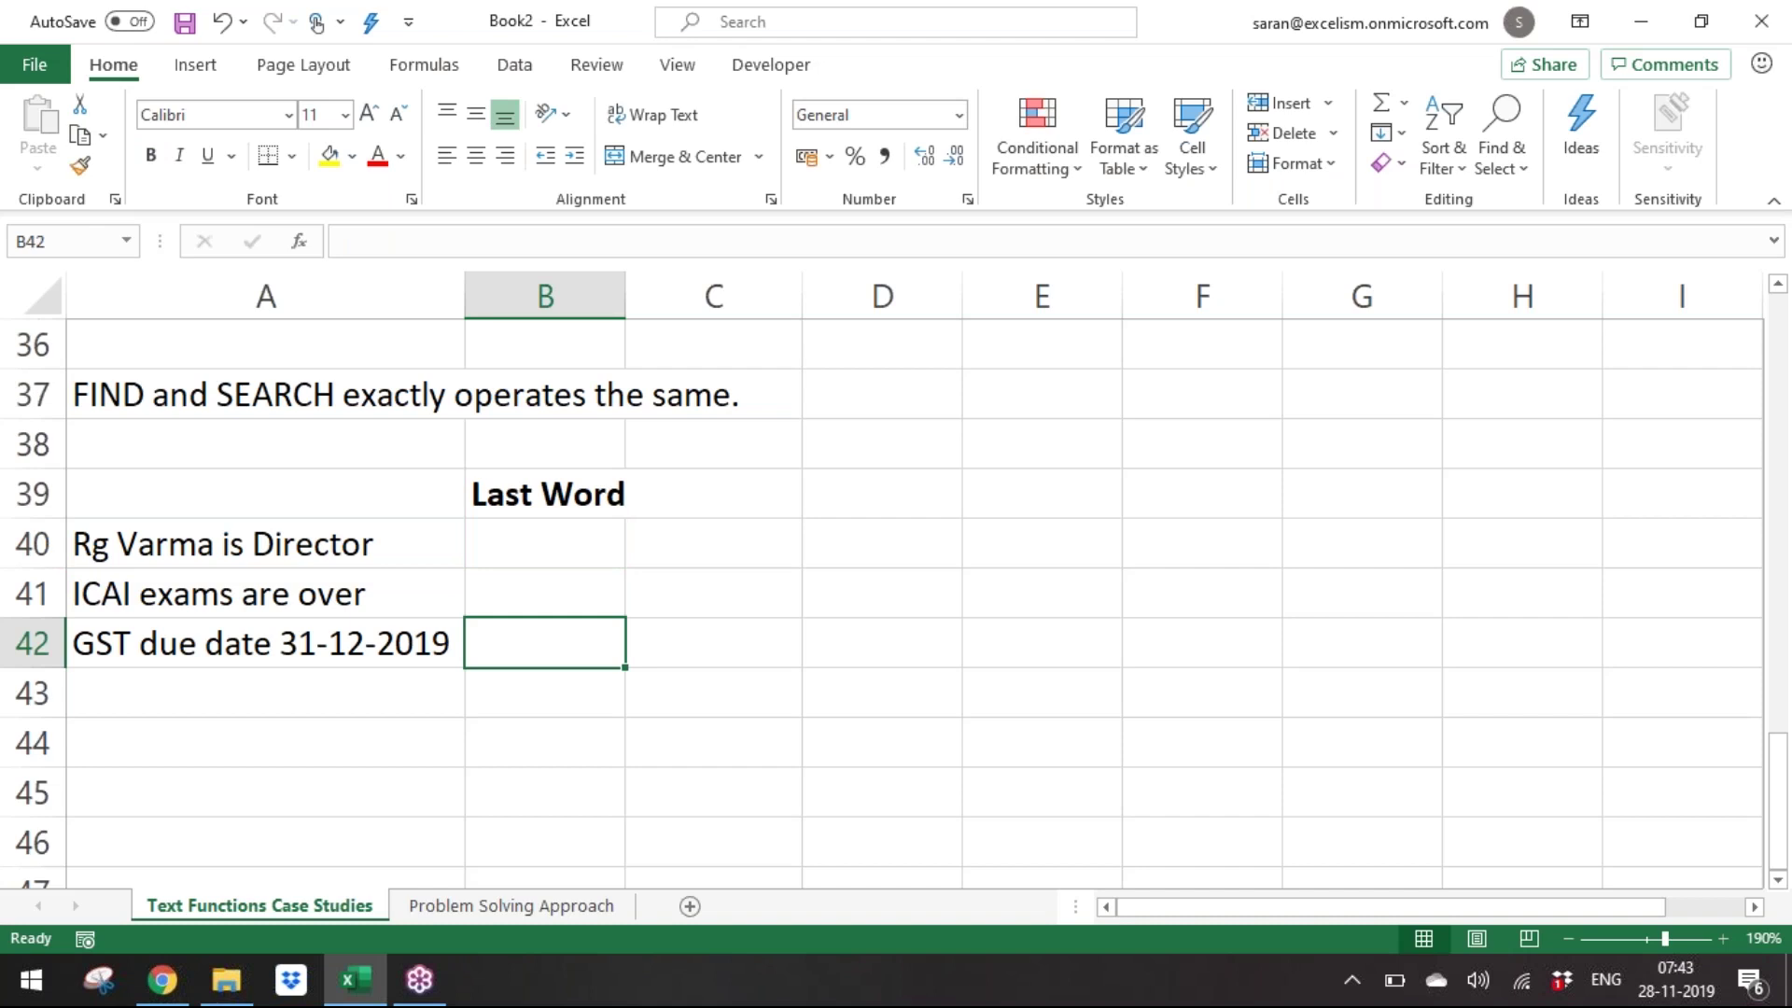
{"action": "key", "text": "Left"}
{"action": "key", "text": "Up"}
{"action": "key", "text": "Up"}
{"action": "key", "text": "ctrl+c"}
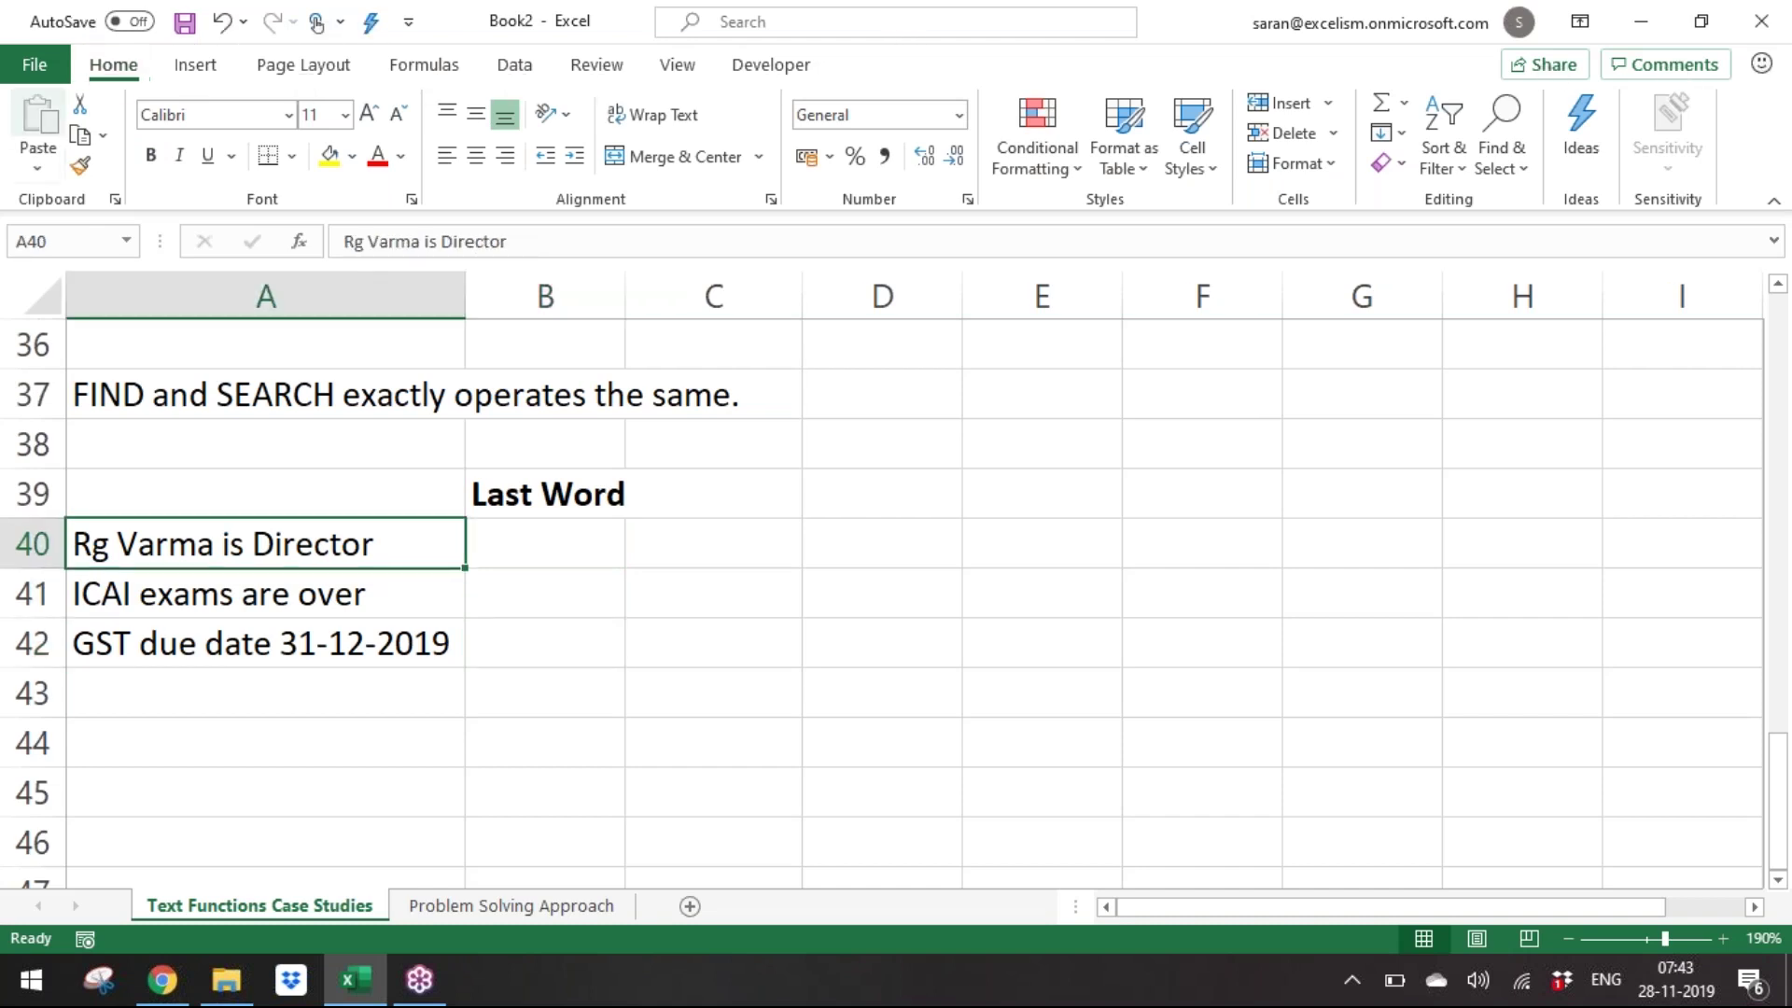
{"action": "key", "text": "Escape"}
{"action": "left_click", "coordinate": [1064, 442]}
{"action": "left_click", "coordinate": [876, 496]}
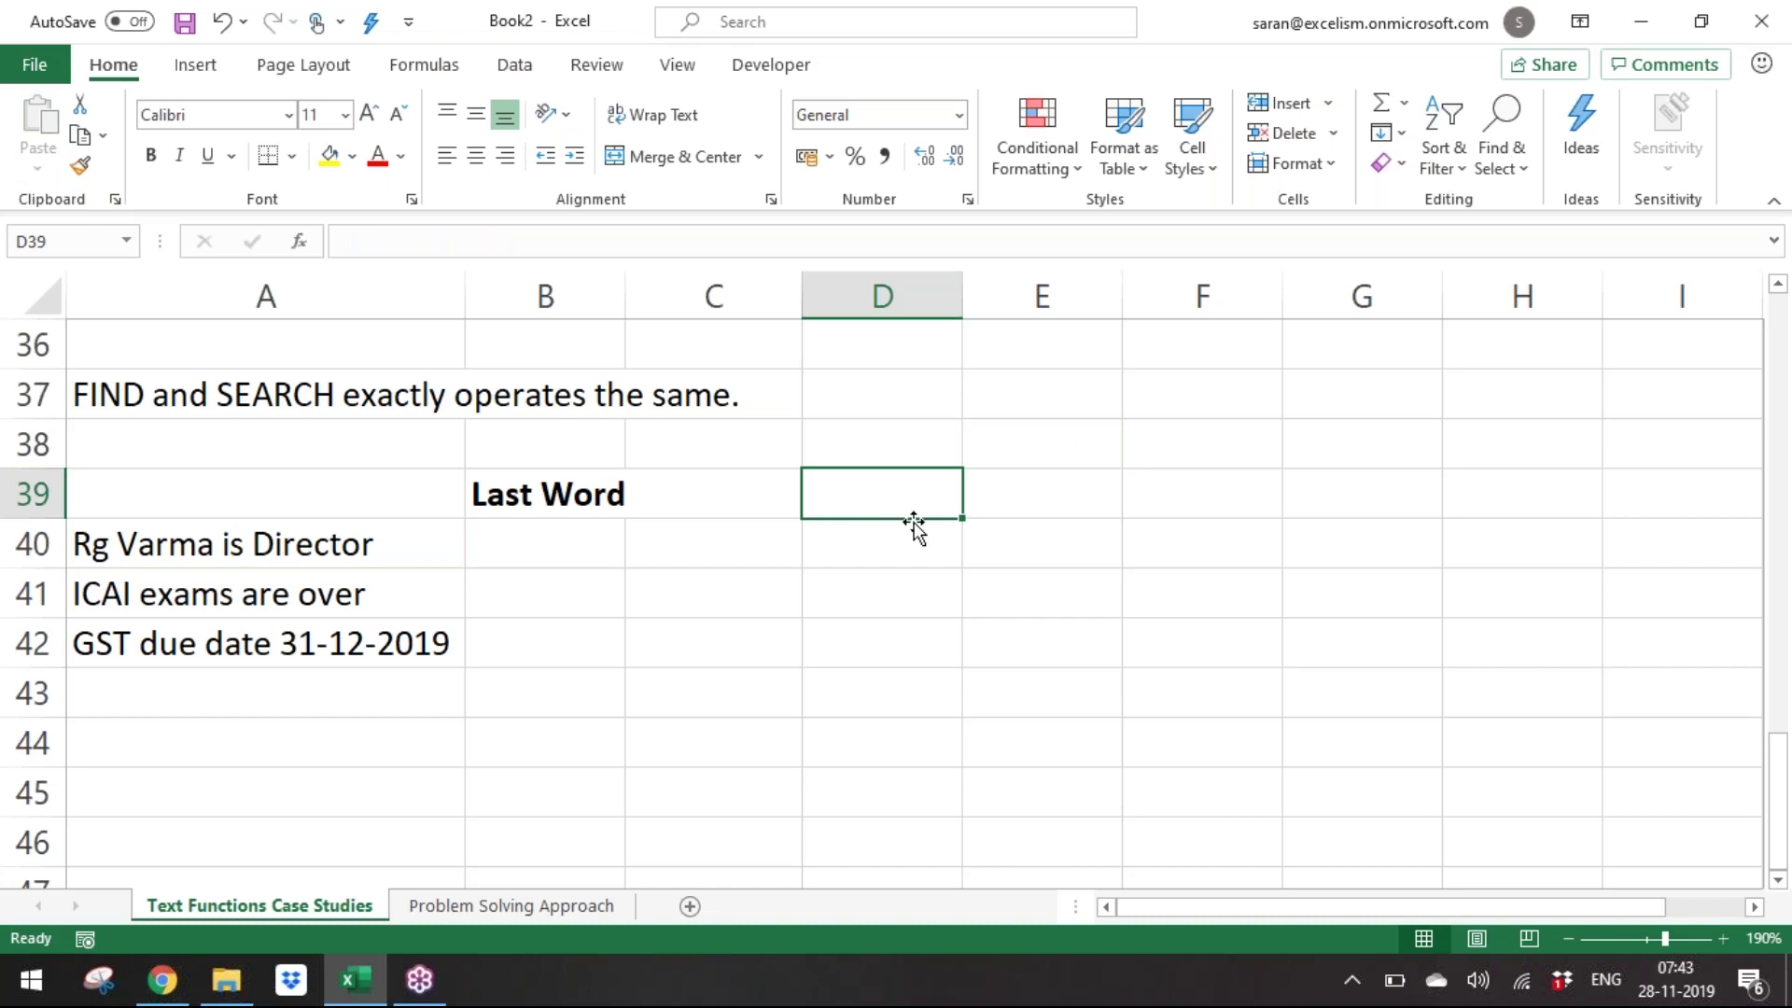
Enter a bold 'Logic:' label in D40.
{"action": "key", "text": "Down"}
{"action": "type", "text": "Logic:"}
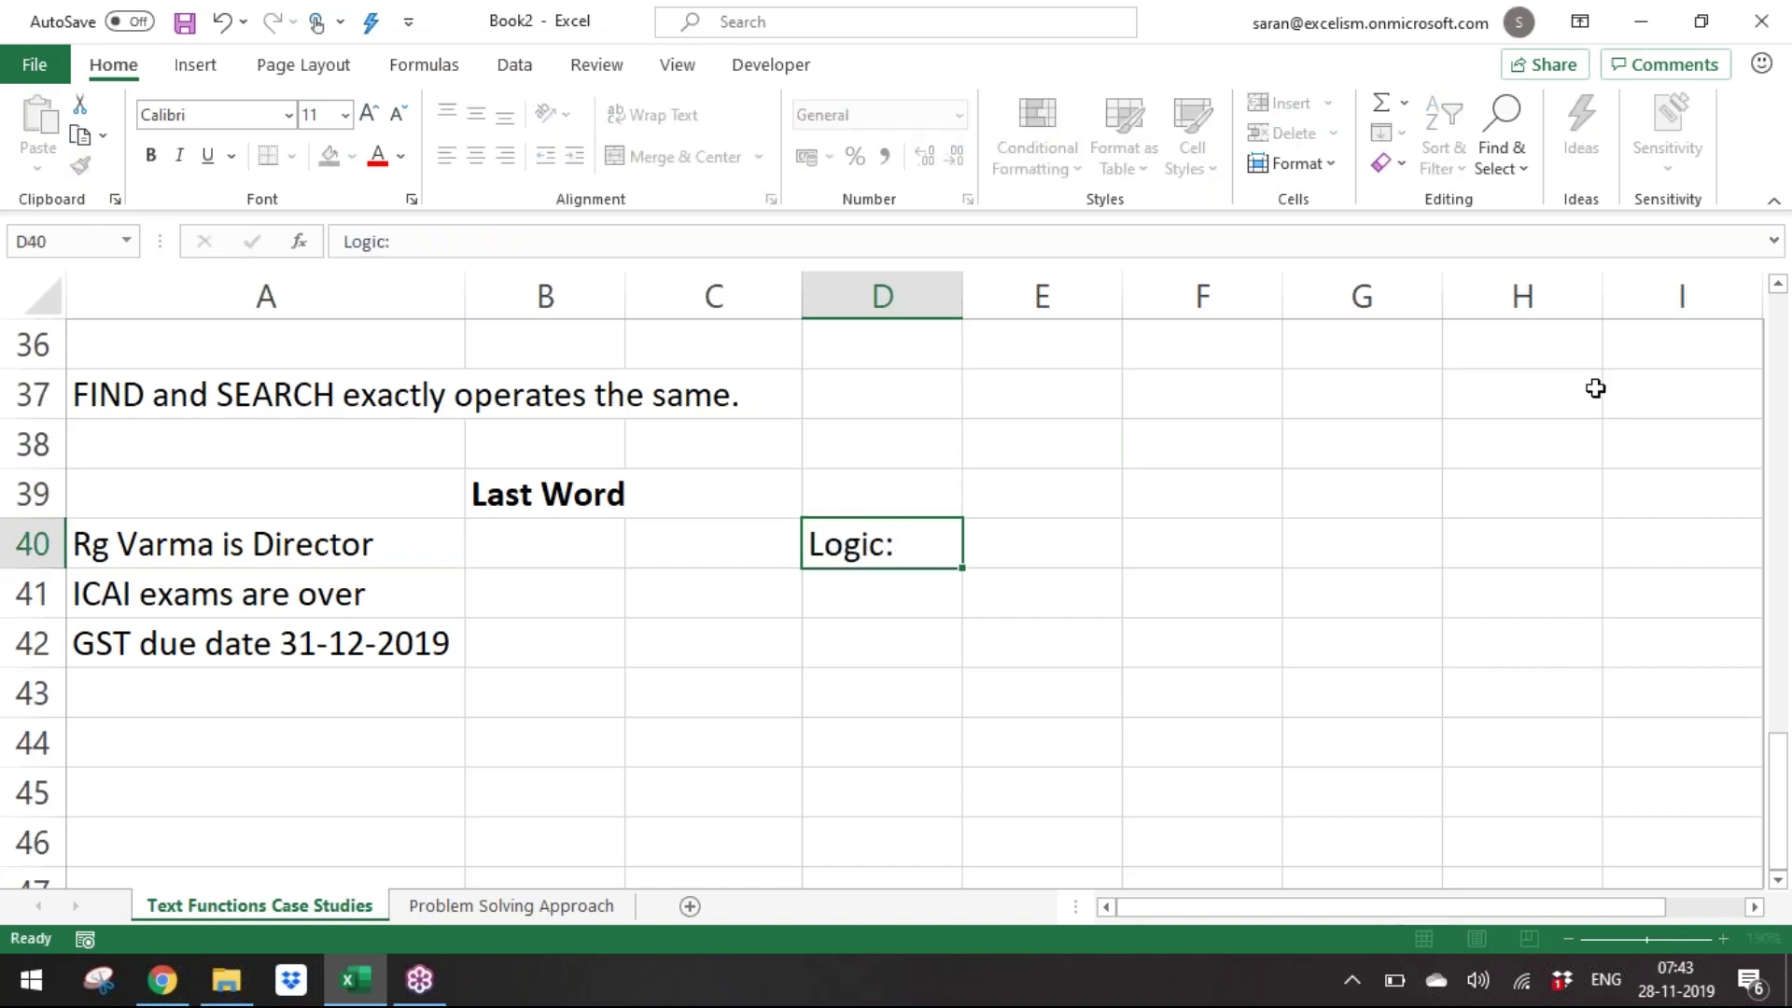
{"action": "key", "text": "Return"}
{"action": "key", "text": "Up"}
{"action": "key", "text": "ctrl+b"}
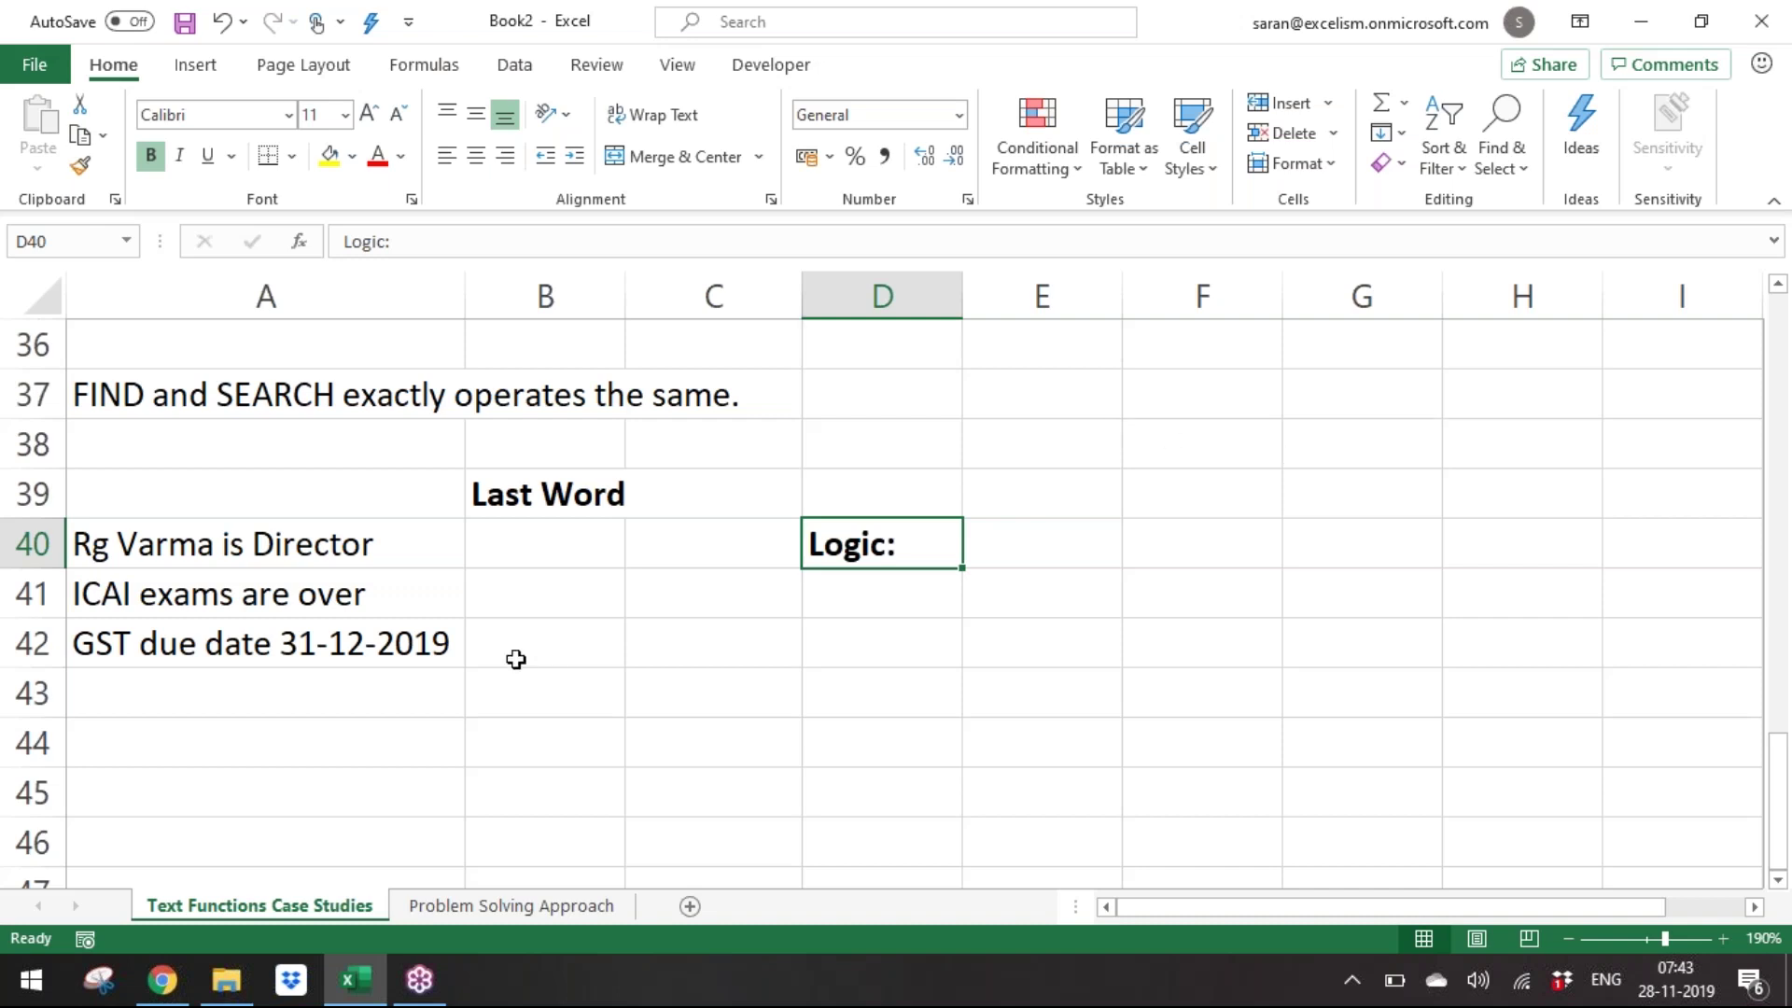
Extend the D40 note to read 'Logic: Extract eveything after the last space'.
{"action": "left_click_drag", "start_coordinate": [399, 544], "coordinate": [409, 649]}
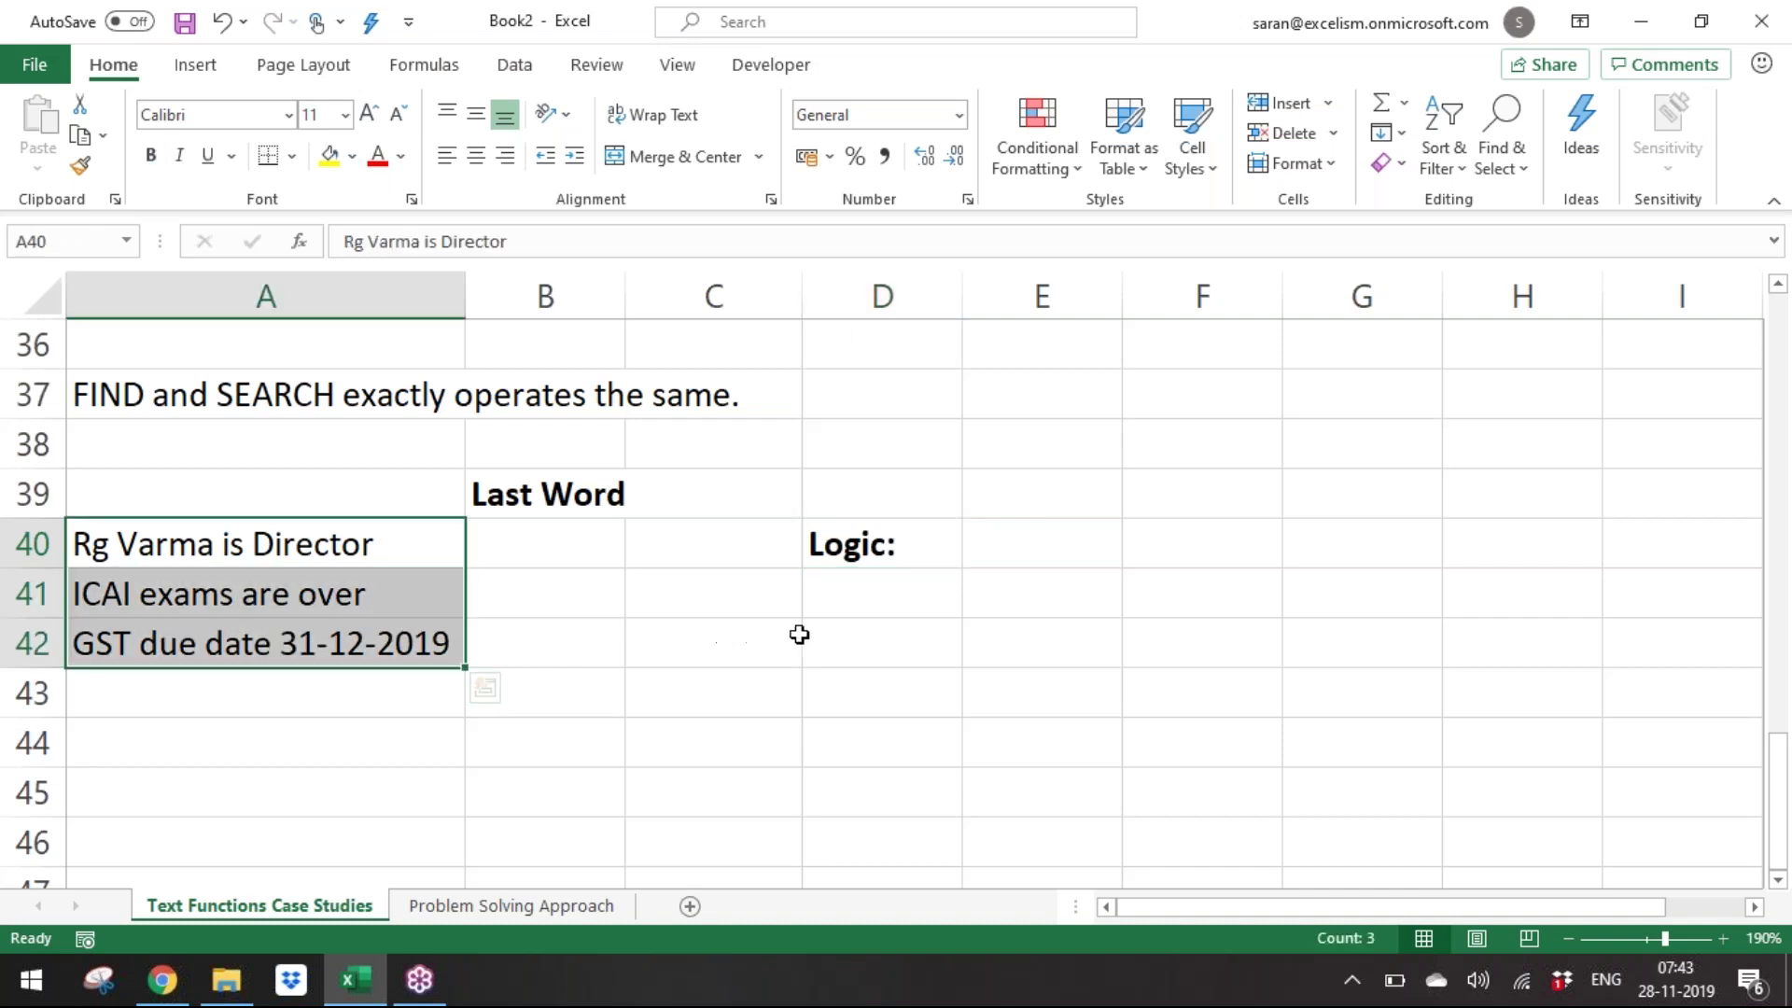
{"action": "left_click", "coordinate": [926, 544]}
{"action": "key", "text": "F2"}
{"action": "type", "text": "Extrac"}
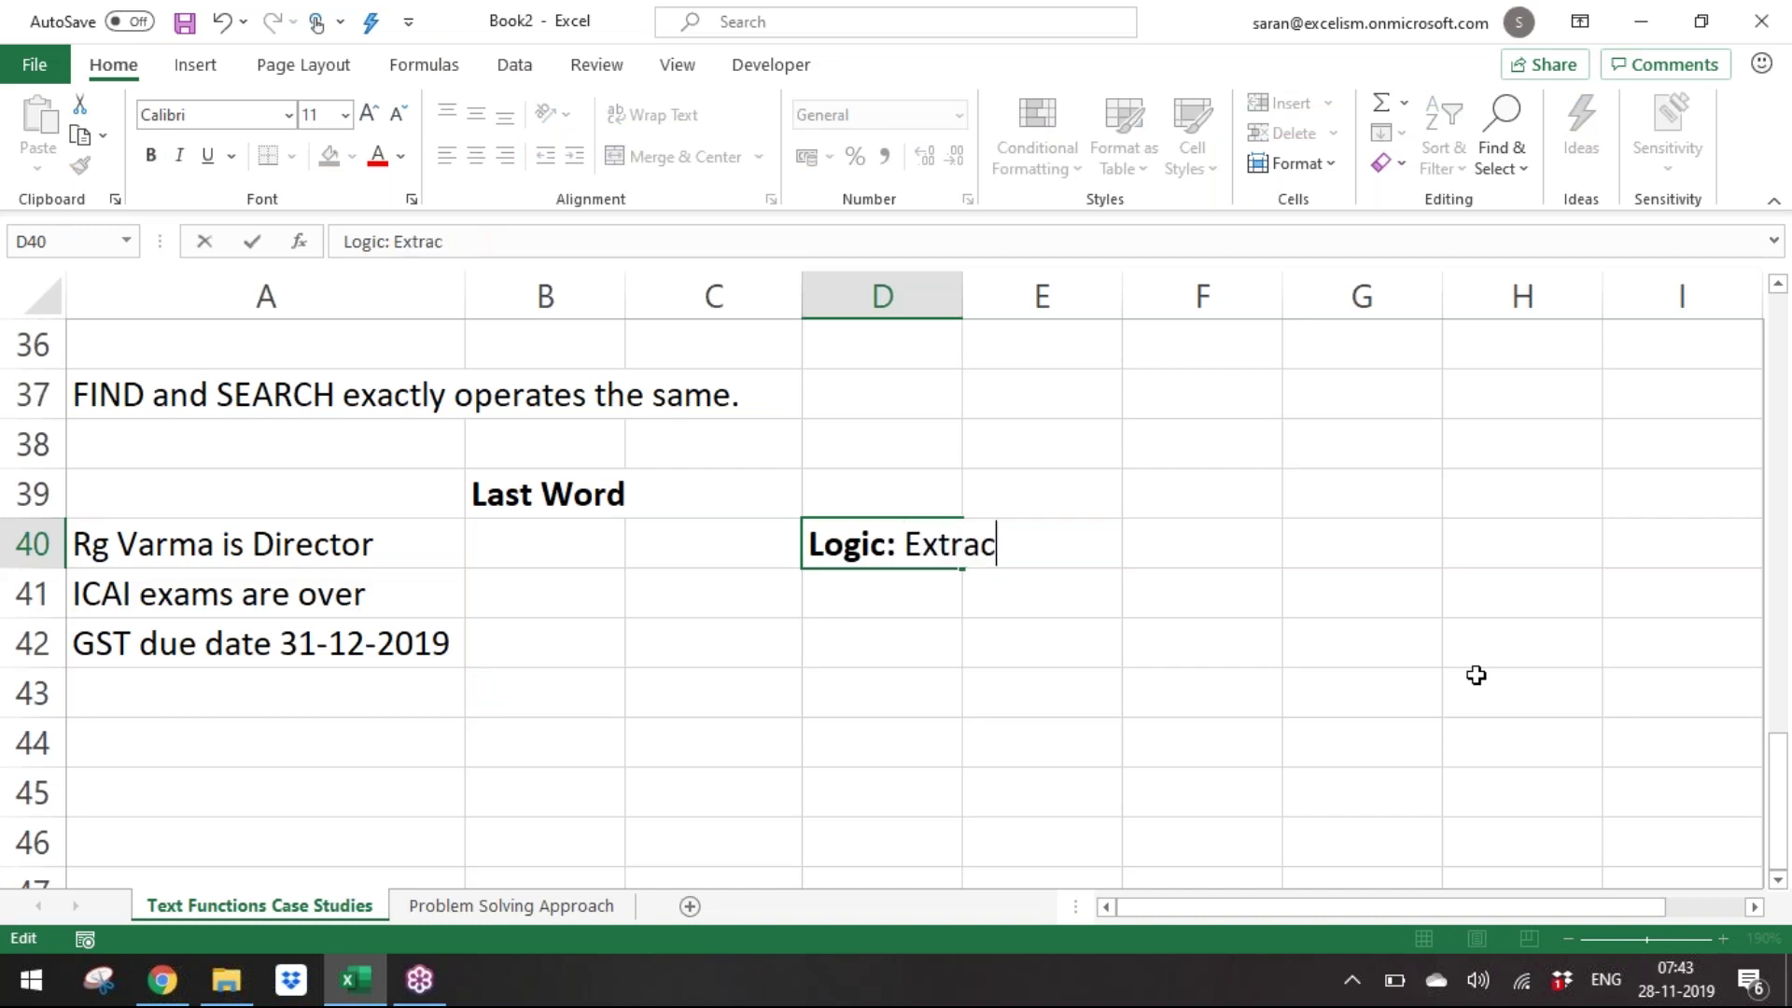
{"action": "type", "text": "t ev ry"}
{"action": "key", "text": "BackSpace"}
{"action": "key", "text": "BackSpace"}
{"action": "type", "text": "euy"}
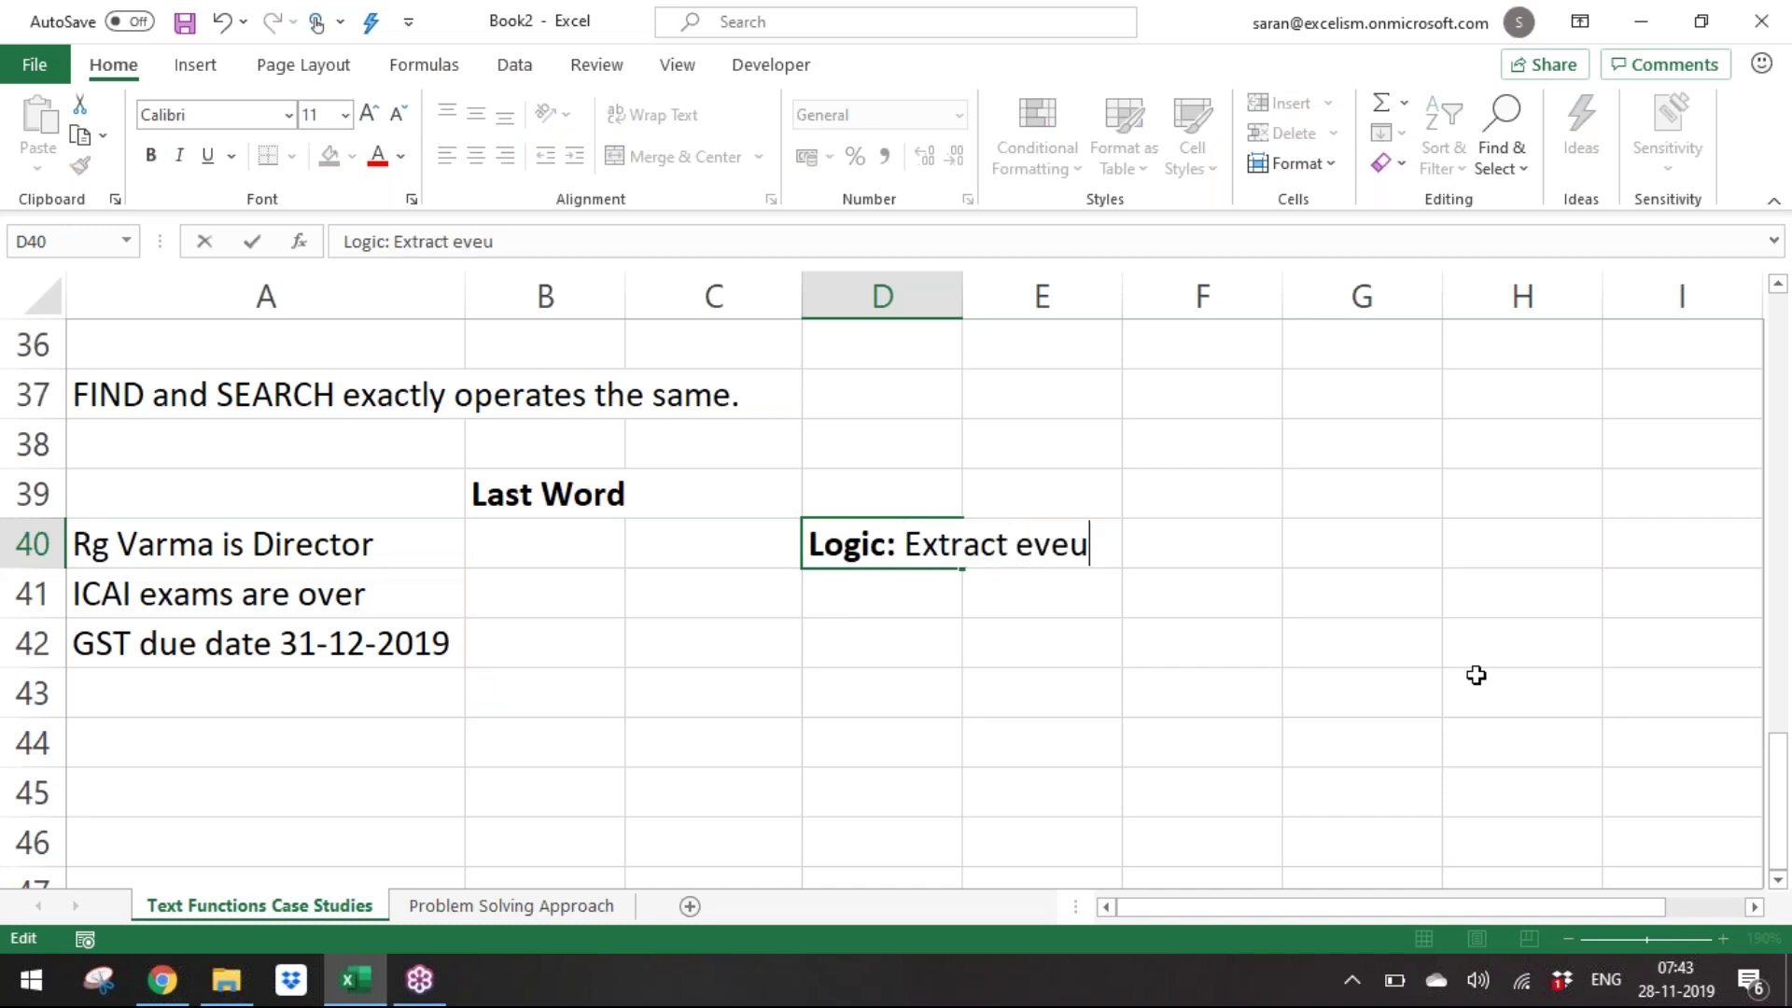
{"action": "key", "text": "BackSpace"}
{"action": "key", "text": "BackSpace"}
{"action": "type", "text": "ut"}
{"action": "key", "text": "BackSpace"}
{"action": "key", "text": "BackSpace"}
{"action": "type", "text": "ything after the "}
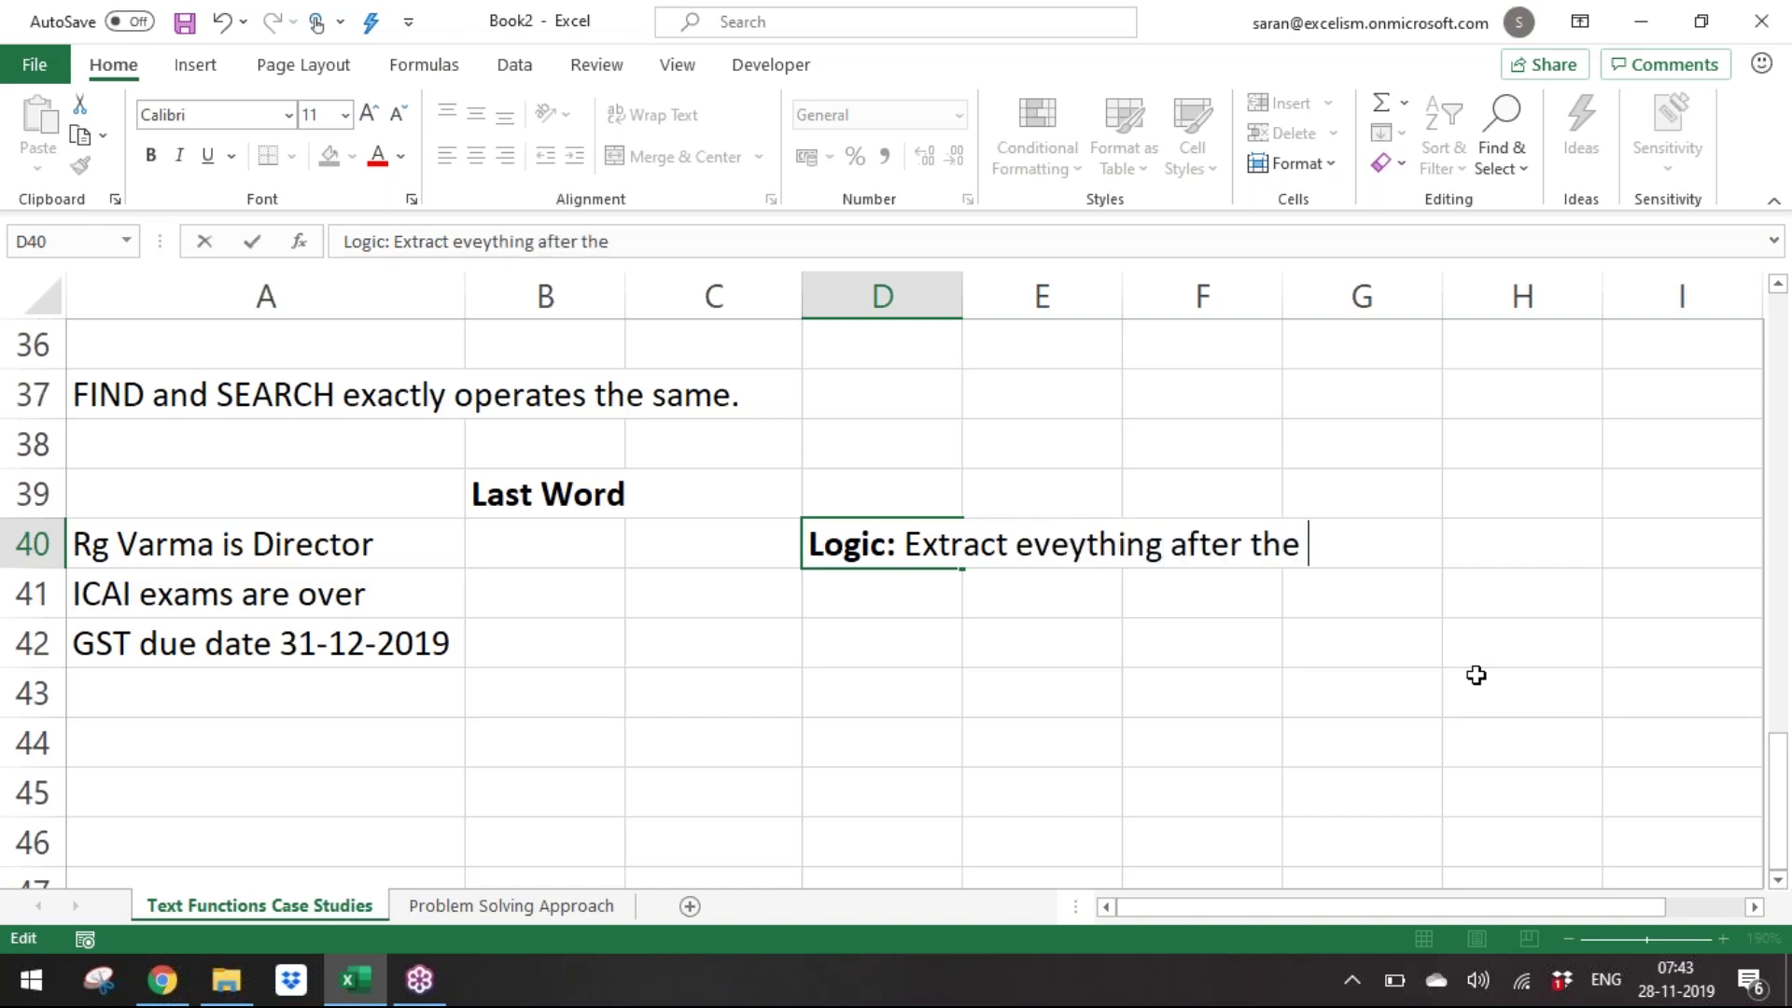
{"action": "type", "text": "last space"}
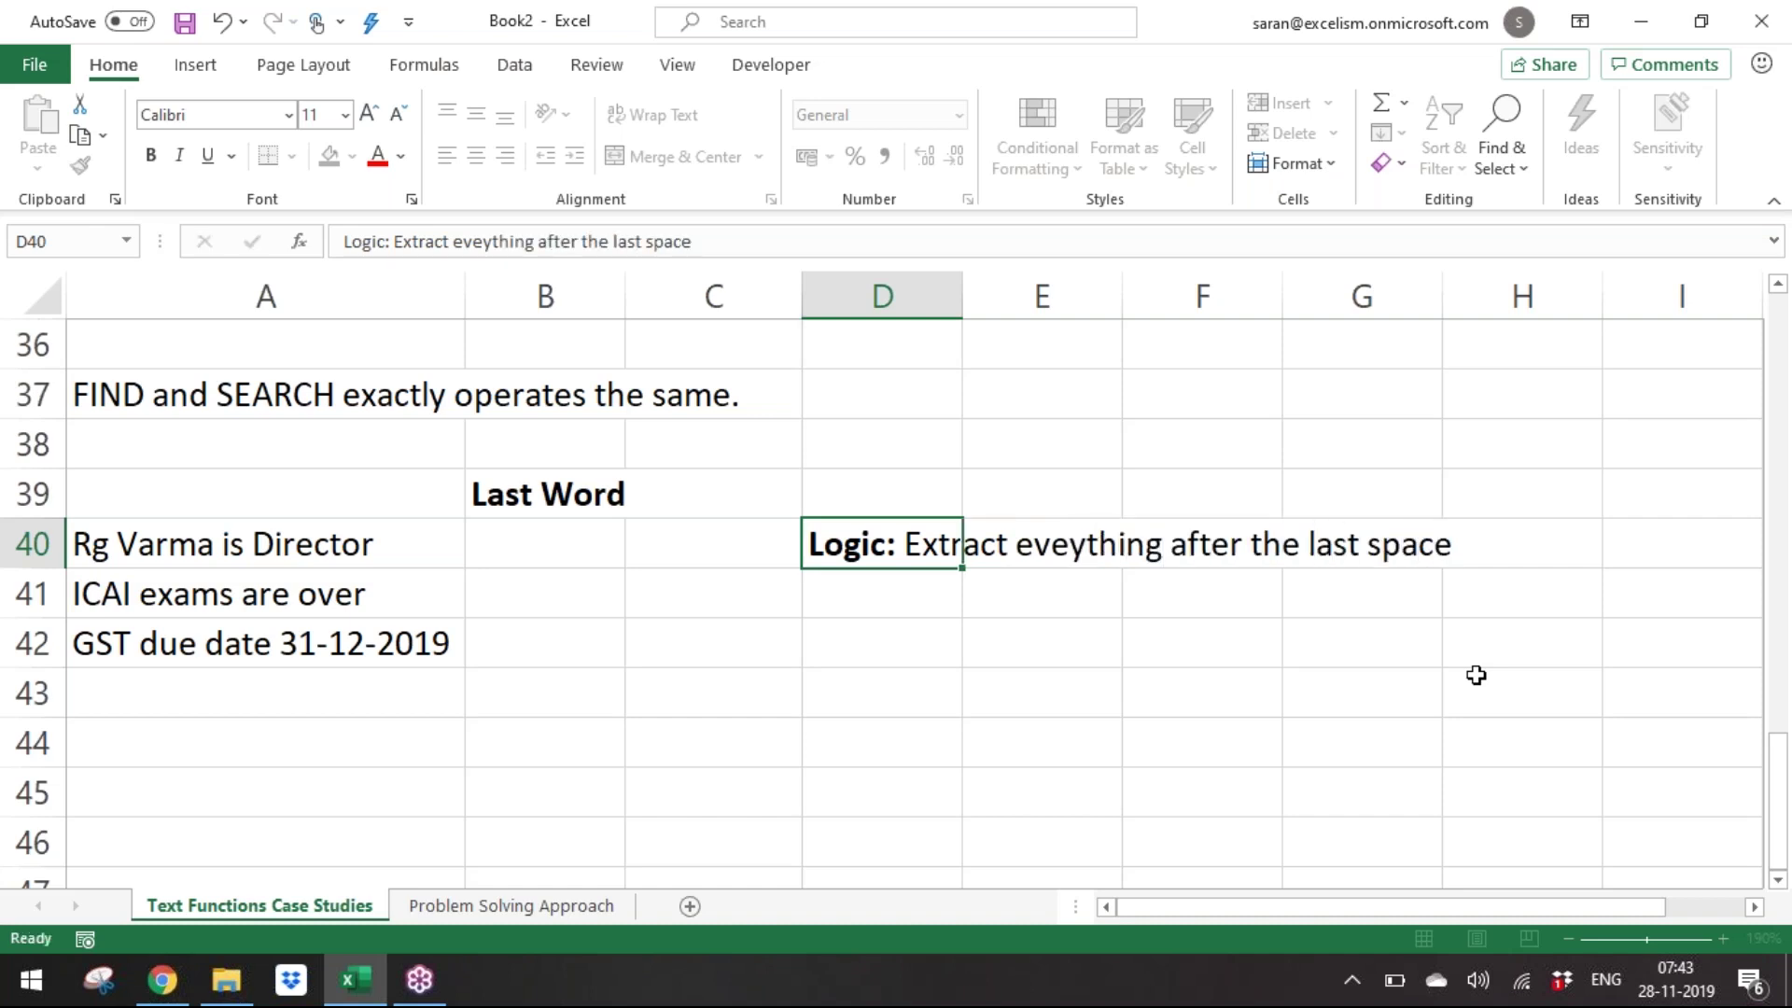
{"action": "key", "text": "Return"}
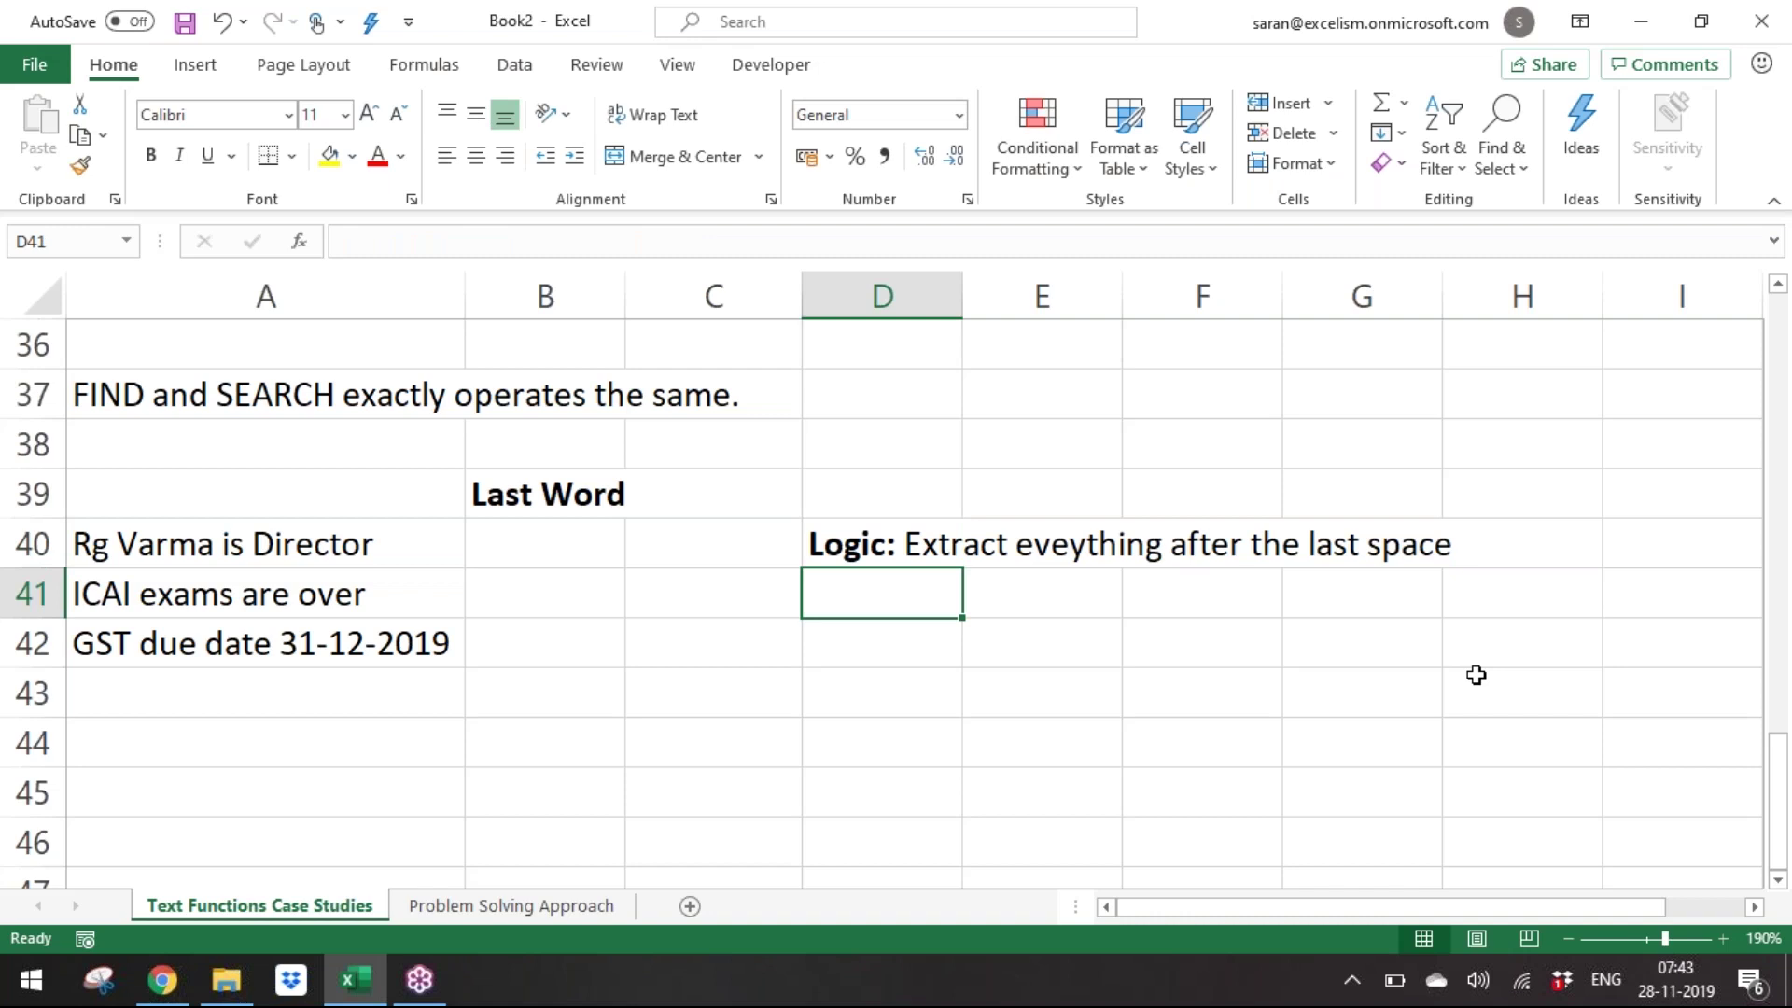
Change 'last' to '3rd' and capitalise 'Space' in the note.
{"action": "key", "text": "Up"}
{"action": "key", "text": "F2"}
{"action": "key", "text": "Left"}
{"action": "key", "text": "Left"}
{"action": "key", "text": "Left"}
{"action": "key", "text": "Left"}
{"action": "key", "text": "Left"}
{"action": "key", "text": "Left"}
{"action": "key", "text": "Left"}
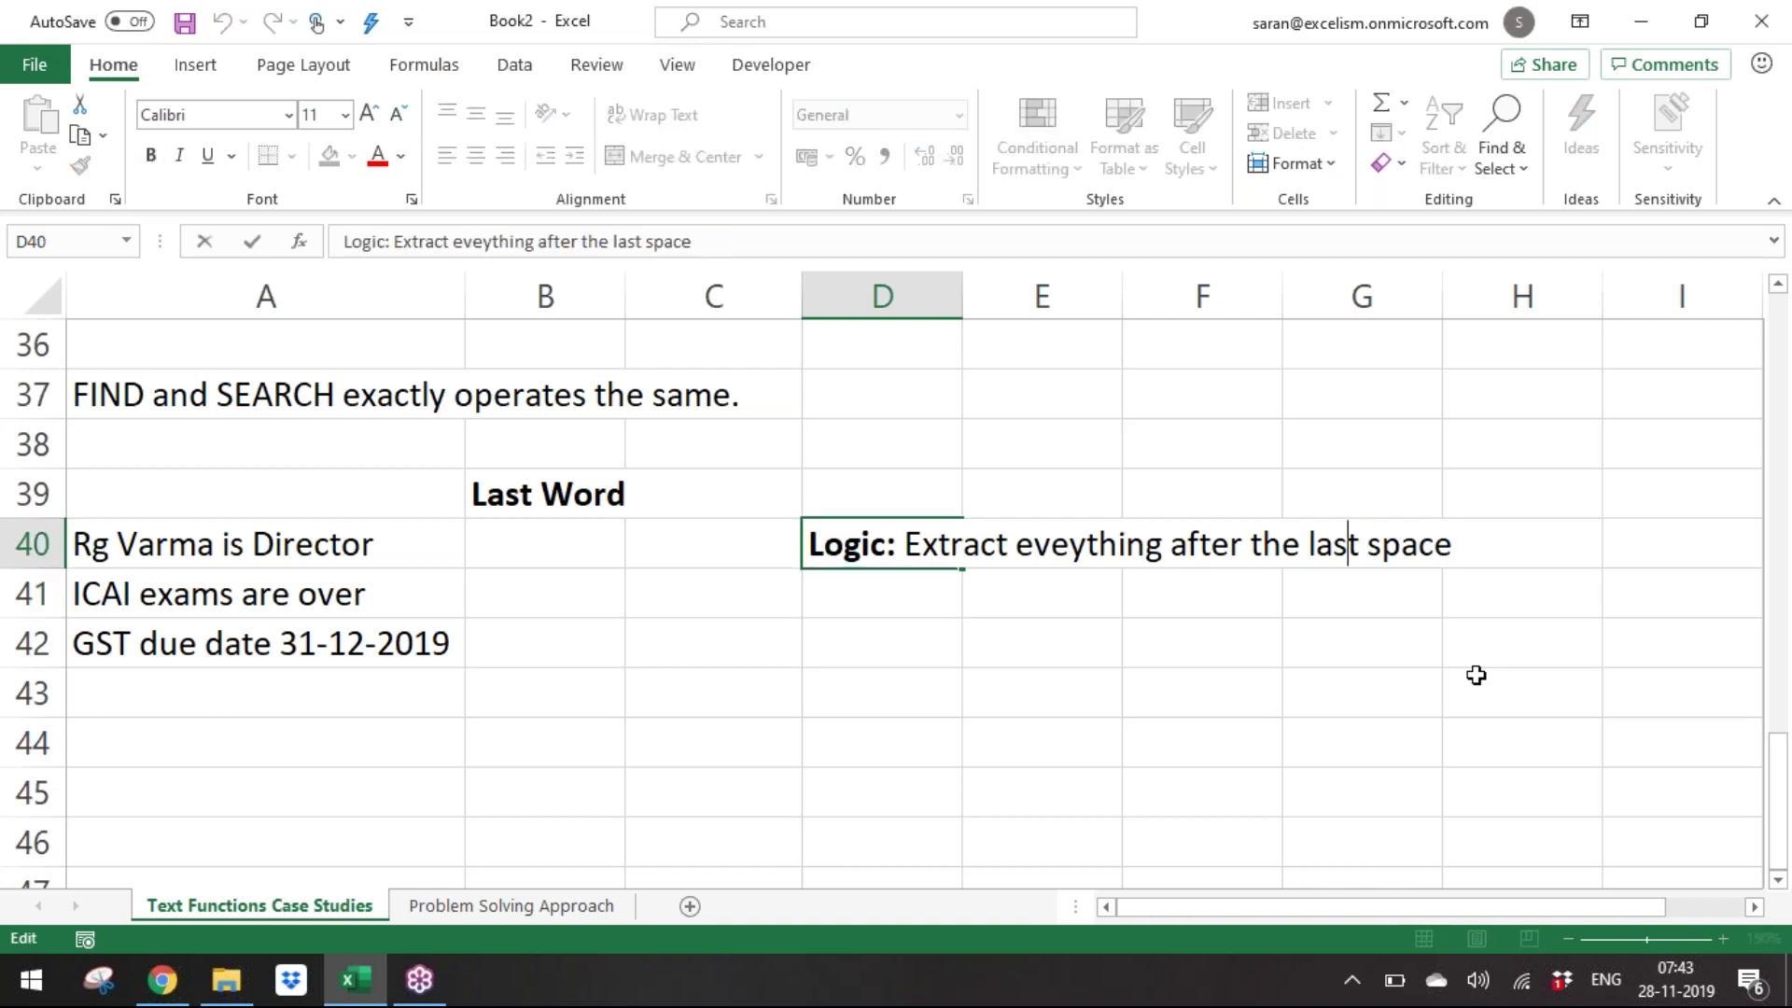
{"action": "key", "text": "ctrl+shift+Right"}
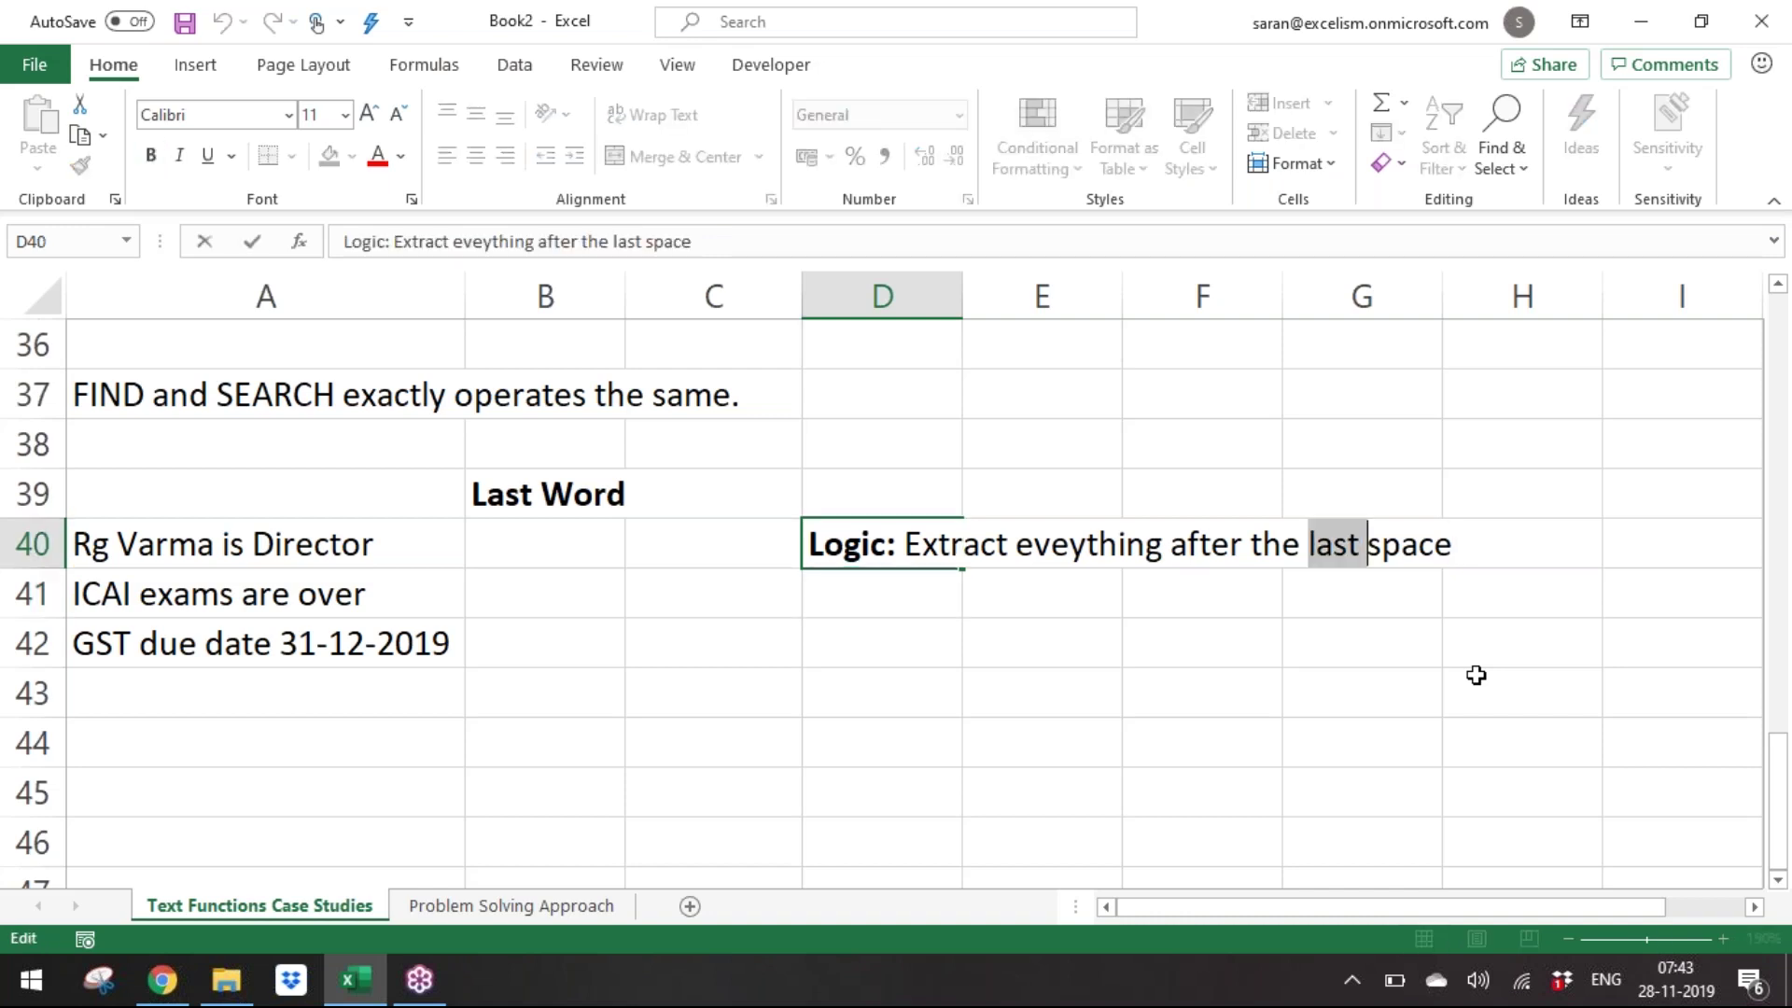
{"action": "type", "text": "3rd"}
{"action": "key", "text": "Return"}
{"action": "key", "text": "Up"}
{"action": "key", "text": "F2"}
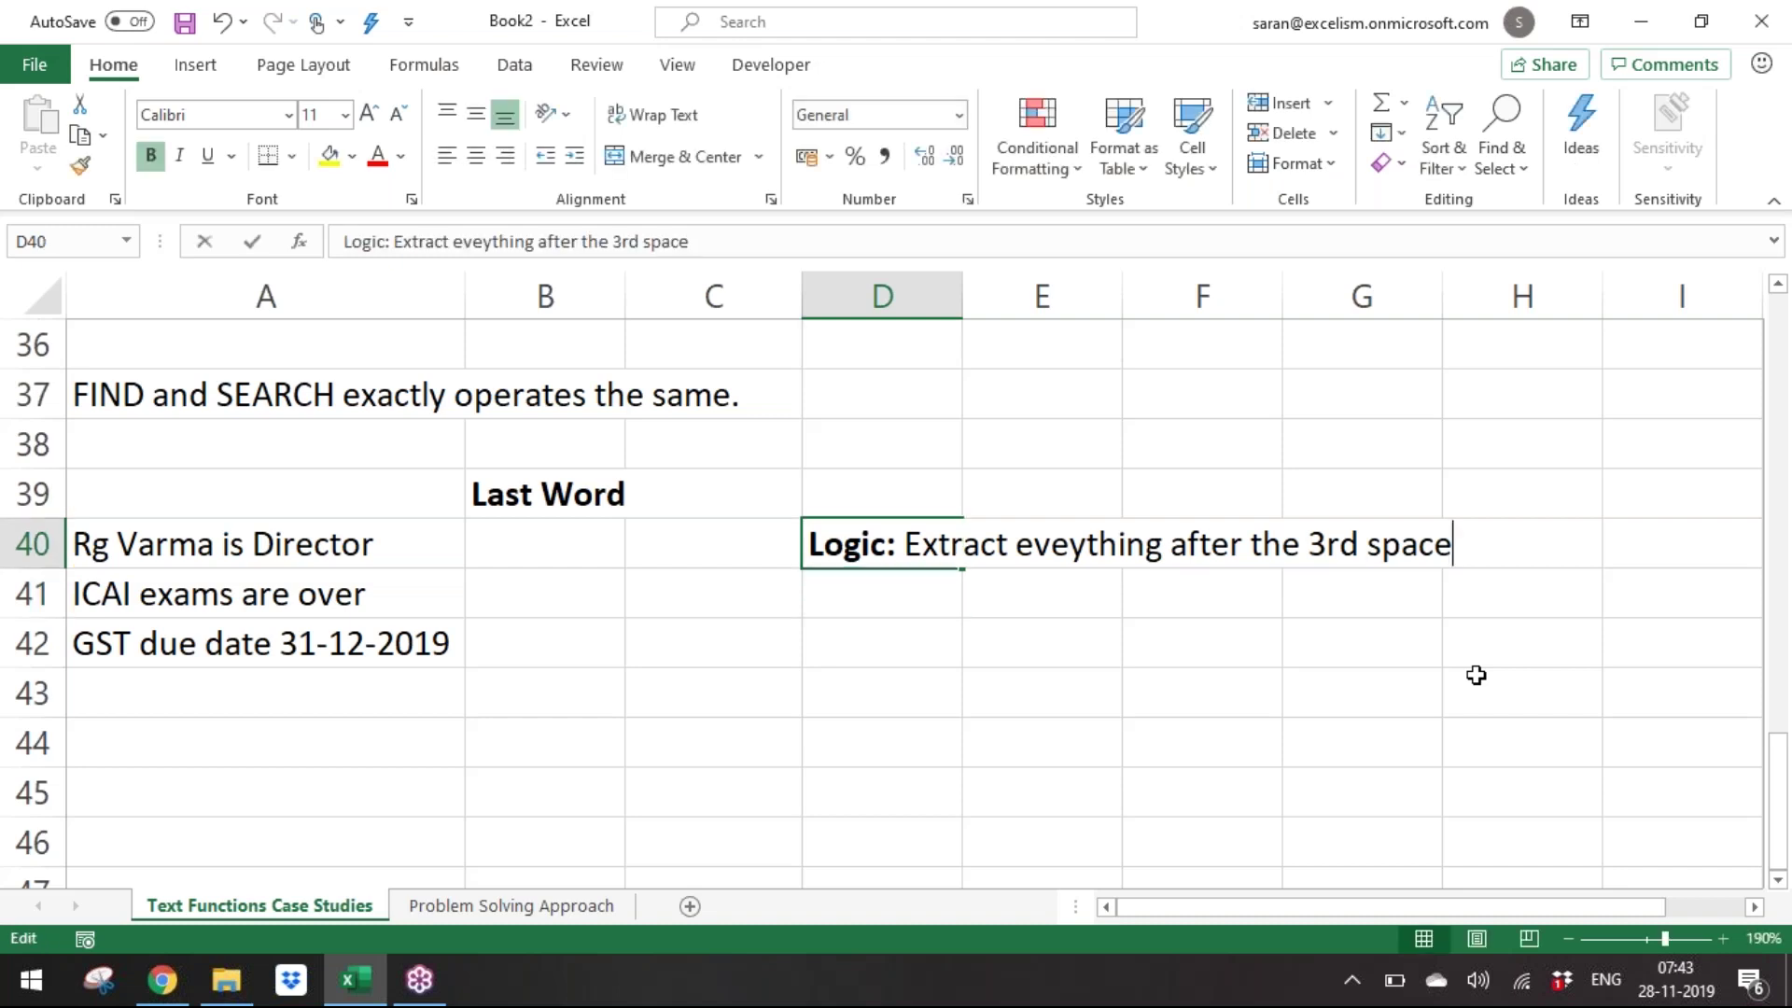
{"action": "key", "text": "Left"}
{"action": "key", "text": "Left"}
{"action": "key", "text": "Left"}
{"action": "key", "text": "Left"}
{"action": "key", "text": "BackSpace"}
{"action": "type", "text": "S"}
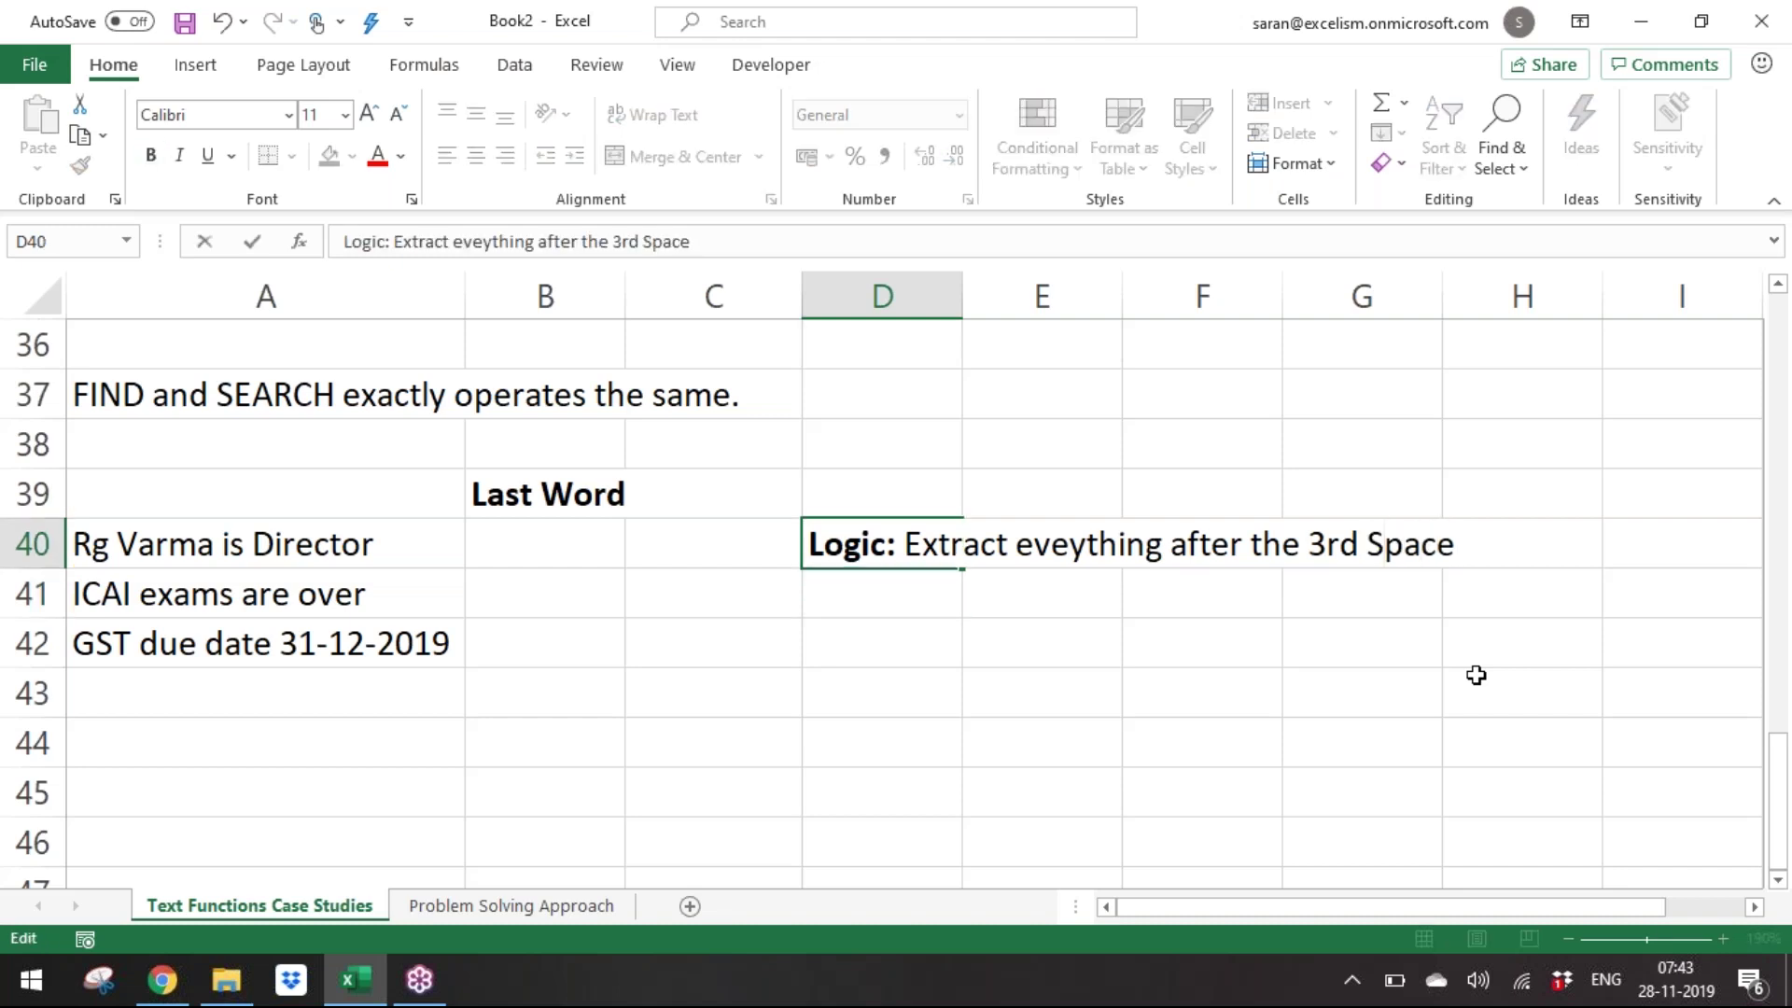
{"action": "key", "text": "Return"}
Make 'Space' bold and '3rd' bold and underlined in the D40 note.
{"action": "key", "text": "Up"}
{"action": "key", "text": "F2"}
{"action": "key", "text": "ctrl+Left"}
{"action": "key", "text": "shift+End"}
{"action": "key", "text": "ctrl+b"}
{"action": "key", "text": "Left"}
{"action": "key", "text": "Left"}
{"action": "key", "text": "Left"}
{"action": "key", "text": "Left"}
{"action": "key", "text": "Left"}
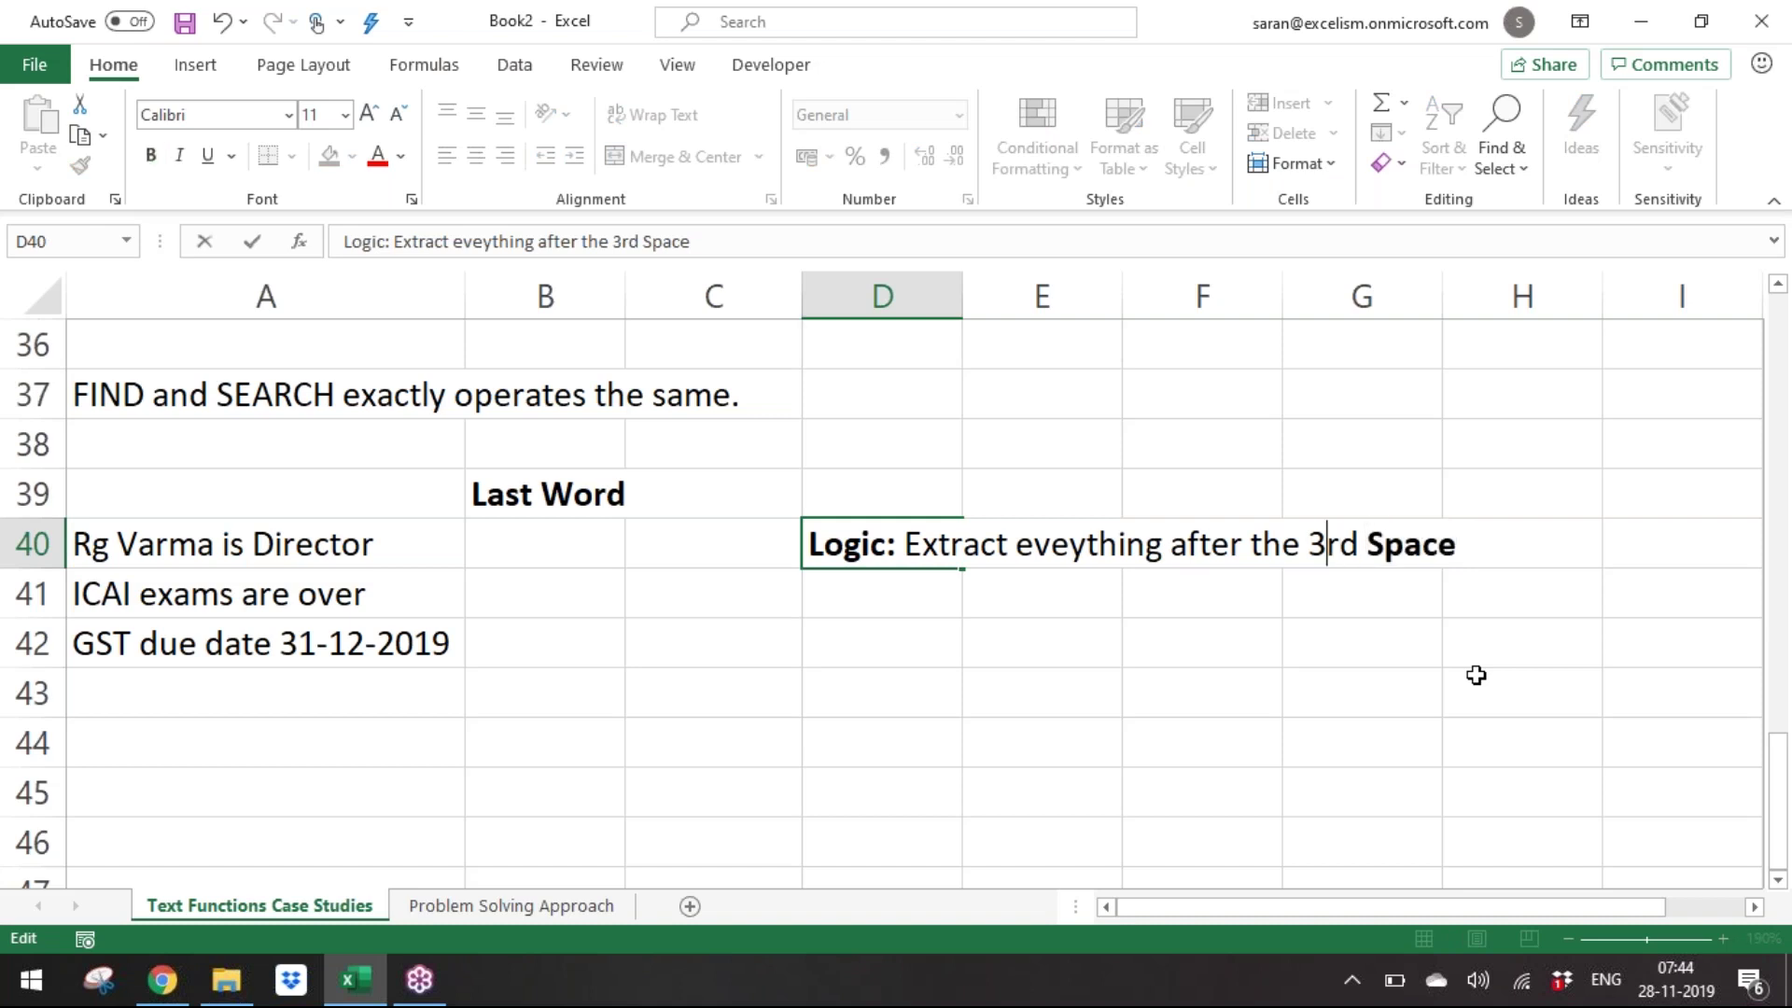
{"action": "key", "text": "ctrl+shift+Right"}
{"action": "key", "text": "shift+Left"}
{"action": "key", "text": "ctrl+b"}
{"action": "key", "text": "ctrl+u"}
{"action": "key", "text": "Return"}
{"action": "key", "text": "Down"}
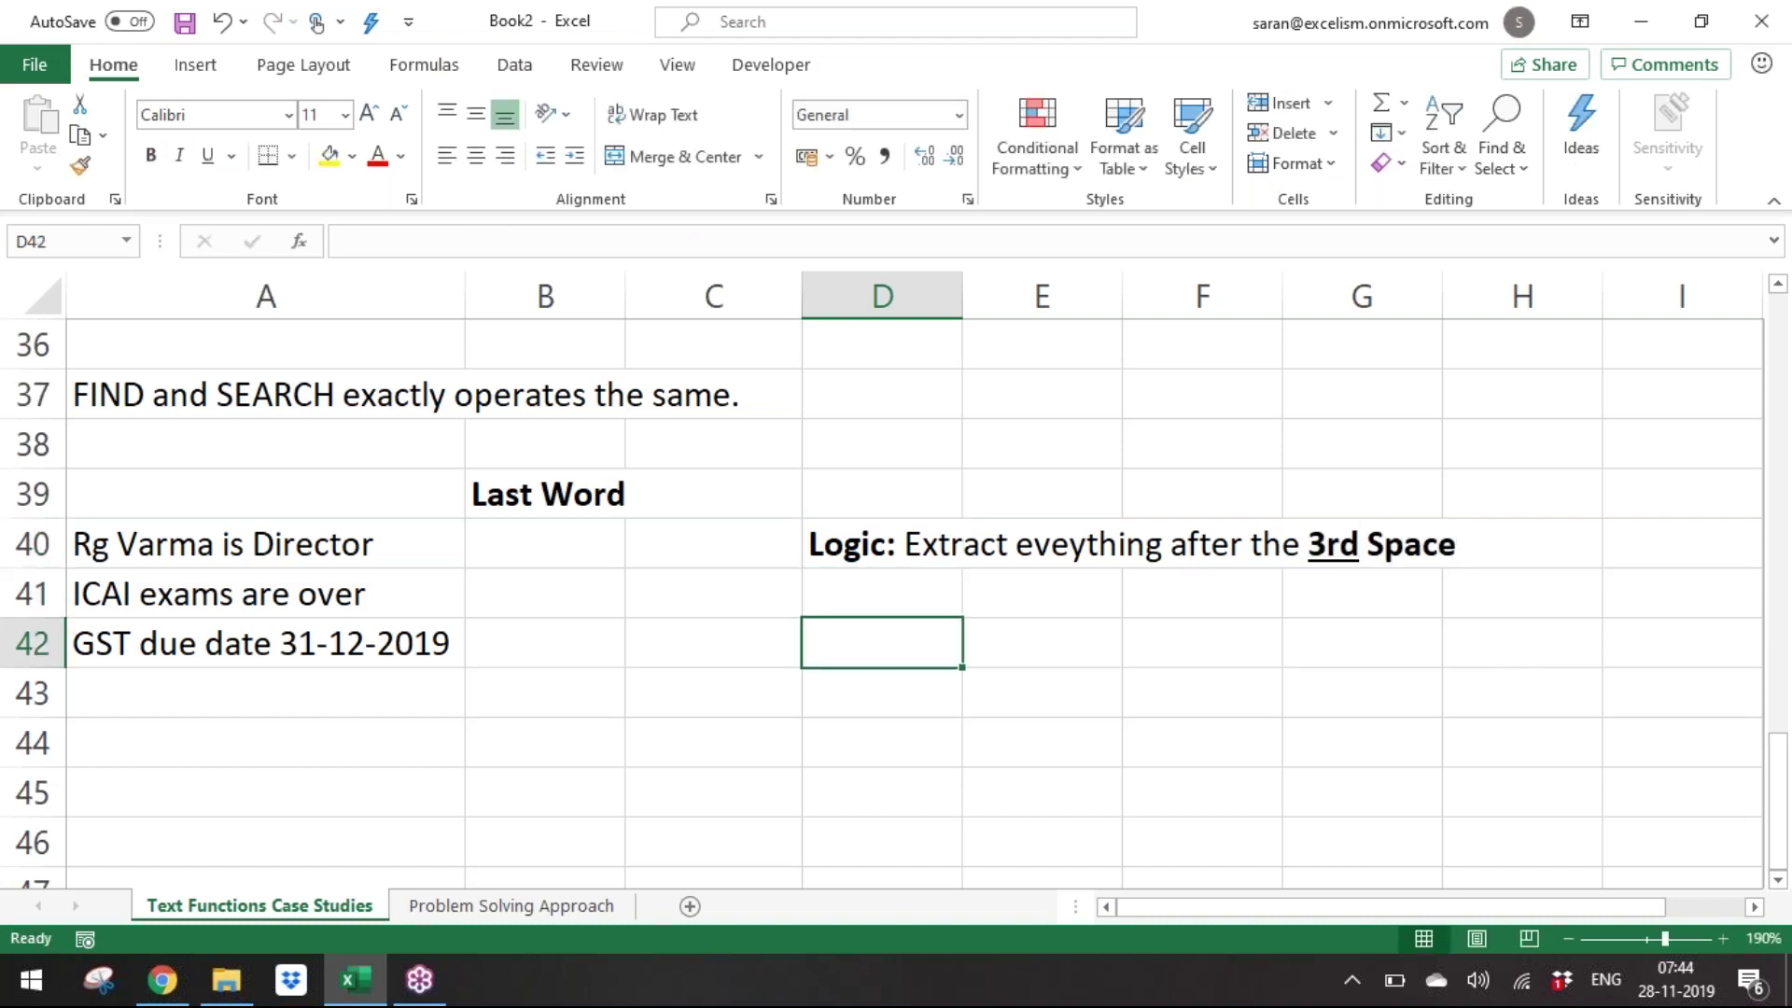
{"action": "key", "text": "Up"}
{"action": "key", "text": "Up"}
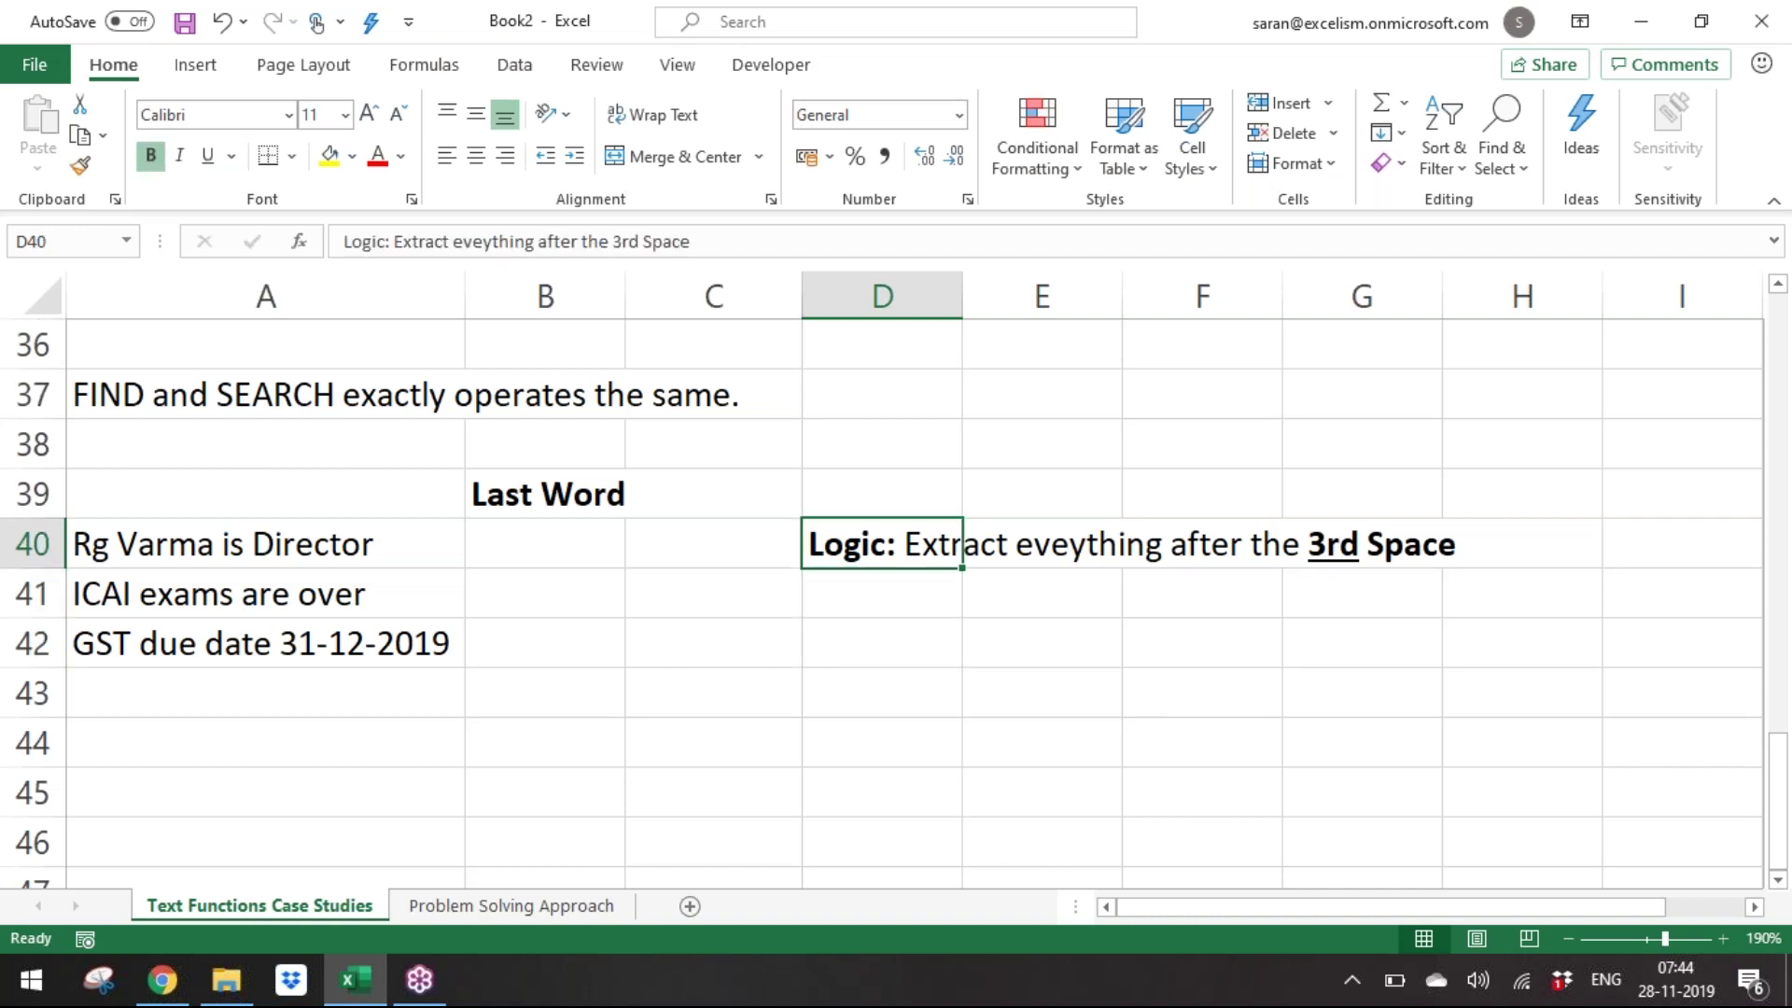
Start B40's formula as RIGHT of A40, with LEN(A40) as the length.
{"action": "key", "text": "Left"}
{"action": "key", "text": "Left"}
{"action": "key", "text": "shift+Down"}
{"action": "key", "text": "shift+Down"}
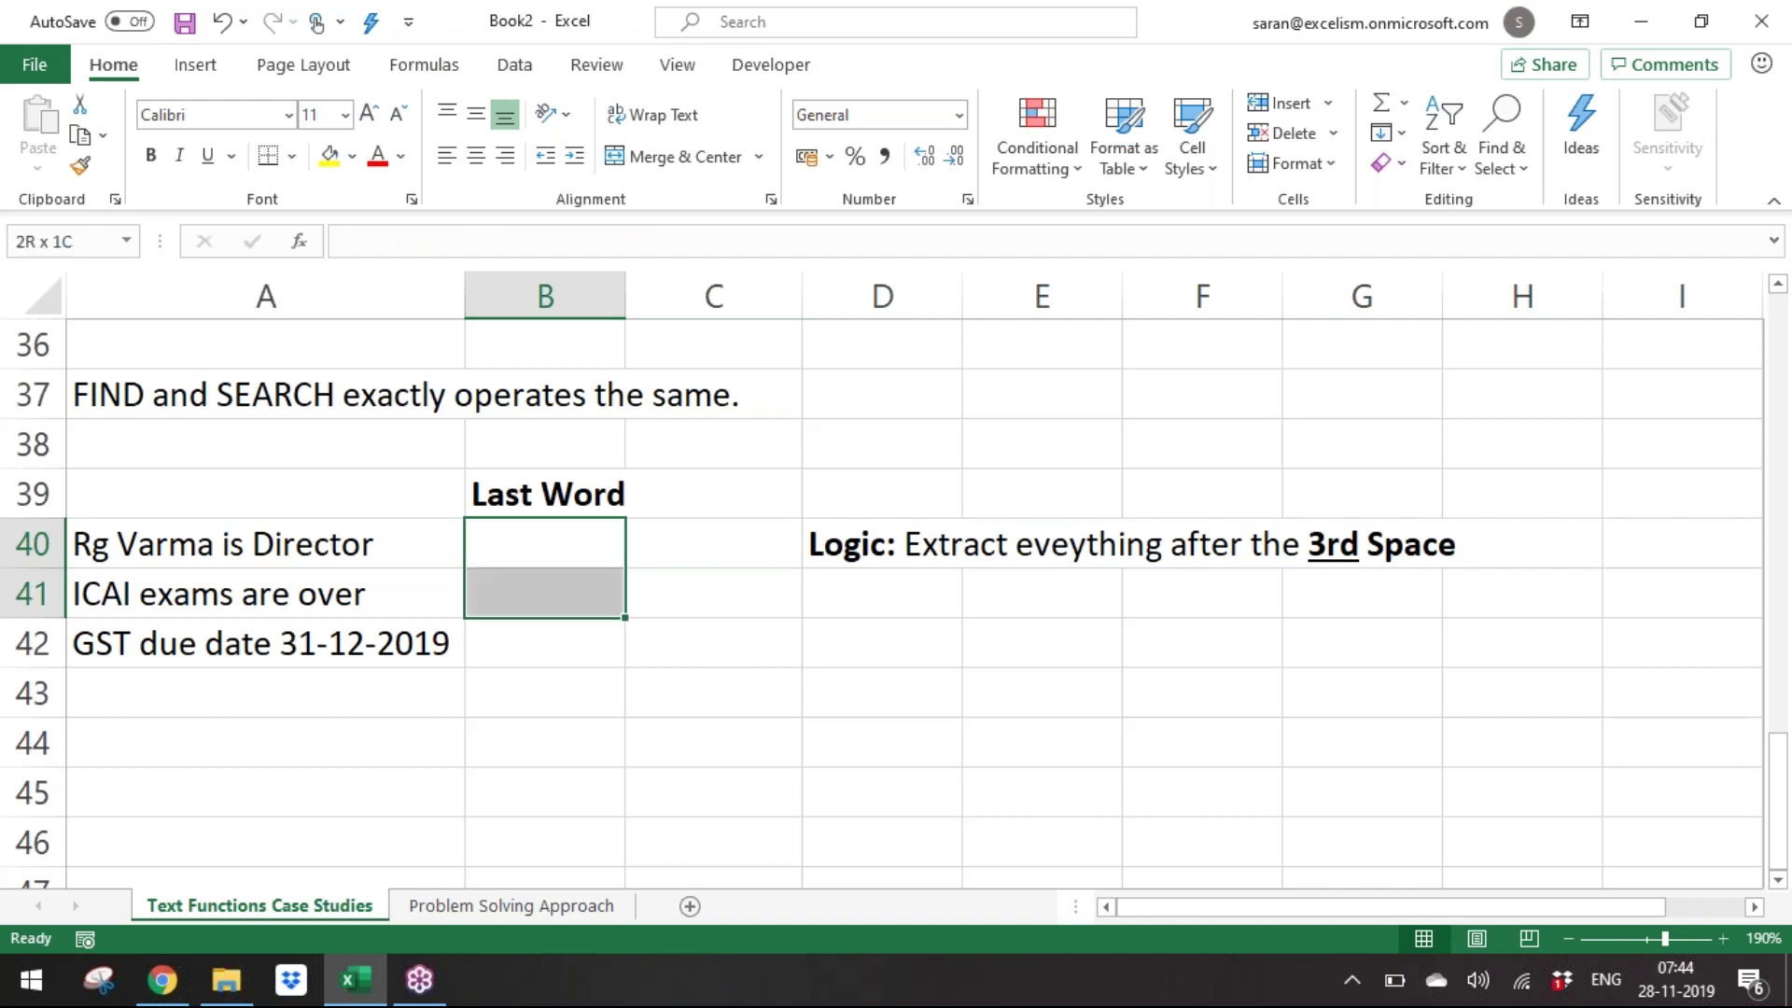
{"action": "type", "text": "=right"}
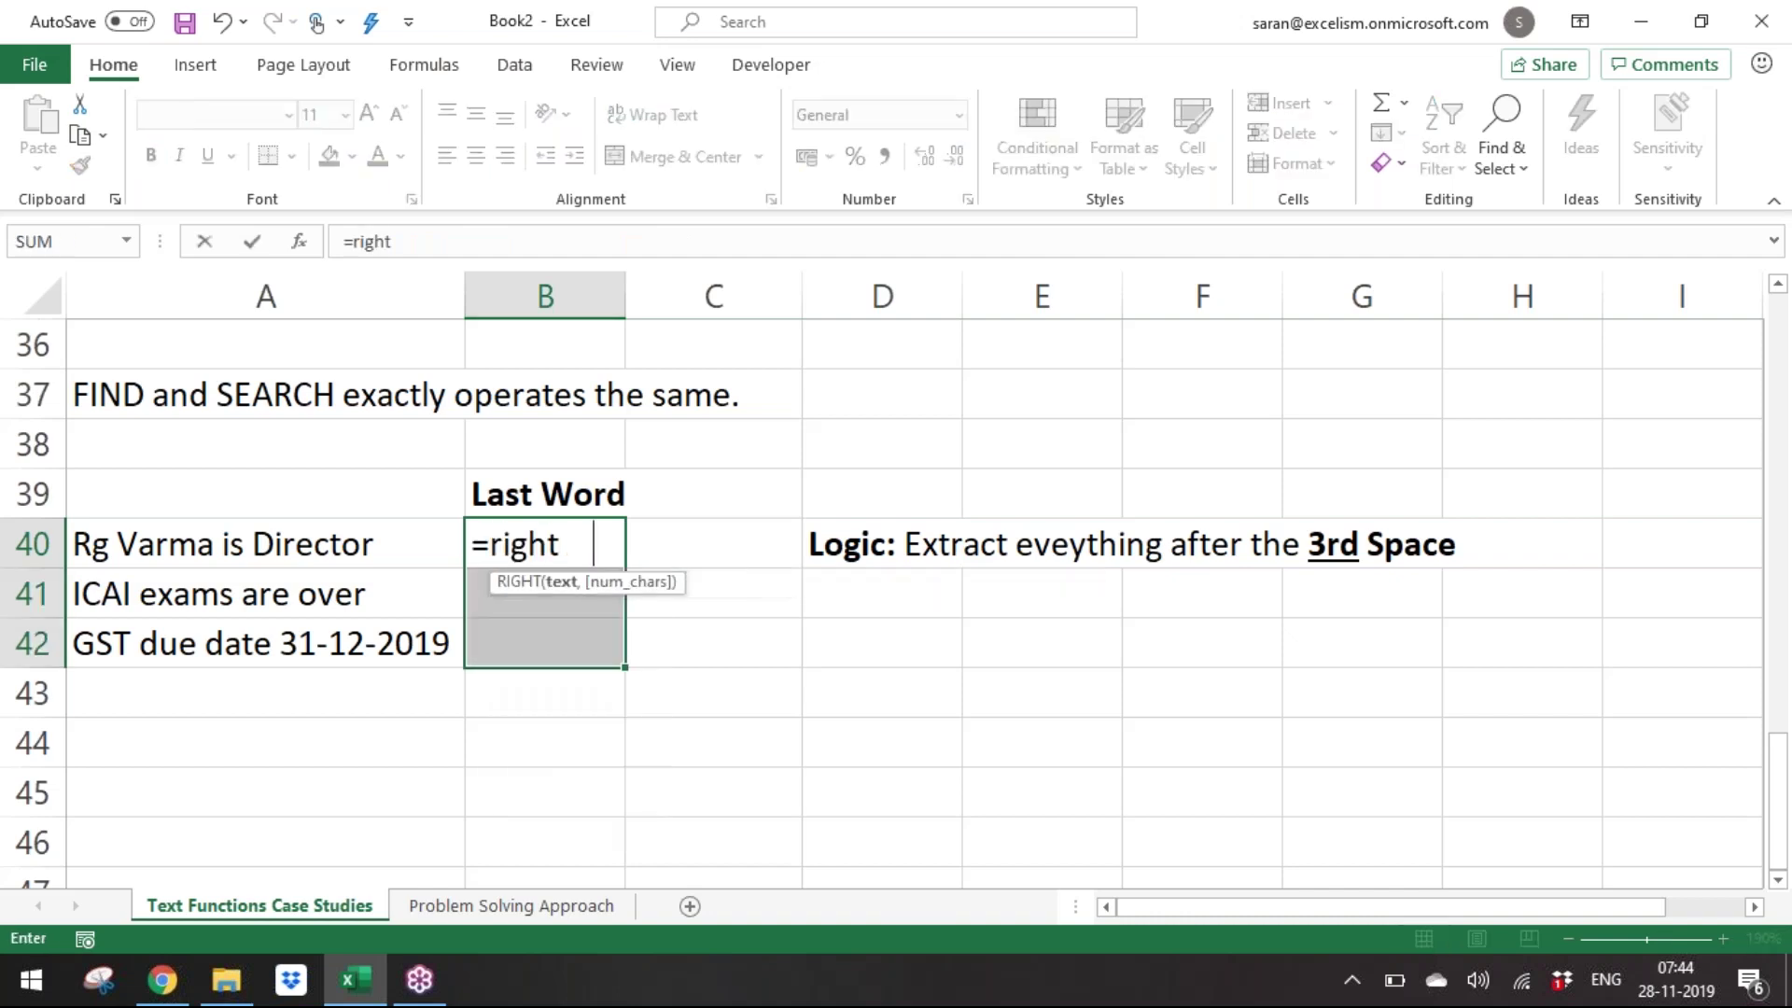
{"action": "key", "text": "Tab"}
{"action": "key", "text": "Left"}
{"action": "type", "text": ","}
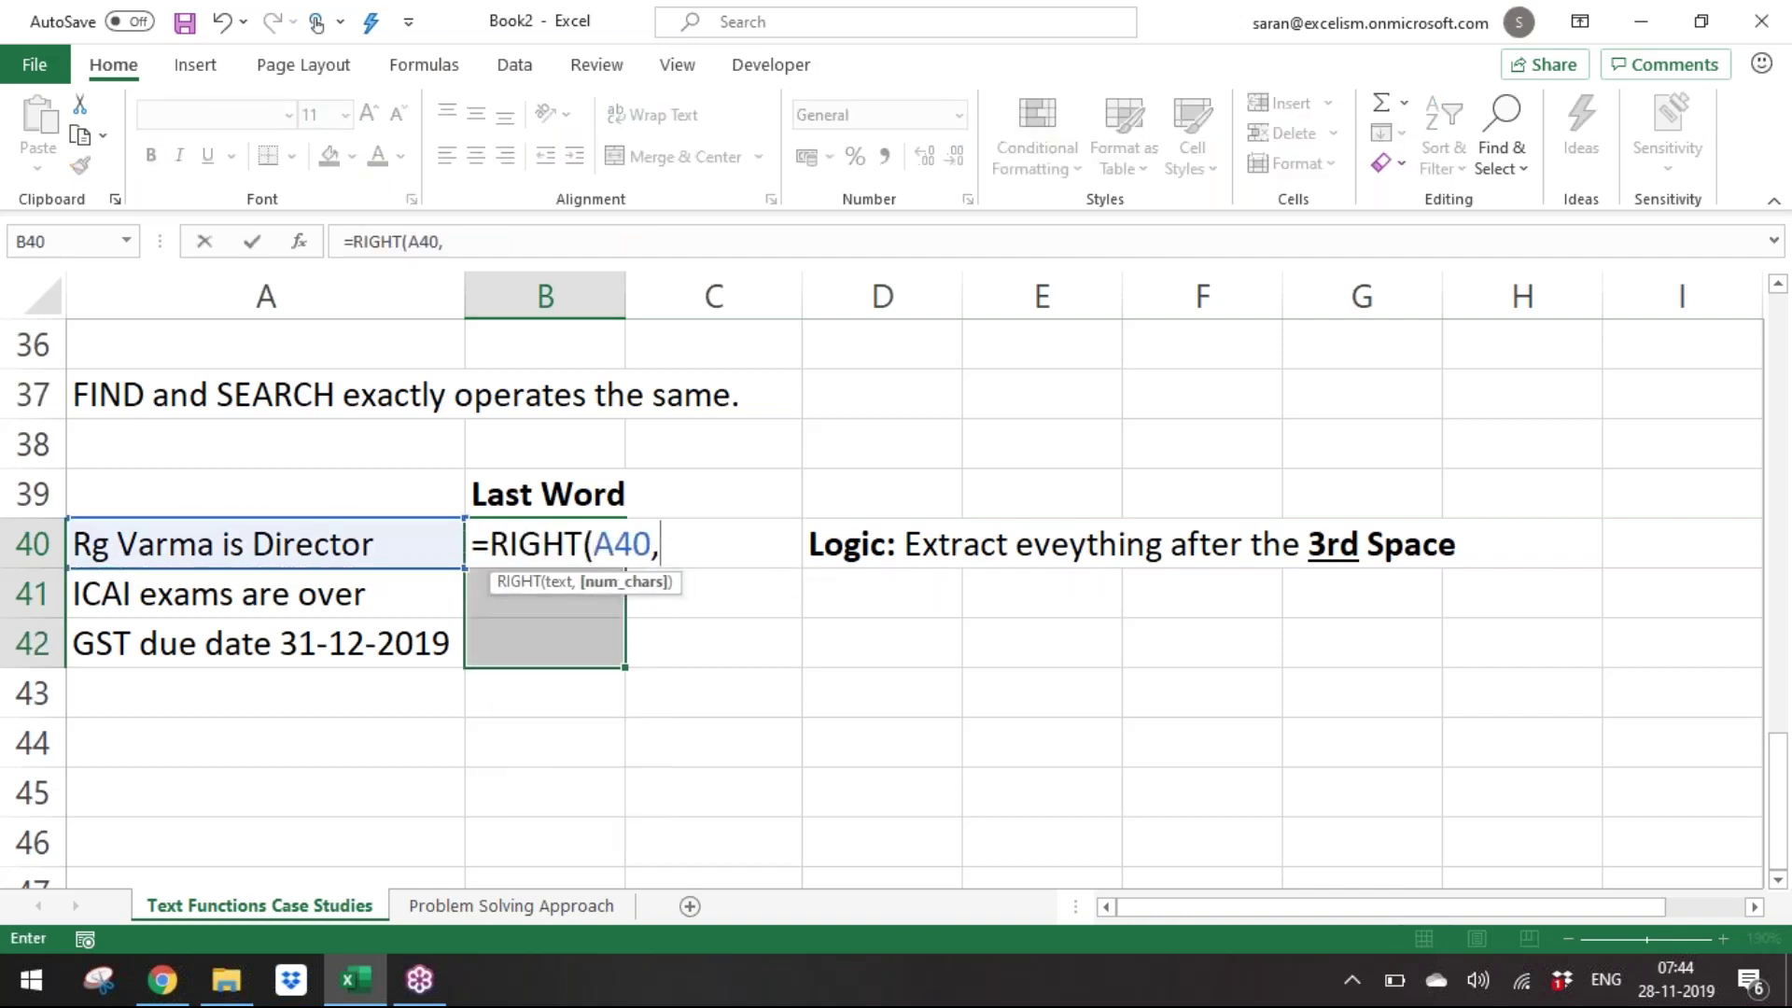
{"action": "type", "text": "len"}
{"action": "key", "text": "Tab"}
{"action": "key", "text": "Left"}
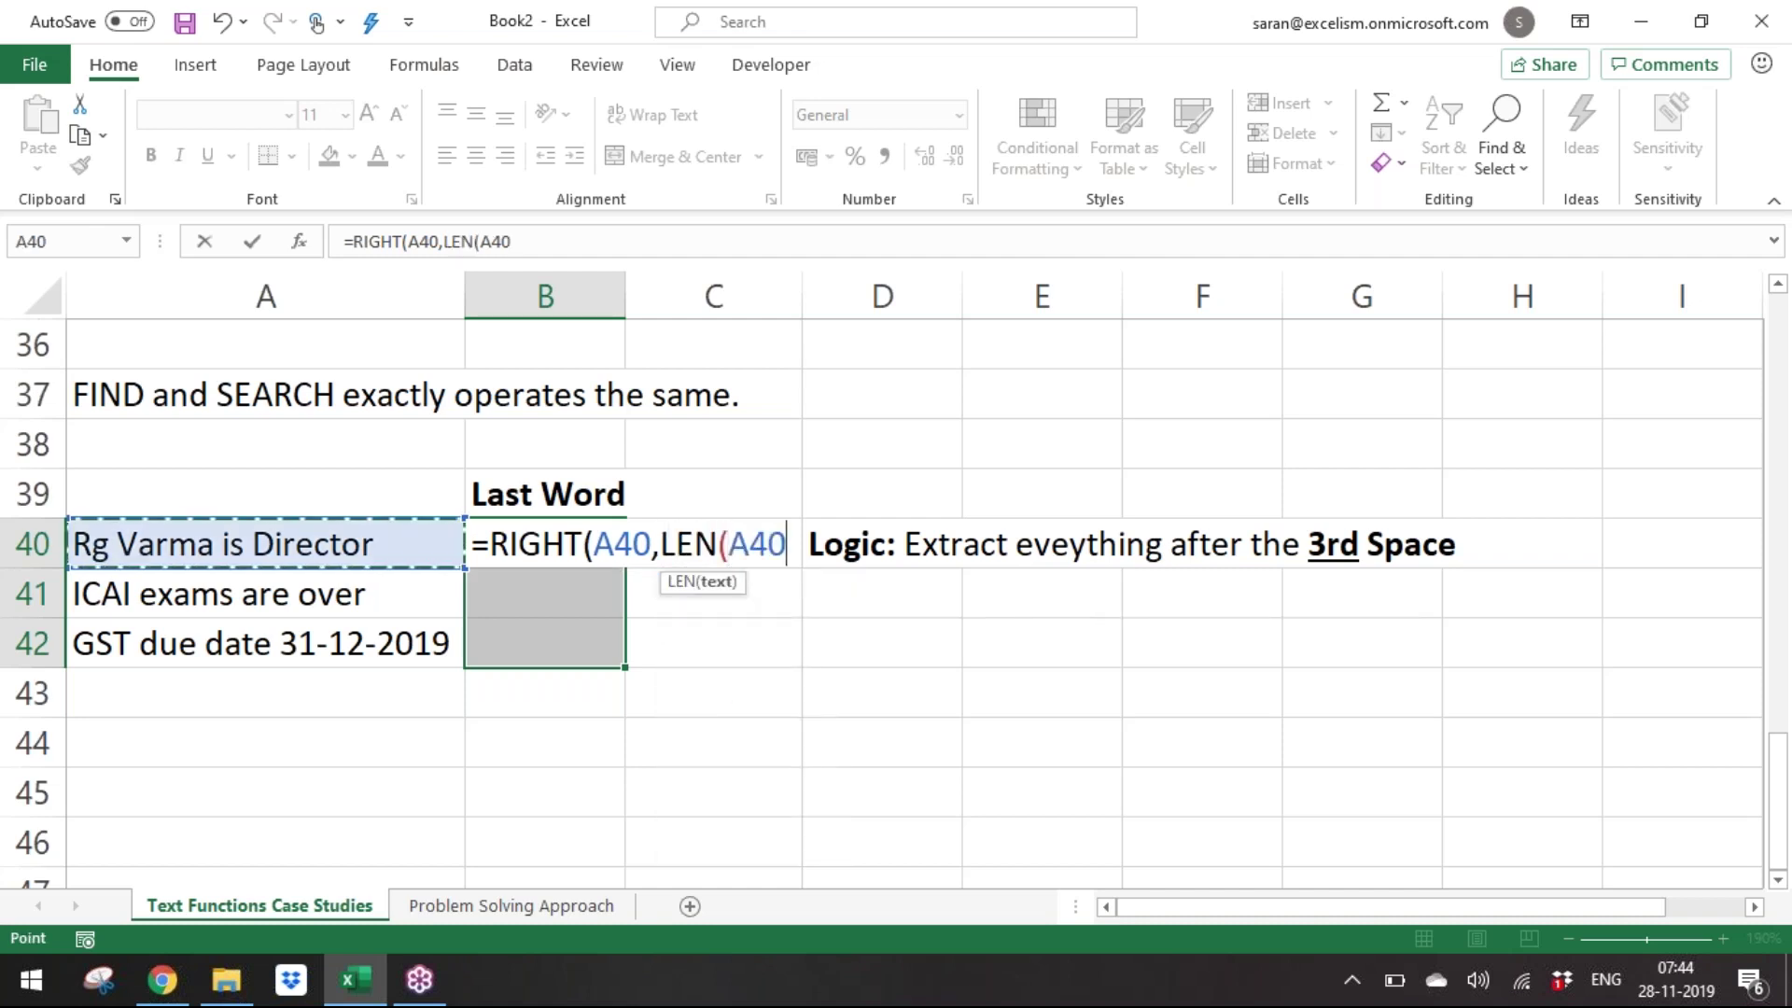
Finish it as =RIGHT(A40,LEN(A40)-FIND(" ",A40)) and commit it.
{"action": "type", "text": ")-find"}
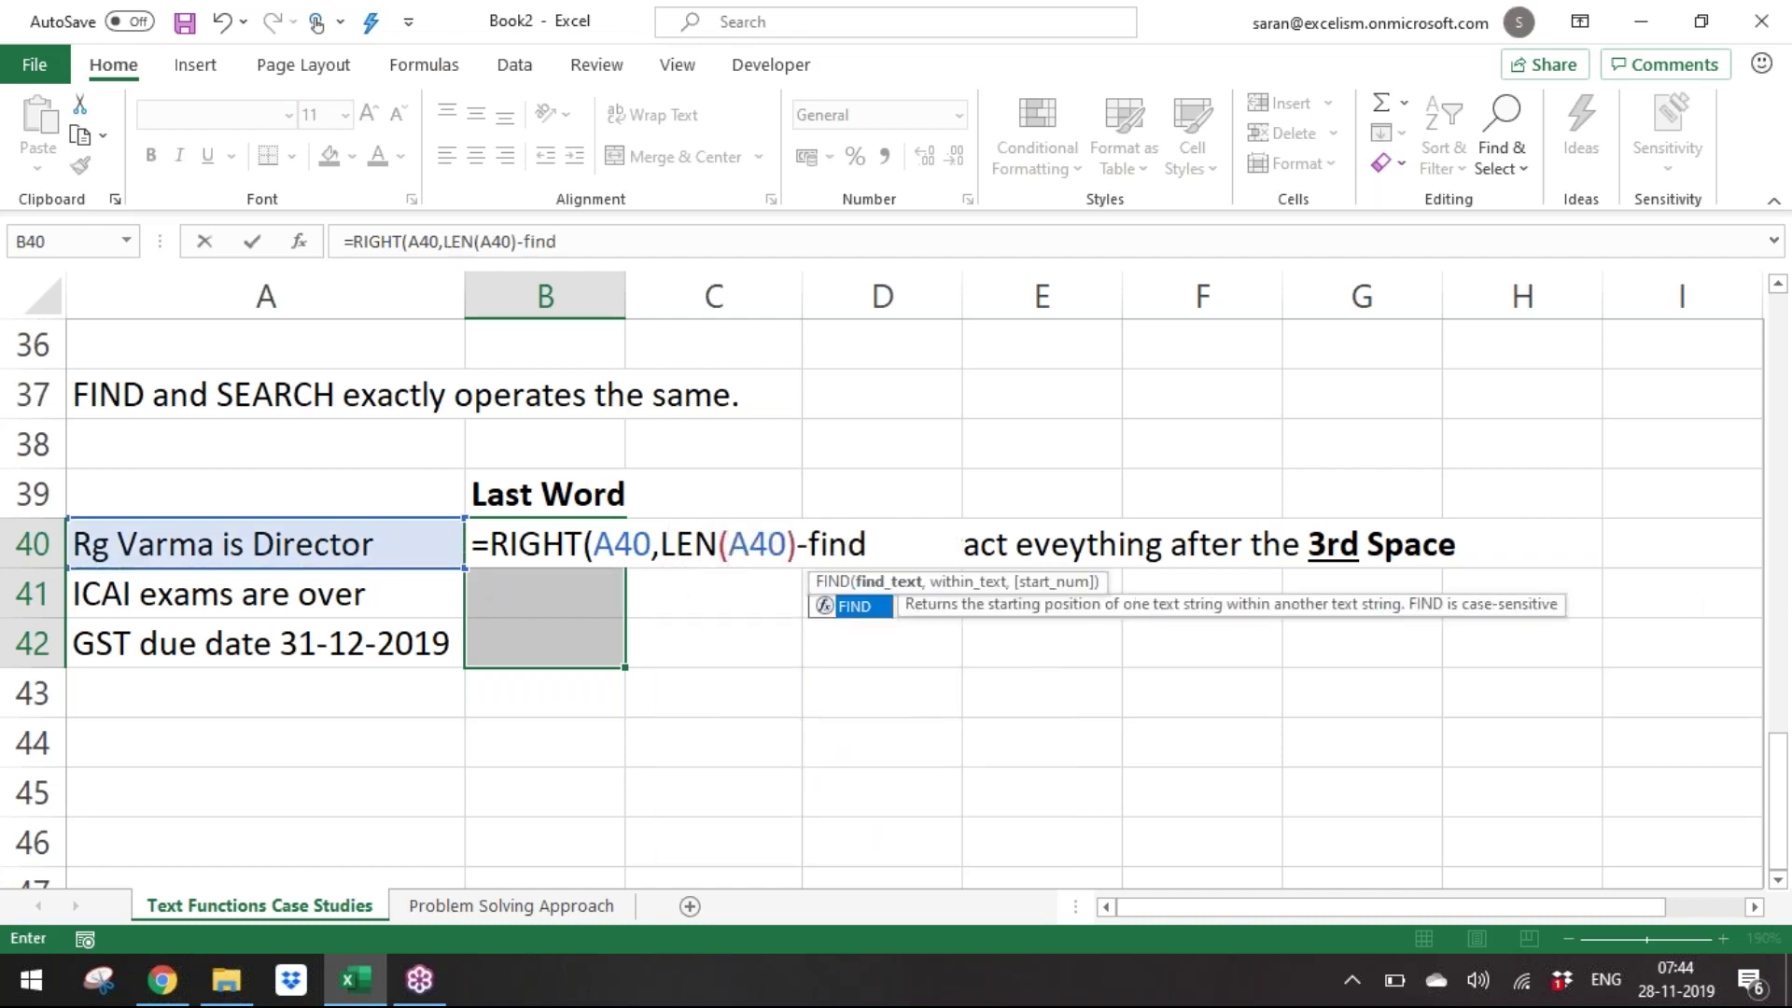
{"action": "key", "text": "Tab"}
{"action": "type", "text": "\" :,\","}
{"action": "key", "text": "BackSpace"}
{"action": "key", "text": "BackSpace"}
{"action": "key", "text": "BackSpace"}
{"action": "key", "text": "BackSpace"}
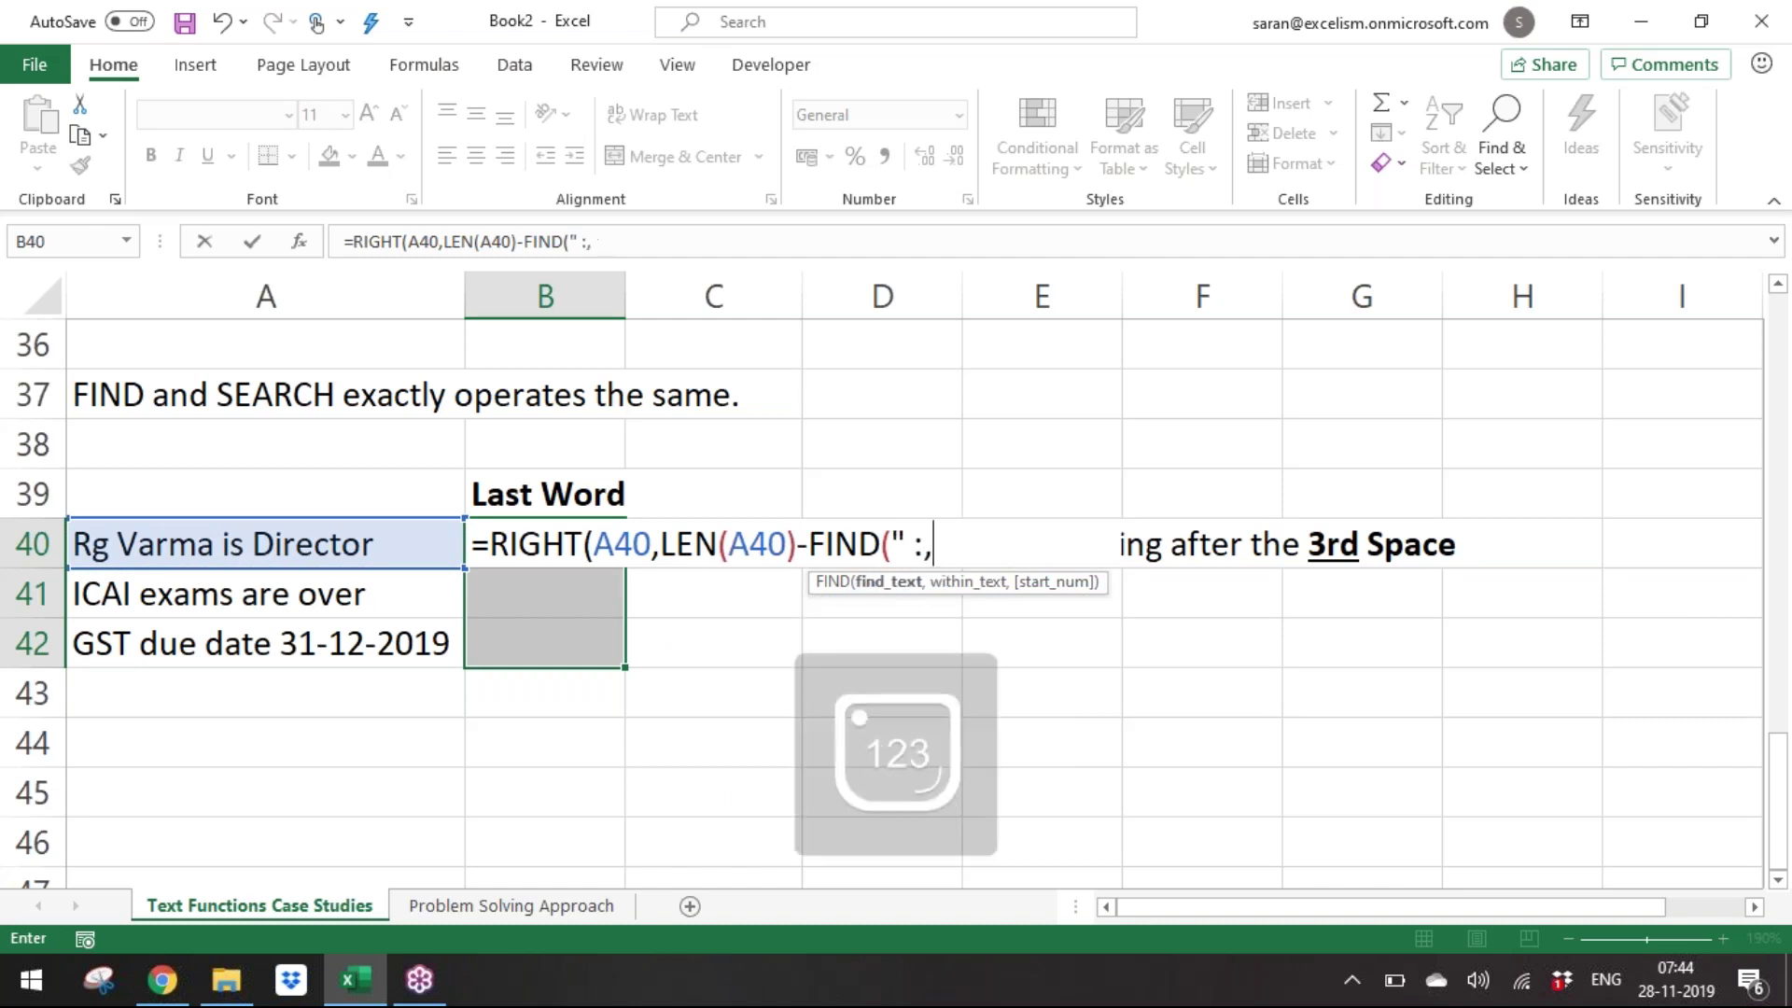
{"action": "type", "text": "\","}
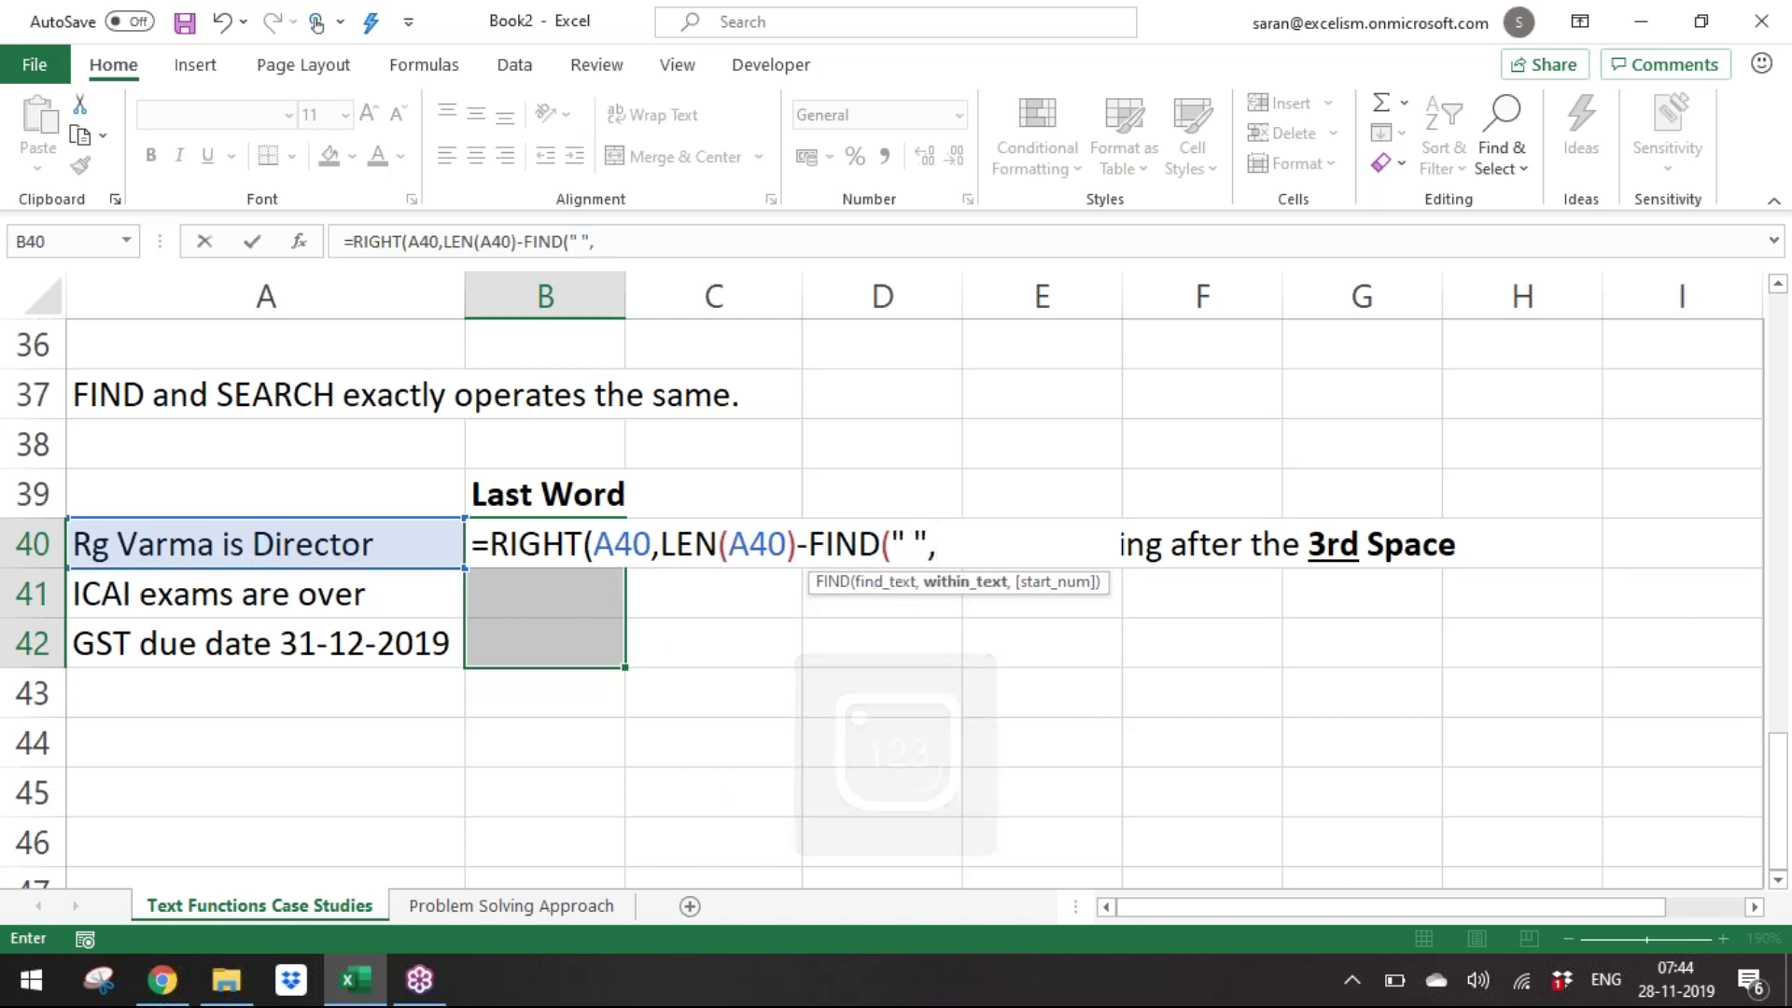
{"action": "key", "text": "Left"}
{"action": "type", "text": "))"}
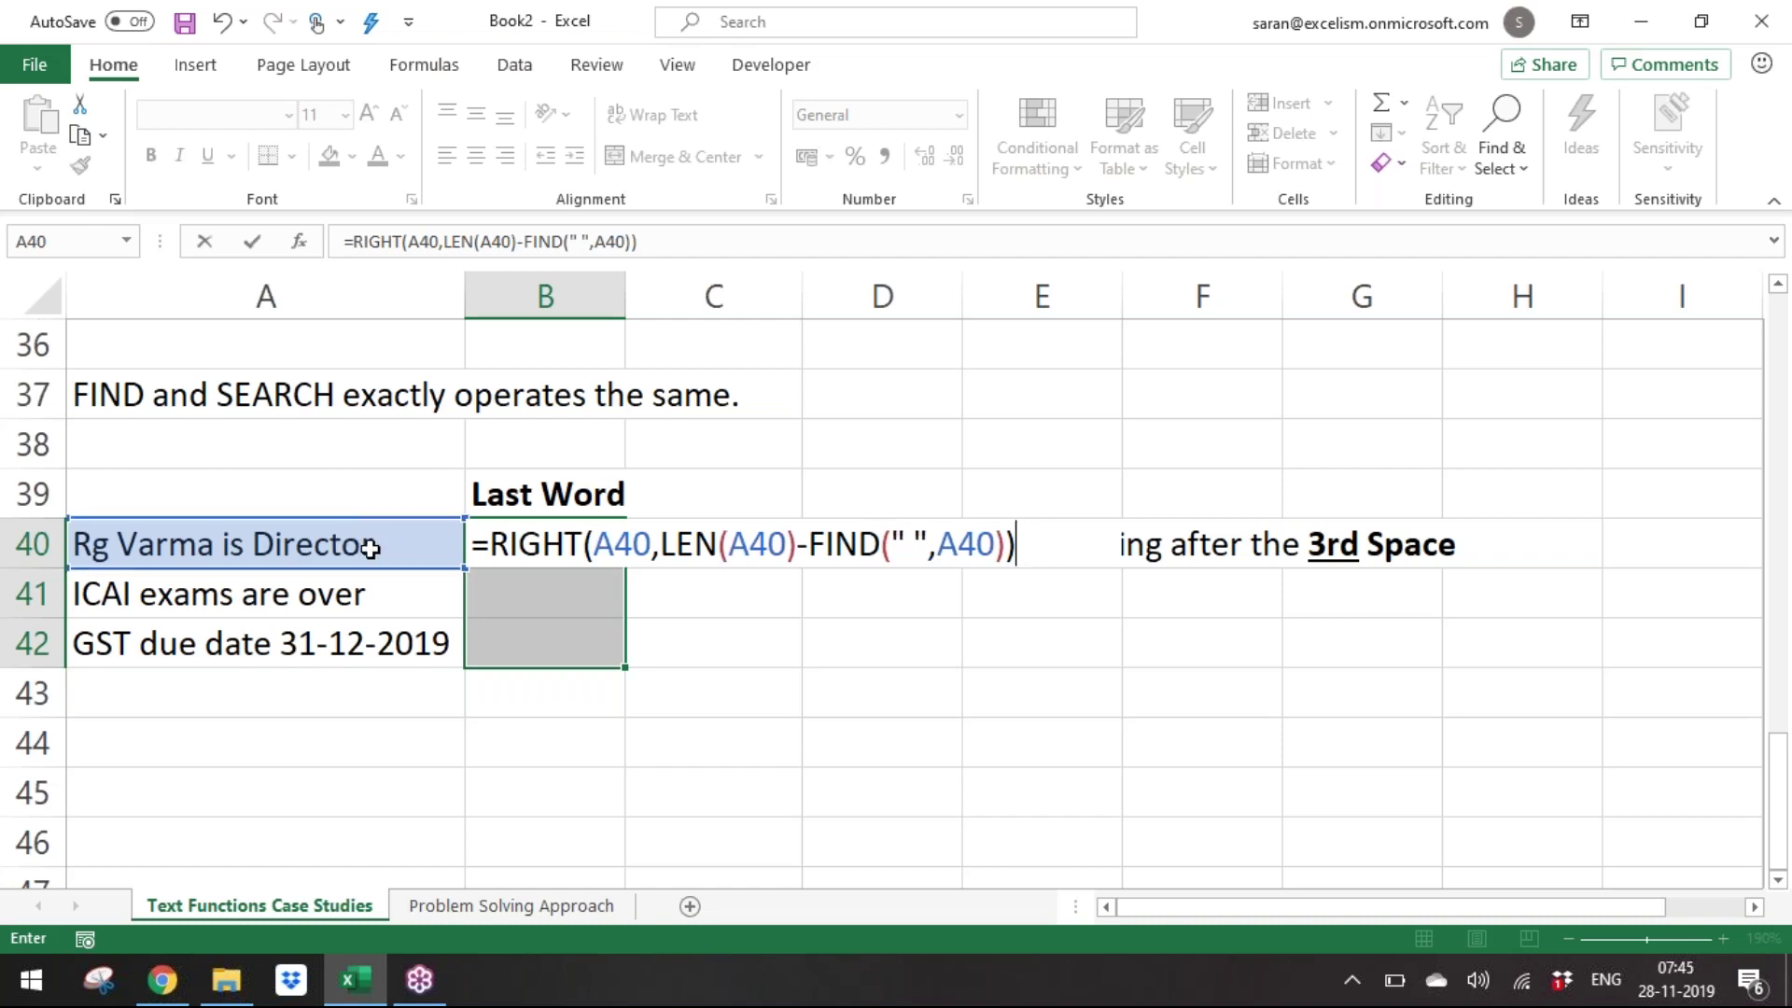
{"action": "left_click_drag", "start_coordinate": [519, 545], "coordinate": [653, 541]}
{"action": "left_click", "coordinate": [781, 596]}
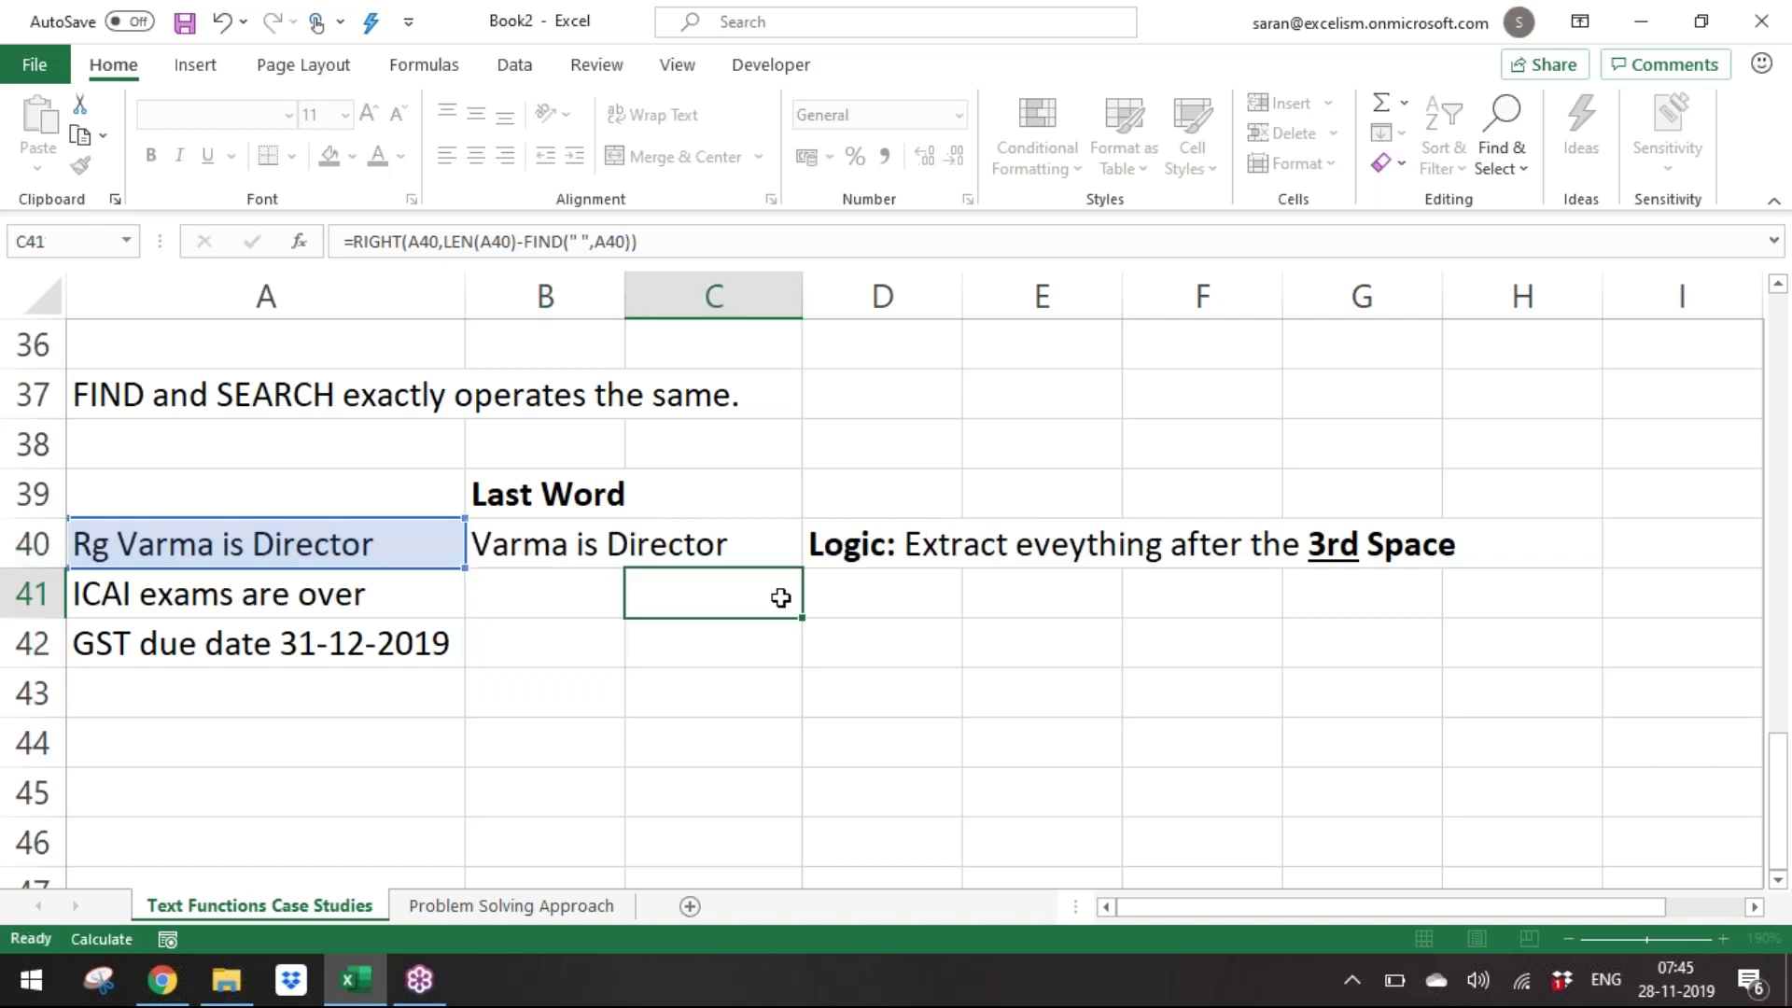
Compare with the earlier last-name example, then confirm the last-word formula in B40.
{"action": "key", "text": "Page_Up"}
{"action": "key", "text": "Page_Up"}
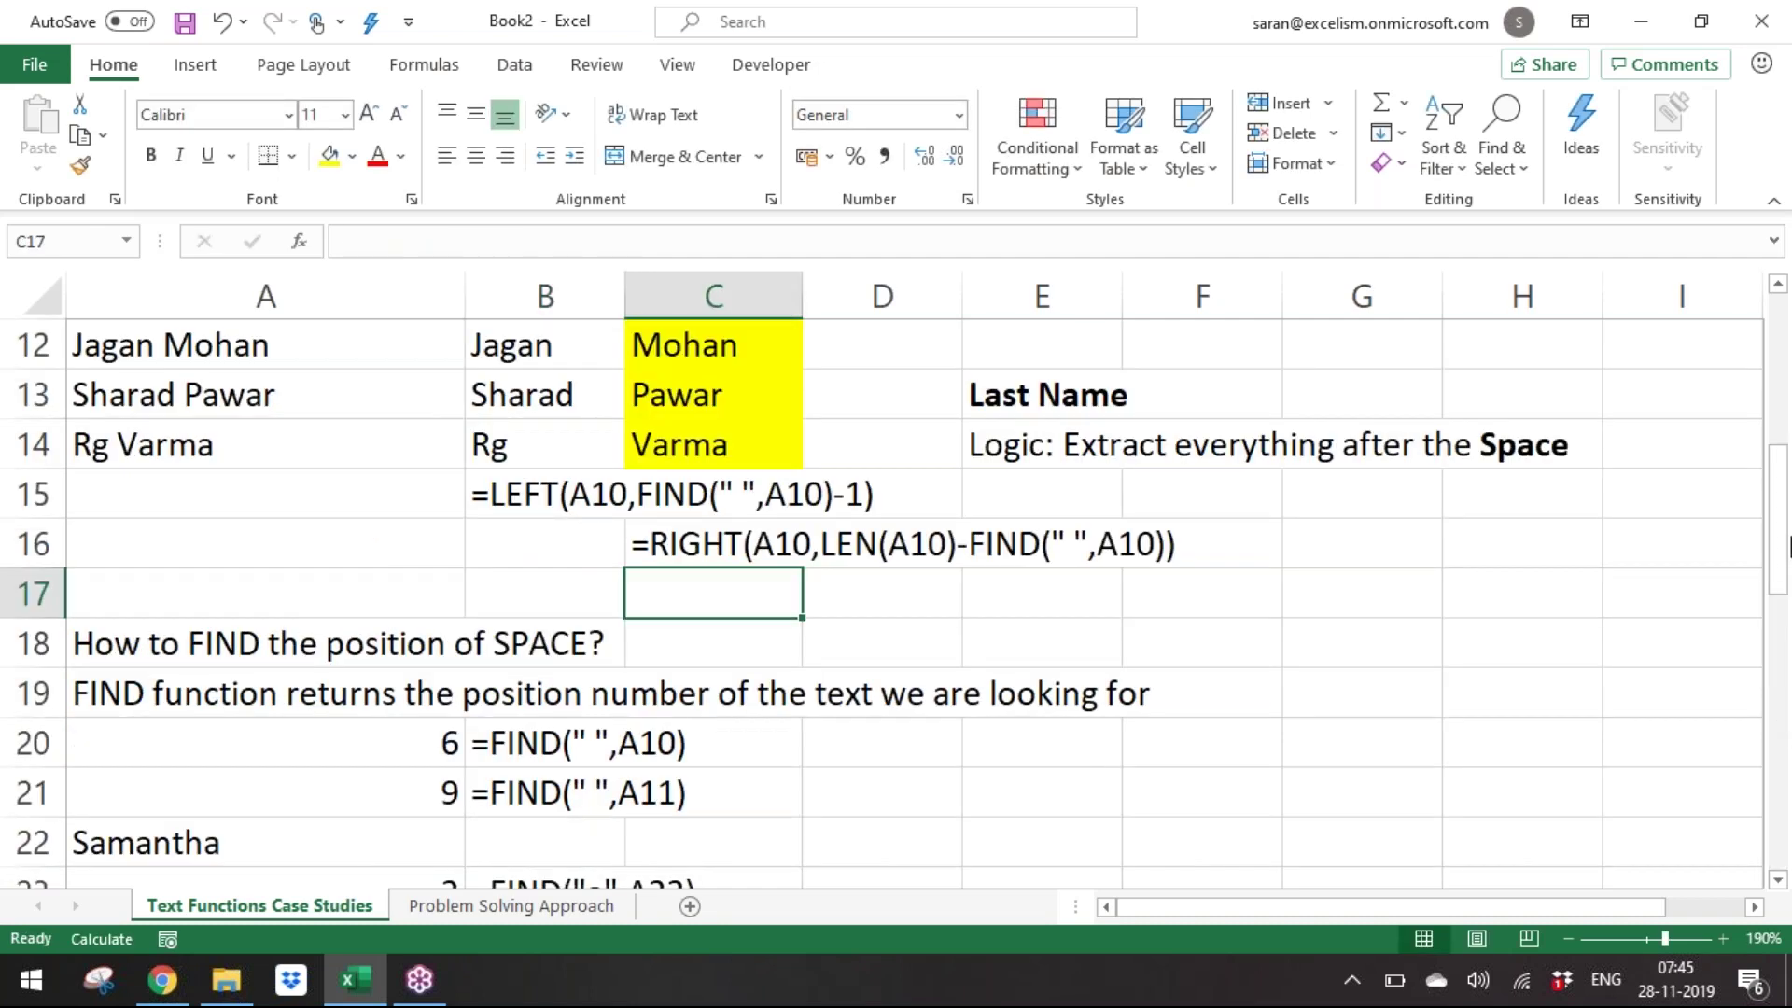
{"action": "left_click_drag", "start_coordinate": [1788, 584], "coordinate": [1785, 785]}
{"action": "left_click", "coordinate": [1778, 880]}
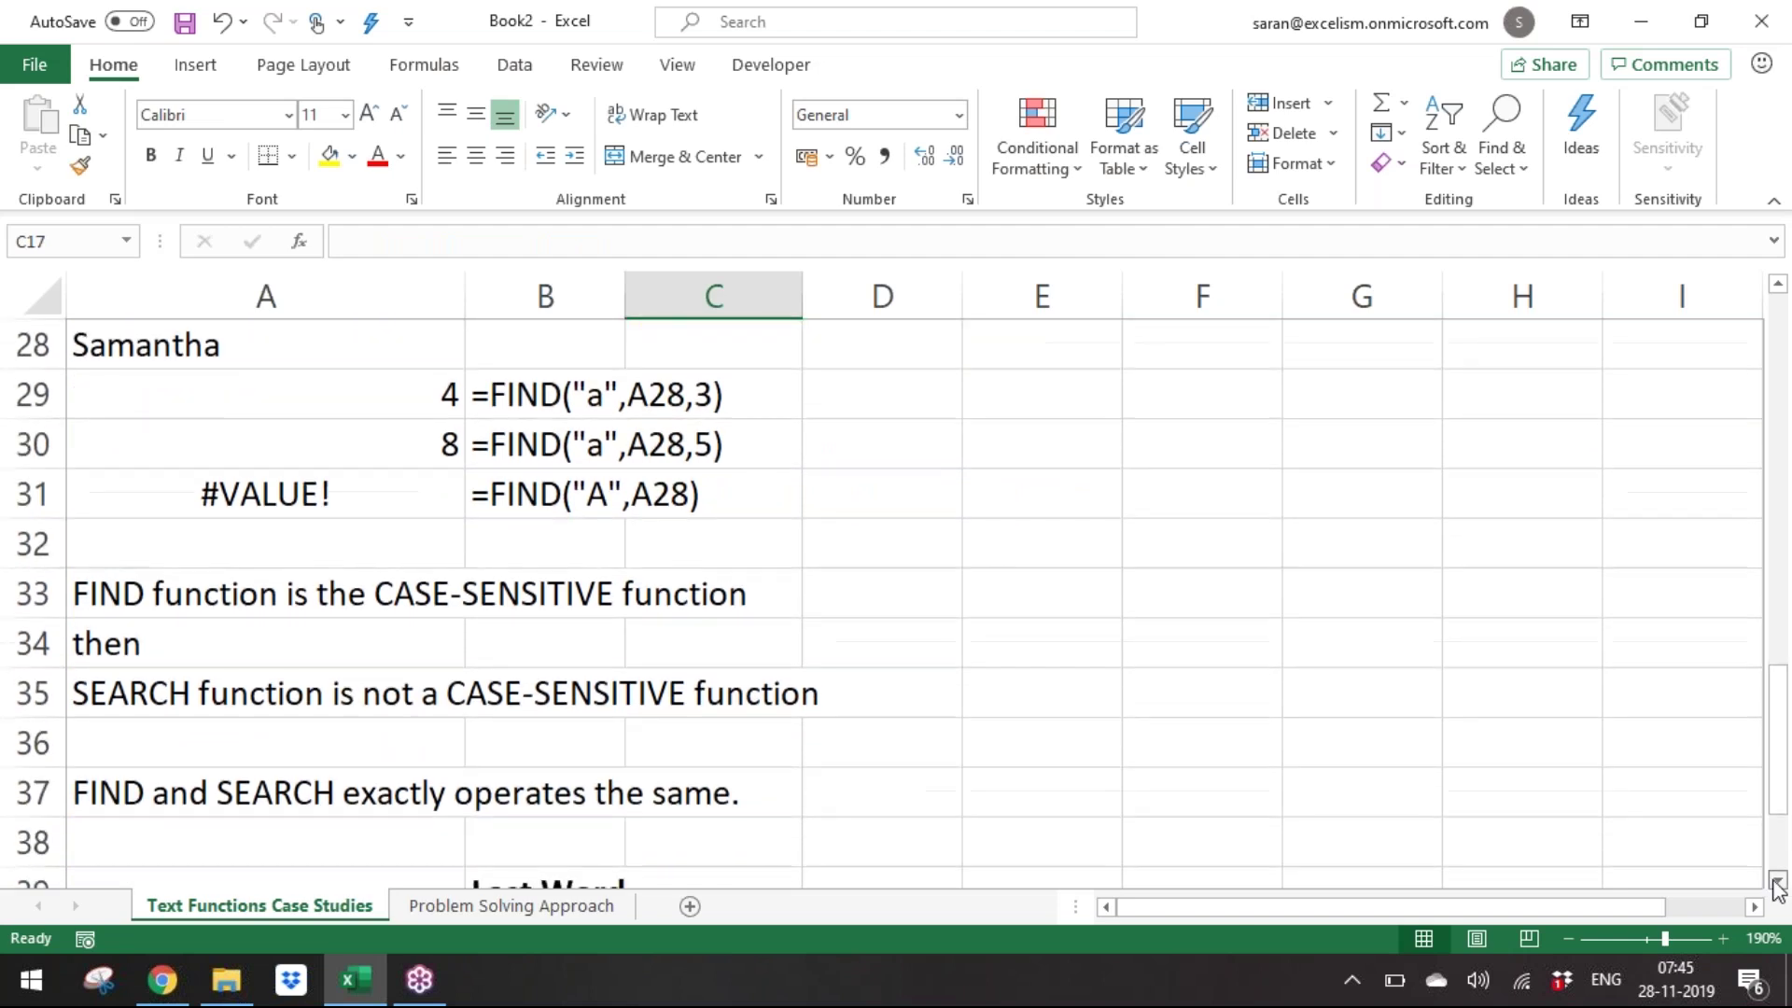
{"action": "left_click", "coordinate": [540, 466]}
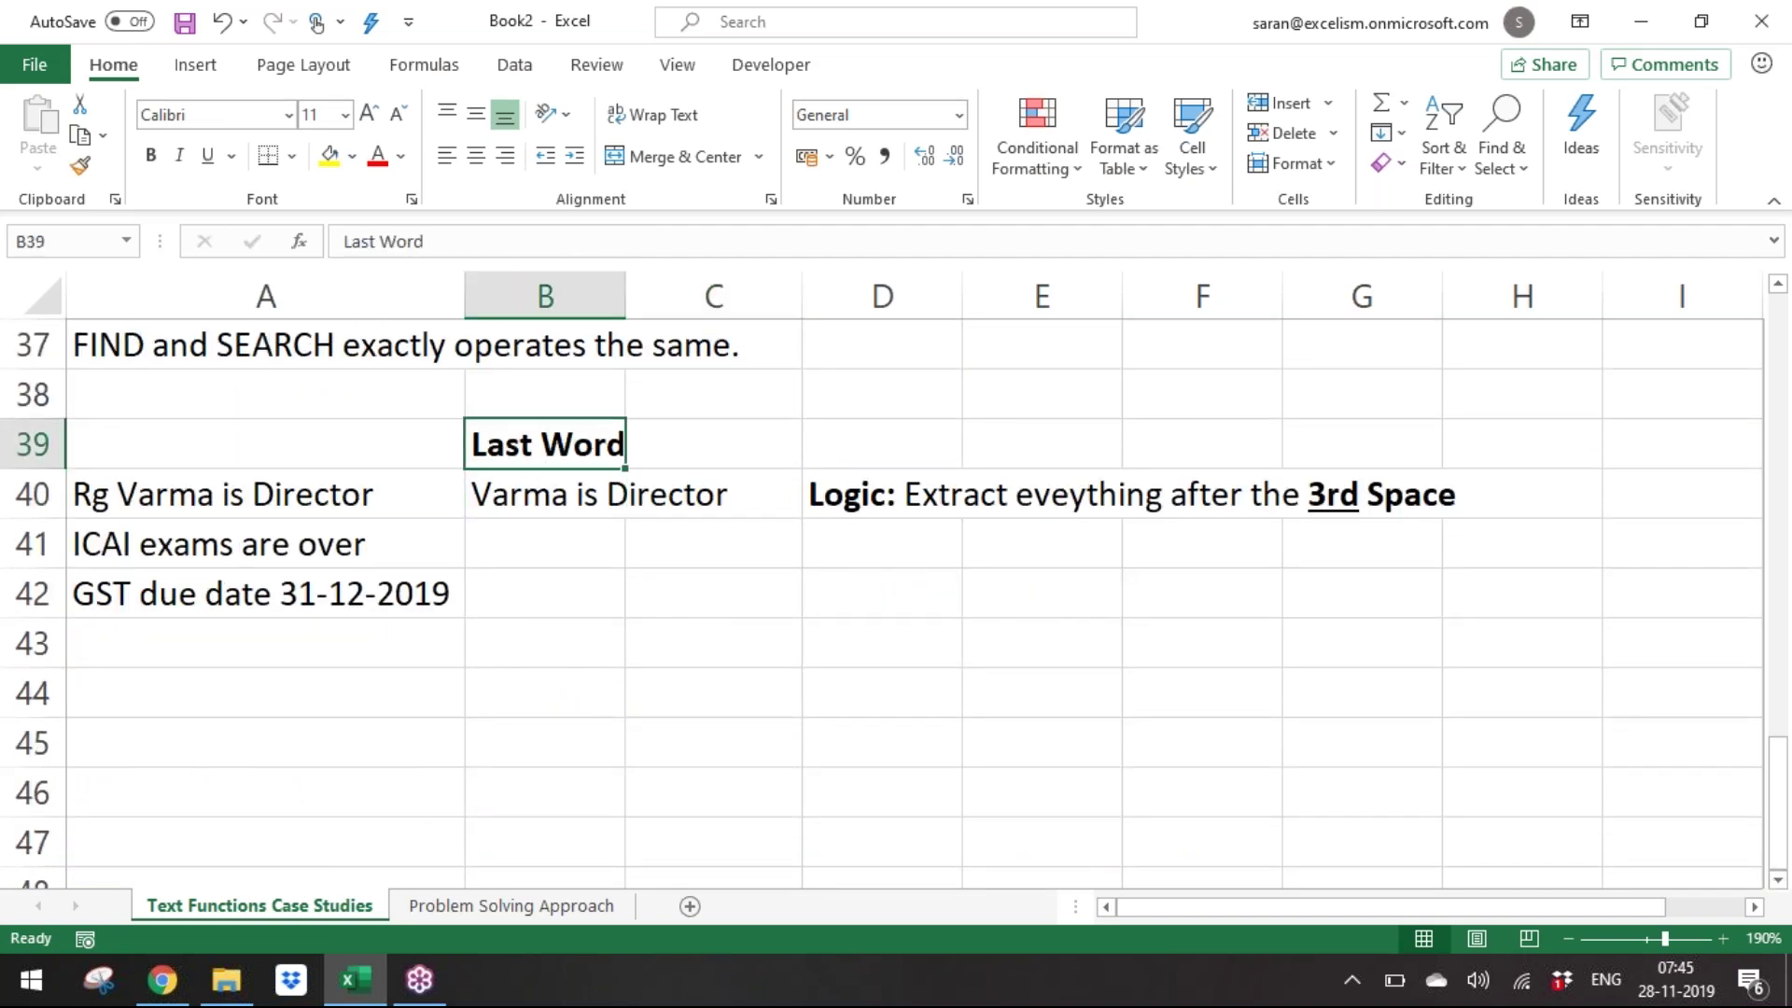
{"action": "double_click", "coordinate": [544, 492]}
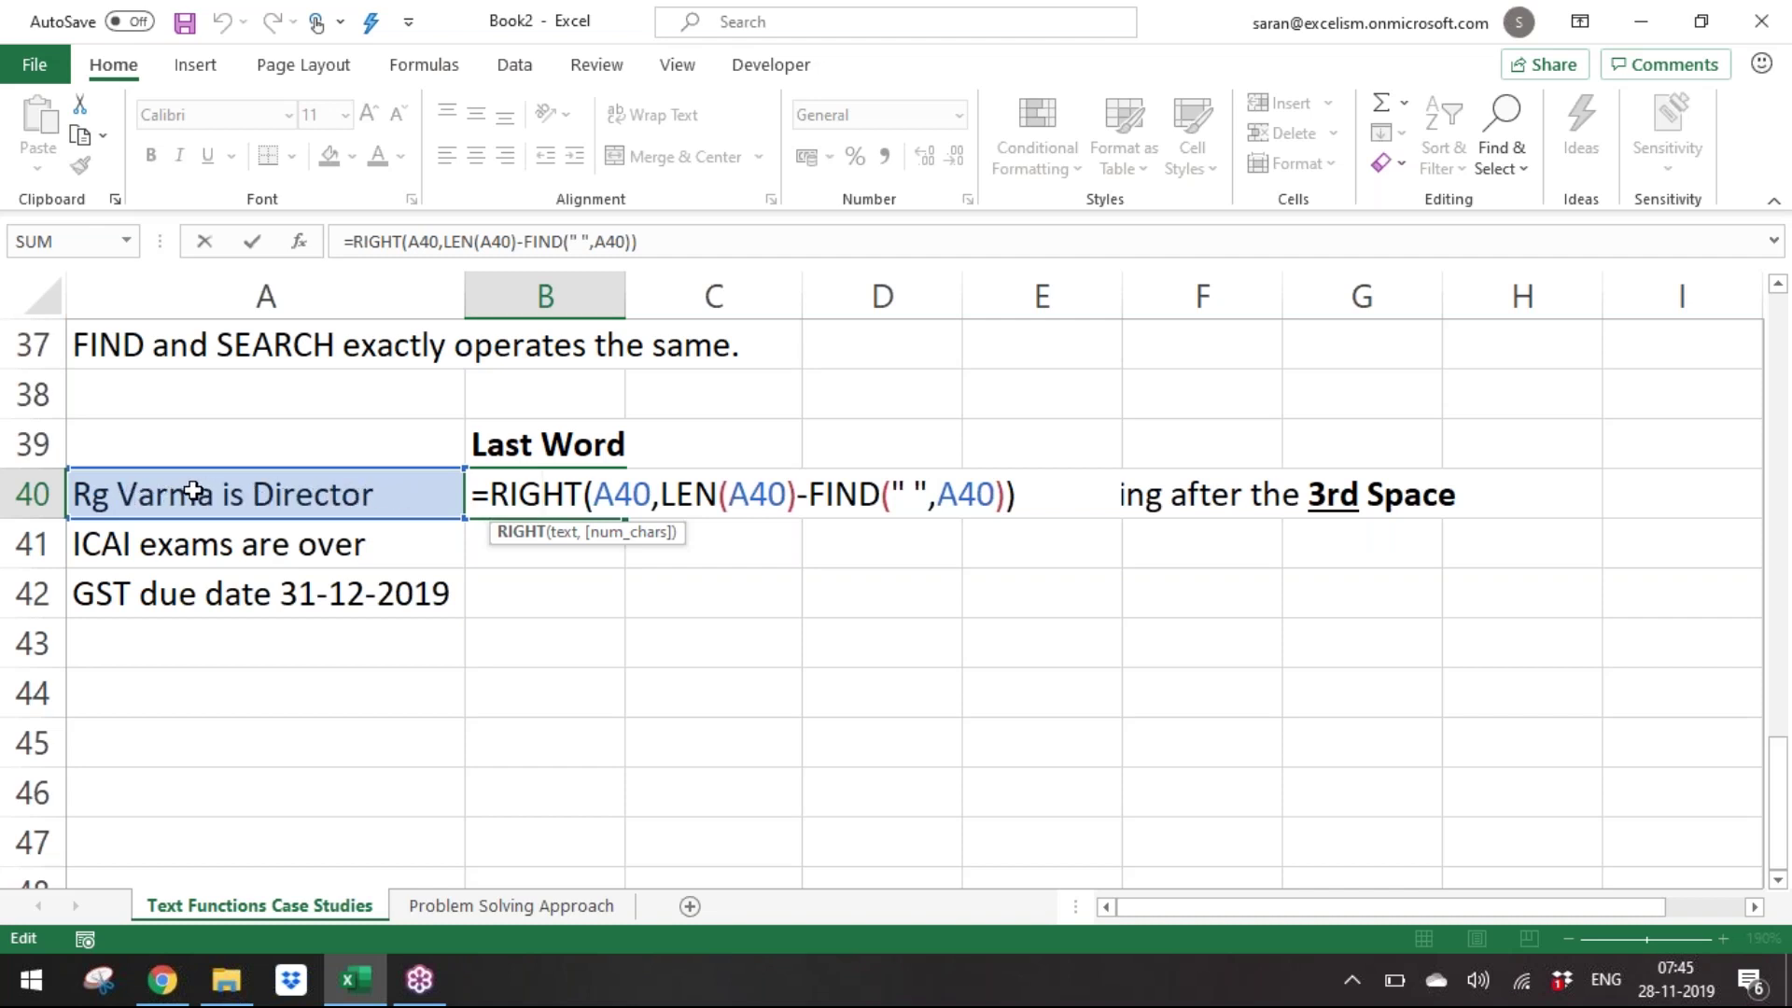
{"action": "key", "text": "Return"}
Copy B40's RIGHT/LEN/FIND formula down into B41:B42.
{"action": "key", "text": "Up"}
{"action": "key", "text": "ctrl+c"}
{"action": "key", "text": "Down"}
{"action": "key", "text": "shift+Down"}
{"action": "key", "text": "shift+Down"}
{"action": "key", "text": "shift+Up"}
{"action": "key", "text": "Return"}
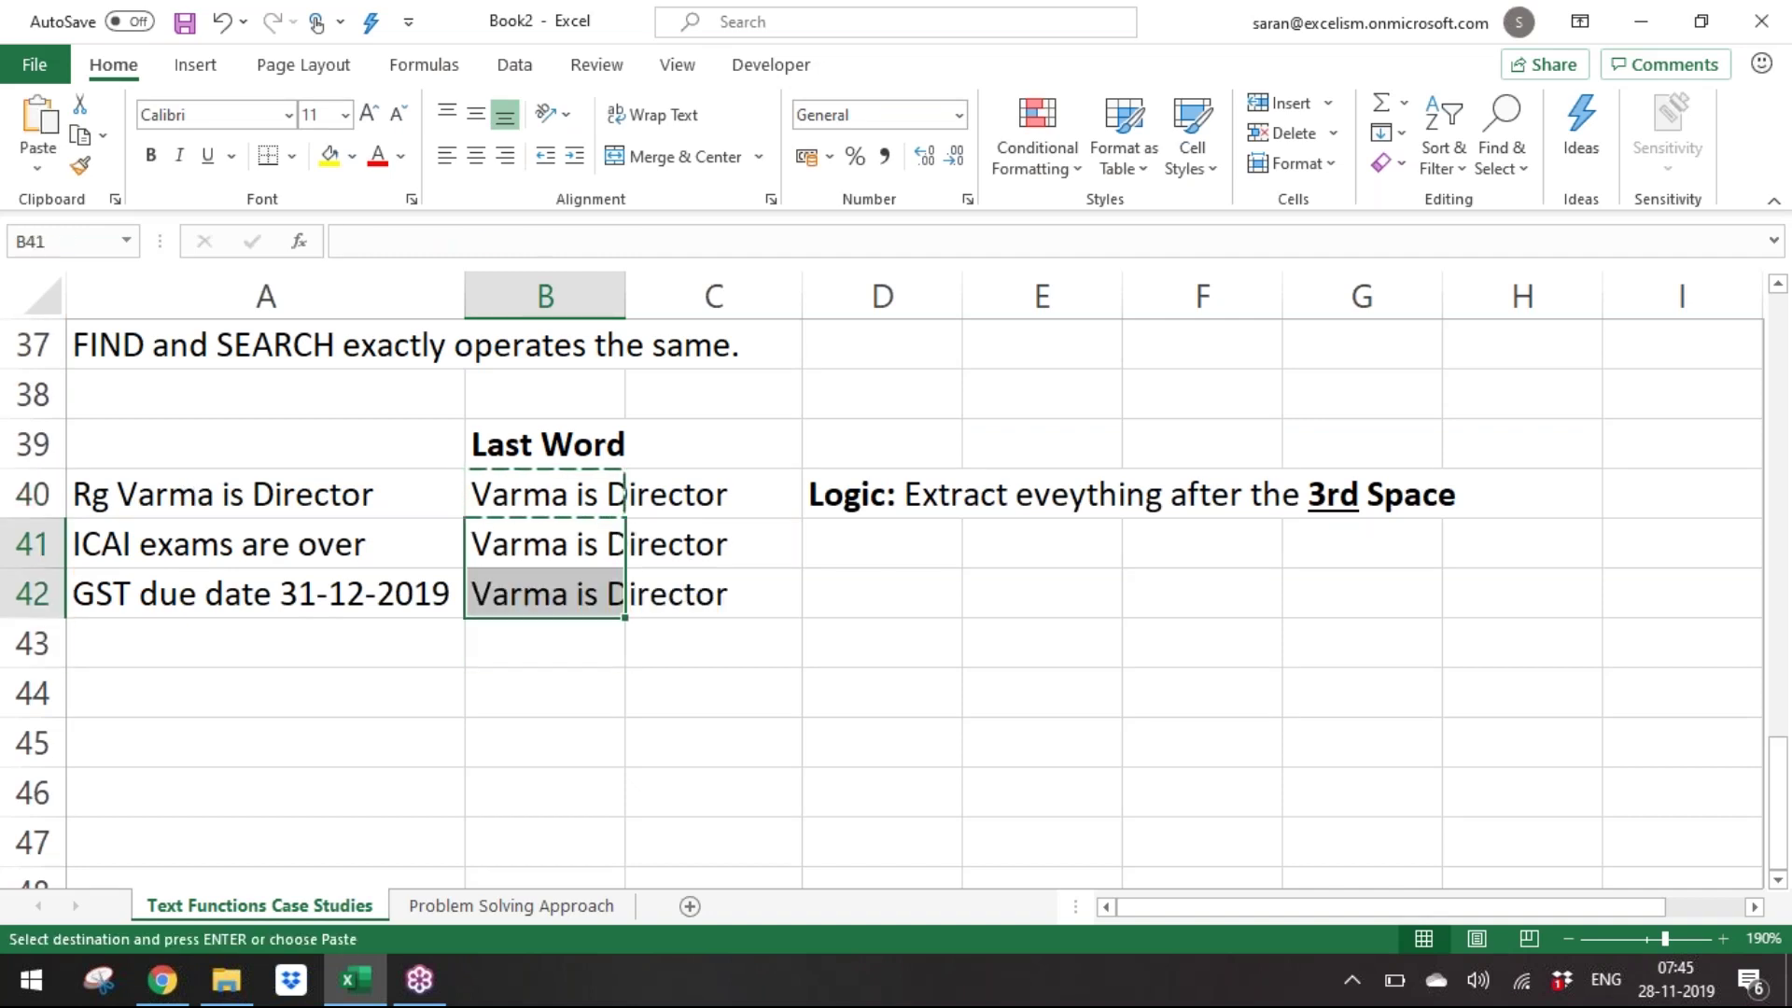
Select B40:B42 and highlight the FIND part of B40's formula for explanation.
{"action": "key", "text": "Up"}
{"action": "key", "text": "Up"}
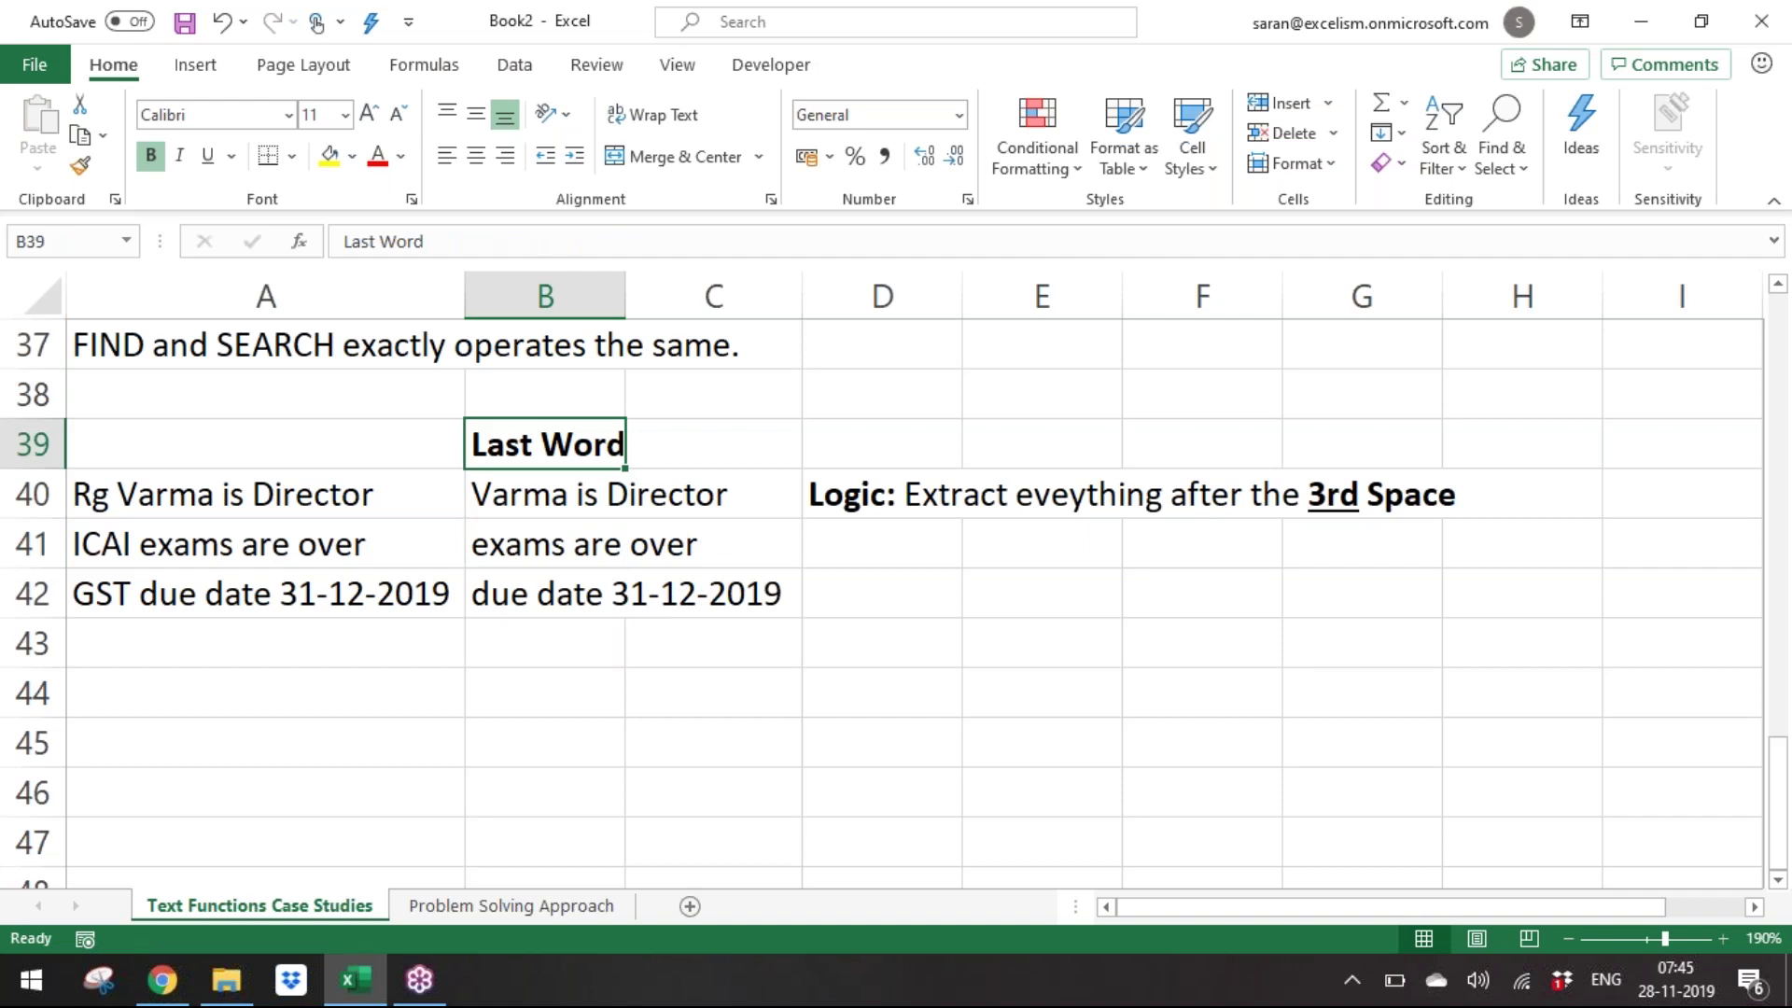
{"action": "key", "text": "Down"}
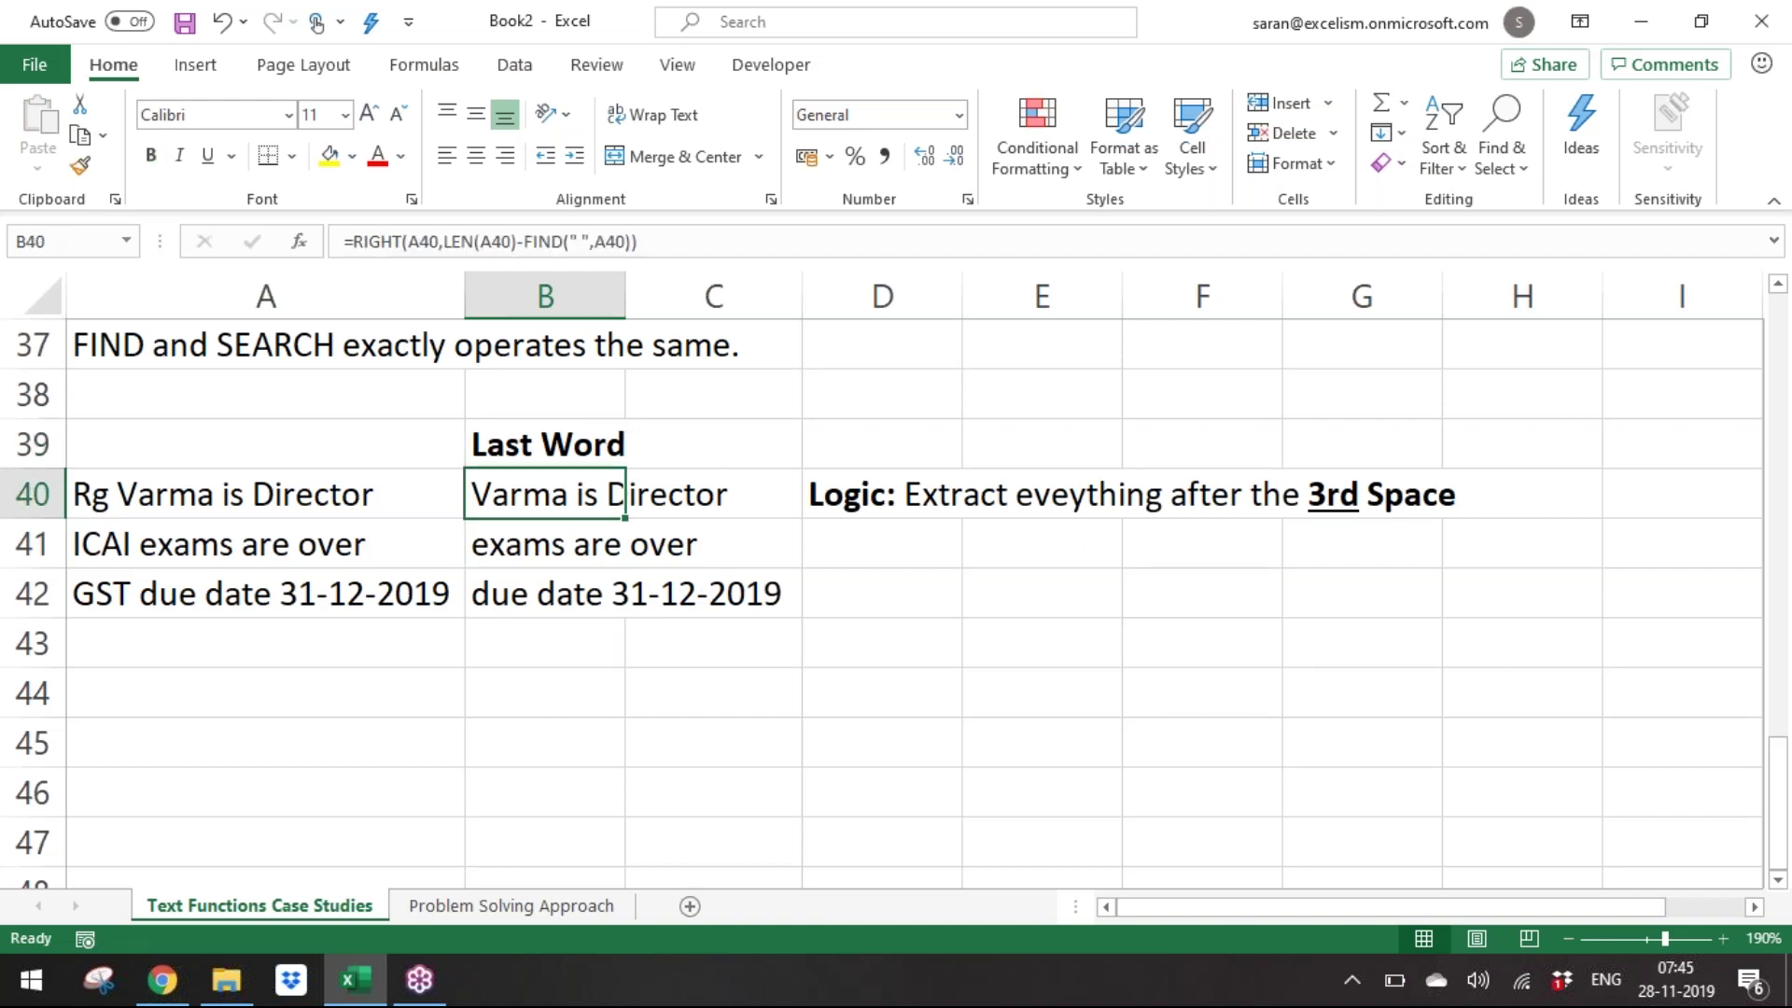
{"action": "key", "text": "shift+Down"}
{"action": "key", "text": "shift+Down"}
{"action": "key", "text": "F2"}
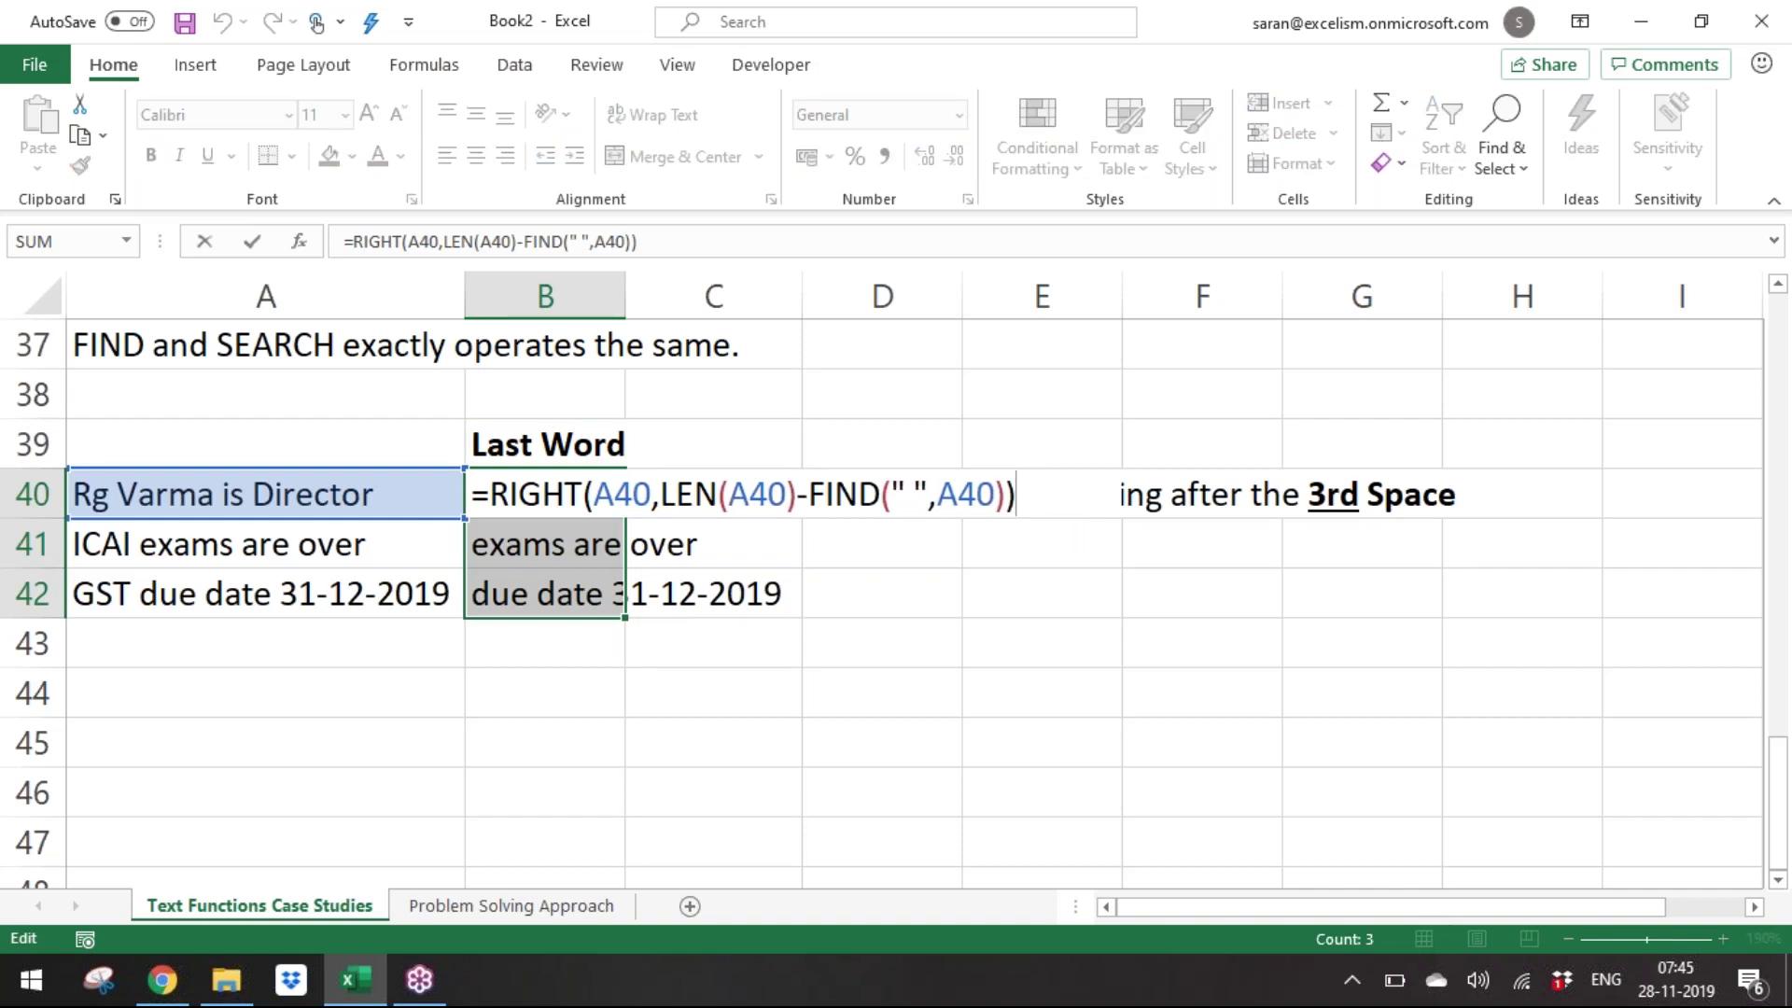
{"action": "left_click_drag", "start_coordinate": [808, 492], "coordinate": [1007, 495]}
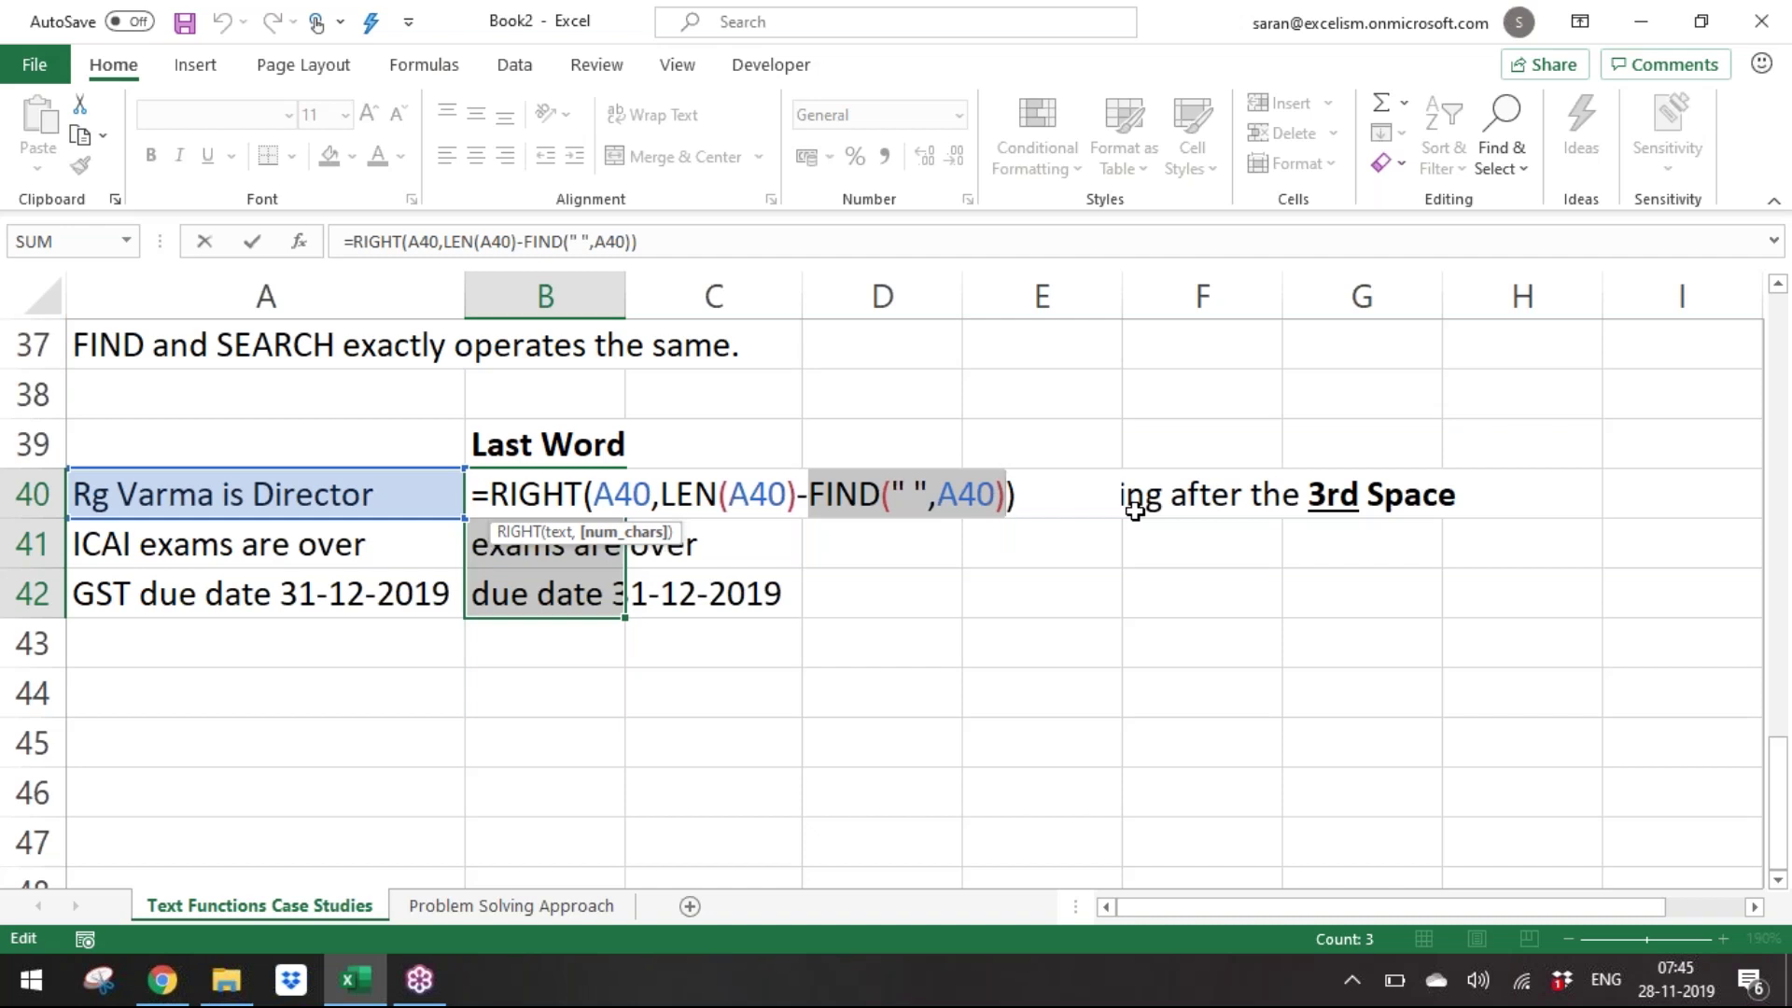
Insert a new row 28 reading '3. it cannot find the text based on the instance number'.
{"action": "key", "text": "Return"}
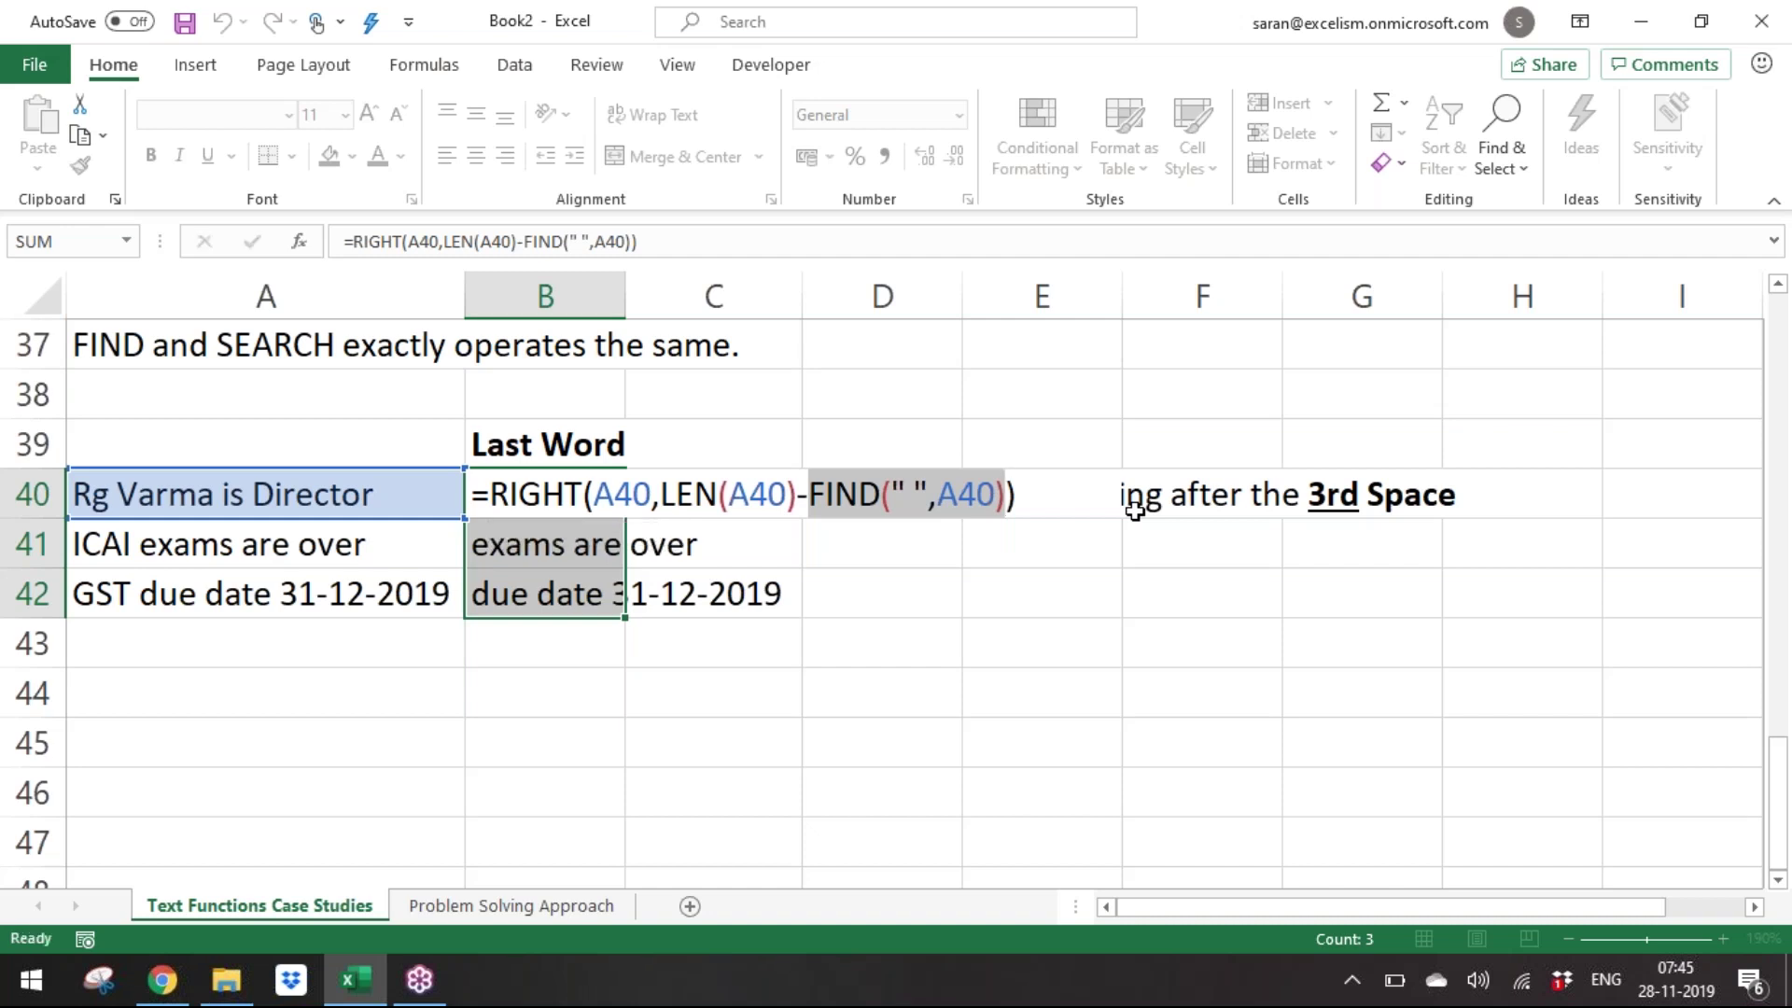
{"action": "key", "text": "Up"}
{"action": "key", "text": "Up"}
{"action": "key", "text": "Up"}
{"action": "key", "text": "Up"}
{"action": "key", "text": "Up"}
{"action": "key", "text": "Up"}
{"action": "key", "text": "Up"}
{"action": "key", "text": "Up"}
{"action": "key", "text": "Up"}
{"action": "key", "text": "Up"}
{"action": "key", "text": "Up"}
{"action": "key", "text": "Up"}
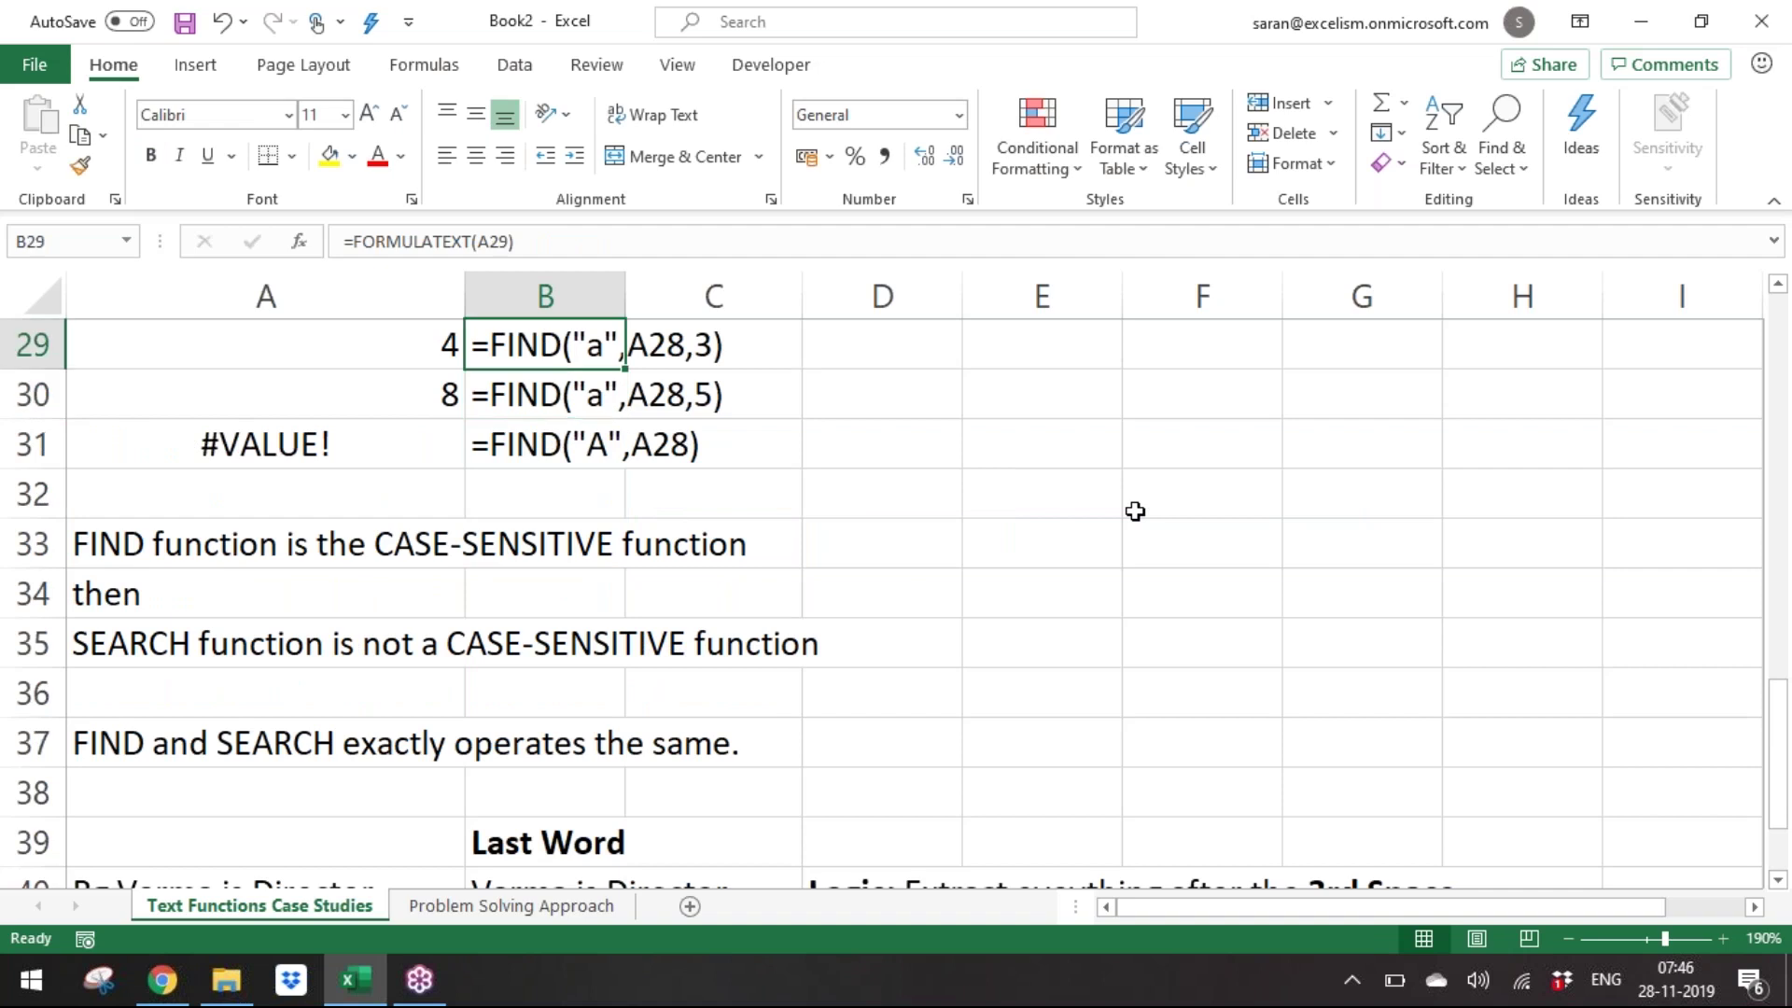
{"action": "key", "text": "Up"}
{"action": "key", "text": "Up"}
{"action": "key", "text": "Up"}
{"action": "key", "text": "Up"}
{"action": "key", "text": "Up"}
{"action": "key", "text": "Up"}
{"action": "key", "text": "Down"}
{"action": "key", "text": "Down"}
{"action": "key", "text": "Down"}
{"action": "key", "text": "Down"}
{"action": "key", "text": "Down"}
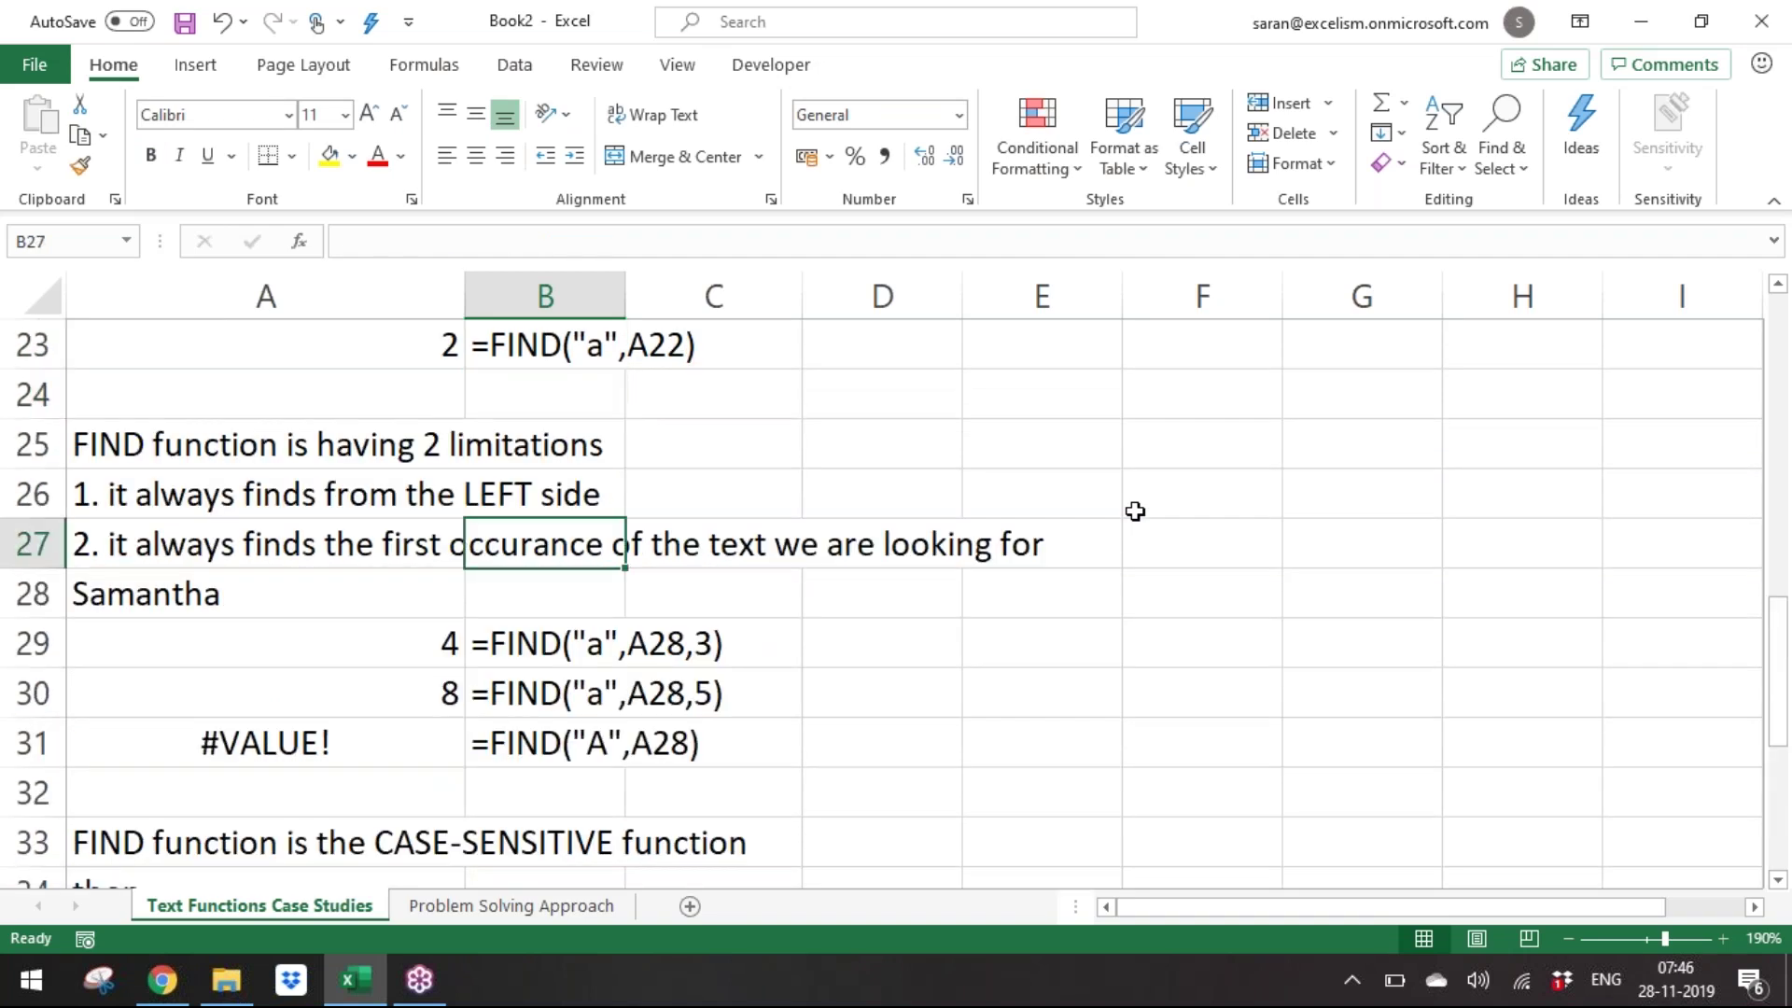
{"action": "key", "text": "shift+space"}
{"action": "key", "text": "ctrl+shift+plus"}
{"action": "key", "text": "Home"}
{"action": "type", "text": "3. it cannot find "}
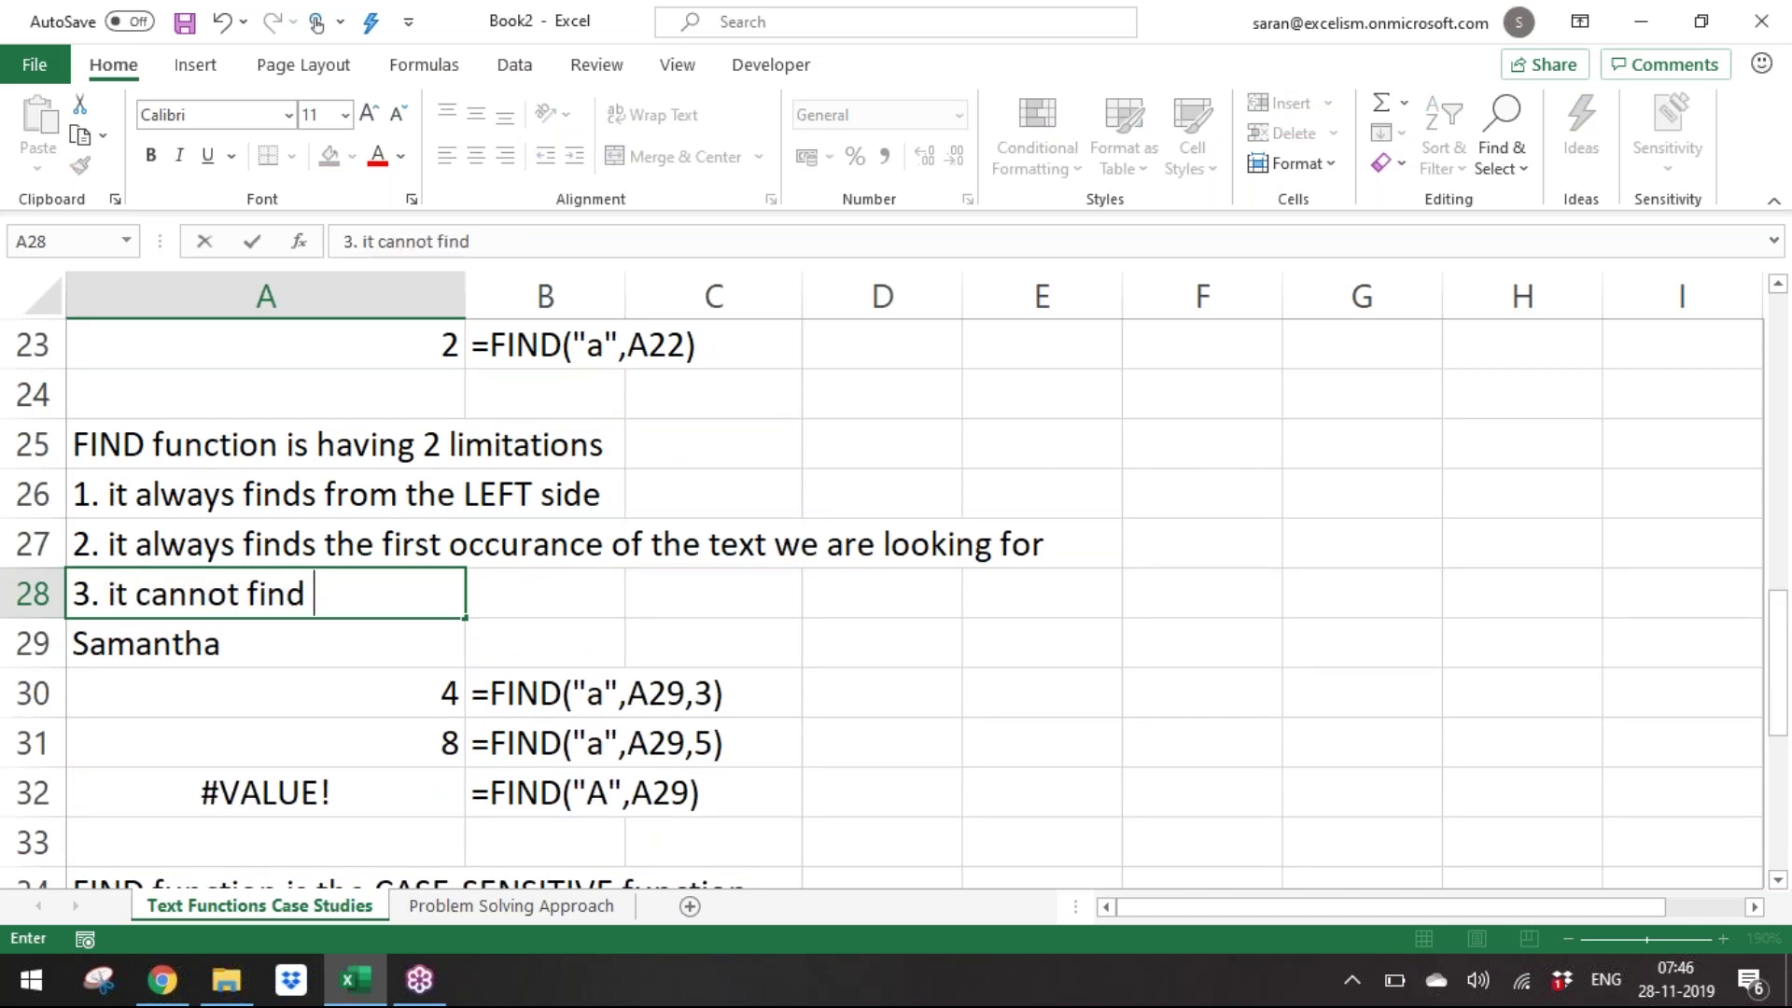
{"action": "type", "text": "the text b"}
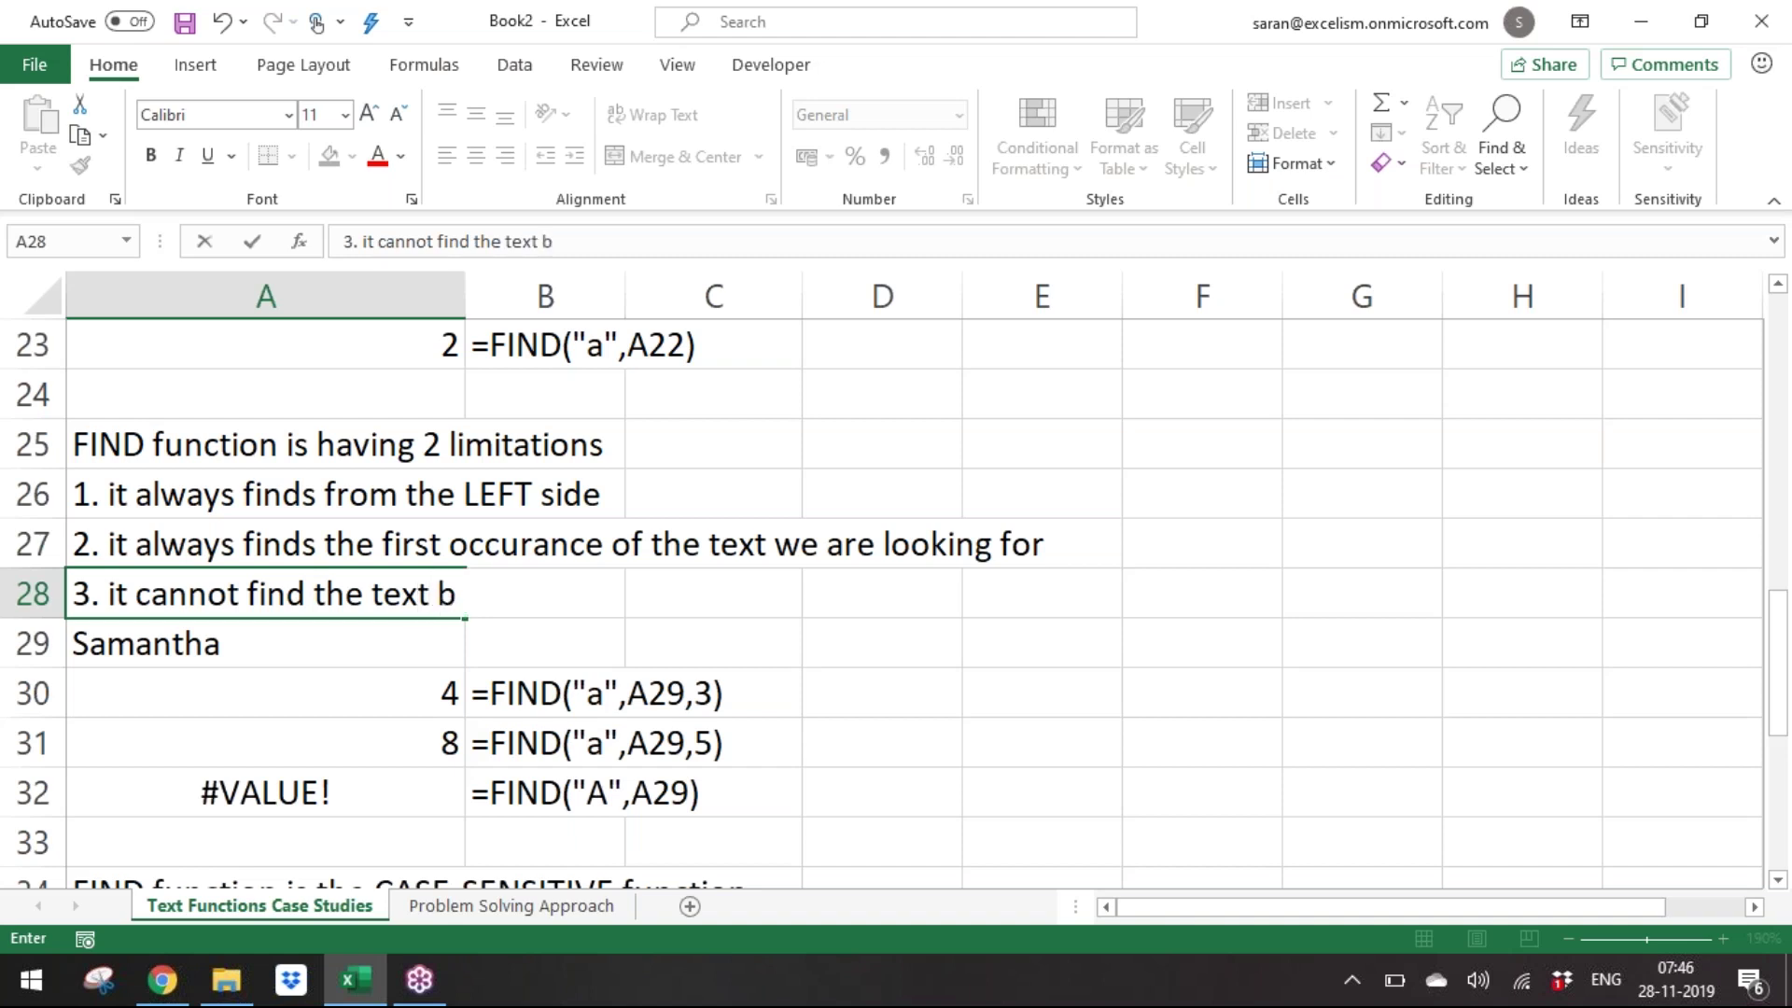
{"action": "type", "text": "ased on th"}
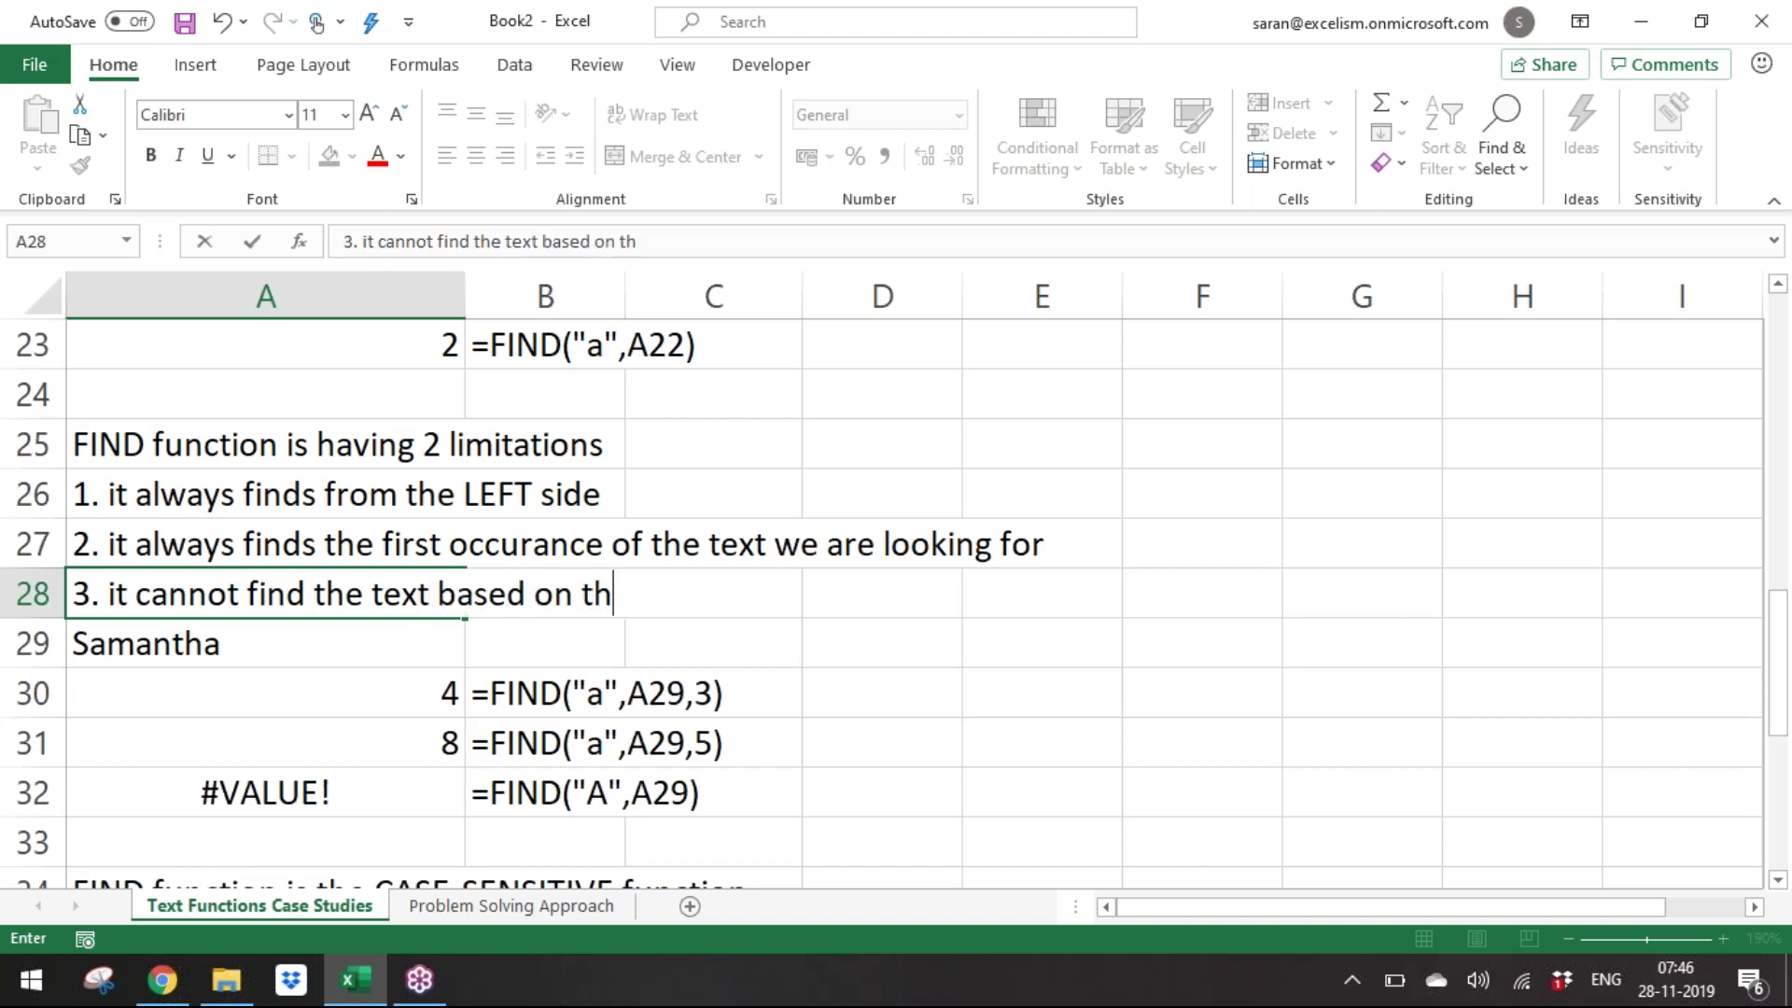
{"action": "type", "text": "e instance number"}
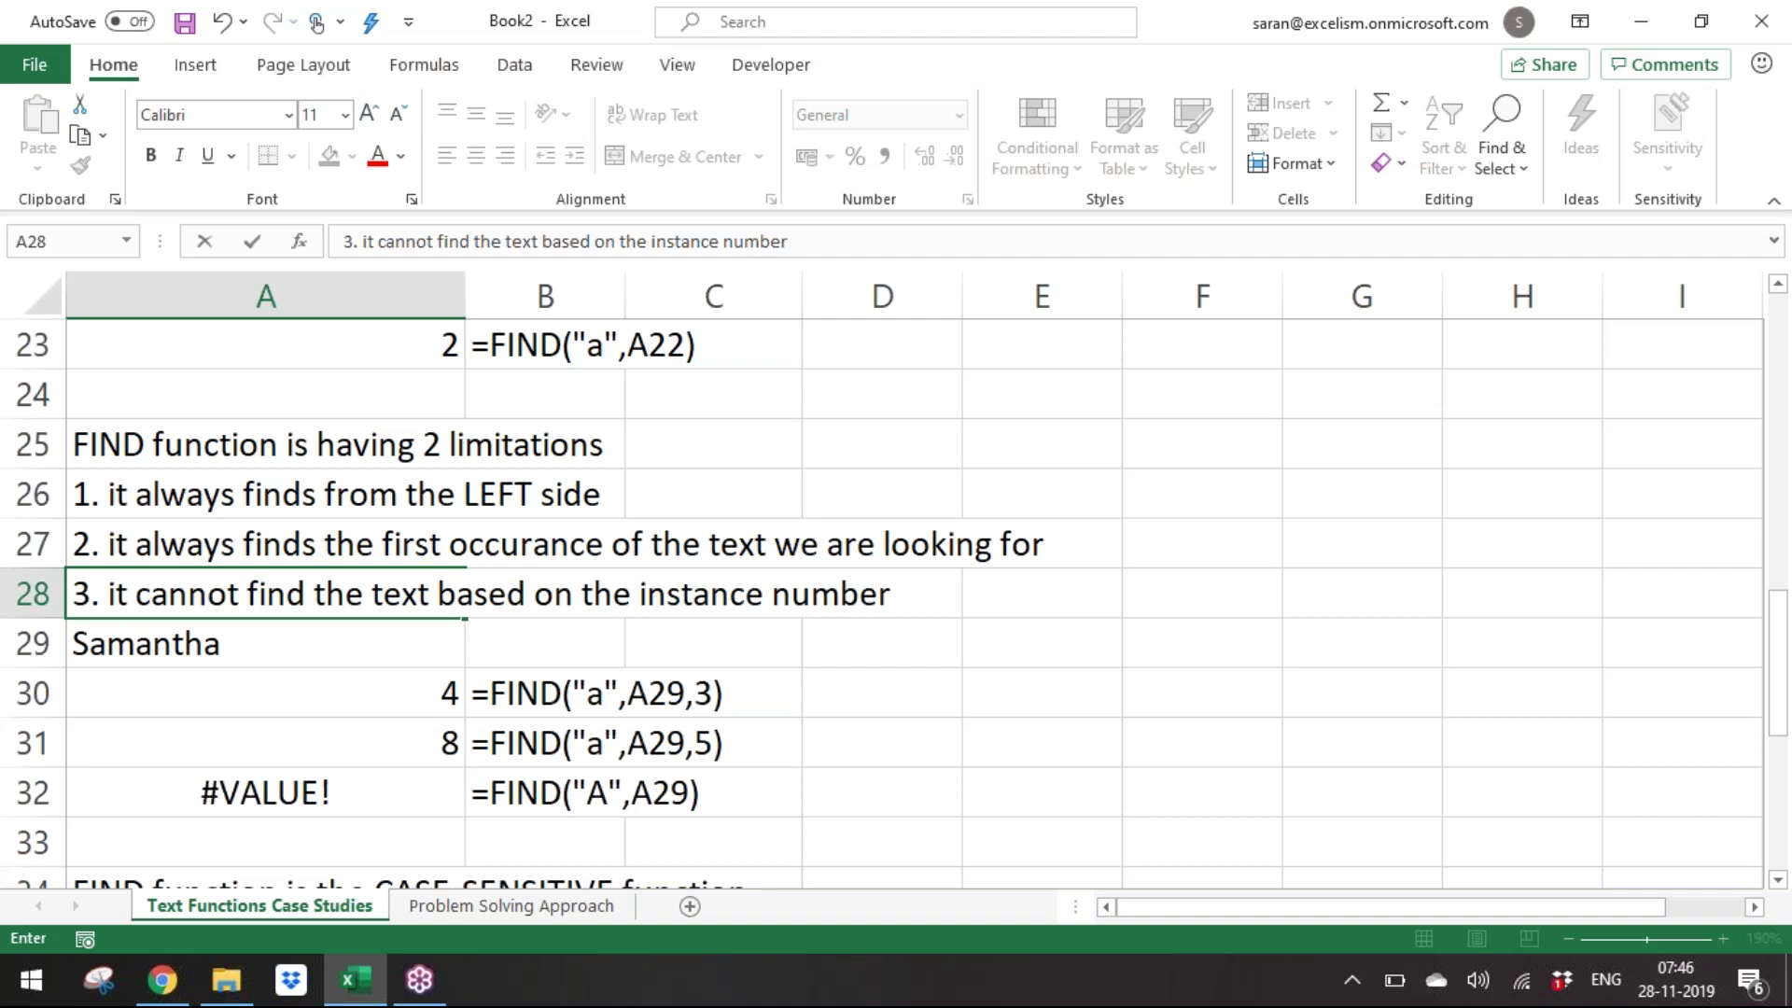
{"action": "key", "text": "Return"}
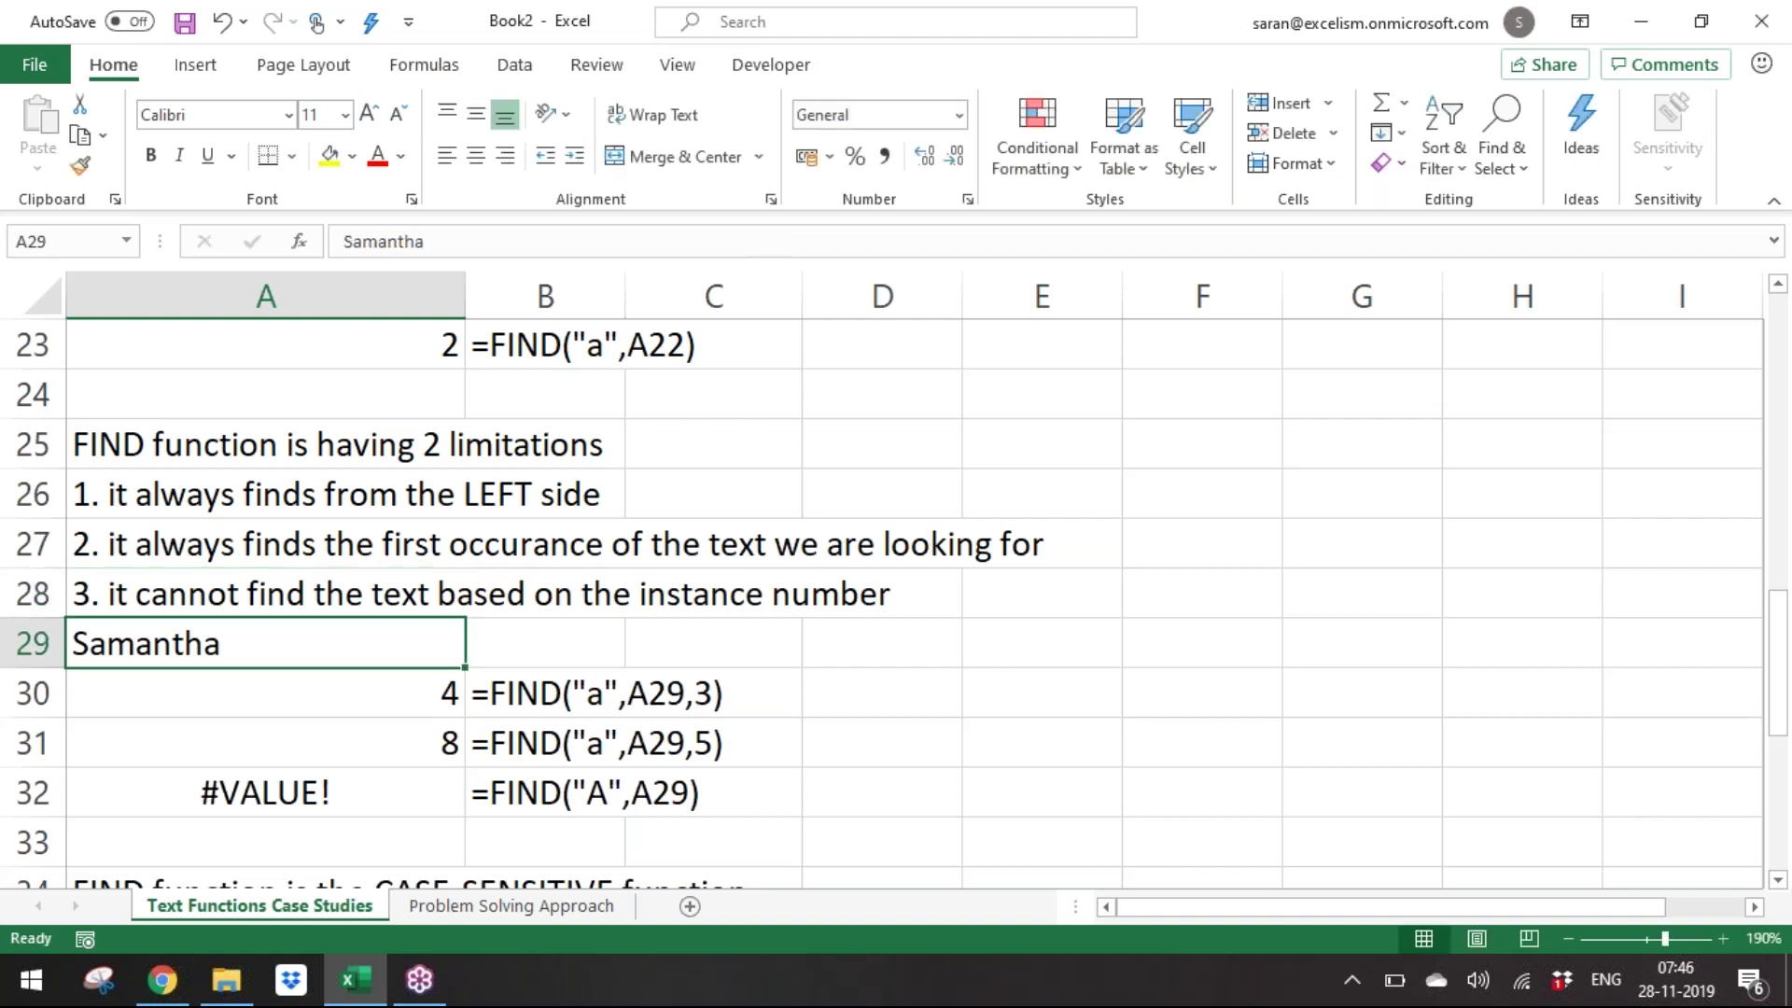
{"action": "key", "text": "Down"}
{"action": "key", "text": "Down"}
{"action": "key", "text": "Down"}
{"action": "key", "text": "Down"}
{"action": "key", "text": "Down"}
{"action": "key", "text": "Down"}
{"action": "key", "text": "Down"}
{"action": "key", "text": "Down"}
{"action": "key", "text": "Down"}
{"action": "key", "text": "Down"}
{"action": "key", "text": "Down"}
{"action": "key", "text": "Down"}
{"action": "key", "text": "Down"}
{"action": "key", "text": "Down"}
{"action": "key", "text": "Down"}
{"action": "key", "text": "Down"}
{"action": "key", "text": "Down"}
{"action": "key", "text": "Down"}
{"action": "key", "text": "Down"}
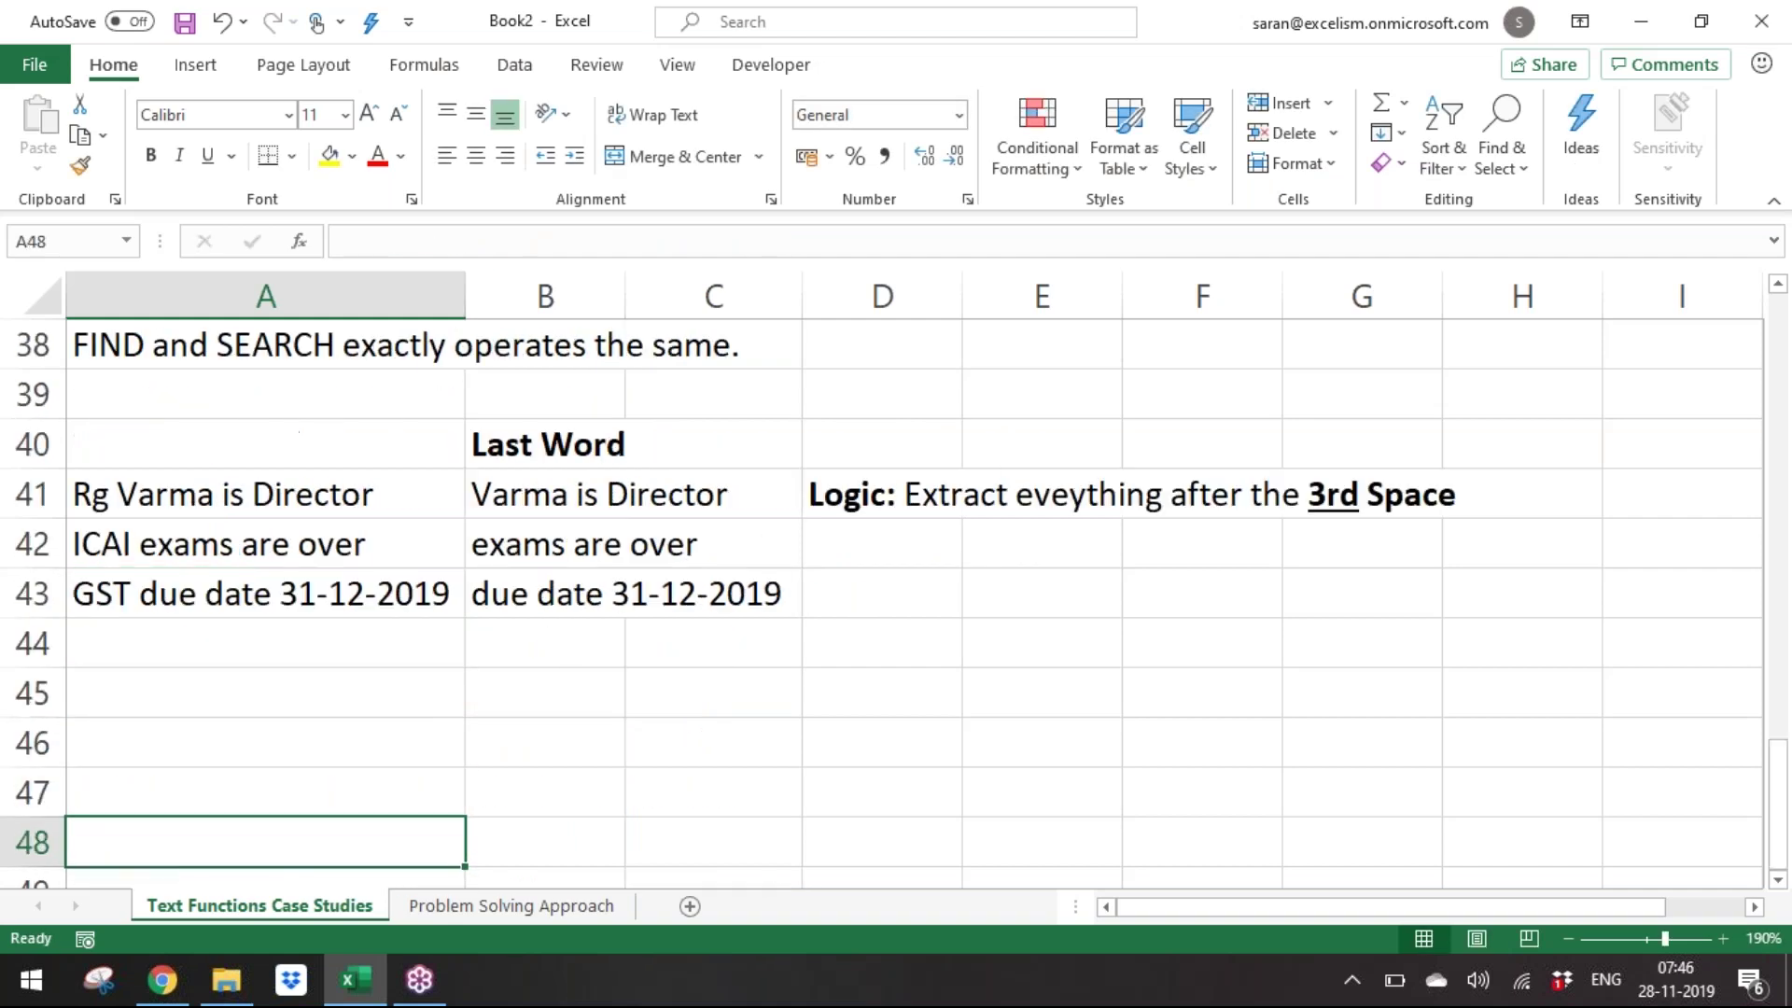
Review the last-word results in column B and the logic note in D41.
{"action": "key", "text": "Up"}
{"action": "key", "text": "Up"}
{"action": "key", "text": "Up"}
{"action": "key", "text": "Up"}
{"action": "key", "text": "Up"}
{"action": "key", "text": "Up"}
{"action": "key", "text": "Up"}
{"action": "key", "text": "Right"}
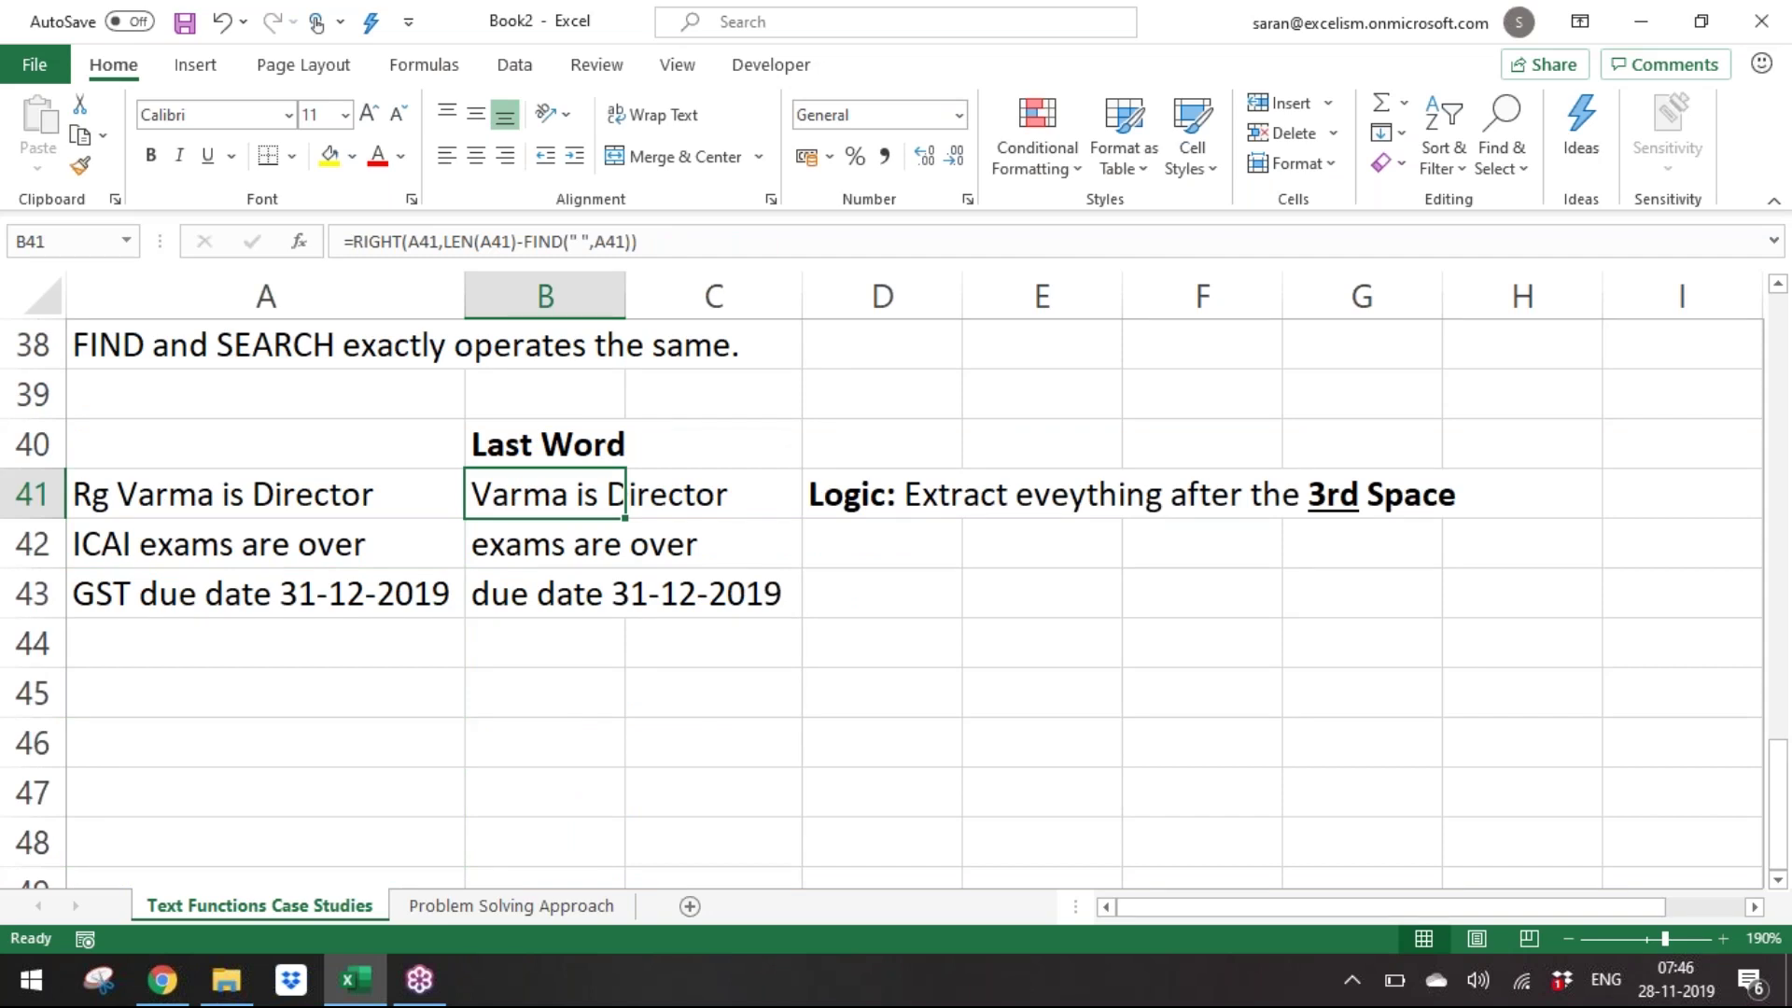
{"action": "key", "text": "ctrl+shift+Down"}
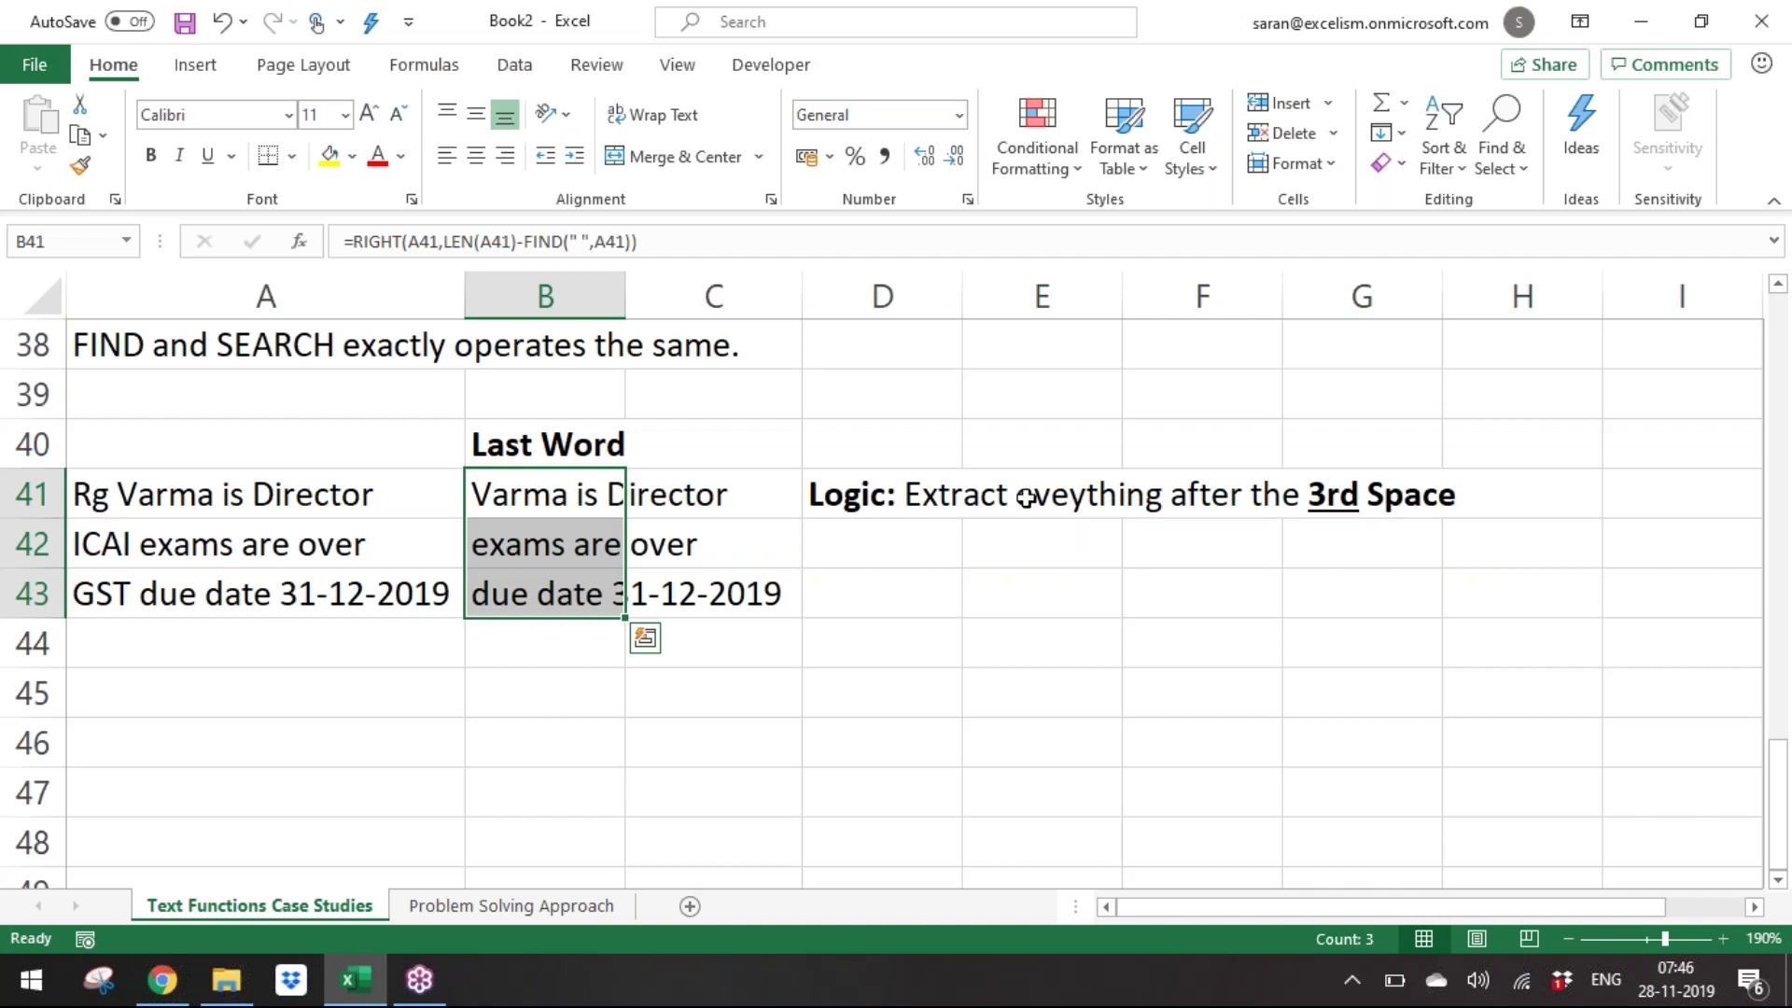
{"action": "left_click", "coordinate": [856, 508]}
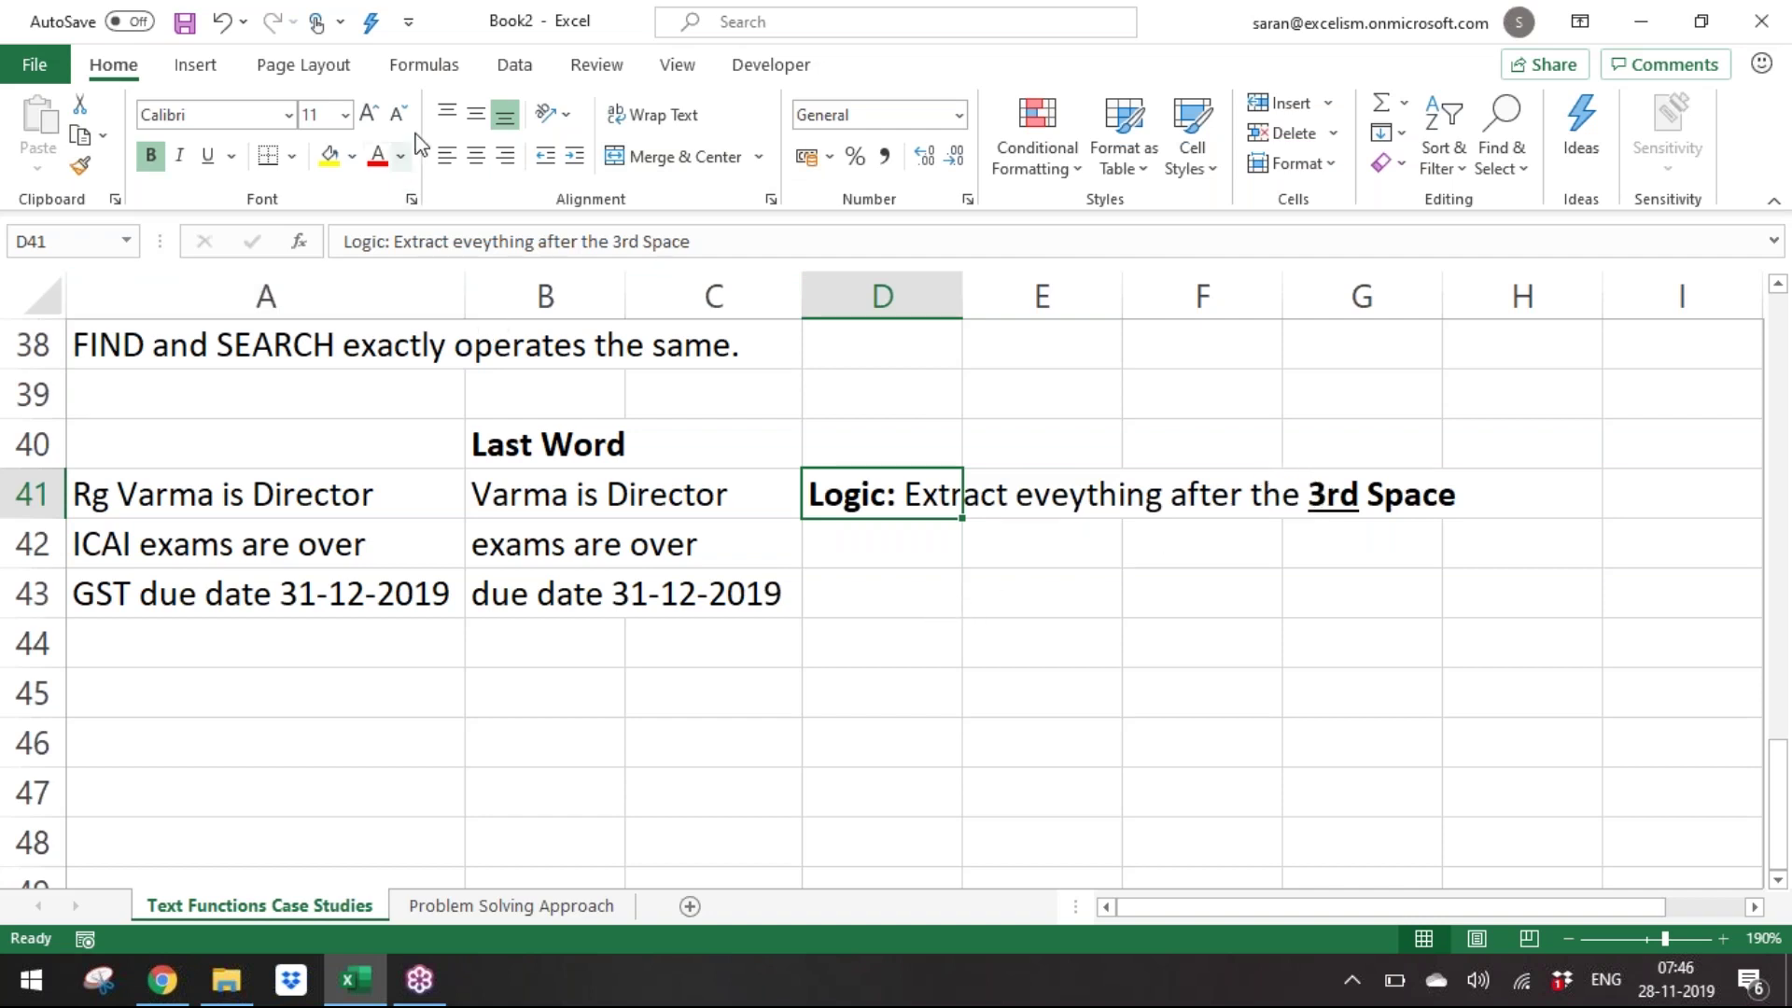
Browse the Formulas tab's Text function list down to SUBSTITUTE, then close it.
{"action": "left_click", "coordinate": [440, 67]}
{"action": "left_click", "coordinate": [379, 135]}
{"action": "left_click_drag", "start_coordinate": [552, 316], "coordinate": [560, 362]}
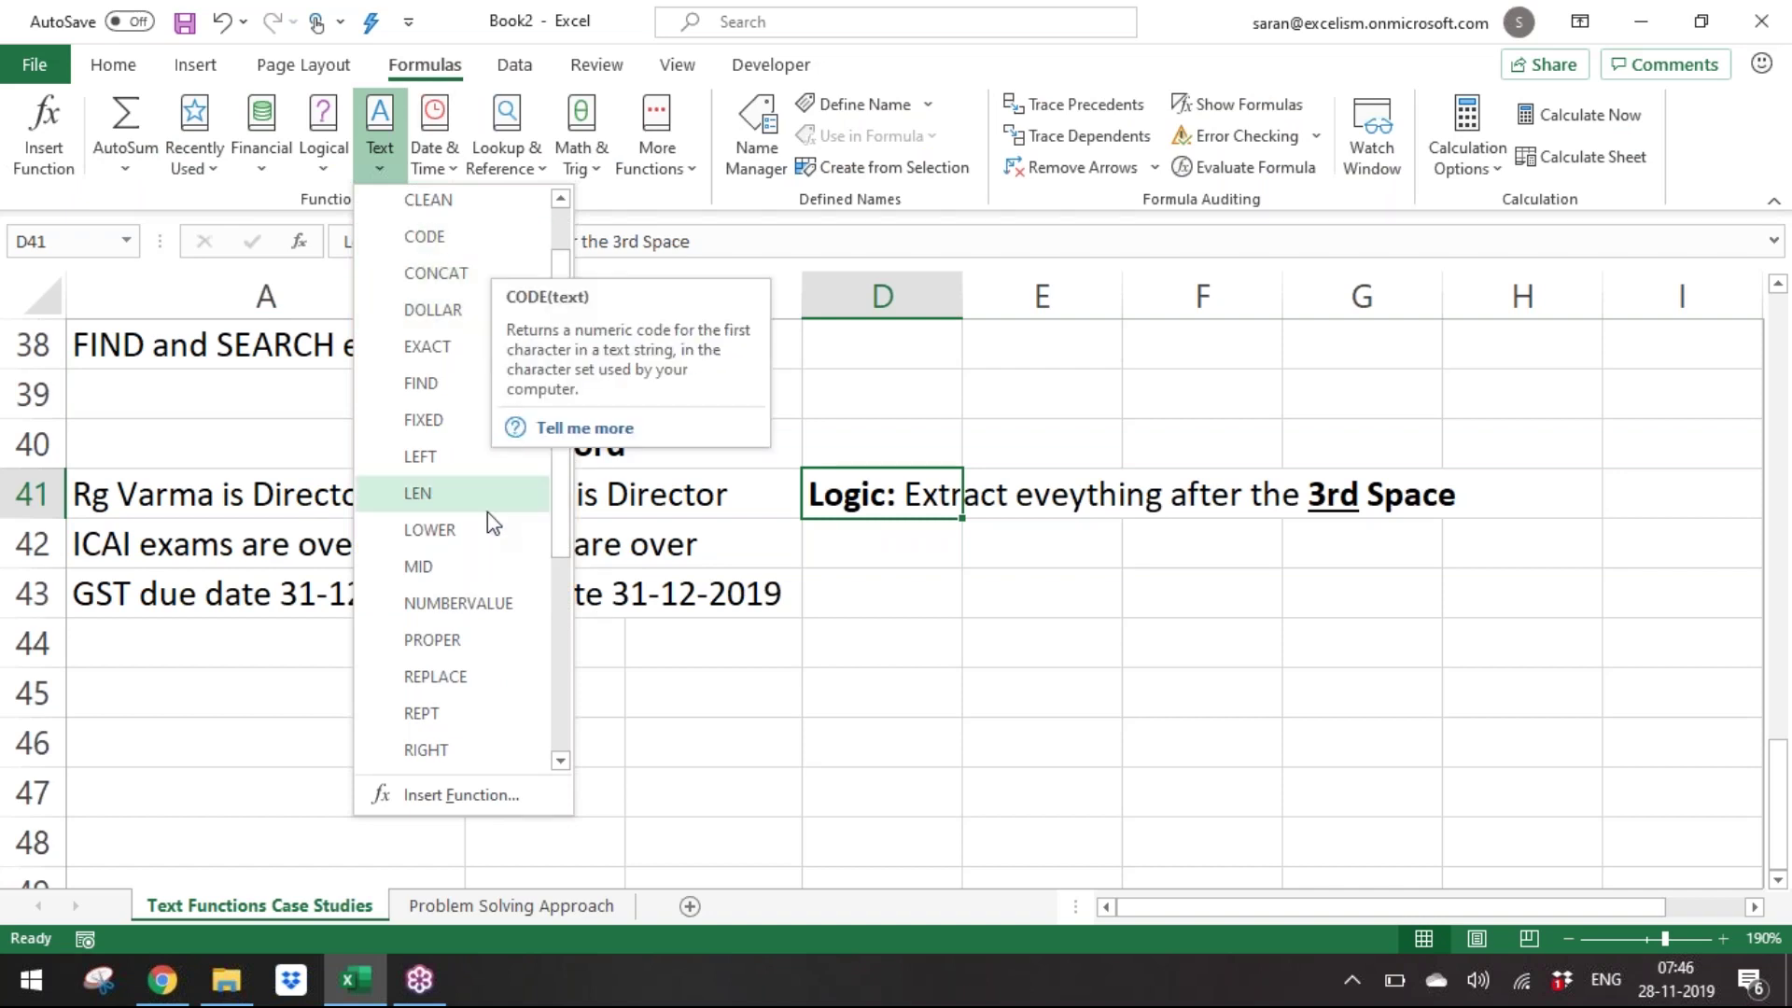
{"action": "left_click_drag", "start_coordinate": [561, 542], "coordinate": [571, 652]}
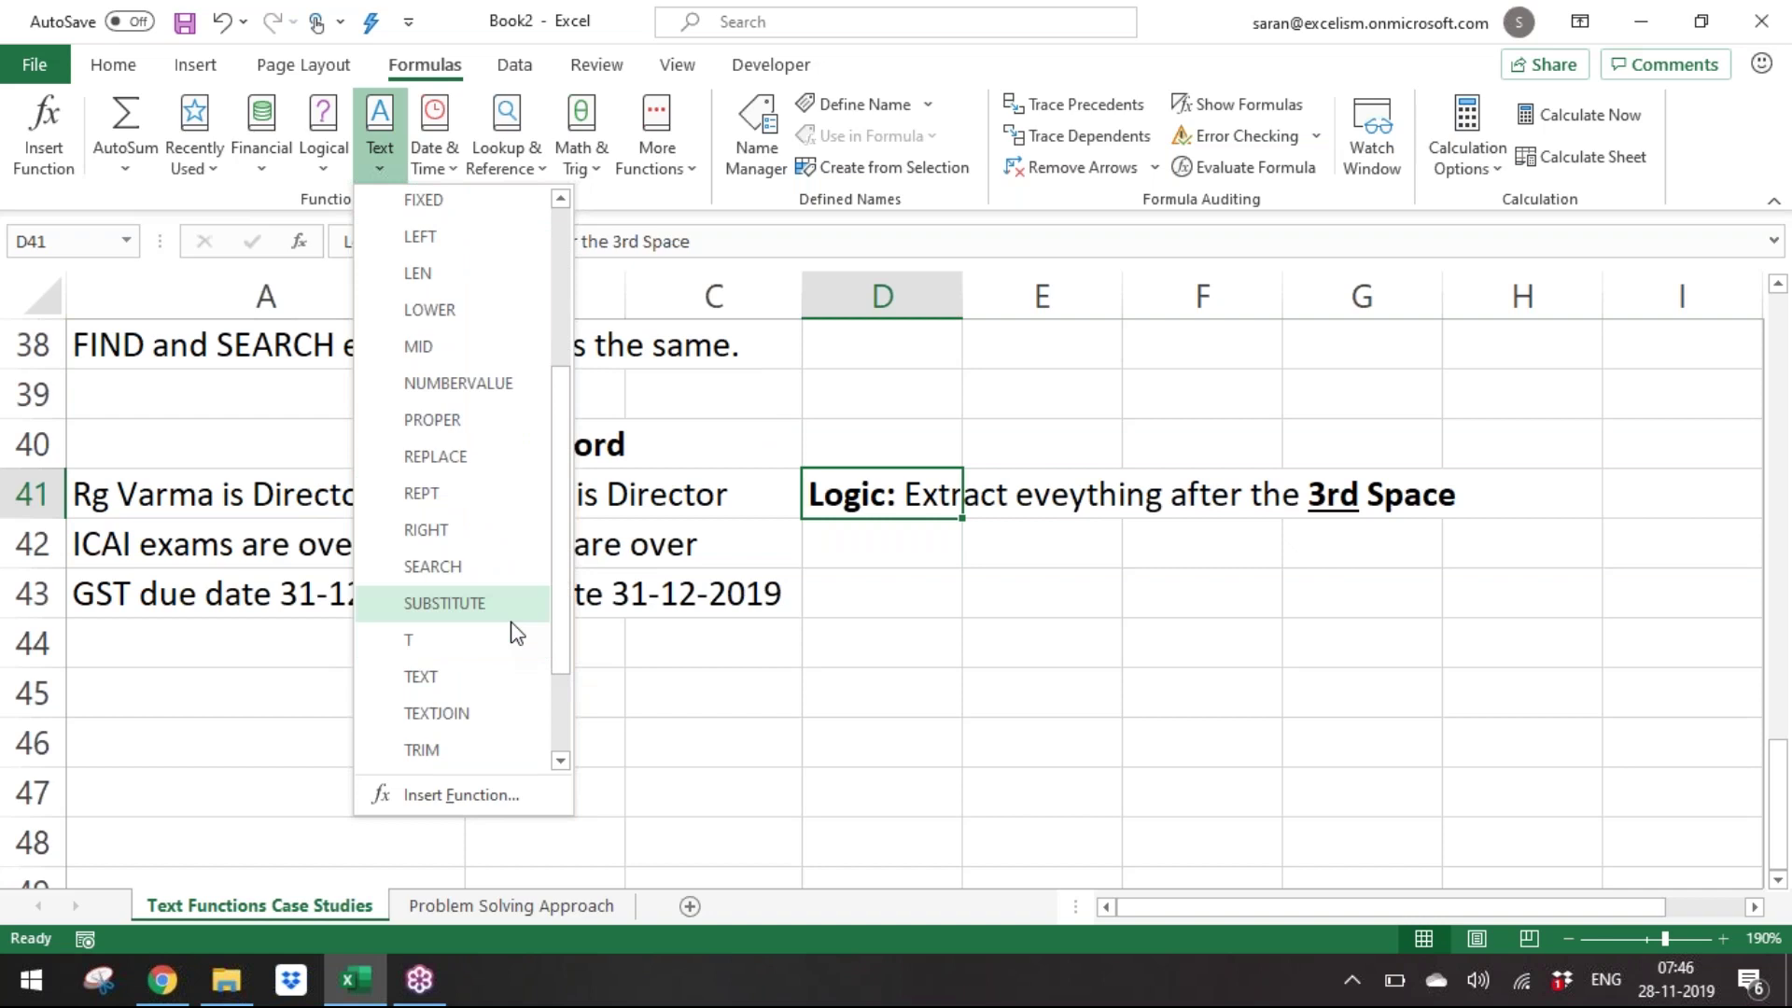
{"action": "left_click", "coordinate": [1050, 682]}
Enter a bold SUBSTITUTE heading in A45.
{"action": "left_click", "coordinate": [371, 701]}
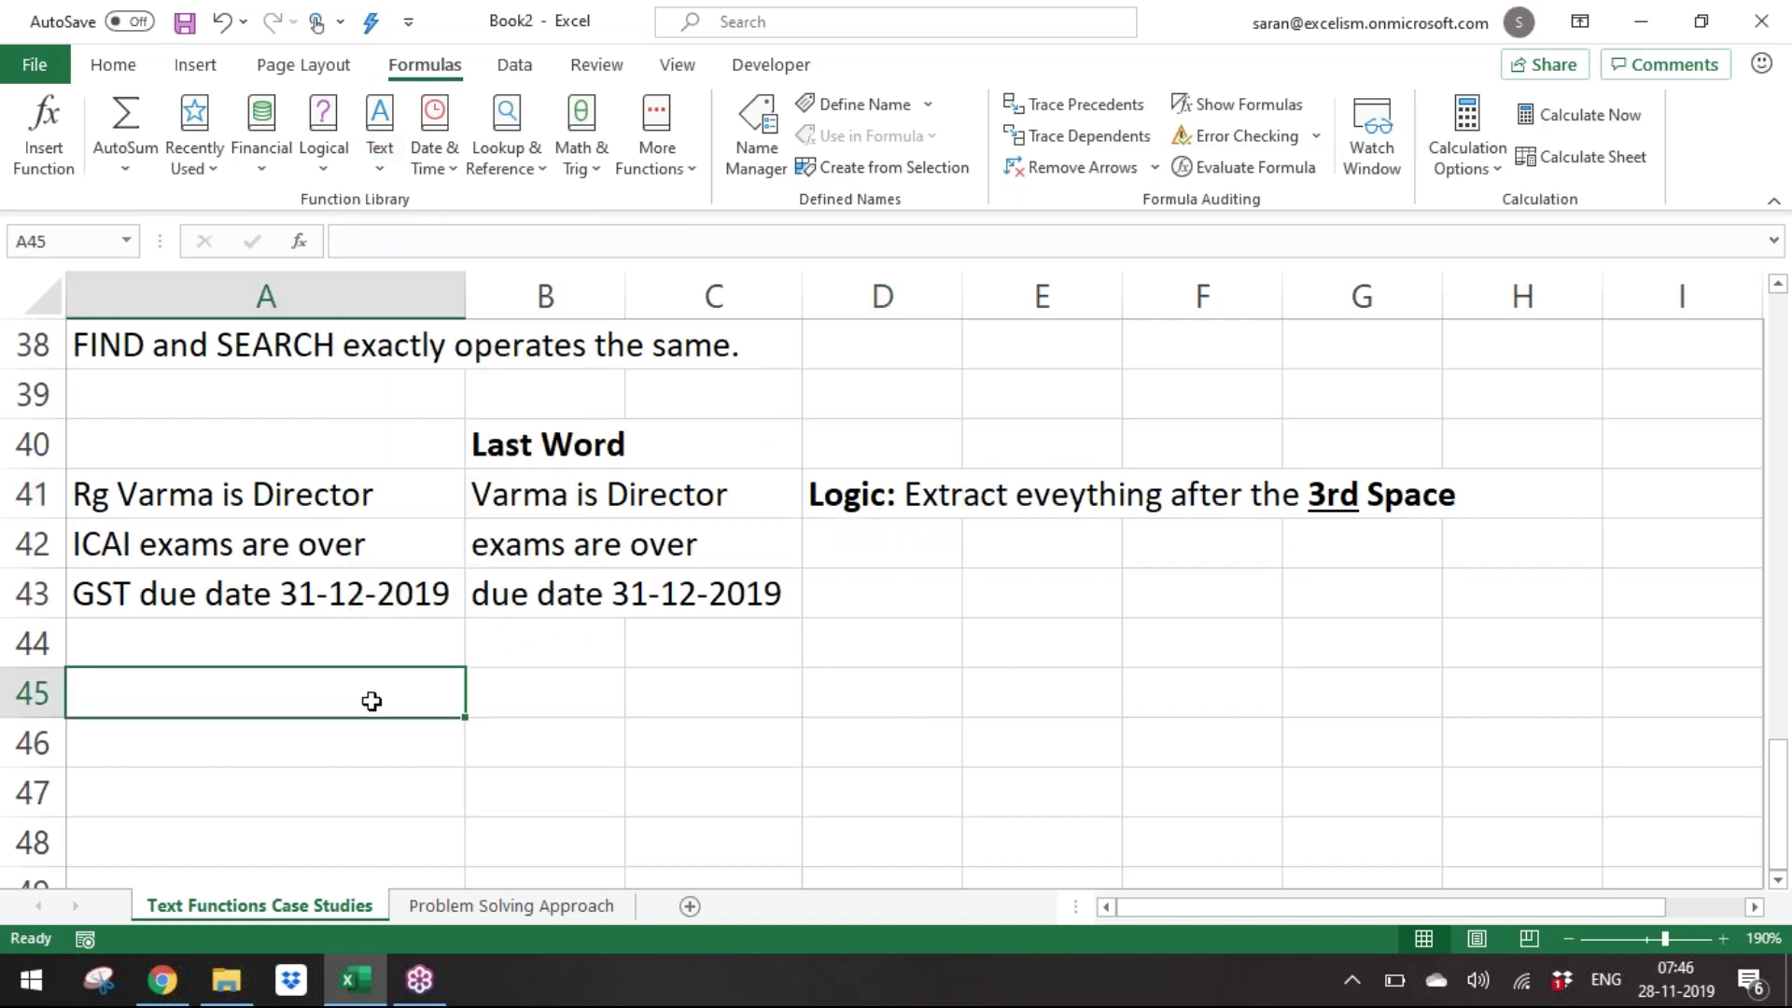
{"action": "type", "text": "SUBSTITUTE"}
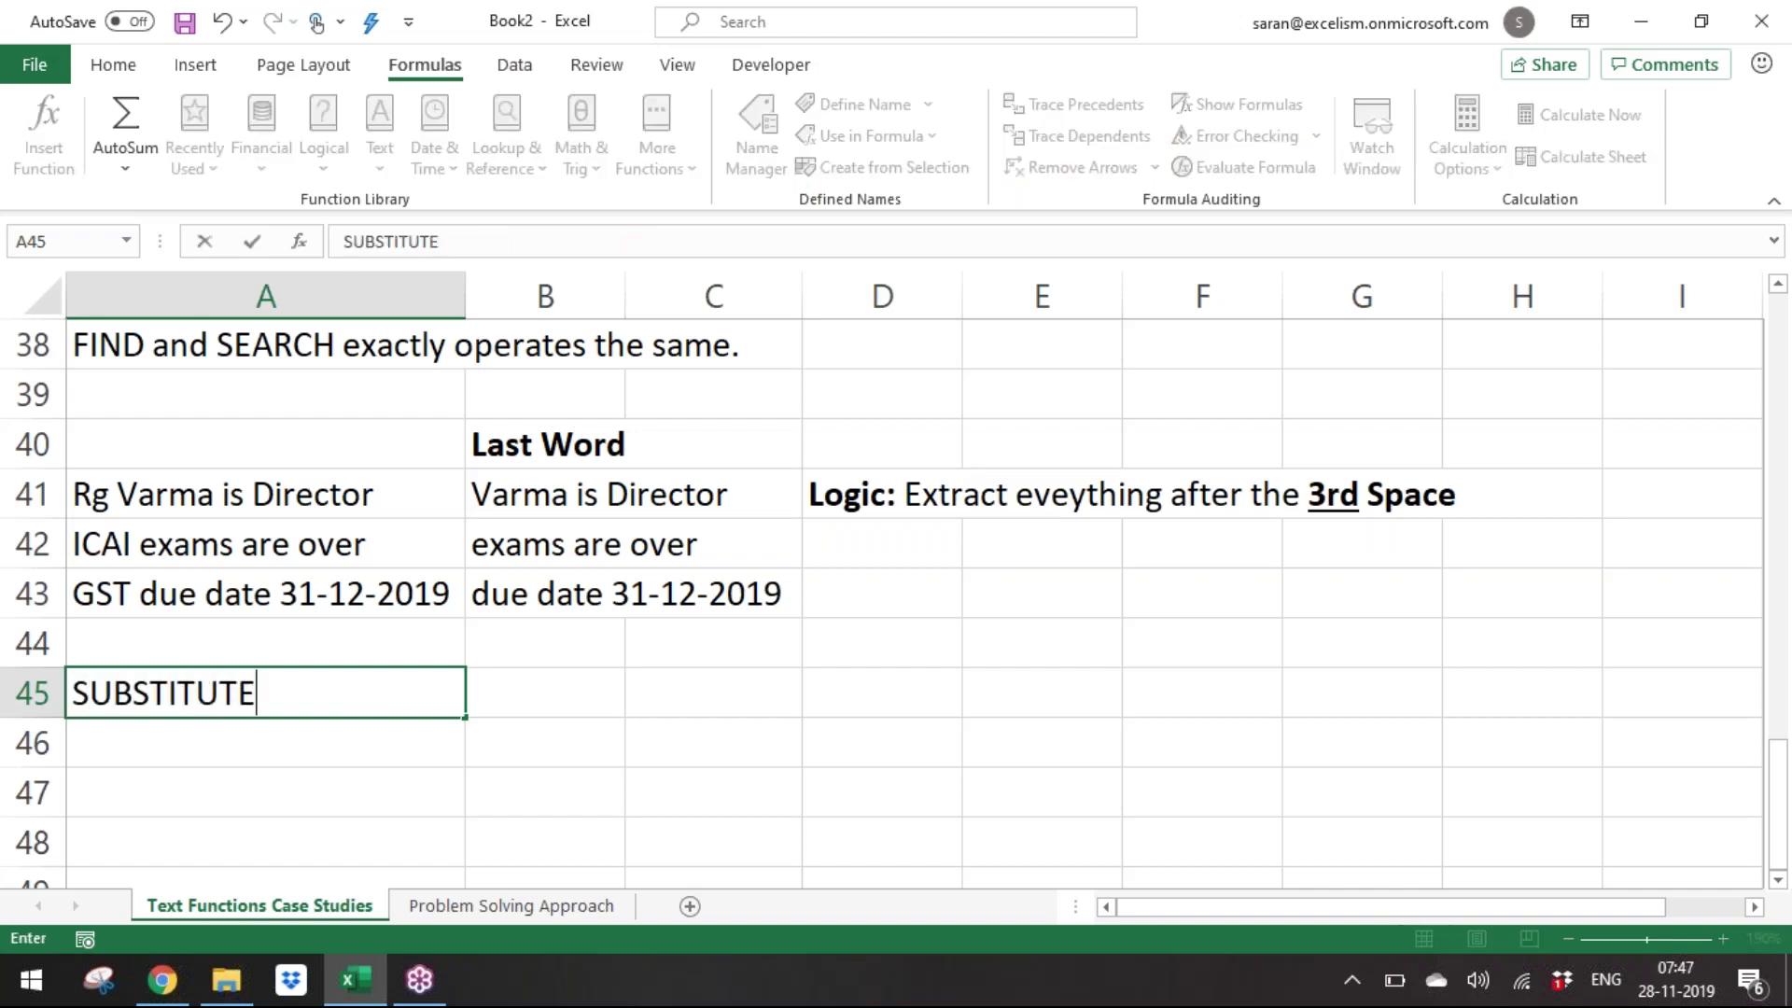
{"action": "key", "text": "Return"}
{"action": "key", "text": "Up"}
{"action": "key", "text": "ctrl+b"}
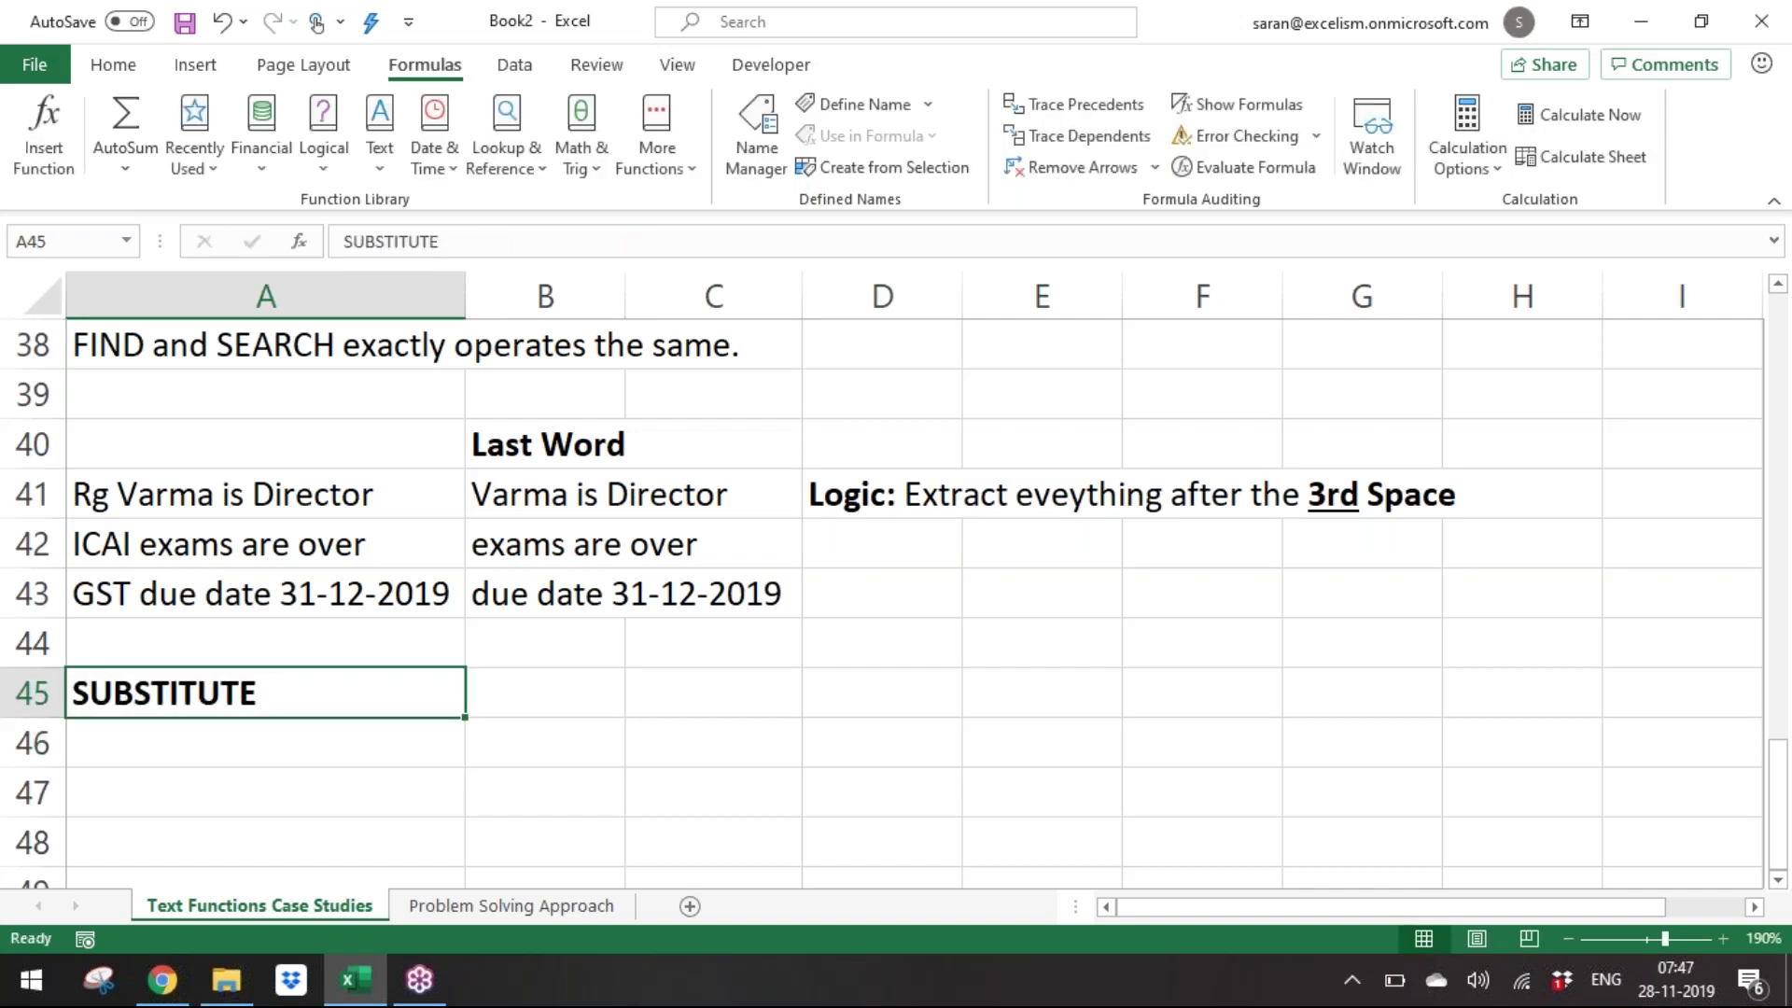
Type 'User can substitute a text in a text' into A46 below the heading.
{"action": "key", "text": "Down"}
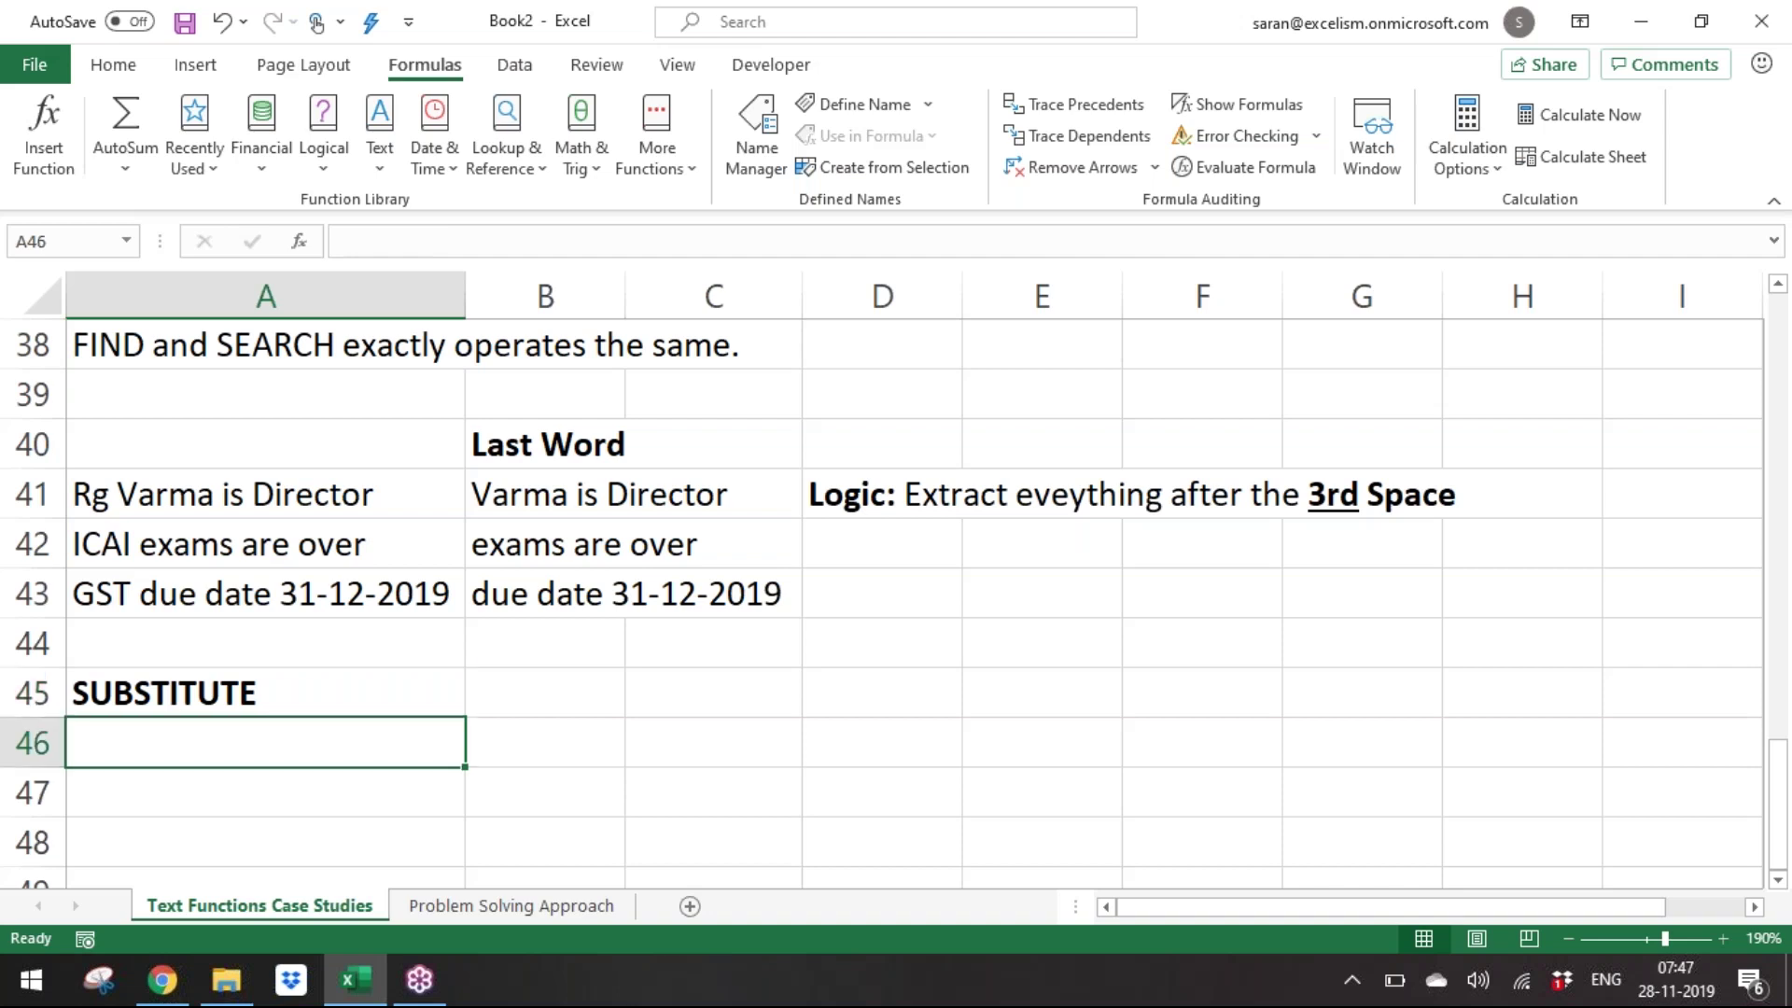
{"action": "type", "text": "R"}
{"action": "key", "text": "BackSpace"}
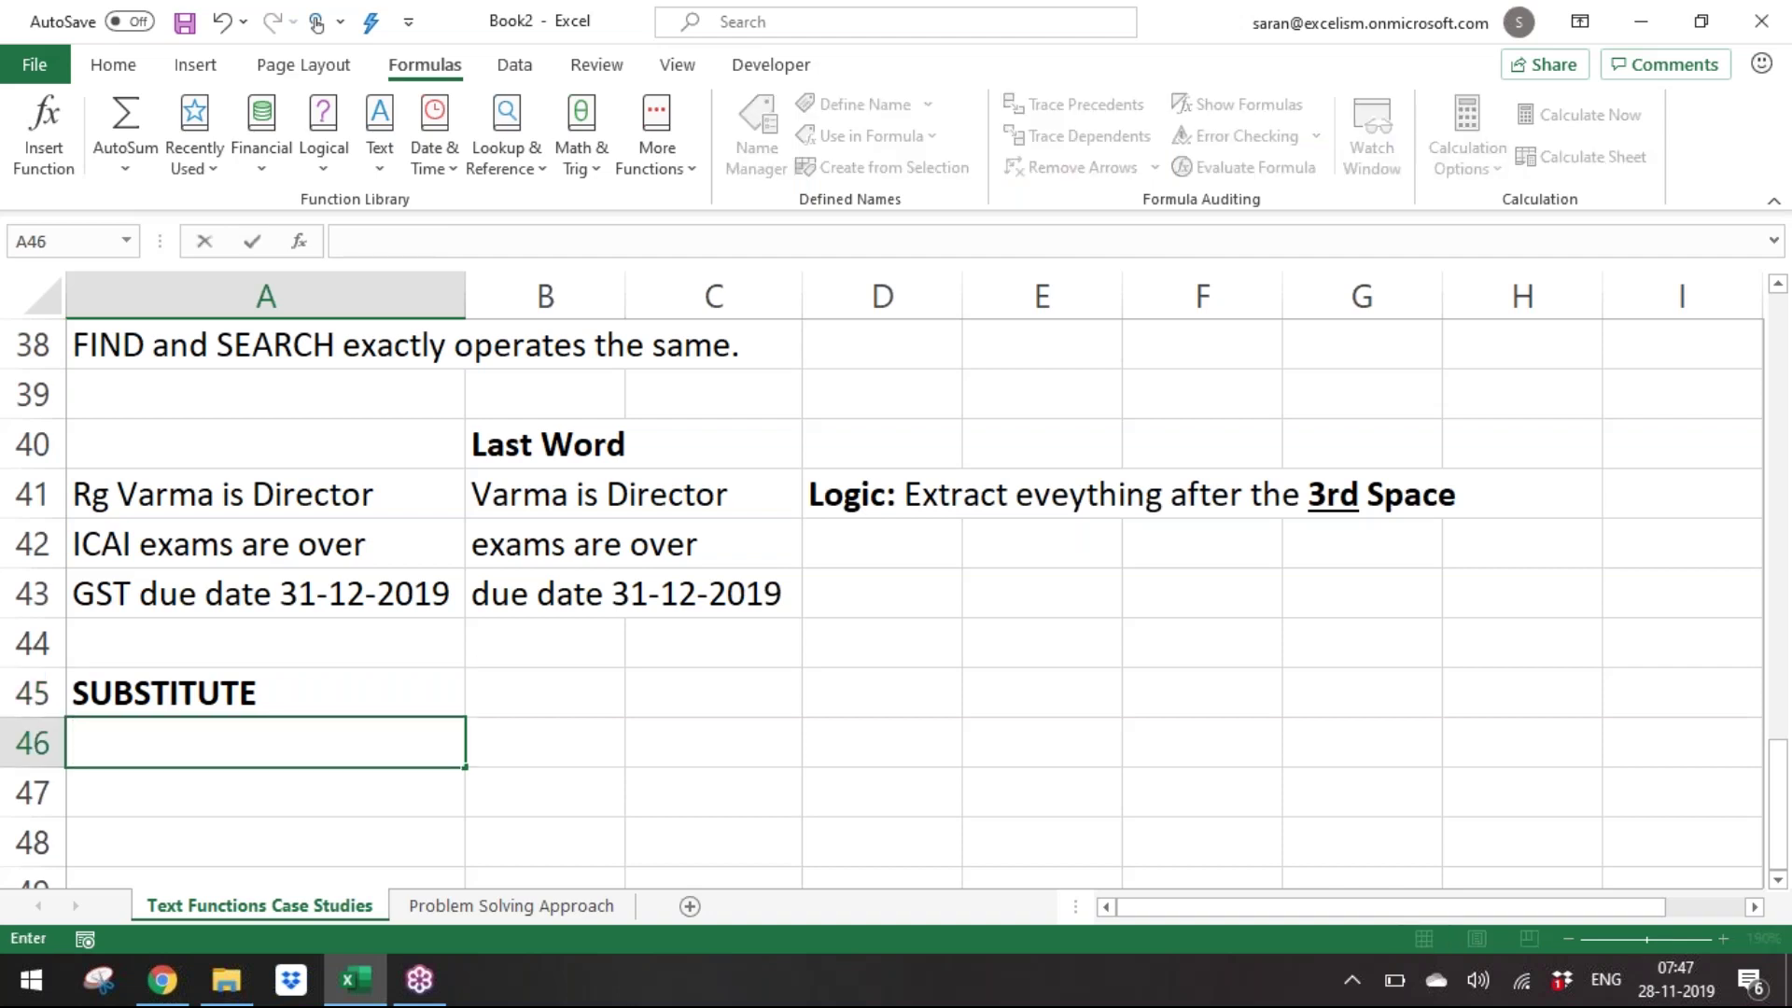
{"action": "type", "text": "User"}
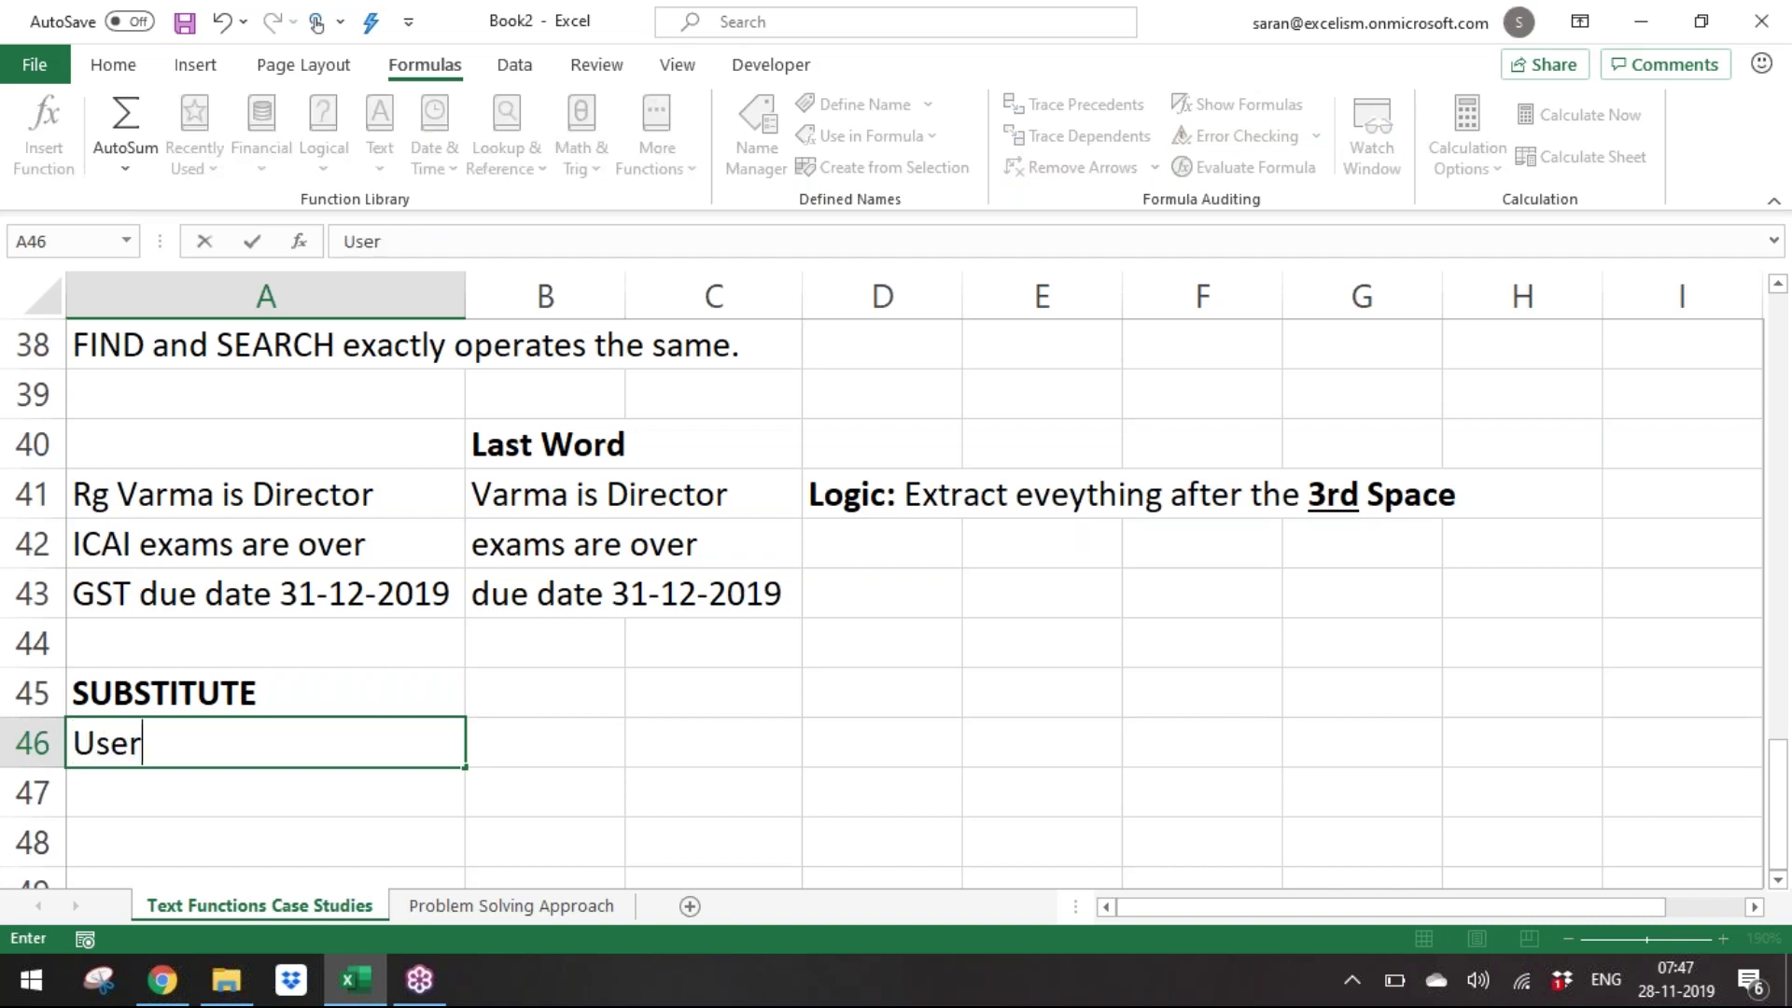
{"action": "type", "text": " can substitu"}
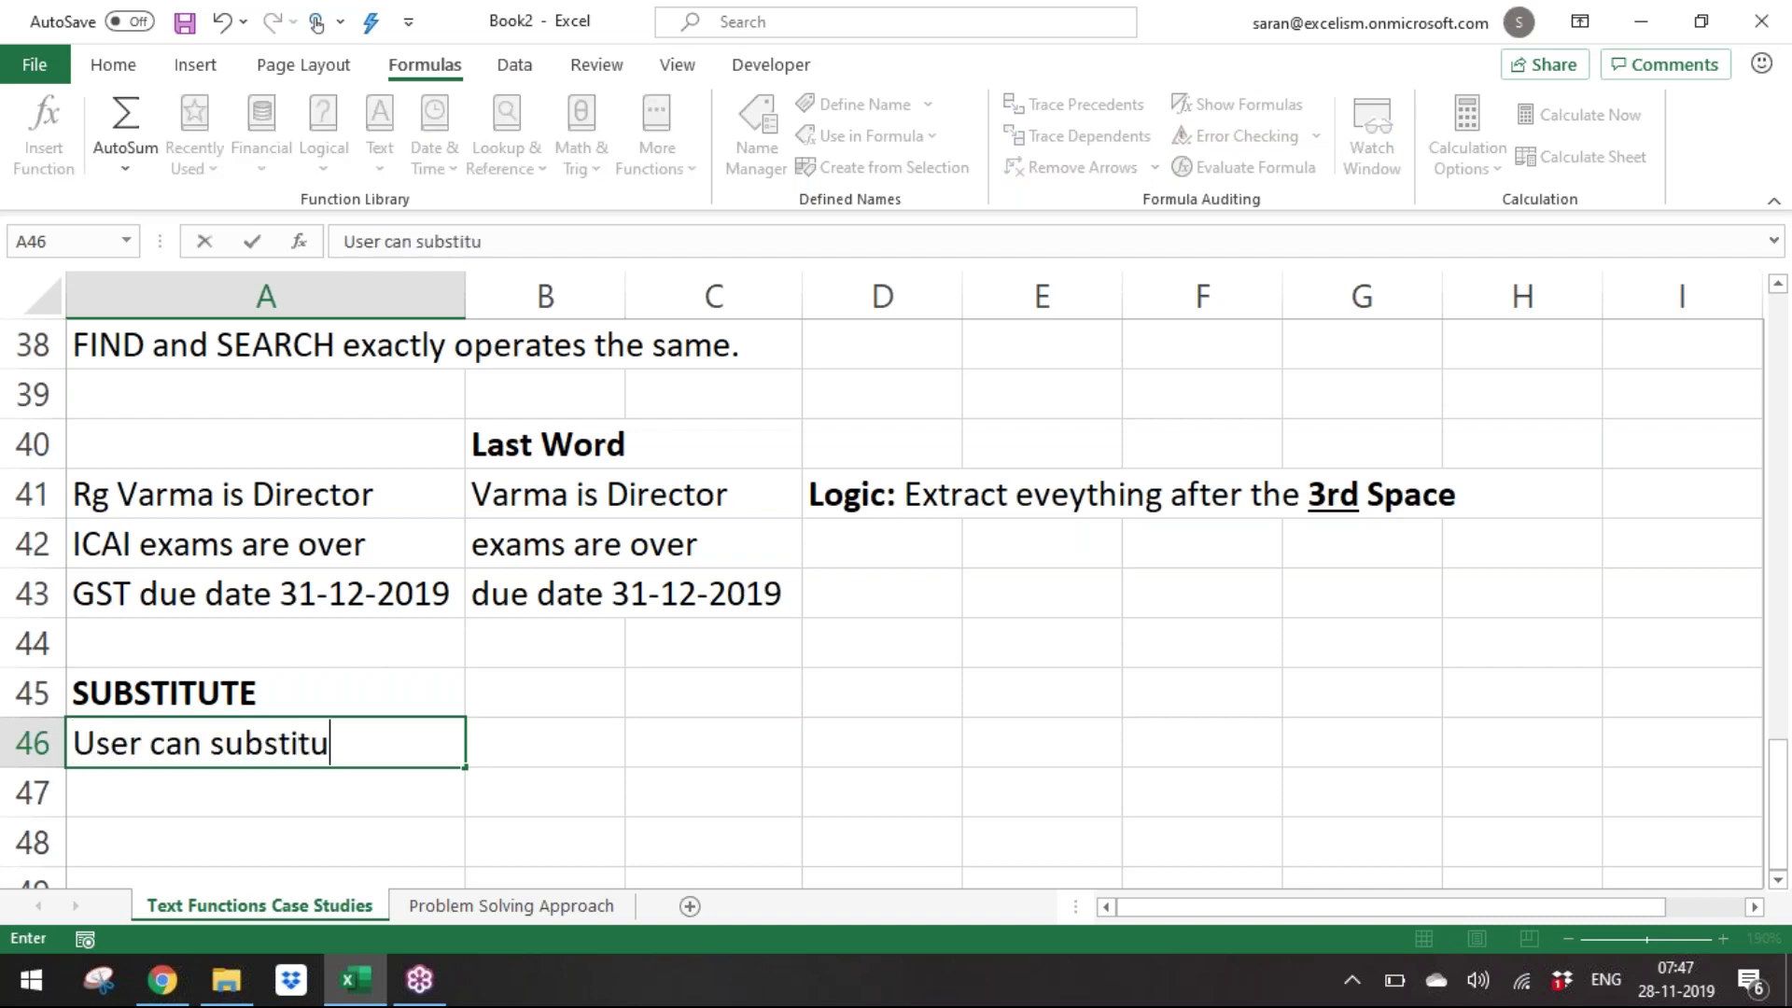
{"action": "type", "text": "te a te xt wi"}
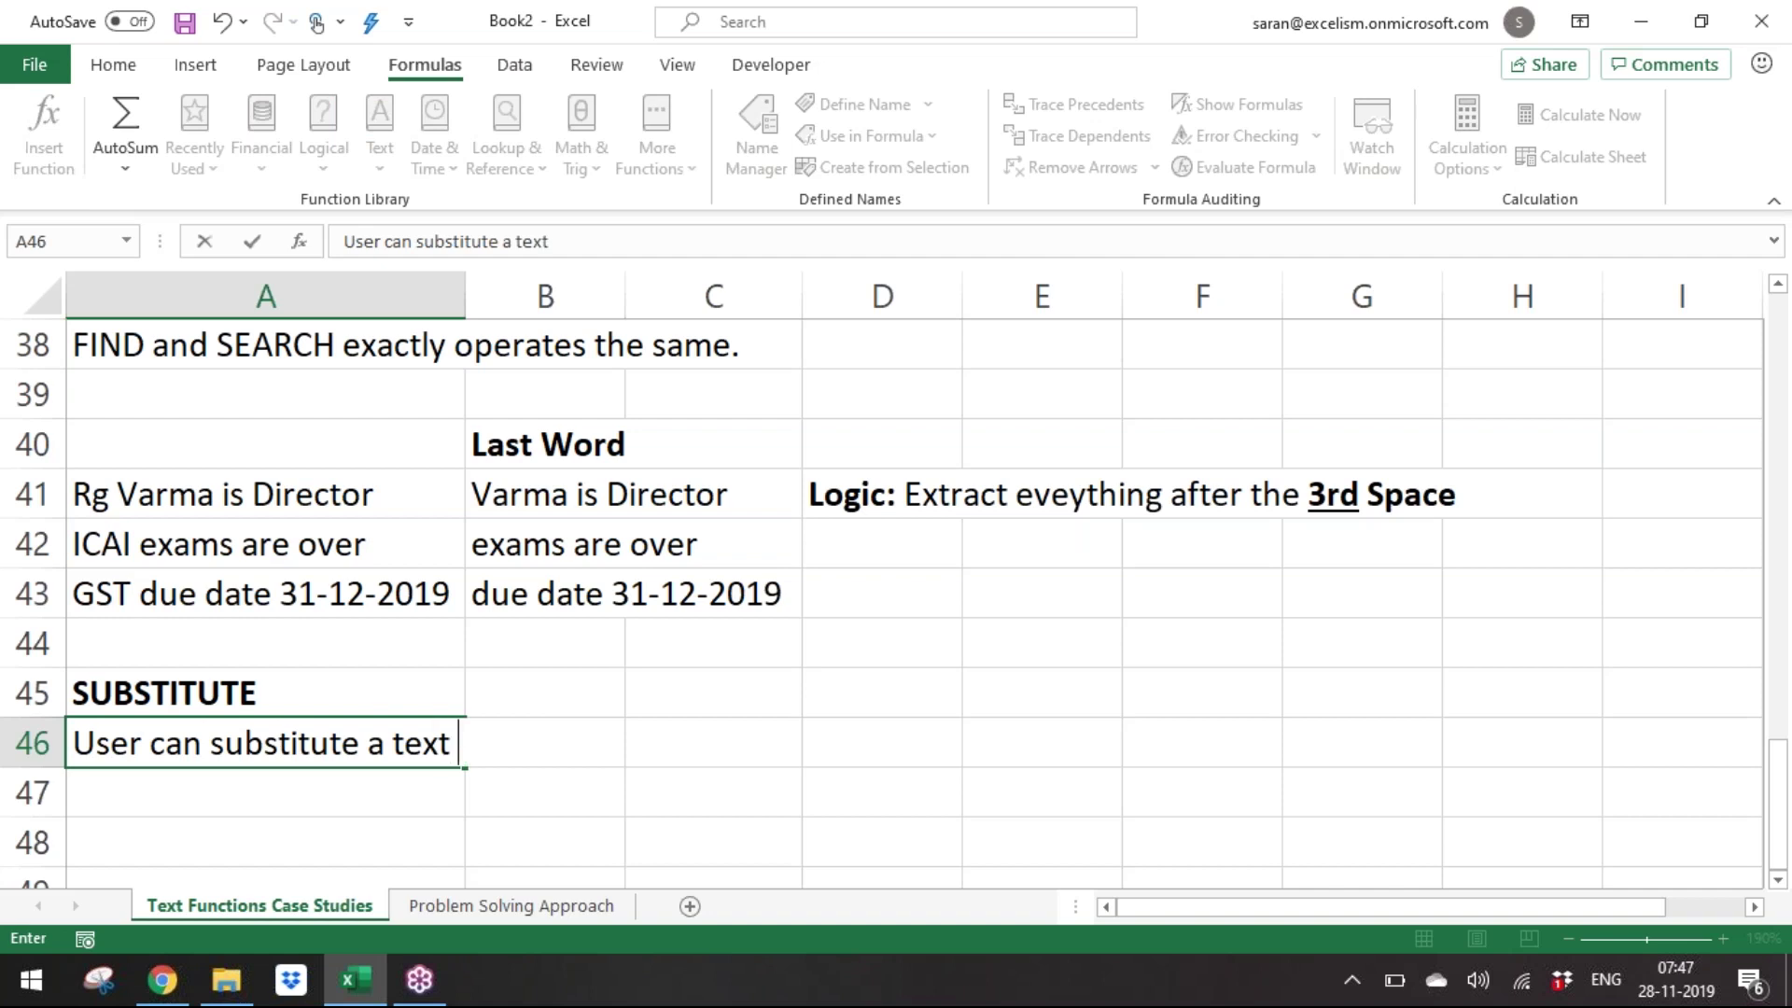
{"action": "key", "text": "BackSpace"}
{"action": "key", "text": "BackSpace"}
{"action": "key", "text": "BackSpace"}
{"action": "type", "text": "in a text"}
{"action": "key", "text": "Return"}
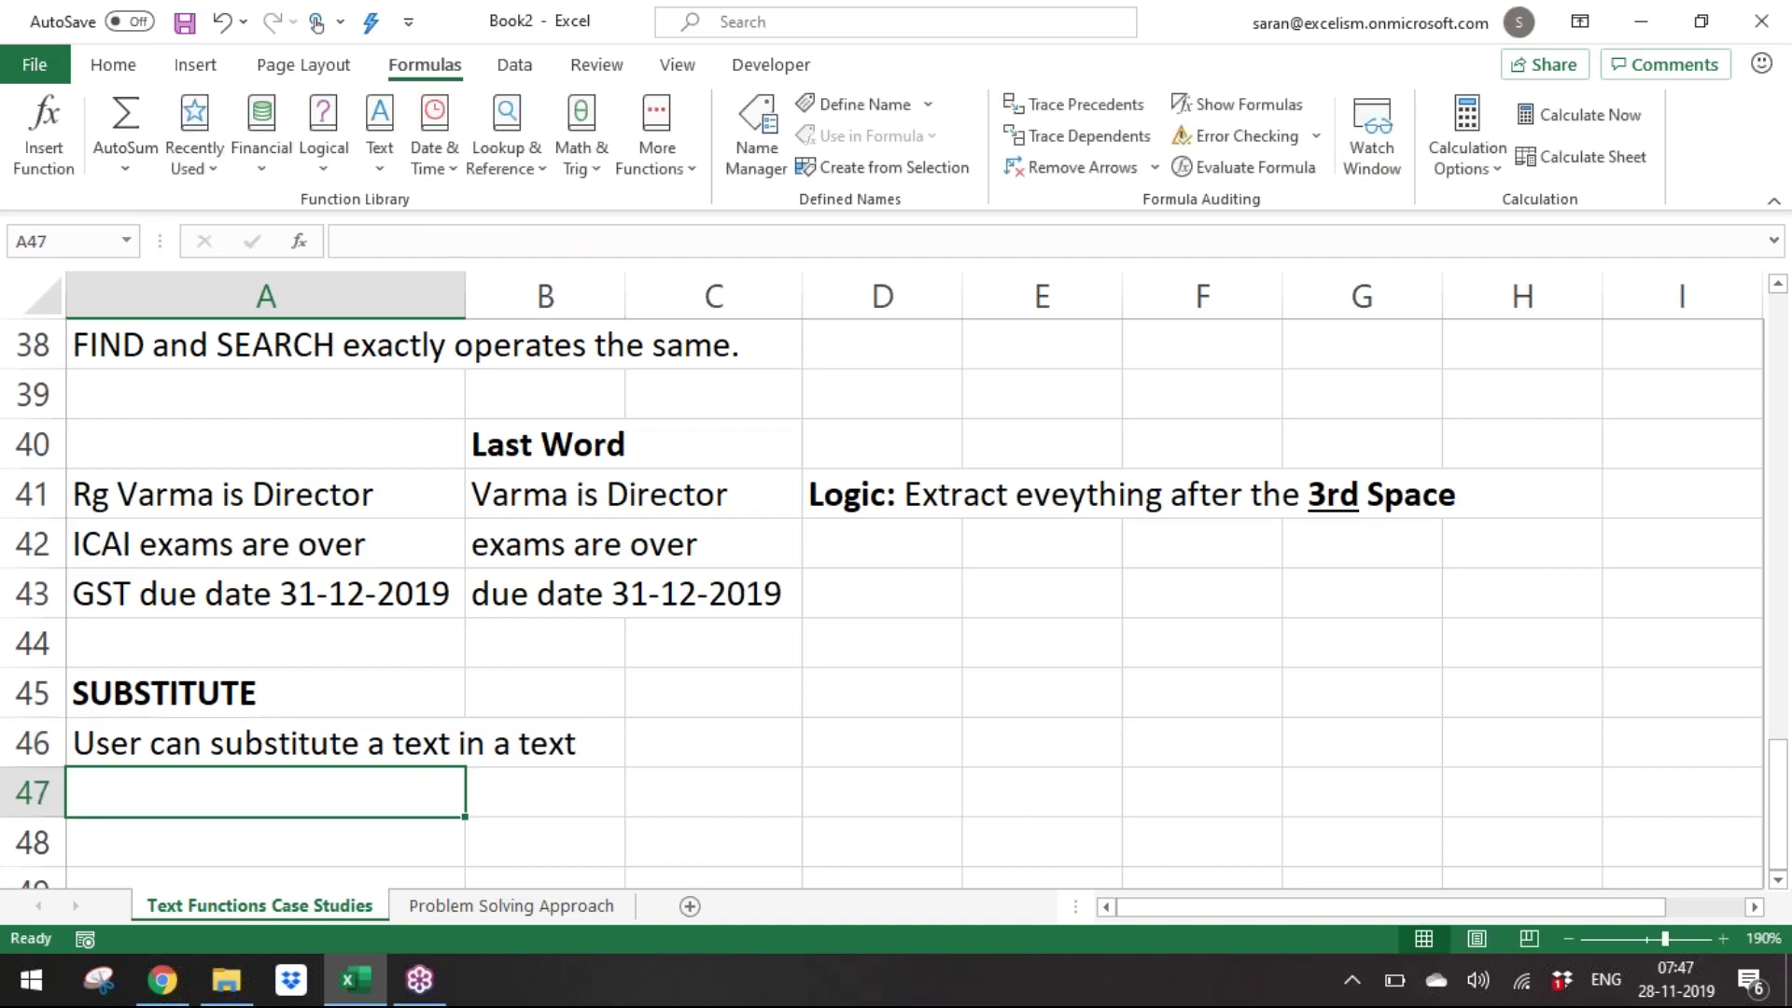
{"action": "key", "text": "Return"}
{"action": "key", "text": "ctrl+Down"}
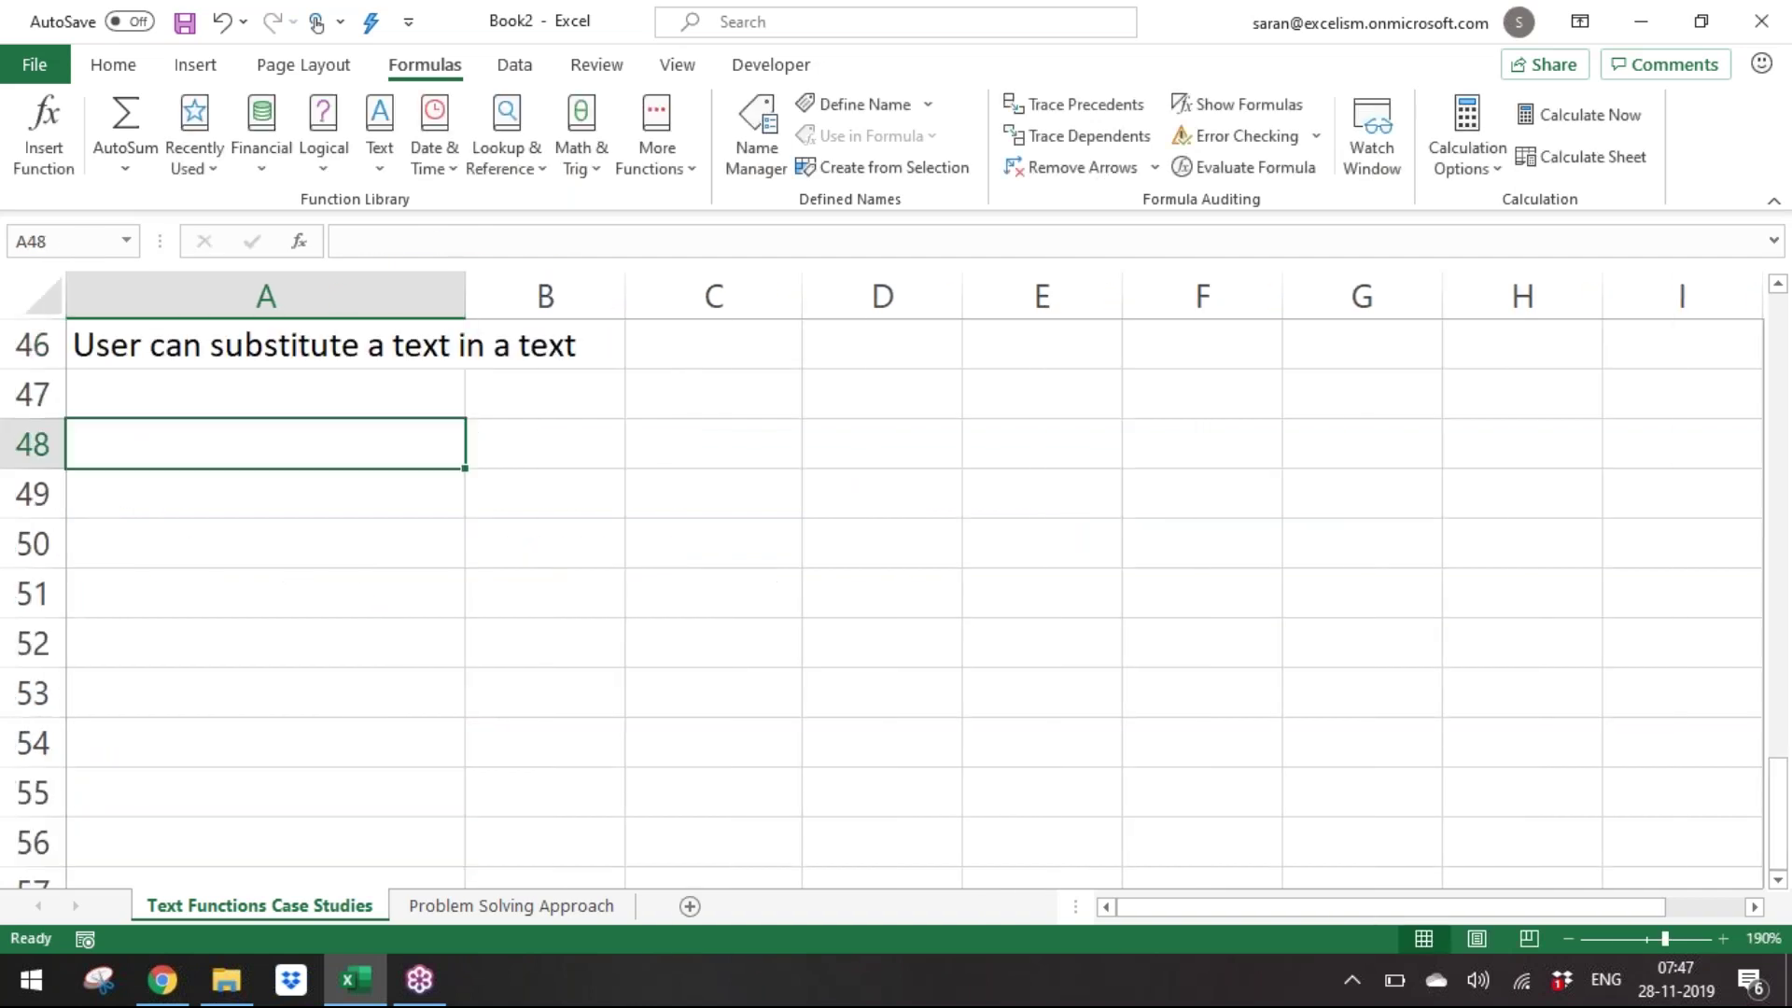
Enter the sample name 'samantha' in A48.
{"action": "key", "text": "Caps_Lock"}
{"action": "key", "text": "Caps_Lock"}
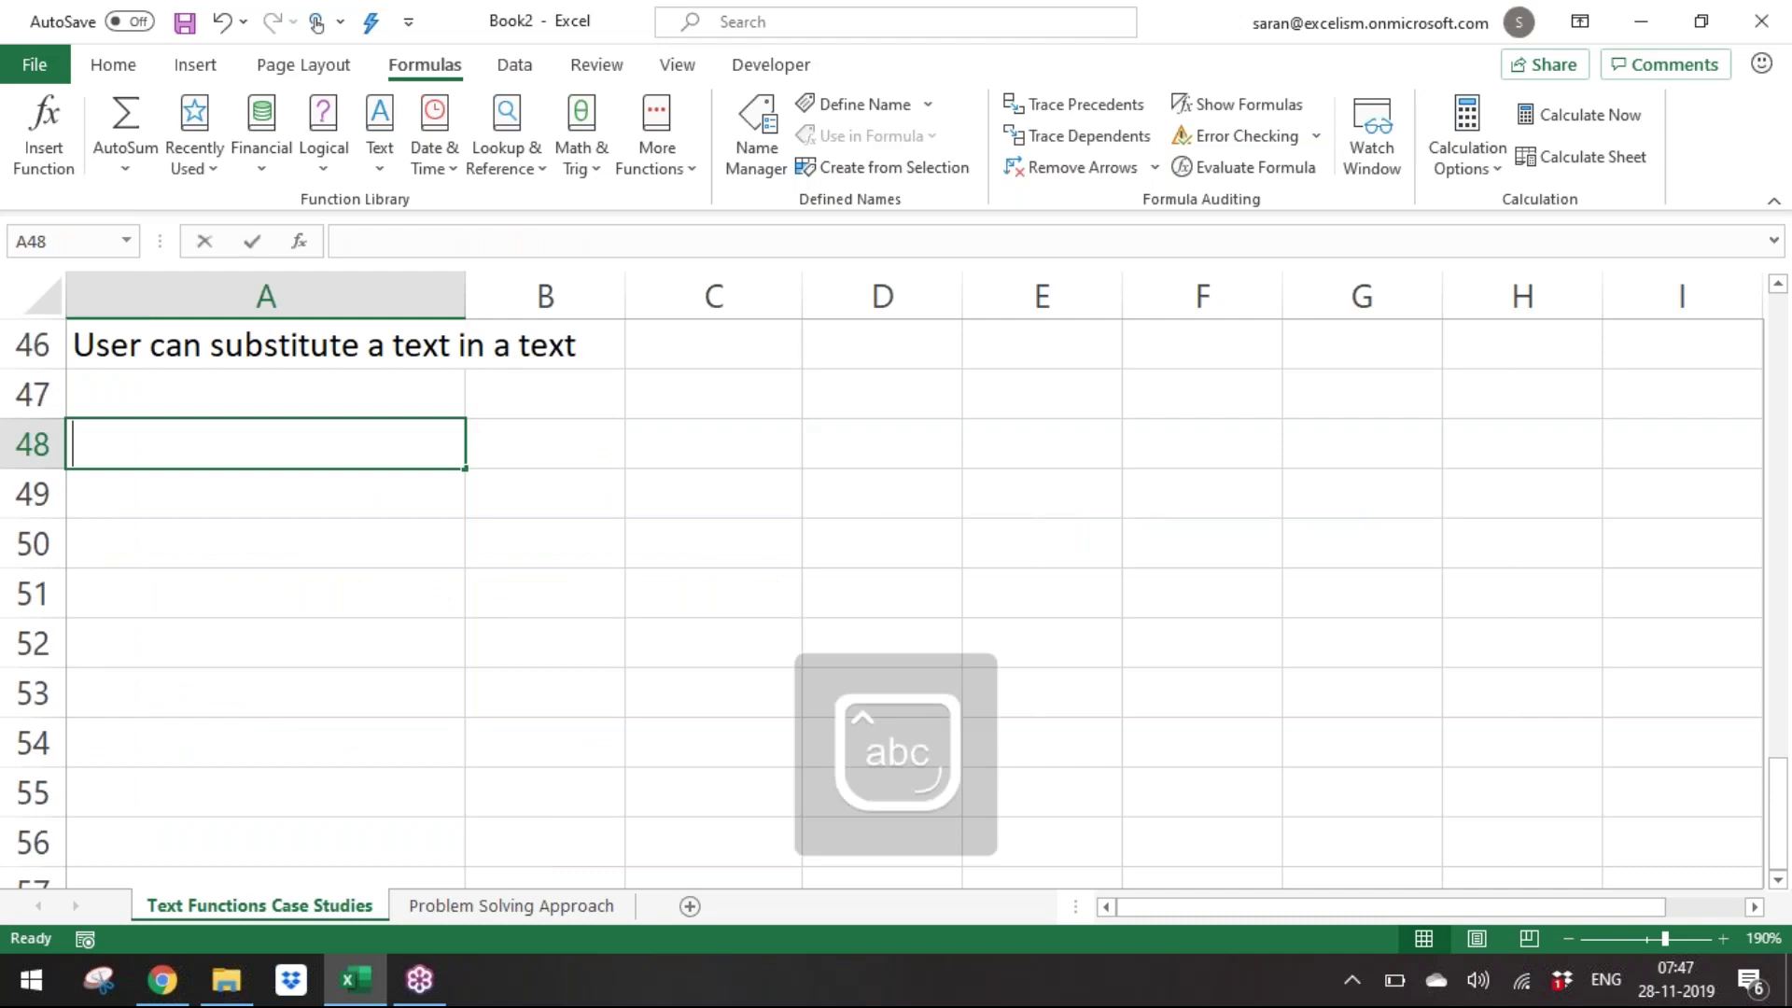
{"action": "type", "text": "samantha"}
{"action": "key", "text": "Tab"}
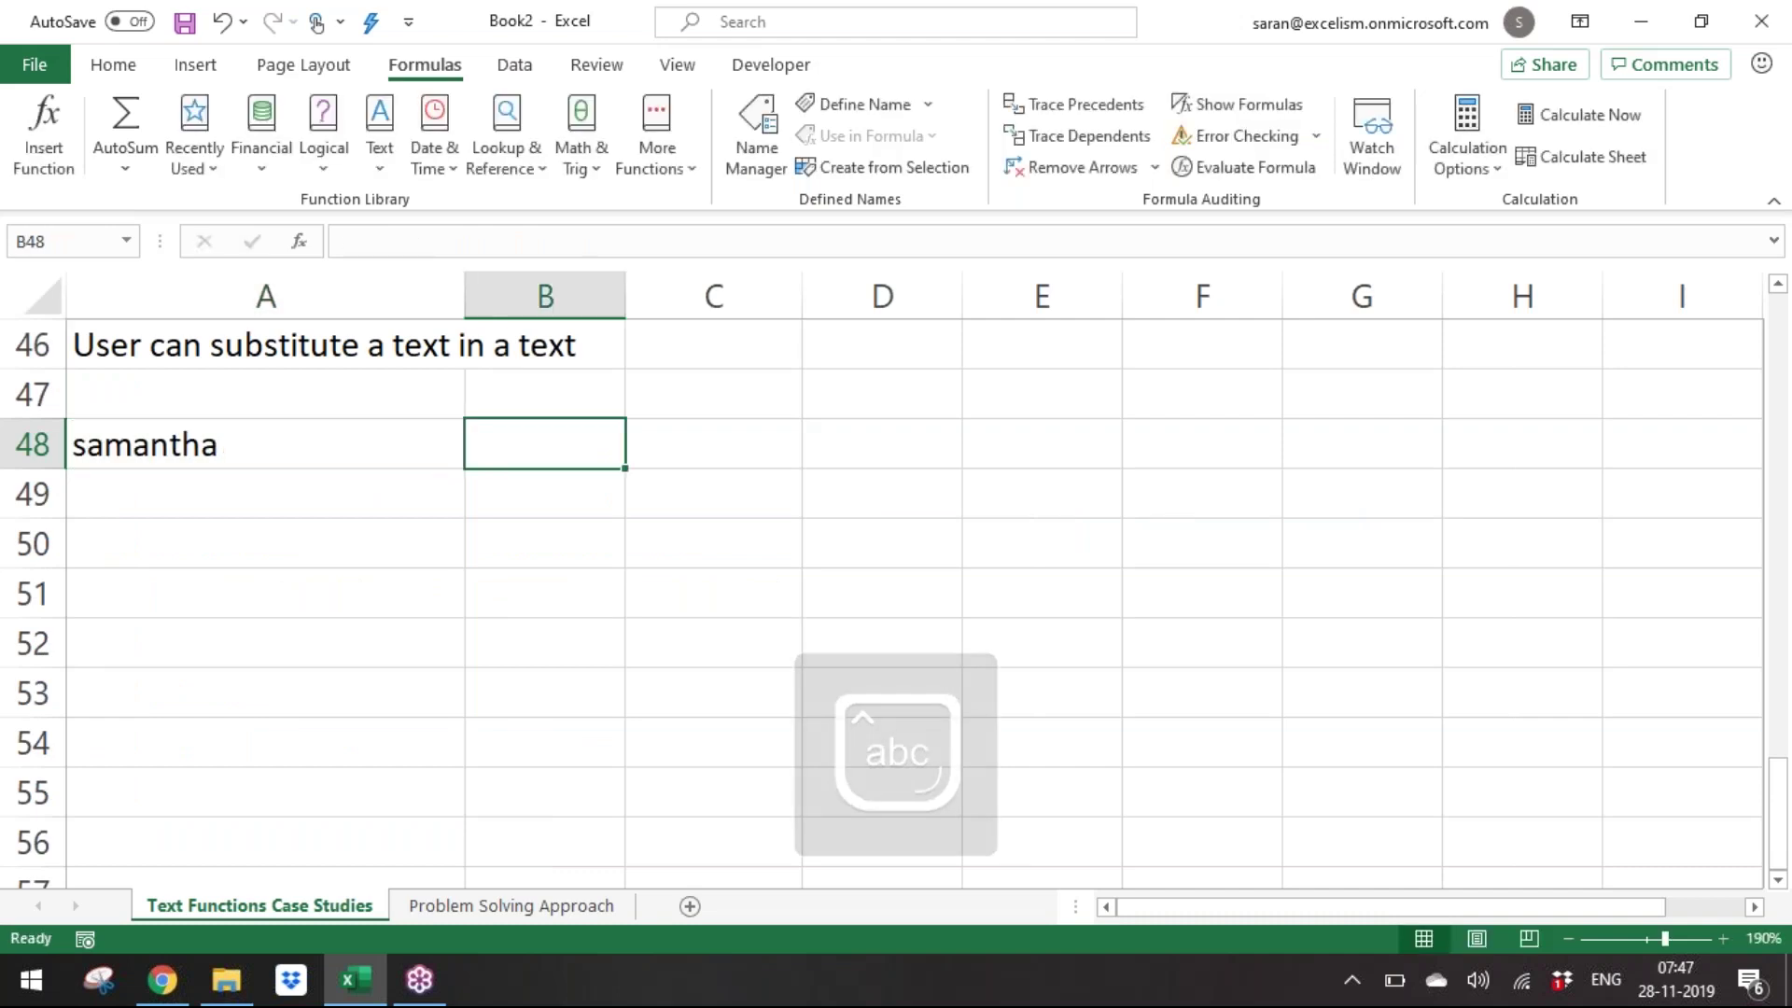
{"action": "key", "text": "Return"}
Build =SUBSTITUTE(A48,"a","z" in A49.
{"action": "type", "text": "="}
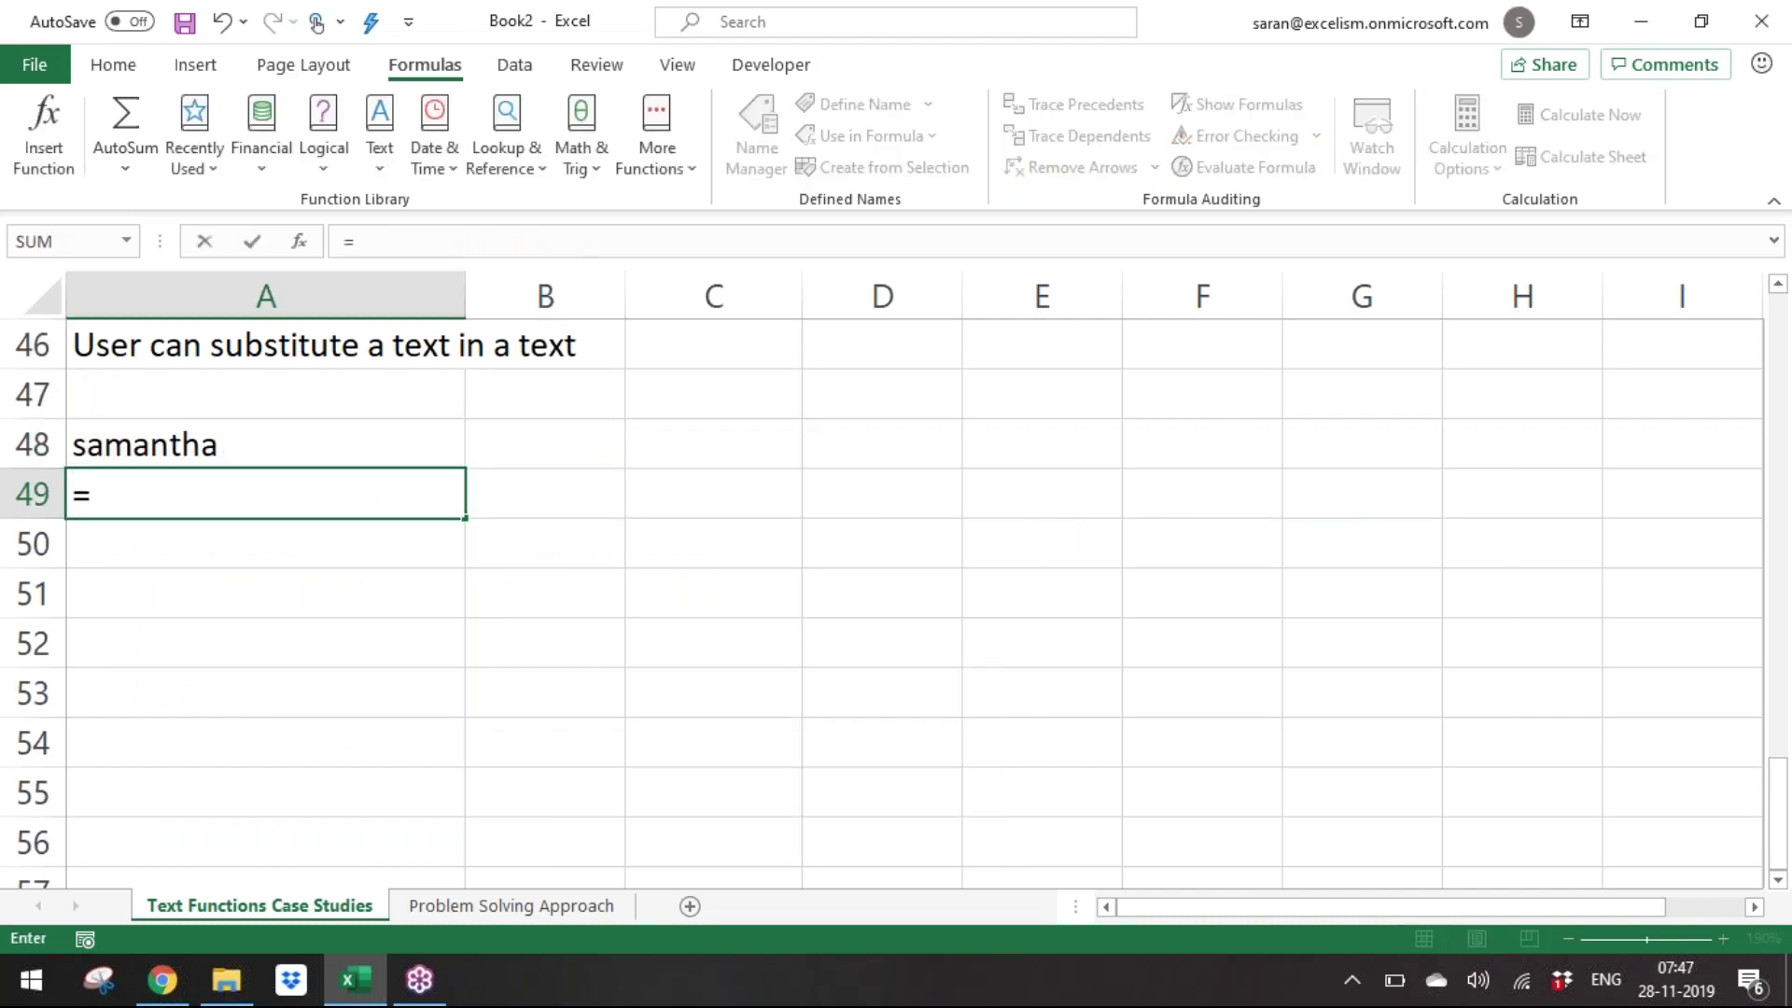
{"action": "type", "text": "sub"}
{"action": "key", "text": "Tab"}
{"action": "key", "text": "Up"}
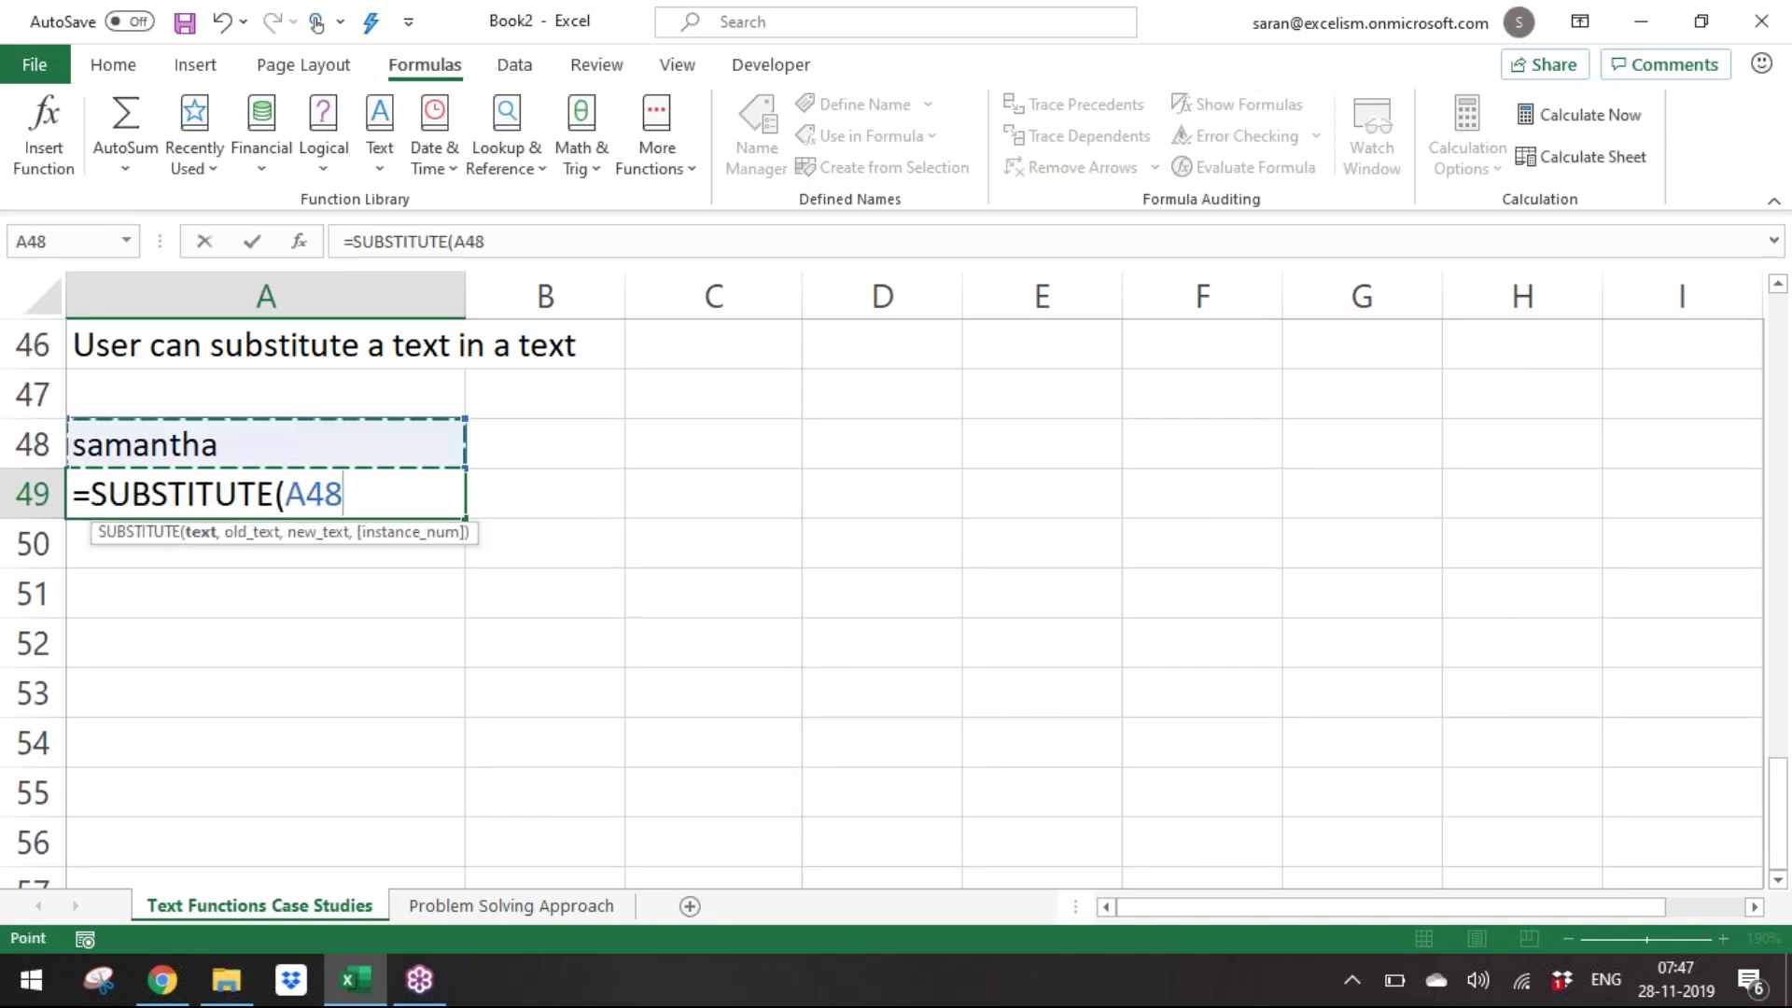
{"action": "type", "text": ","}
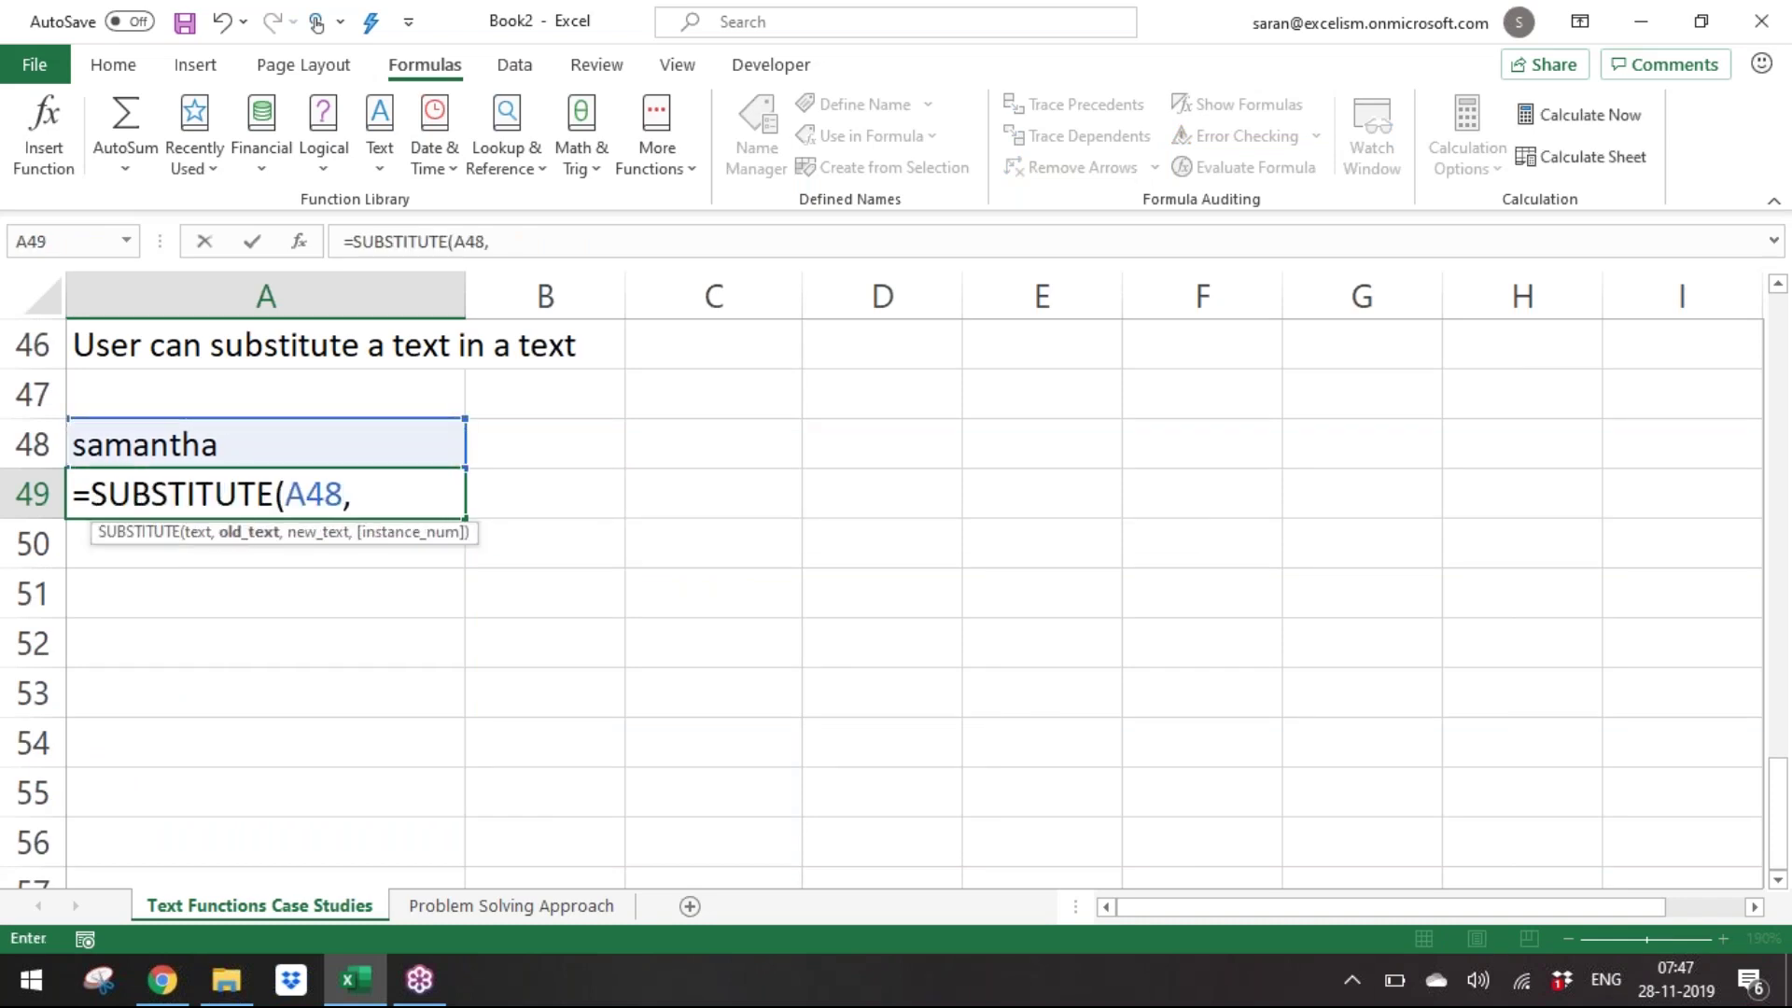
{"action": "left_click", "coordinate": [201, 532]}
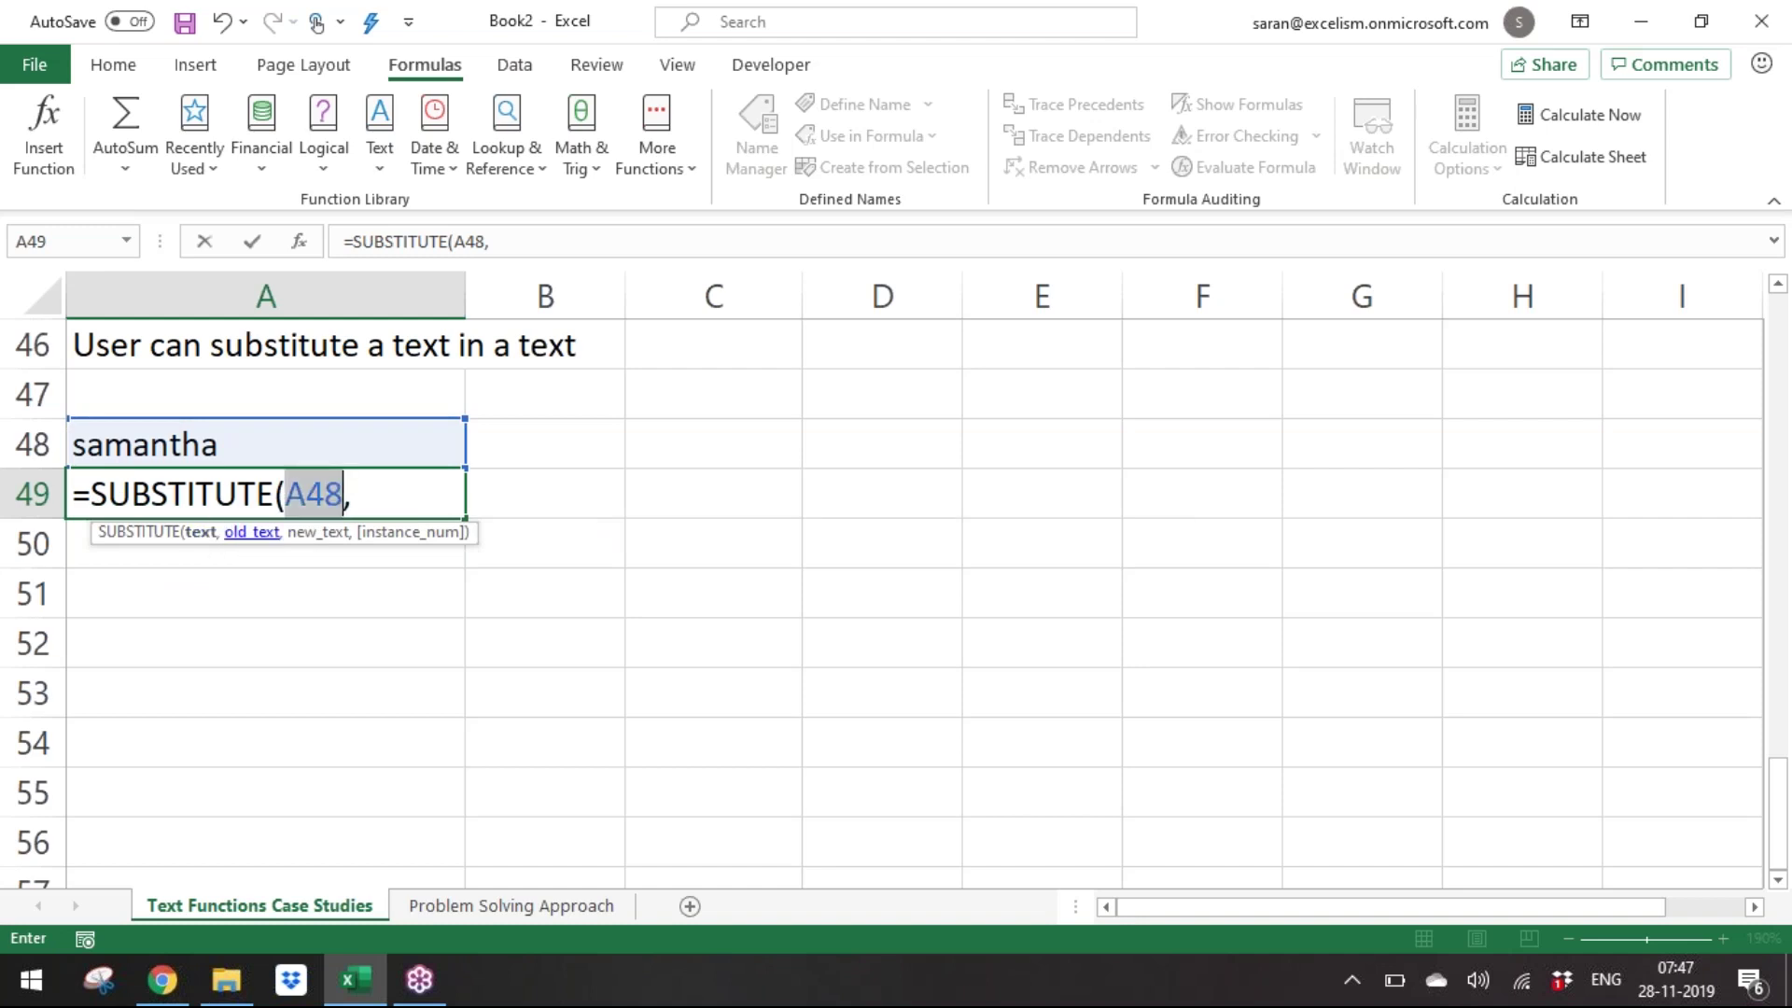
{"action": "left_click", "coordinate": [372, 491]}
{"action": "type", "text": "\"a\","}
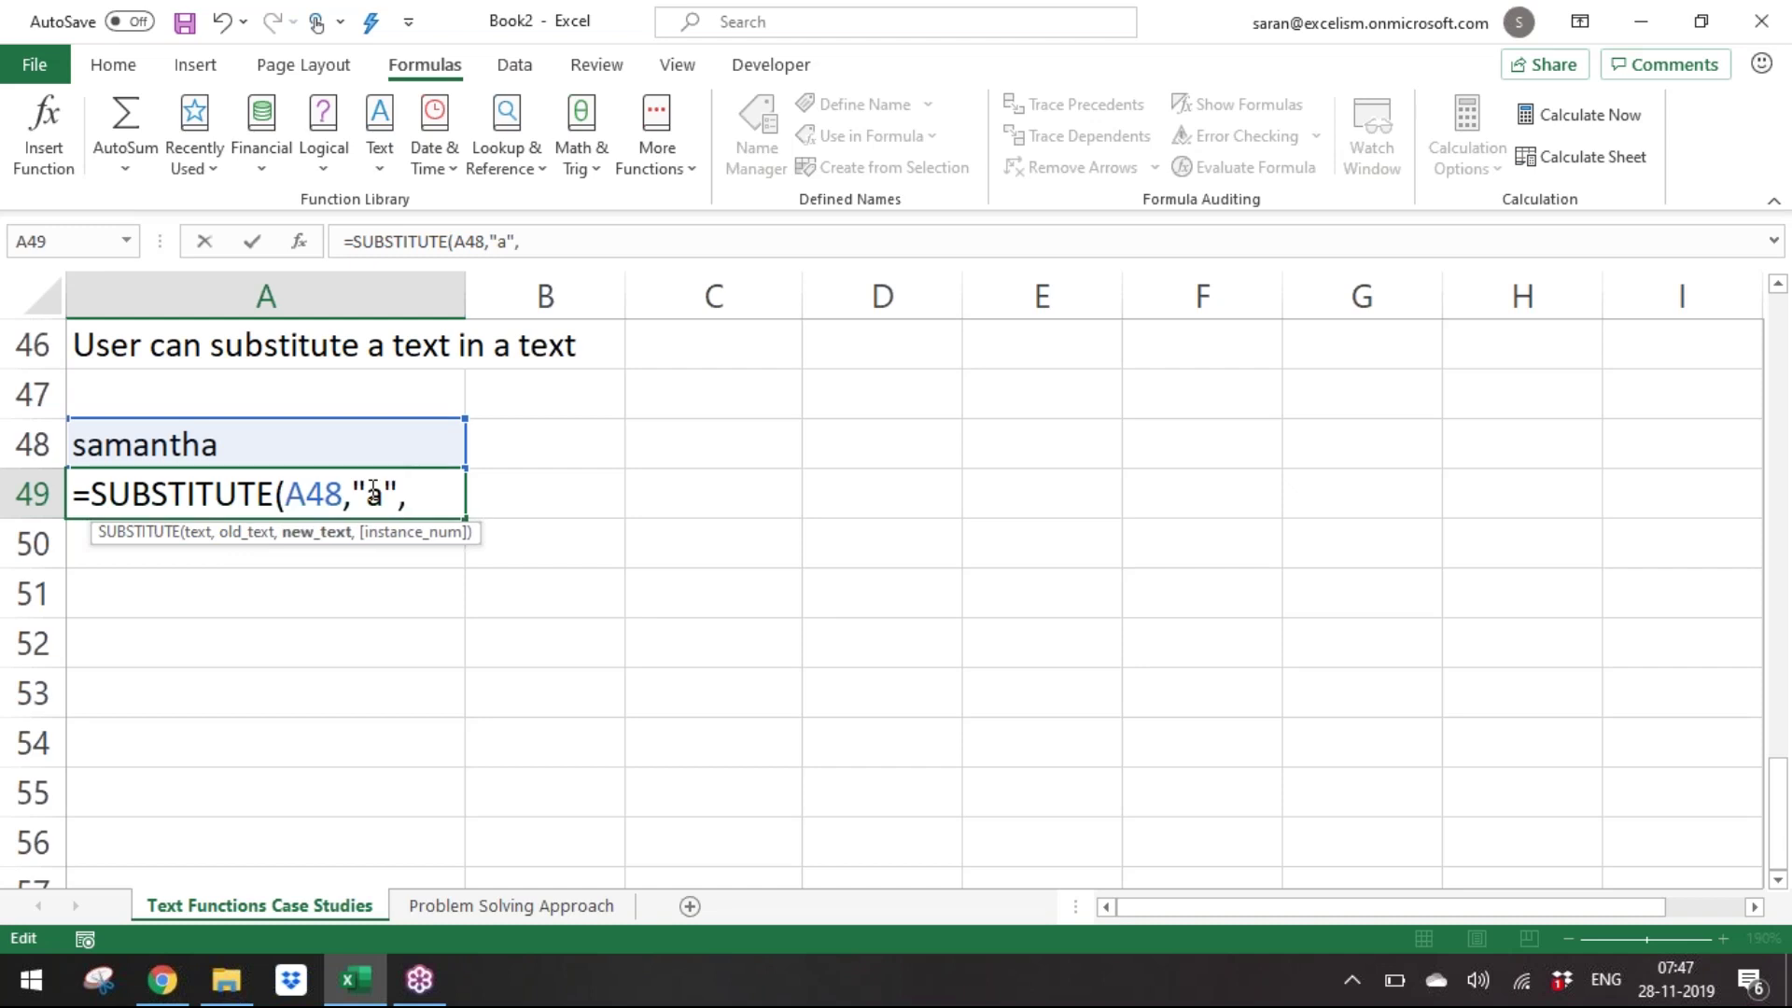
{"action": "type", "text": "\"z\""}
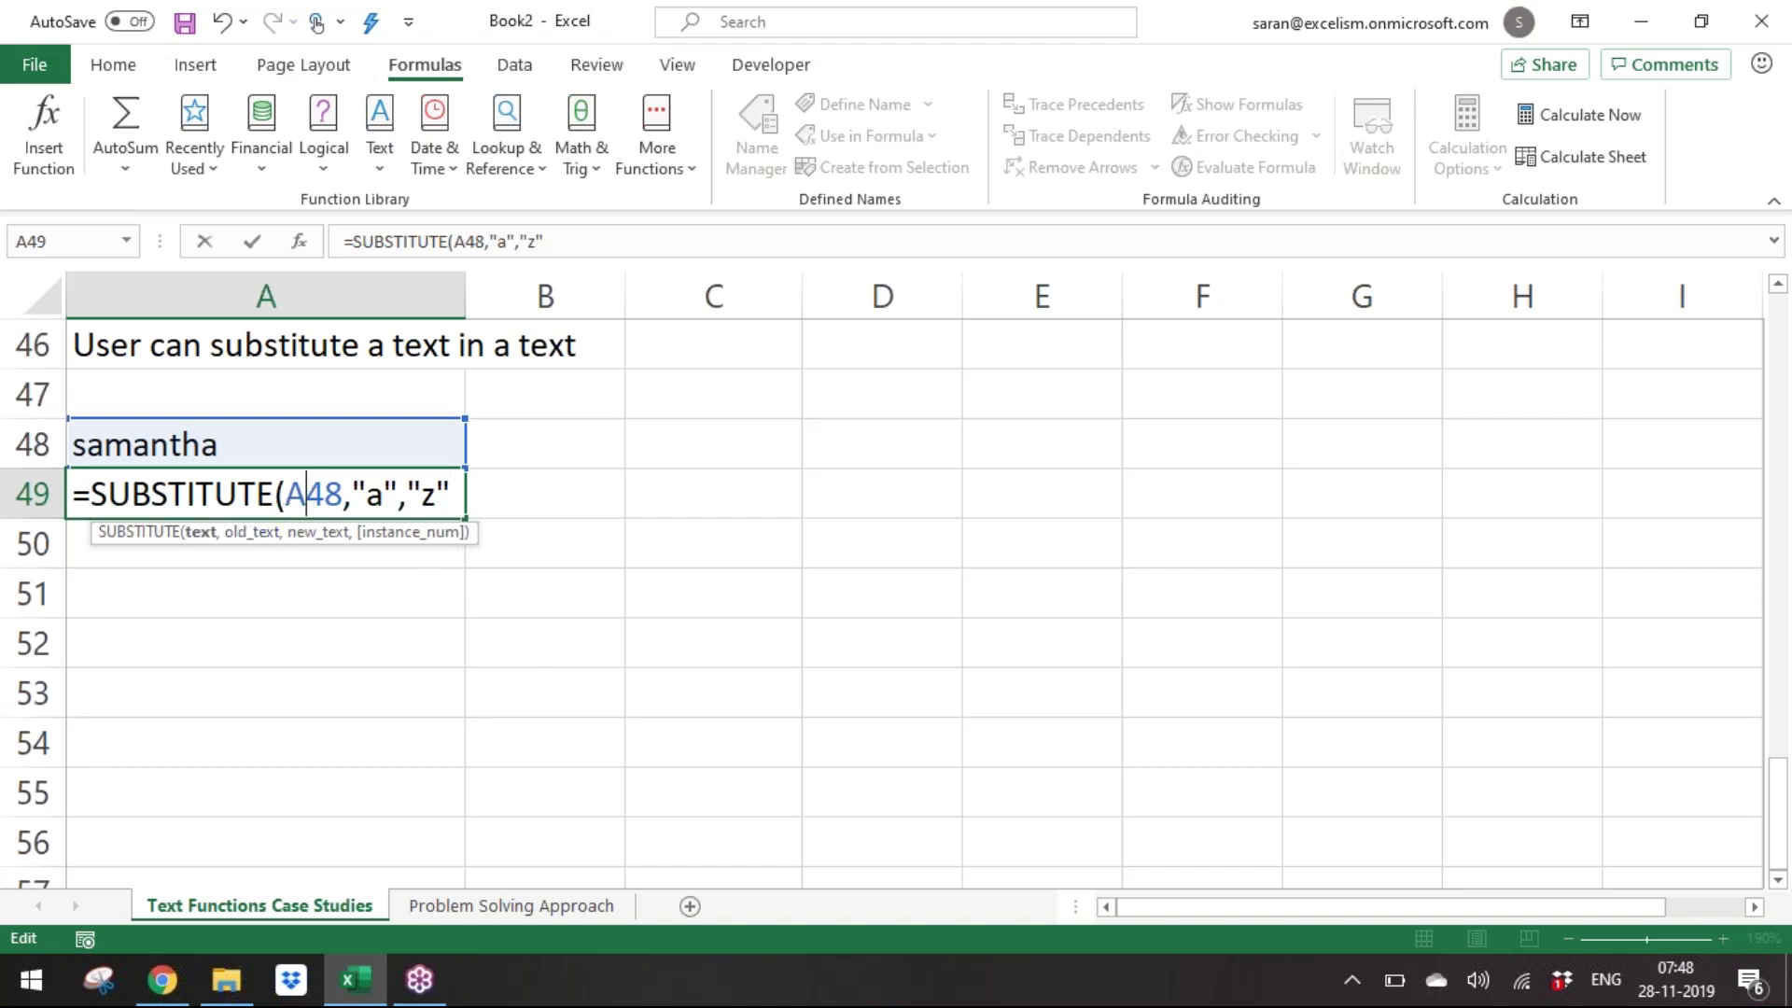
Point out the text, old_text and new_text arguments, then close and commit the formula.
{"action": "left_click", "coordinate": [201, 533]}
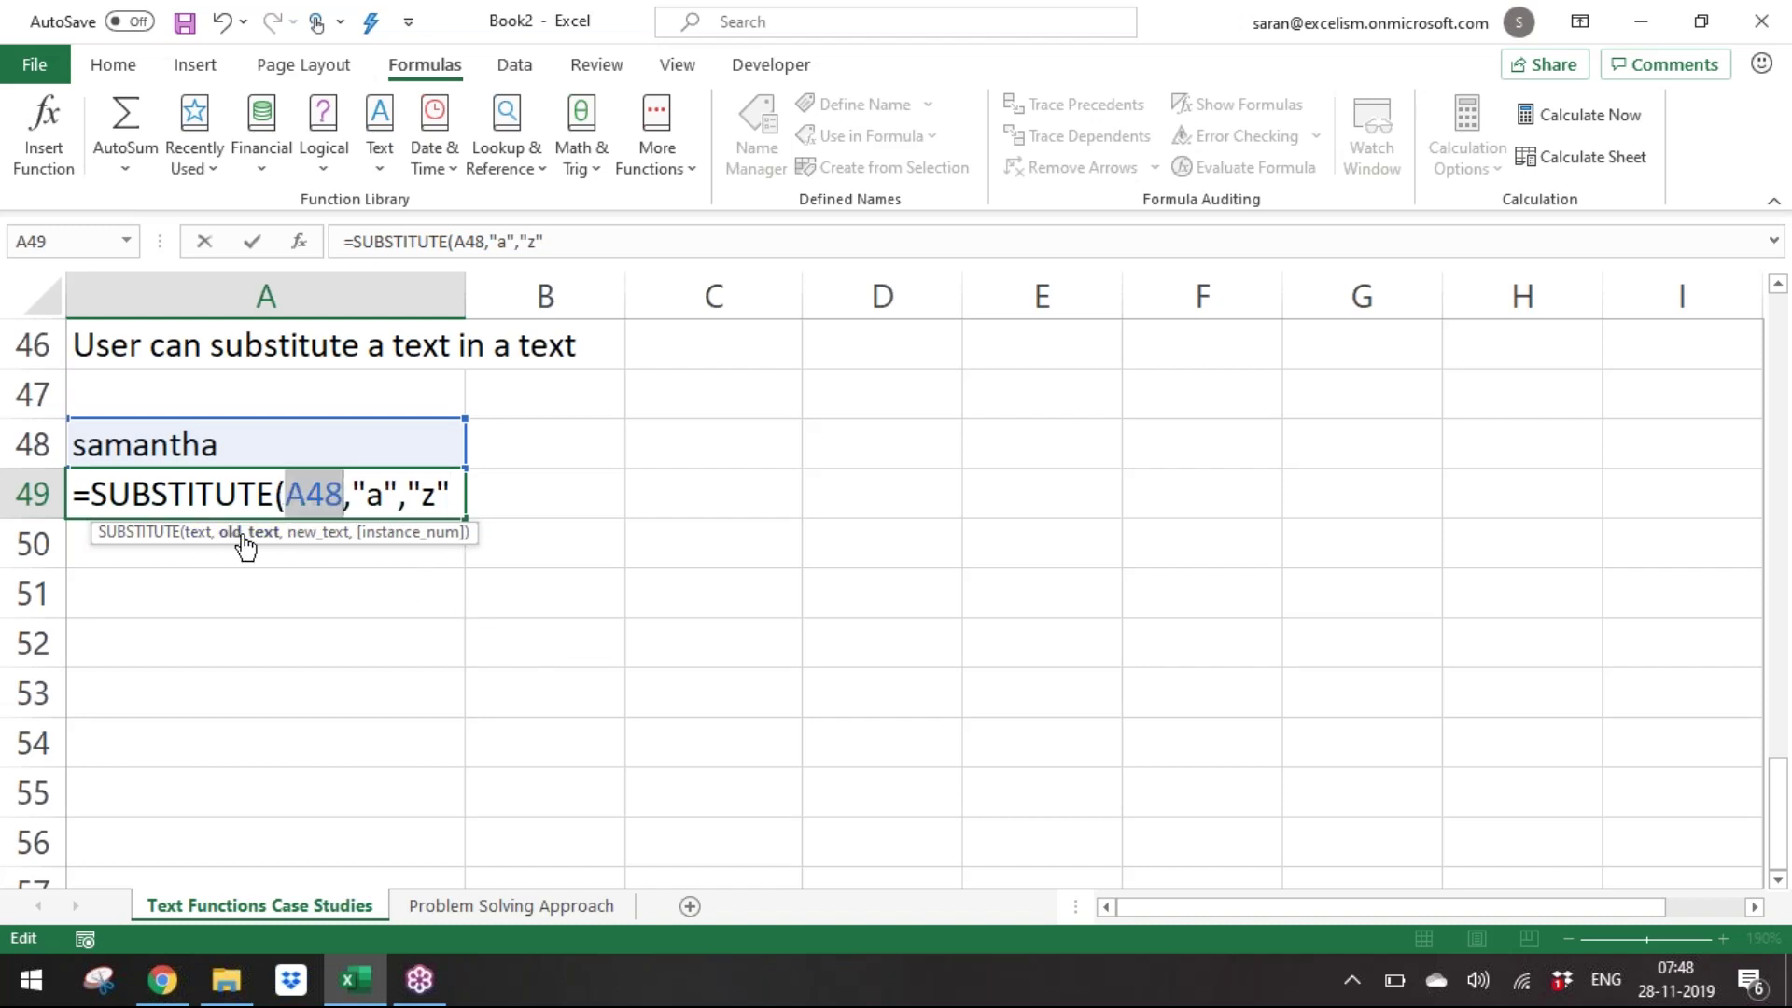
{"action": "left_click", "coordinate": [244, 540]}
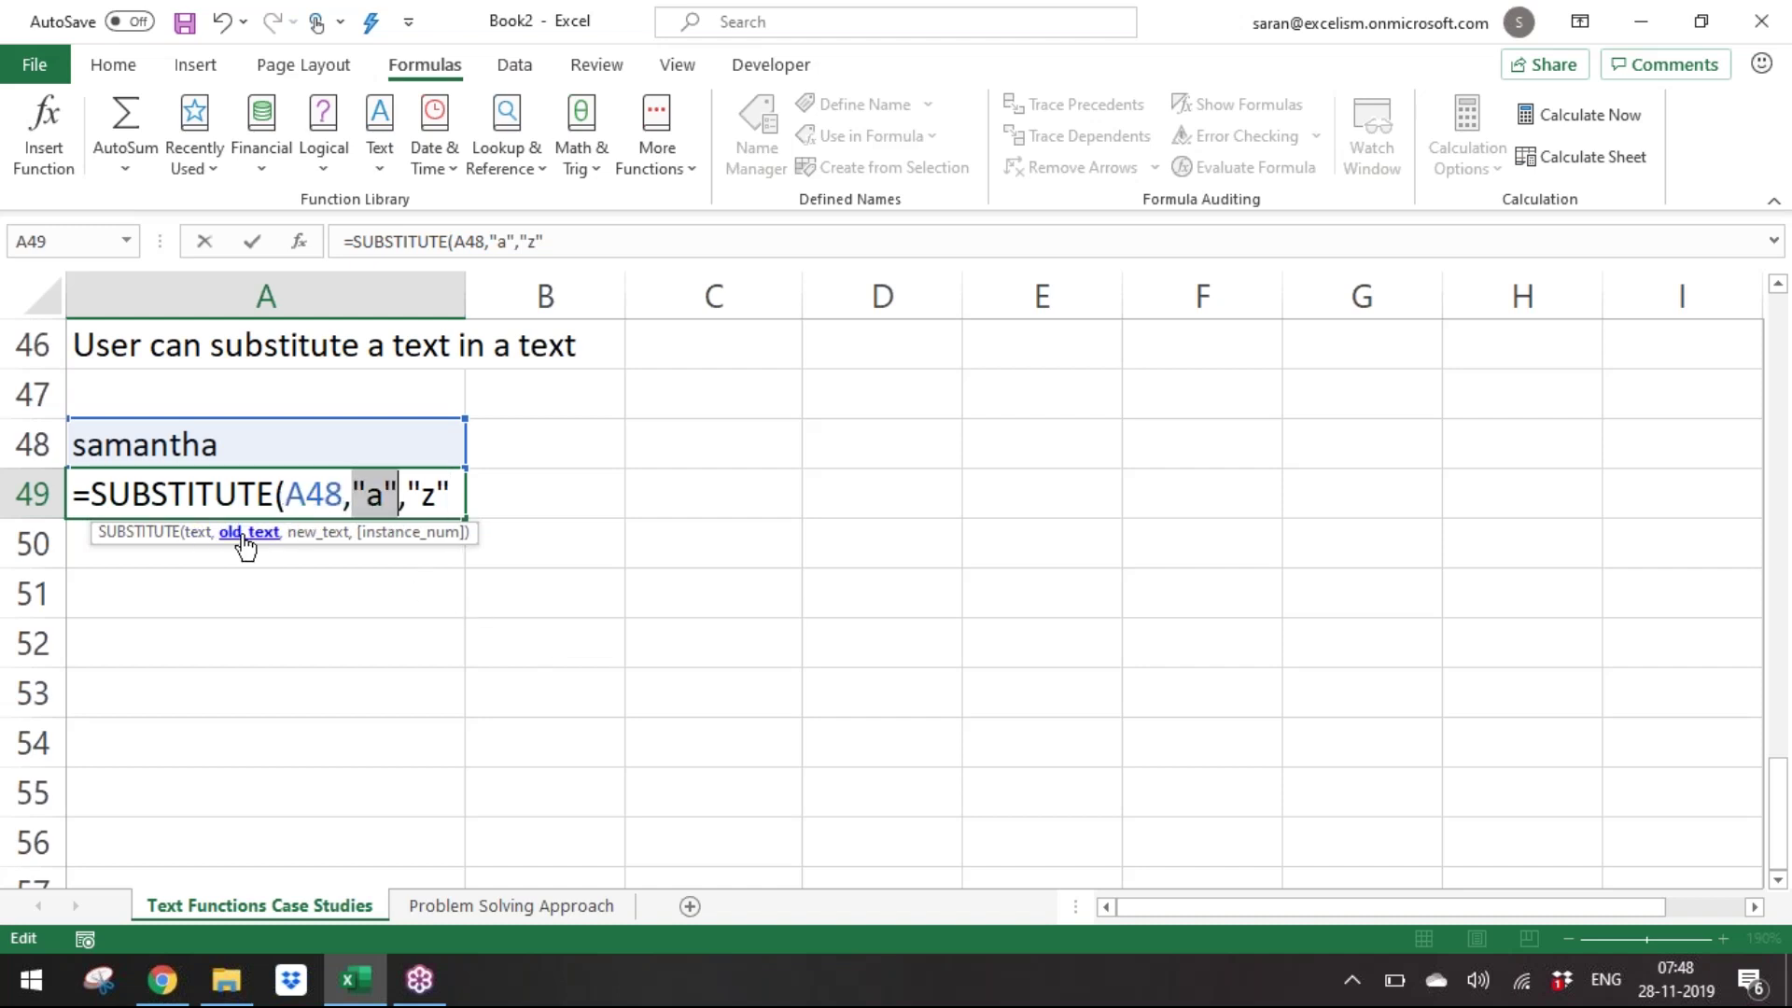
{"action": "left_click", "coordinate": [305, 534]}
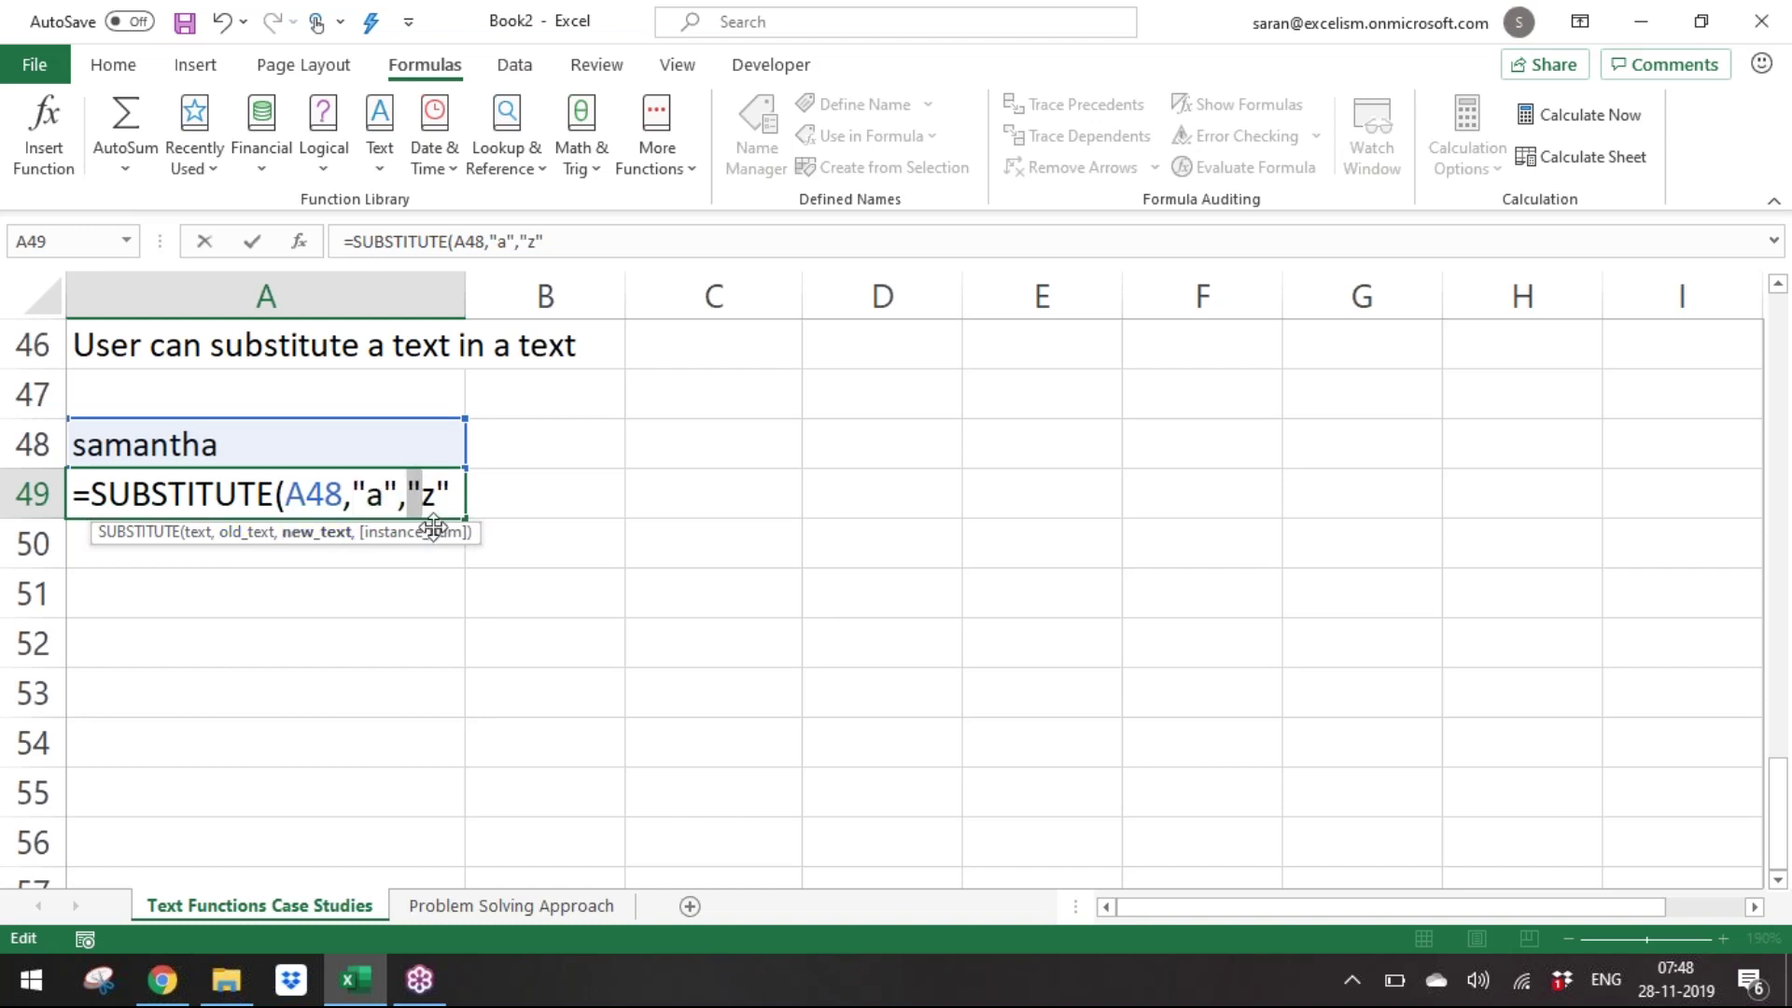
{"action": "left_click", "coordinate": [457, 495]}
{"action": "type", "text": ")"}
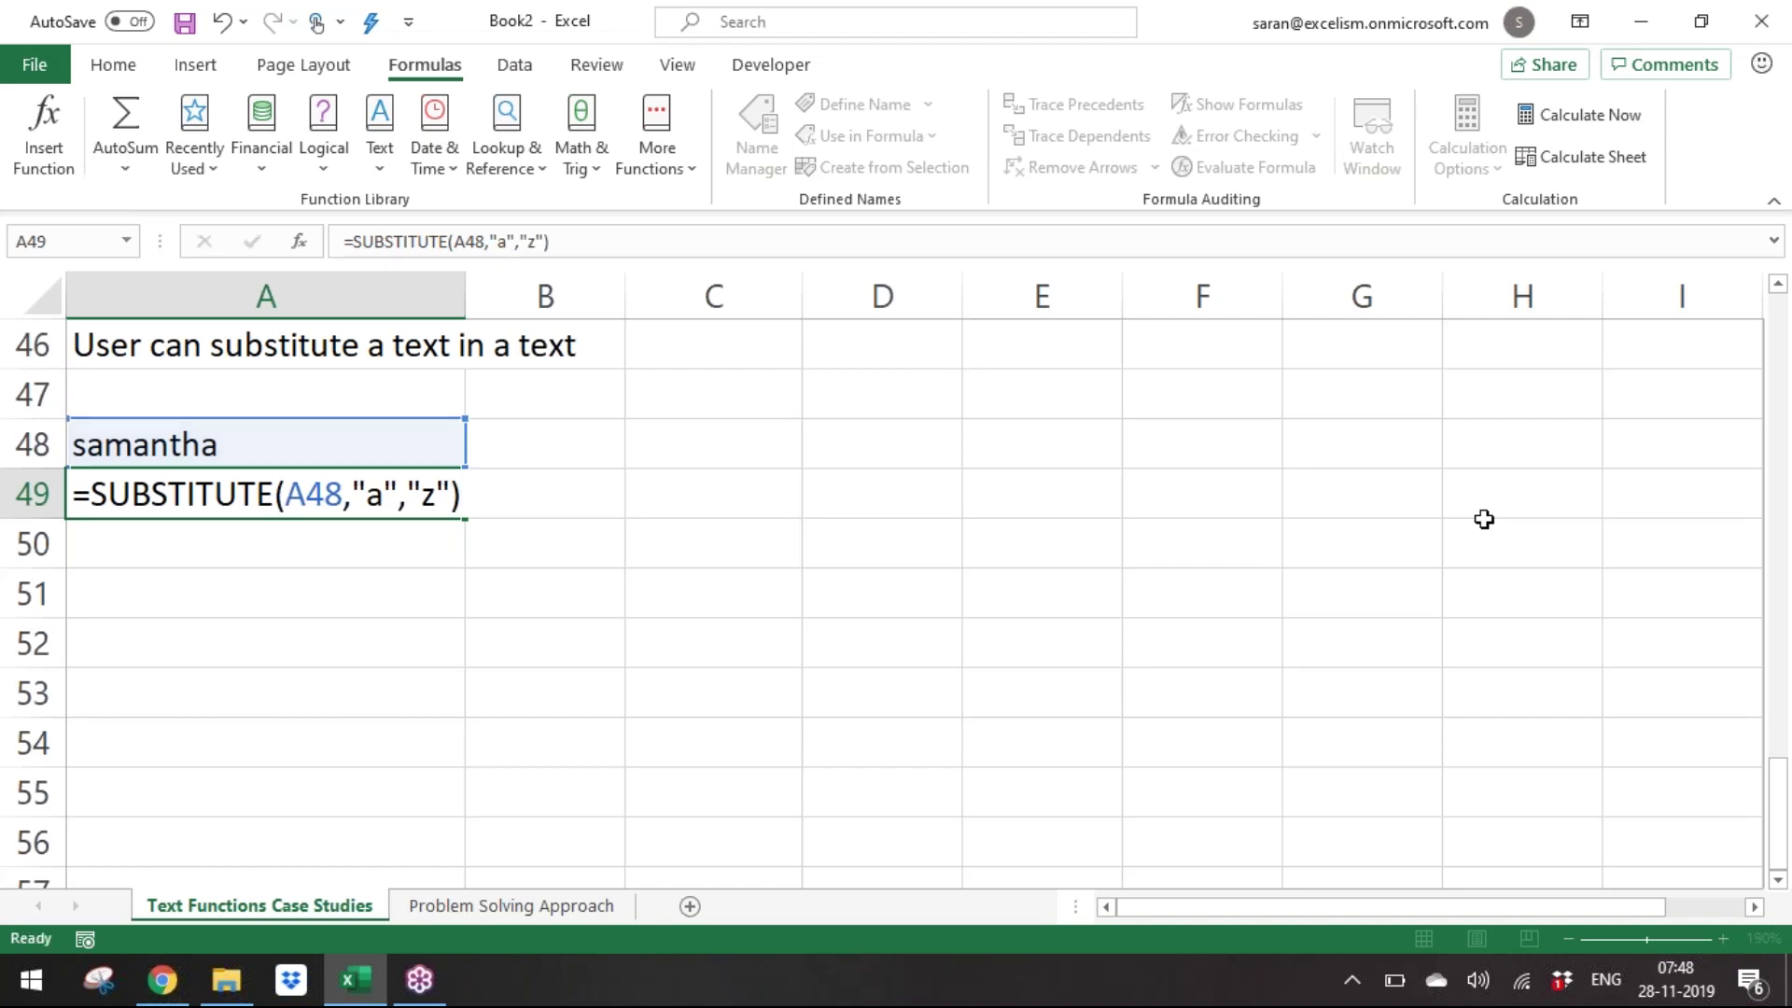
{"action": "key", "text": "Return"}
Show A49's formula as text in B49 with =FORMULATEXT(A49).
{"action": "key", "text": "Up"}
{"action": "key", "text": "Right"}
{"action": "type", "text": "=FORMULATEXT("}
{"action": "key", "text": "Left"}
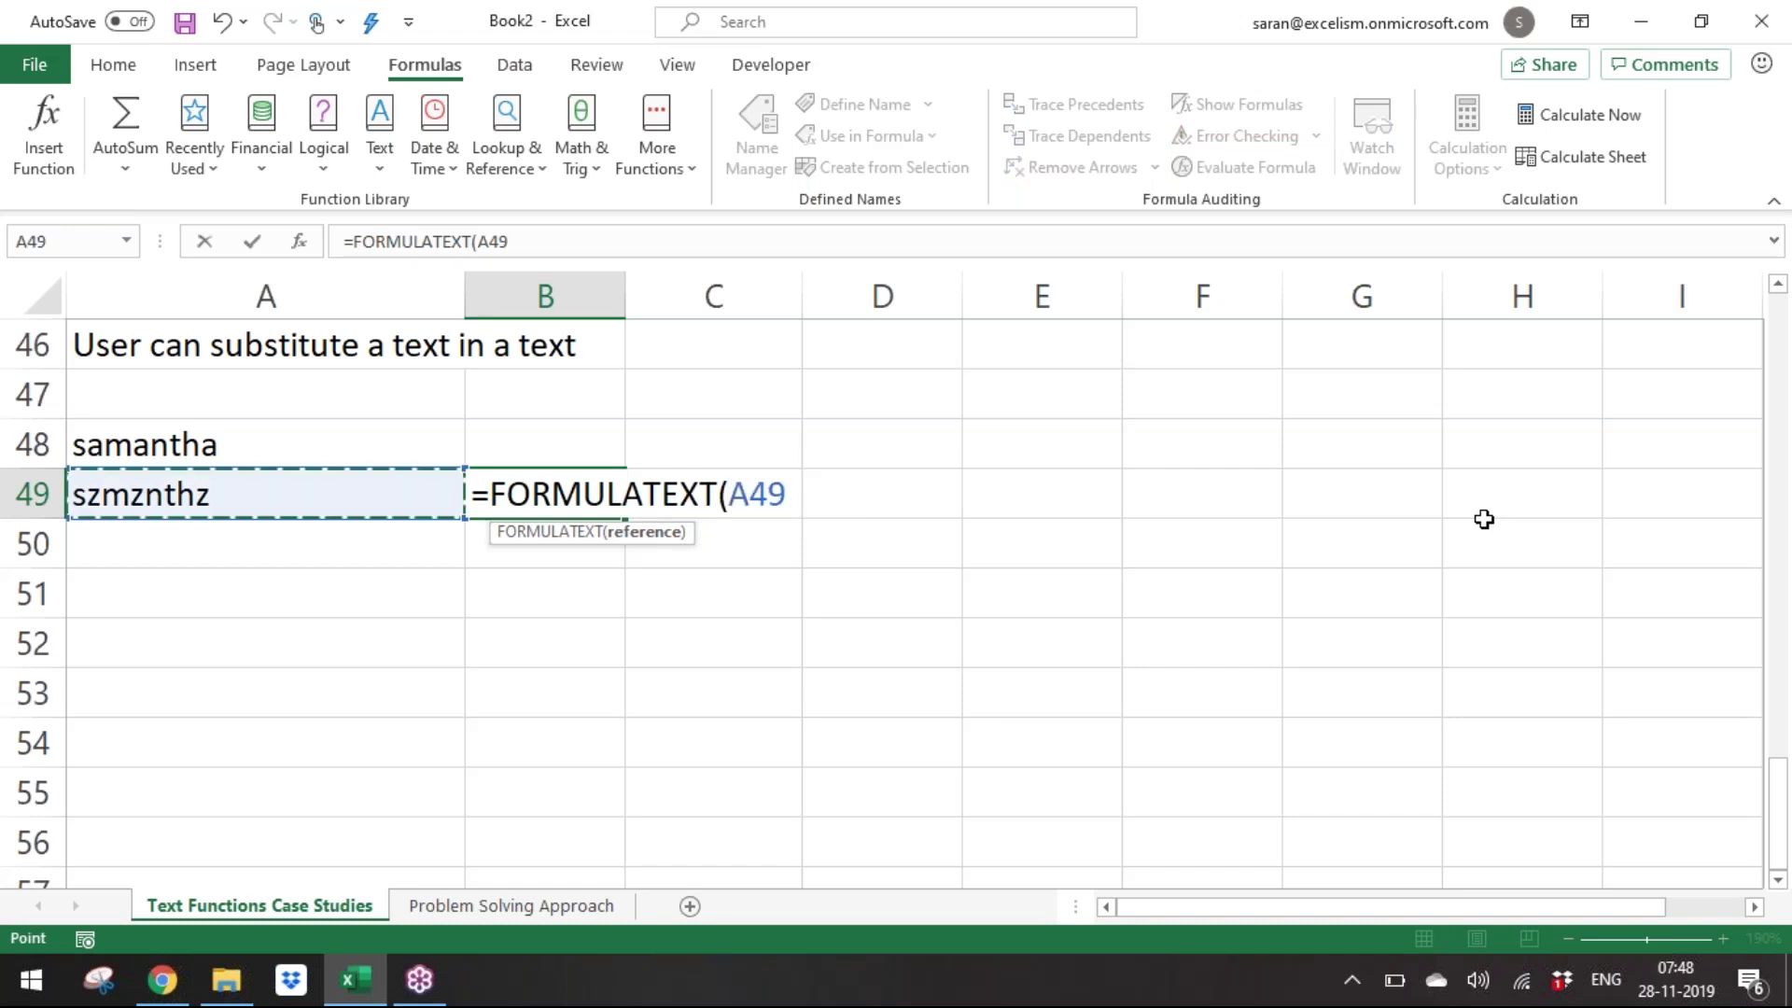
{"action": "key", "text": "Return"}
Enter =SUBSTITUTE(A48,"a","z",1) in A50 to replace only the first a.
{"action": "type", "text": "=sub"}
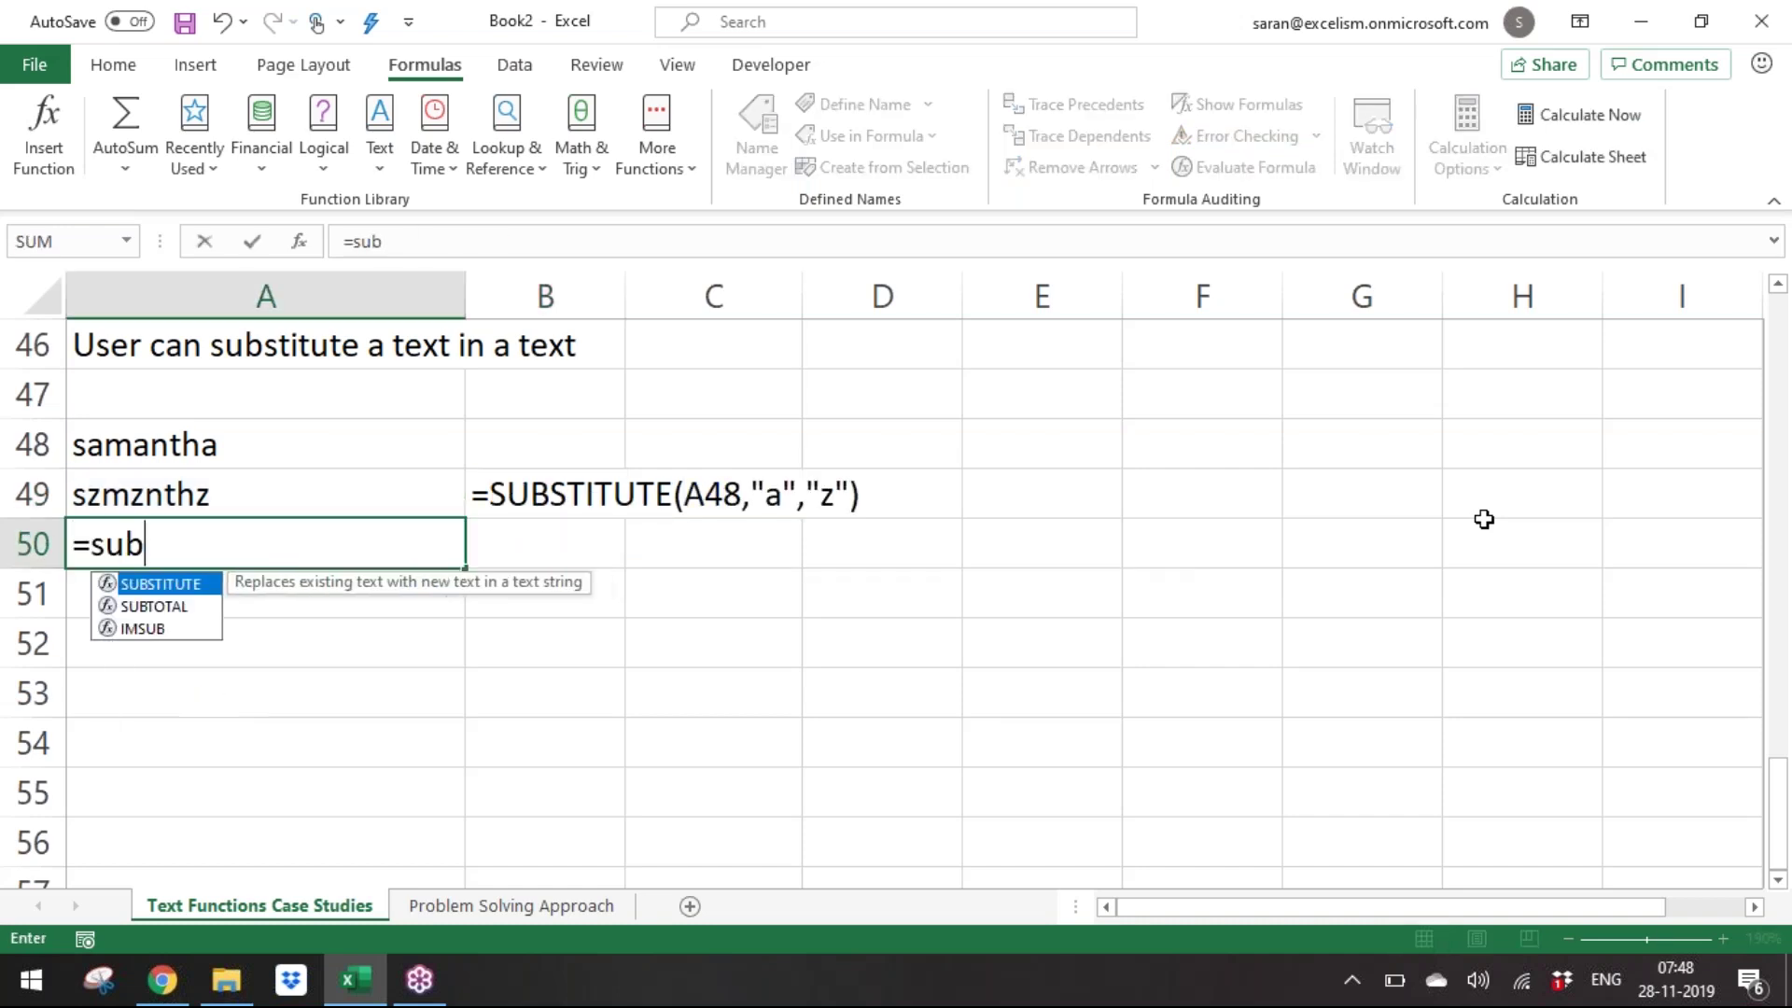
{"action": "key", "text": "Tab"}
{"action": "key", "text": "Up"}
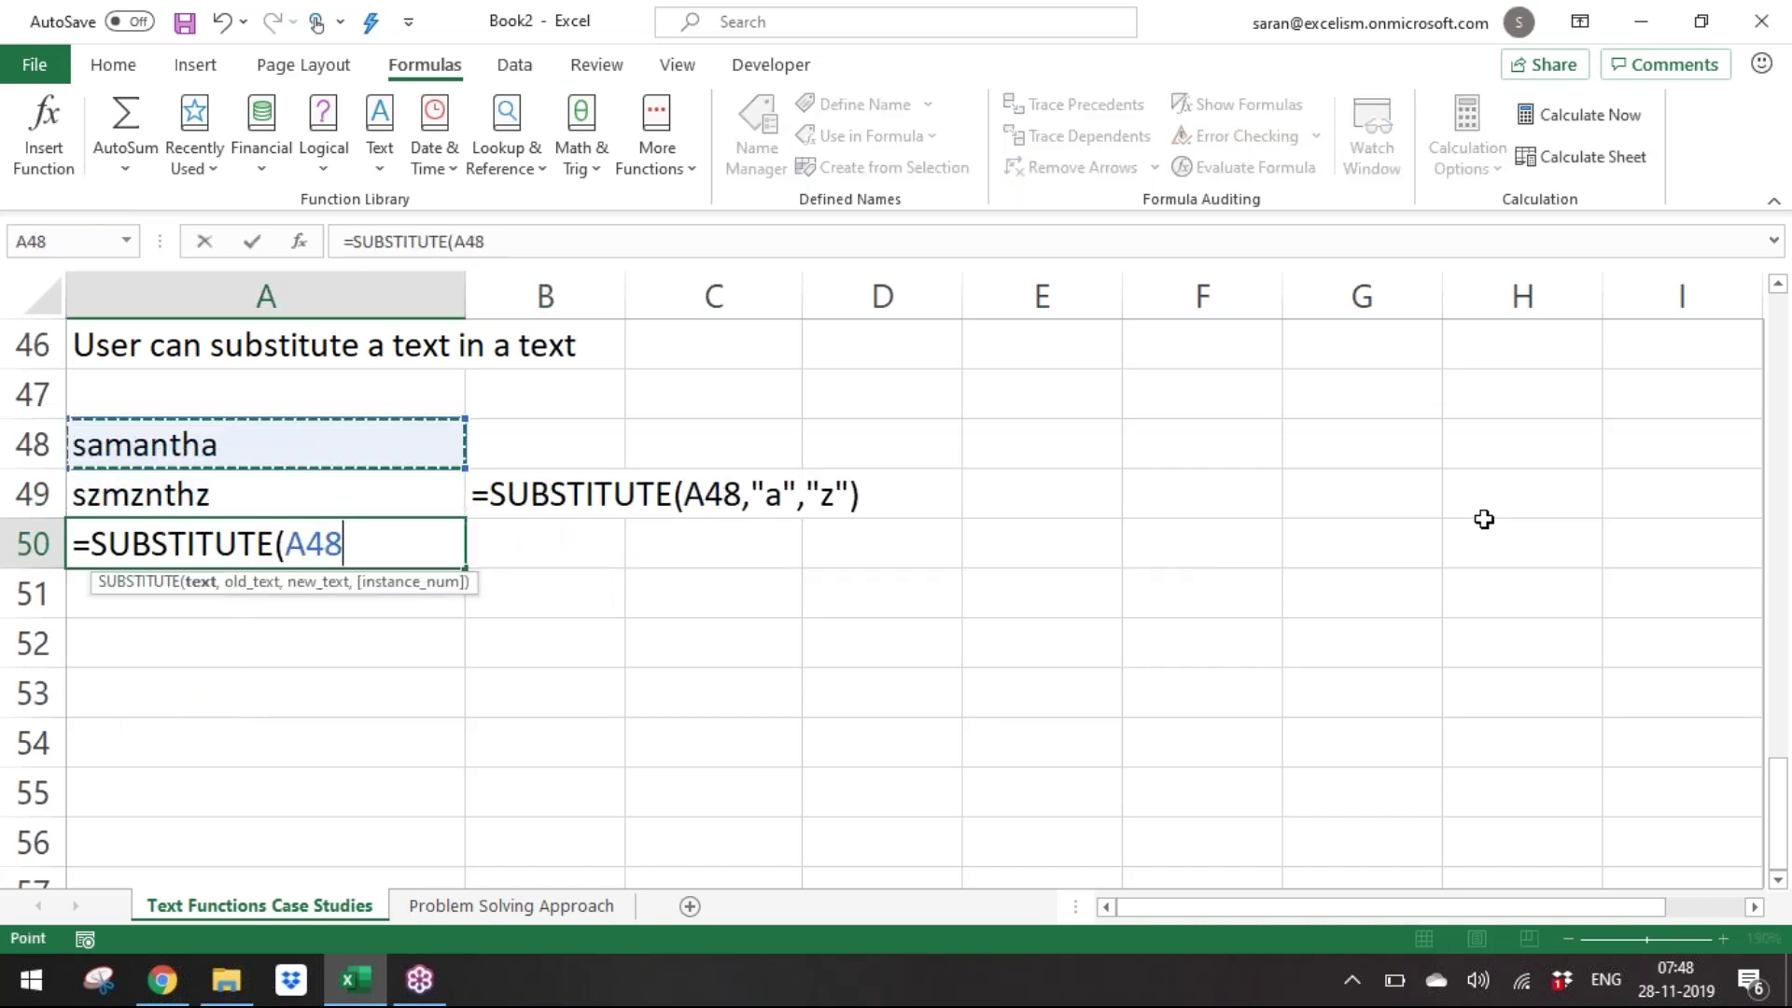
{"action": "type", "text": ",\" a\","}
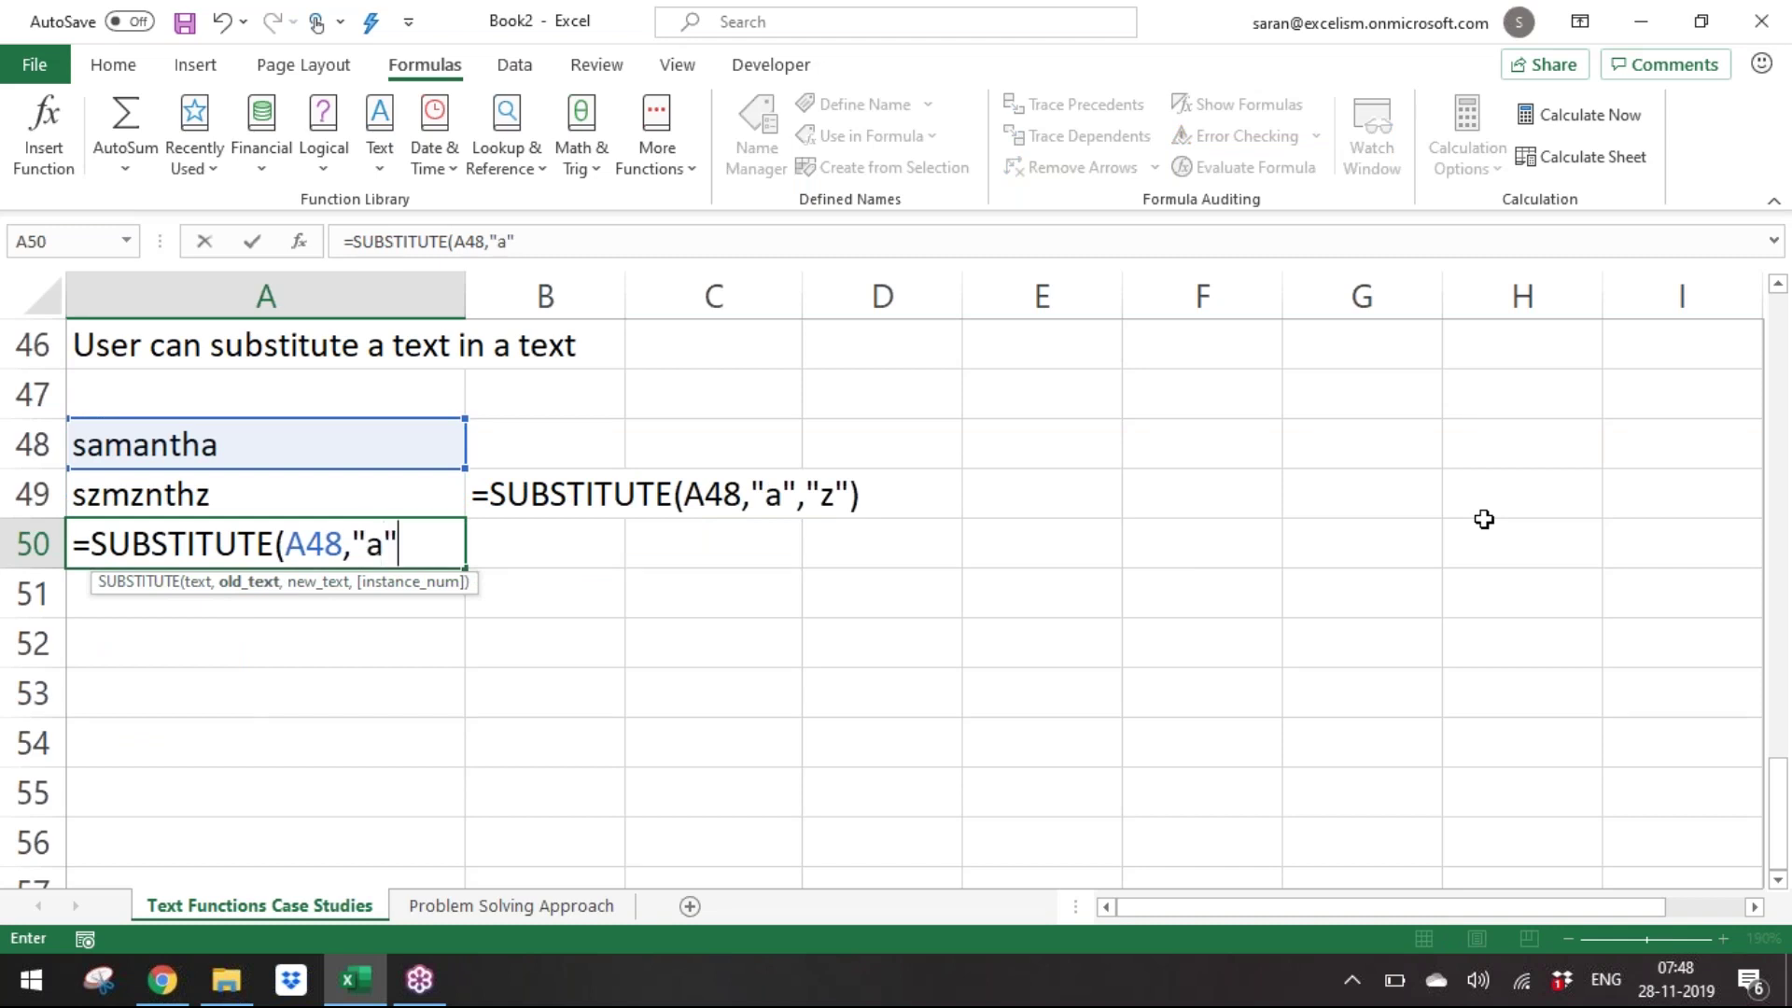
{"action": "type", "text": "\"z\","}
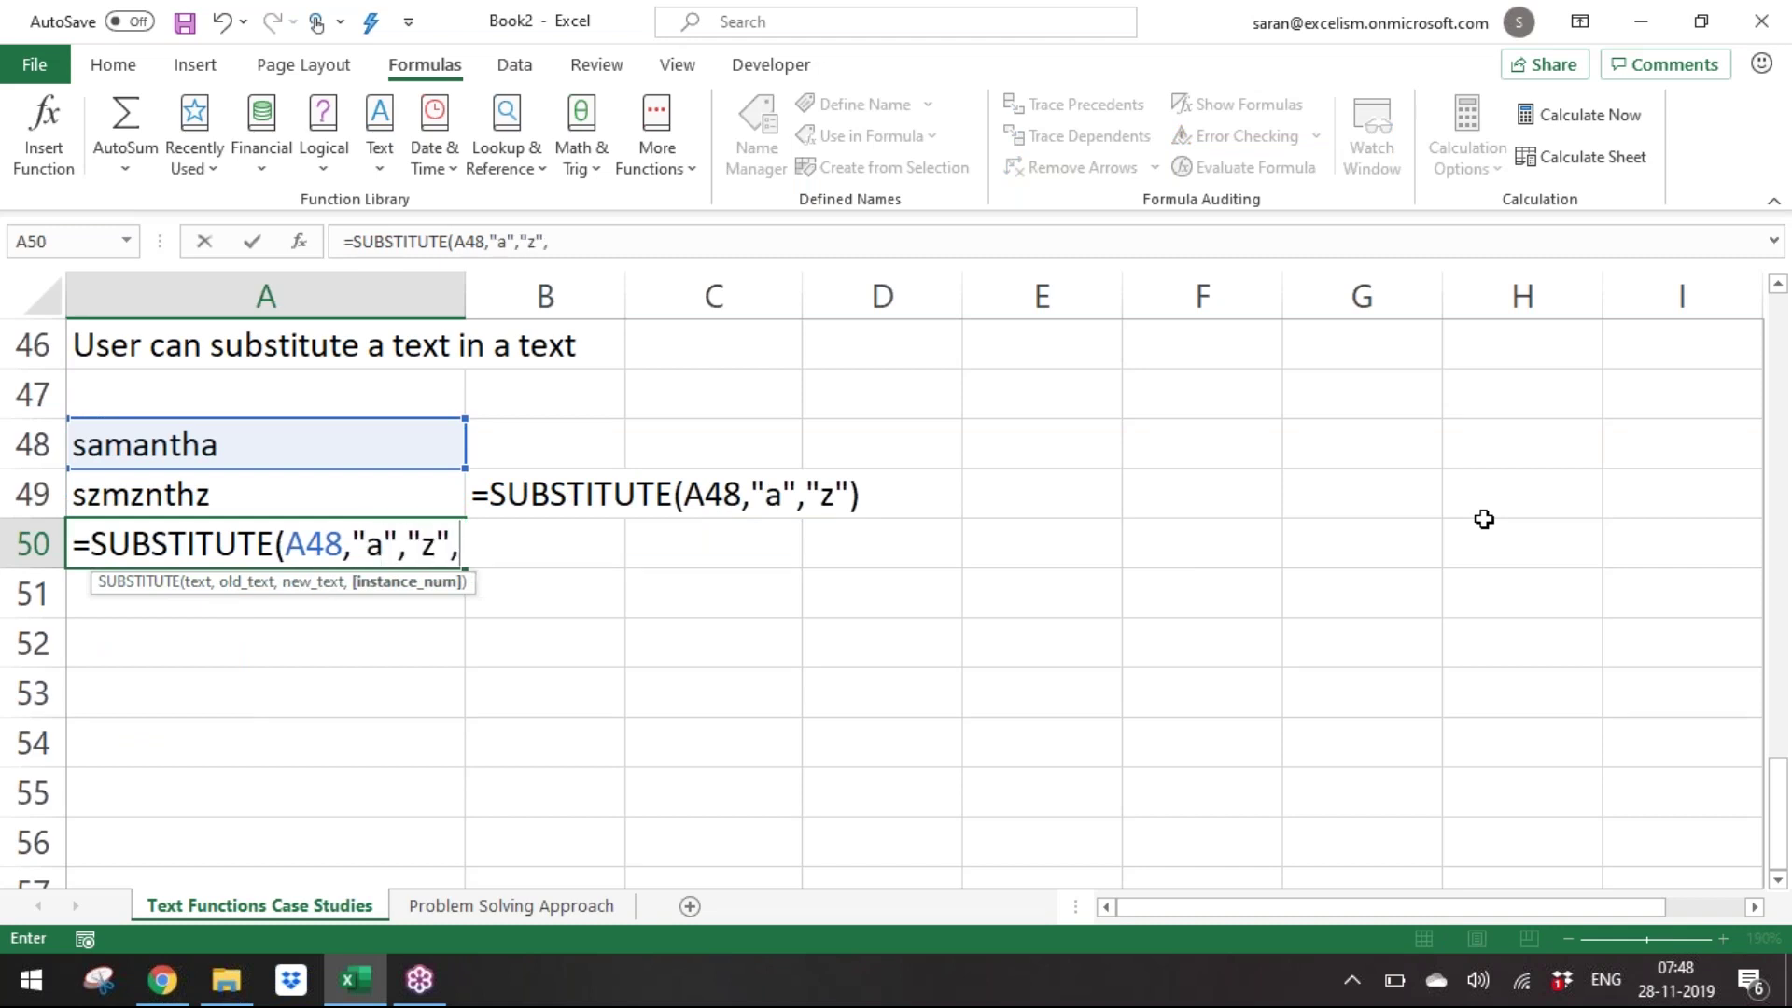
{"action": "type", "text": "1)"}
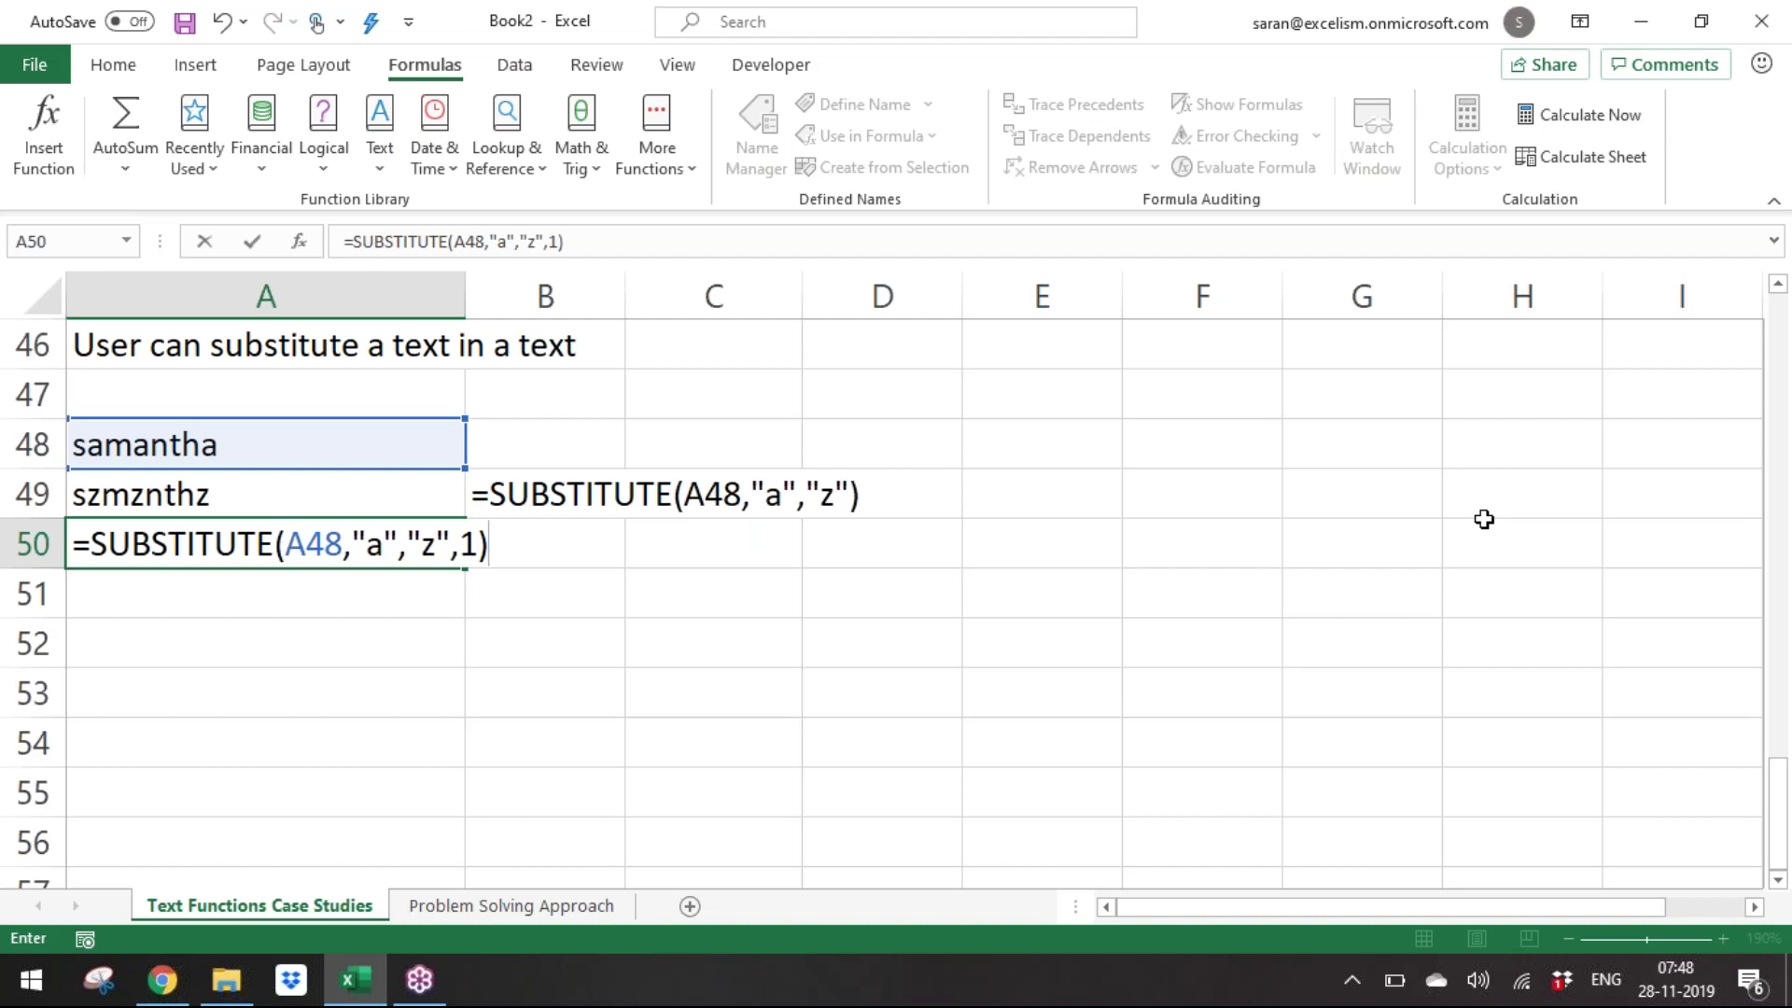
{"action": "key", "text": "ctrl+Return"}
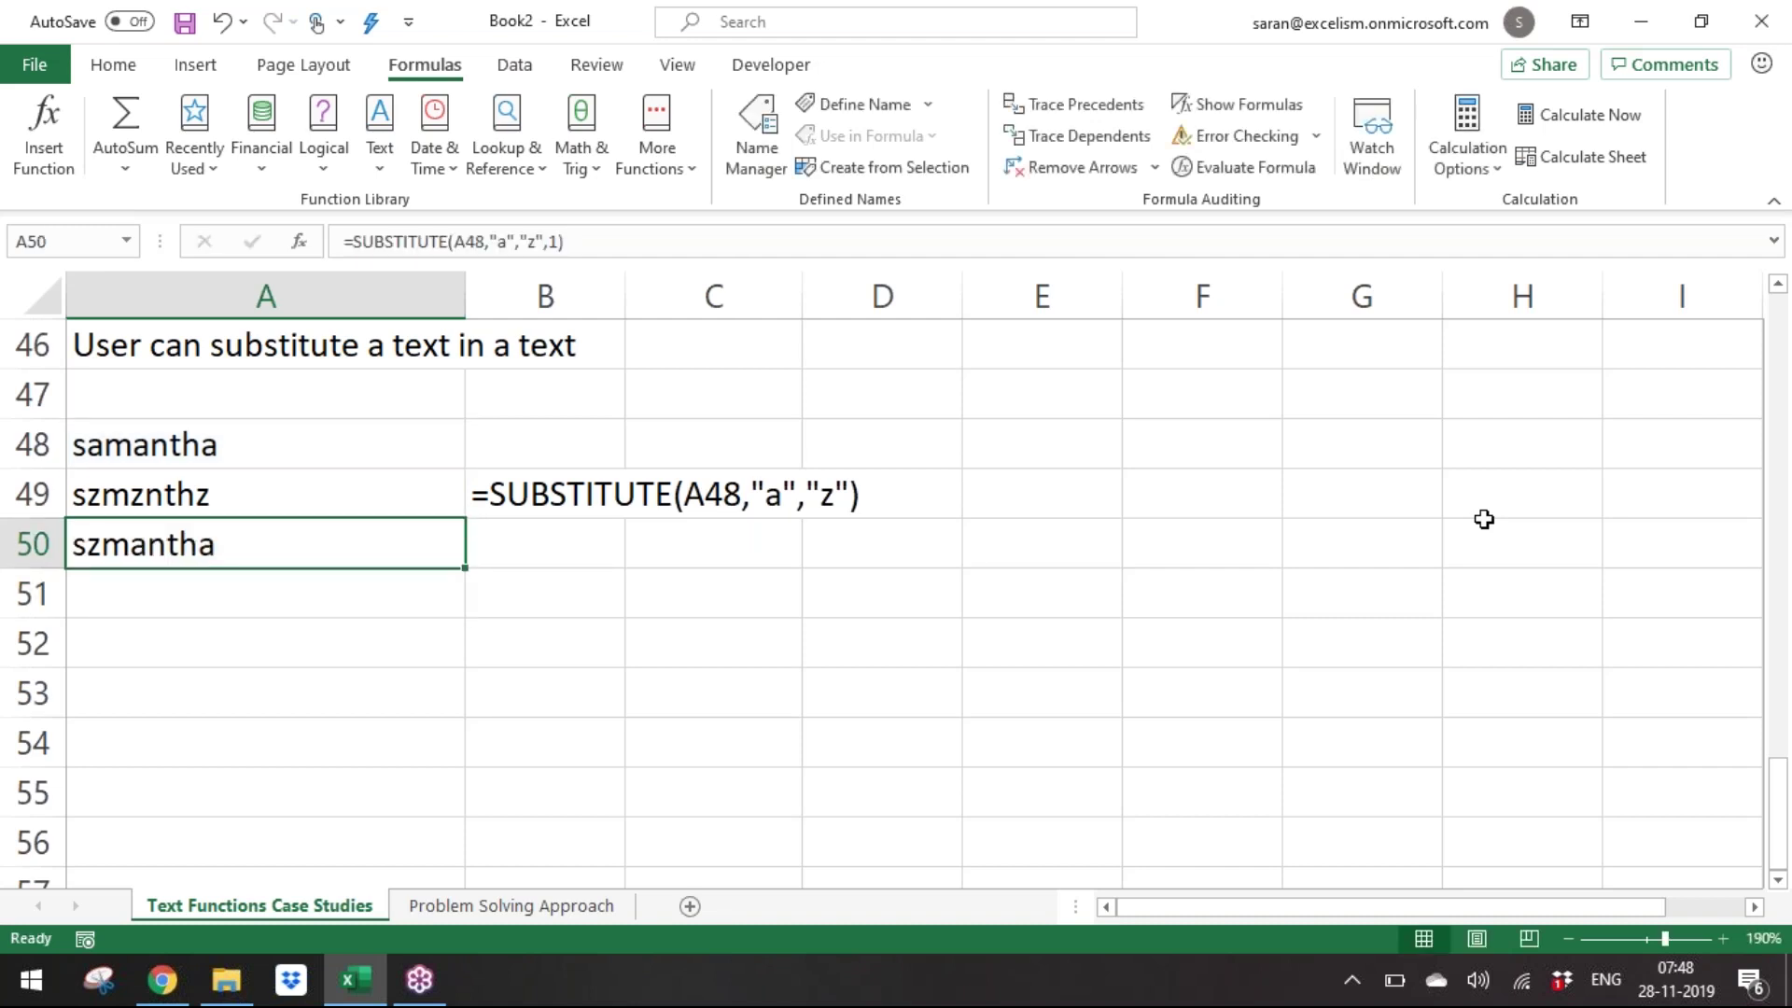
Copy the FORMULATEXT formula from B49 into B50.
{"action": "key", "text": "Up"}
{"action": "key", "text": "Right"}
{"action": "key", "text": "ctrl+c"}
{"action": "key", "text": "Down"}
{"action": "key", "text": "Return"}
{"action": "key", "text": "Left"}
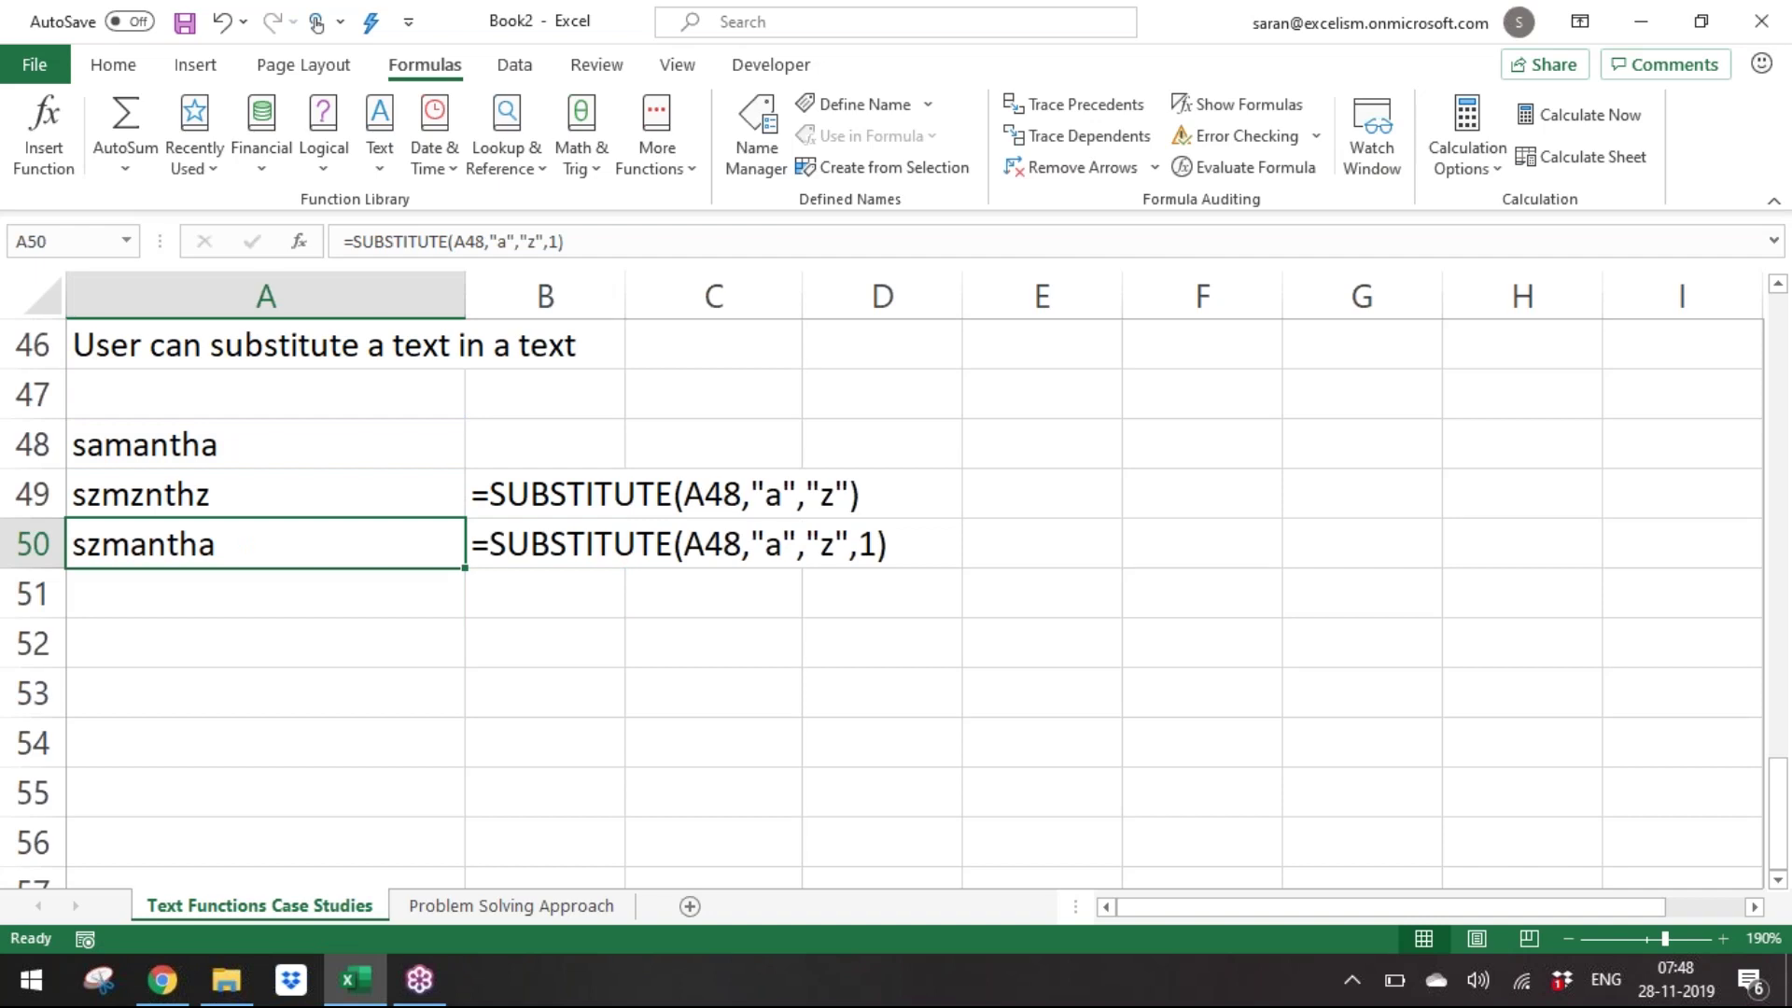
{"action": "key", "text": "Down"}
Enter =SUBSTITUTE(A48,"a","z",2) in A51 to replace only the second a.
{"action": "type", "text": "=sub"}
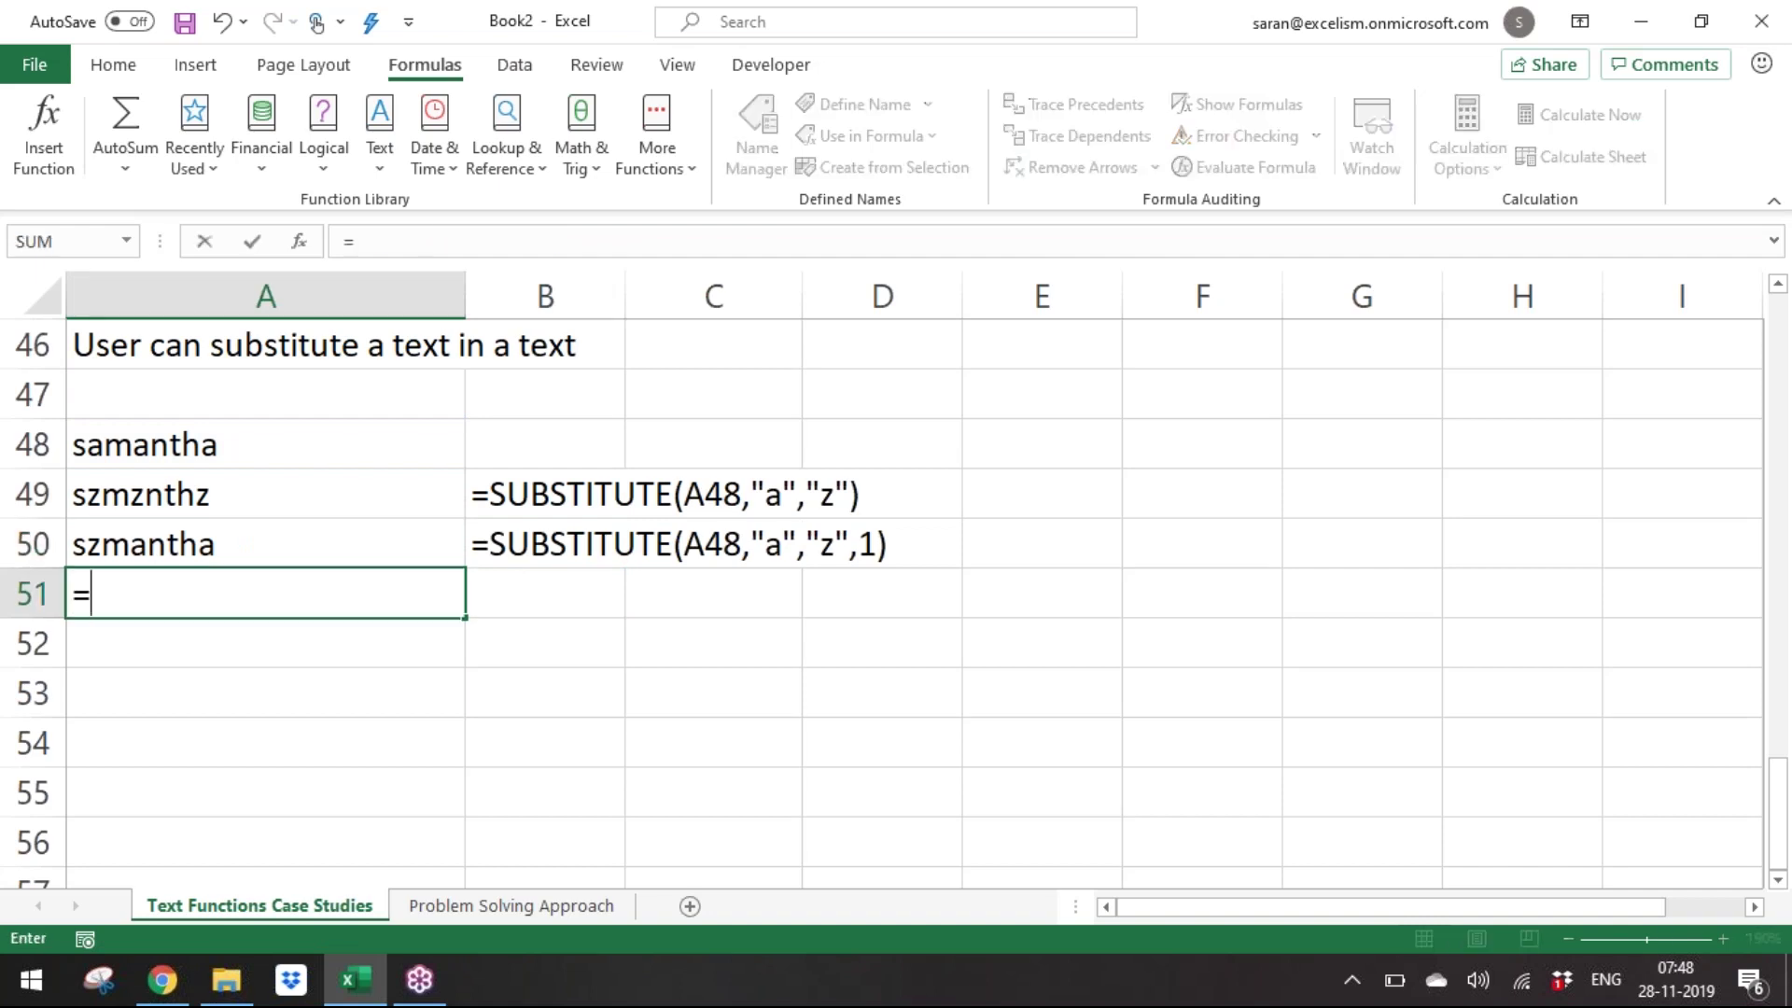
{"action": "key", "text": "Tab"}
{"action": "key", "text": "Up"}
{"action": "key", "text": "Up"}
{"action": "key", "text": "Up"}
{"action": "key", "text": "Up"}
{"action": "key", "text": "Down"}
{"action": "type", "text": ",,\""}
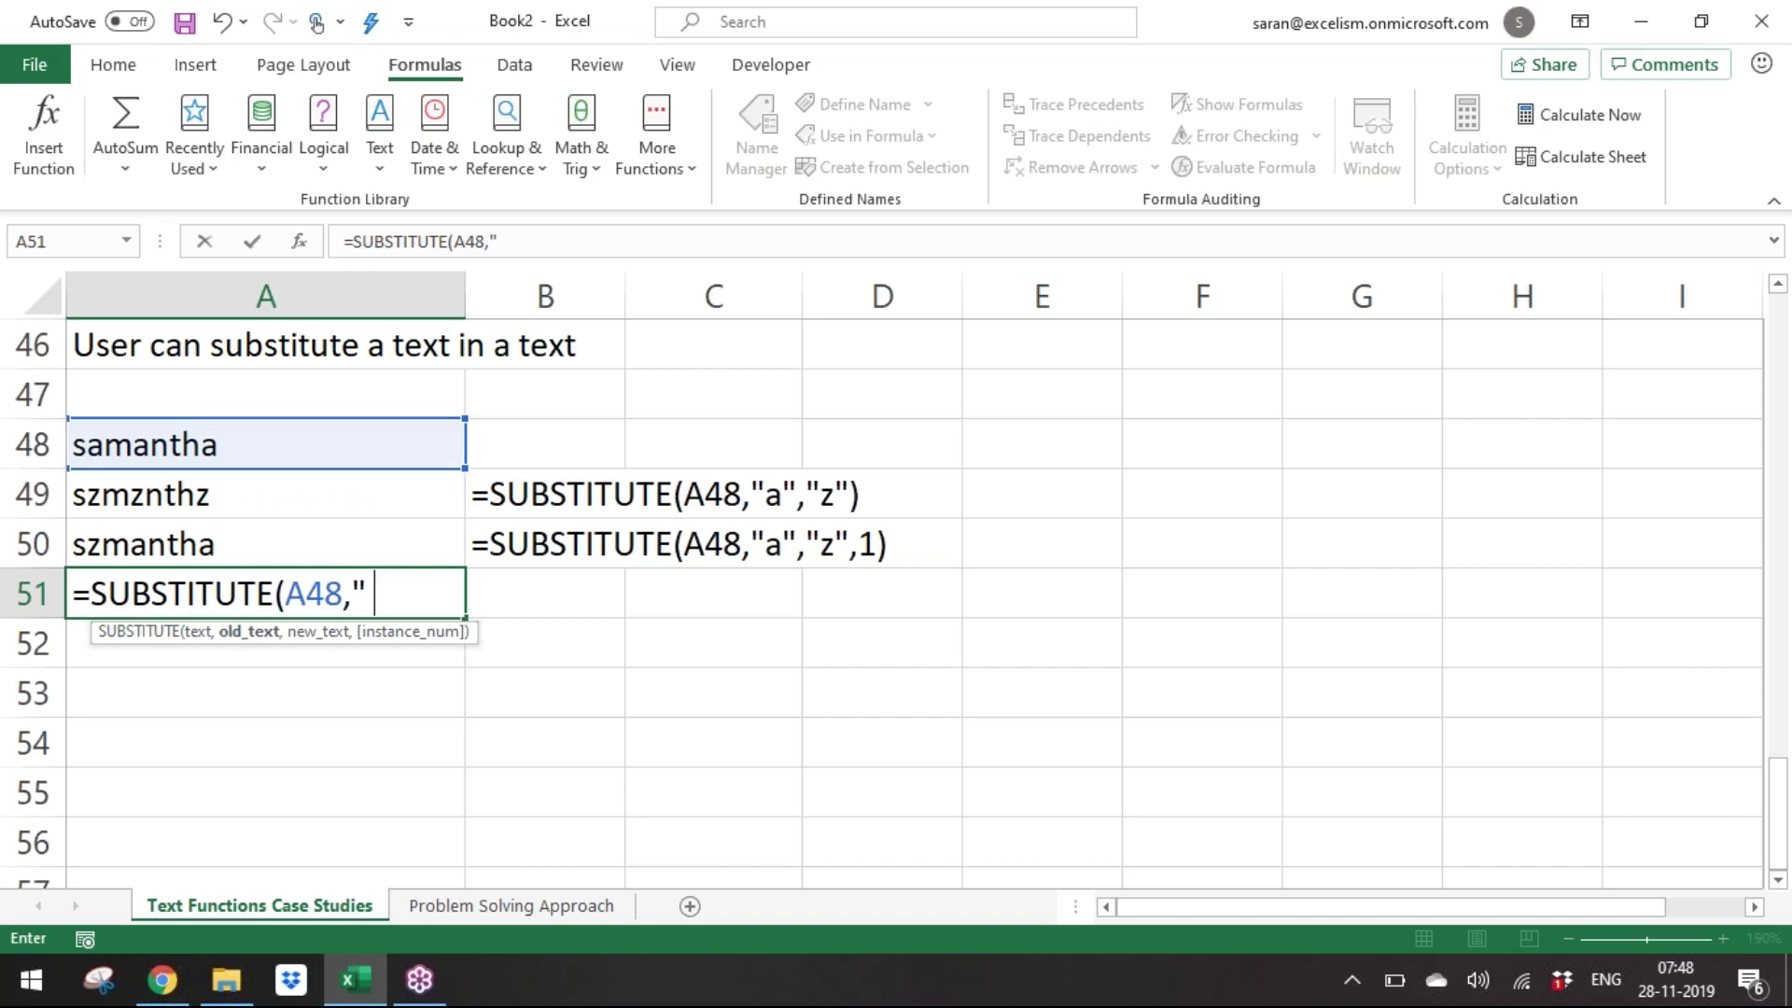
{"action": "type", "text": "a\",\""}
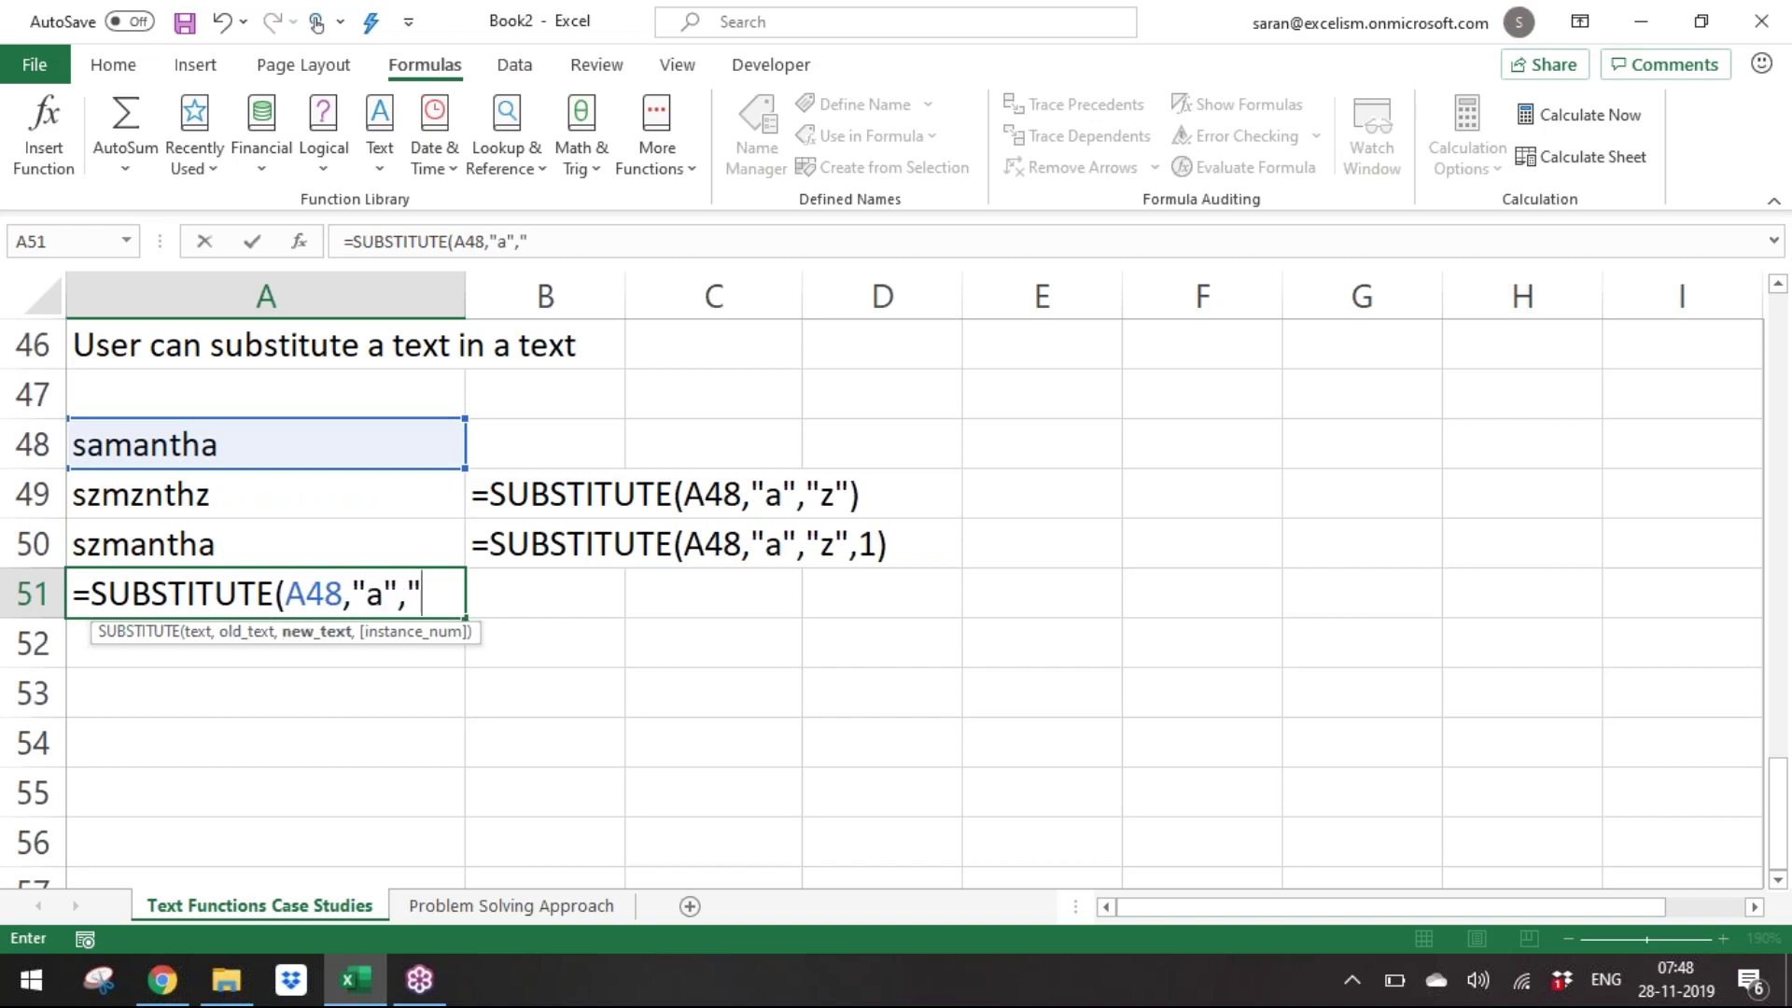
{"action": "type", "text": "z\",2P"}
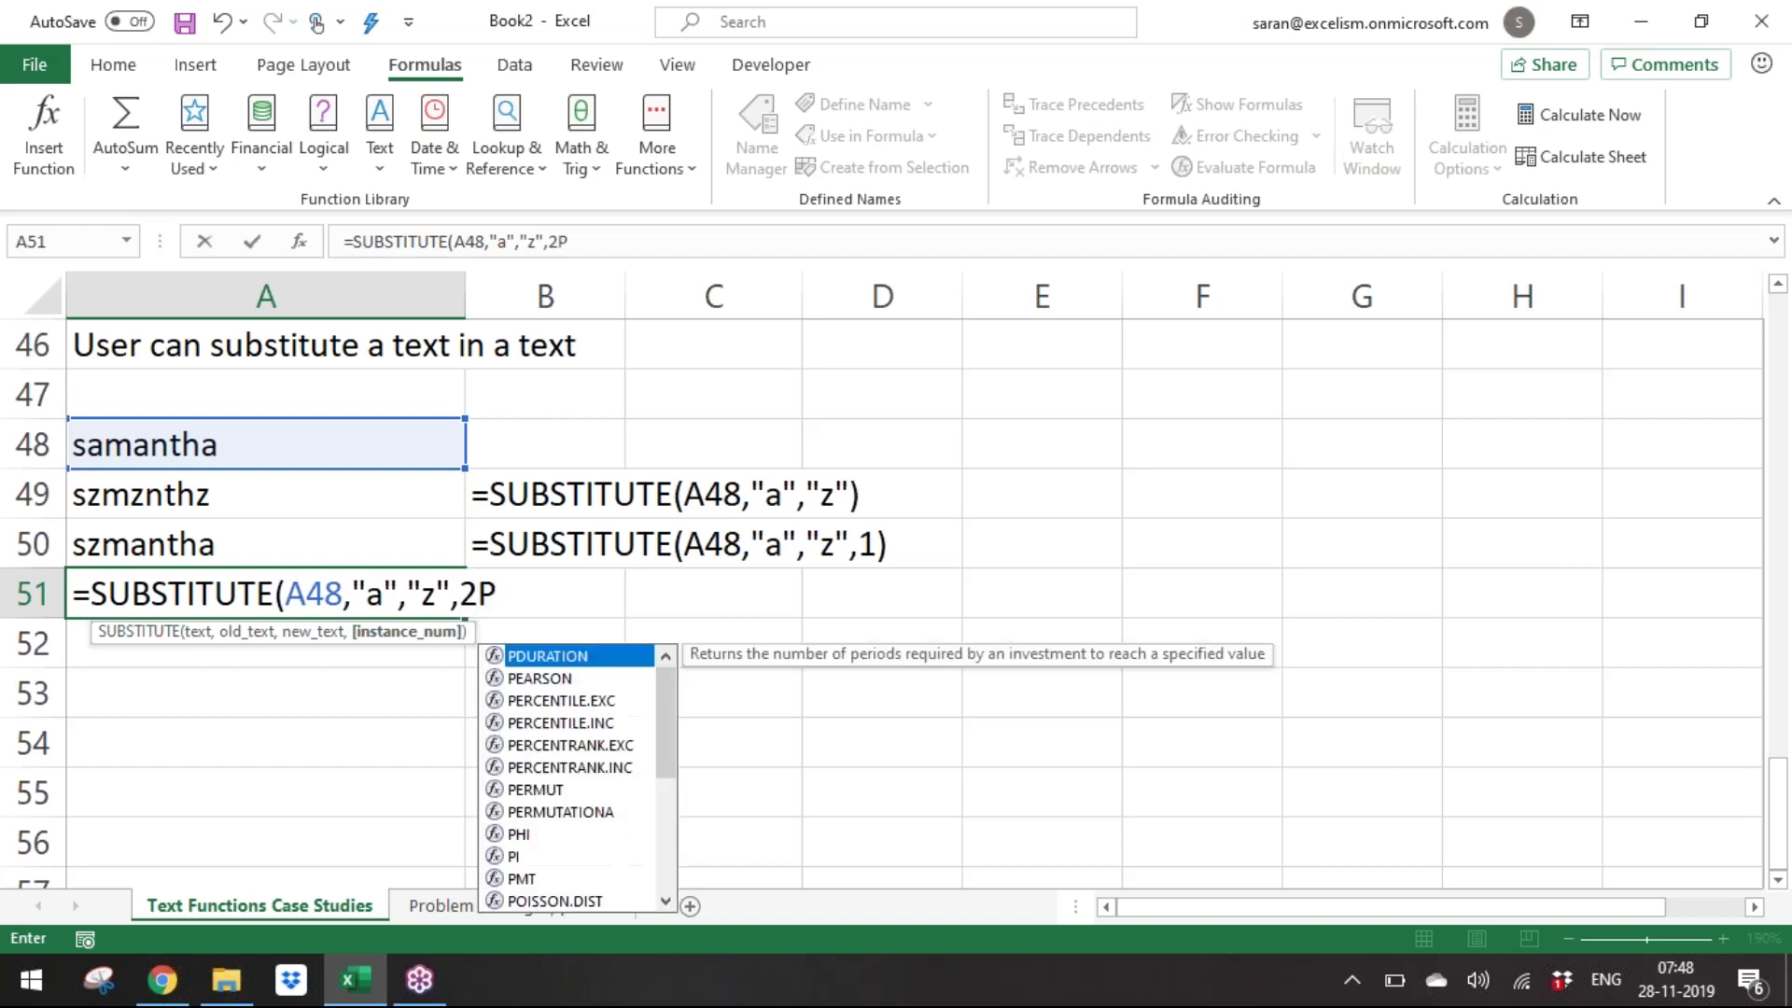
{"action": "key", "text": "BackSpace"}
{"action": "type", "text": ")"}
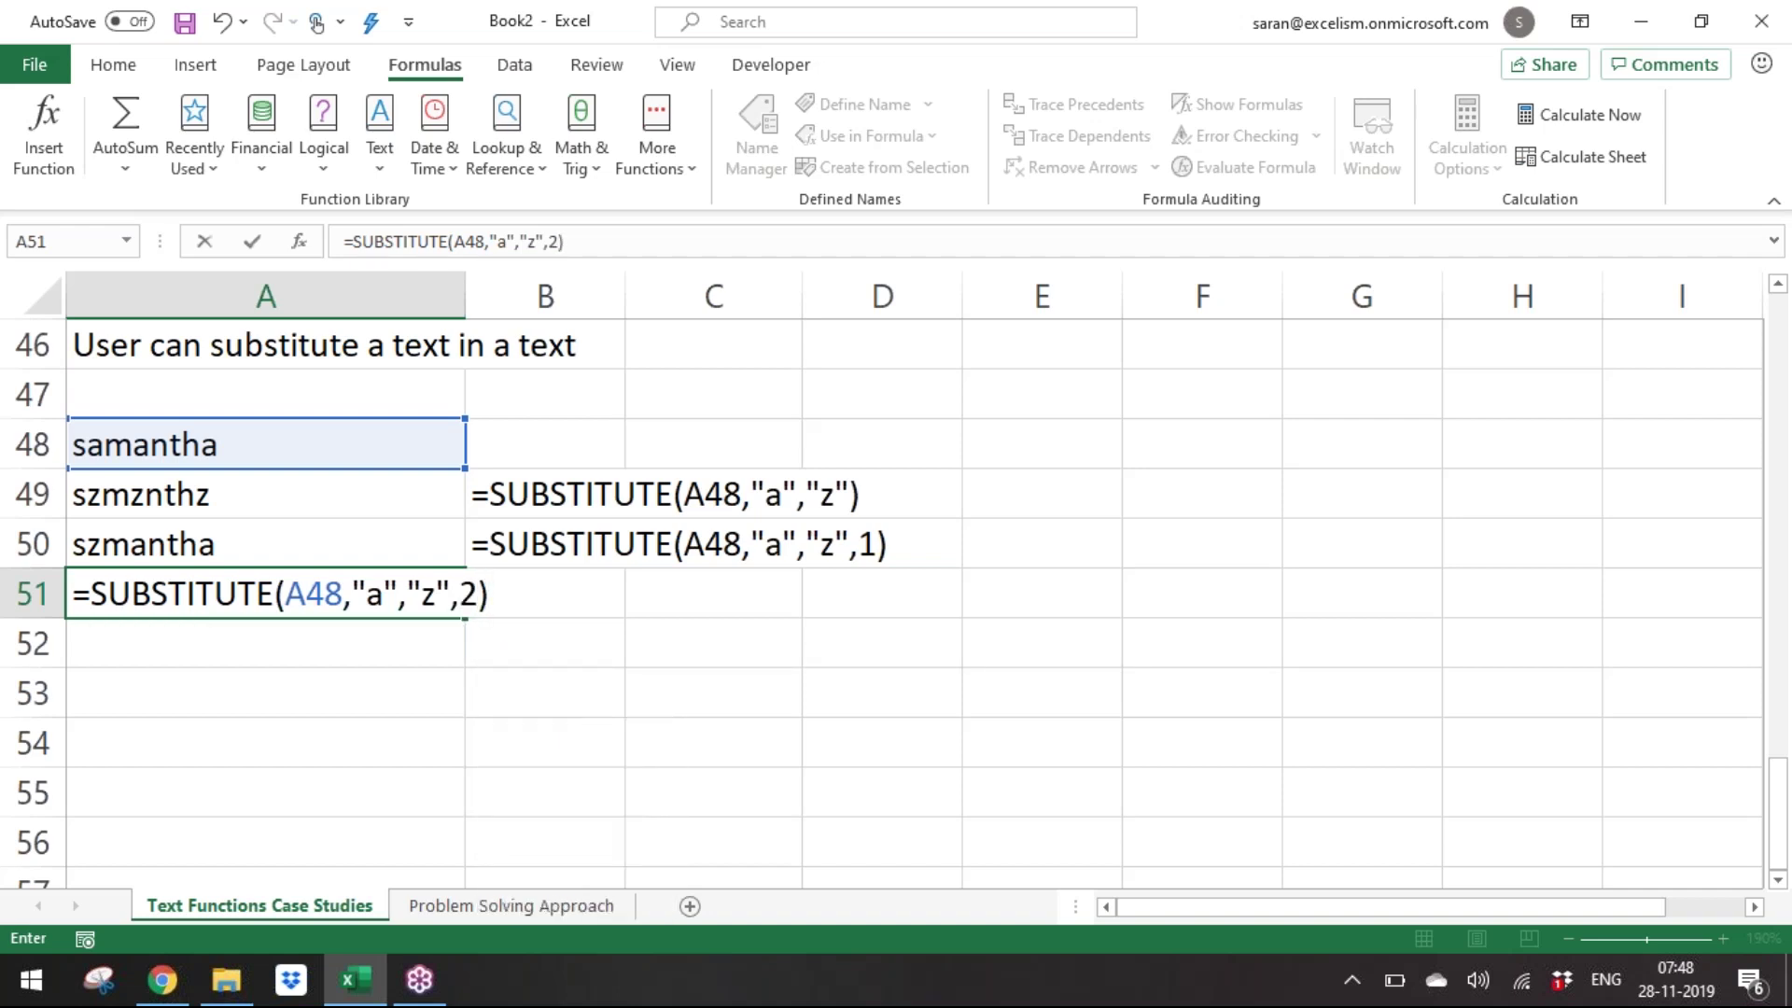
{"action": "key", "text": "Return"}
Copy the FORMULATEXT formula from B50 into B51.
{"action": "key", "text": "Up"}
{"action": "key", "text": "Up"}
{"action": "key", "text": "Right"}
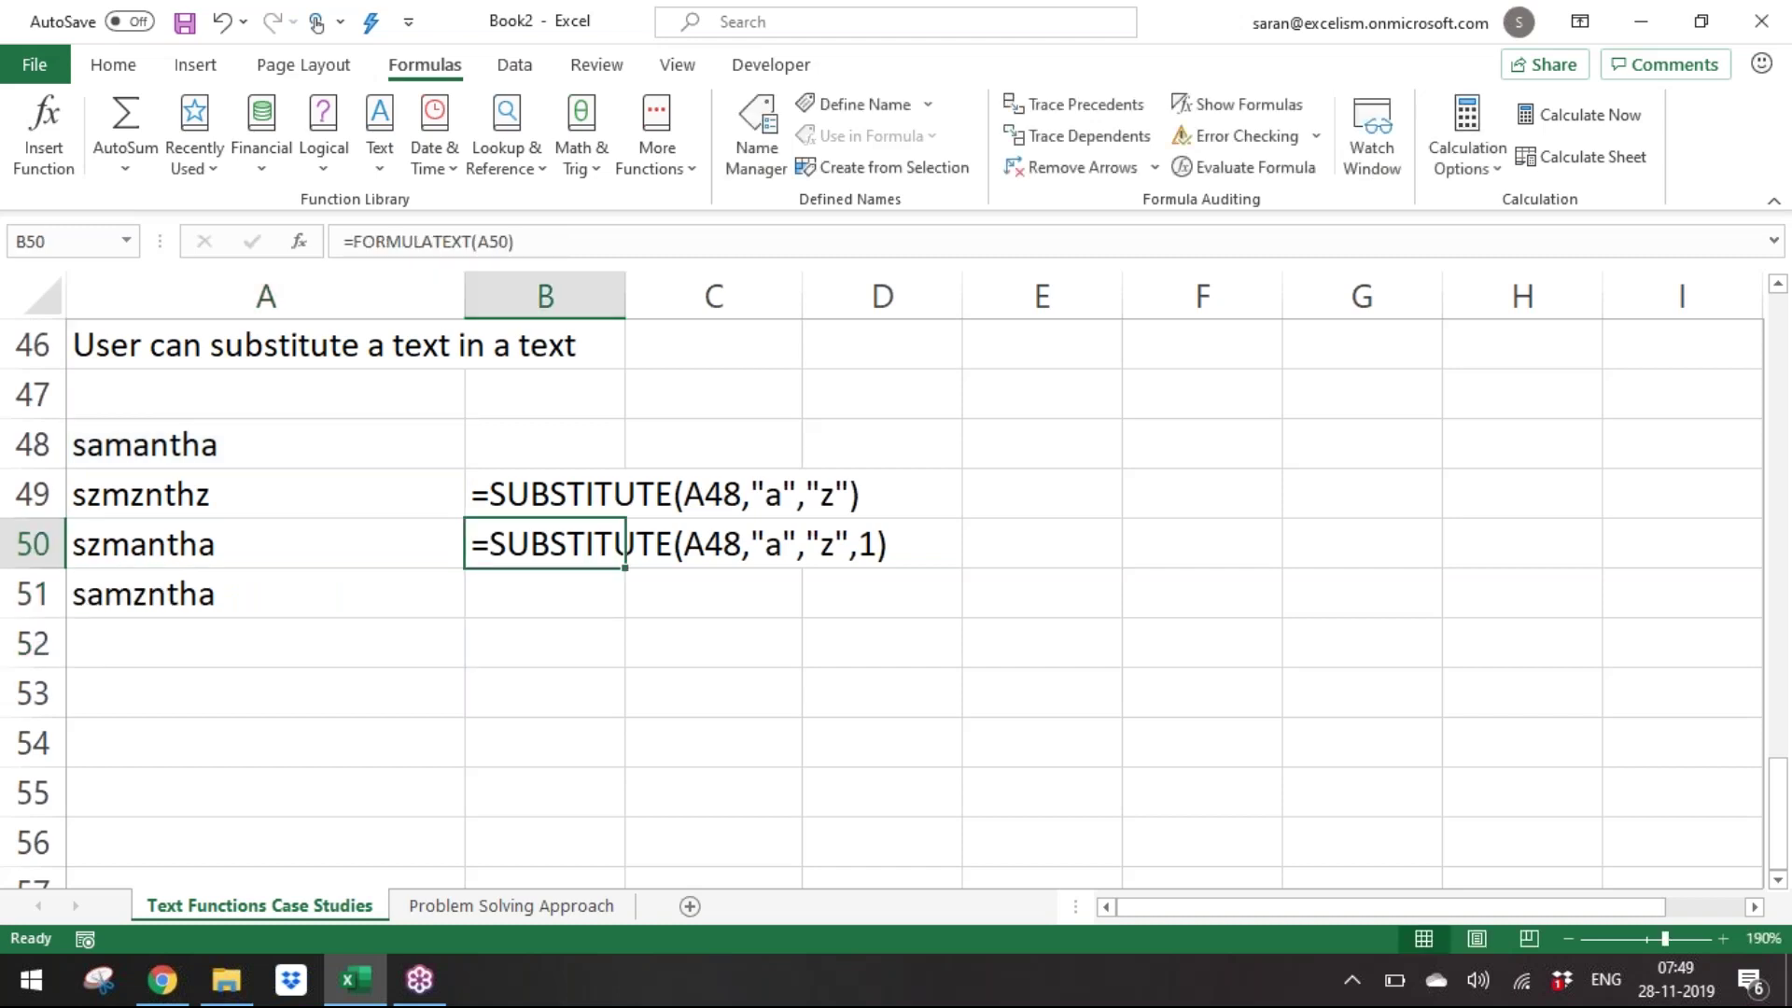
{"action": "key", "text": "ctrl+c"}
{"action": "key", "text": "Down"}
{"action": "key", "text": "Return"}
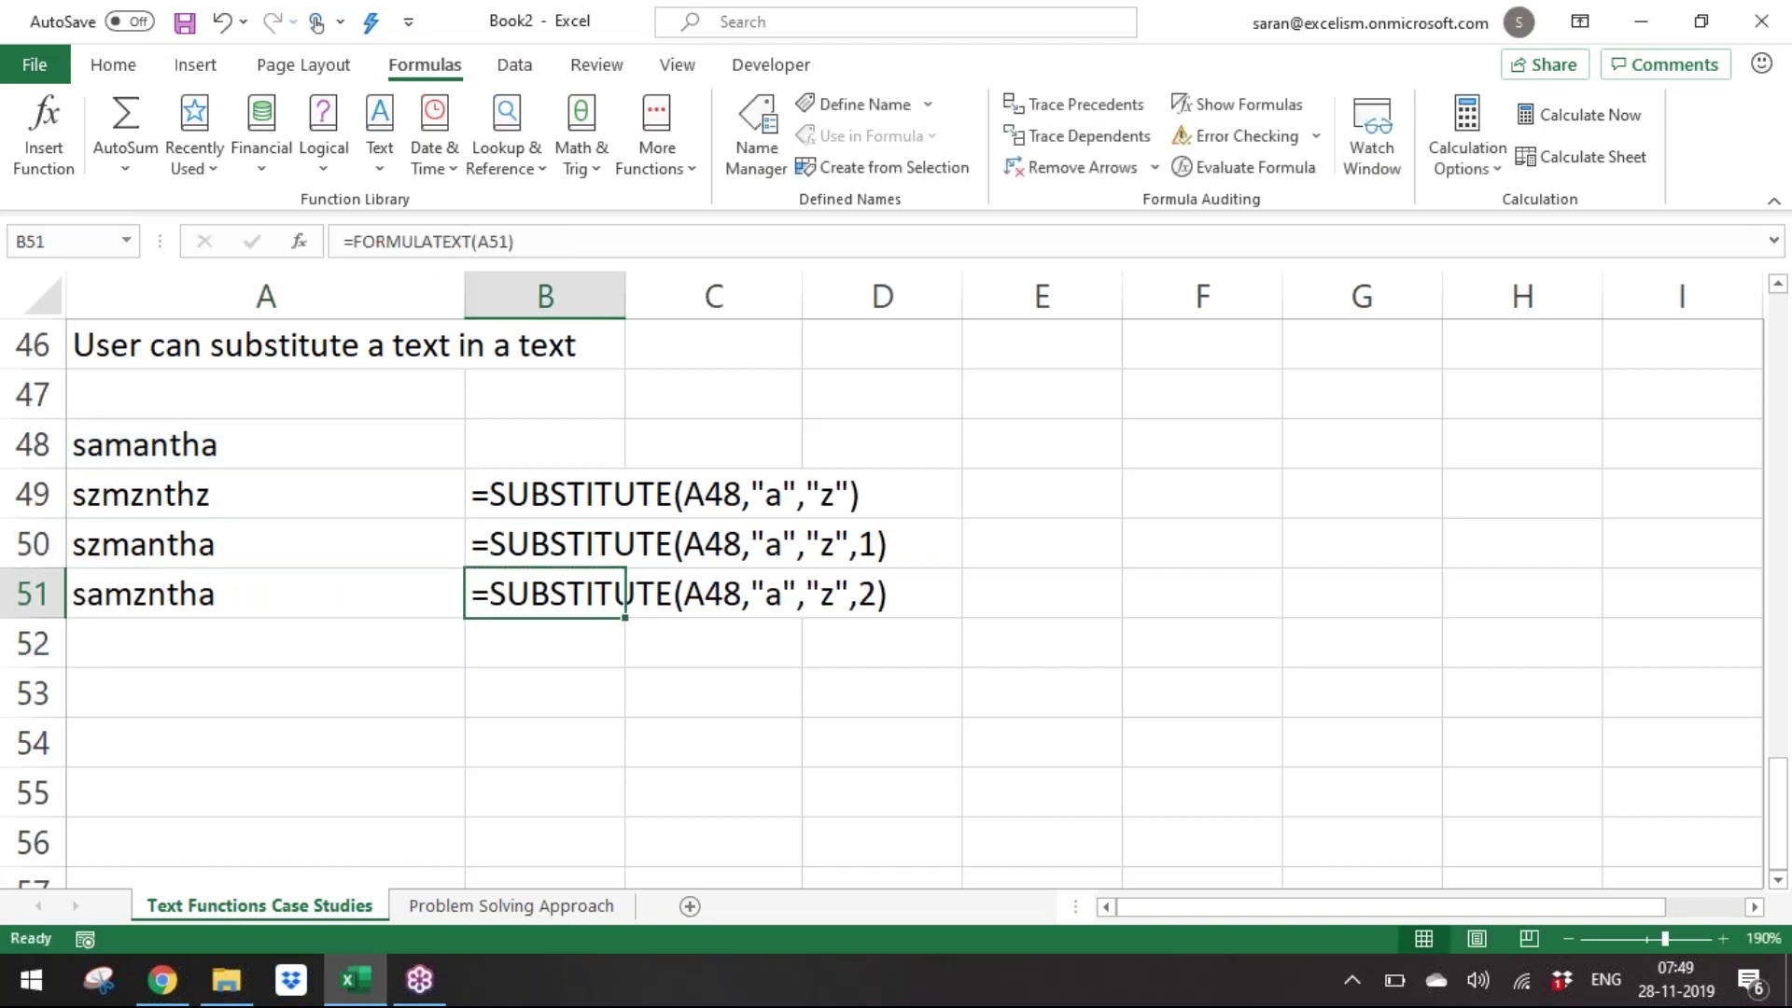
{"action": "key", "text": "Left"}
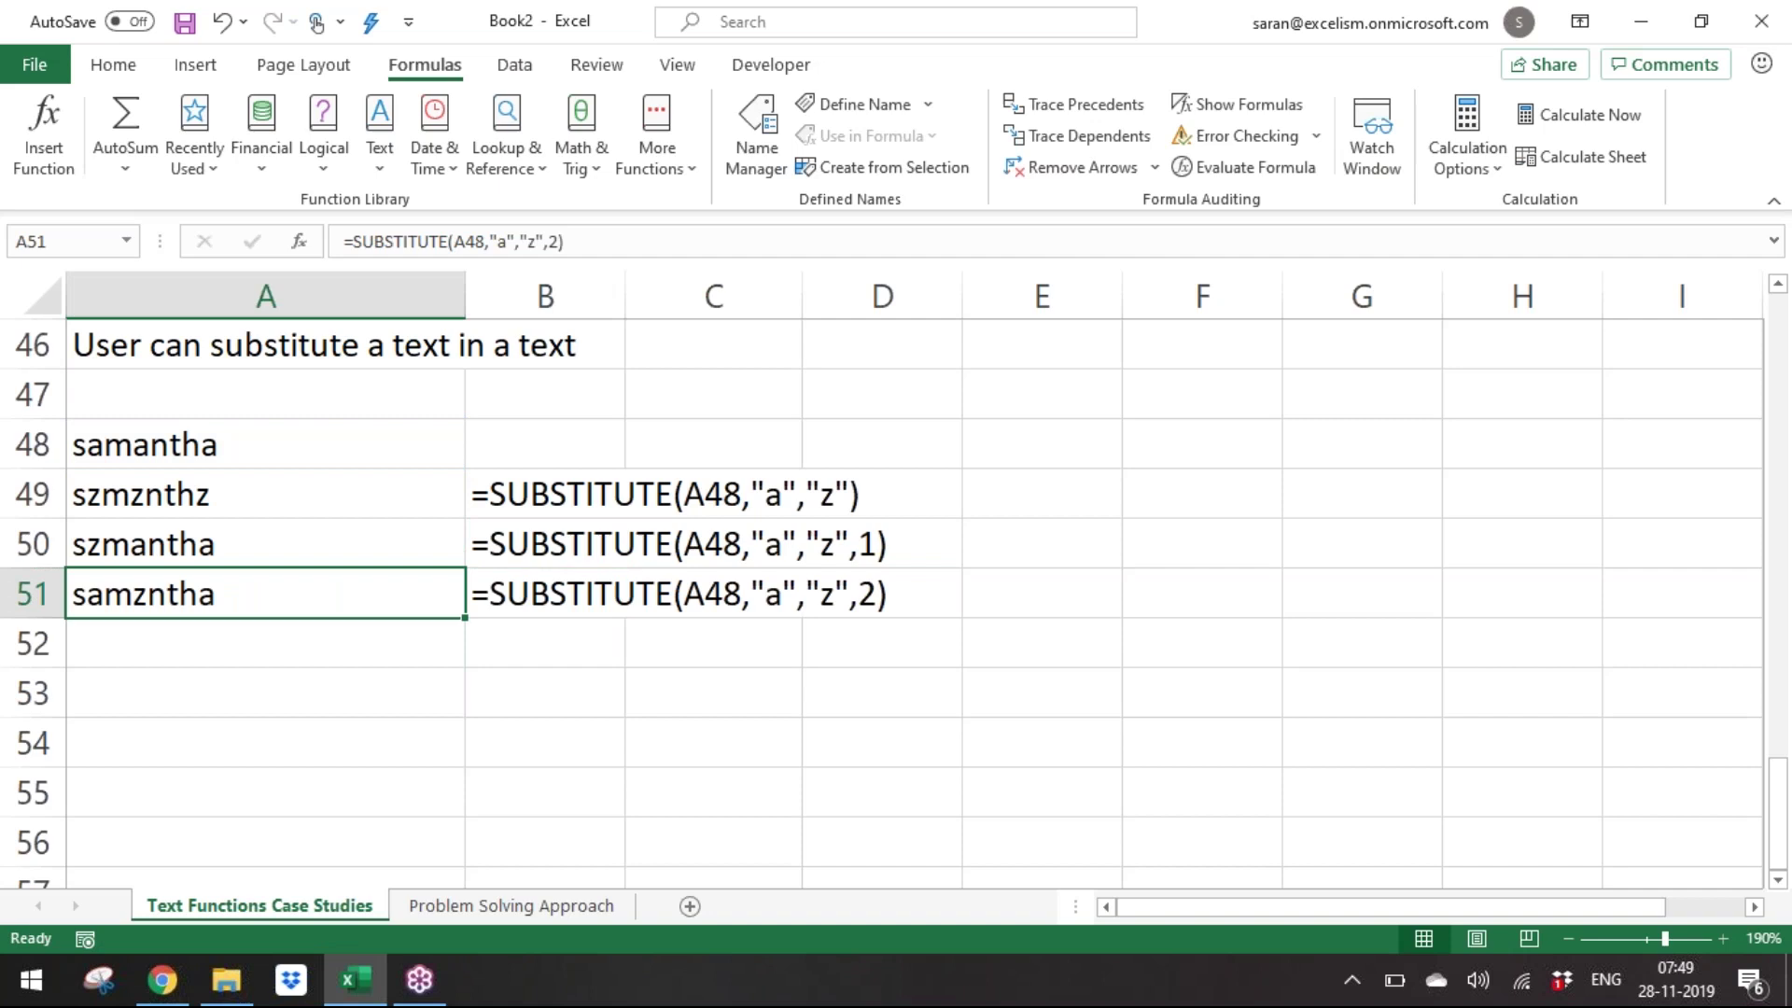
{"action": "key", "text": "Up"}
{"action": "key", "text": "Up"}
{"action": "key", "text": "Up"}
{"action": "key", "text": "Up"}
{"action": "key", "text": "Up"}
{"action": "key", "text": "Up"}
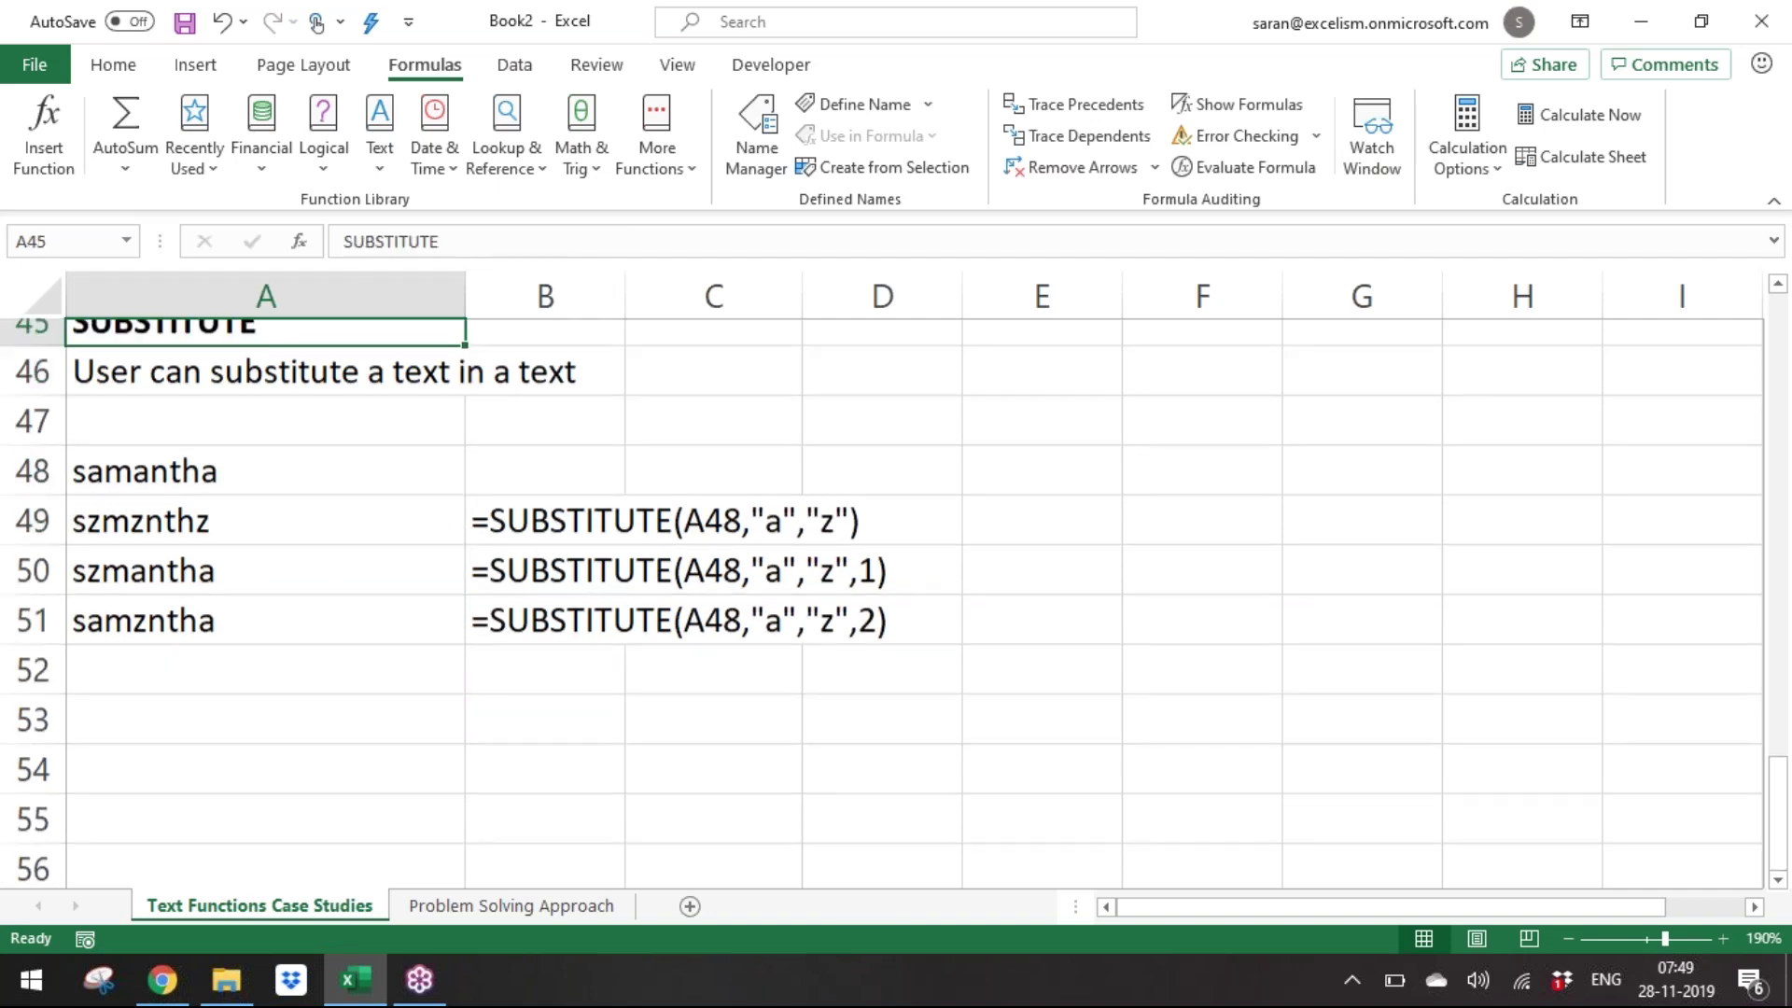
Insert a new row 47 reading 'The ONLY function in Text Function category supports the instance number'.
{"action": "key", "text": "Down"}
{"action": "key", "text": "Down"}
{"action": "key", "text": "shift+space"}
{"action": "key", "text": "ctrl+shift+plus"}
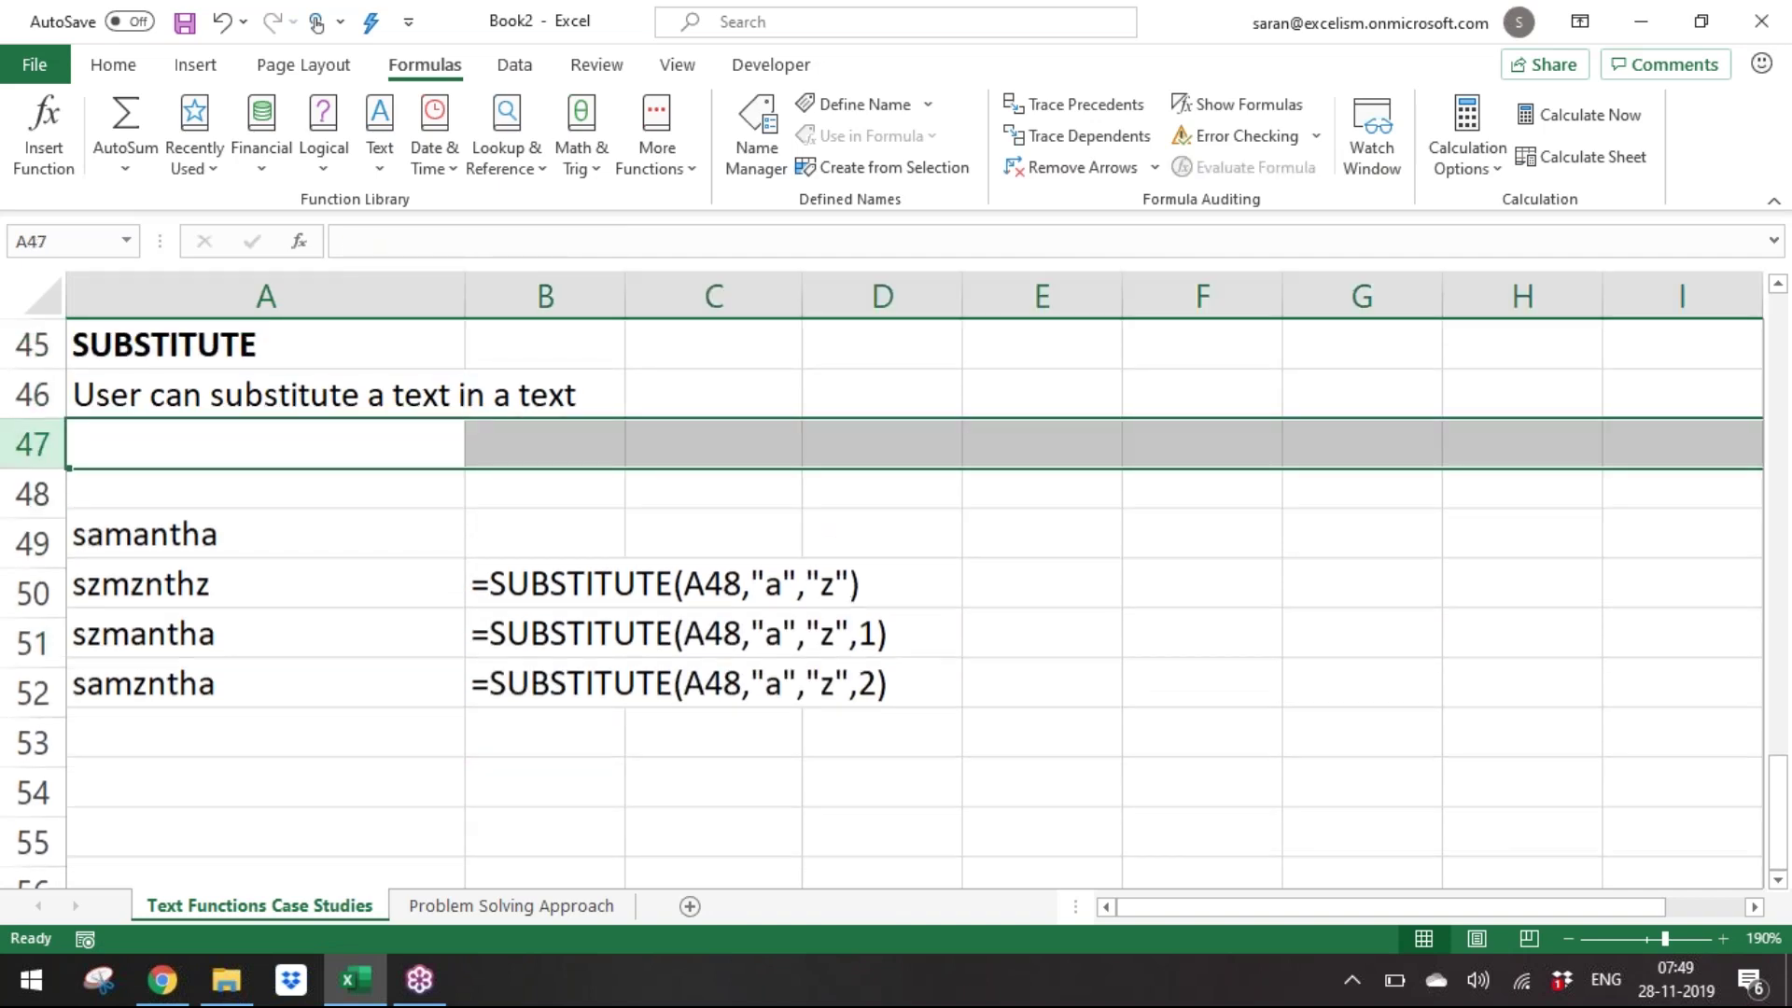
{"action": "key", "text": "Left"}
{"action": "type", "text": "The ONLY"}
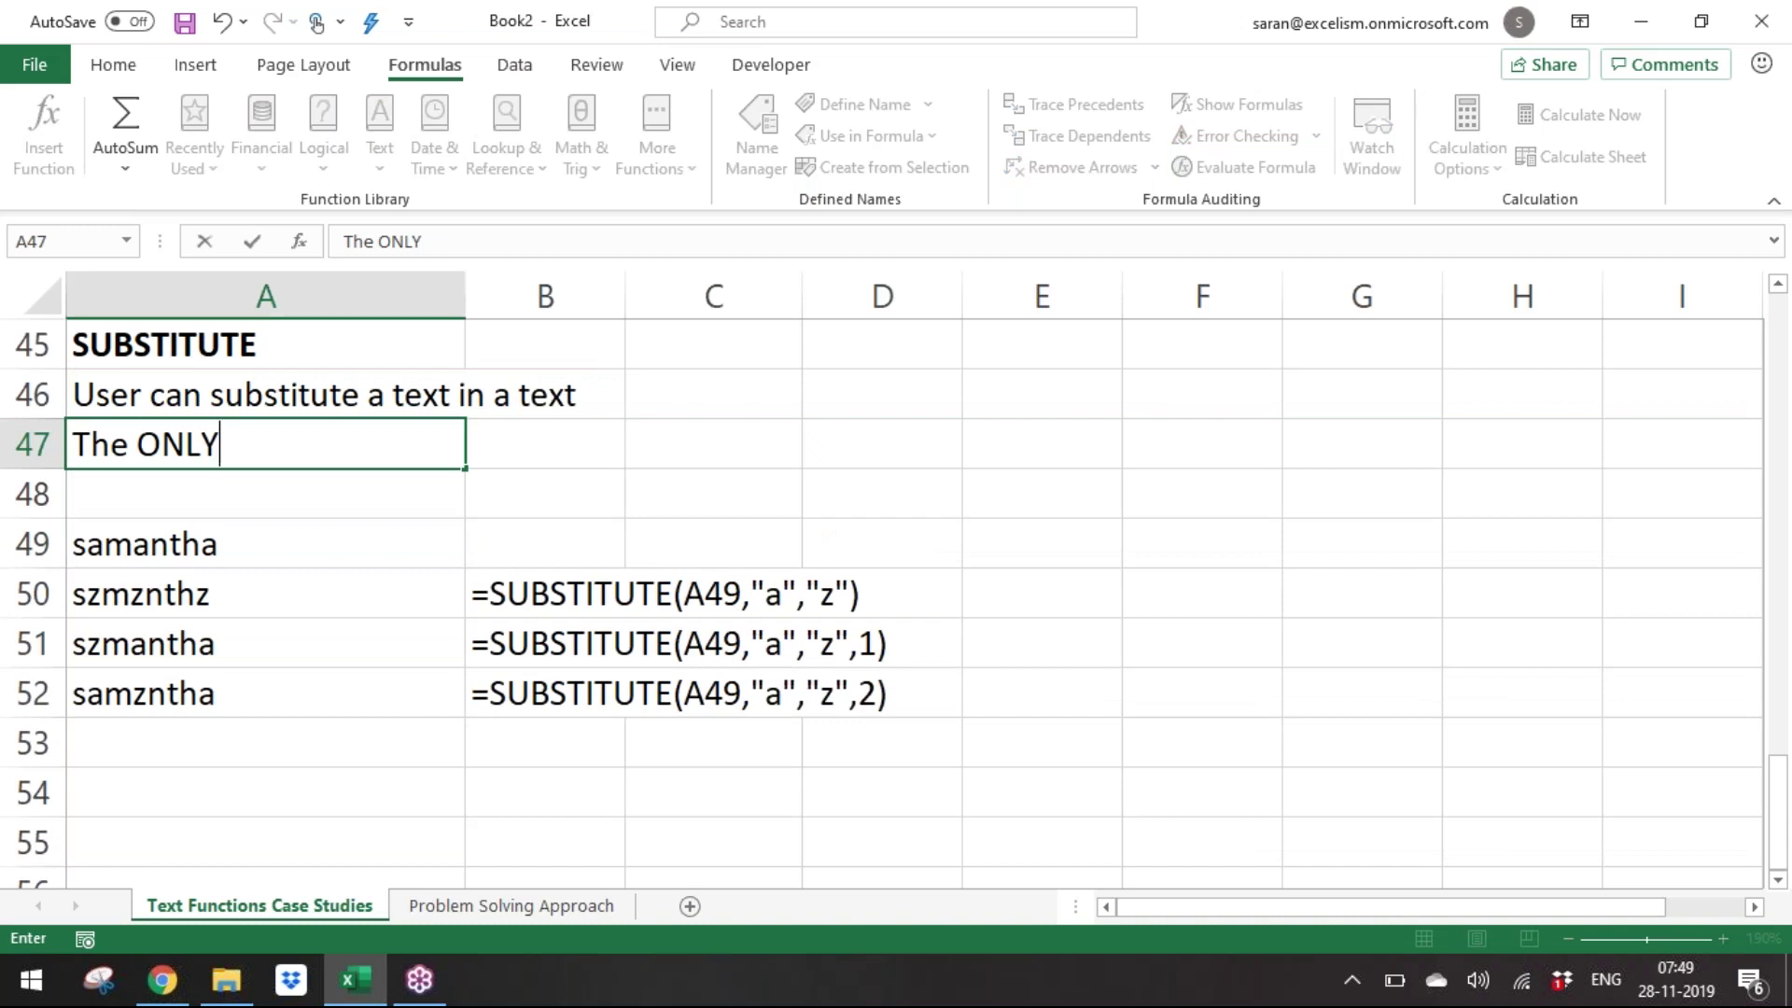
{"action": "type", "text": " function in Text Func"}
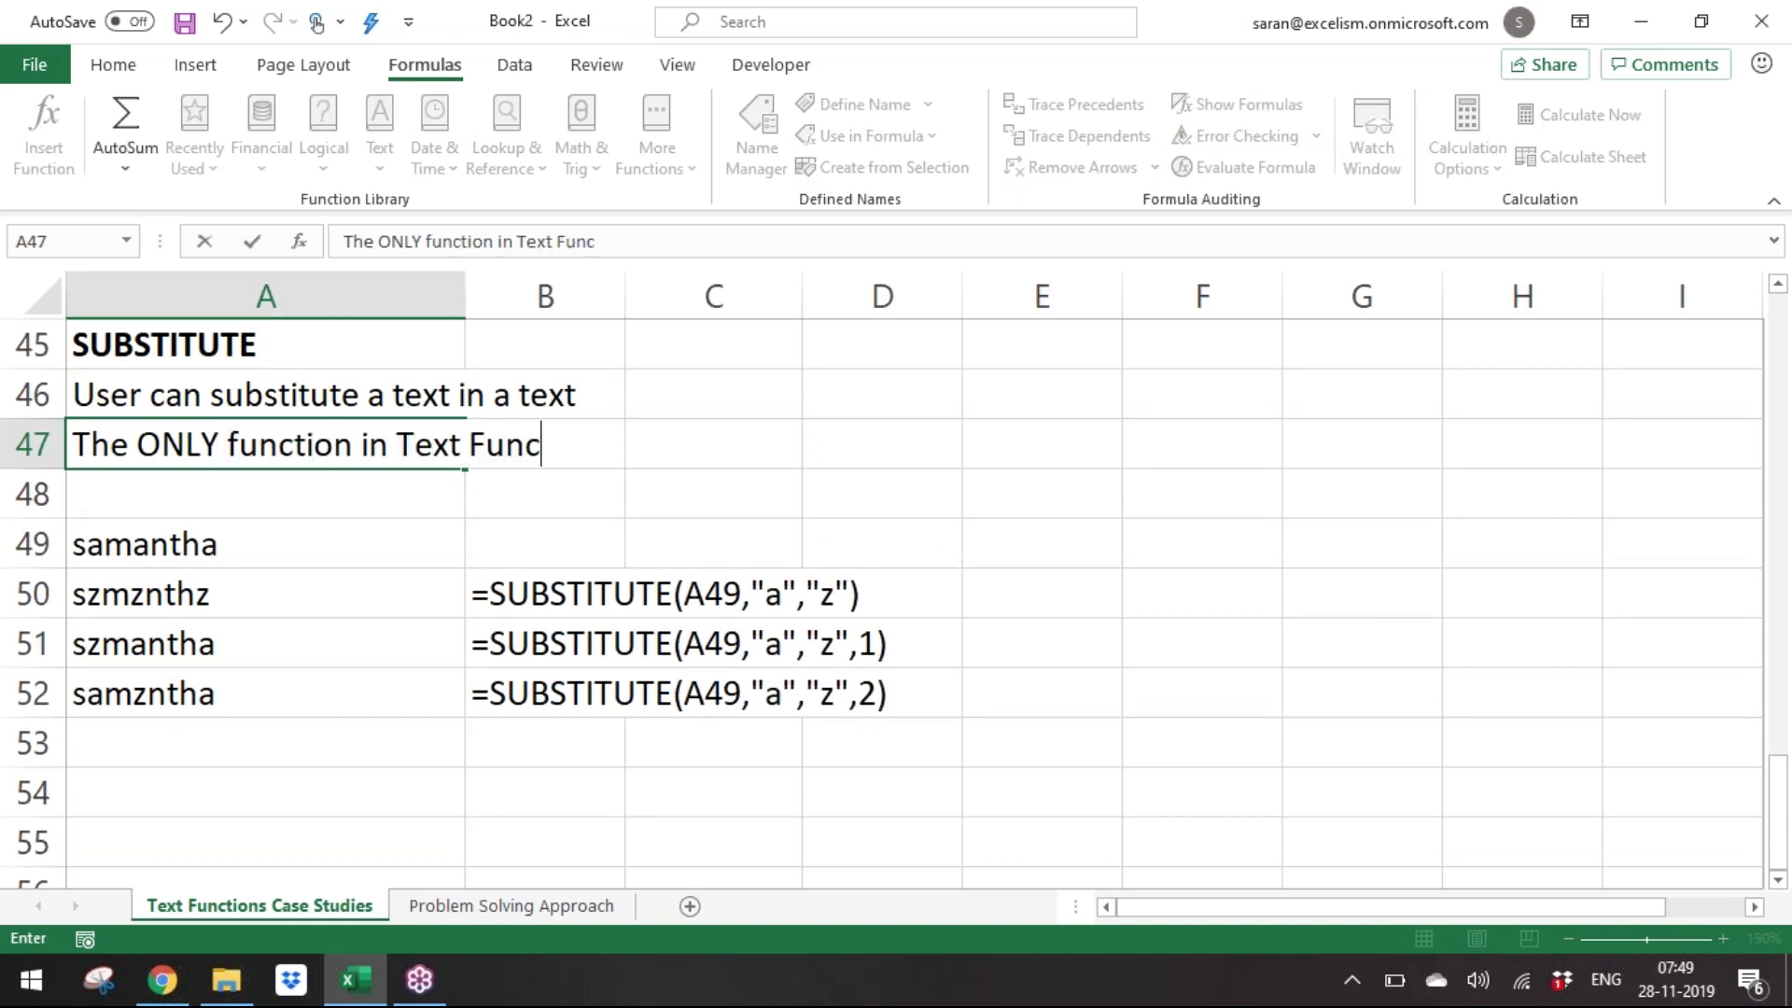
{"action": "type", "text": "tion category supports the instance number"}
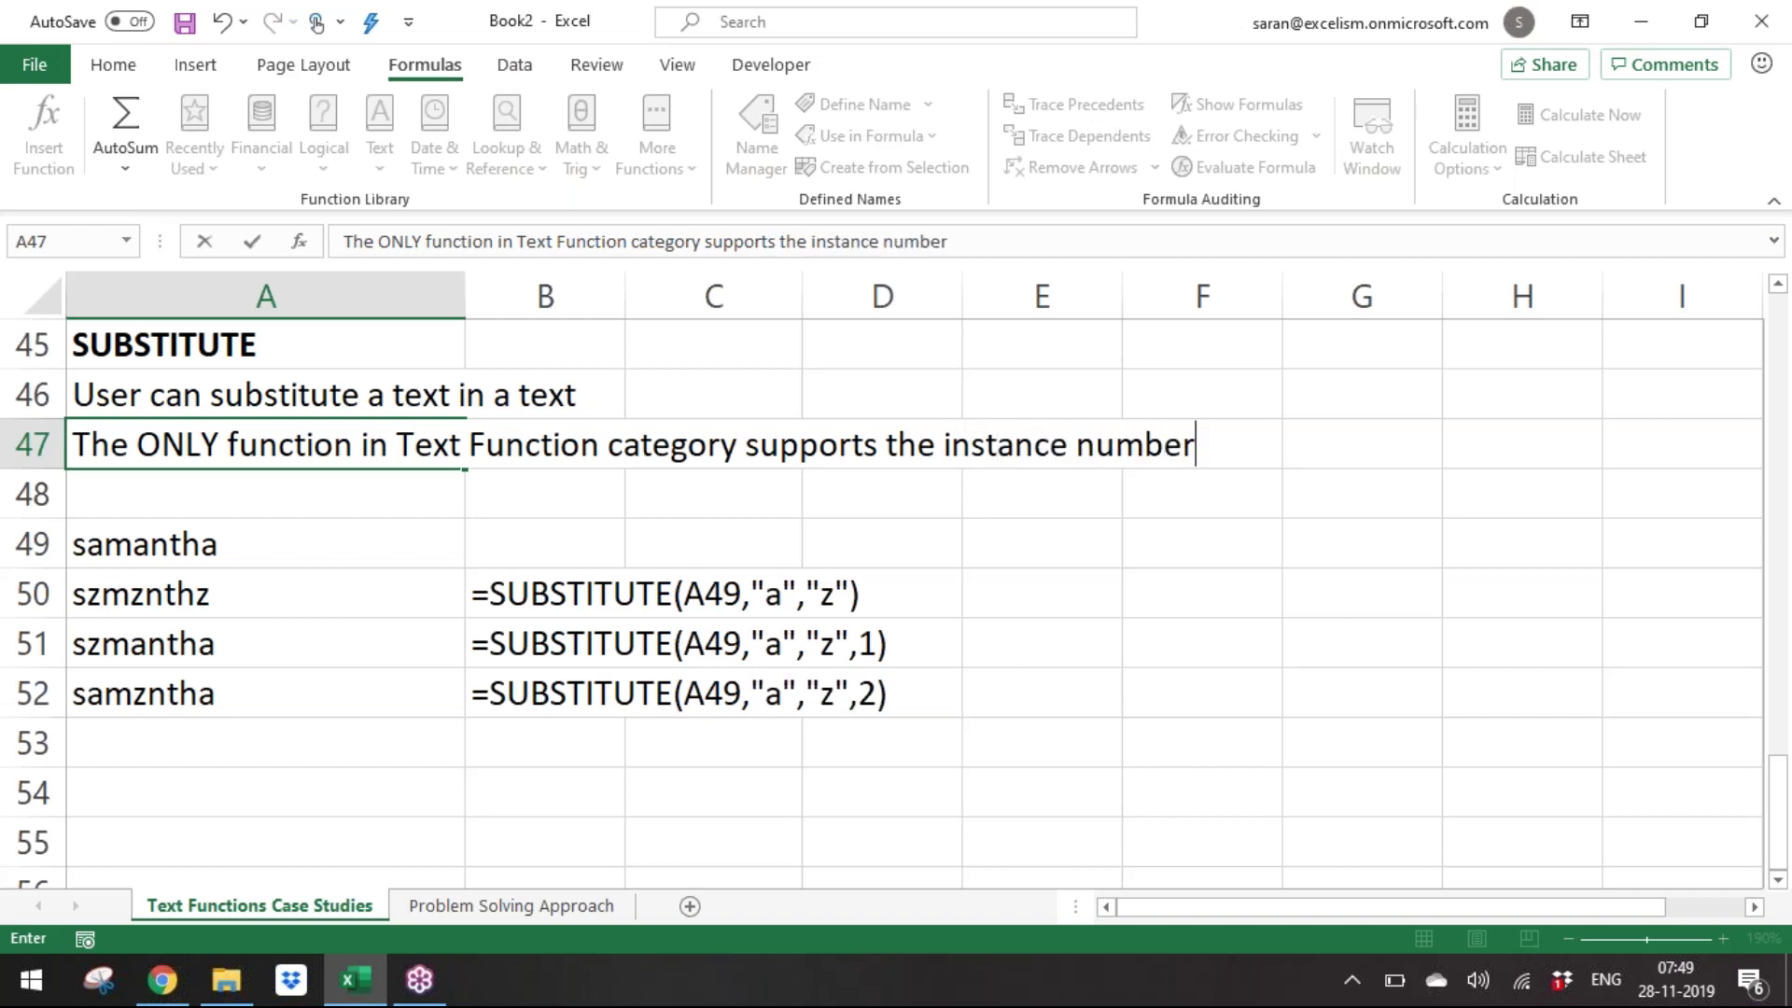
{"action": "key", "text": "ctrl+Return"}
{"action": "key", "text": "Down"}
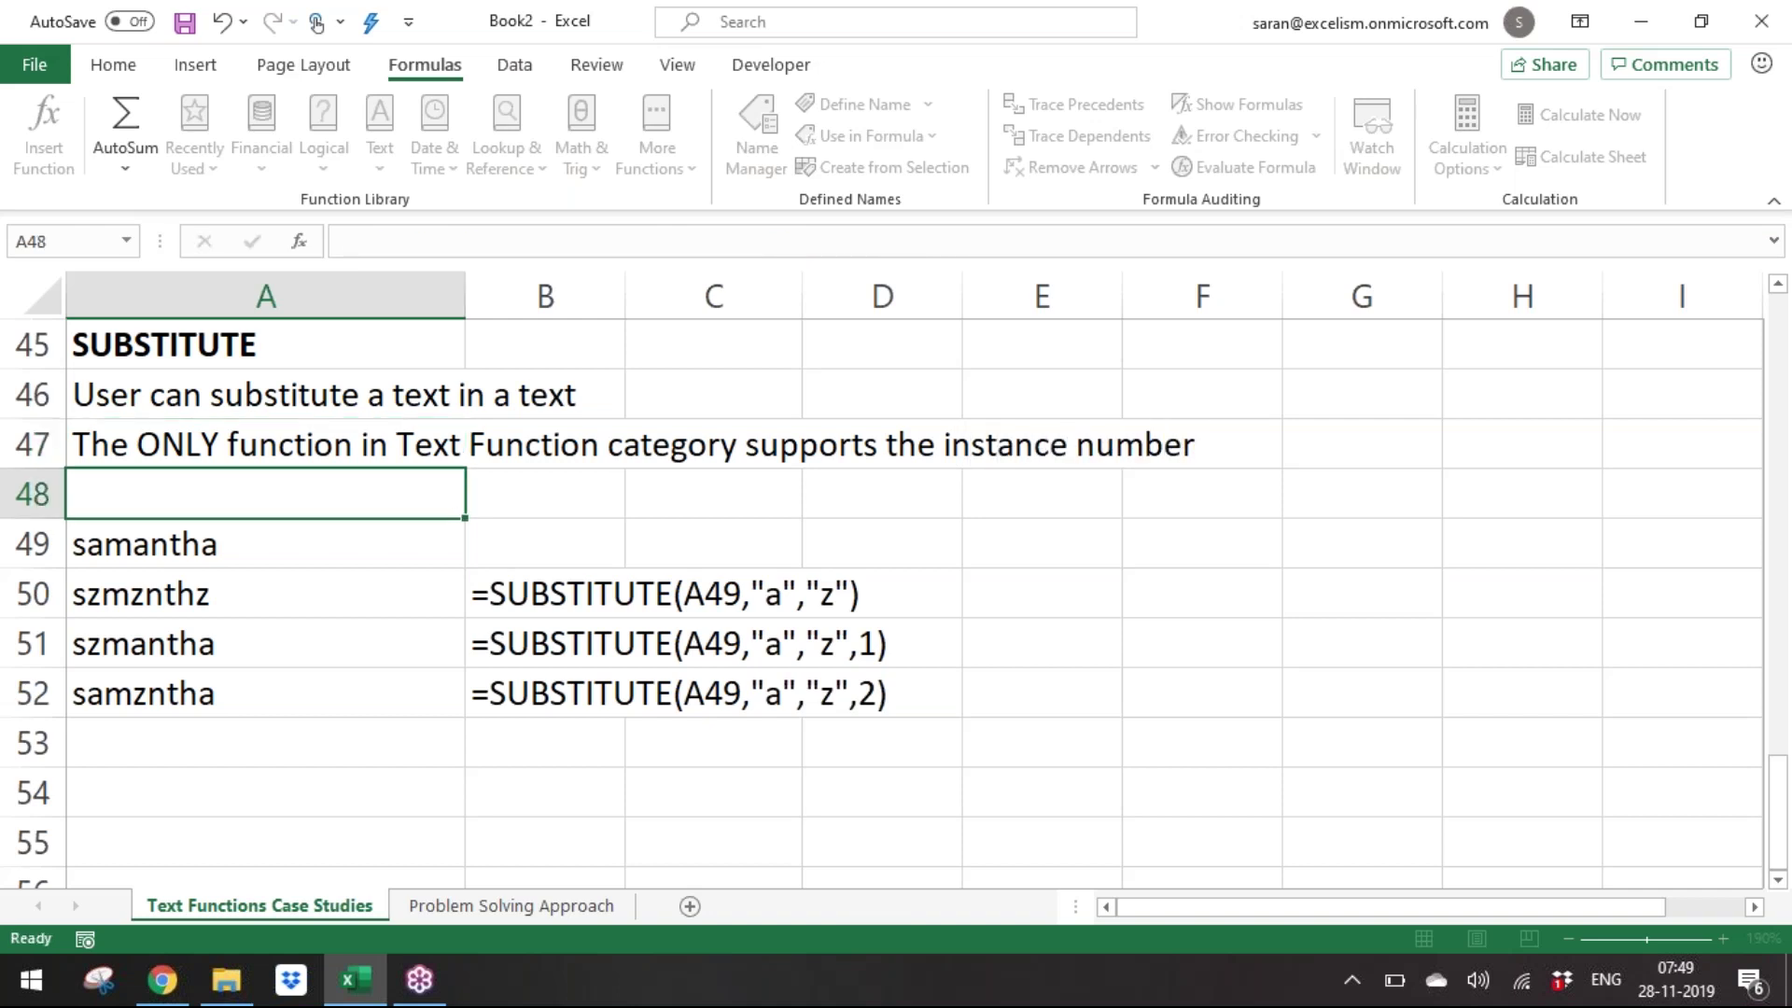
Enter =SUBSTITUTE(A49,"A","Z") in A53, which leaves samantha unchanged.
{"action": "key", "text": "Down"}
{"action": "key", "text": "Down"}
{"action": "key", "text": "Down"}
{"action": "key", "text": "Down"}
{"action": "key", "text": "Down"}
{"action": "type", "text": "="}
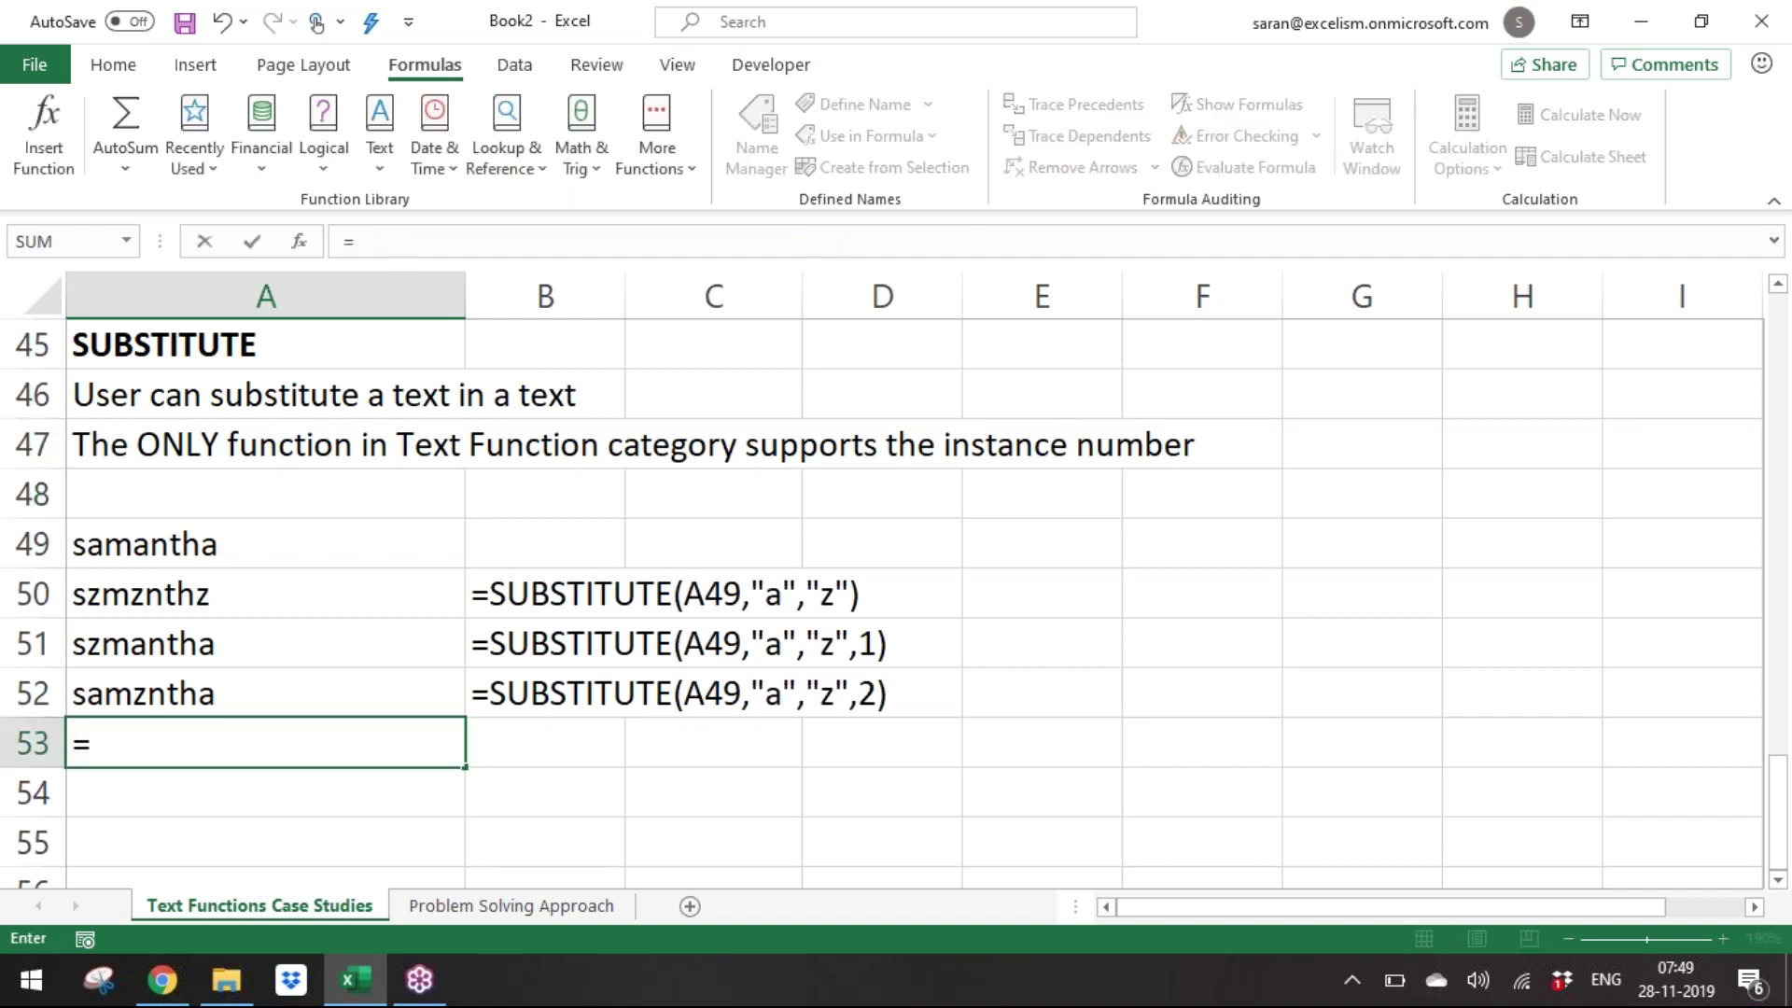
{"action": "type", "text": "su"}
{"action": "key", "text": "Tab"}
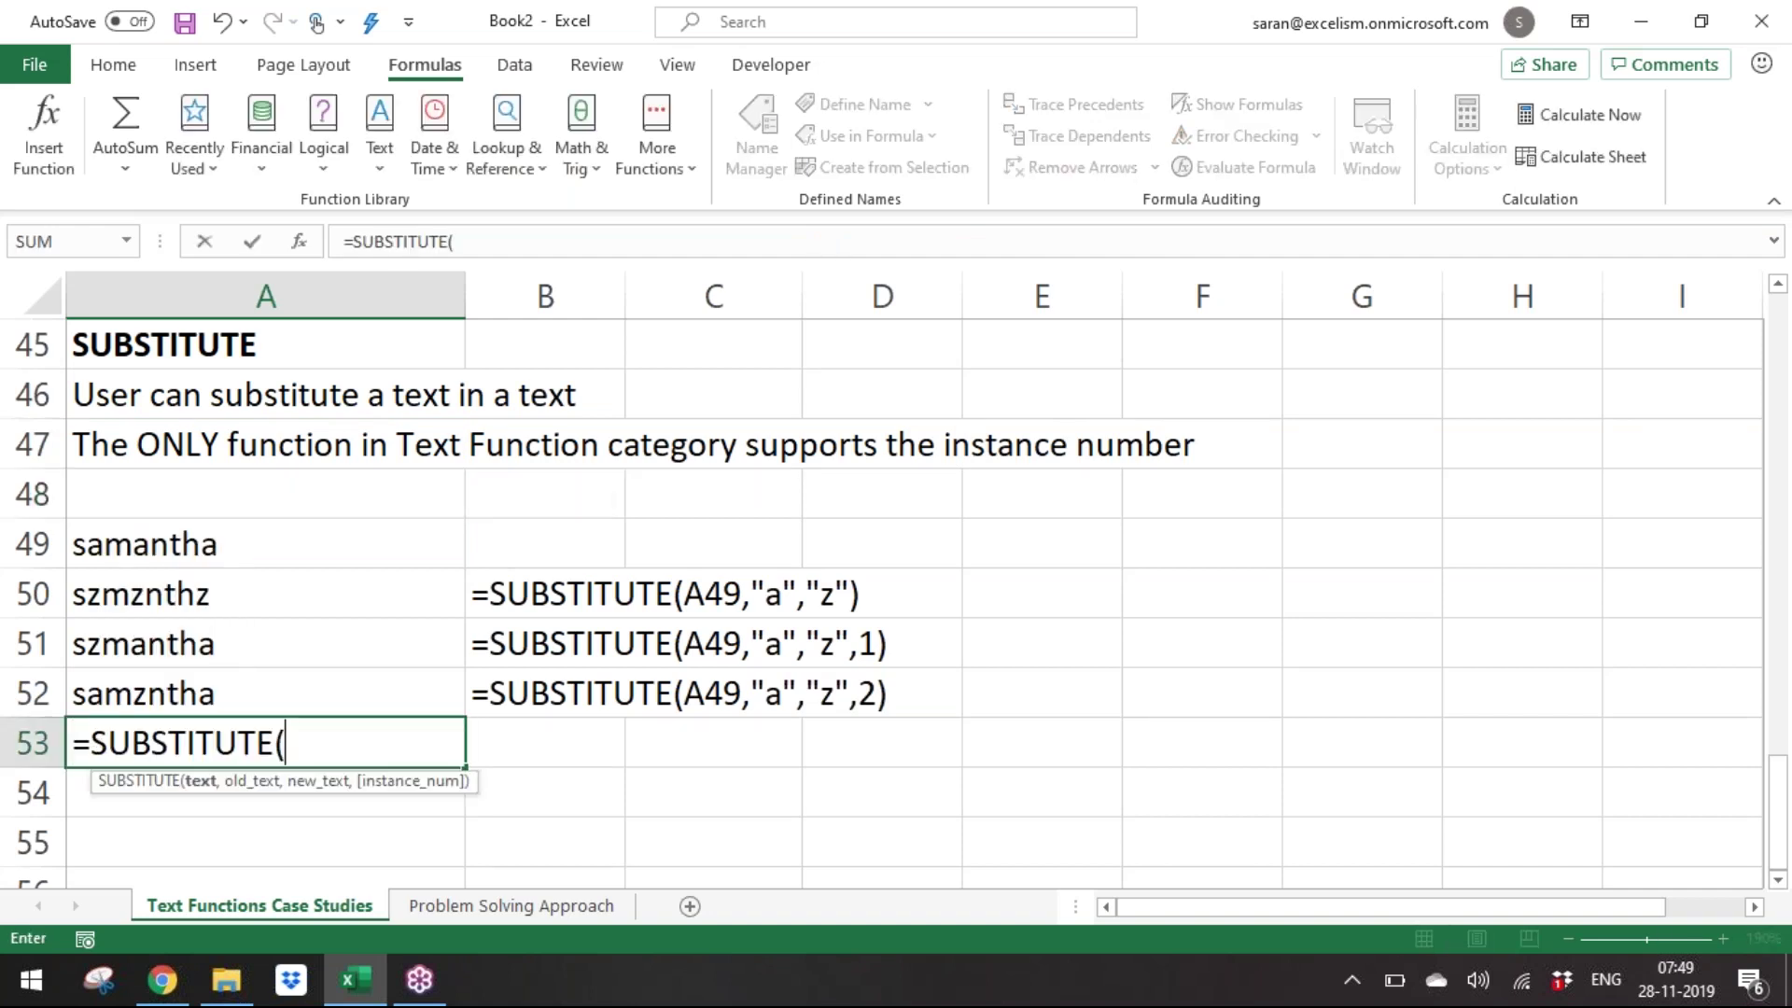
{"action": "key", "text": "Up"}
{"action": "key", "text": "Up"}
{"action": "key", "text": "Up"}
{"action": "key", "text": "Up"}
{"action": "type", "text": ",\"A\",\"Z\""}
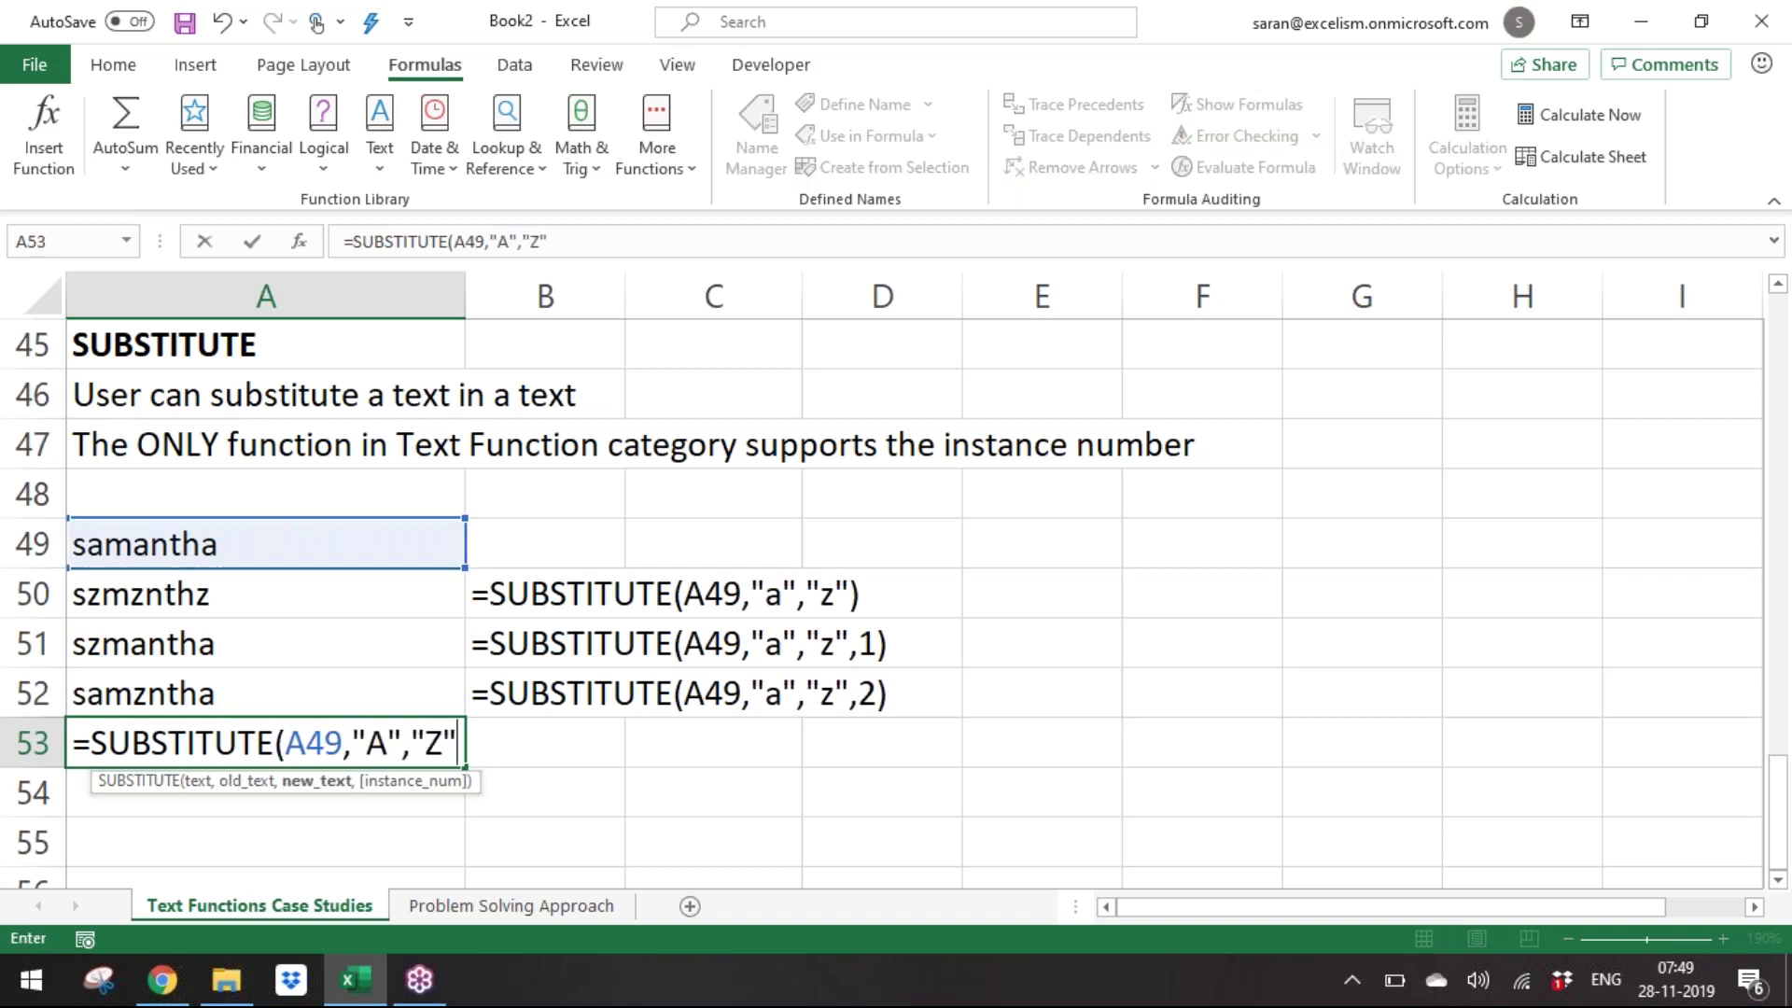
{"action": "type", "text": ")"}
{"action": "key", "text": "Return"}
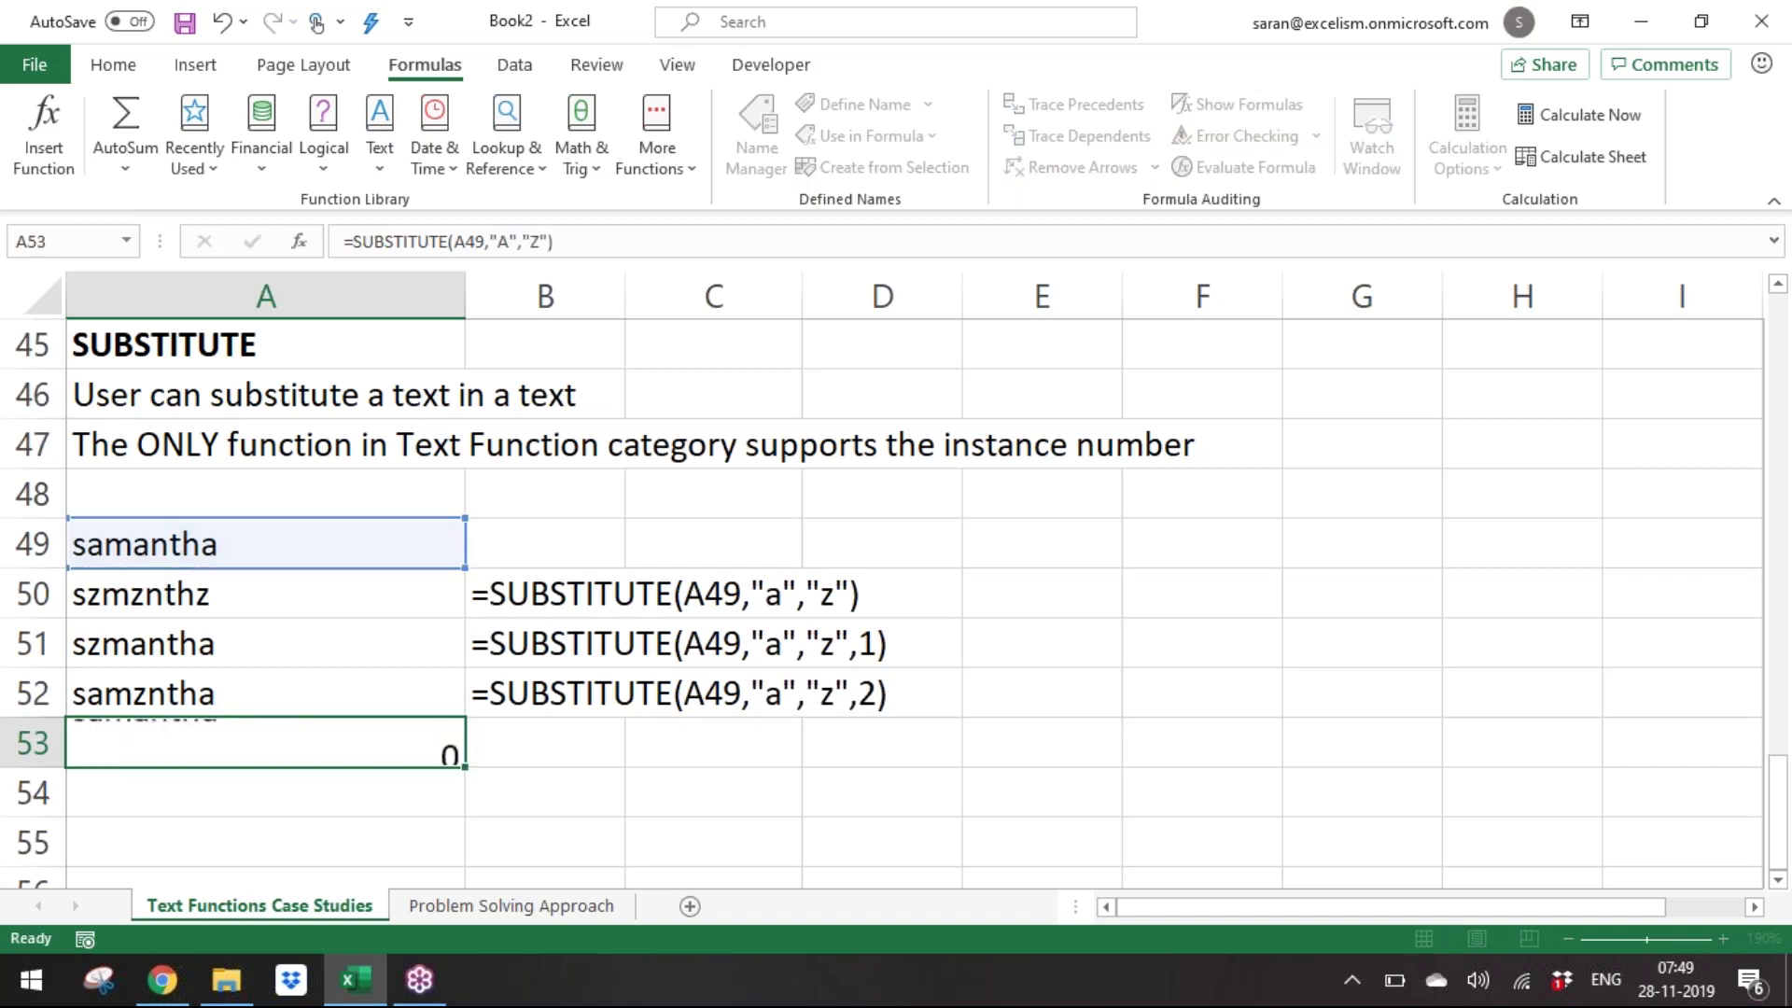
Reopen the A53 formula and highlight its uppercase "A" and "Z" arguments.
{"action": "key", "text": "Up"}
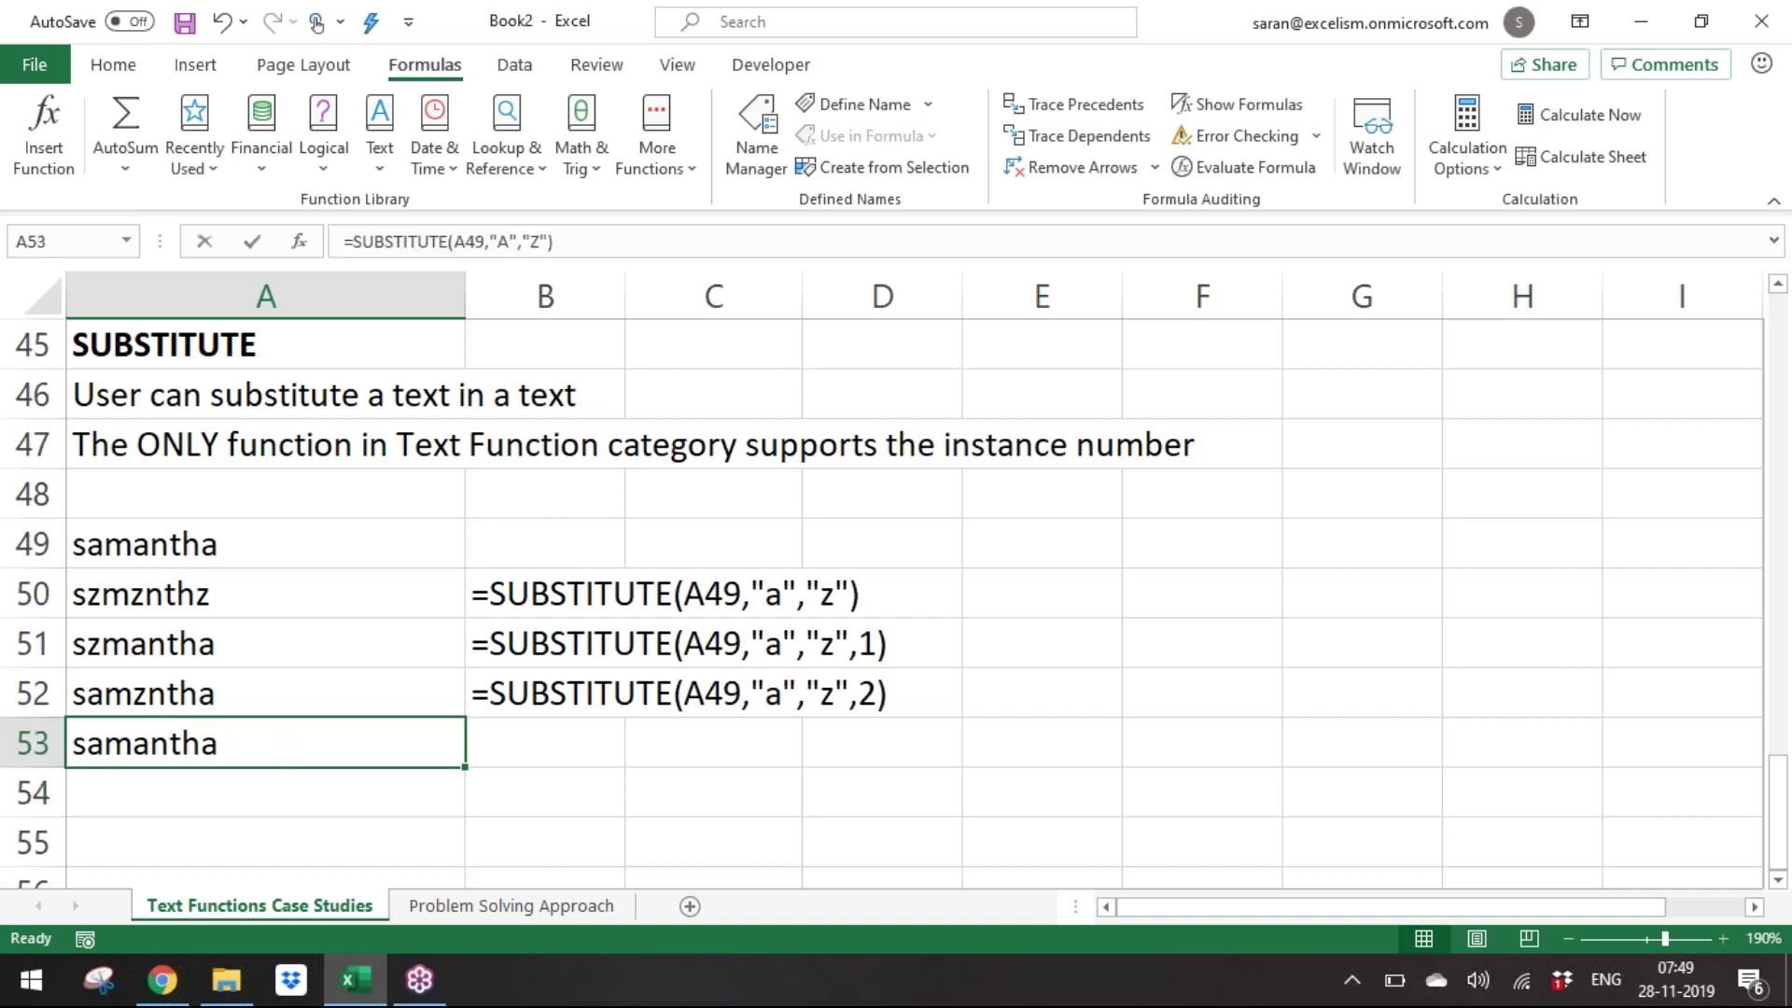
{"action": "key", "text": "F2"}
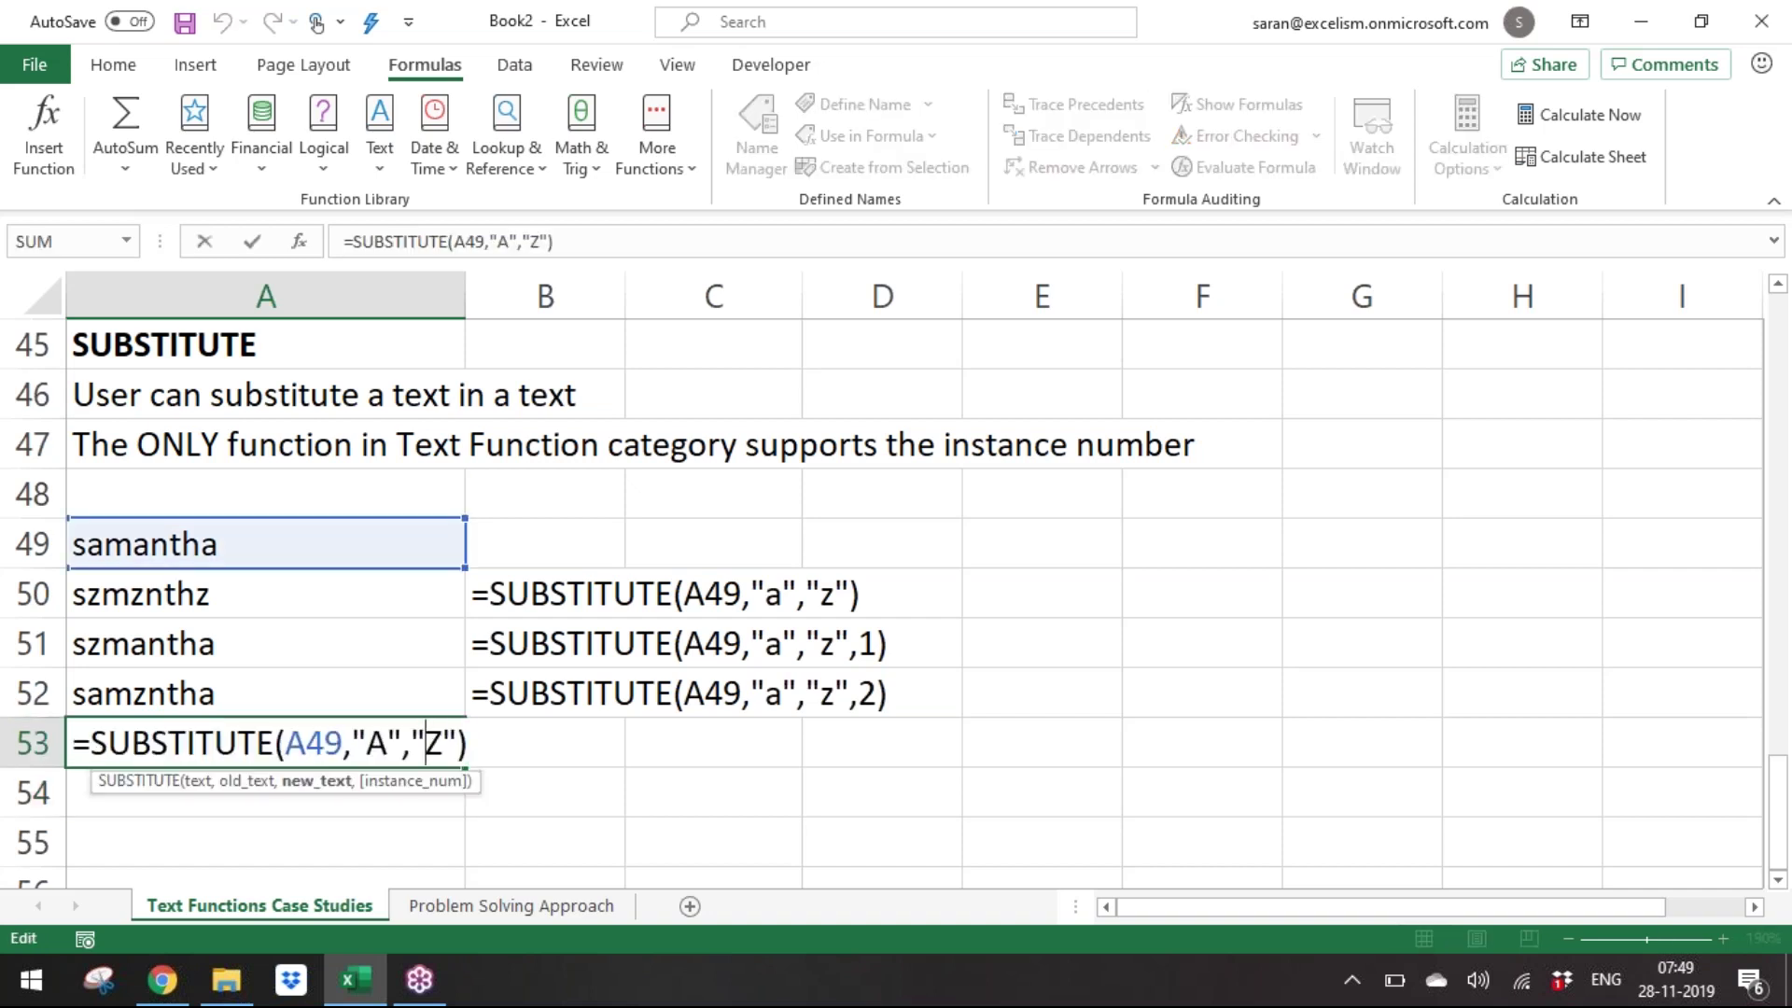
{"action": "key", "text": "Left"}
{"action": "key", "text": "Left"}
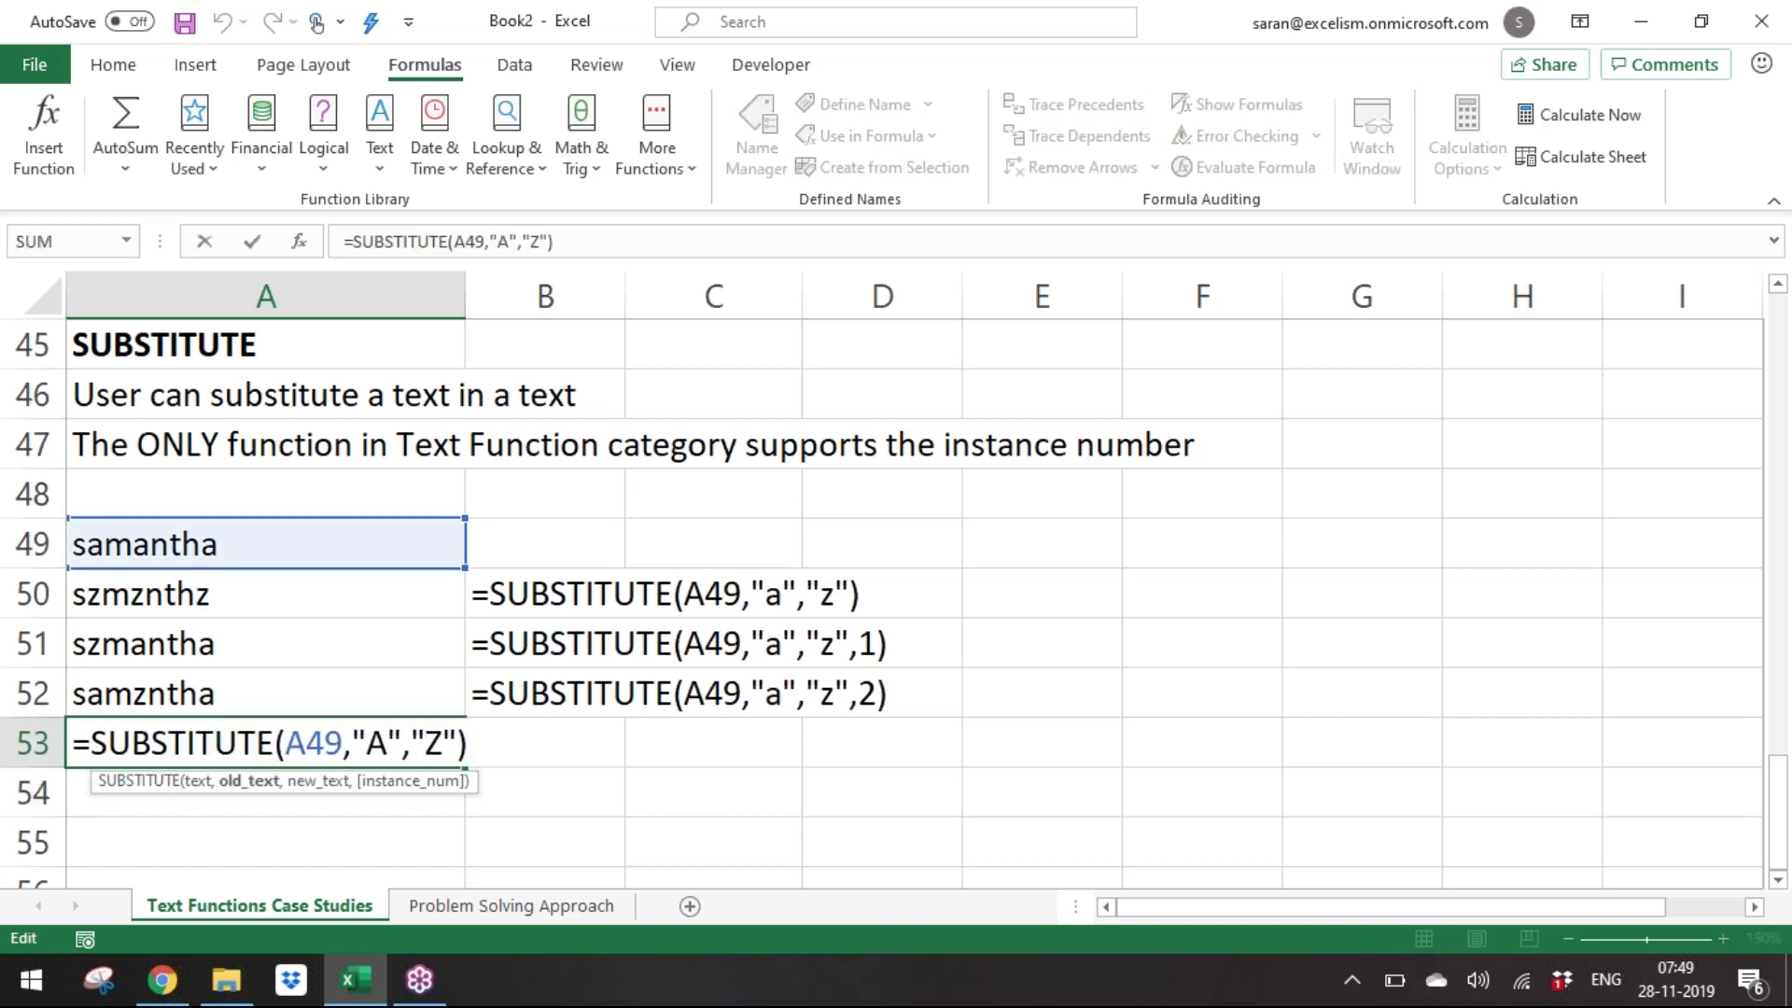
{"action": "key", "text": "Left"}
{"action": "key", "text": "Left"}
{"action": "key", "text": "shift+Right"}
{"action": "key", "text": "shift+Right"}
{"action": "key", "text": "shift+Right"}
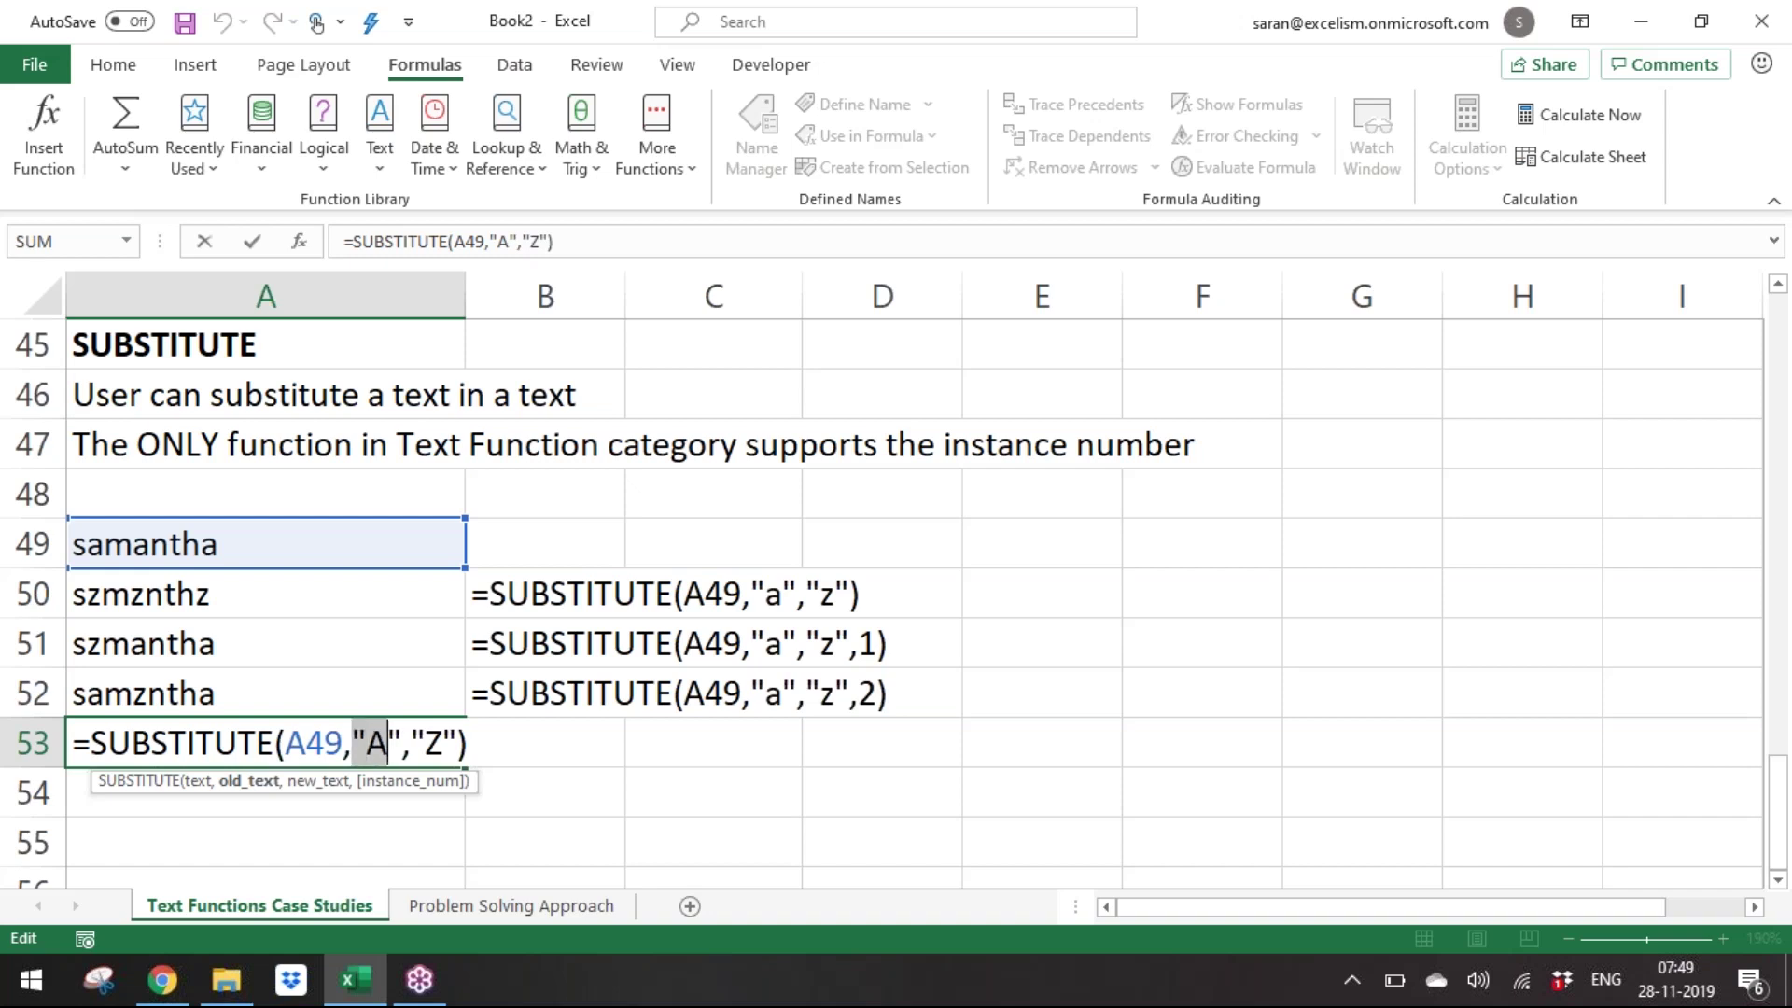
{"action": "key", "text": "Right"}
{"action": "key", "text": "Right"}
{"action": "key", "text": "shift+Right"}
{"action": "key", "text": "shift+Right"}
{"action": "key", "text": "shift+Right"}
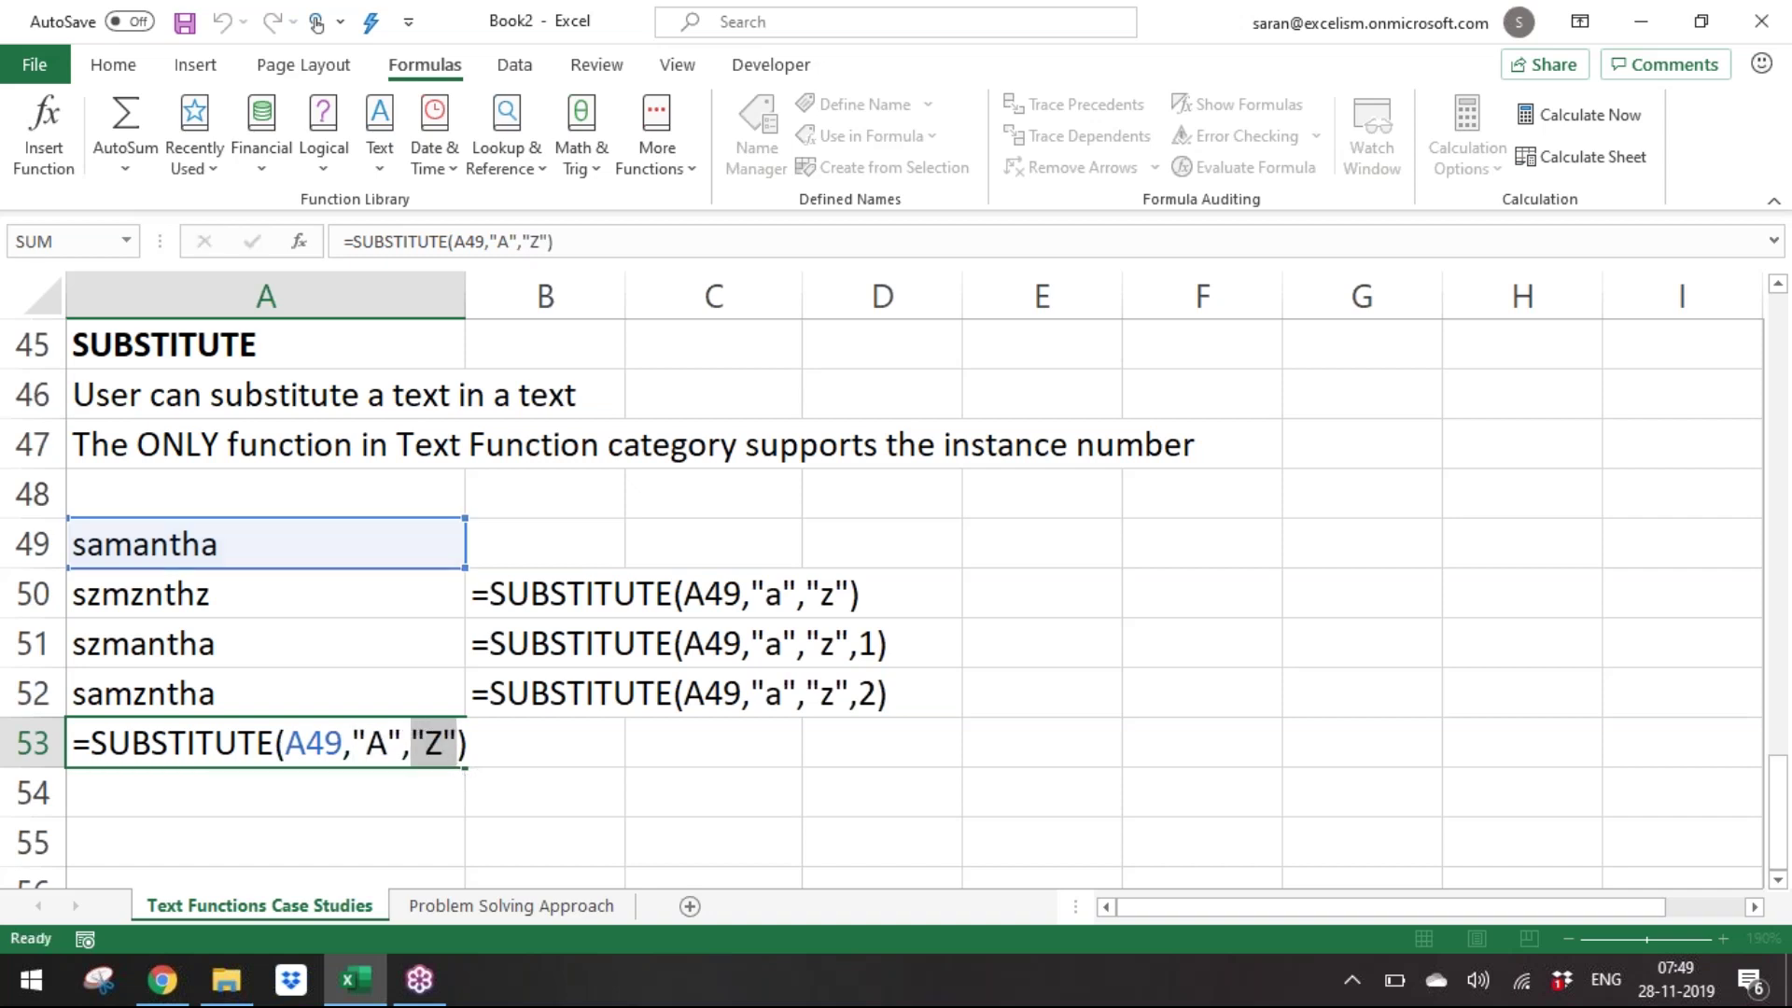
{"action": "key", "text": "ctrl+Return"}
{"action": "key", "text": "Up"}
{"action": "key", "text": "Up"}
{"action": "key", "text": "Up"}
{"action": "key", "text": "Up"}
{"action": "key", "text": "Up"}
Insert a blank row 48 above the SUBSTITUTE sample rows.
{"action": "key", "text": "shift+space"}
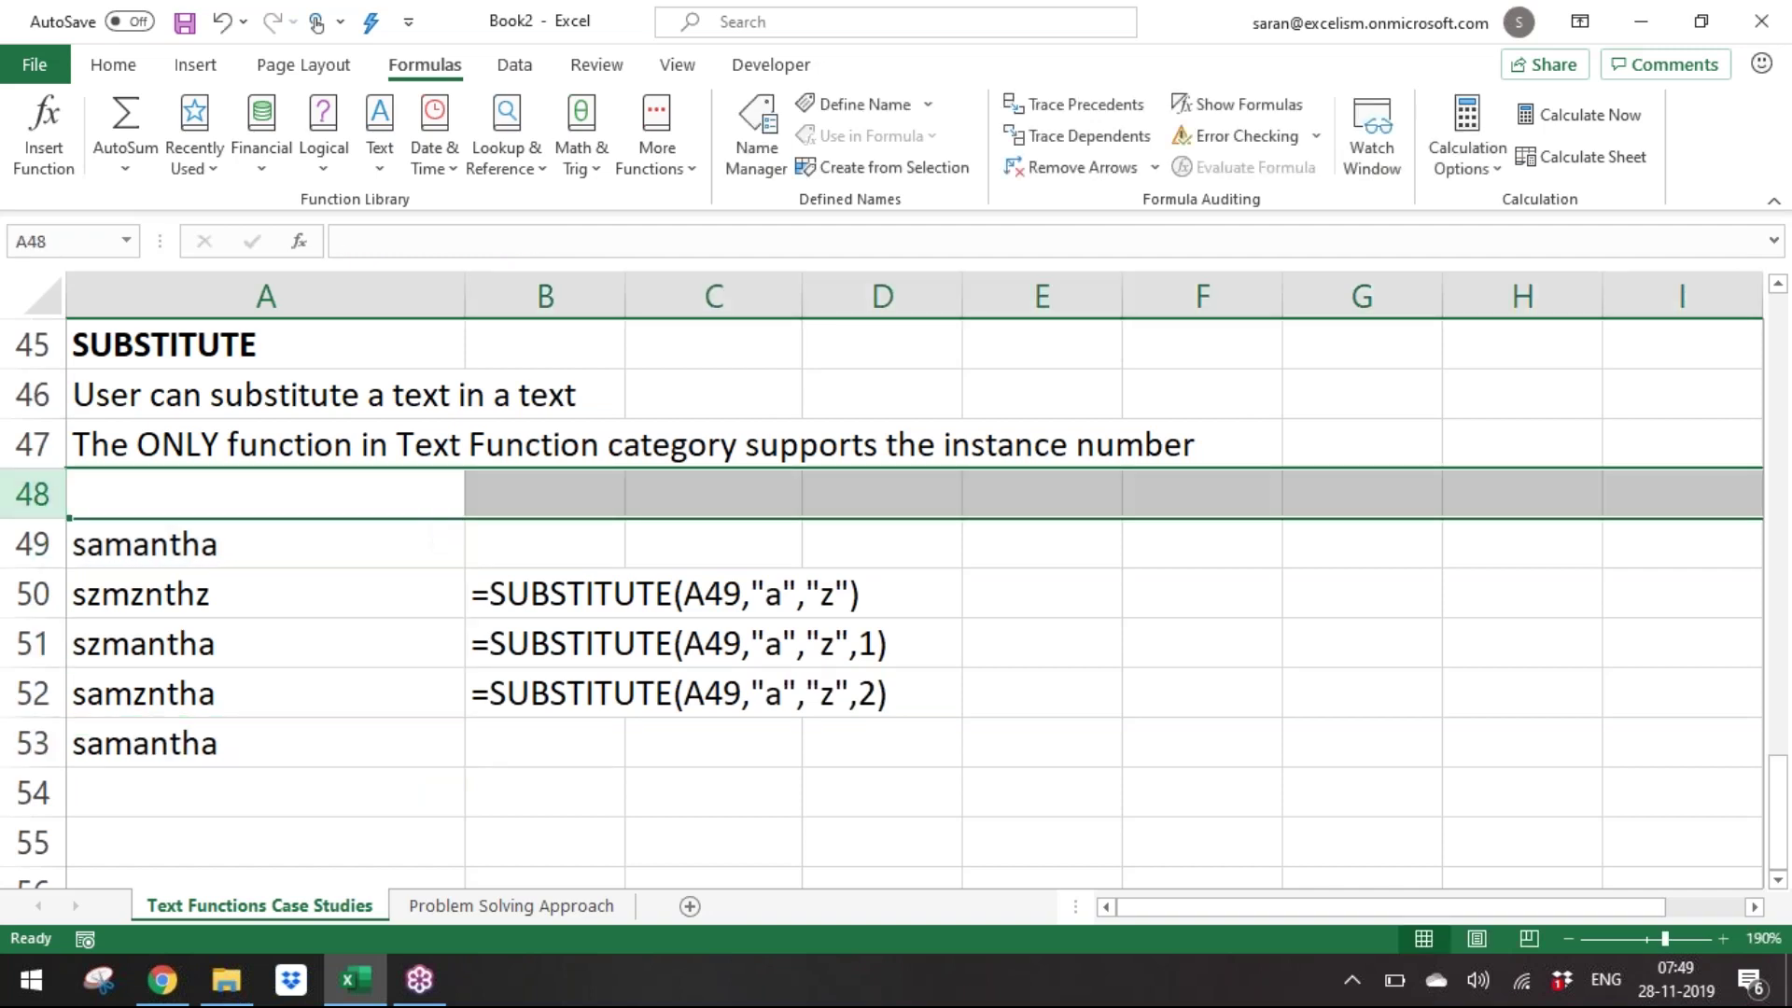
{"action": "key", "text": "ctrl+shift+plus"}
{"action": "key", "text": "Left"}
{"action": "key", "text": "Caps_Lock"}
{"action": "type", "text": "SUBSTIT"}
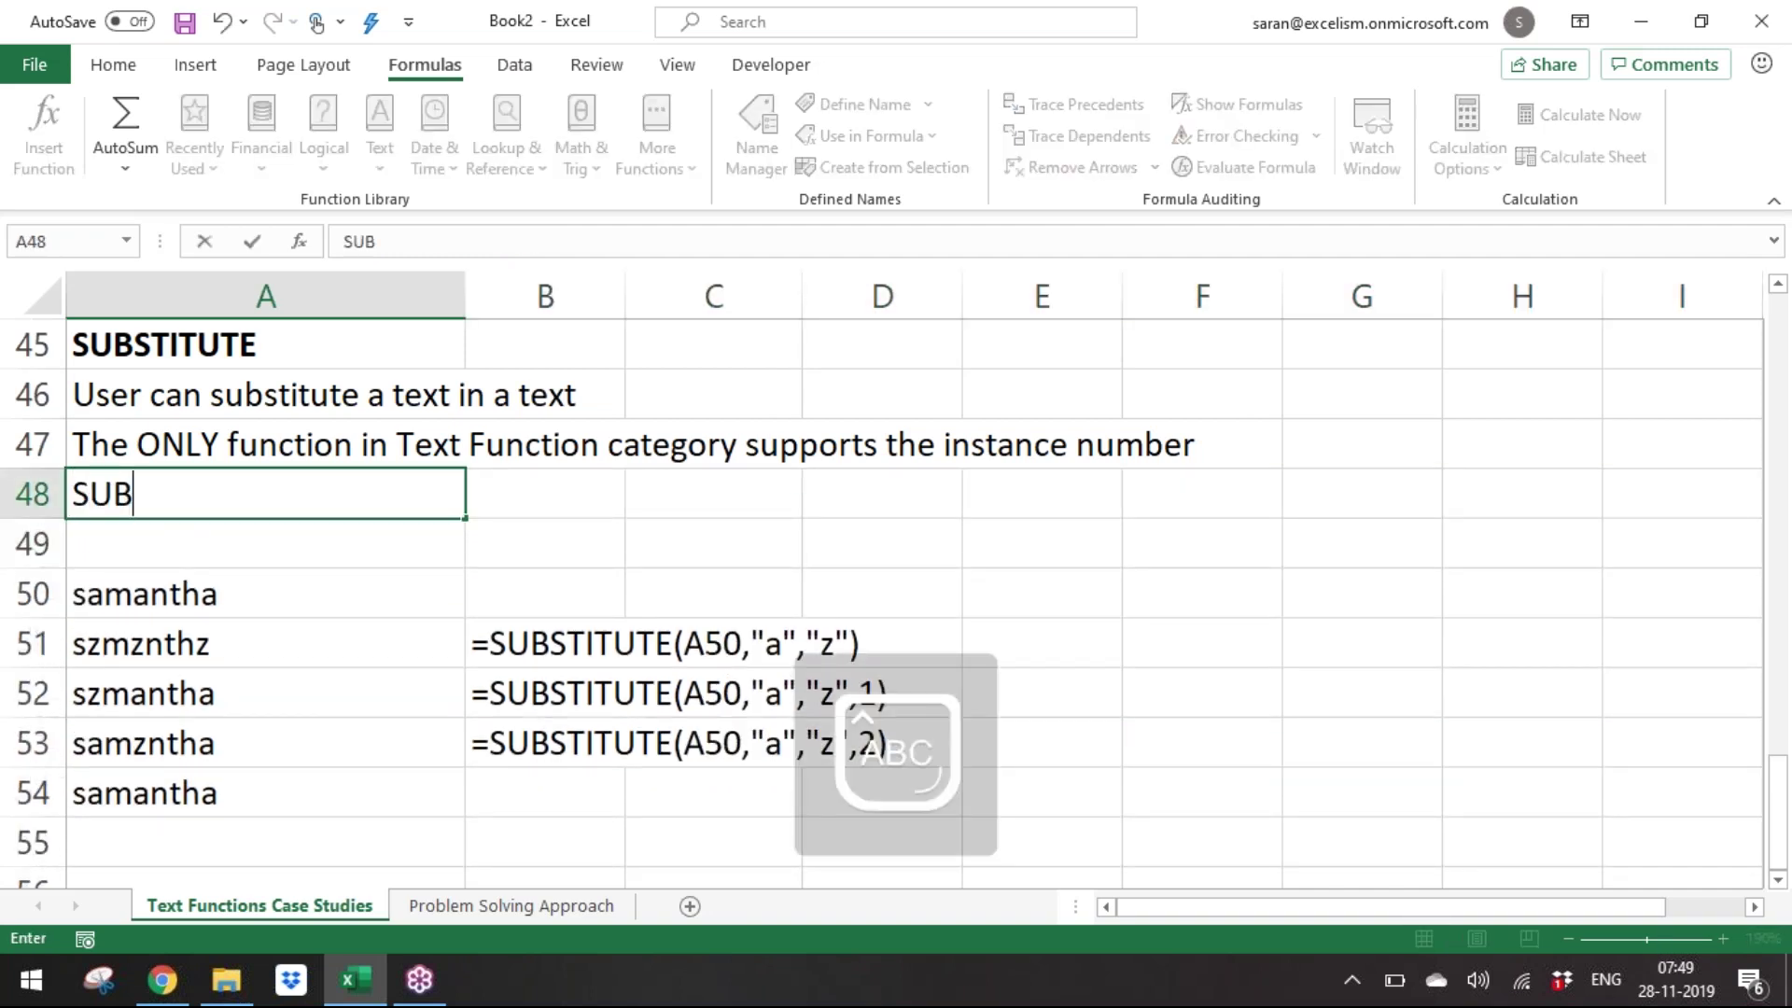
{"action": "key", "text": "BackSpace"}
{"action": "key", "text": "Tab"}
{"action": "key", "text": "Caps_Lock"}
Enter 'This function is CASE-SENSITIVE' in A48, then move down to A56.
{"action": "key", "text": "Left"}
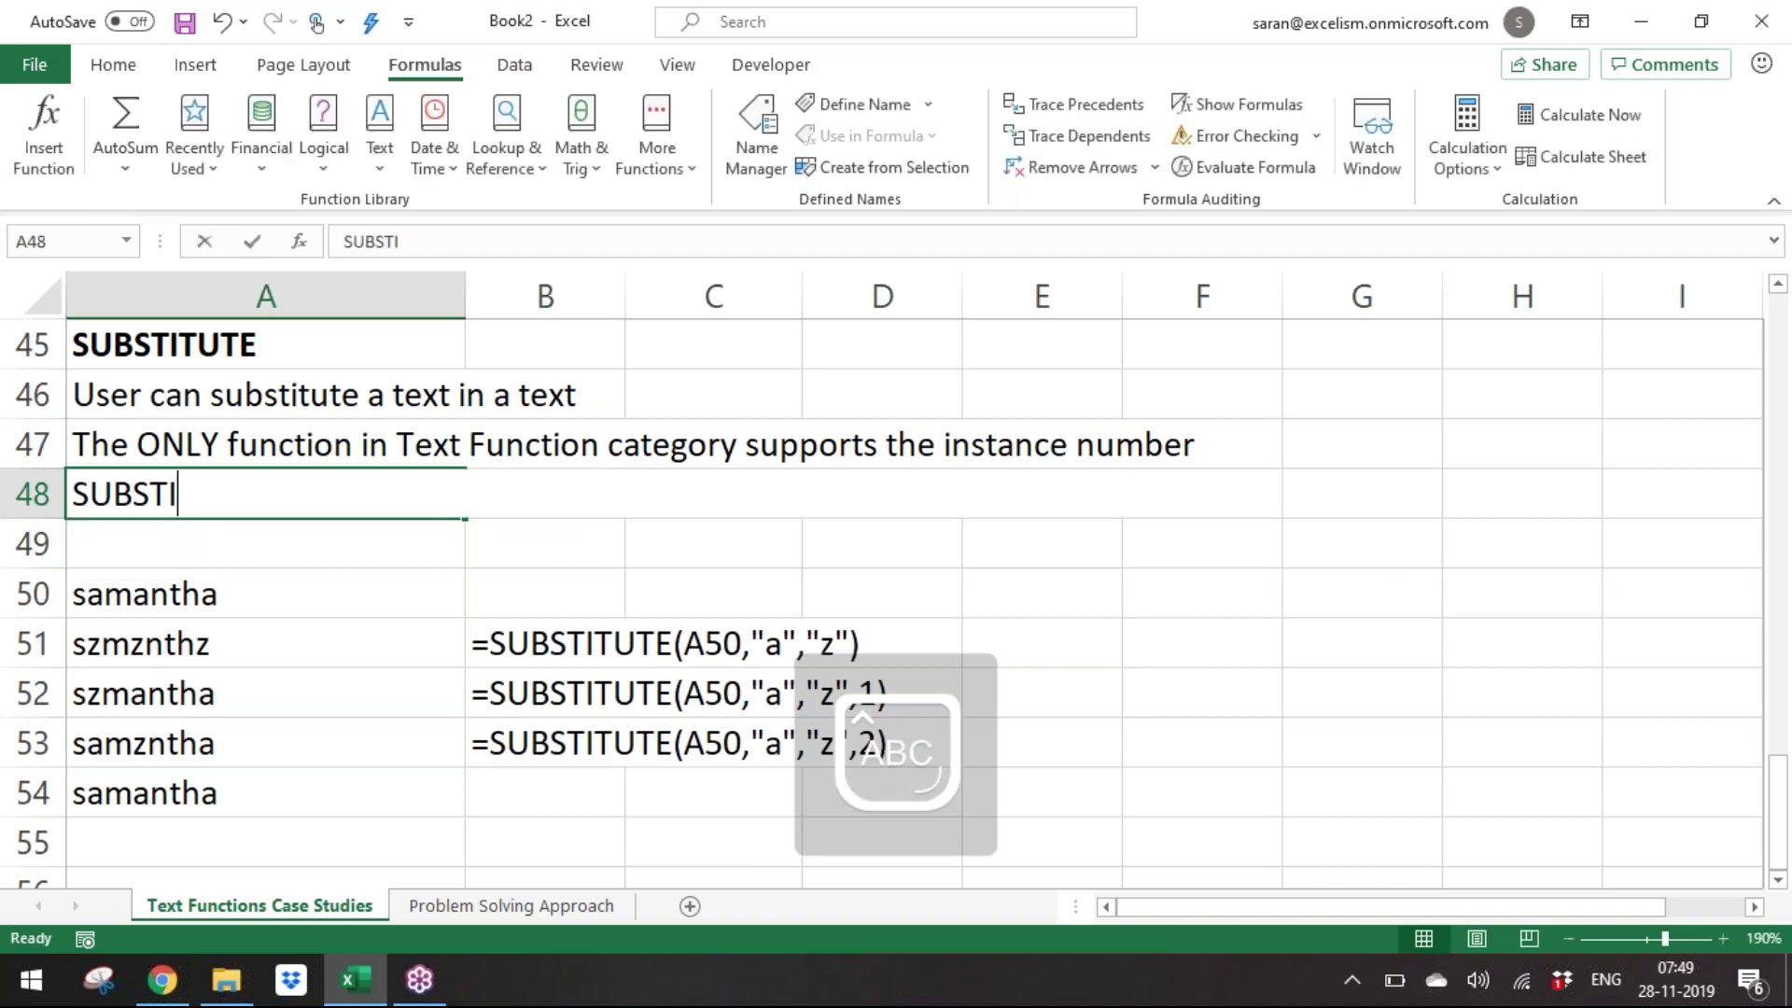
{"action": "type", "text": "t"}
{"action": "key", "text": "Caps_Lock"}
{"action": "type", "text": "HIS funct"}
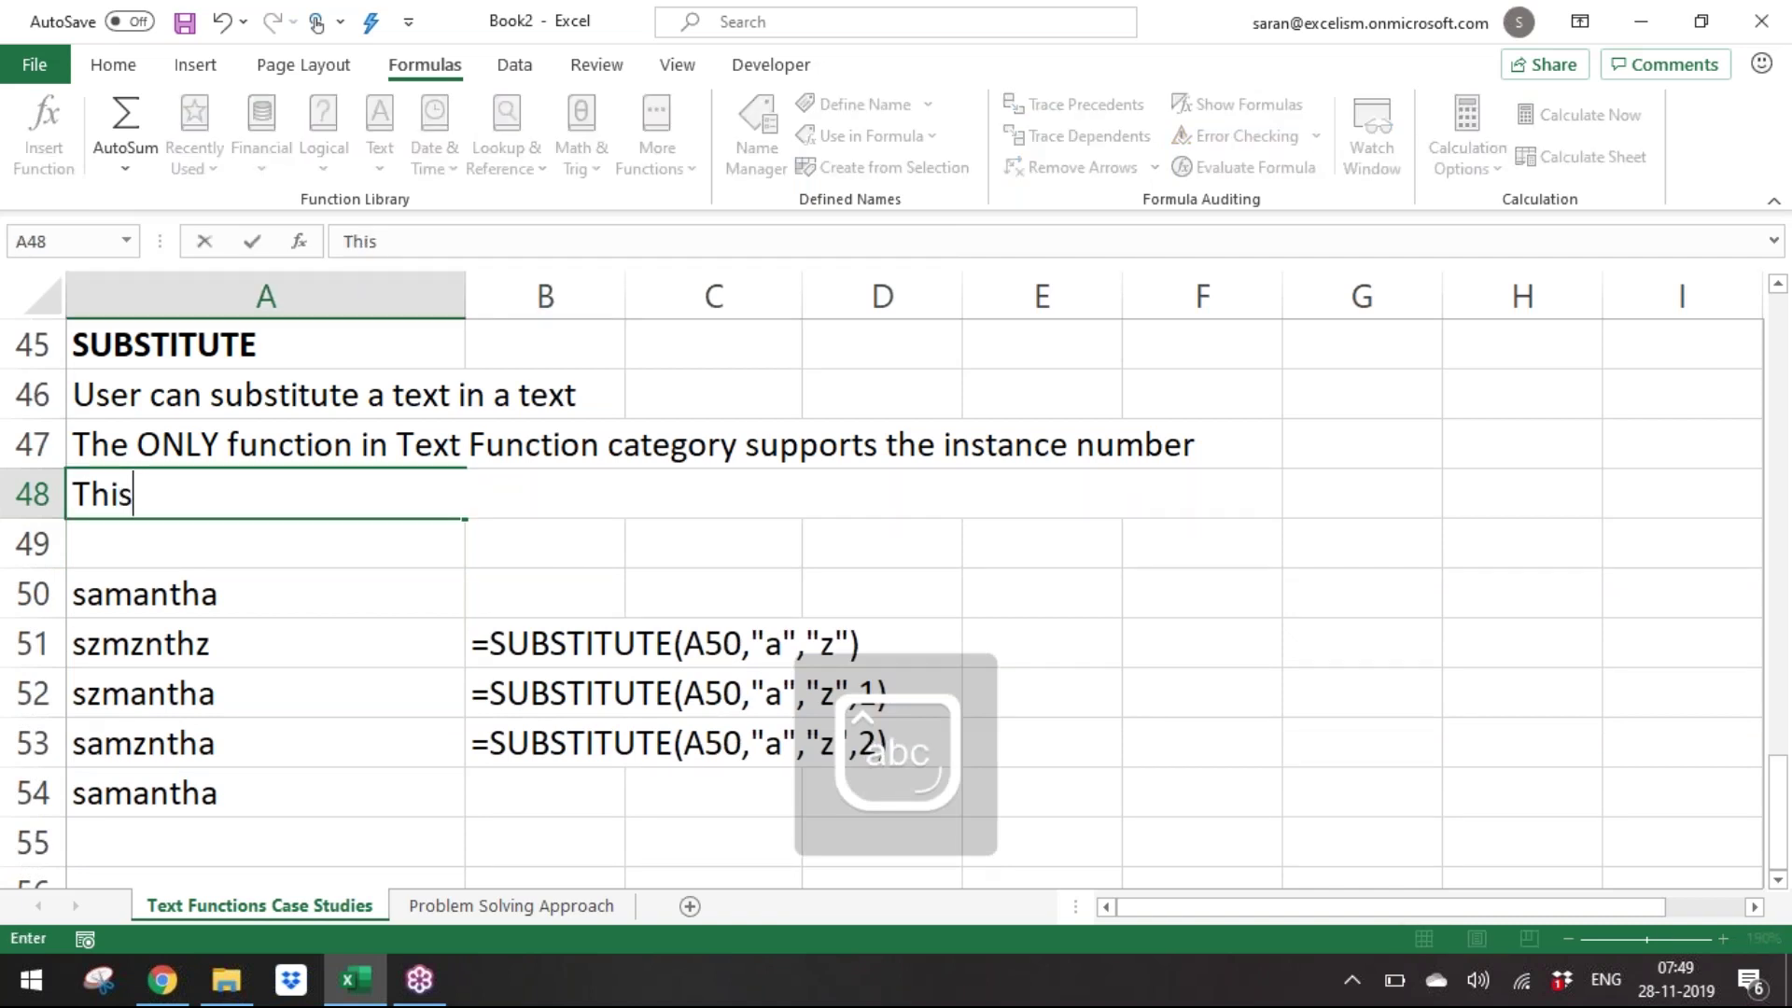
{"action": "type", "text": "ion is "}
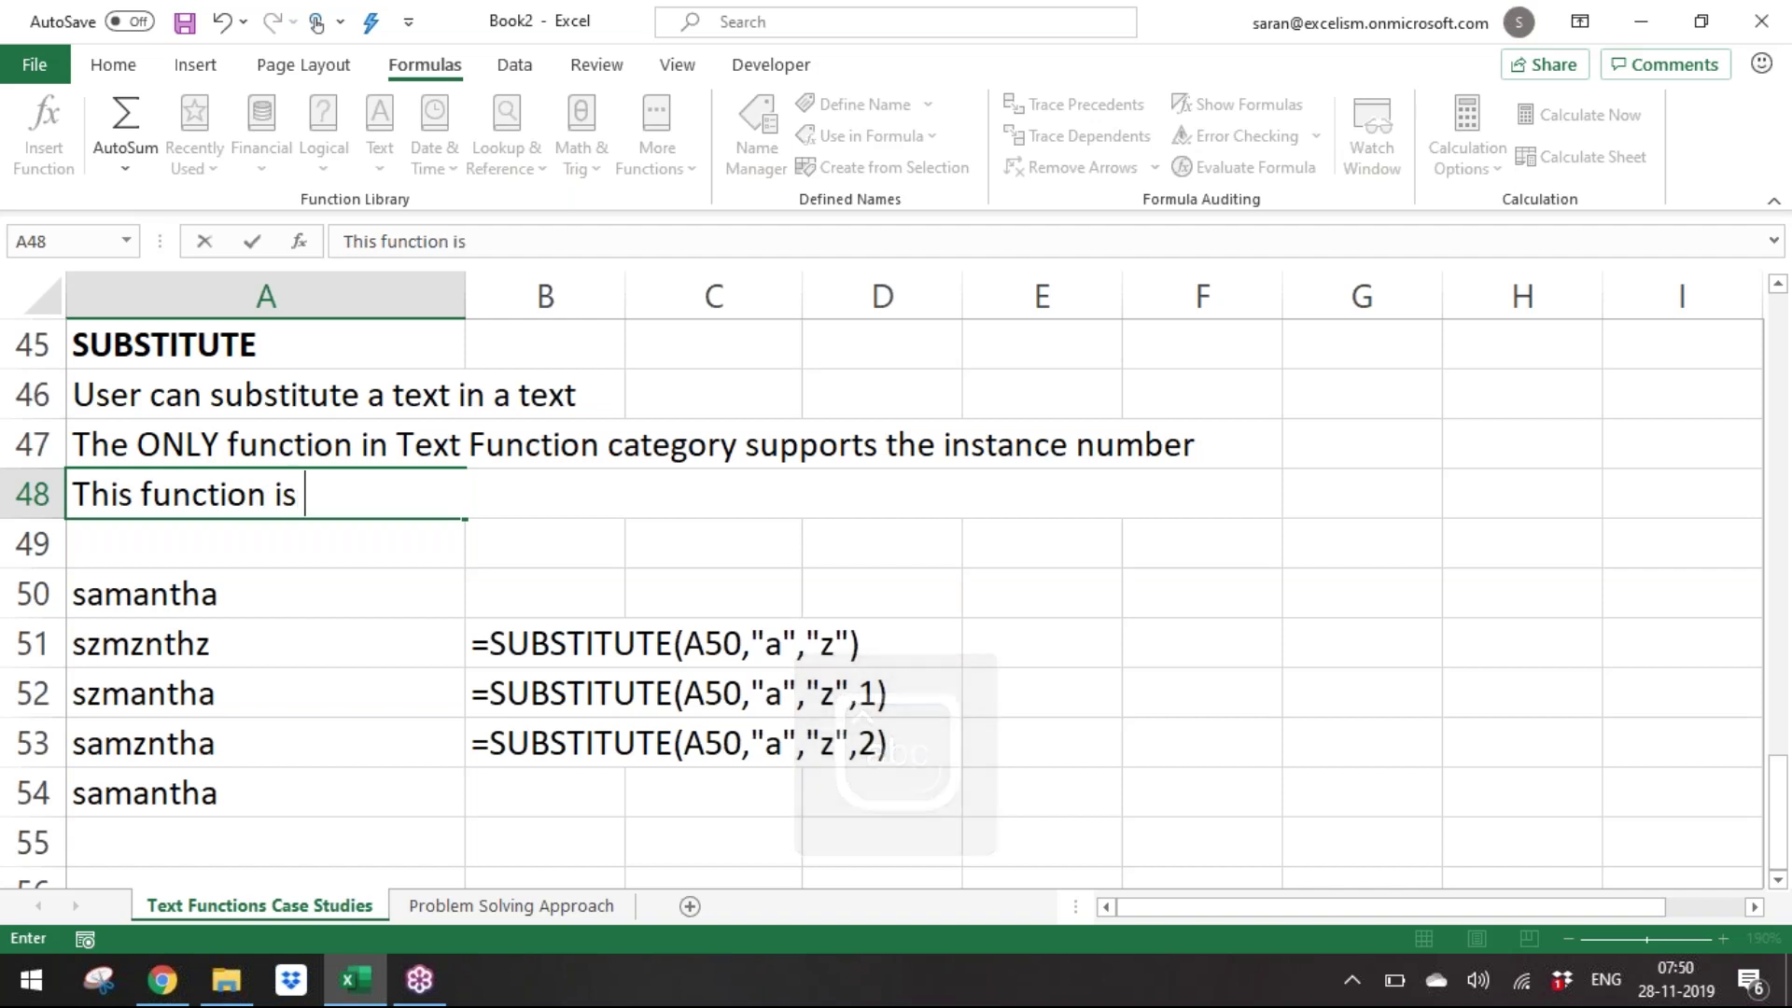
{"action": "type", "text": "CASE-SE"}
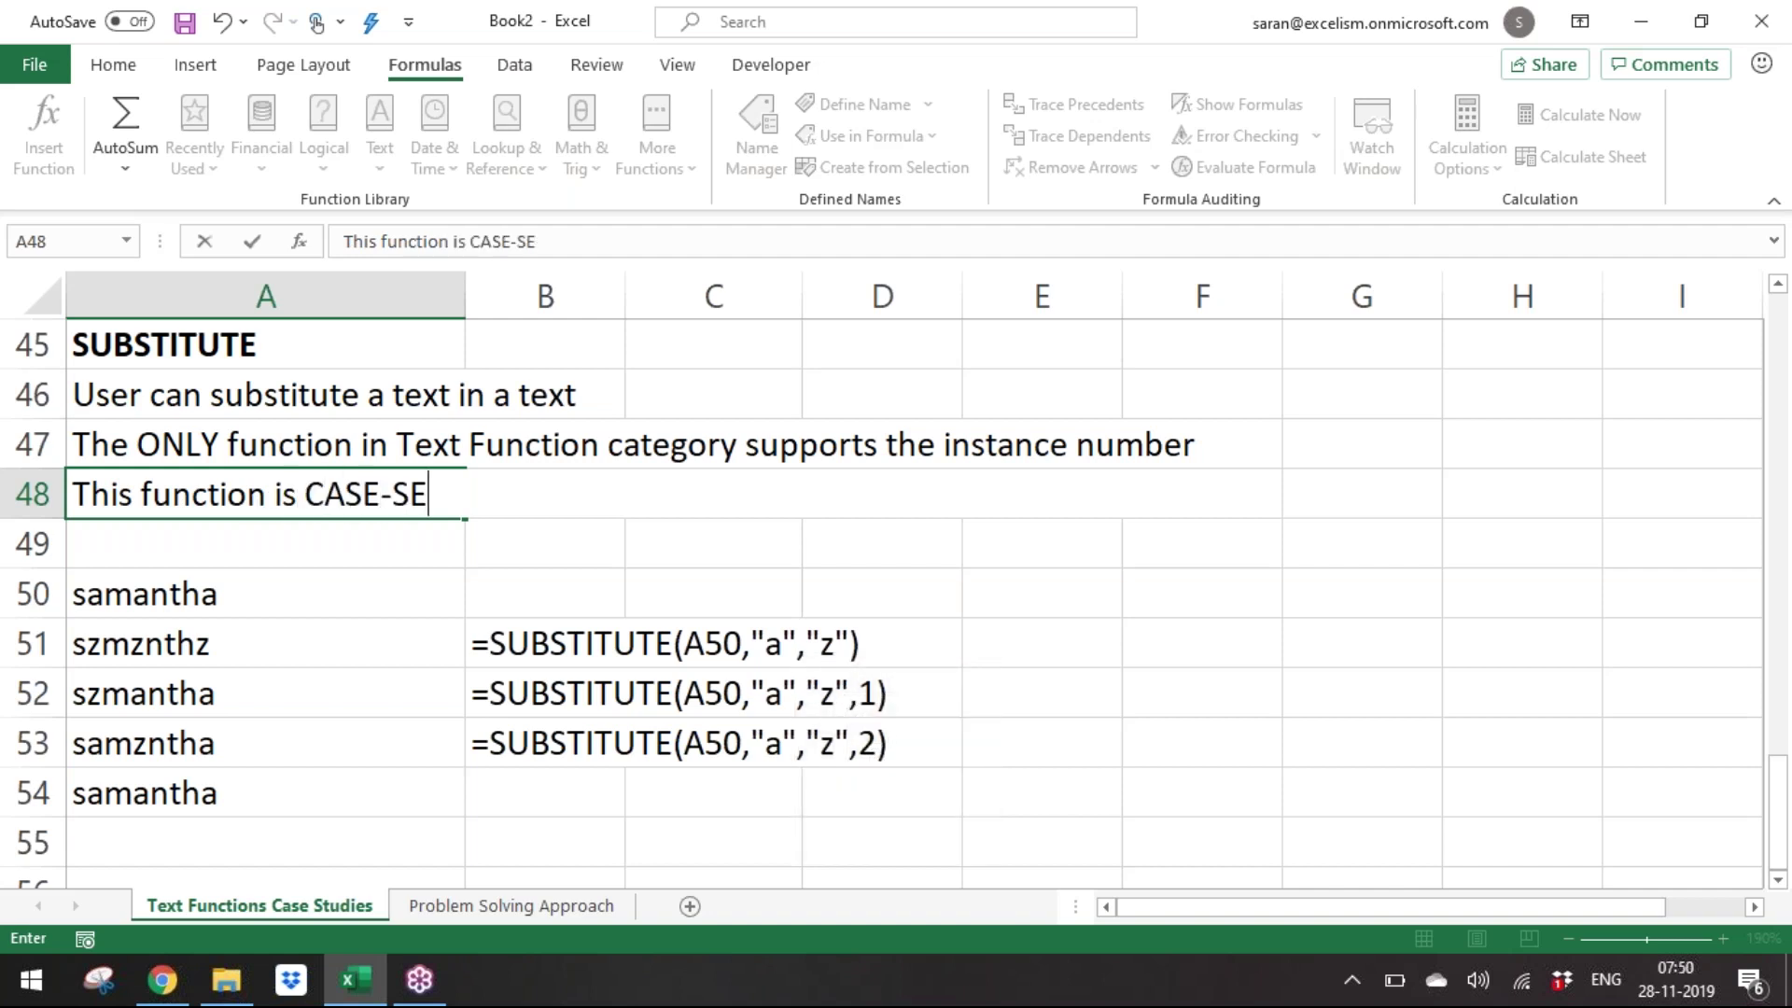
{"action": "type", "text": "NSITIV"}
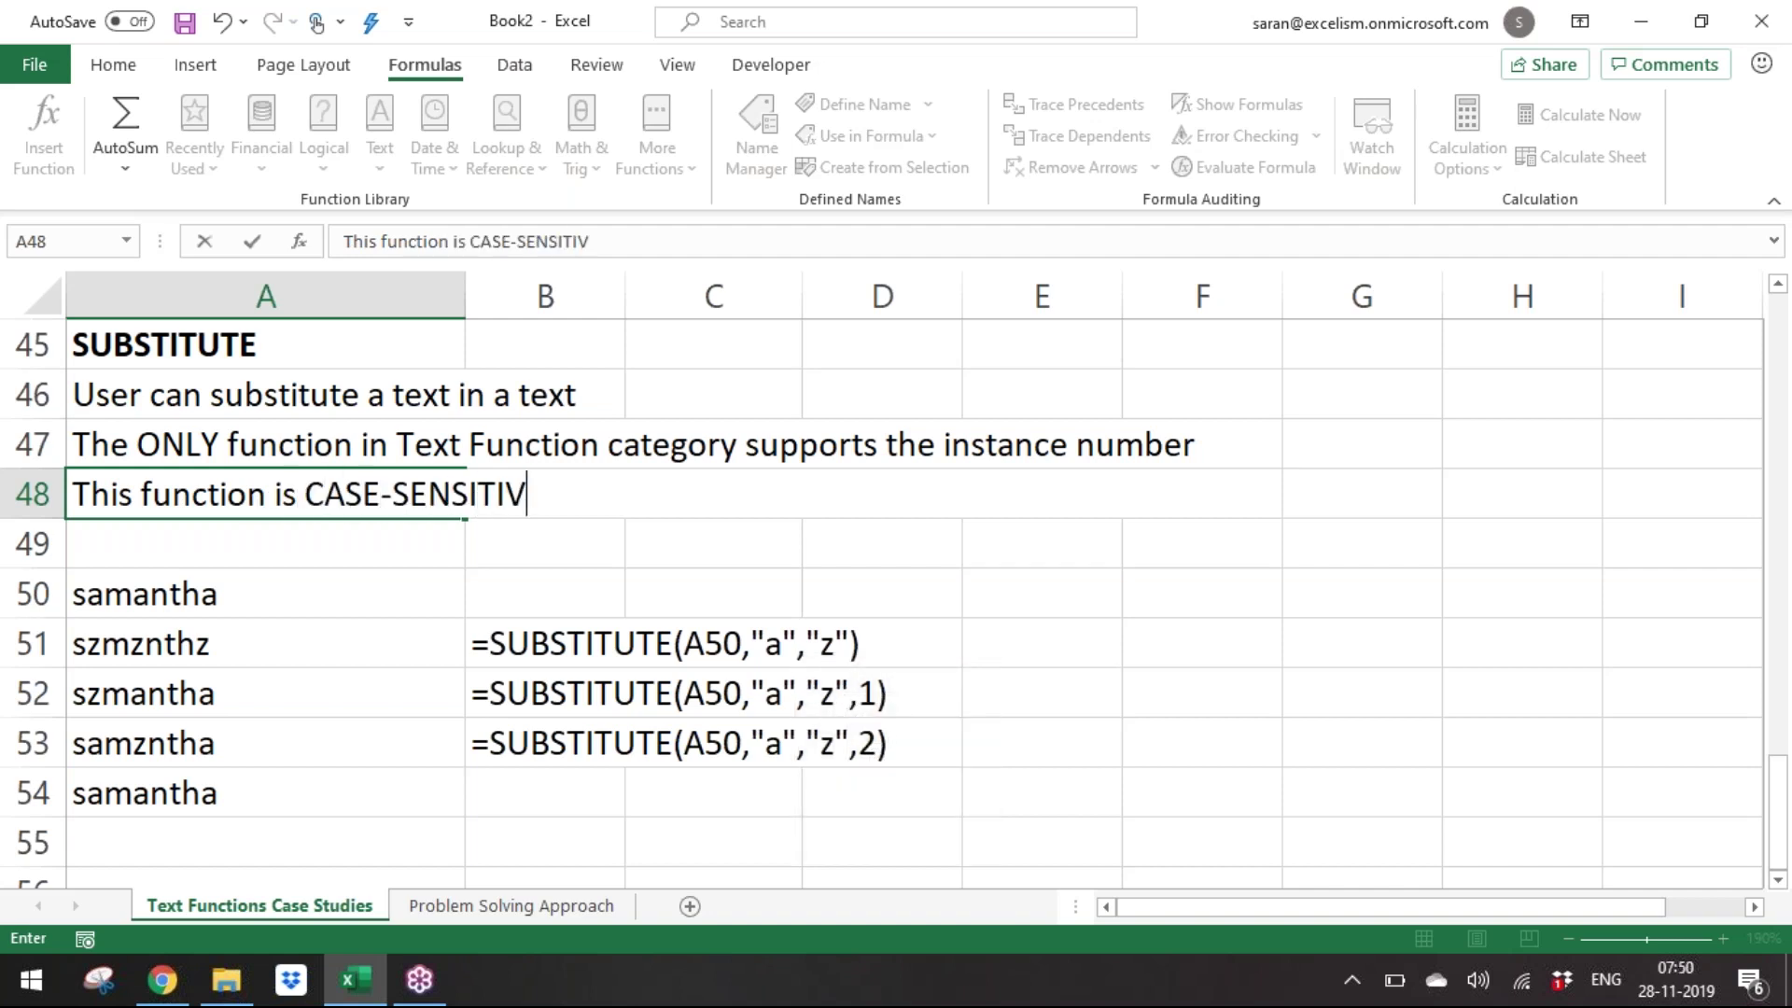
{"action": "type", "text": "E"}
{"action": "key", "text": "ctrl+Return"}
{"action": "key", "text": "Return"}
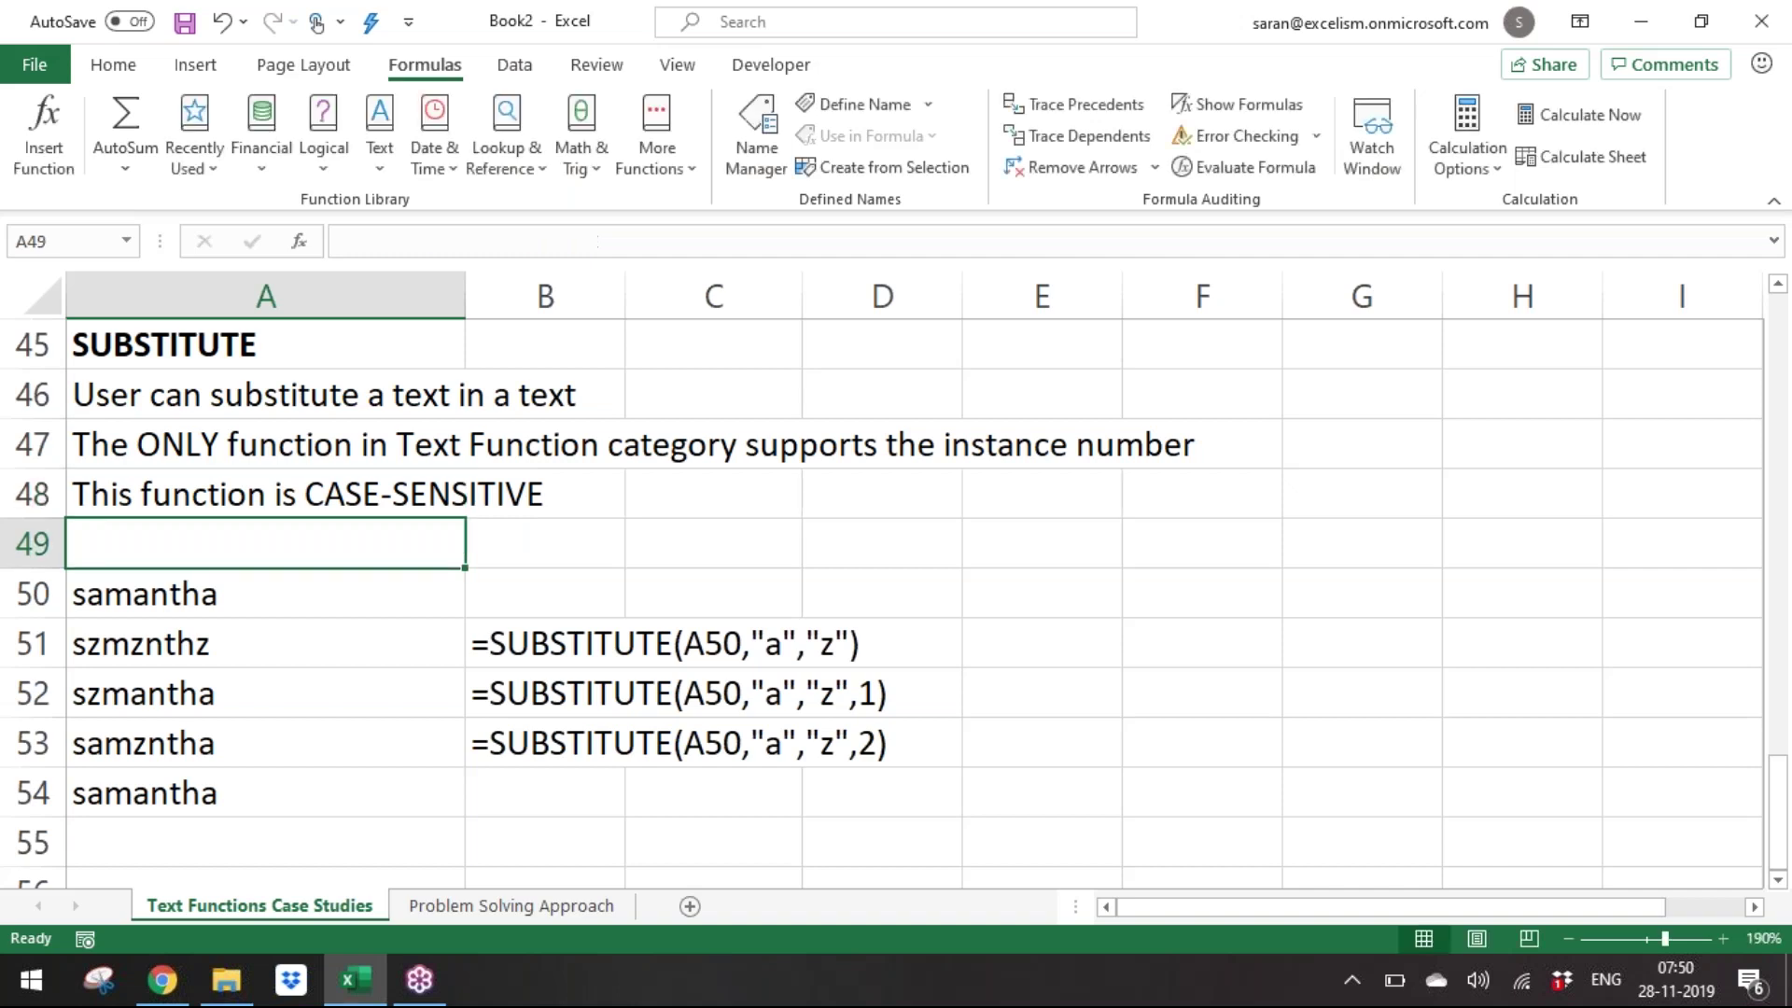
{"action": "key", "text": "Down"}
{"action": "key", "text": "Down"}
{"action": "key", "text": "Down"}
{"action": "key", "text": "Down"}
{"action": "key", "text": "Down"}
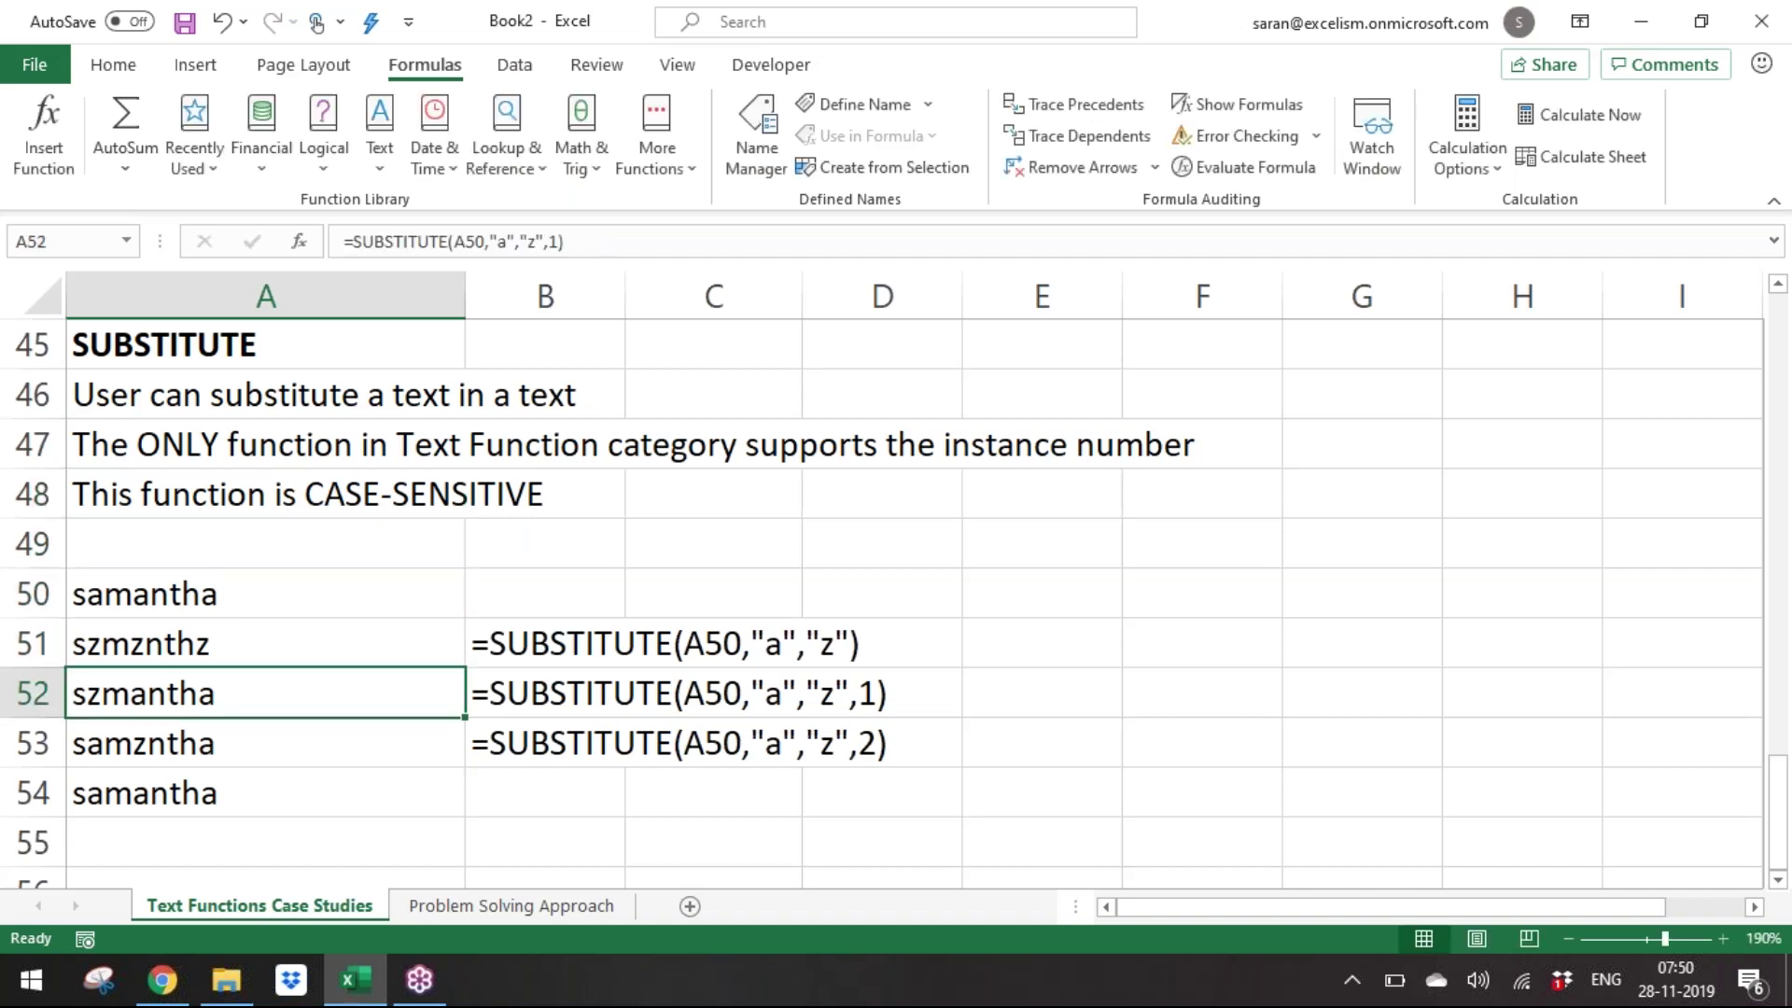
{"action": "key", "text": "Down"}
{"action": "key", "text": "Down"}
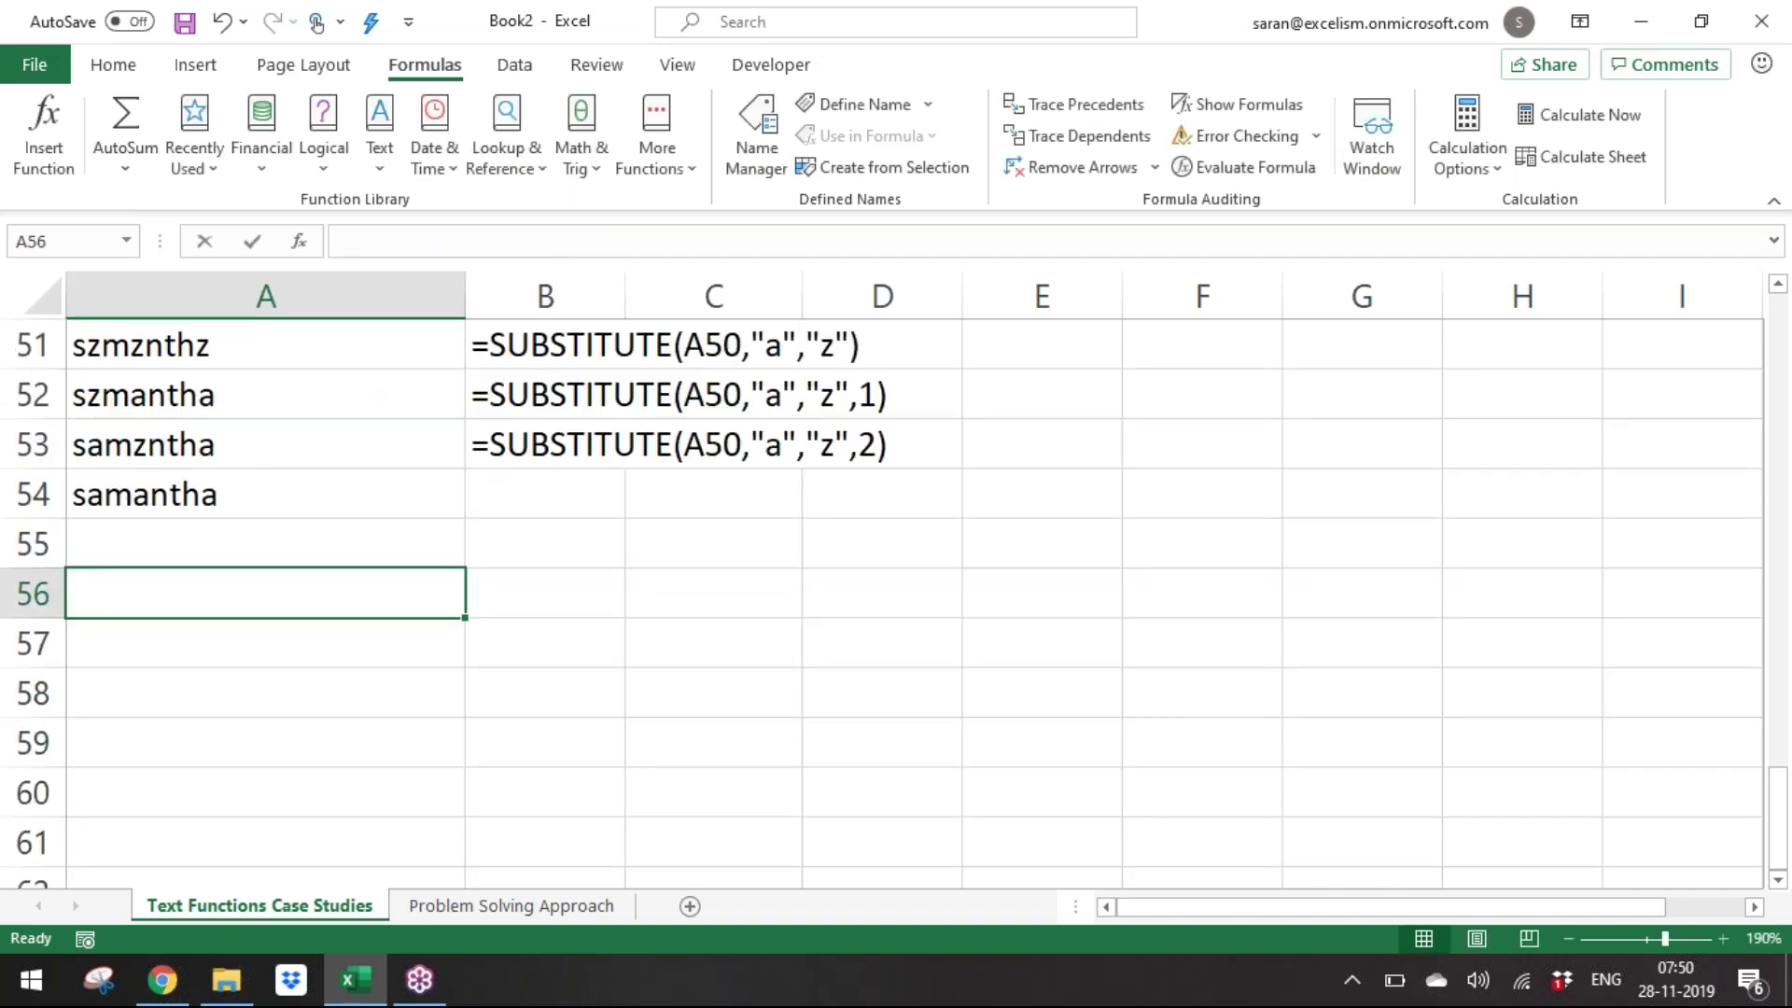
Type 'In the TEXT Category the following functions are case-sensitive' in A56.
{"action": "type", "text": "In TEXT"}
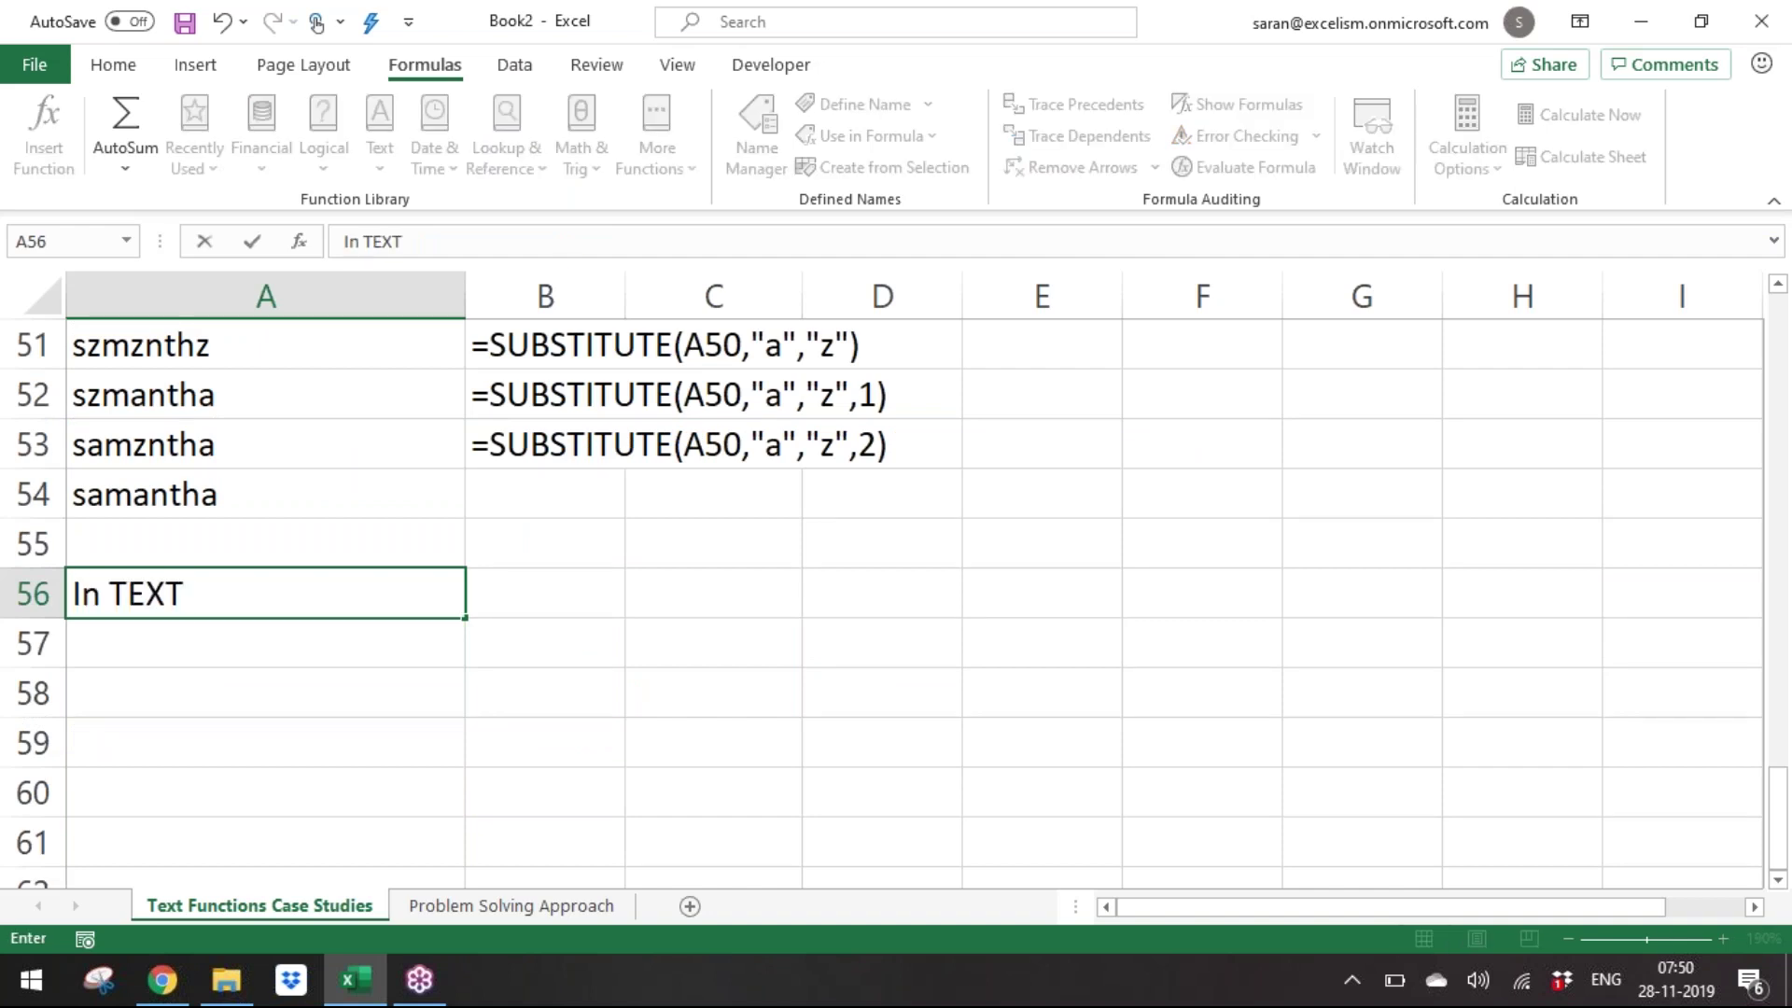
{"action": "type", "text": " fu"}
{"action": "key", "text": "BackSpace"}
{"action": "key", "text": "BackSpace"}
{"action": "key", "text": "BackSpace"}
{"action": "key", "text": "BackSpace"}
{"action": "key", "text": "BackSpace"}
{"action": "key", "text": "BackSpace"}
{"action": "key", "text": "BackSpace"}
{"action": "type", "text": "the TEXX"}
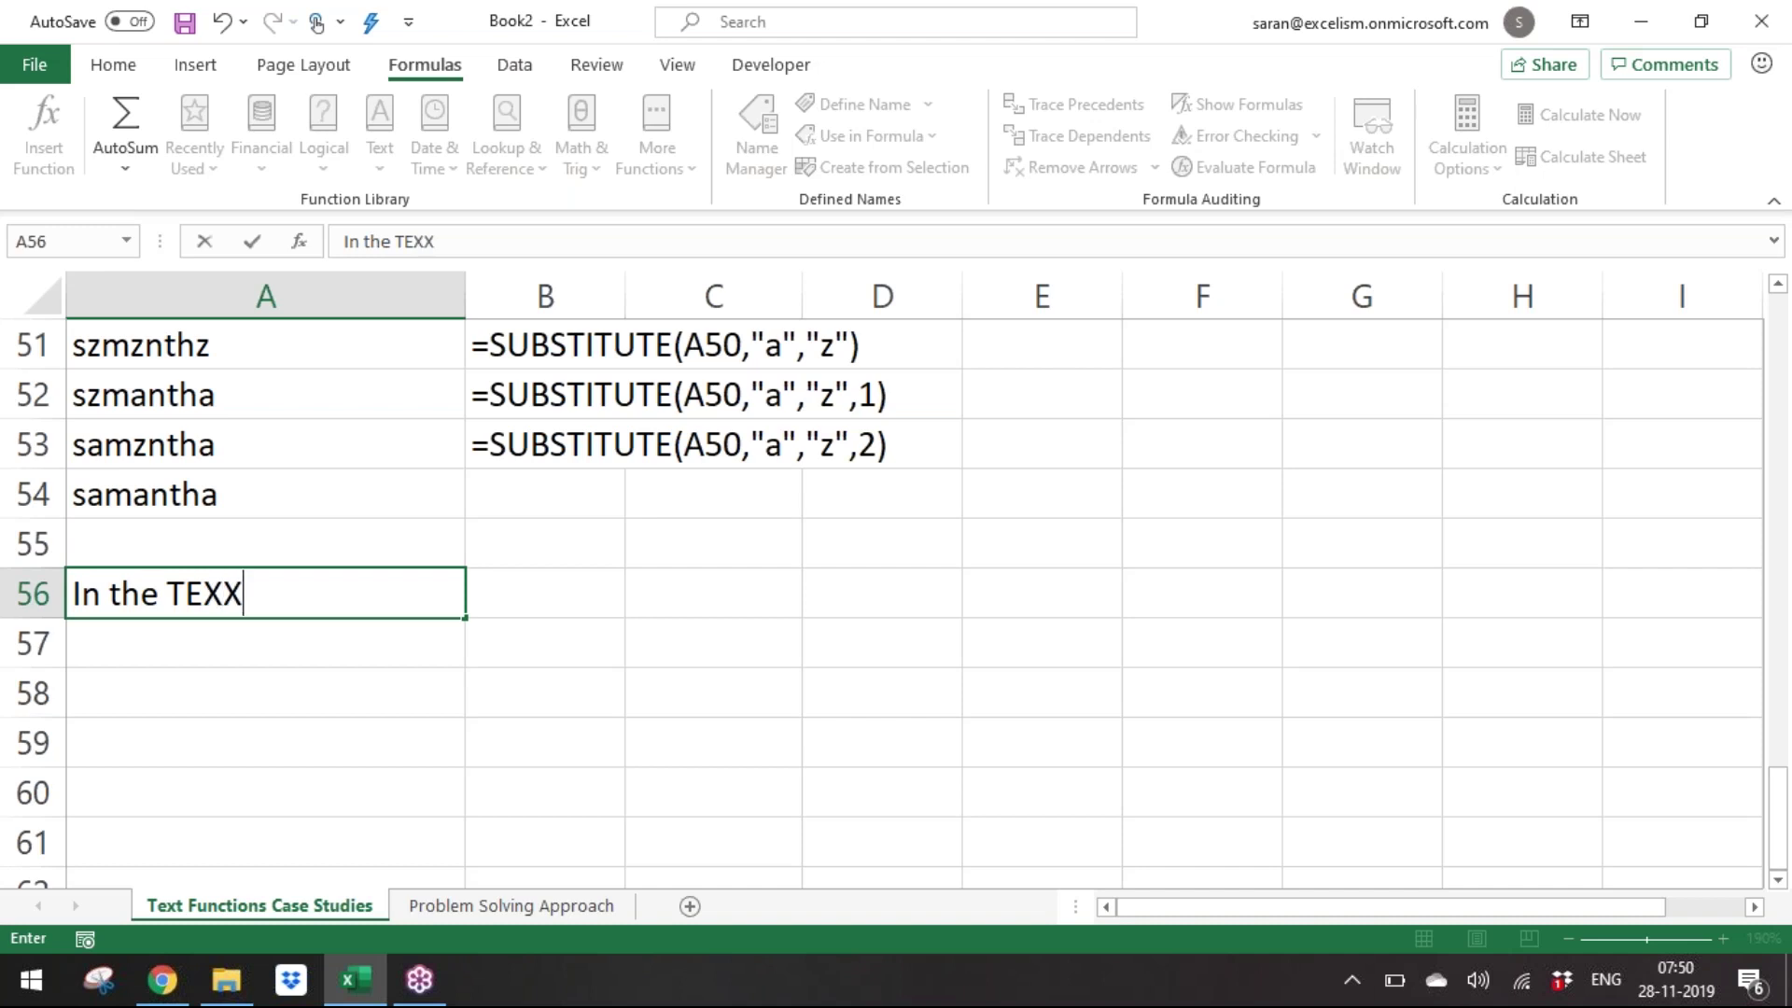
{"action": "key", "text": "BackSpace"}
{"action": "type", "text": "T Ctegor"}
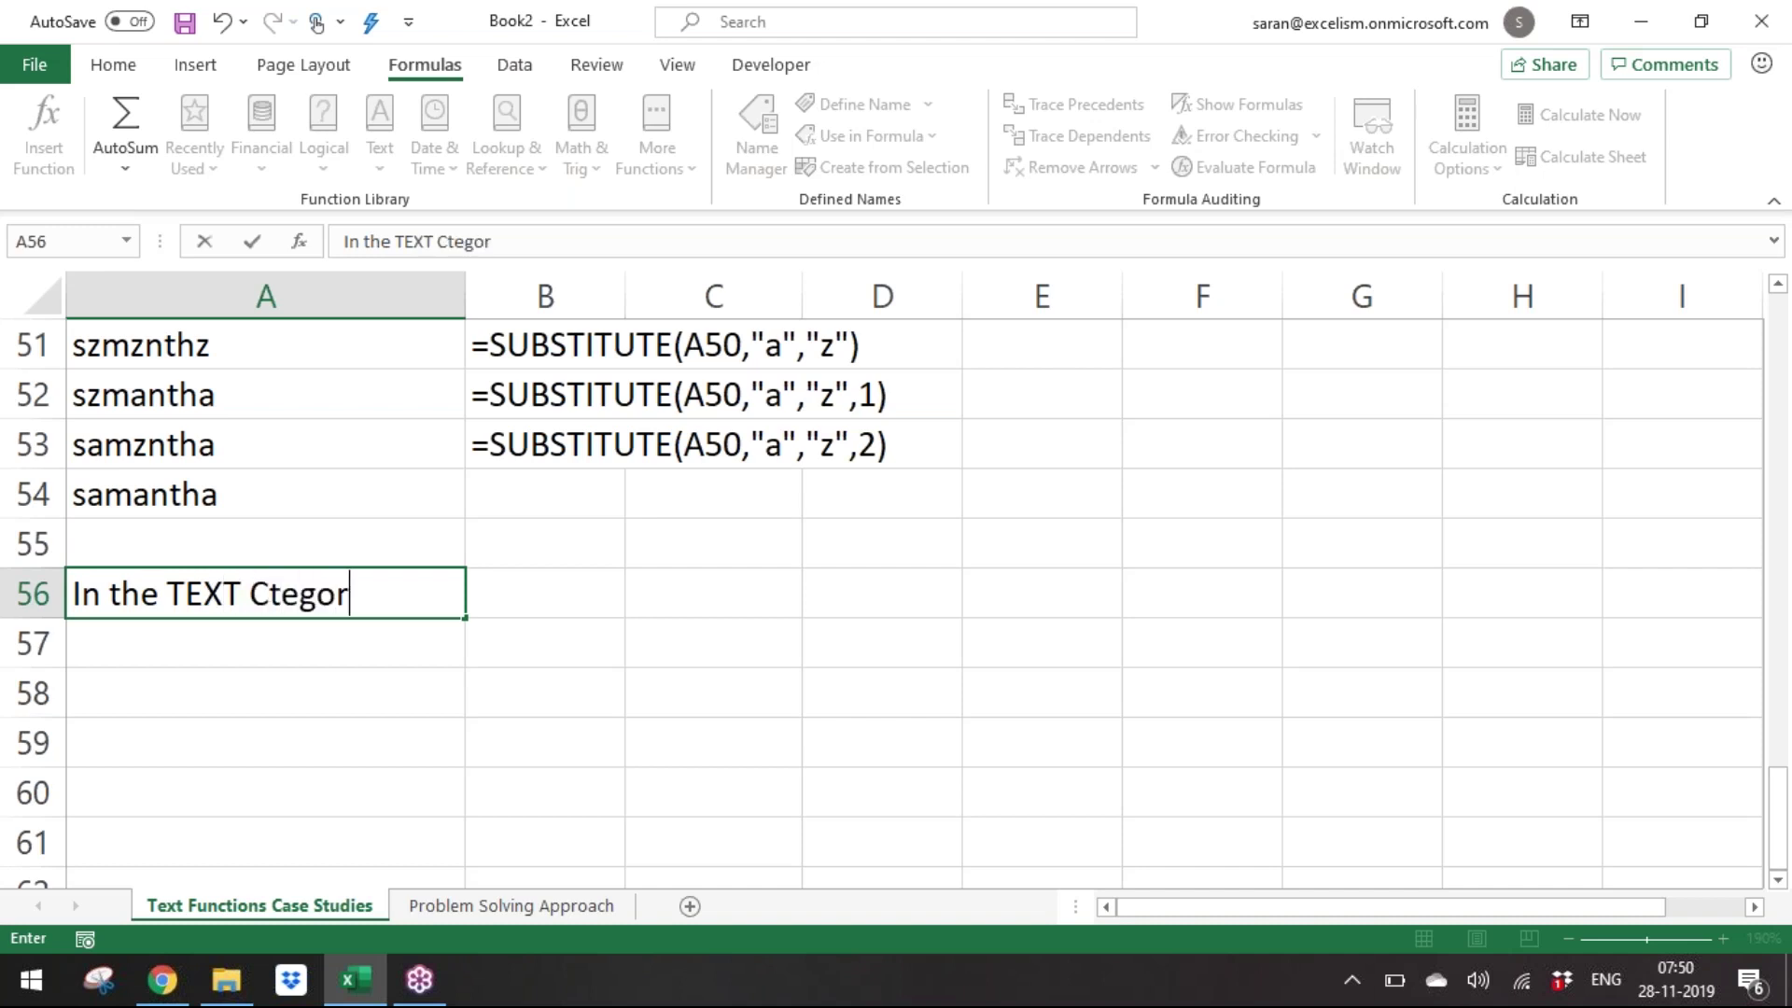
{"action": "type", "text": "y"}
{"action": "key", "text": "BackSpace"}
{"action": "key", "text": "BackSpace"}
{"action": "key", "text": "BackSpace"}
{"action": "key", "text": "BackSpace"}
{"action": "key", "text": "BackSpace"}
{"action": "key", "text": "BackSpace"}
{"action": "key", "text": "BackSpace"}
{"action": "type", "text": "ategr=ory"}
{"action": "key", "text": "BackSpace"}
{"action": "key", "text": "BackSpace"}
{"action": "key", "text": "BackSpace"}
{"action": "key", "text": "BackSpace"}
{"action": "key", "text": "BackSpace"}
{"action": "type", "text": "ory th"}
{"action": "type", "text": " follo"}
{"action": "key", "text": "BackSpace"}
{"action": "key", "text": "BackSpace"}
{"action": "key", "text": "BackSpace"}
{"action": "key", "text": "BackSpace"}
{"action": "key", "text": "BackSpace"}
{"action": "key", "text": "BackSpace"}
{"action": "type", "text": "r"}
{"action": "key", "text": "BackSpace"}
{"action": "type", "text": "e w"}
{"action": "key", "text": "BackSpace"}
{"action": "type", "text": "following funct ions are case-sensitive"}
{"action": "key", "text": "Return"}
List EXACT, FIND and SUBSTITUTE in A57, A58 and A59.
{"action": "type", "text": "EXA"}
{"action": "key", "text": "BackSpace"}
{"action": "type", "text": "XACT"}
{"action": "key", "text": "Return"}
{"action": "type", "text": "FIND"}
{"action": "key", "text": "Return"}
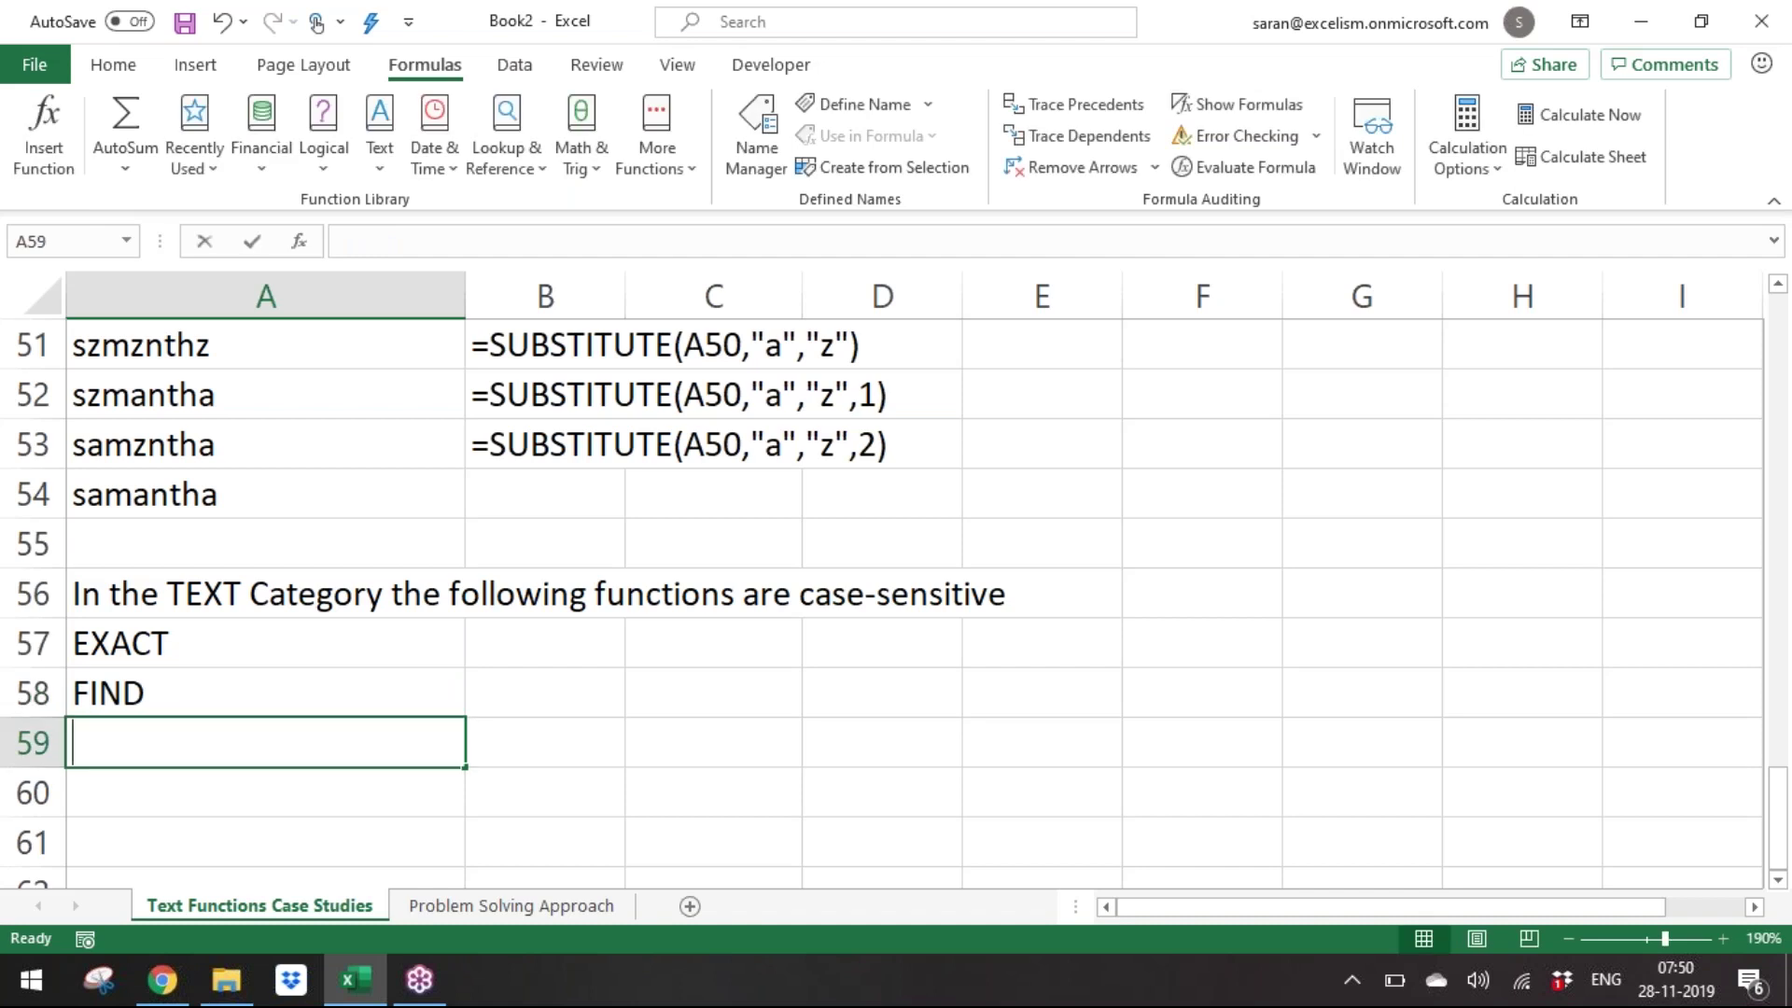
{"action": "type", "text": "SUSB"}
{"action": "key", "text": "BackSpace"}
{"action": "key", "text": "BackSpace"}
{"action": "type", "text": "BSTITUTE"}
{"action": "key", "text": "Return"}
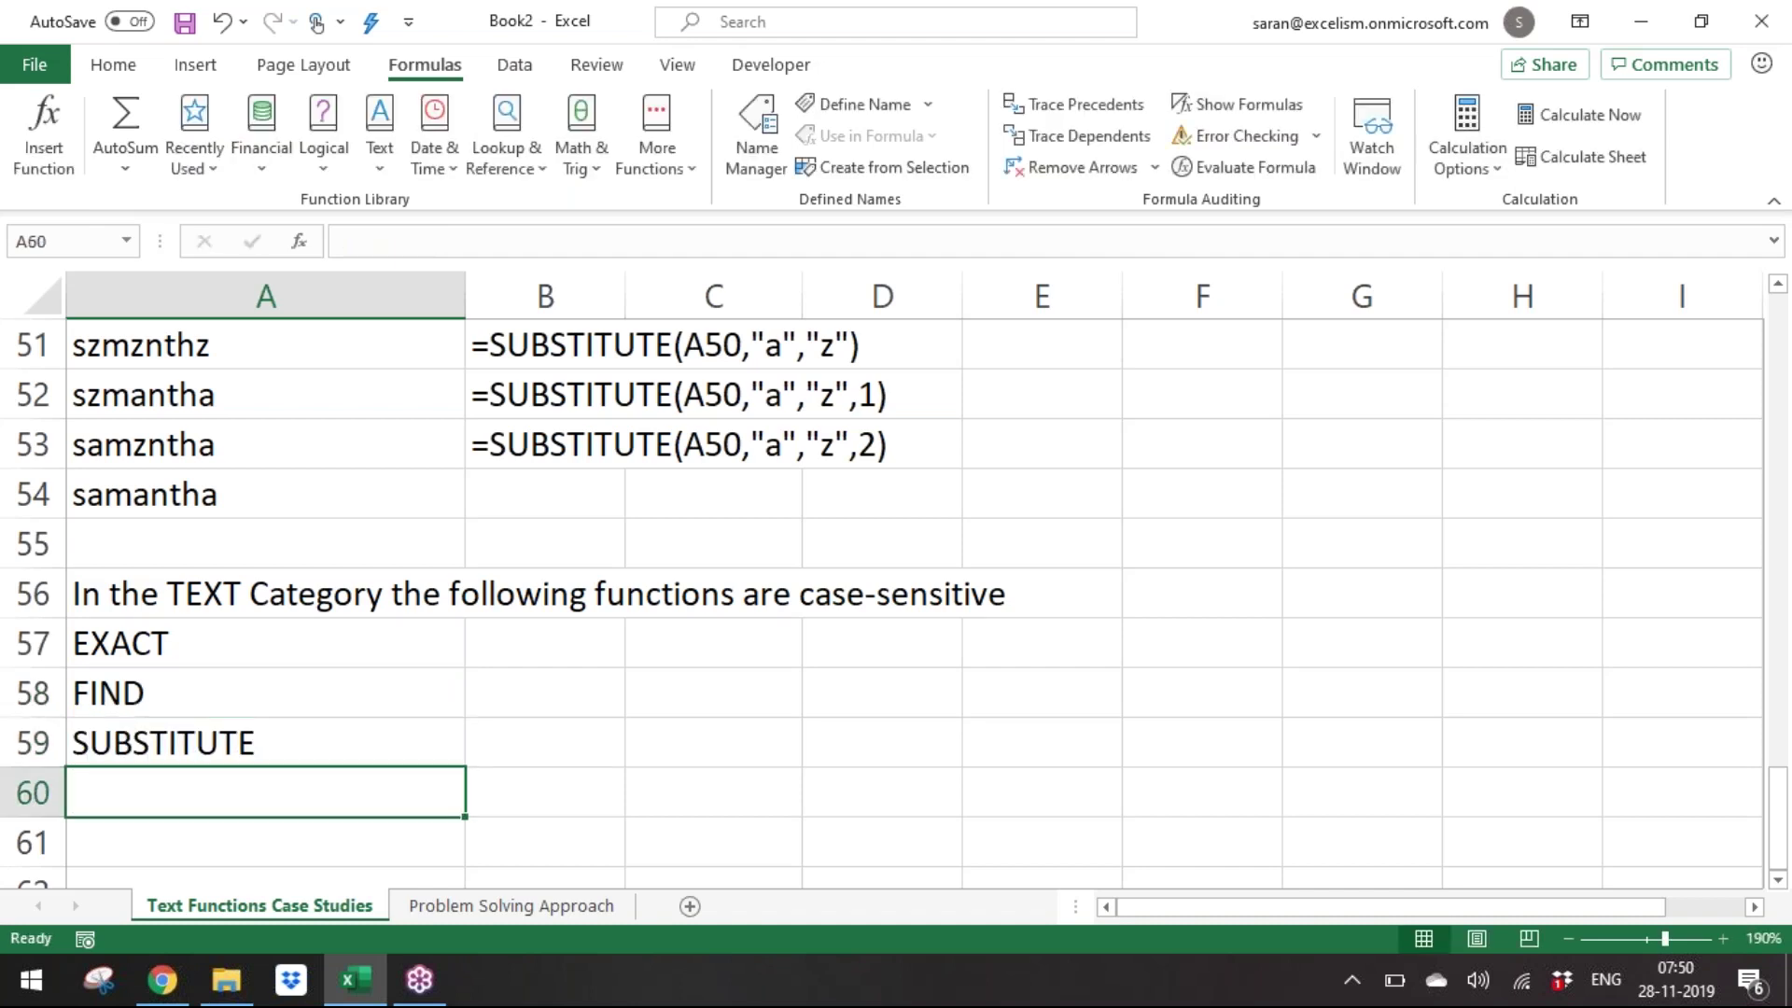
{"action": "key", "text": "ctrl+Up"}
{"action": "key", "text": "ctrl+Up"}
{"action": "key", "text": "ctrl+Up"}
{"action": "key", "text": "ctrl+Up"}
{"action": "key", "text": "ctrl+Up"}
{"action": "key", "text": "ctrl+Up"}
{"action": "key", "text": "ctrl+Up"}
Copy the formula-text formula from B51 into B54.
{"action": "key", "text": "ctrl+Down"}
{"action": "key", "text": "ctrl+Down"}
{"action": "key", "text": "ctrl+Down"}
{"action": "key", "text": "Right"}
{"action": "key", "text": "Down"}
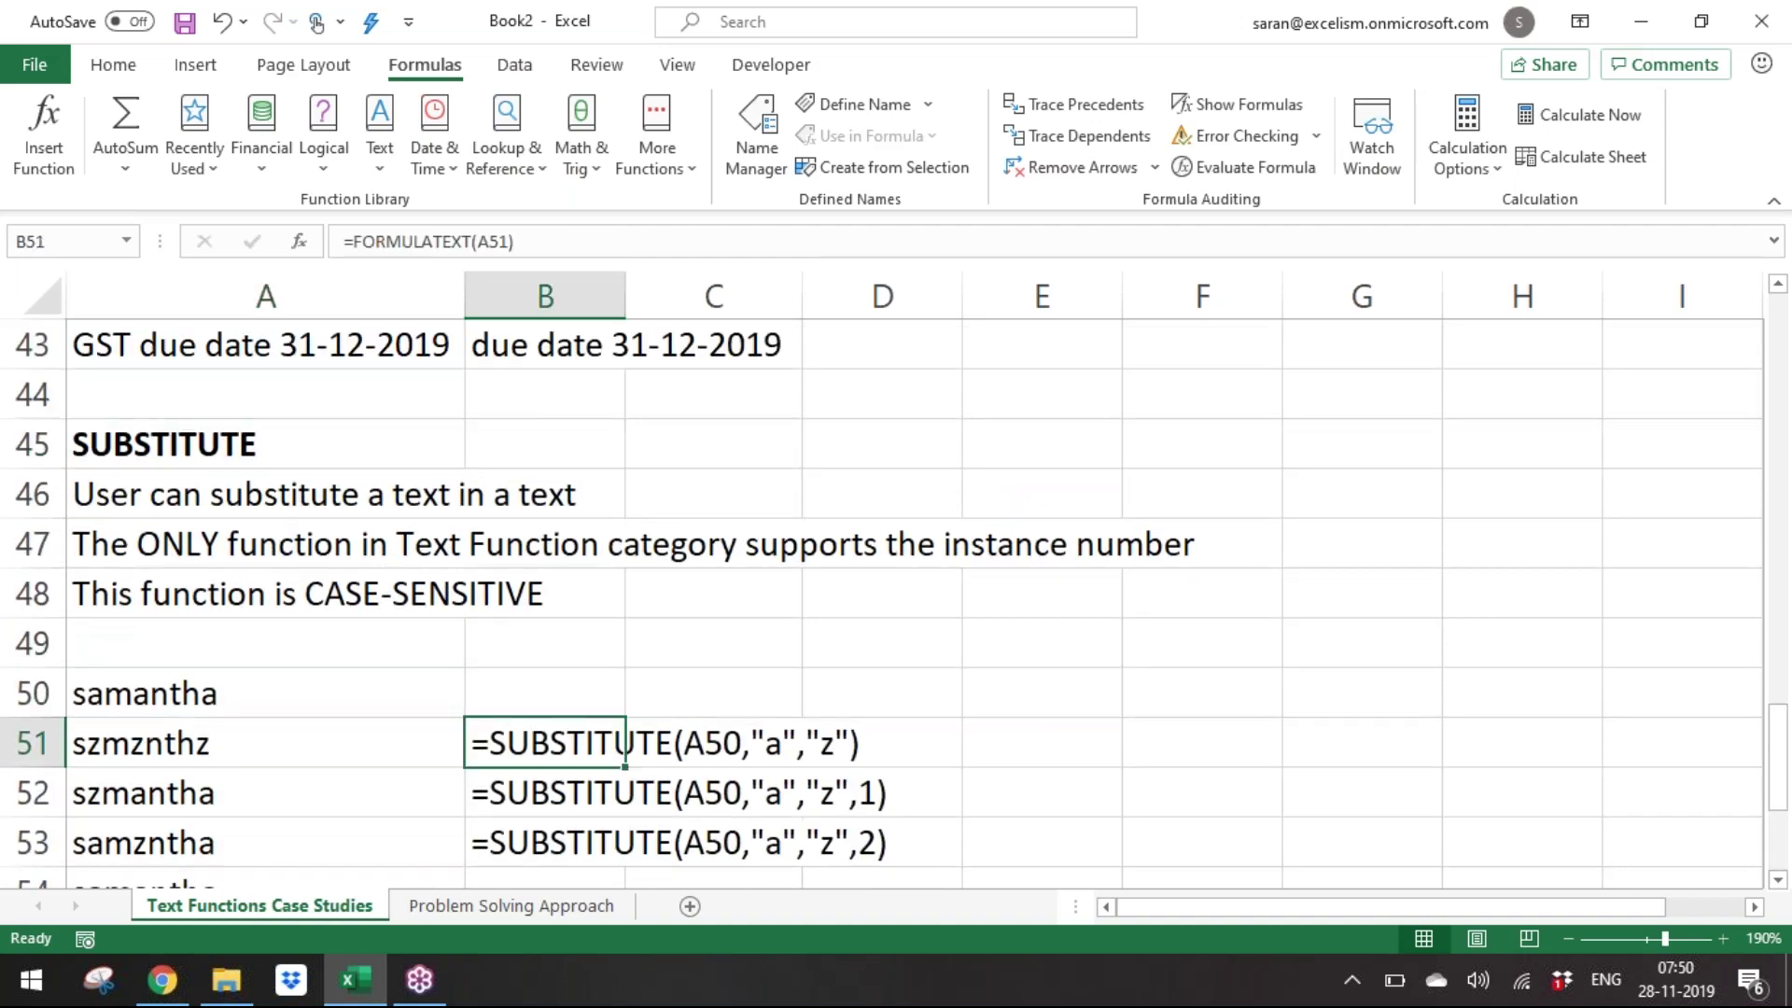
{"action": "key", "text": "ctrl+c"}
{"action": "key", "text": "Down"}
{"action": "key", "text": "Down"}
{"action": "key", "text": "Down"}
{"action": "key", "text": "ctrl+v"}
{"action": "key", "text": "Escape"}
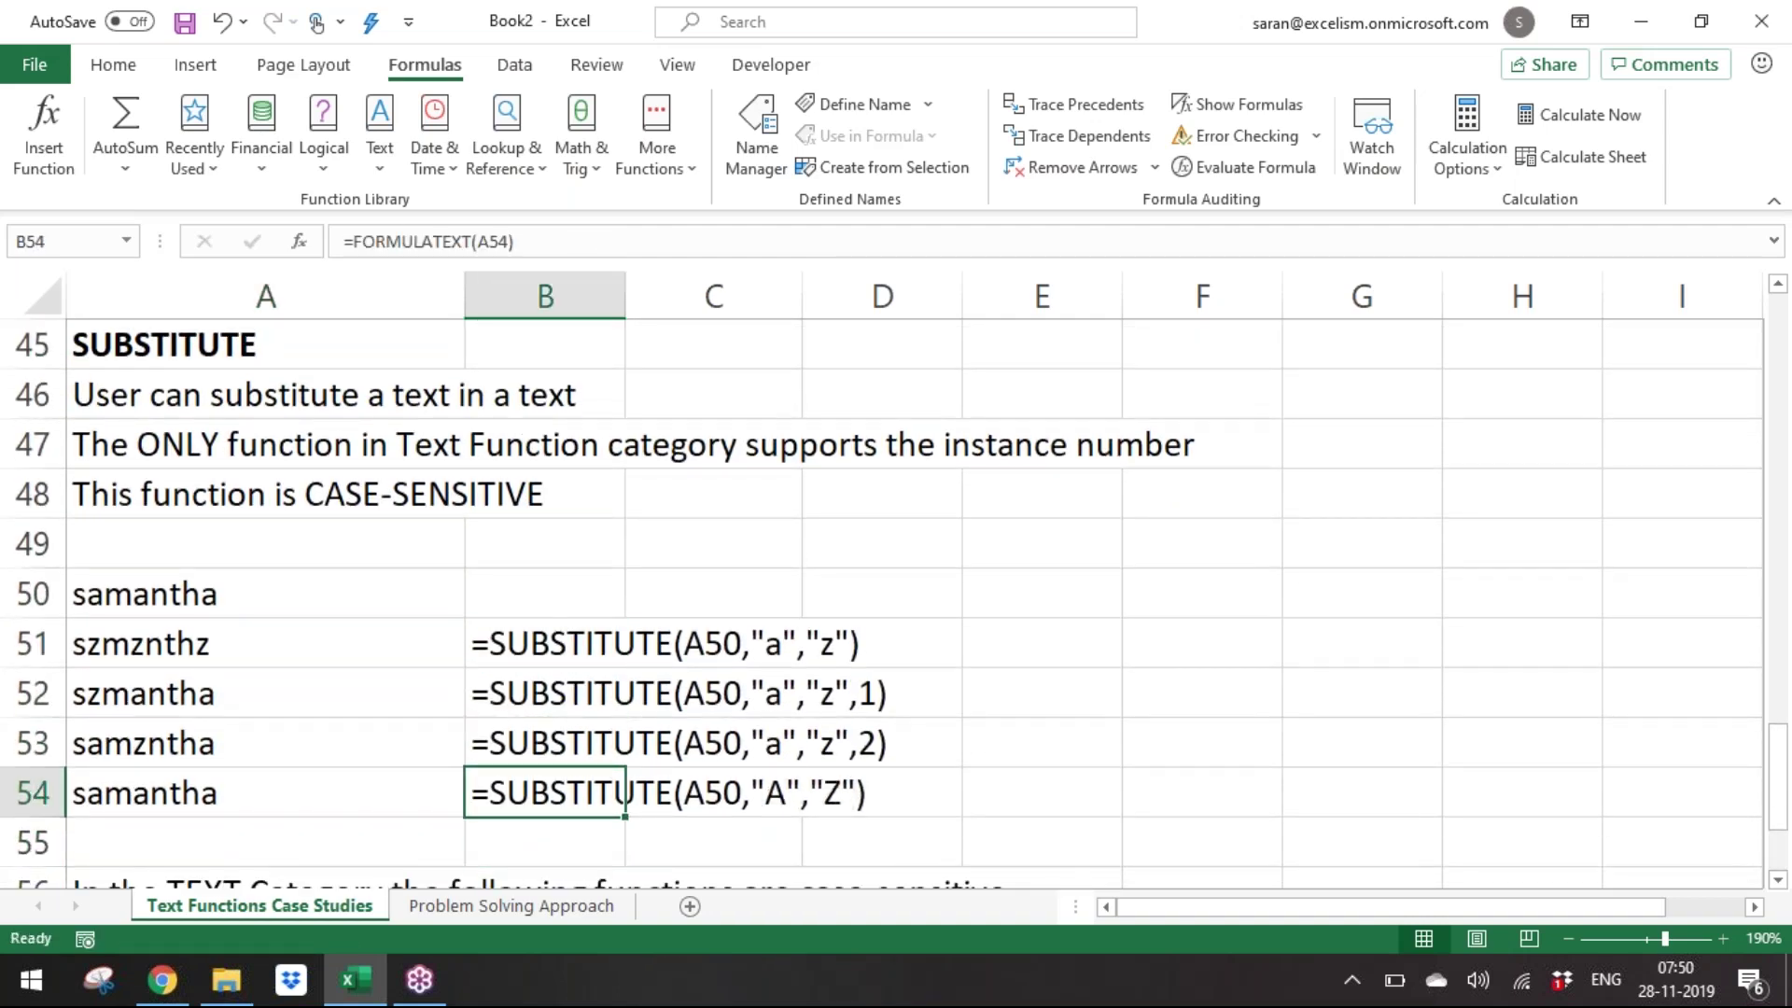
Check the old last-word formula and delete it from B41:B43.
{"action": "key", "text": "ctrl+Up"}
{"action": "key", "text": "ctrl+Up"}
{"action": "key", "text": "ctrl+Up"}
{"action": "key", "text": "ctrl+Up"}
{"action": "key", "text": "ctrl+Up"}
{"action": "key", "text": "ctrl+Down"}
{"action": "key", "text": "ctrl+Down"}
{"action": "key", "text": "ctrl+Down"}
{"action": "key", "text": "ctrl+Down"}
{"action": "key", "text": "ctrl+Down"}
{"action": "key", "text": "ctrl+Up"}
{"action": "key", "text": "ctrl+Up"}
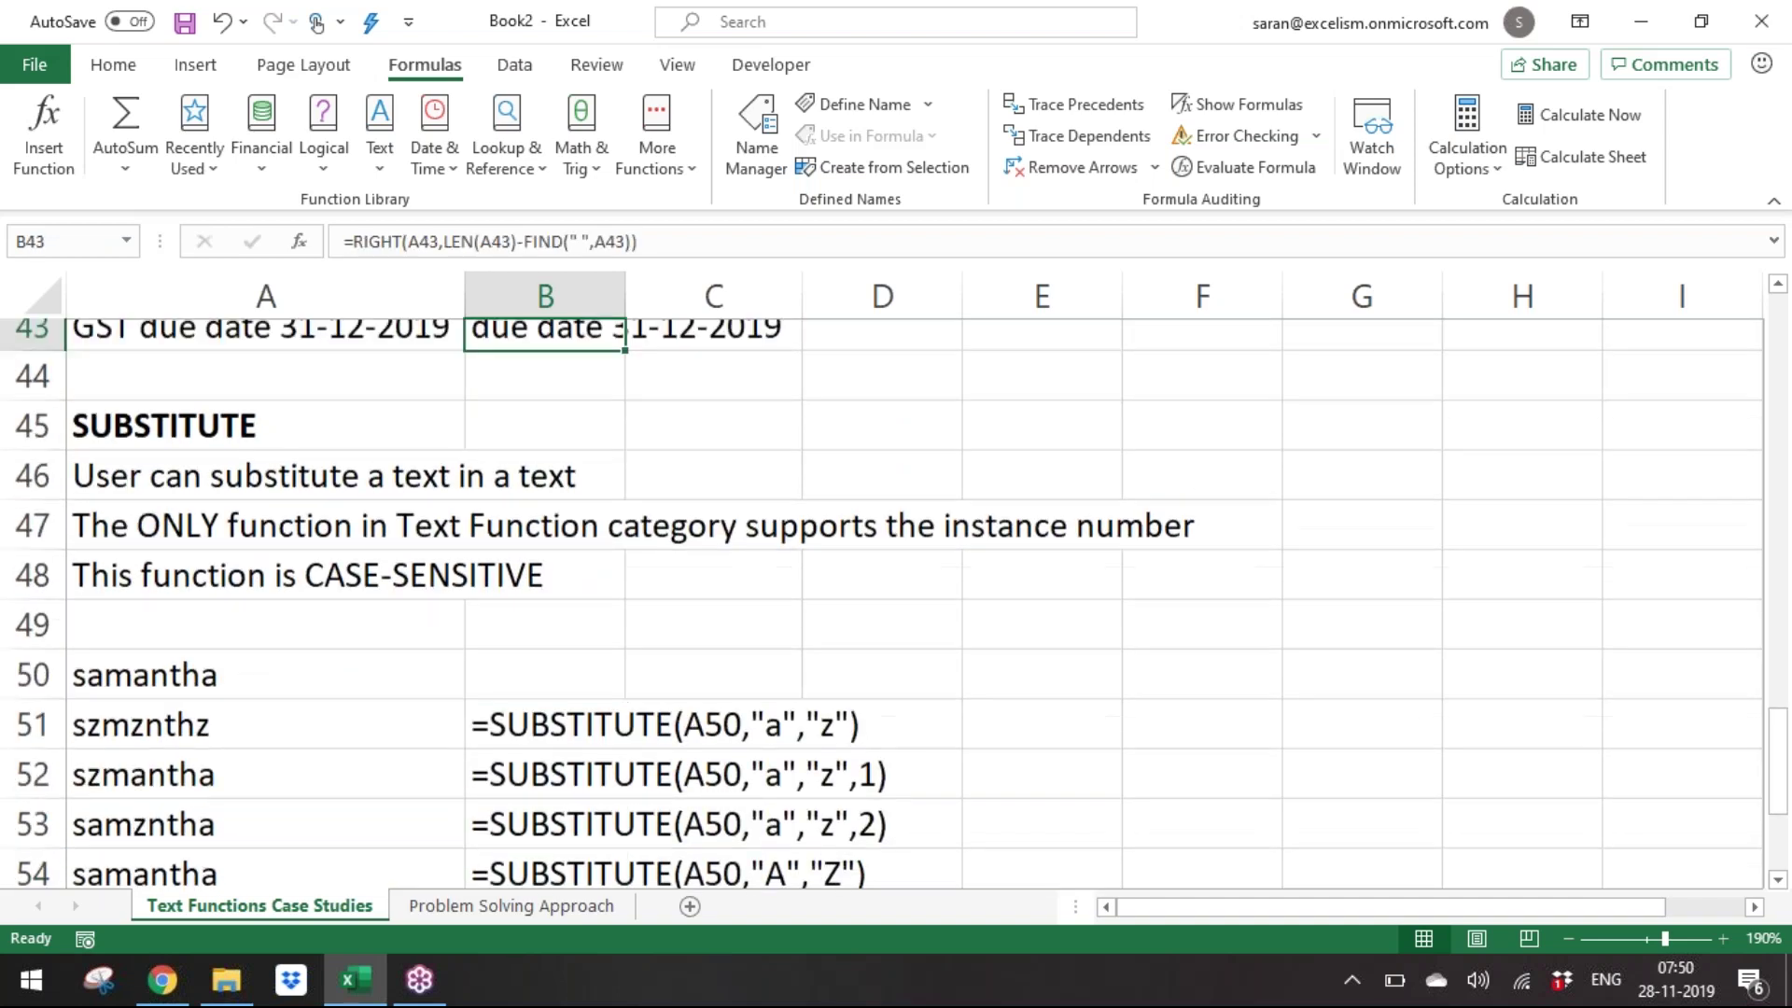
{"action": "key", "text": "Up"}
{"action": "key", "text": "Up"}
{"action": "key", "text": "shift+Down"}
{"action": "key", "text": "shift+Down"}
{"action": "key", "text": "F2"}
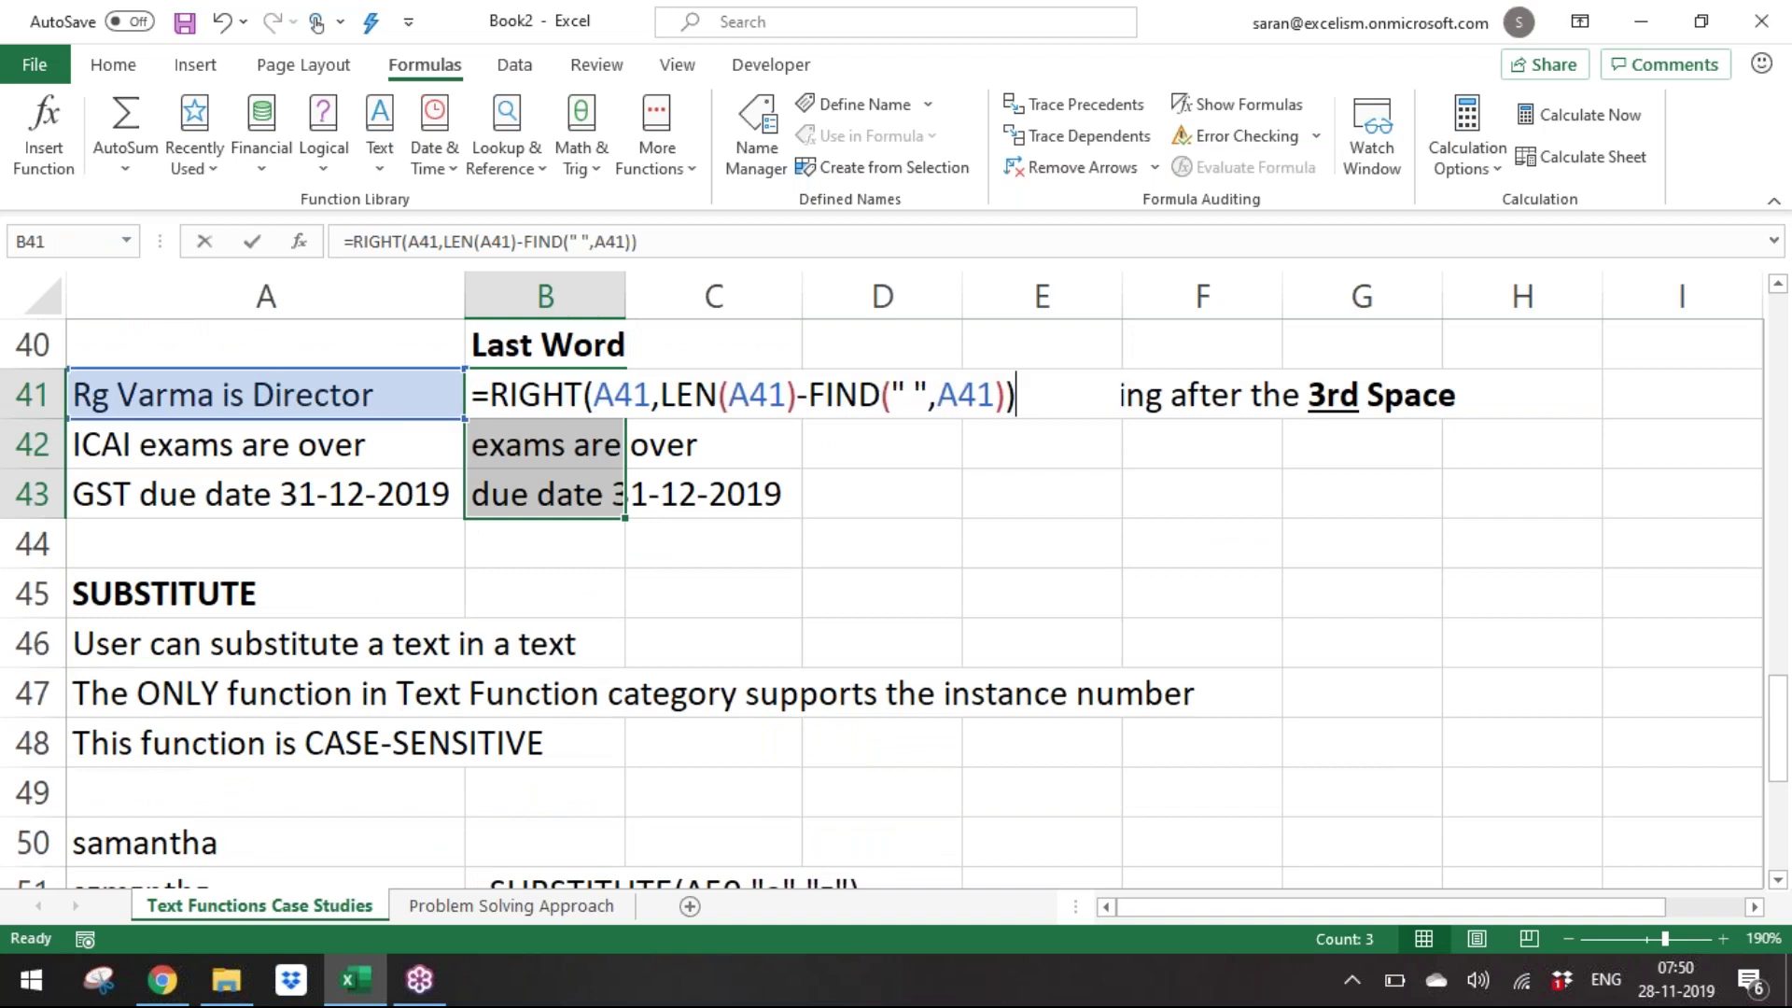
{"action": "key", "text": "Escape"}
{"action": "key", "text": "Delete"}
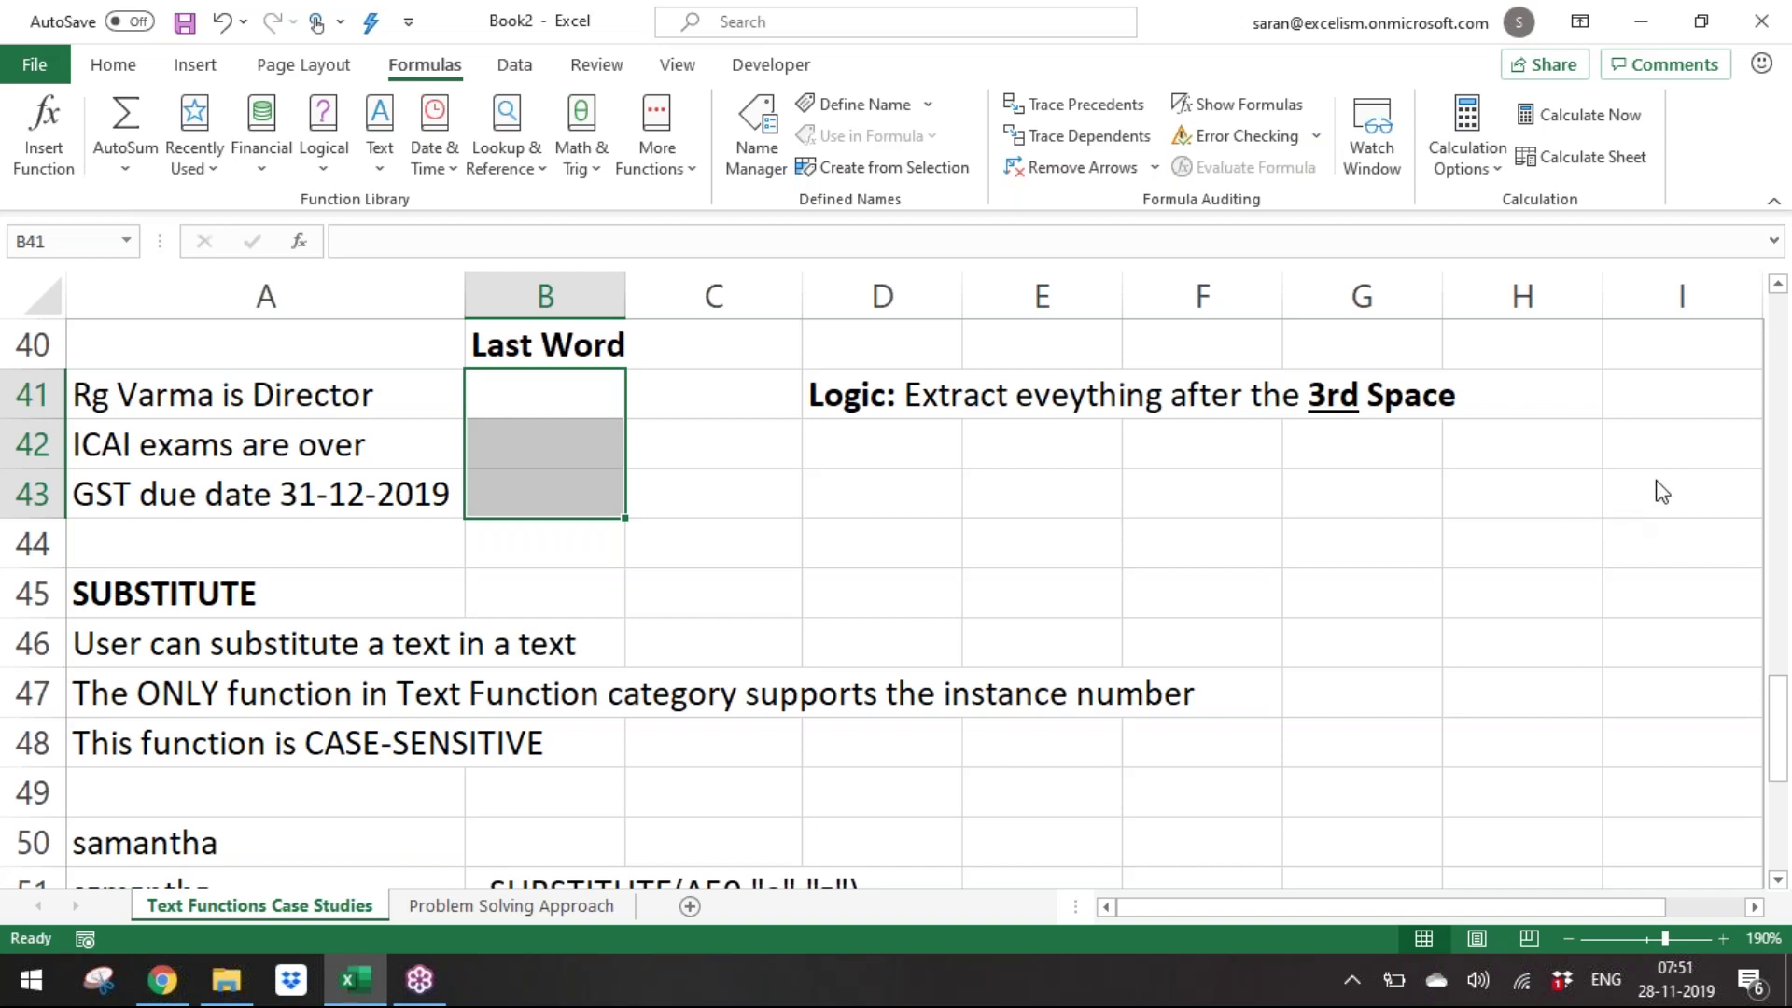
{"action": "left_click", "coordinate": [1704, 482]}
{"action": "left_click", "coordinate": [751, 559]}
Replace the space before each last word in A41:A43 with an underscore.
{"action": "key", "text": "Left"}
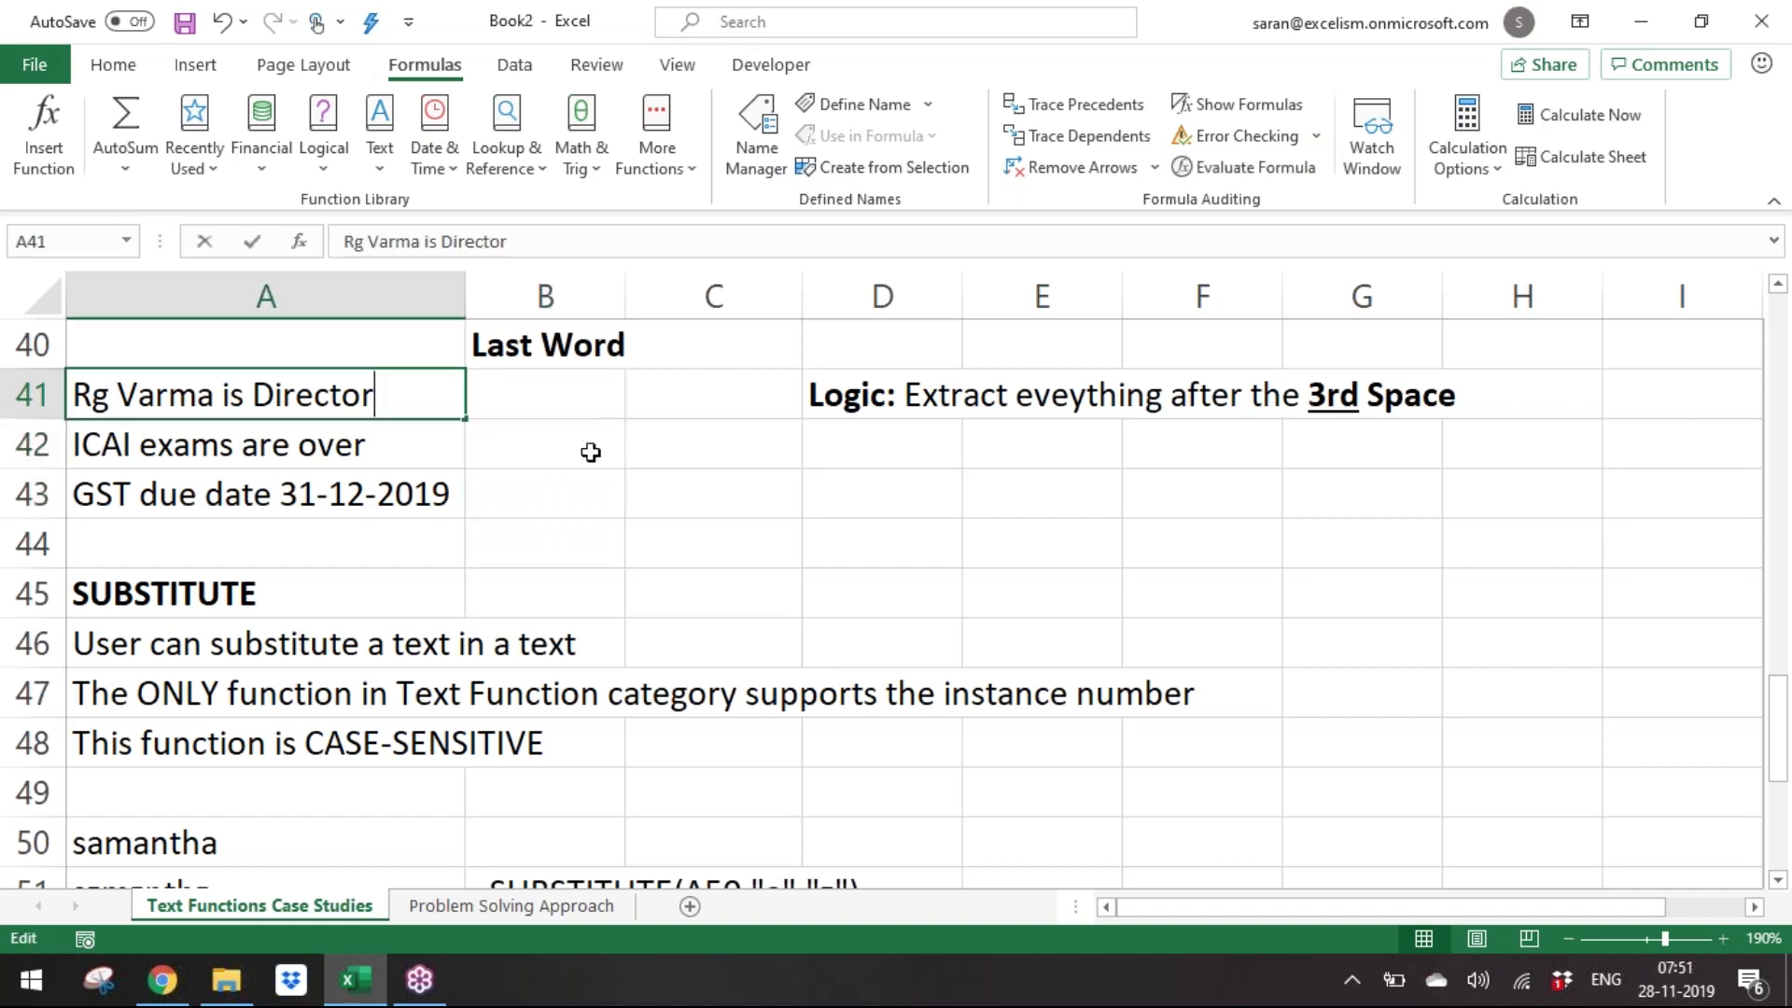
{"action": "key", "text": "F2"}
{"action": "key", "text": "Left"}
{"action": "key", "text": "Left"}
{"action": "key", "text": "Left"}
{"action": "key", "text": "Left"}
{"action": "key", "text": "Left"}
{"action": "key", "text": "Left"}
{"action": "key", "text": "Left"}
{"action": "key", "text": "Left"}
{"action": "key", "text": "Left"}
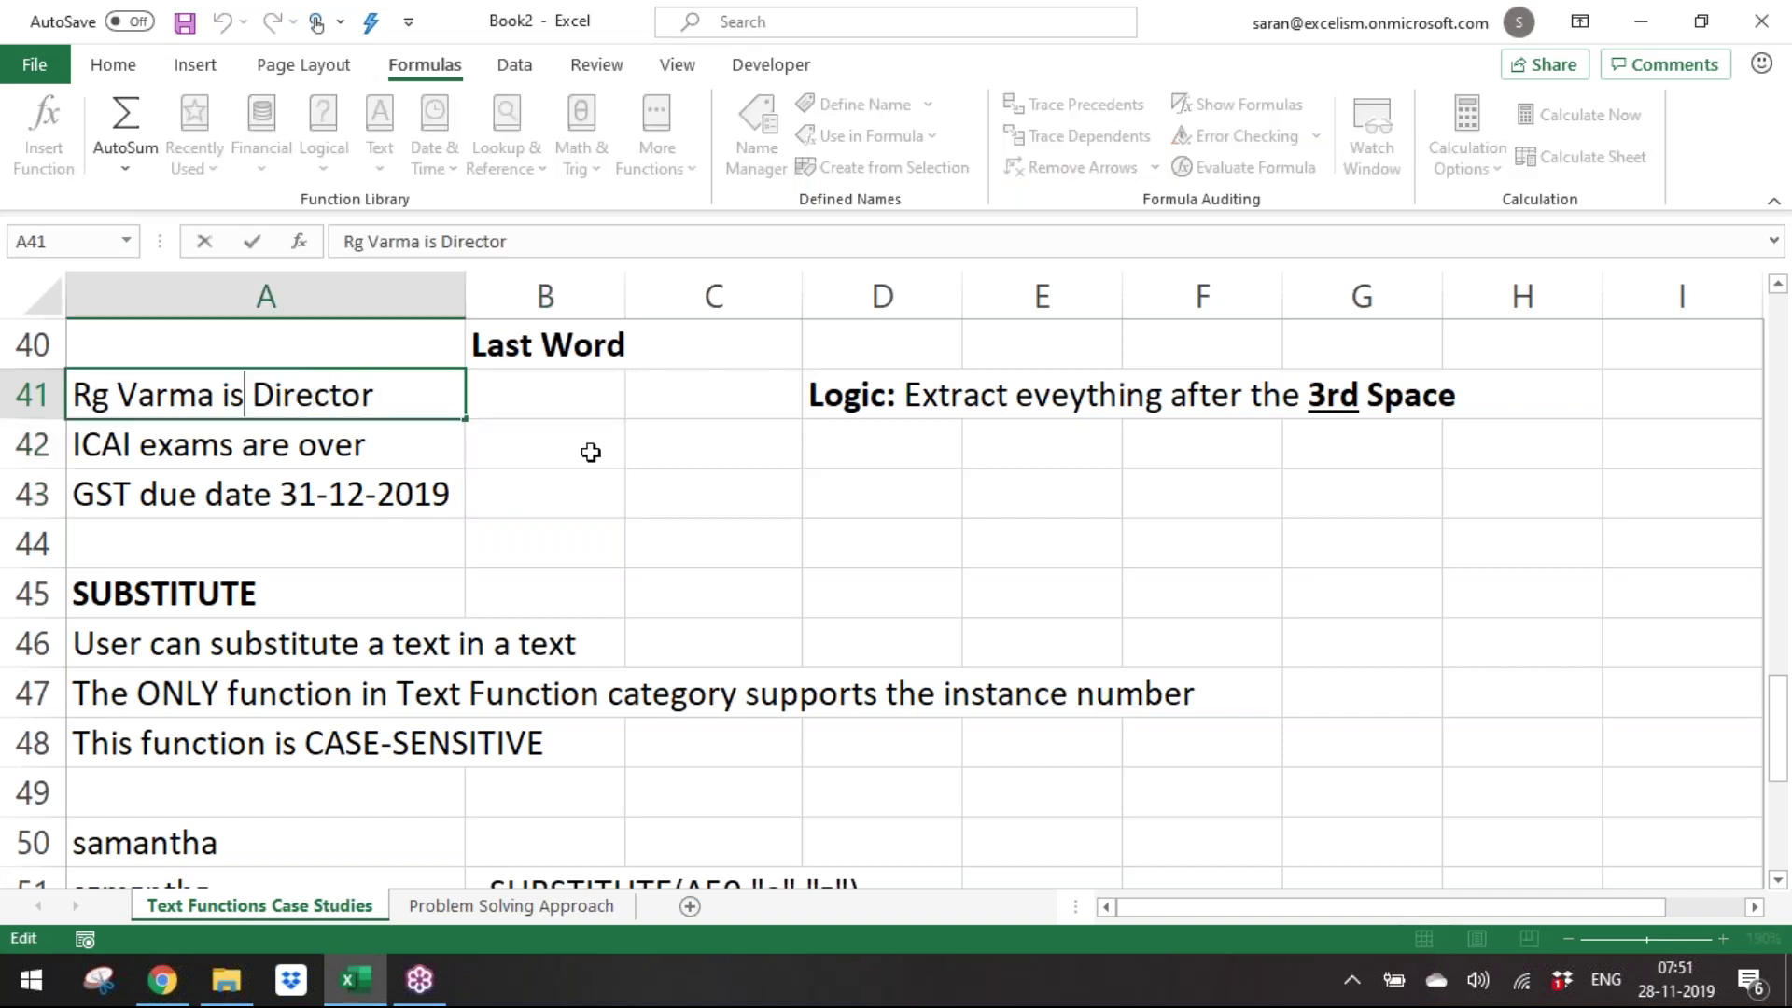
{"action": "key", "text": "Delete"}
{"action": "type", "text": "_"}
{"action": "key", "text": "ctrl+Return"}
{"action": "key", "text": "Down"}
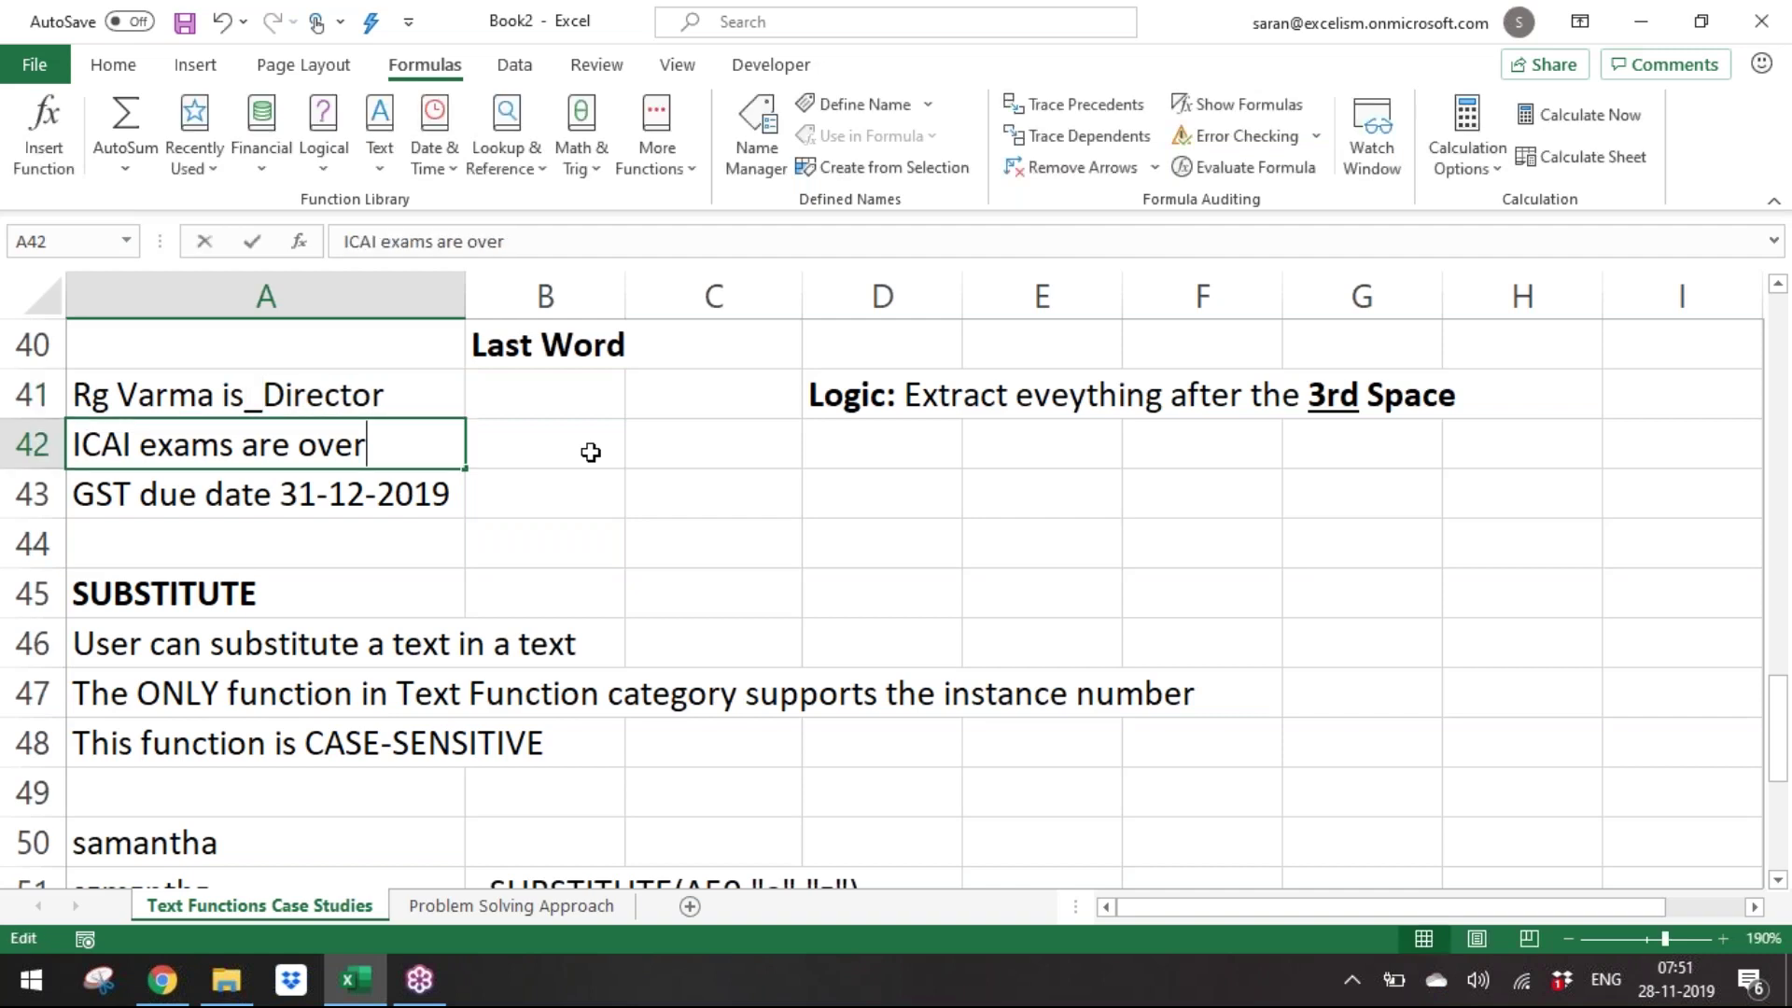
{"action": "key", "text": "F2"}
{"action": "key", "text": "Left"}
{"action": "key", "text": "Left"}
{"action": "key", "text": "Left"}
{"action": "key", "text": "Left"}
{"action": "key", "text": "Left"}
{"action": "key", "text": "Delete"}
{"action": "type", "text": "_"}
{"action": "key", "text": "Return"}
{"action": "key", "text": "F2"}
{"action": "key", "text": "Left"}
{"action": "key", "text": "Left"}
{"action": "key", "text": "Left"}
{"action": "key", "text": "Left"}
{"action": "key", "text": "Left"}
{"action": "key", "text": "Left"}
{"action": "key", "text": "Left"}
{"action": "key", "text": "Left"}
{"action": "key", "text": "Left"}
{"action": "key", "text": "Left"}
{"action": "key", "text": "BackSpace"}
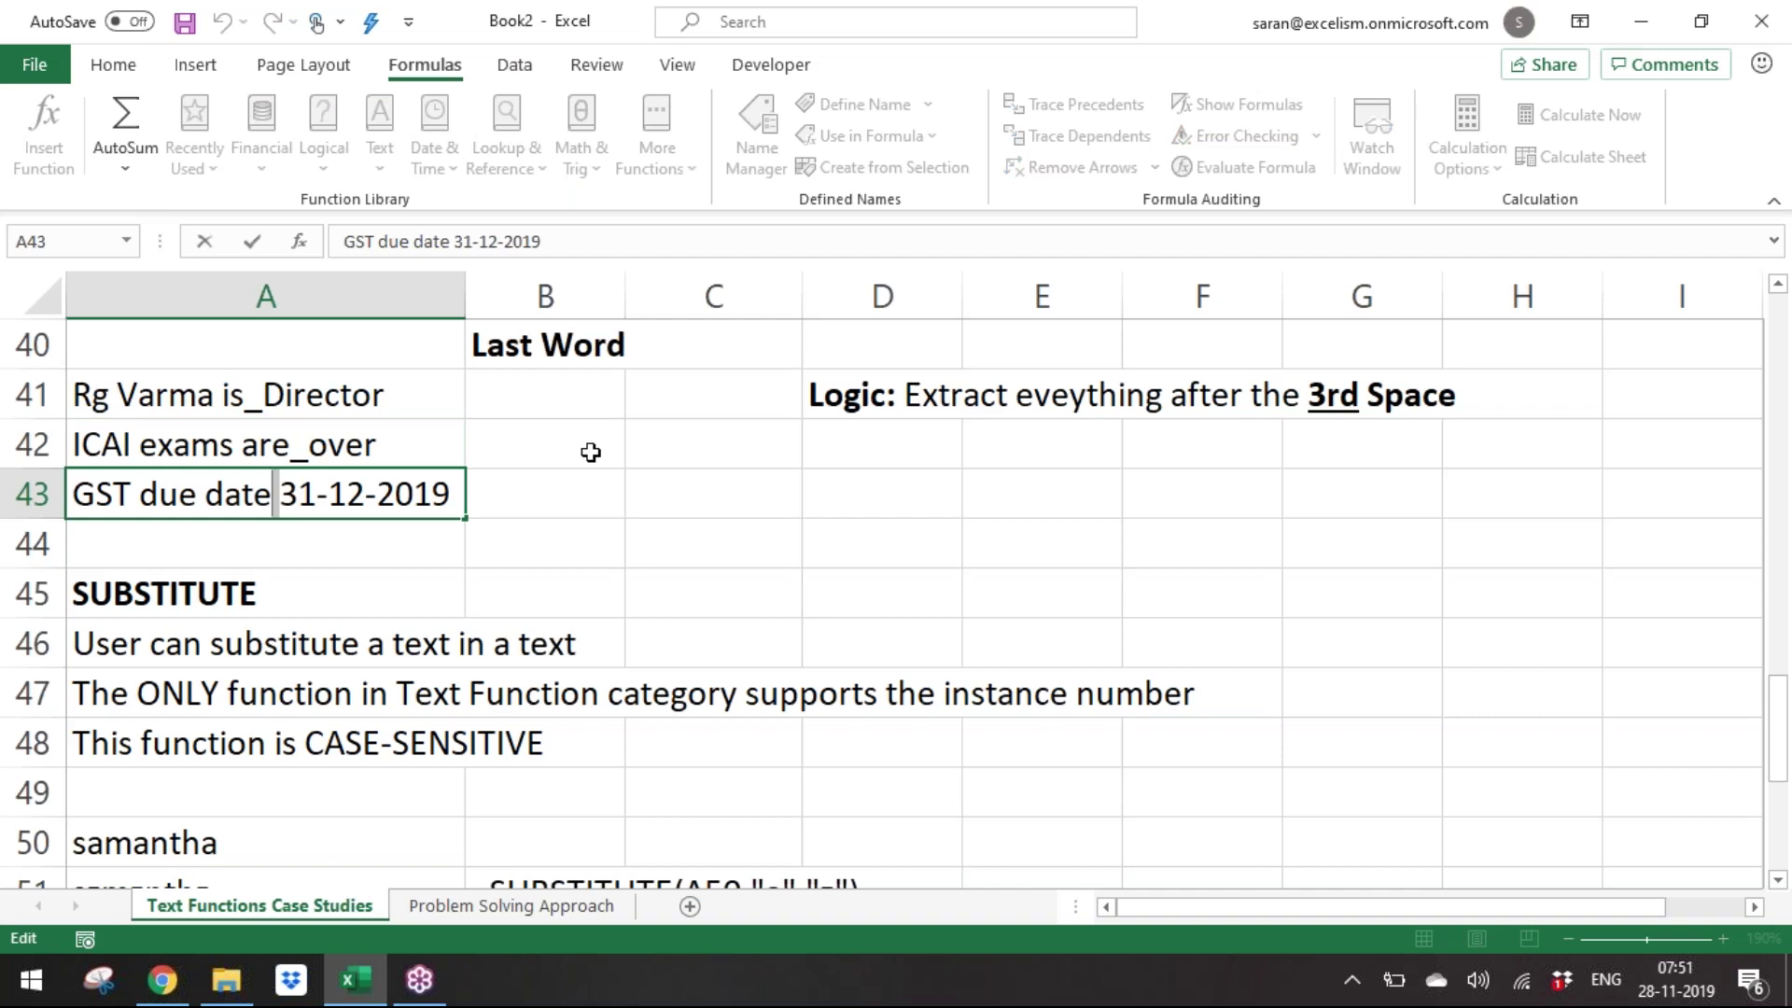
{"action": "type", "text": "_"}
{"action": "key", "text": "Return"}
Fill B41:B43 with =RIGHT(A41,LEN(A41)-FIND("_",A41)) to extract each last word.
{"action": "key", "text": "Up"}
{"action": "key", "text": "Up"}
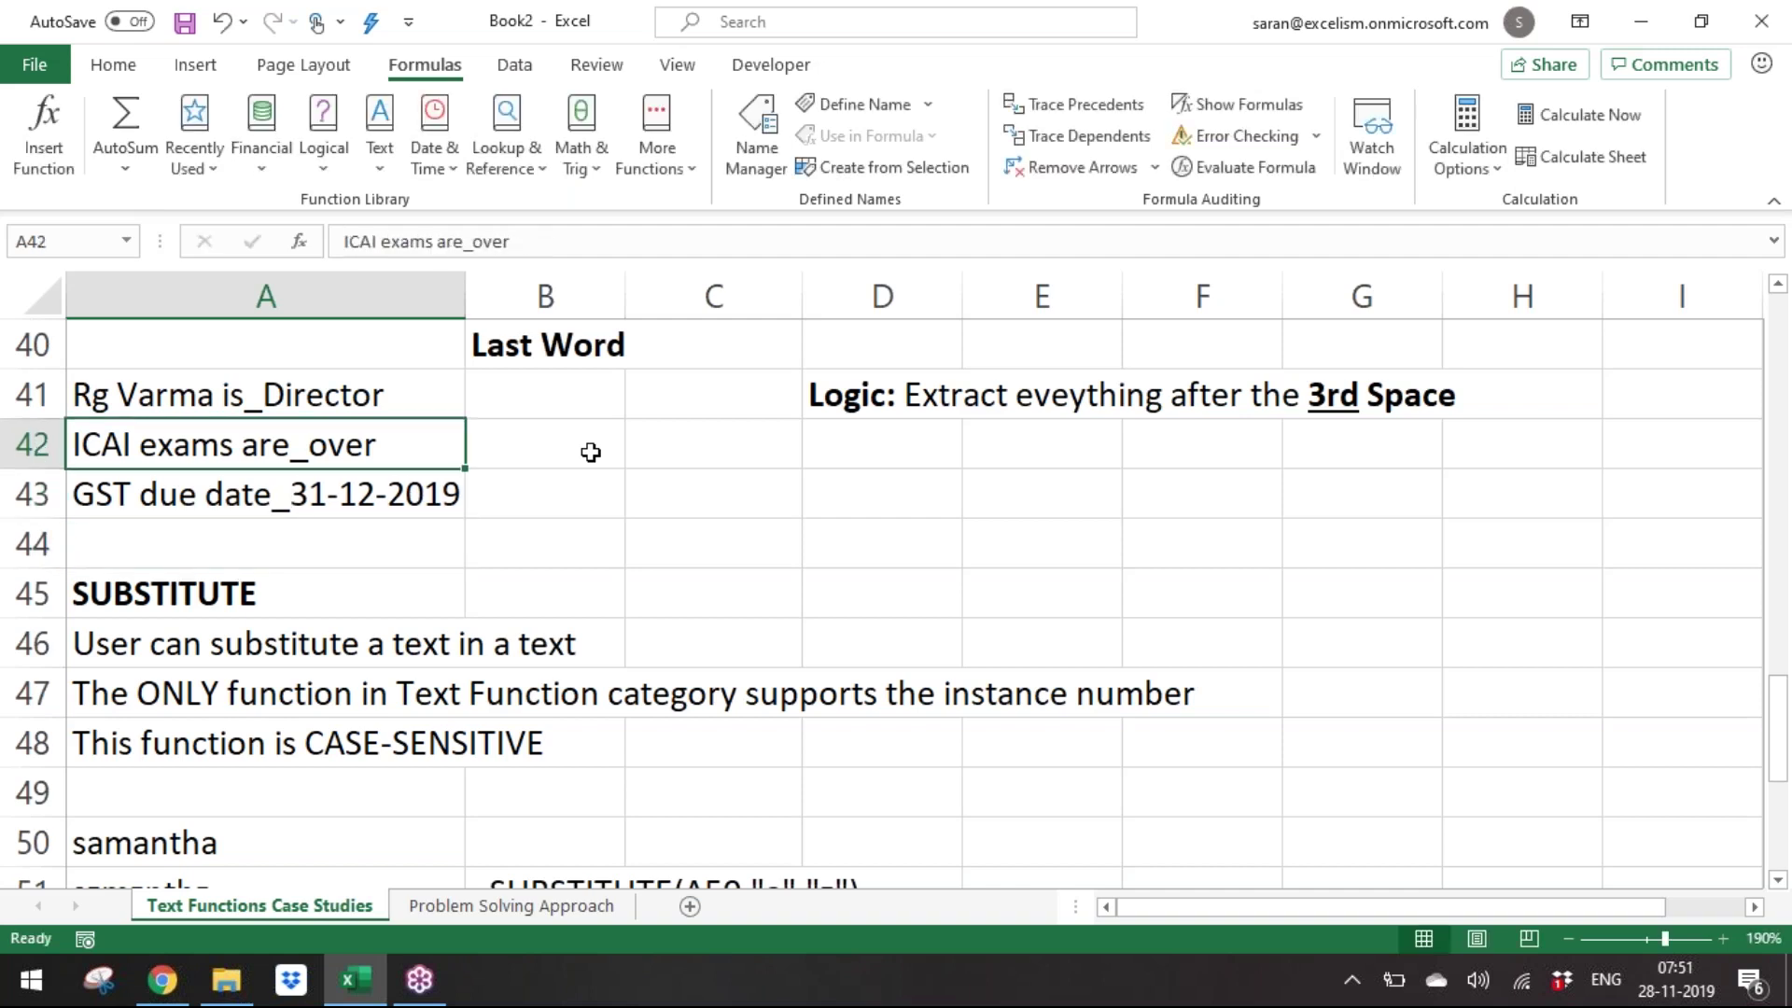
{"action": "key", "text": "Up"}
{"action": "key", "text": "Right"}
{"action": "key", "text": "shift+Down"}
{"action": "key", "text": "shift+Down"}
{"action": "type", "text": "=r"}
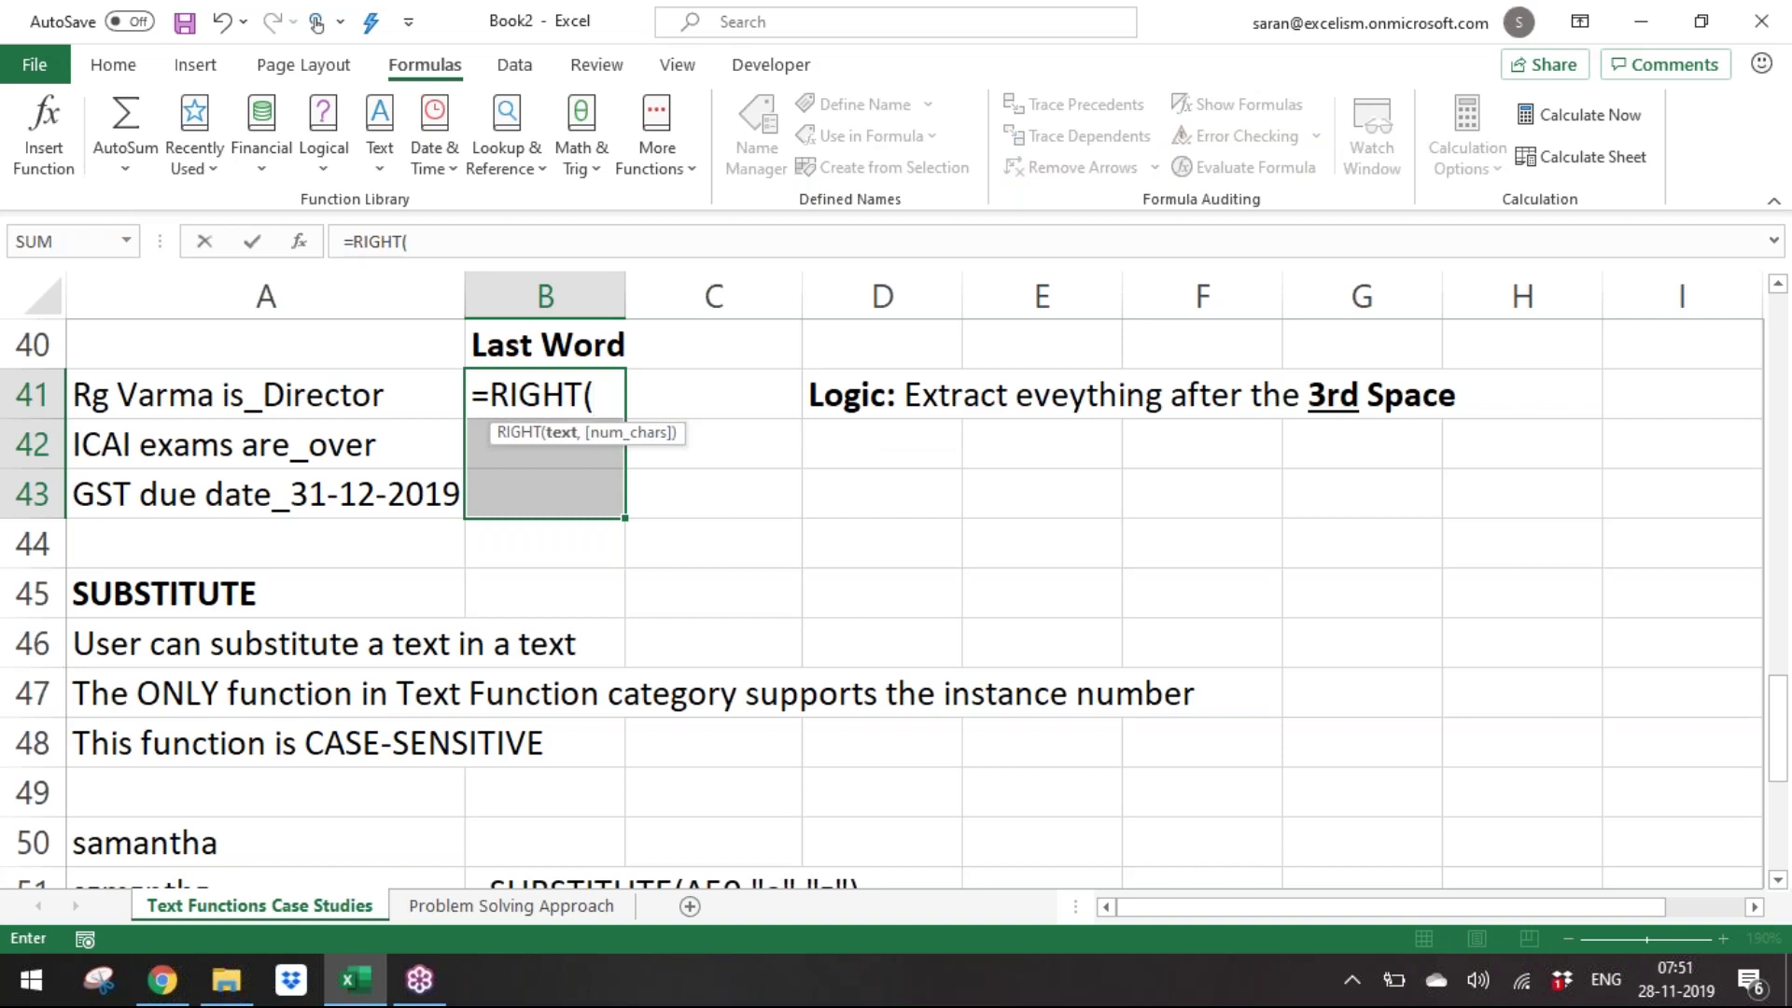
{"action": "key", "text": "Left"}
{"action": "type", "text": ",LEN("}
{"action": "key", "text": "Left"}
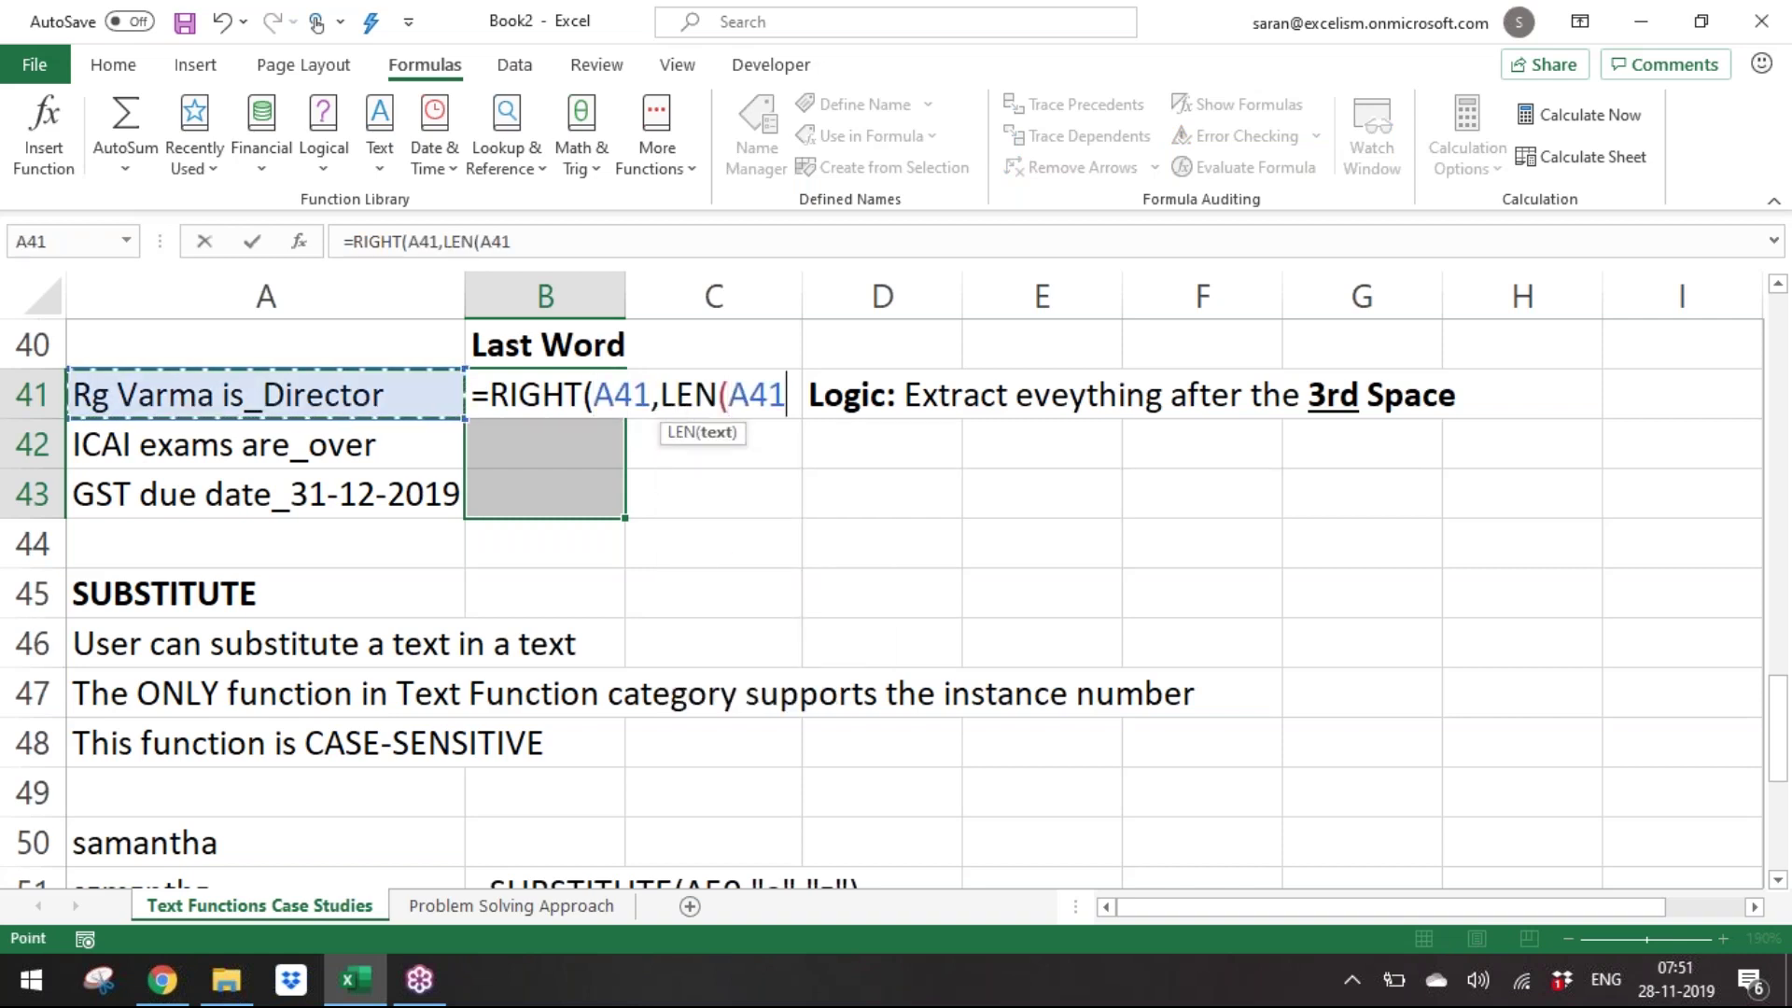
{"action": "type", "text": ")-="}
{"action": "type", "text": "fi"}
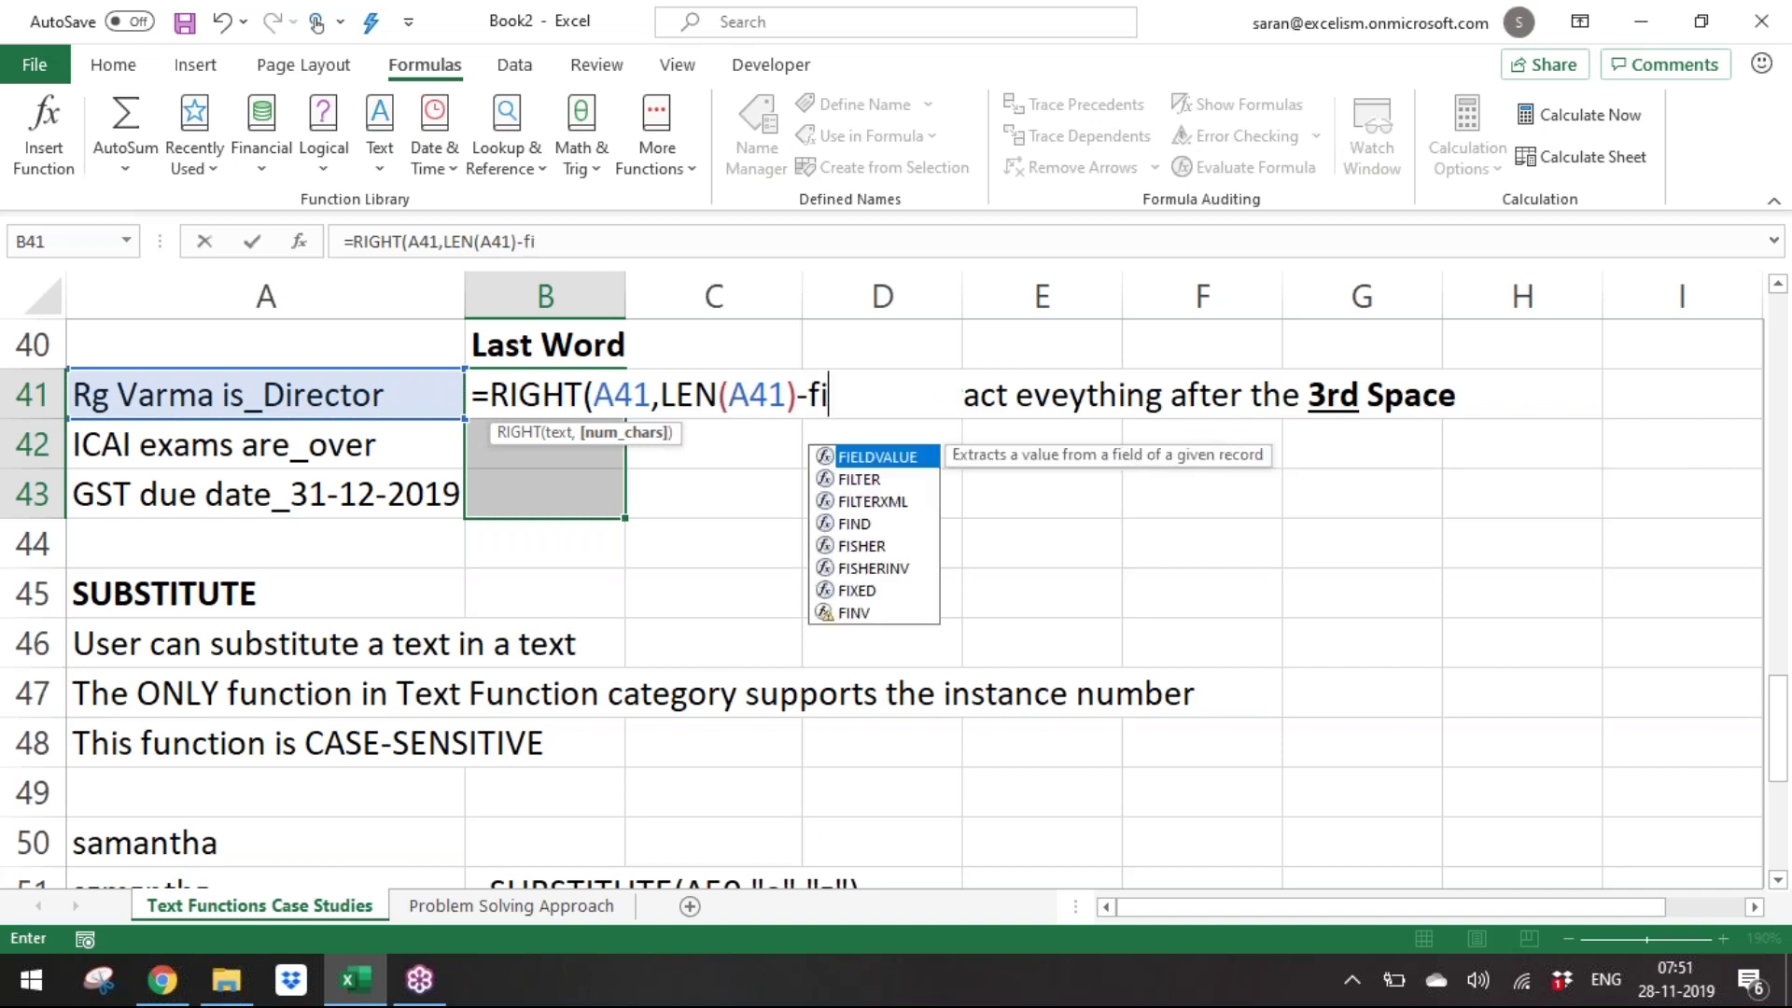
{"action": "key", "text": "Tab"}
{"action": "type", "text": "\"_\","}
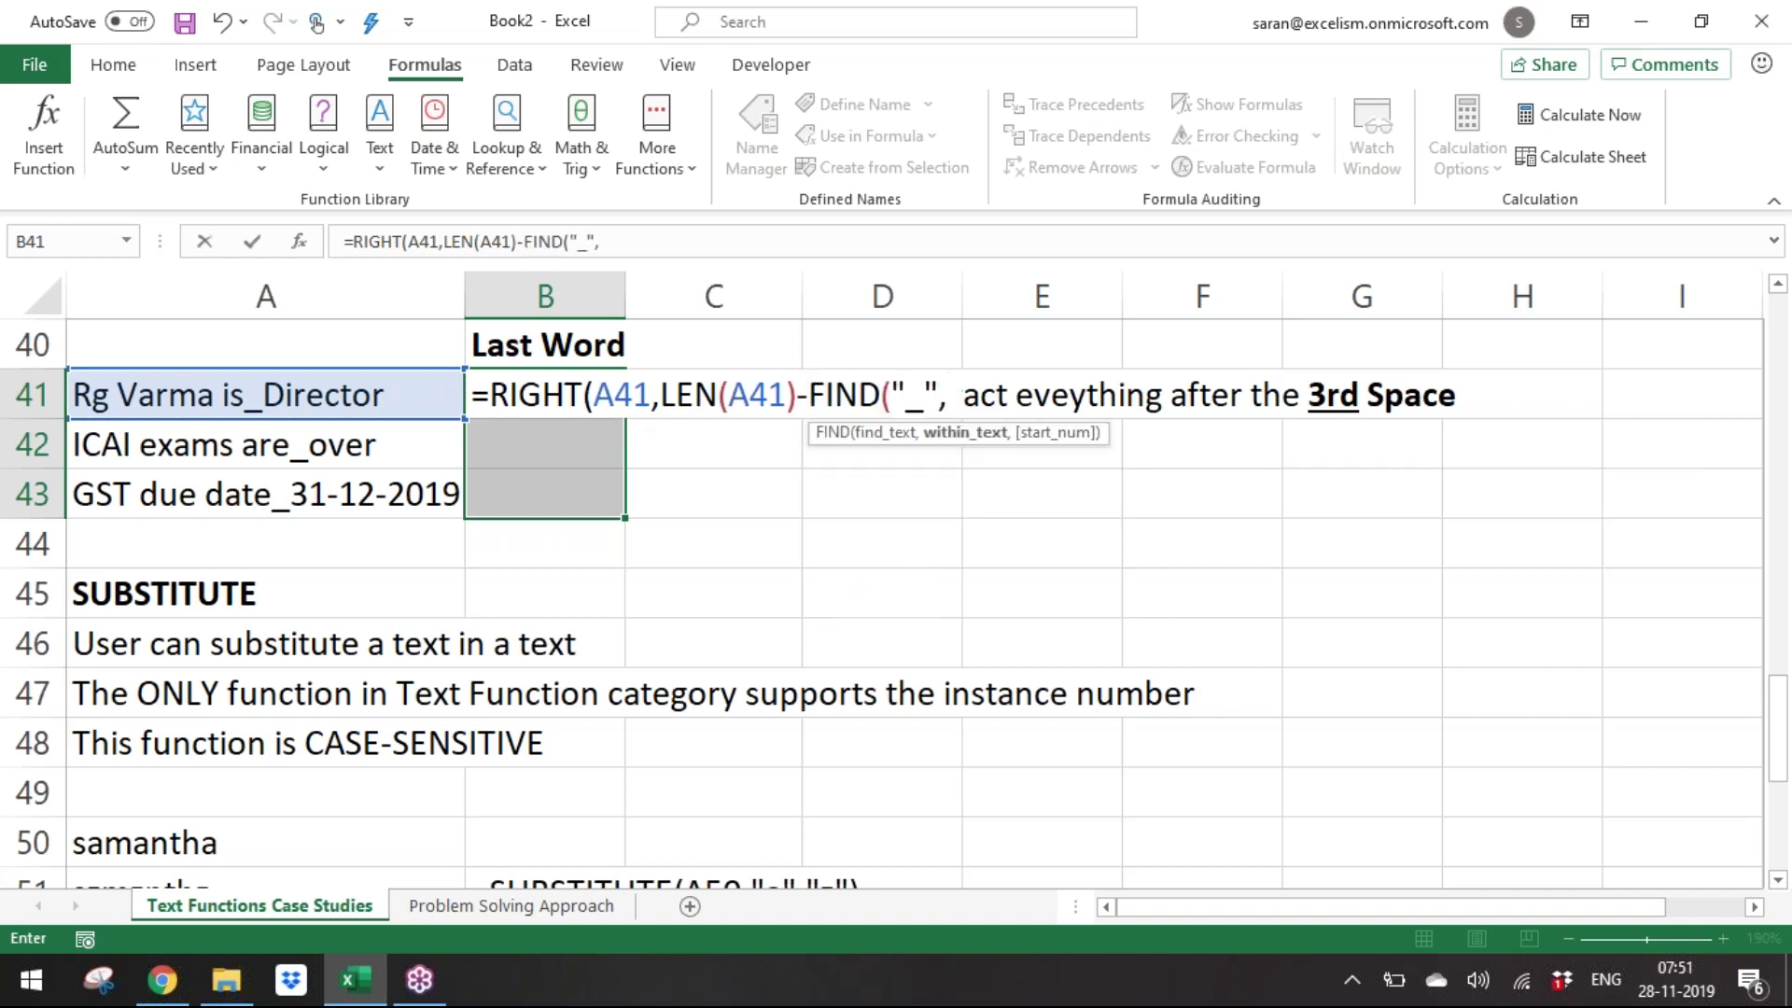
{"action": "key", "text": "Left"}
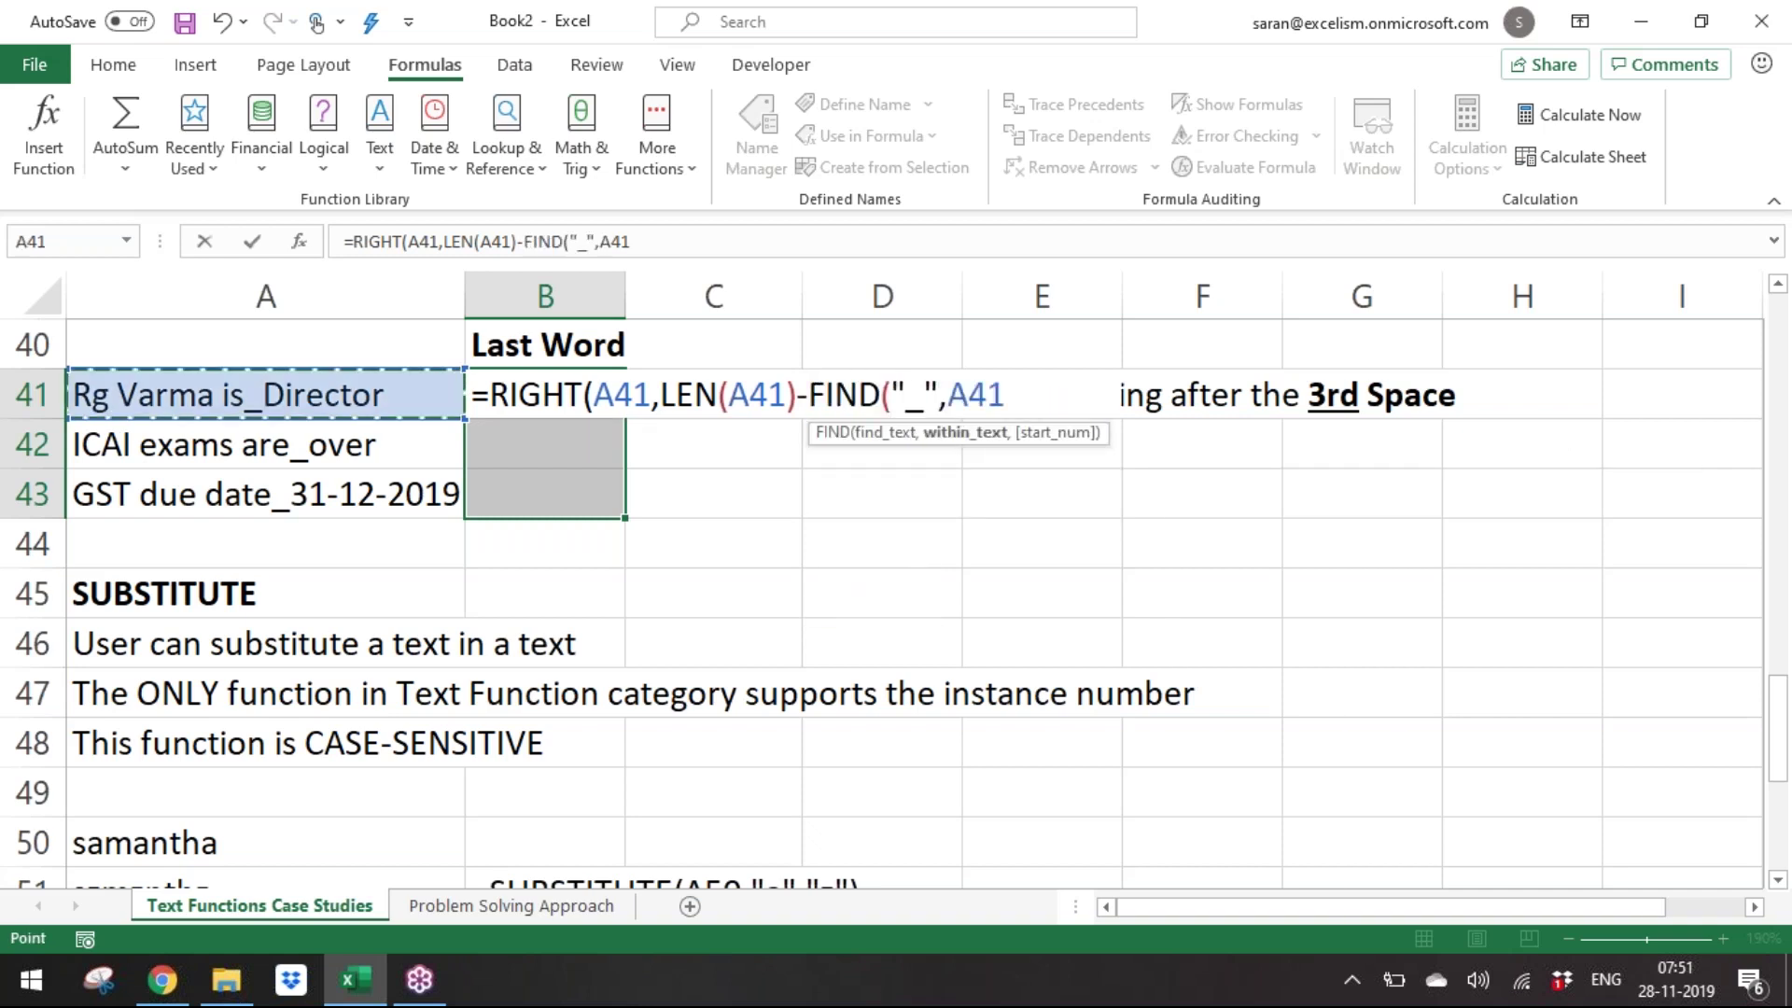
{"action": "type", "text": "))"}
{"action": "key", "text": "ctrl+Return"}
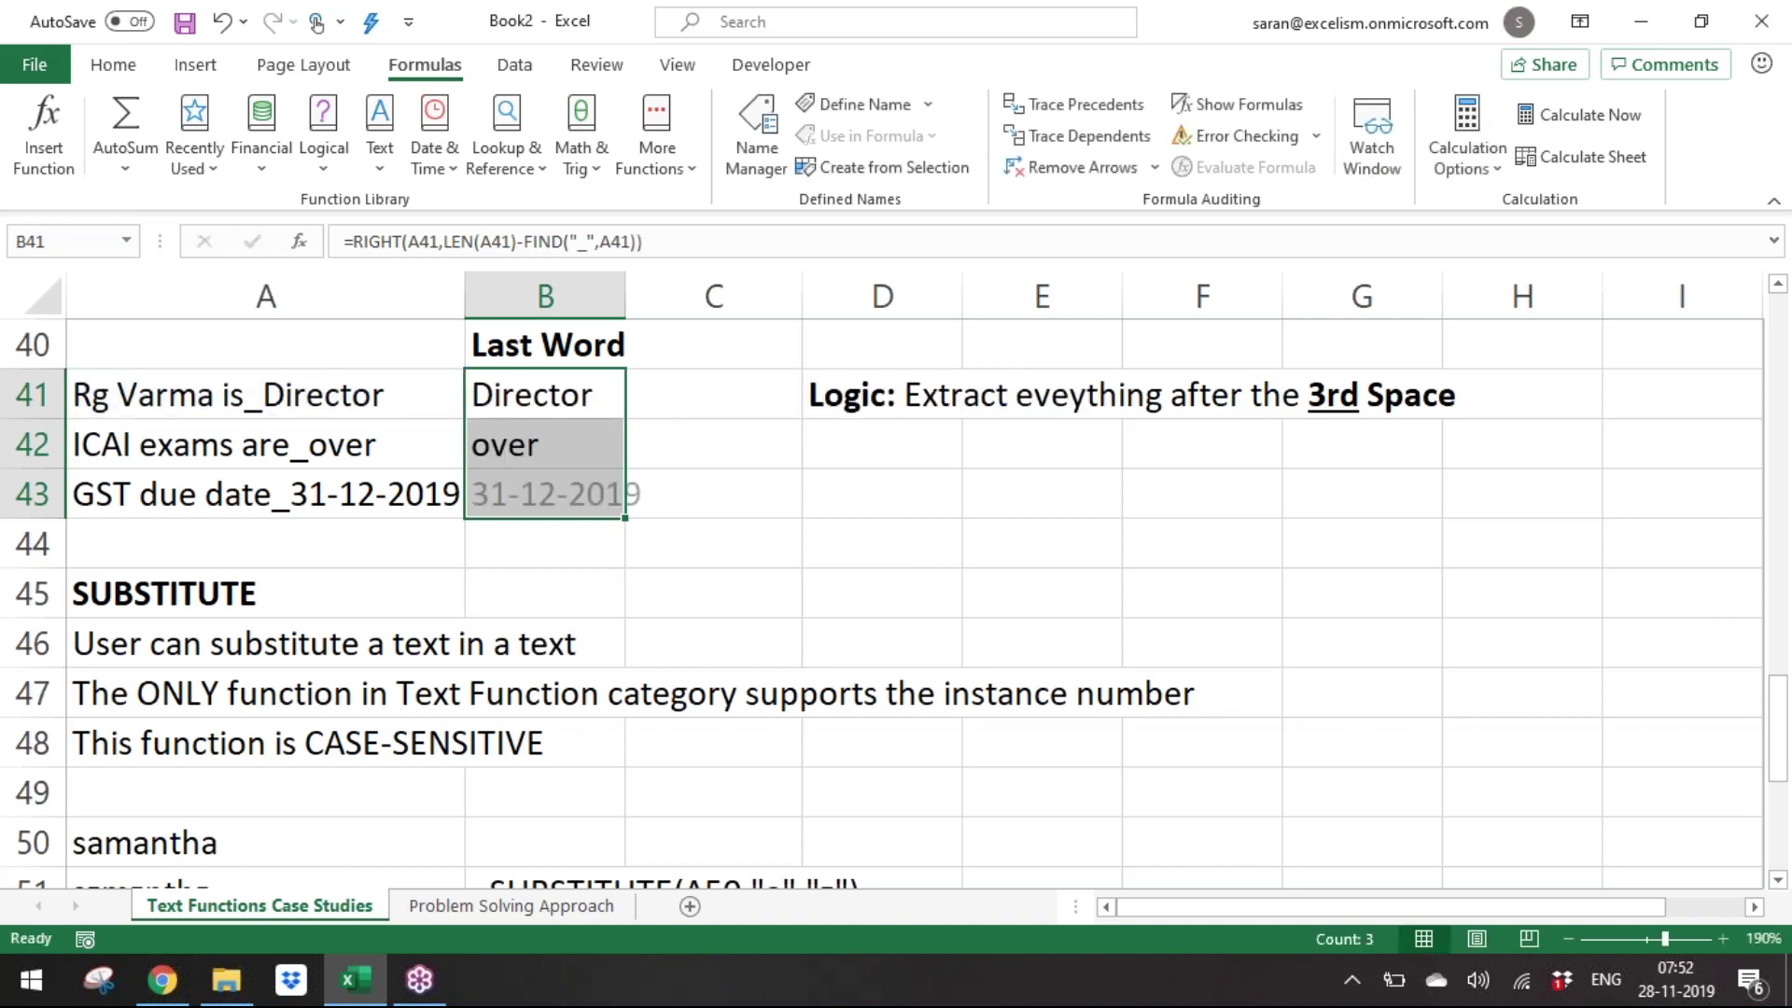
{"action": "key", "text": "shift+BackSpace"}
{"action": "left_click", "coordinate": [545, 494]}
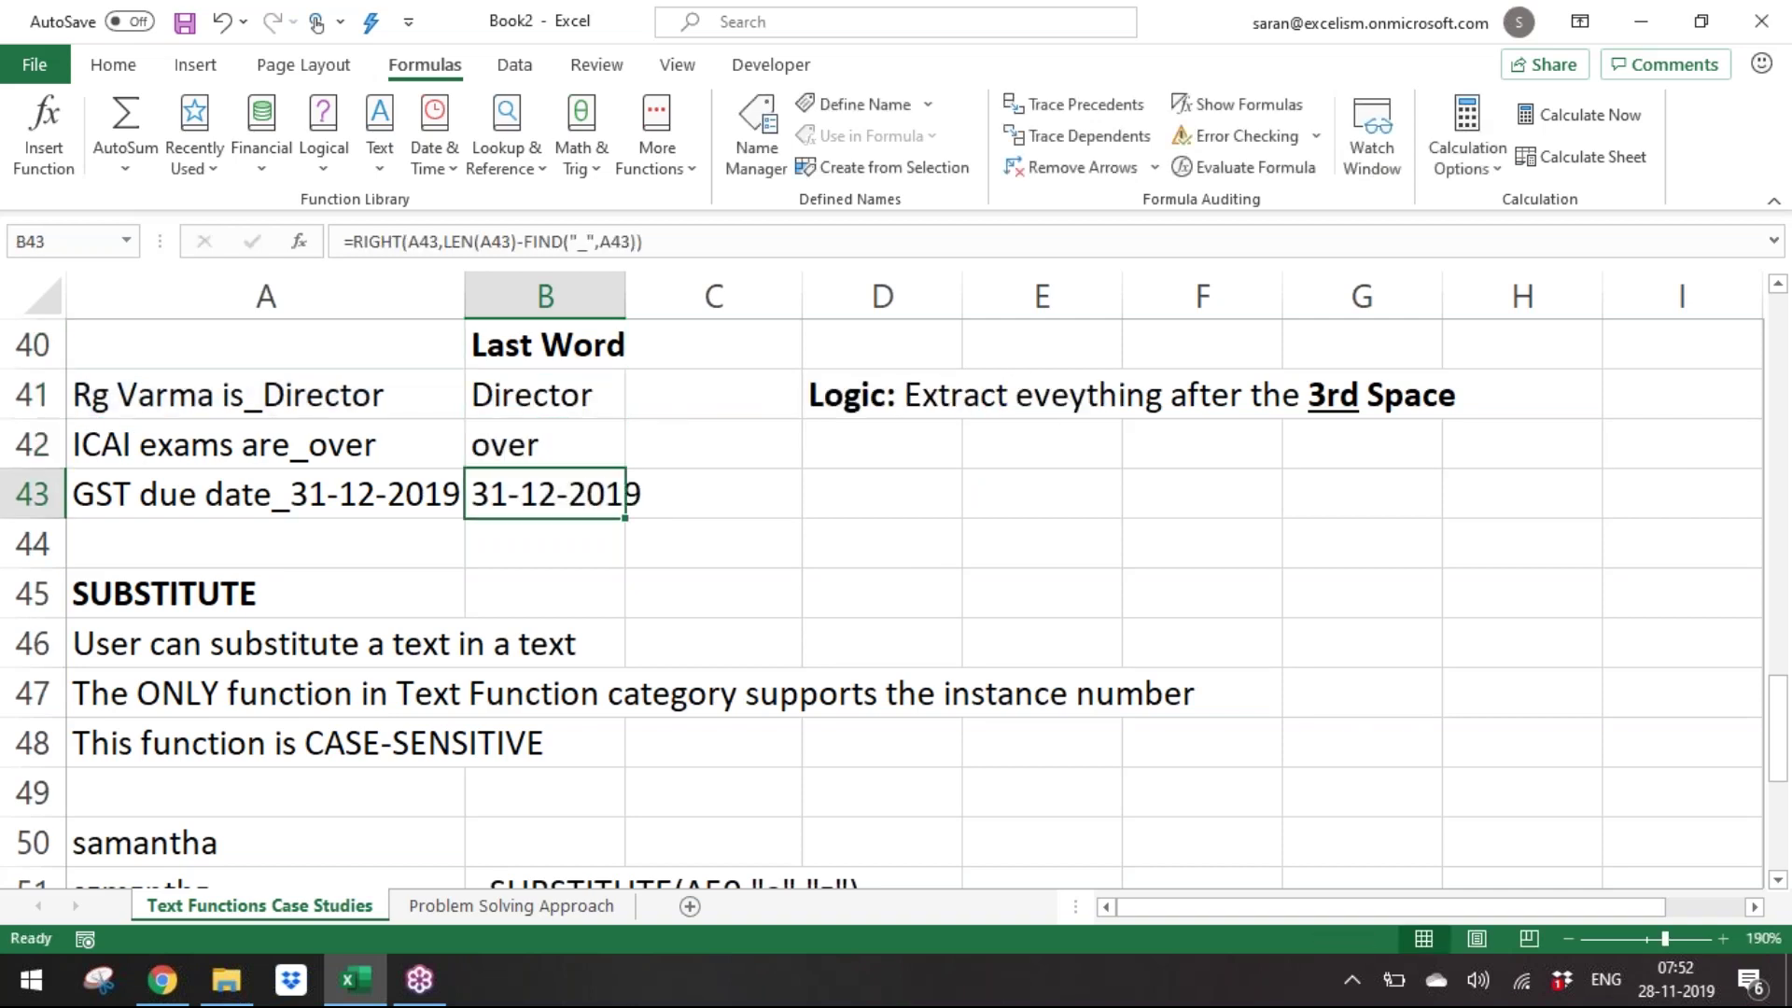
{"action": "key", "text": "alt"}
AutoFit column B so the 31-12-2019 date shows fully.
{"action": "key", "text": "p"}
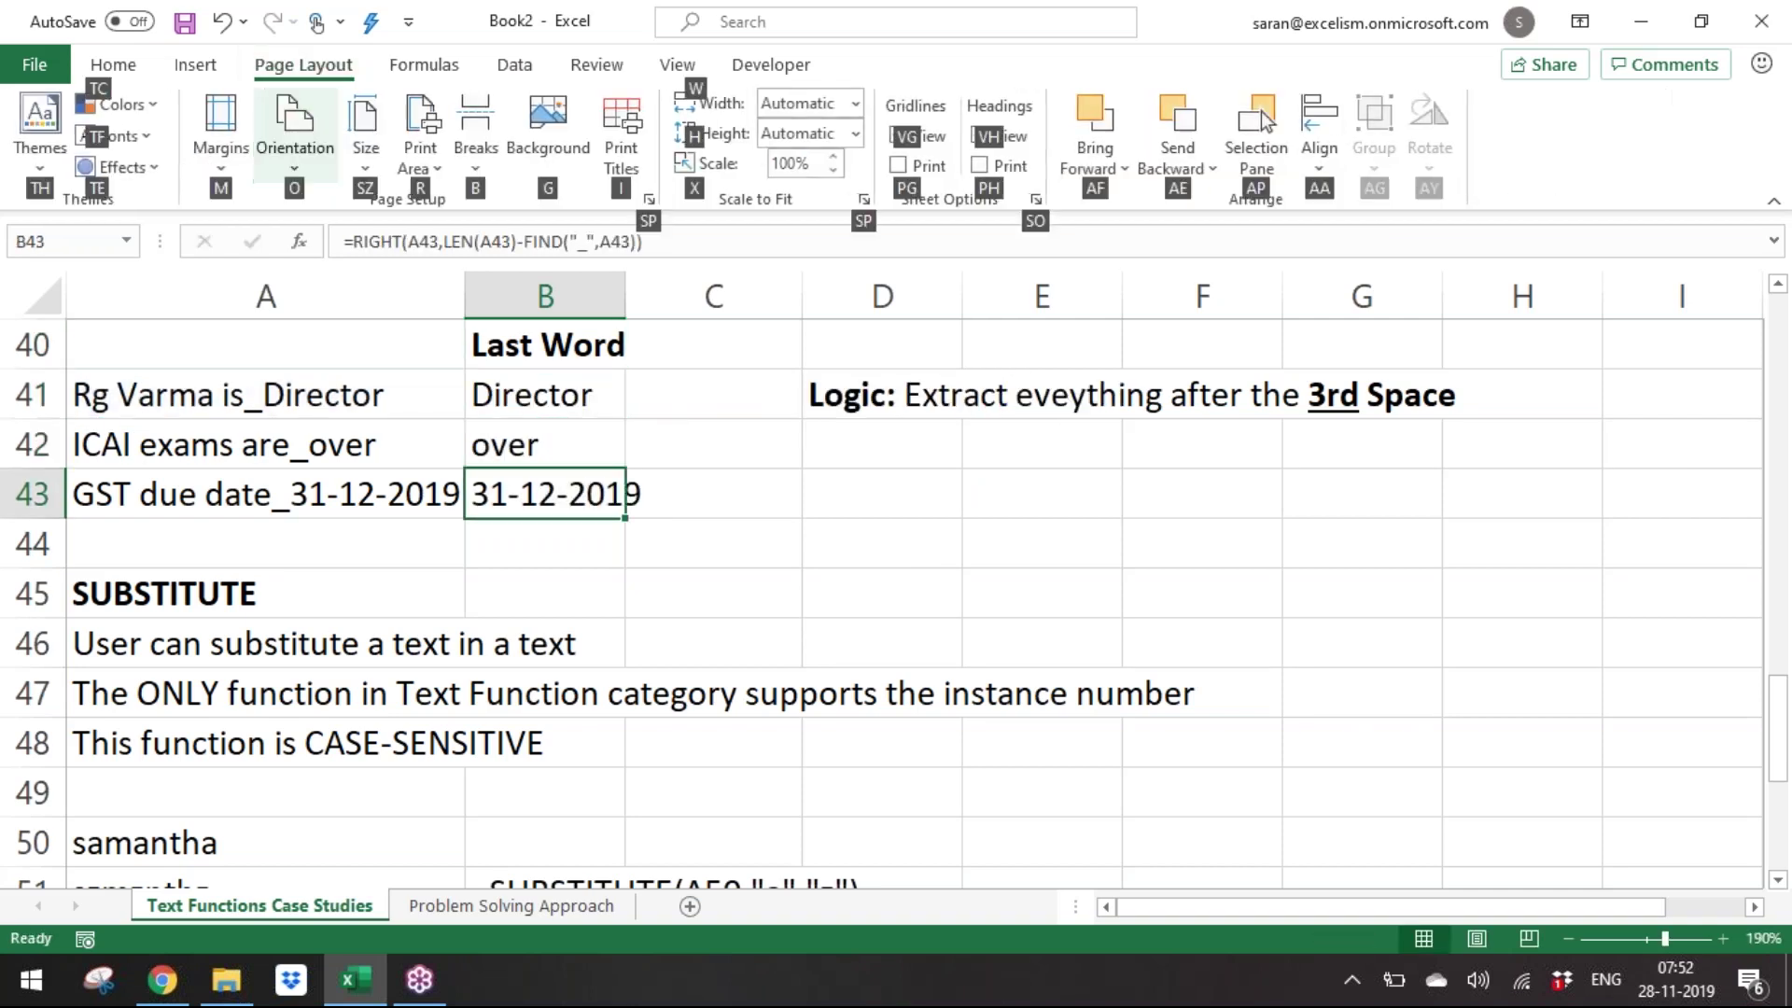
{"action": "key", "text": "o"}
{"action": "key", "text": "Escape"}
{"action": "key", "text": "Escape"}
{"action": "key", "text": "Escape"}
{"action": "key", "text": "alt+o"}
{"action": "key", "text": "c"}
{"action": "key", "text": "a"}
Review the RIGHT/LEN/FIND formula in B41 without changing it.
{"action": "key", "text": "Left"}
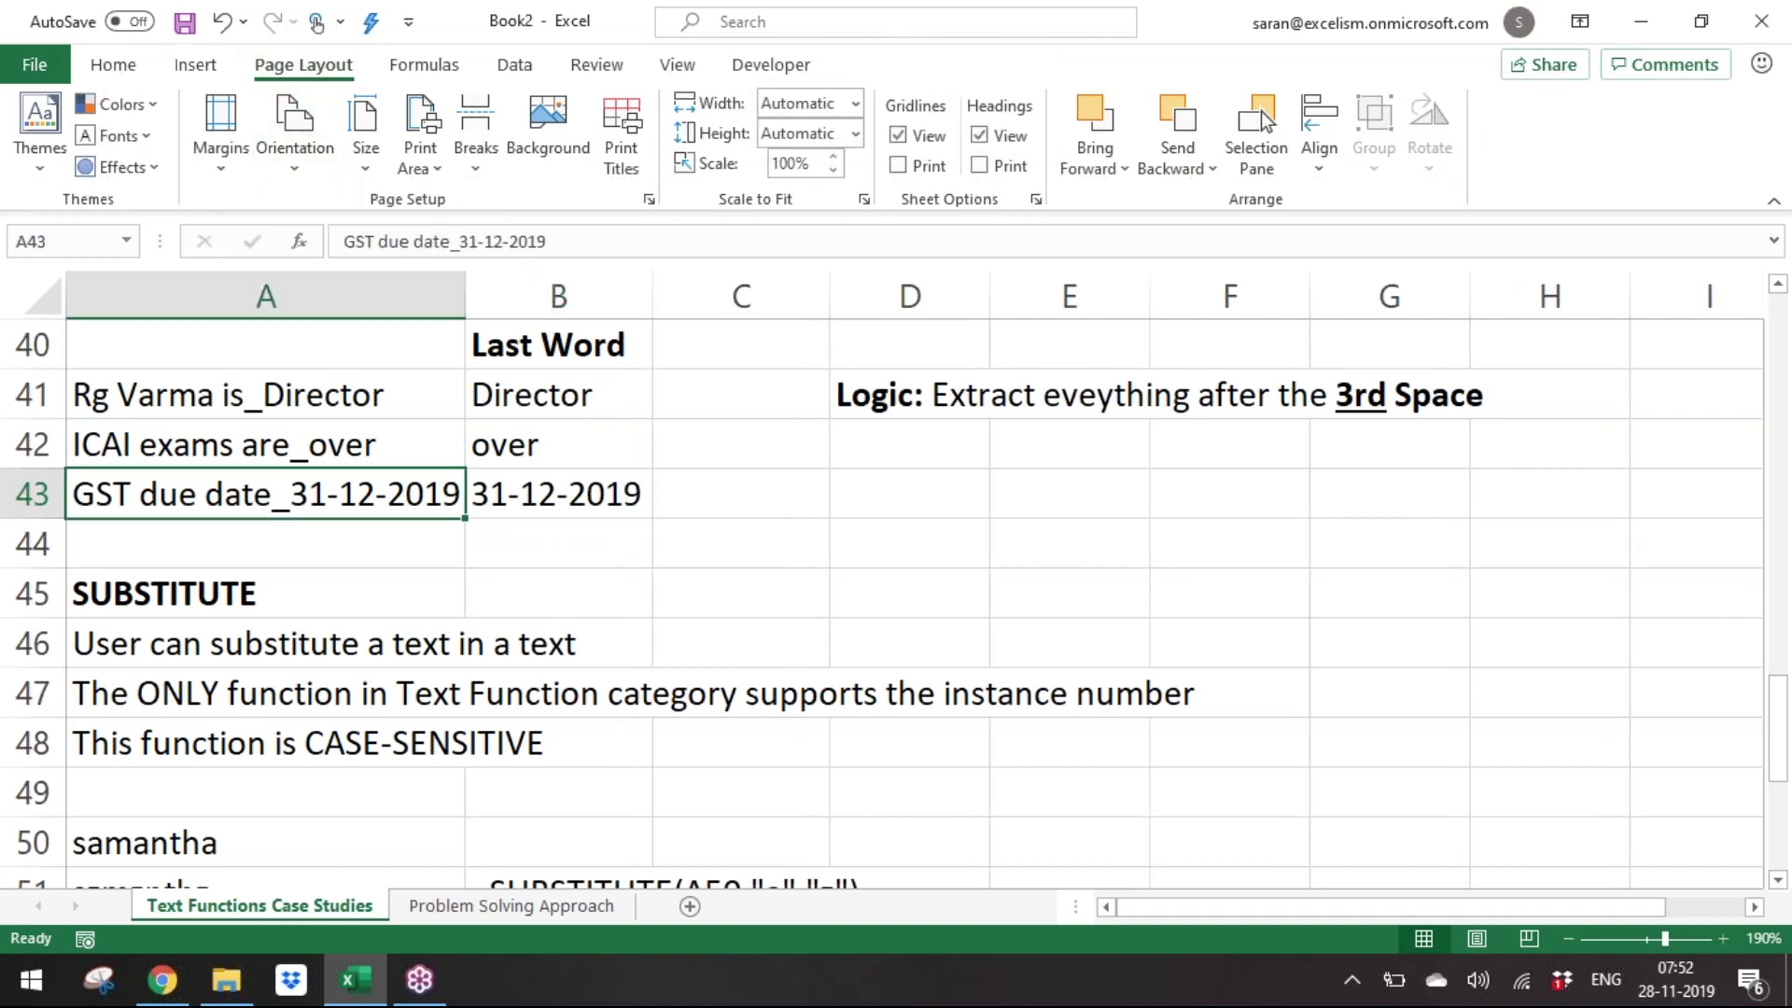
{"action": "key", "text": "Up"}
{"action": "key", "text": "Up"}
{"action": "key", "text": "shift+Down"}
{"action": "key", "text": "shift+Down"}
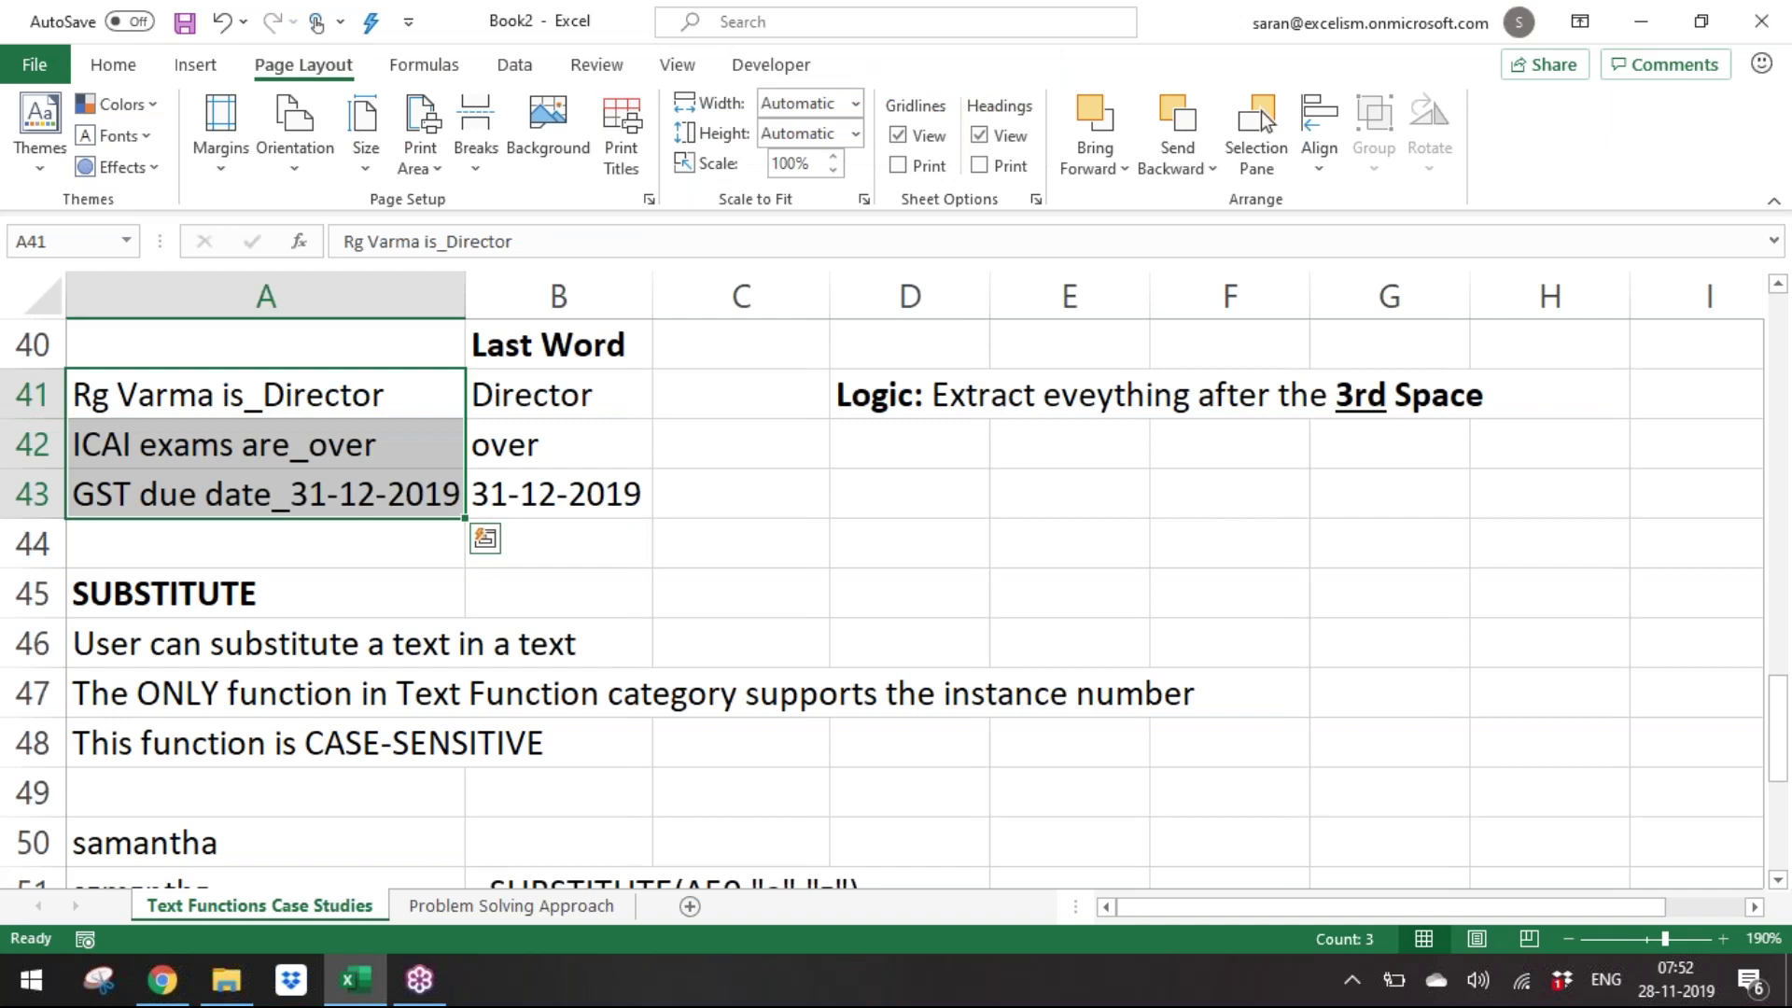
{"action": "key", "text": "Right"}
{"action": "key", "text": "F2"}
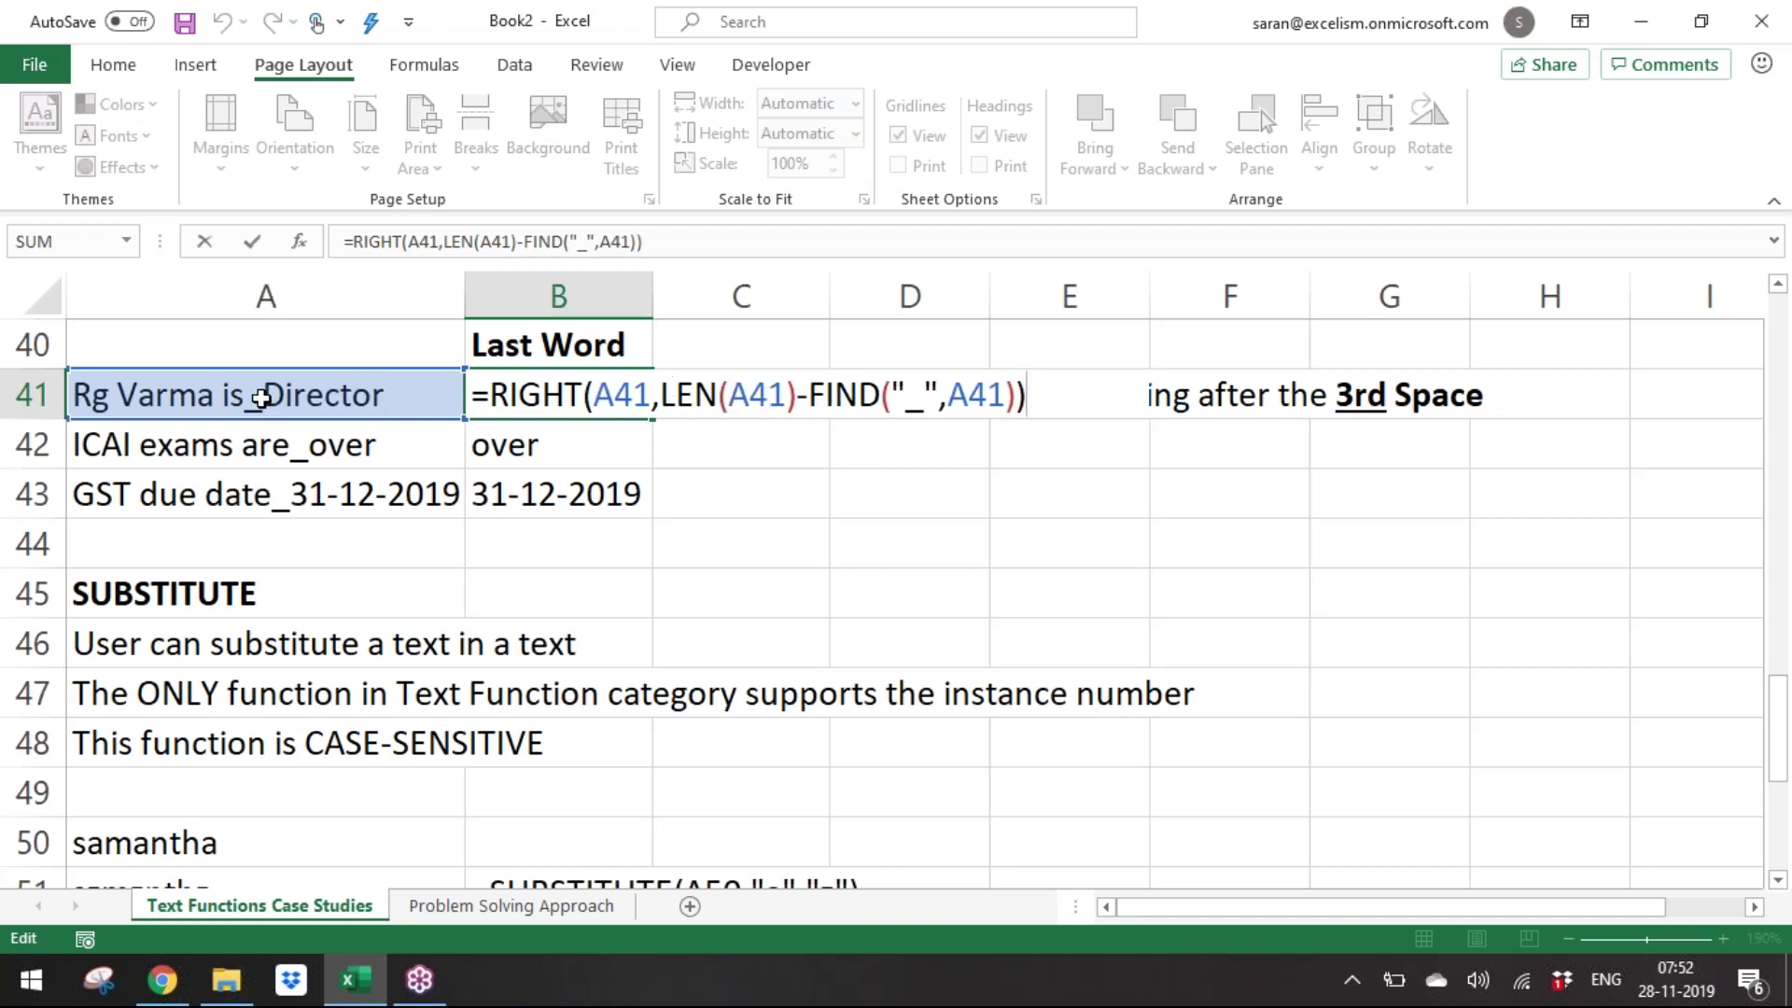
{"action": "key", "text": "Return"}
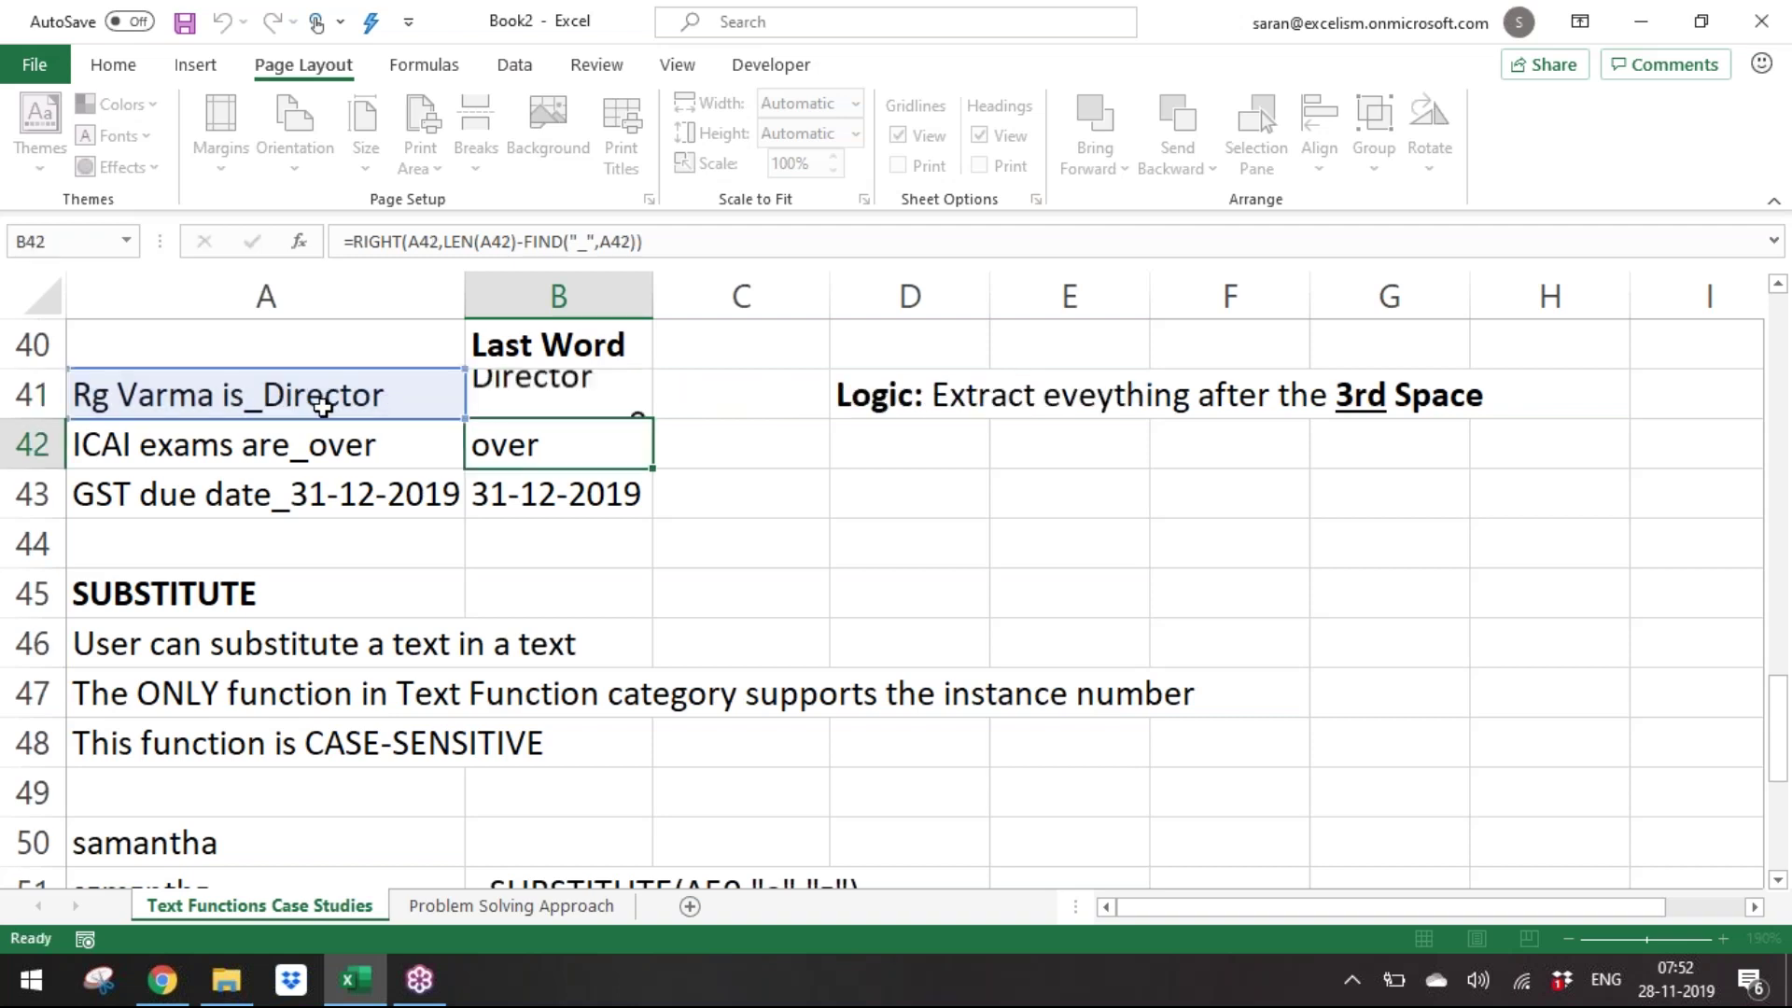
Replace every underscore in A41:A43 with a space using Replace All.
{"action": "left_click", "coordinate": [323, 405]}
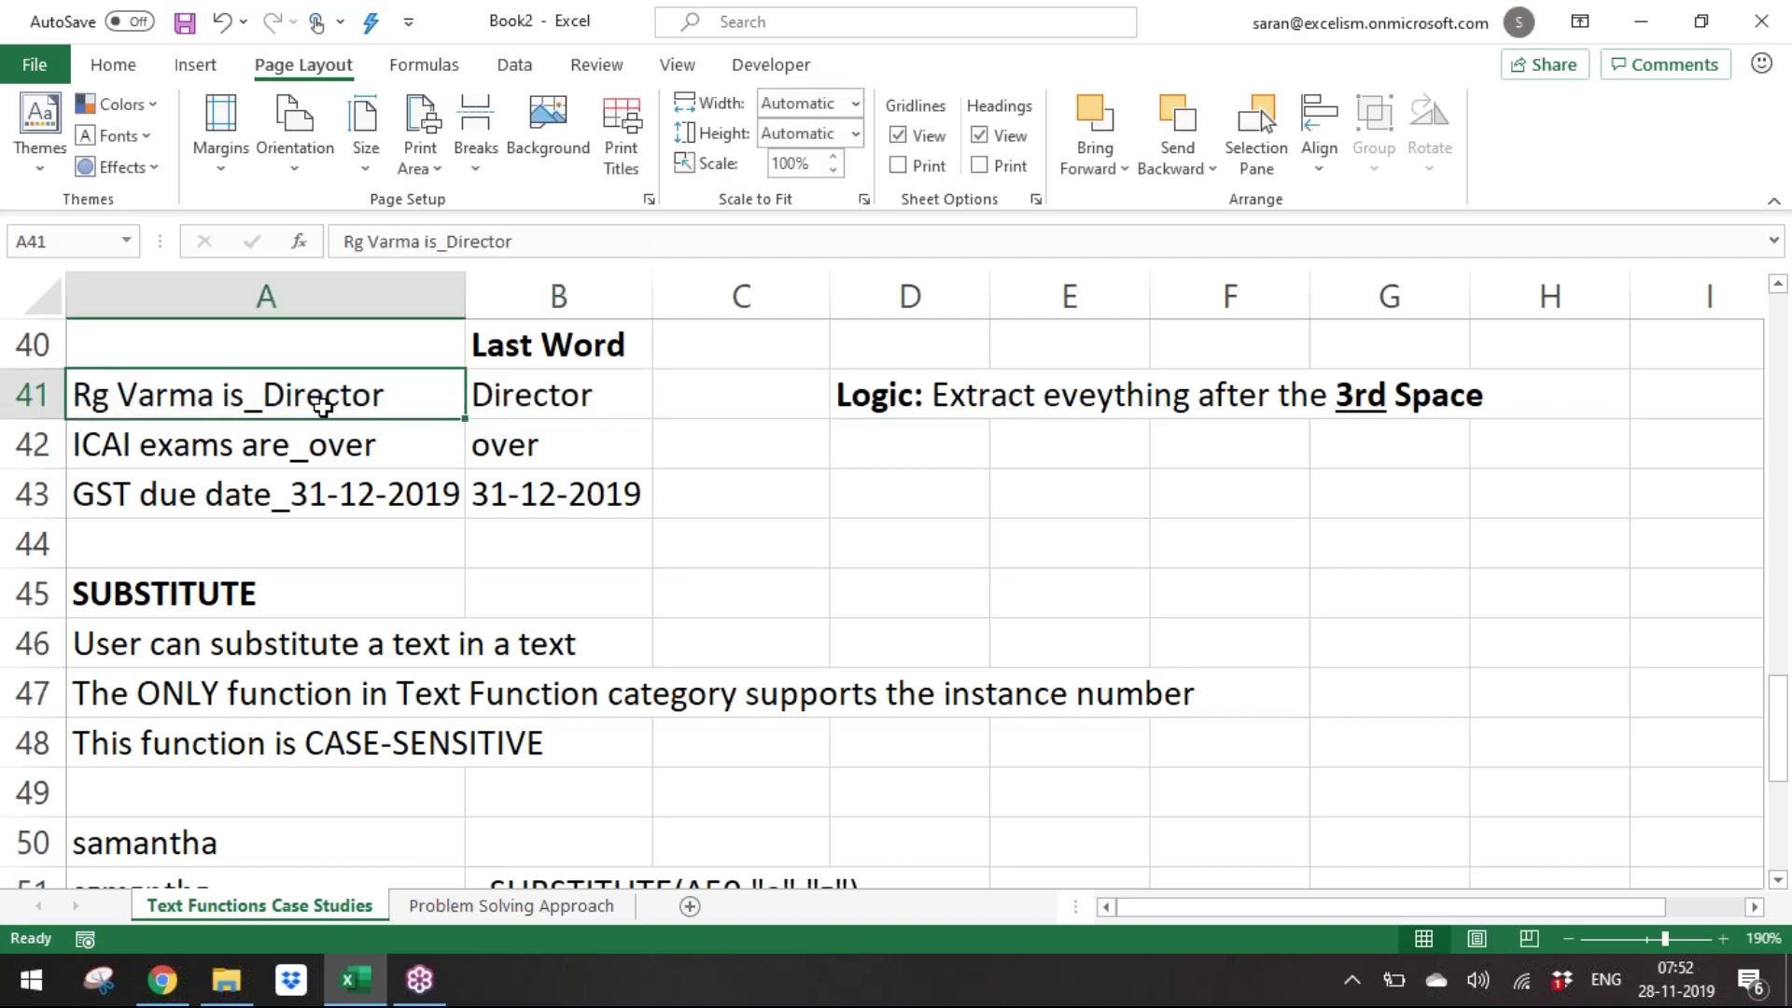
{"action": "key", "text": "shift+Down"}
{"action": "key", "text": "shift+Down"}
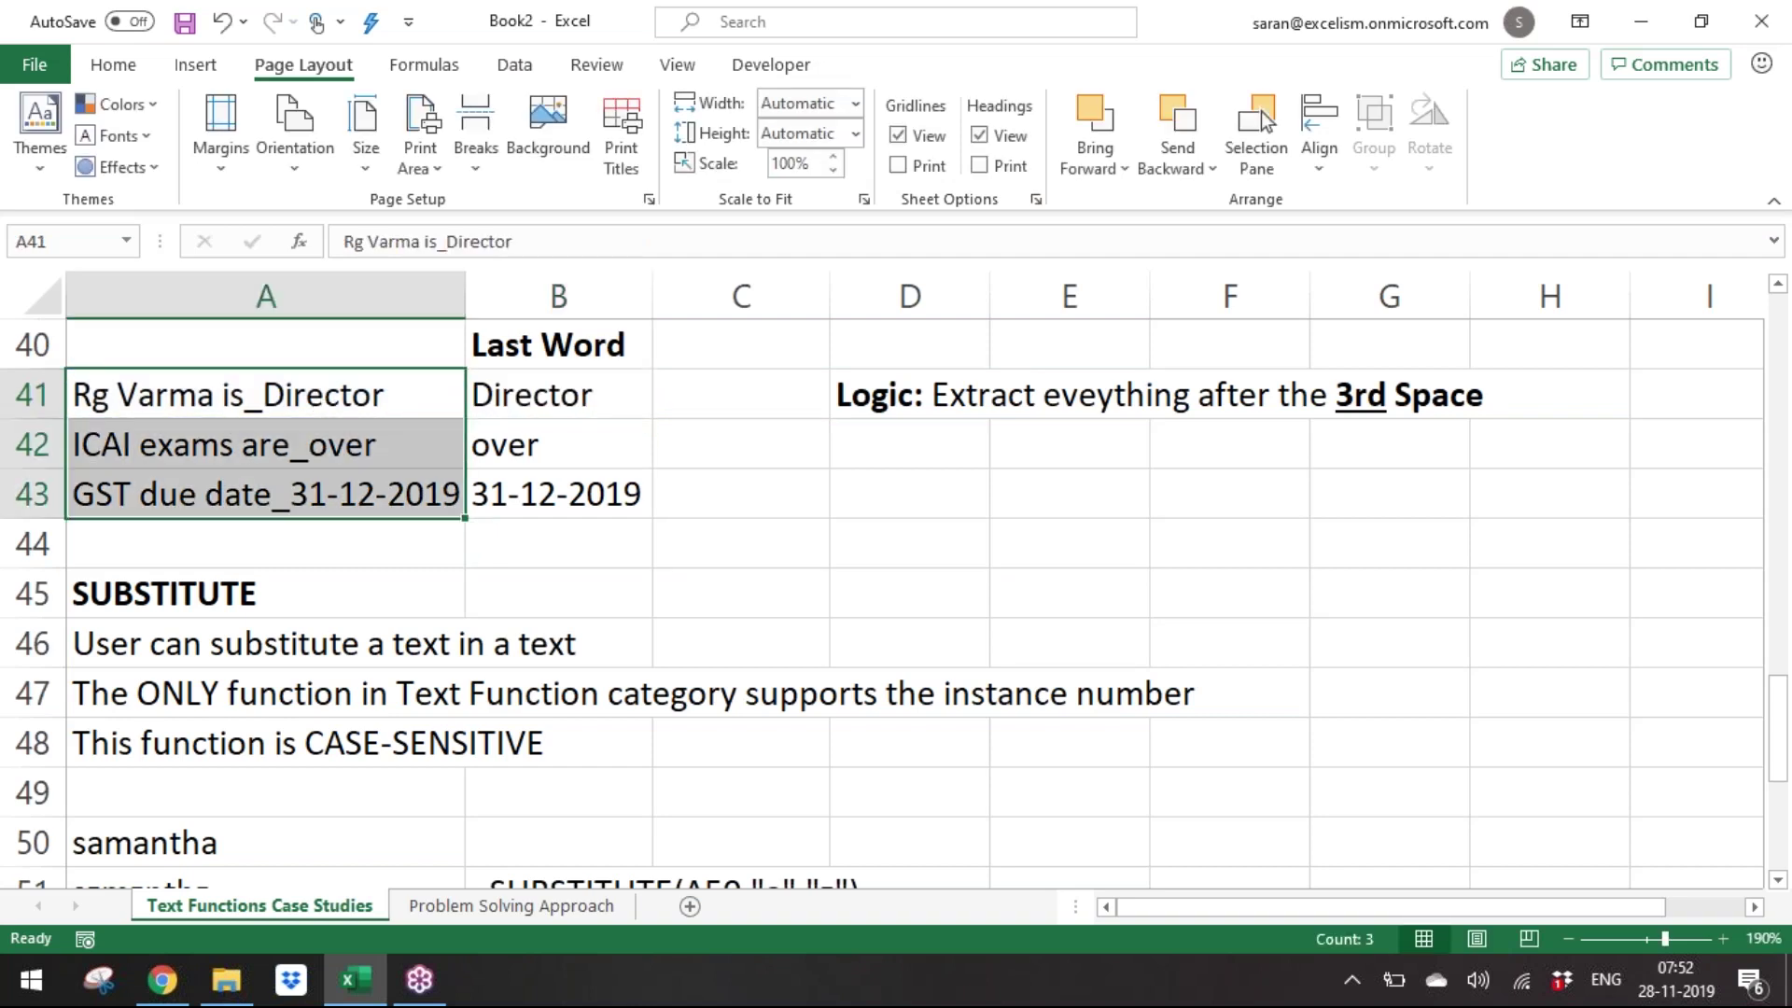
{"action": "key", "text": "ctrl+h"}
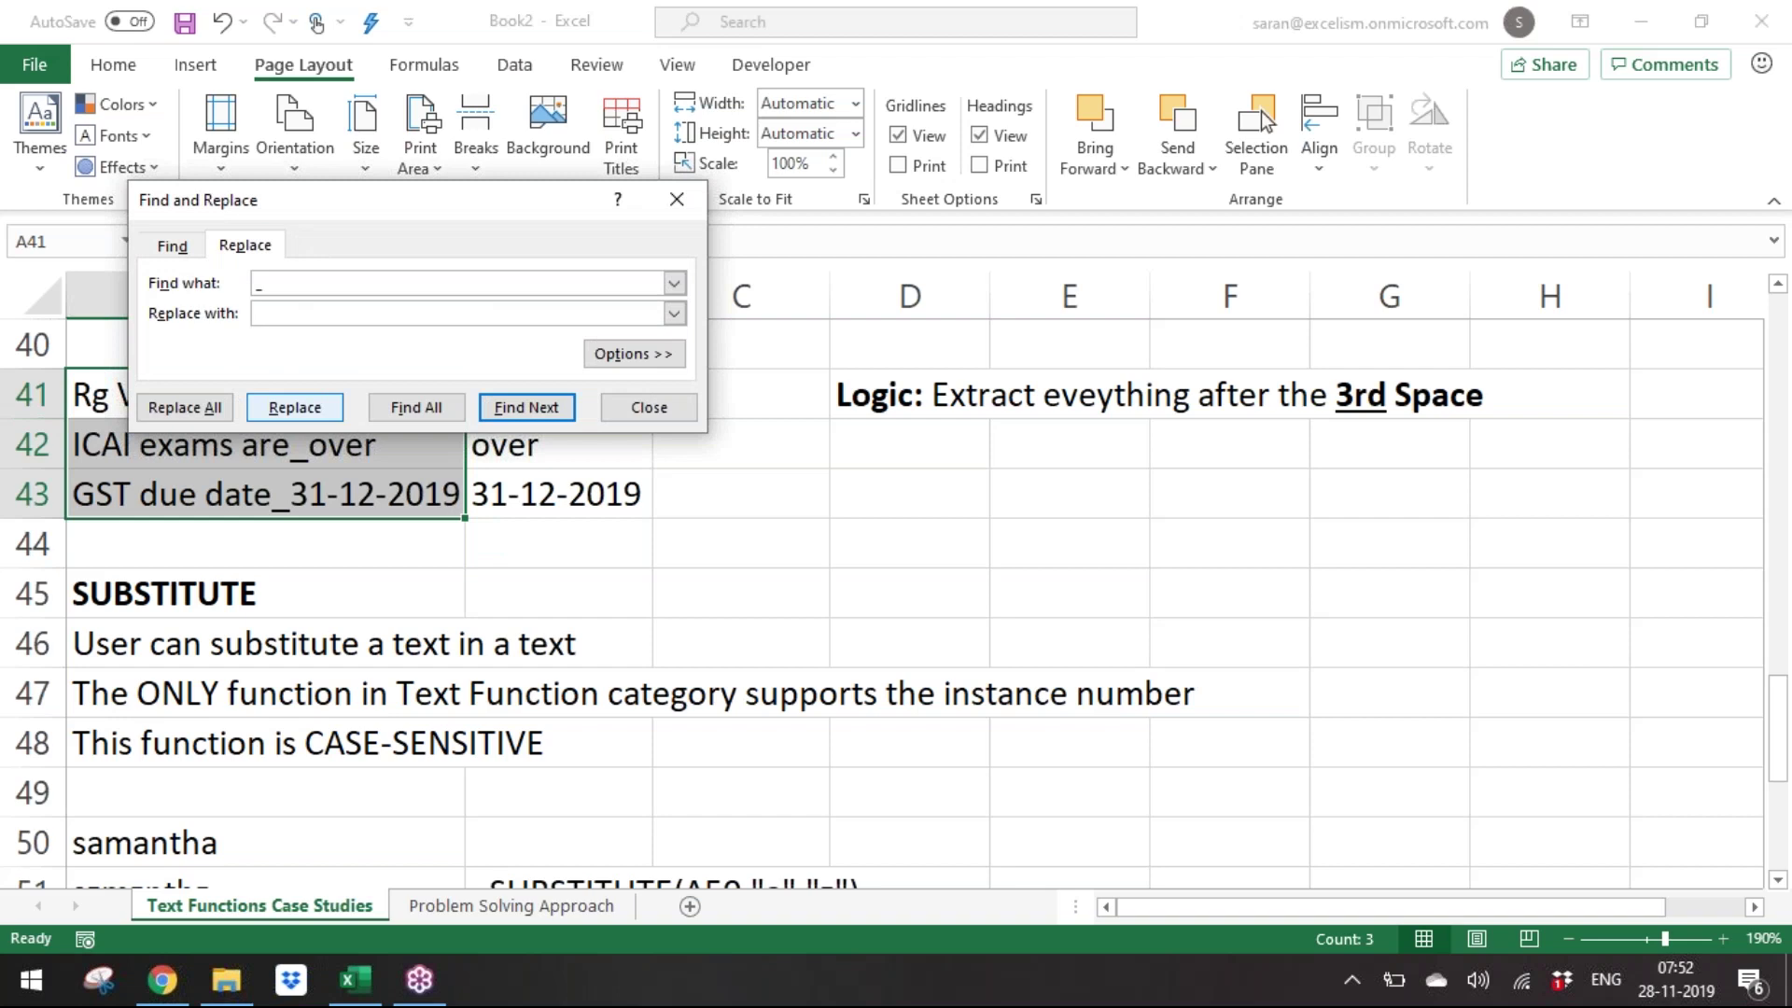
{"action": "key", "text": "alt+a"}
{"action": "key", "text": "Return"}
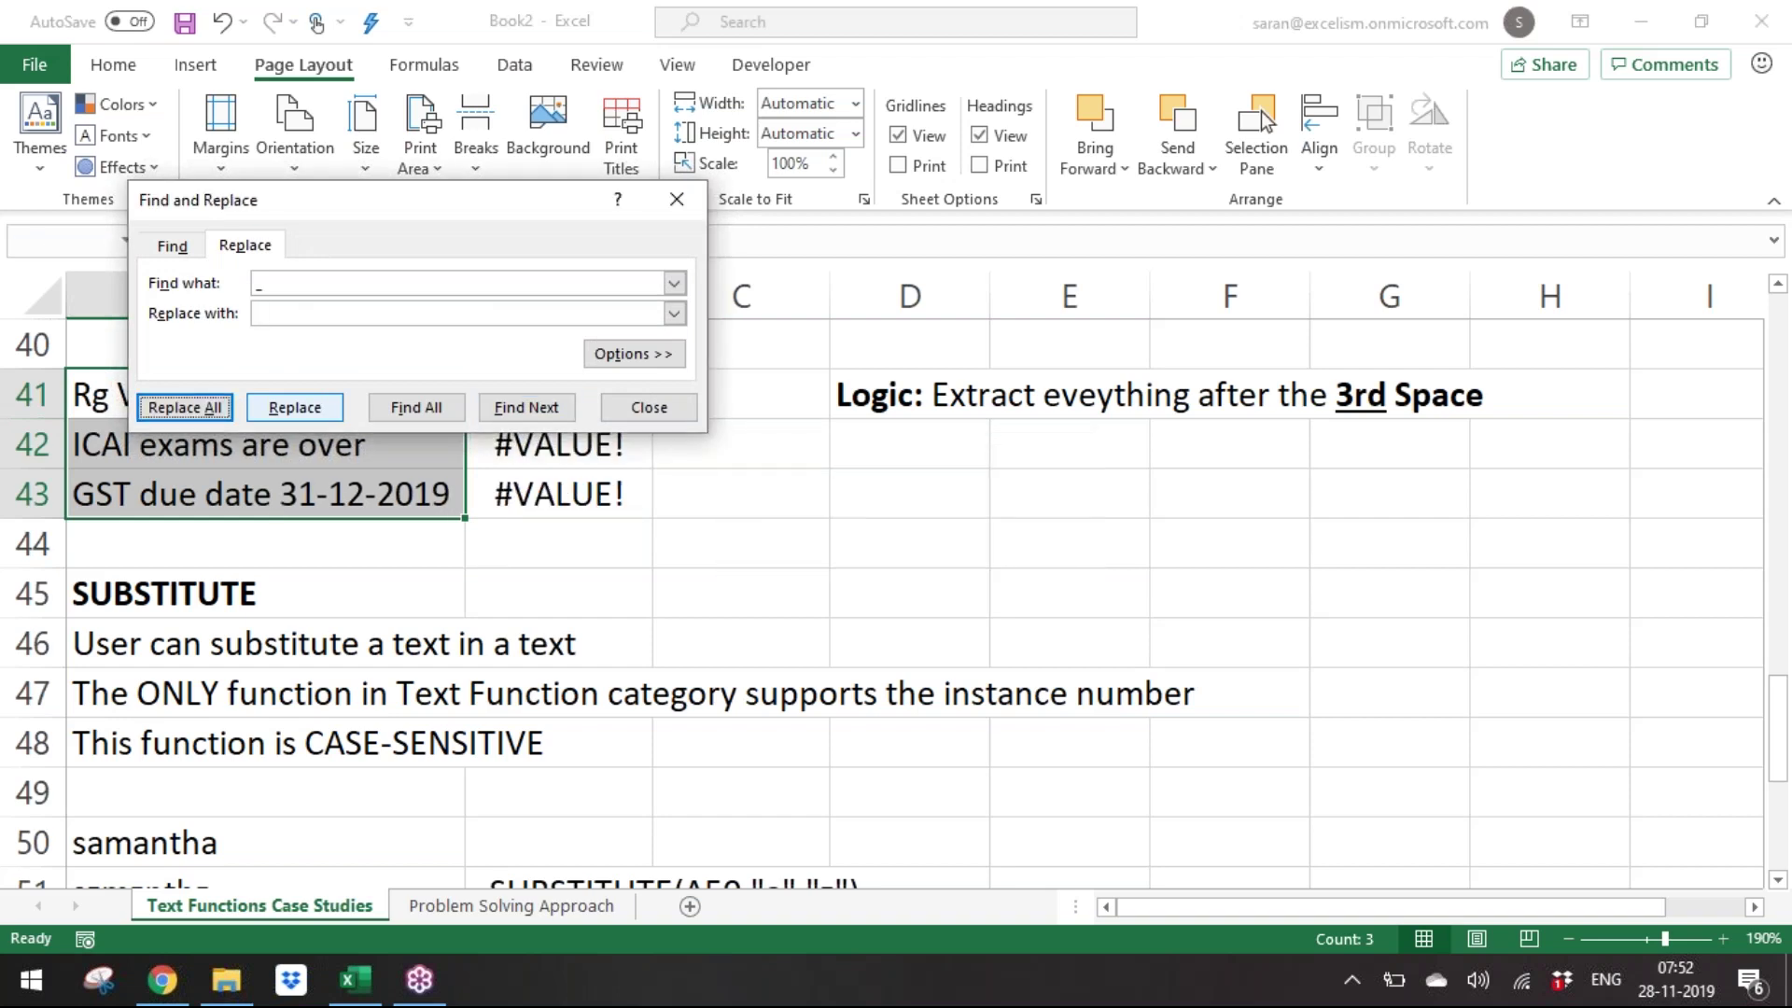
{"action": "key", "text": "Escape"}
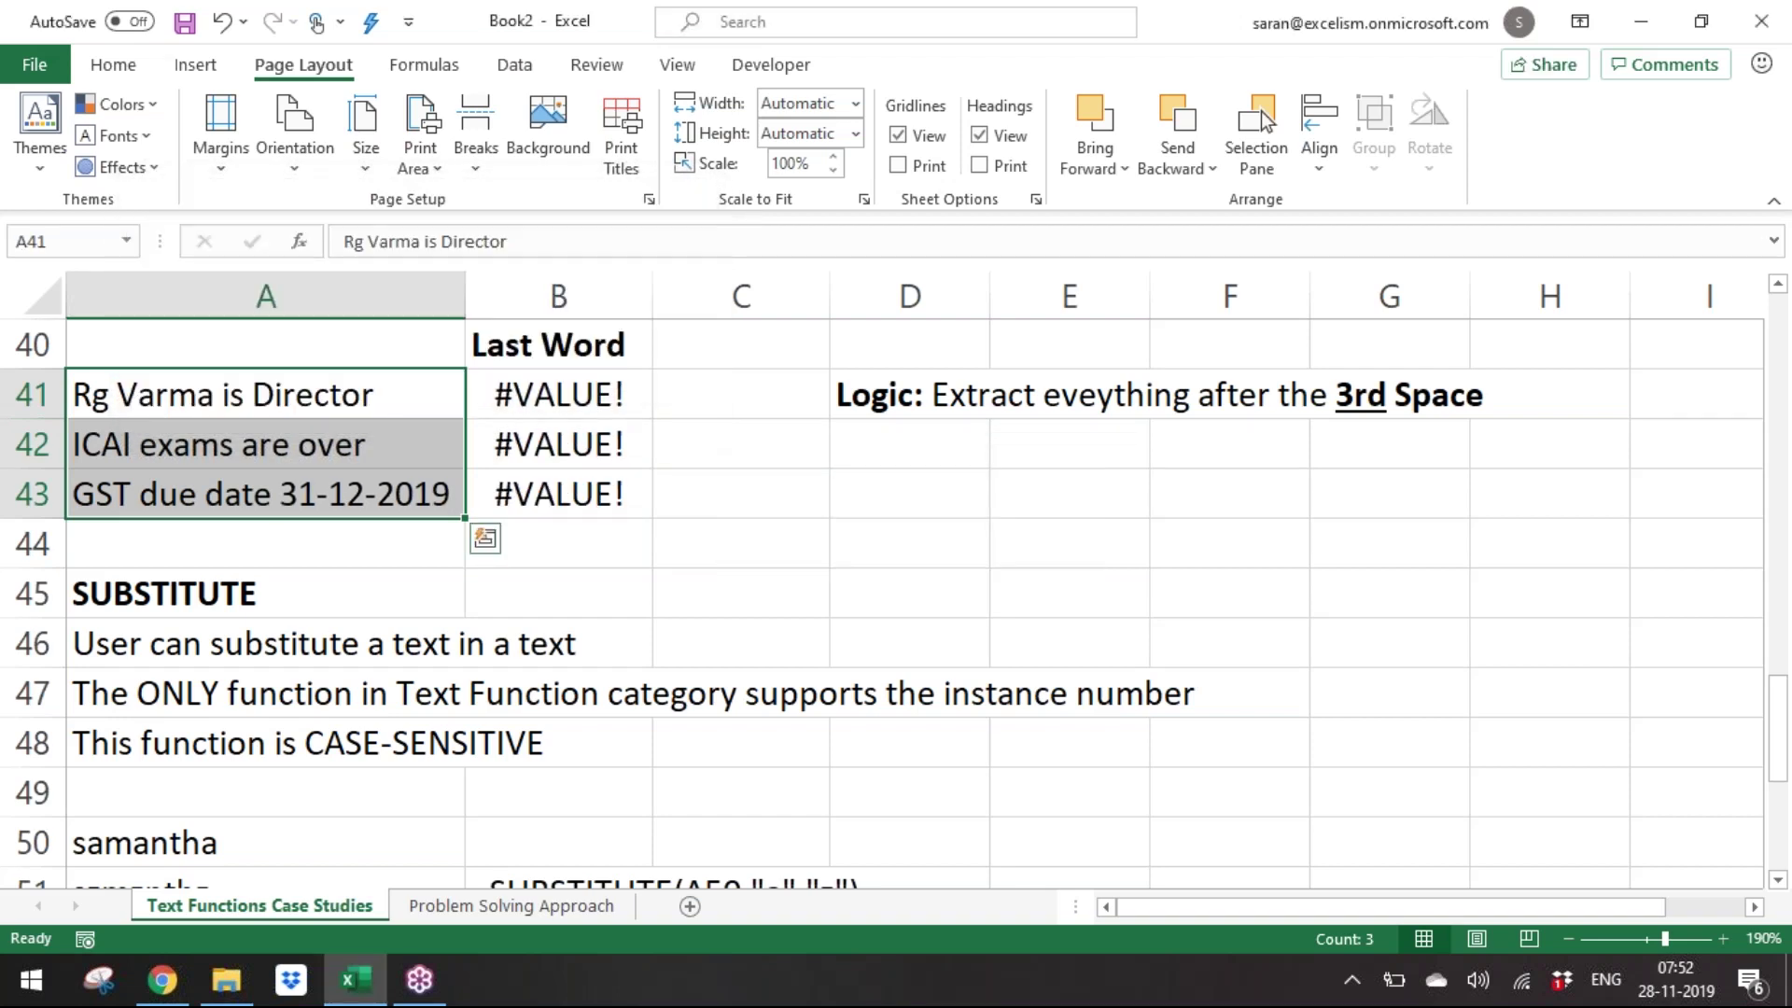
{"action": "left_click_drag", "start_coordinate": [332, 399], "coordinate": [345, 472]}
{"action": "left_click_drag", "start_coordinate": [571, 397], "coordinate": [593, 496]}
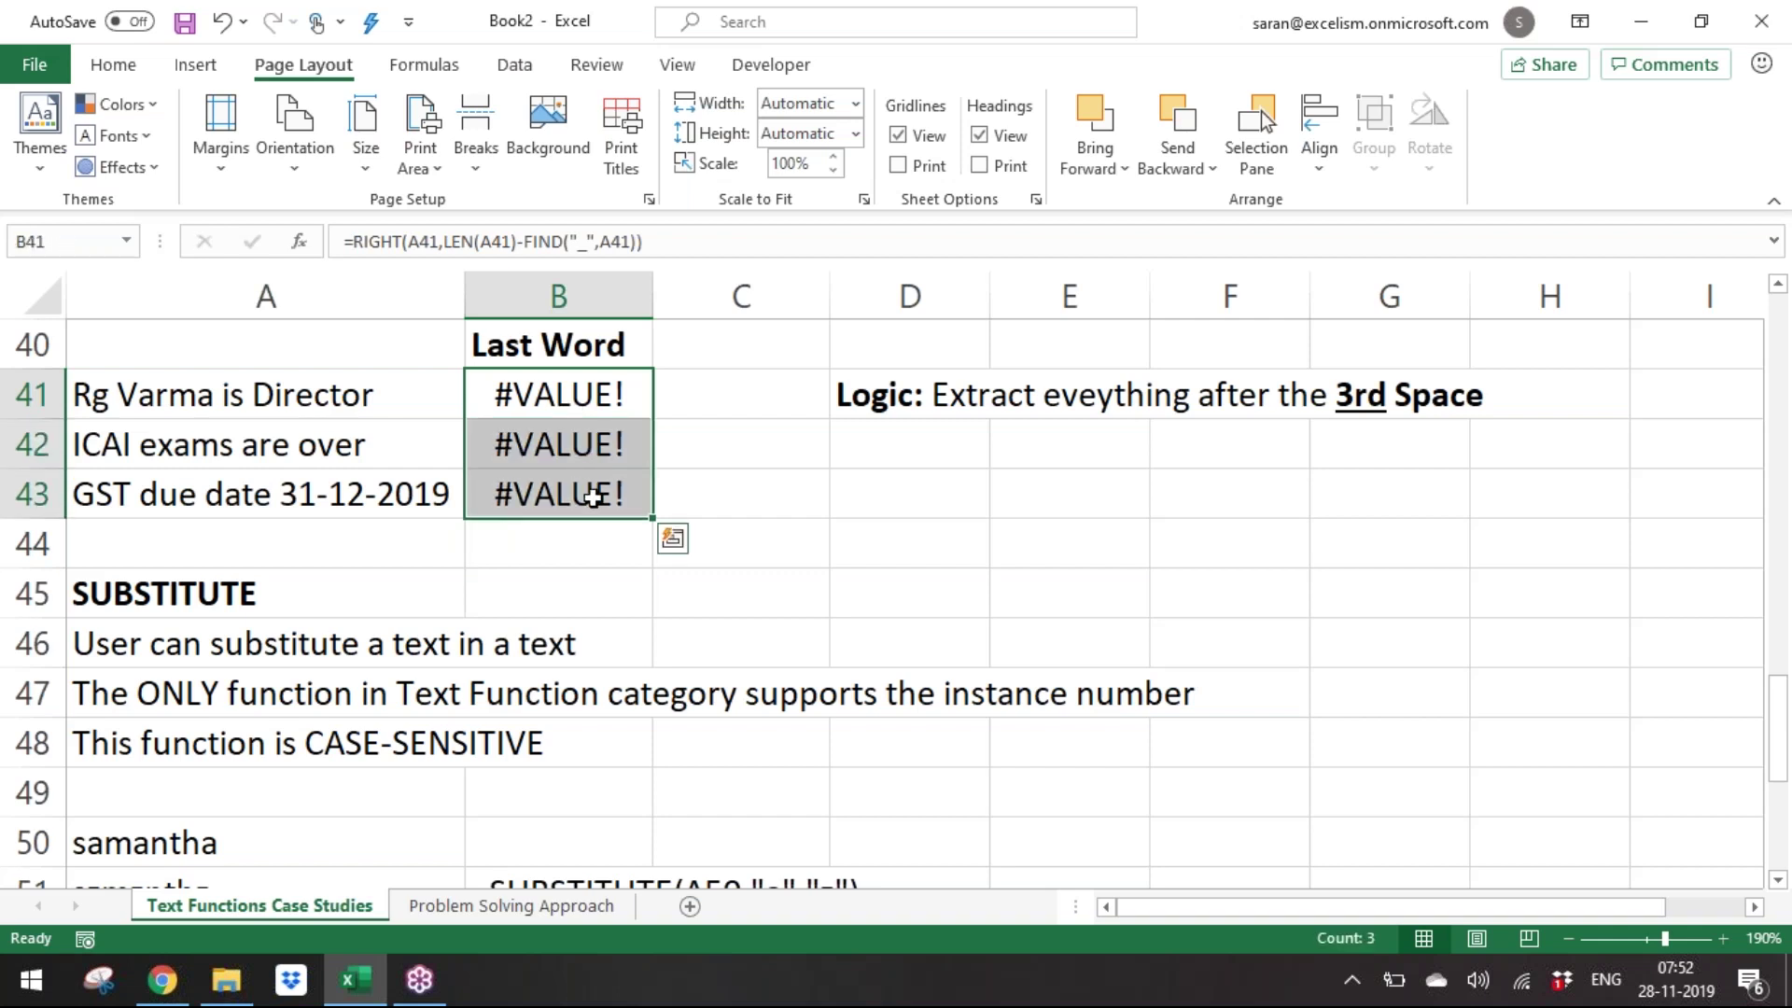
{"action": "key", "text": "F2"}
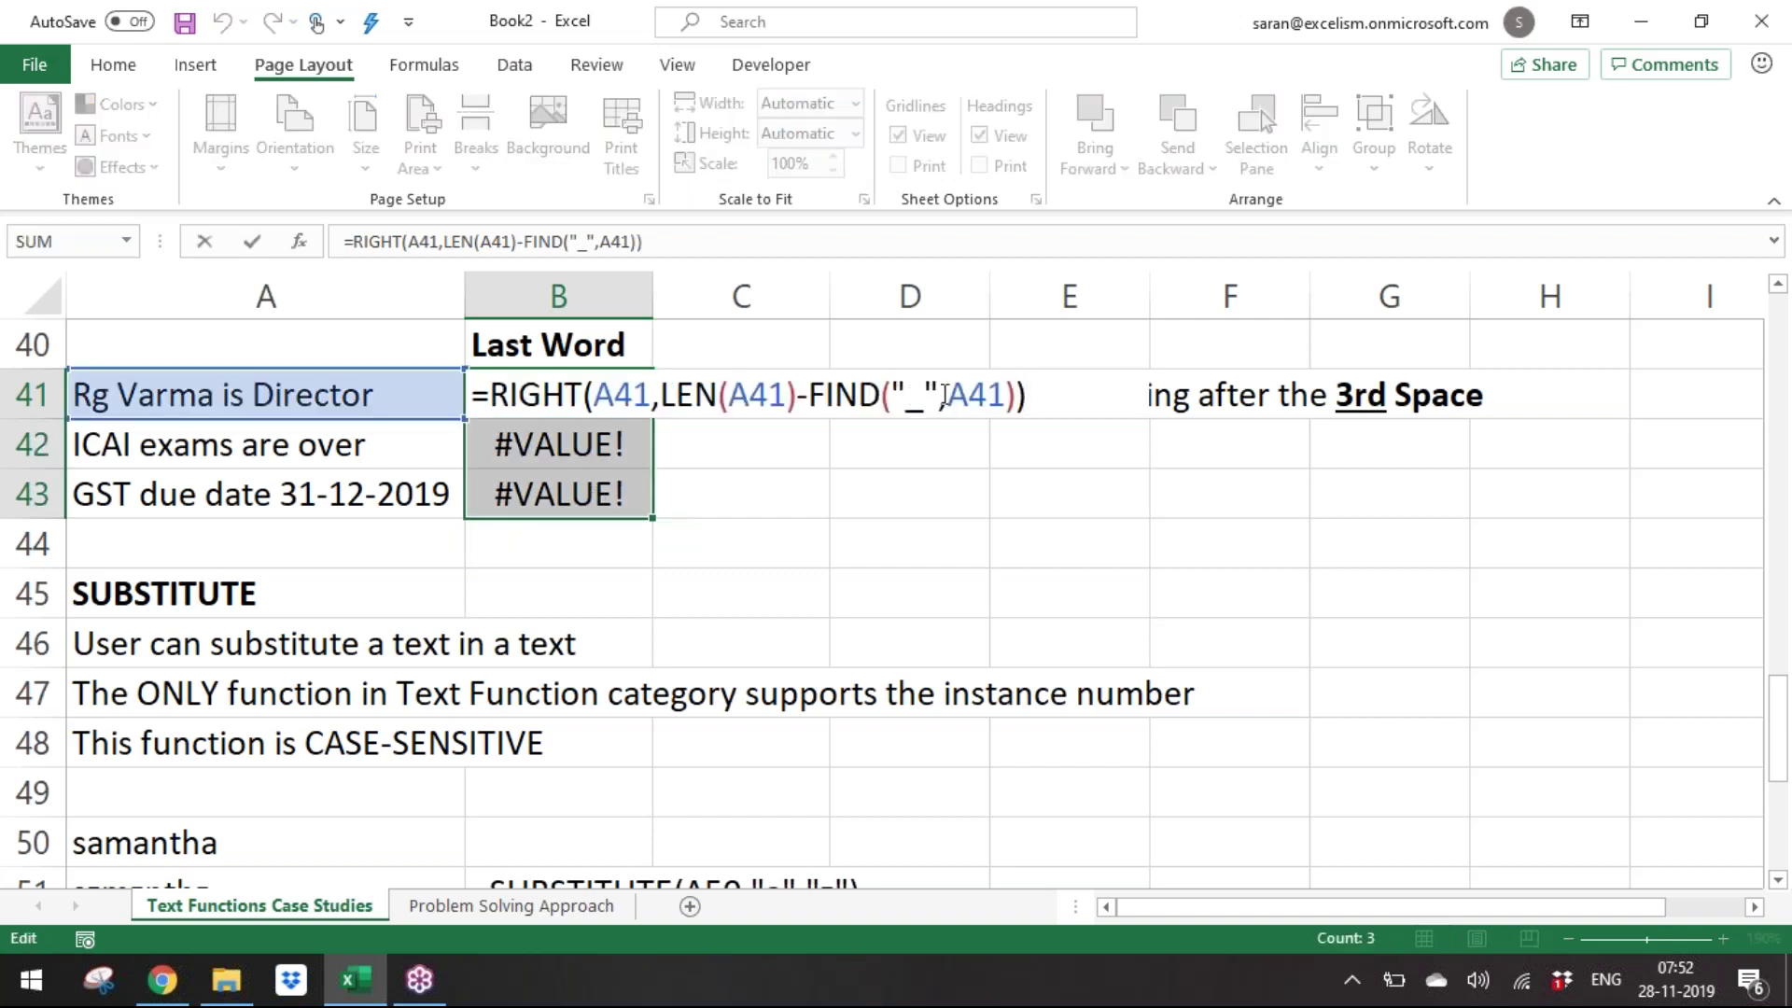
{"action": "left_click_drag", "start_coordinate": [892, 399], "coordinate": [1003, 402]}
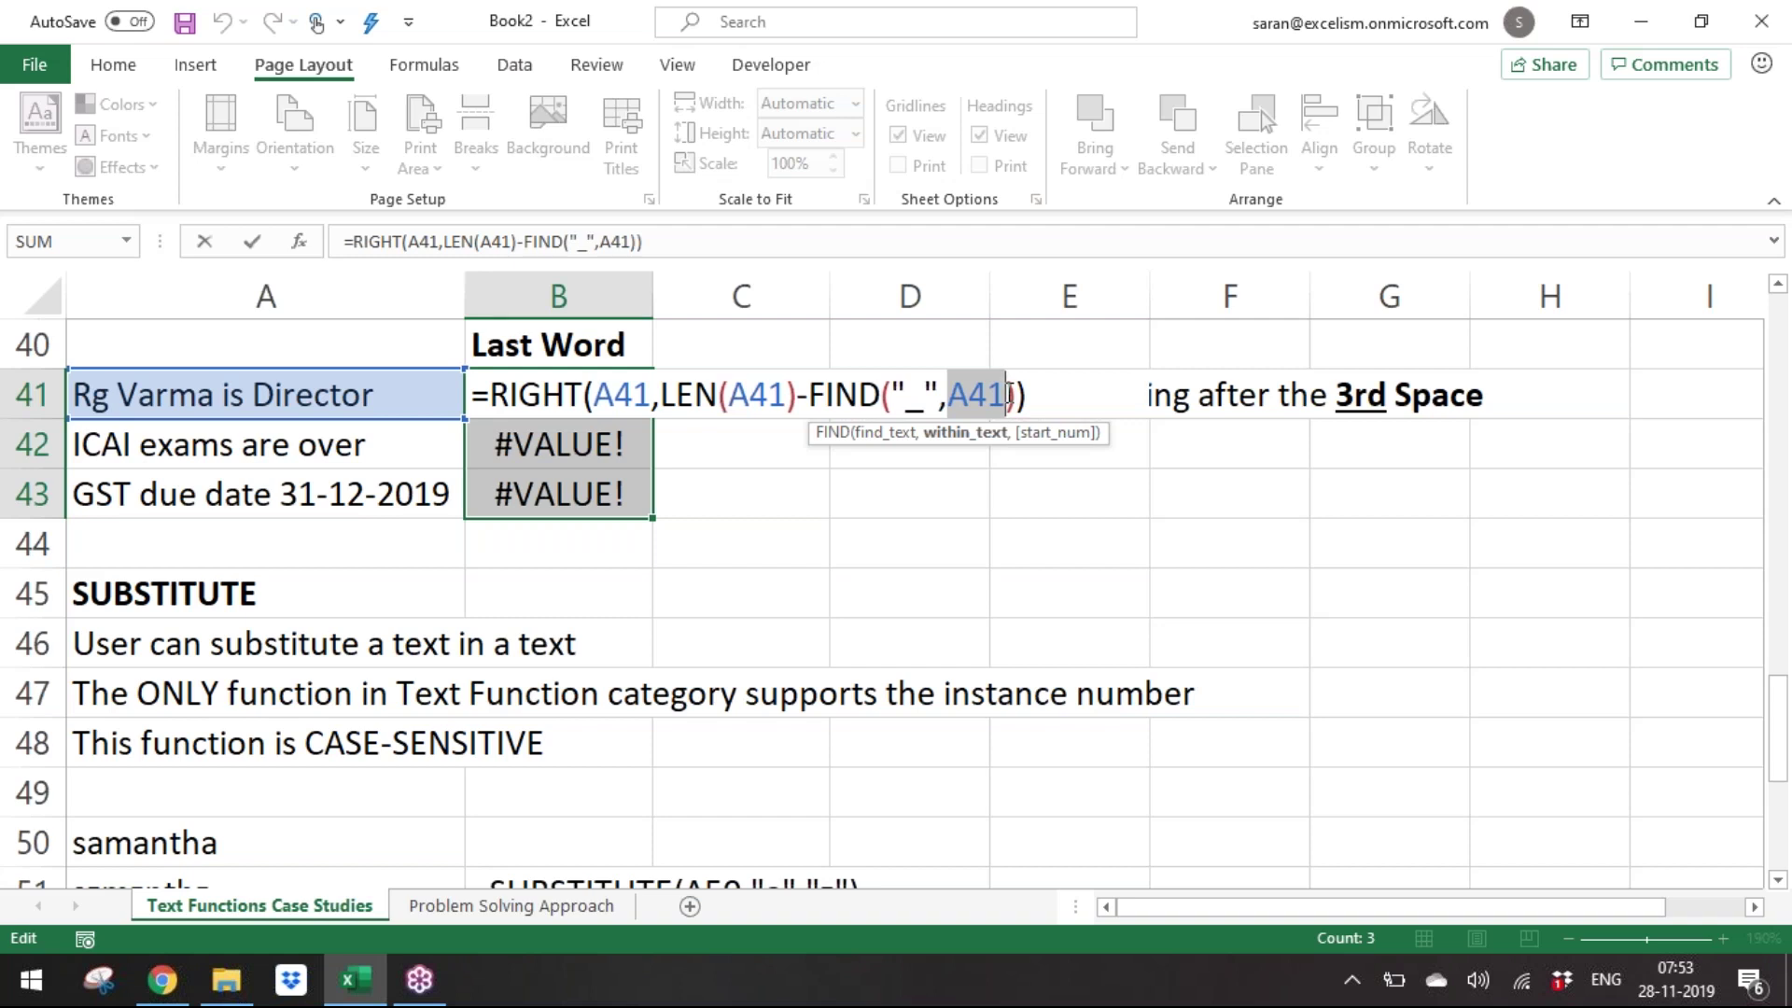
Wrap FIND's second argument in B41 as SUBSTITUTE(A41," ","_",3).
{"action": "type", "text": "s"}
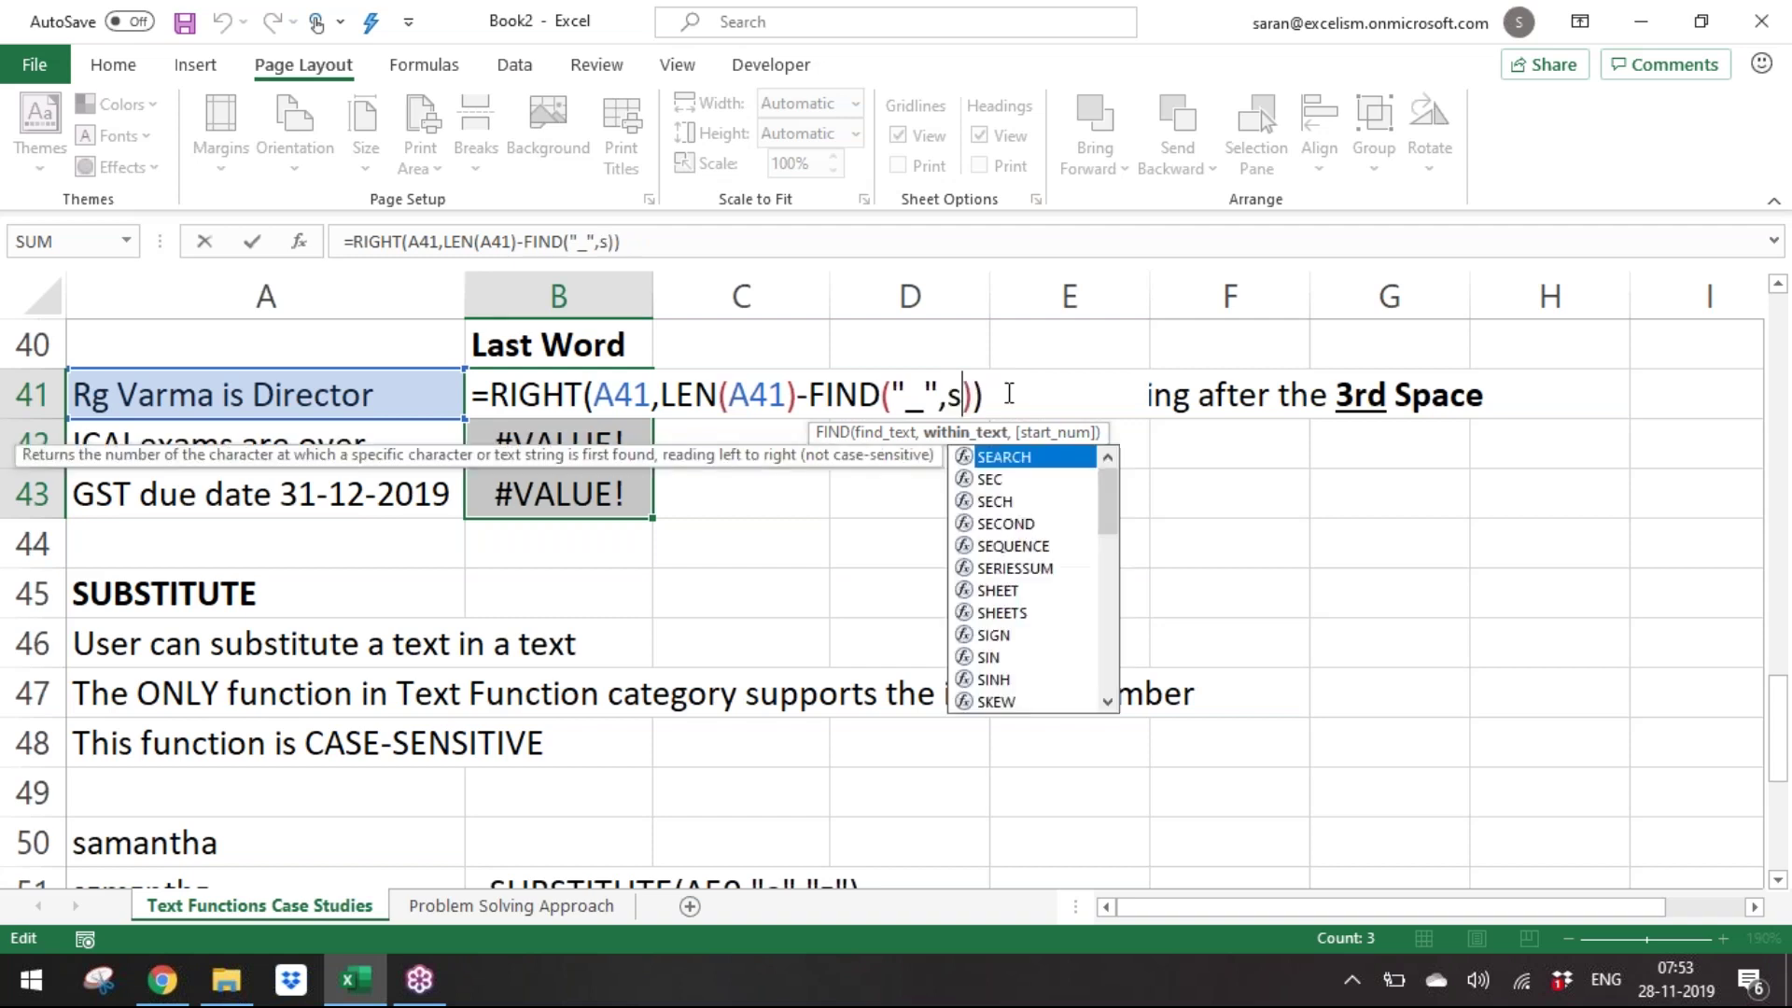
{"action": "type", "text": "UBSTITUTE("}
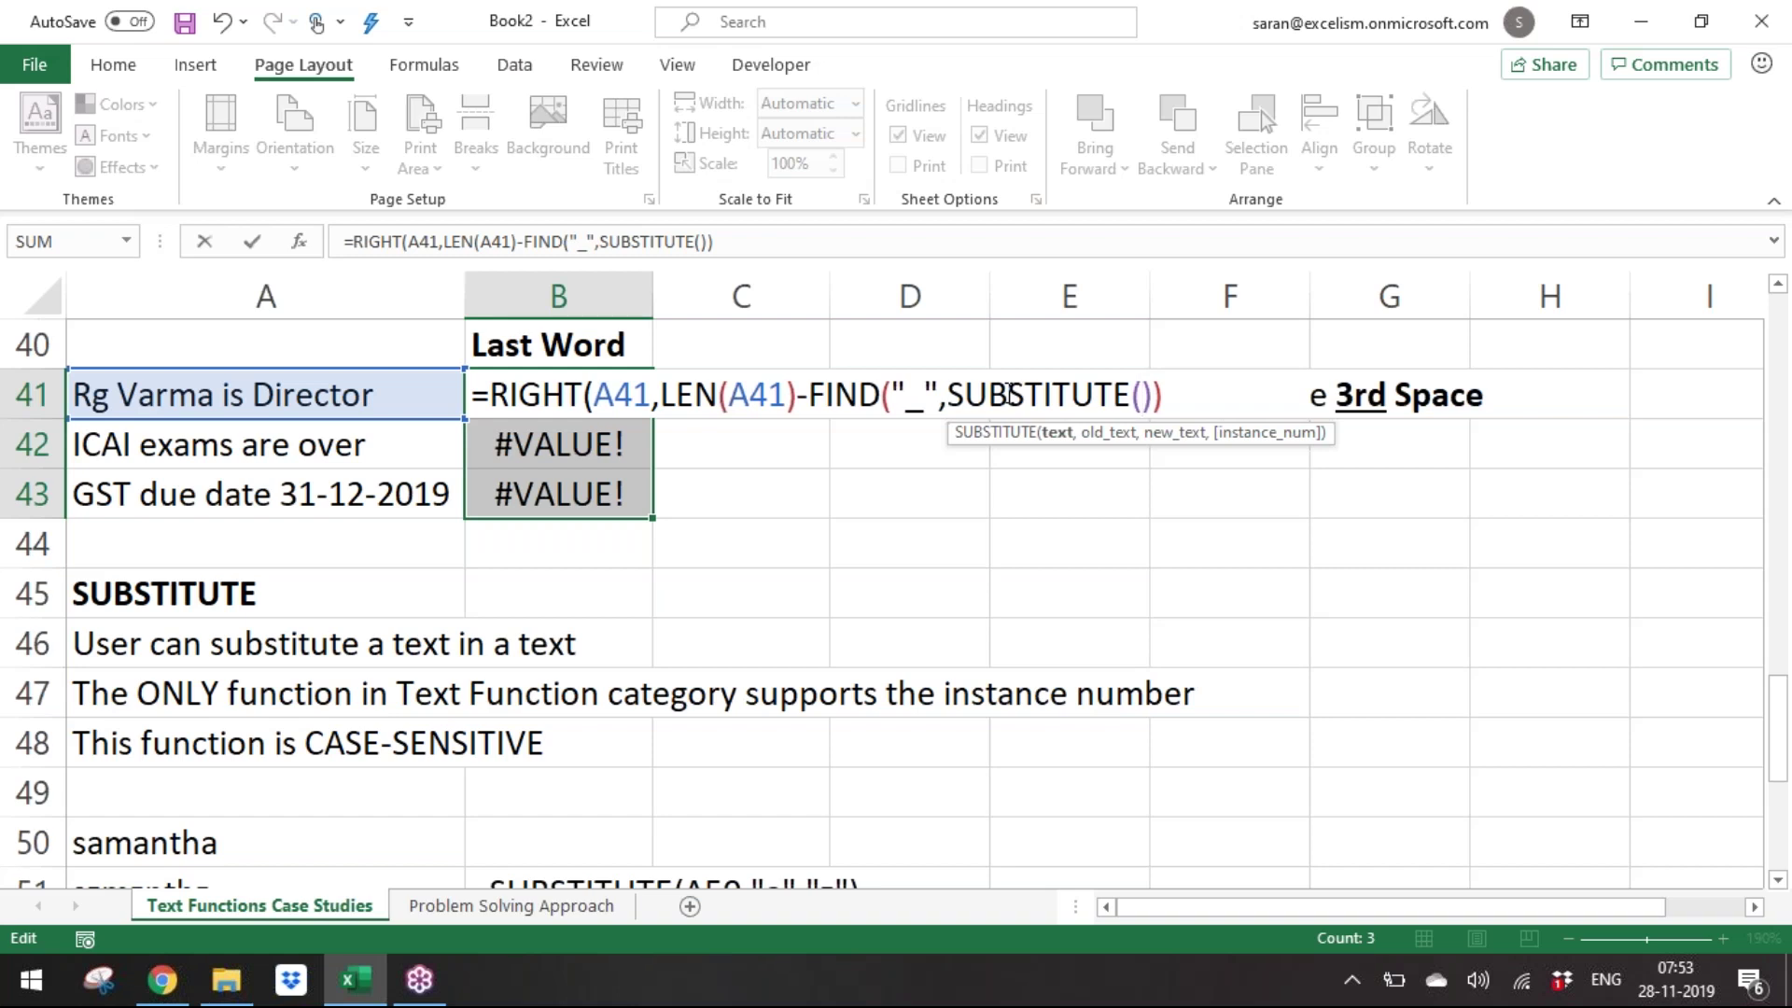
{"action": "left_click", "coordinate": [367, 399]}
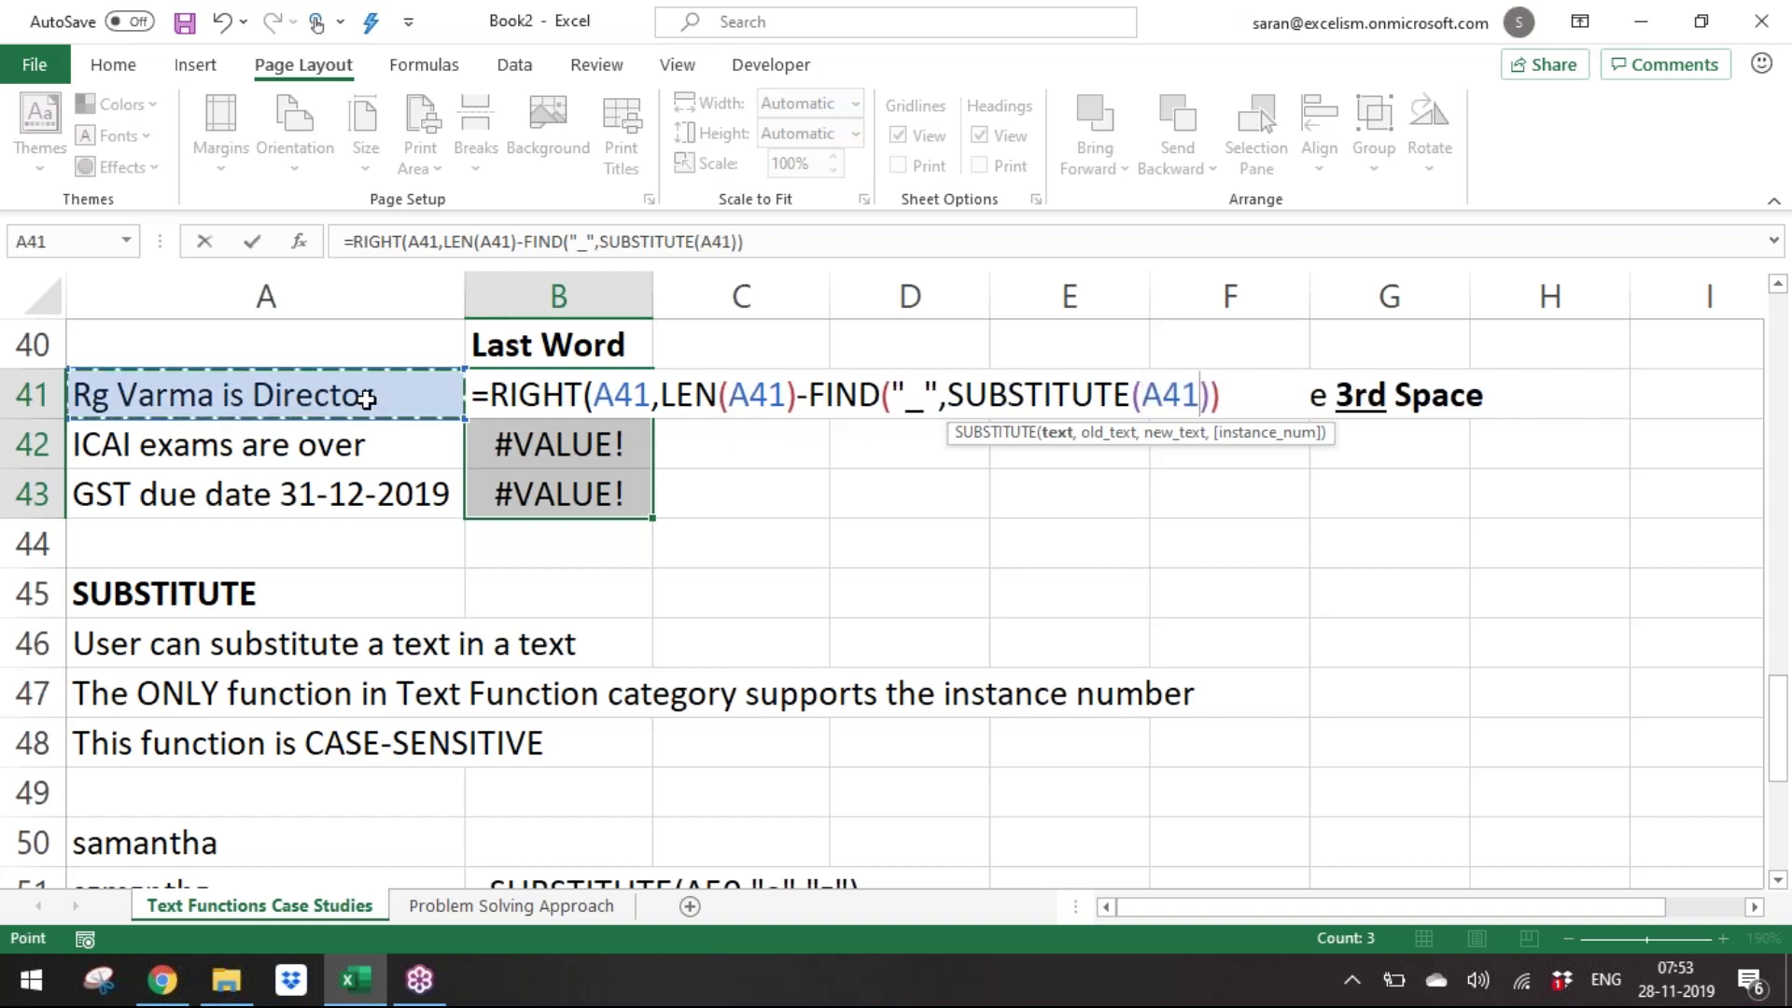
{"action": "type", "text": ","}
{"action": "type", "text": "\" "}
{"action": "type", "text": "\",\"_"}
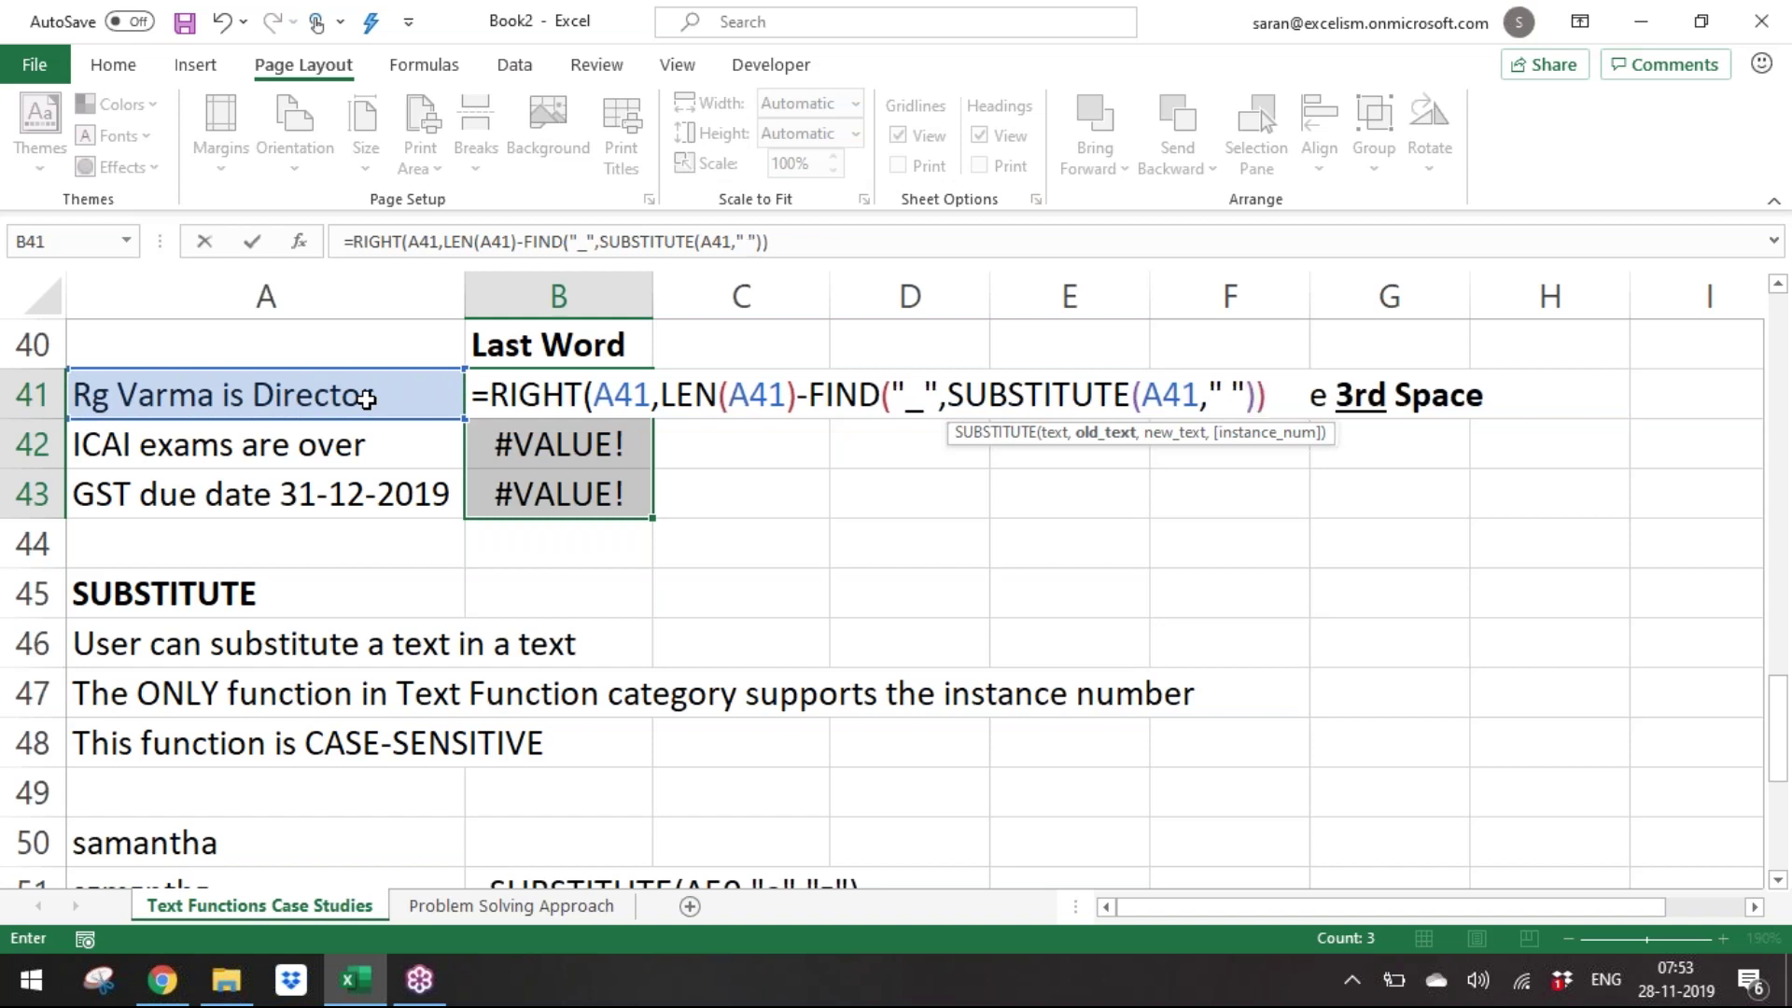
{"action": "type", "text": "\",3)"}
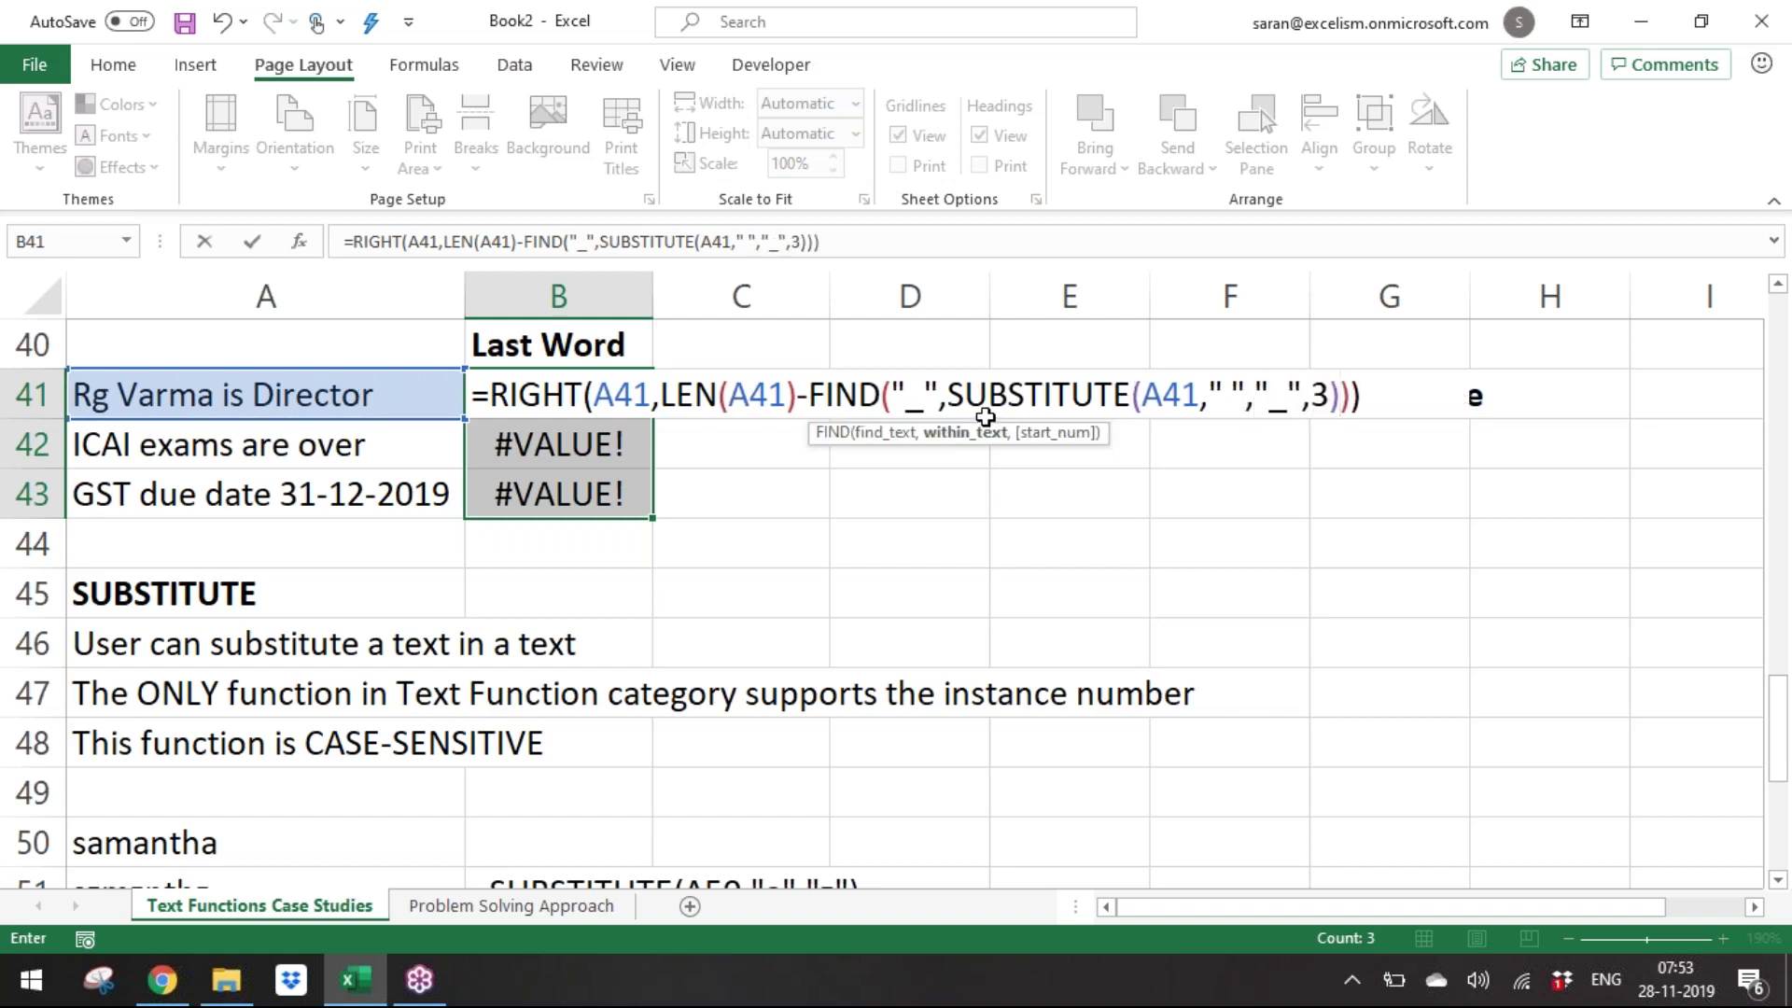
Highlight the SUBSTITUTE, FIND, LEN(A41) and length-minus-position parts of the formula in turn.
{"action": "left_click_drag", "start_coordinate": [950, 395], "coordinate": [1344, 371]}
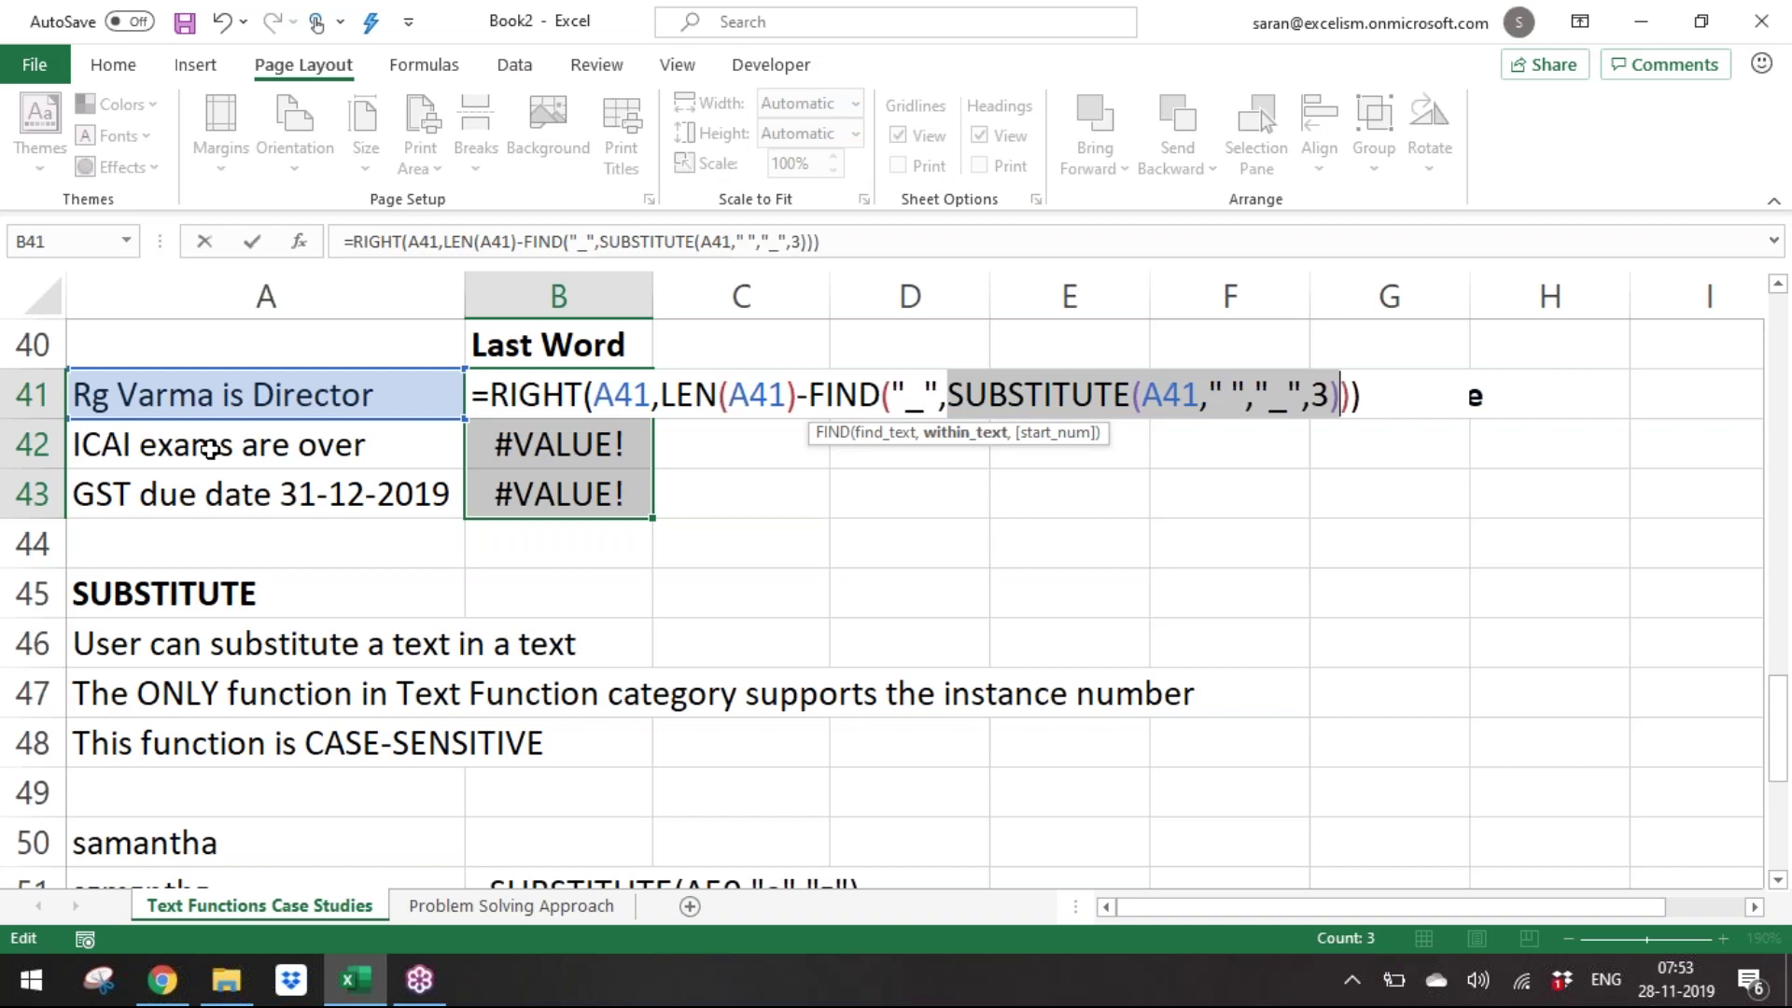
{"action": "left_click_drag", "start_coordinate": [809, 395], "coordinate": [1353, 384]}
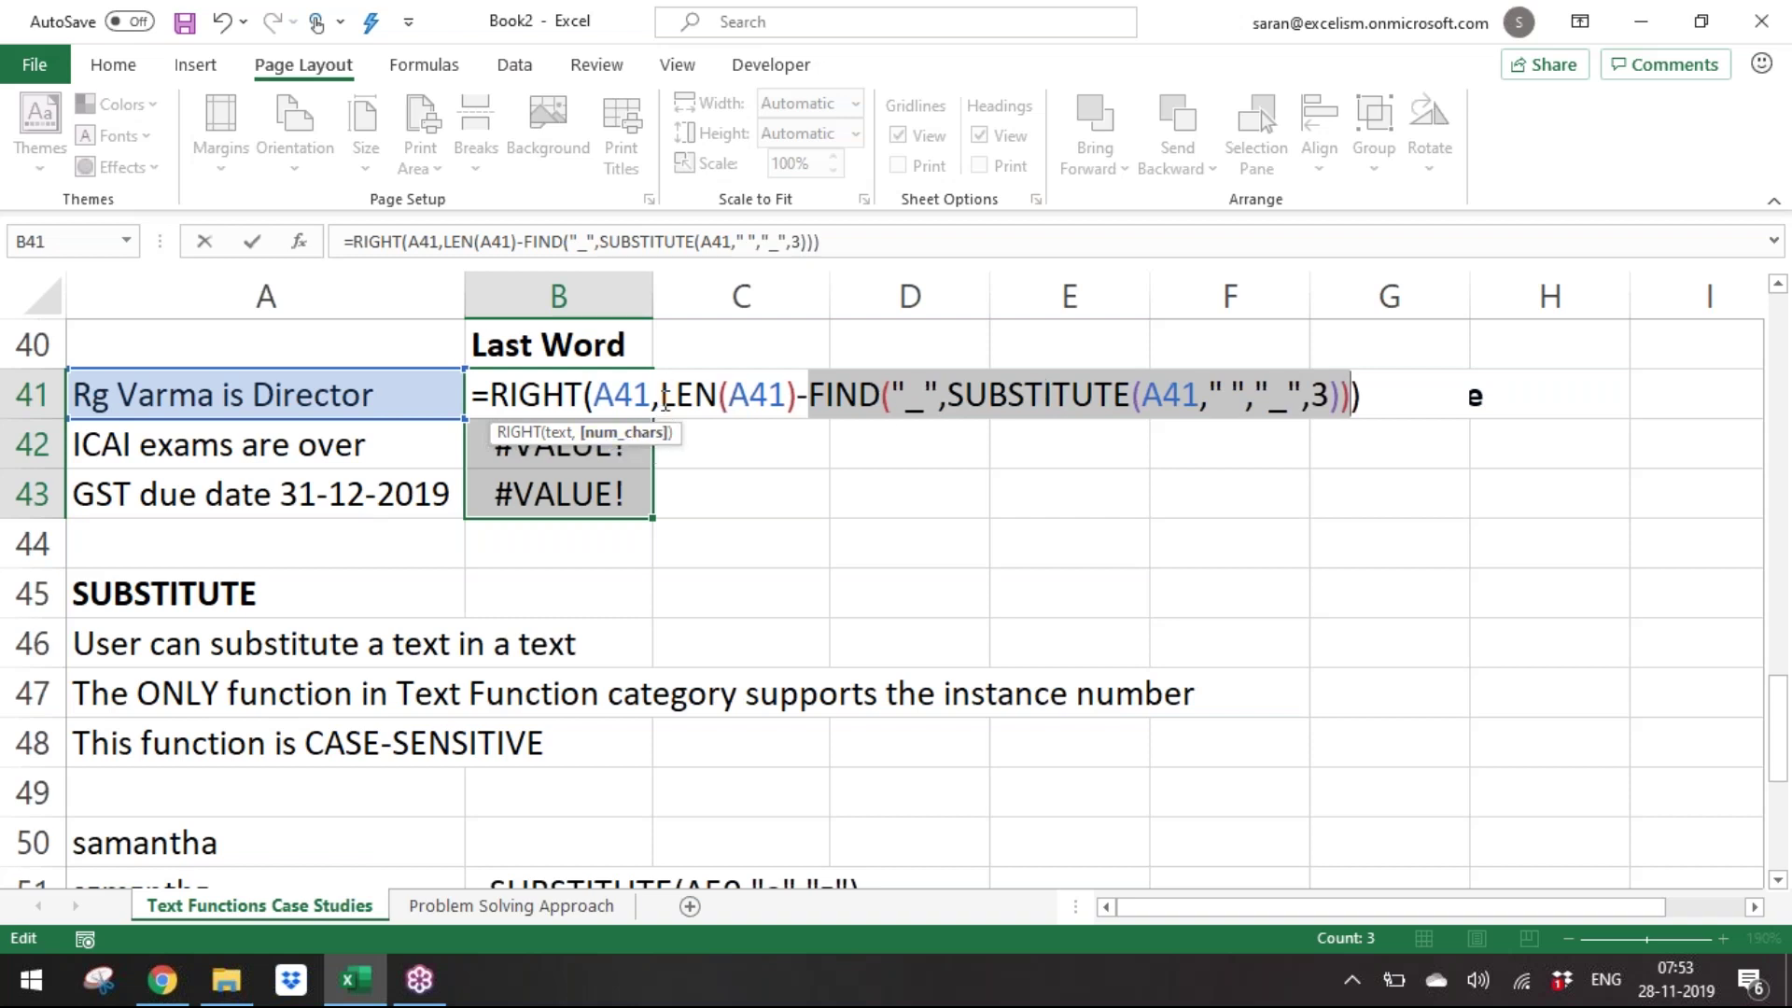
{"action": "left_click_drag", "start_coordinate": [661, 395], "coordinate": [796, 395]}
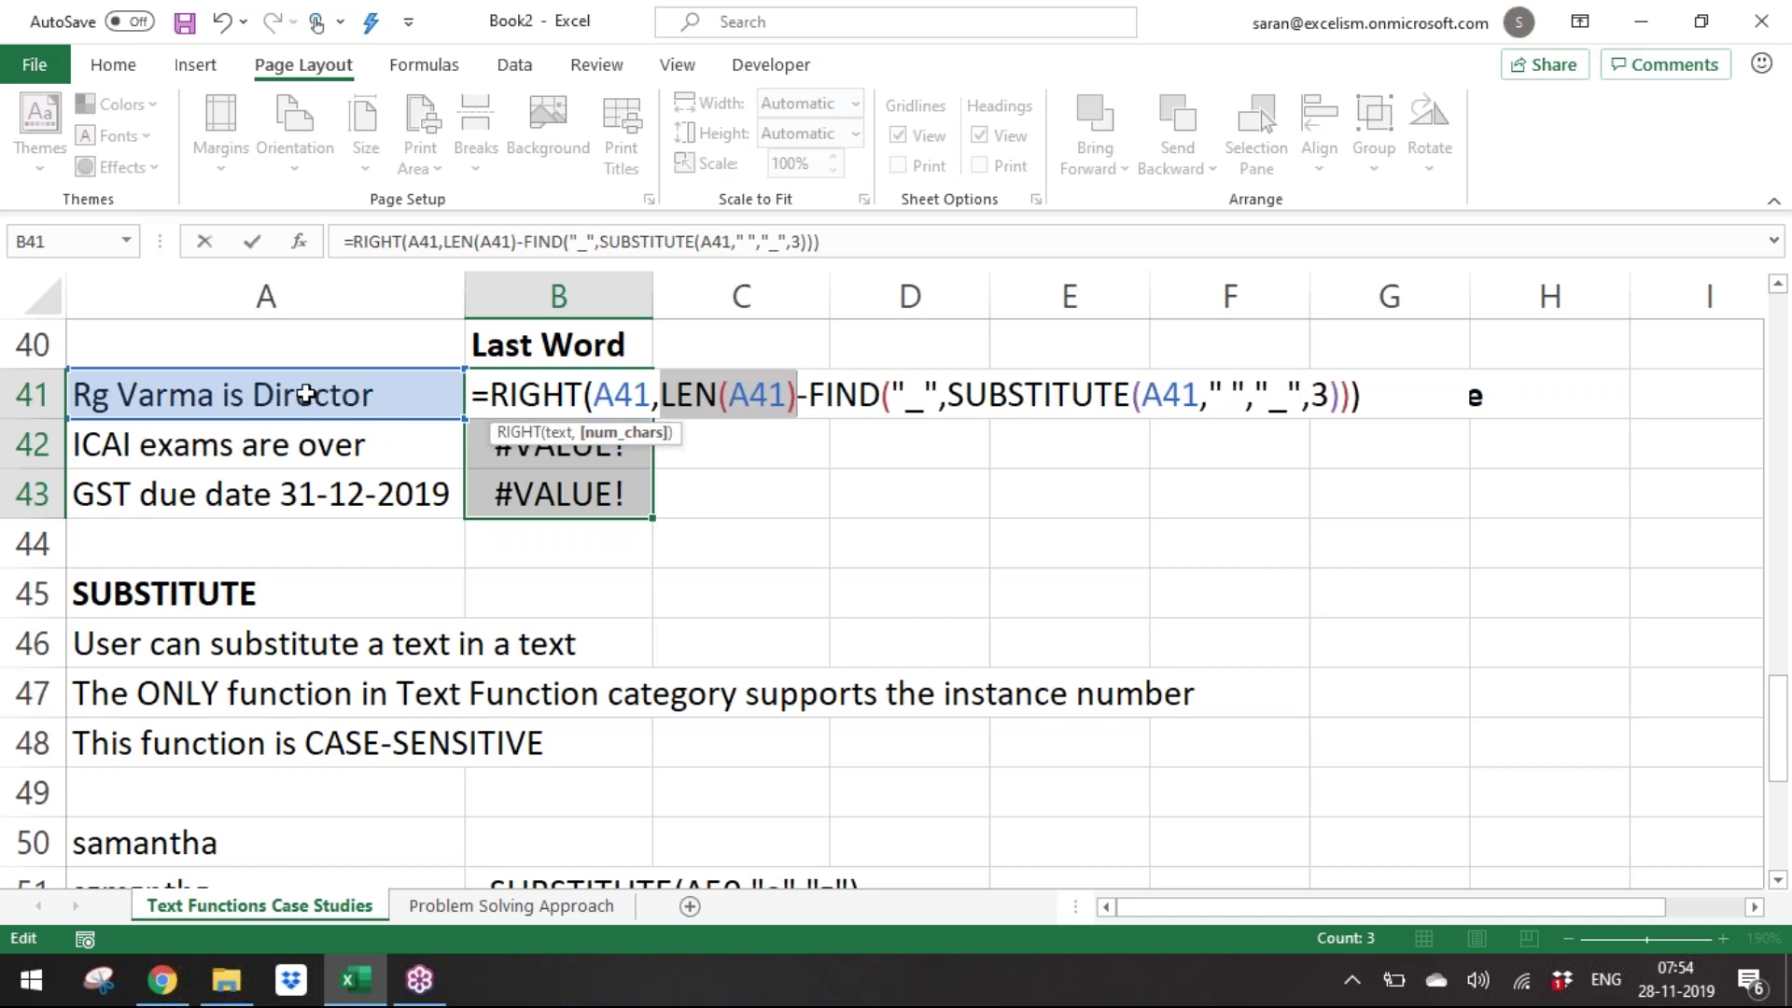
{"action": "left_click_drag", "start_coordinate": [662, 397], "coordinate": [1351, 396]}
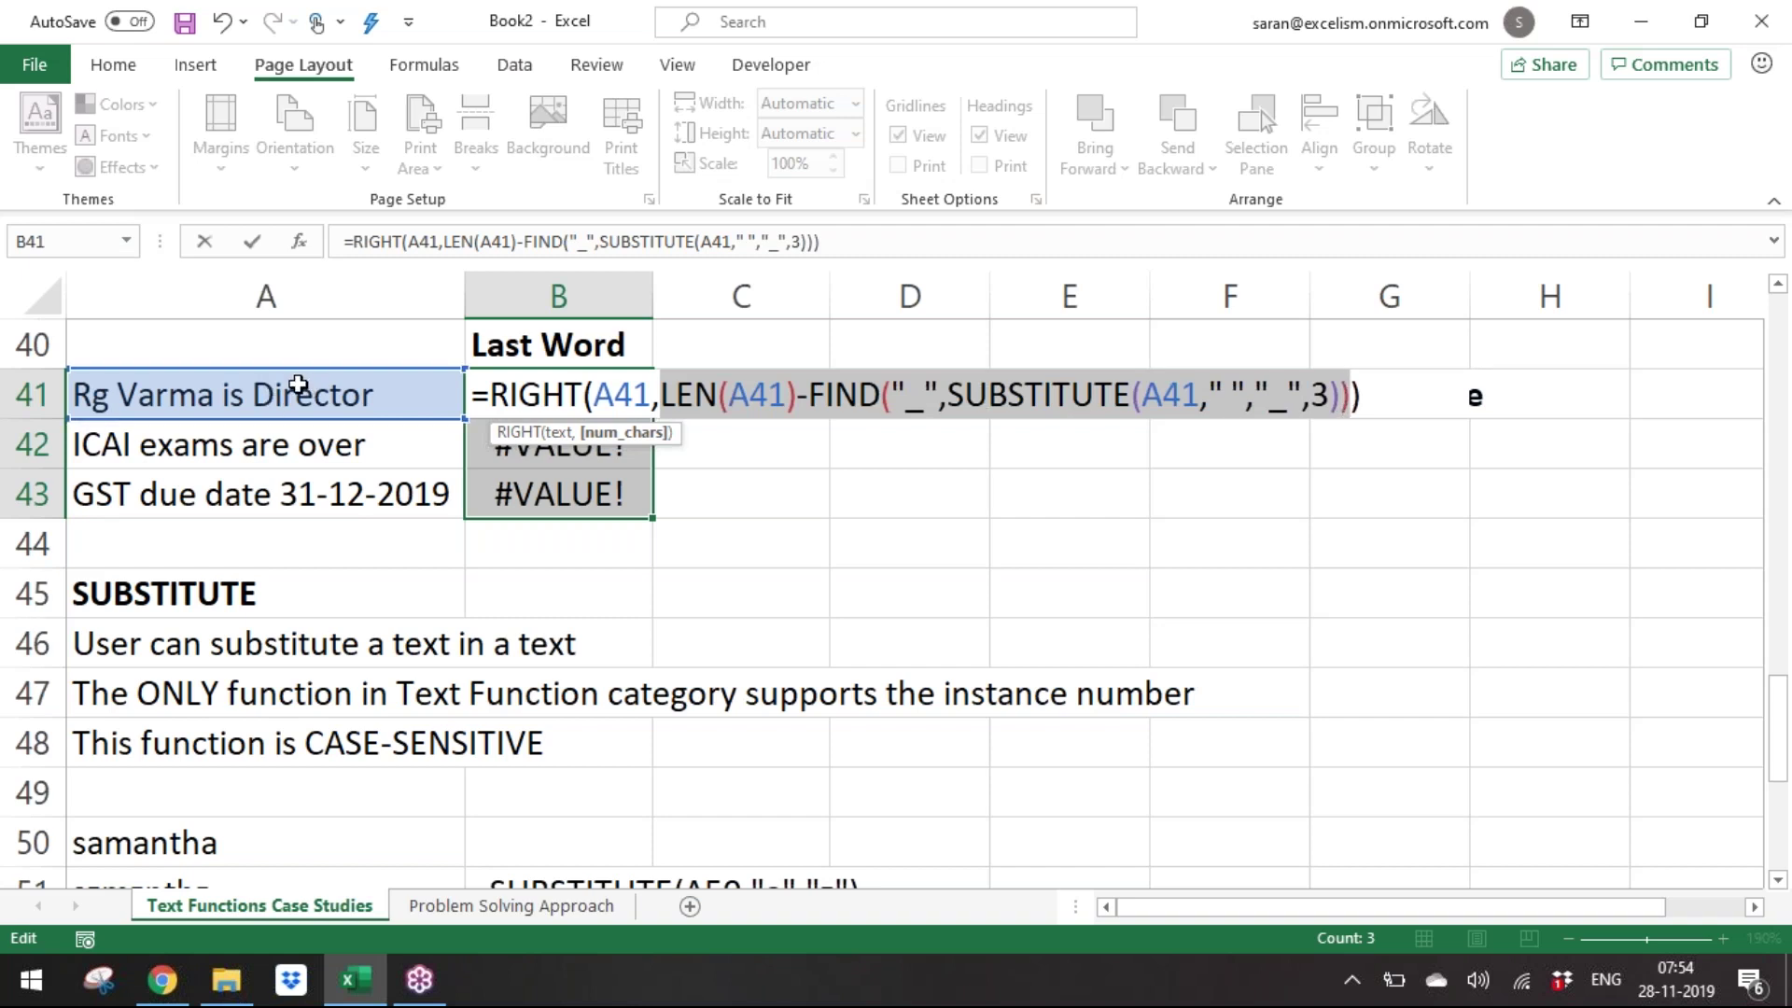
{"action": "left_click_drag", "start_coordinate": [490, 397], "coordinate": [1362, 397]}
Undo the stray H40 reference, commit the formula to B41:B43, then delete it.
{"action": "left_click", "coordinate": [1550, 344]}
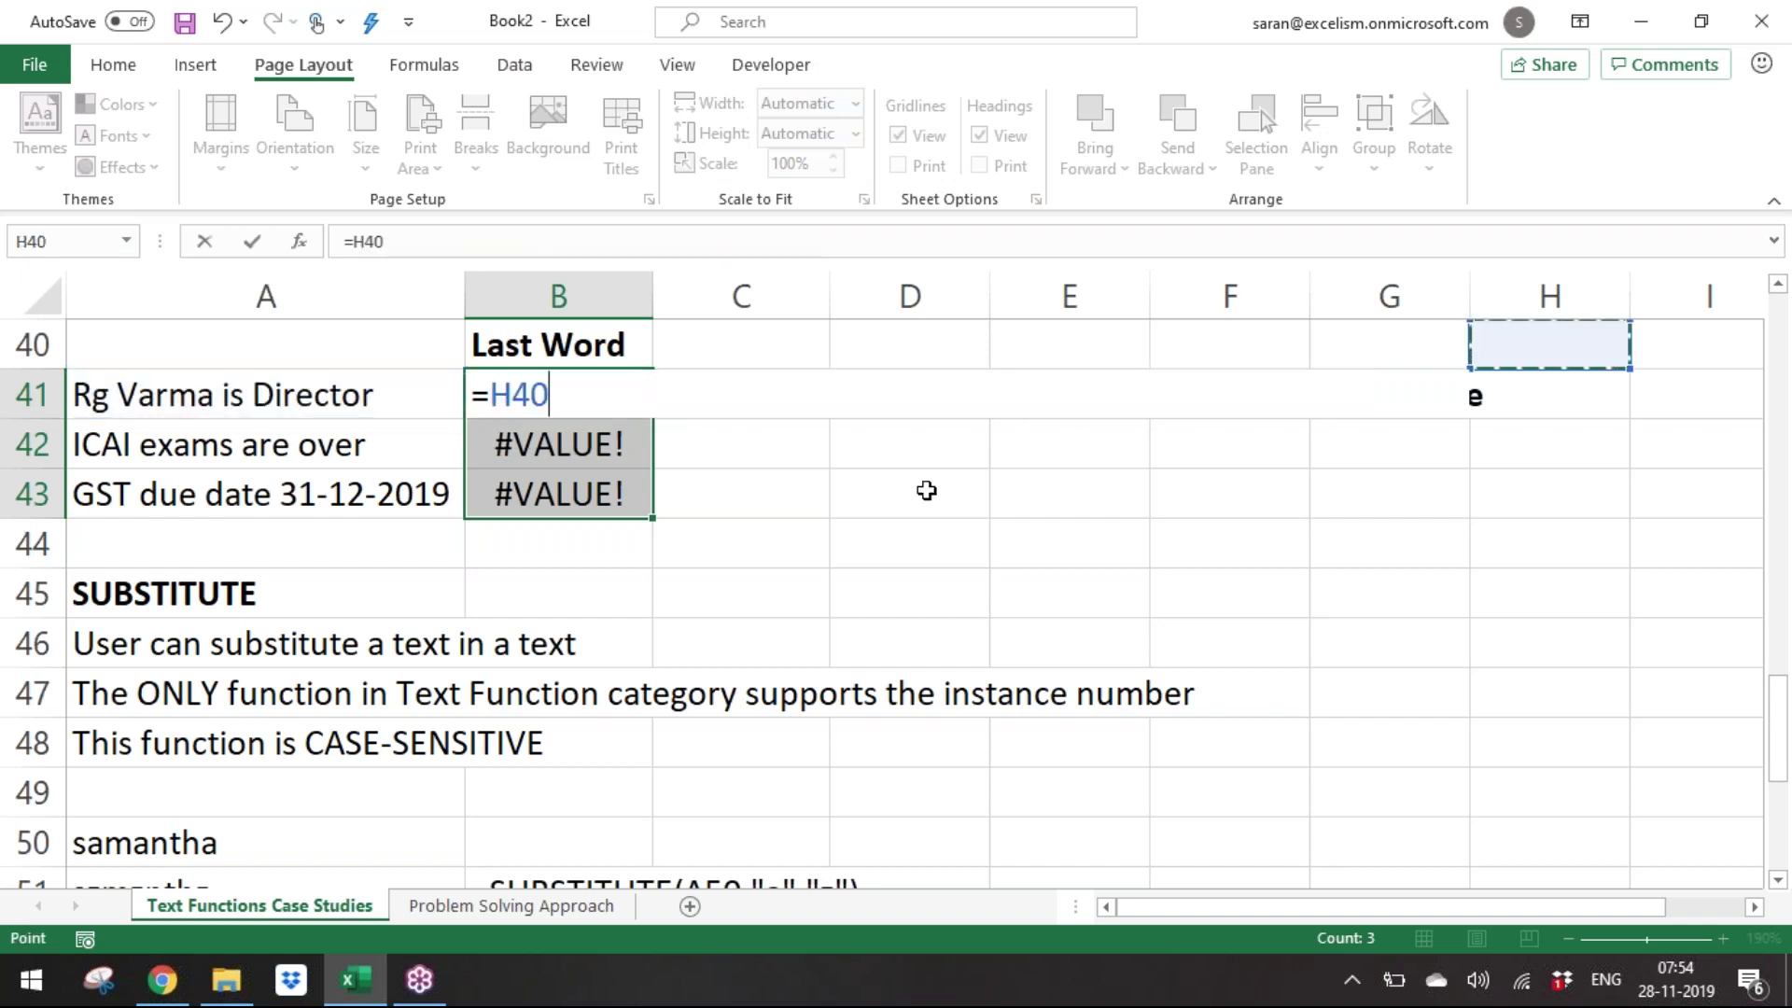
{"action": "key", "text": "ctrl+z"}
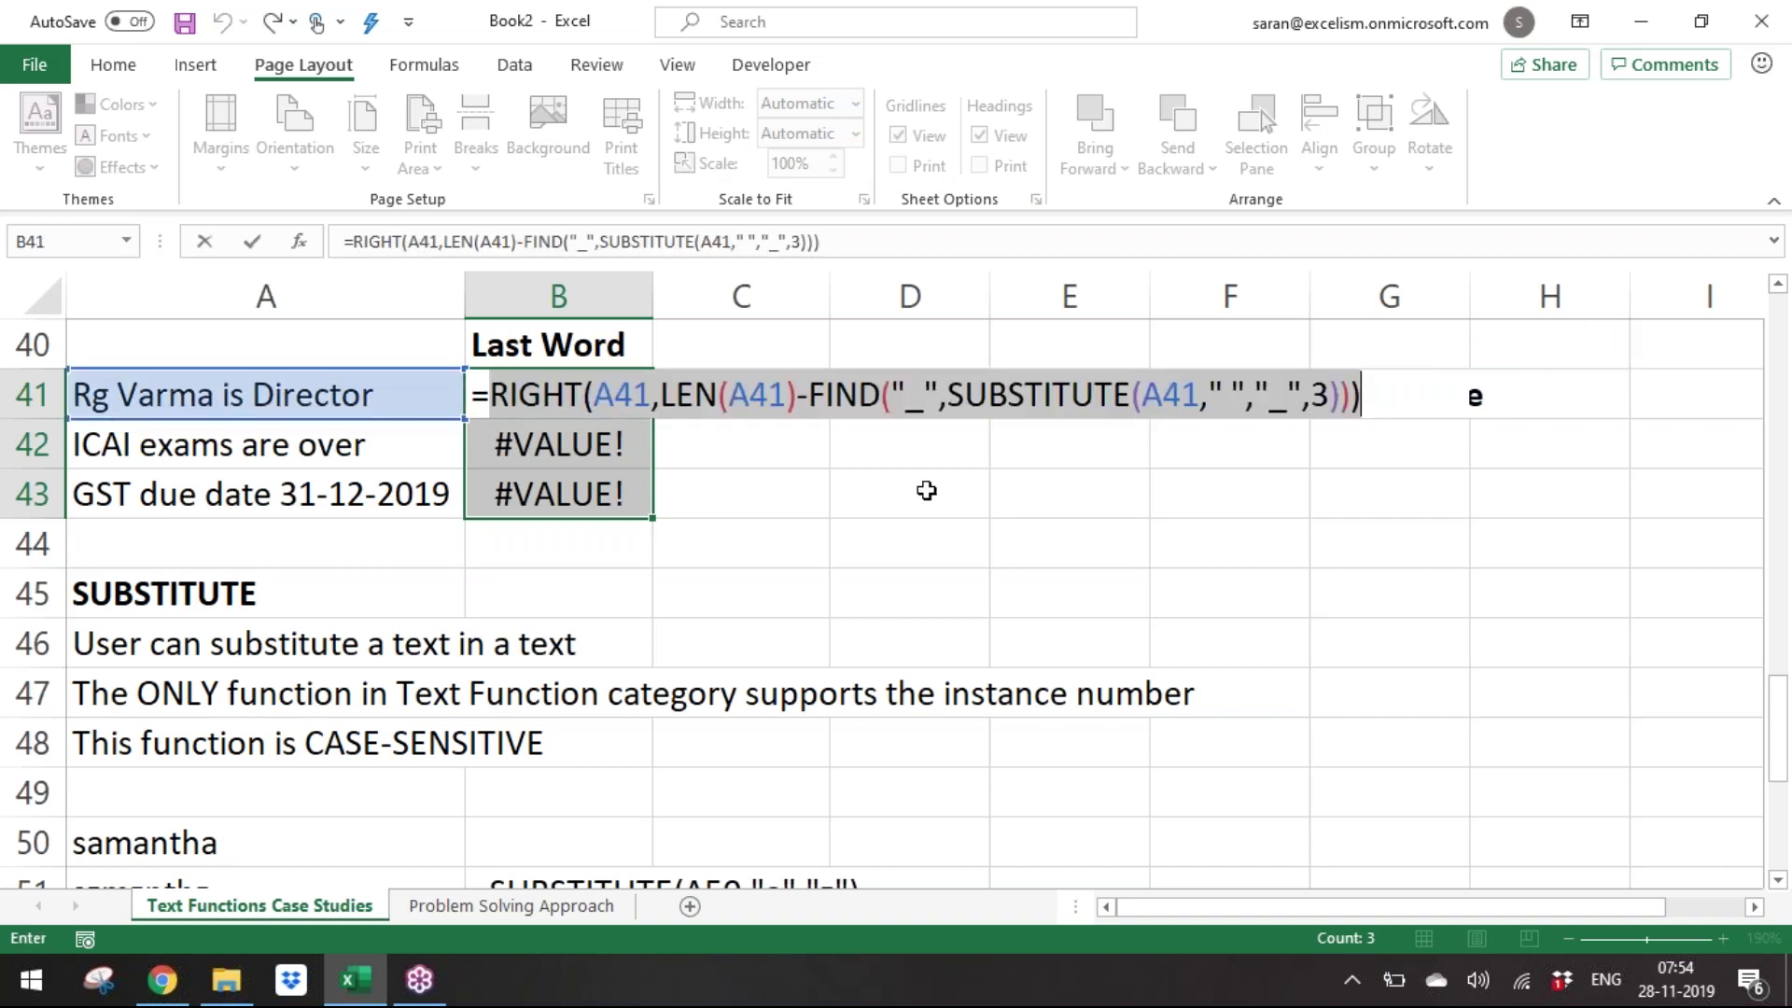
{"action": "key", "text": "ctrl+Return"}
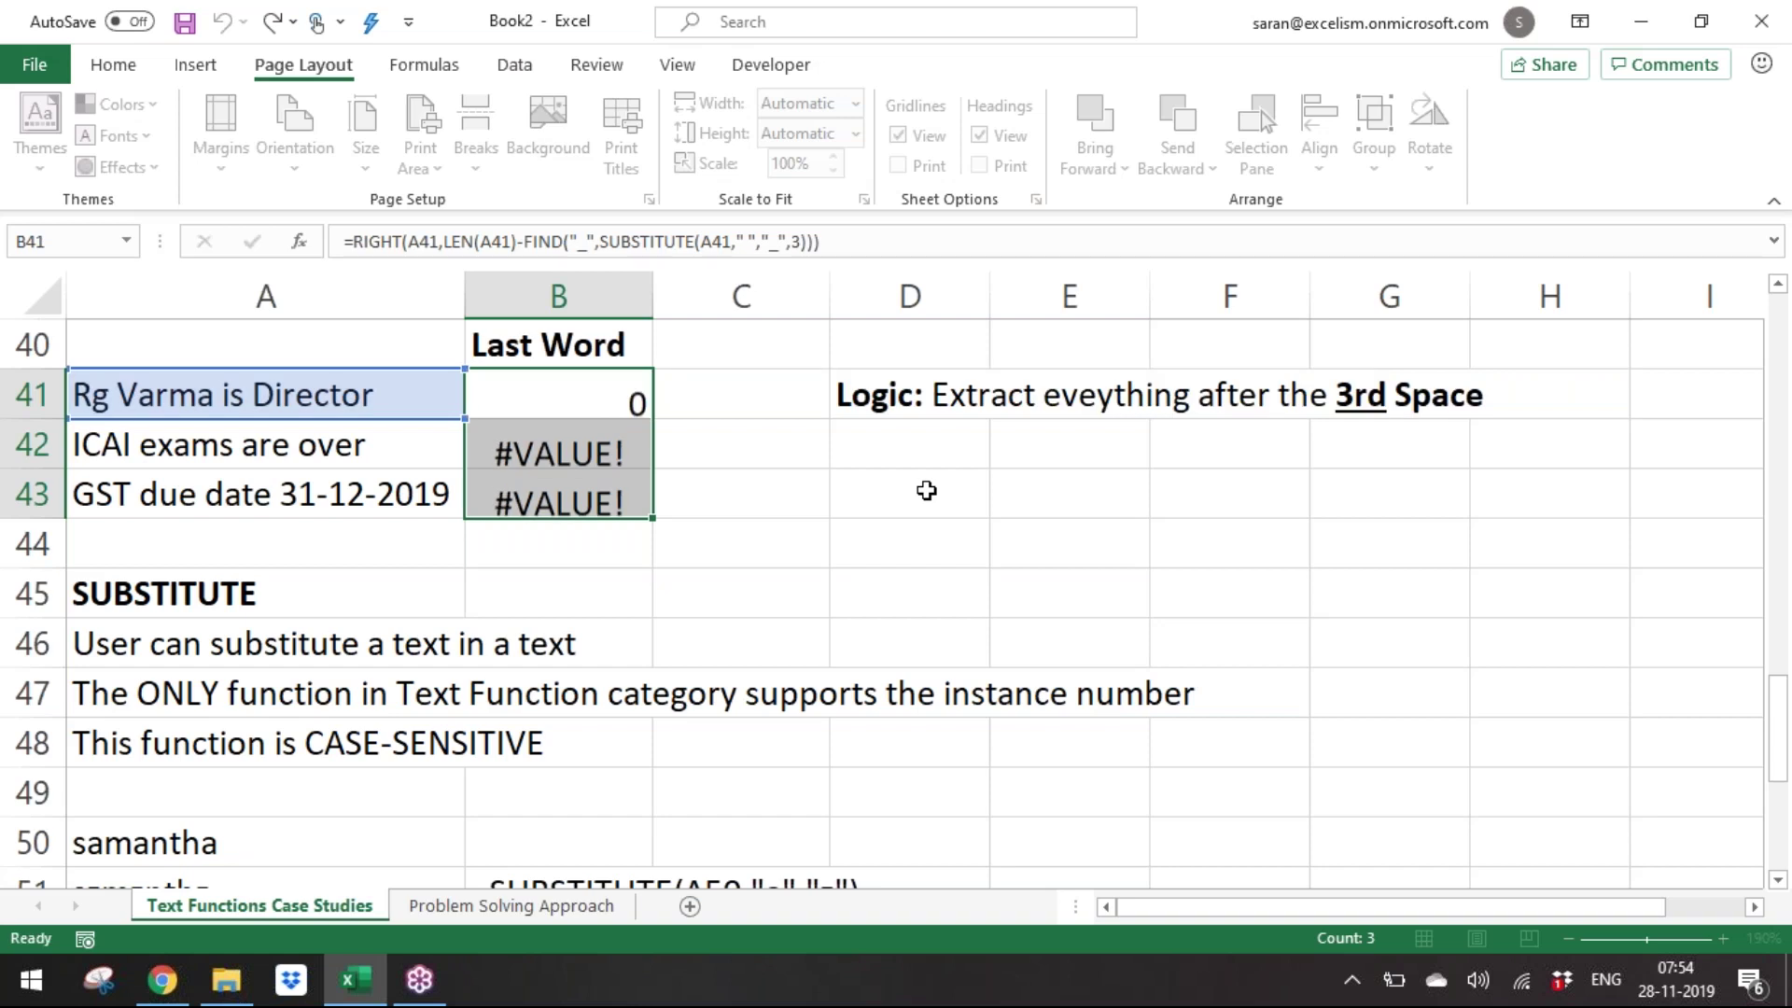
{"action": "key", "text": "F2"}
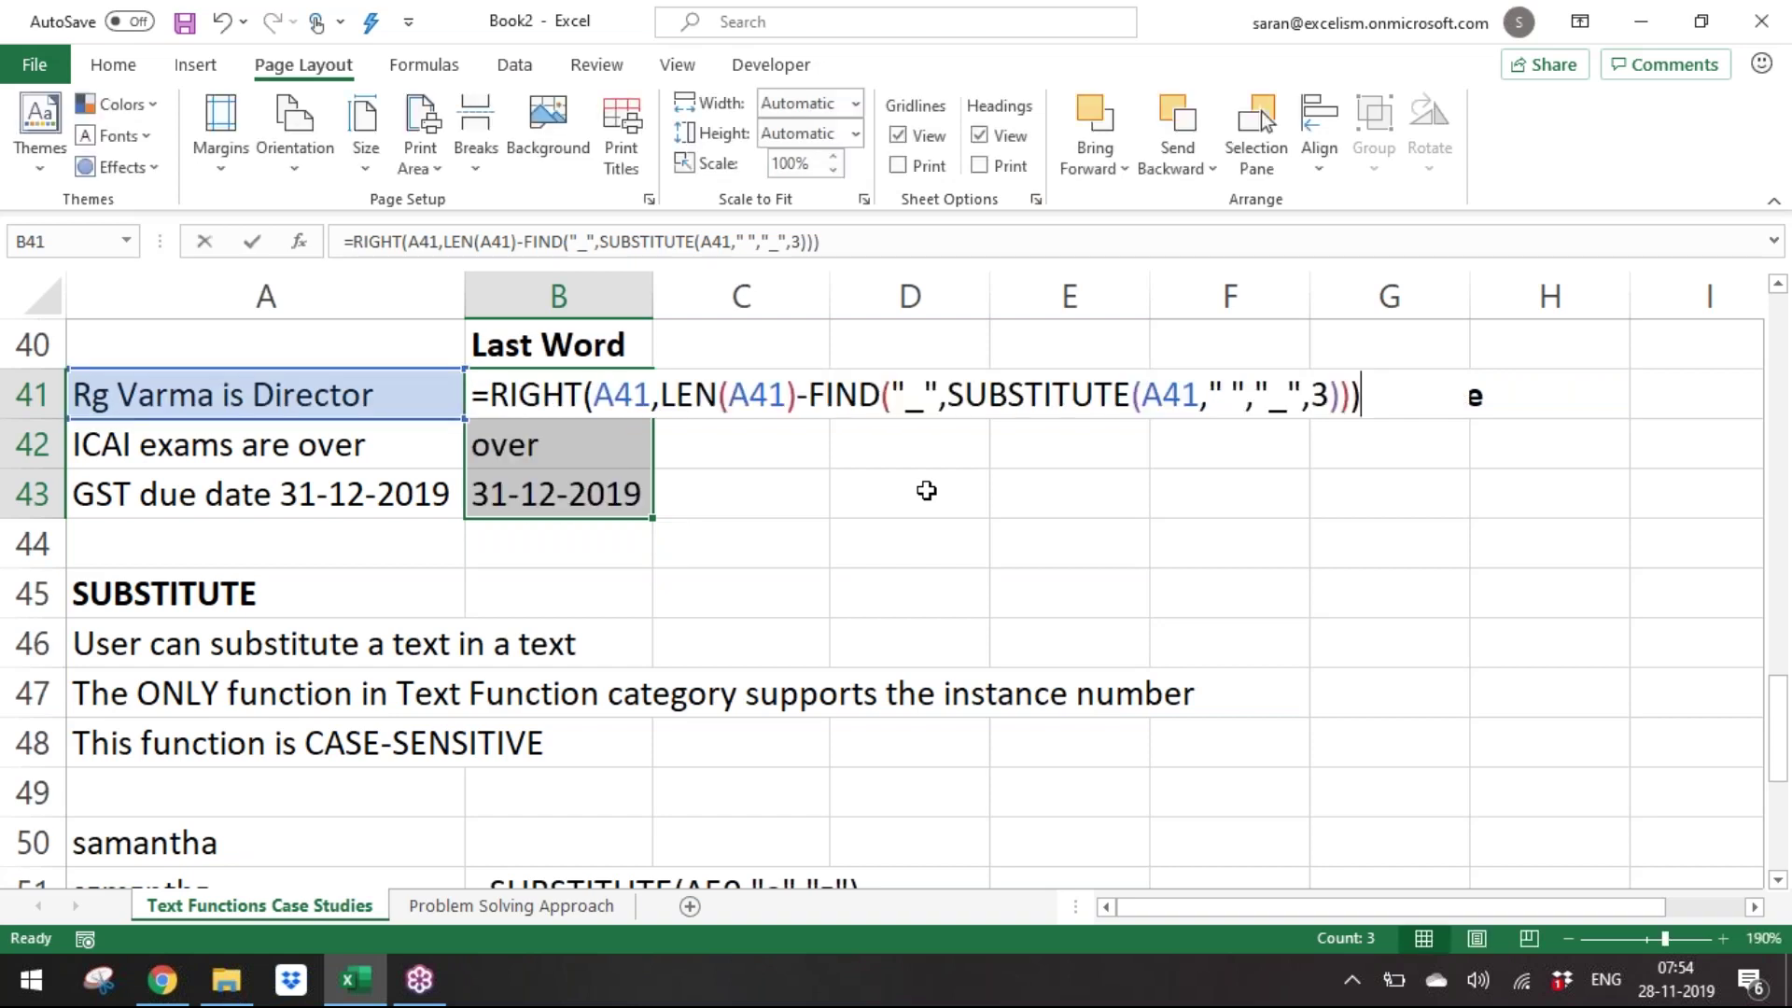
{"action": "key", "text": "BackSpace"}
Clear B41:B43 and fill them with =SUBSTITUTE(A41," ","_",3).
{"action": "key", "text": "ctrl+Return"}
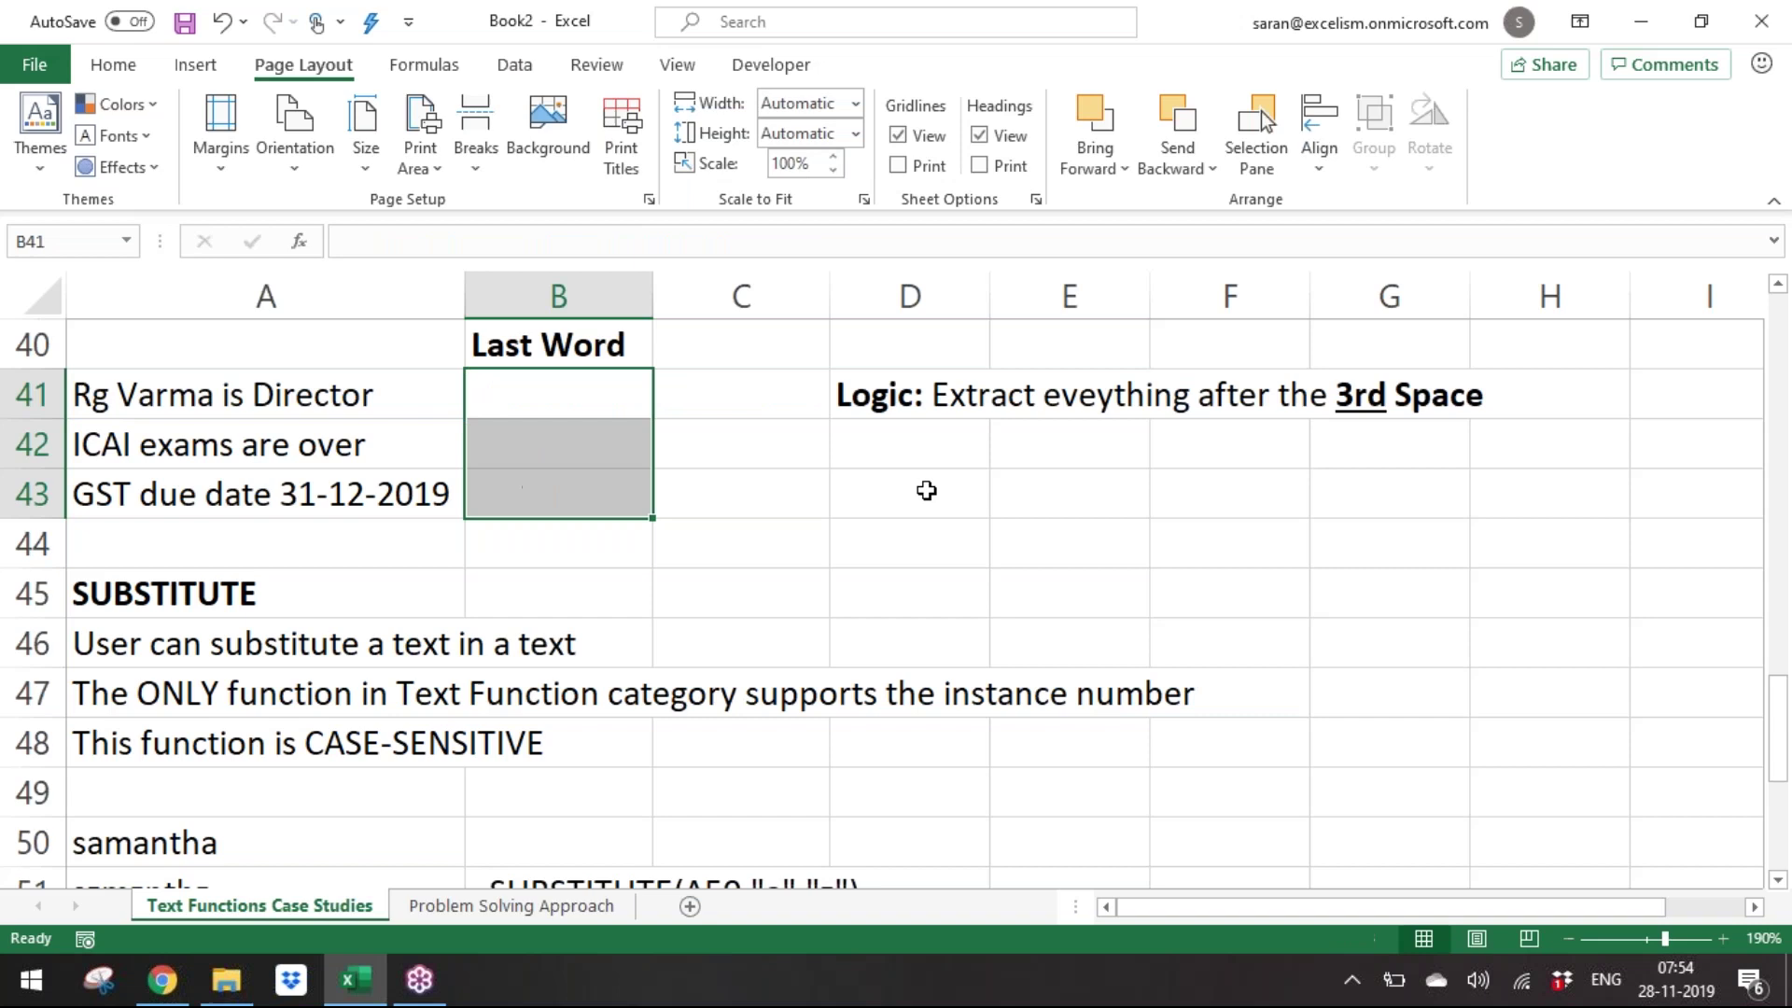
{"action": "type", "text": "=SUBSTITUTE("}
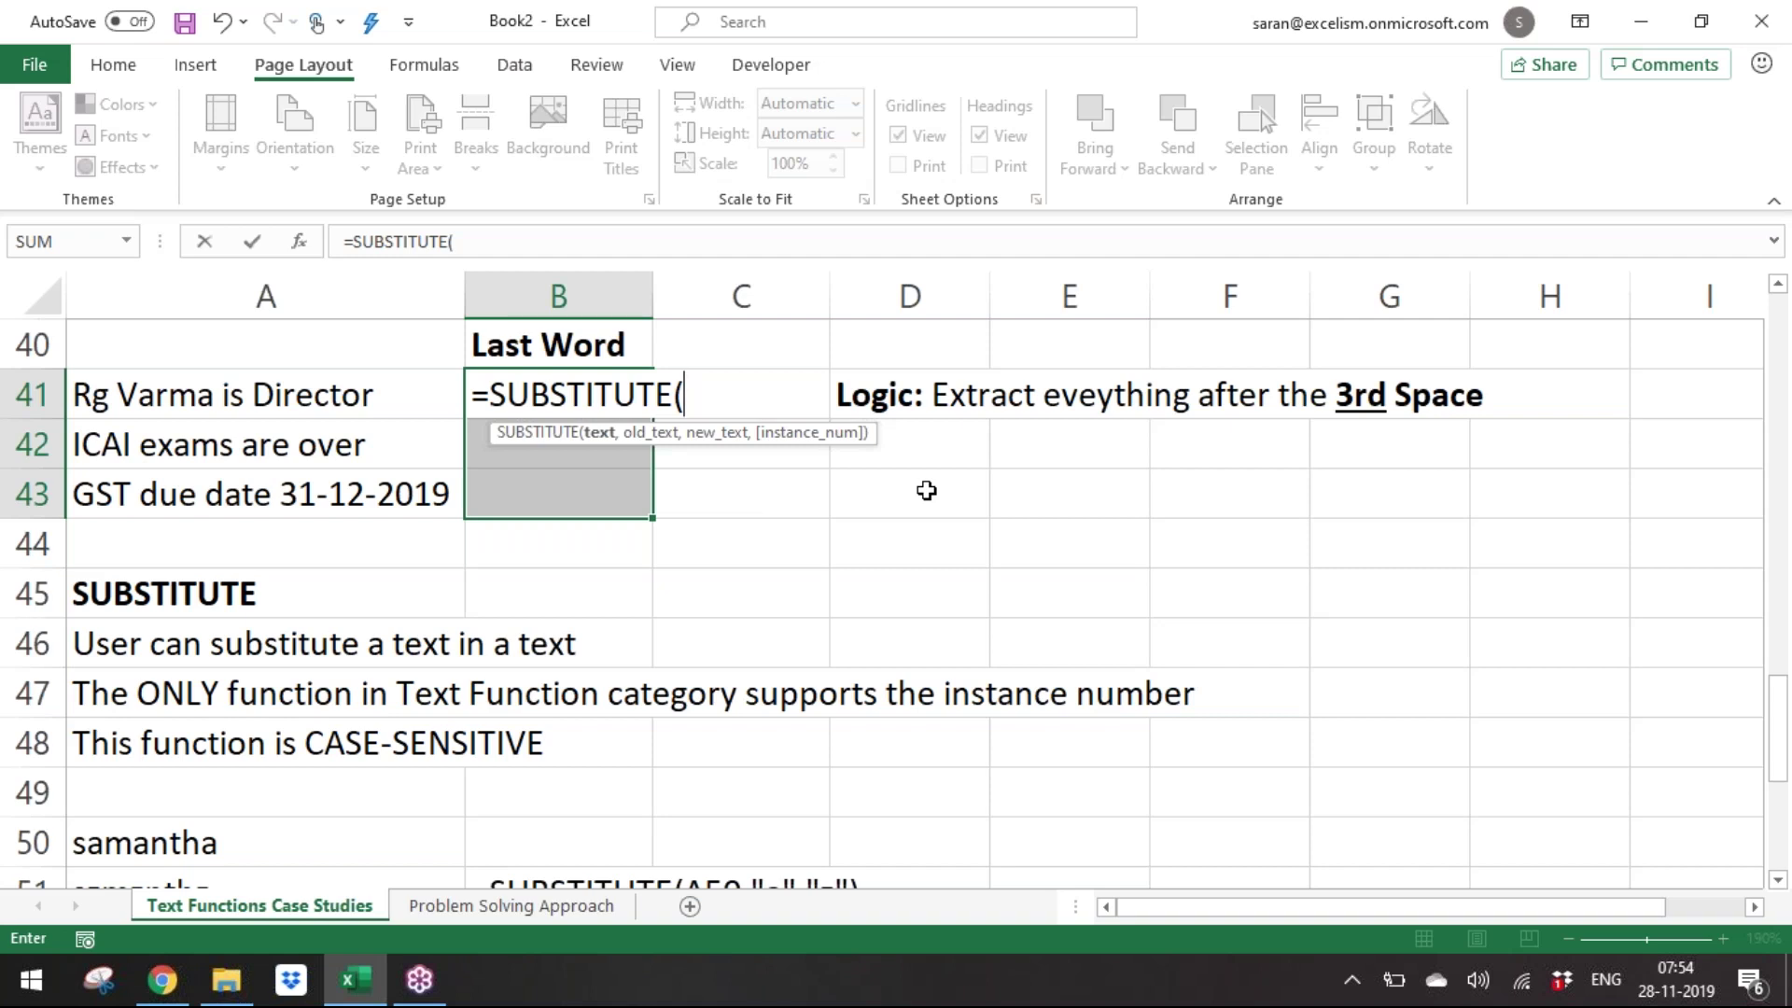
{"action": "left_click", "coordinate": [297, 401]}
{"action": "type", "text": ",\" \",\"_\",3)"}
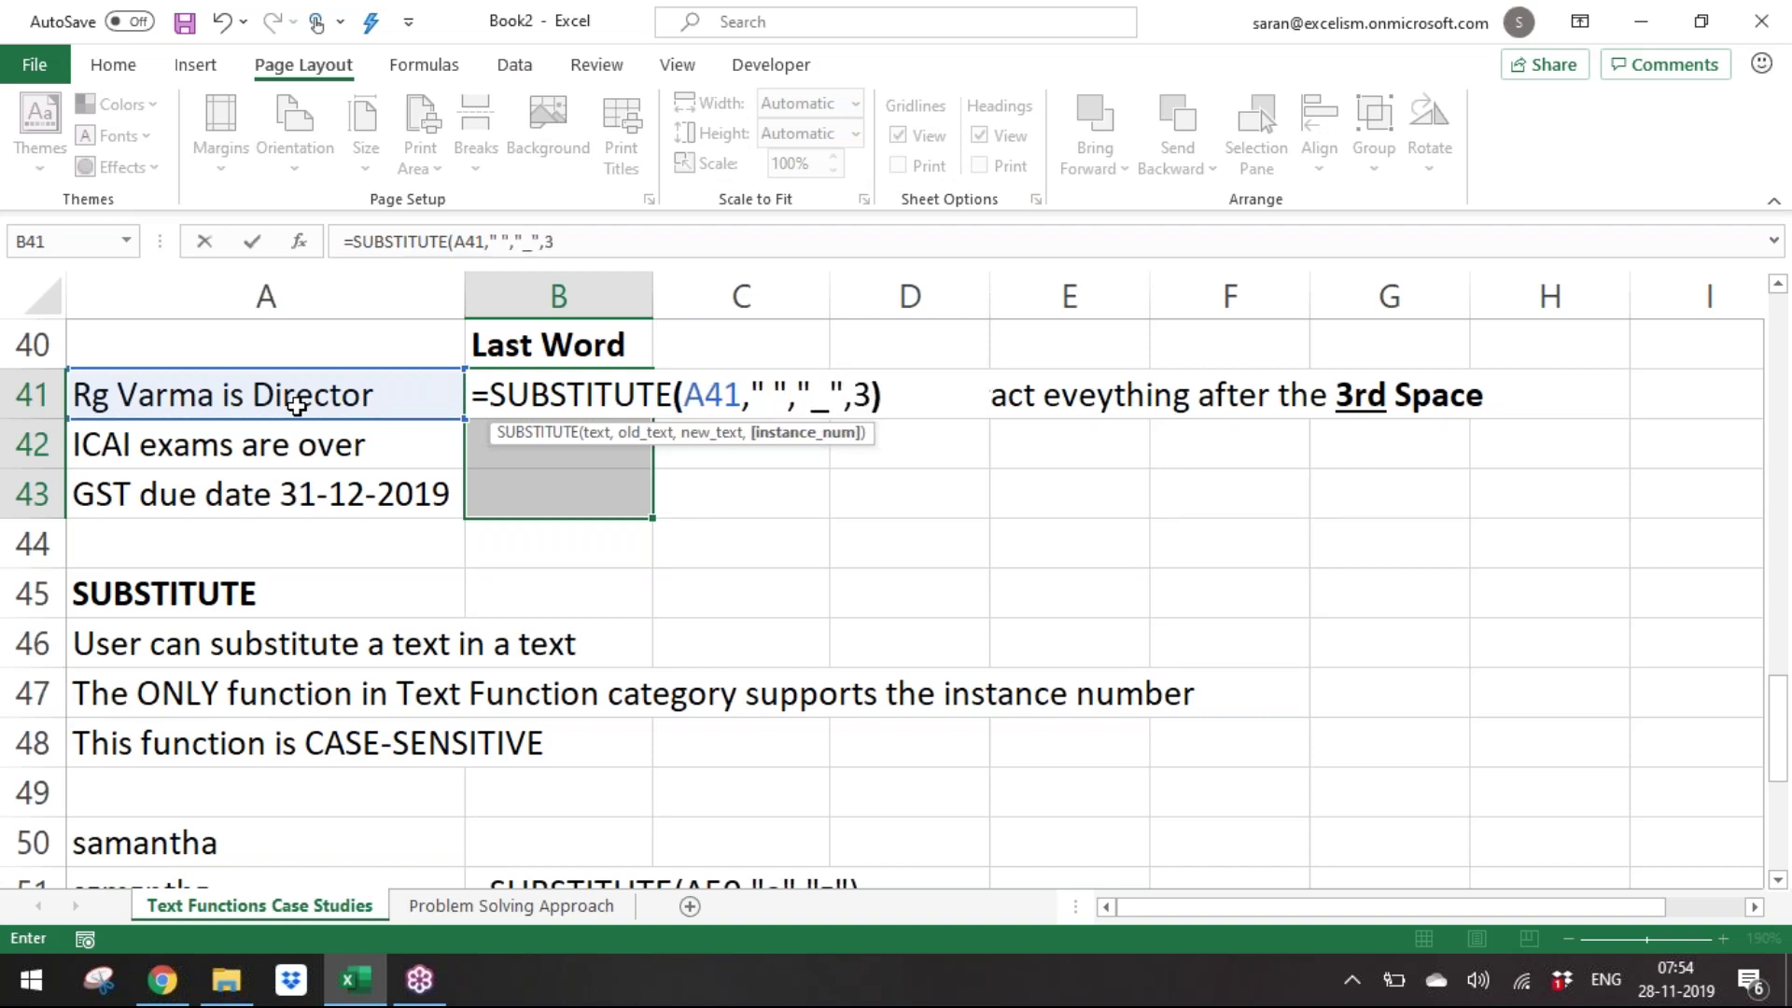
{"action": "key", "text": "ctrl+Return"}
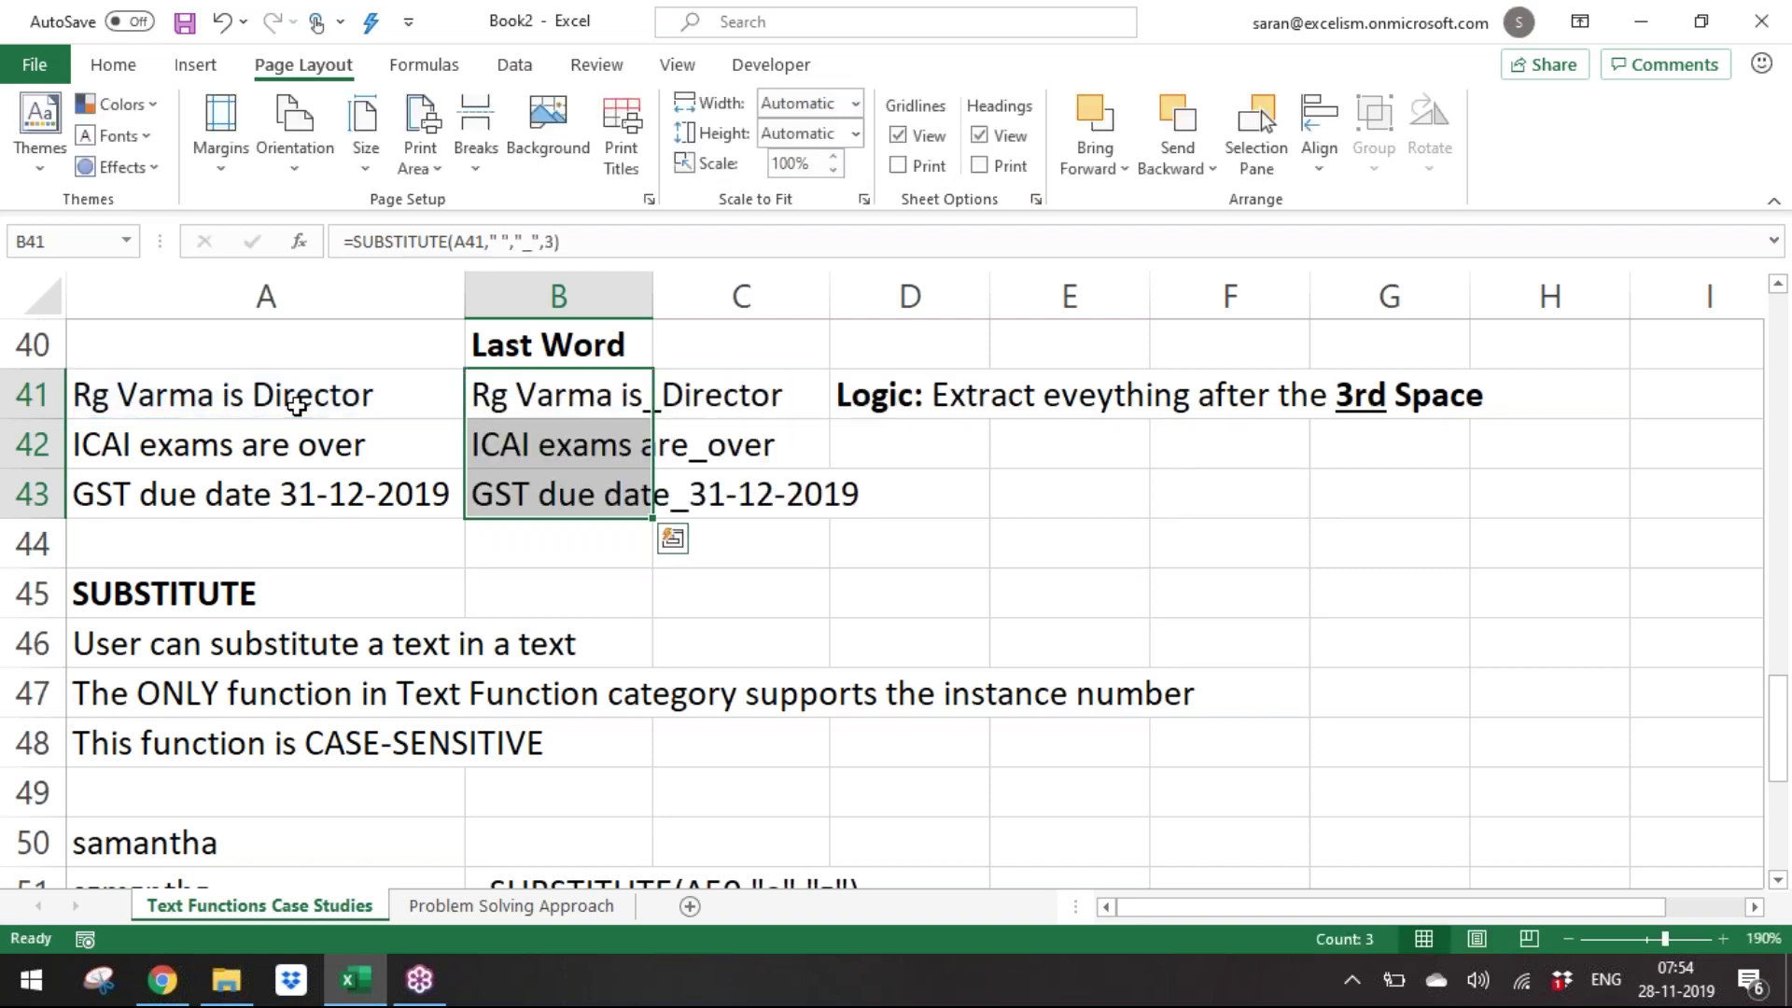
Compare with the original sentences, then wrap the formula as FIND("_",...) to return 12, 15 and 13.
{"action": "left_click_drag", "start_coordinate": [154, 403], "coordinate": [215, 500]}
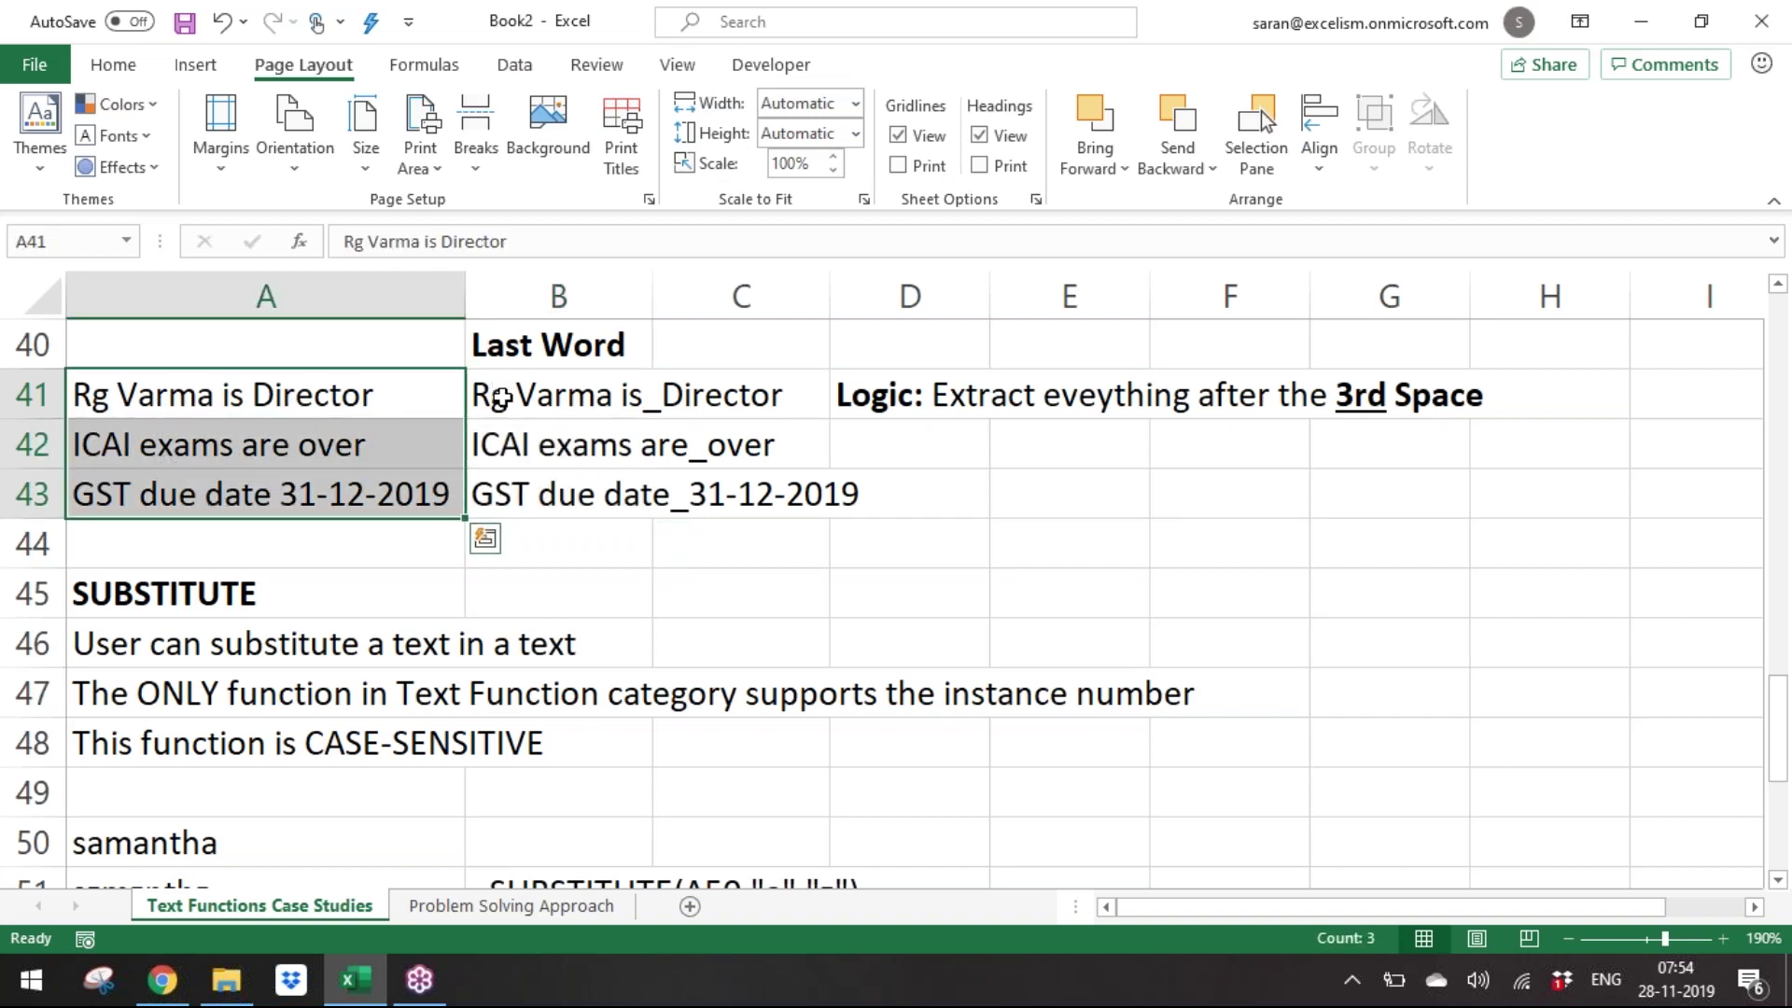
{"action": "left_click_drag", "start_coordinate": [501, 399], "coordinate": [514, 495]}
{"action": "key", "text": "F2"}
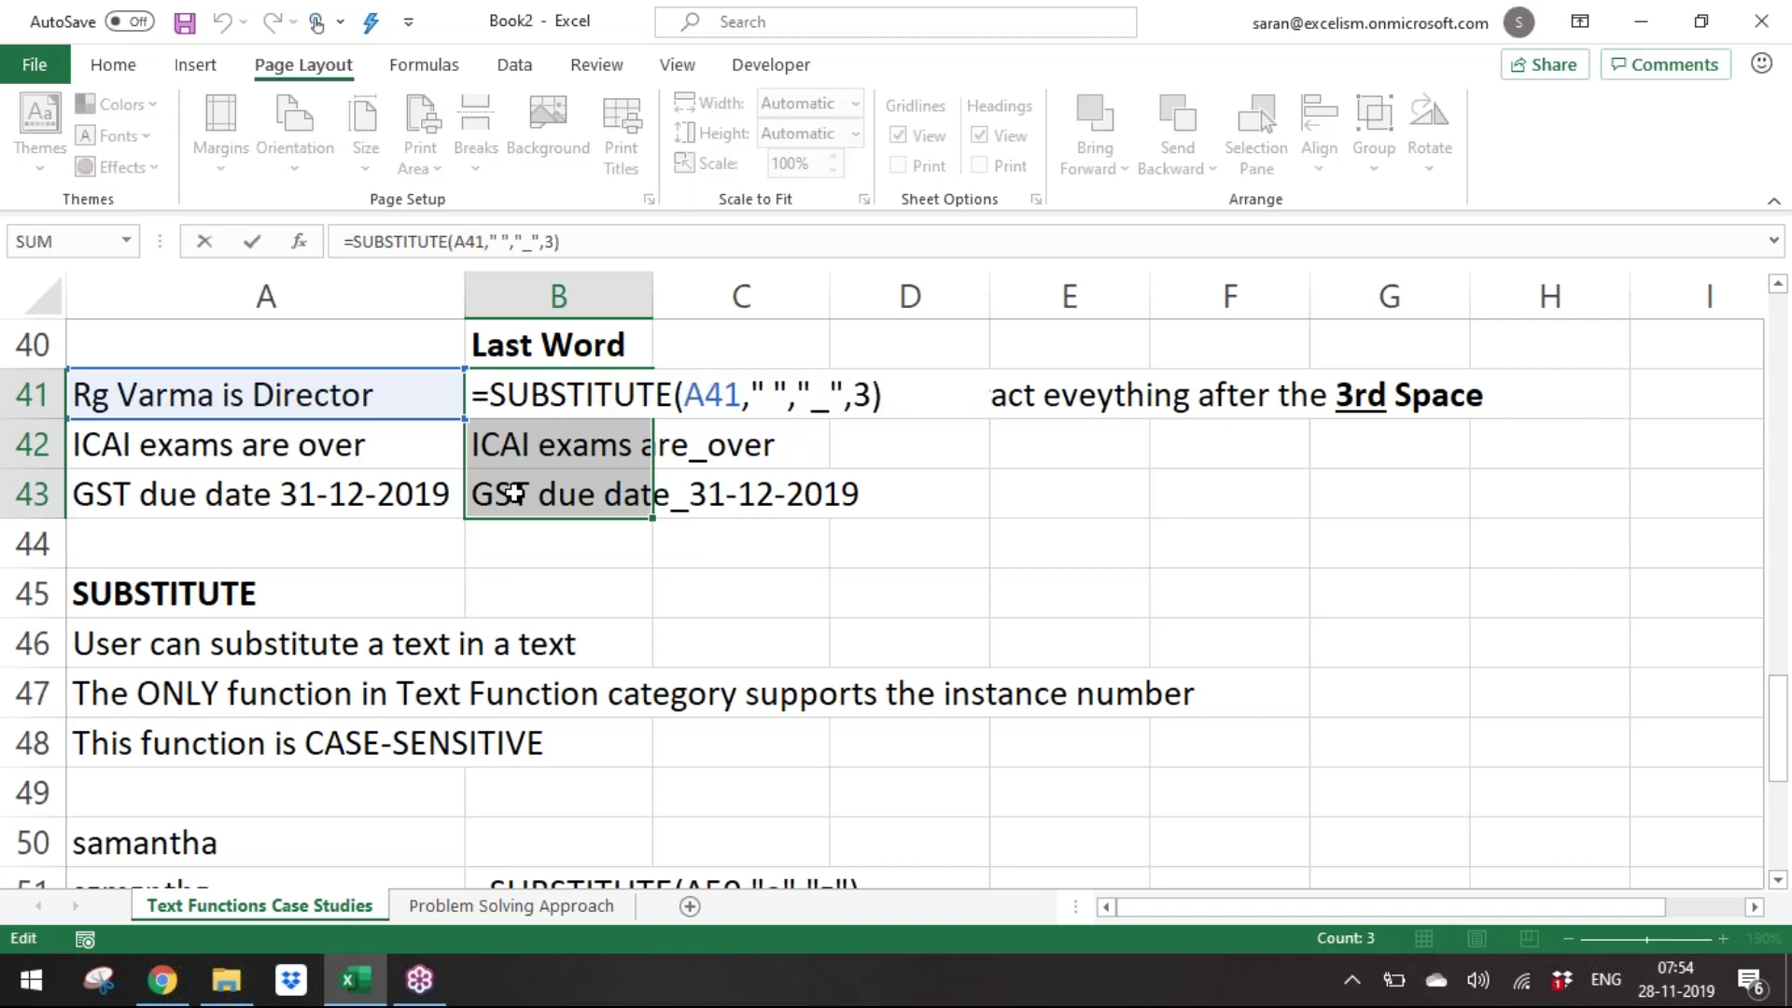
{"action": "key", "text": "Left"}
{"action": "key", "text": "Left"}
{"action": "key", "text": "Left"}
{"action": "key", "text": "Left"}
{"action": "key", "text": "Left"}
{"action": "key", "text": "Left"}
{"action": "key", "text": "Left"}
{"action": "key", "text": "Left"}
{"action": "key", "text": "Left"}
{"action": "key", "text": "Left"}
{"action": "key", "text": "Left"}
{"action": "key", "text": "Left"}
{"action": "key", "text": "Left"}
{"action": "key", "text": "Home"}
{"action": "key", "text": "Right"}
{"action": "type", "text": "FIND("}
{"action": "type", "text": "\"_\","}
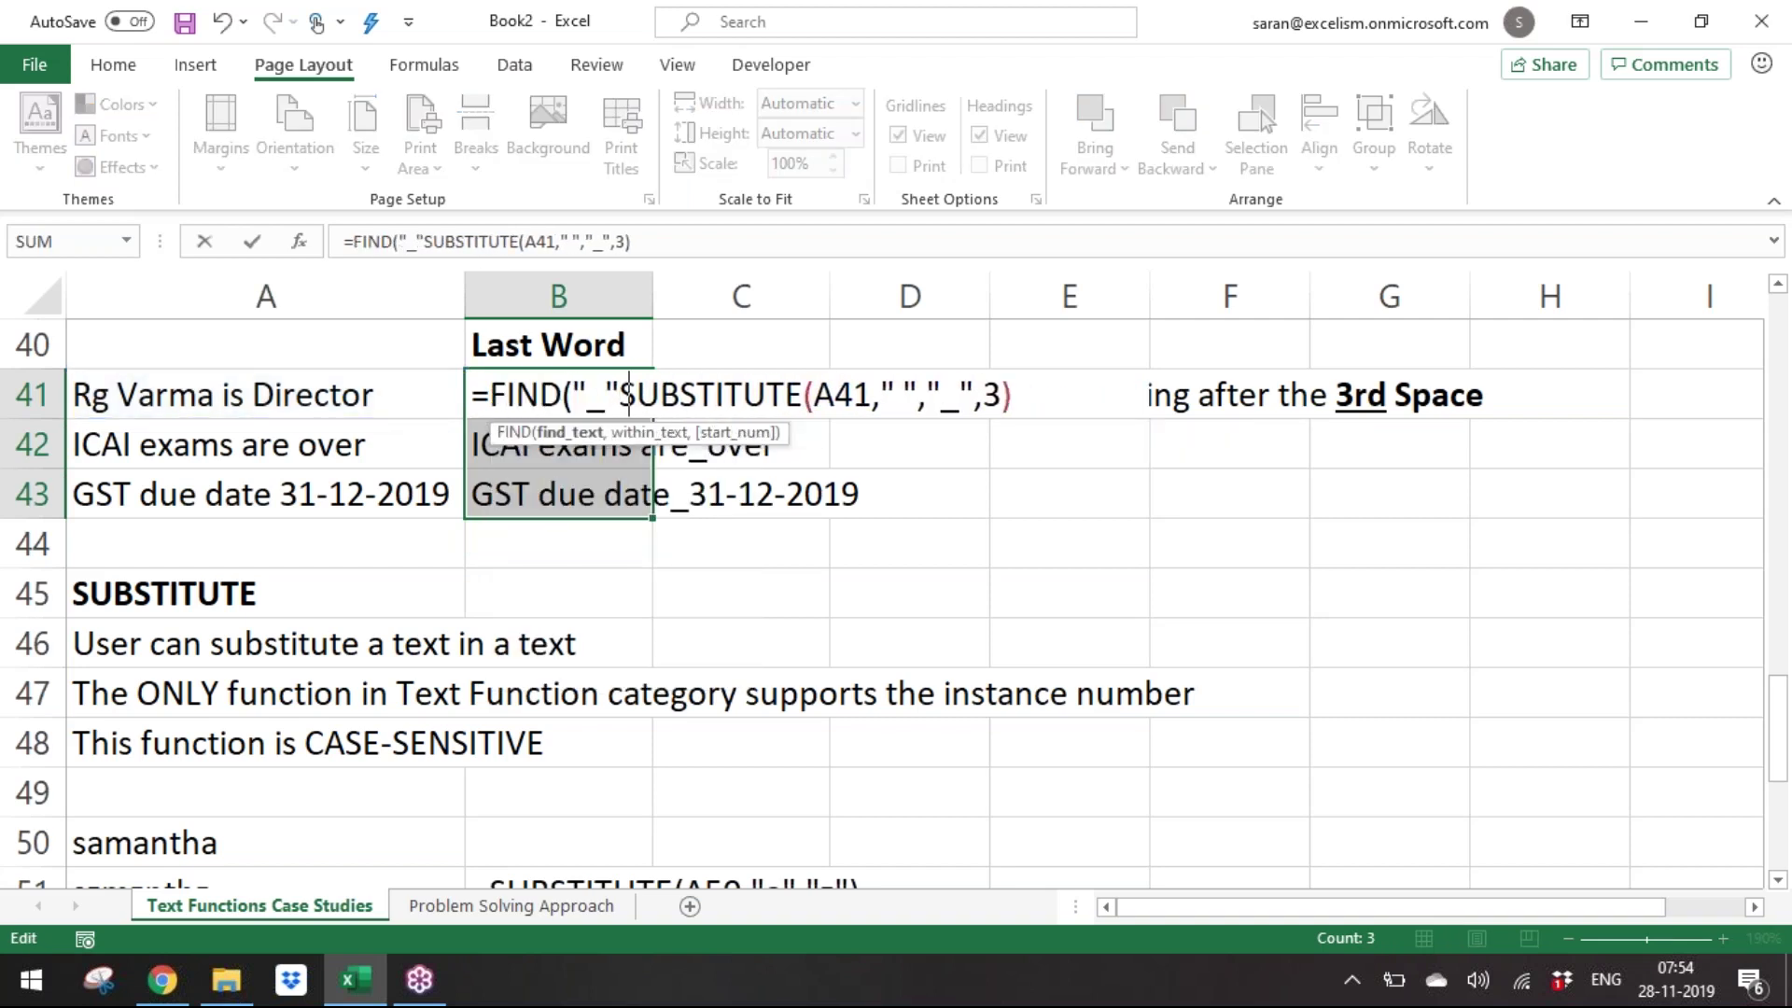
{"action": "key", "text": "ctrl+Return"}
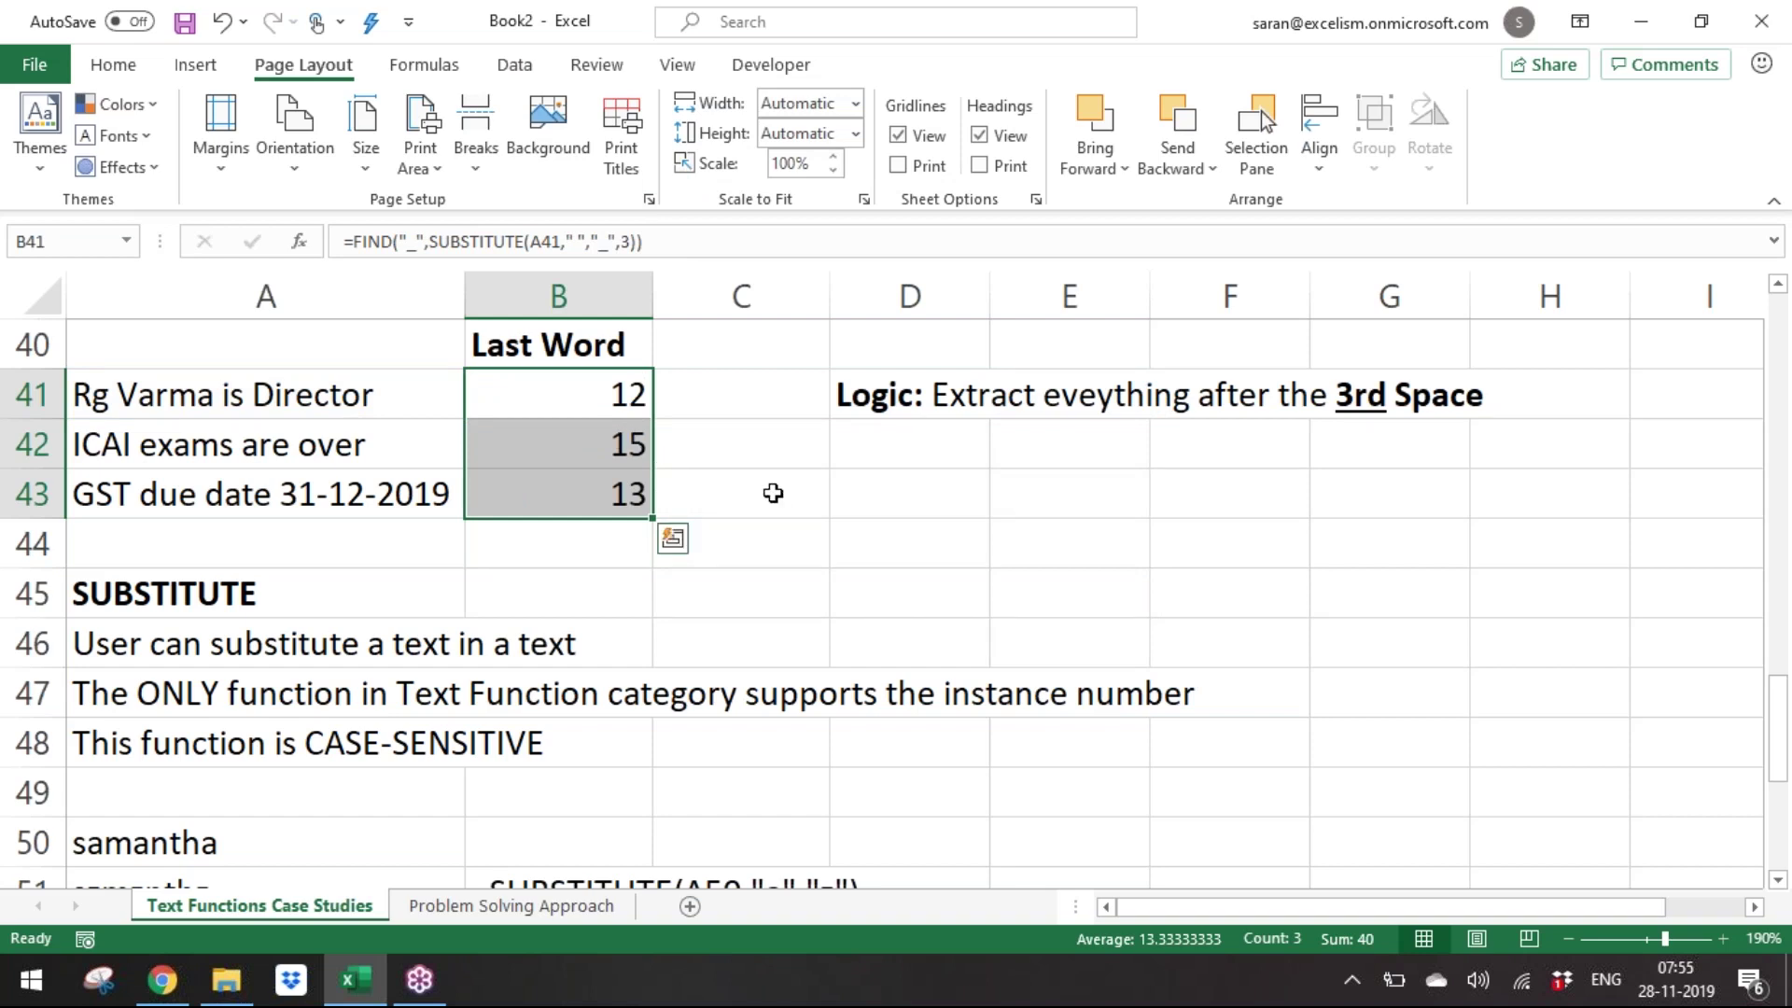
{"action": "key", "text": "F2"}
Prefix the formula with LEN(A41)- to count the characters after the third space.
{"action": "key", "text": "Left"}
{"action": "key", "text": "Left"}
{"action": "key", "text": "Left"}
{"action": "key", "text": "Left"}
{"action": "key", "text": "Left"}
{"action": "key", "text": "Left"}
{"action": "key", "text": "Left"}
{"action": "key", "text": "Left"}
{"action": "key", "text": "Left"}
{"action": "key", "text": "Left"}
{"action": "key", "text": "Left"}
{"action": "key", "text": "Left"}
{"action": "key", "text": "Left"}
{"action": "key", "text": "Left"}
{"action": "key", "text": "Left"}
{"action": "key", "text": "Left"}
{"action": "key", "text": "Left"}
{"action": "key", "text": "Left"}
{"action": "key", "text": "Left"}
{"action": "key", "text": "Left"}
{"action": "key", "text": "Left"}
{"action": "key", "text": "Left"}
{"action": "key", "text": "Left"}
{"action": "type", "text": "LEN("}
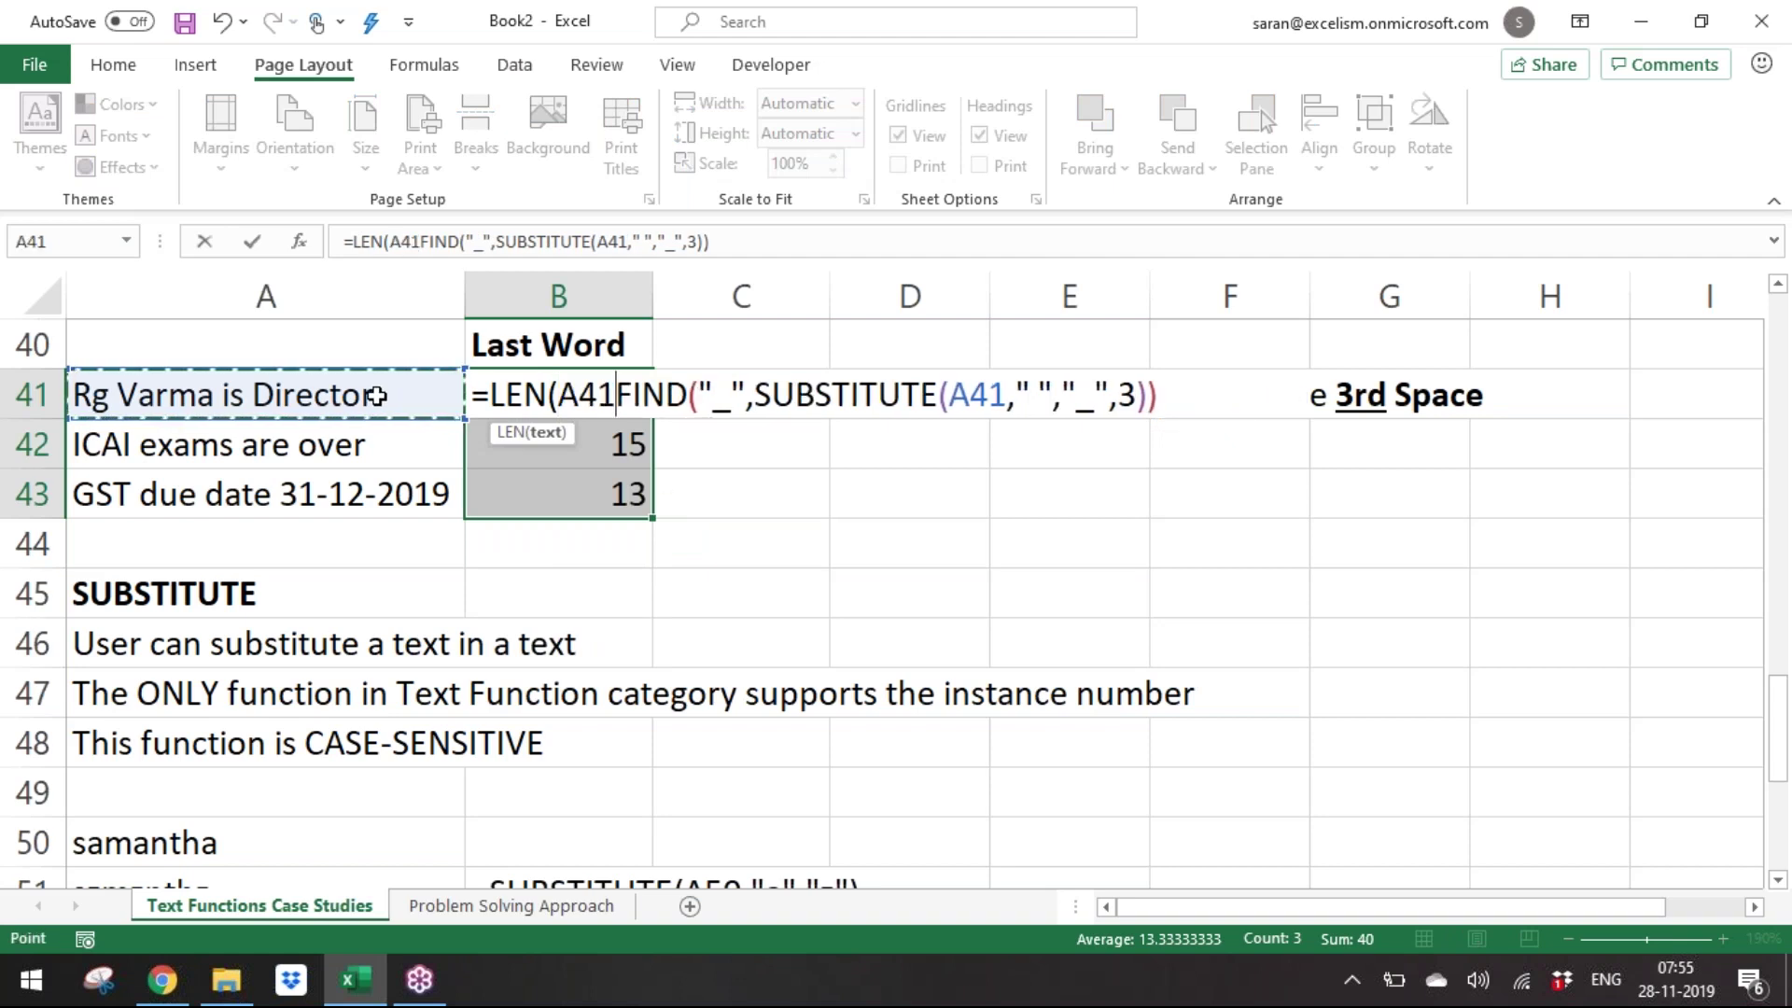
{"action": "type", "text": ")-"}
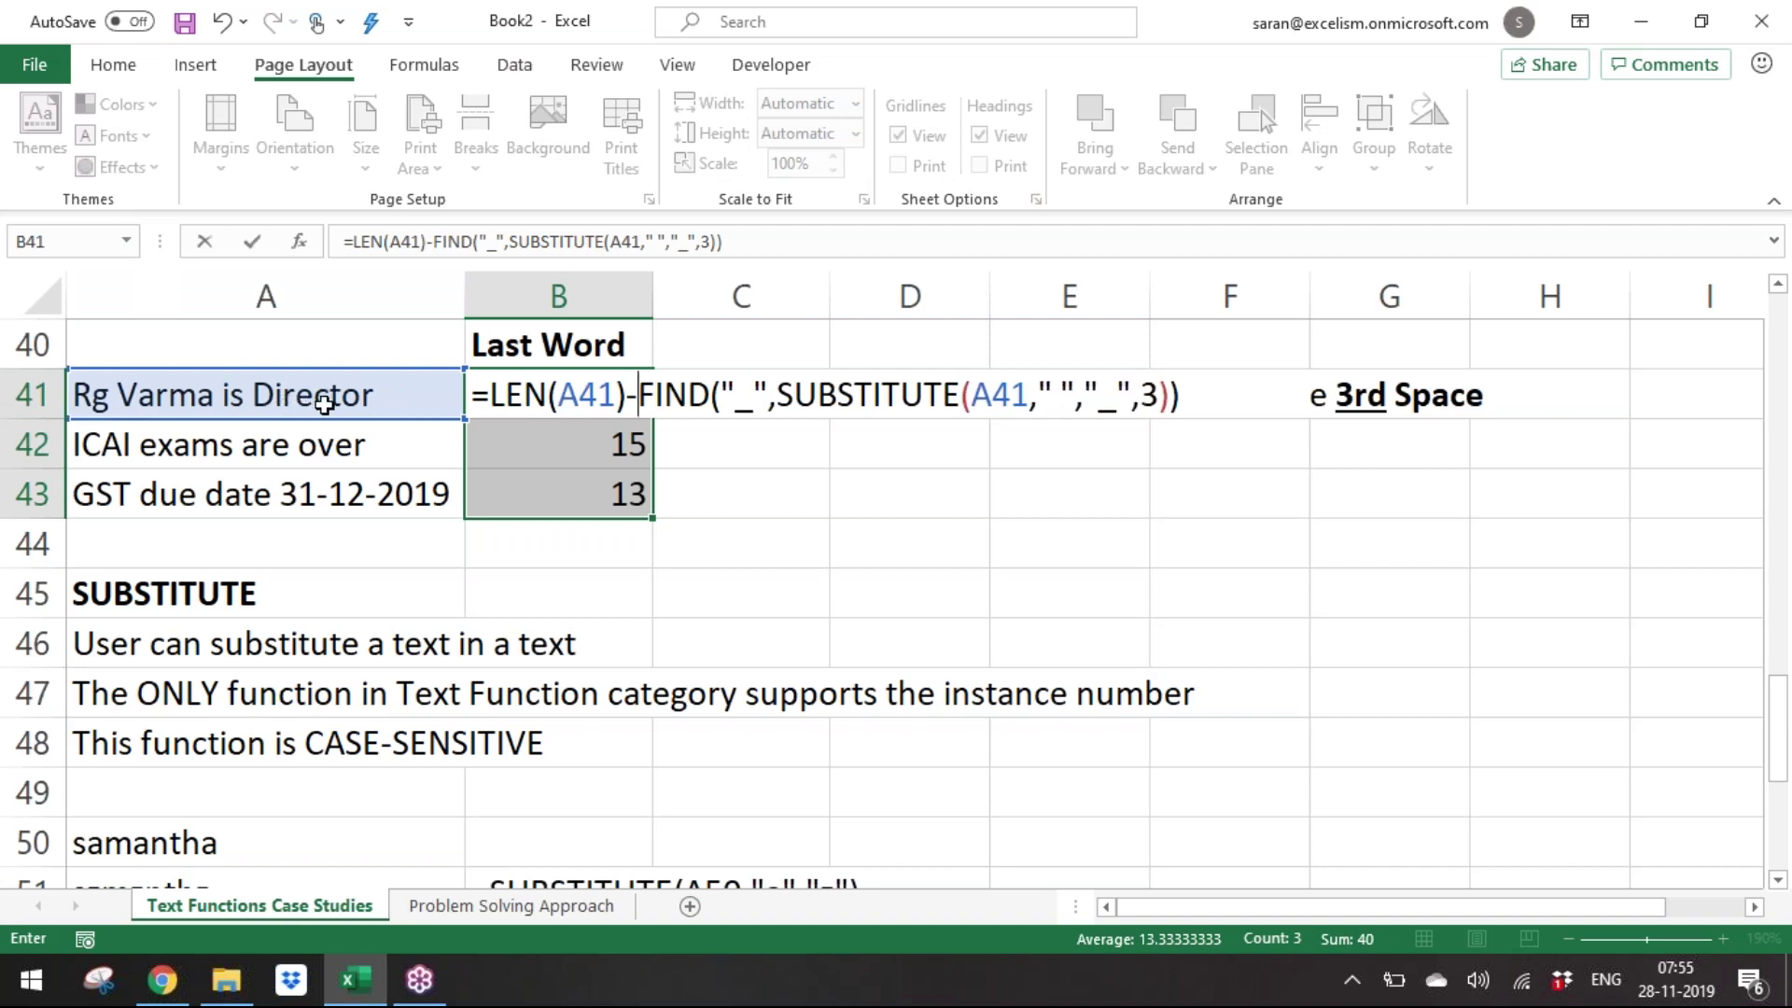
{"action": "key", "text": "ctrl+Return"}
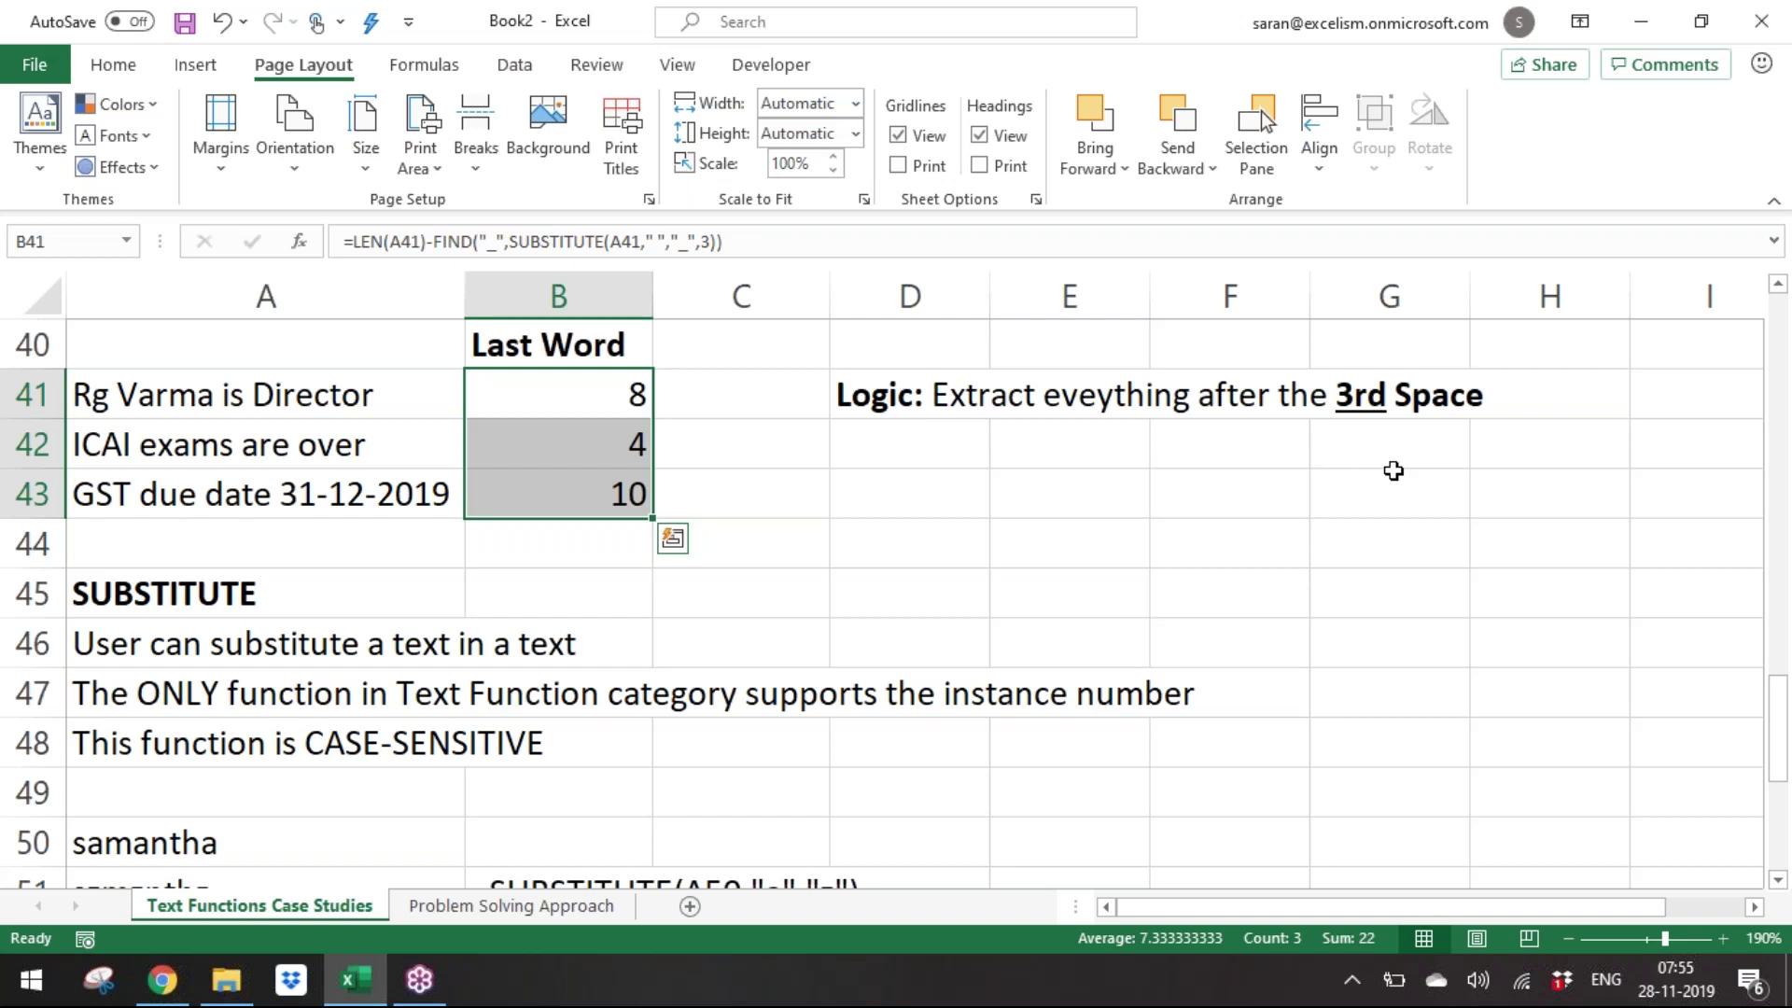
Wrap it in RIGHT(A41,...) and accept the correction, returning Director, over and 31-12-2019.
{"action": "key", "text": "F2"}
{"action": "key", "text": "Left"}
{"action": "key", "text": "Left"}
{"action": "key", "text": "Left"}
{"action": "key", "text": "Left"}
{"action": "key", "text": "Left"}
{"action": "key", "text": "Left"}
{"action": "key", "text": "Left"}
{"action": "key", "text": "Left"}
{"action": "key", "text": "Left"}
{"action": "key", "text": "Left"}
{"action": "key", "text": "Left"}
{"action": "key", "text": "Left"}
{"action": "key", "text": "Left"}
{"action": "key", "text": "Left"}
{"action": "key", "text": "Left"}
{"action": "key", "text": "Left"}
{"action": "key", "text": "Left"}
{"action": "key", "text": "Left"}
{"action": "key", "text": "Left"}
{"action": "key", "text": "Left"}
{"action": "key", "text": "Left"}
{"action": "key", "text": "Left"}
{"action": "key", "text": "Left"}
{"action": "key", "text": "Left"}
{"action": "key", "text": "Left"}
{"action": "key", "text": "Left"}
{"action": "key", "text": "Left"}
{"action": "key", "text": "Left"}
{"action": "key", "text": "Left"}
{"action": "key", "text": "Left"}
{"action": "key", "text": "Left"}
{"action": "key", "text": "Left"}
{"action": "key", "text": "Left"}
{"action": "key", "text": "Left"}
{"action": "key", "text": "Left"}
{"action": "key", "text": "Left"}
{"action": "key", "text": "Left"}
{"action": "key", "text": "Left"}
{"action": "type", "text": "RIGHT("}
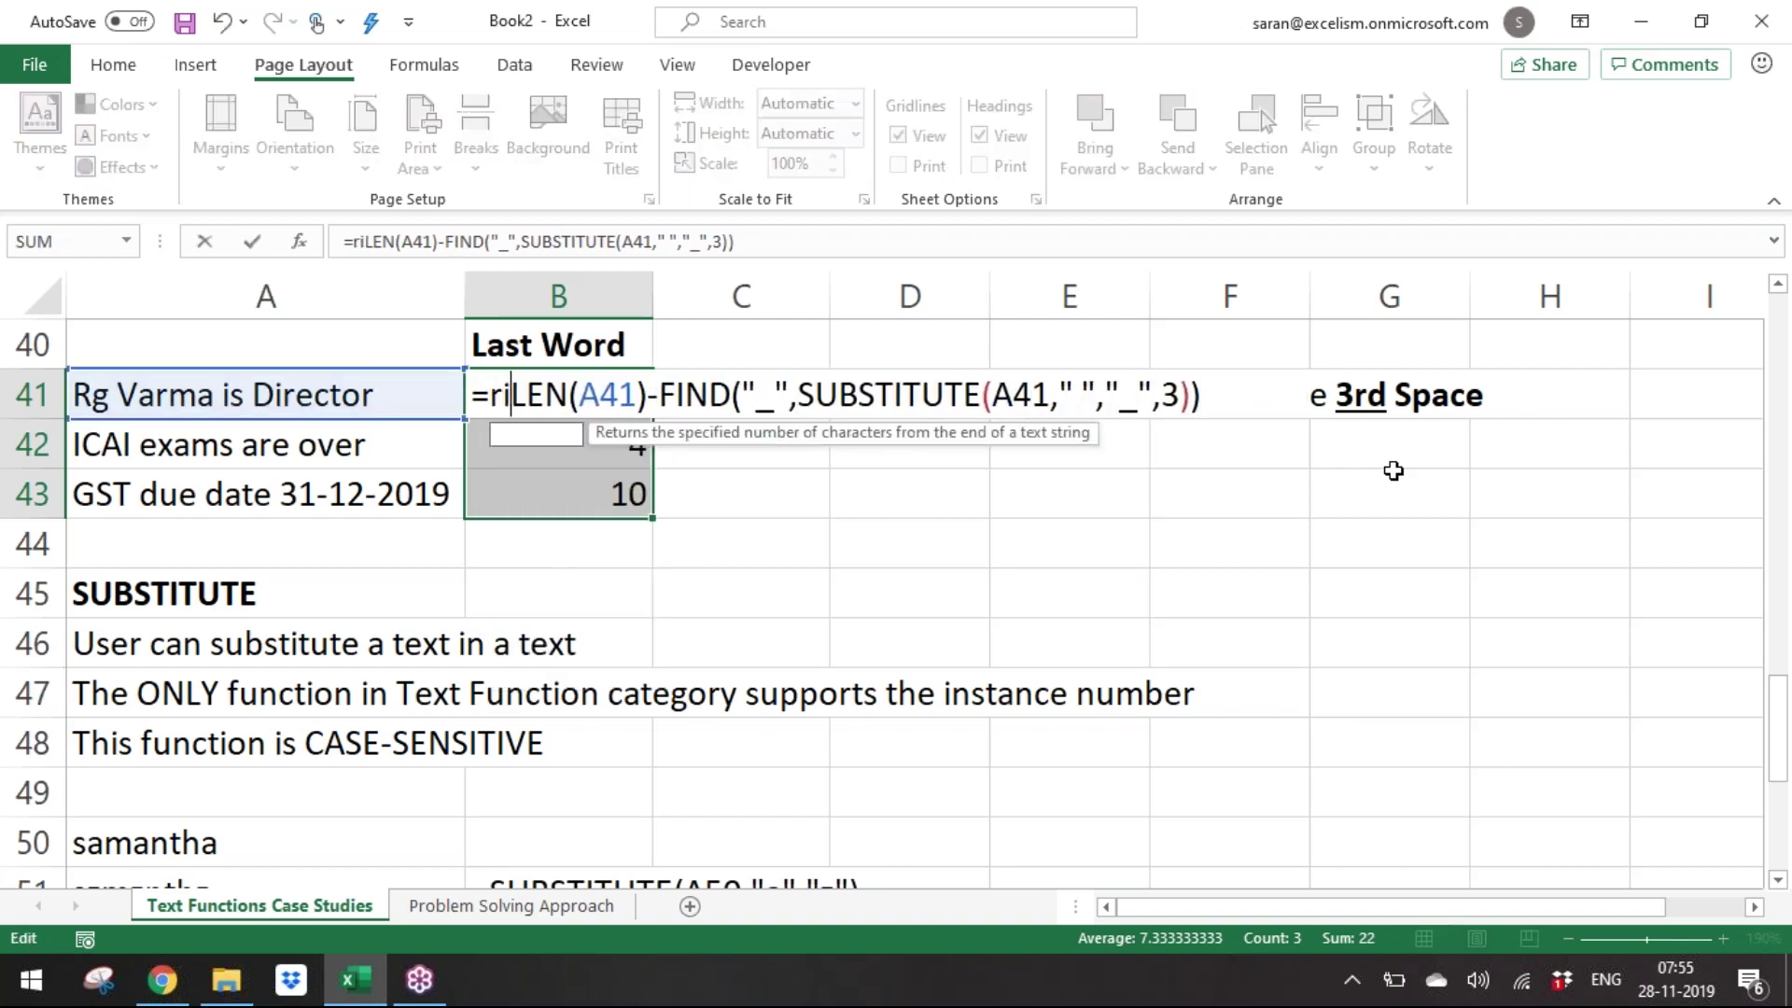
{"action": "type", "text": "A41,"}
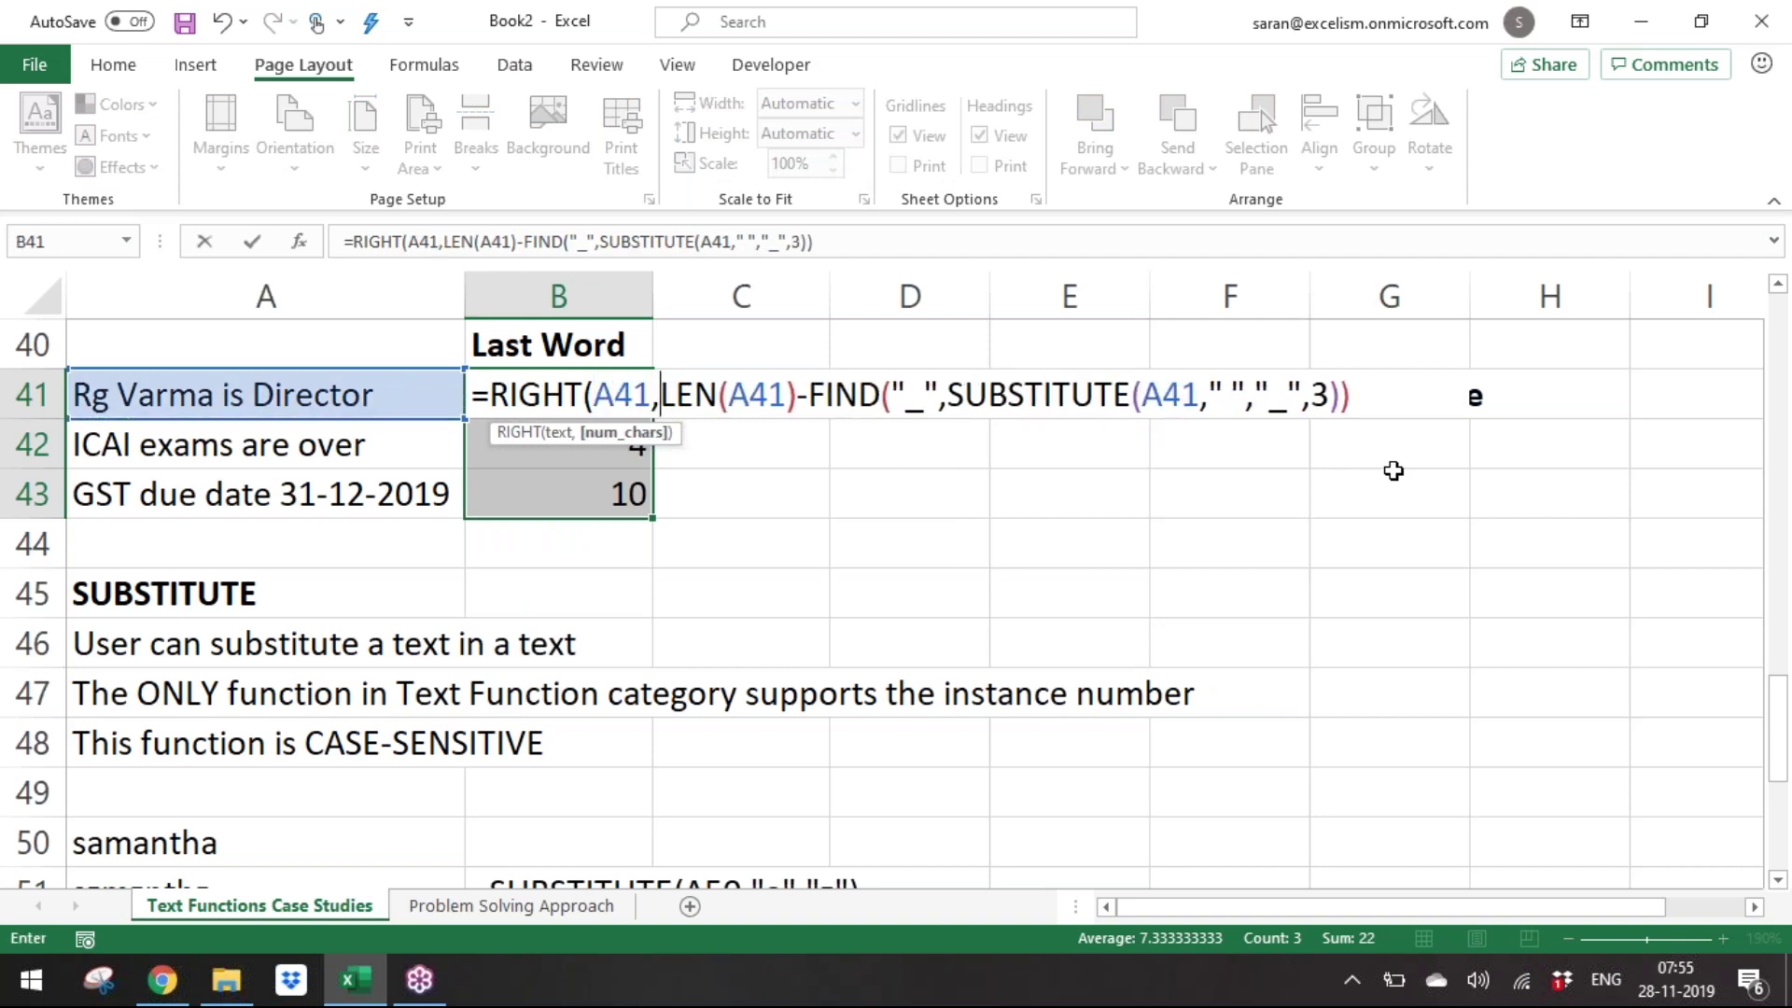
{"action": "key", "text": "ctrl+Return"}
{"action": "key", "text": "Return"}
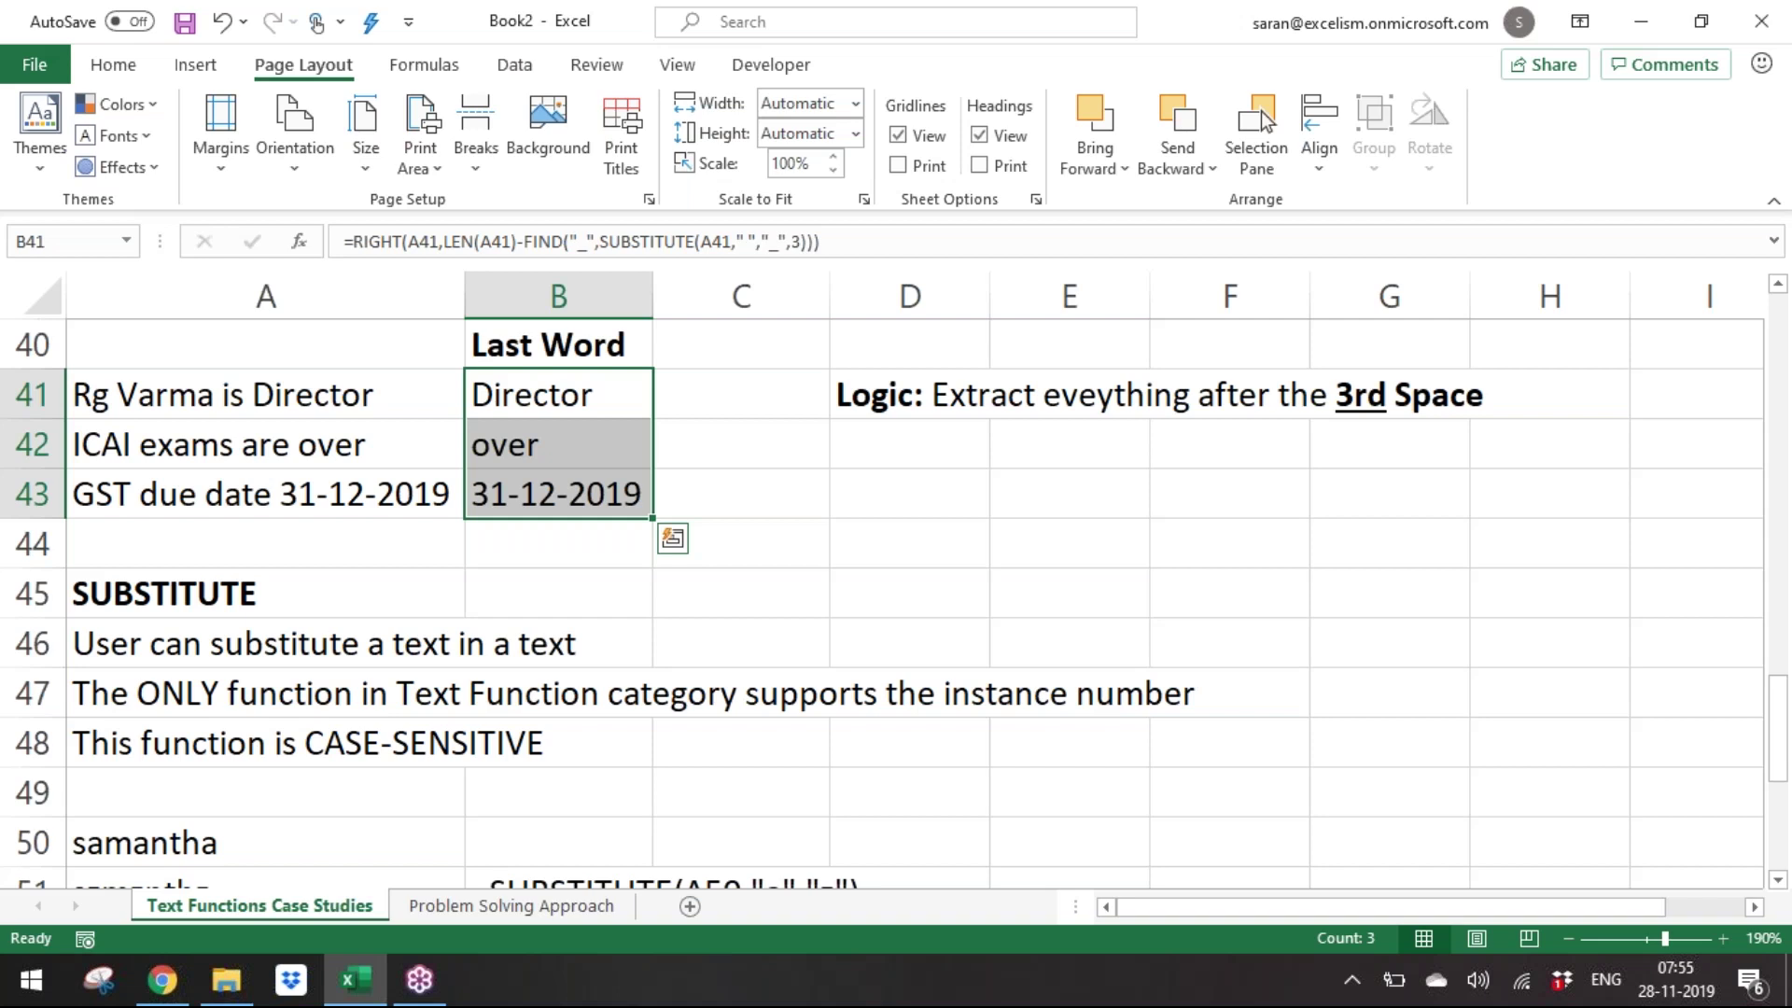
Enter 'Excelism next batch starts from 09thDec' in A62.
{"action": "key", "text": "Down"}
{"action": "key", "text": "Down"}
{"action": "key", "text": "Down"}
{"action": "key", "text": "Down"}
{"action": "key", "text": "Down"}
{"action": "key", "text": "Down"}
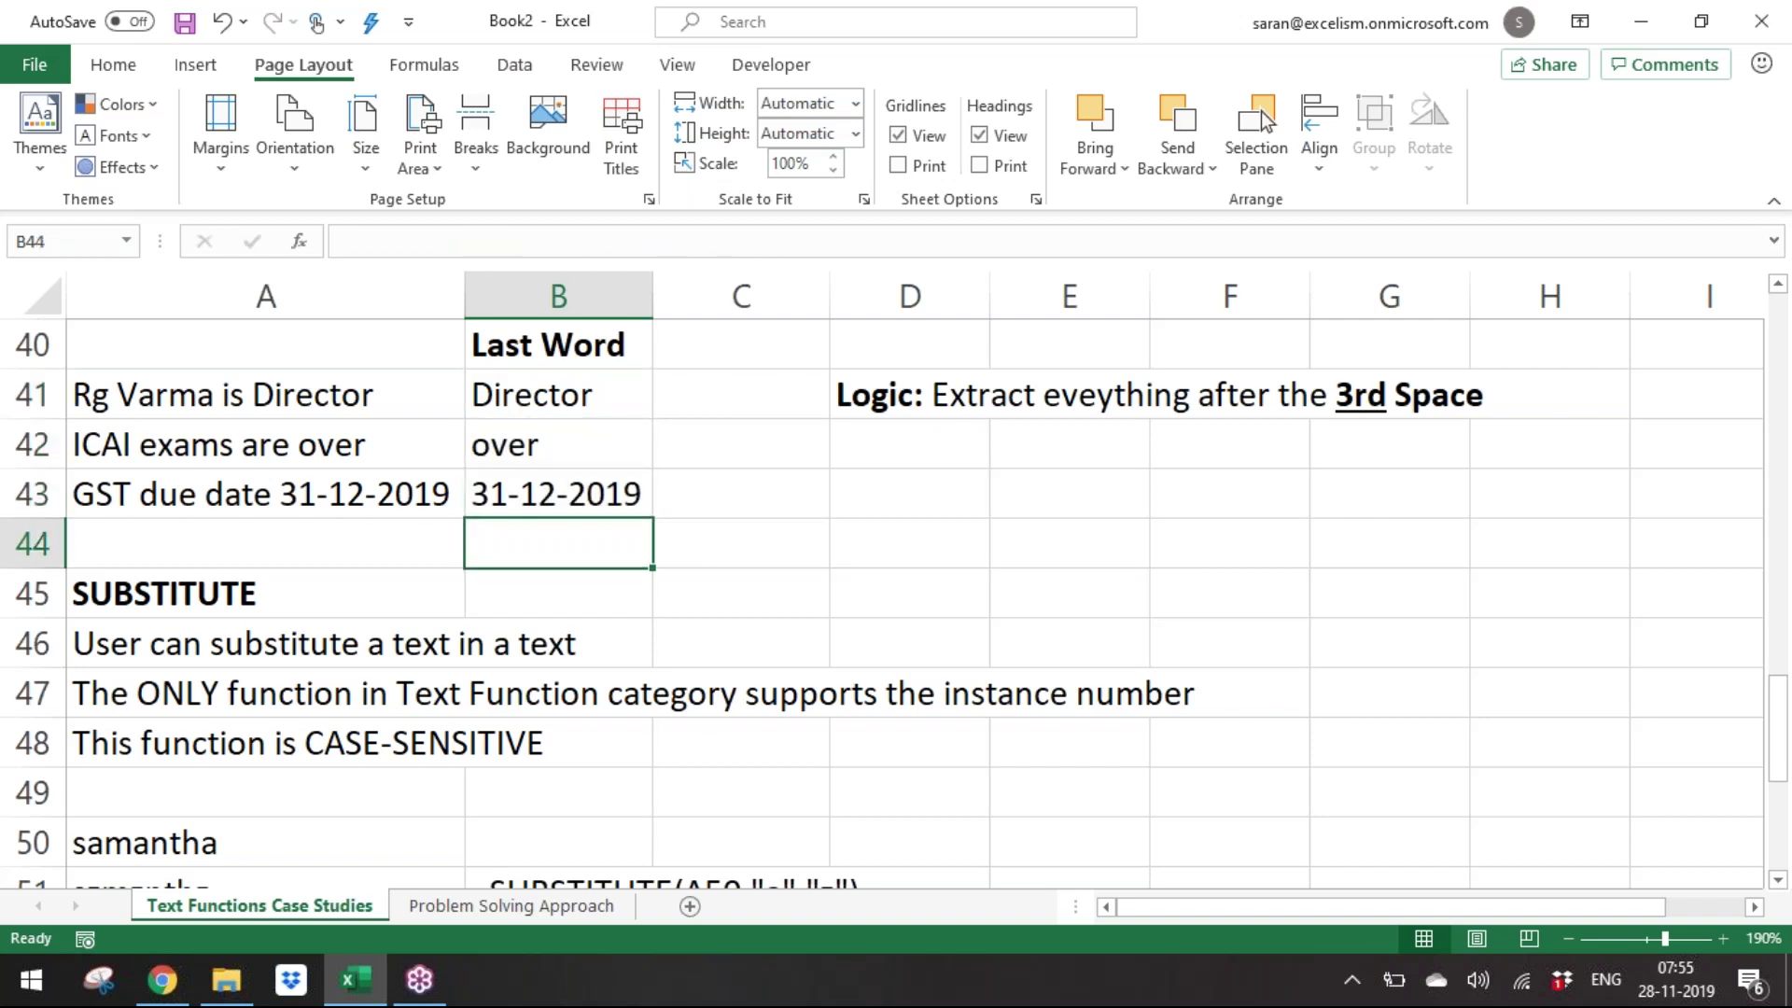
{"action": "key", "text": "Down"}
{"action": "key", "text": "Down"}
{"action": "key", "text": "Down"}
{"action": "key", "text": "Down"}
{"action": "key", "text": "Down"}
{"action": "key", "text": "Down"}
{"action": "key", "text": "Down"}
{"action": "key", "text": "Down"}
{"action": "key", "text": "Down"}
{"action": "key", "text": "Down"}
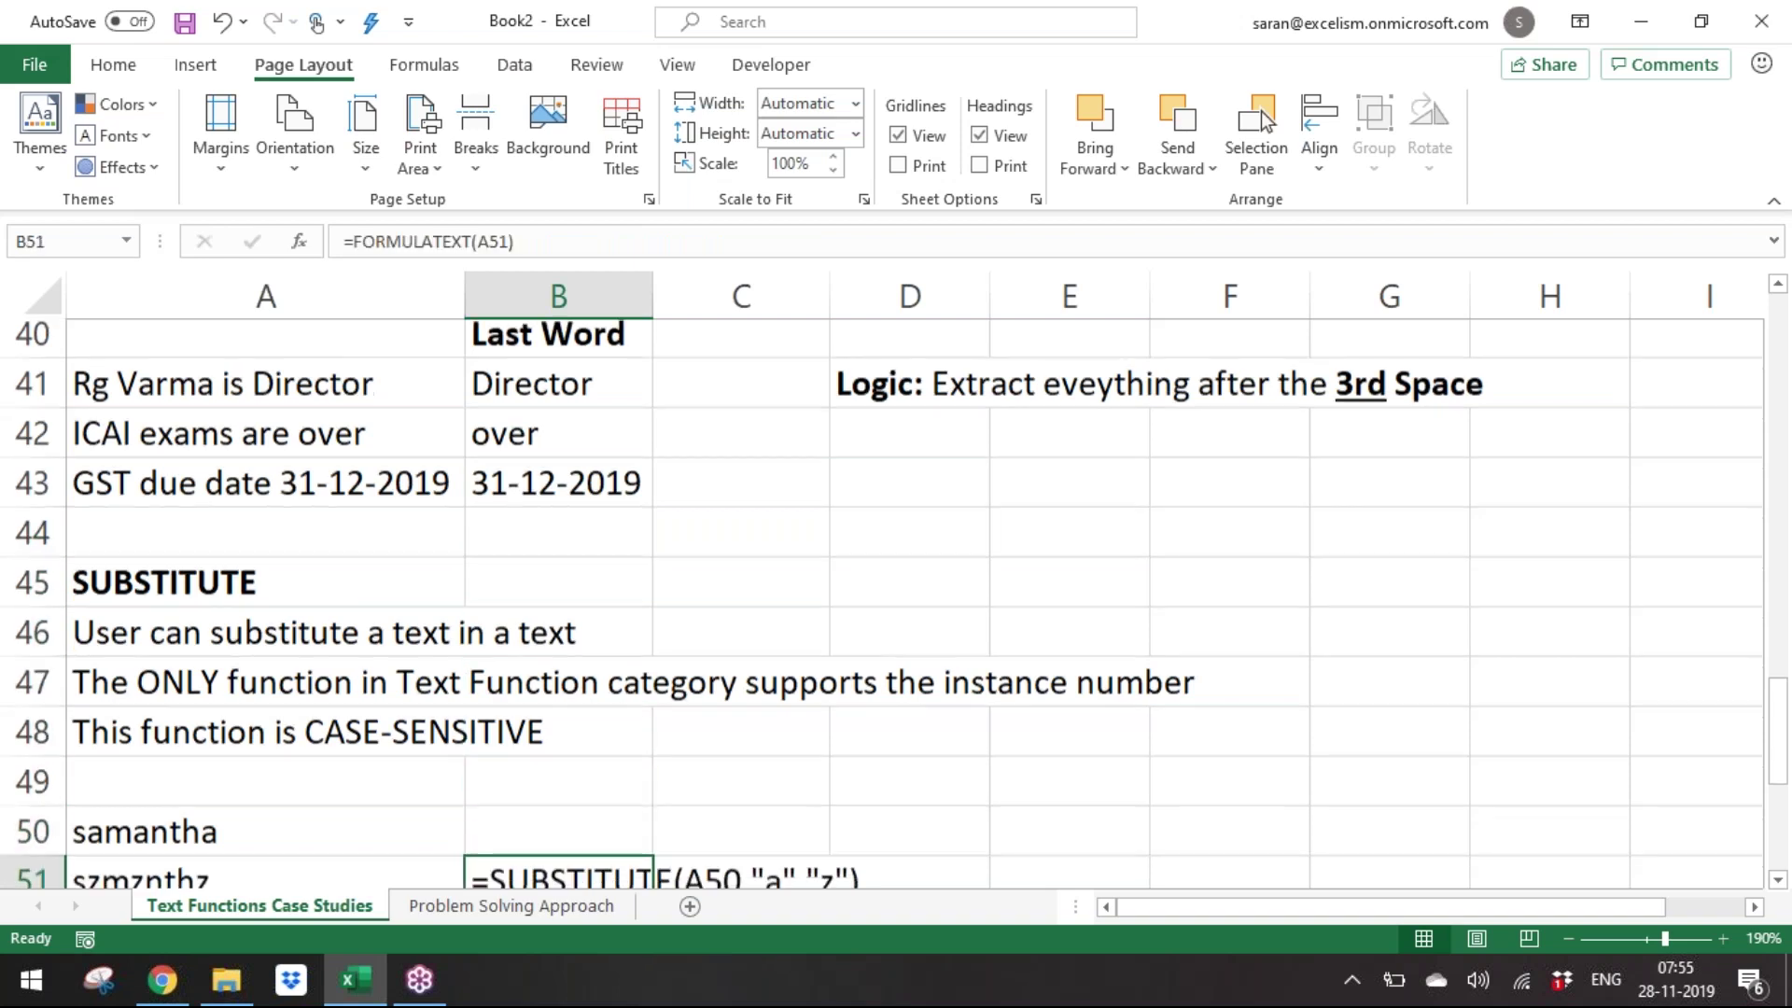
{"action": "key", "text": "Down"}
{"action": "key", "text": "Down"}
{"action": "key", "text": "Down"}
{"action": "key", "text": "Down"}
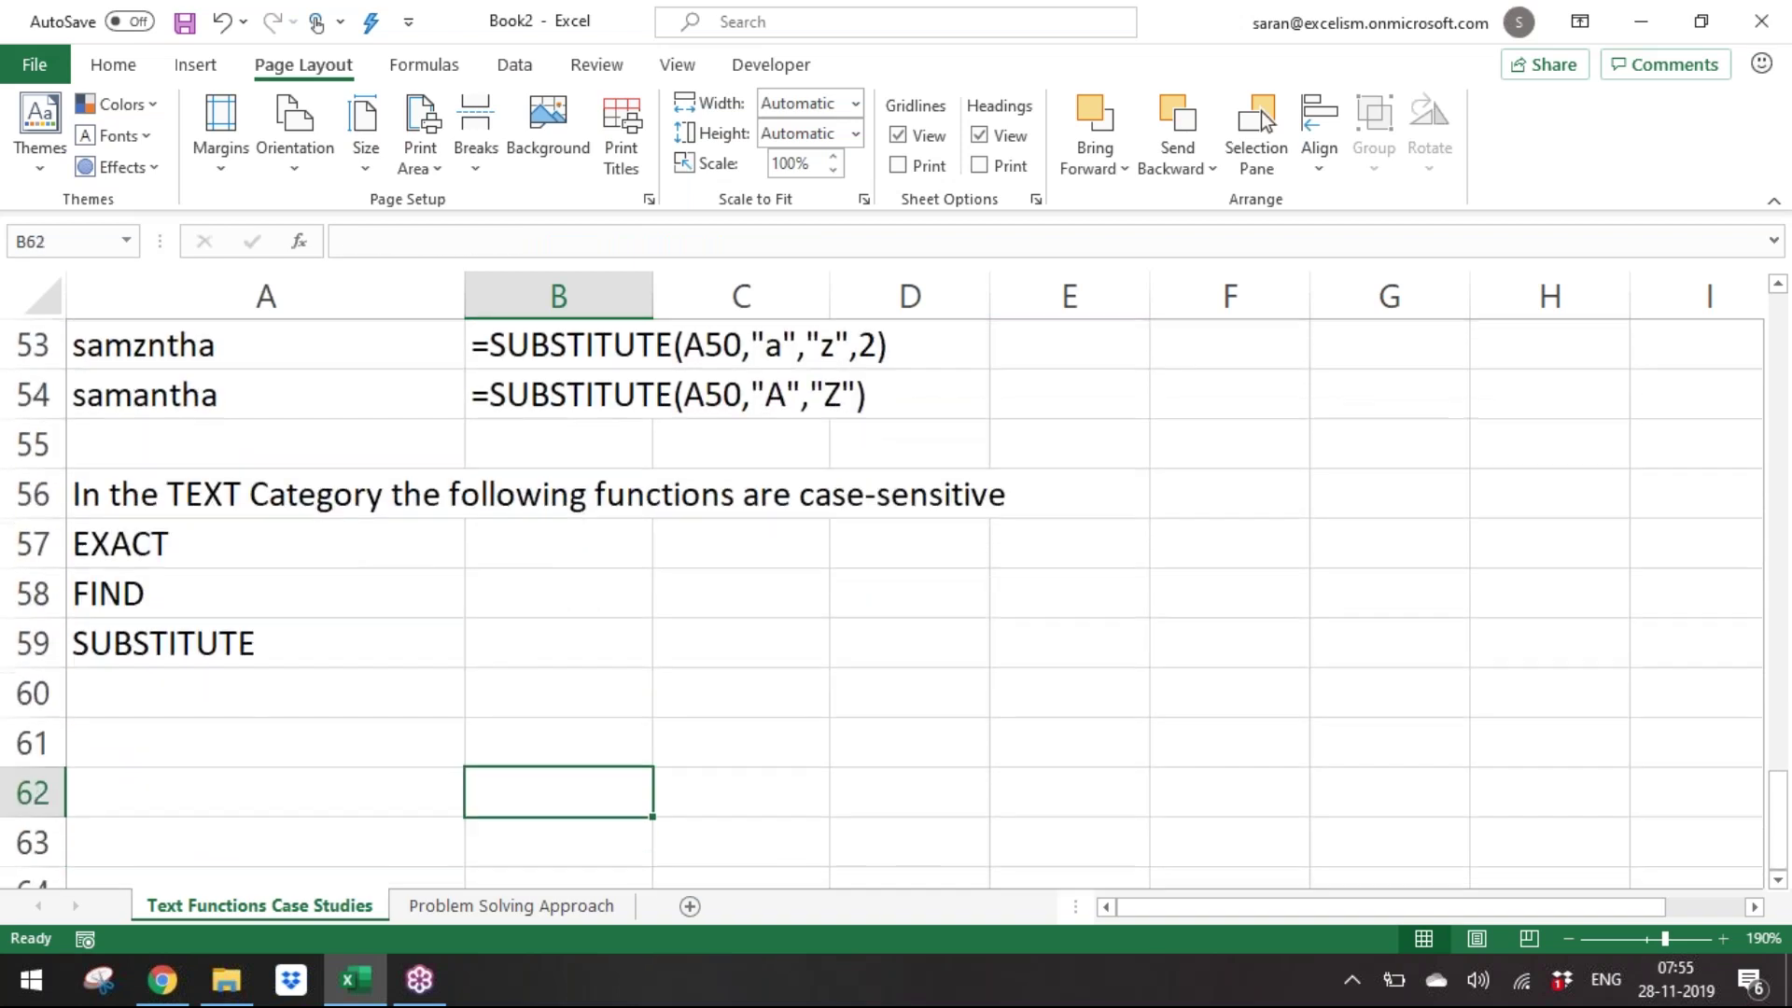
{"action": "key", "text": "Up"}
{"action": "key", "text": "Up"}
{"action": "key", "text": "Up"}
{"action": "key", "text": "Up"}
{"action": "key", "text": "Up"}
{"action": "key", "text": "Up"}
{"action": "key", "text": "Up"}
{"action": "key", "text": "Up"}
{"action": "key", "text": "Up"}
{"action": "key", "text": "Up"}
{"action": "key", "text": "Up"}
{"action": "key", "text": "Up"}
{"action": "key", "text": "Up"}
{"action": "key", "text": "Up"}
{"action": "key", "text": "Up"}
{"action": "key", "text": "Up"}
{"action": "key", "text": "Up"}
{"action": "key", "text": "Up"}
{"action": "key", "text": "Up"}
{"action": "key", "text": "Up"}
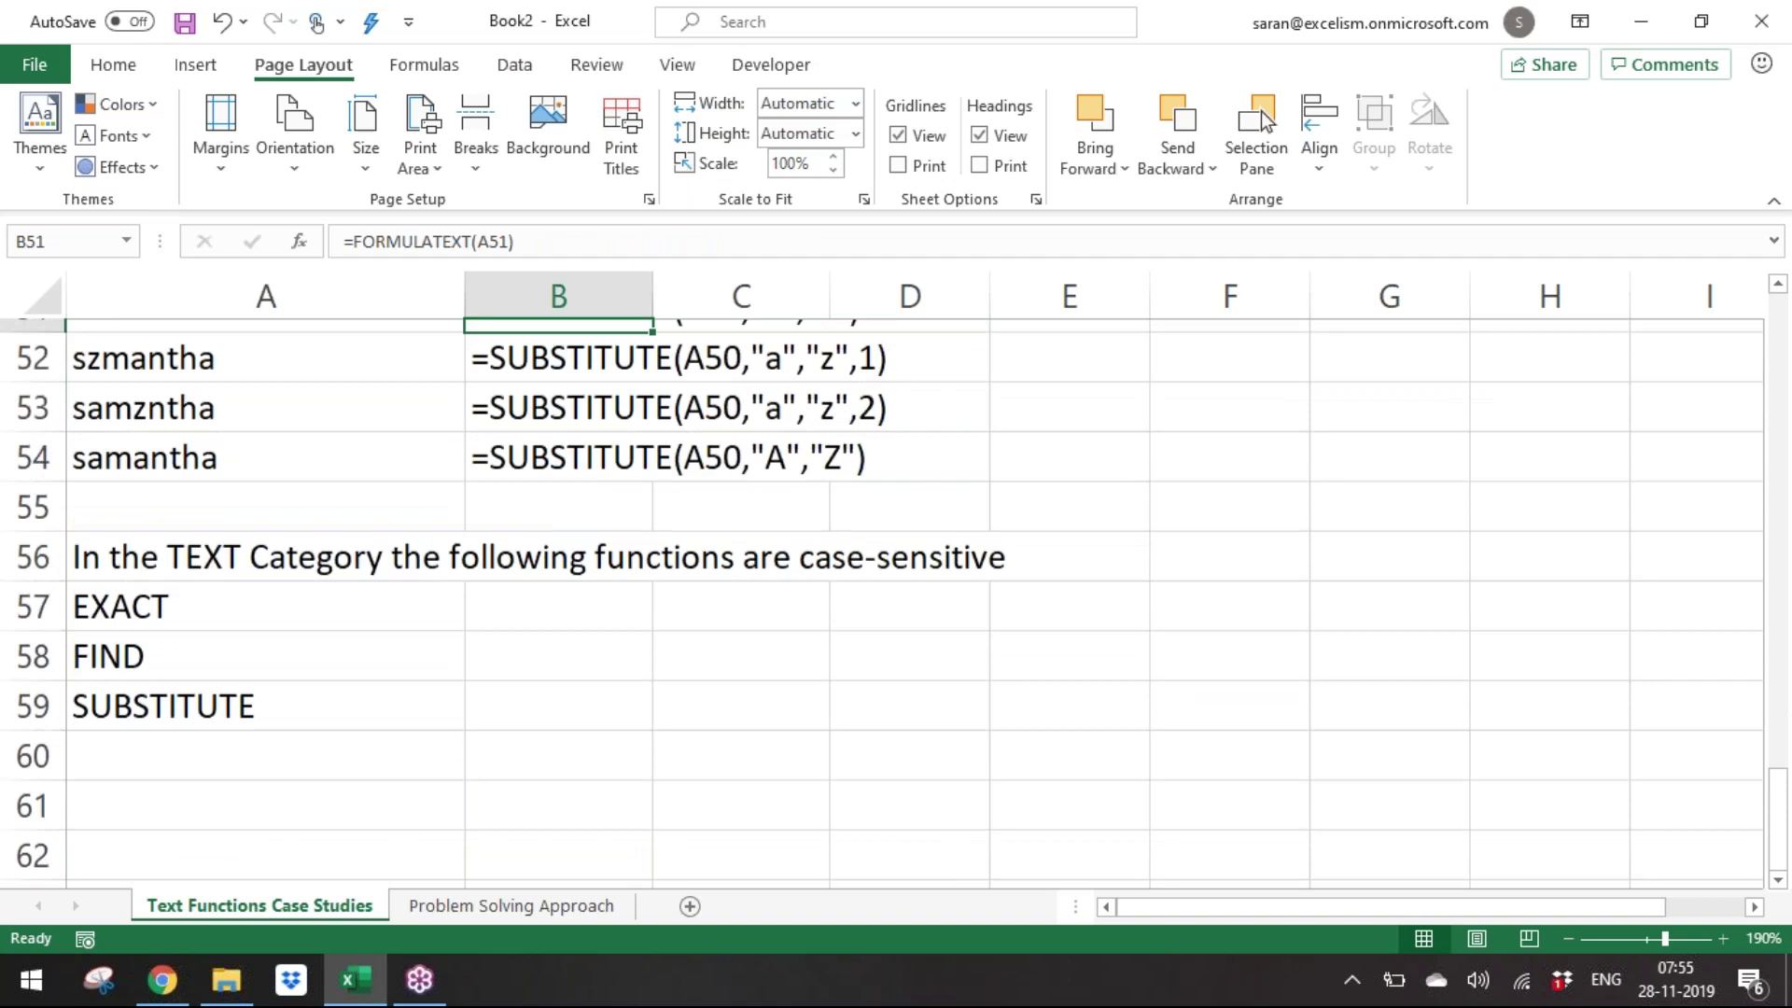
{"action": "key", "text": "Left"}
{"action": "key", "text": "Up"}
{"action": "key", "text": "Down"}
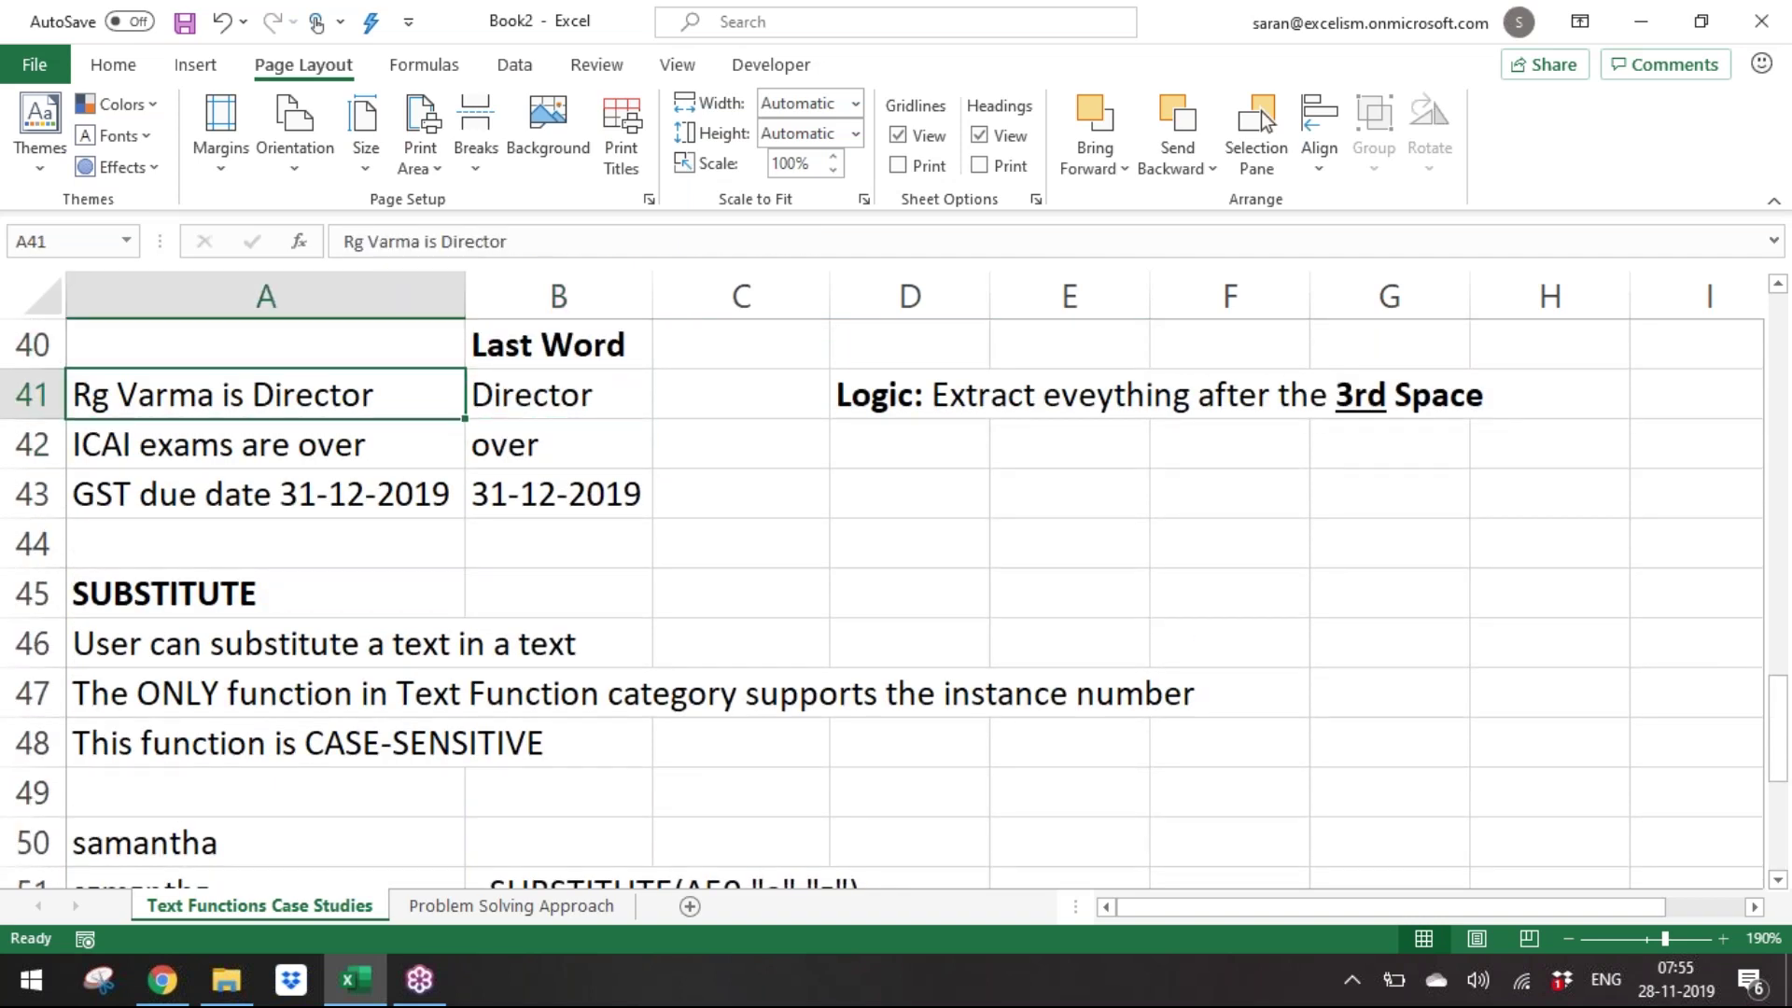
{"action": "key", "text": "shift+Down"}
{"action": "key", "text": "shift+Down"}
{"action": "key", "text": "Down"}
{"action": "key", "text": "Down"}
{"action": "key", "text": "Down"}
{"action": "key", "text": "Down"}
{"action": "key", "text": "Down"}
{"action": "key", "text": "Down"}
{"action": "key", "text": "Down"}
{"action": "key", "text": "Down"}
{"action": "key", "text": "Down"}
{"action": "key", "text": "Down"}
{"action": "key", "text": "Down"}
{"action": "key", "text": "Down"}
{"action": "key", "text": "Down"}
{"action": "key", "text": "Down"}
{"action": "key", "text": "Down"}
{"action": "key", "text": "Down"}
{"action": "key", "text": "Down"}
{"action": "key", "text": "Down"}
{"action": "key", "text": "Down"}
{"action": "key", "text": "Down"}
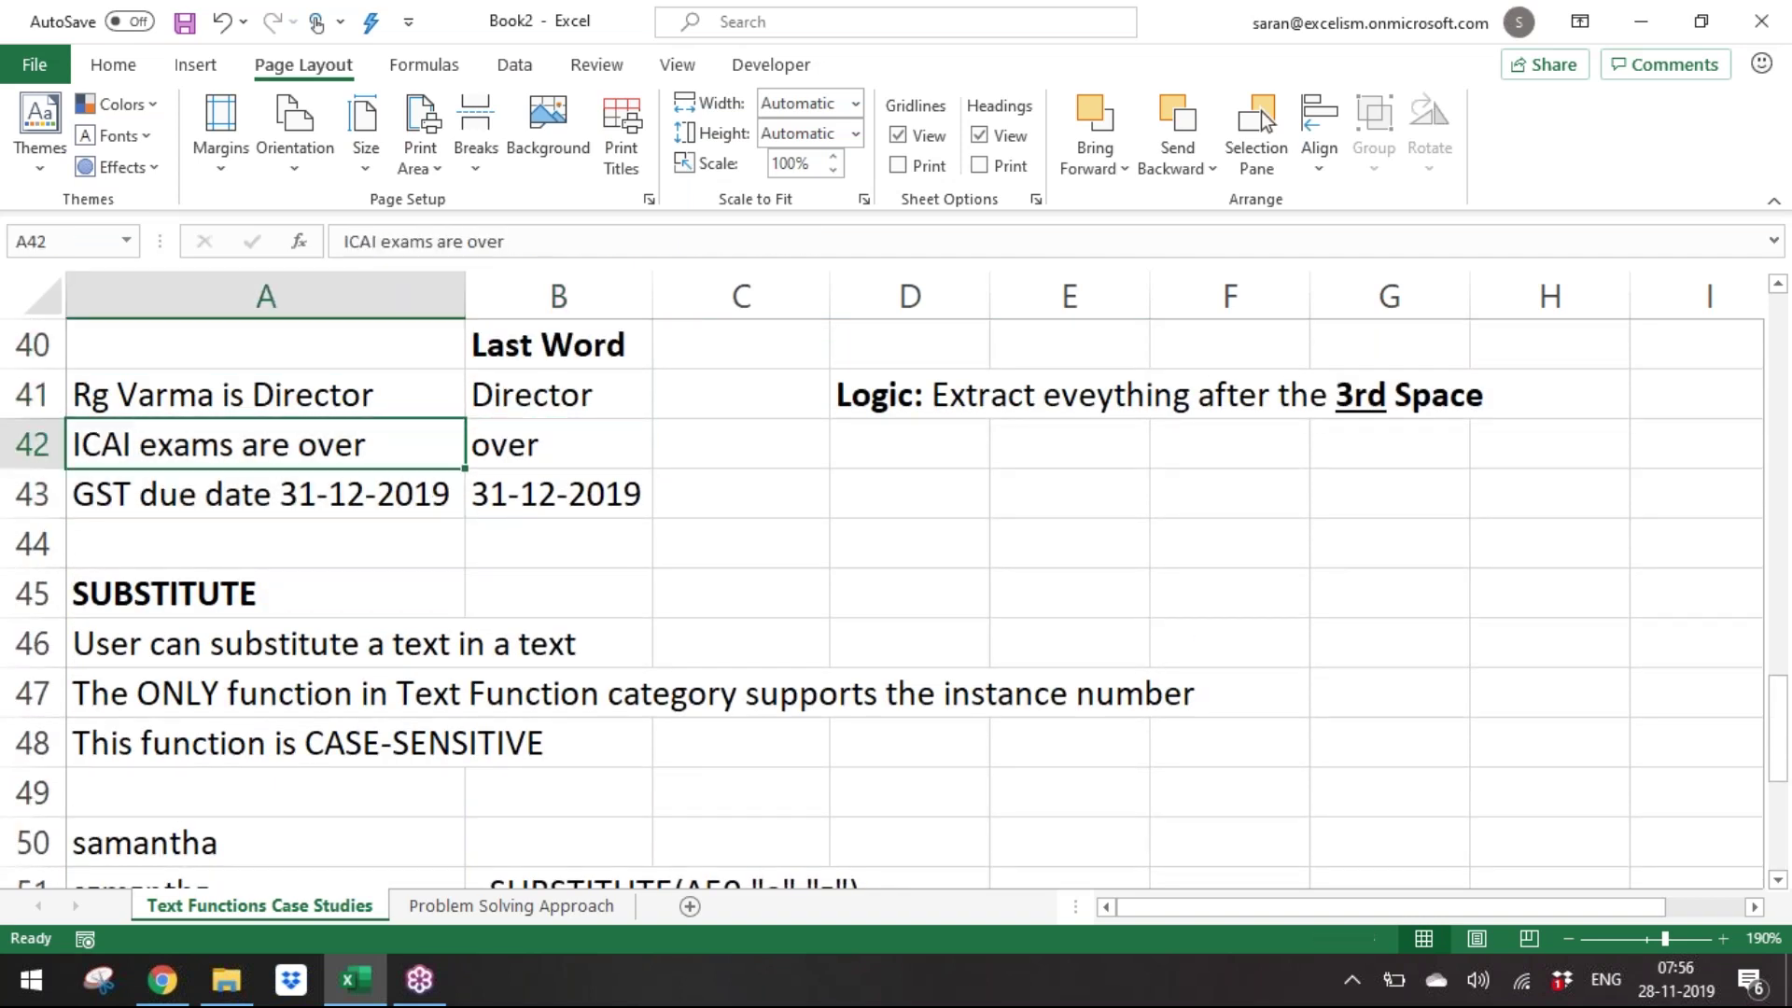
{"action": "key", "text": "Up"}
{"action": "key", "text": "Up"}
{"action": "key", "text": "Up"}
{"action": "key", "text": "Up"}
{"action": "key", "text": "Up"}
{"action": "key", "text": "Up"}
{"action": "key", "text": "Up"}
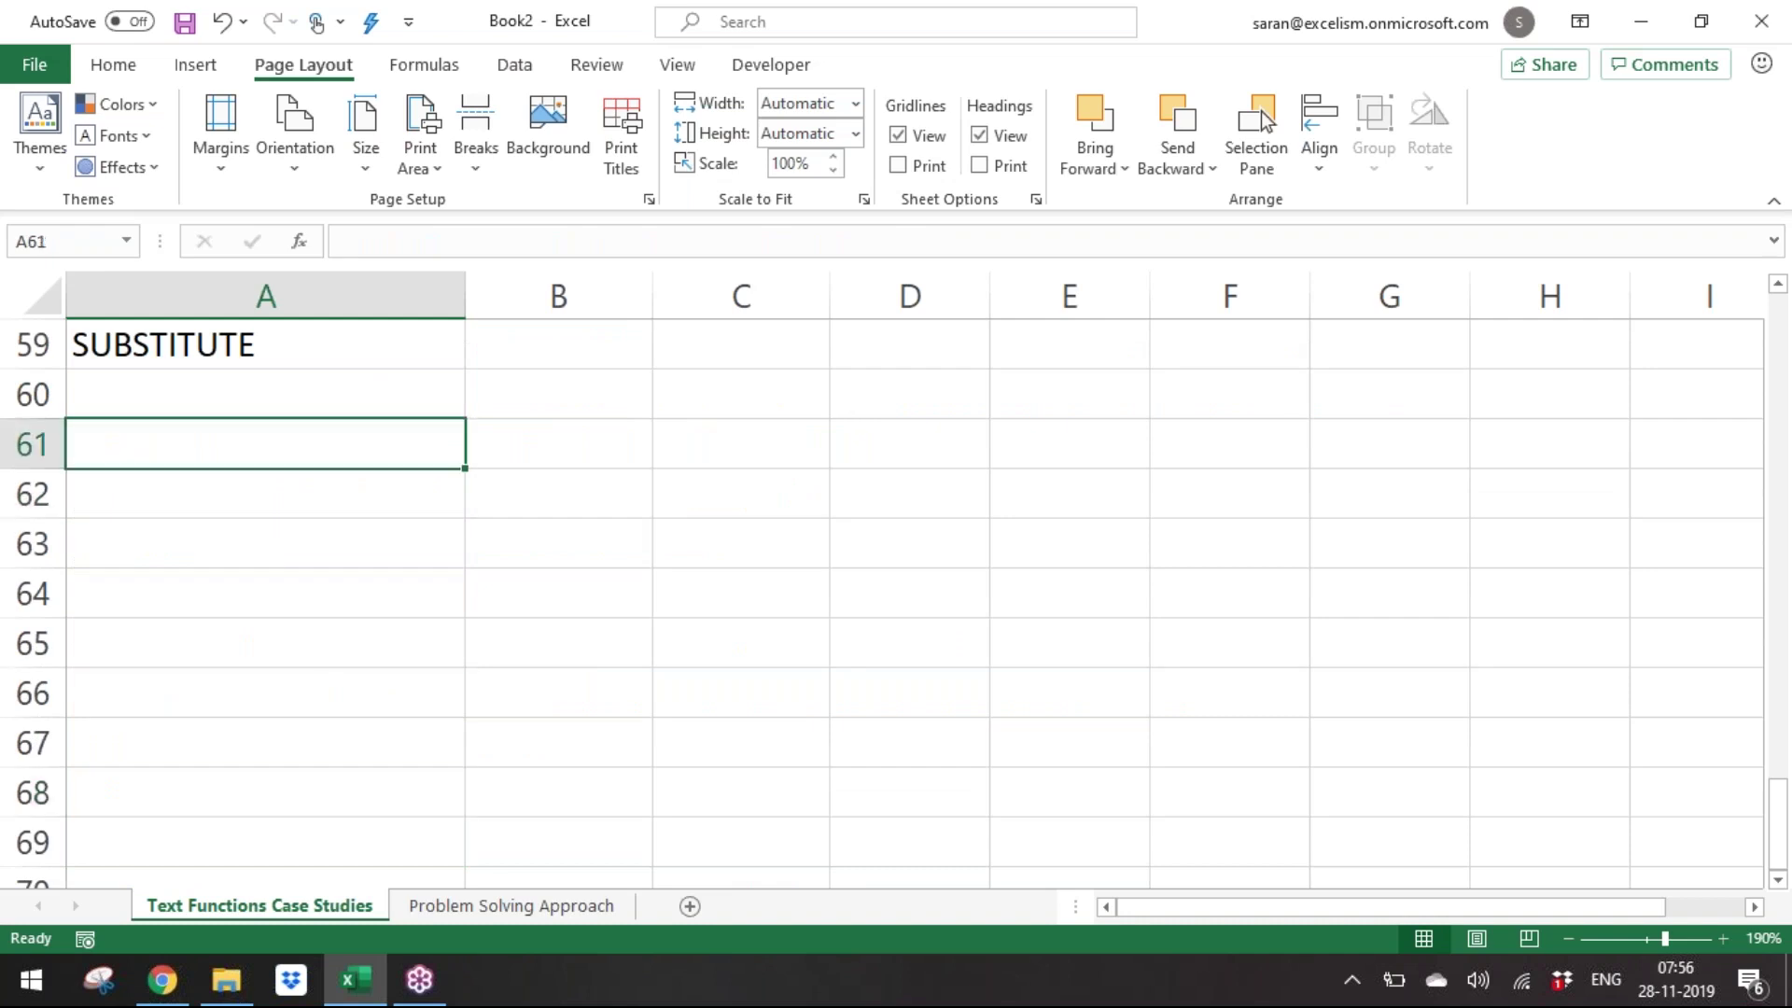
{"action": "key", "text": "Down"}
{"action": "type", "text": "Excelism next bats"}
{"action": "key", "text": "BackSpace"}
{"action": "type", "text": "ch starts f"}
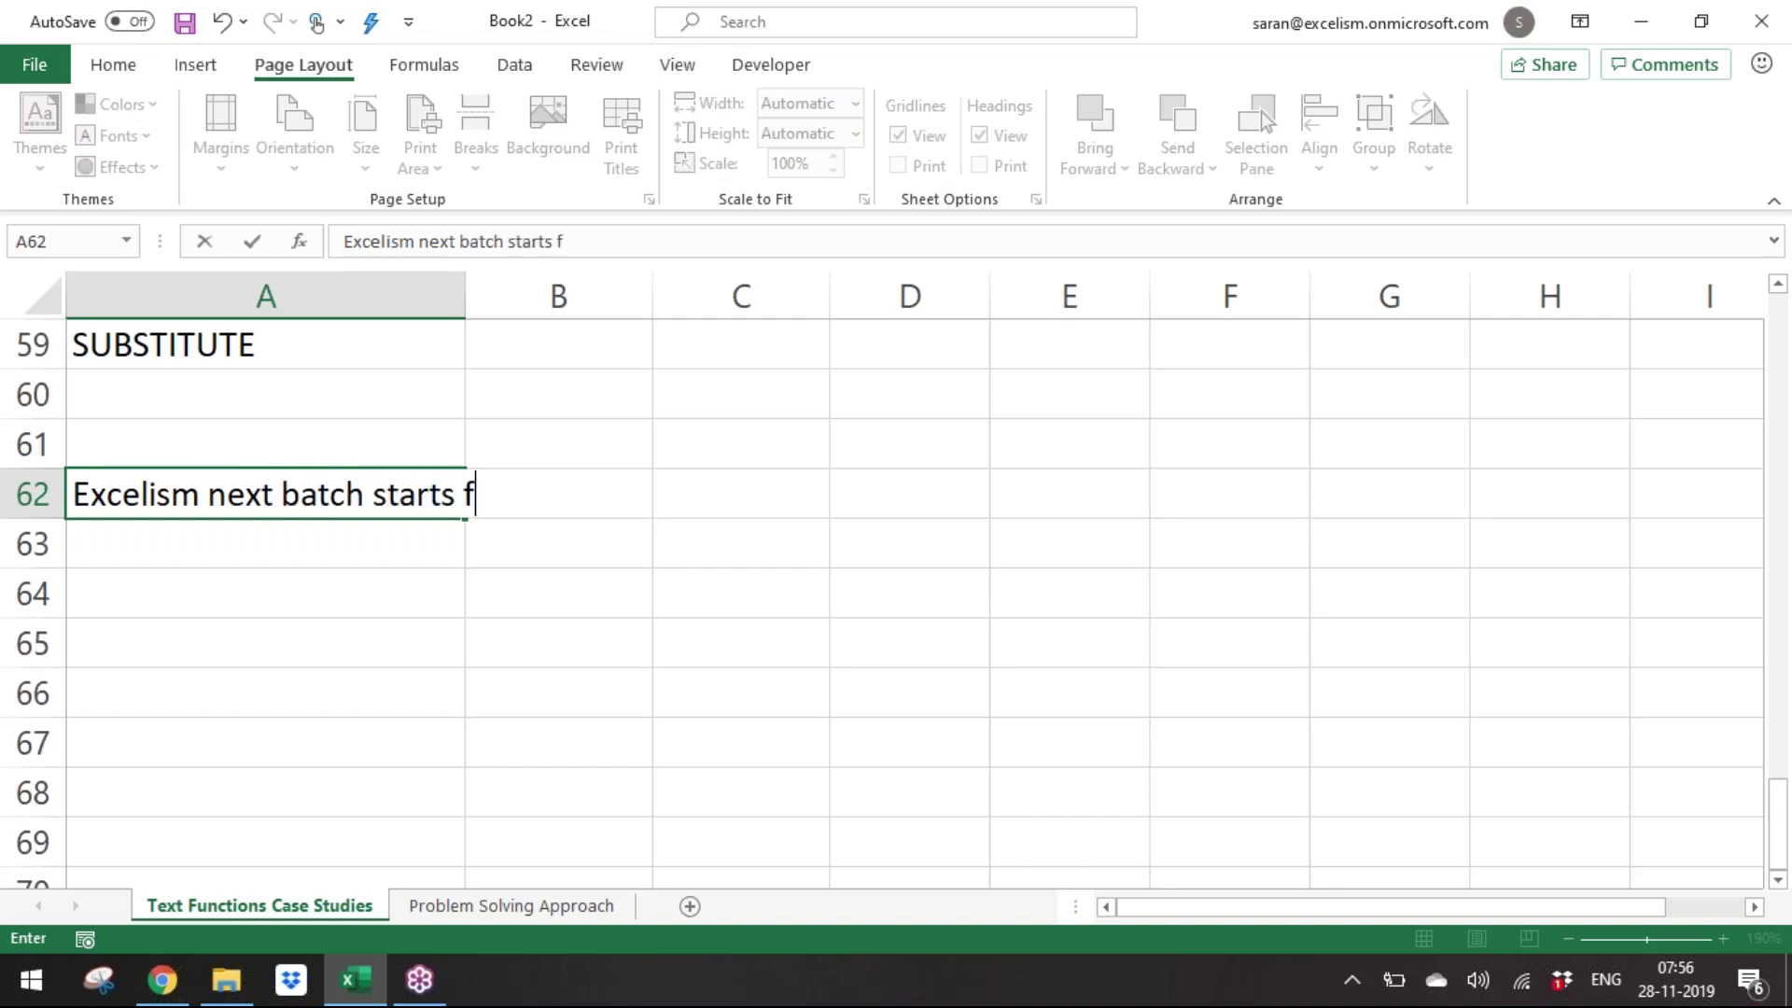
{"action": "type", "text": "rom 09thDec"}
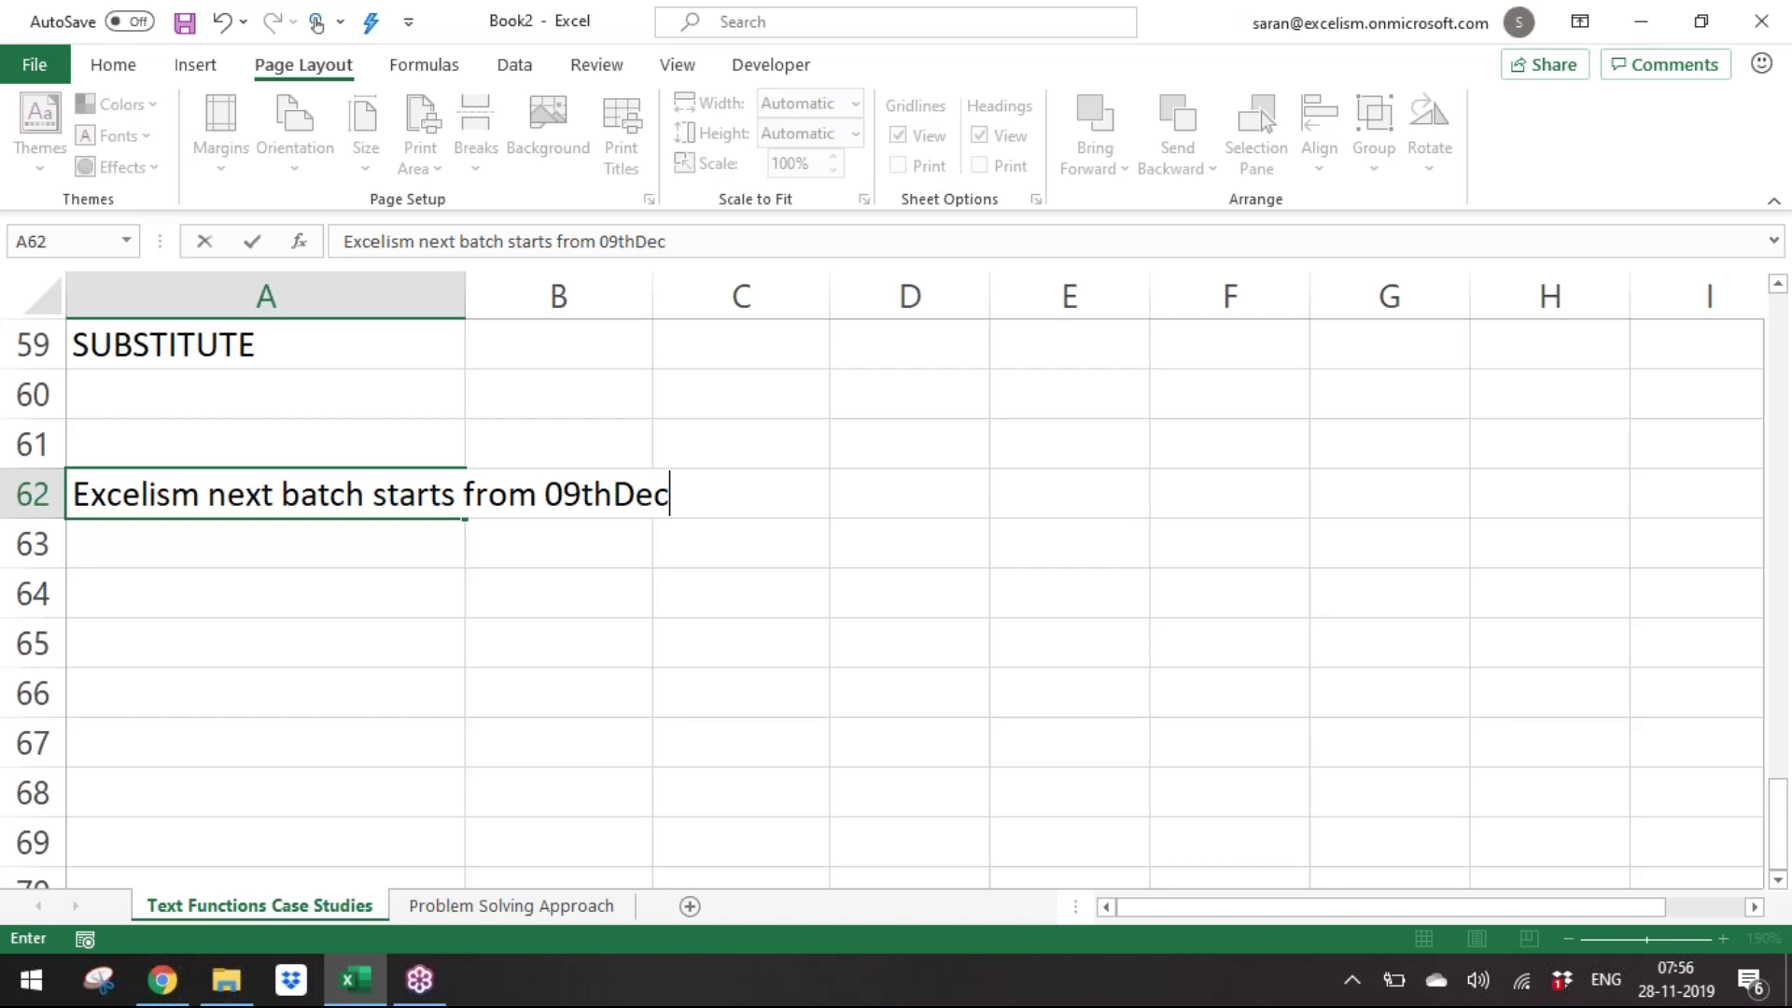
{"action": "key", "text": "Return"}
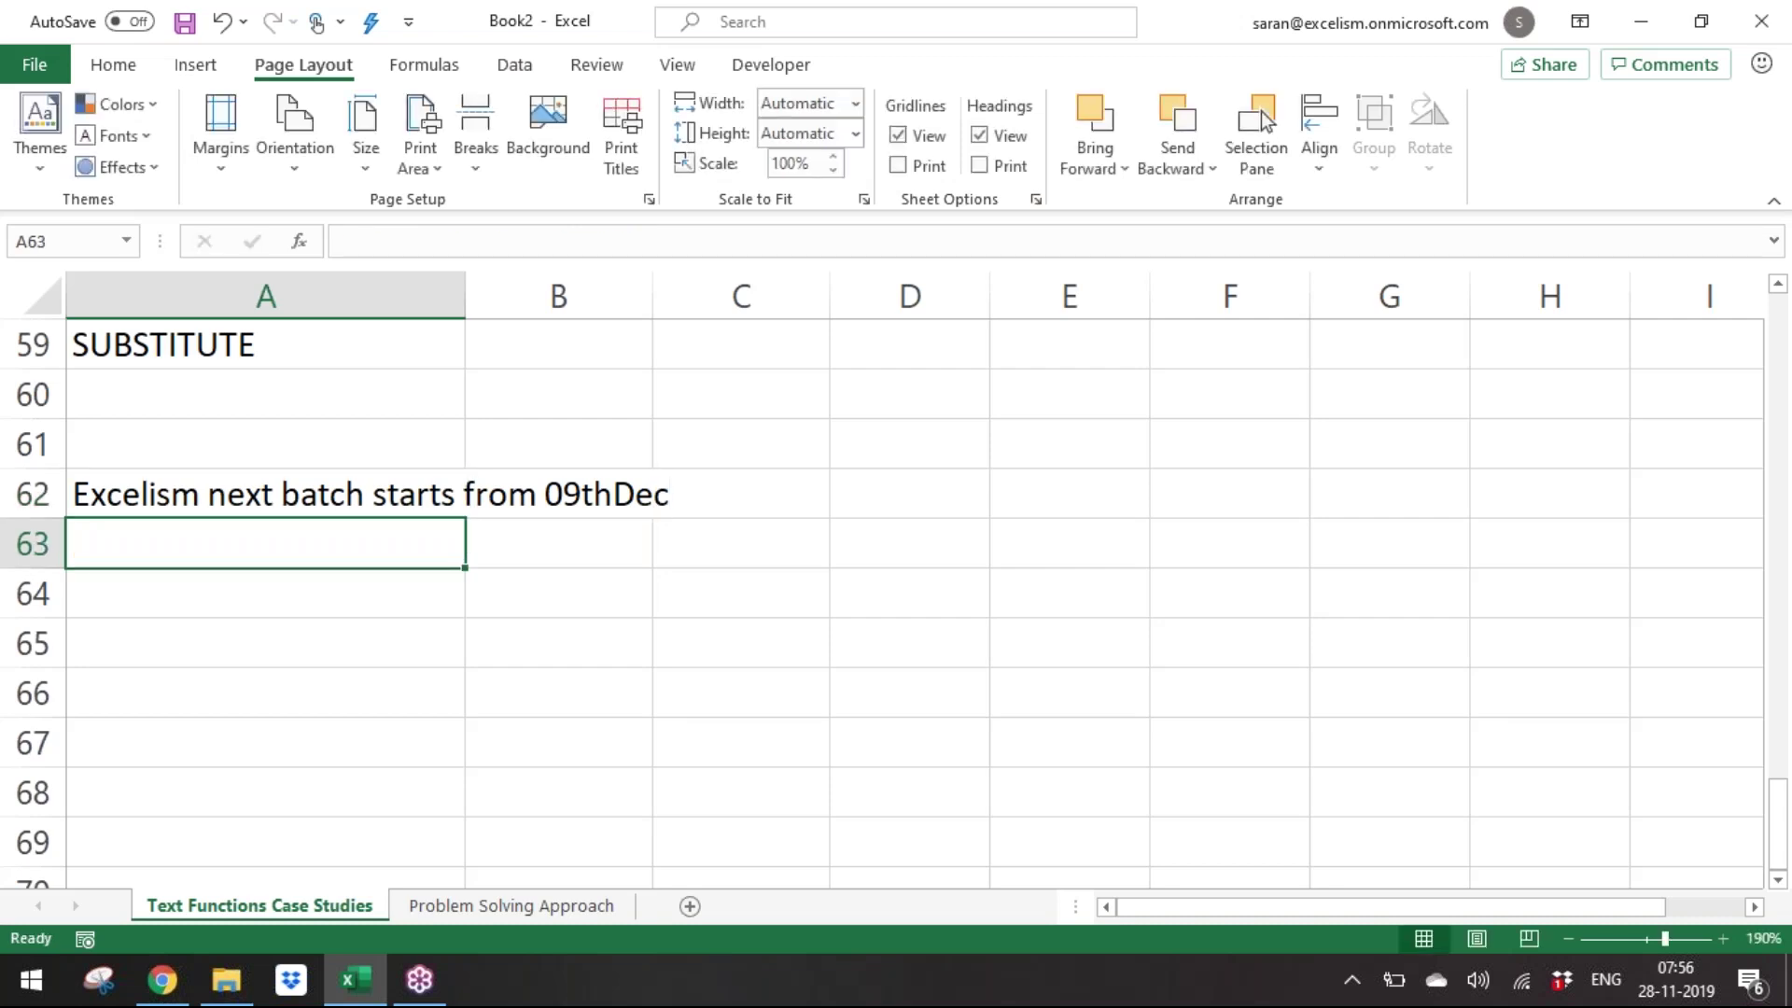
AutoFit column A's width to the new sentence.
{"action": "key", "text": "Up"}
{"action": "key", "text": "alt+o"}
{"action": "key", "text": "c"}
{"action": "key", "text": "a"}
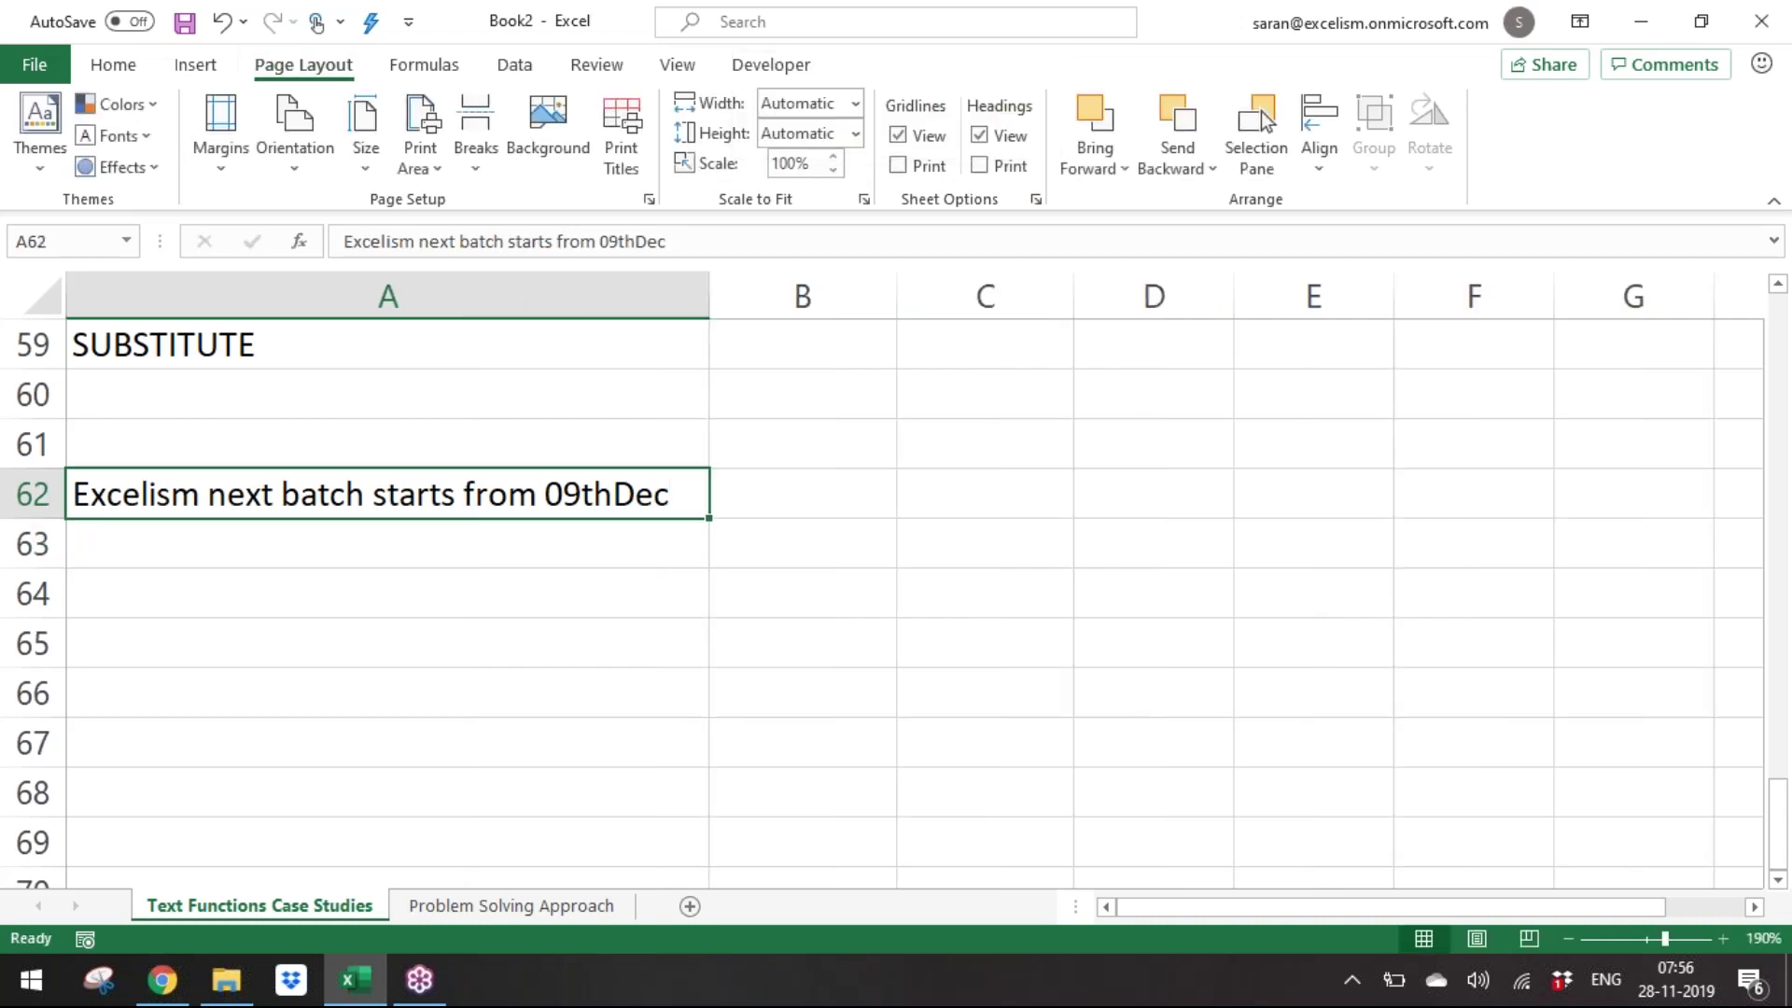
Copy the GST due date 31-12-2019 sentence from A43 into A63.
{"action": "key", "text": "Down"}
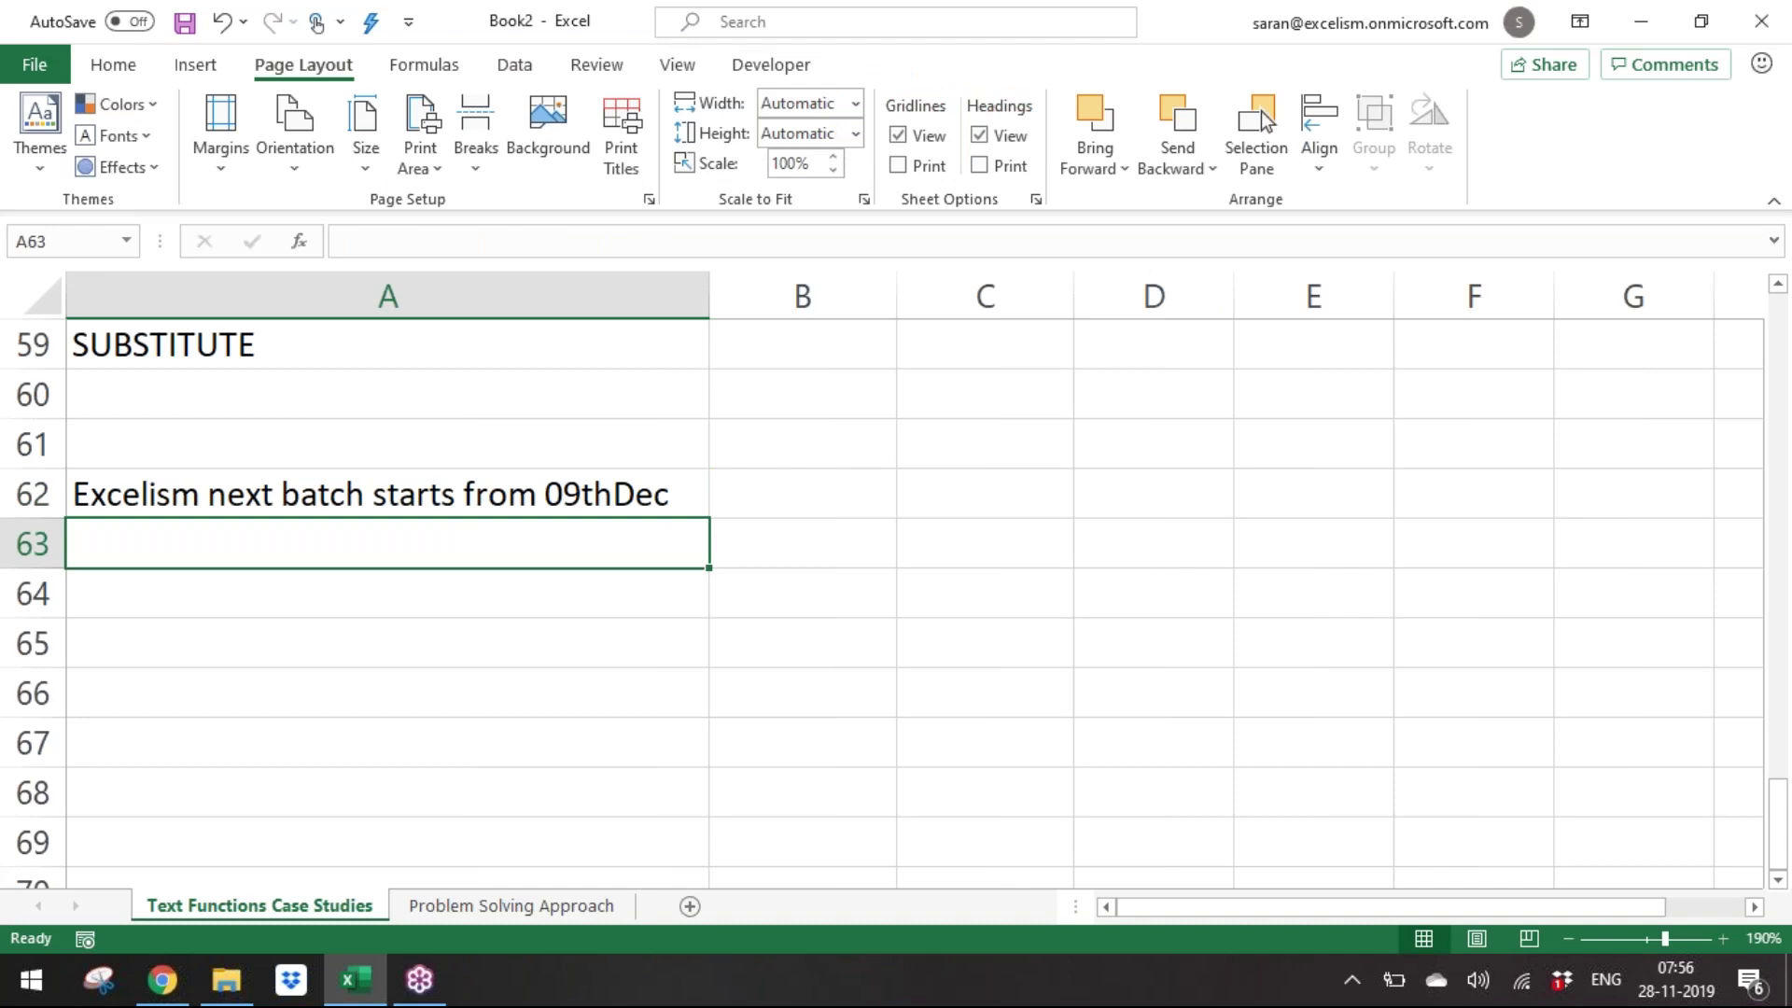
{"action": "key", "text": "ctrl+Up"}
{"action": "key", "text": "ctrl+Up"}
{"action": "key", "text": "ctrl+Up"}
{"action": "key", "text": "ctrl+Up"}
{"action": "key", "text": "ctrl+Up"}
{"action": "key", "text": "ctrl+Up"}
{"action": "key", "text": "ctrl+Up"}
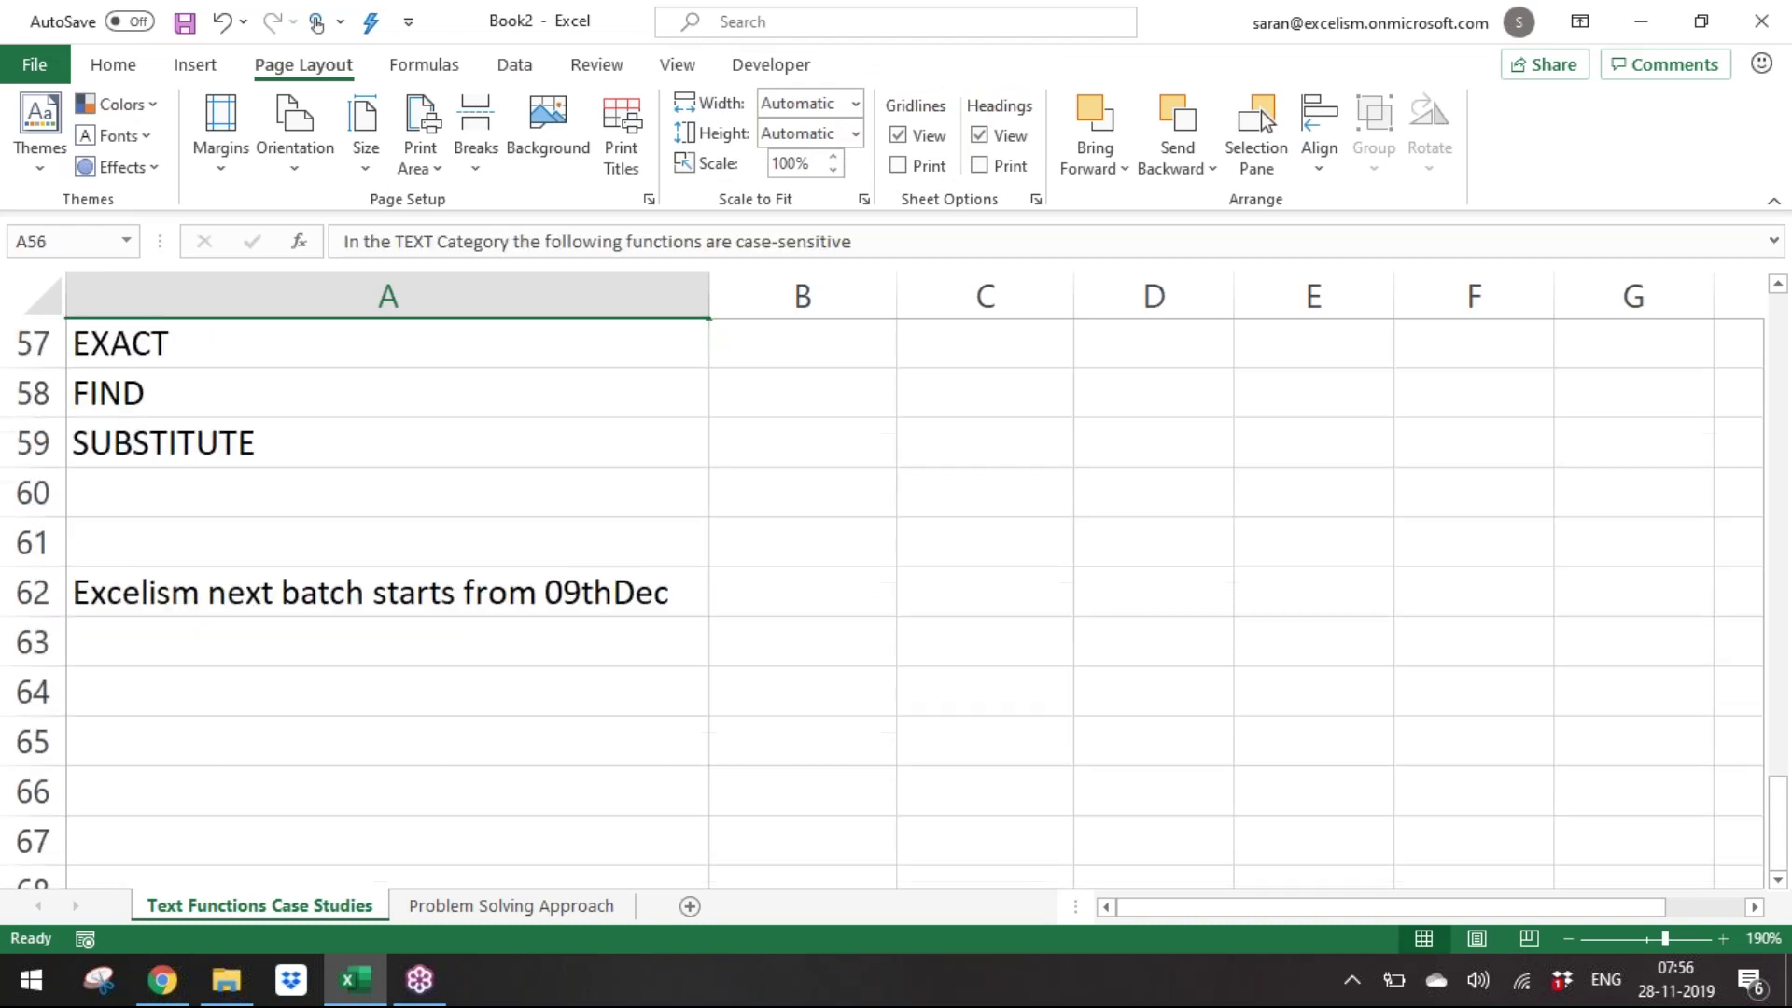
{"action": "key", "text": "Down"}
{"action": "key", "text": "Down"}
{"action": "key", "text": "ctrl+Up"}
{"action": "key", "text": "ctrl+Up"}
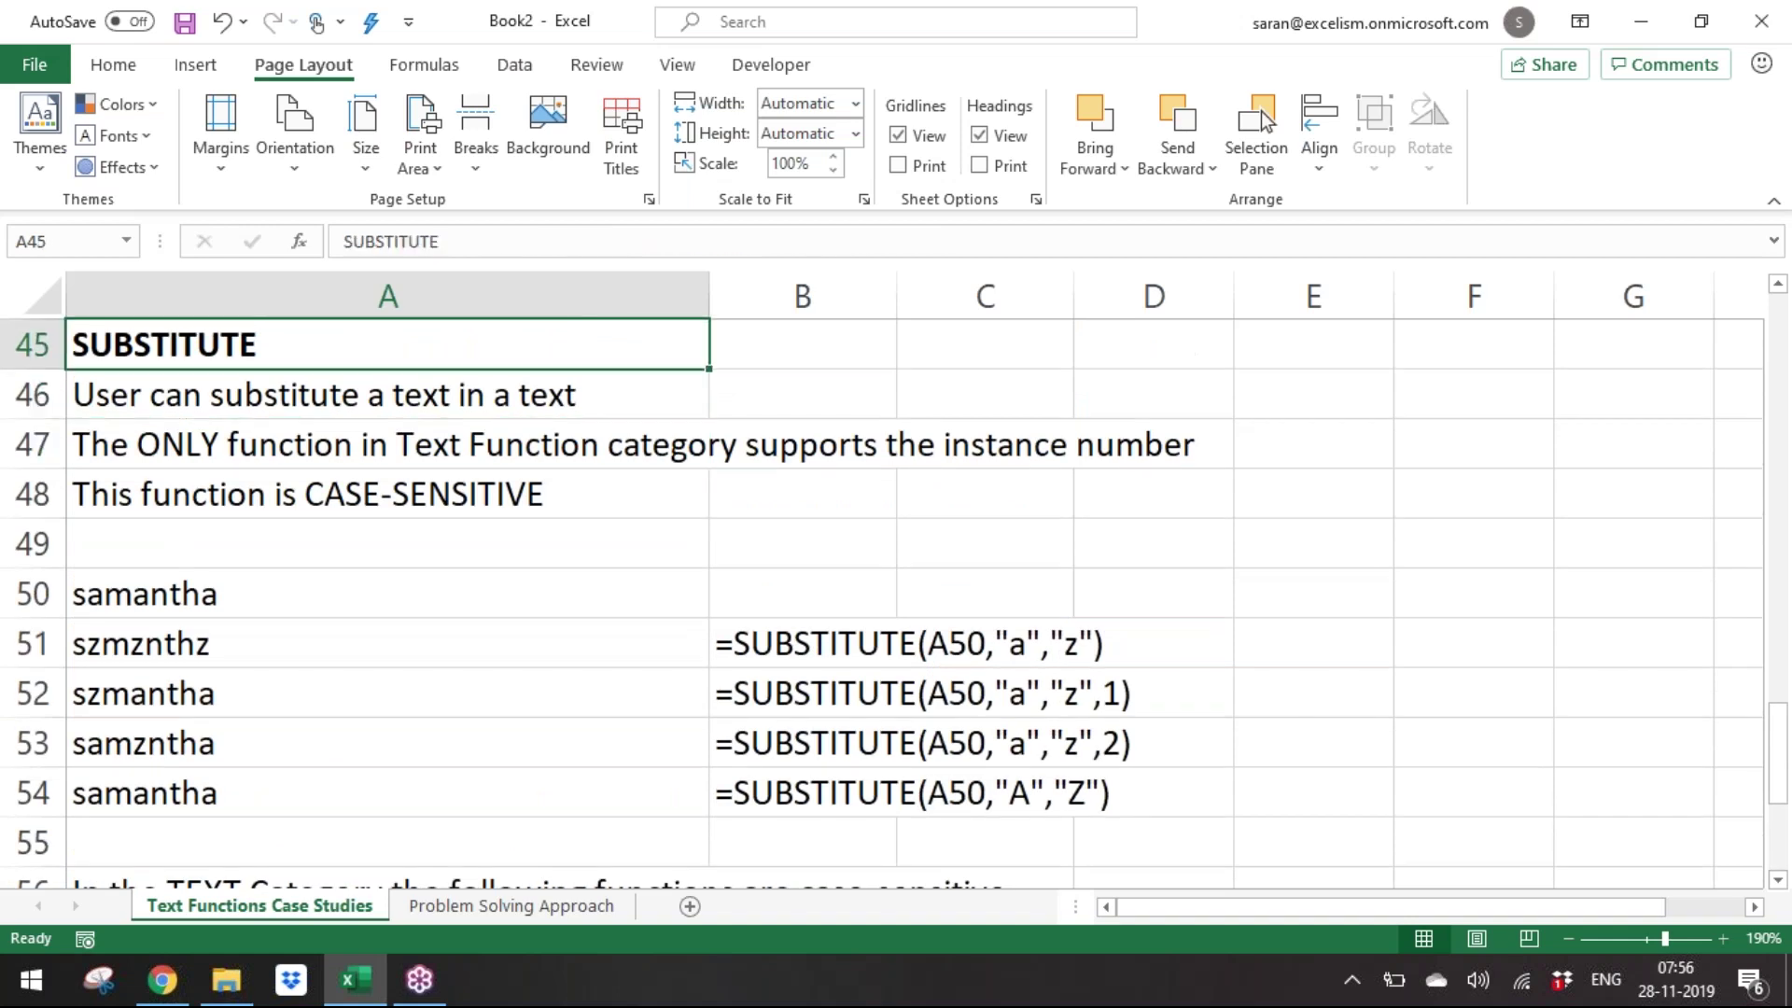
{"action": "key", "text": "ctrl+c"}
{"action": "key", "text": "ctrl+Down"}
{"action": "key", "text": "ctrl+Down"}
{"action": "key", "text": "ctrl+Down"}
{"action": "key", "text": "ctrl+Down"}
{"action": "key", "text": "ctrl+Down"}
{"action": "key", "text": "ctrl+Down"}
{"action": "key", "text": "ctrl+Down"}
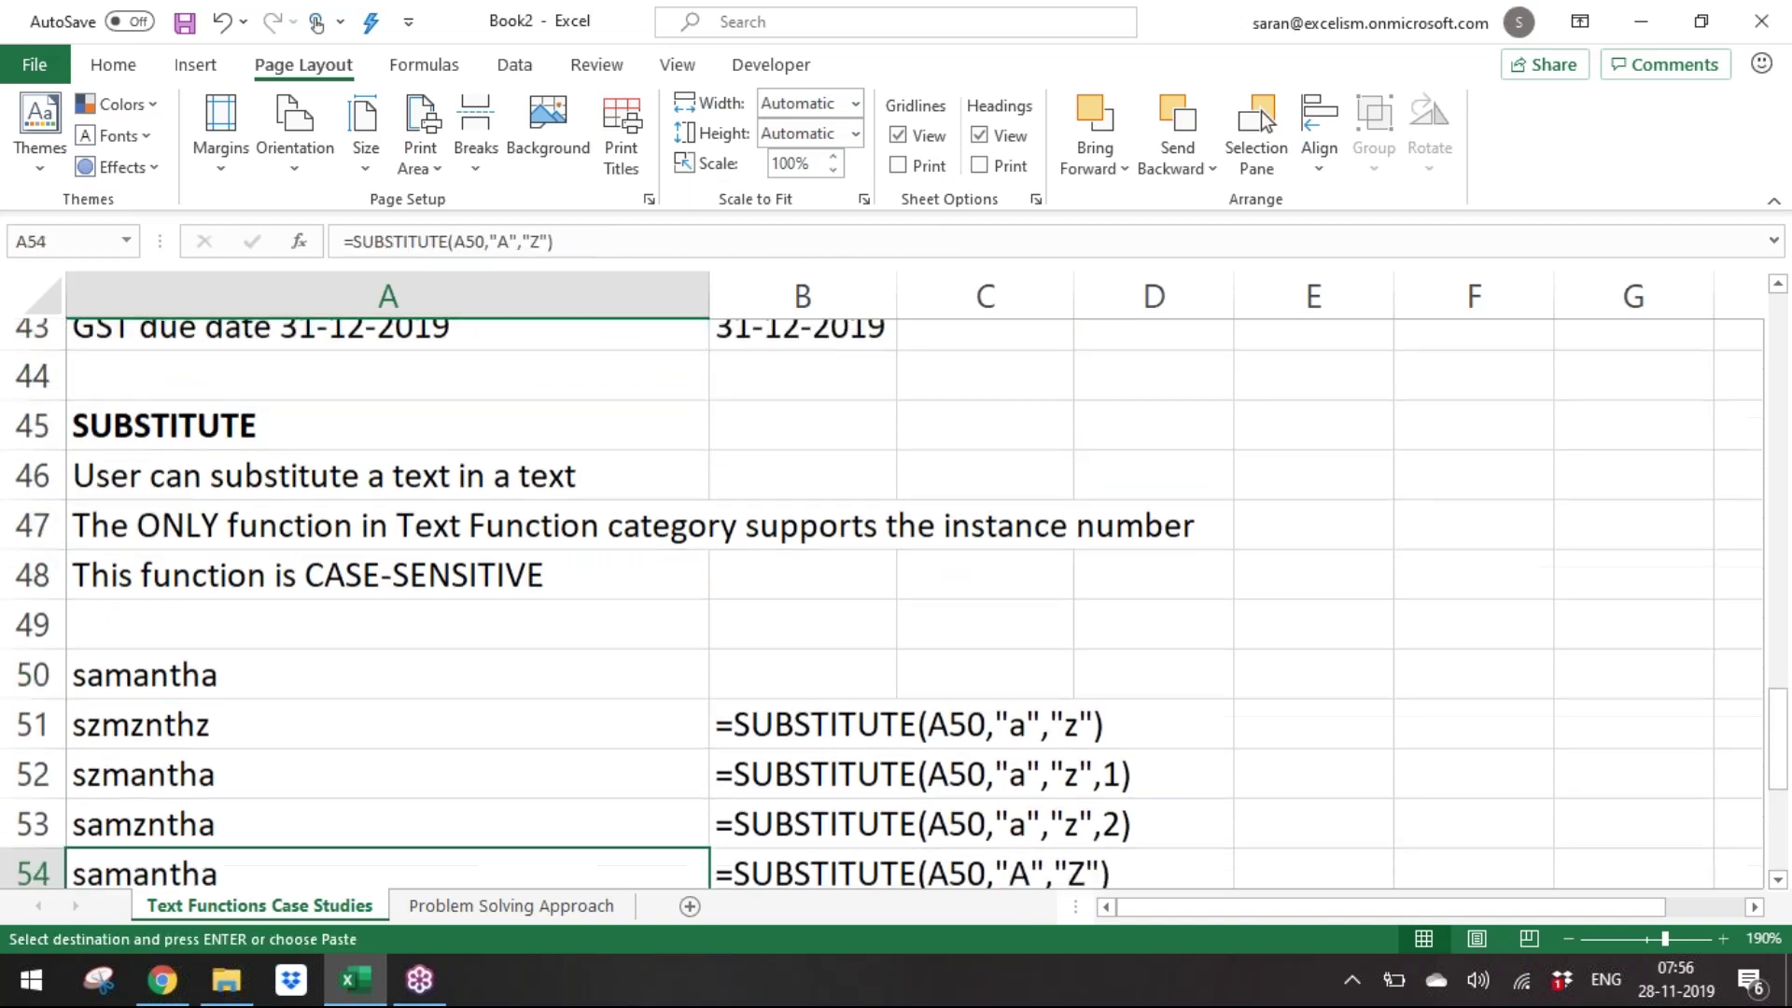
{"action": "key", "text": "Down"}
{"action": "key", "text": "Return"}
{"action": "key", "text": "Up"}
{"action": "key", "text": "Up"}
{"action": "key", "text": "Up"}
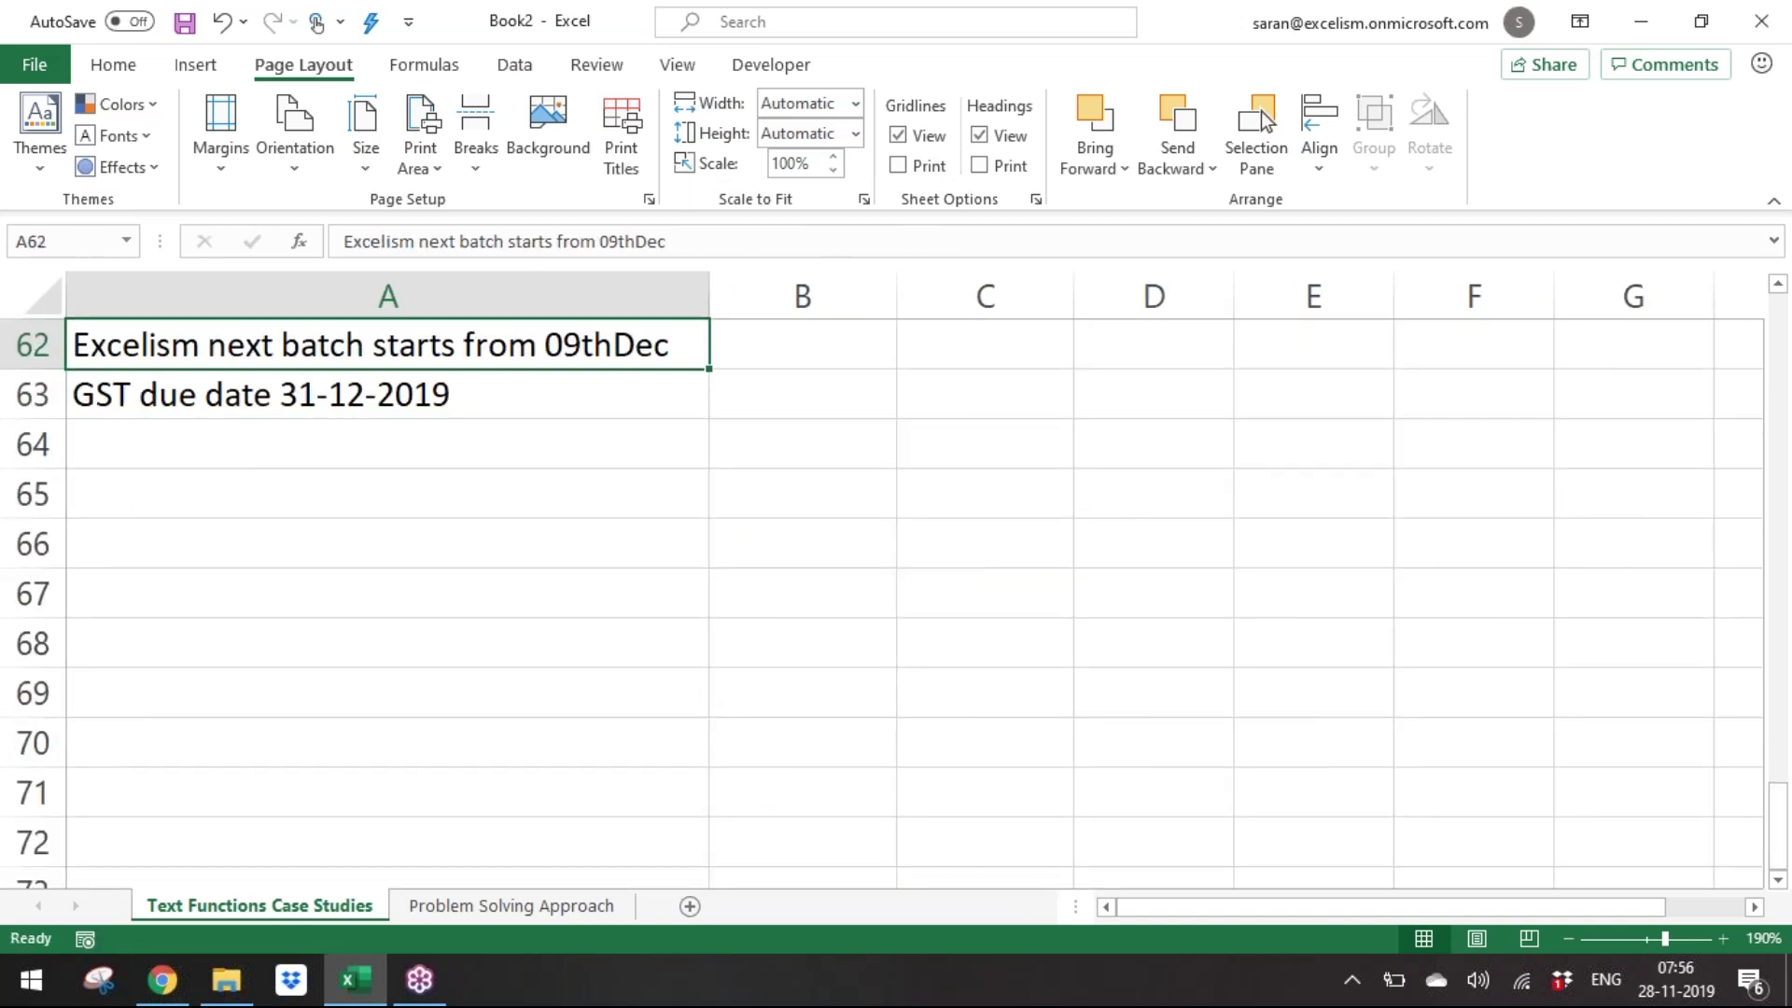
{"action": "key", "text": "Down"}
{"action": "key", "text": "Down"}
{"action": "key", "text": "Down"}
{"action": "key", "text": "Down"}
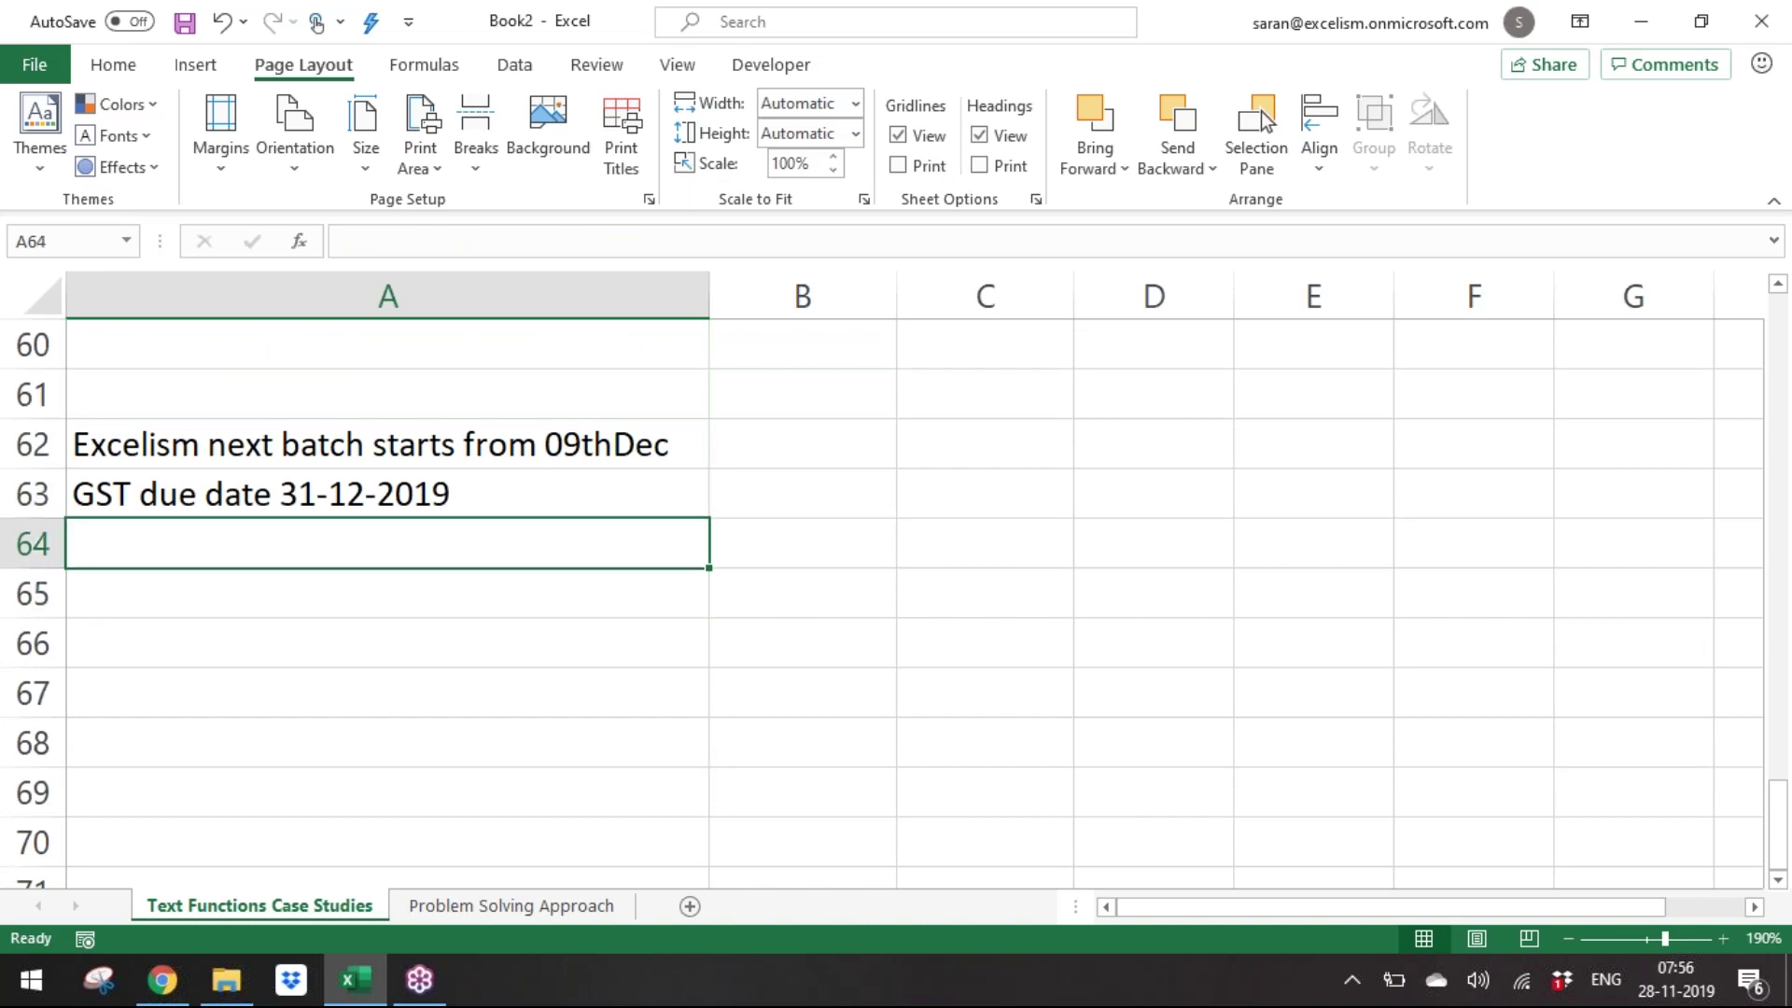
Enter 'This Saturday I will be flying to Tirupathi' in A64.
{"action": "type", "text": "This "}
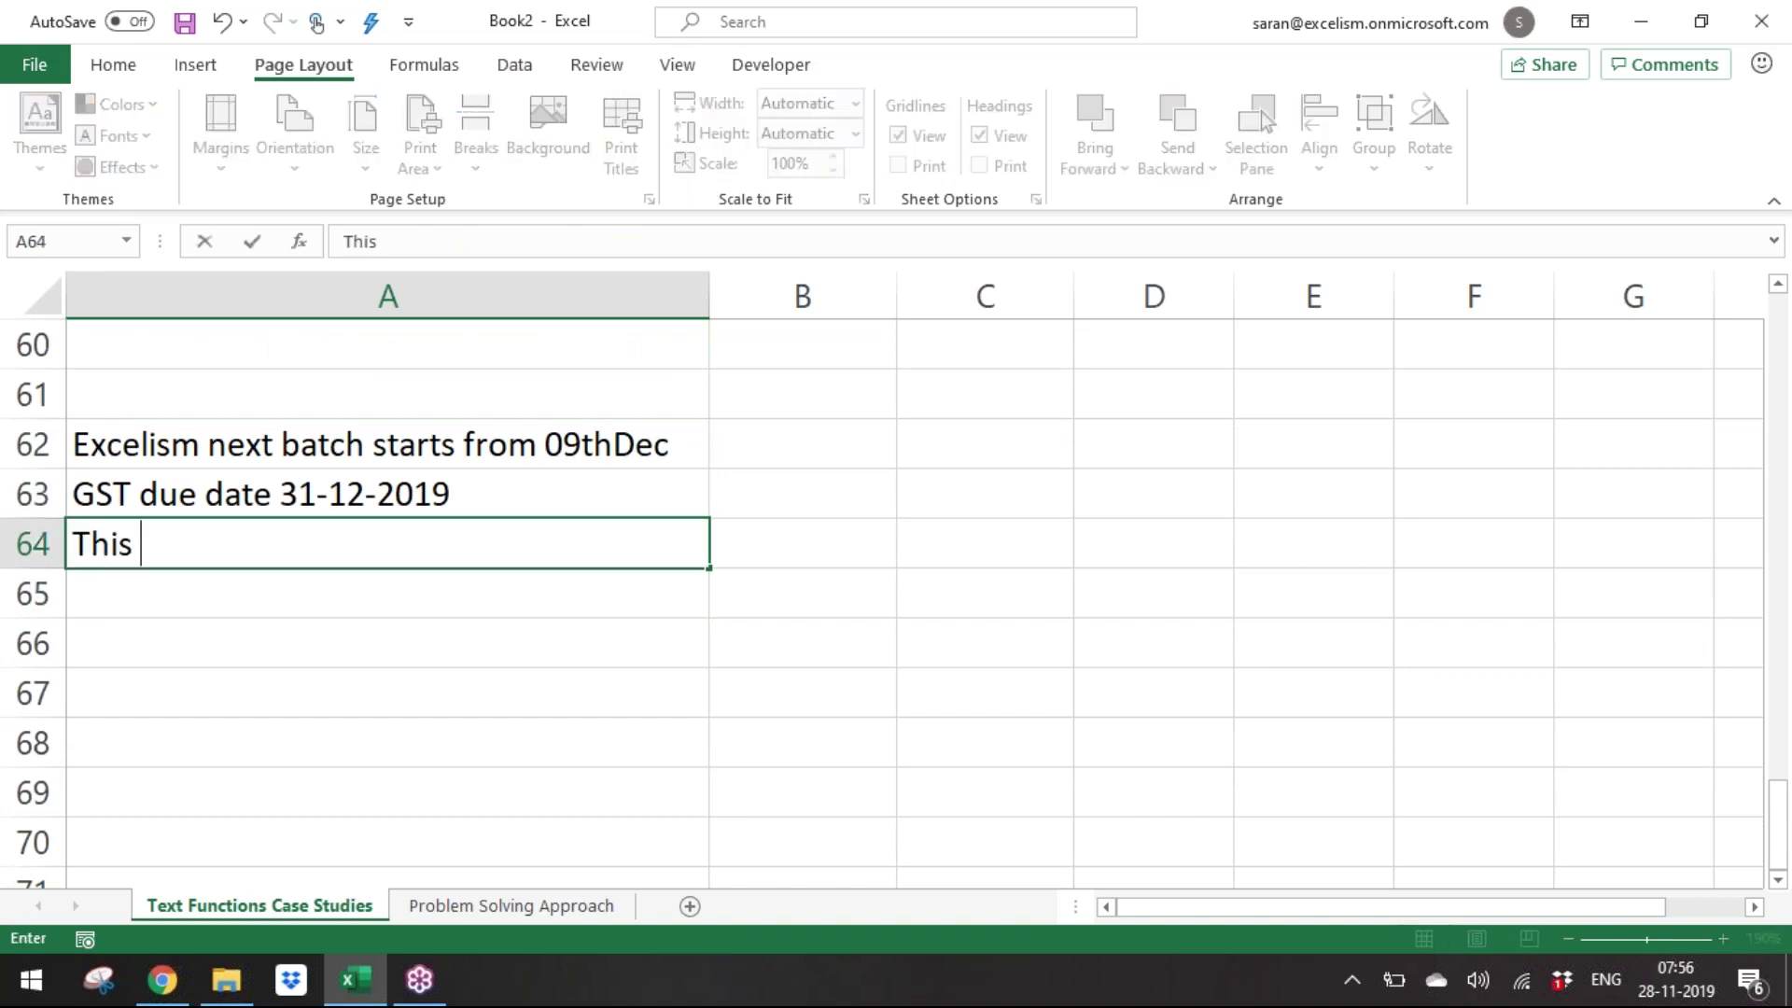
{"action": "type", "text": "Saturday I"}
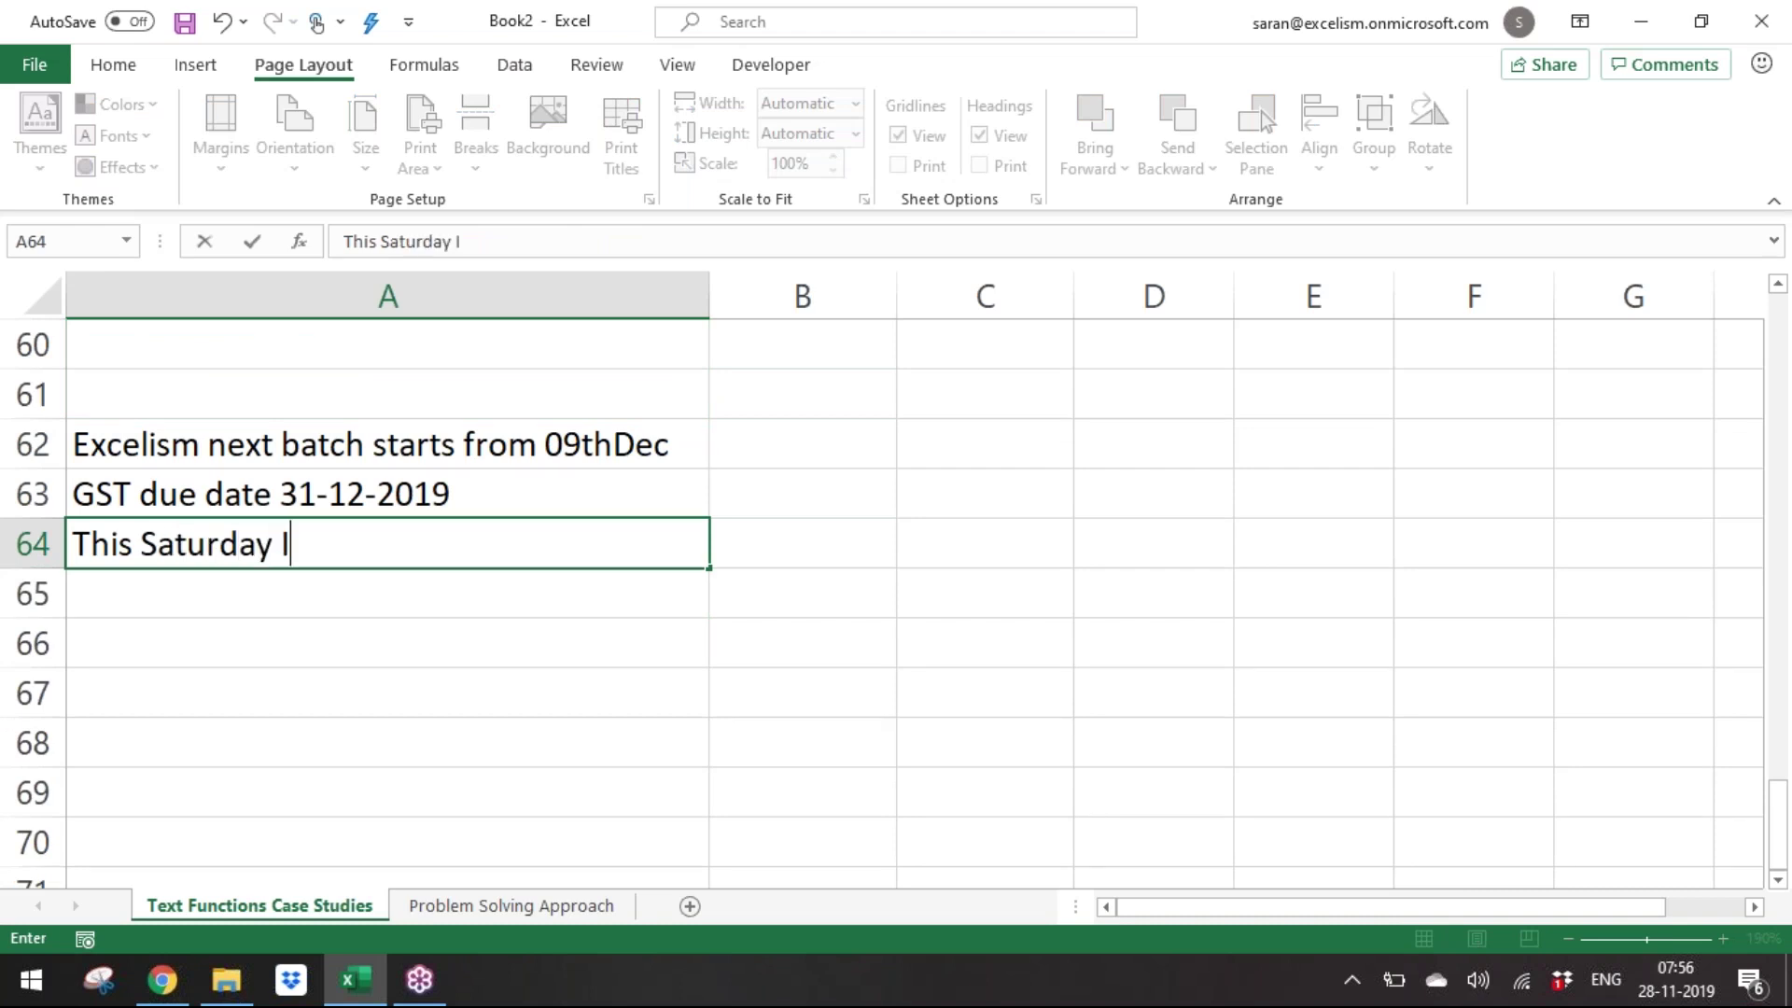
{"action": "type", "text": " will be flying to Ri"}
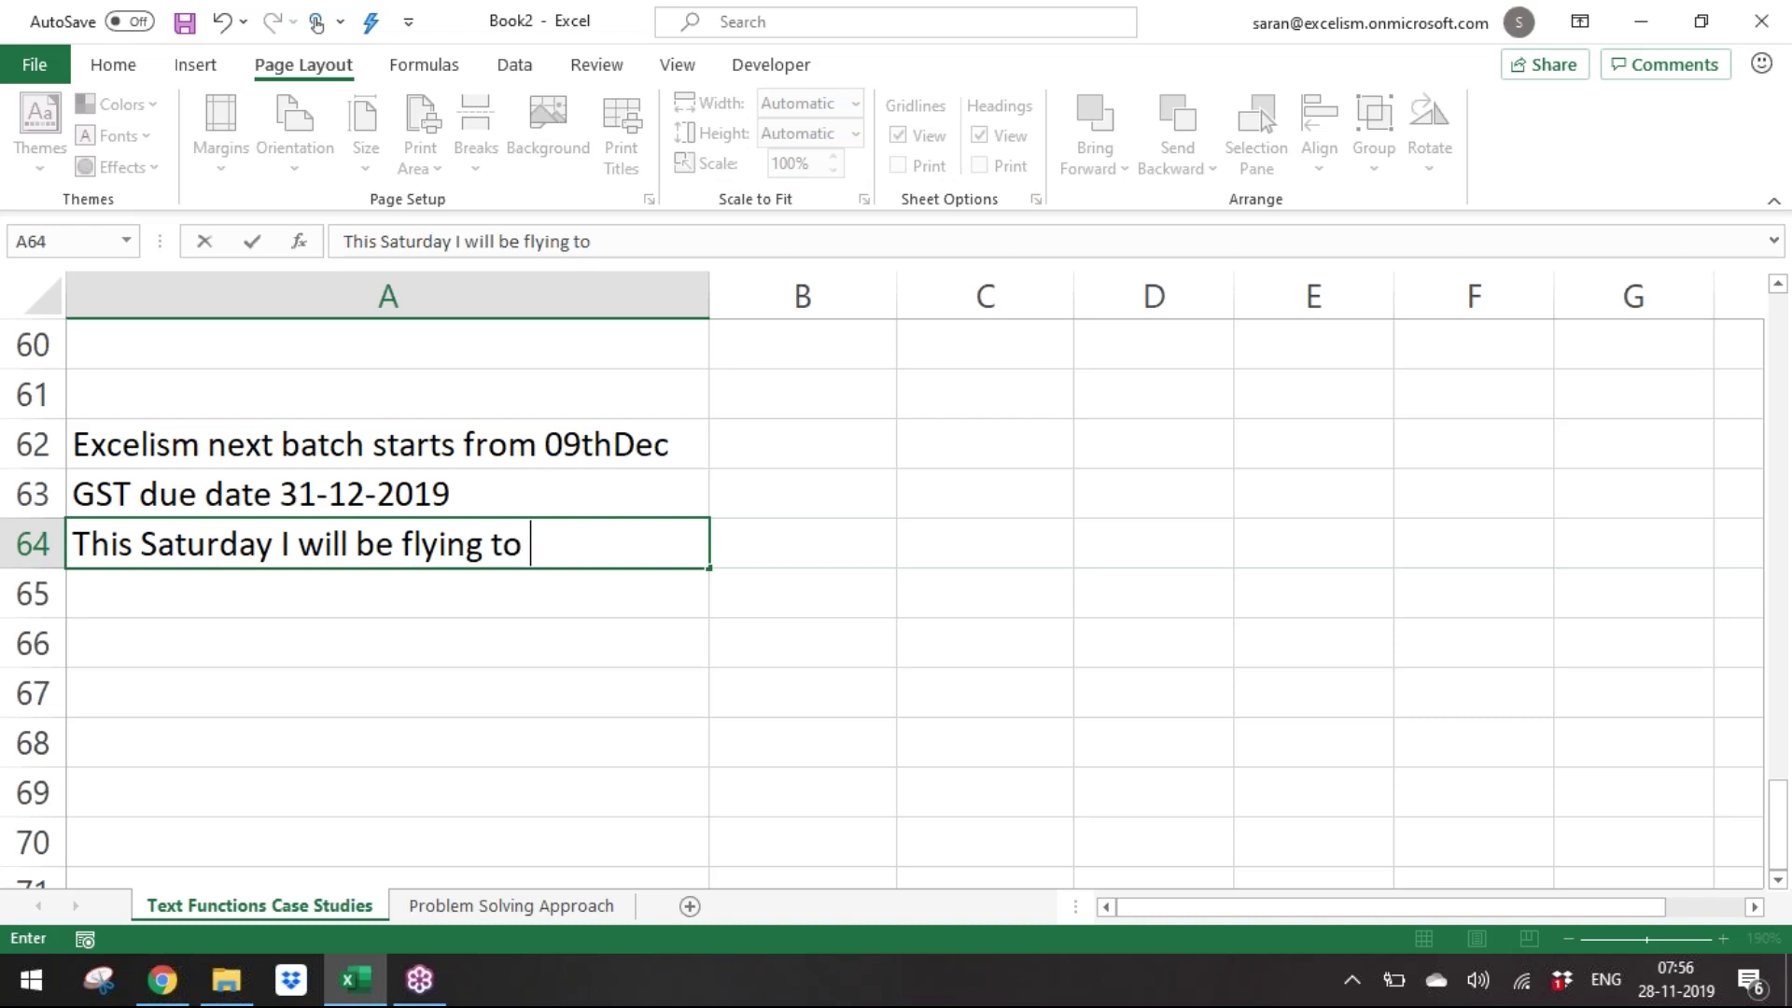
{"action": "key", "text": "BackSpace"}
{"action": "type", "text": "Tirupathi"}
{"action": "key", "text": "Return"}
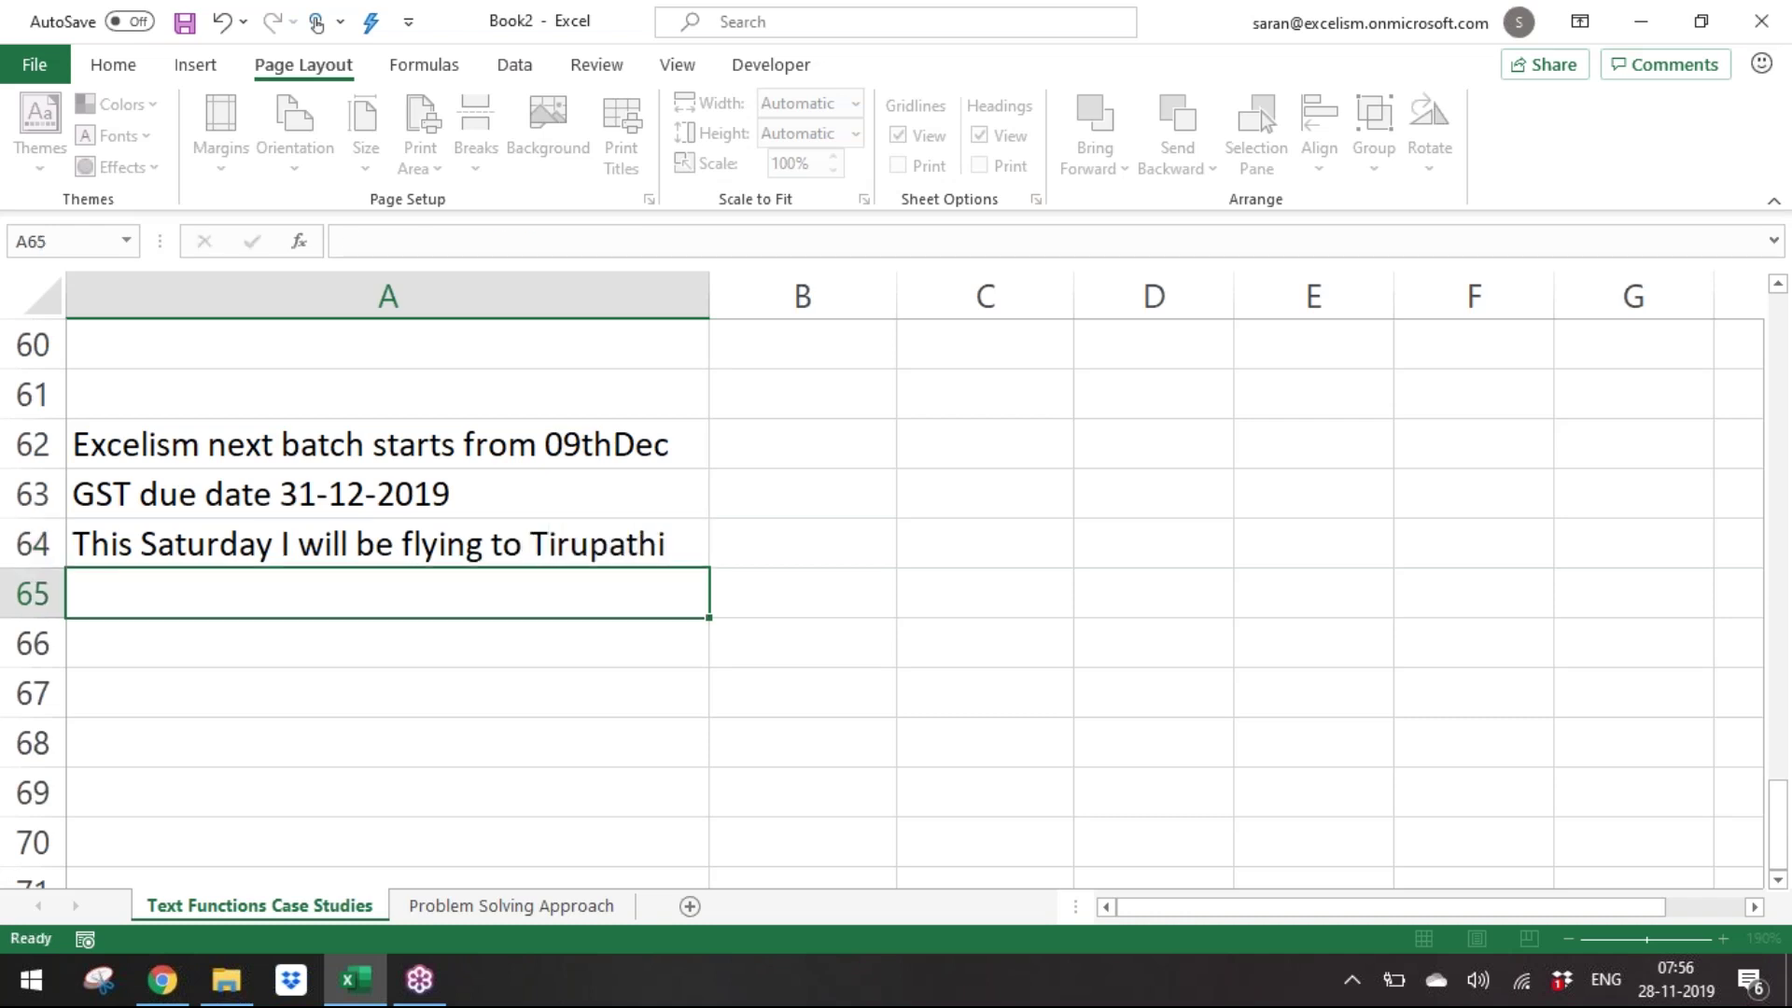
{"action": "key", "text": "Up"}
{"action": "key", "text": "Up"}
{"action": "key", "text": "Up"}
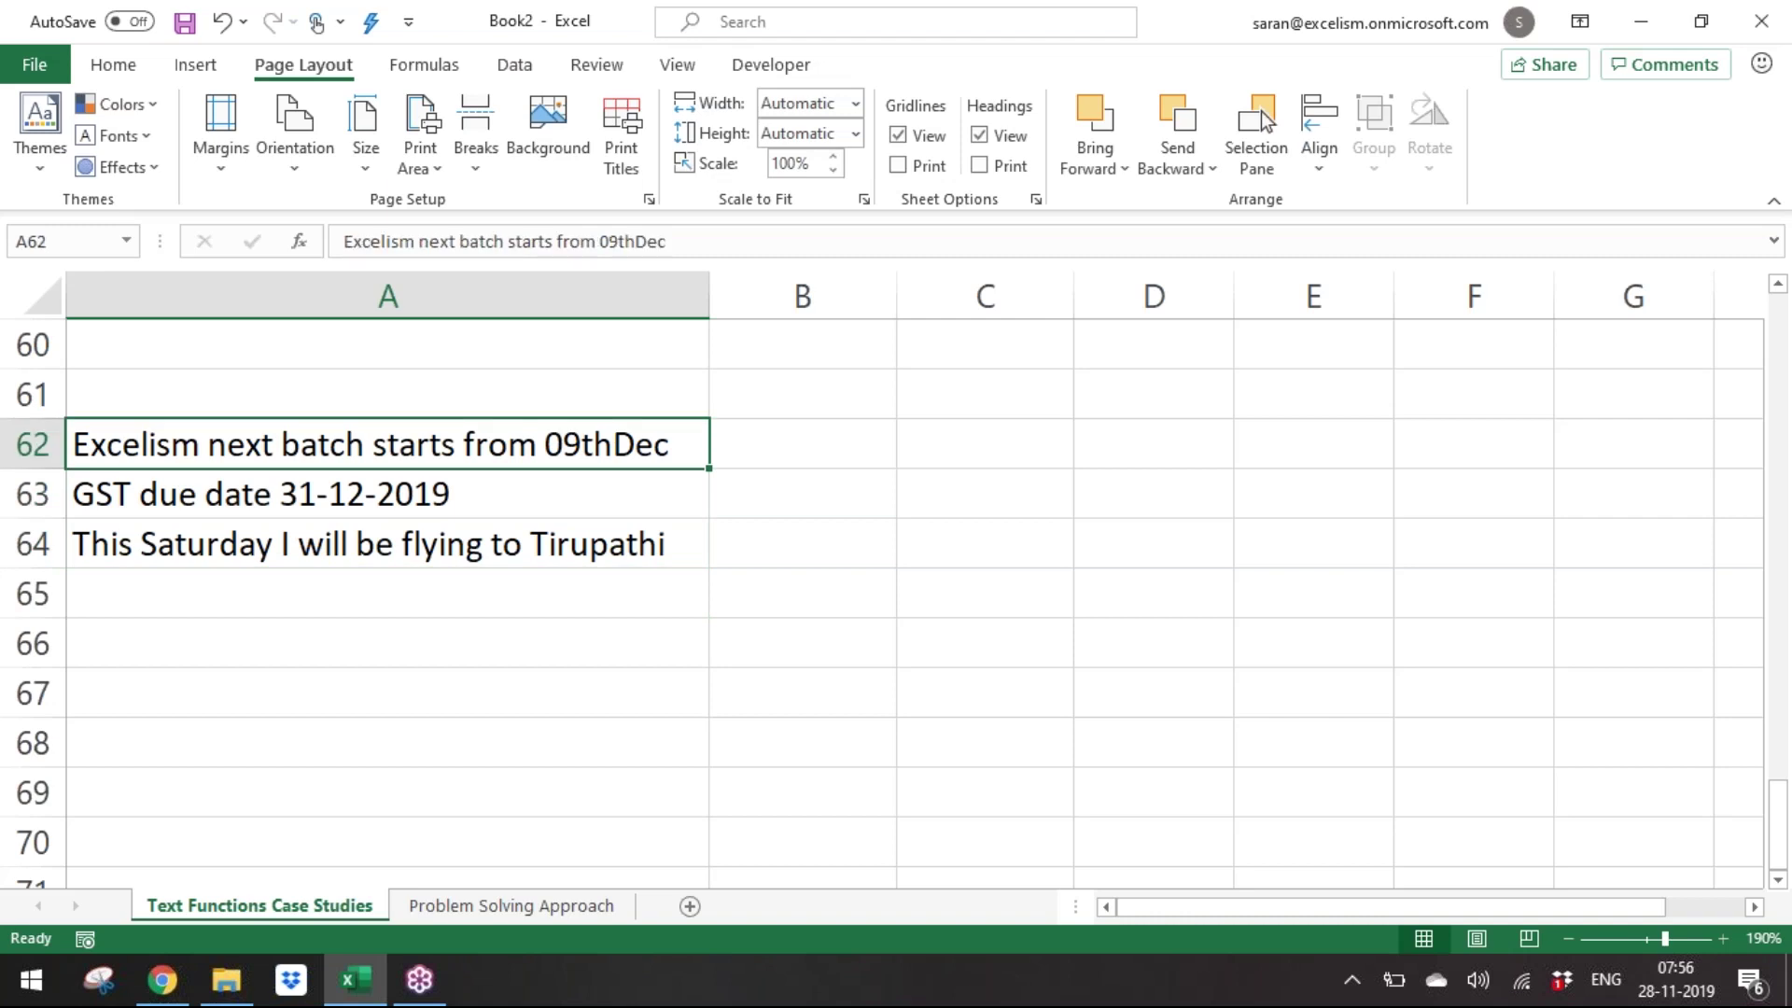
{"action": "key", "text": "shift+Down"}
{"action": "key", "text": "Up"}
Add a bold 'Last Word' heading in B61.
{"action": "key", "text": "Right"}
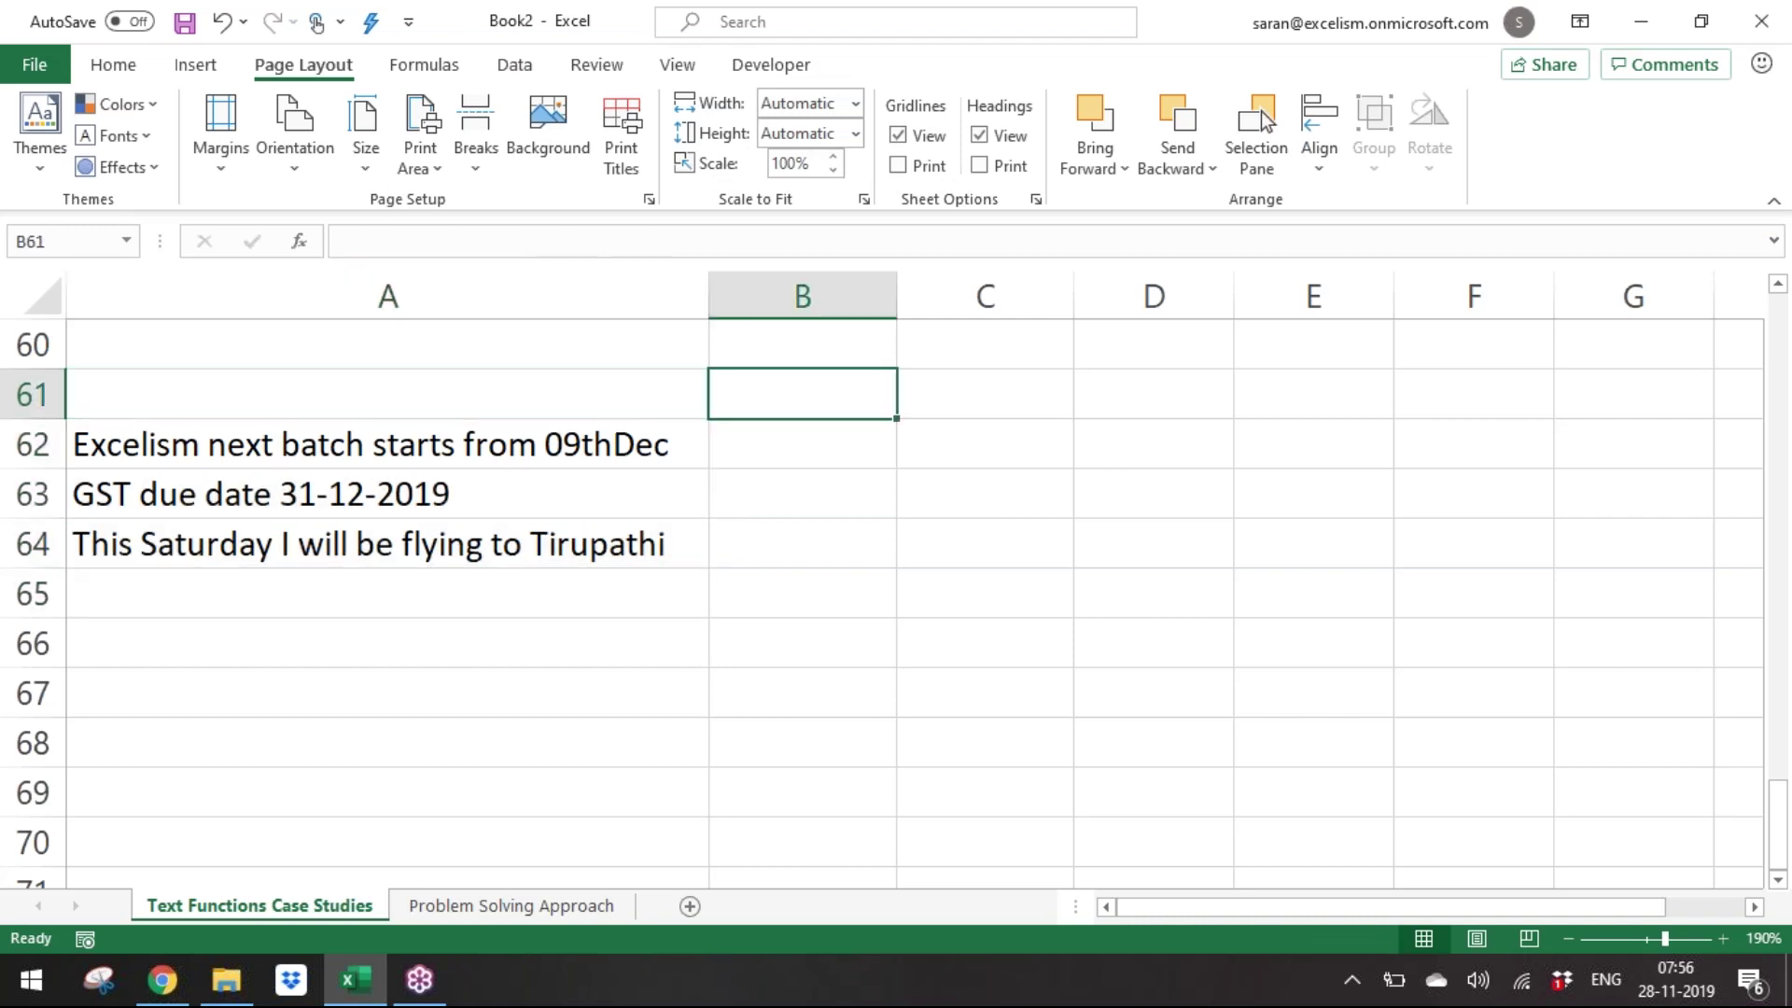
{"action": "type", "text": "Last Word"}
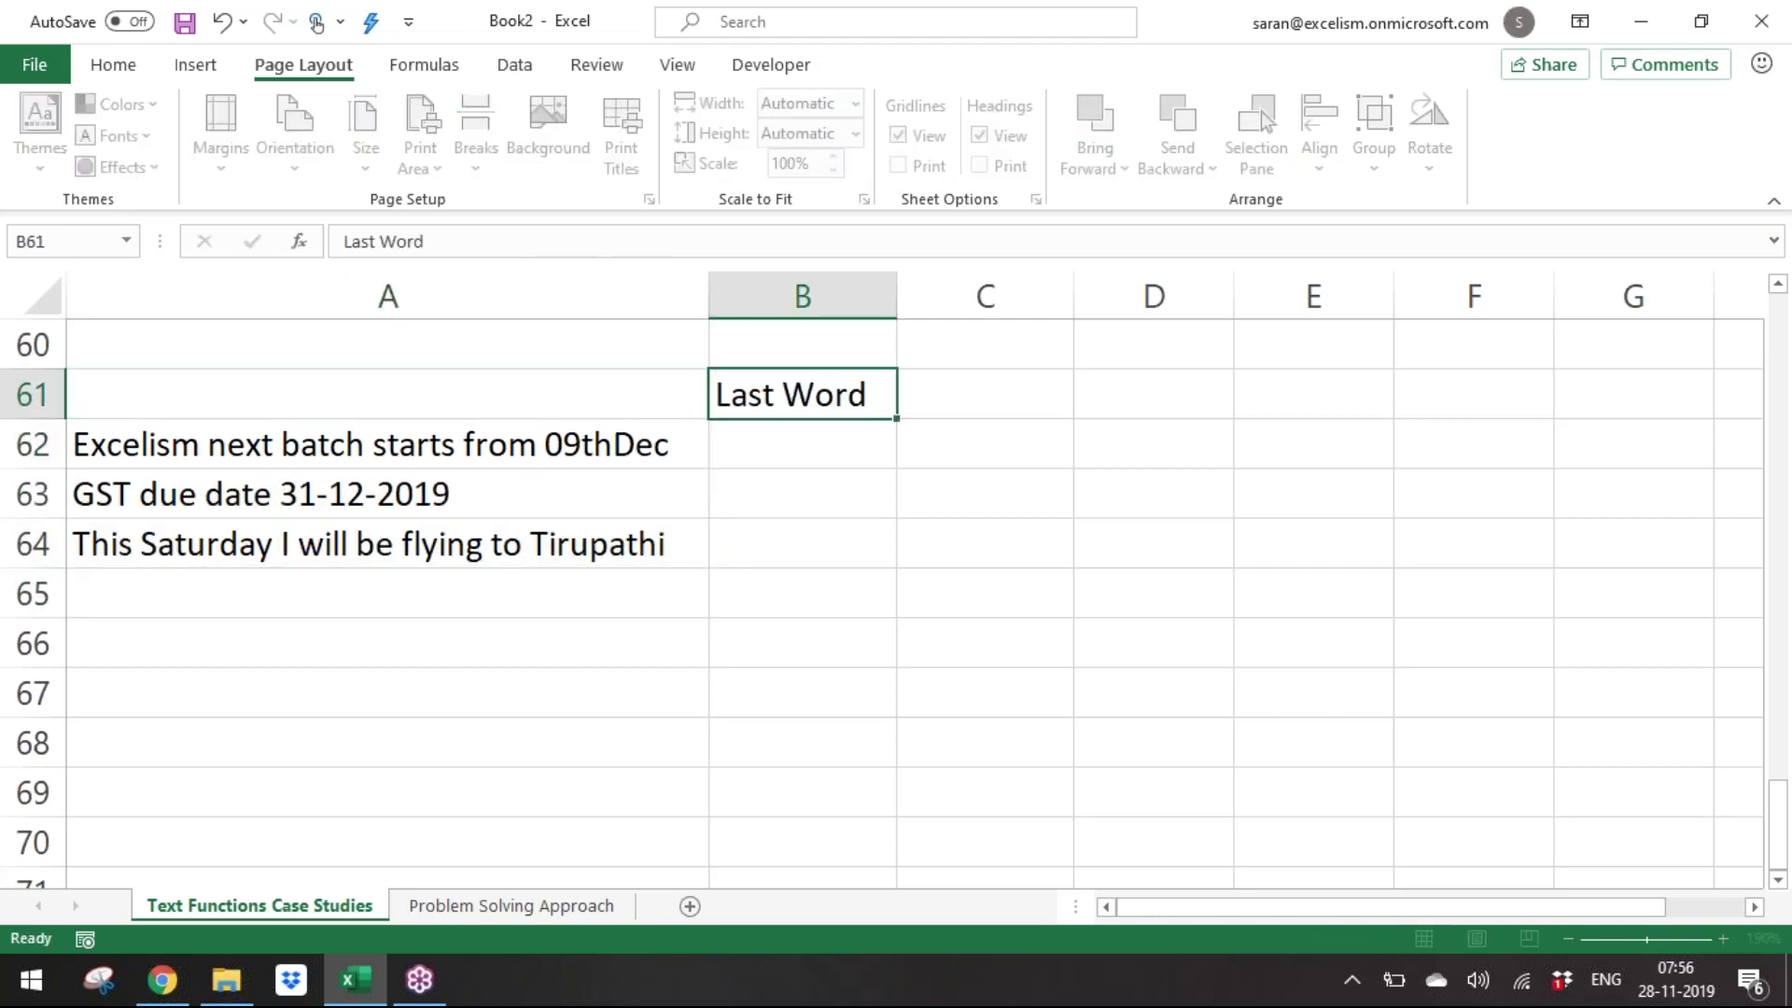
{"action": "key", "text": "Return"}
{"action": "key", "text": "Up"}
{"action": "key", "text": "ctrl+b"}
{"action": "key", "text": "Down"}
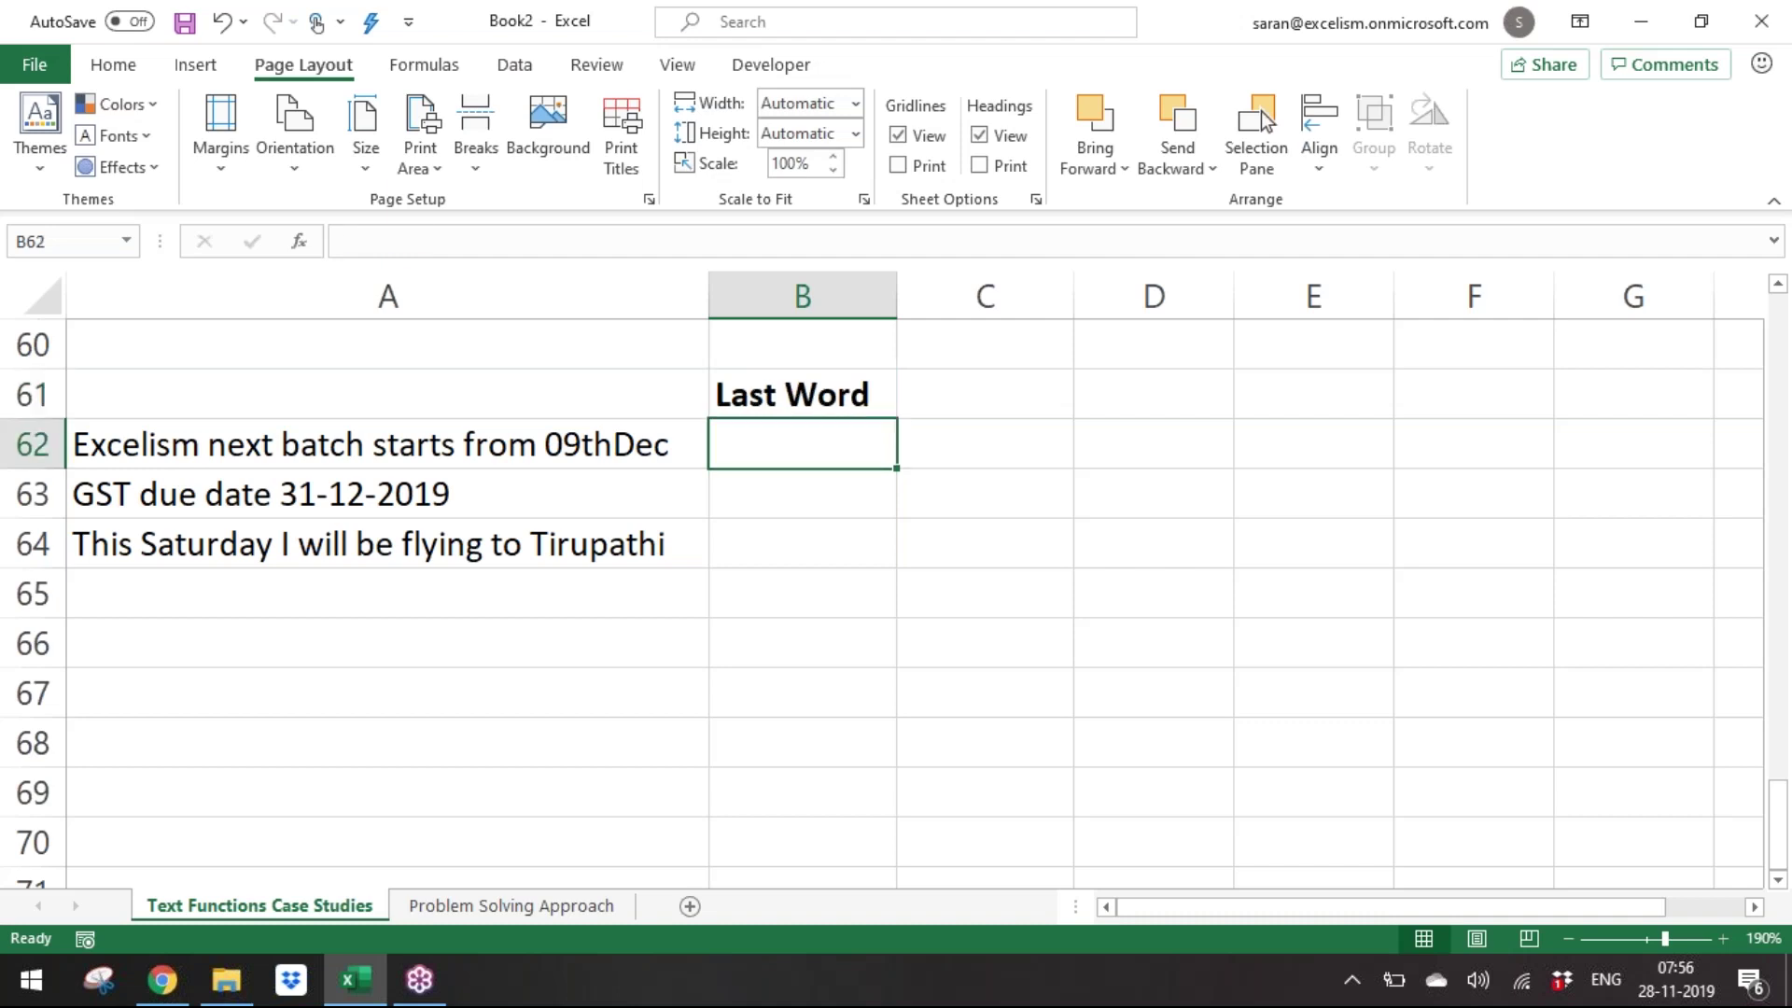
Add a bold 'Logic:' label in D62.
{"action": "key", "text": "ctrl+Up"}
{"action": "key", "text": "ctrl+Up"}
{"action": "key", "text": "ctrl+Up"}
{"action": "key", "text": "ctrl+Up"}
{"action": "key", "text": "ctrl+Up"}
{"action": "key", "text": "ctrl+Up"}
{"action": "key", "text": "ctrl+Down"}
{"action": "key", "text": "ctrl+Down"}
{"action": "key", "text": "ctrl+Down"}
{"action": "key", "text": "ctrl+Down"}
{"action": "key", "text": "ctrl+Down"}
{"action": "key", "text": "ctrl+Down"}
{"action": "key", "text": "ctrl+Up"}
{"action": "key", "text": "Down"}
{"action": "key", "text": "Right"}
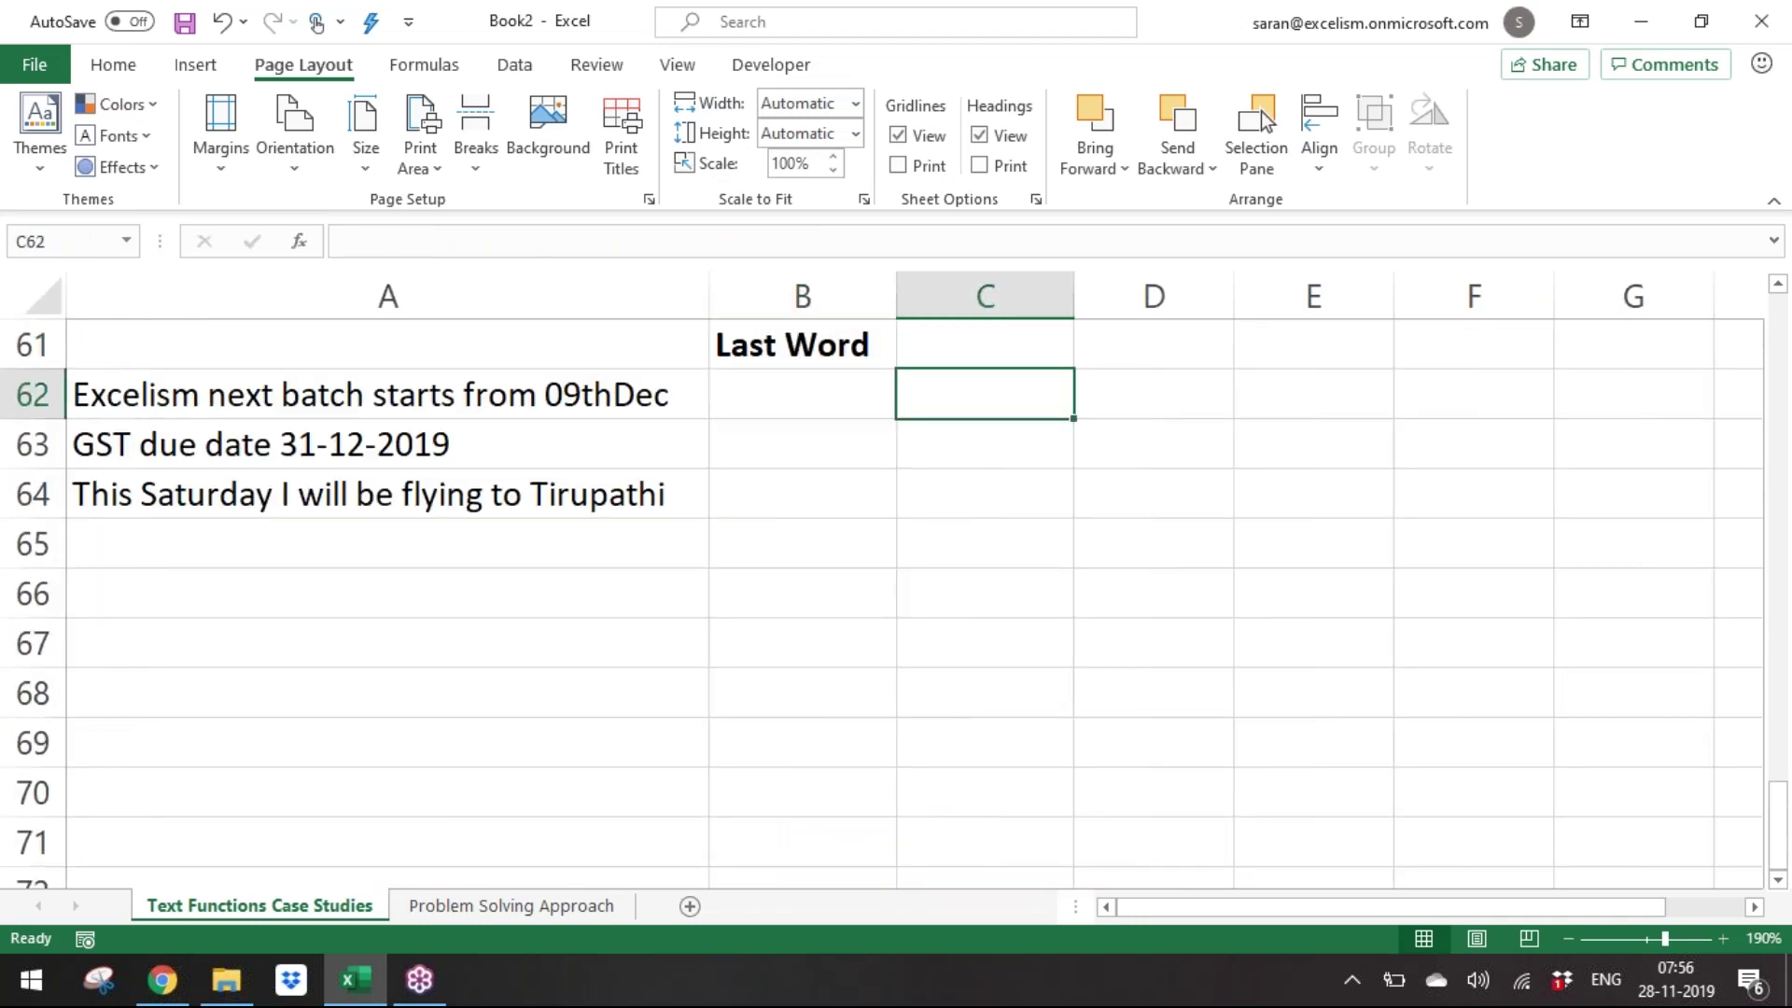
{"action": "key", "text": "Right"}
{"action": "type", "text": "Logic"}
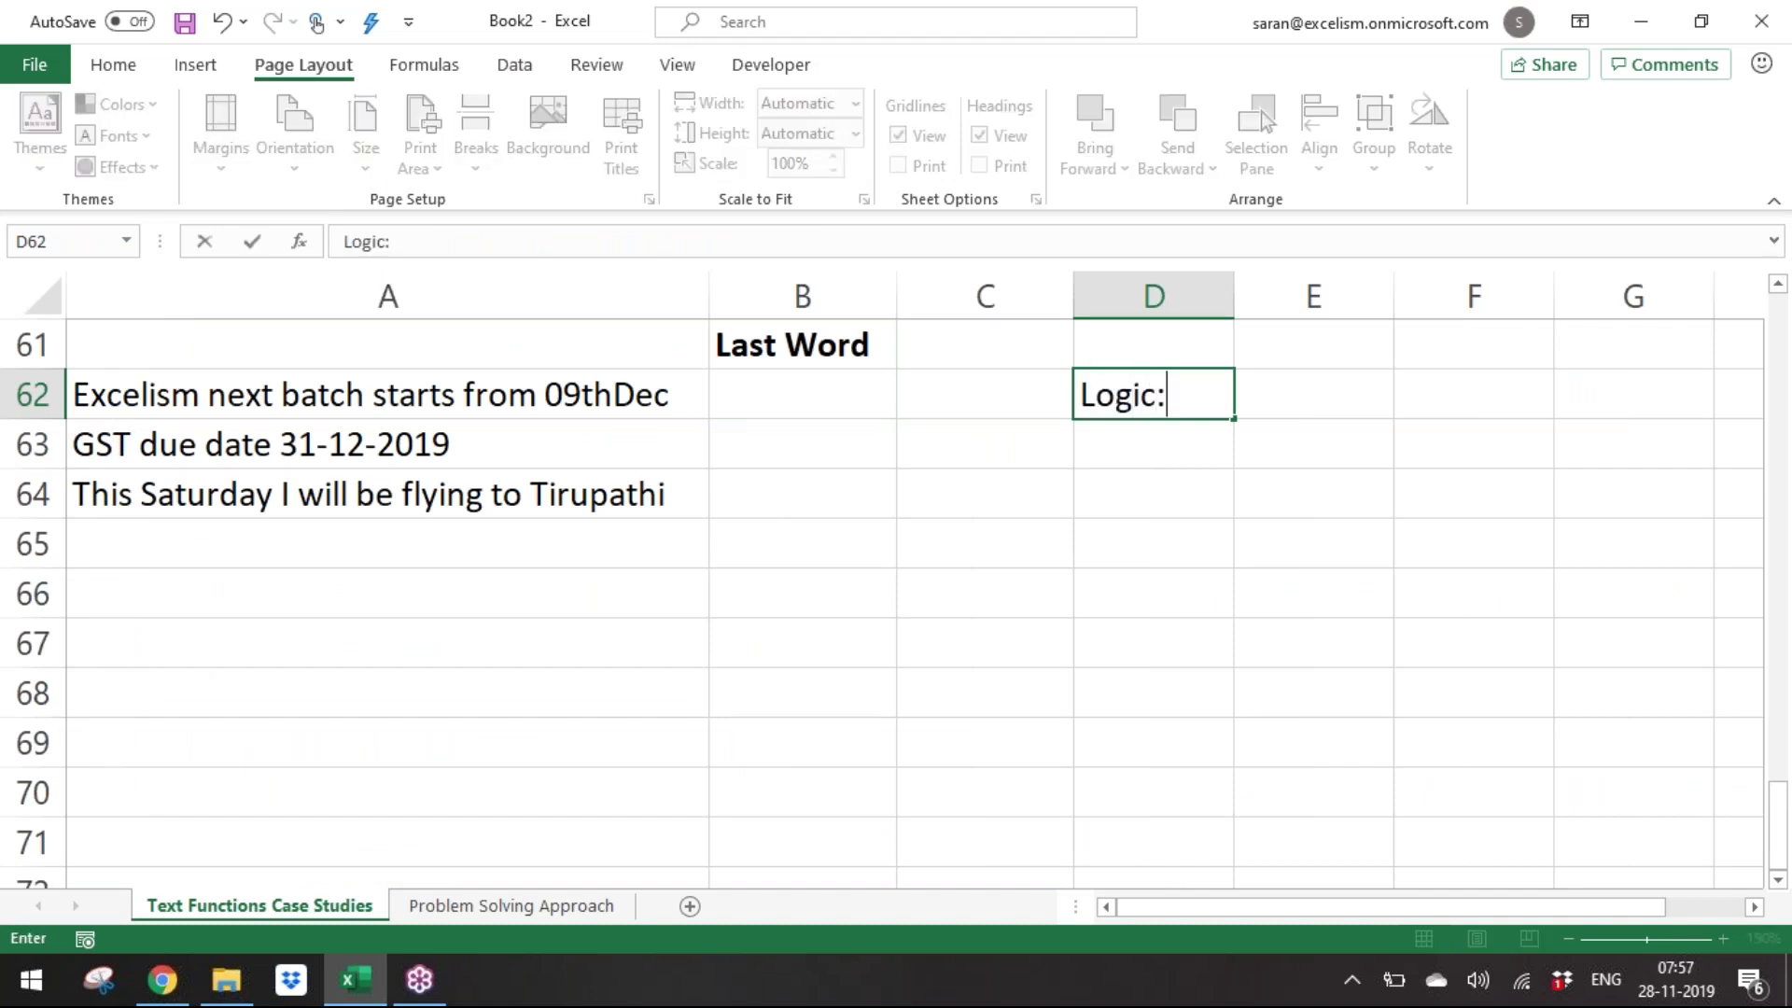
{"action": "key", "text": "ctrl+Return"}
{"action": "key", "text": "ctrl+b"}
{"action": "key", "text": "Return"}
Enter 'Extract everything after the last space' in D63, with 'space' bold and 'last' bold and underlined.
{"action": "key", "text": "F2"}
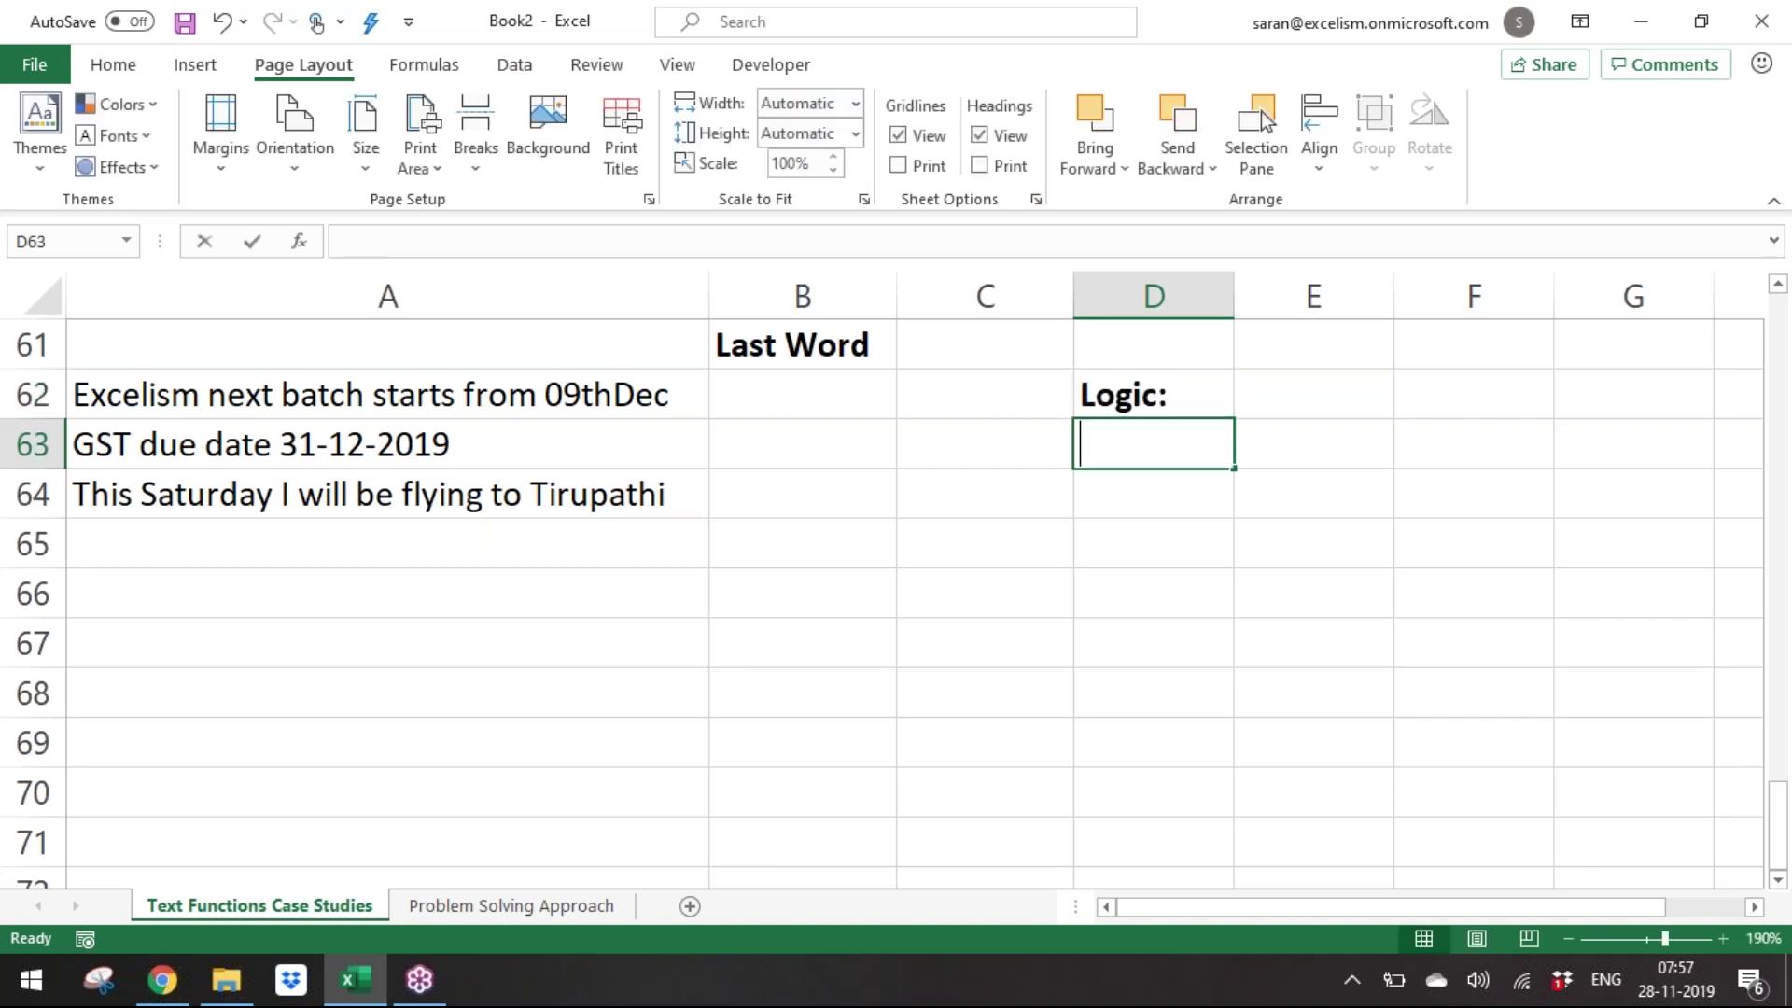
{"action": "type", "text": "Extract everything a"}
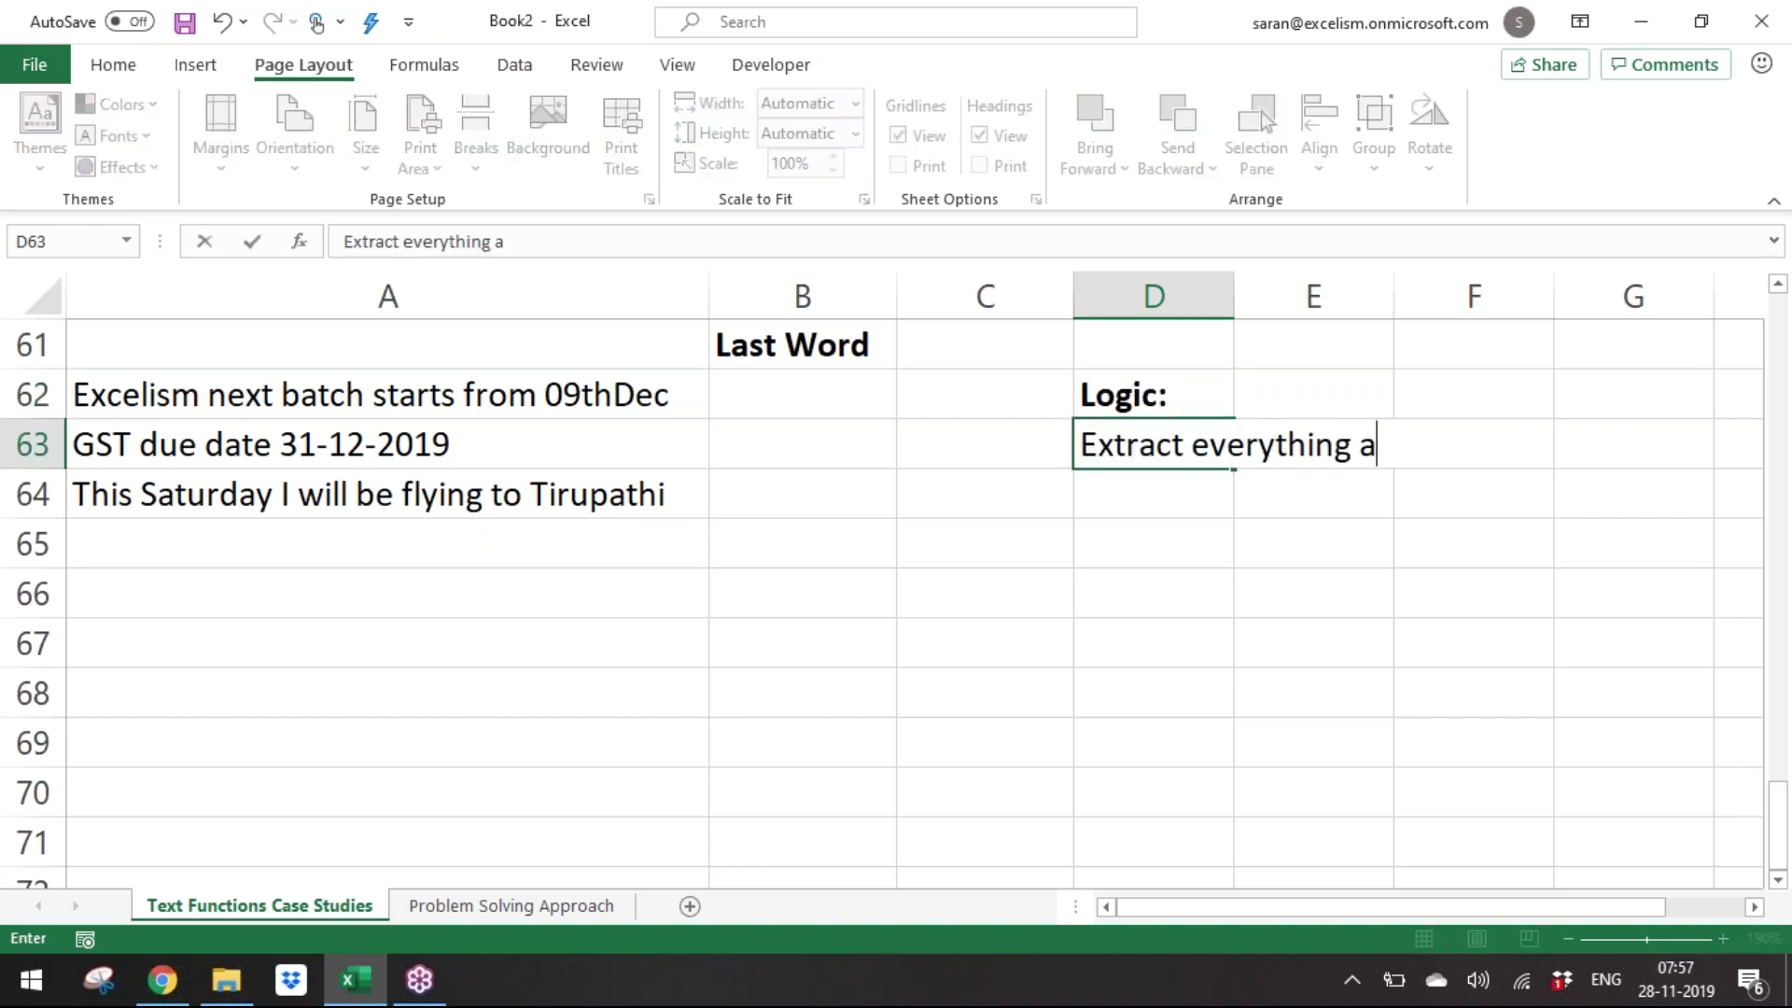
{"action": "type", "text": "fter the last space"}
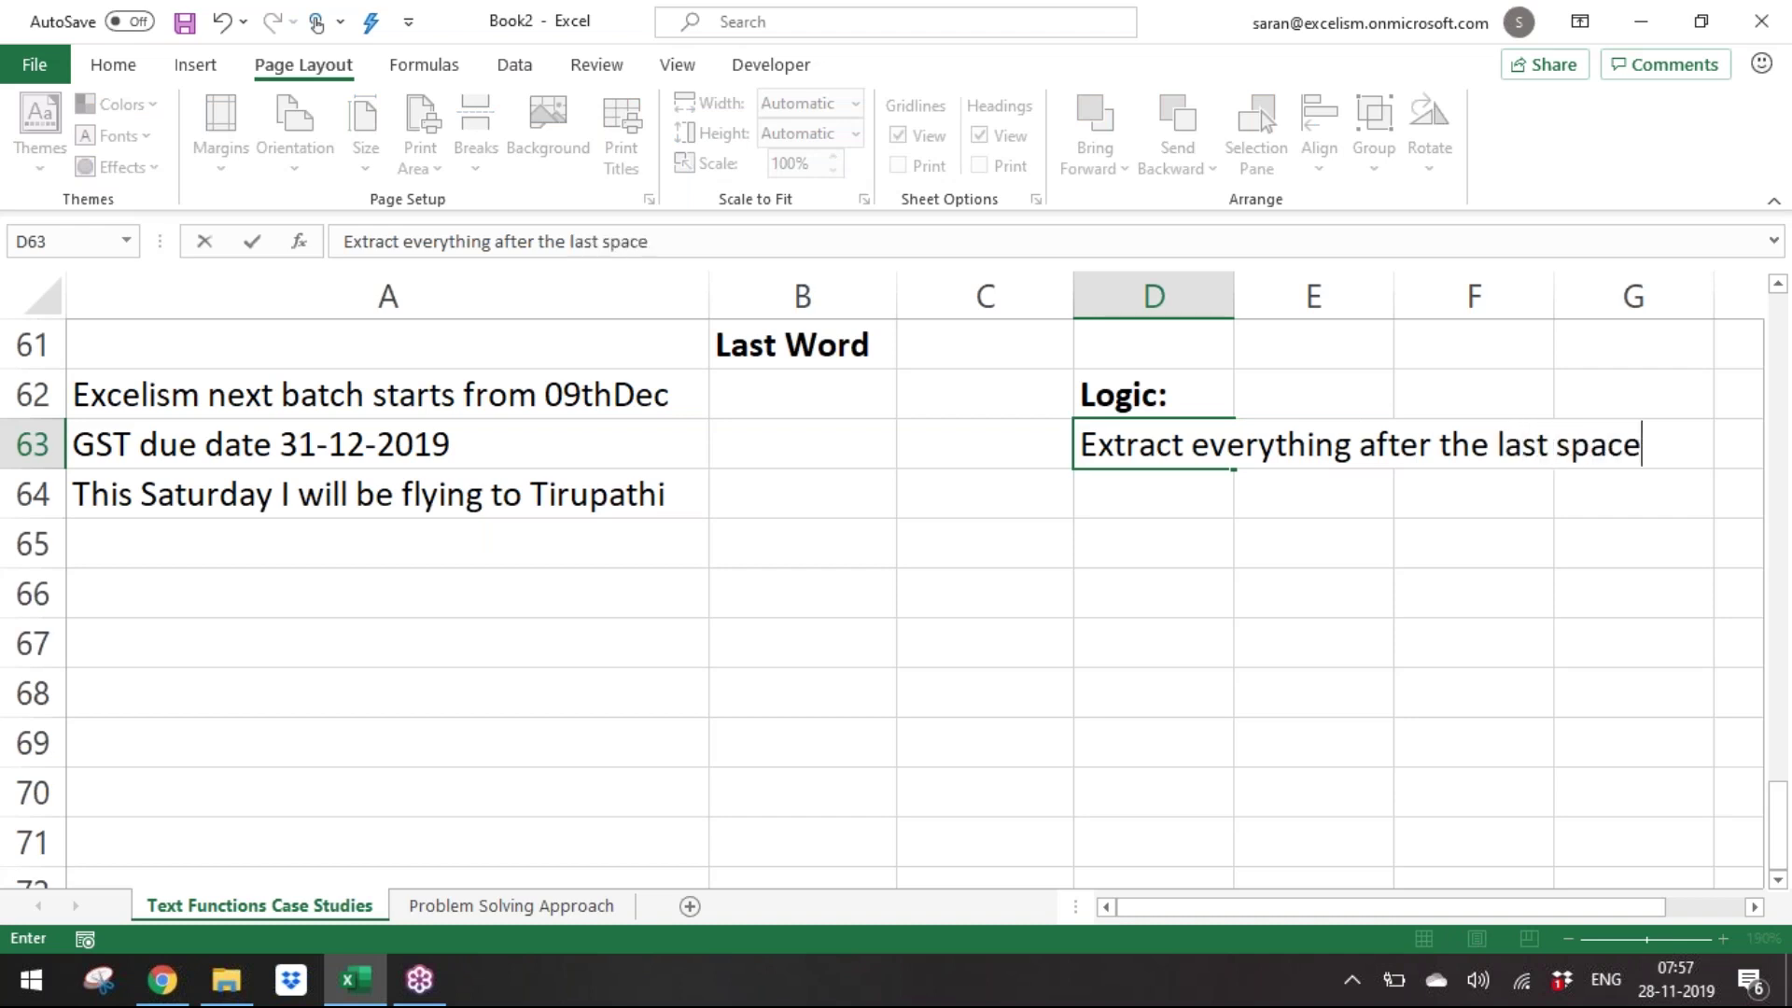
{"action": "key", "text": "Return"}
{"action": "key", "text": "Up"}
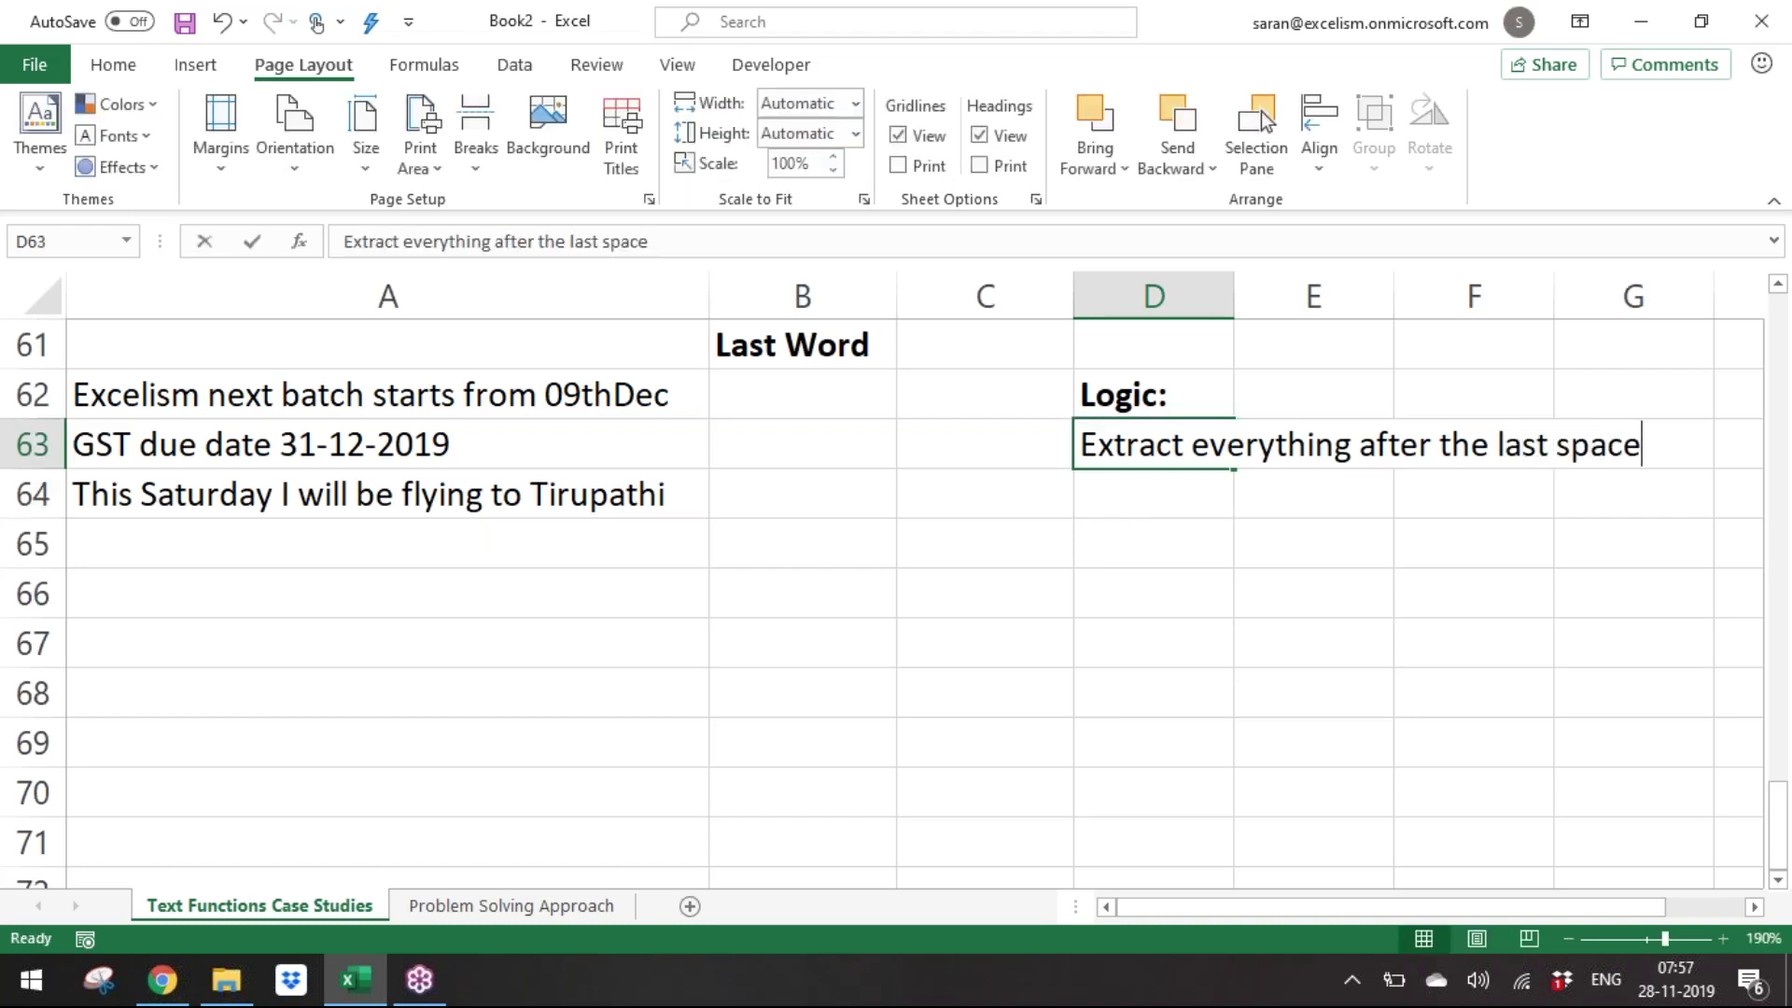
{"action": "key", "text": "ctrl+shift+Left"}
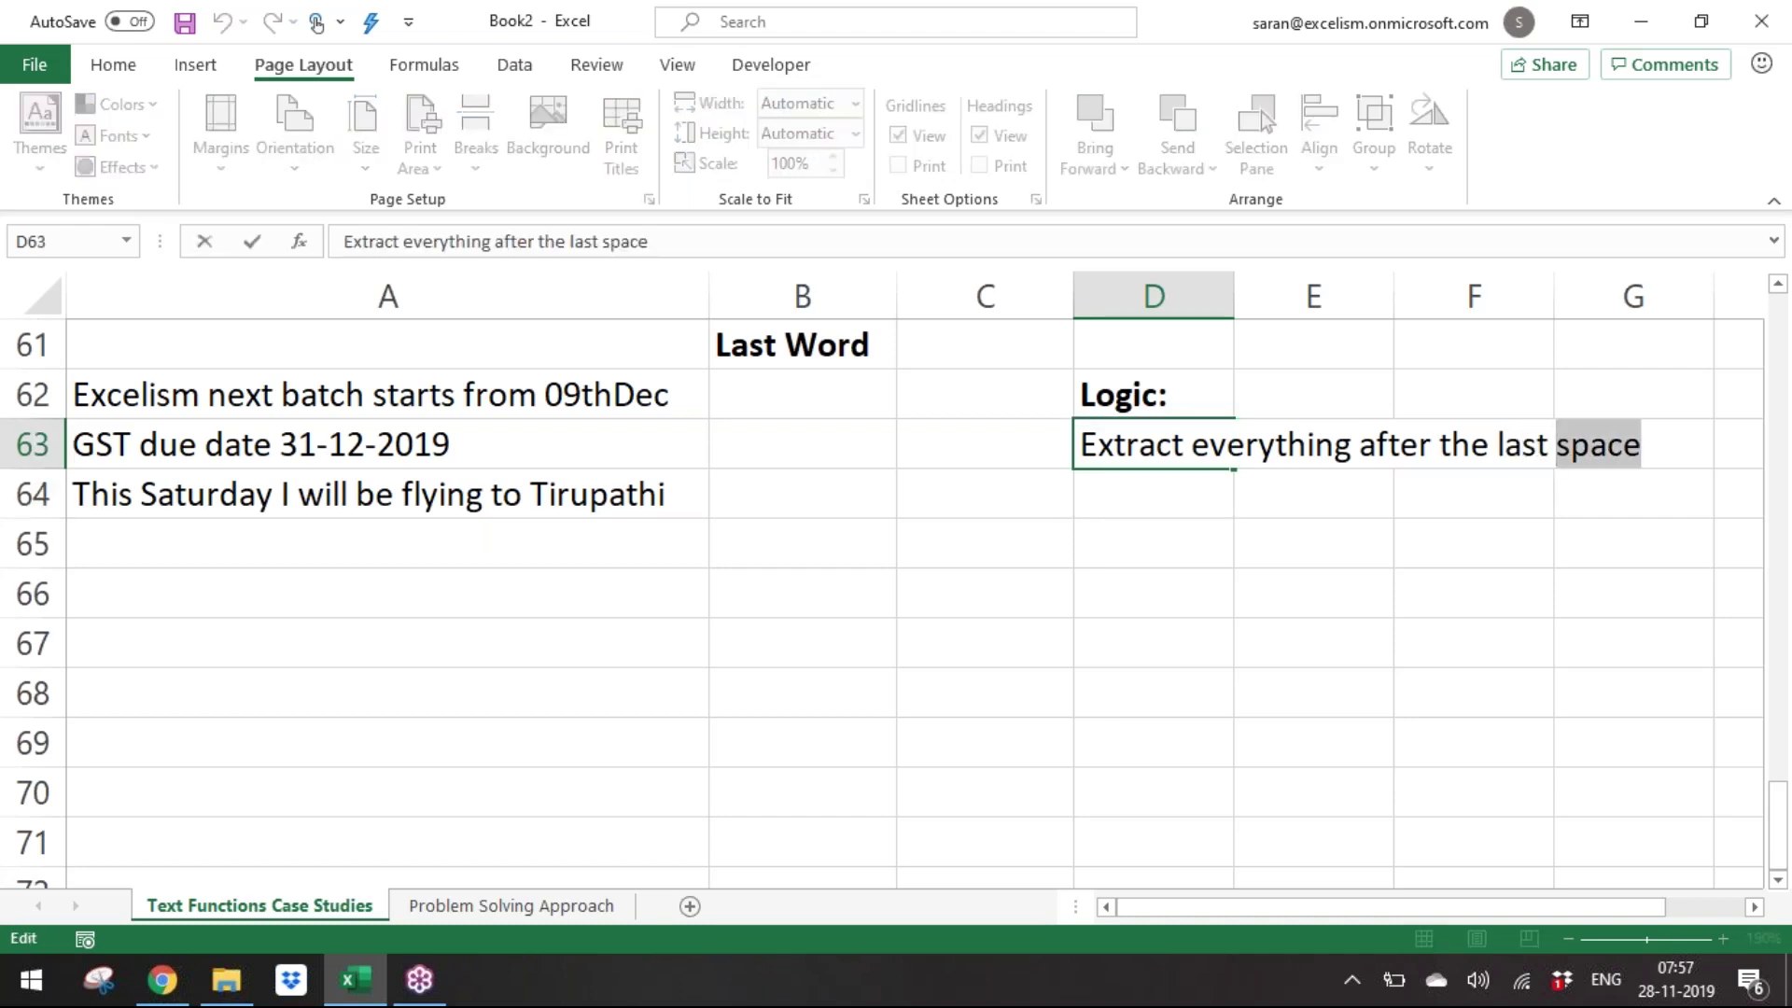
{"action": "key", "text": "ctrl+b"}
{"action": "key", "text": "Left"}
{"action": "key", "text": "Left"}
{"action": "key", "text": "Left"}
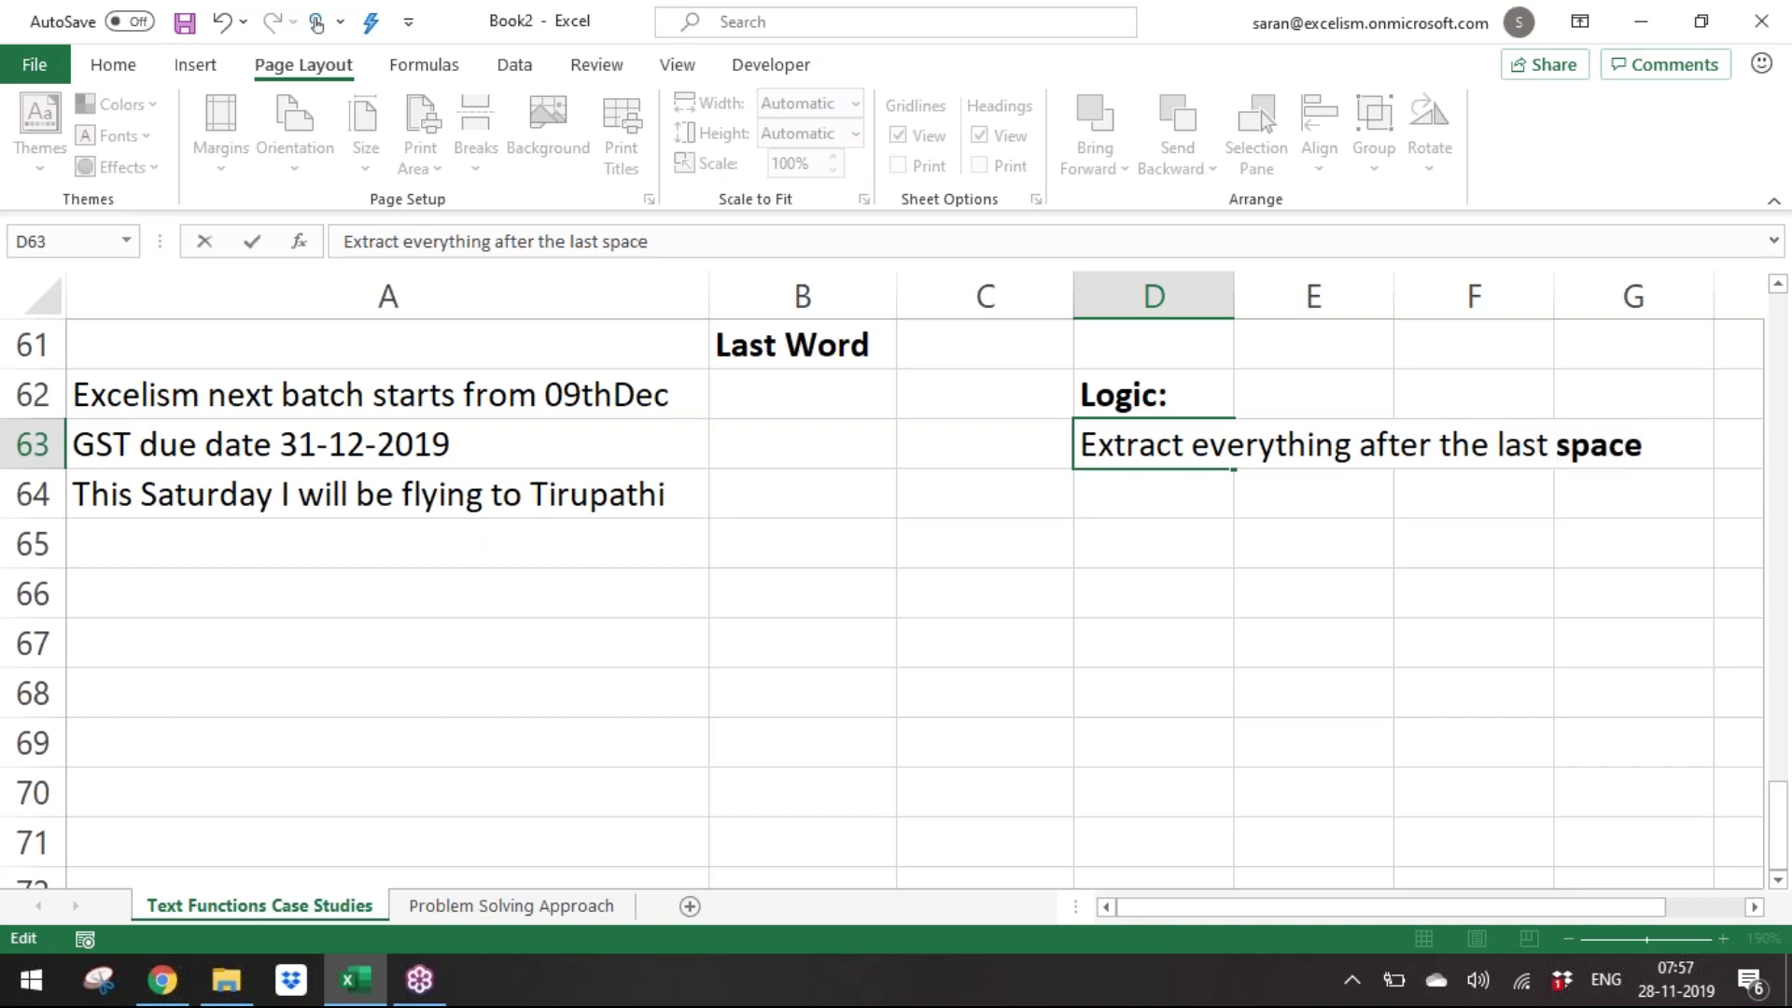
{"action": "key", "text": "ctrl+shift+Left"}
{"action": "key", "text": "ctrl+b"}
{"action": "key", "text": "Return"}
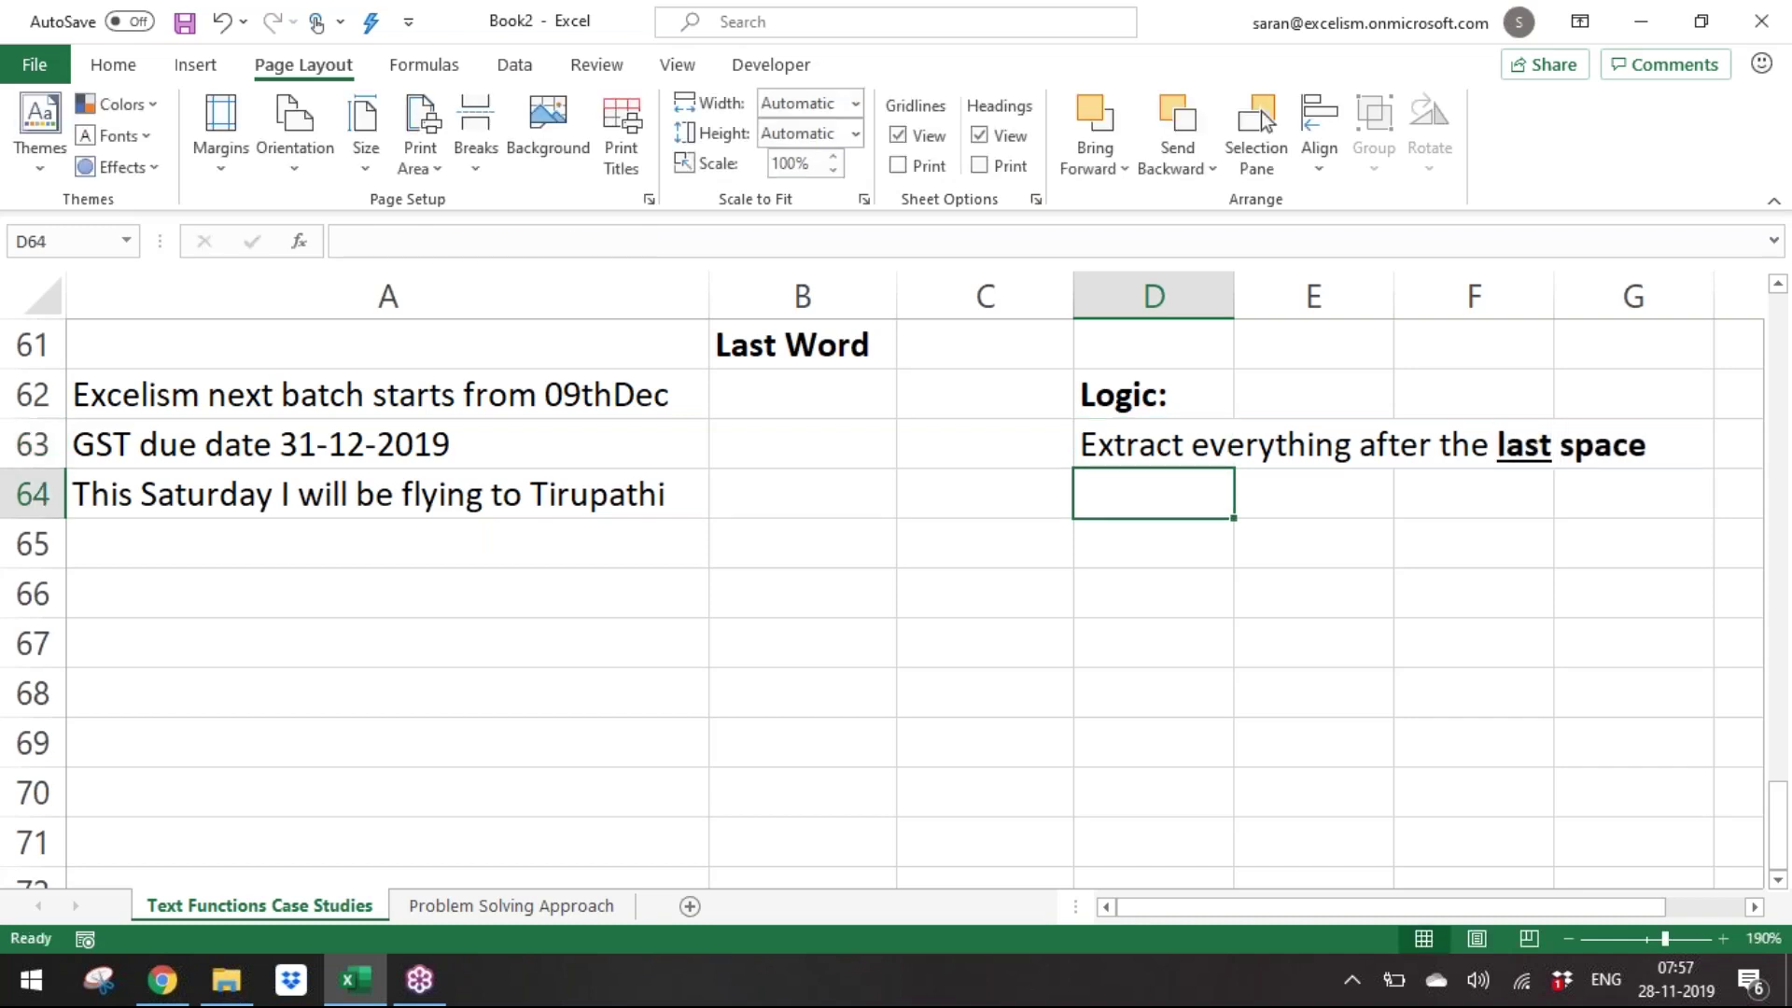
{"action": "key", "text": "Left"}
{"action": "key", "text": "Left"}
Copy B43's third-space RIGHT formula into B62:B64.
{"action": "key", "text": "Up"}
{"action": "key", "text": "Up"}
{"action": "key", "text": "Up"}
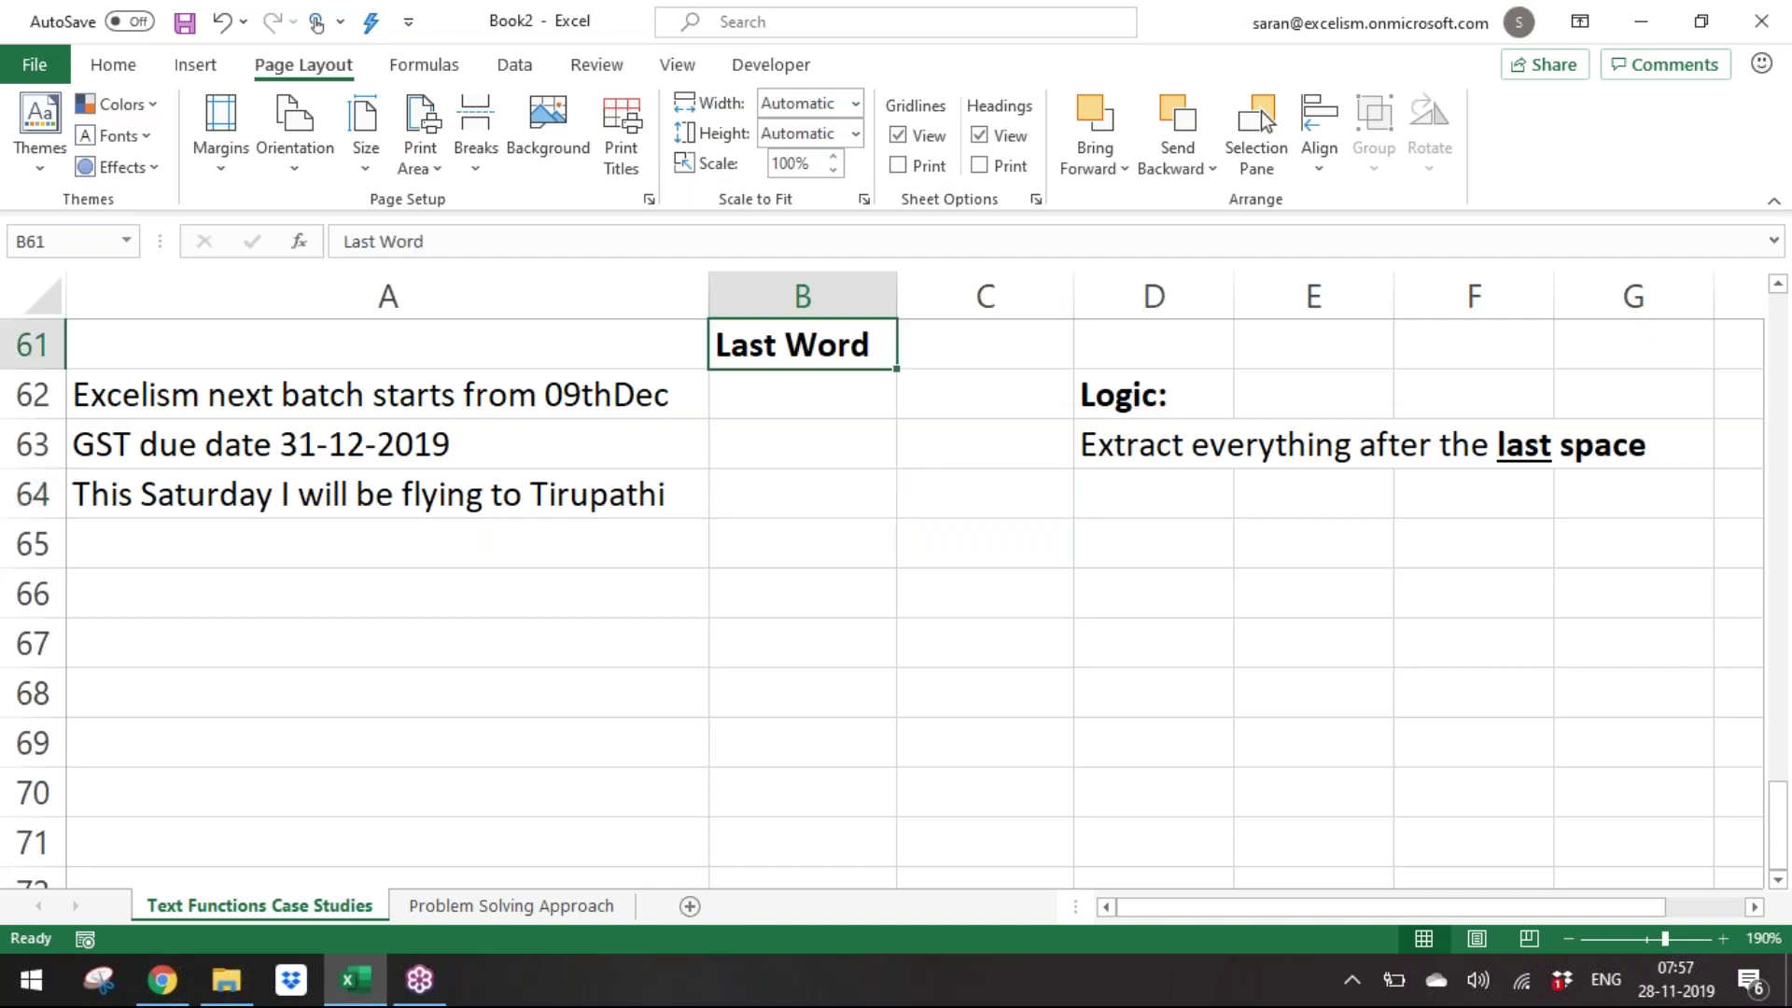
{"action": "key", "text": "ctrl+Up"}
{"action": "key", "text": "ctrl+Up"}
{"action": "key", "text": "ctrl+Up"}
{"action": "key", "text": "ctrl+c"}
{"action": "key", "text": "Down"}
{"action": "key", "text": "Down"}
{"action": "key", "text": "Down"}
{"action": "key", "text": "Down"}
{"action": "key", "text": "Down"}
{"action": "key", "text": "Down"}
{"action": "key", "text": "Down"}
{"action": "key", "text": "Down"}
{"action": "key", "text": "Down"}
{"action": "key", "text": "Down"}
{"action": "key", "text": "Down"}
{"action": "key", "text": "Down"}
{"action": "key", "text": "Down"}
{"action": "key", "text": "Down"}
{"action": "key", "text": "Down"}
{"action": "key", "text": "Down"}
{"action": "key", "text": "Down"}
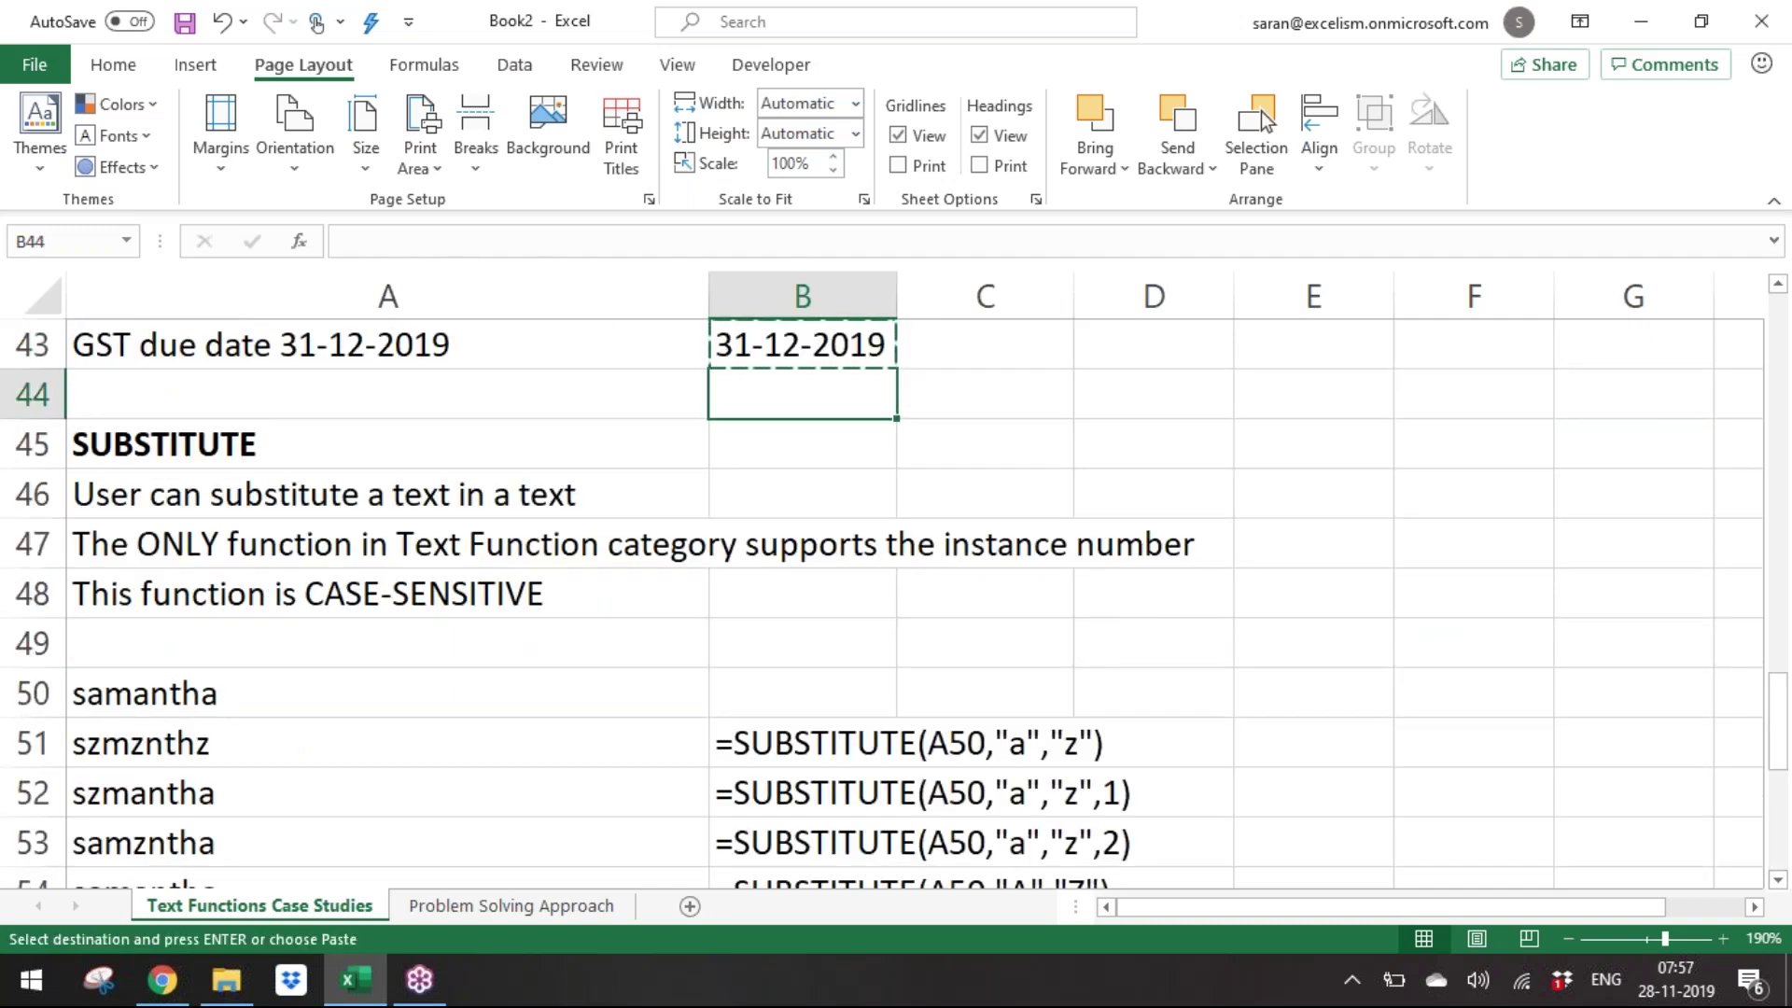
{"action": "key", "text": "Down"}
{"action": "key", "text": "Down"}
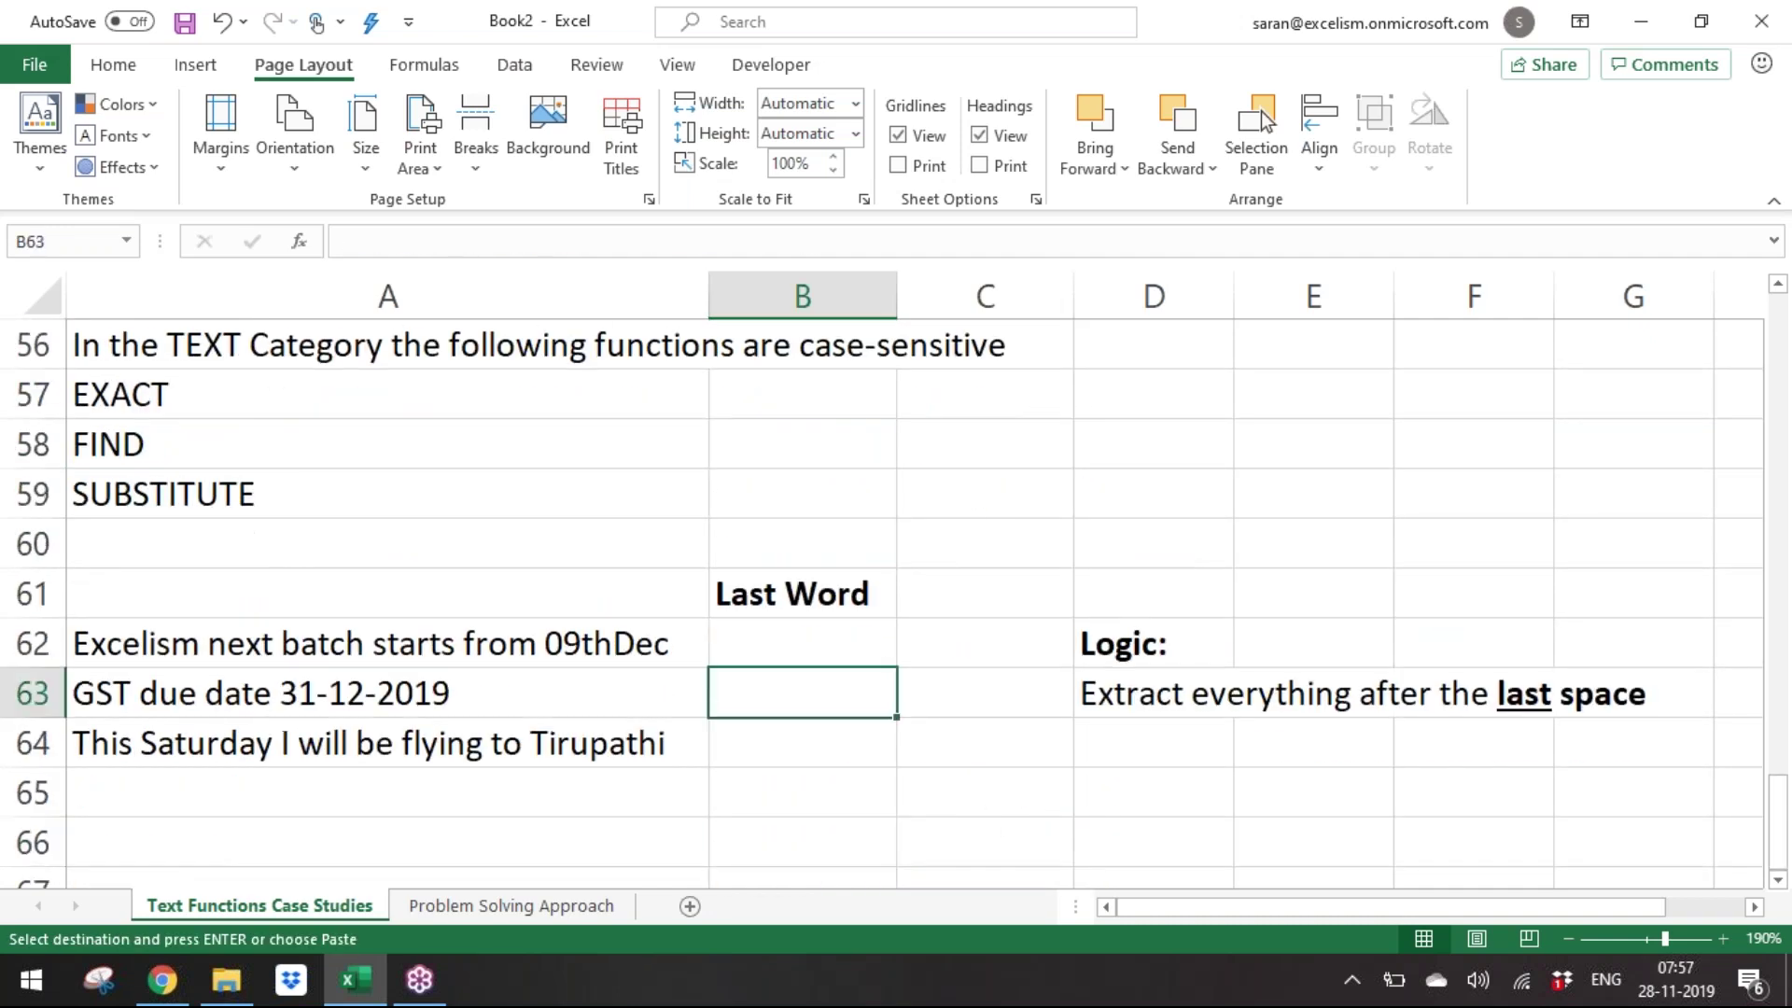
{"action": "key", "text": "shift+Down"}
{"action": "key", "text": "shift+Down"}
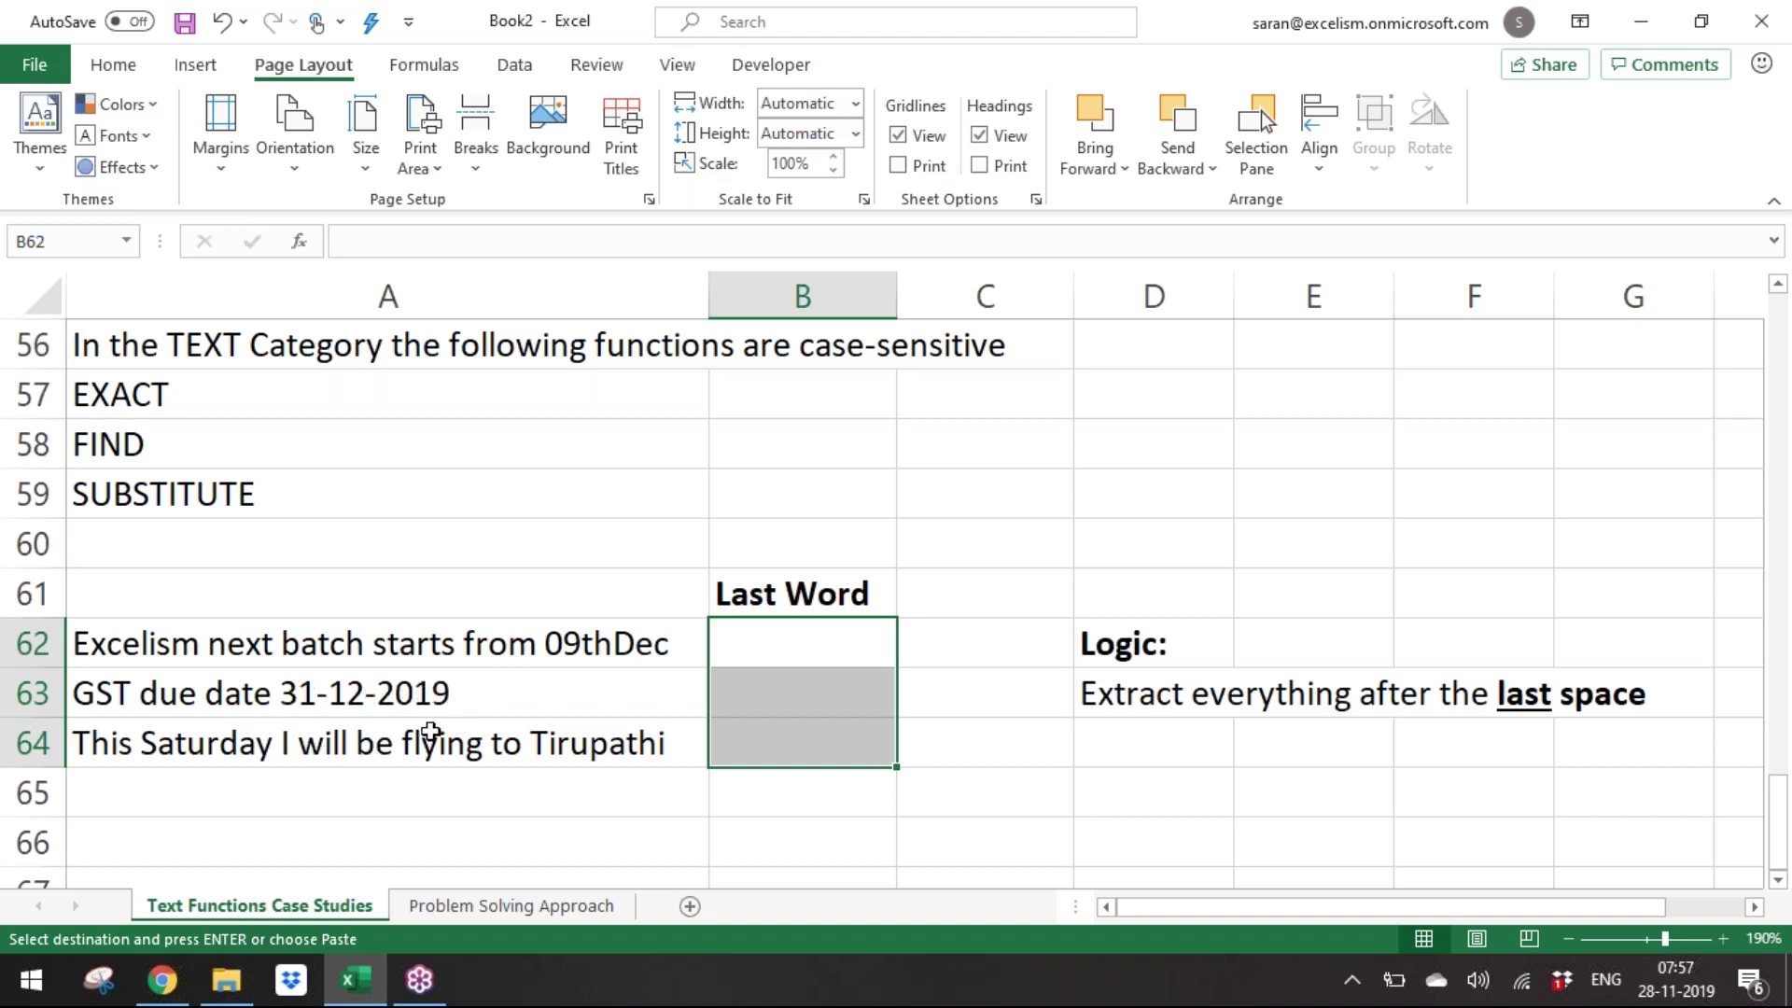
{"action": "key", "text": "Return"}
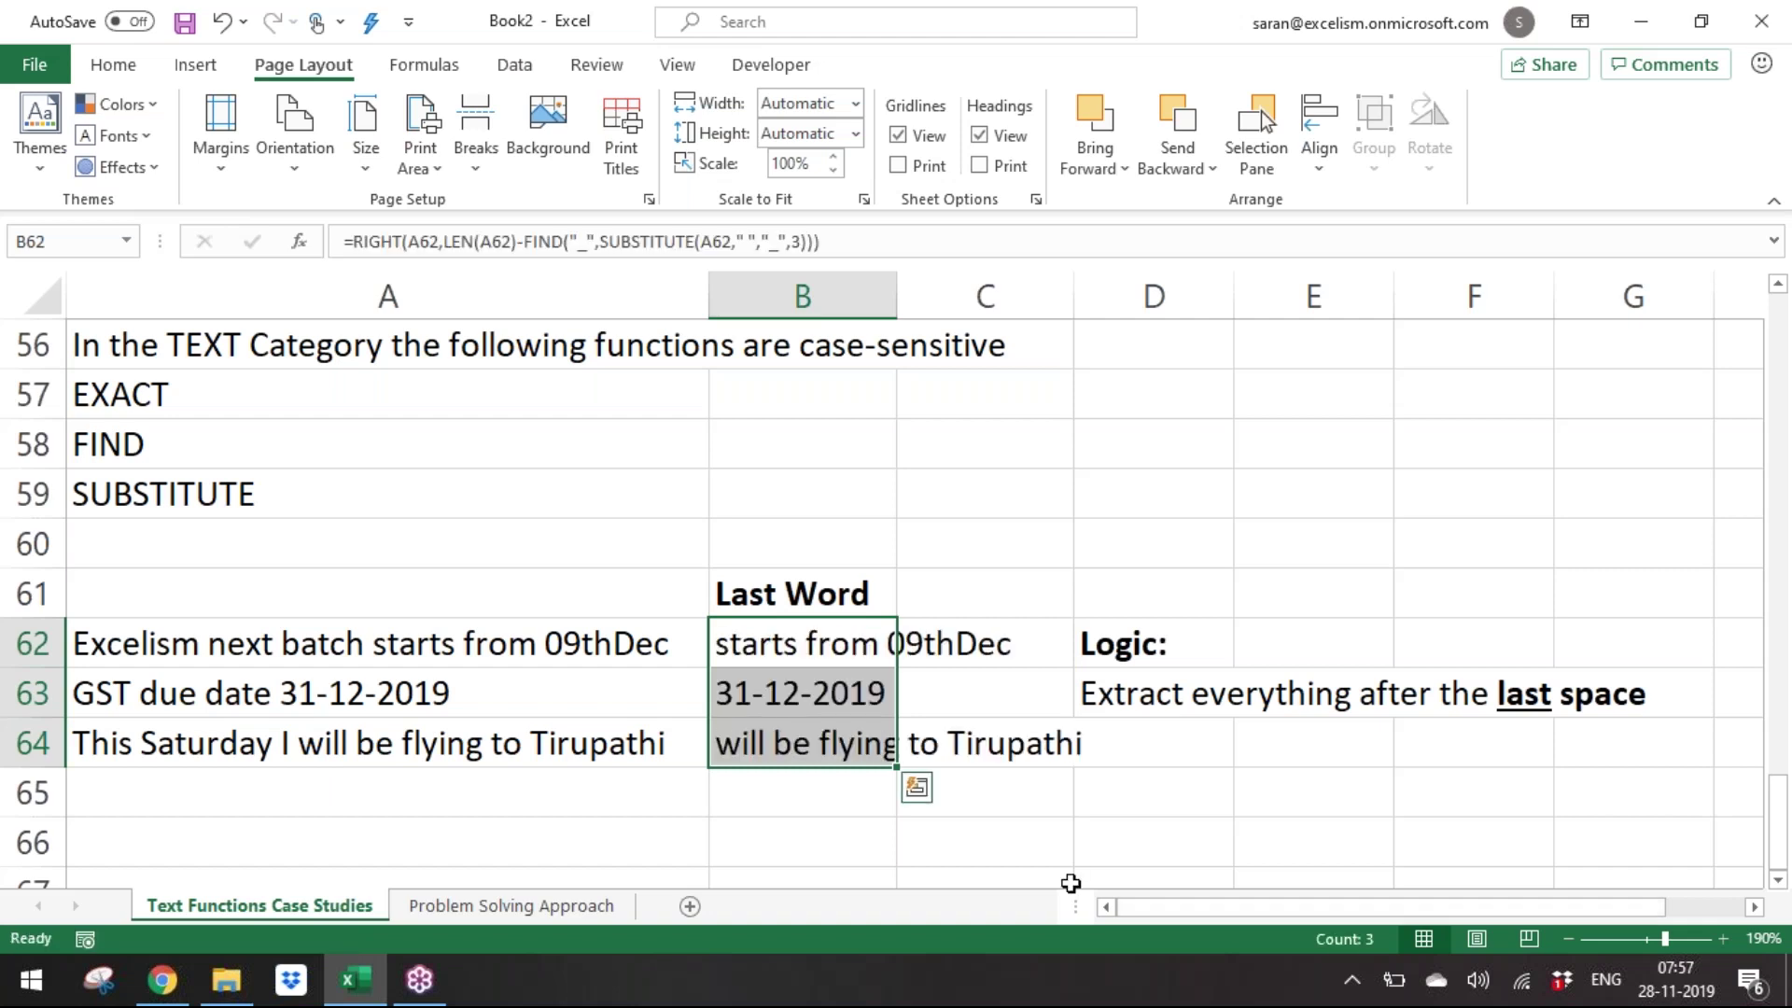
Compare the sentences in A62:A64 against the pasted formula's result in B64.
{"action": "left_click", "coordinate": [565, 764]}
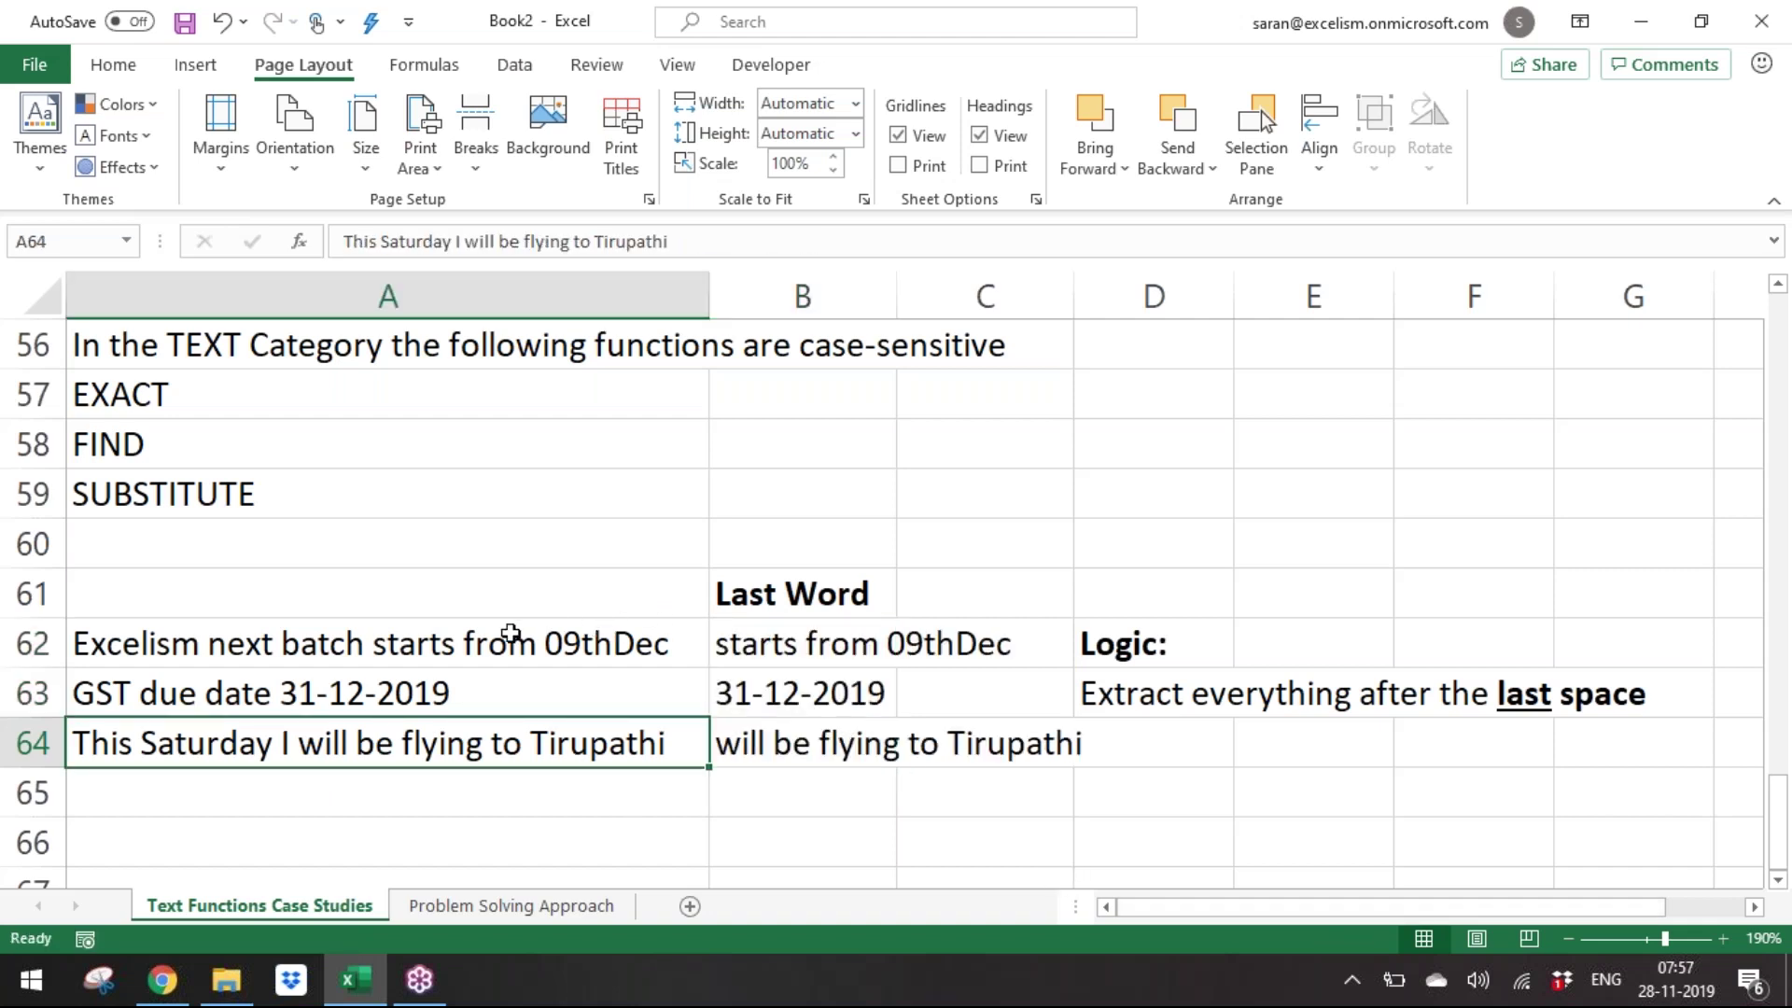
{"action": "left_click", "coordinate": [124, 646]}
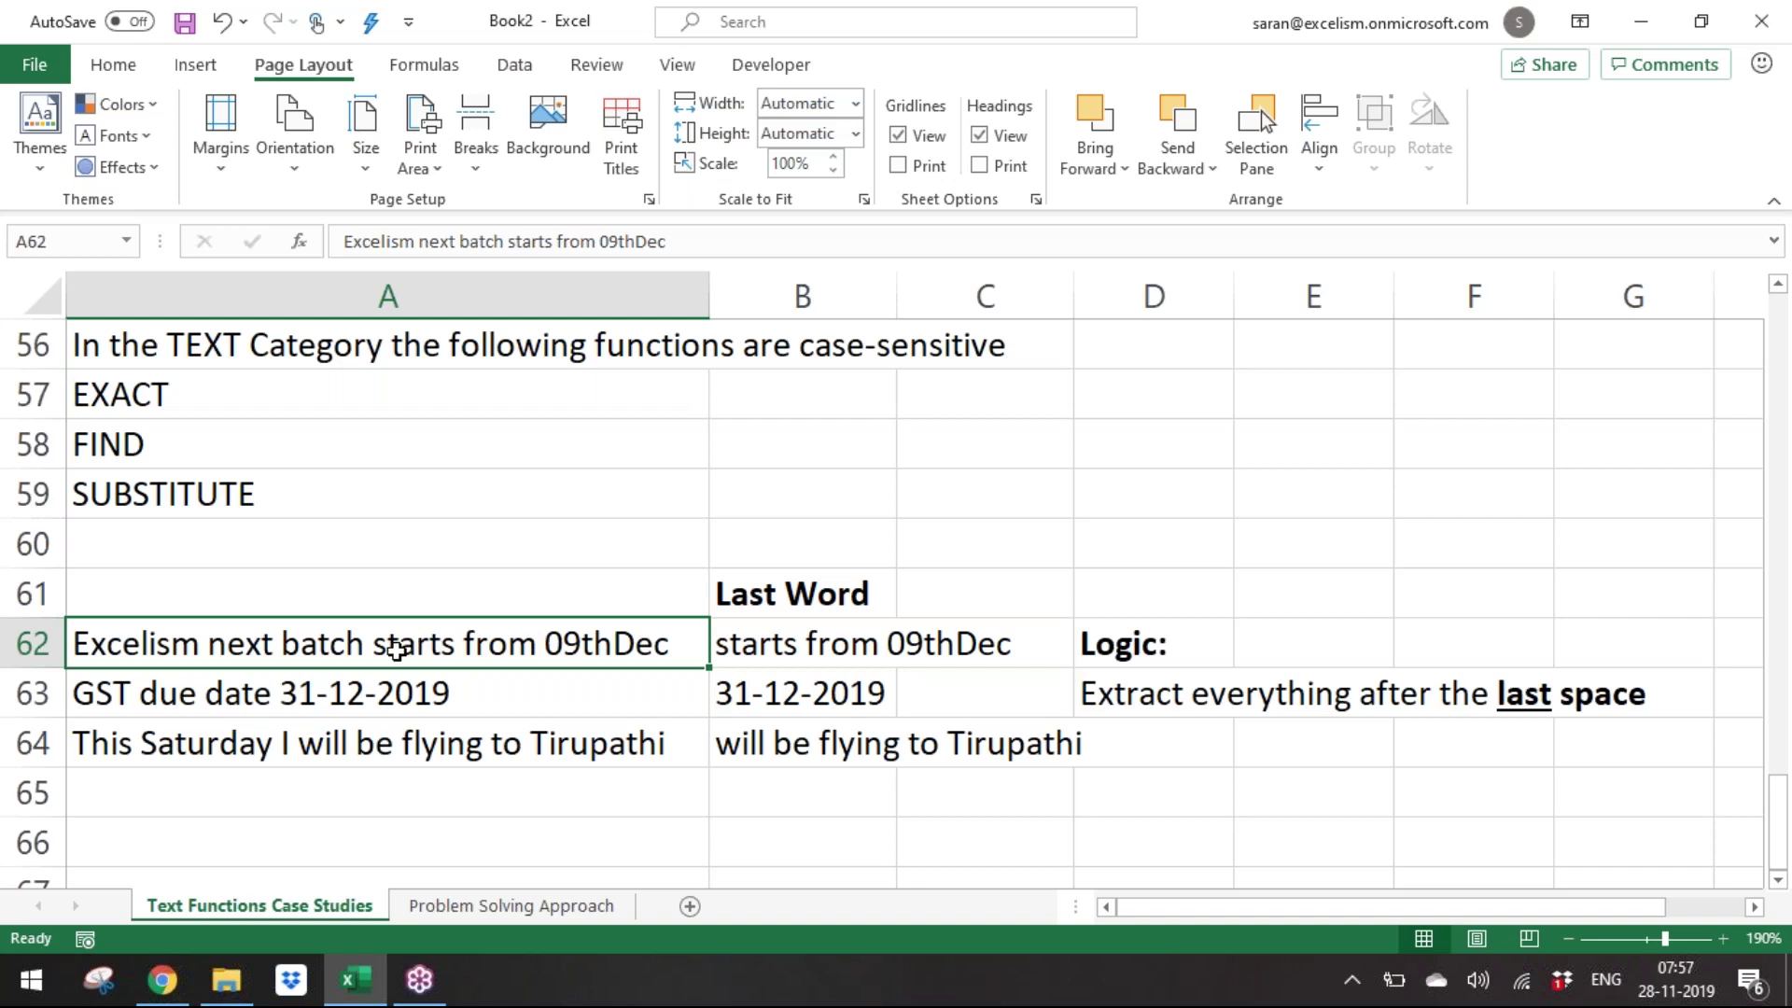
{"action": "left_click", "coordinate": [317, 696]}
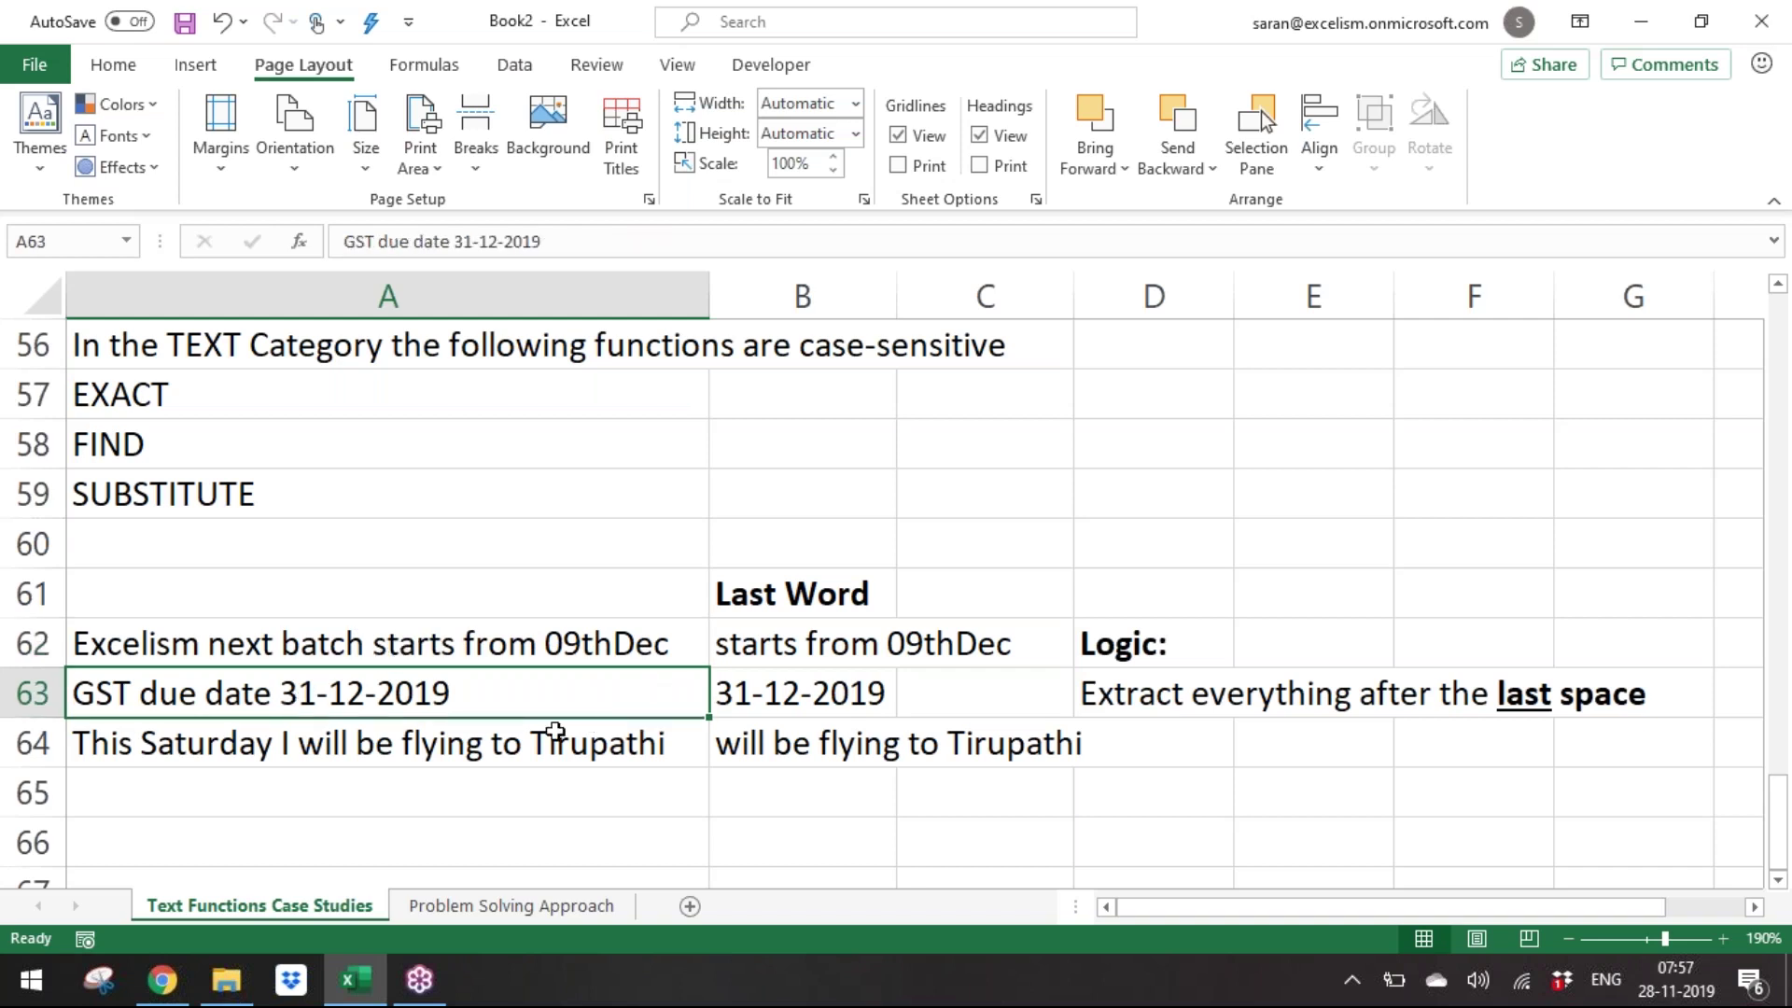
{"action": "left_click", "coordinate": [371, 747]}
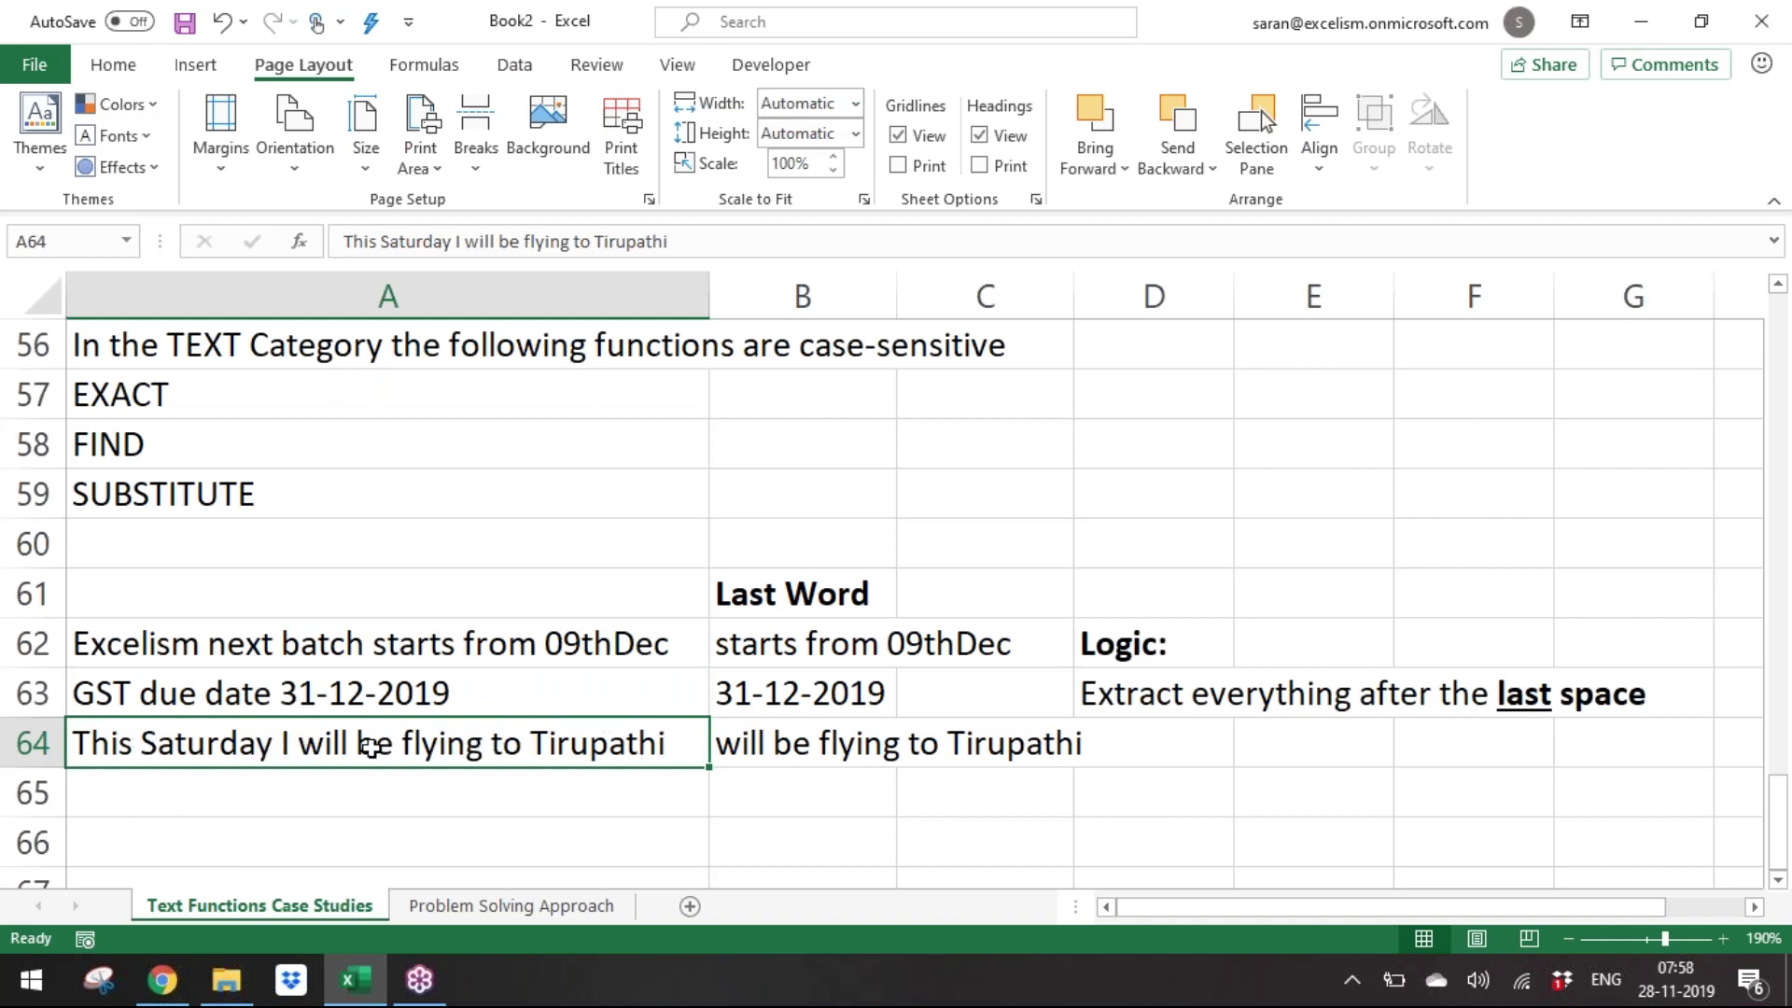
{"action": "left_click", "coordinate": [815, 752]}
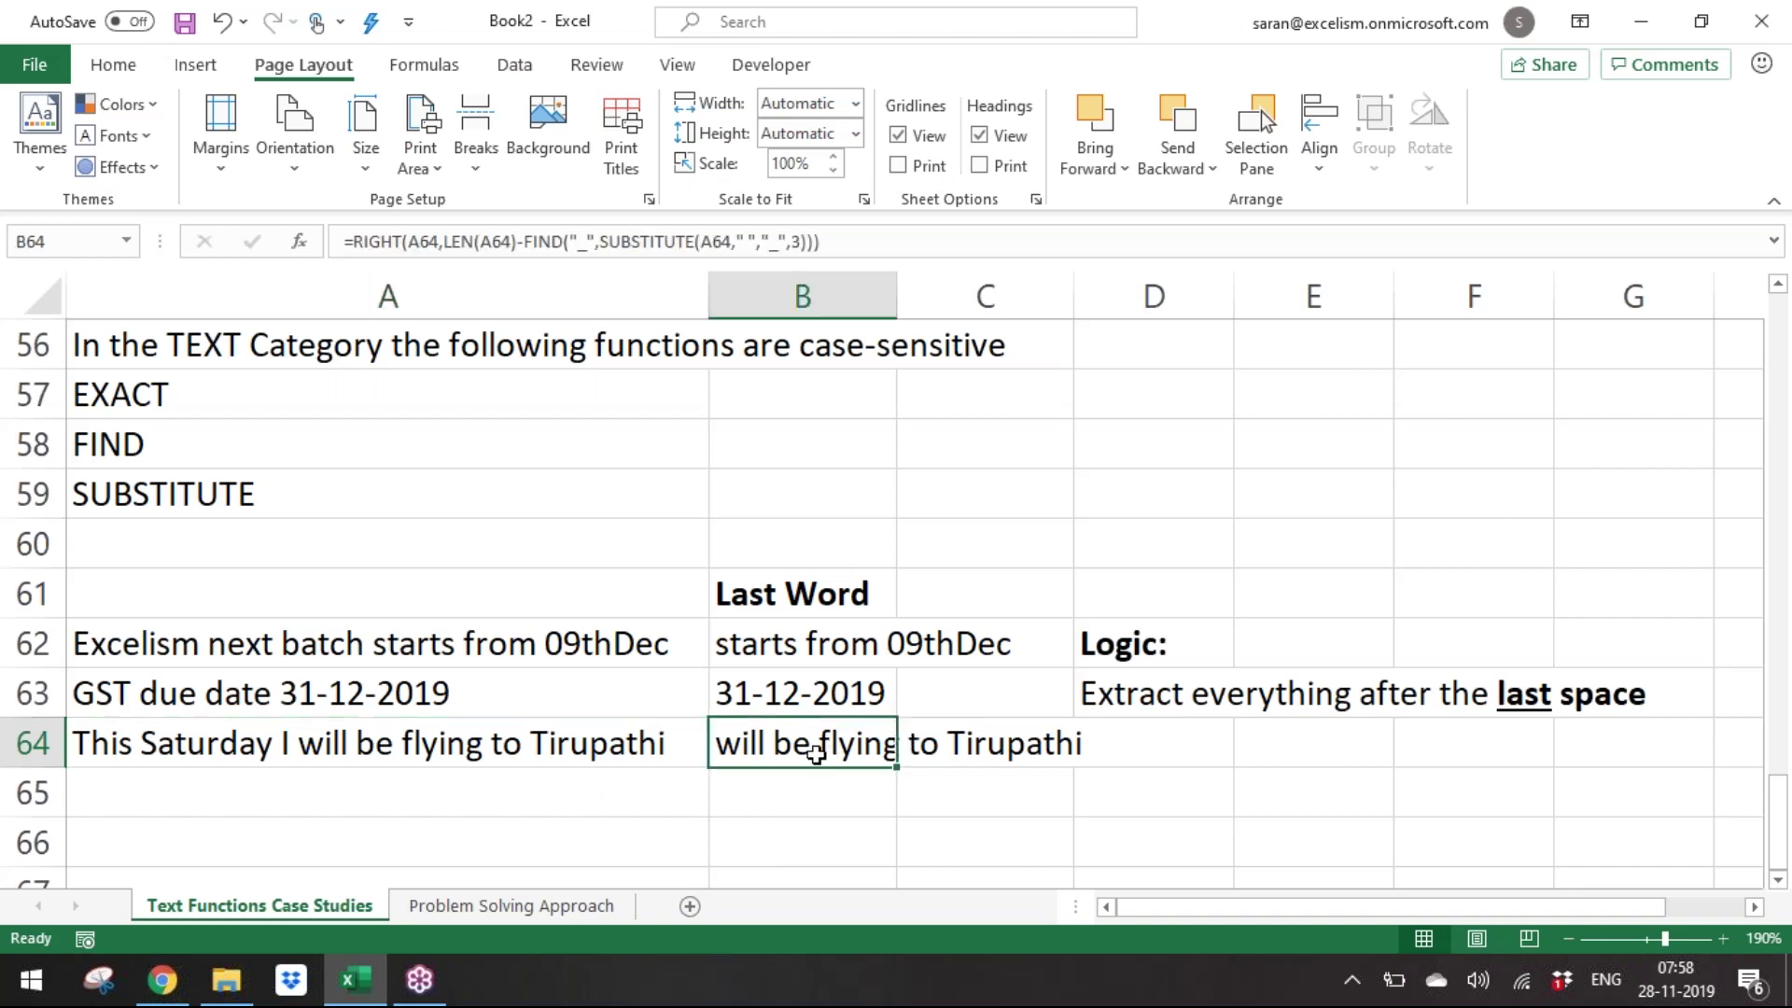
Clear B62:B64 and give those cells a yellow fill.
{"action": "left_click_drag", "start_coordinate": [802, 651], "coordinate": [802, 749]}
{"action": "key", "text": "Delete"}
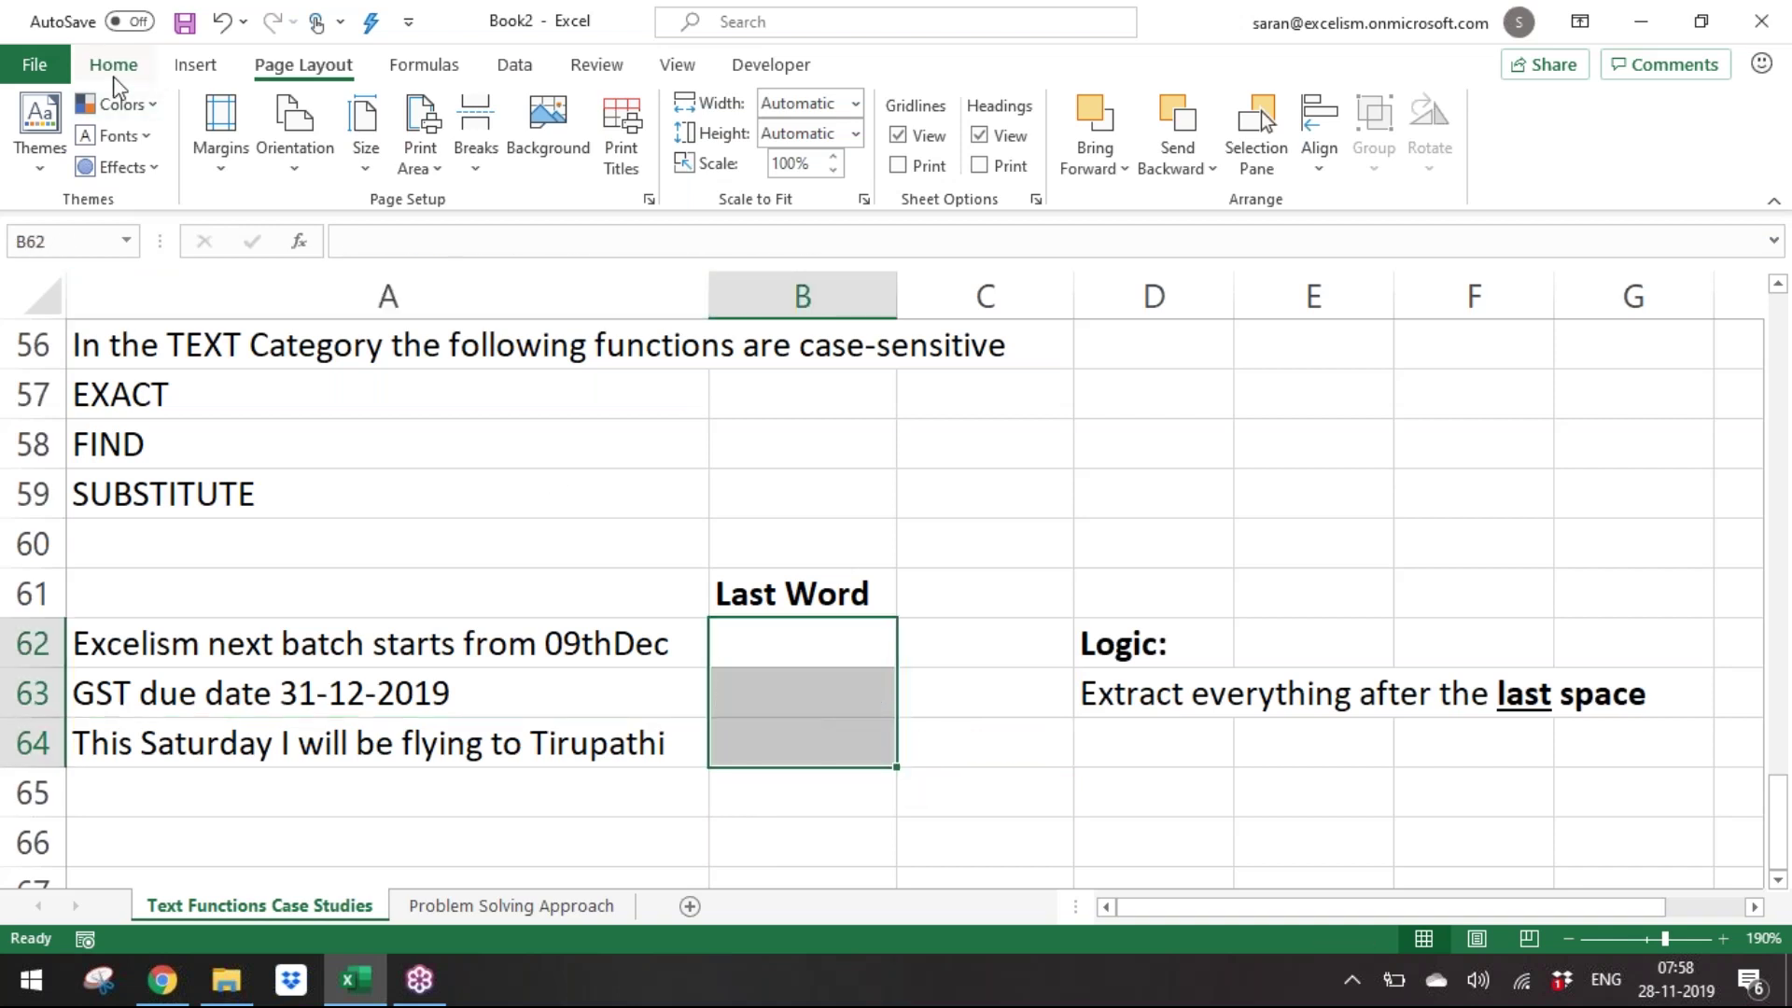
{"action": "left_click", "coordinate": [113, 67]}
{"action": "left_click", "coordinate": [329, 155]}
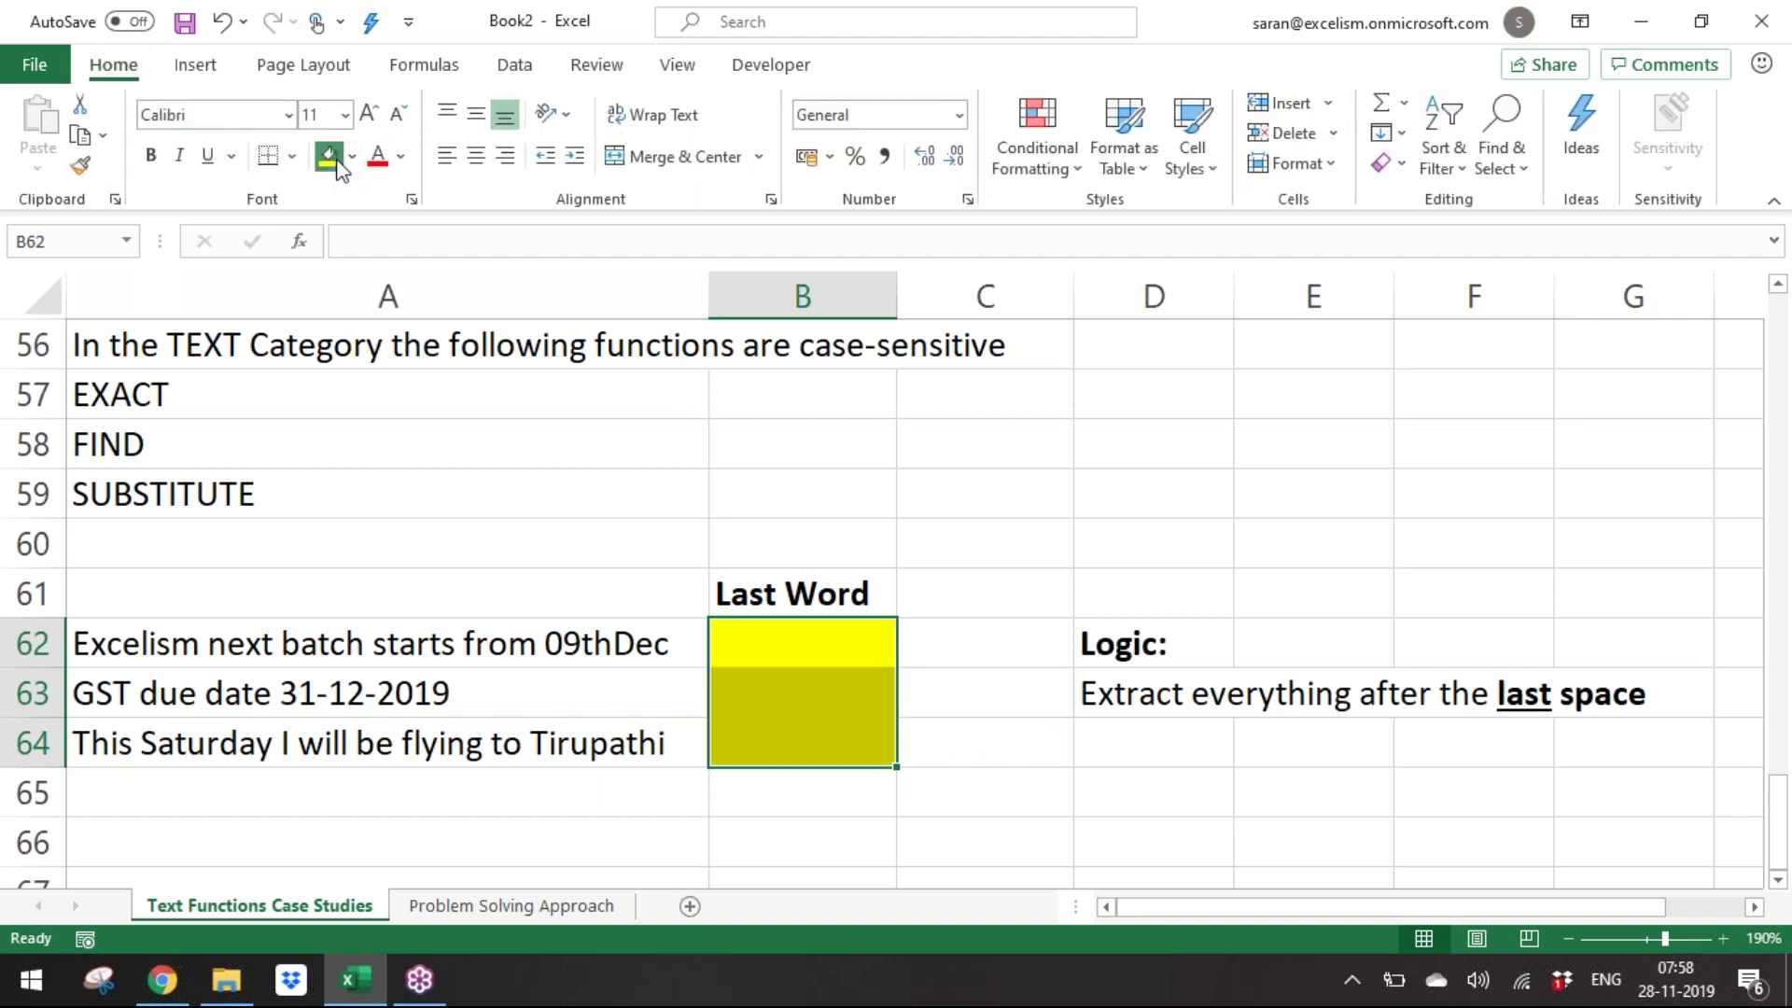
{"action": "left_click", "coordinate": [1243, 635]}
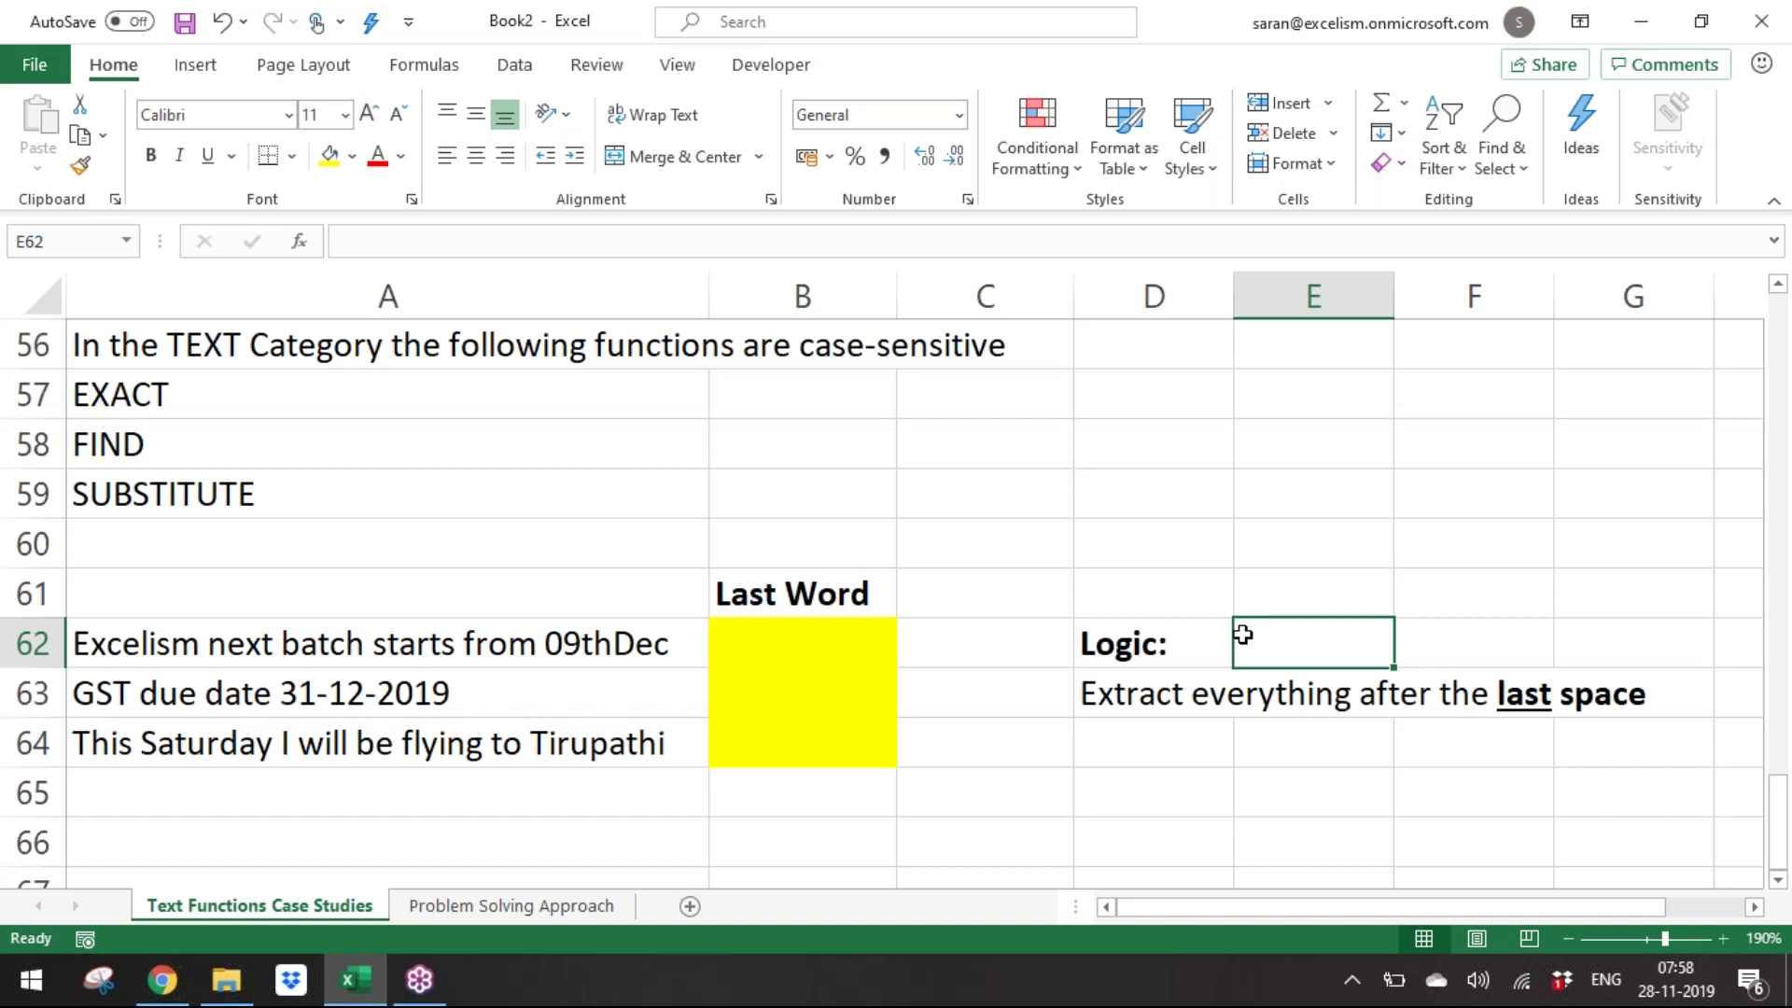
Step through the yellow cells B62:B64 below the Last Word heading.
{"action": "key", "text": "Down"}
{"action": "key", "text": "Down"}
{"action": "key", "text": "Left"}
{"action": "key", "text": "Left"}
{"action": "key", "text": "Left"}
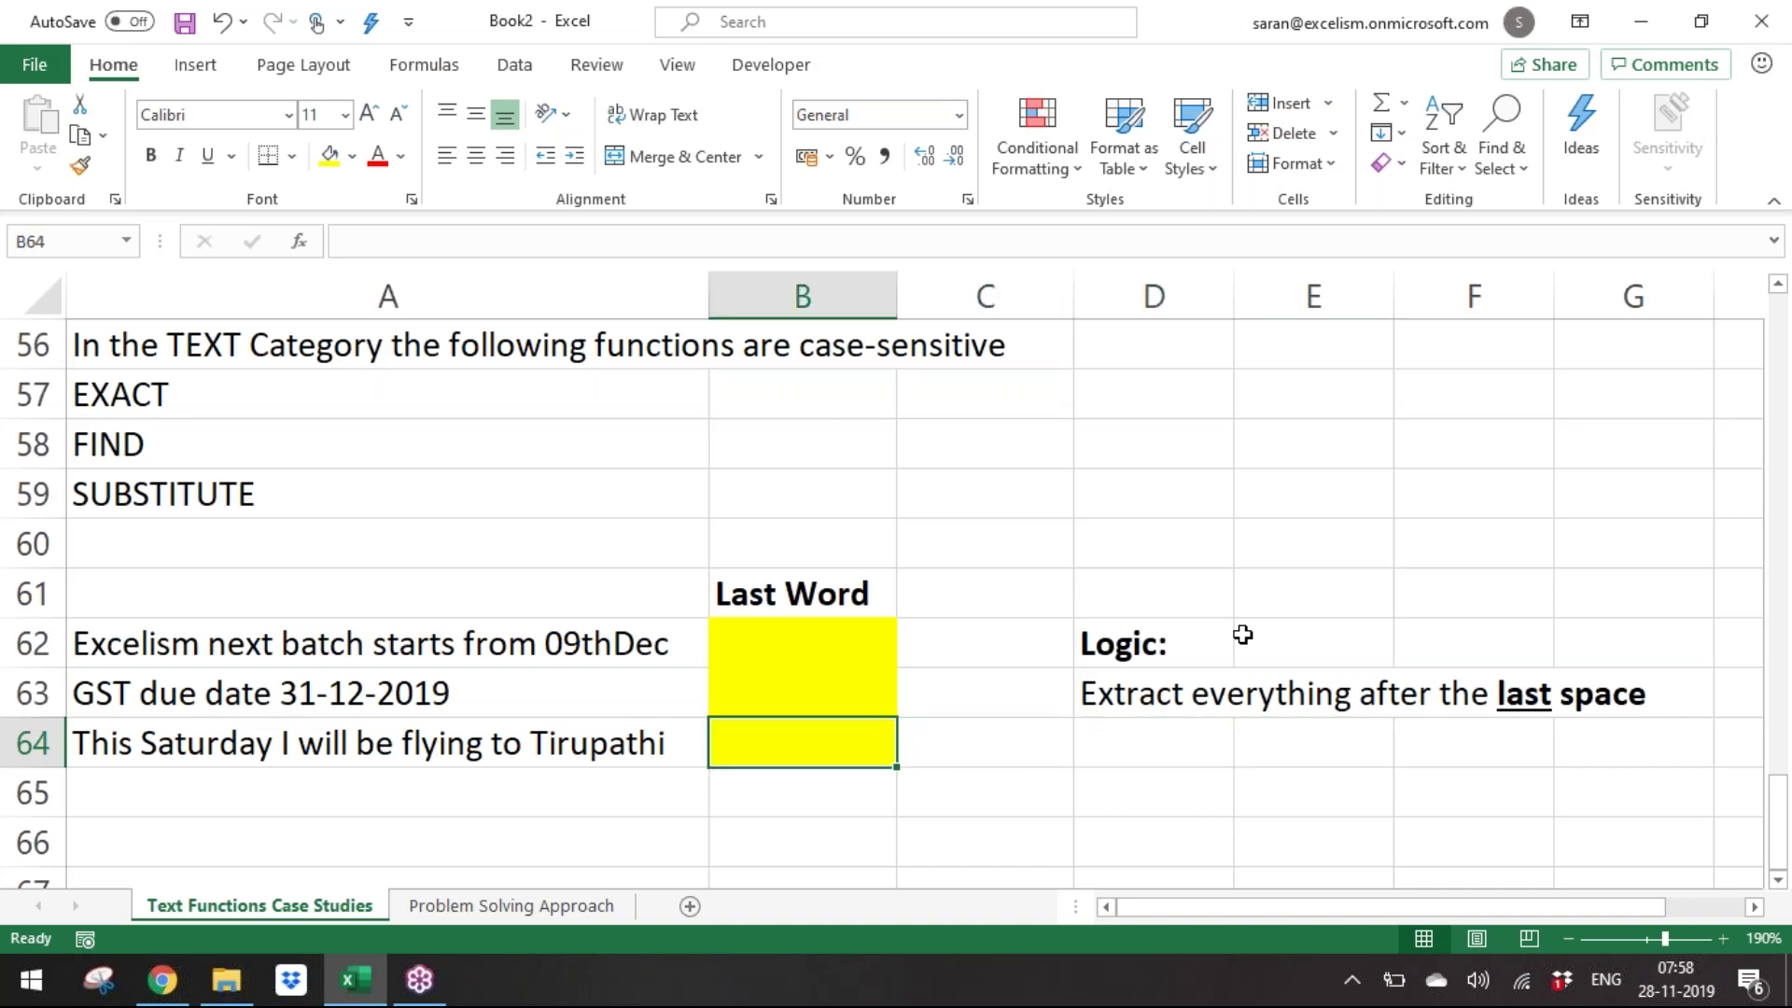
{"action": "key", "text": "Up"}
{"action": "key", "text": "Up"}
{"action": "key", "text": "Up"}
{"action": "key", "text": "Down"}
{"action": "key", "text": "shift+Down"}
{"action": "key", "text": "shift+Down"}
{"action": "key", "text": "Down"}
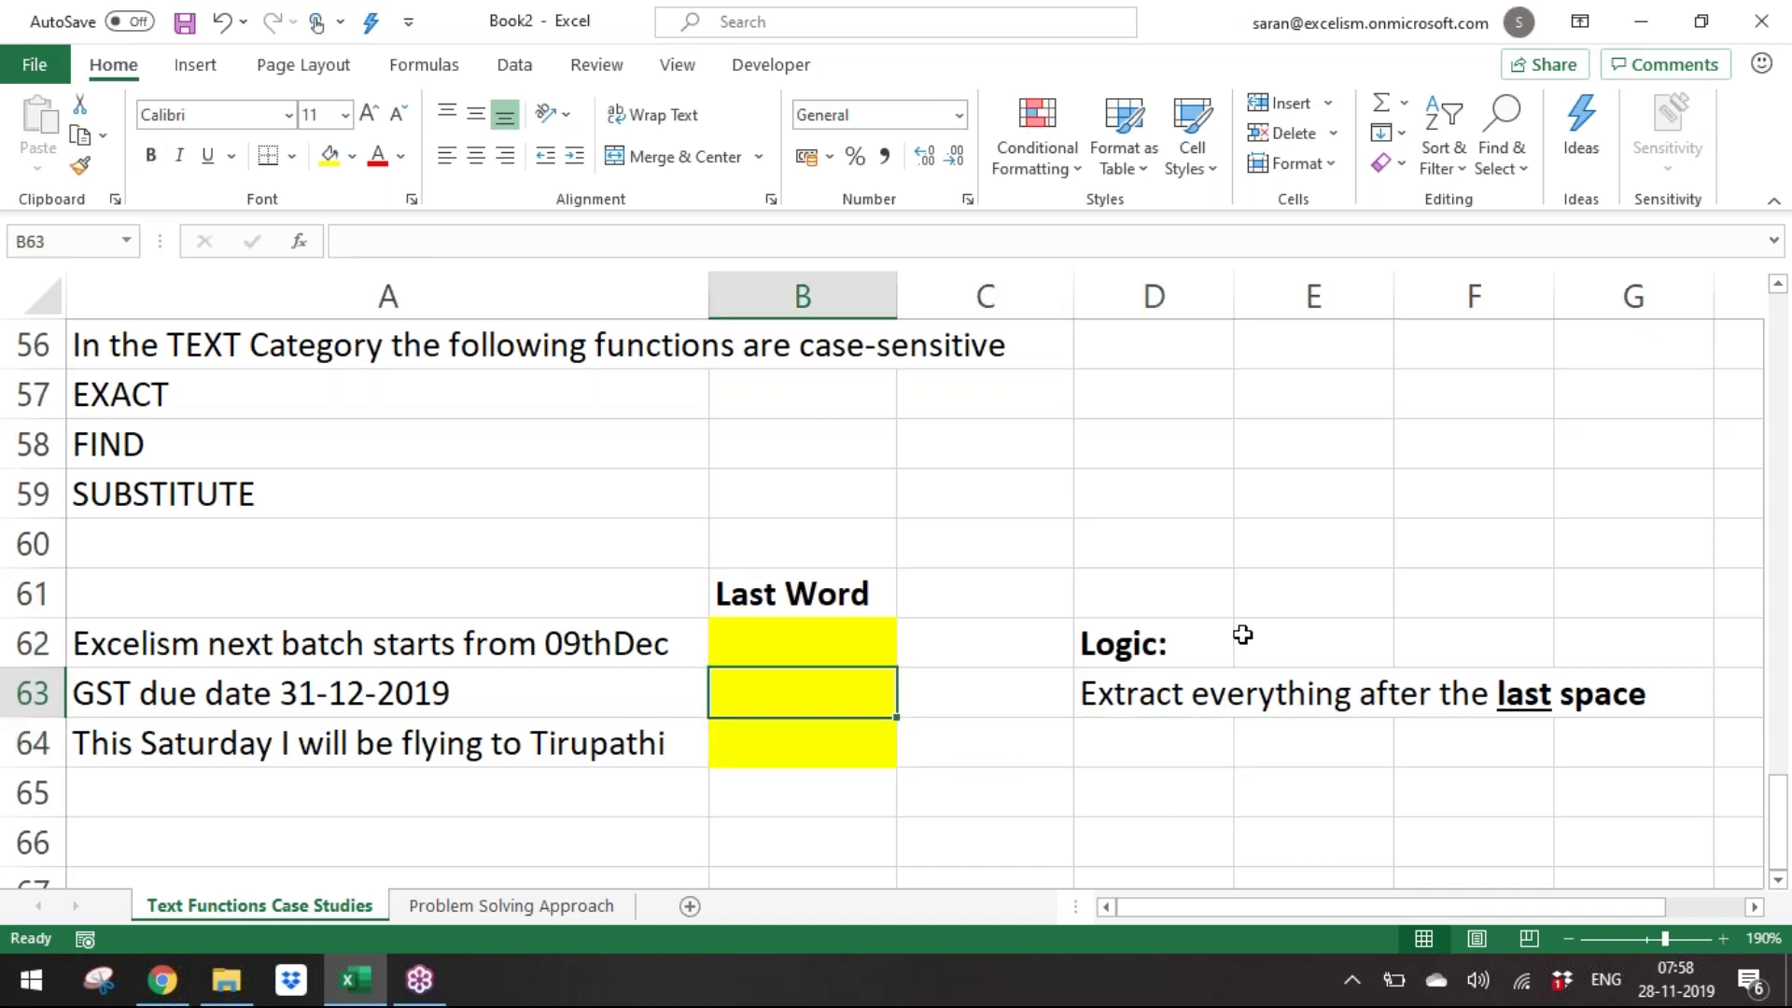
{"action": "key", "text": "Down"}
{"action": "key", "text": "Down"}
{"action": "key", "text": "Down"}
{"action": "key", "text": "Down"}
{"action": "key", "text": "Down"}
{"action": "key", "text": "Down"}
{"action": "key", "text": "Down"}
{"action": "key", "text": "Up"}
{"action": "key", "text": "Up"}
{"action": "key", "text": "Up"}
{"action": "key", "text": "Up"}
{"action": "key", "text": "Up"}
{"action": "key", "text": "Up"}
{"action": "key", "text": "Up"}
{"action": "key", "text": "Up"}
{"action": "key", "text": "Up"}
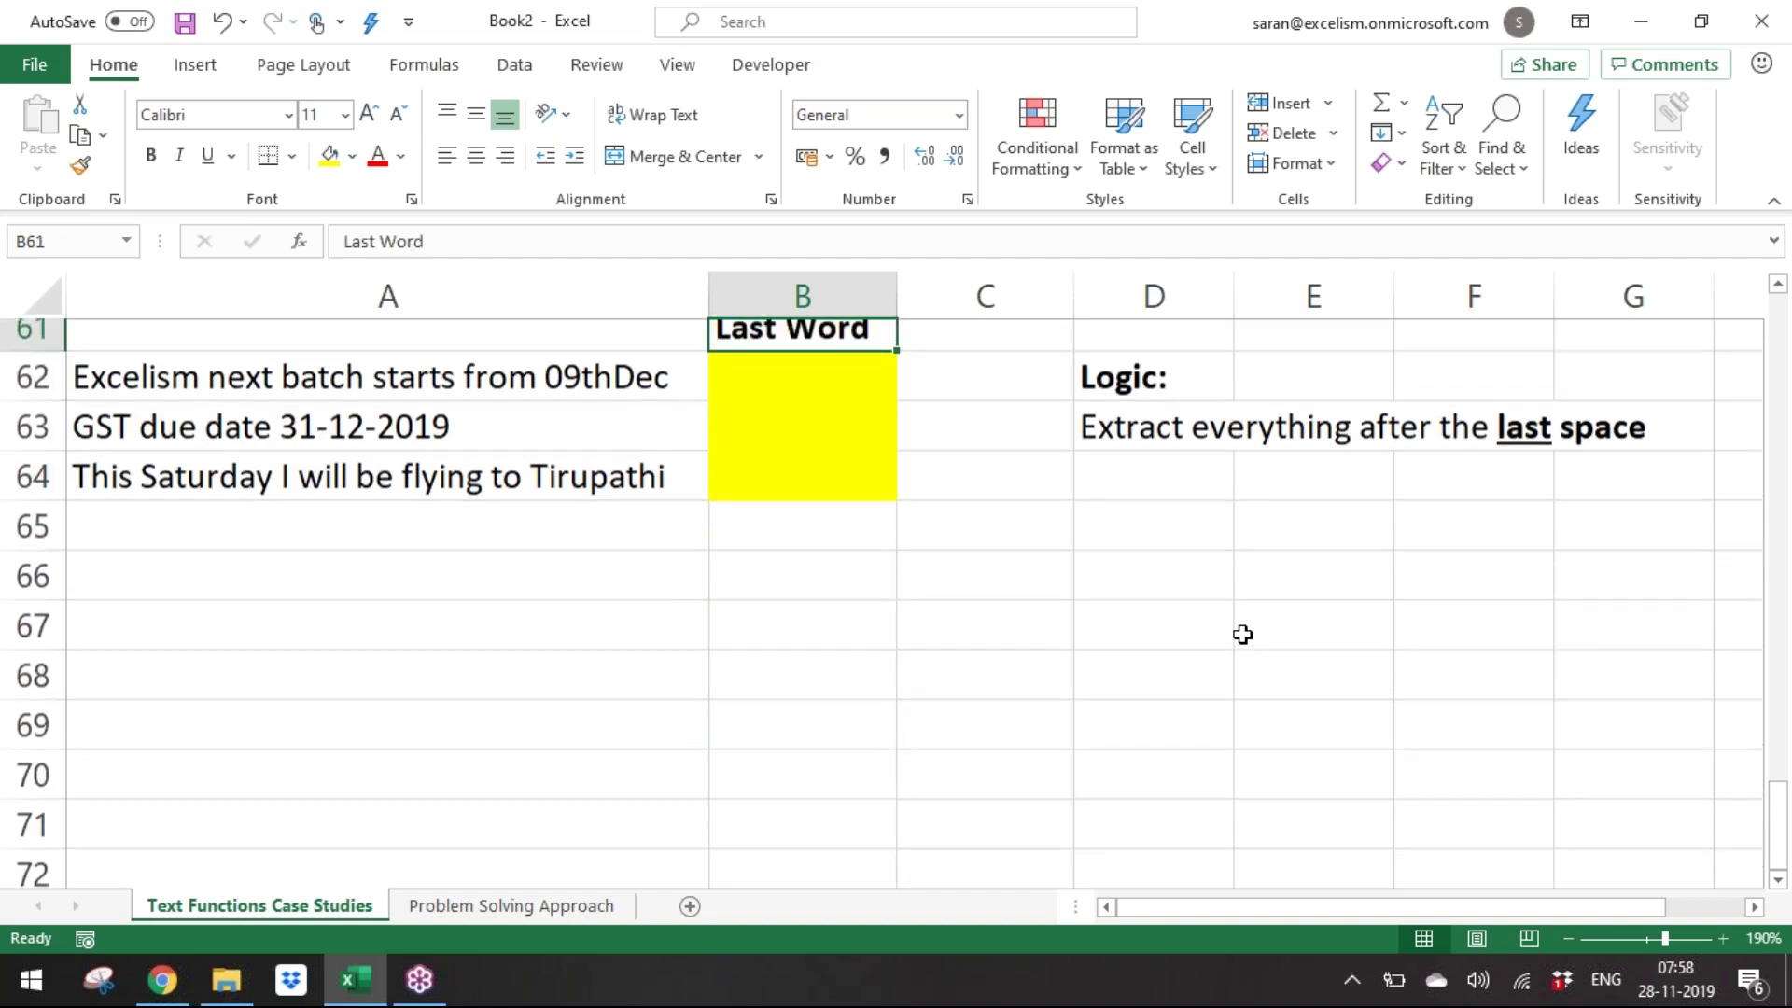
{"action": "key", "text": "Down"}
{"action": "key", "text": "shift+Down"}
{"action": "key", "text": "shift+Down"}
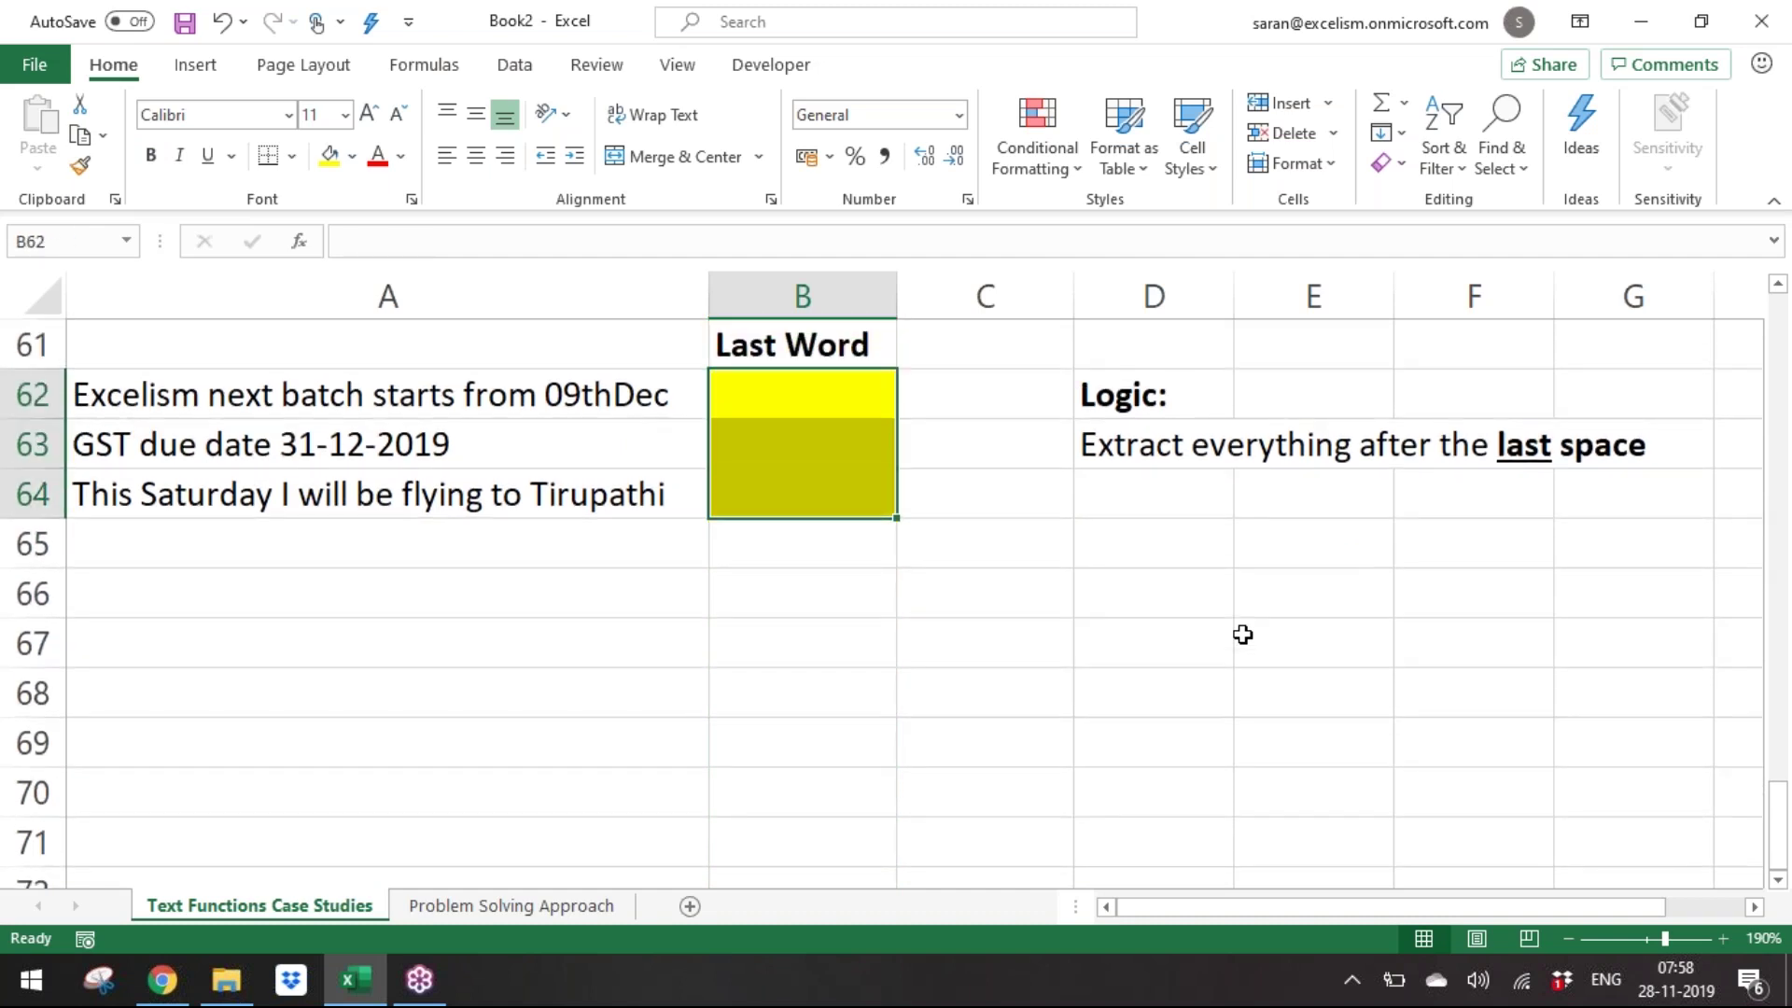
{"action": "key", "text": "Down"}
{"action": "key", "text": "Down"}
{"action": "key", "text": "Up"}
{"action": "key", "text": "Up"}
{"action": "key", "text": "shift+Down"}
{"action": "key", "text": "shift+Down"}
Paste B43's last-word formula into B62:B64, then select the instance number 3 in B62's formula.
{"action": "key", "text": "Up"}
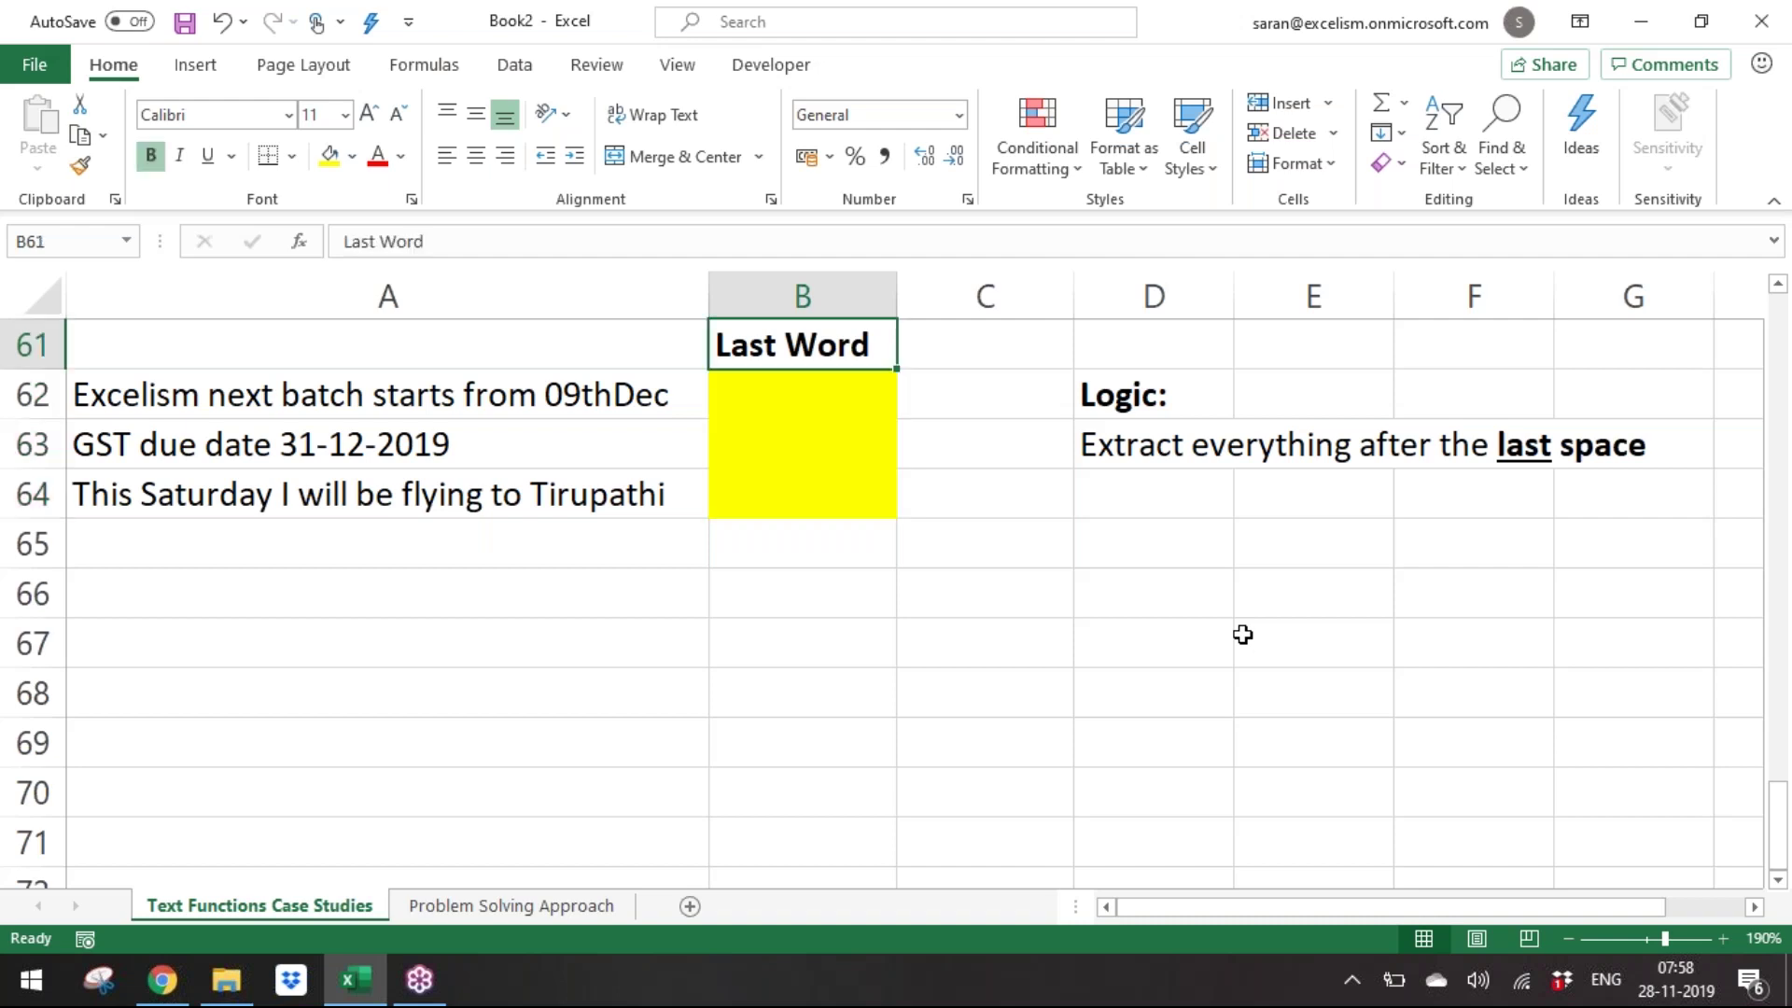
{"action": "key", "text": "Up"}
{"action": "key", "text": "Up"}
{"action": "key", "text": "Up"}
{"action": "key", "text": "Up"}
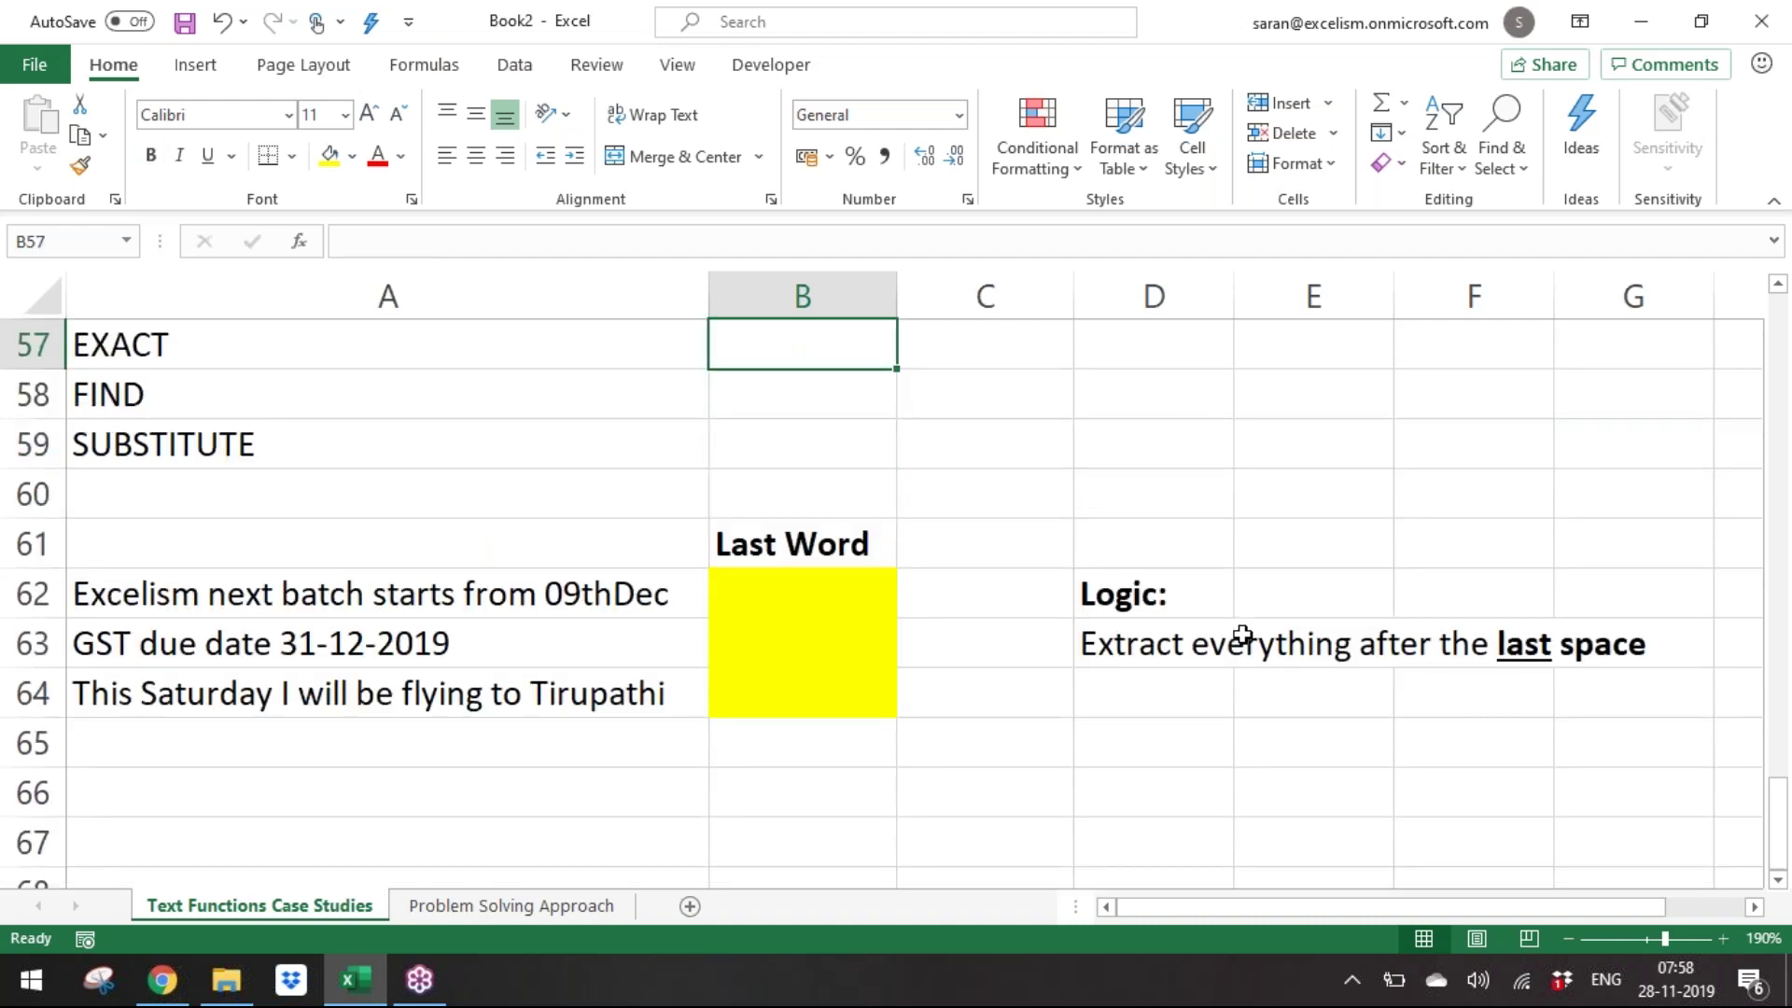
{"action": "key", "text": "Up"}
{"action": "key", "text": "Up"}
{"action": "key", "text": "Up"}
{"action": "key", "text": "Up"}
{"action": "key", "text": "Up"}
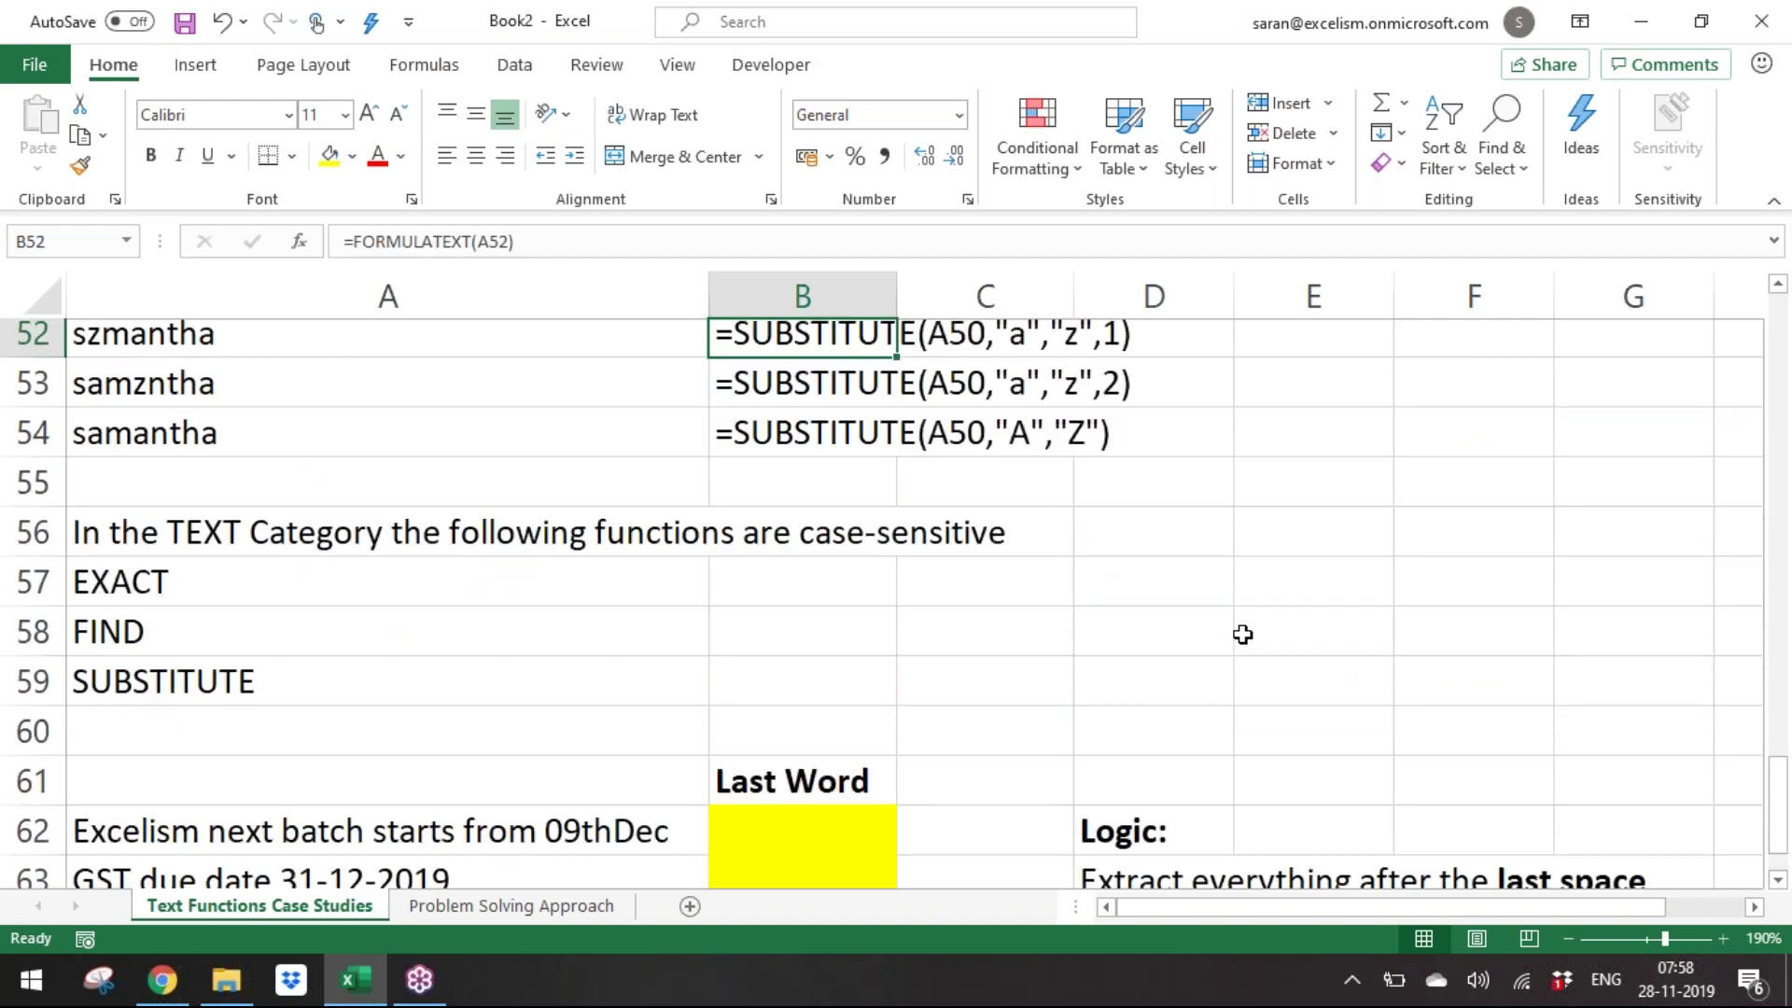
{"action": "key", "text": "Up"}
{"action": "key", "text": "Up"}
{"action": "key", "text": "Up"}
{"action": "key", "text": "Up"}
{"action": "key", "text": "Up"}
{"action": "key", "text": "Up"}
{"action": "key", "text": "Up"}
{"action": "key", "text": "Up"}
{"action": "key", "text": "Up"}
{"action": "scroll", "coordinate": [1242, 635], "scroll_direction": "up", "scroll_amount": 1}
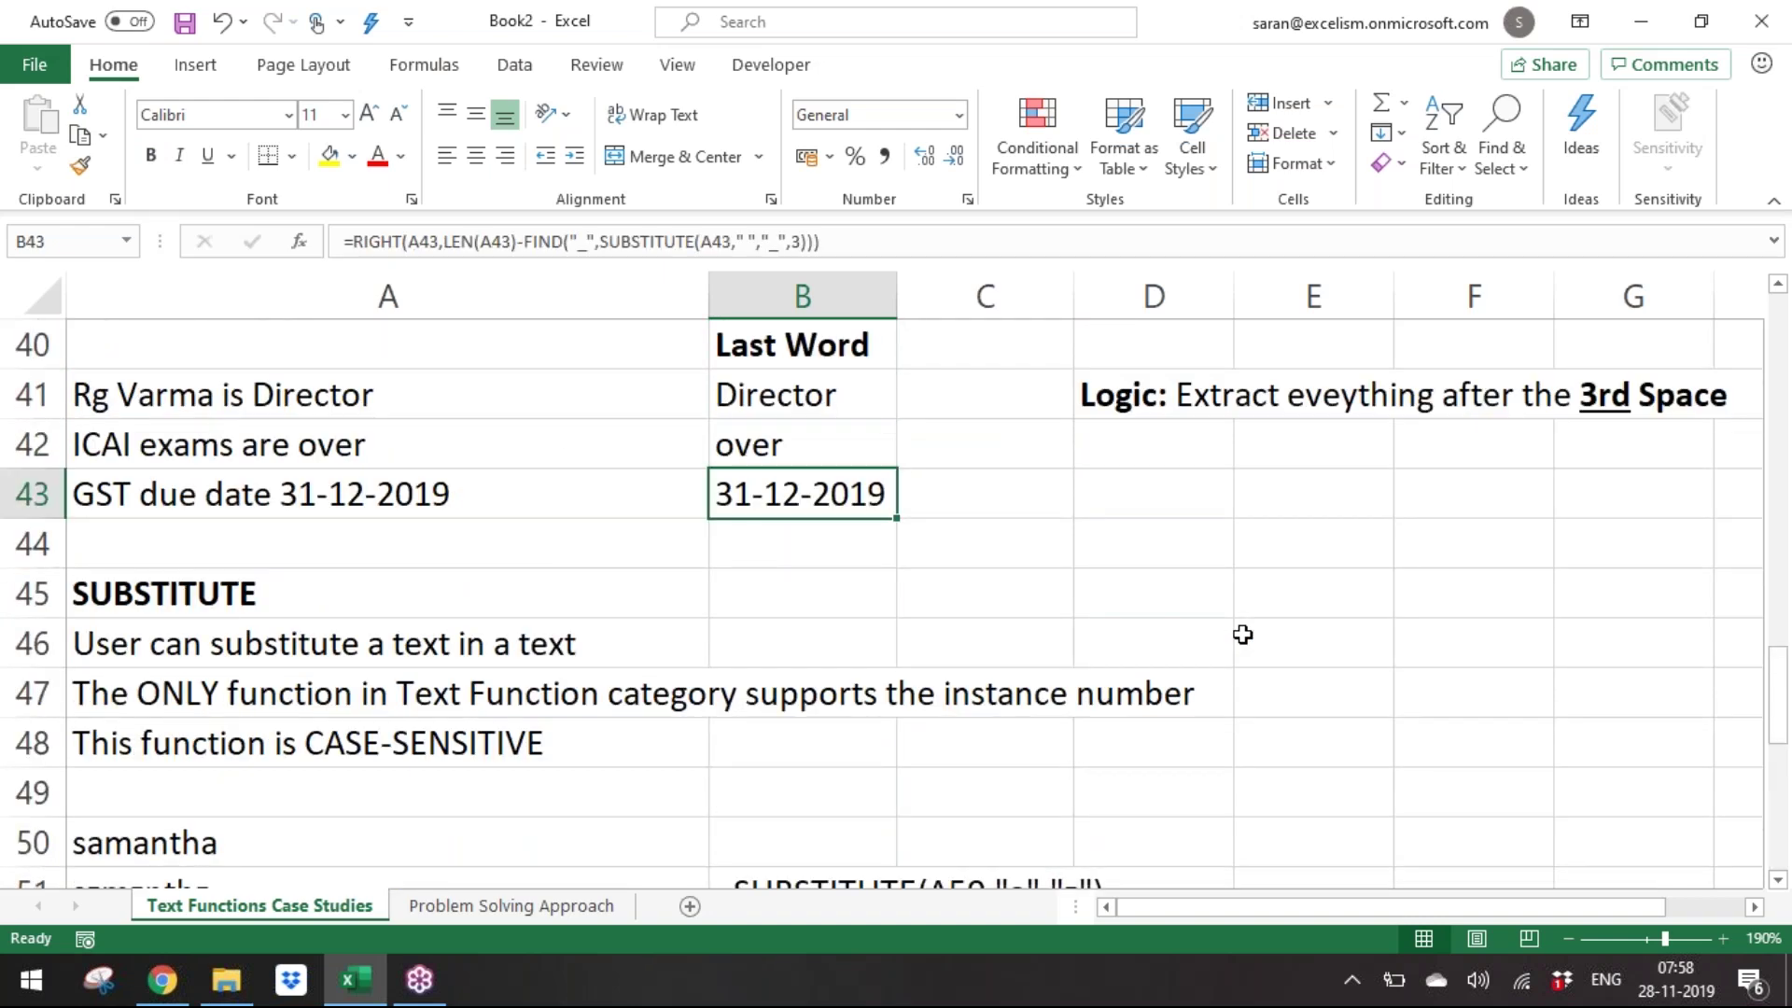
{"action": "key", "text": "ctrl+c"}
{"action": "key", "text": "Down"}
{"action": "key", "text": "Down"}
{"action": "key", "text": "Down"}
{"action": "key", "text": "Down"}
{"action": "key", "text": "Down"}
{"action": "key", "text": "Down"}
{"action": "key", "text": "Down"}
{"action": "key", "text": "Down"}
{"action": "key", "text": "Down"}
{"action": "key", "text": "Down"}
{"action": "key", "text": "Down"}
{"action": "key", "text": "Down"}
{"action": "key", "text": "Down"}
{"action": "key", "text": "Down"}
{"action": "key", "text": "Down"}
{"action": "key", "text": "Down"}
{"action": "key", "text": "Down"}
{"action": "key", "text": "Down"}
{"action": "key", "text": "Down"}
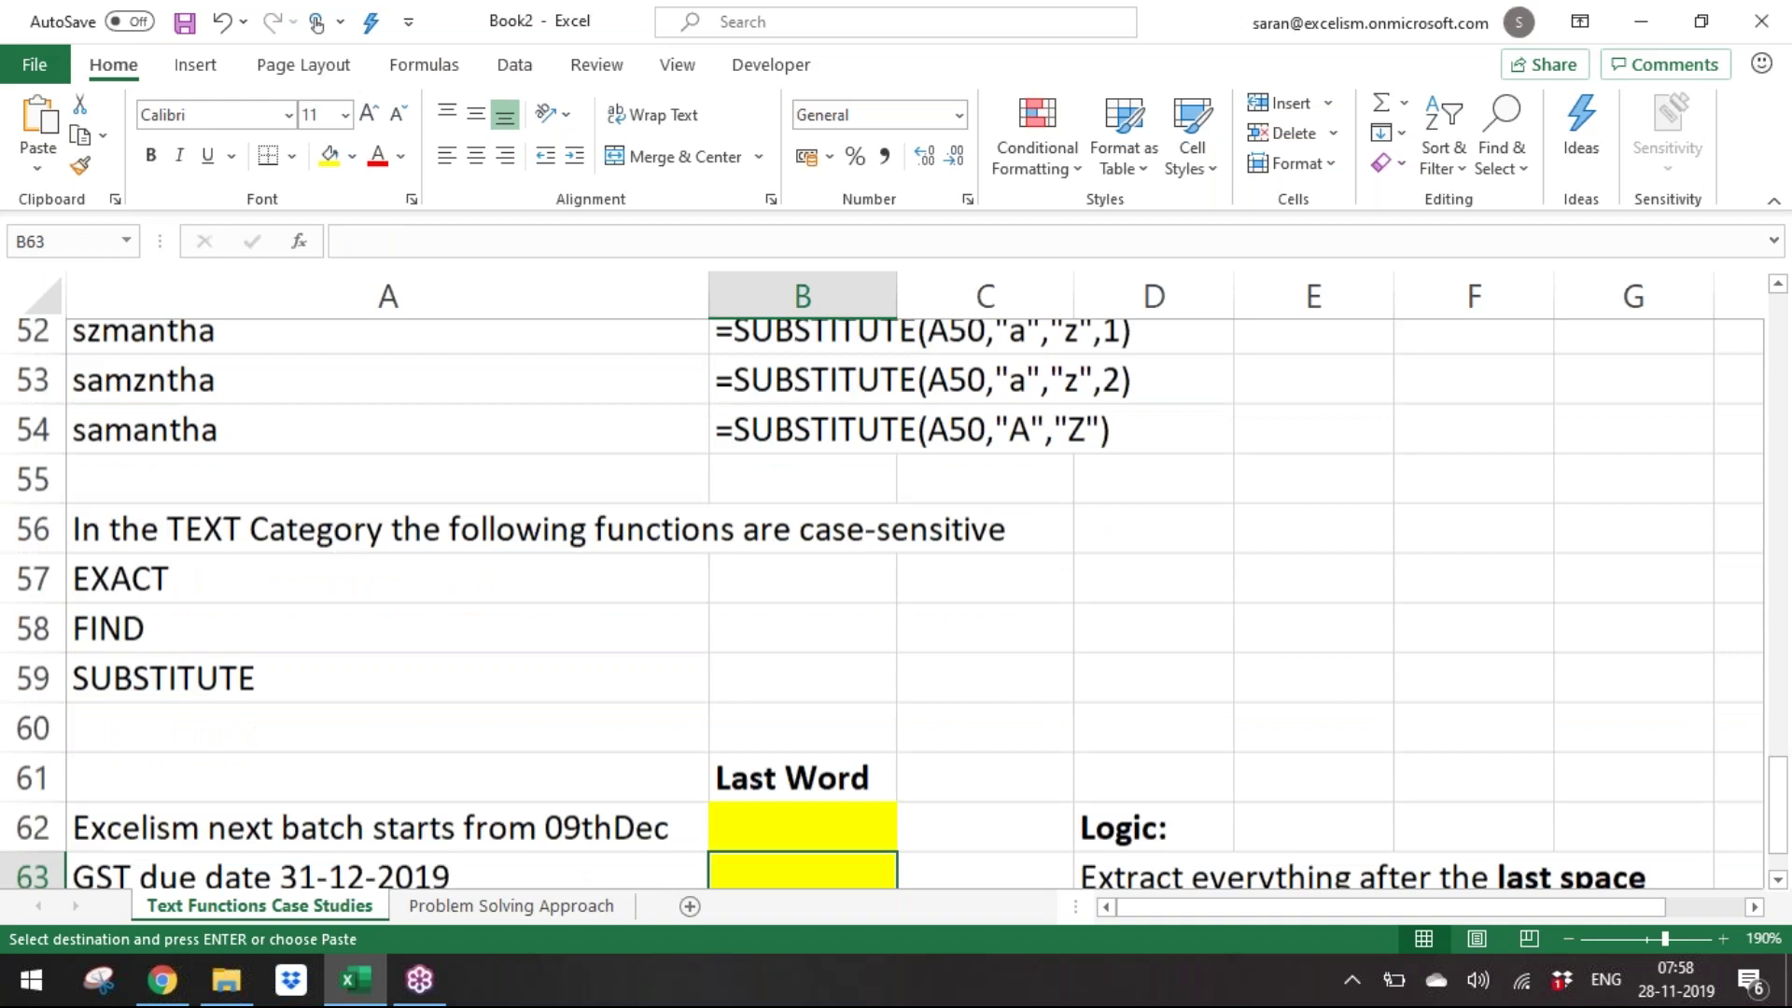
{"action": "key", "text": "shift+Down"}
{"action": "key", "text": "shift+Down"}
{"action": "key", "text": "ctrl+v"}
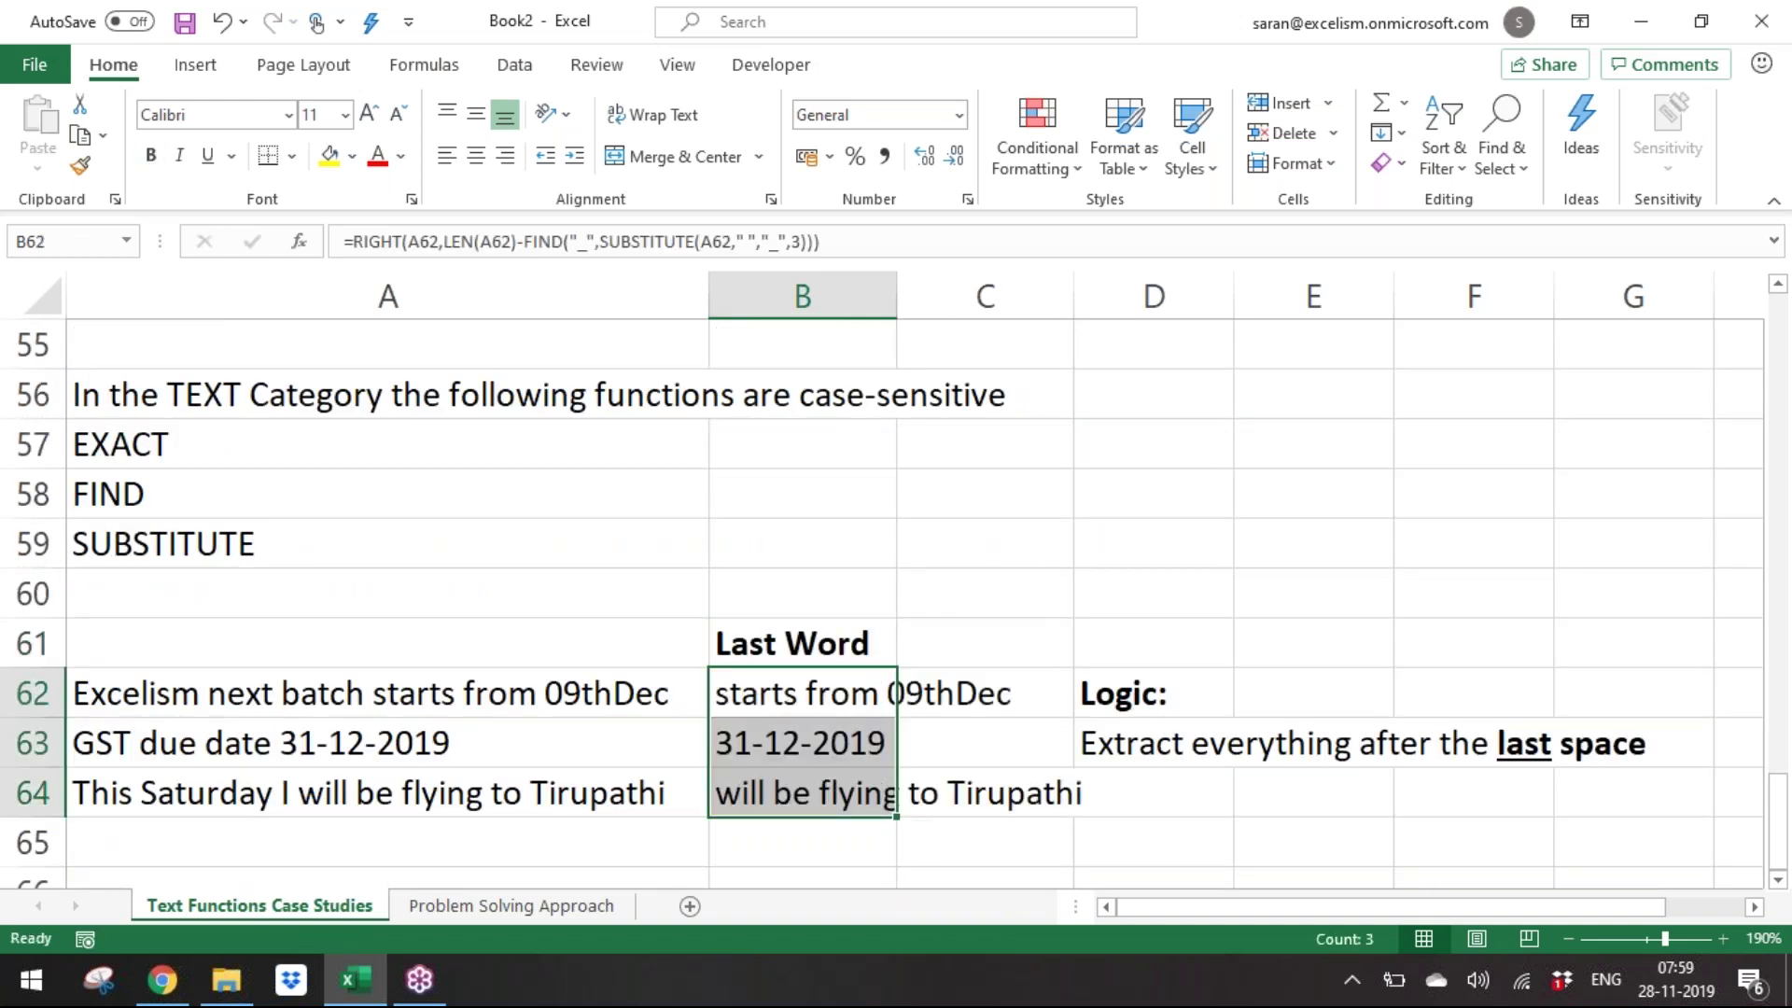
{"action": "key", "text": "F2"}
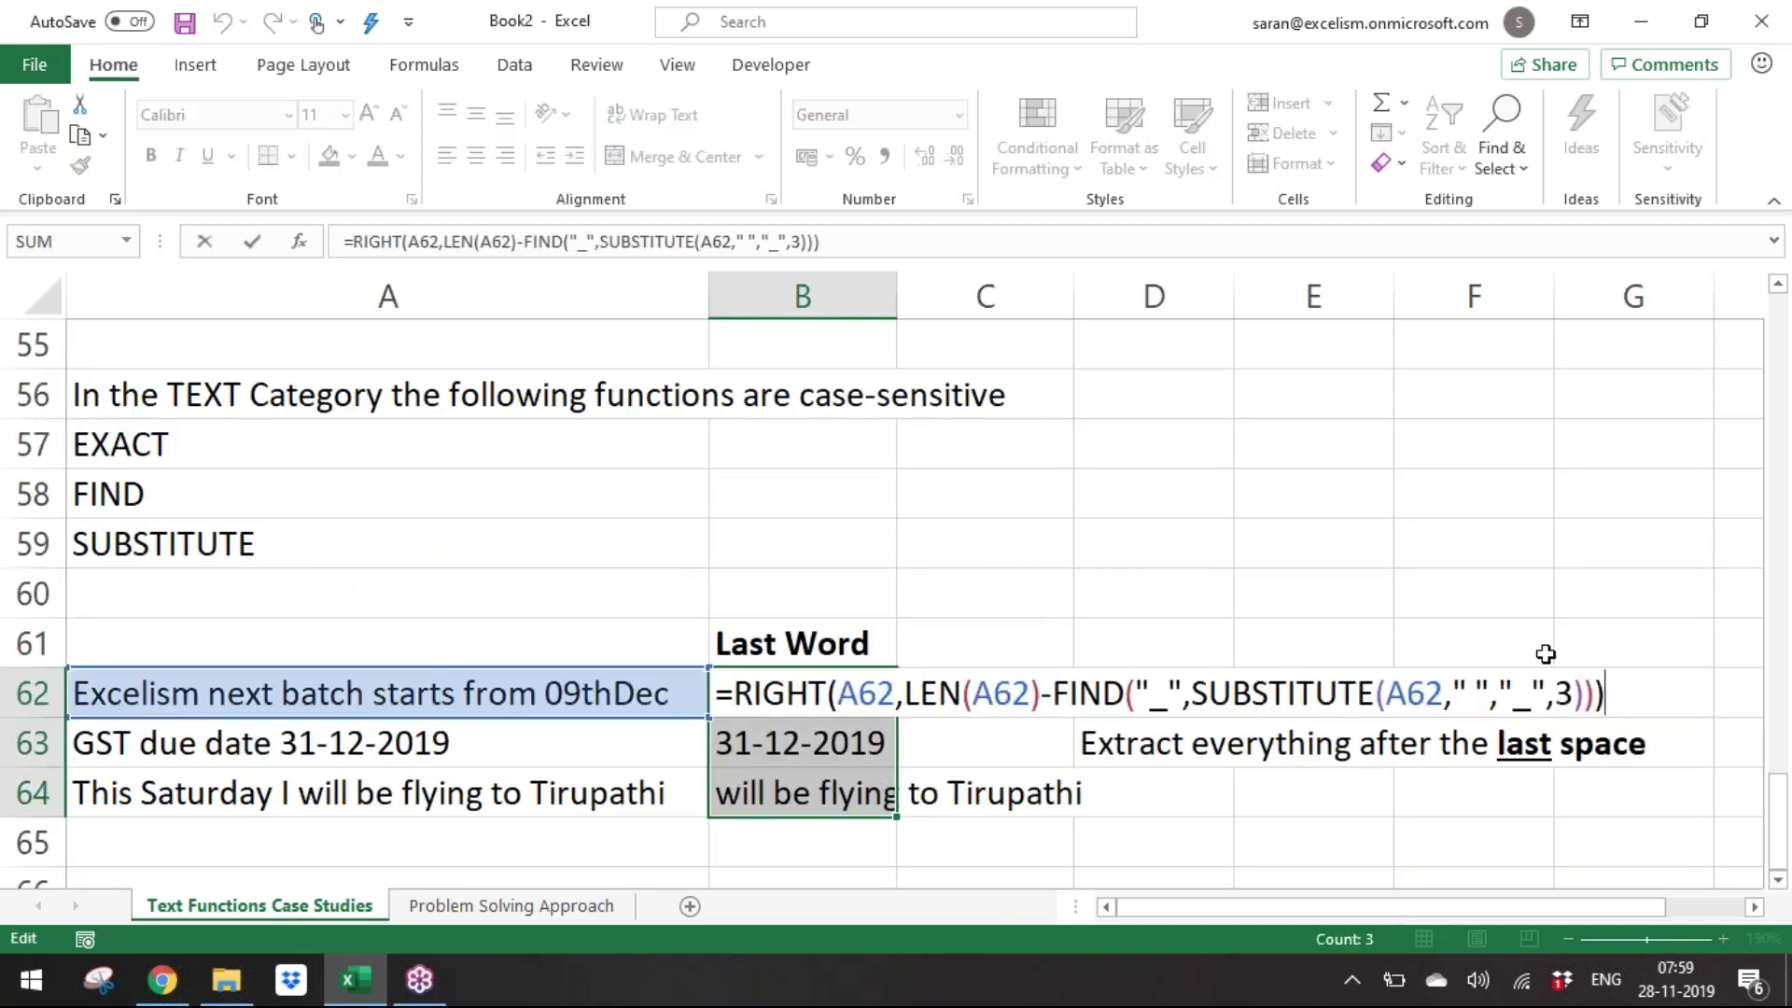
{"action": "left_click_drag", "start_coordinate": [1557, 679], "coordinate": [1572, 680]}
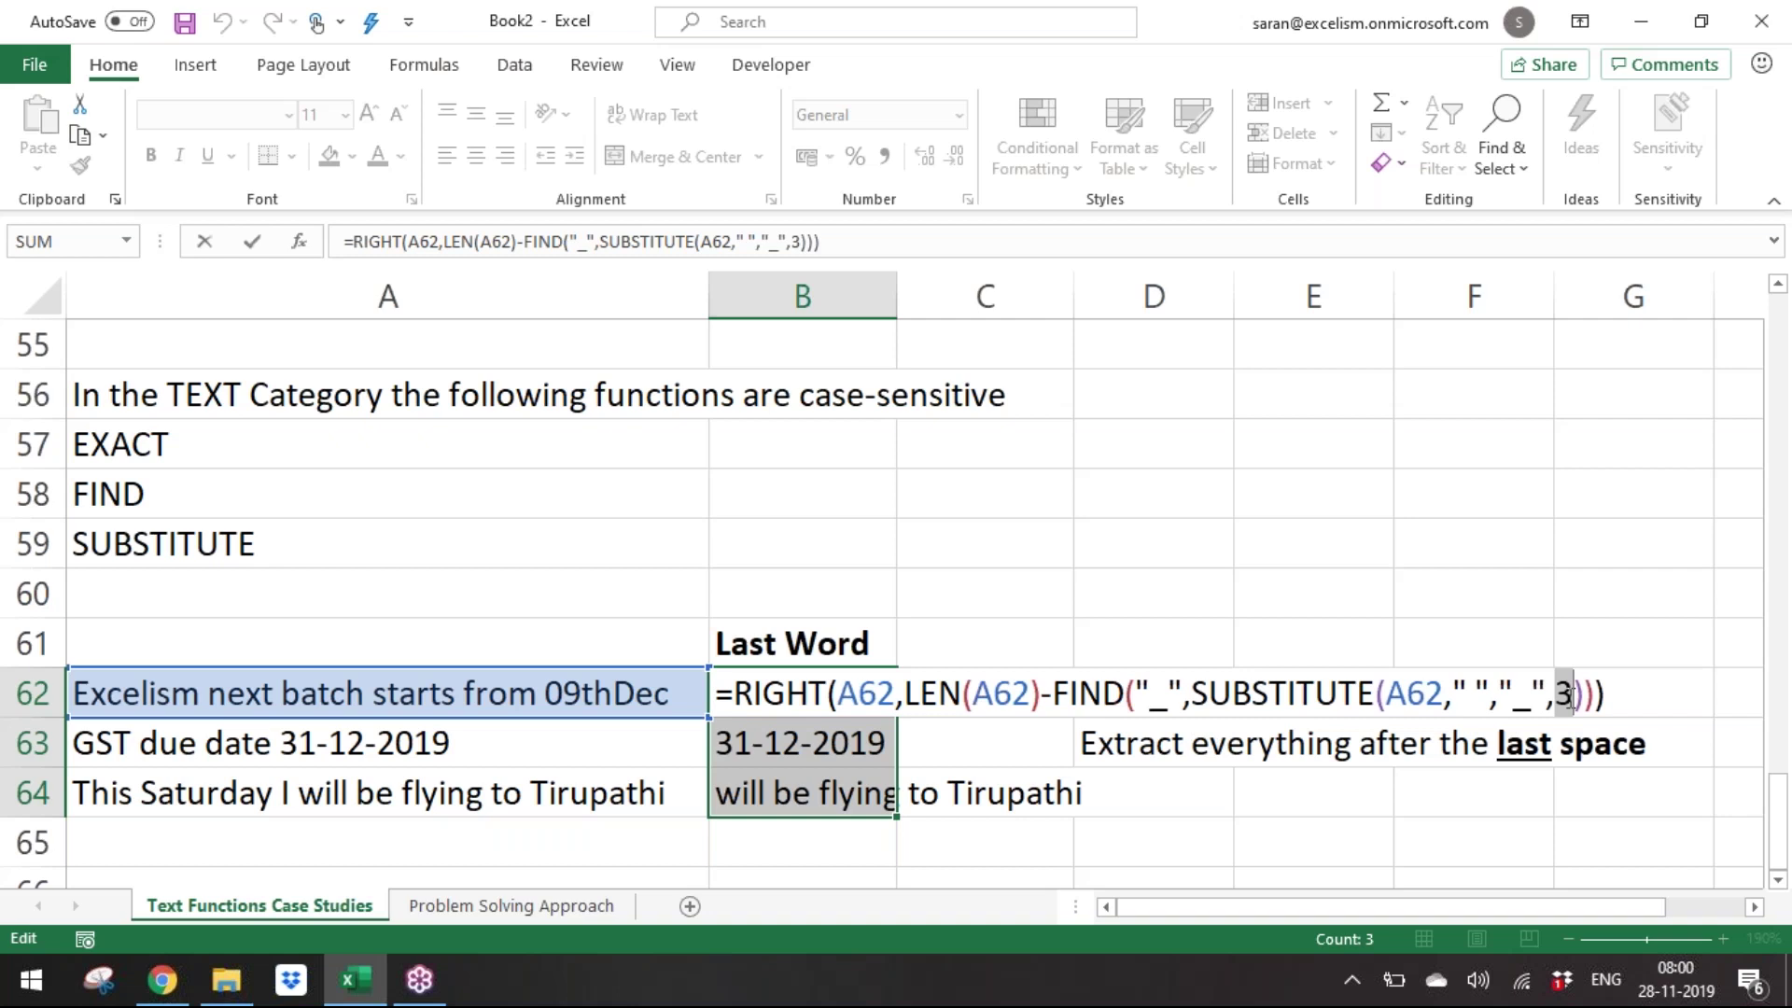
Copy the three sample sentences from A62:A64 into A67:A69.
{"action": "key", "text": "Return"}
{"action": "key", "text": "Up"}
{"action": "key", "text": "Left"}
{"action": "key", "text": "ctrl+shift+Down"}
{"action": "key", "text": "ctrl+c"}
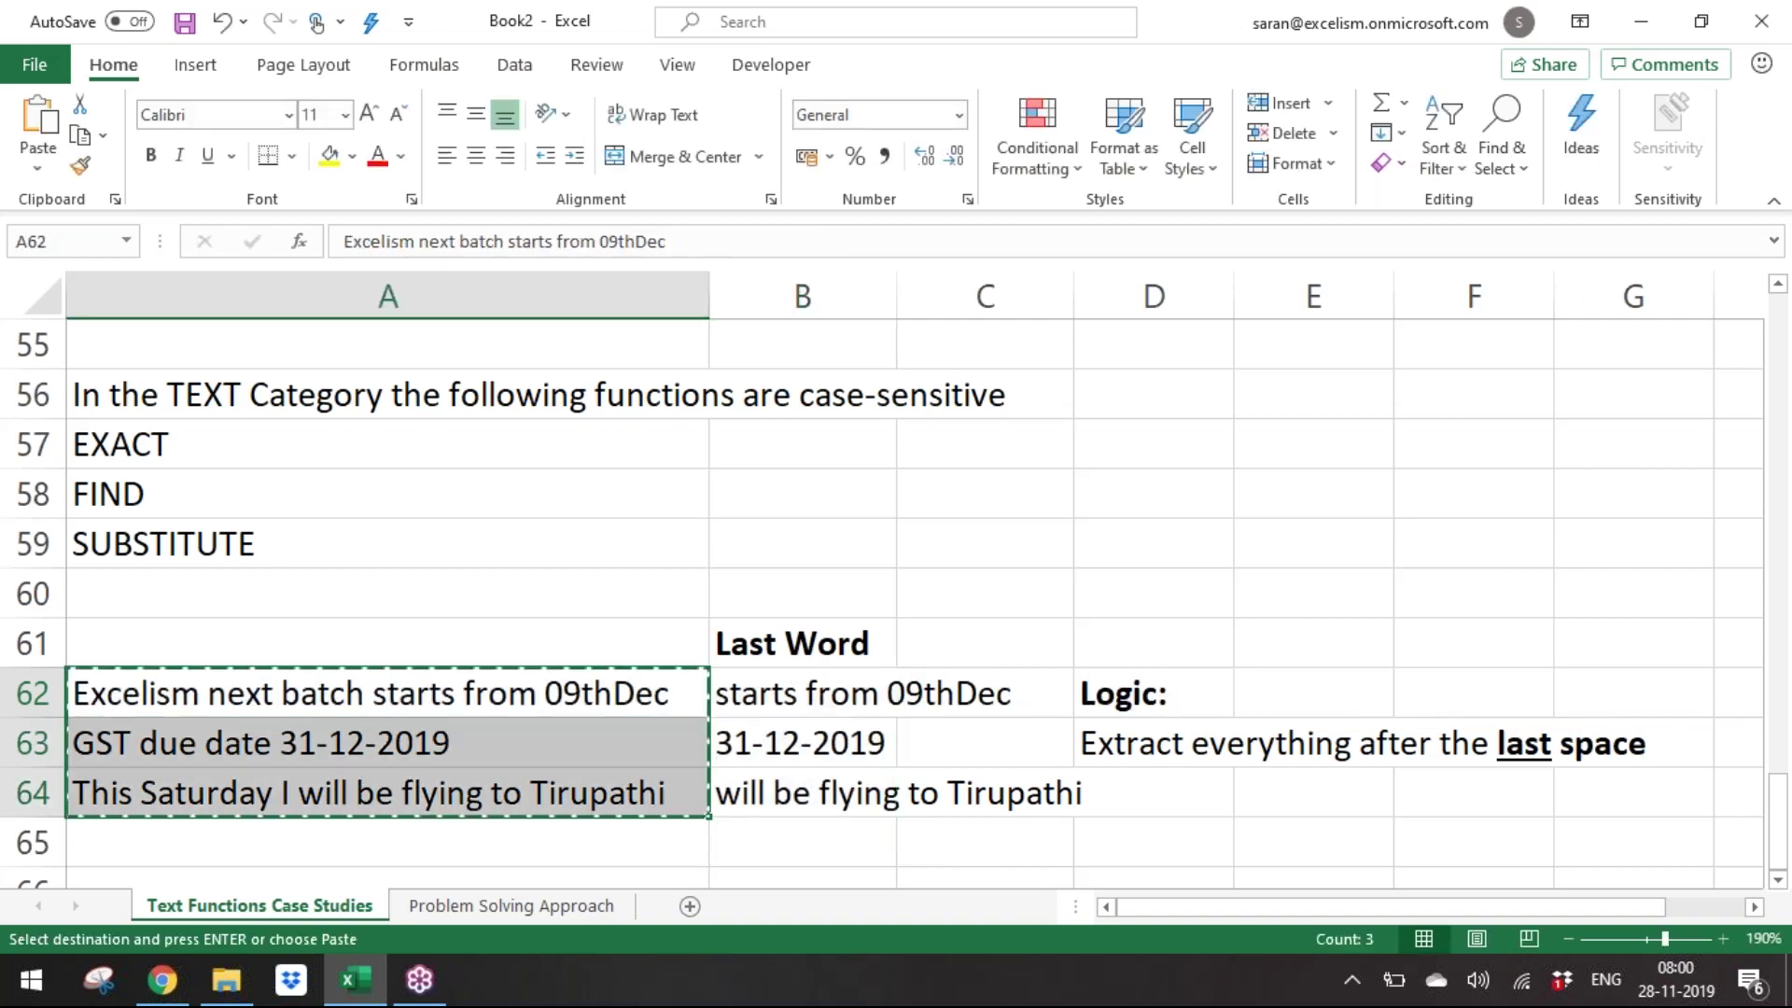
{"action": "key", "text": "ctrl+Down"}
{"action": "key", "text": "Down"}
{"action": "key", "text": "Down"}
{"action": "key", "text": "Down"}
{"action": "key", "text": "Down"}
{"action": "key", "text": "Up"}
{"action": "key", "text": "Up"}
{"action": "key", "text": "Up"}
{"action": "key", "text": "Down"}
{"action": "key", "text": "Down"}
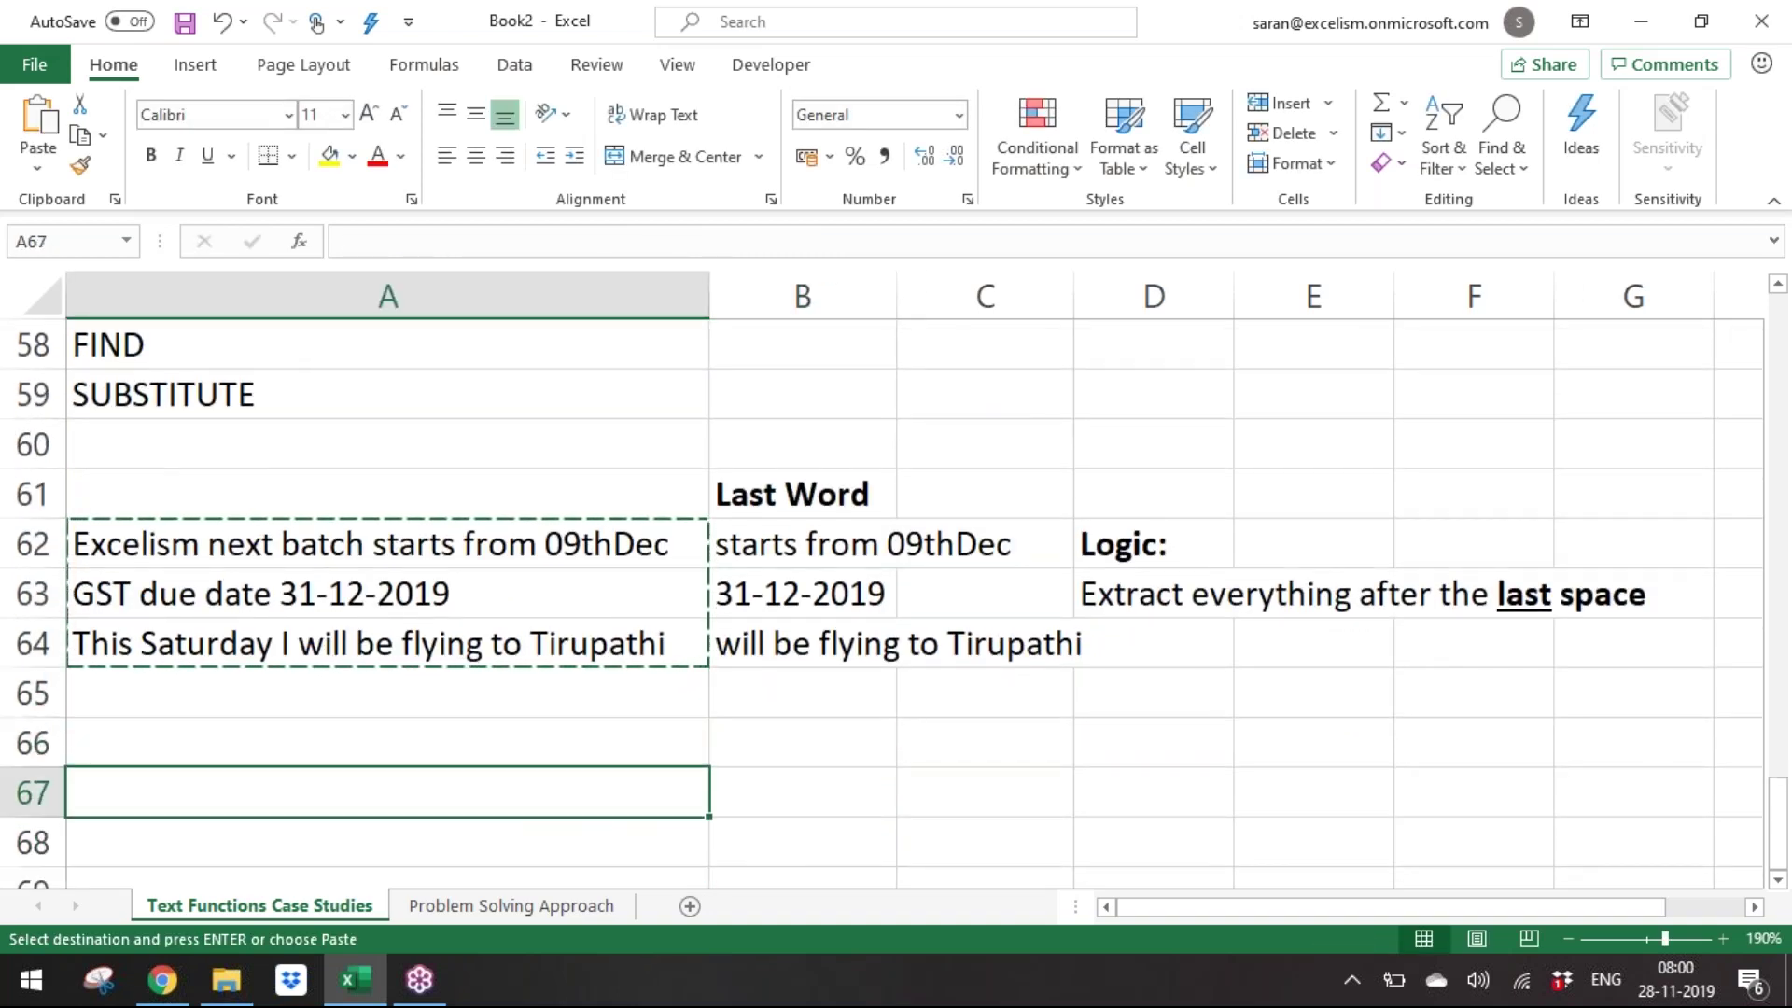
{"action": "key", "text": "ctrl+v"}
{"action": "key", "text": "Escape"}
Enter the heading 'No. of Space' in B66.
{"action": "key", "text": "Right"}
{"action": "key", "text": "Up"}
{"action": "key", "text": "F2"}
{"action": "type", "text": "No. of "}
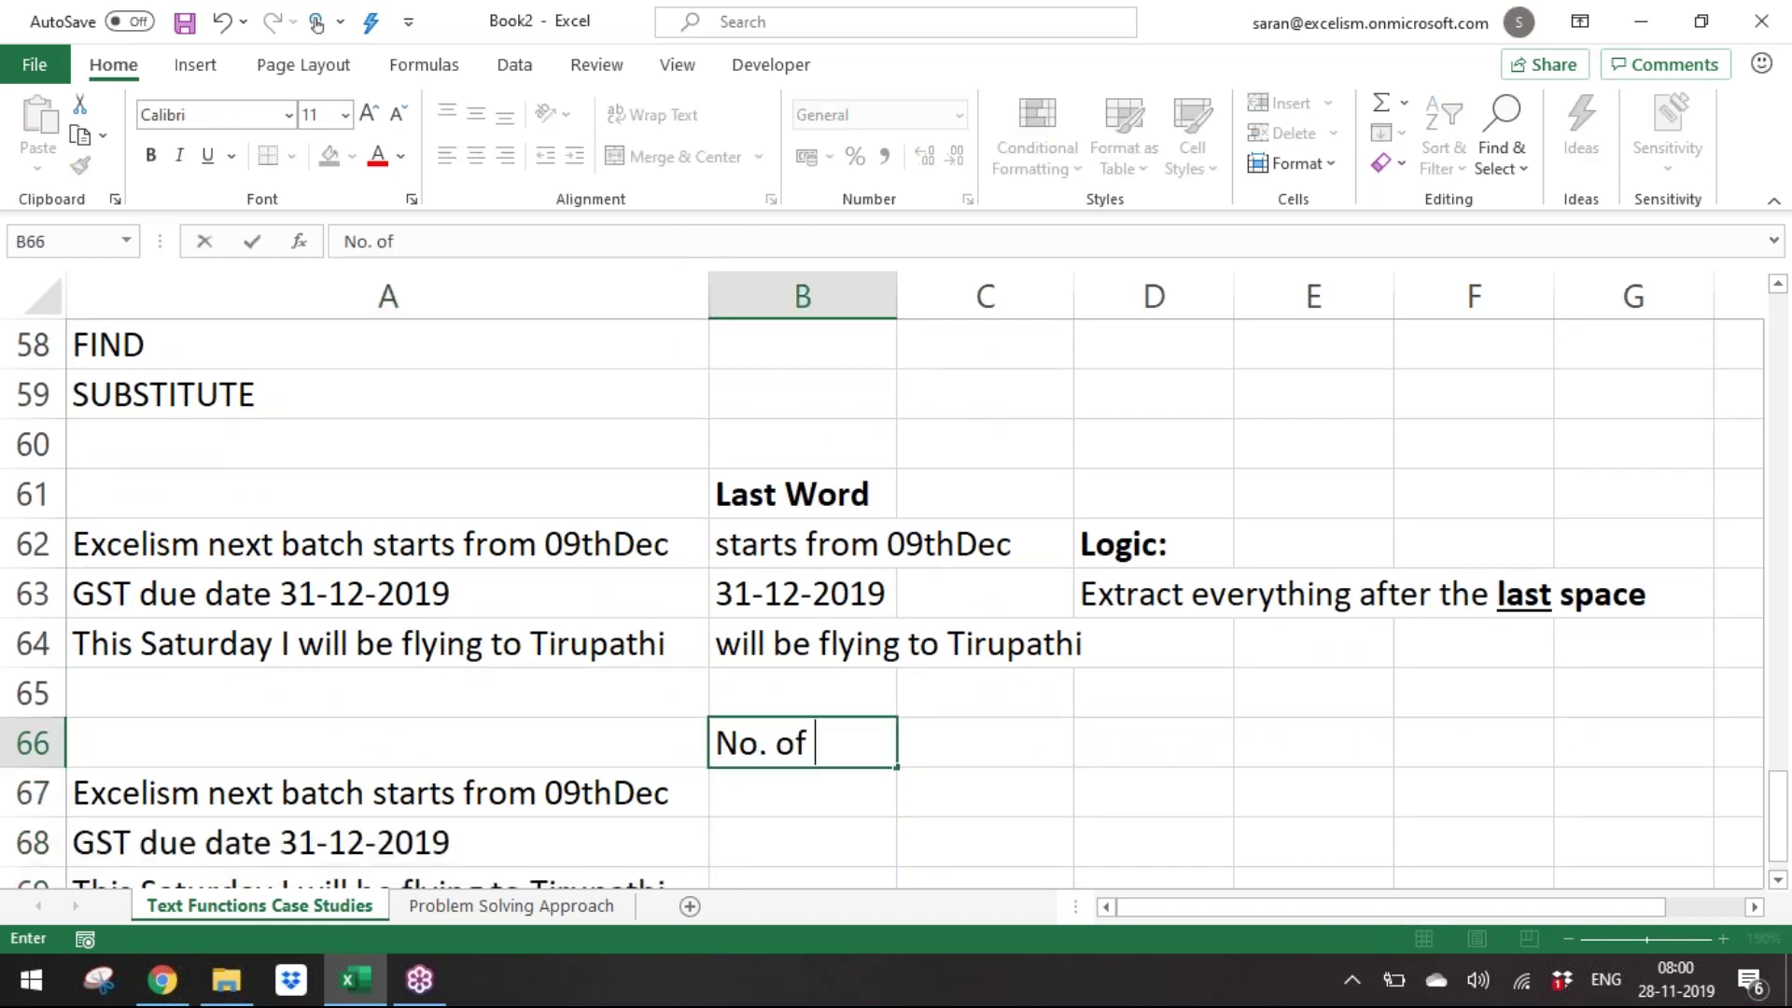
{"action": "type", "text": "Space"}
{"action": "key", "text": "Return"}
{"action": "key", "text": "Up"}
{"action": "key", "text": "F2"}
Change the B66 heading to 'No. of Spaces' and make it bold.
{"action": "type", "text": "s"}
{"action": "key", "text": "Return"}
{"action": "key", "text": "Up"}
{"action": "key", "text": "ctrl+b"}
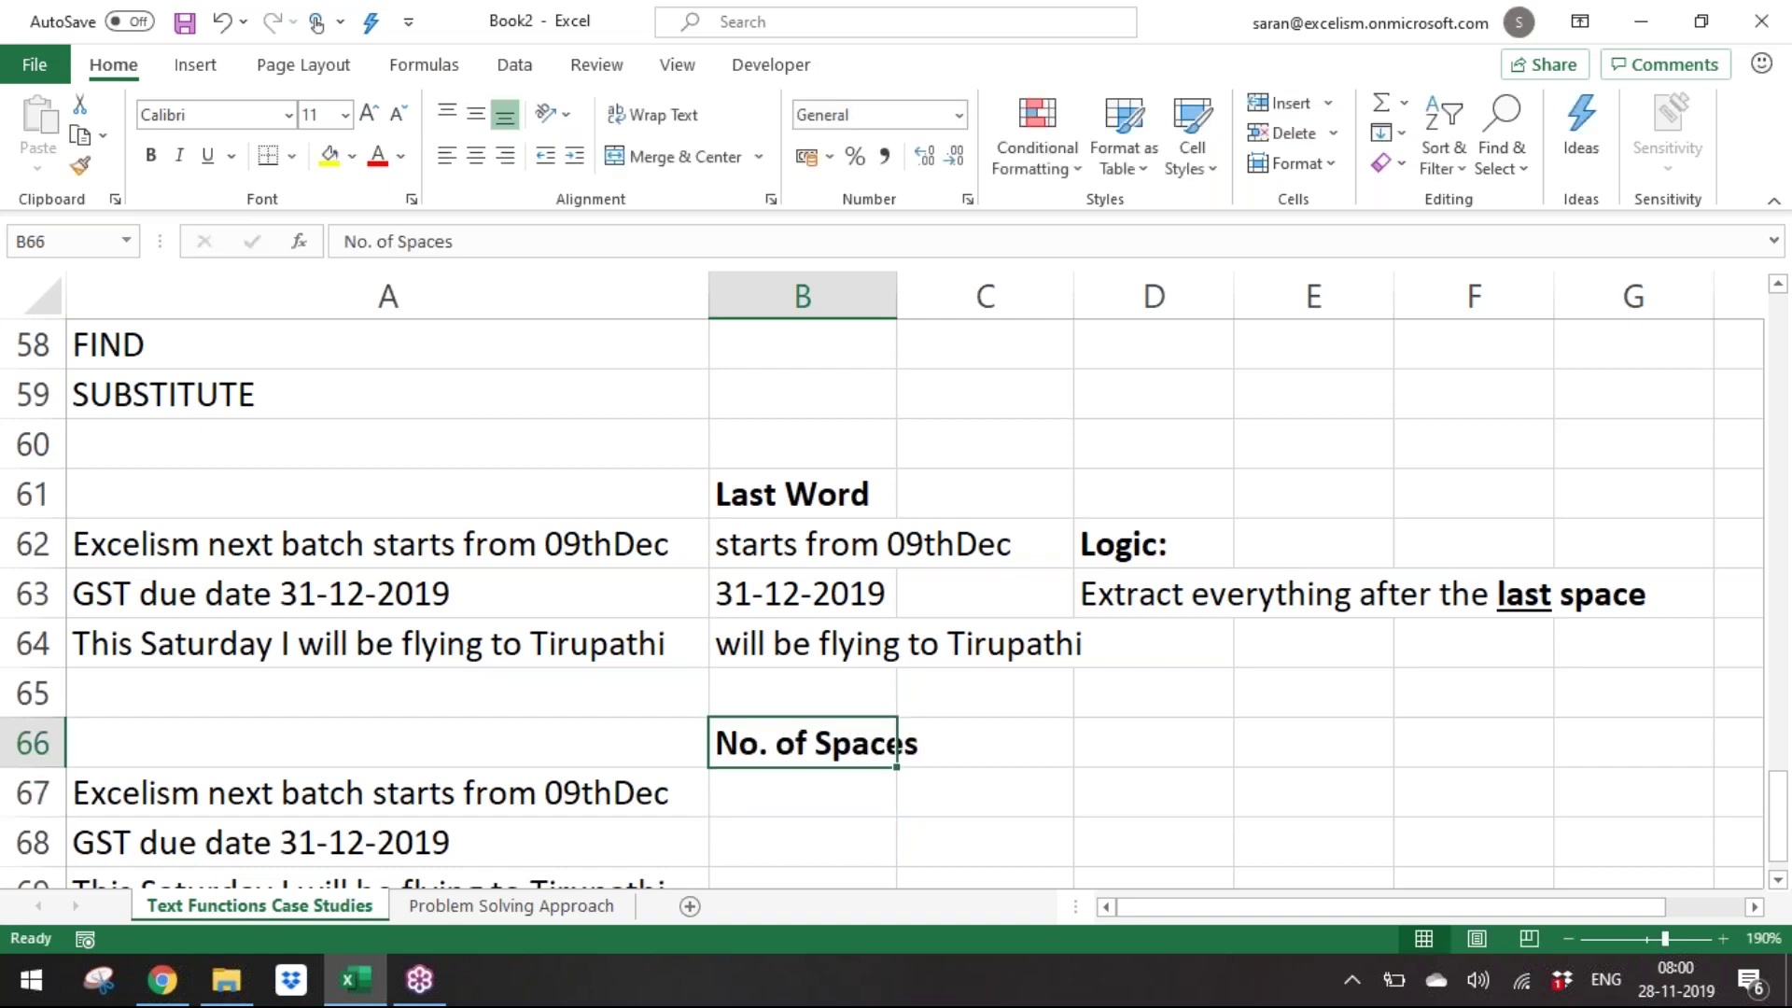
Add a bold 'Logic:' label in D67.
{"action": "key", "text": "Down"}
{"action": "key", "text": "Down"}
{"action": "key", "text": "Down"}
{"action": "key", "text": "Down"}
{"action": "key", "text": "Down"}
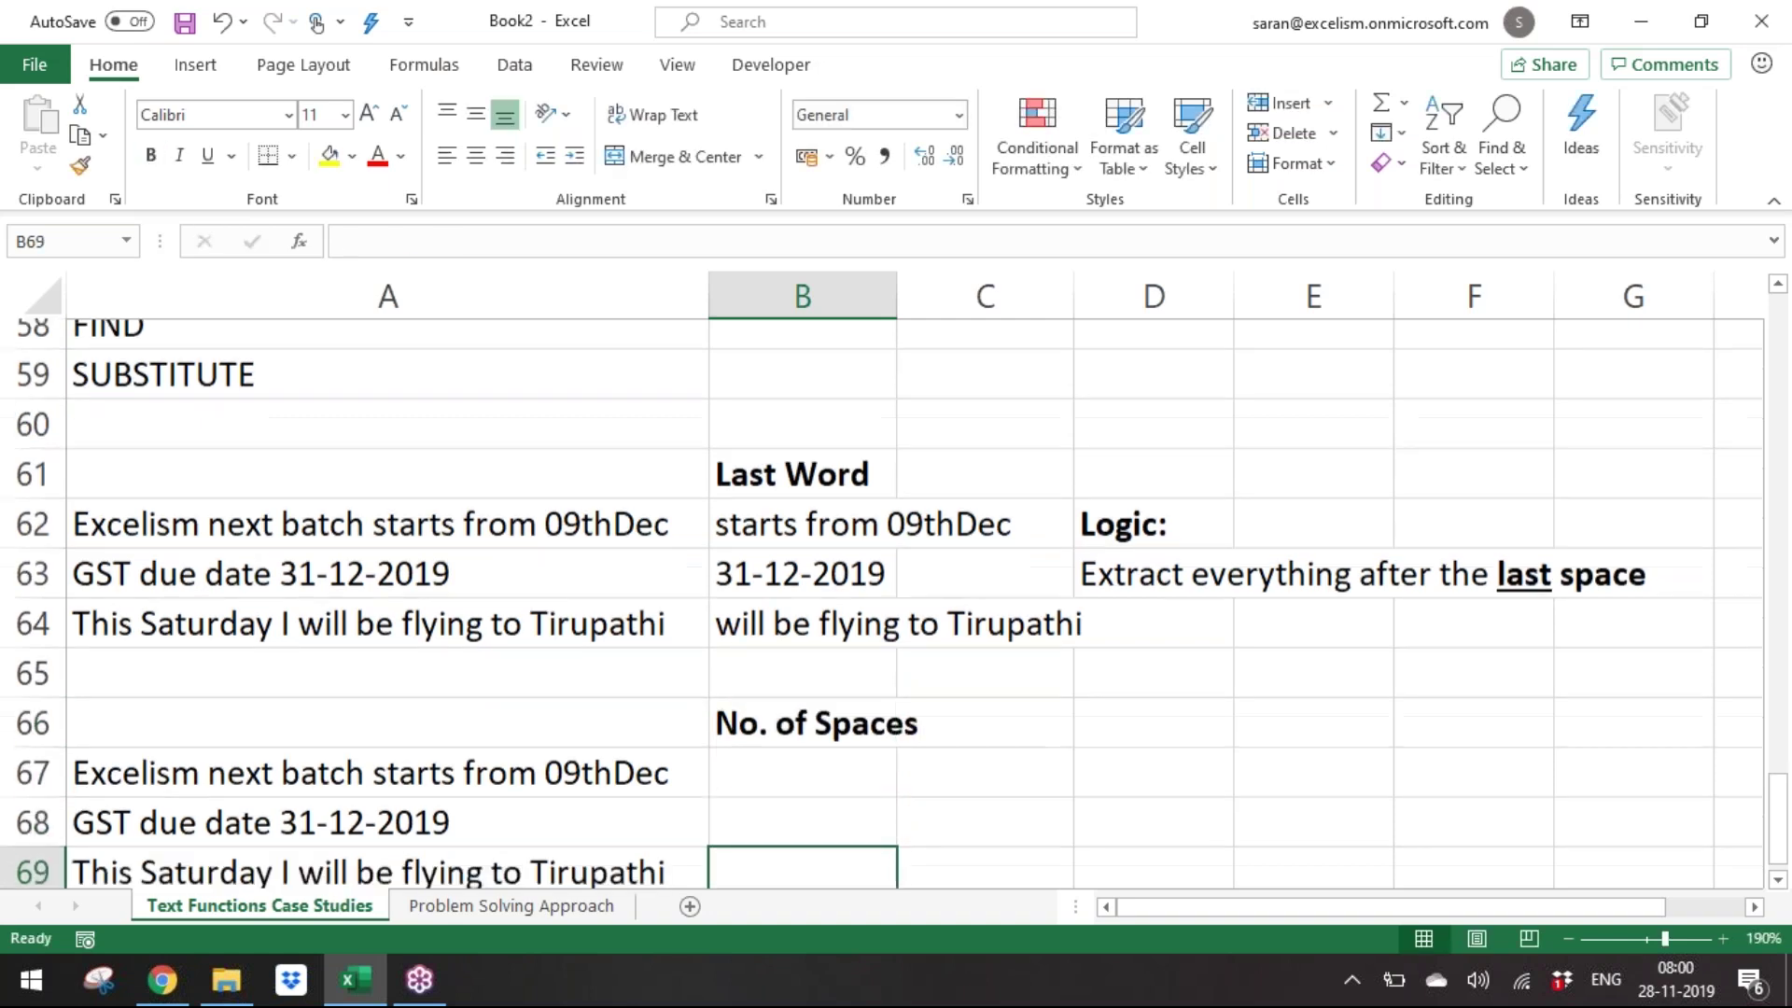
{"action": "key", "text": "Up"}
{"action": "key", "text": "Up"}
{"action": "key", "text": "Up"}
{"action": "key", "text": "Up"}
{"action": "key", "text": "Right"}
{"action": "key", "text": "Right"}
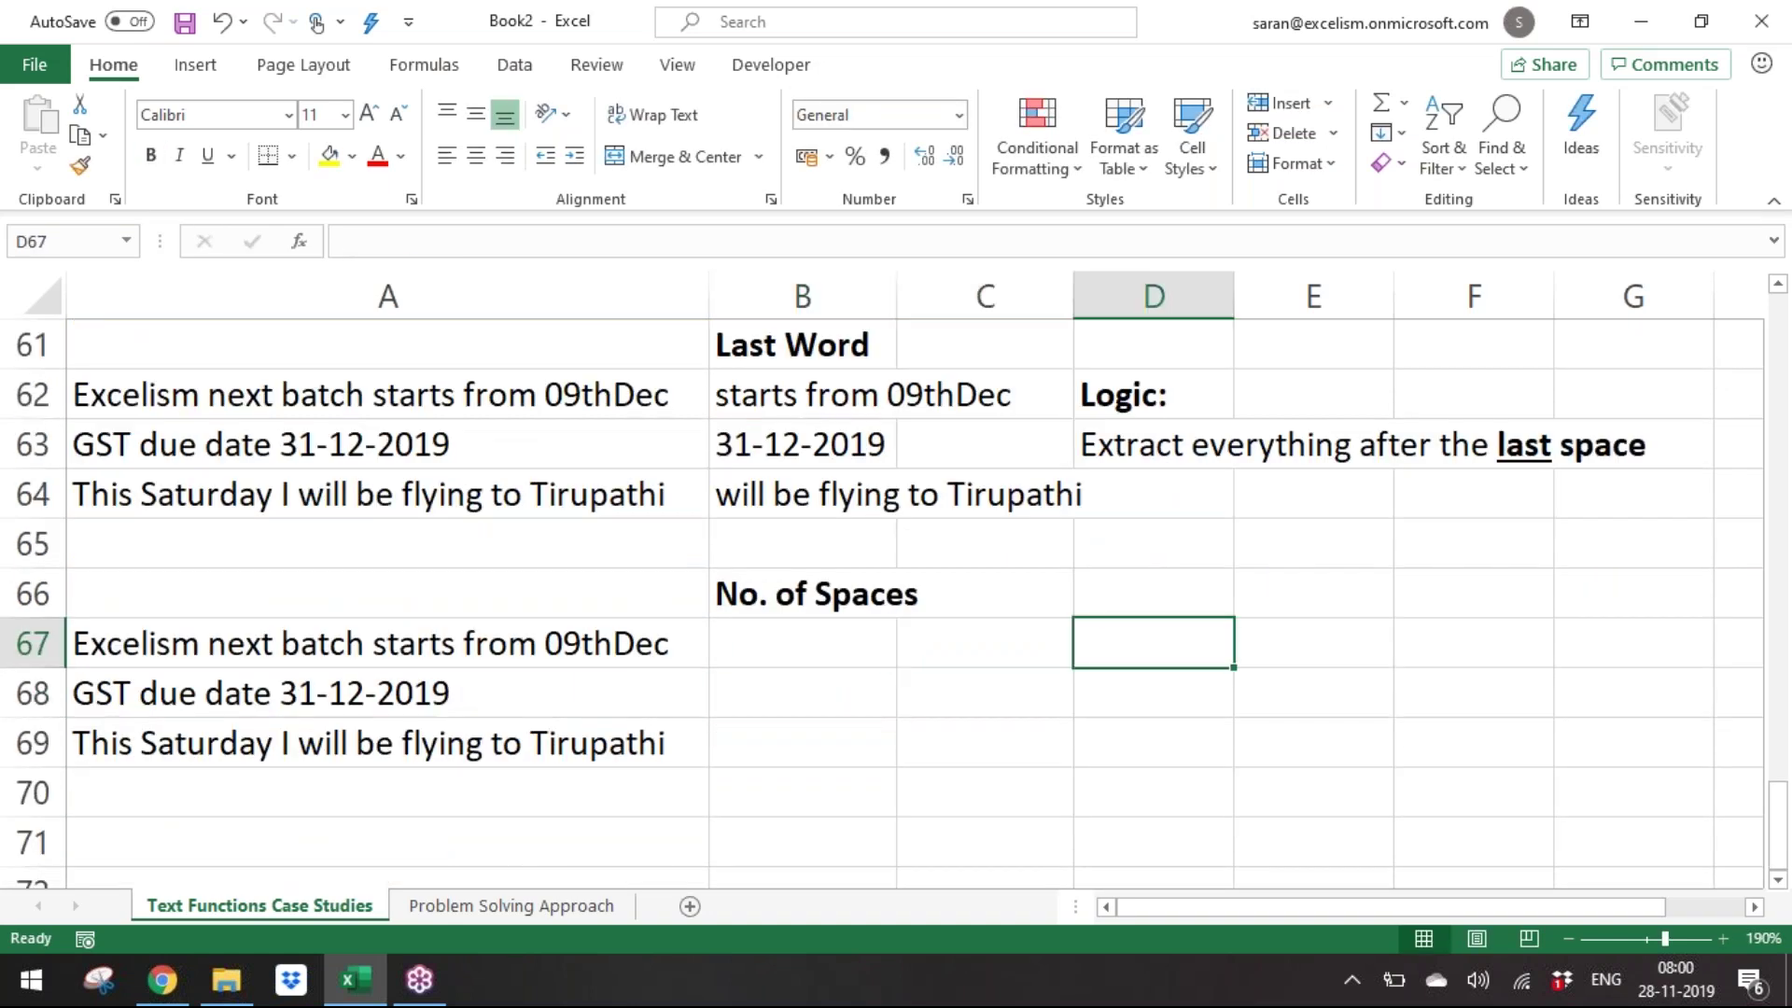
{"action": "type", "text": "Logic:"}
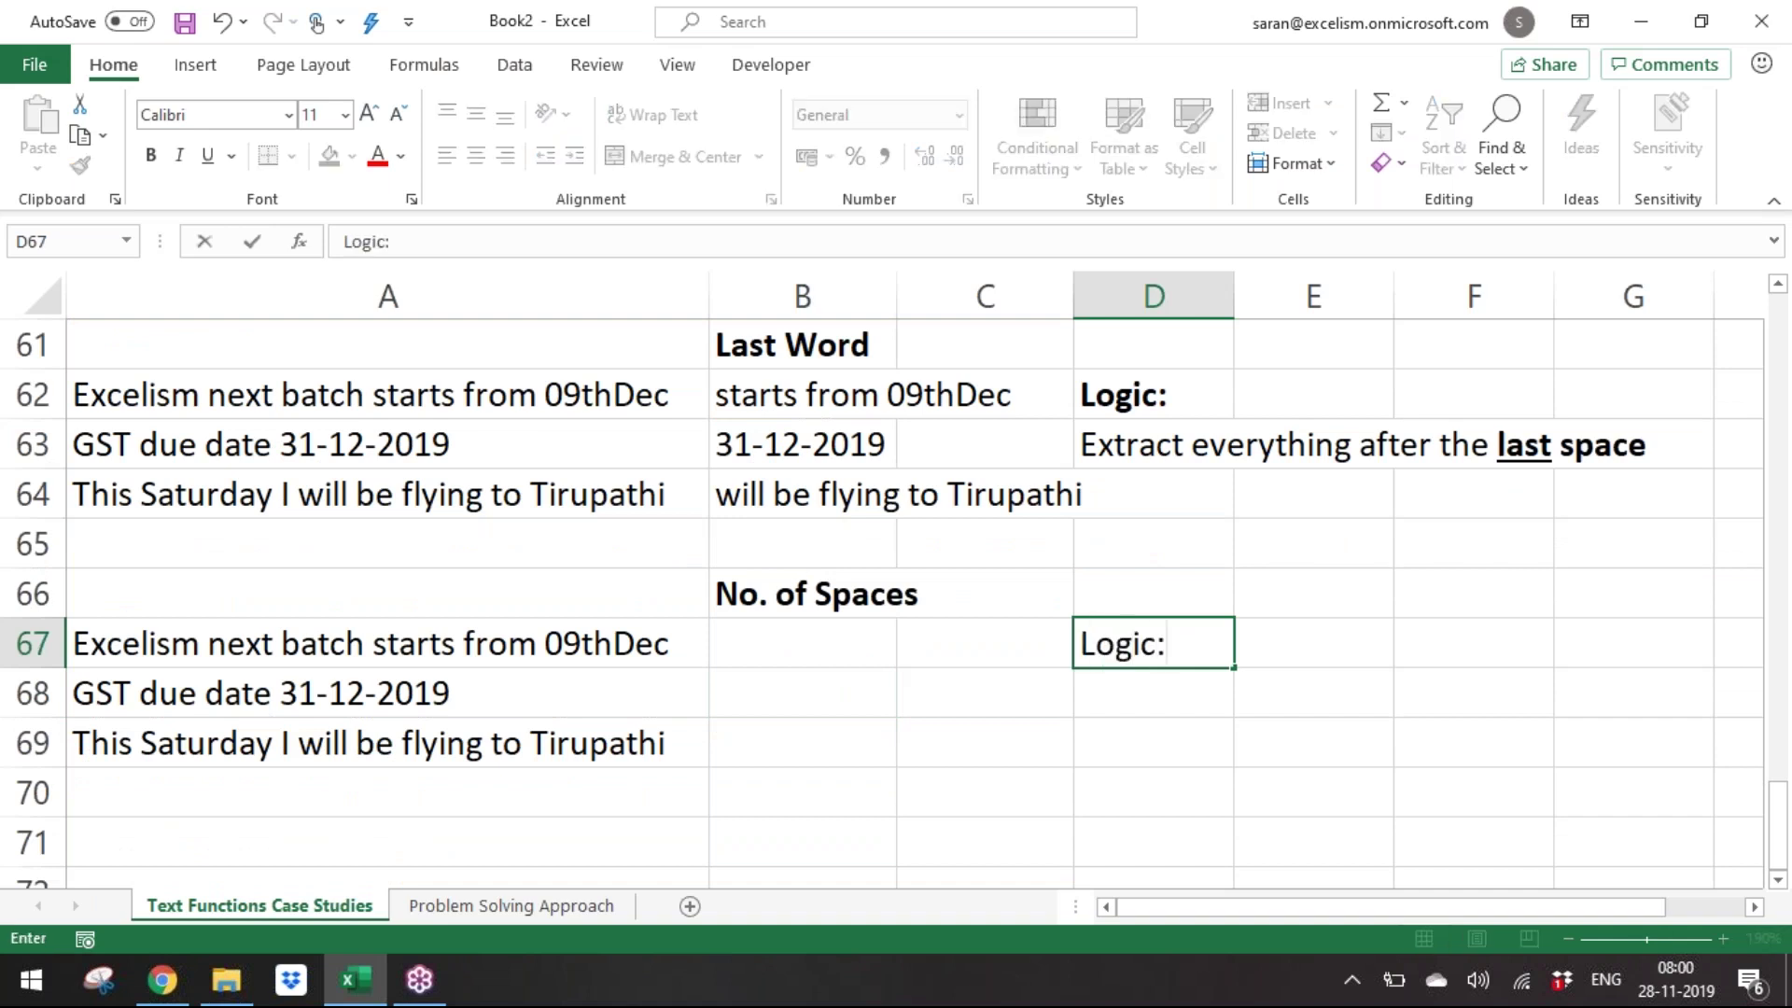
{"action": "key", "text": "Return"}
{"action": "key", "text": "Up"}
{"action": "key", "text": "ctrl+b"}
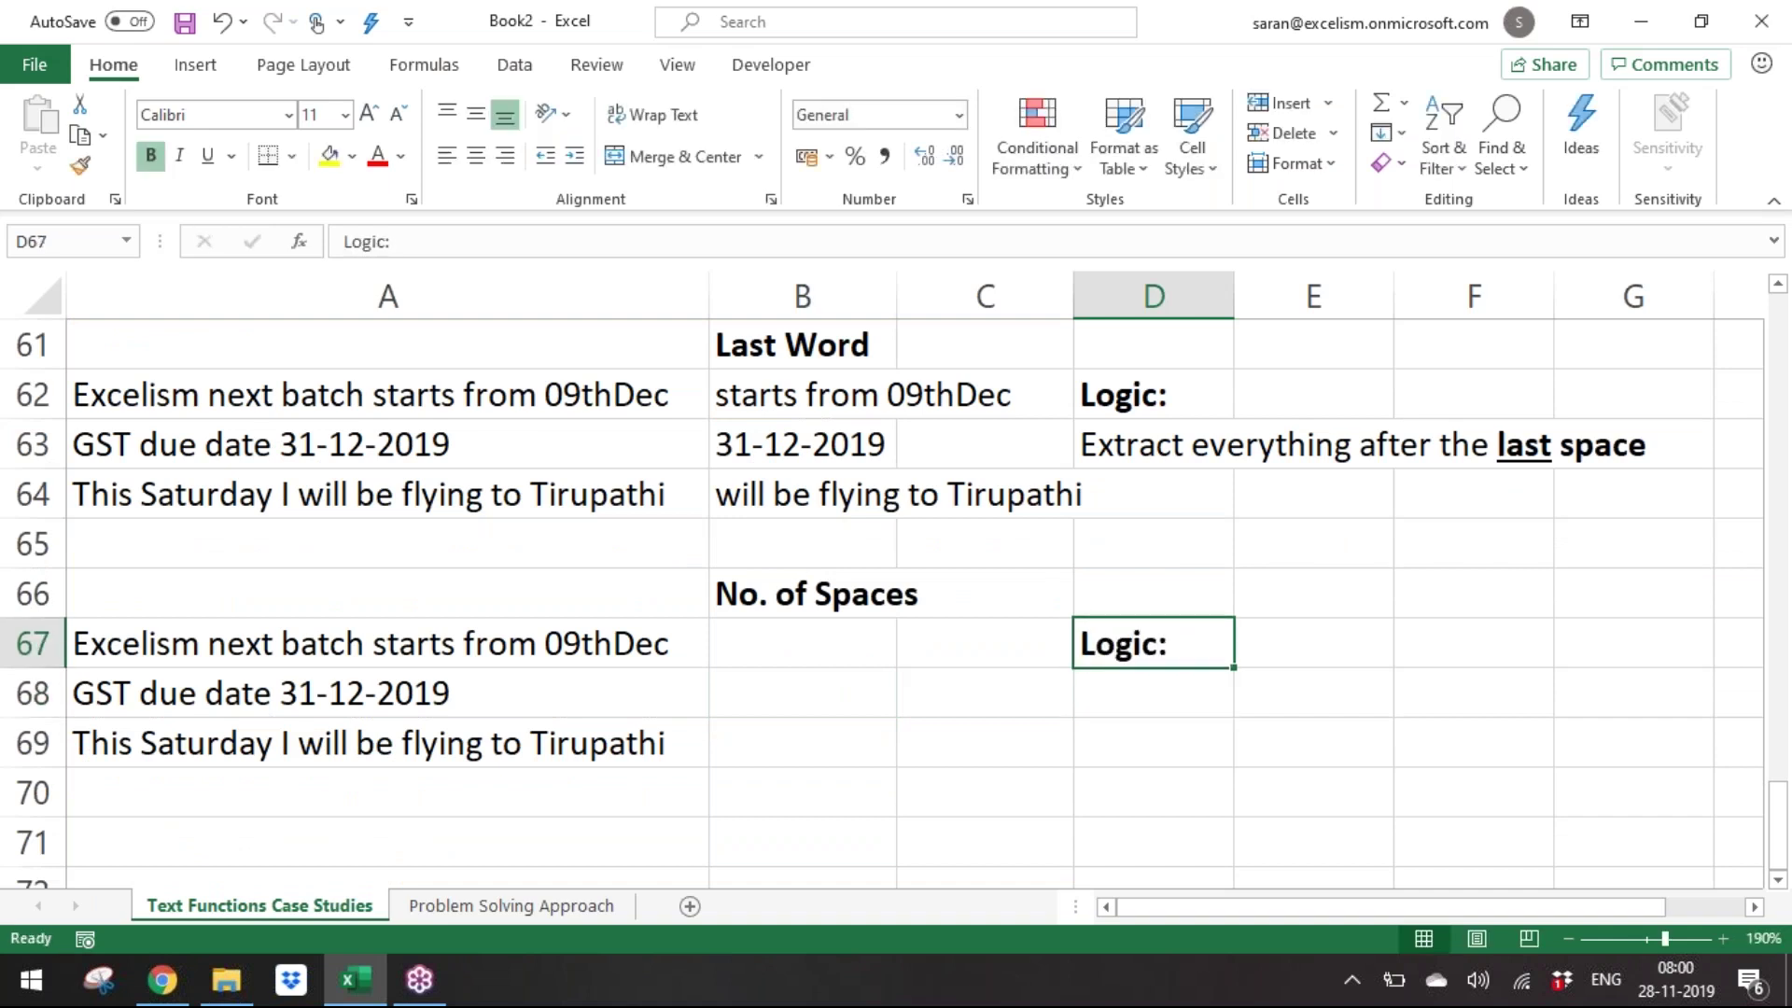
Write 'Total Length with spaces - Total Lengh without spaces' in D68.
{"action": "key", "text": "Down"}
{"action": "key", "text": "Left"}
{"action": "key", "text": "Left"}
{"action": "key", "text": "Left"}
{"action": "key", "text": "Right"}
{"action": "key", "text": "Right"}
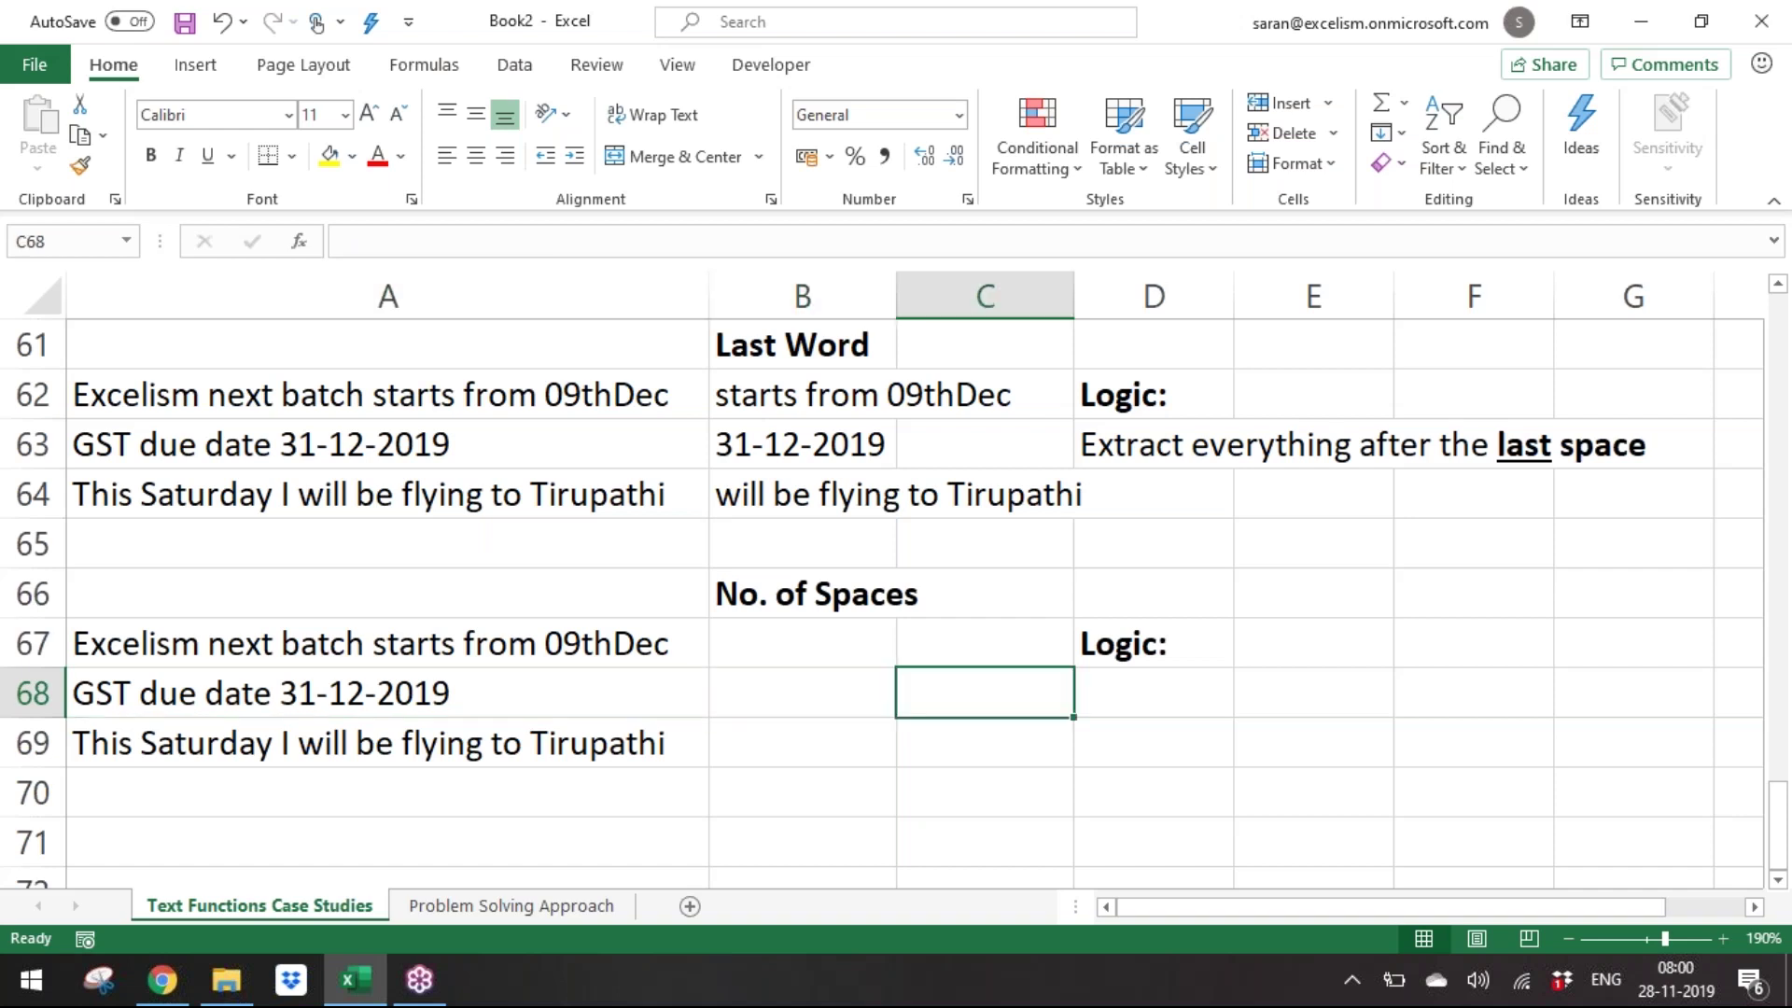
{"action": "key", "text": "Right"}
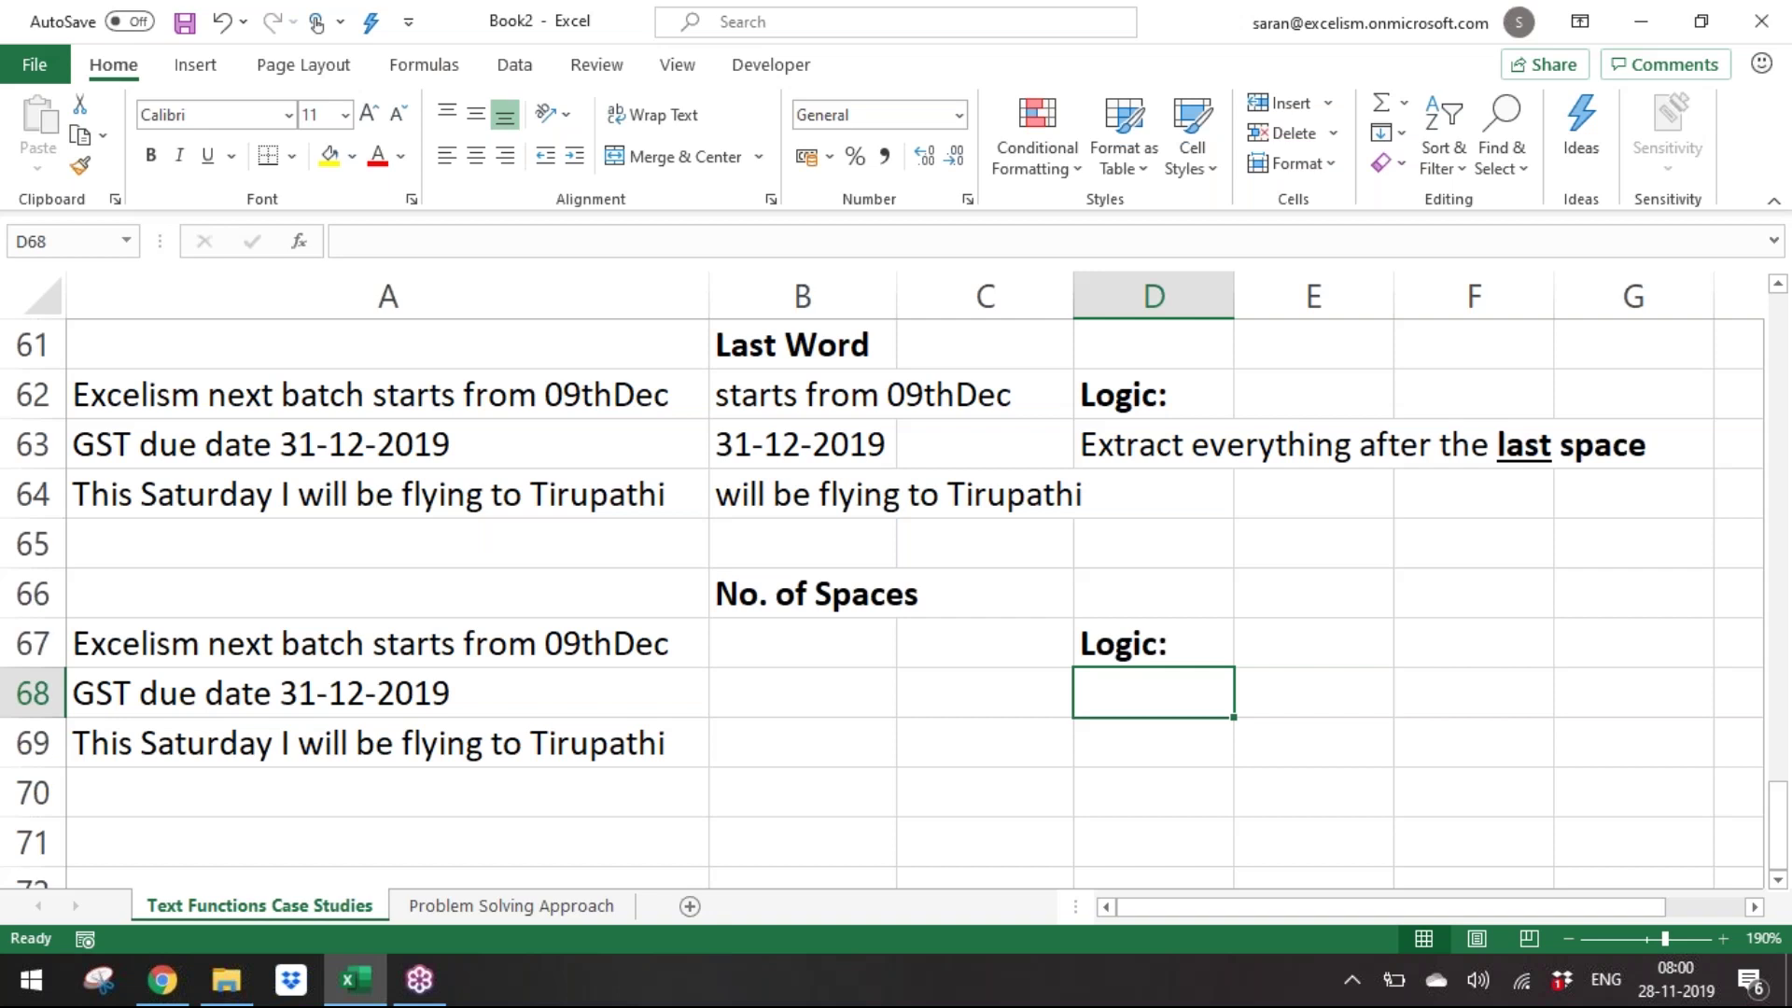
{"action": "type", "text": "T"}
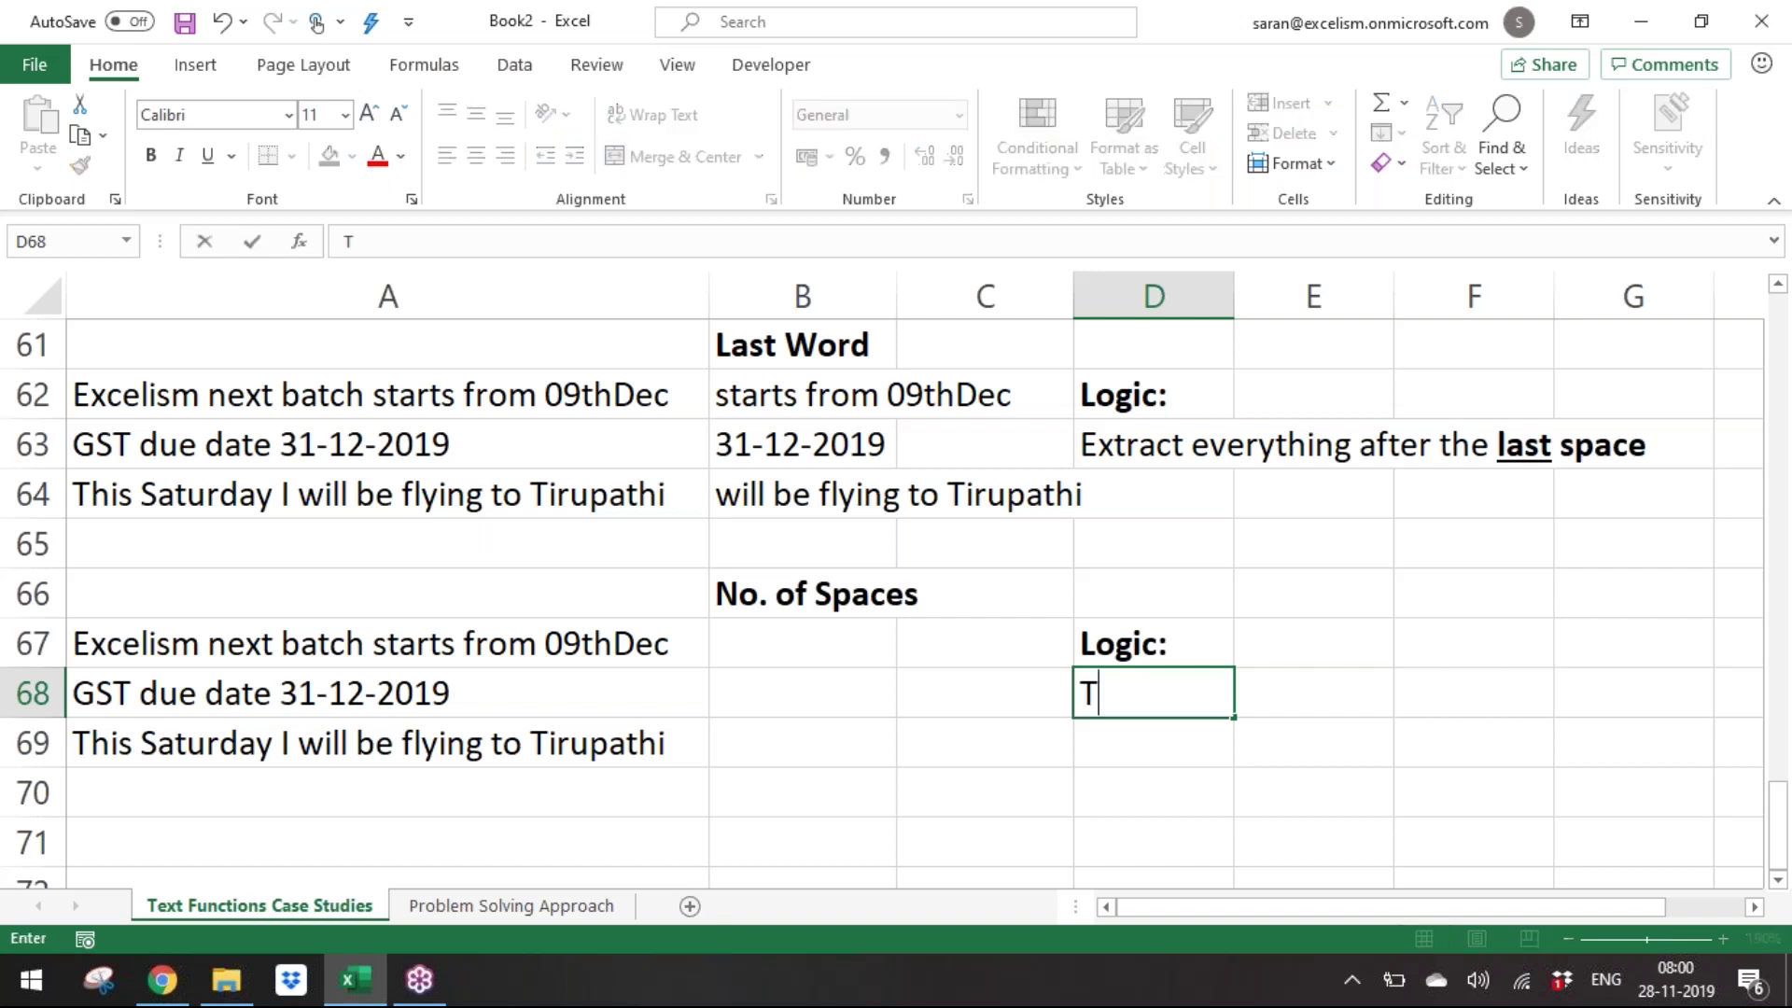
{"action": "type", "text": "otal Spaces wi"}
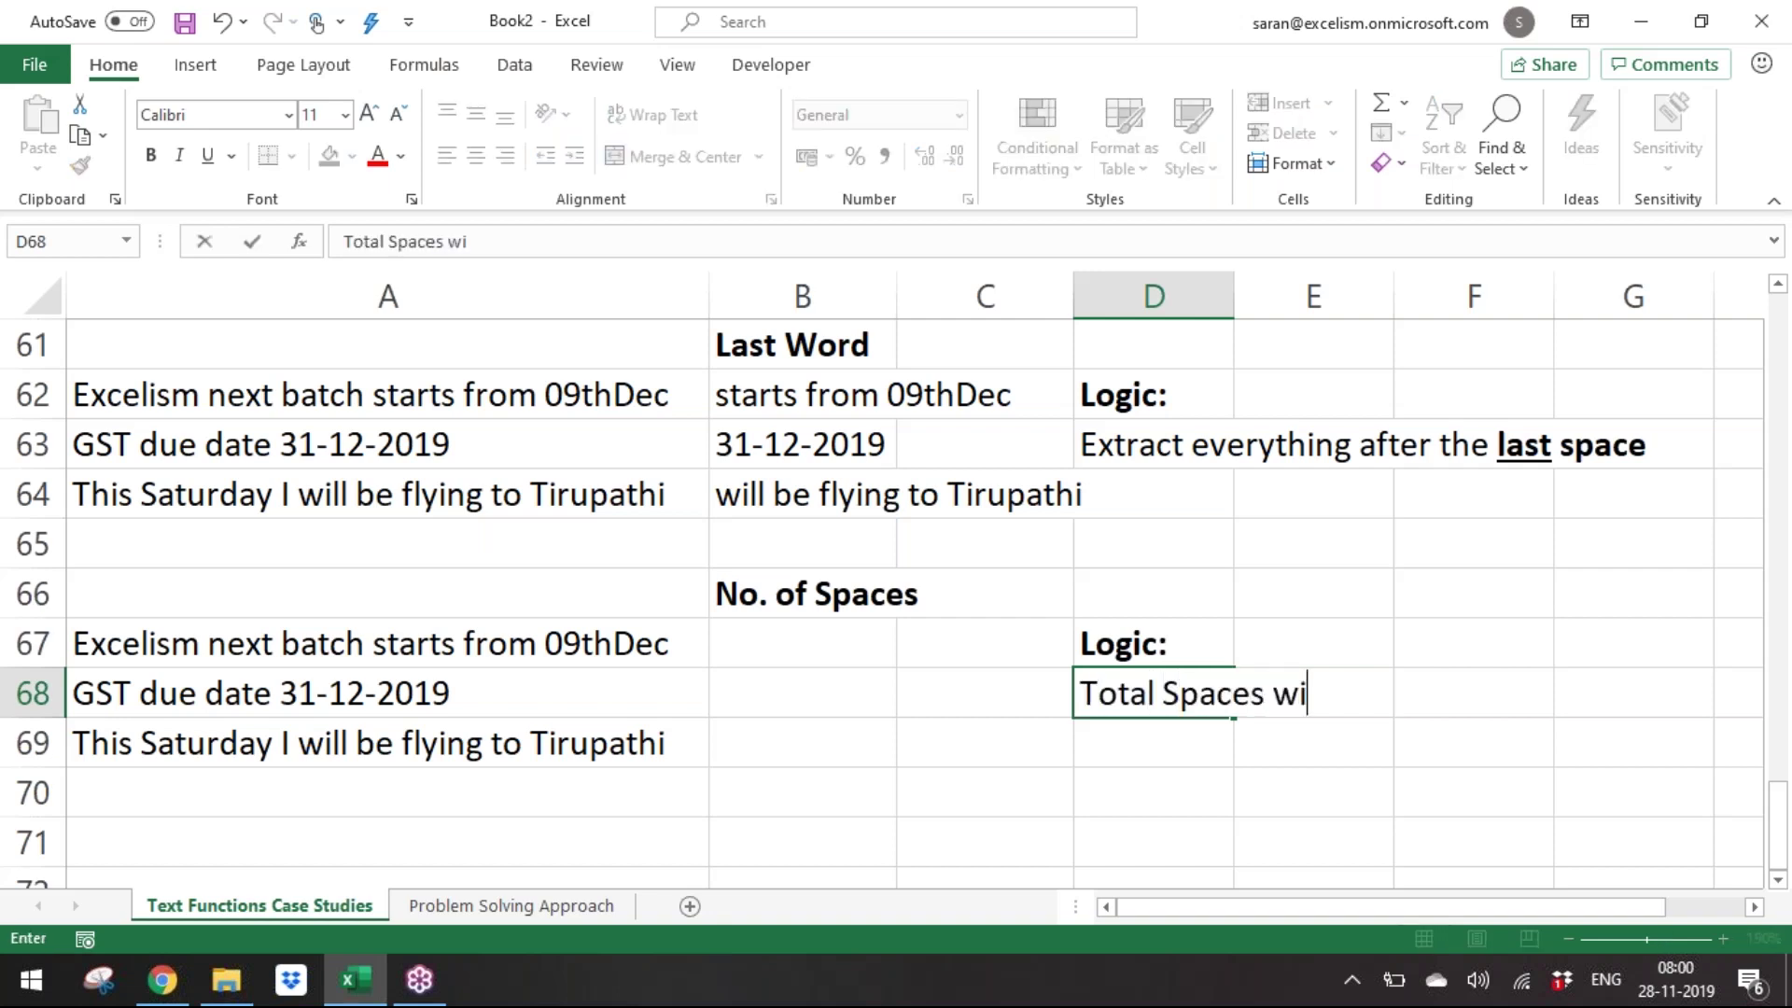
{"action": "type", "text": "th Spac"}
{"action": "key", "text": "BackSpace"}
{"action": "key", "text": "BackSpace"}
{"action": "key", "text": "BackSpace"}
{"action": "key", "text": "BackSpace"}
{"action": "key", "text": "BackSpace"}
{"action": "key", "text": "BackSpace"}
{"action": "key", "text": "BackSpace"}
{"action": "key", "text": "BackSpace"}
{"action": "key", "text": "BackSpace"}
{"action": "key", "text": "BackSpace"}
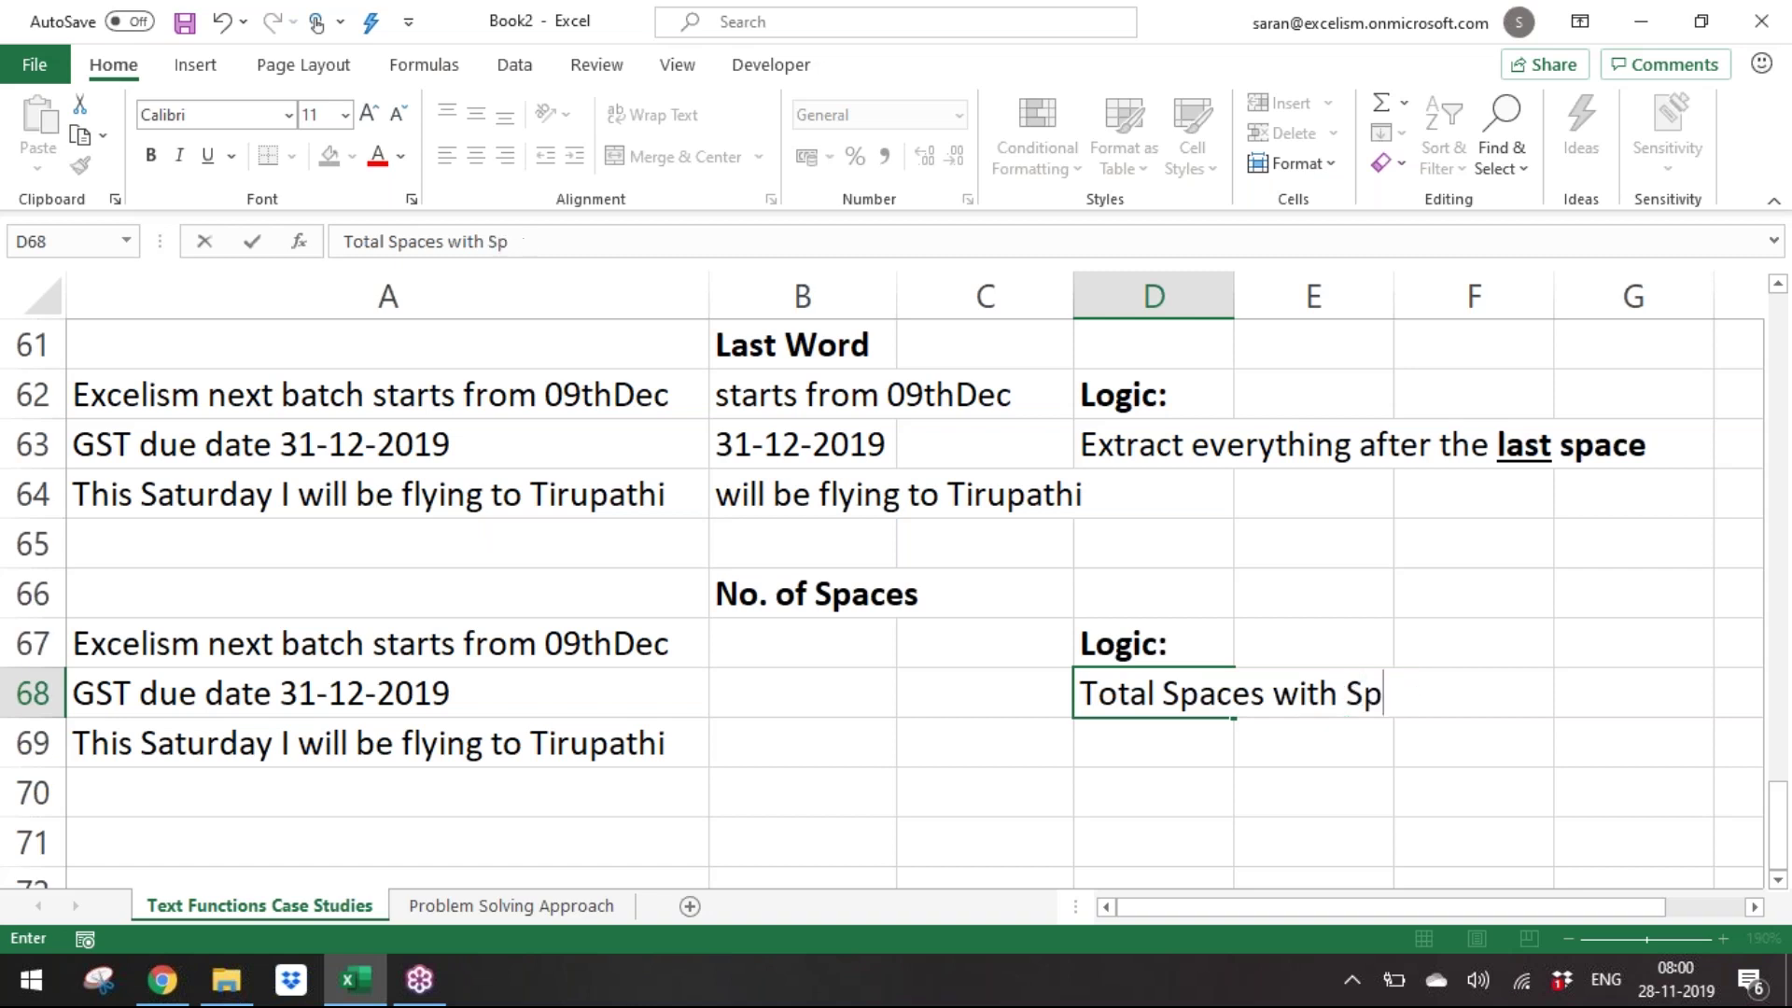
{"action": "key", "text": "Escape"}
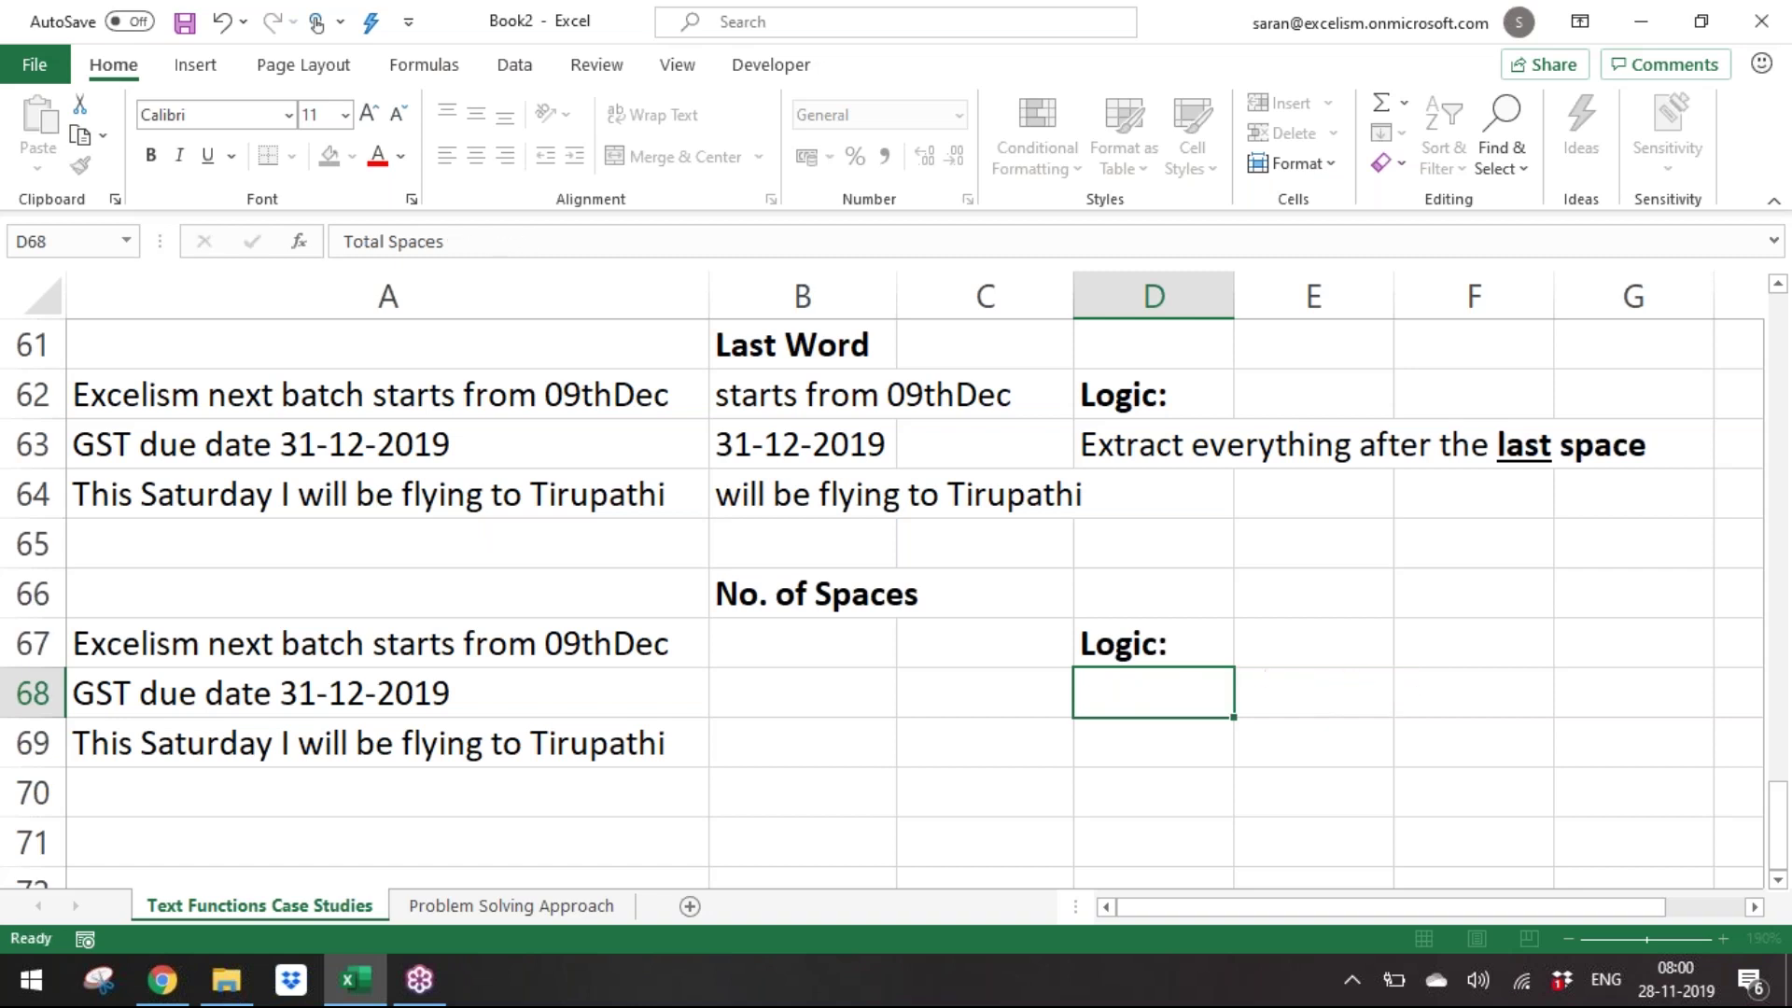
{"action": "type", "text": "Total Len"}
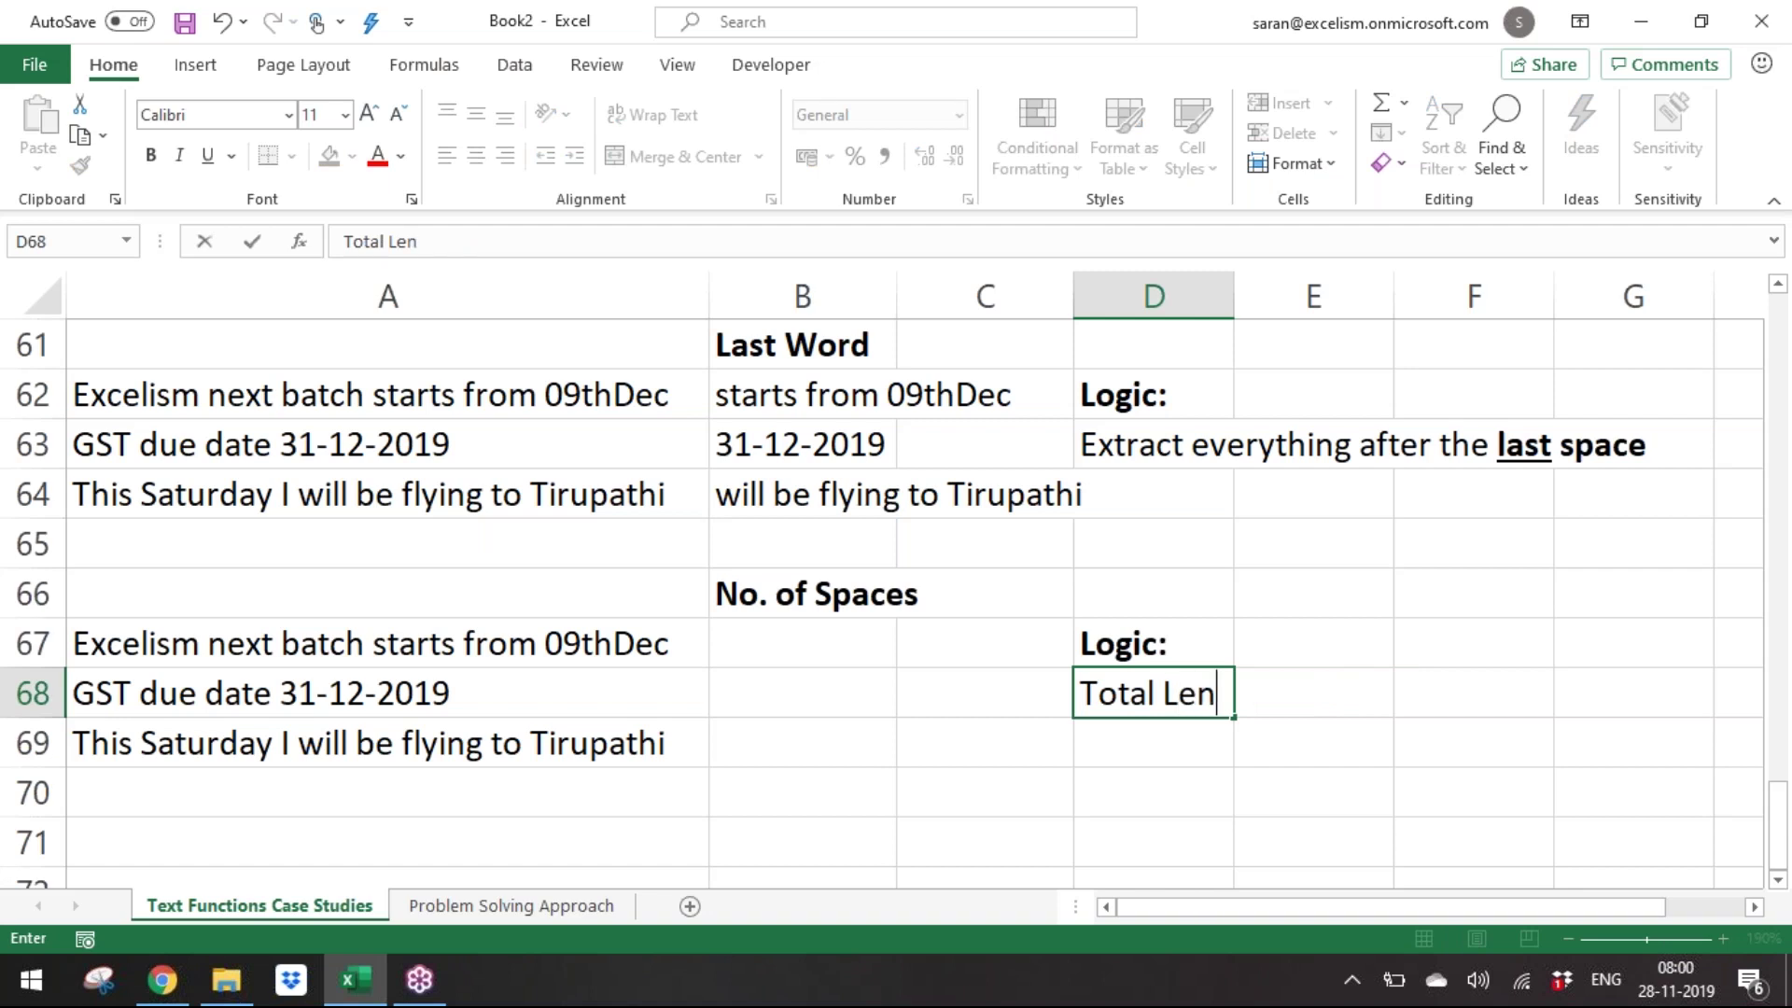
{"action": "type", "text": "gth with spa"}
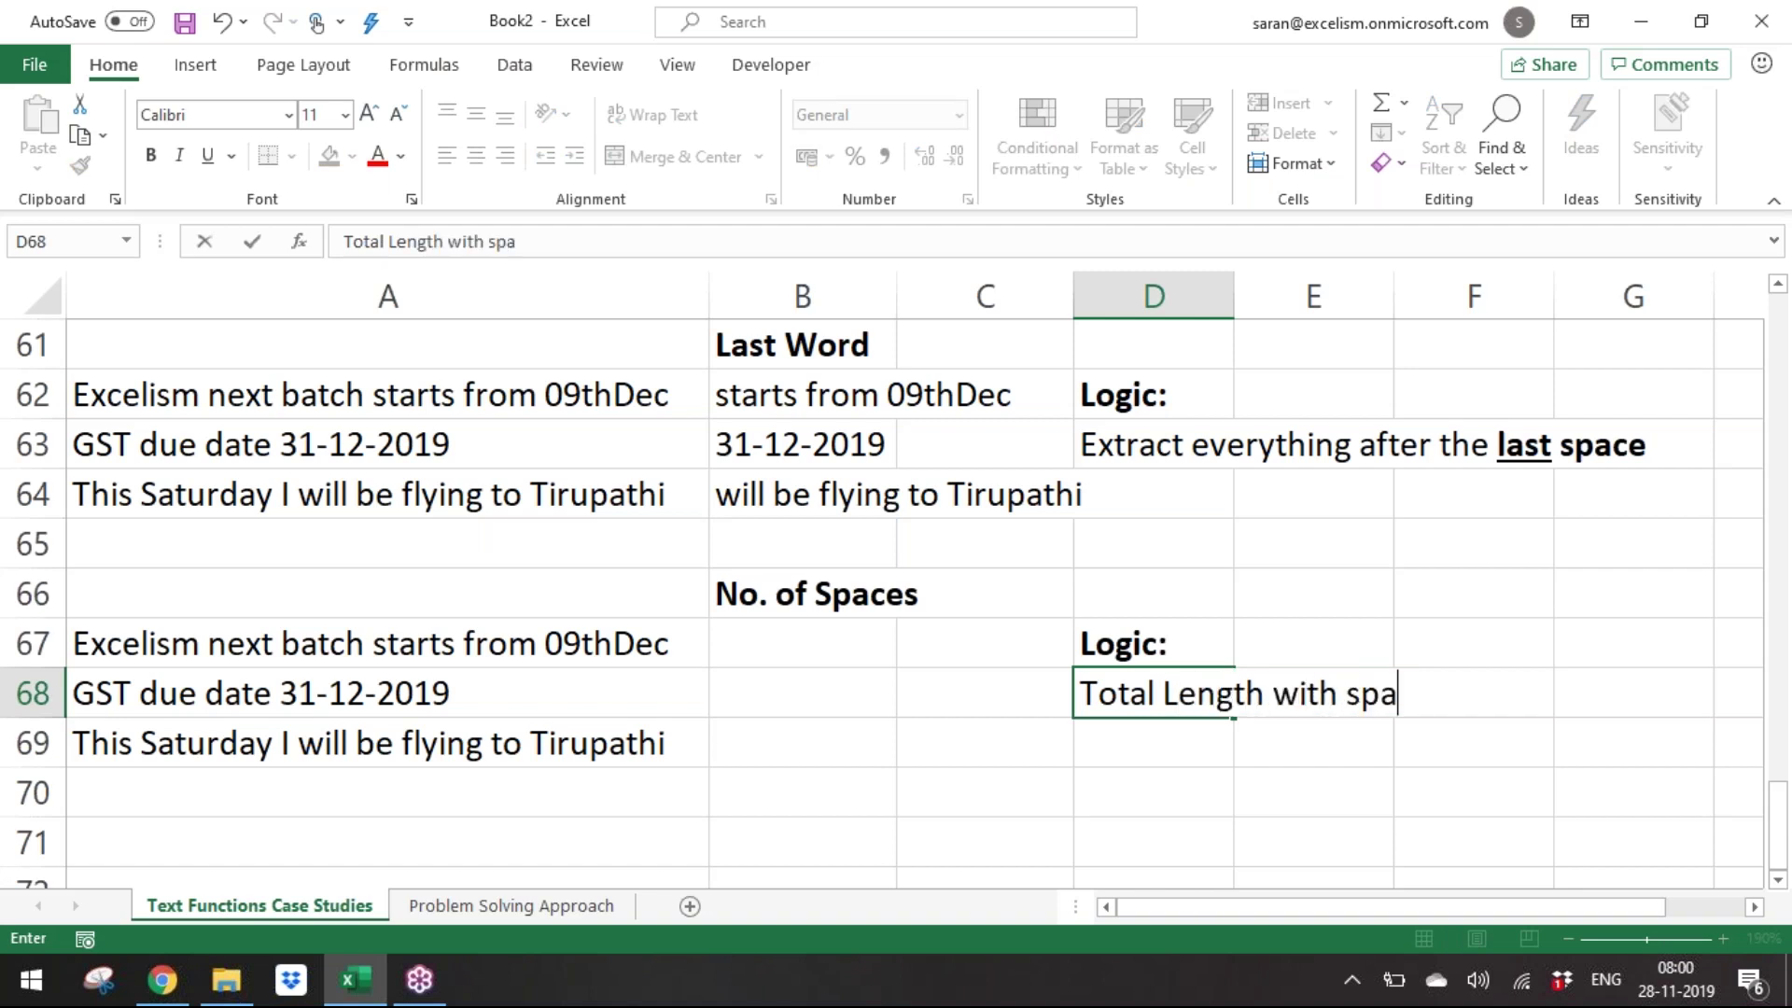
{"action": "type", "text": "ces - T"}
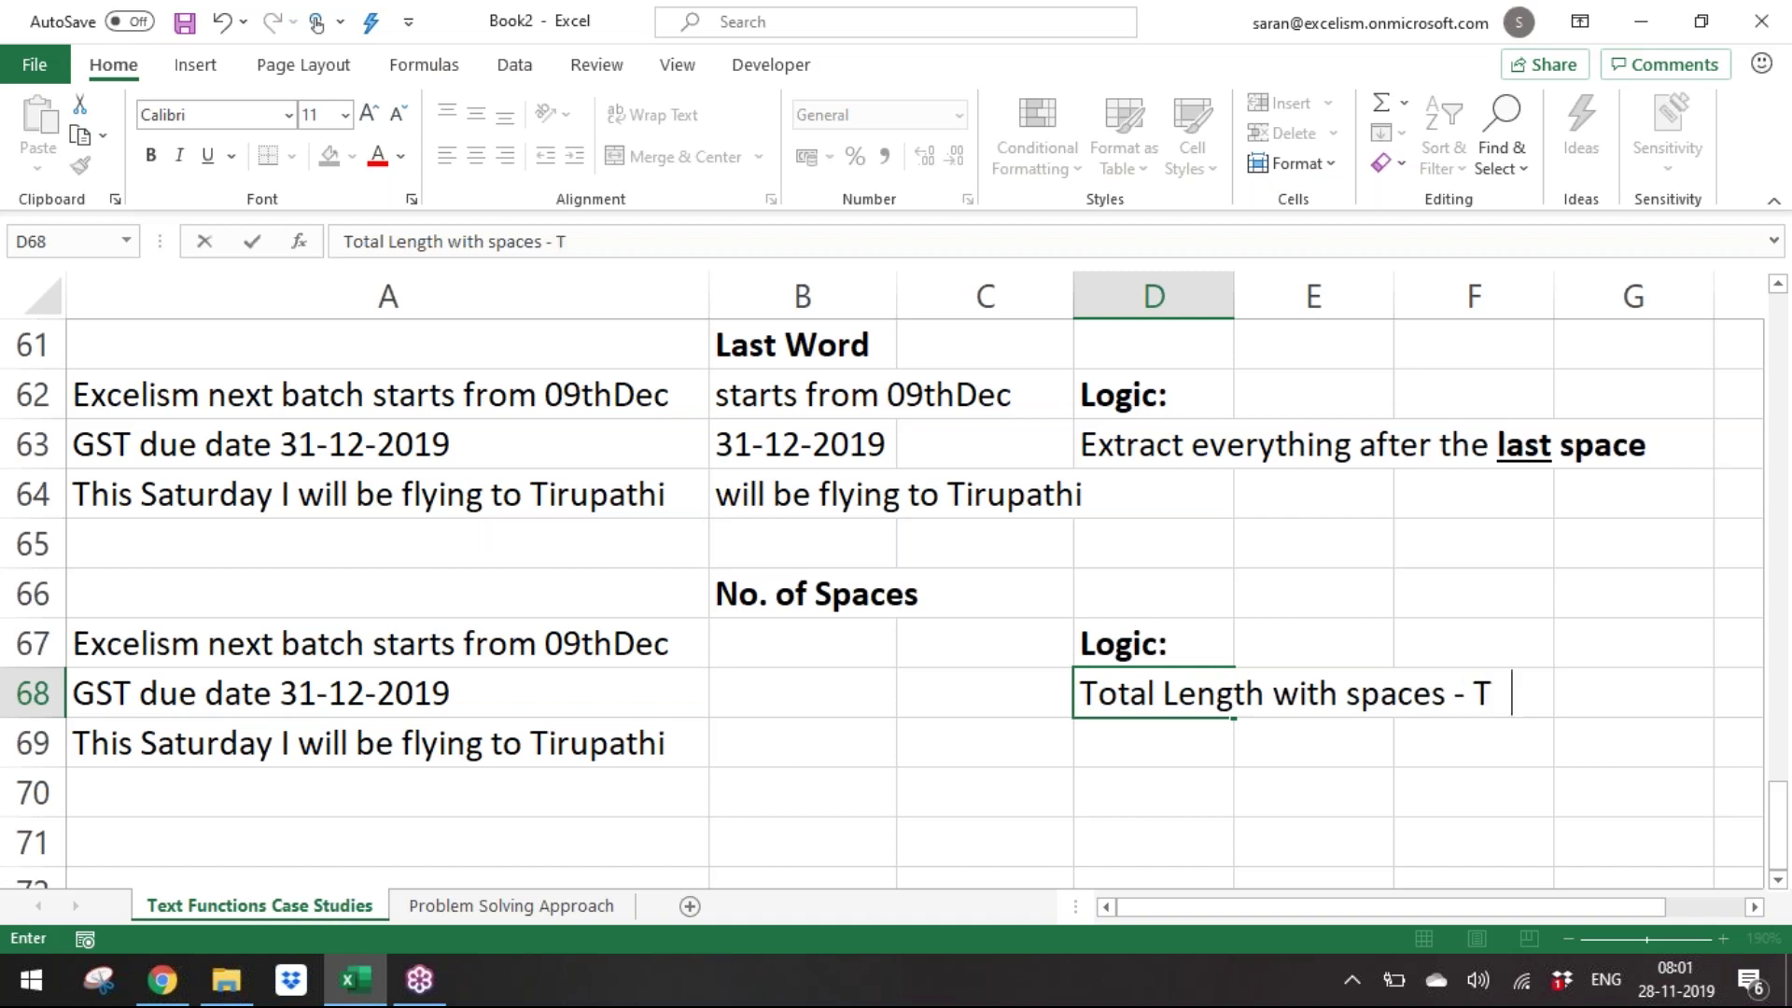
{"action": "type", "text": "otal Lengh"}
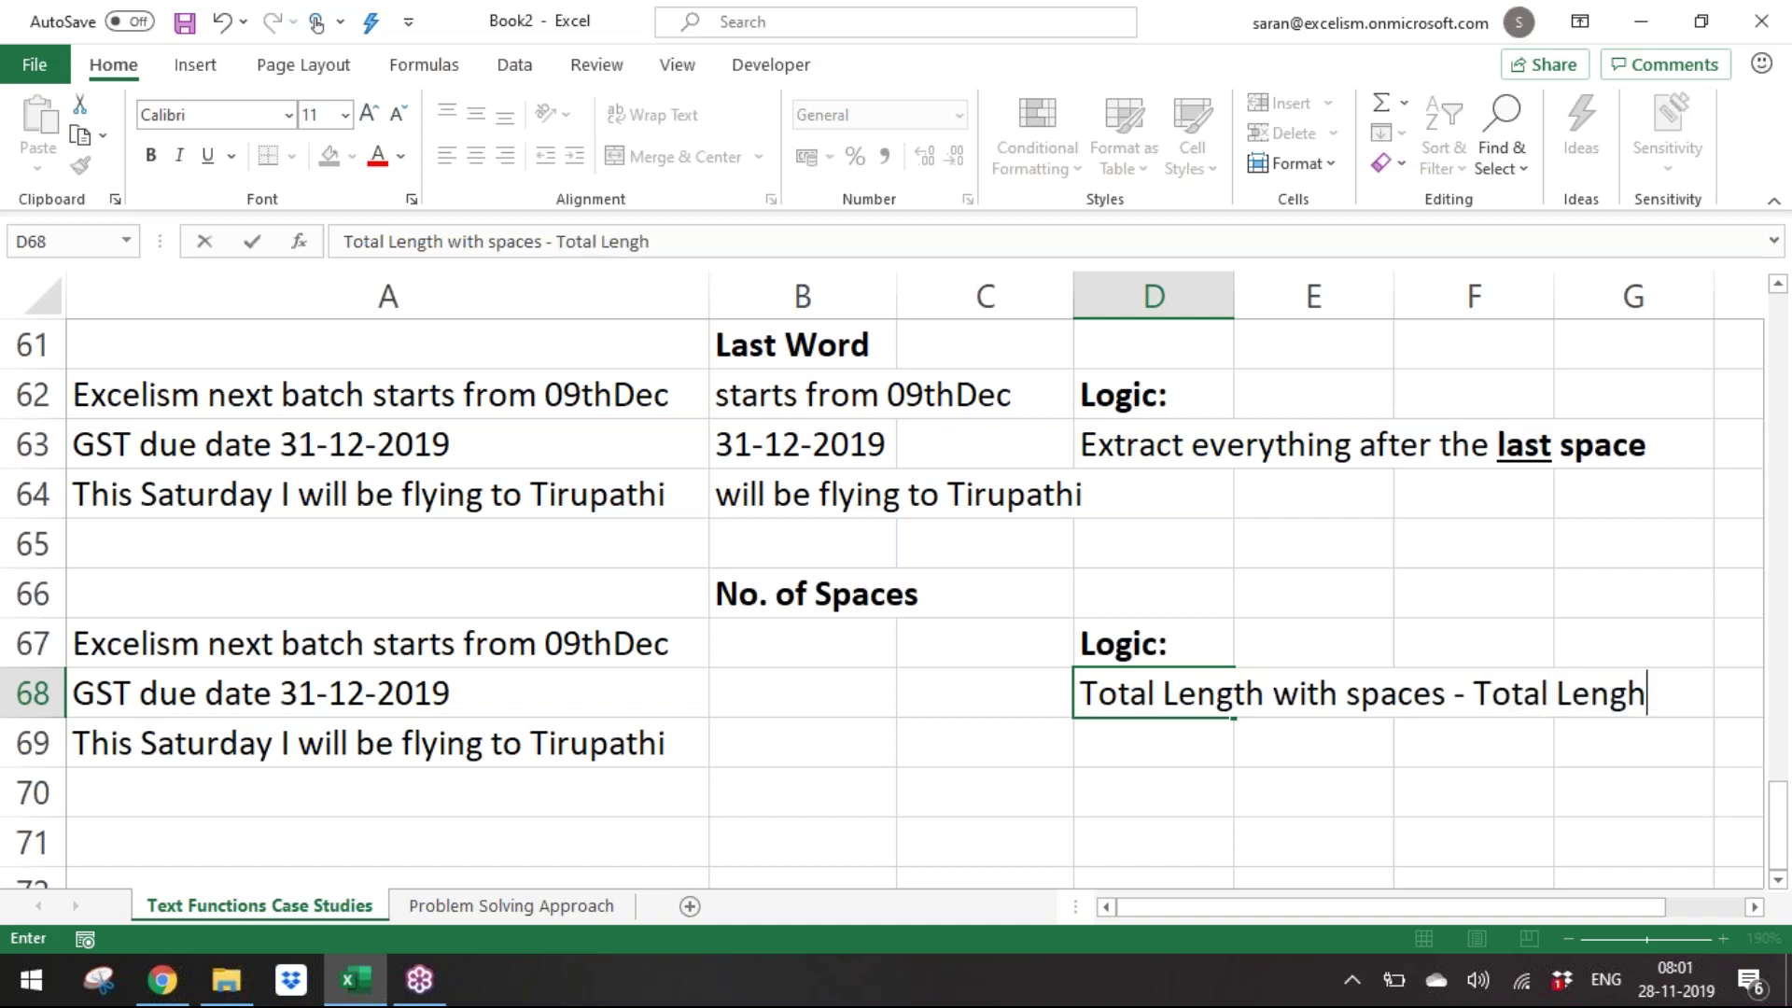
{"action": "type", "text": " without spaces"}
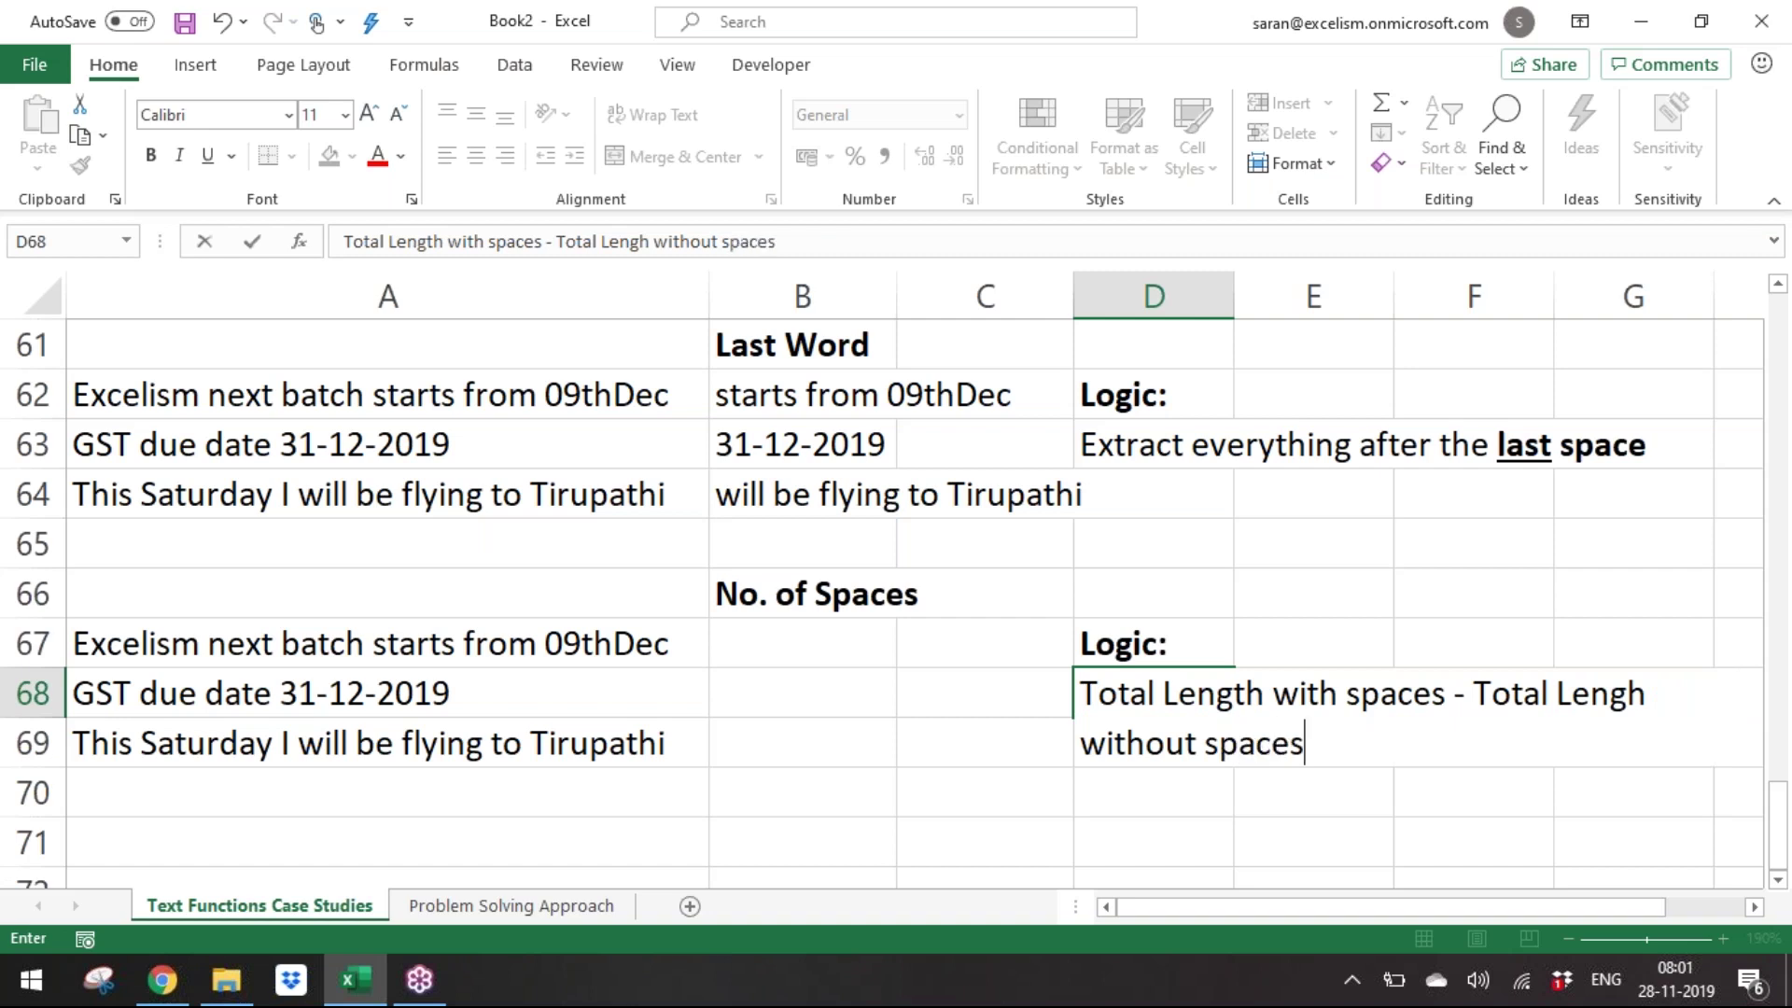
{"action": "key", "text": "Return"}
Select the three example sentences in A67:A69.
{"action": "key", "text": "Up"}
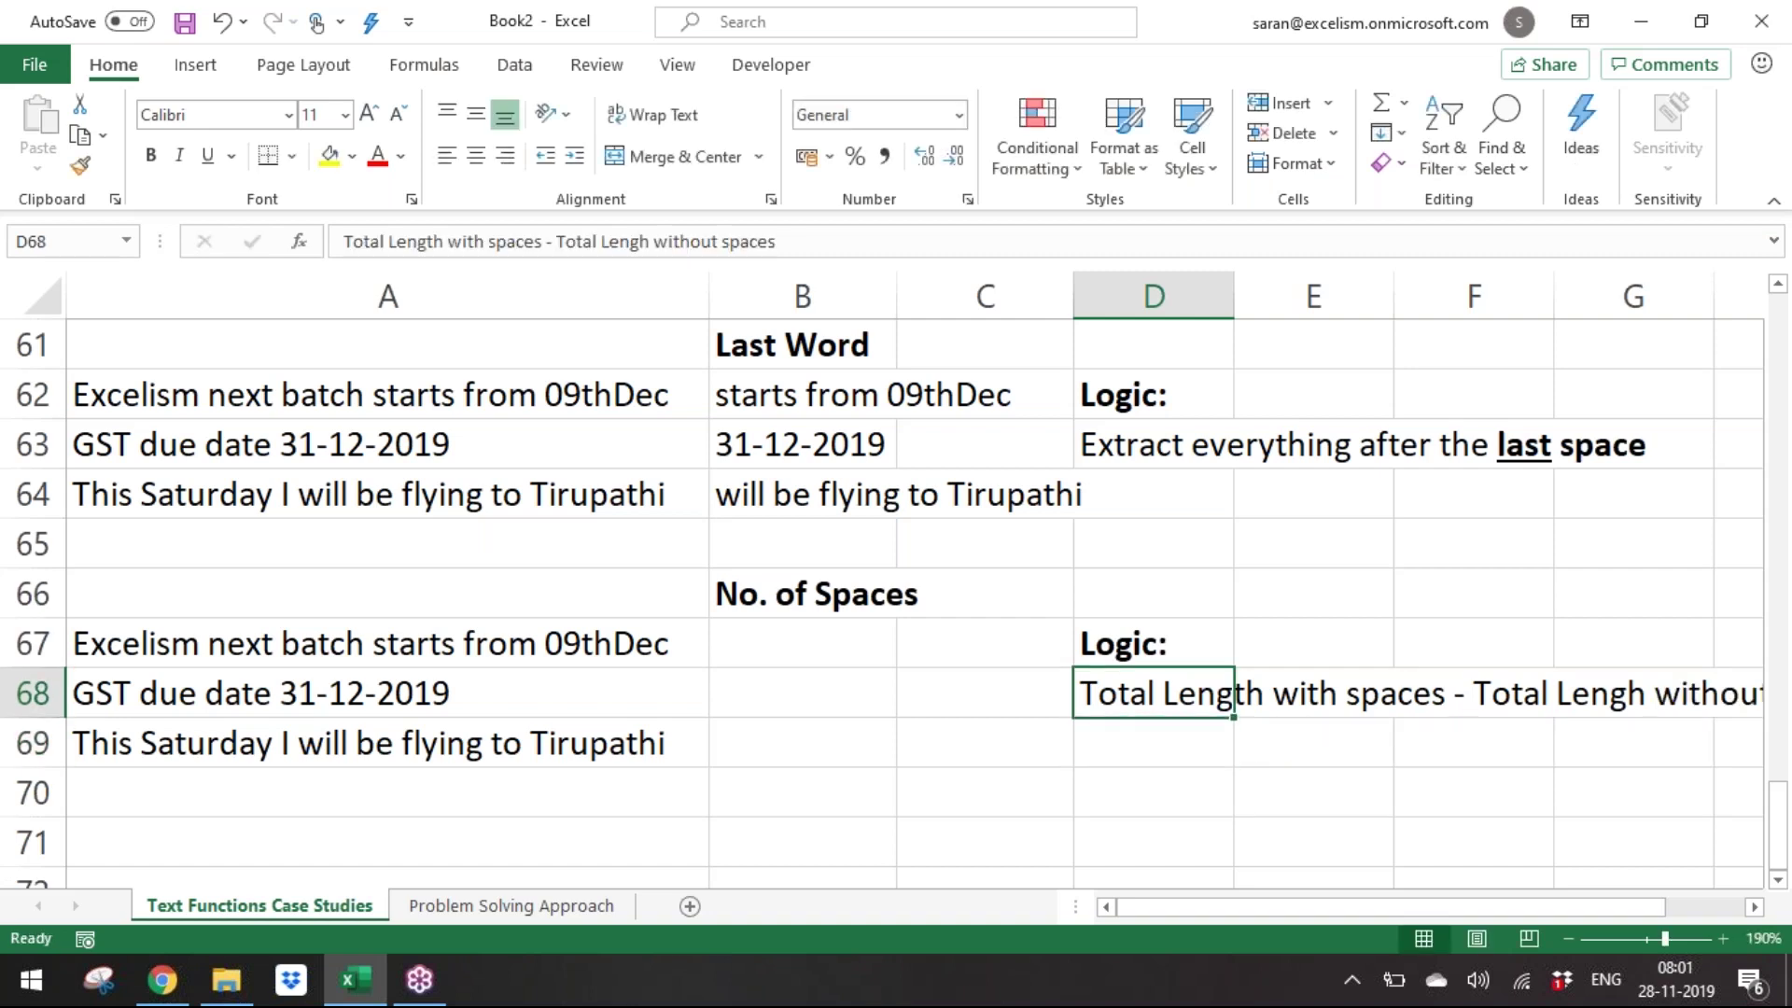
{"action": "key", "text": "Left"}
{"action": "key", "text": "Left"}
{"action": "key", "text": "Left"}
{"action": "key", "text": "Up"}
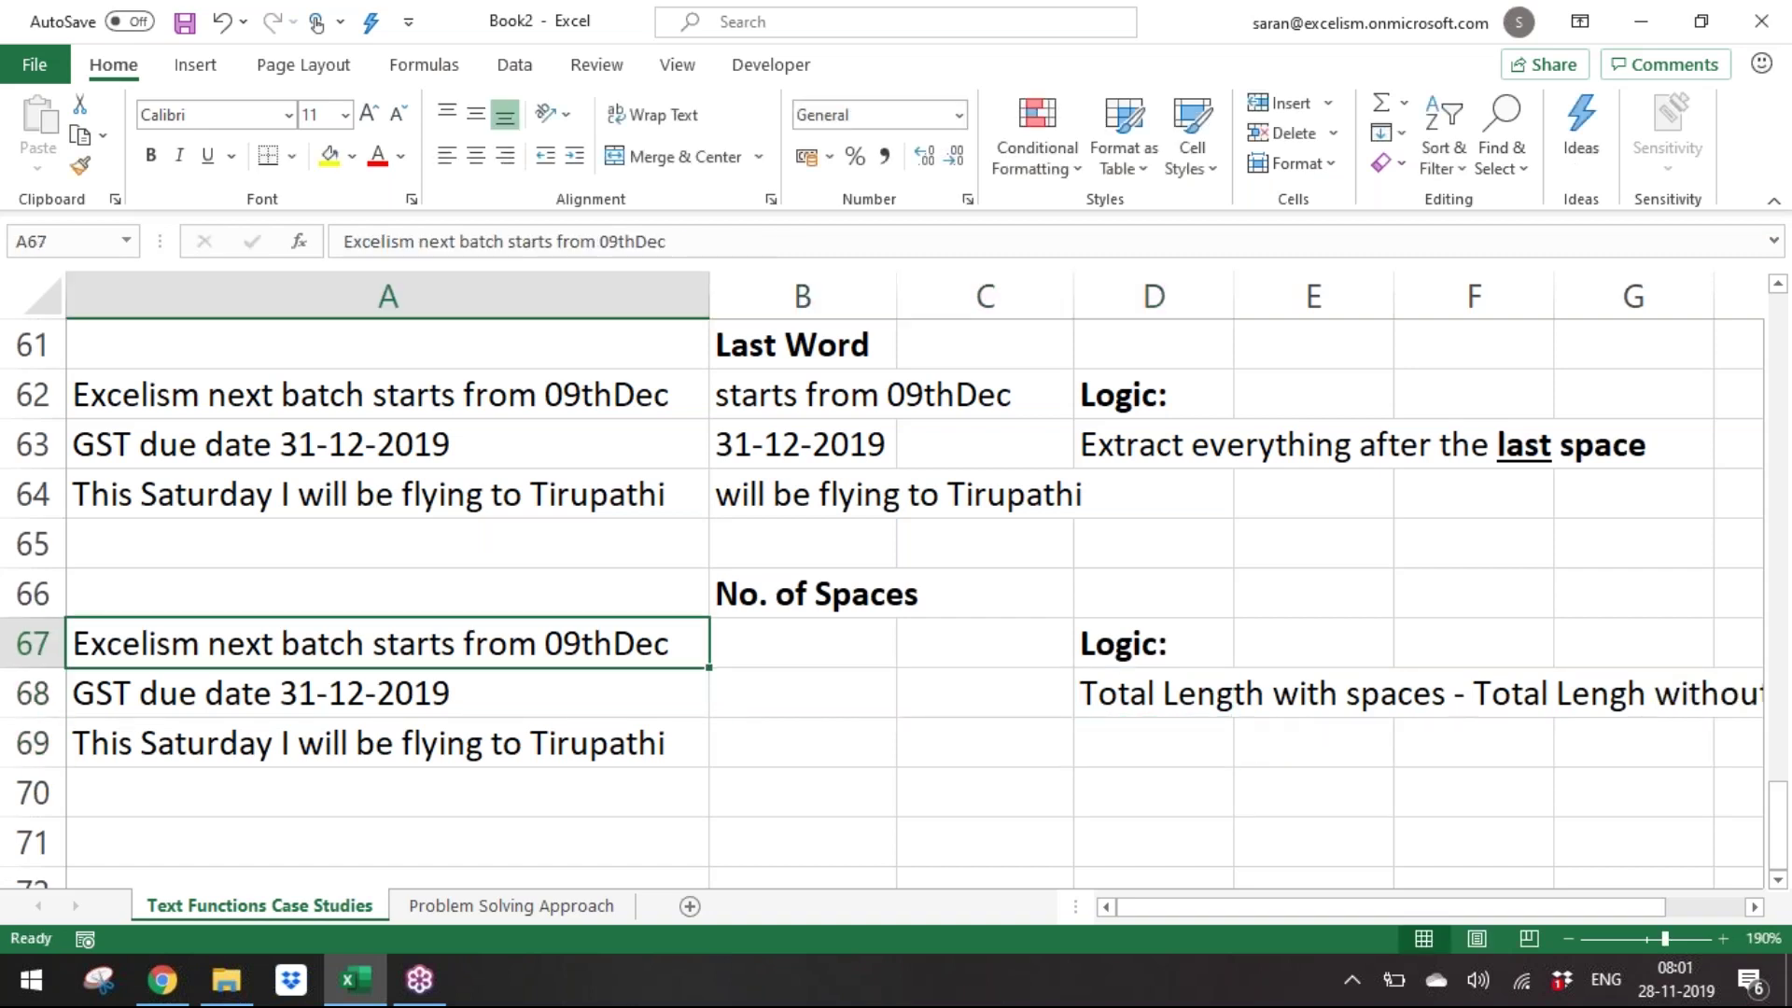
{"action": "key", "text": "shift+Down"}
{"action": "key", "text": "shift+Down"}
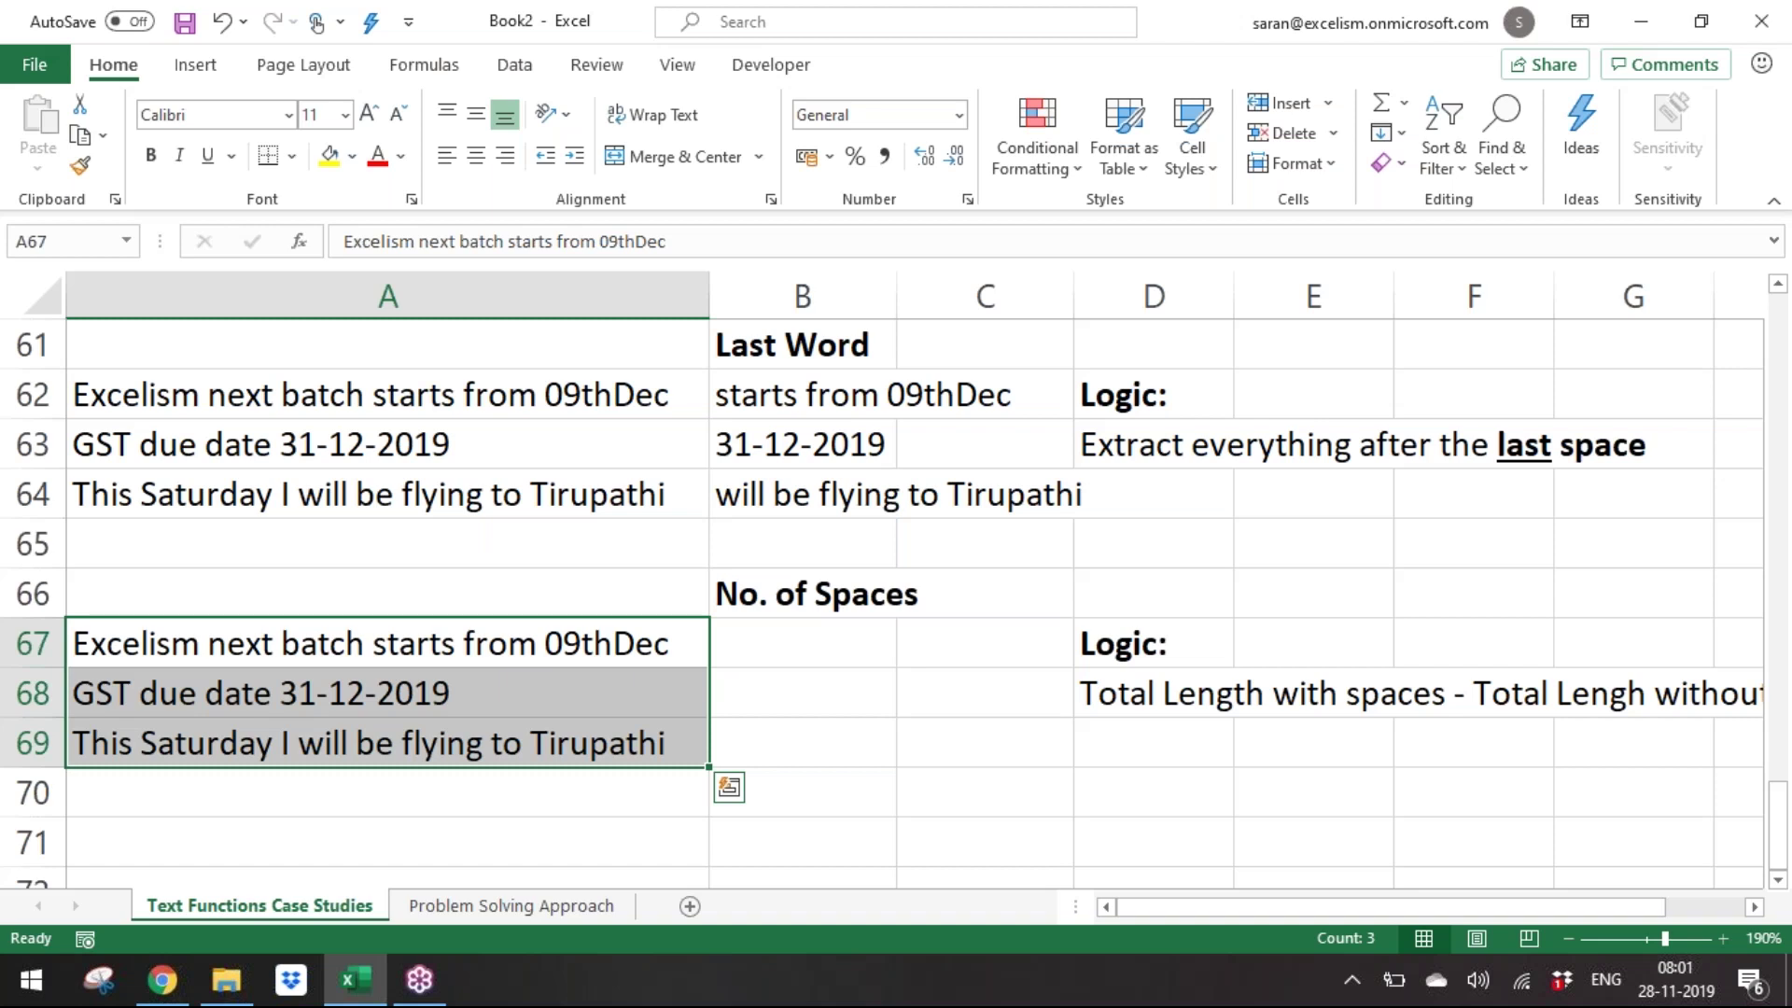
Duplicate the sentence block at A71 and retitle B71 'Remove the Spaces'.
{"action": "key", "text": "Up"}
{"action": "key", "text": "shift+Down"}
{"action": "key", "text": "shift+Down"}
{"action": "key", "text": "shift+Down"}
{"action": "key", "text": "shift+Right"}
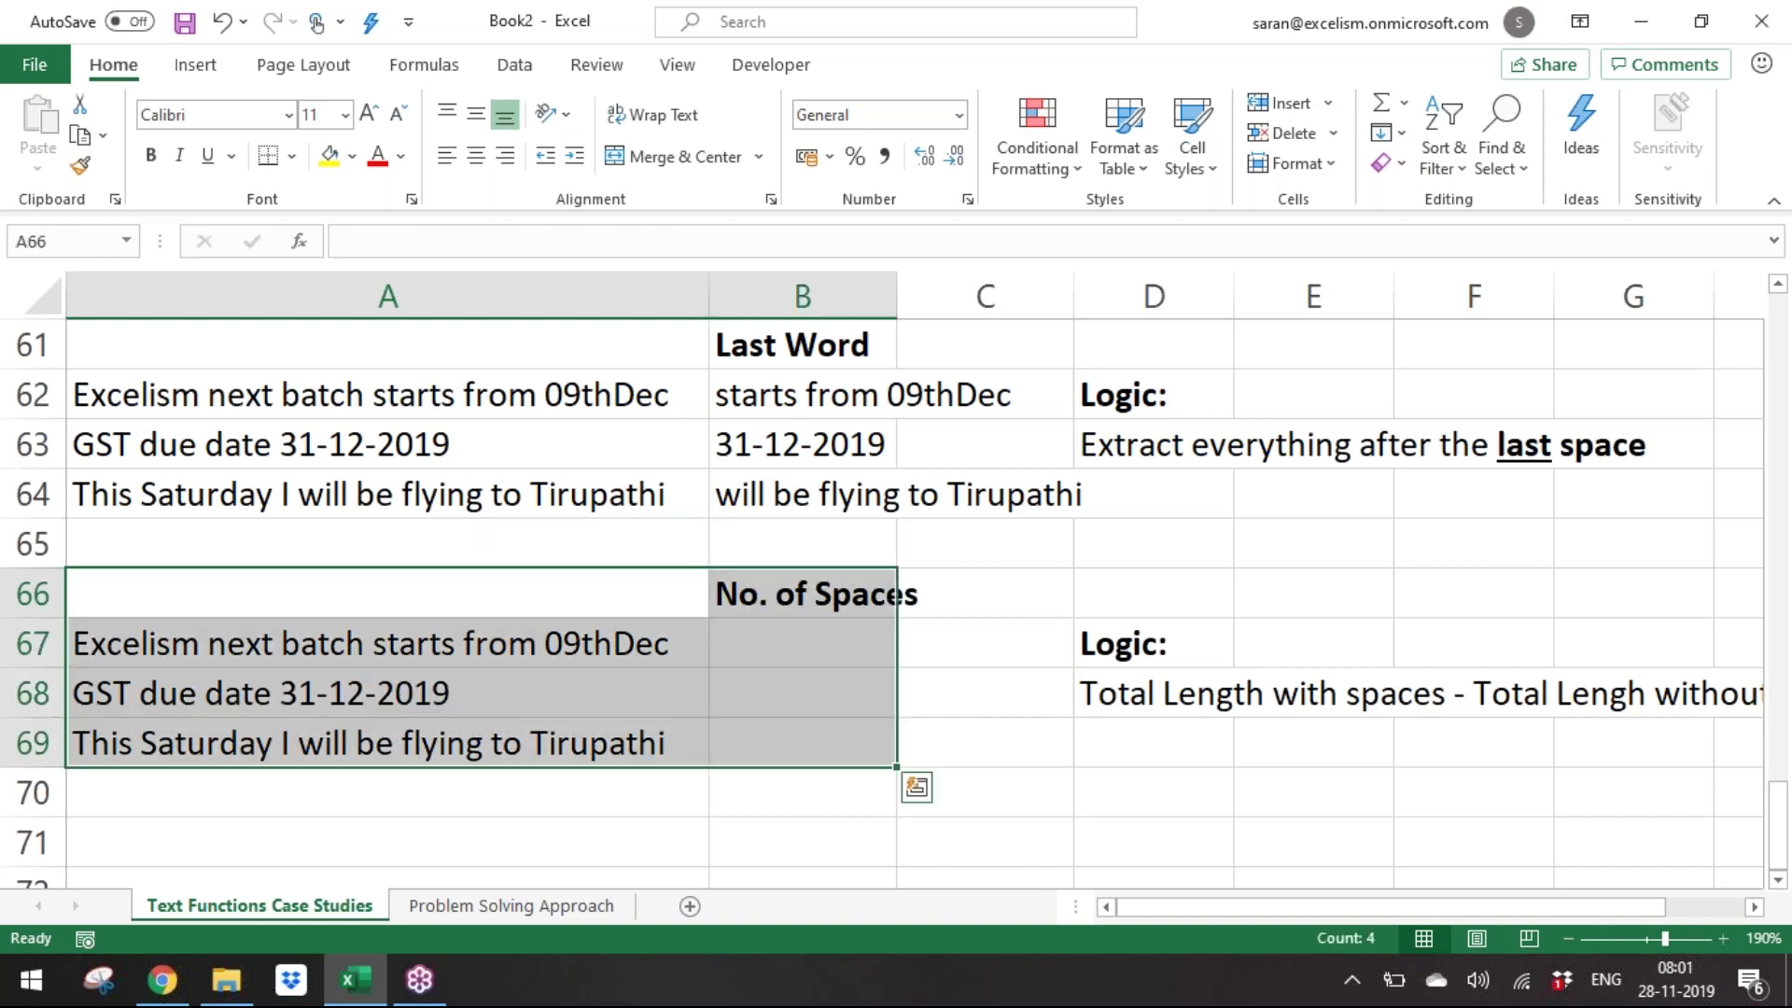
{"action": "key", "text": "ctrl+c"}
{"action": "key", "text": "Down"}
{"action": "key", "text": "Down"}
{"action": "key", "text": "Down"}
{"action": "key", "text": "Down"}
{"action": "key", "text": "Down"}
{"action": "key", "text": "ctrl+v"}
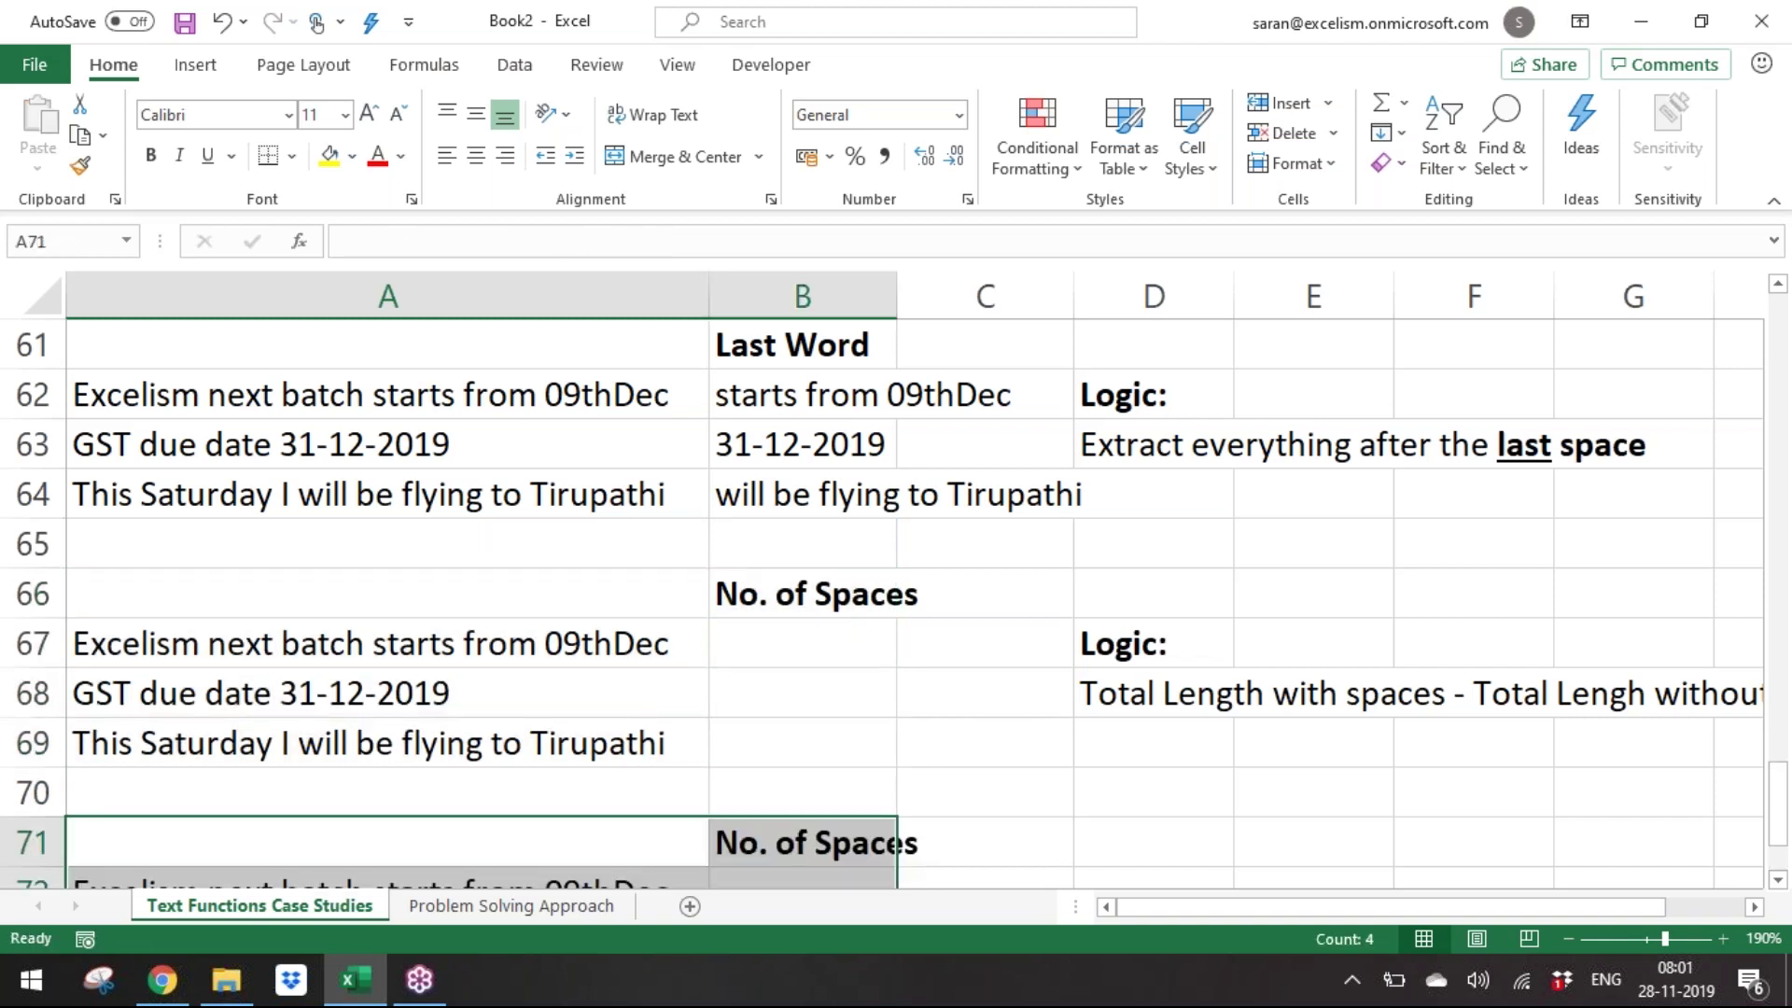
{"action": "key", "text": "Down"}
{"action": "key", "text": "Down"}
{"action": "key", "text": "Down"}
{"action": "key", "text": "Down"}
{"action": "key", "text": "Up"}
{"action": "key", "text": "Up"}
{"action": "key", "text": "Up"}
{"action": "key", "text": "Up"}
{"action": "key", "text": "Right"}
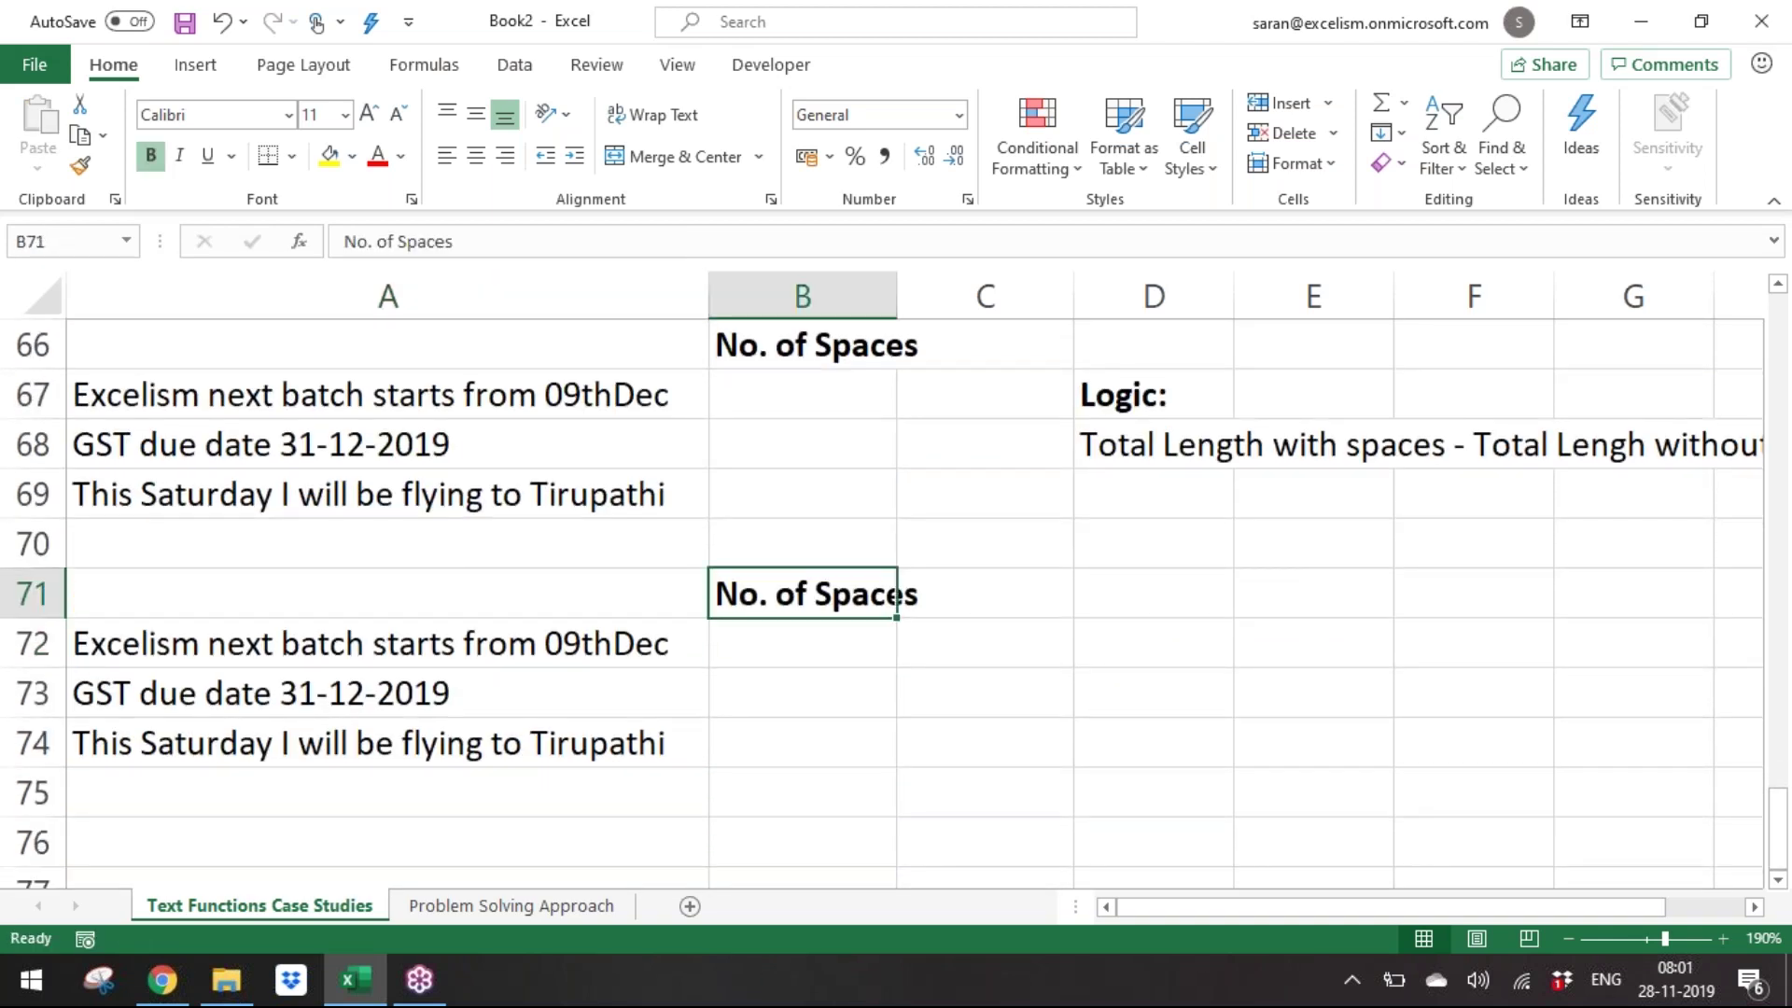
{"action": "type", "text": "Remove t"}
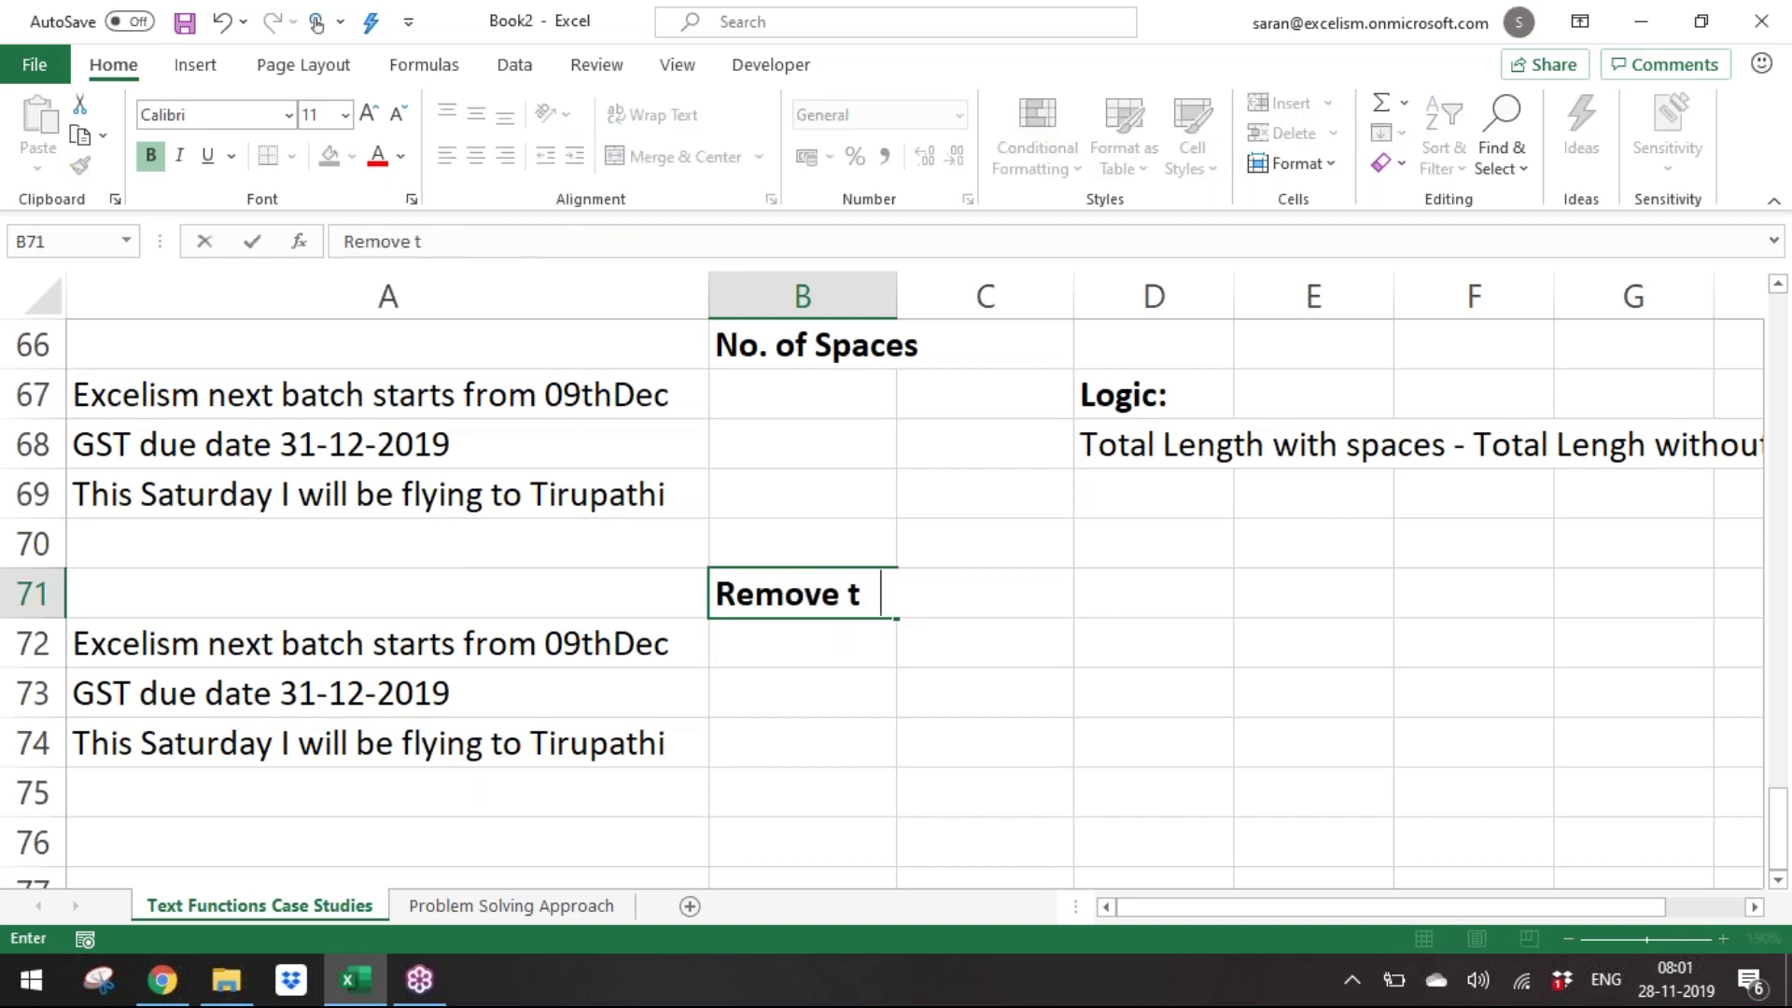
{"action": "type", "text": "he Spaces"}
{"action": "key", "text": "Return"}
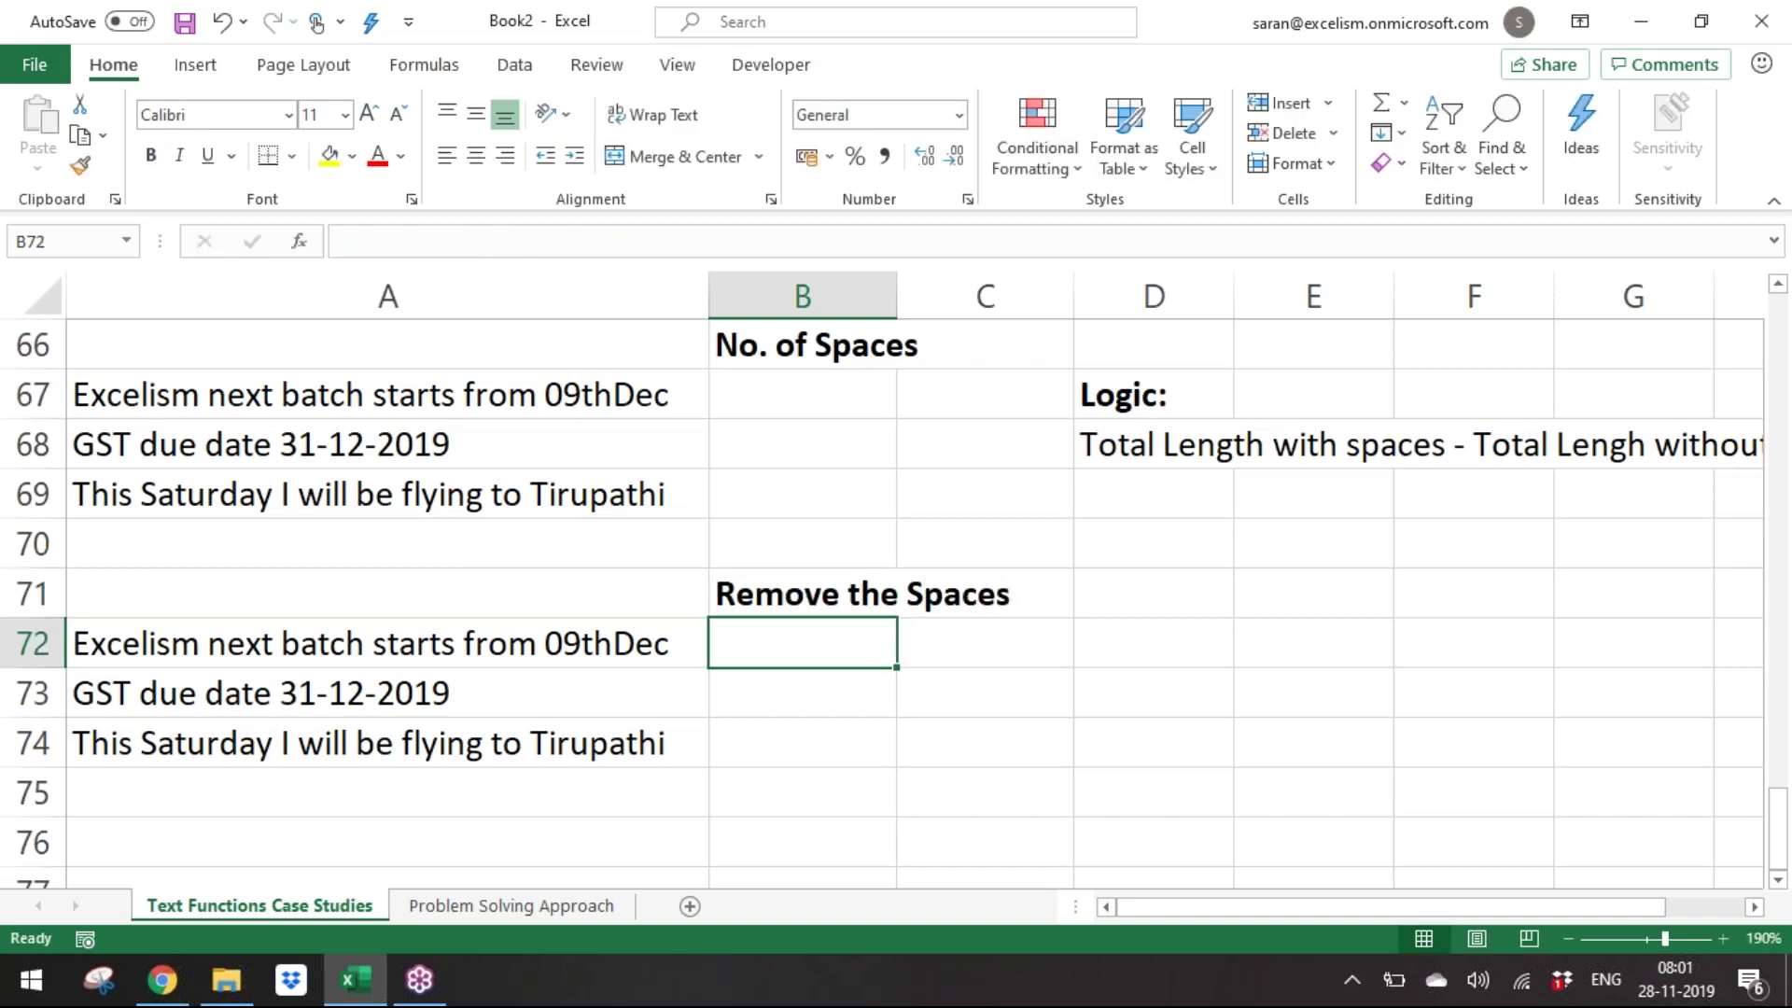
{"action": "key", "text": "Up"}
{"action": "key", "text": "Down"}
Enter =SUBSTITUTE(A72," ","") in B72 to strip the sentence's spaces.
{"action": "type", "text": "=SUBSTITUTE("}
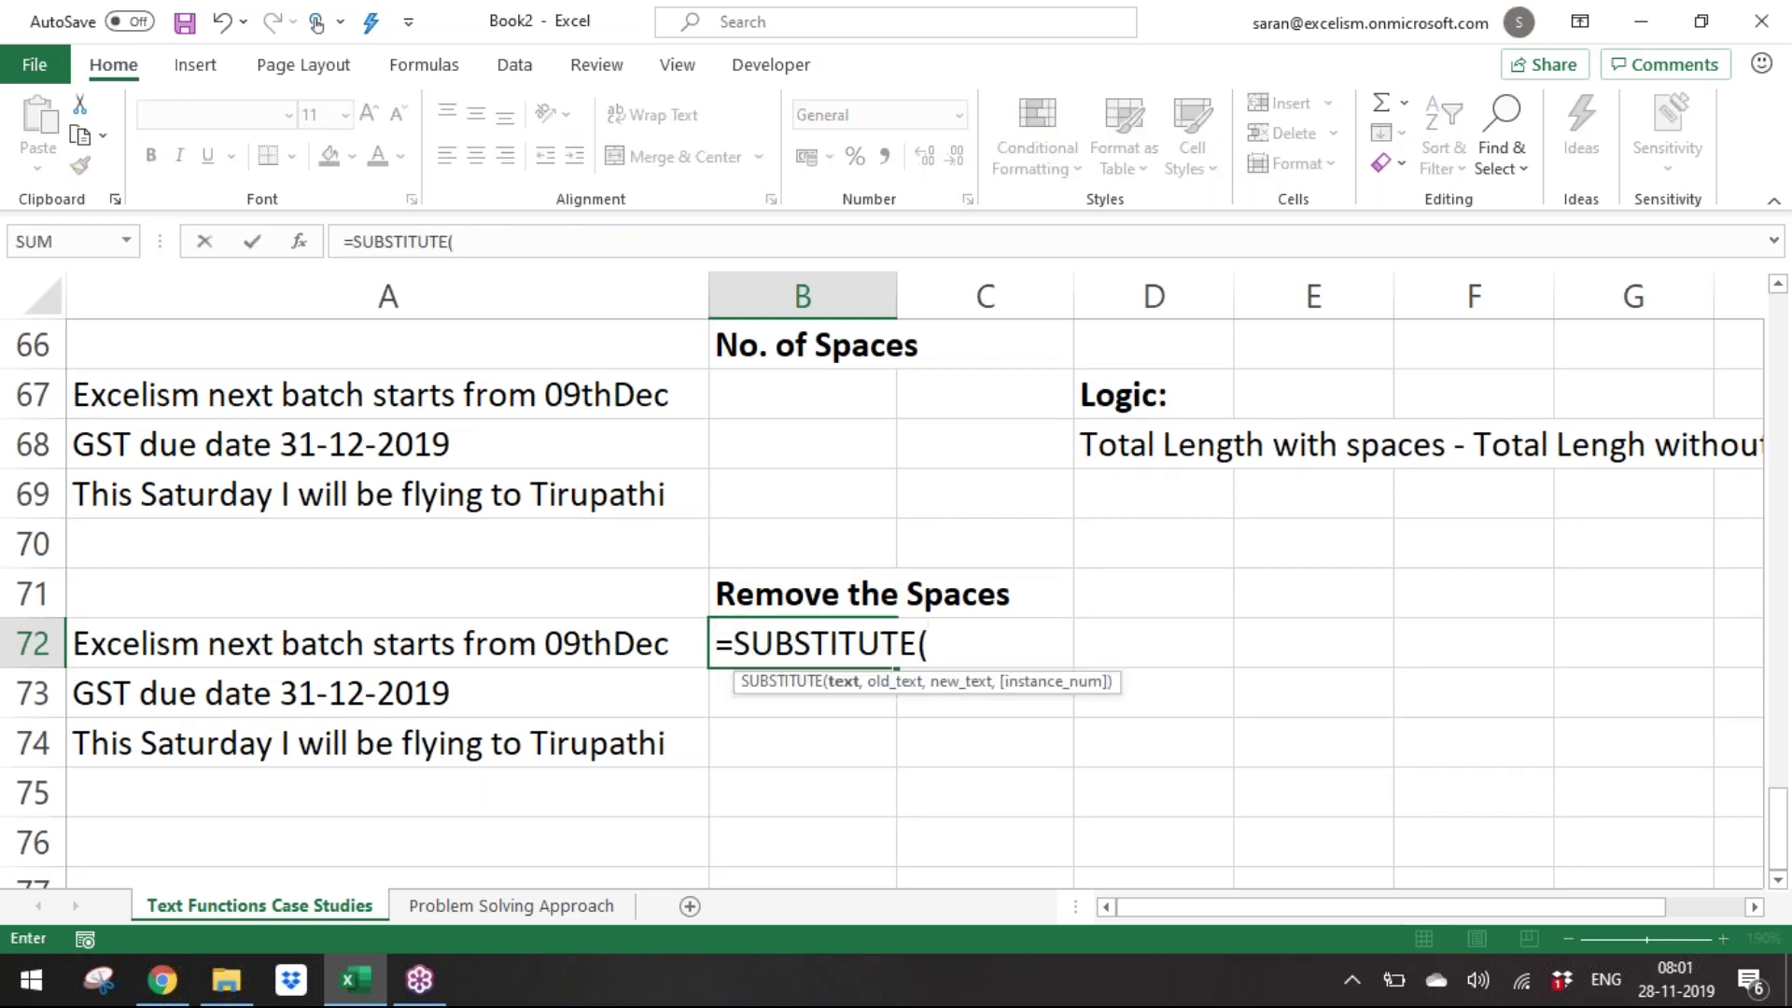
{"action": "key", "text": "Left"}
{"action": "type", "text": ",\"\""}
{"action": "key", "text": "BackSpace"}
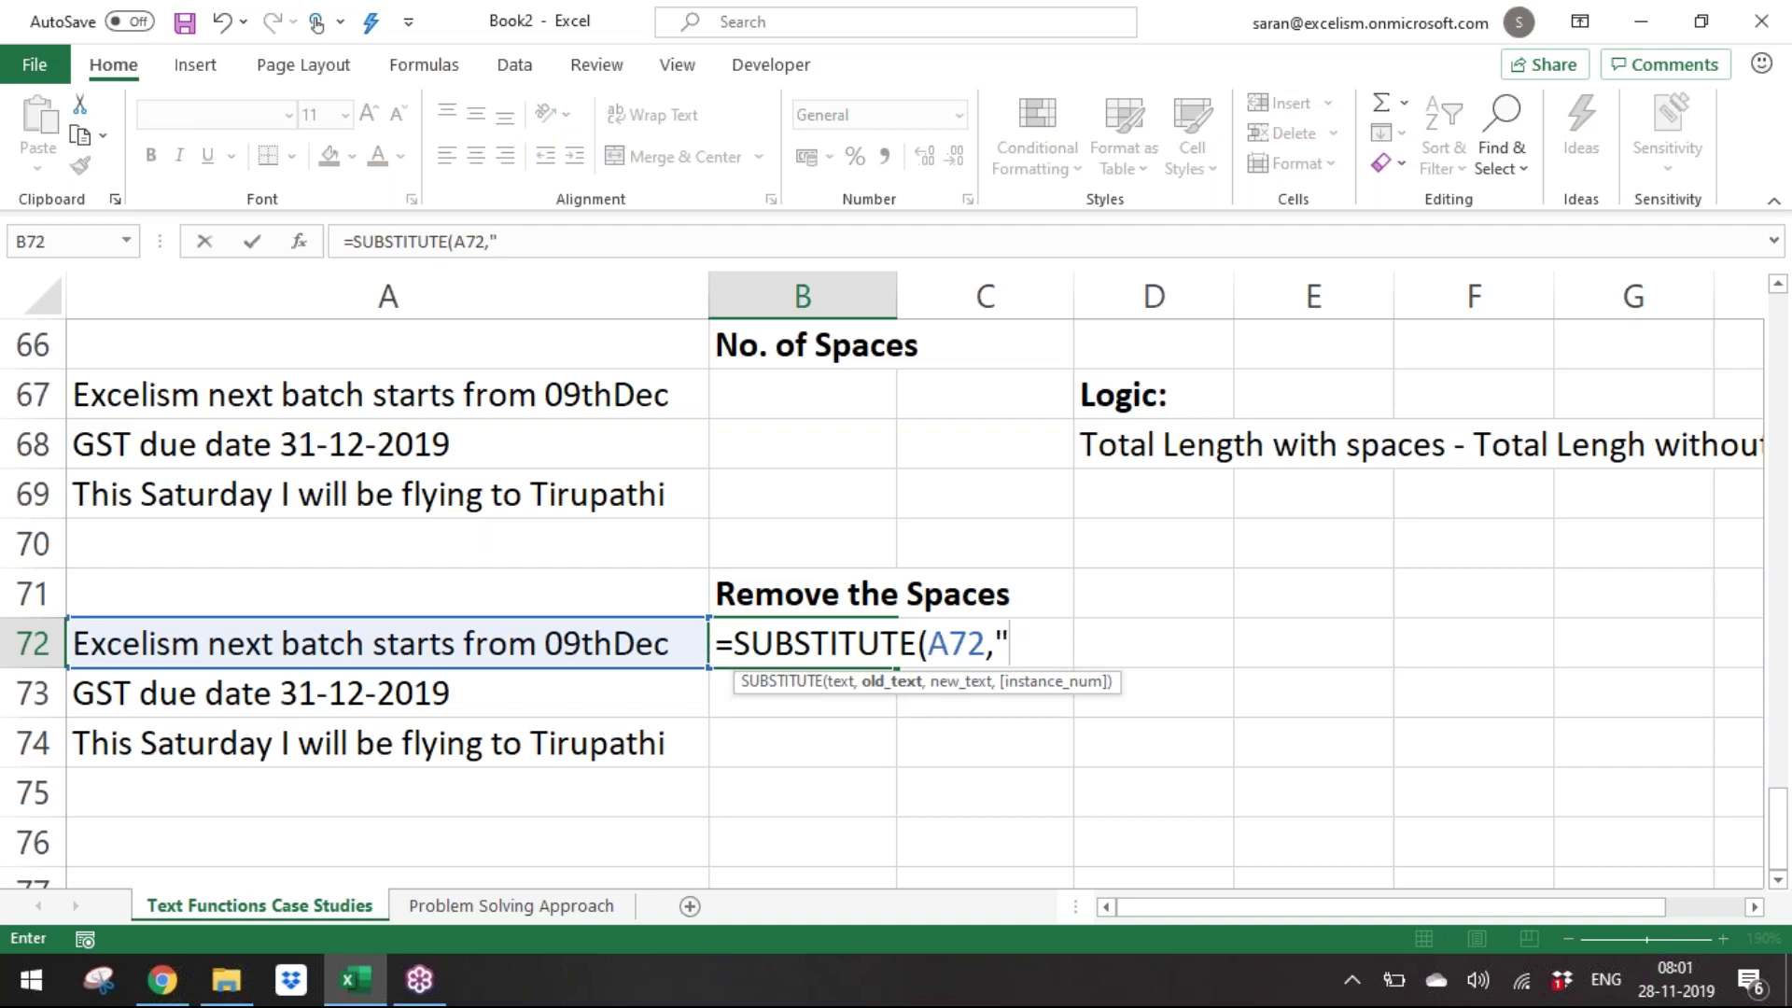
{"action": "type", "text": "\",\"\")"}
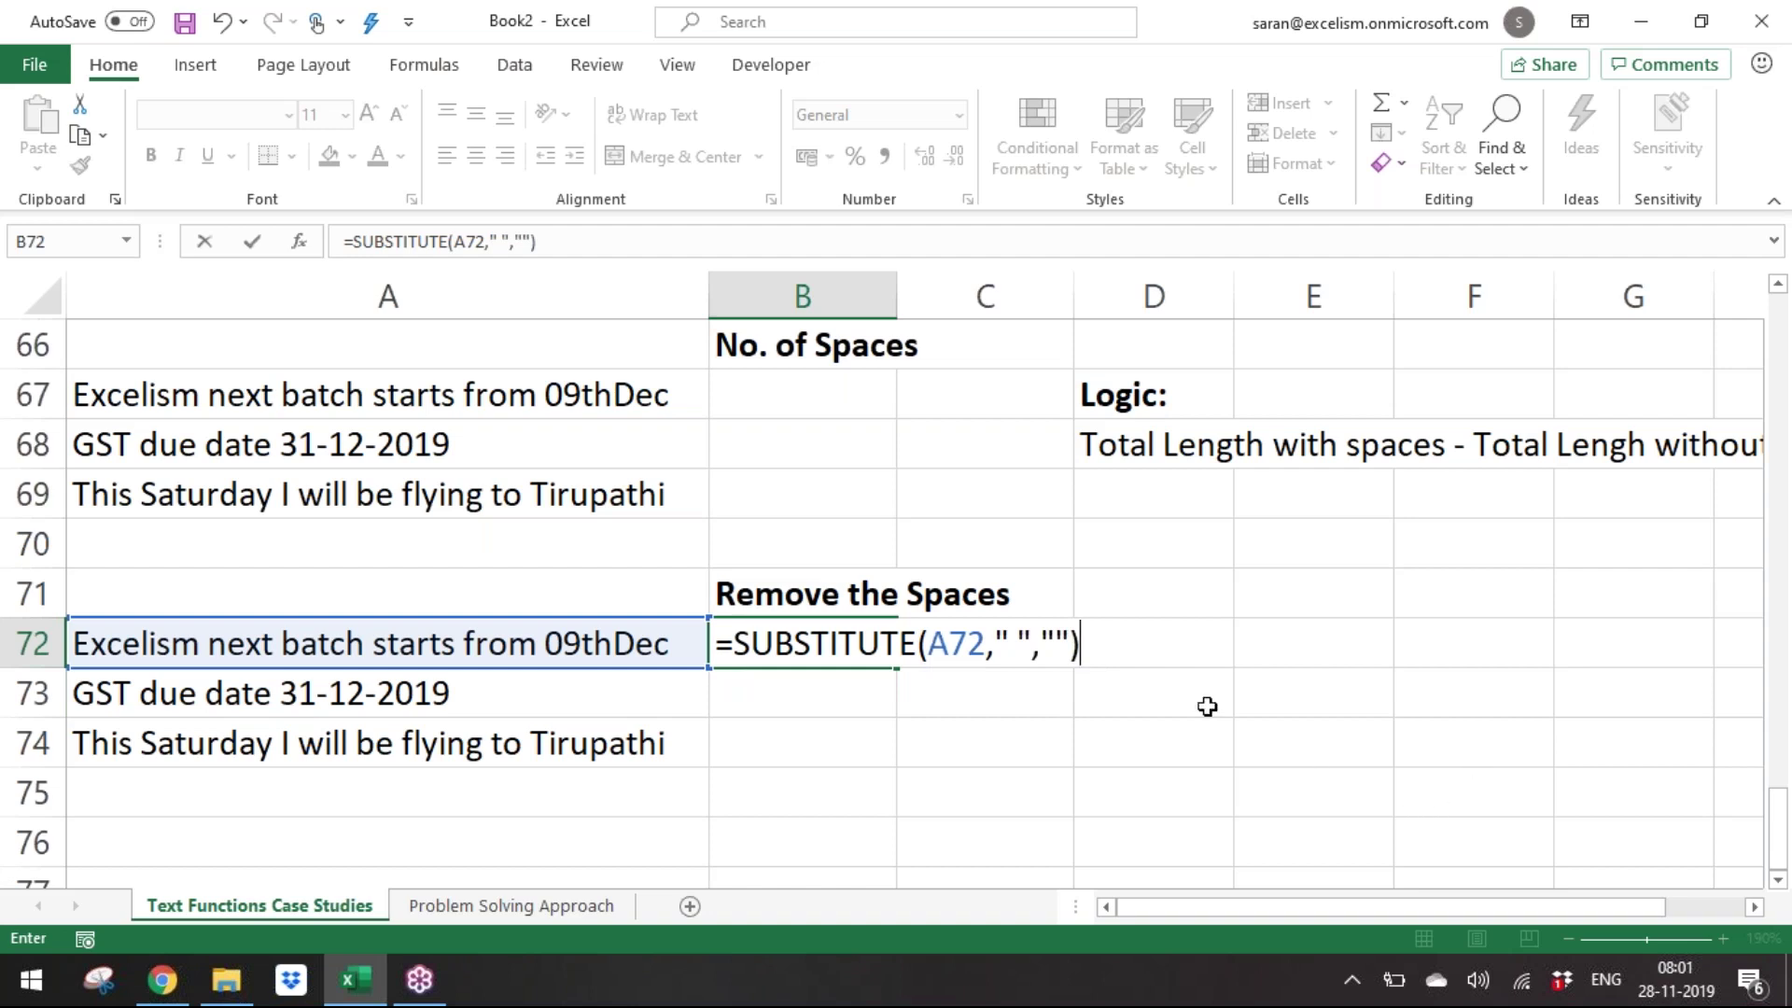
{"action": "left_click", "coordinate": [1020, 630]}
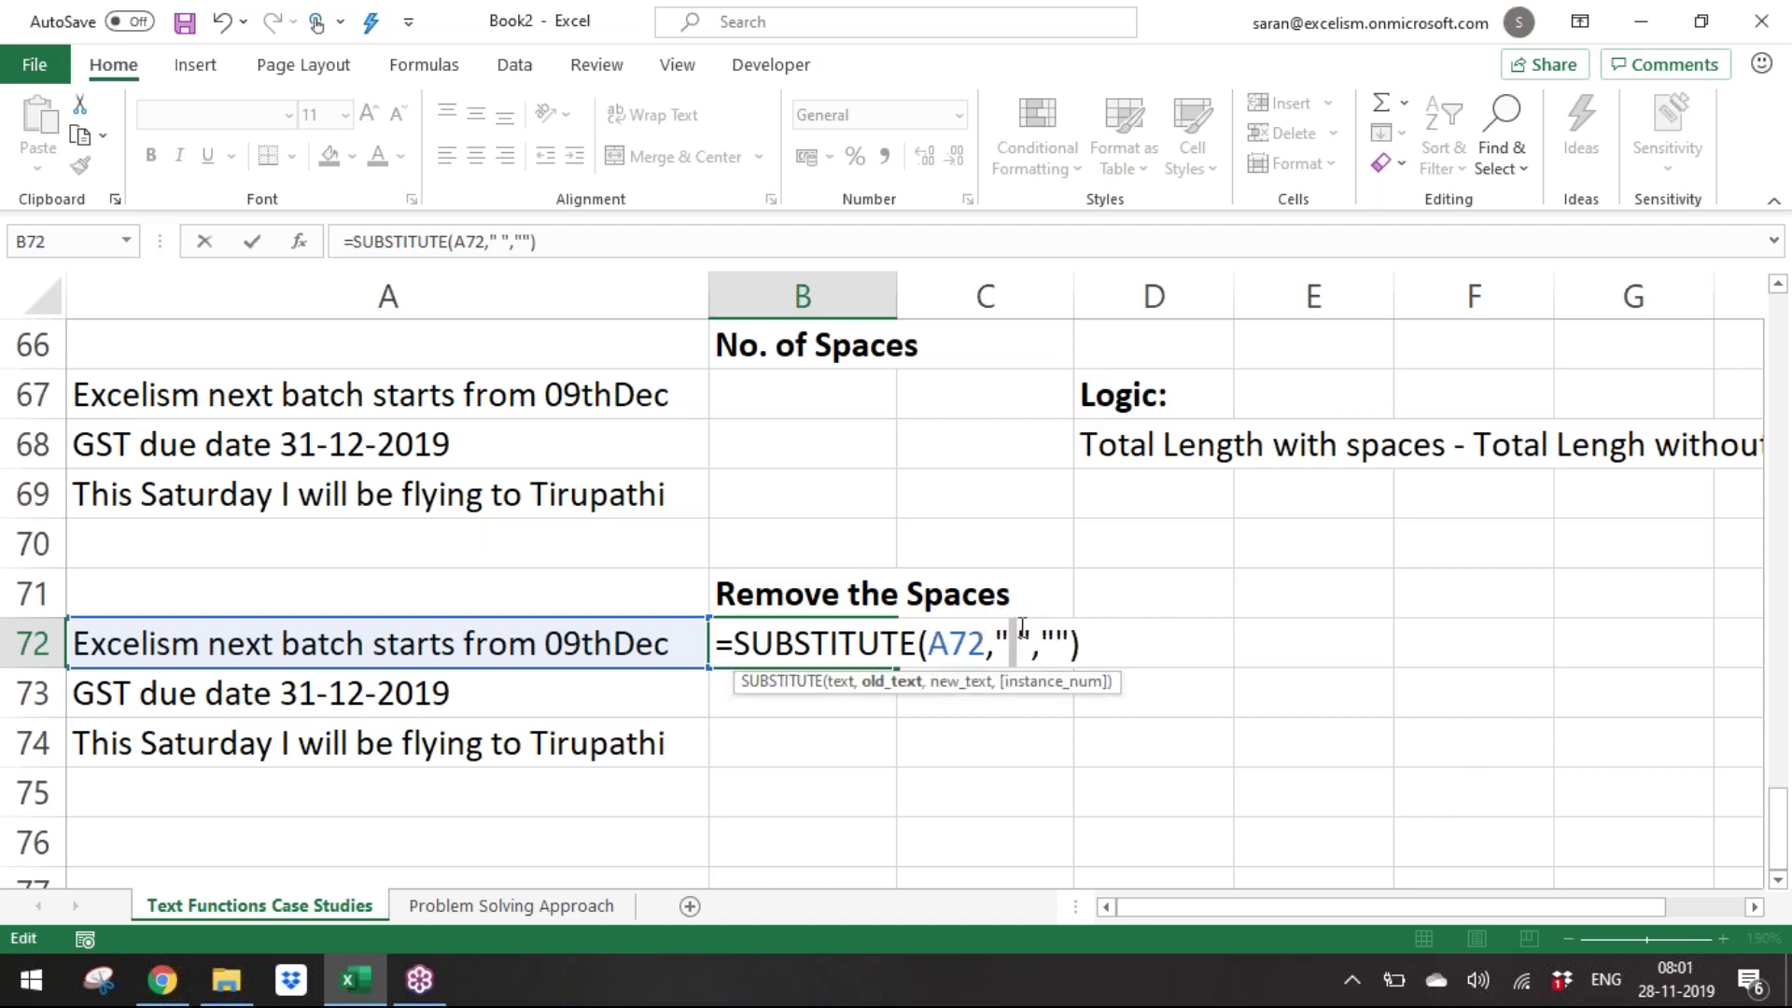
{"action": "left_click", "coordinate": [1055, 635]}
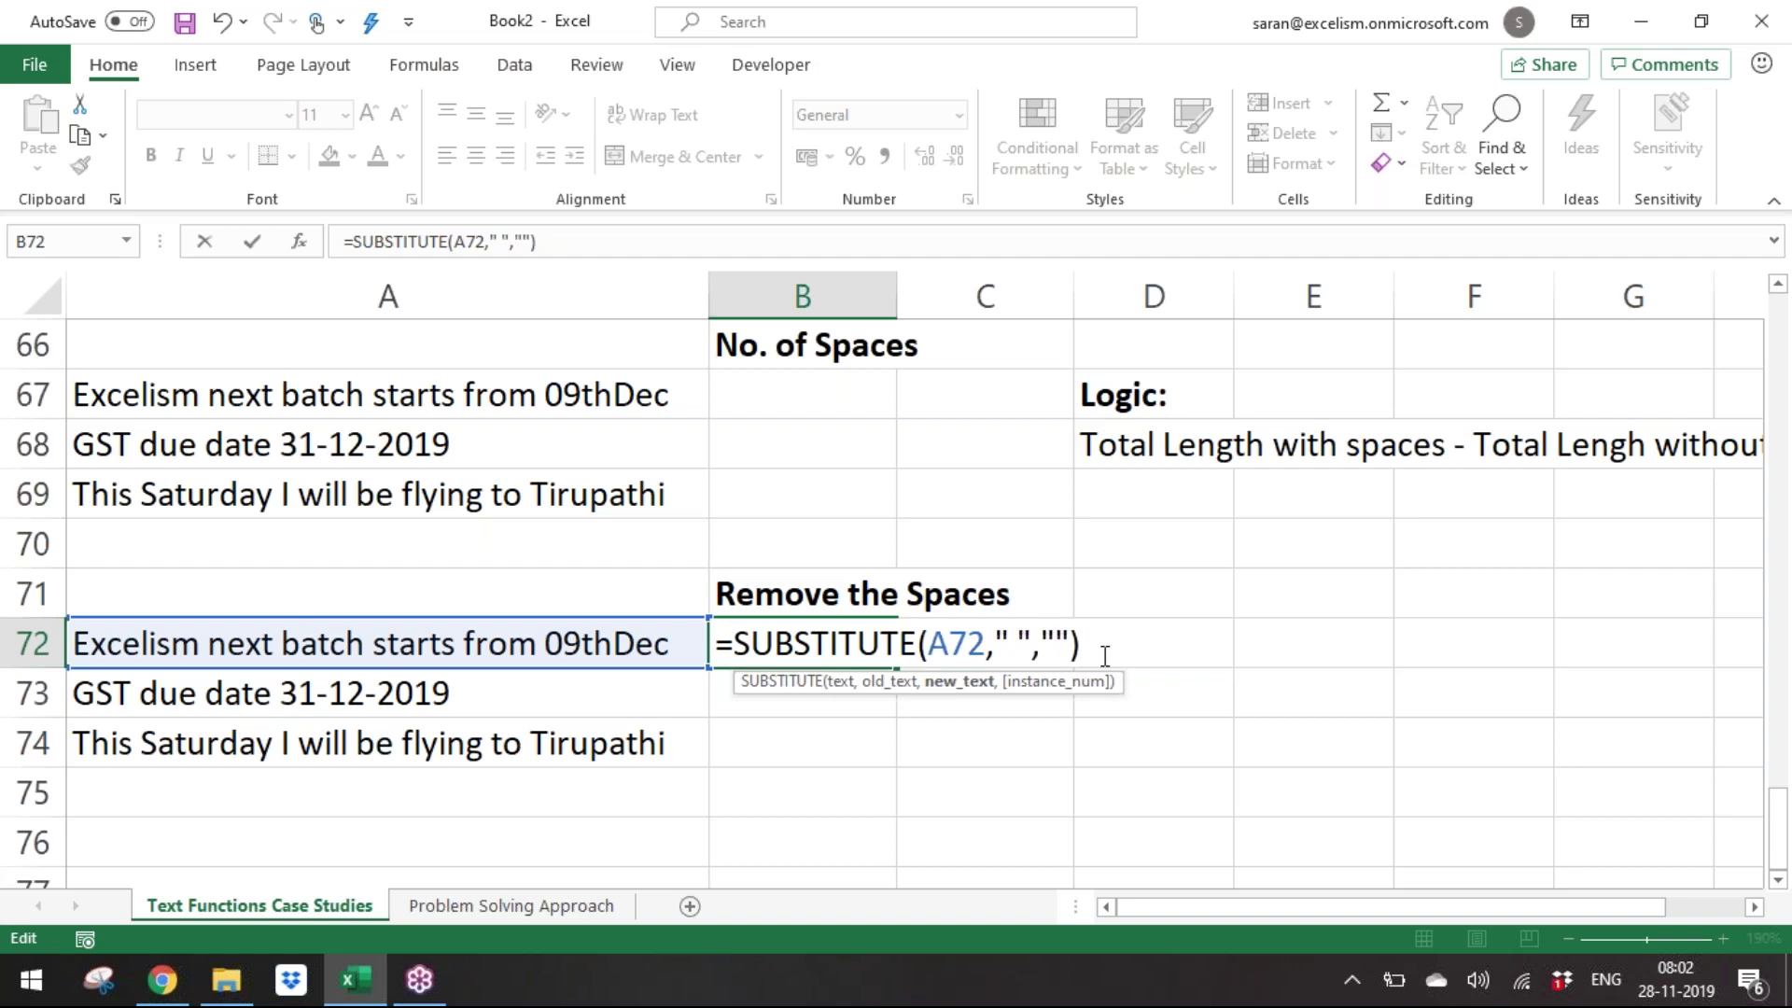
{"action": "key", "text": "ctrl+Return"}
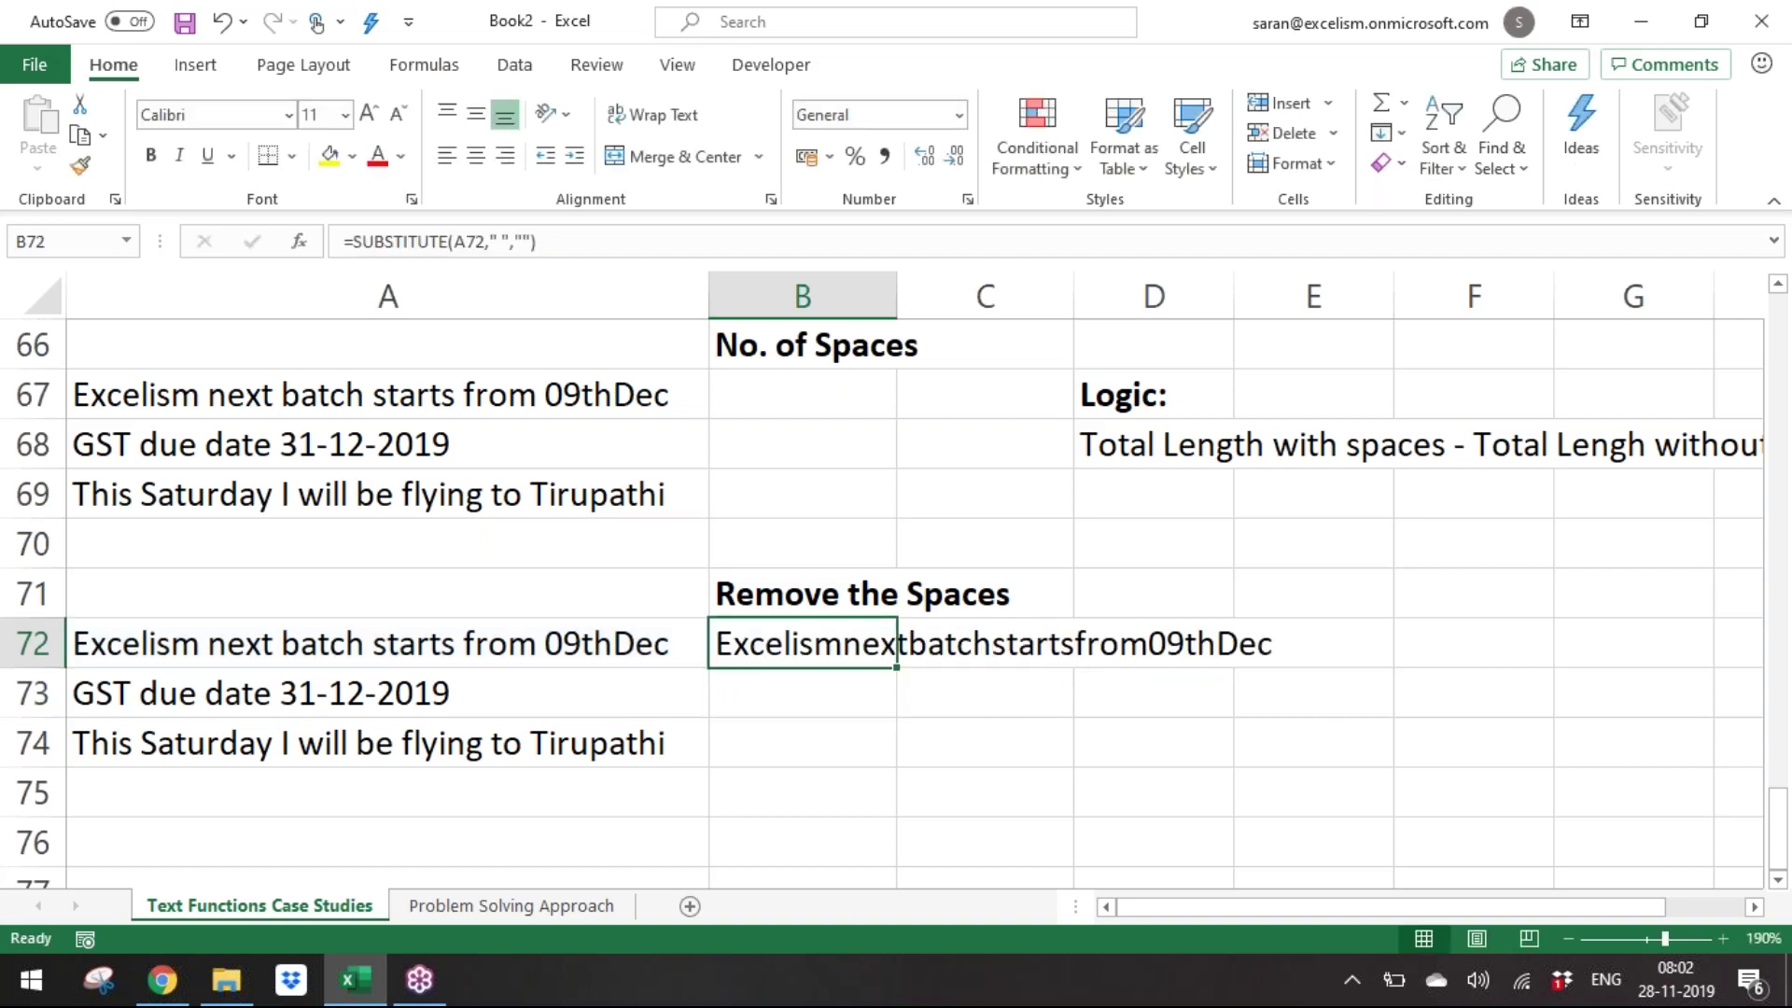
Fill the SUBSTITUTE formula down into B73:B74.
{"action": "key", "text": "ctrl+c"}
{"action": "key", "text": "Down"}
{"action": "key", "text": "shift+Down"}
{"action": "key", "text": "ctrl+v"}
{"action": "key", "text": "Escape"}
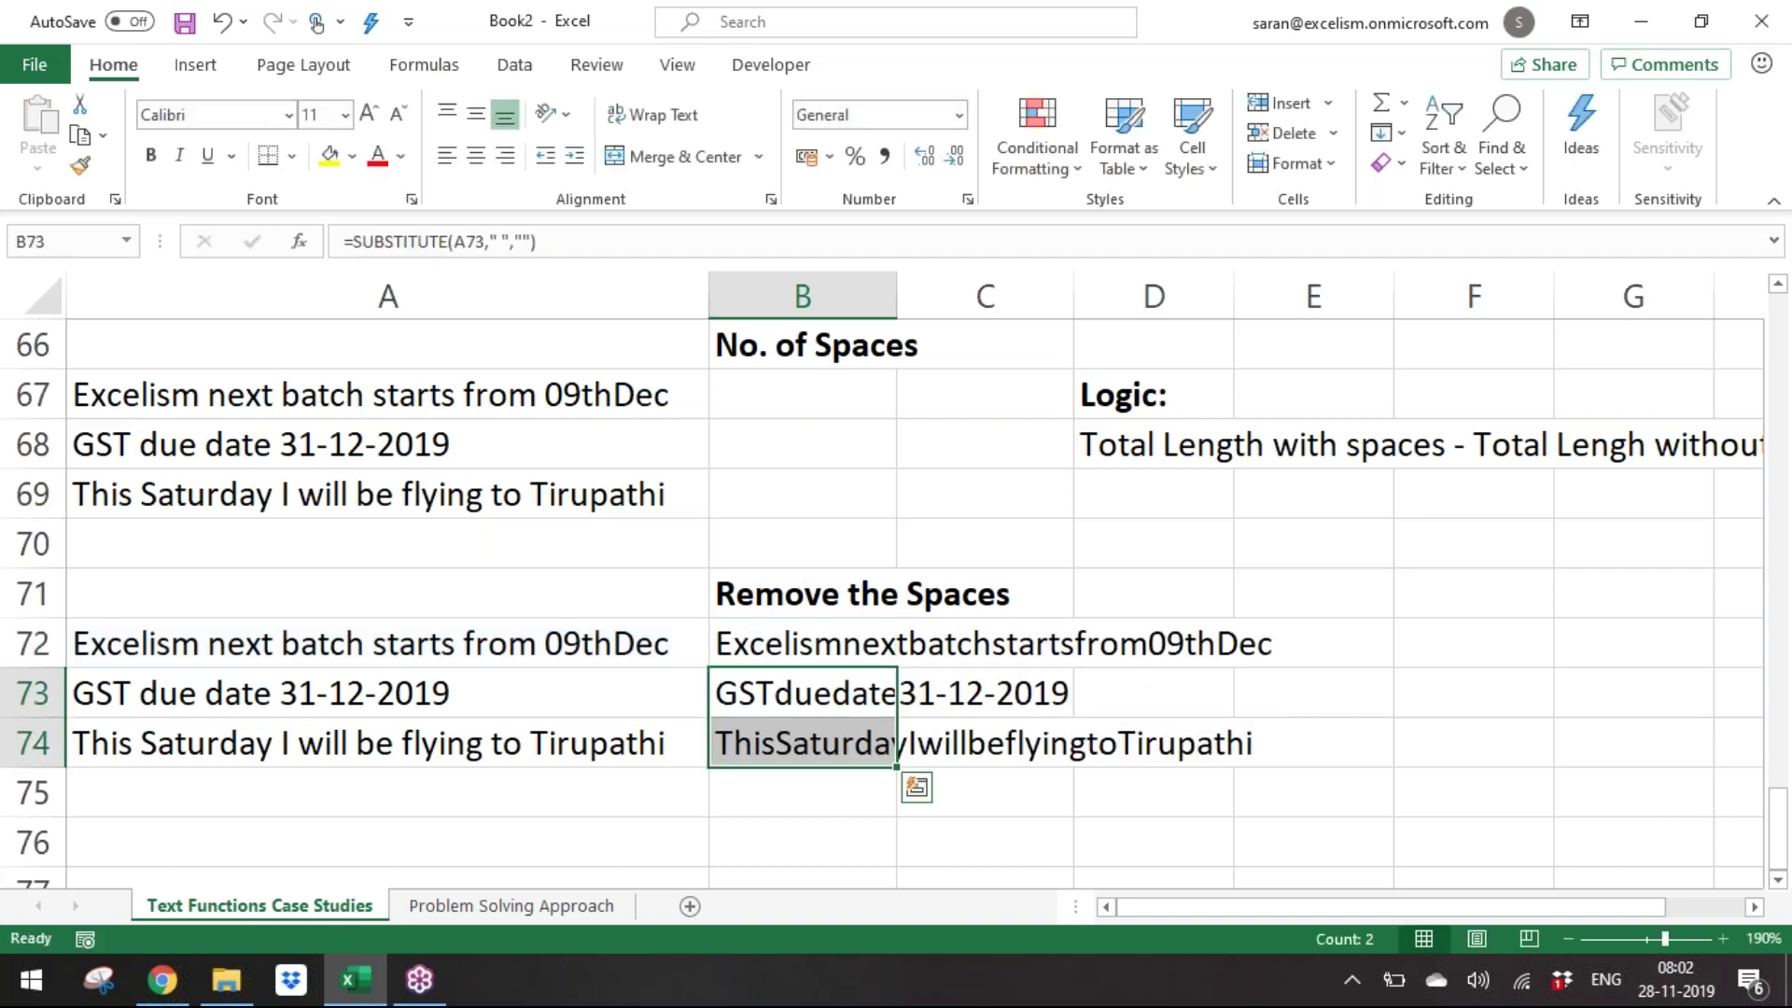
{"action": "key", "text": "Up"}
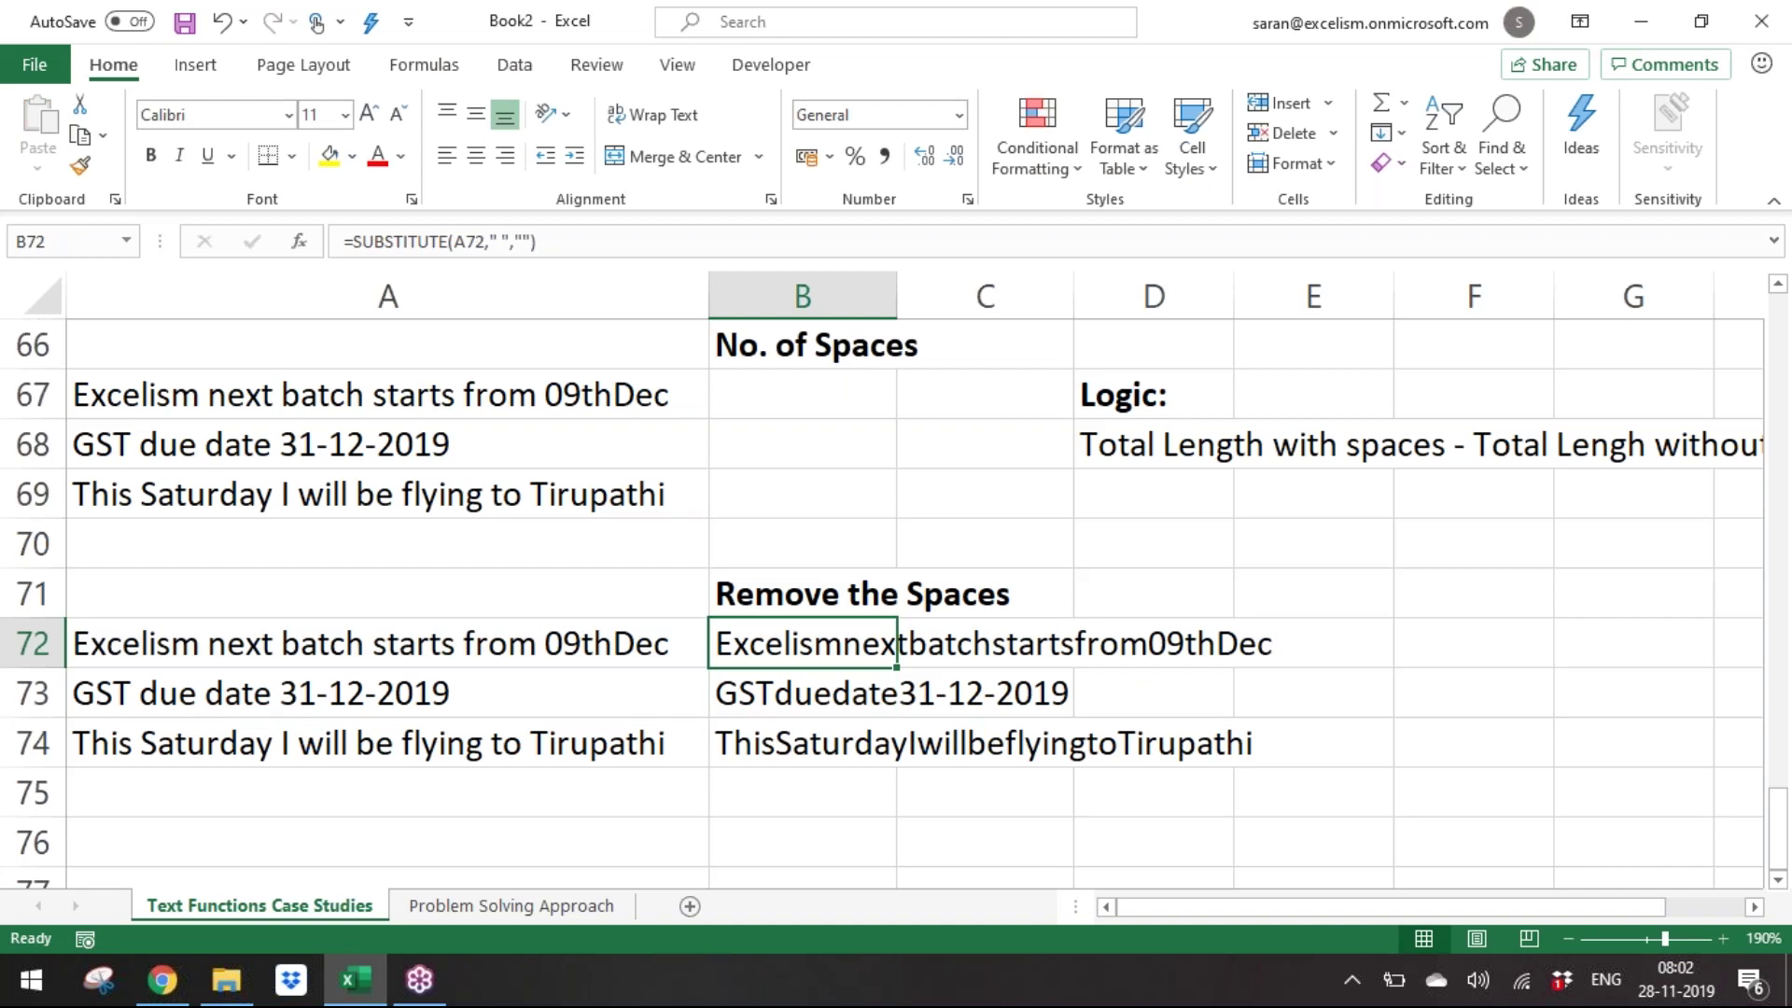
{"action": "key", "text": "shift+Down"}
{"action": "key", "text": "shift+Down"}
{"action": "key", "text": "ctrl+d"}
{"action": "key", "text": "ctrl+d"}
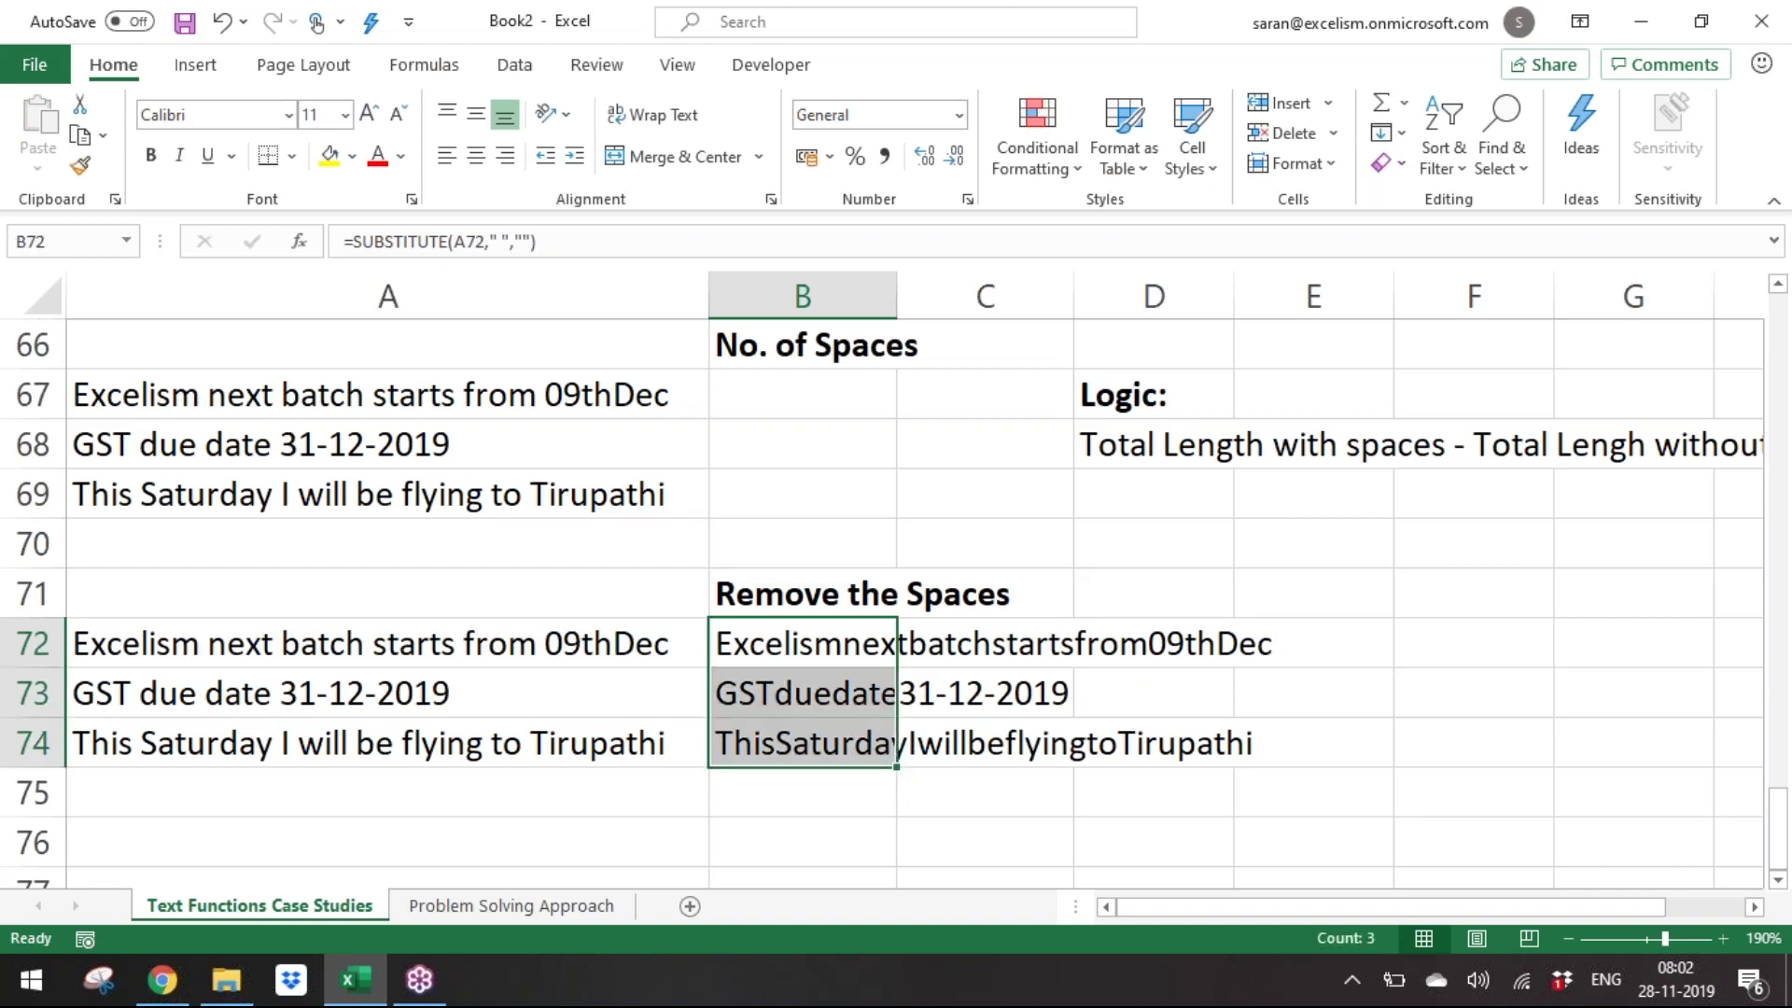
Enter =LEN(A67)-LEN(B72) in B67 to count the first sentence's spaces.
{"action": "key", "text": "Up"}
{"action": "key", "text": "Up"}
{"action": "key", "text": "Up"}
{"action": "key", "text": "Up"}
{"action": "key", "text": "Up"}
{"action": "type", "text": "="}
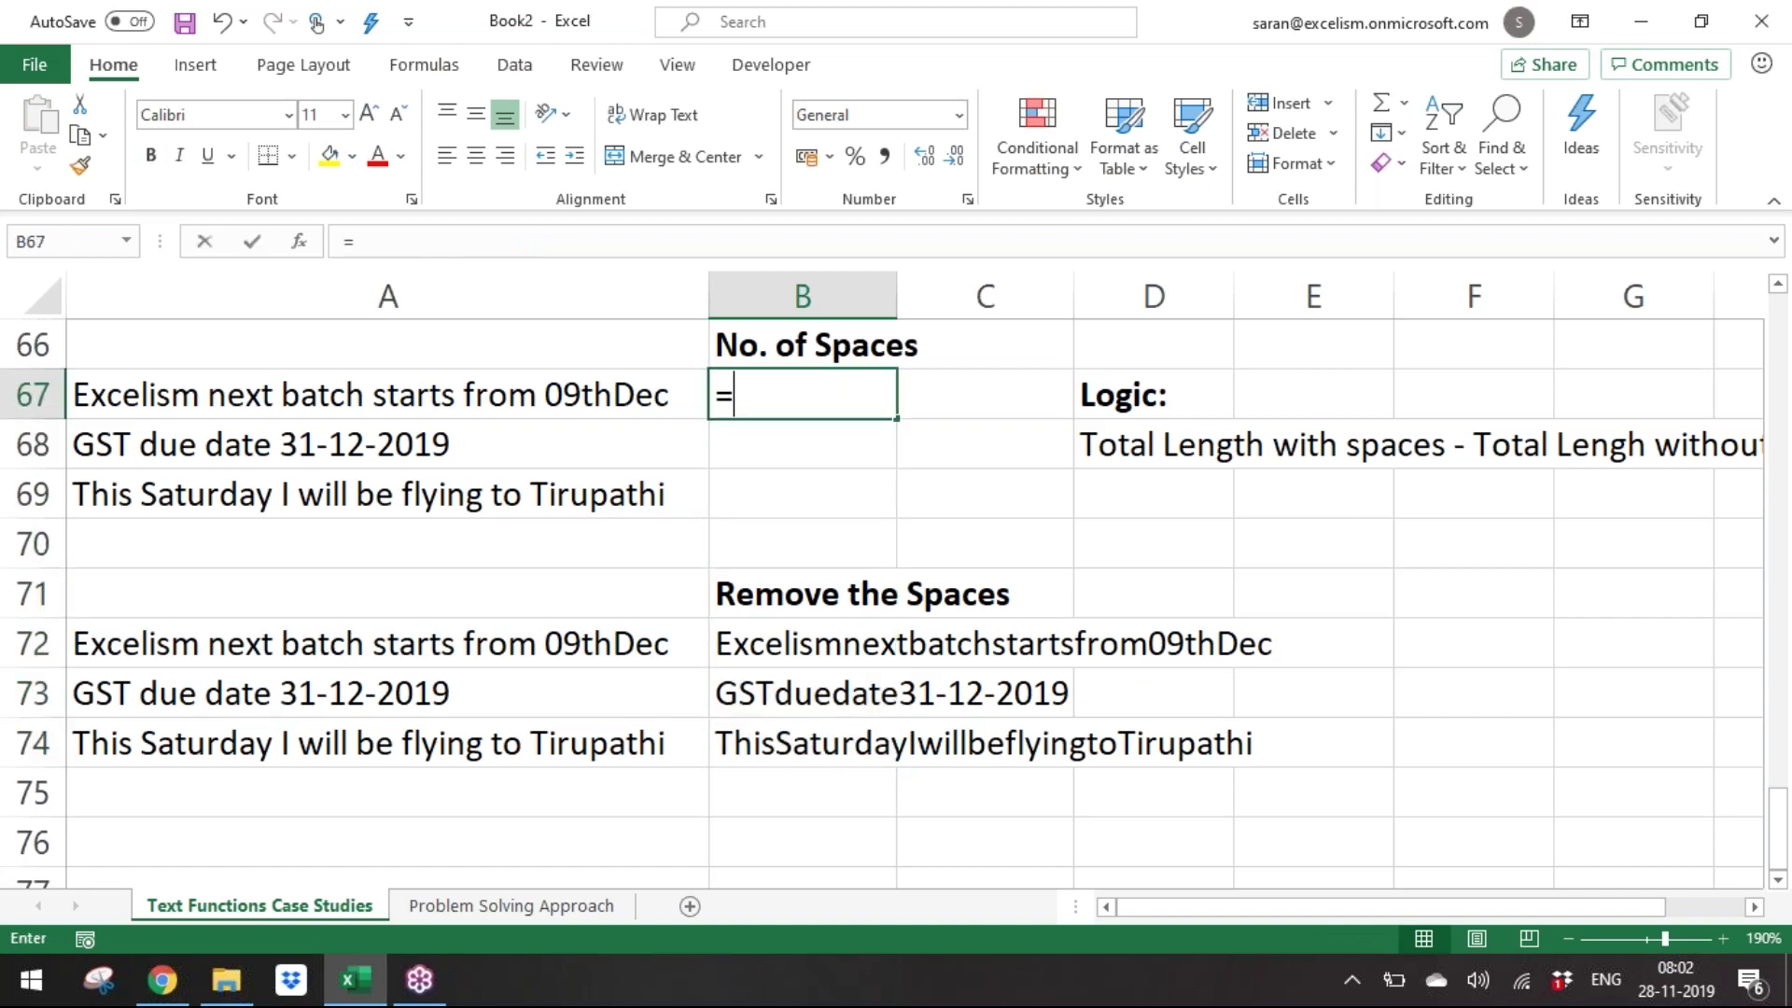
{"action": "type", "text": "len"}
{"action": "key", "text": "Tab"}
{"action": "key", "text": "Left"}
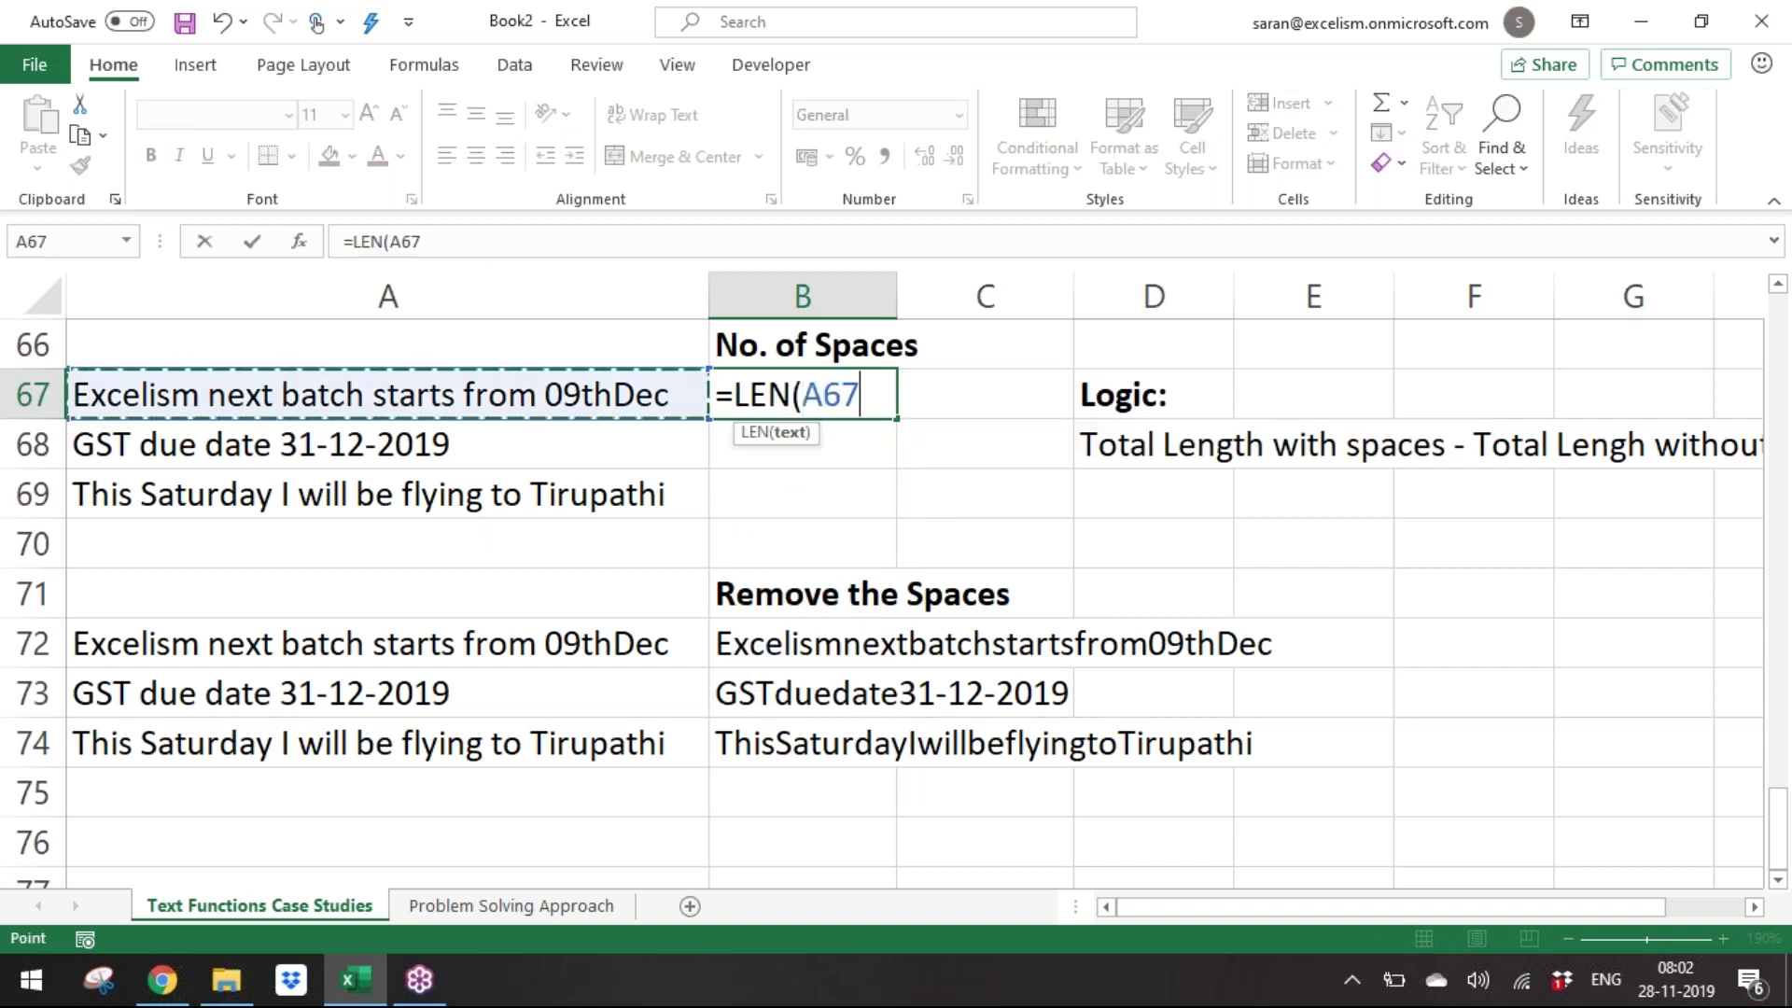
{"action": "type", "text": ")-"}
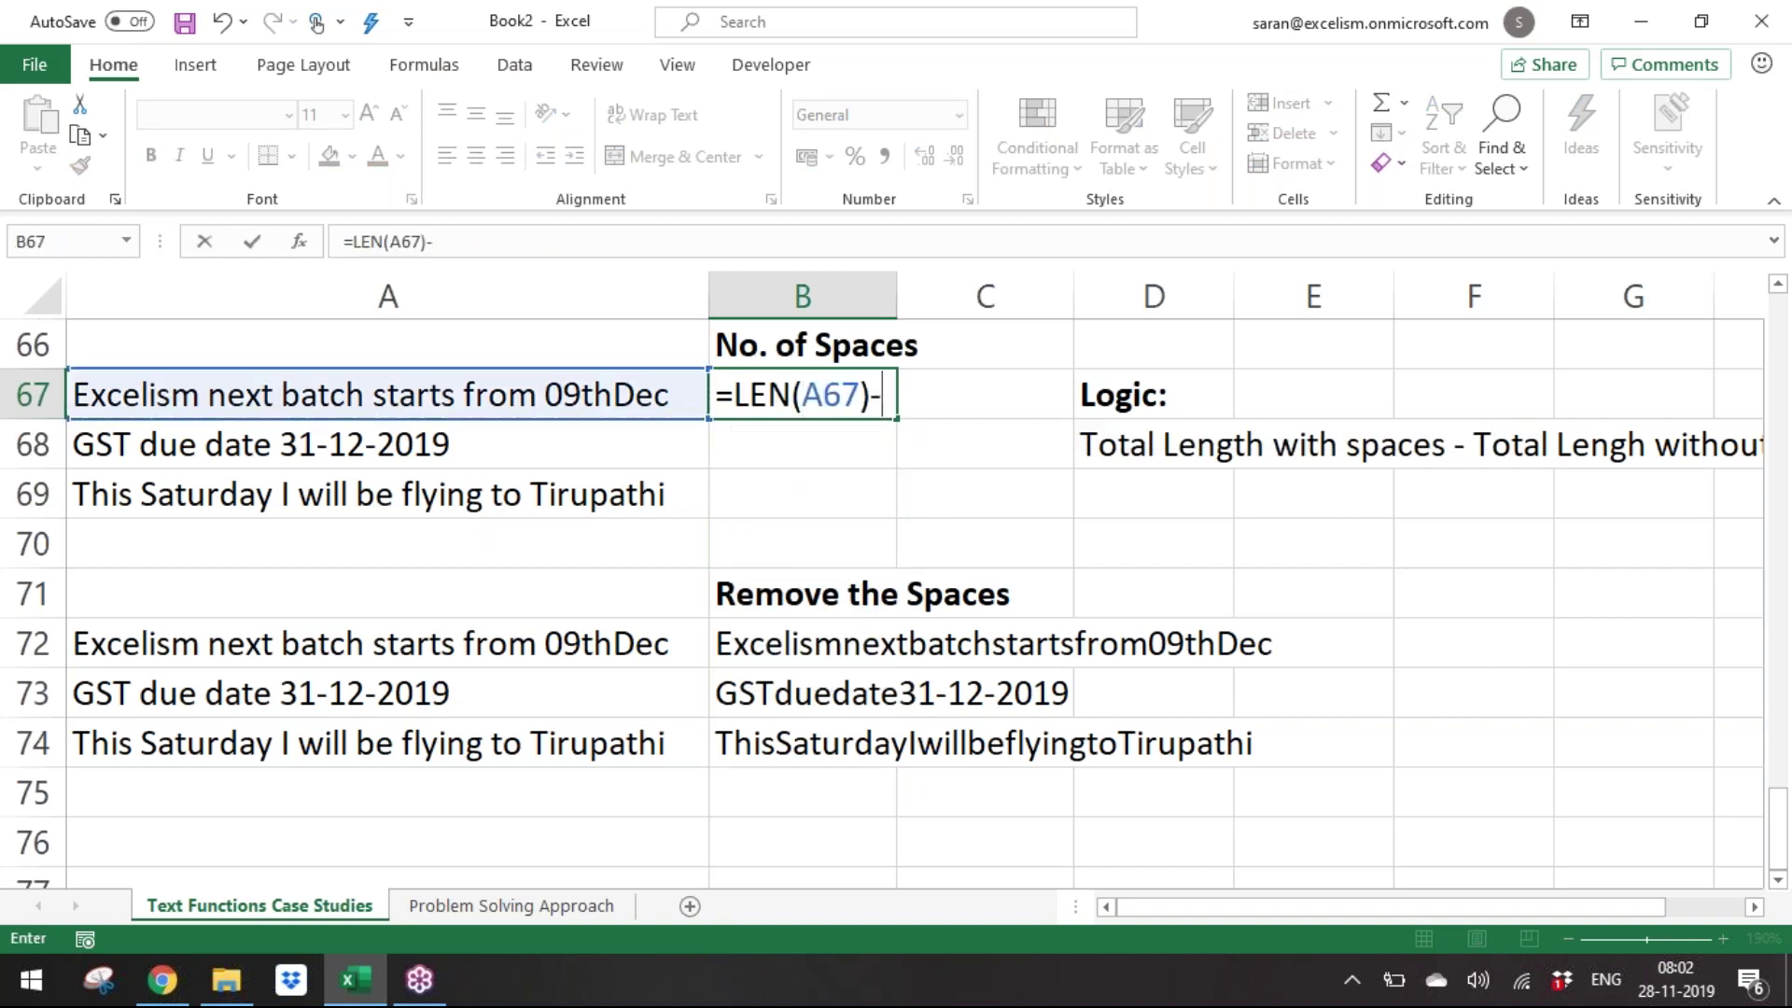
{"action": "type", "text": "len("}
{"action": "key", "text": "Down"}
{"action": "key", "text": "Down"}
{"action": "key", "text": "Down"}
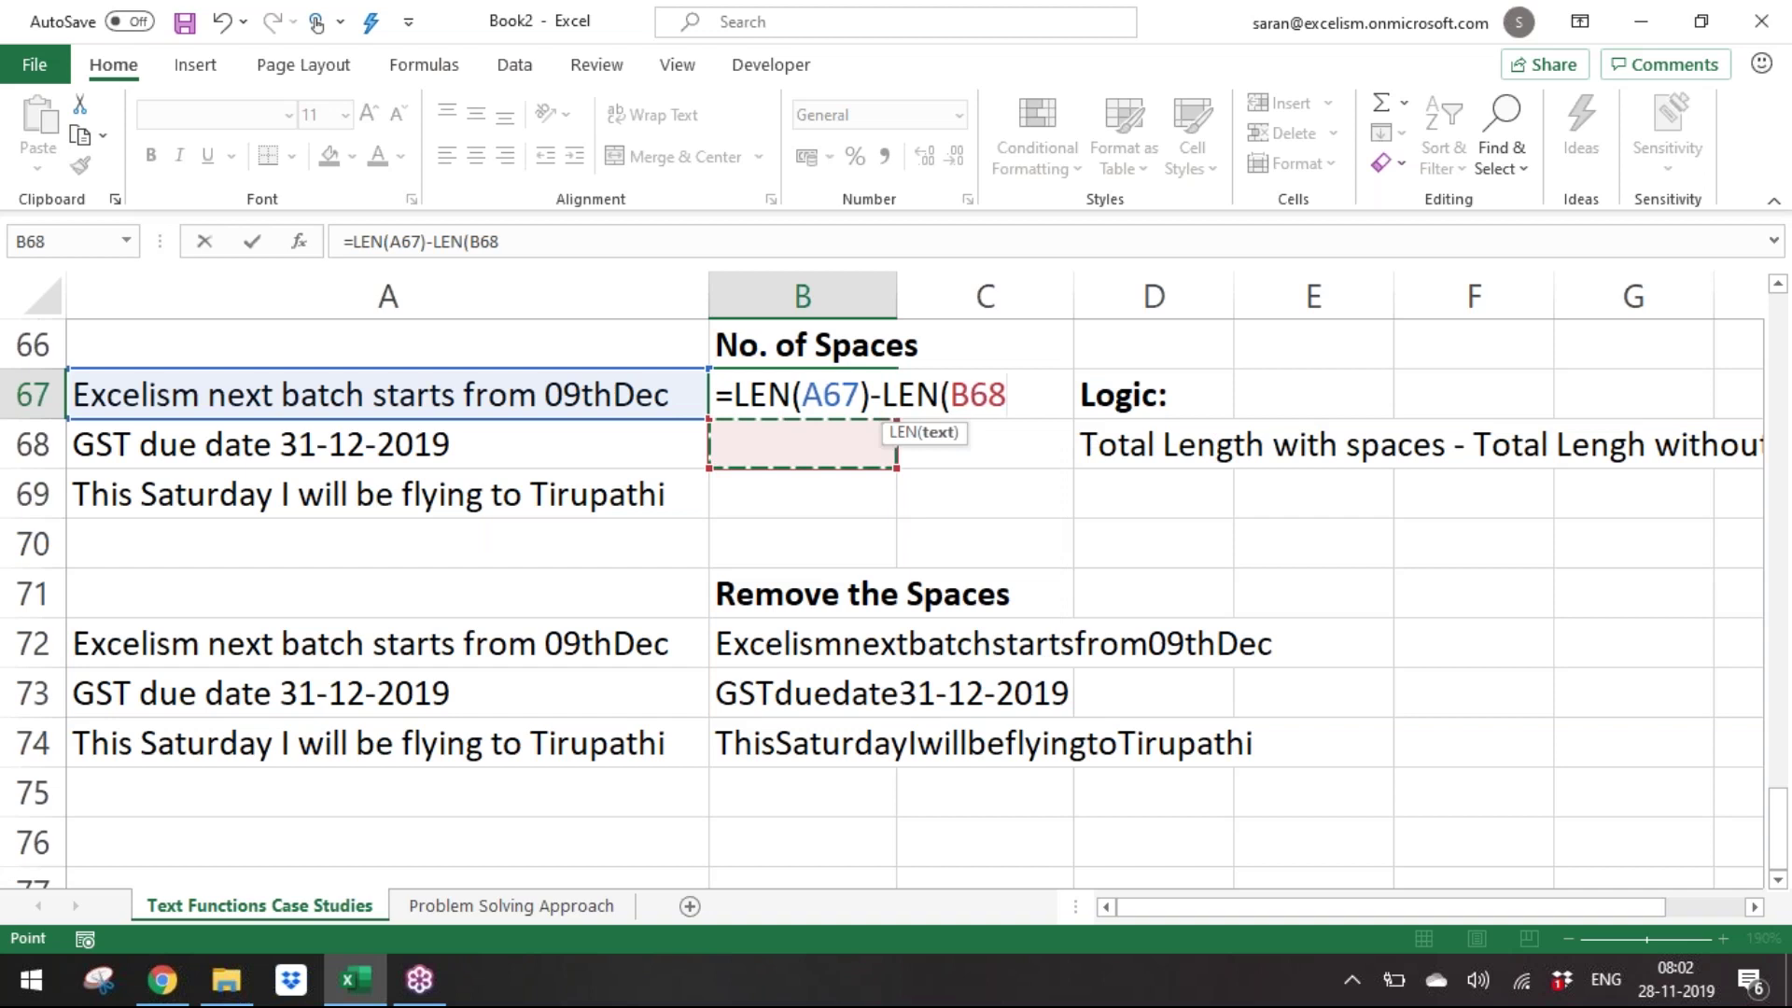
{"action": "key", "text": "Down"}
{"action": "key", "text": "Down"}
{"action": "type", "text": ")"}
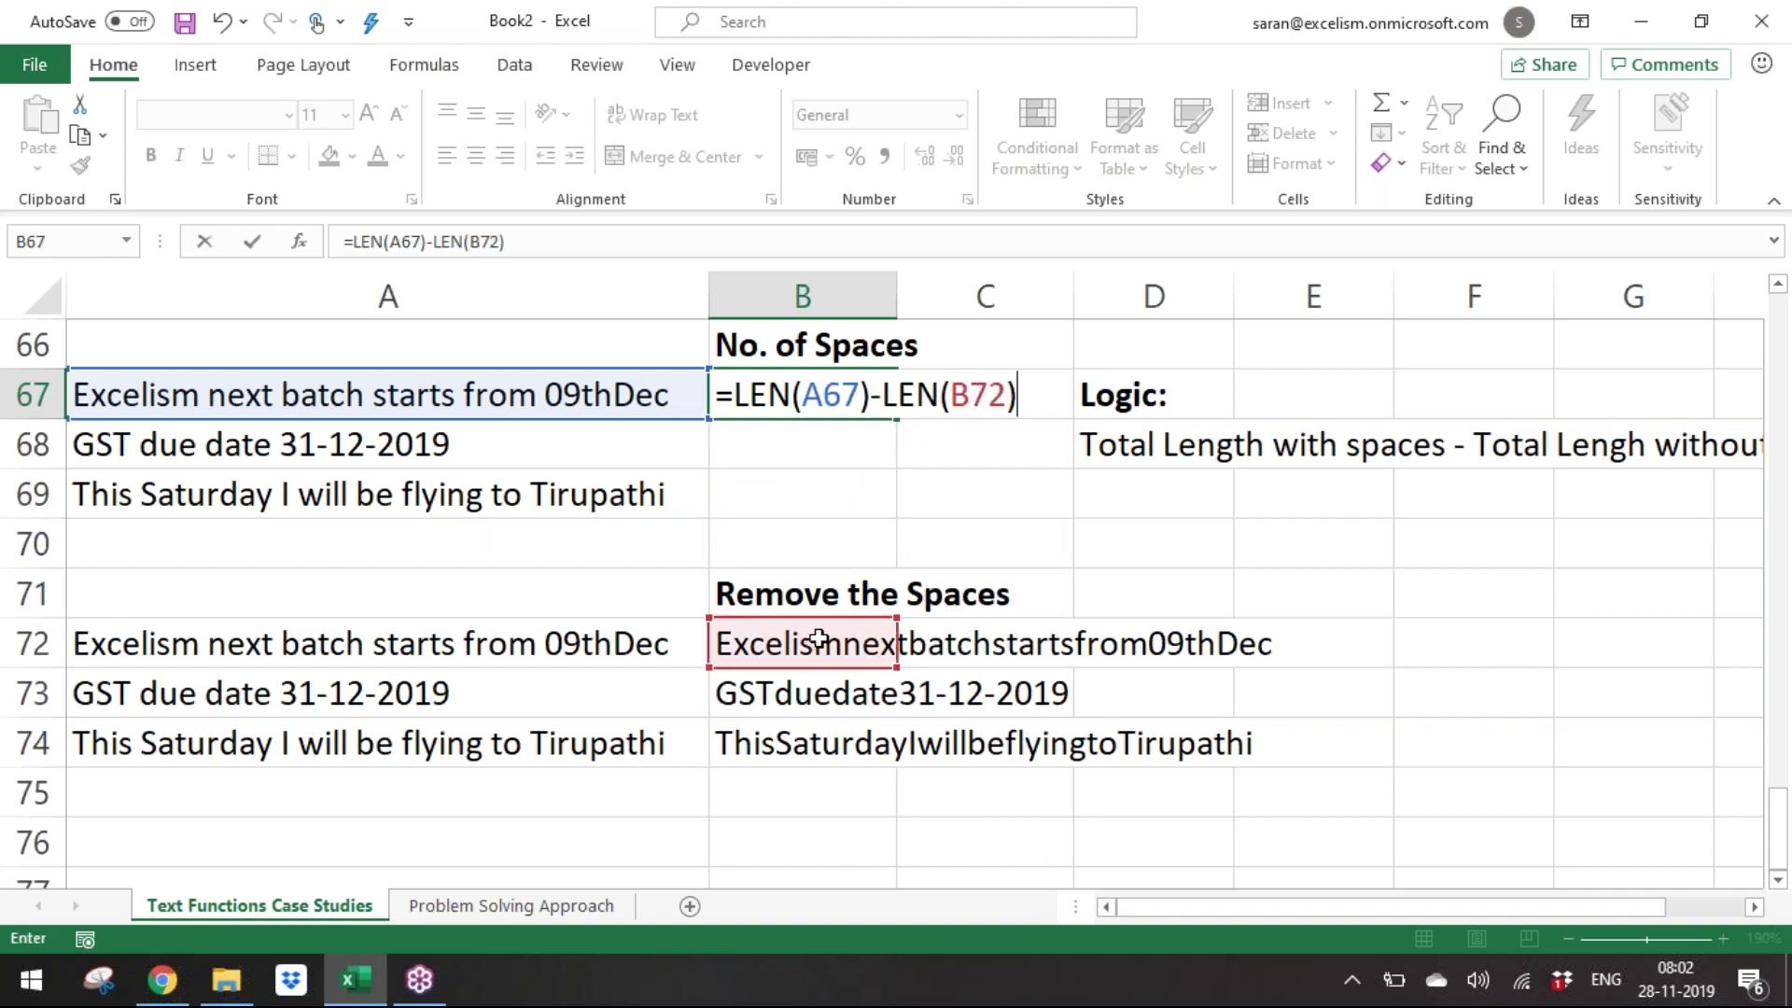
{"action": "key", "text": "Tab"}
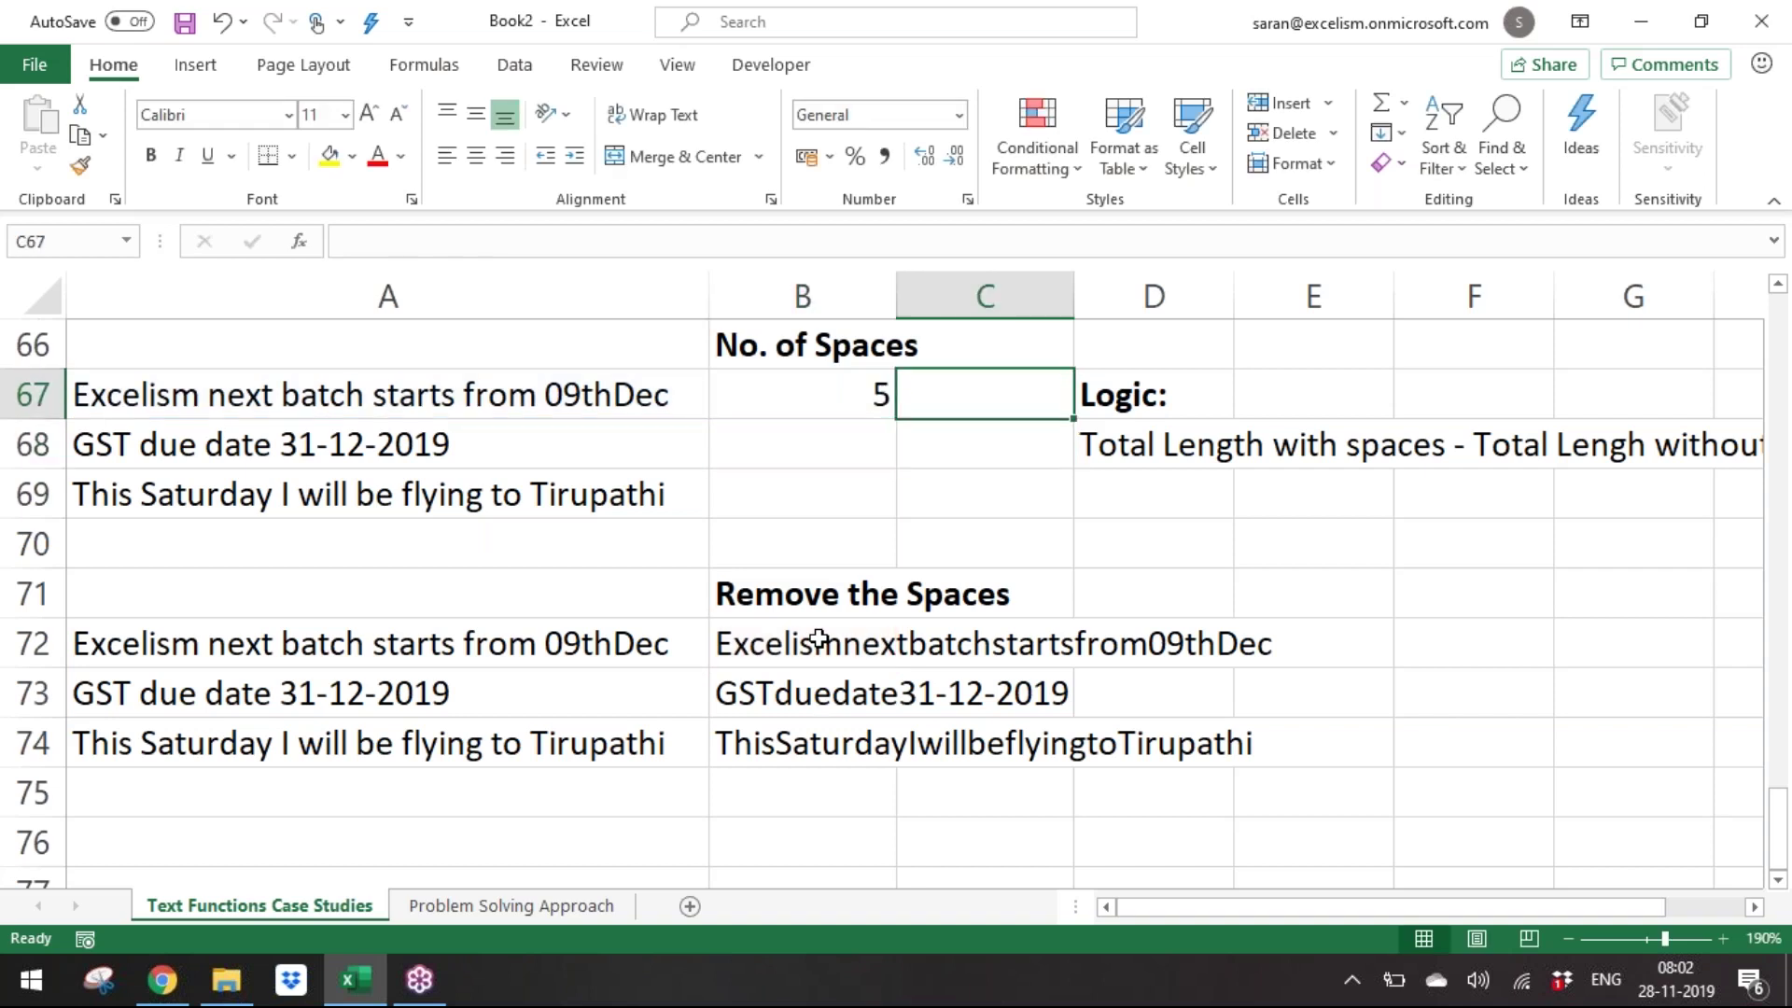
Copy the space-count formula into B68:B69, giving counts 5, 3 and 7.
{"action": "key", "text": "Left"}
{"action": "key", "text": "ctrl+c"}
{"action": "key", "text": "Down"}
{"action": "key", "text": "shift+Down"}
{"action": "key", "text": "ctrl+v"}
{"action": "key", "text": "Escape"}
{"action": "key", "text": "Up"}
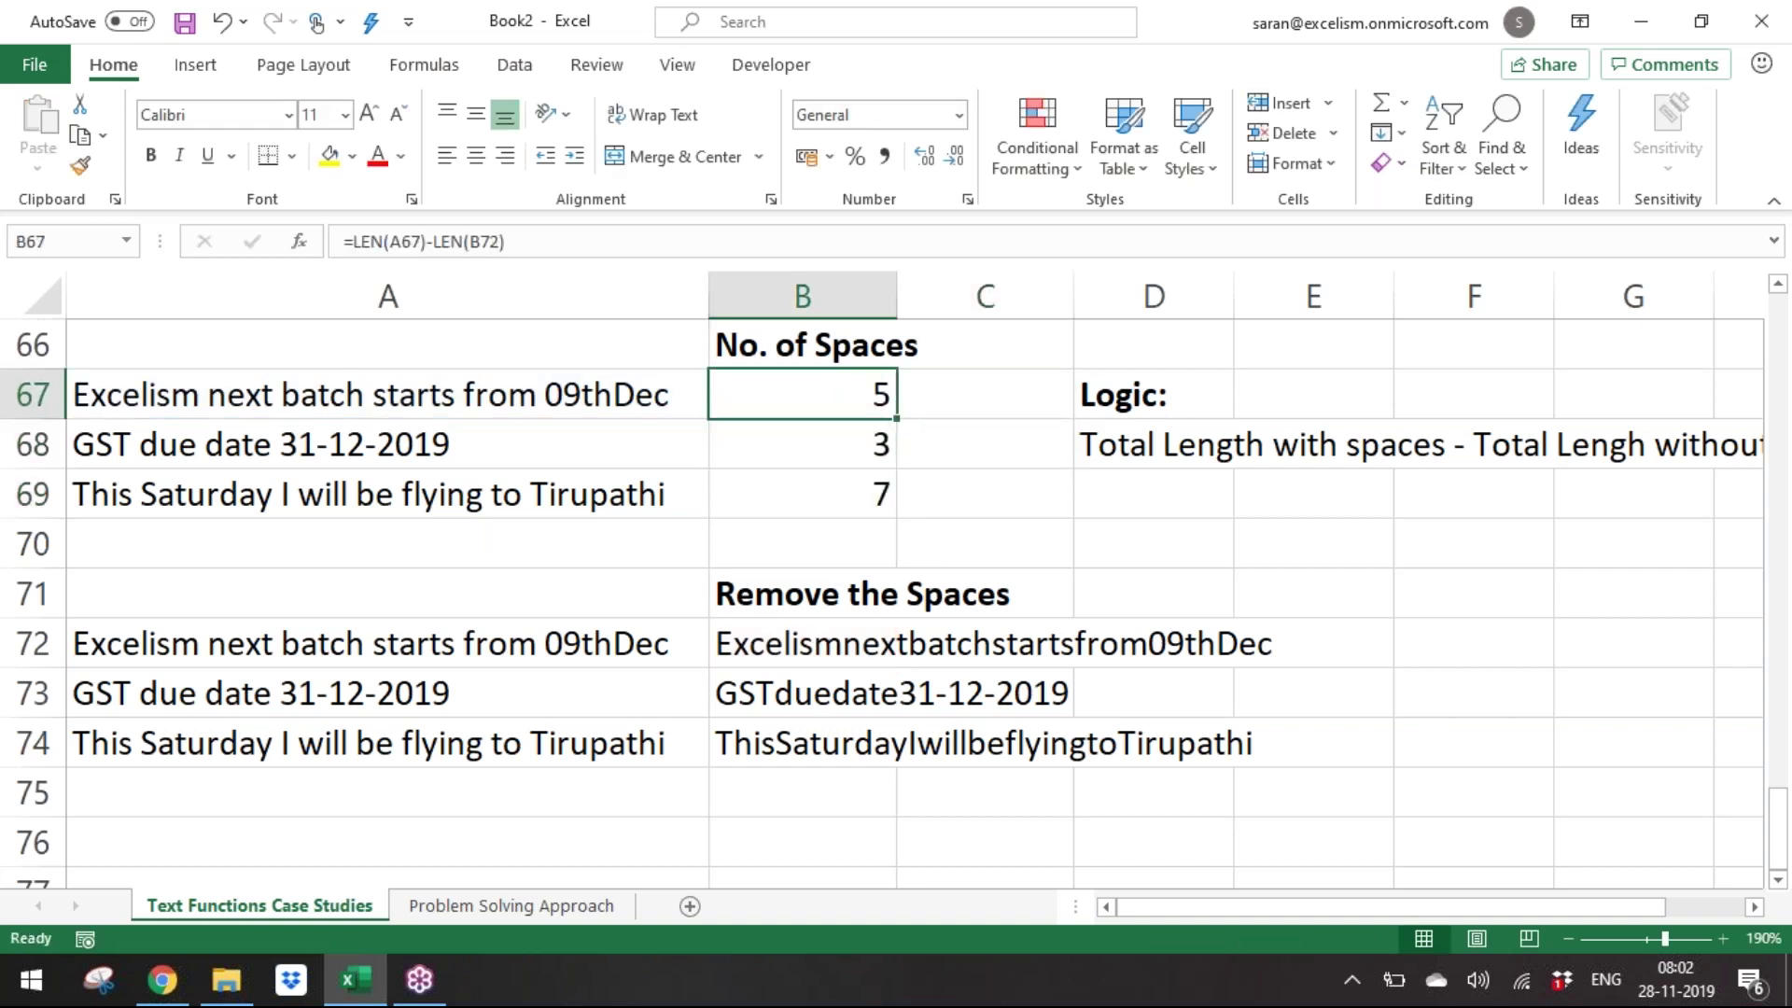
{"action": "key", "text": "shift+Down"}
{"action": "key", "text": "shift+Down"}
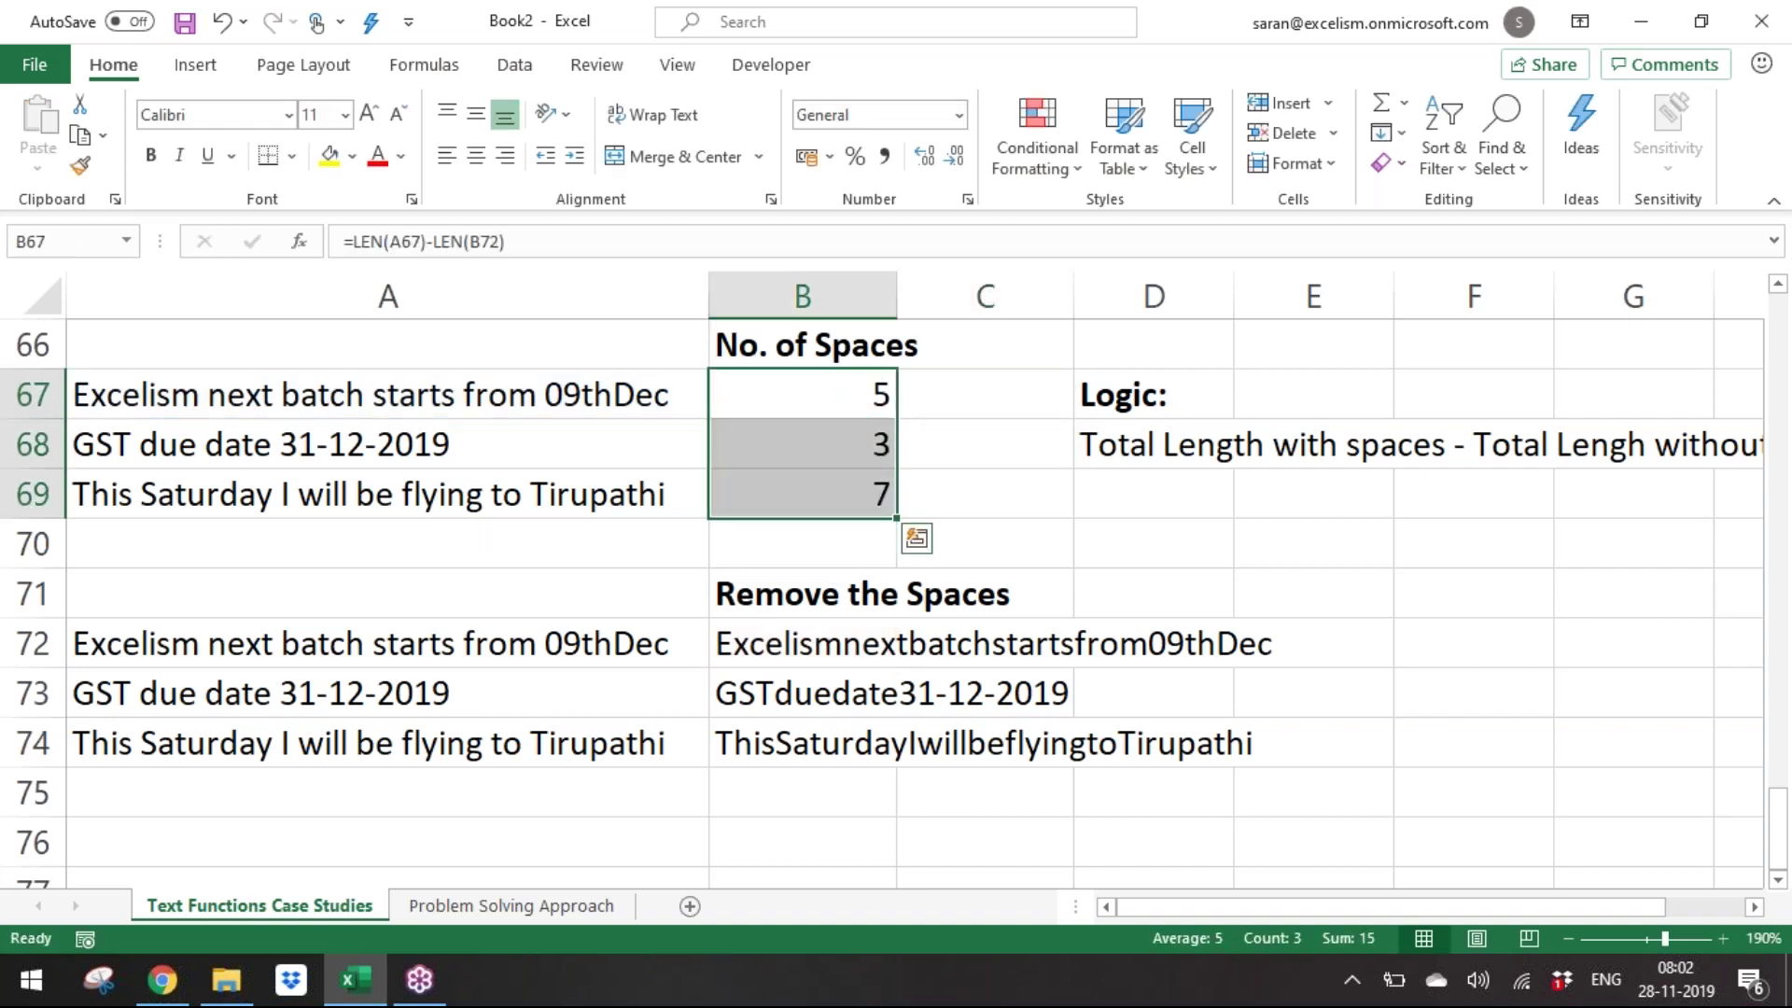
Replace the fixed instance 3 with B67 in the Last Word formulas across B62:B64.
{"action": "key", "text": "Up"}
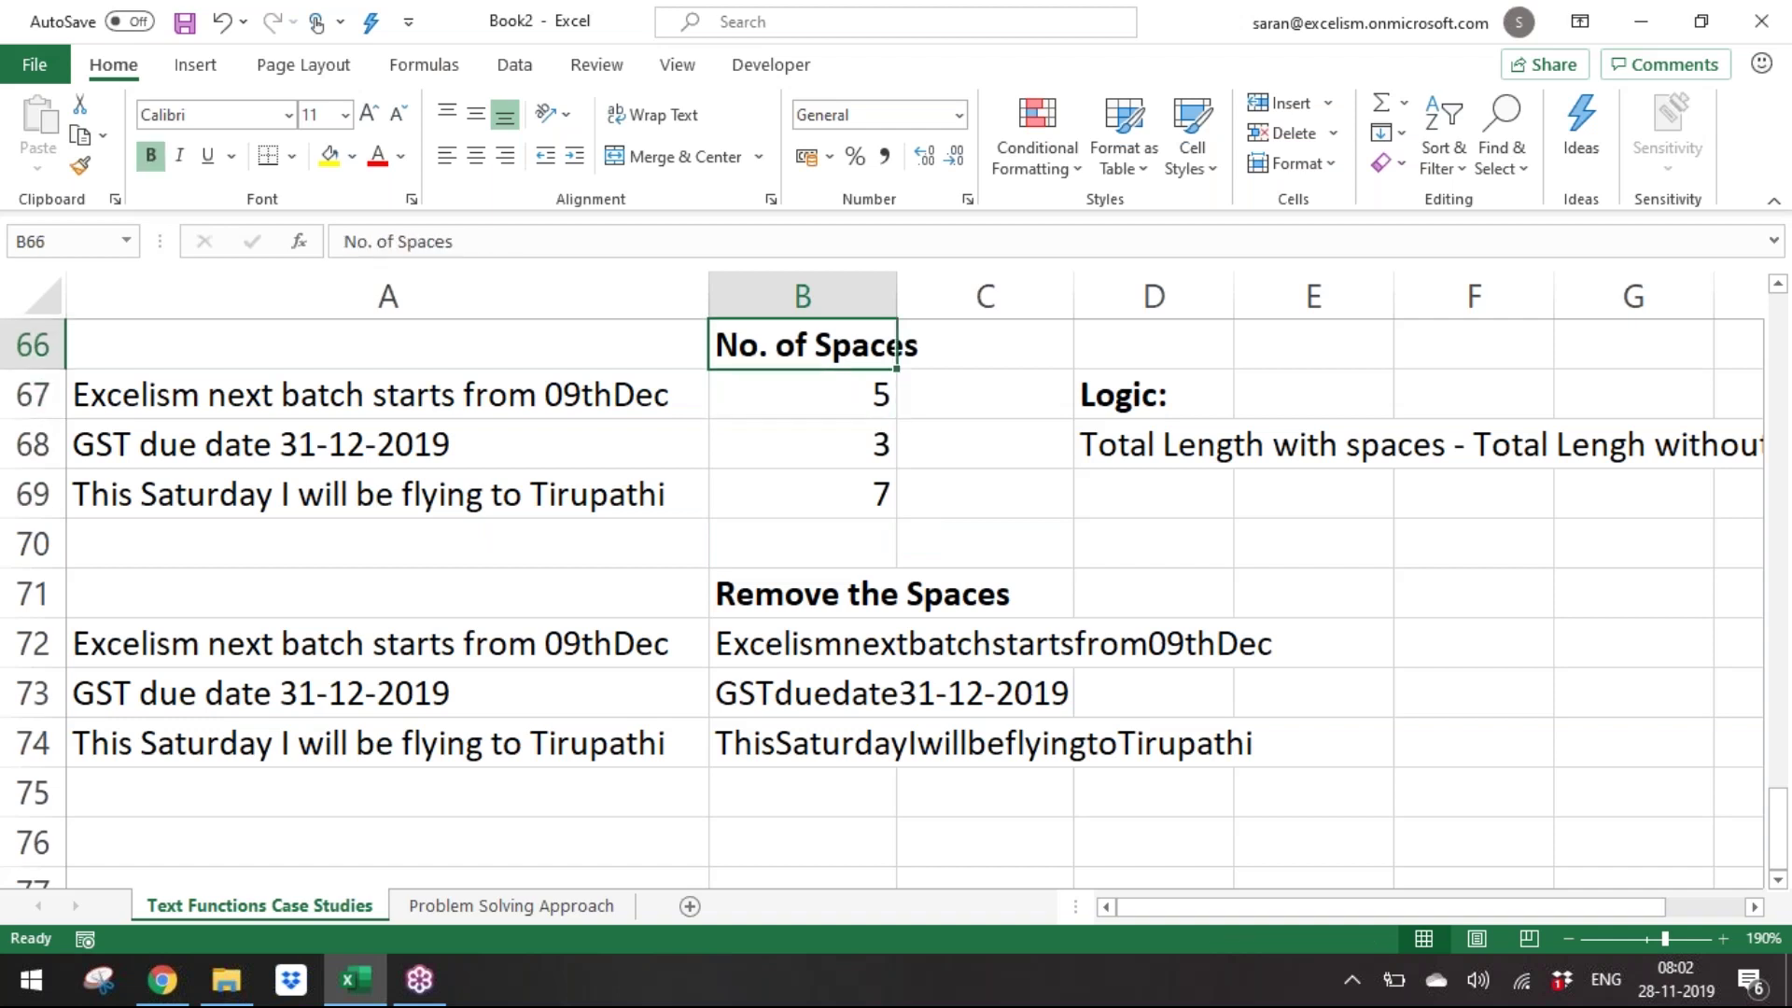
{"action": "key", "text": "Up"}
{"action": "key", "text": "Up"}
{"action": "key", "text": "Up"}
{"action": "key", "text": "Up"}
{"action": "key", "text": "Up"}
{"action": "key", "text": "Up"}
{"action": "key", "text": "Down"}
{"action": "key", "text": "Down"}
{"action": "key", "text": "shift+Down"}
{"action": "key", "text": "shift+Down"}
{"action": "key", "text": "F2"}
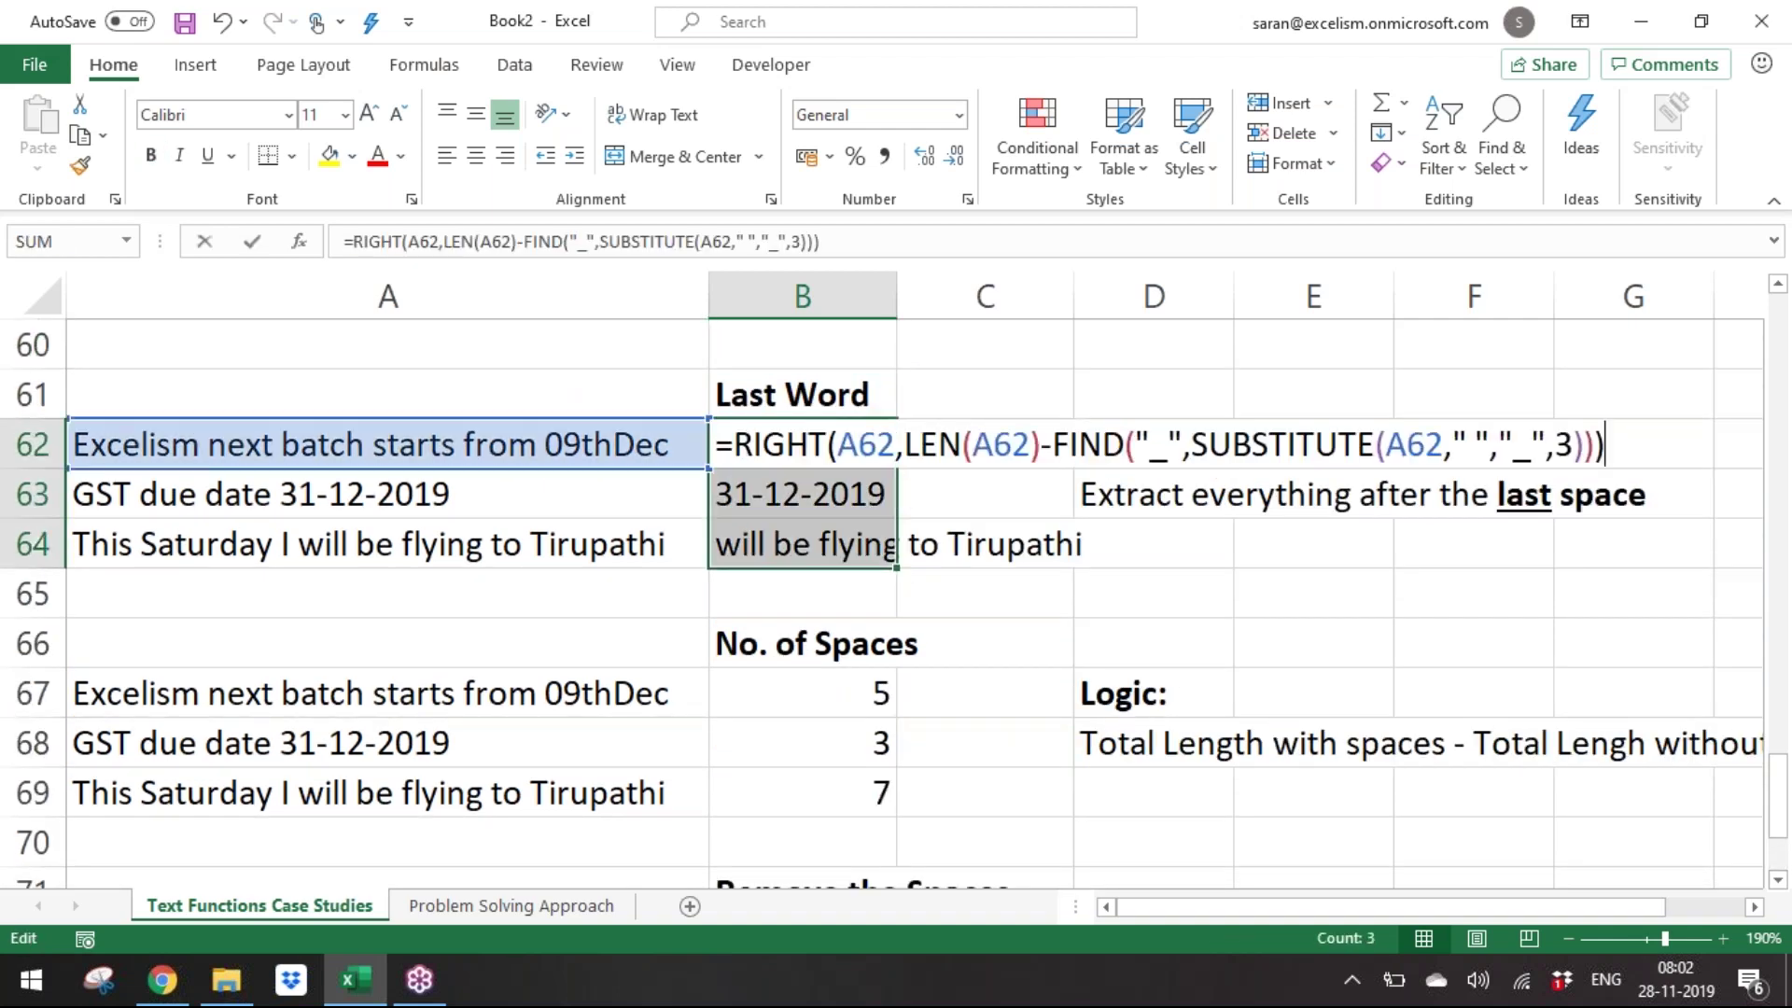
{"action": "key", "text": "Left"}
{"action": "key", "text": "Left"}
{"action": "key", "text": "shift+Left"}
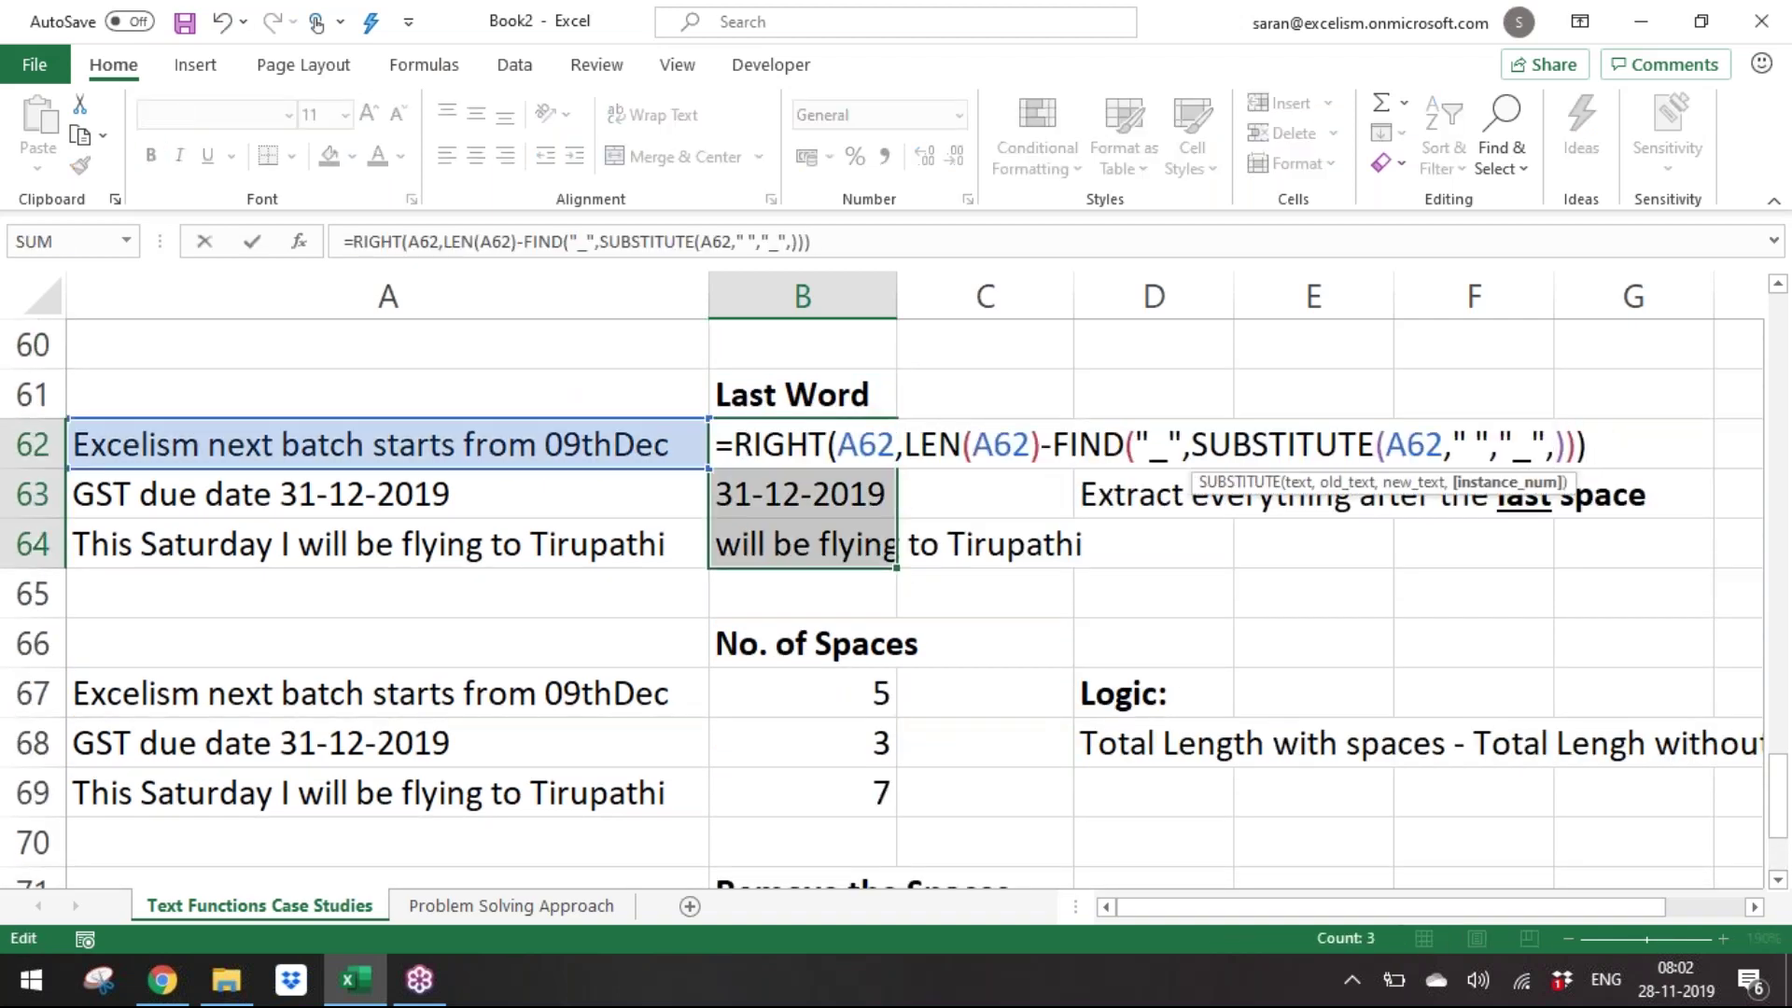
{"action": "left_click", "coordinate": [742, 688]}
{"action": "key", "text": "ctrl+Return"}
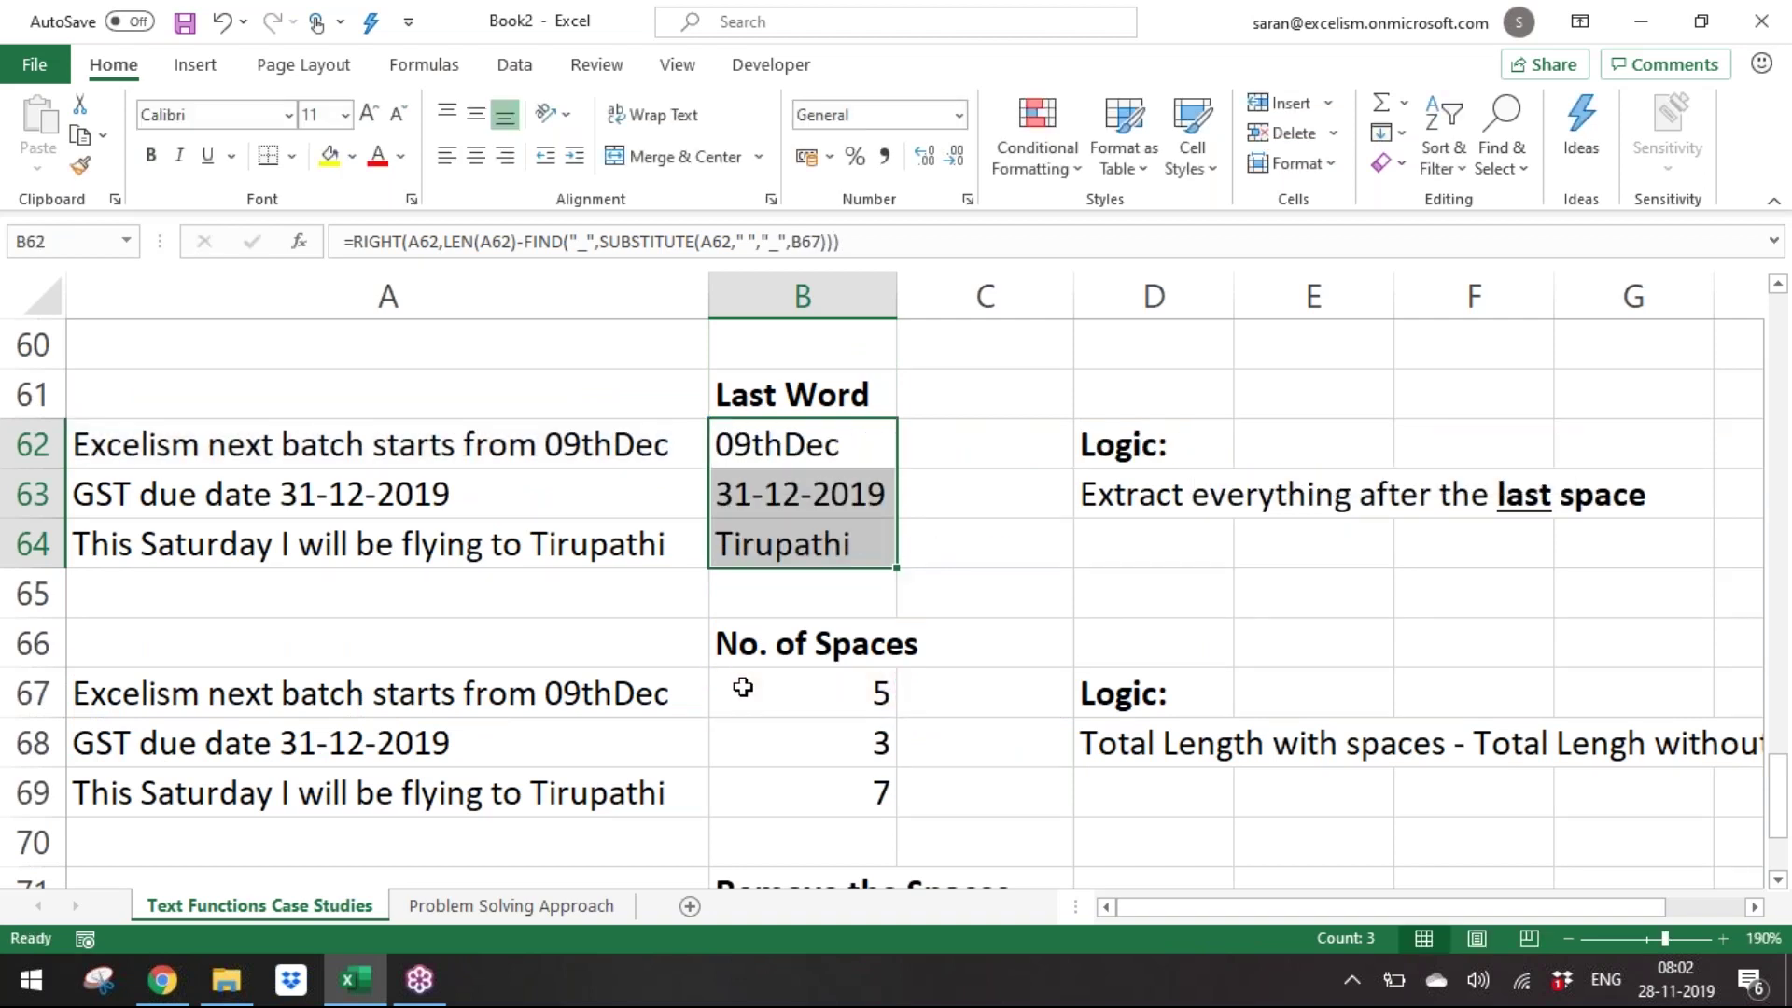
Review the Last Word formulas in rows 62–64, undoing an accidental A63 reference.
{"action": "key", "text": "shift+BackSpace"}
{"action": "key", "text": "F2"}
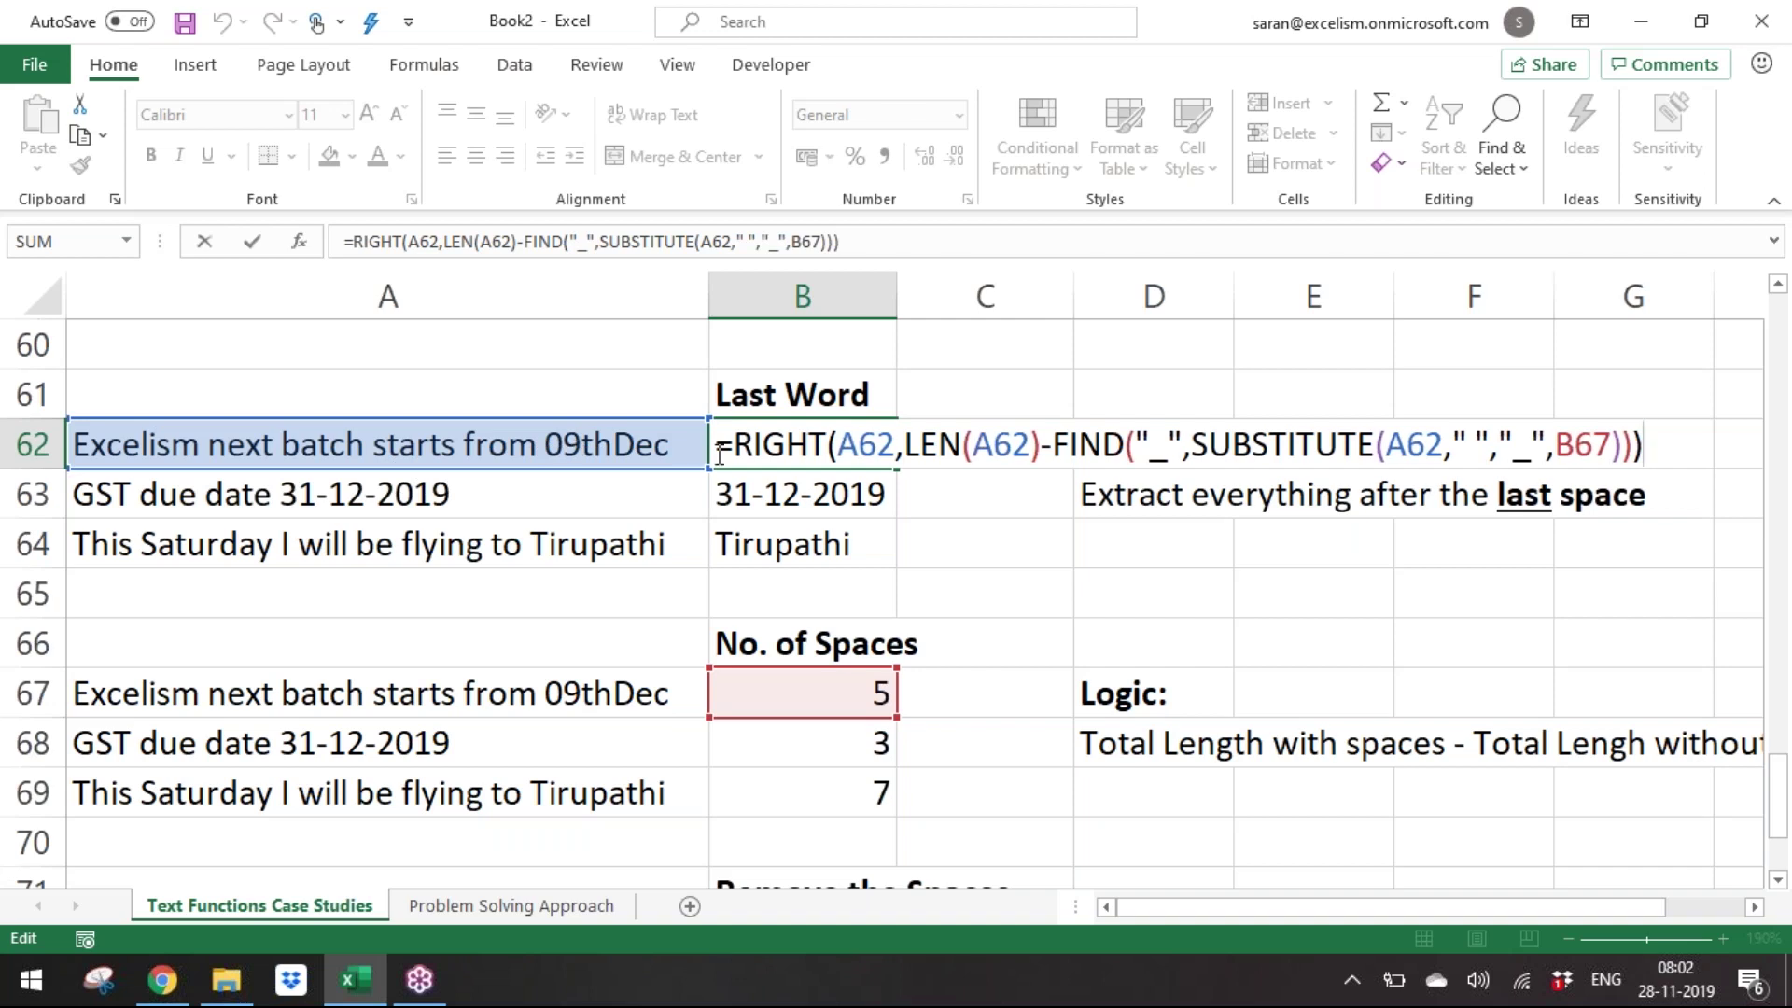
{"action": "double_click", "coordinate": [740, 495]}
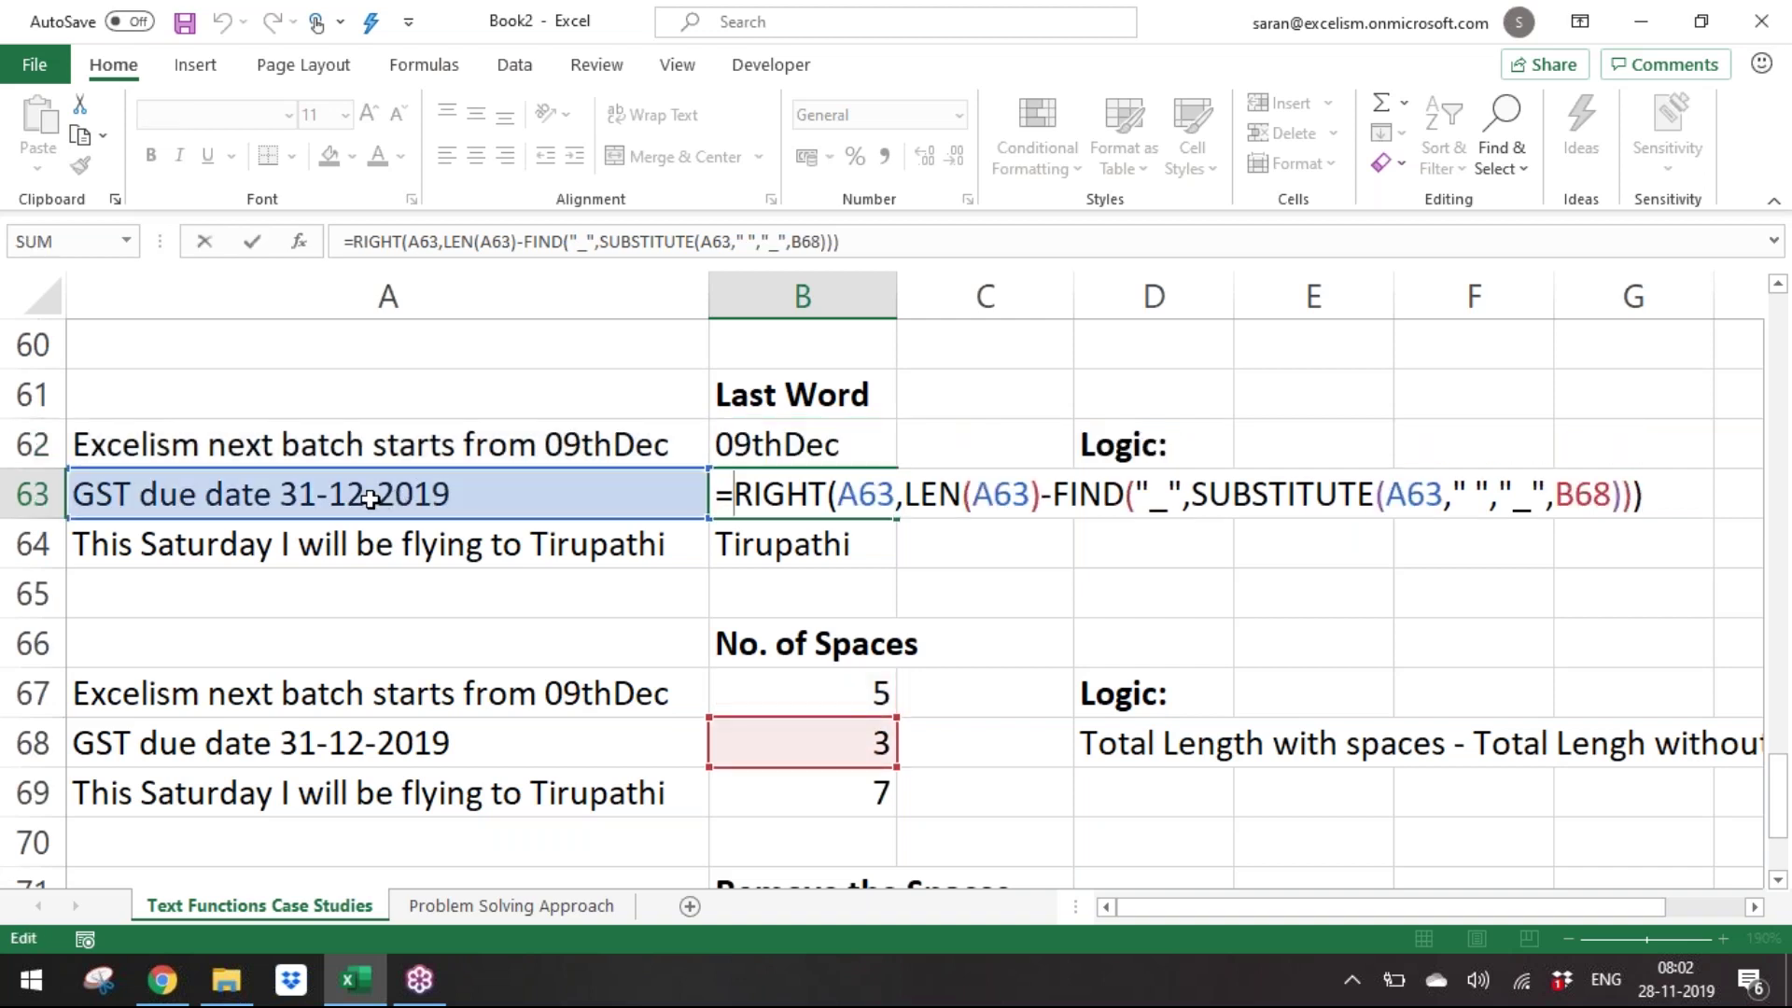
{"action": "left_click", "coordinate": [271, 505]}
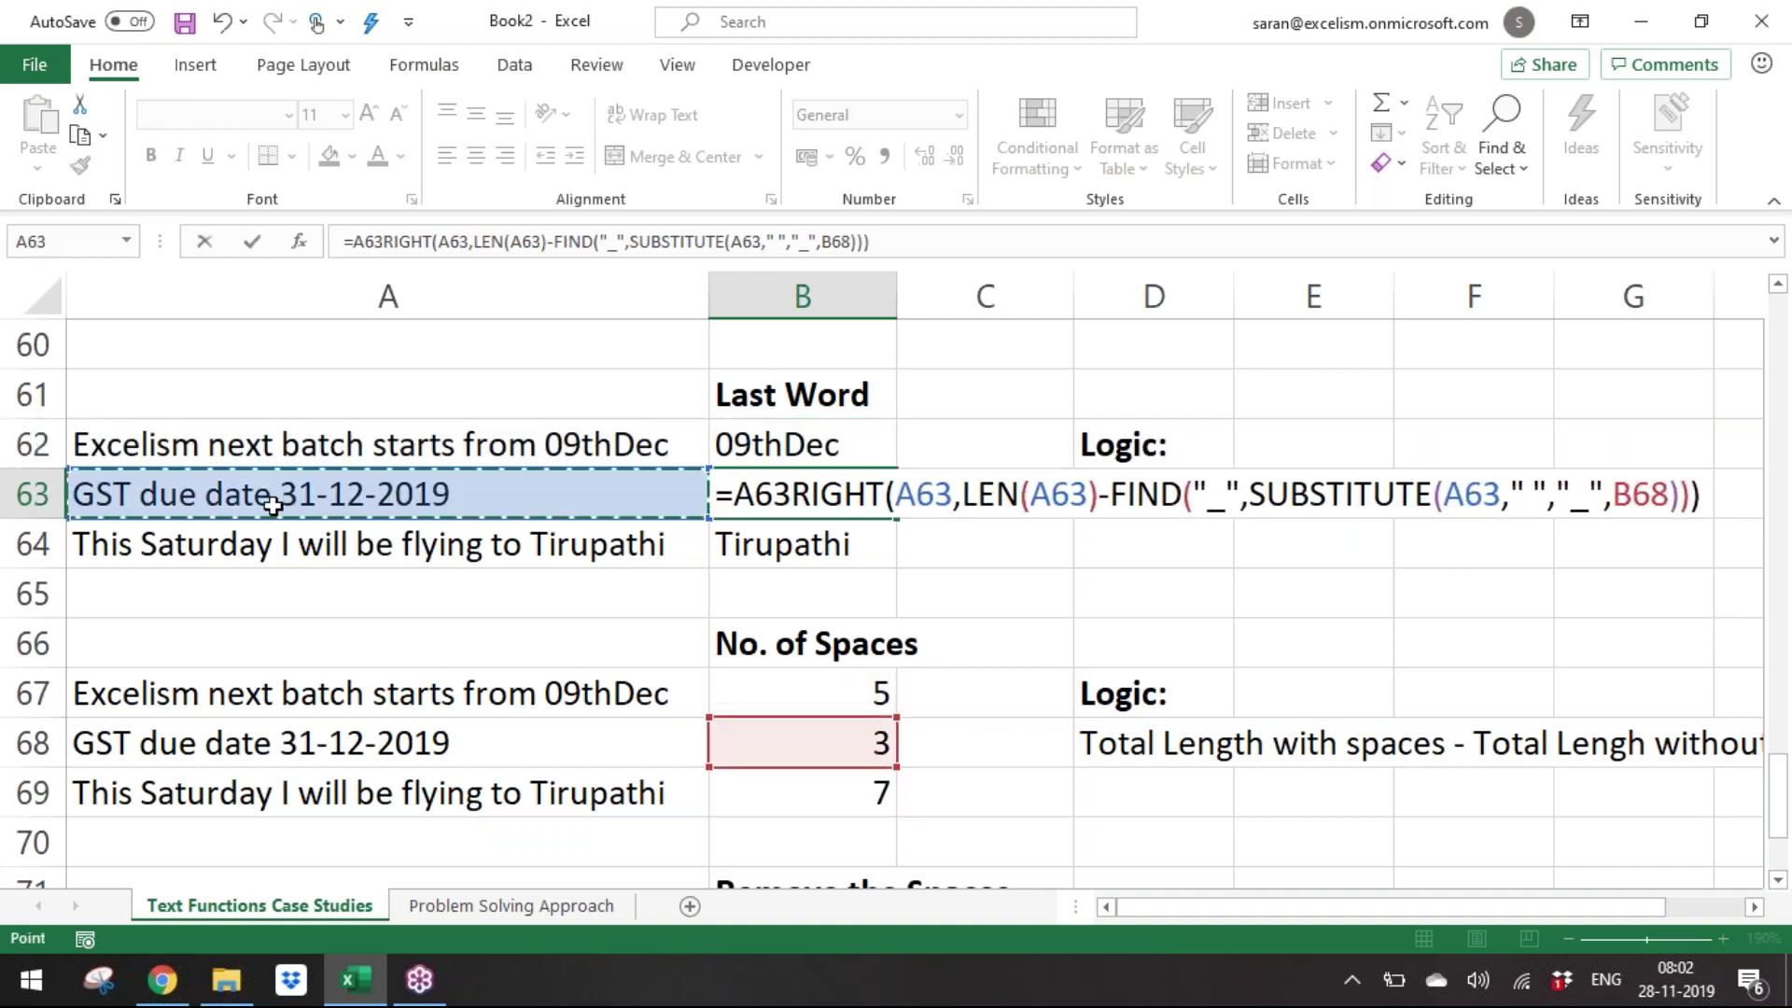
{"action": "key", "text": "ctrl+z"}
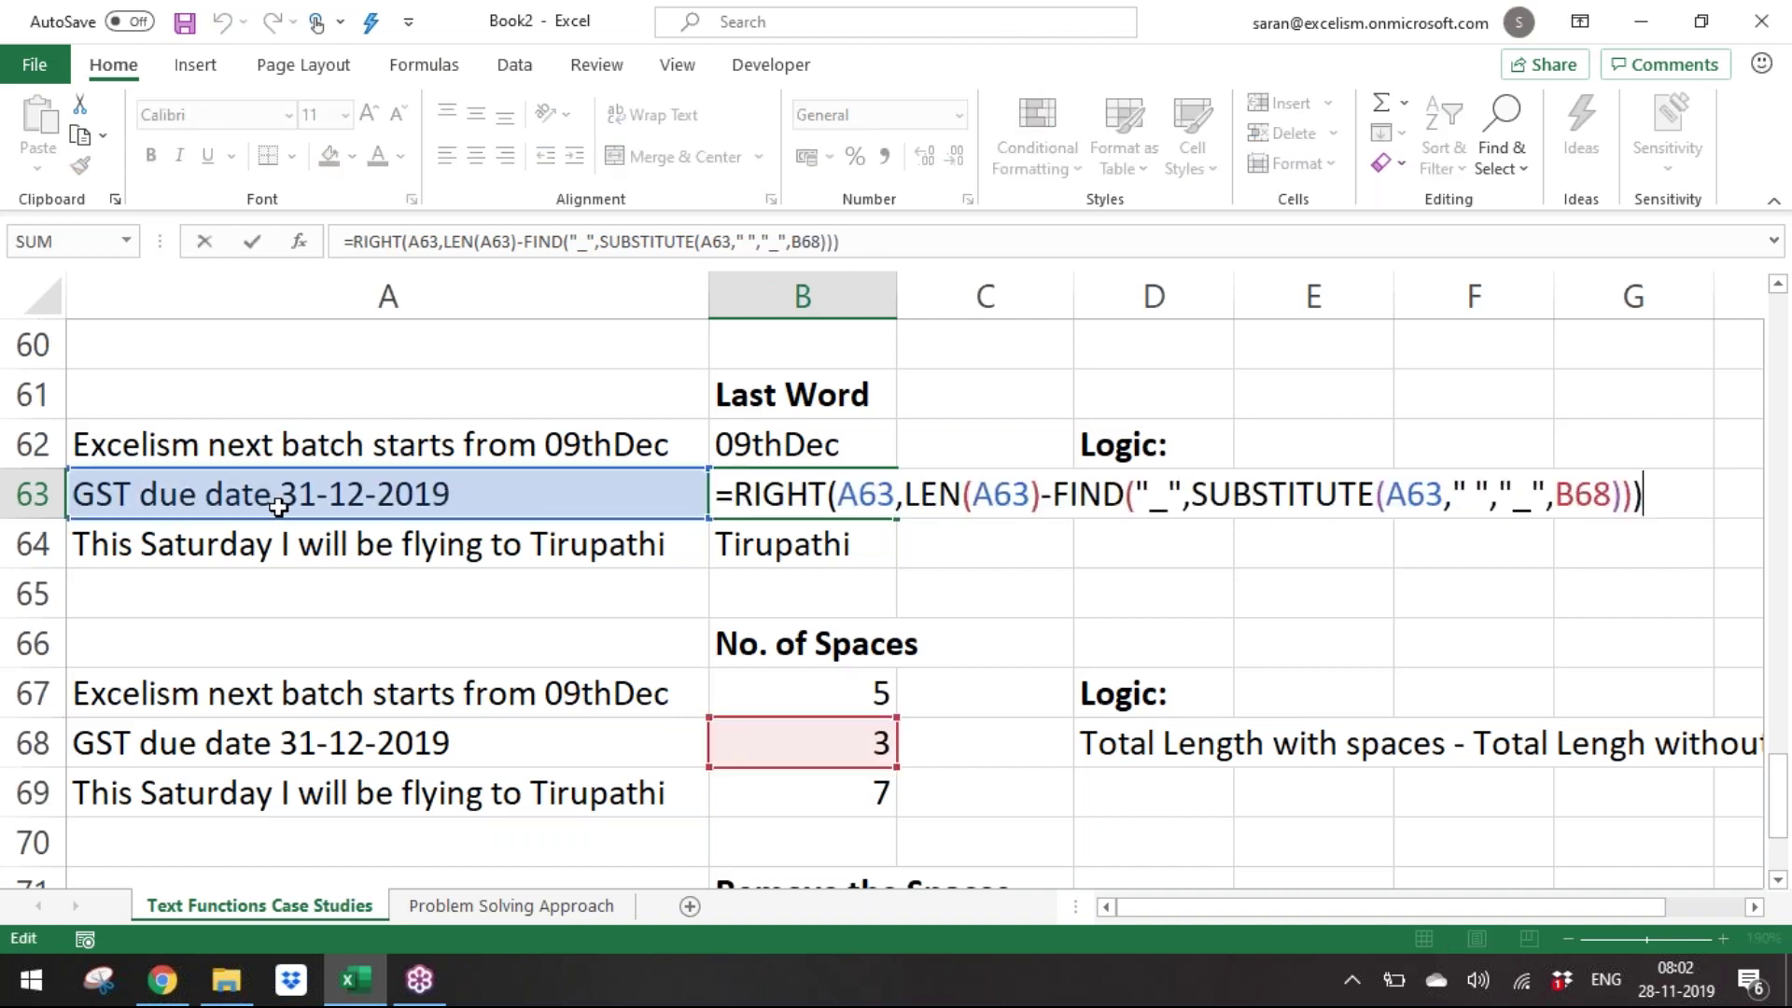
{"action": "key", "text": "ctrl+Return"}
{"action": "left_click", "coordinate": [840, 789]}
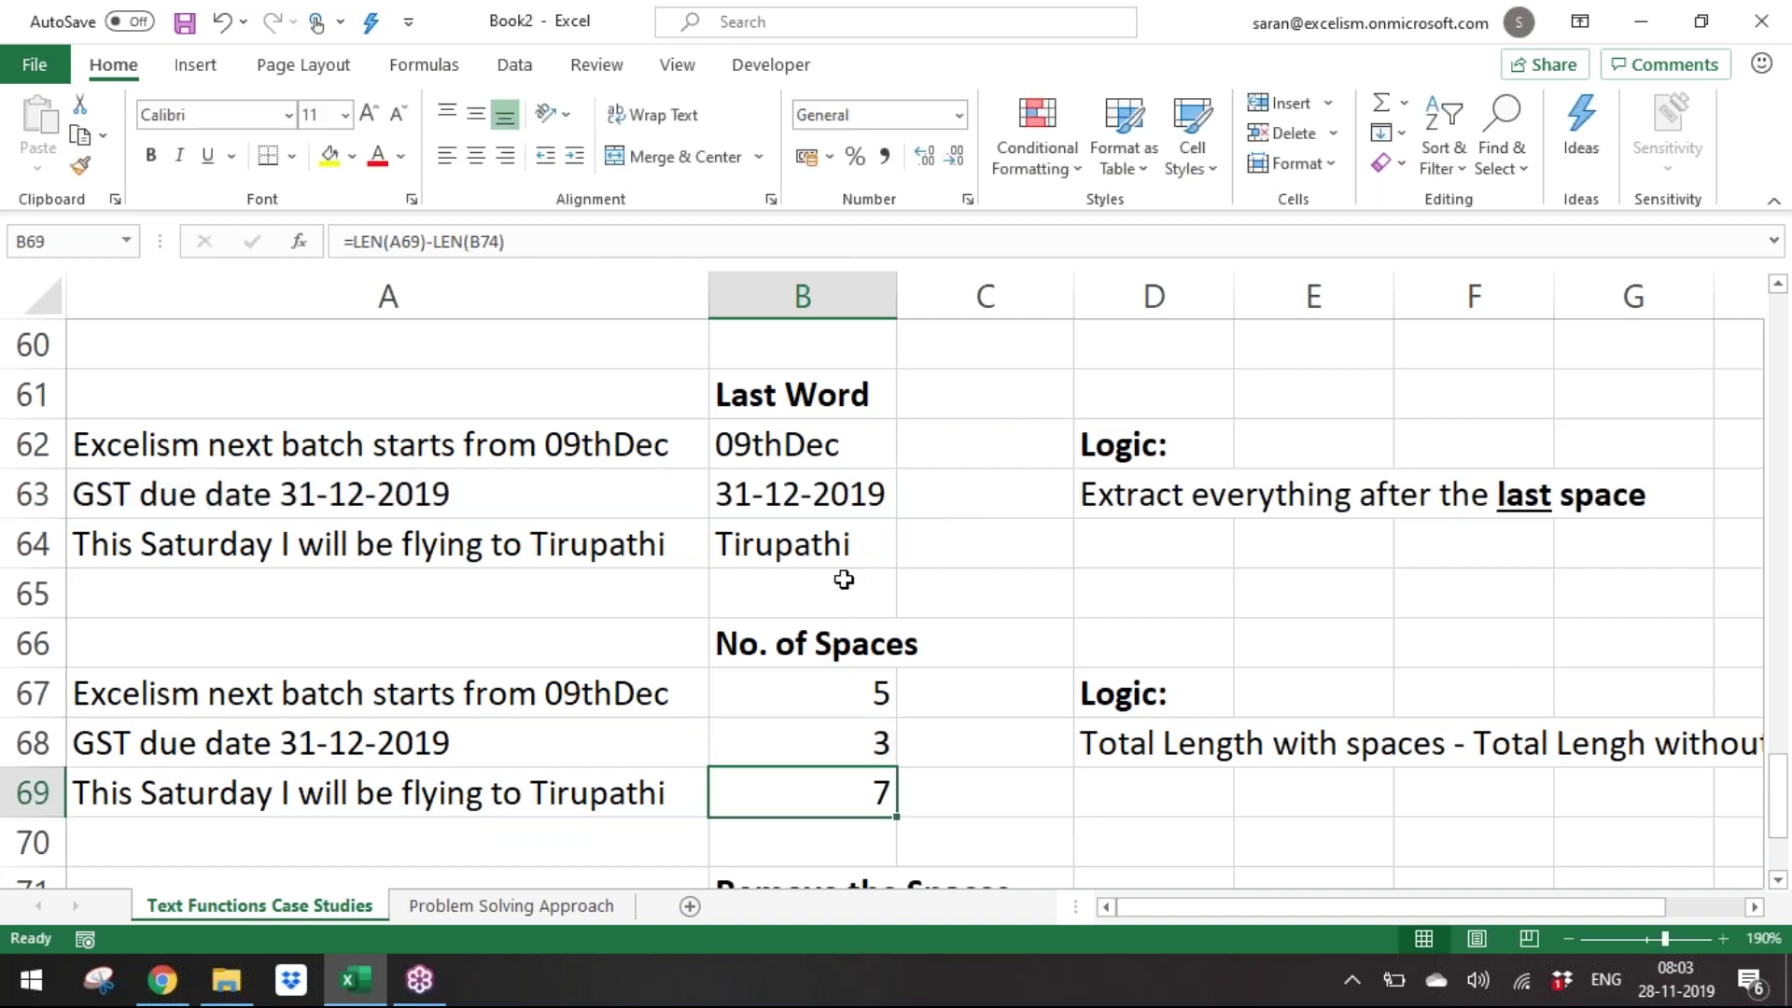
{"action": "double_click", "coordinate": [851, 549]}
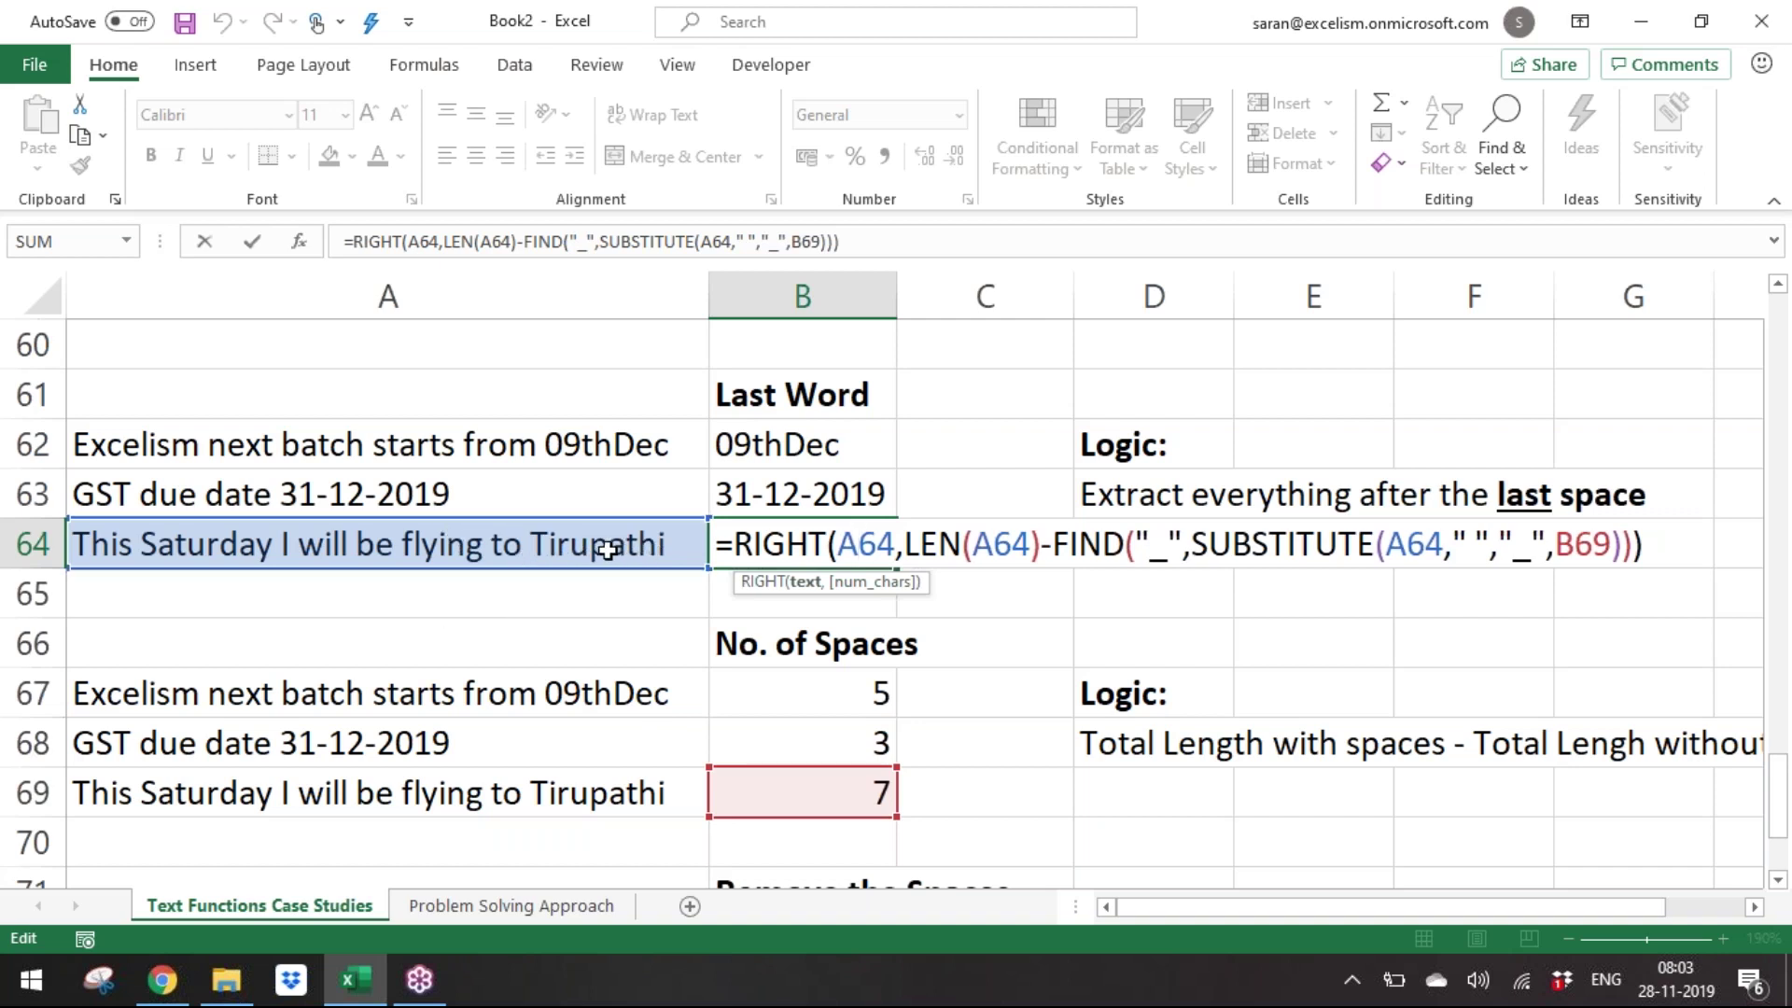
{"action": "key", "text": "Return"}
{"action": "key", "text": "Down"}
{"action": "key", "text": "Up"}
{"action": "key", "text": "Up"}
{"action": "key", "text": "Up"}
{"action": "key", "text": "Up"}
{"action": "key", "text": "Up"}
{"action": "key", "text": "Left"}
{"action": "key", "text": "shift+Down"}
{"action": "key", "text": "shift+Down"}
{"action": "key", "text": "shift+Down"}
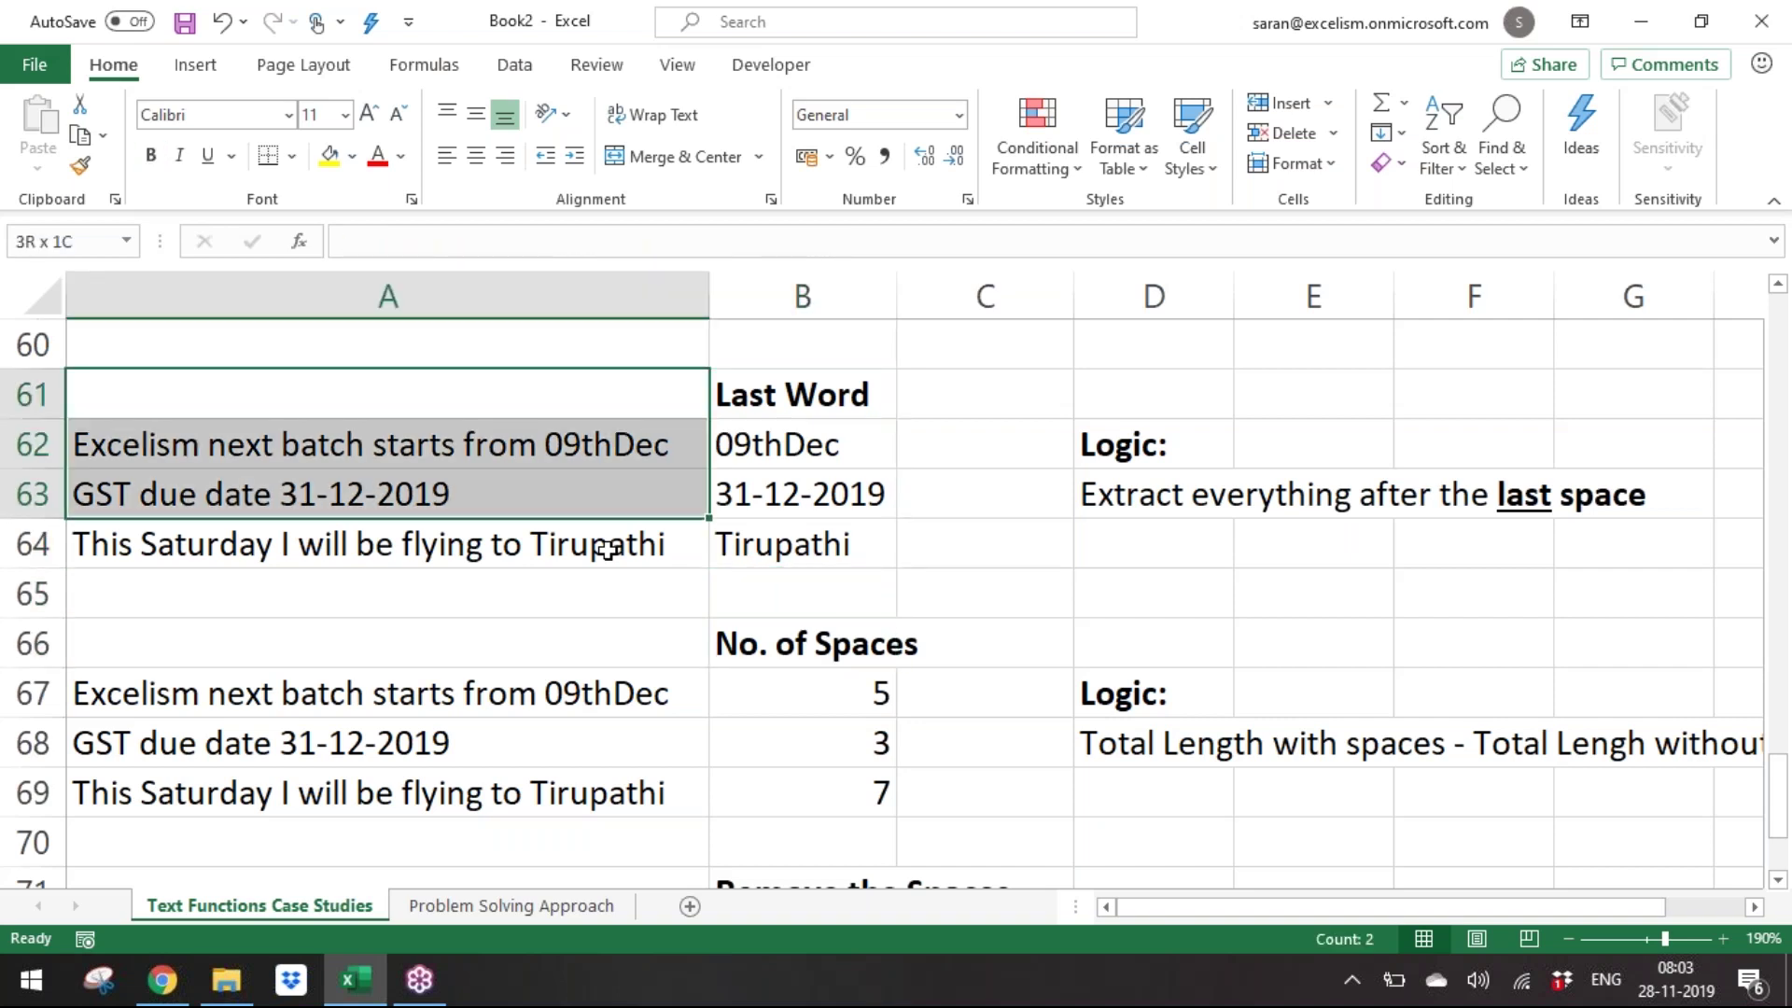
Copy the Last Word block into rows 76–79 and clear the #VALUE! results in B77:B79.
{"action": "key", "text": "shift+Right"}
{"action": "key", "text": "ctrl+c"}
{"action": "key", "text": "Down"}
{"action": "key", "text": "Down"}
{"action": "key", "text": "Down"}
{"action": "key", "text": "Down"}
{"action": "key", "text": "Down"}
{"action": "key", "text": "Down"}
{"action": "key", "text": "Down"}
{"action": "key", "text": "Down"}
{"action": "key", "text": "Down"}
{"action": "key", "text": "Down"}
{"action": "key", "text": "Down"}
{"action": "key", "text": "Down"}
{"action": "key", "text": "Down"}
{"action": "key", "text": "Down"}
{"action": "key", "text": "Down"}
{"action": "key", "text": "Down"}
{"action": "key", "text": "Down"}
{"action": "key", "text": "Down"}
{"action": "key", "text": "Down"}
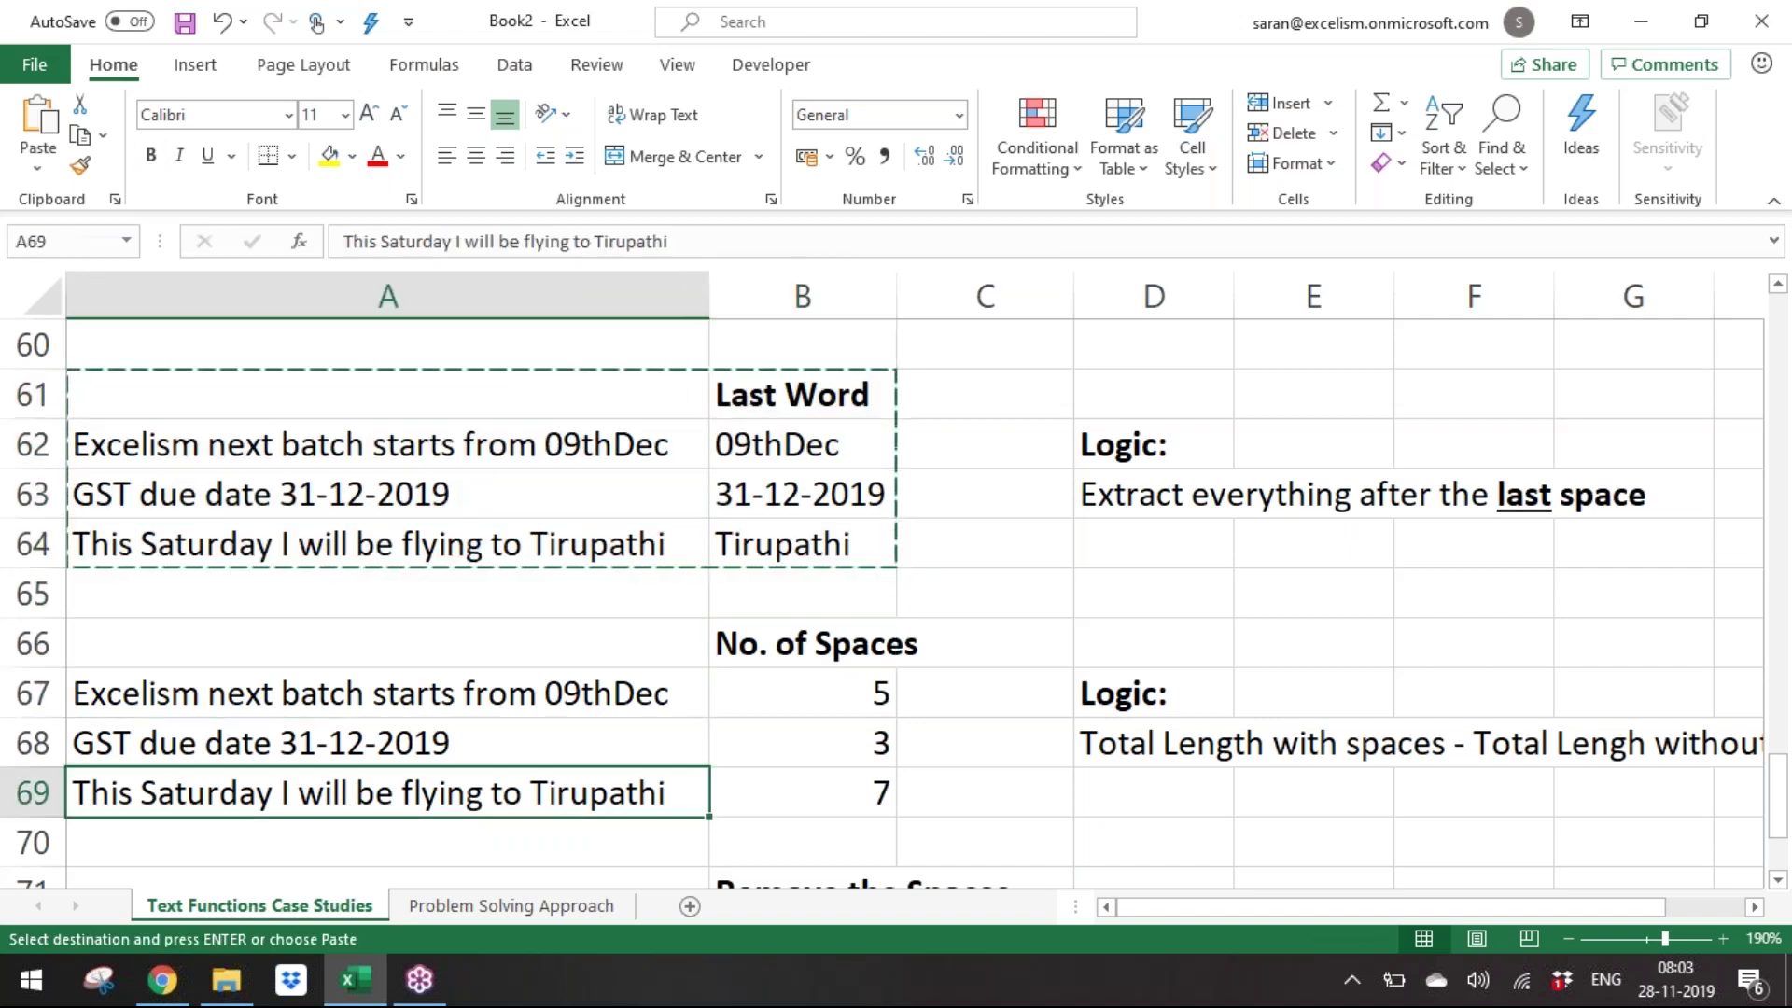
{"action": "key", "text": "Up"}
{"action": "key", "text": "Up"}
{"action": "key", "text": "Up"}
{"action": "key", "text": "Up"}
{"action": "key", "text": "ctrl+v"}
{"action": "key", "text": "Down"}
{"action": "key", "text": "Right"}
{"action": "key", "text": "shift+Down"}
{"action": "key", "text": "shift+Down"}
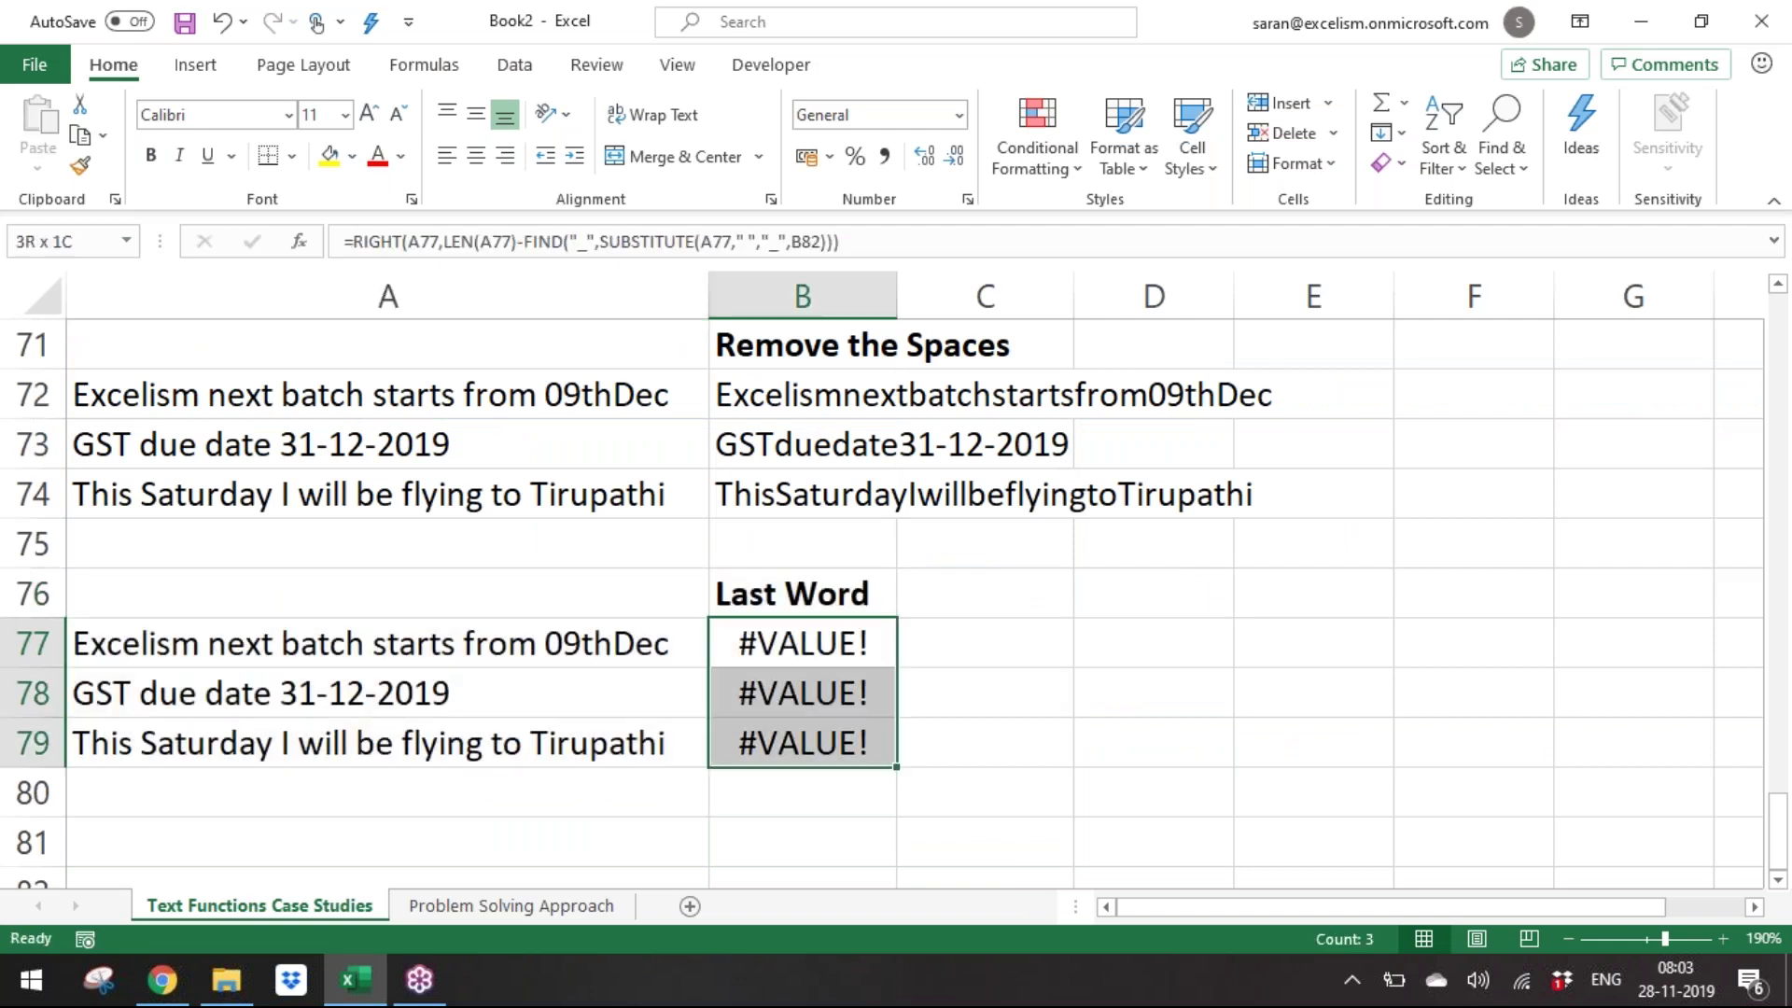
{"action": "key", "text": "Delete"}
Fill B77:B79 with =SUBSTITUTE(A77," ","") to strip the spaces from each sentence.
{"action": "key", "text": "F2"}
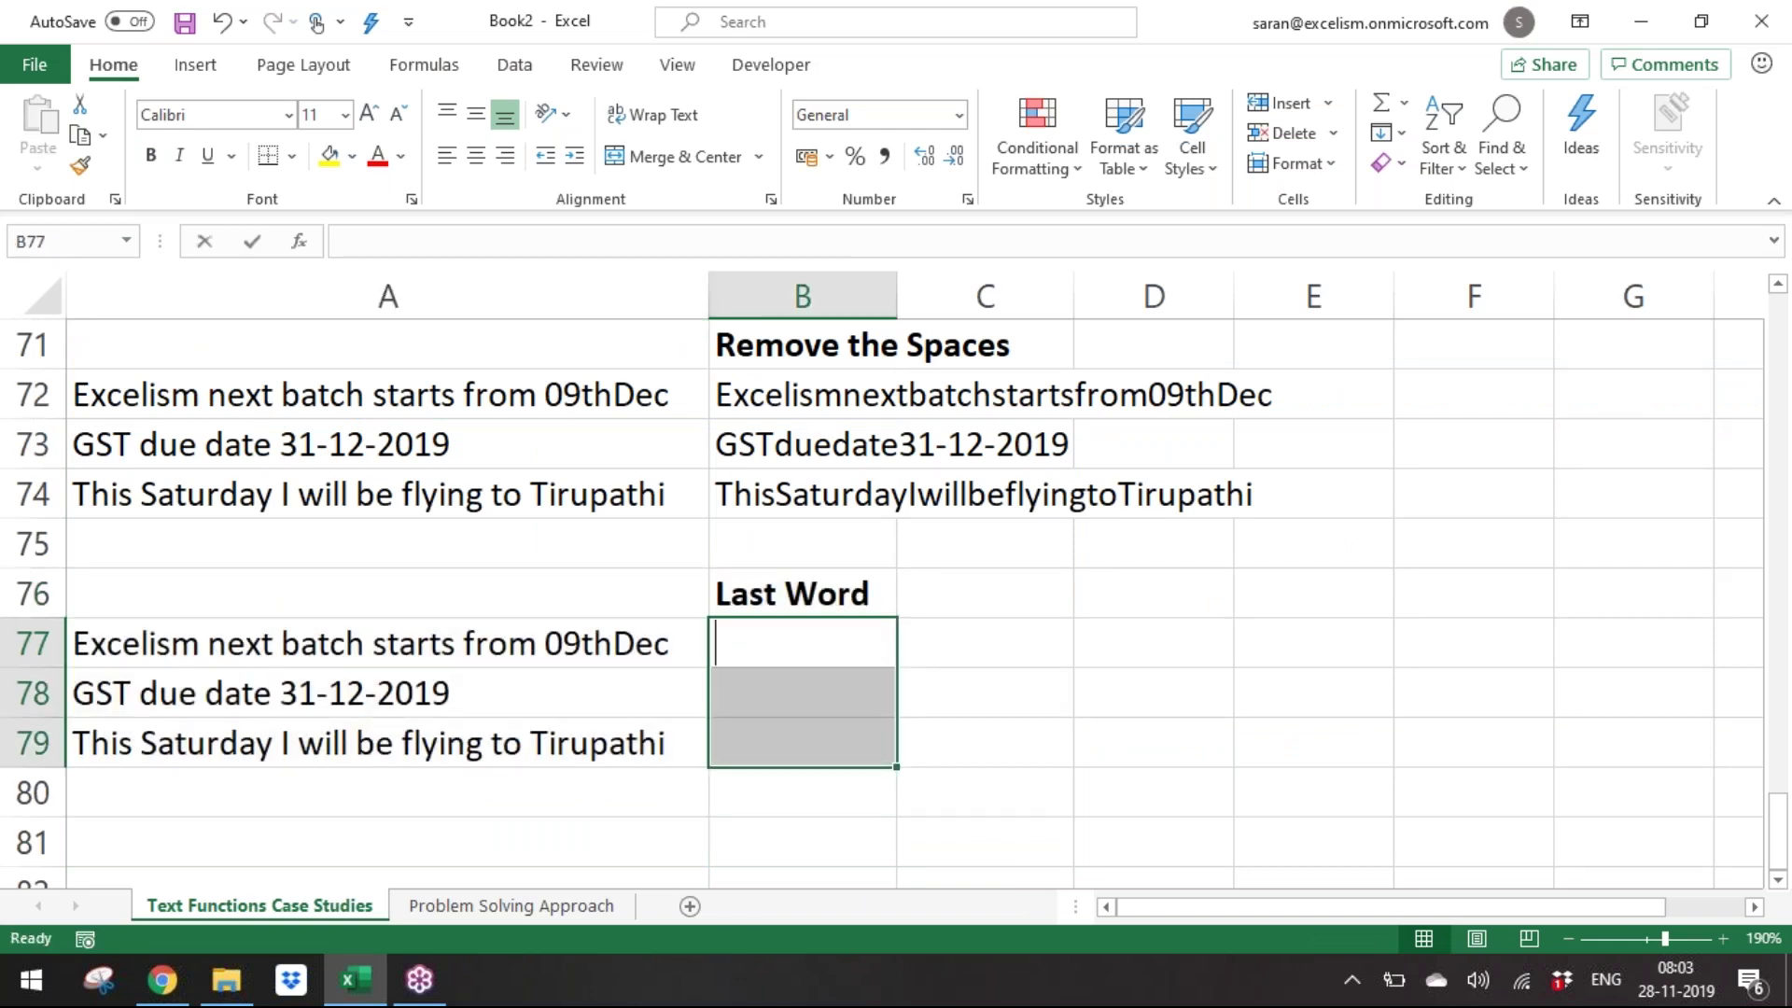
{"action": "type", "text": "="}
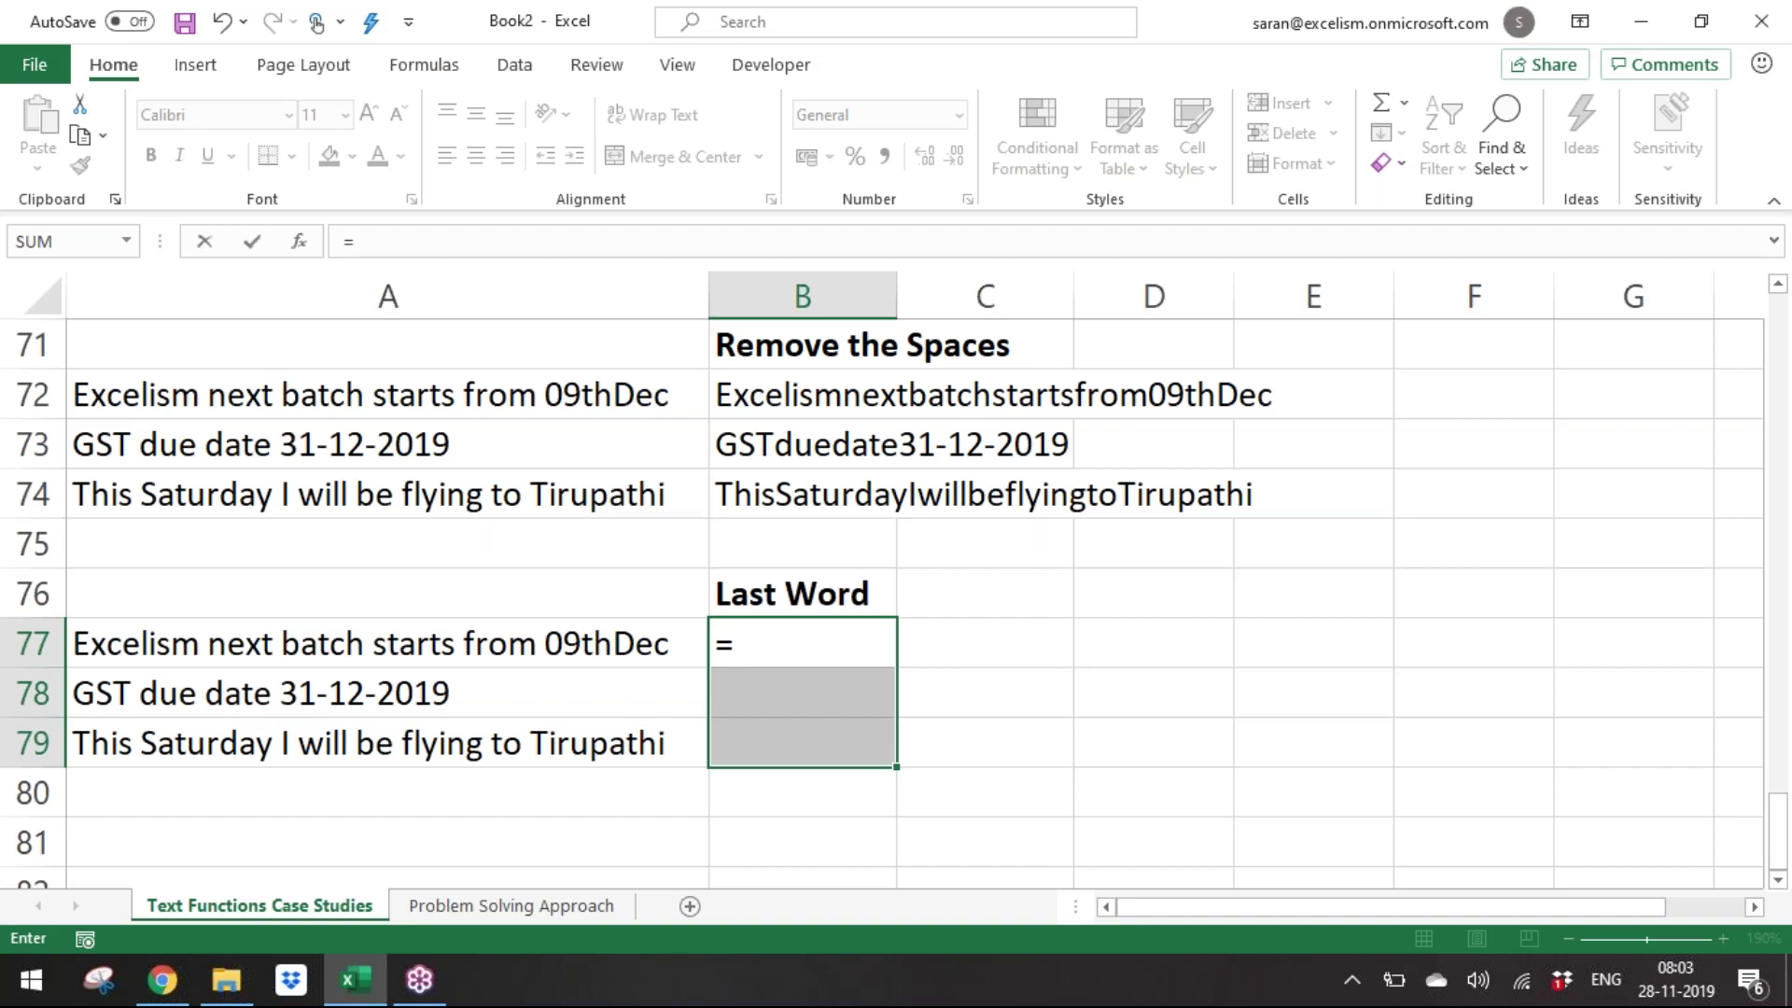
{"action": "type", "text": "substitute("}
{"action": "key", "text": "Left"}
{"action": "key", "text": "Up"}
{"action": "key", "text": "Down"}
{"action": "type", "text": ",\" \",\"\"0"}
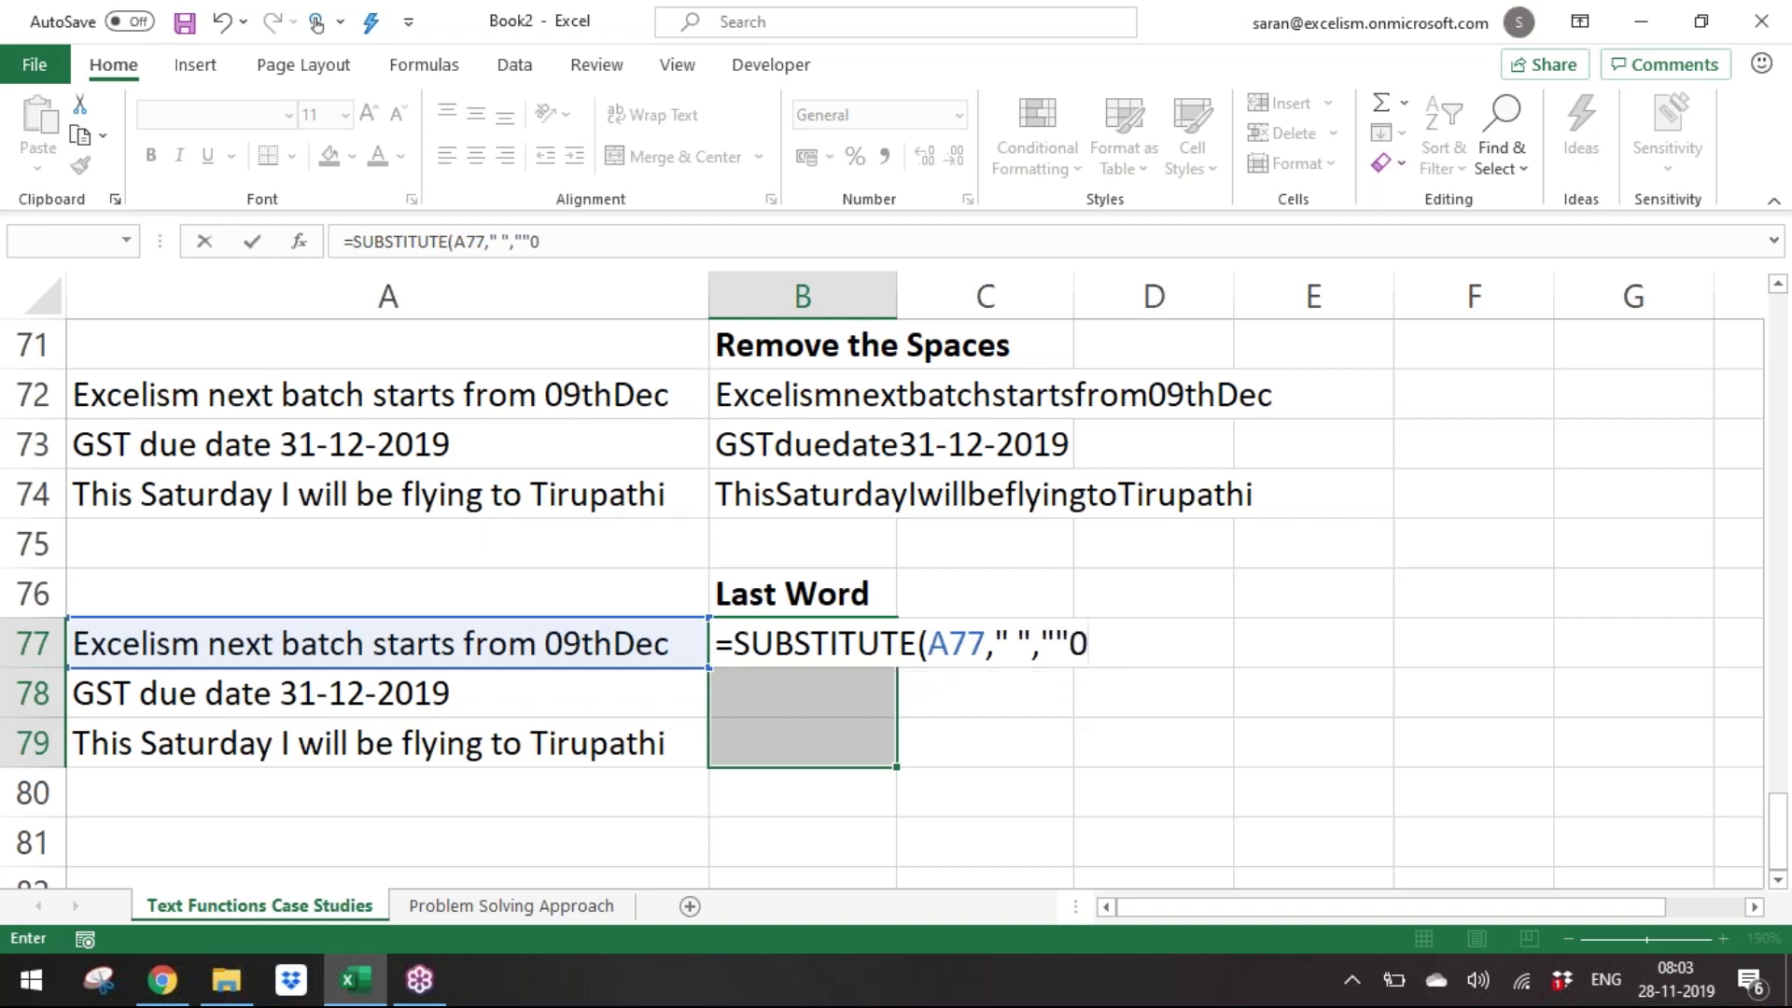
{"action": "key", "text": "Return"}
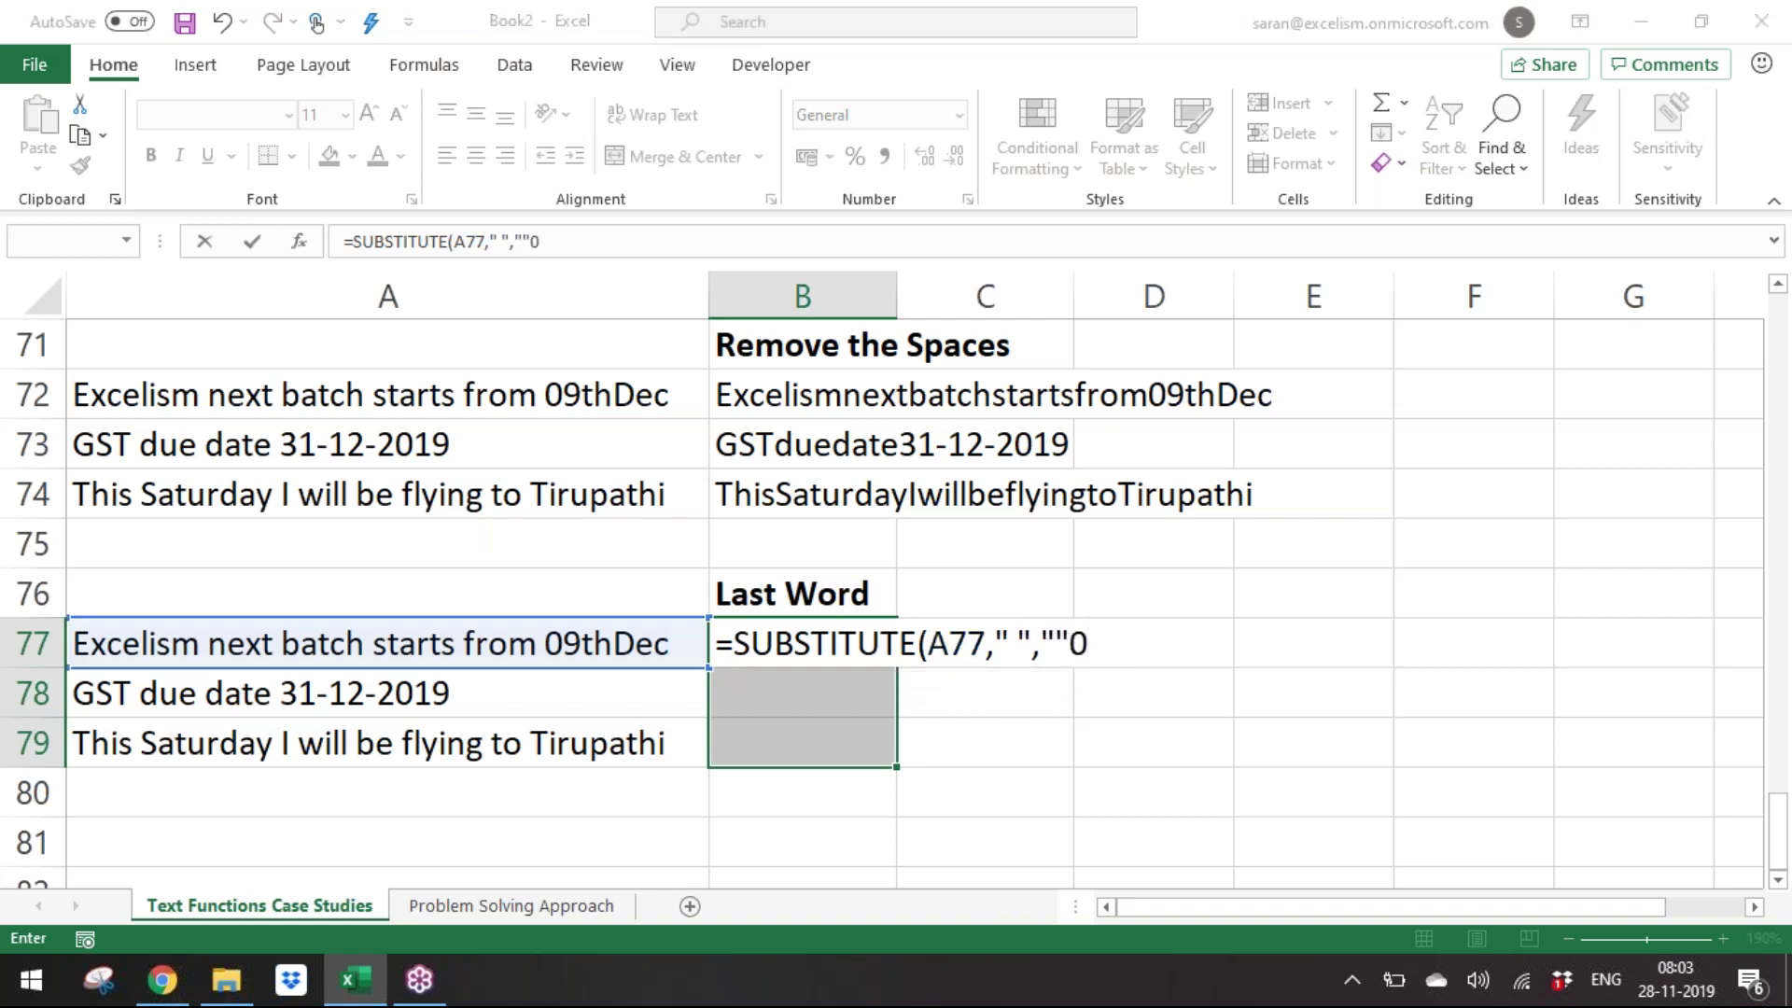
{"action": "key", "text": "Return"}
{"action": "key", "text": "BackSpace"}
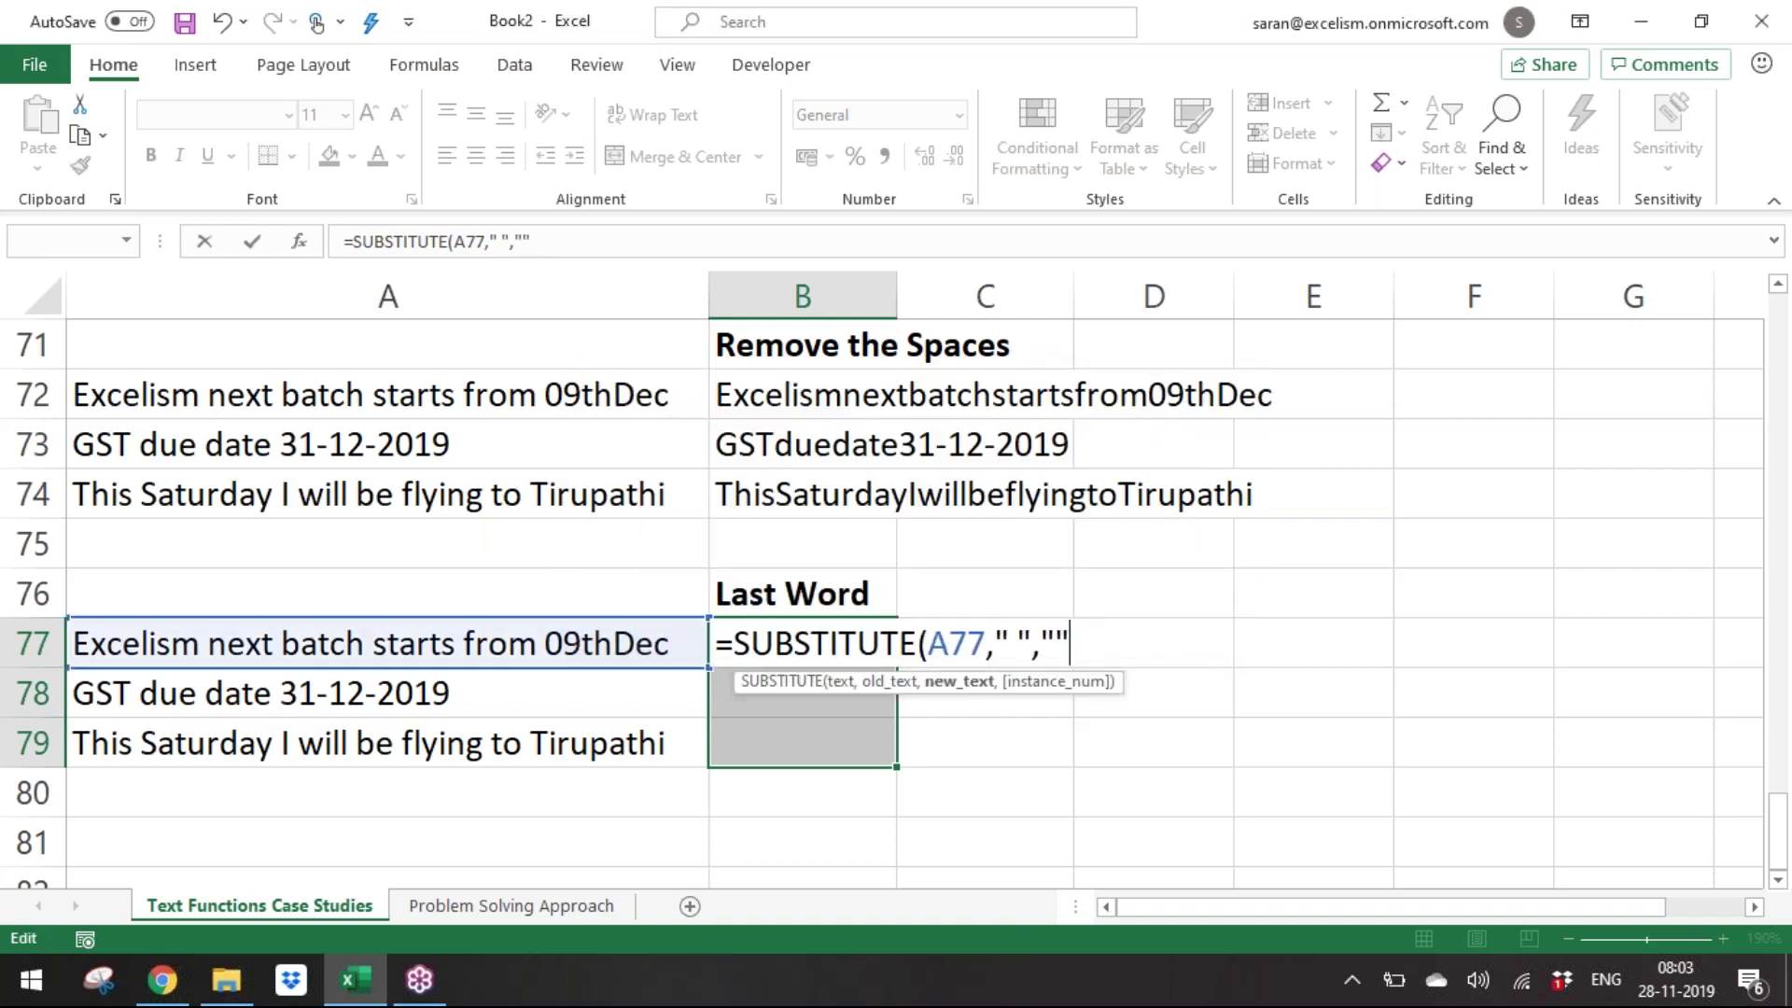
{"action": "type", "text": ")"}
{"action": "key", "text": "ctrl+Return"}
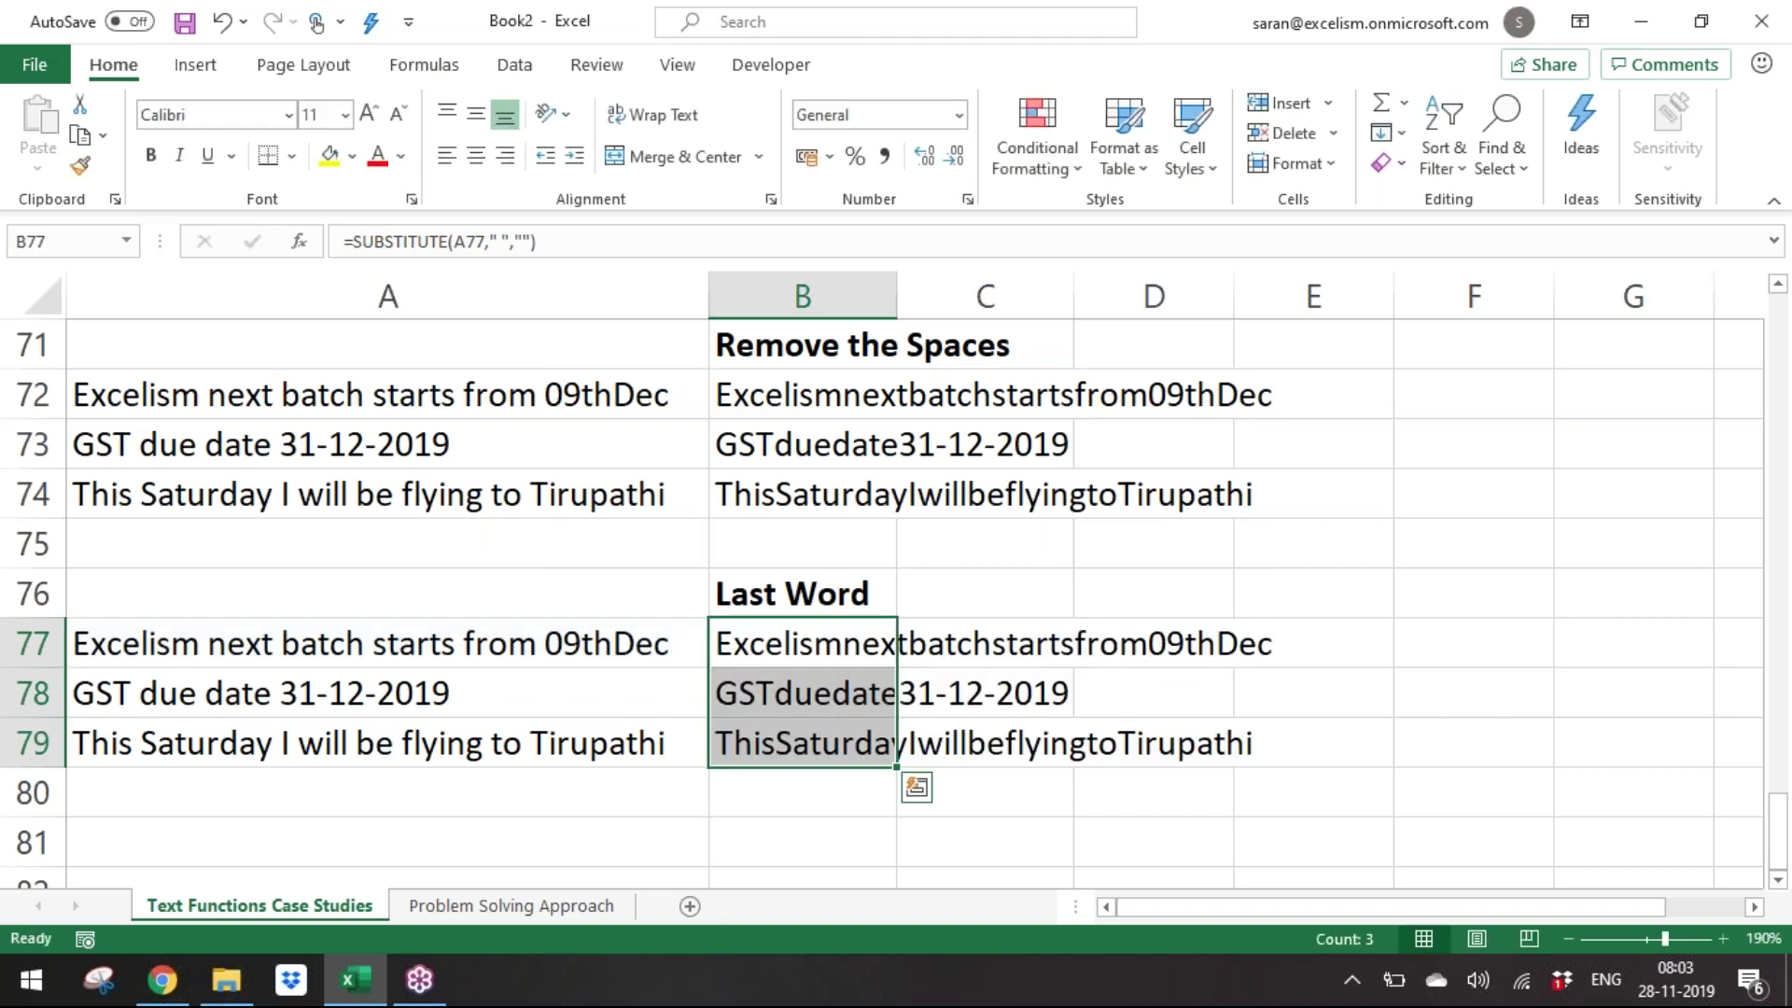
Wrap the formula in LEN so B77:B79 show space-free lengths 34, 20 and 36.
{"action": "key", "text": "F2"}
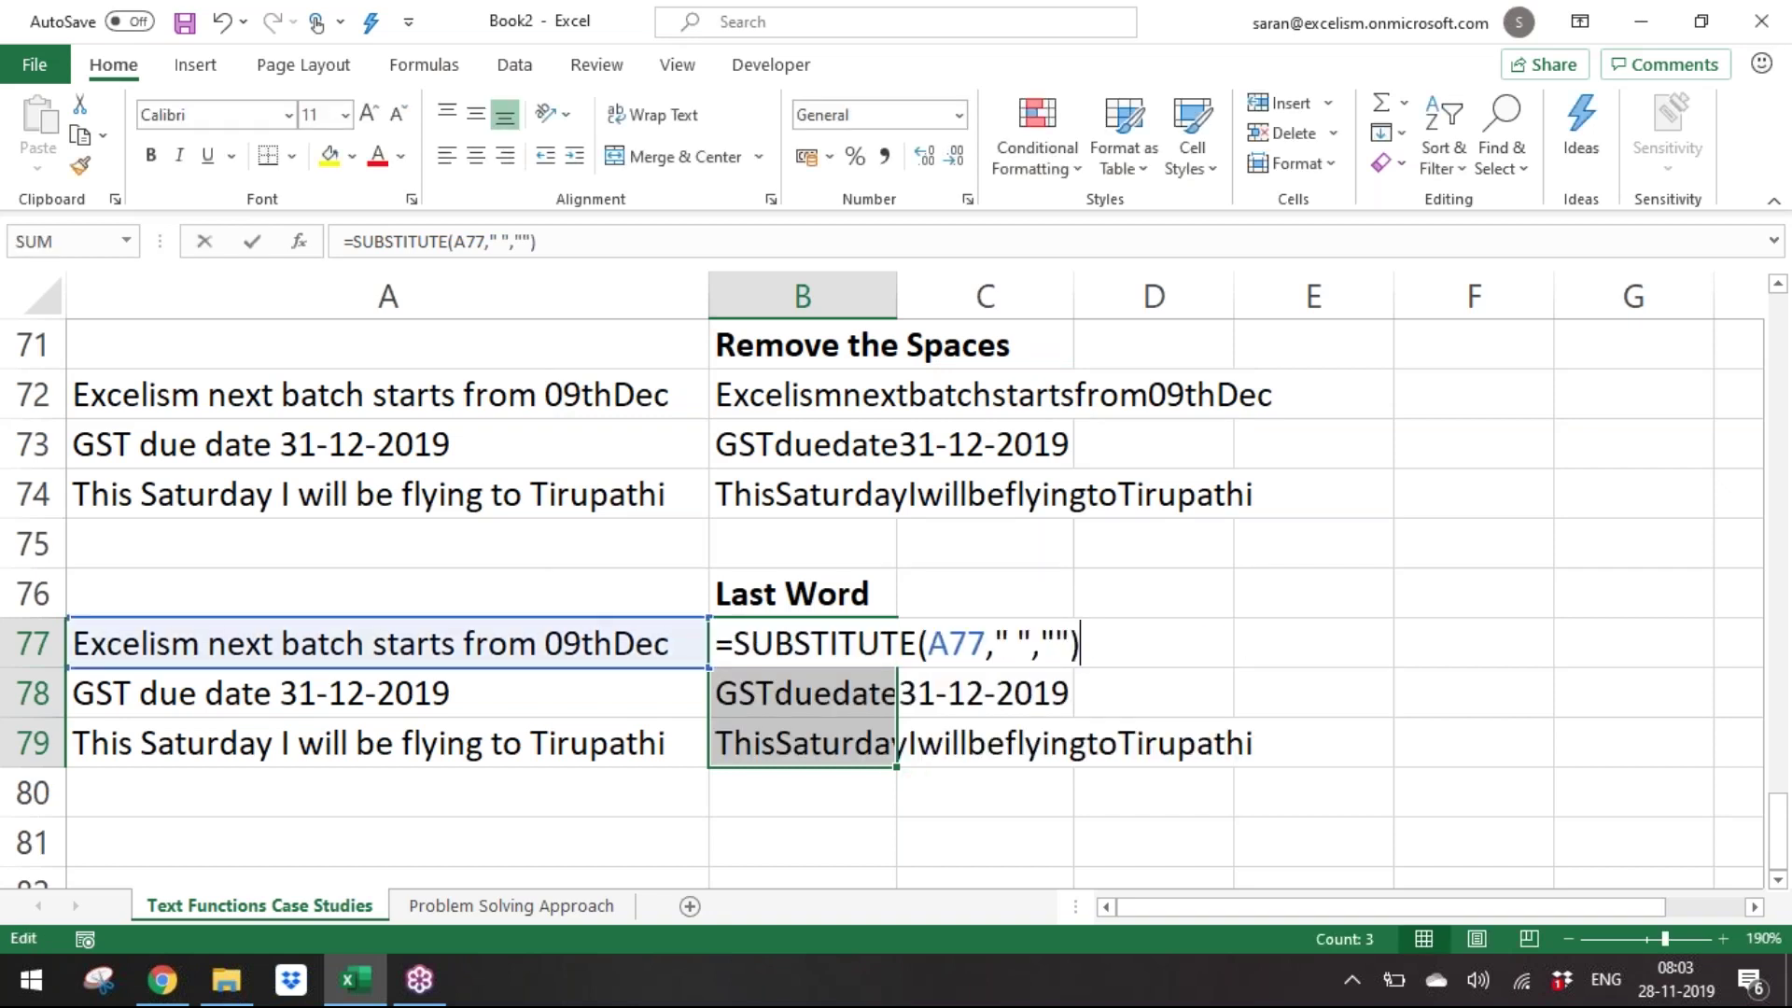
{"action": "key", "text": "Home"}
{"action": "key", "text": "Right"}
{"action": "type", "text": "LEN("}
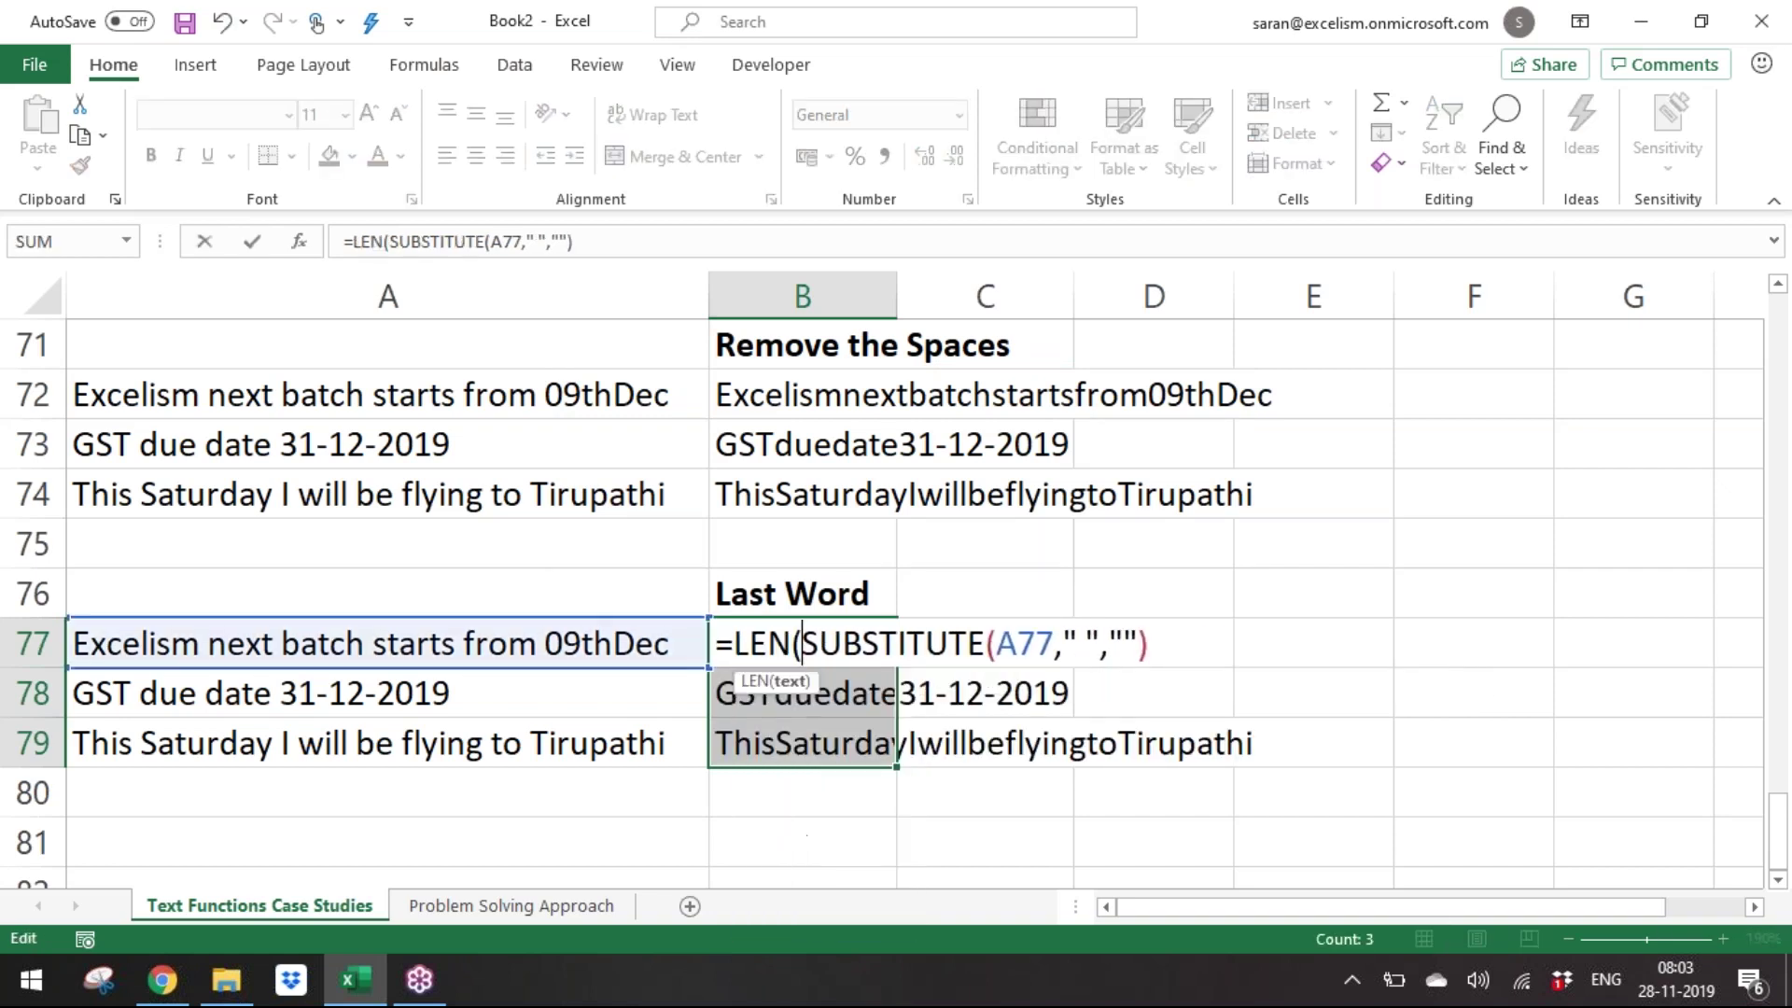
{"action": "key", "text": "ctrl+Right"}
{"action": "key", "text": "ctrl+Right"}
{"action": "key", "text": "ctrl+Right"}
{"action": "key", "text": "ctrl+Right"}
{"action": "type", "text": ")"}
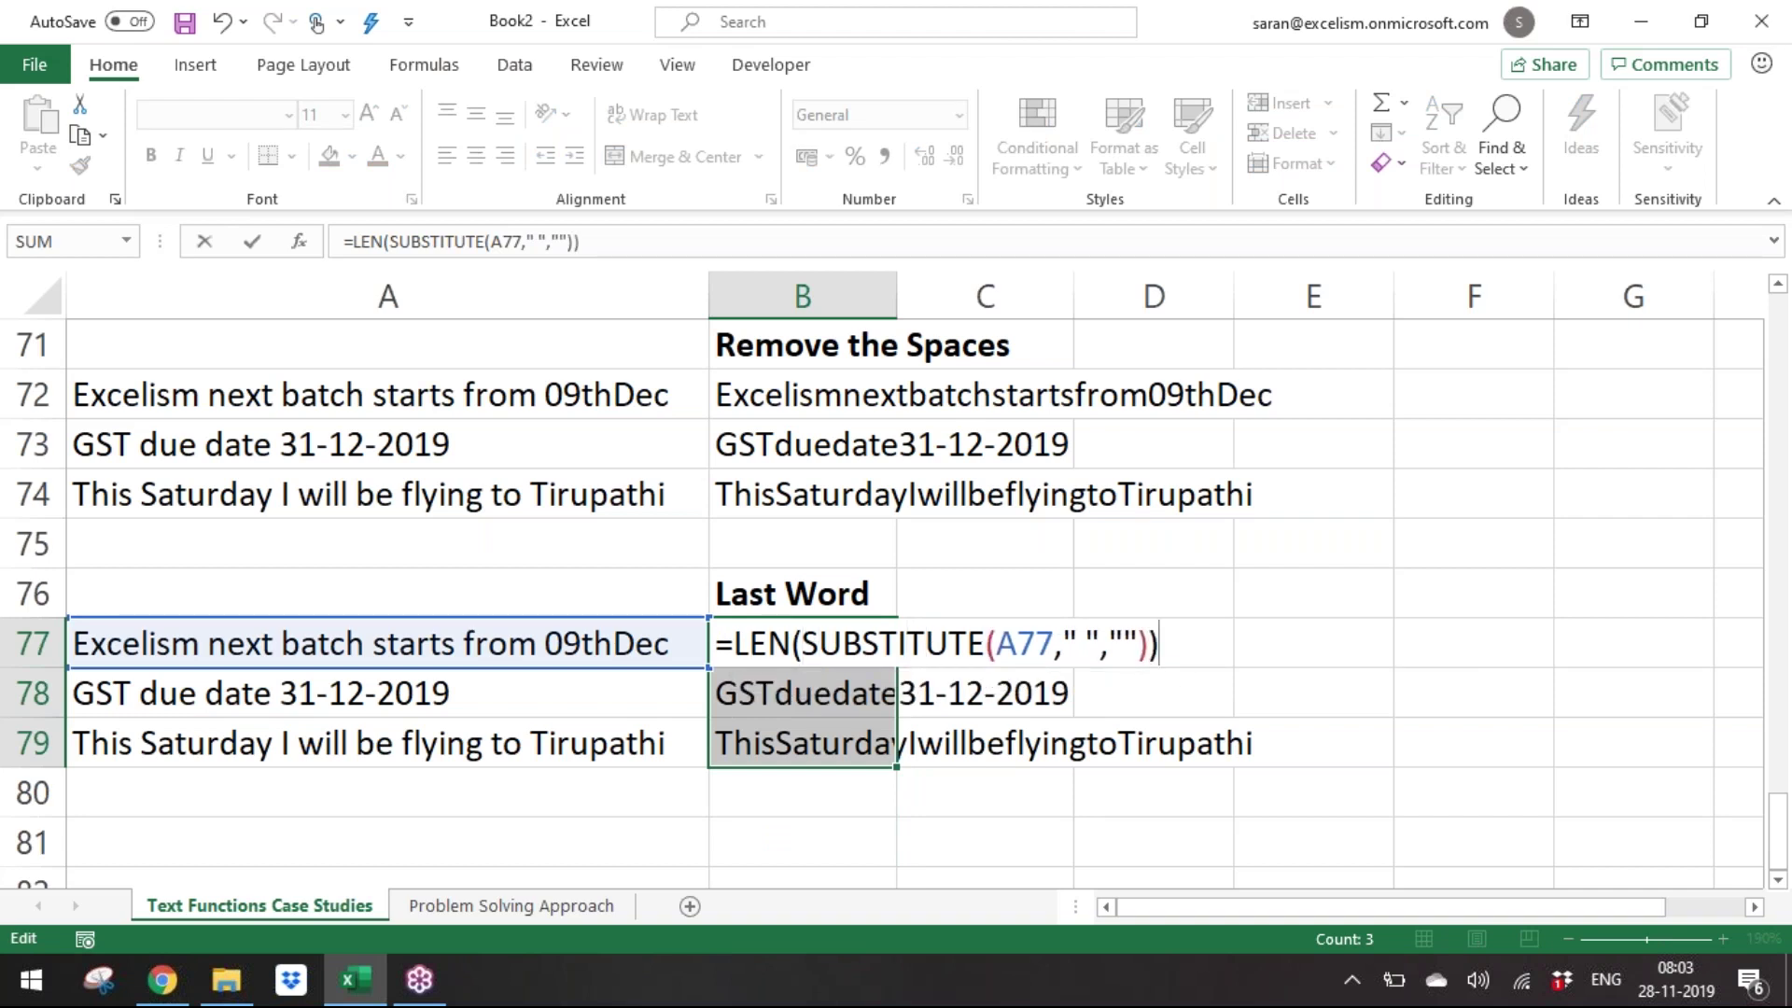
{"action": "key", "text": "ctrl+Return"}
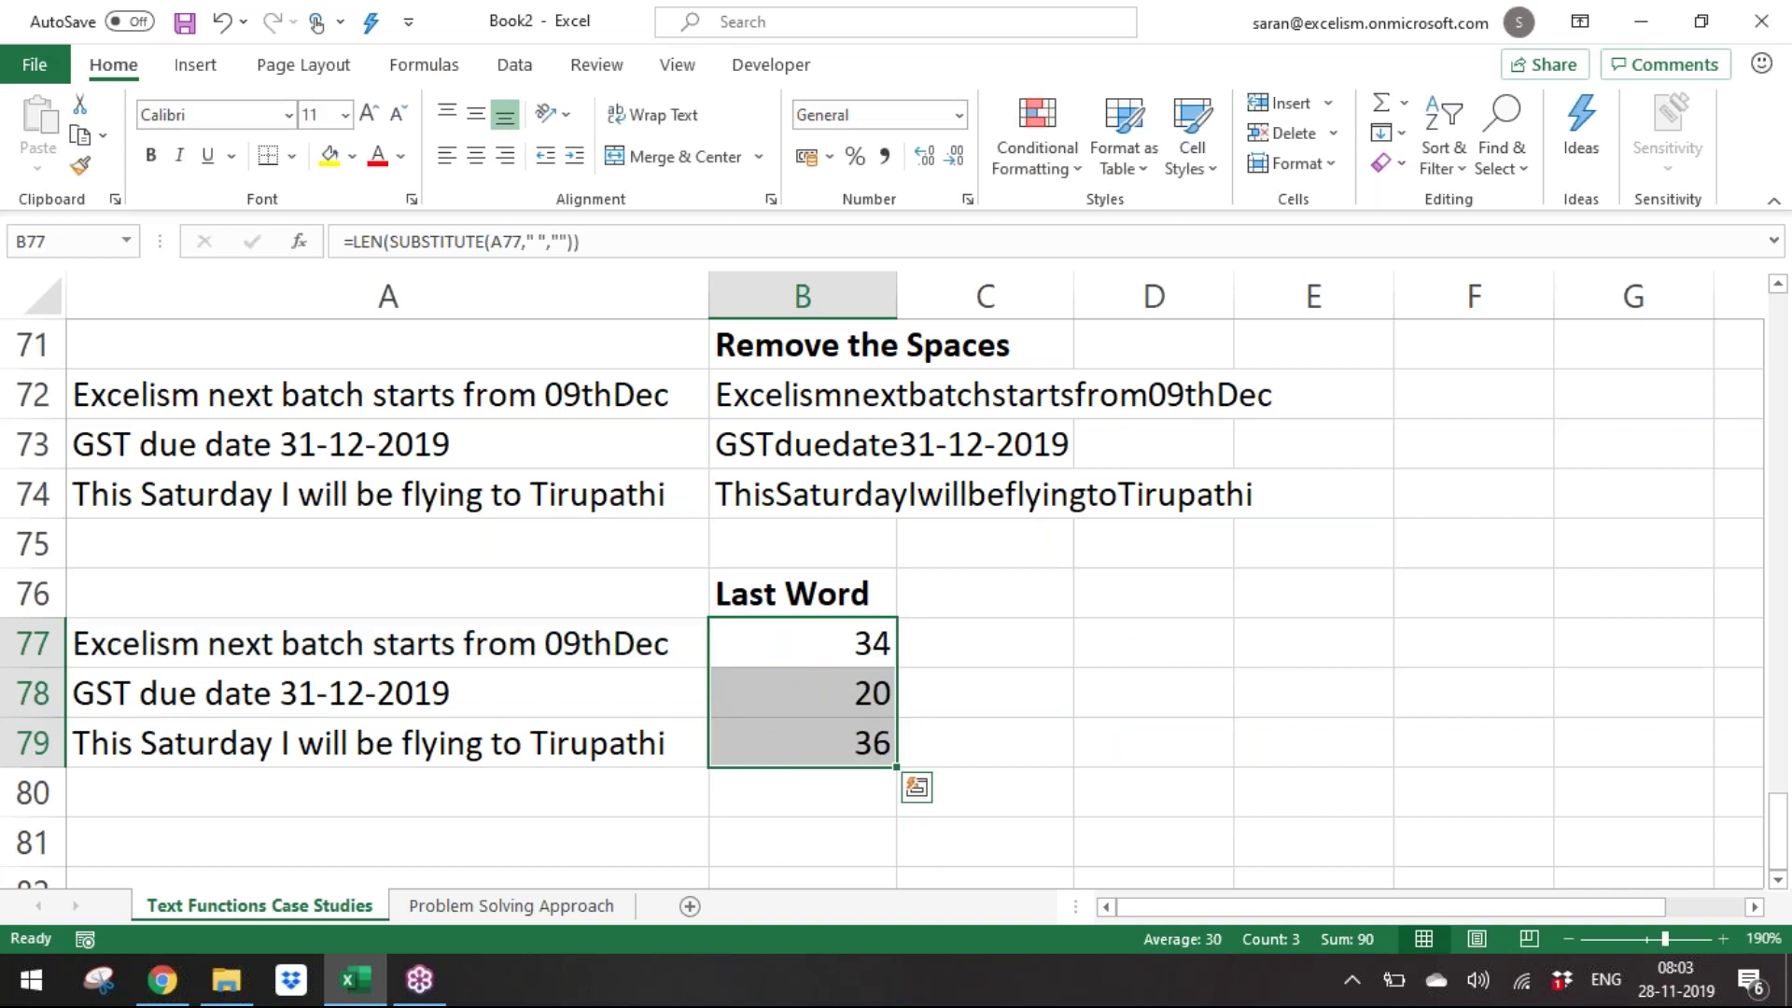
Turn B77:B79 into space counts with =LEN(A77)-LEN(SUBSTITUTE(A77," ","")).
{"action": "key", "text": "F2"}
{"action": "key", "text": "Left"}
{"action": "key", "text": "Left"}
{"action": "key", "text": "Left"}
{"action": "key", "text": "Left"}
{"action": "key", "text": "Left"}
{"action": "key", "text": "Left"}
{"action": "key", "text": "Left"}
{"action": "key", "text": "Left"}
{"action": "key", "text": "Left"}
{"action": "key", "text": "Left"}
{"action": "key", "text": "Left"}
{"action": "key", "text": "Left"}
{"action": "key", "text": "Left"}
{"action": "key", "text": "Left"}
{"action": "key", "text": "Left"}
{"action": "key", "text": "Left"}
{"action": "key", "text": "Left"}
{"action": "key", "text": "Left"}
{"action": "key", "text": "Left"}
{"action": "key", "text": "Left"}
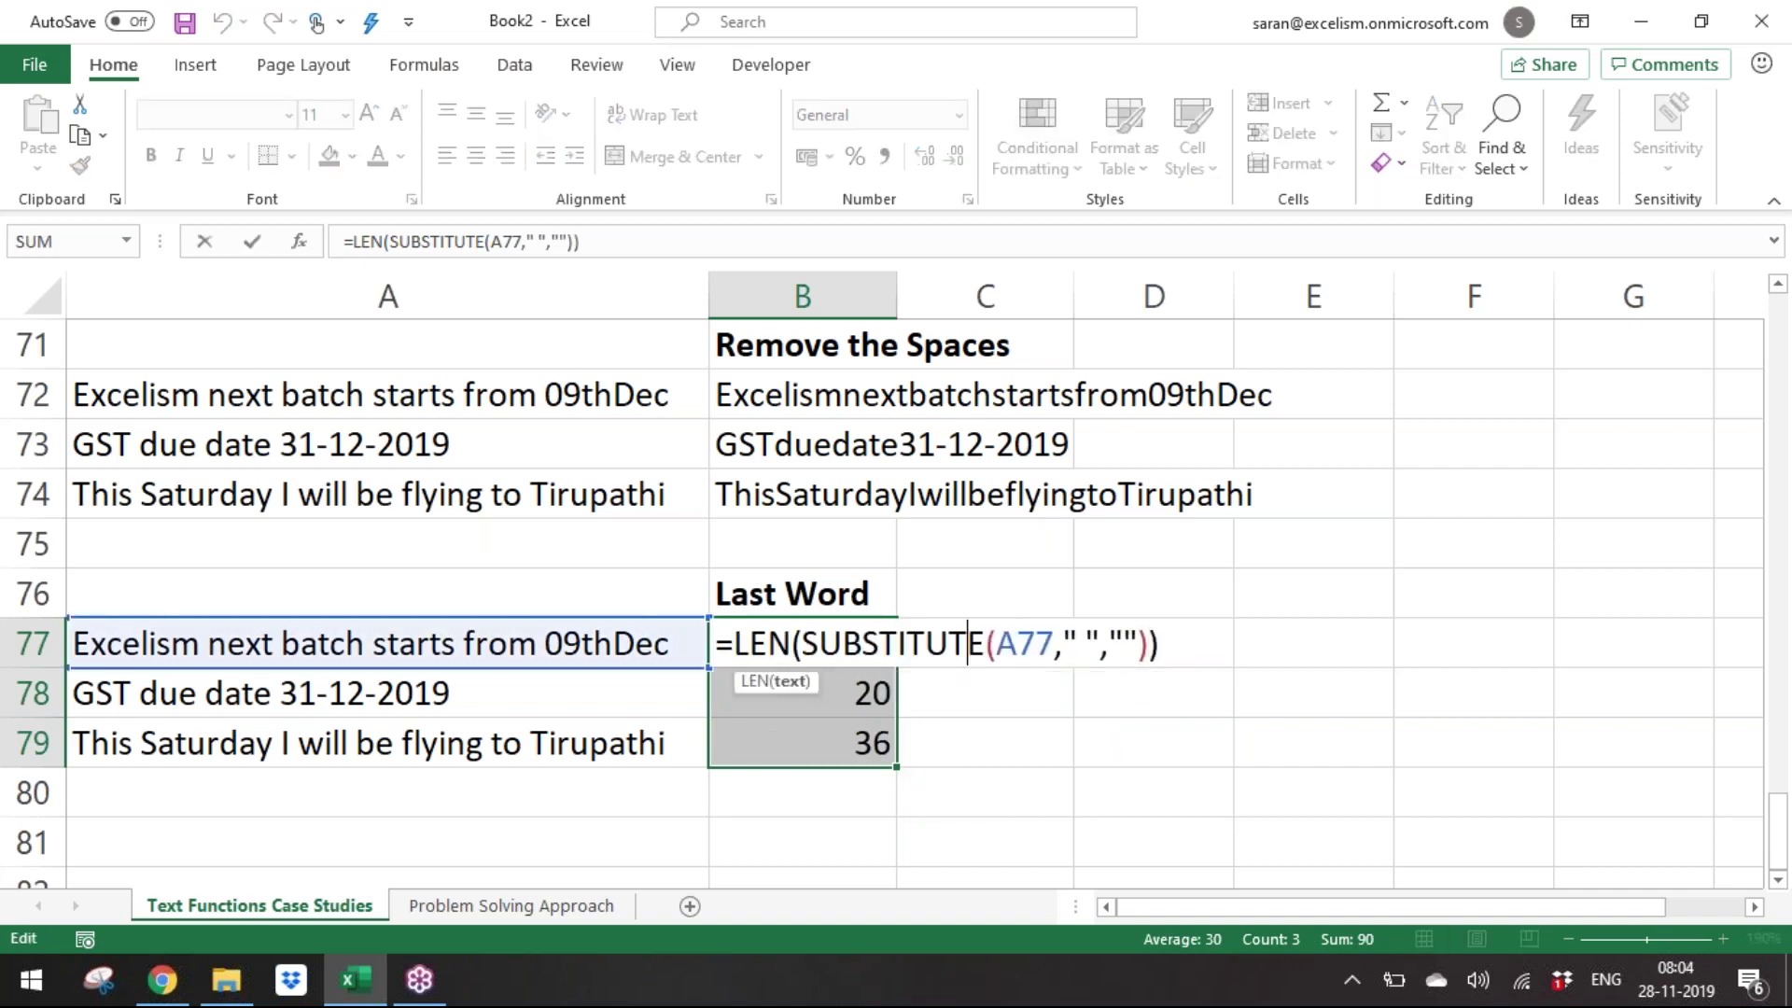
{"action": "key", "text": "Left"}
{"action": "type", "text": "LEN("}
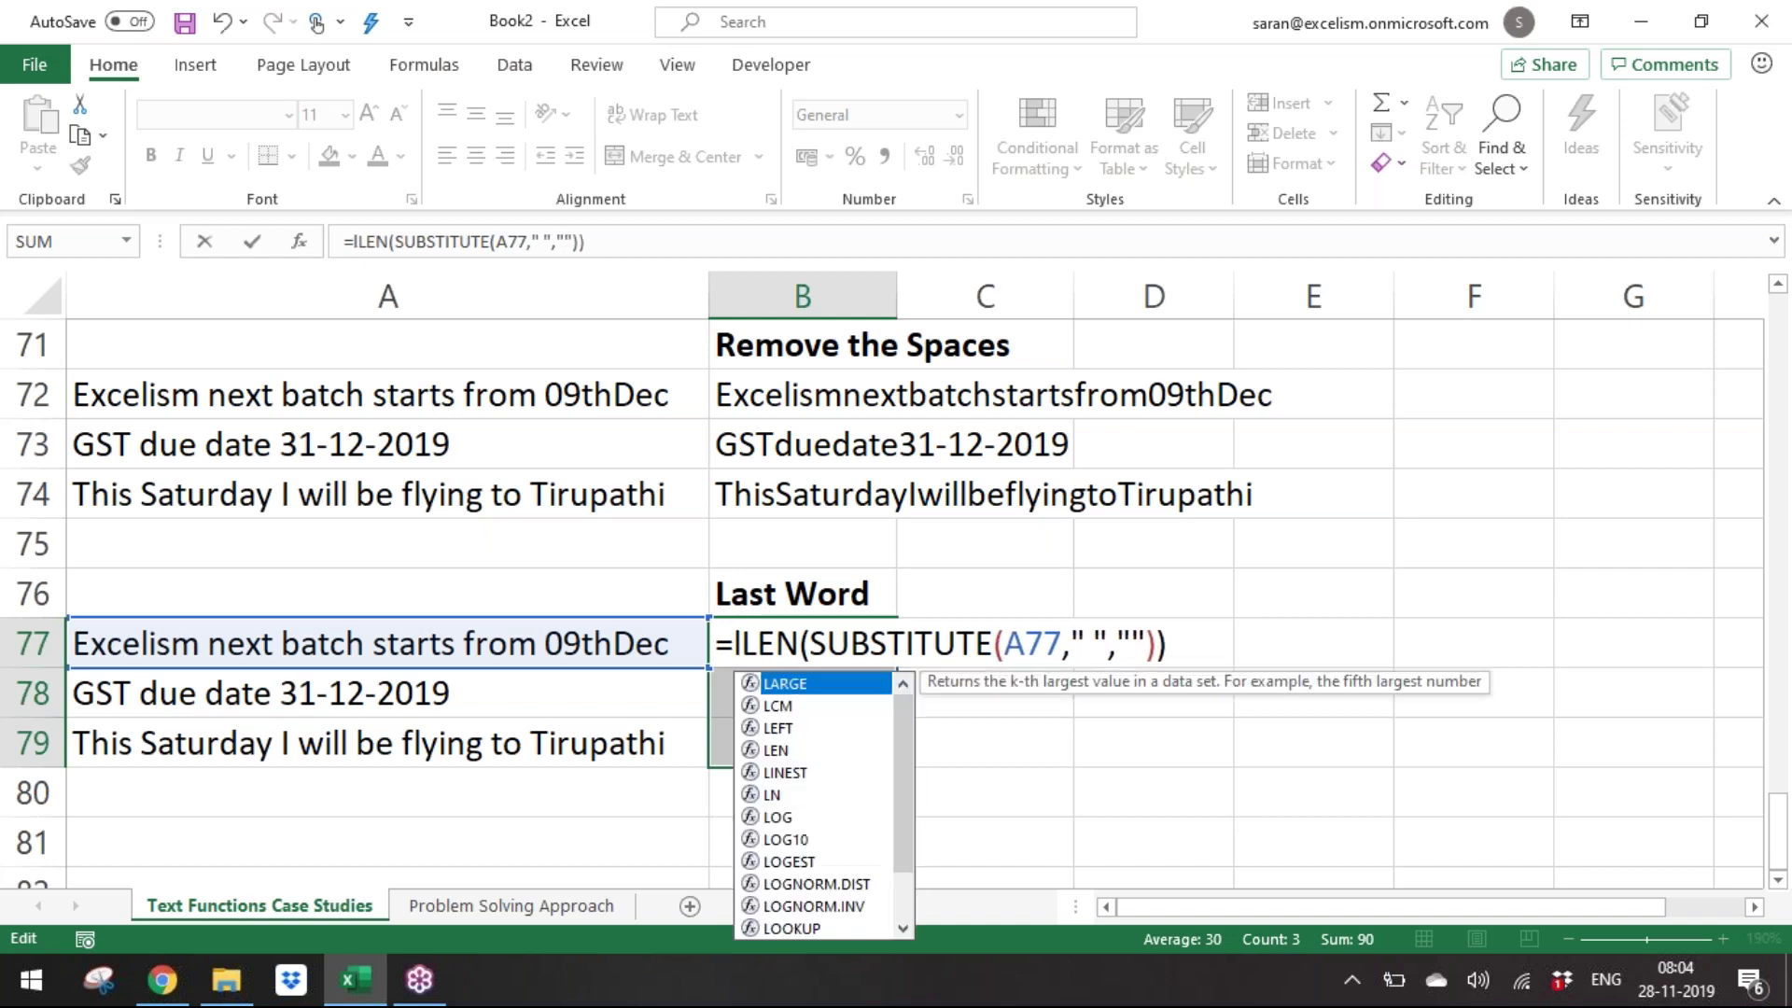
{"action": "left_click", "coordinate": [534, 635]}
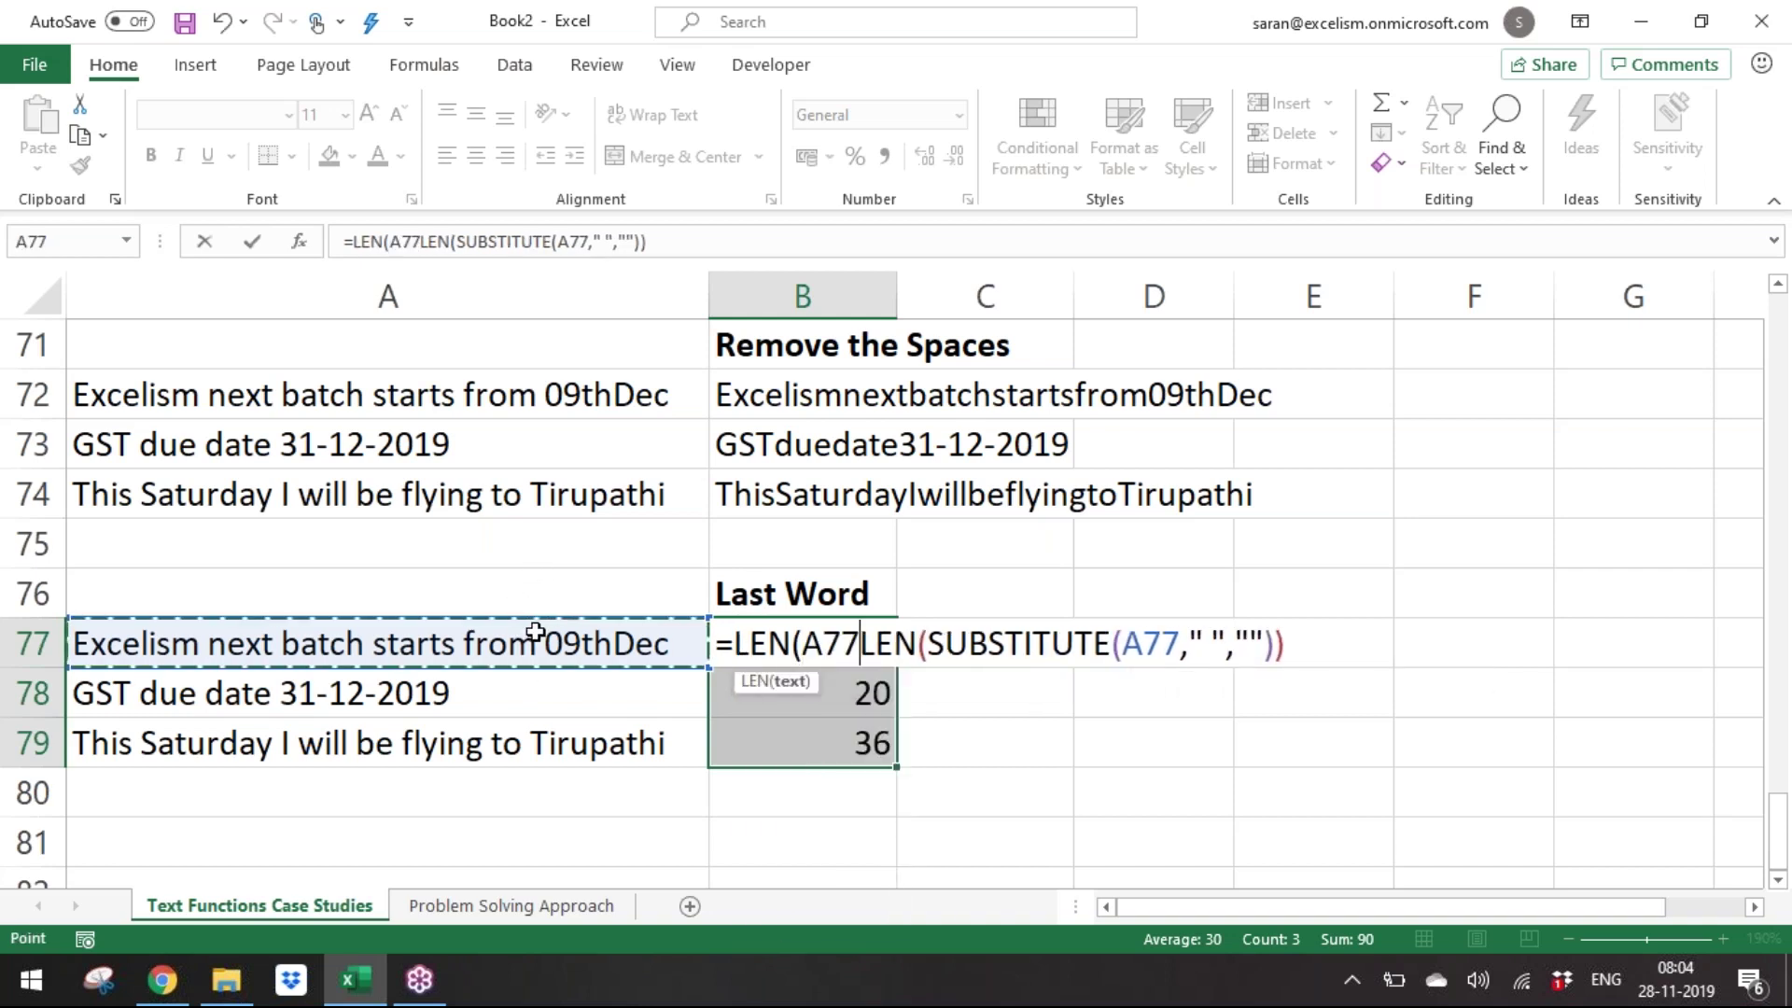
{"action": "type", "text": ")-"}
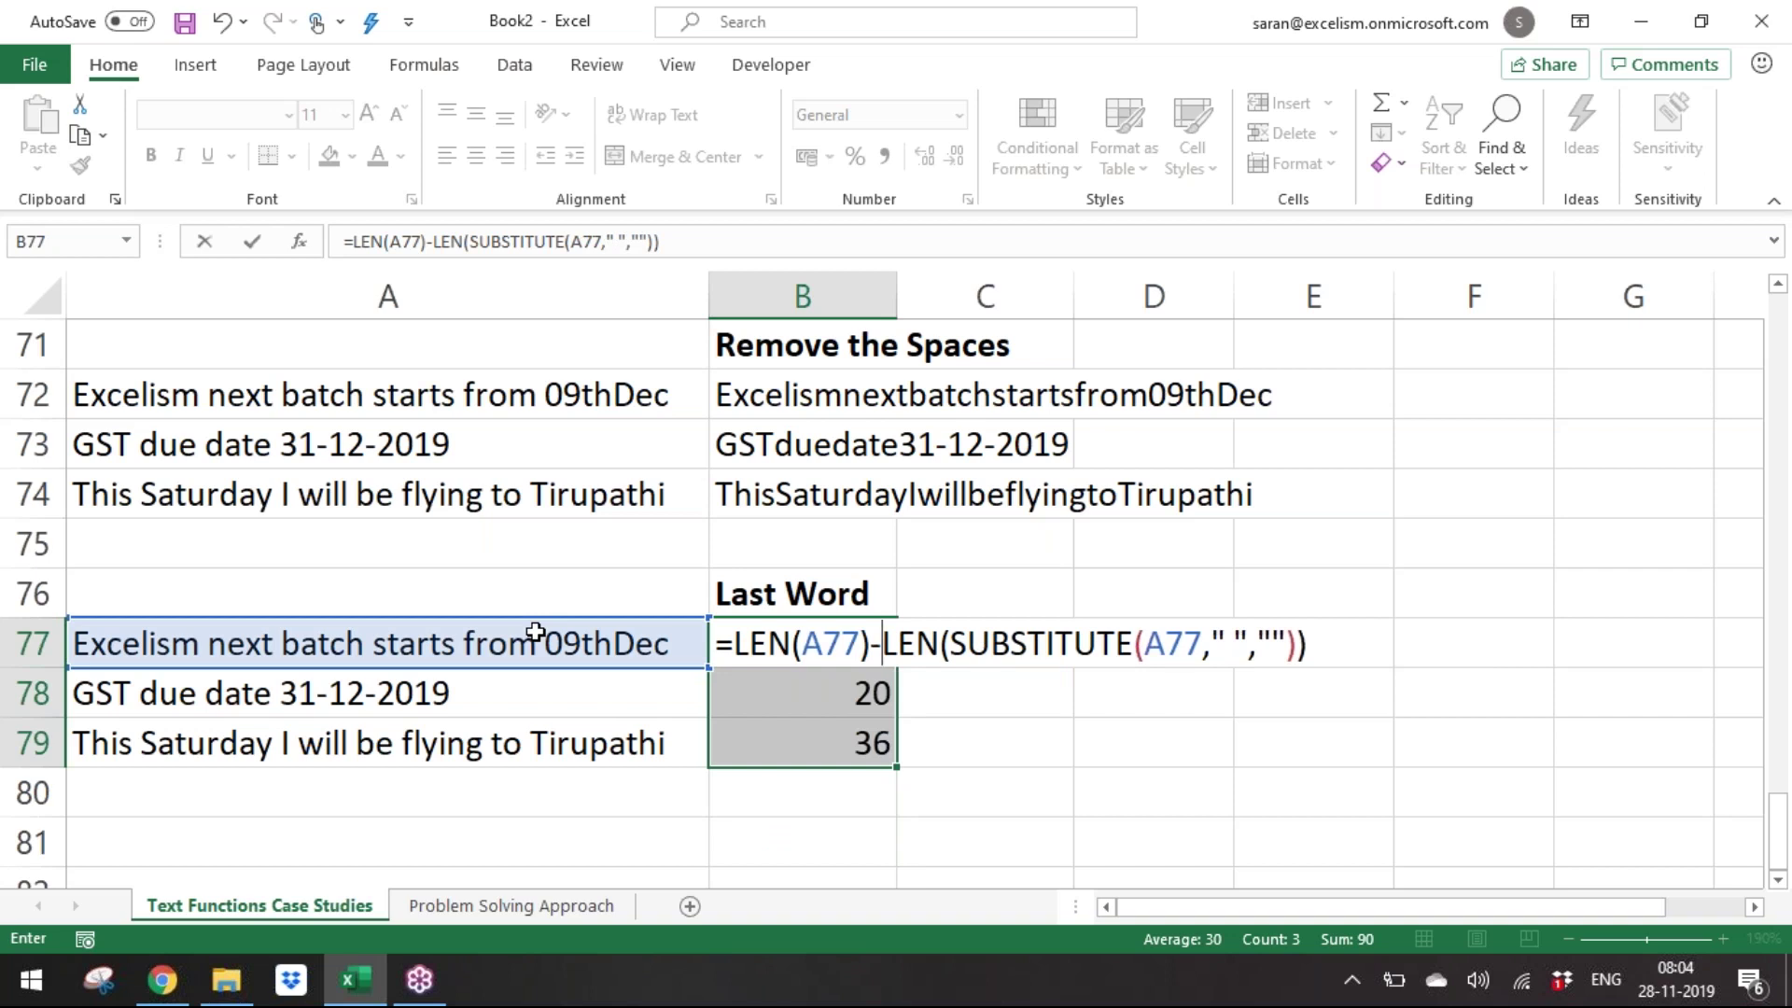
{"action": "key", "text": "ctrl+Return"}
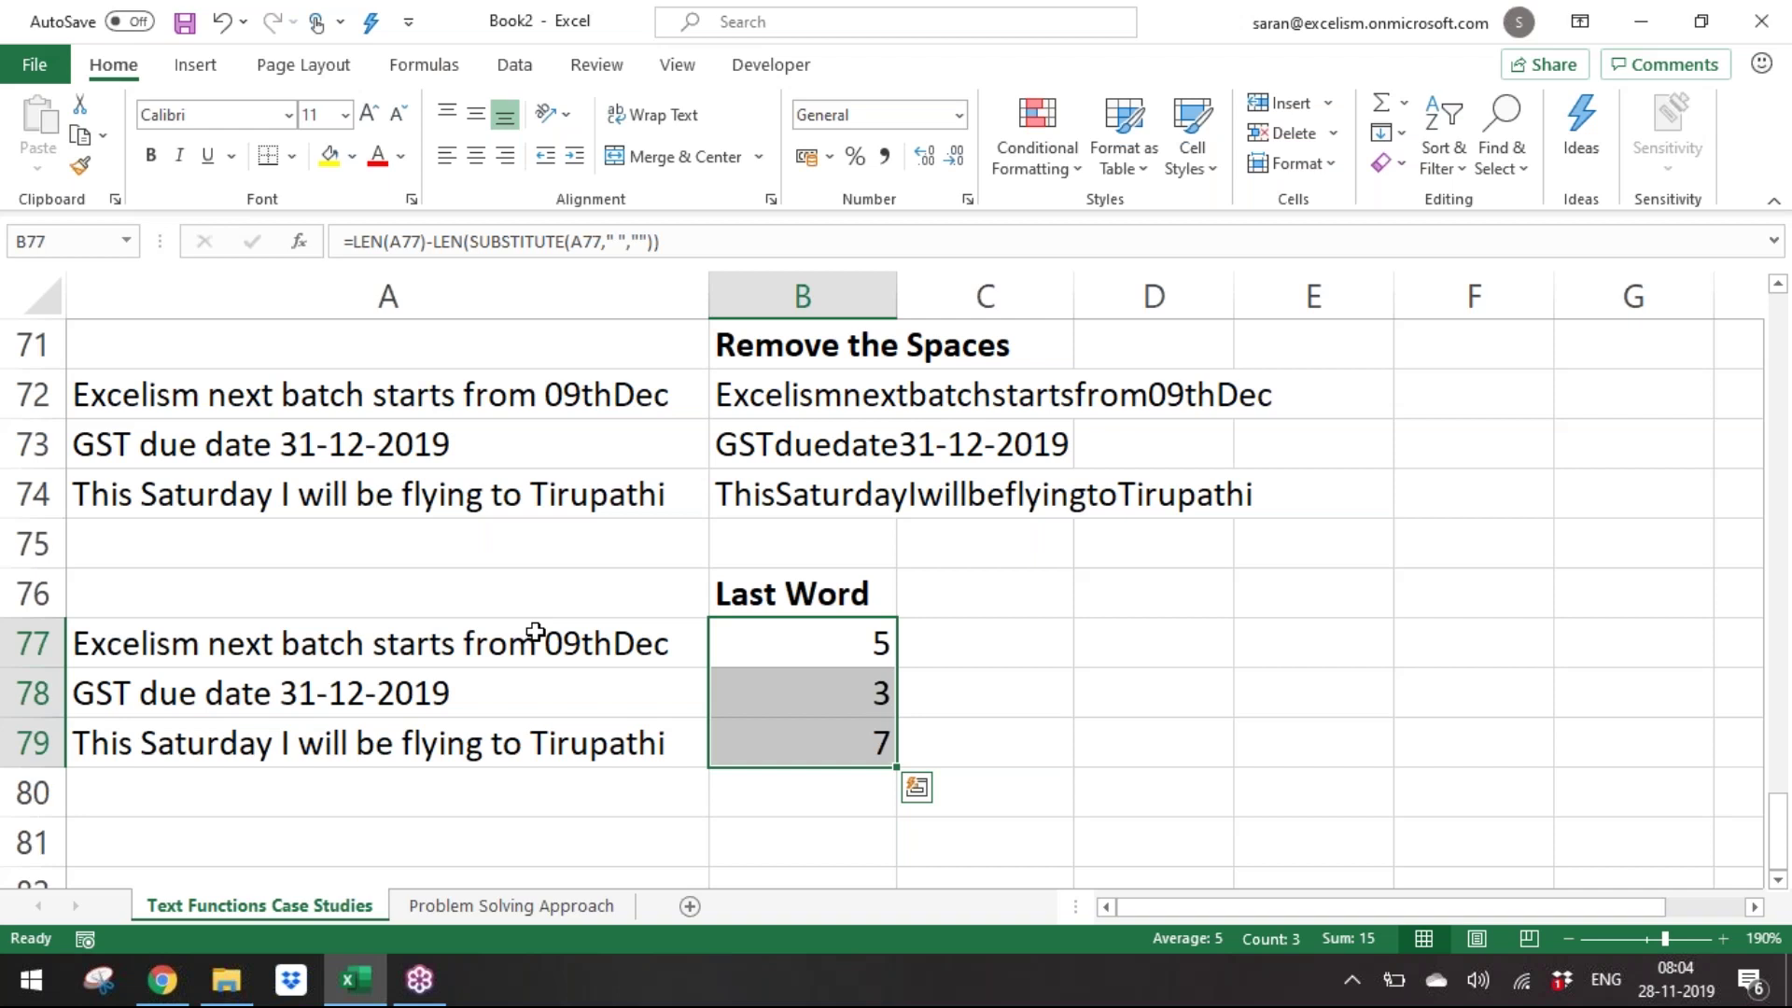
Wrap it in SUBSTITUTE(A77," ","_",…) so only each sentence's last space becomes an underscore.
{"action": "key", "text": "F2"}
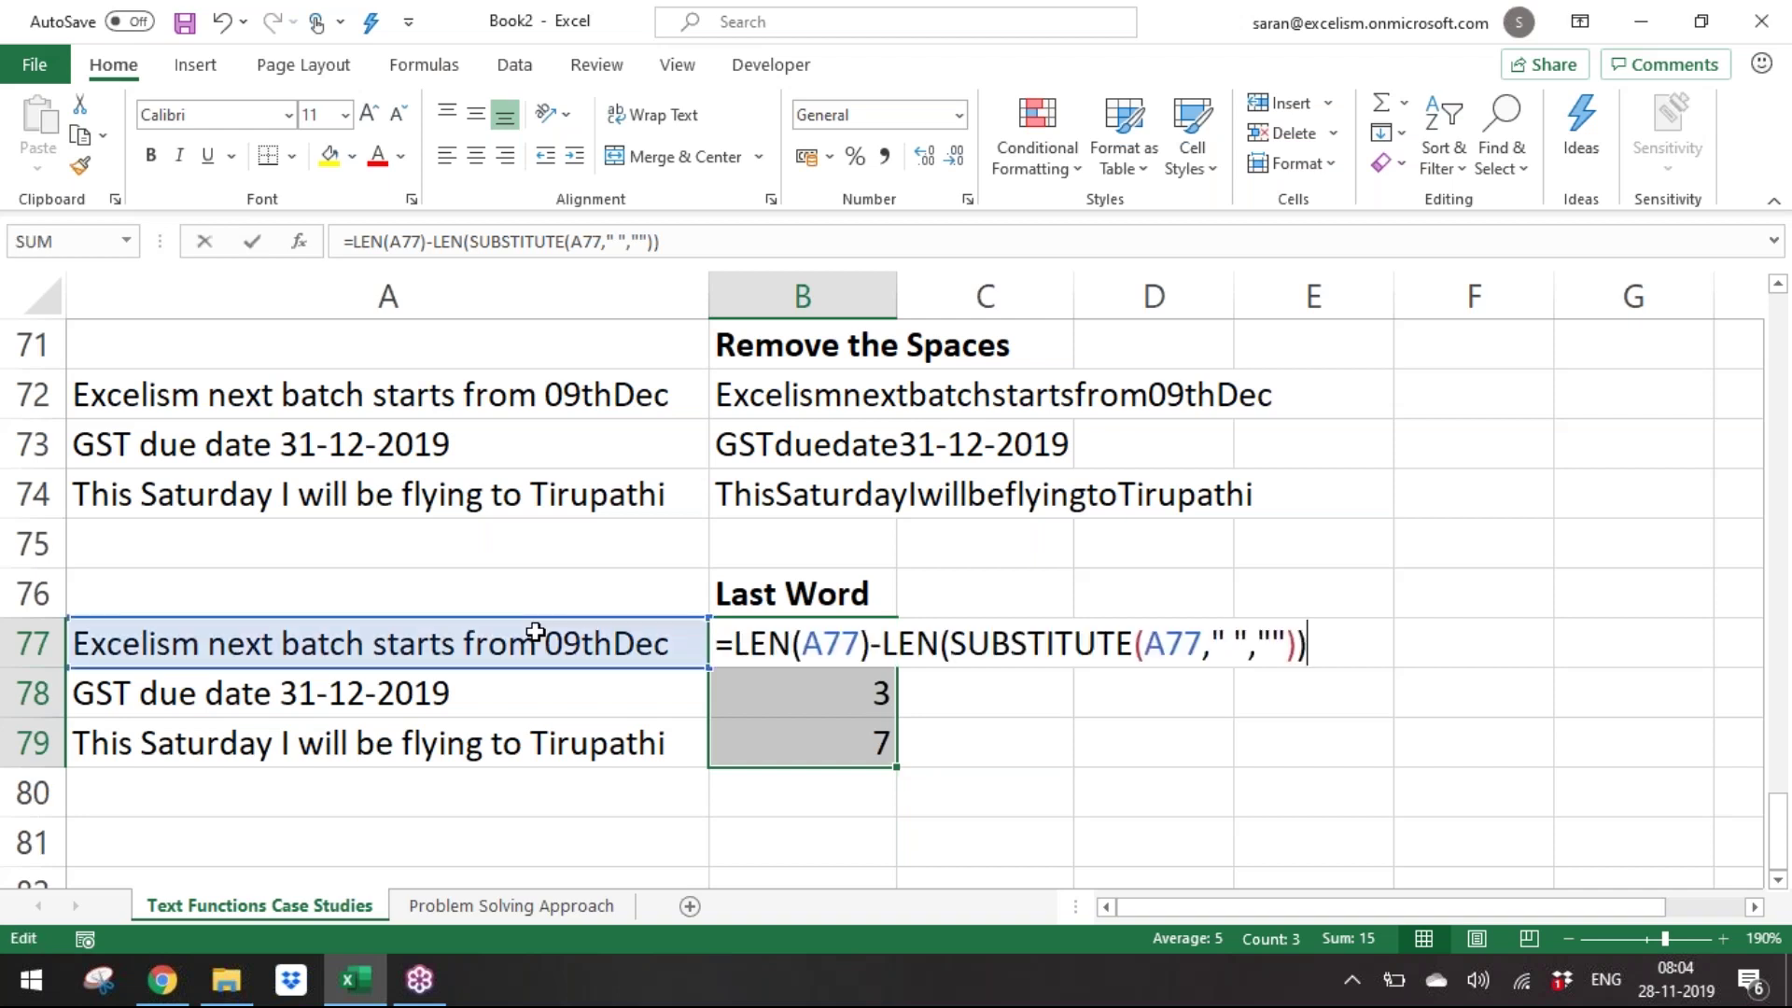
{"action": "key", "text": "Left"}
{"action": "key", "text": "Left"}
{"action": "key", "text": "Left"}
{"action": "key", "text": "Left"}
{"action": "key", "text": "Left"}
{"action": "key", "text": "Left"}
{"action": "key", "text": "Left"}
{"action": "key", "text": "Left"}
{"action": "key", "text": "Left"}
{"action": "key", "text": "Left"}
{"action": "key", "text": "Left"}
{"action": "key", "text": "Left"}
{"action": "key", "text": "Left"}
{"action": "key", "text": "Left"}
{"action": "key", "text": "Left"}
{"action": "key", "text": "Left"}
{"action": "key", "text": "Left"}
{"action": "key", "text": "Left"}
{"action": "key", "text": "Left"}
{"action": "key", "text": "Left"}
{"action": "type", "text": "sub"}
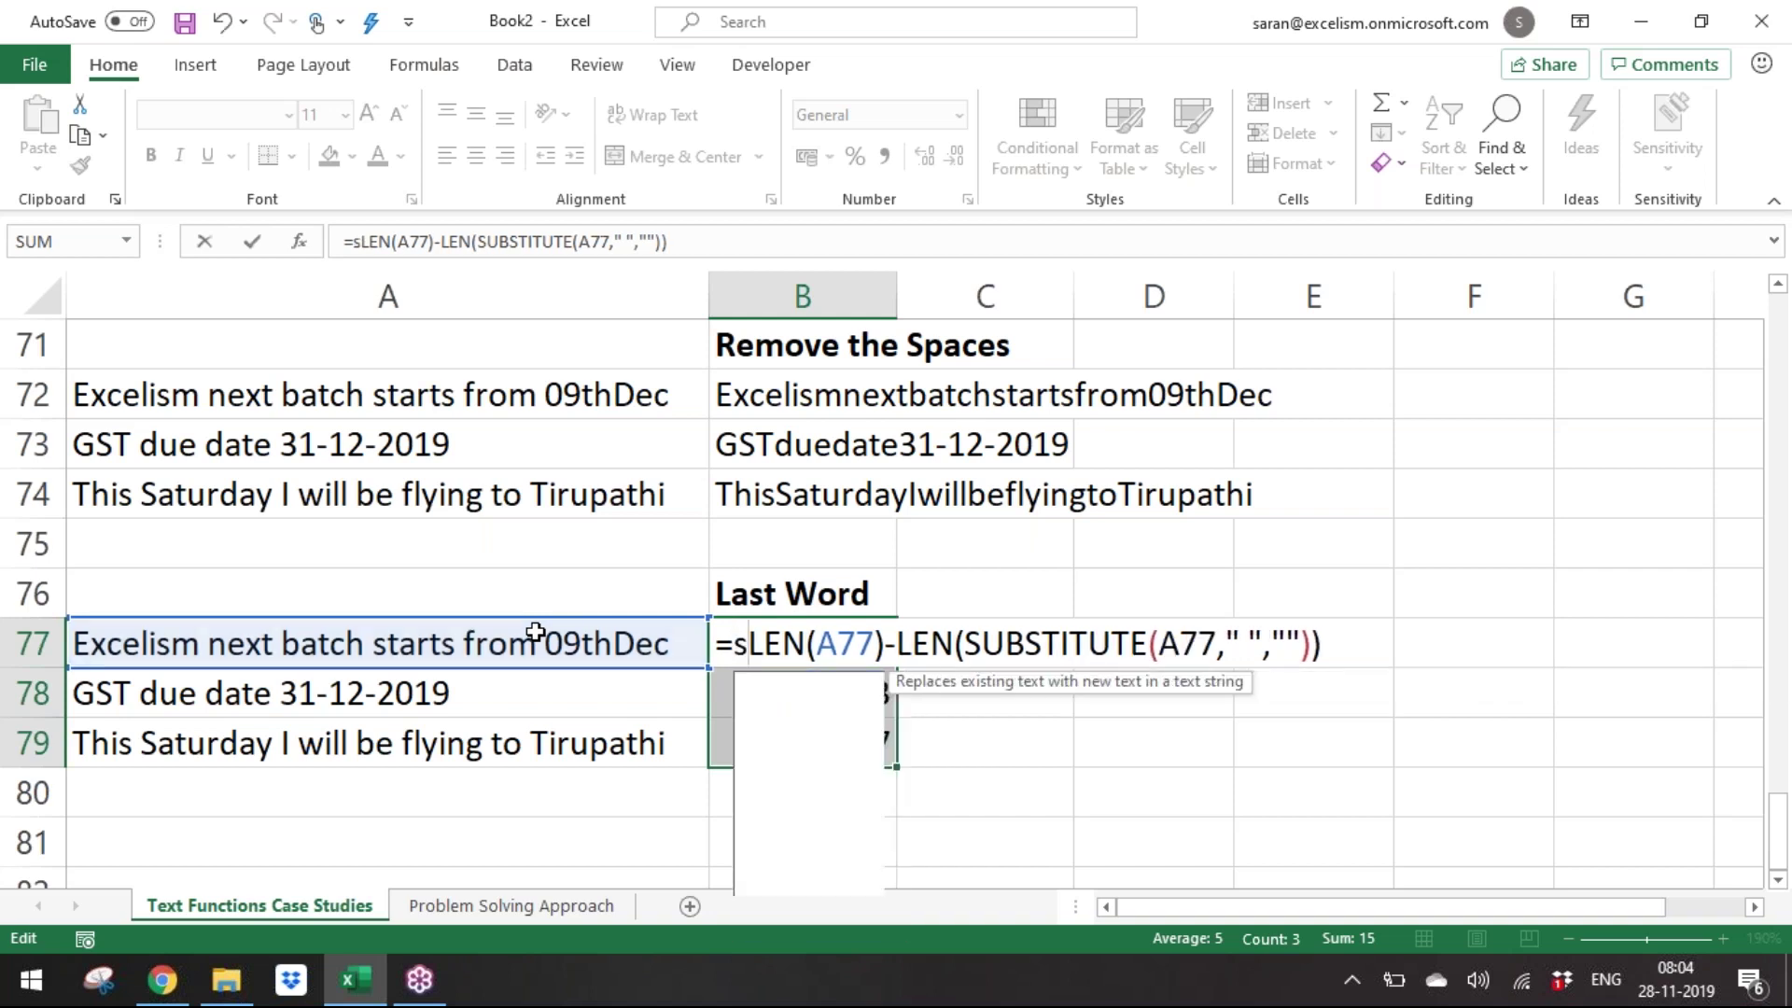
{"action": "key", "text": "Tab"}
{"action": "left_click", "coordinate": [509, 644]}
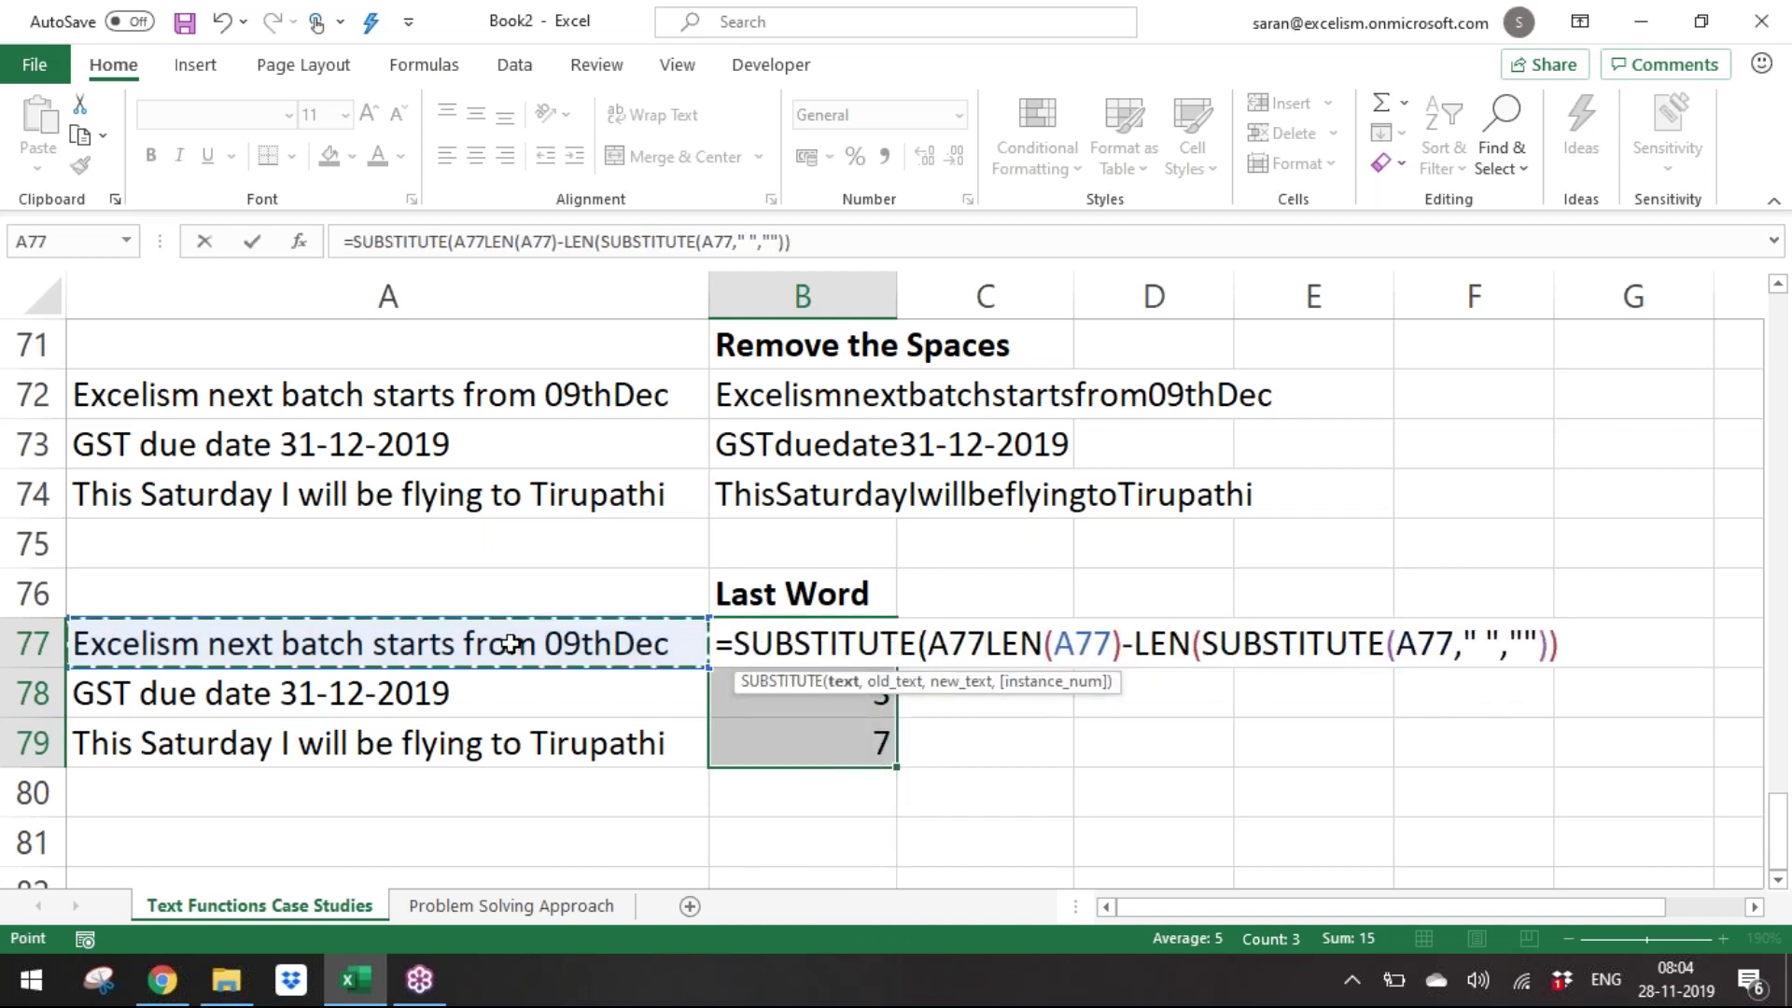
{"action": "type", "text": ","}
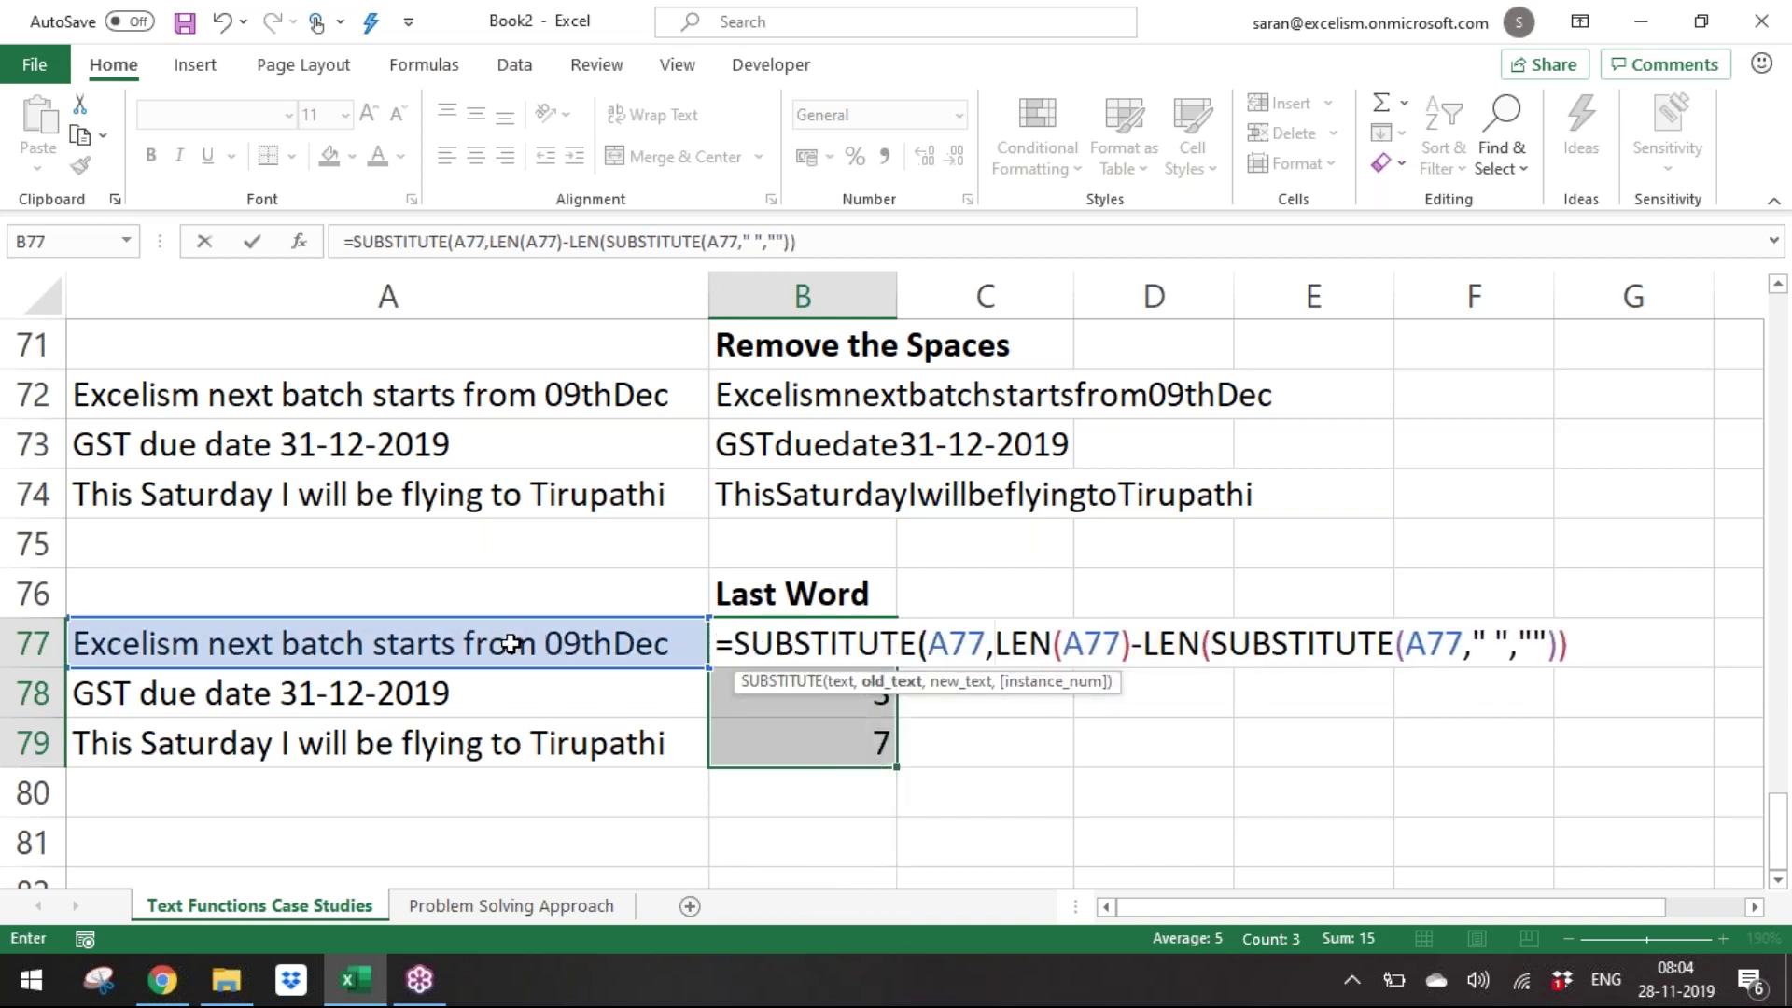
{"action": "type", "text": "\" \"."}
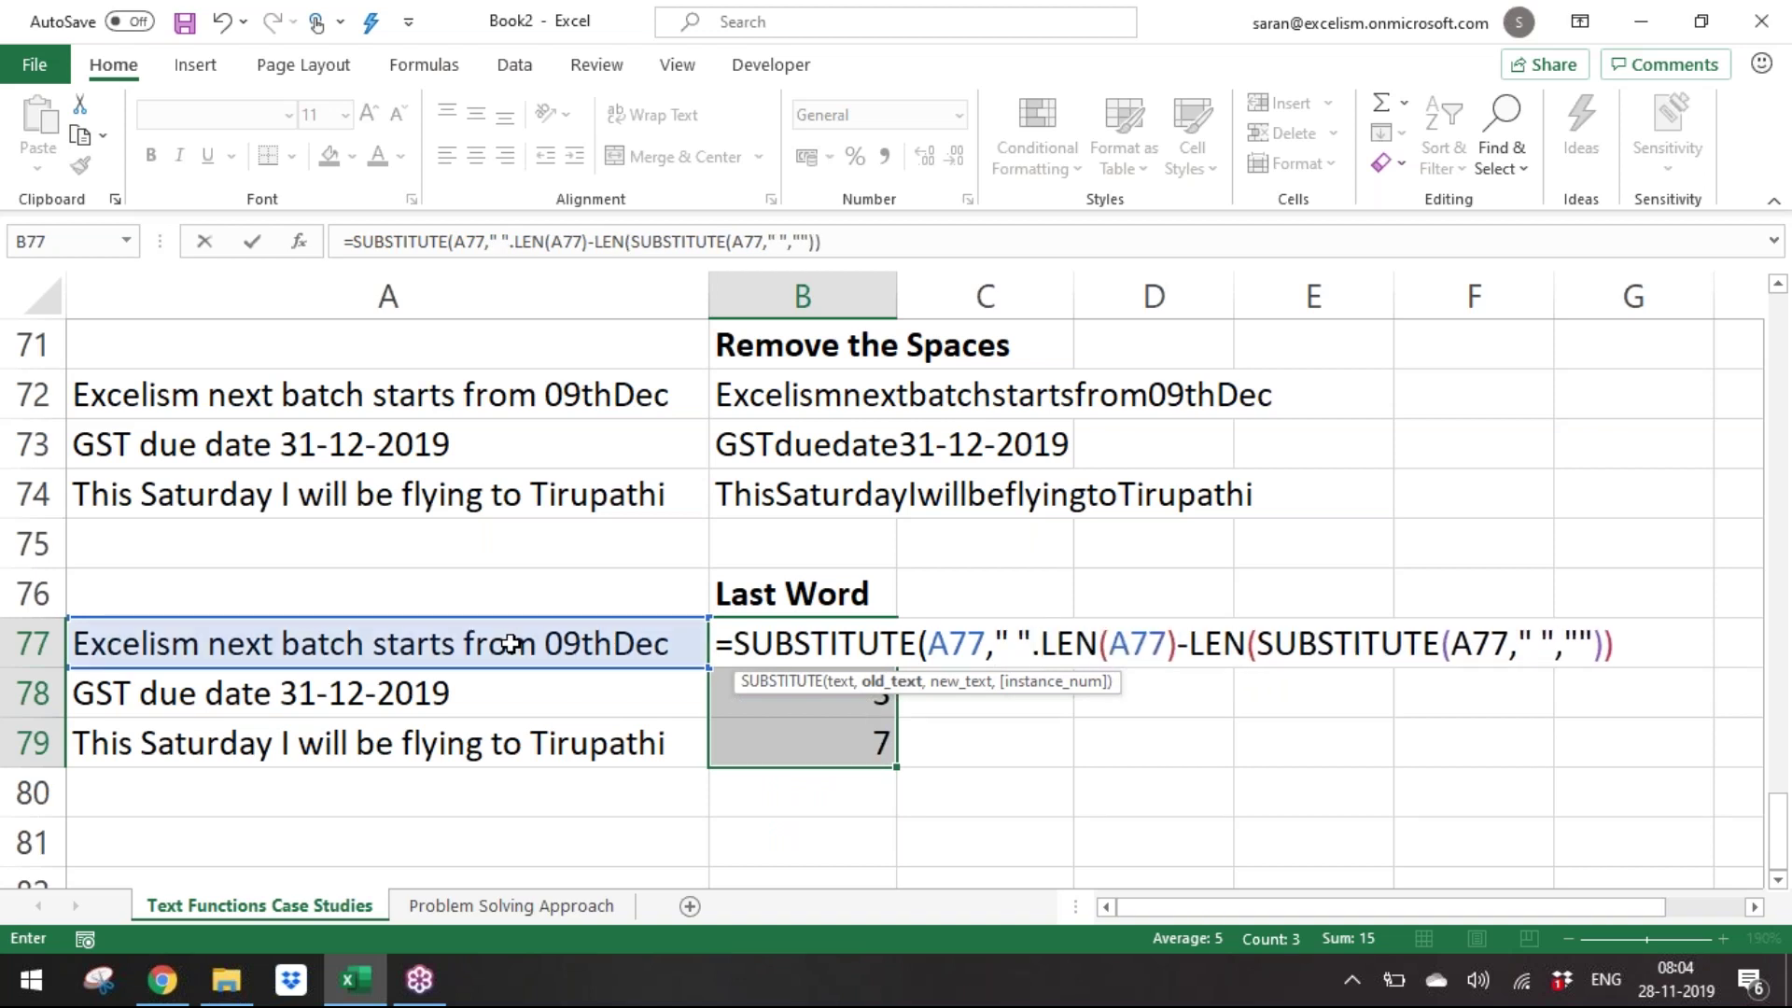
{"action": "key", "text": "BackSpace"}
{"action": "type", "text": ",\"_\""}
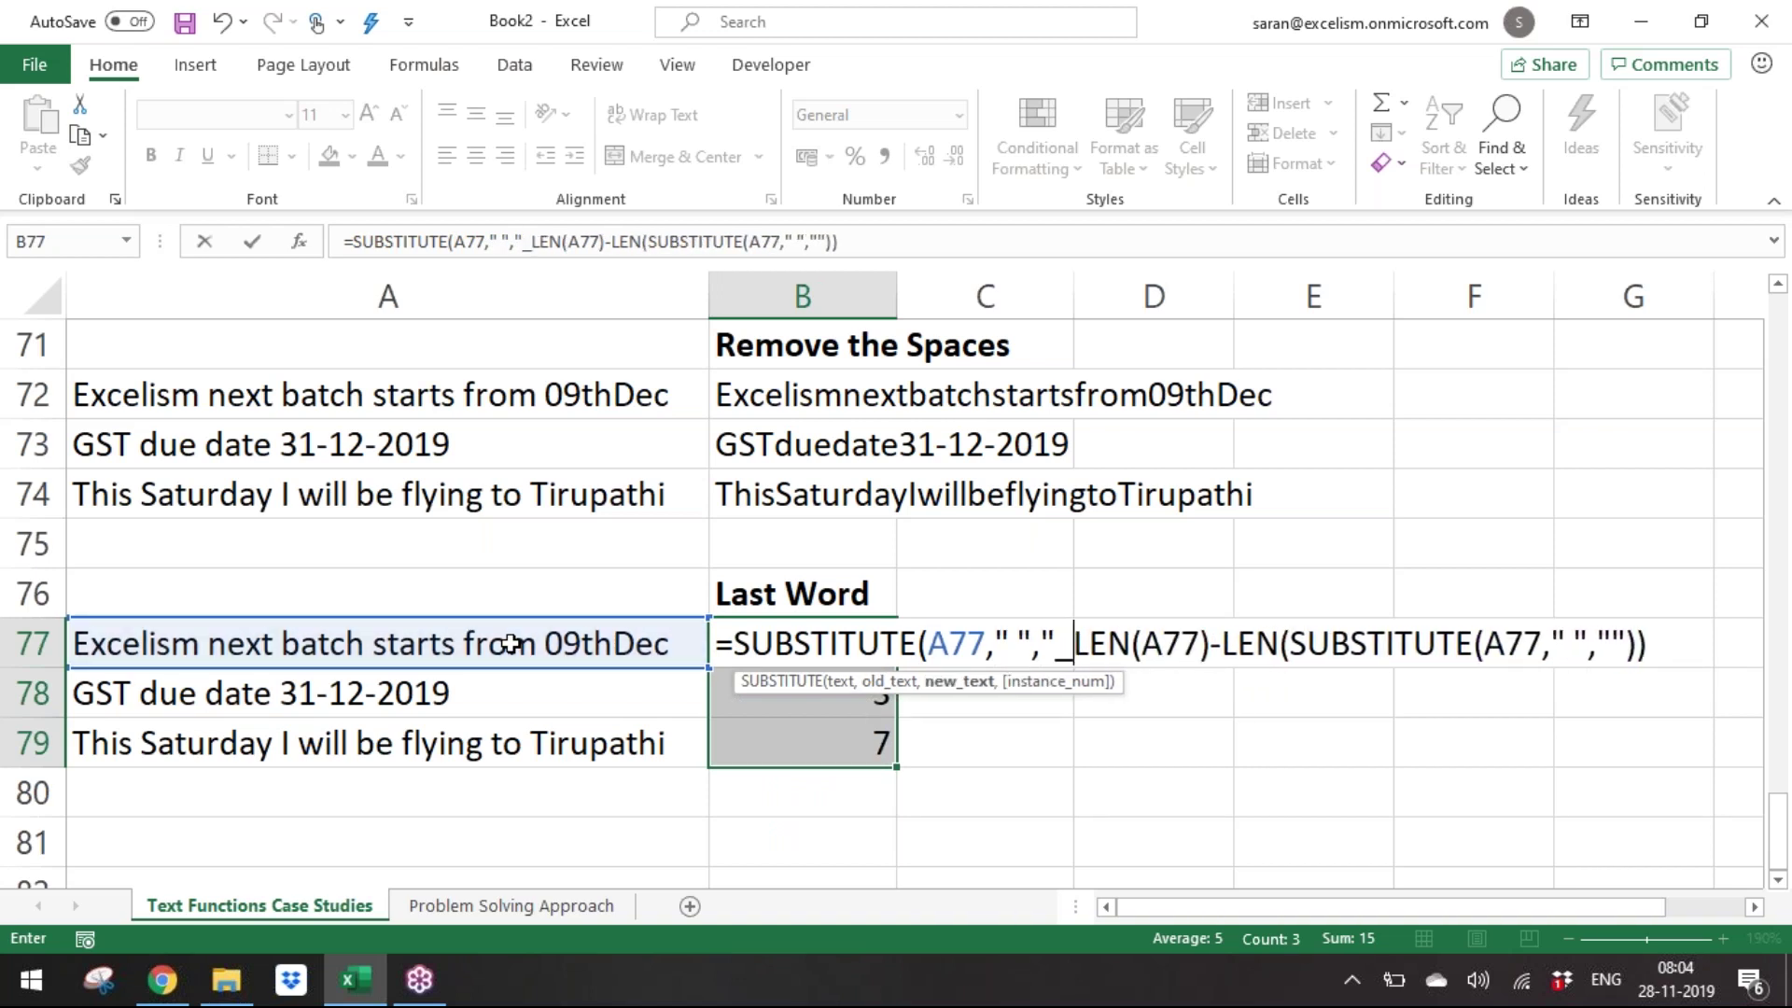
{"action": "type", "text": ","}
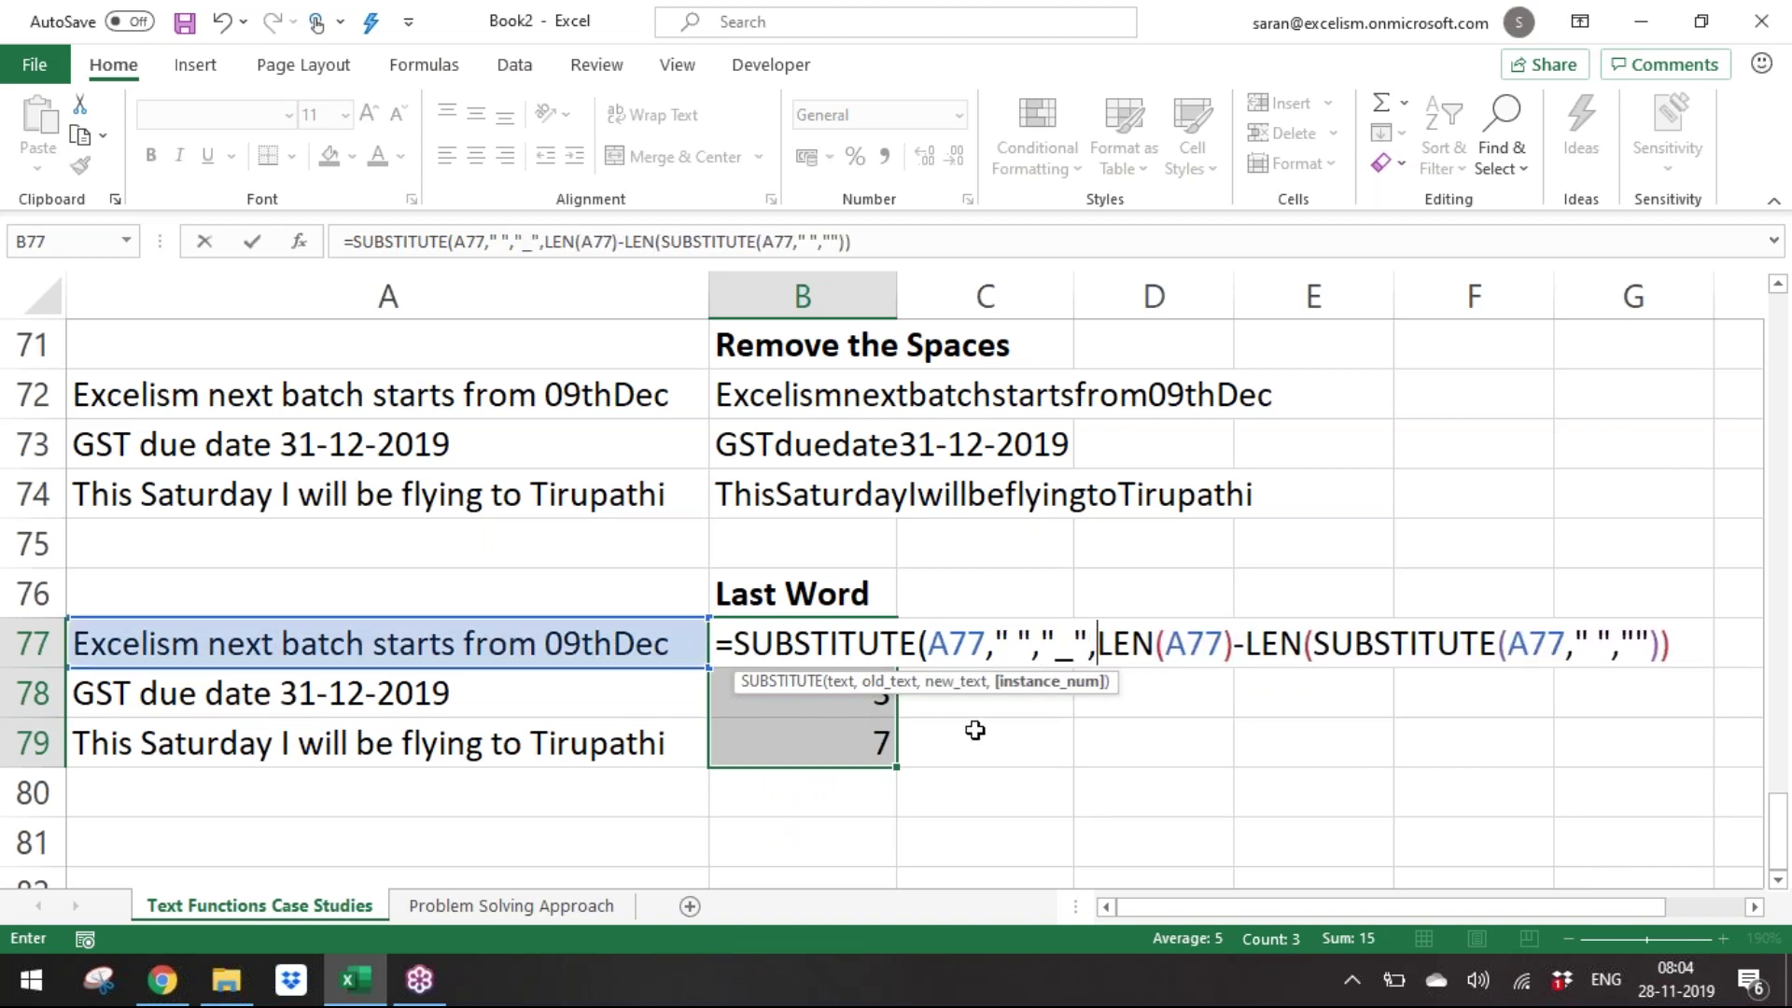
{"action": "left_click", "coordinate": [1053, 681]}
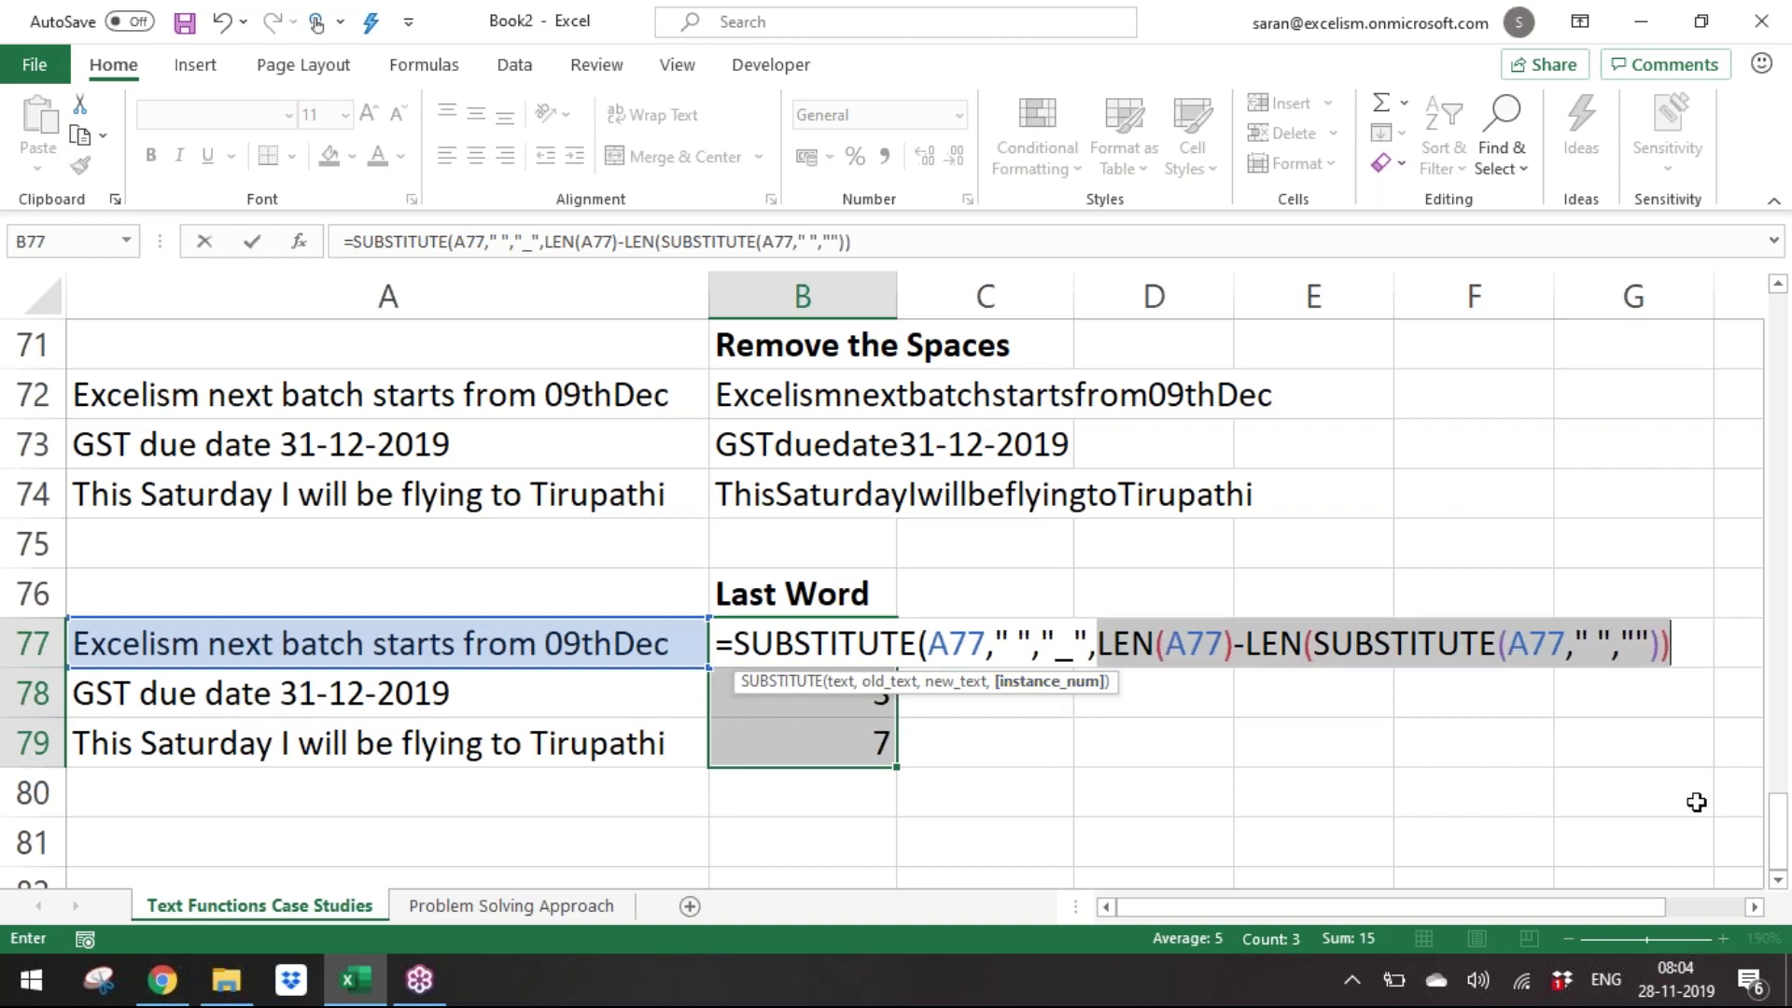
{"action": "key", "text": "F9"}
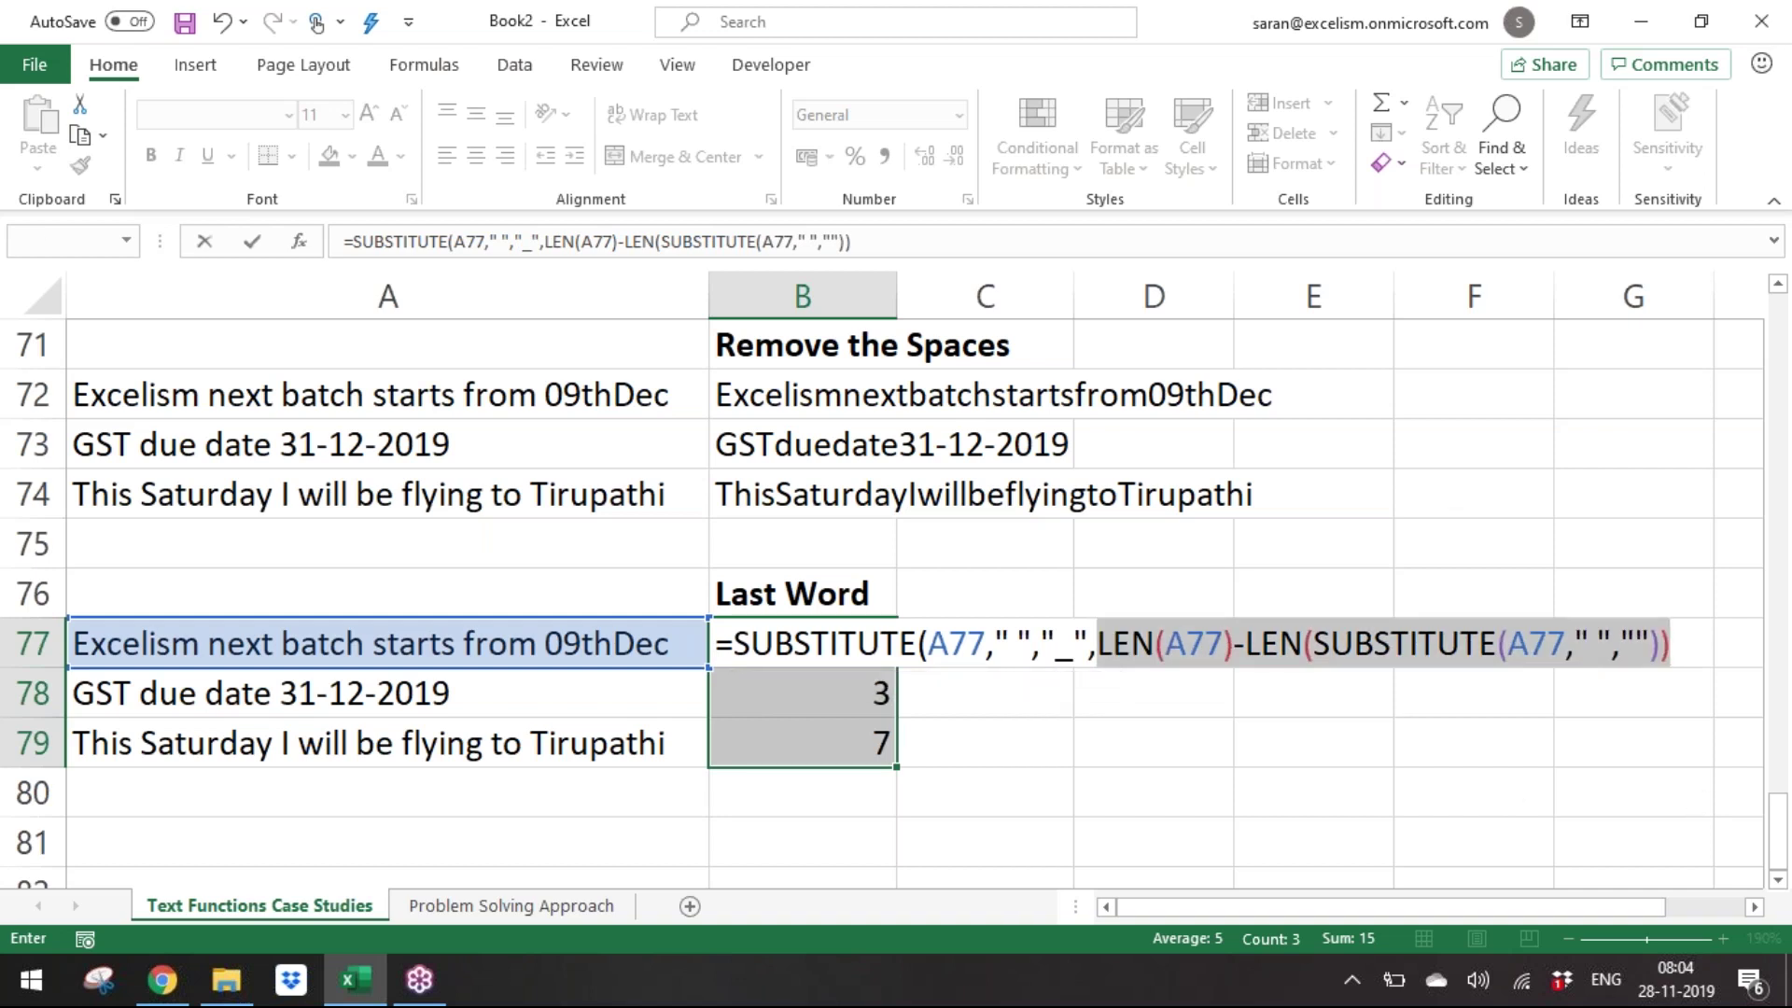
{"action": "key", "text": "Return"}
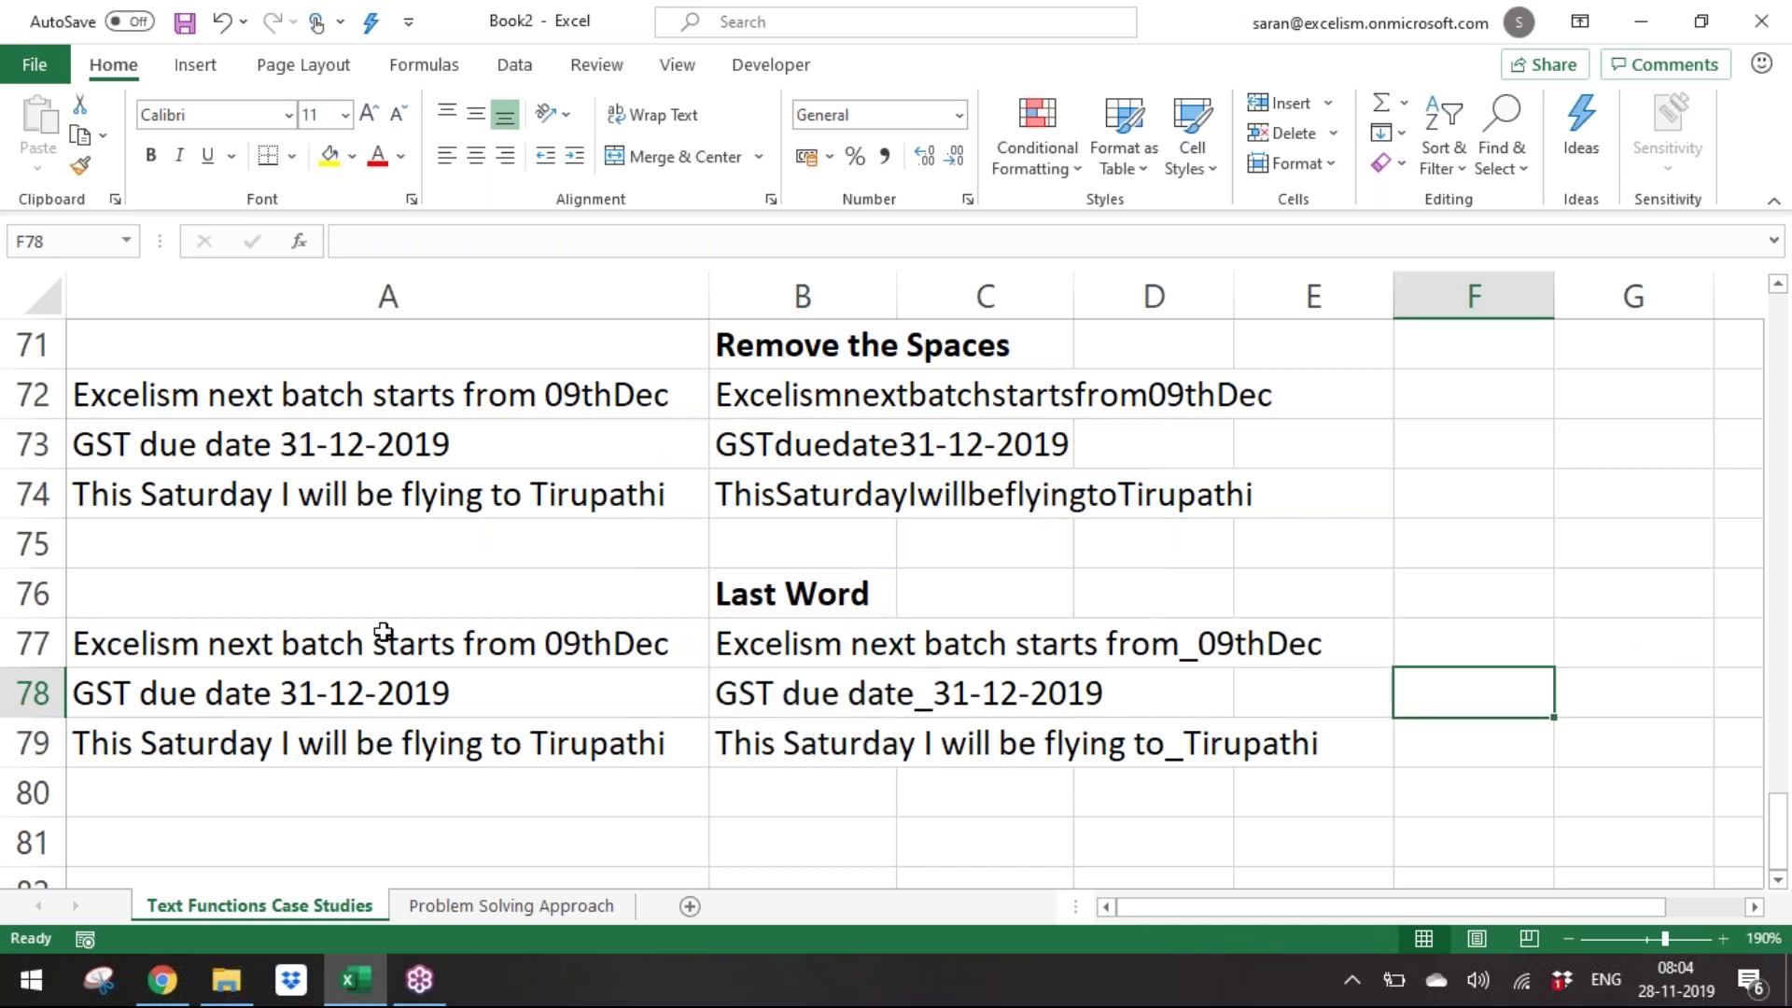
Wrap the B77:B79 formula in FIND("_",…) to locate each underscore's position.
{"action": "left_click_drag", "start_coordinate": [492, 648], "coordinate": [404, 725]}
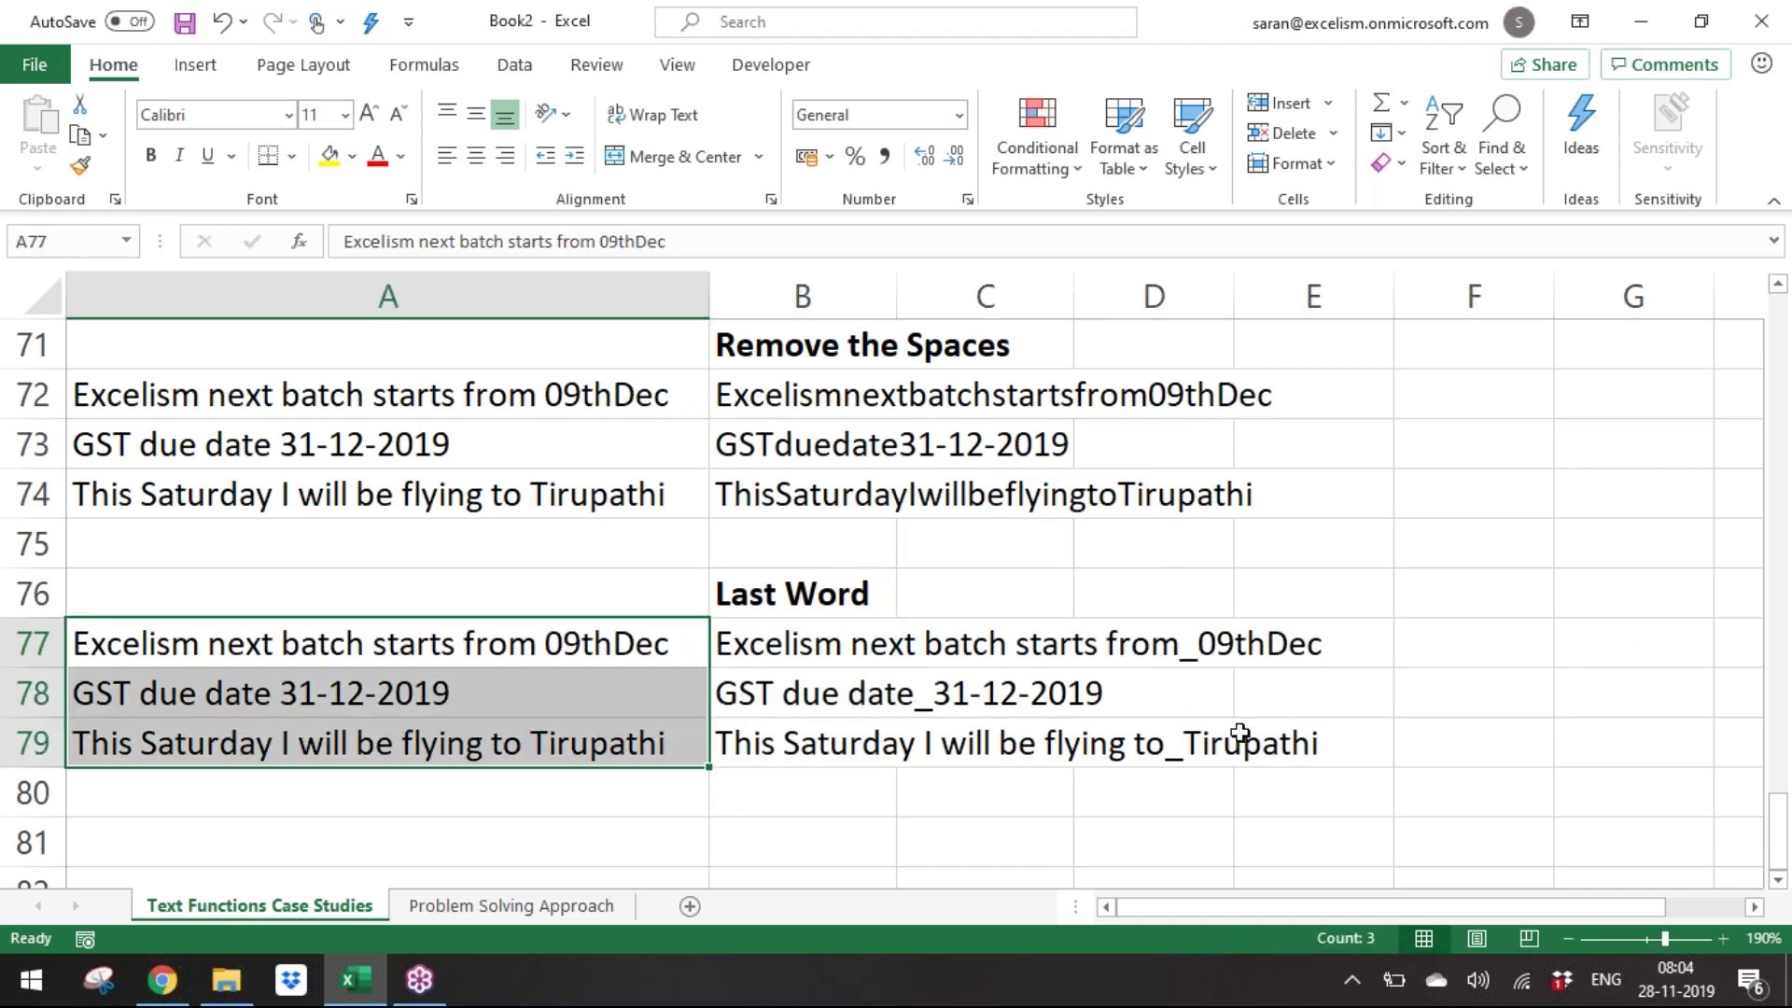
{"action": "key", "text": "Right"}
{"action": "key", "text": "shift+Down"}
{"action": "key", "text": "shift+Down"}
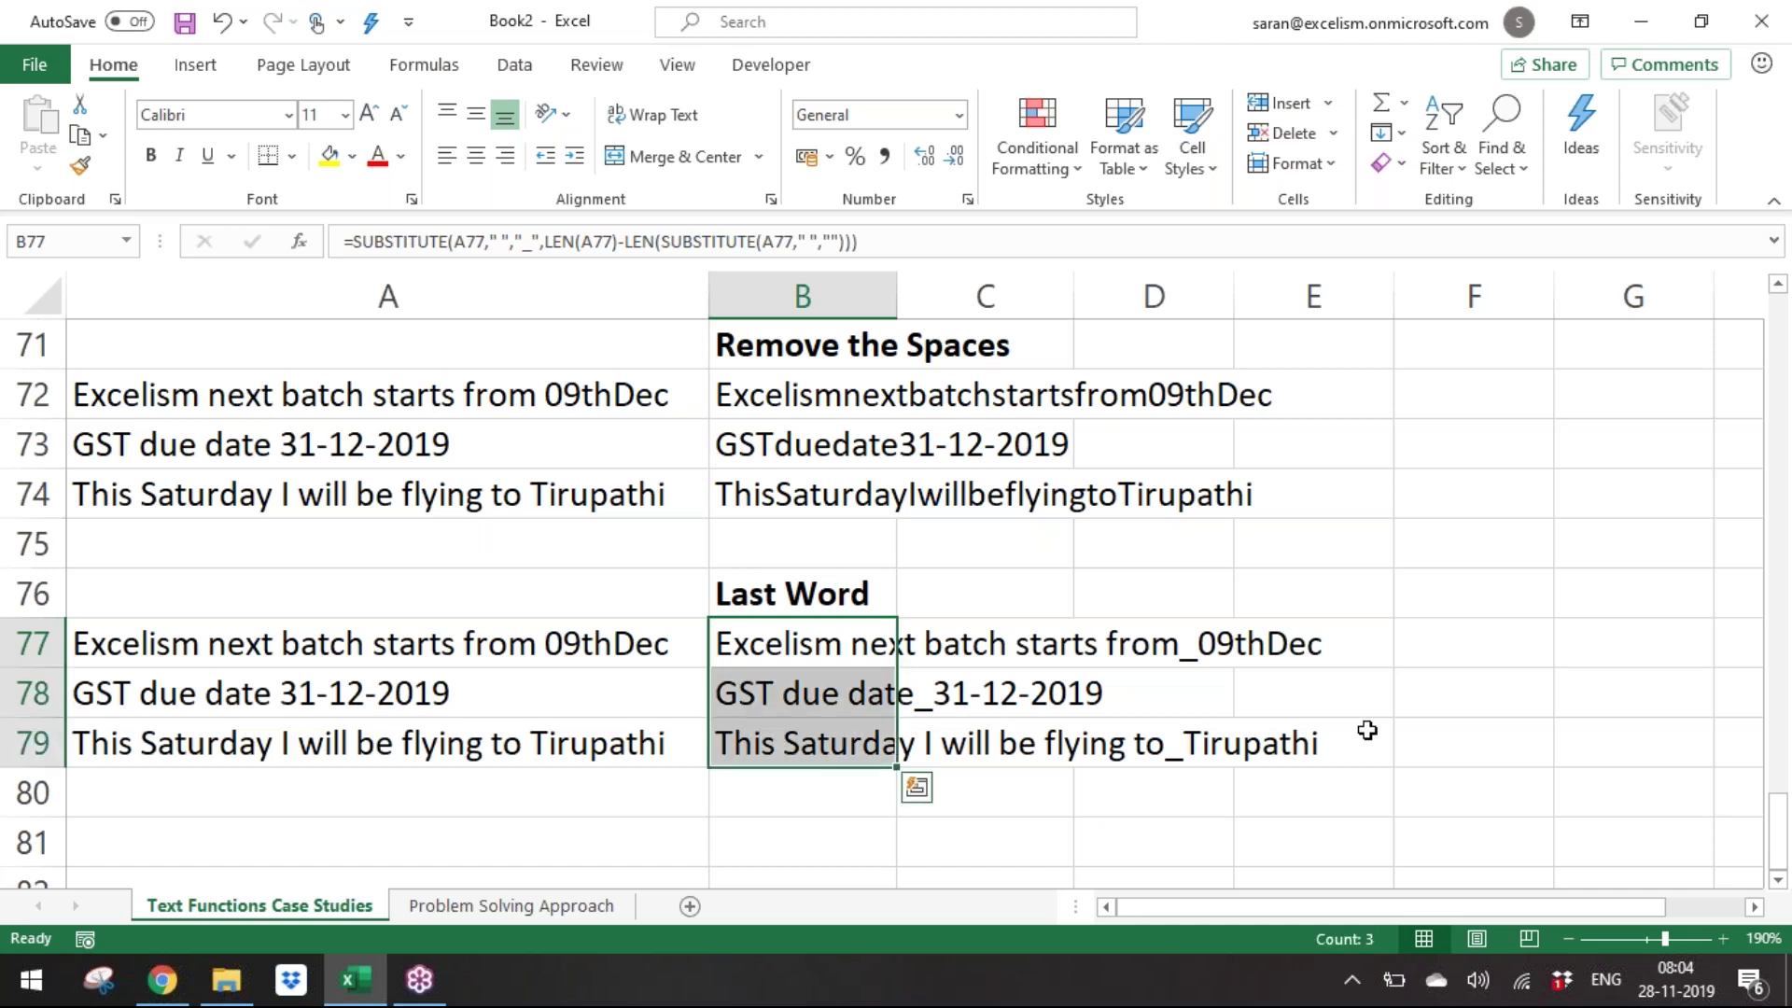
{"action": "key", "text": "F2"}
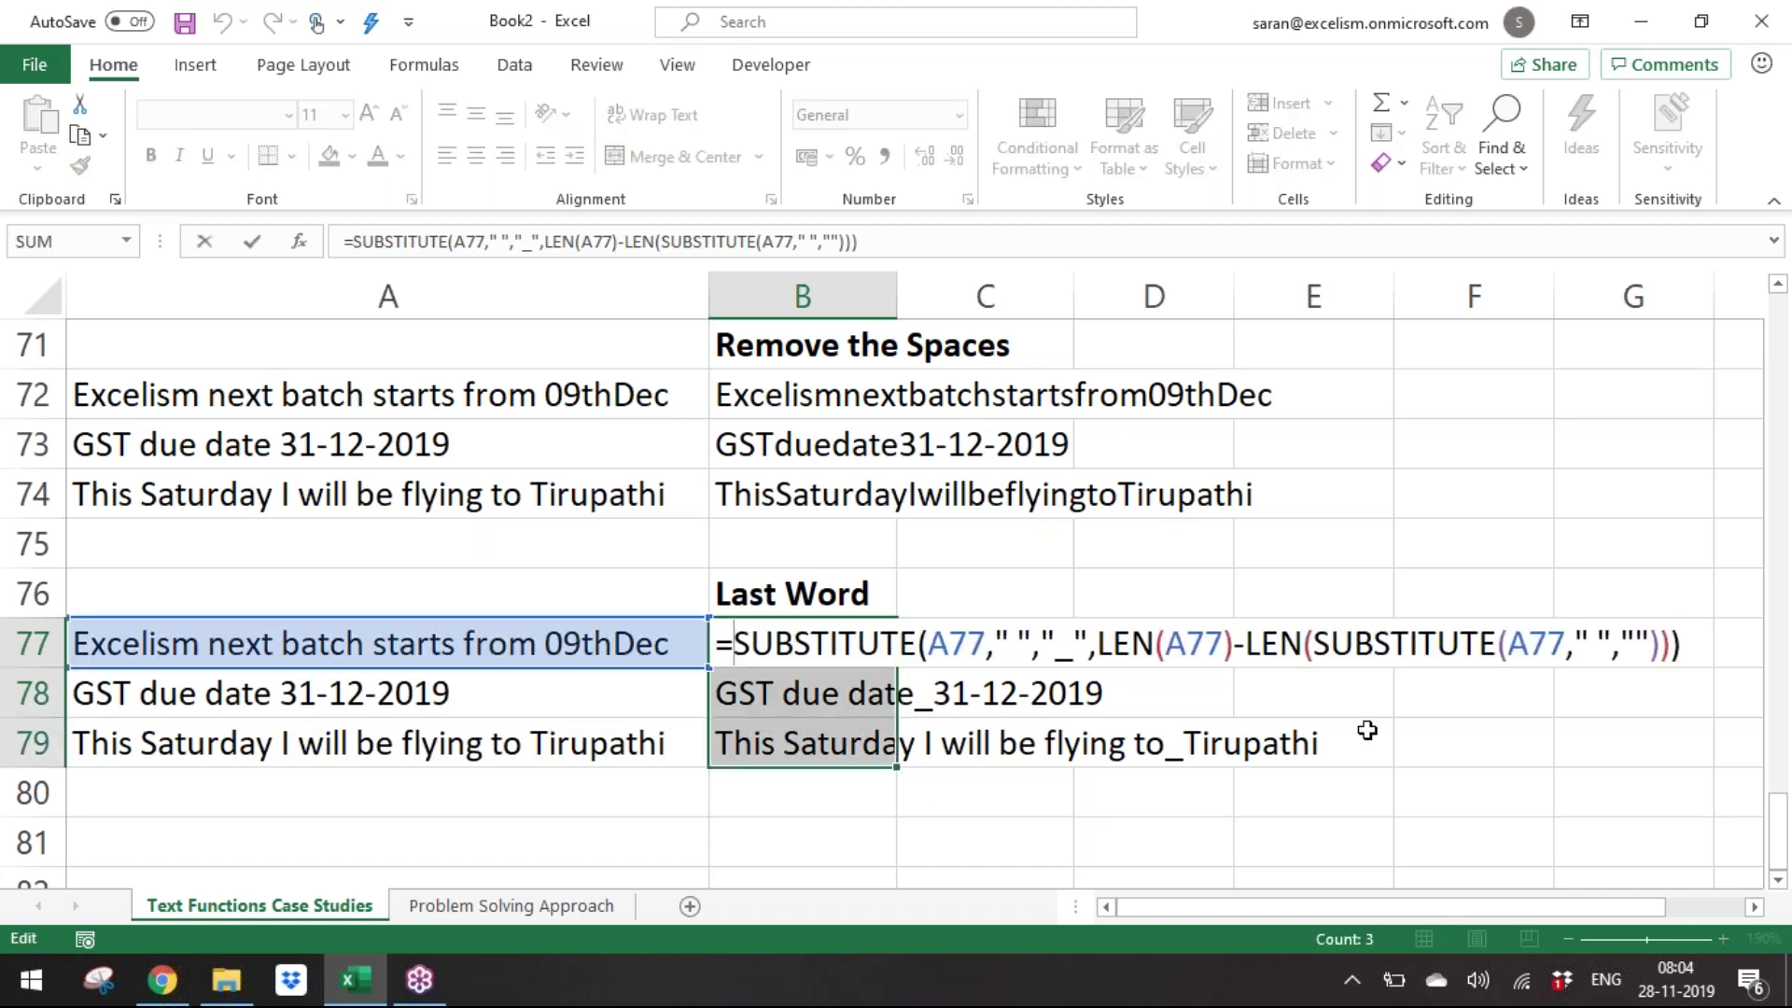
{"action": "type", "text": "find"}
{"action": "key", "text": "Tab"}
{"action": "type", "text": "\"_\","}
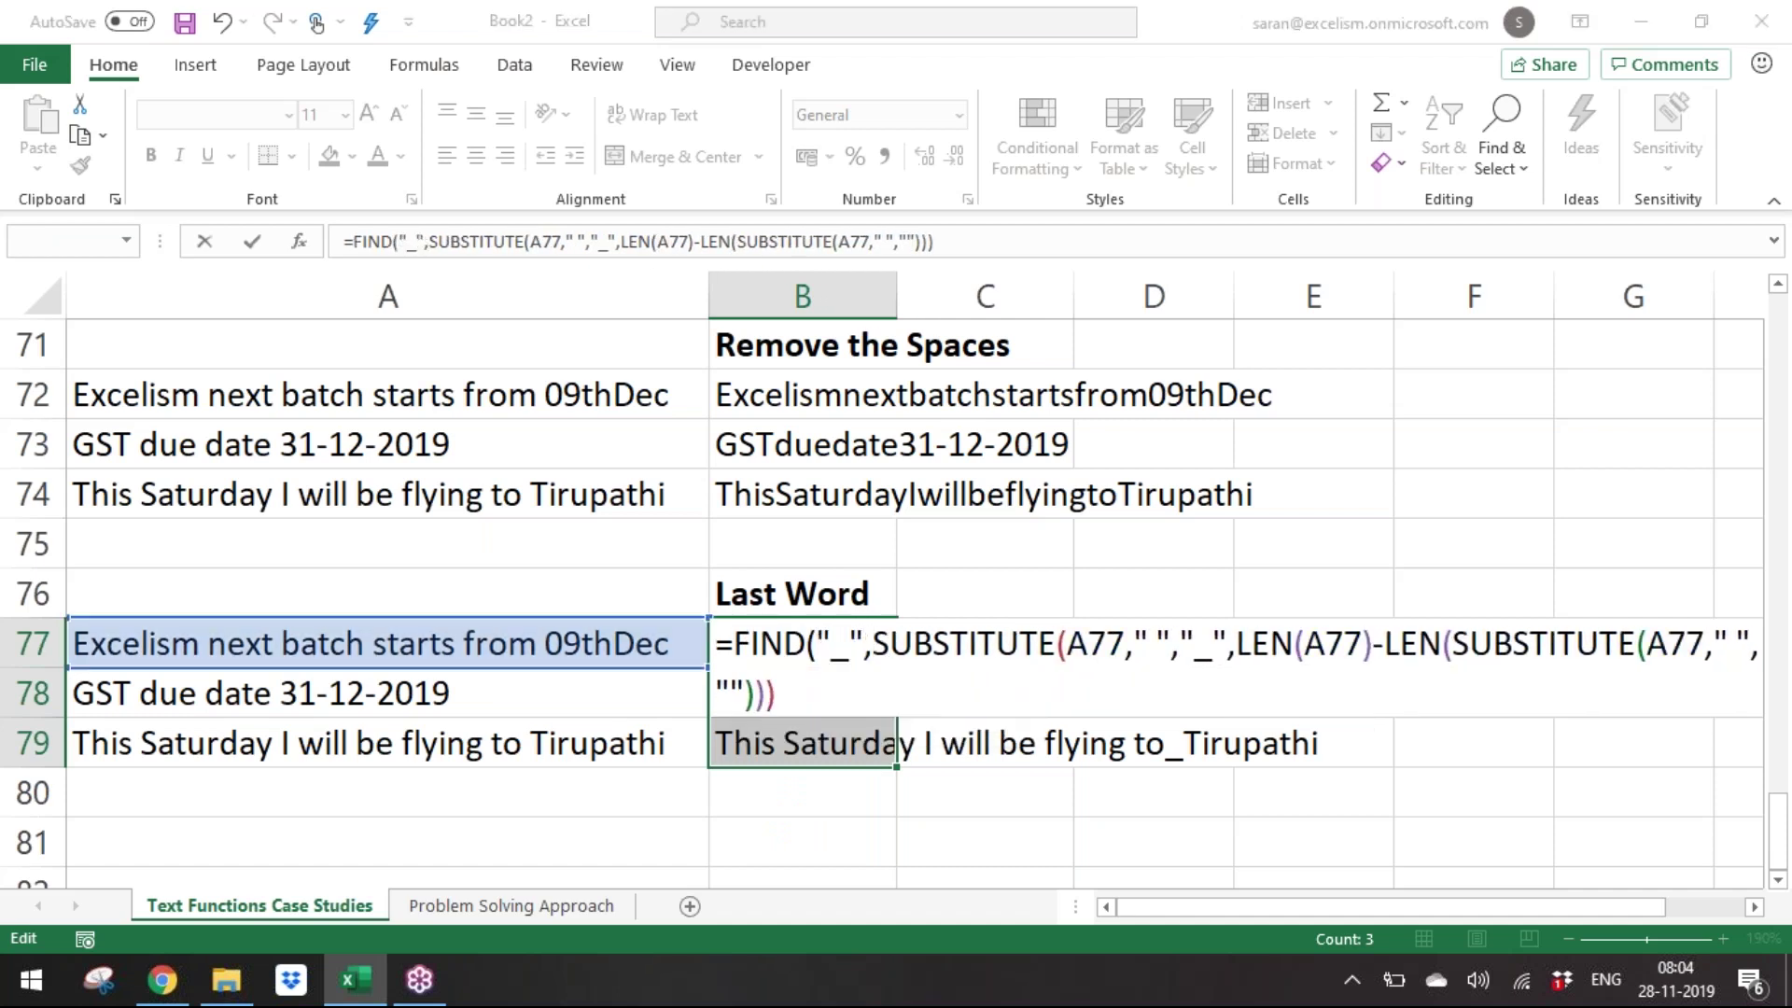
{"action": "key", "text": "ctrl+Return"}
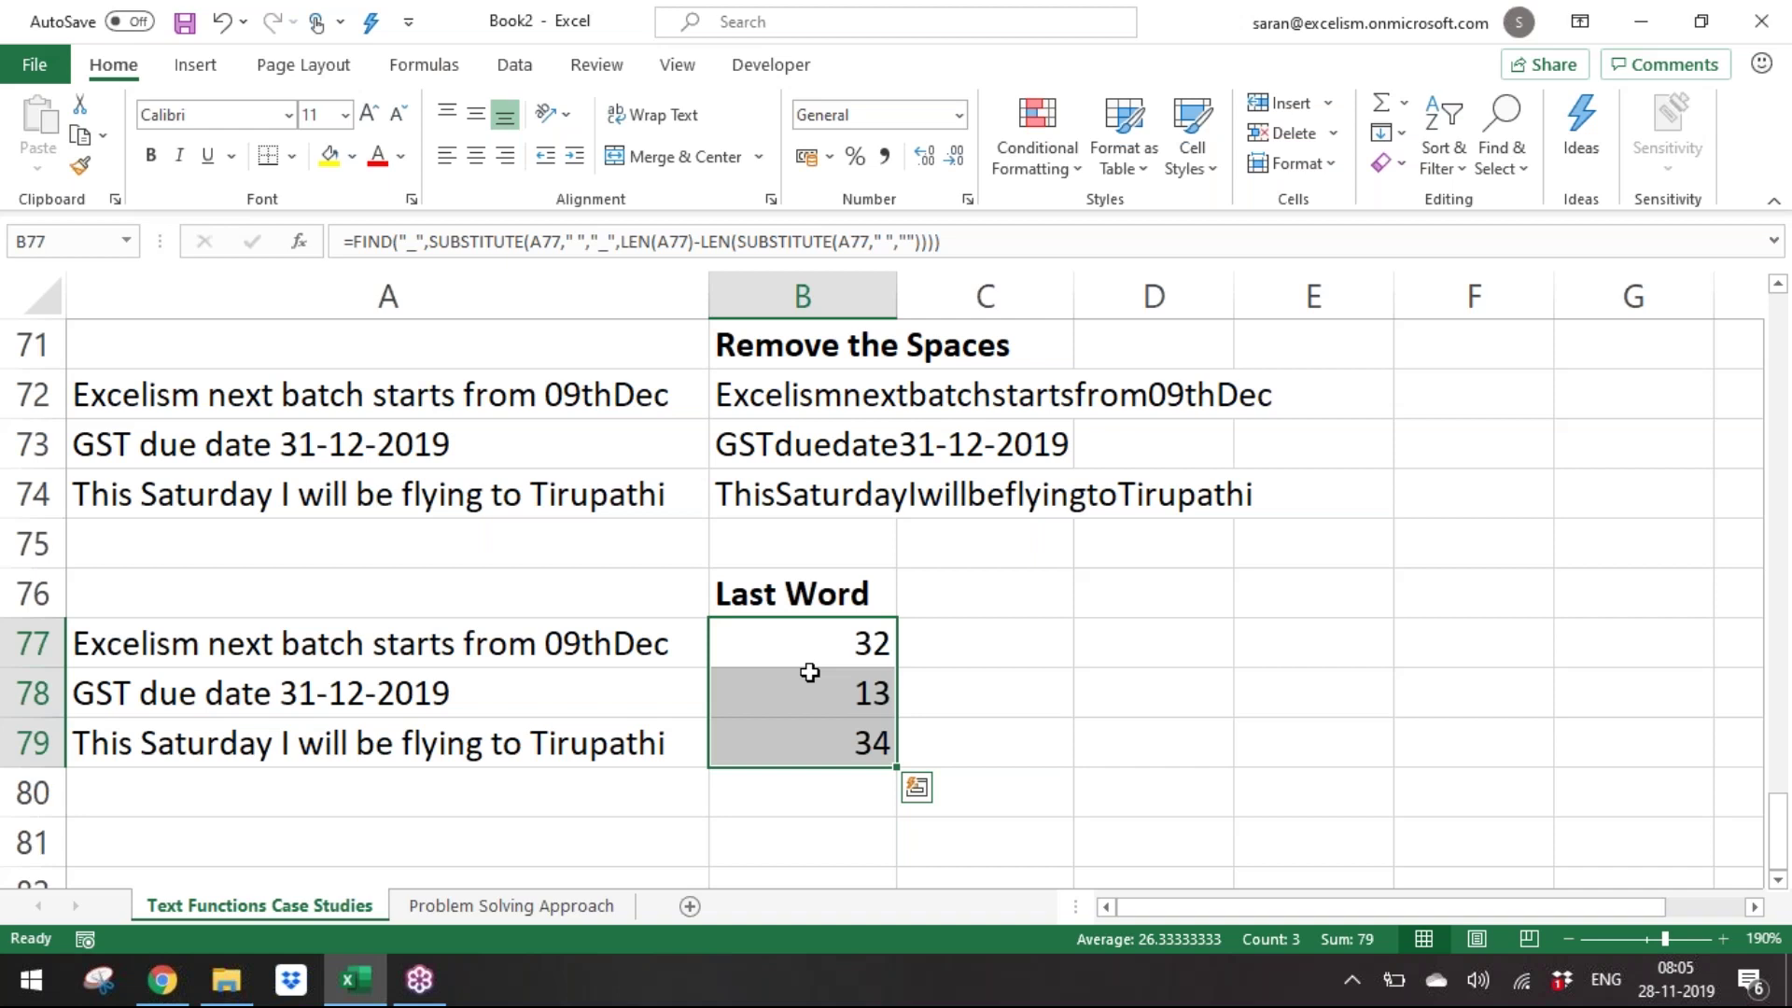
Subtract that position from LEN(A77) to get each last word's length: 7, 10 and 9.
{"action": "key", "text": "F2"}
{"action": "key", "text": "Home"}
{"action": "key", "text": "Right"}
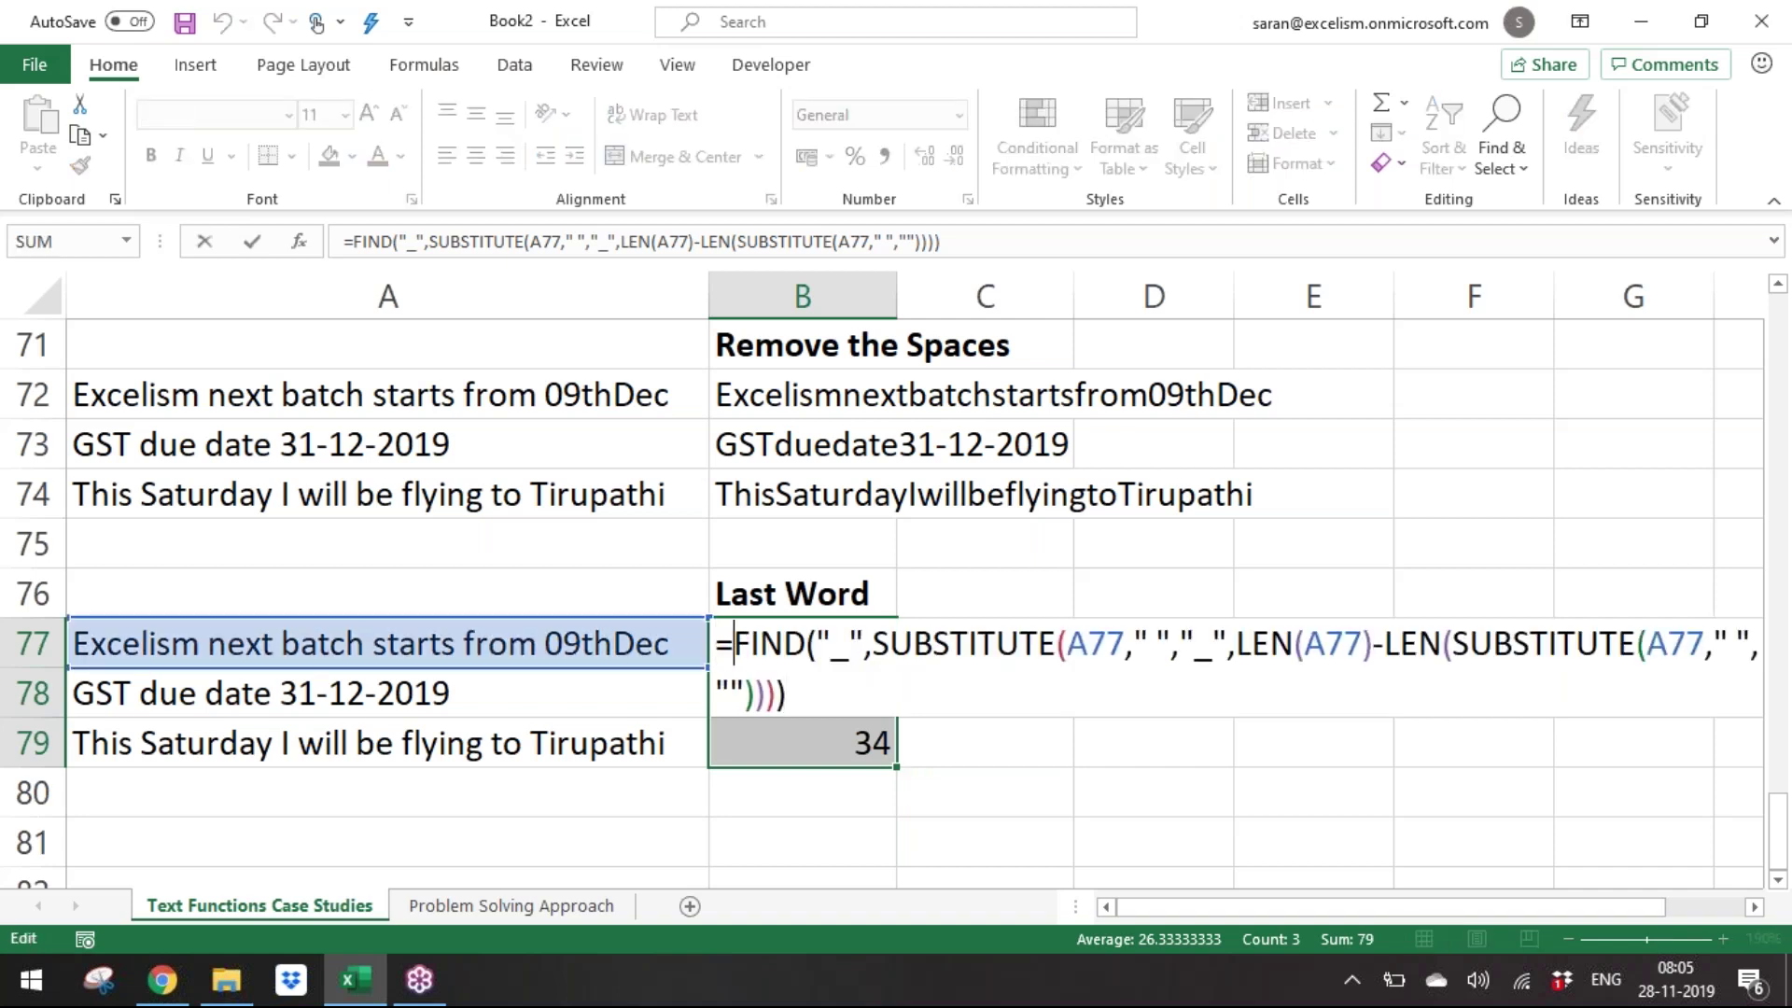
{"action": "type", "text": "len("}
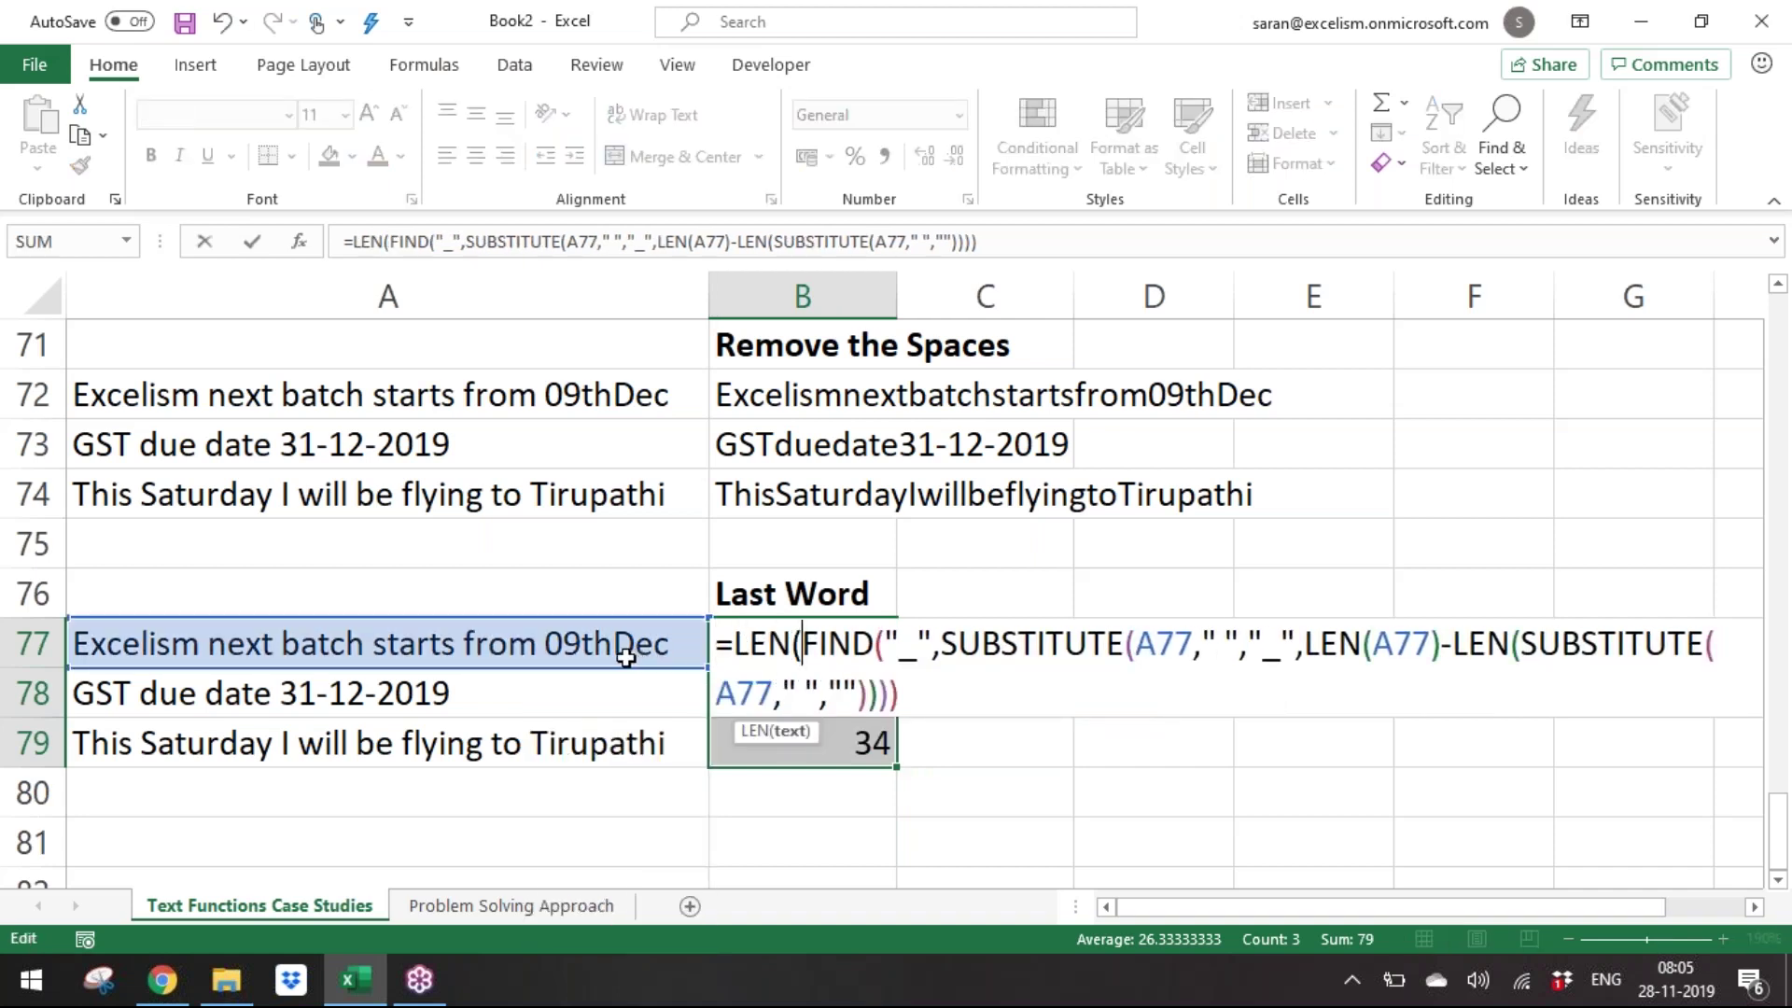
{"action": "left_click", "coordinate": [625, 653]}
{"action": "type", "text": ")-"}
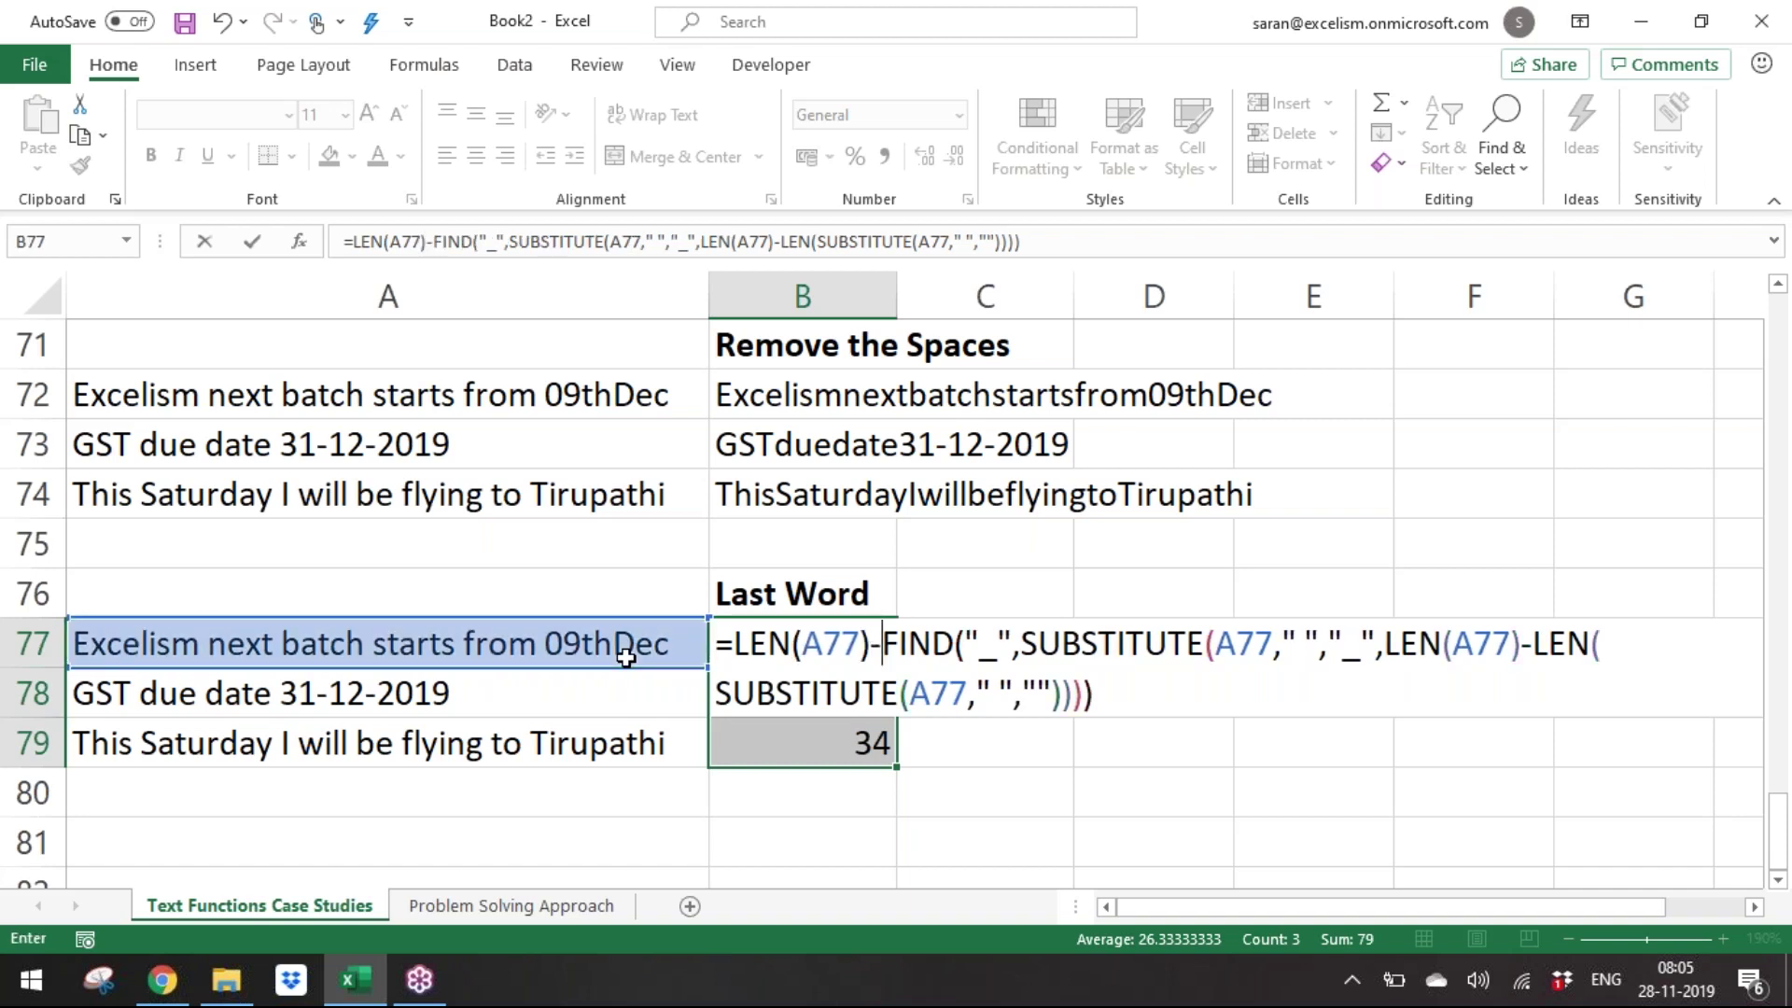
{"action": "key", "text": "ctrl+Return"}
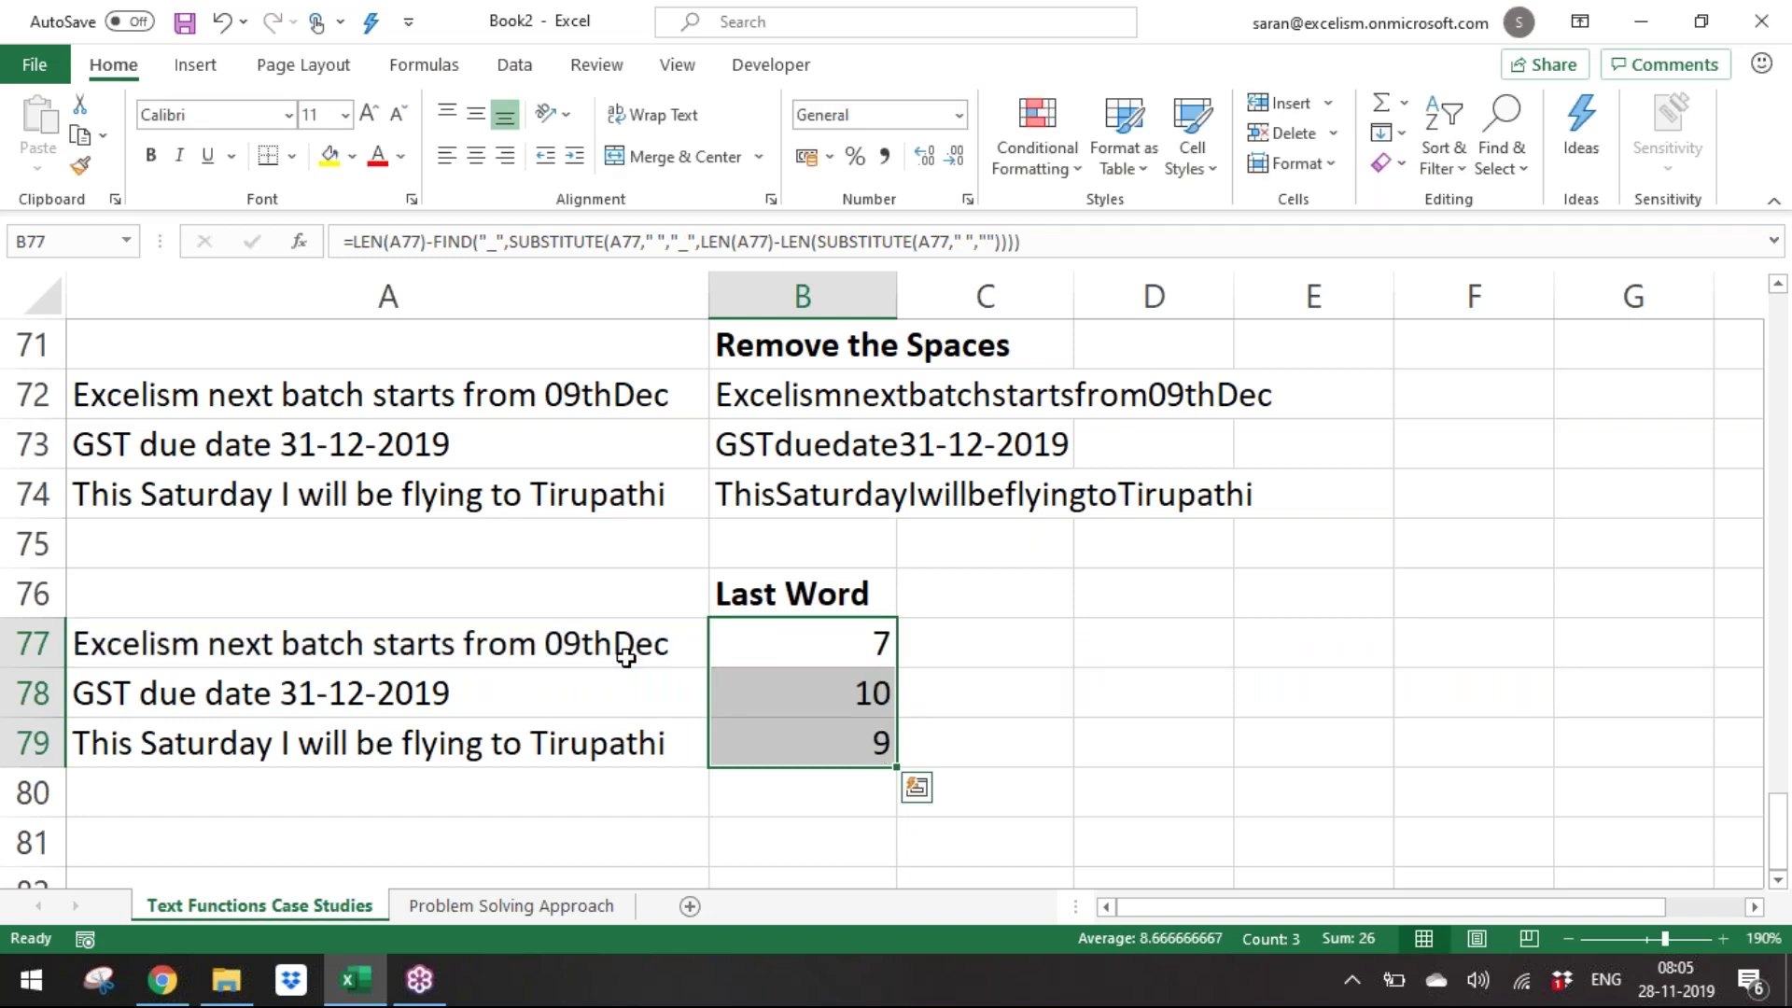
Wrap the formula in RIGHT(A77,…) and accept the parenthesis fix to return each last word.
{"action": "key", "text": "F2"}
{"action": "key", "text": "Left"}
{"action": "key", "text": "Left"}
{"action": "key", "text": "Left"}
{"action": "key", "text": "Left"}
{"action": "key", "text": "Left"}
{"action": "key", "text": "Left"}
{"action": "key", "text": "Left"}
{"action": "key", "text": "Left"}
{"action": "key", "text": "Left"}
{"action": "key", "text": "Left"}
{"action": "key", "text": "Left"}
{"action": "key", "text": "Left"}
{"action": "key", "text": "Home"}
{"action": "key", "text": "Up"}
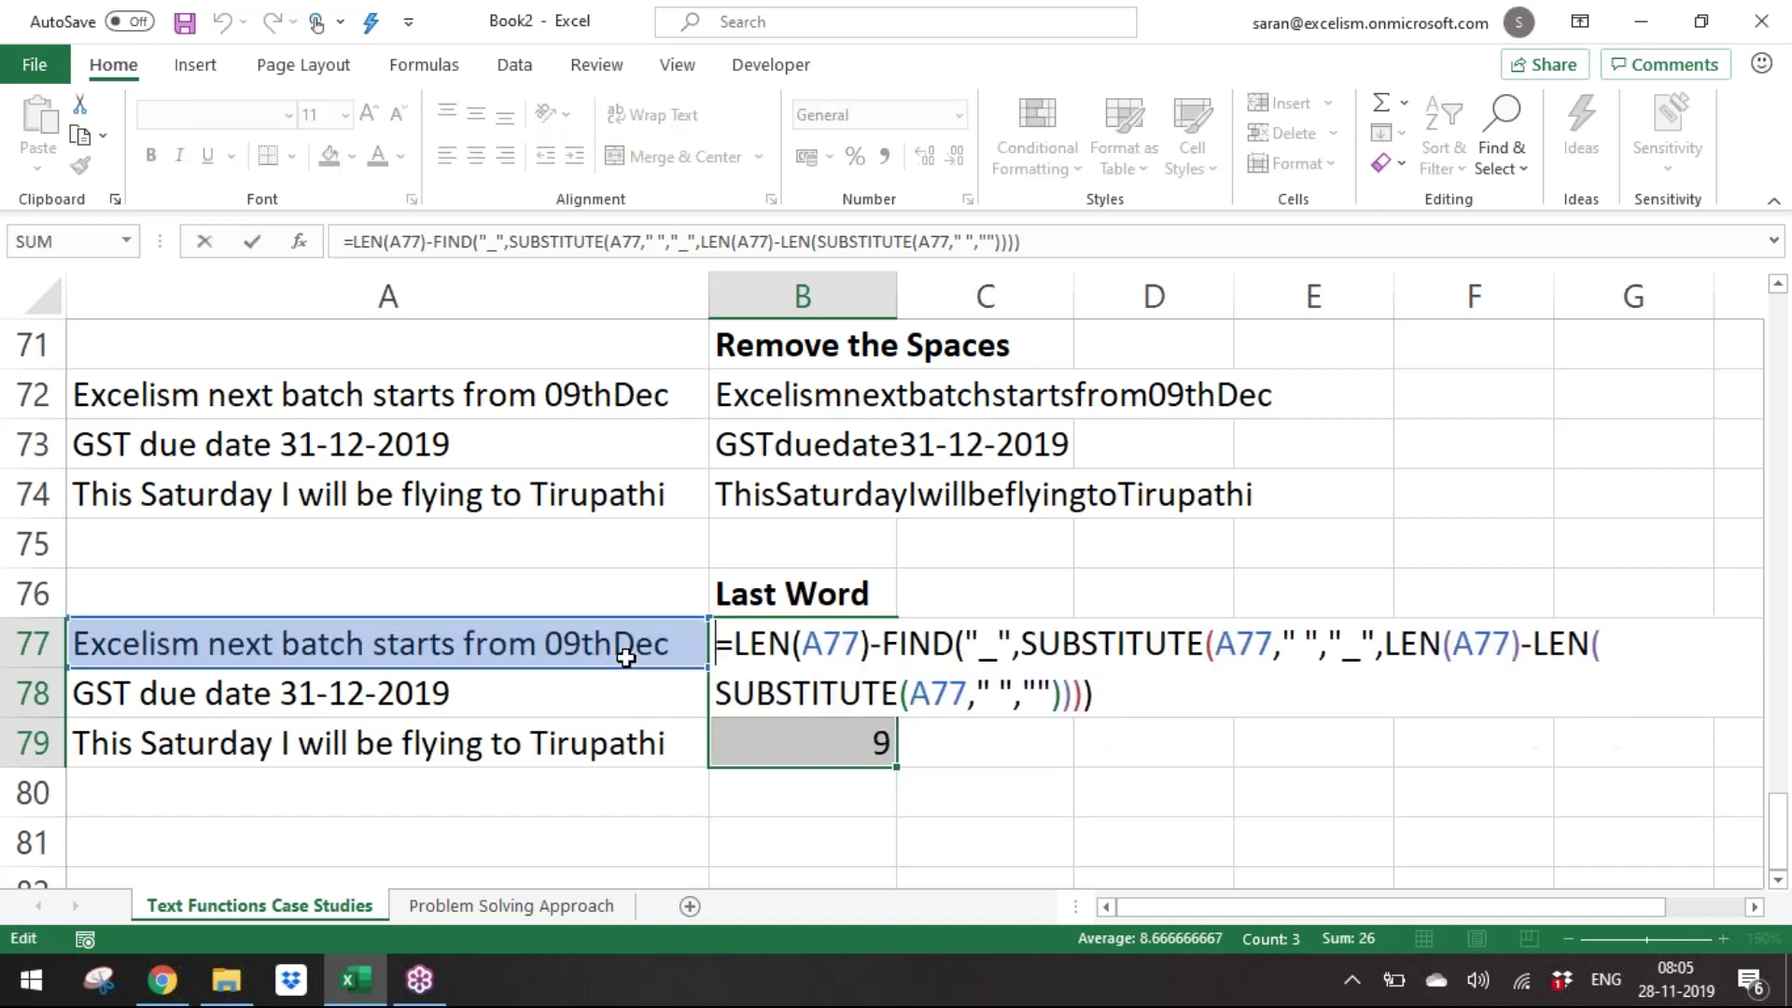
{"action": "type", "text": "rig"}
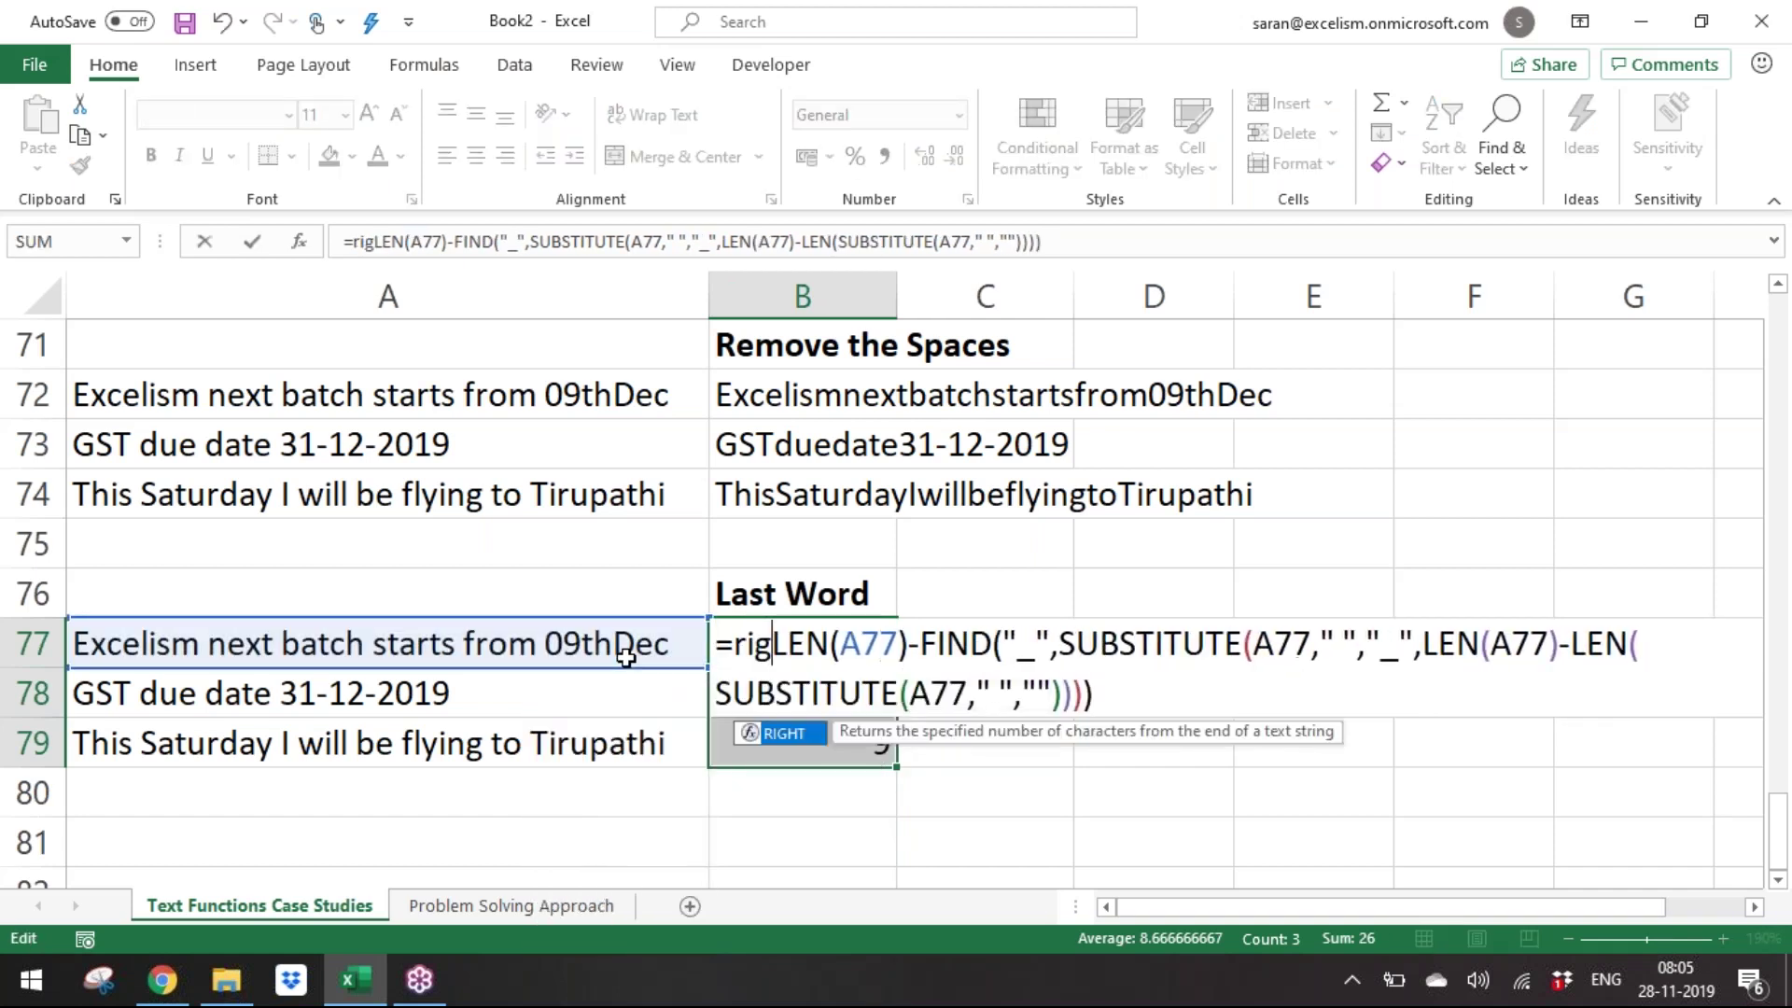
{"action": "key", "text": "Tab"}
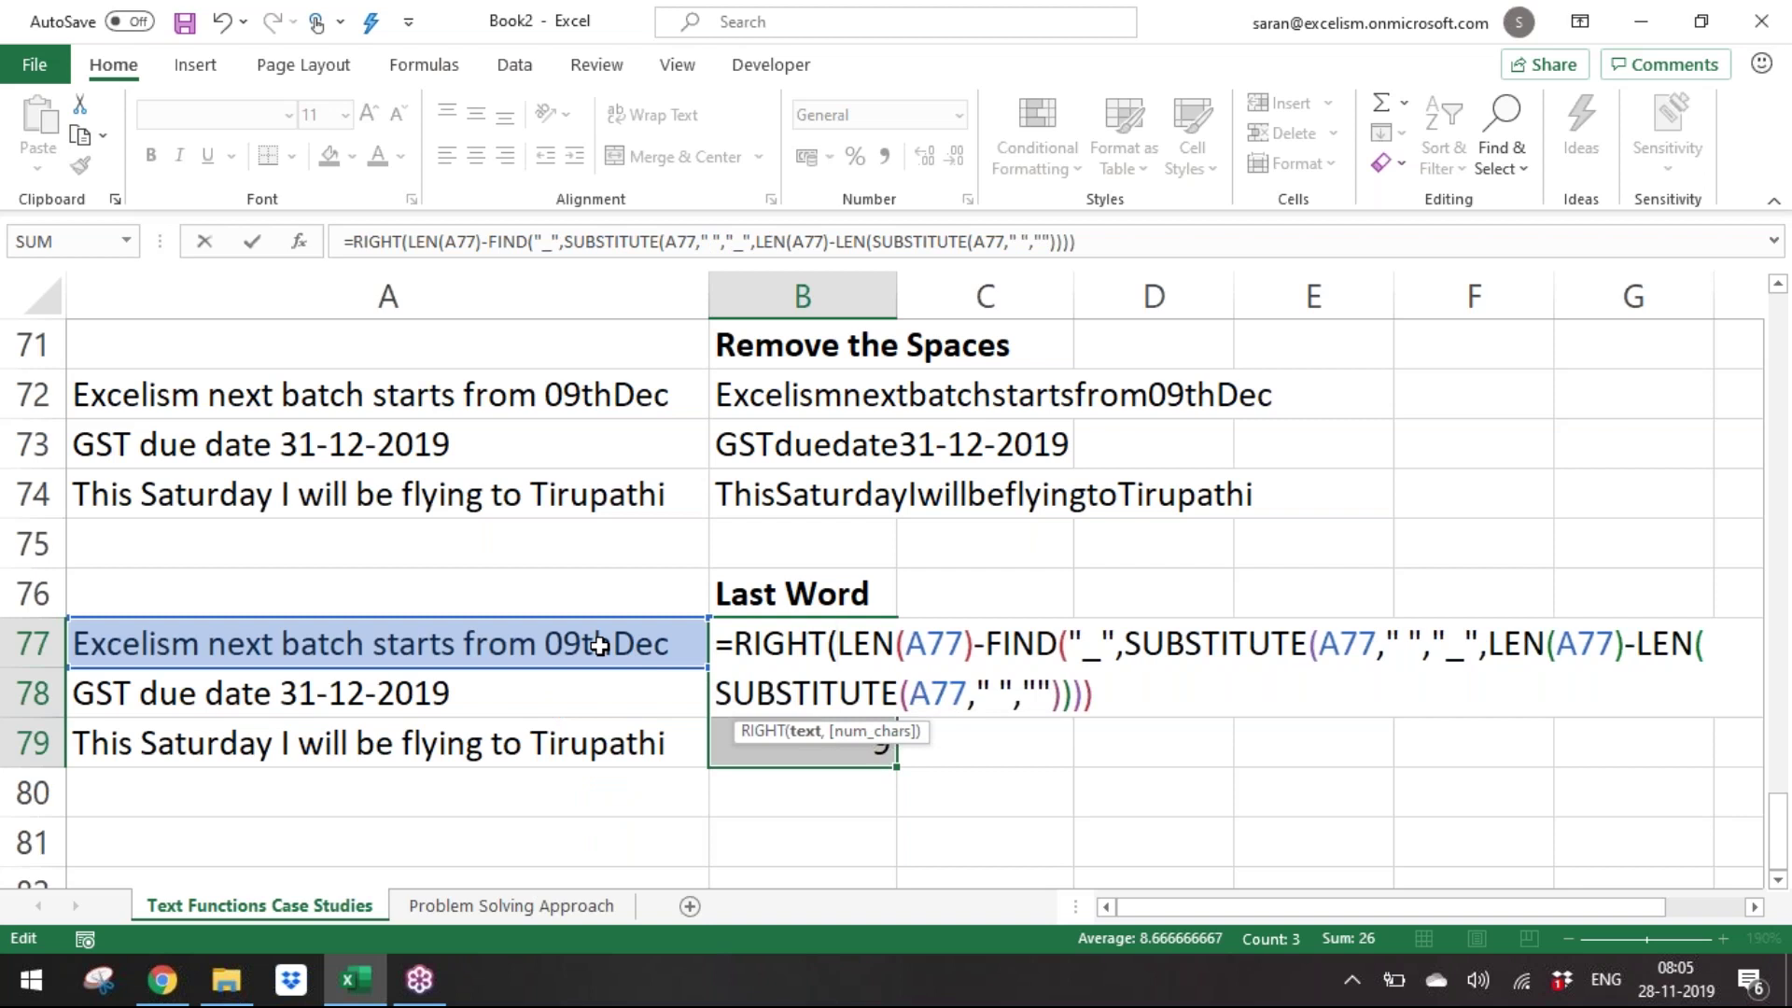
{"action": "left_click", "coordinate": [598, 645]}
{"action": "type", "text": ","}
{"action": "key", "text": "Return"}
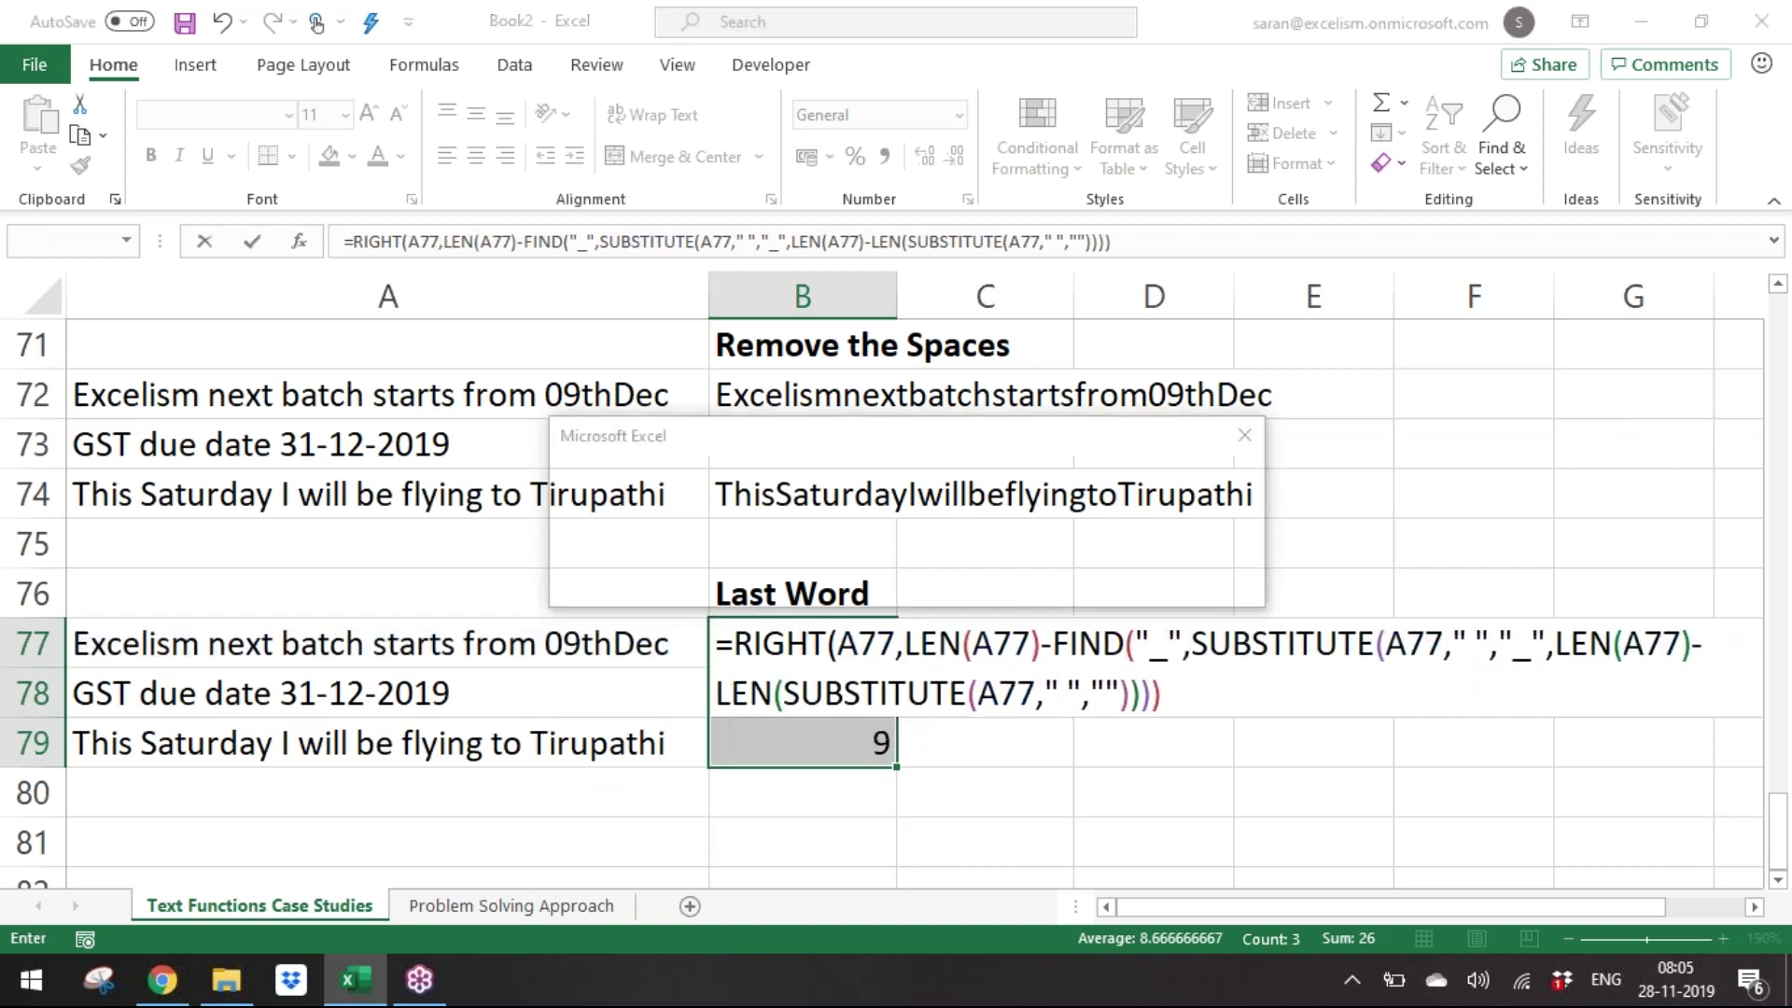
{"action": "key", "text": "Return"}
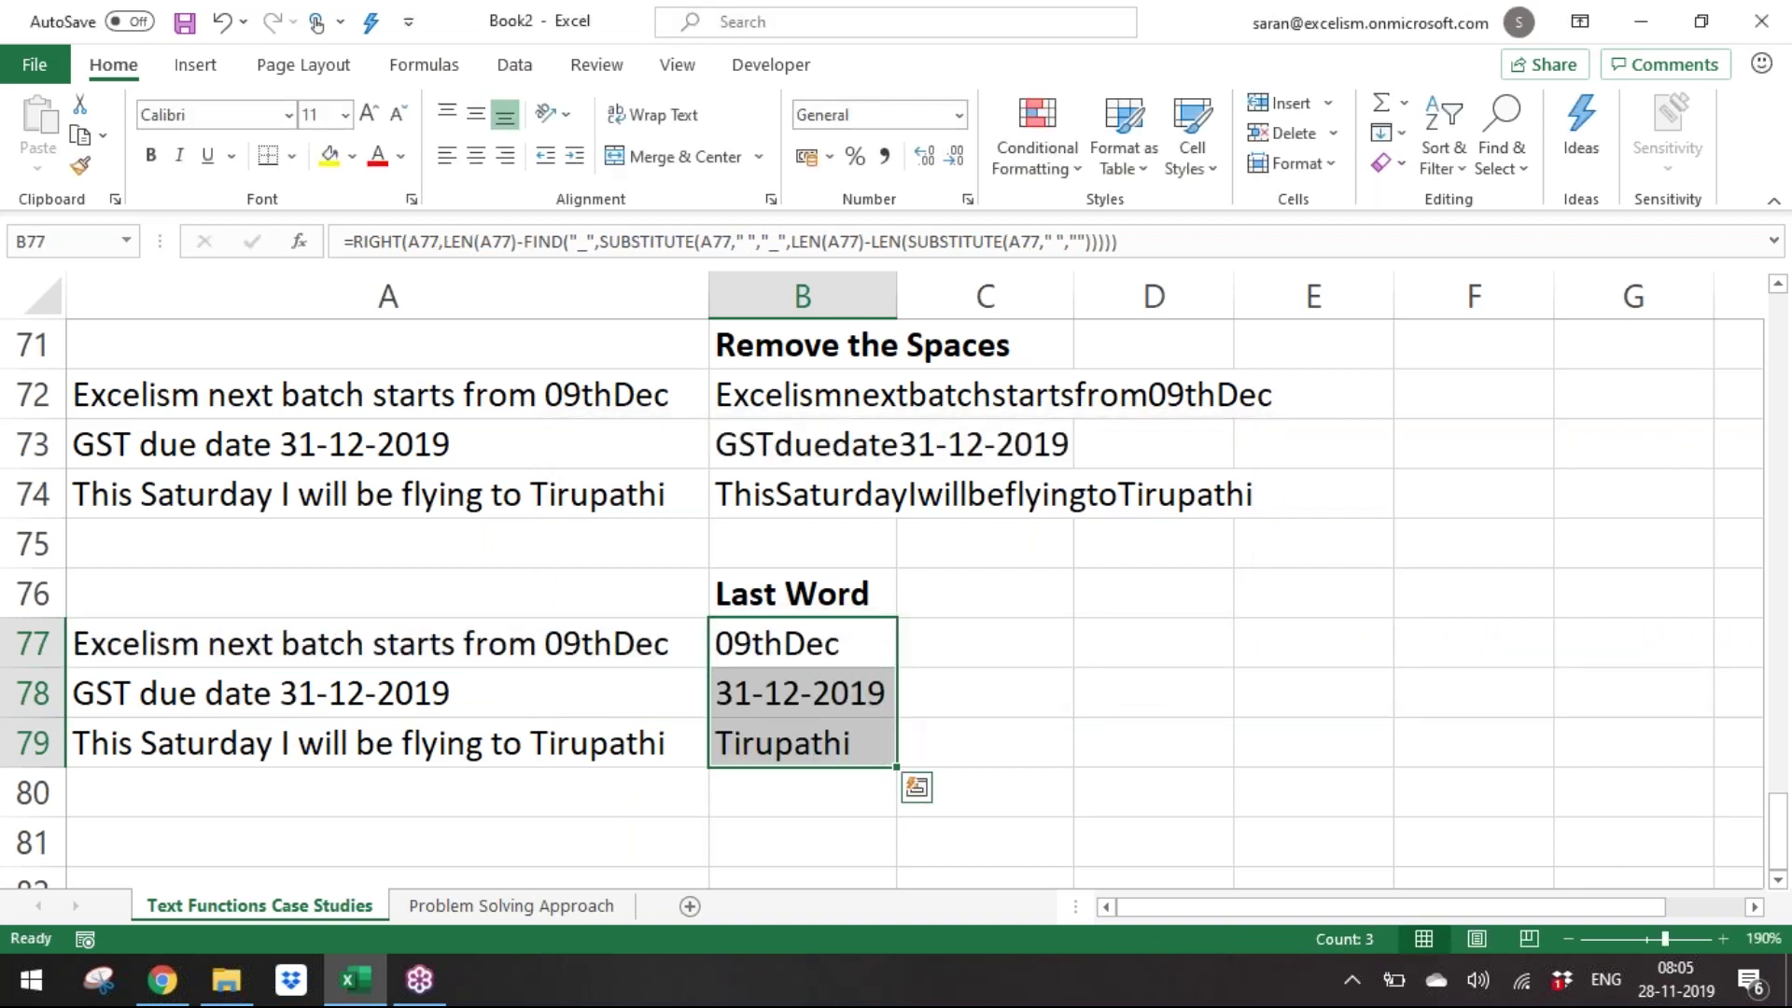
Enter =FORMULATEXT(B77) in C77 and copy it into C78:C79.
{"action": "key", "text": "Right"}
{"action": "type", "text": "=FORMULATEXT("}
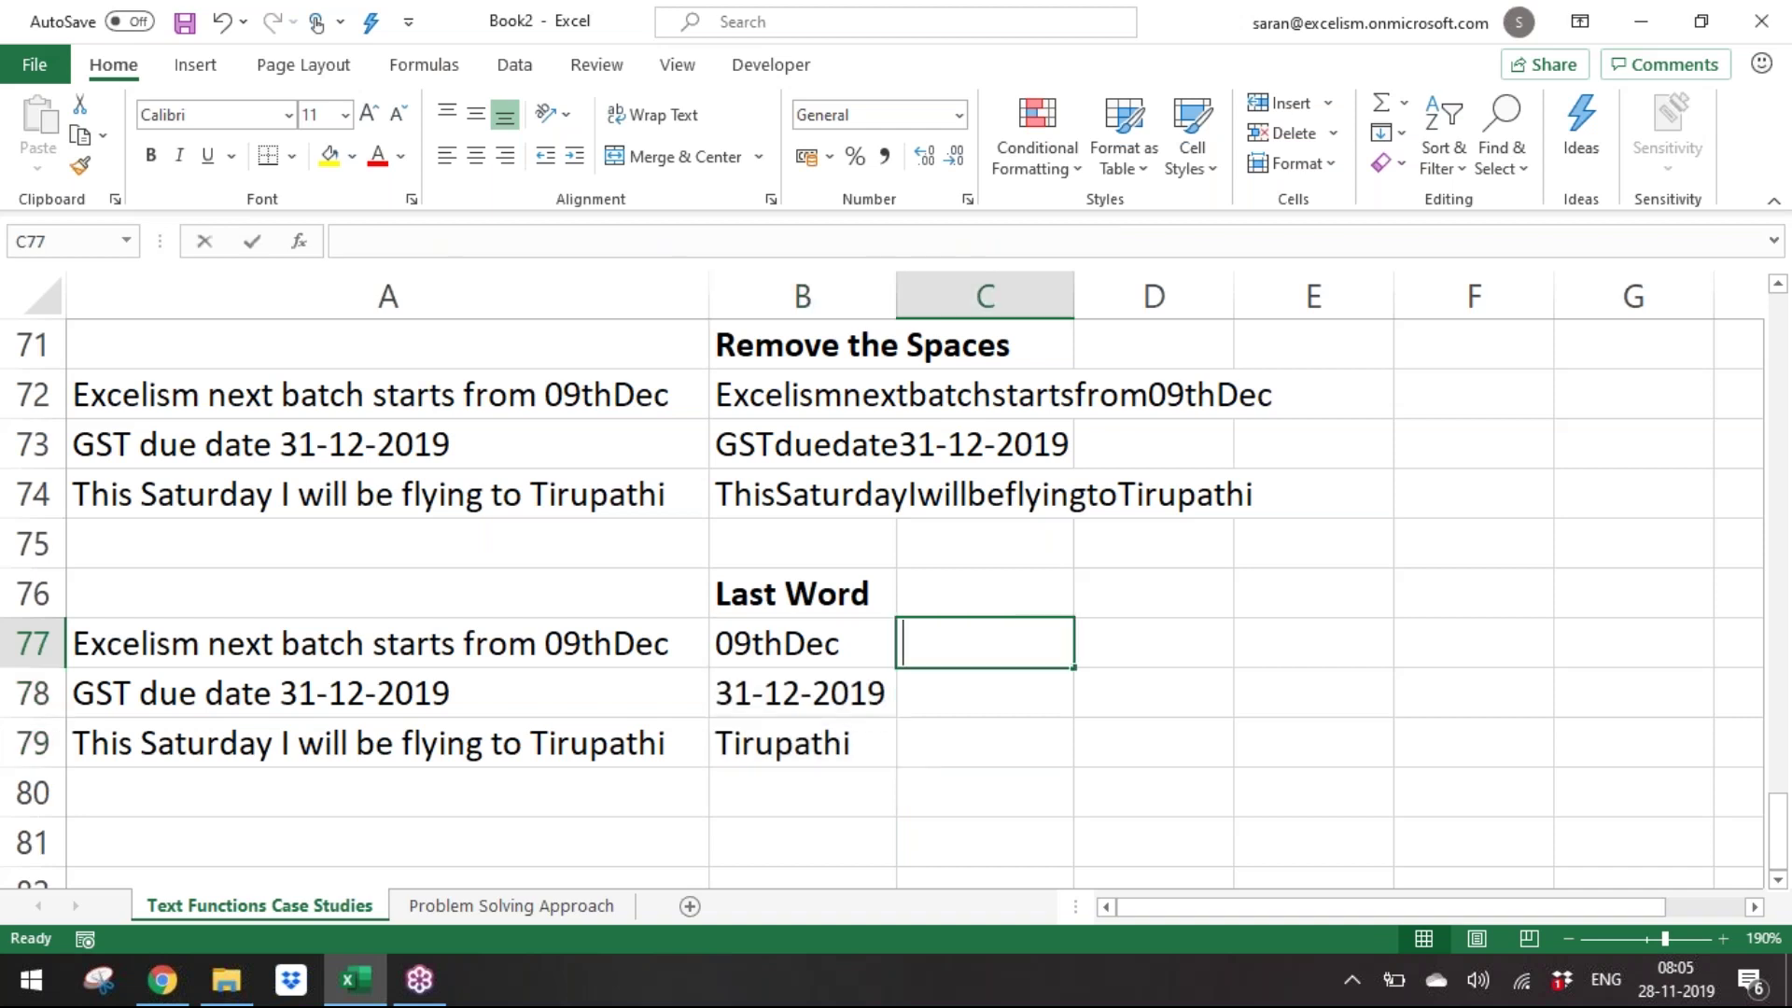
{"action": "key", "text": "Left"}
{"action": "key", "text": "ctrl+Return"}
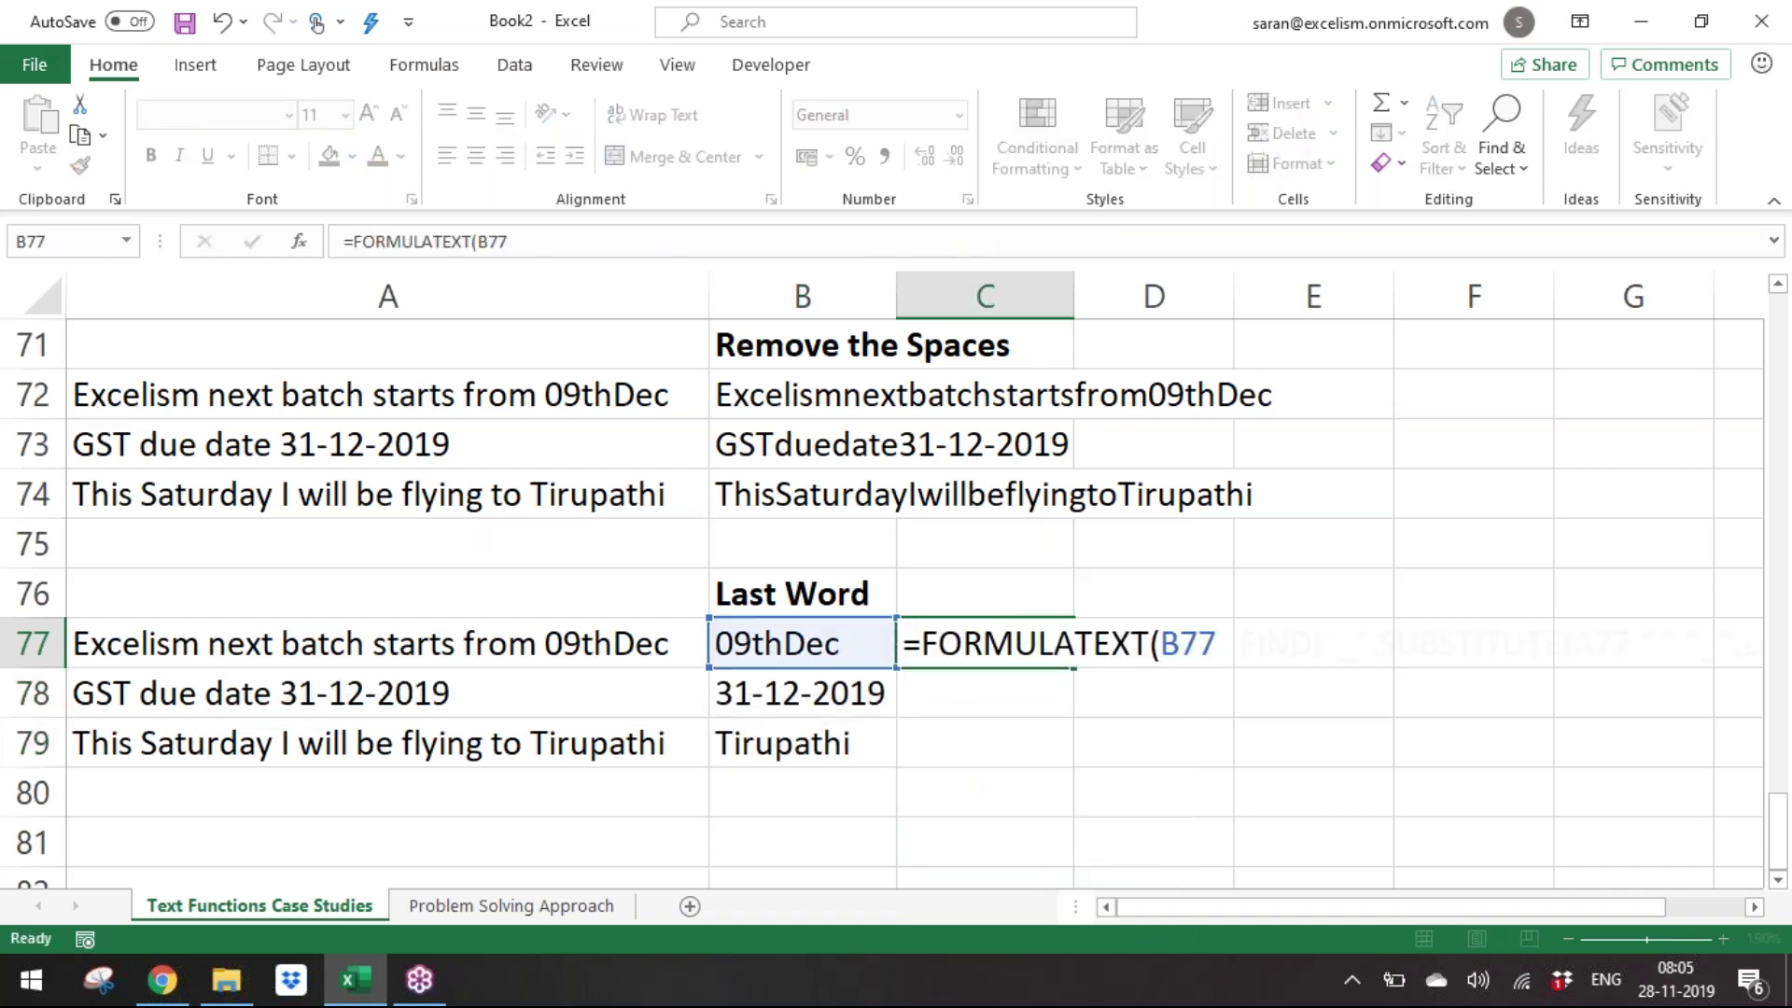
{"action": "key", "text": "ctrl+c"}
{"action": "key", "text": "Down"}
{"action": "key", "text": "shift+Down"}
{"action": "key", "text": "ctrl+v"}
Scroll up to compare with the earlier Last Word example, then return to C77.
{"action": "key", "text": "Up"}
{"action": "key", "text": "Up"}
{"action": "key", "text": "Up"}
{"action": "key", "text": "Up"}
{"action": "key", "text": "Up"}
{"action": "key", "text": "Up"}
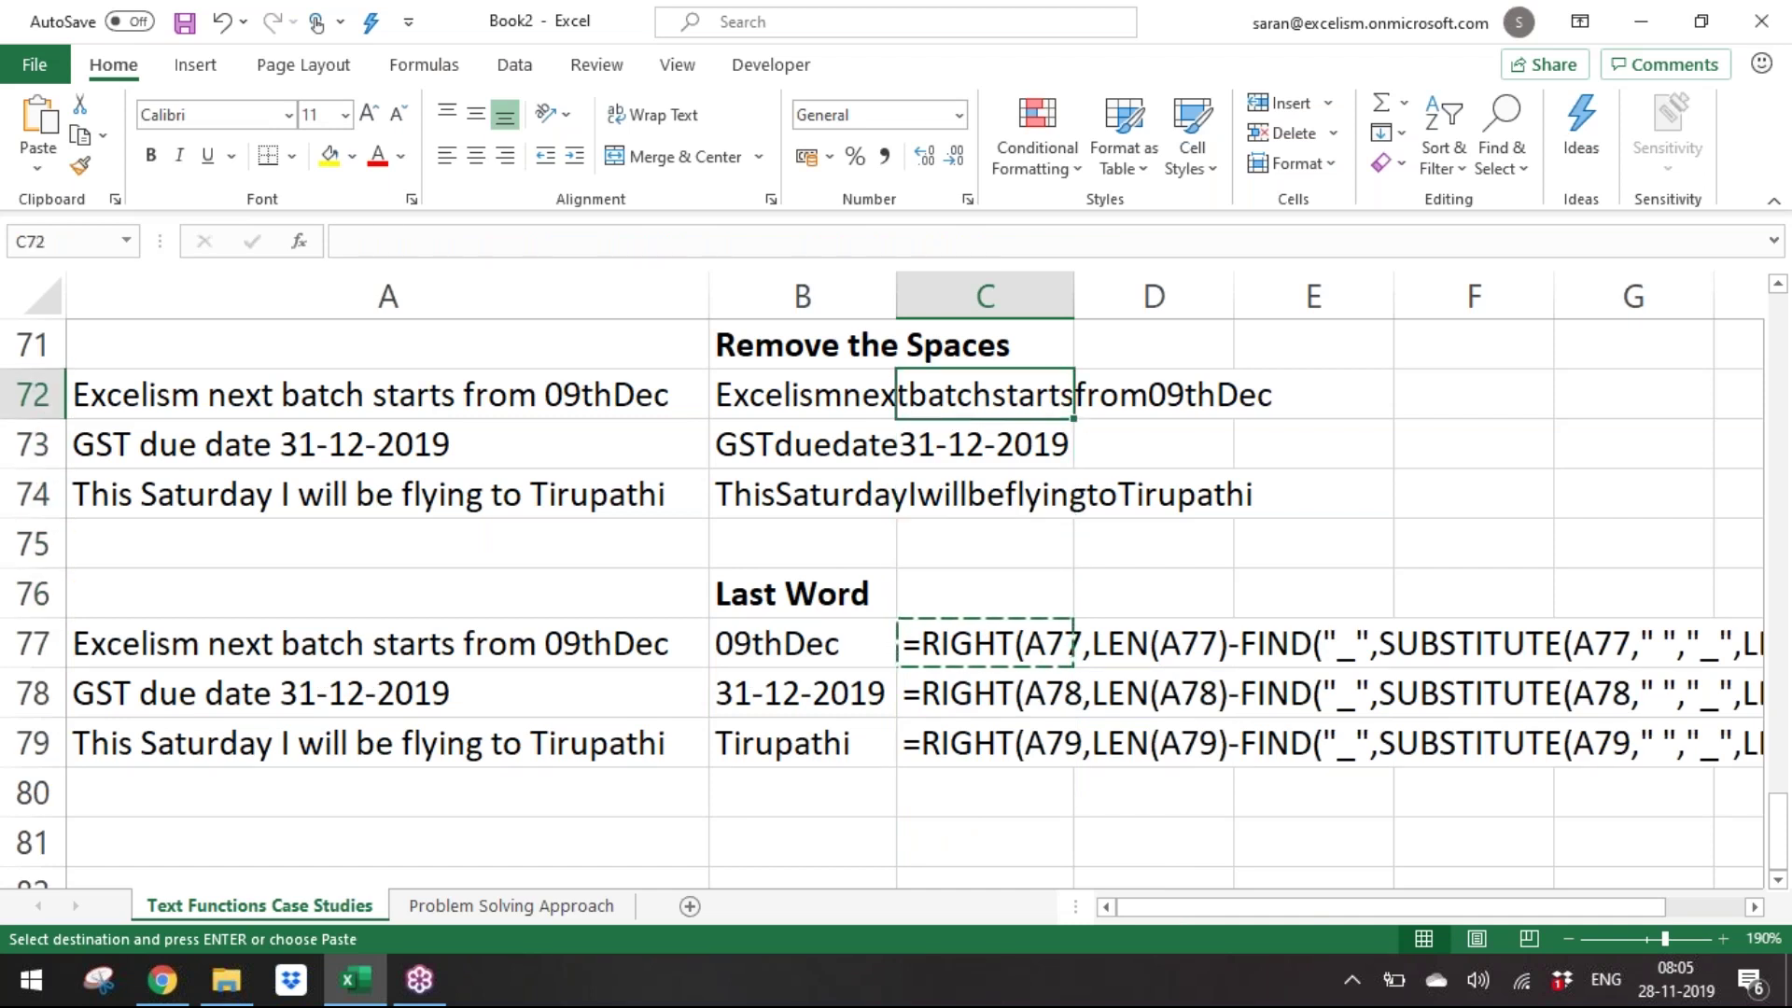
{"action": "key", "text": "Up"}
{"action": "key", "text": "Up"}
{"action": "key", "text": "Up"}
{"action": "key", "text": "Up"}
{"action": "key", "text": "Up"}
{"action": "key", "text": "Up"}
{"action": "key", "text": "Up"}
{"action": "key", "text": "Up"}
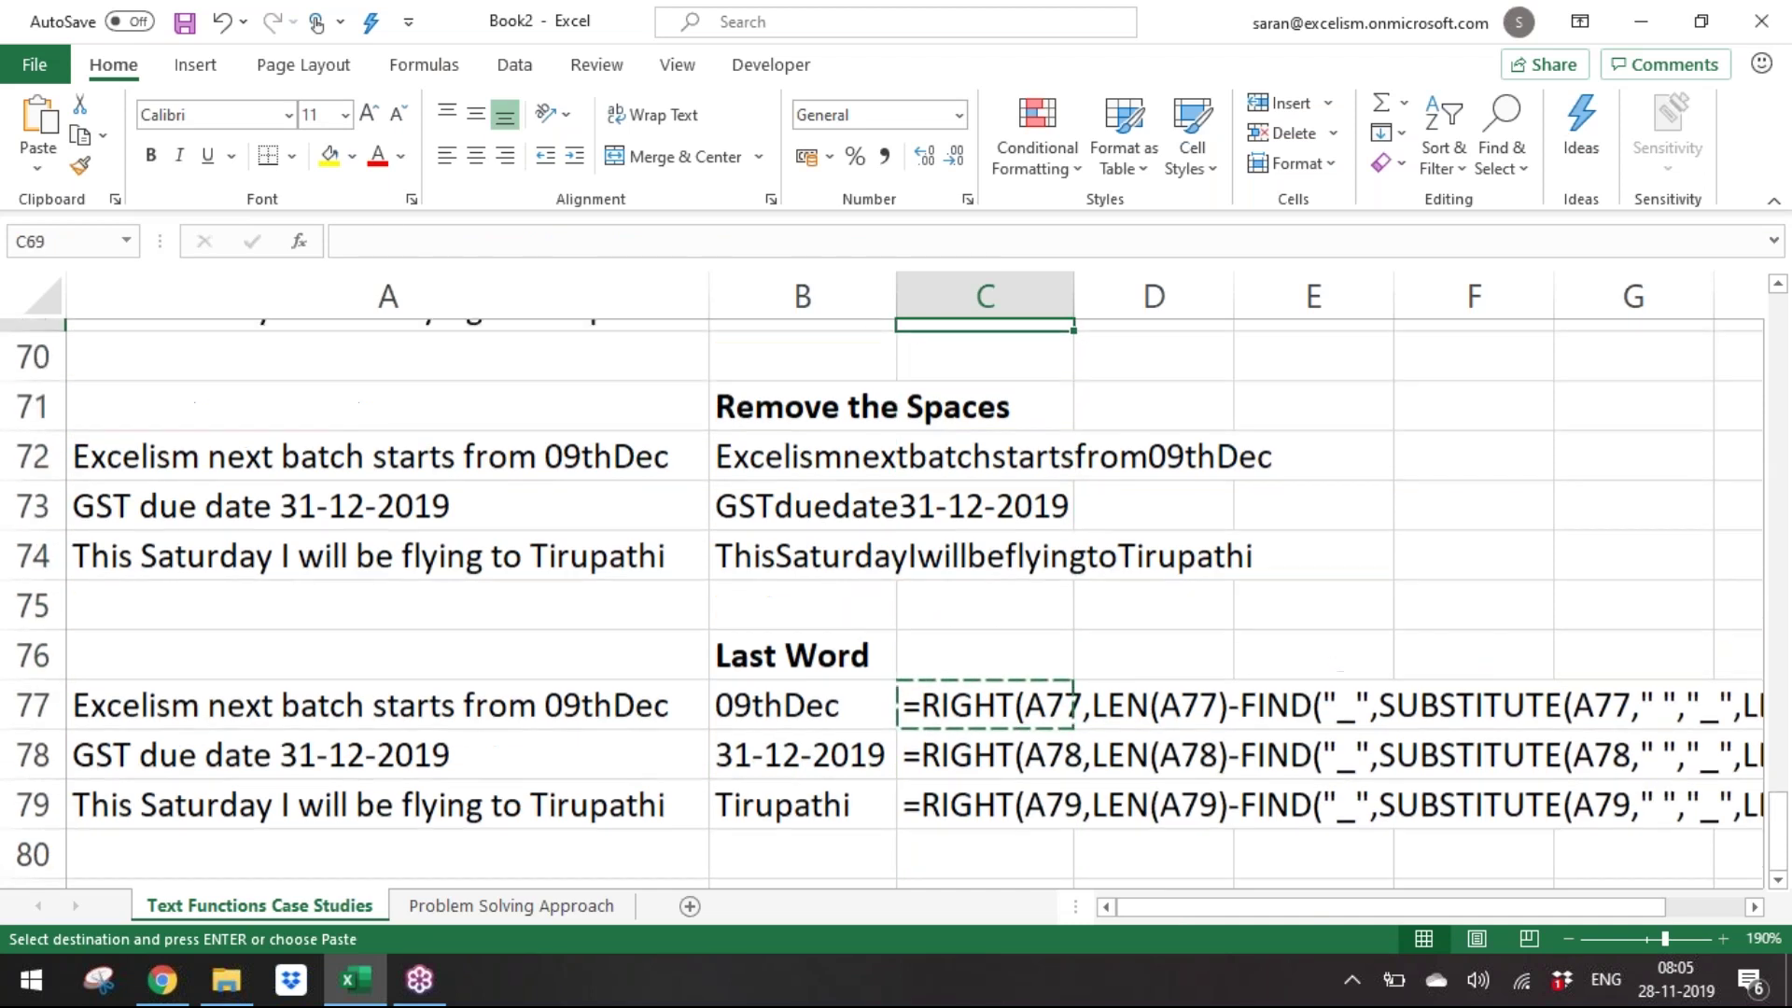
{"action": "key", "text": "Up"}
{"action": "key", "text": "Up"}
{"action": "key", "text": "Up"}
{"action": "key", "text": "Up"}
{"action": "key", "text": "Up"}
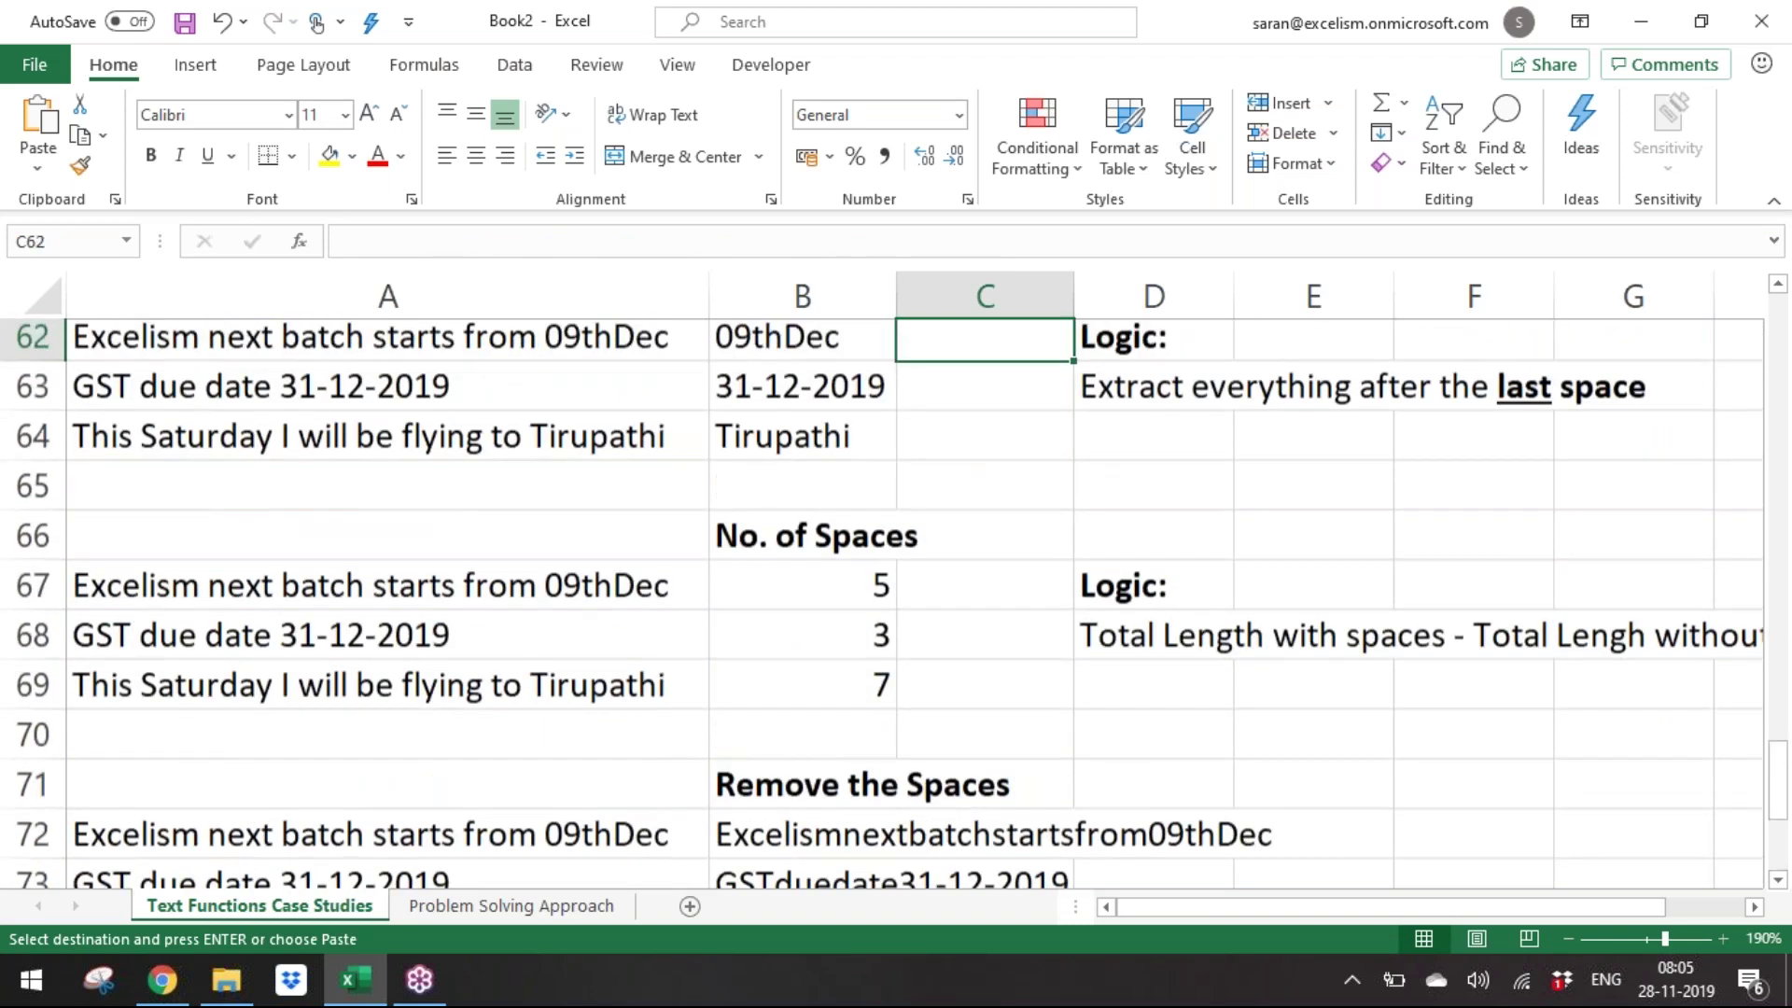
{"action": "key", "text": "Down"}
{"action": "key", "text": "Down"}
{"action": "key", "text": "Down"}
{"action": "key", "text": "Down"}
{"action": "key", "text": "Down"}
{"action": "key", "text": "Escape"}
{"action": "key", "text": "Down"}
{"action": "key", "text": "Down"}
{"action": "key", "text": "Down"}
{"action": "key", "text": "Down"}
{"action": "key", "text": "Down"}
{"action": "key", "text": "Down"}
{"action": "key", "text": "Down"}
{"action": "key", "text": "Down"}
{"action": "key", "text": "Down"}
{"action": "key", "text": "Down"}
{"action": "key", "text": "Down"}
{"action": "key", "text": "Down"}
{"action": "key", "text": "Down"}
{"action": "key", "text": "Down"}
{"action": "key", "text": "Down"}
{"action": "key", "text": "Down"}
{"action": "key", "text": "Down"}
{"action": "key", "text": "Down"}
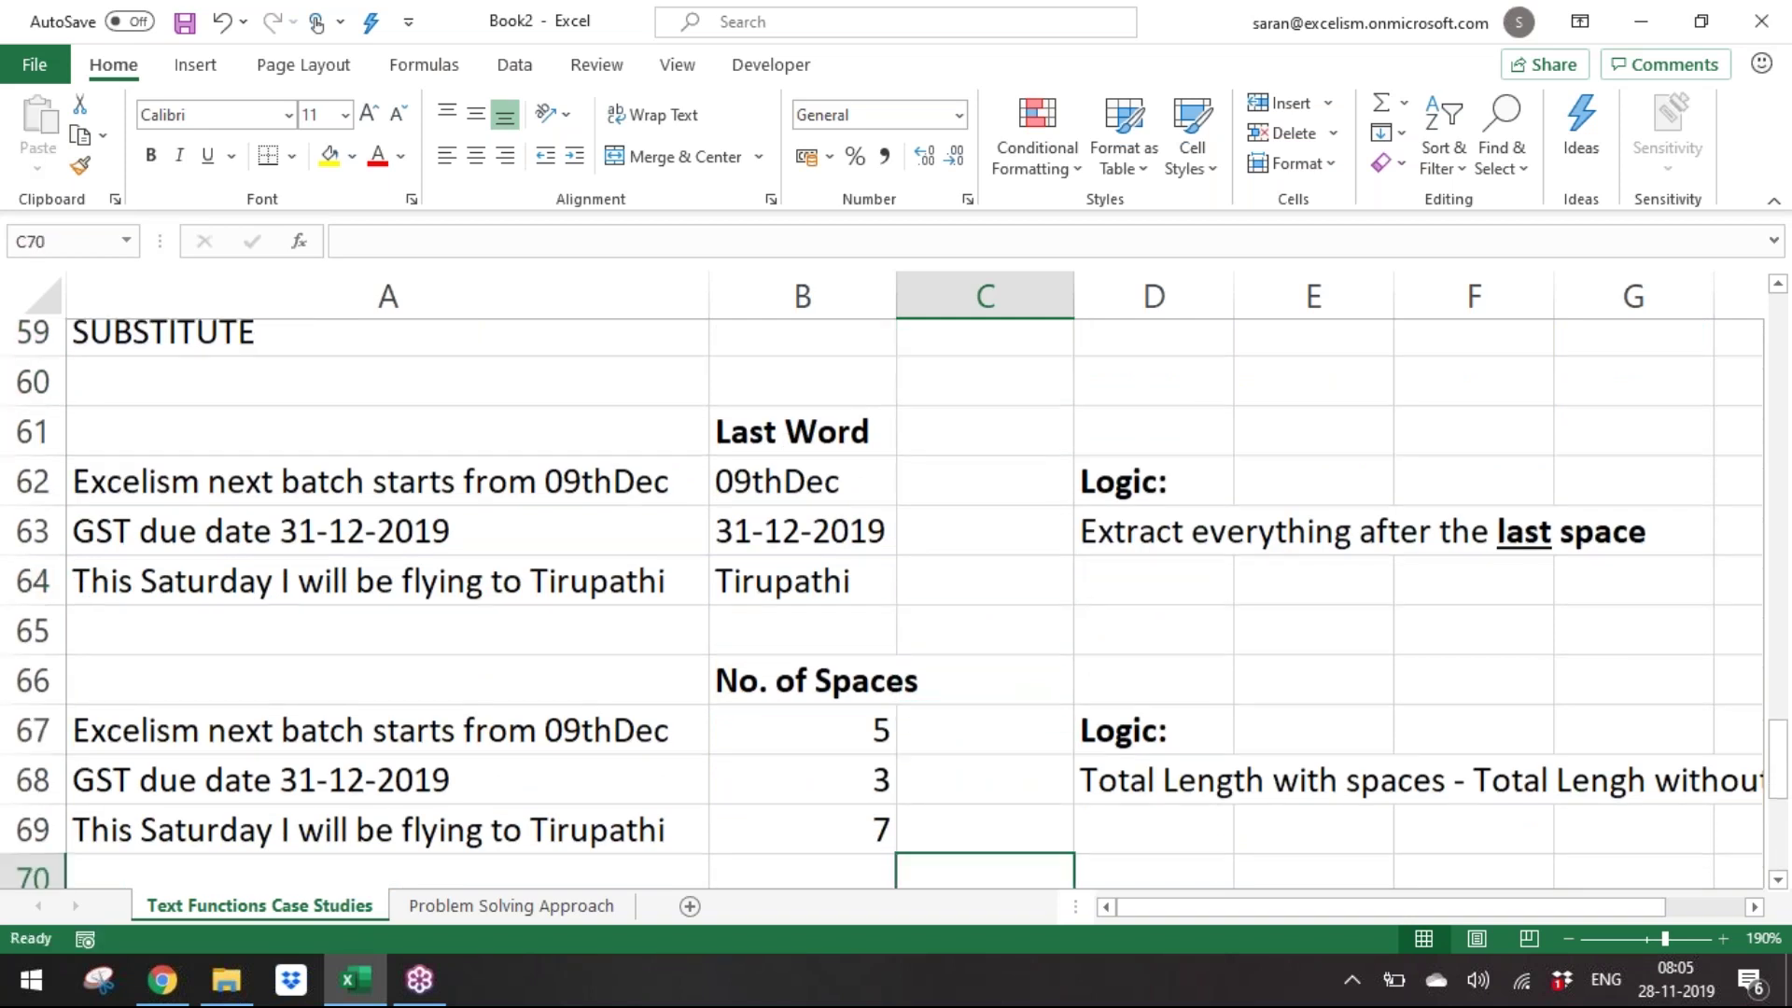
{"action": "key", "text": "Up"}
{"action": "key", "text": "Up"}
{"action": "key", "text": "Up"}
{"action": "key", "text": "Up"}
{"action": "key", "text": "Up"}
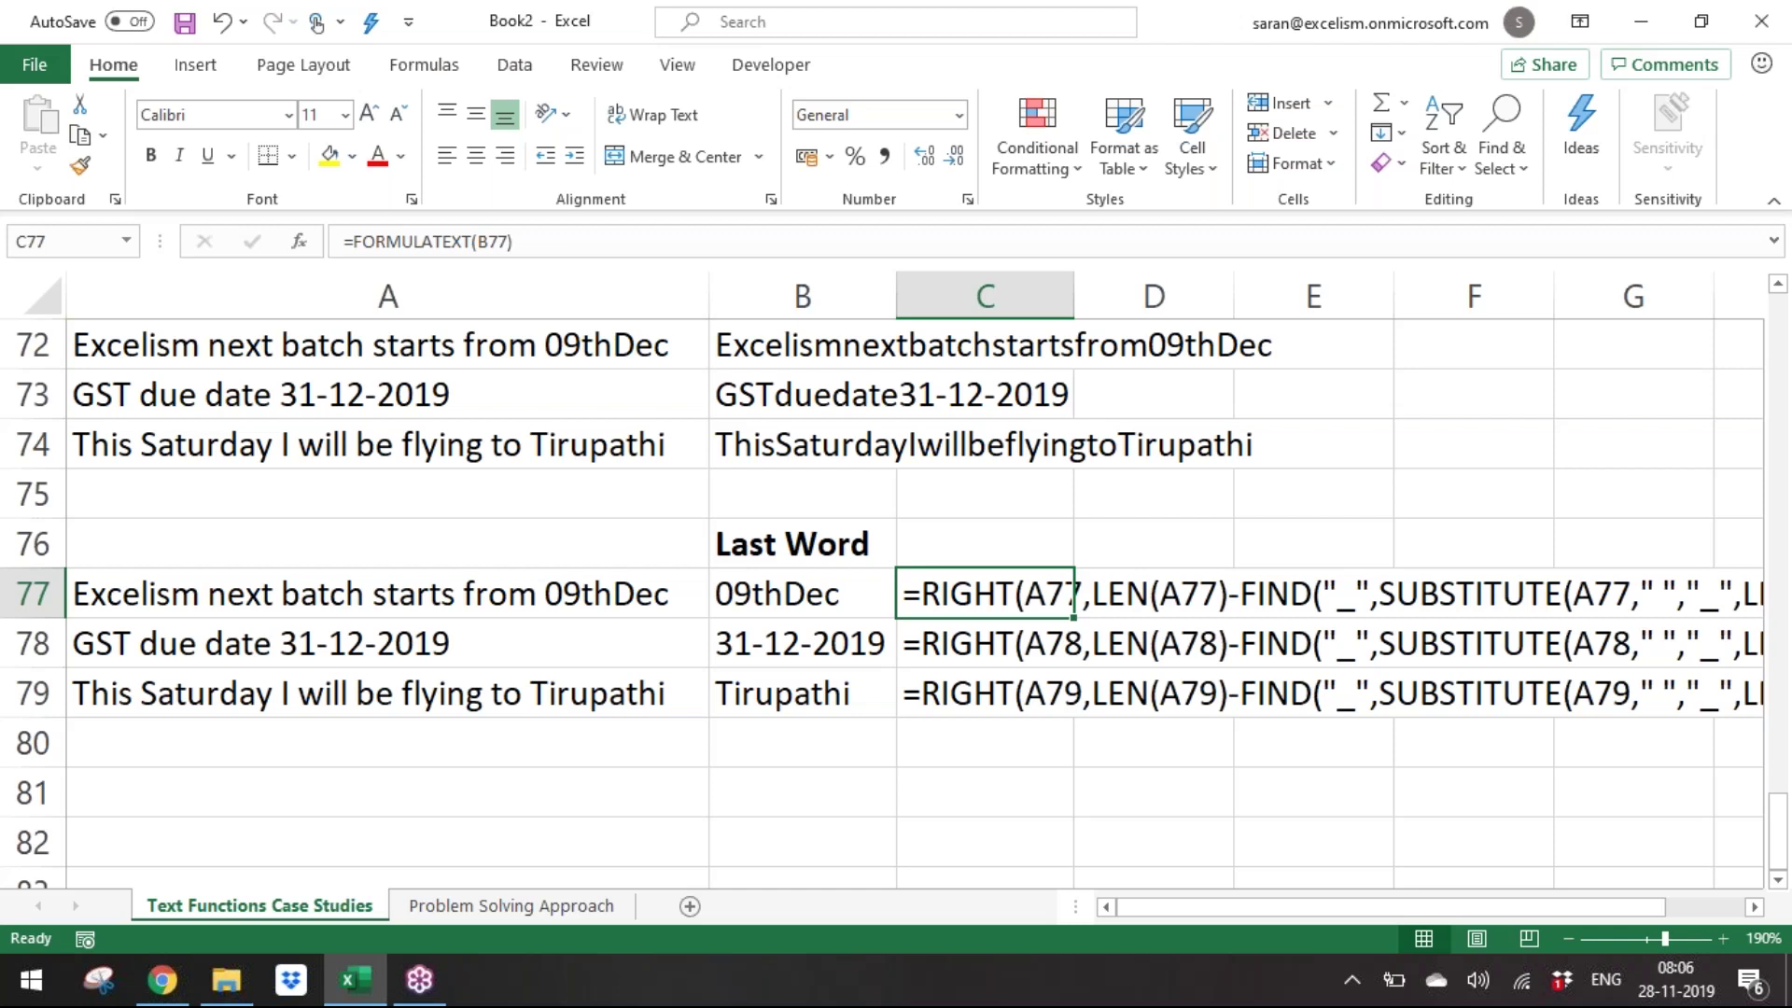
{"action": "left_click", "coordinate": [1778, 94]}
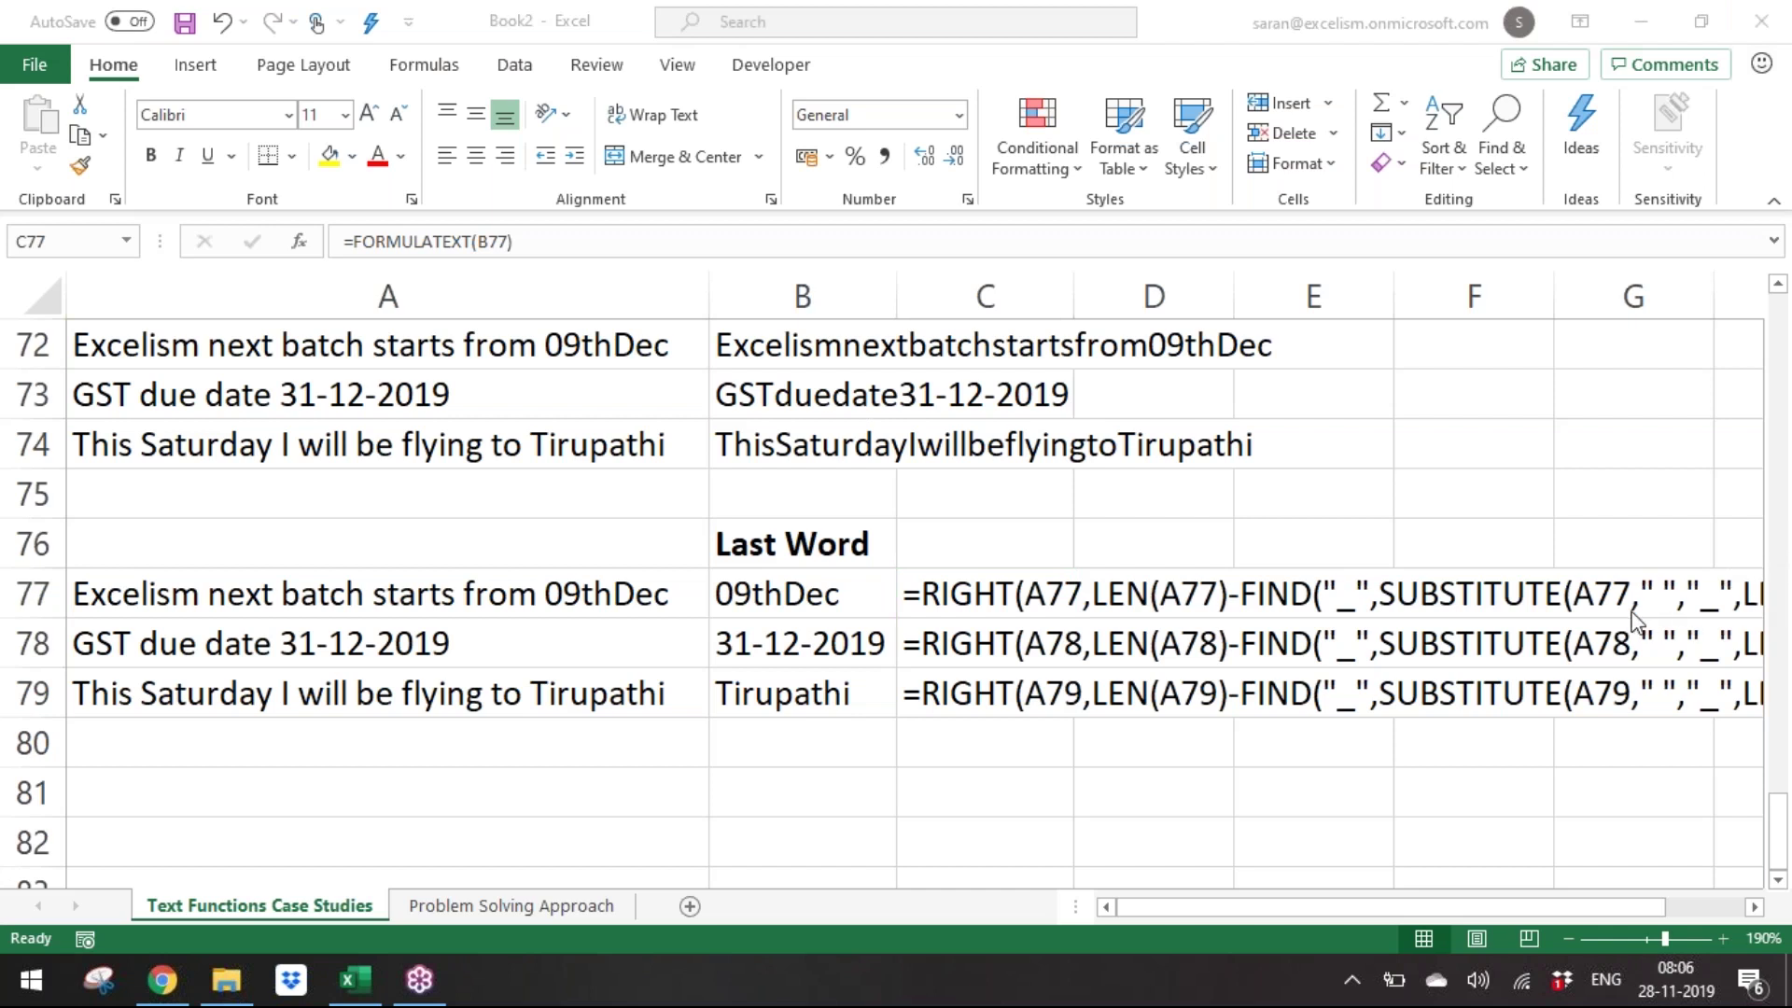
{"action": "left_click", "coordinate": [954, 595]}
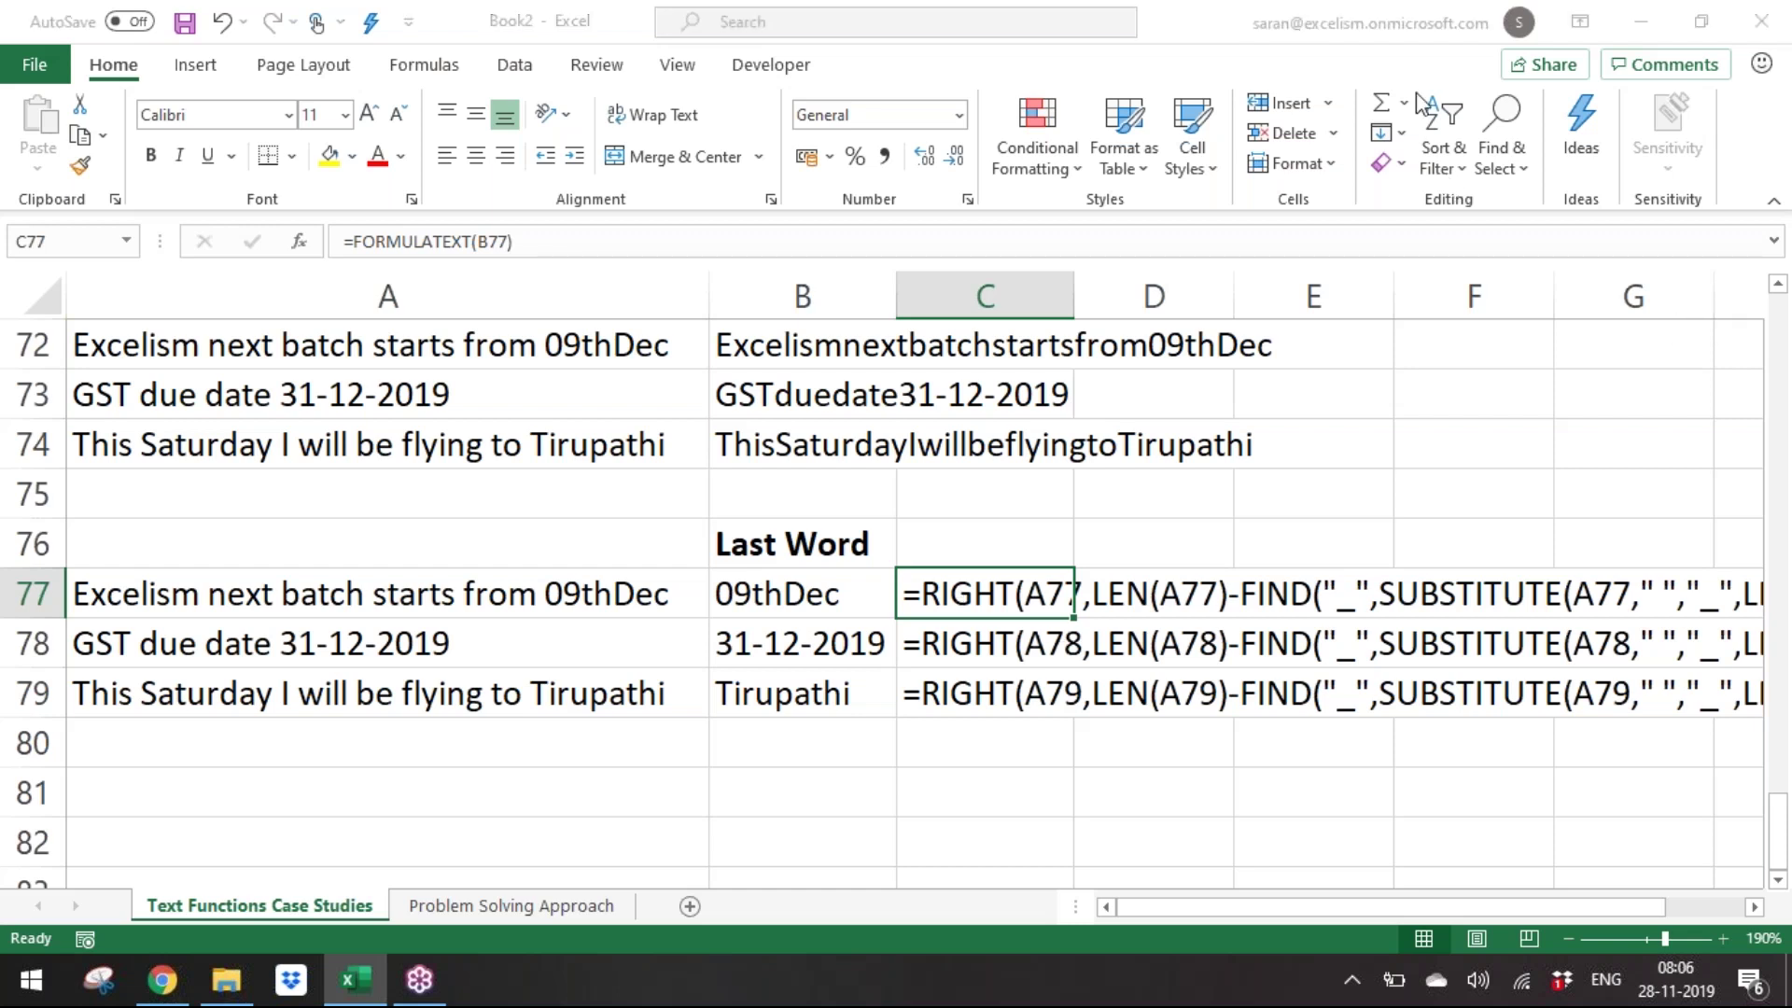
{"action": "left_click", "coordinate": [799, 532]}
{"action": "left_click", "coordinate": [831, 588]}
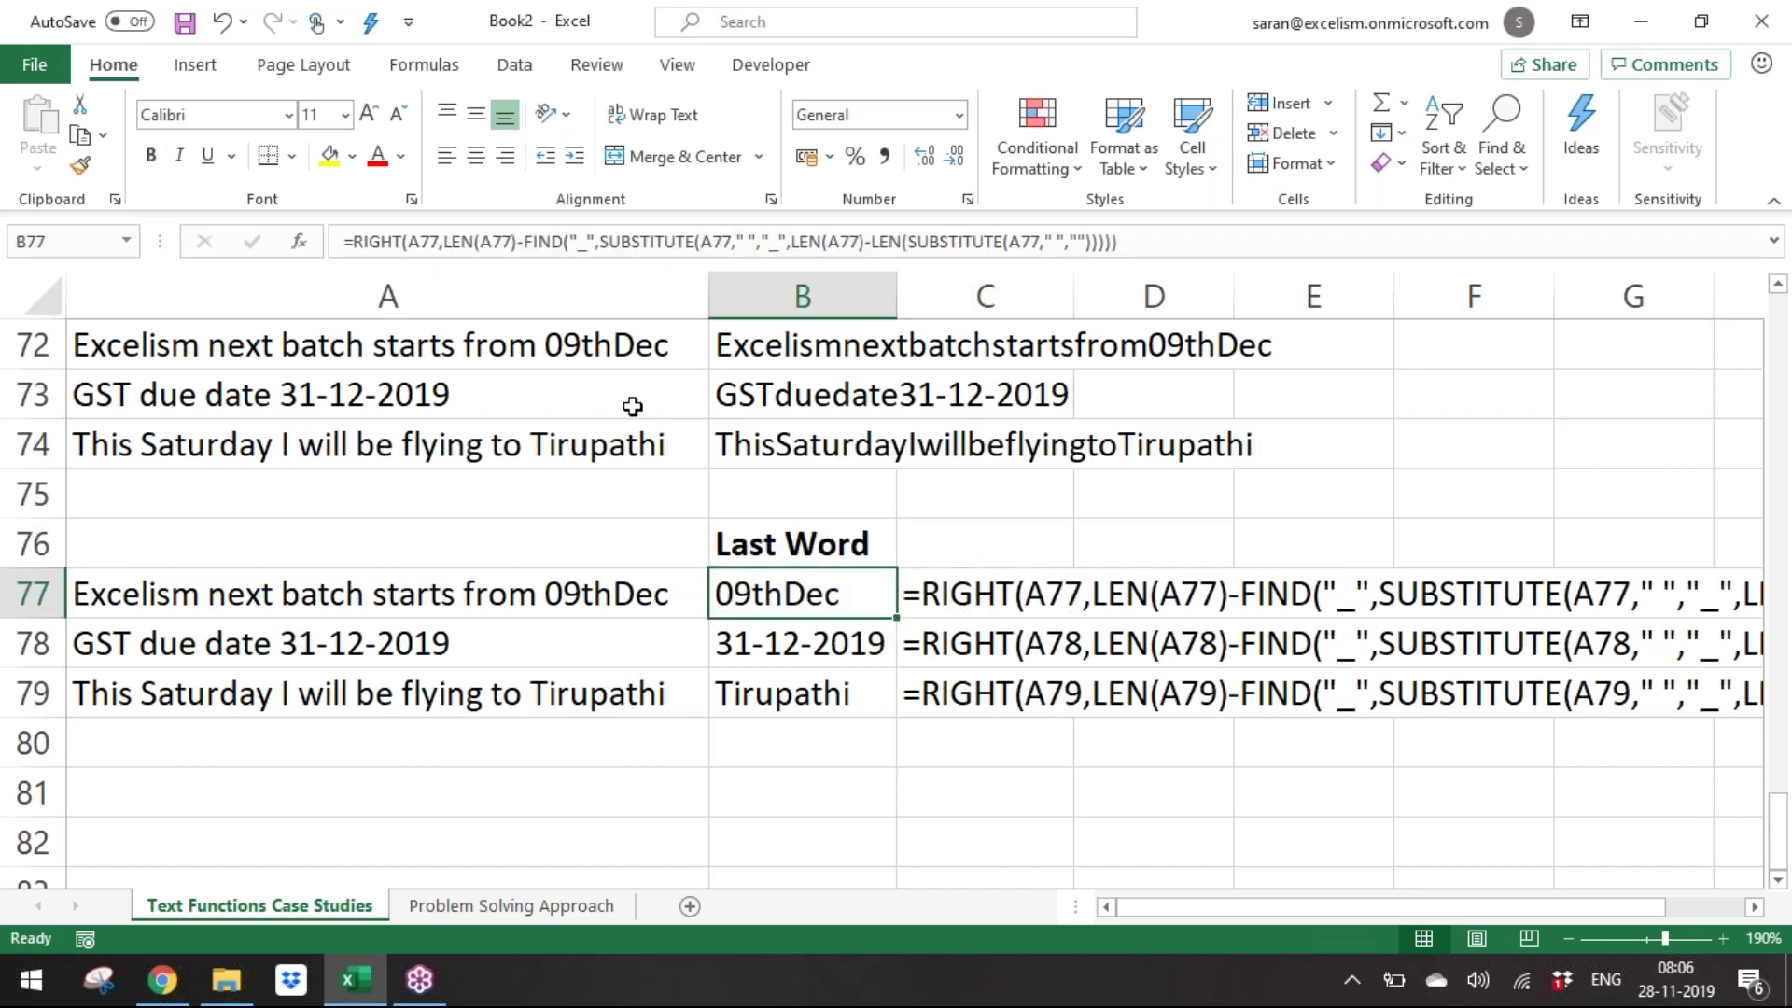
{"action": "key", "text": "Left"}
{"action": "key", "text": "Up"}
{"action": "key", "text": "Up"}
{"action": "key", "text": "Up"}
{"action": "key", "text": "Up"}
{"action": "key", "text": "Up"}
{"action": "key", "text": "Up"}
{"action": "key", "text": "Up"}
{"action": "key", "text": "Up"}
{"action": "key", "text": "Up"}
{"action": "key", "text": "Up"}
{"action": "key", "text": "Up"}
{"action": "key", "text": "Up"}
{"action": "key", "text": "Up"}
{"action": "key", "text": "Up"}
{"action": "key", "text": "Up"}
{"action": "key", "text": "Up"}
{"action": "key", "text": "Up"}
{"action": "key", "text": "Up"}
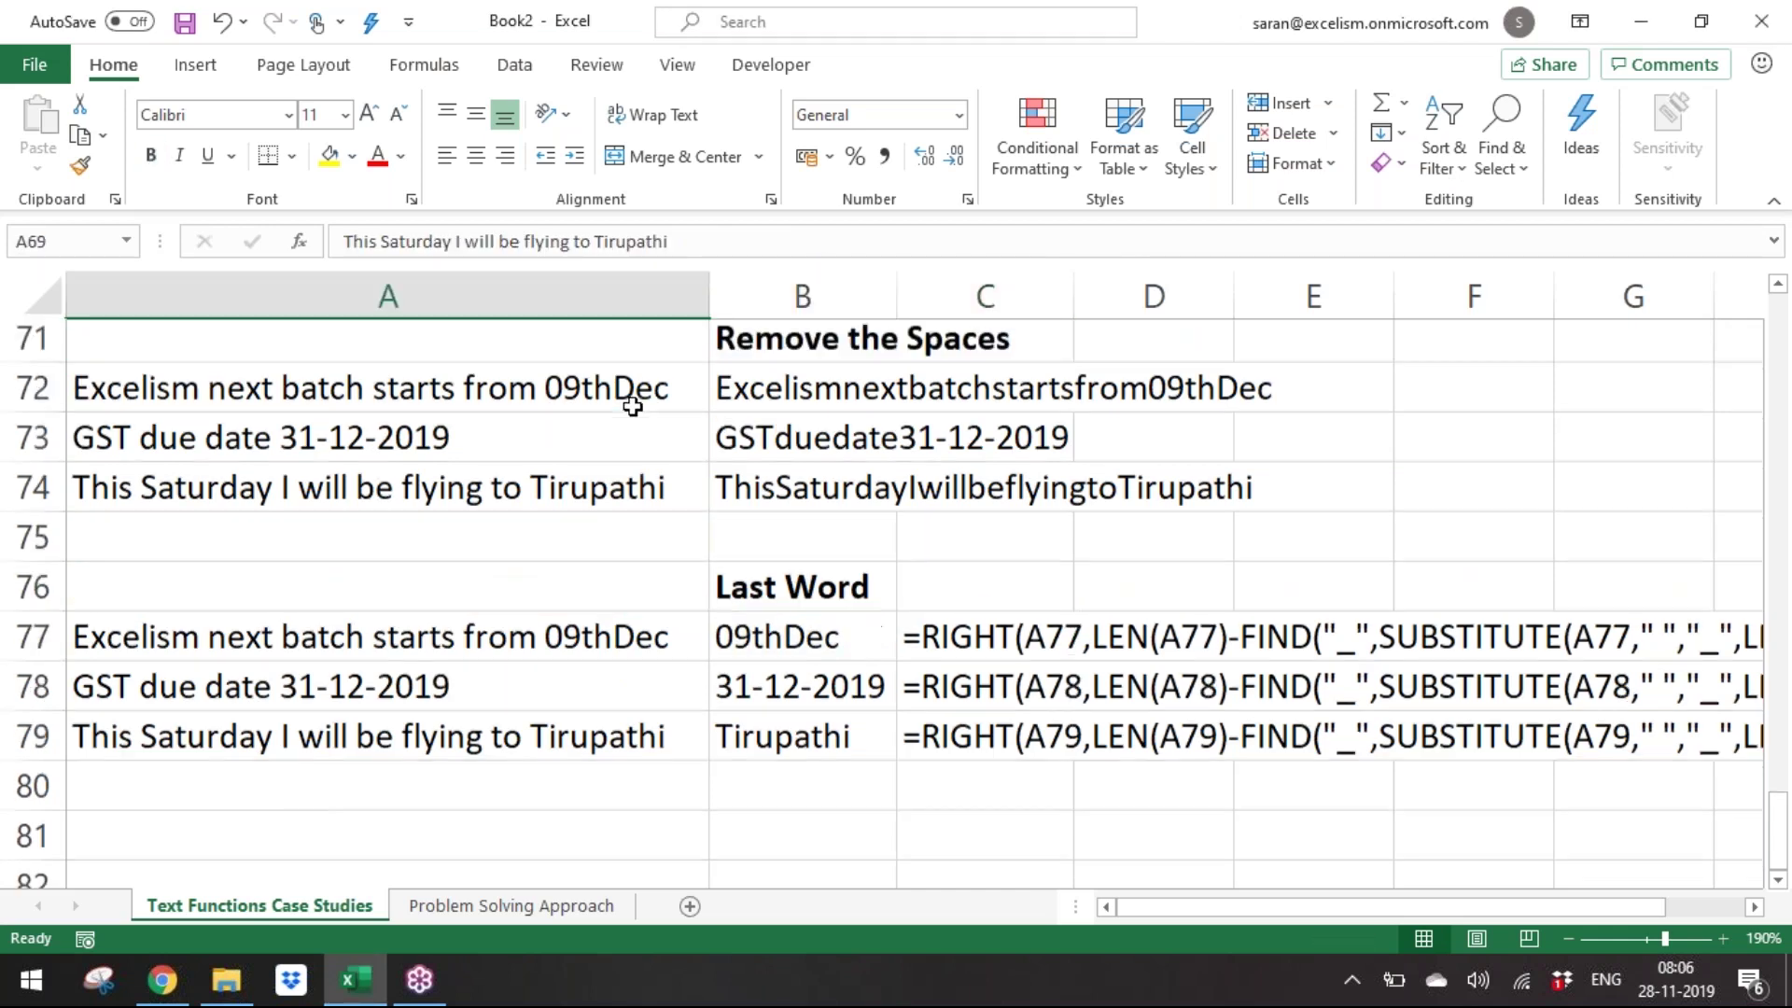
{"action": "key", "text": "Up"}
{"action": "key", "text": "Up"}
{"action": "key", "text": "Up"}
{"action": "key", "text": "Up"}
{"action": "key", "text": "Up"}
{"action": "key", "text": "Up"}
{"action": "key", "text": "Up"}
{"action": "key", "text": "Up"}
{"action": "key", "text": "Up"}
{"action": "key", "text": "Up"}
{"action": "key", "text": "Up"}
{"action": "key", "text": "Up"}
{"action": "key", "text": "Up"}
{"action": "key", "text": "Up"}
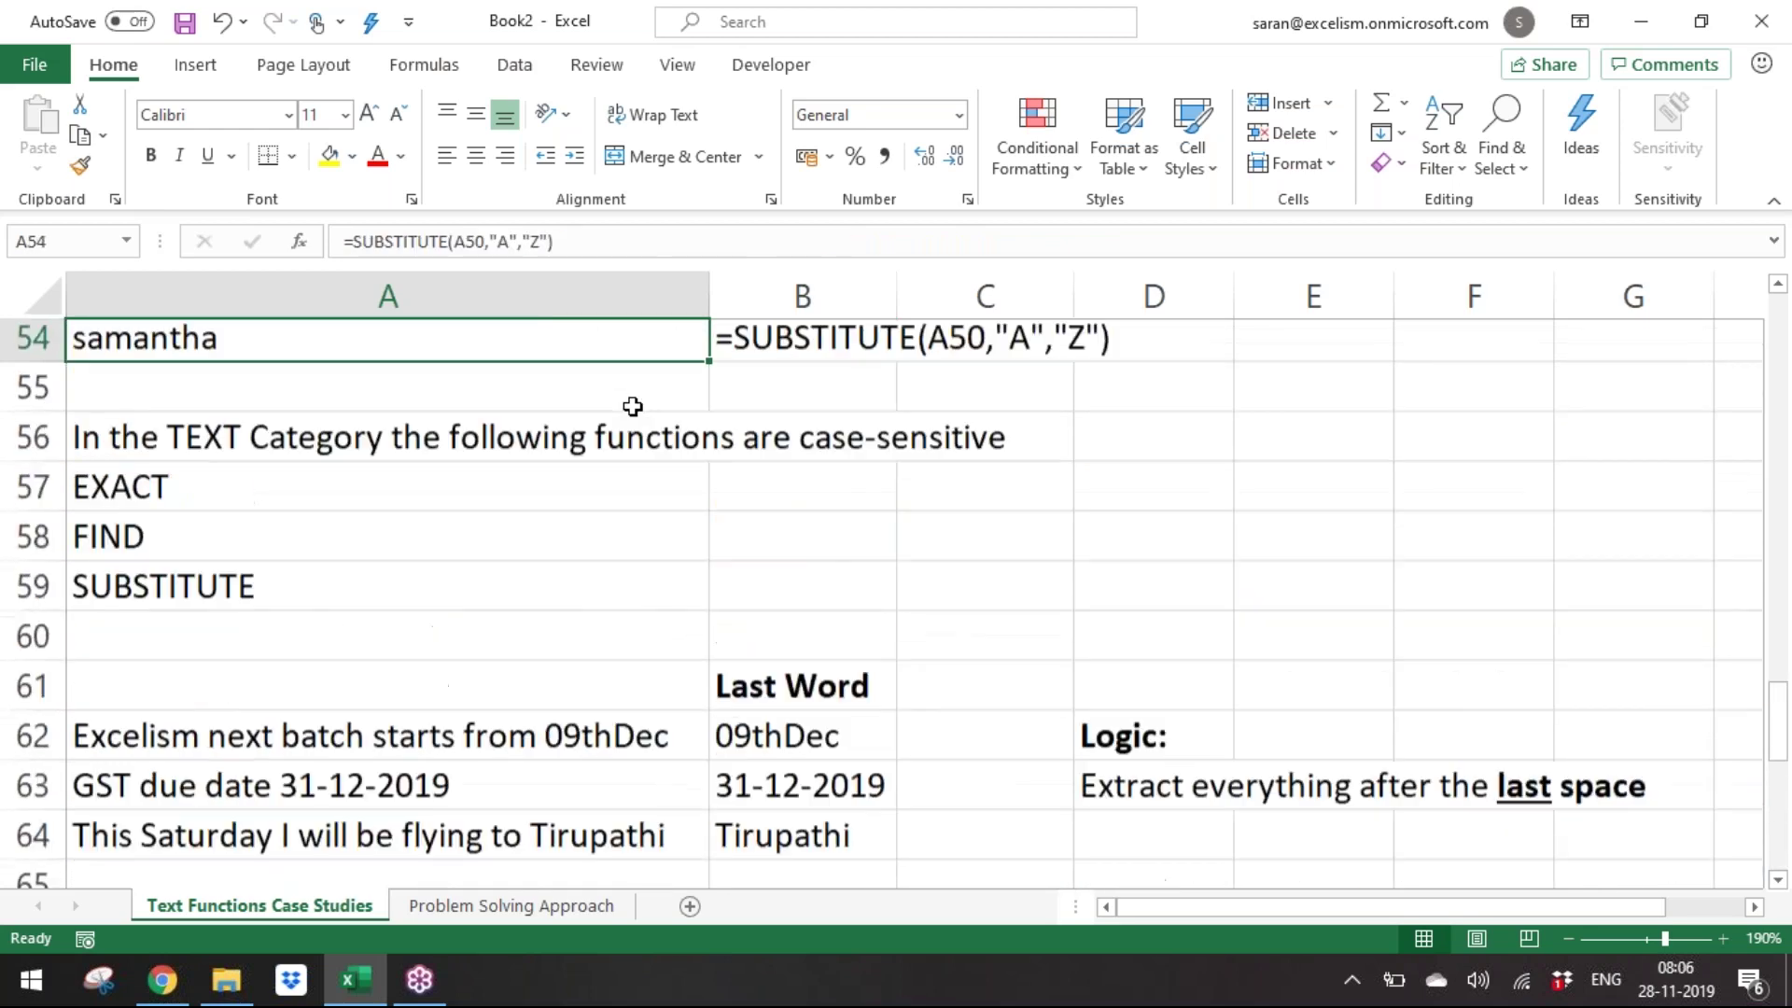
{"action": "key", "text": "Down"}
{"action": "key", "text": "Down"}
{"action": "key", "text": "Down"}
{"action": "key", "text": "ctrl+Down"}
{"action": "key", "text": "ctrl+Down"}
{"action": "key", "text": "ctrl+Down"}
{"action": "key", "text": "ctrl+Down"}
{"action": "key", "text": "ctrl+Down"}
{"action": "key", "text": "ctrl+Down"}
{"action": "key", "text": "ctrl+Down"}
{"action": "key", "text": "ctrl+Down"}
{"action": "key", "text": "ctrl+Down"}
{"action": "key", "text": "ctrl+Down"}
{"action": "key", "text": "ctrl+Down"}
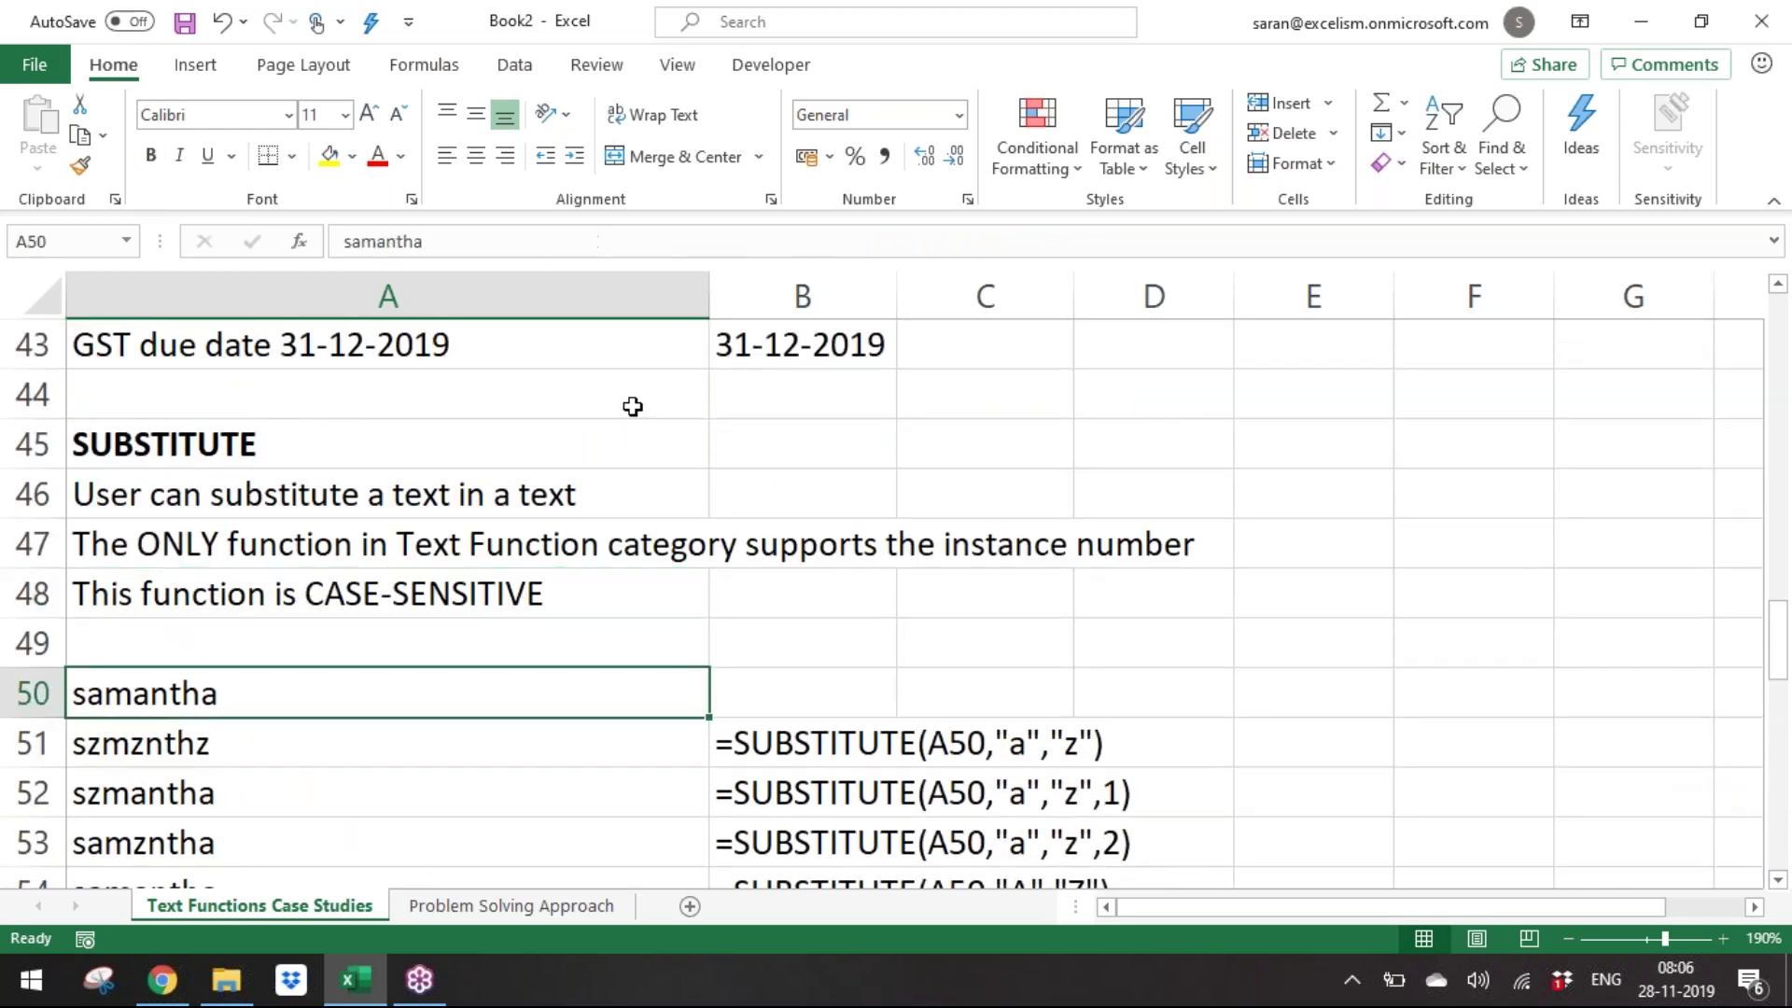
{"action": "key", "text": "ctrl+Up"}
{"action": "key", "text": "Down"}
{"action": "key", "text": "Down"}
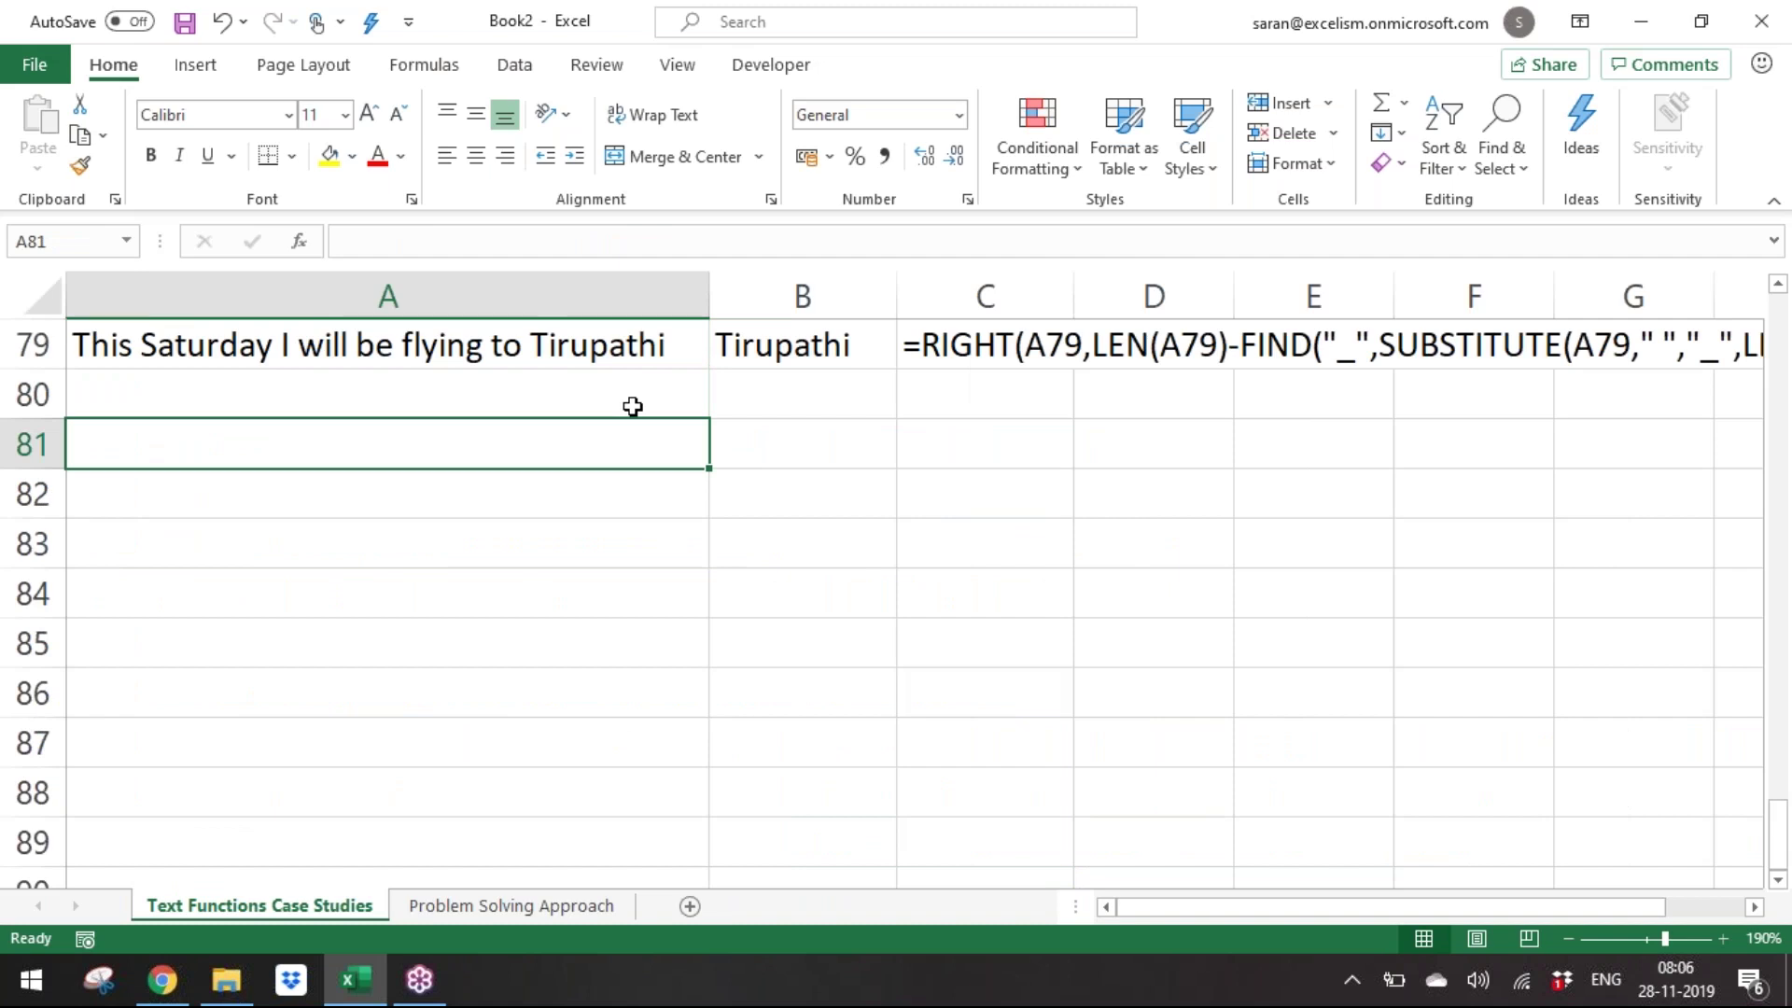
Write 'All of the TEXT functions refer only 1 Cell' into A81.
{"action": "type", "text": "TEXT"}
{"action": "key", "text": "BackSpace"}
{"action": "key", "text": "BackSpace"}
{"action": "key", "text": "BackSpace"}
{"action": "key", "text": "BackSpace"}
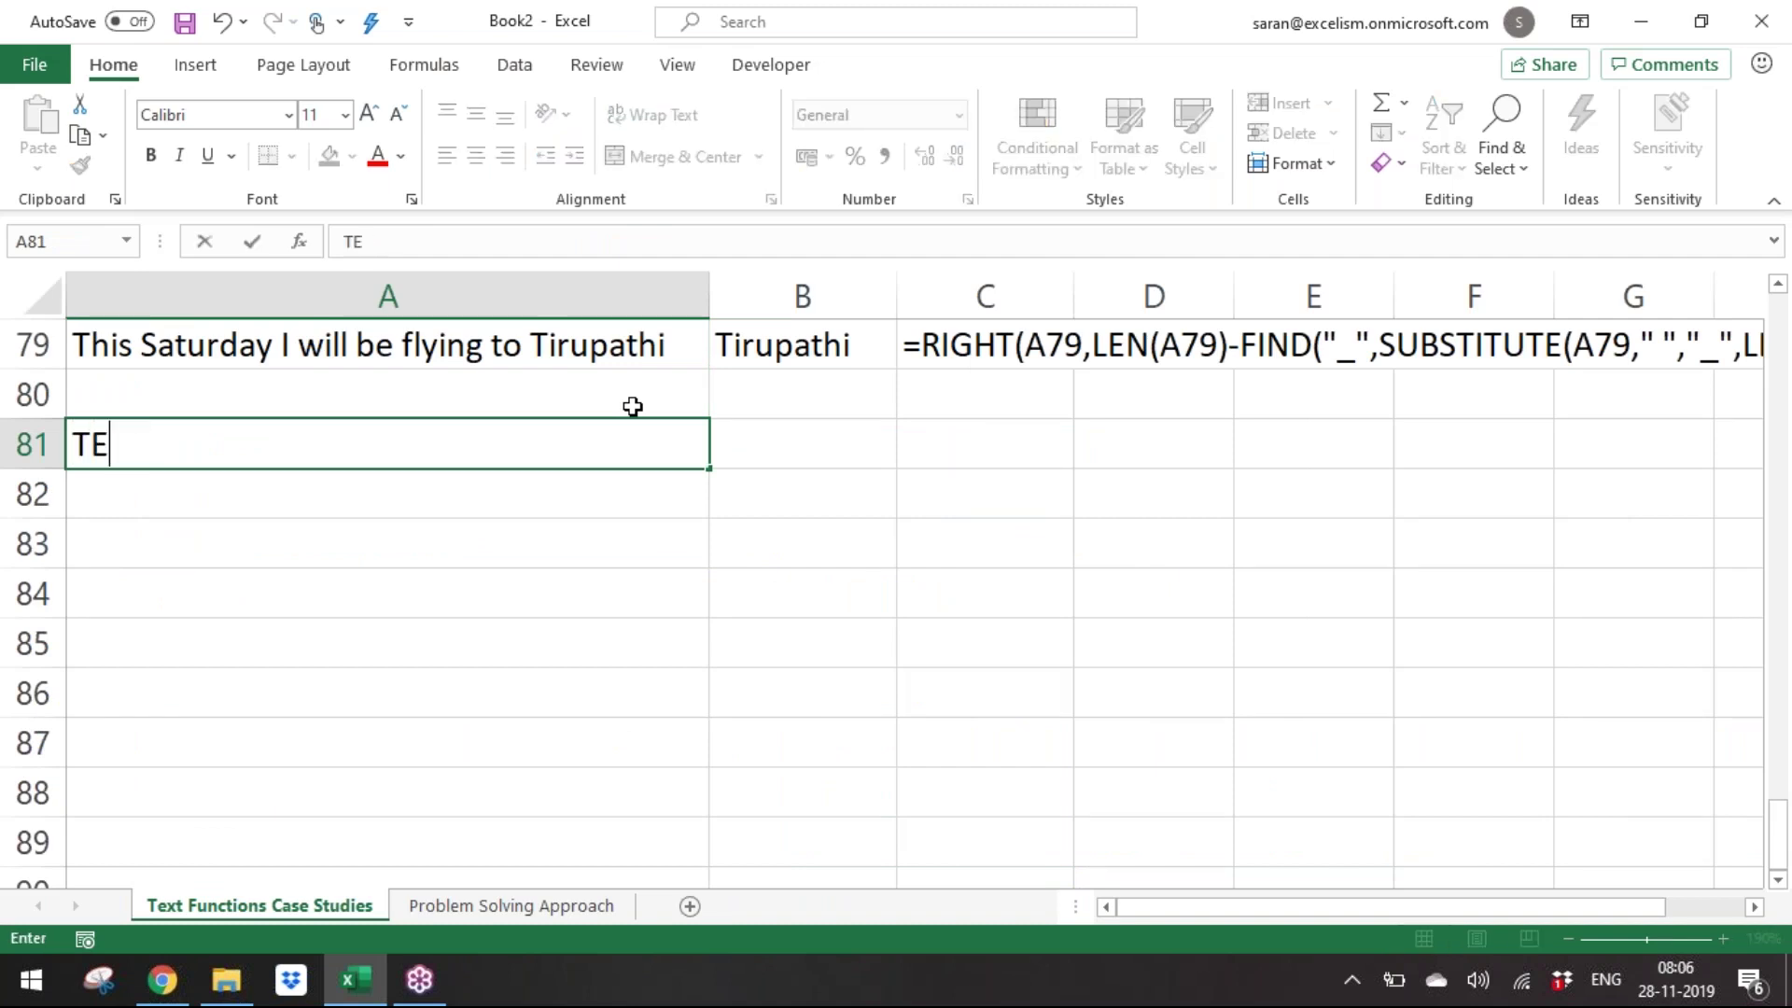
{"action": "type", "text": "Most of the TEXT"}
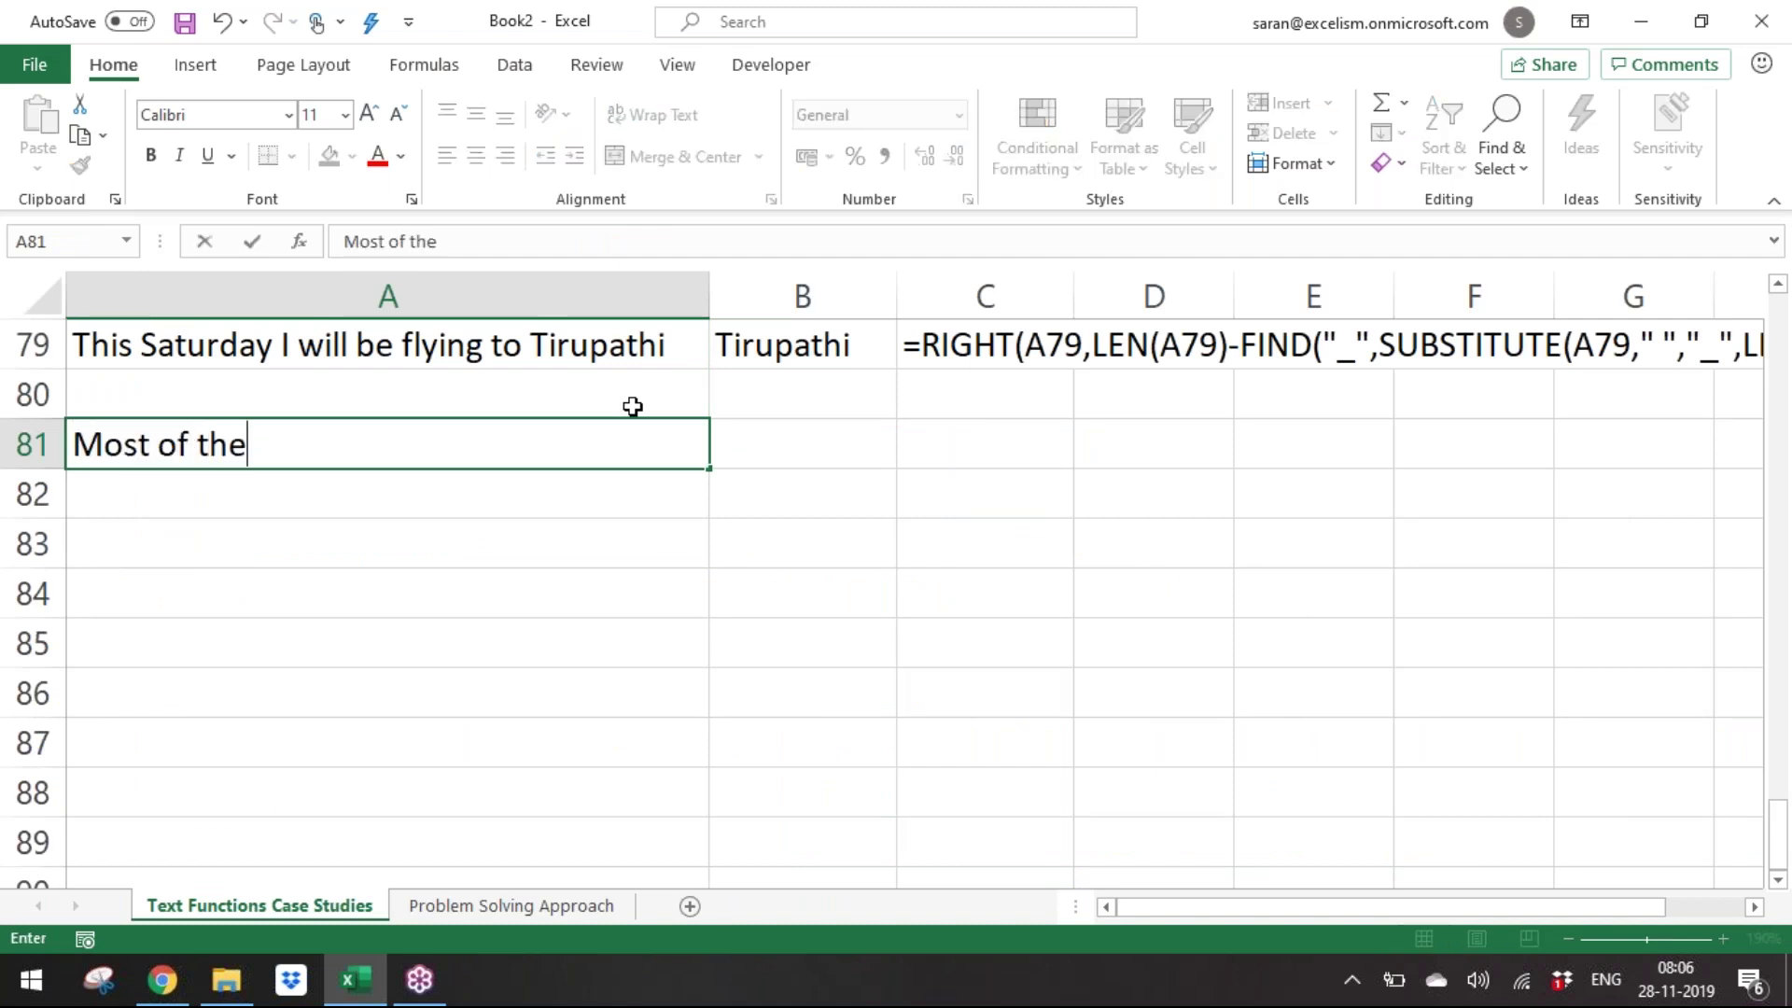
{"action": "key", "text": "Escape"}
{"action": "type", "text": "All of the TE"}
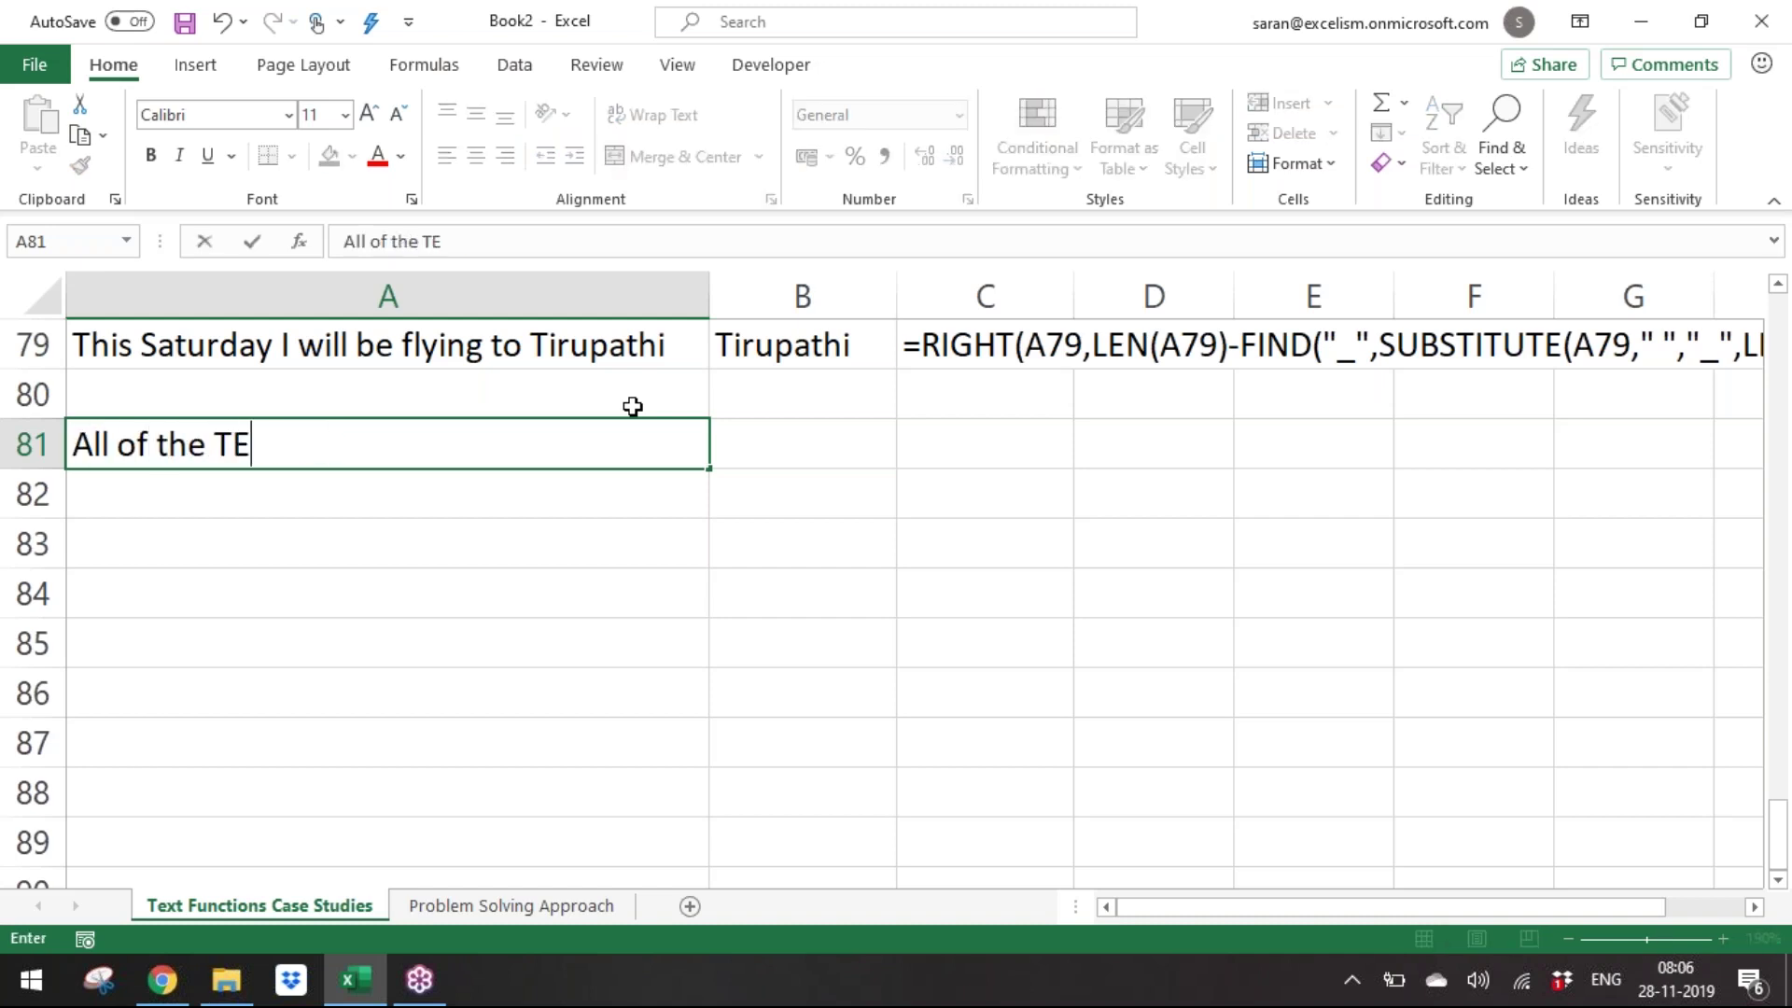
{"action": "type", "text": "XT fun"}
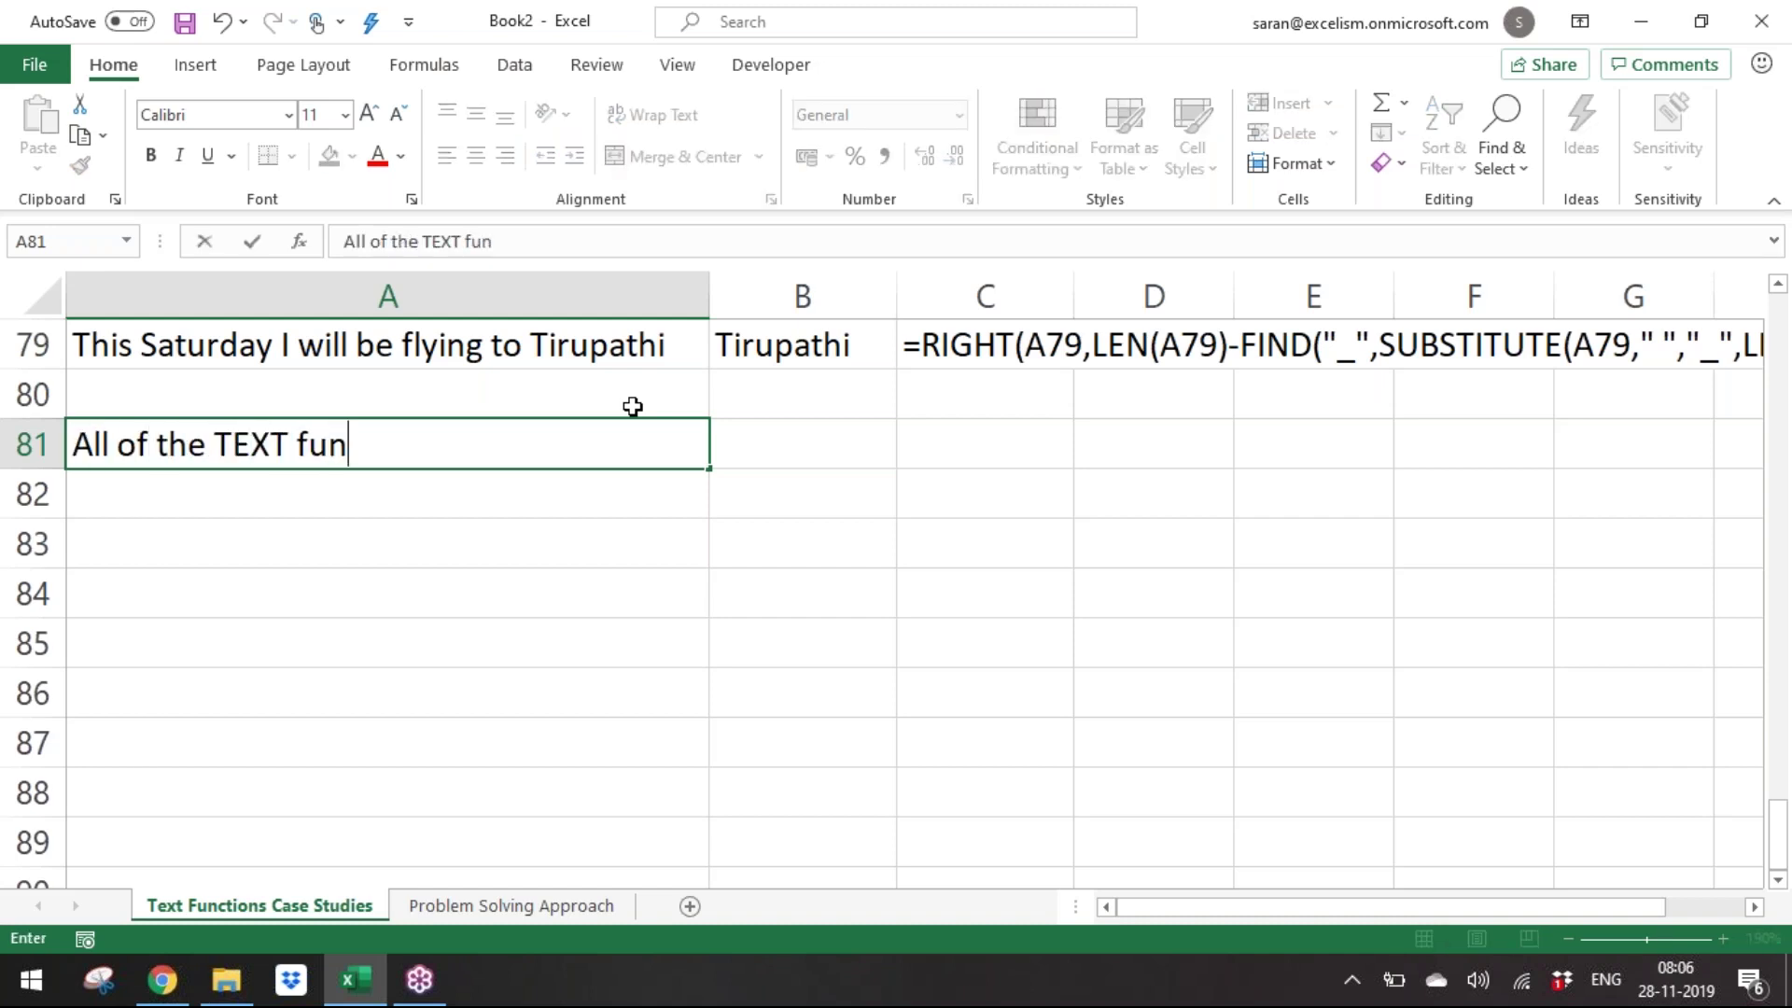
{"action": "type", "text": "ctions refer"}
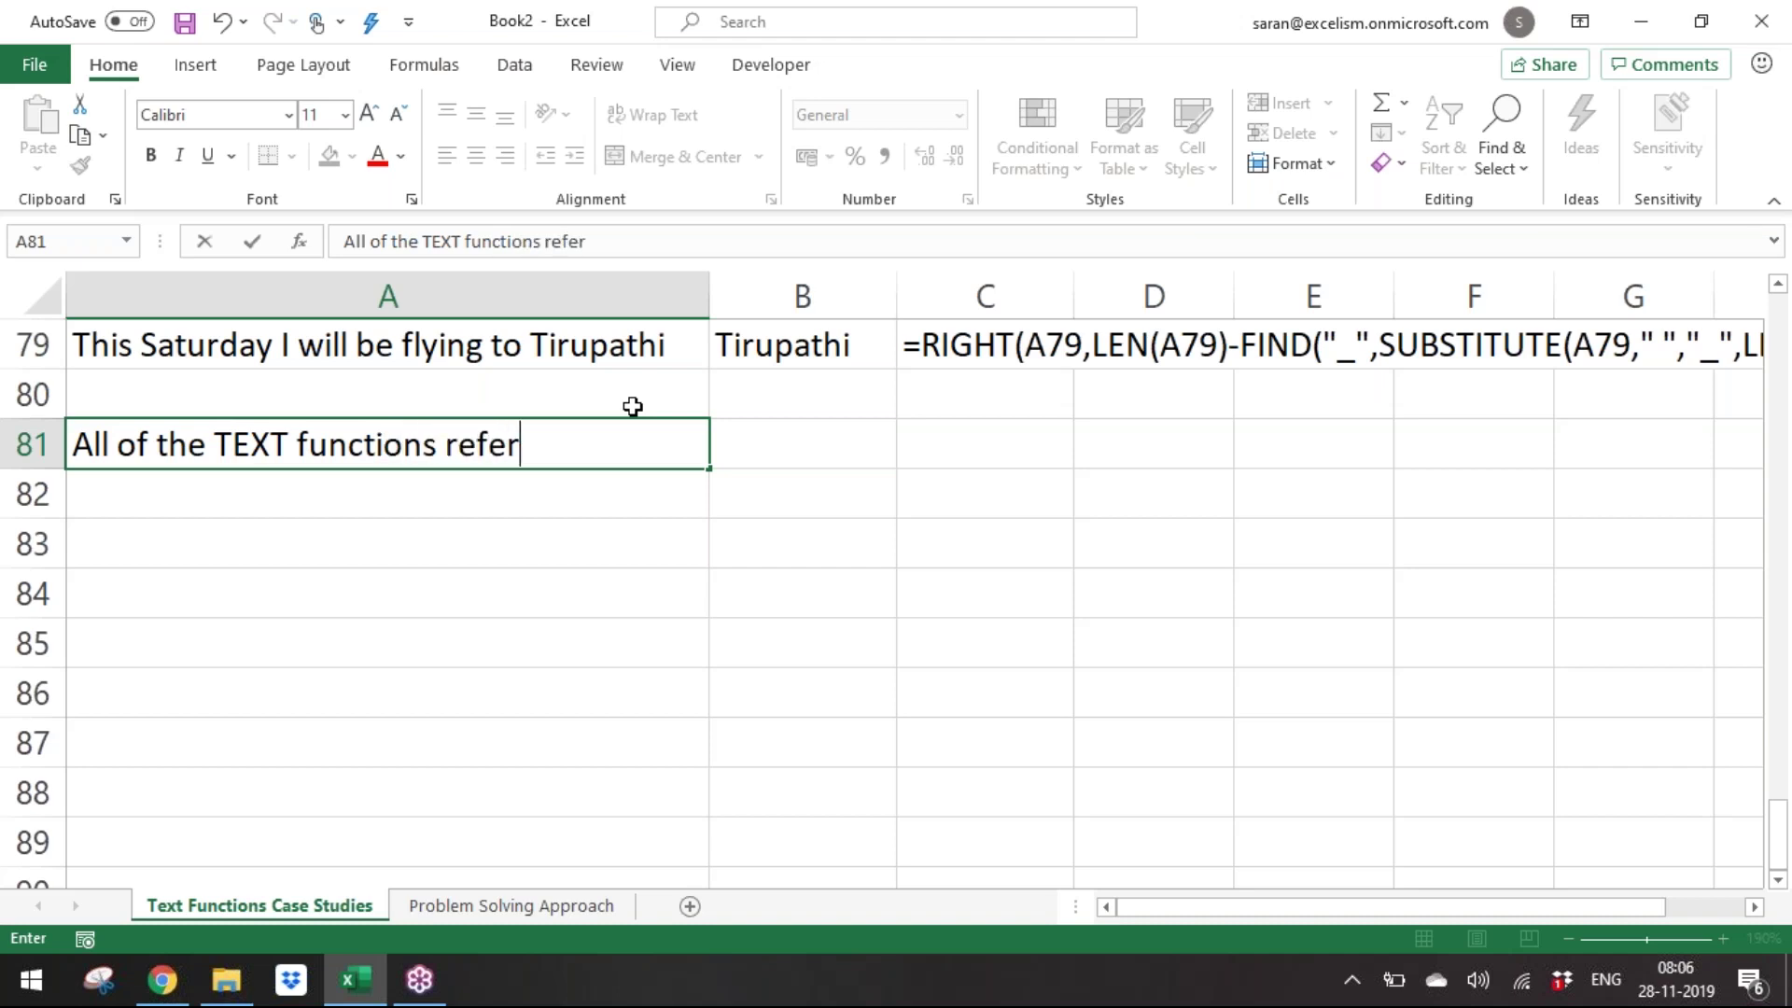
{"action": "type", "text": " only 1 CEll"}
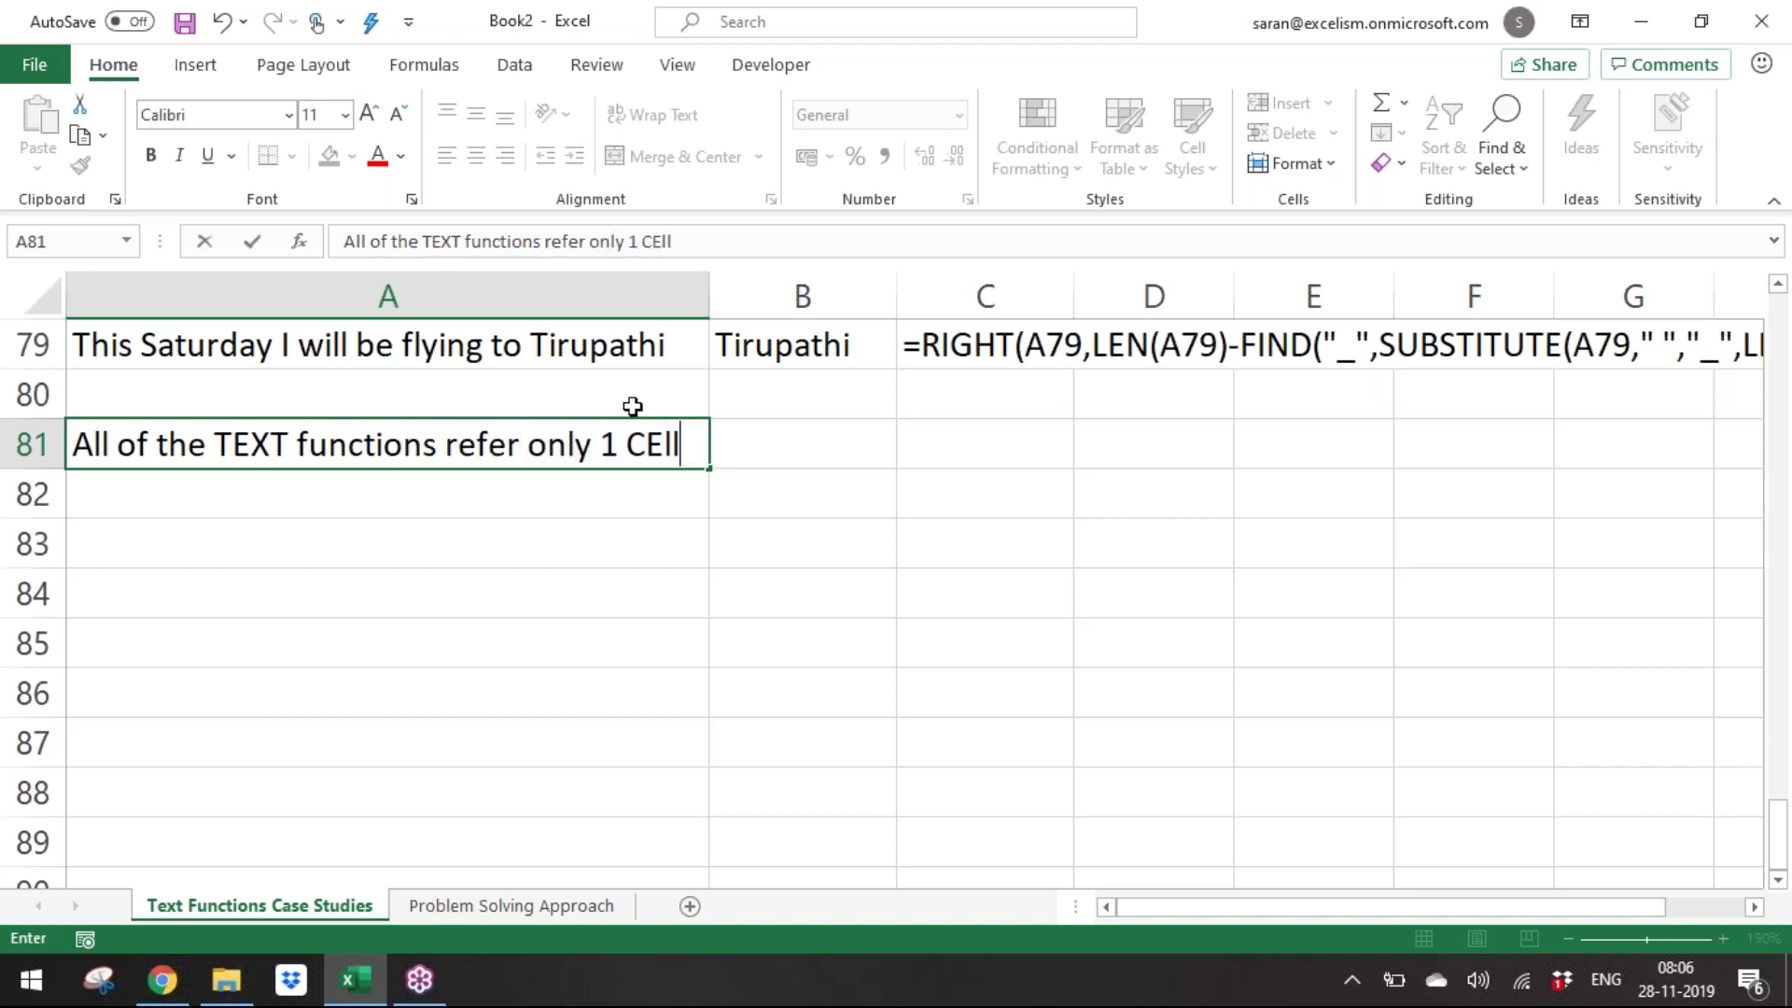
{"action": "key", "text": "ctrl+Return"}
{"action": "key", "text": "Return"}
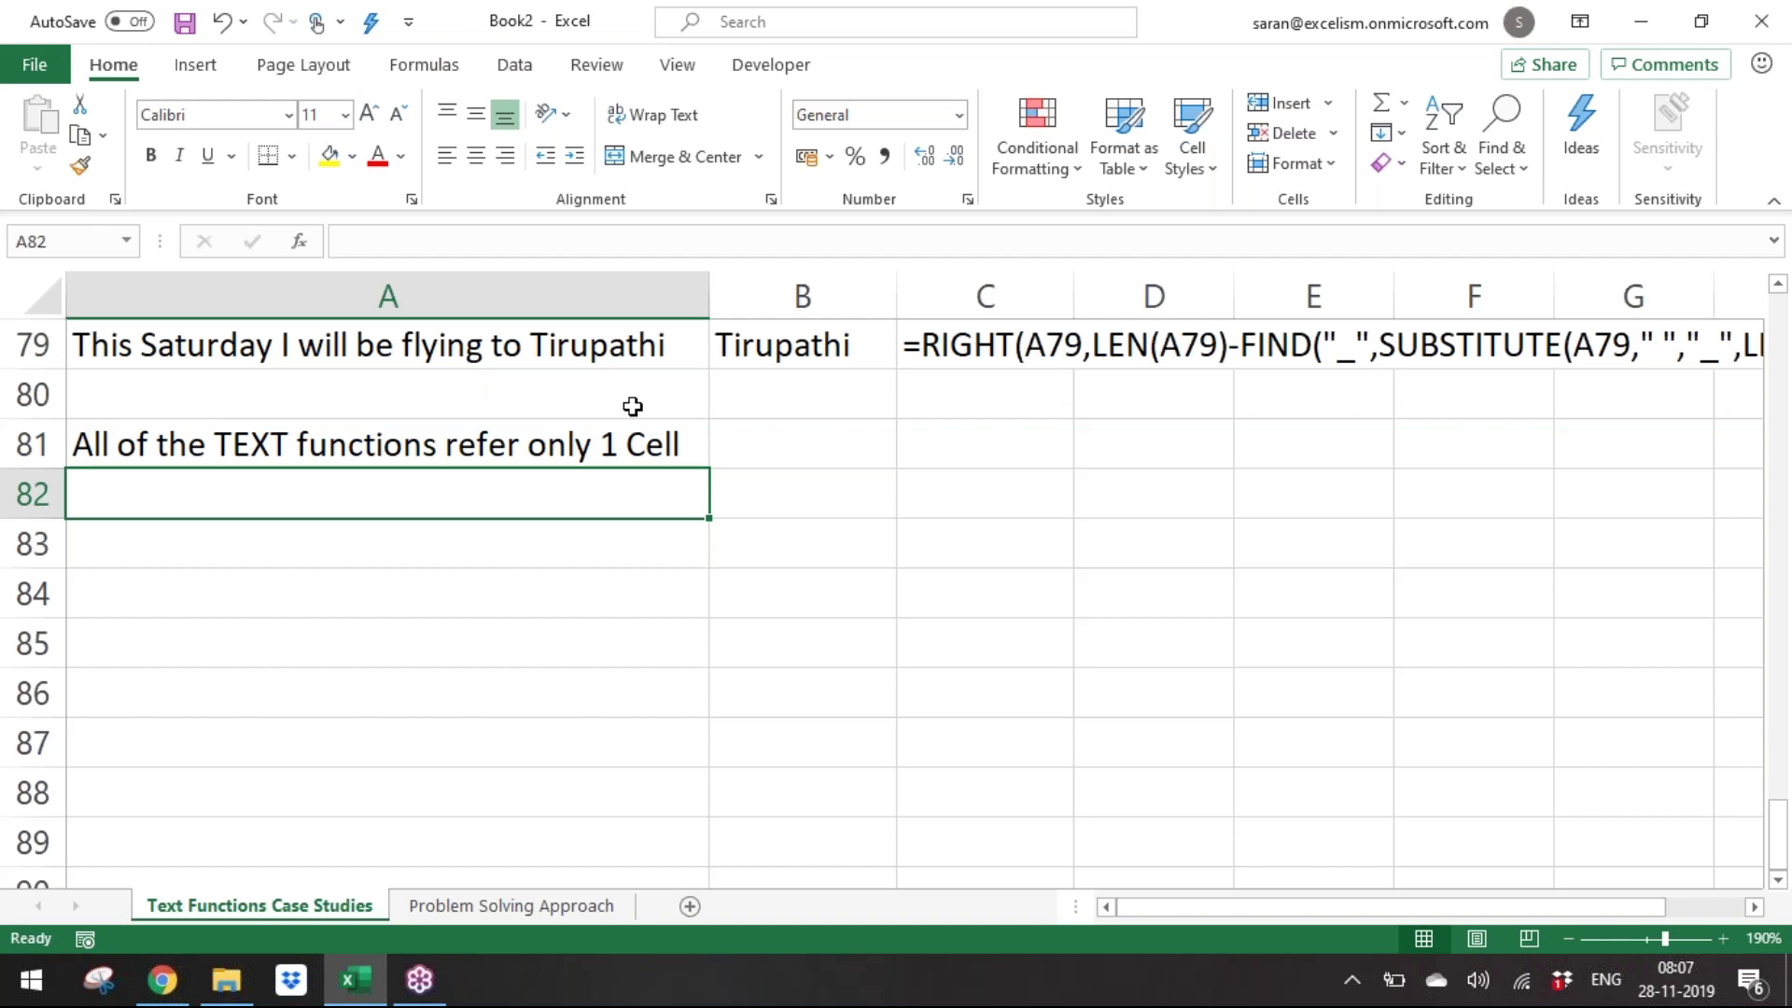
Type the note 'FIND function is almost like MATCH function' in A82.
{"action": "type", "text": "Find"}
{"action": "key", "text": "BackSpace"}
{"action": "key", "text": "BackSpace"}
{"action": "key", "text": "BackSpace"}
{"action": "type", "text": "IND "}
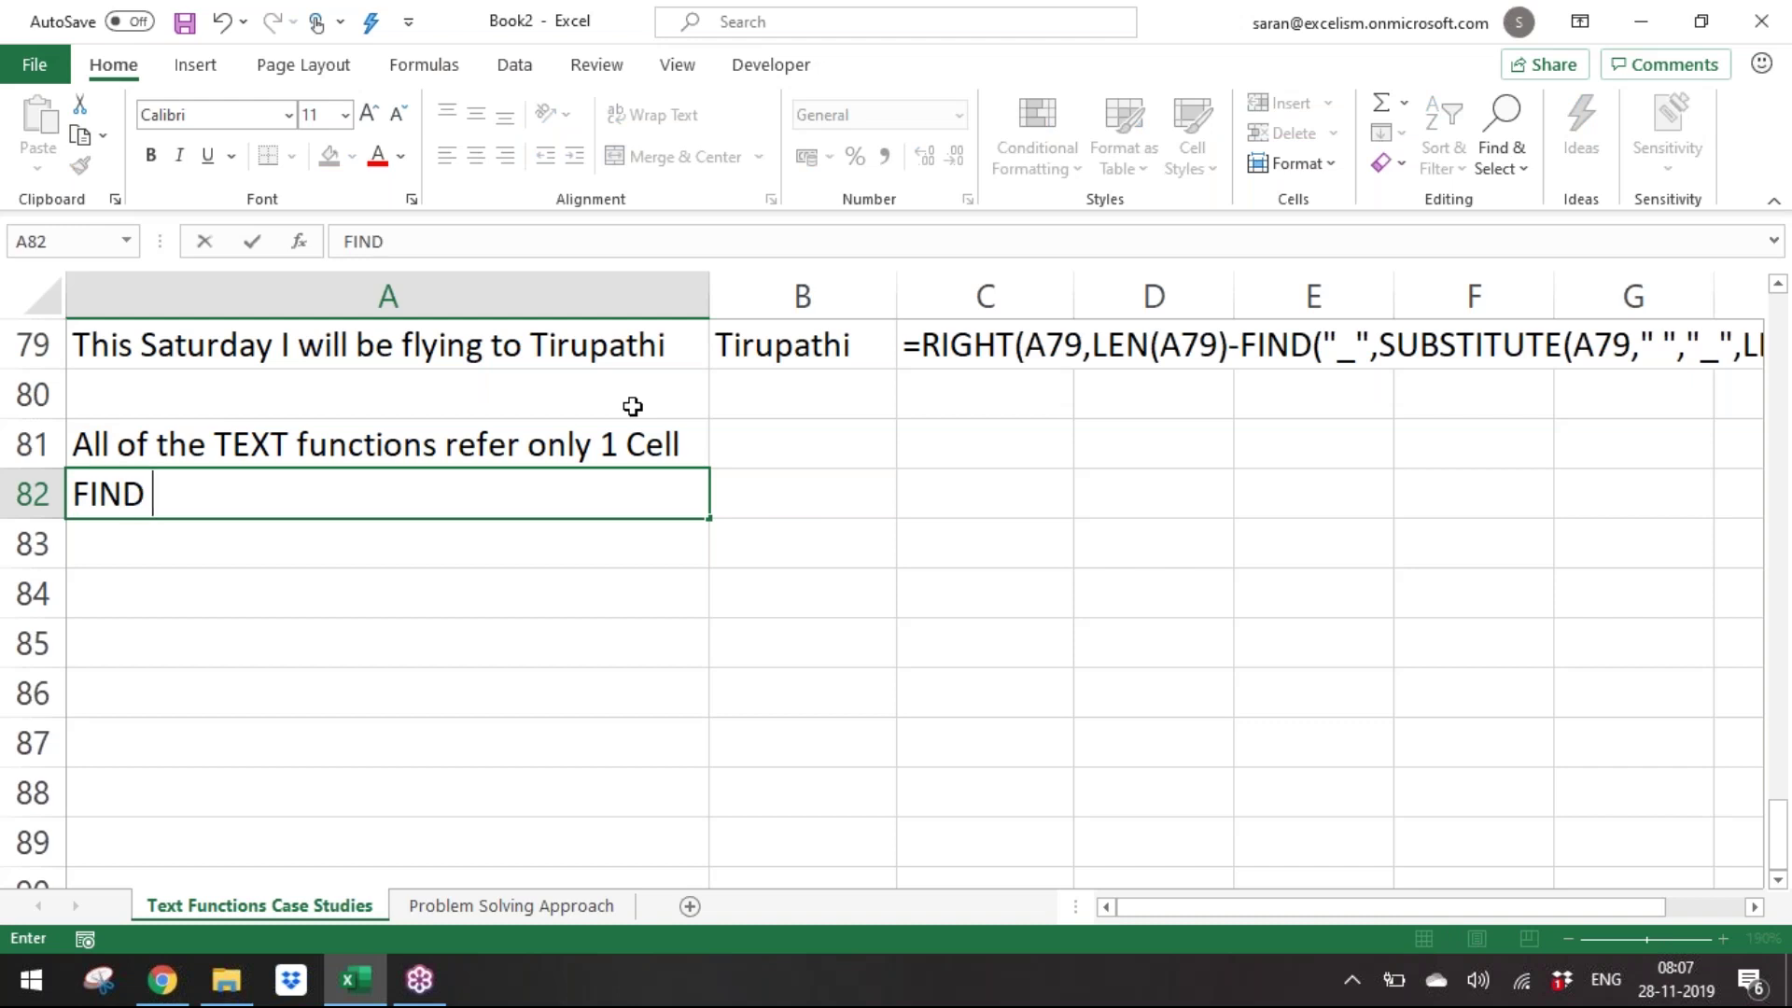
{"action": "type", "text": "functions"}
{"action": "key", "text": "BackSpace"}
{"action": "type", "text": "e"}
{"action": "key", "text": "BackSpace"}
{"action": "type", "text": "is exact"}
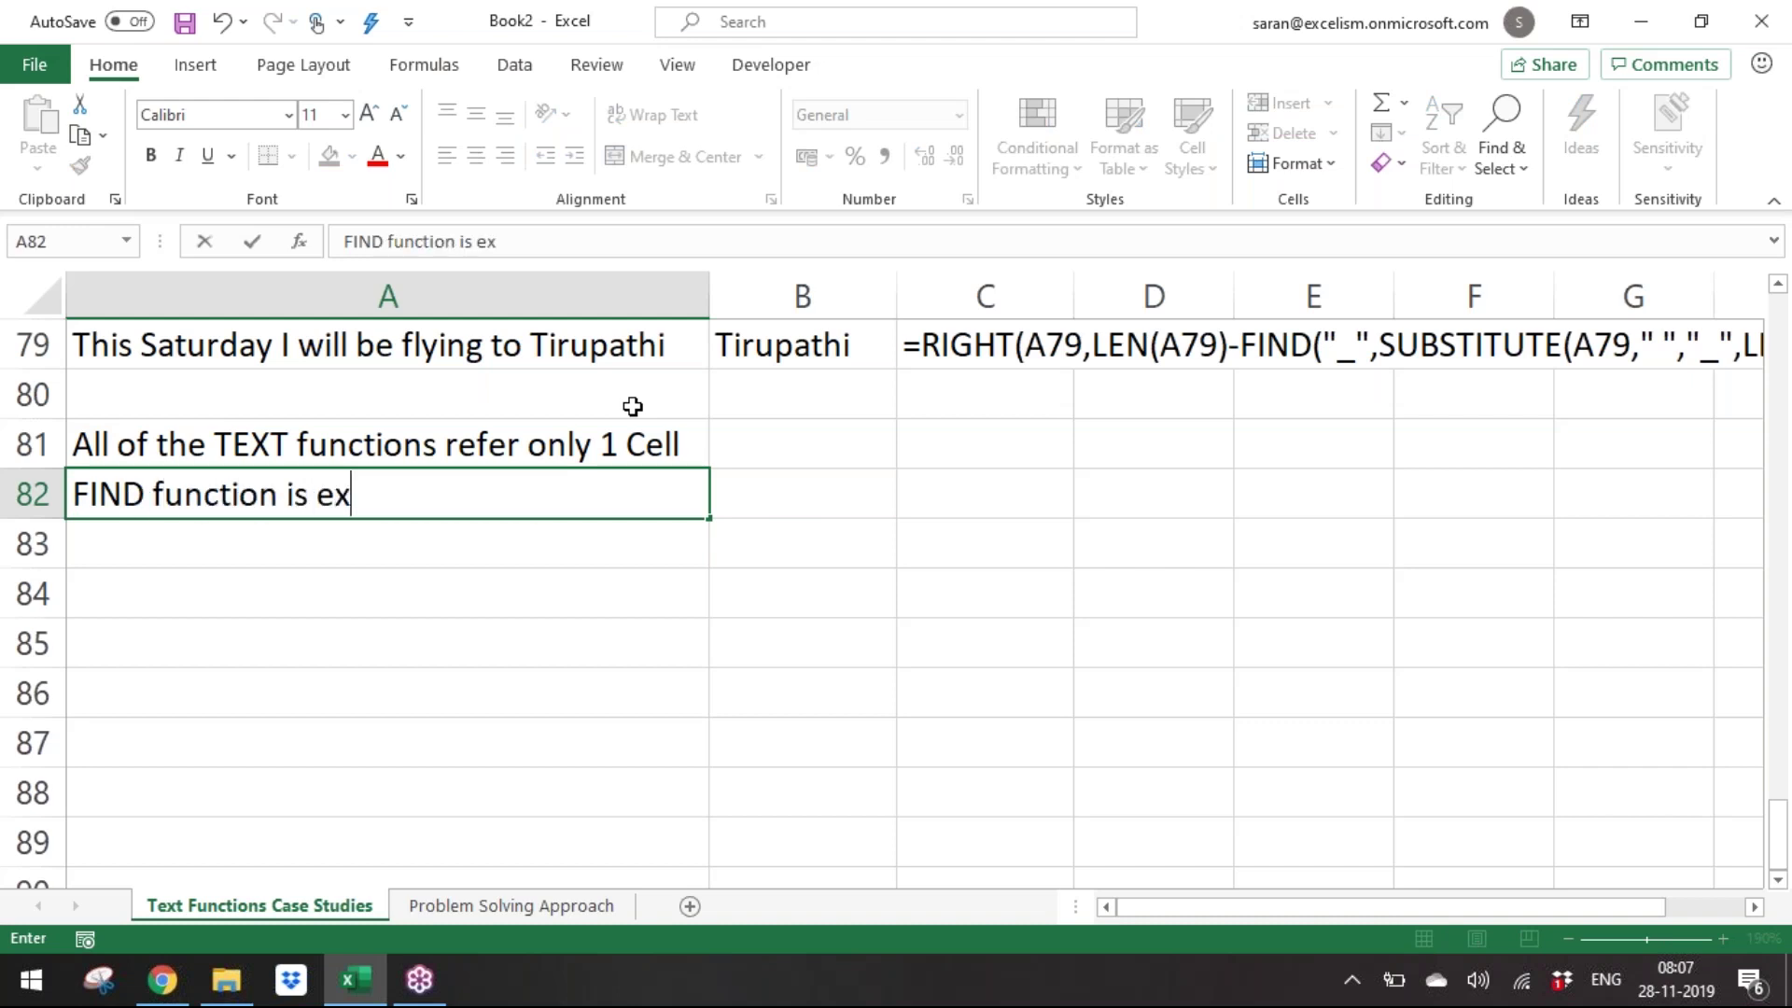
{"action": "key", "text": "BackSpace"}
{"action": "key", "text": "BackSpace"}
{"action": "key", "text": "BackSpace"}
{"action": "key", "text": "BackSpace"}
{"action": "key", "text": "BackSpace"}
{"action": "type", "text": "ao"}
{"action": "key", "text": "BackSpace"}
{"action": "type", "text": "lmost like M"}
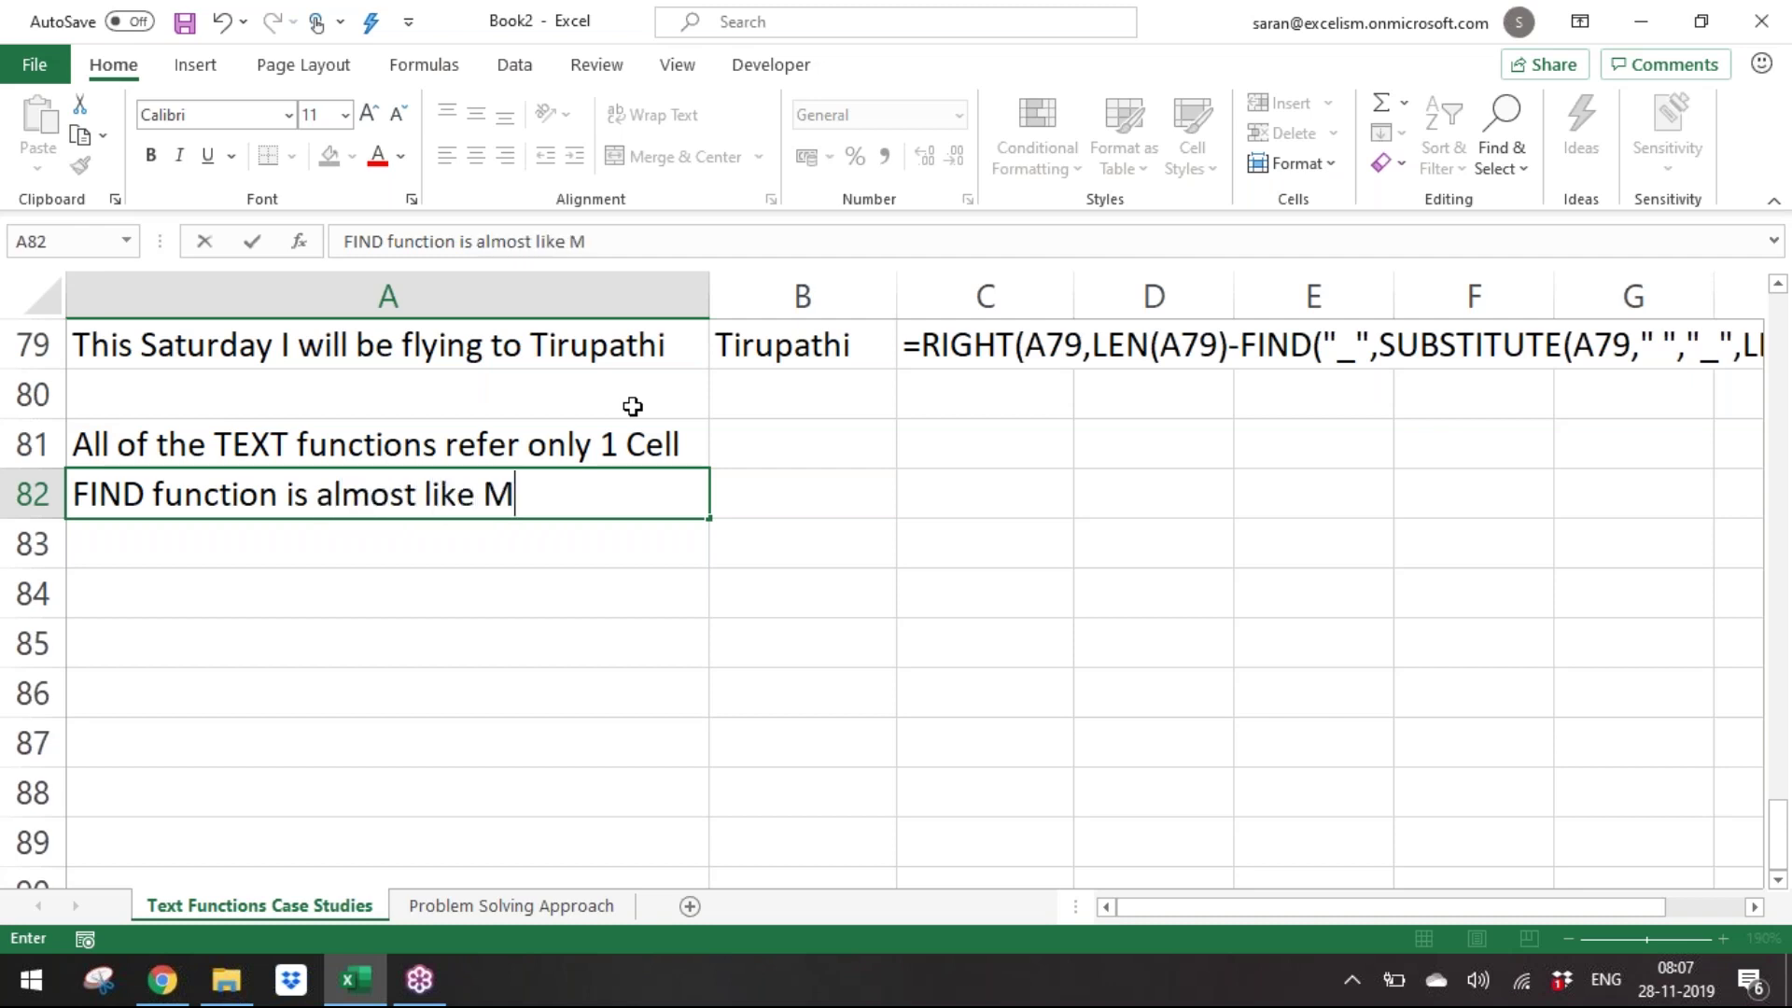
{"action": "type", "text": "ATCH function"}
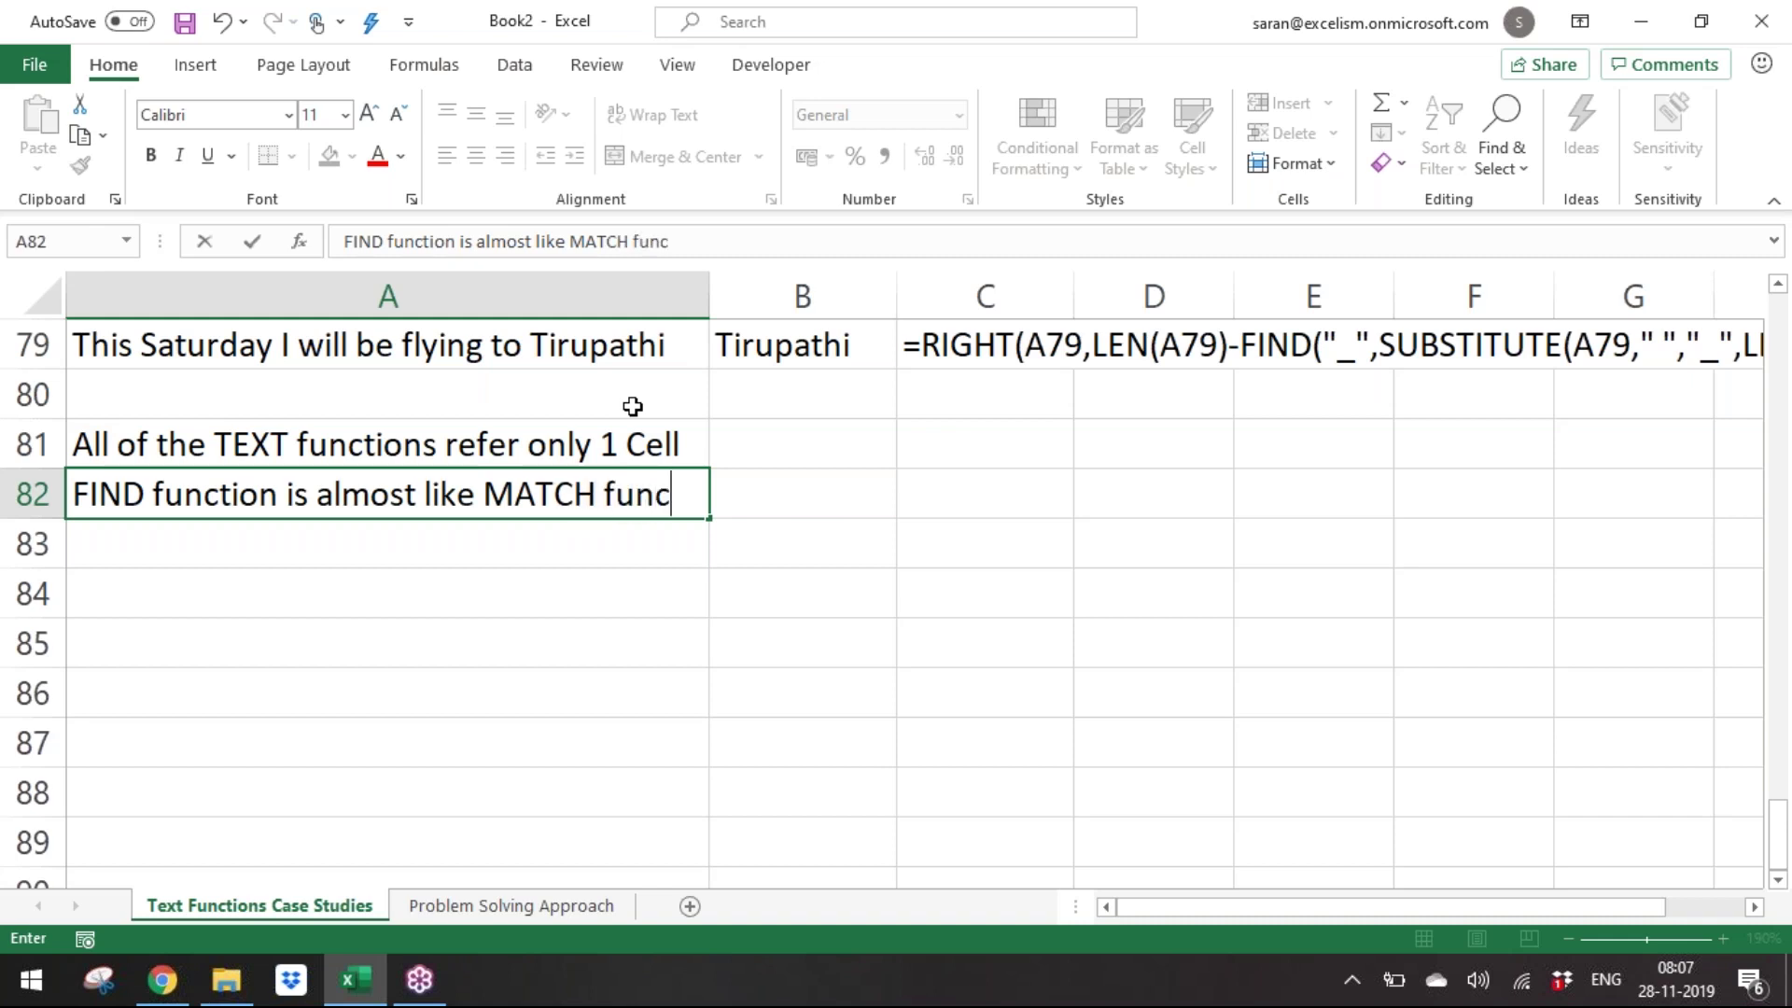
{"action": "key", "text": "Return"}
Move the note down to A83, leaving a blank row above it.
{"action": "key", "text": "Up"}
{"action": "key", "text": "ctrl+x"}
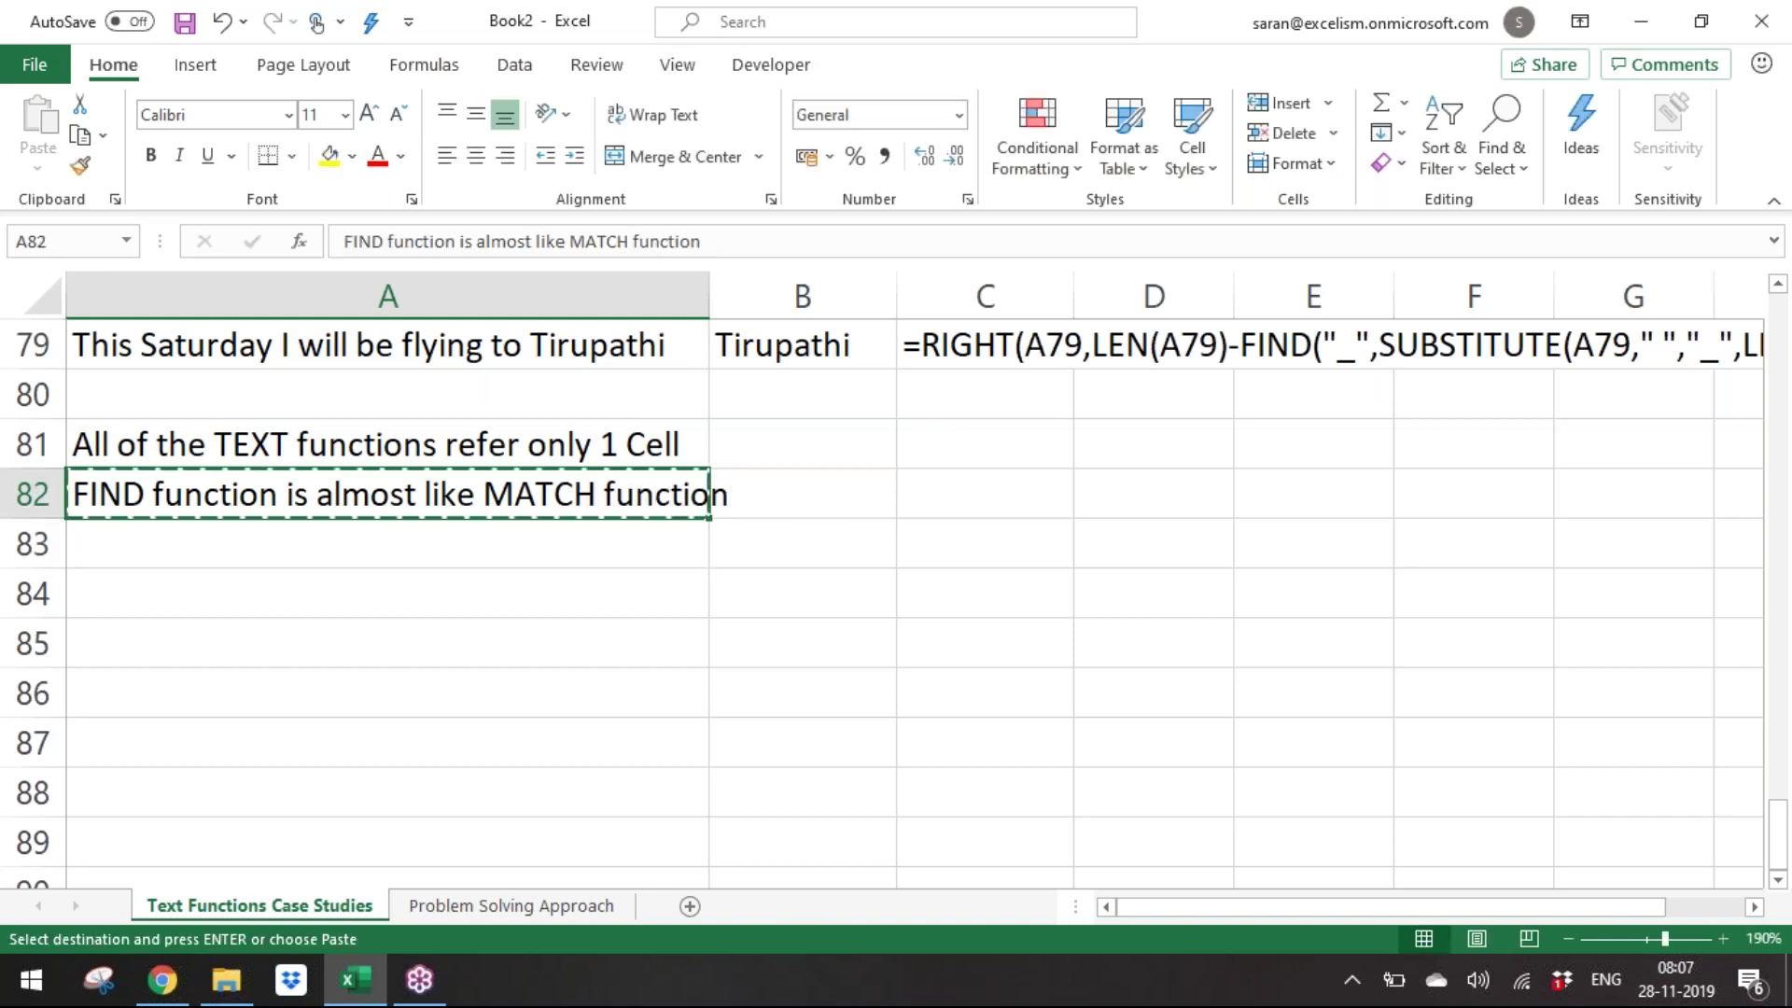
{"action": "key", "text": "Down"}
{"action": "key", "text": "ctrl+v"}
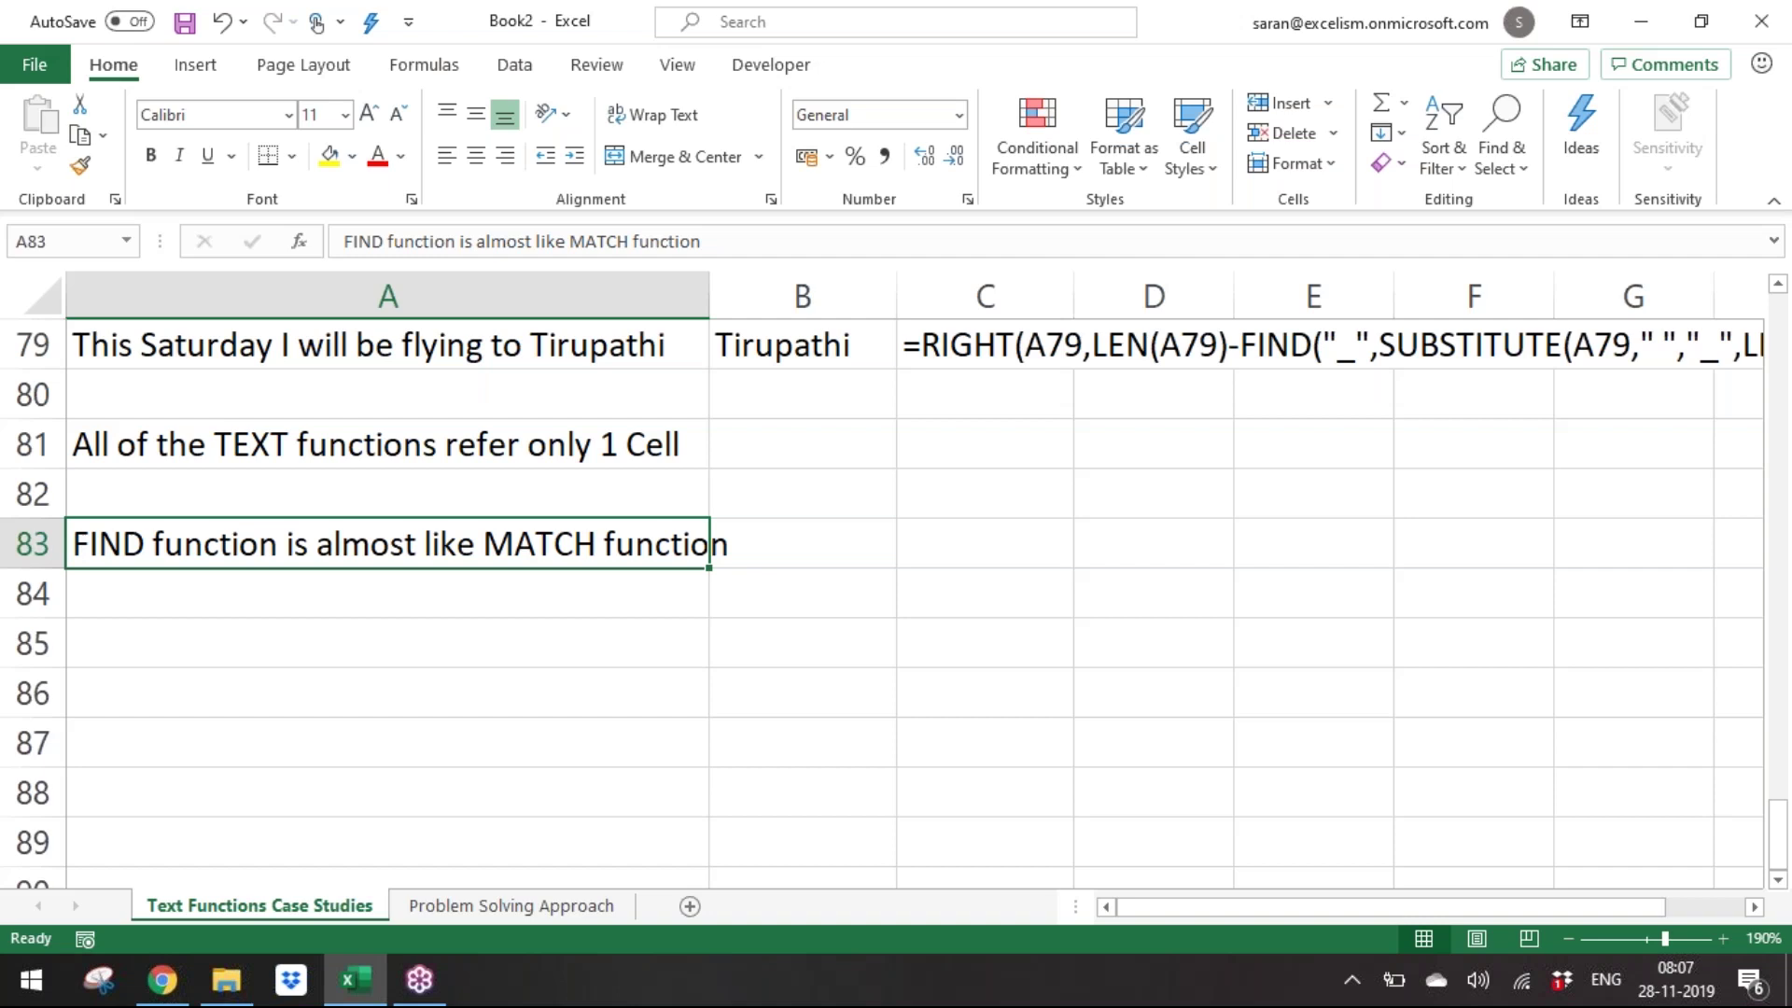
{"action": "key", "text": "Down"}
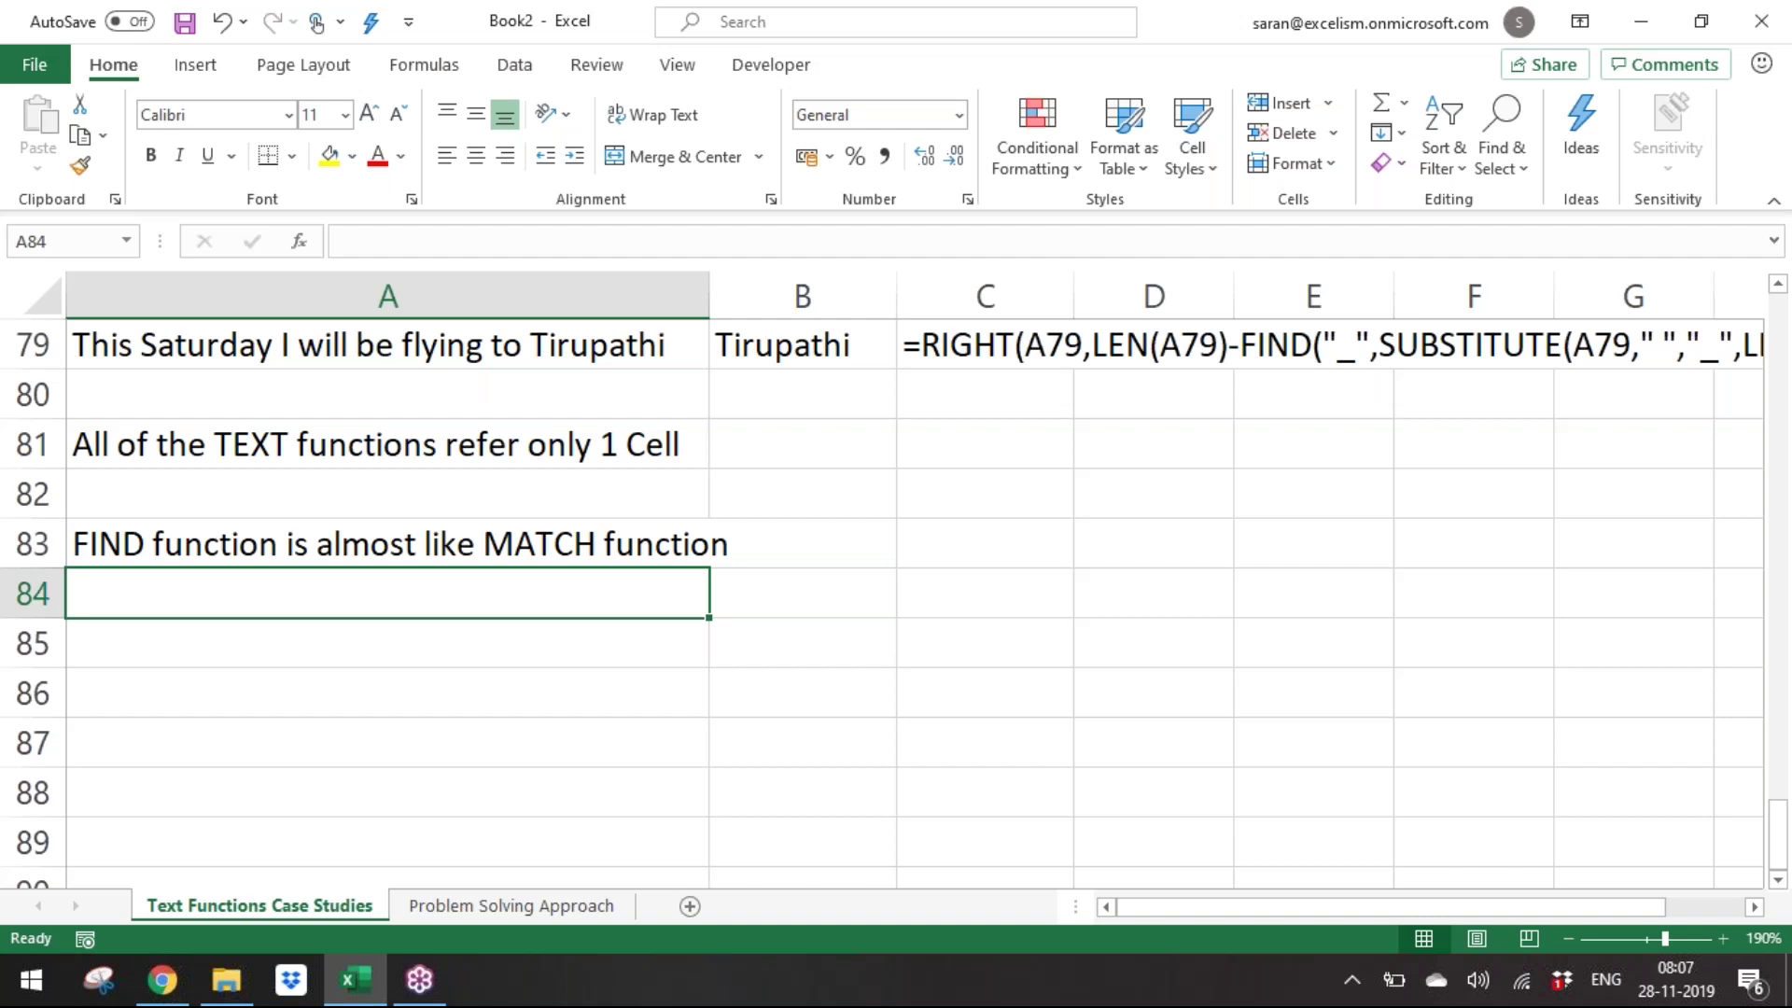
Enter the notes 'Both functions returns the position number' and 'But' in column A.
{"action": "type", "text": "Both "}
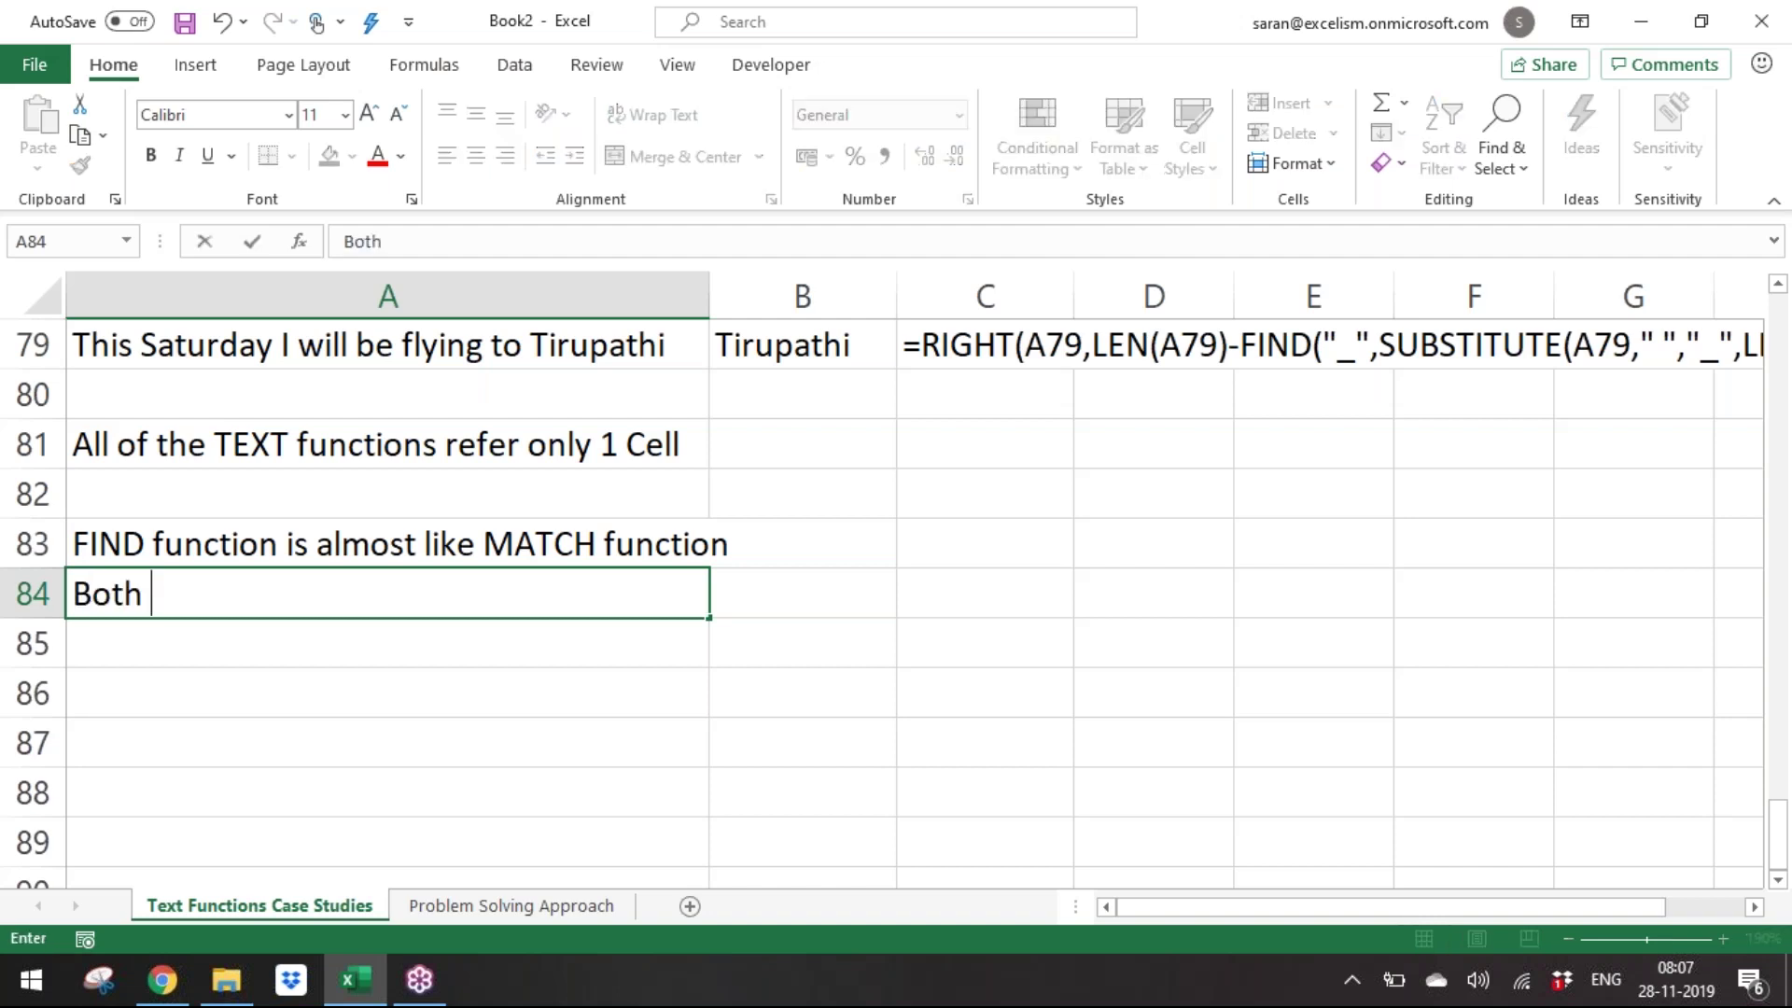
{"action": "type", "text": "functions are "}
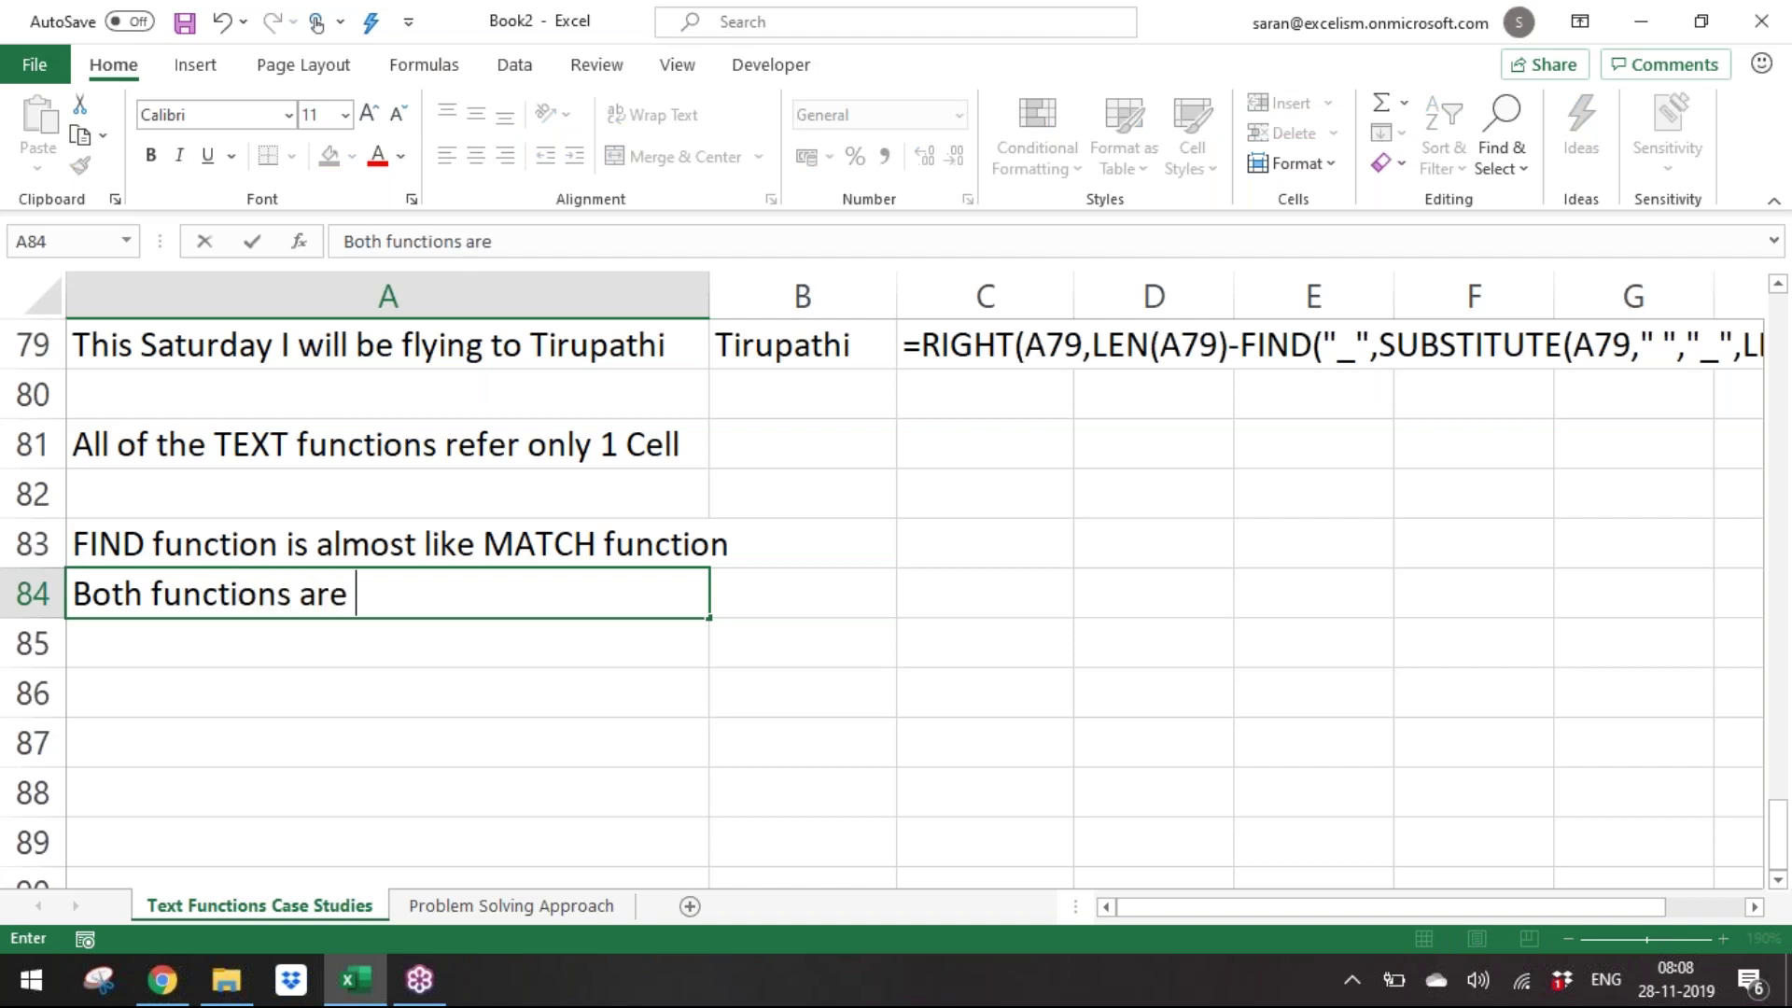
{"action": "type", "text": "returns the pisi"}
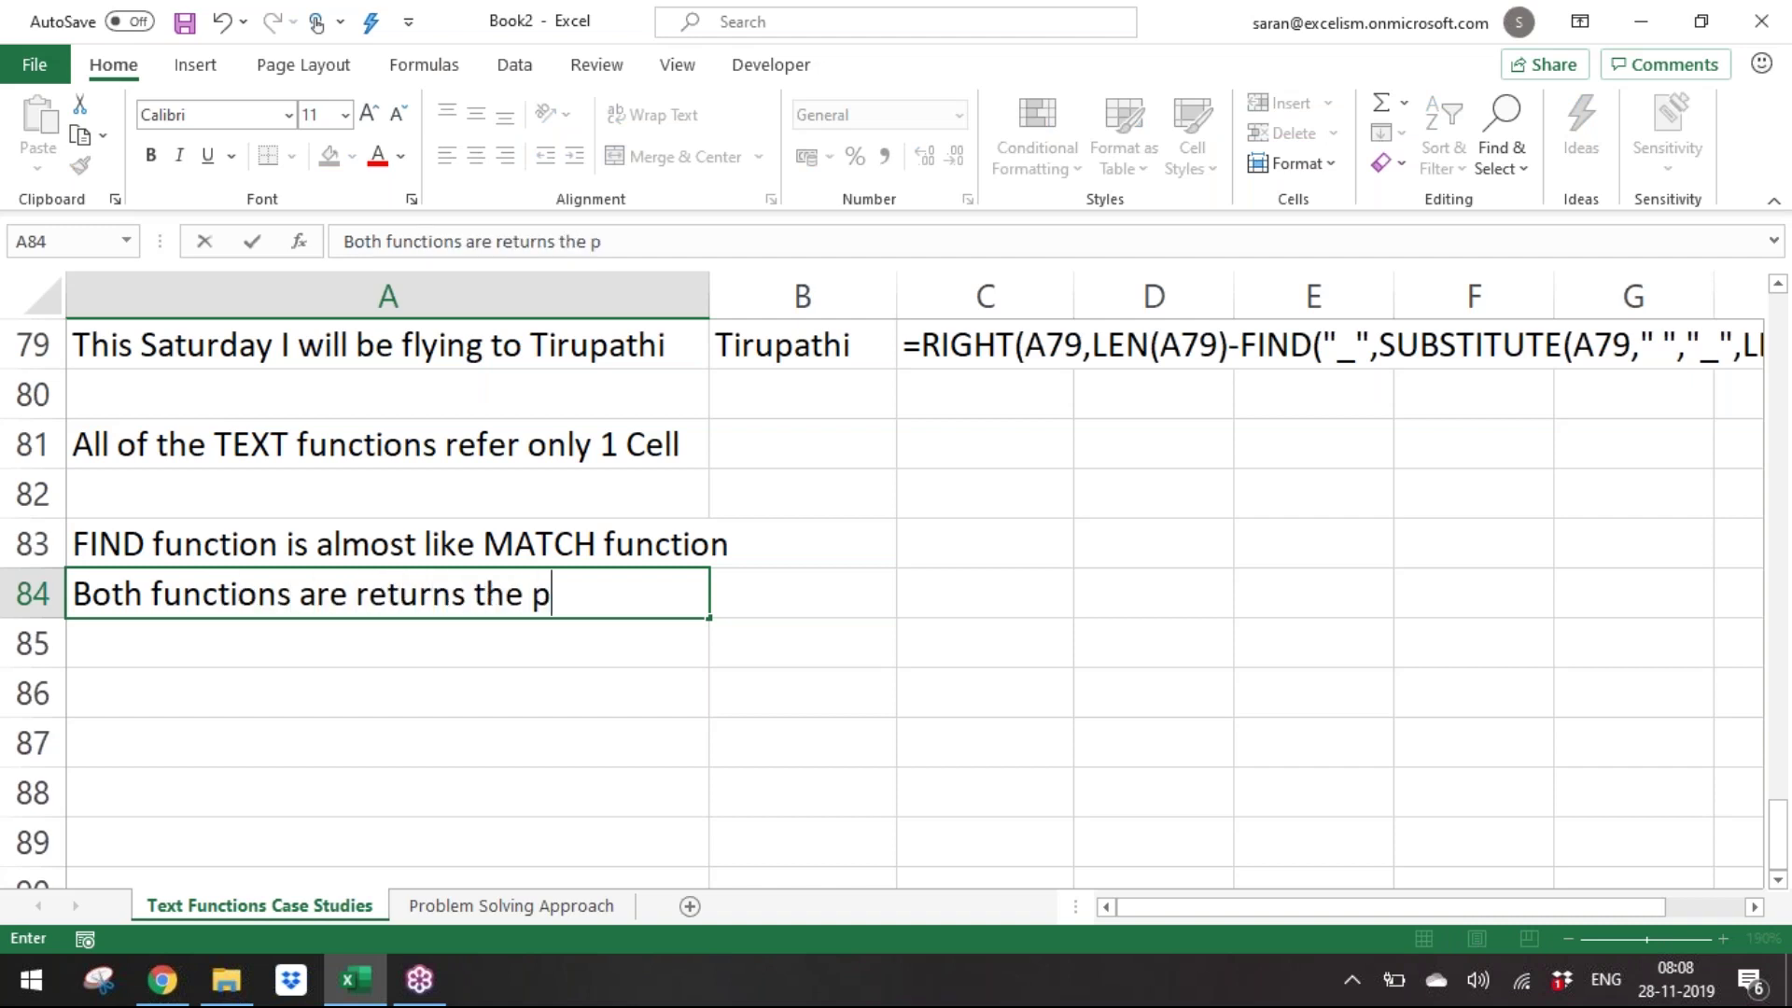
{"action": "key", "text": "BackSpace"}
{"action": "key", "text": "BackSpace"}
{"action": "key", "text": "BackSpace"}
{"action": "type", "text": "osition number"}
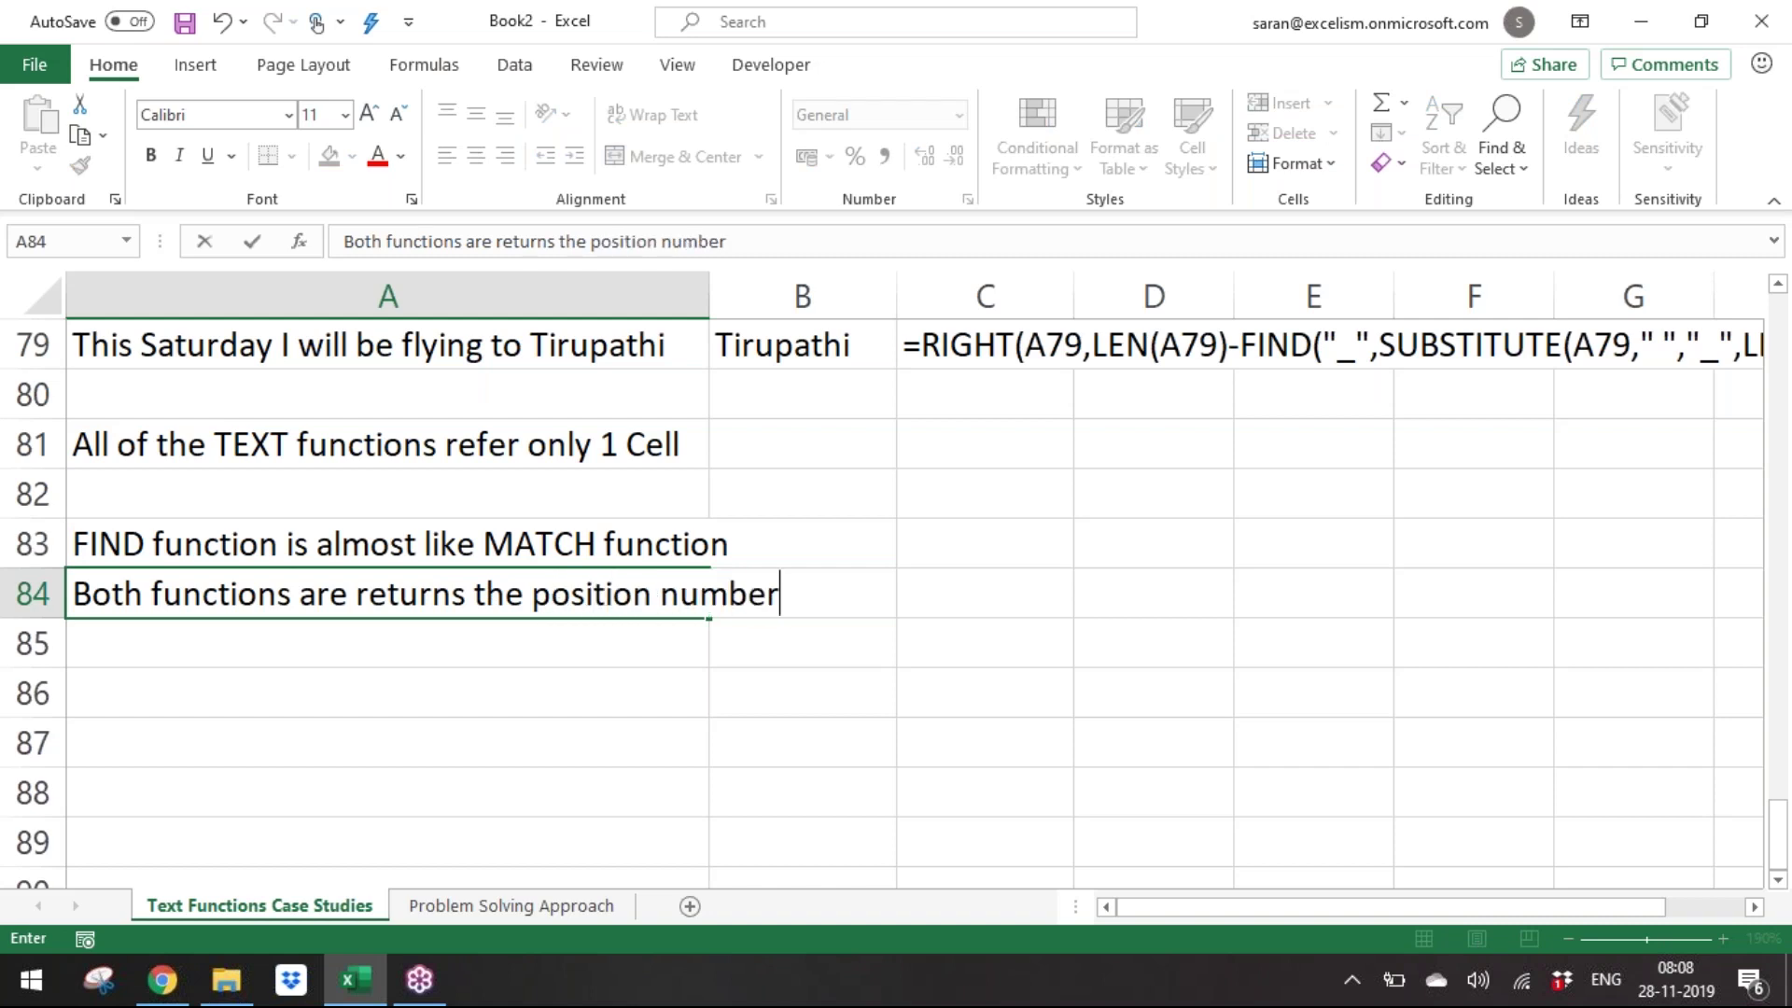
{"action": "key", "text": "Return"}
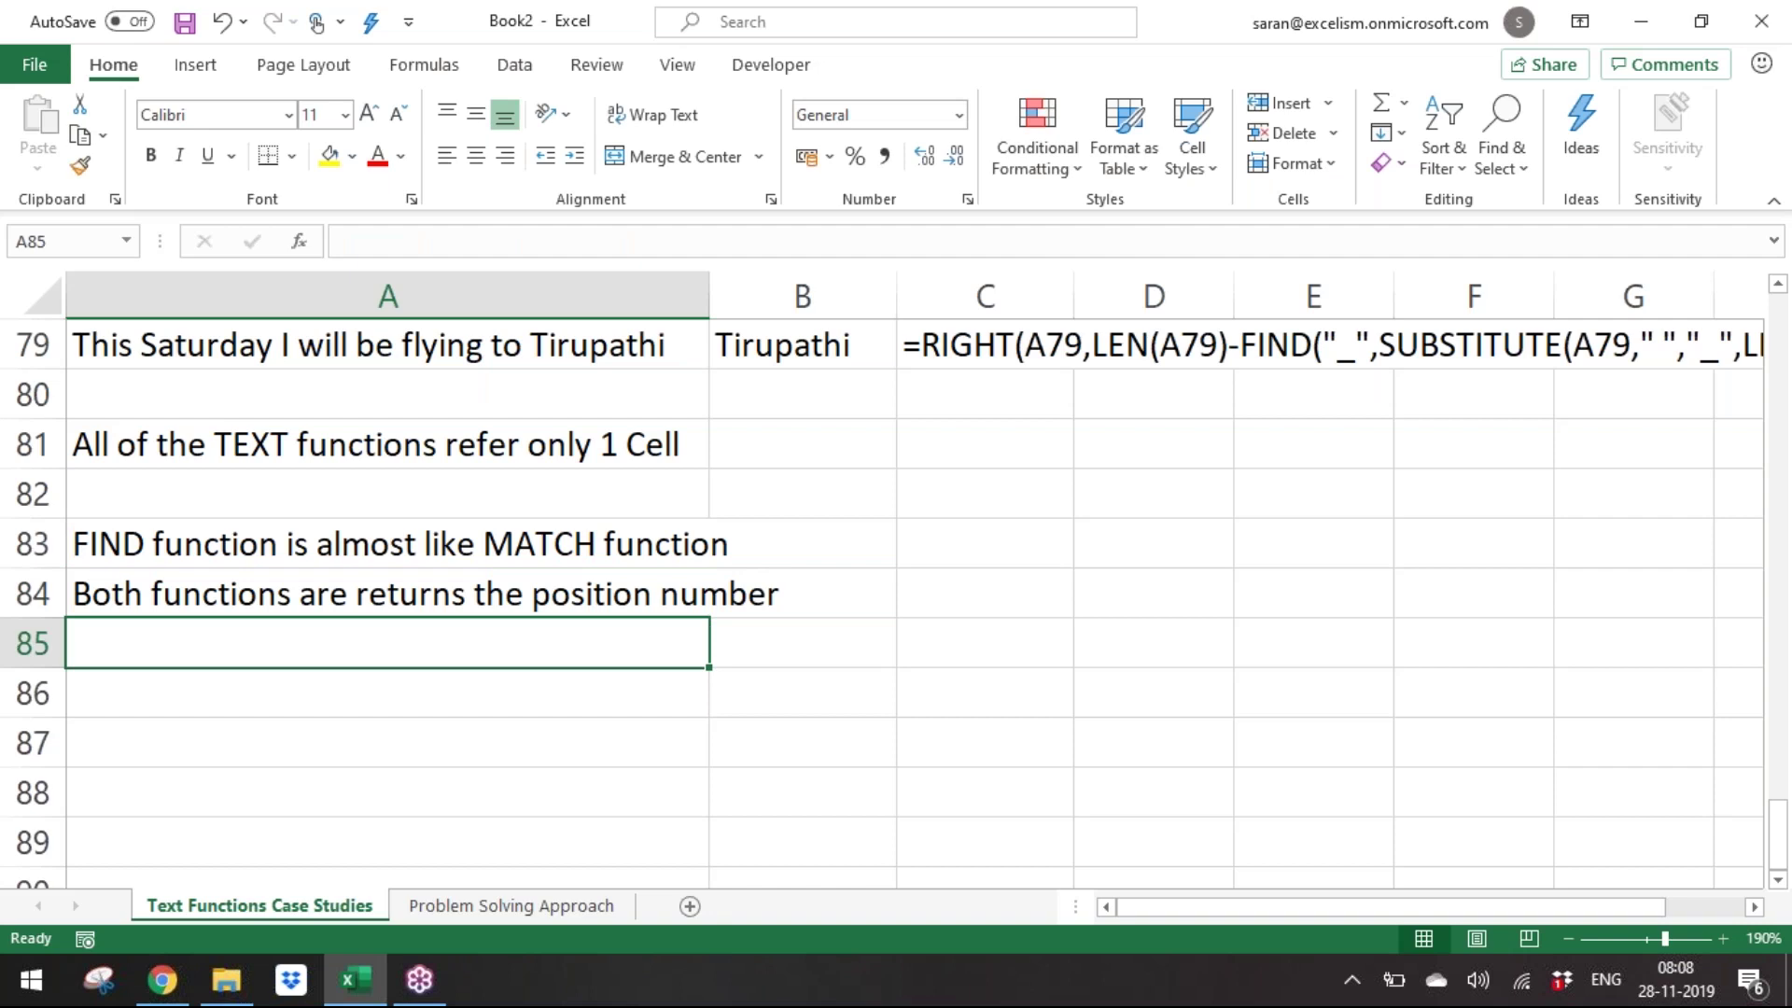
{"action": "type", "text": "But"}
{"action": "key", "text": "Return"}
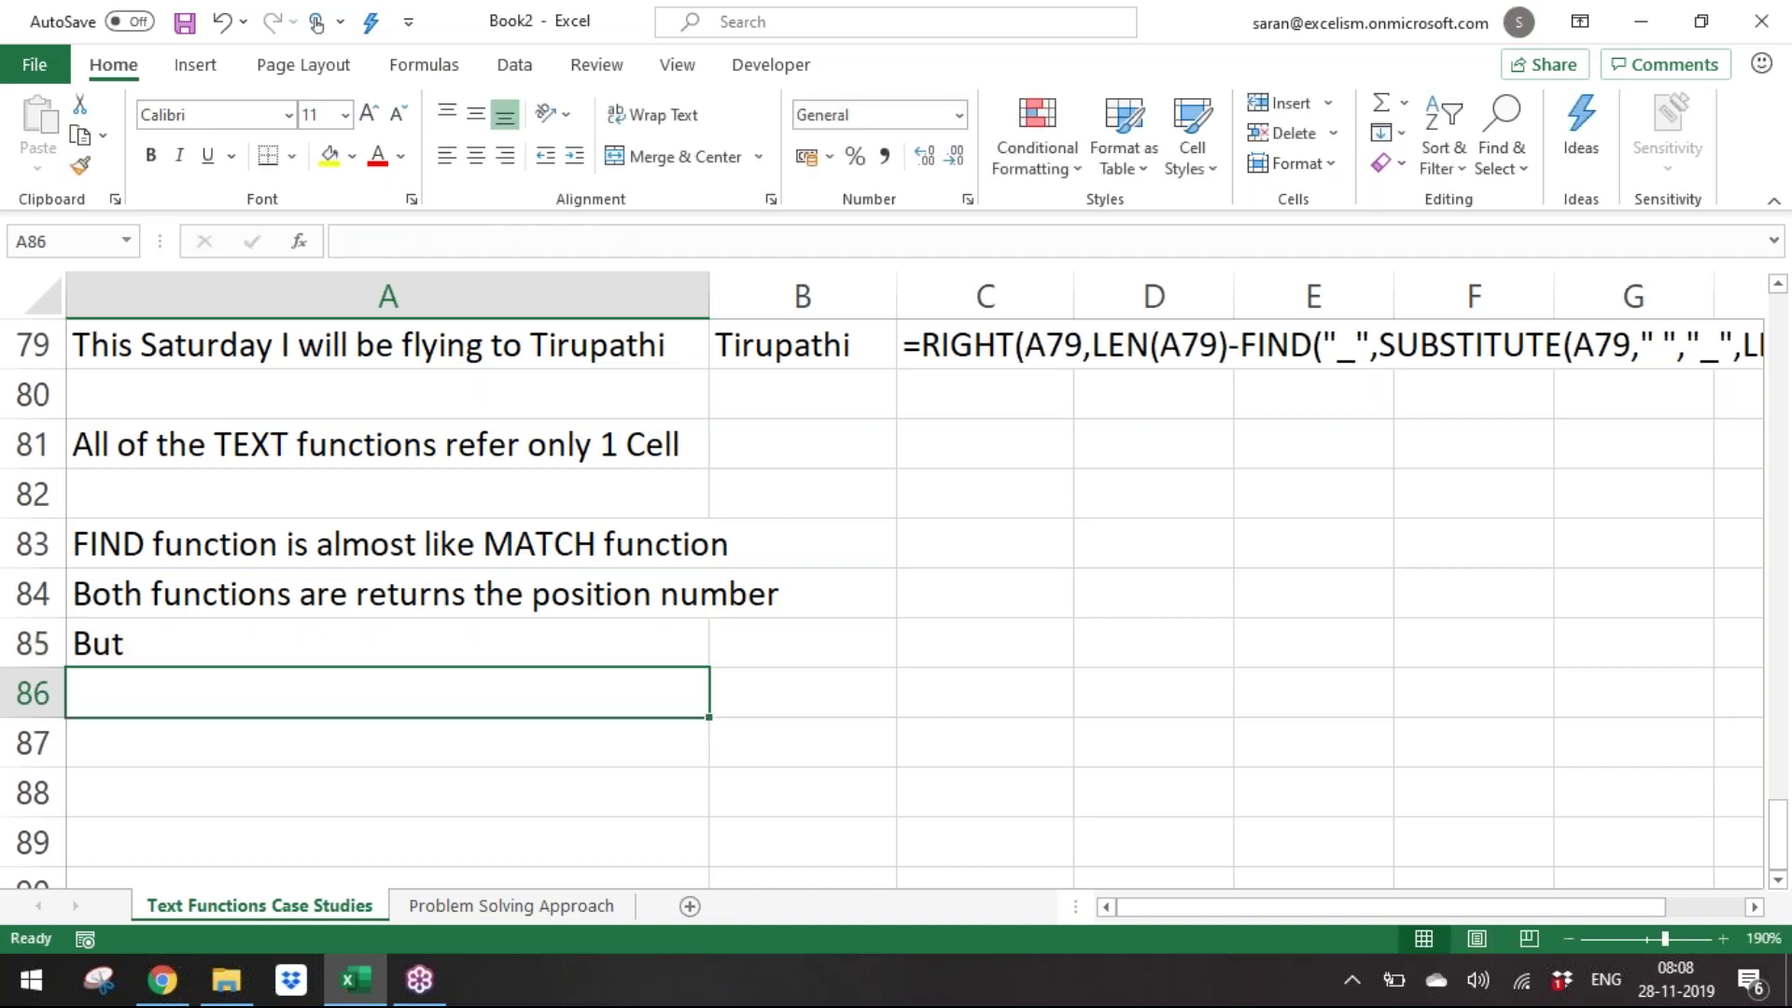
Add the note 'MATCH function finds a Value within the Range', fixing typos along the way.
{"action": "type", "text": "MATCH function sf"}
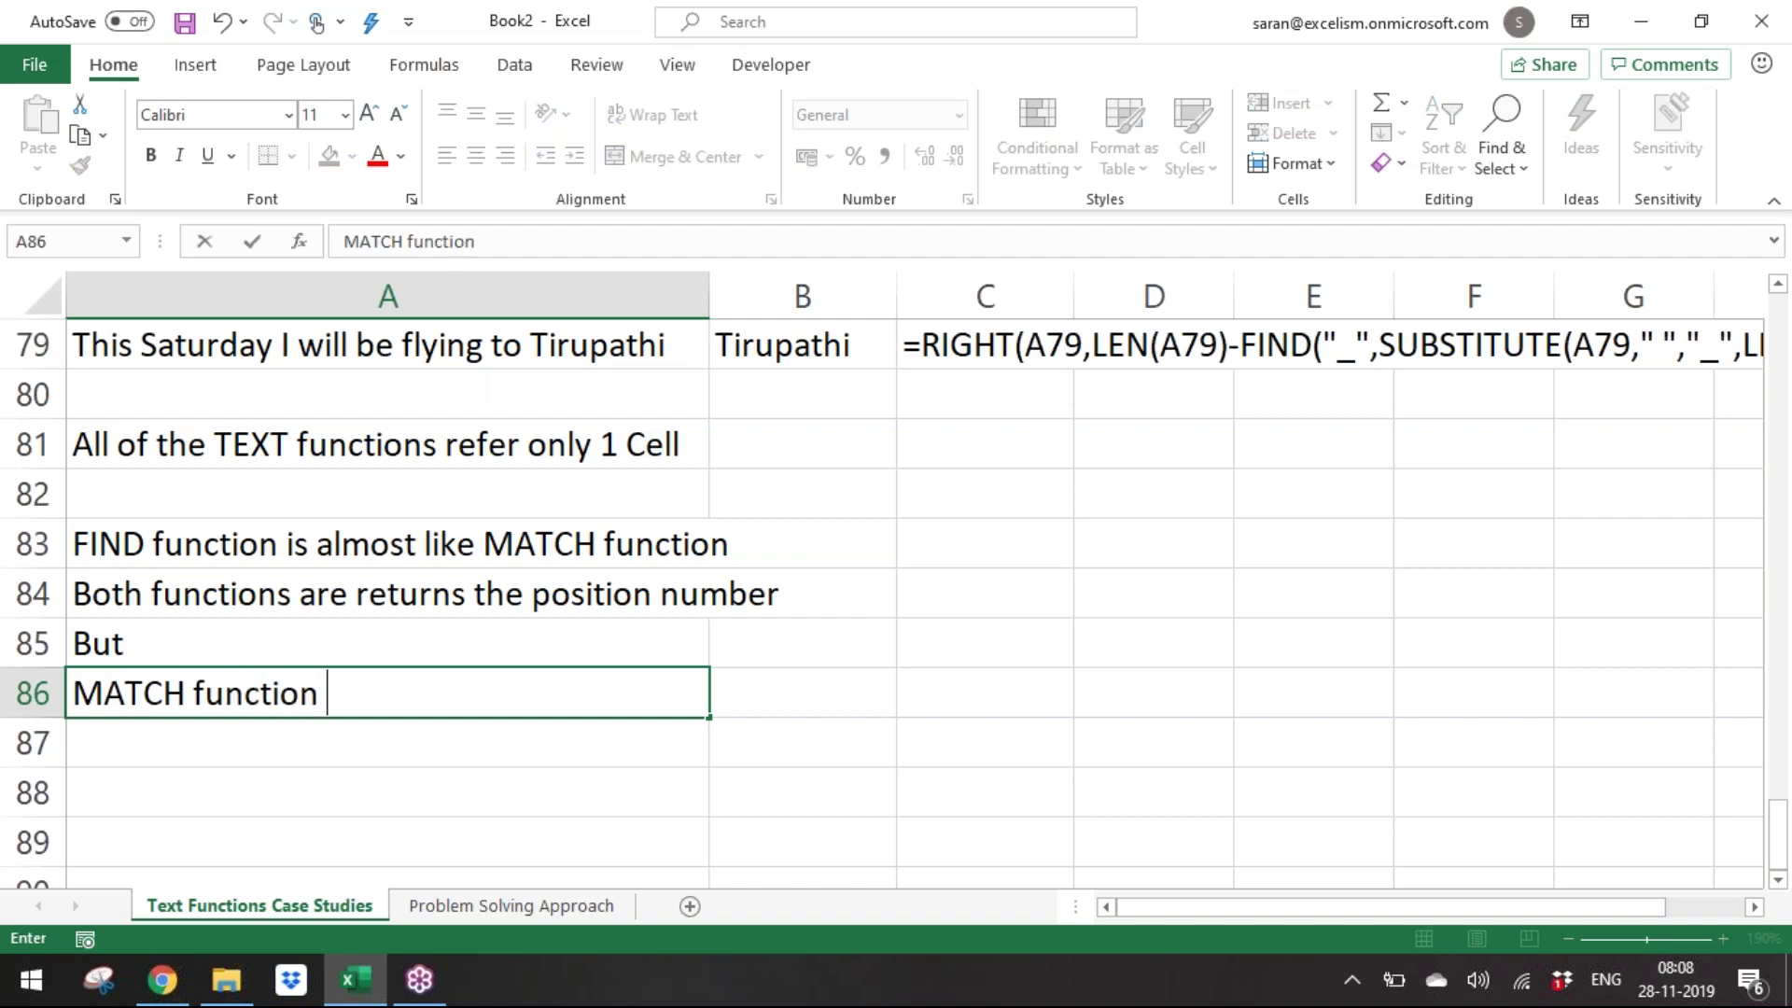
{"action": "key", "text": "BackSpace"}
{"action": "key", "text": "BackSpace"}
{"action": "type", "text": "find"}
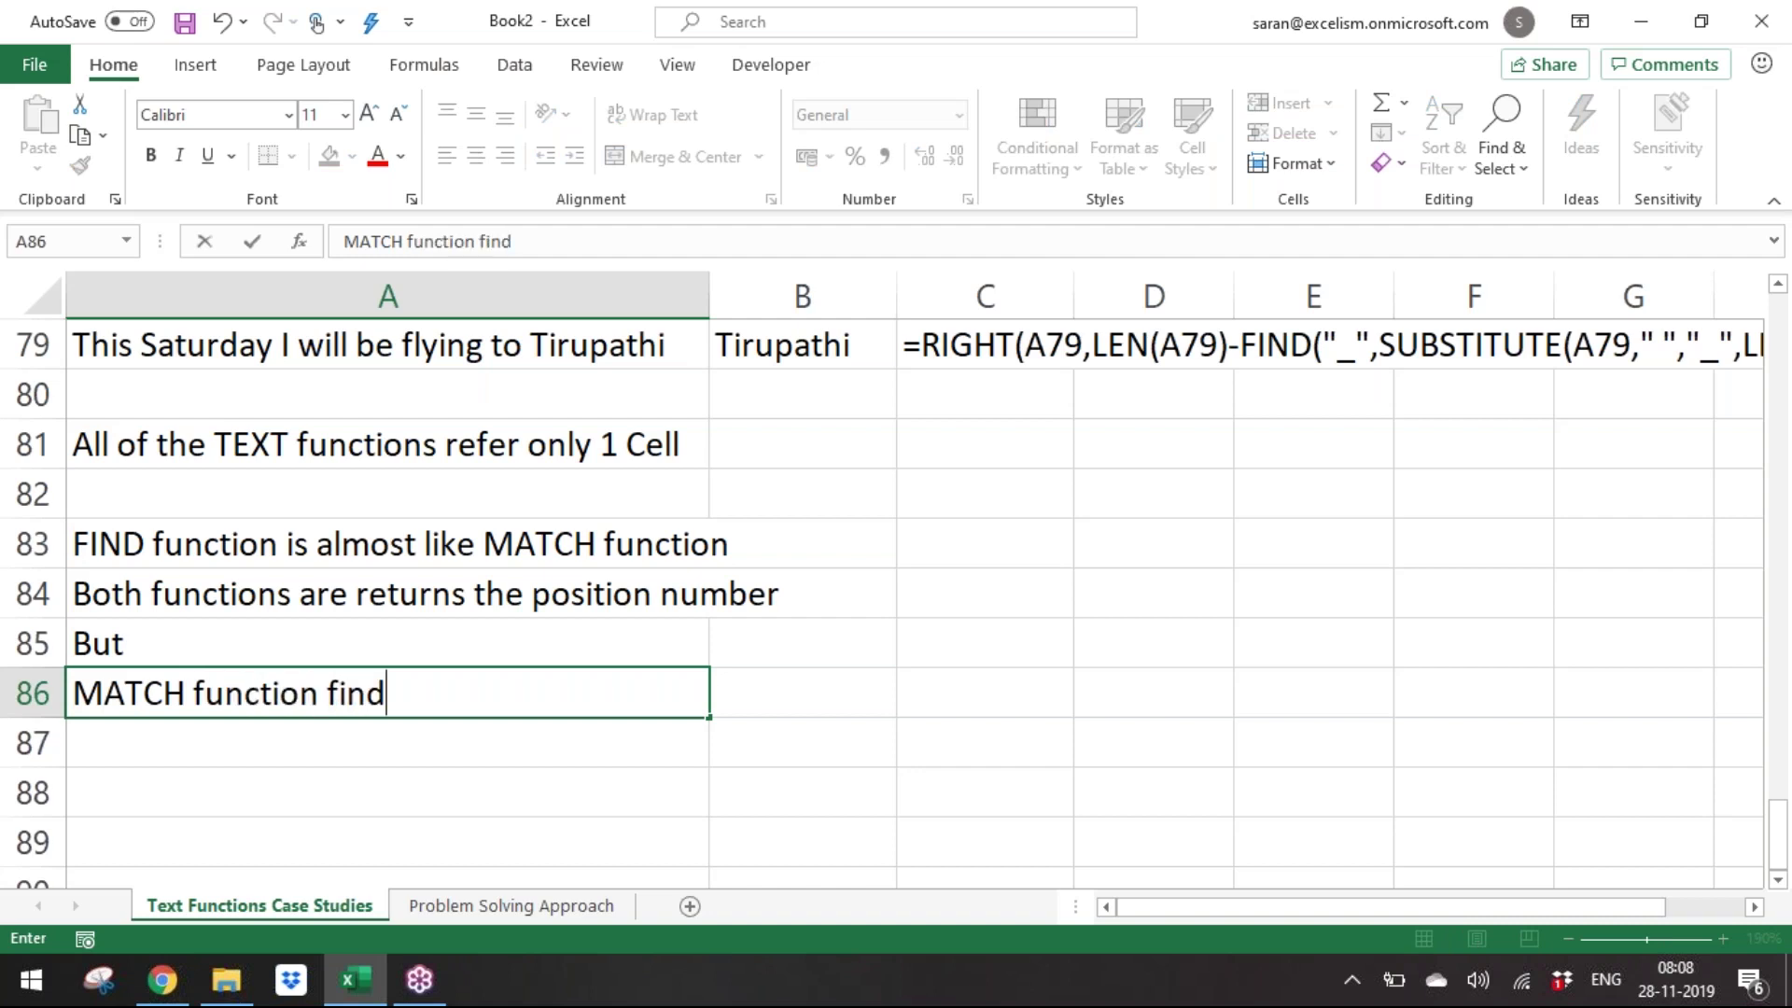
{"action": "type", "text": "s a Value with"}
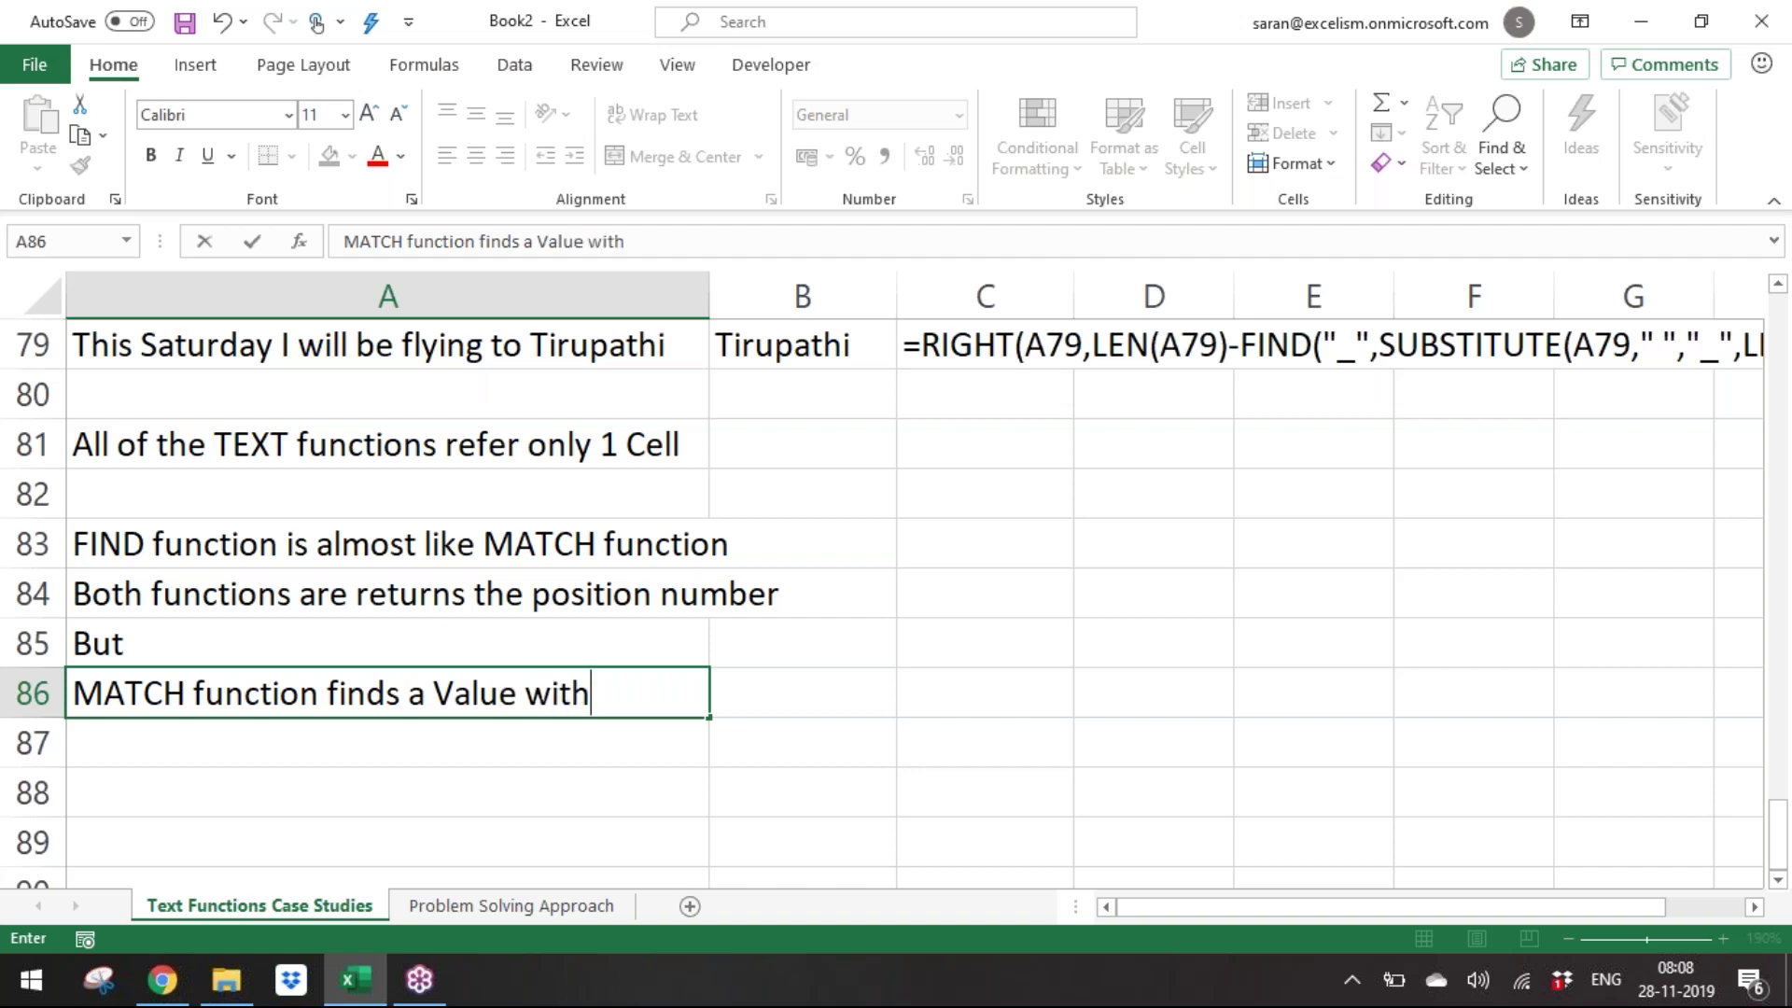
{"action": "type", "text": "in an R"}
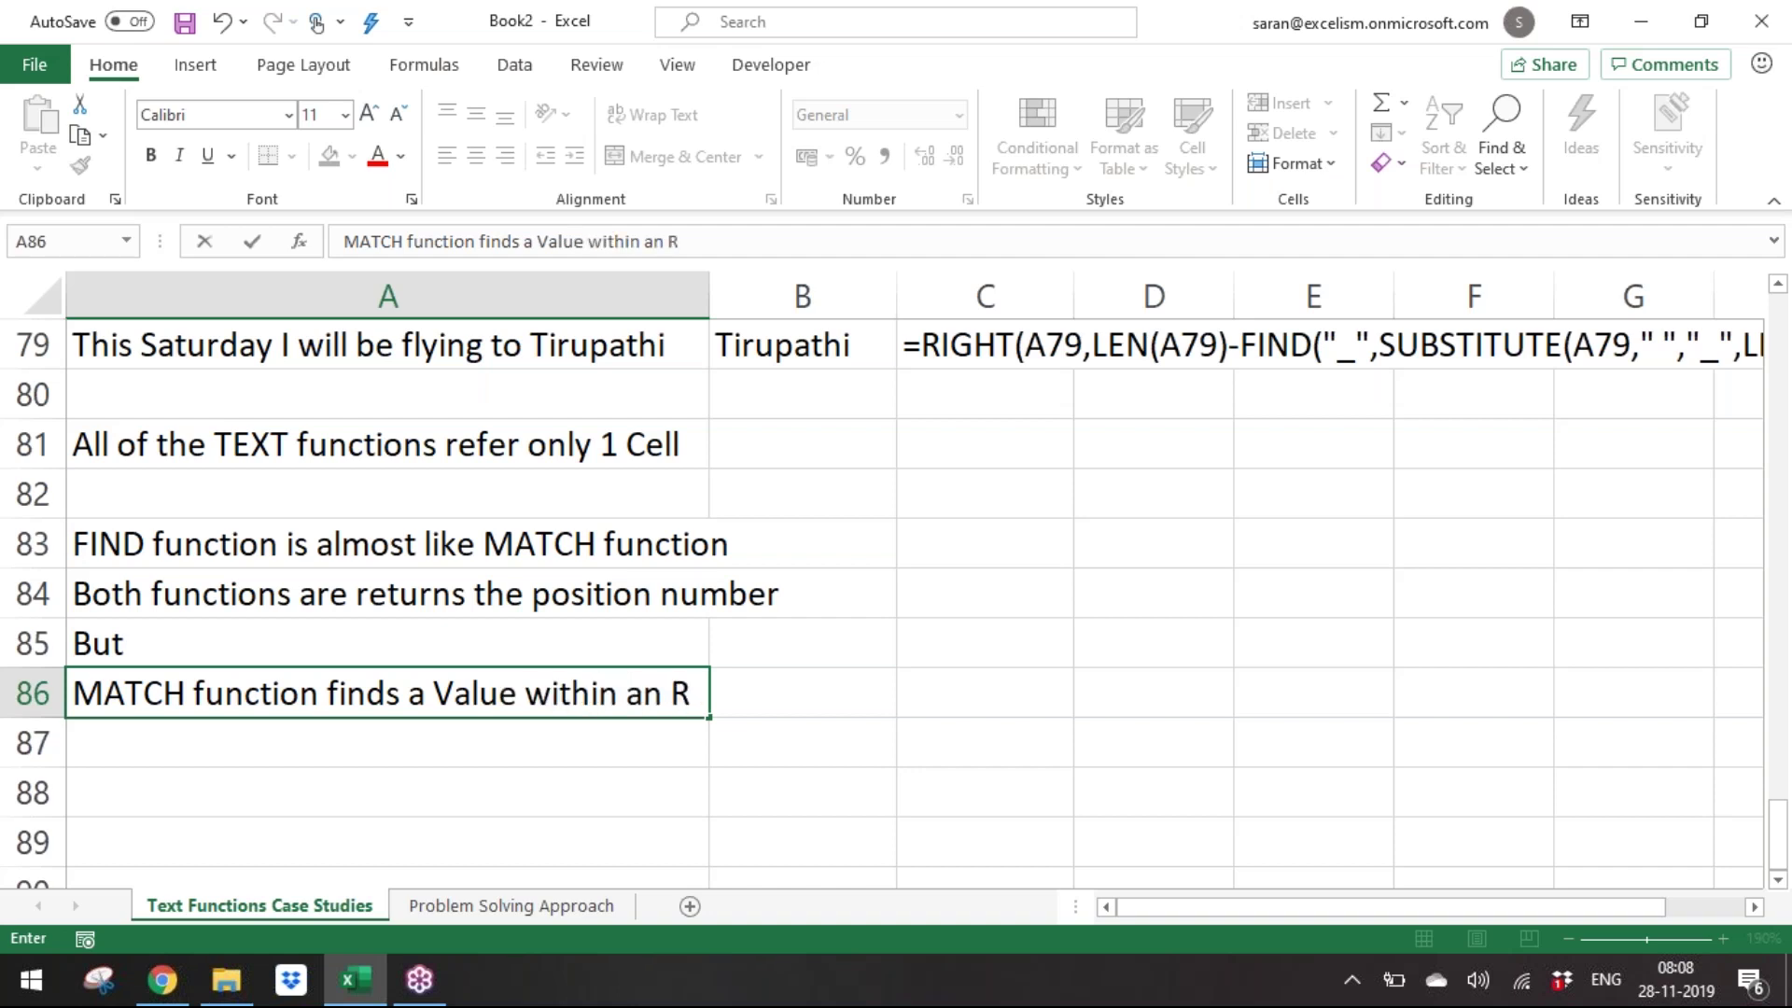
{"action": "key", "text": "BackSpace"}
{"action": "type", "text": "th"}
{"action": "key", "text": "BackSpace"}
{"action": "key", "text": "BackSpace"}
{"action": "key", "text": "BackSpace"}
{"action": "key", "text": "BackSpace"}
{"action": "type", "text": "the"}
{"action": "type", "text": "nge"}
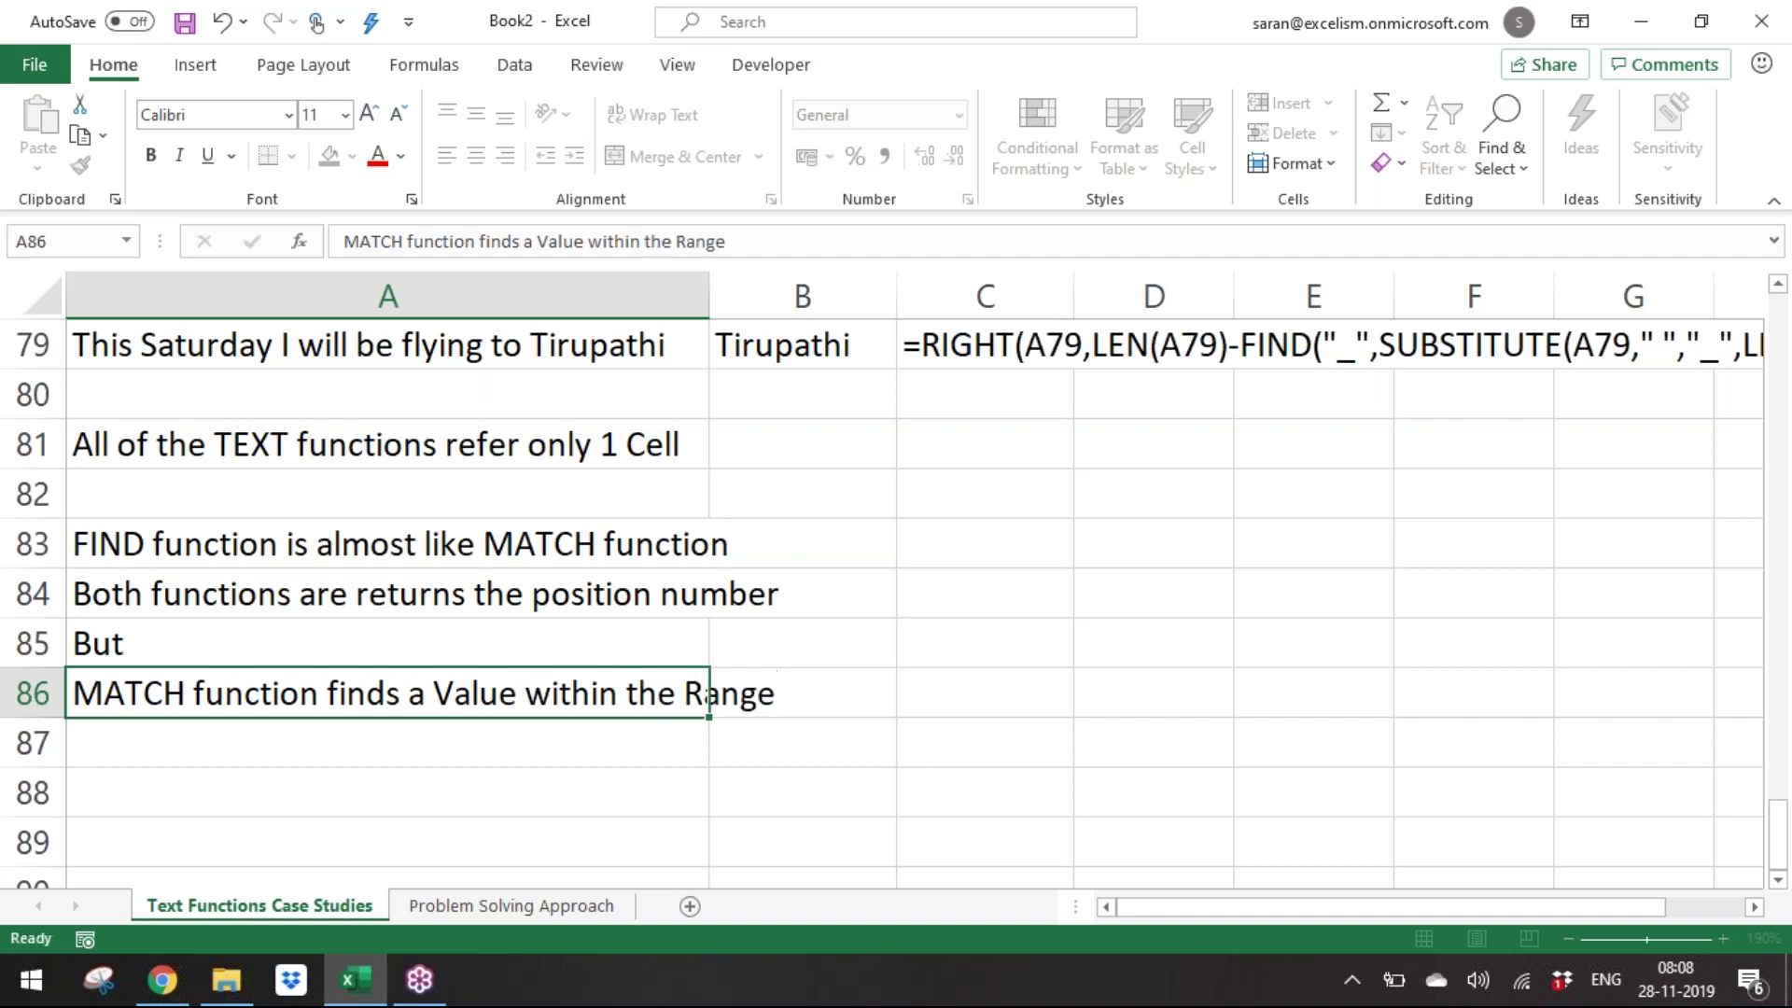
{"action": "key", "text": "Return"}
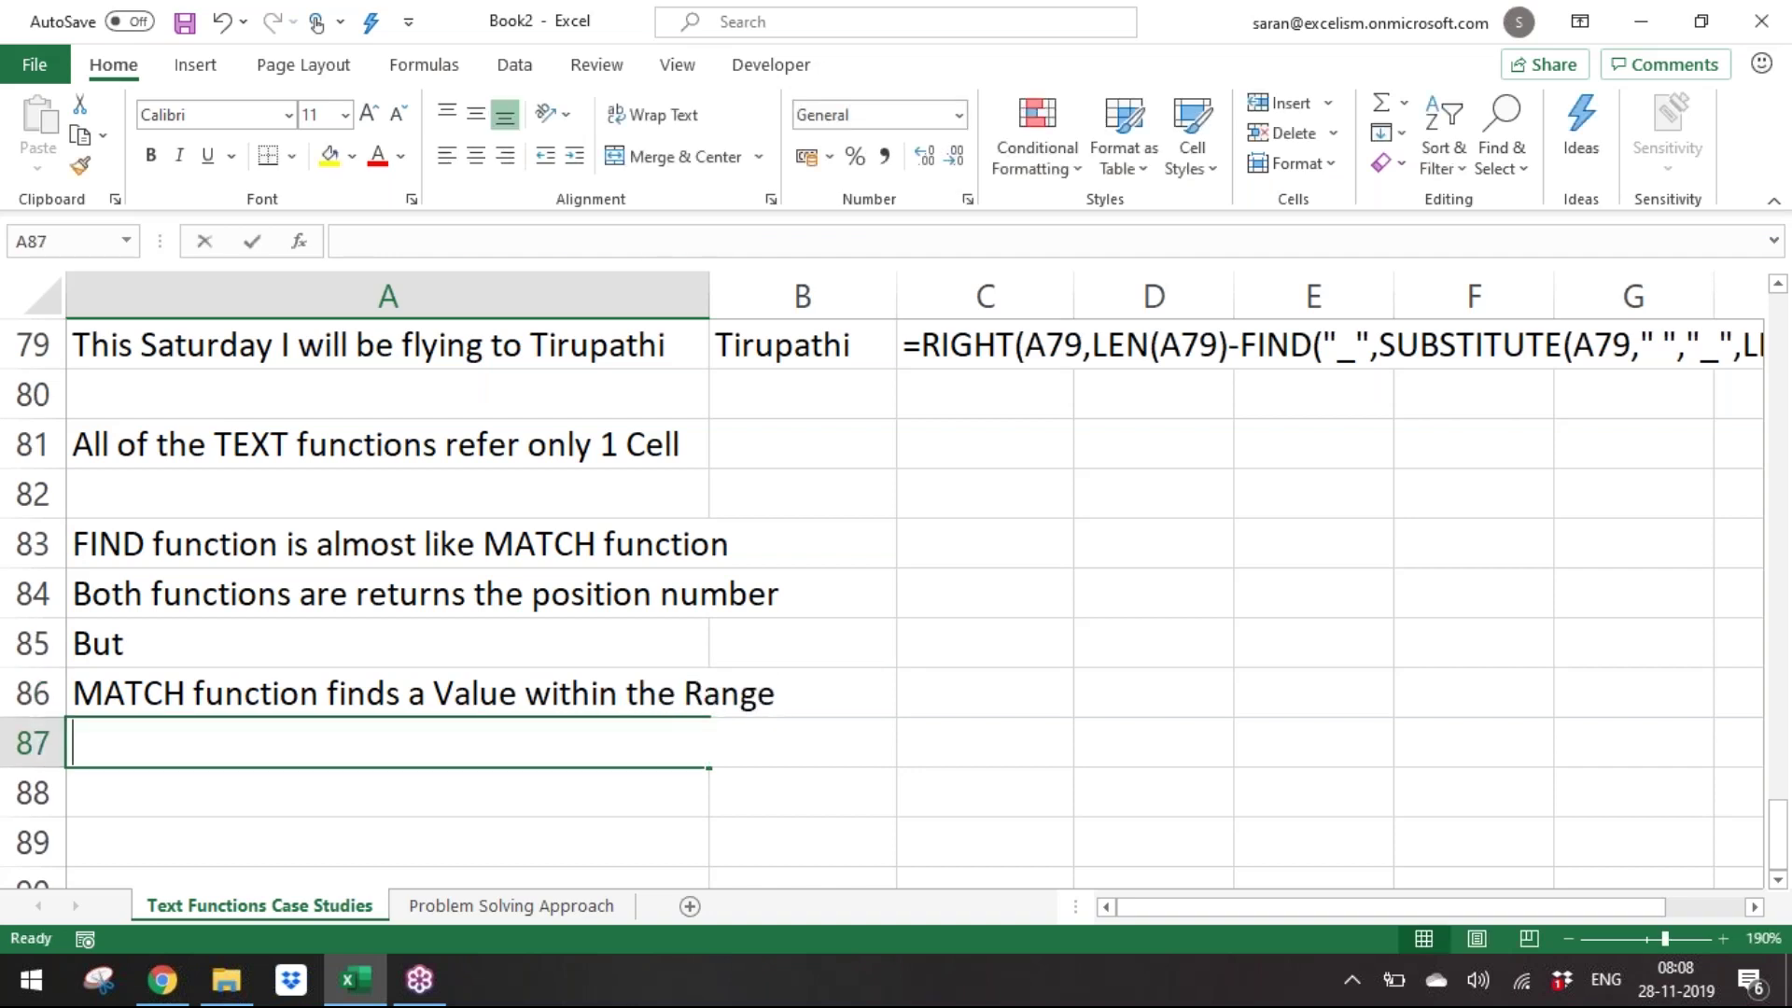
Add the note 'FIND function finds the Text within the Cell' and return to the next empty row.
{"action": "type", "text": "FIND function"}
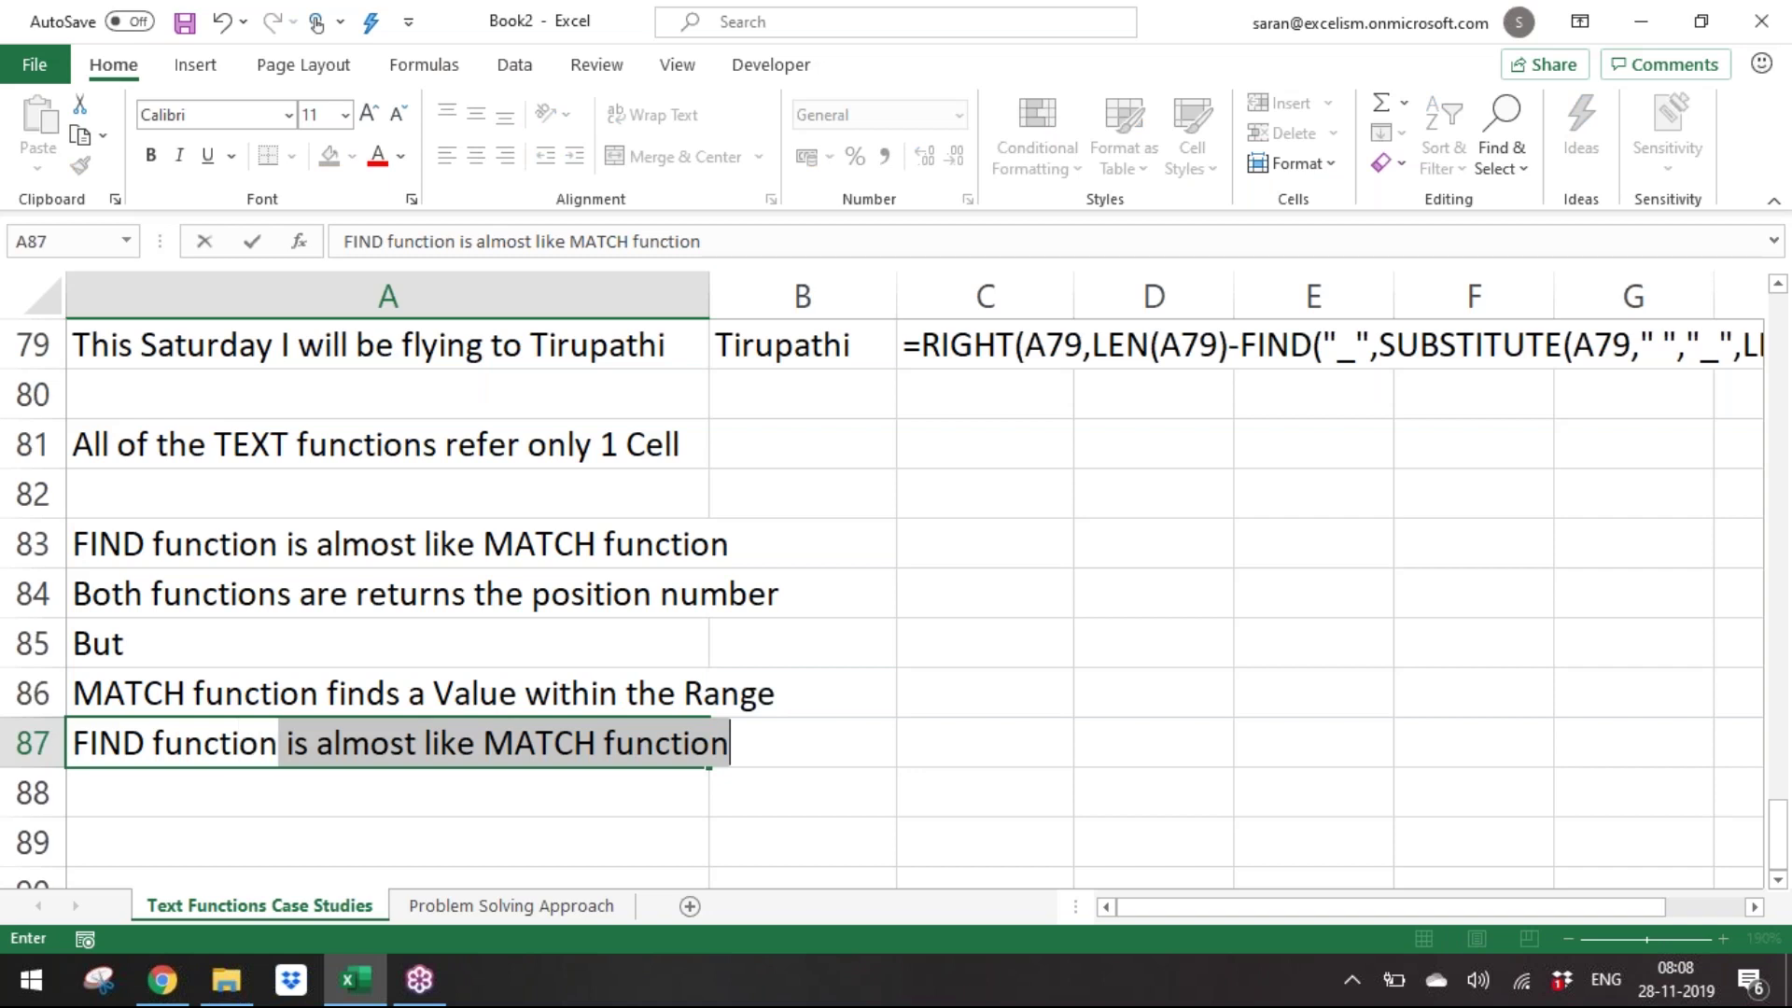
{"action": "type", "text": " f"}
{"action": "type", "text": "ind"}
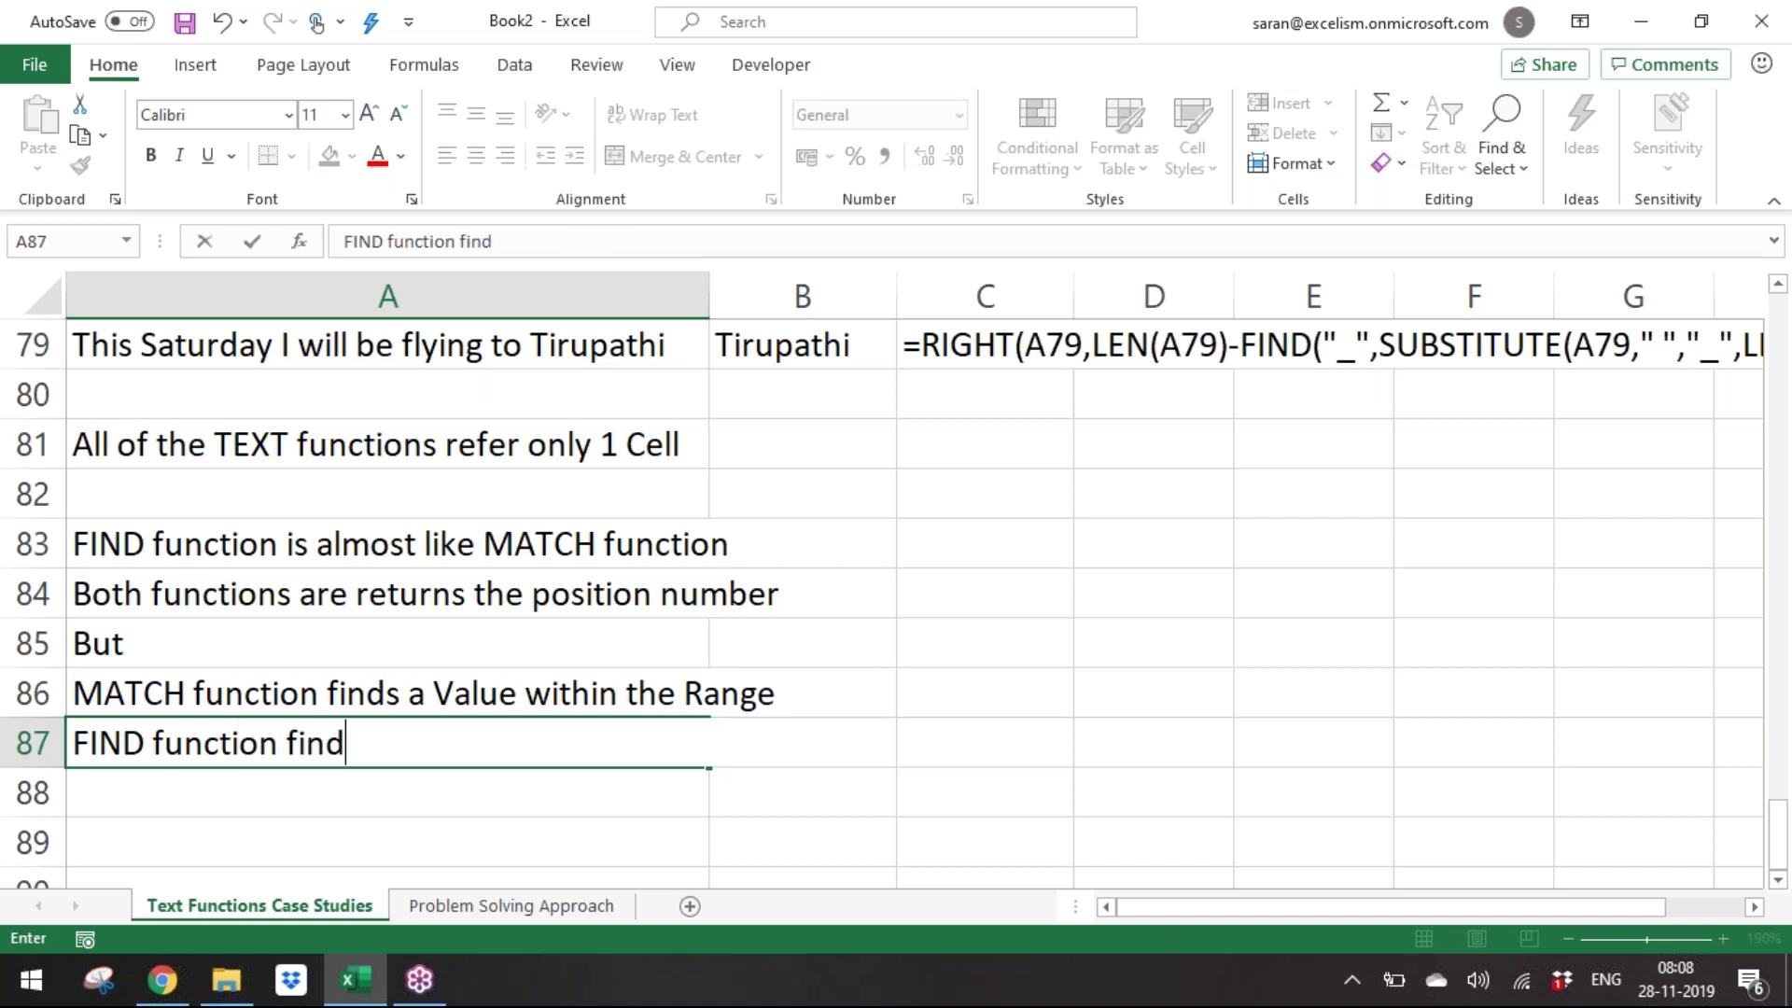
{"action": "type", "text": "s the Text within  the Cell"}
{"action": "key", "text": "ctrl+Return"}
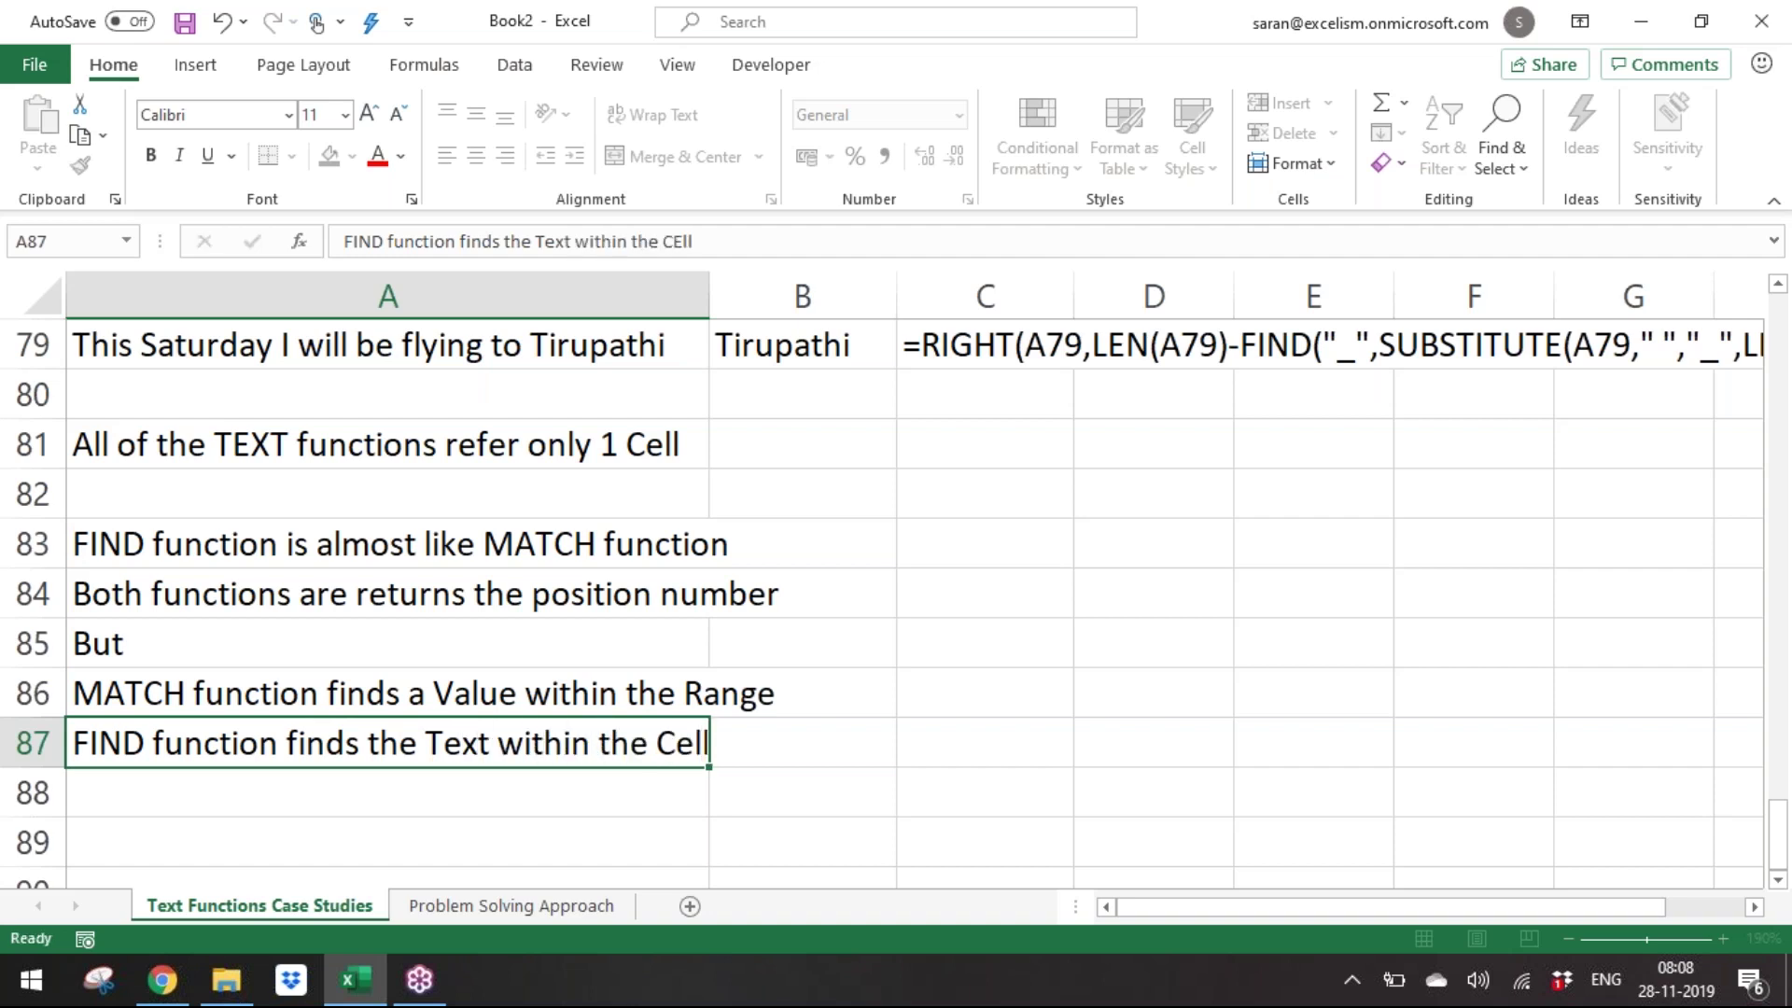
{"action": "key", "text": "Return"}
{"action": "key", "text": "Return"}
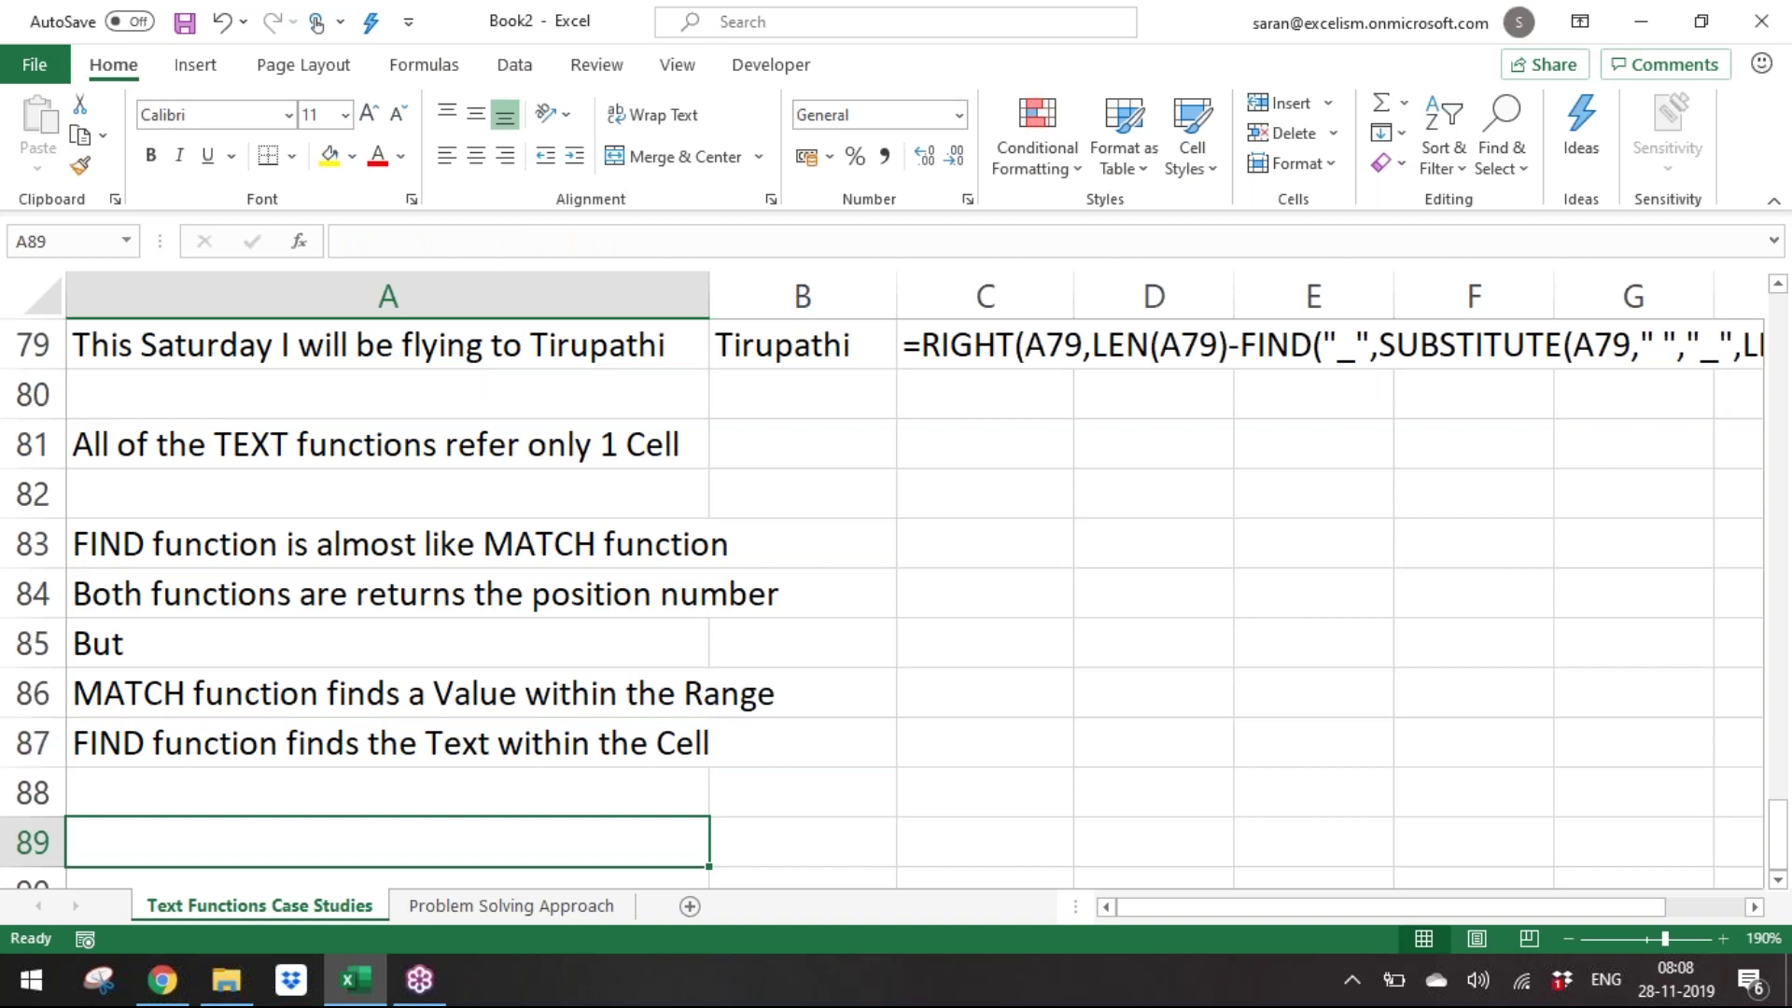
{"action": "key", "text": "Up"}
Add the note 'Scope of FIND function is a single Cell'.
{"action": "type", "text": "Sp"}
{"action": "key", "text": "BackSpace"}
{"action": "type", "text": "cope of FN"}
{"action": "key", "text": "BackSpace"}
{"action": "type", "text": "INF"}
{"action": "key", "text": "BackSpace"}
{"action": "type", "text": "D unction"}
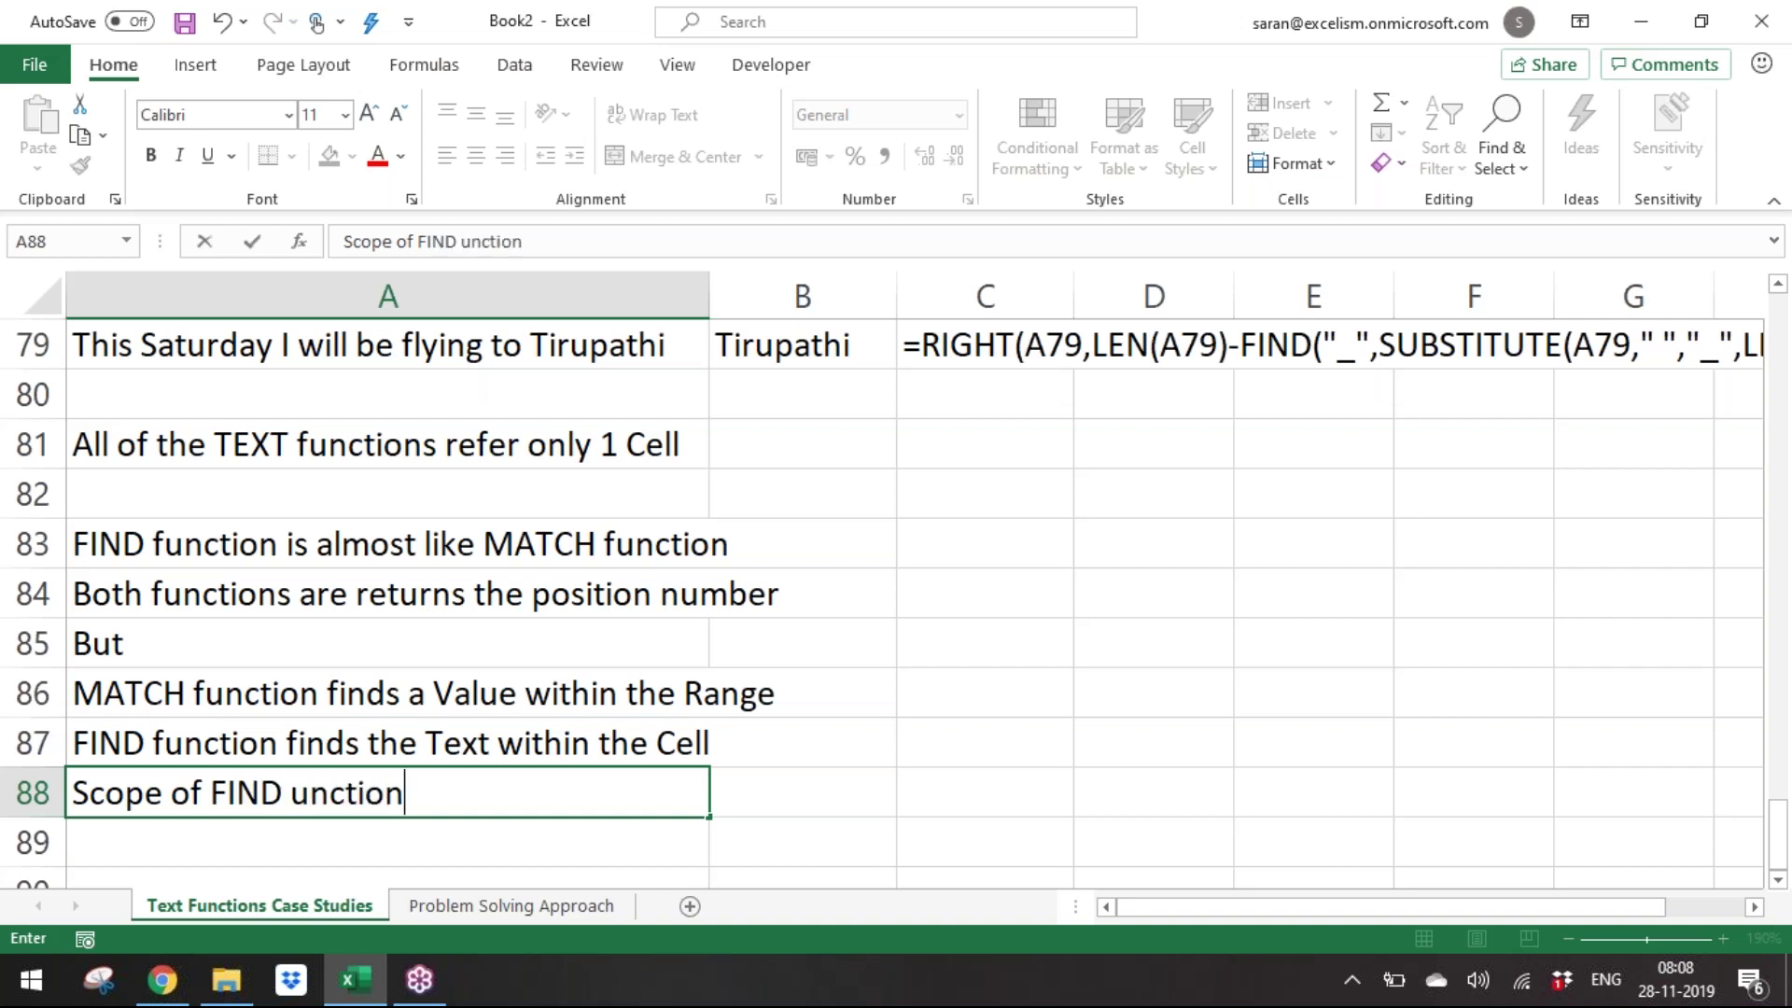
{"action": "key", "text": "BackSpace"}
{"action": "key", "text": "BackSpace"}
{"action": "key", "text": "BackSpace"}
{"action": "key", "text": "BackSpace"}
{"action": "key", "text": "BackSpace"}
{"action": "key", "text": "BackSpace"}
{"action": "key", "text": "BackSpace"}
{"action": "type", "text": "function is a single Cel"}
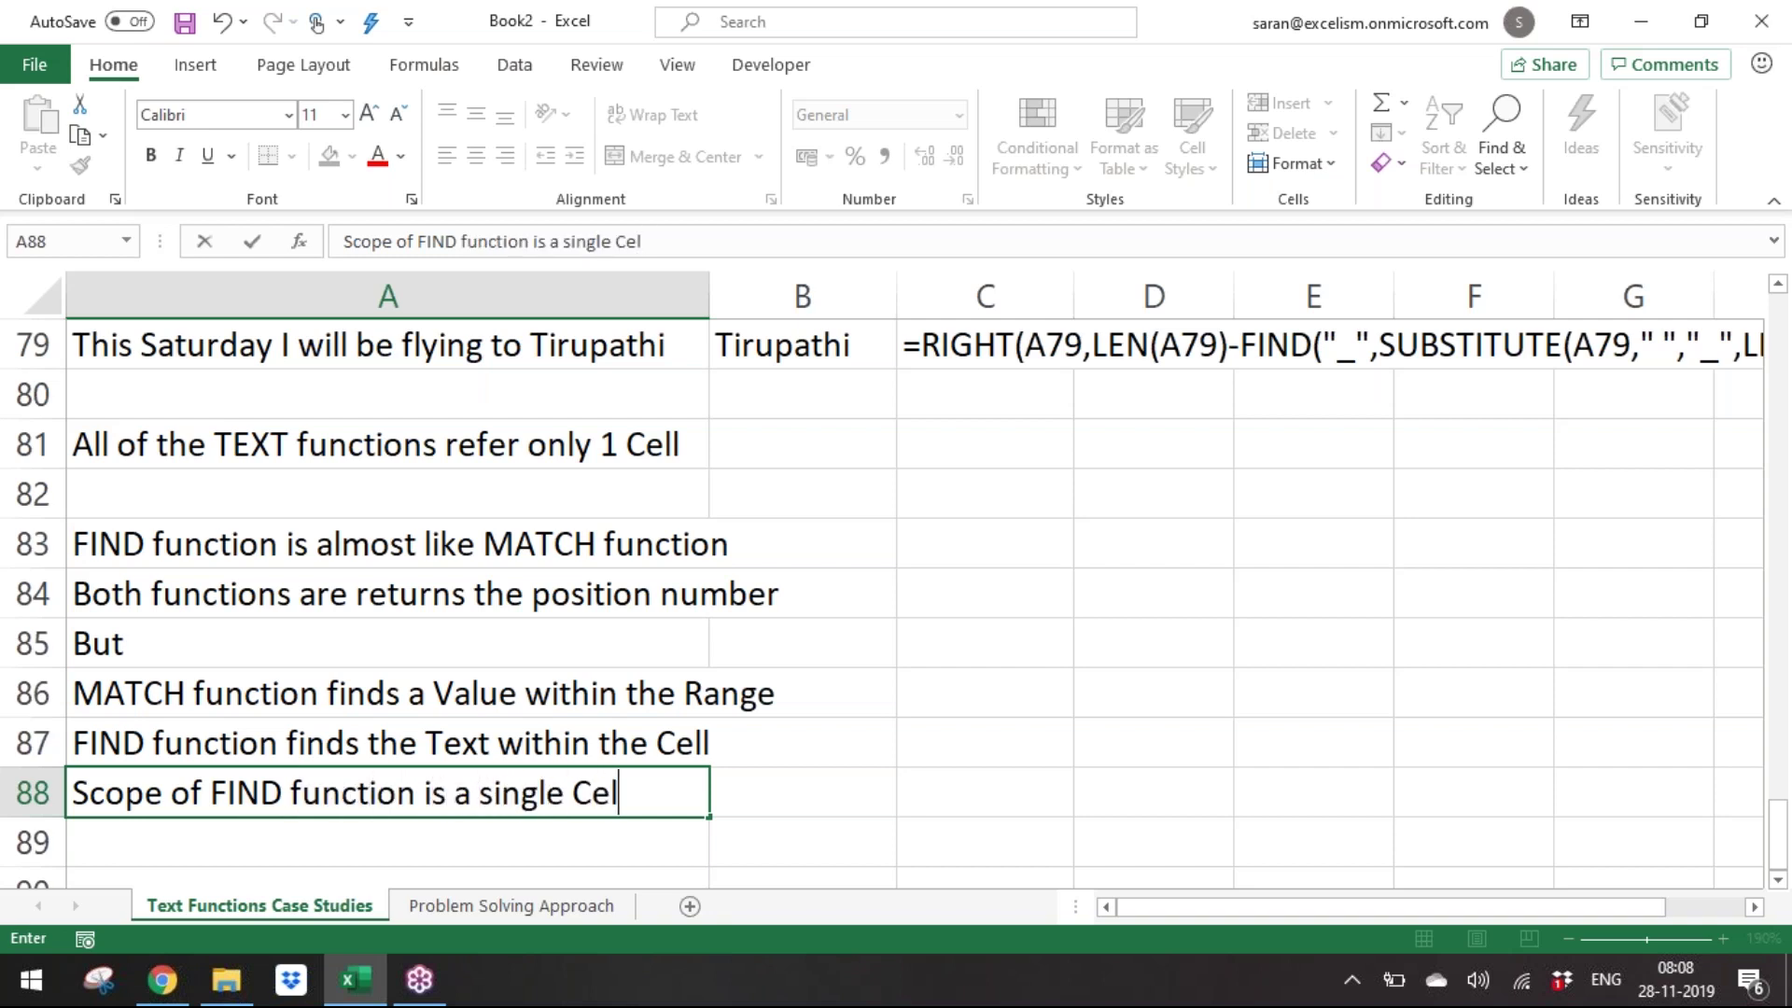
{"action": "type", "text": "l"}
{"action": "key", "text": "Return"}
Finish with the note 'Scope of MATCH function is a Range'.
{"action": "type", "text": "Scope "}
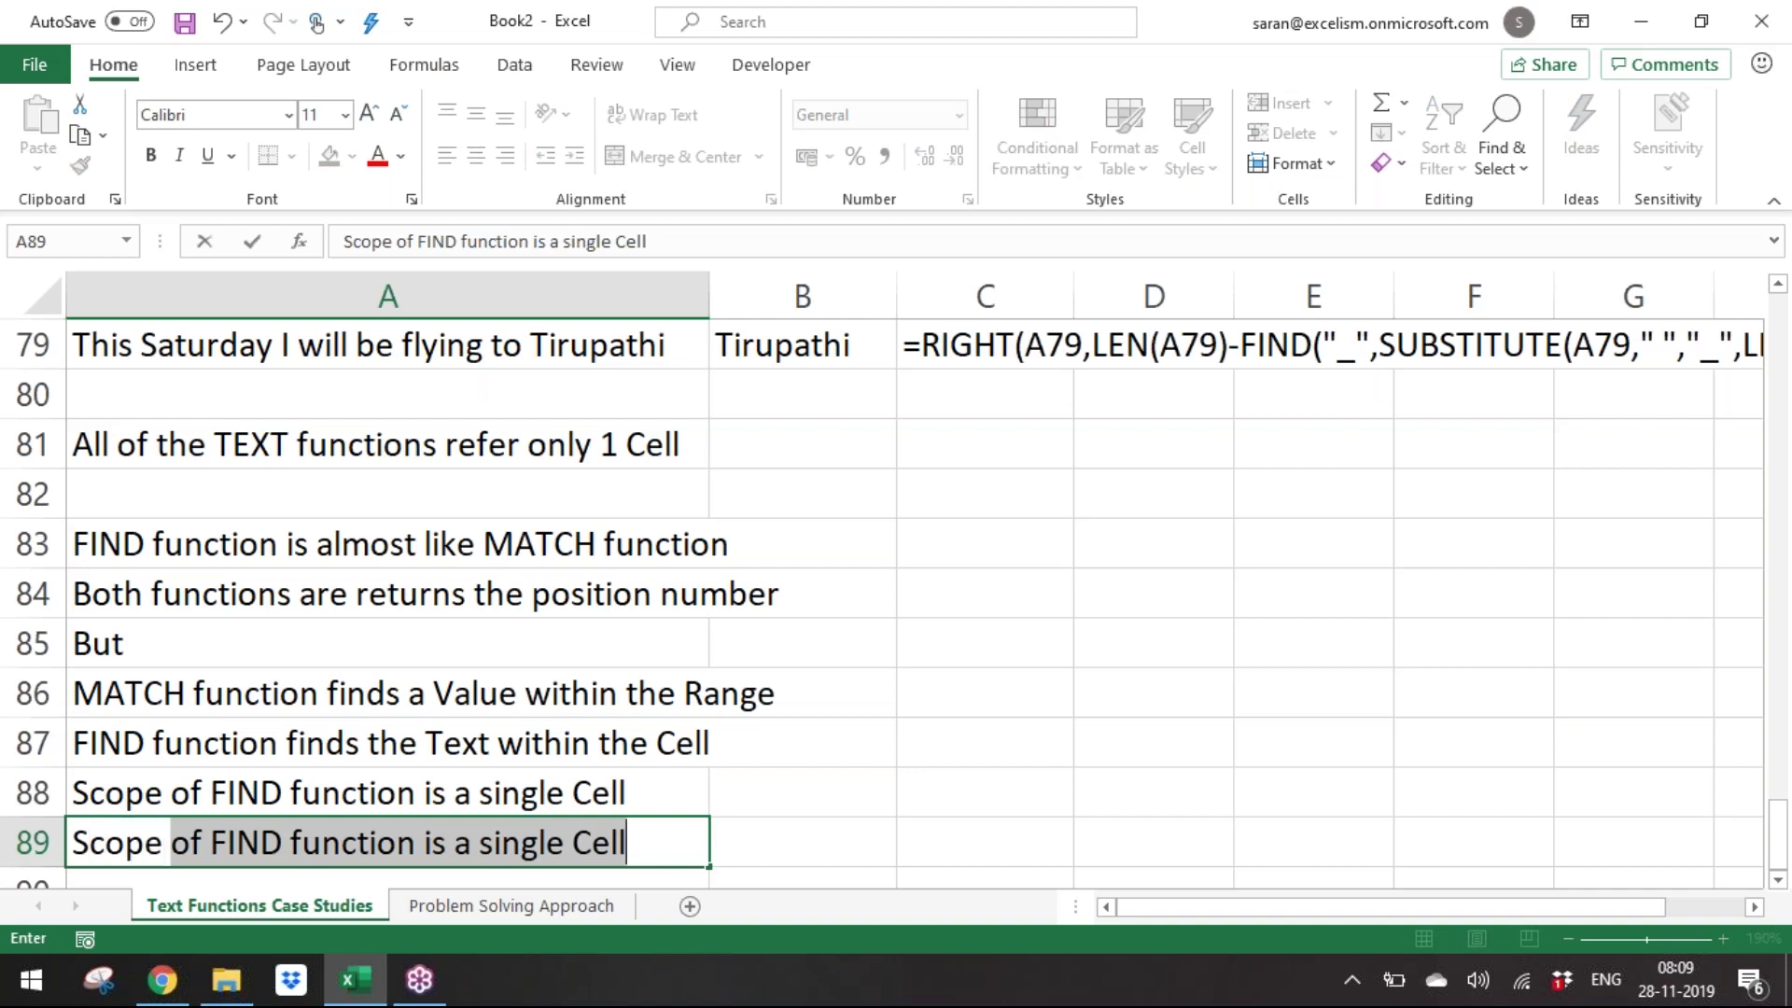
{"action": "type", "text": "of the Ma"}
{"action": "key", "text": "BackSpace"}
{"action": "key", "text": "BackSpace"}
{"action": "key", "text": "BackSpace"}
{"action": "key", "text": "BackSpace"}
{"action": "key", "text": "BackSpace"}
{"action": "key", "text": "BackSpace"}
{"action": "type", "text": "Matc"}
{"action": "key", "text": "BackSpace"}
{"action": "key", "text": "BackSpace"}
{"action": "key", "text": "BackSpace"}
{"action": "type", "text": "ATCH function is a Range"}
{"action": "key", "text": "Return"}
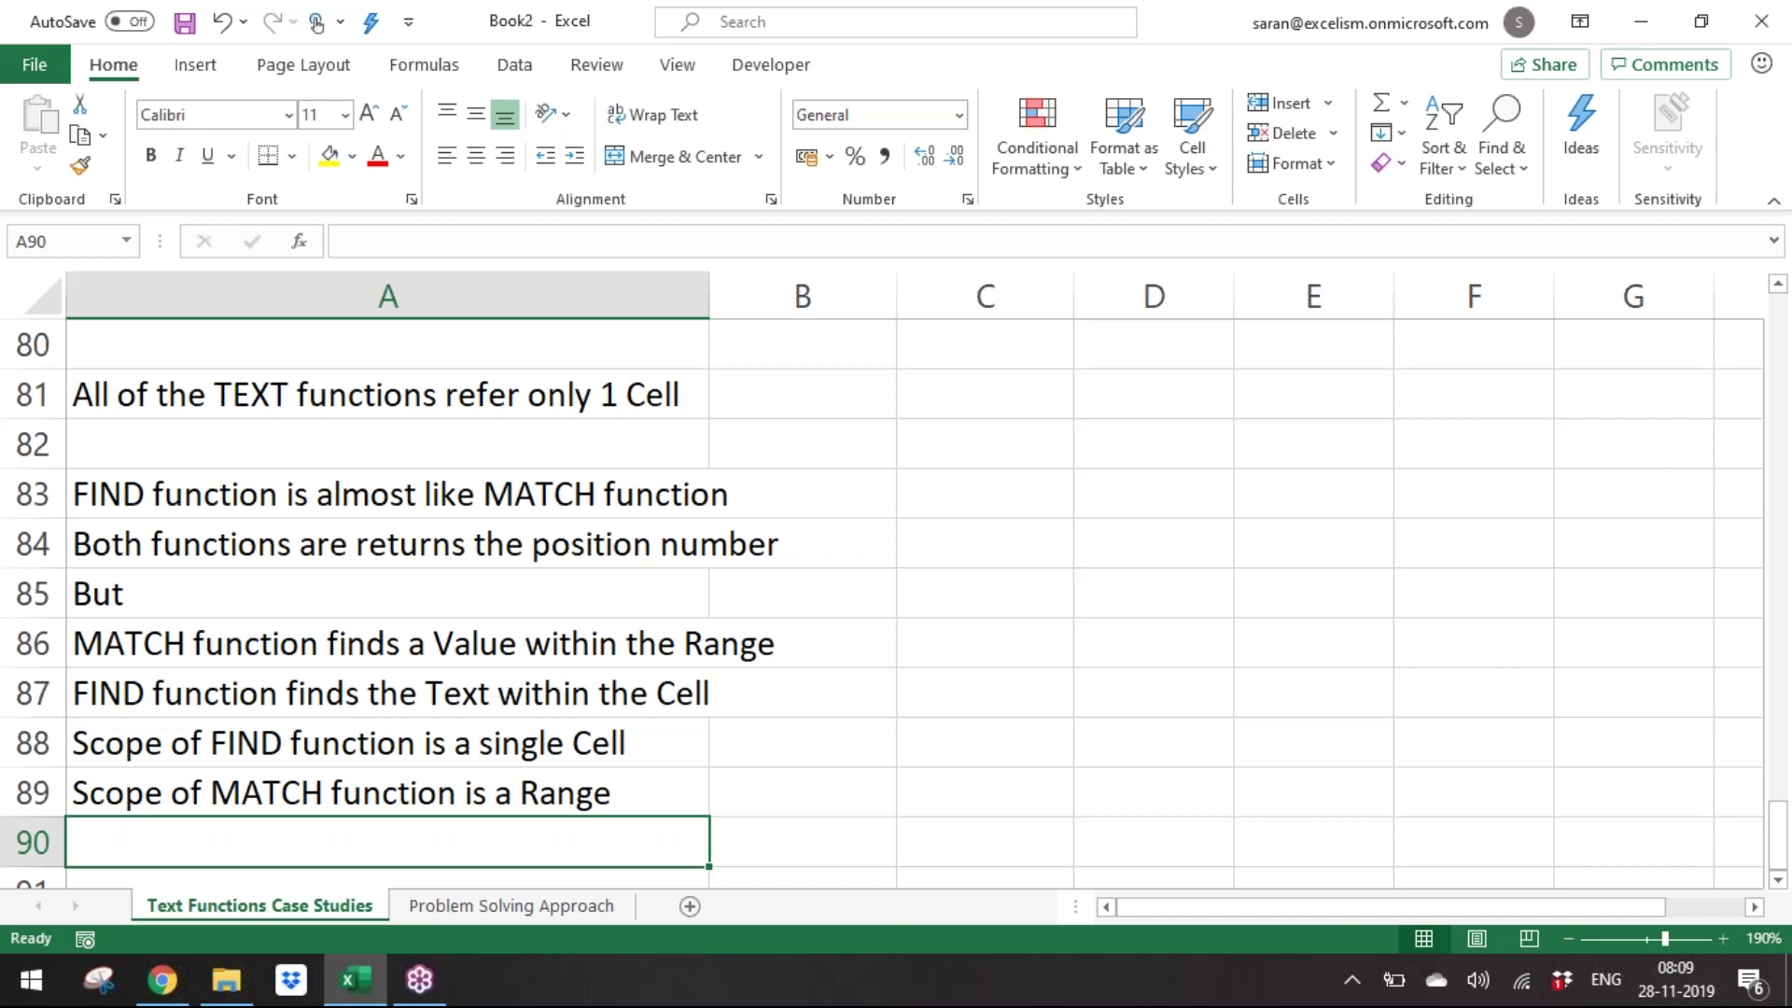
Fill C83:C87 with the letters A, B, C, D and E.
{"action": "key", "text": "Down"}
{"action": "key", "text": "Down"}
{"action": "key", "text": "Down"}
{"action": "key", "text": "Down"}
{"action": "key", "text": "Up"}
{"action": "key", "text": "Up"}
{"action": "key", "text": "Up"}
{"action": "key", "text": "Up"}
{"action": "key", "text": "Up"}
{"action": "key", "text": "Up"}
{"action": "key", "text": "Up"}
{"action": "key", "text": "Up"}
{"action": "key", "text": "Up"}
{"action": "key", "text": "Up"}
{"action": "key", "text": "Up"}
{"action": "key", "text": "Up"}
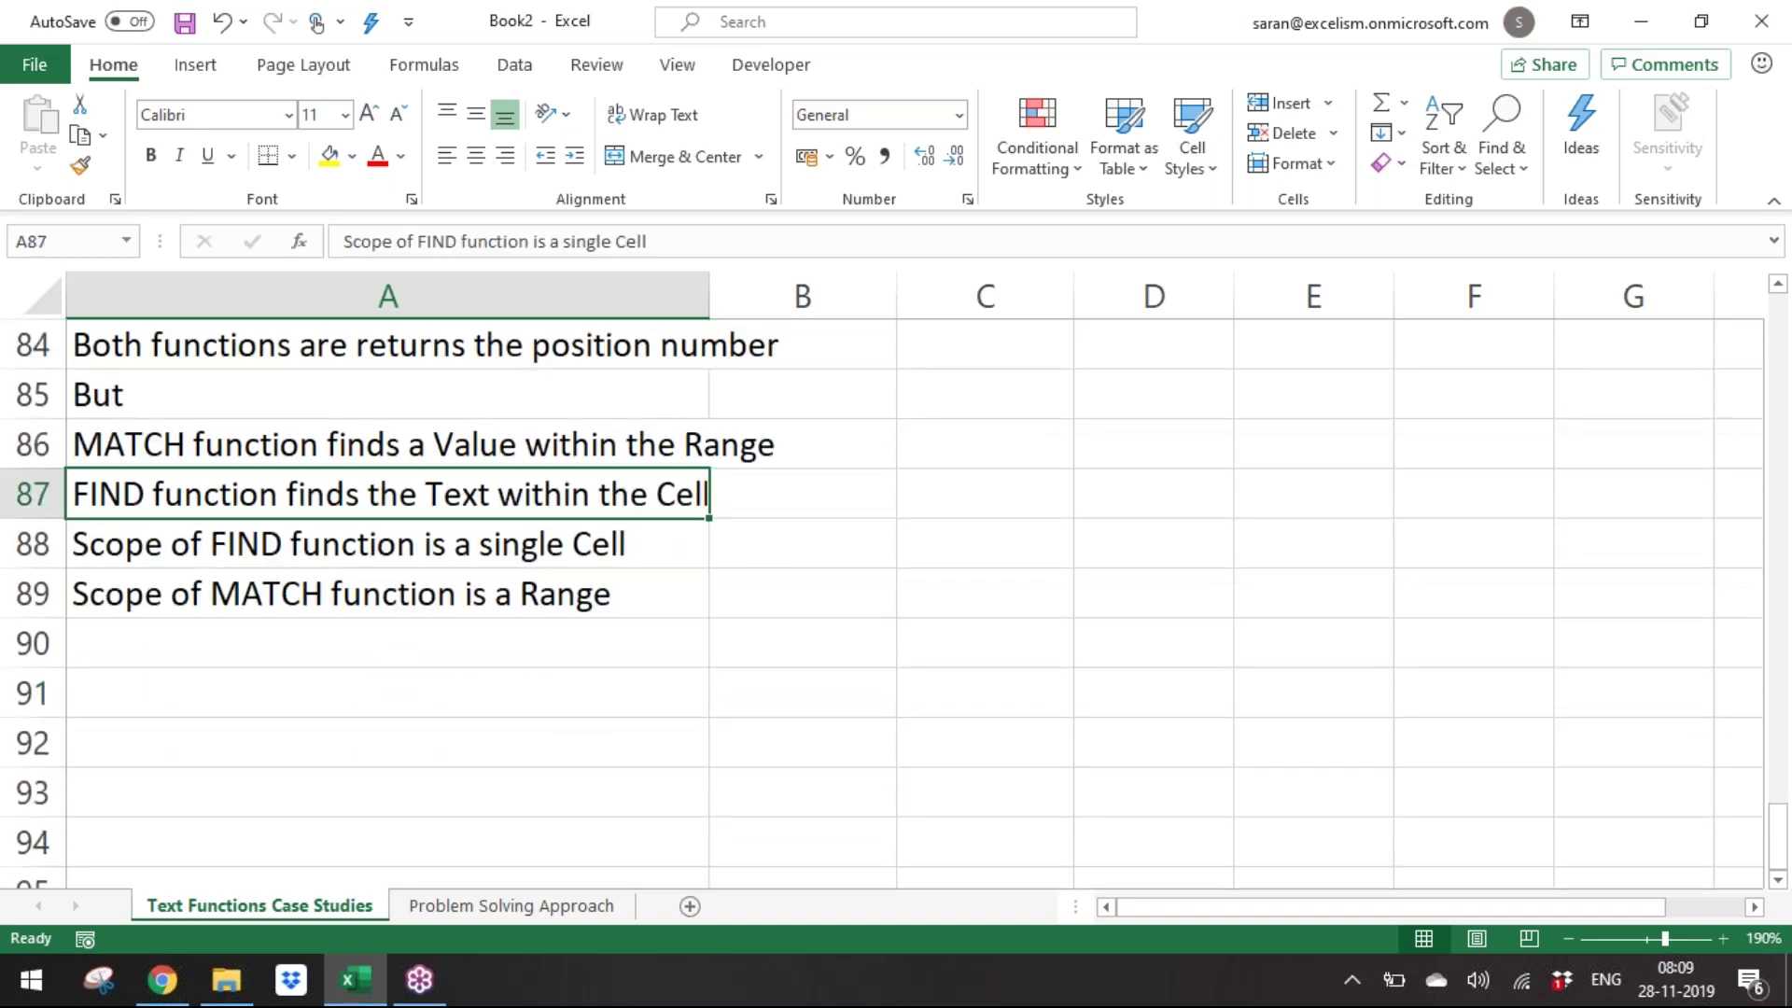
{"action": "key", "text": "Down"}
{"action": "key", "text": "Right"}
{"action": "key", "text": "Right"}
{"action": "key", "text": "F2"}
{"action": "type", "text": "A"}
{"action": "key", "text": "Return"}
{"action": "type", "text": "B"}
{"action": "key", "text": "Return"}
{"action": "type", "text": "C"}
{"action": "key", "text": "Return"}
{"action": "type", "text": "D"}
{"action": "key", "text": "Return"}
{"action": "type", "text": "E"}
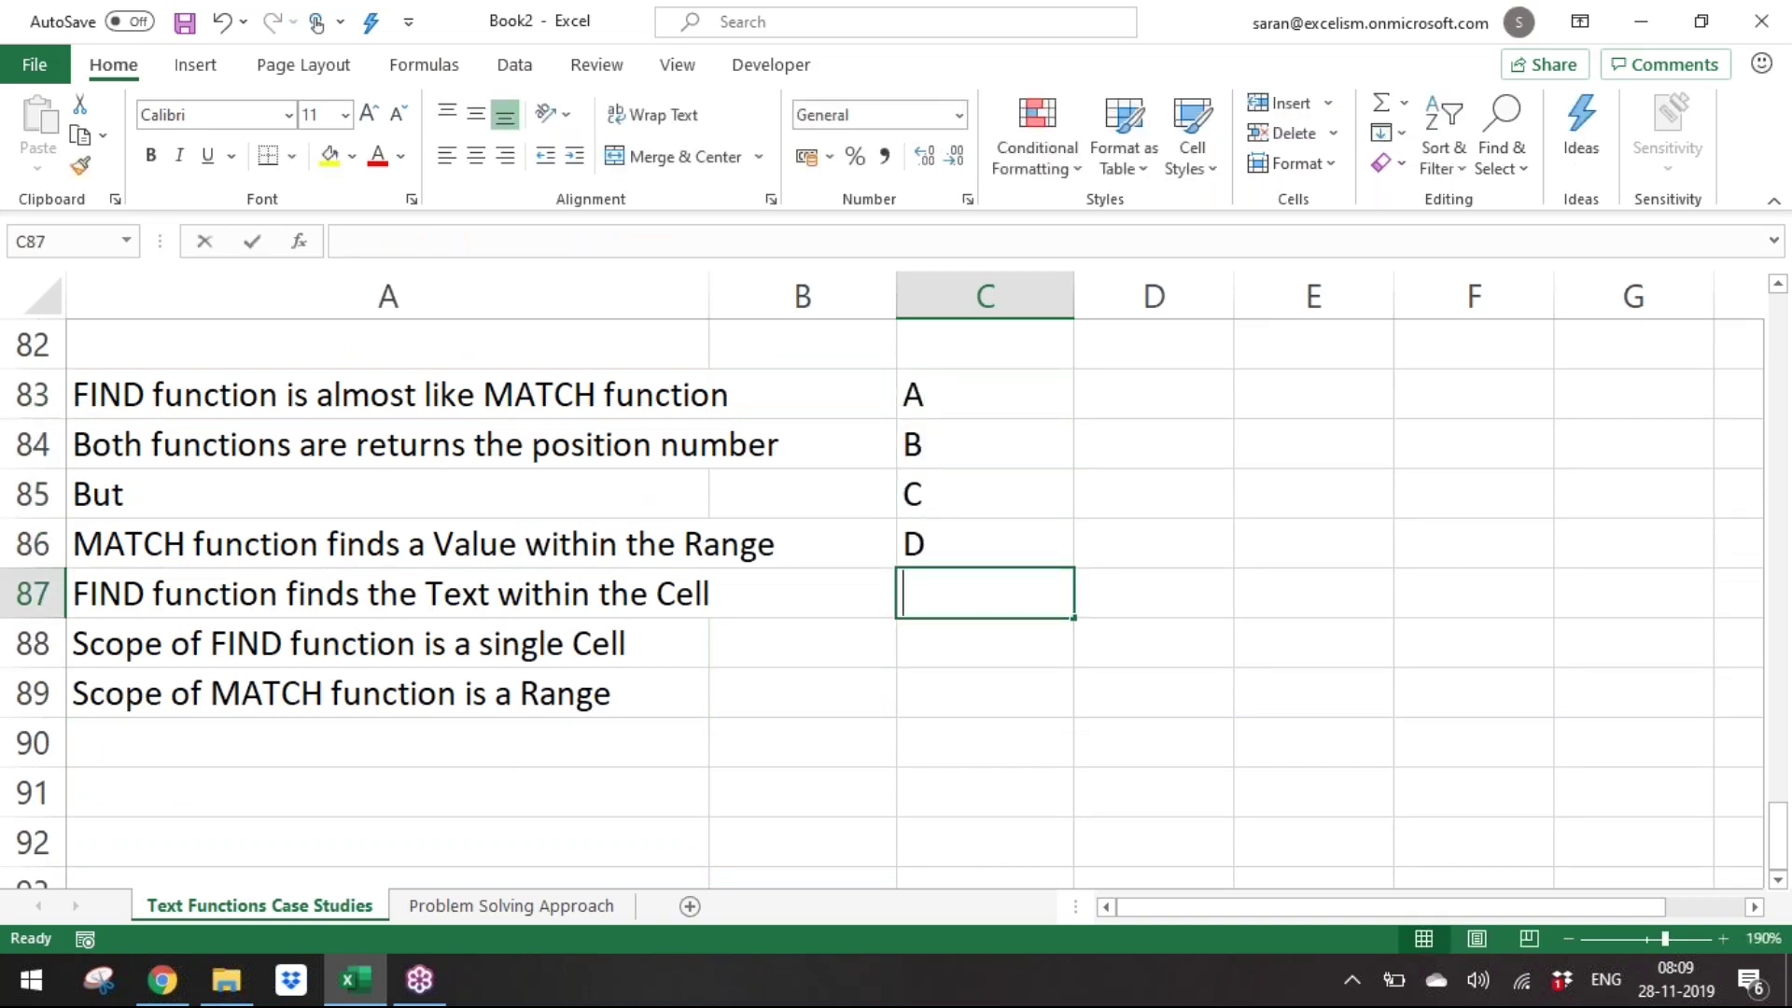
{"action": "key", "text": "Return"}
Put the note 'Find the position of C in range C83:C87' in E83.
{"action": "key", "text": "Up"}
{"action": "key", "text": "Up"}
{"action": "key", "text": "Up"}
{"action": "key", "text": "Up"}
{"action": "key", "text": "Right"}
{"action": "key", "text": "Up"}
{"action": "key", "text": "Right"}
{"action": "key", "text": "Down"}
{"action": "type", "text": "Find th"}
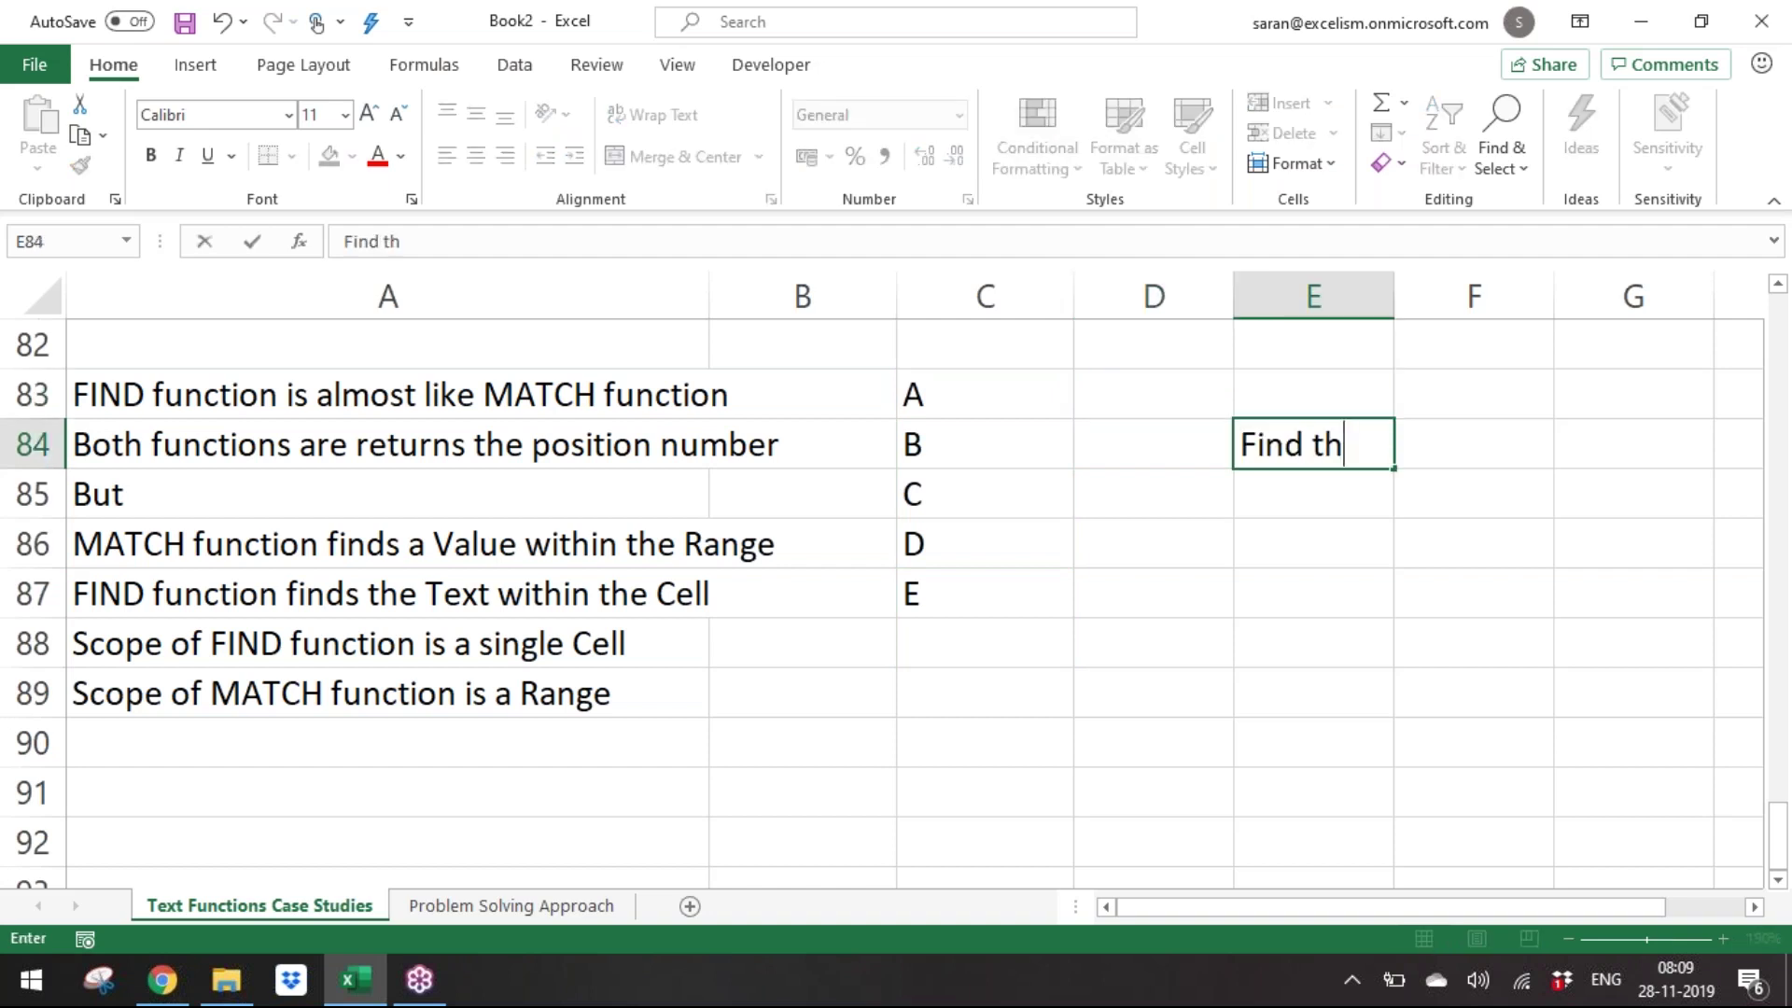
{"action": "type", "text": "e position of "}
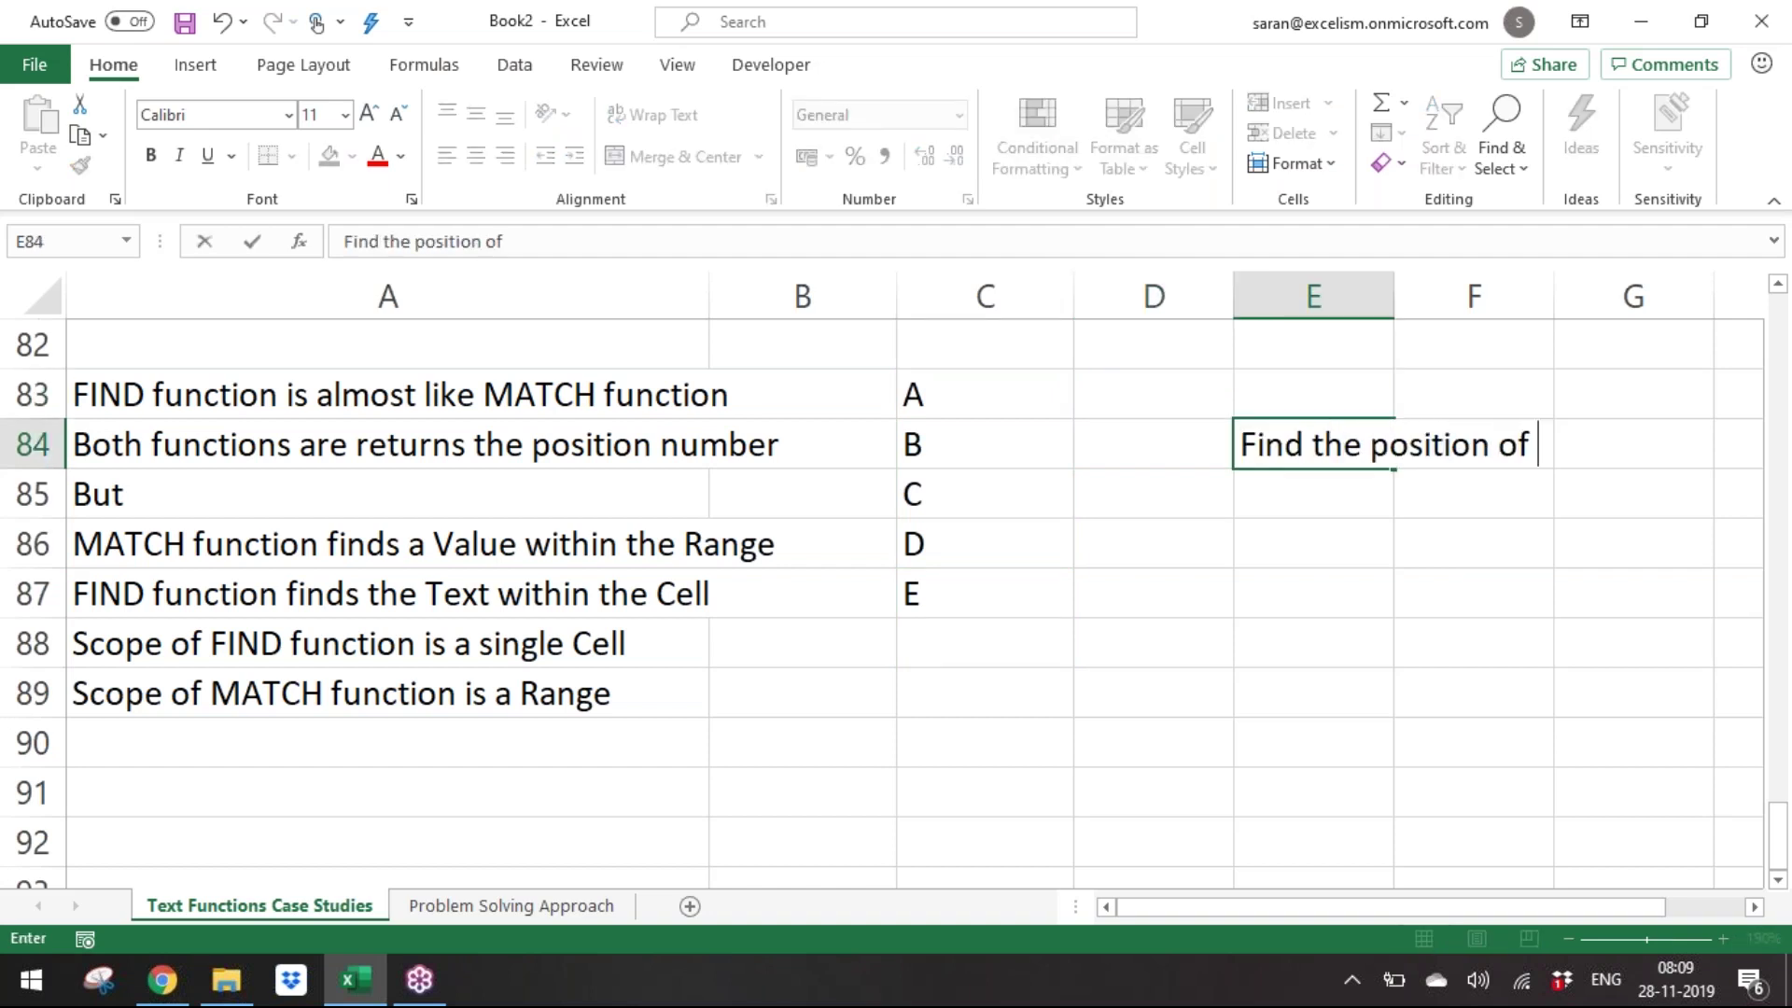
{"action": "type", "text": "C in range C83:"}
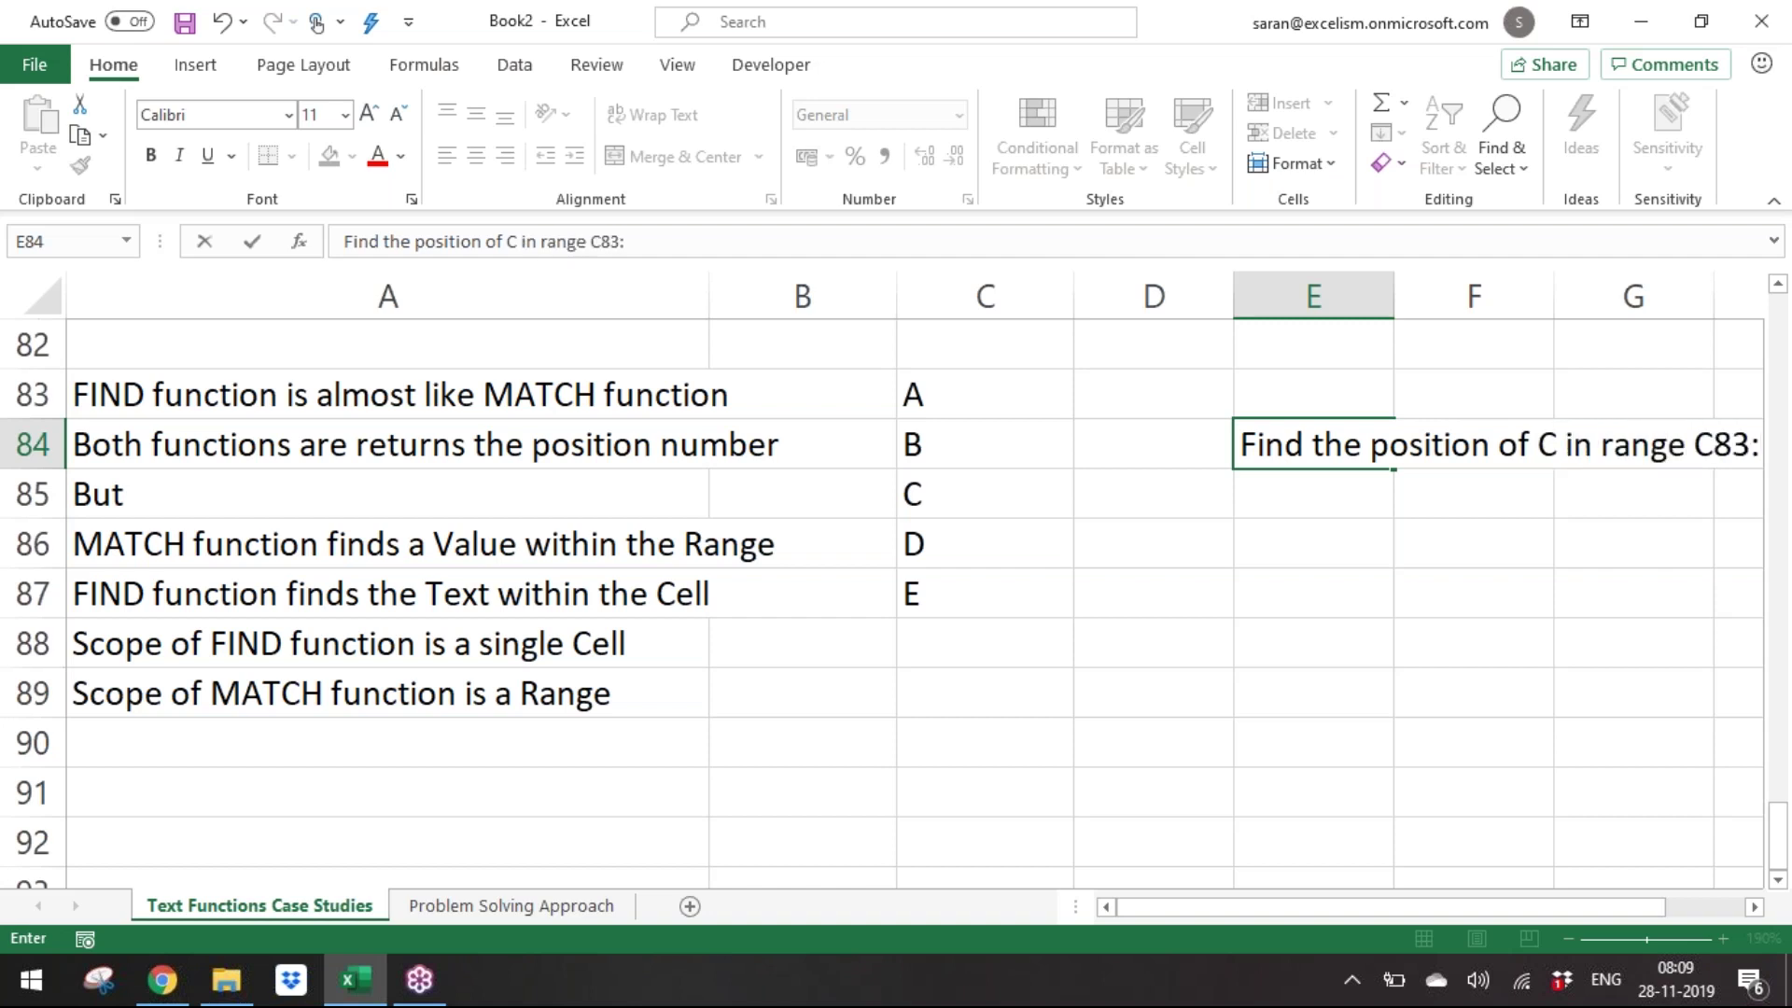
{"action": "type", "text": "C87"}
{"action": "key", "text": "Return"}
{"action": "key", "text": "Up"}
{"action": "key", "text": "Right"}
{"action": "key", "text": "Right"}
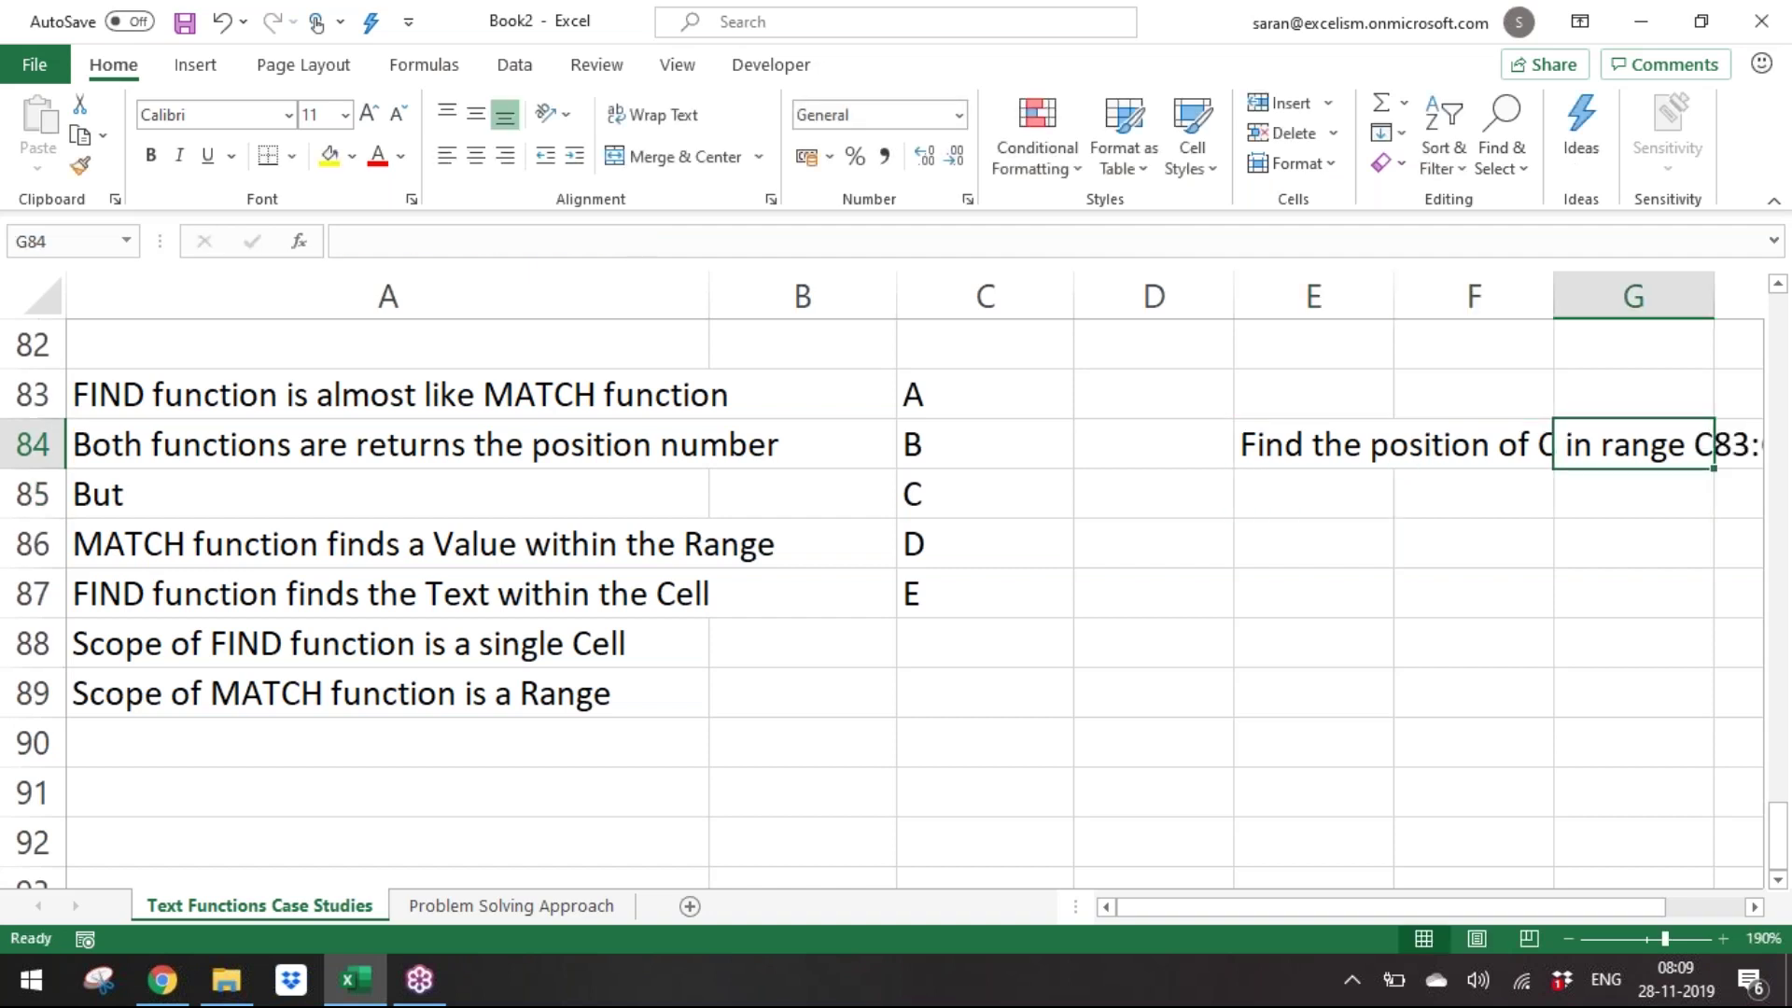
{"action": "key", "text": "Right"}
{"action": "key", "text": "Right"}
{"action": "key", "text": "ctrl+Left"}
{"action": "key", "text": "ctrl+x"}
{"action": "key", "text": "Up"}
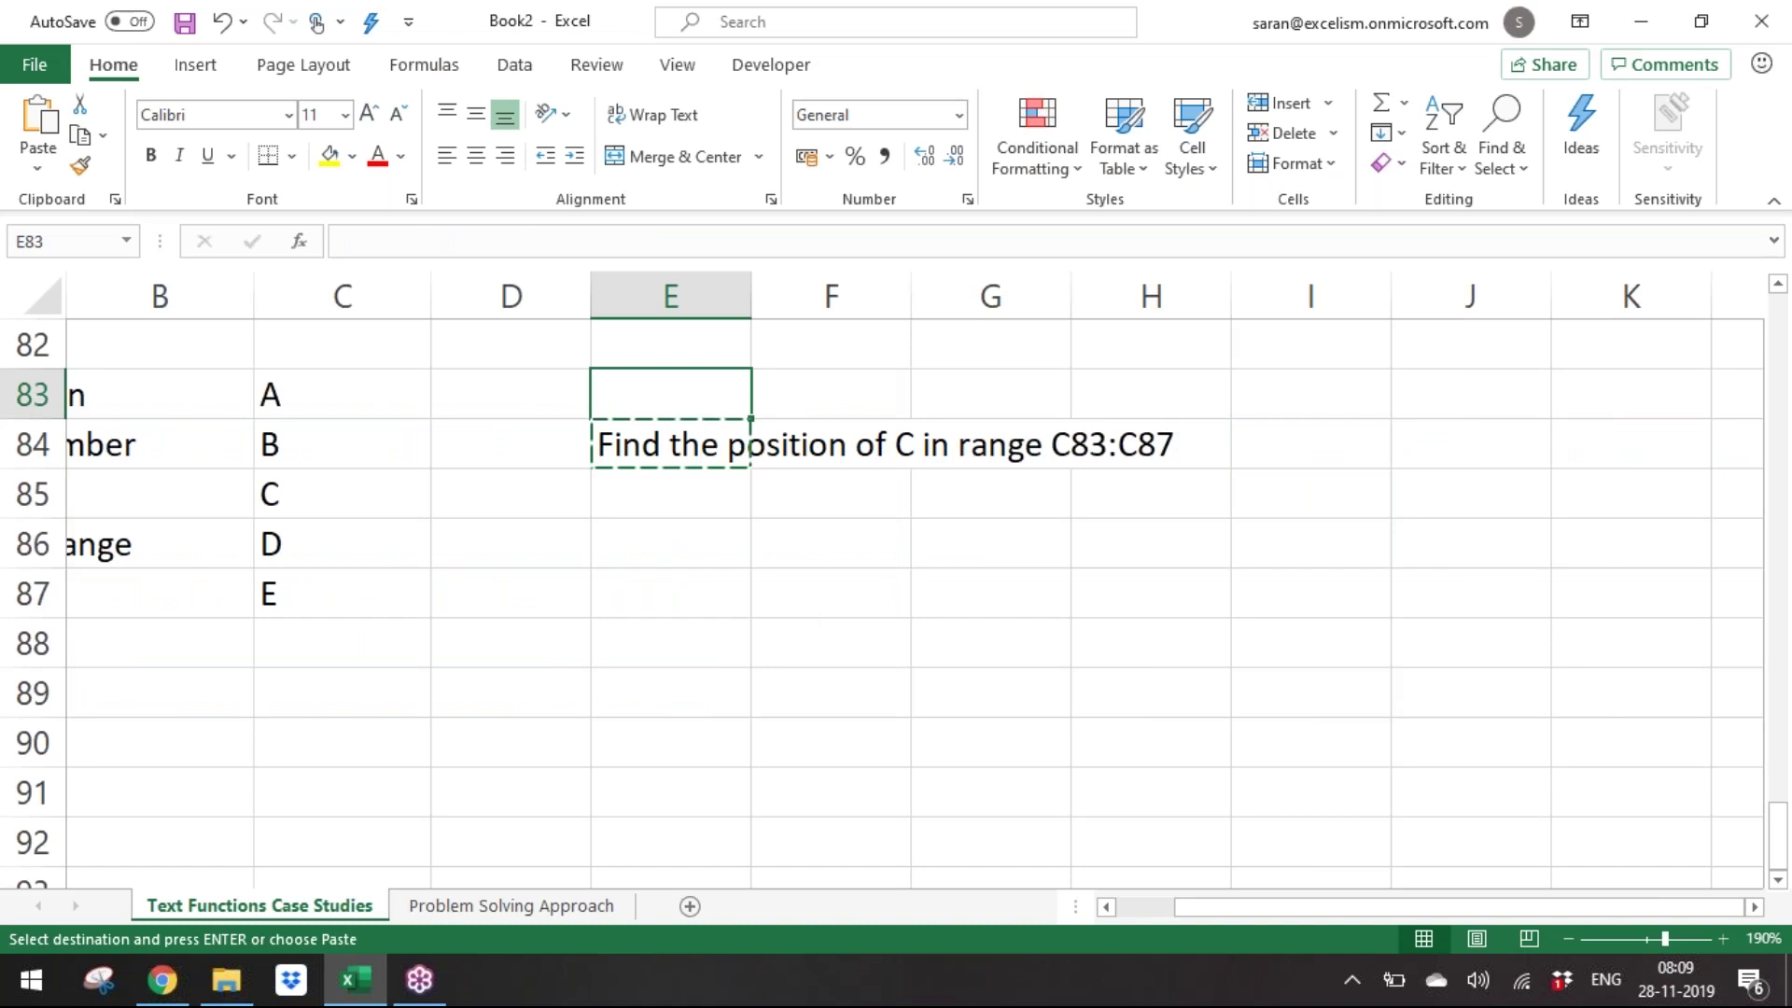
{"action": "key", "text": "ctrl+v"}
{"action": "key", "text": "Down"}
Enter =MATCH("C",C83:C87,0) in E84, returning 3.
{"action": "type", "text": "=mat"}
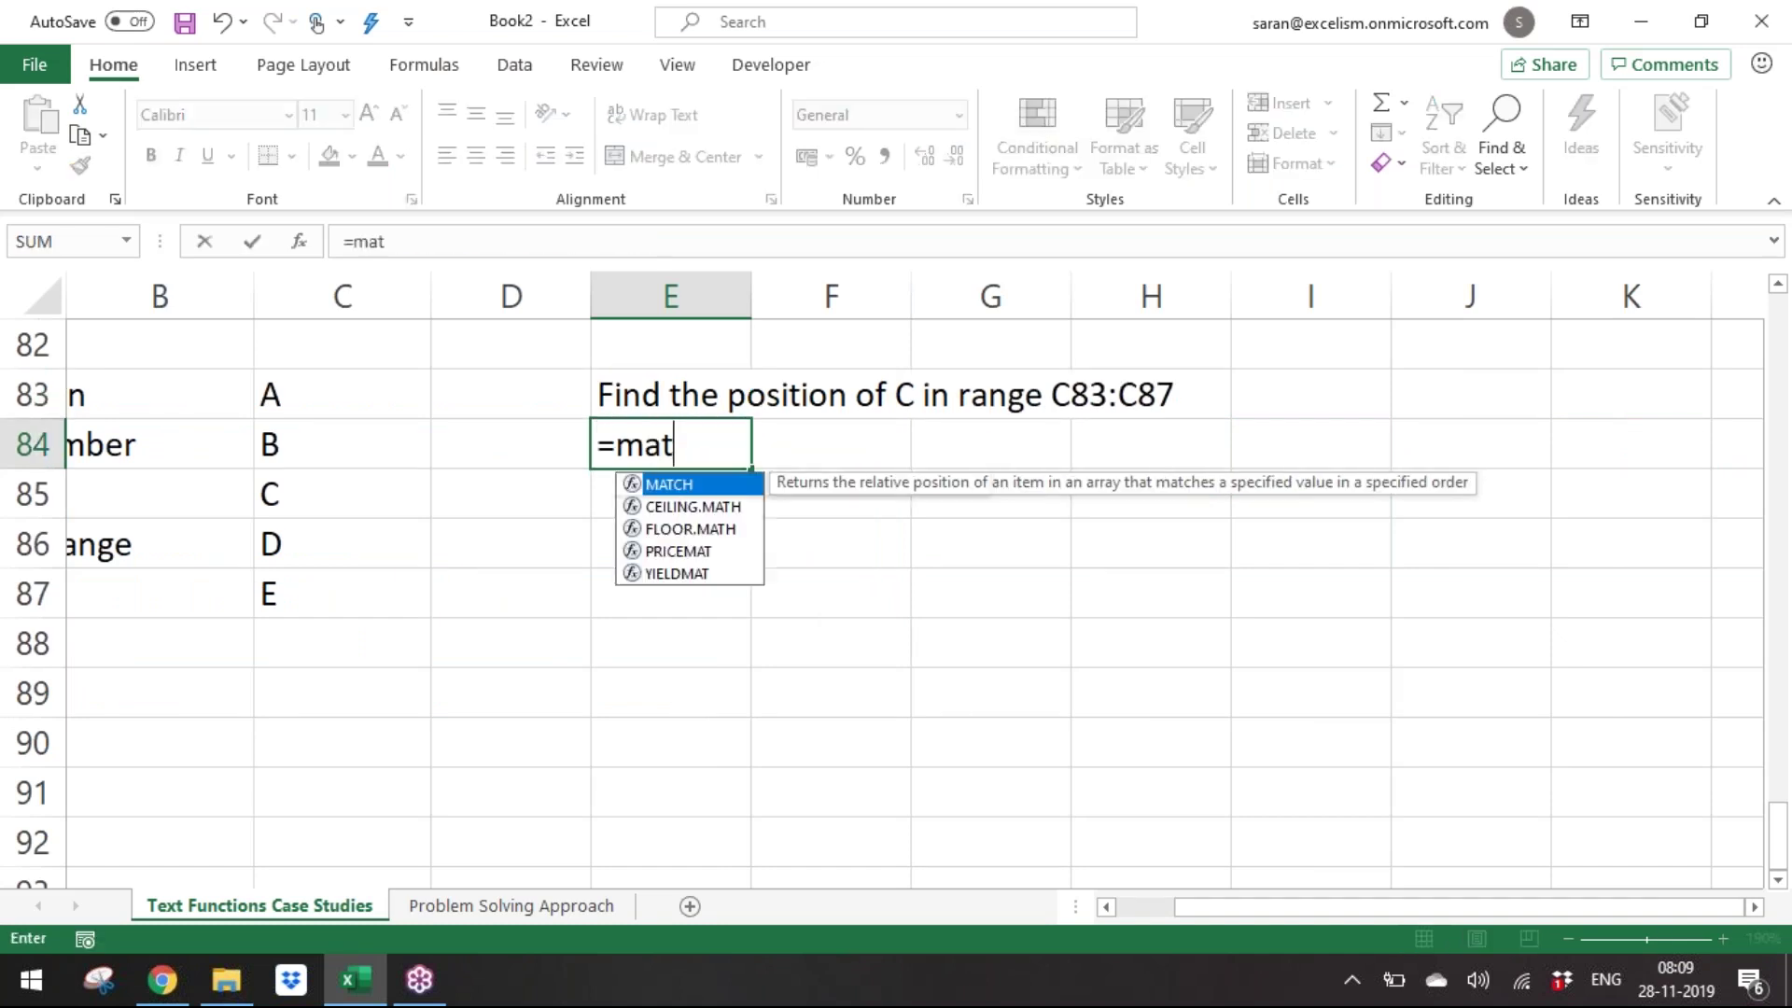
{"action": "key", "text": "Tab"}
{"action": "type", "text": "\"C\","}
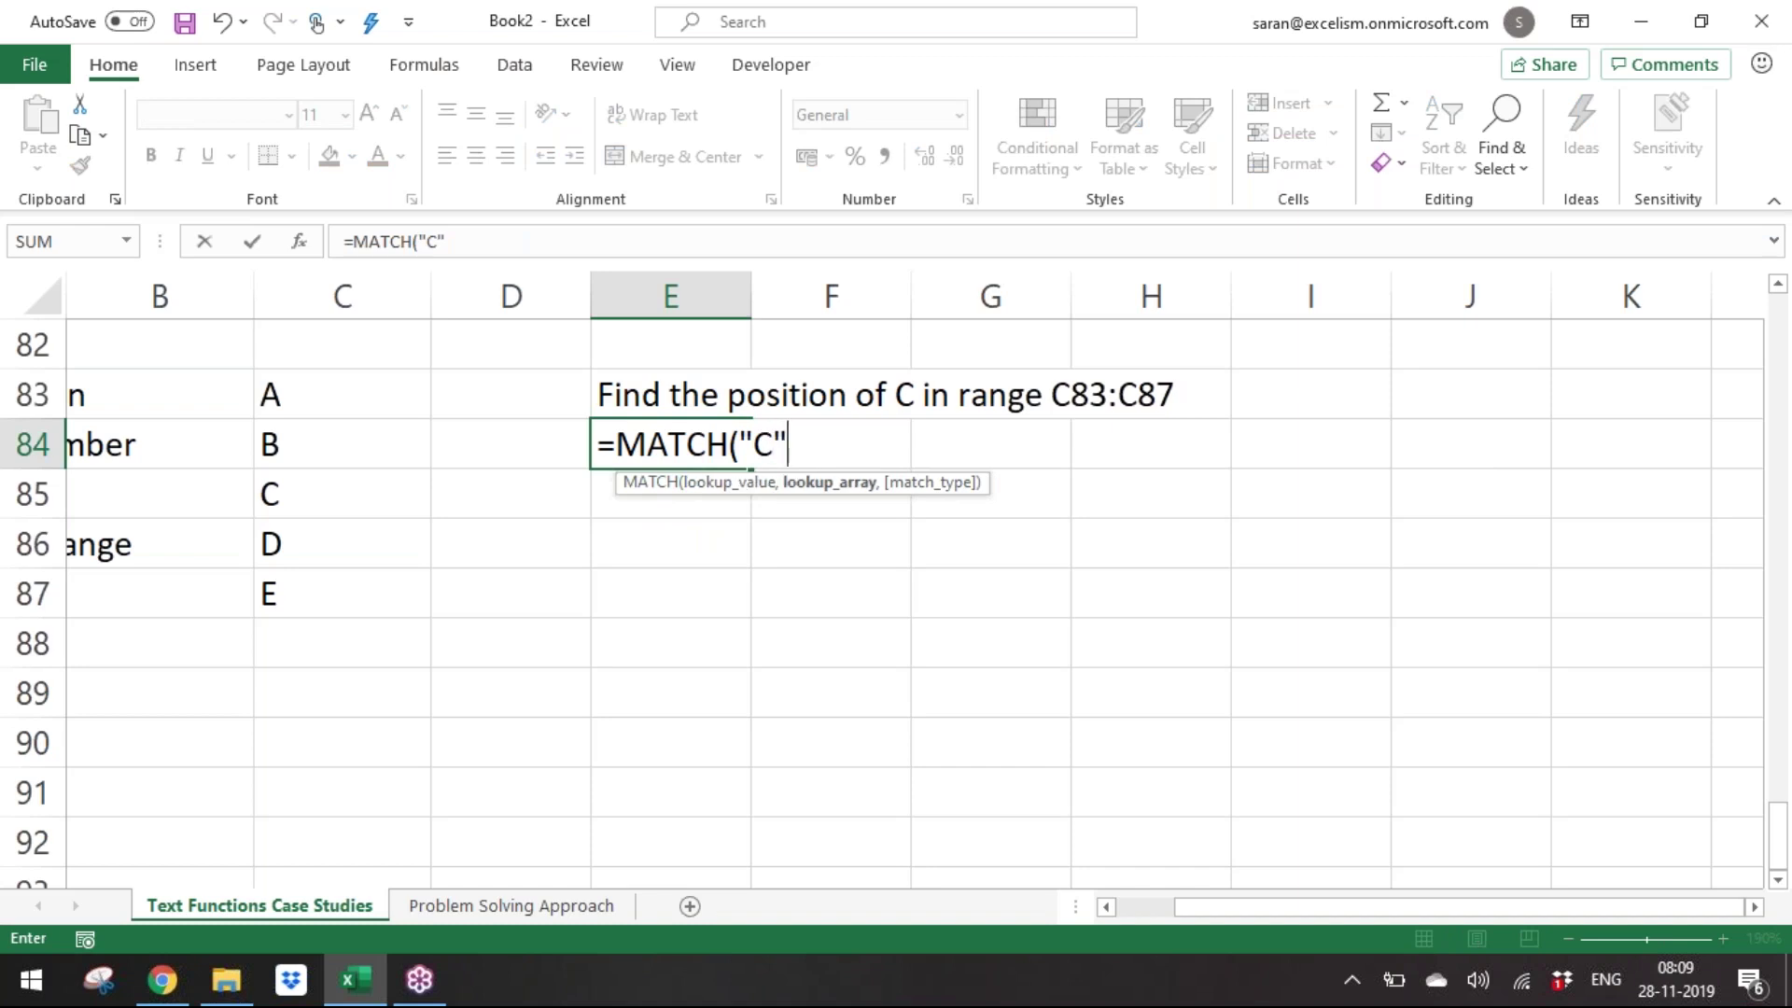
{"action": "key", "text": "Left"}
{"action": "key", "text": "Left"}
{"action": "key", "text": "Left"}
{"action": "key", "text": "Up"}
{"action": "key", "text": "Right"}
{"action": "key", "text": "shift+Down"}
{"action": "key", "text": "shift+Down"}
{"action": "key", "text": "shift+Down"}
{"action": "key", "text": "shift+Down"}
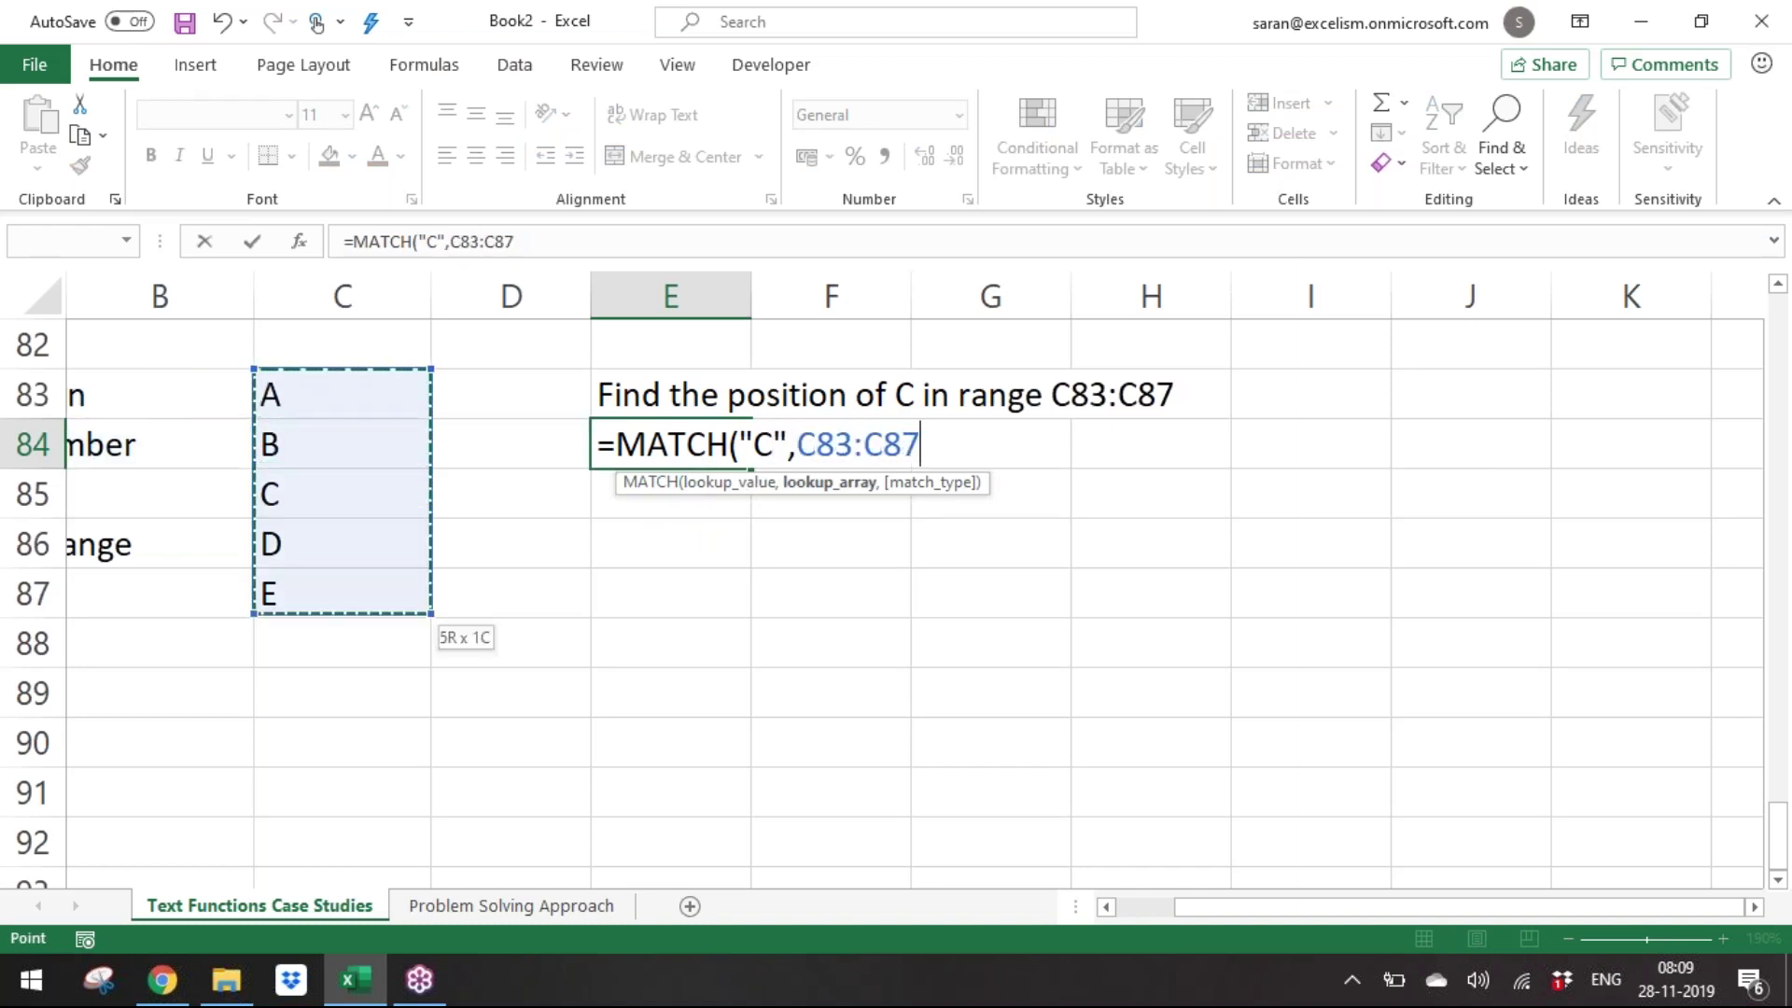
{"action": "type", "text": ")"}
{"action": "key", "text": "BackSpace"}
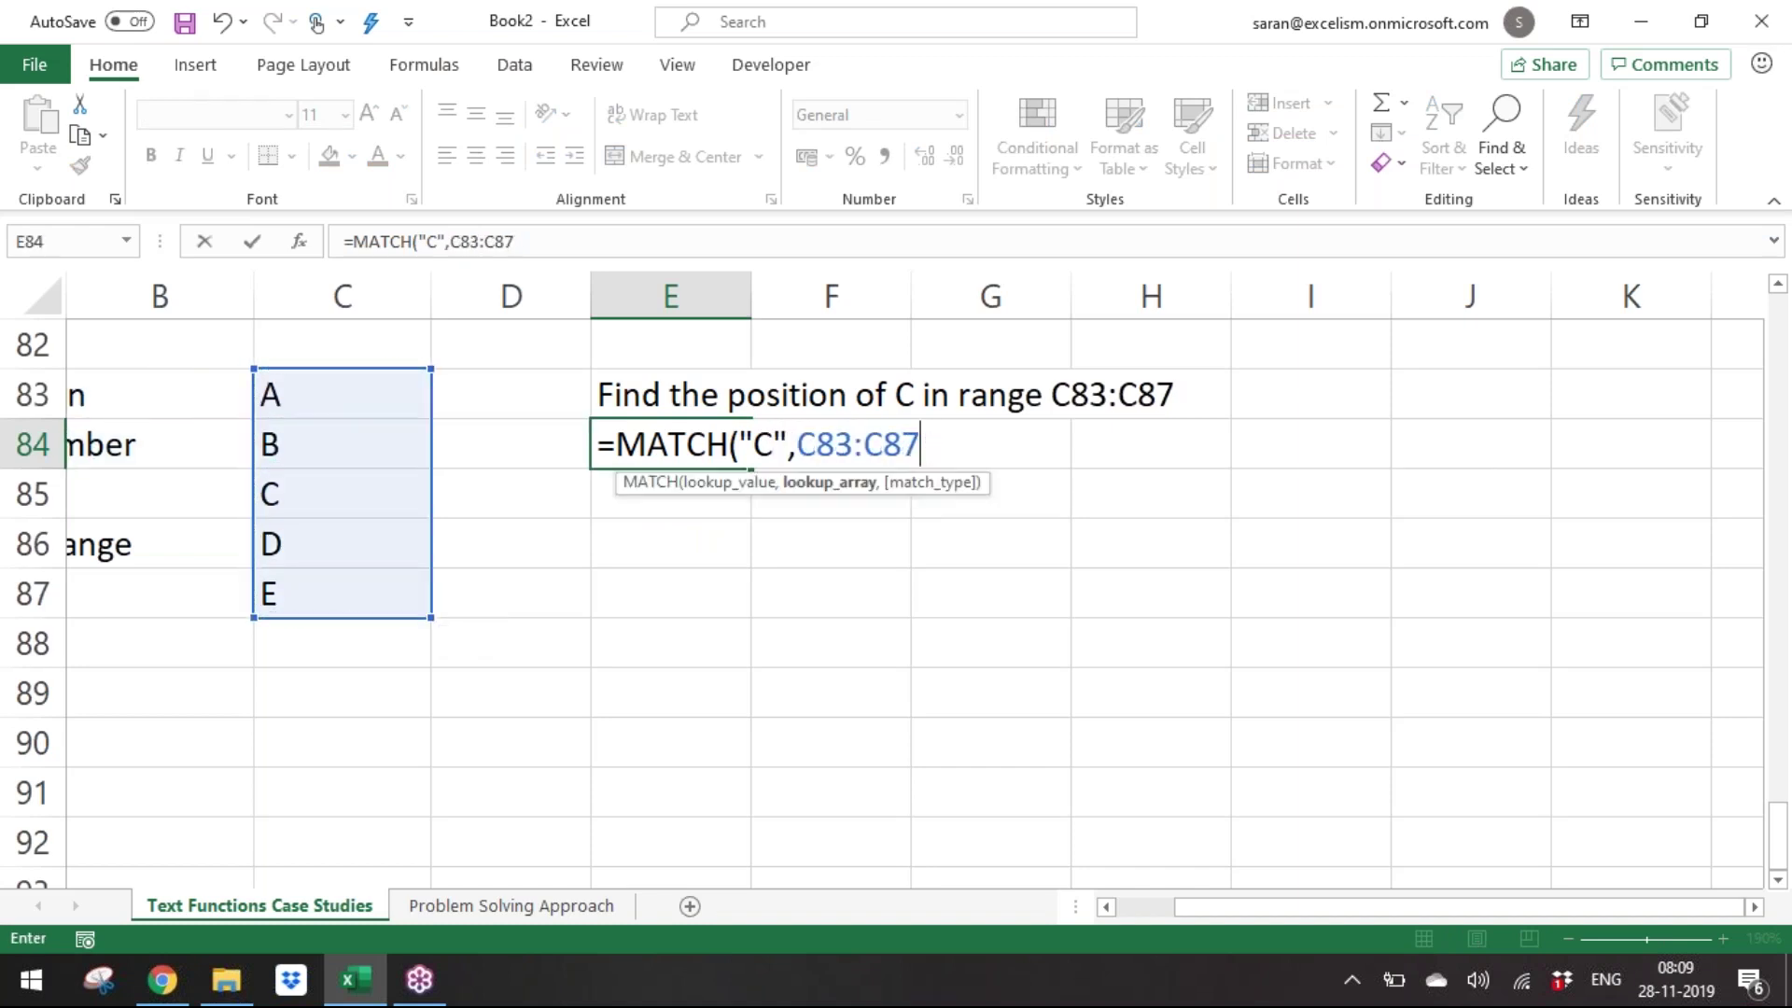
{"action": "type", "text": ",0)"}
{"action": "key", "text": "ctrl+Return"}
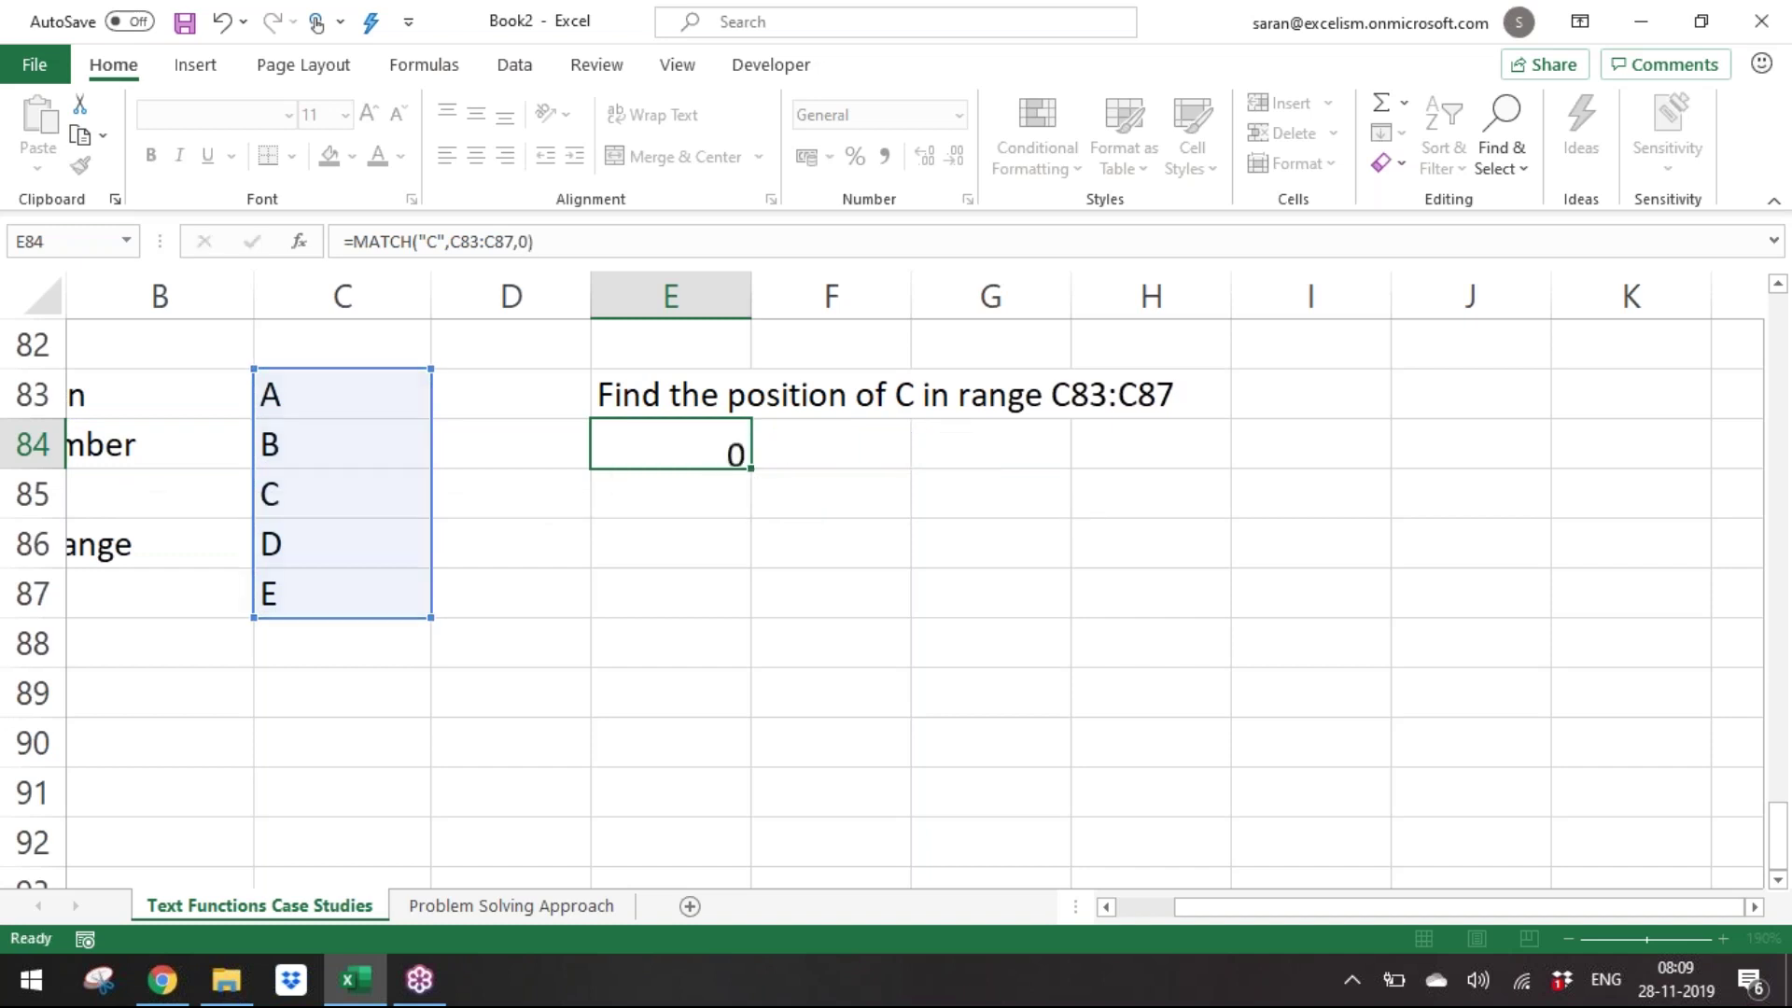
{"action": "key", "text": "Down"}
{"action": "key", "text": "Down"}
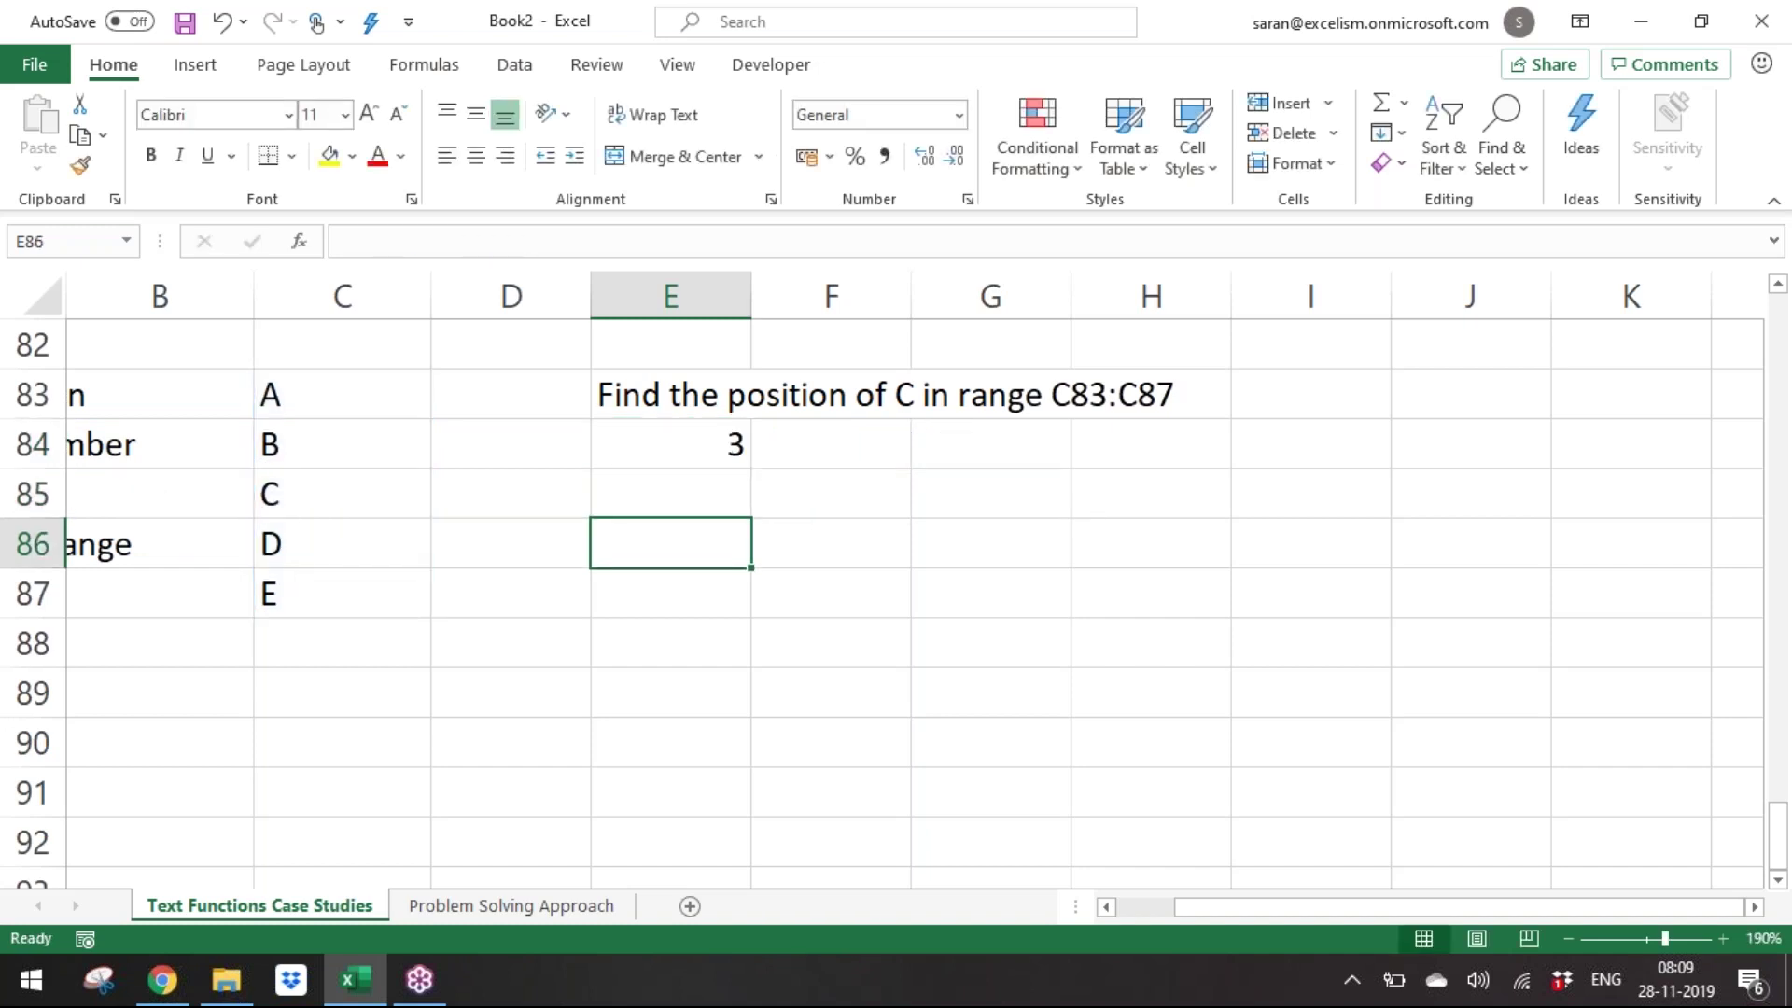
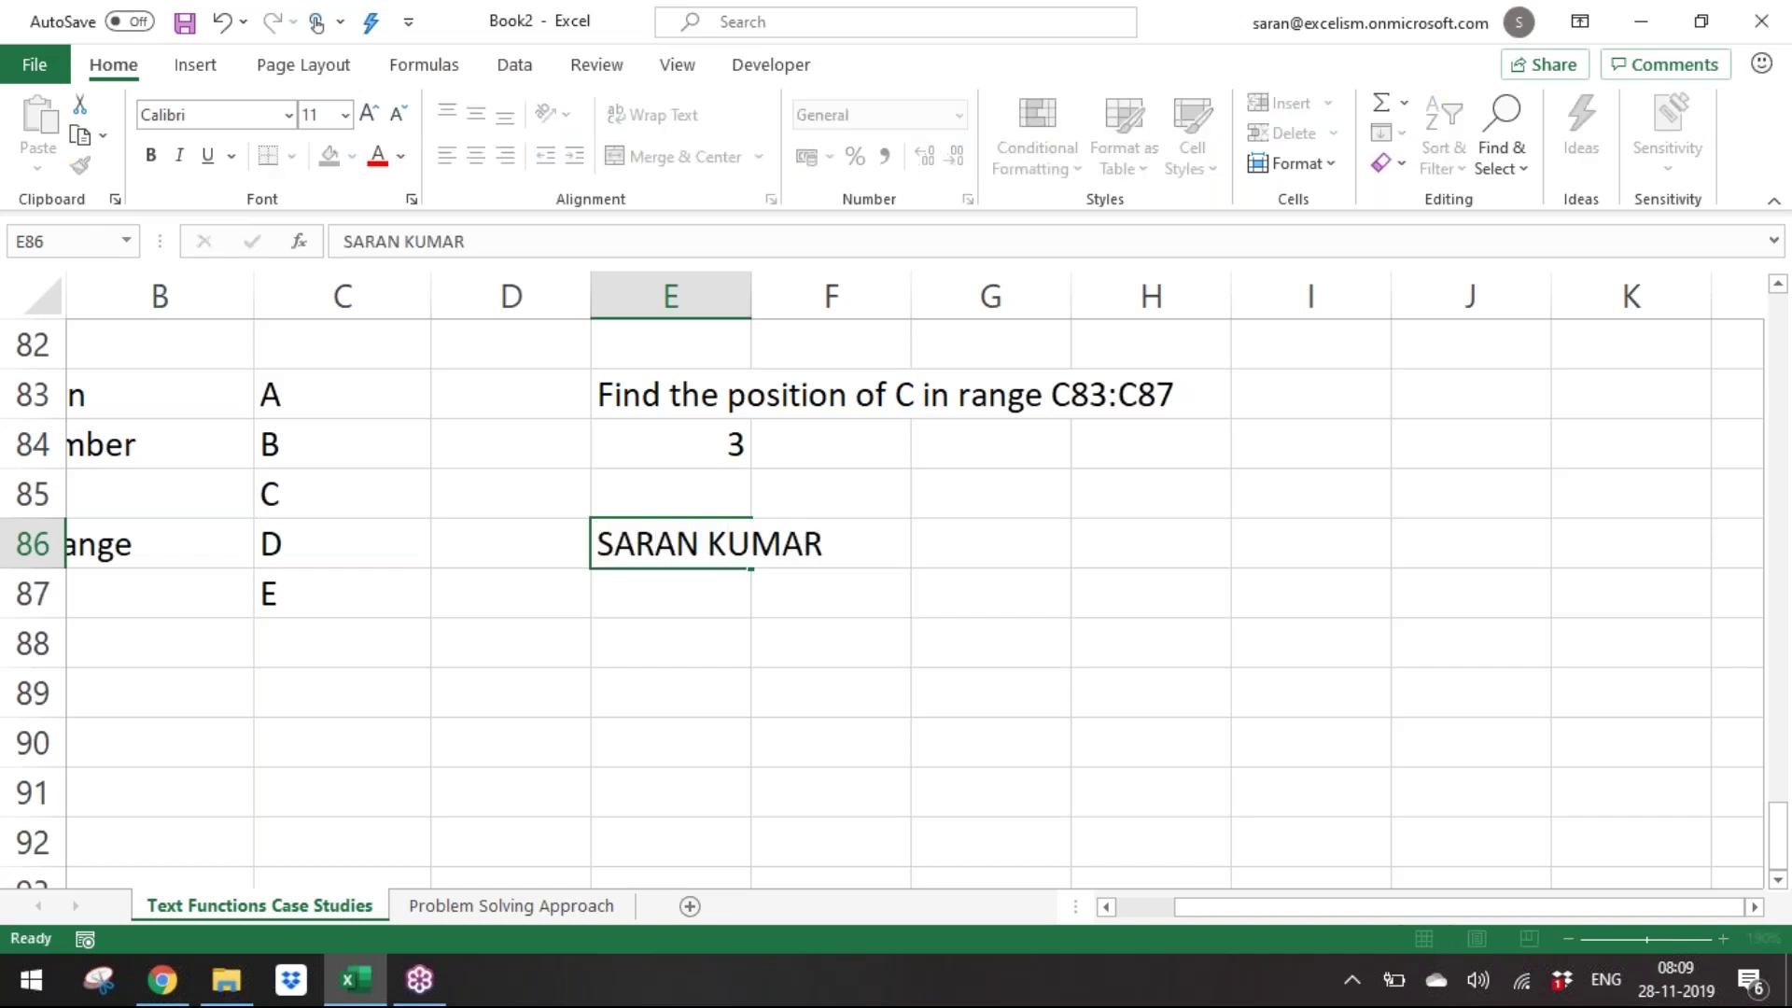
Enter a sample full name in E86 and the note 'Find the position of U in the Cell E86' in E87.
{"action": "key", "text": "Return"}
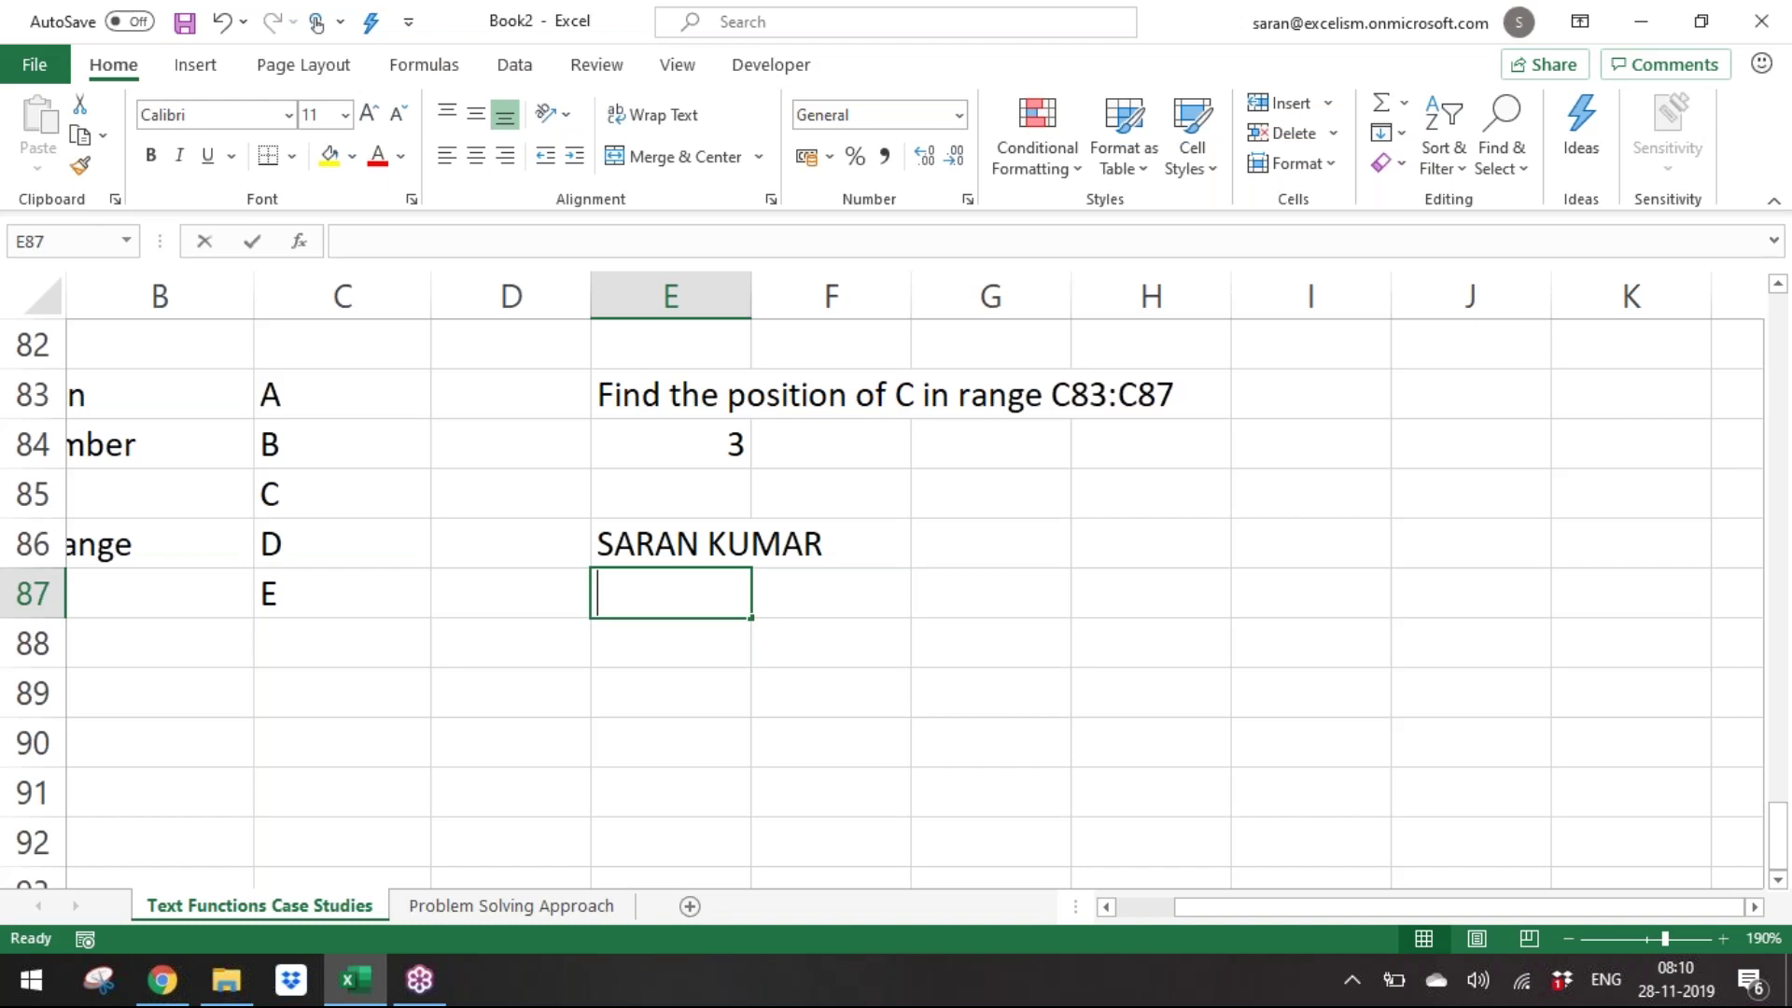
{"action": "type", "text": "Find the position of "}
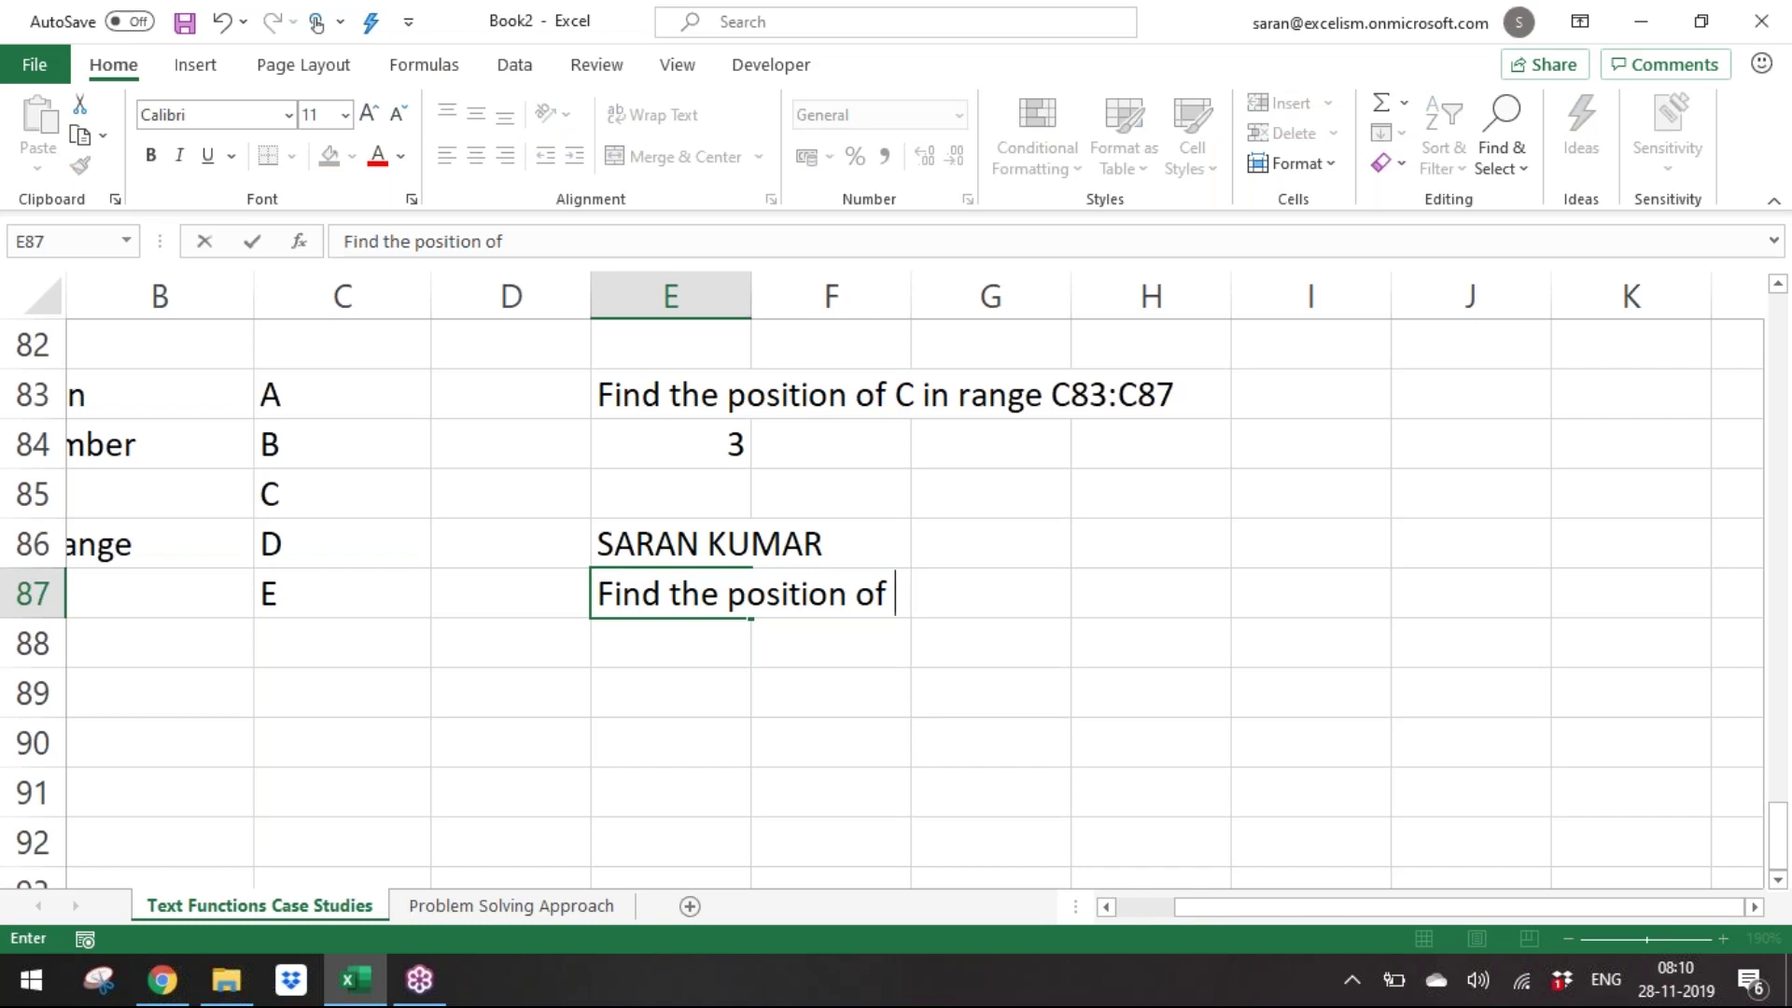
{"action": "type", "text": "U in the Cell"}
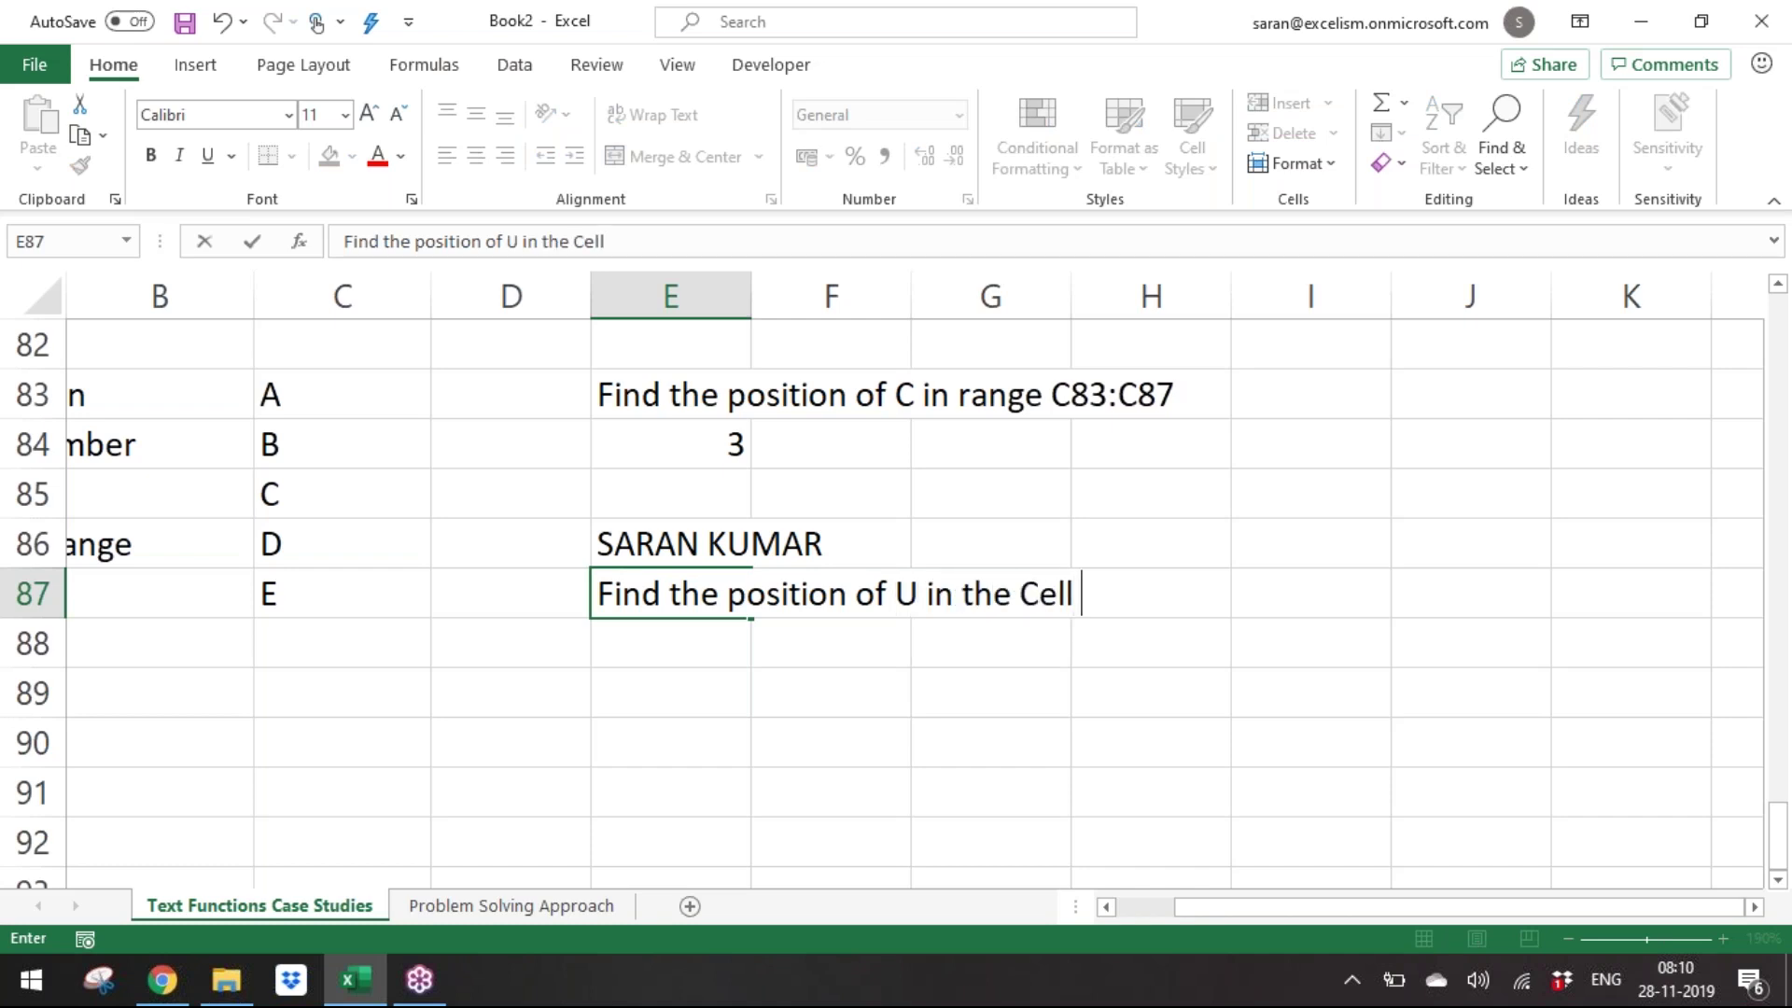
{"action": "type", "text": " E86"}
{"action": "key", "text": "ctrl+Return"}
{"action": "key", "text": "Down"}
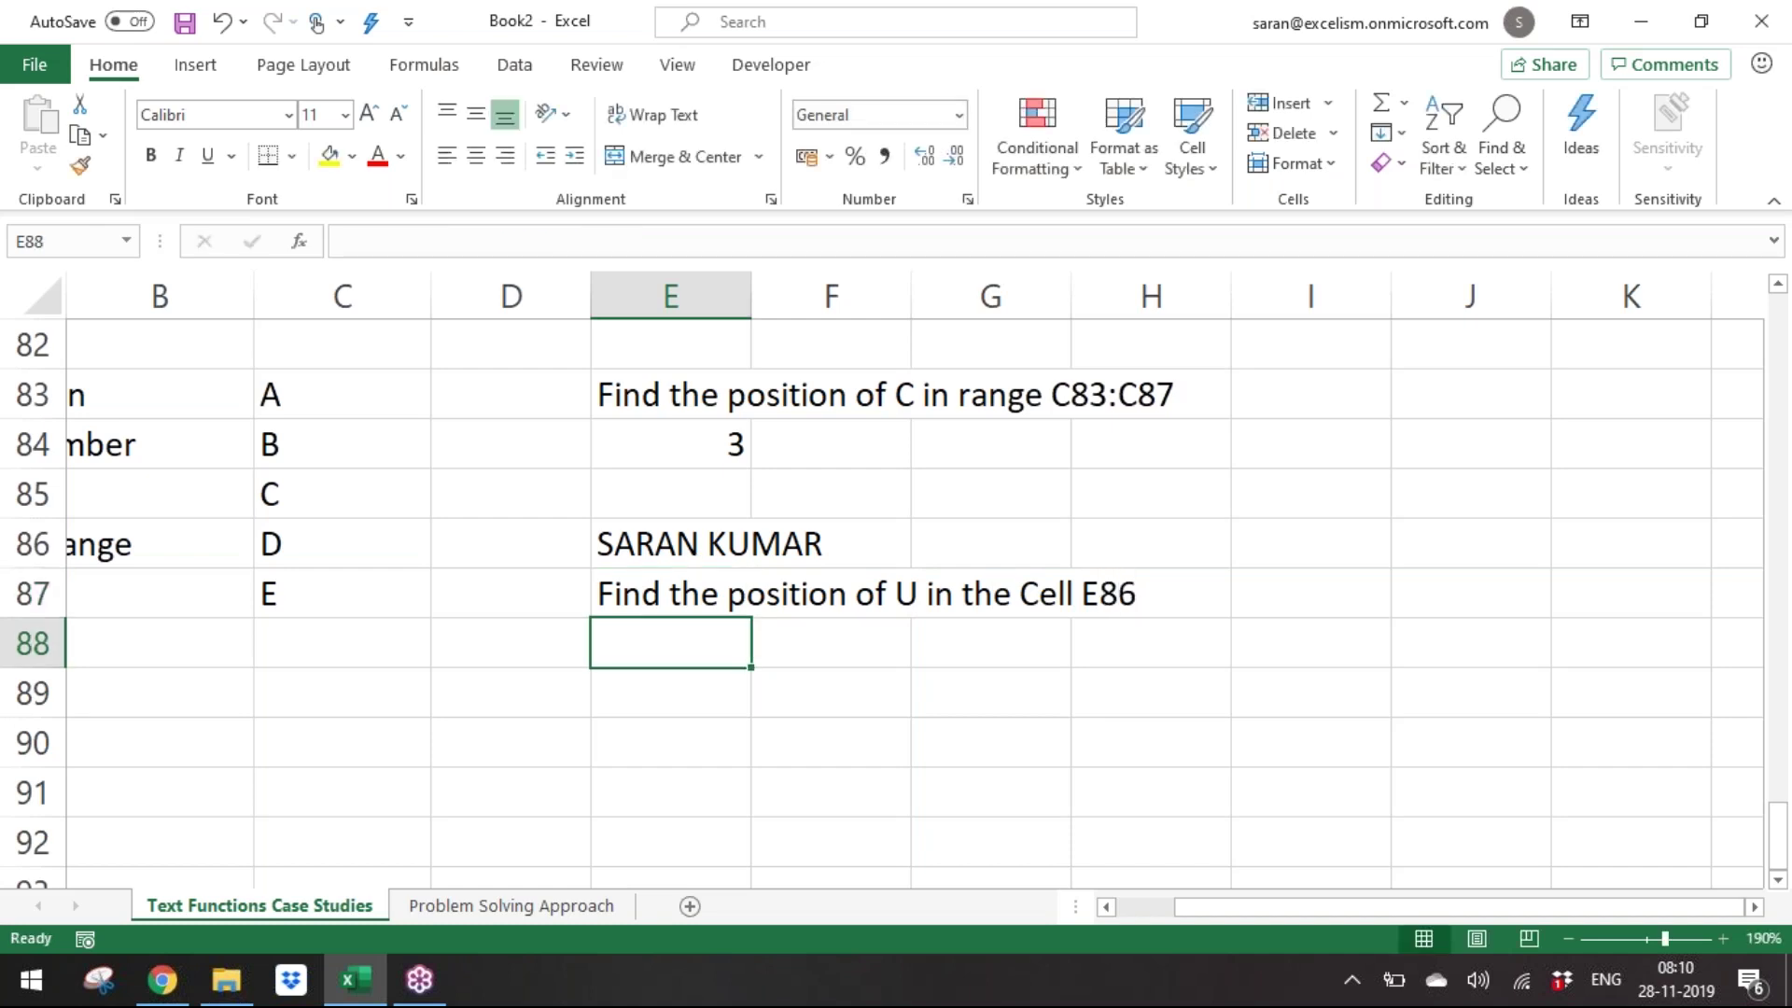
Enter =FIND("U",E86) in E88, returning 8.
{"action": "type", "text": "=Find"}
{"action": "key", "text": "Tab"}
{"action": "type", "text": "\""}
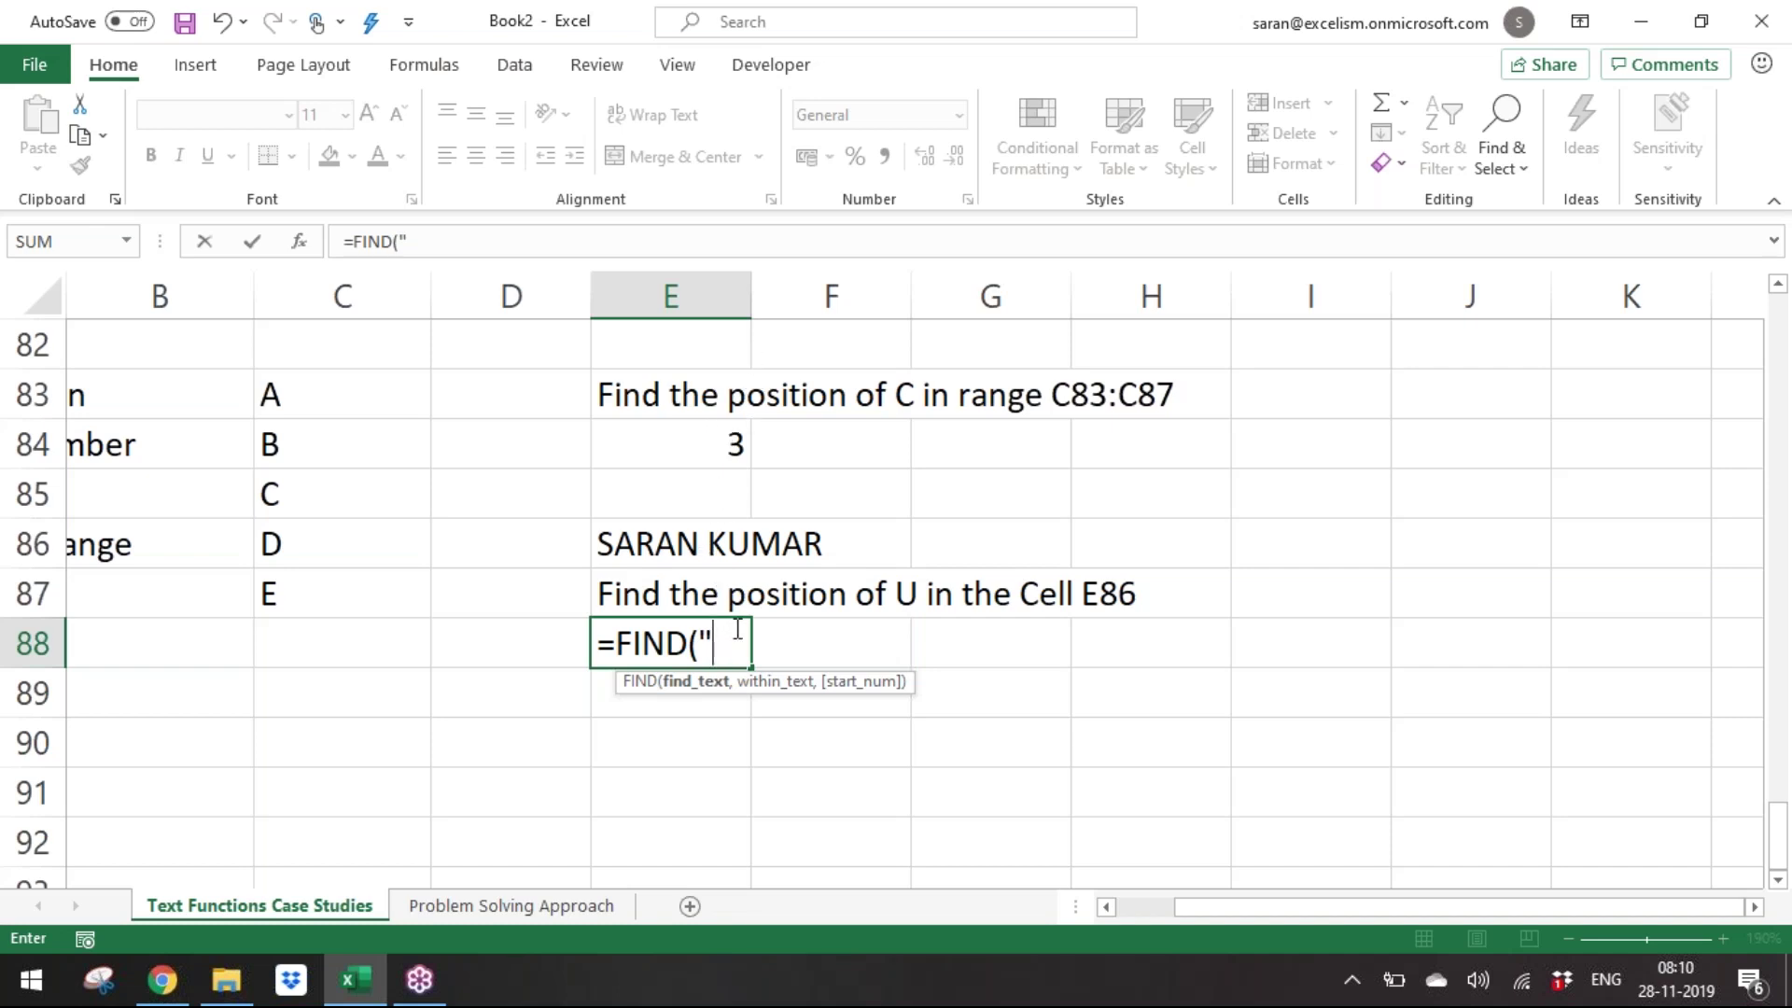
{"action": "type", "text": "U\","}
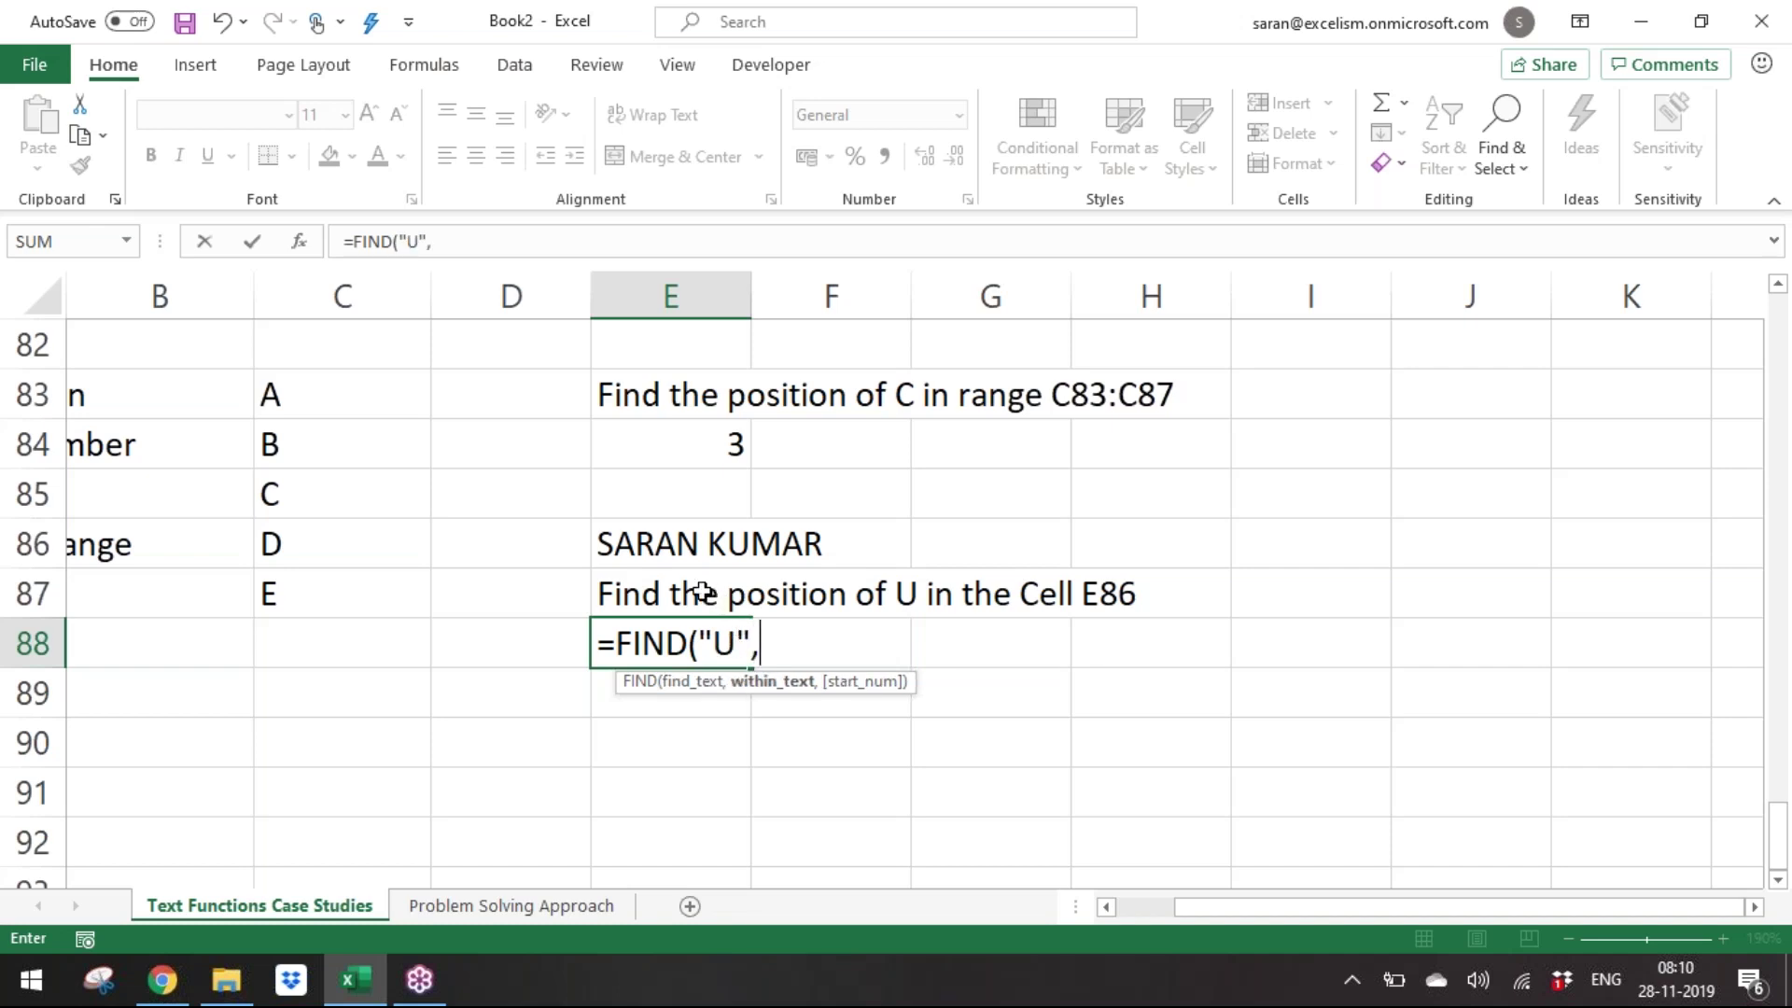
{"action": "left_click", "coordinate": [656, 550]}
{"action": "type", "text": ")"}
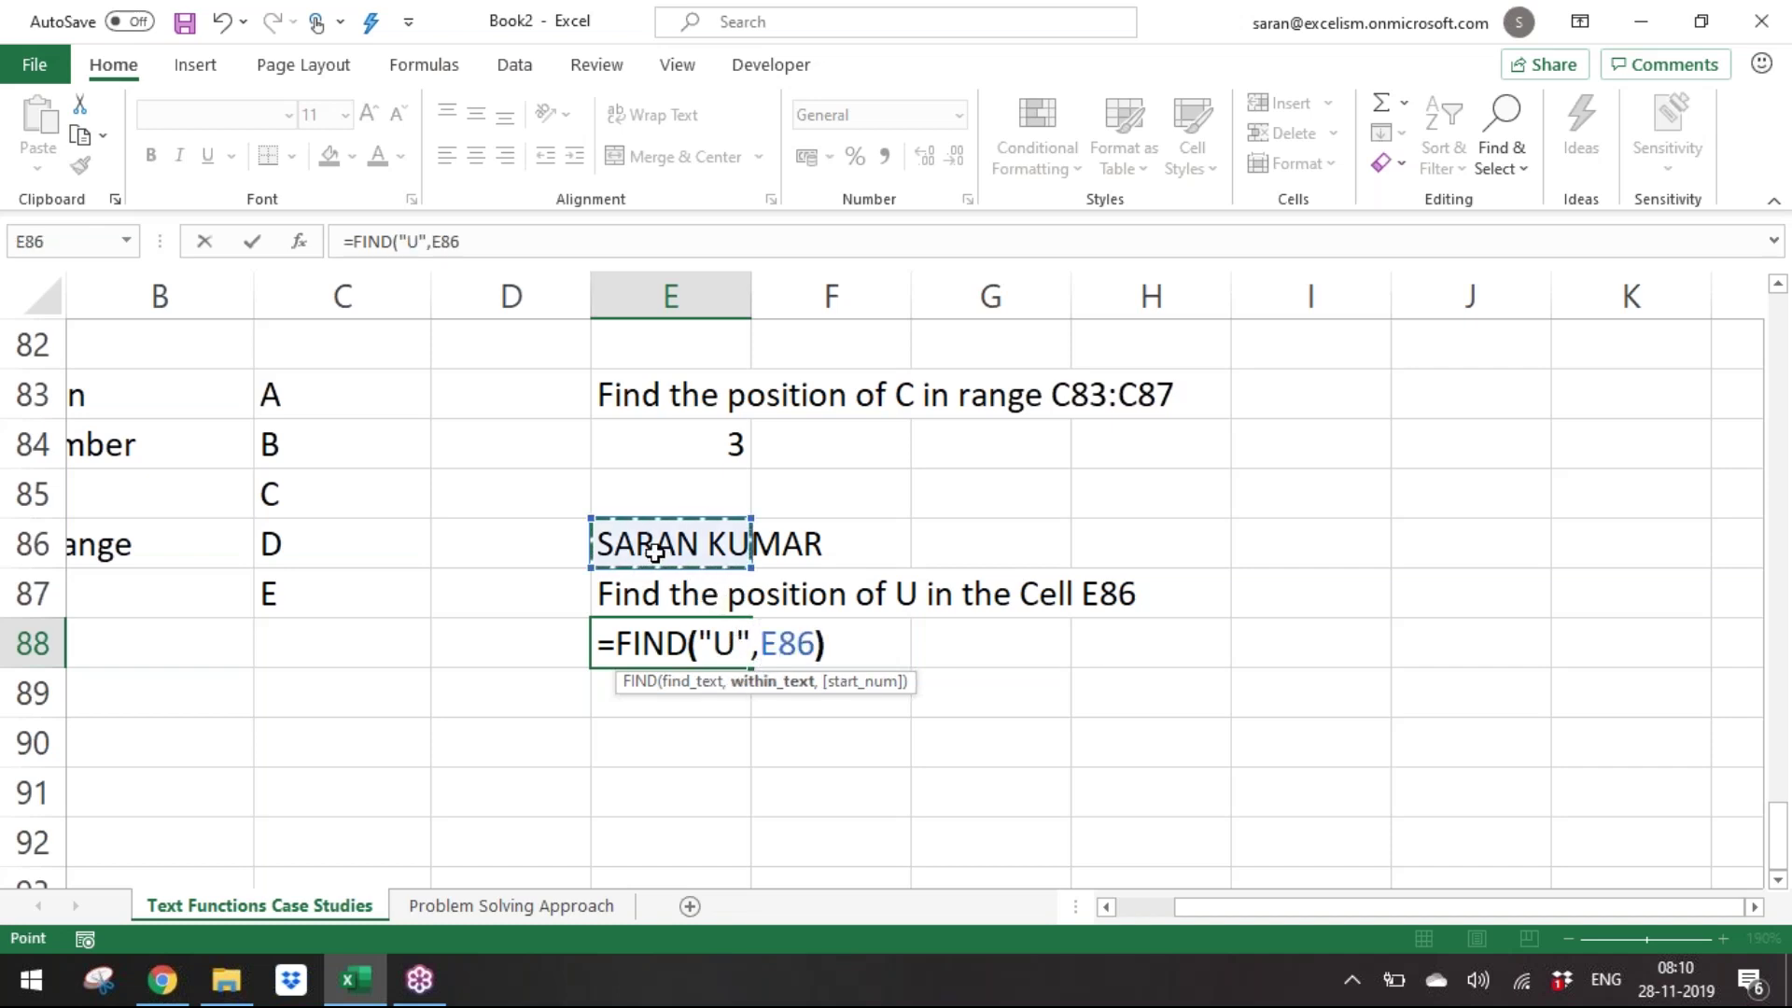
{"action": "key", "text": "Return"}
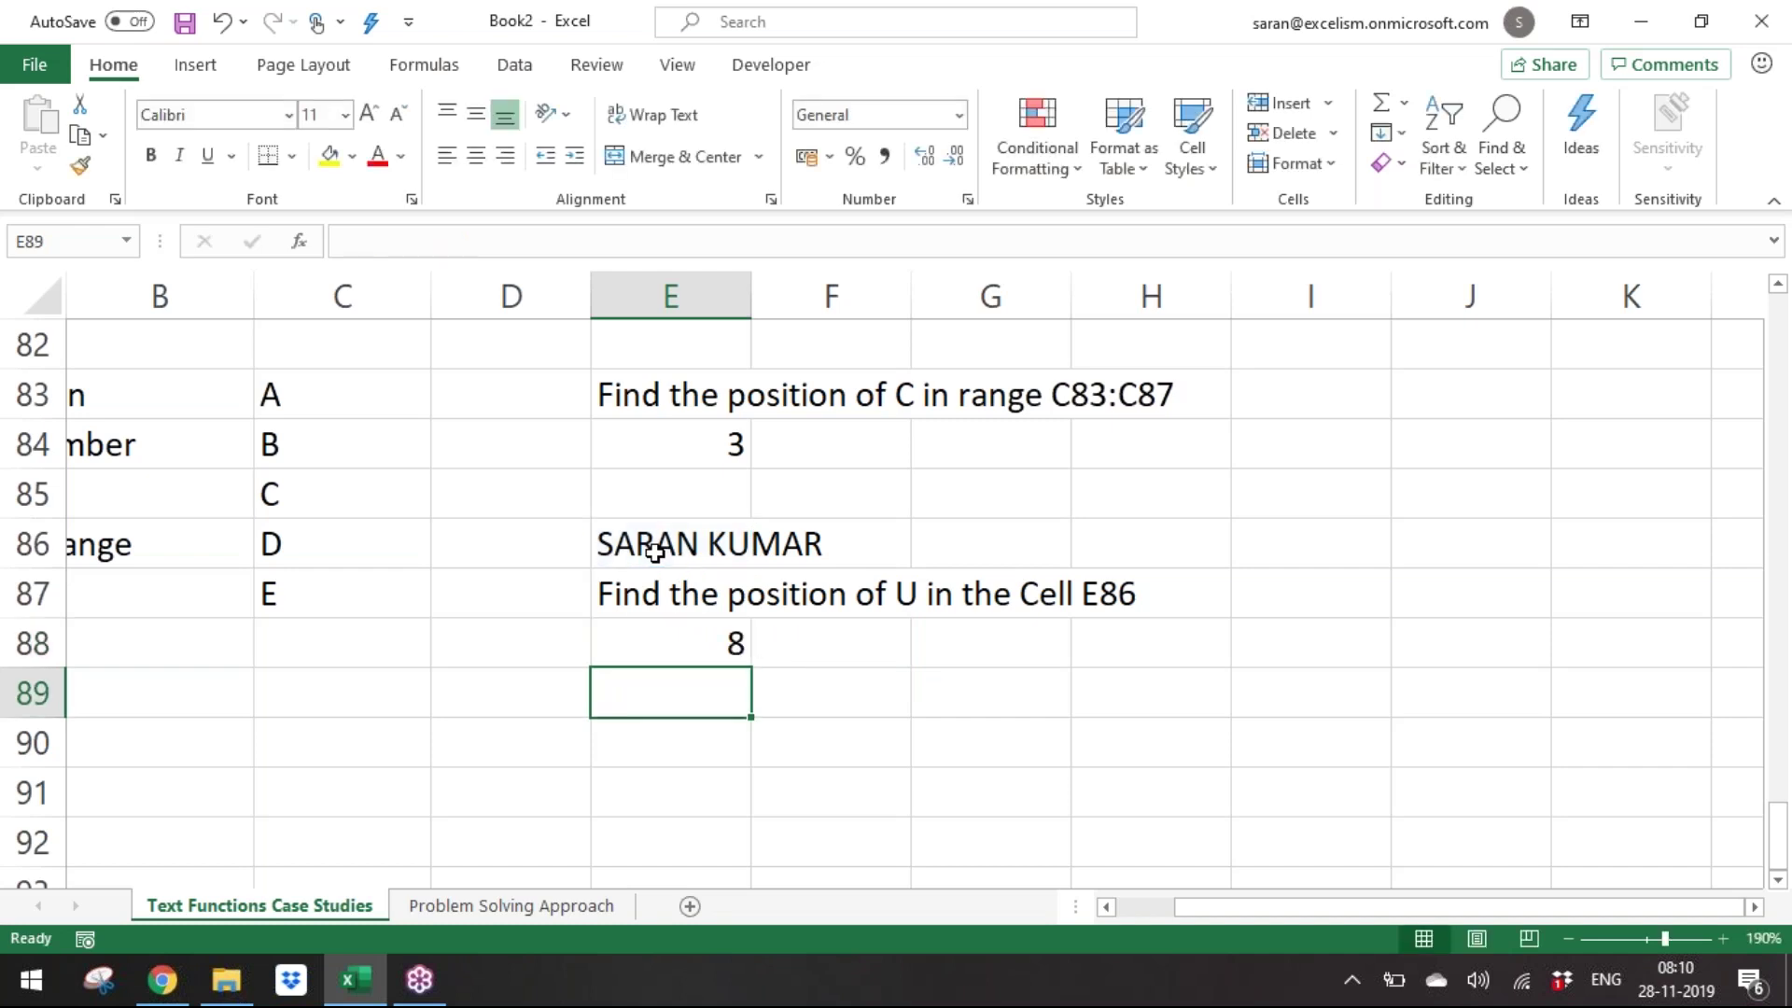
{"action": "left_click", "coordinate": [655, 552]}
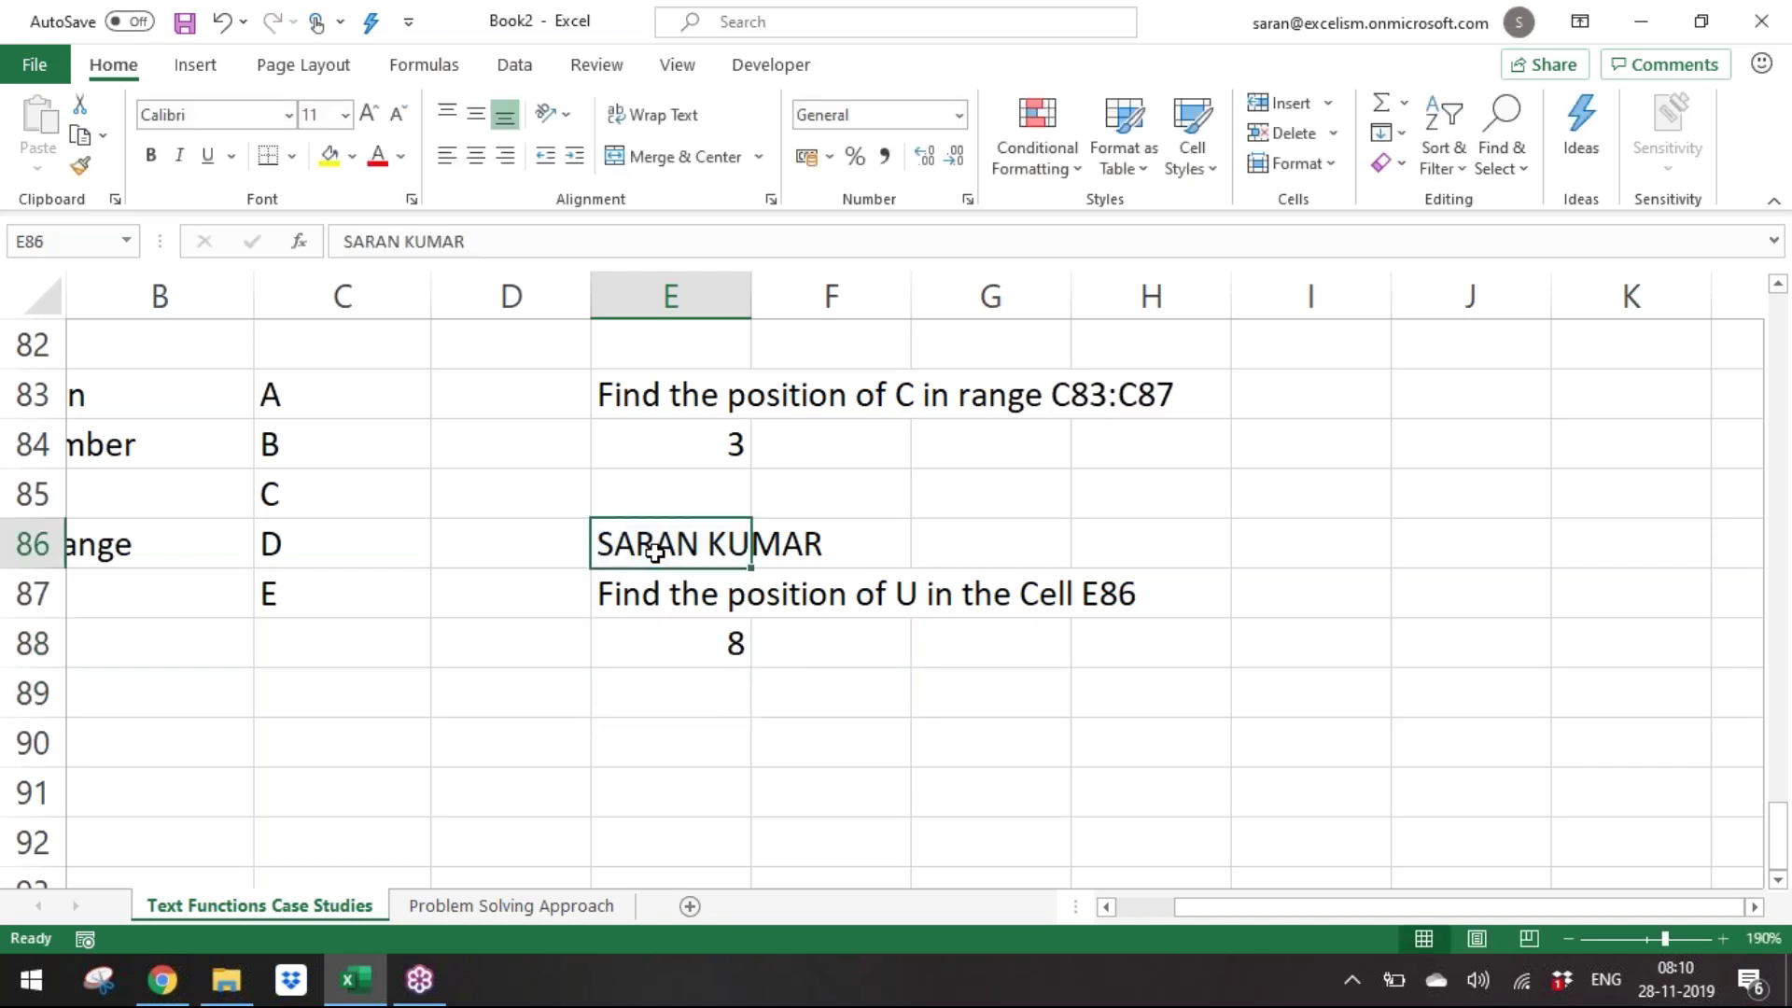
{"action": "key", "text": "Down"}
{"action": "key", "text": "Down"}
Review the MATCH result in E84 against the FIND example cells.
{"action": "left_click", "coordinate": [656, 552]}
{"action": "key", "text": "Left"}
{"action": "key", "text": "Left"}
{"action": "key", "text": "Left"}
{"action": "key", "text": "Left"}
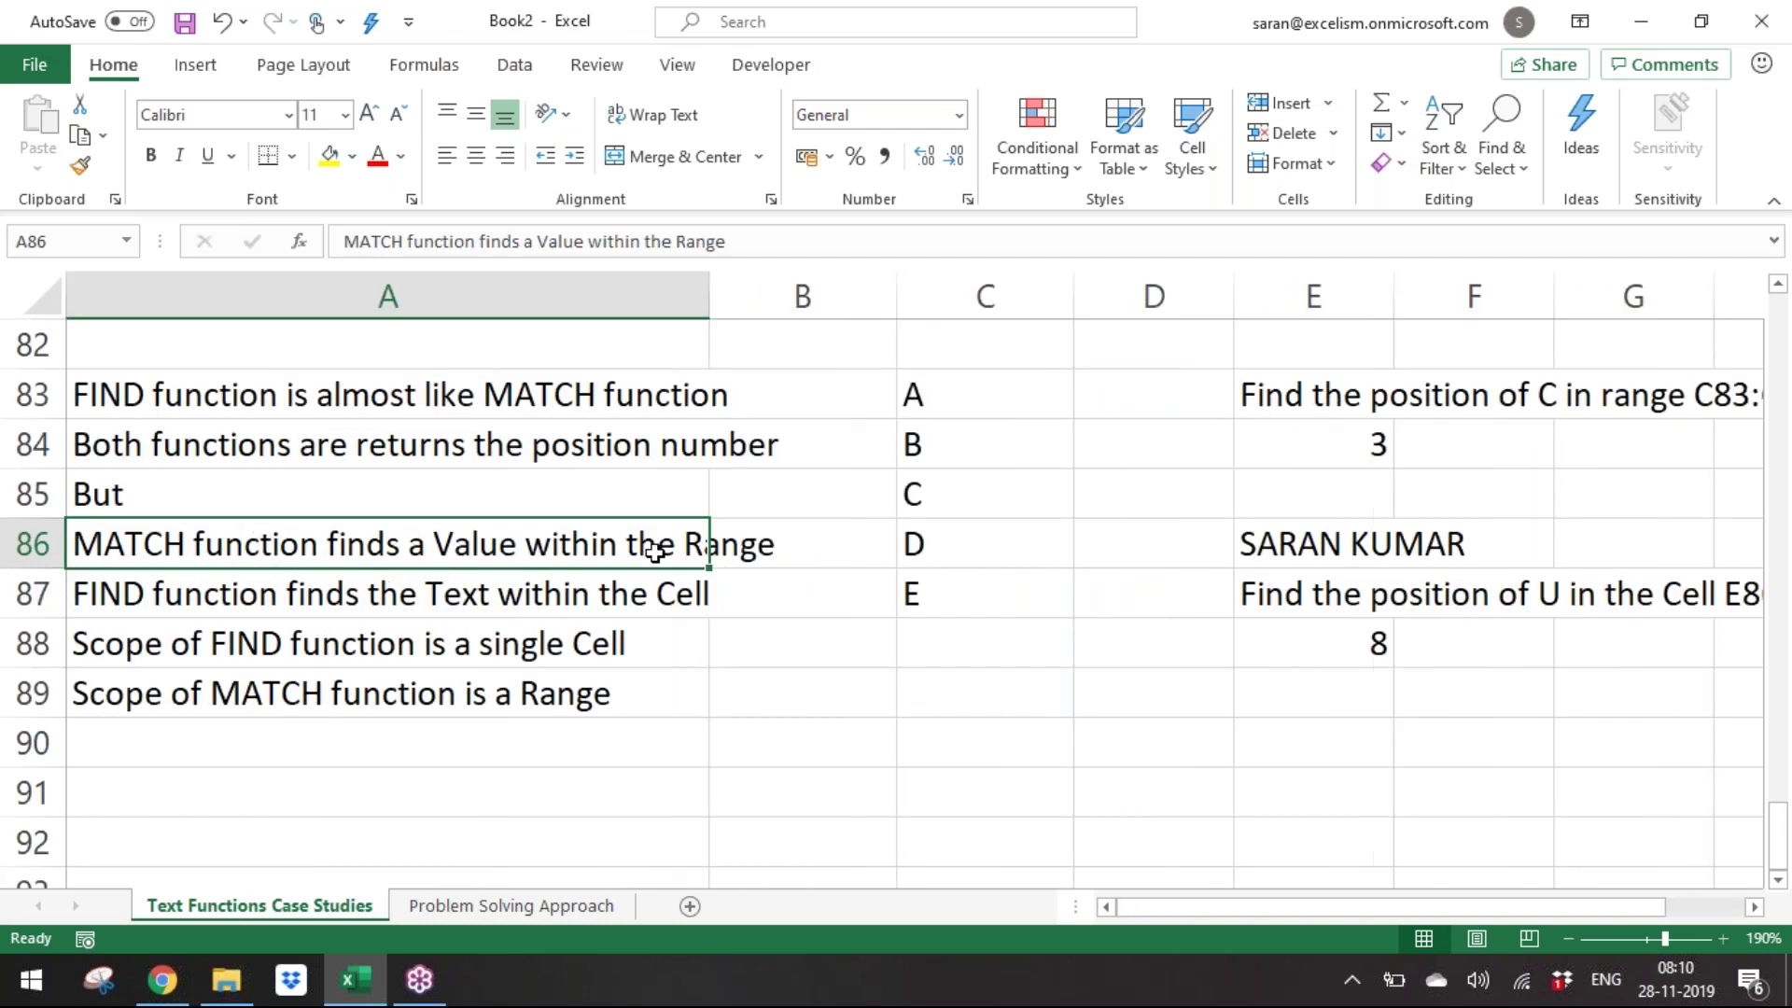
{"action": "key", "text": "Right"}
{"action": "key", "text": "Right"}
{"action": "key", "text": "Right"}
{"action": "key", "text": "Right"}
{"action": "key", "text": "Up"}
{"action": "key", "text": "Up"}
{"action": "key", "text": "Up"}
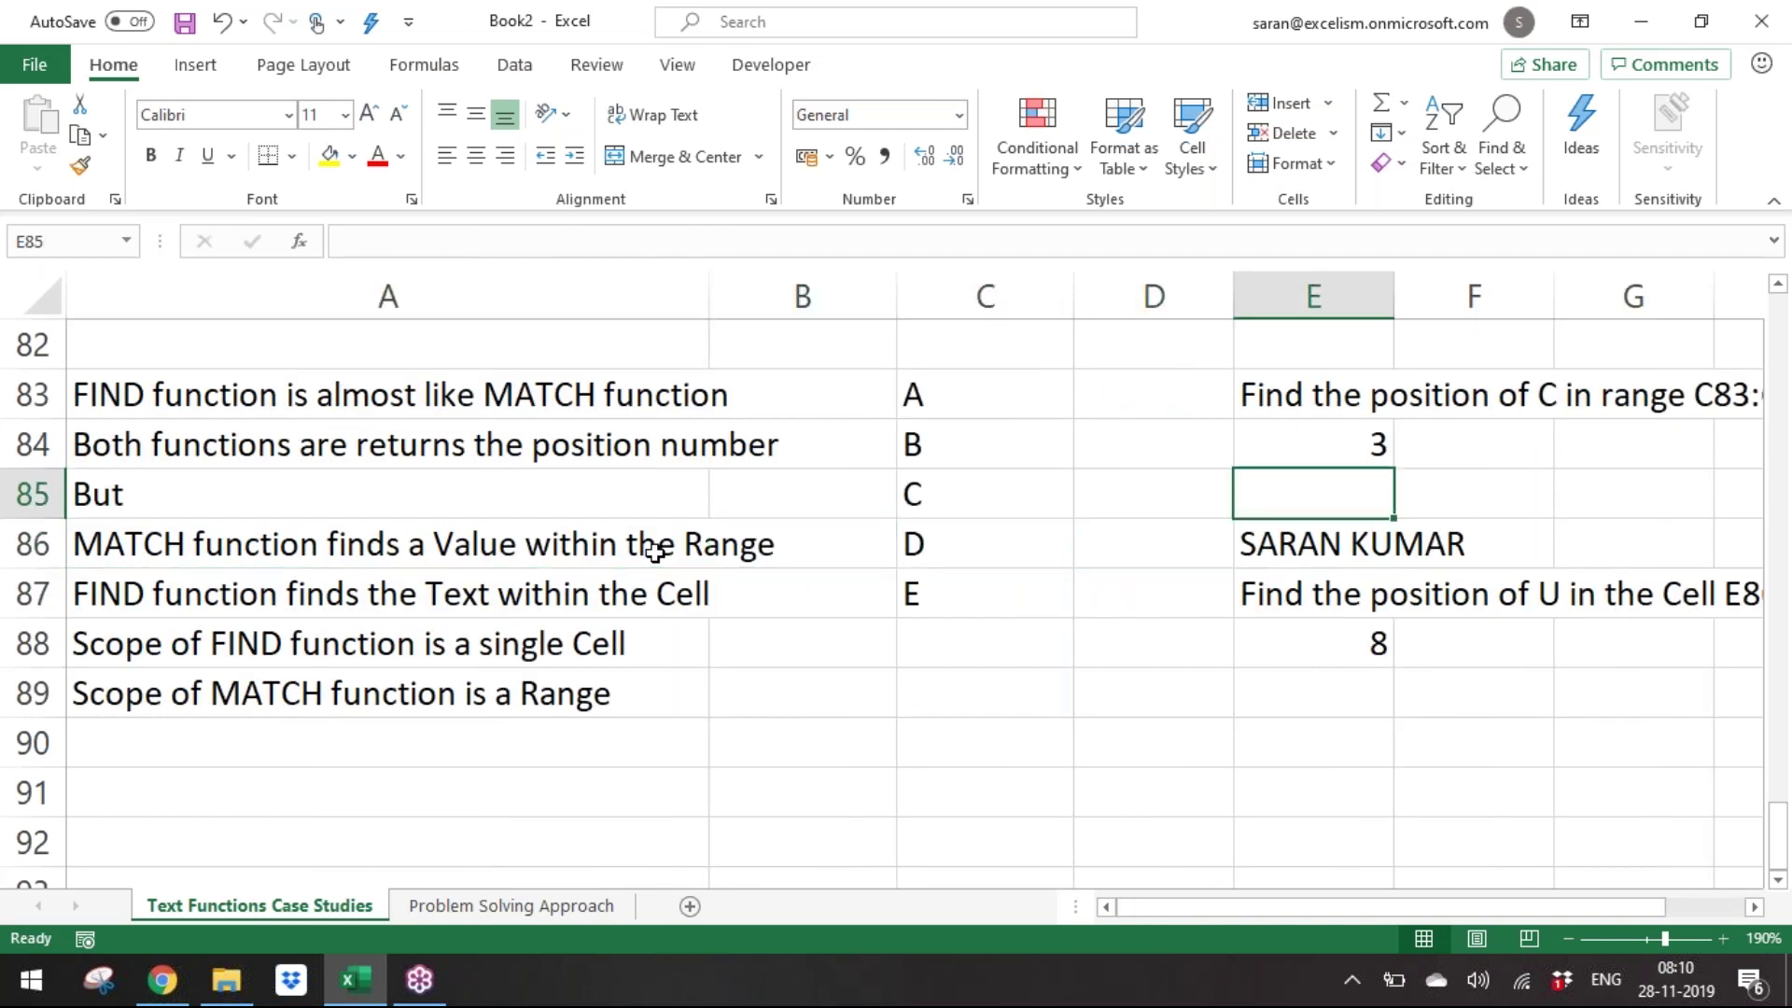
{"action": "key", "text": "Down"}
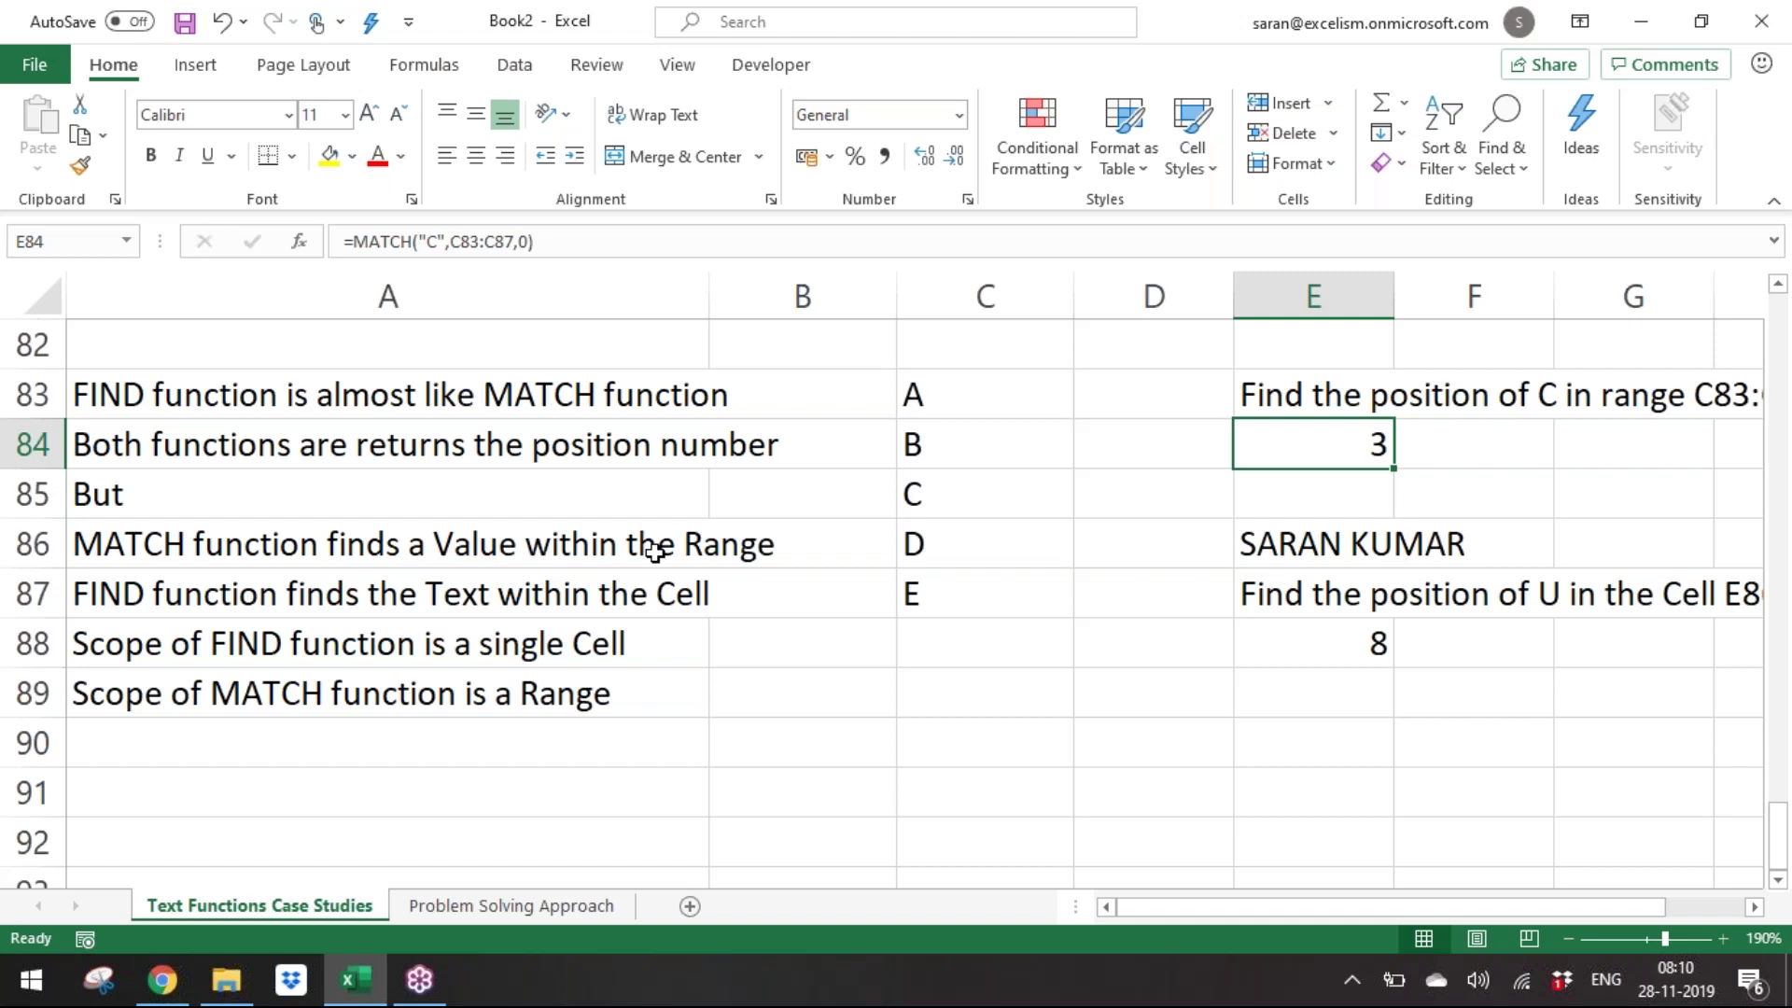
{"action": "key", "text": "Down"}
{"action": "key", "text": "Down"}
{"action": "key", "text": "Down"}
{"action": "key", "text": "Down"}
{"action": "key", "text": "Up"}
{"action": "key", "text": "Up"}
{"action": "key", "text": "Up"}
{"action": "key", "text": "Up"}
{"action": "key", "text": "Down"}
{"action": "key", "text": "Down"}
{"action": "key", "text": "Down"}
{"action": "key", "text": "Down"}
{"action": "key", "text": "Up"}
{"action": "key", "text": "Up"}
{"action": "key", "text": "Up"}
{"action": "key", "text": "Up"}
{"action": "key", "text": "Up"}
{"action": "key", "text": "Down"}
{"action": "key", "text": "Down"}
{"action": "key", "text": "Down"}
{"action": "key", "text": "Down"}
{"action": "key", "text": "Up"}
{"action": "key", "text": "Up"}
{"action": "key", "text": "Up"}
Replace the E in C87 with C.
{"action": "key", "text": "Down"}
{"action": "key", "text": "Down"}
{"action": "key", "text": "Down"}
{"action": "key", "text": "Down"}
{"action": "key", "text": "Up"}
{"action": "key", "text": "Up"}
{"action": "key", "text": "Up"}
{"action": "key", "text": "Up"}
{"action": "key", "text": "Left"}
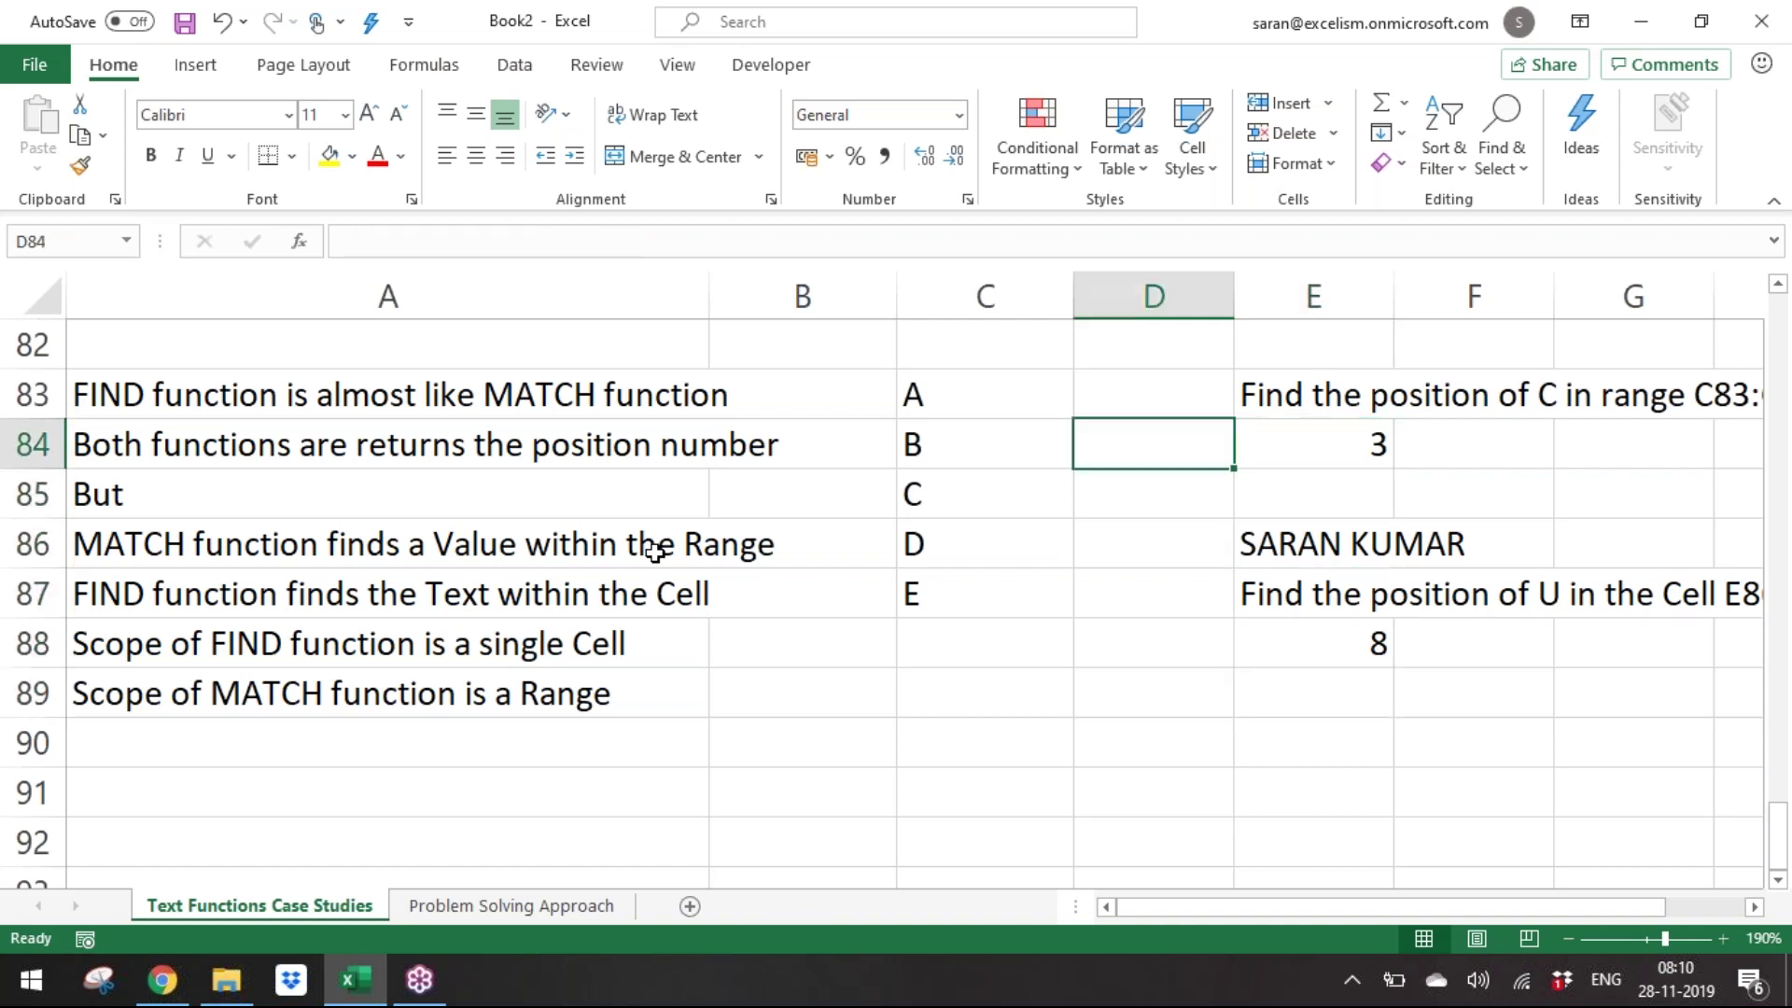
{"action": "key", "text": "Left"}
{"action": "key", "text": "Down"}
{"action": "key", "text": "Down"}
{"action": "key", "text": "Down"}
{"action": "type", "text": "C"}
{"action": "key", "text": "Up"}
{"action": "key", "text": "Up"}
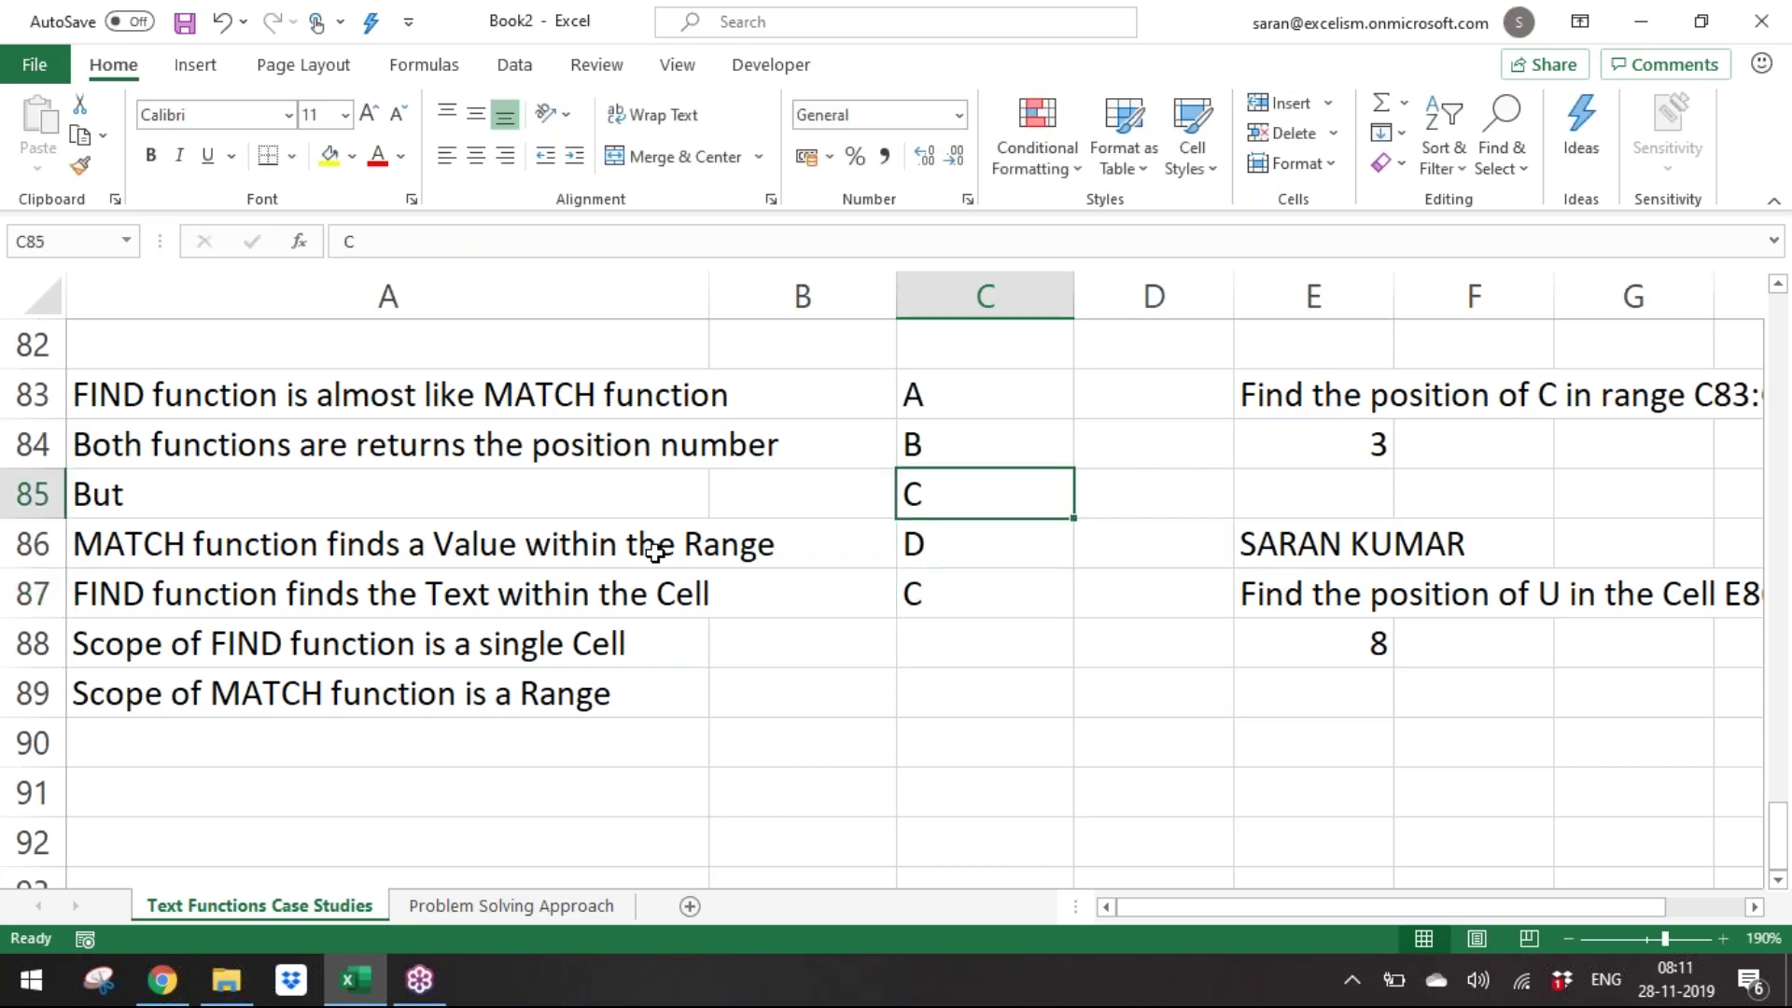
Append an extra U to the end of the name in E86.
{"action": "key", "text": "Down"}
{"action": "key", "text": "Down"}
{"action": "key", "text": "Down"}
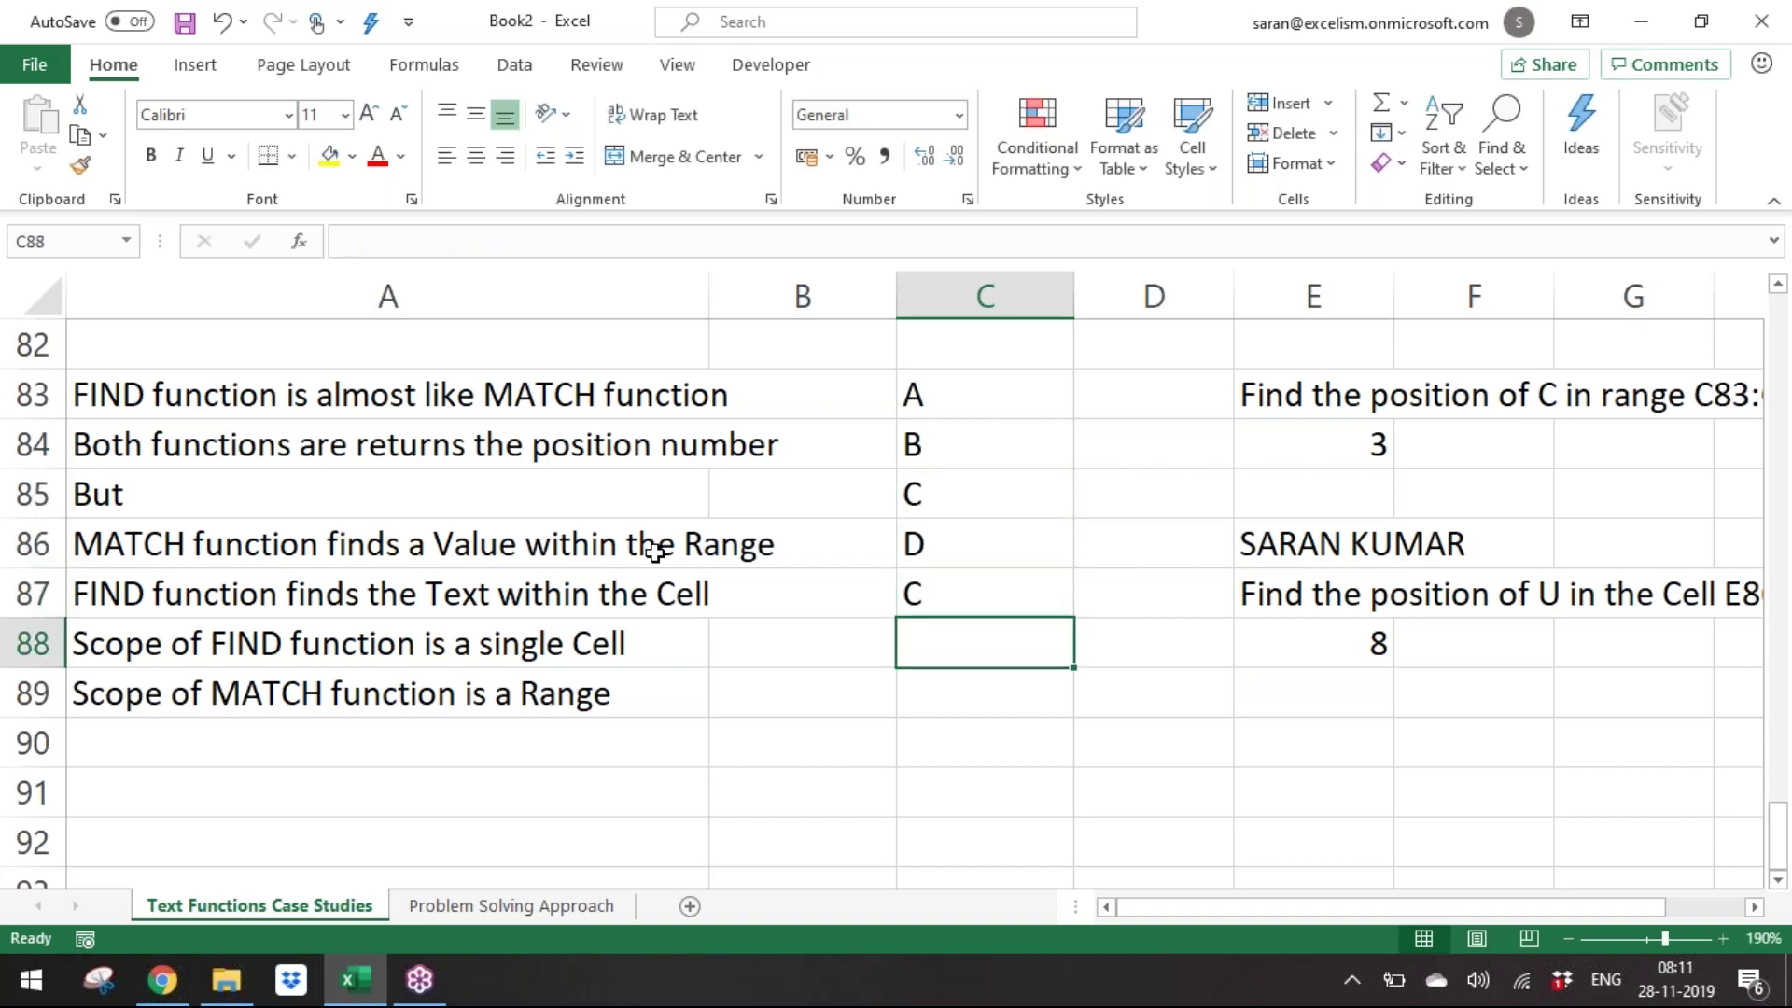
{"action": "key", "text": "Right"}
{"action": "key", "text": "Right"}
{"action": "key", "text": "Up"}
{"action": "key", "text": "Up"}
{"action": "key", "text": "F2"}
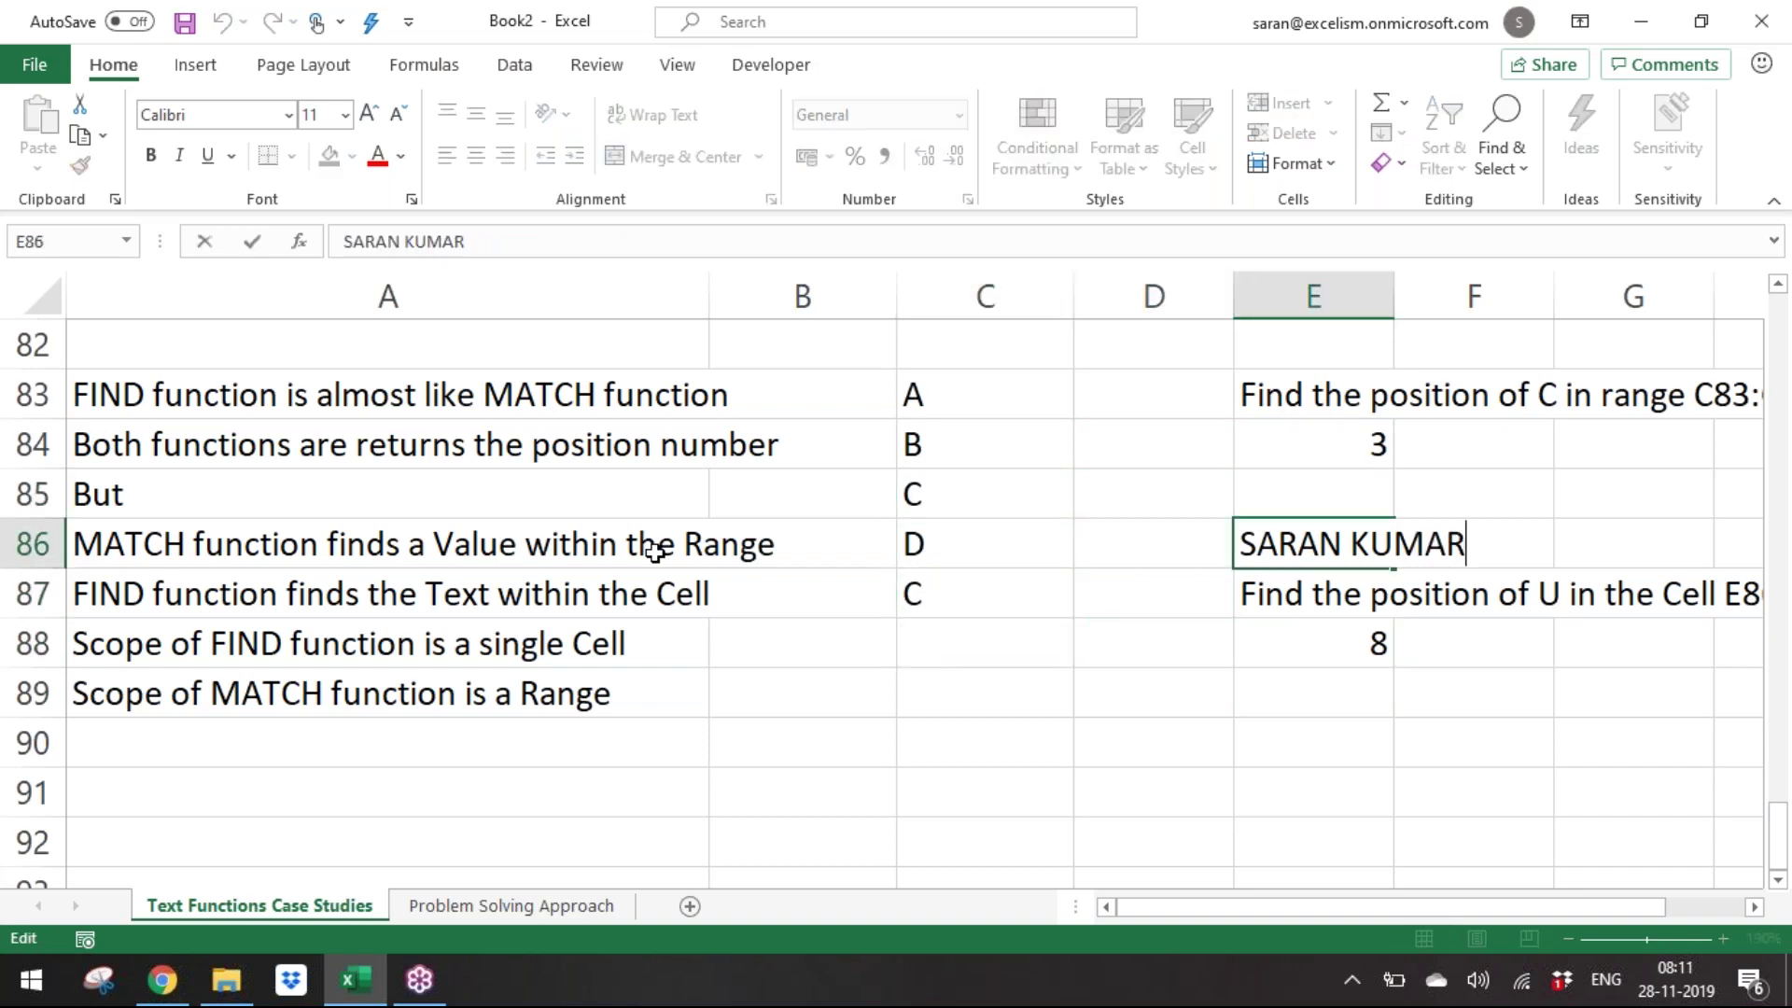
{"action": "type", "text": "U"}
{"action": "key", "text": "Return"}
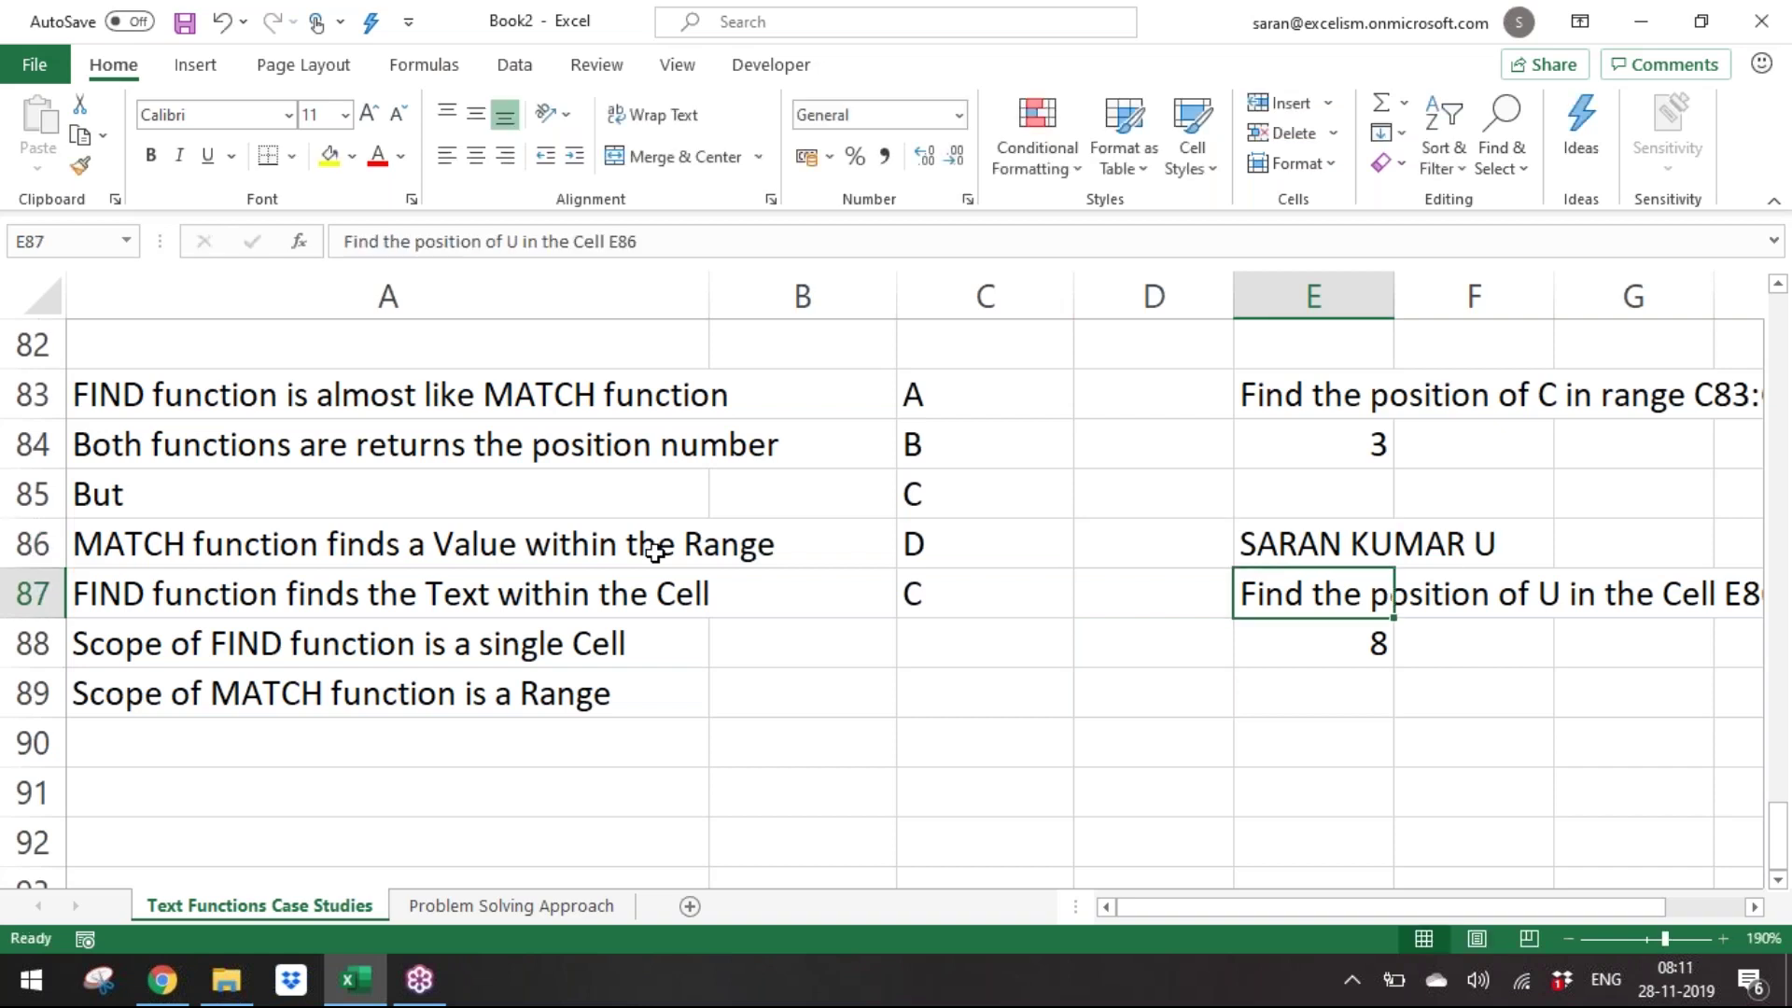
{"action": "key", "text": "Up"}
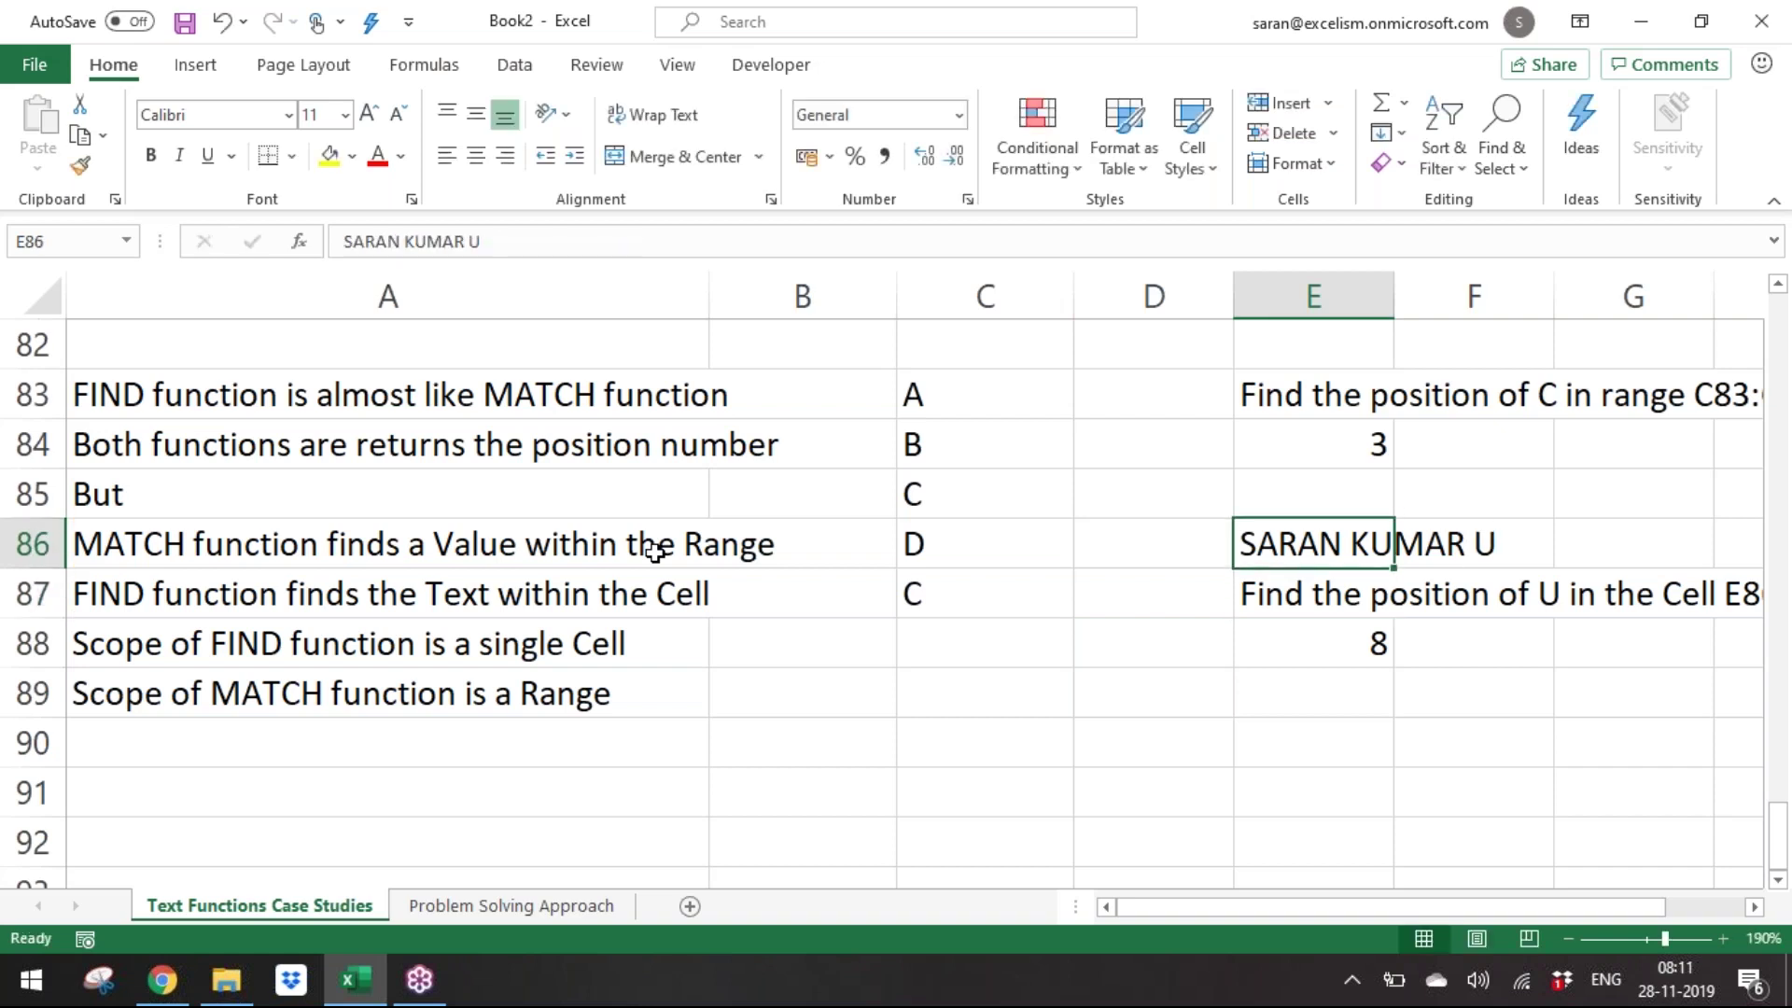
Navigate up column A back to the top of the sheet.
{"action": "key", "text": "Down"}
{"action": "key", "text": "Down"}
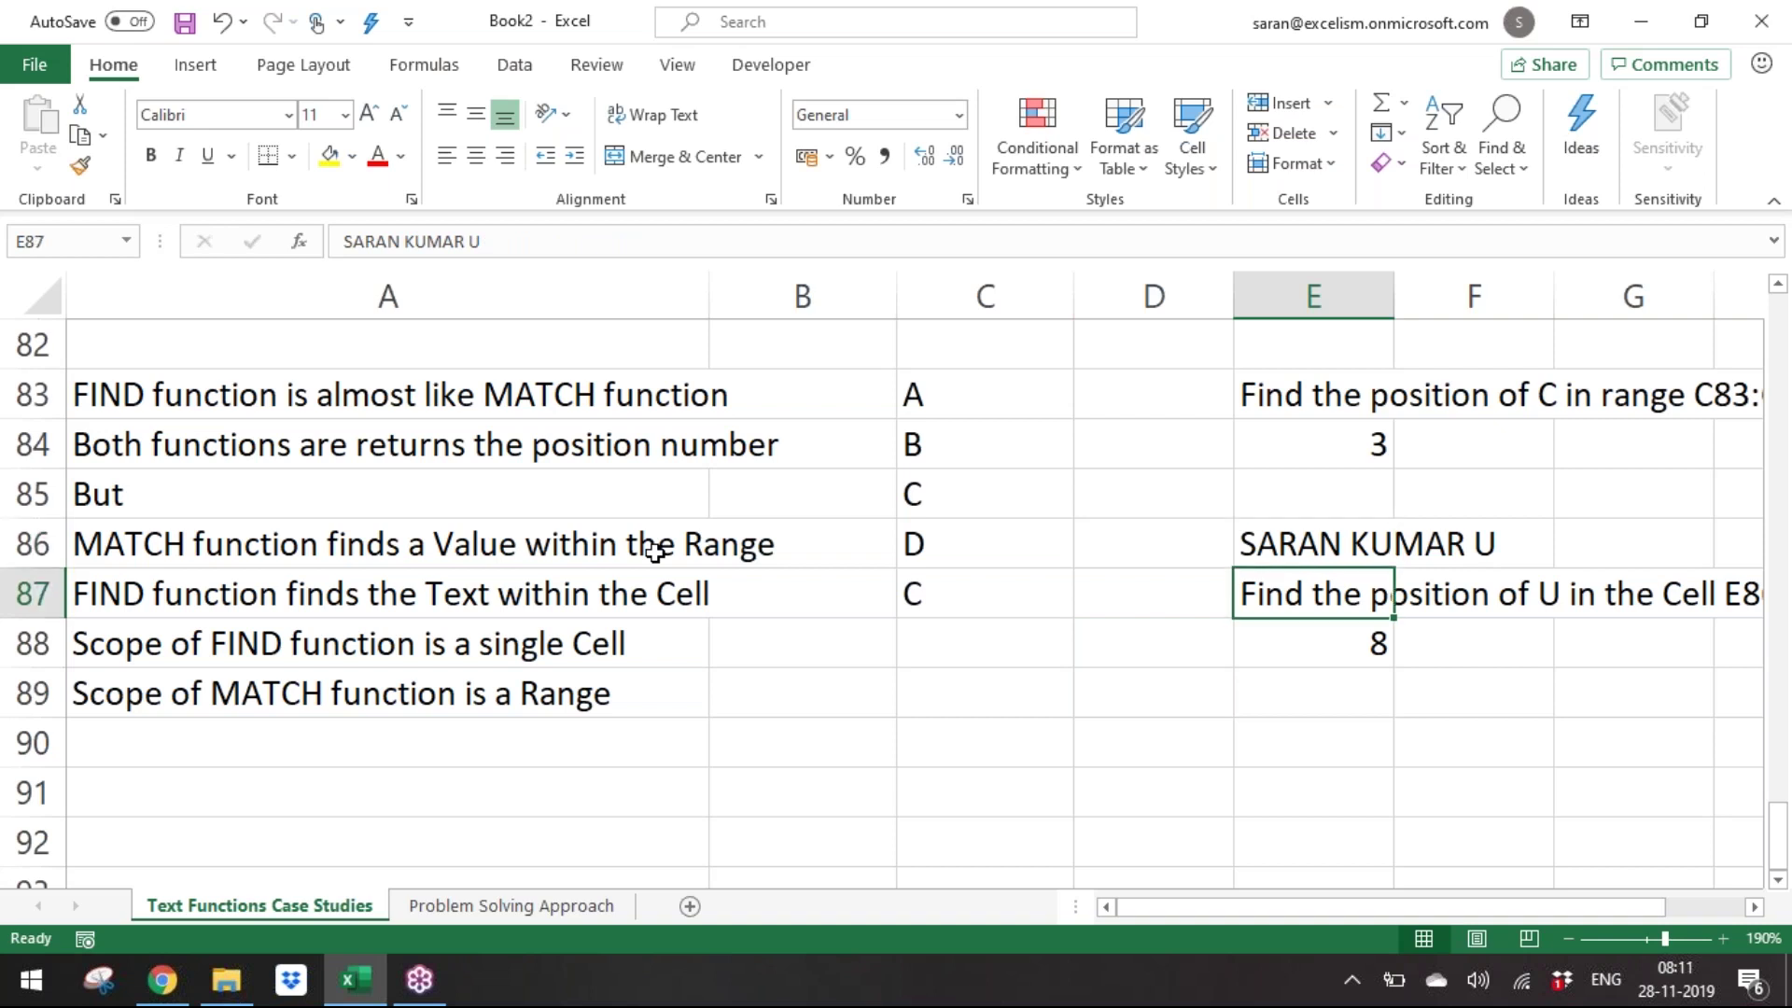
{"action": "key", "text": "Left"}
{"action": "key", "text": "Left"}
{"action": "key", "text": "Left"}
{"action": "key", "text": "Left"}
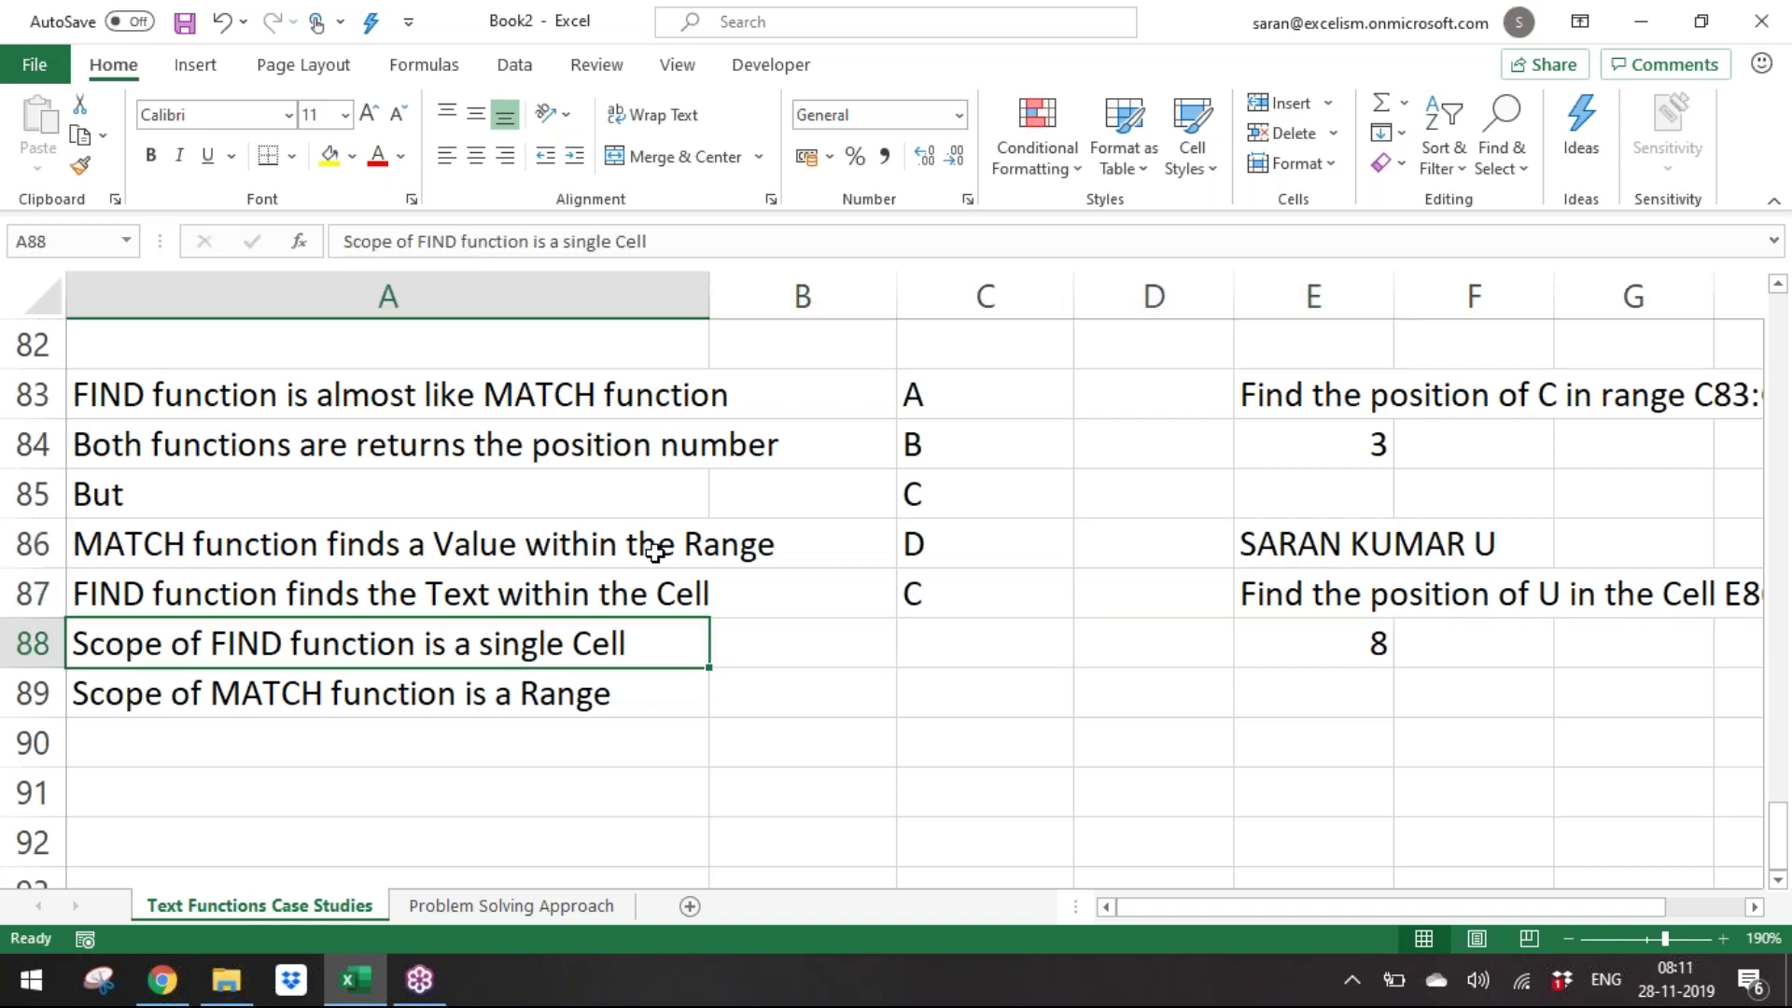
{"action": "key", "text": "Down"}
{"action": "key", "text": "Down"}
{"action": "key", "text": "Down"}
{"action": "key", "text": "Down"}
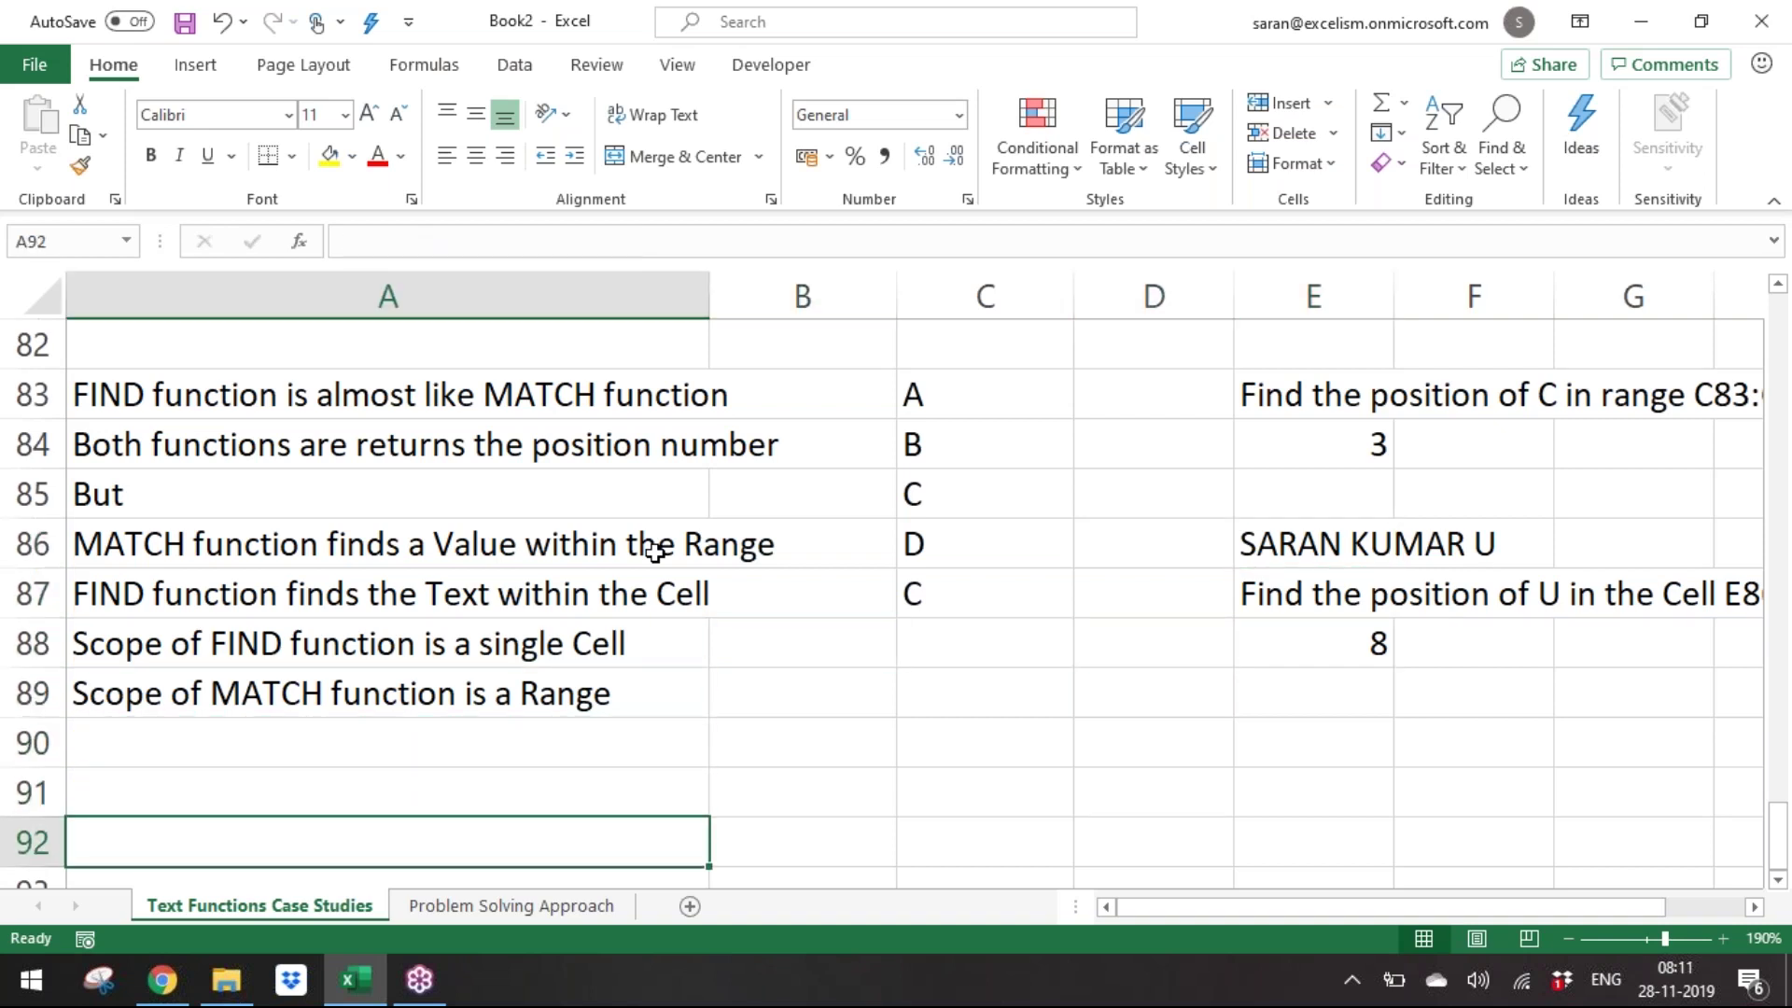
{"action": "key", "text": "ctrl+Up"}
{"action": "key", "text": "ctrl+Up"}
{"action": "key", "text": "ctrl+Up"}
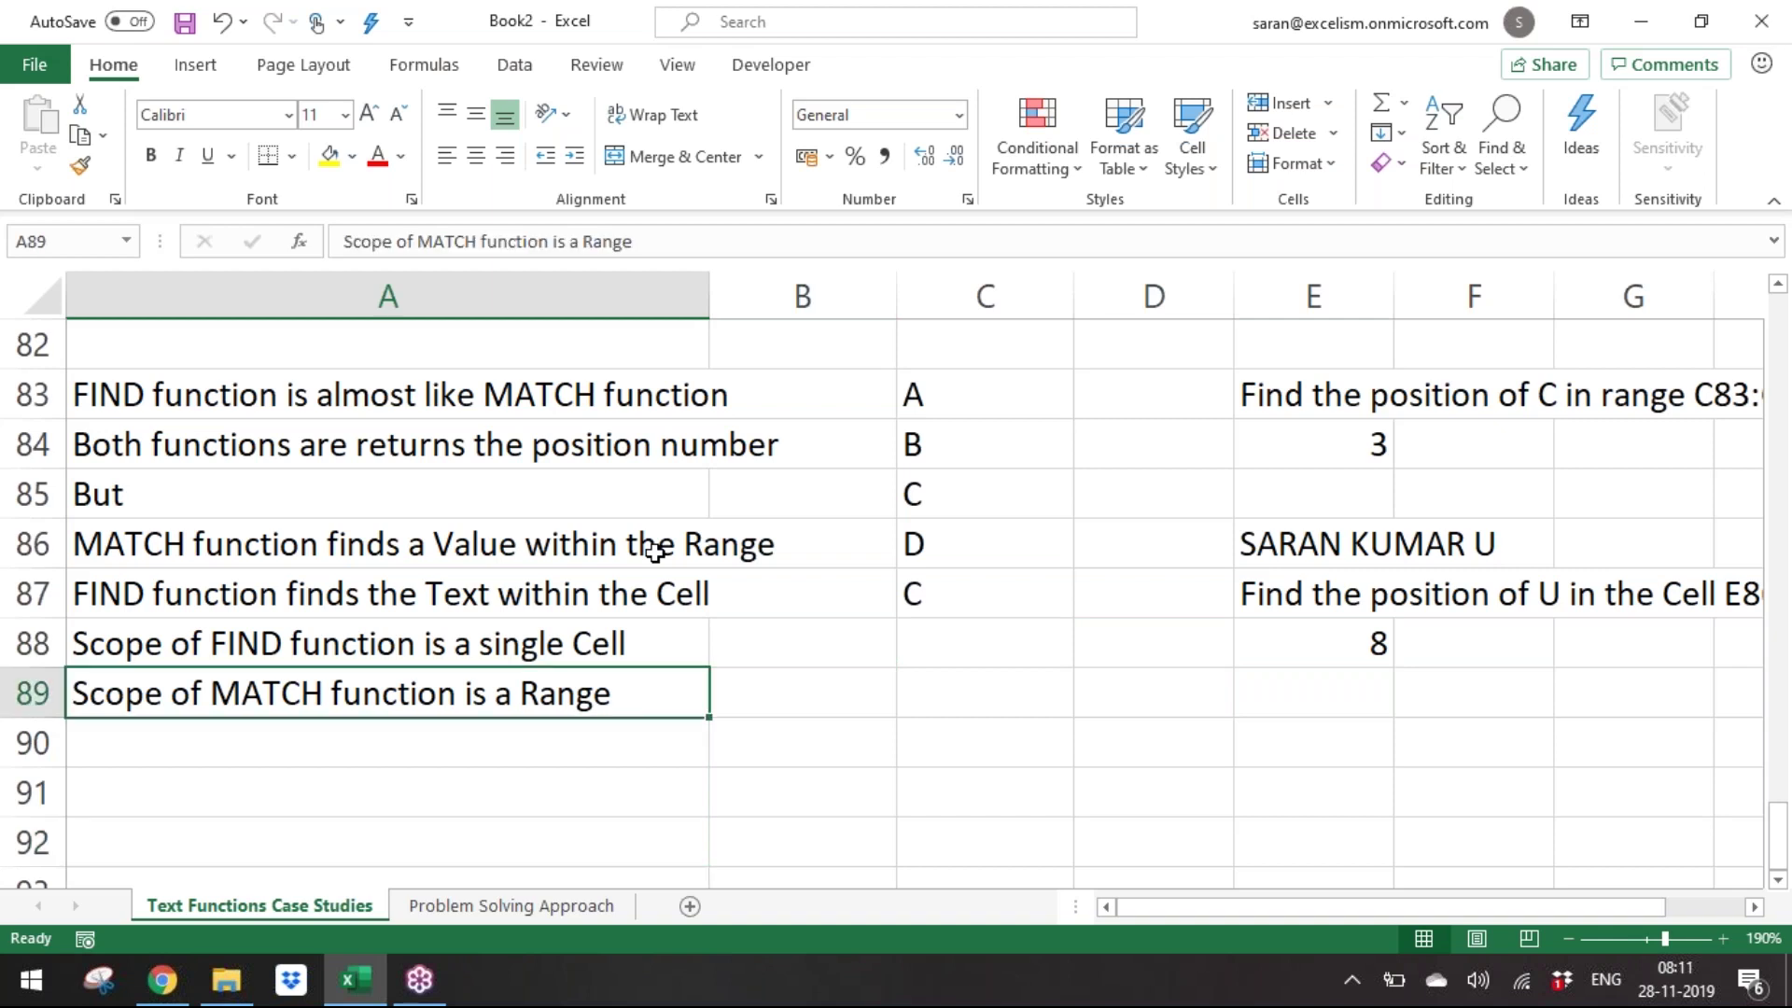
{"action": "key", "text": "ctrl+Up"}
{"action": "key", "text": "ctrl+Up"}
{"action": "key", "text": "ctrl+Up"}
{"action": "key", "text": "ctrl+Up"}
{"action": "key", "text": "ctrl+Up"}
{"action": "key", "text": "ctrl+Up"}
{"action": "key", "text": "ctrl+Up"}
{"action": "key", "text": "ctrl+Up"}
{"action": "key", "text": "ctrl+Up"}
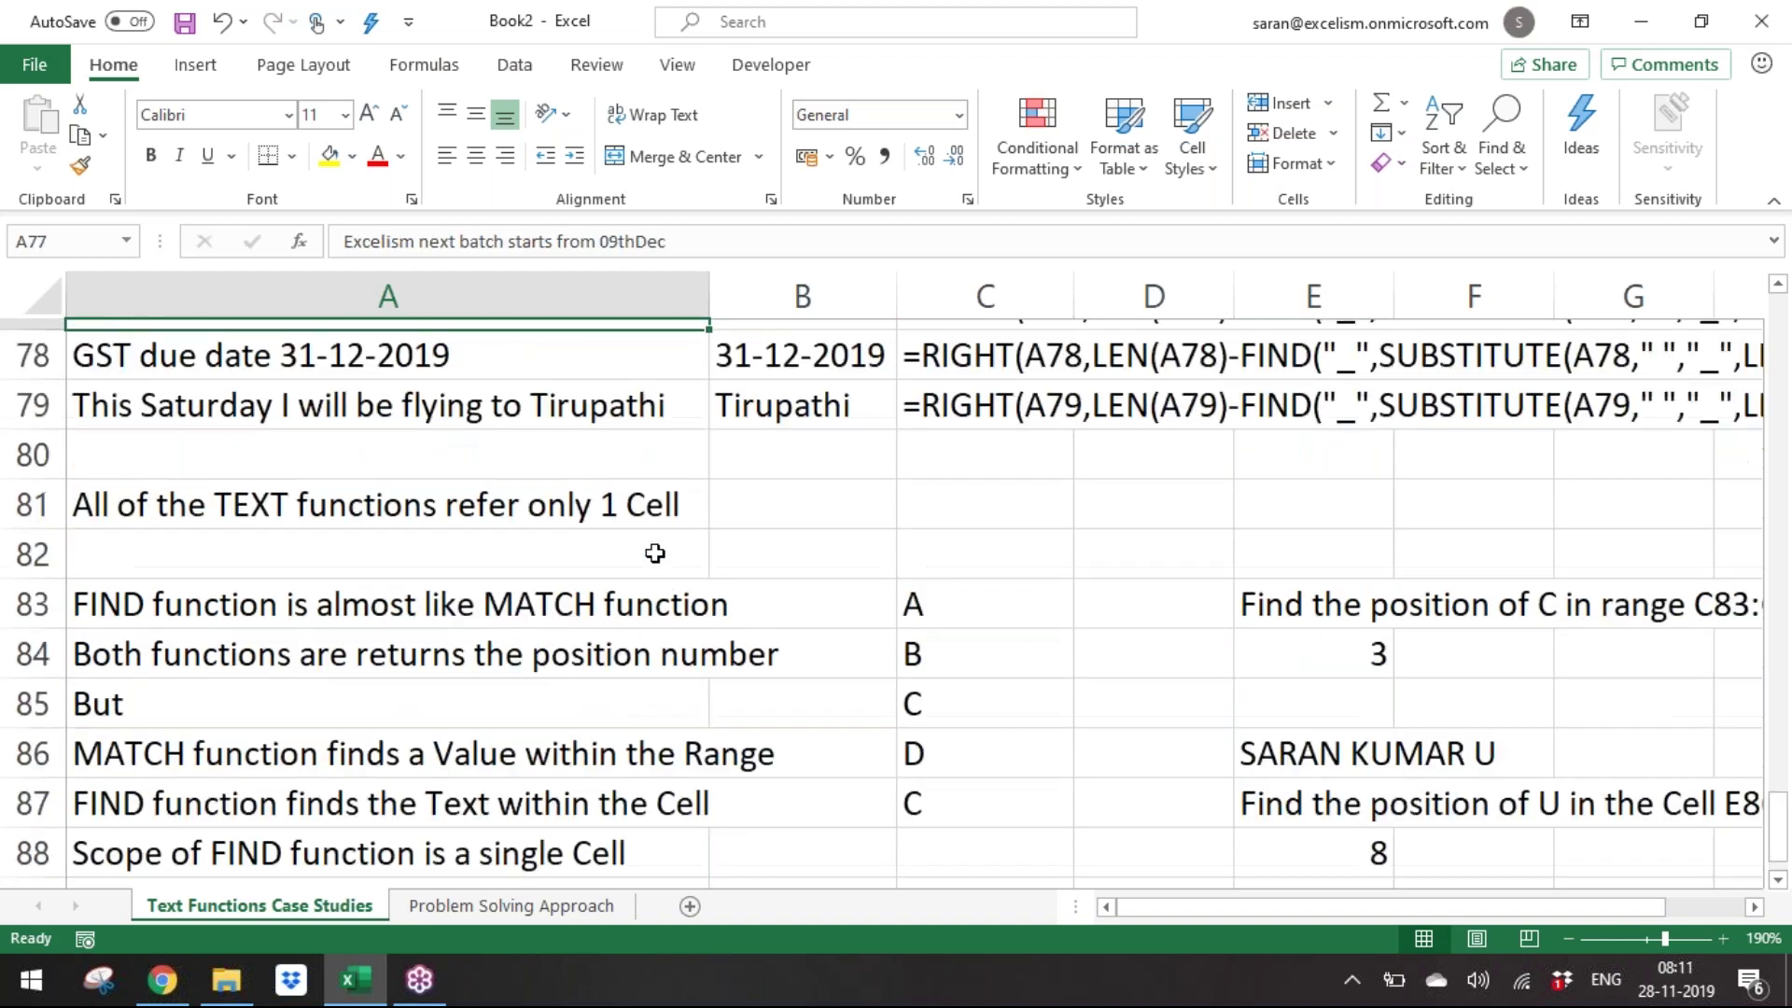
{"action": "key", "text": "ctrl+Up"}
{"action": "key", "text": "ctrl+Up"}
{"action": "key", "text": "ctrl+Up"}
{"action": "key", "text": "ctrl+Up"}
{"action": "key", "text": "ctrl+Up"}
{"action": "key", "text": "ctrl+Up"}
{"action": "key", "text": "ctrl+Up"}
{"action": "key", "text": "ctrl+Up"}
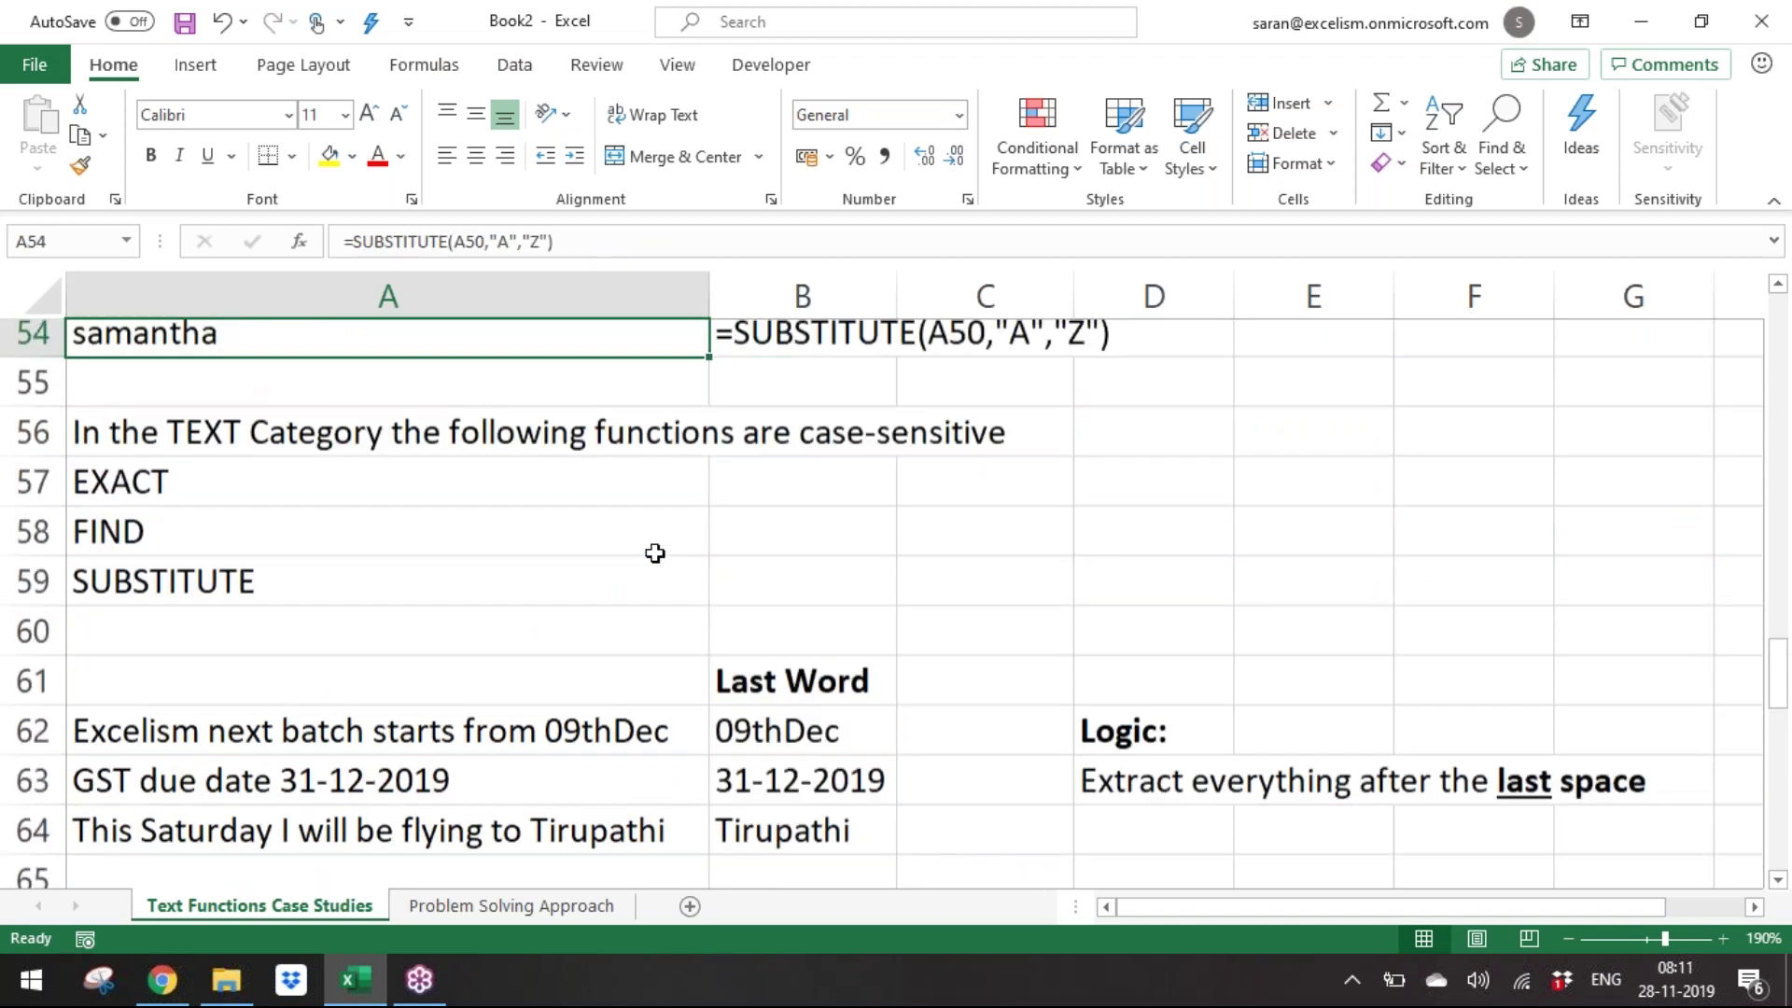
{"action": "key", "text": "ctrl+Up"}
{"action": "key", "text": "ctrl+Up"}
{"action": "key", "text": "ctrl+Up"}
{"action": "key", "text": "ctrl+Up"}
{"action": "key", "text": "ctrl+Up"}
{"action": "key", "text": "ctrl+Up"}
{"action": "key", "text": "ctrl+Up"}
{"action": "key", "text": "ctrl+Up"}
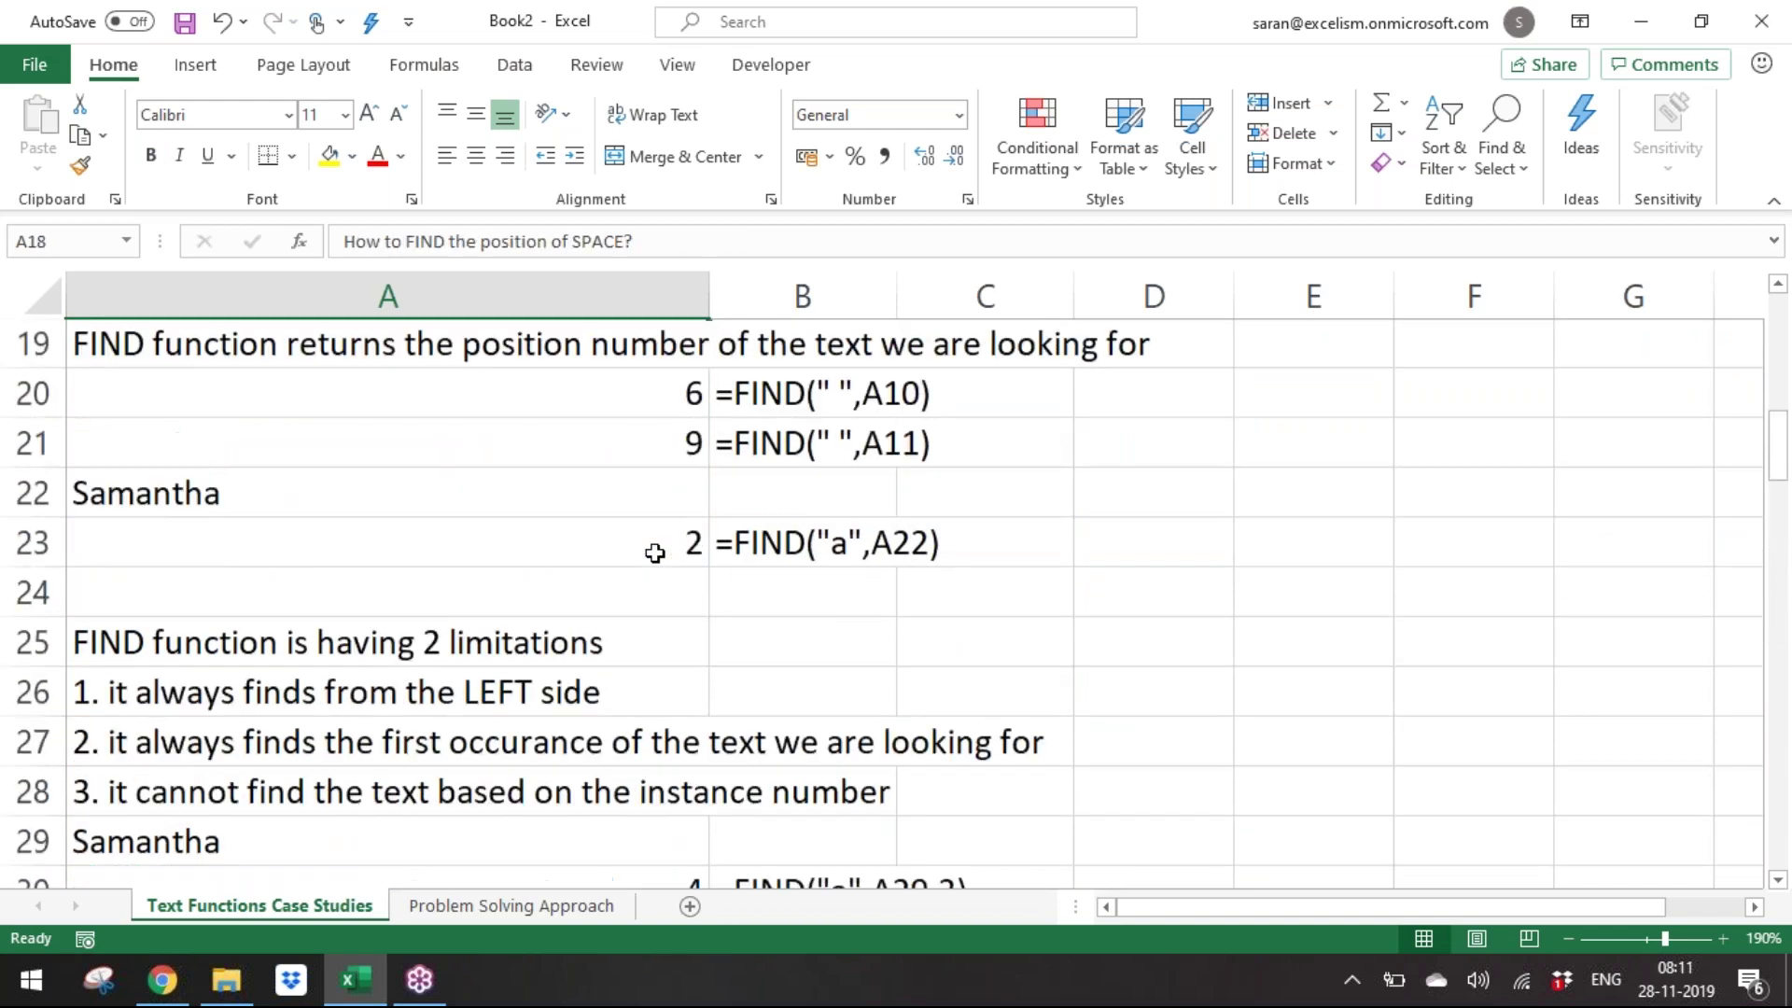
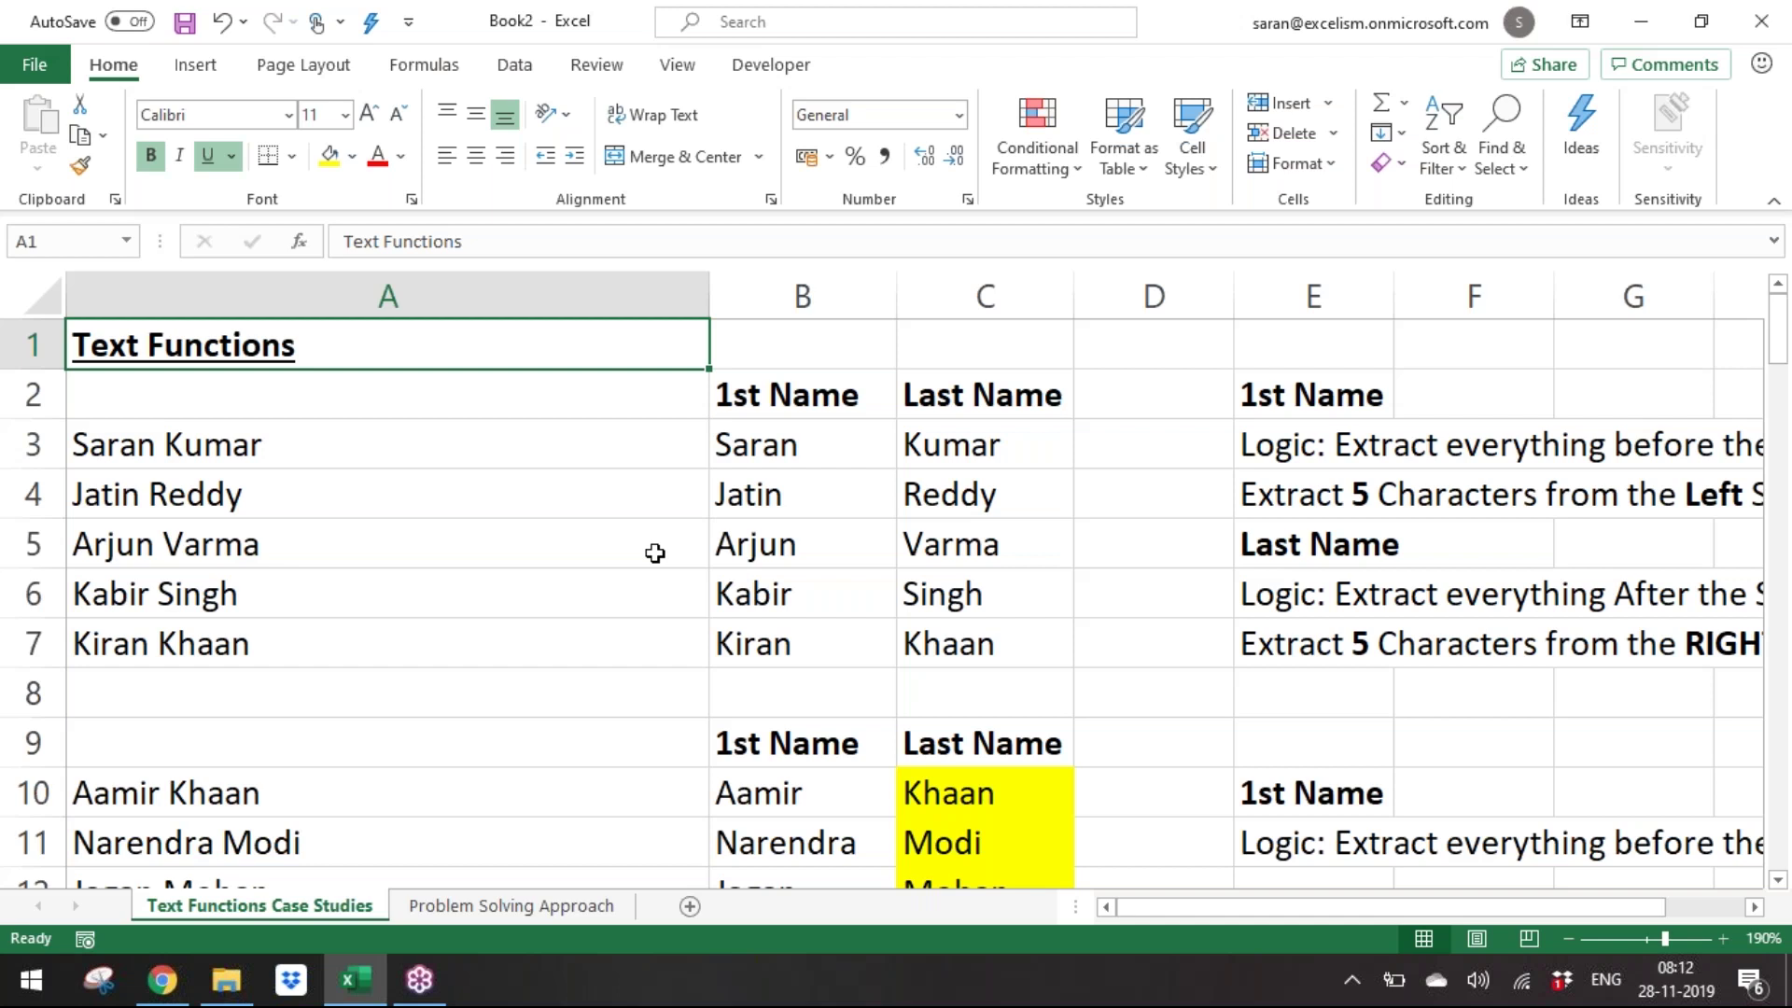
Insert a blank Sheet3 right after the Text Functions Case Studies tab.
{"action": "left_click", "coordinate": [511, 906]}
{"action": "left_click", "coordinate": [379, 775]}
{"action": "left_click", "coordinate": [318, 906]}
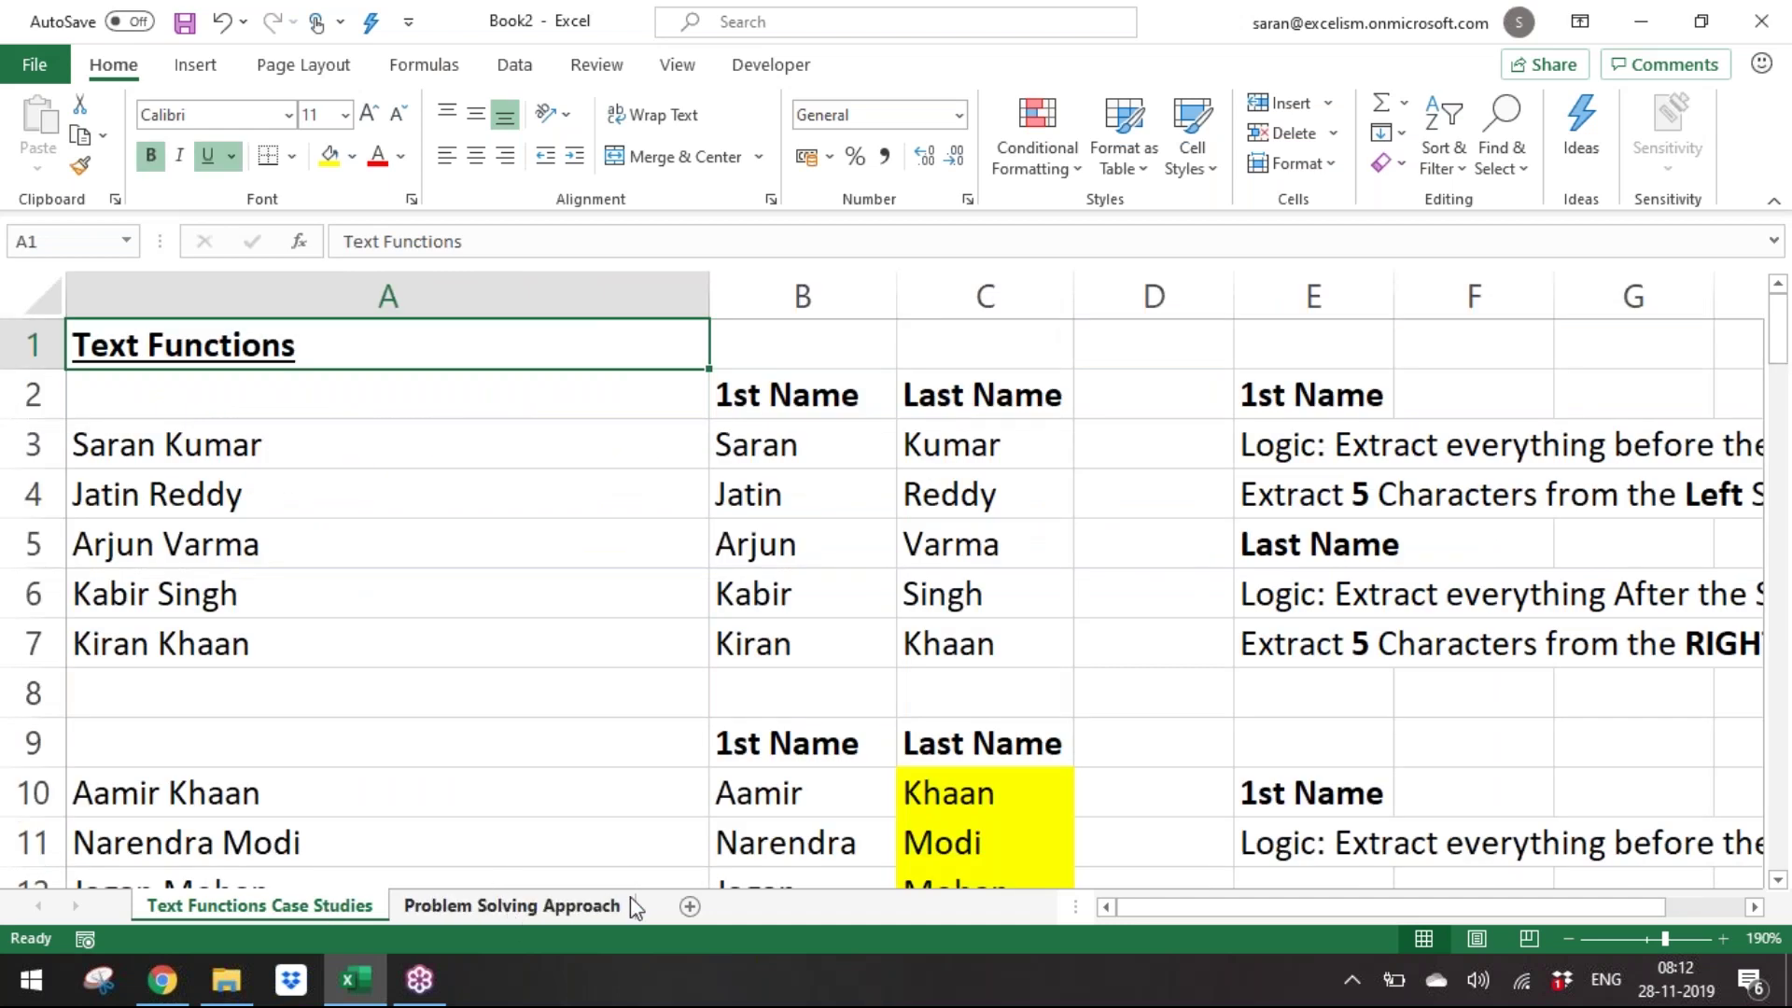
{"action": "left_click", "coordinate": [689, 905]}
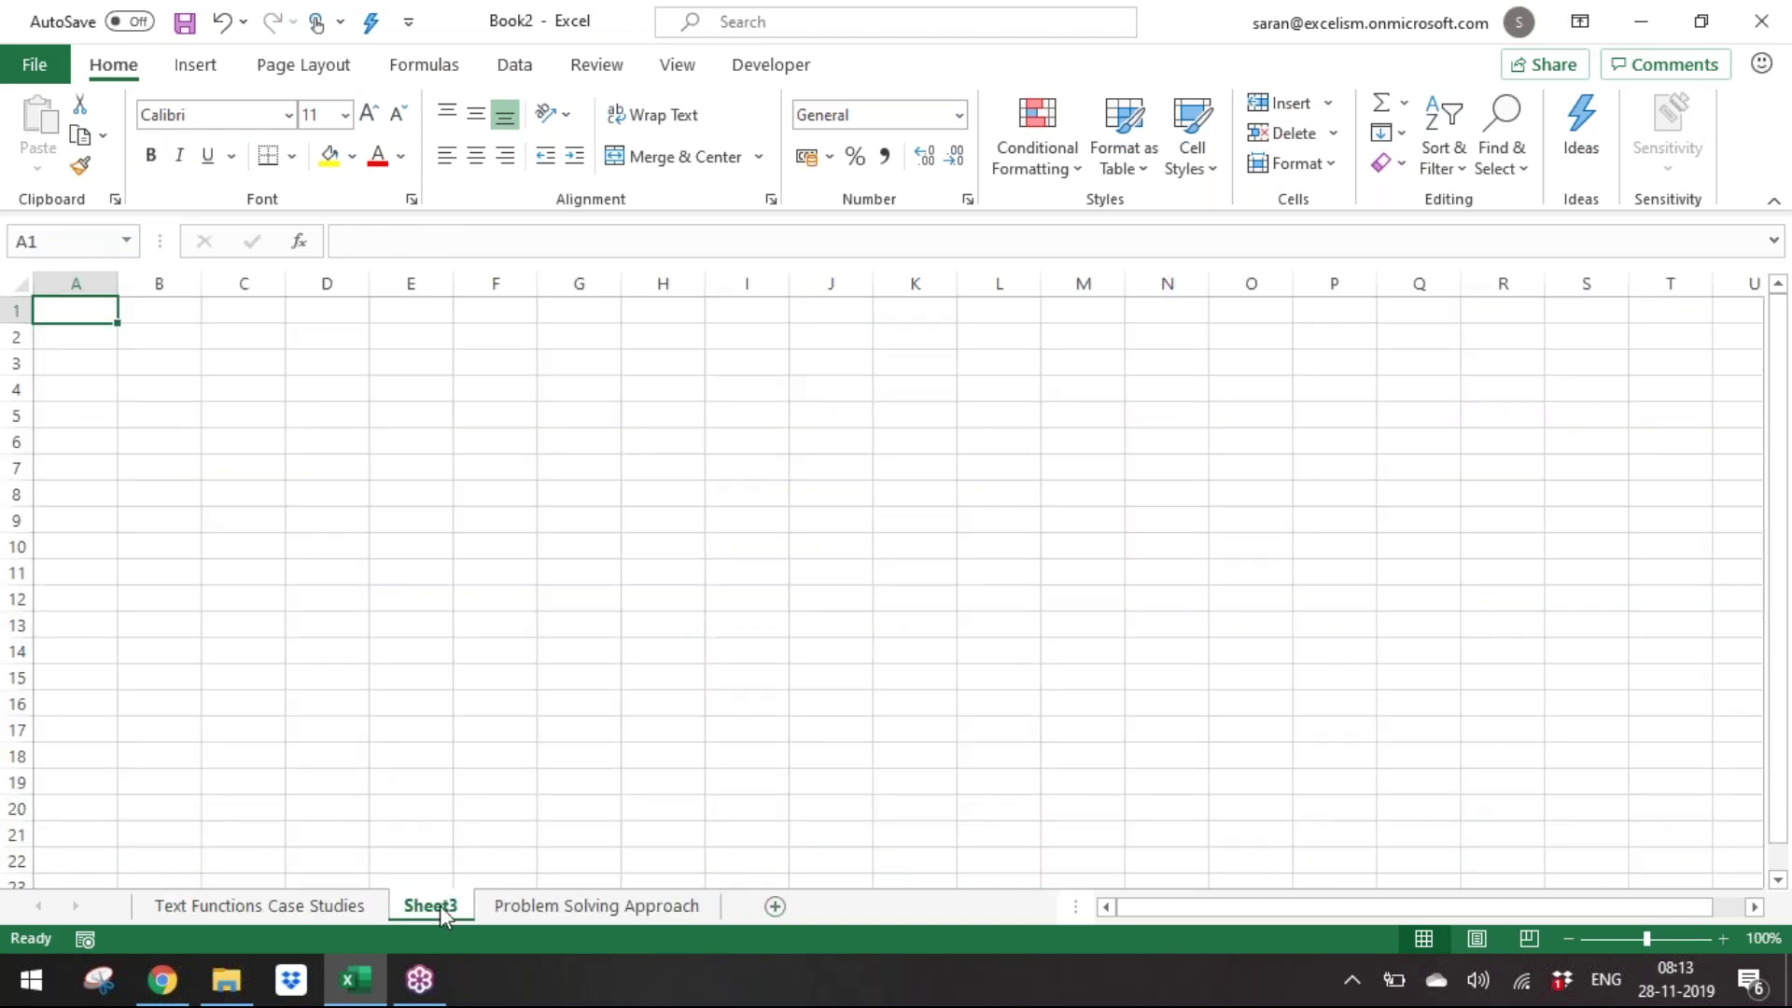
Rename Sheet3 to 'Assignment'.
{"action": "double_click", "coordinate": [440, 906]}
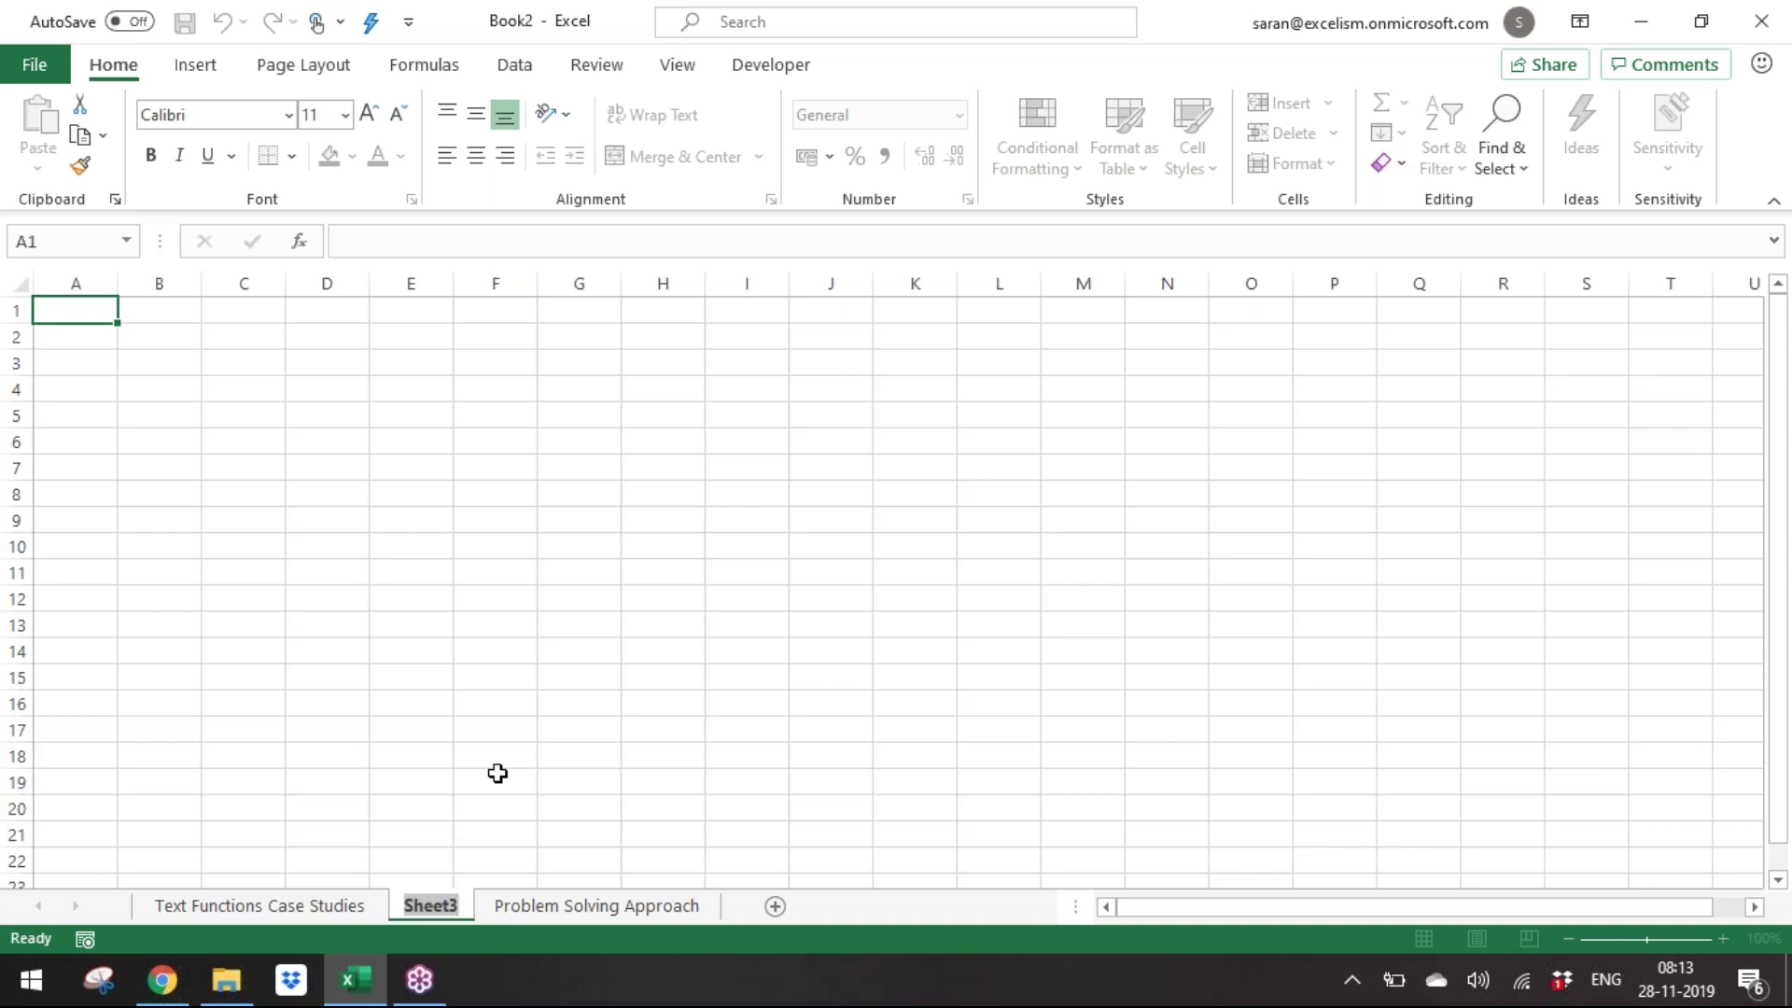
{"action": "type", "text": "Assig"}
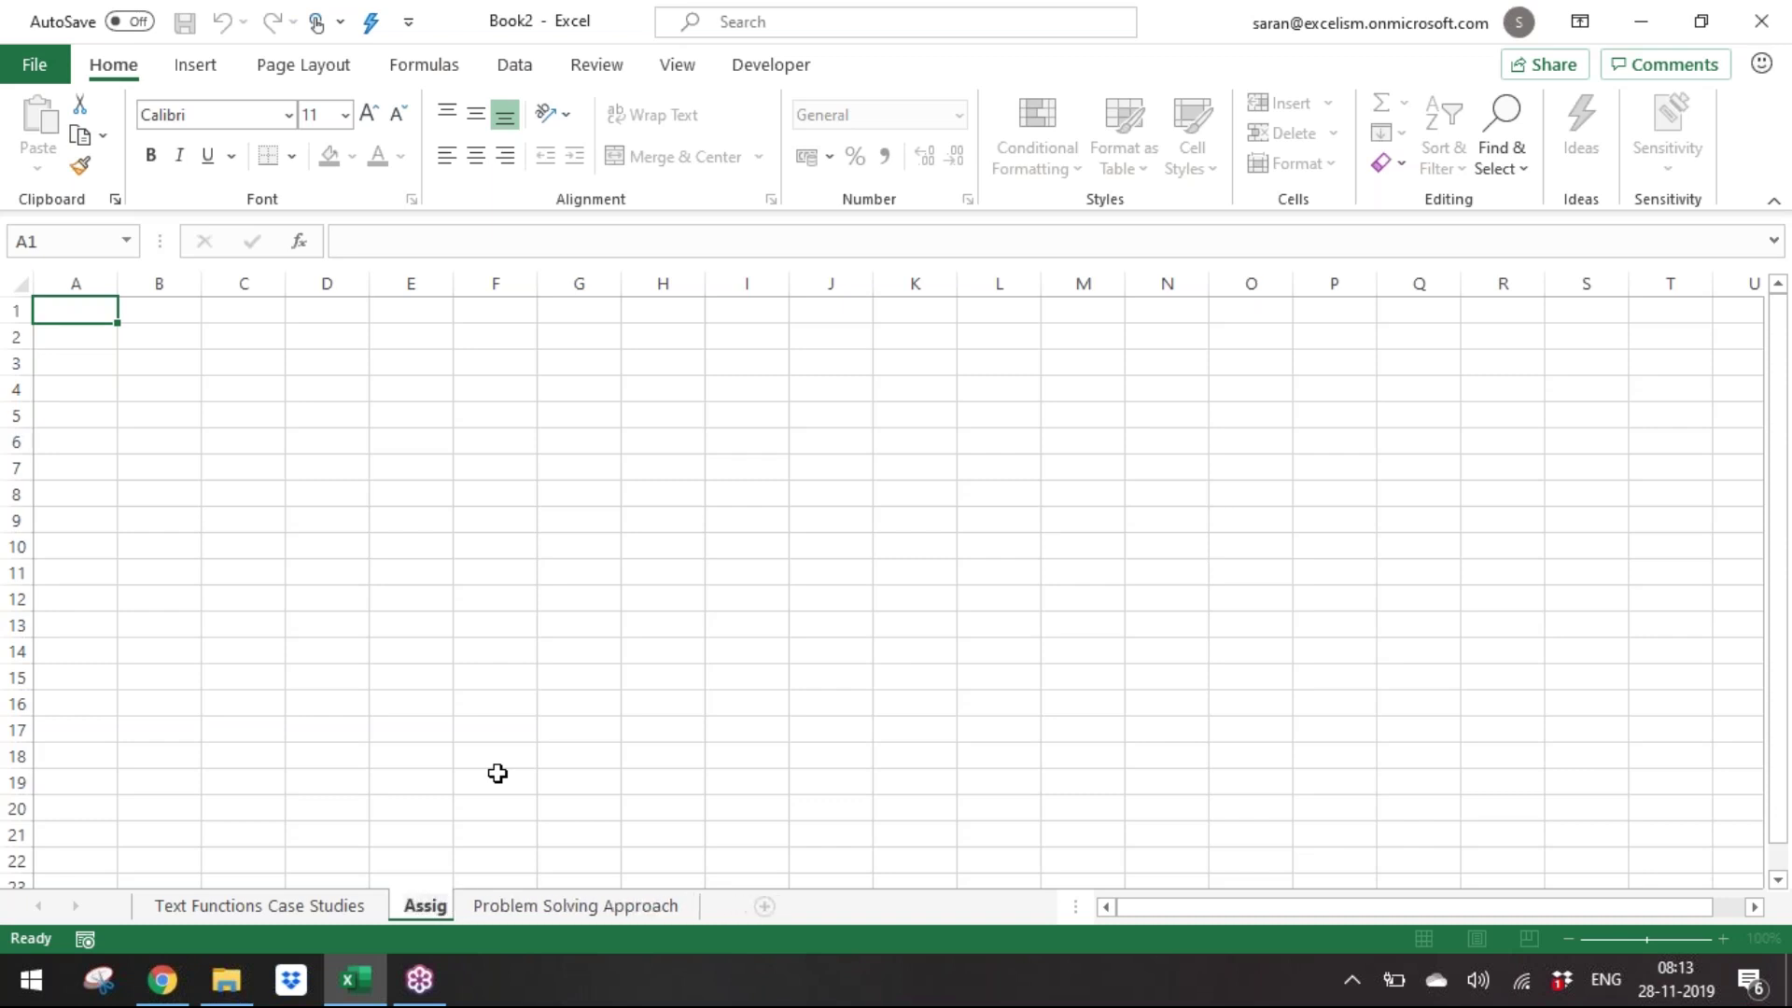
{"action": "type", "text": "nment"}
{"action": "key", "text": "Return"}
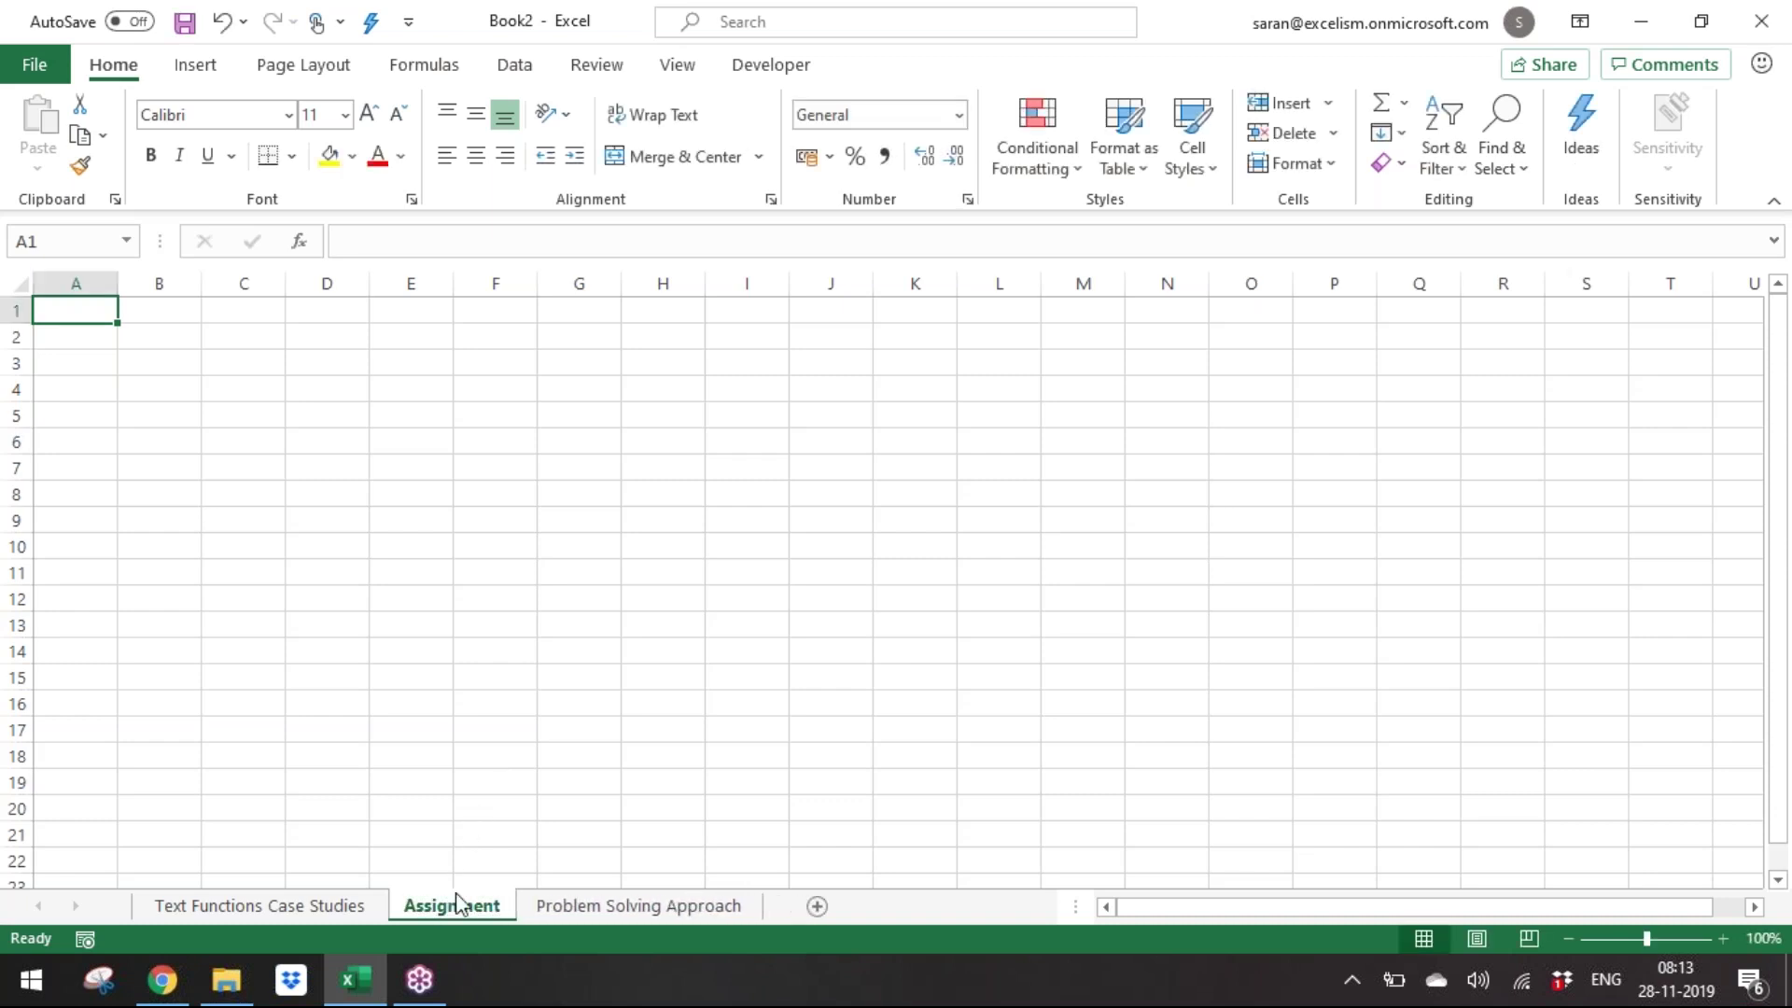
Colour the Assignment tab orange and zoom the sheet to 170%.
{"action": "right_click", "coordinate": [456, 909]}
{"action": "mouse_move", "coordinate": [612, 769]}
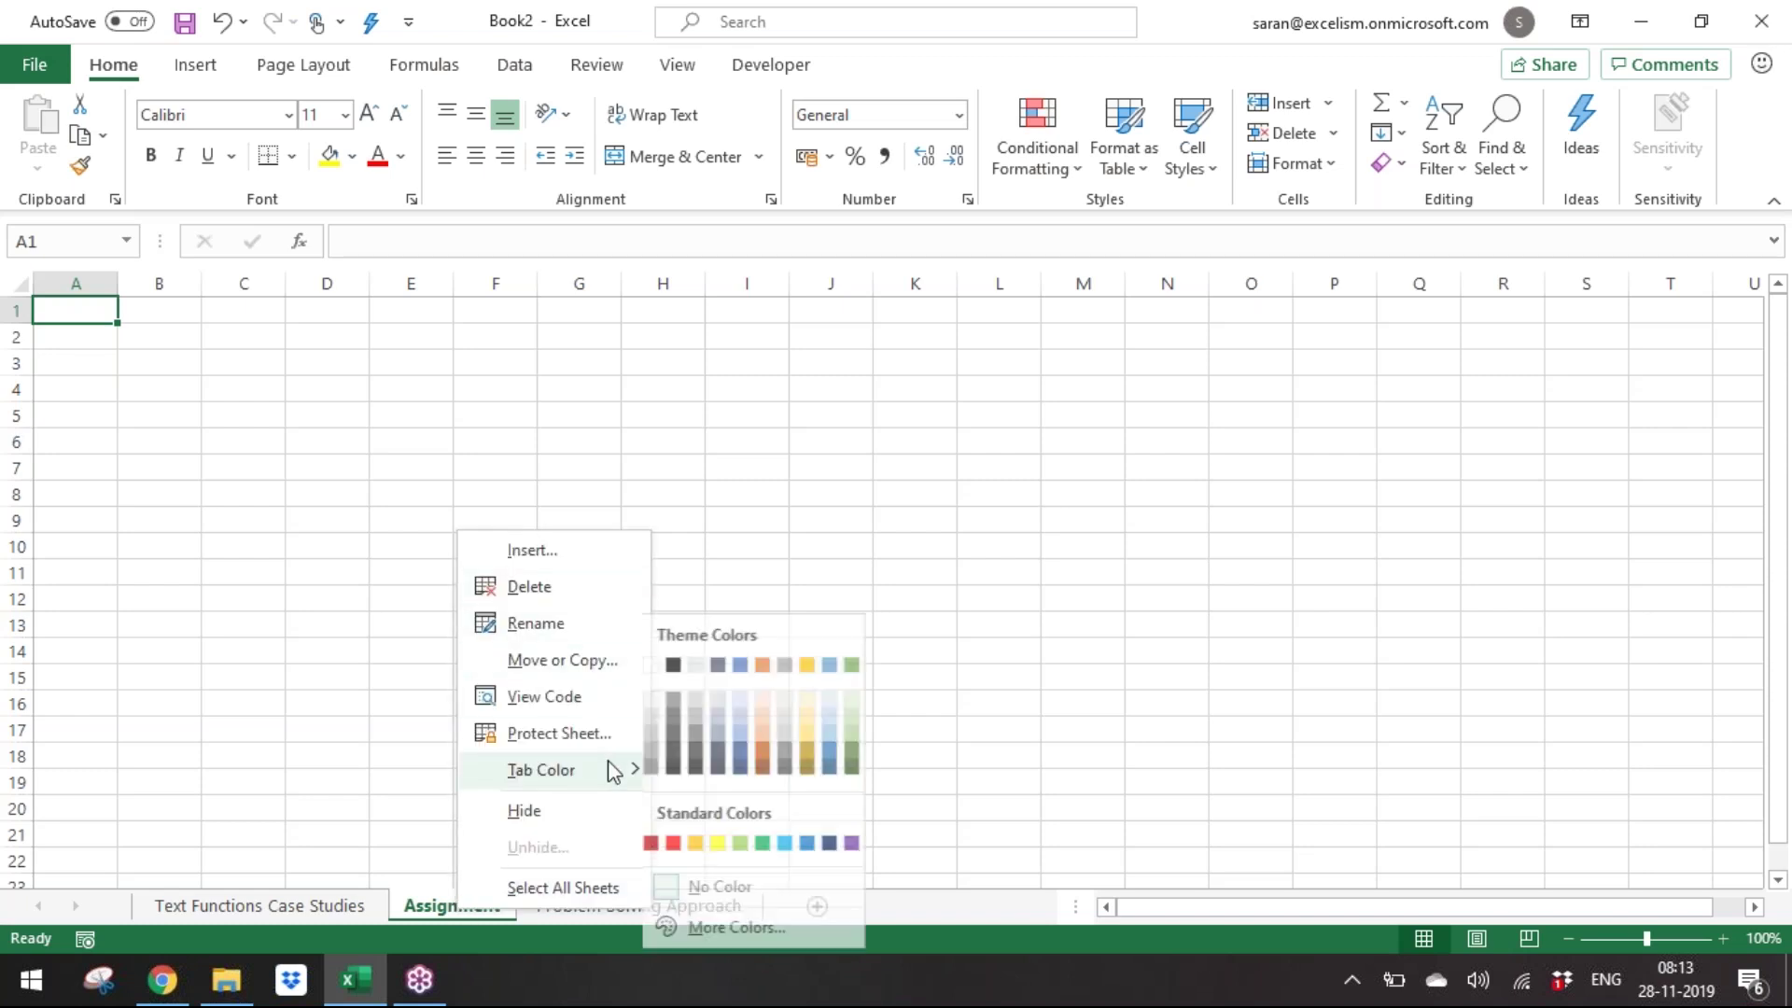
{"action": "left_click", "coordinate": [775, 752]}
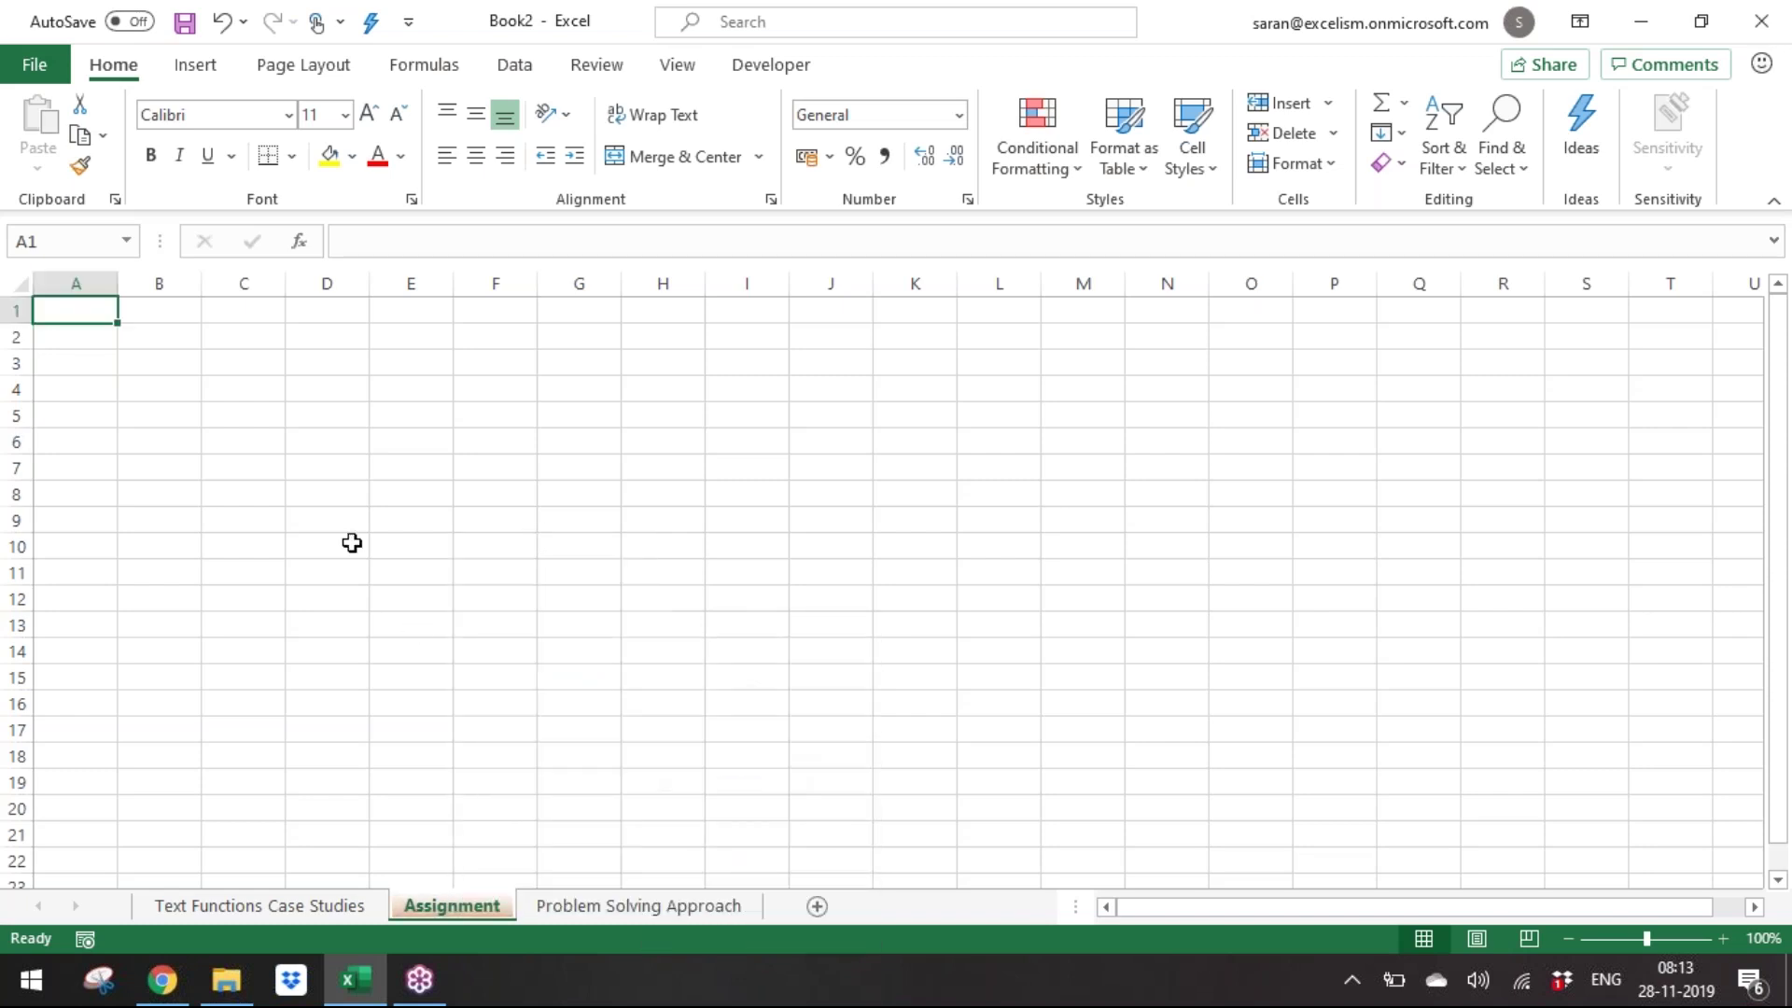
{"action": "left_click", "coordinate": [348, 539]}
{"action": "left_click", "coordinate": [1722, 939]}
{"action": "left_click", "coordinate": [1722, 939]}
{"action": "left_click", "coordinate": [1723, 939]}
{"action": "left_click", "coordinate": [1722, 939]}
{"action": "left_click", "coordinate": [1722, 939]}
{"action": "left_click", "coordinate": [1722, 939]}
{"action": "left_click", "coordinate": [1722, 939]}
{"action": "left_click", "coordinate": [98, 323]}
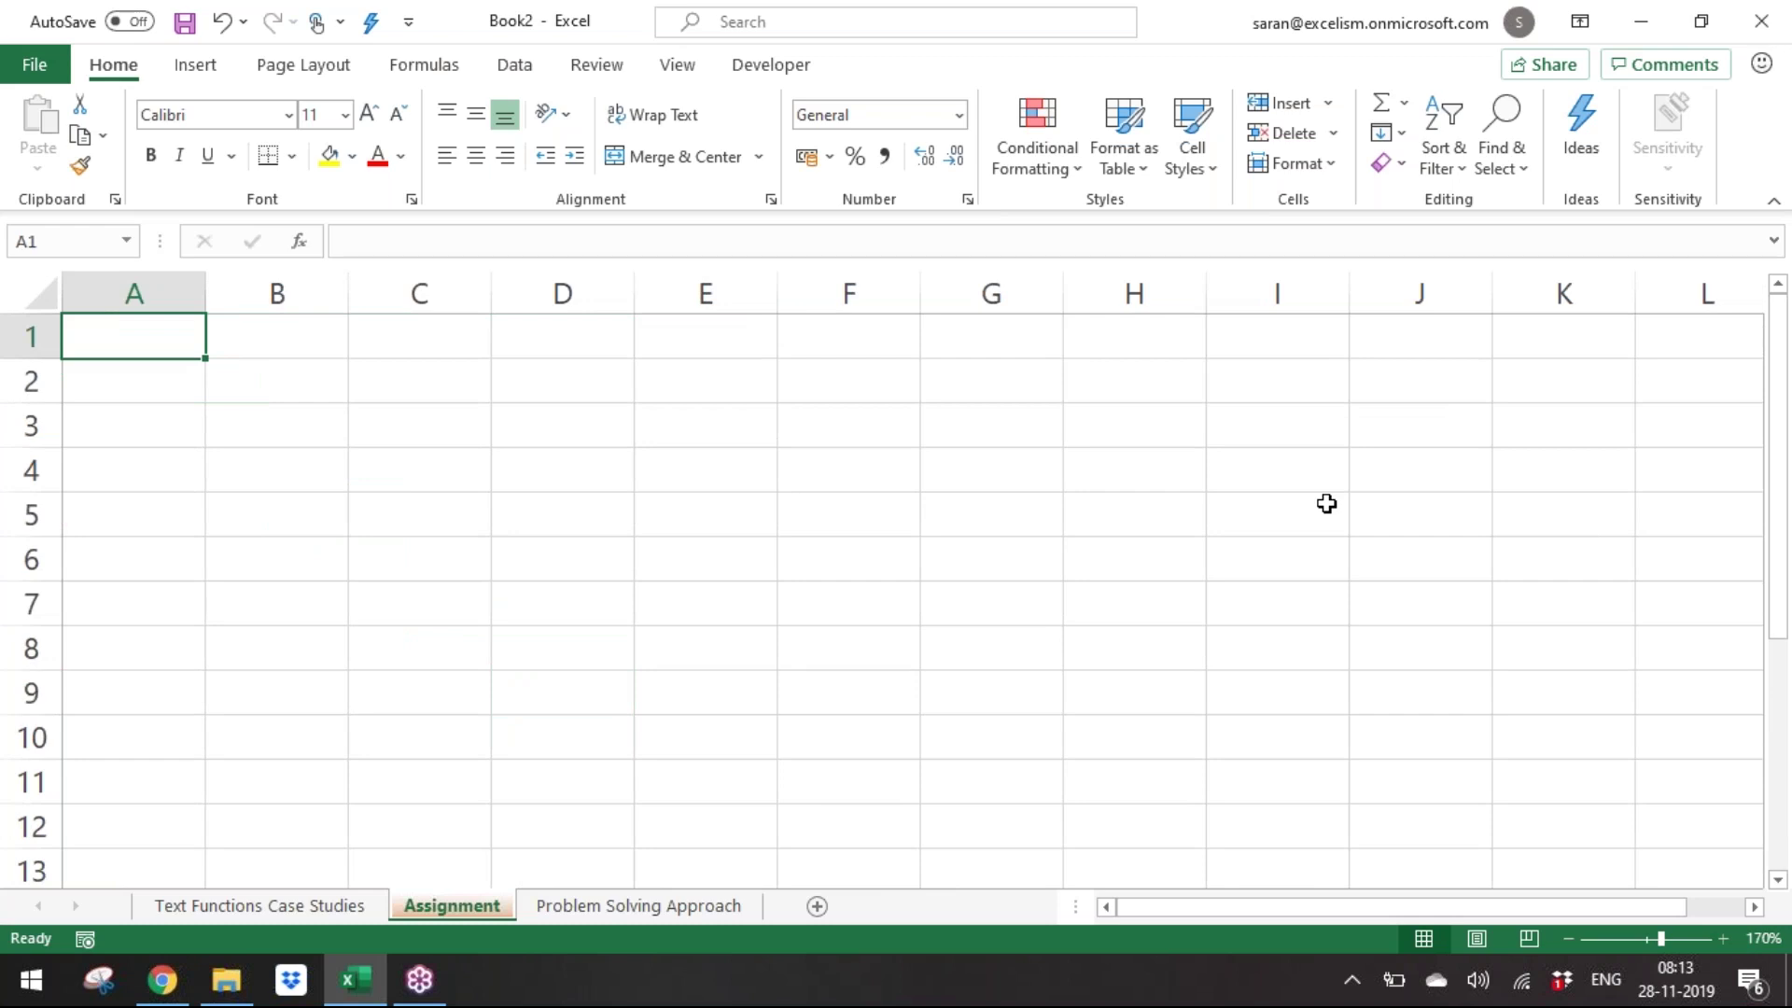
Enter 'Today NSE closed at 14500 points with 2% down' in A1.
{"action": "type", "text": "TODAY"}
{"action": "key", "text": "BackSpace"}
{"action": "key", "text": "BackSpace"}
{"action": "key", "text": "BackSpace"}
{"action": "key", "text": "BackSpace"}
{"action": "type", "text": "oday "}
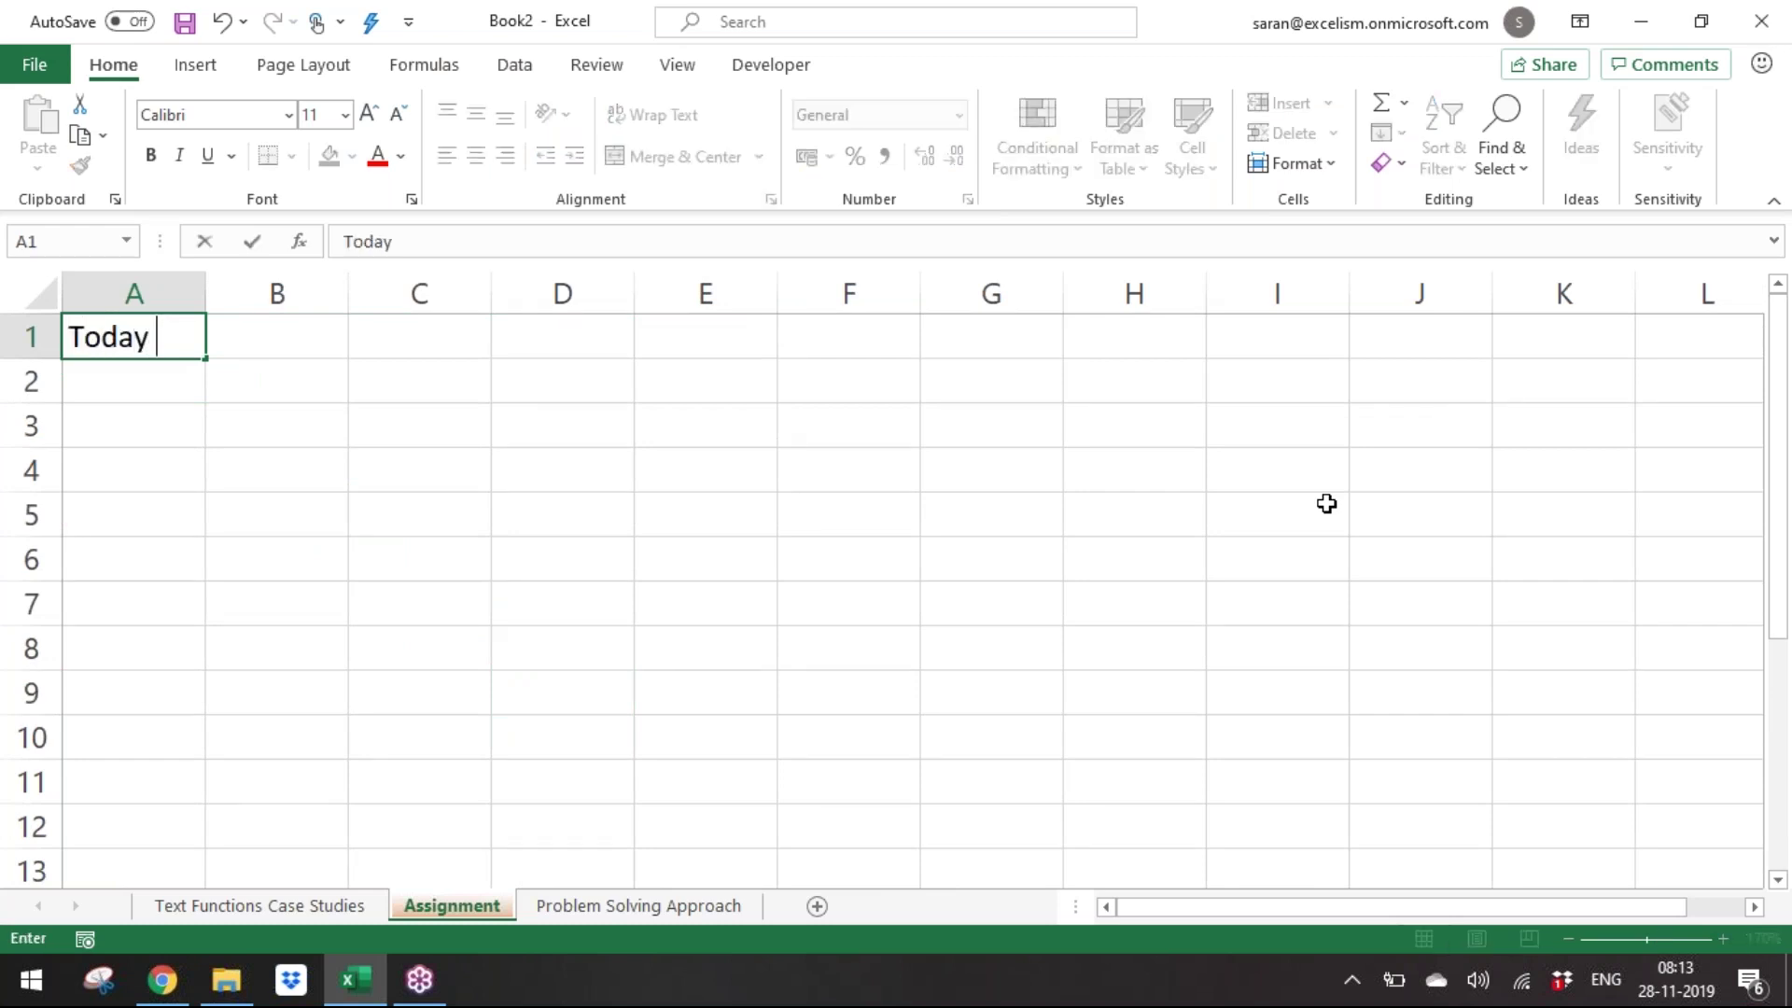
{"action": "type", "text": "NSE closed at "}
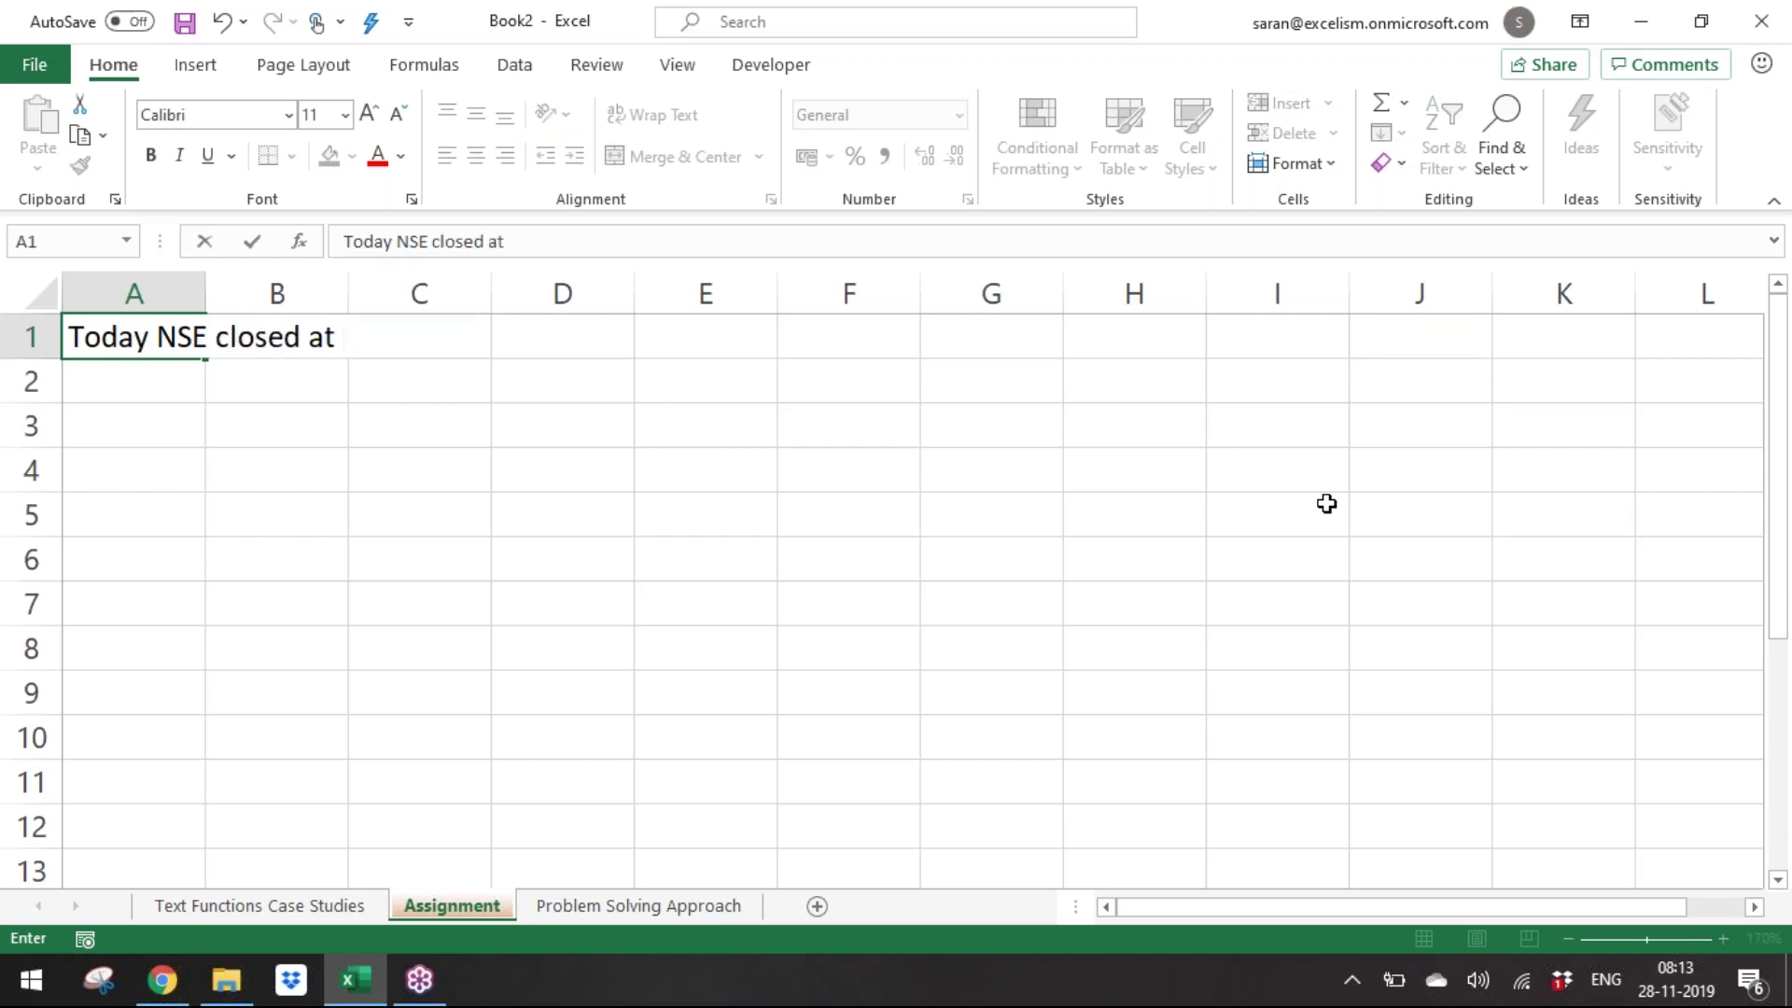
{"action": "type", "text": "4"}
{"action": "key", "text": "BackSpace"}
{"action": "type", "text": "14500 p"}
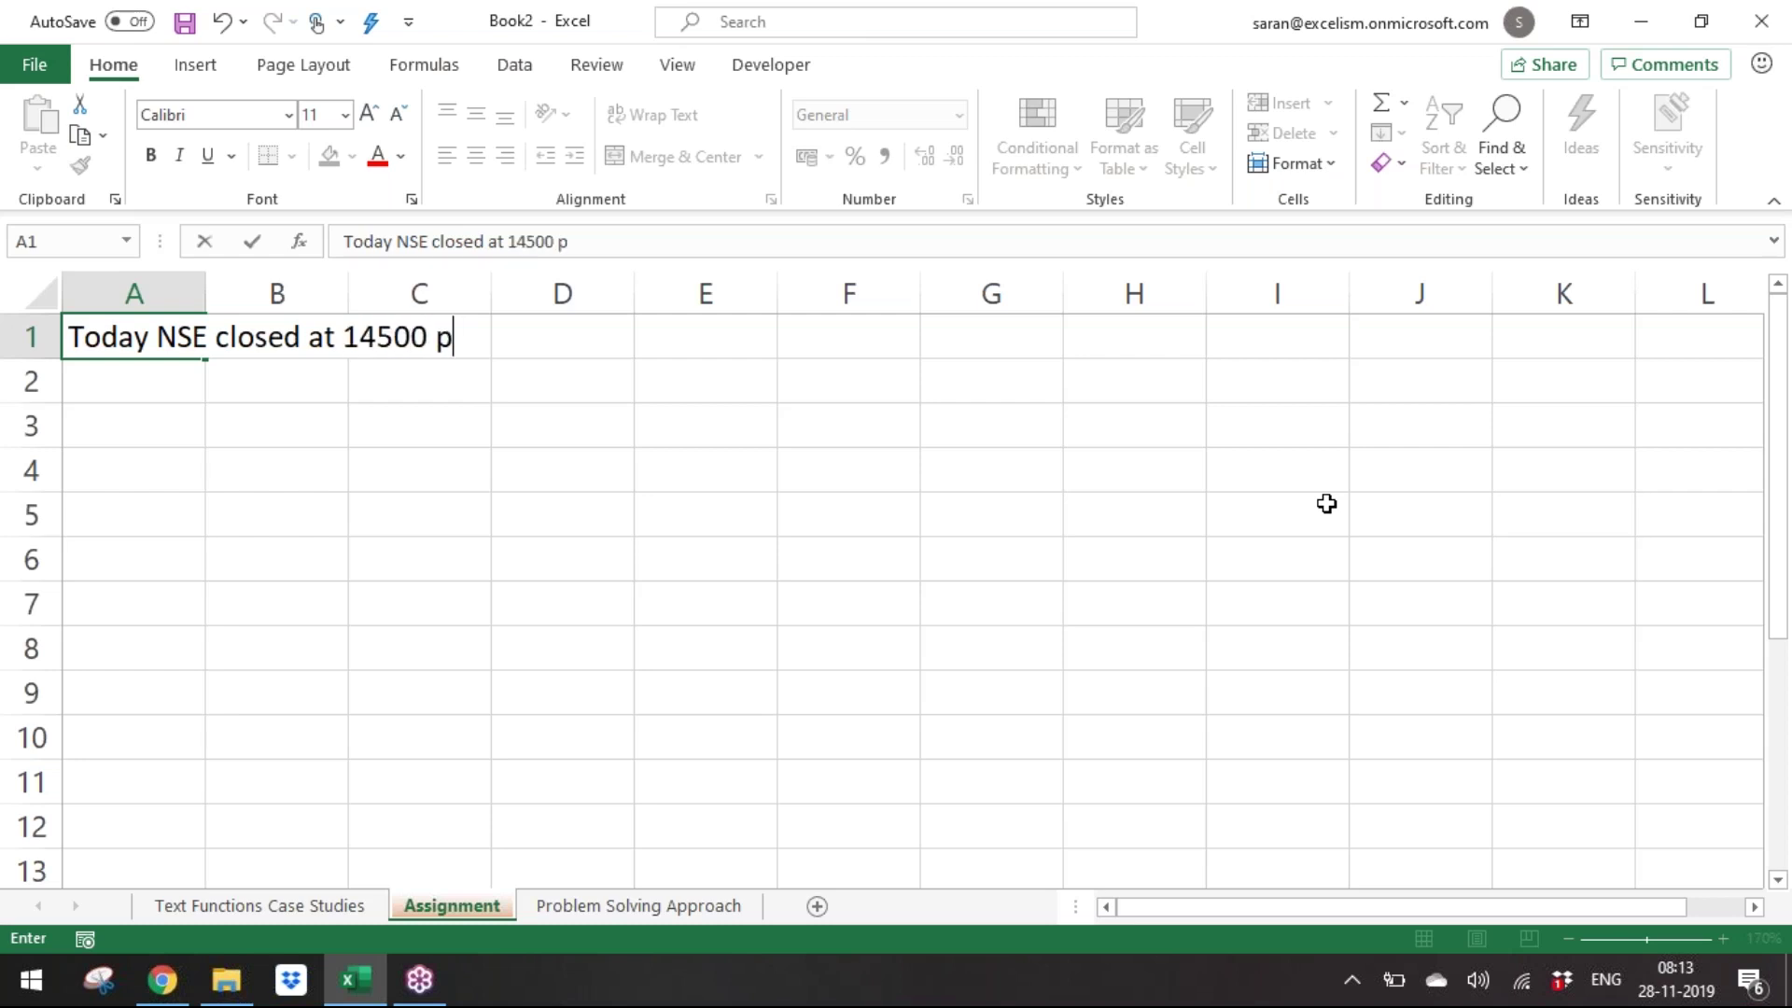
{"action": "type", "text": "oints "}
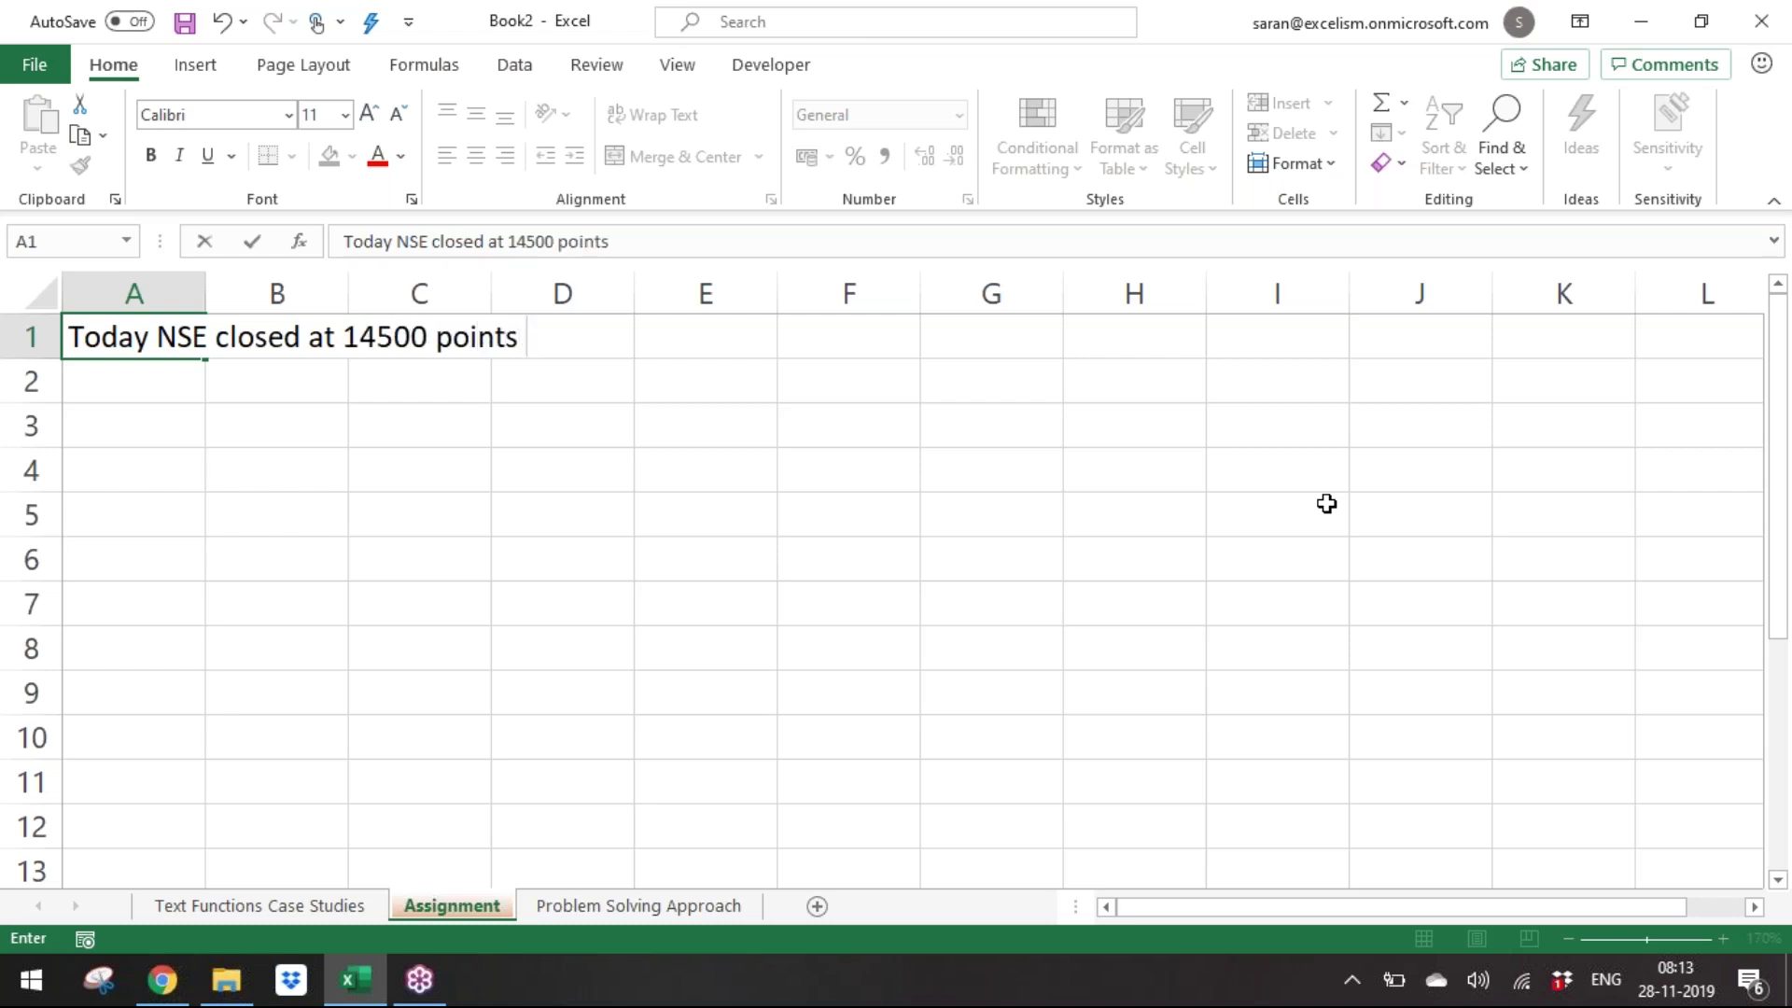
{"action": "type", "text": "with 2%"}
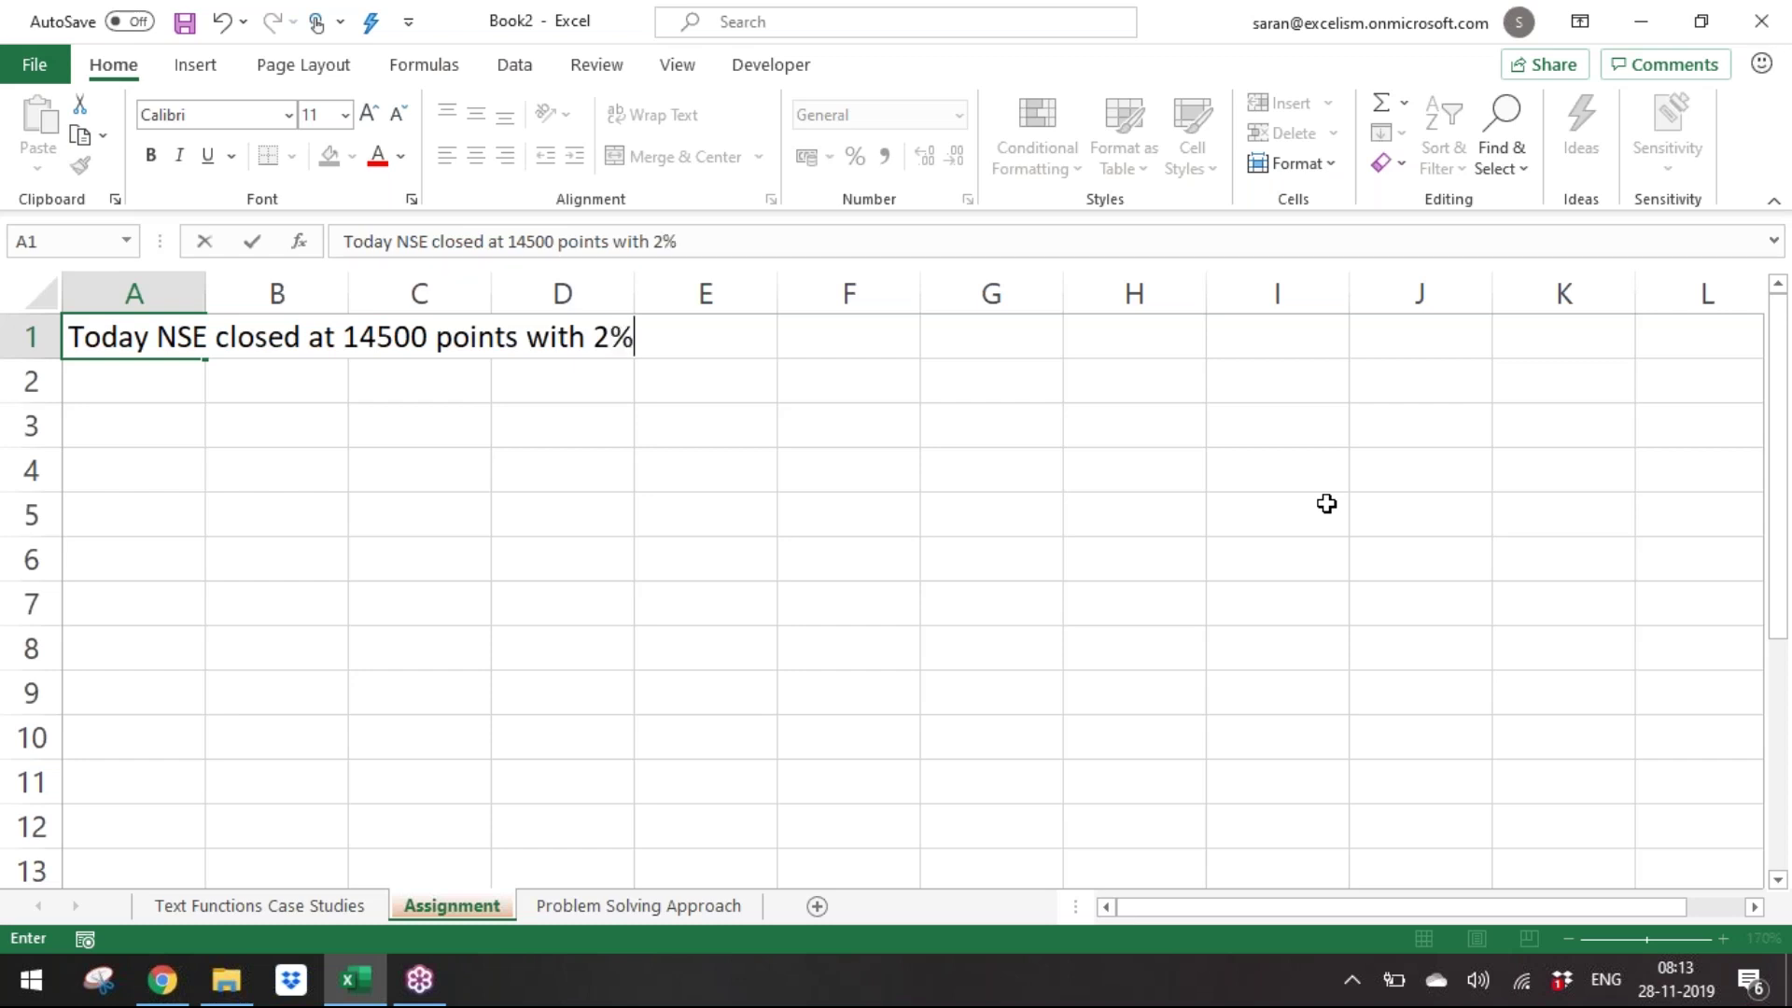
{"action": "type", "text": " down"}
{"action": "key", "text": "ctrl+Return"}
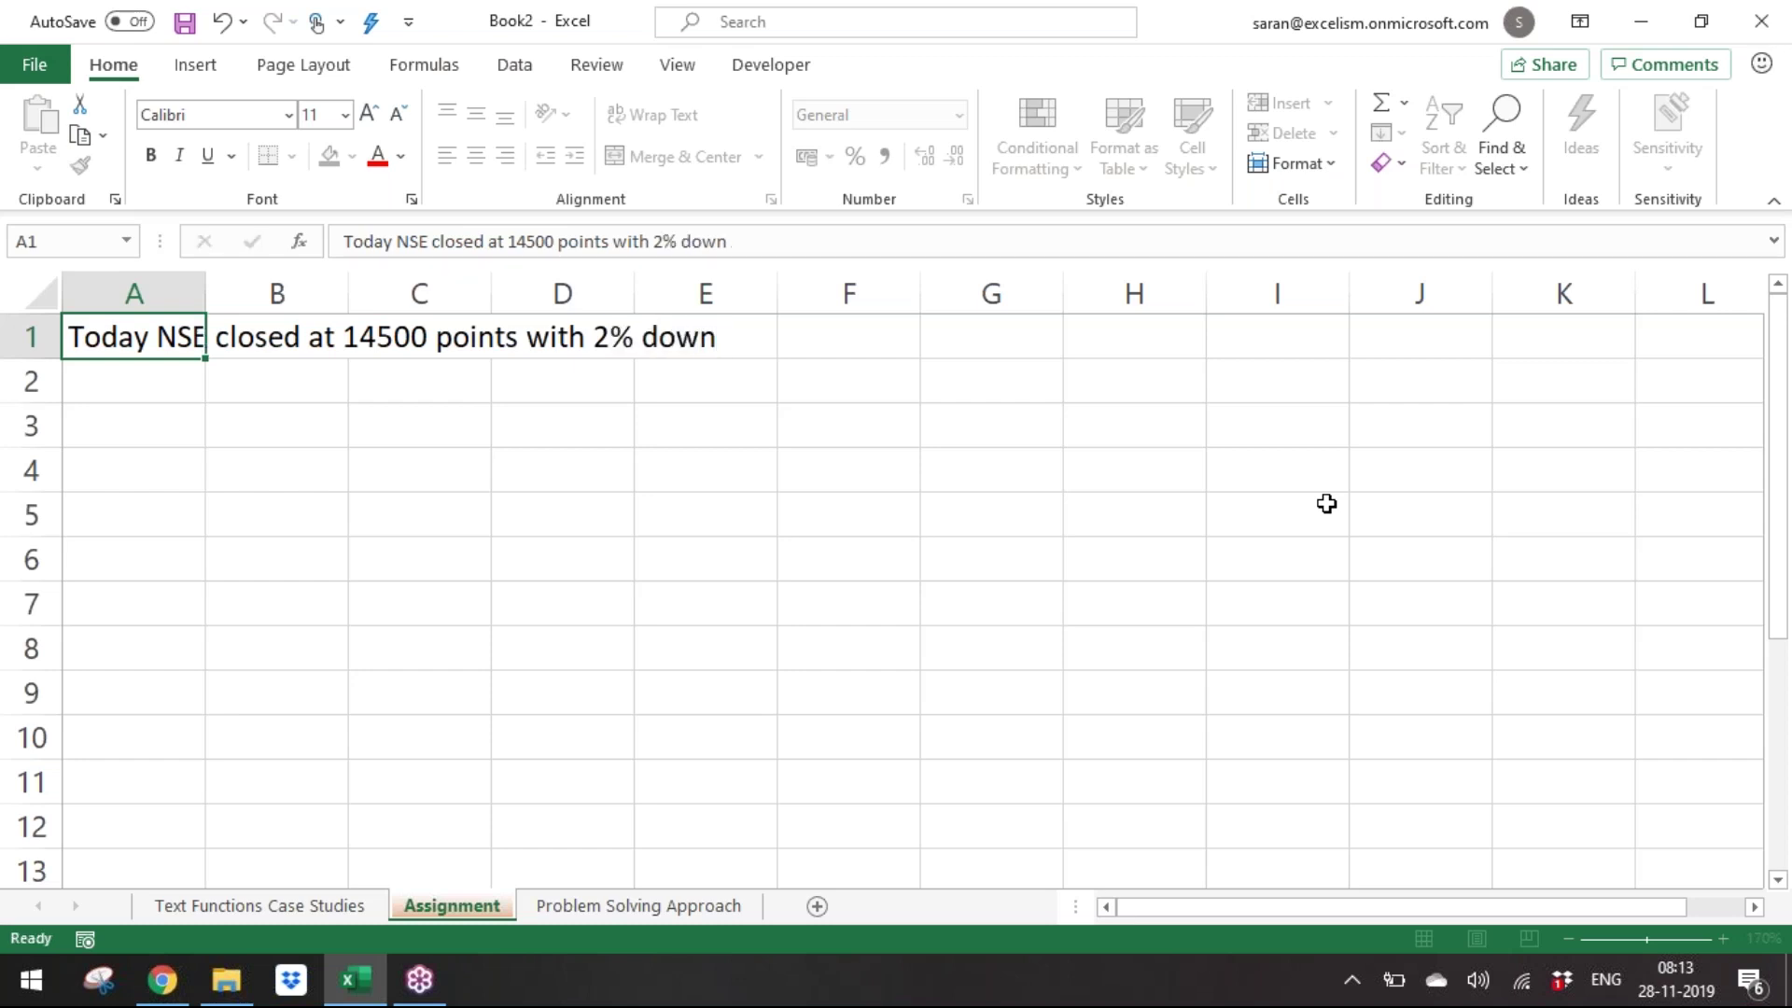
Enter 'Count how many text words are there?' in A3, then return to A1.
{"action": "key", "text": "Return"}
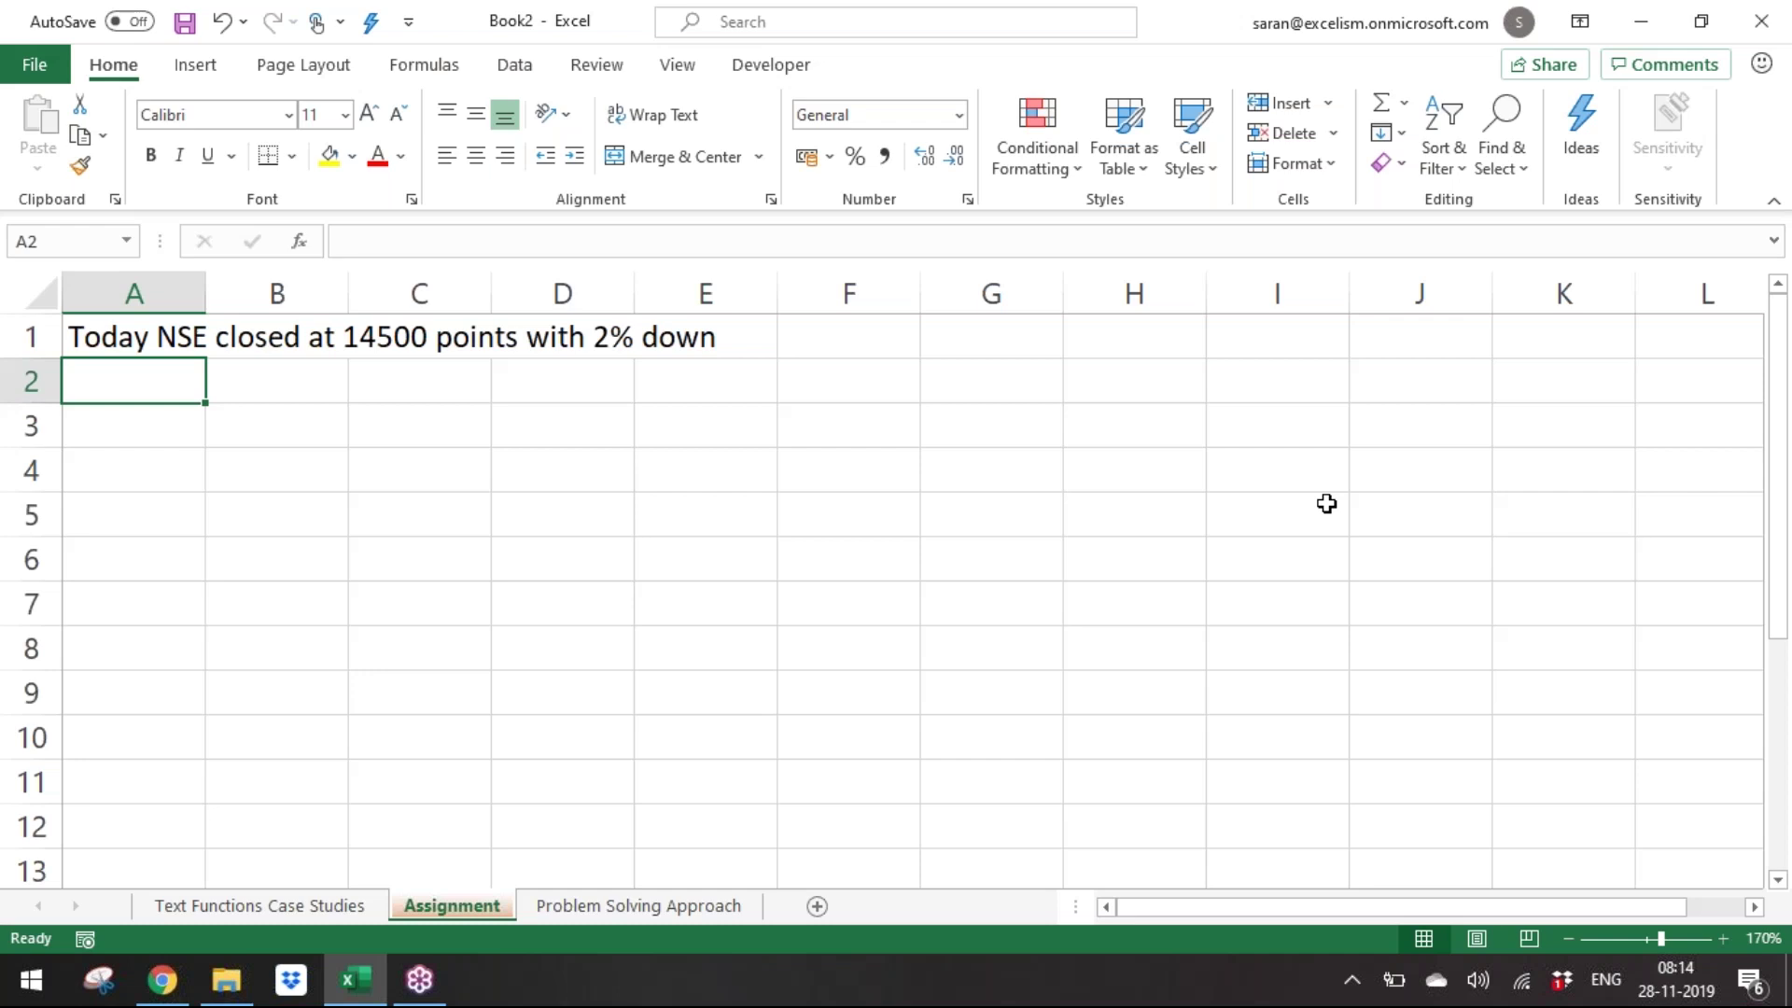
{"action": "key", "text": "Down"}
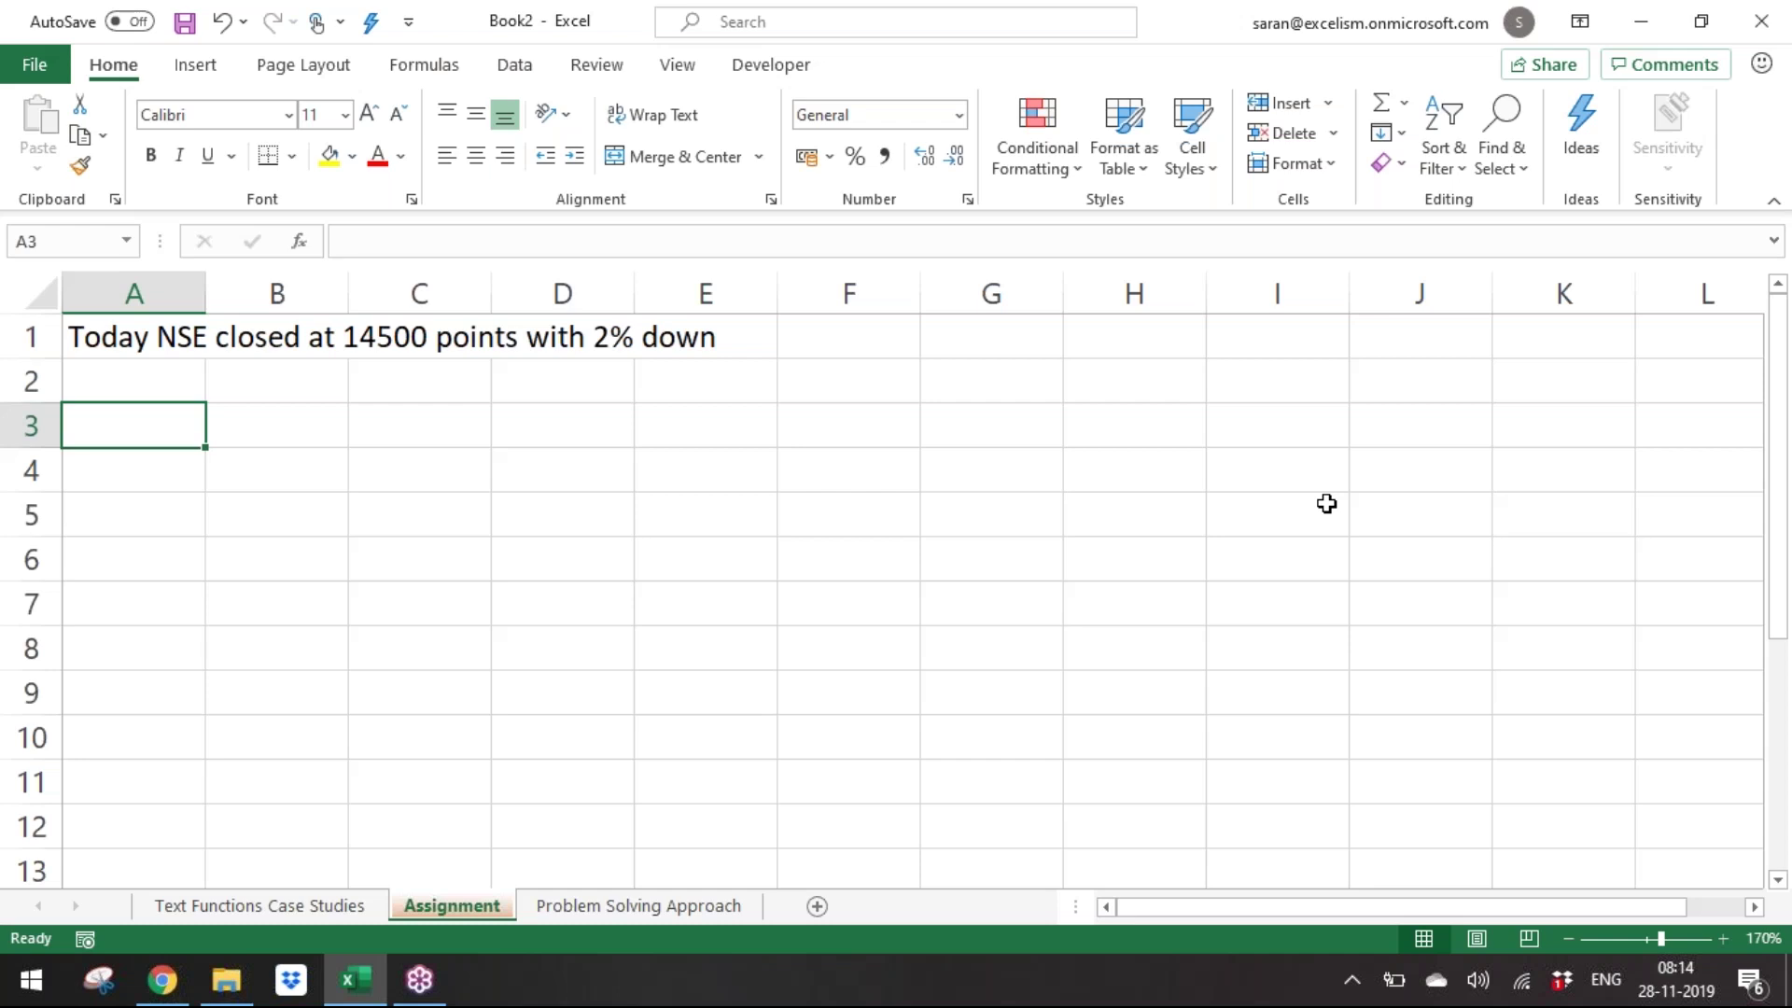
{"action": "type", "text": "Count ho"}
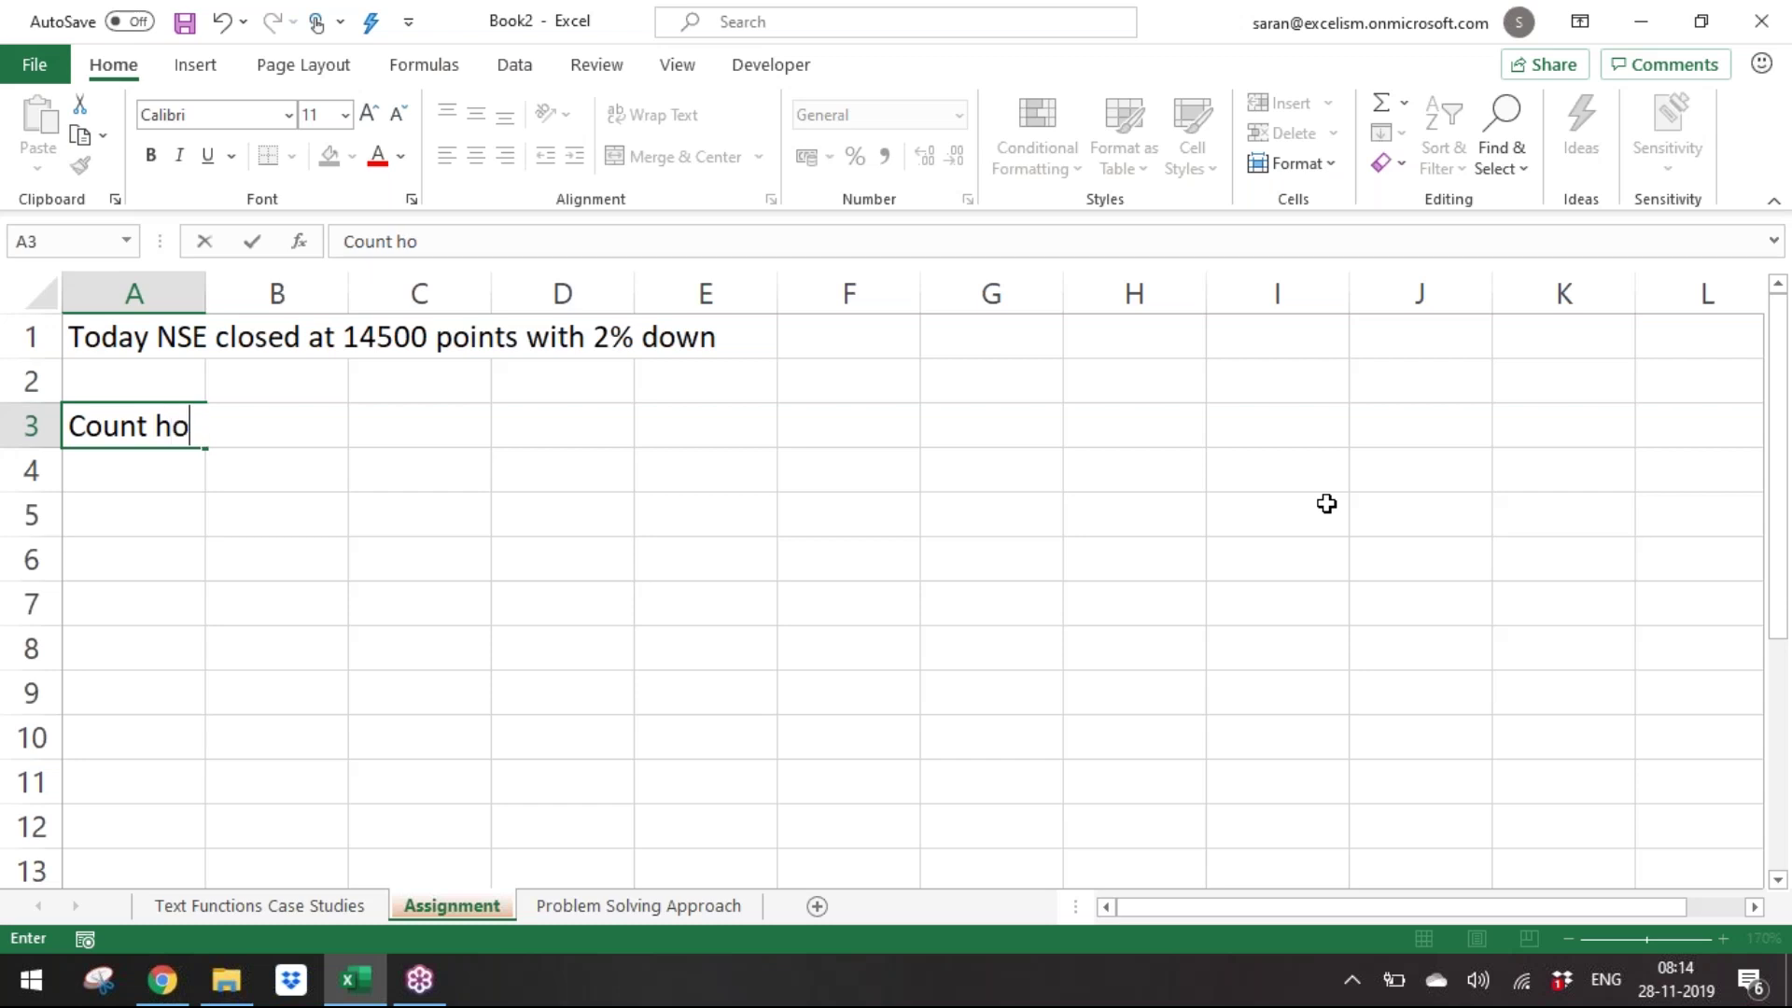
{"action": "type", "text": "w many text"}
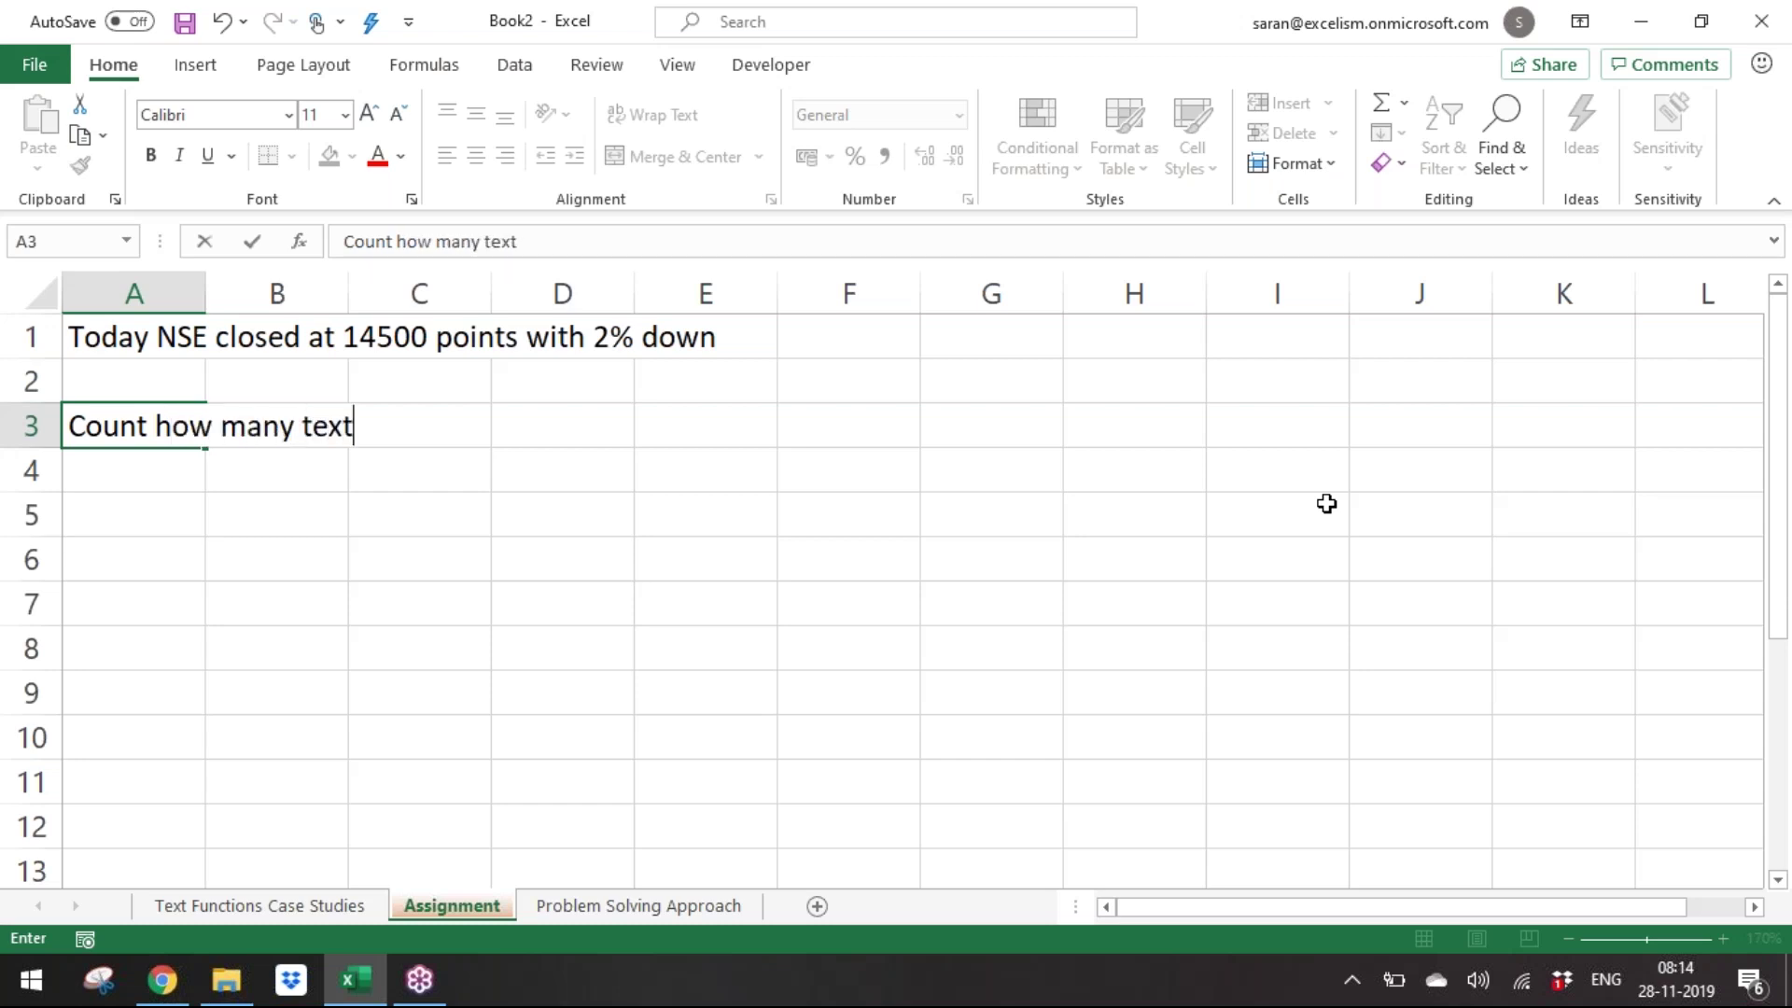
{"action": "type", "text": " words are t"}
{"action": "key", "text": "BackSpace"}
{"action": "type", "text": "are there?"}
{"action": "key", "text": "ctrl+Return"}
{"action": "key", "text": "Down"}
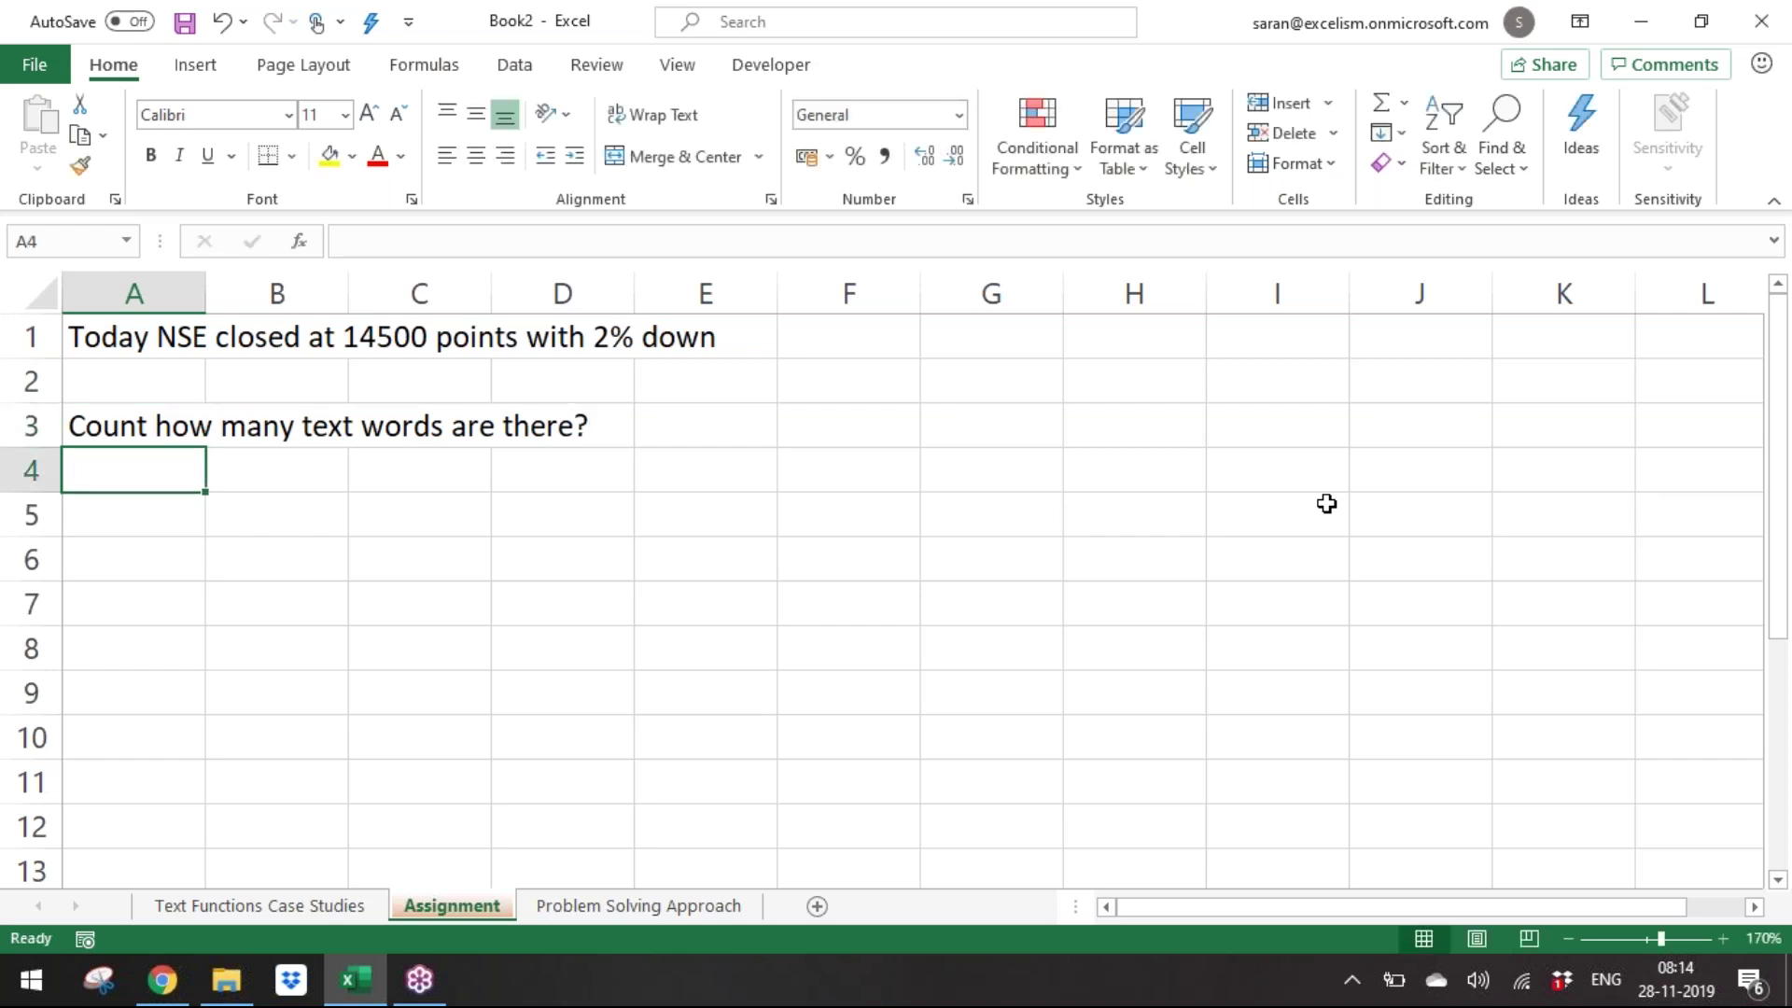
{"action": "key", "text": "Up"}
{"action": "key", "text": "Up"}
{"action": "key", "text": "Up"}
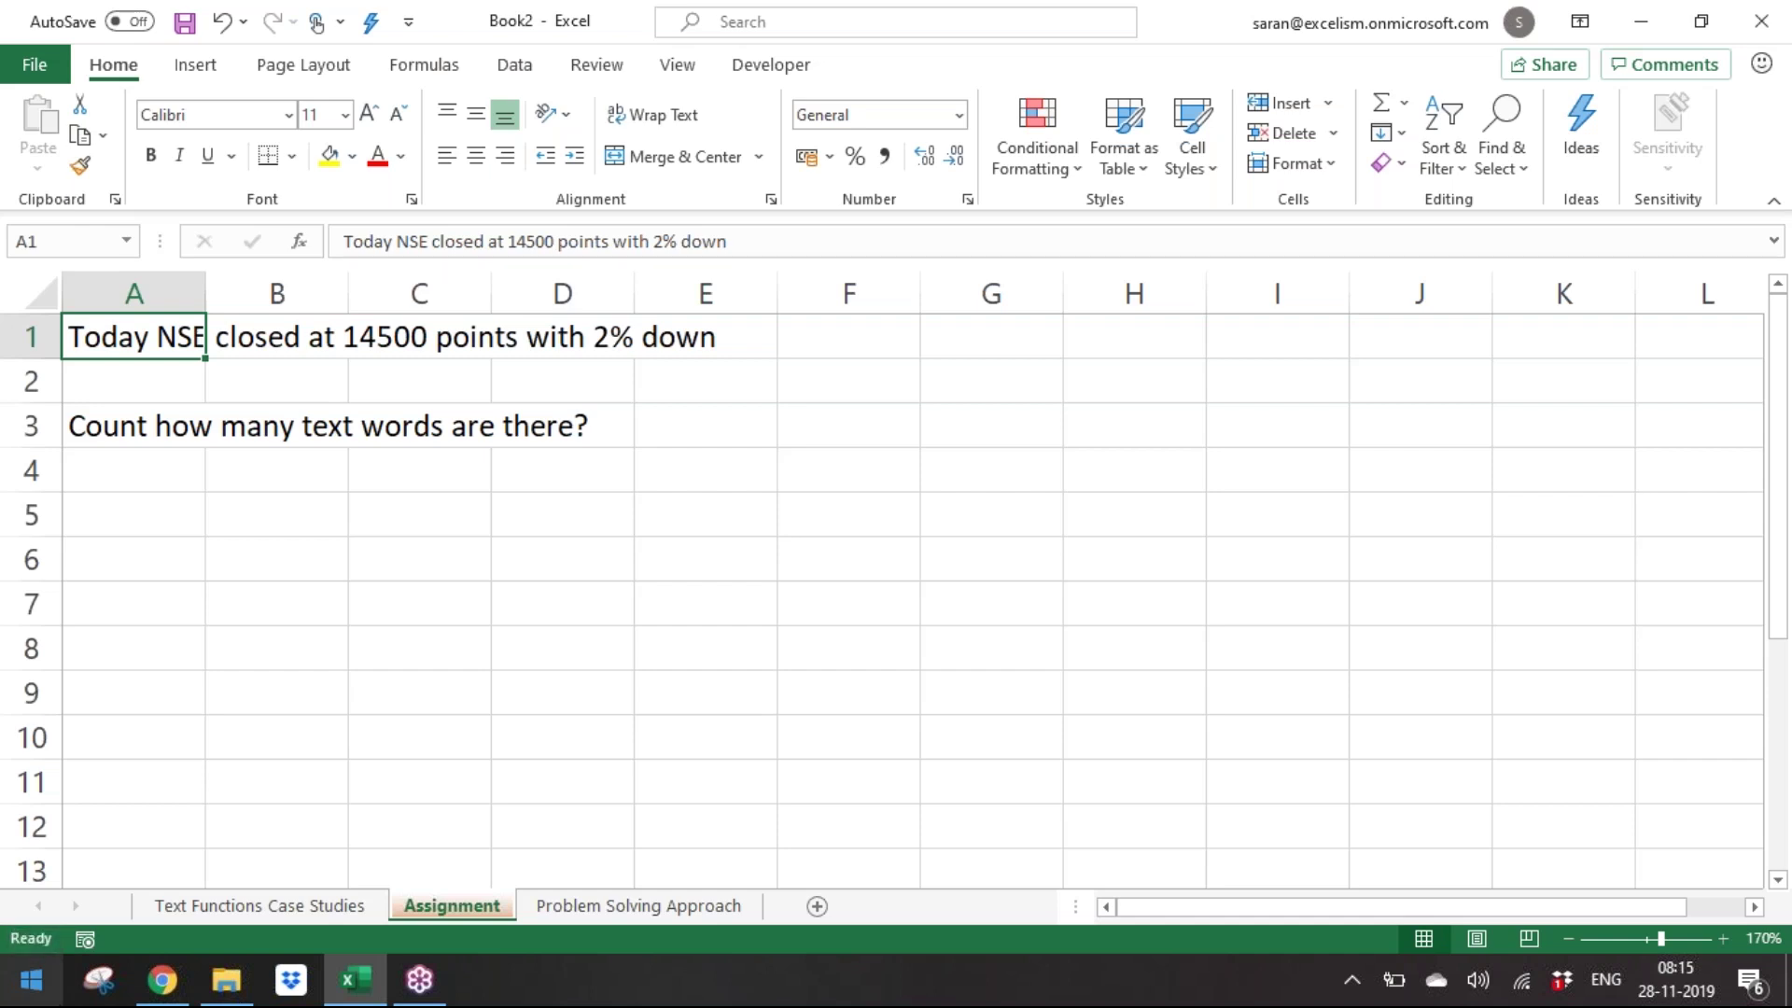
Give cell A5 a yellow fill as the answer cell.
{"action": "key", "text": "Down"}
{"action": "key", "text": "Down"}
{"action": "key", "text": "Down"}
{"action": "key", "text": "Up"}
{"action": "key", "text": "Down"}
{"action": "key", "text": "Down"}
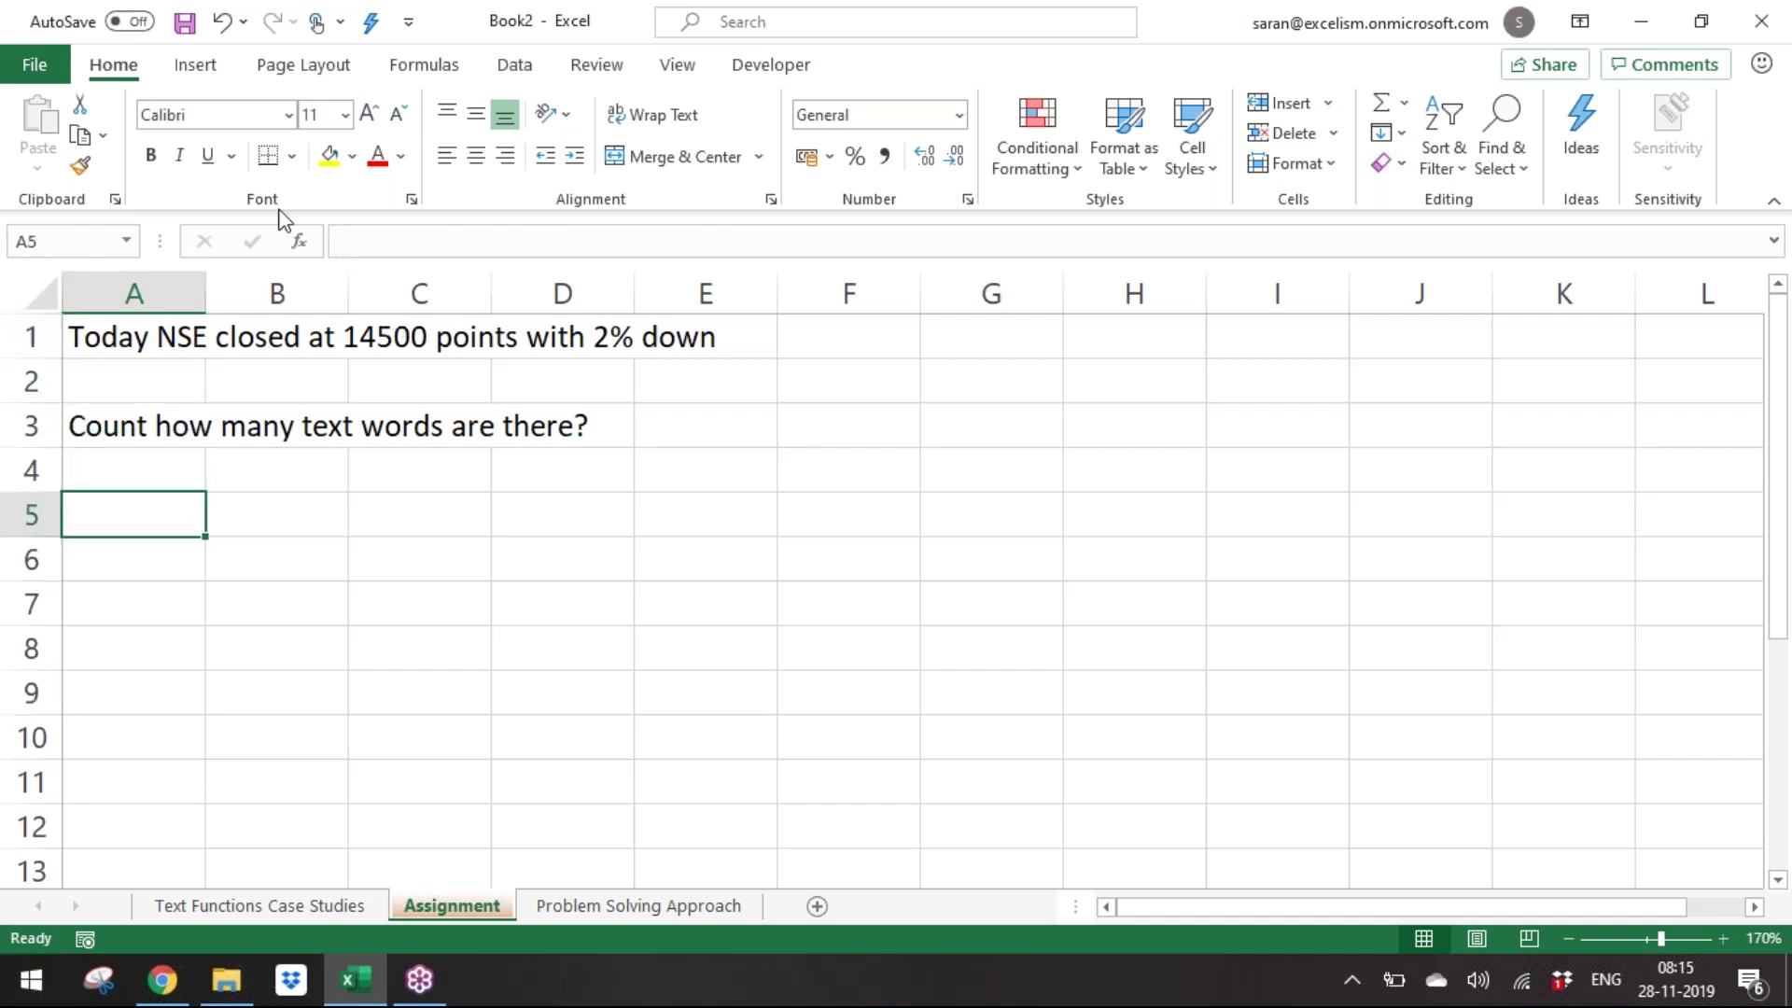
{"action": "left_click", "coordinate": [329, 155]}
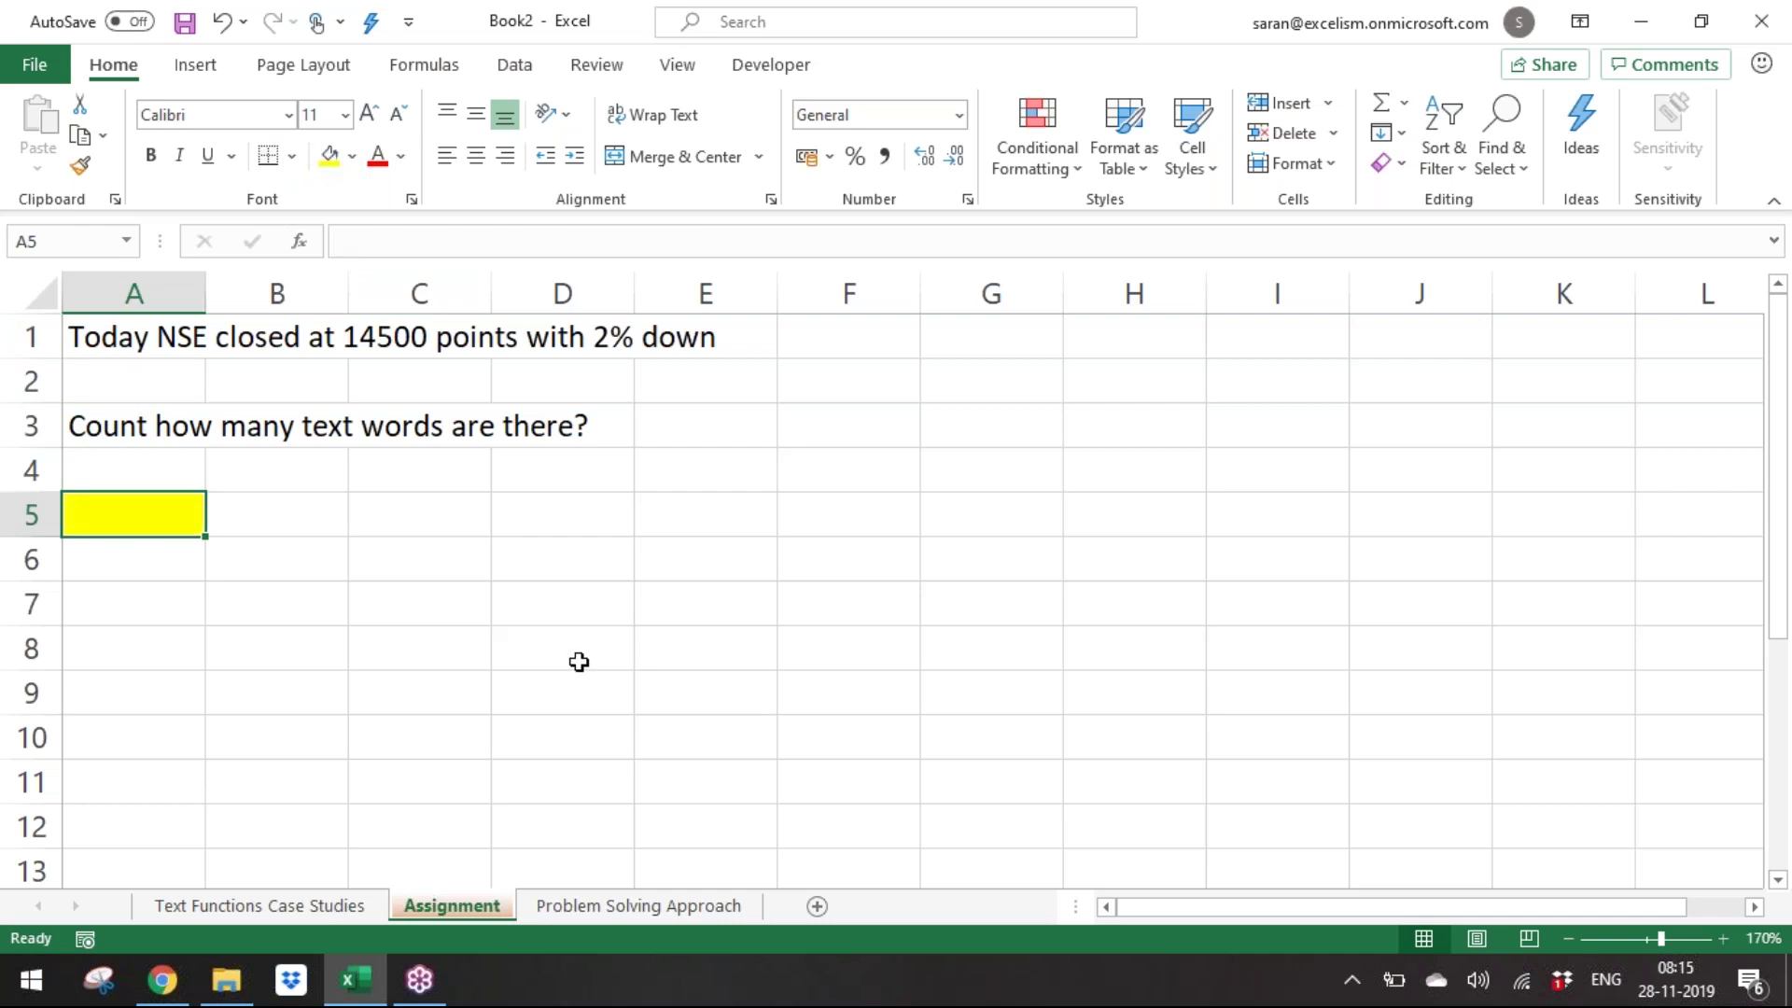
{"action": "key", "text": "Up"}
{"action": "key", "text": "Up"}
{"action": "key", "text": "Up"}
{"action": "key", "text": "Up"}
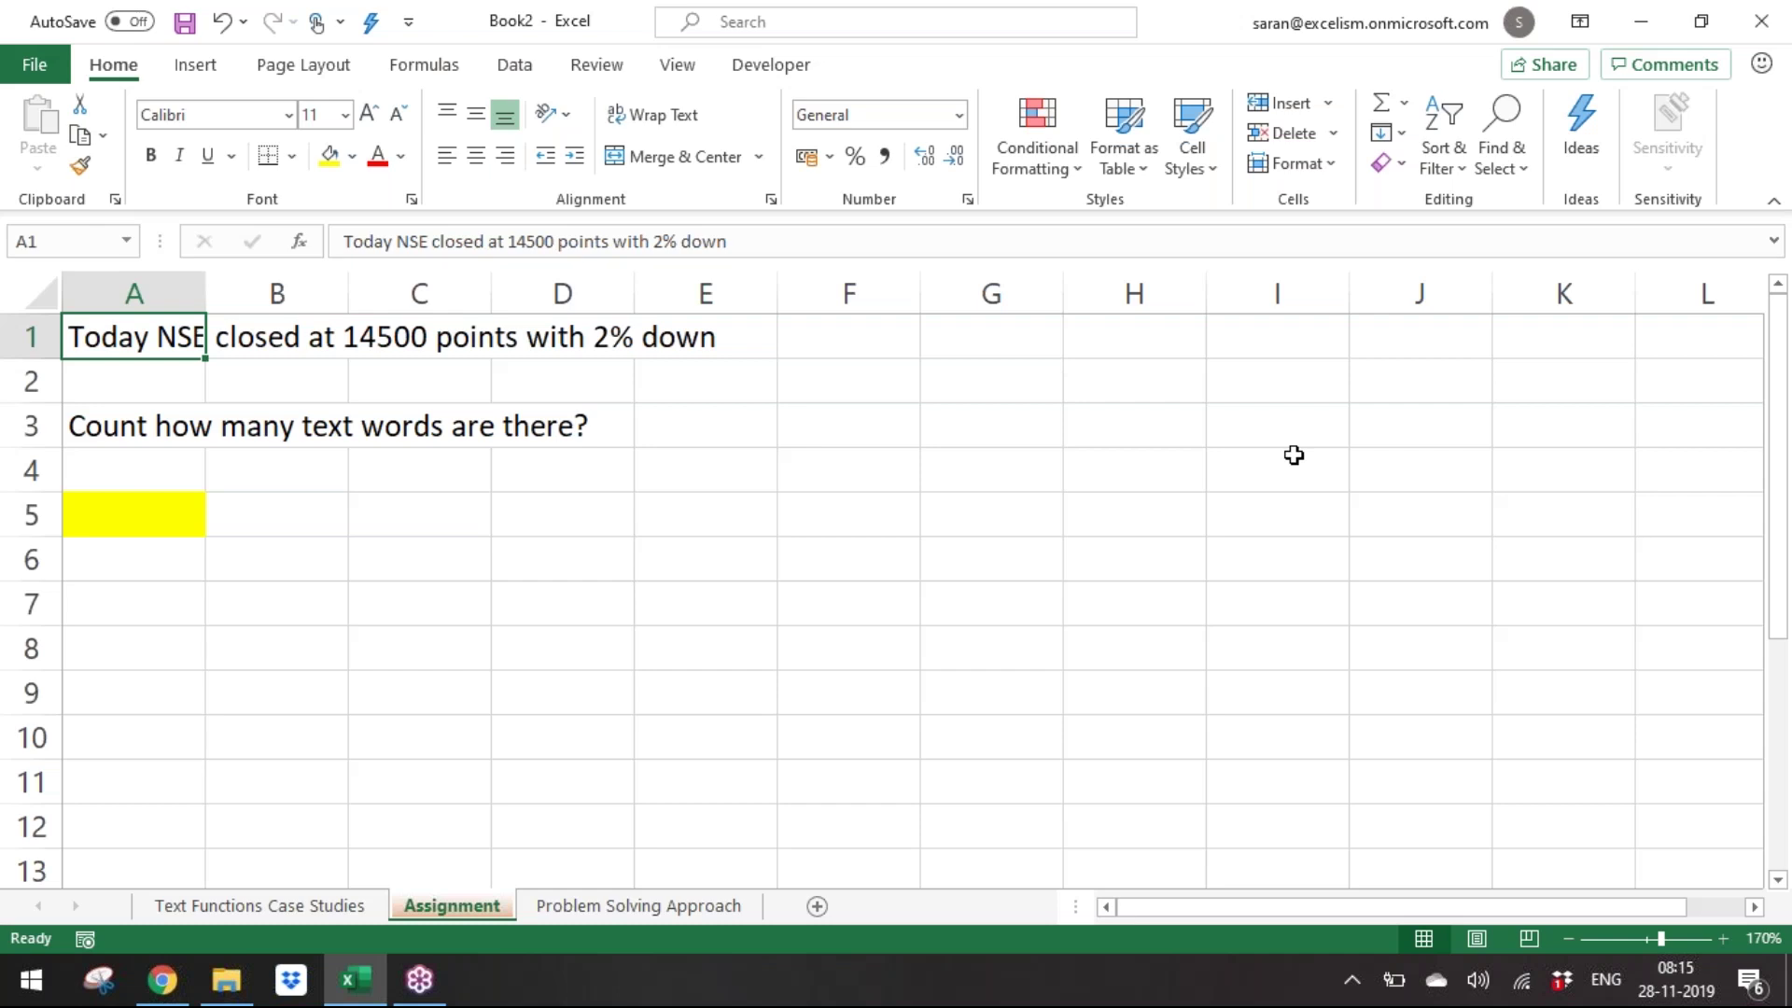
Save the workbook as 'Day 14 - Text Functions' in the Batch 9 folder.
{"action": "key", "text": "ctrl+s"}
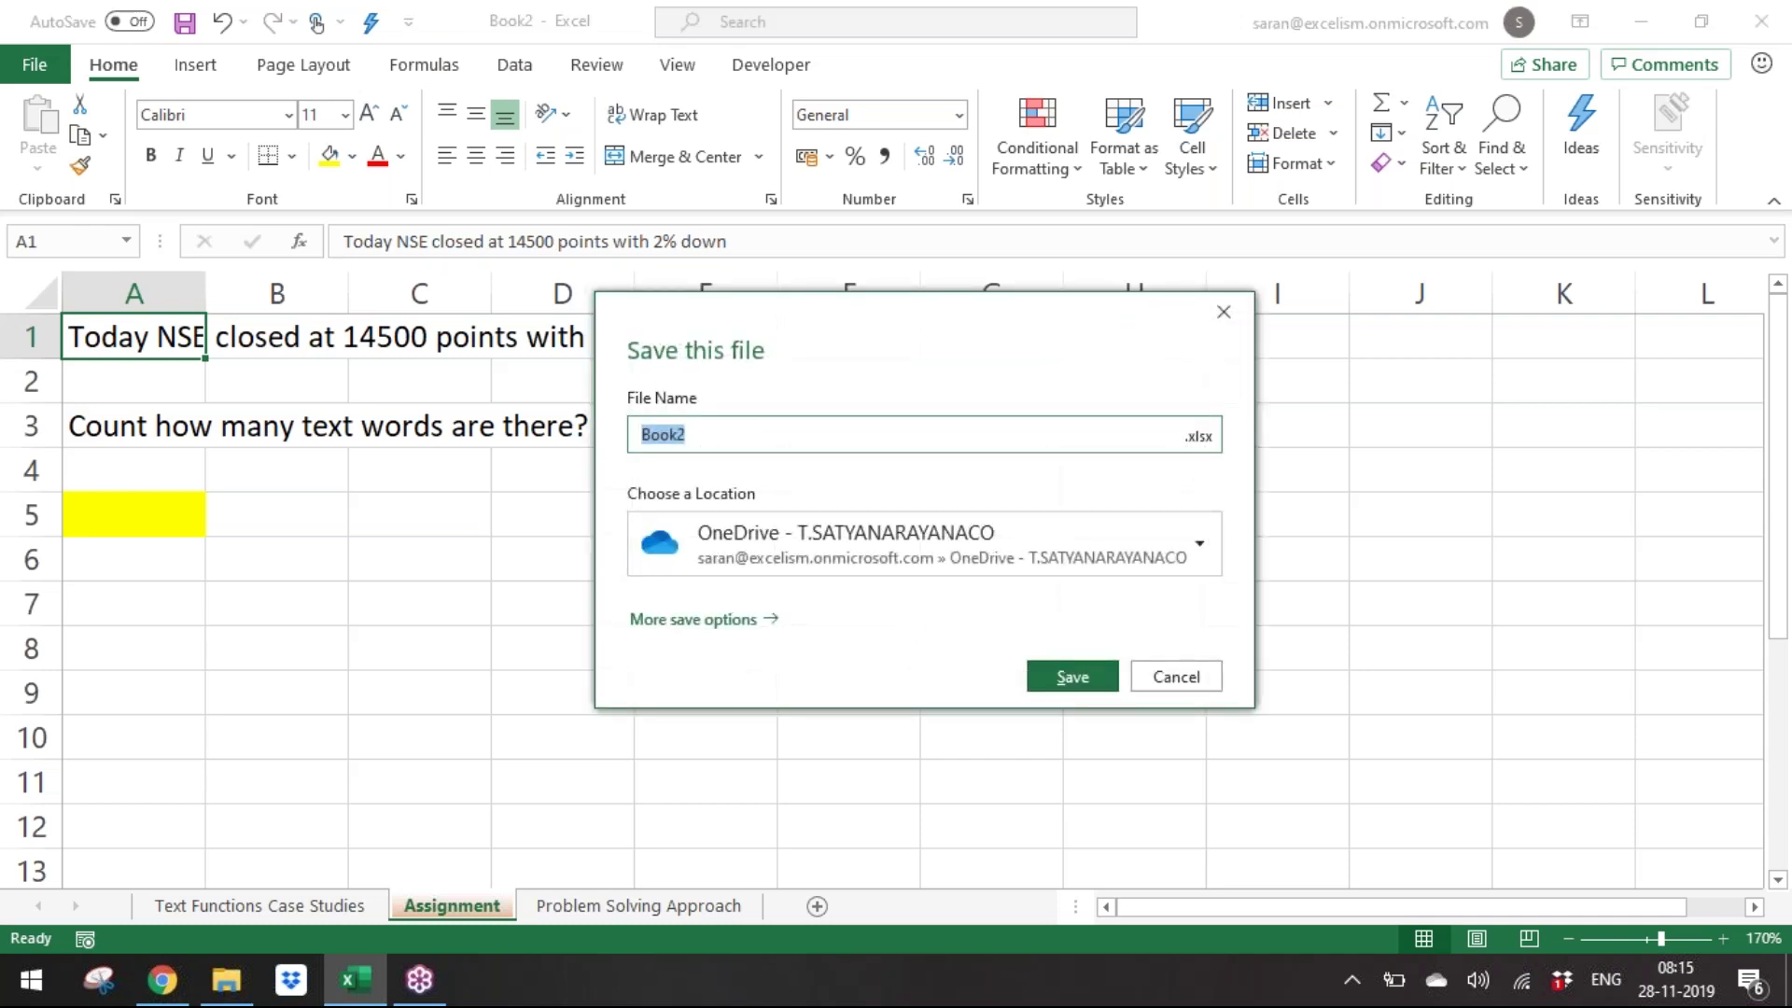
{"action": "key", "text": "Escape"}
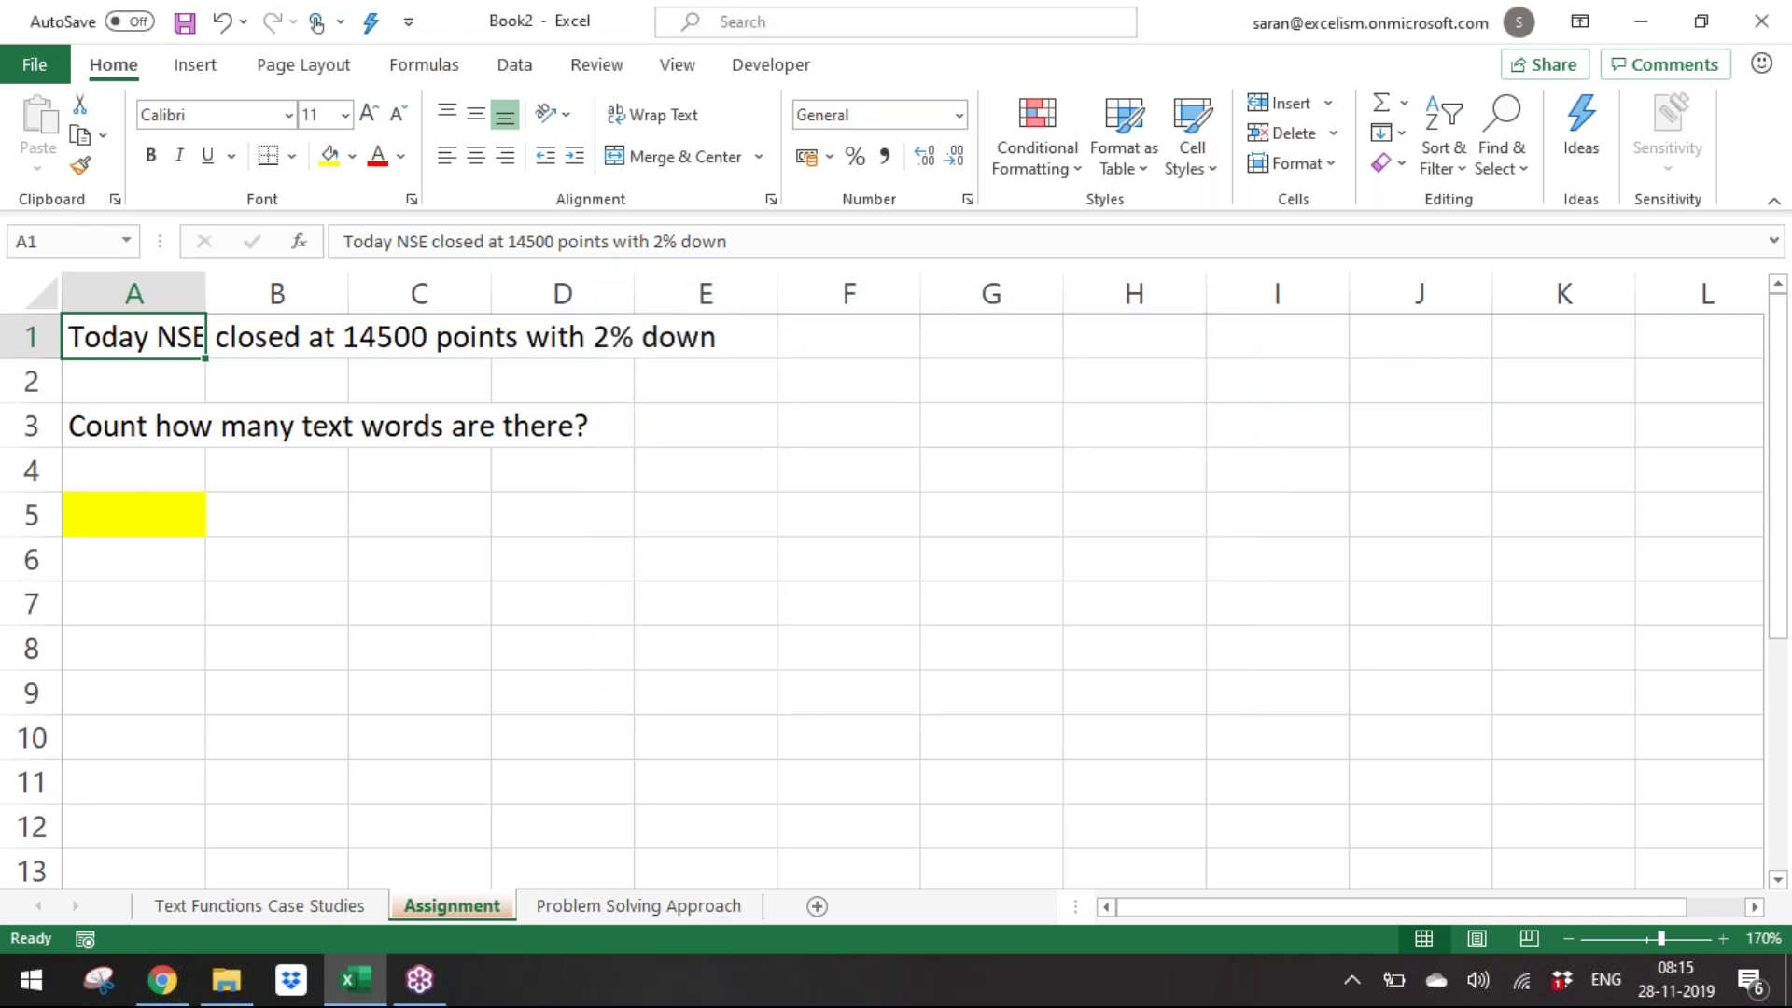
{"action": "key", "text": "F12"}
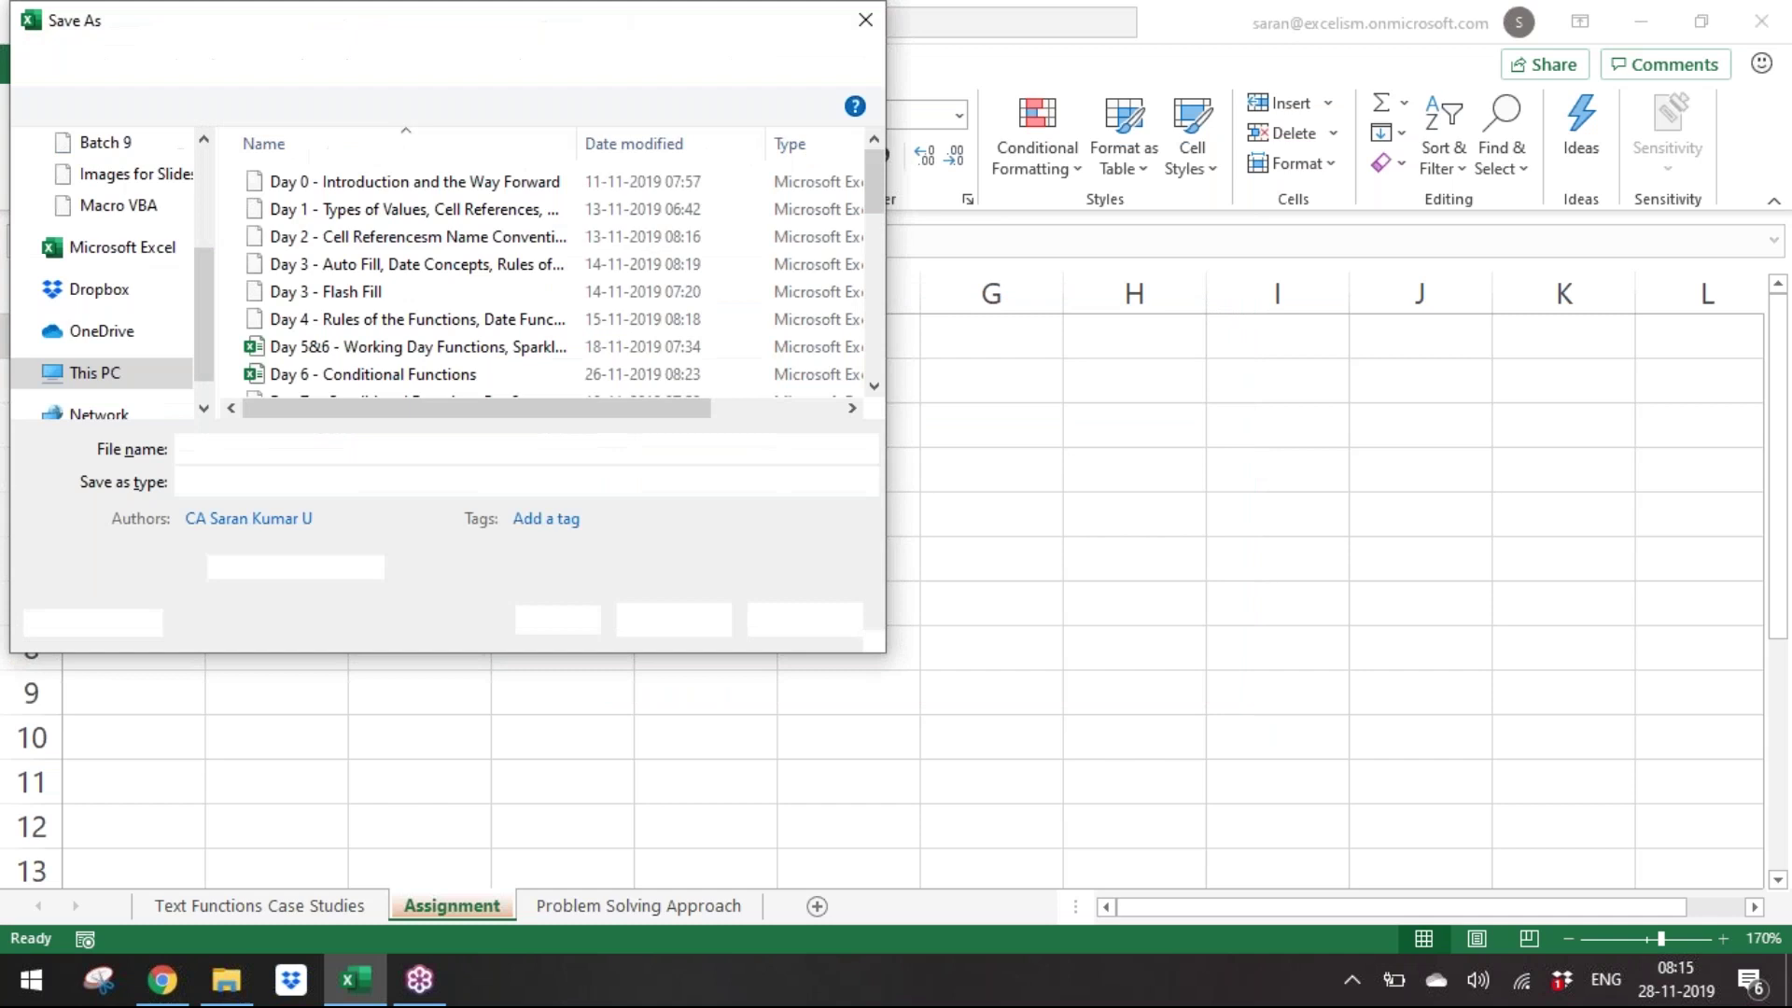
{"action": "type", "text": "D"}
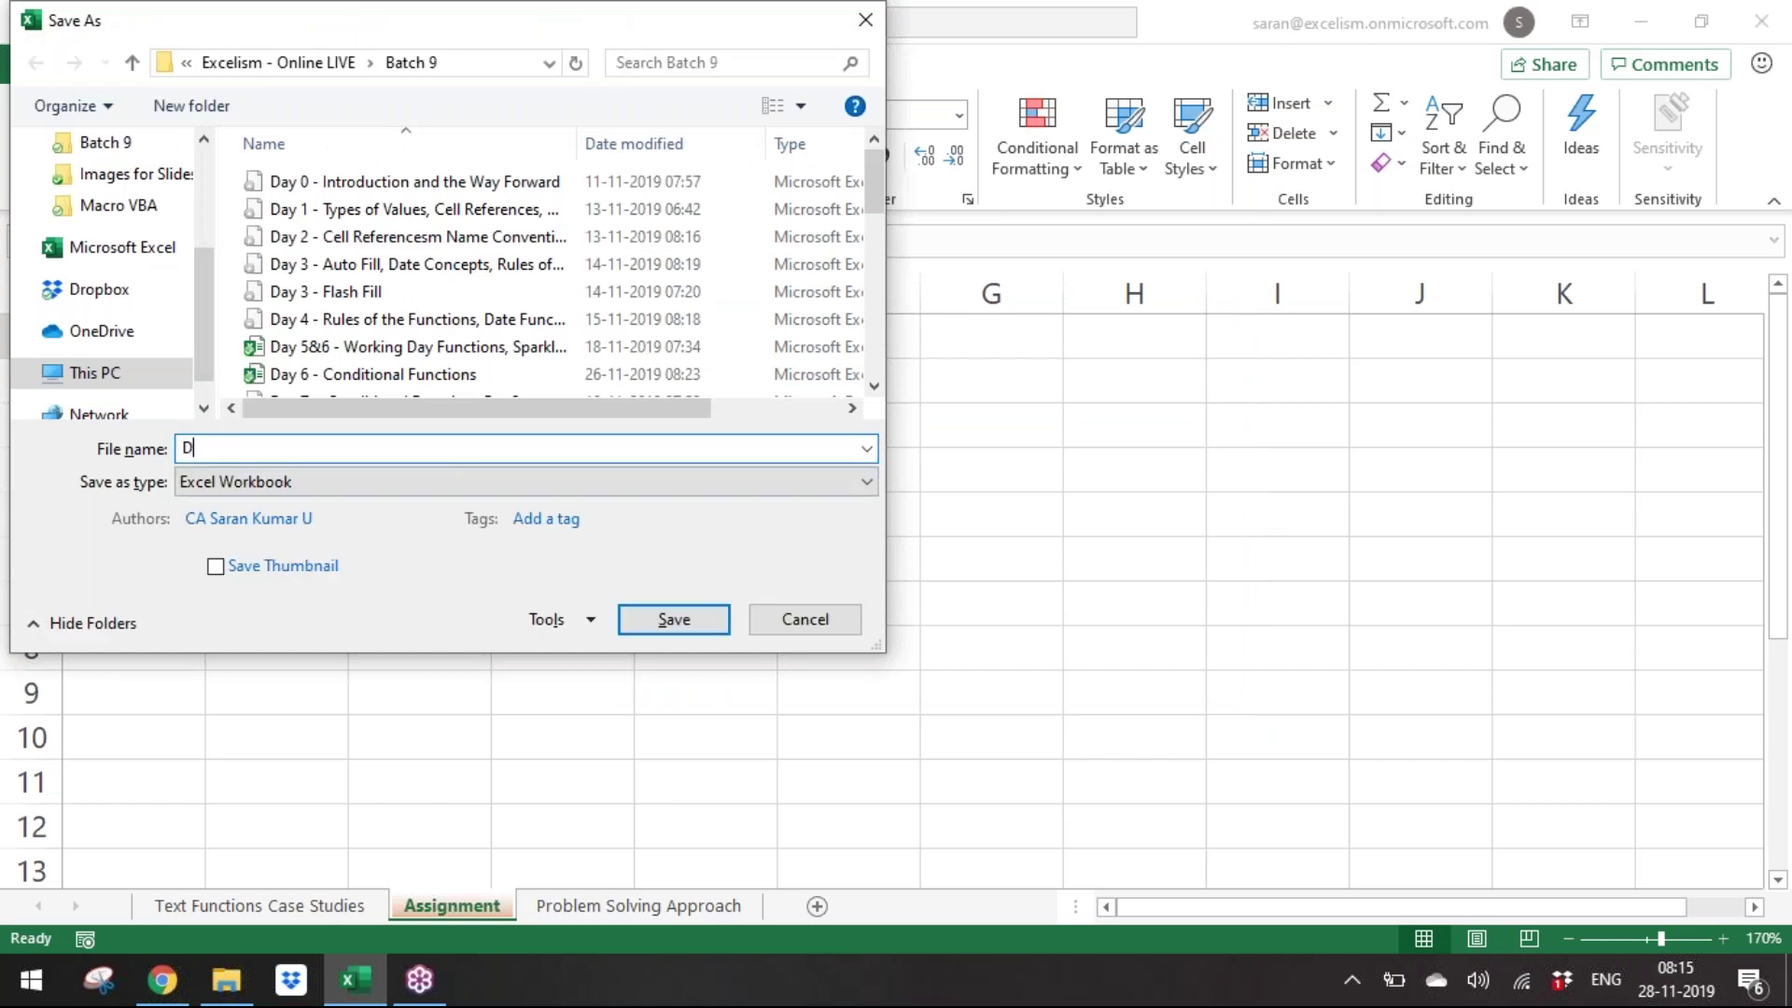
{"action": "type", "text": "ay 14 "}
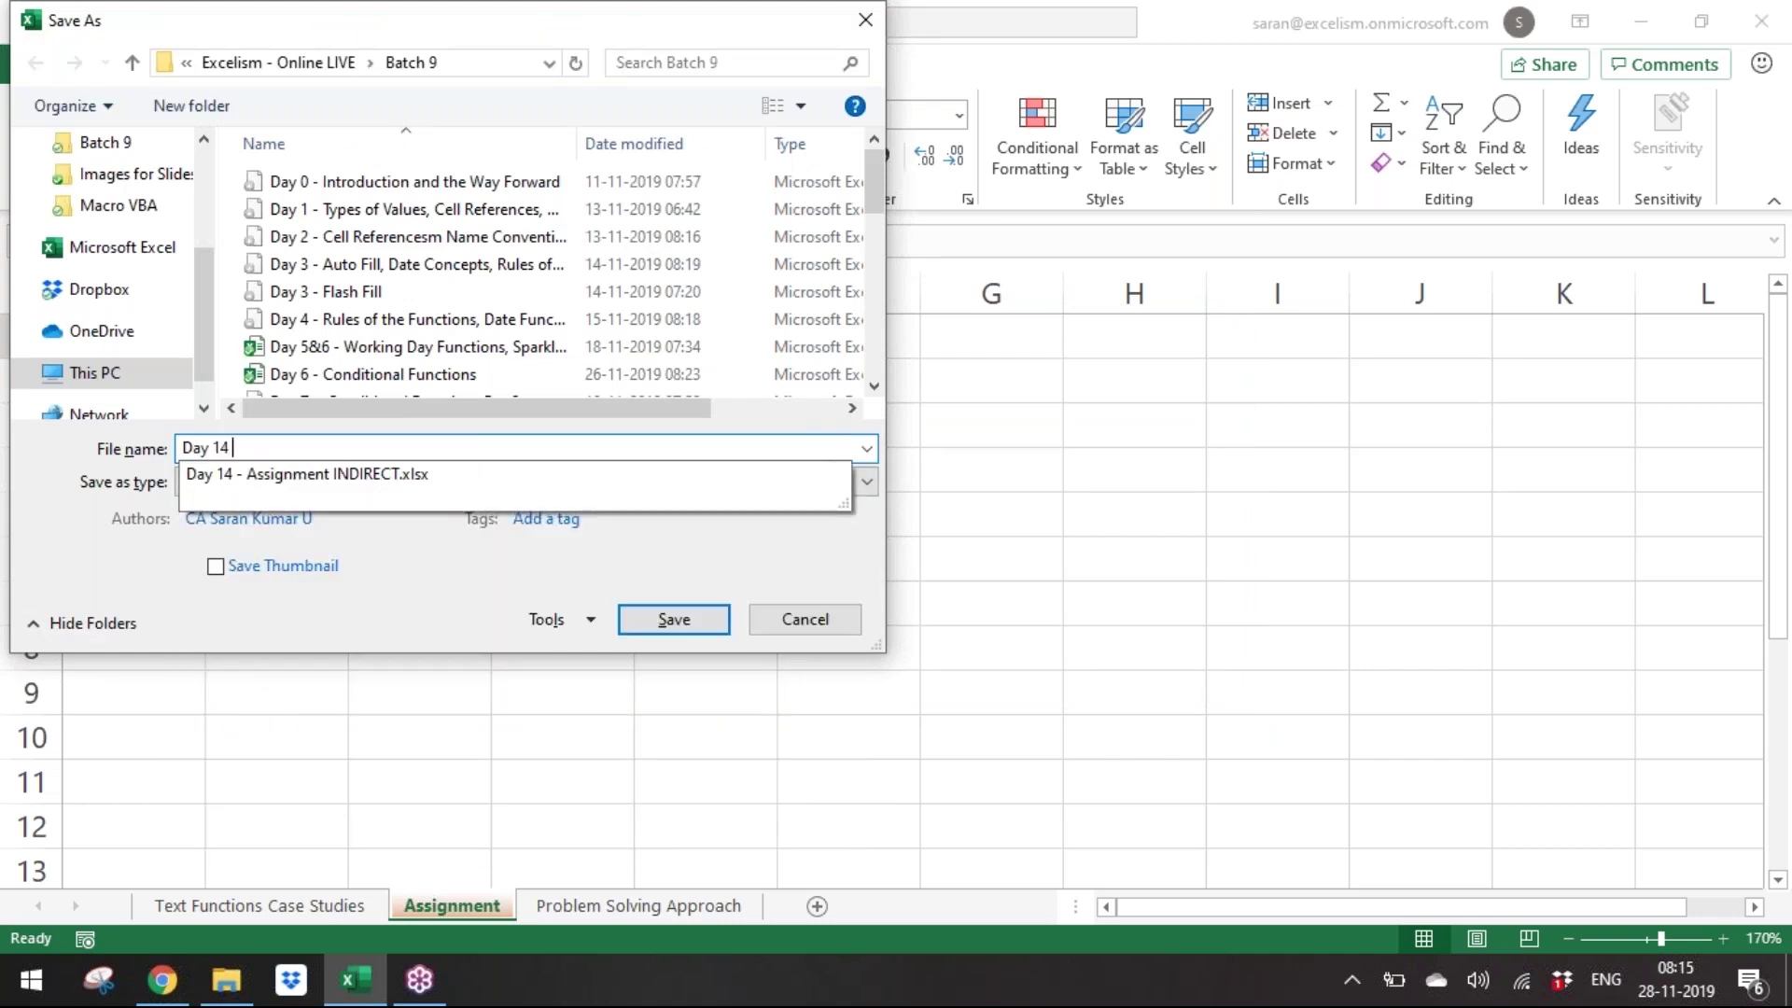
{"action": "type", "text": "- Text Funct"}
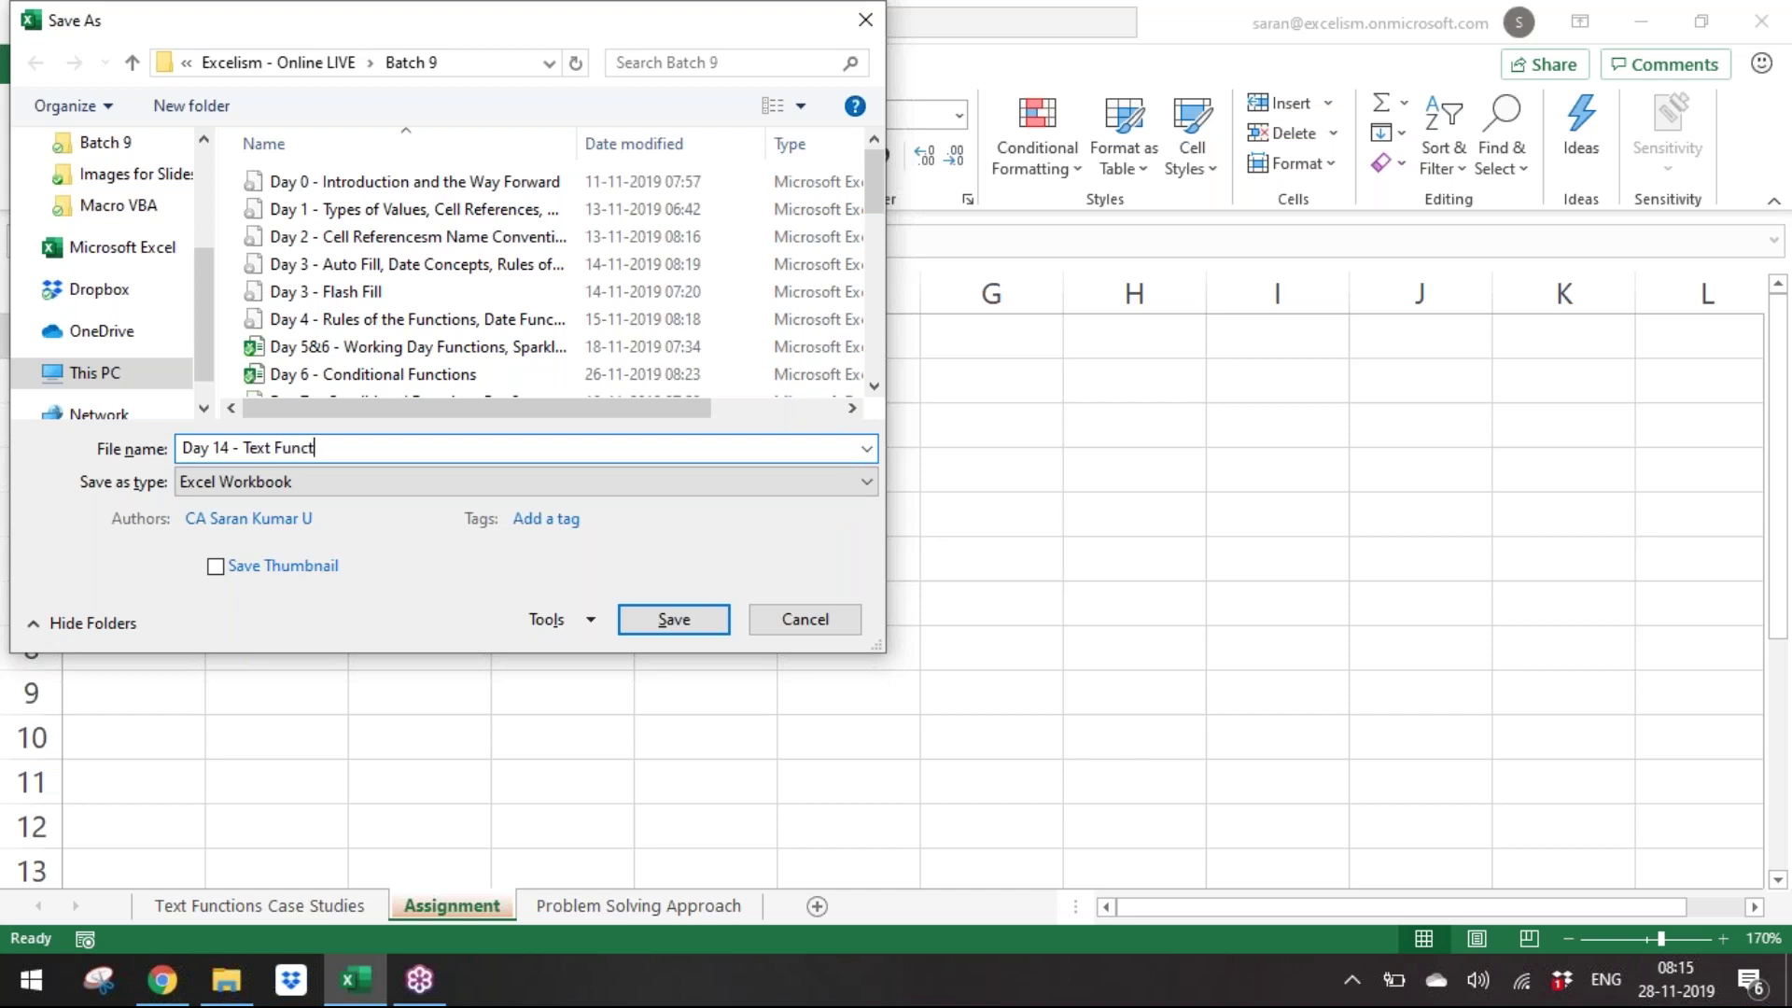
{"action": "type", "text": "ions"}
{"action": "key", "text": "Return"}
{"action": "left_click", "coordinate": [793, 644]}
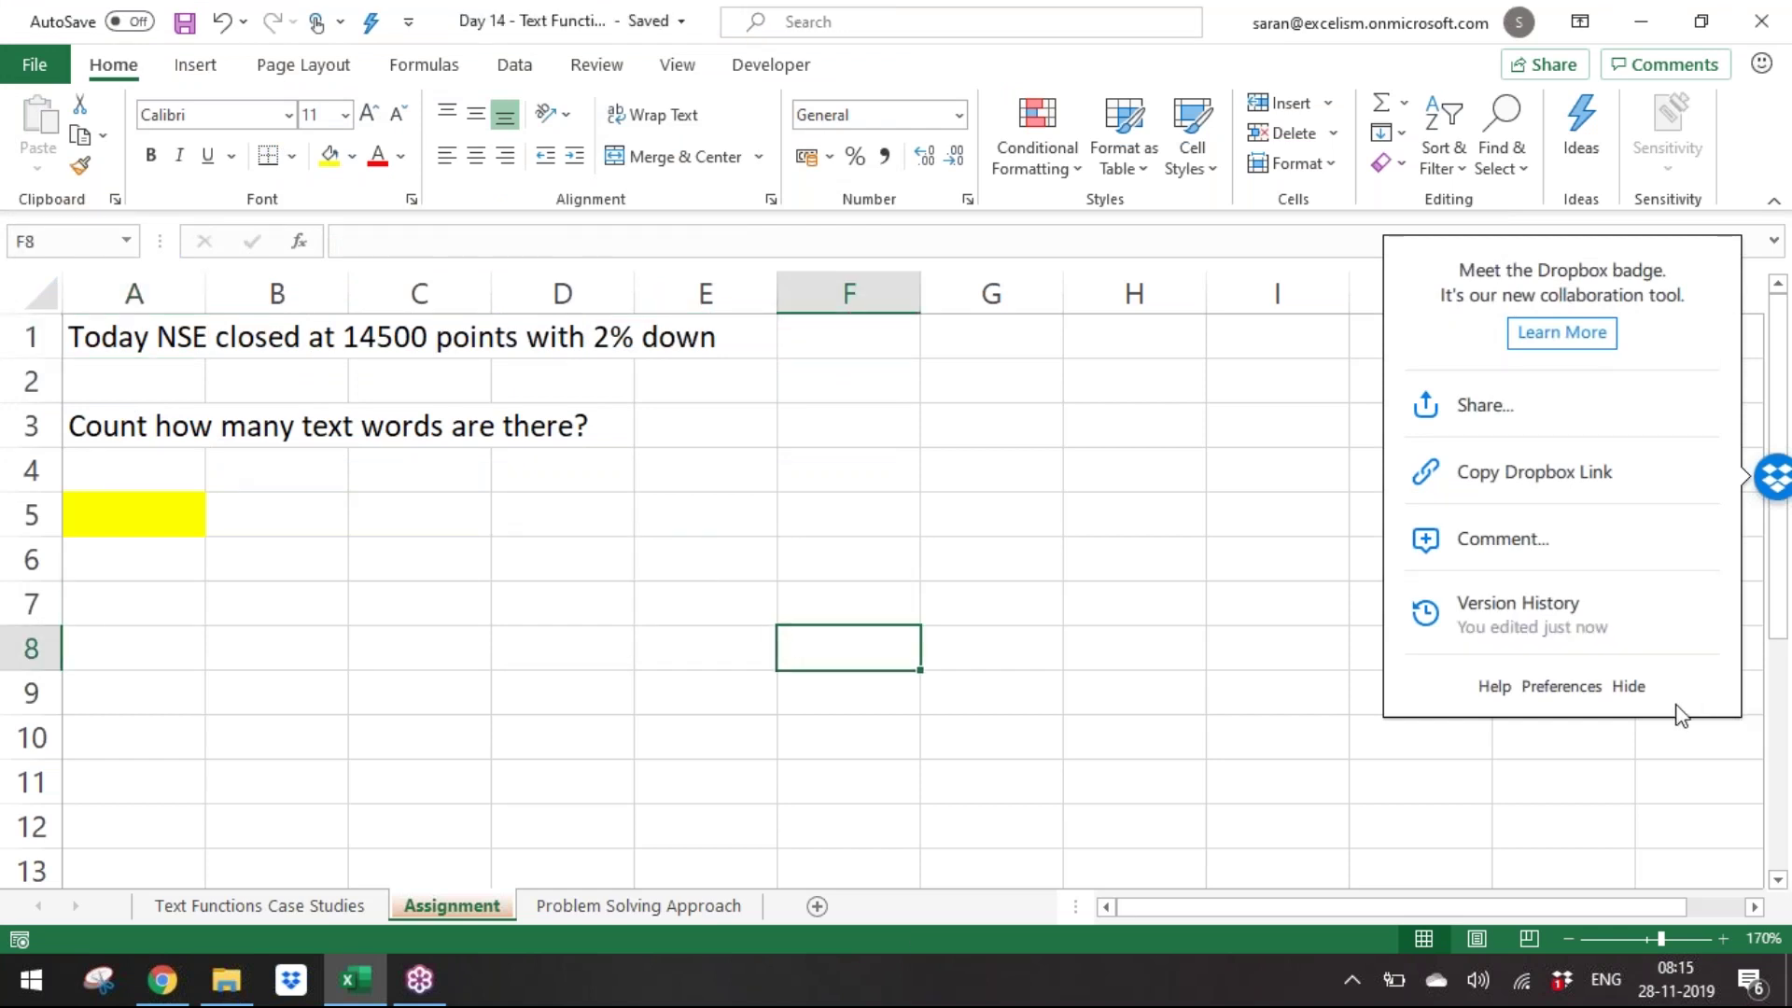
Hide the Dropbox badge panel, then select answer cell A5 and cell F3.
{"action": "left_click", "coordinate": [1630, 686]}
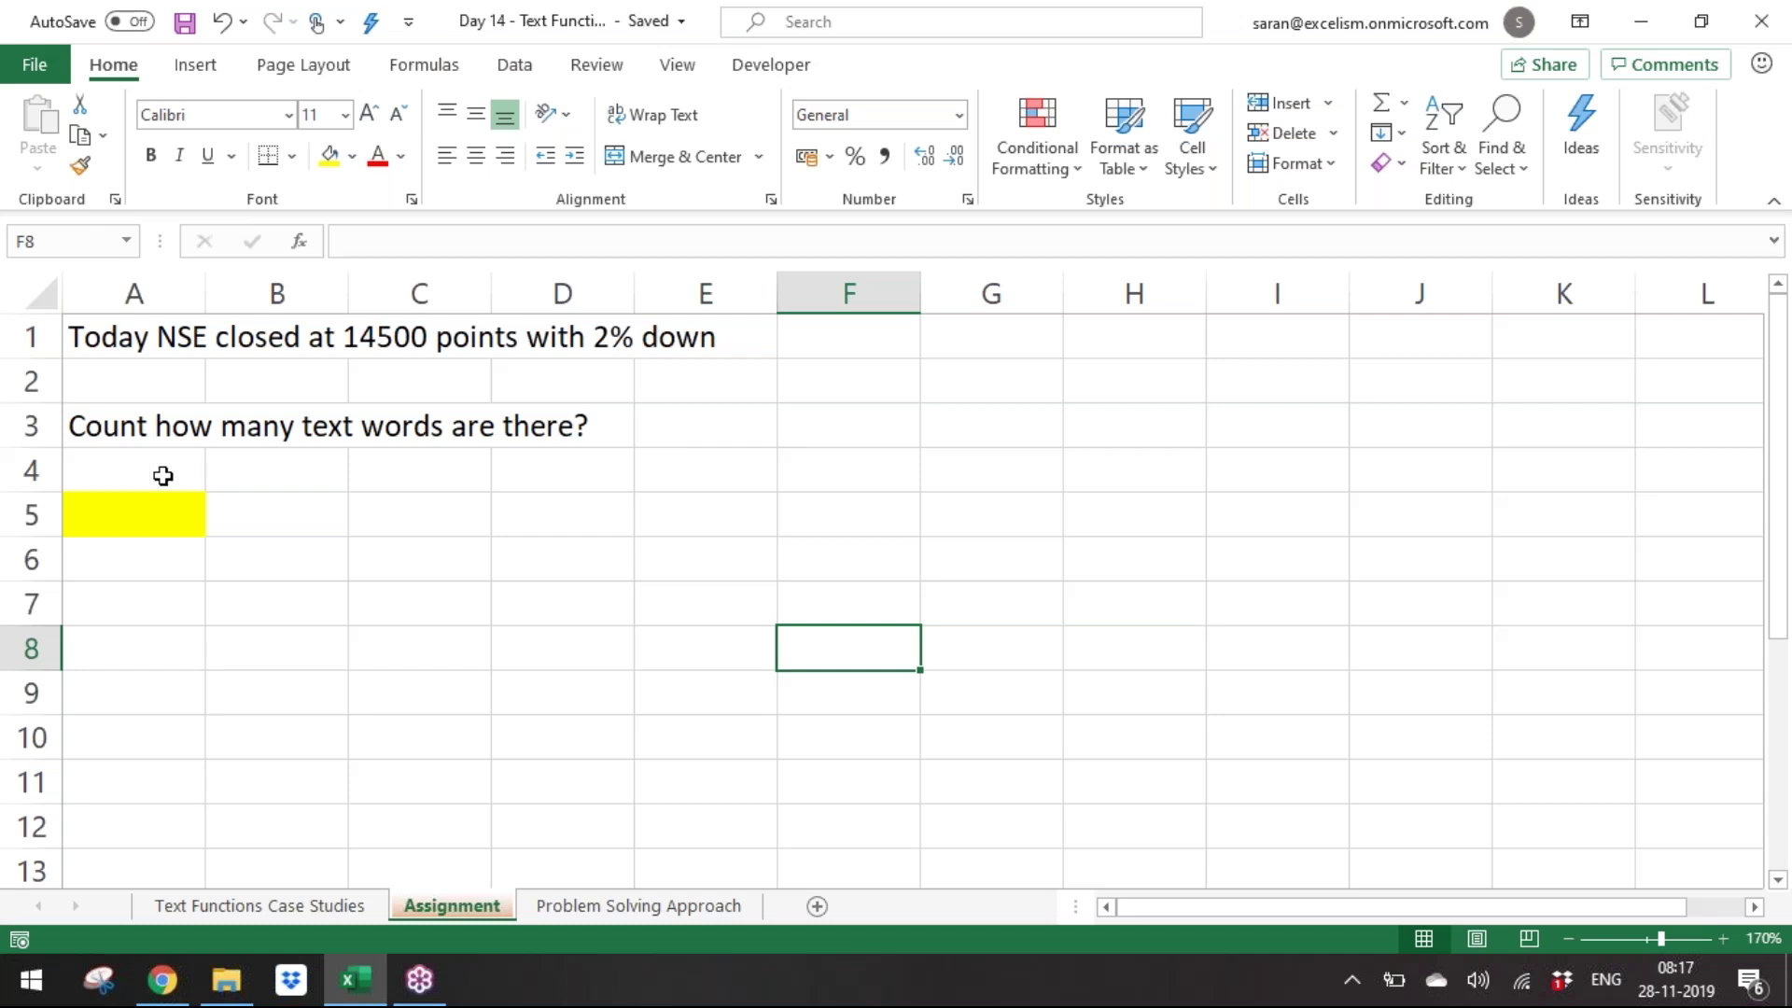
{"action": "left_click", "coordinate": [156, 516]}
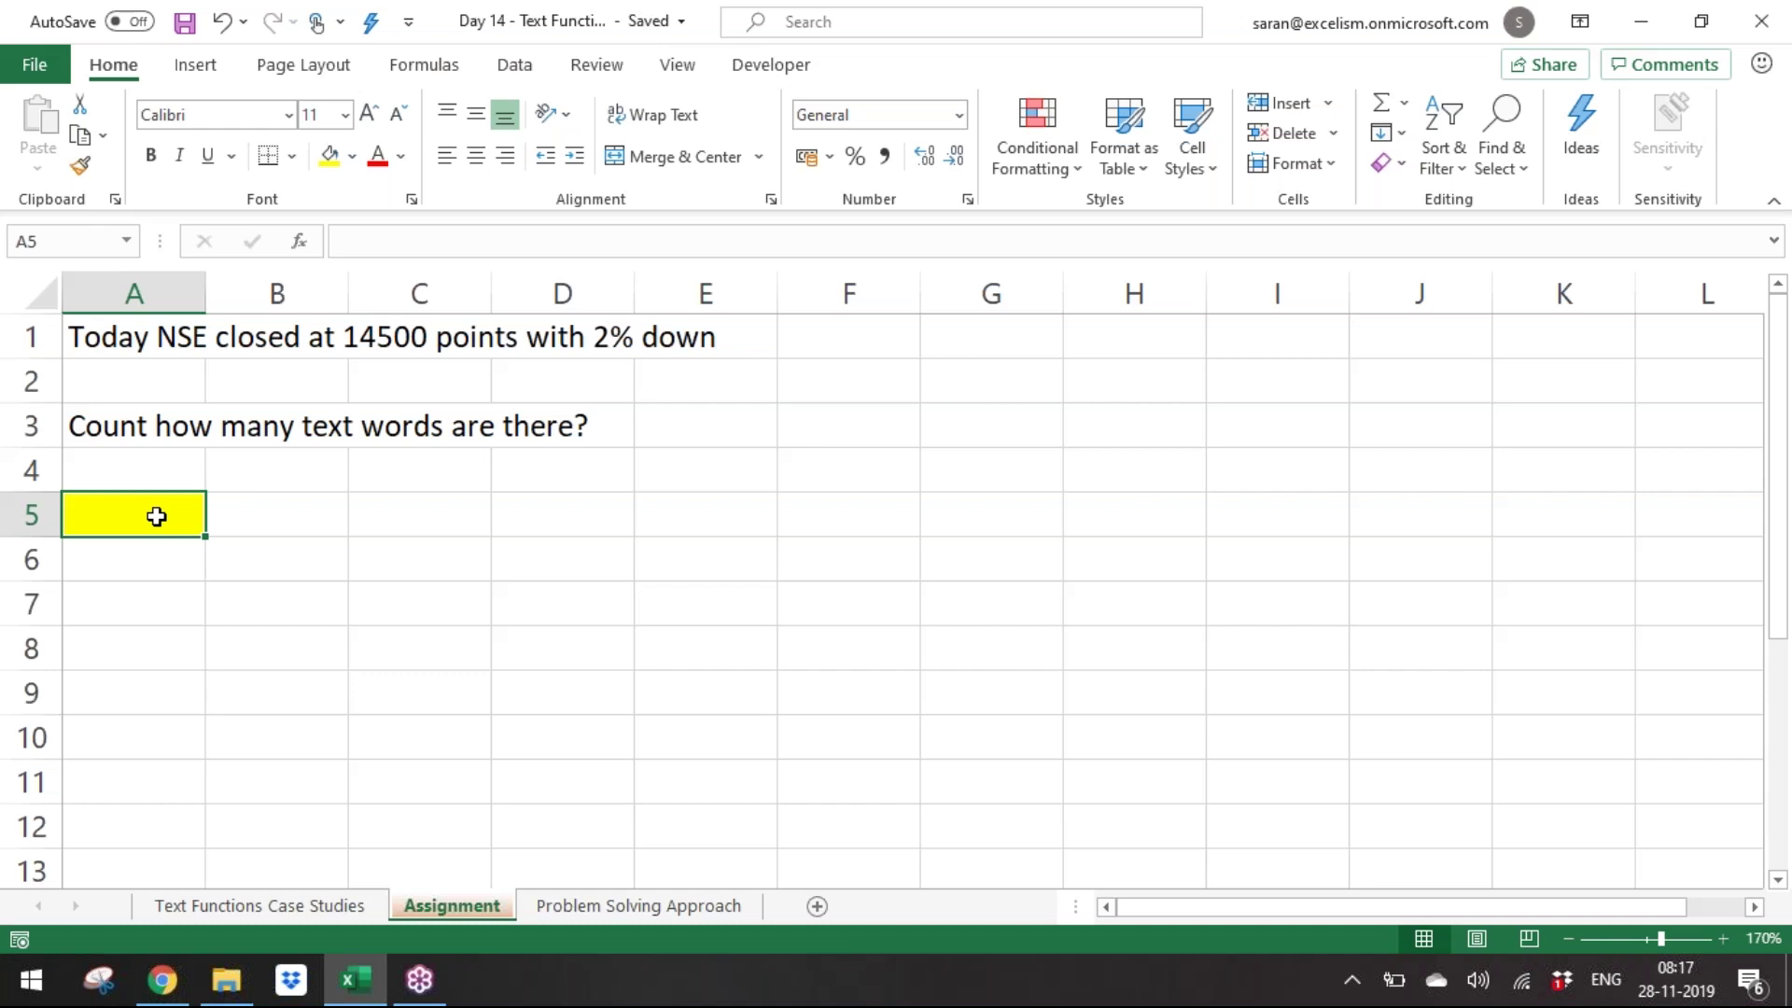
{"action": "left_click", "coordinate": [1768, 95]}
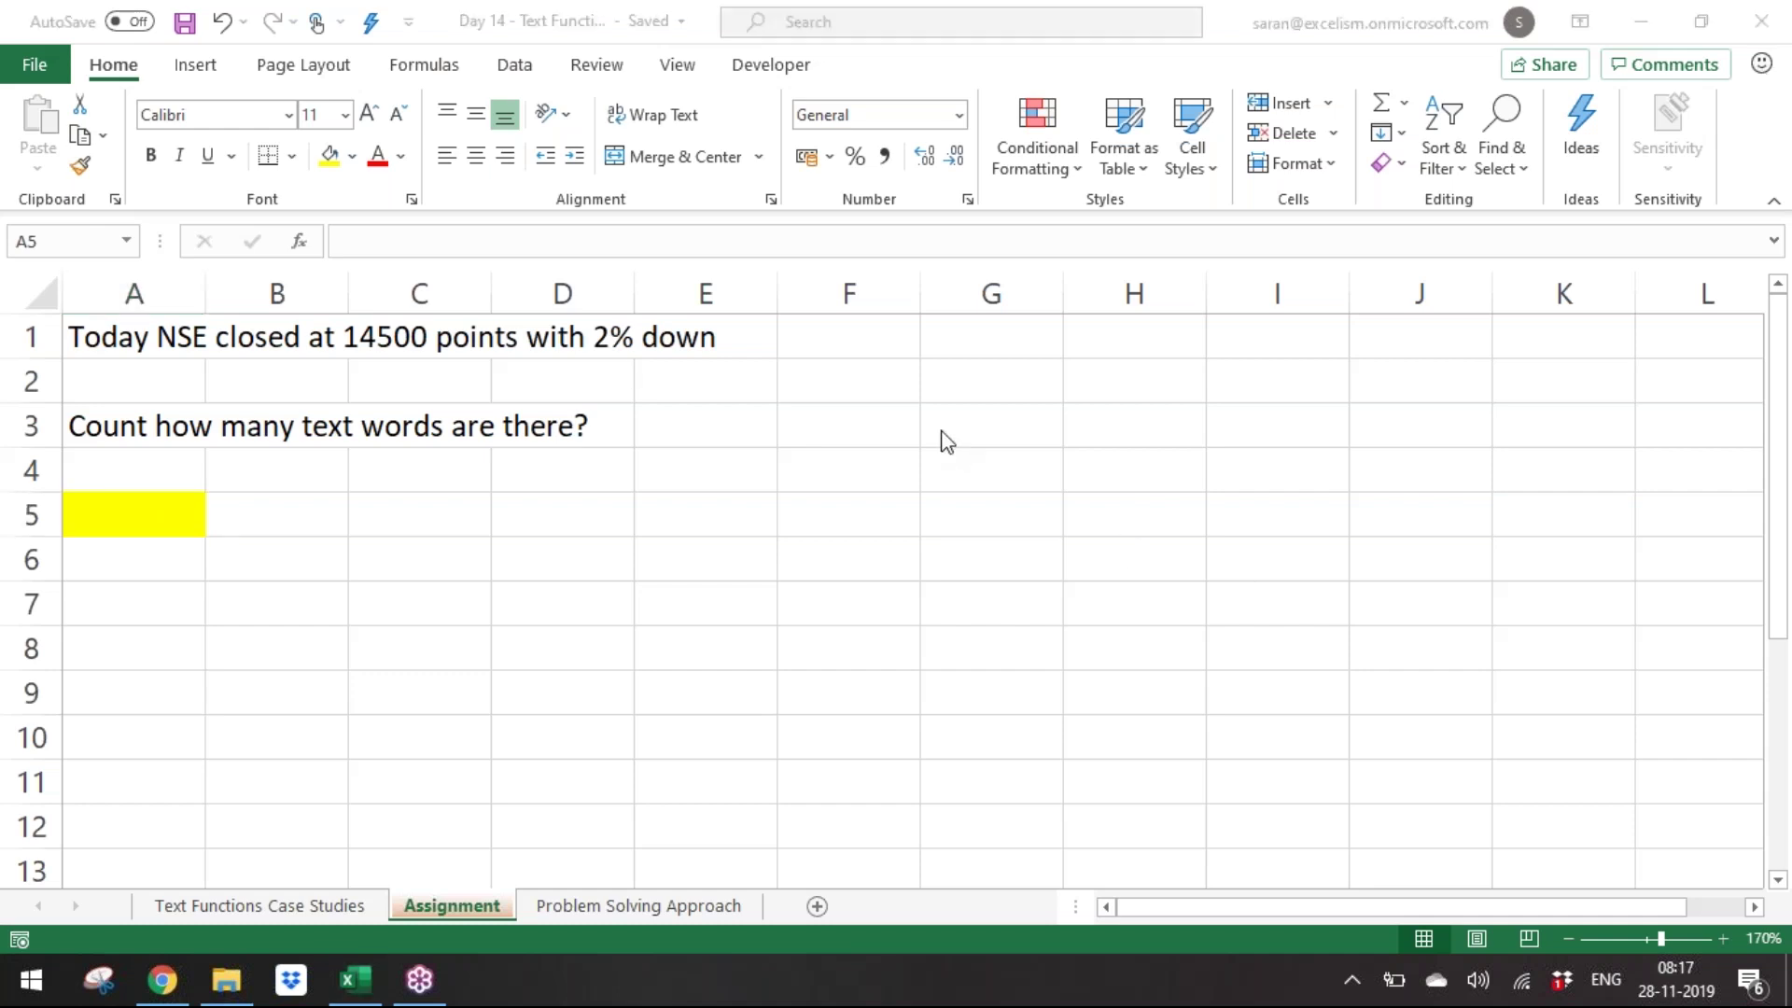
{"action": "left_click", "coordinate": [803, 427]}
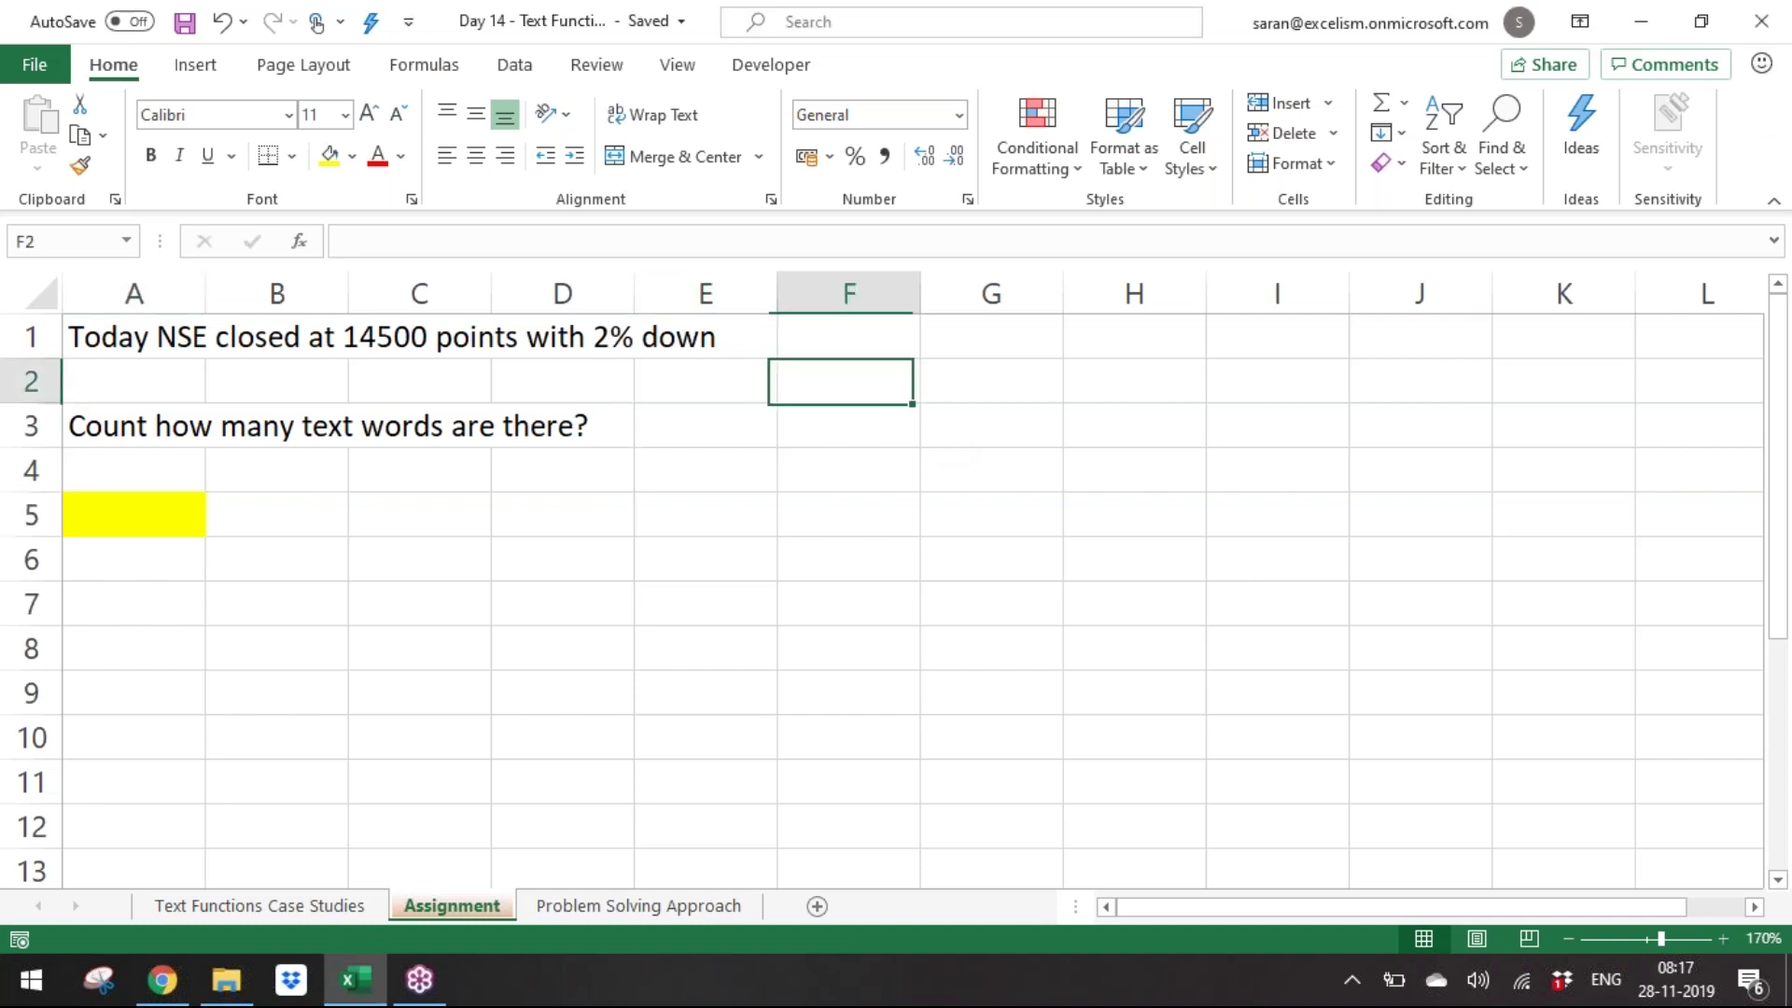